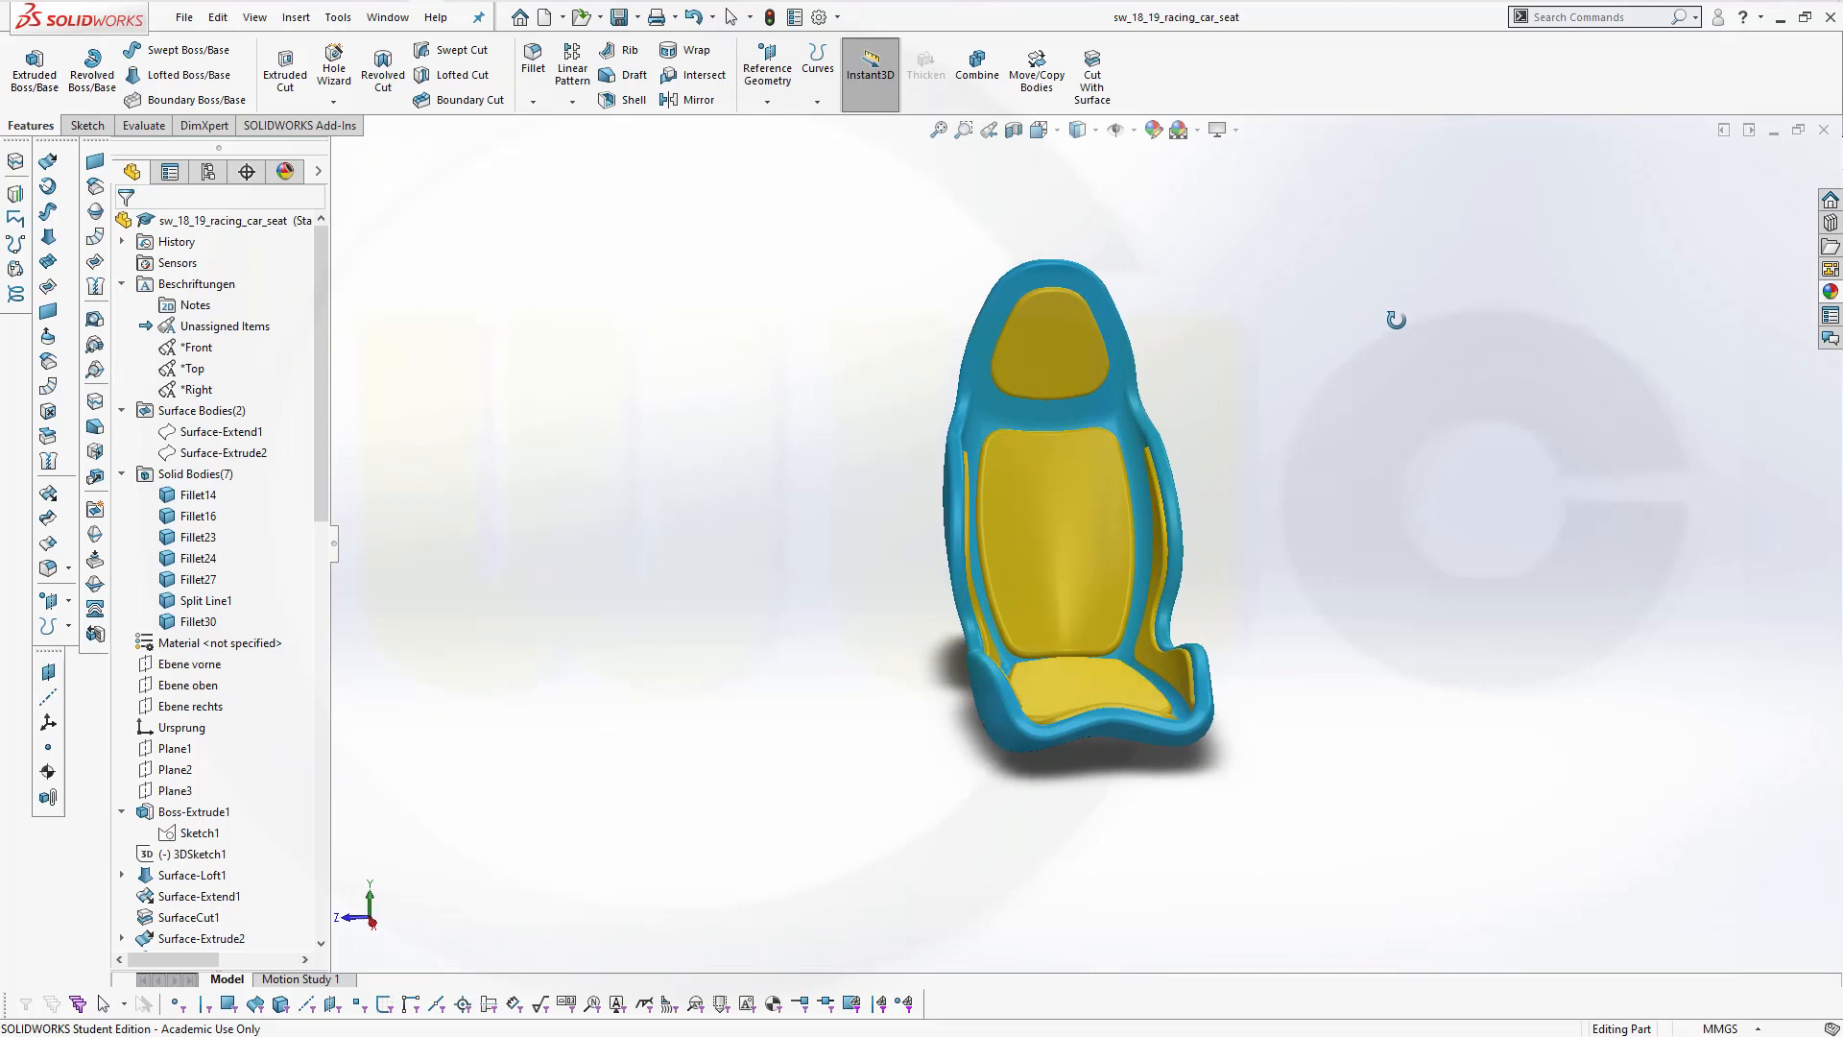
middle_click_drag(1401, 320, 1331, 442)
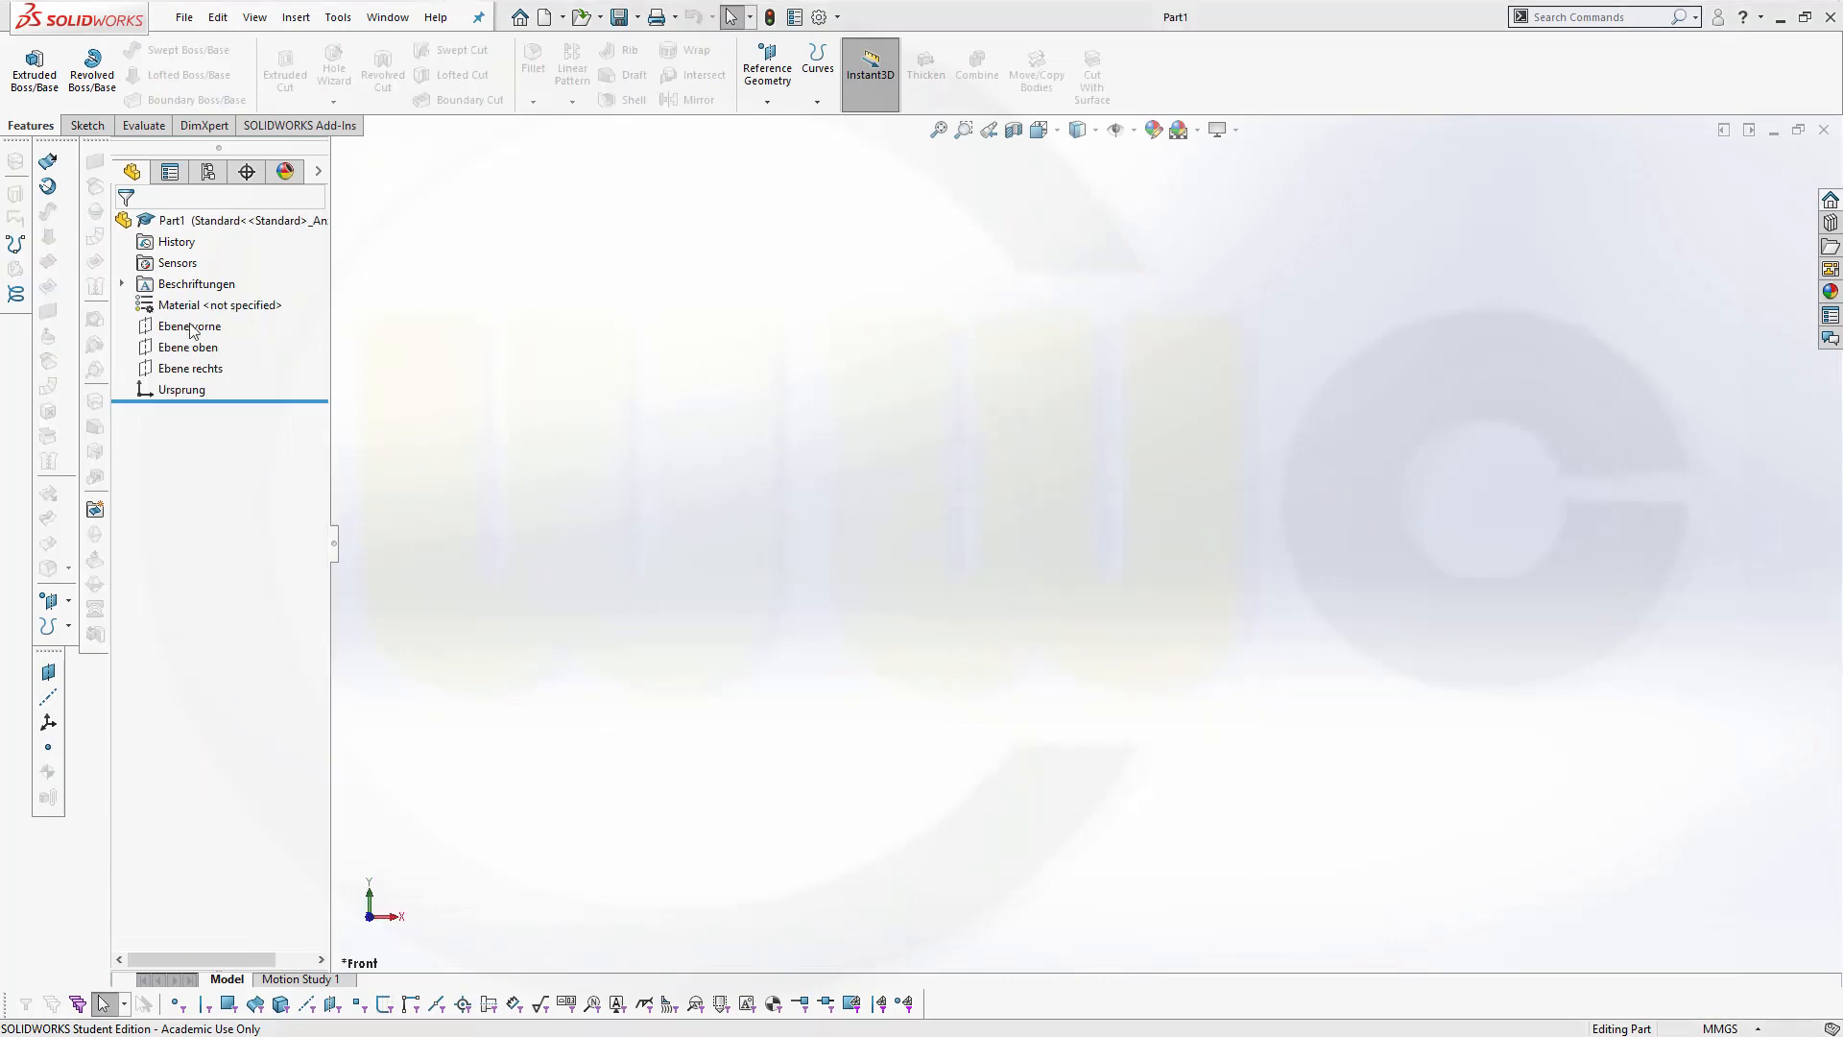
Start a sketch on Ebene vorne and draw a vertical line about 23 mm long, continuing with a sloped line about 41 mm to the origin
left_click(197, 329)
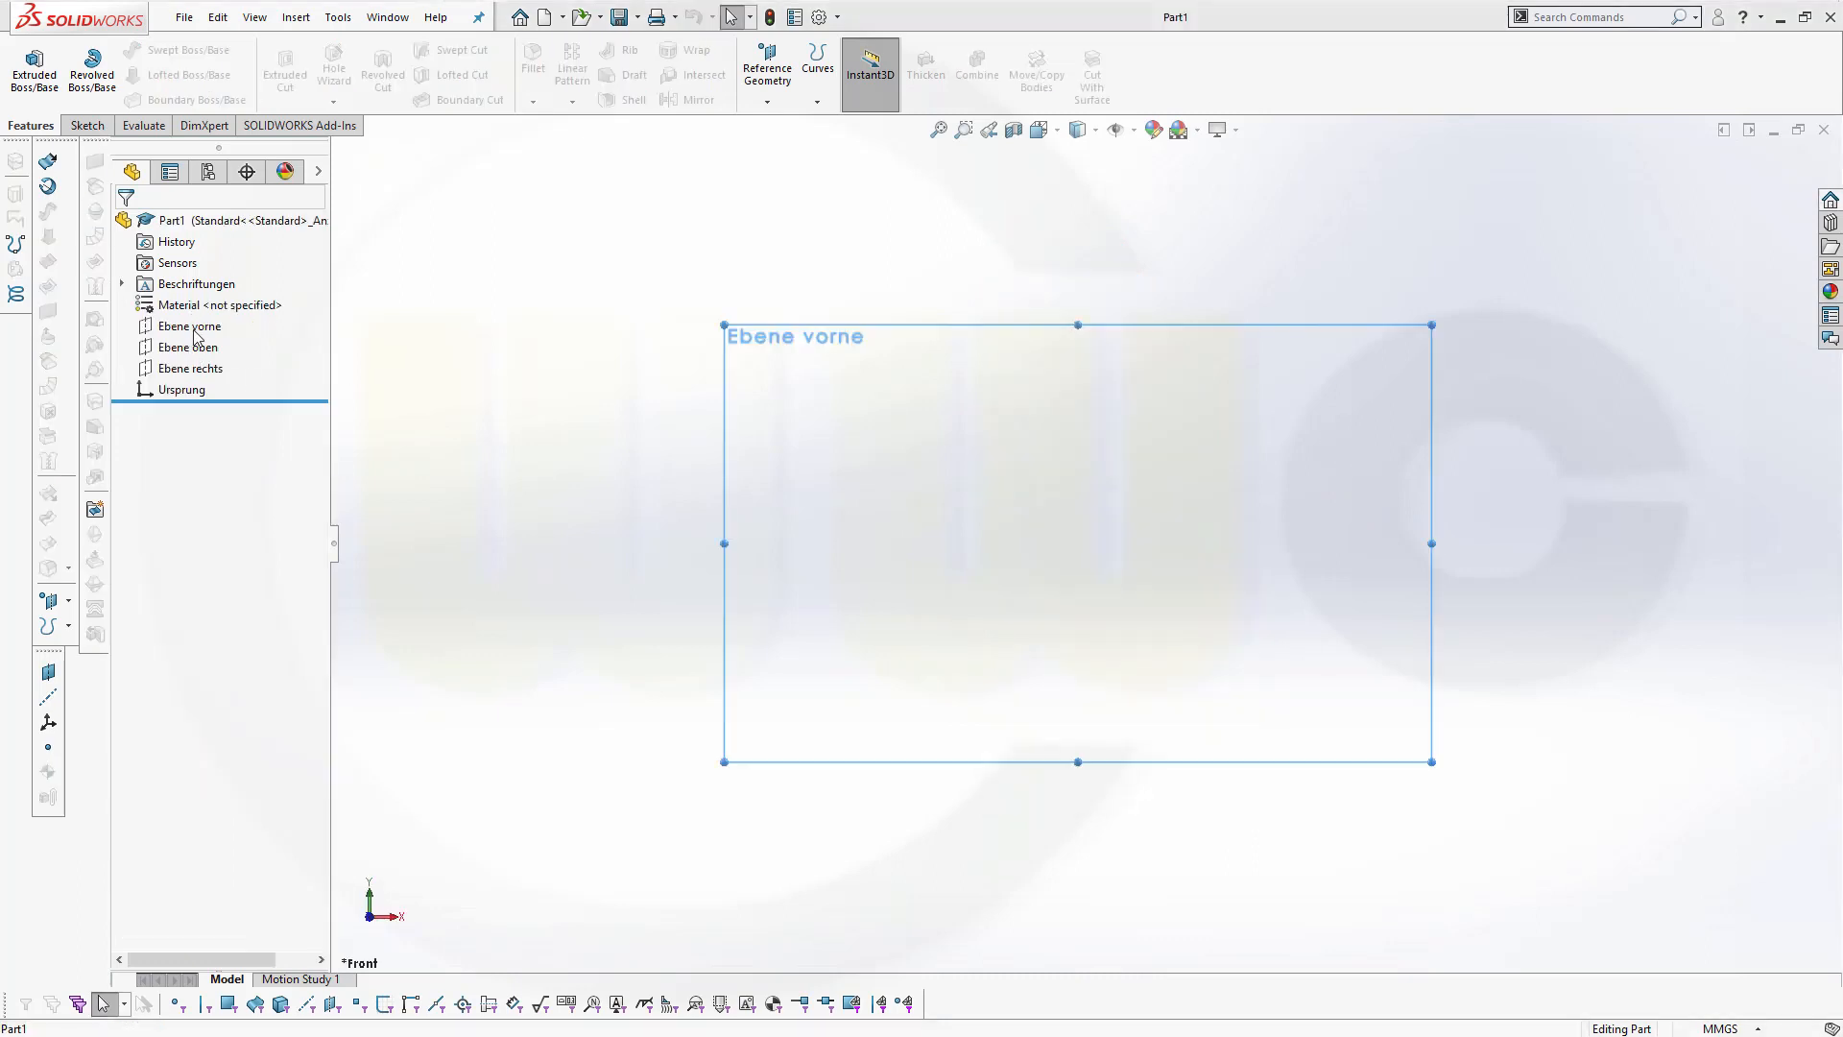
left_click(207, 308)
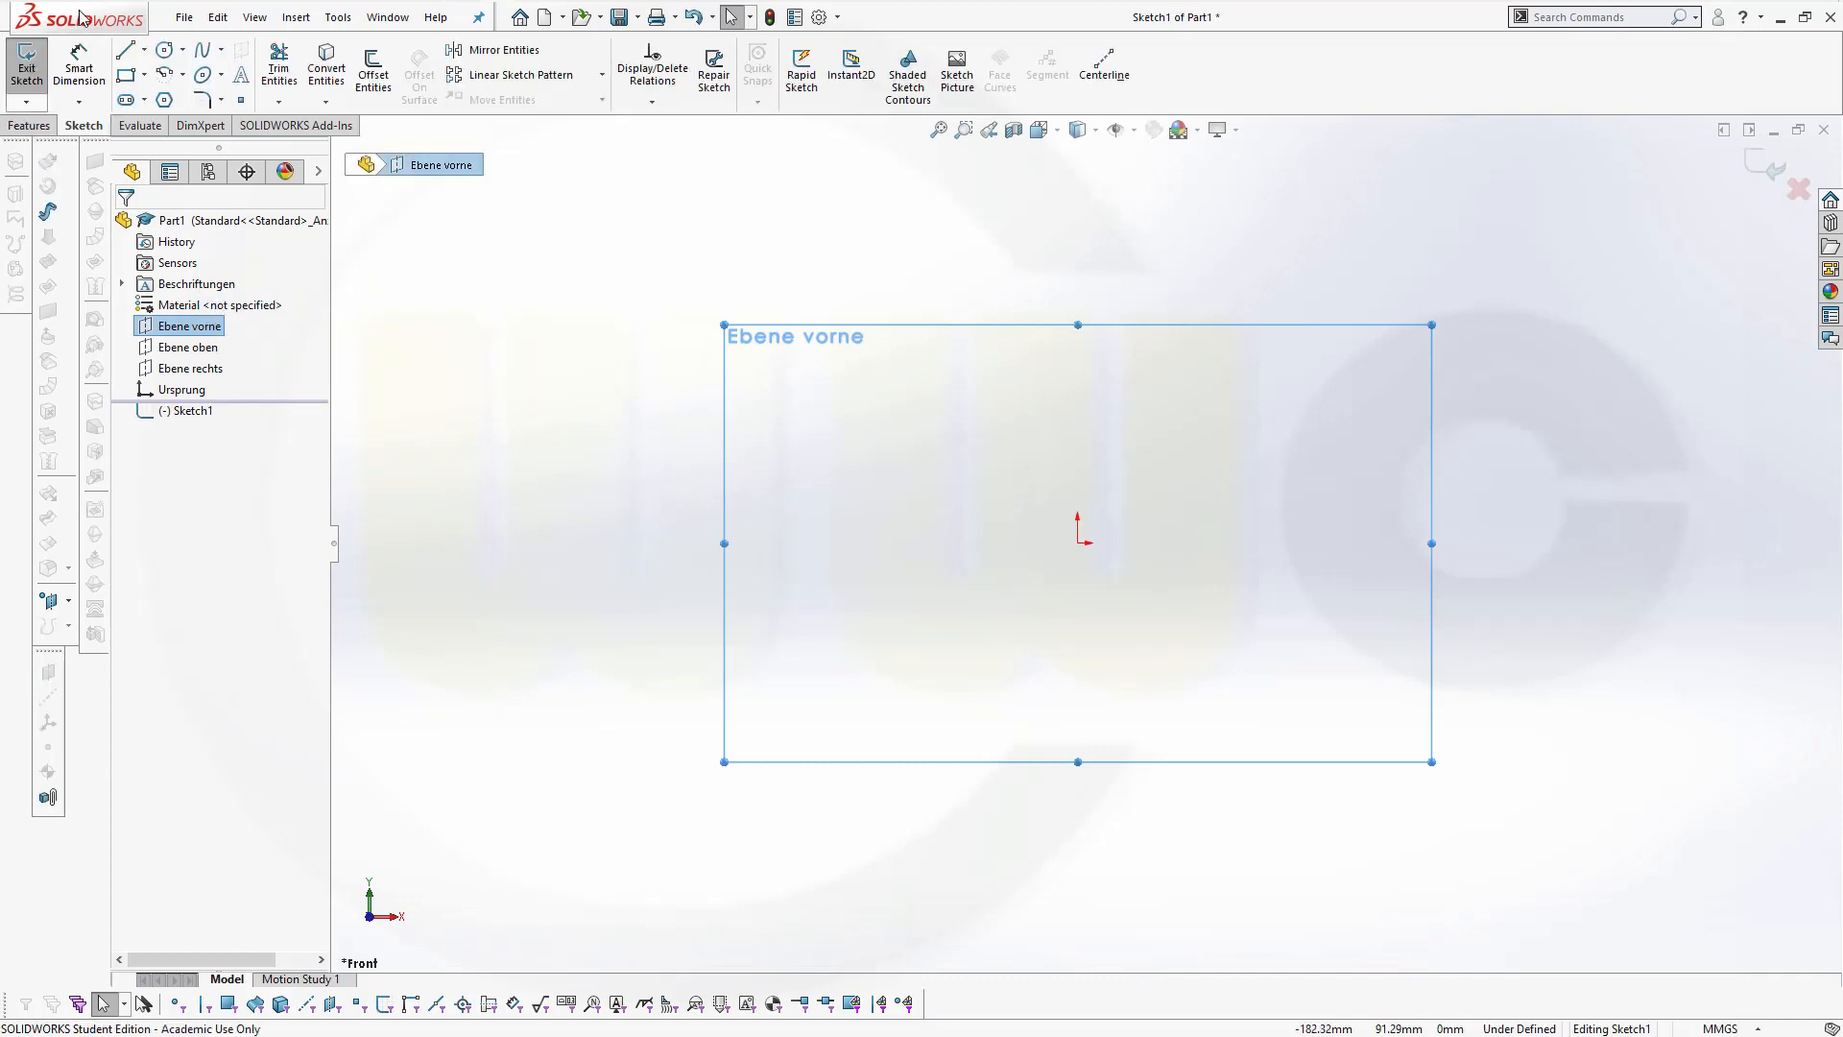
left_click(143, 50)
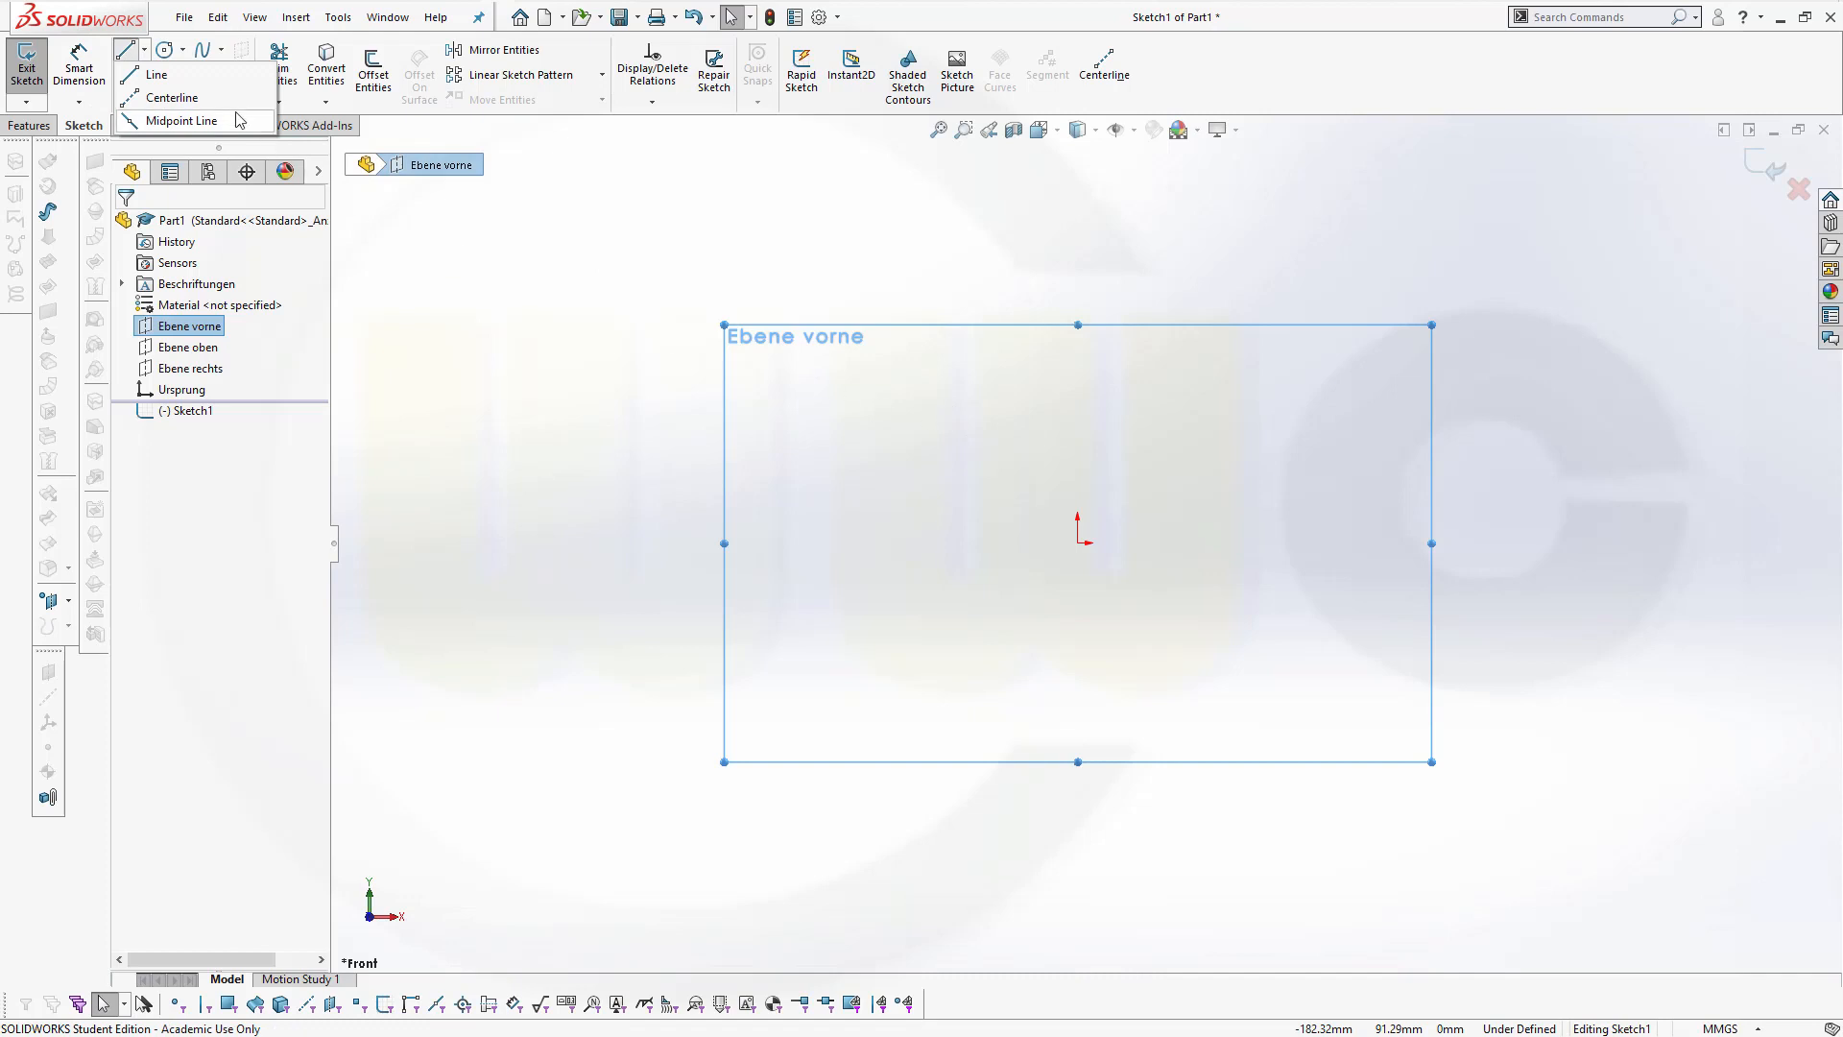
left_click(156, 75)
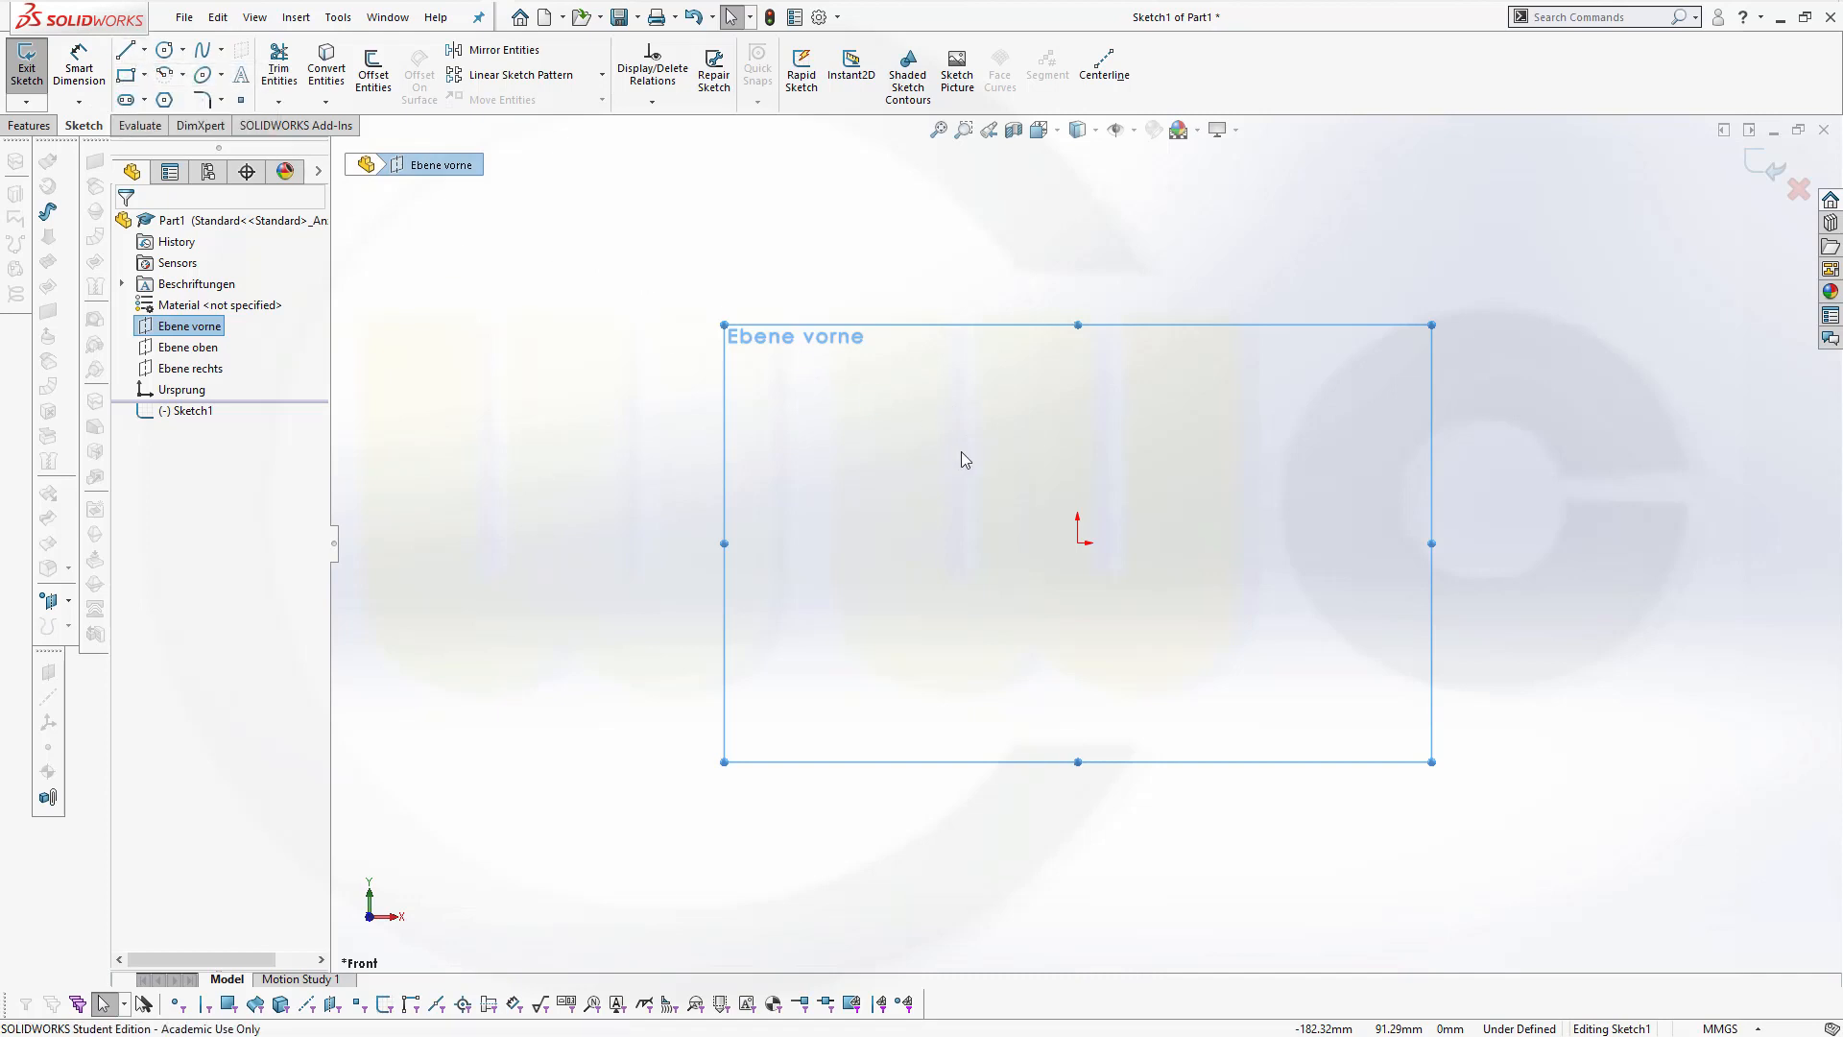
left_click(929, 393)
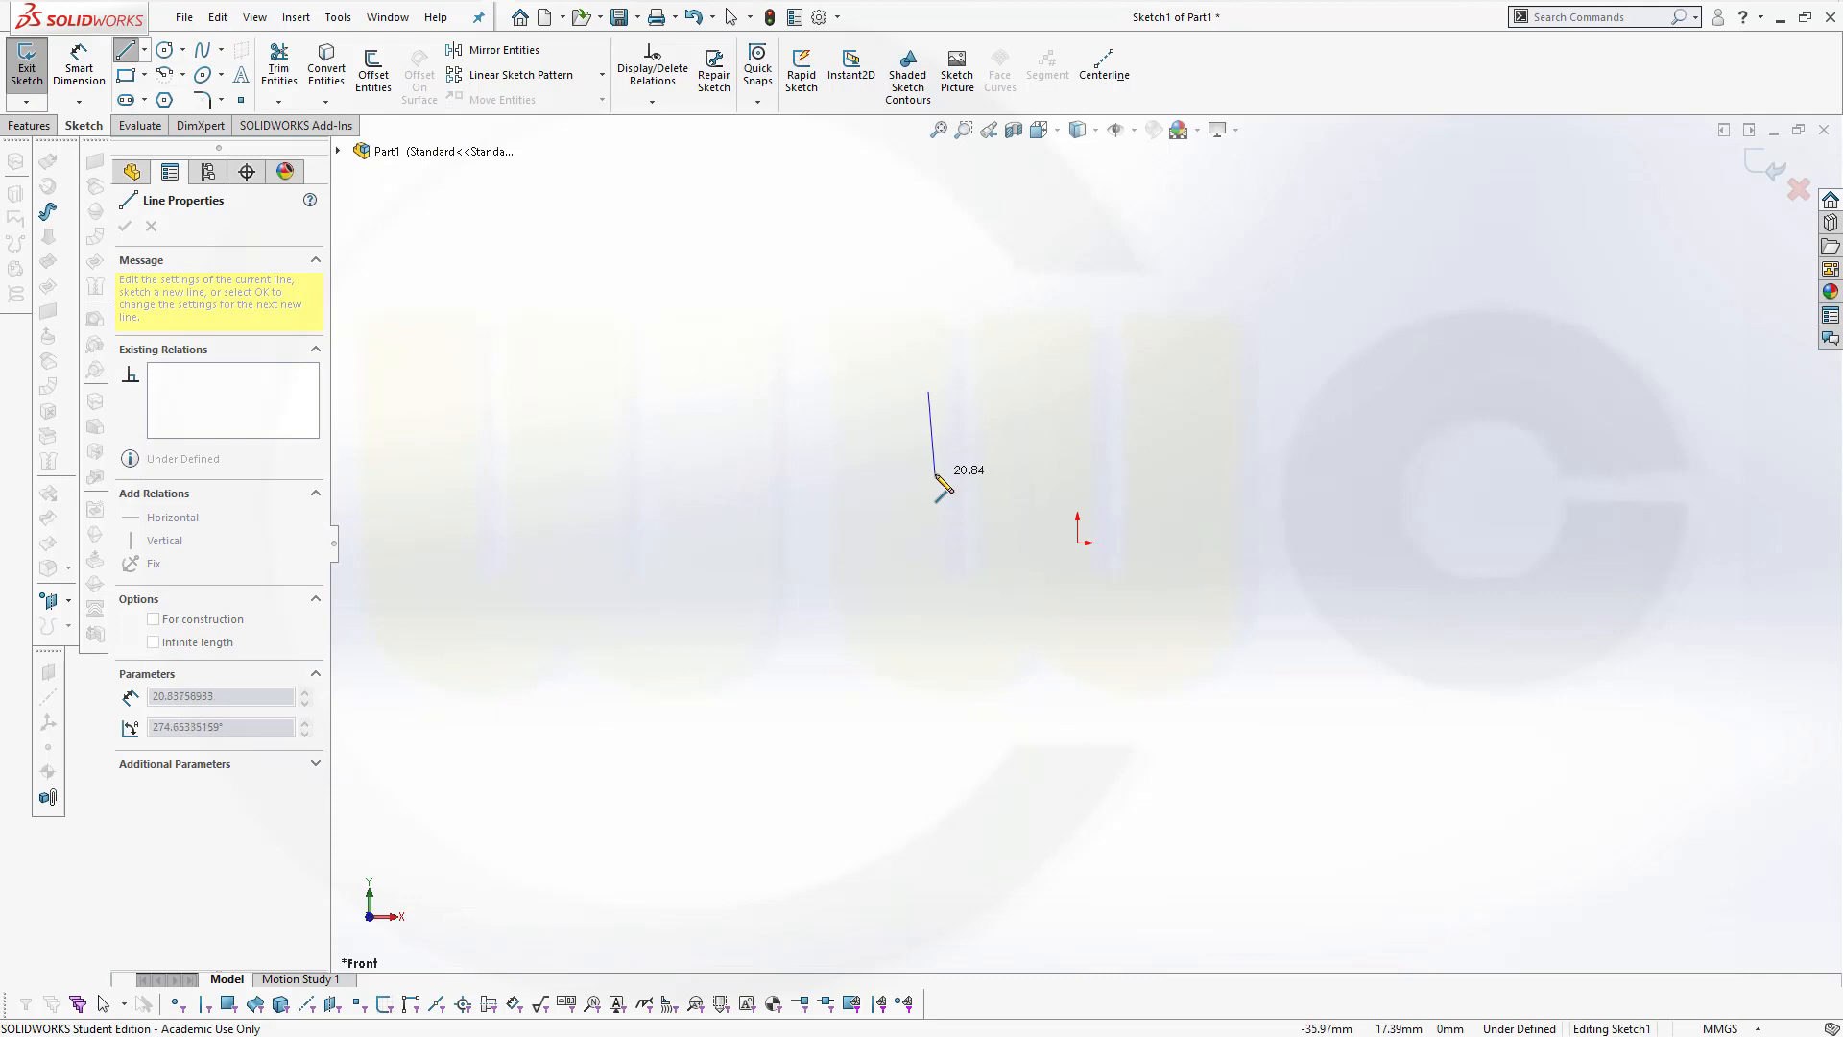
left_click(1074, 584)
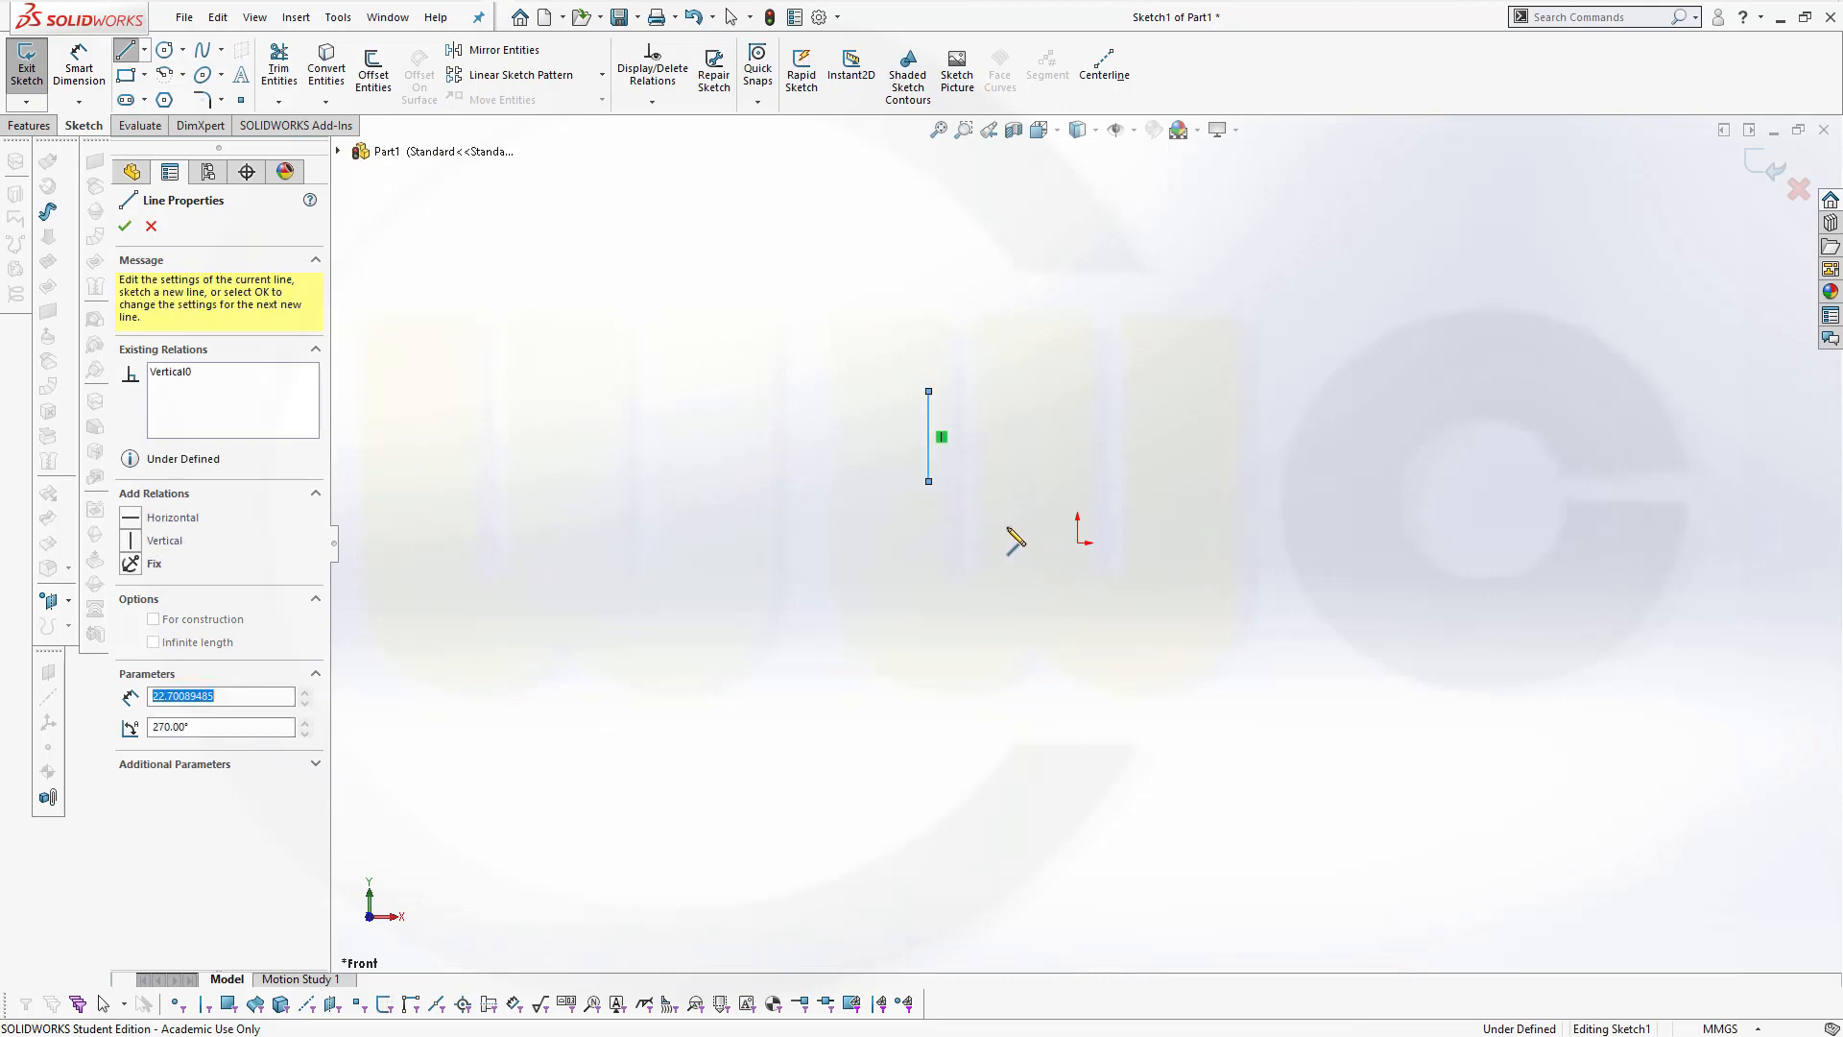
left_click(1077, 543)
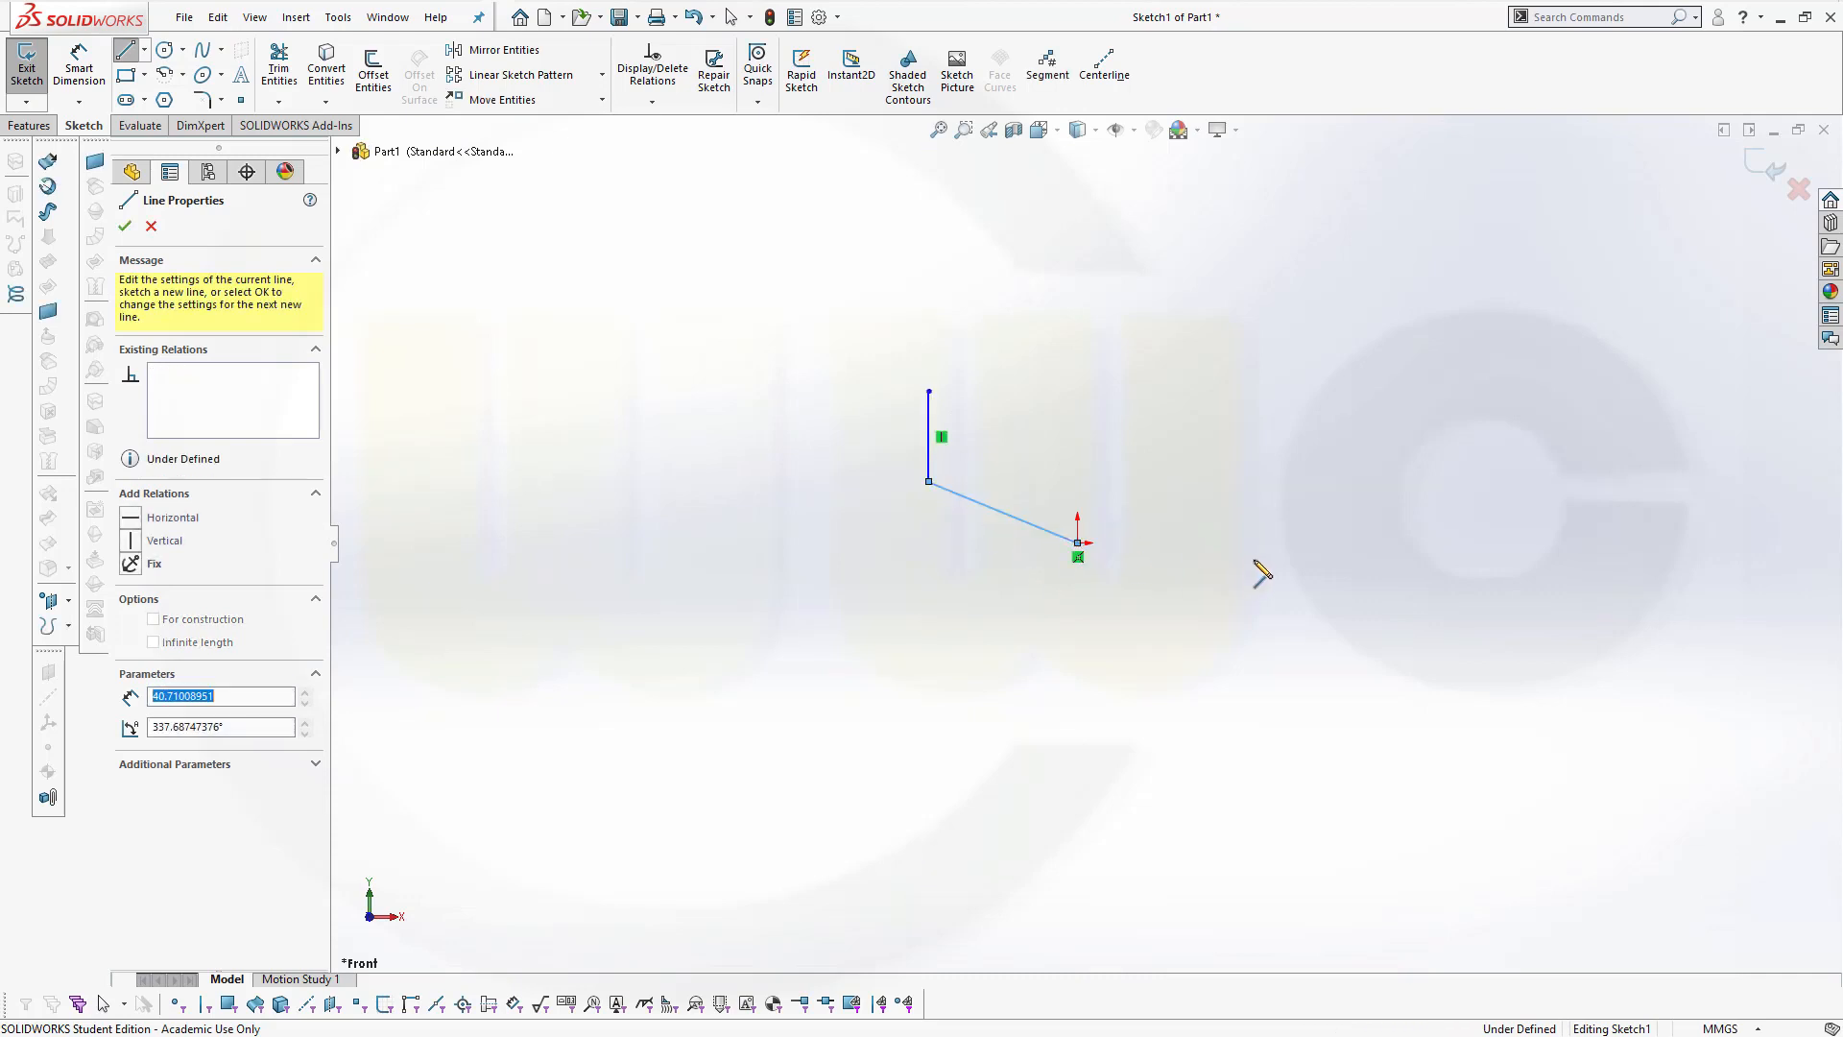
Continue the profile with a horizontal line about 51 mm, a line about 15 mm rising at 45°, and a perpendicular line sloping back inward
left_click(1284, 543)
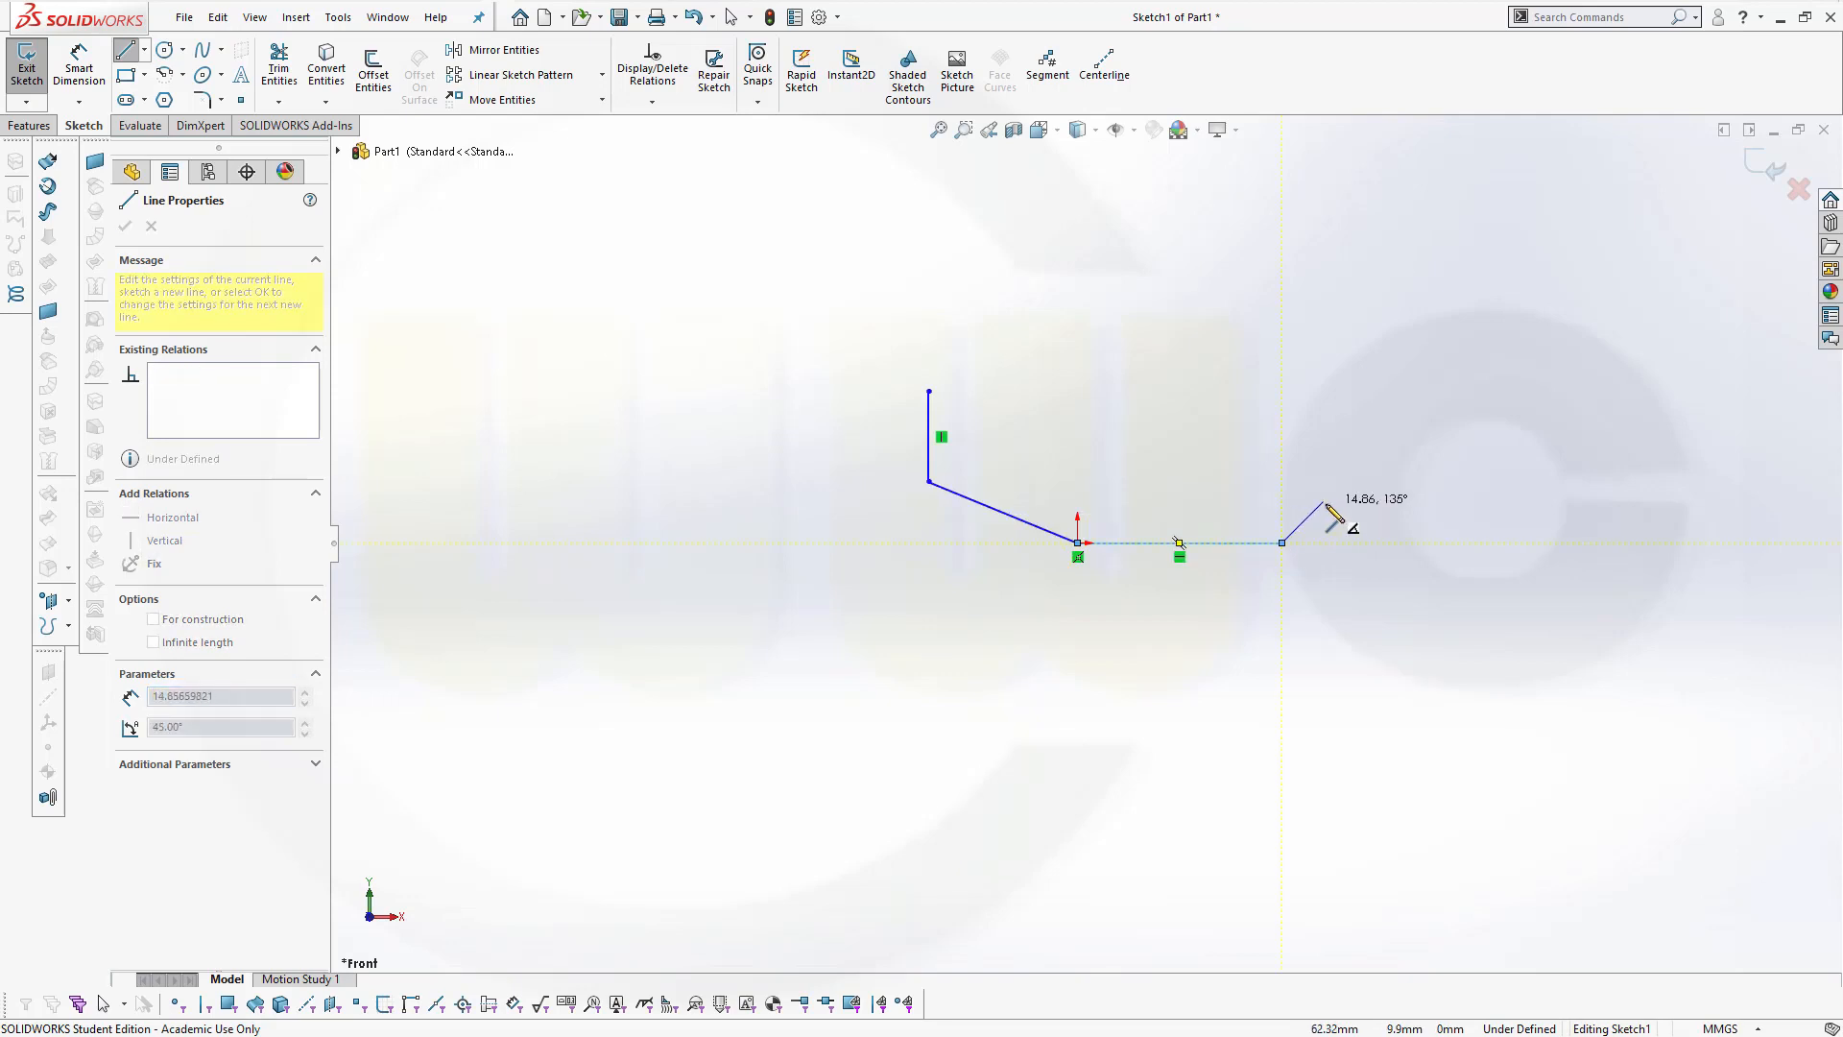
left_click(1324, 503)
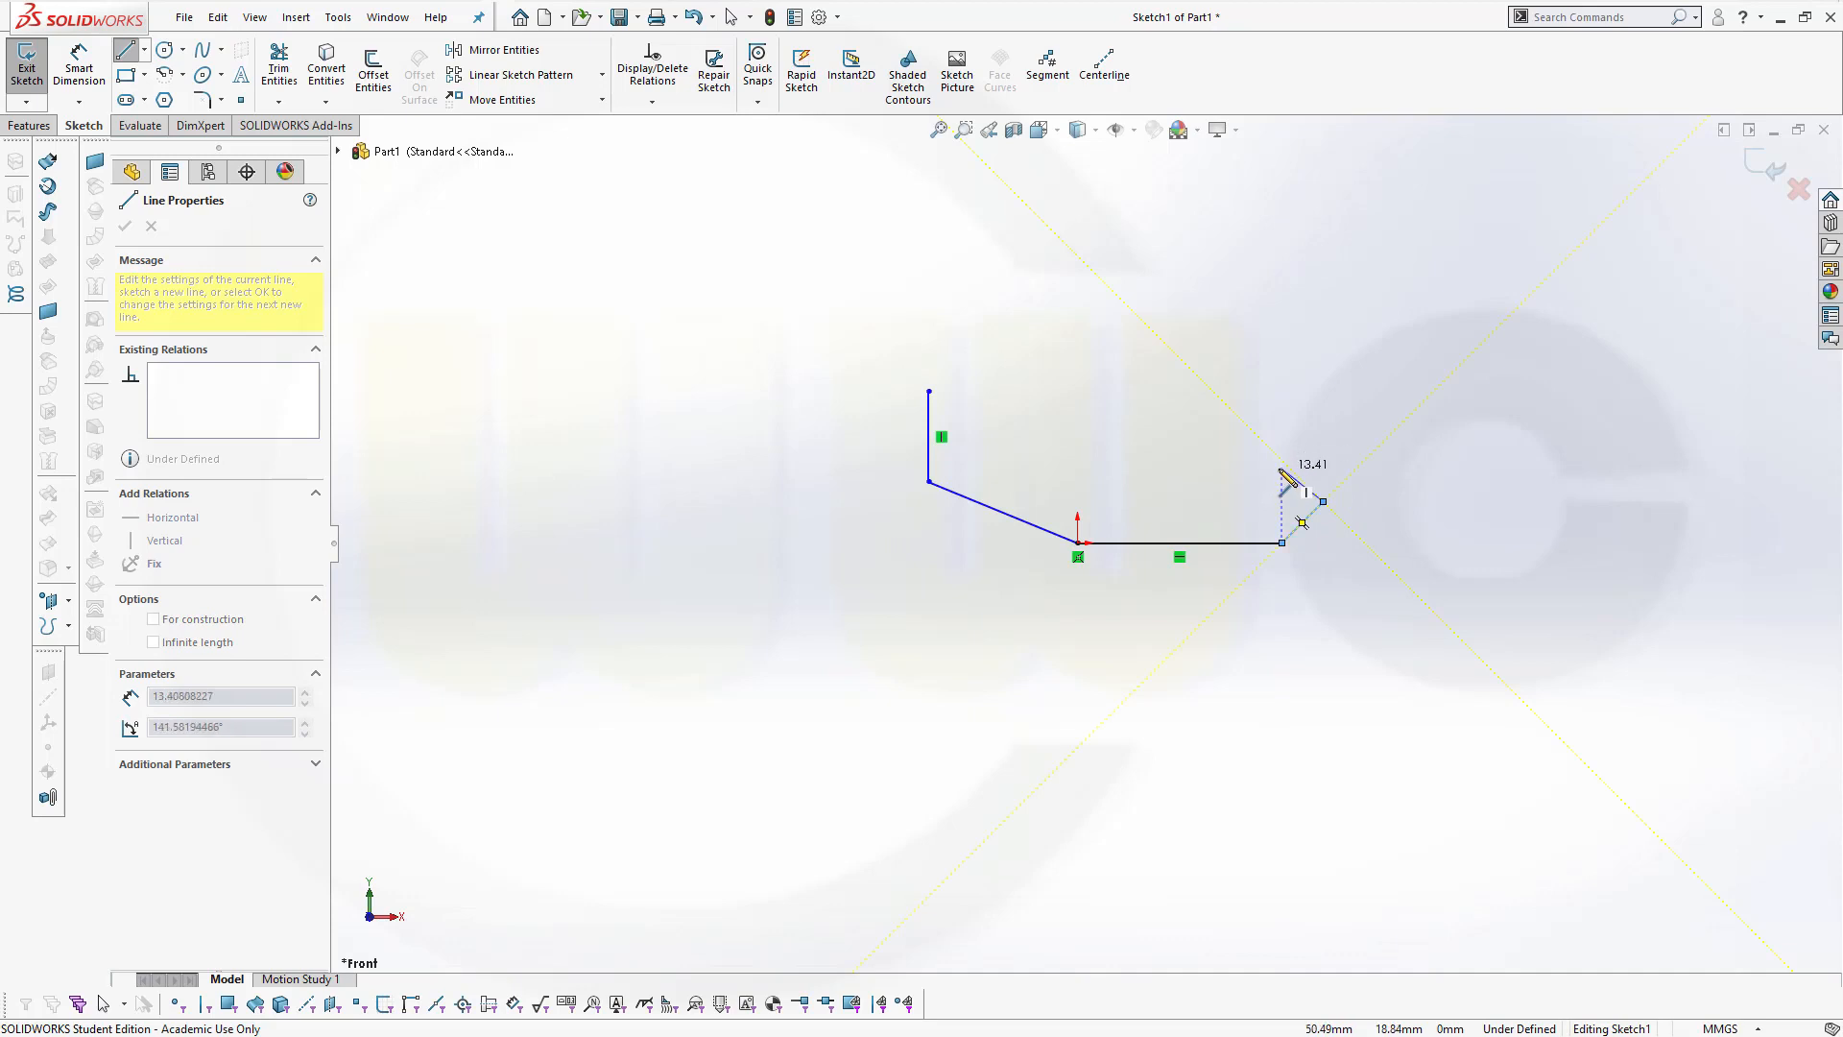
left_click(1243, 421)
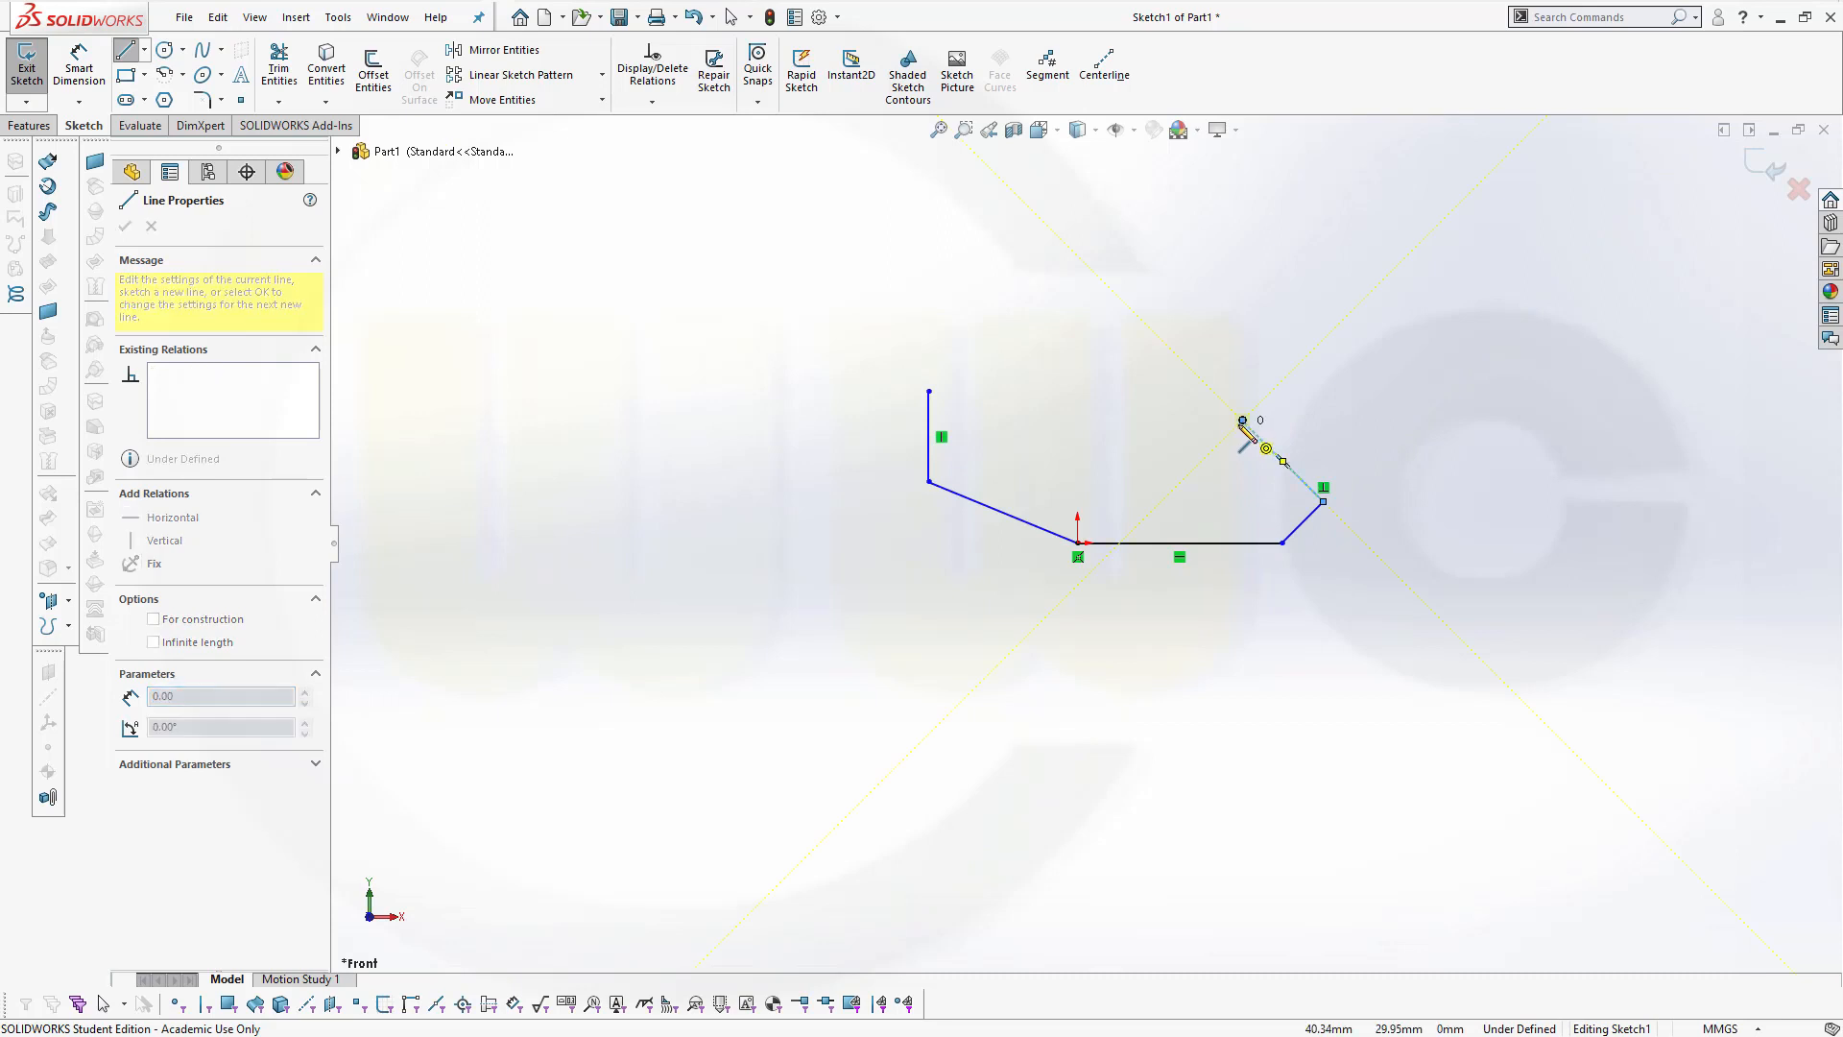
key("Escape")
scroll(1217, 482, "up", 2)
scroll(1214, 481, "down", 2)
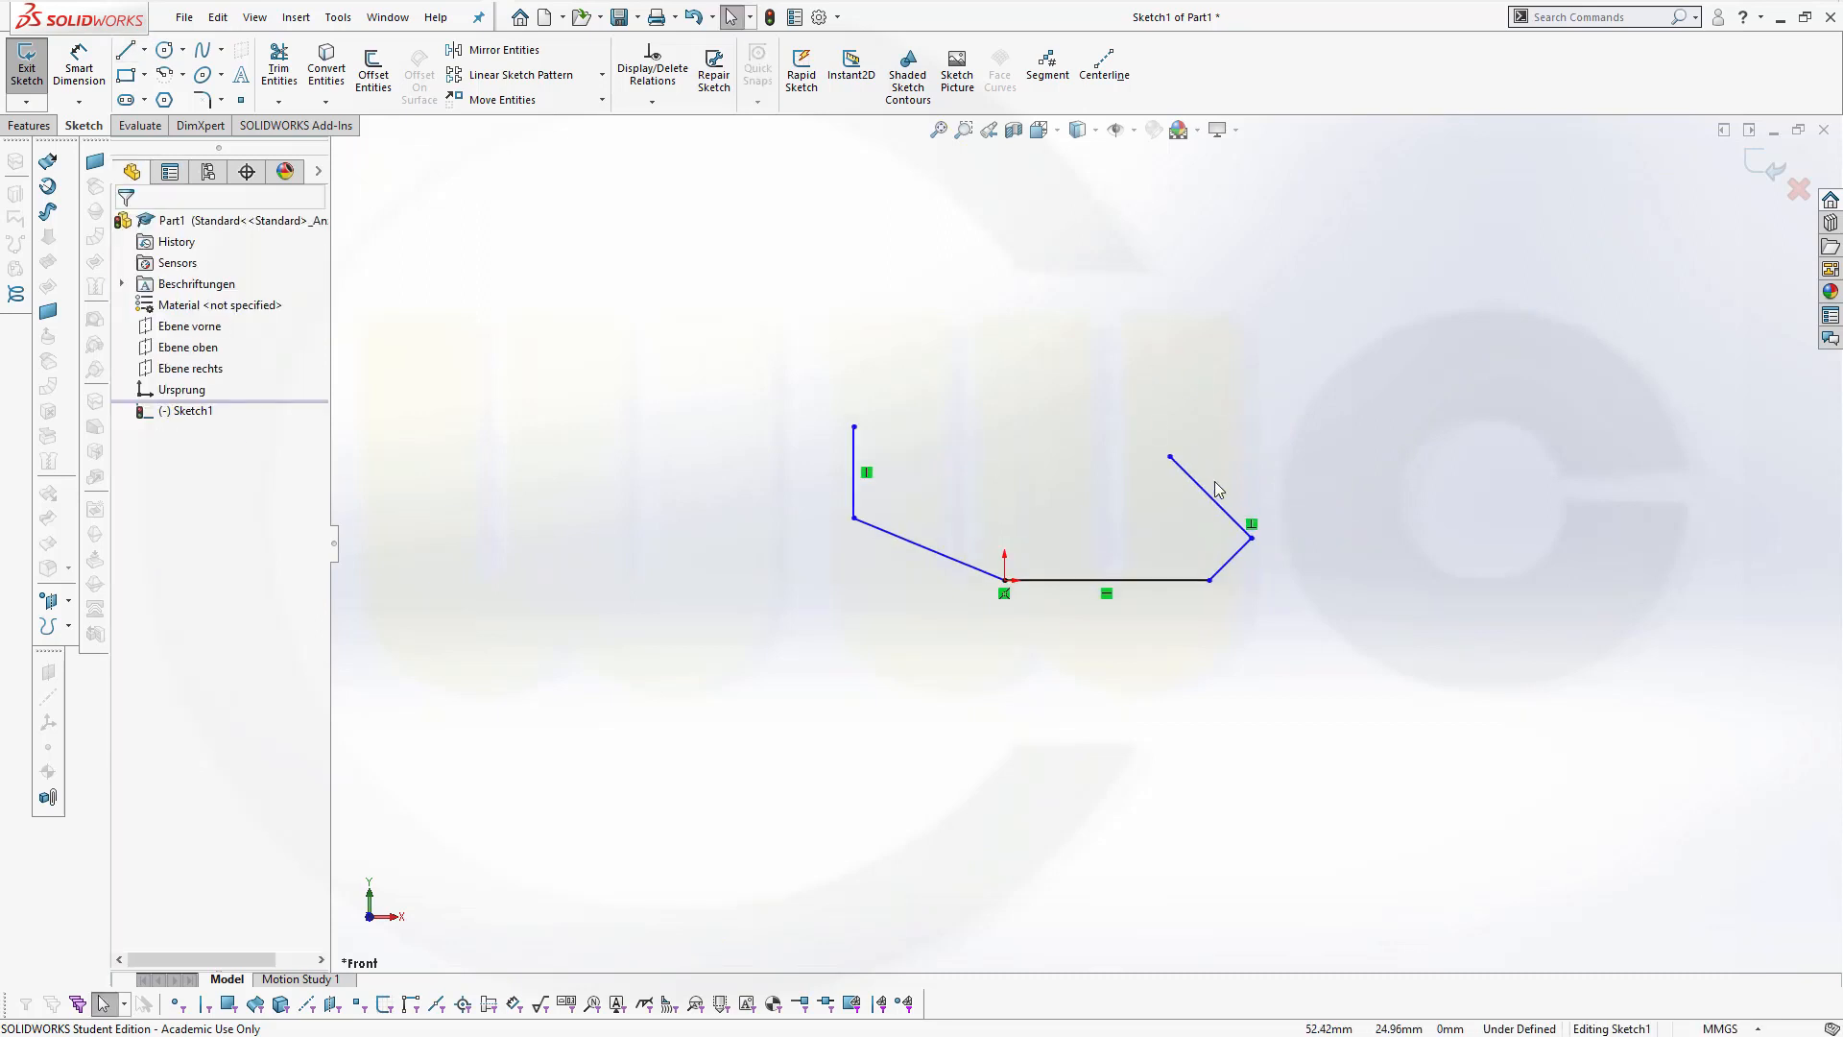
Dimension the horizontal base line of the profile to 420 mm
left_click(94, 54)
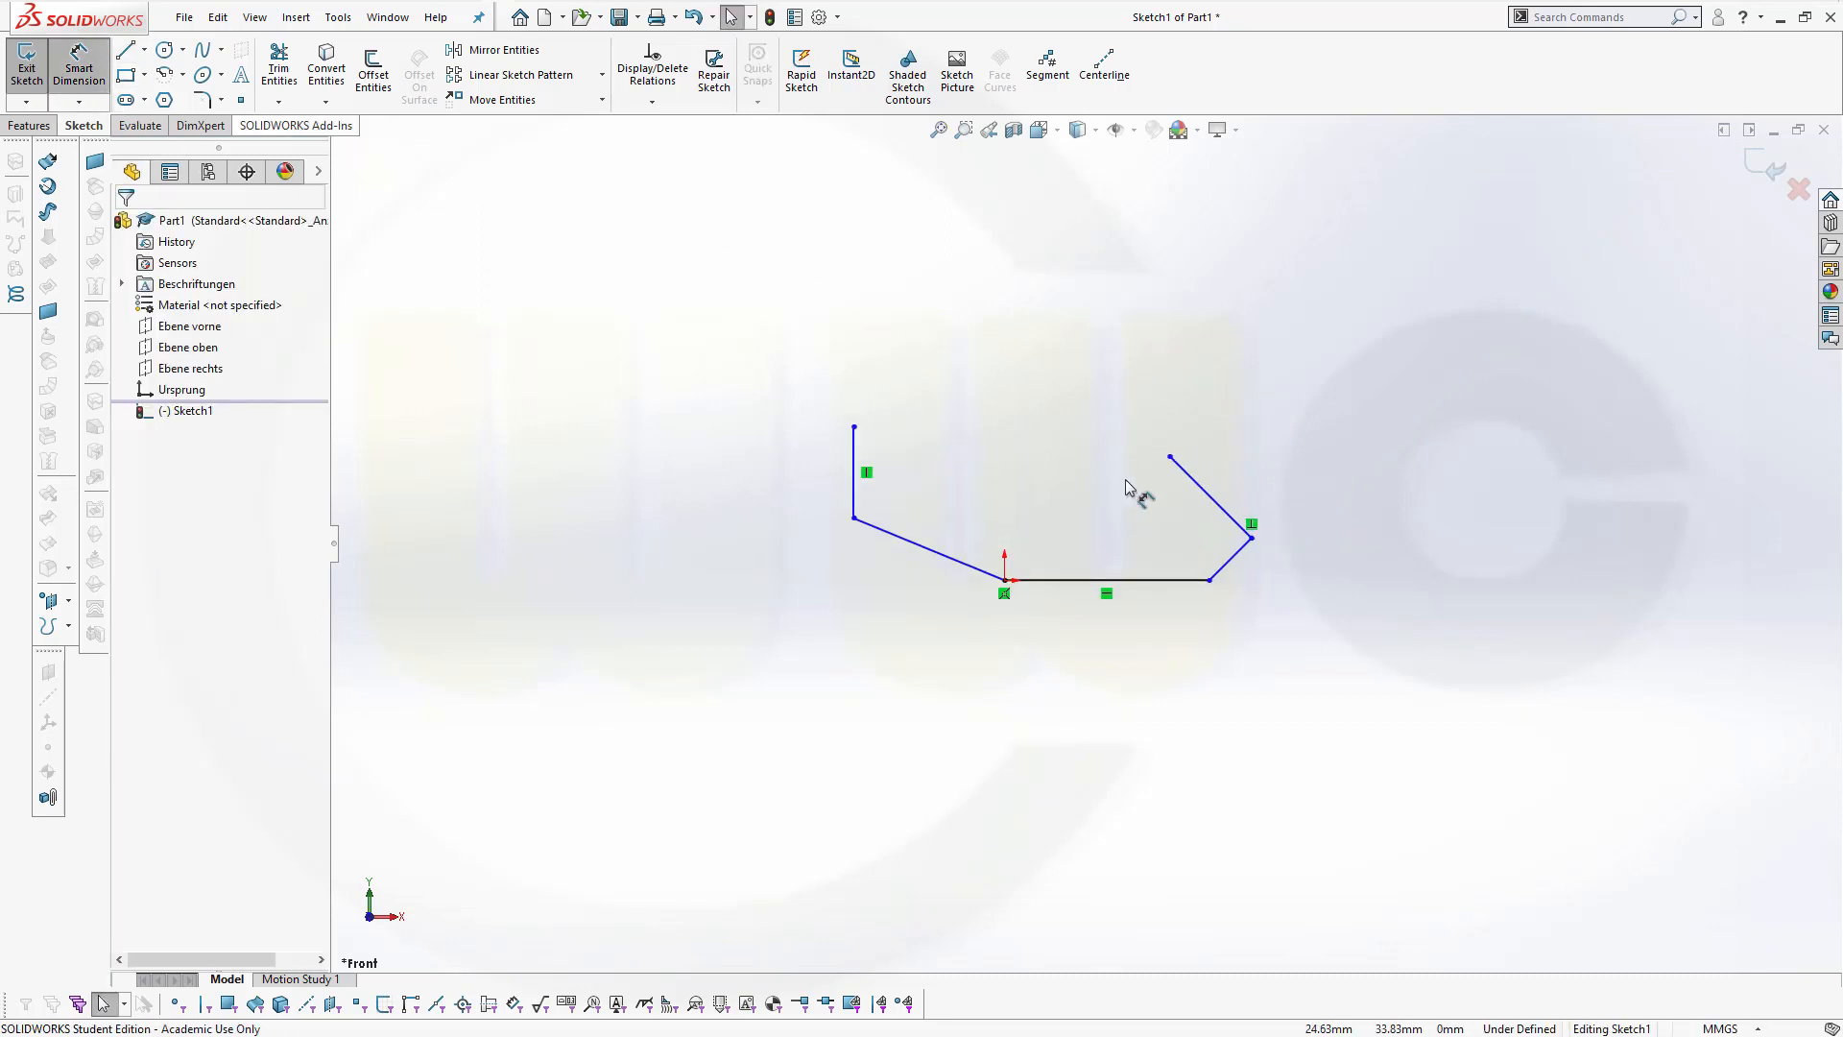
left_click(1129, 582)
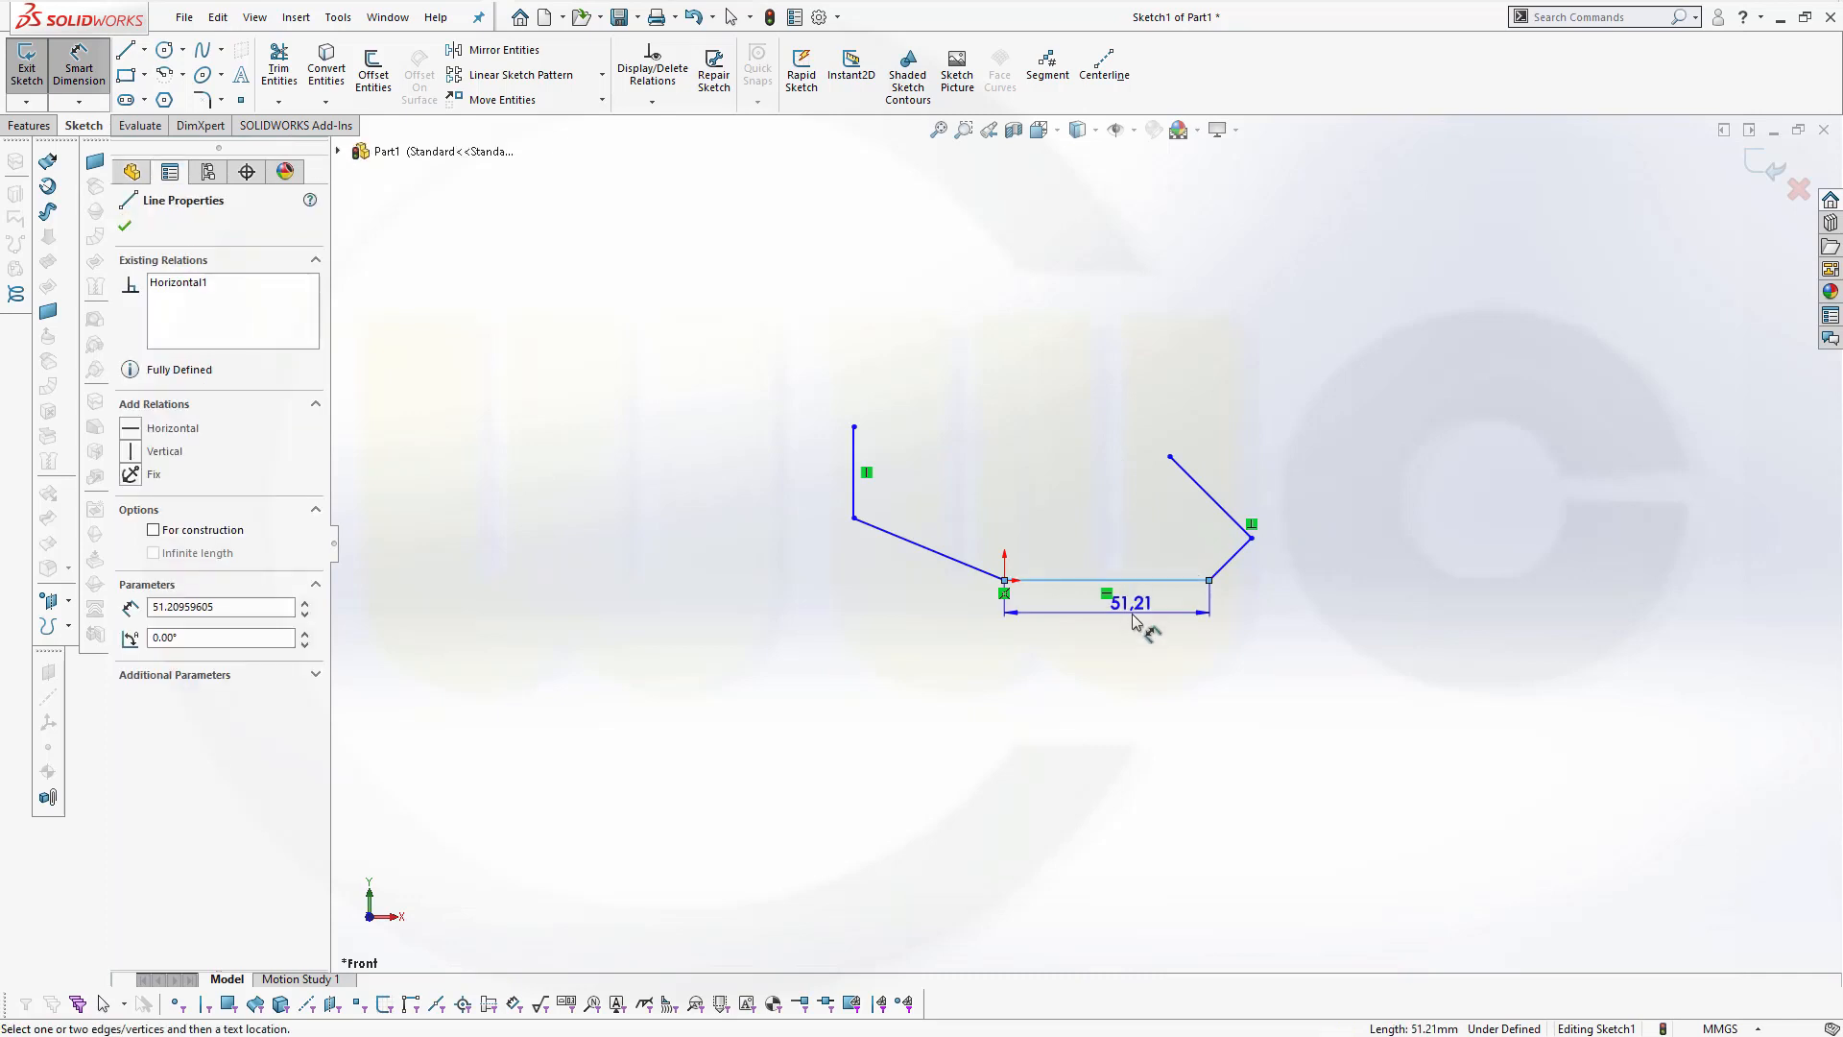
left_click(1120, 679)
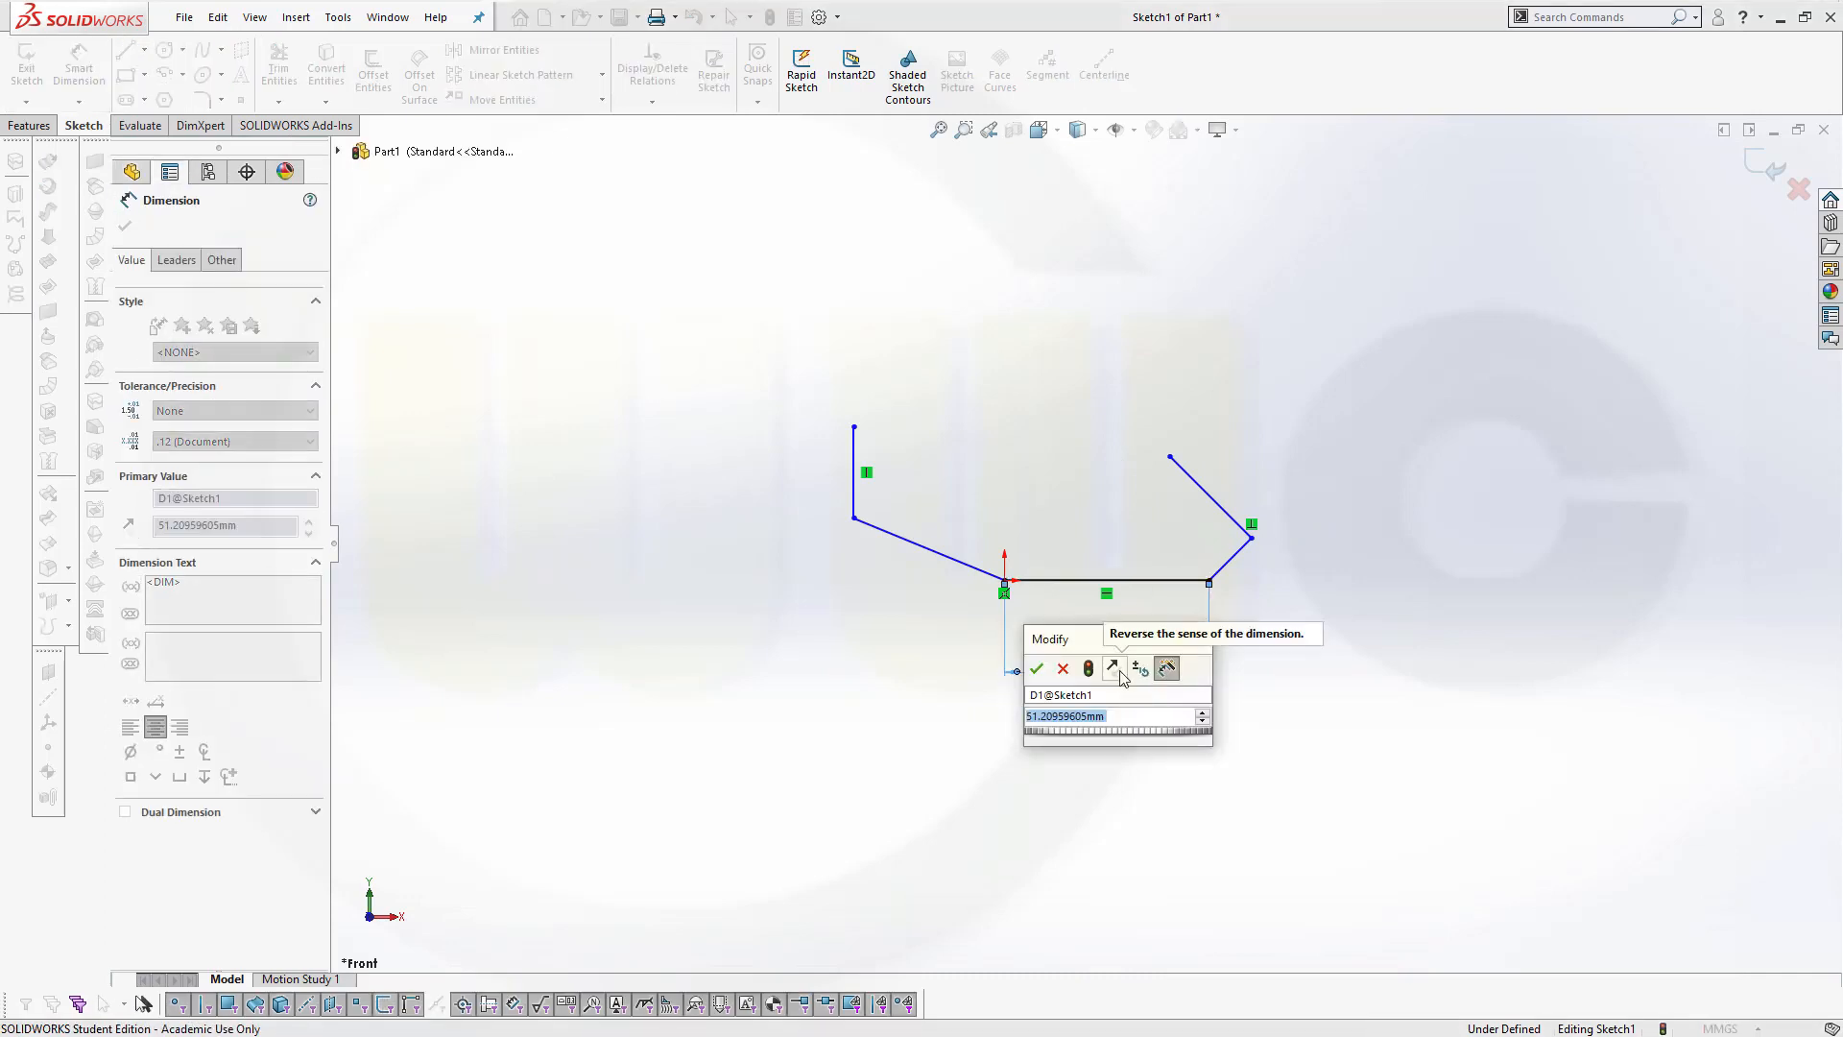
type("4")
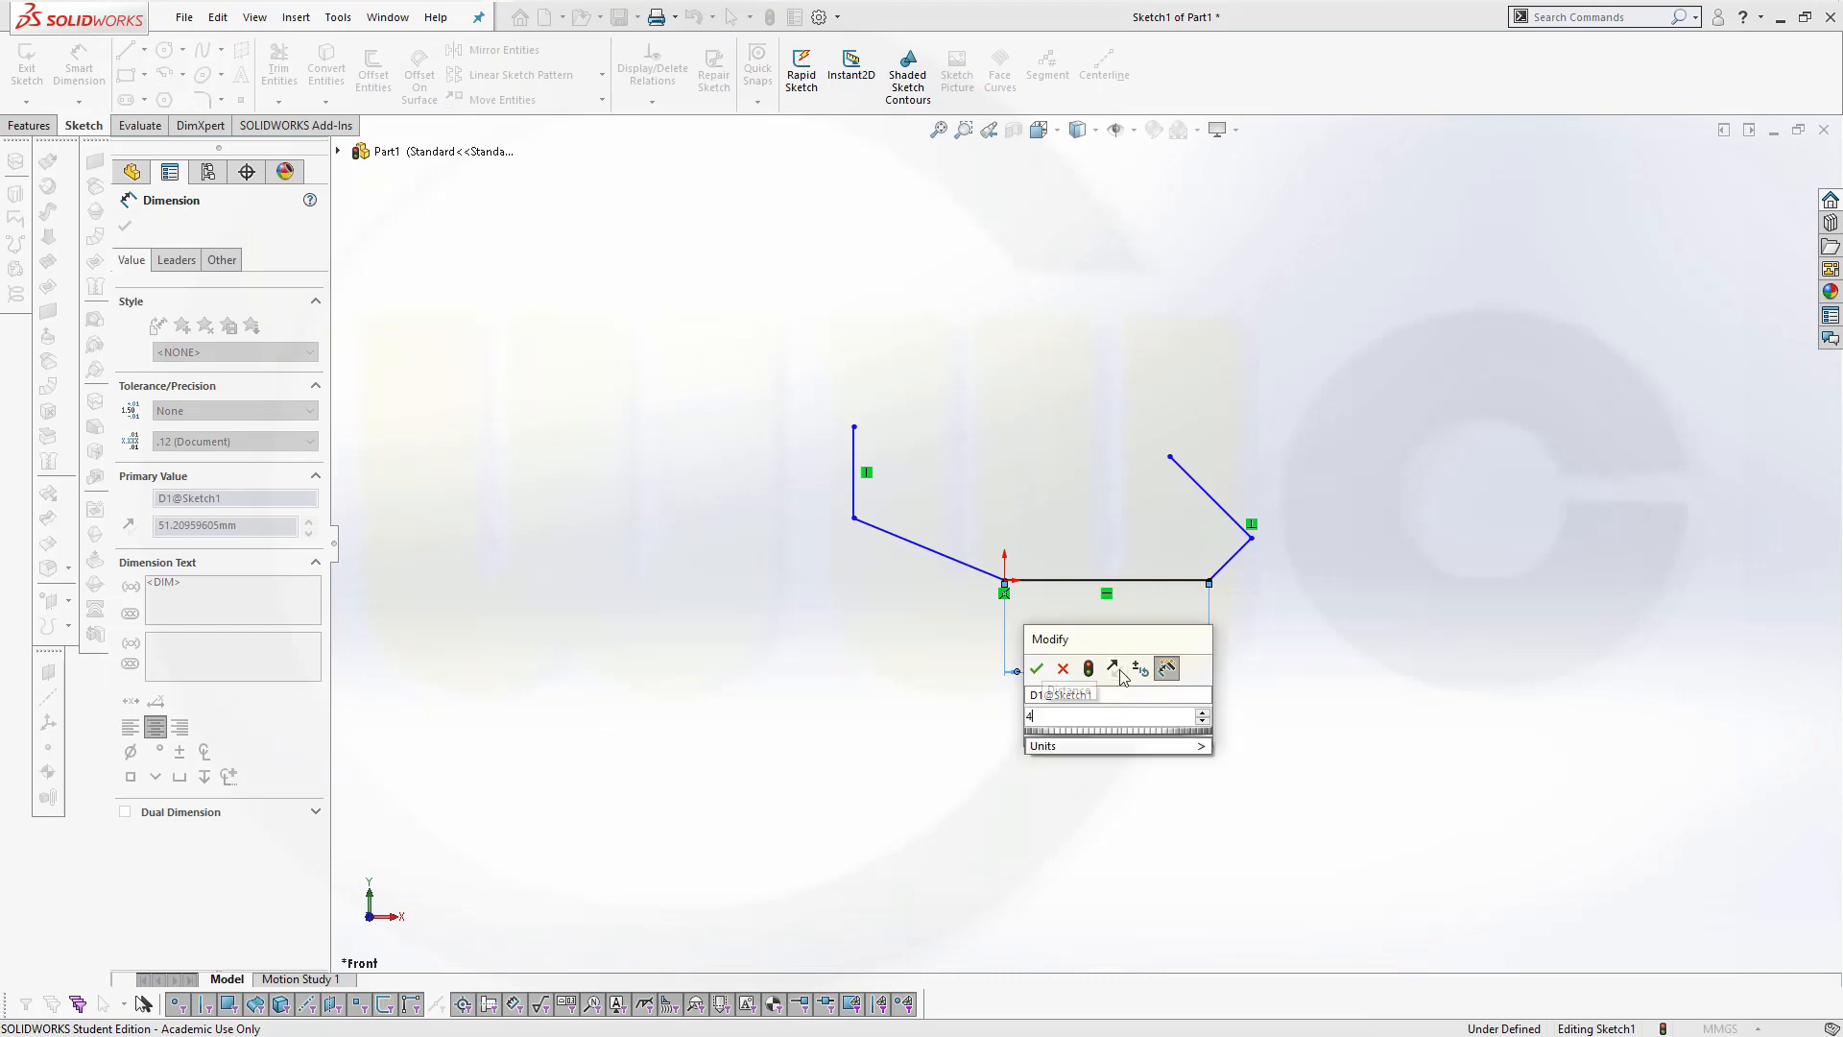
type("20")
key("Return")
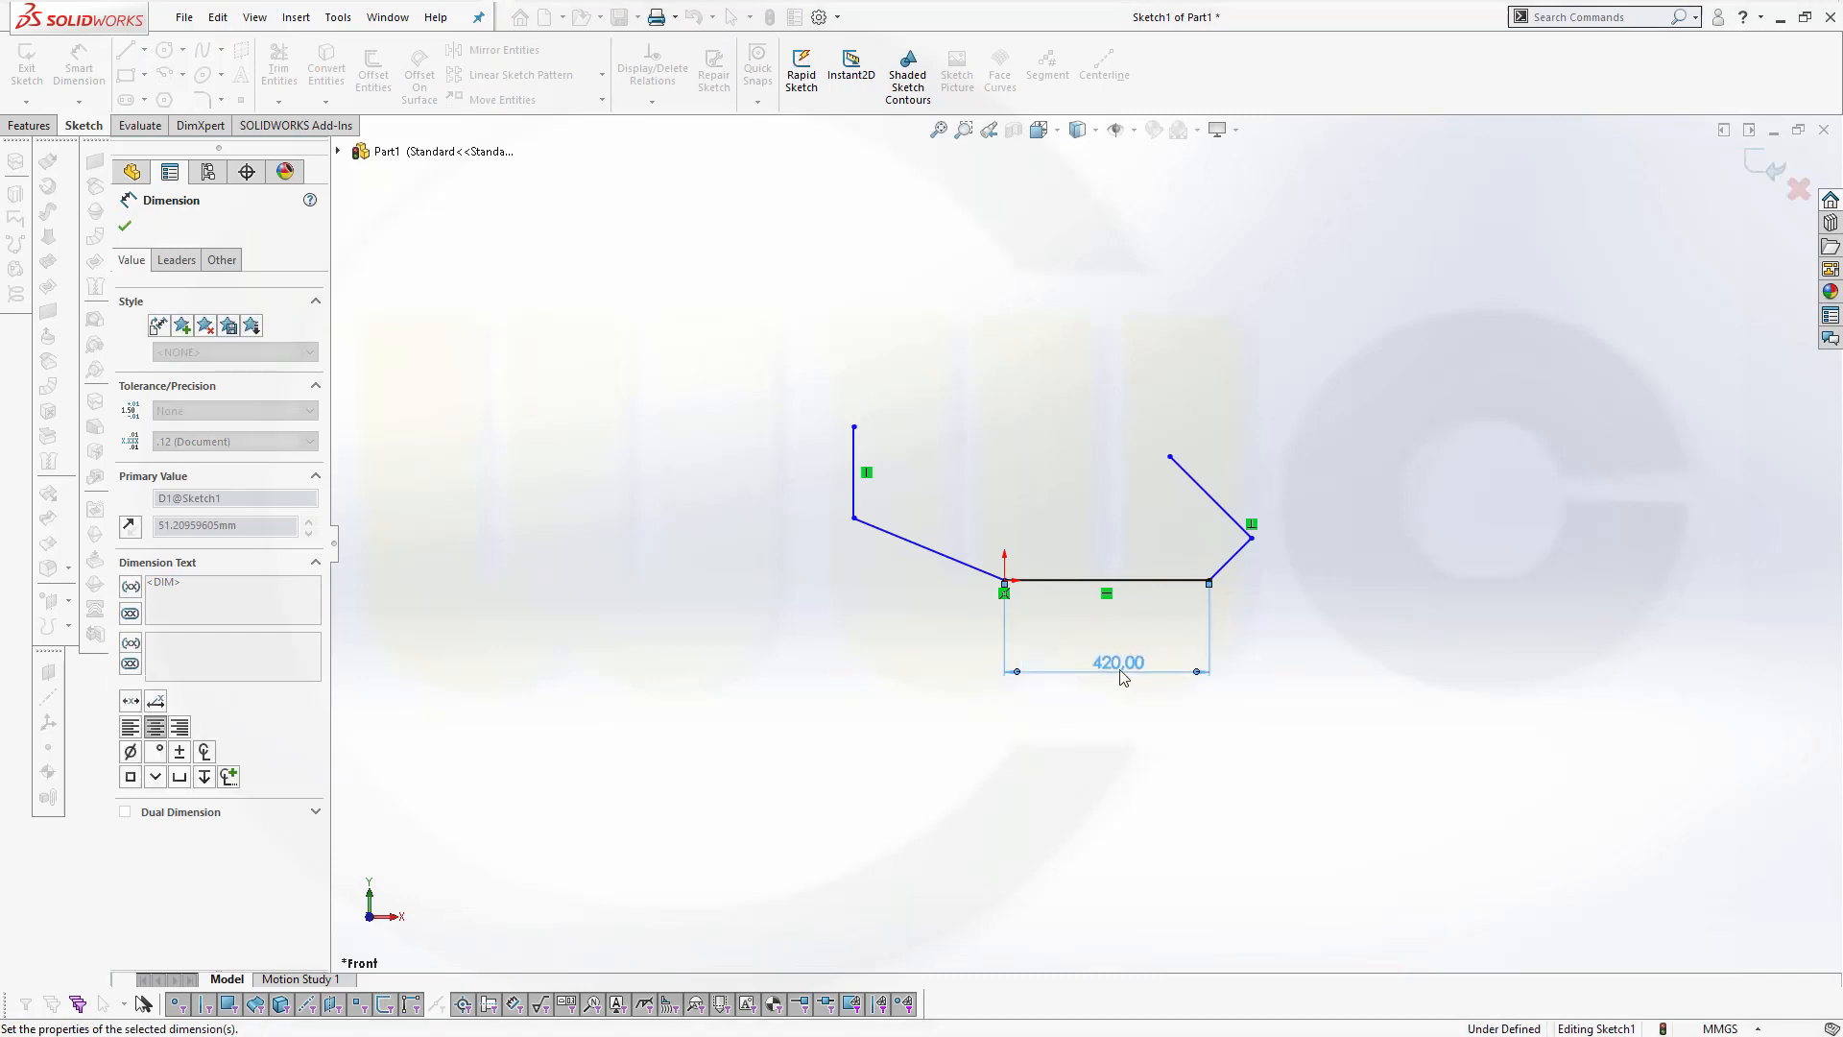
key("Escape")
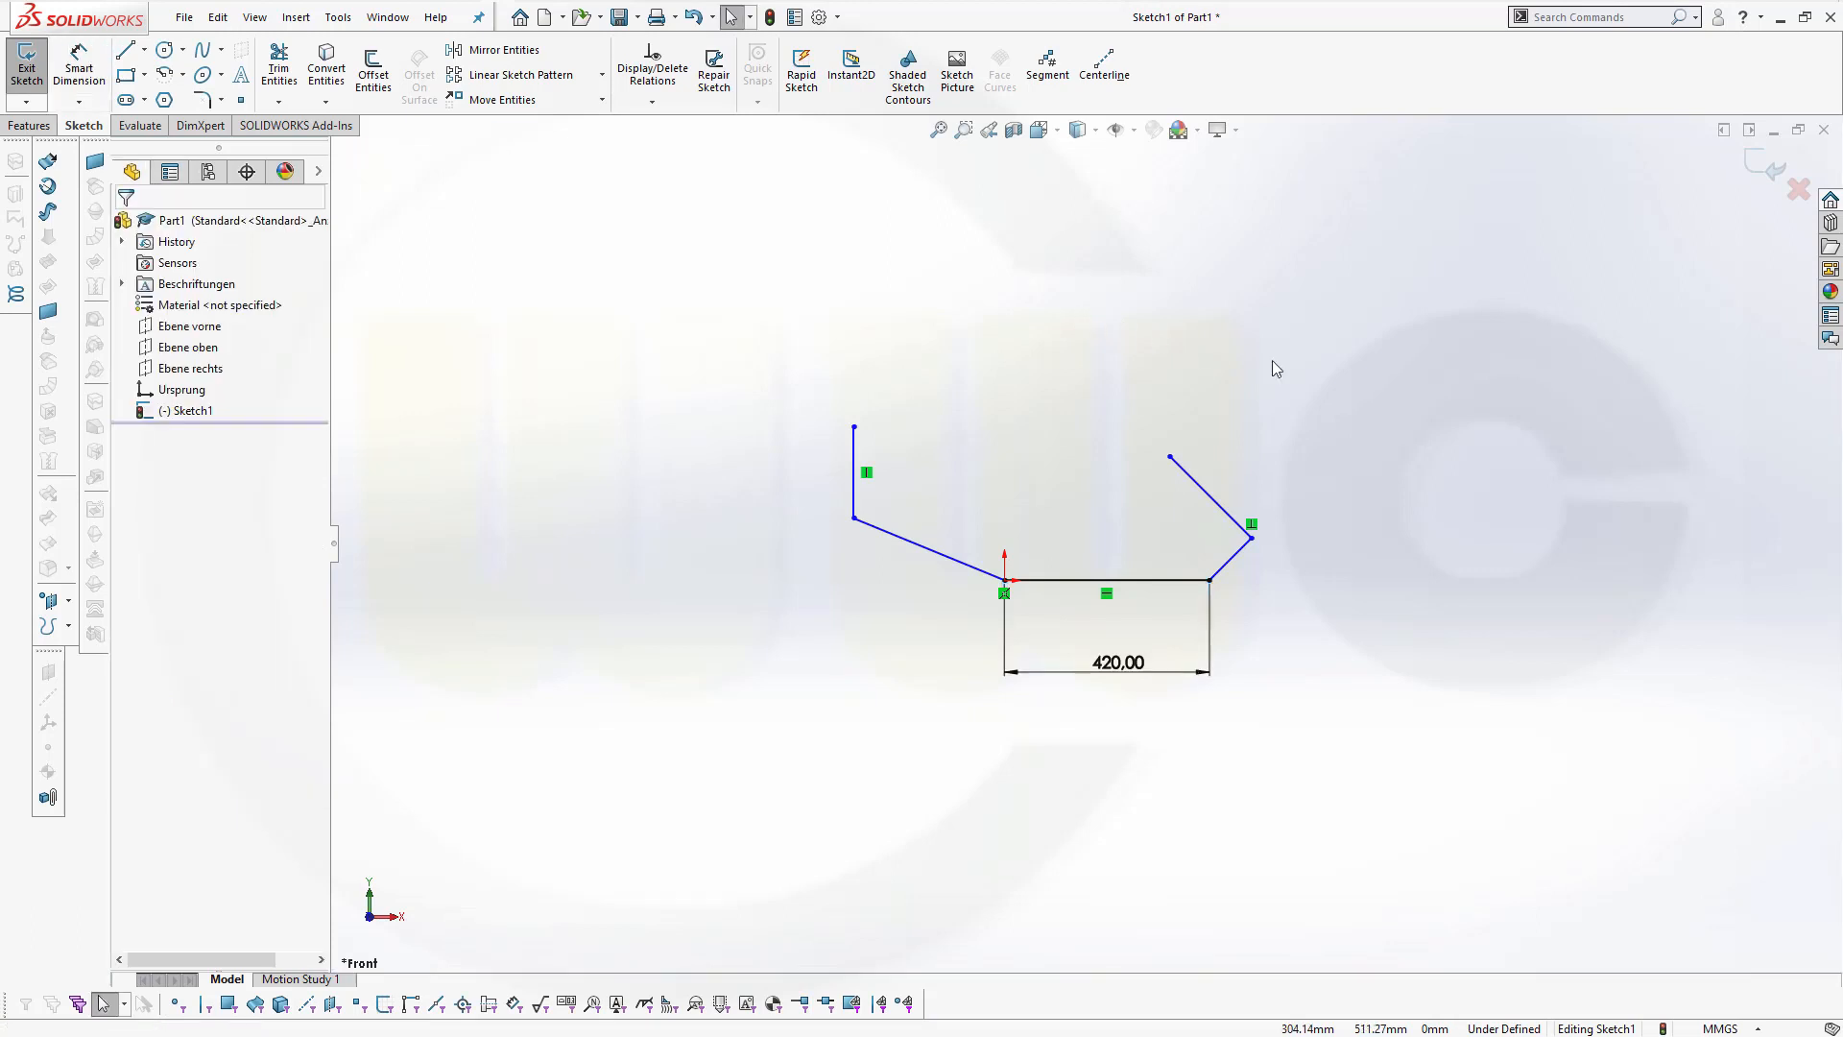
Dimension the angle between the extended base line and the short rising front line to 30°
left_click(79, 68)
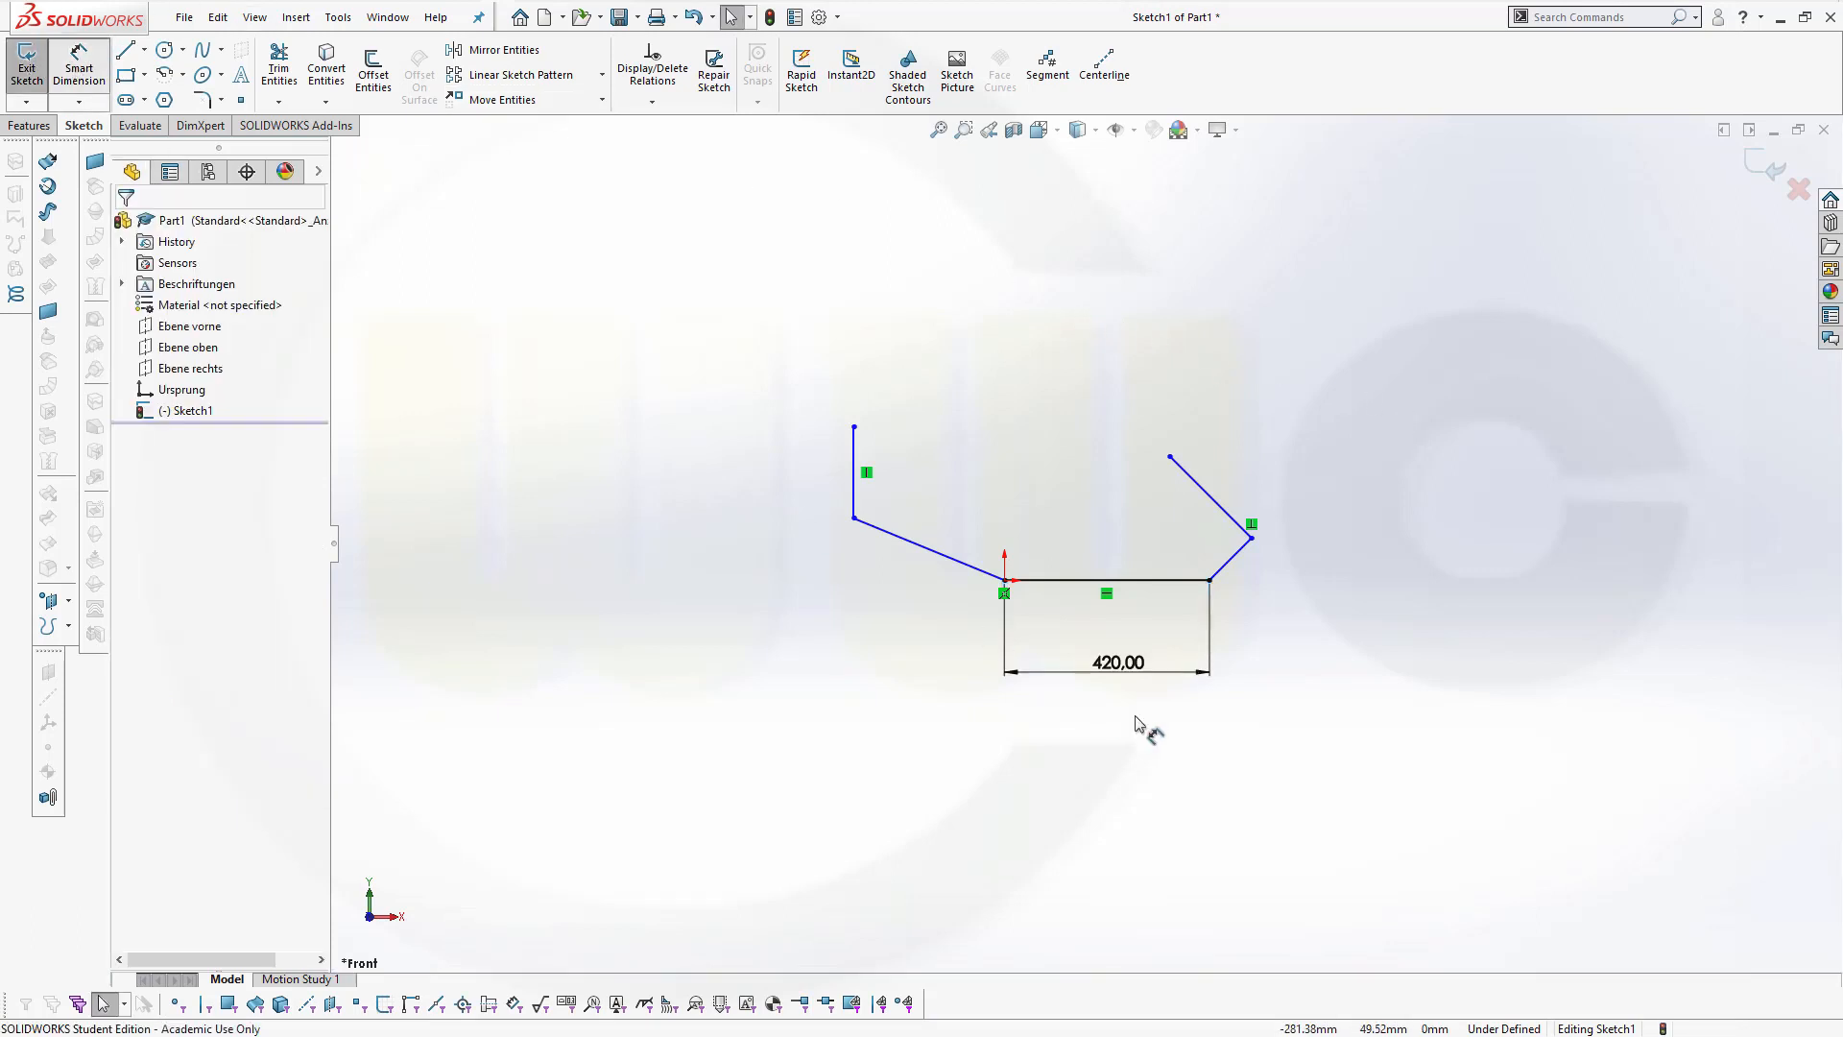
scroll(1184, 615, "down", 2)
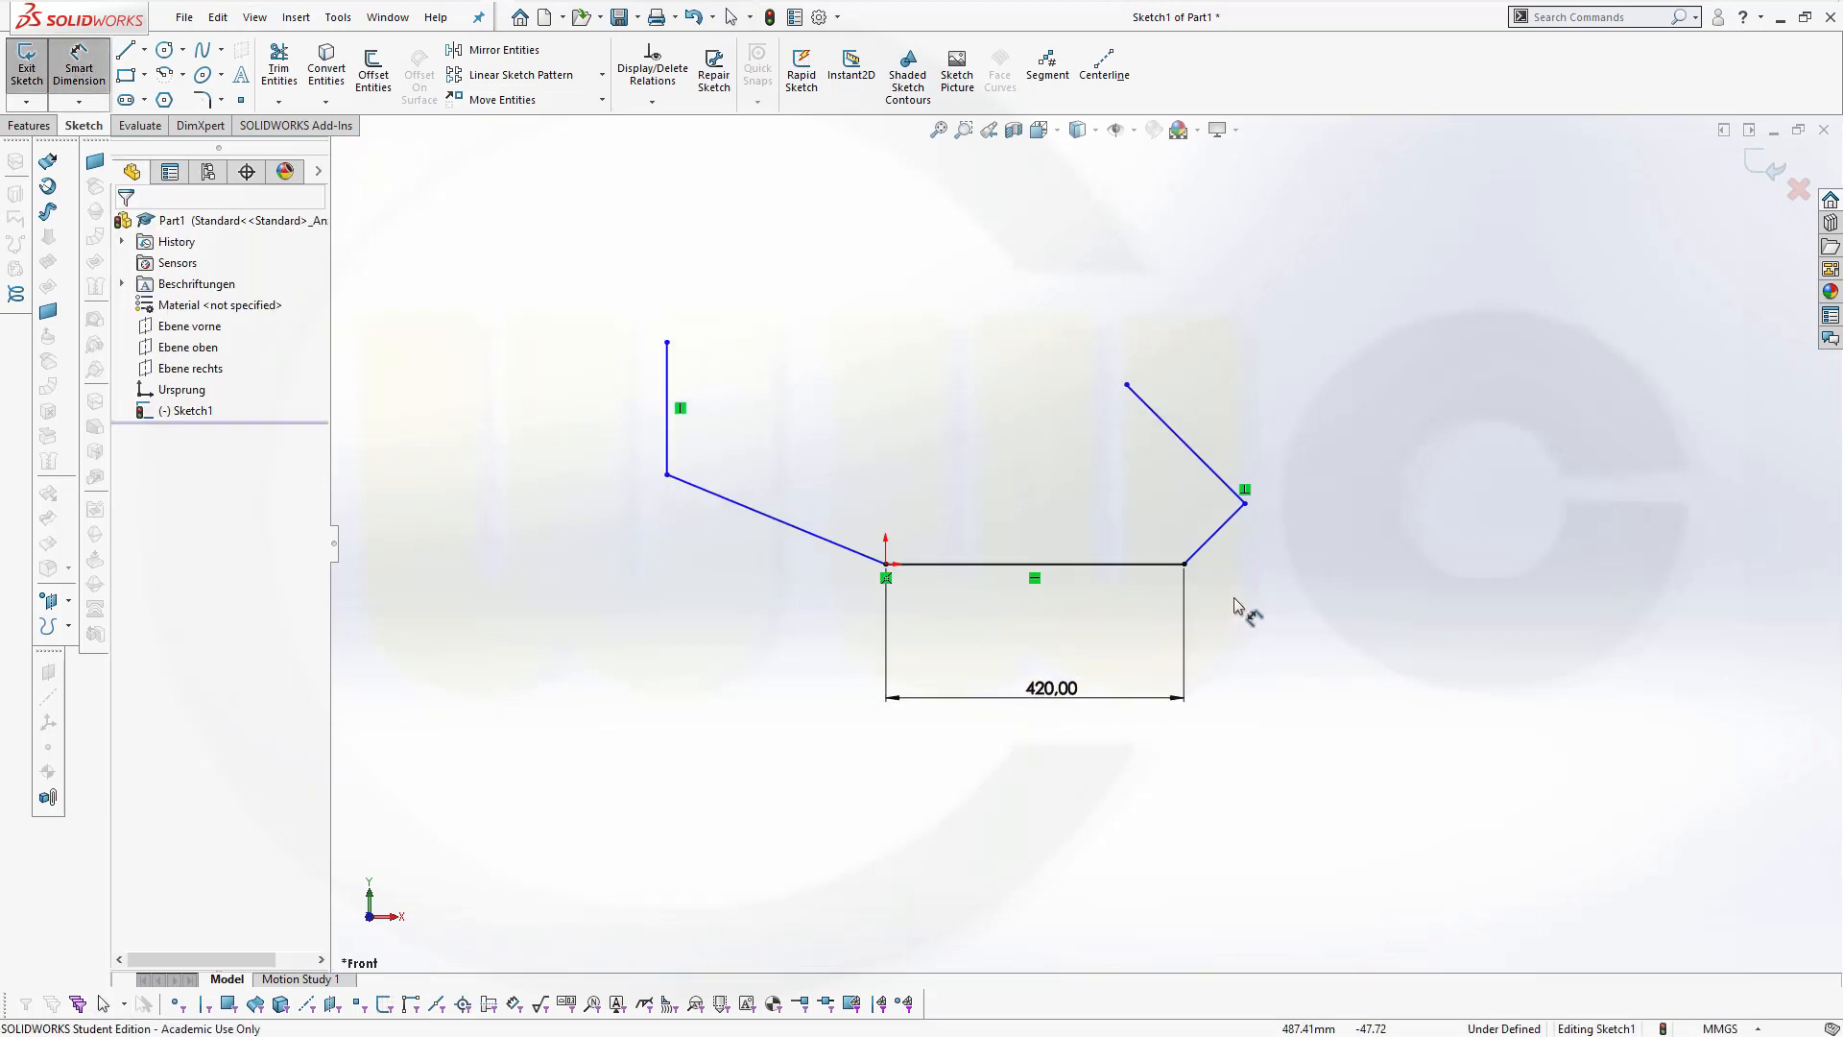
left_click(1169, 566)
left_click(1225, 522)
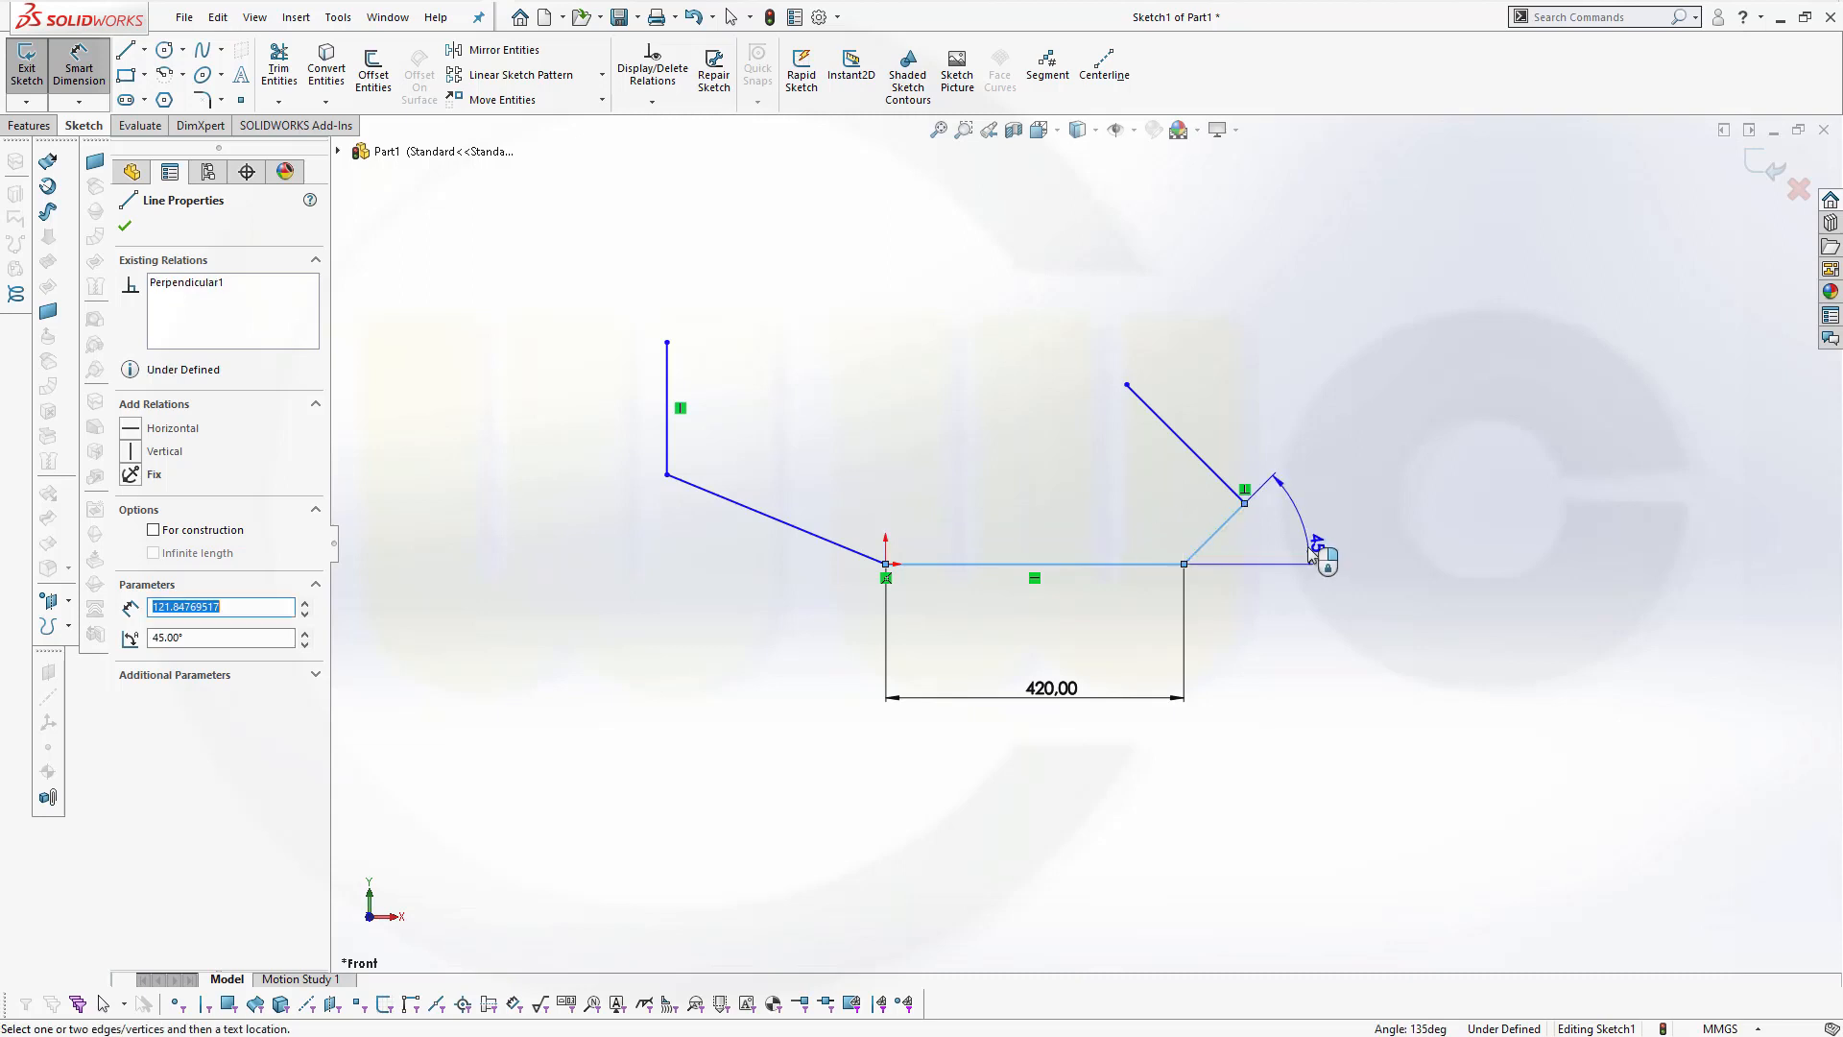
left_click(1308, 545)
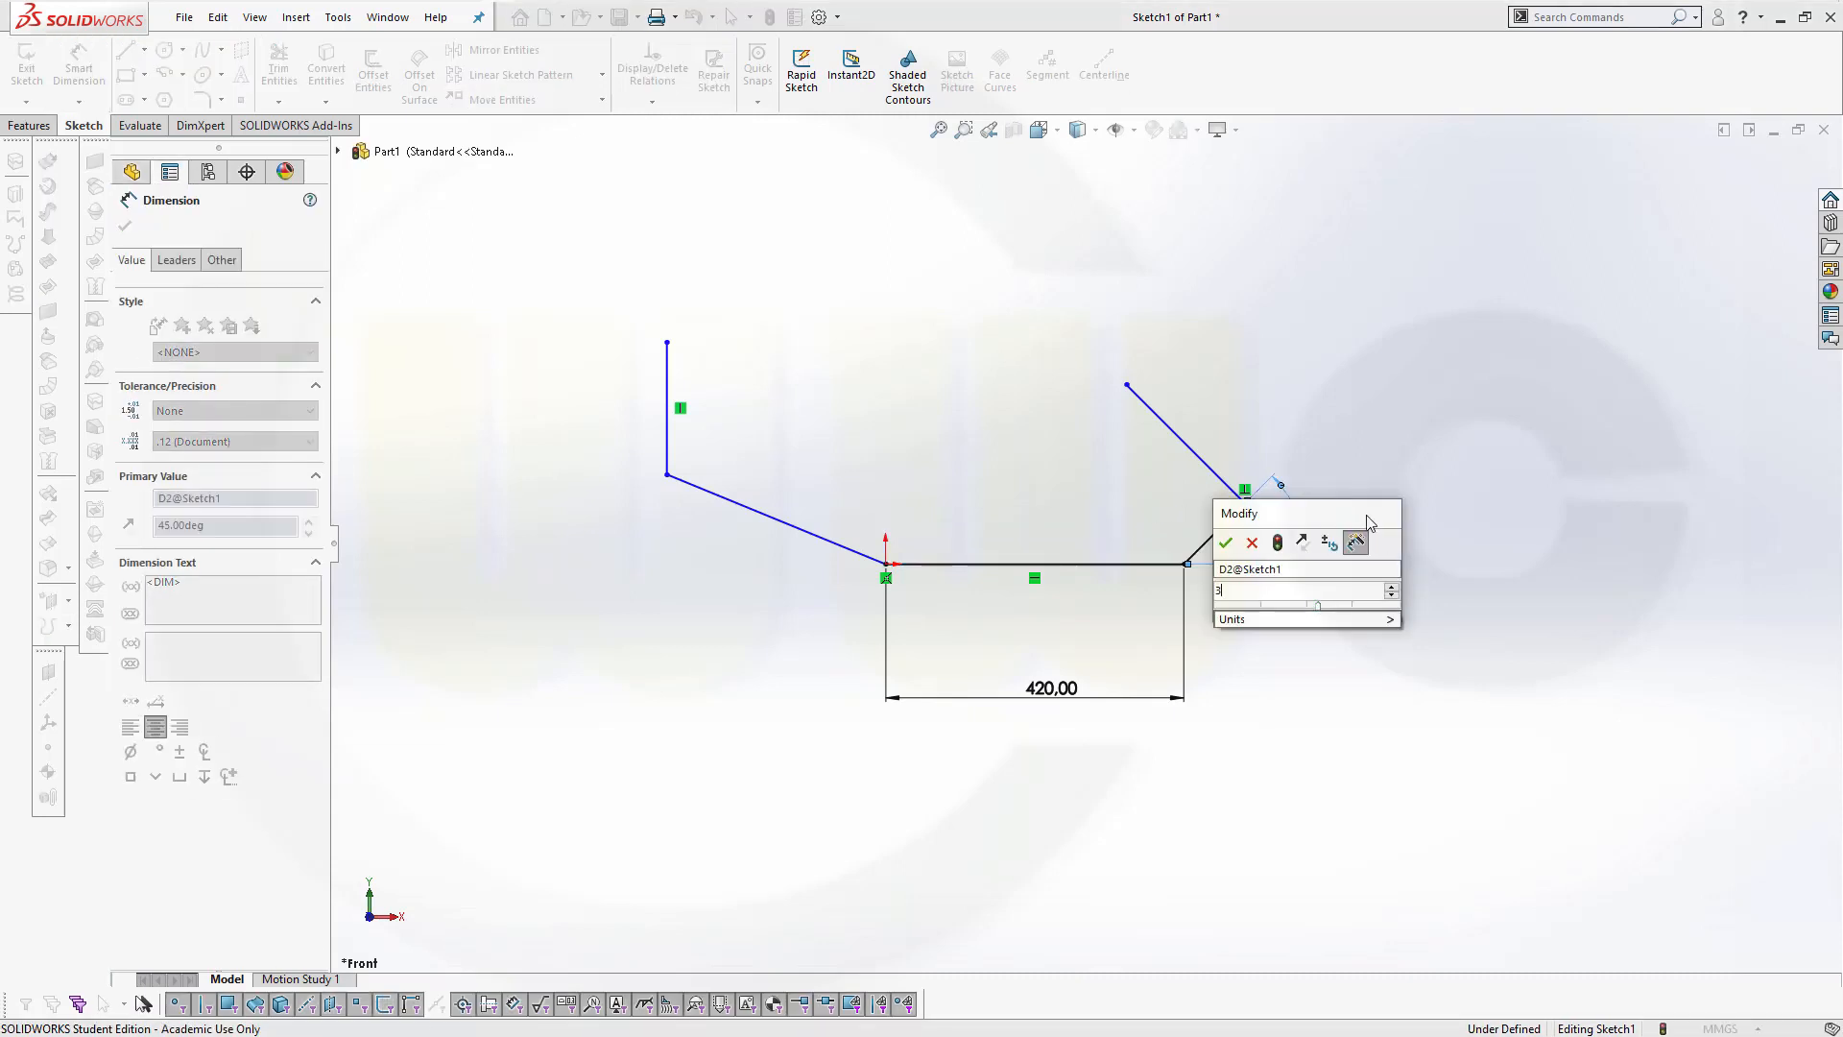
key("Return")
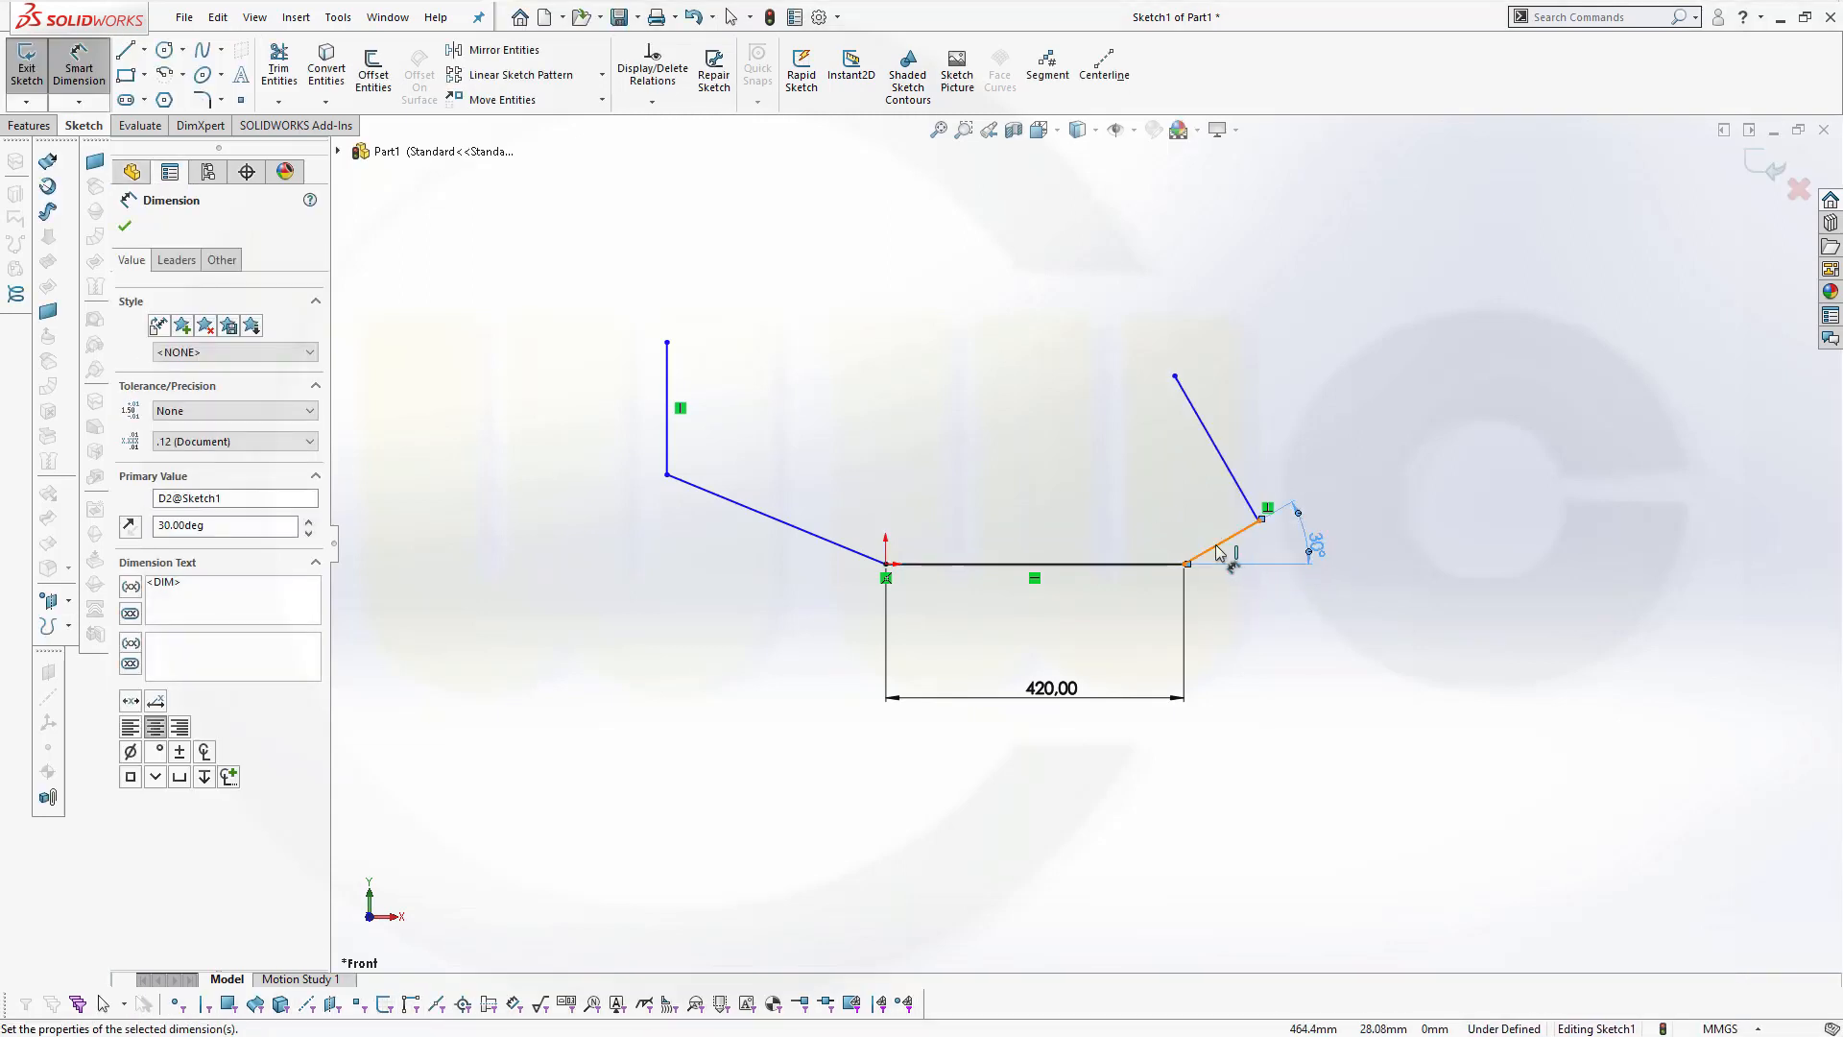
Dimension the short rising front line to 82 mm and the perpendicular end line to 75 mm
left_click(1216, 544)
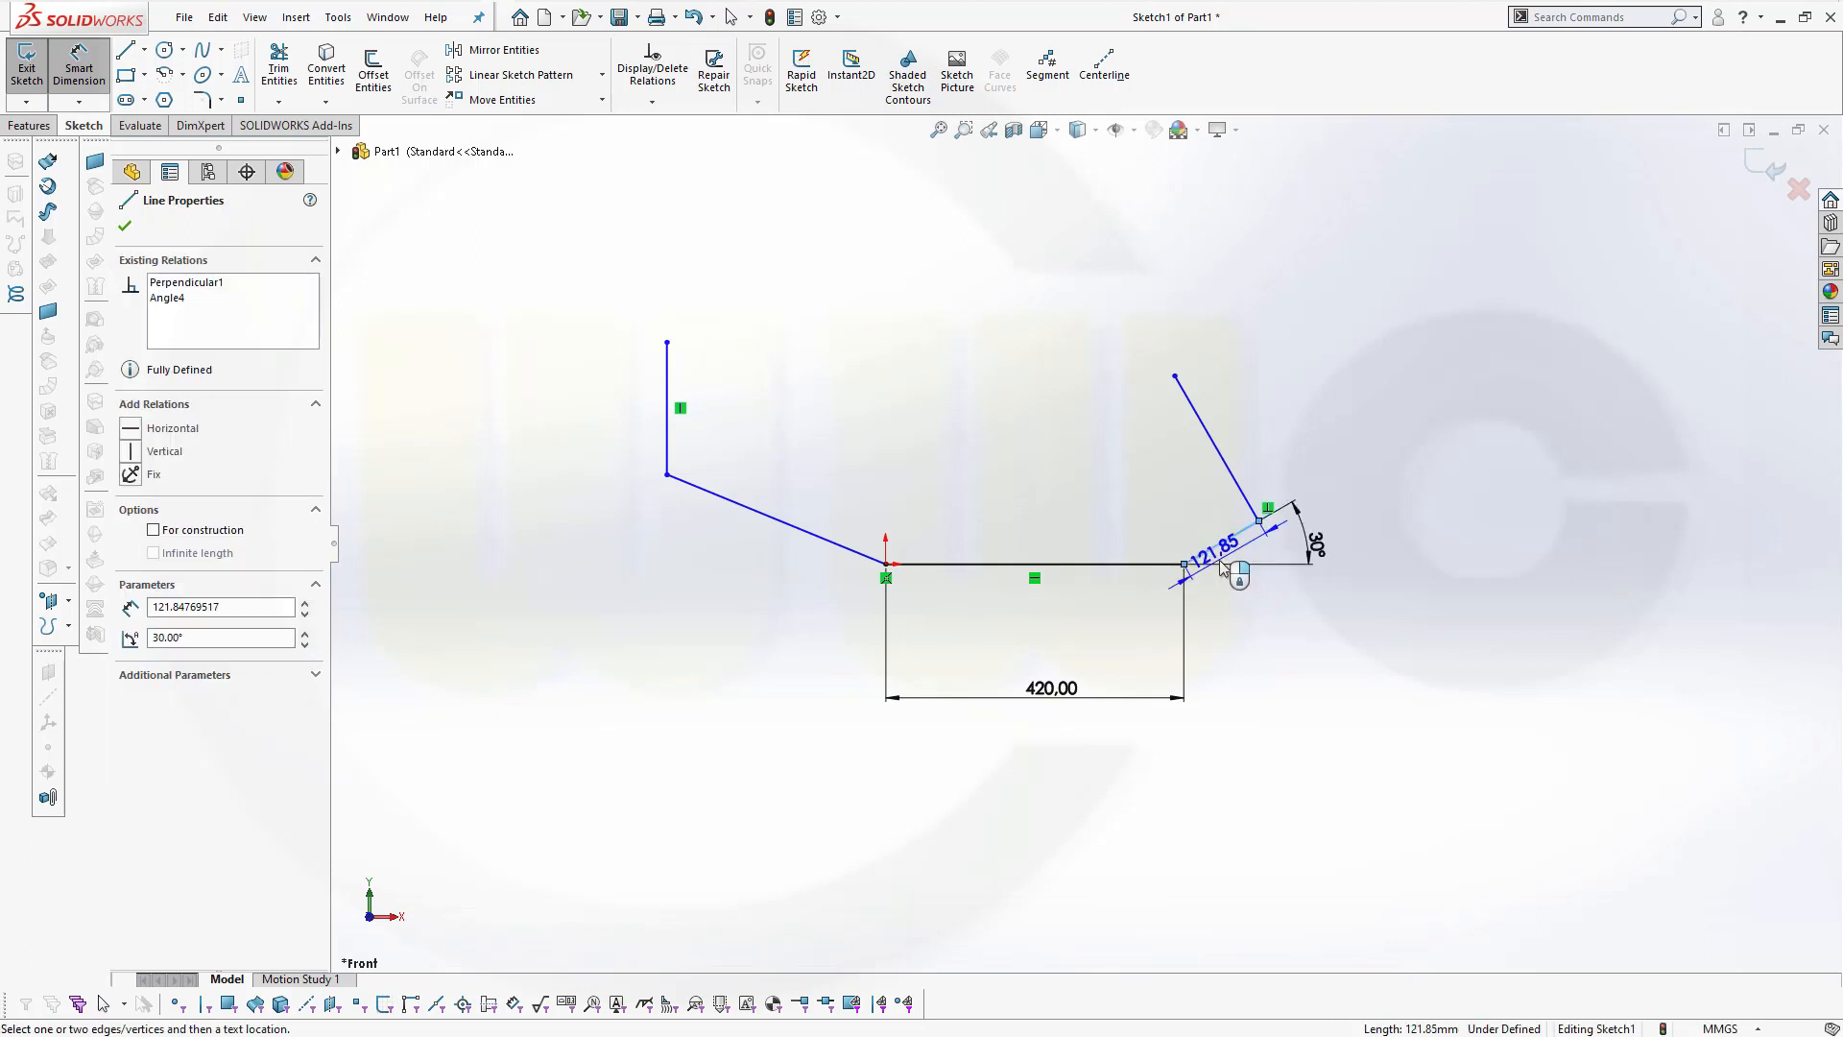
left_click(1271, 605)
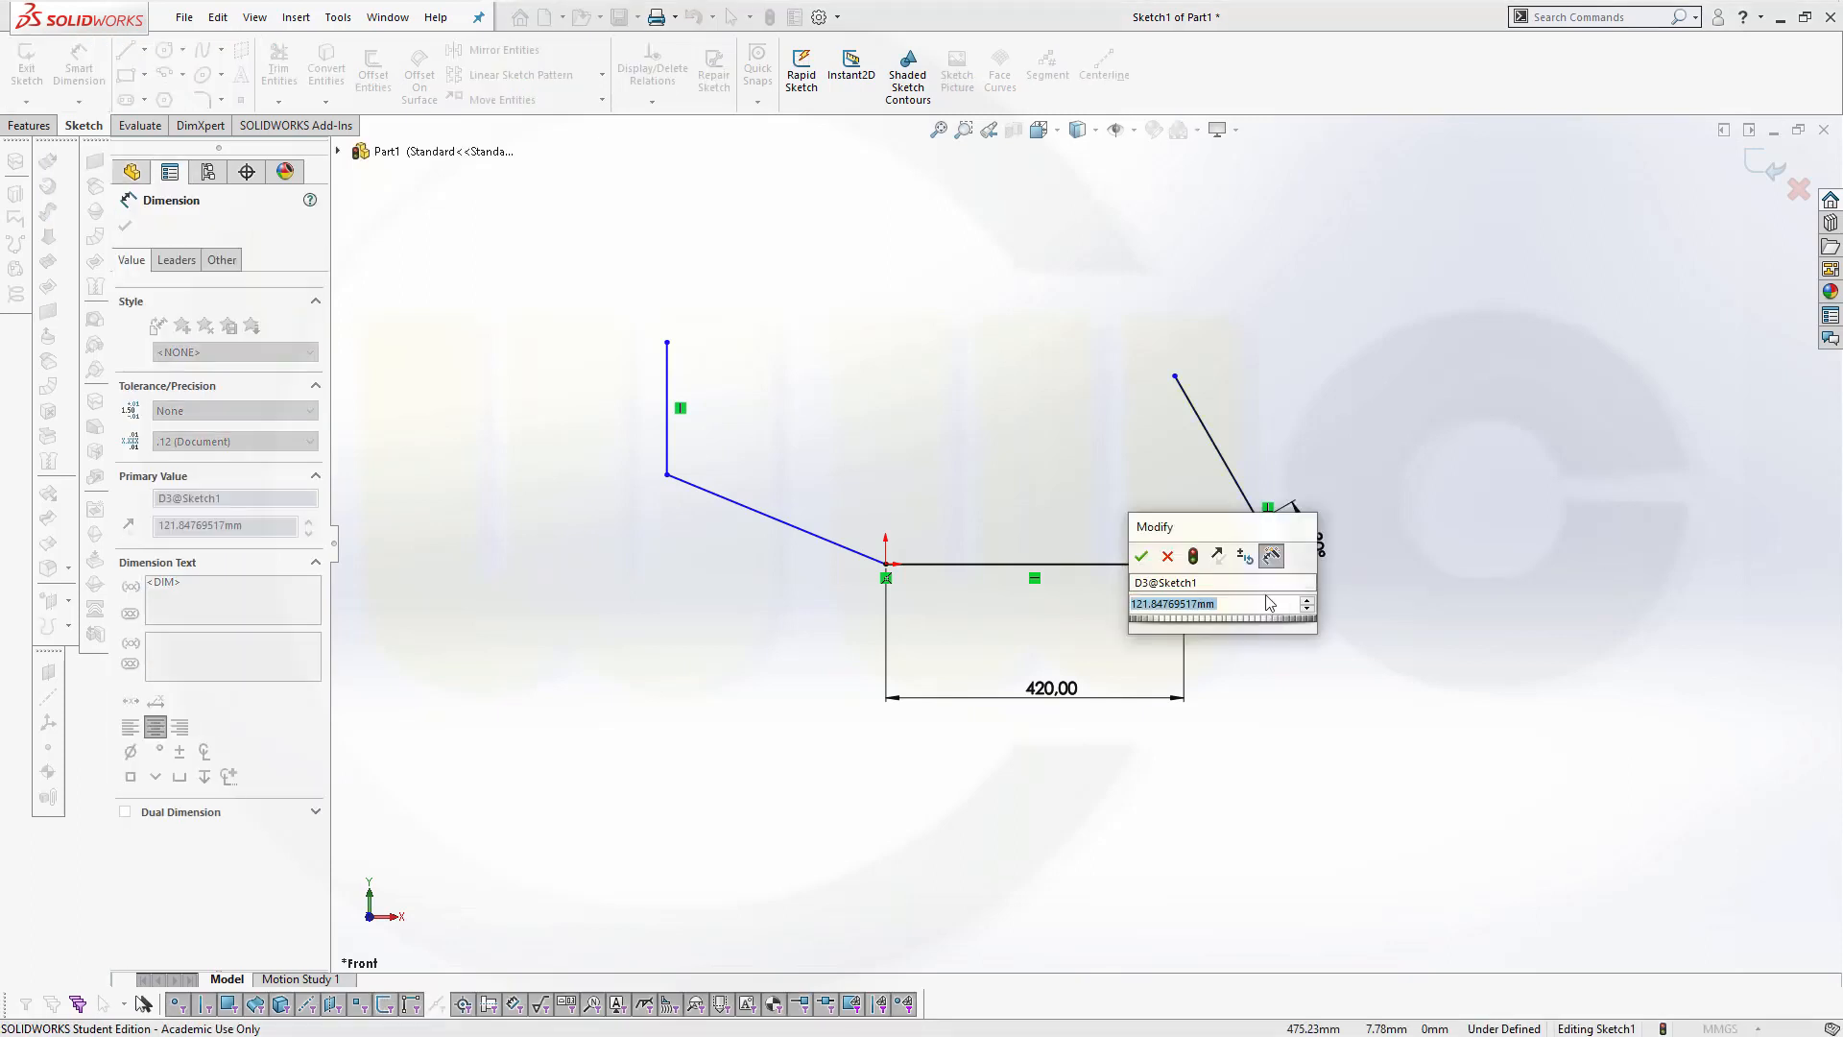
type("82")
key("Return")
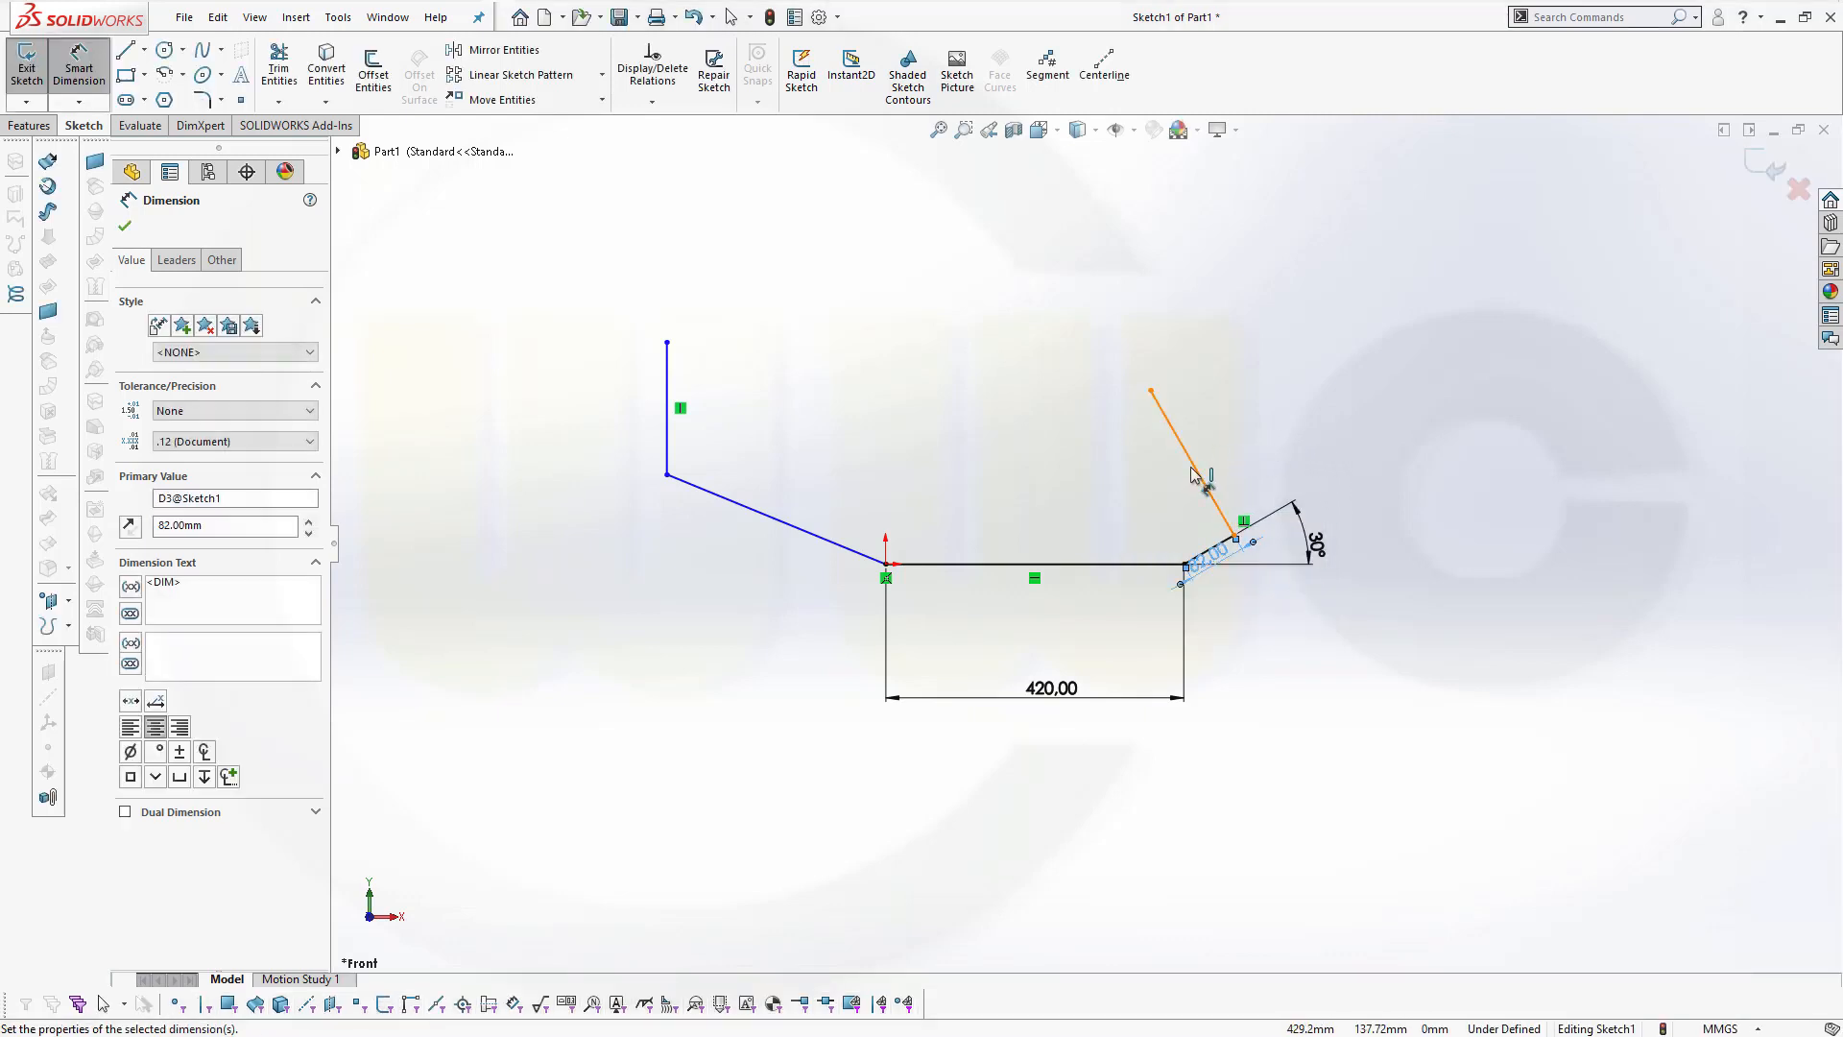
left_click(1195, 475)
left_click(1217, 448)
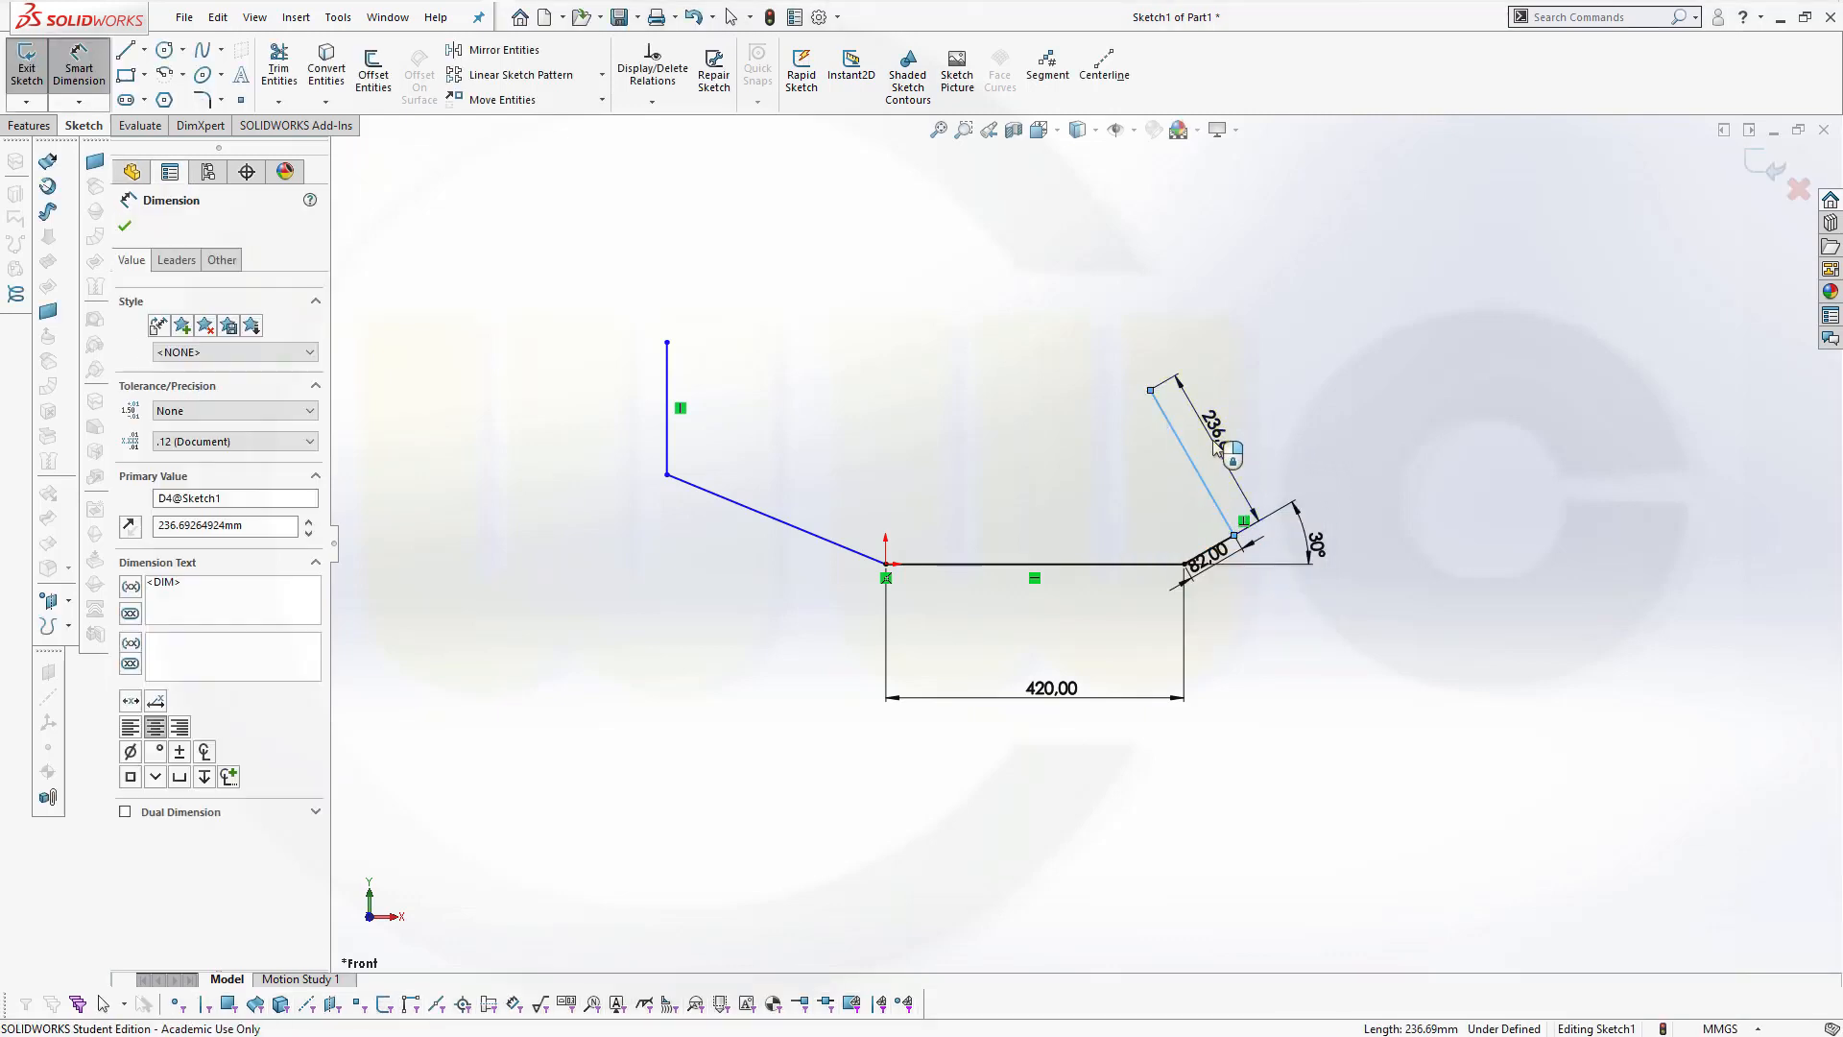
type("75")
key("Return")
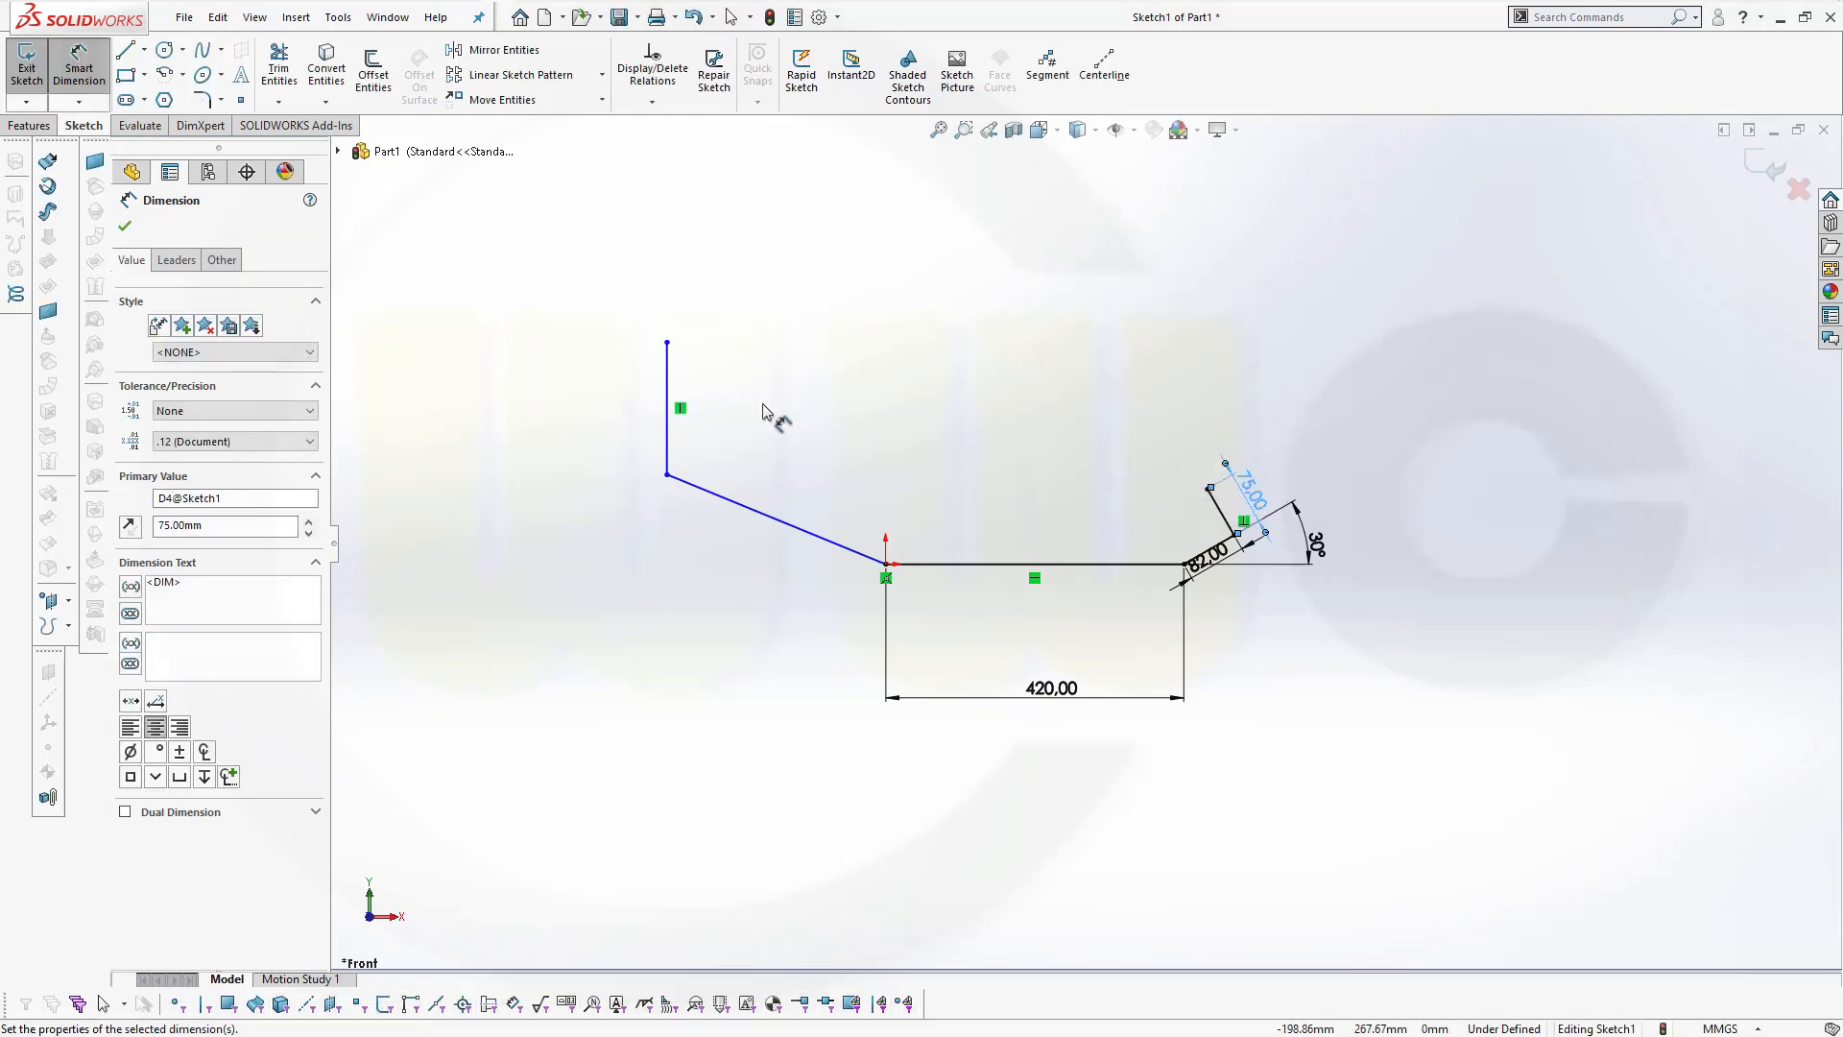
Dimension the angle between the sloped backrest line and the extended base line to 60°
left_click(802, 537)
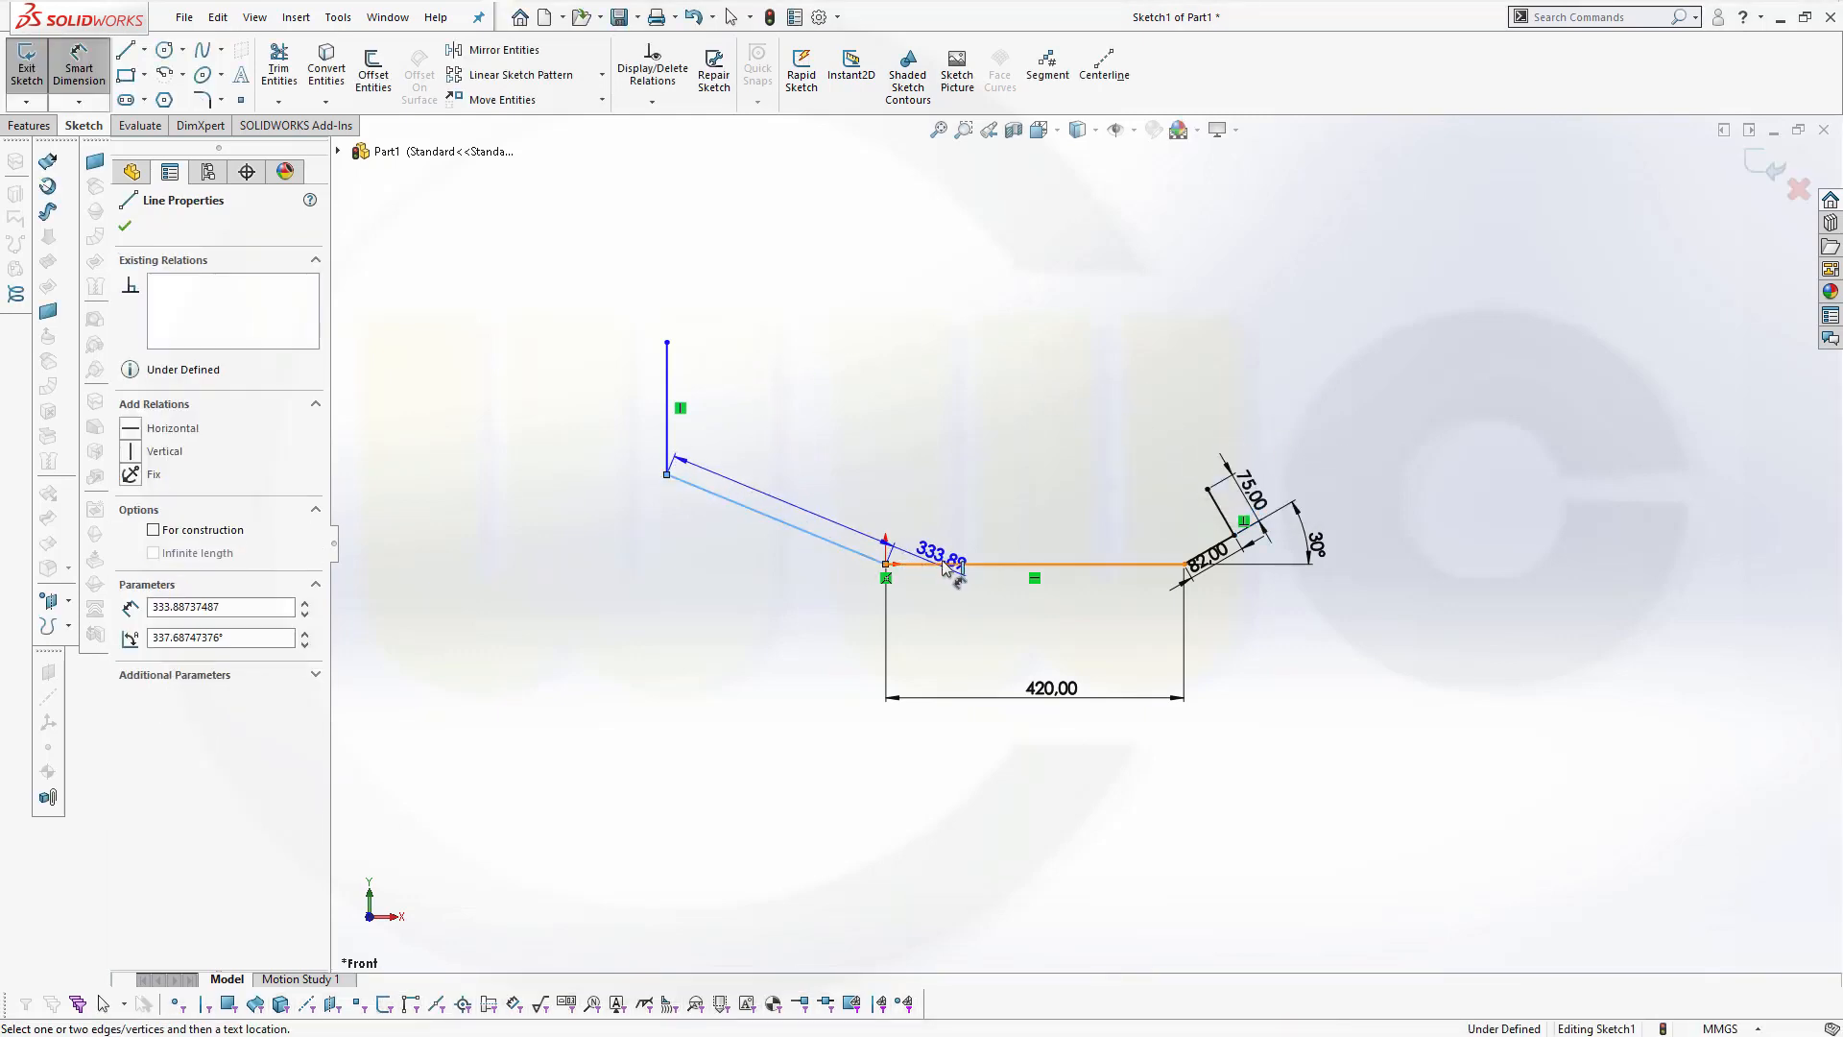
left_click(946, 566)
left_click(722, 538)
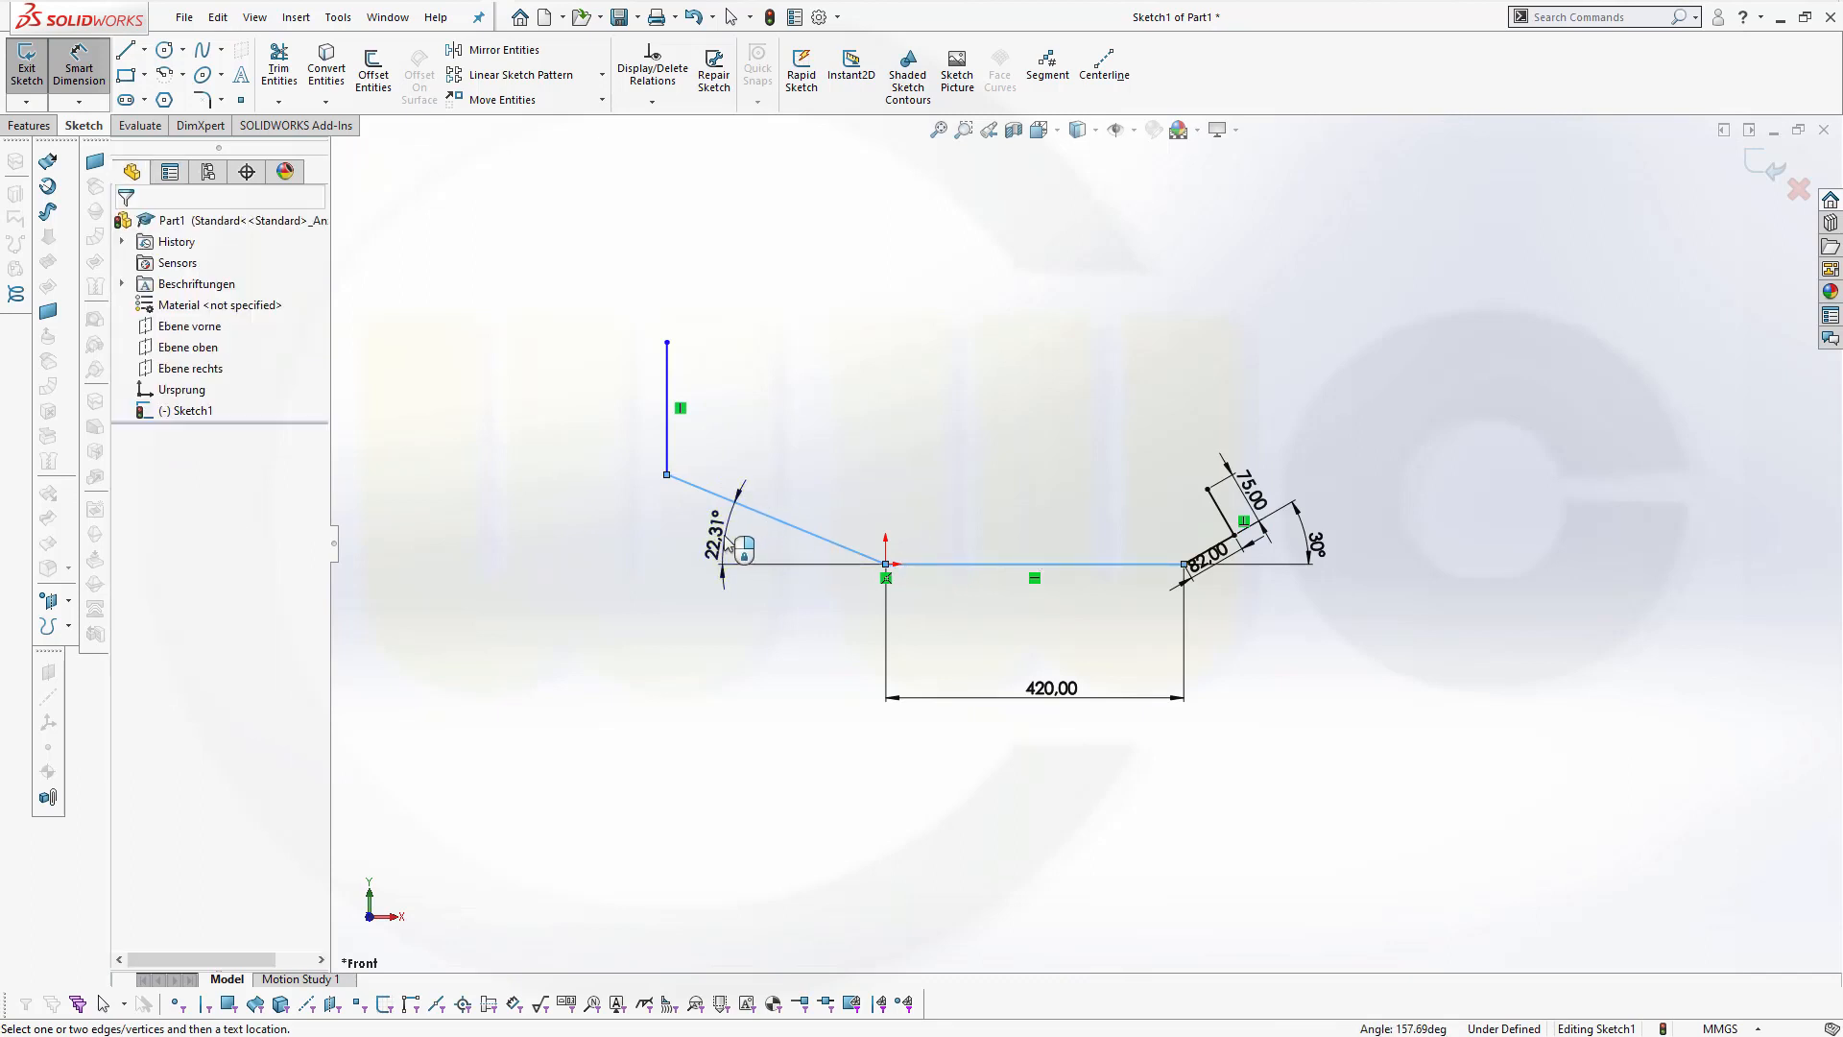
type("60")
key("Return")
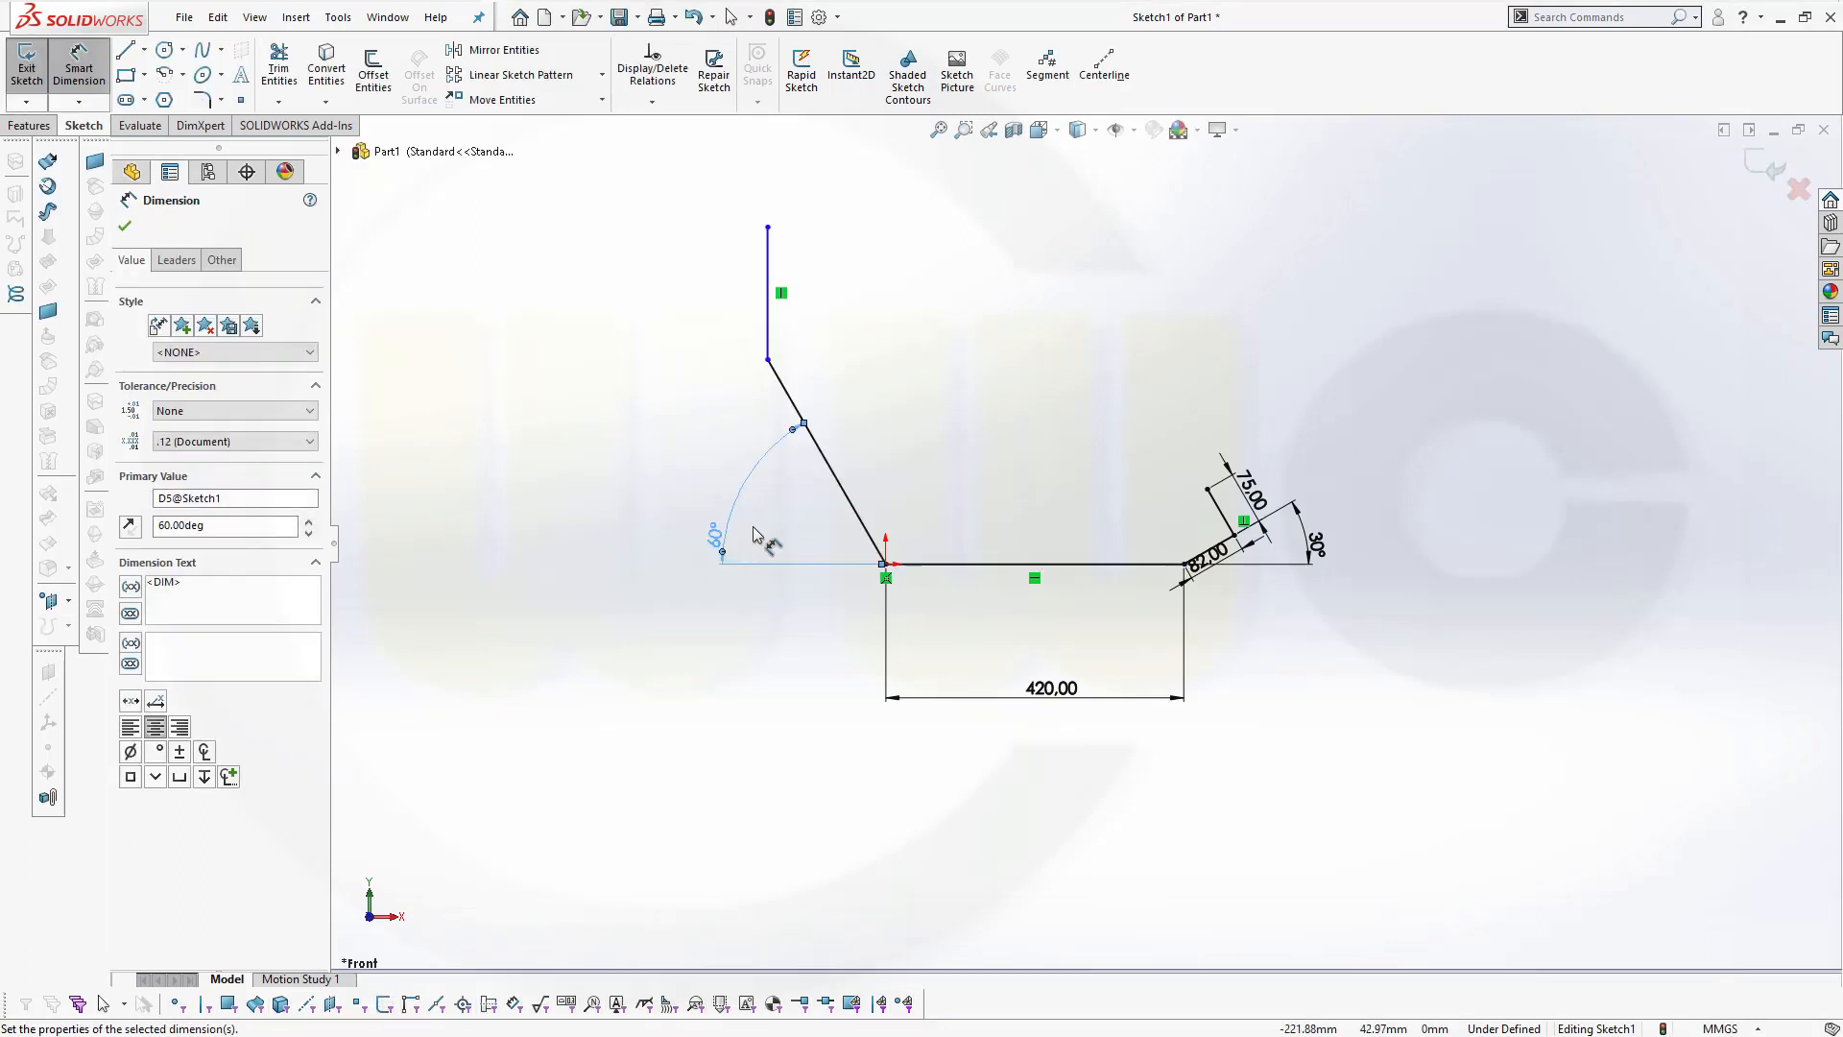
Set the vertical distance from the upper end of the vertical line to the base line to 775 mm
left_click(768, 228)
left_click(976, 565)
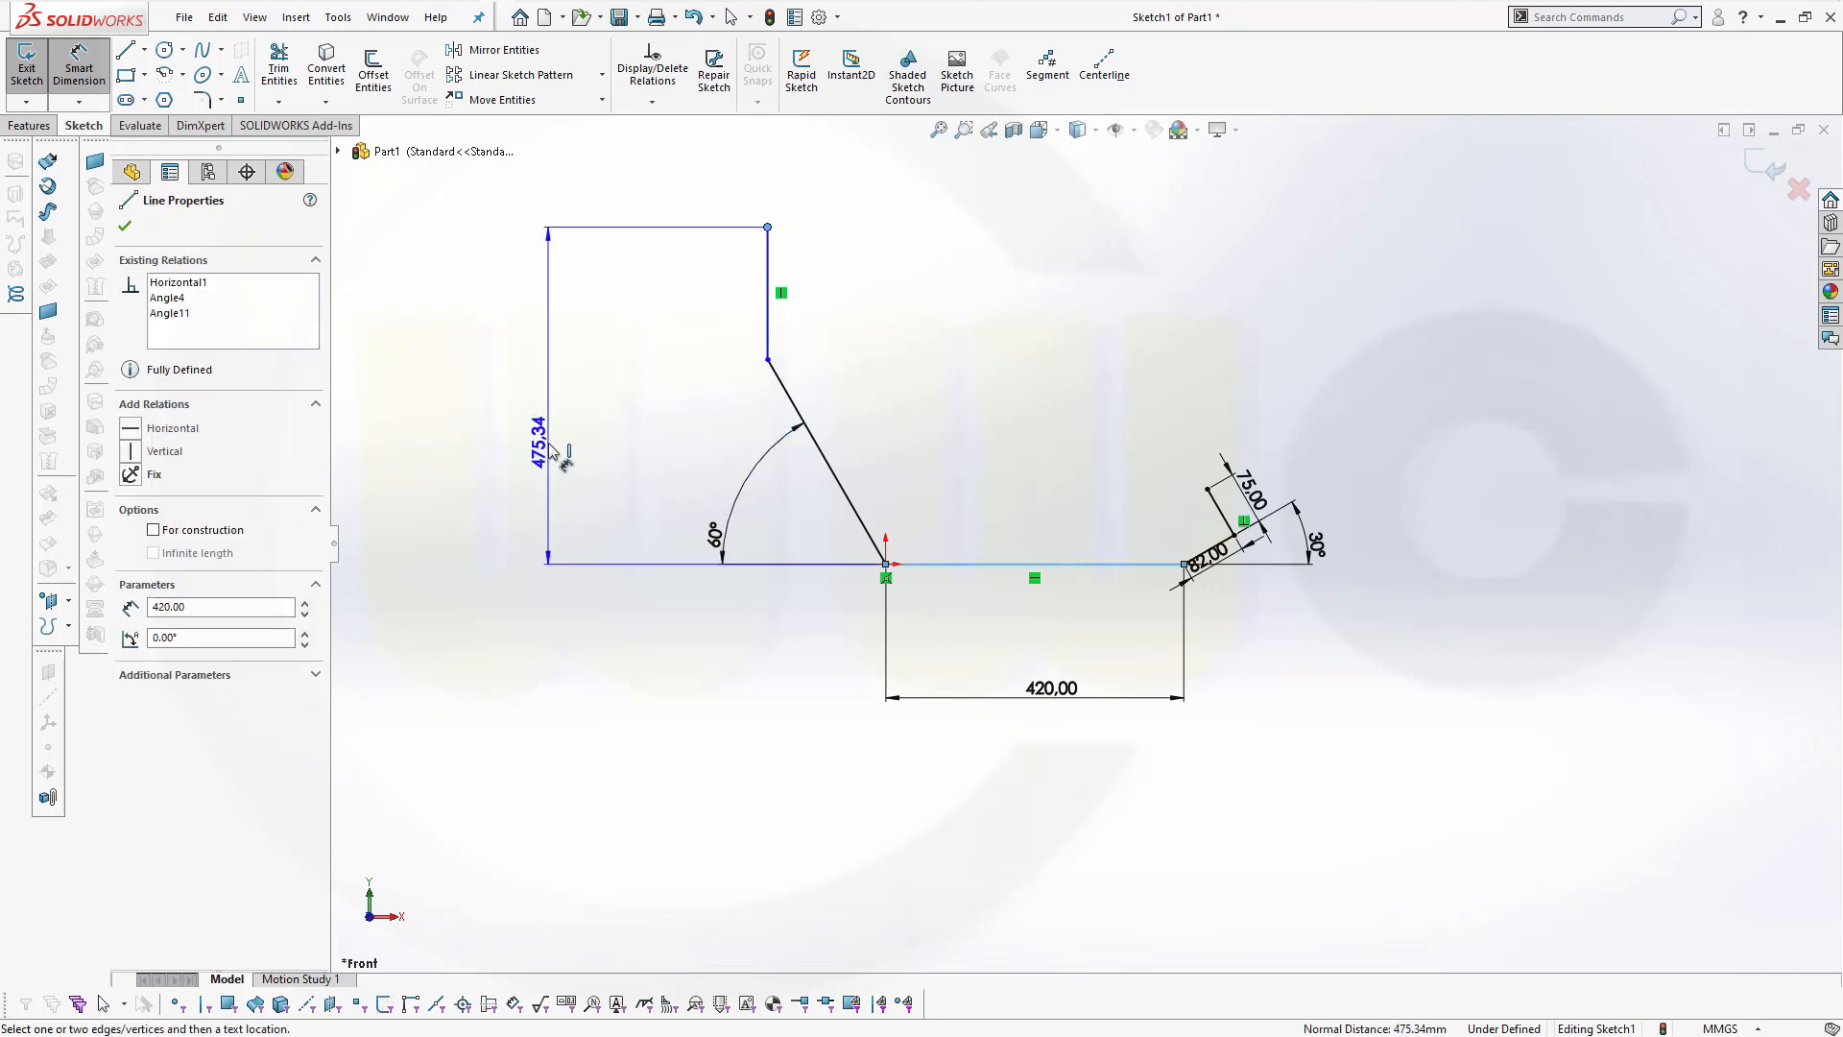
left_click(553, 451)
type("7")
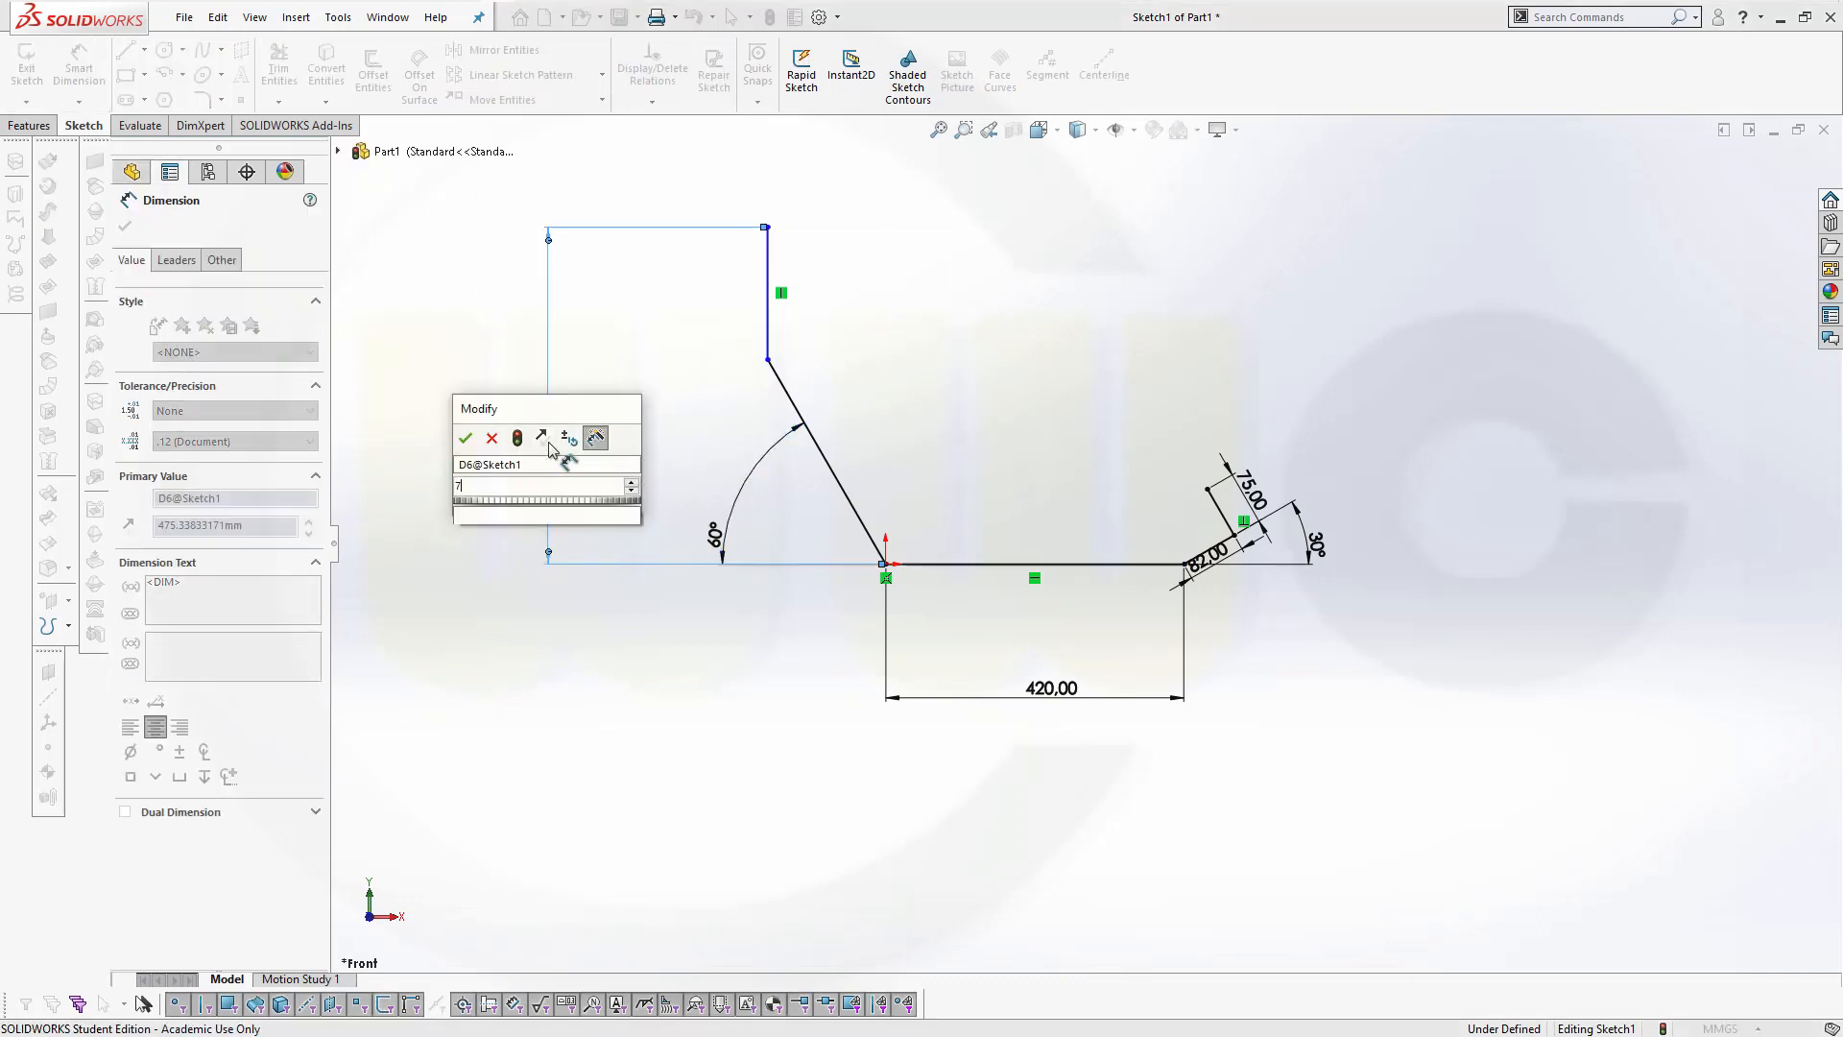
type("75")
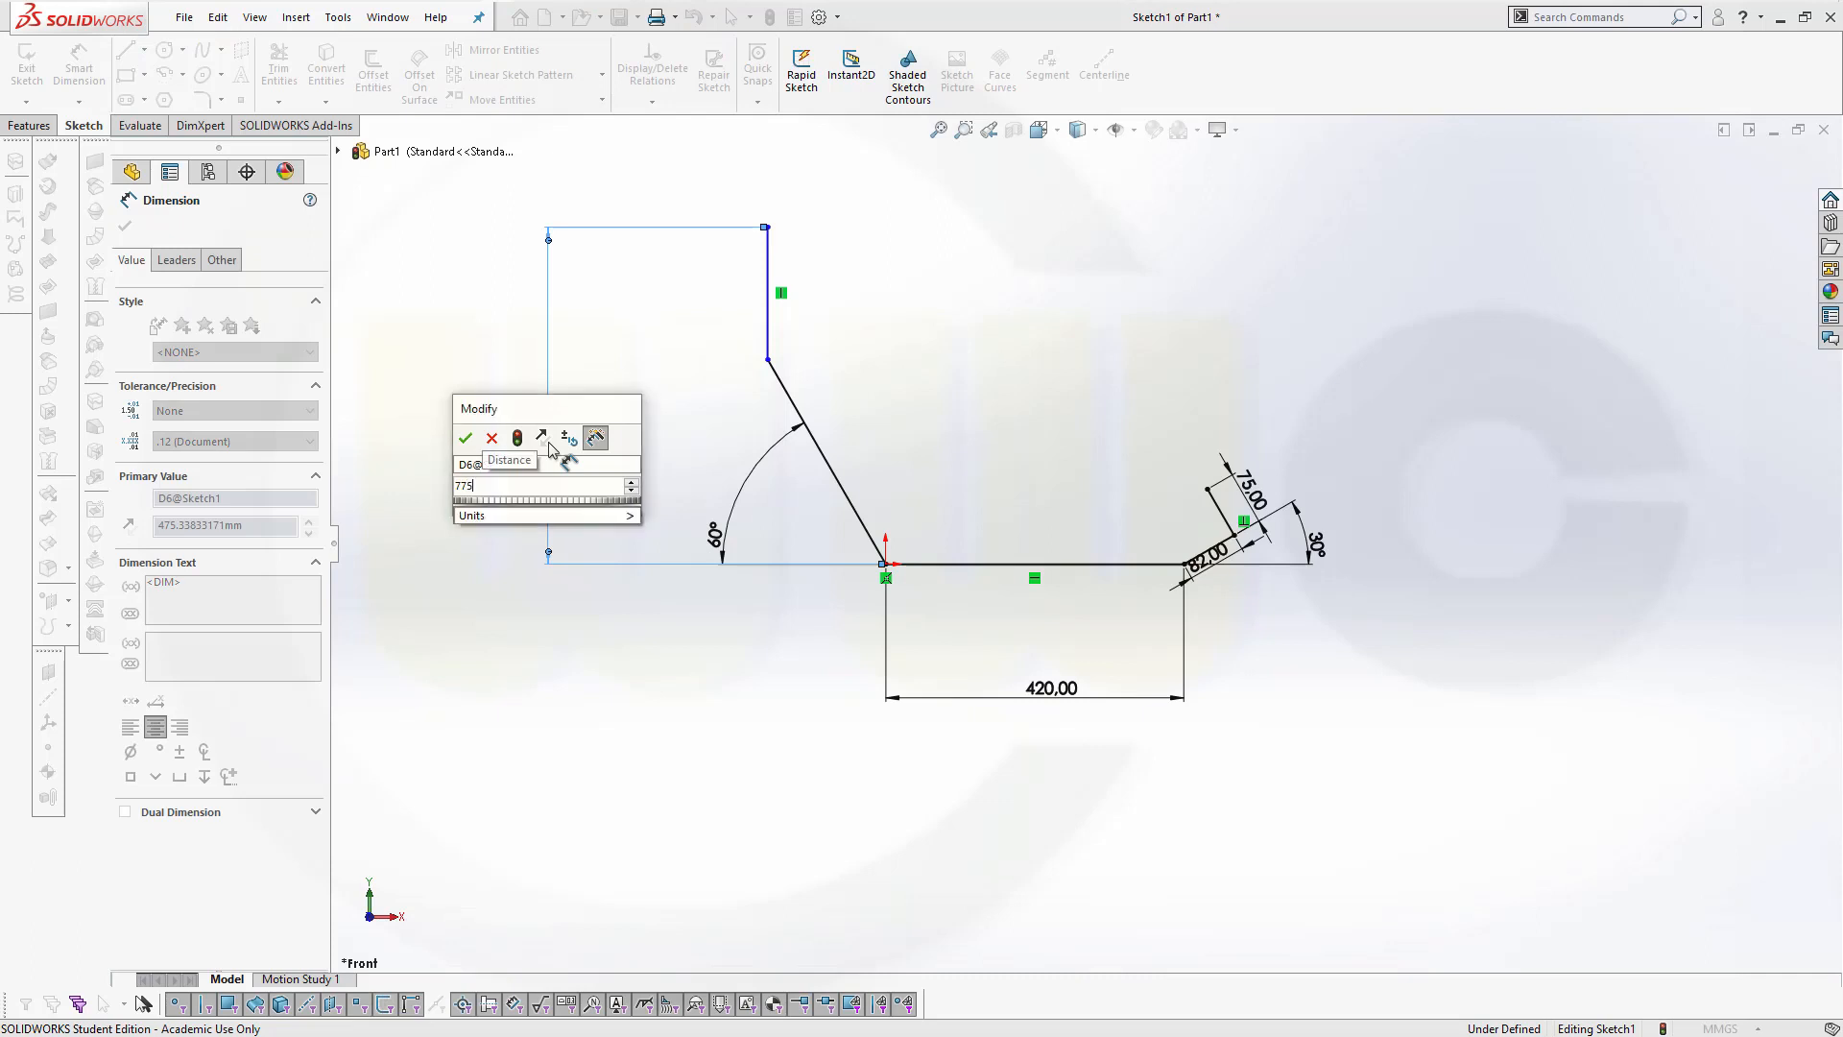
key("Return")
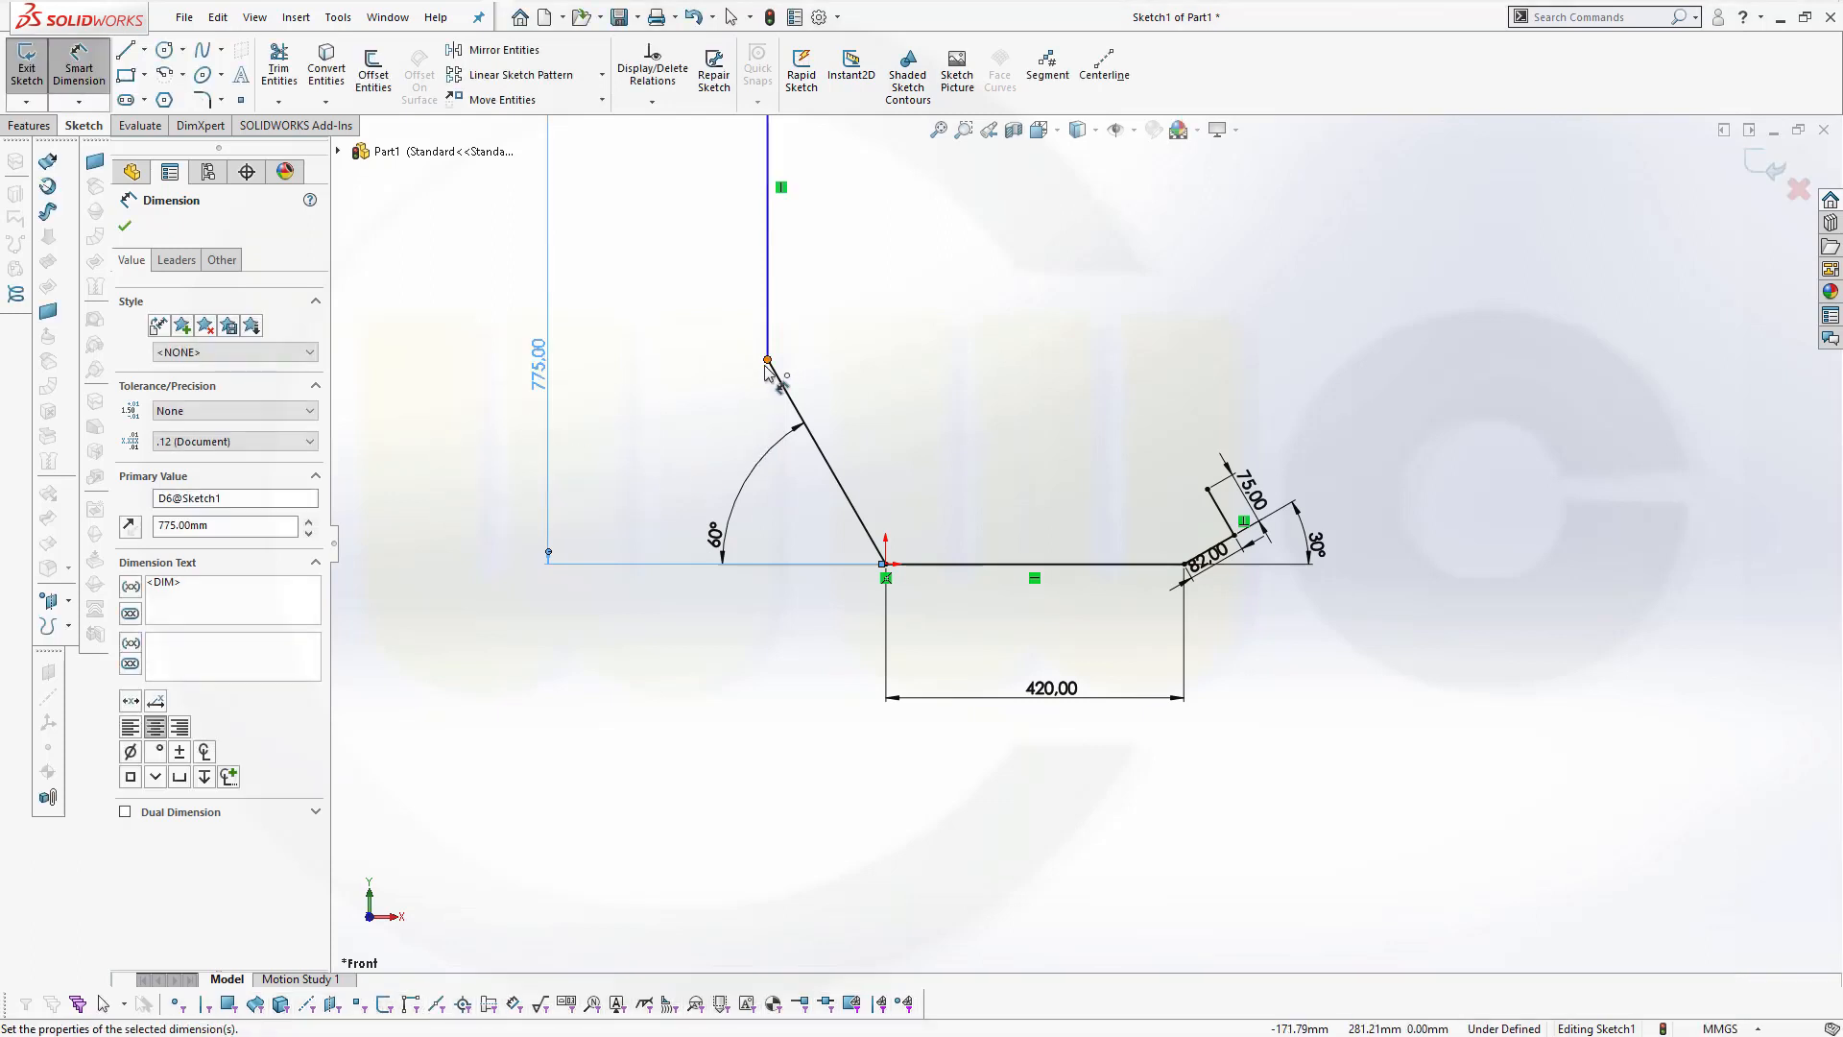
Set the vertical distance from the lower end of the vertical line to the base line to 480 mm
left_click(768, 362)
left_click(960, 564)
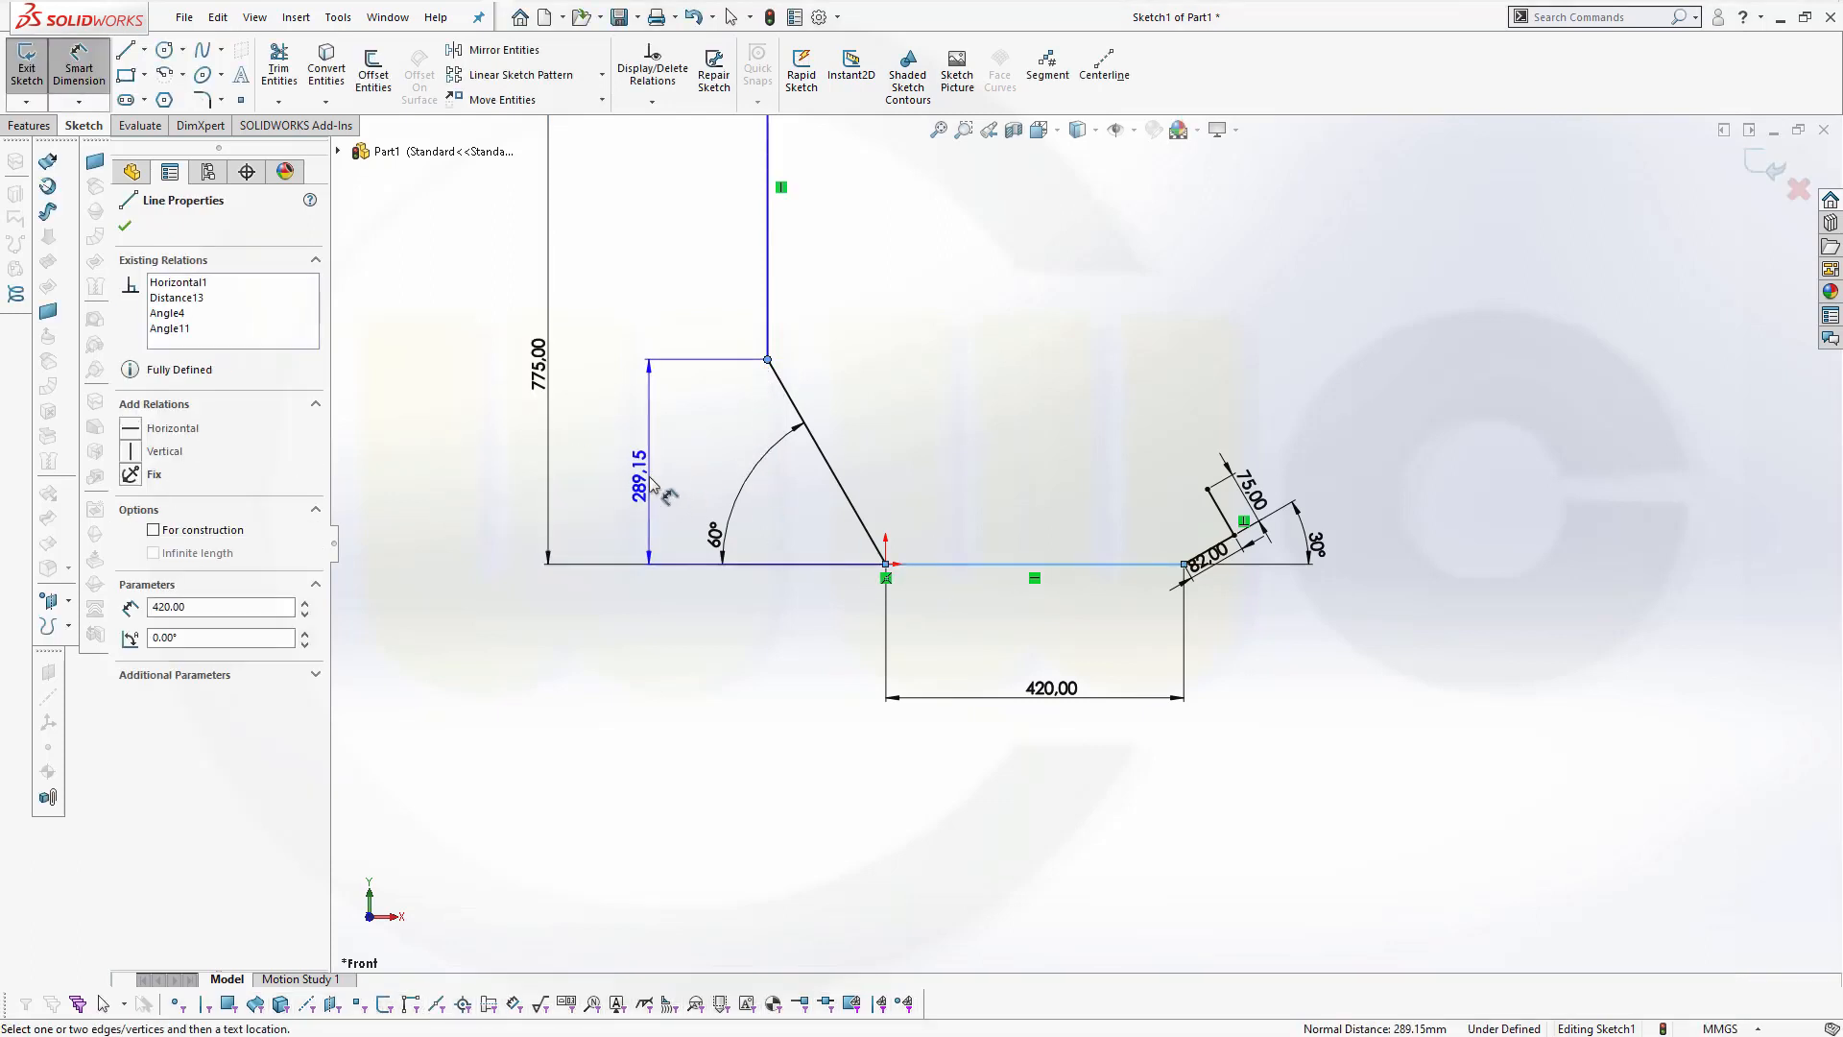
left_click(652, 485)
type("480")
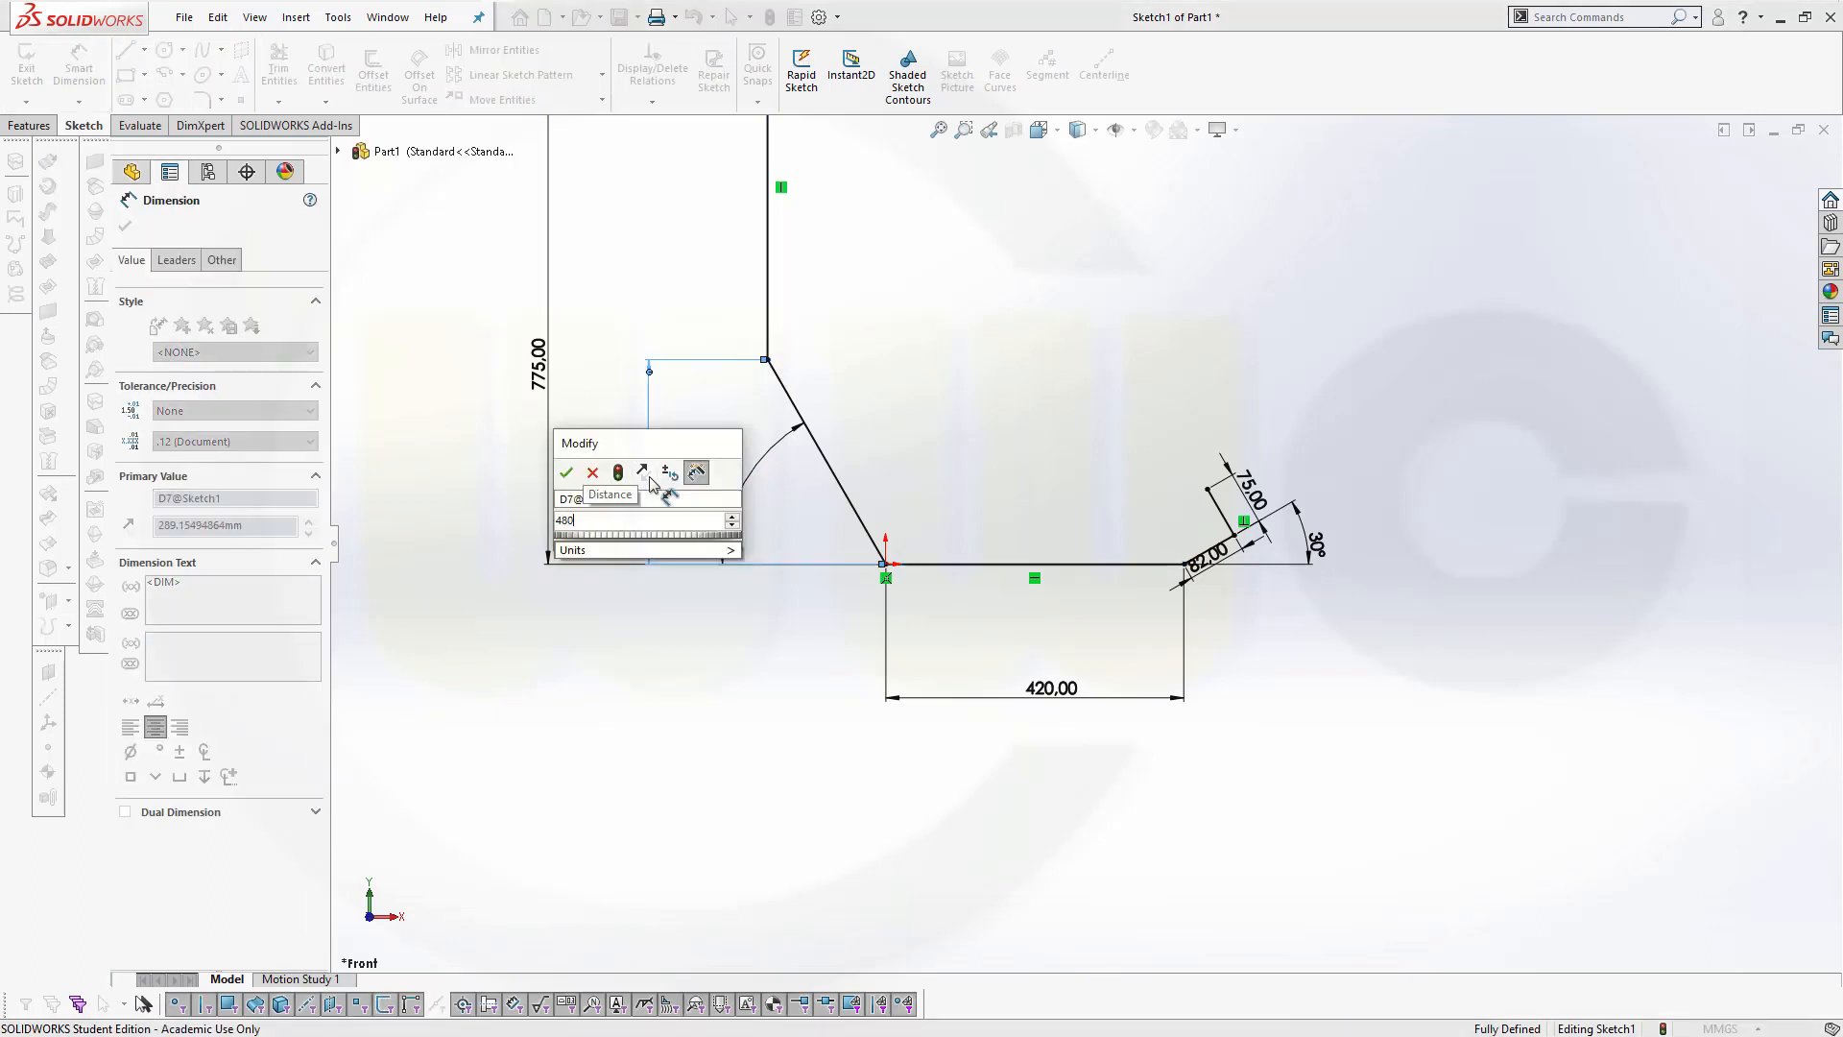
key("Return")
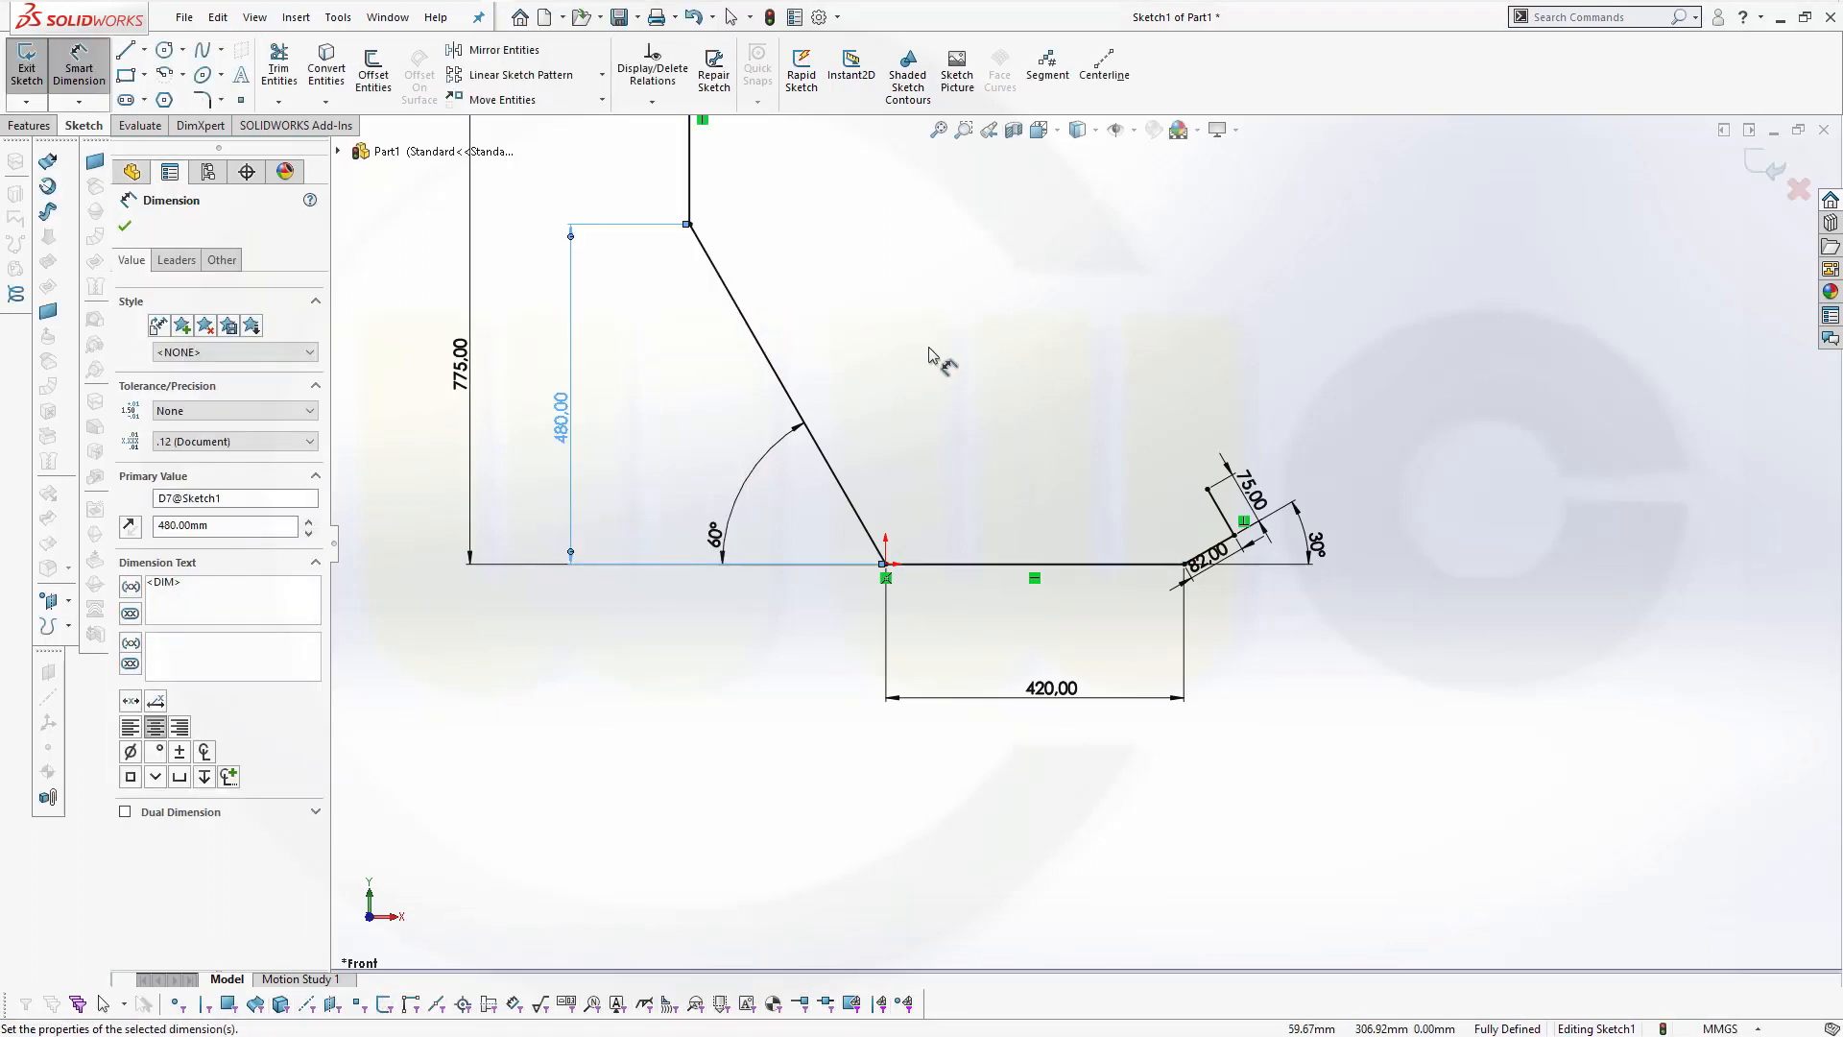
Sketch a short horizontal line from the vertical line's upper end, continued by a long vertical line down past the sloped backrest line
key("f")
left_click(124, 50)
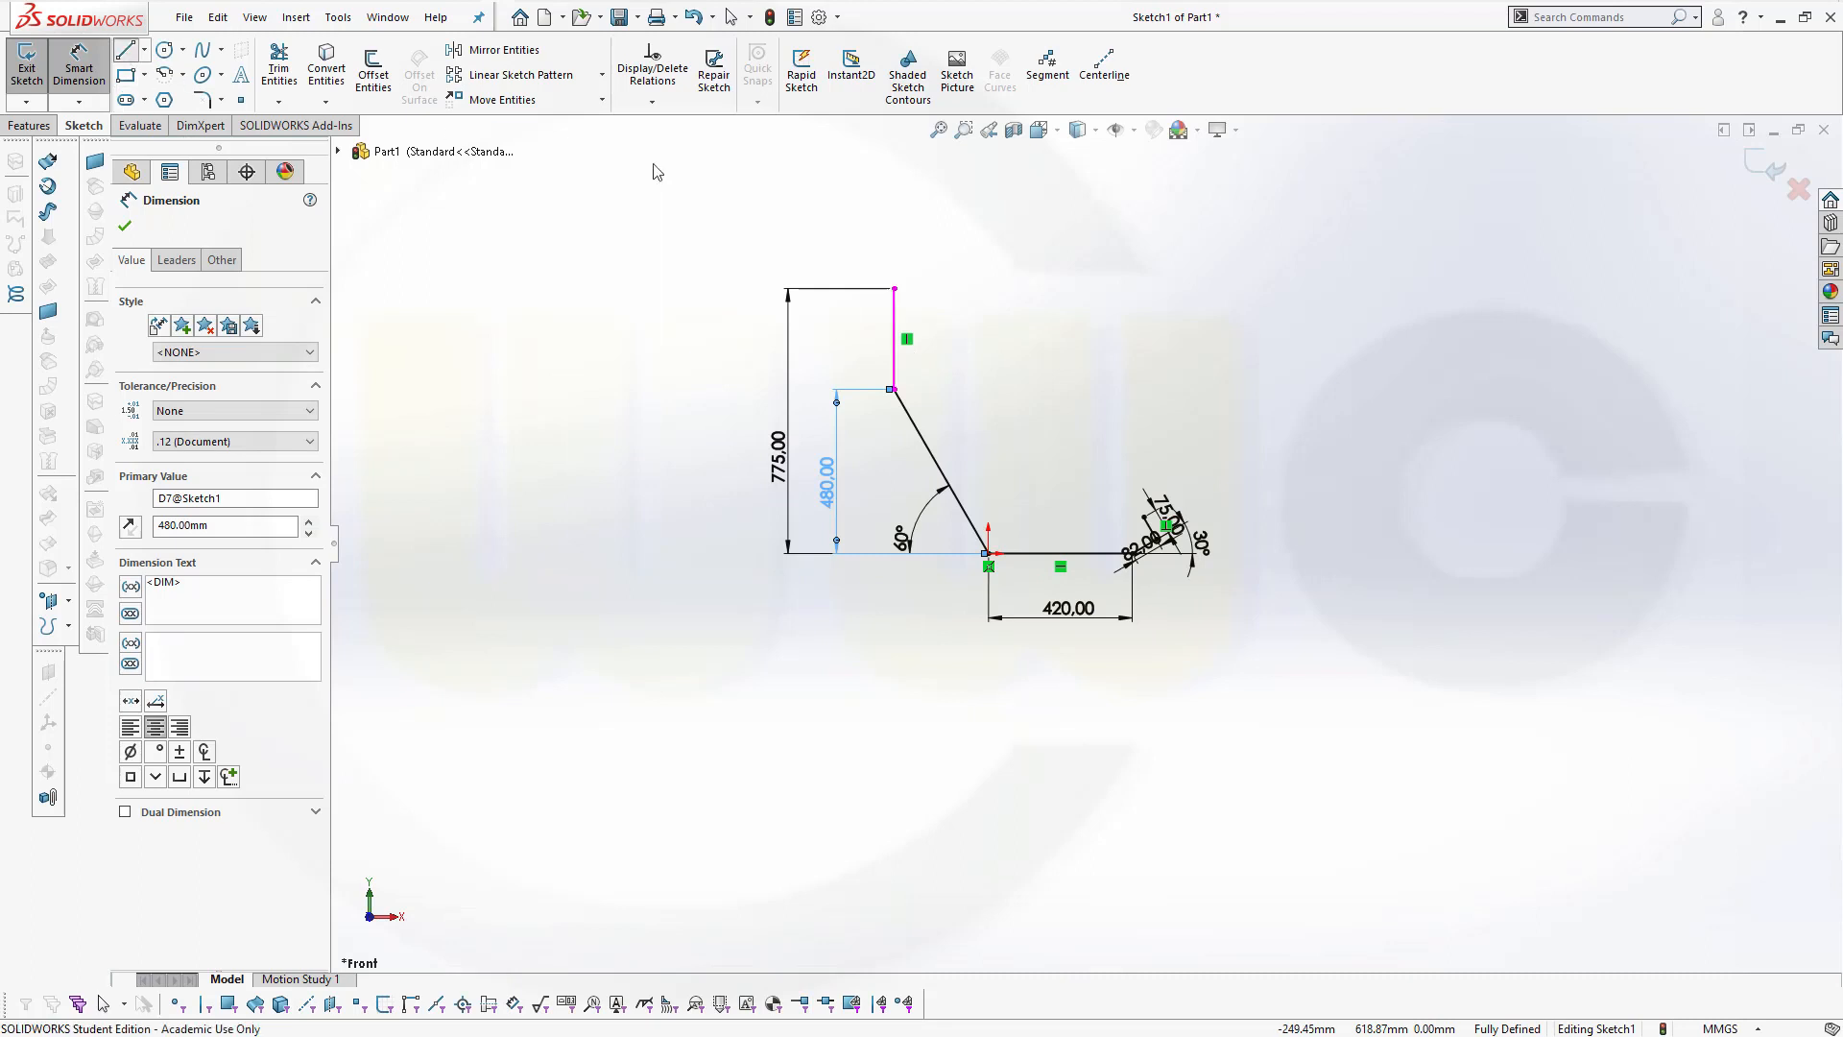
left_click(895, 289)
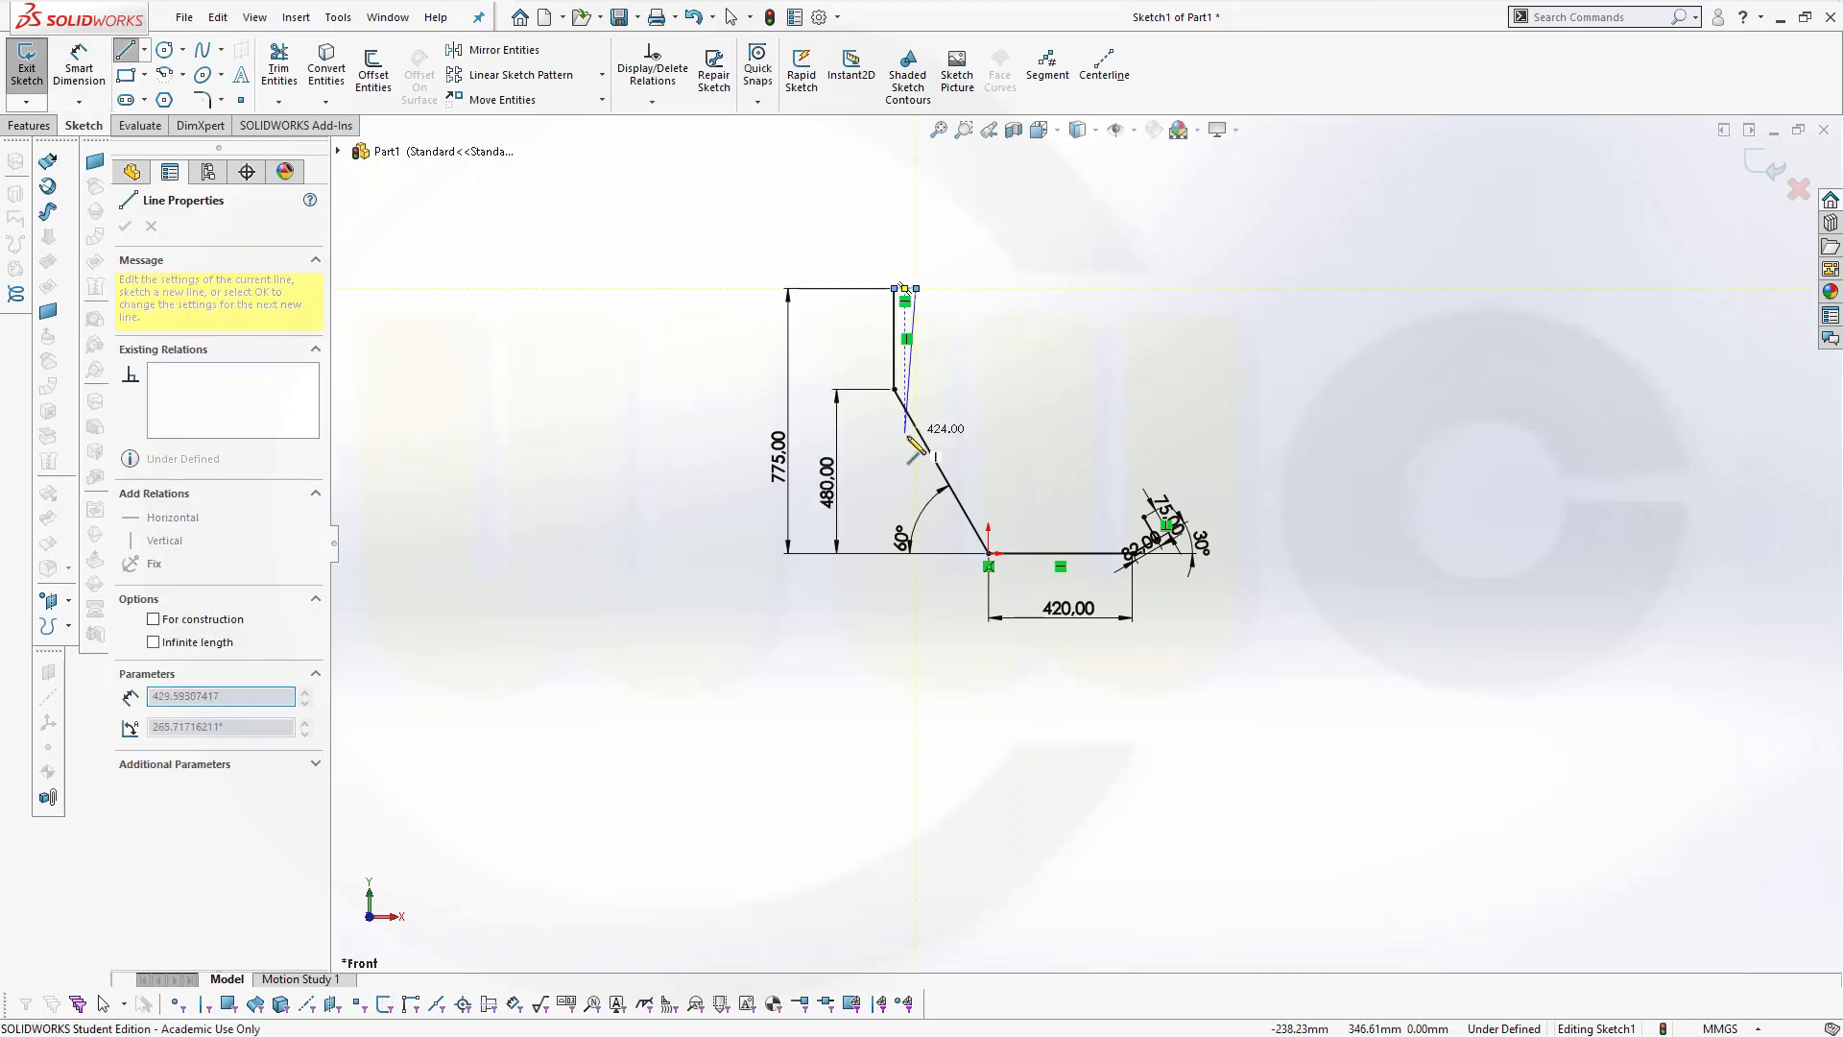
left_click(918, 460)
key("Escape")
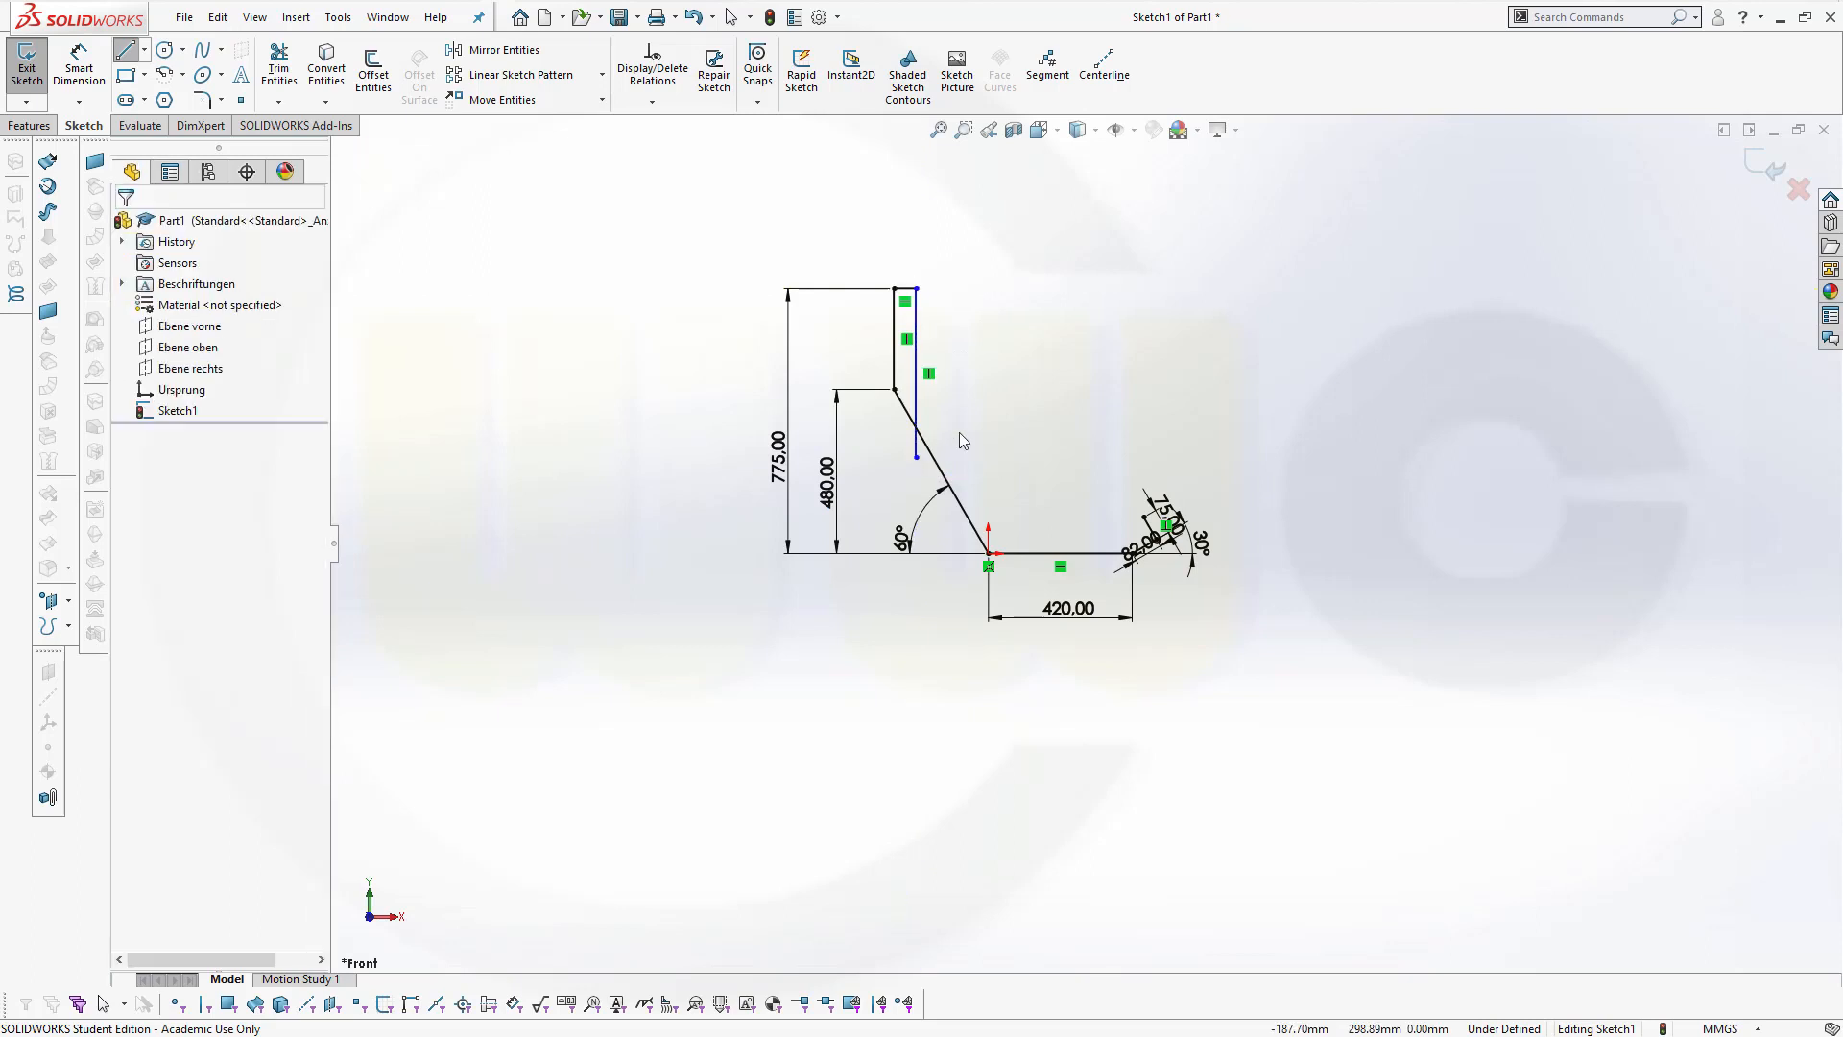
Sketch two circles inside the seat angle, one above the seat front about 236 mm in radius, one beside the upper backrest about 223 mm
scroll(1045, 400, "down", 2)
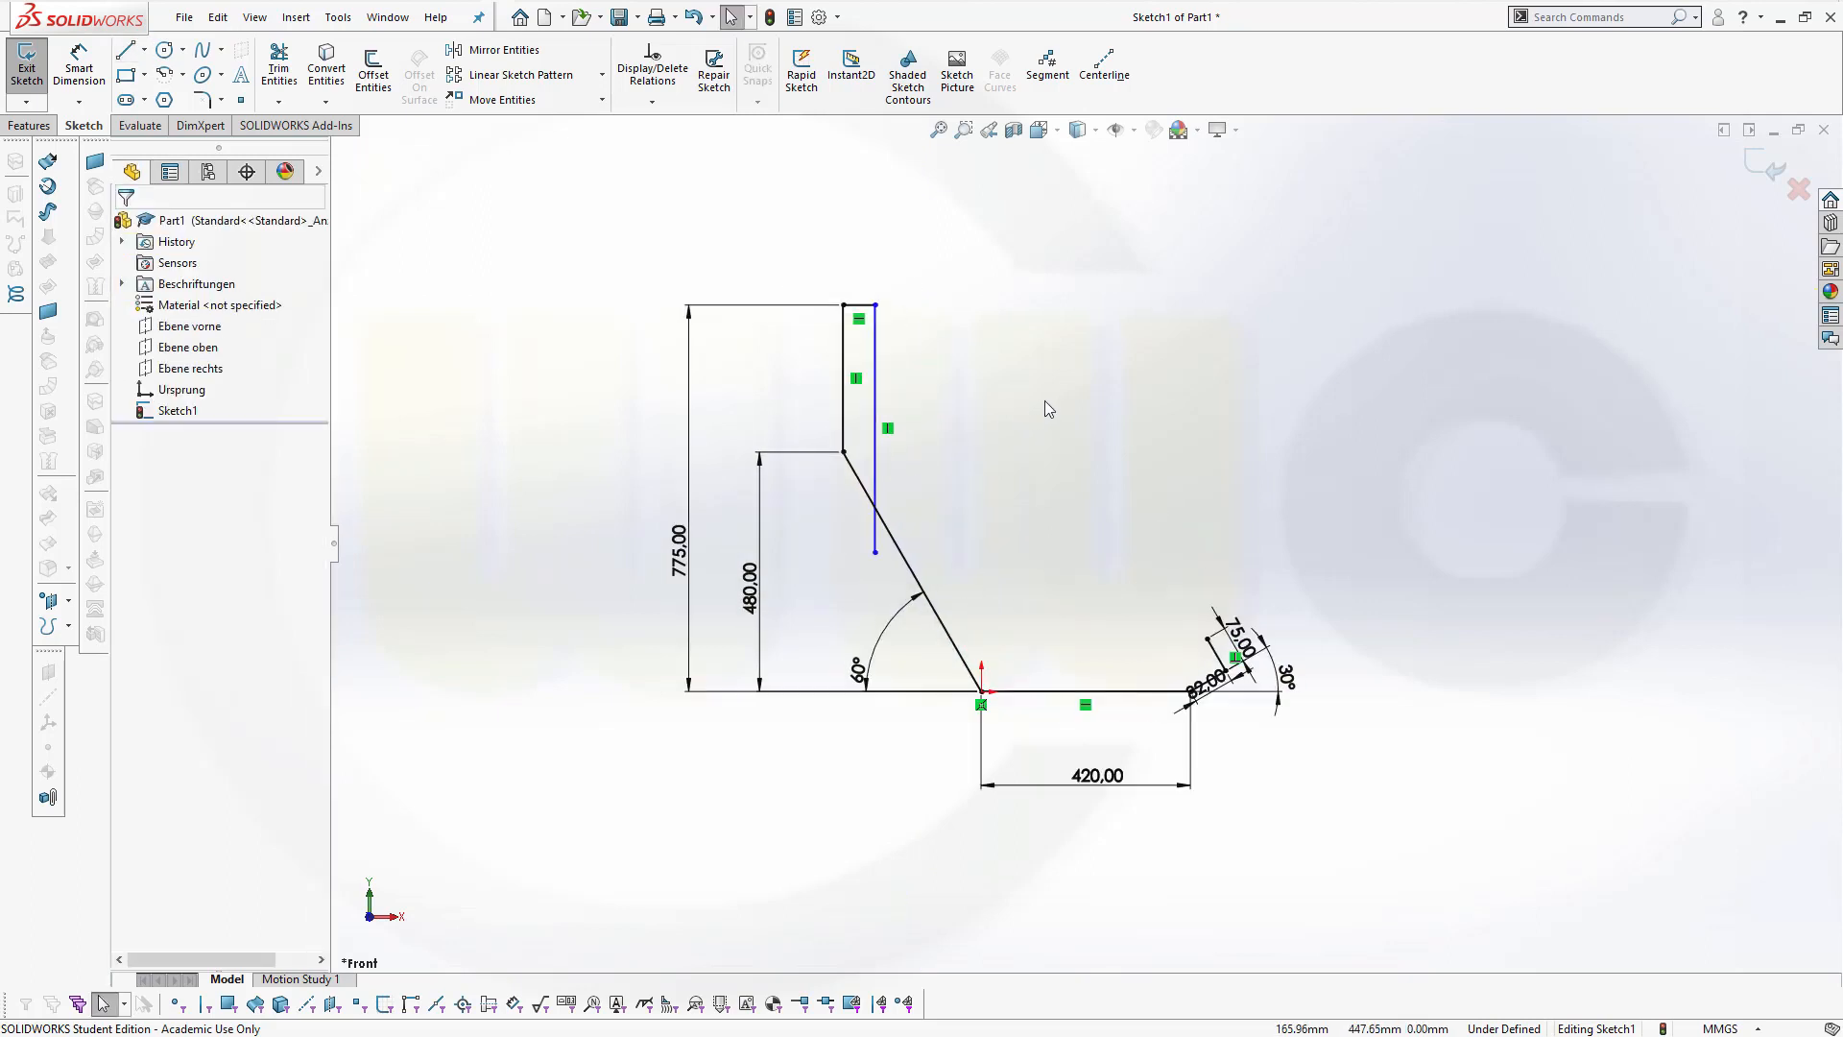
left_click(164, 49)
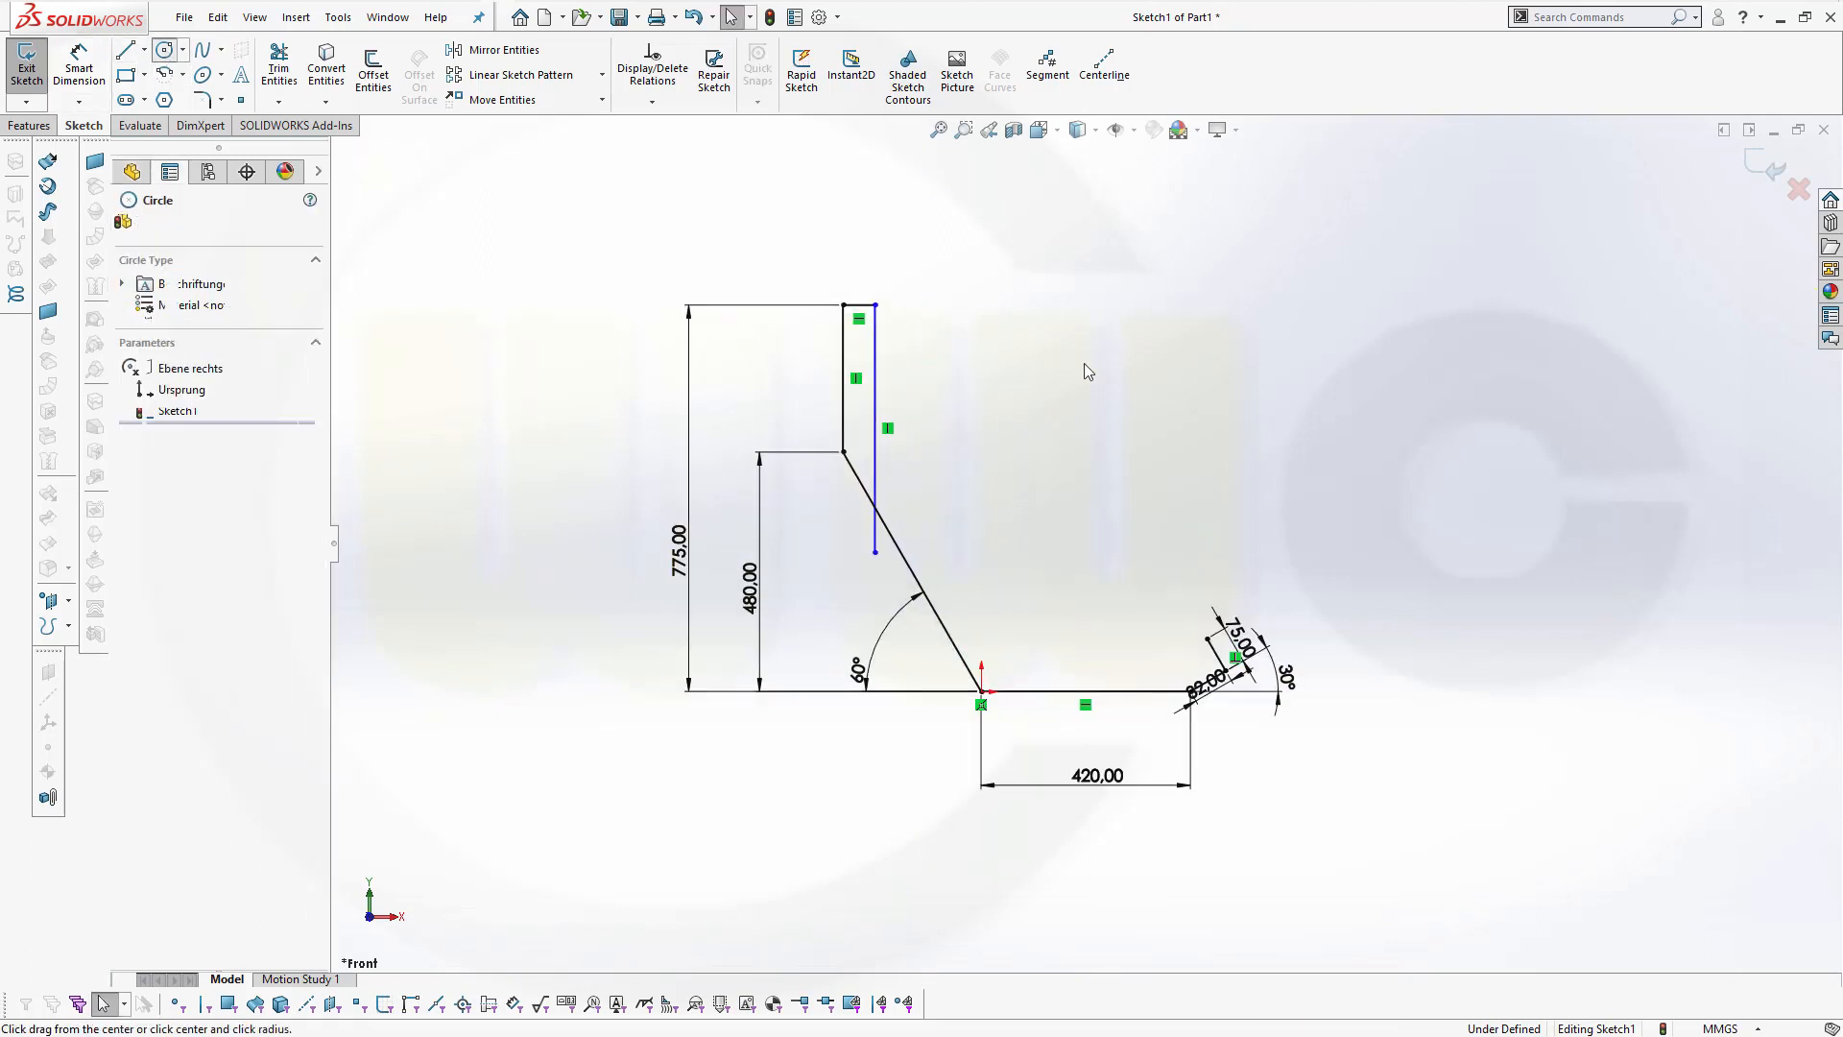
left_click(1176, 536)
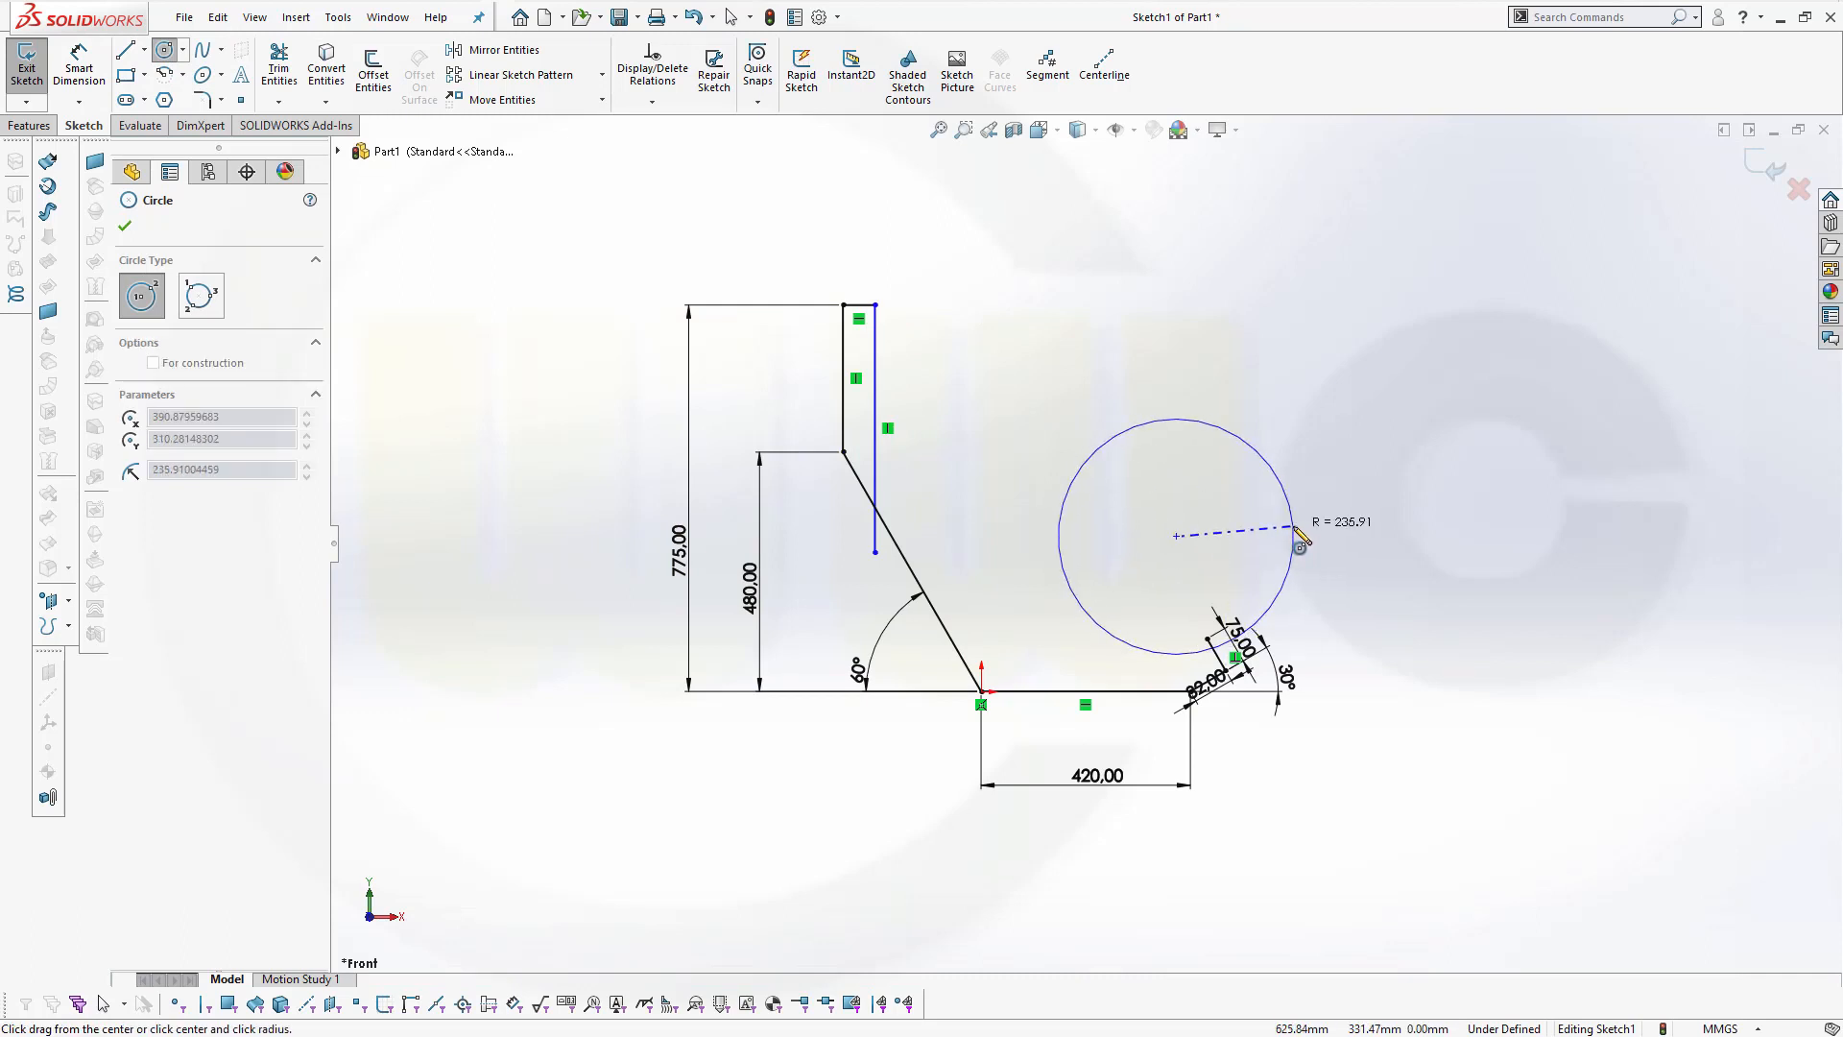
left_click(1292, 518)
left_click(972, 358)
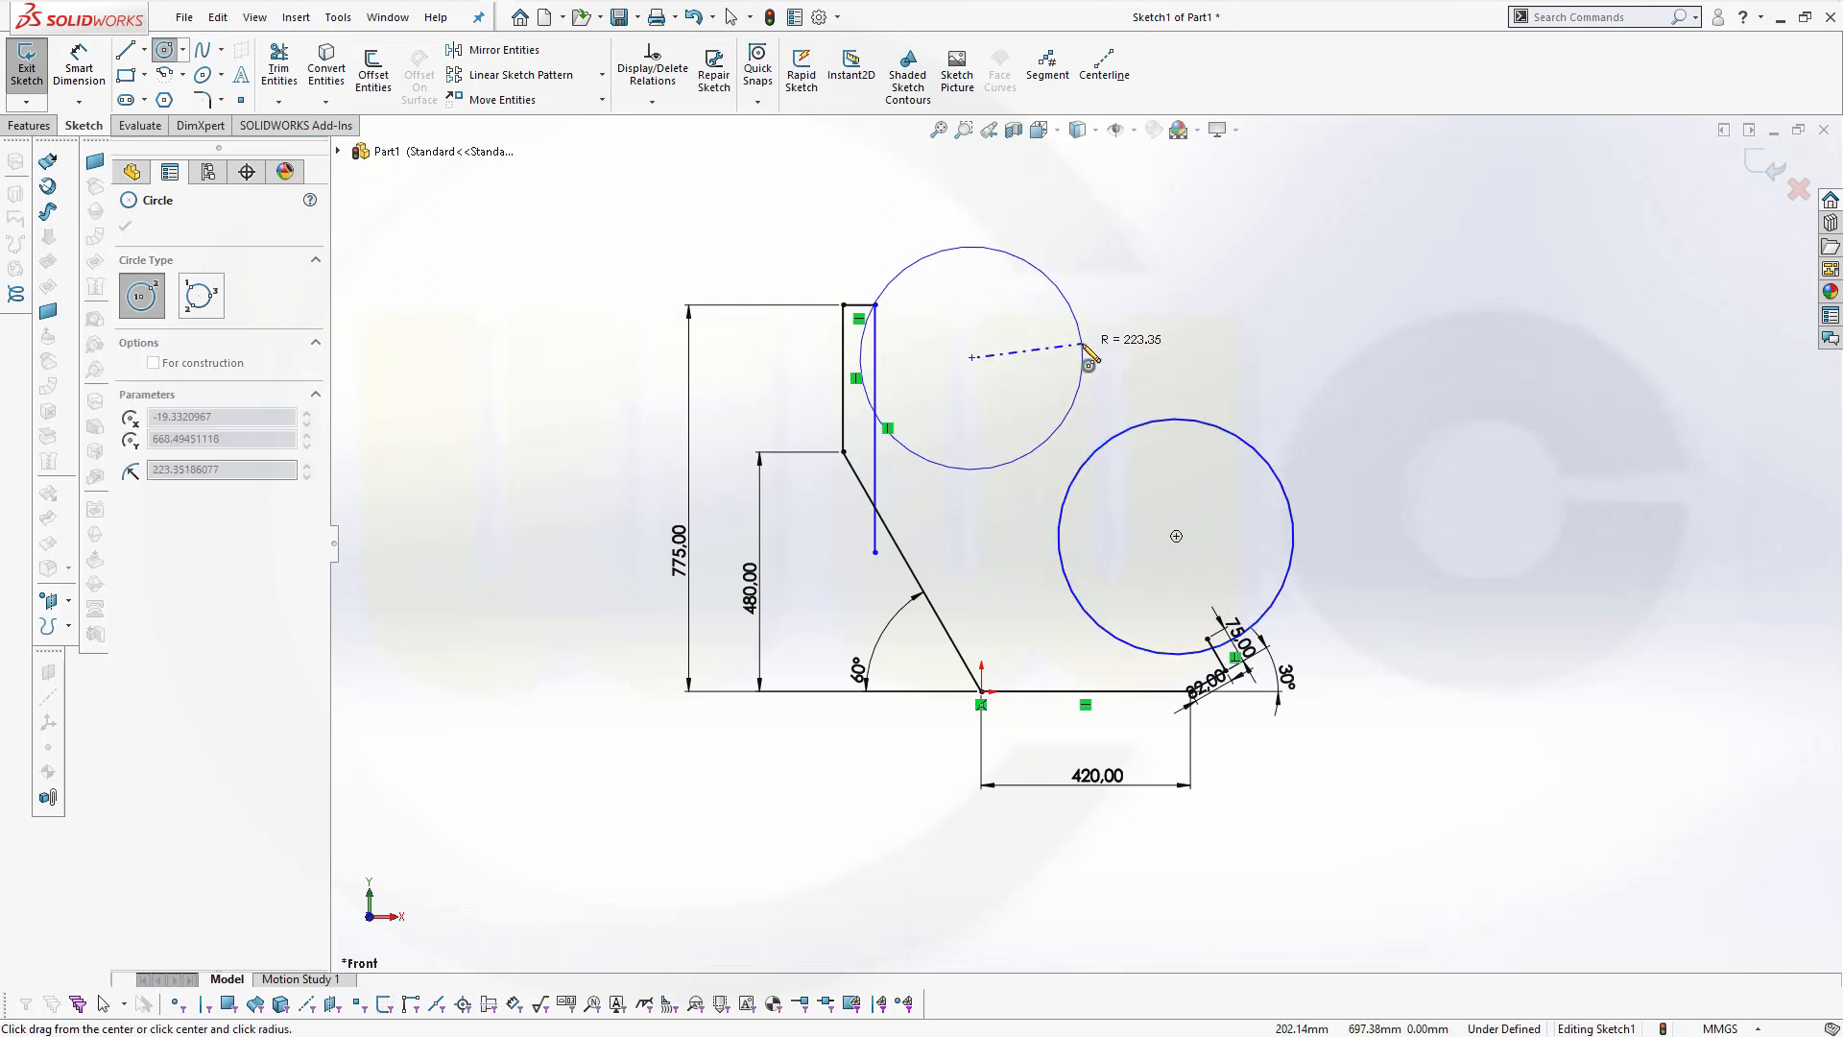
left_click(1085, 357)
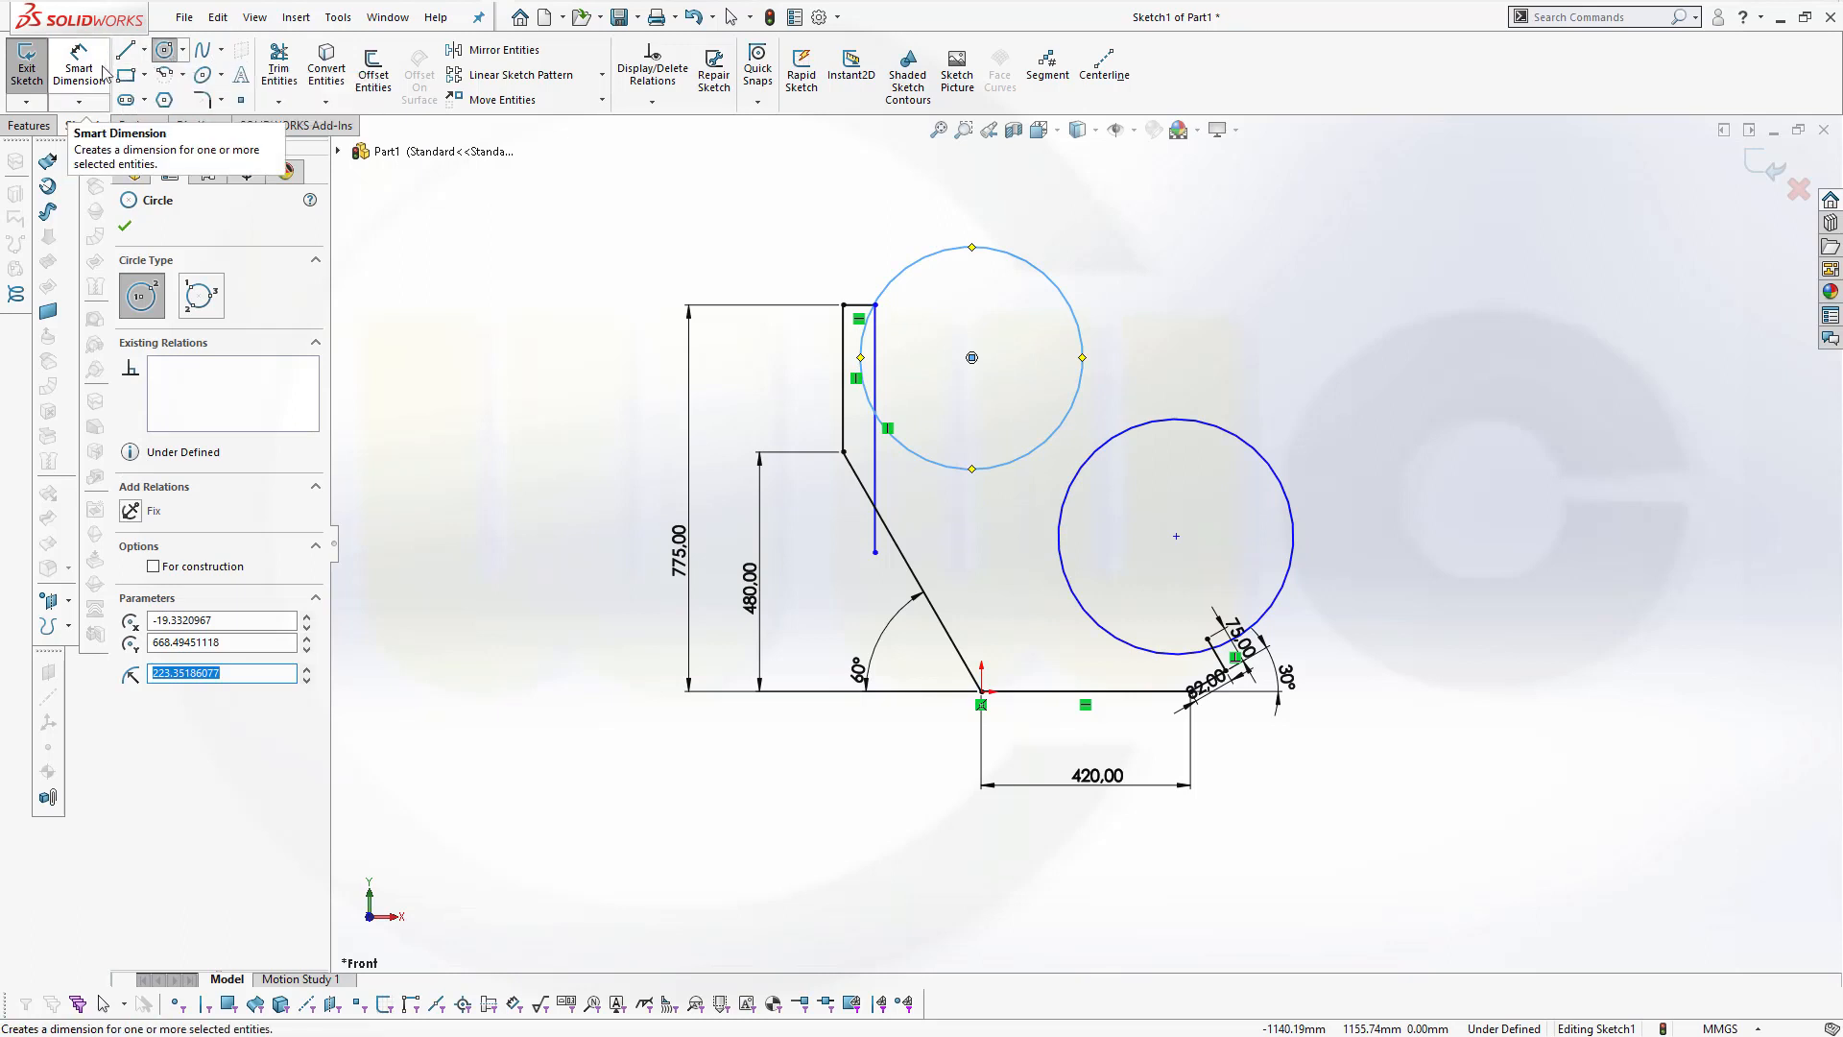
Set the diameter of the circle above the seat front to 640 mm
left_click(78, 67)
left_click(1287, 473)
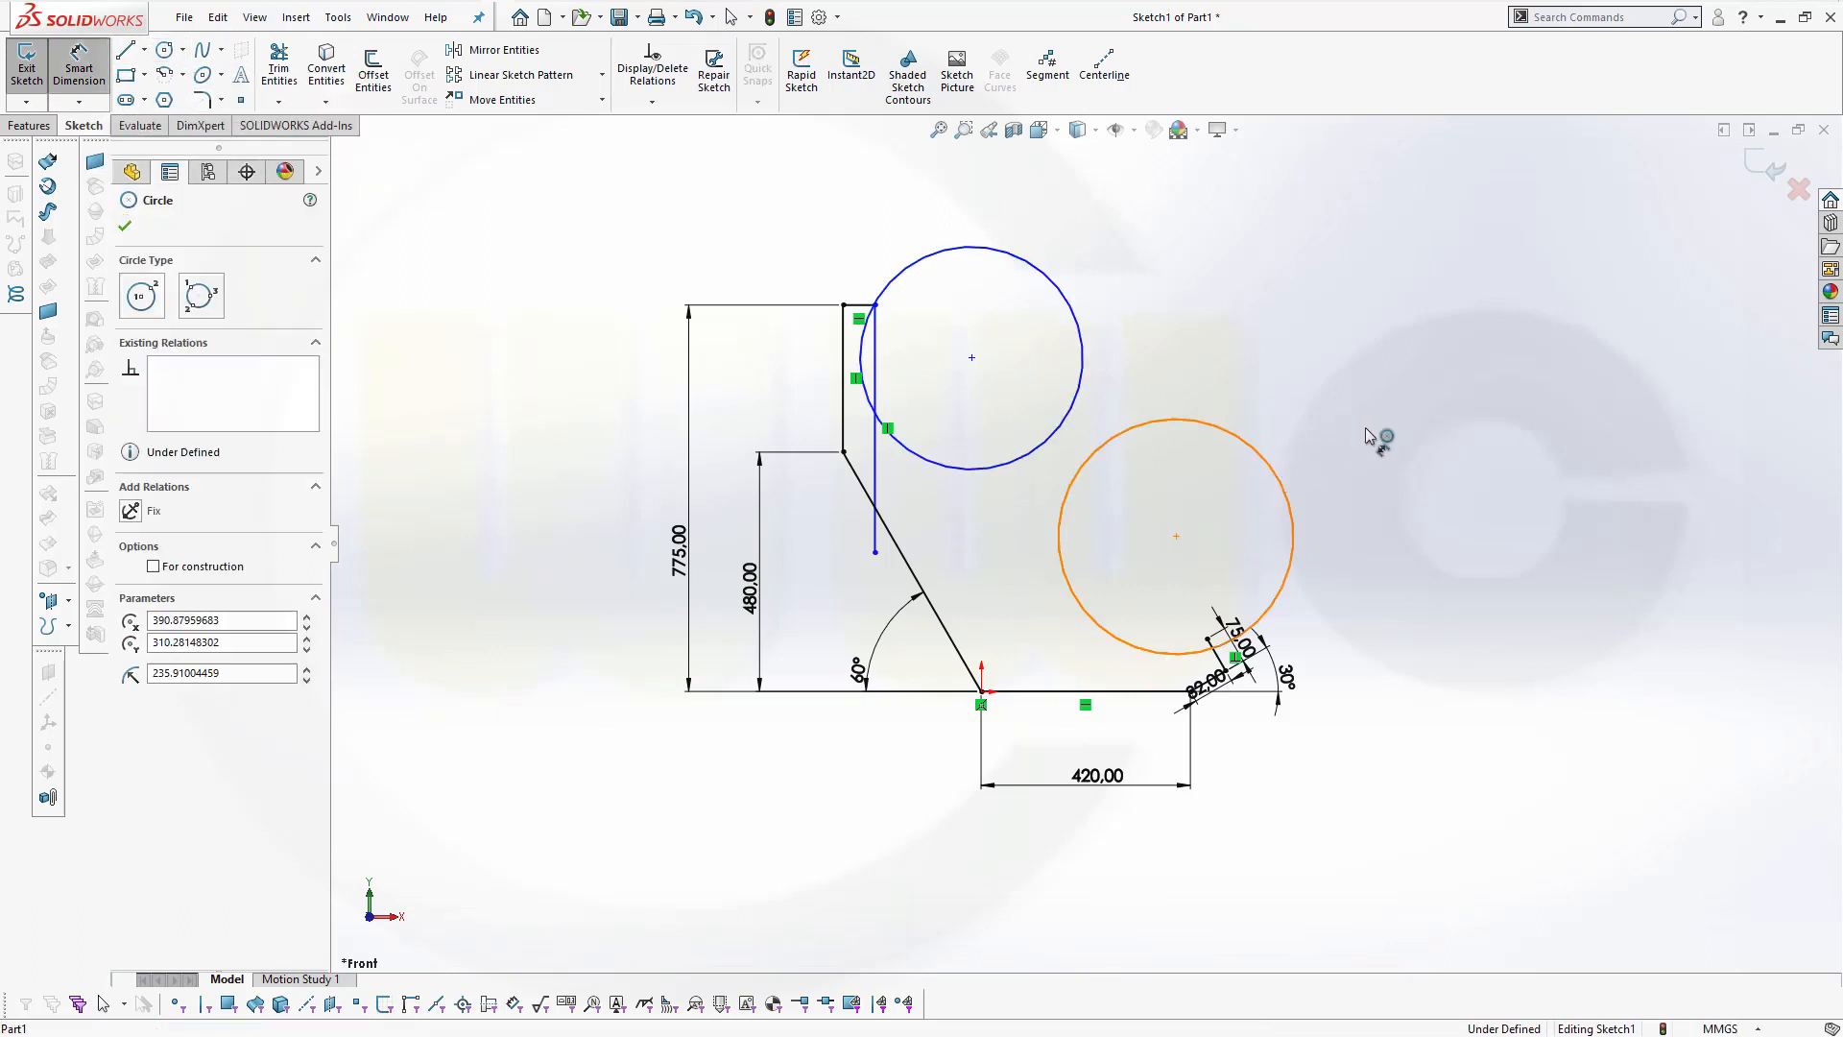
left_click(1361, 485)
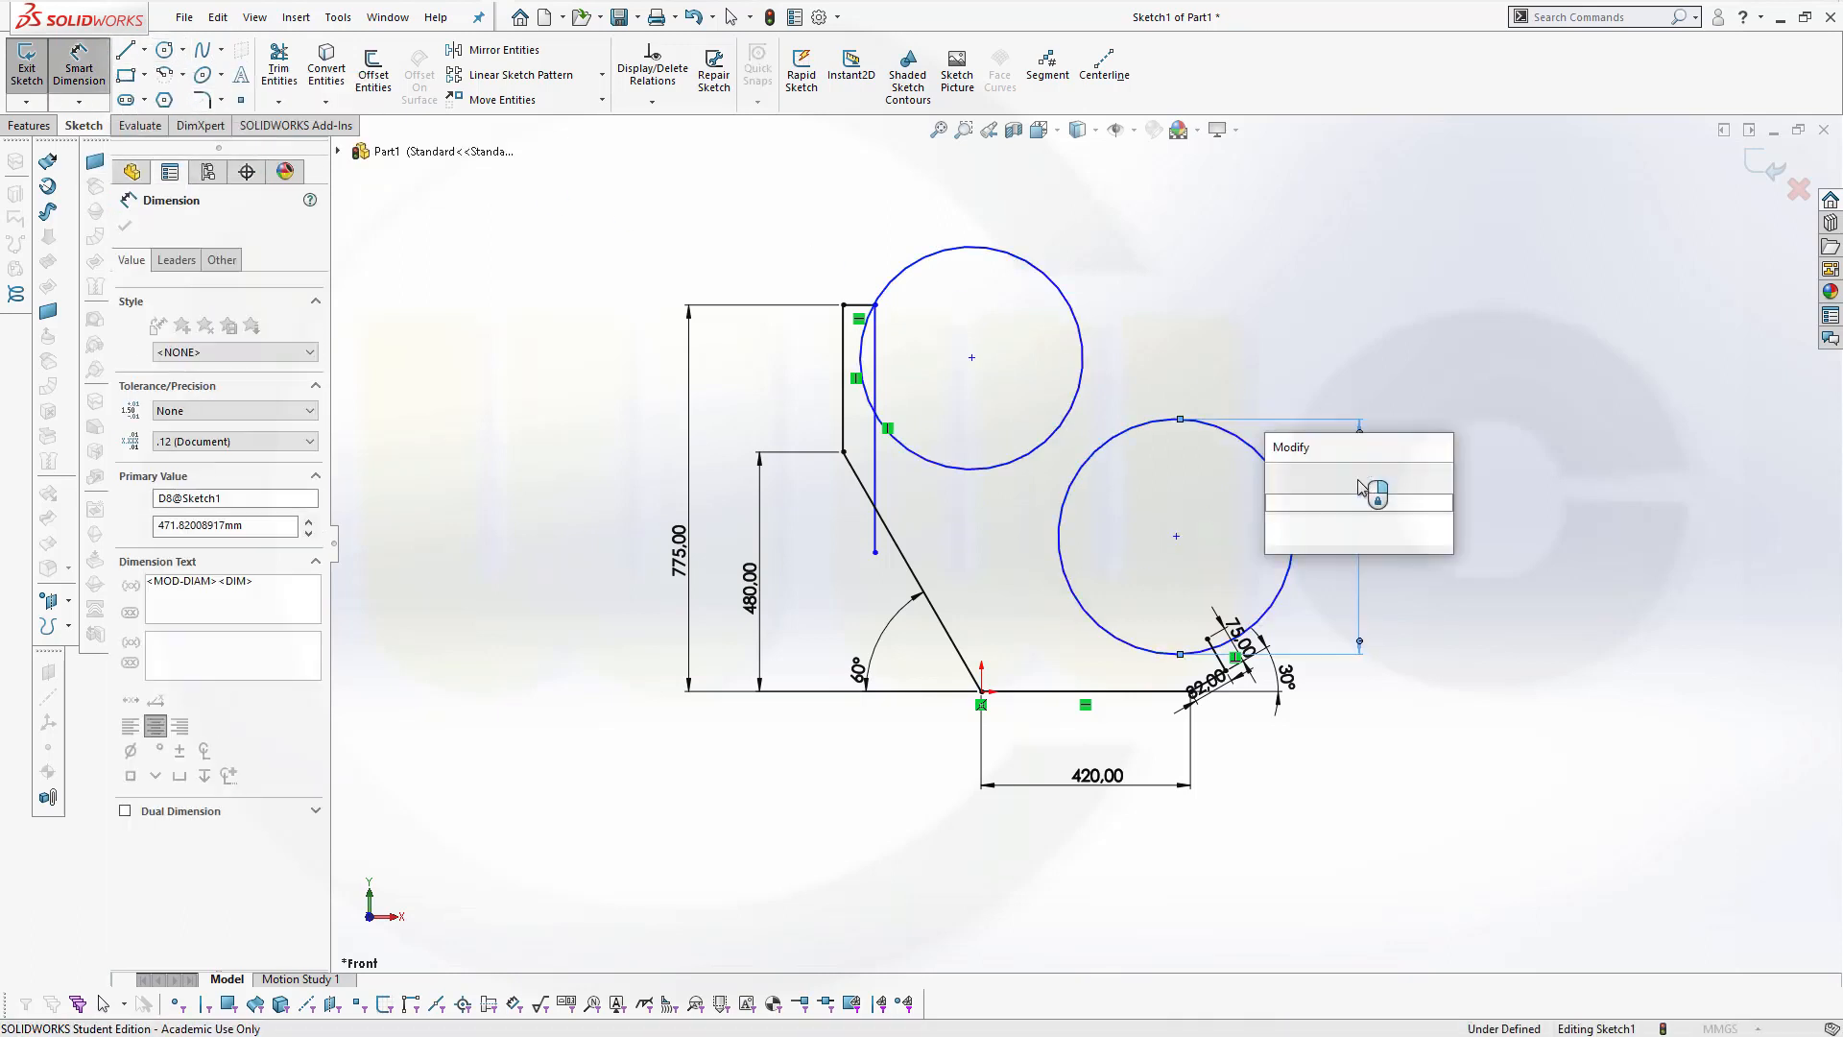
type("640")
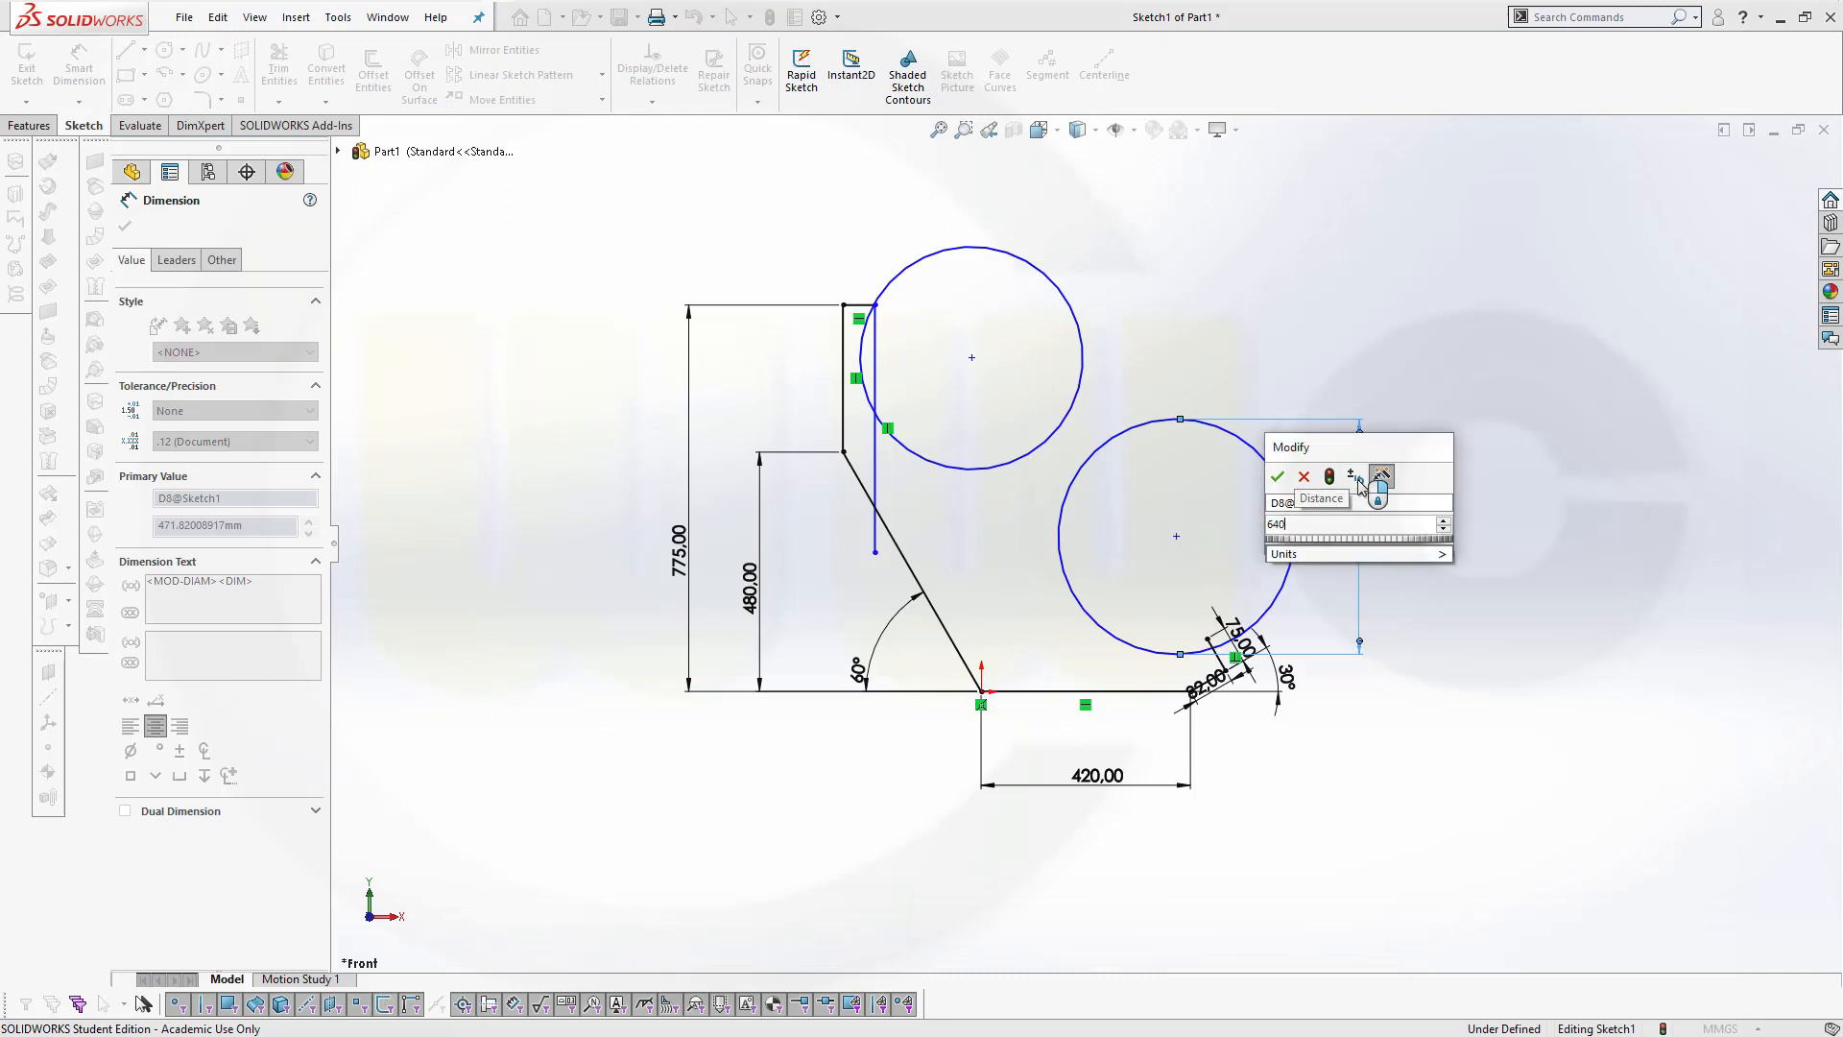
key("Return")
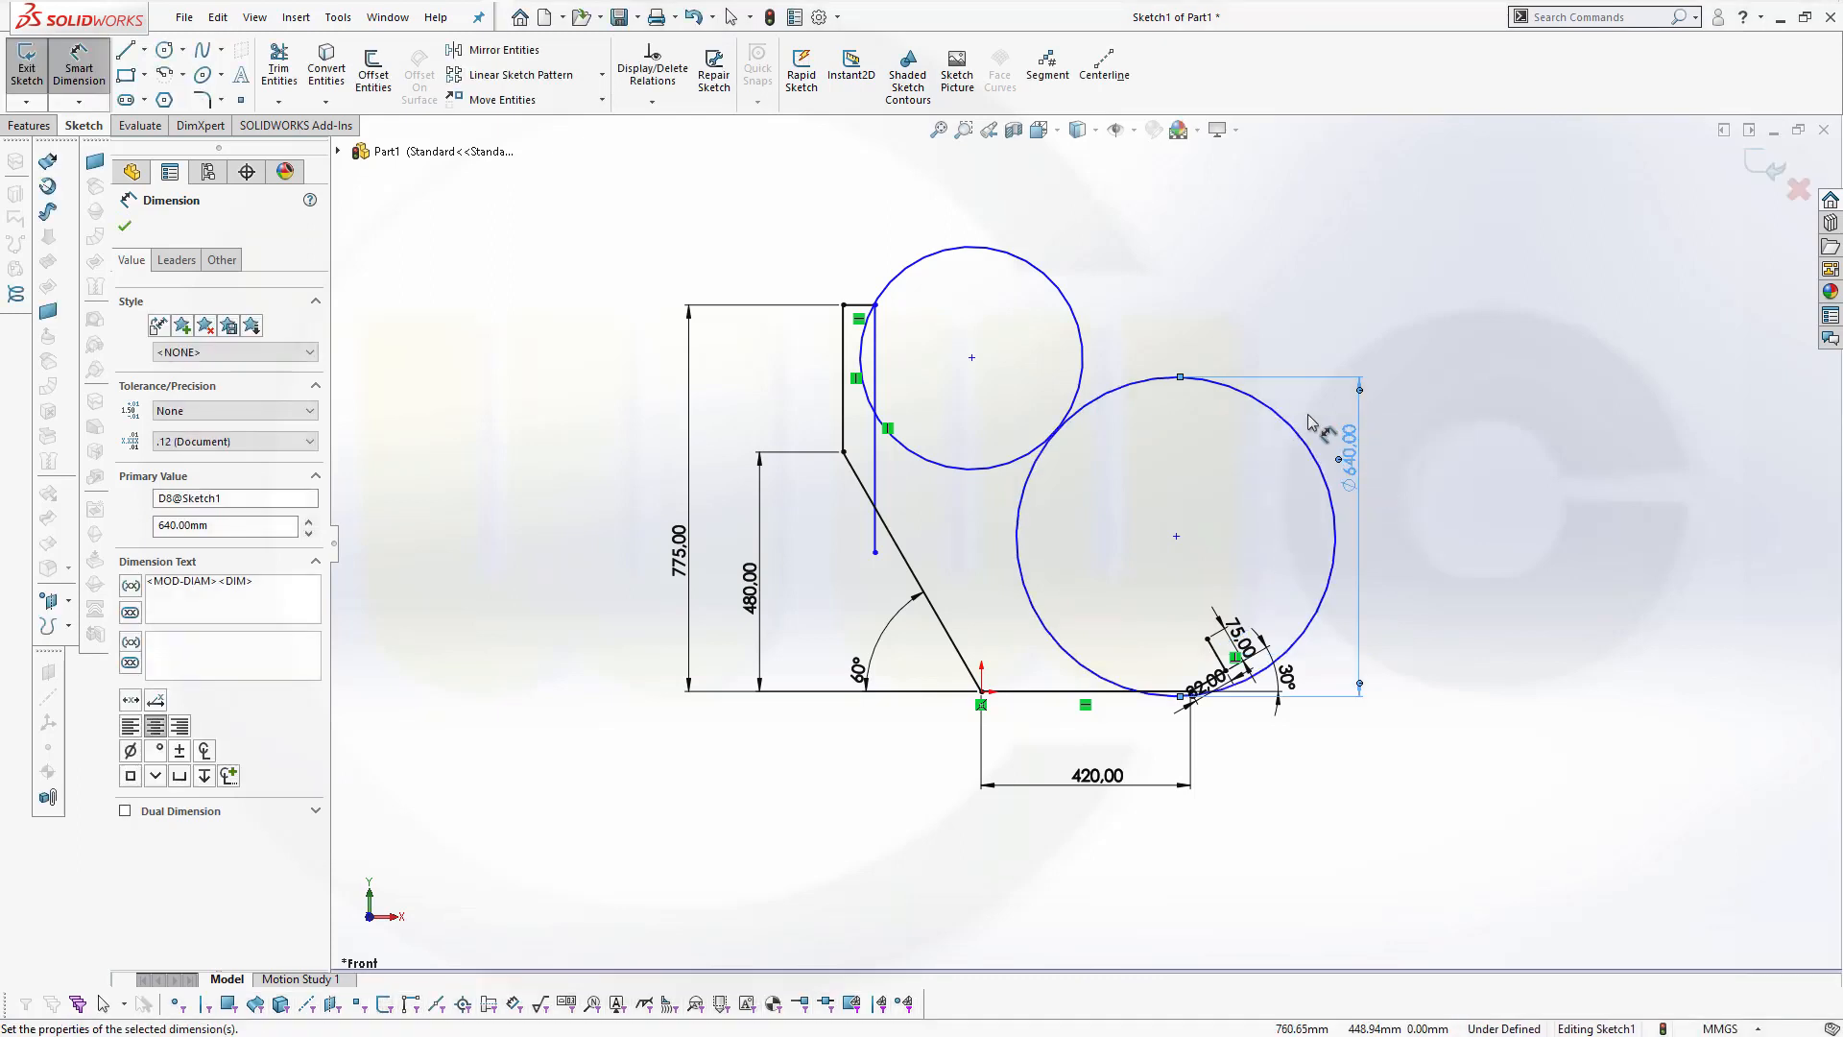
Set the diameter of the circle beside the upper backrest to 540 mm
left_click(1080, 316)
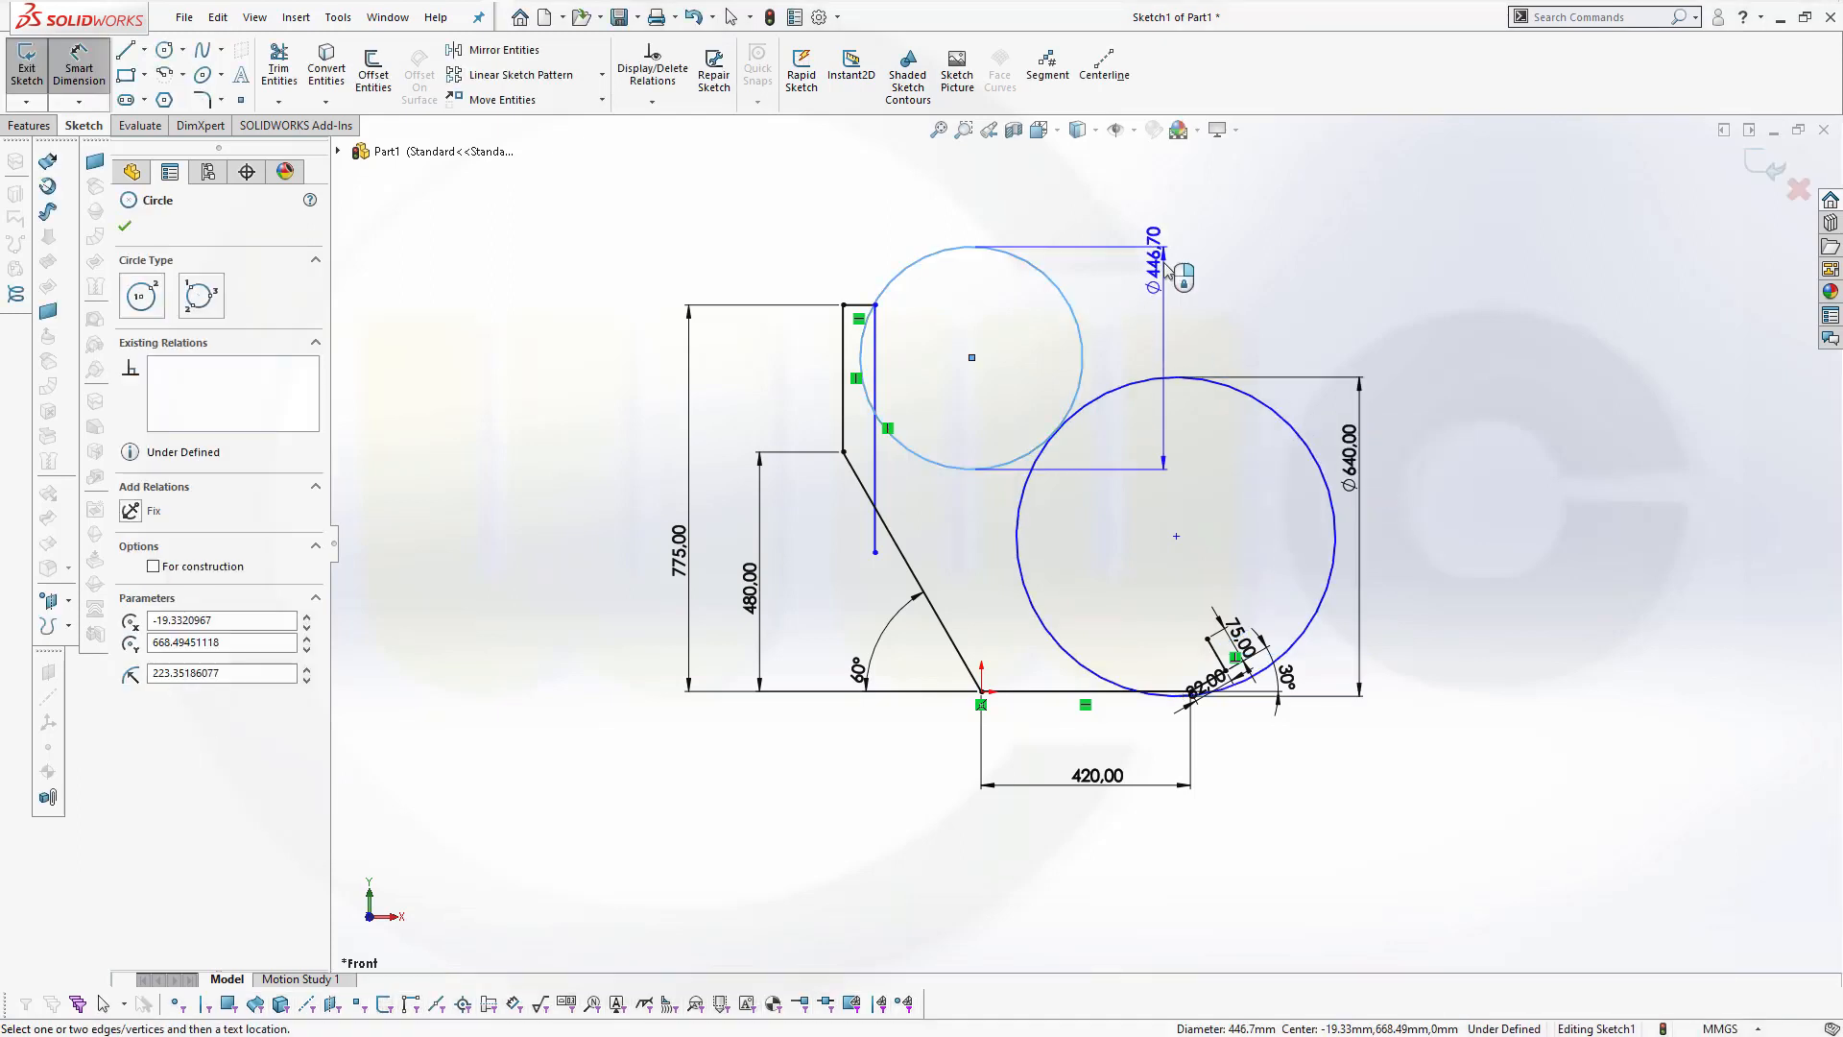
left_click(1165, 269)
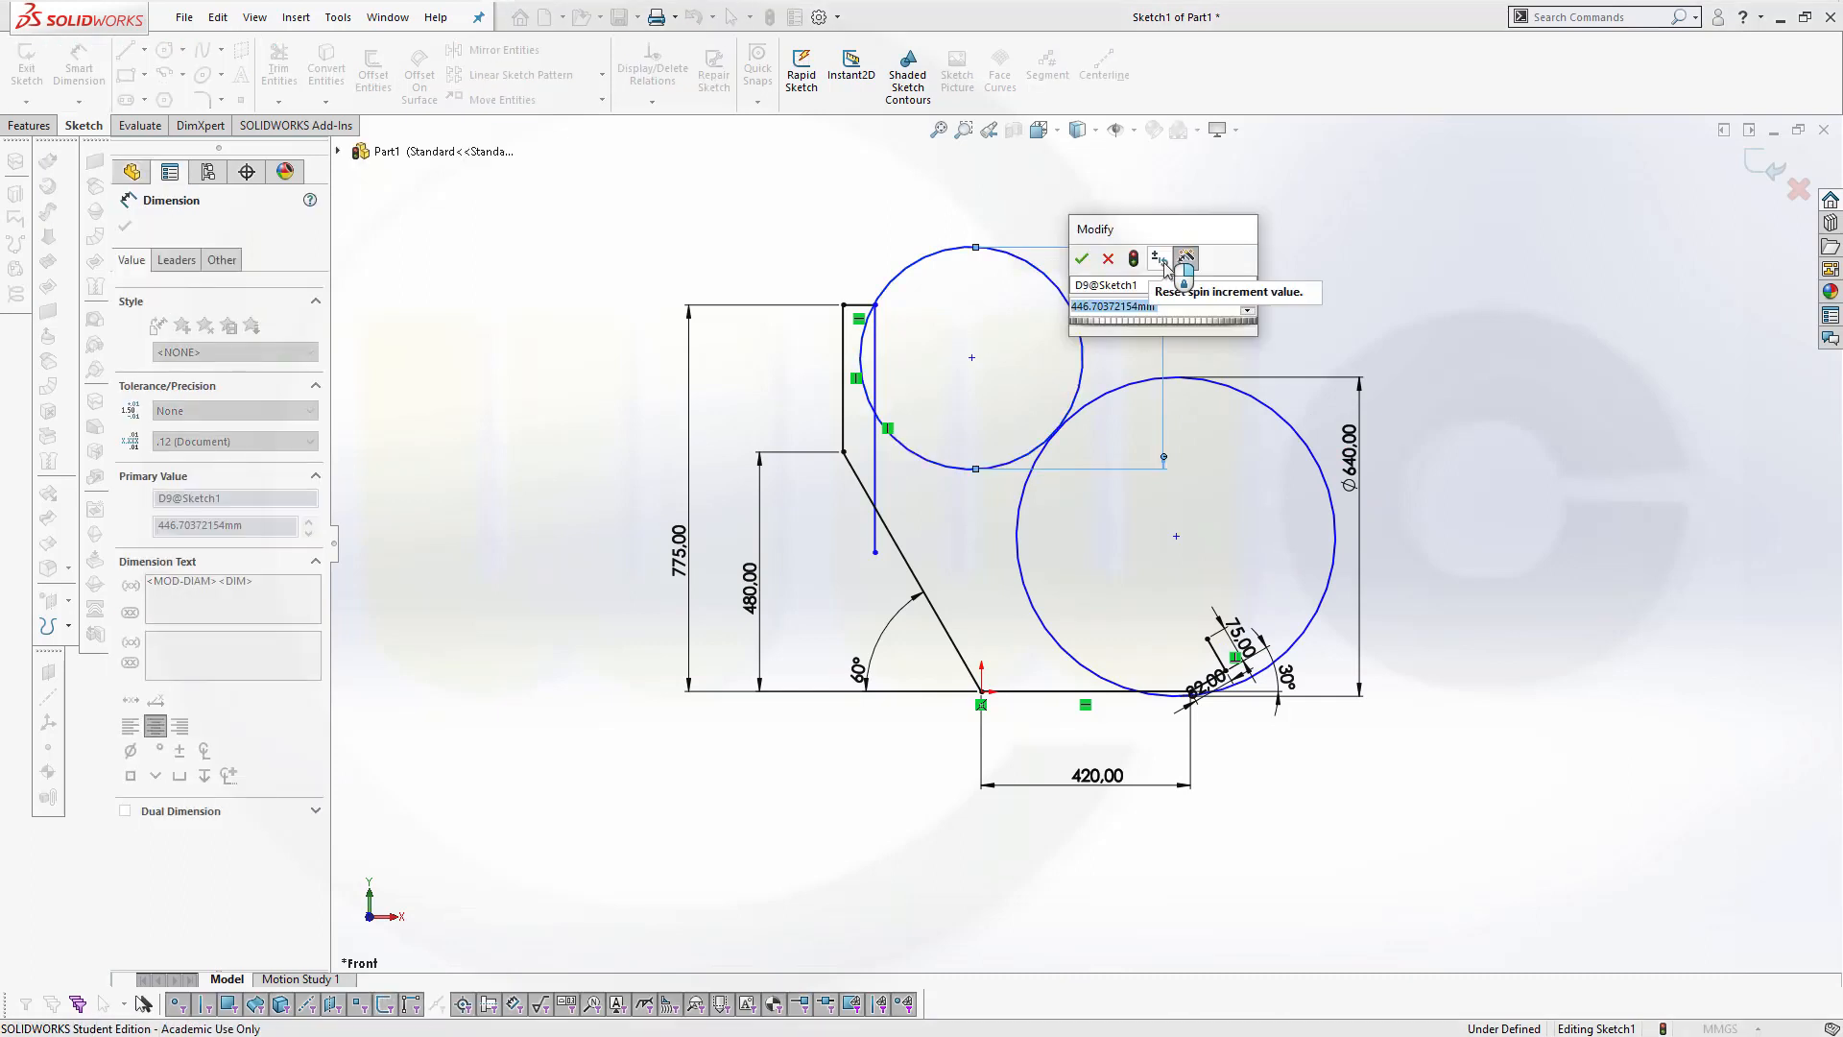
type("540")
key("Return")
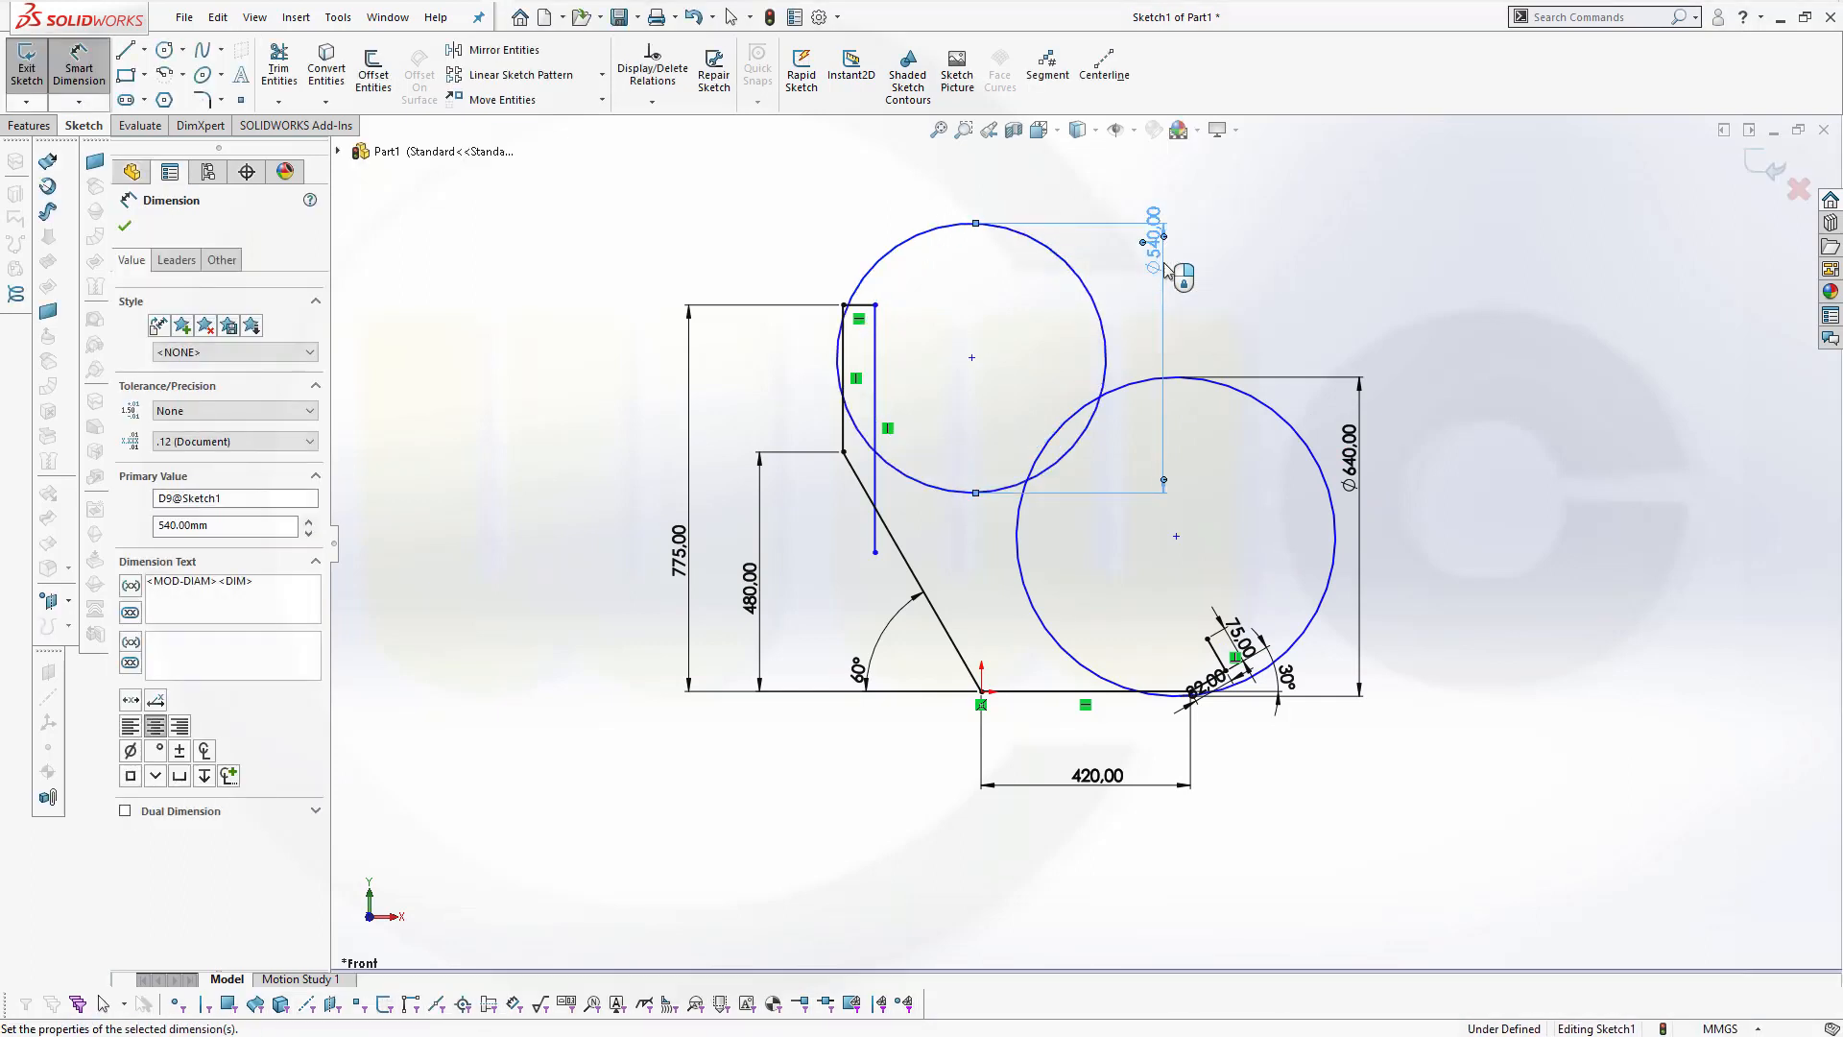
key("Escape")
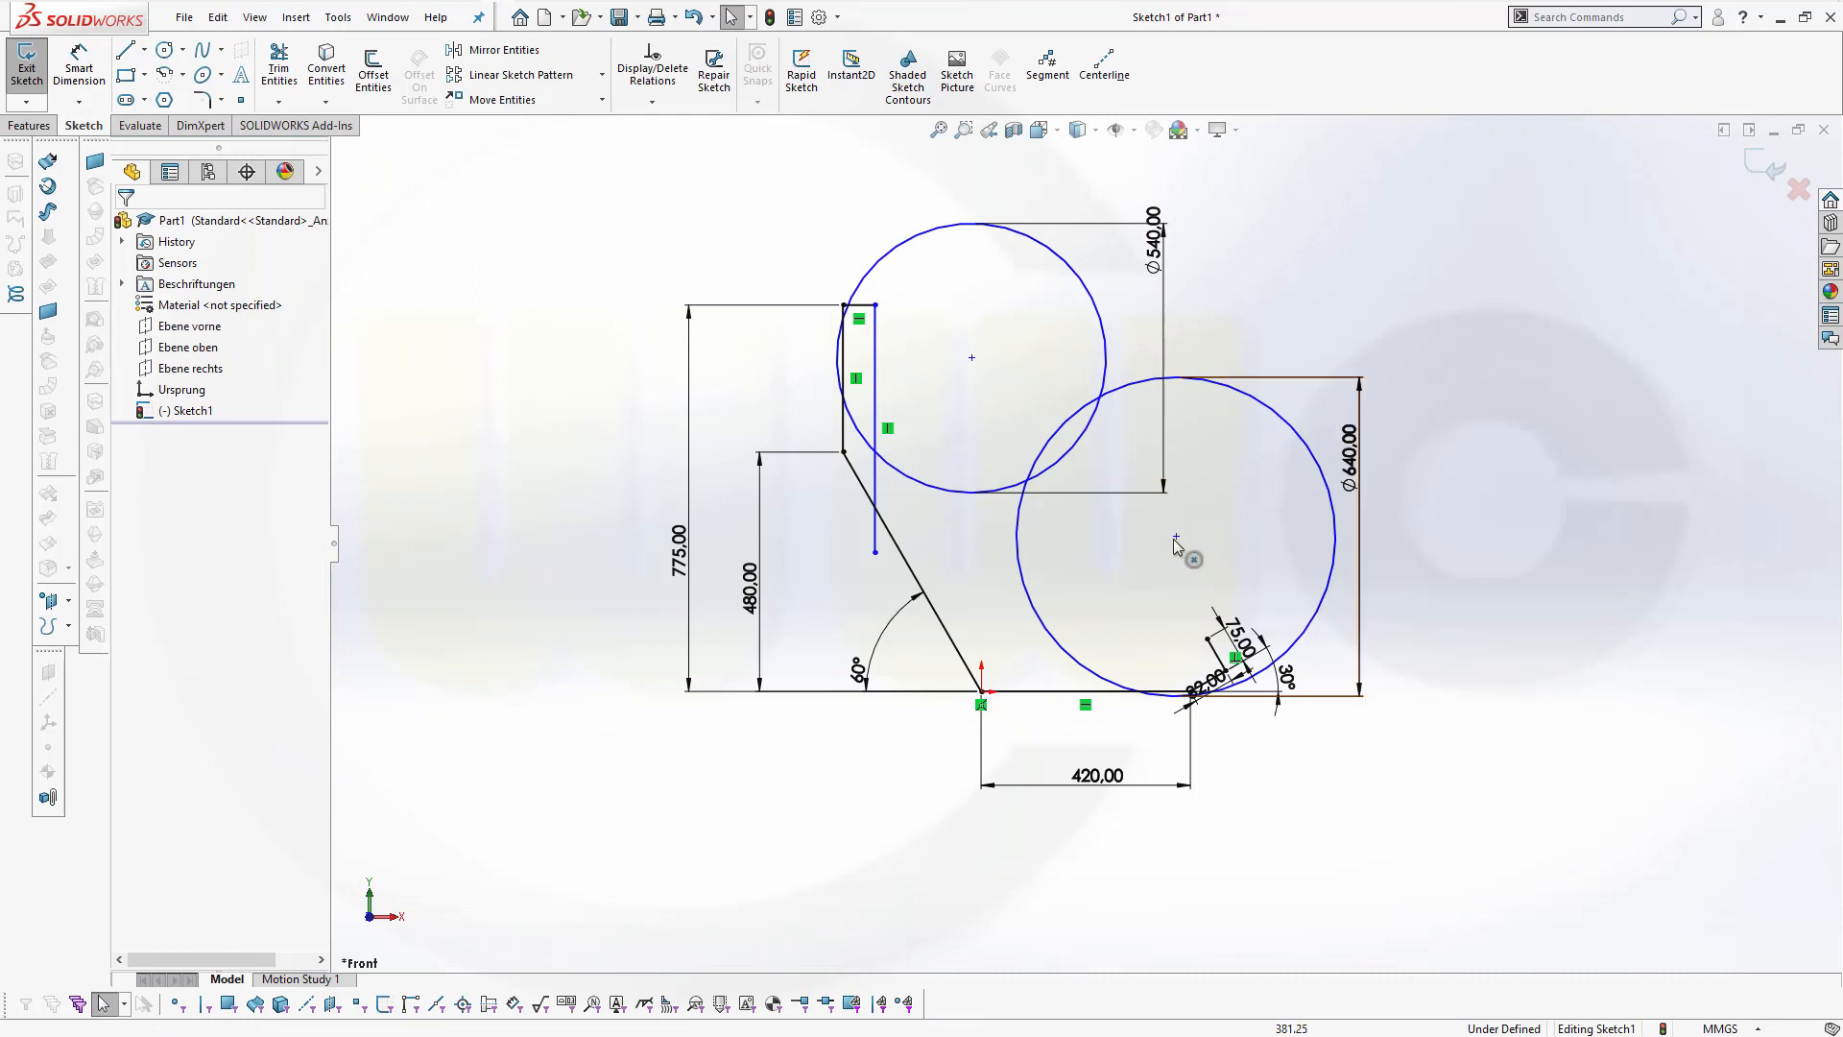
Move the 640 mm circle's center just below the base line and the 540 mm circle's center behind the sloped backrest line
left_click_drag(1173, 538, 1049, 703)
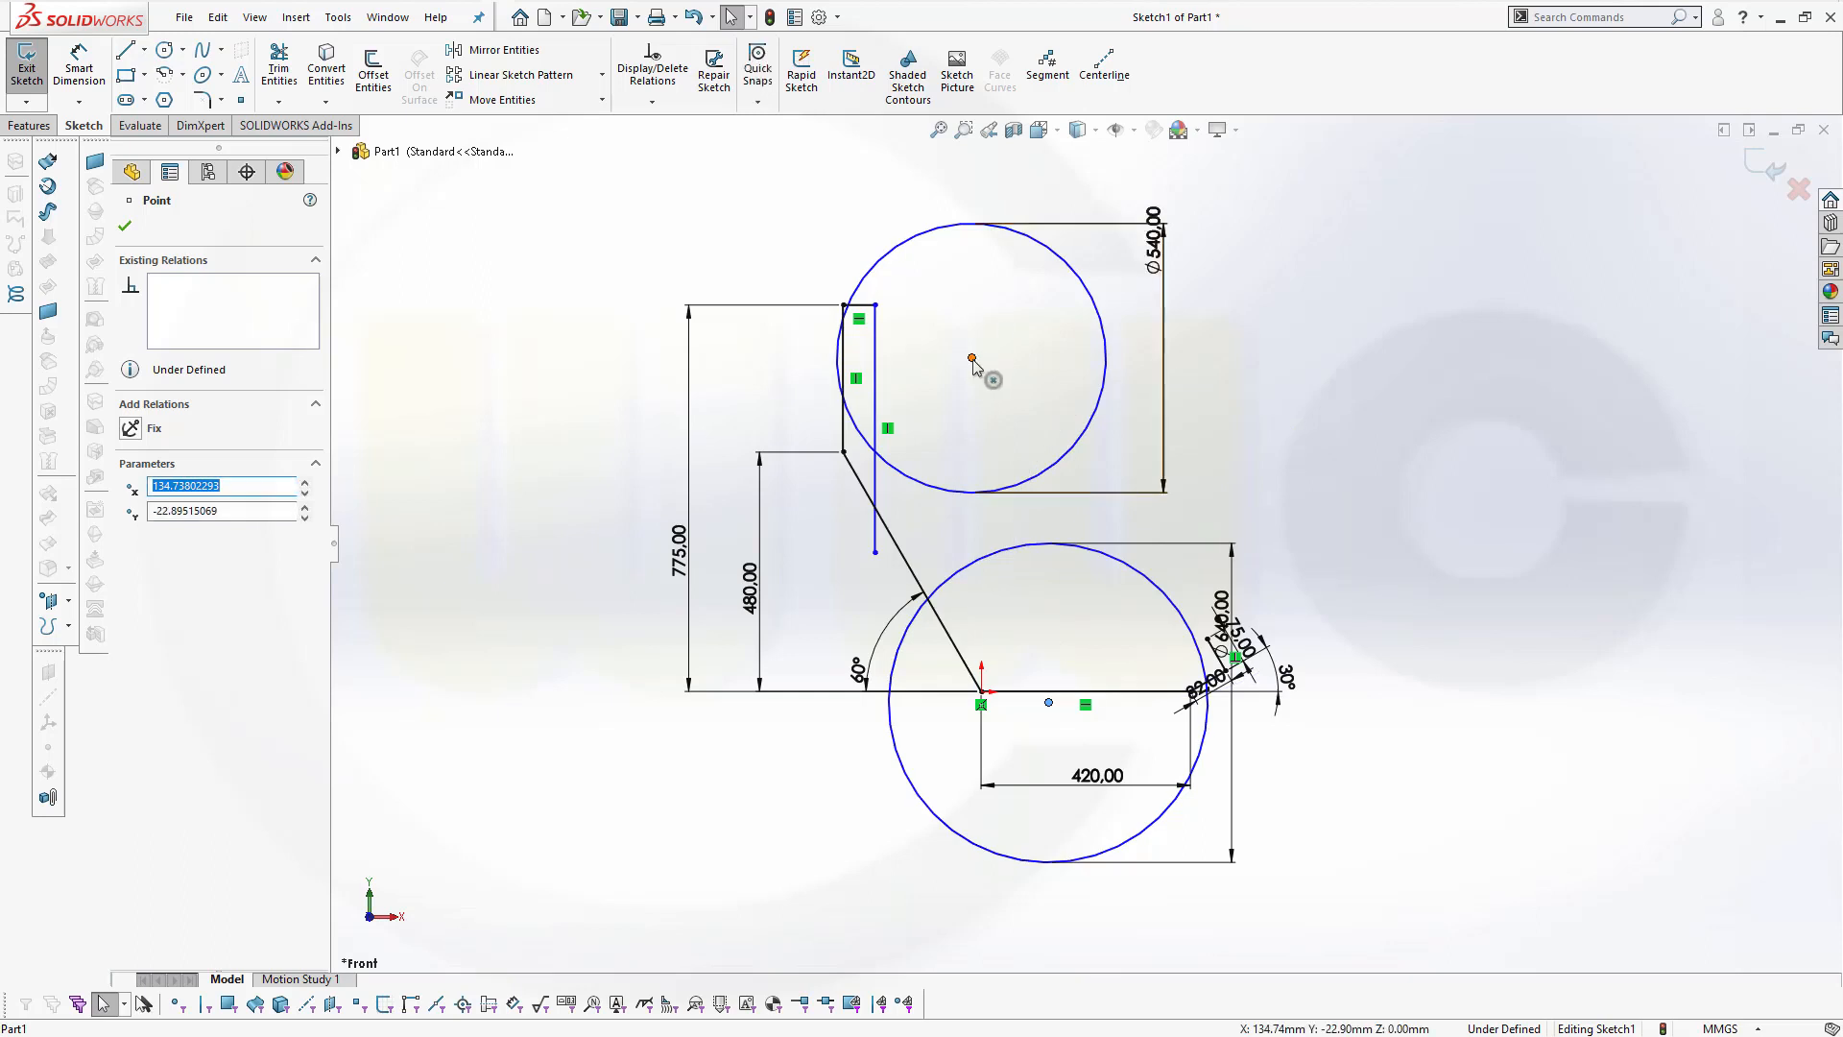
left_click_drag(972, 359, 799, 518)
left_click(990, 231)
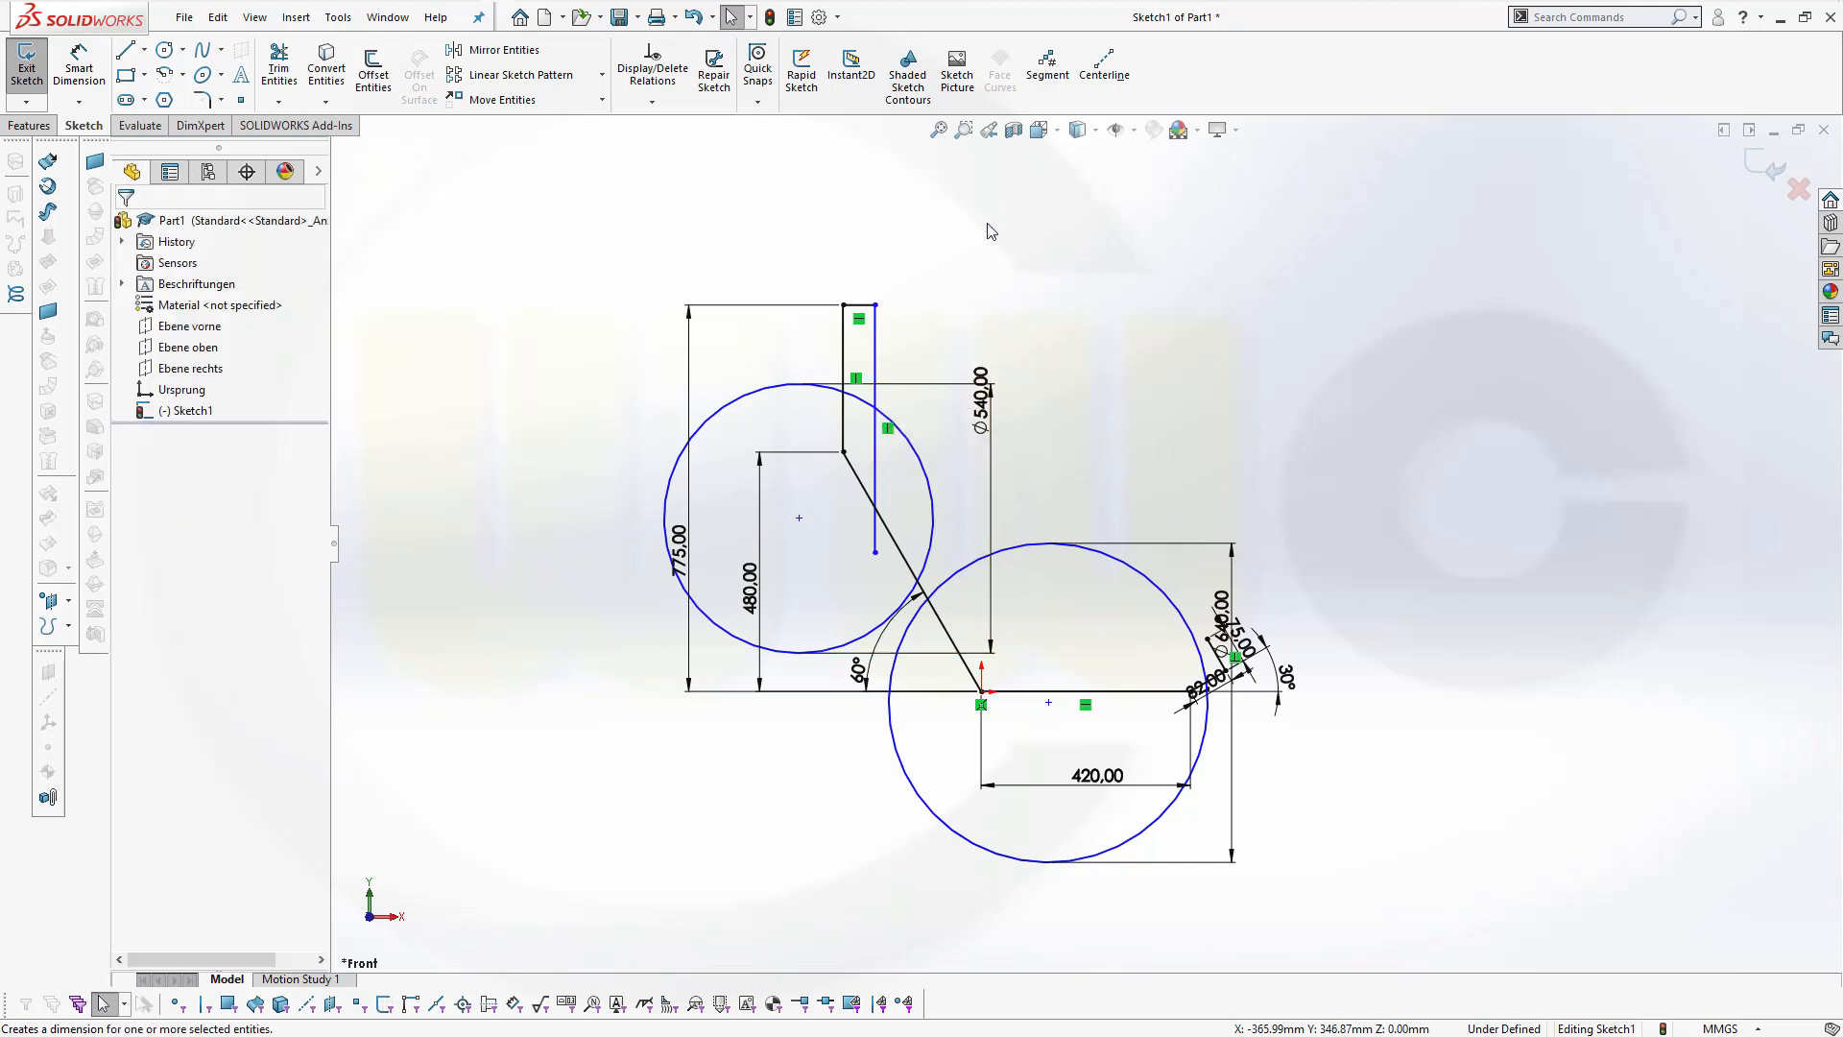
left_click(93, 63)
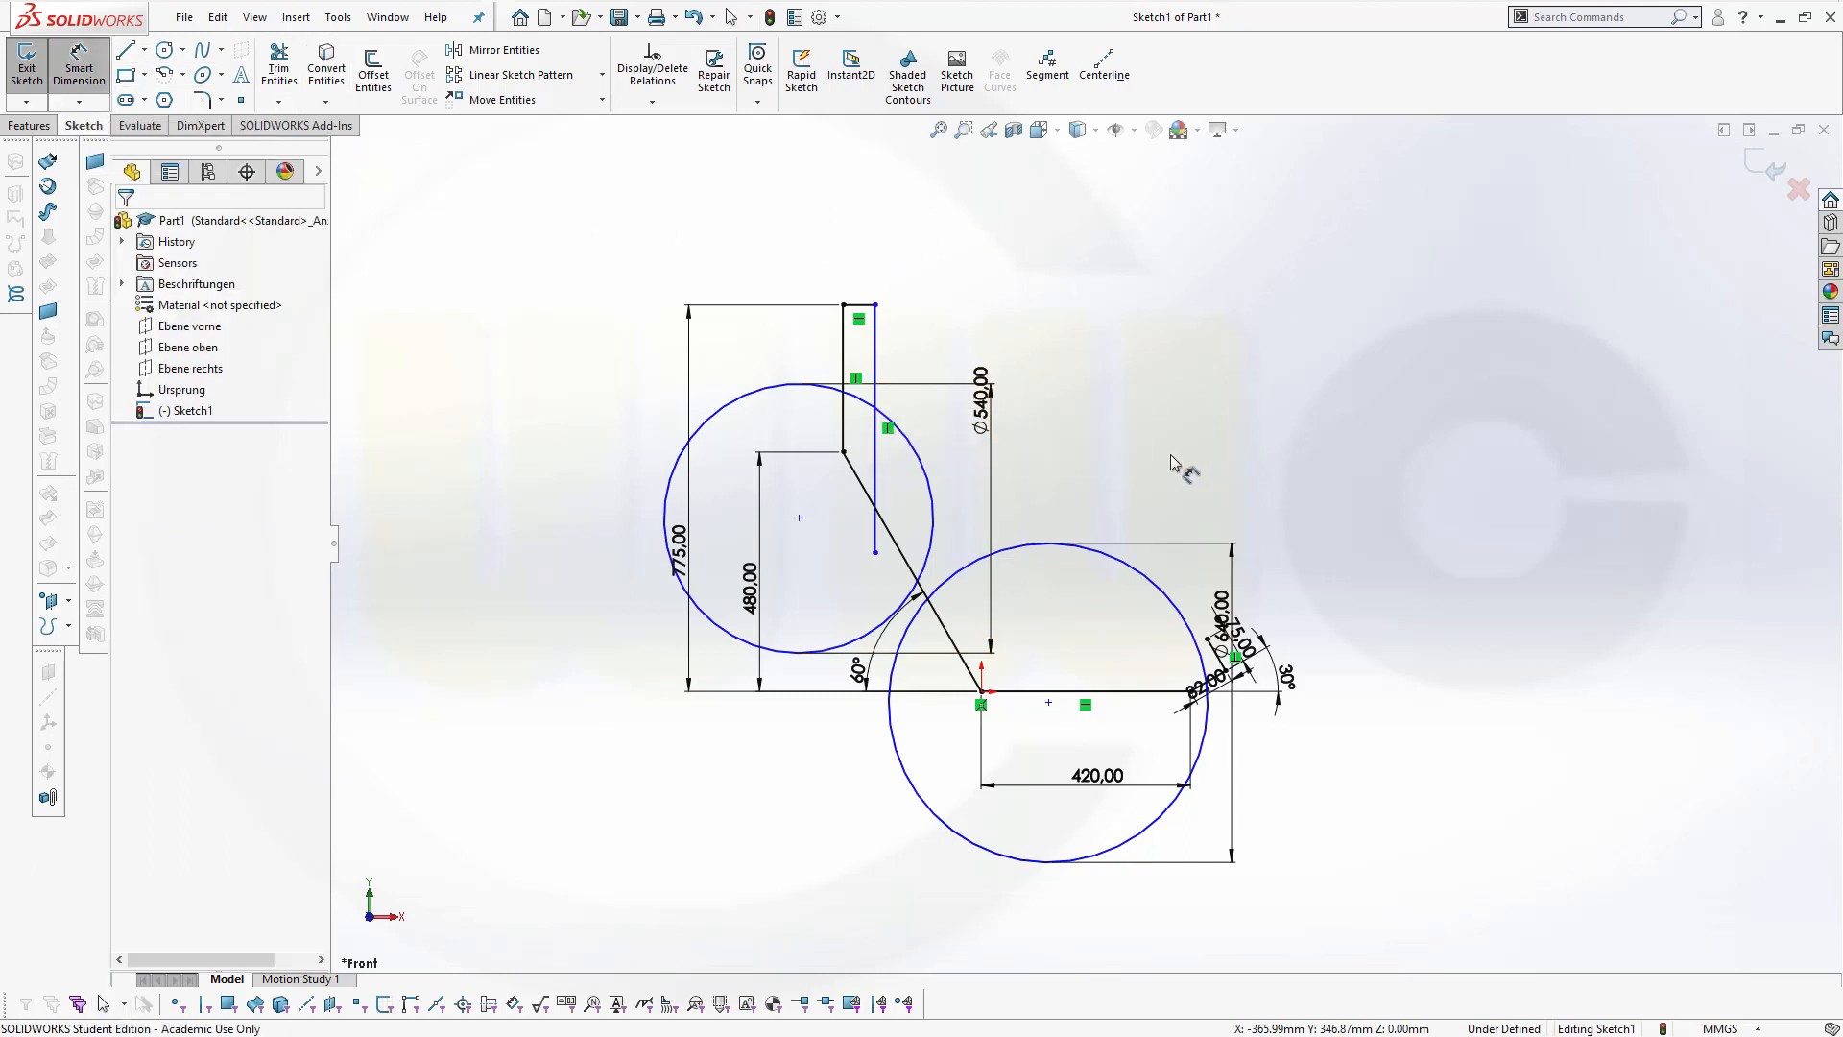
key("Escape")
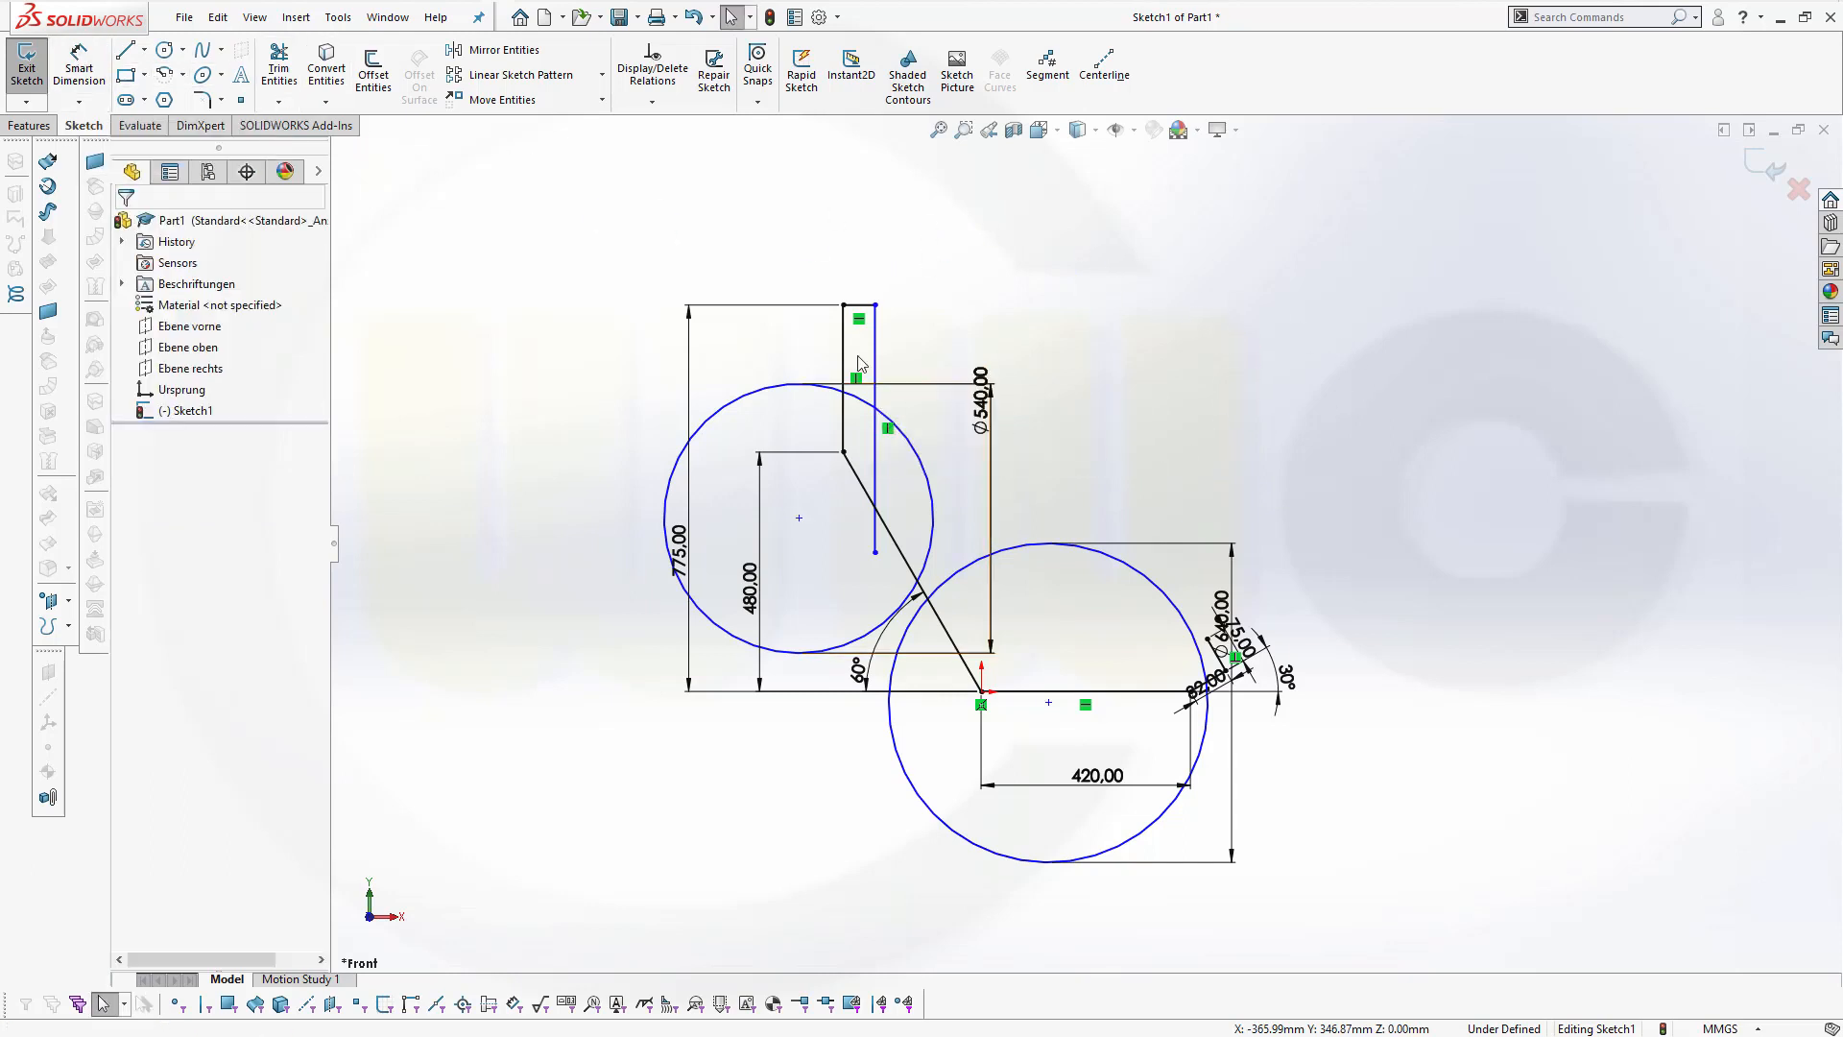
left_click(1201, 653)
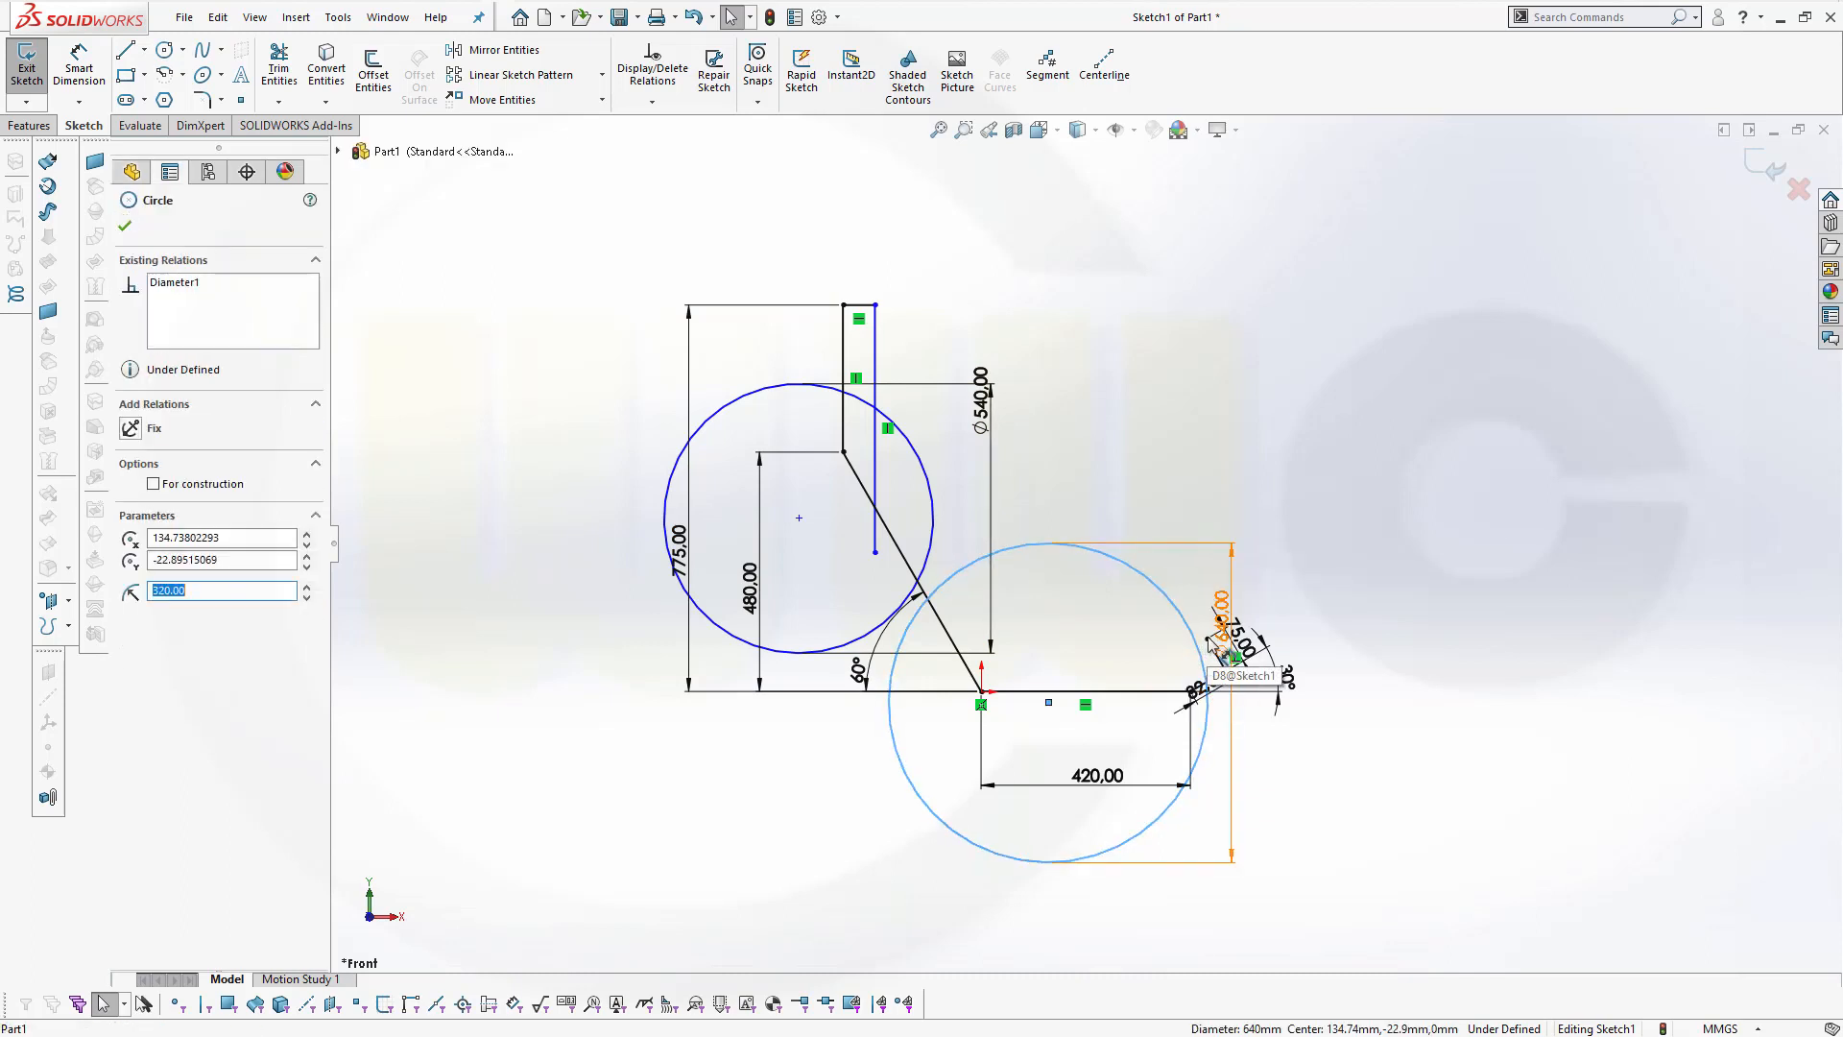
left_click(1210, 646)
left_click(1171, 552)
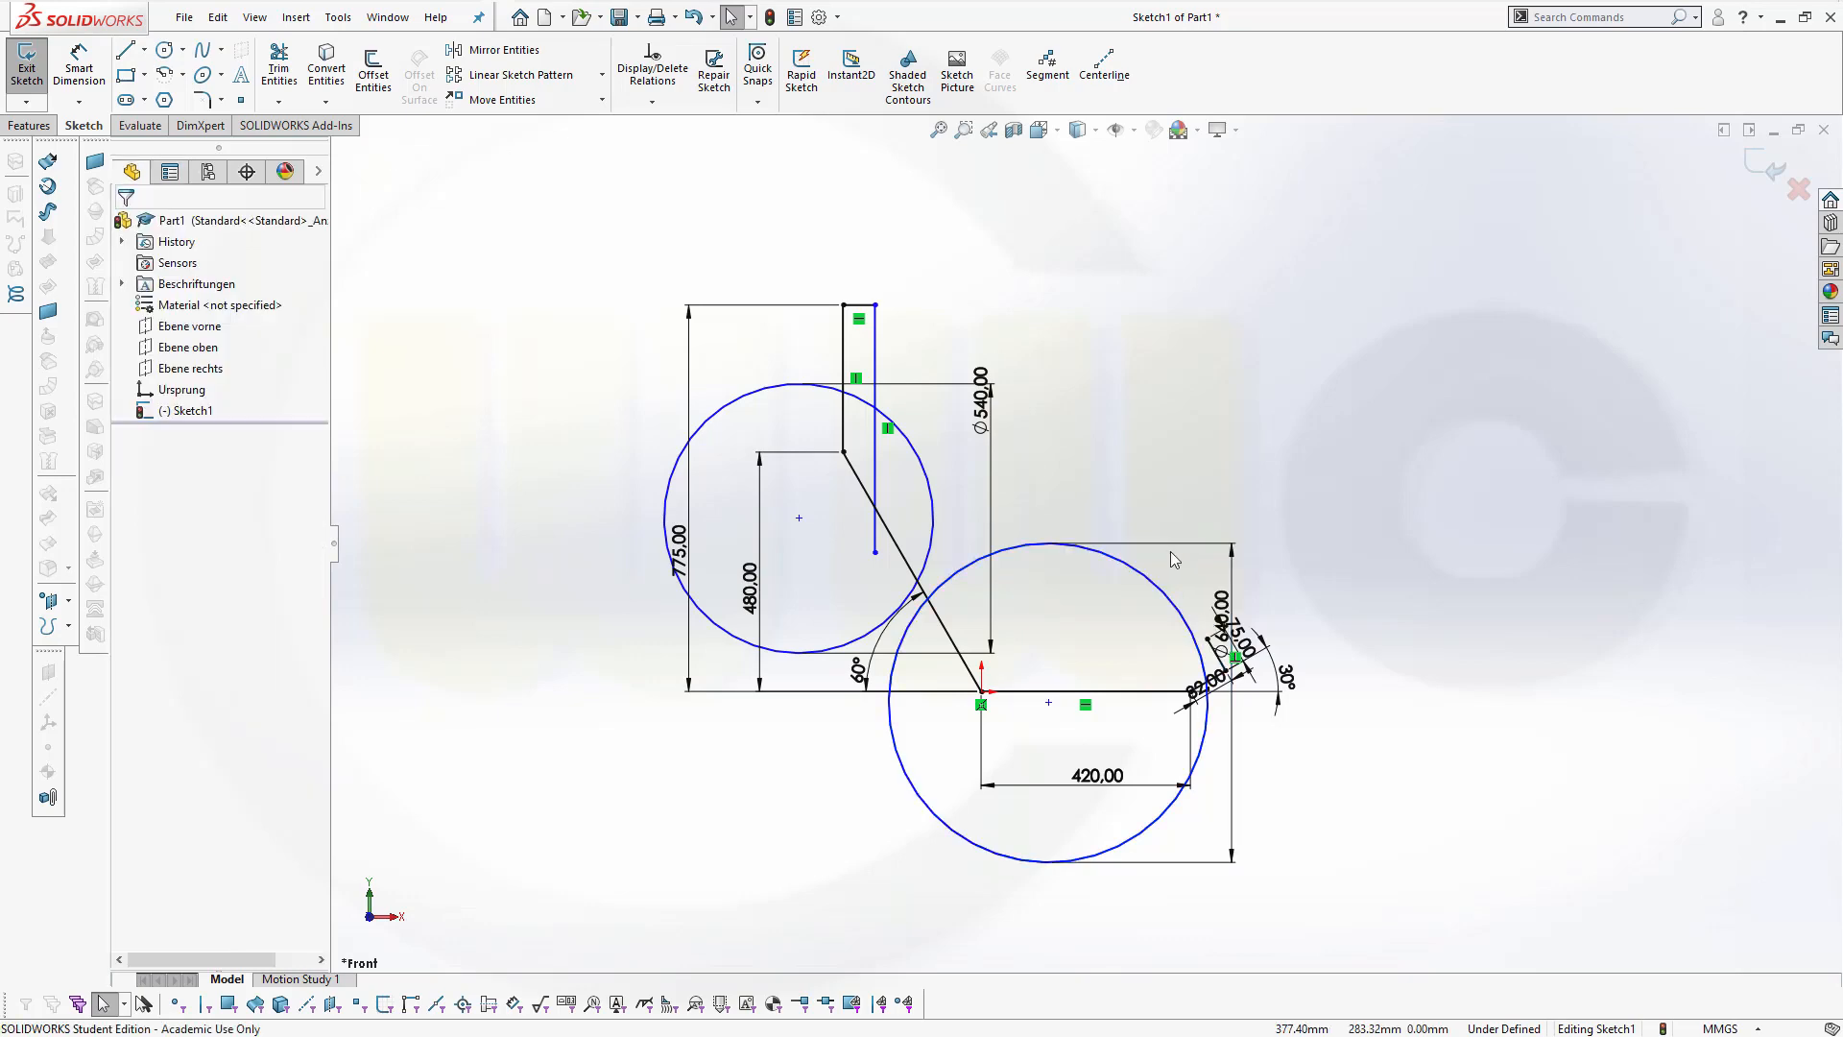
Make the free end of the 75 mm line coincident with the 640 mm circle
scroll(1200, 591, "up", 4)
scroll(1221, 663, "down", 4)
scroll(883, 459, "down", 2)
scroll(883, 455, "down", 2)
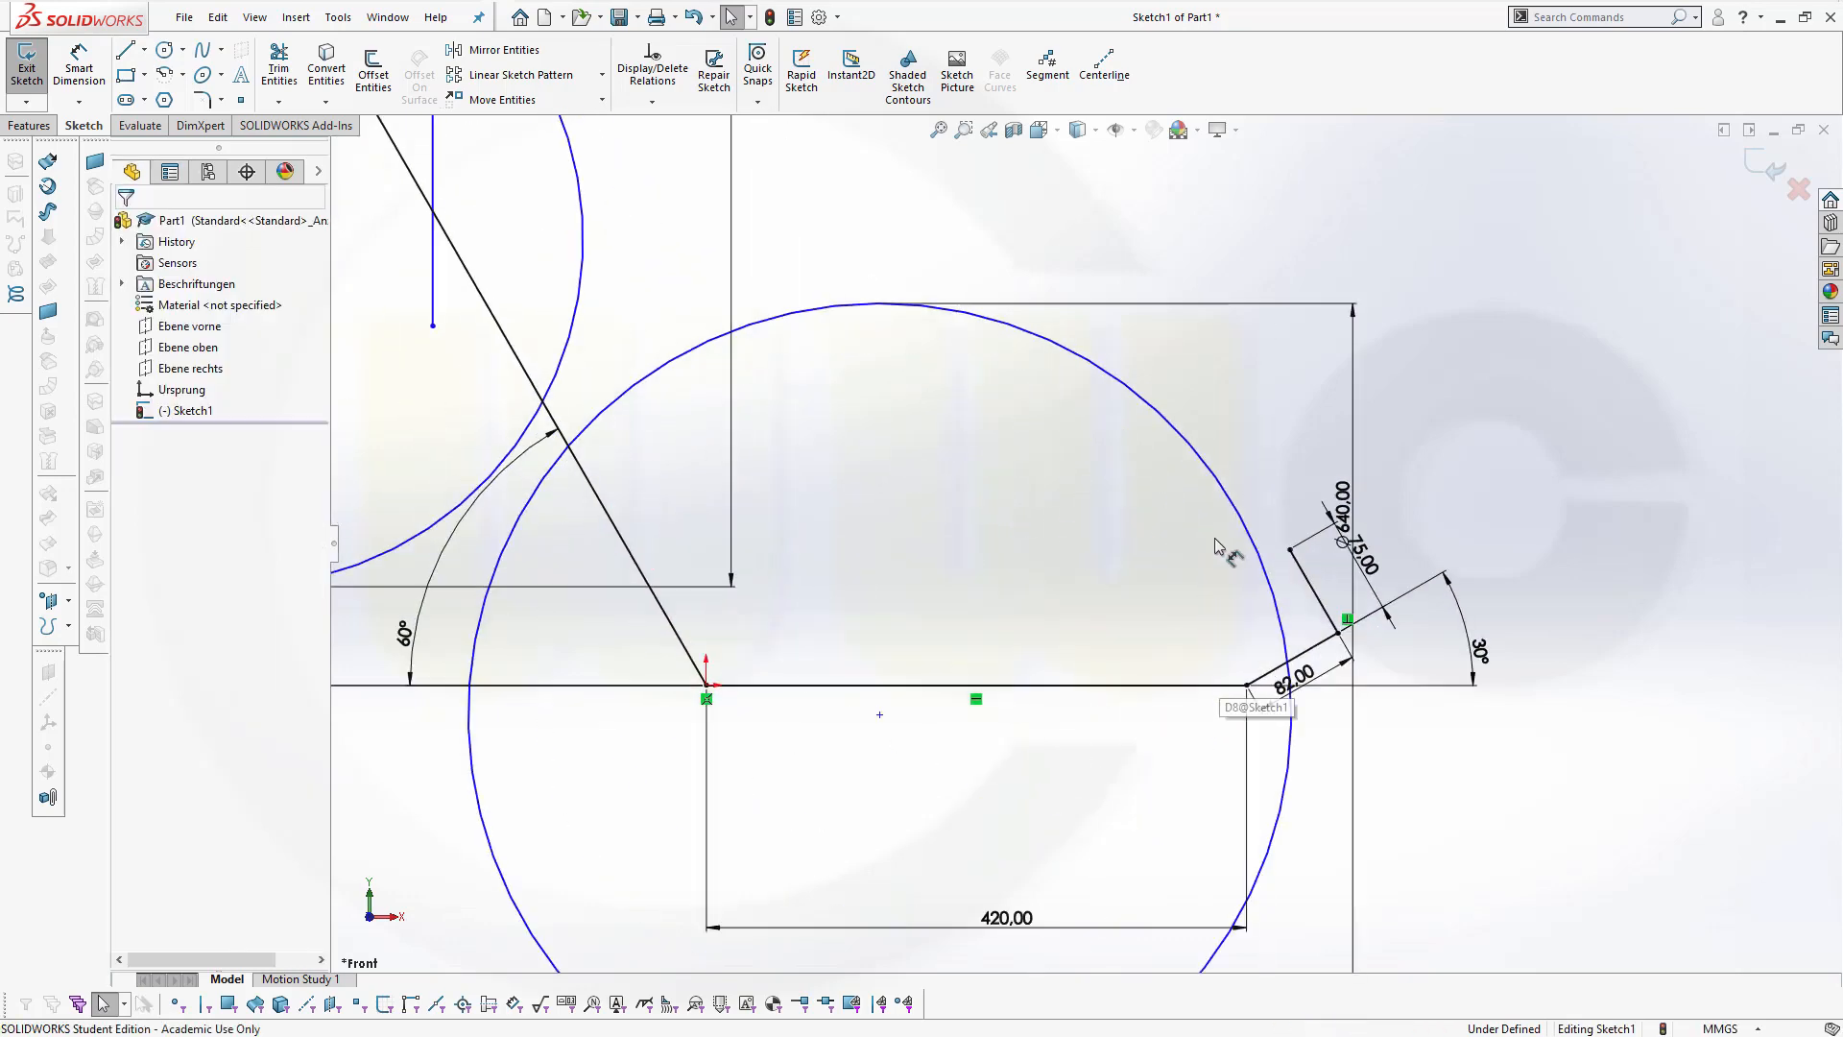
left_click(1267, 576)
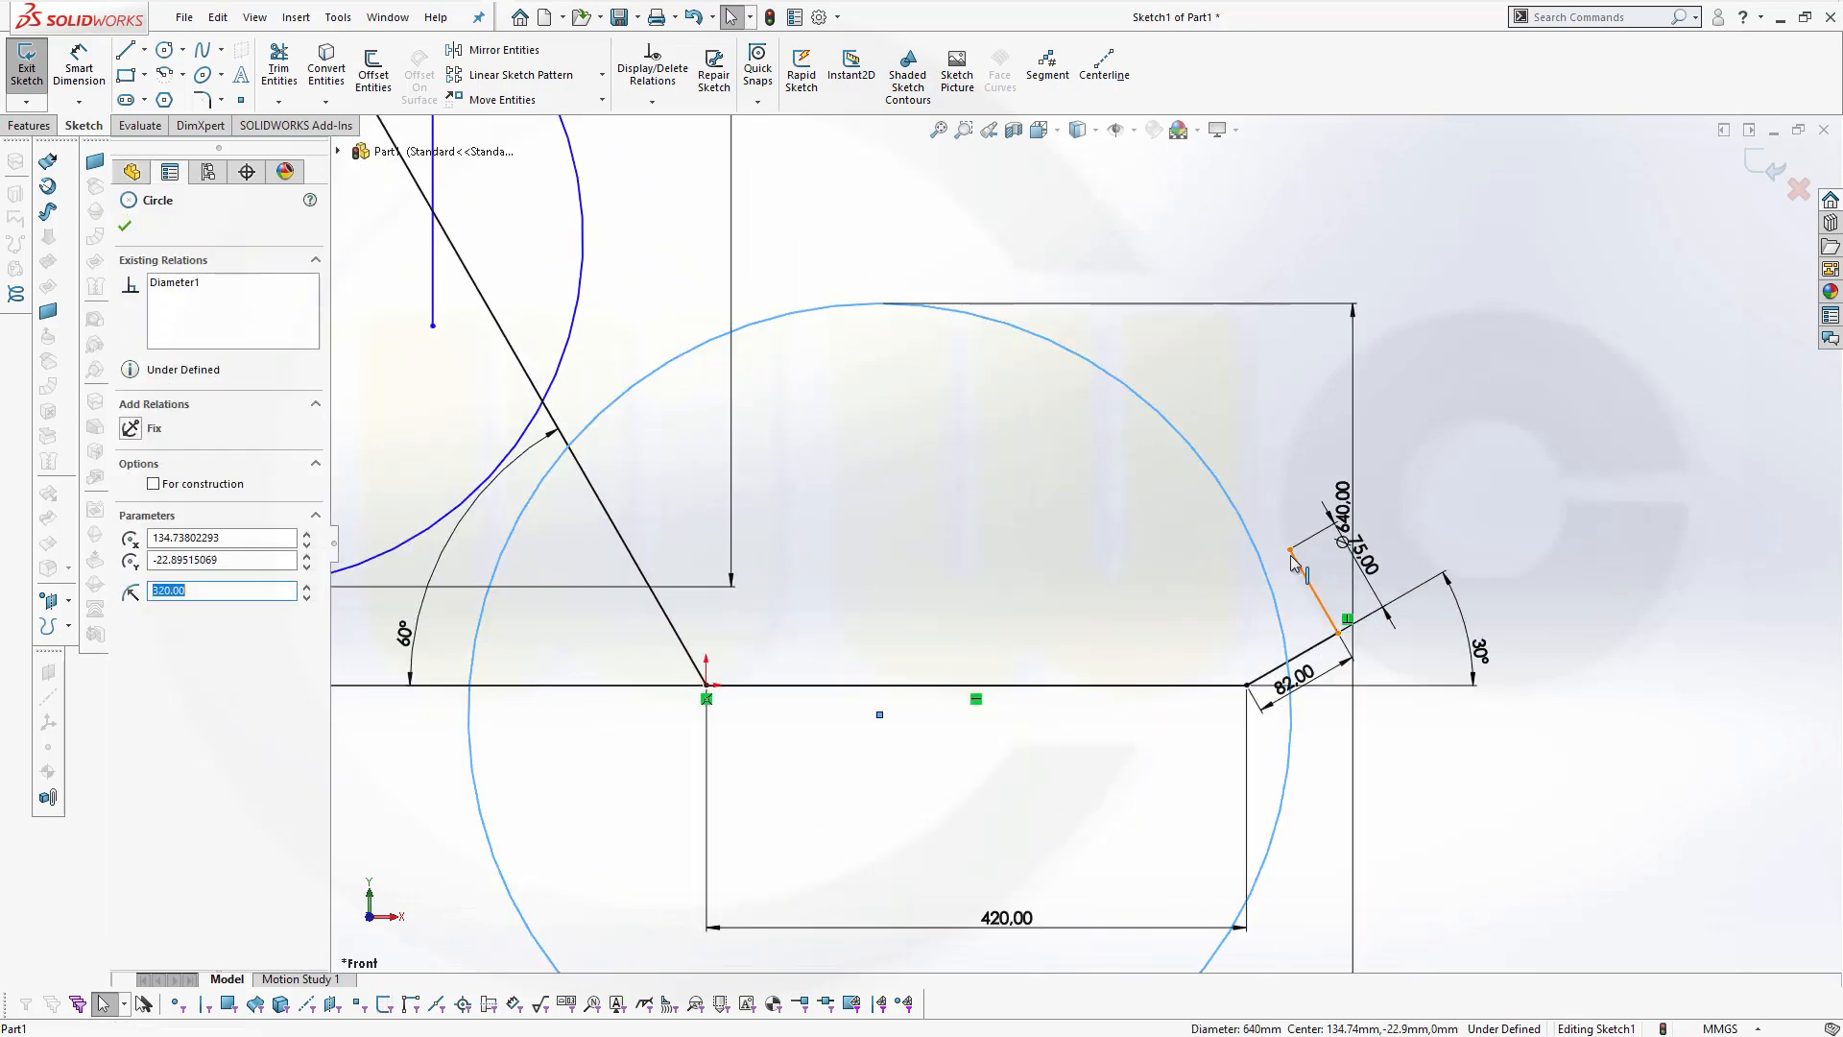
left_click(1289, 551, "ctrl")
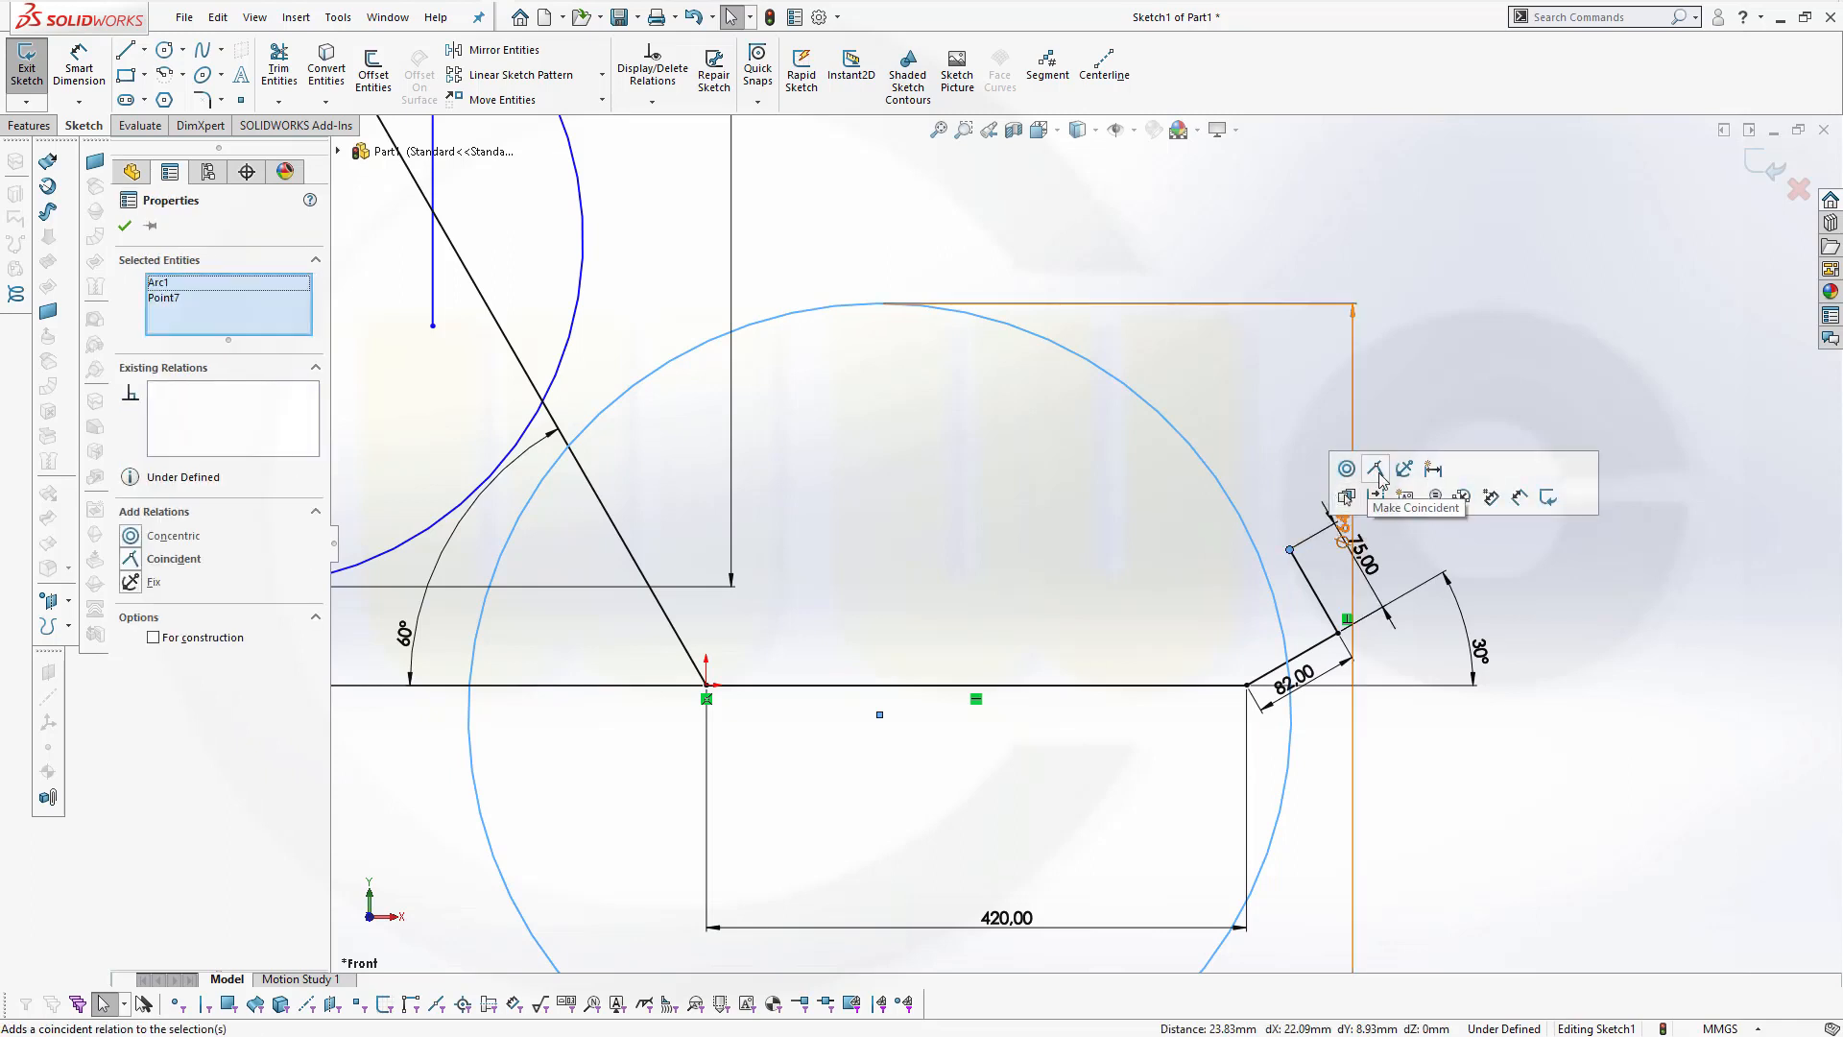
left_click(1376, 470)
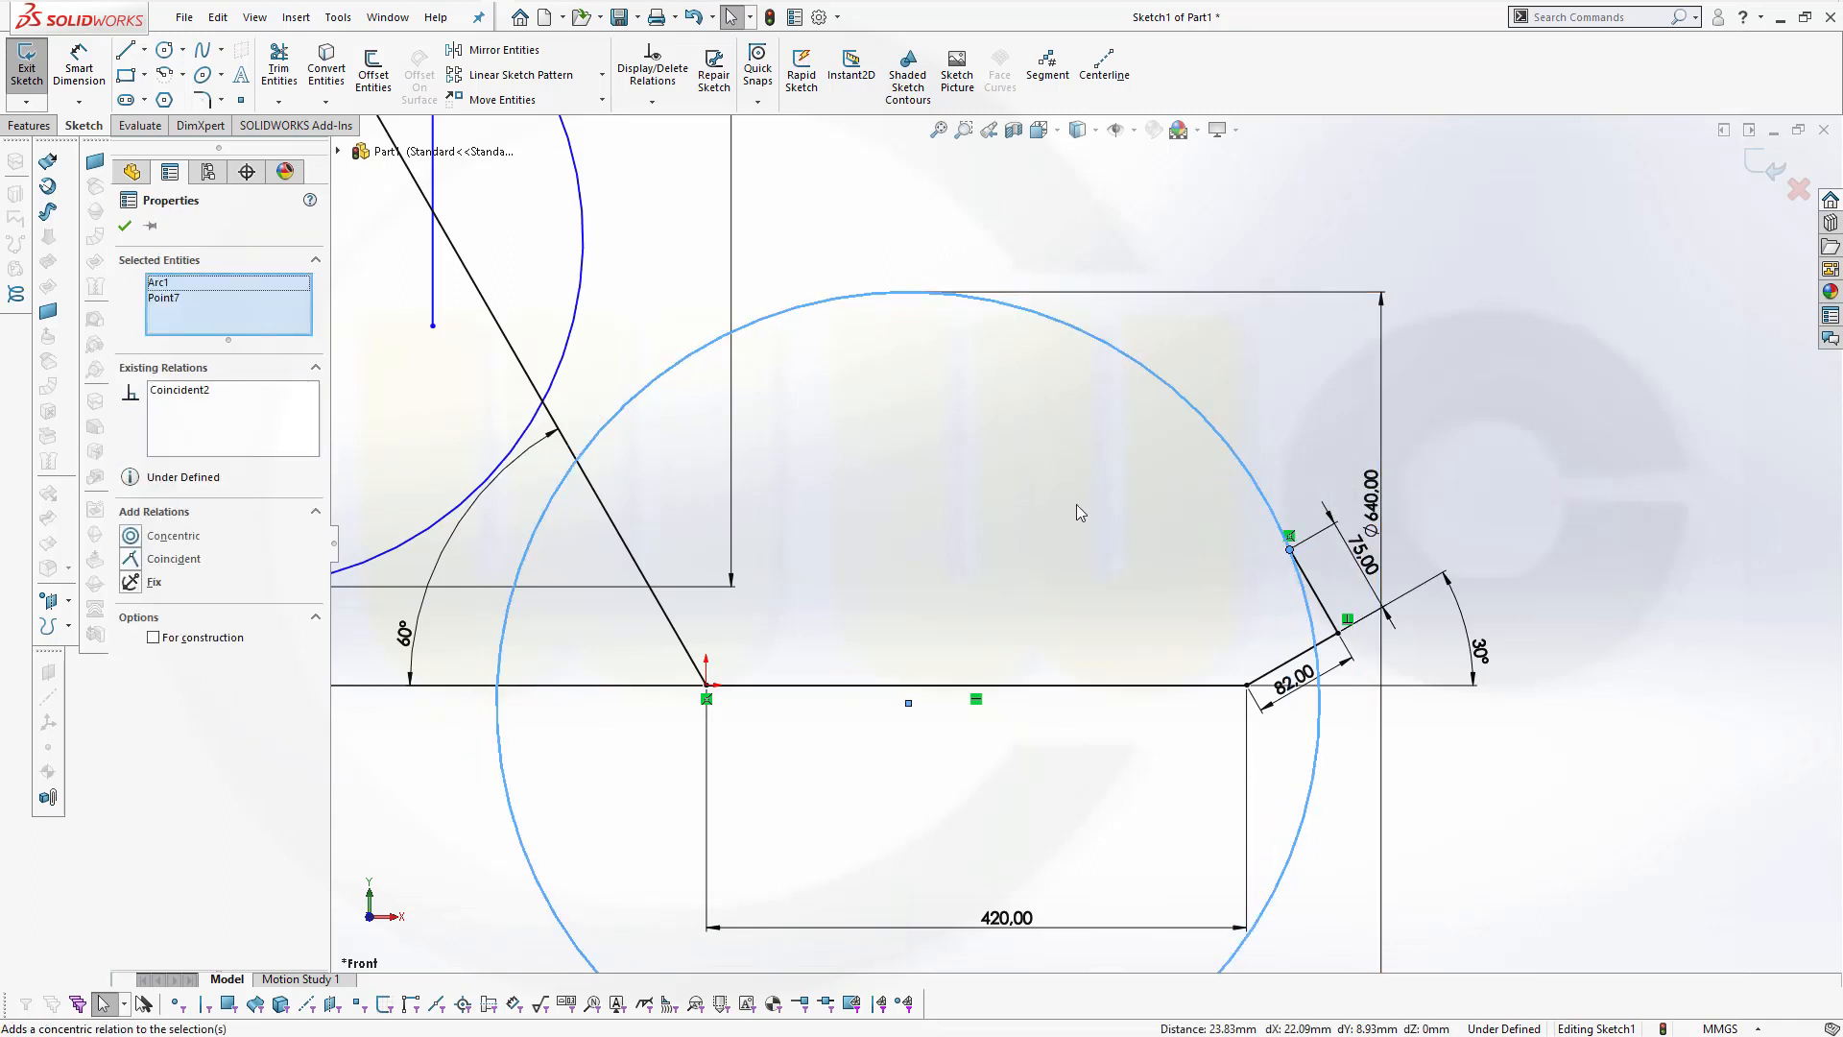
Set the horizontal distance from the origin to the 640 mm circle's center to 290 mm
left_click(79, 67)
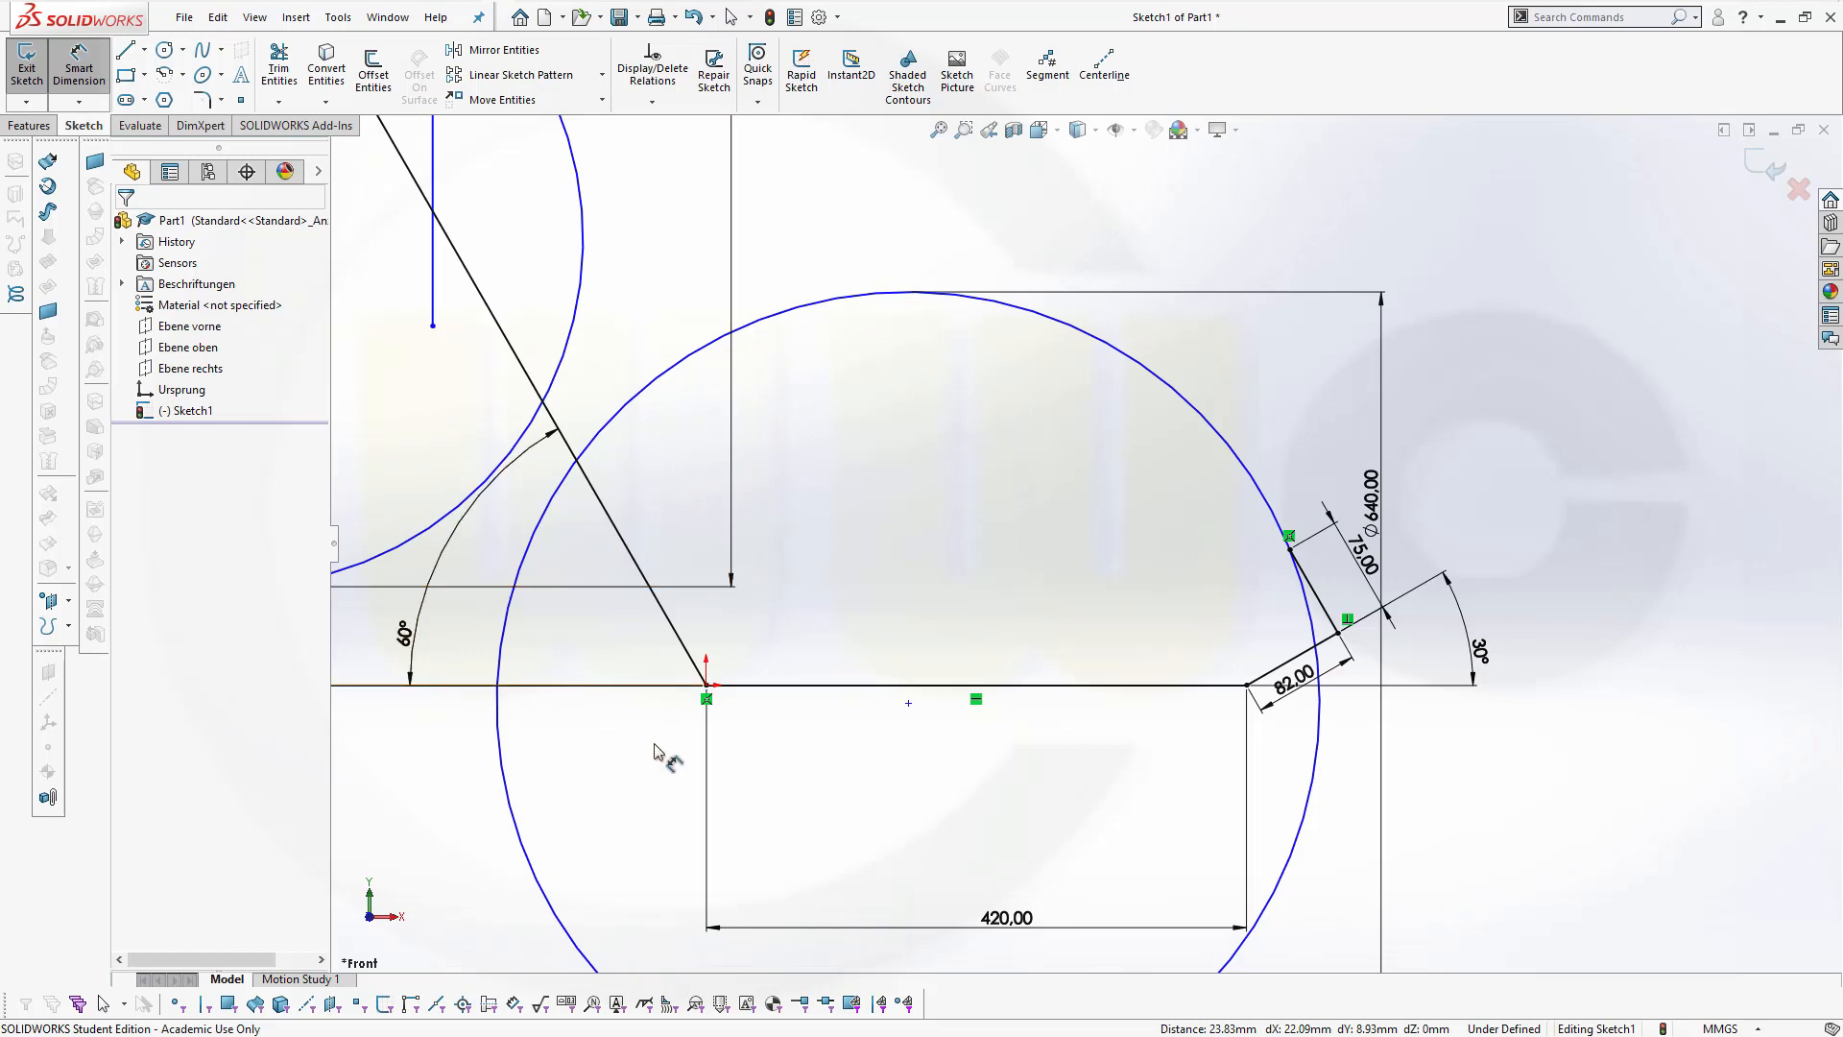
scroll(657, 741, "up", 2)
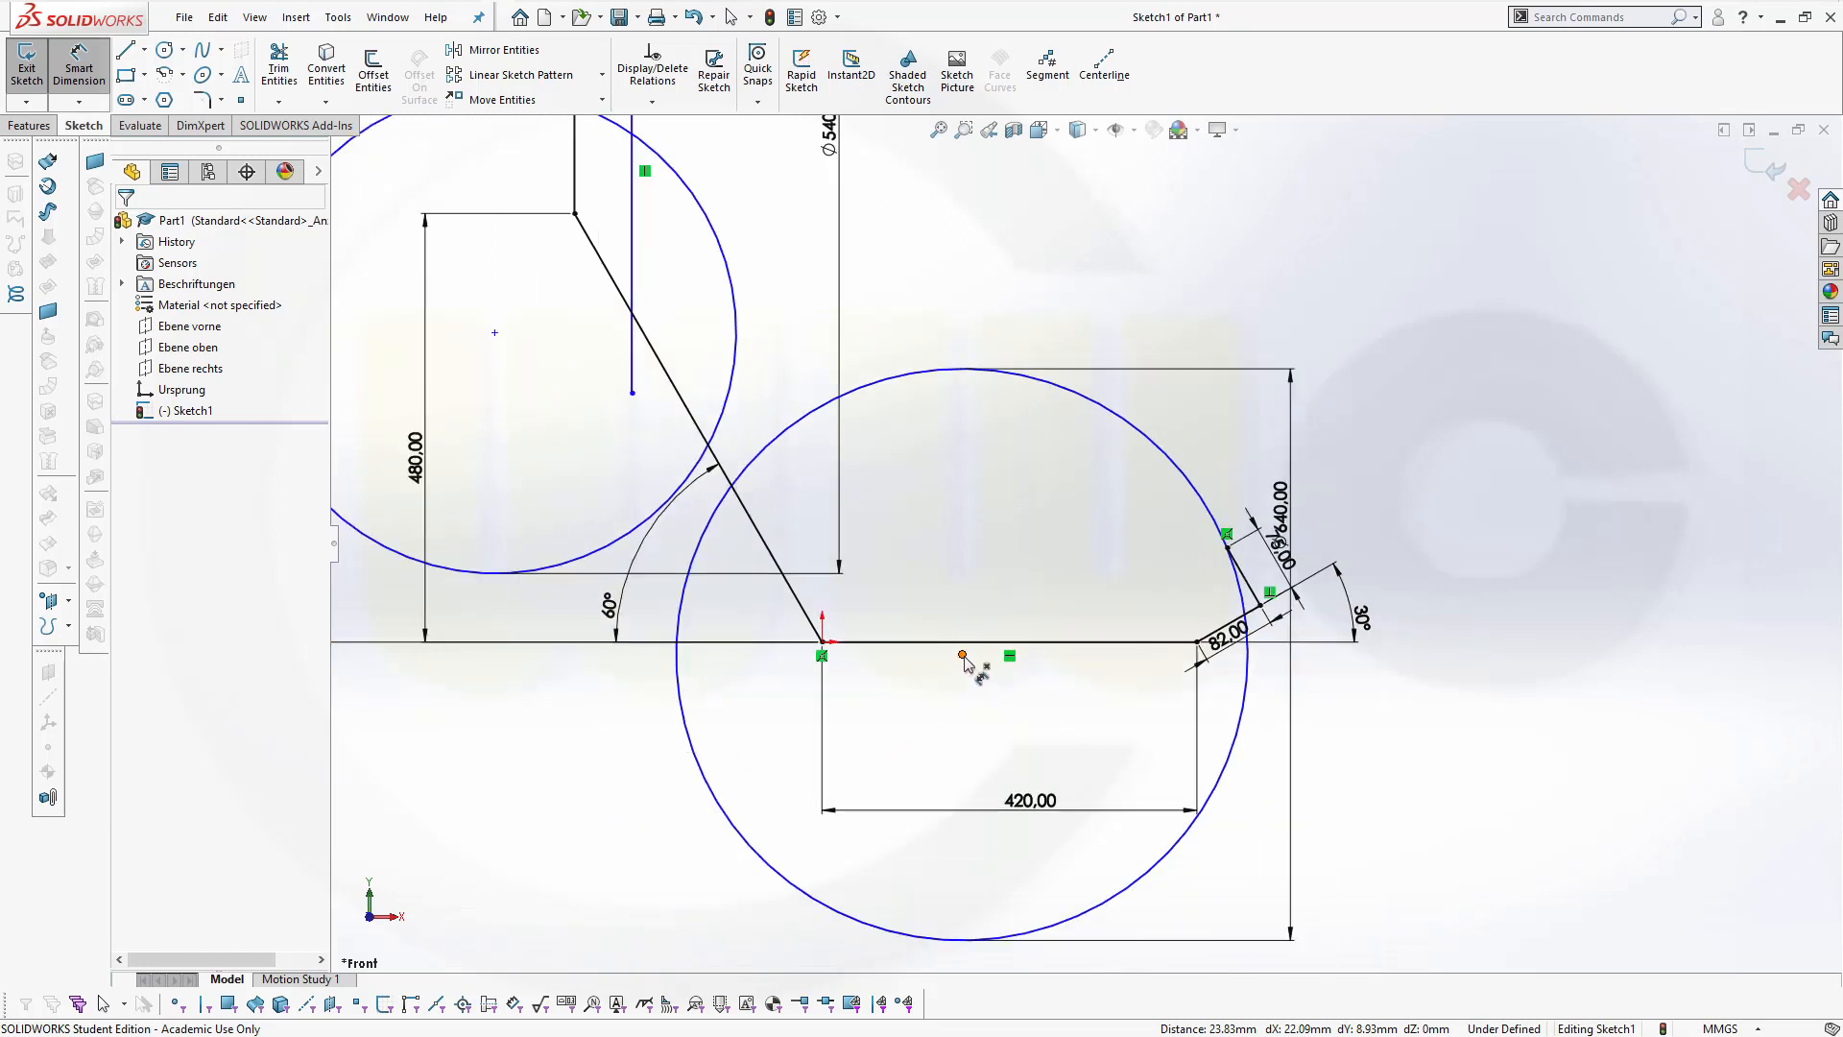
left_click(962, 655)
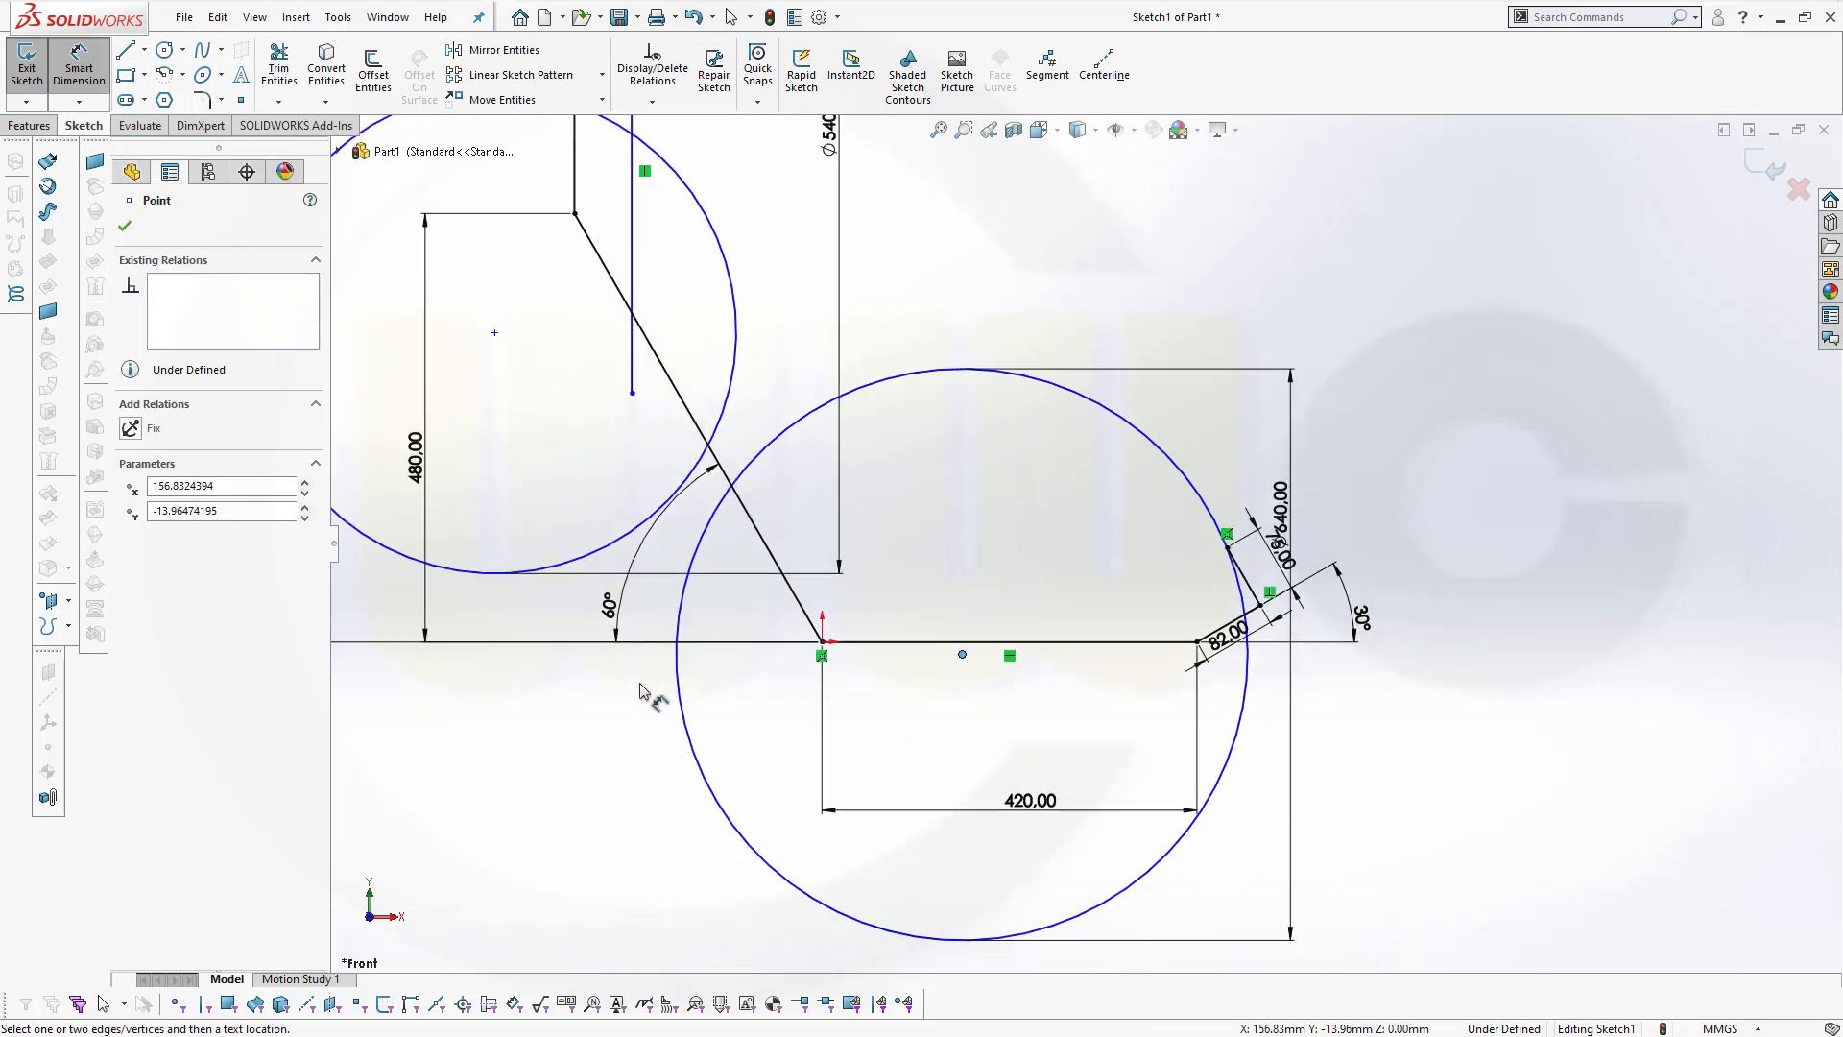
left_click(824, 654)
left_click(909, 736)
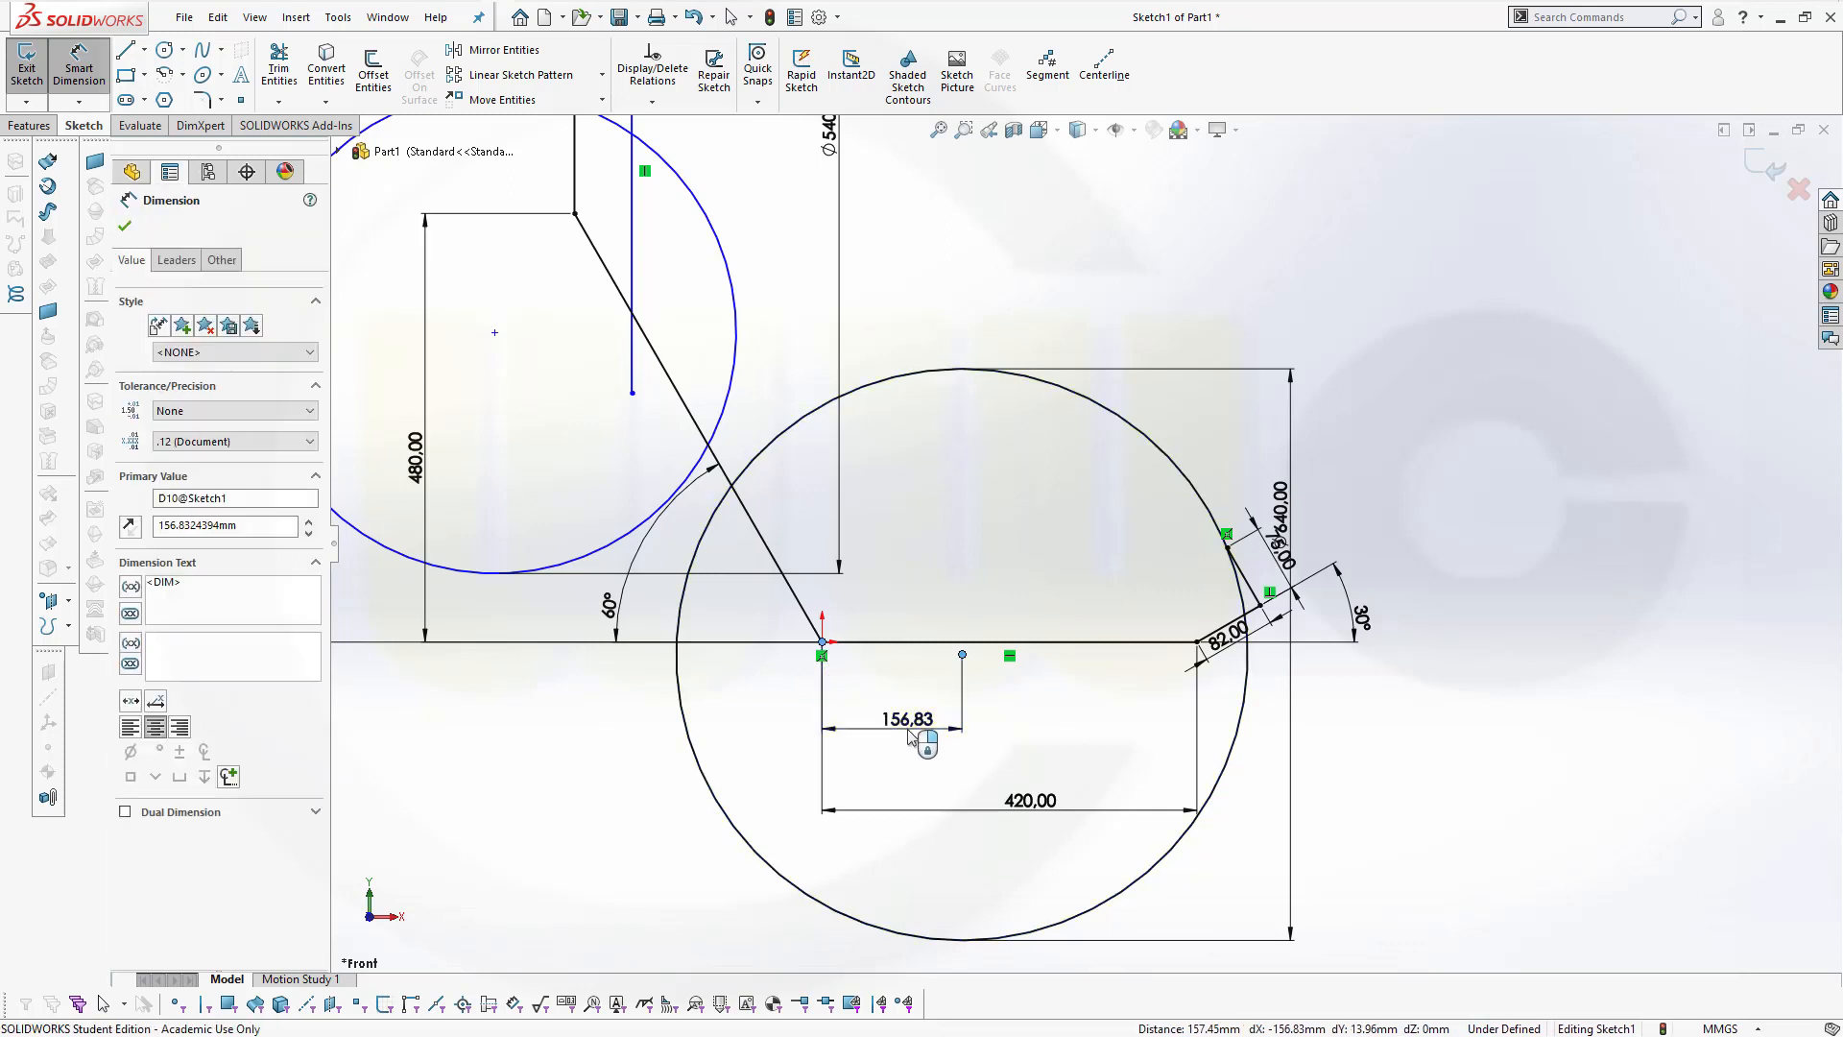
type("2")
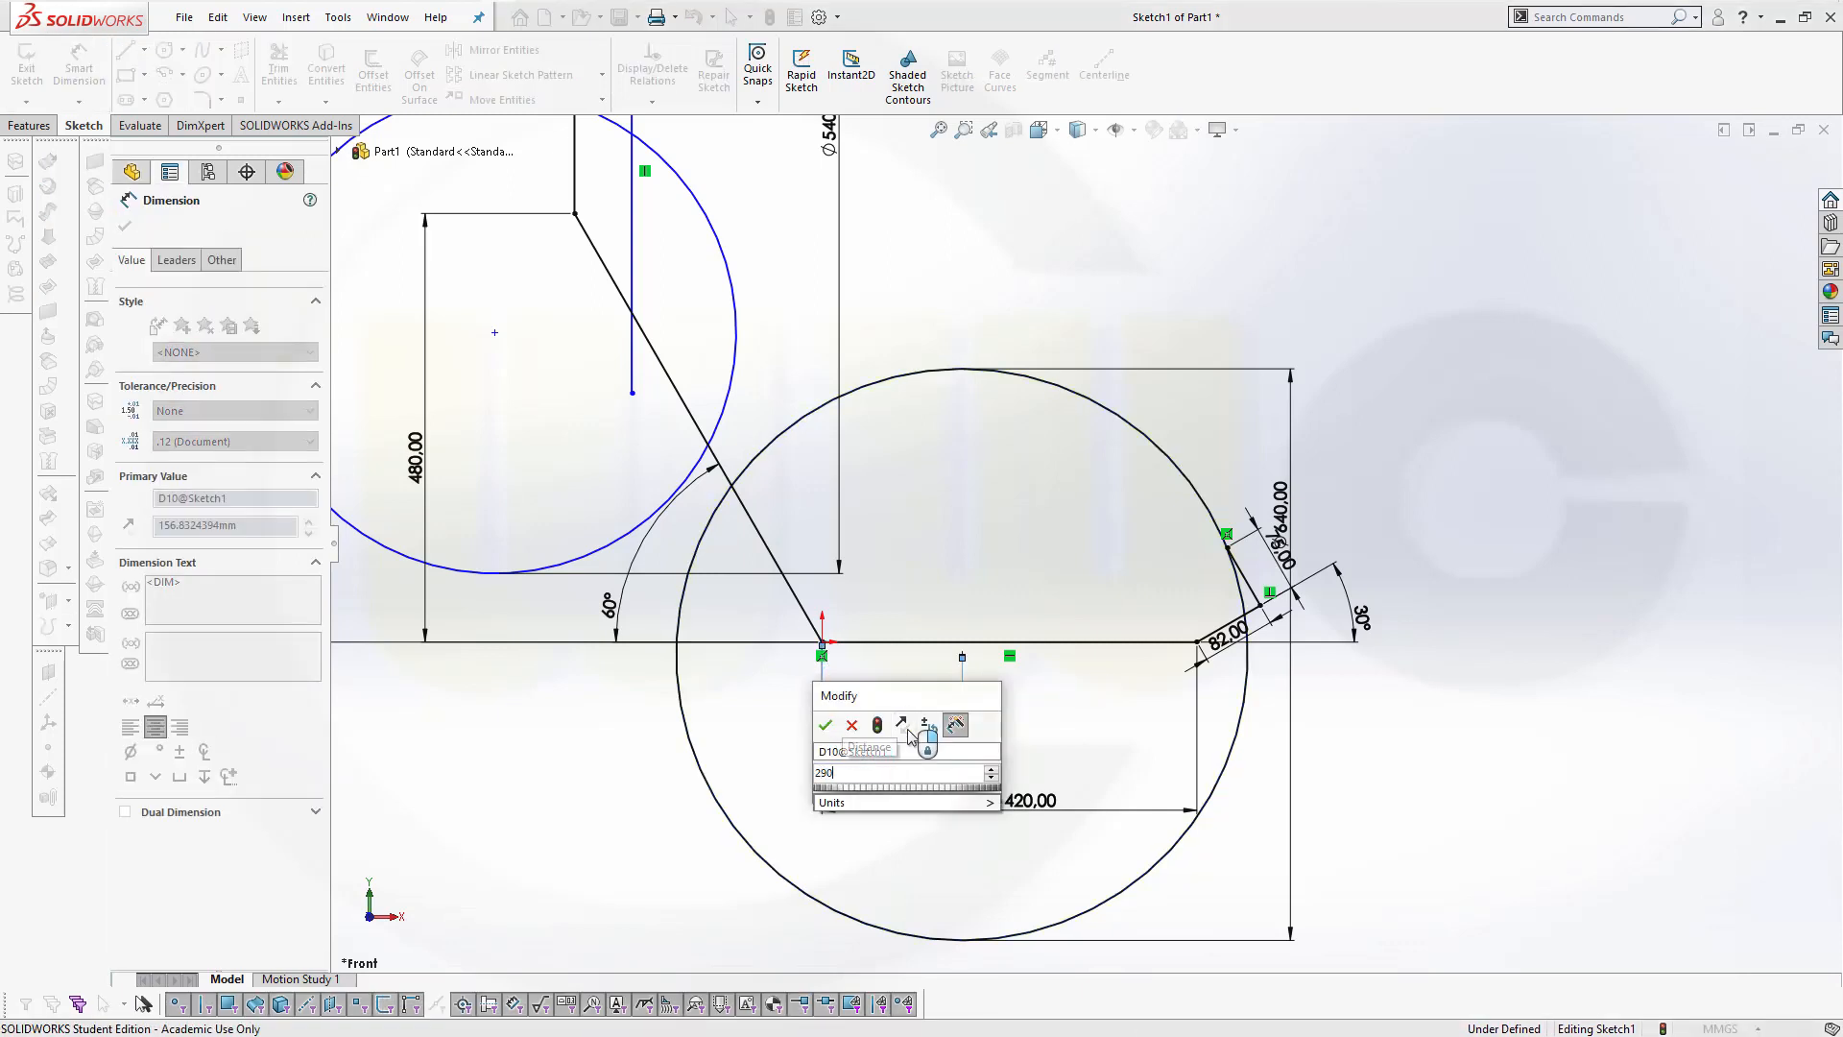
type("90")
key("Return")
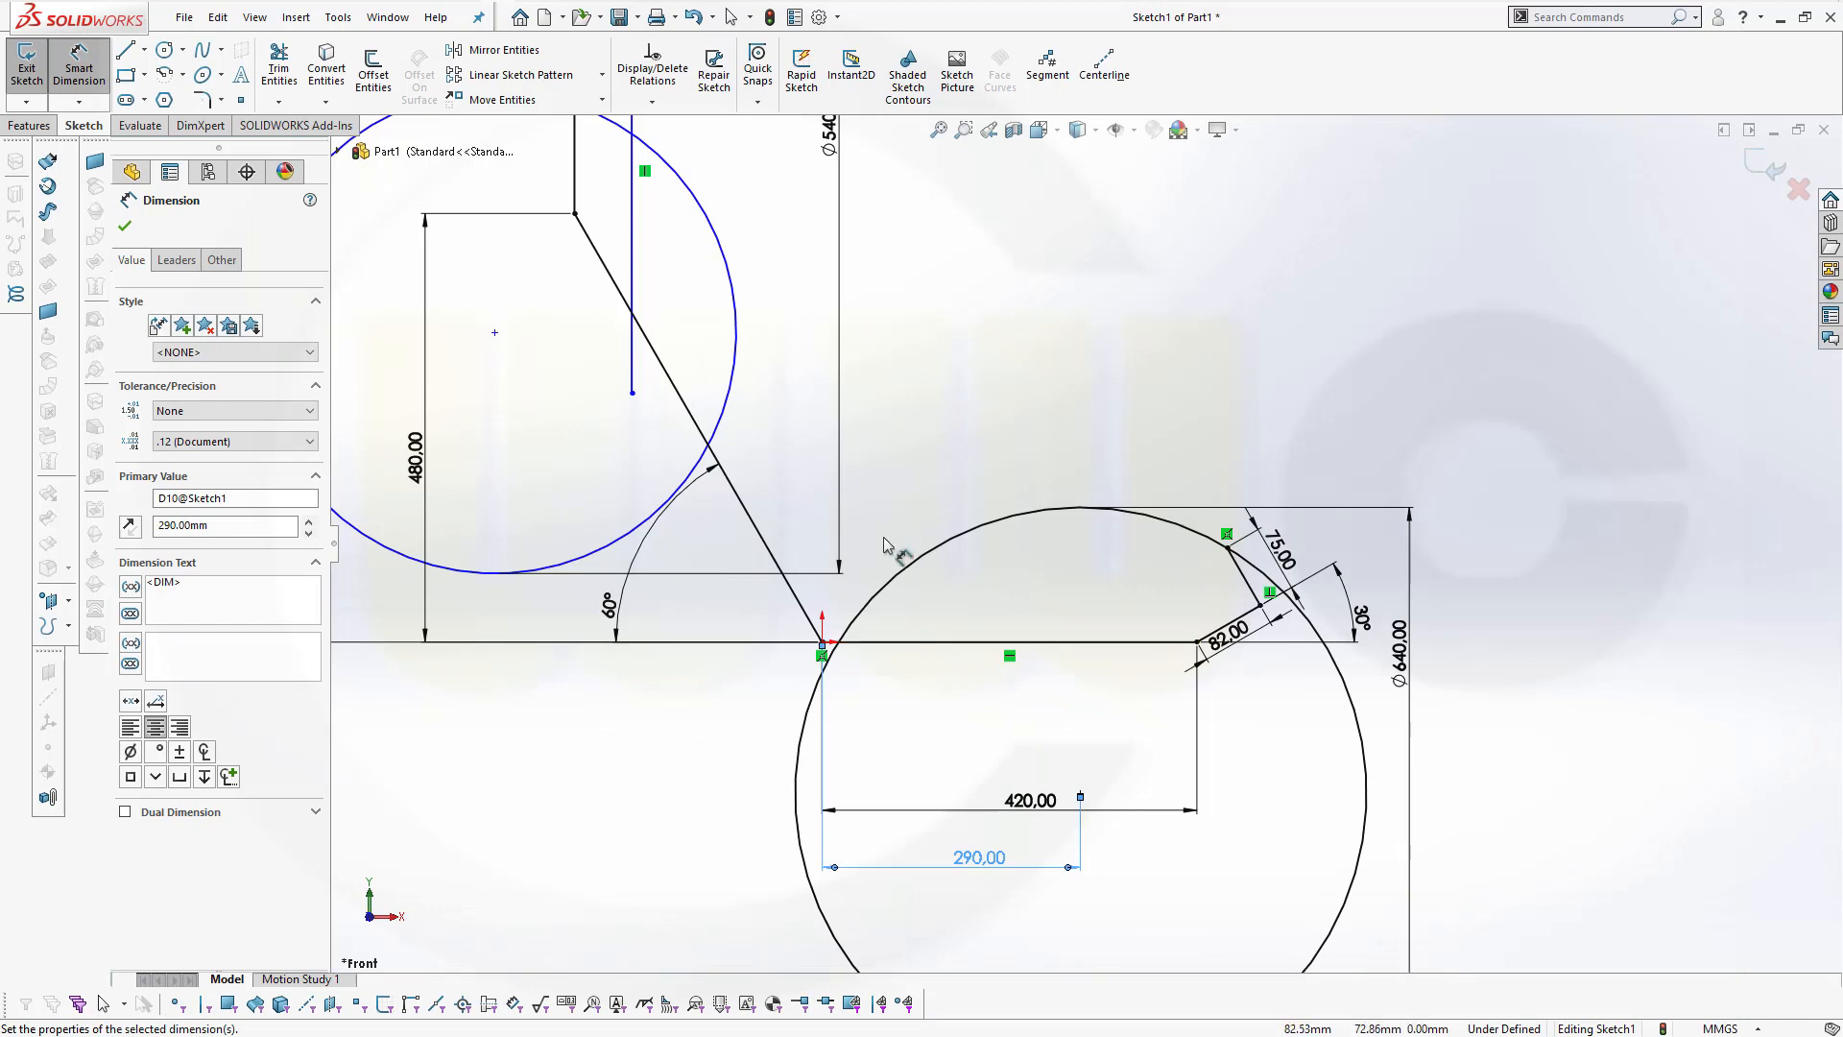
Set the vertical distance from the origin to the 540 mm circle's center to 190 mm
left_click(496, 334)
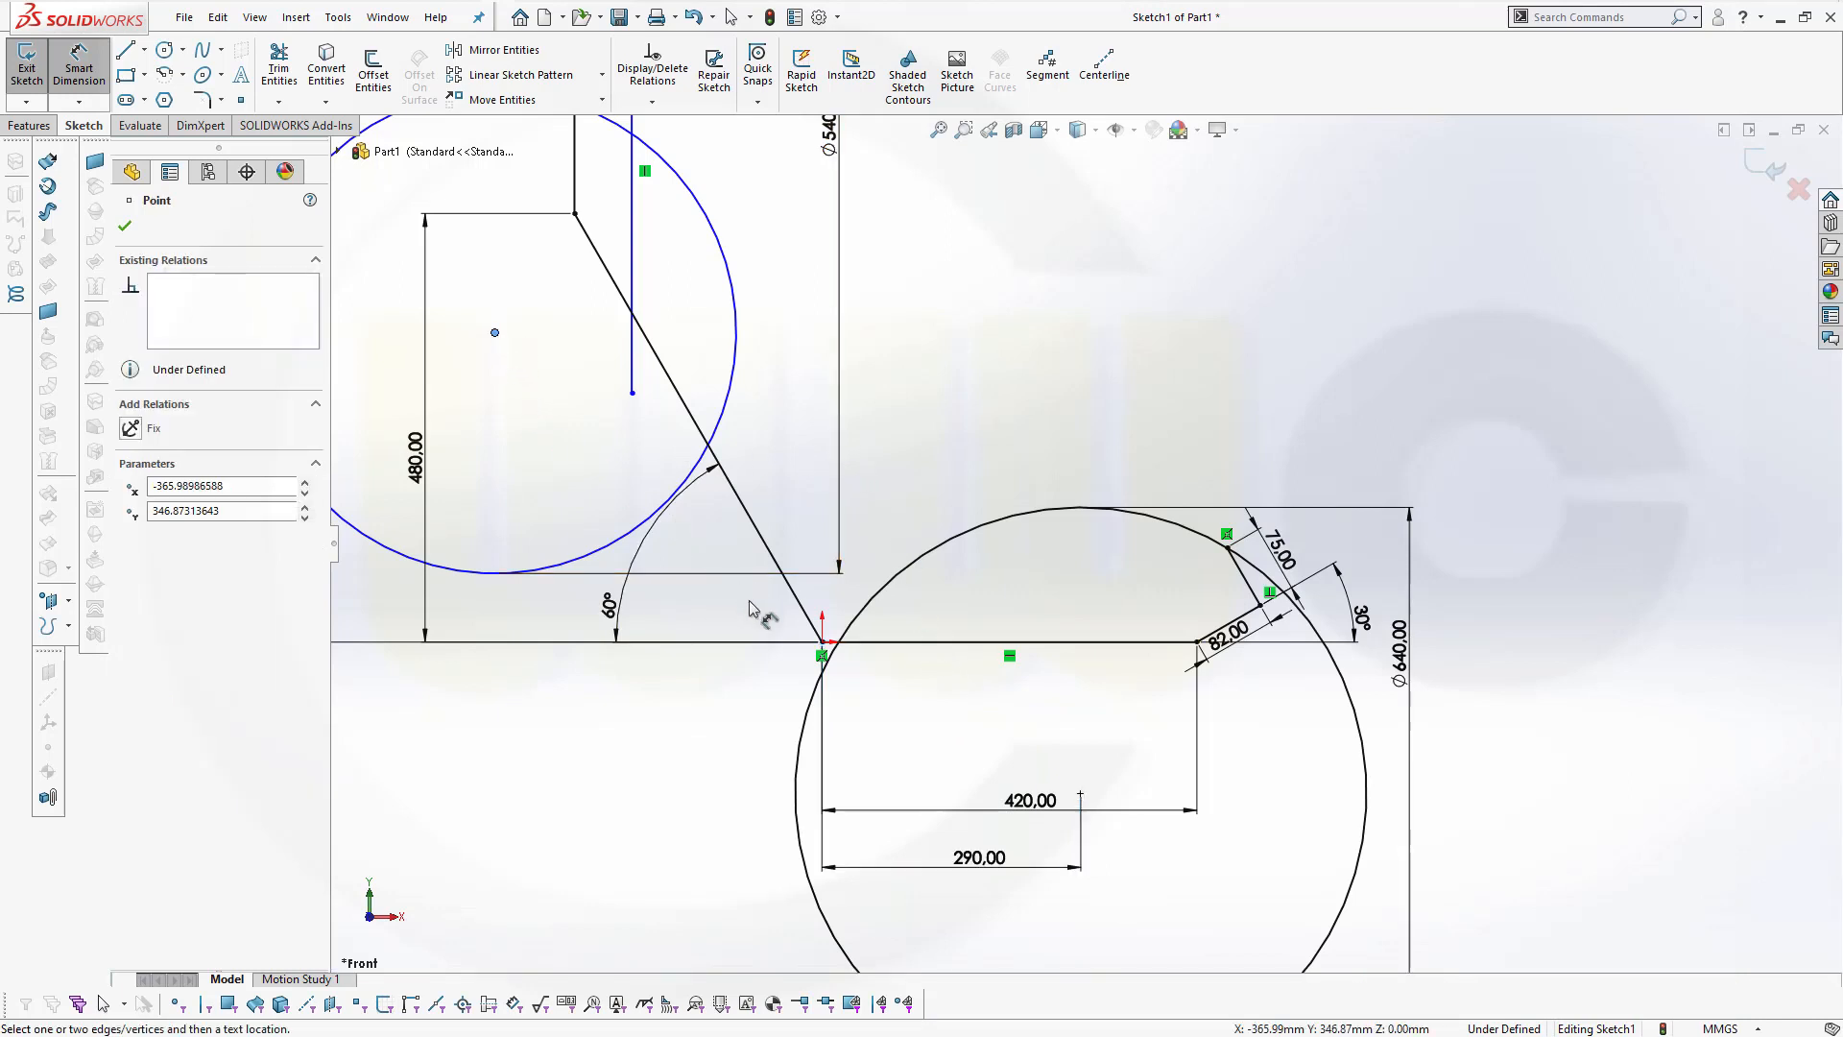
left_click(830, 649)
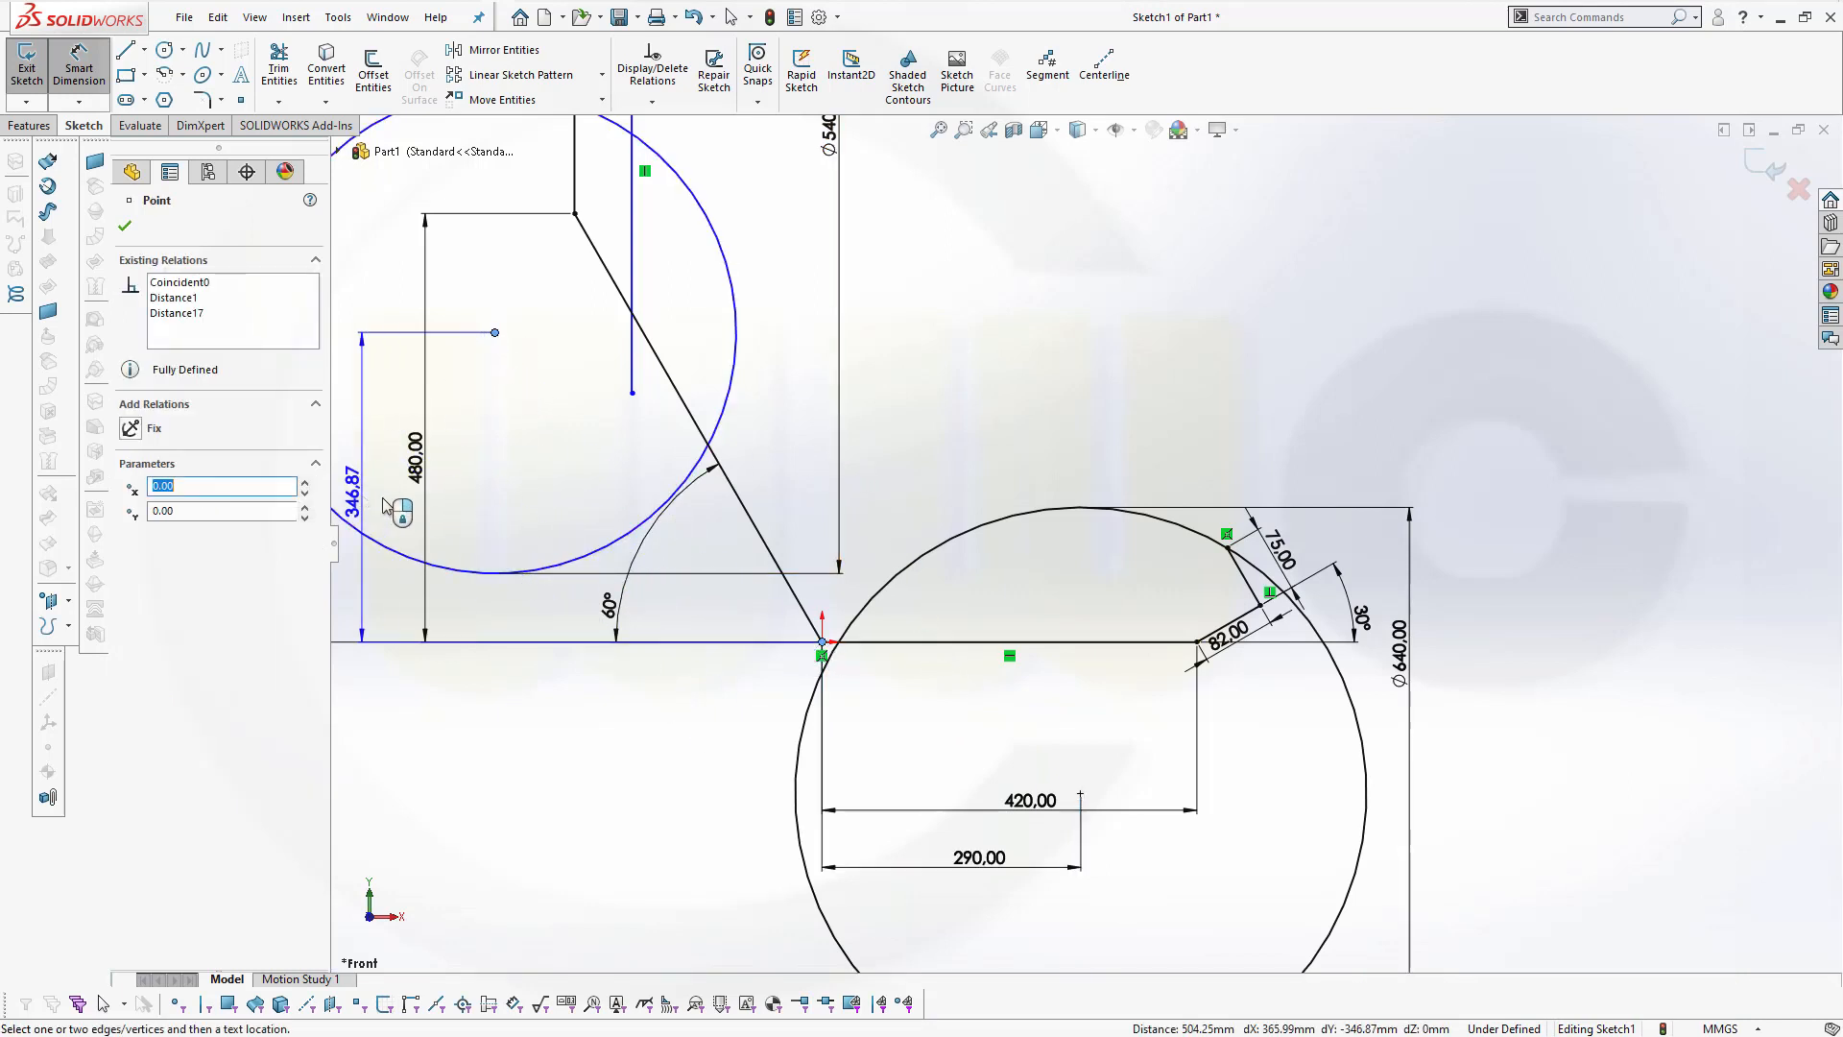
left_click(465, 511)
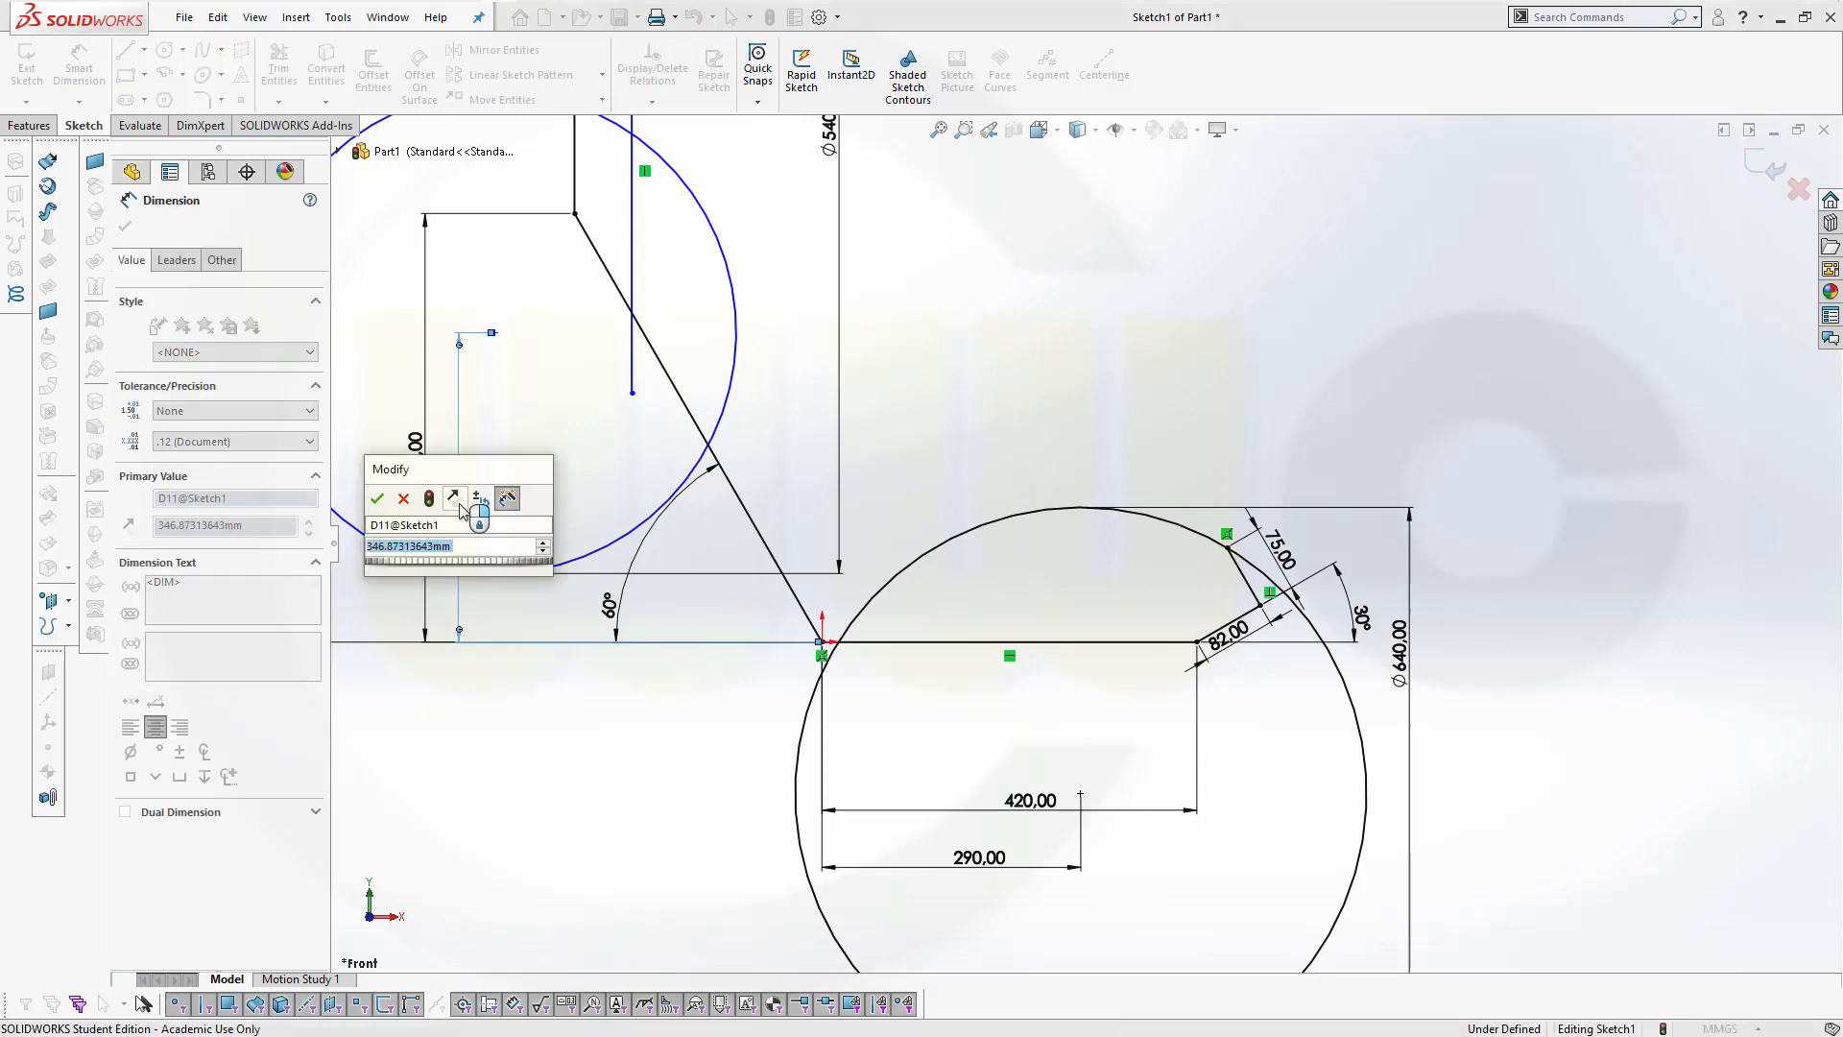
type("190.00mm")
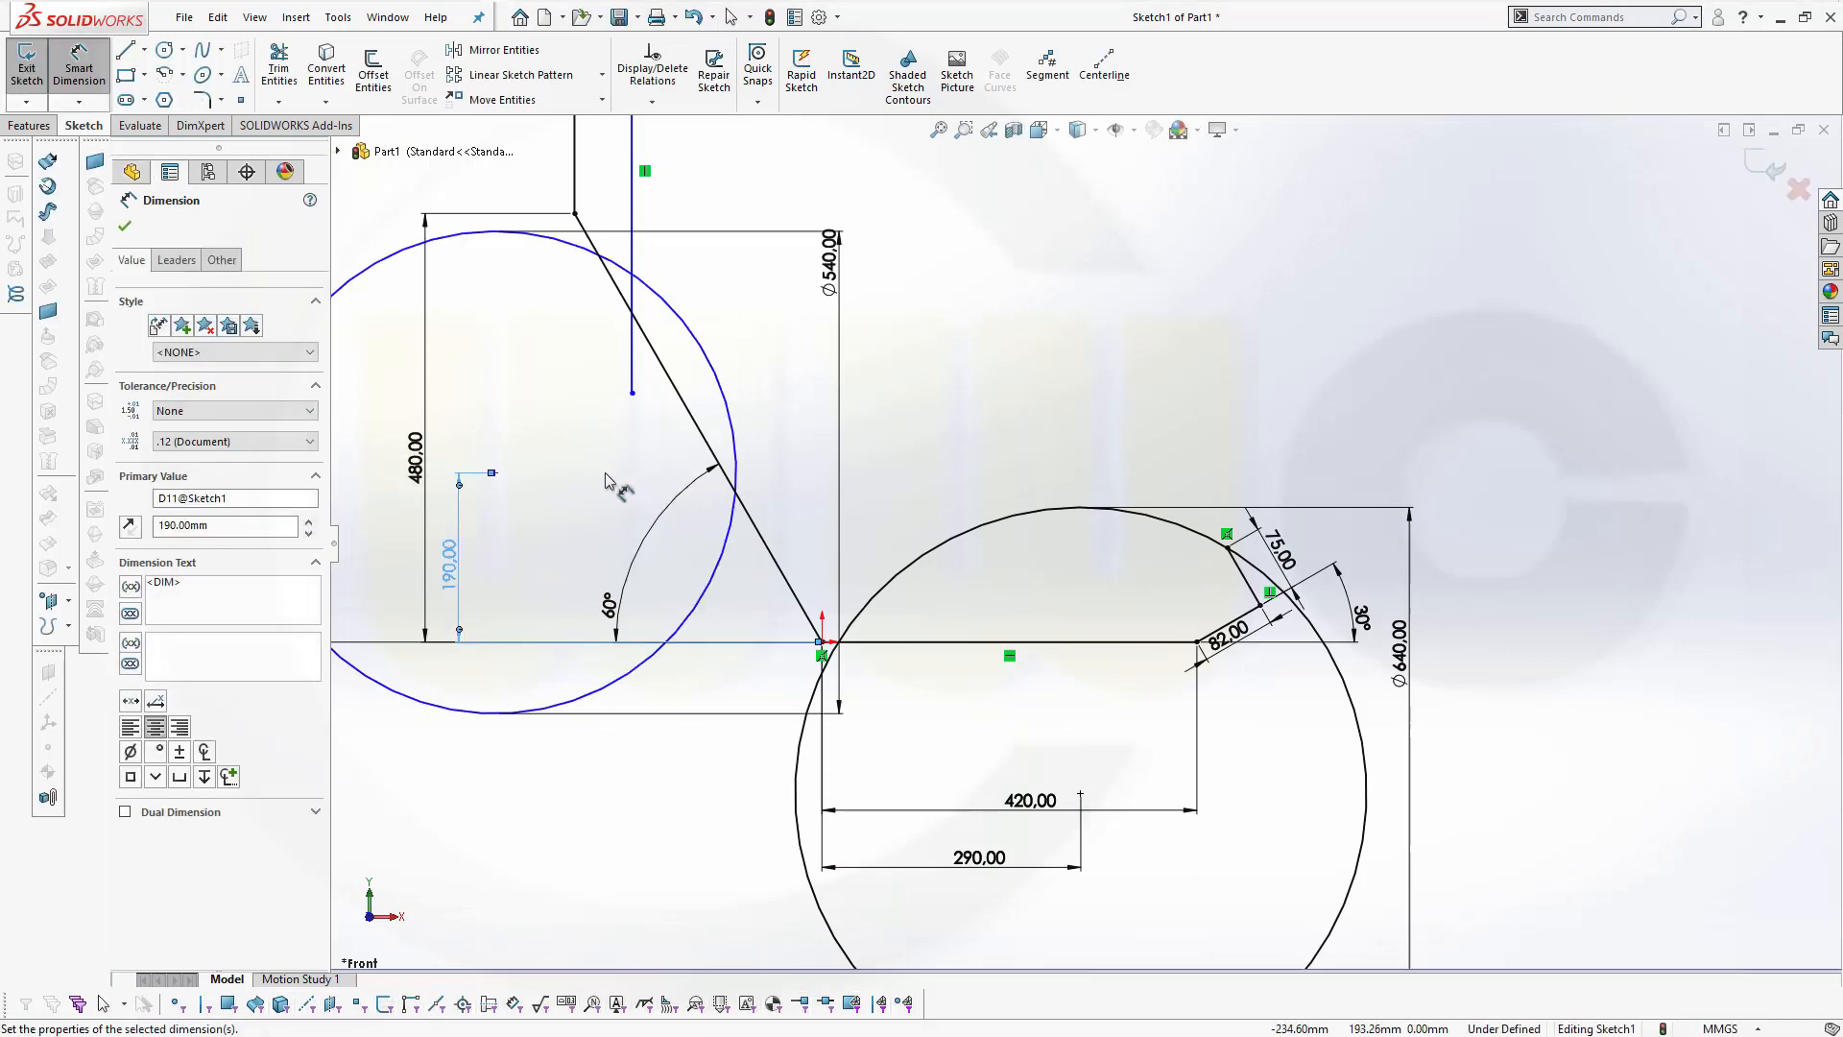
Set the horizontal distance from the origin to the 540 mm circle's center to 255 mm
left_click(495, 473)
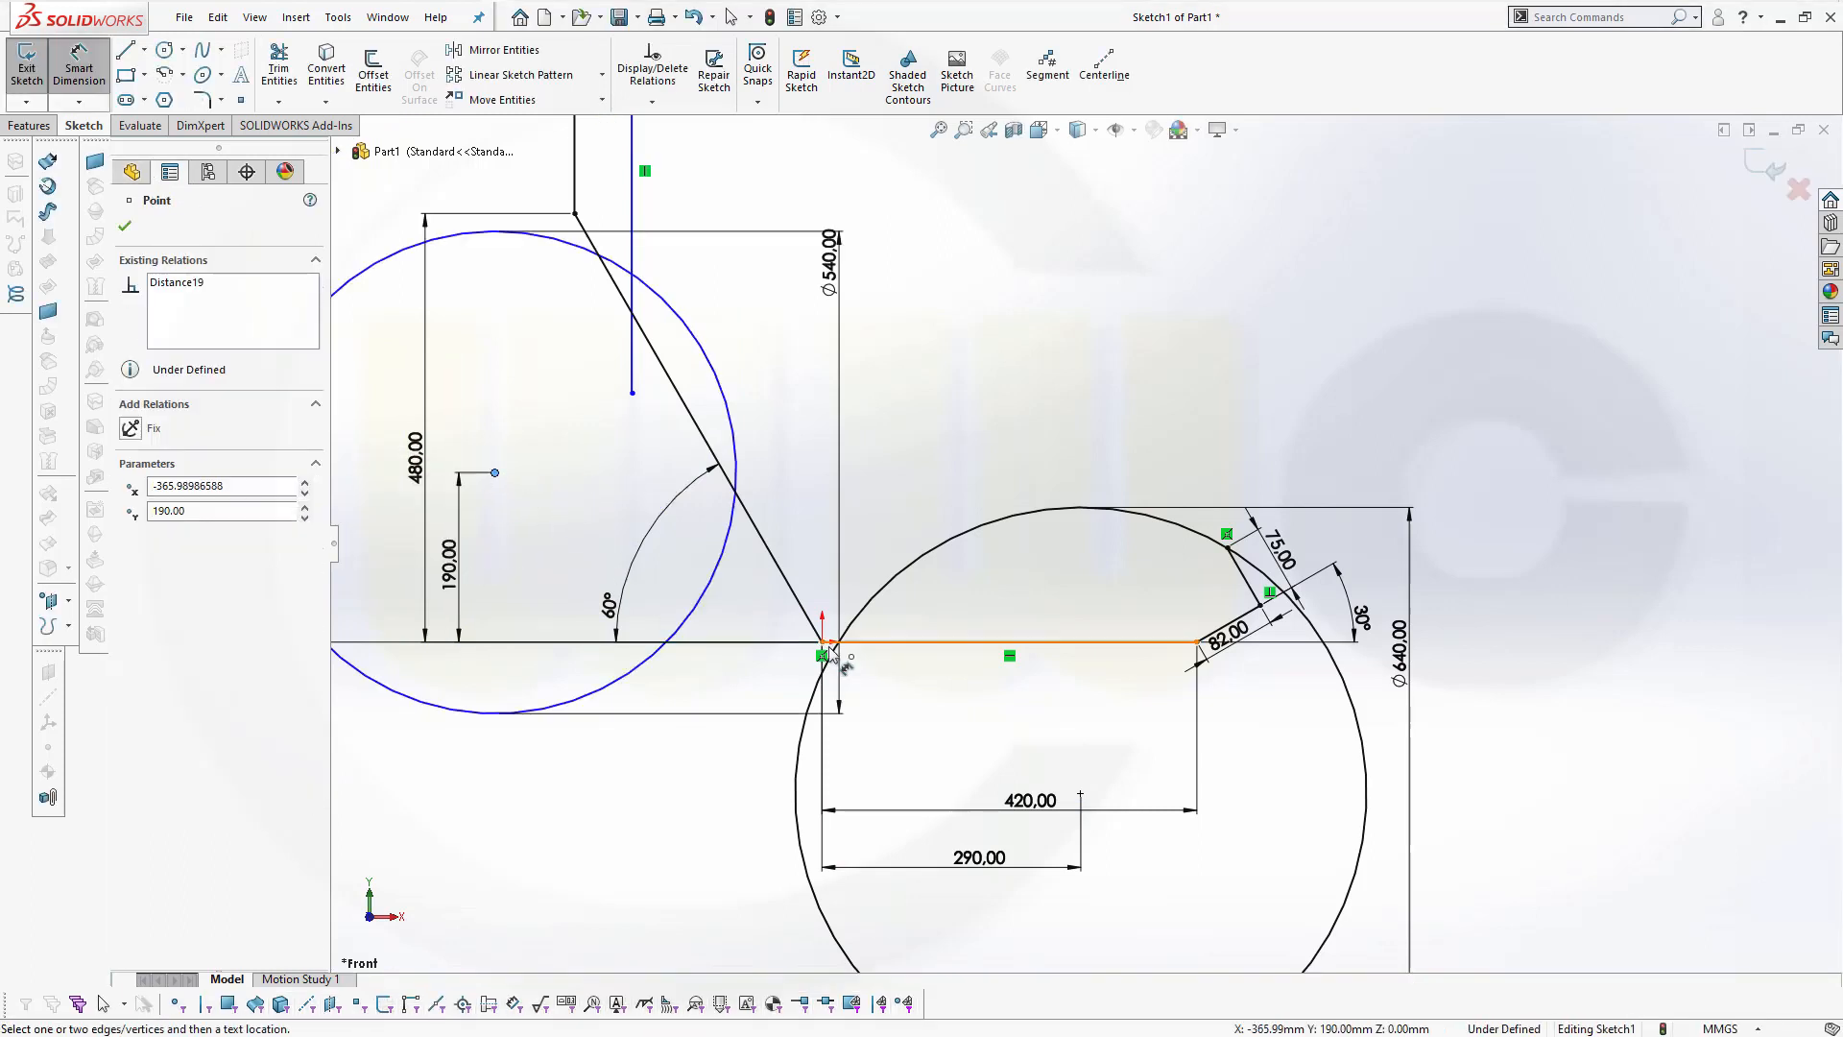
left_click(831, 646)
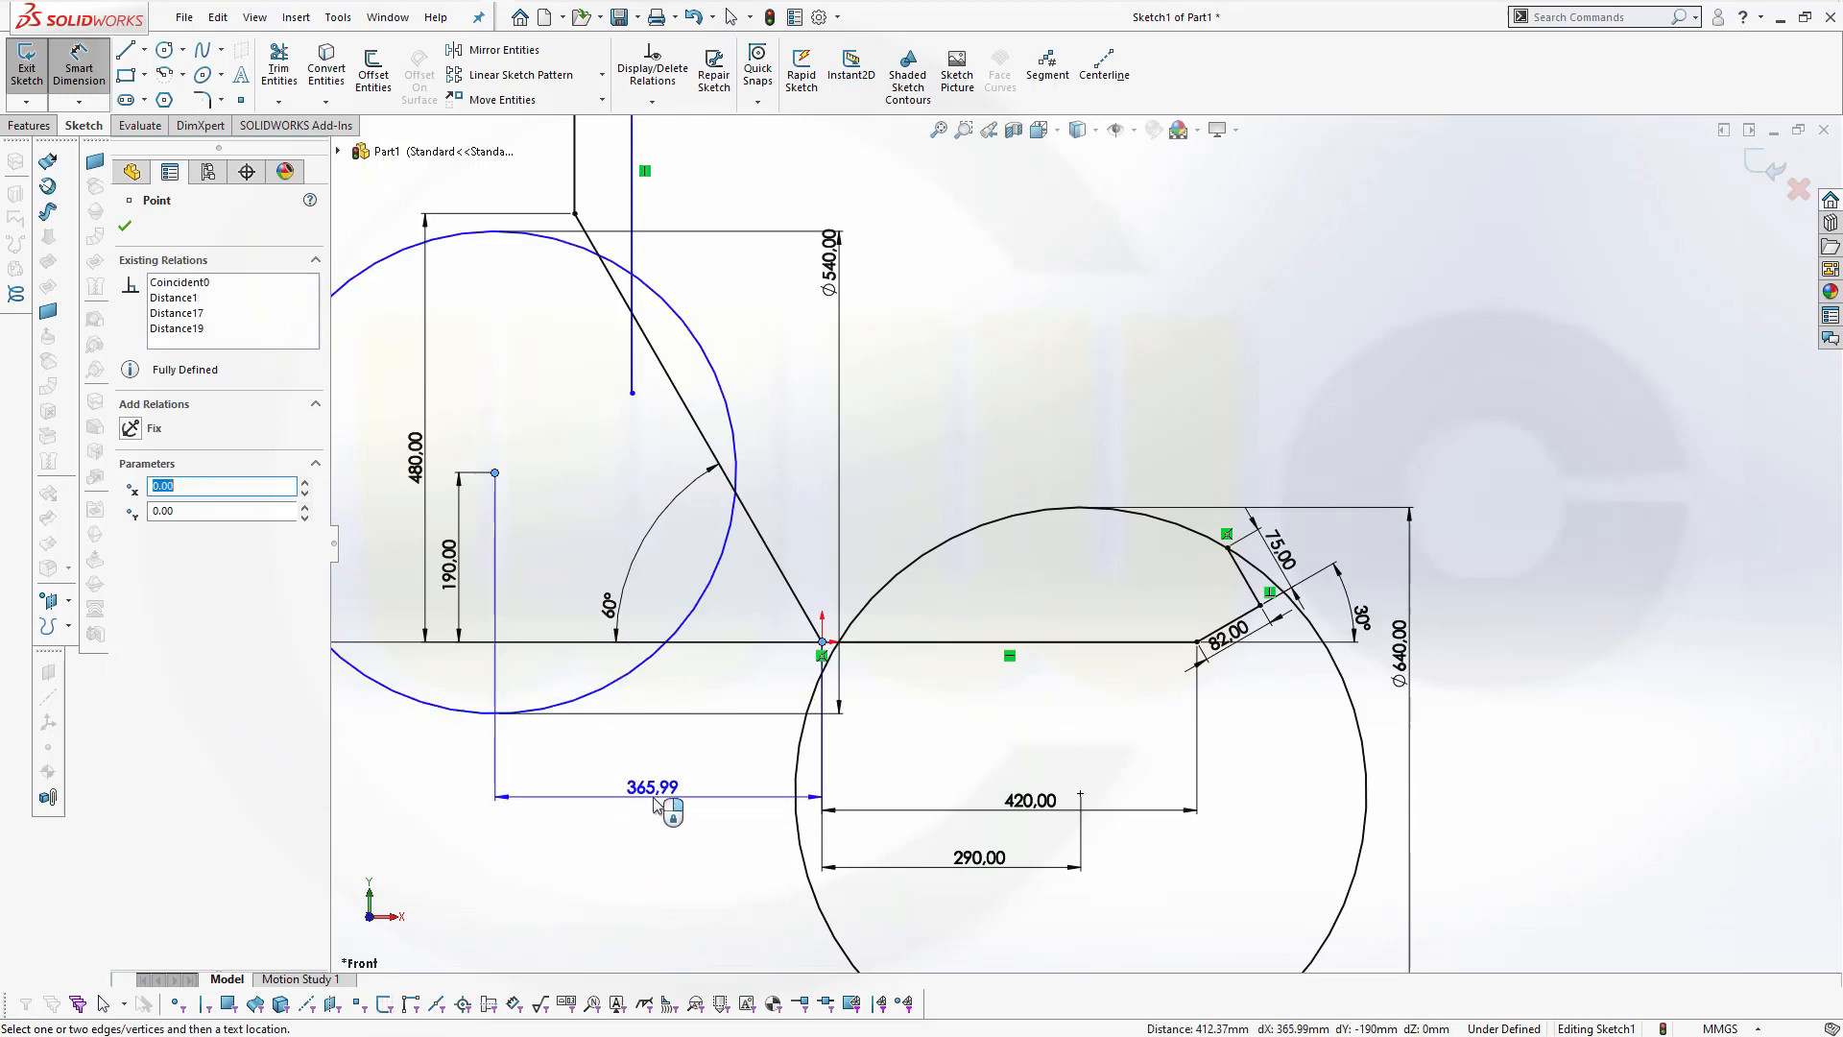
left_click(651, 802)
type("255")
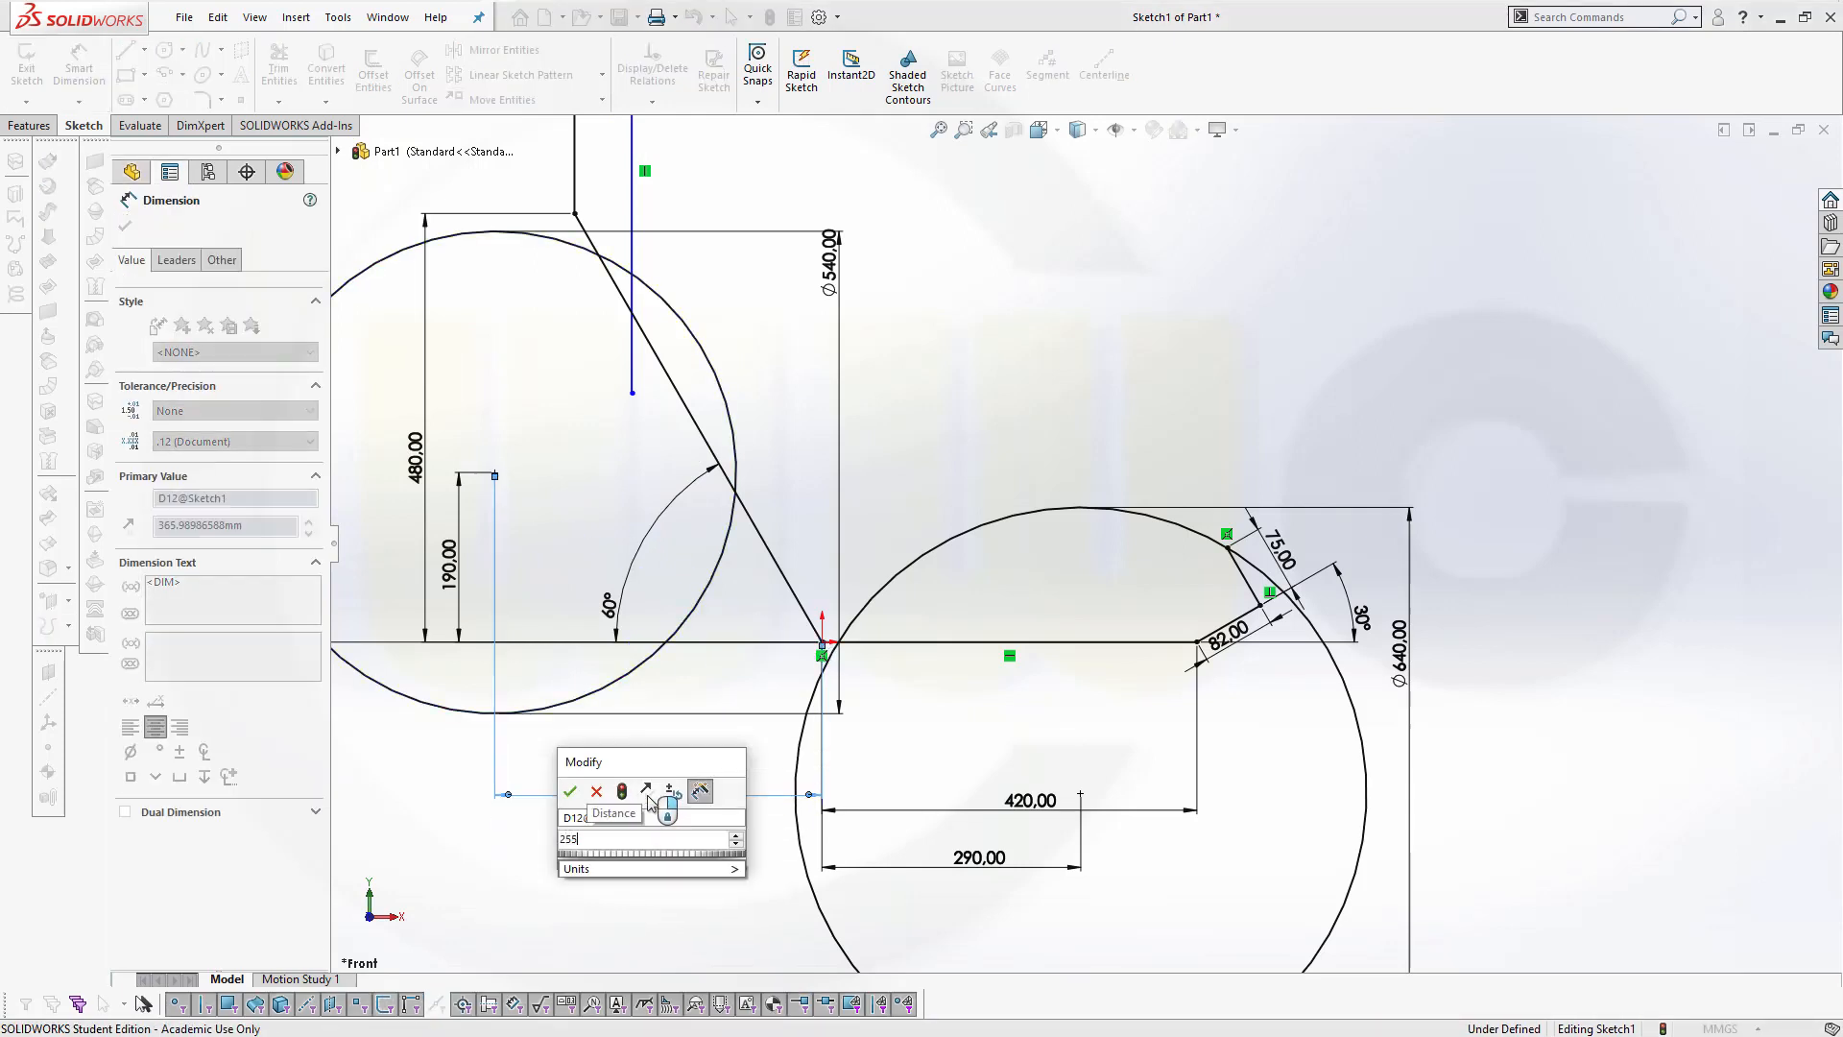
key("Return")
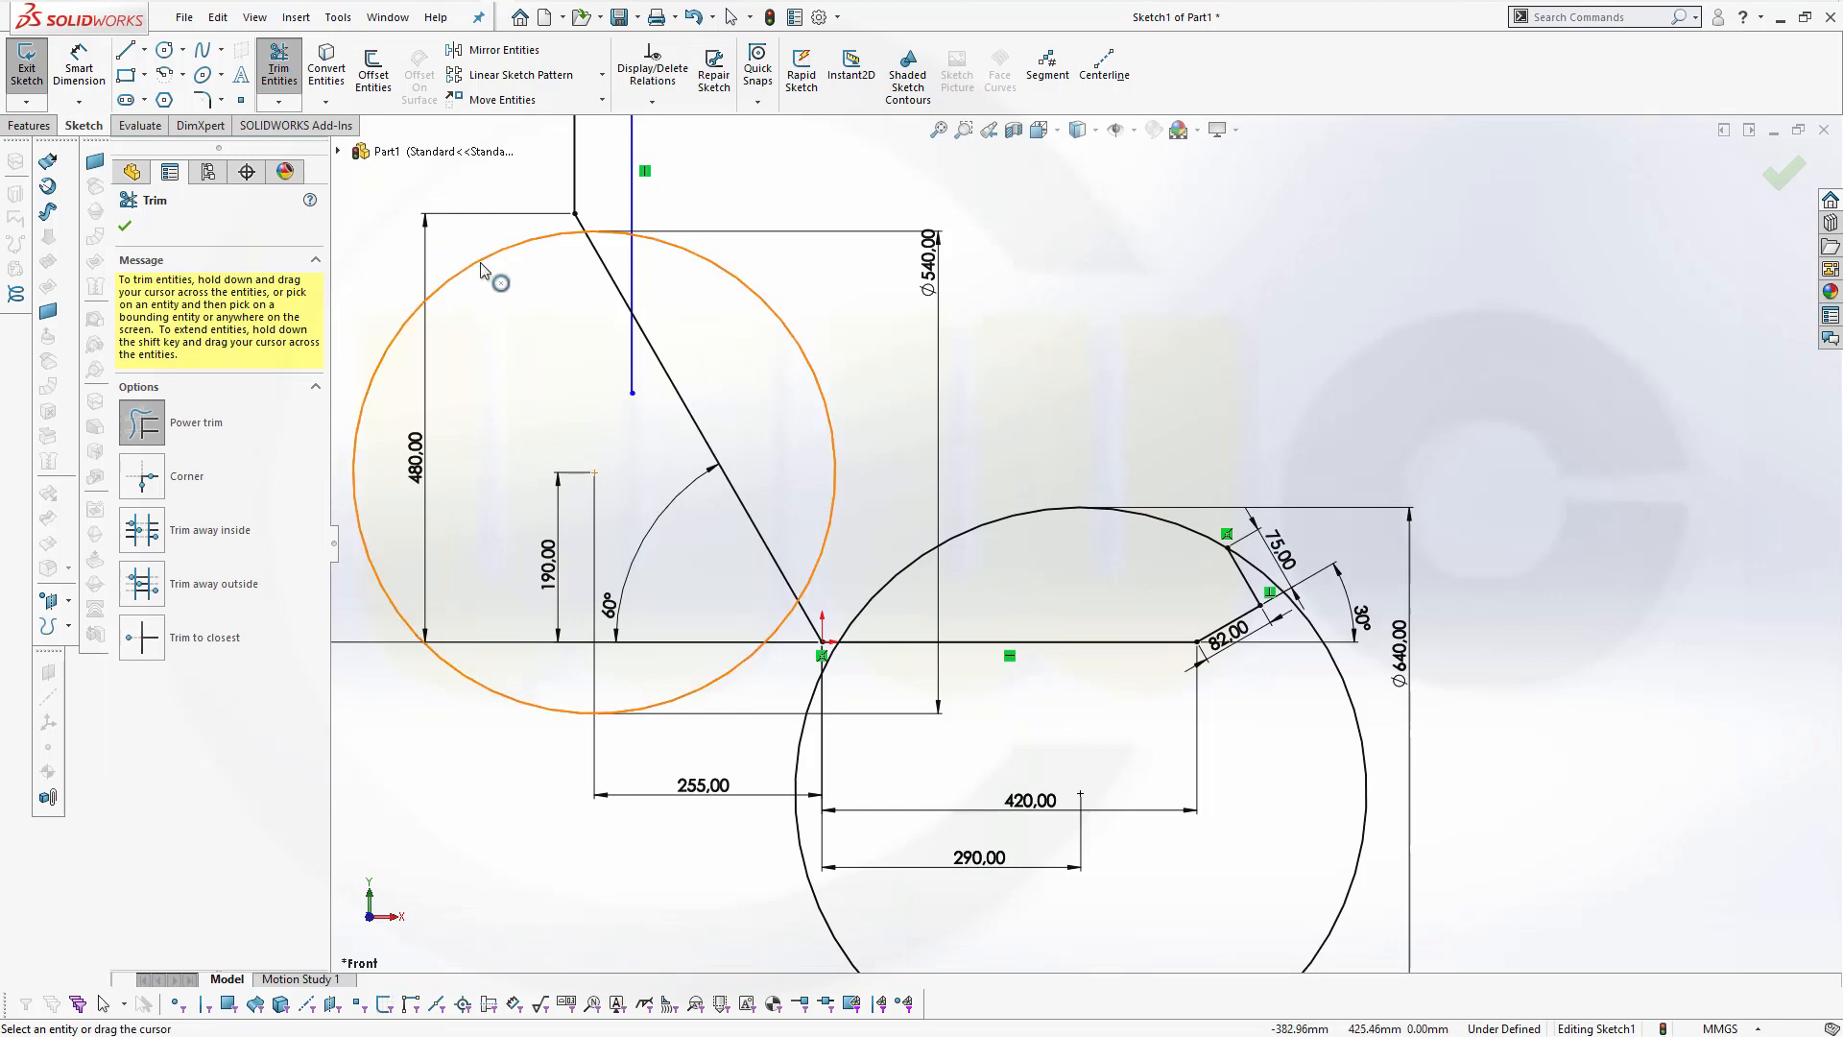
Trim both circles to the arcs on the seating side and cut the inner vertical line back to the sloped backrest line
left_click_drag(454, 244, 525, 345)
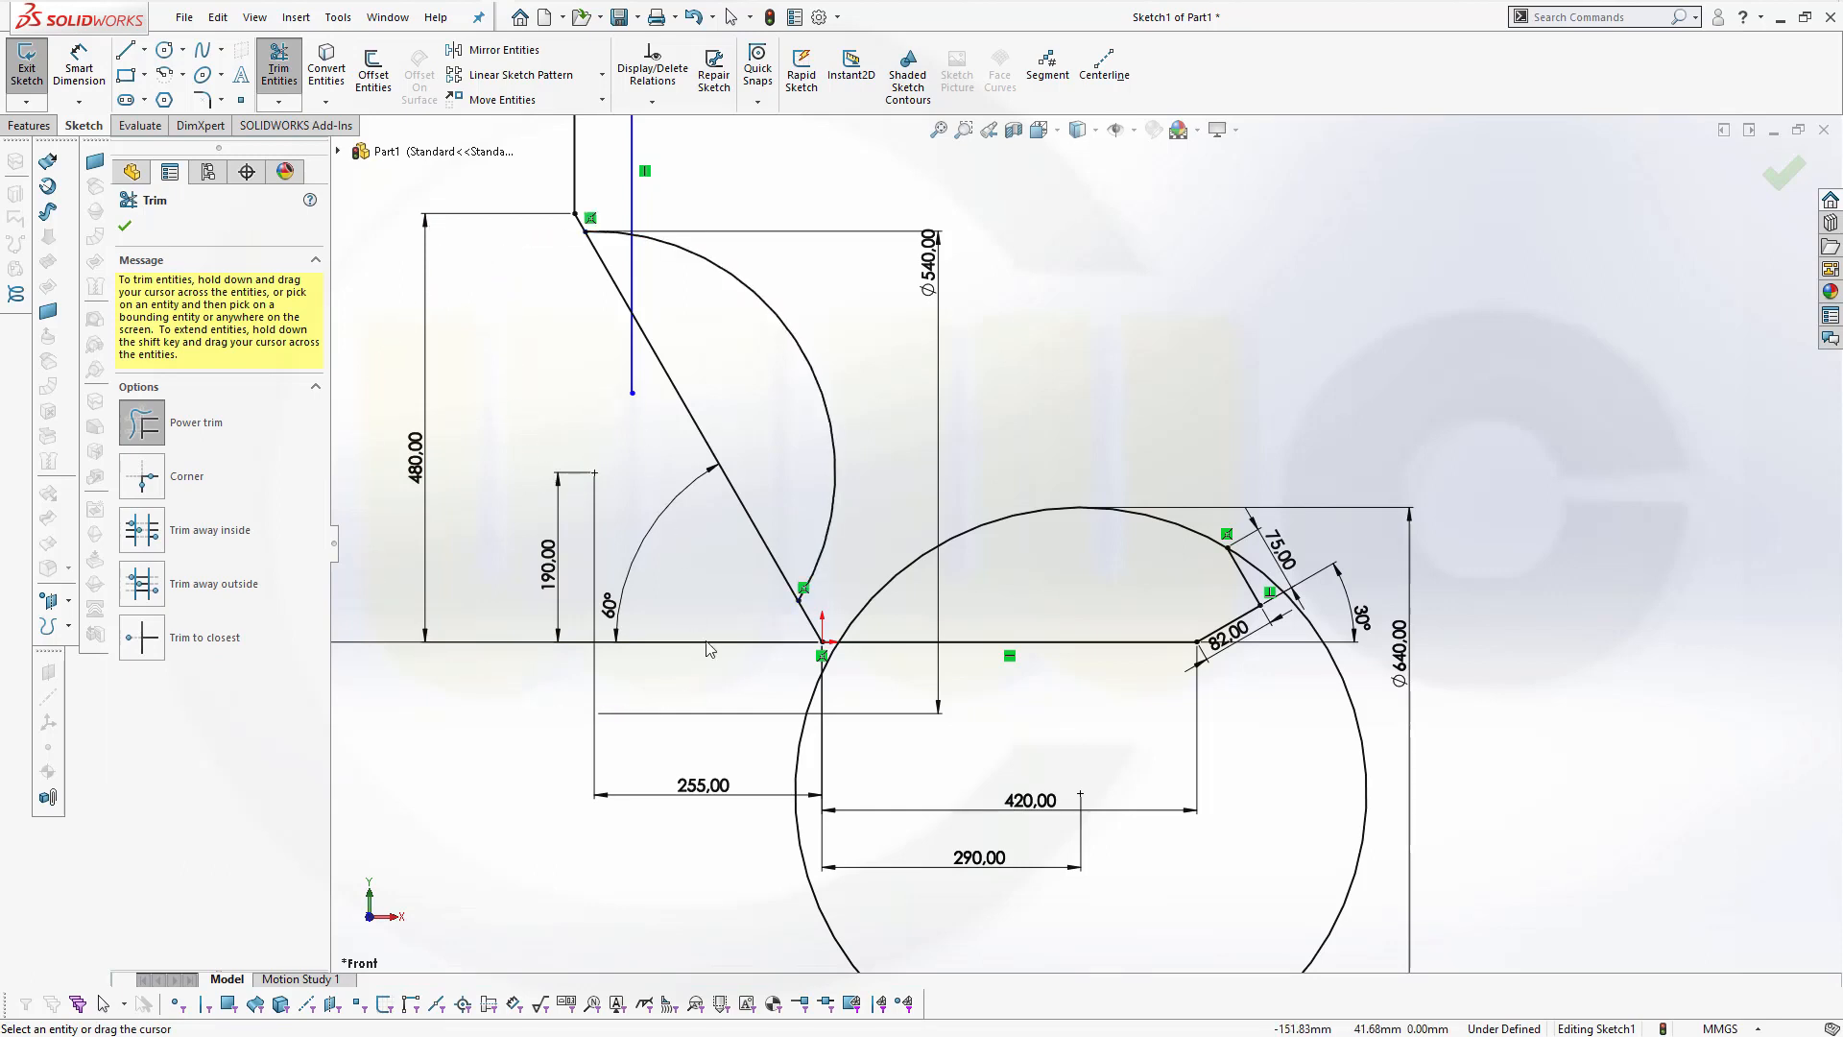
left_click_drag(774, 720, 986, 789)
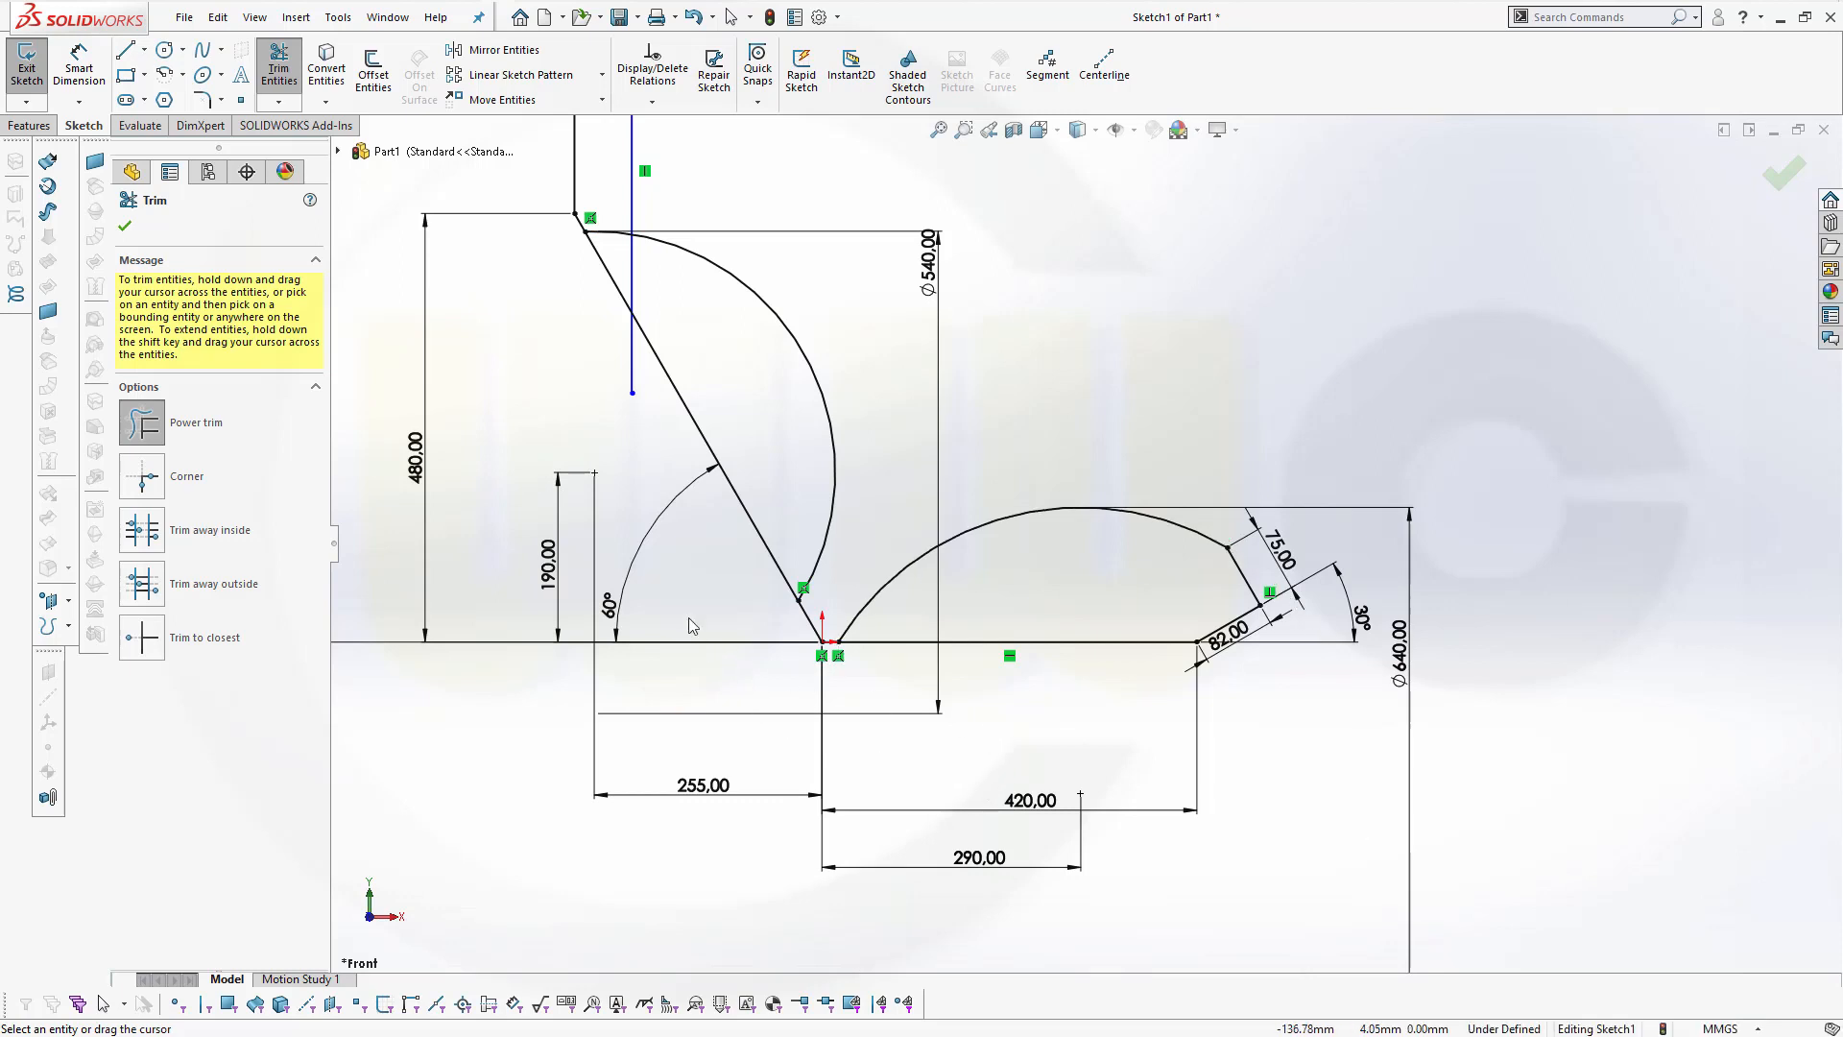
left_click_drag(648, 376, 570, 334)
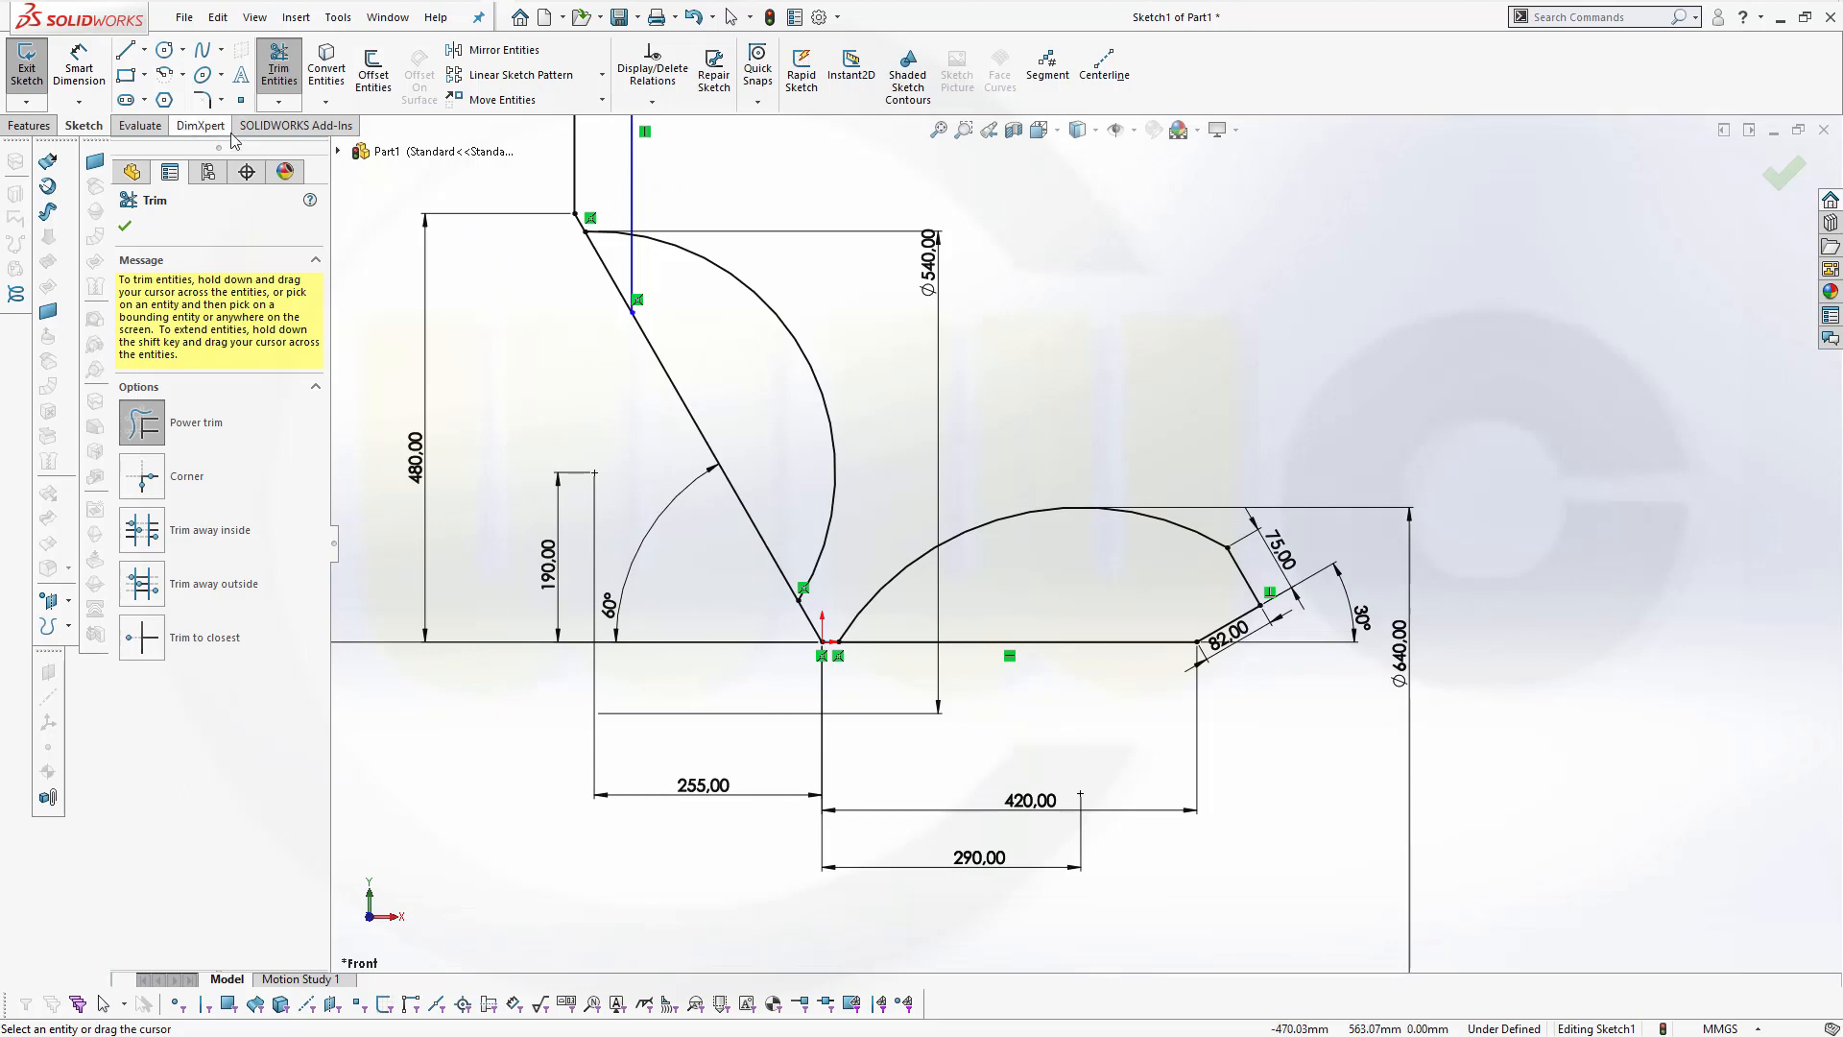
Try to add a 70 mm sketch fillet between the backrest arc and the seat arc
left_click(202, 100)
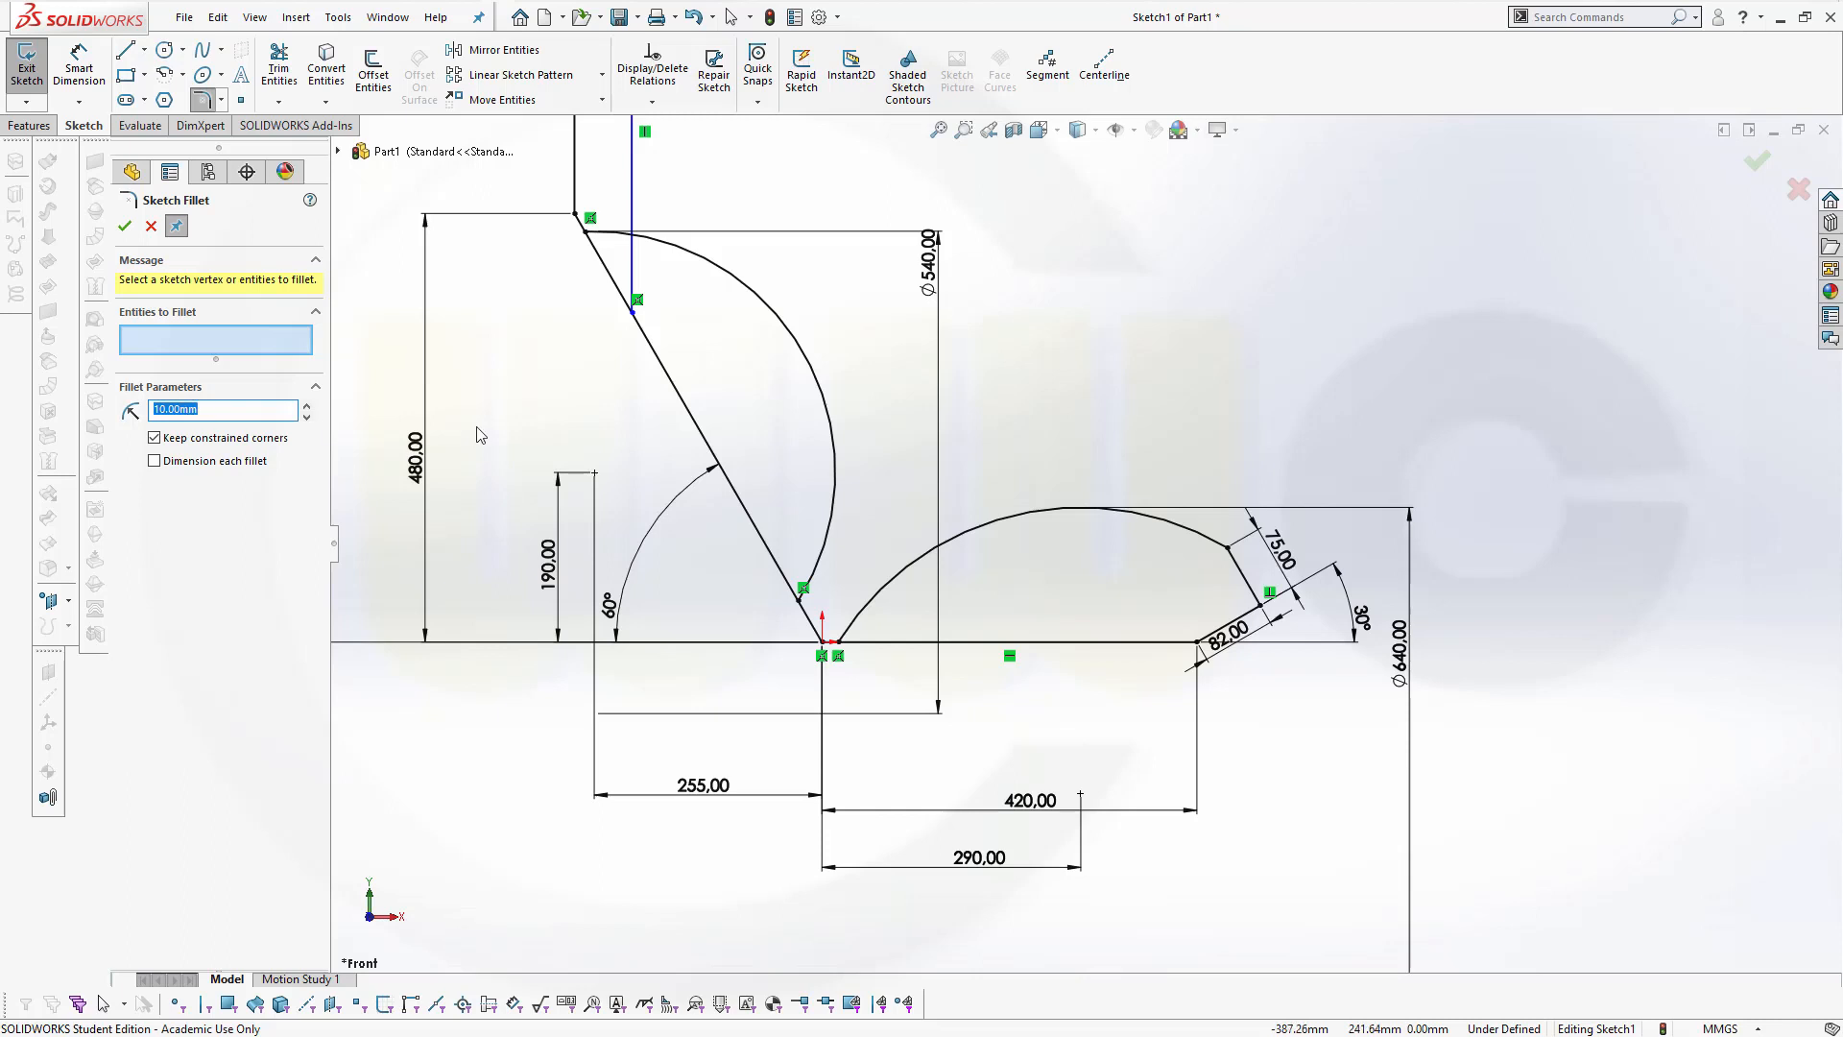
left_click(831, 501)
left_click(900, 567)
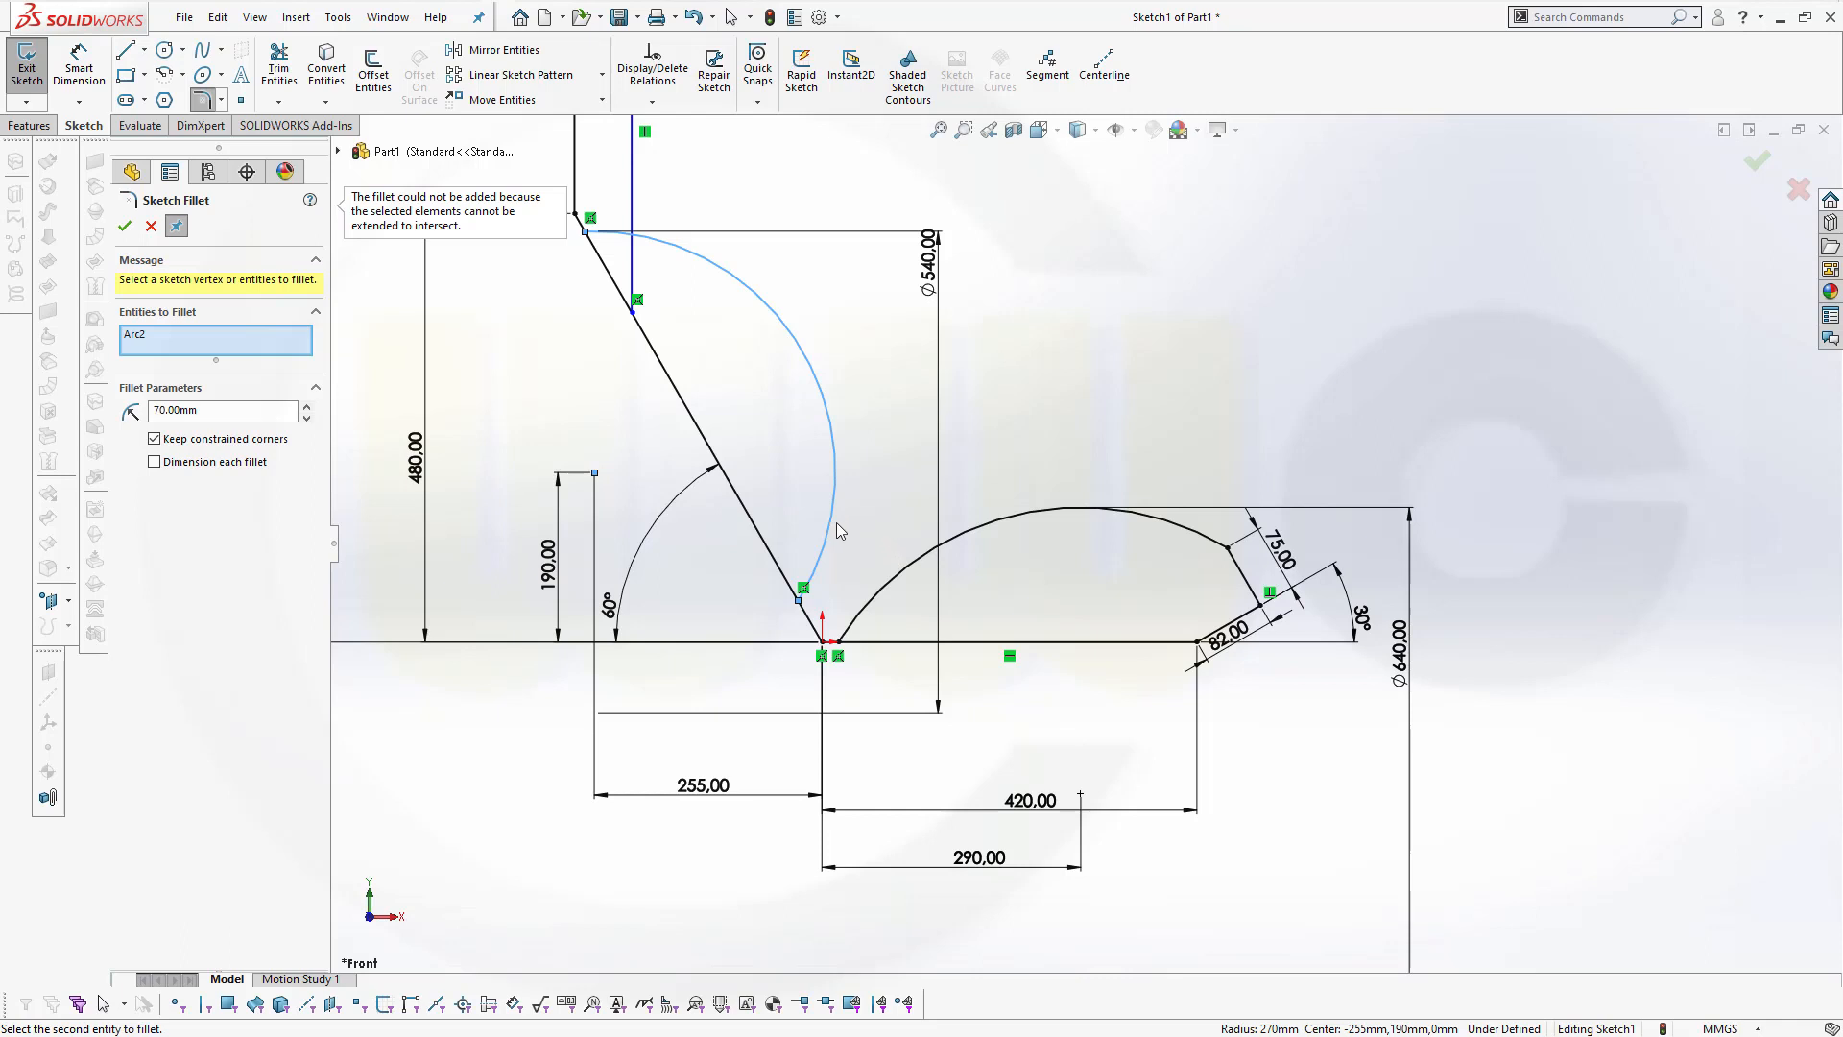
left_click(909, 566)
key("Escape")
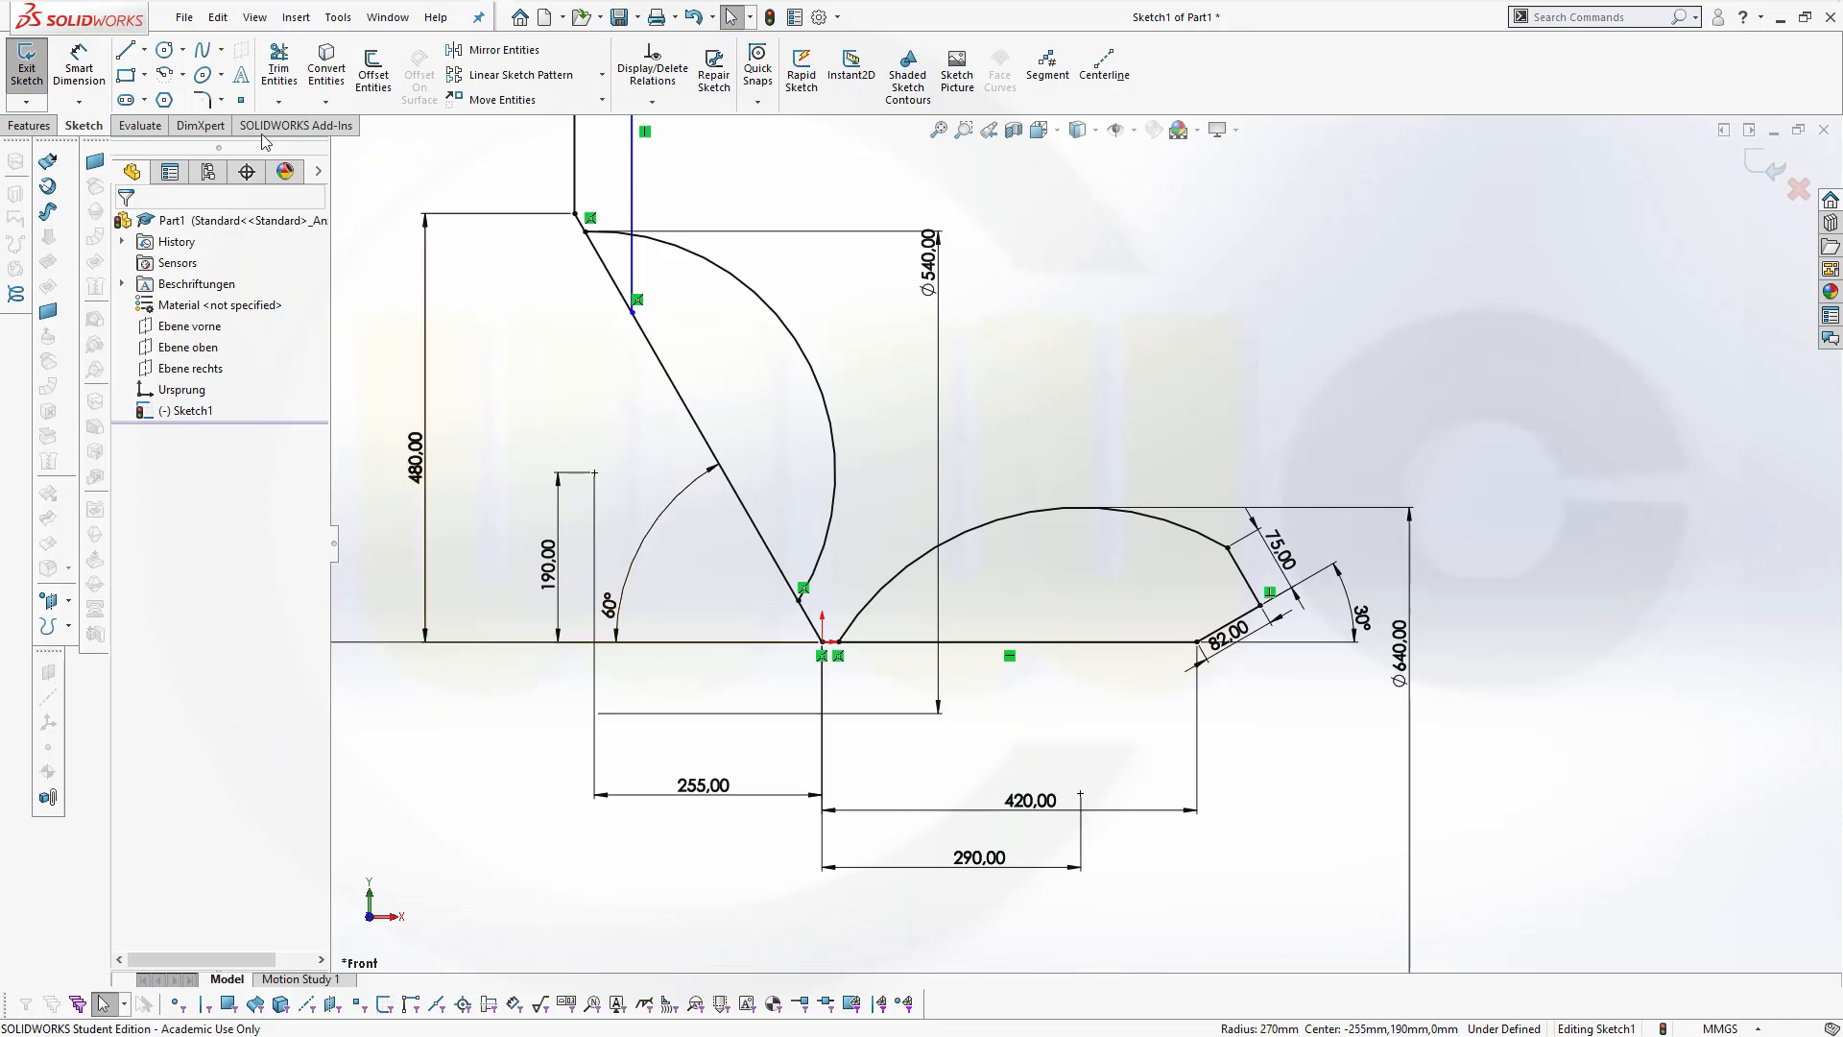
left_click(201, 99)
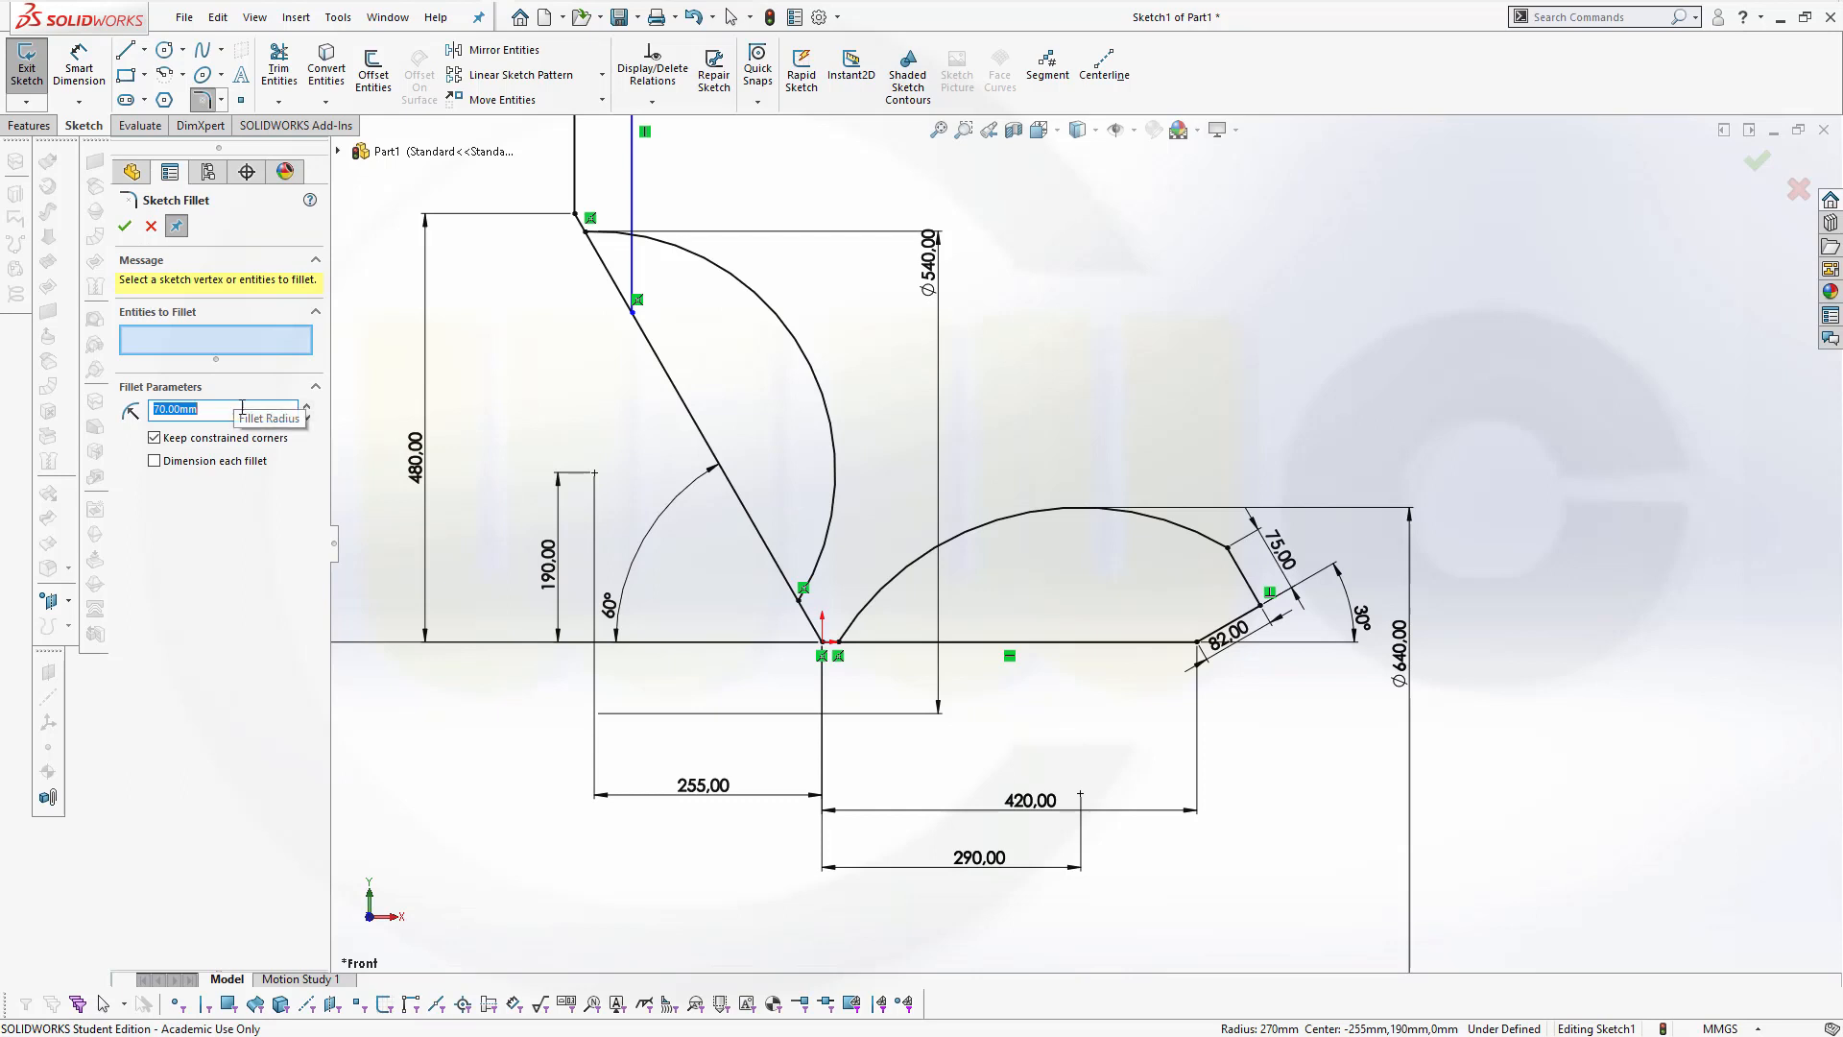
left_click(830, 555)
left_click(878, 600)
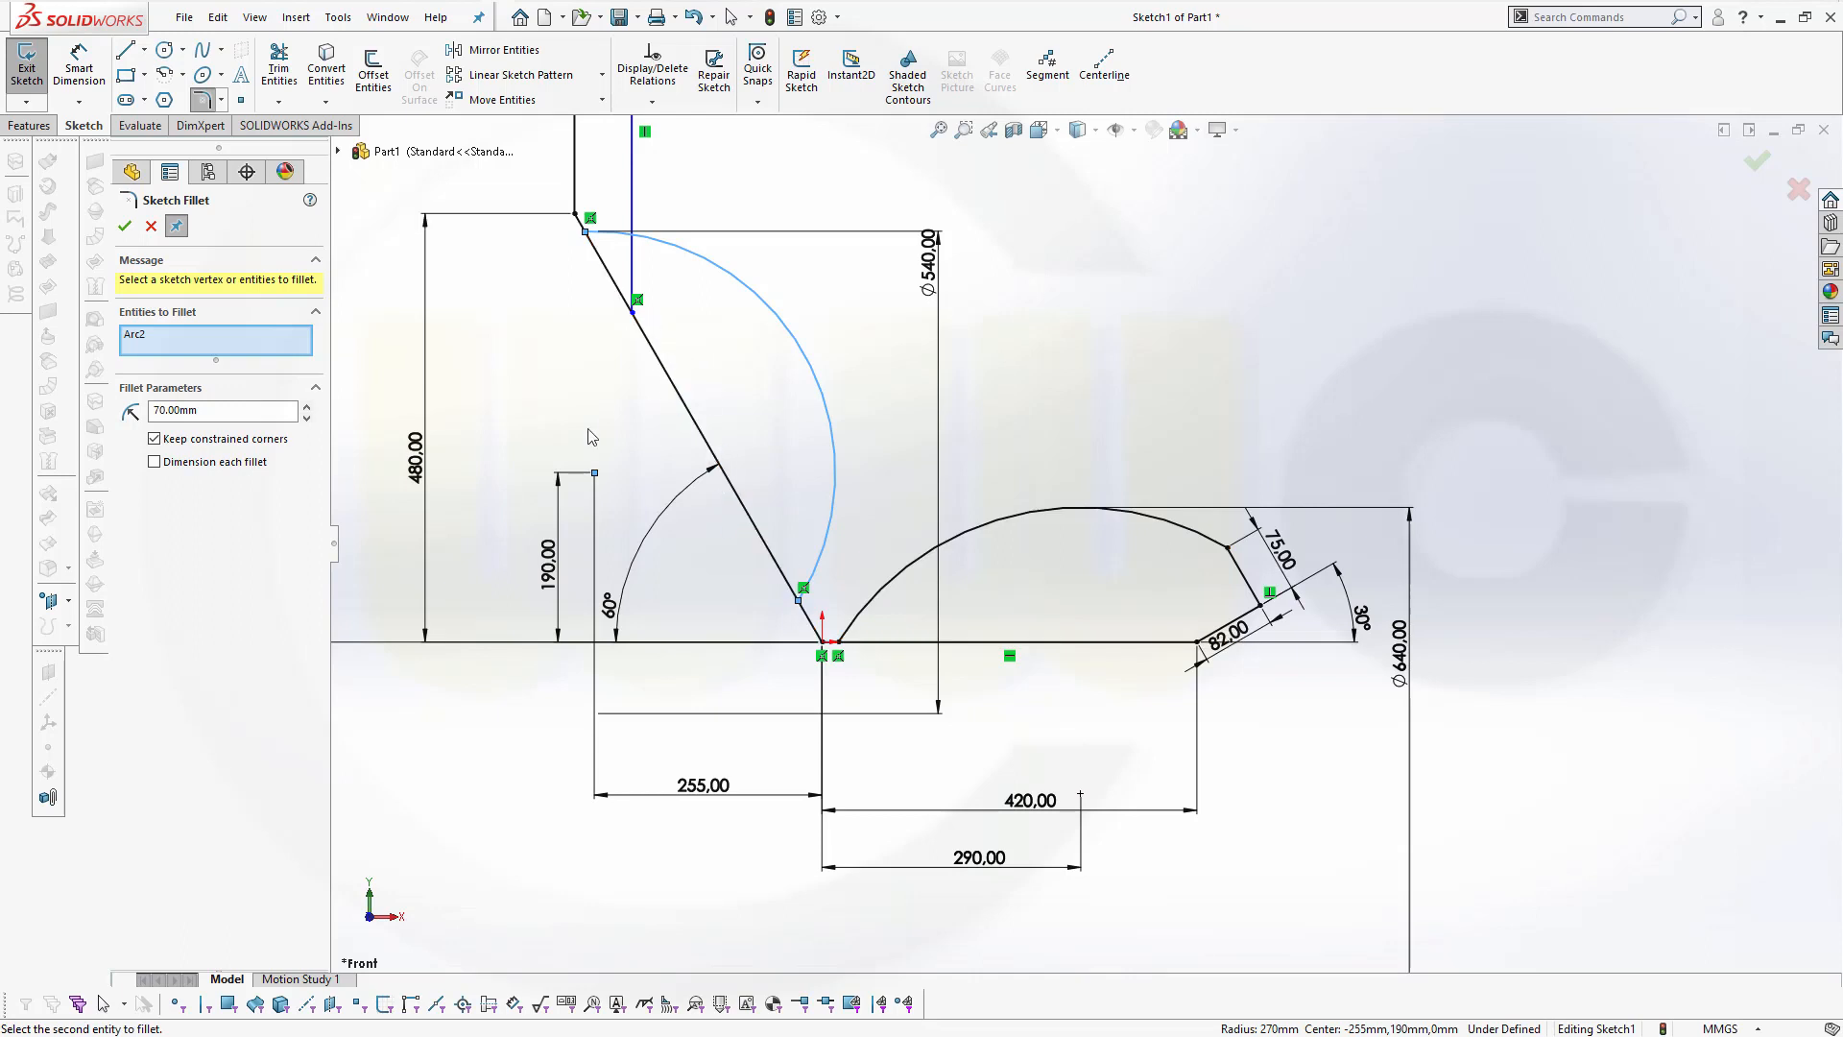
key("Escape")
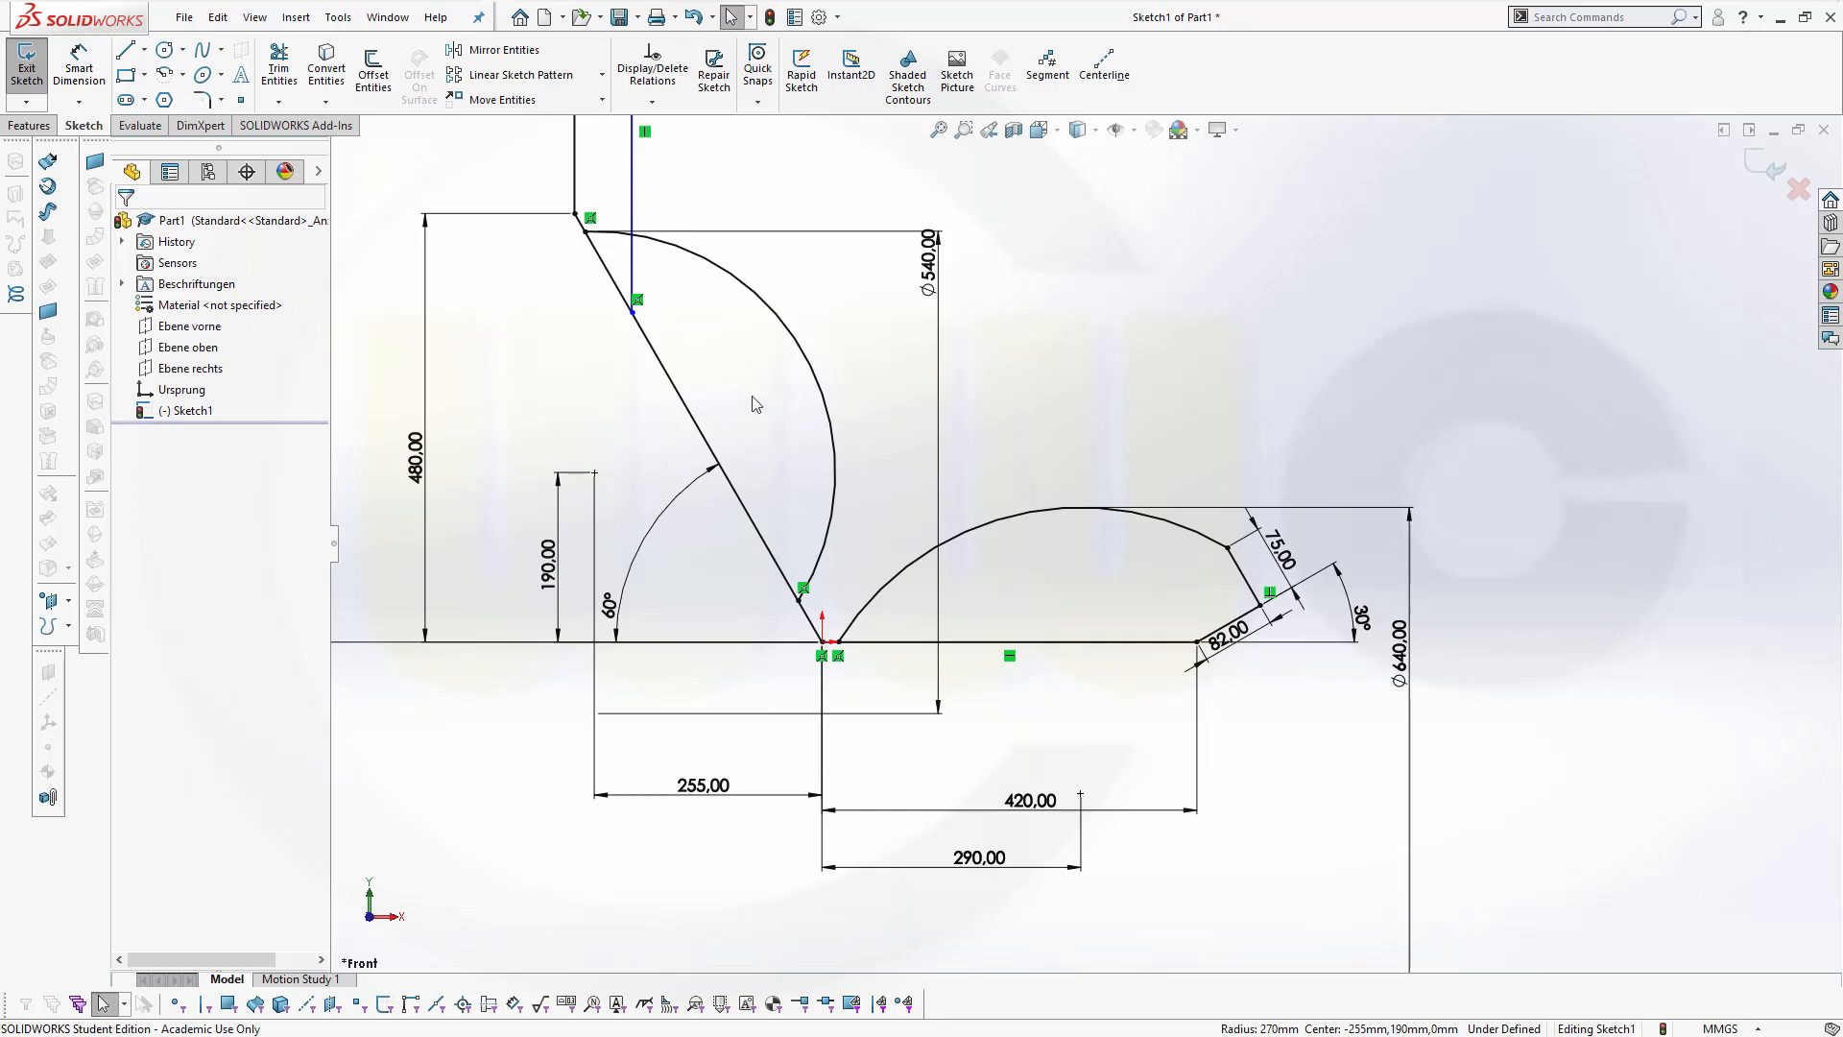
scroll(1121, 672, "up", 2)
left_click(765, 434)
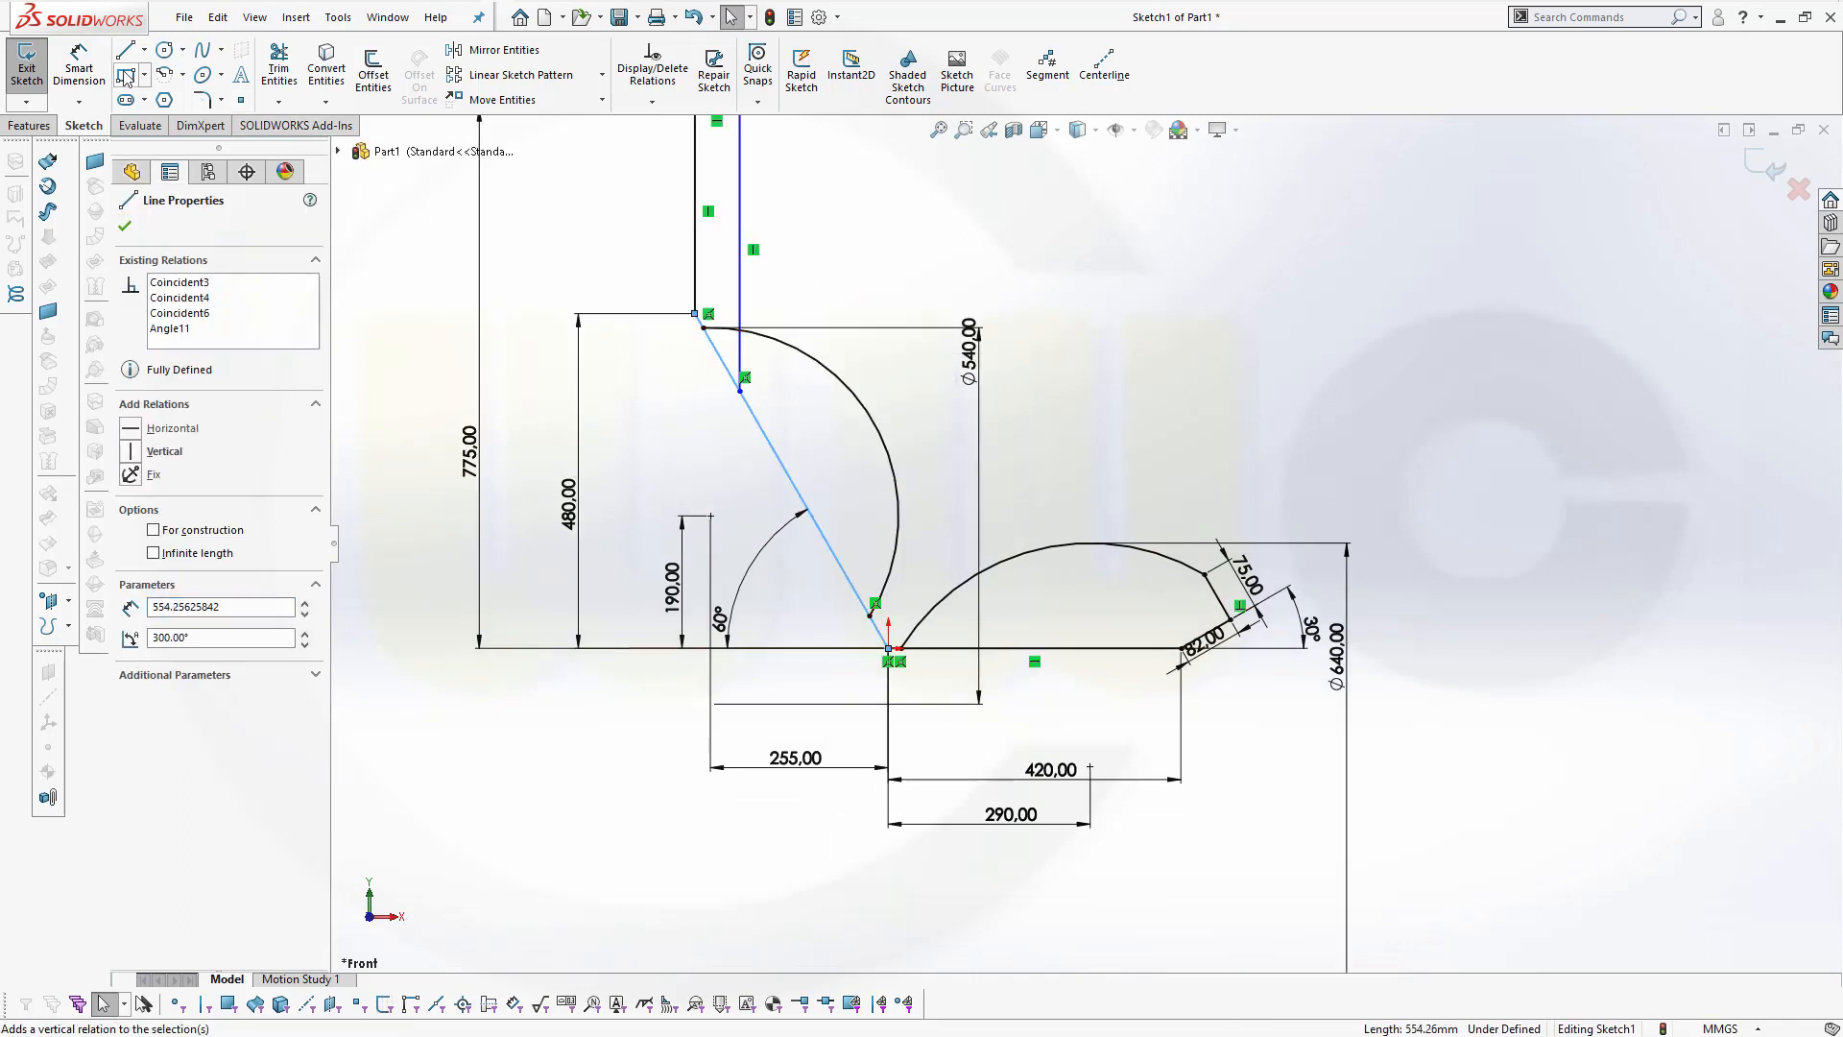
left_click(201, 100)
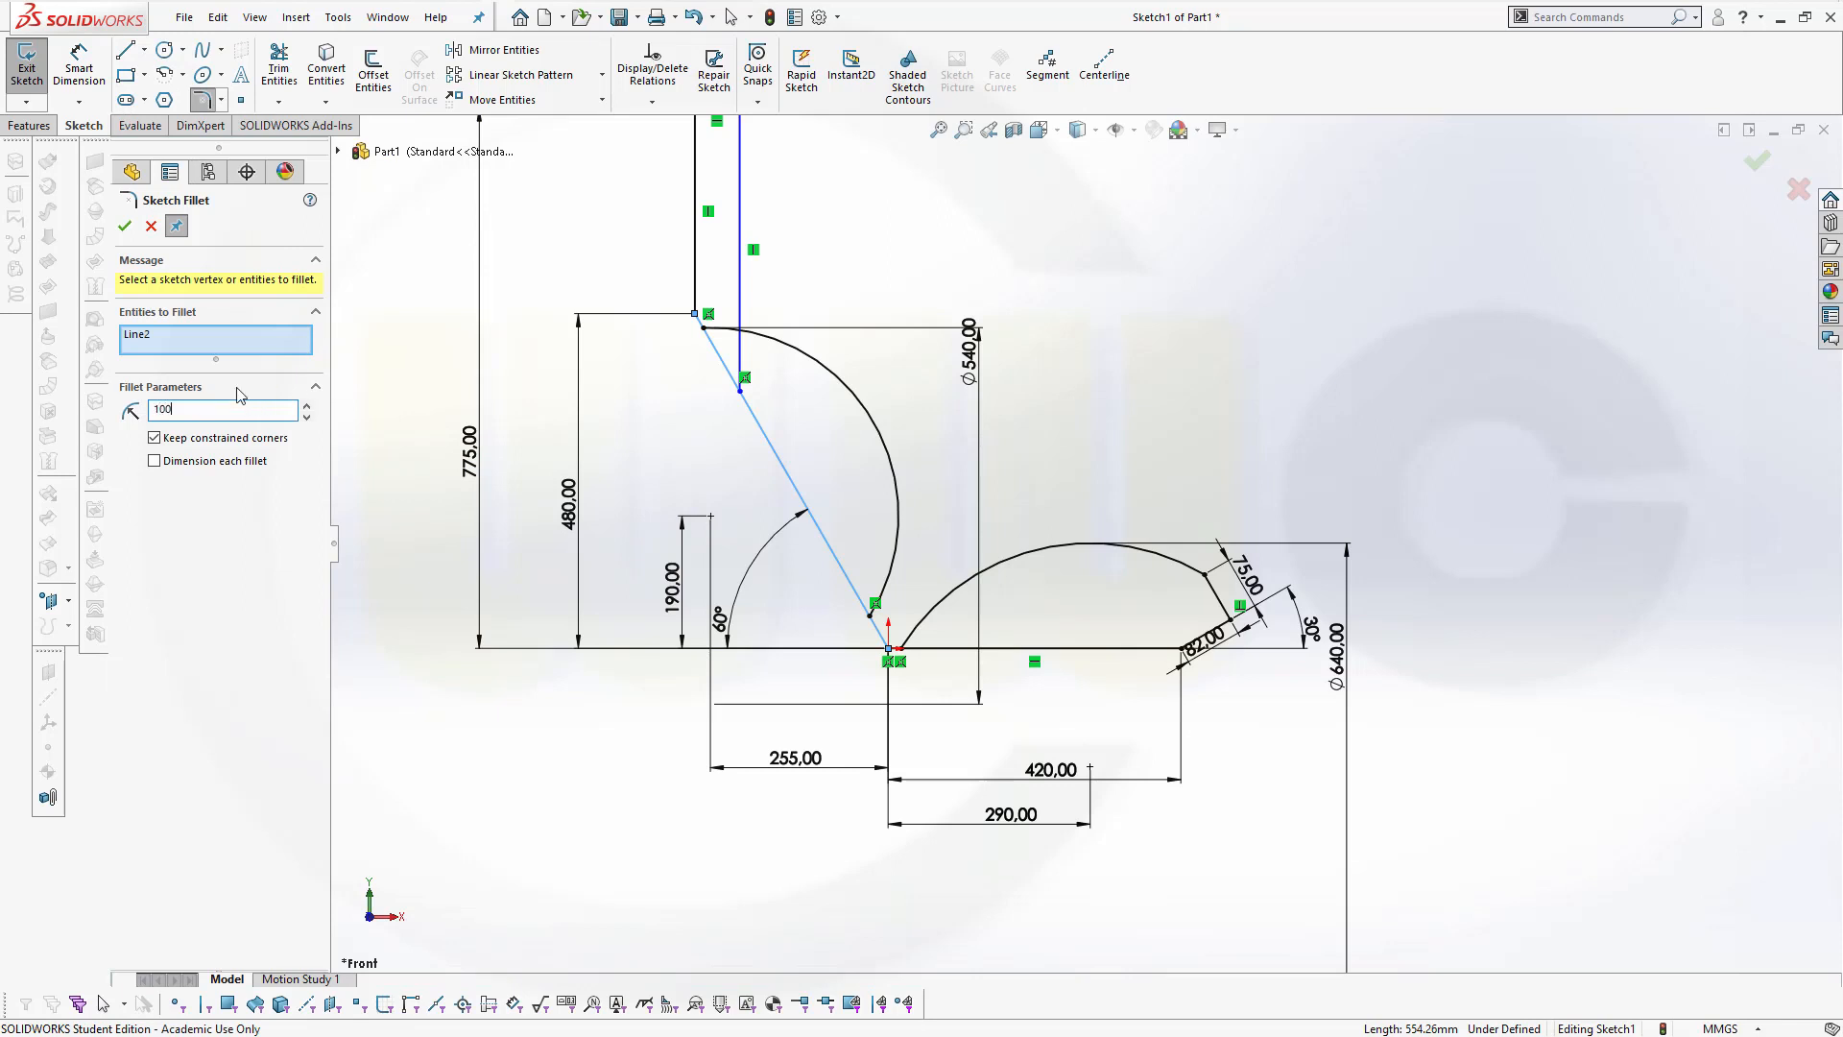
key("Escape")
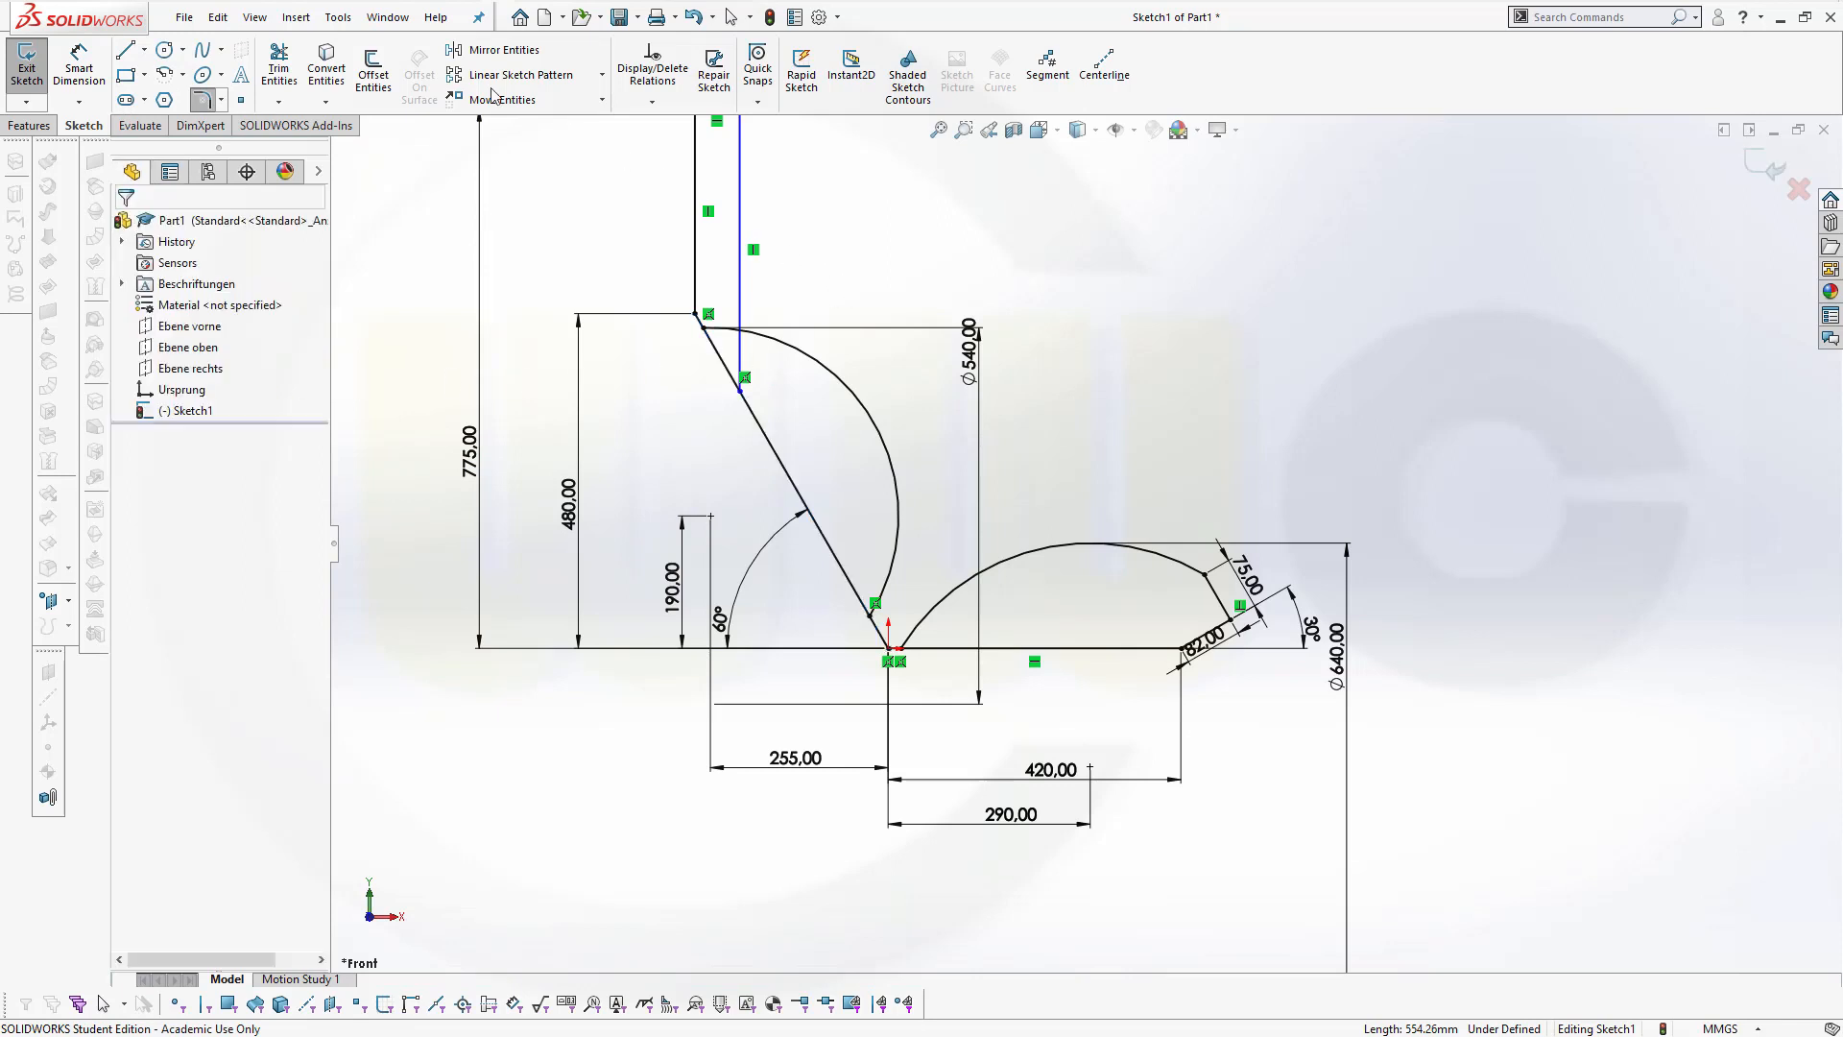
Try to add a 100 mm sketch fillet between the inner vertical line and the untrimmed backrest arc
left_click(205, 102)
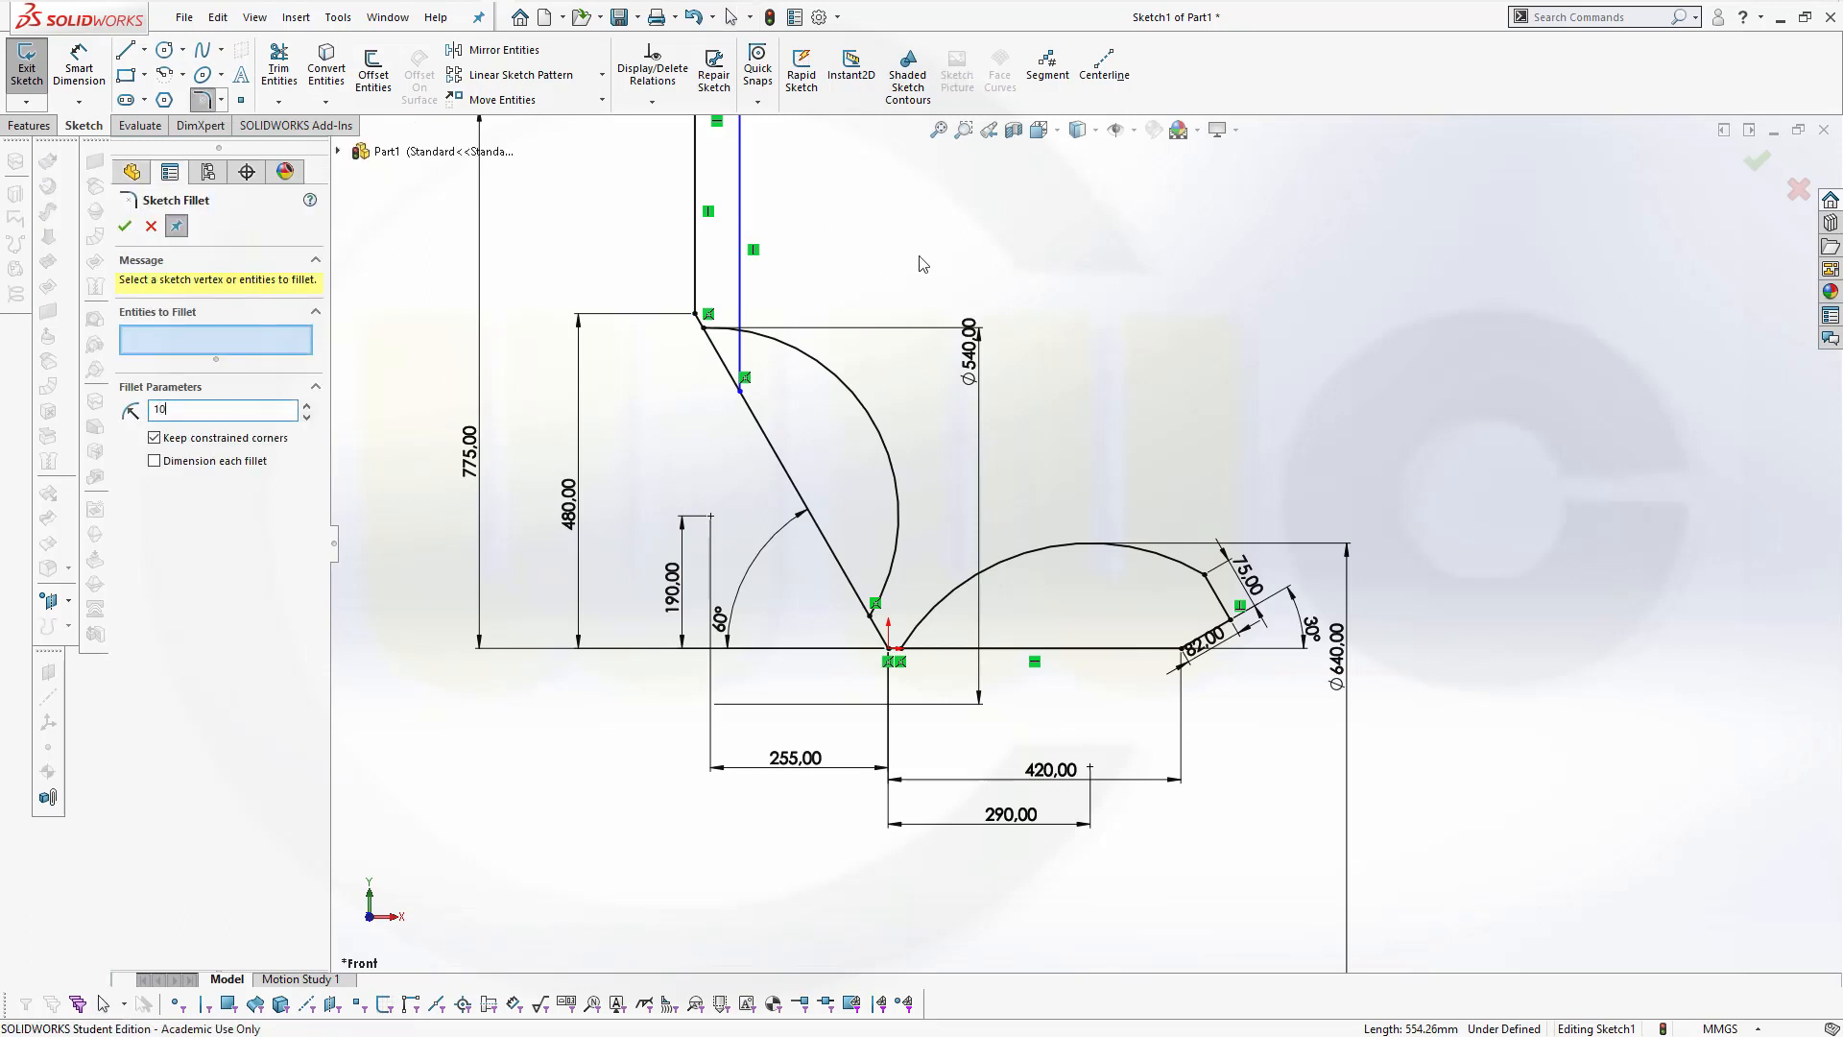
left_click(738, 298)
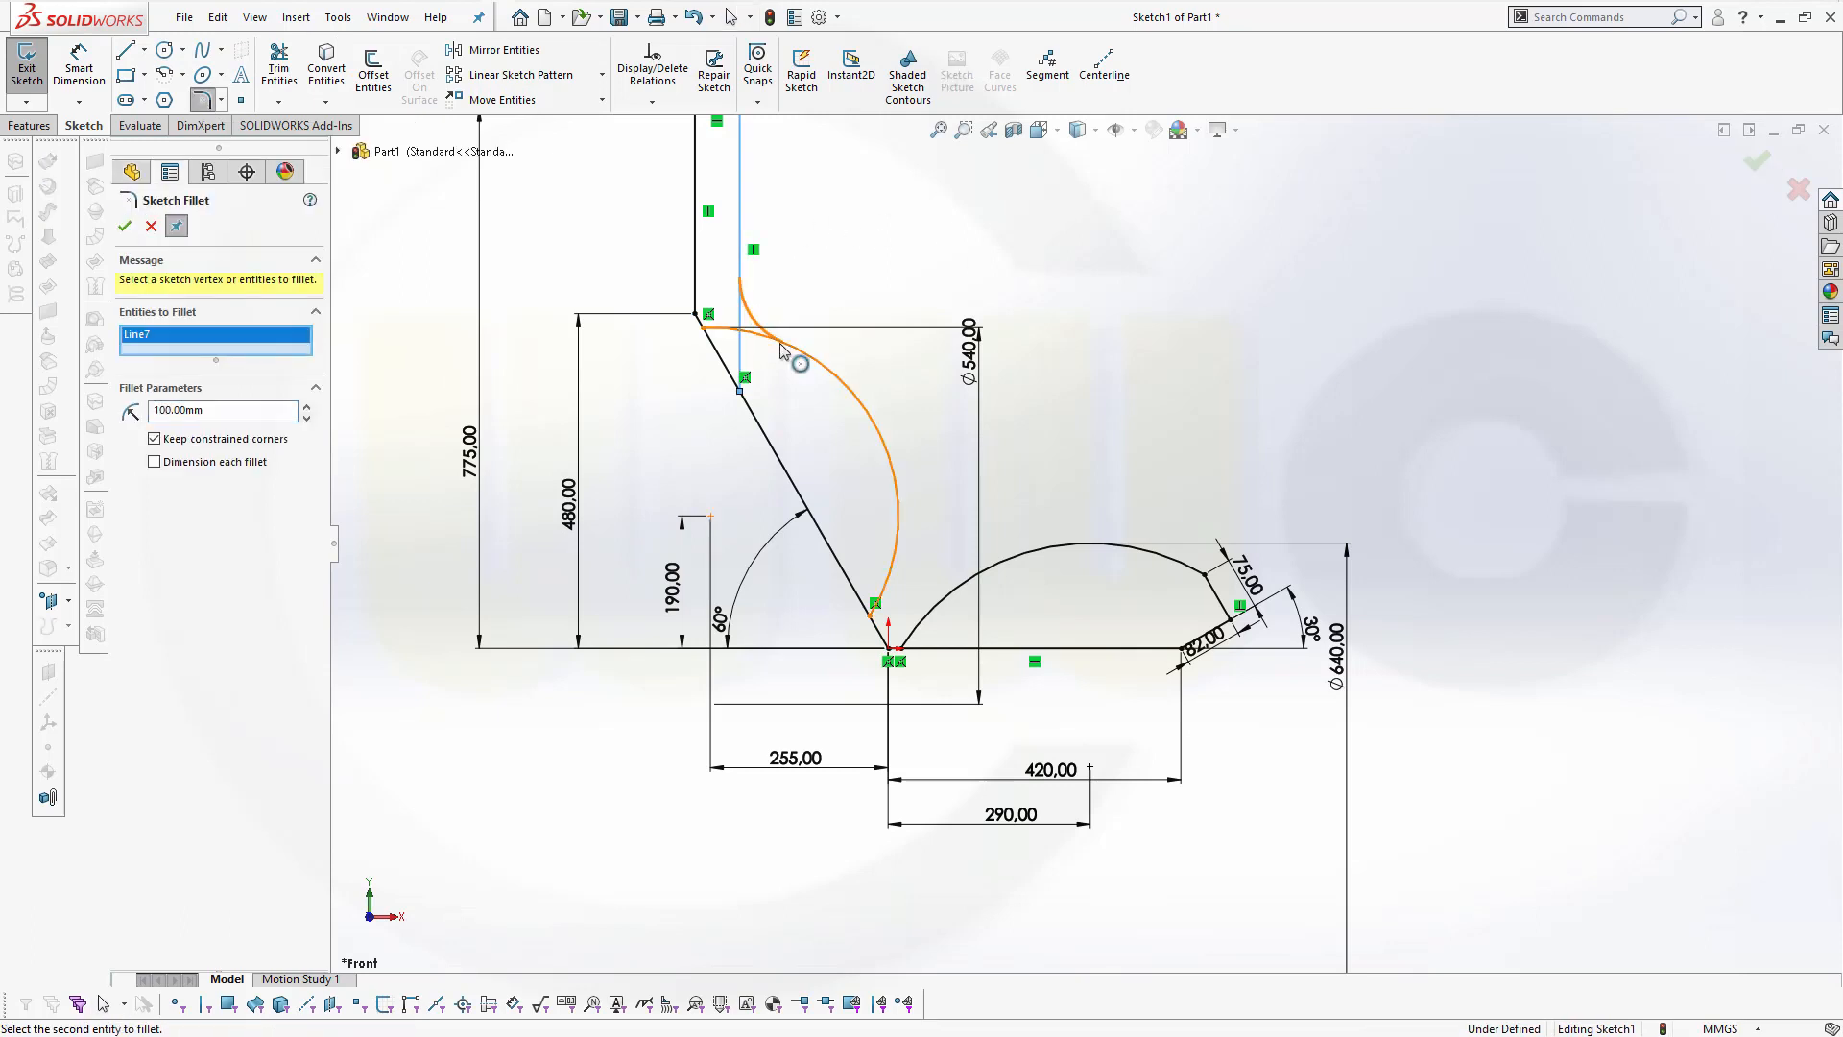
left_click(781, 341)
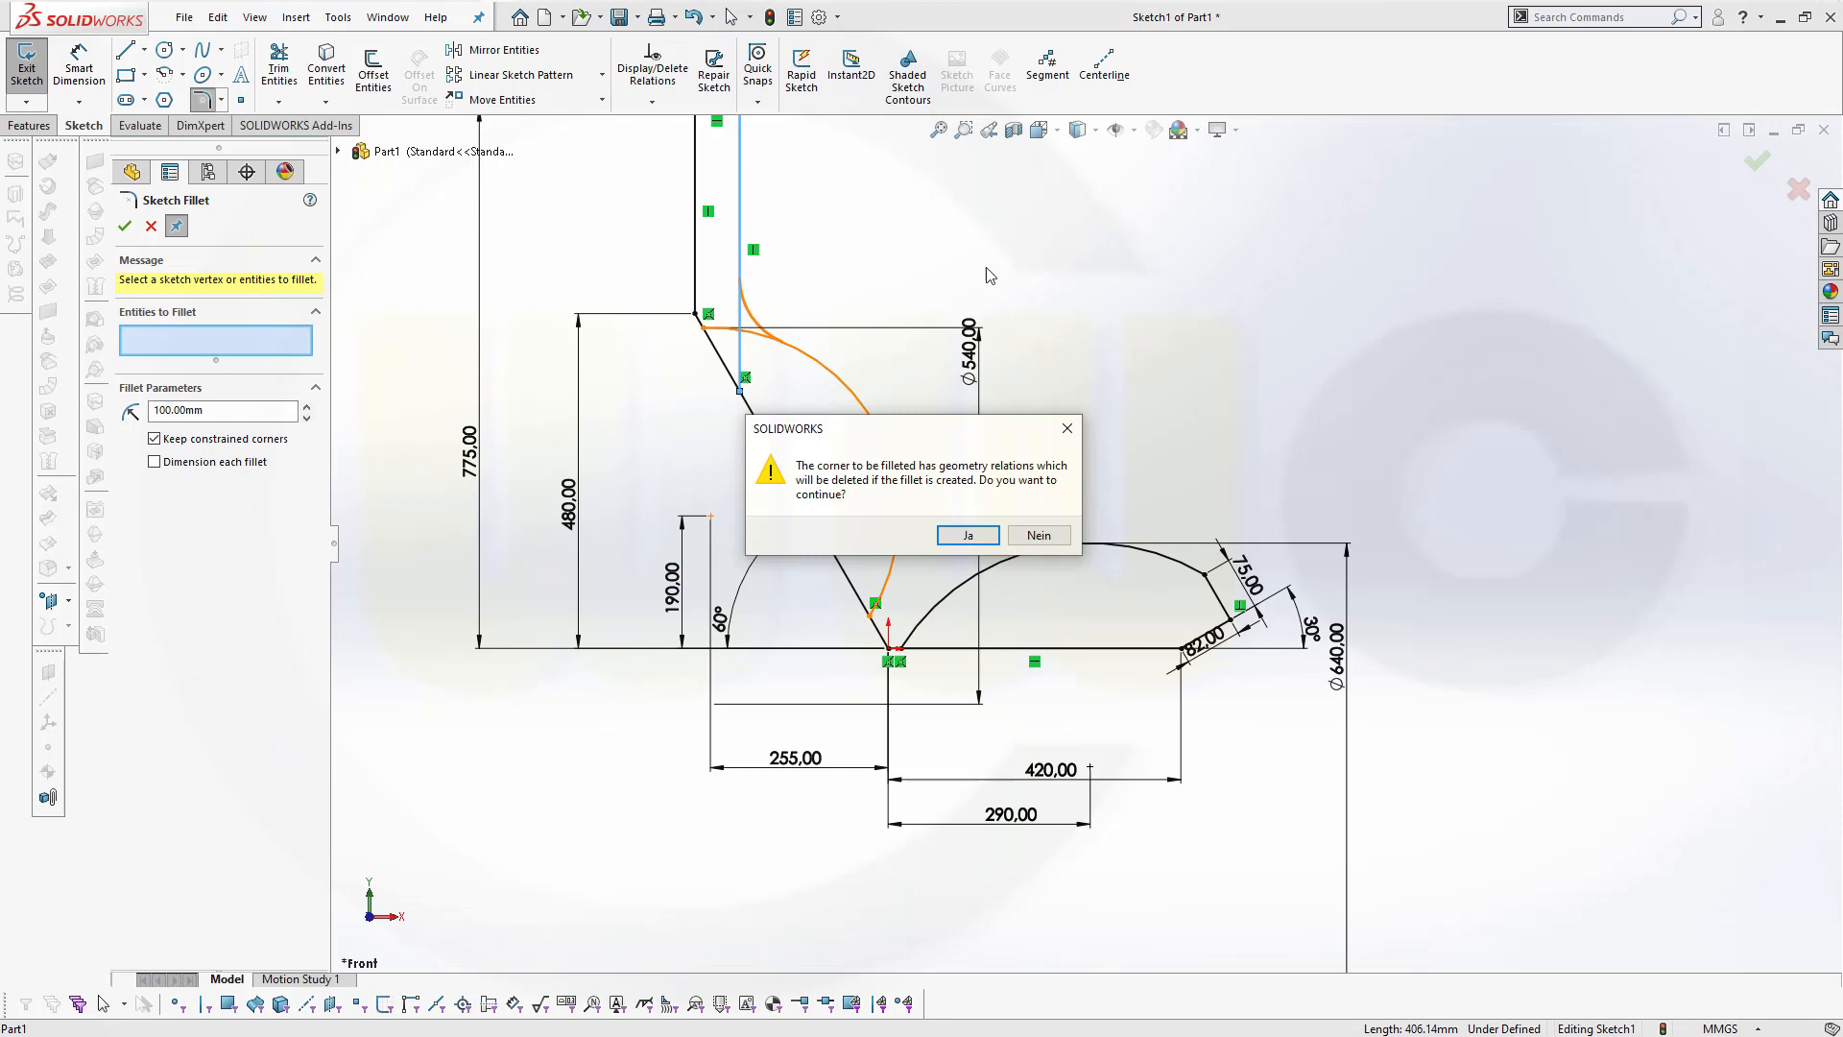
left_click(969, 536)
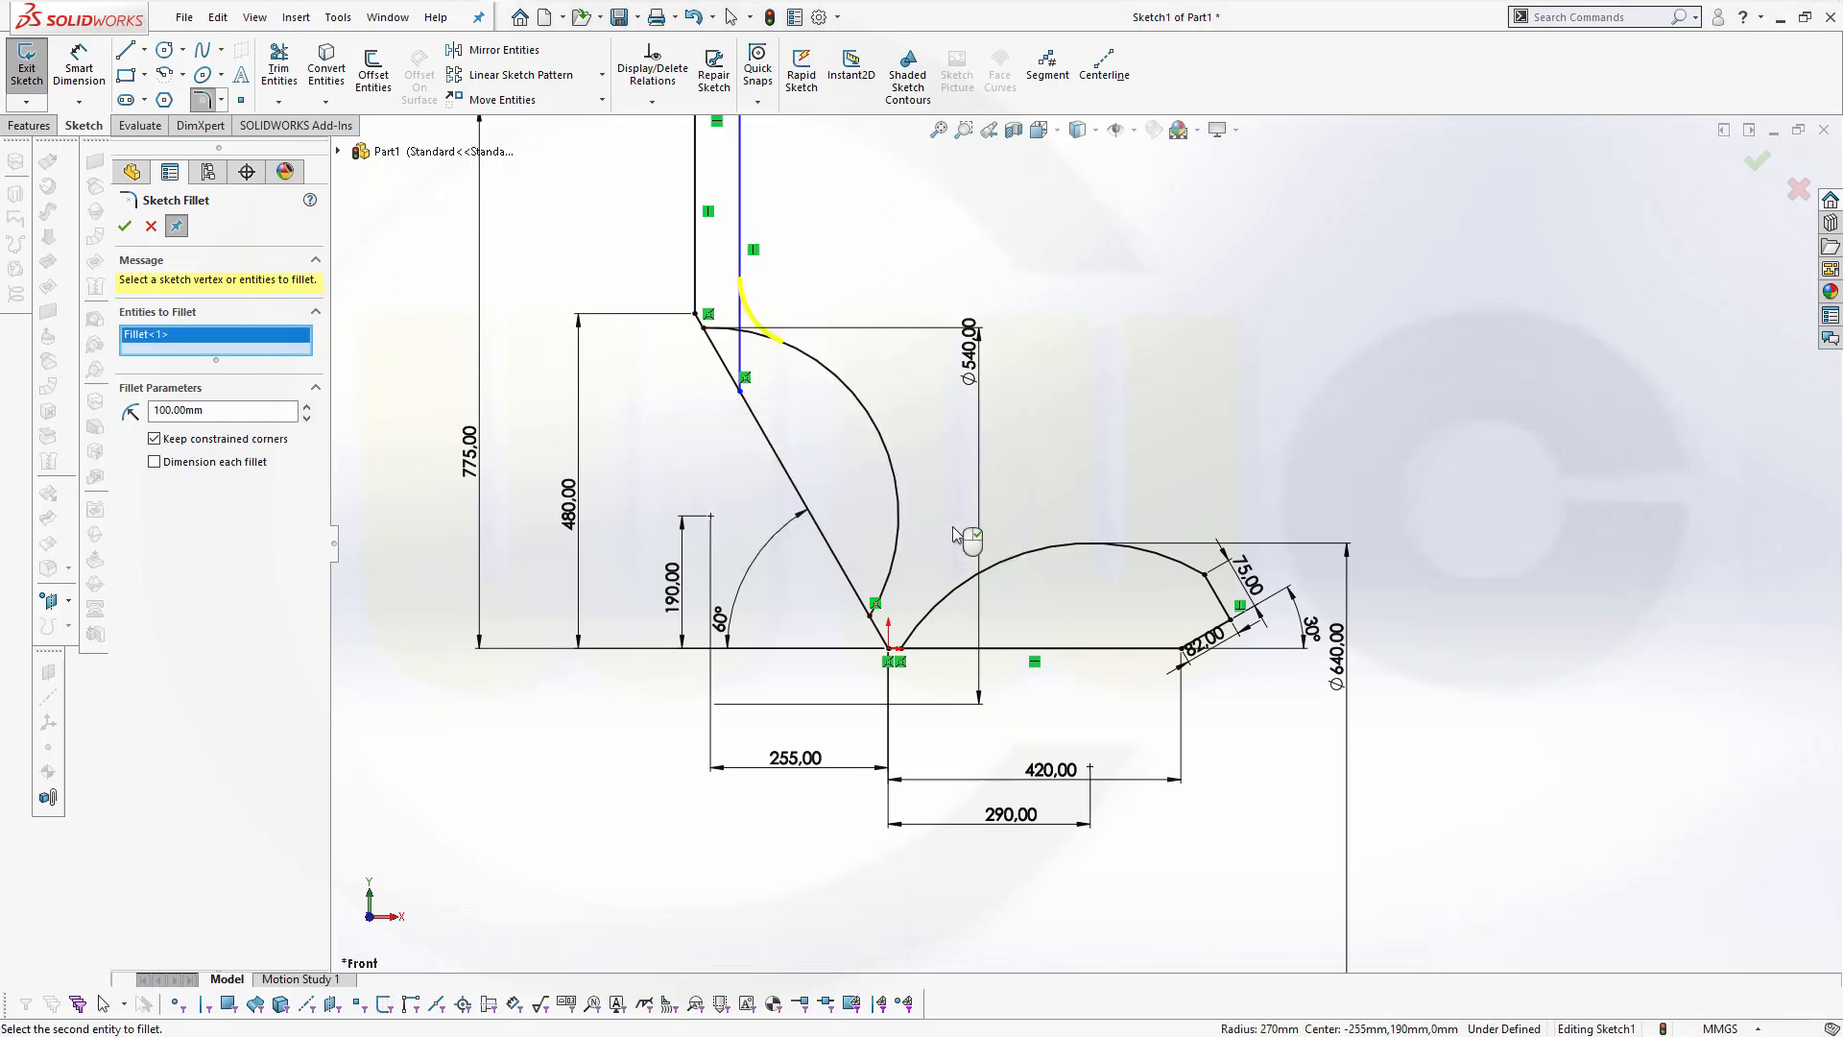
key("Escape")
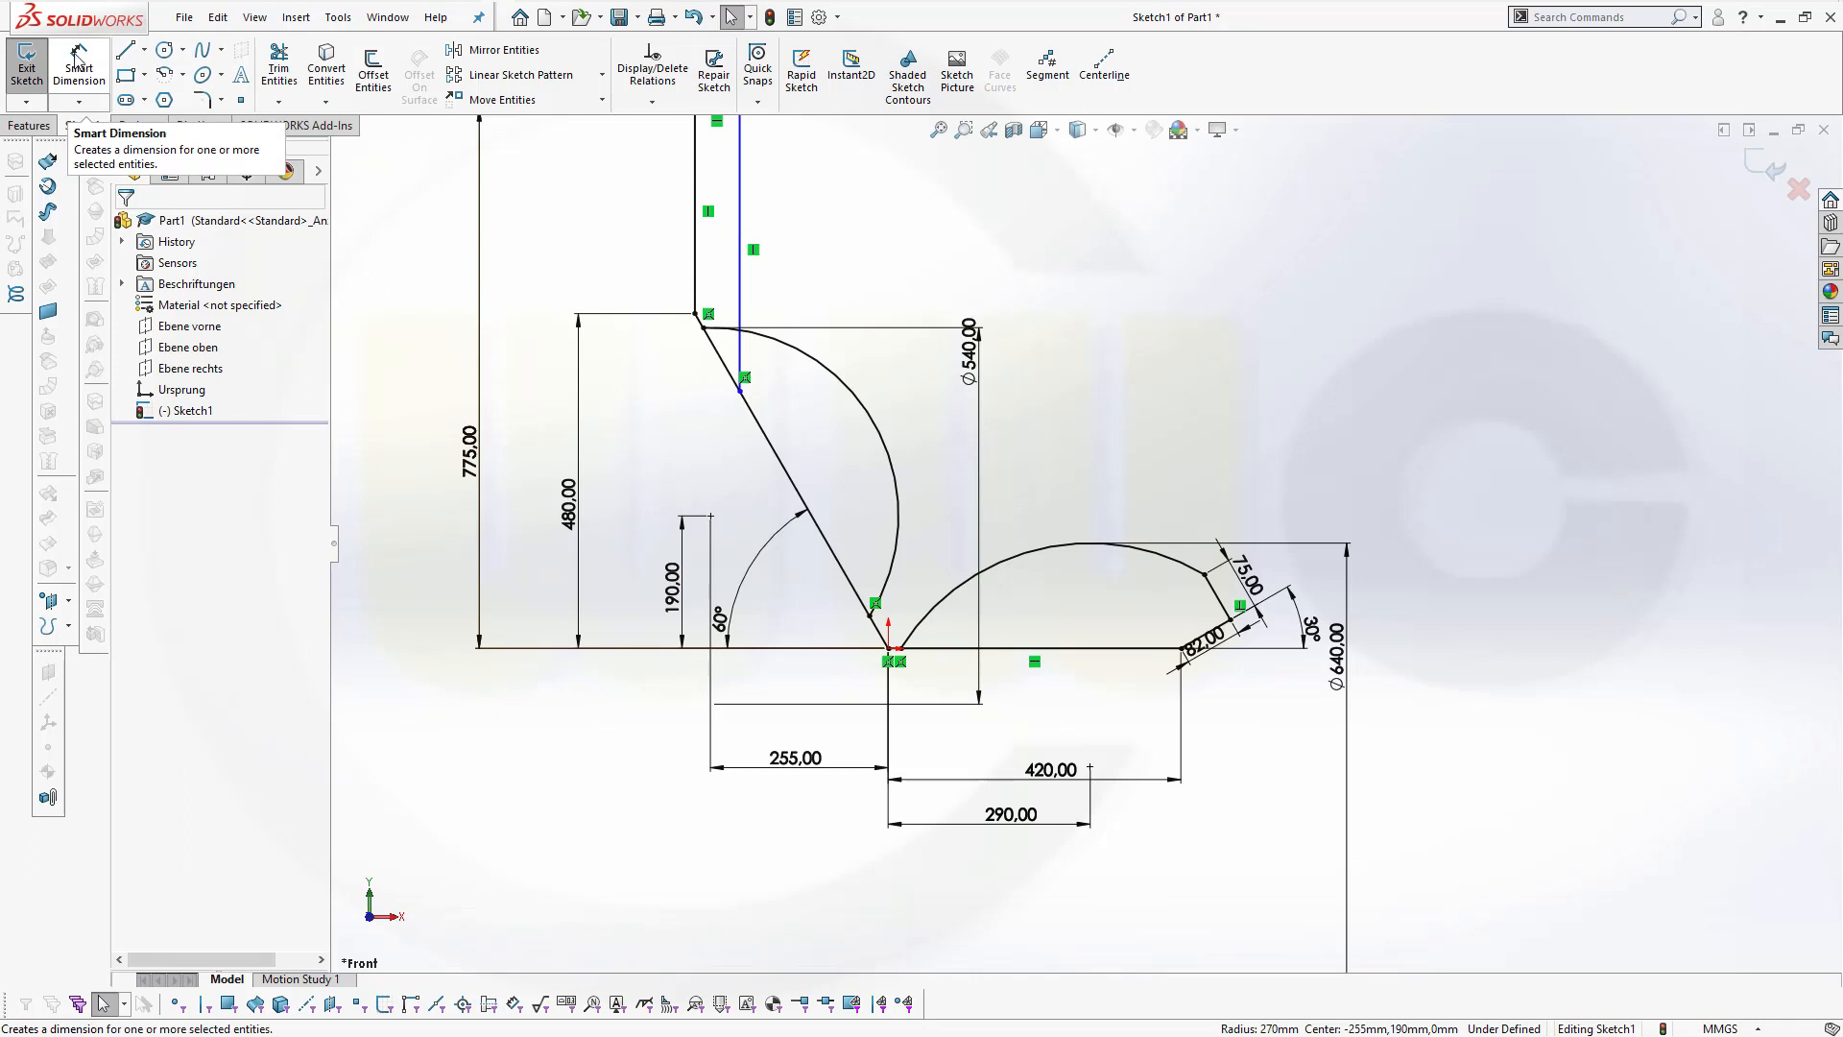
Trim the inner vertical line and backrest arc to their intersection, and round that corner with a 100 mm sketch fillet
left_click(278, 67)
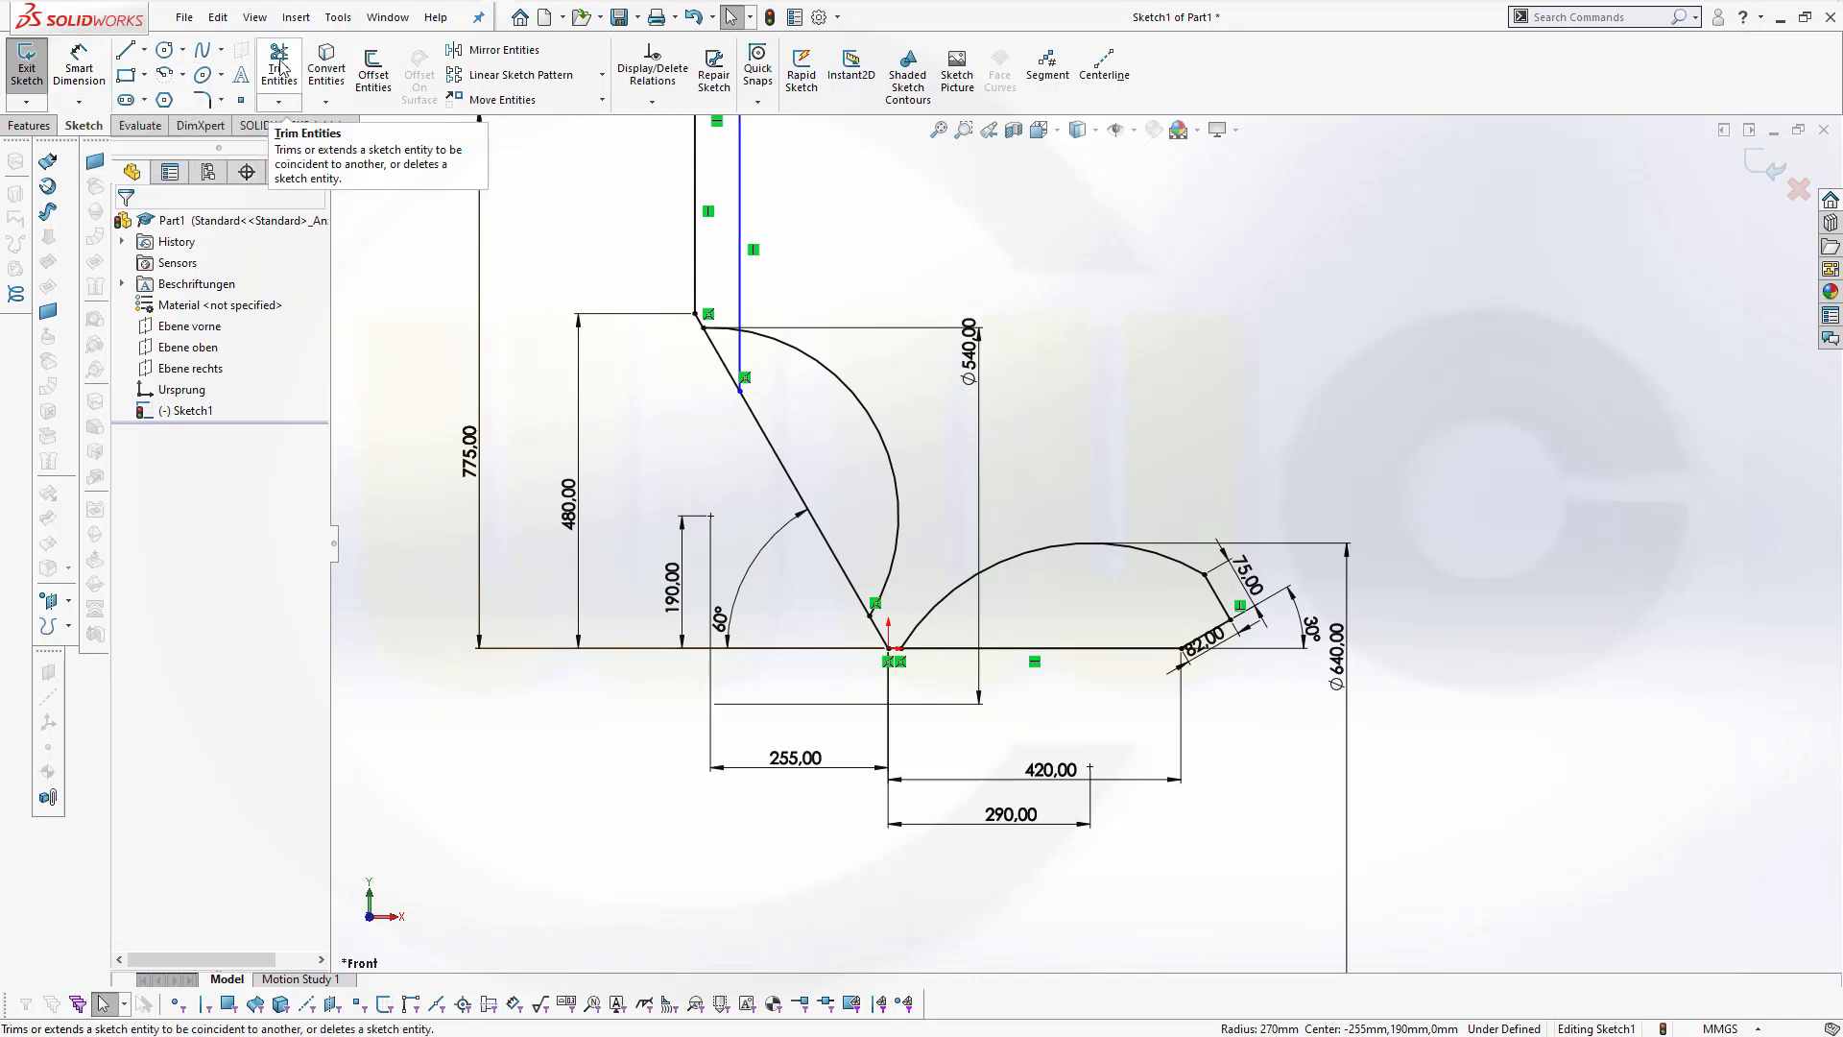
left_click_drag(720, 303, 749, 360)
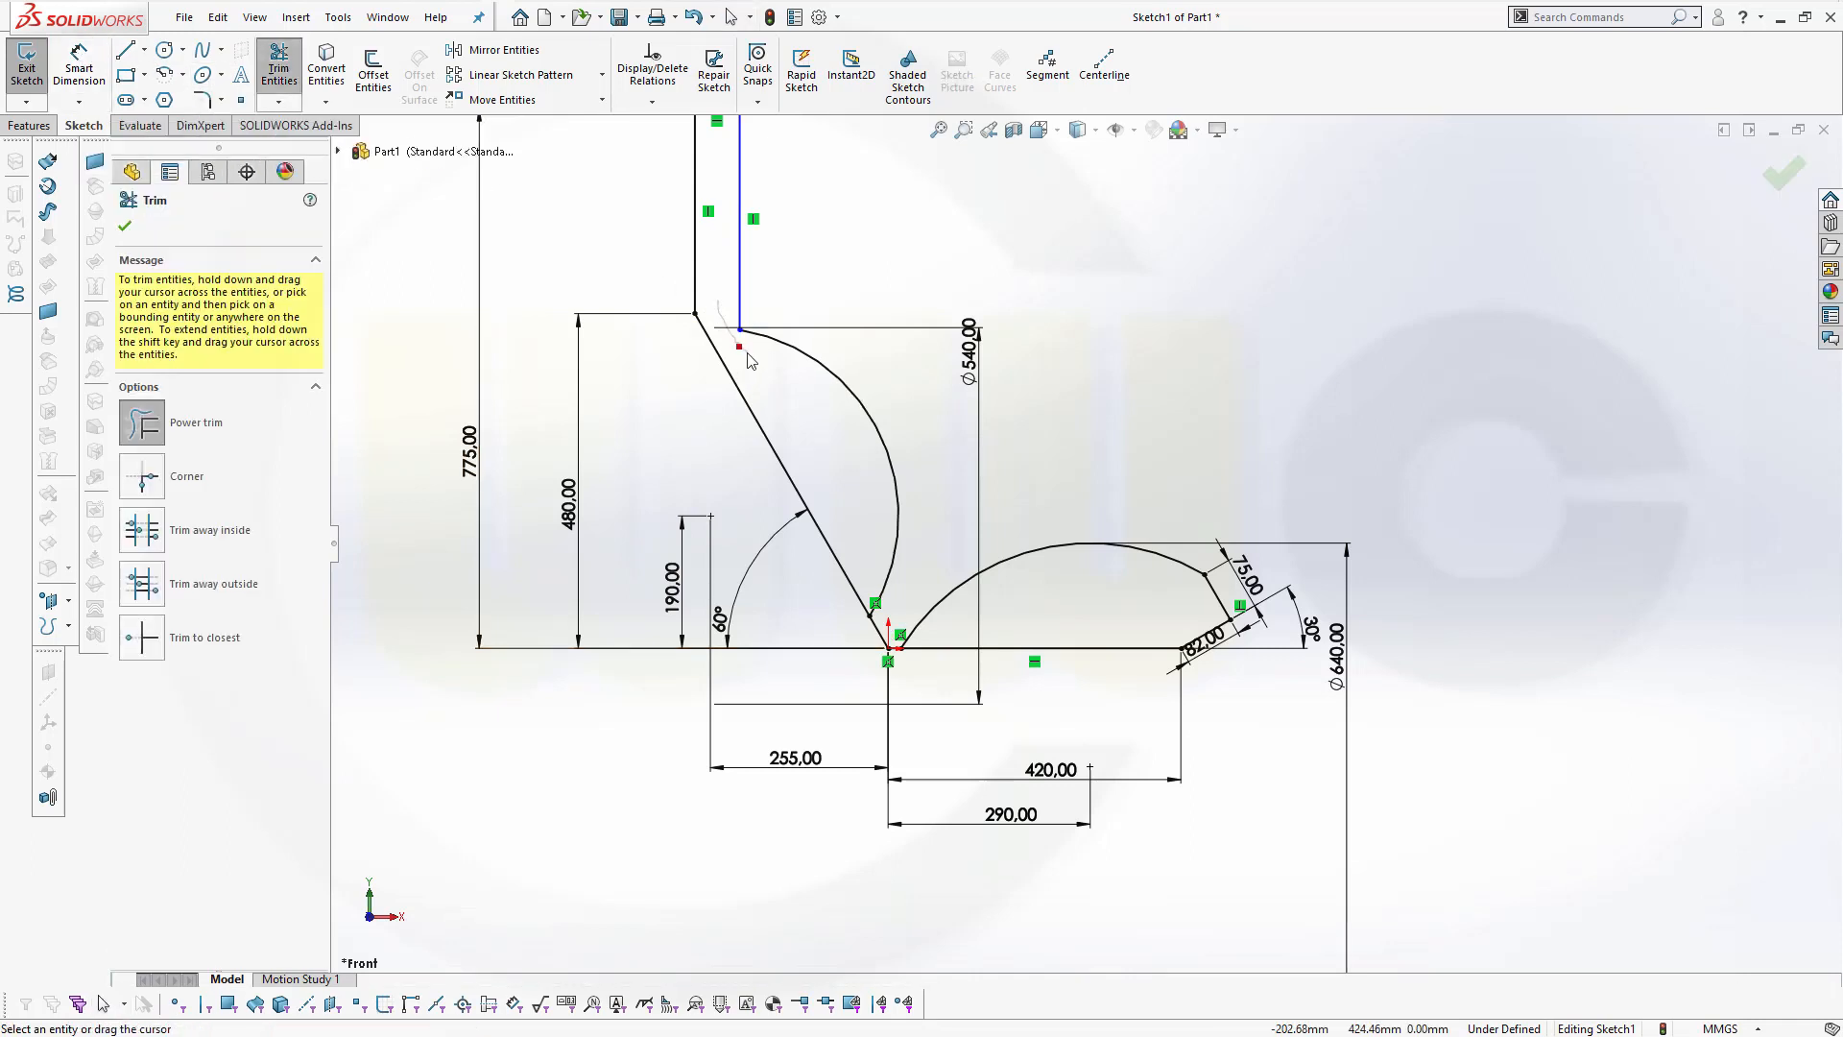
left_click(202, 99)
left_click(741, 293)
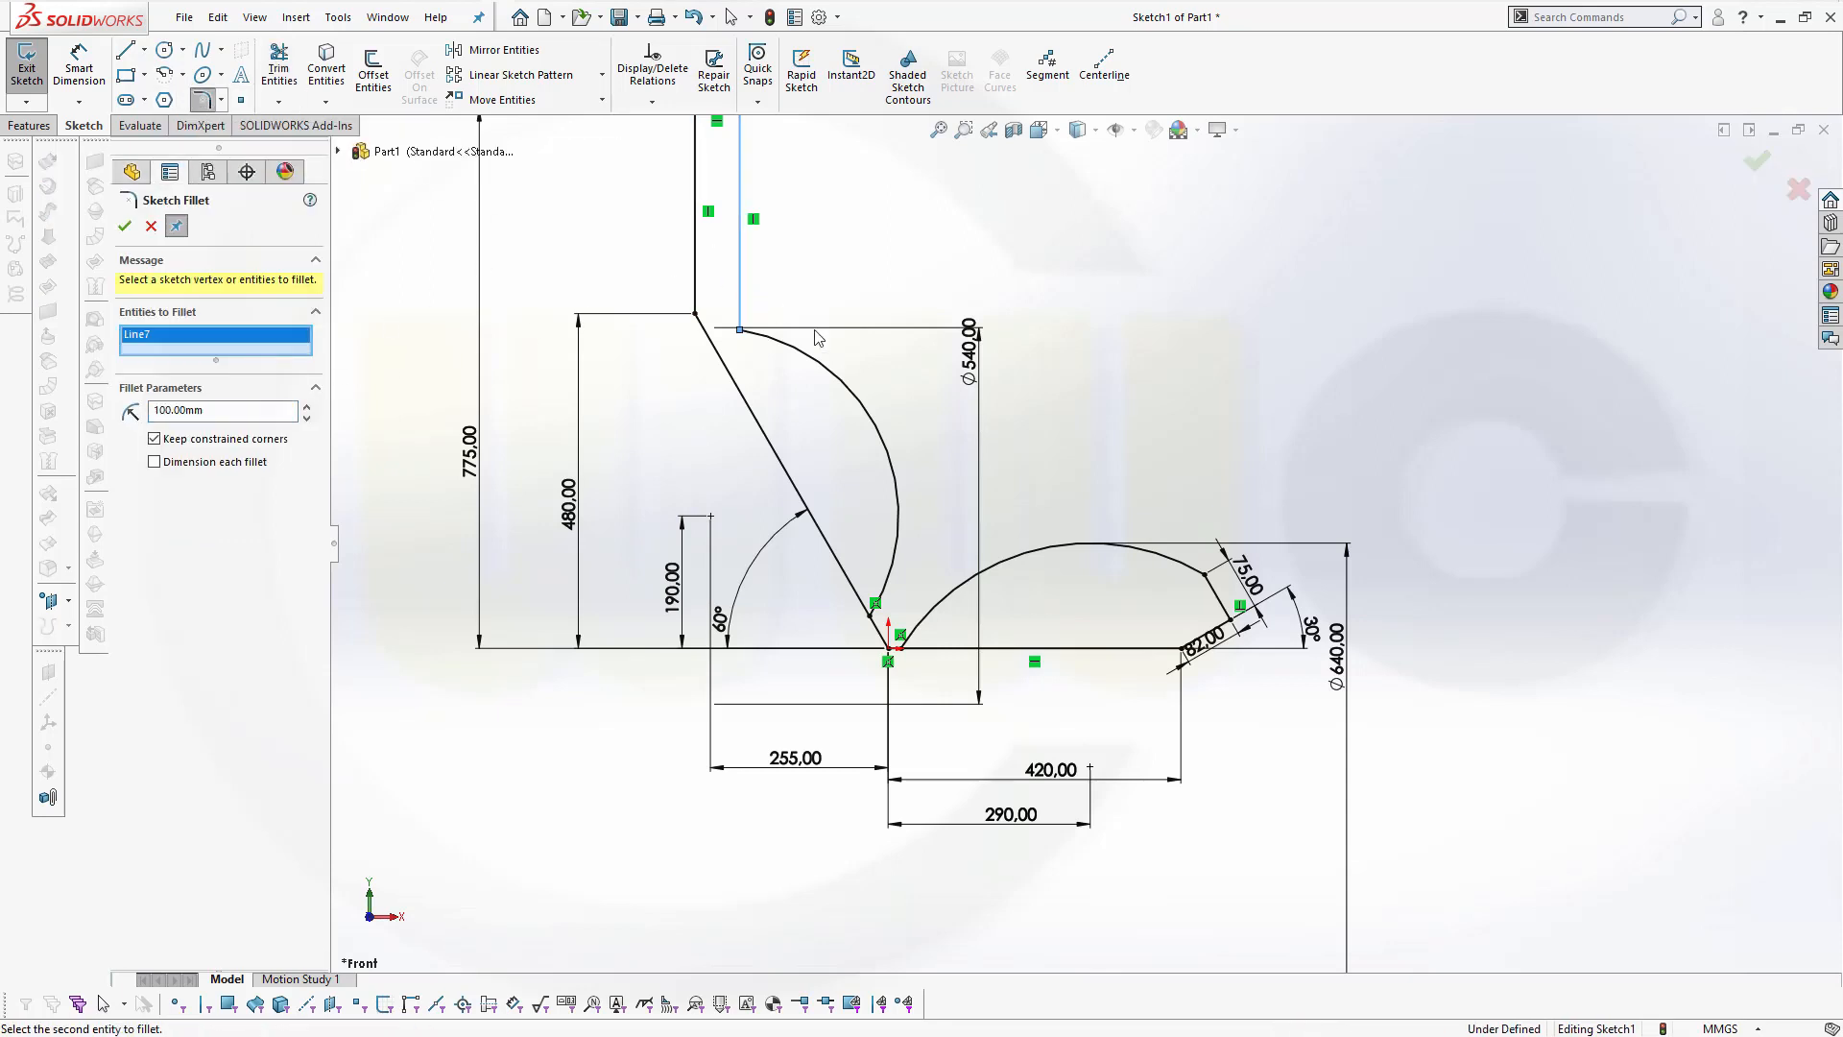
left_click(803, 357)
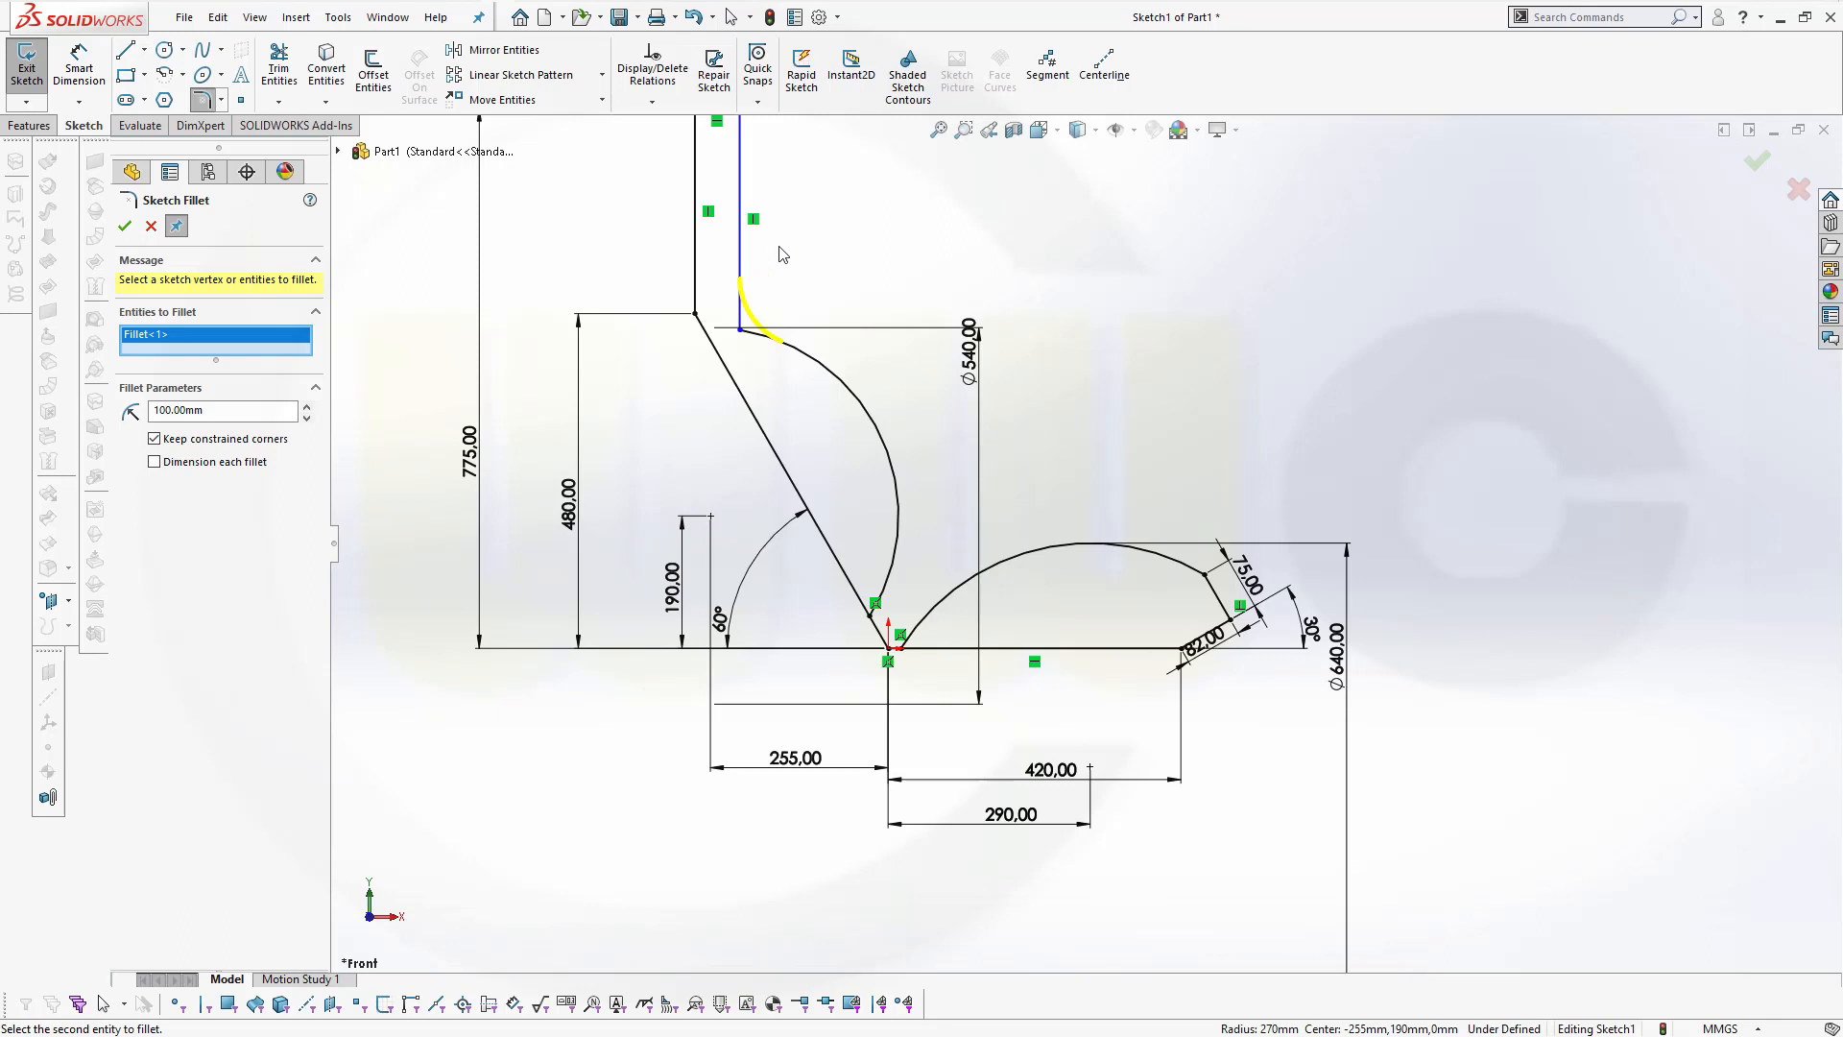
left_click(126, 227)
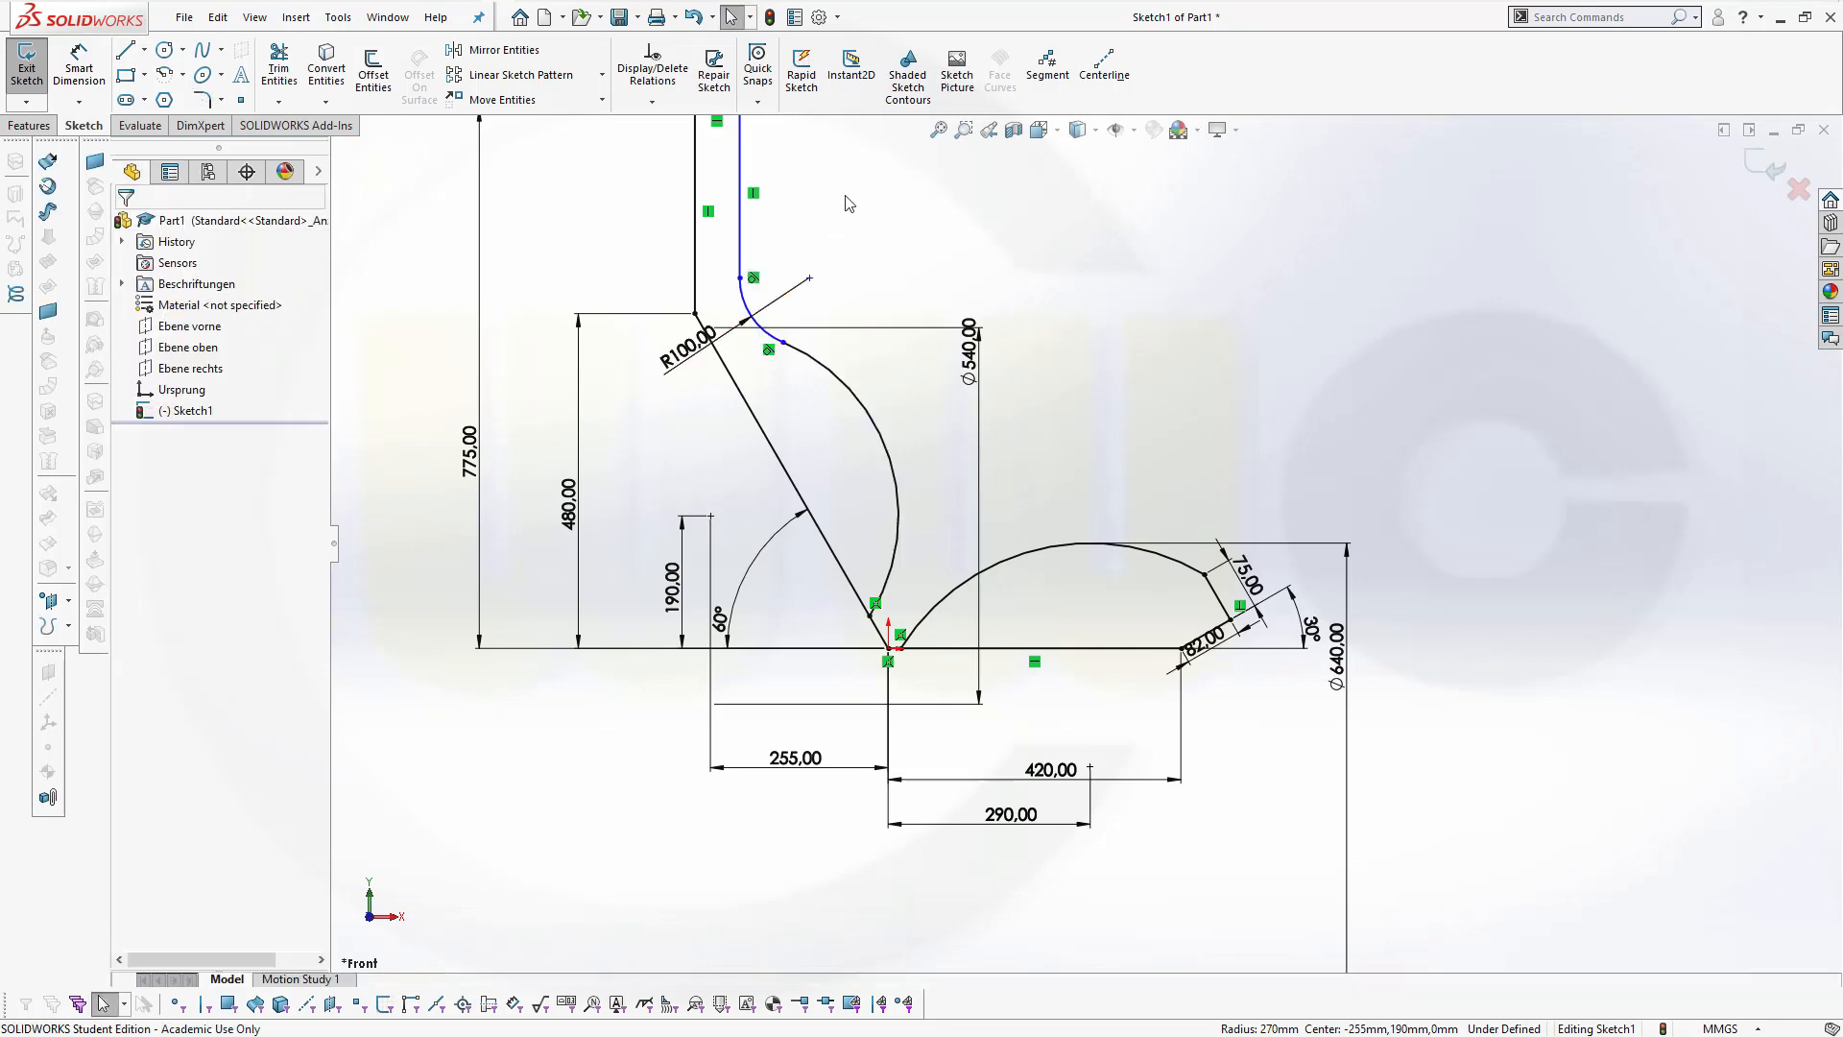
Set the distance between the two vertical lines of the upper backrest to 30 mm
key("f")
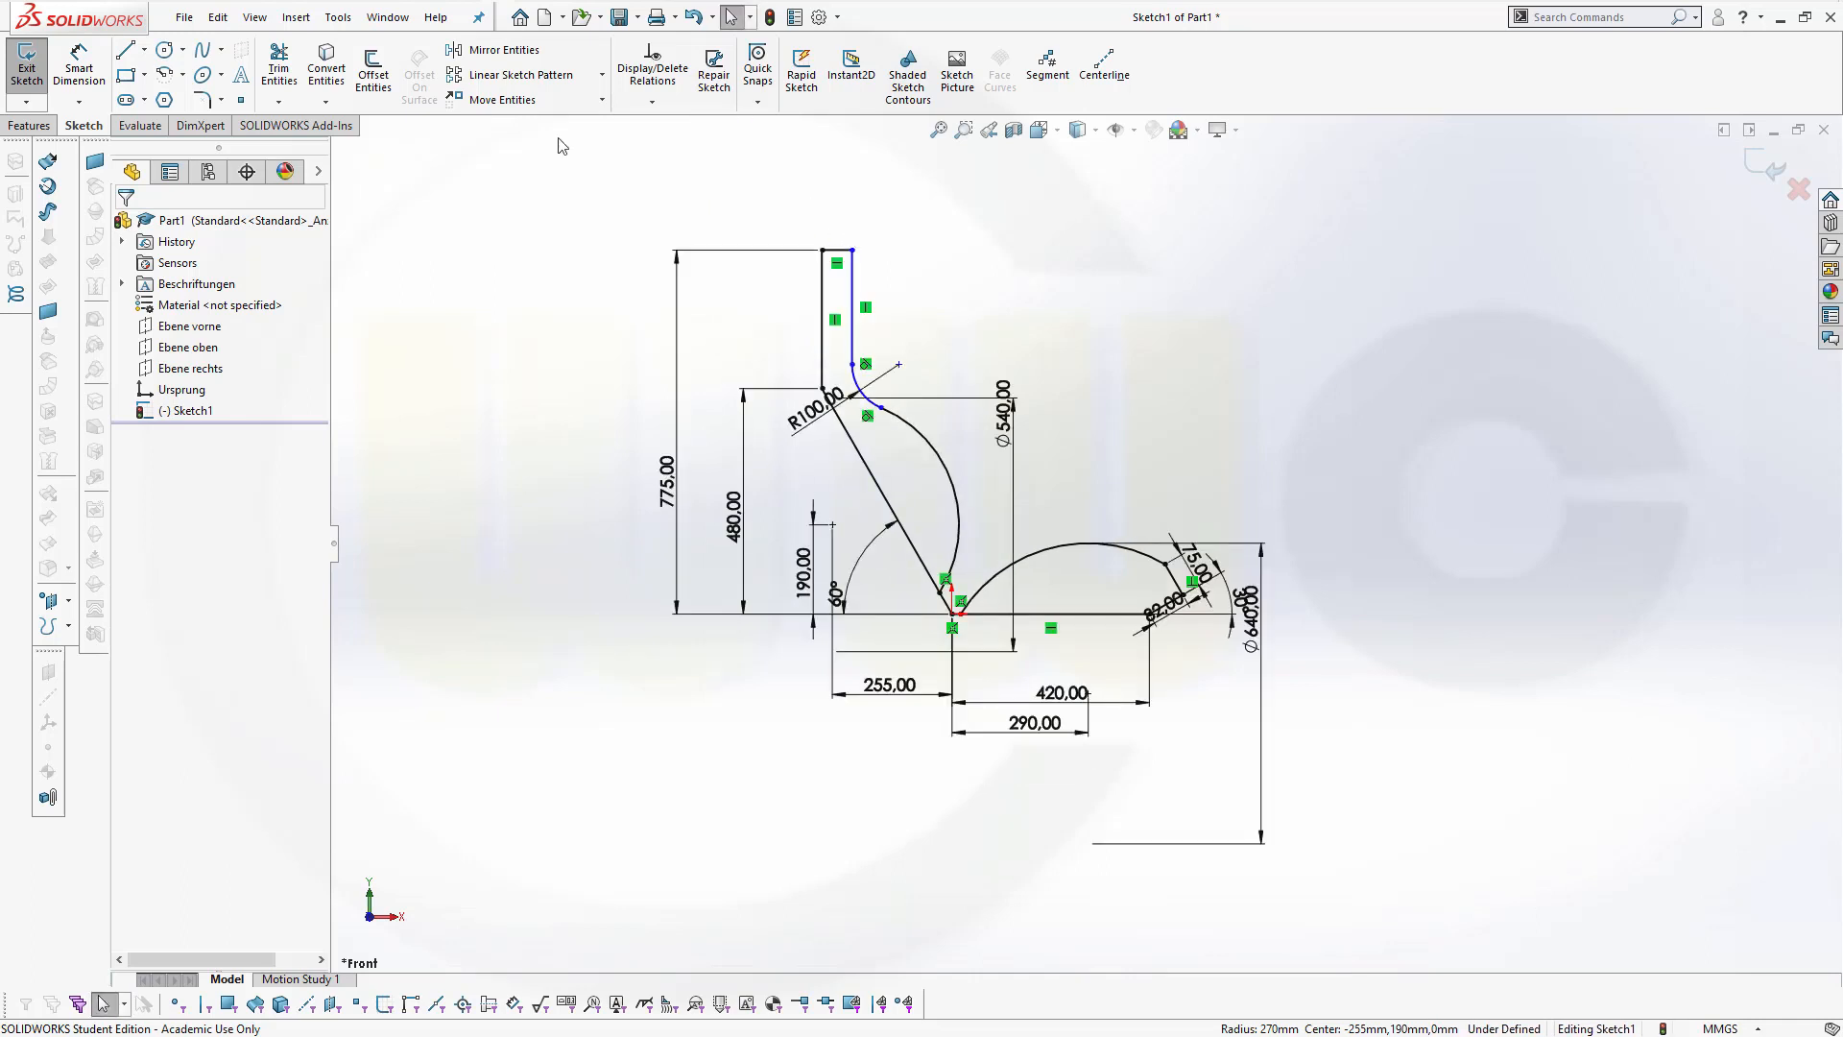
left_click(79, 67)
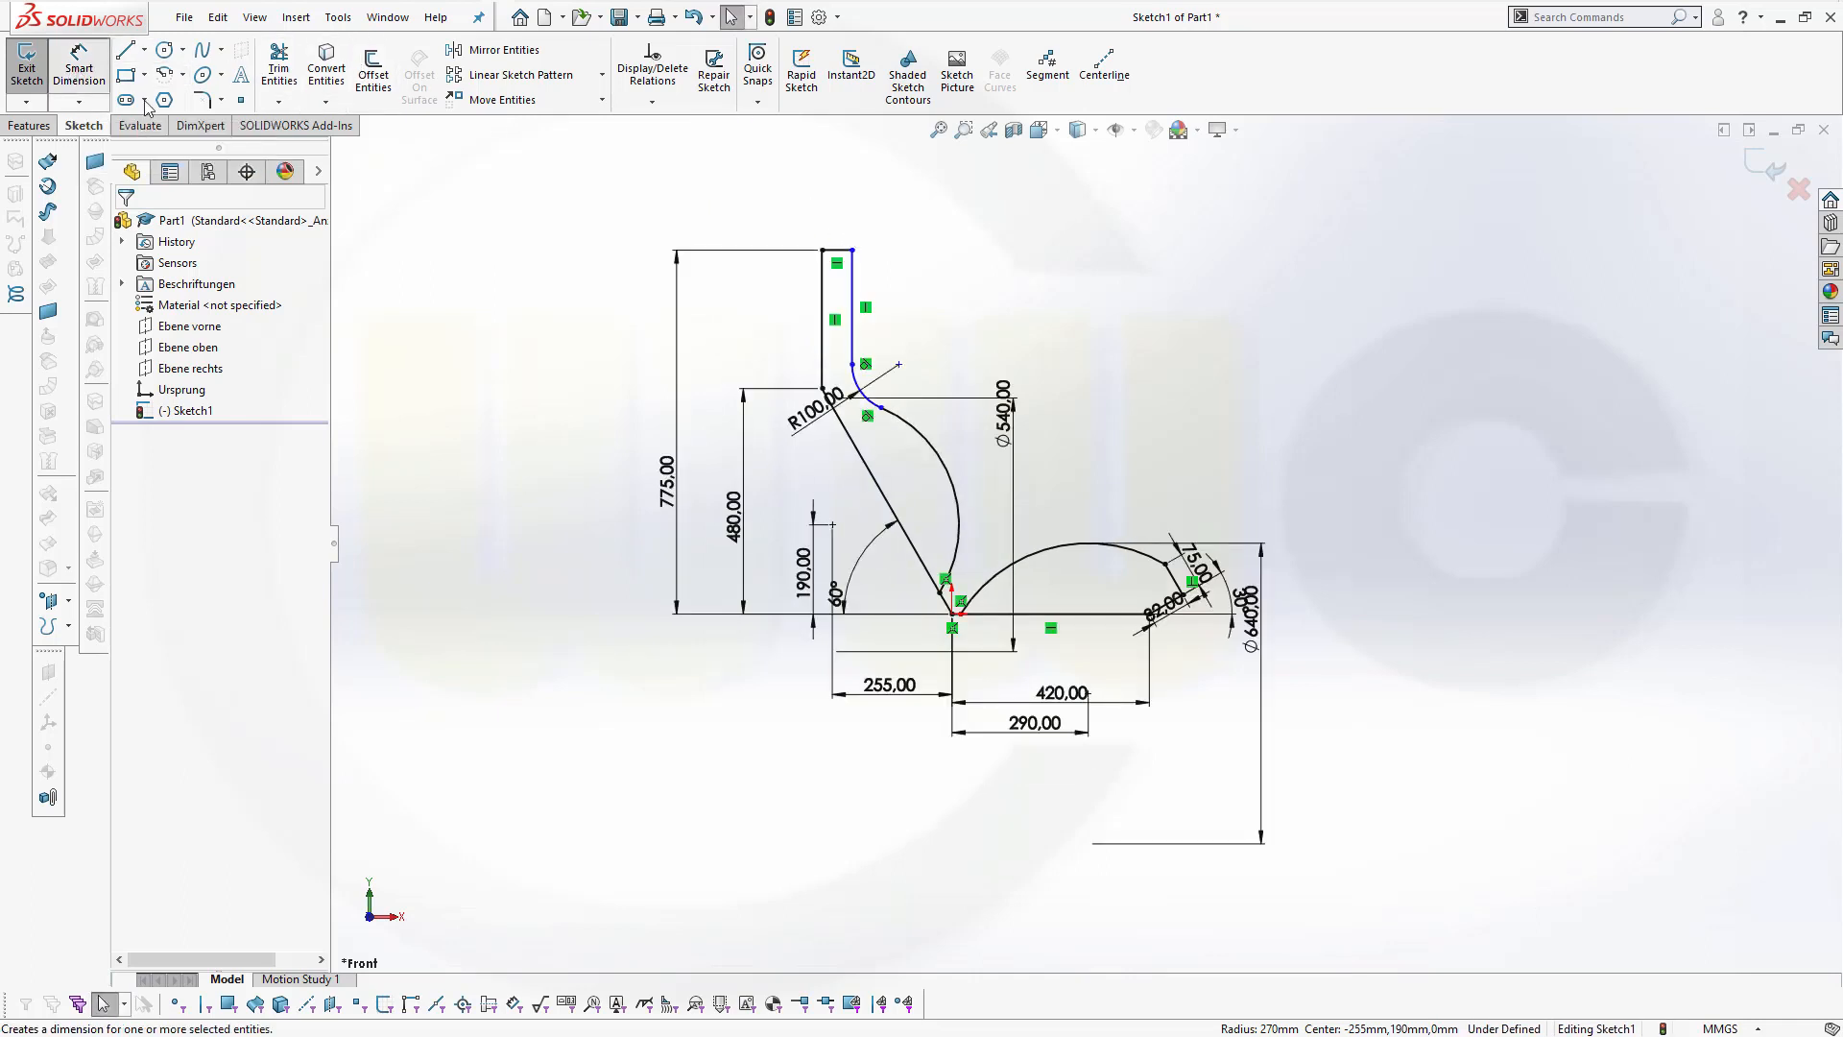
left_click(831, 299)
left_click(854, 305)
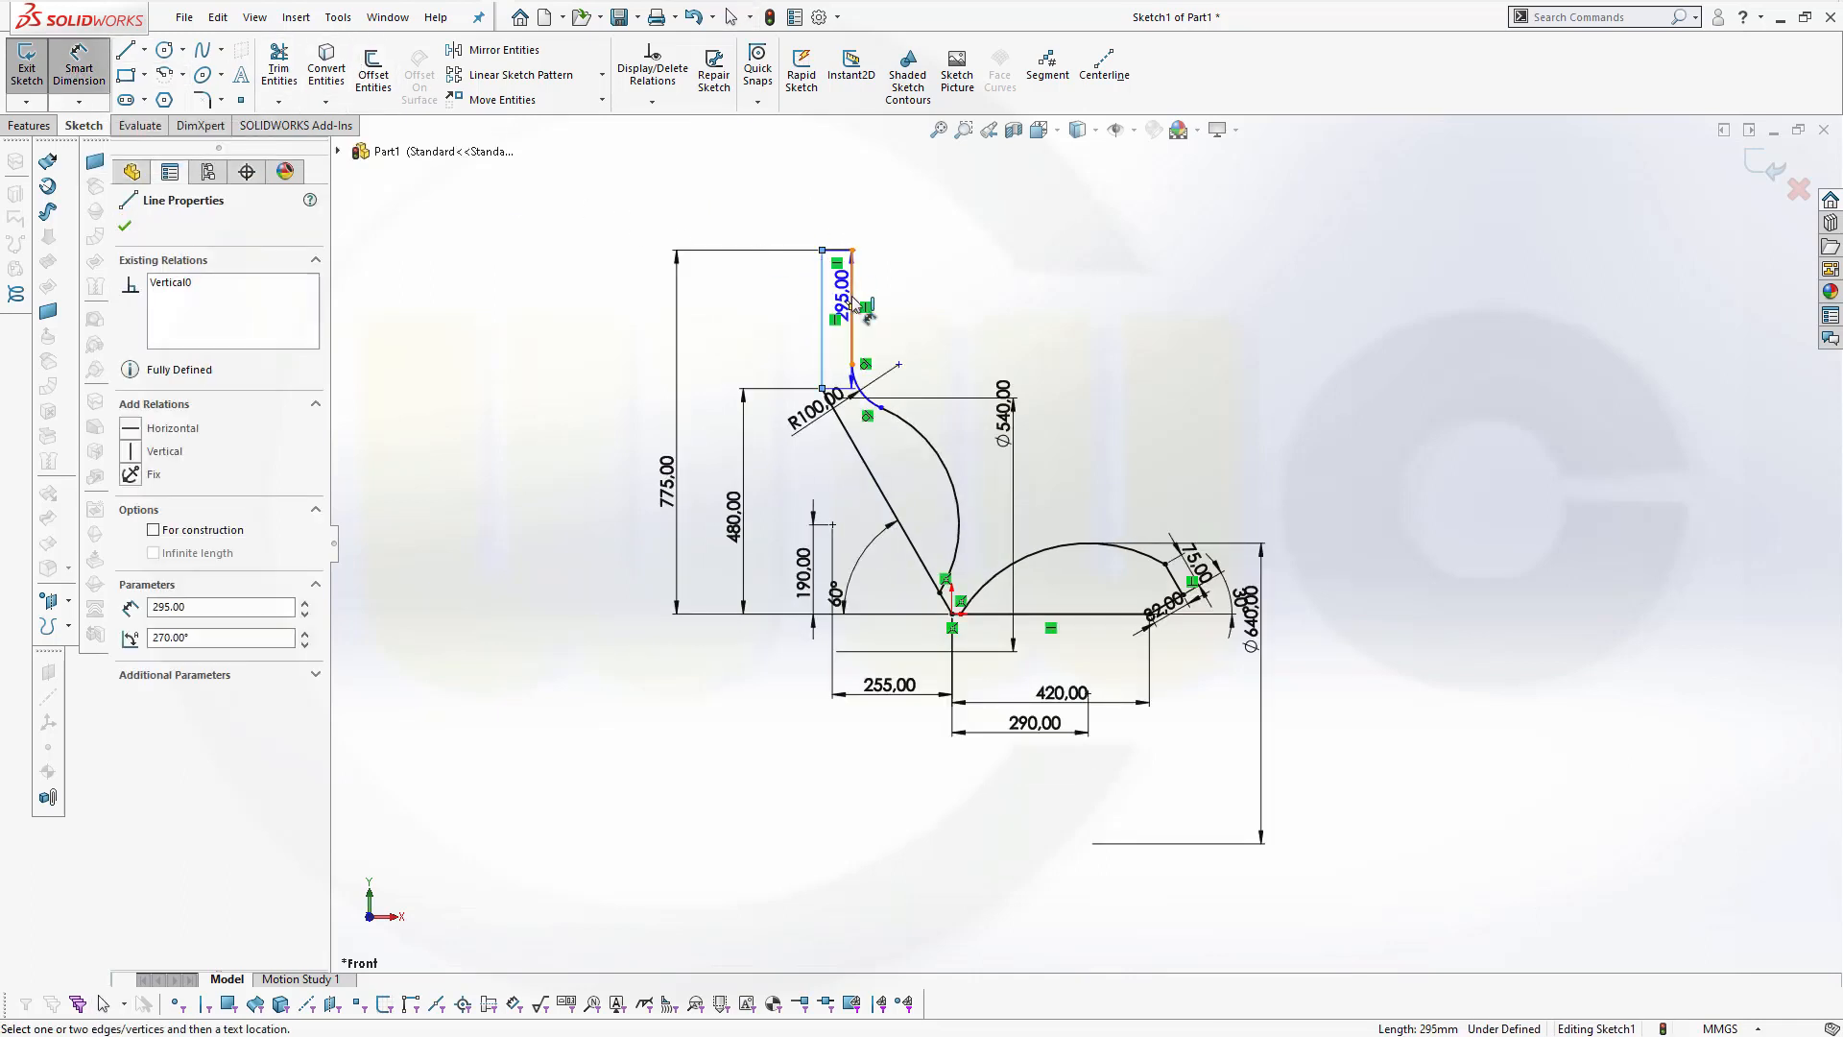
left_click(831, 199)
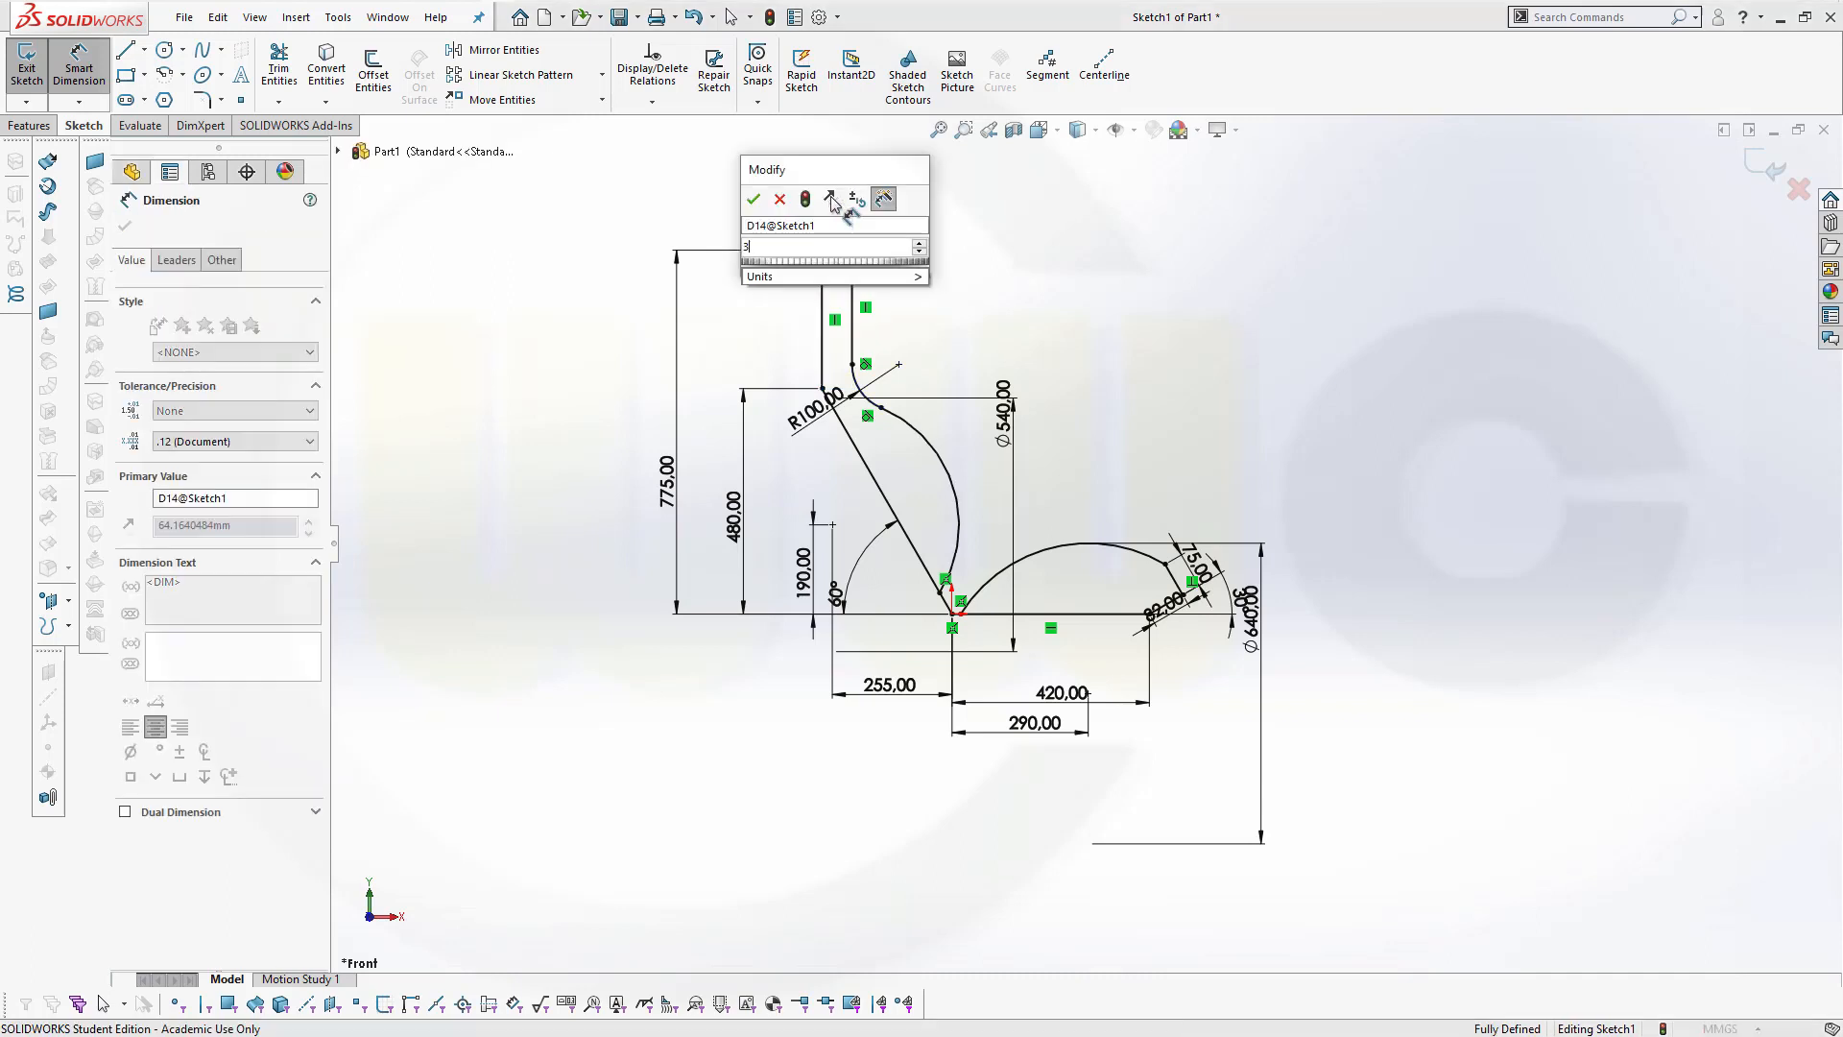
key("Return")
scroll(955, 614, "up", 2)
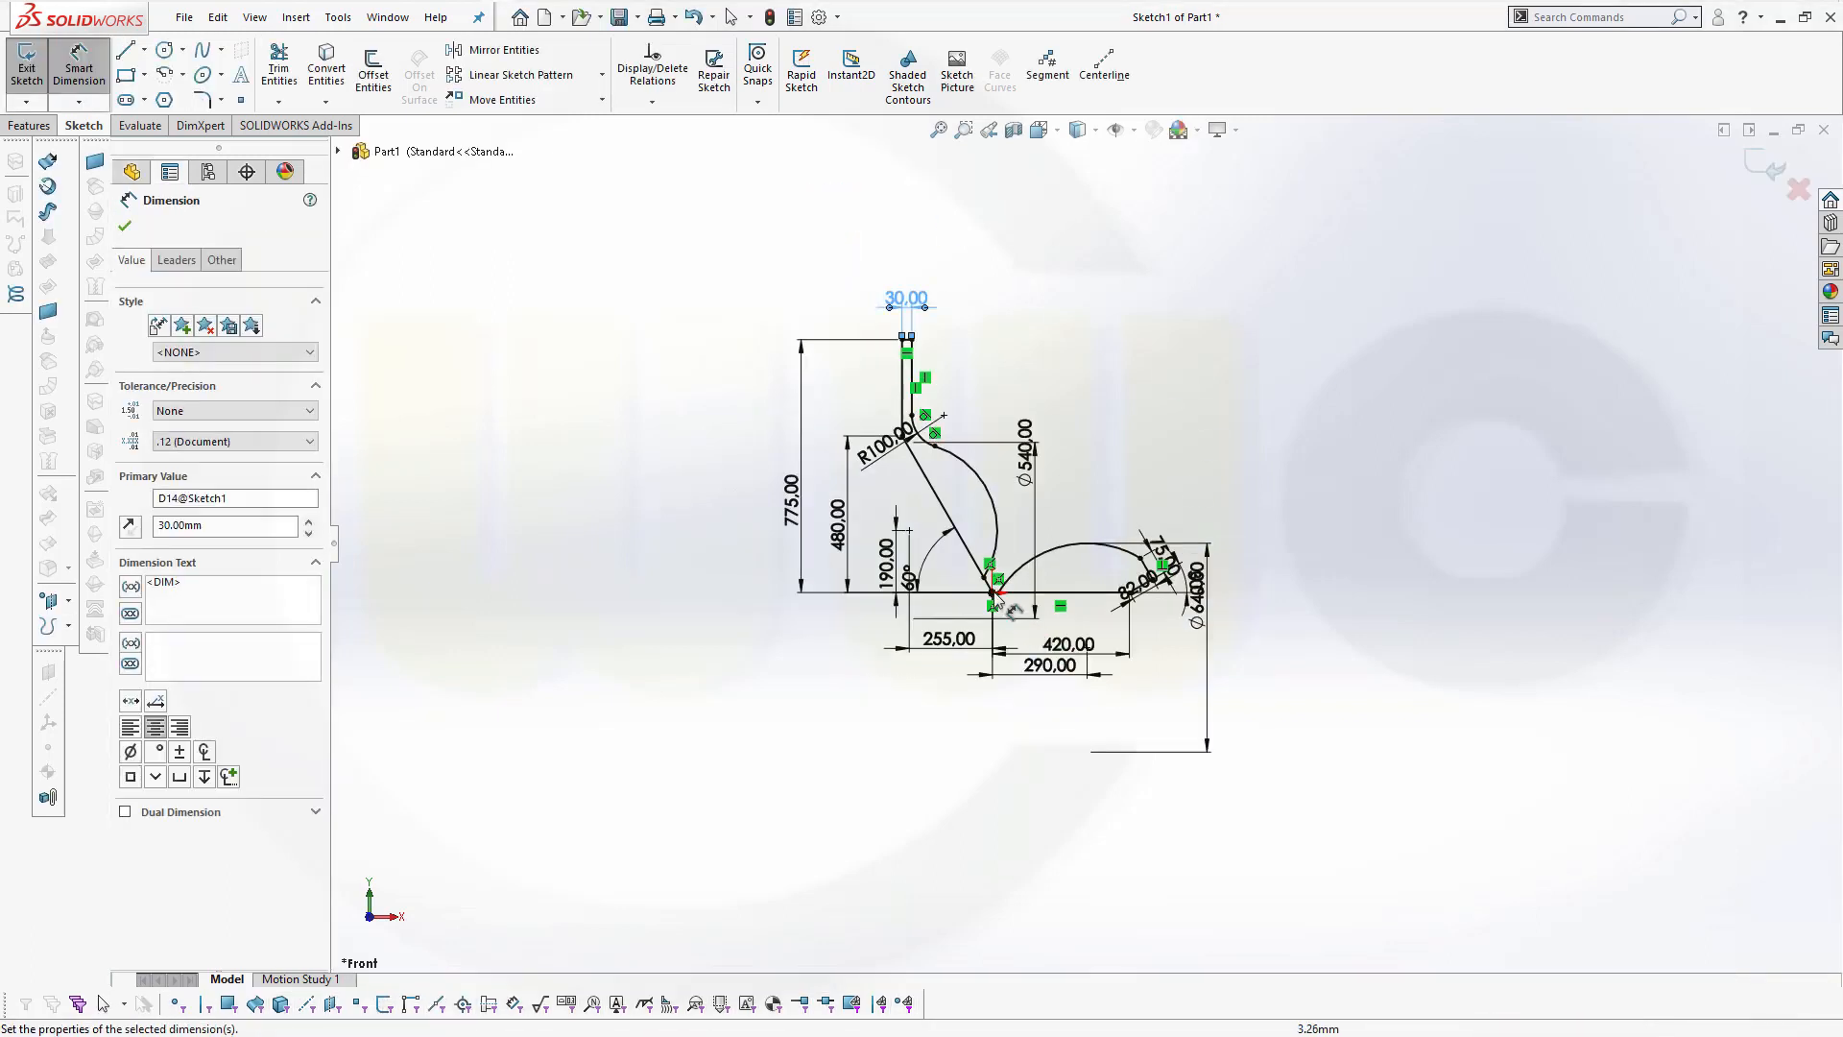
Sketch a circle about 97 mm in diameter in the open area above the seat arc
scroll(1006, 593, "down", 4)
scroll(971, 313, "down", 2)
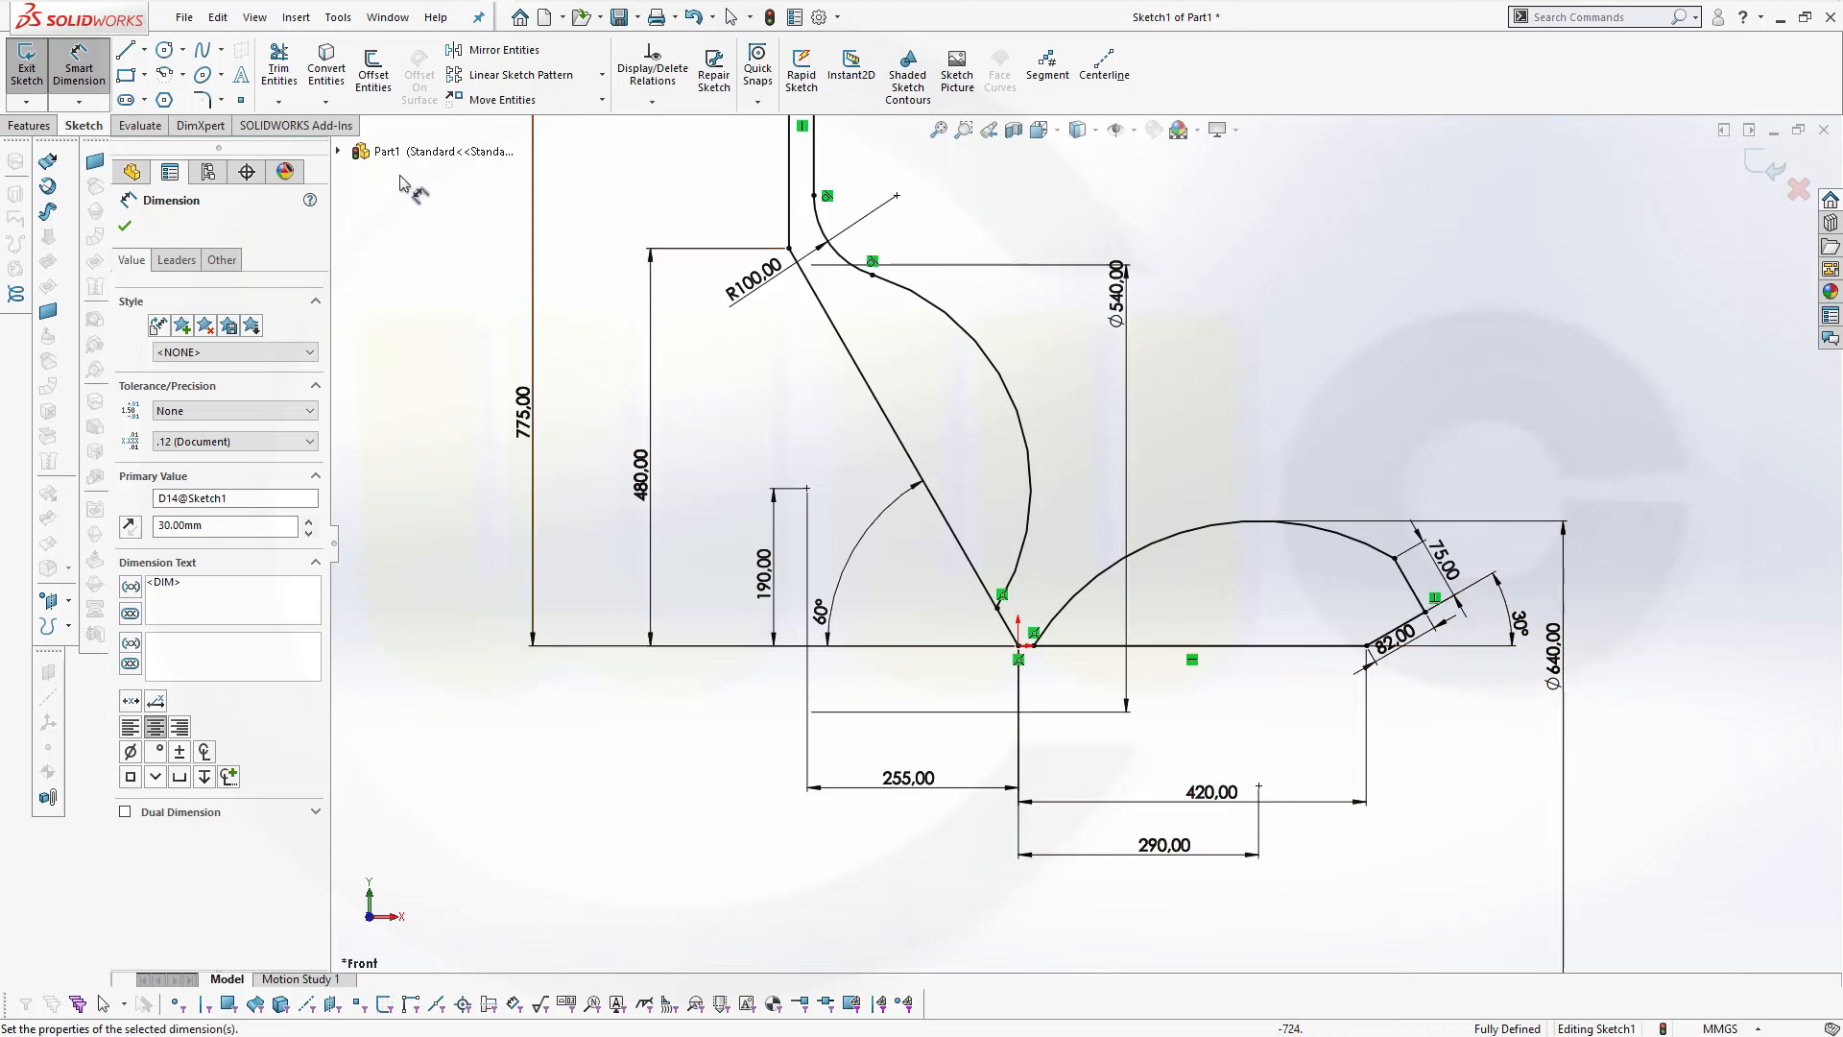
left_click(164, 49)
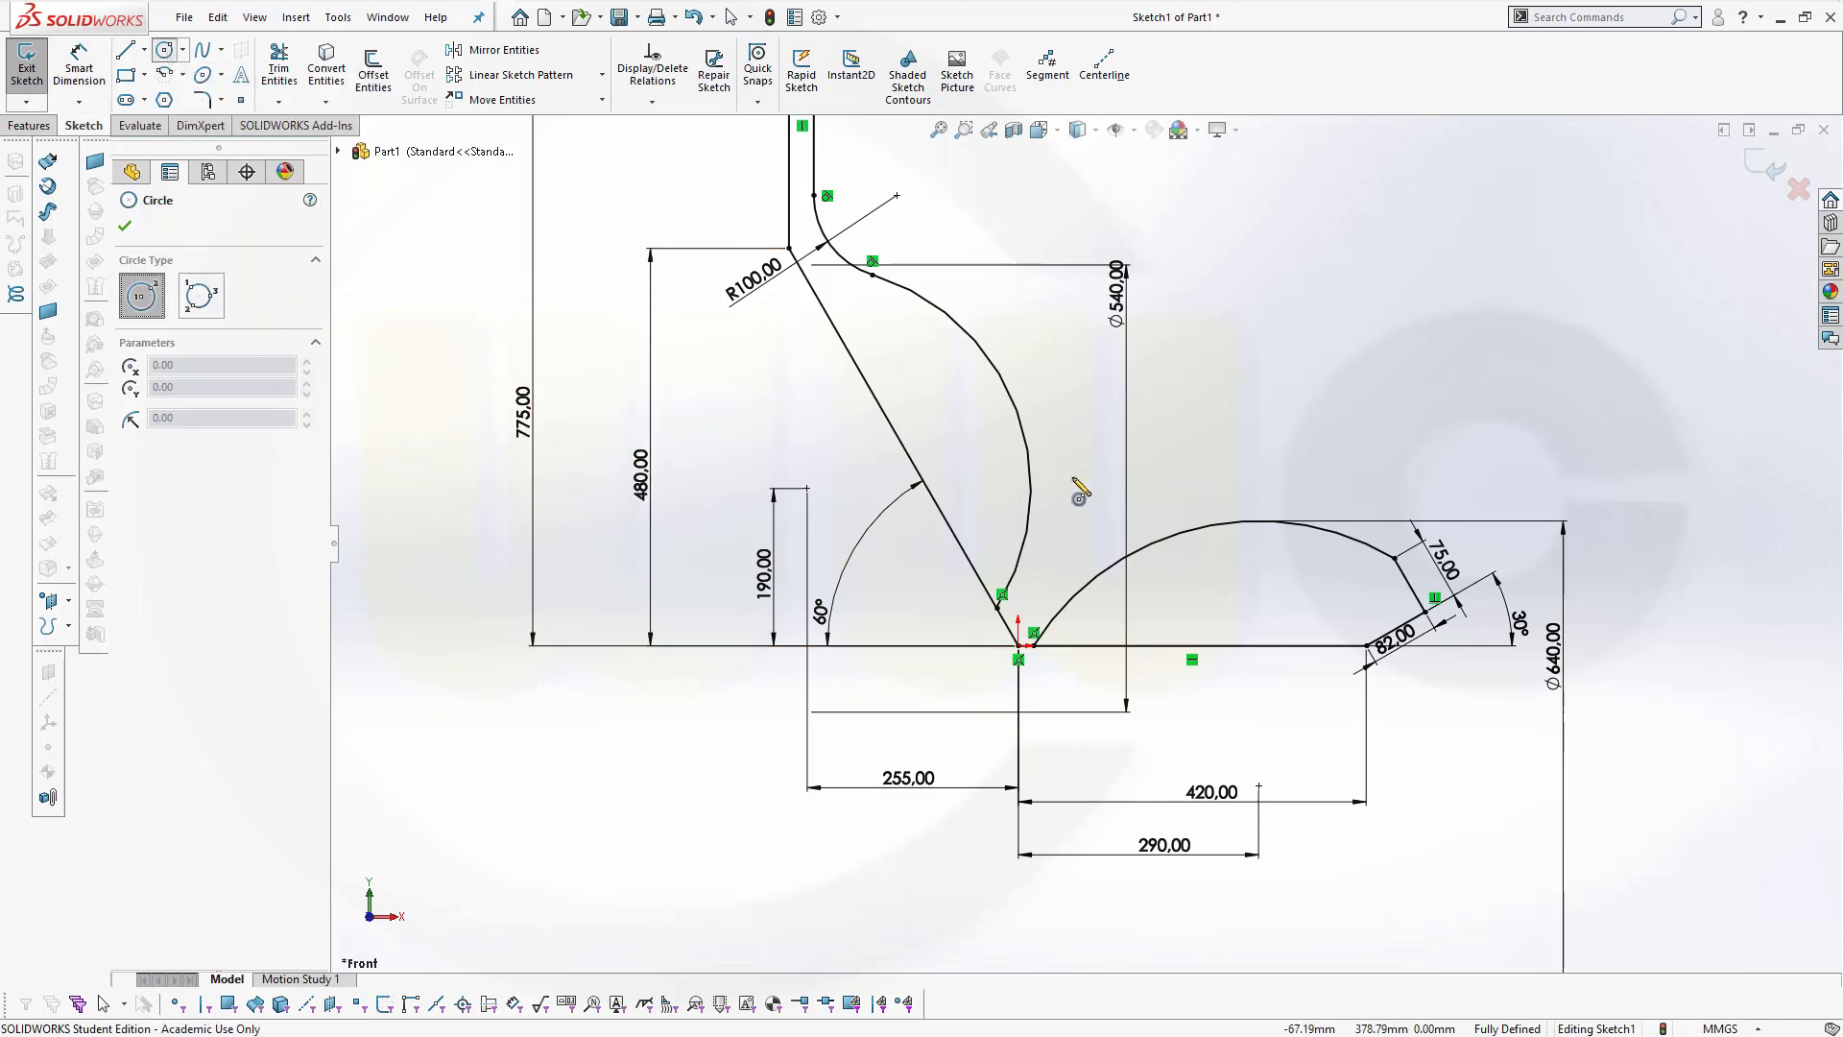
left_click(1258, 397)
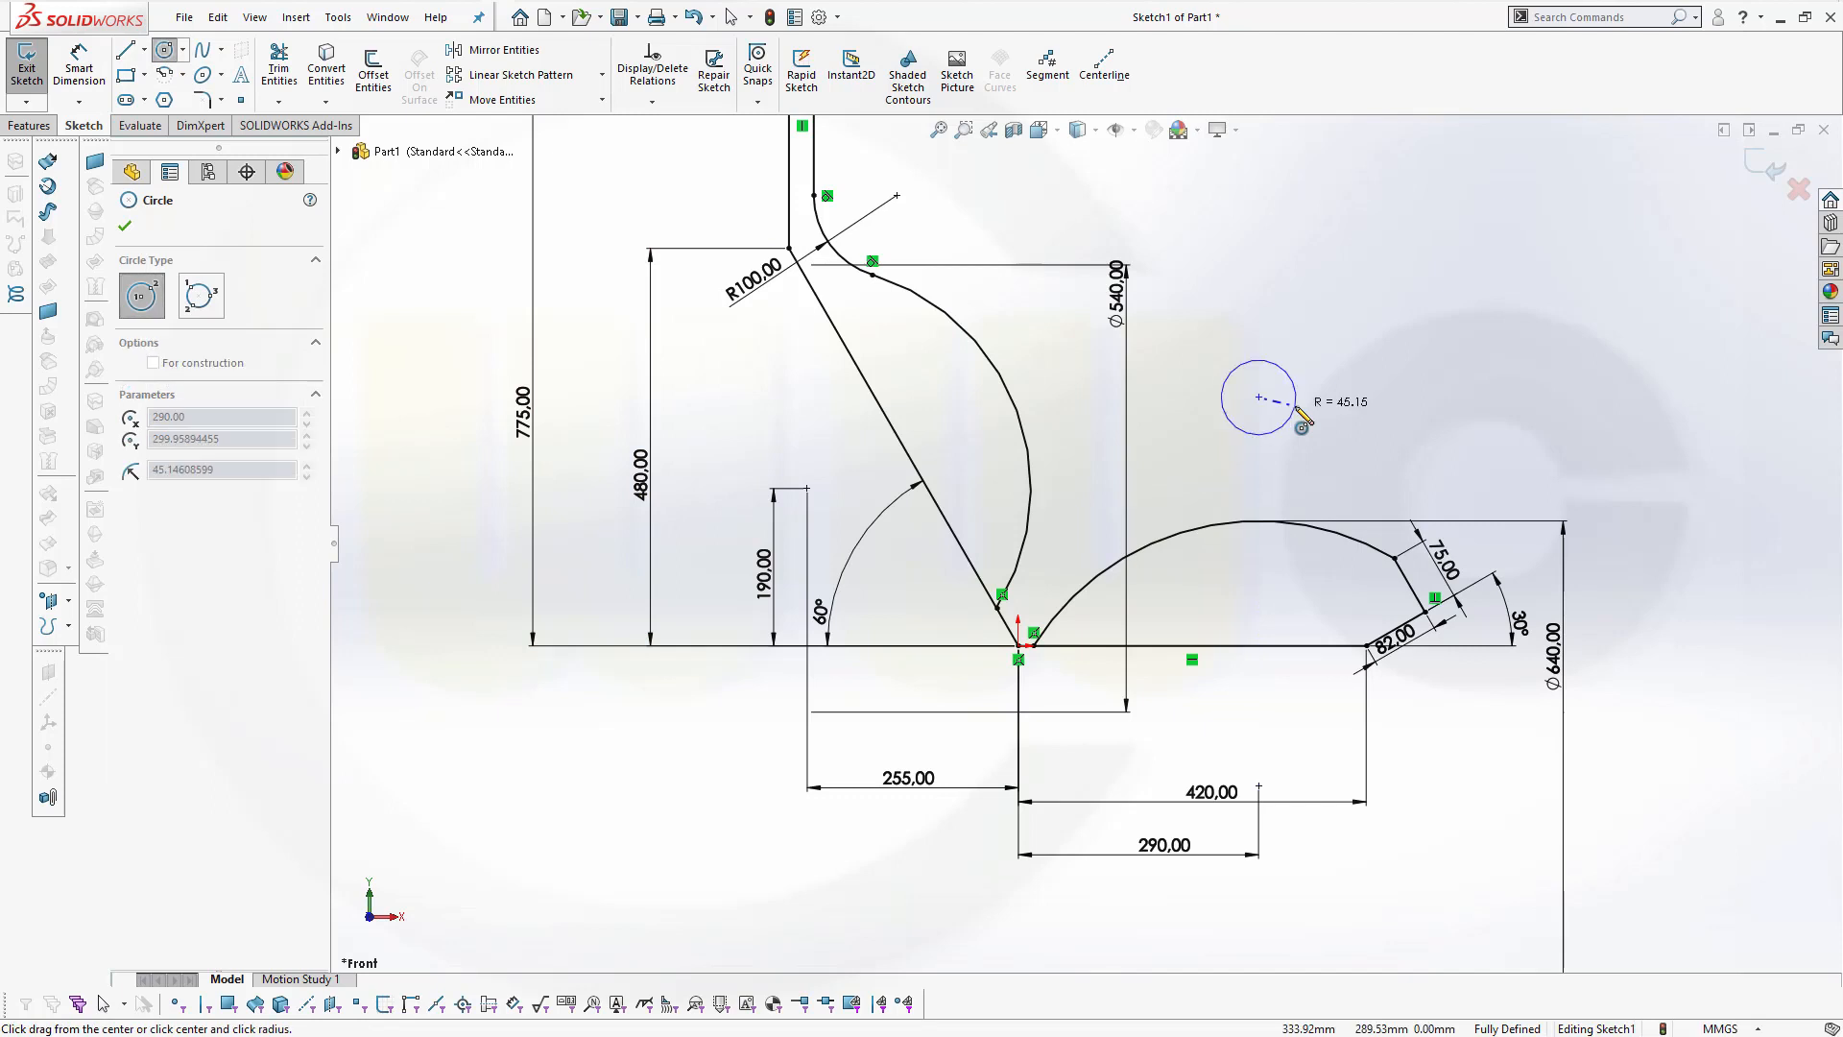
left_click(1299, 396)
Dimension the new circle's diameter as 140 mm
left_click(79, 67)
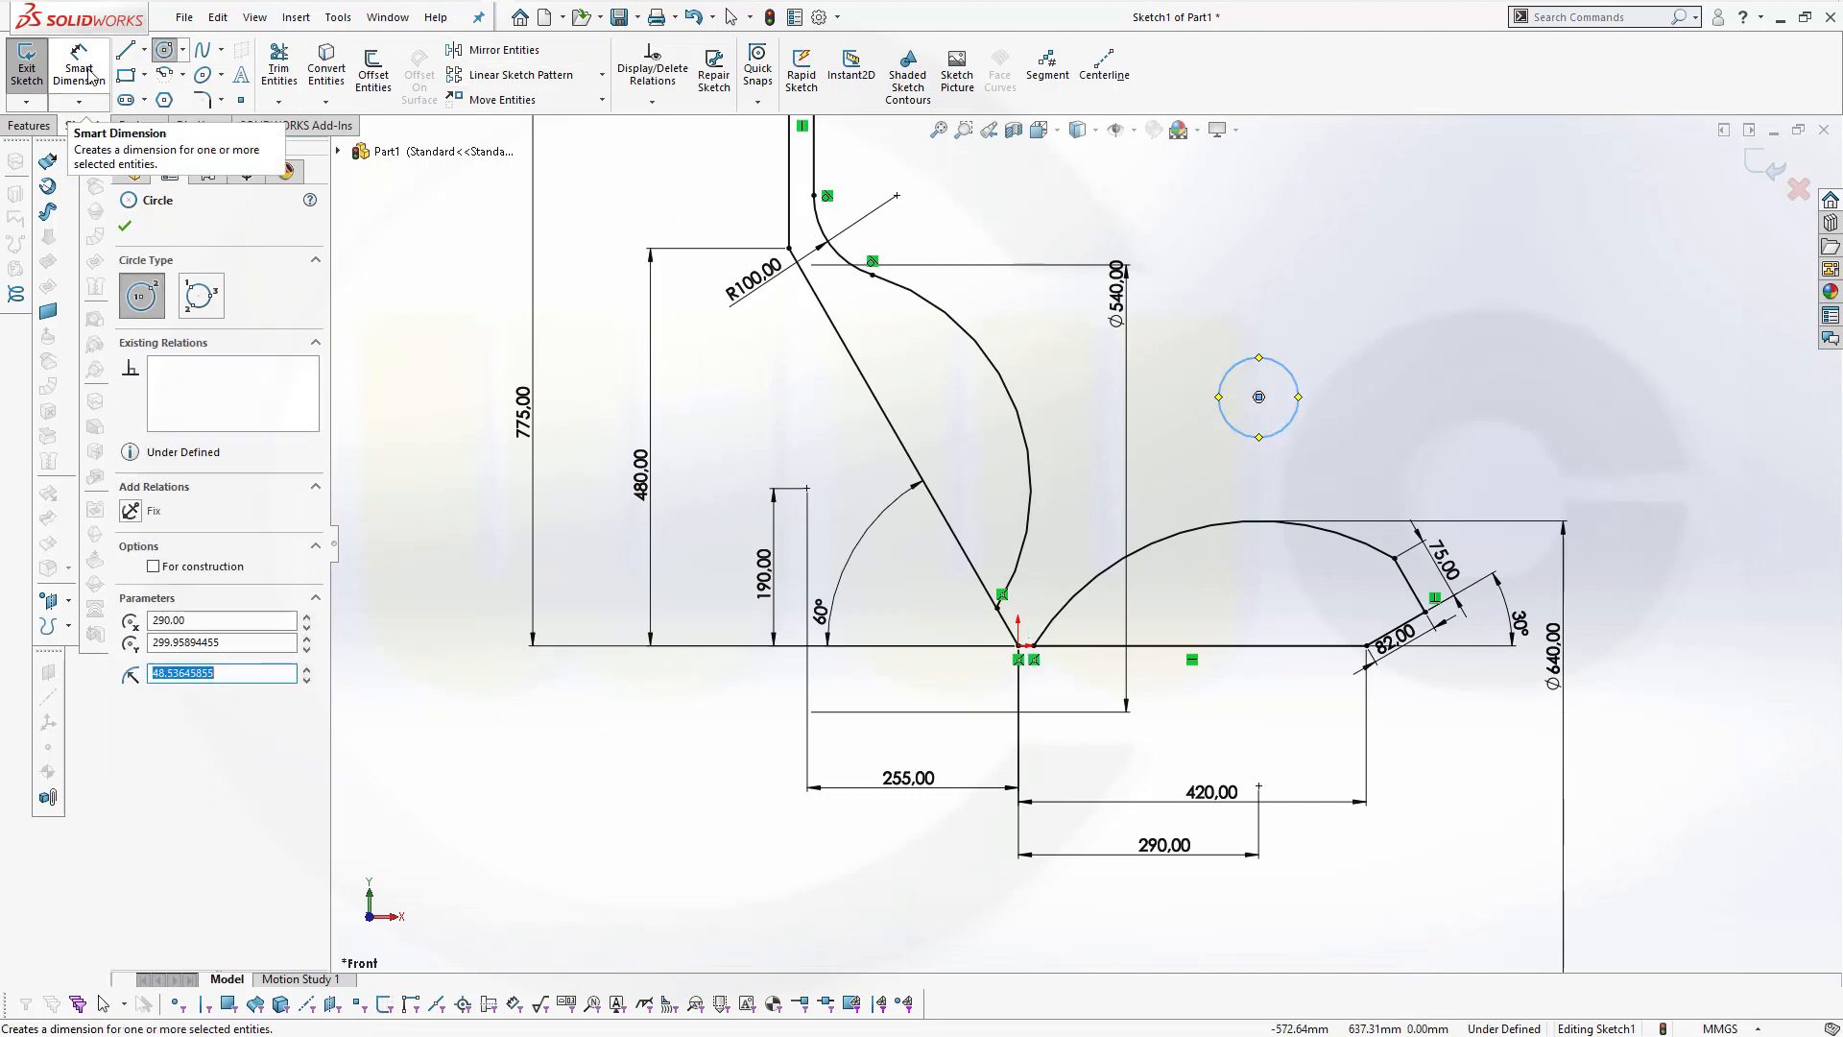
left_click(1301, 394)
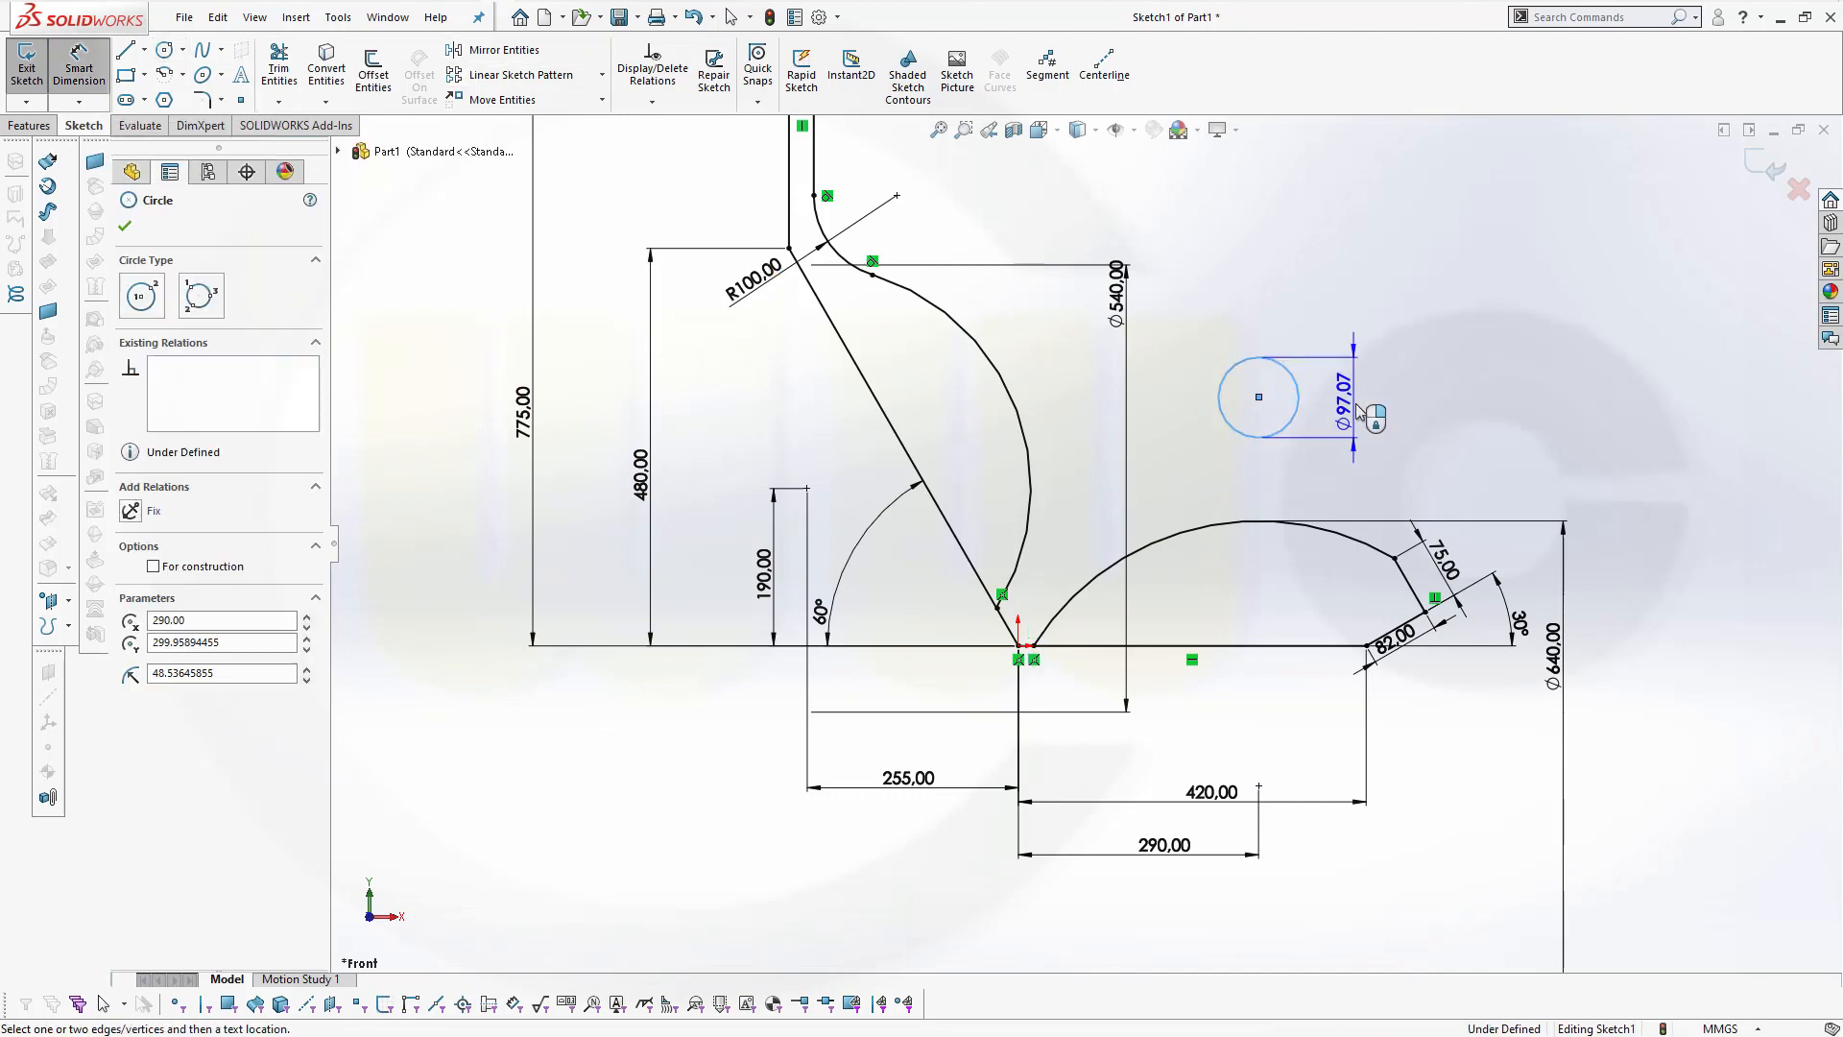
left_click(1356, 398)
type("140")
key("Return")
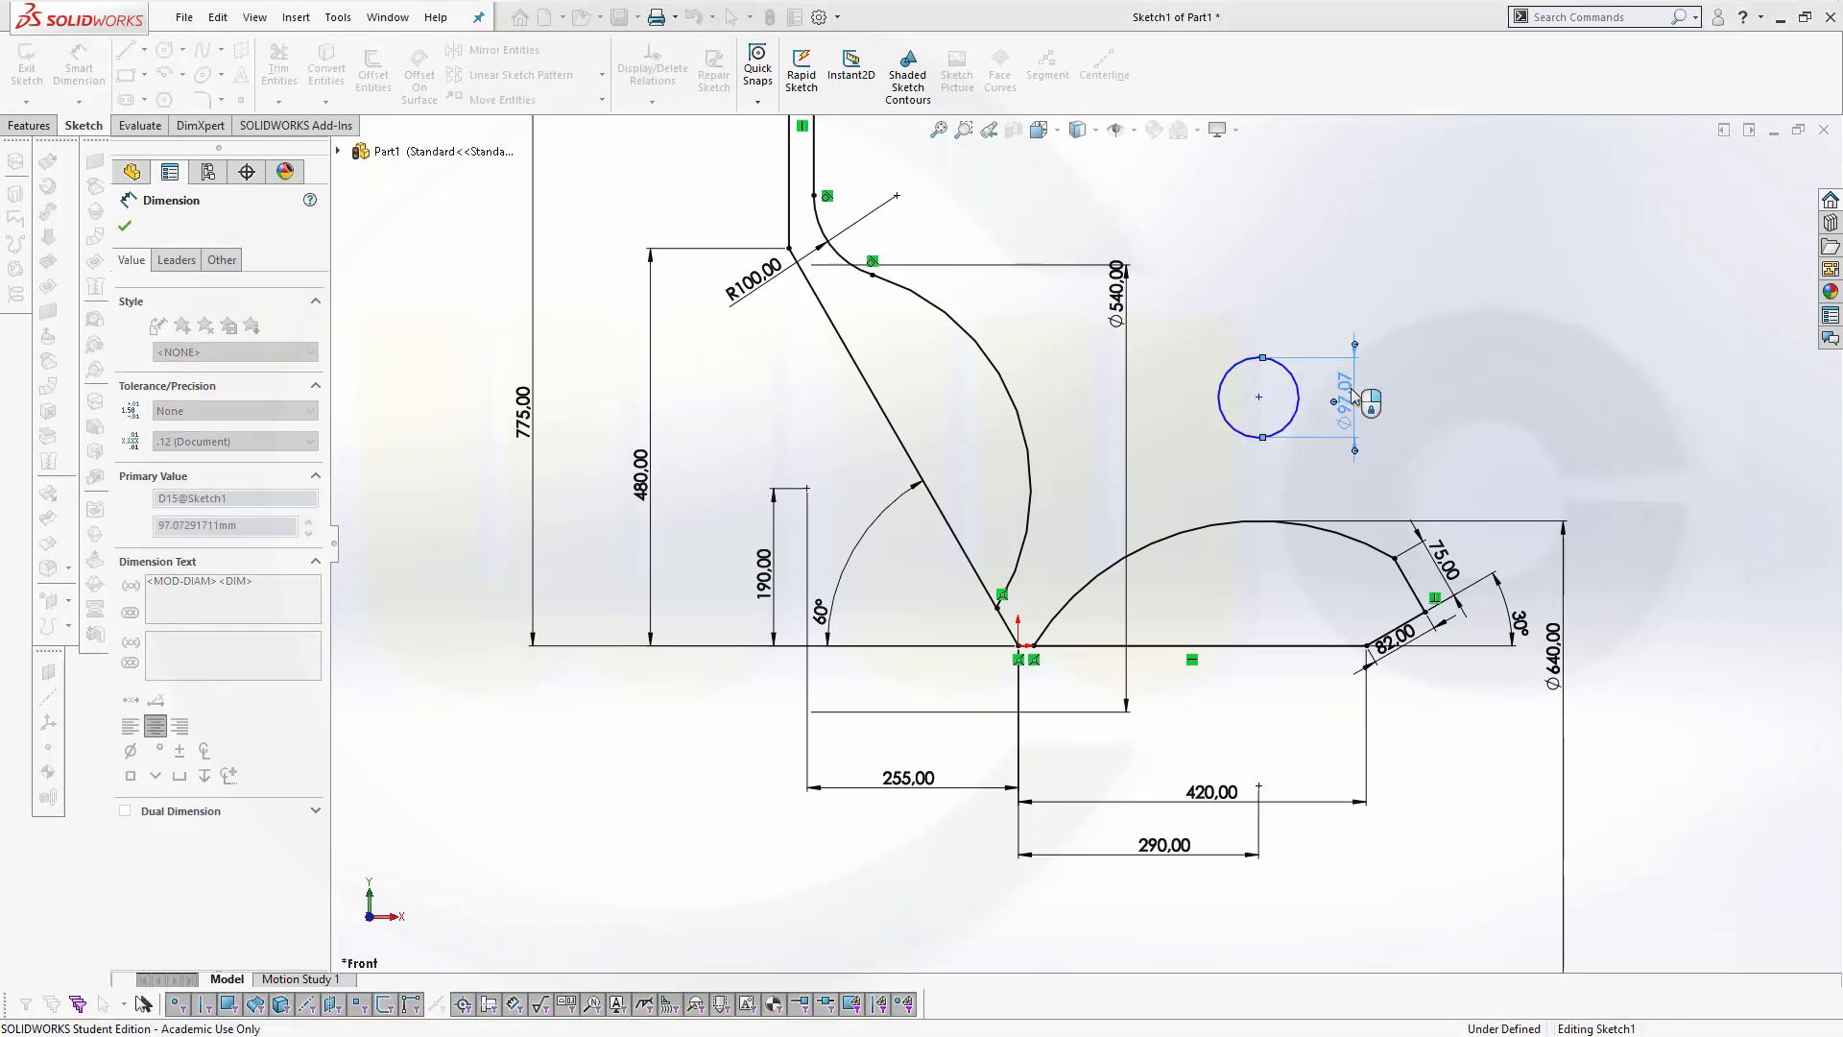
key("Escape")
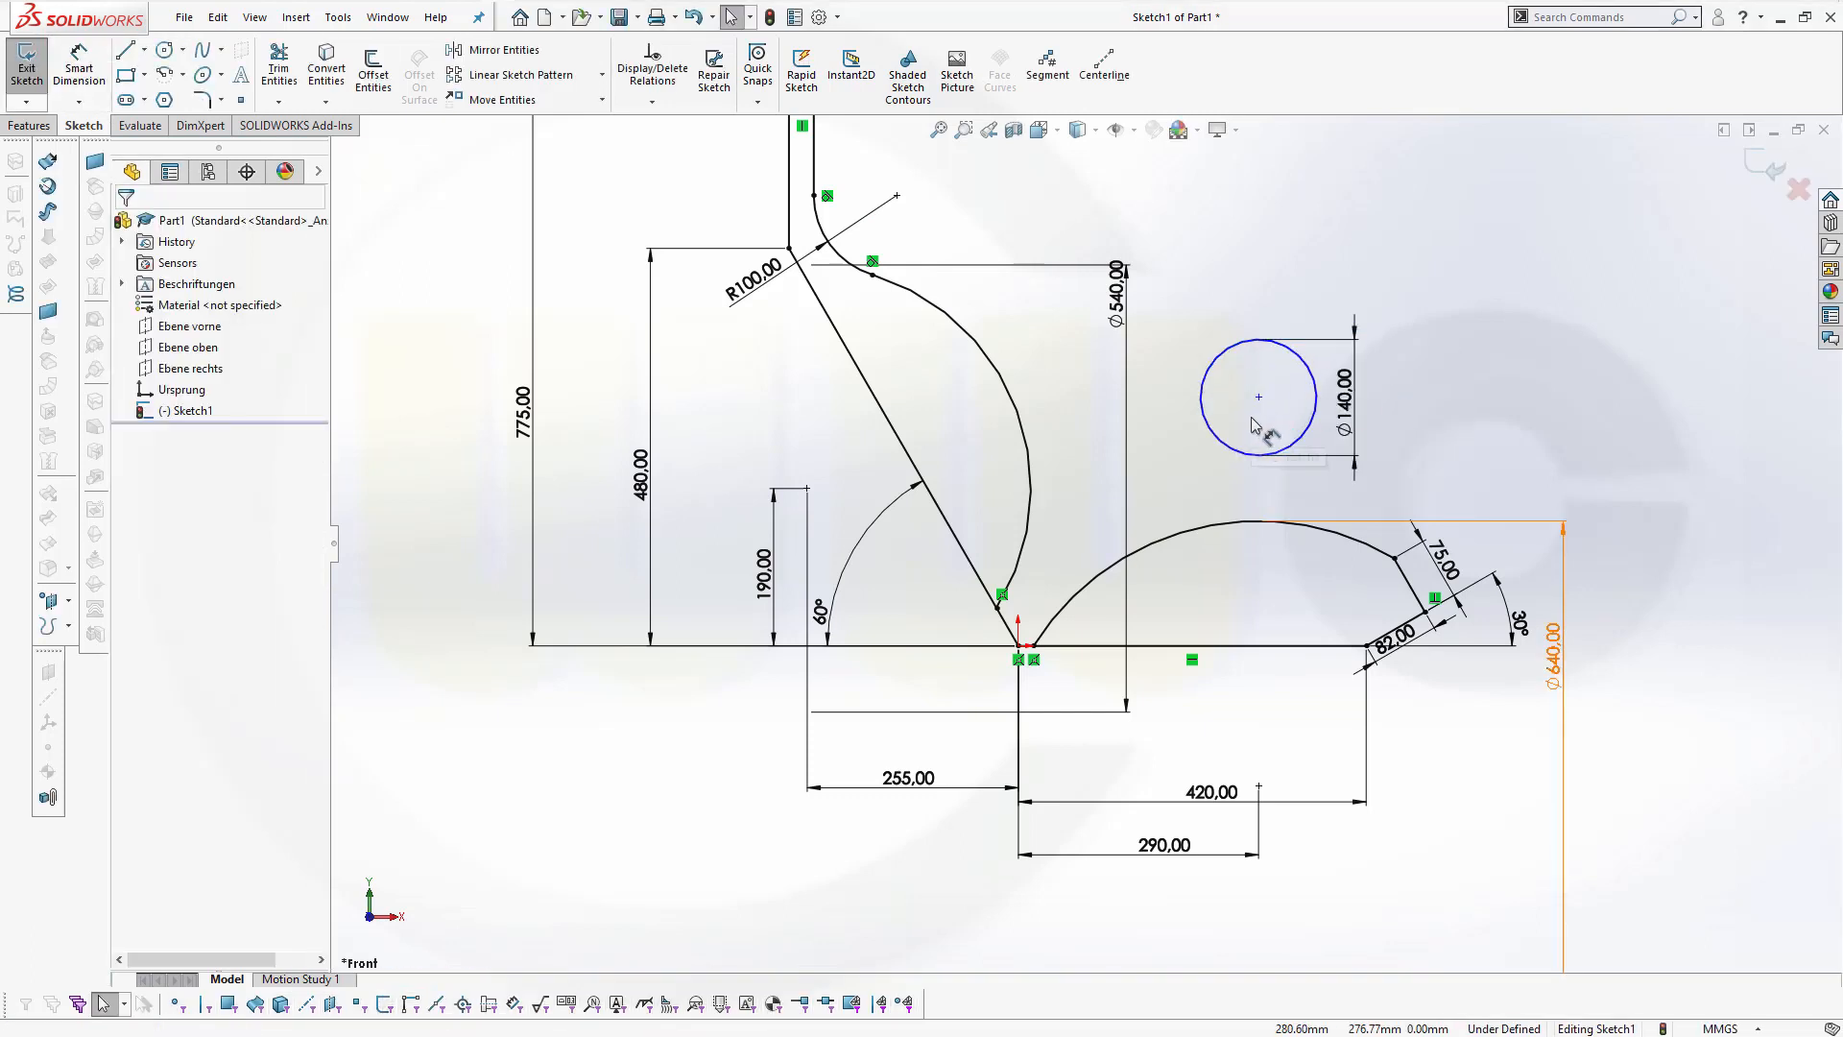
Move the circle between the backrest and seat arcs and make it tangent to both arcs
left_click_drag(1259, 404, 1106, 503)
left_click(1262, 272)
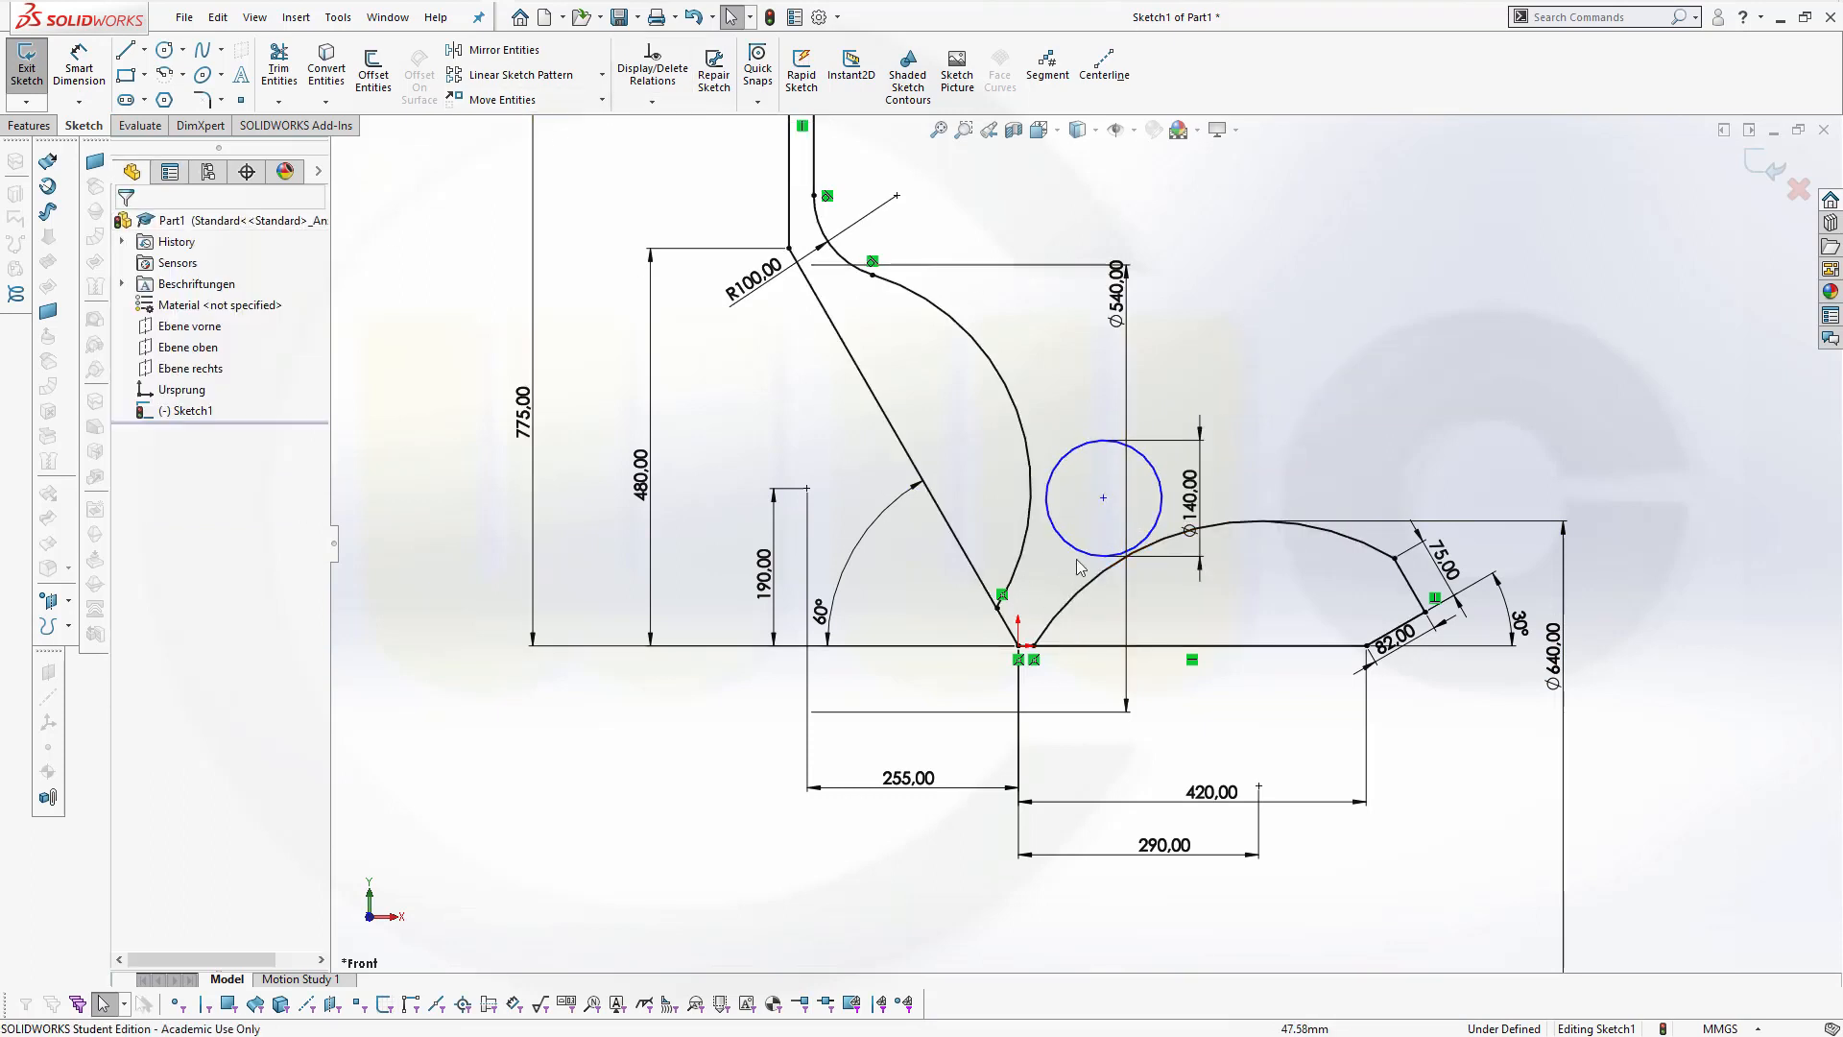
left_click(1109, 555)
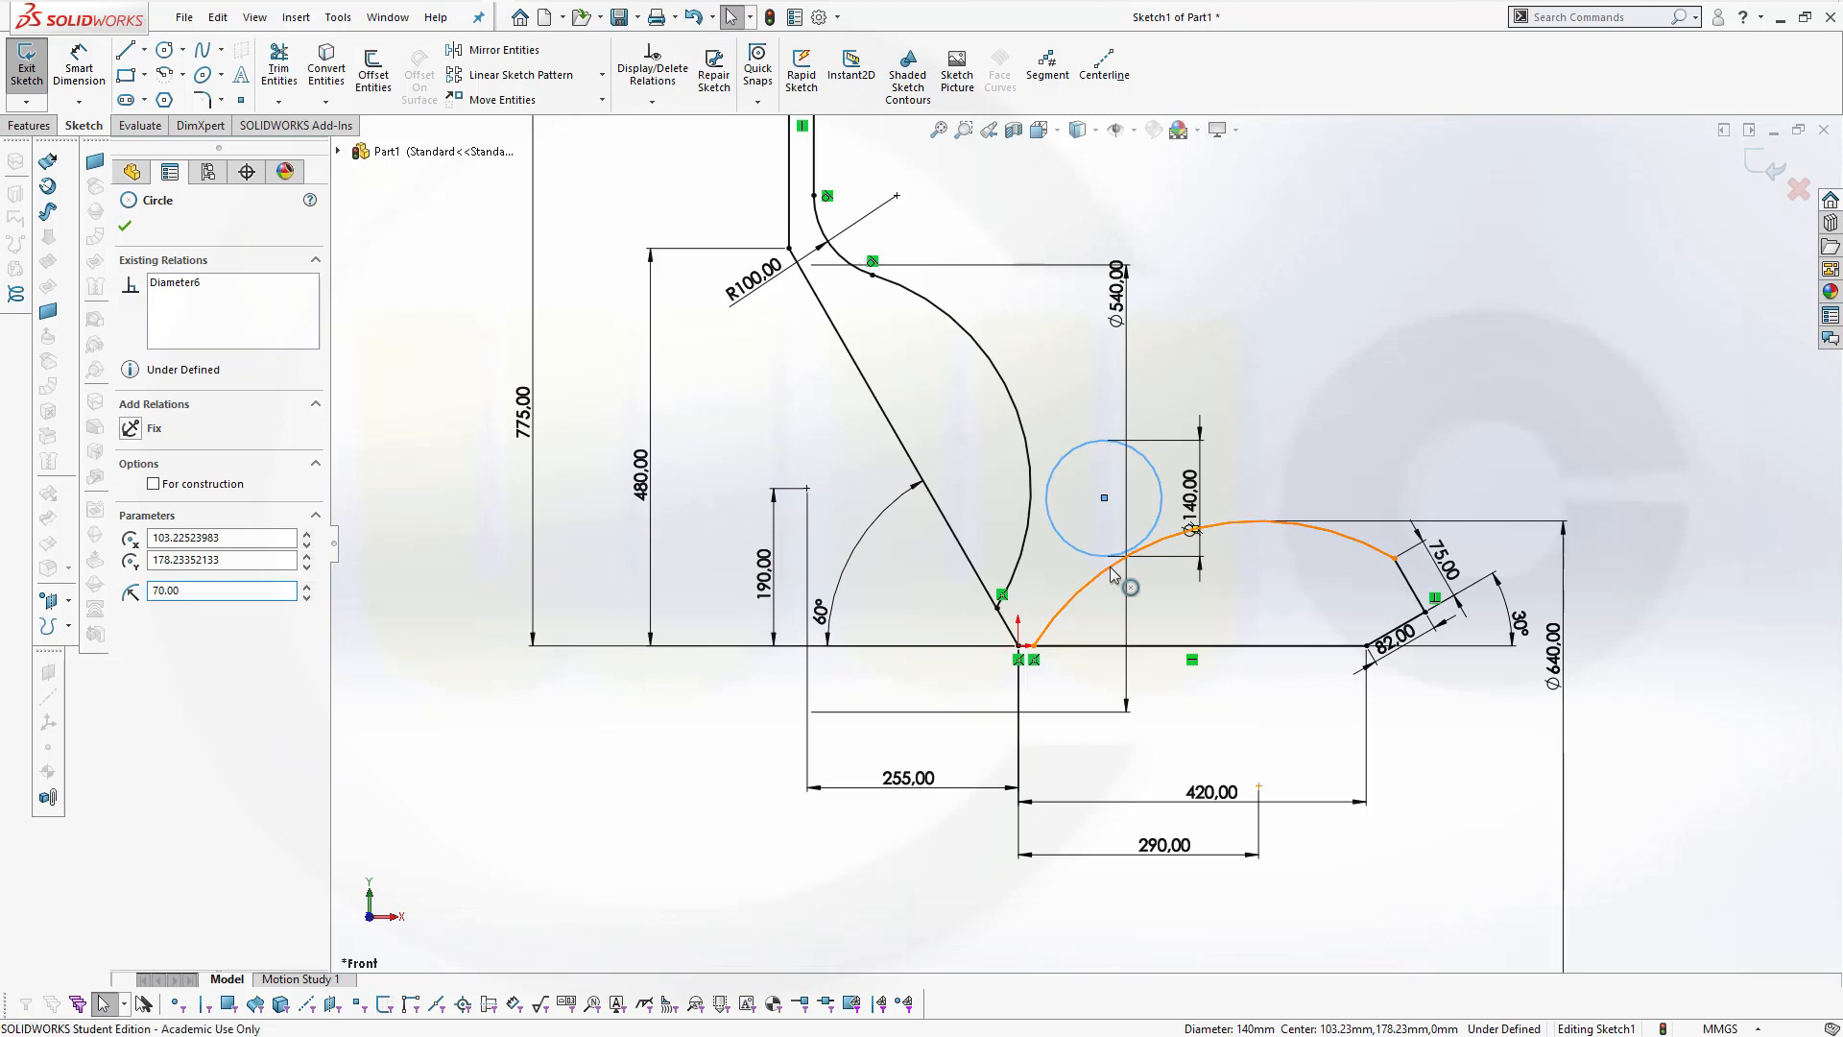
left_click(1110, 567, "ctrl")
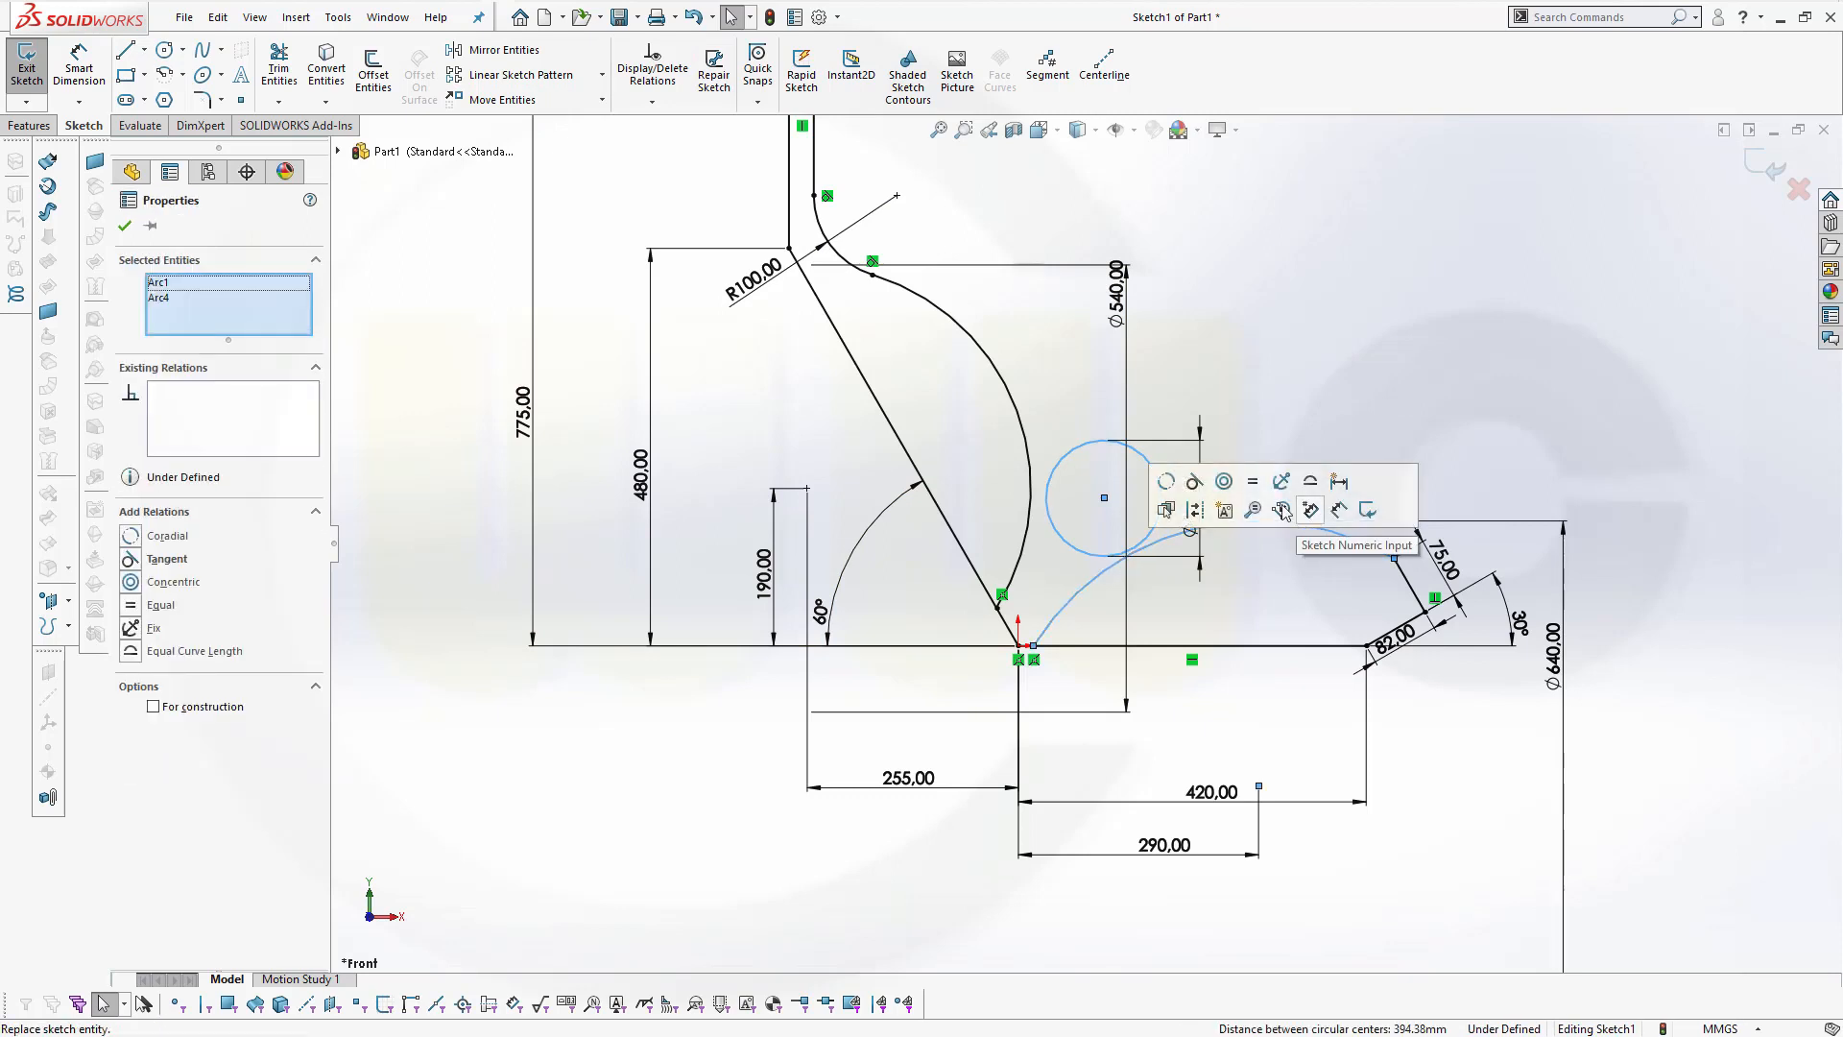
left_click(1194, 481)
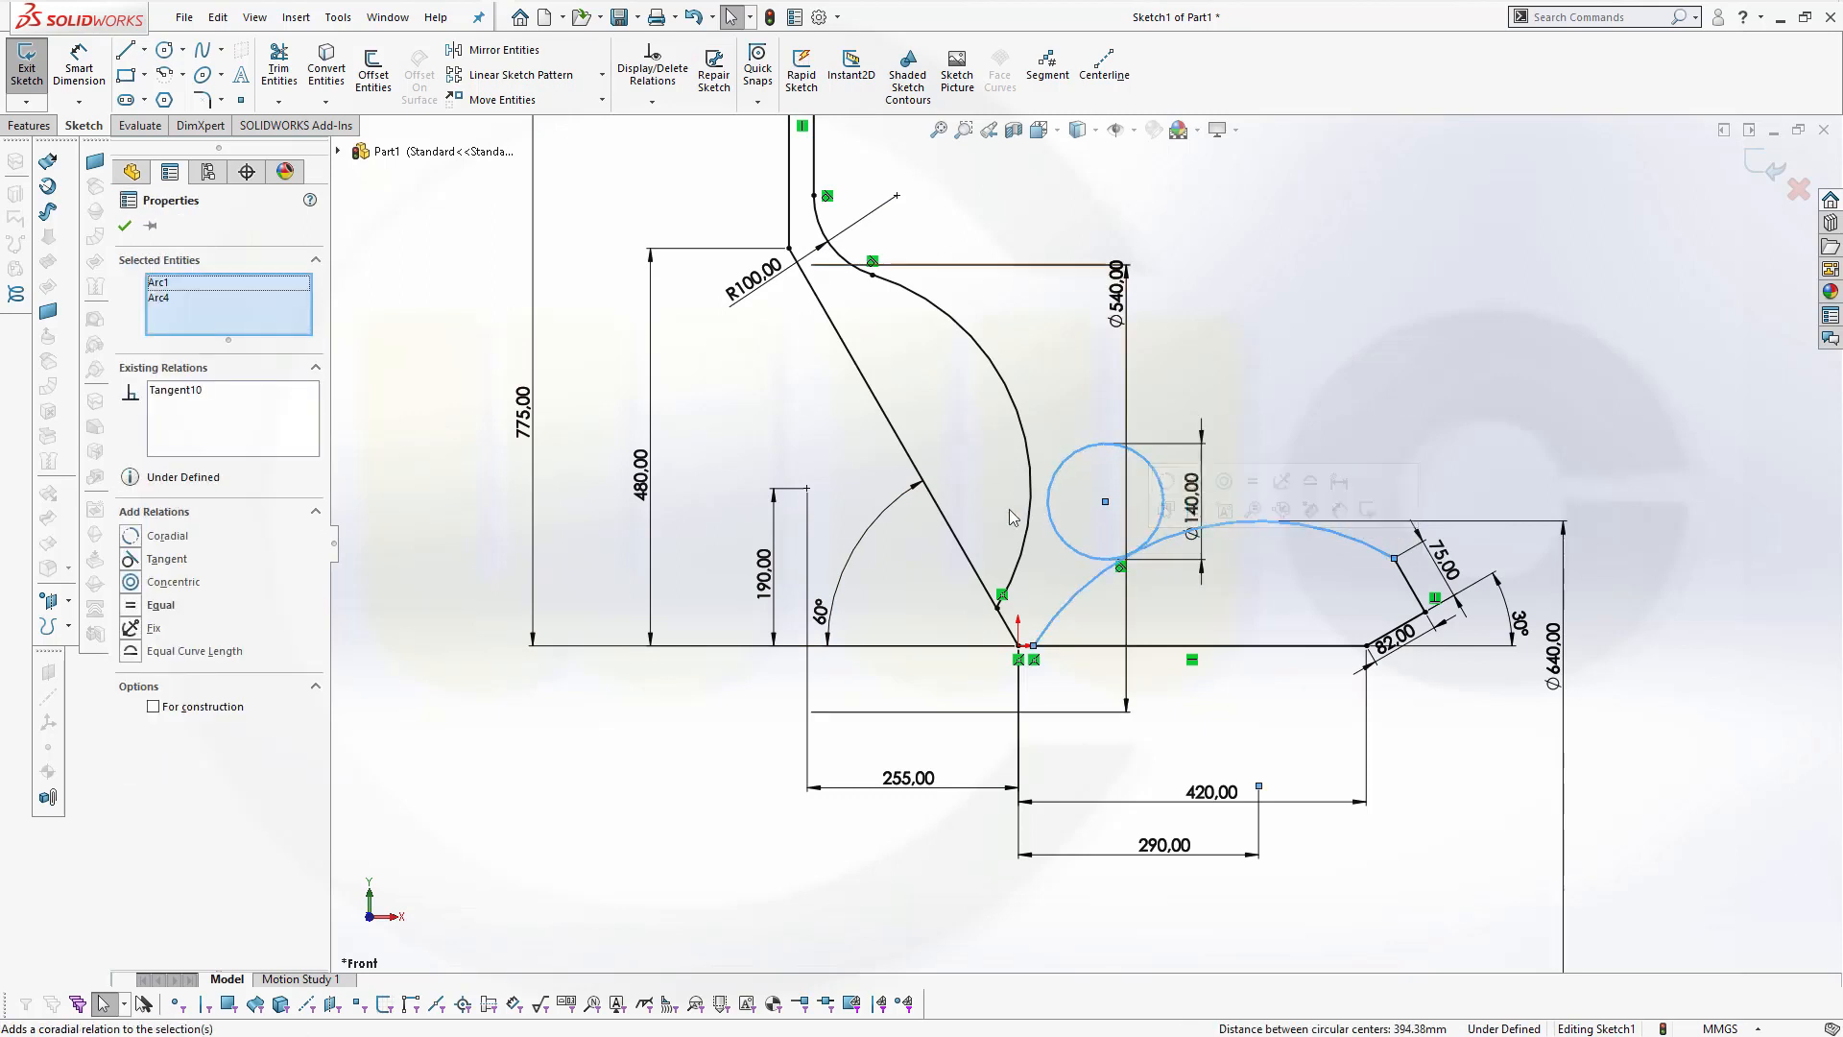
left_click(1031, 497)
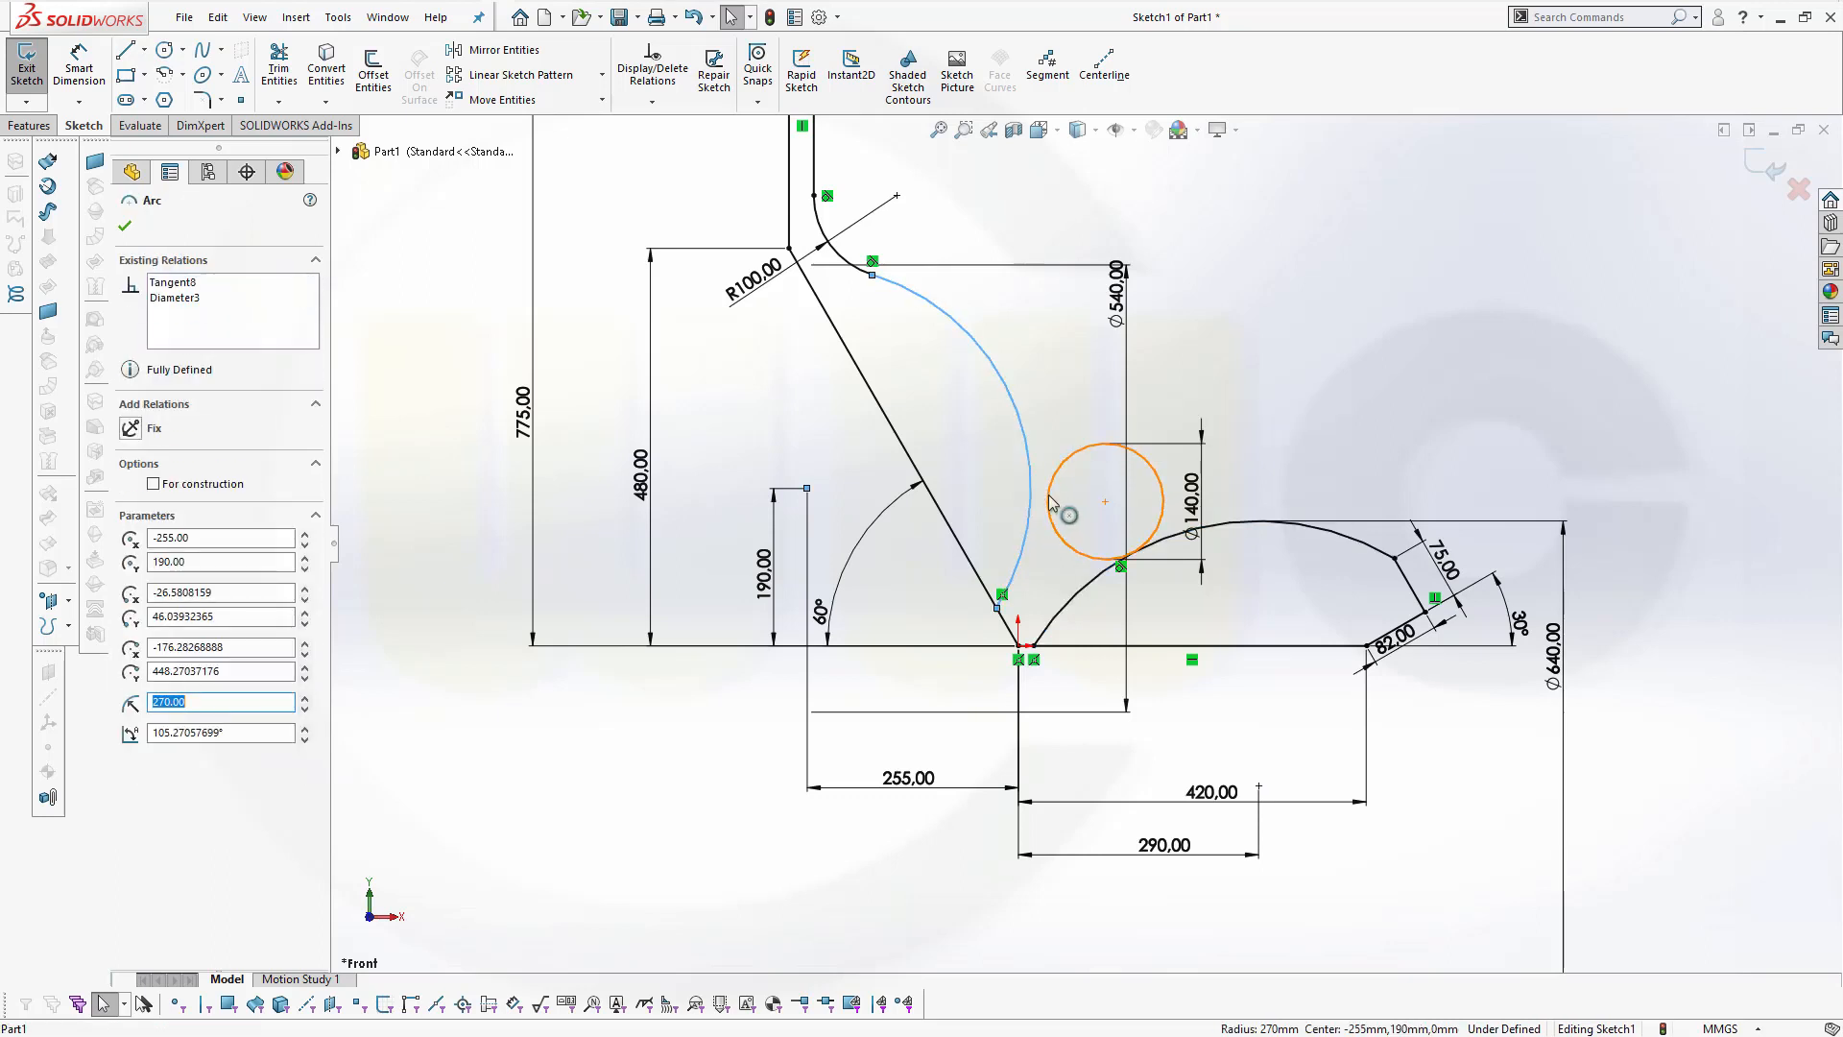
left_click(1049, 497, "ctrl")
left_click(1135, 421)
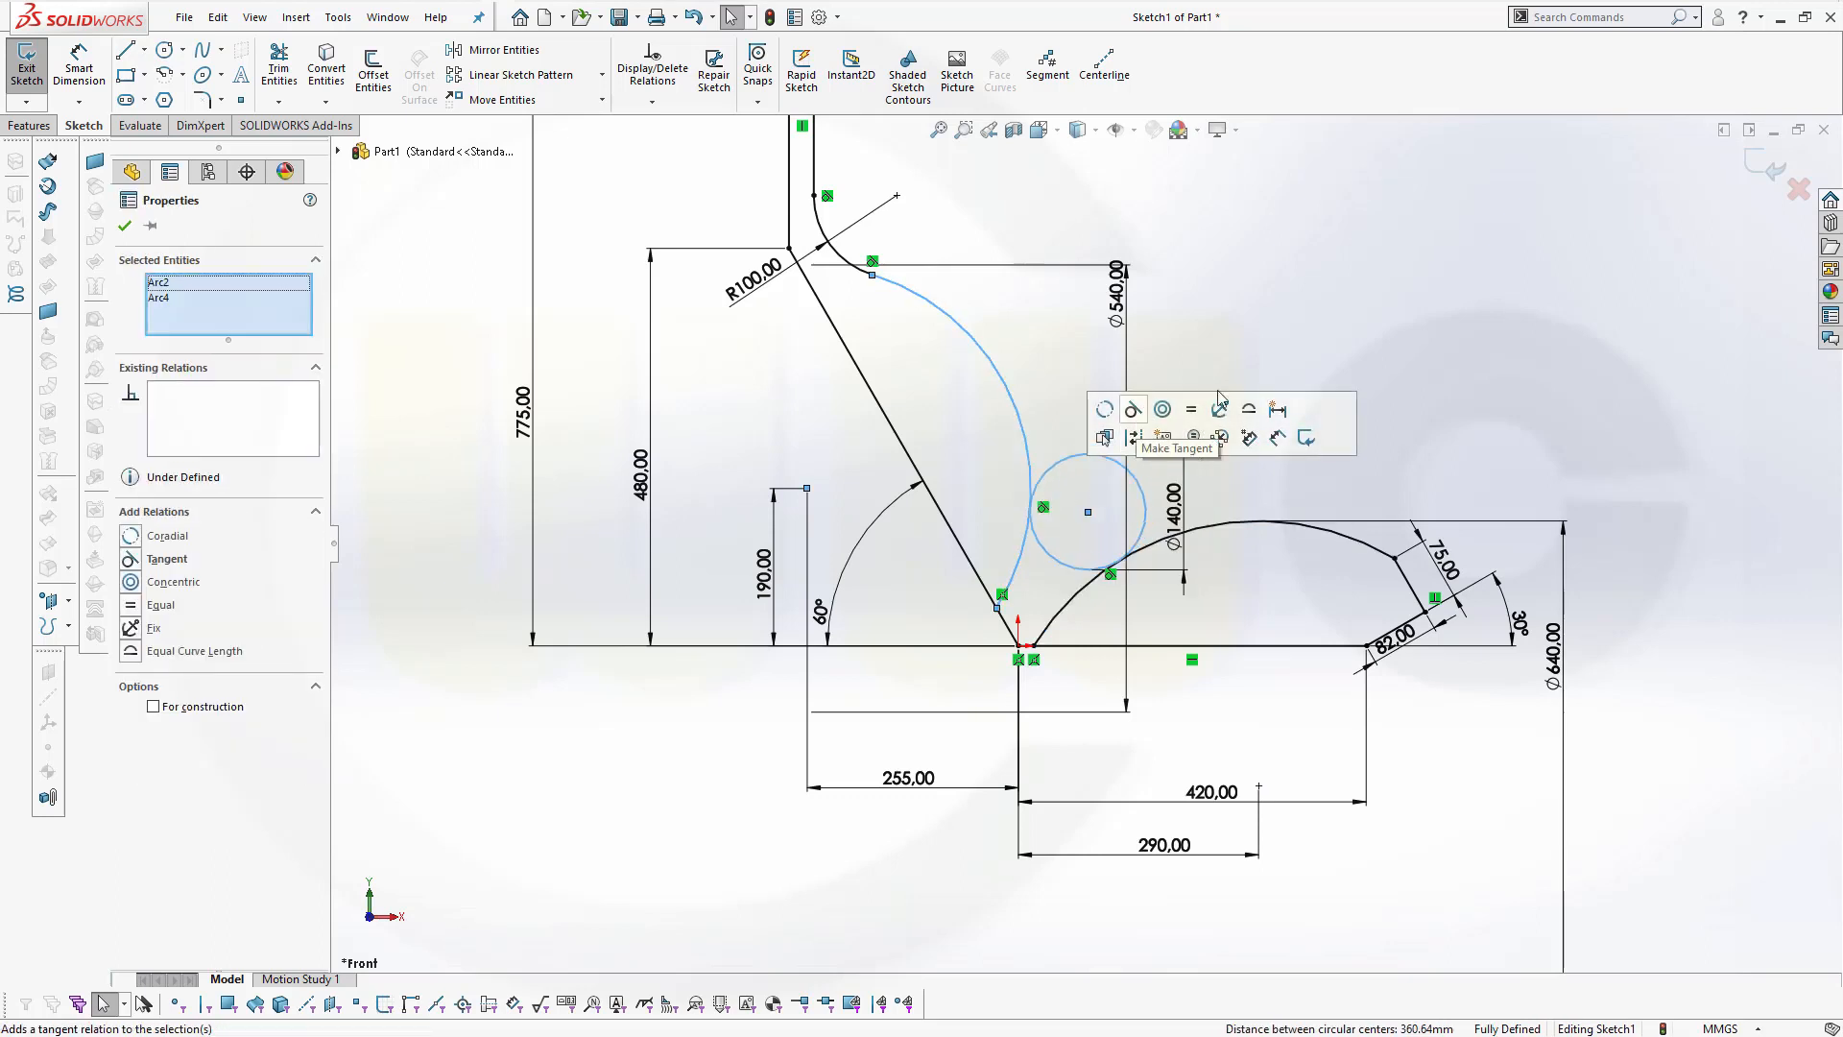
Trim the circle and the lower ends of both arcs into one continuous backrest-to-seat contour, and exit the sketch
left_click(280, 68)
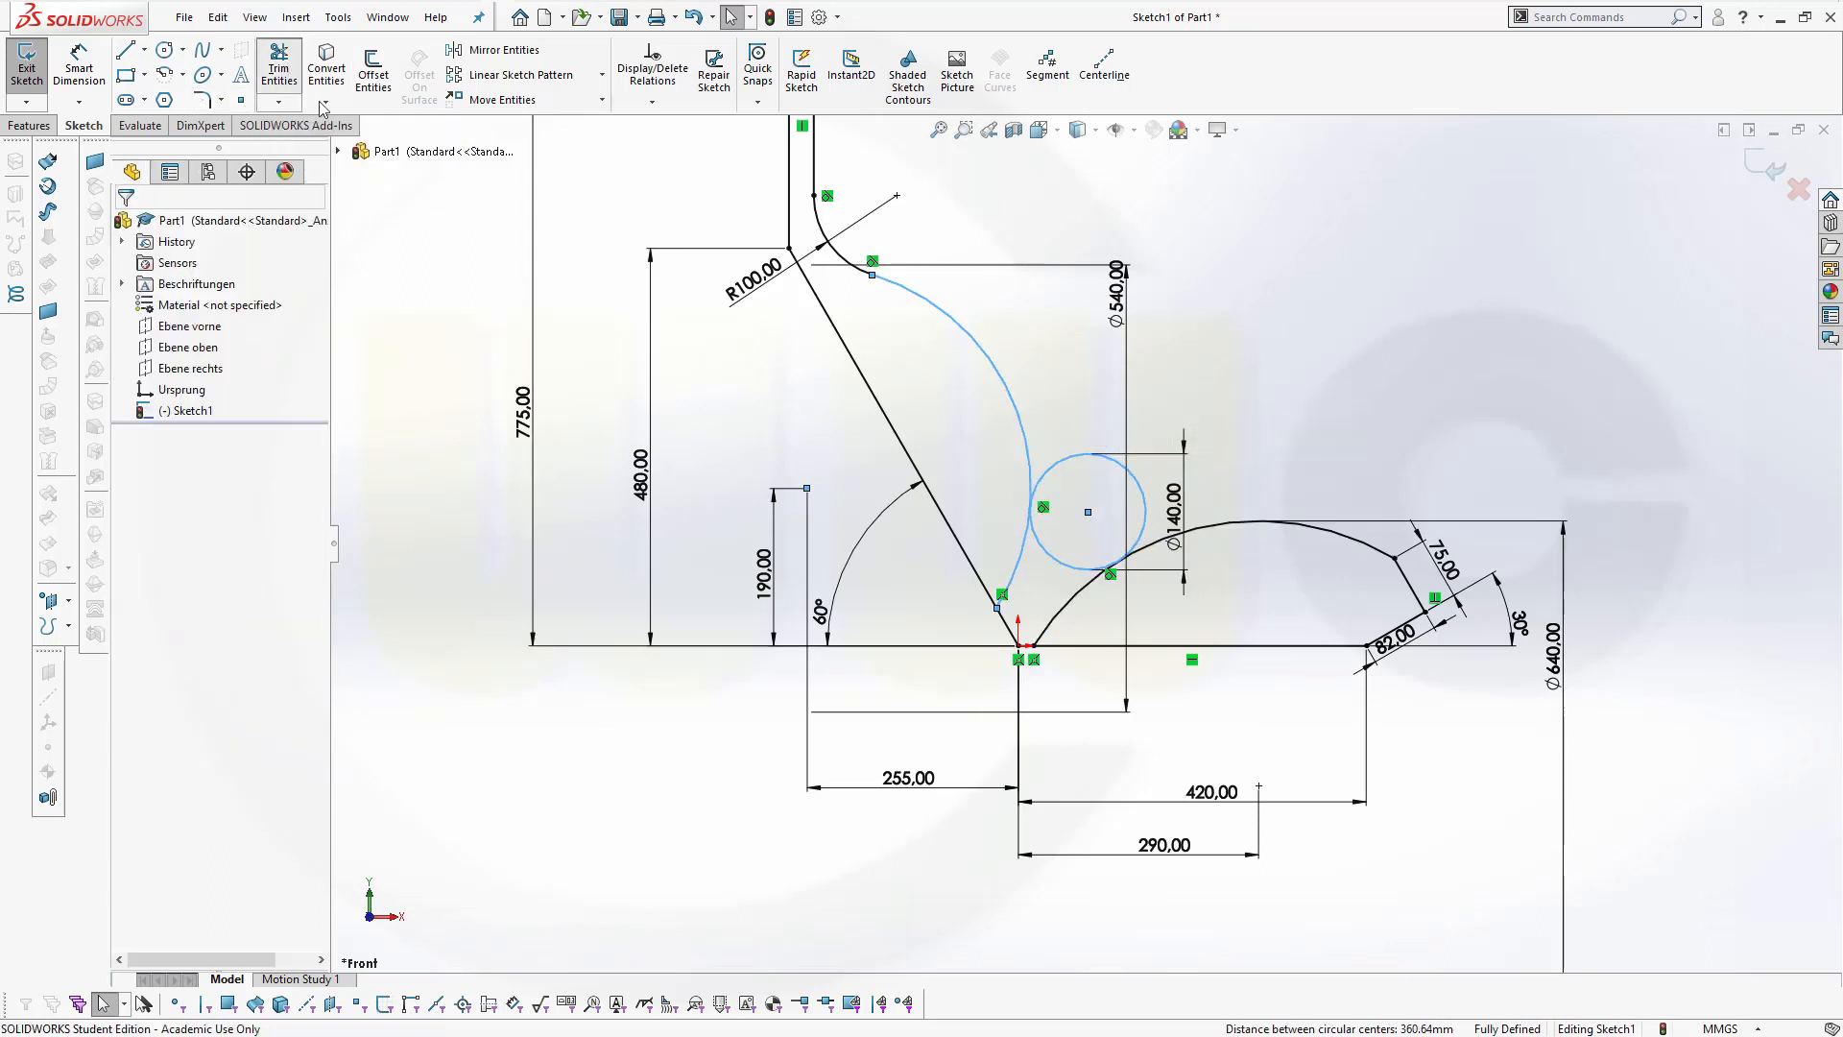
mouse_move(994, 539)
left_mouse_down()
mouse_move(1083, 624)
mouse_move(1090, 471)
mouse_move(1169, 337)
left_mouse_up()
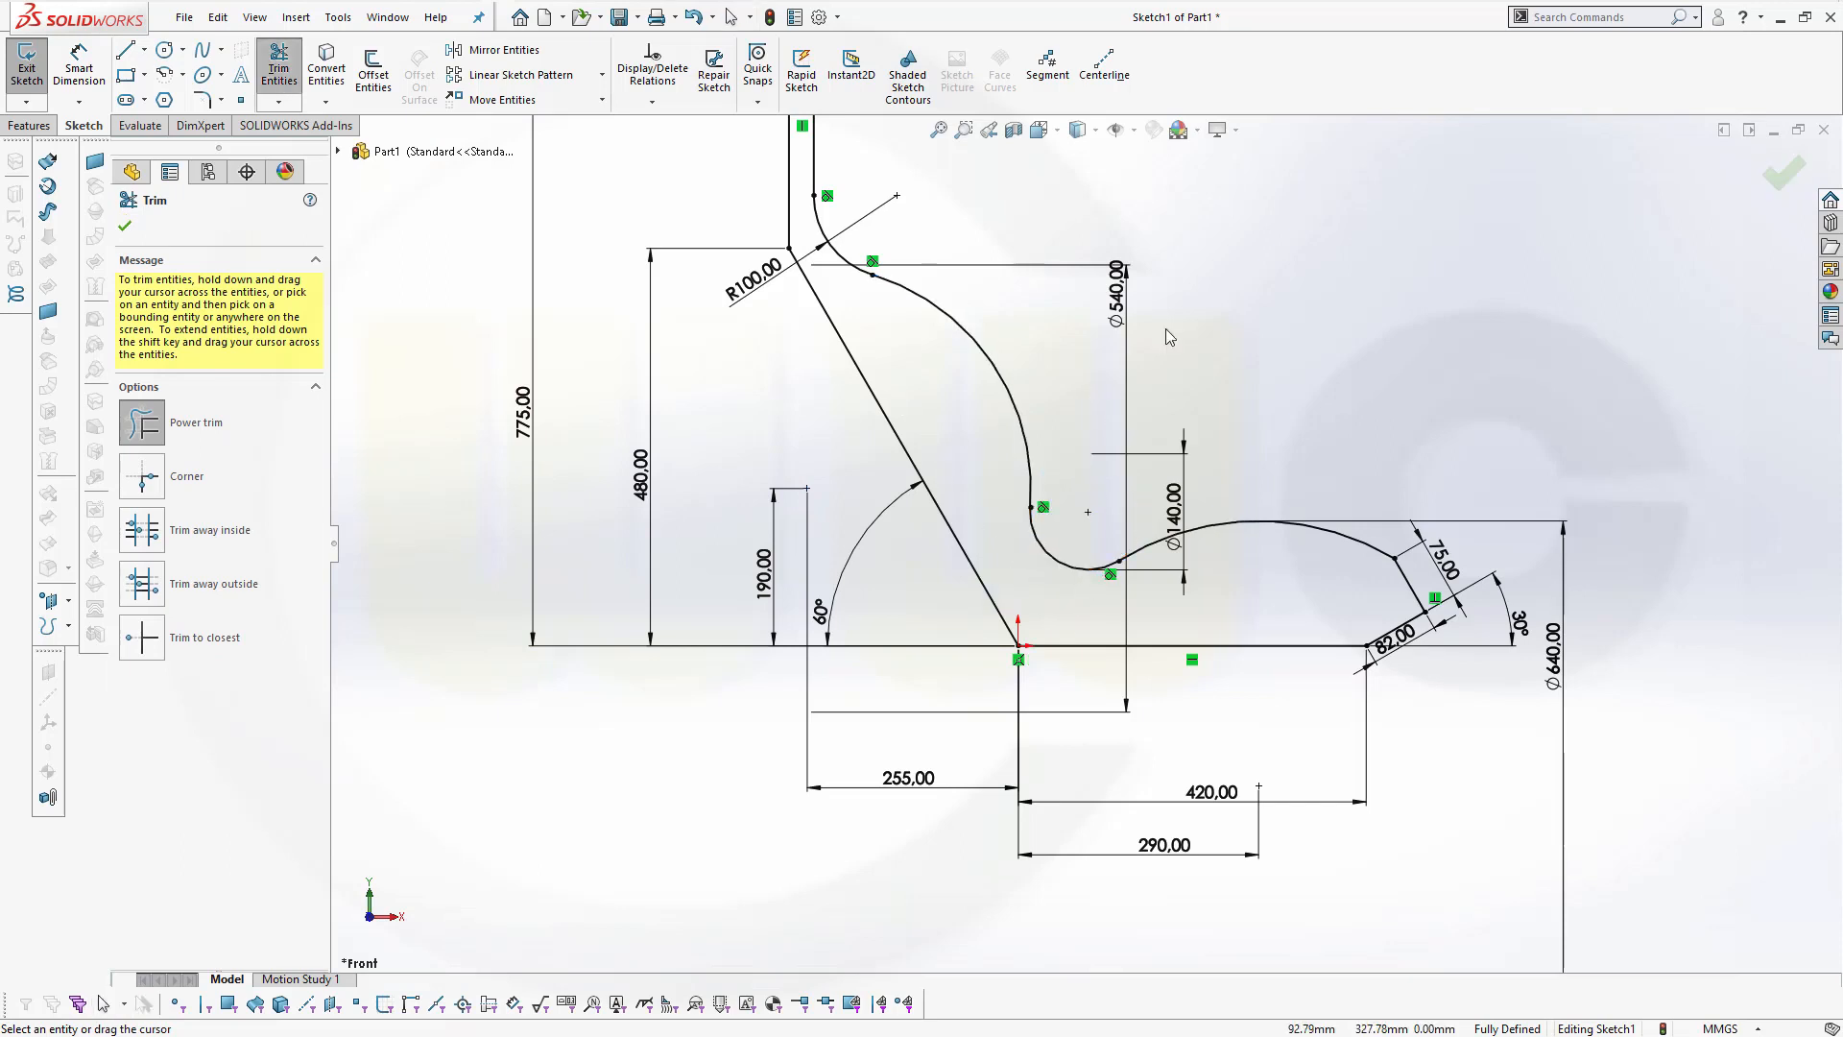
left_click(1773, 190)
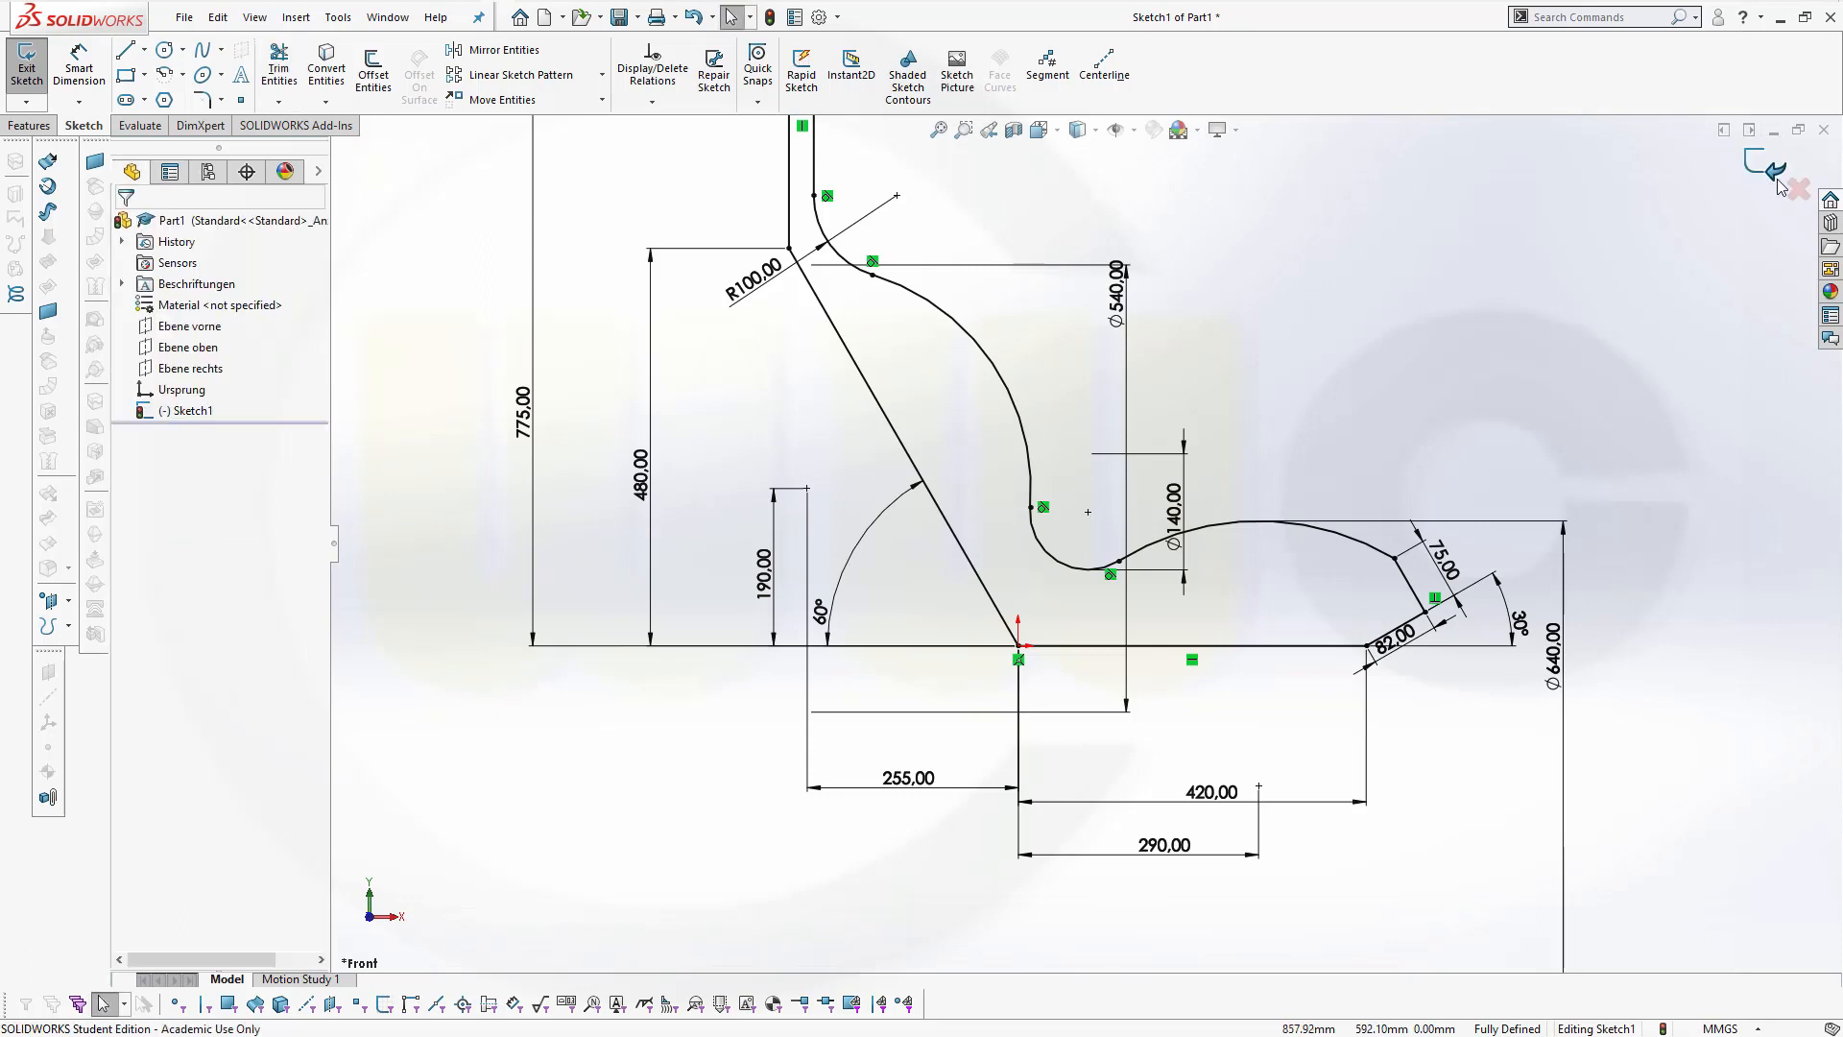
left_click(1774, 181)
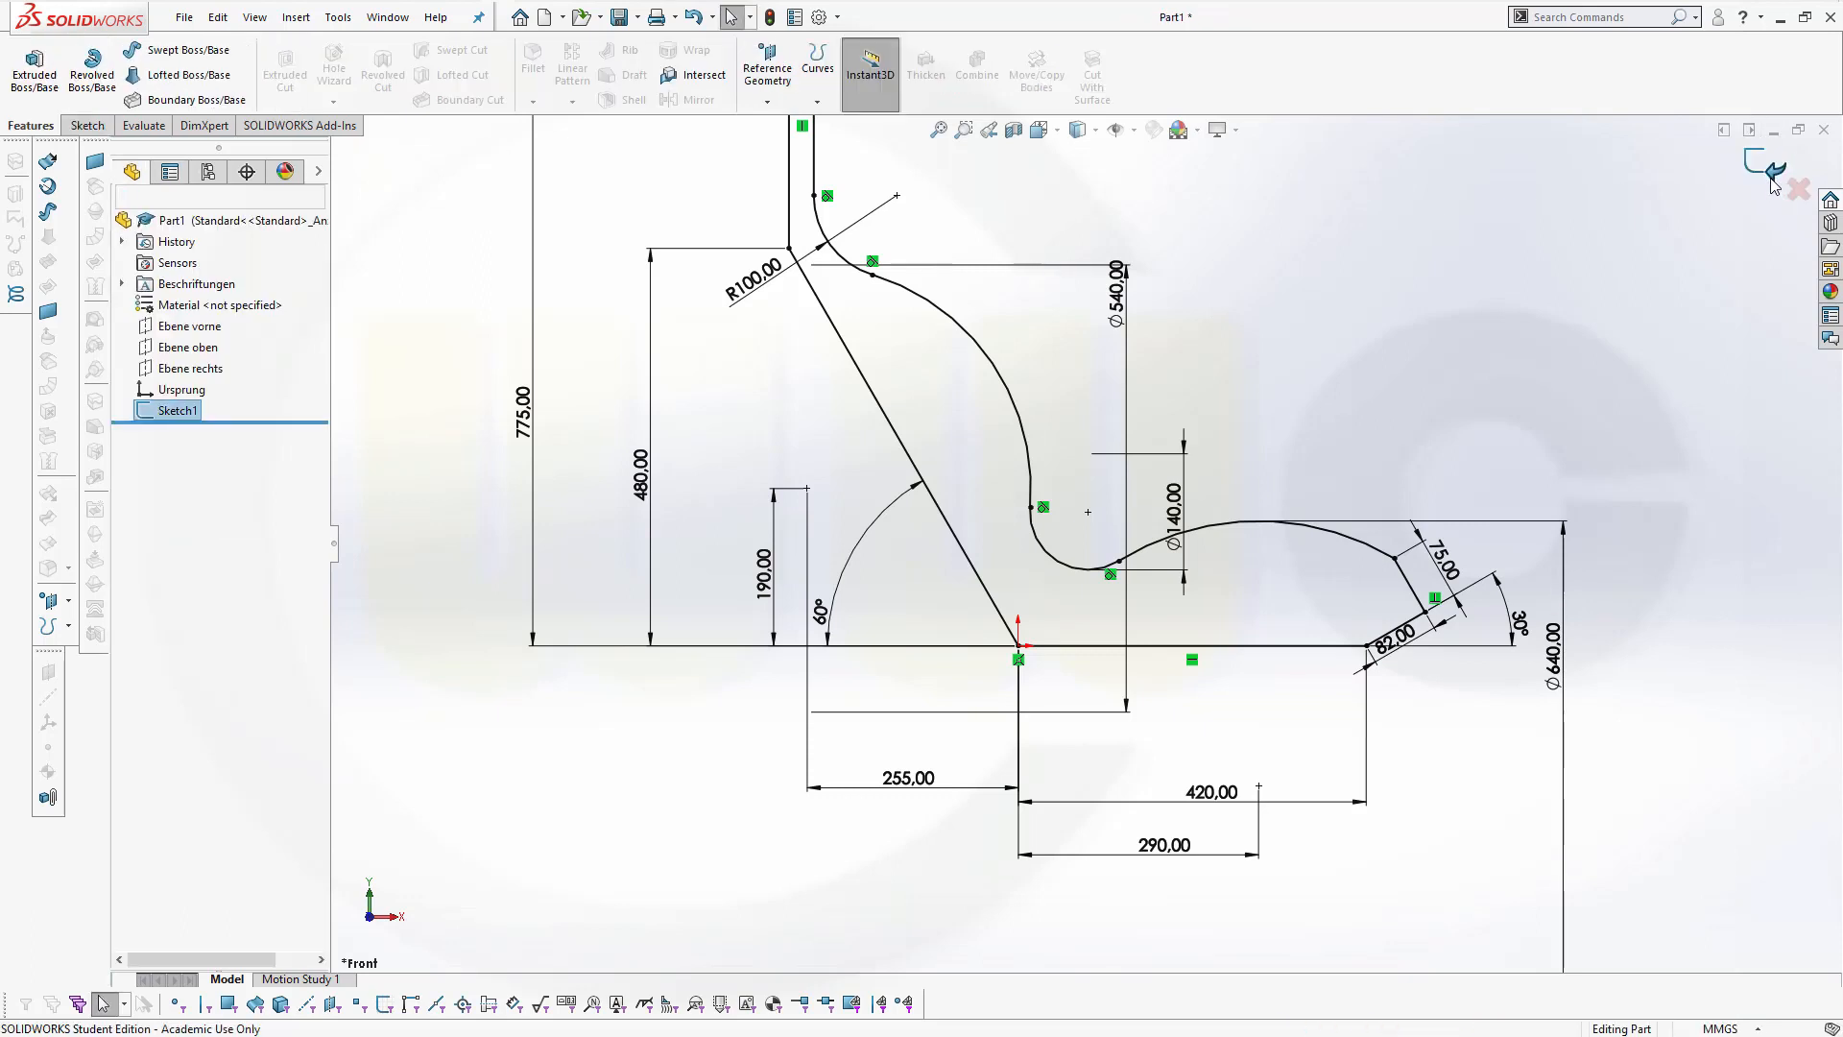
left_click(1255, 313)
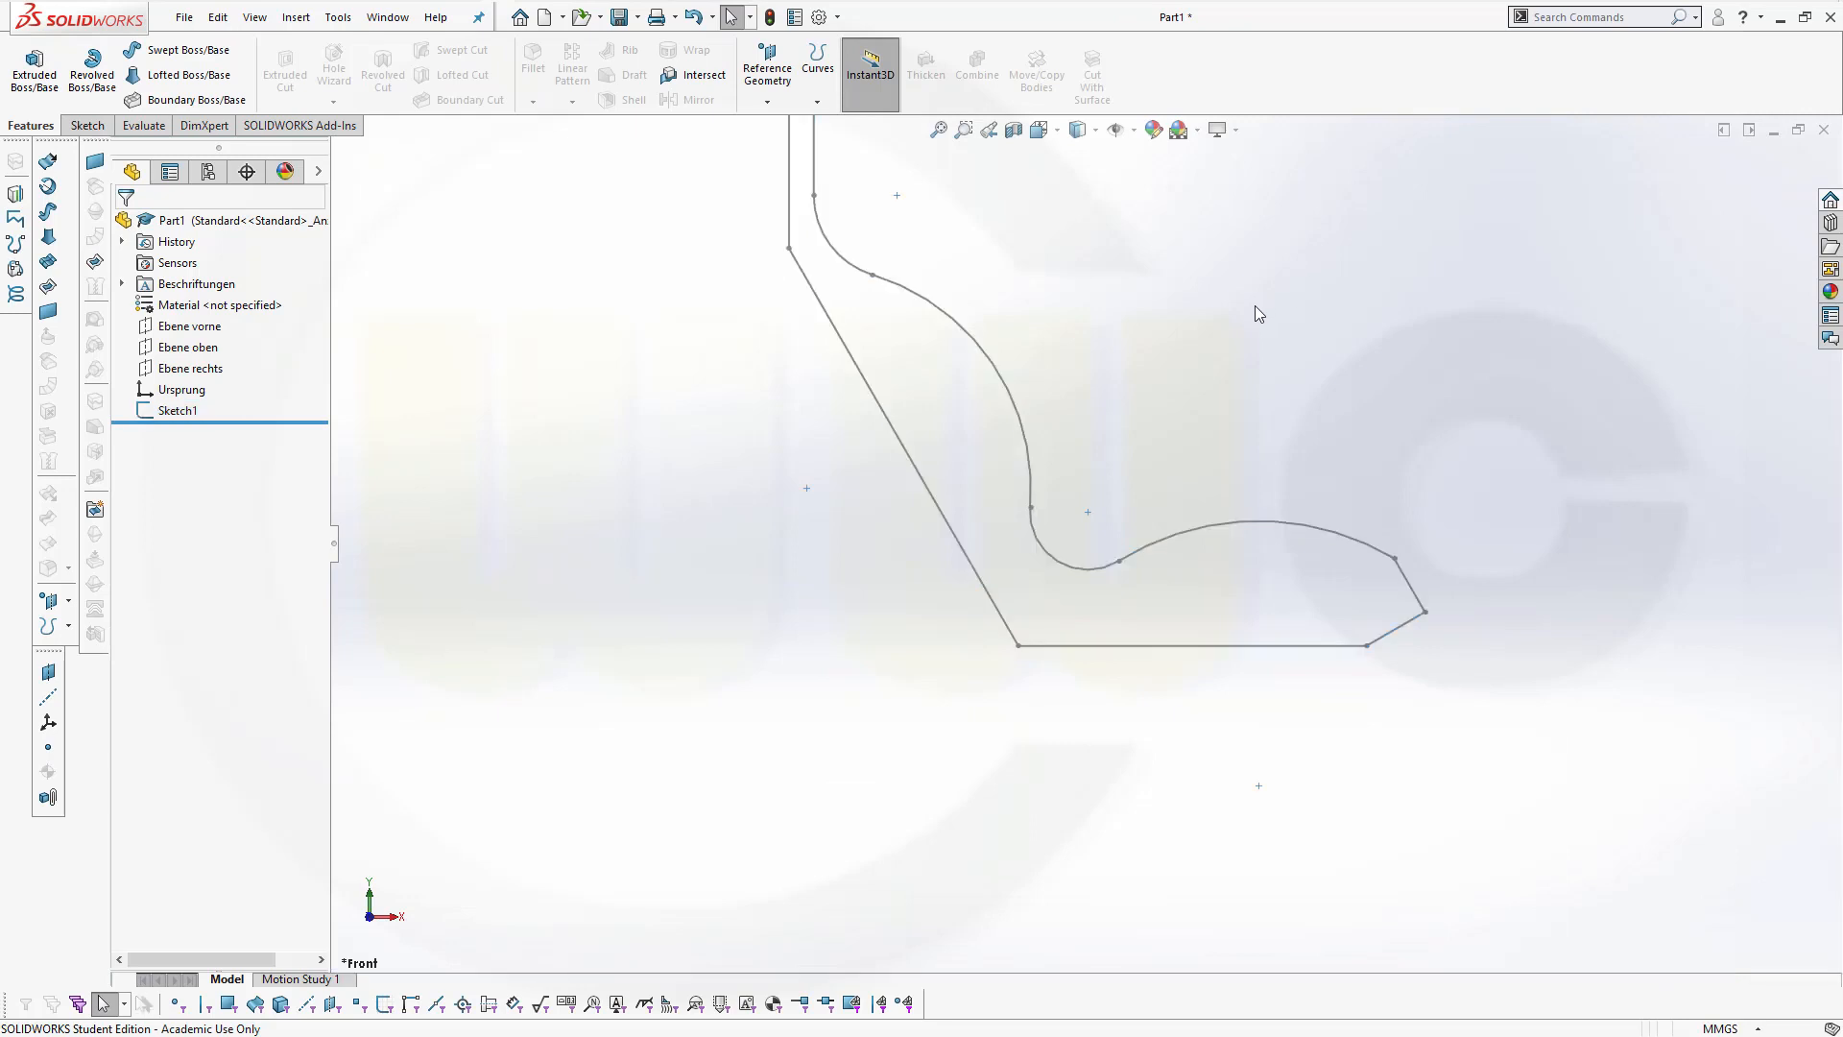
Create a reference plane parallel to Ebene rechts and coincident with the outer vertical line of the upper backrest
scroll(1213, 356, "up", 4)
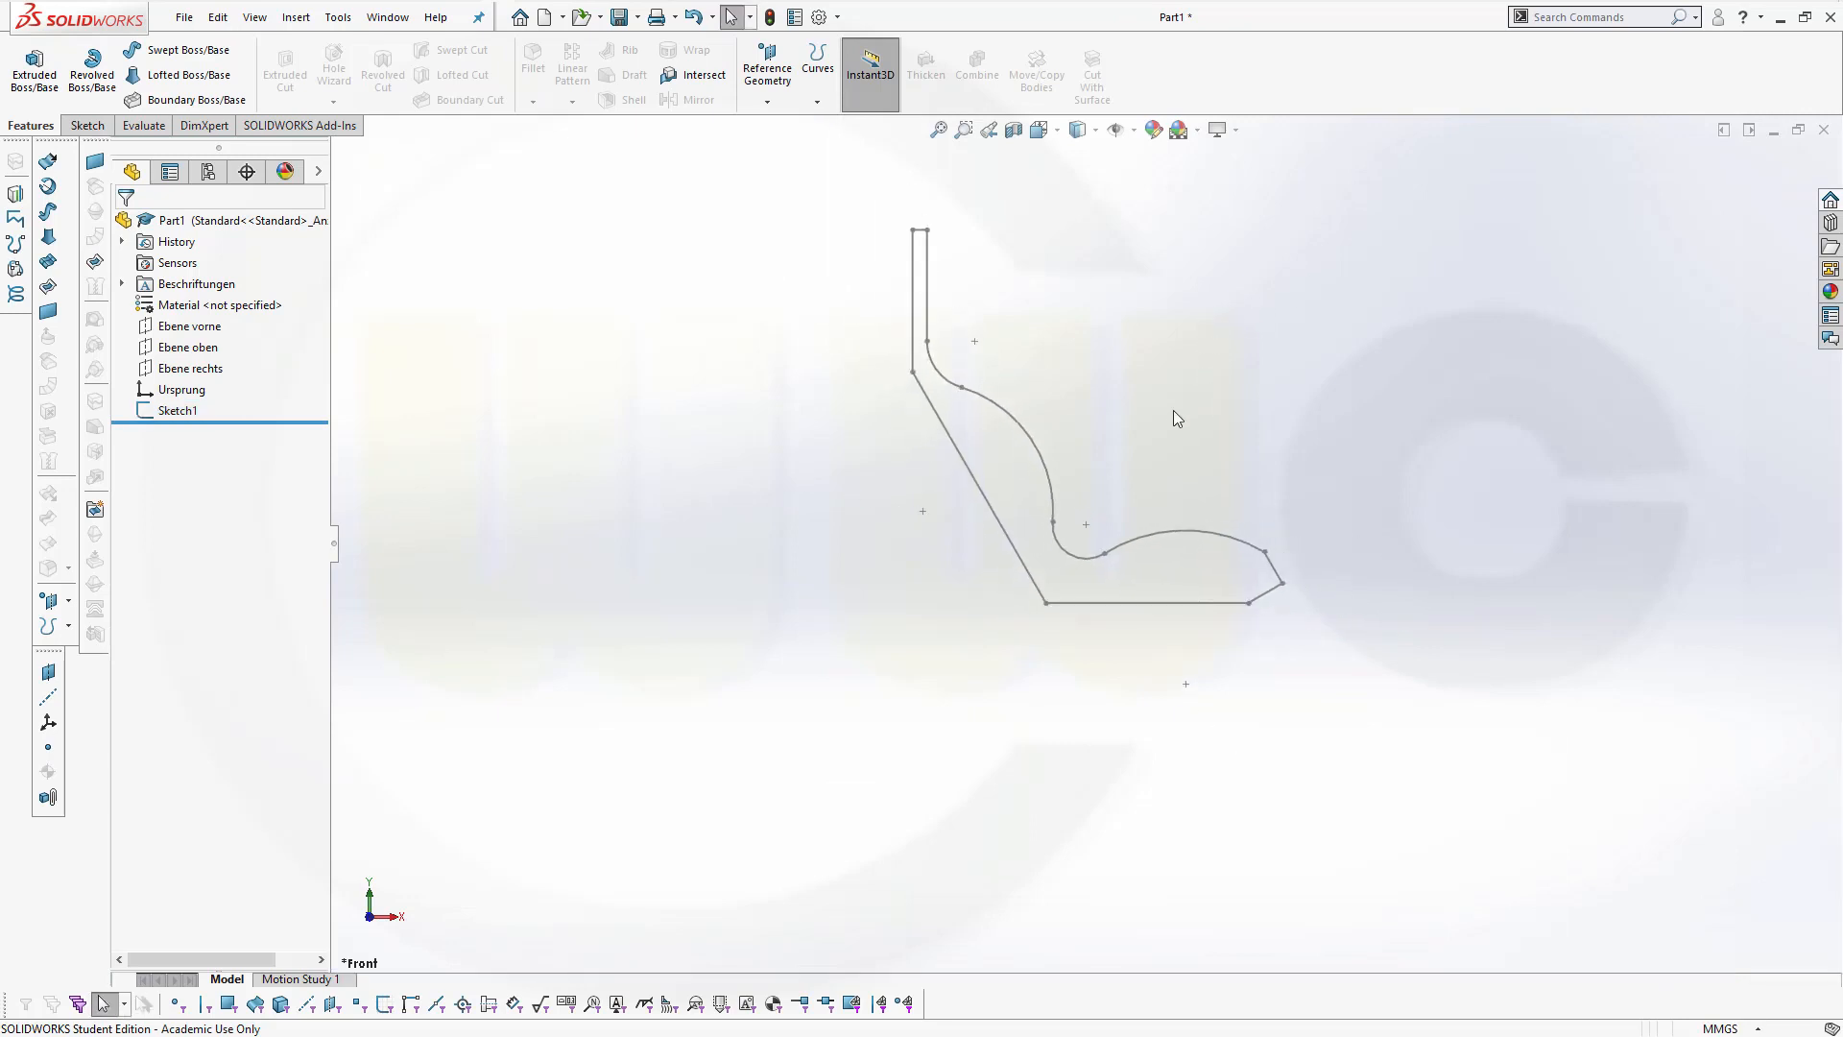
mouse_move(1173, 413)
middle_mouse_down()
mouse_move(1090, 445)
mouse_move(1119, 326)
mouse_move(1072, 309)
middle_mouse_up()
scroll(1071, 309, "down", 3)
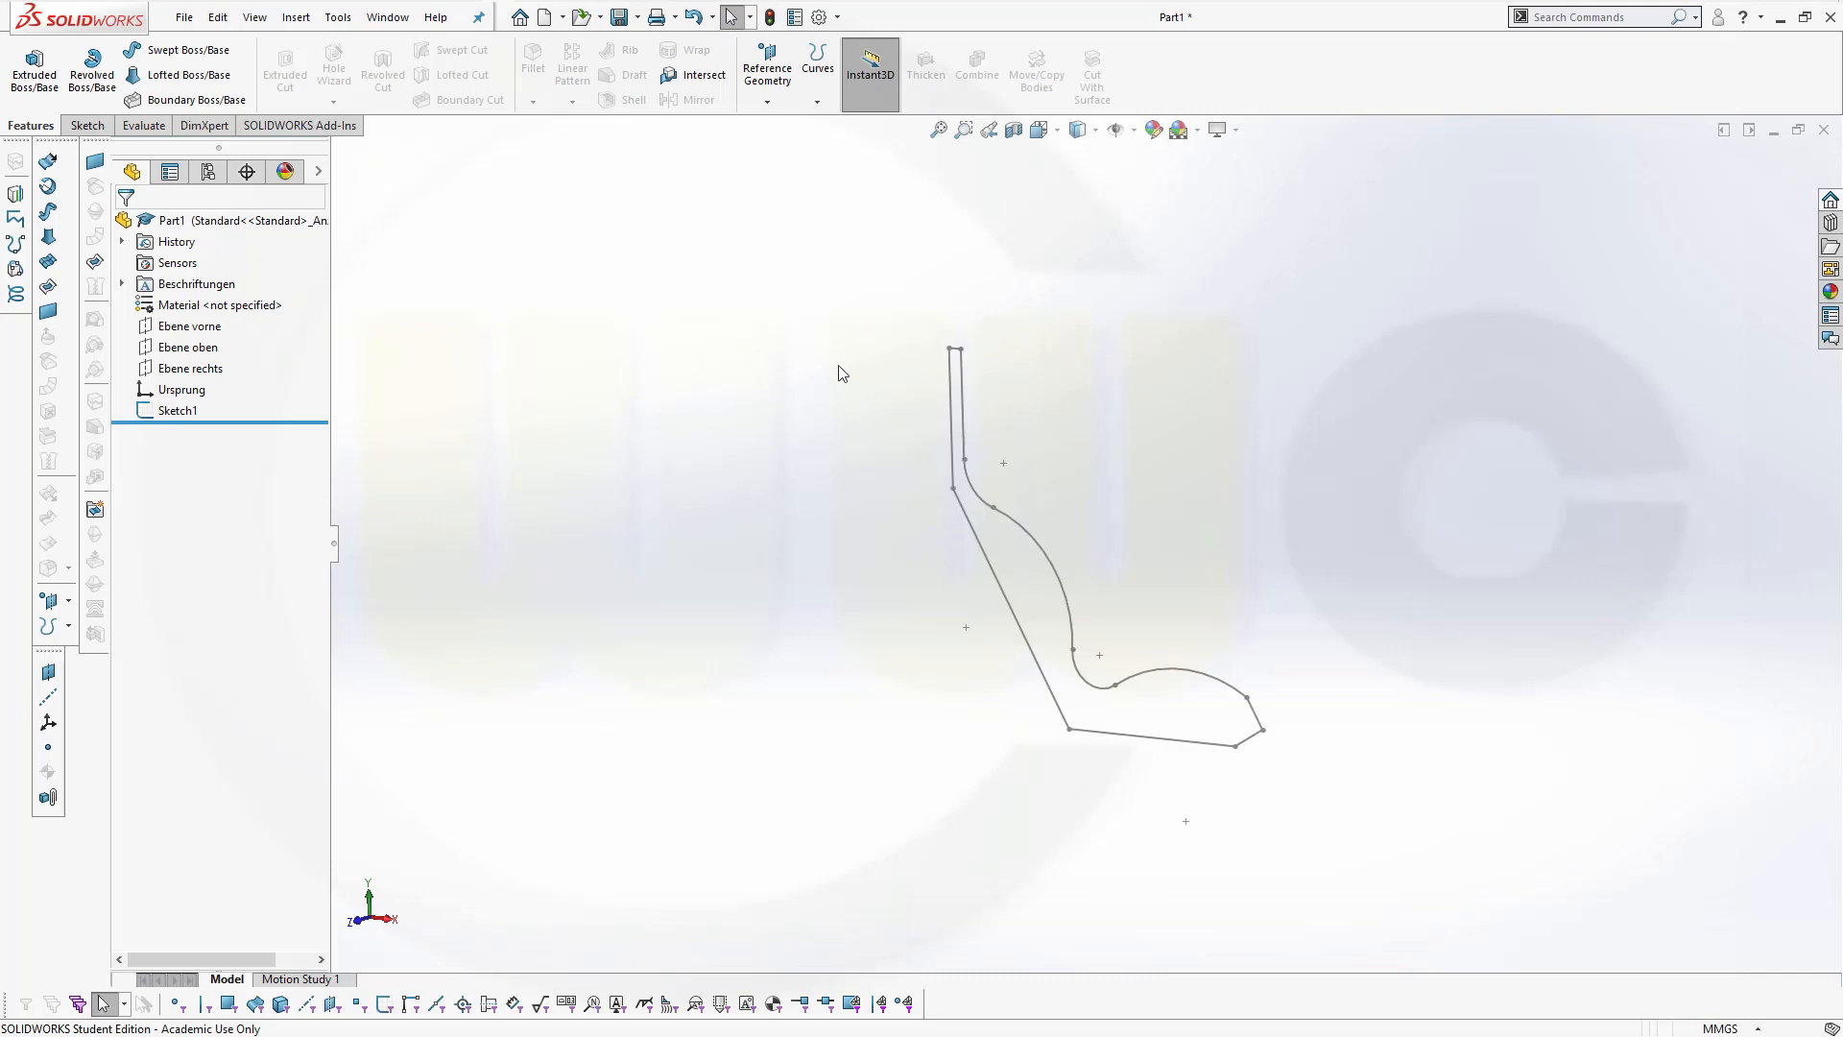
left_click(767, 100)
left_click(784, 128)
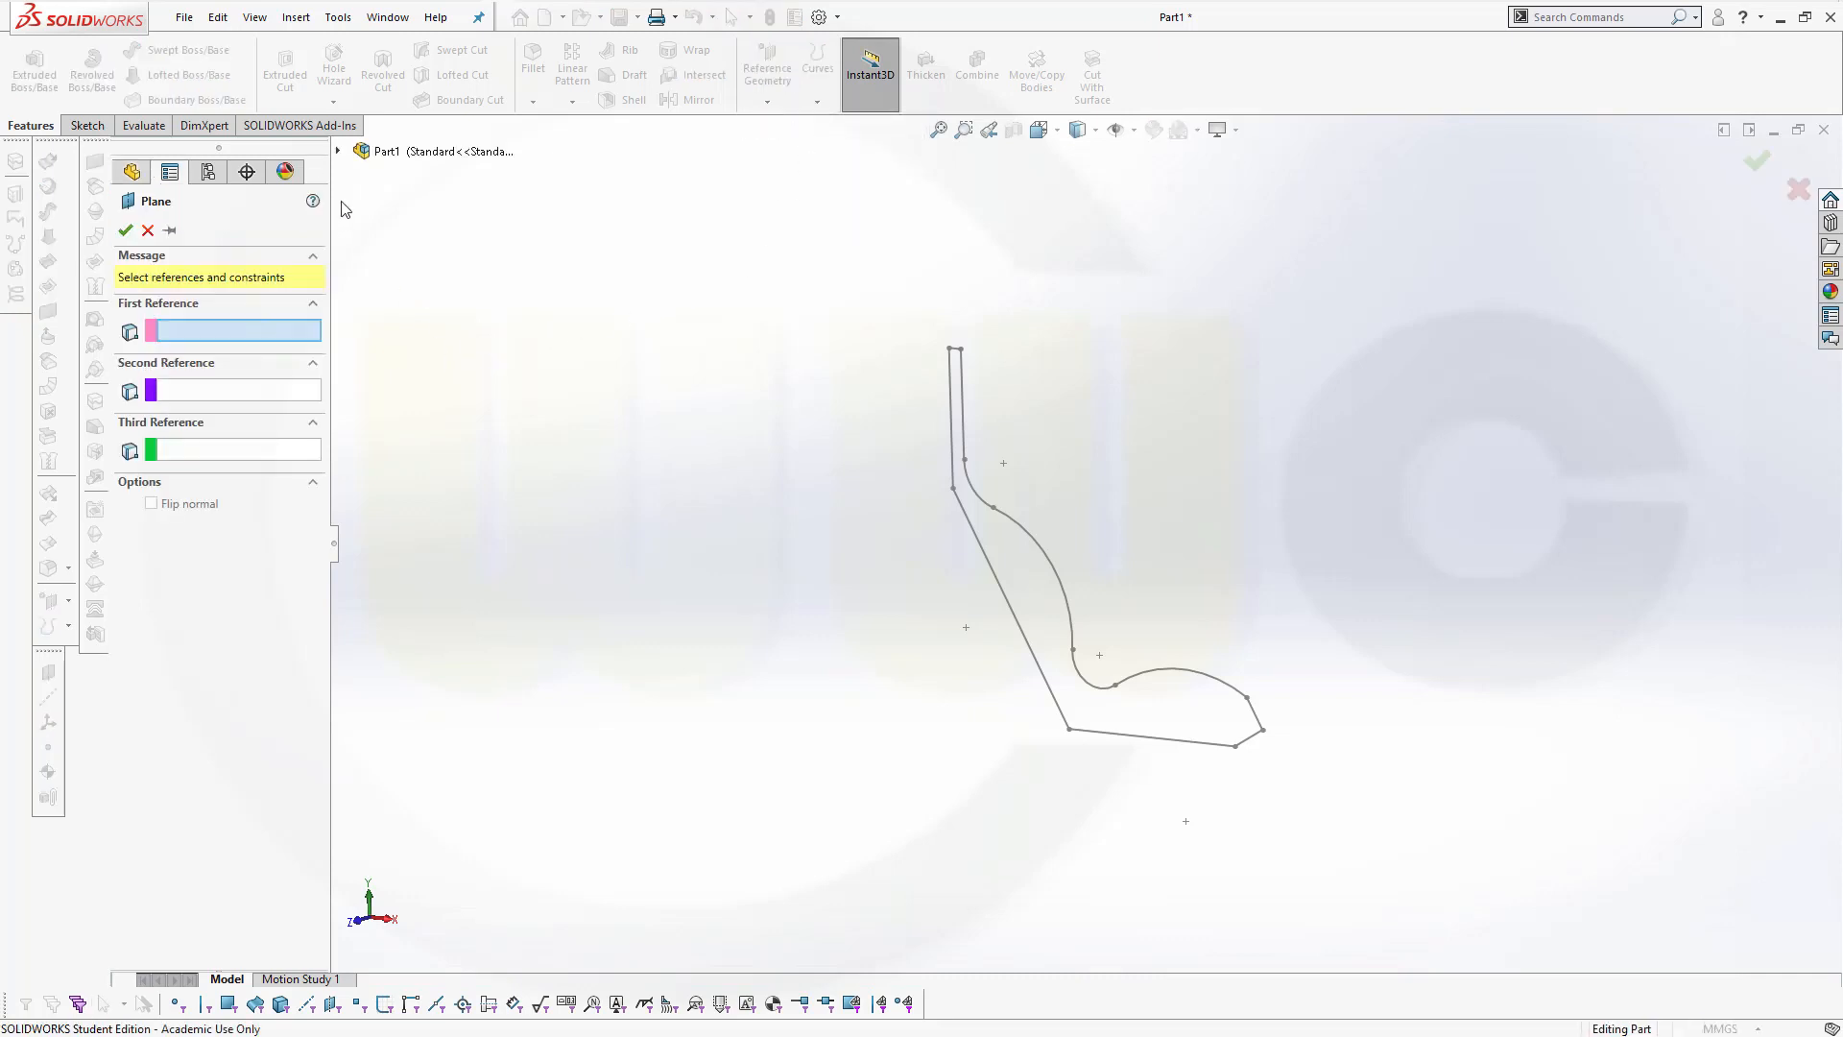
left_click(338, 152)
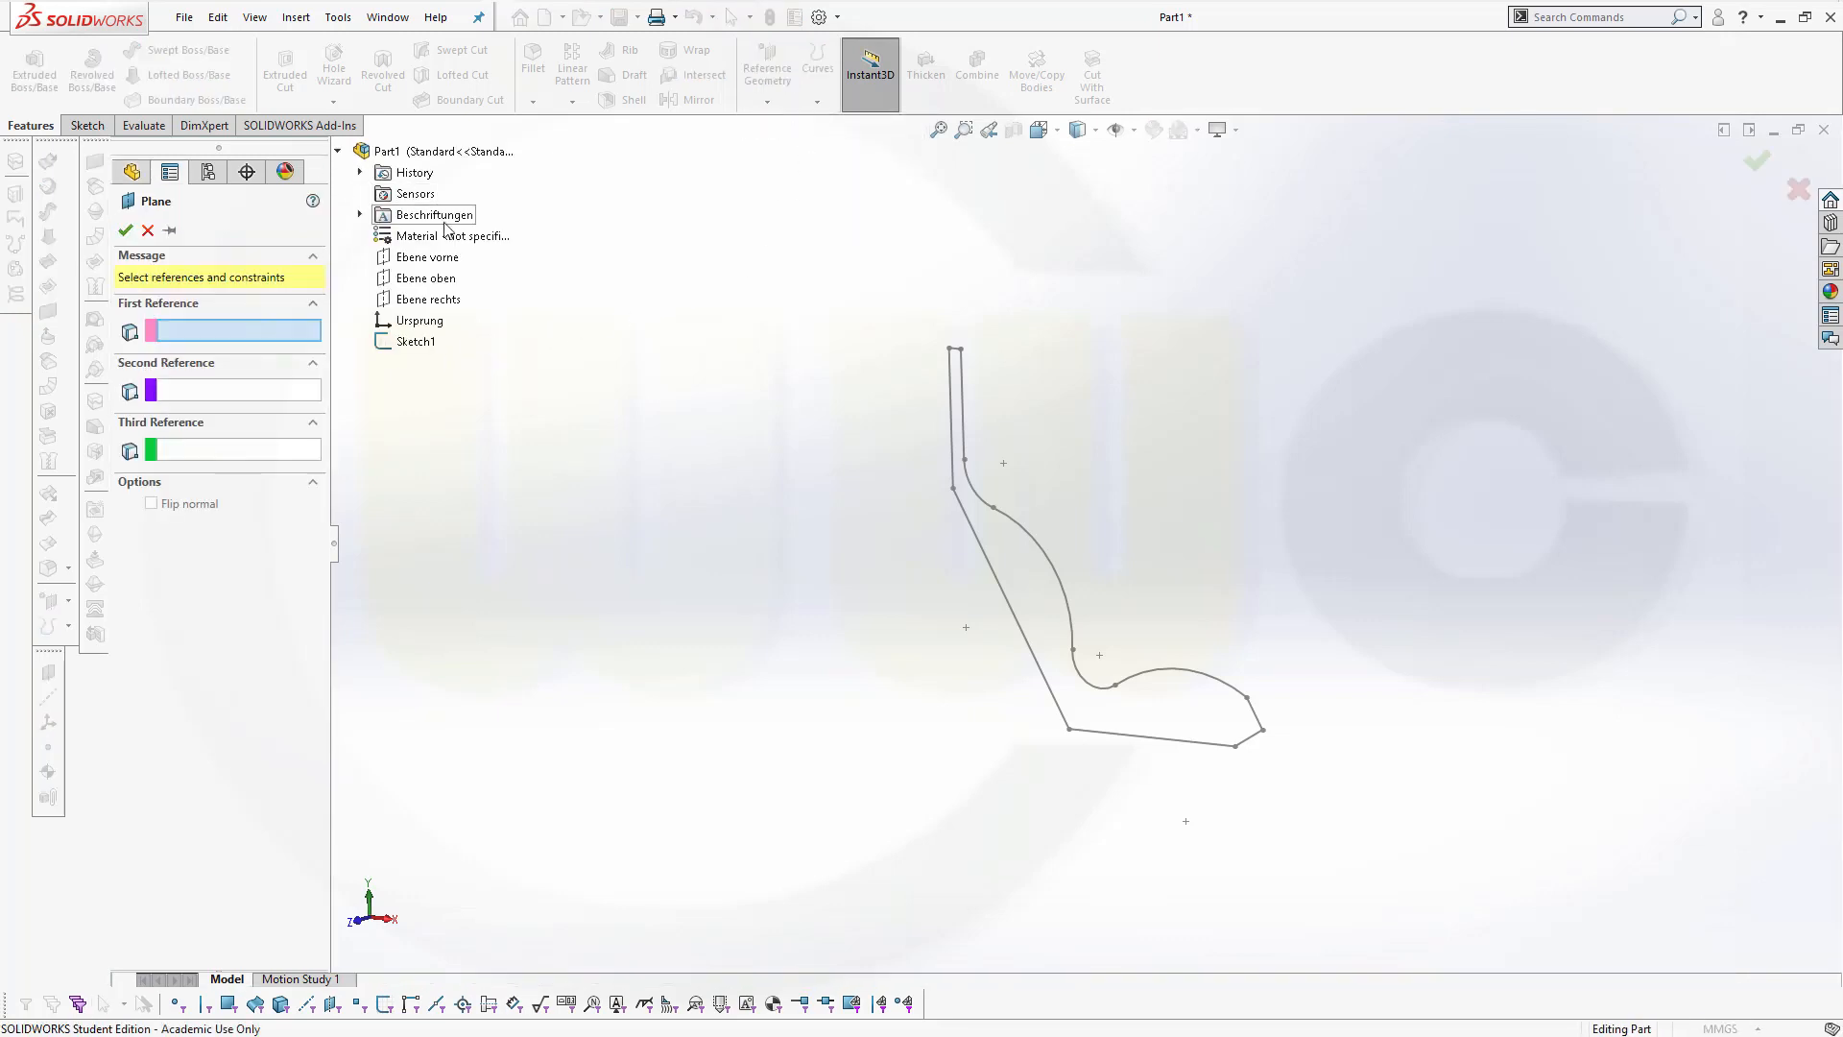
left_click(414, 301)
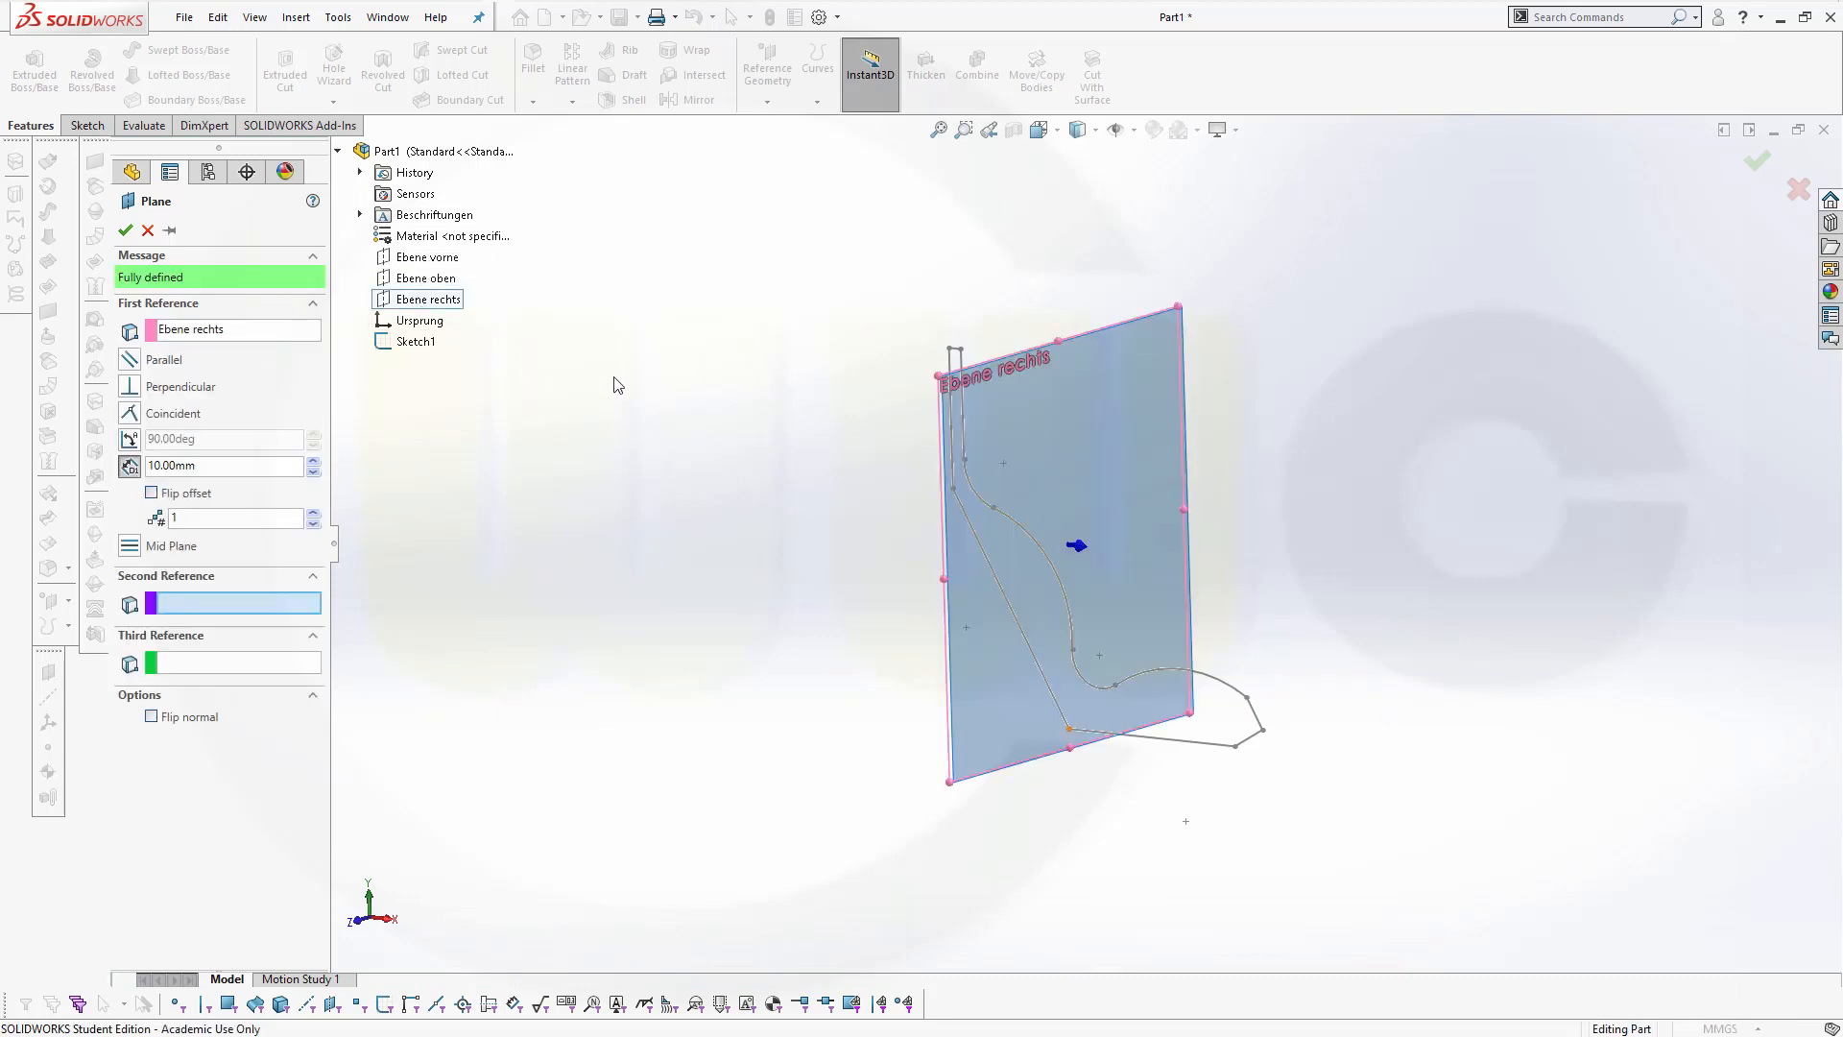
mouse_move(665, 462)
middle_mouse_down()
mouse_move(749, 444)
mouse_move(804, 497)
middle_mouse_up()
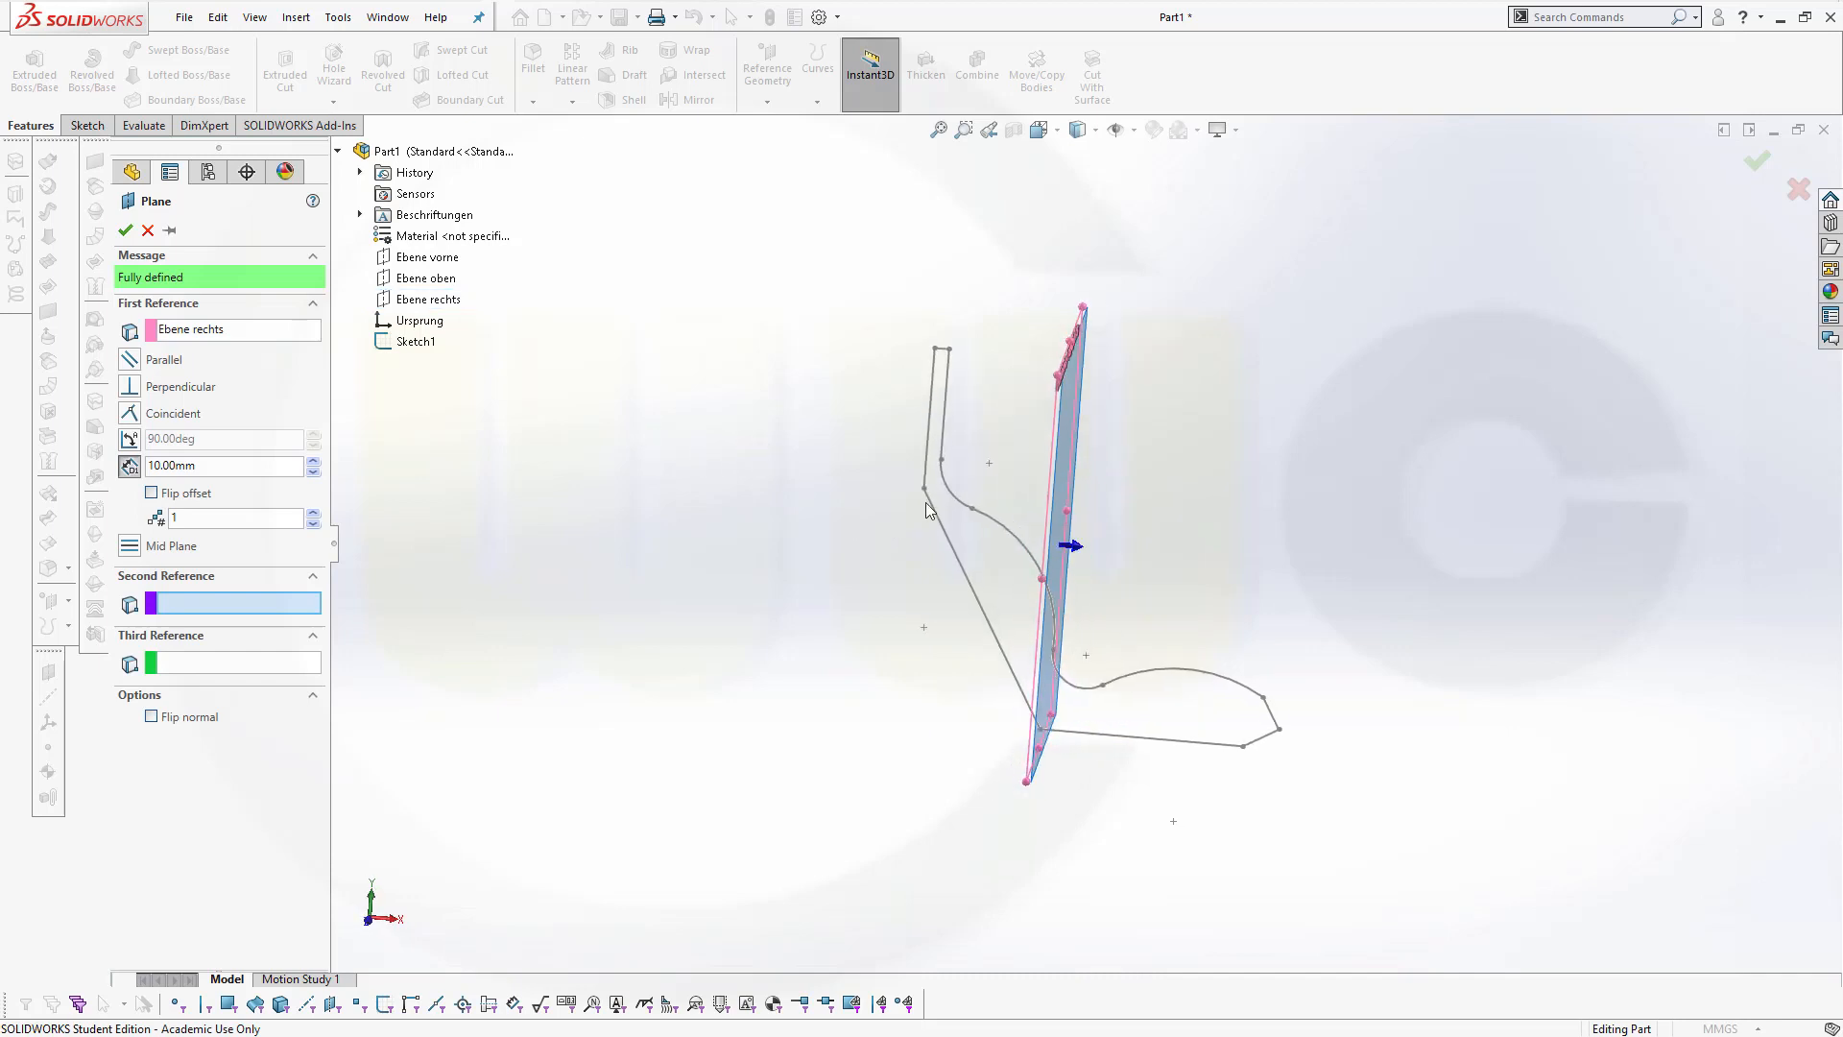
left_click(929, 453)
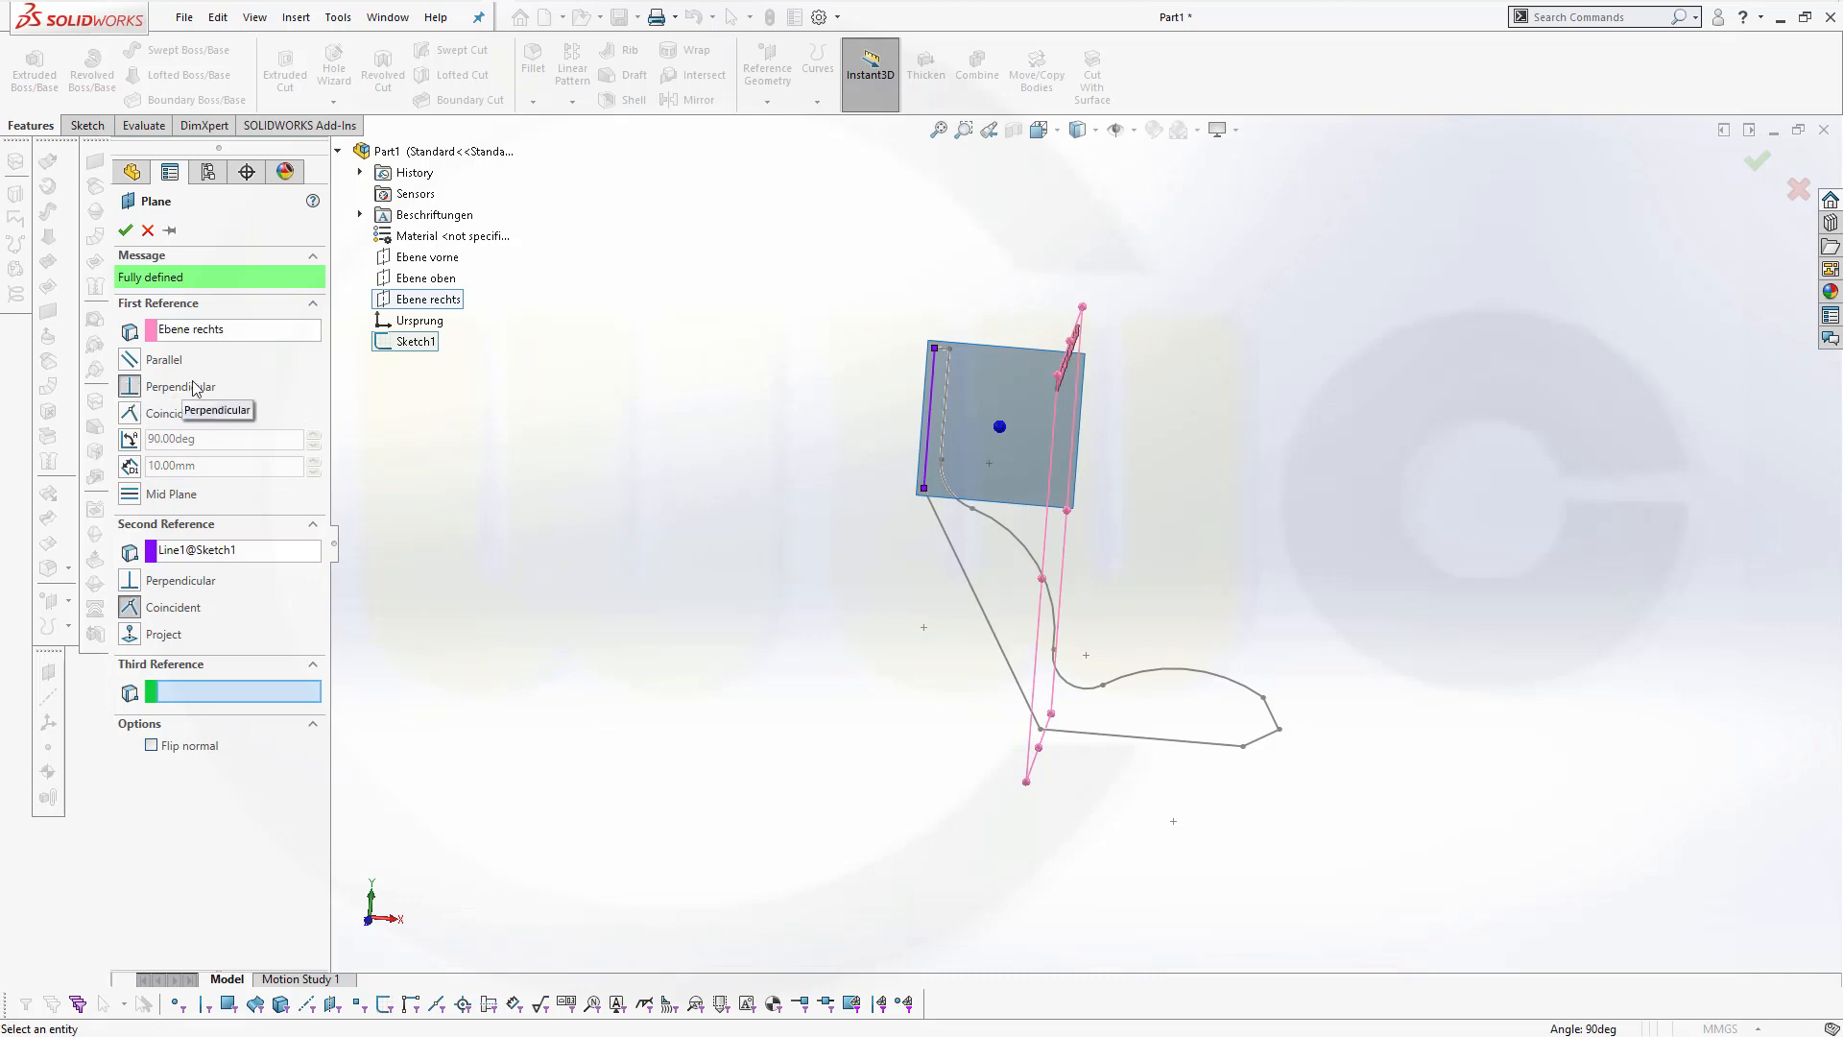
left_click(130, 360)
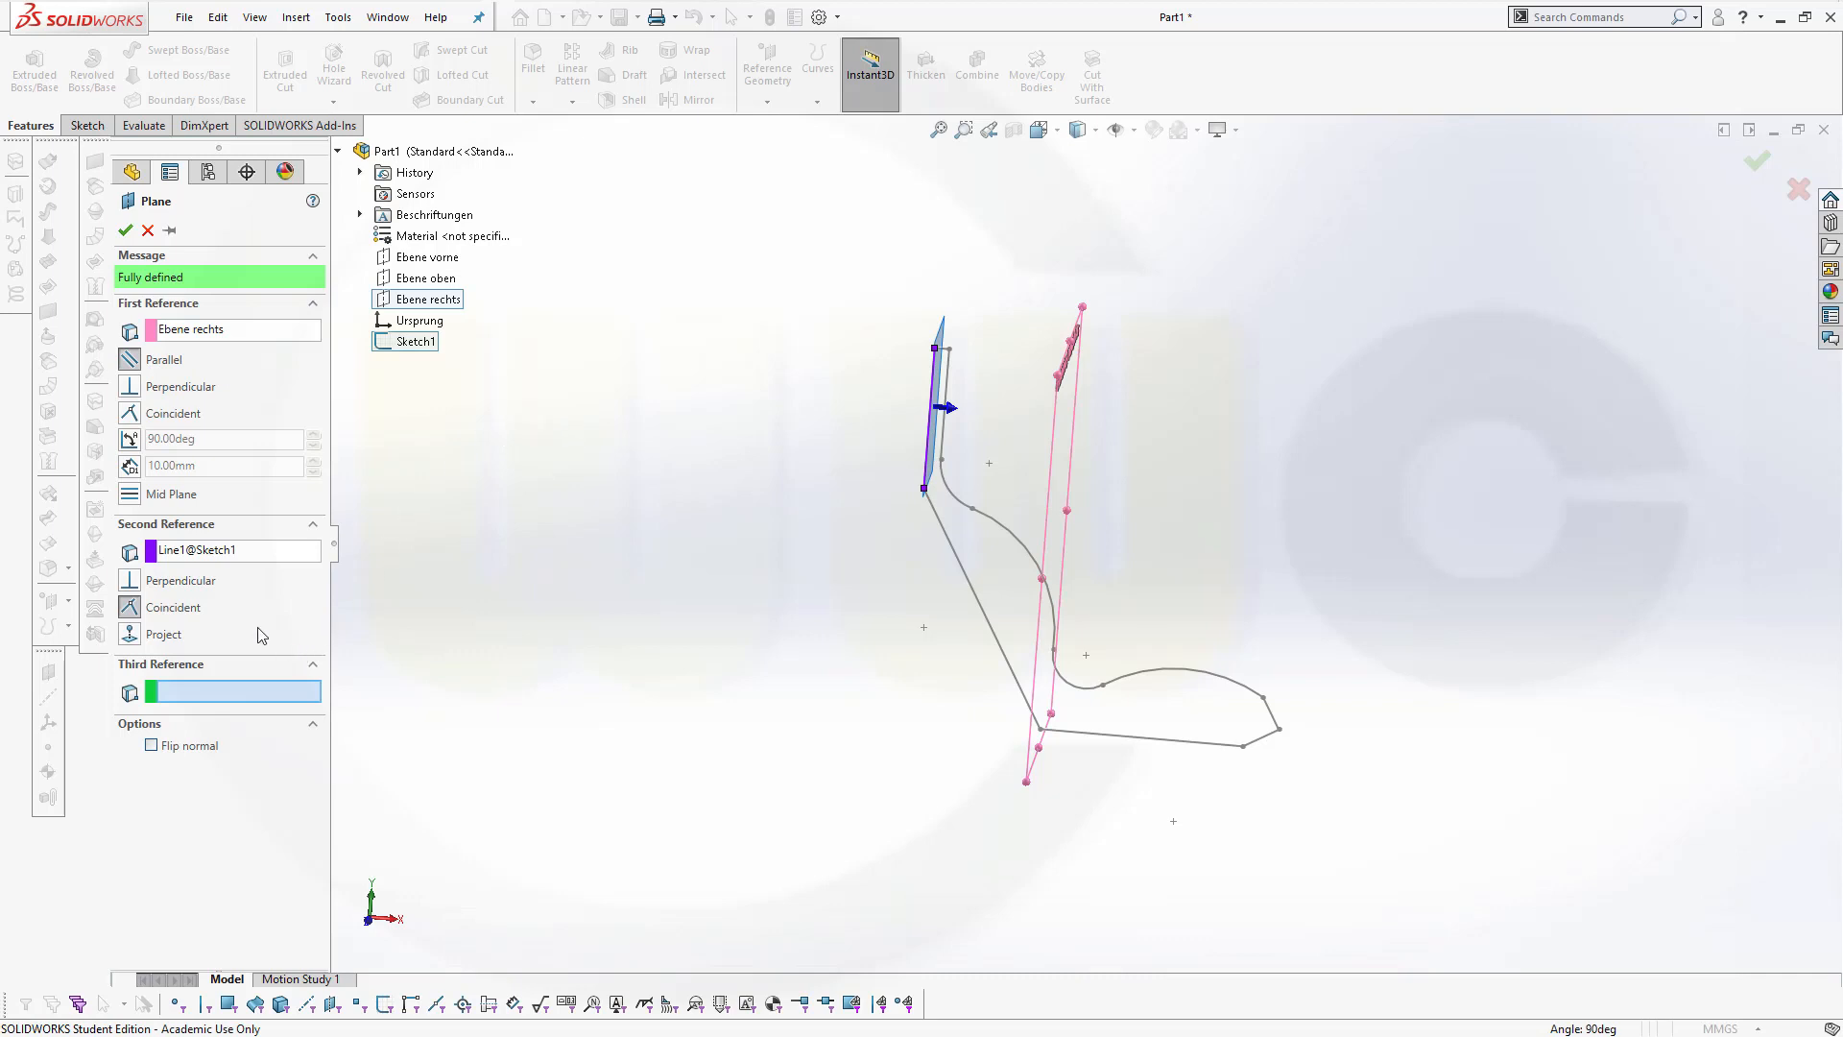
left_click(126, 231)
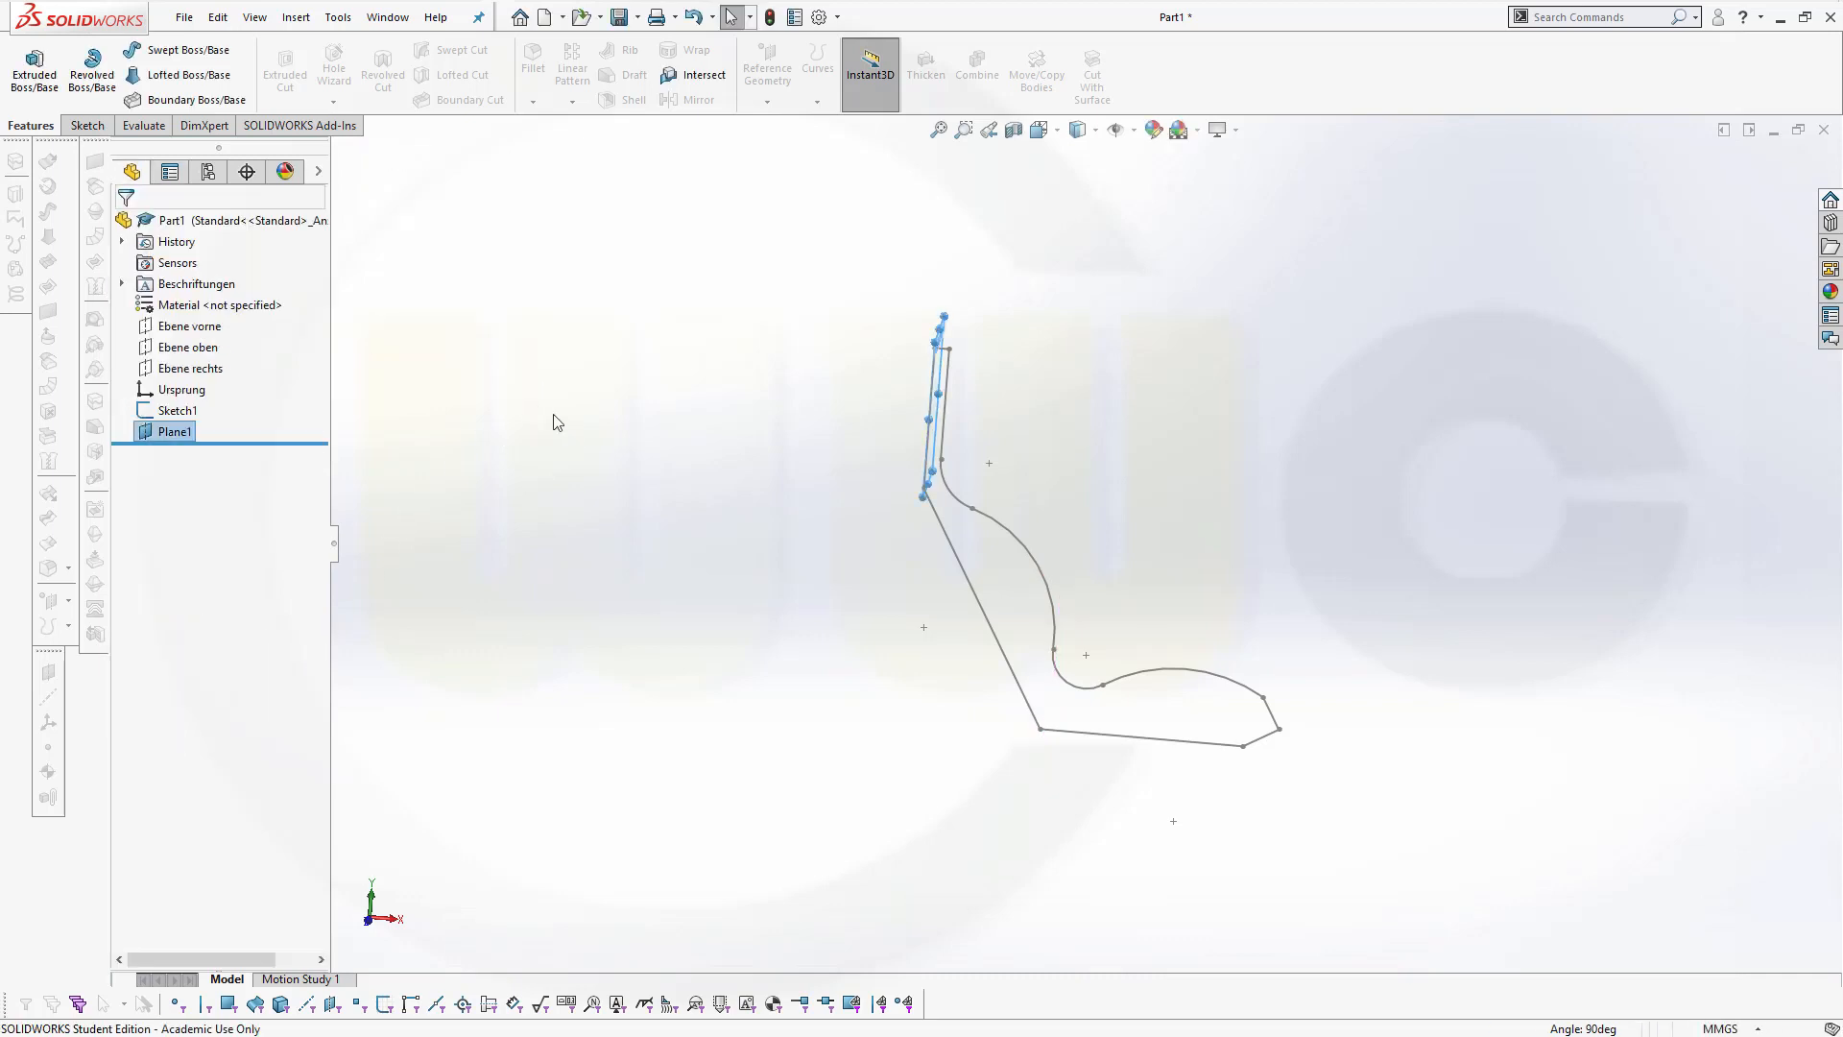
Create a reference plane coincident with the slanted rear backrest line and perpendicular to Ebene vorne
middle_click_drag(669, 480, 626, 461)
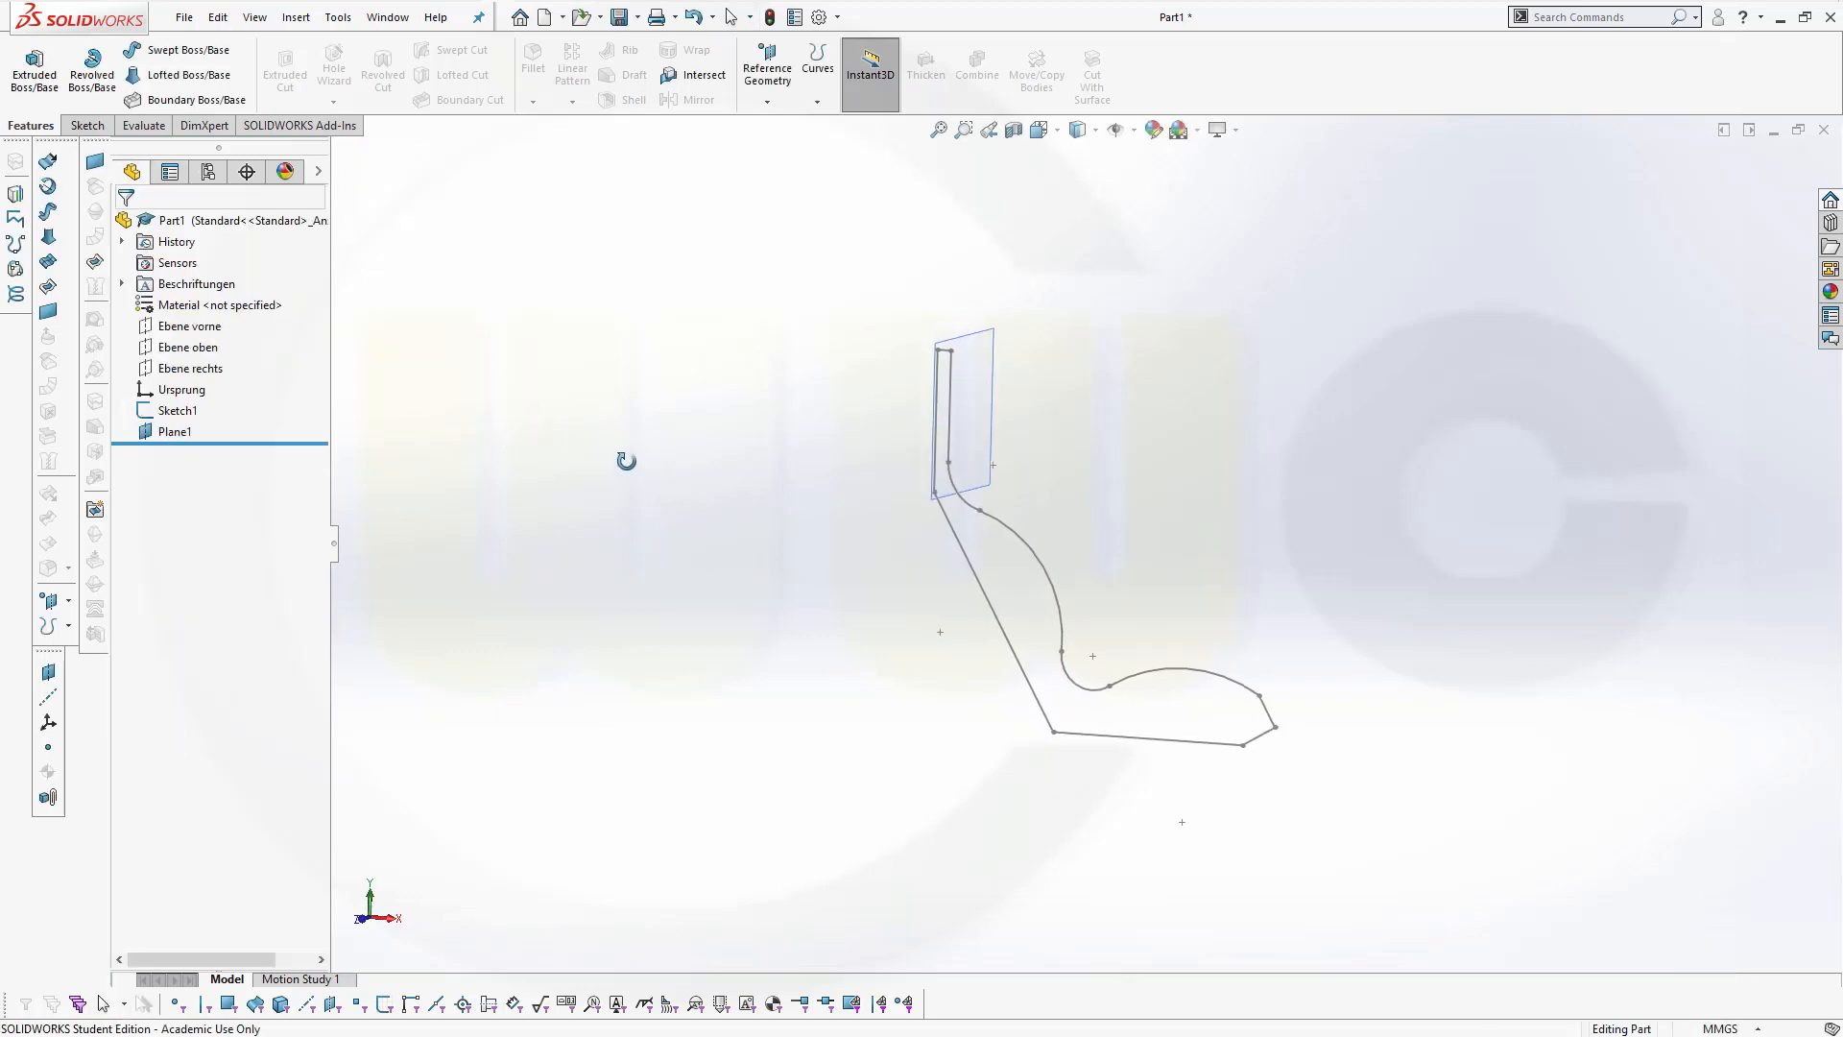
key("f")
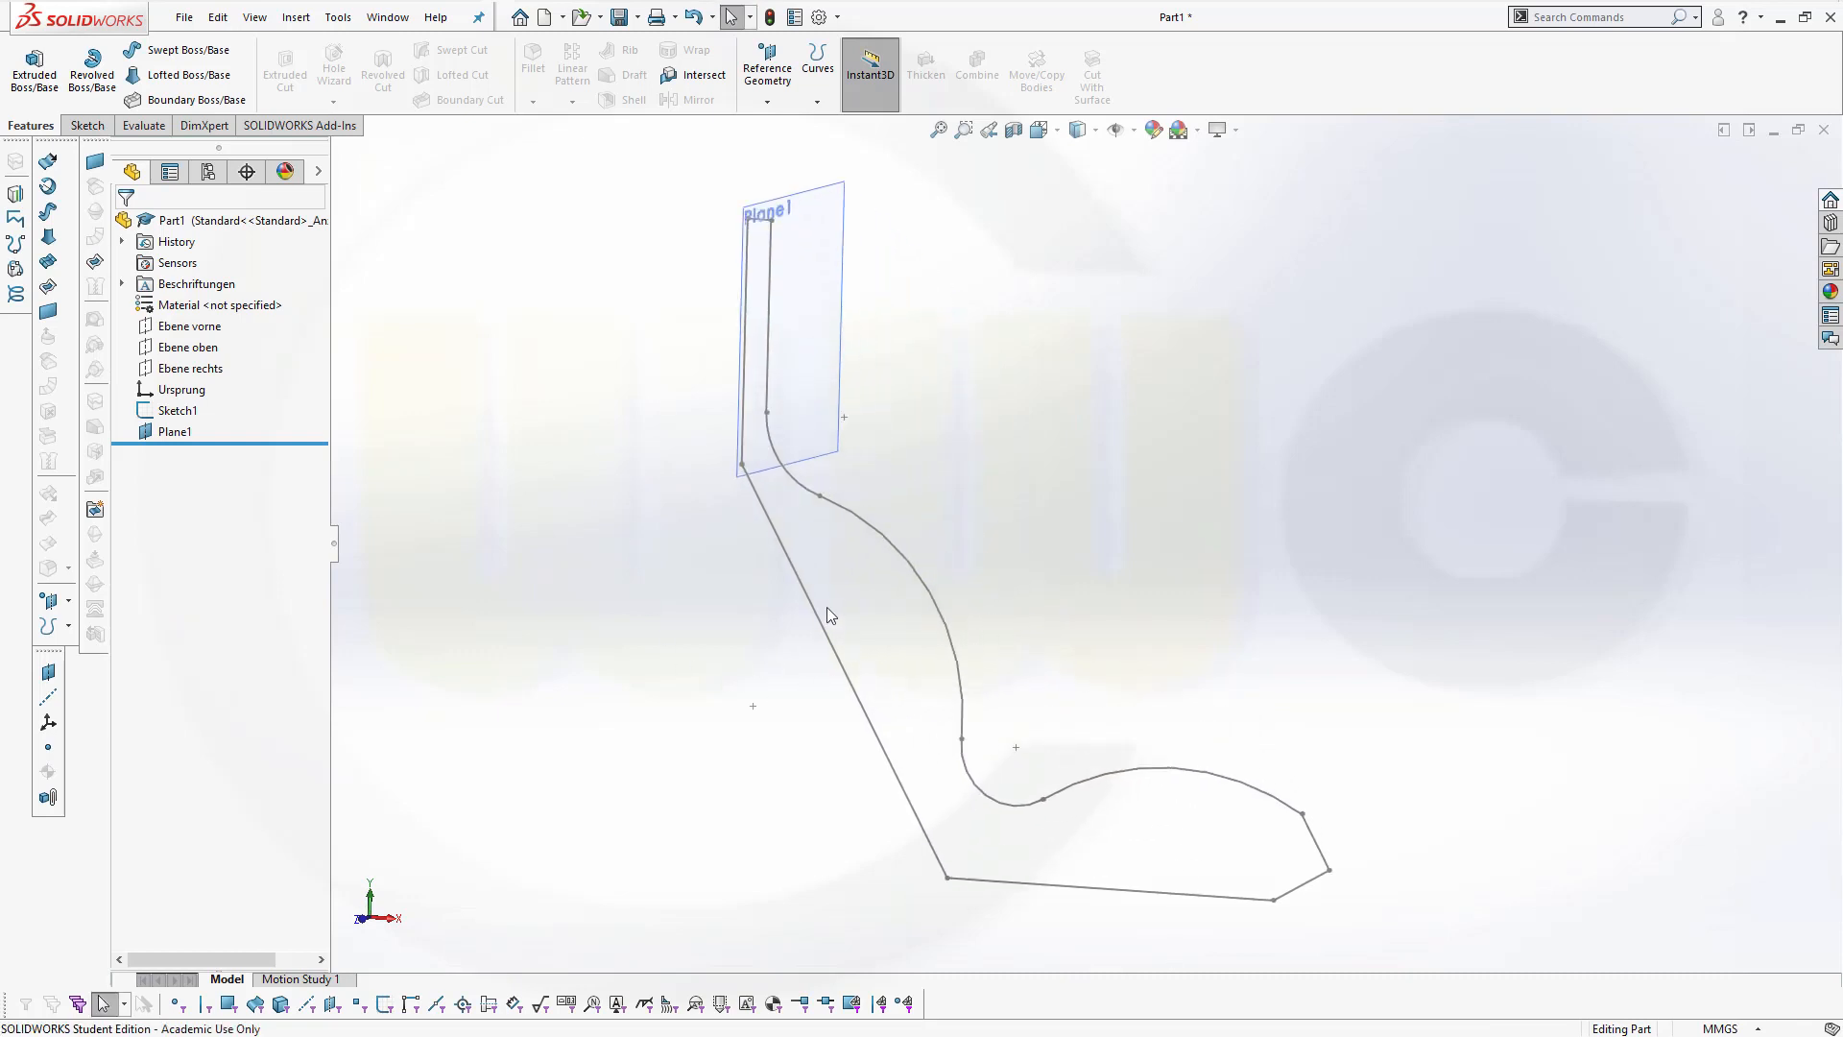
left_click(768, 89)
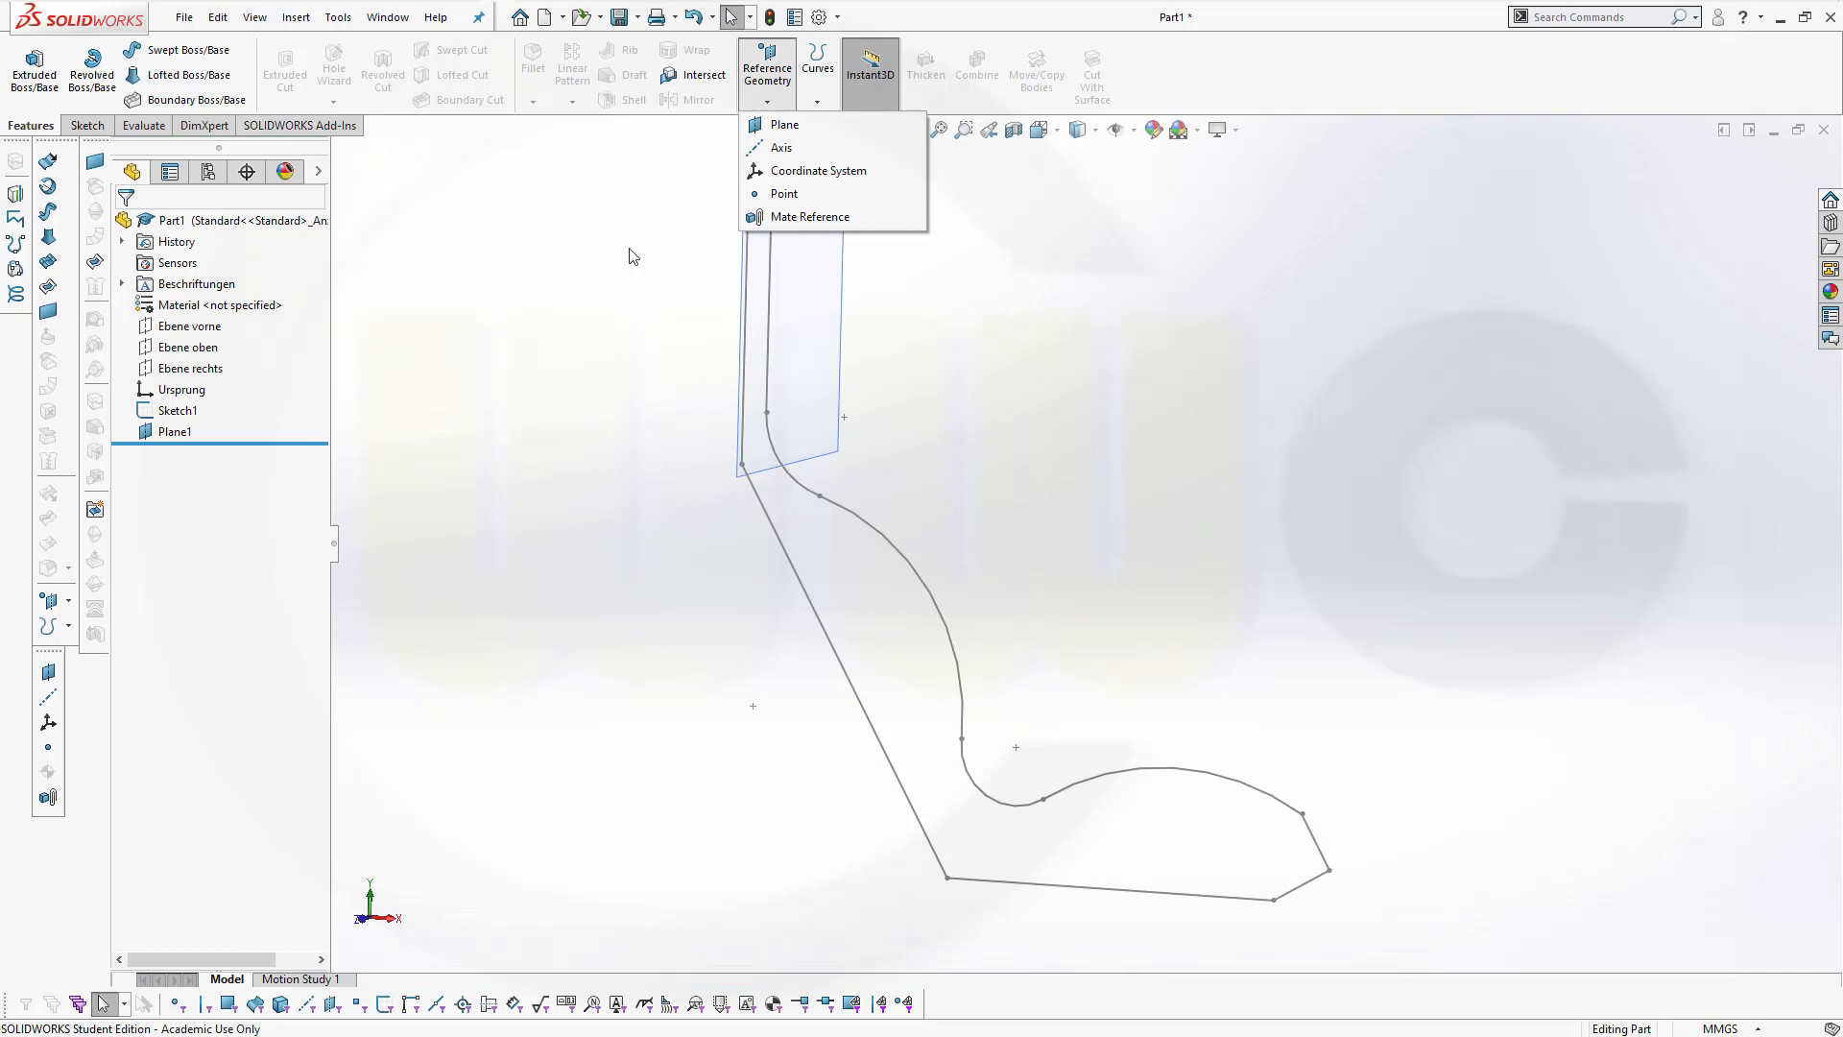
left_click(785, 124)
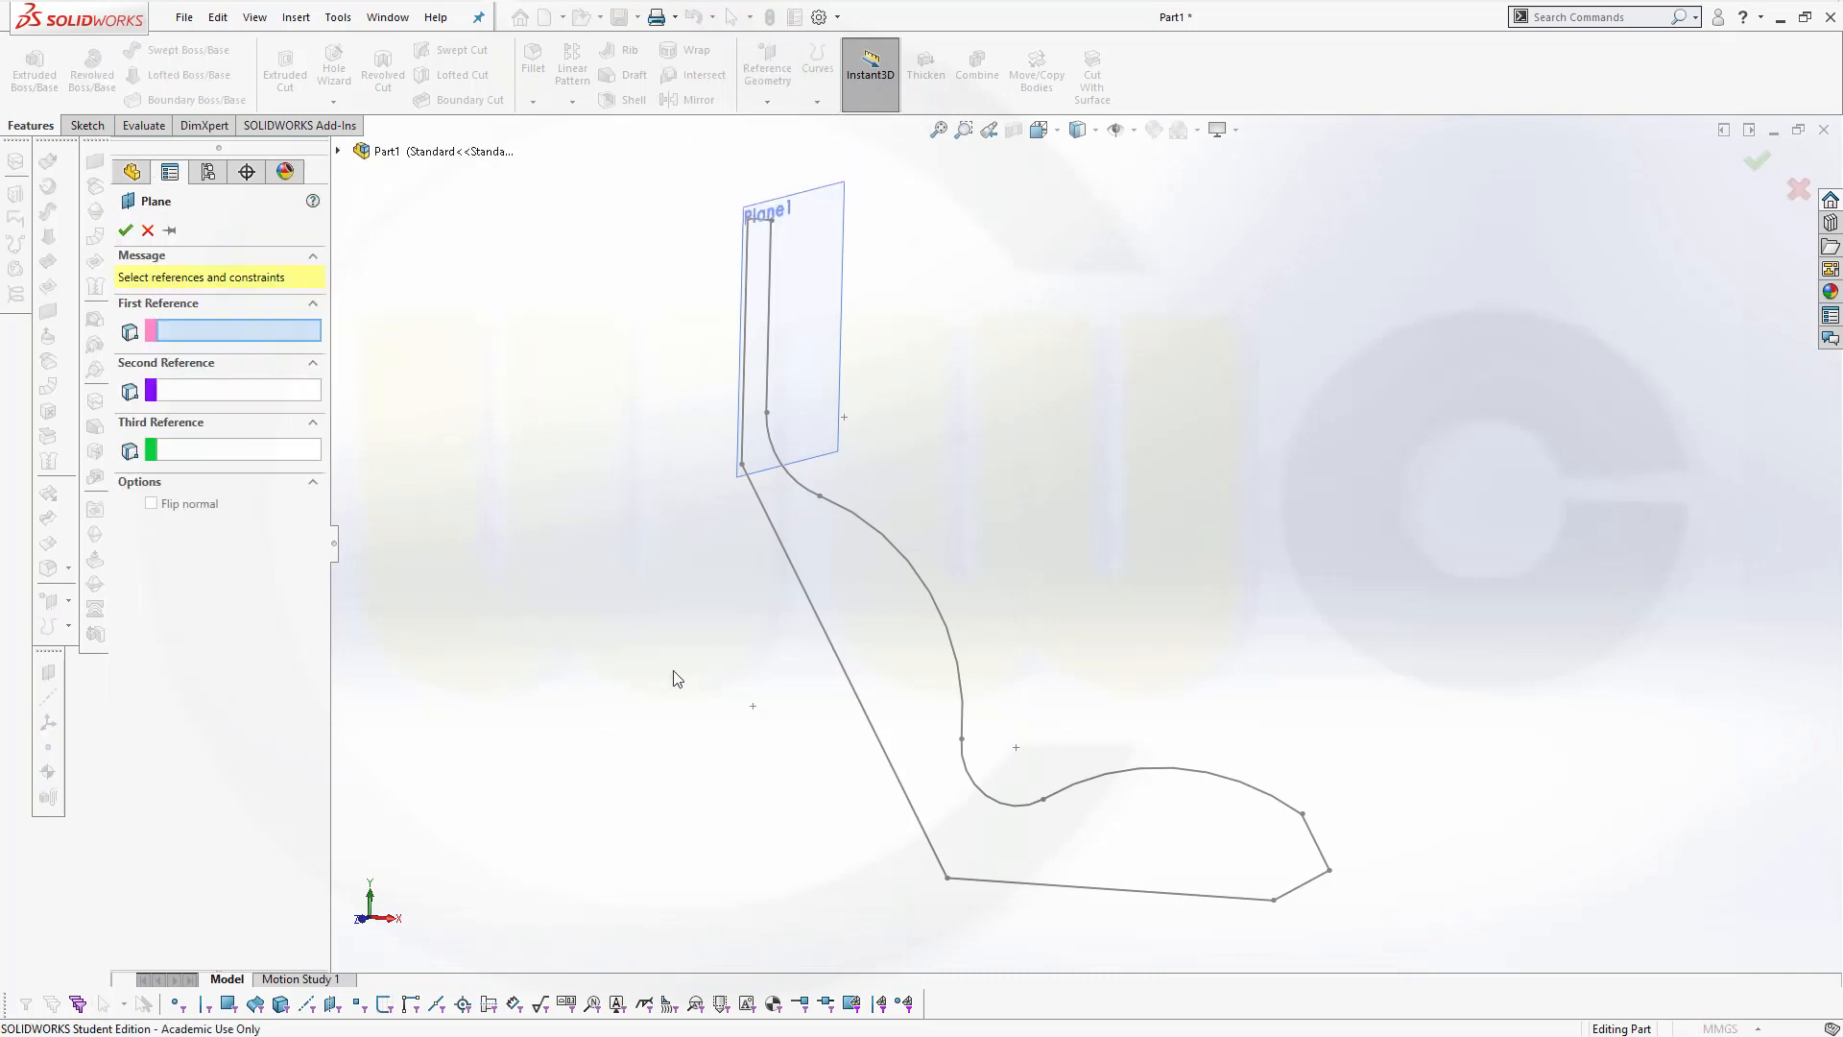
left_click(845, 675)
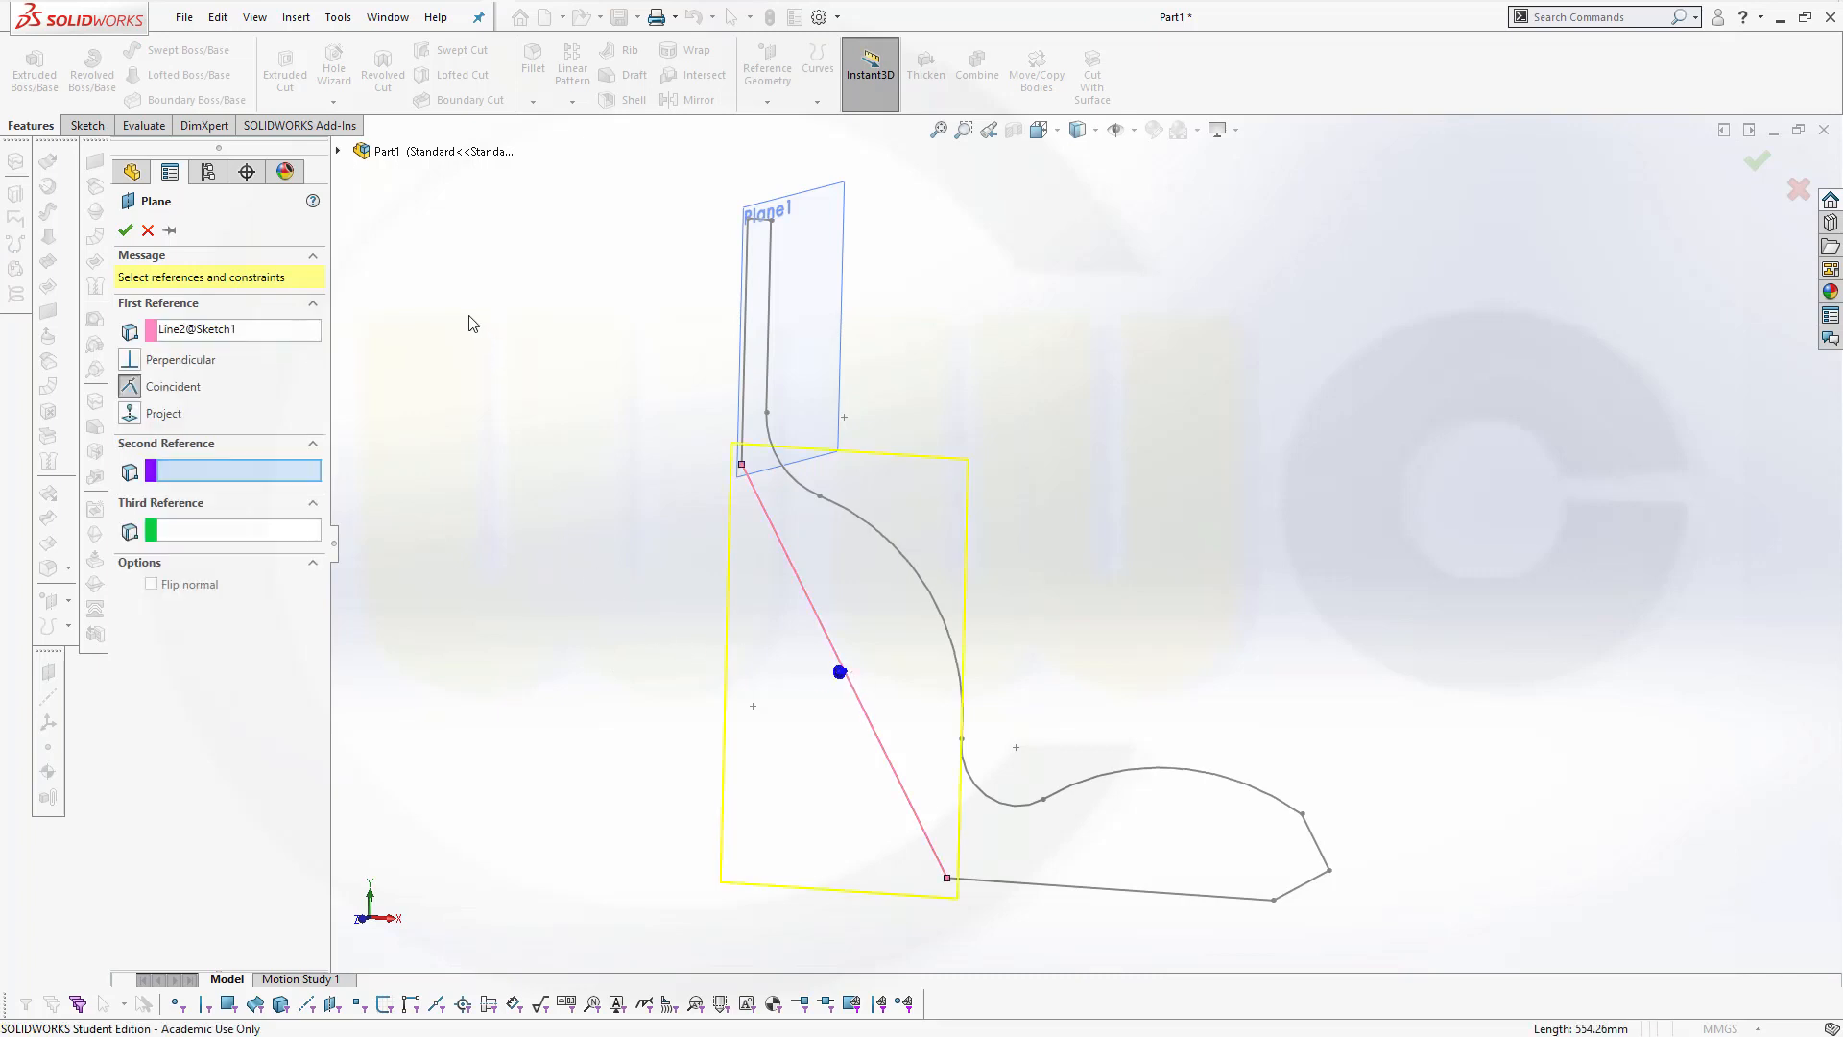
left_click(339, 152)
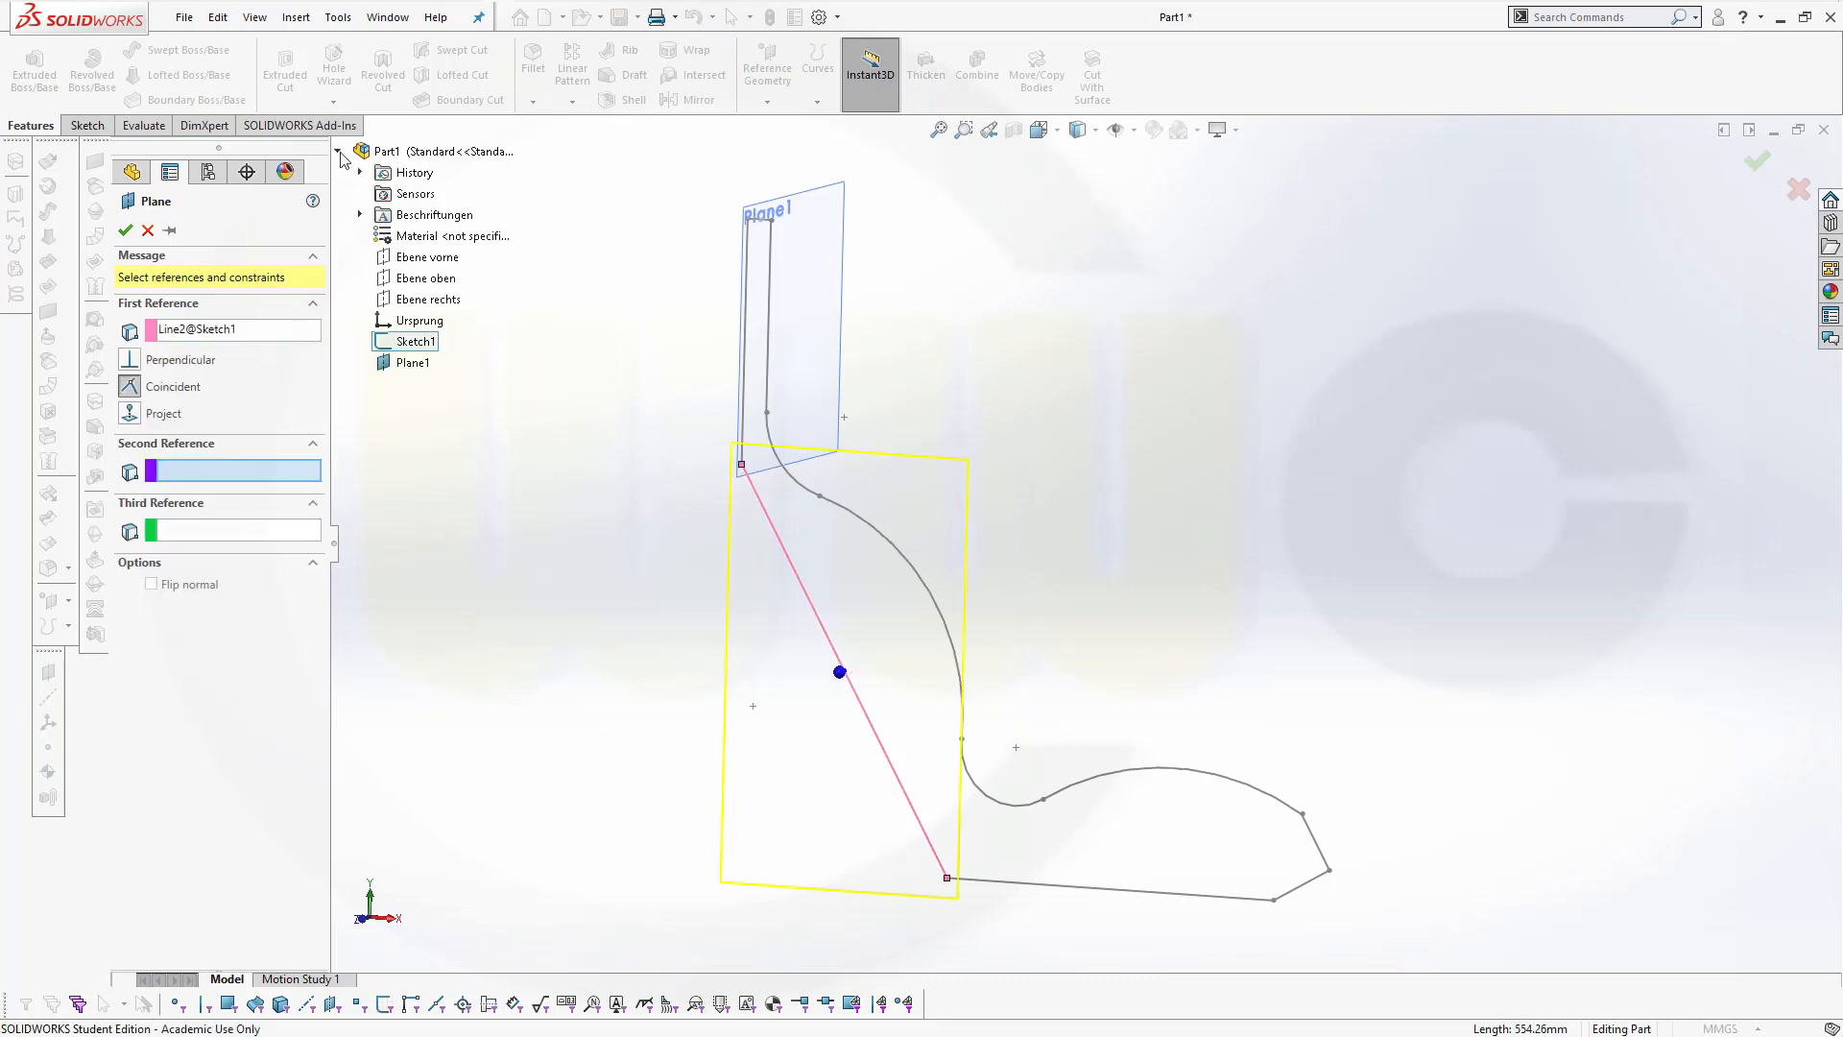
left_click(426, 257)
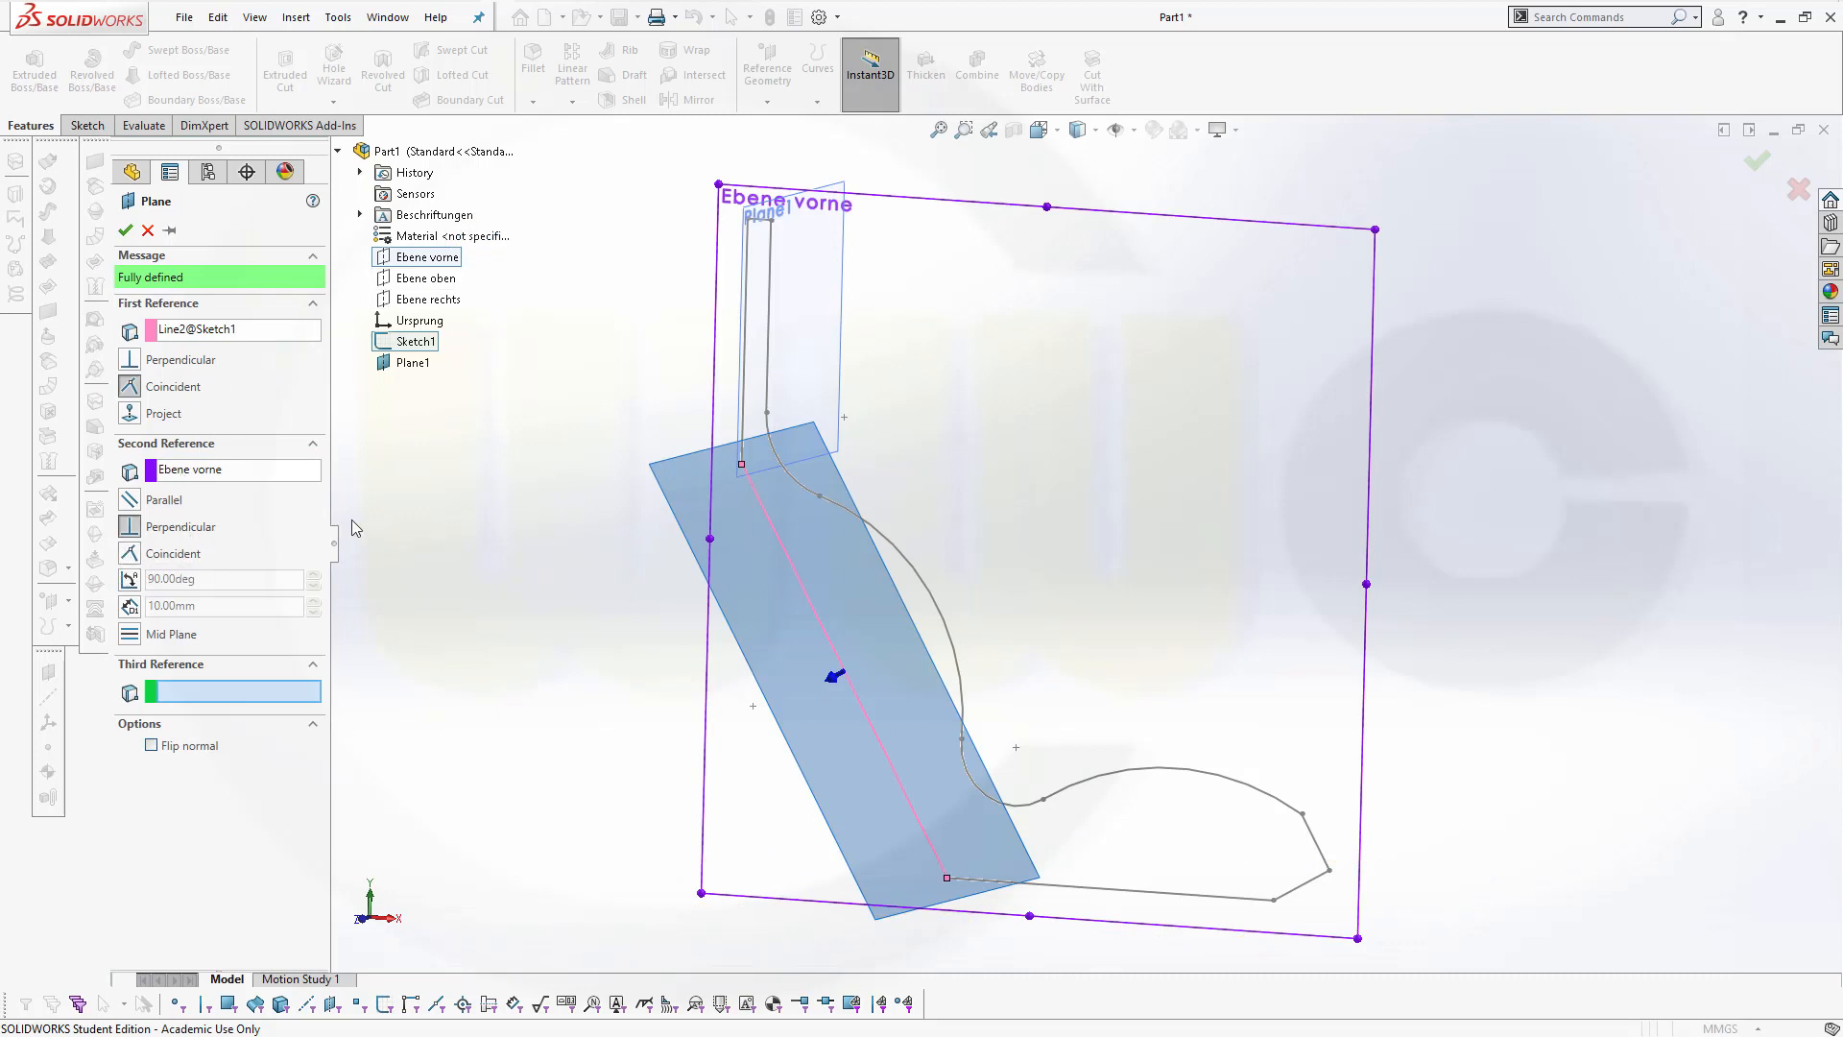
left_click(125, 230)
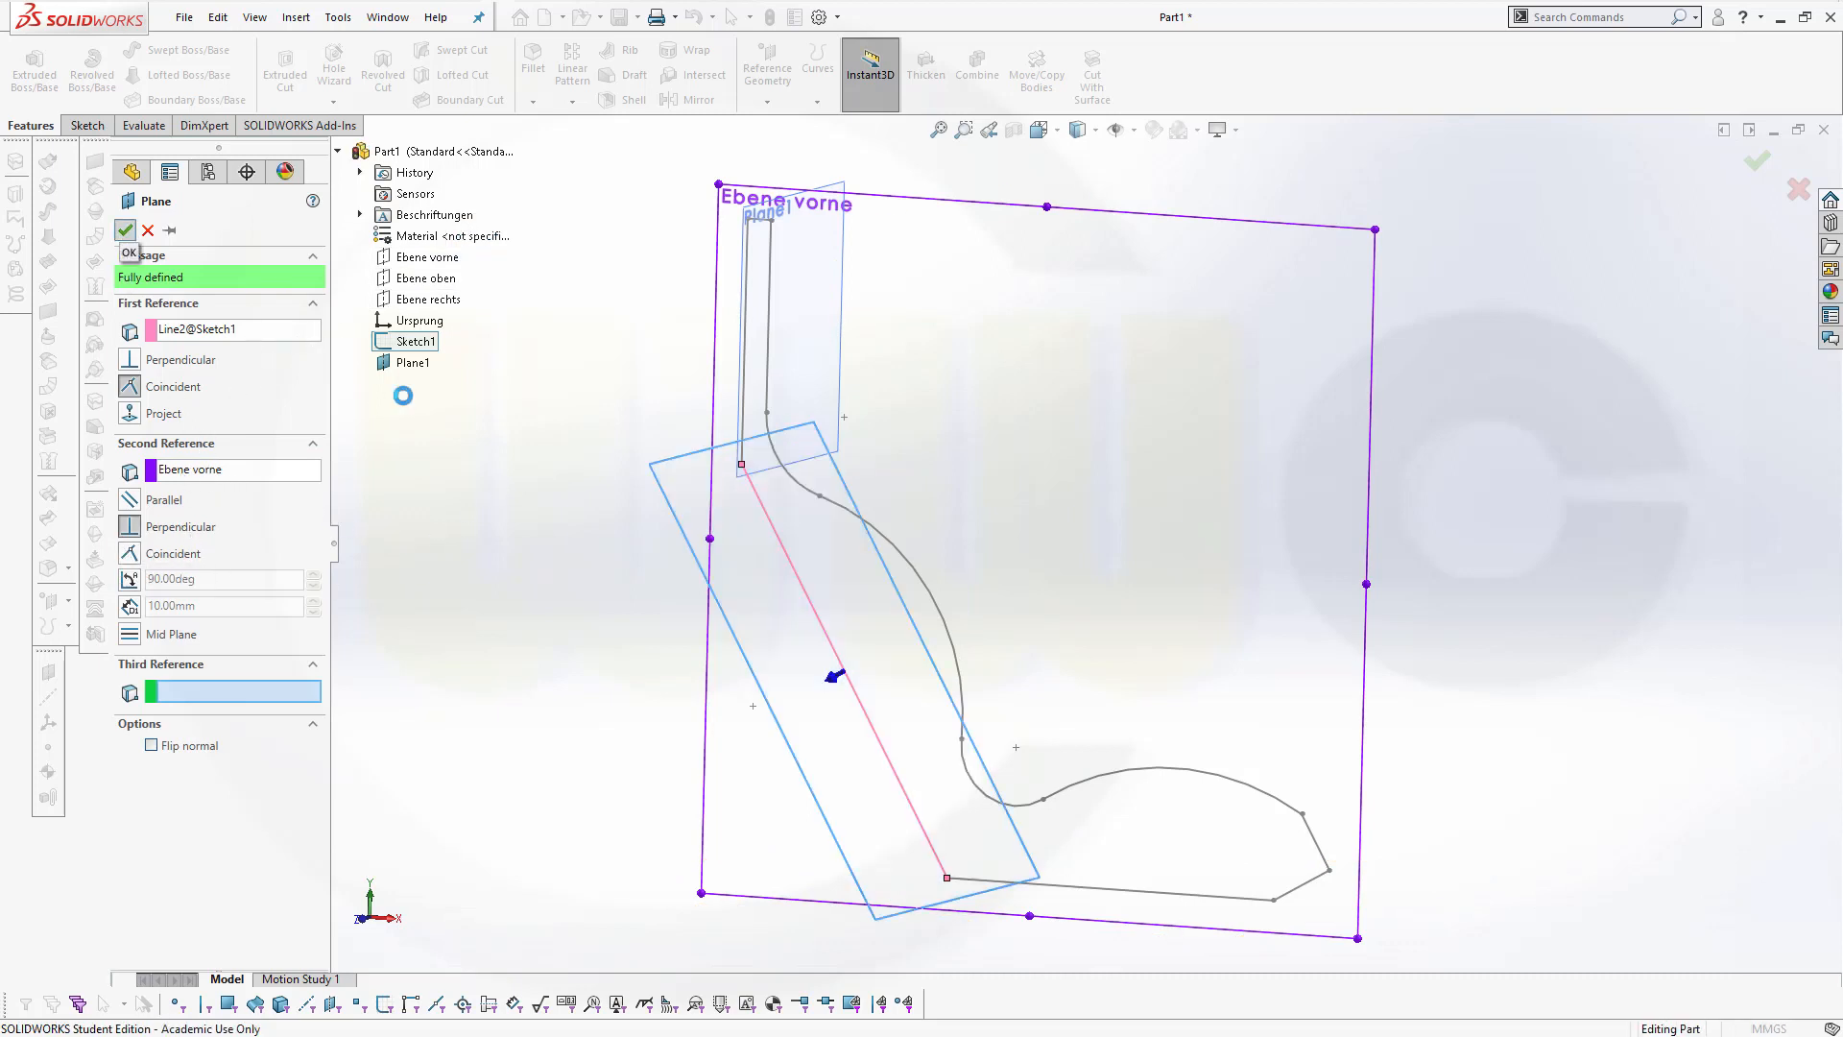
middle_click_drag(1144, 590, 1175, 595)
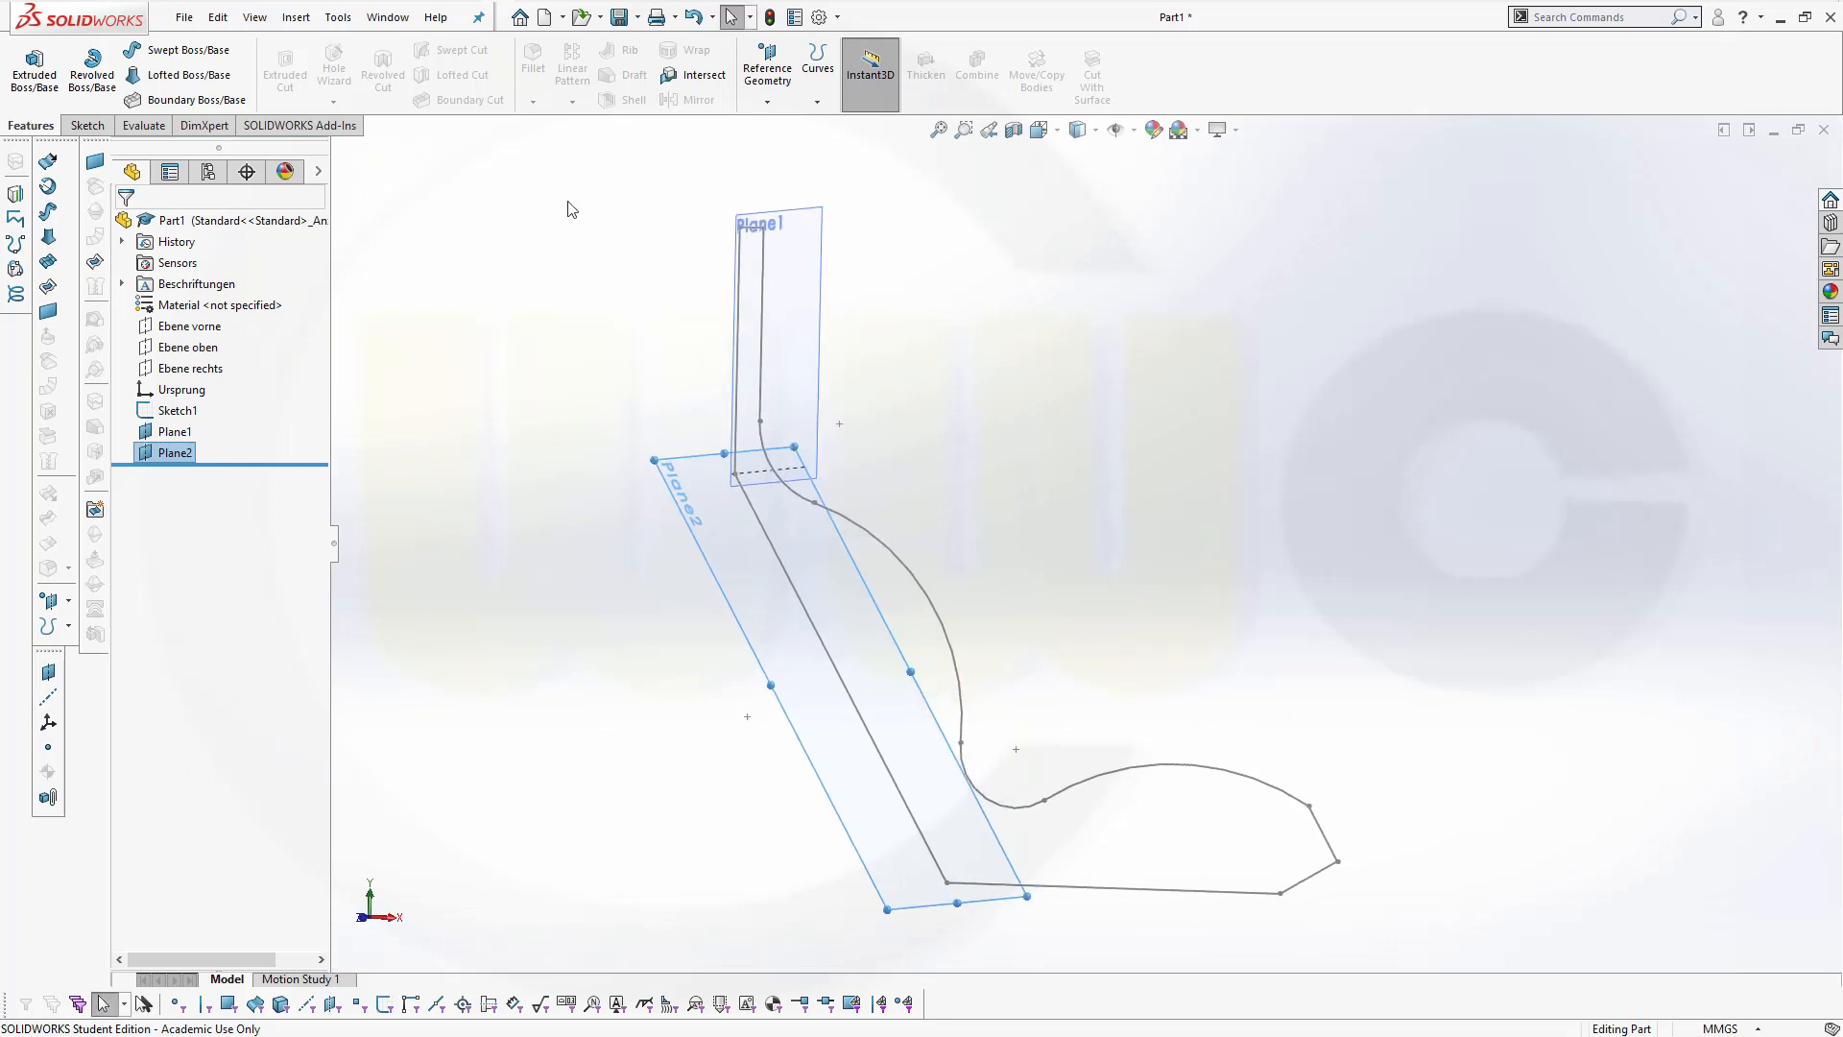
left_click(773, 59)
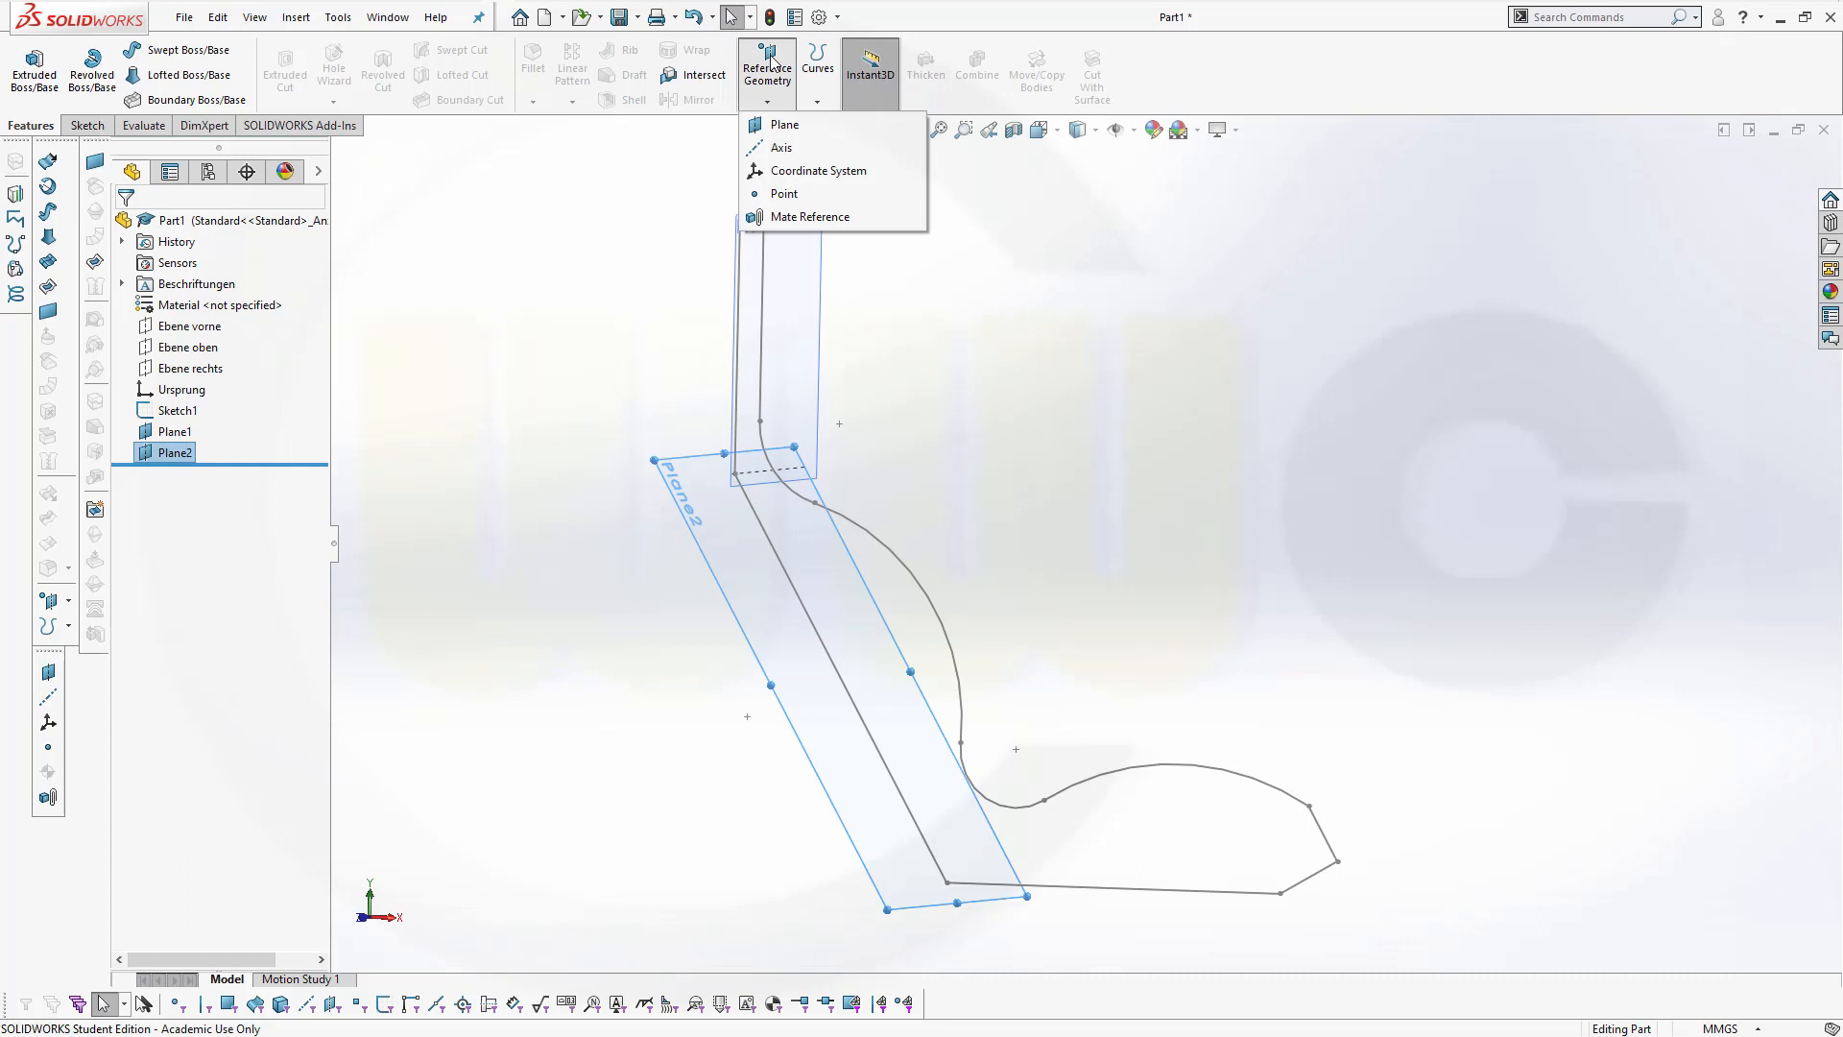
left_click(784, 125)
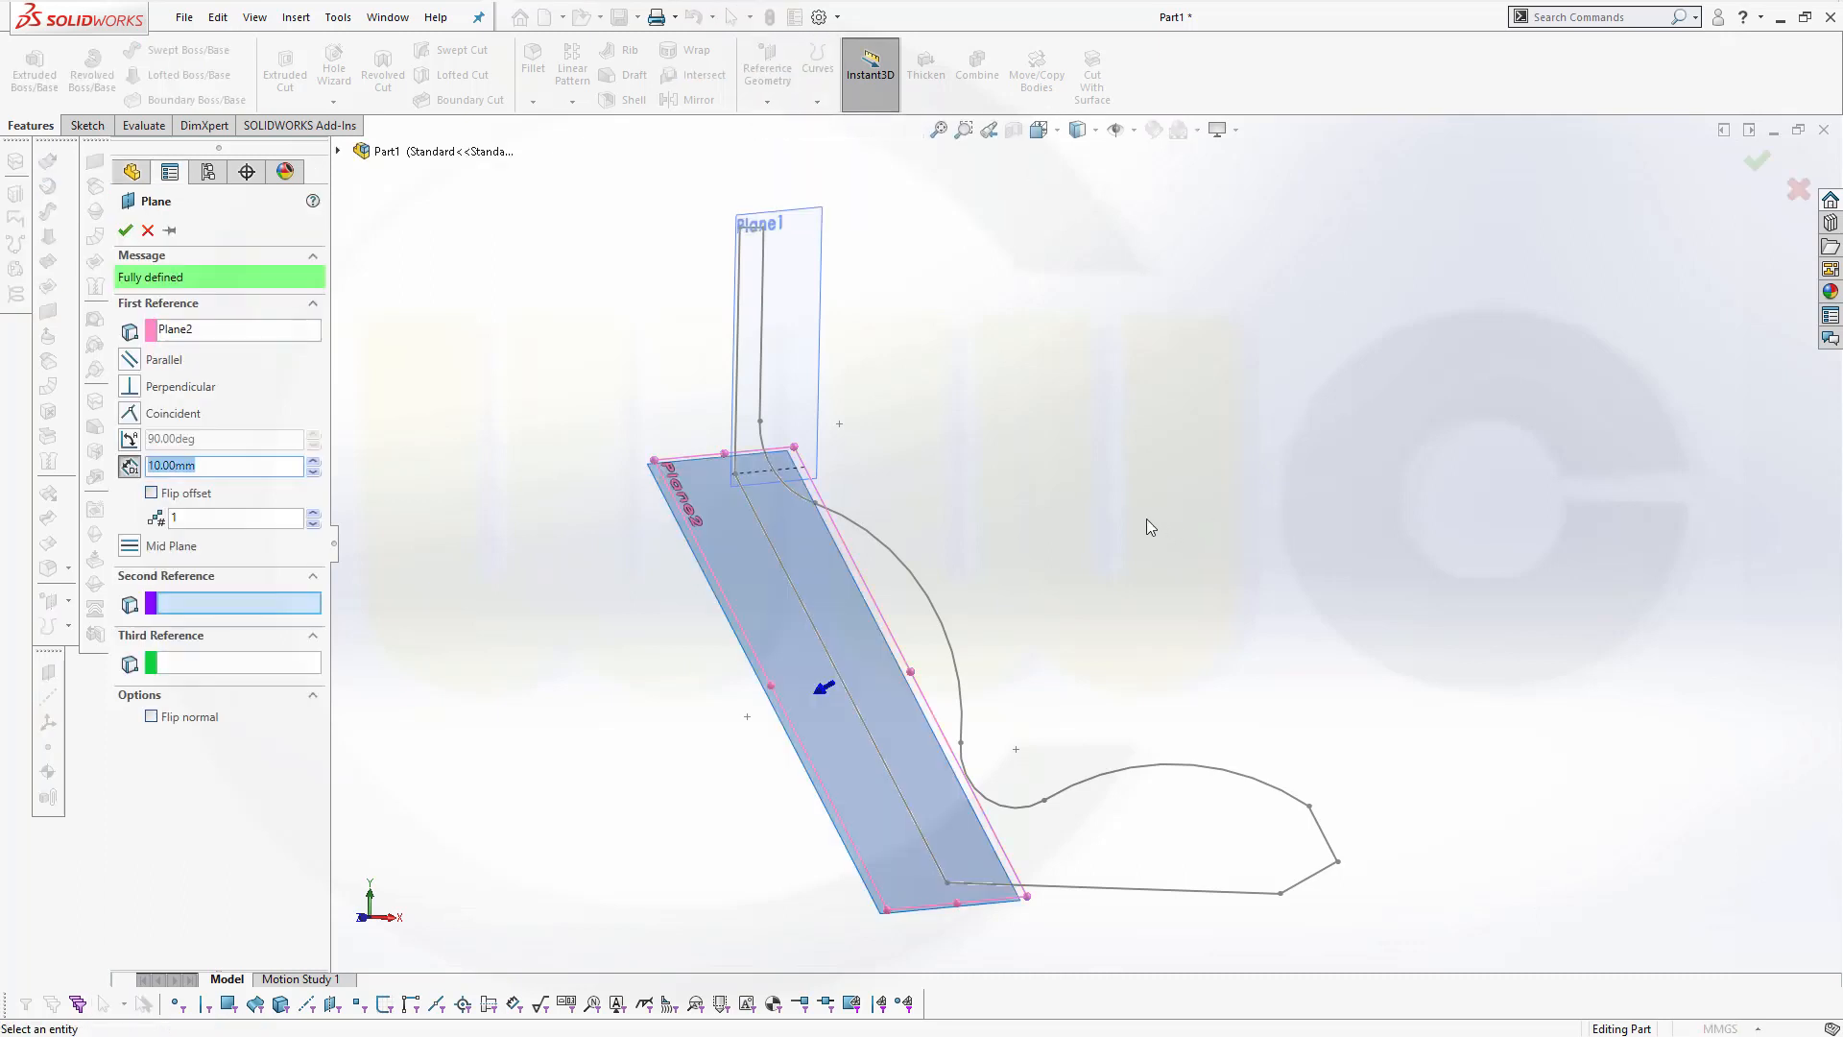
left_click(188, 331)
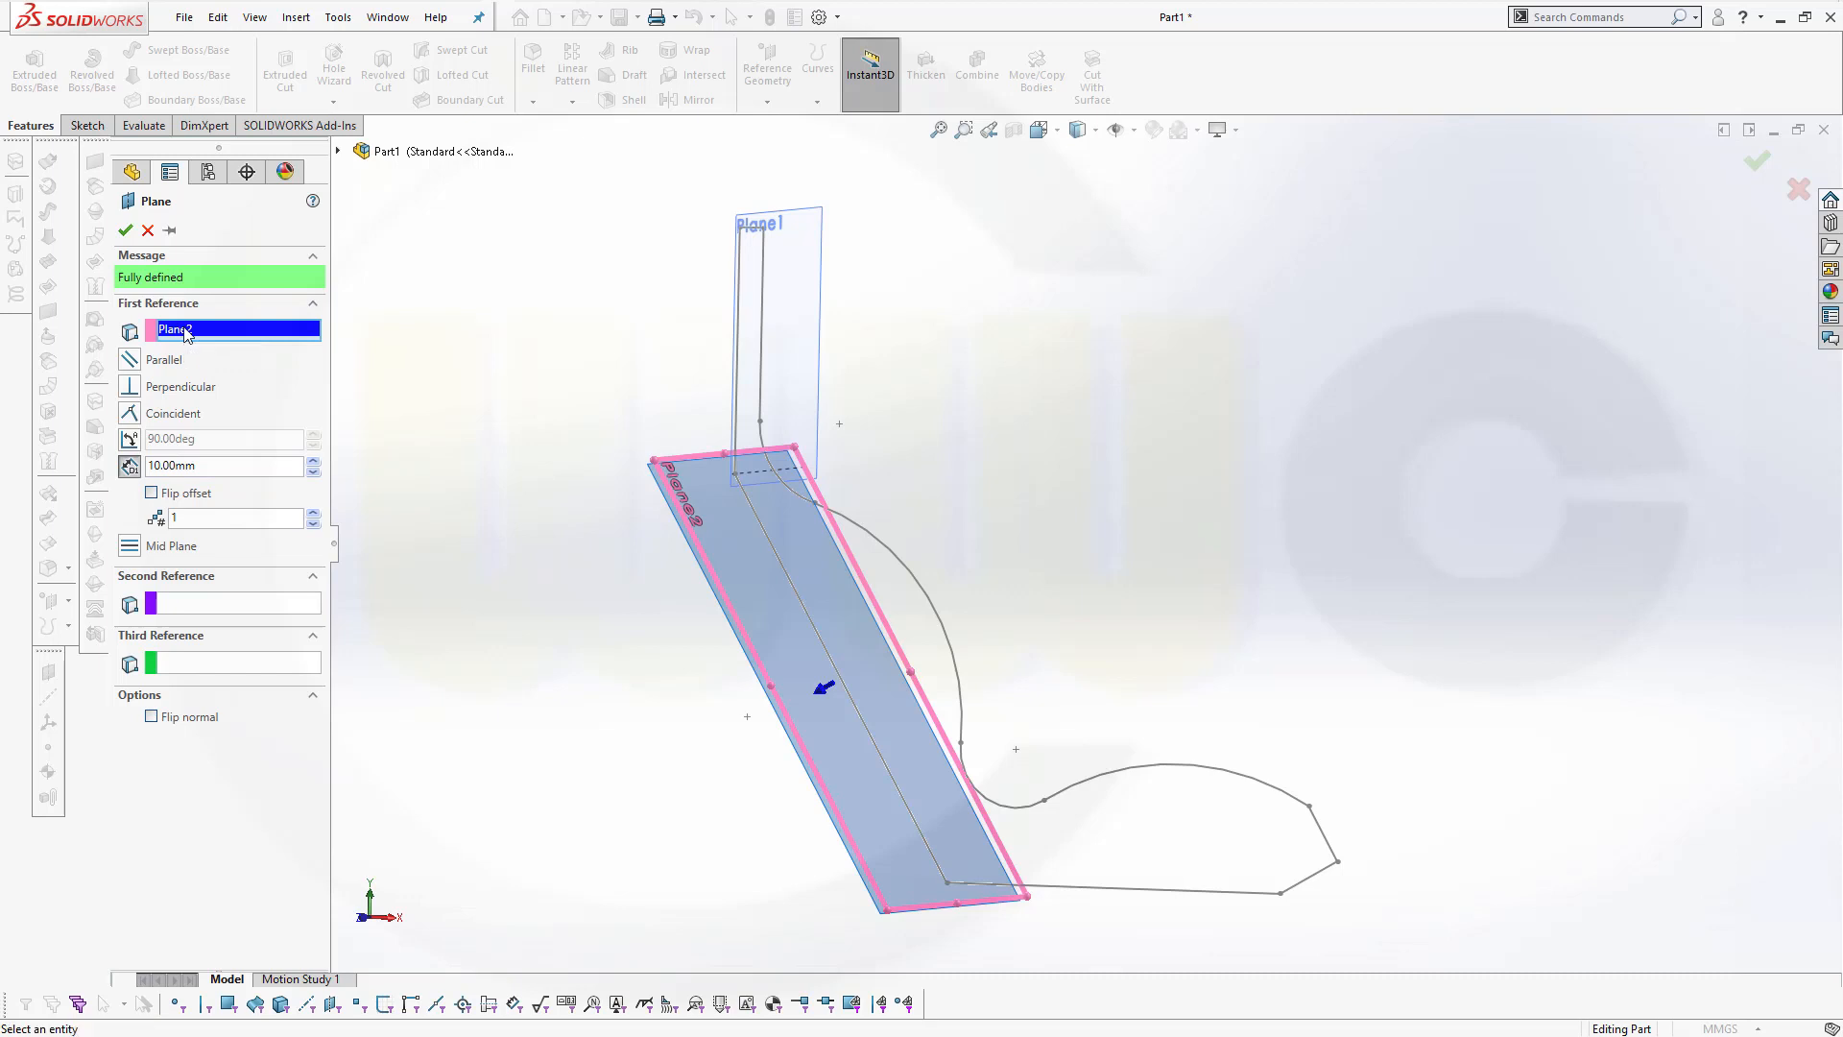
key("Escape")
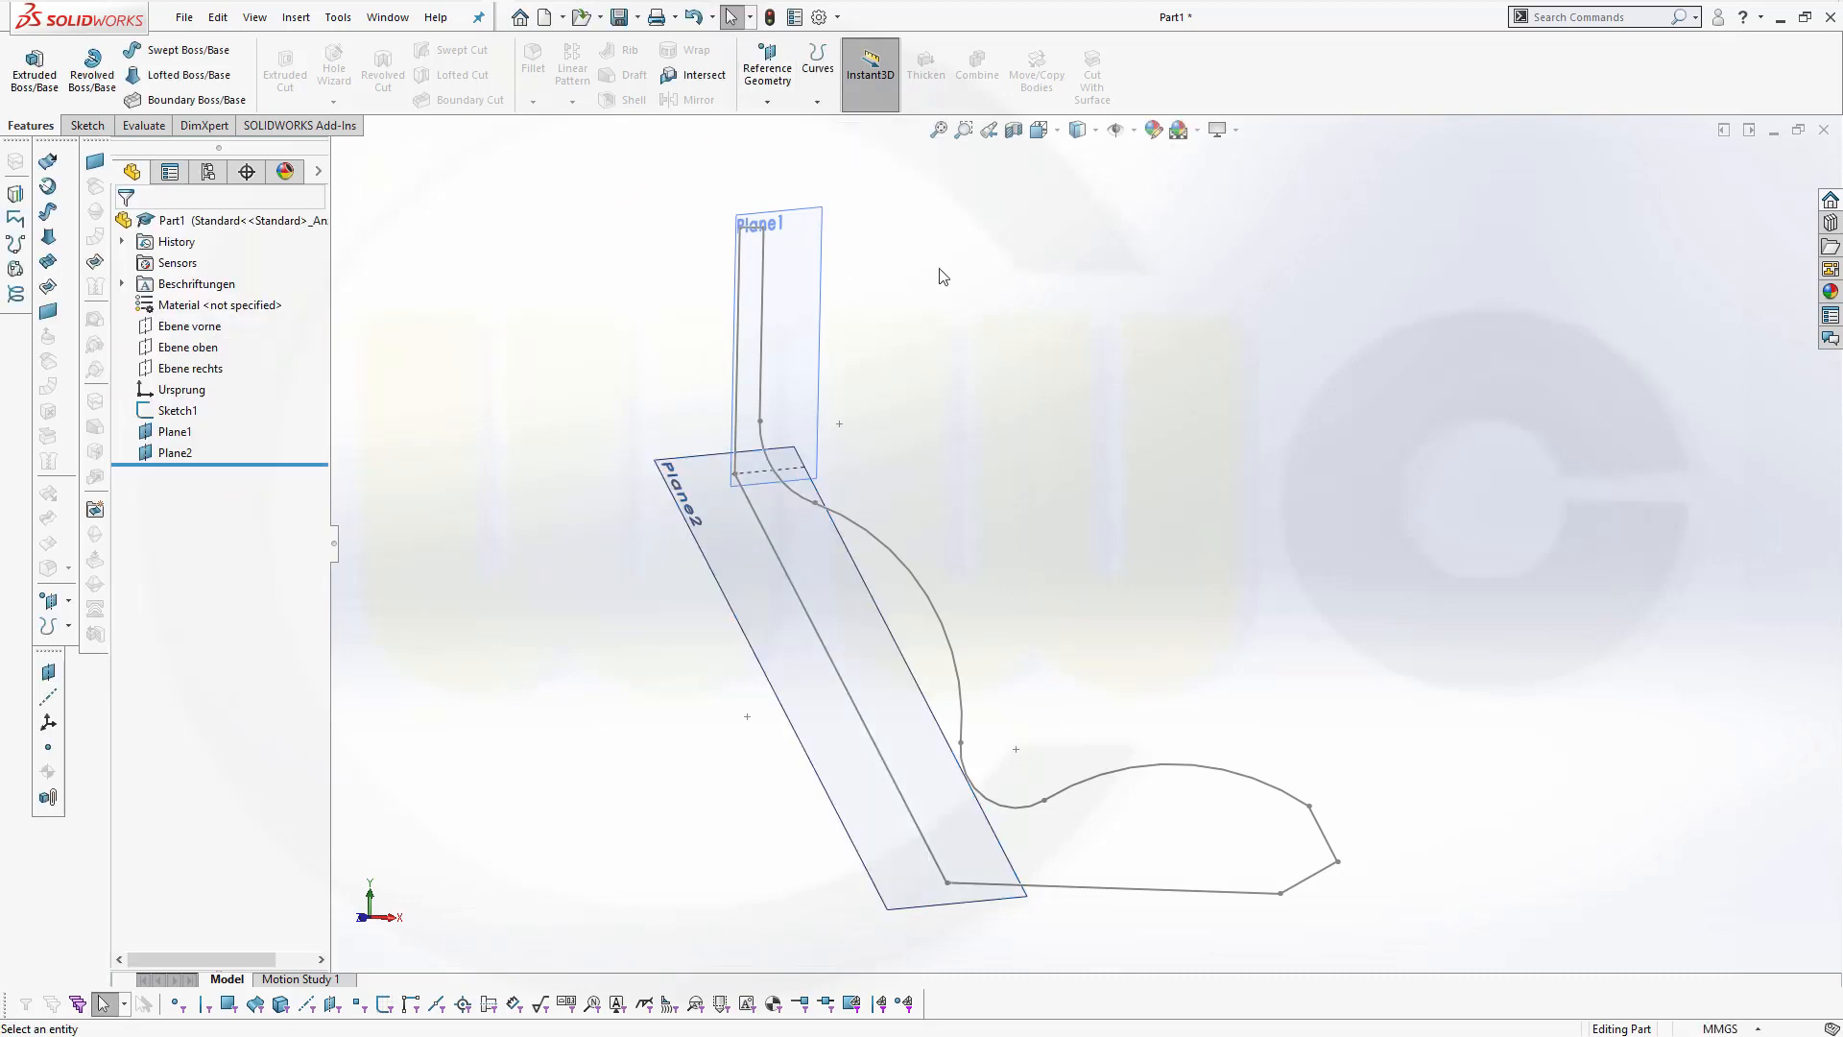
Create a reference plane coincident with the upper slanted line at the seat's front end and perpendicular to Ebene vorne
left_click(767, 101)
left_click(817, 100)
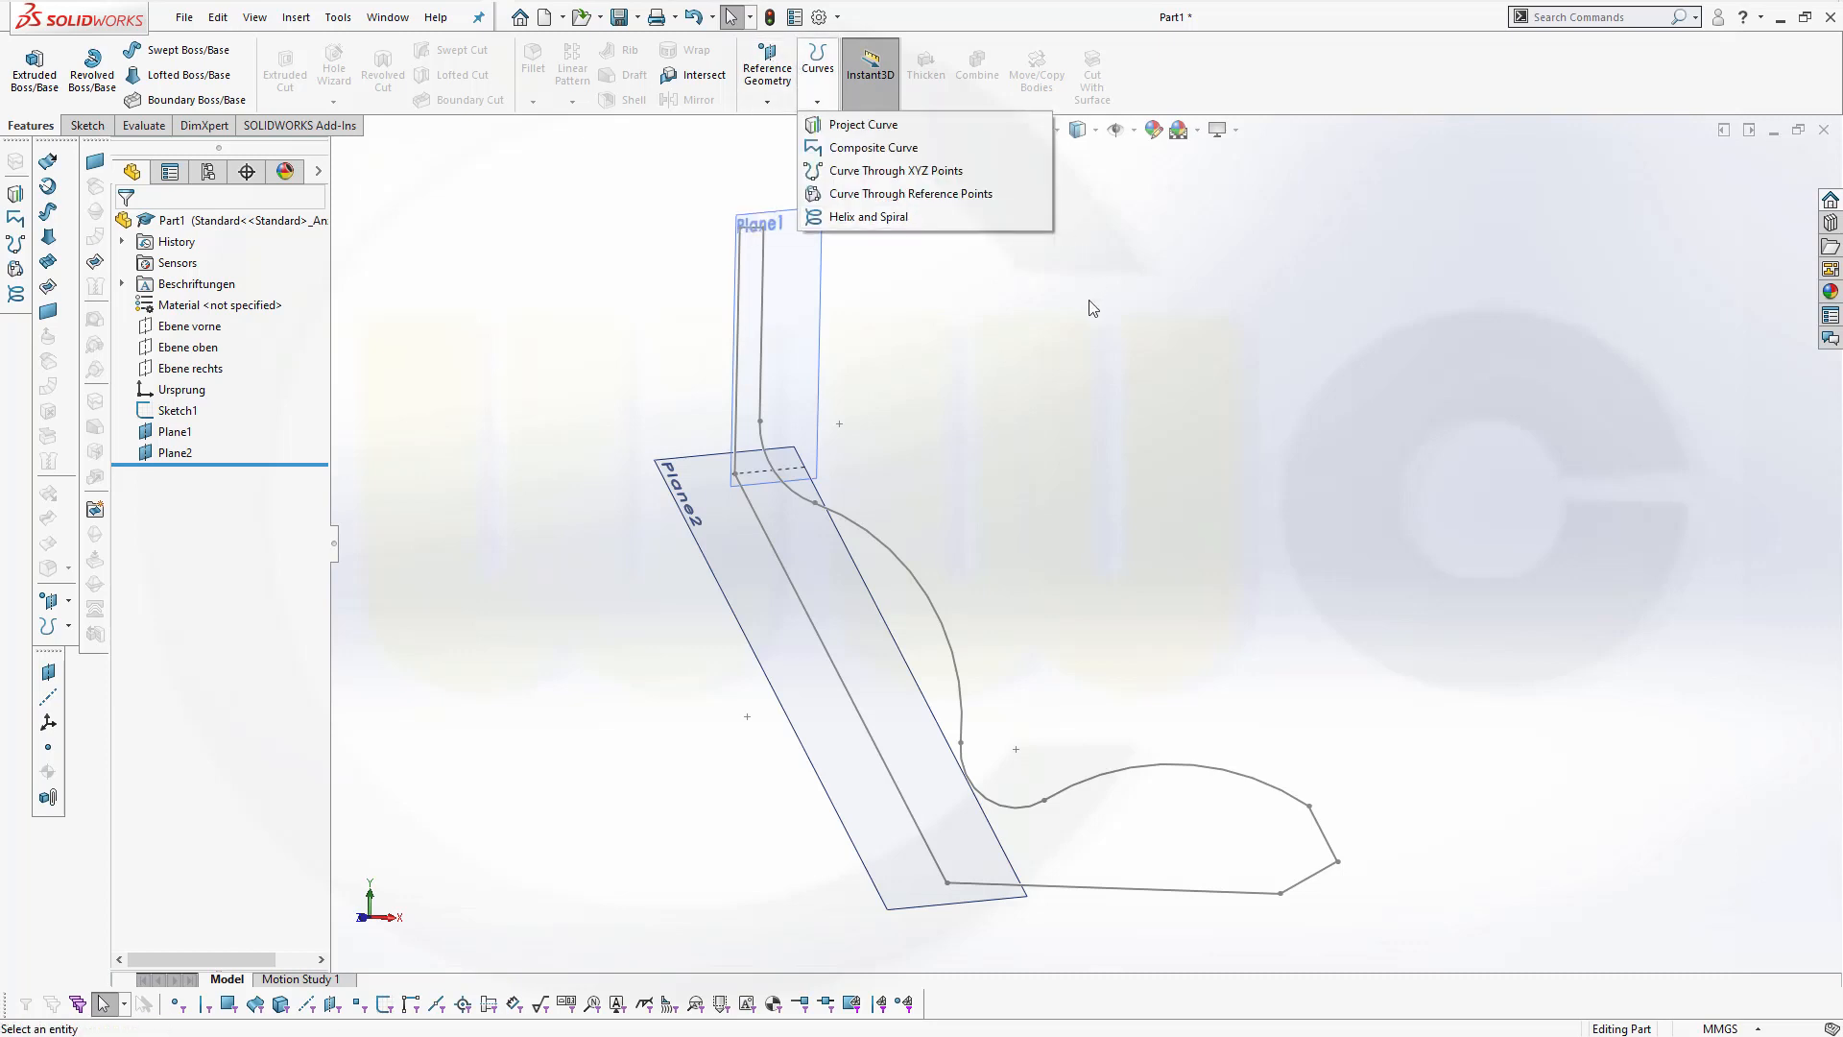
left_click(767, 101)
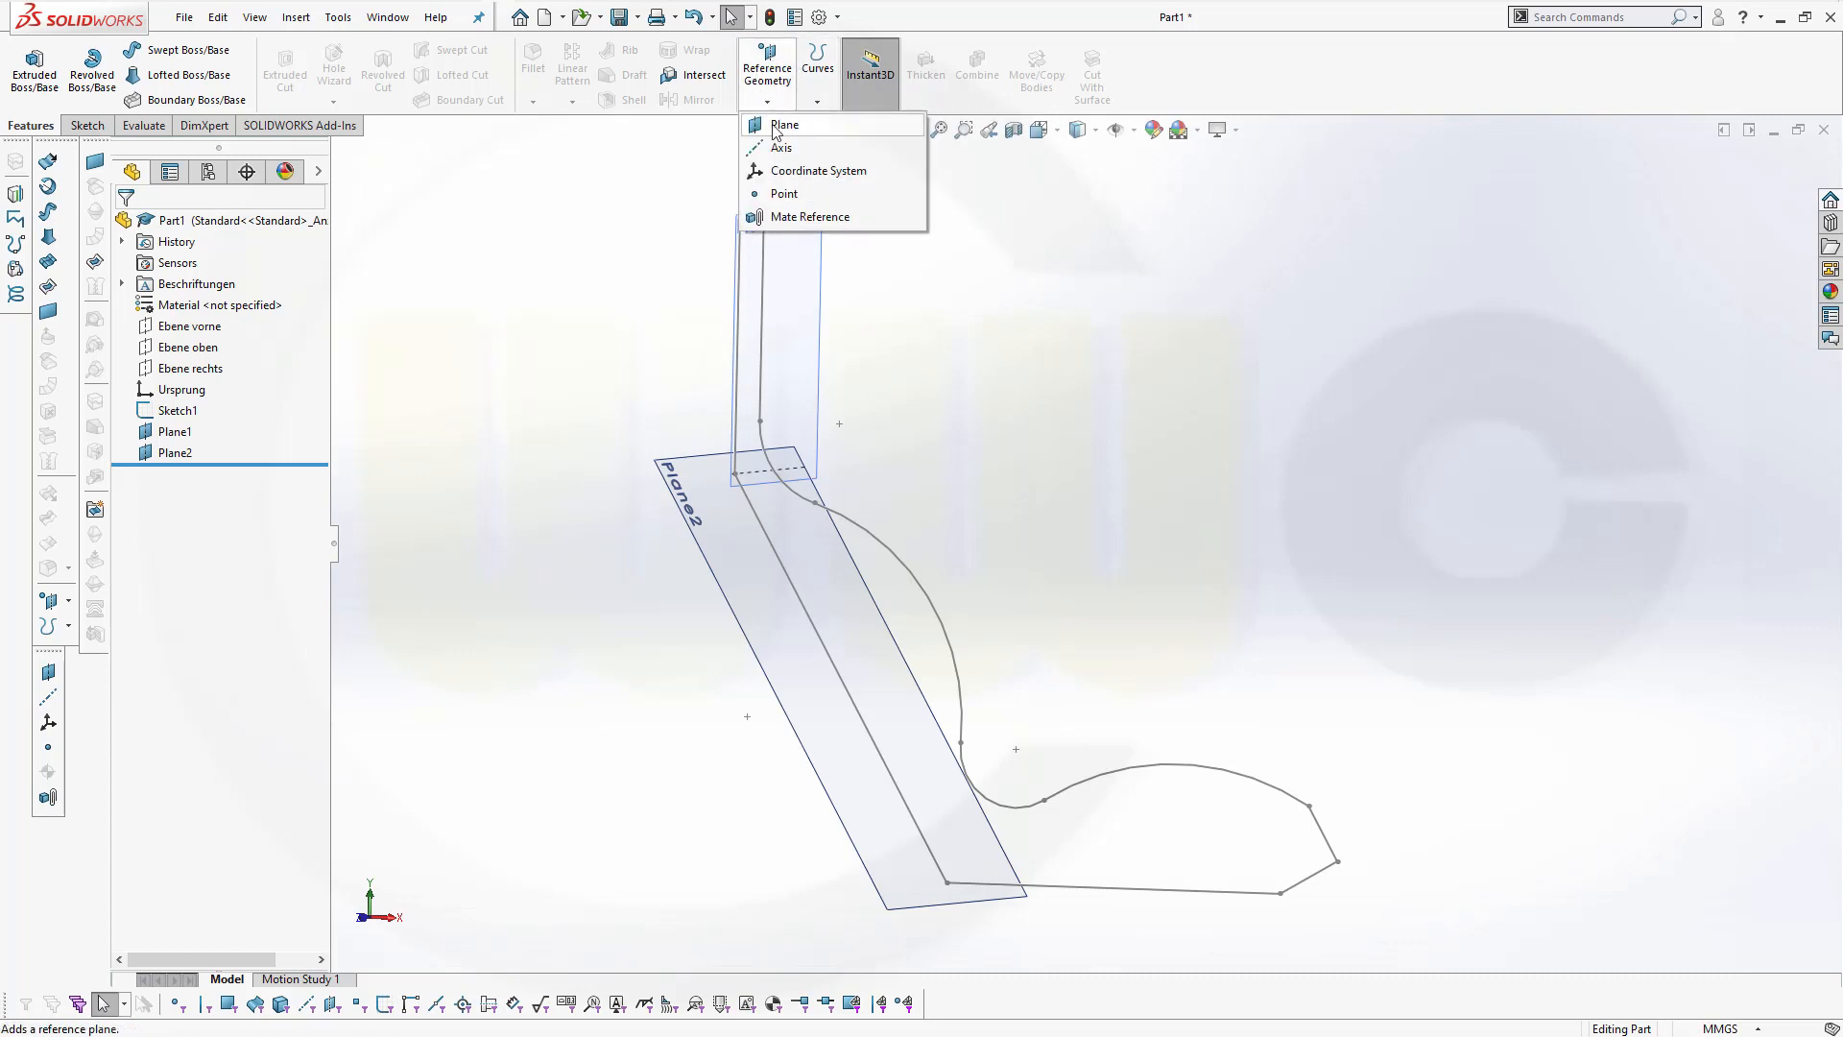
left_click(785, 124)
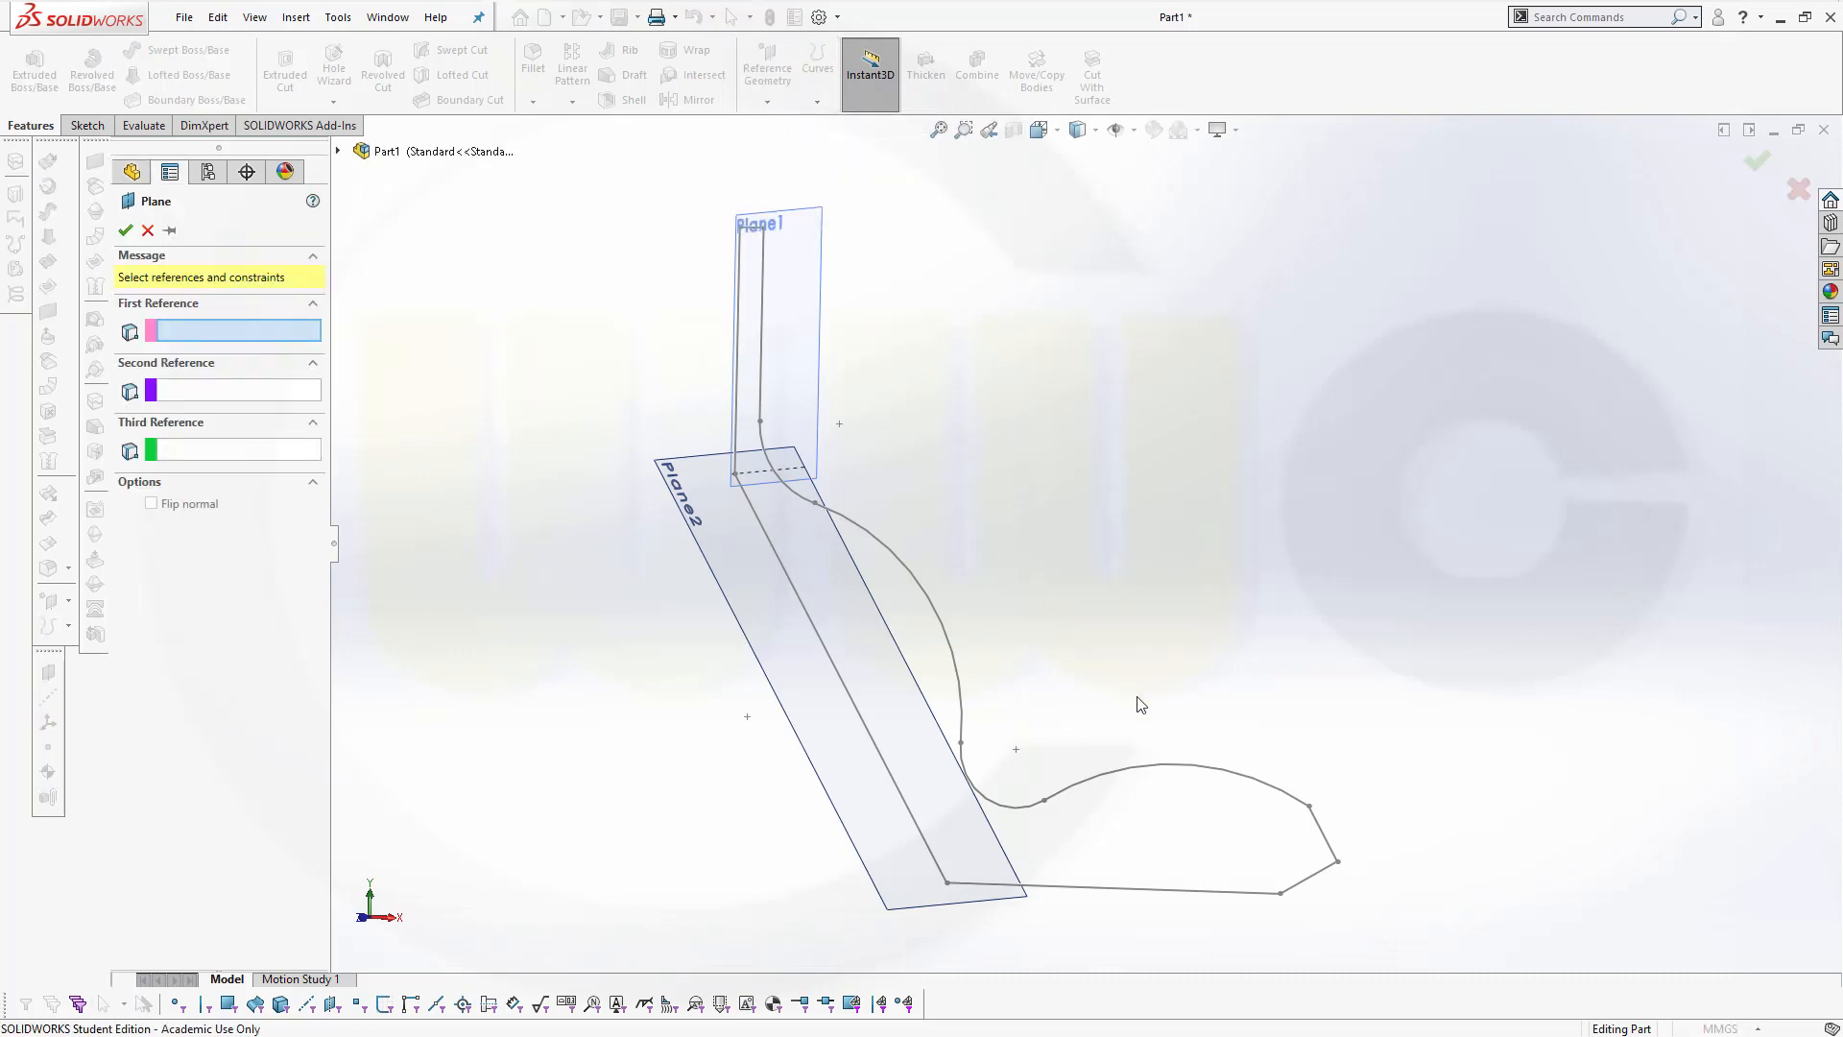
left_click(1321, 836)
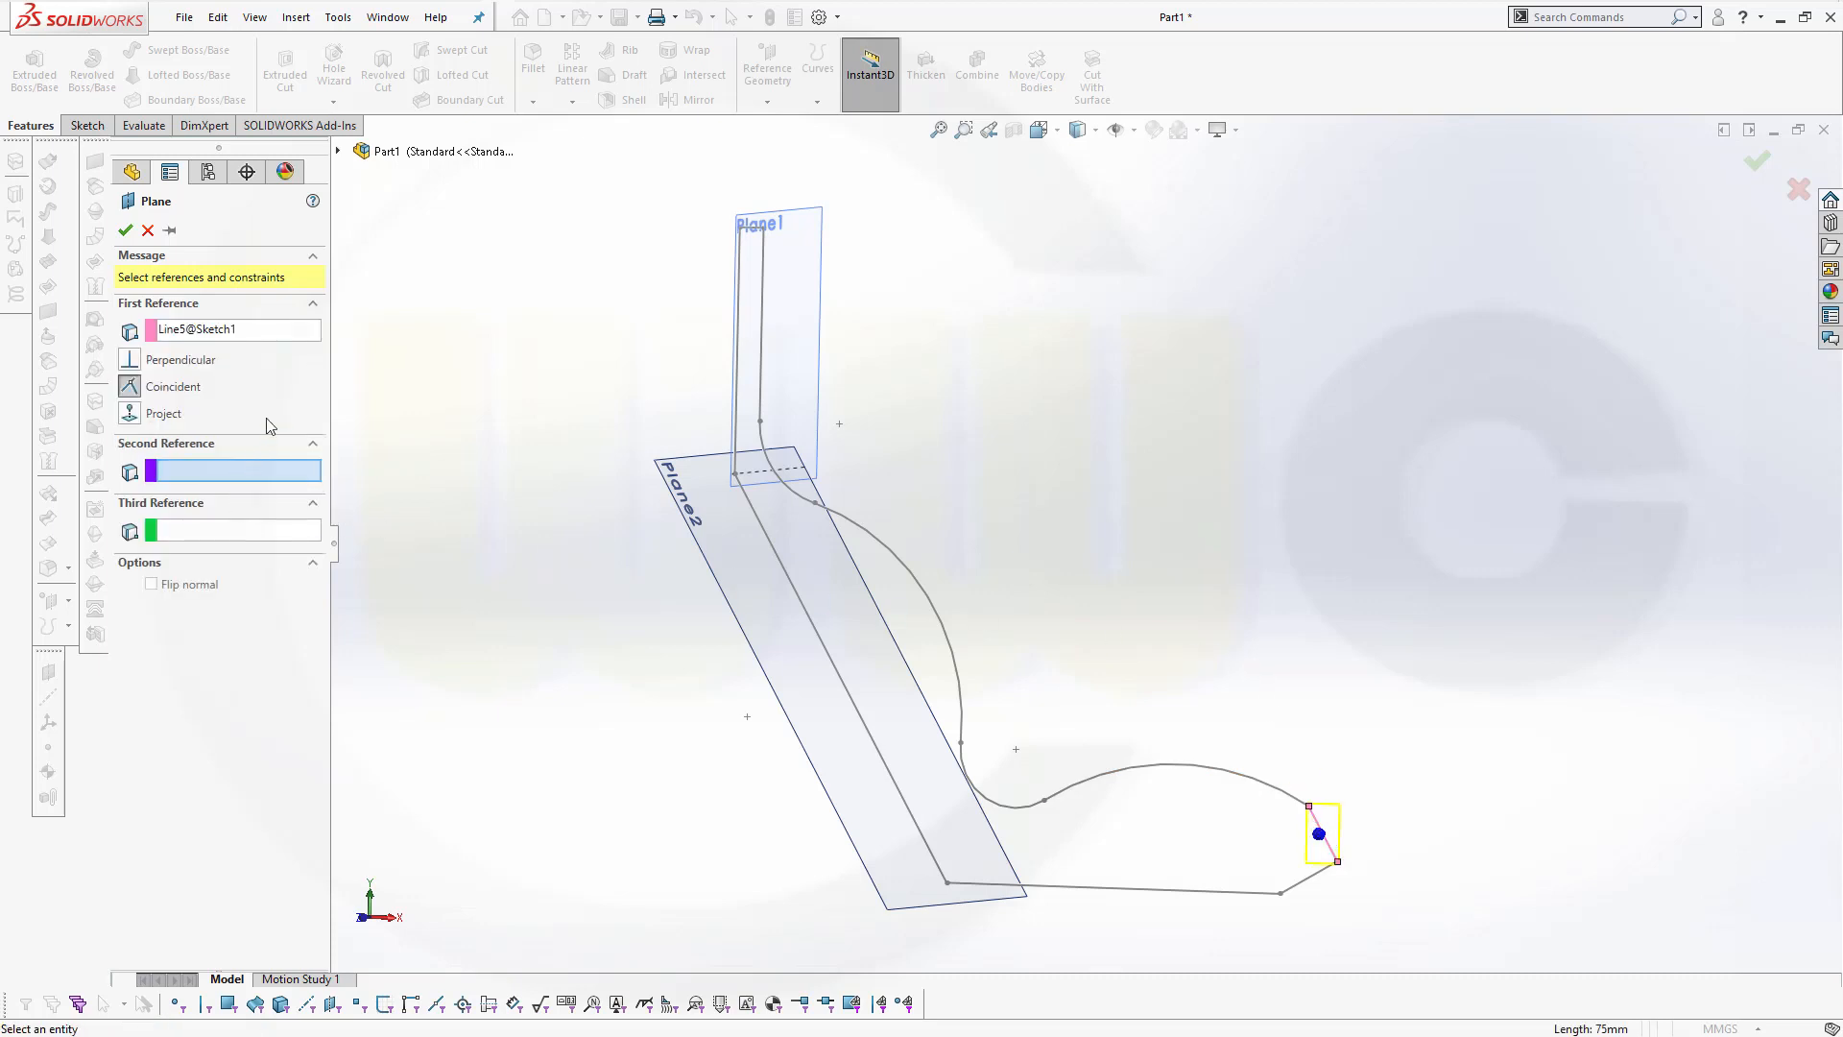
left_click(338, 152)
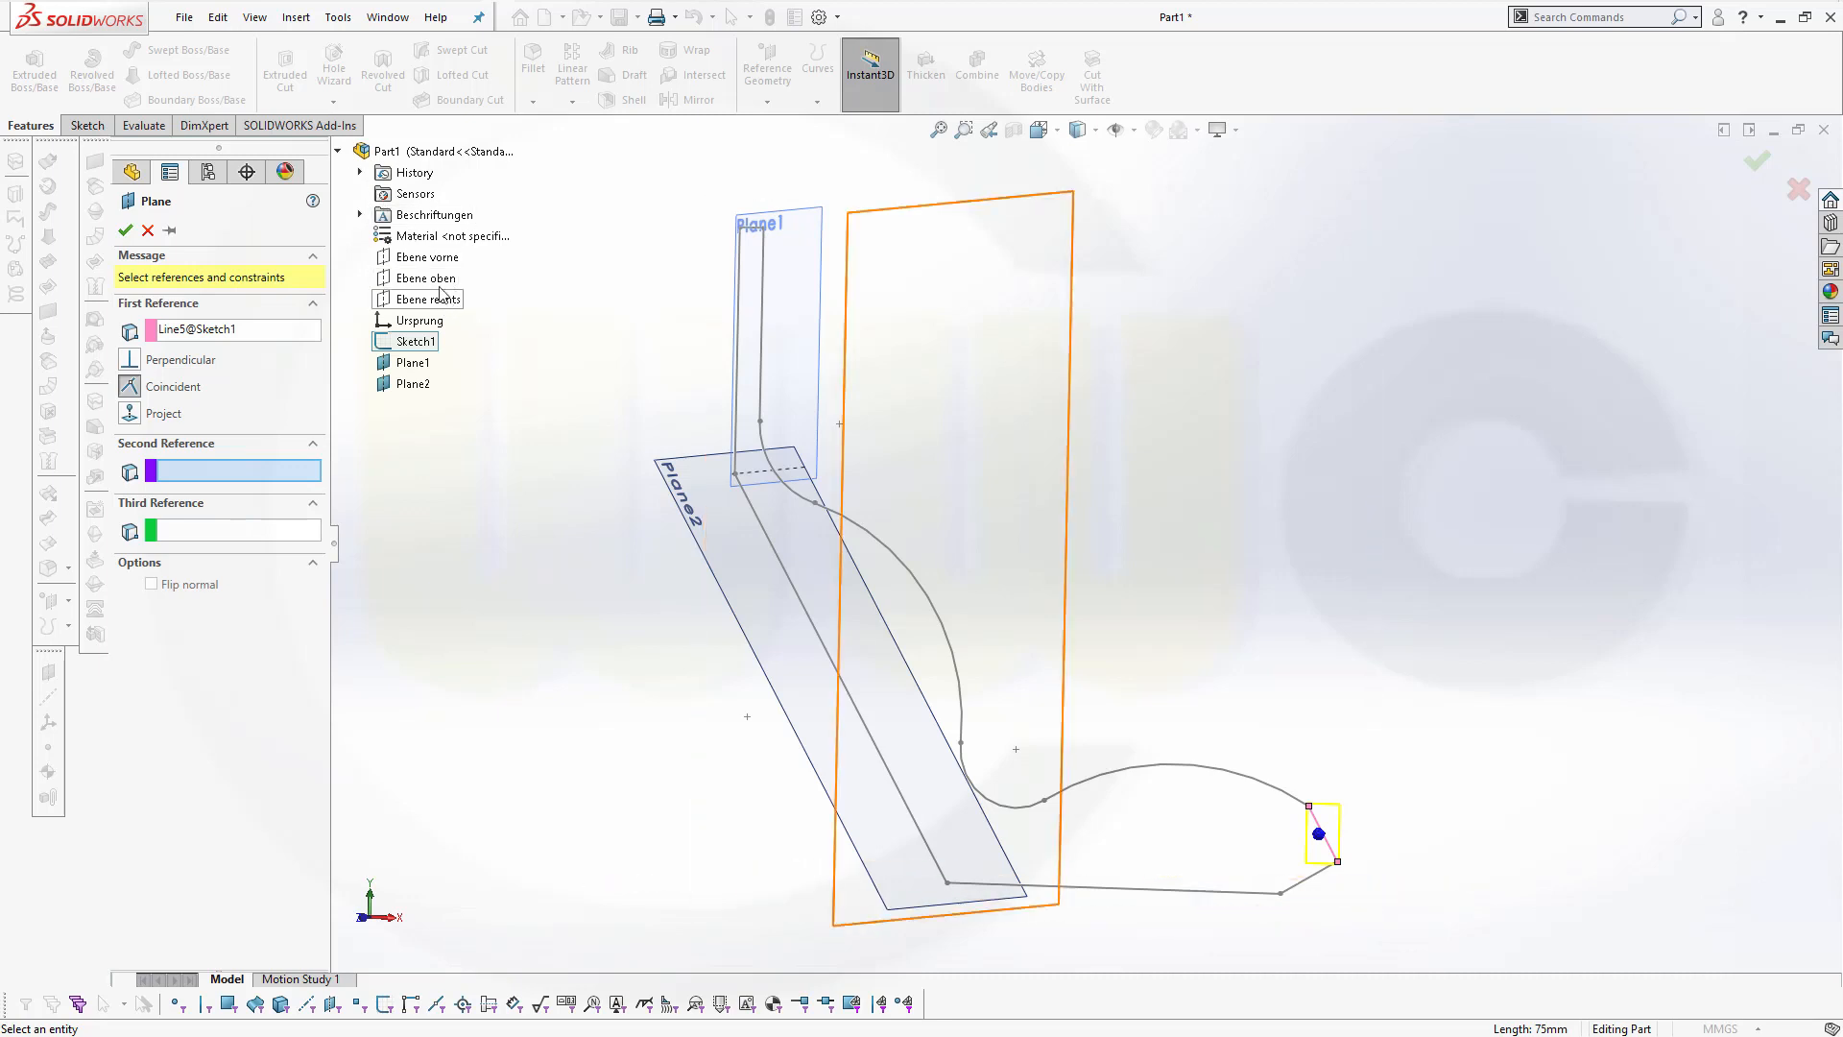
left_click(427, 258)
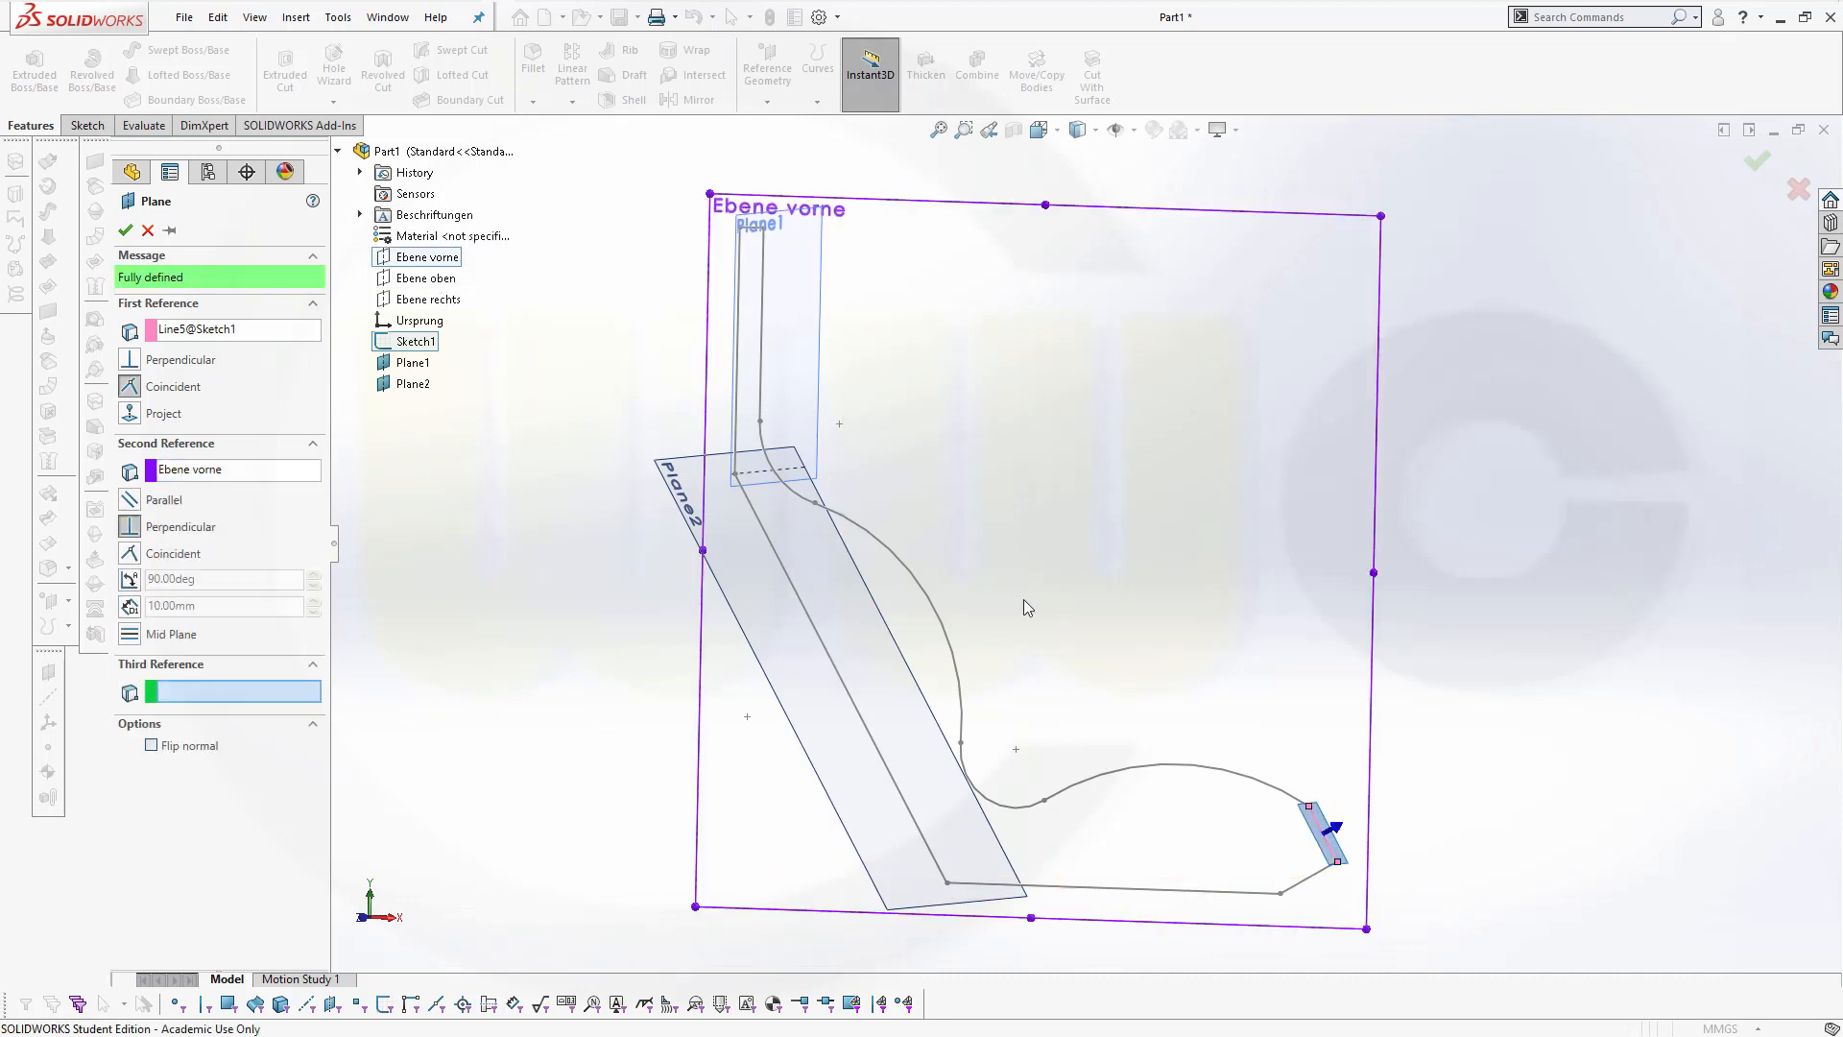
left_click(124, 230)
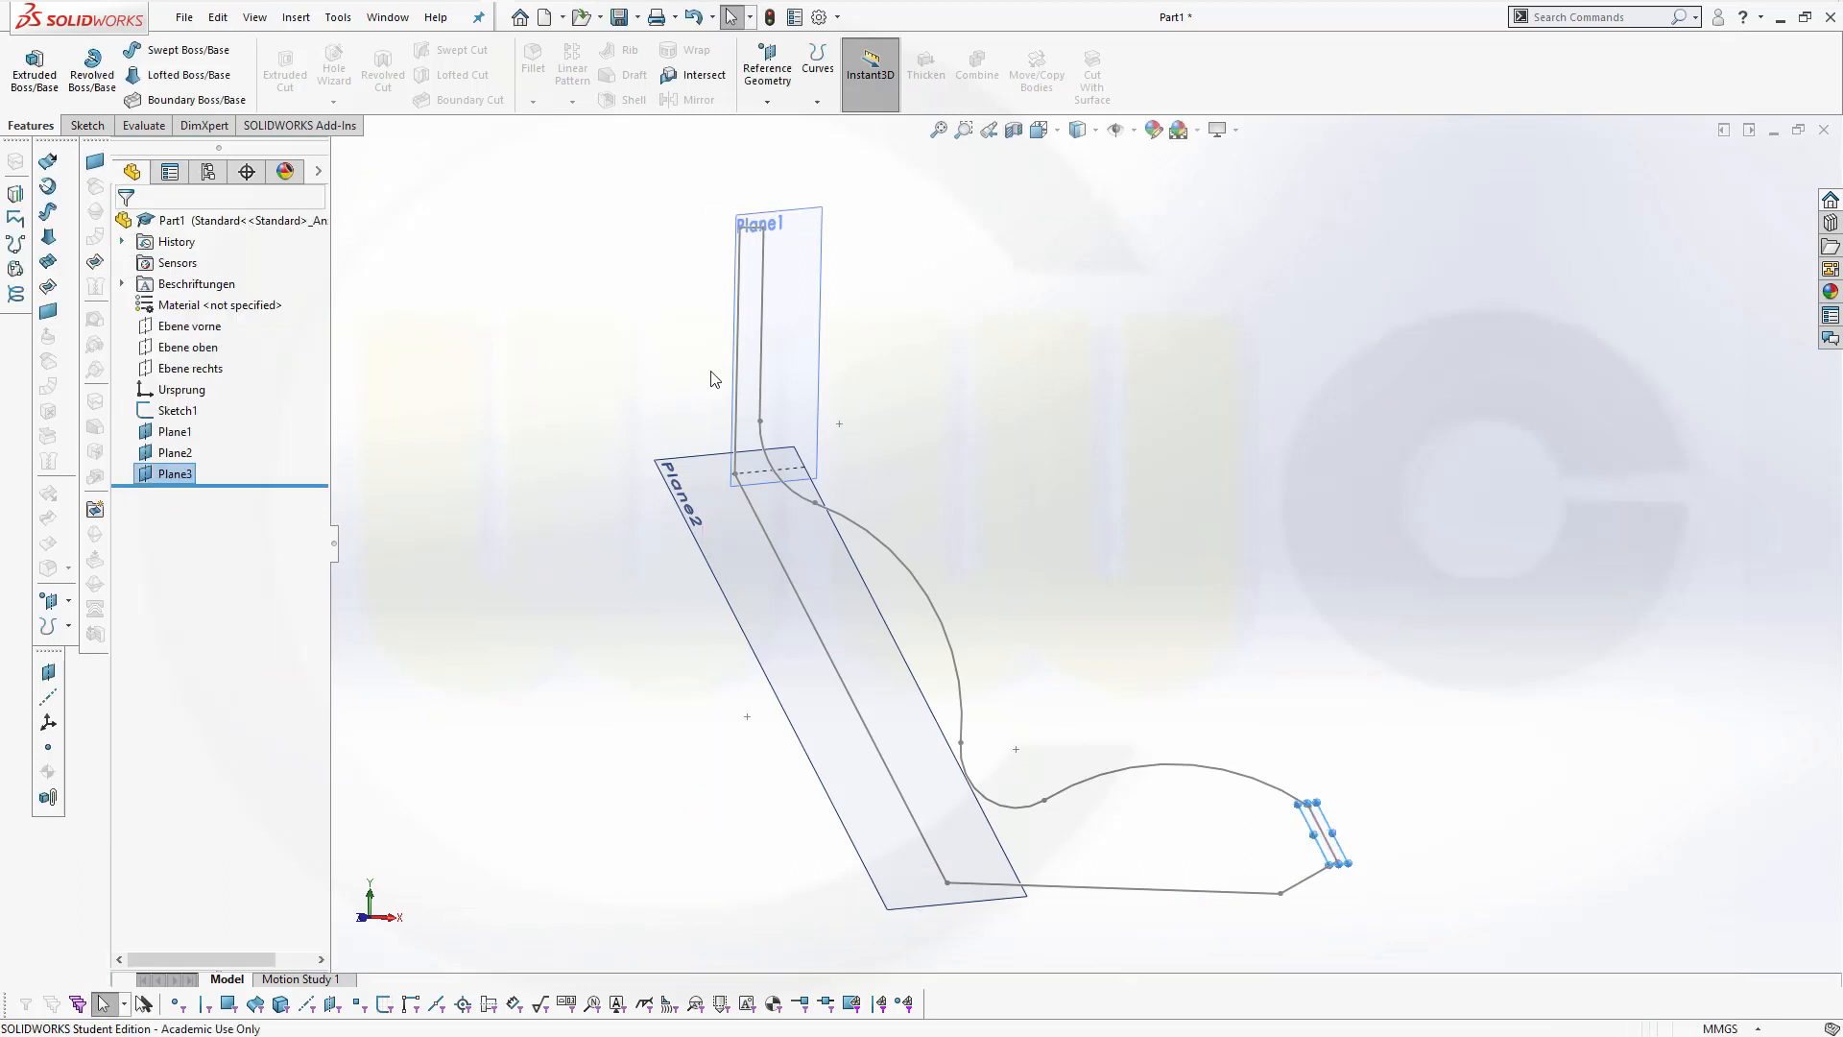
left_click(592, 349)
Extrude the closed seat profile sketch as a blind boss with a depth of 250 mm
mouse_move(1283, 473)
middle_mouse_down()
mouse_move(1263, 535)
mouse_move(1119, 510)
mouse_move(1116, 531)
mouse_move(988, 576)
mouse_move(1164, 514)
mouse_move(1085, 536)
middle_mouse_up()
key("Escape")
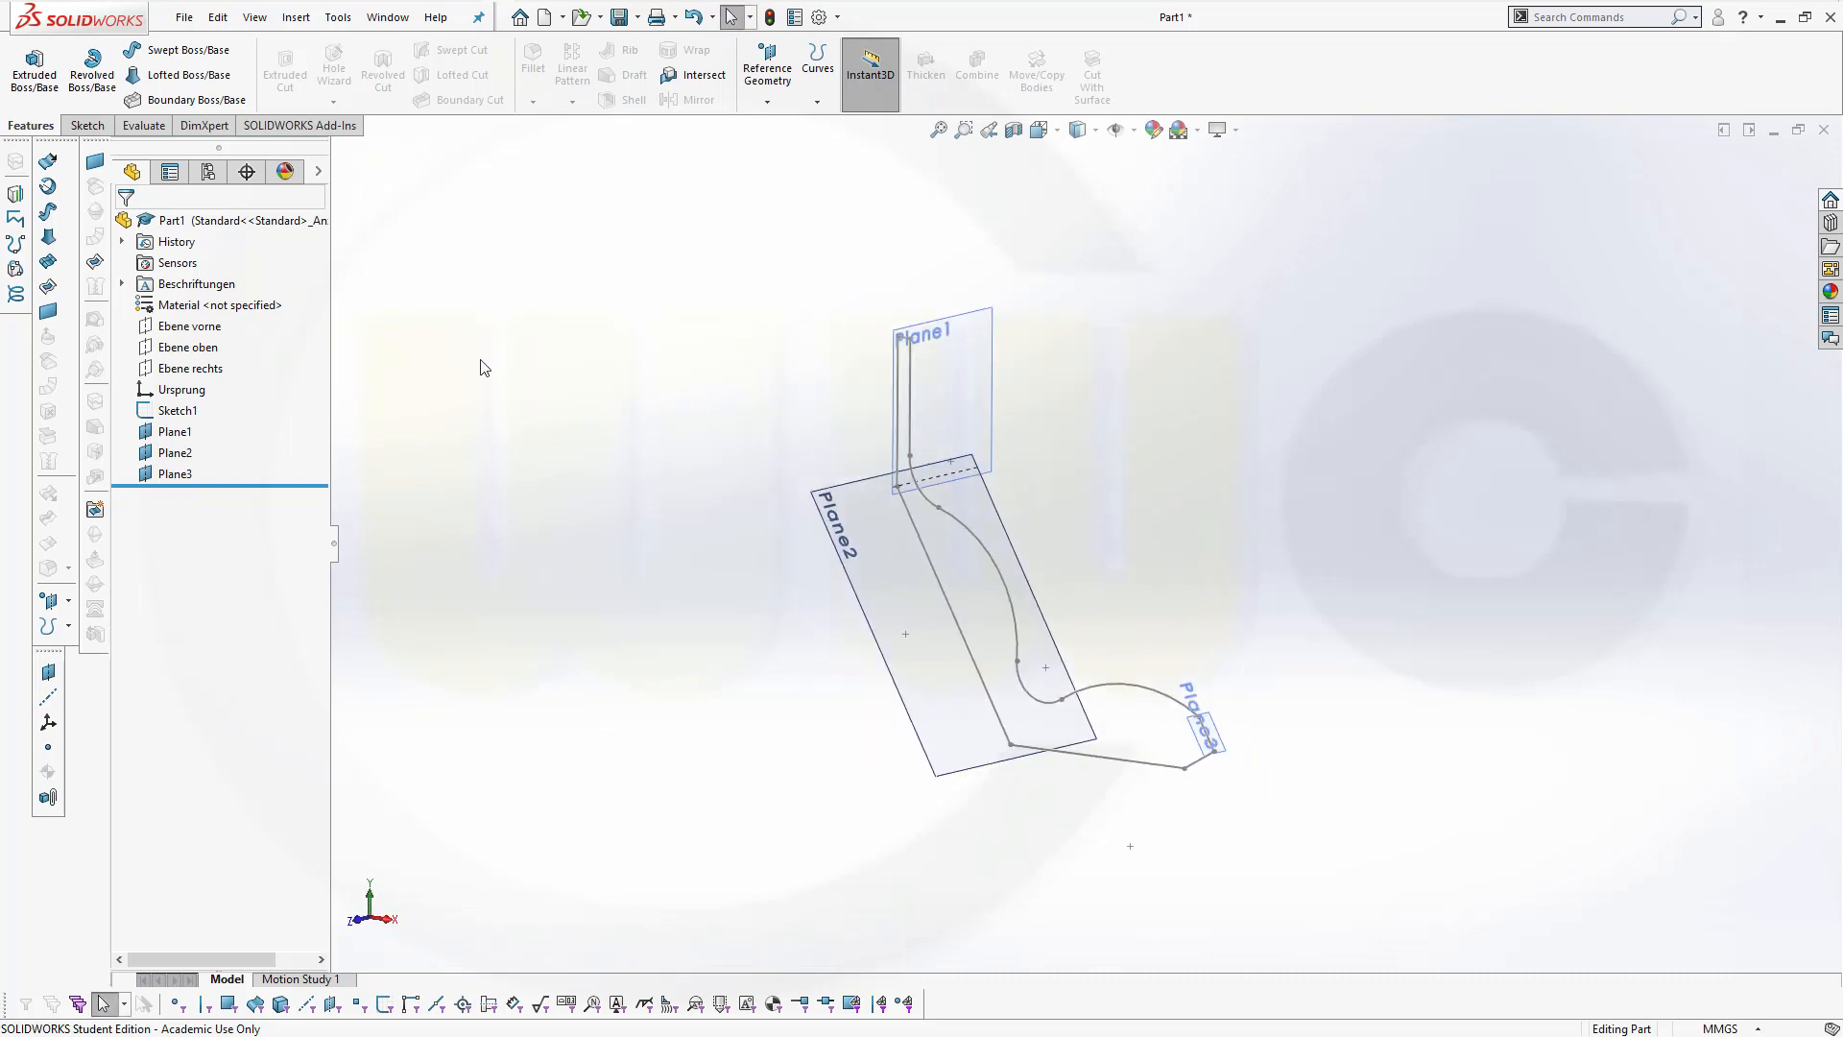
left_click(35, 65)
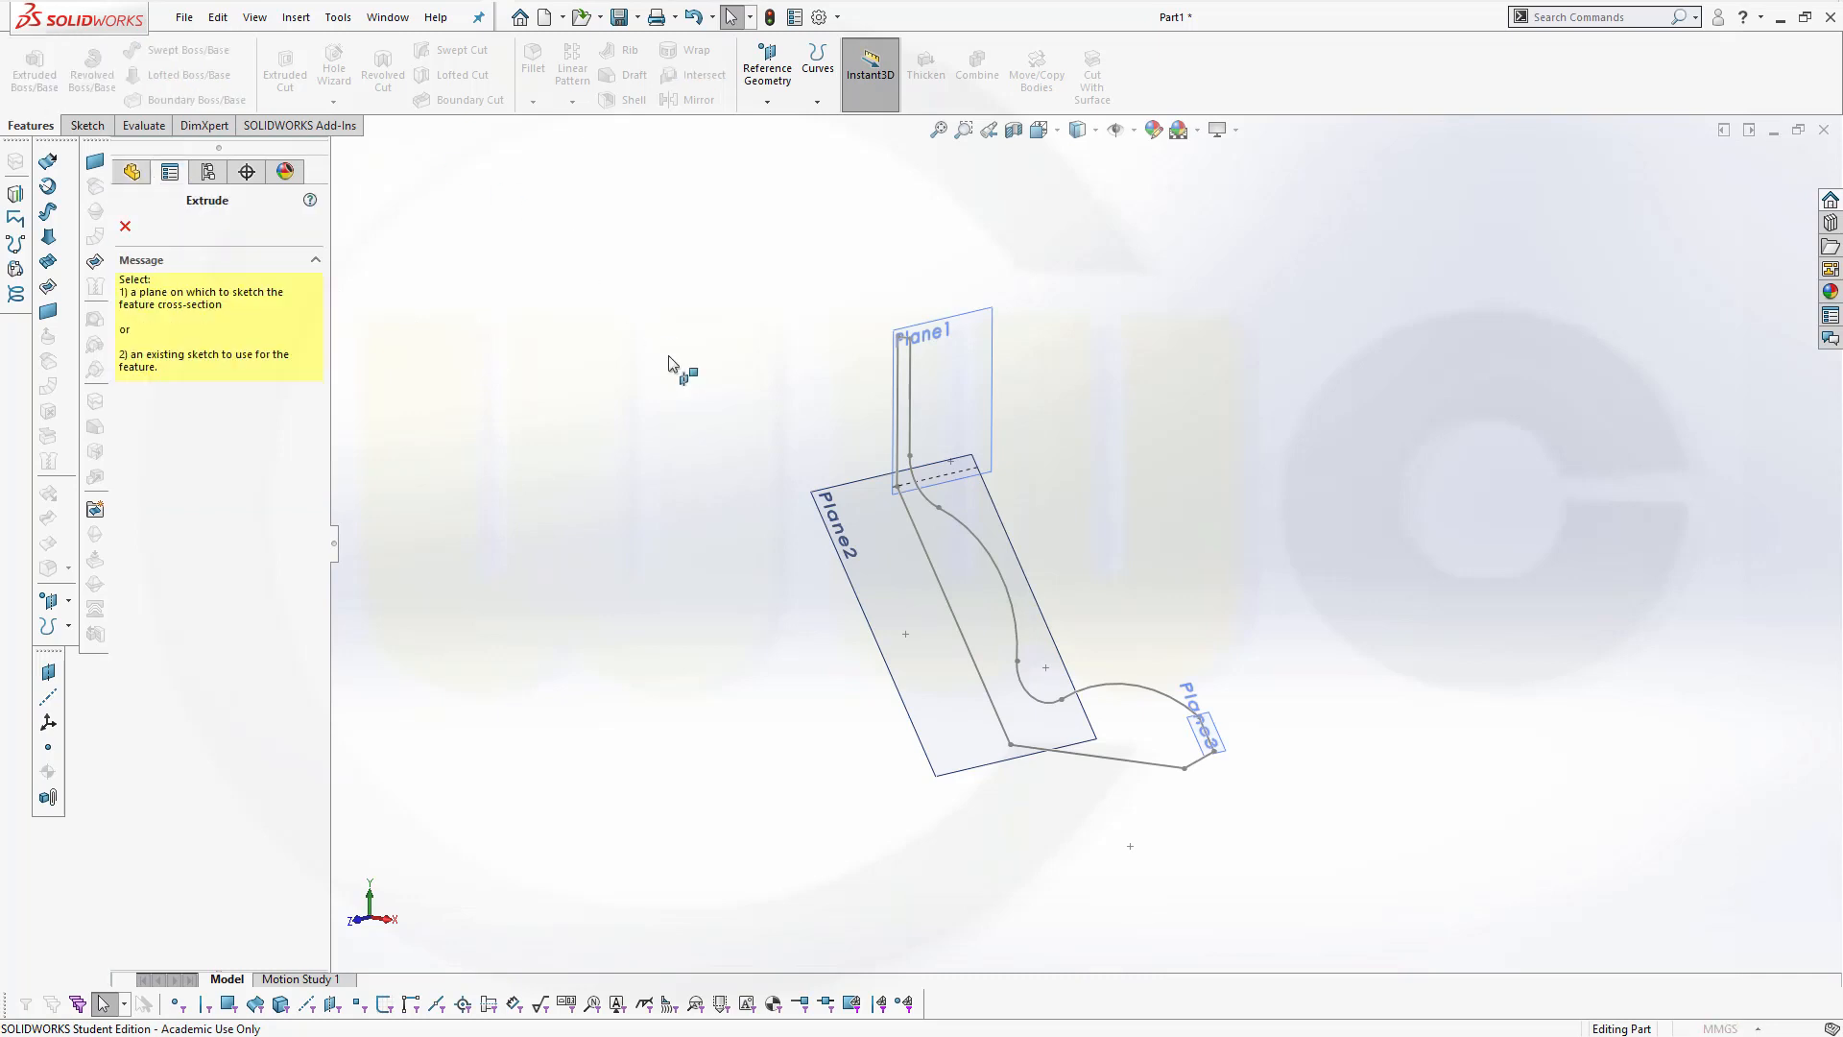
left_click(981, 549)
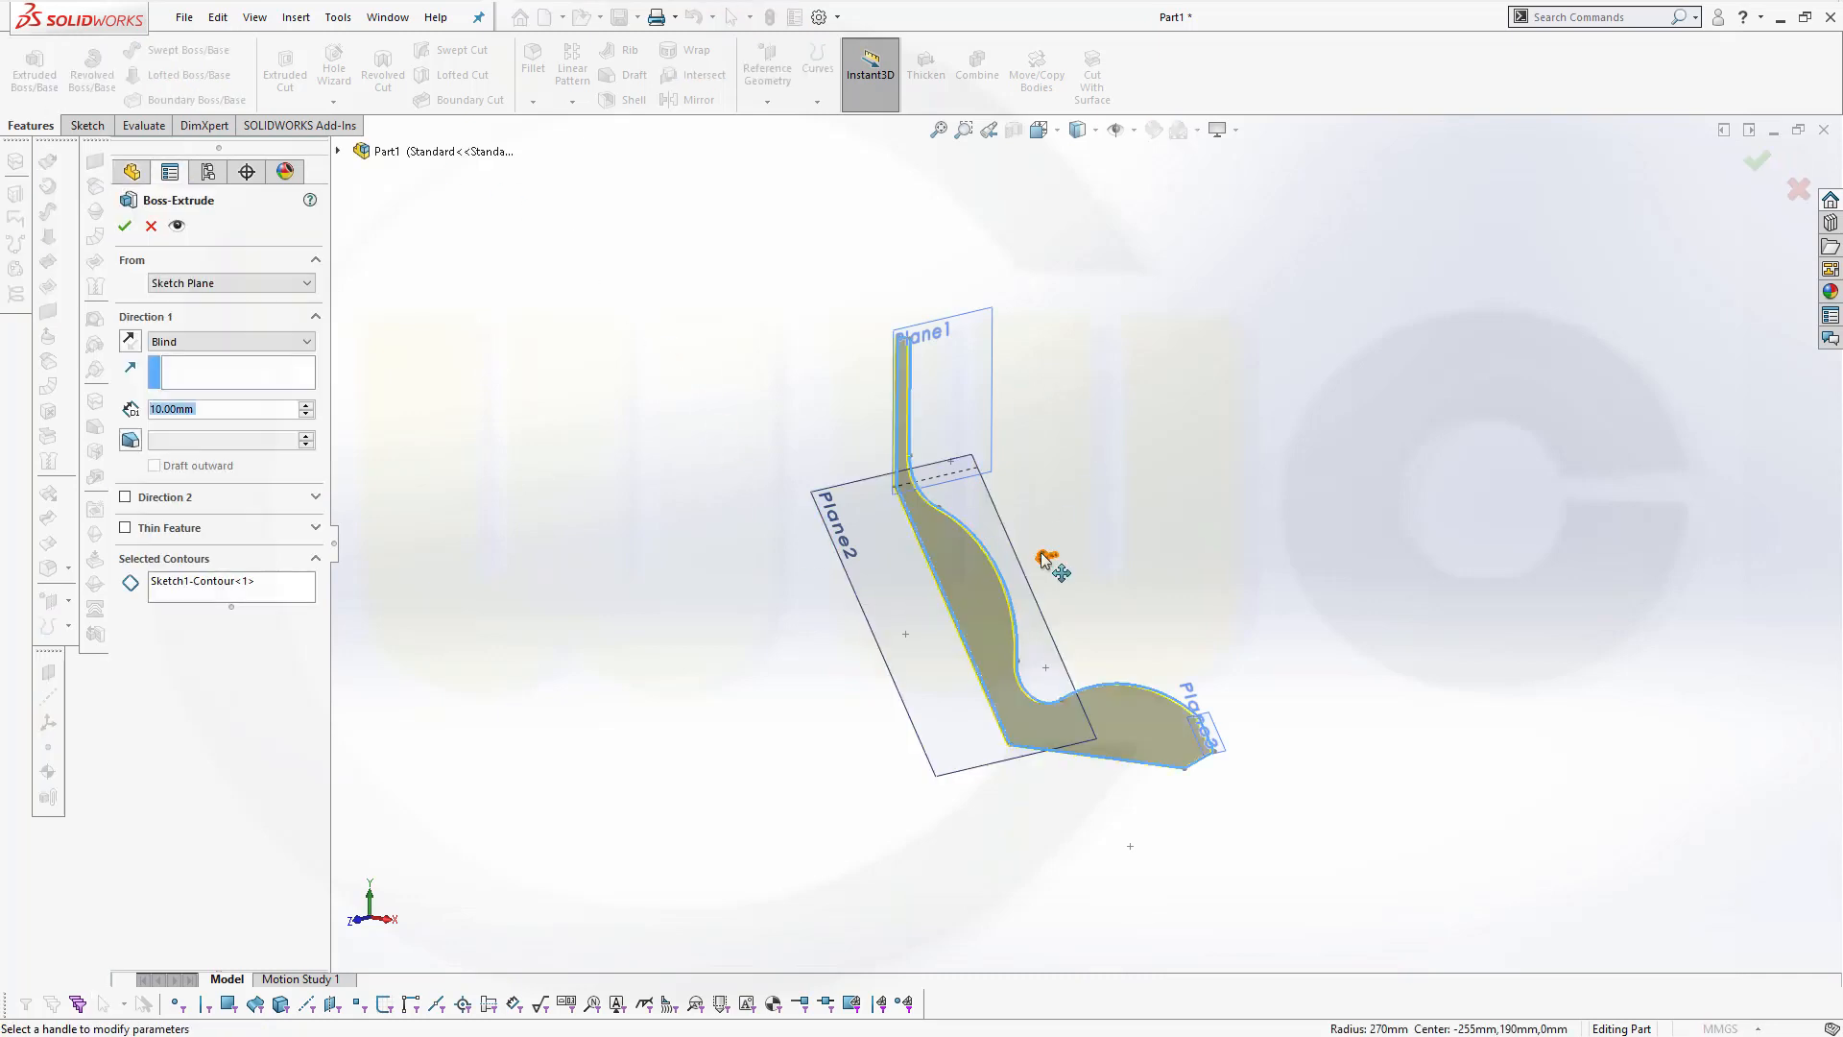
left_click_drag(1049, 555, 1189, 540)
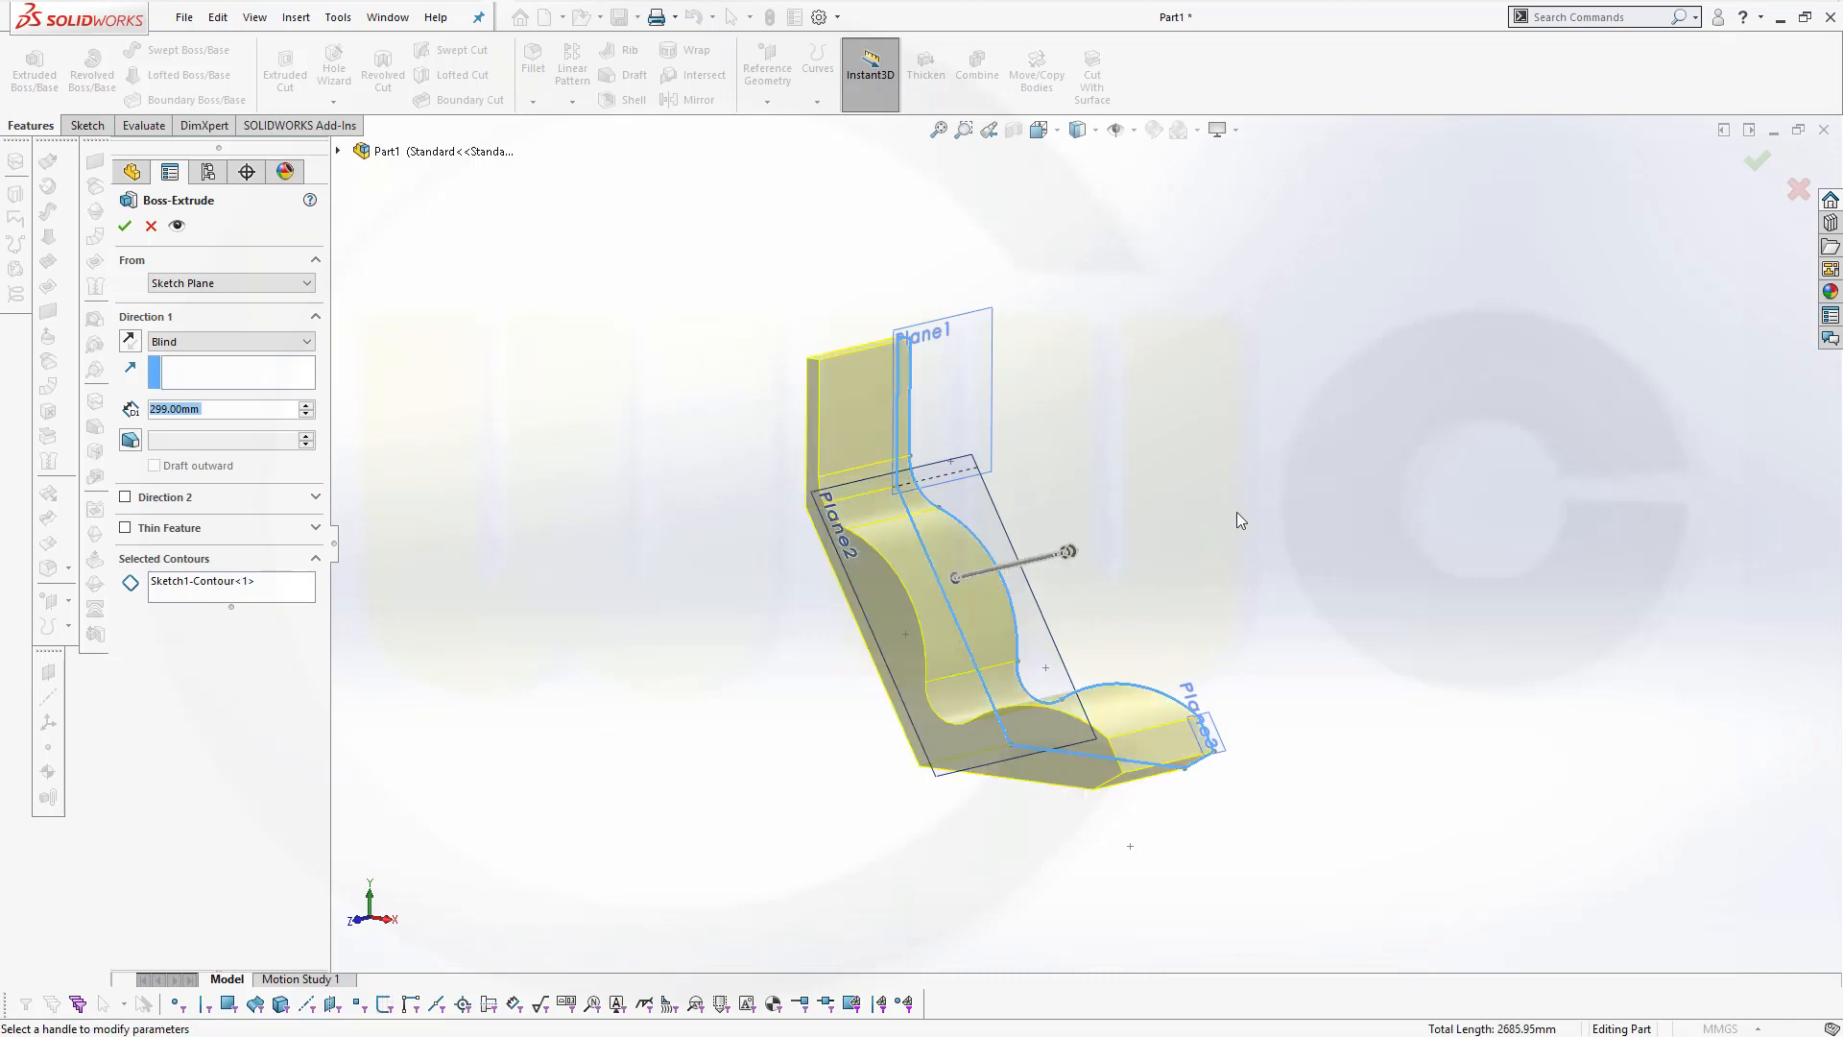
type("250")
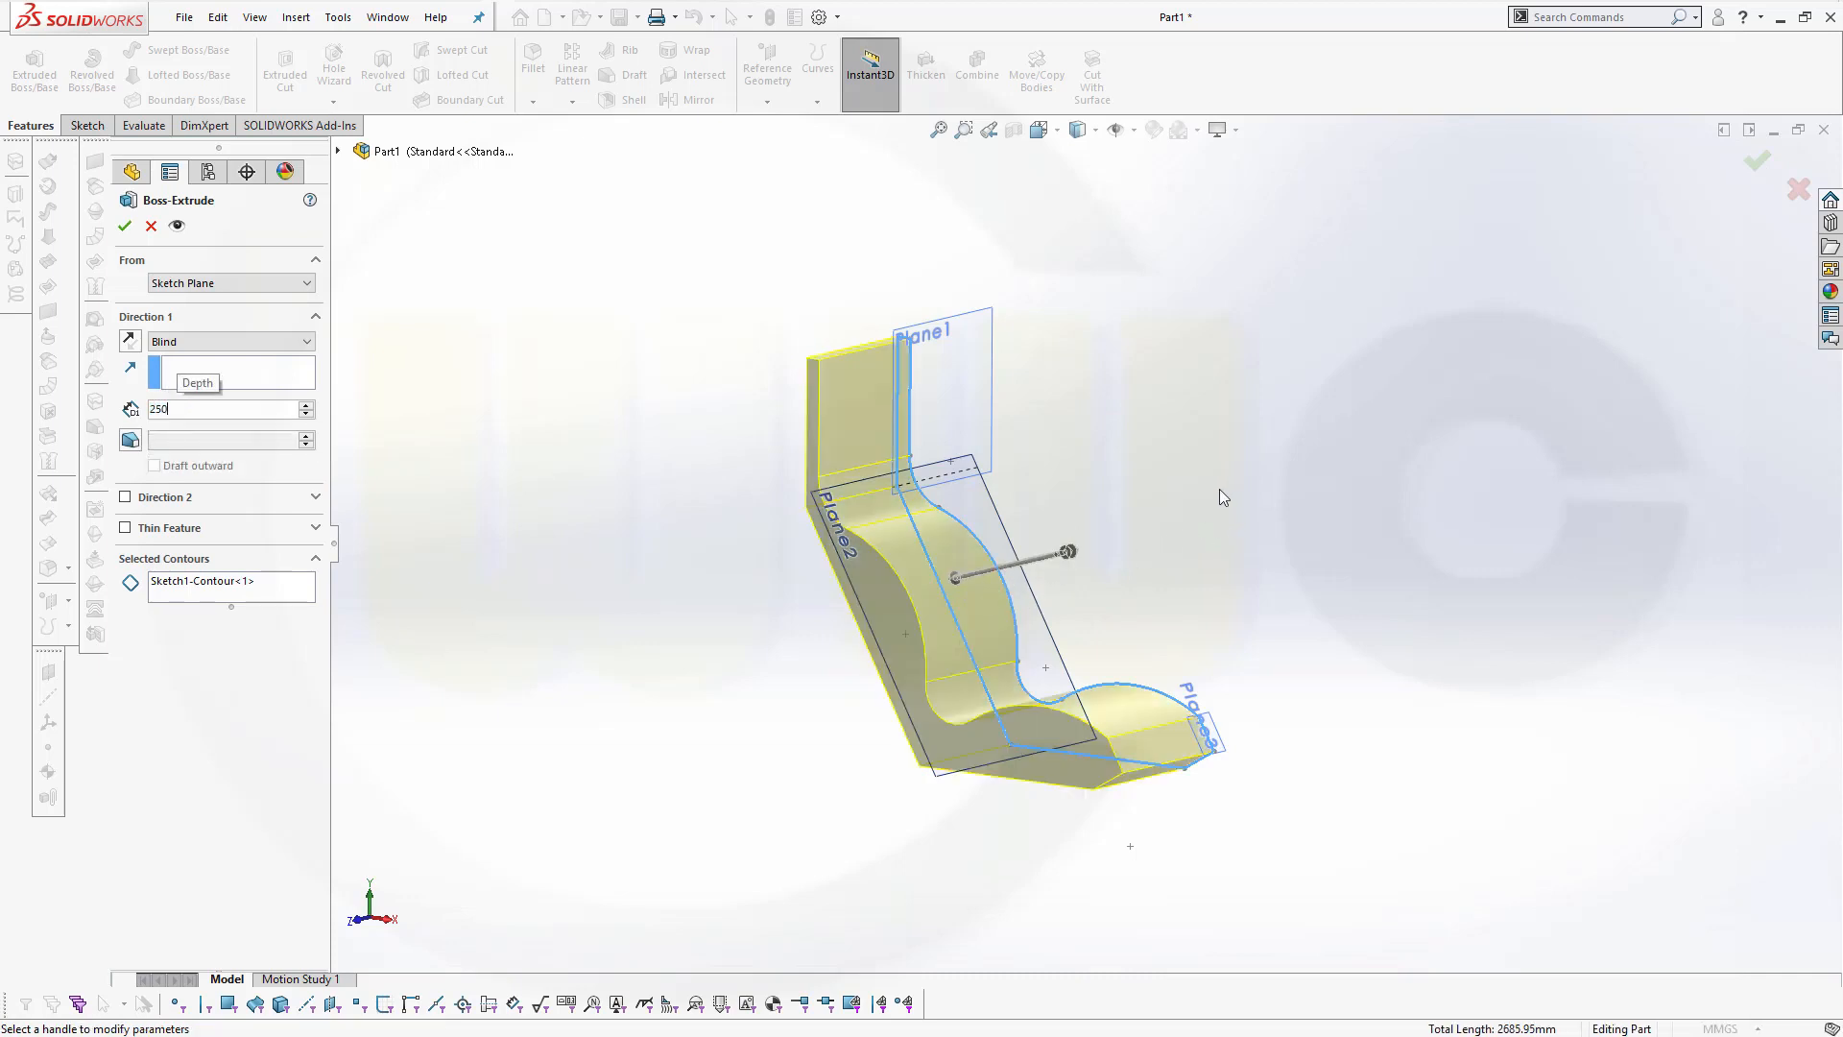
key("Return")
left_click(124, 227)
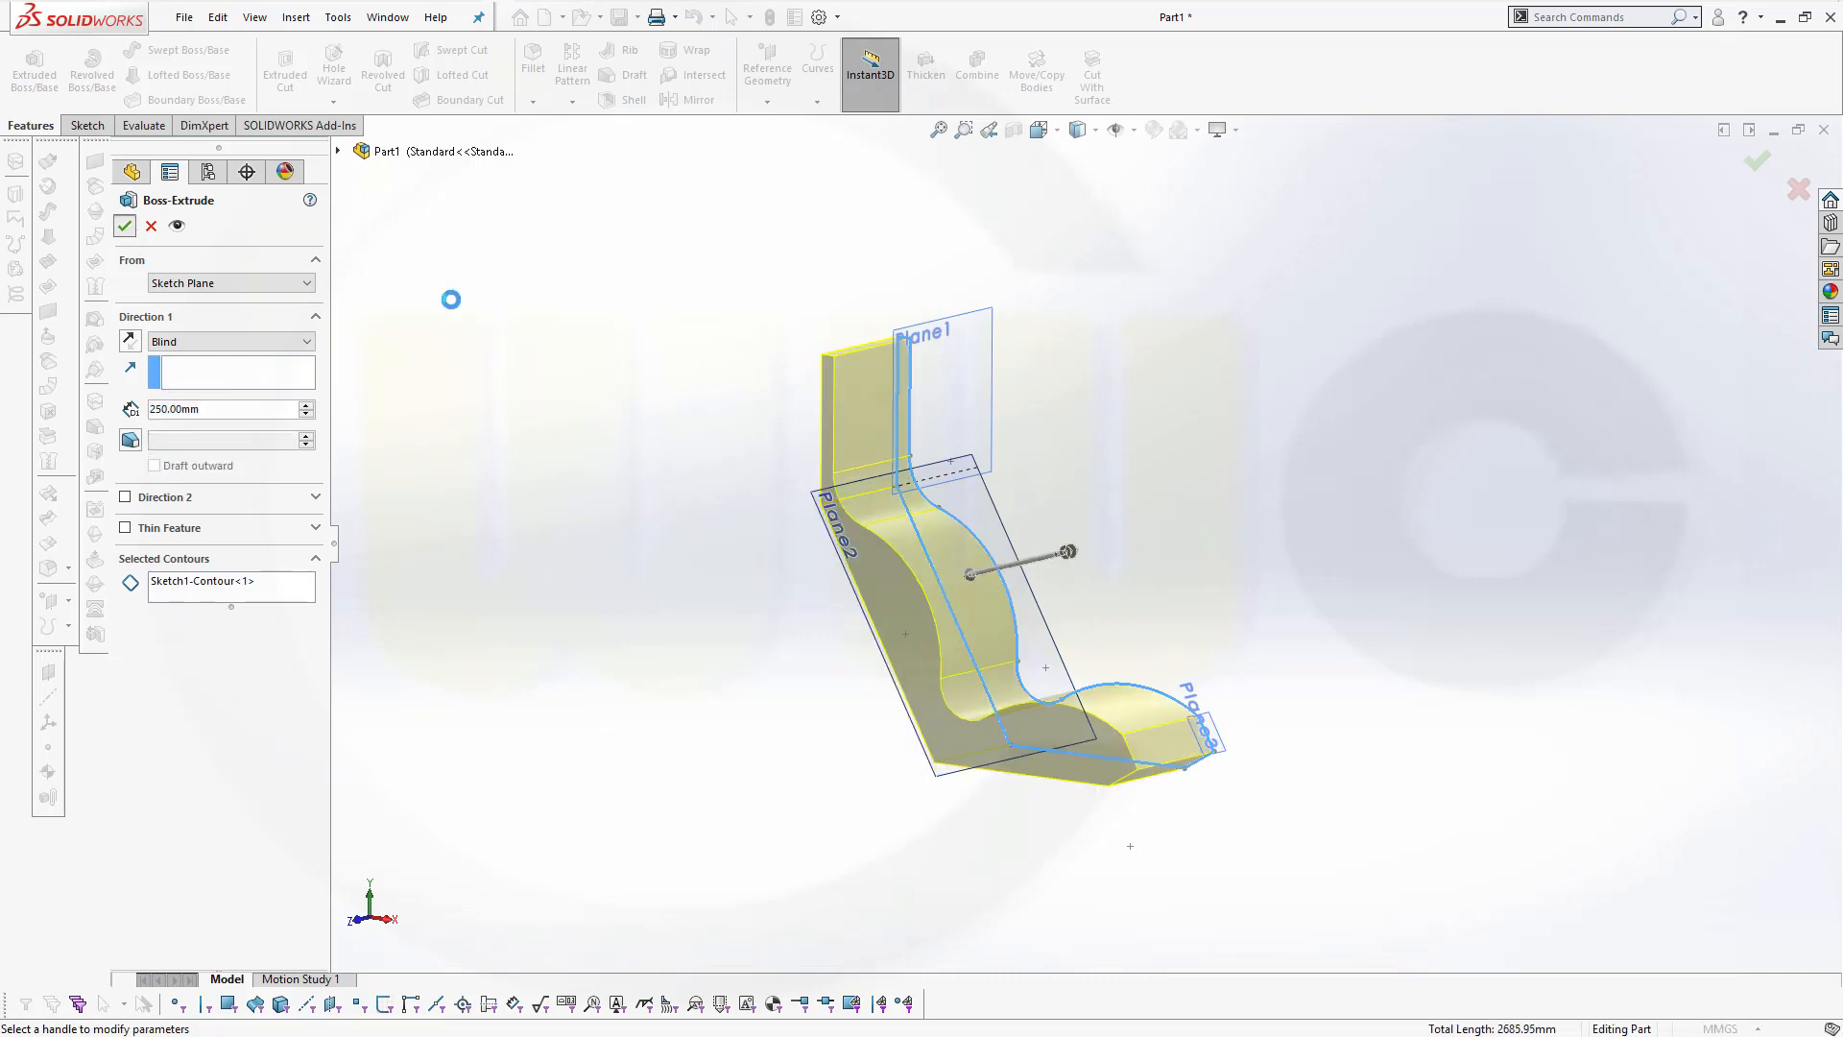
Hide the extruded seat body and show the profile sketch it is based on
middle_click_drag(590, 414, 699, 190)
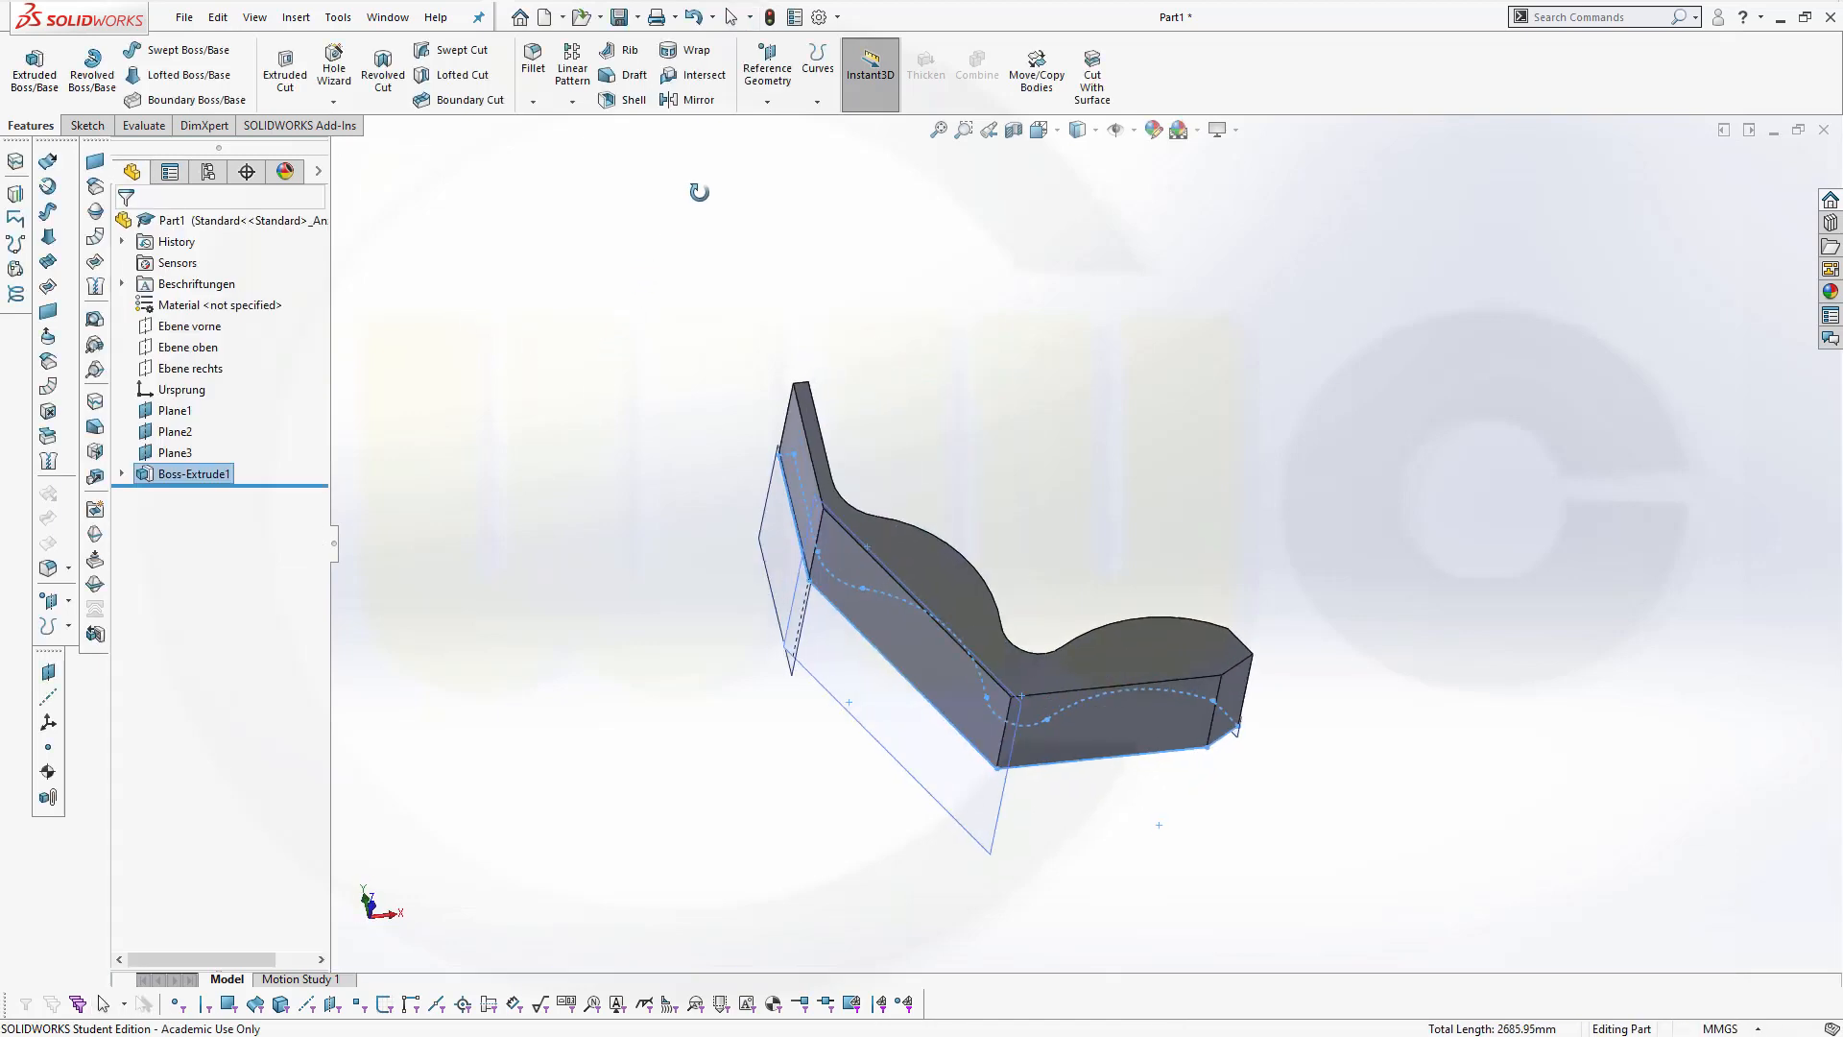
right_click(210, 477)
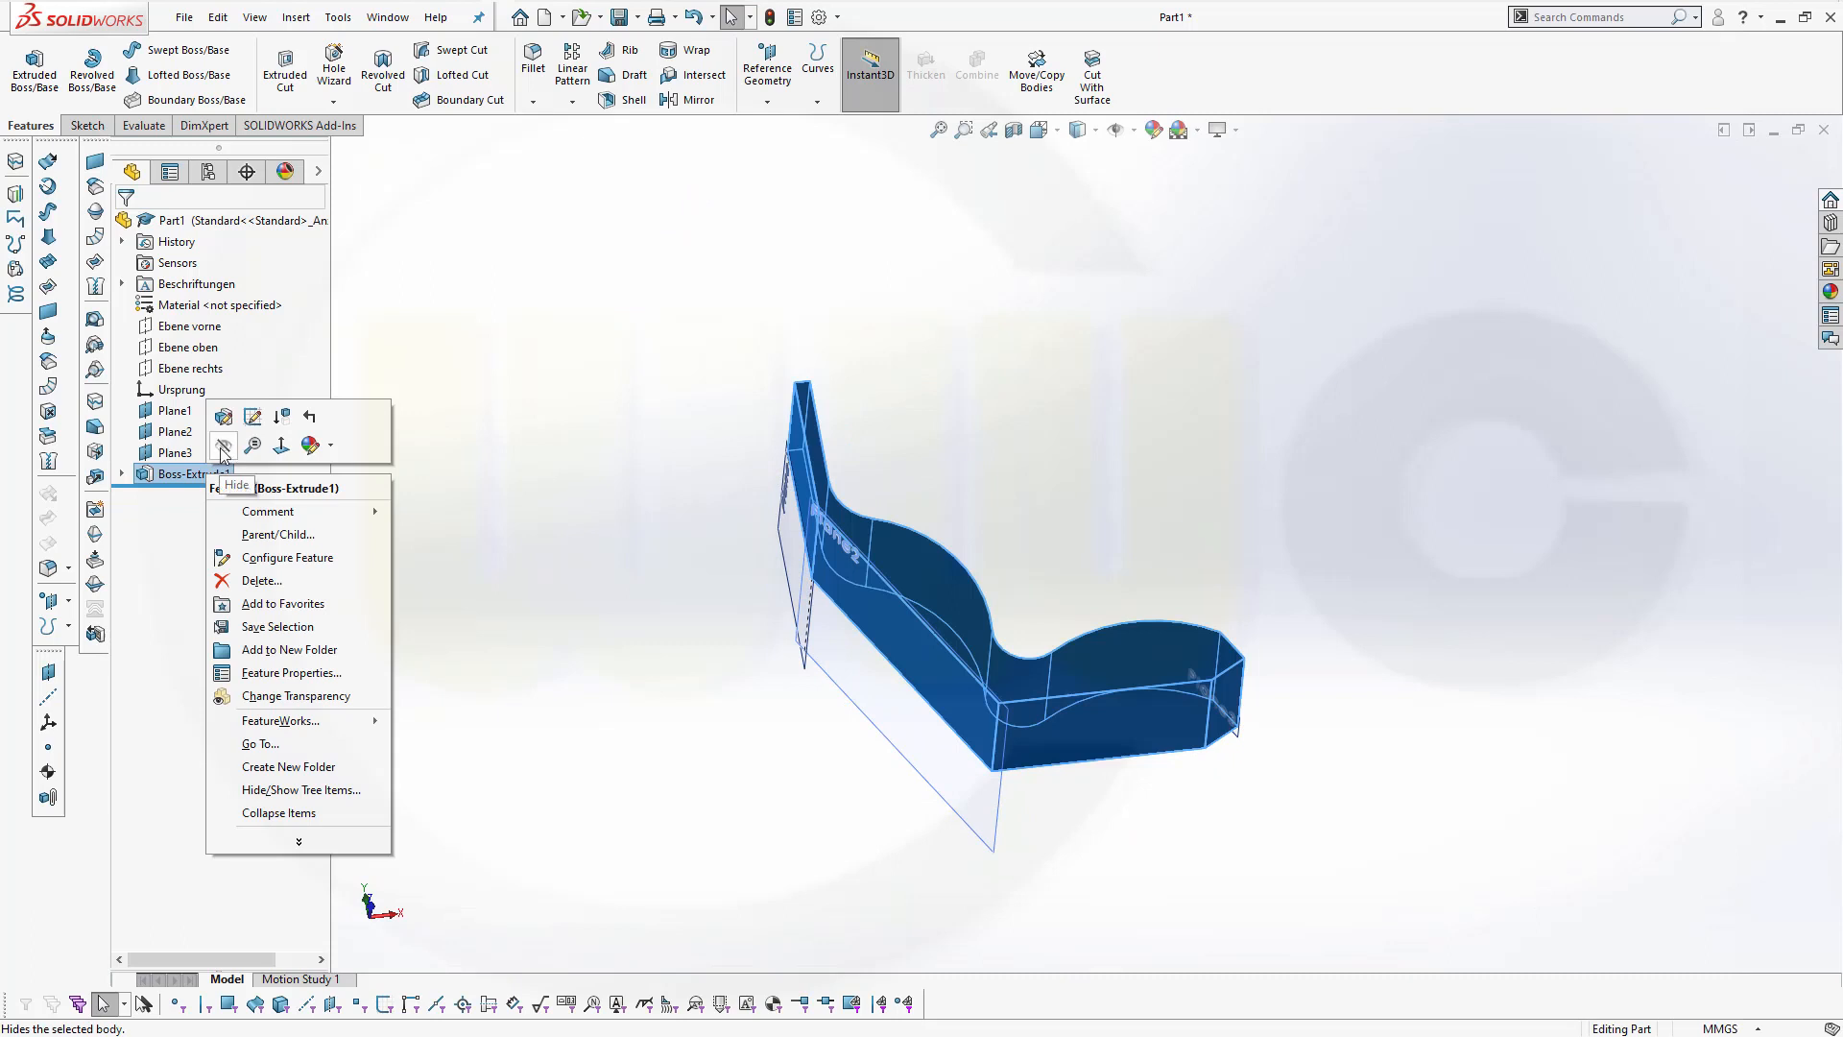
left_click(669, 498)
left_click(1046, 504)
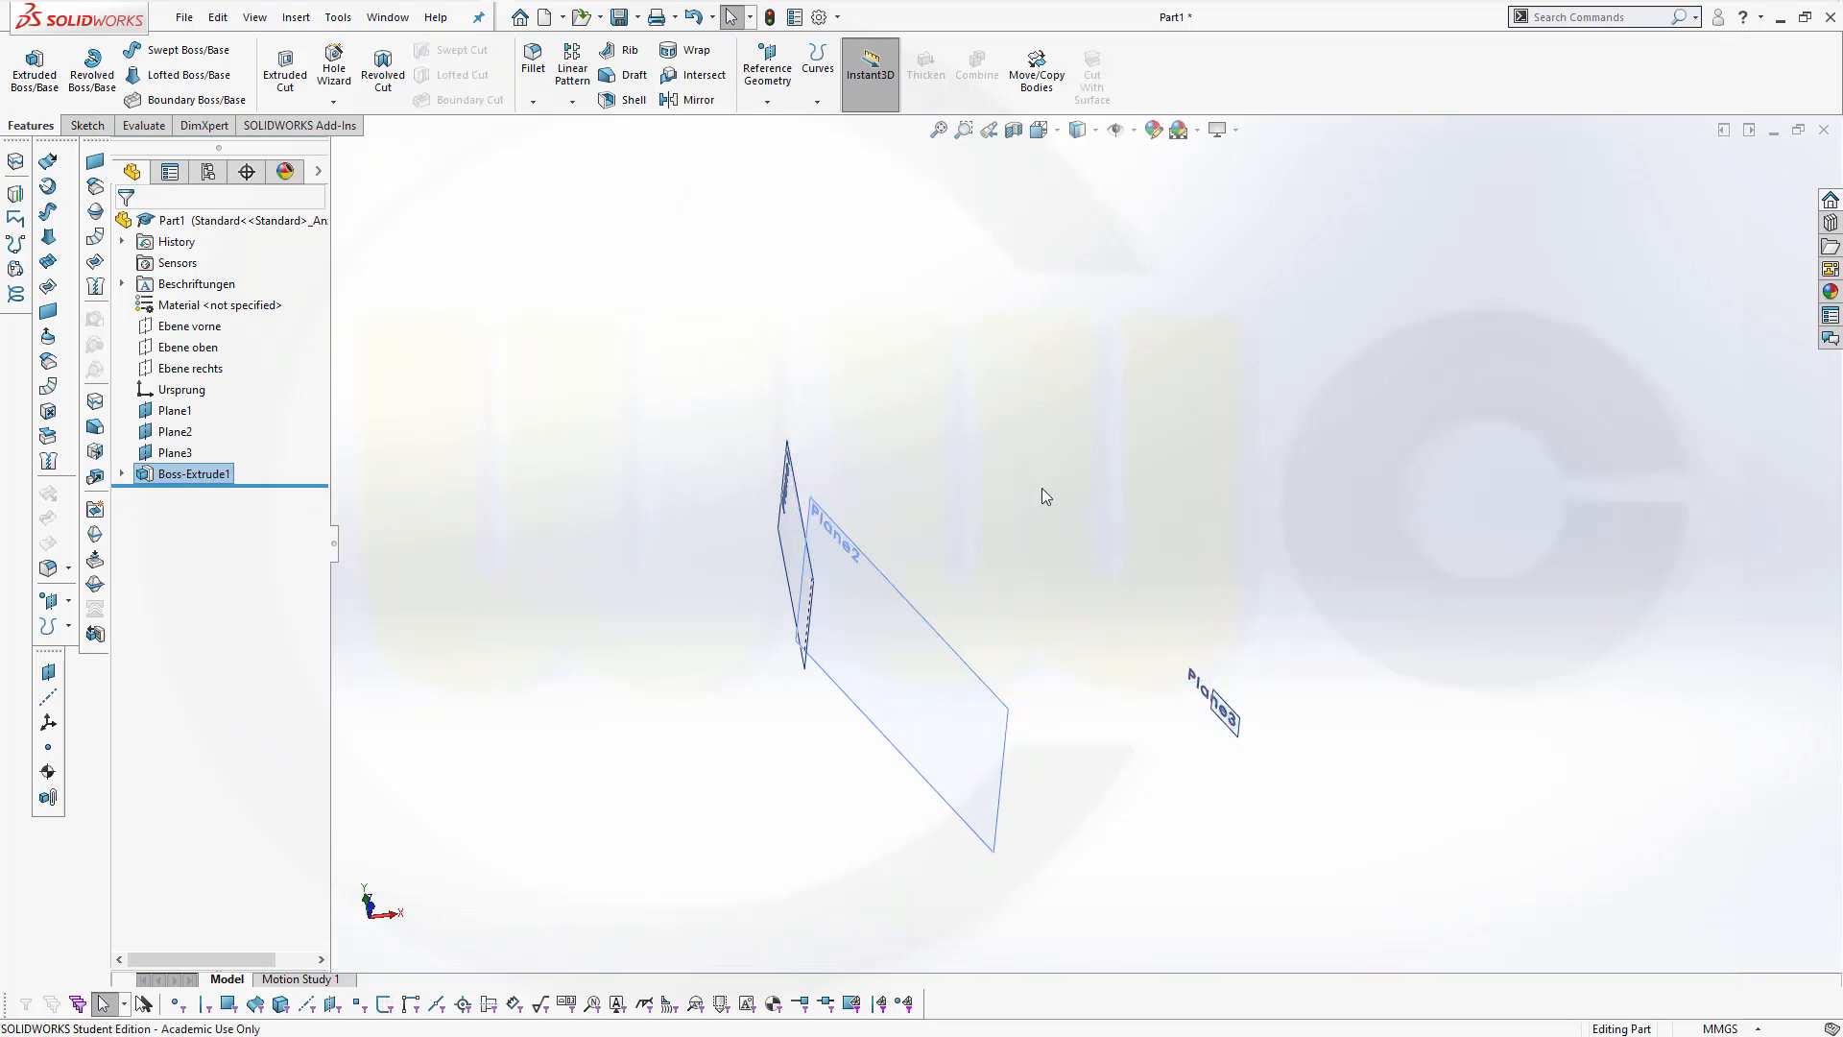
middle_click_drag(1041, 493, 962, 469)
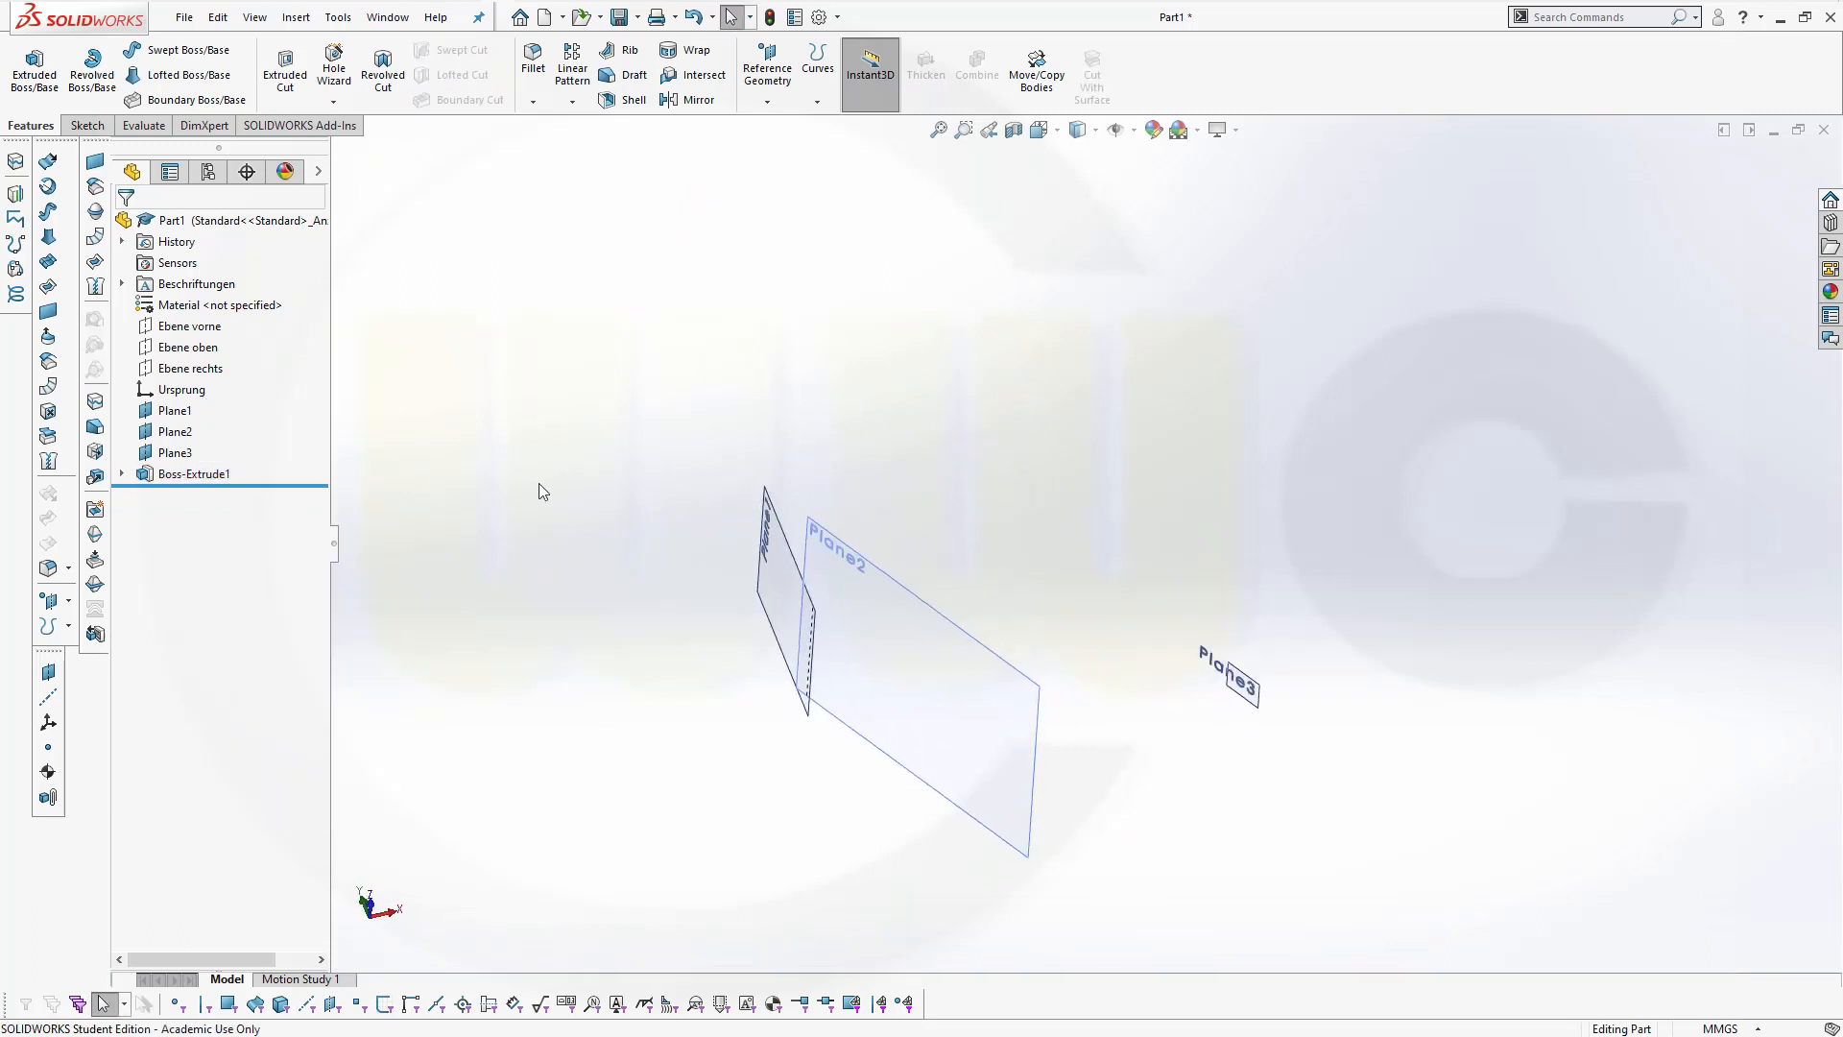
left_click(122, 474)
left_click(192, 500)
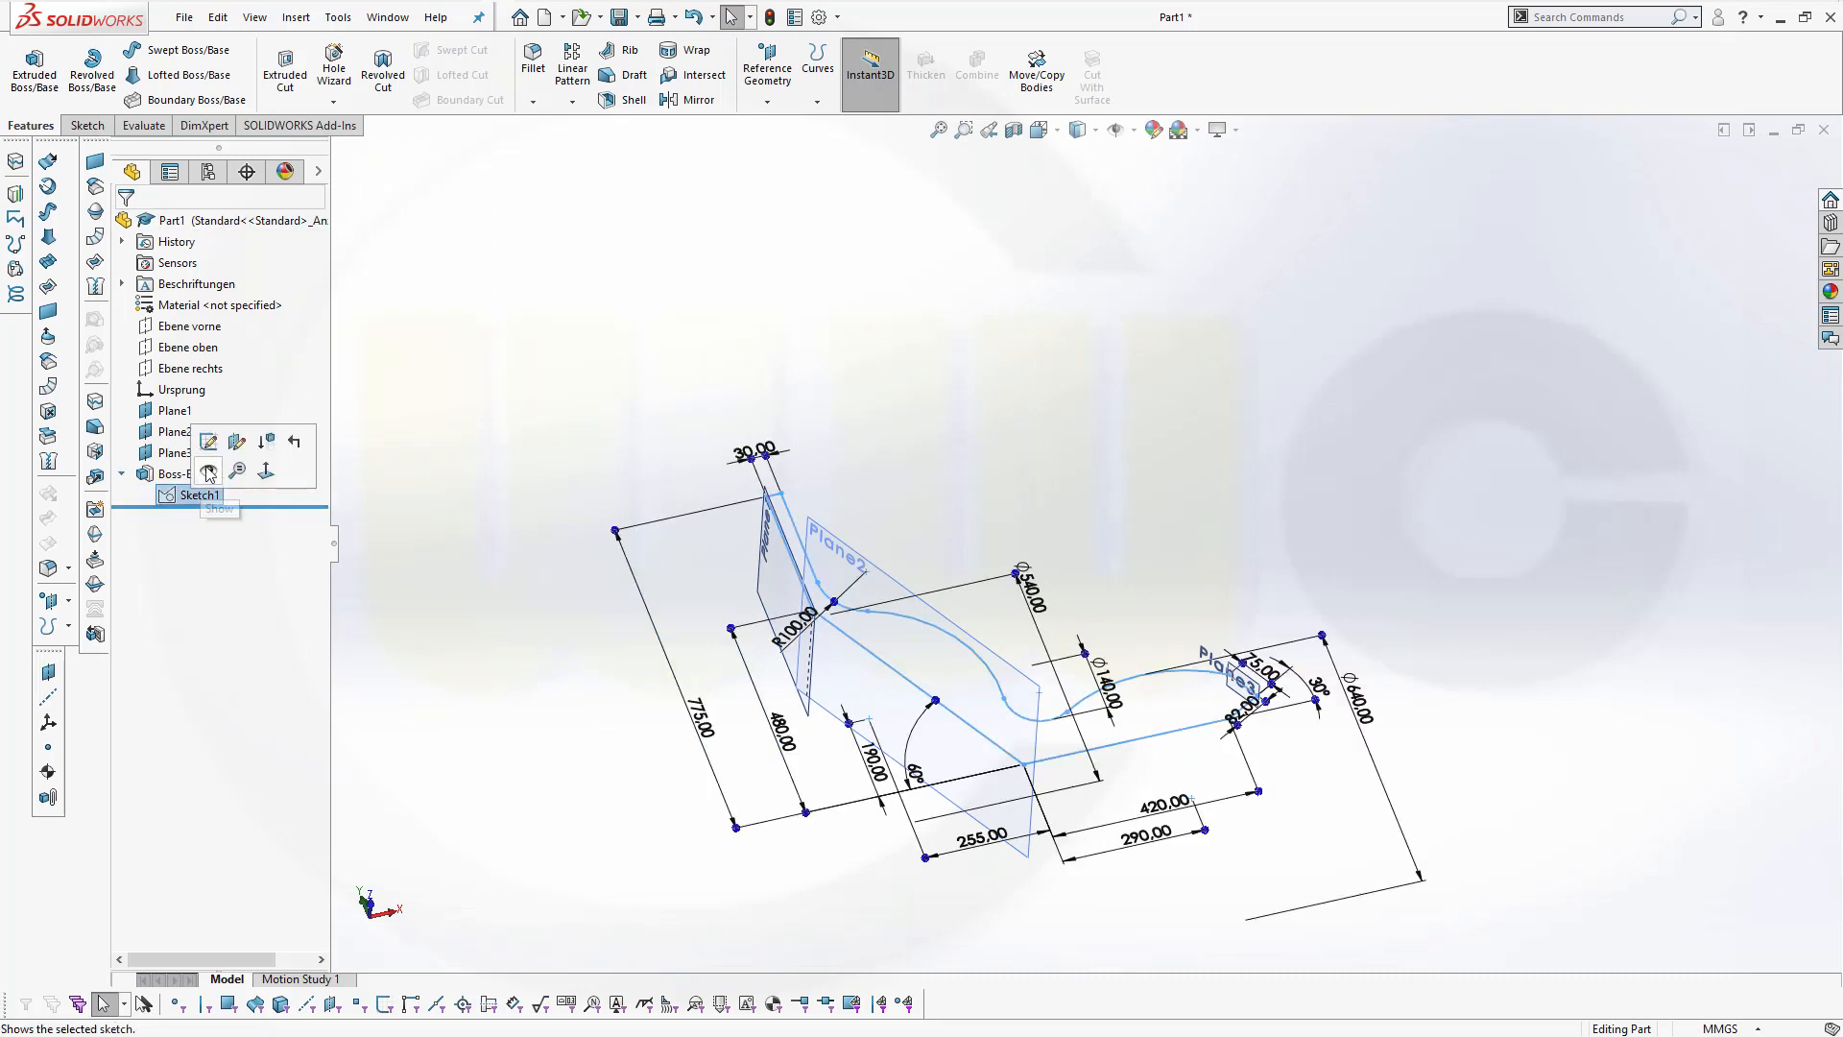
left_click(209, 472)
left_click(919, 451)
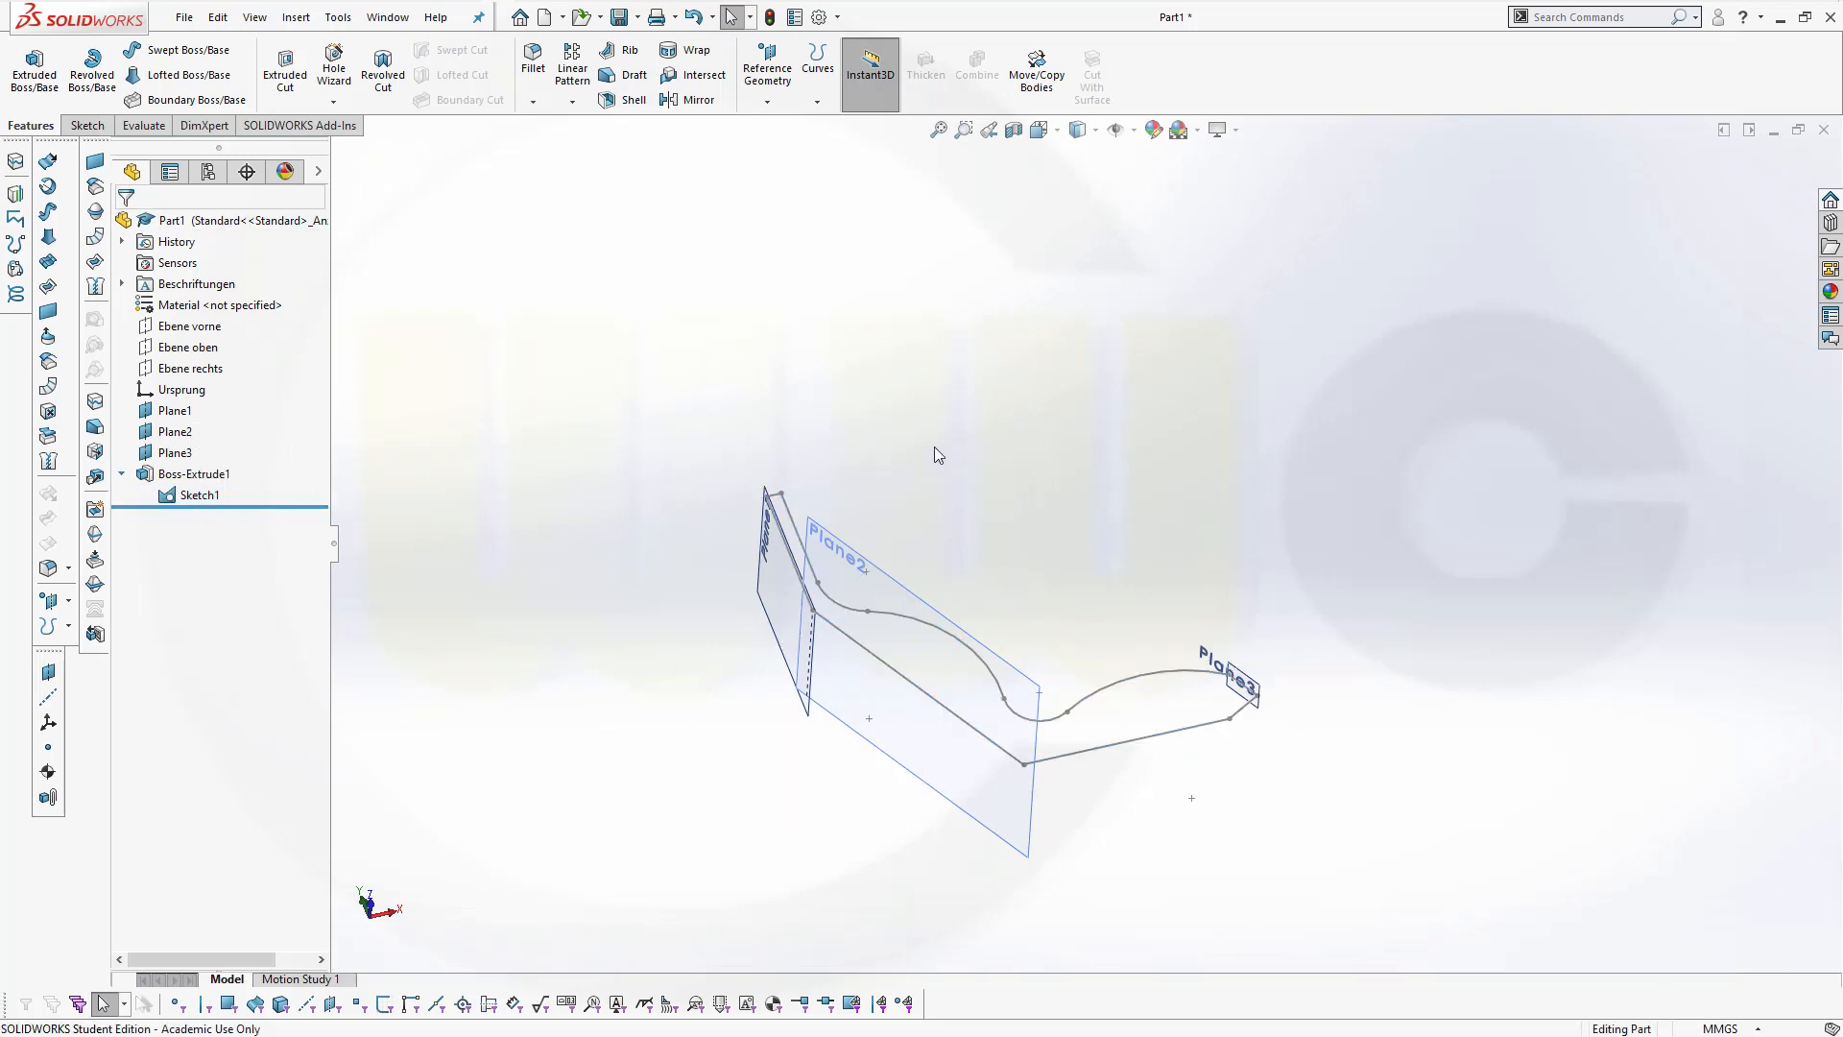
Hide the three reference planes Plane1, Plane2 and Plane3
middle_click_drag(935, 446, 1037, 408)
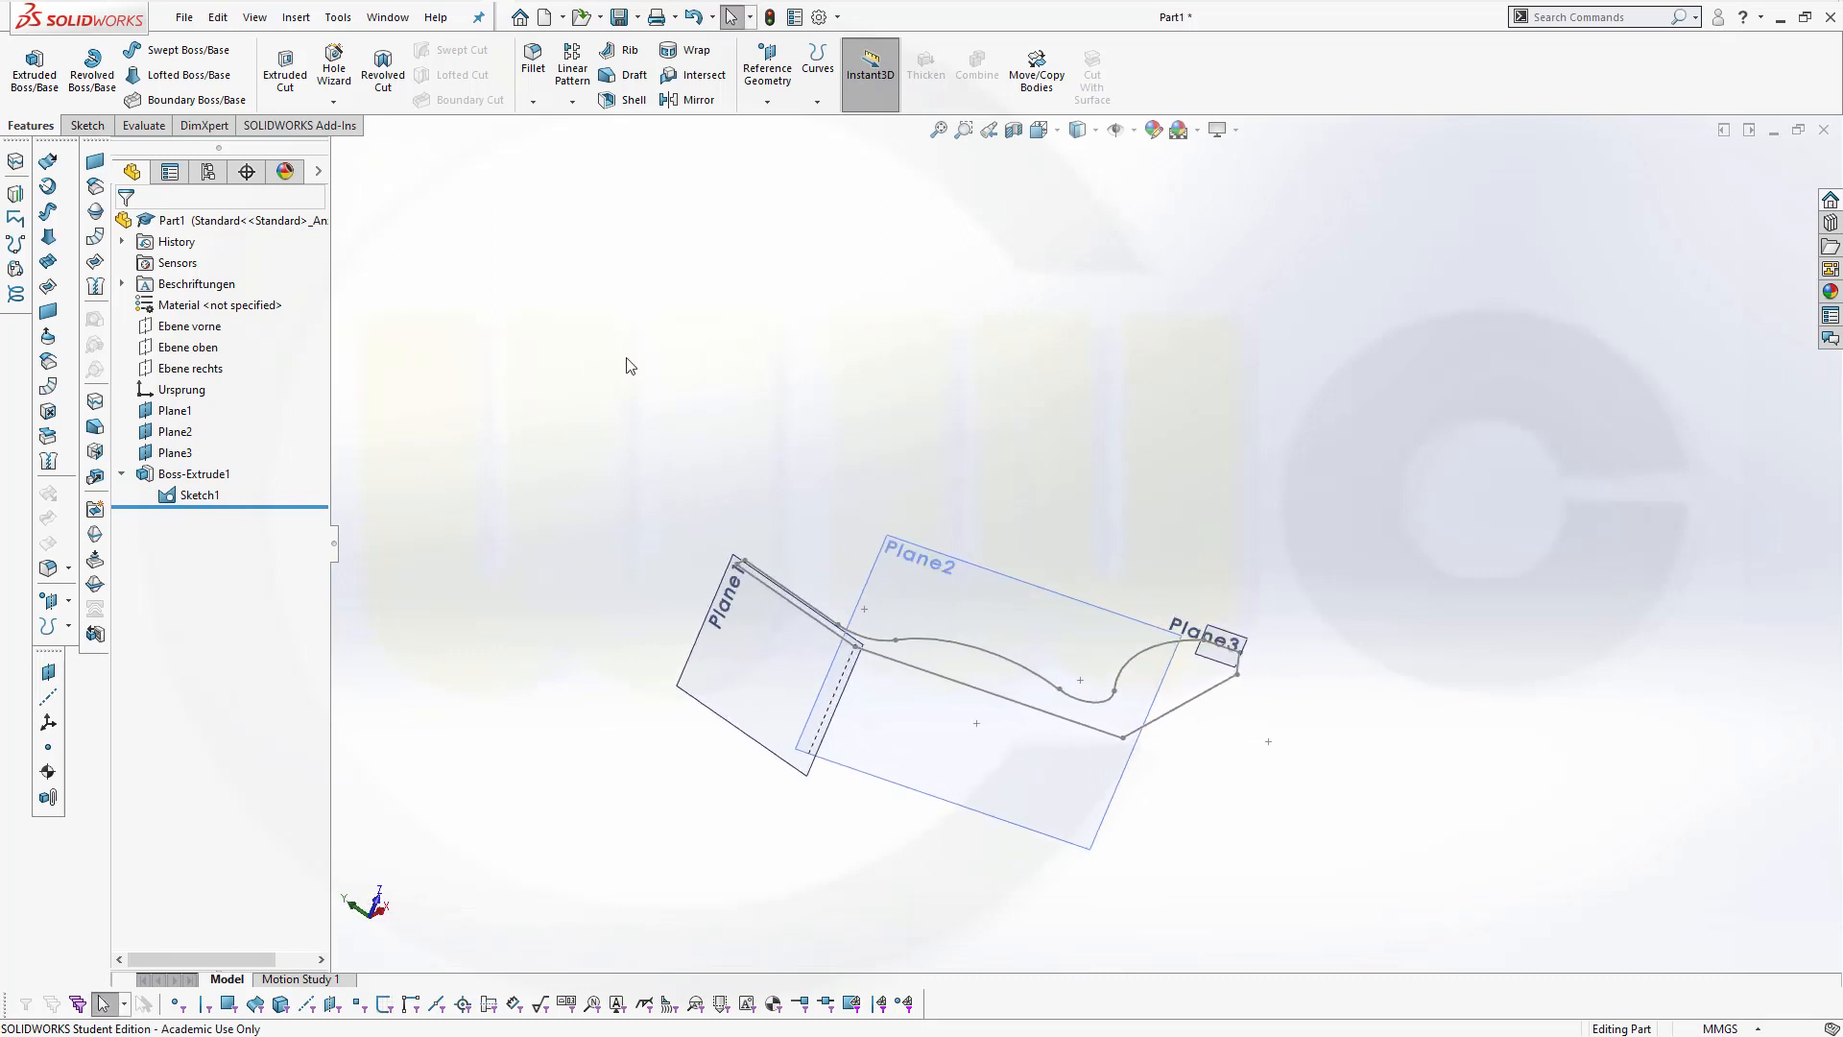
middle_click_drag(798, 317, 736, 350)
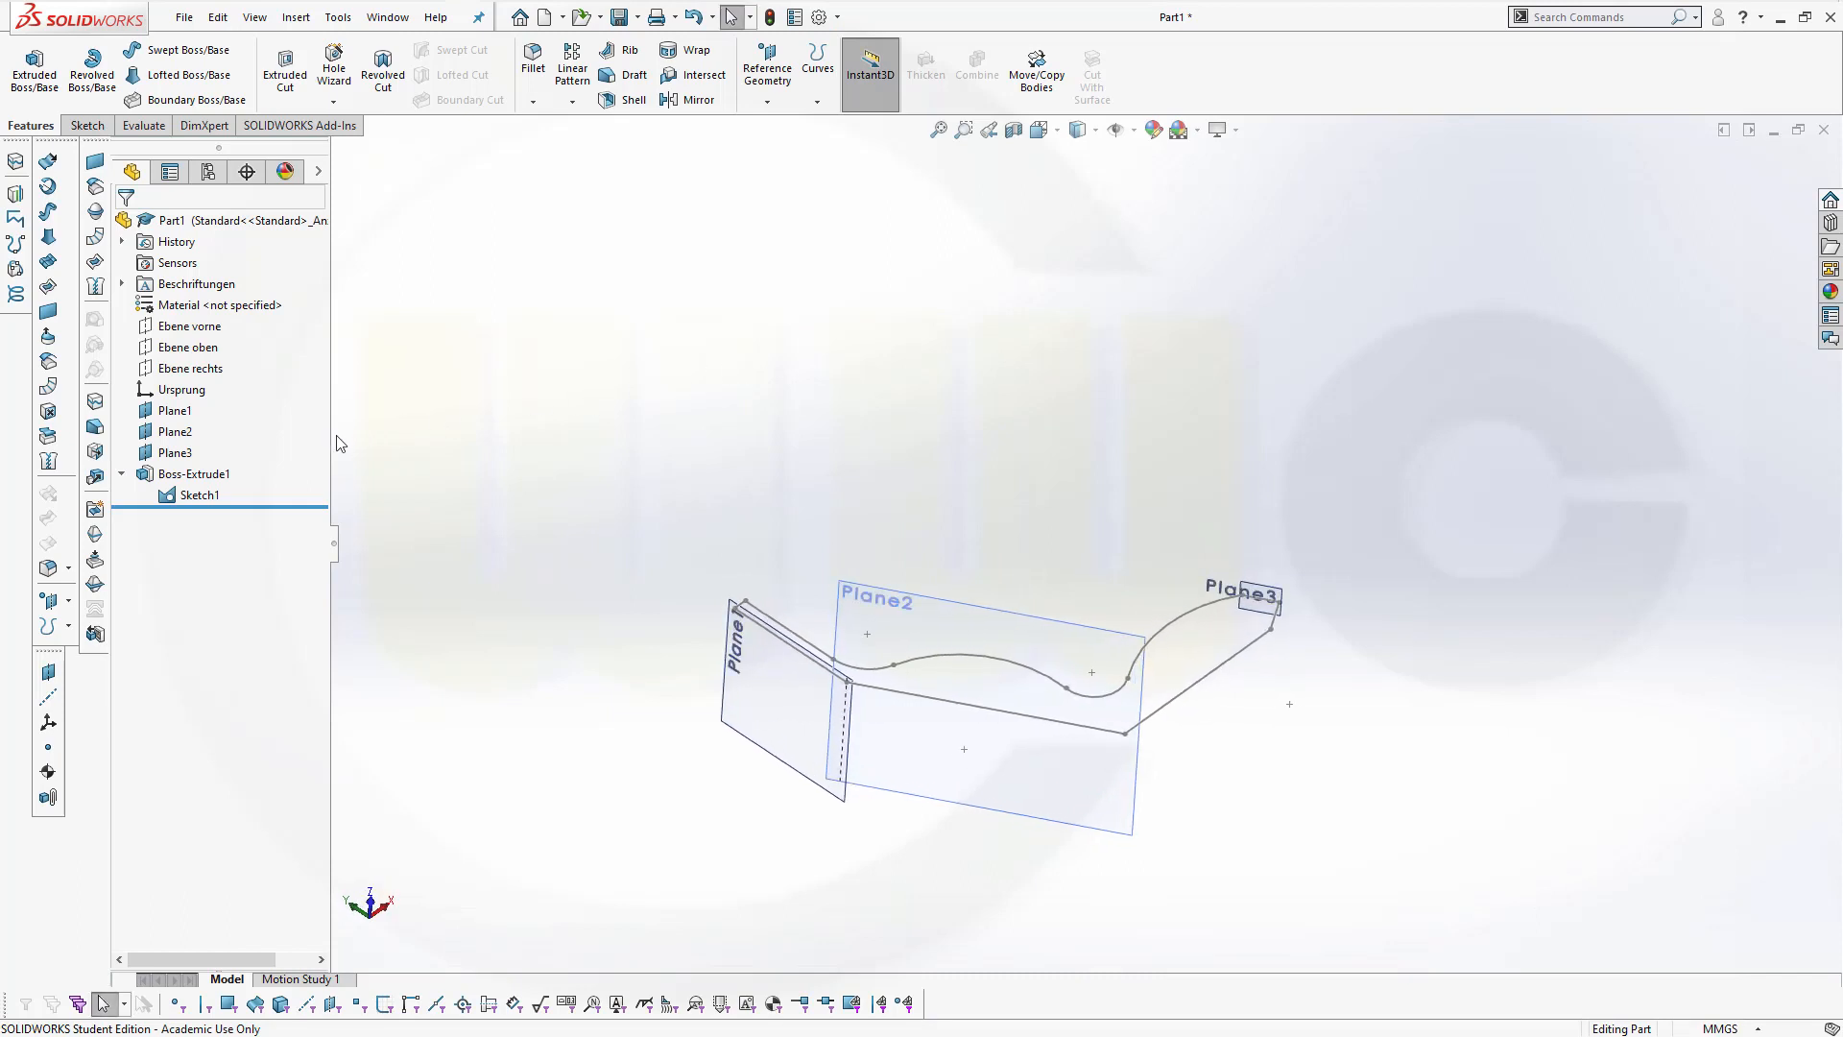
left_click(185, 412)
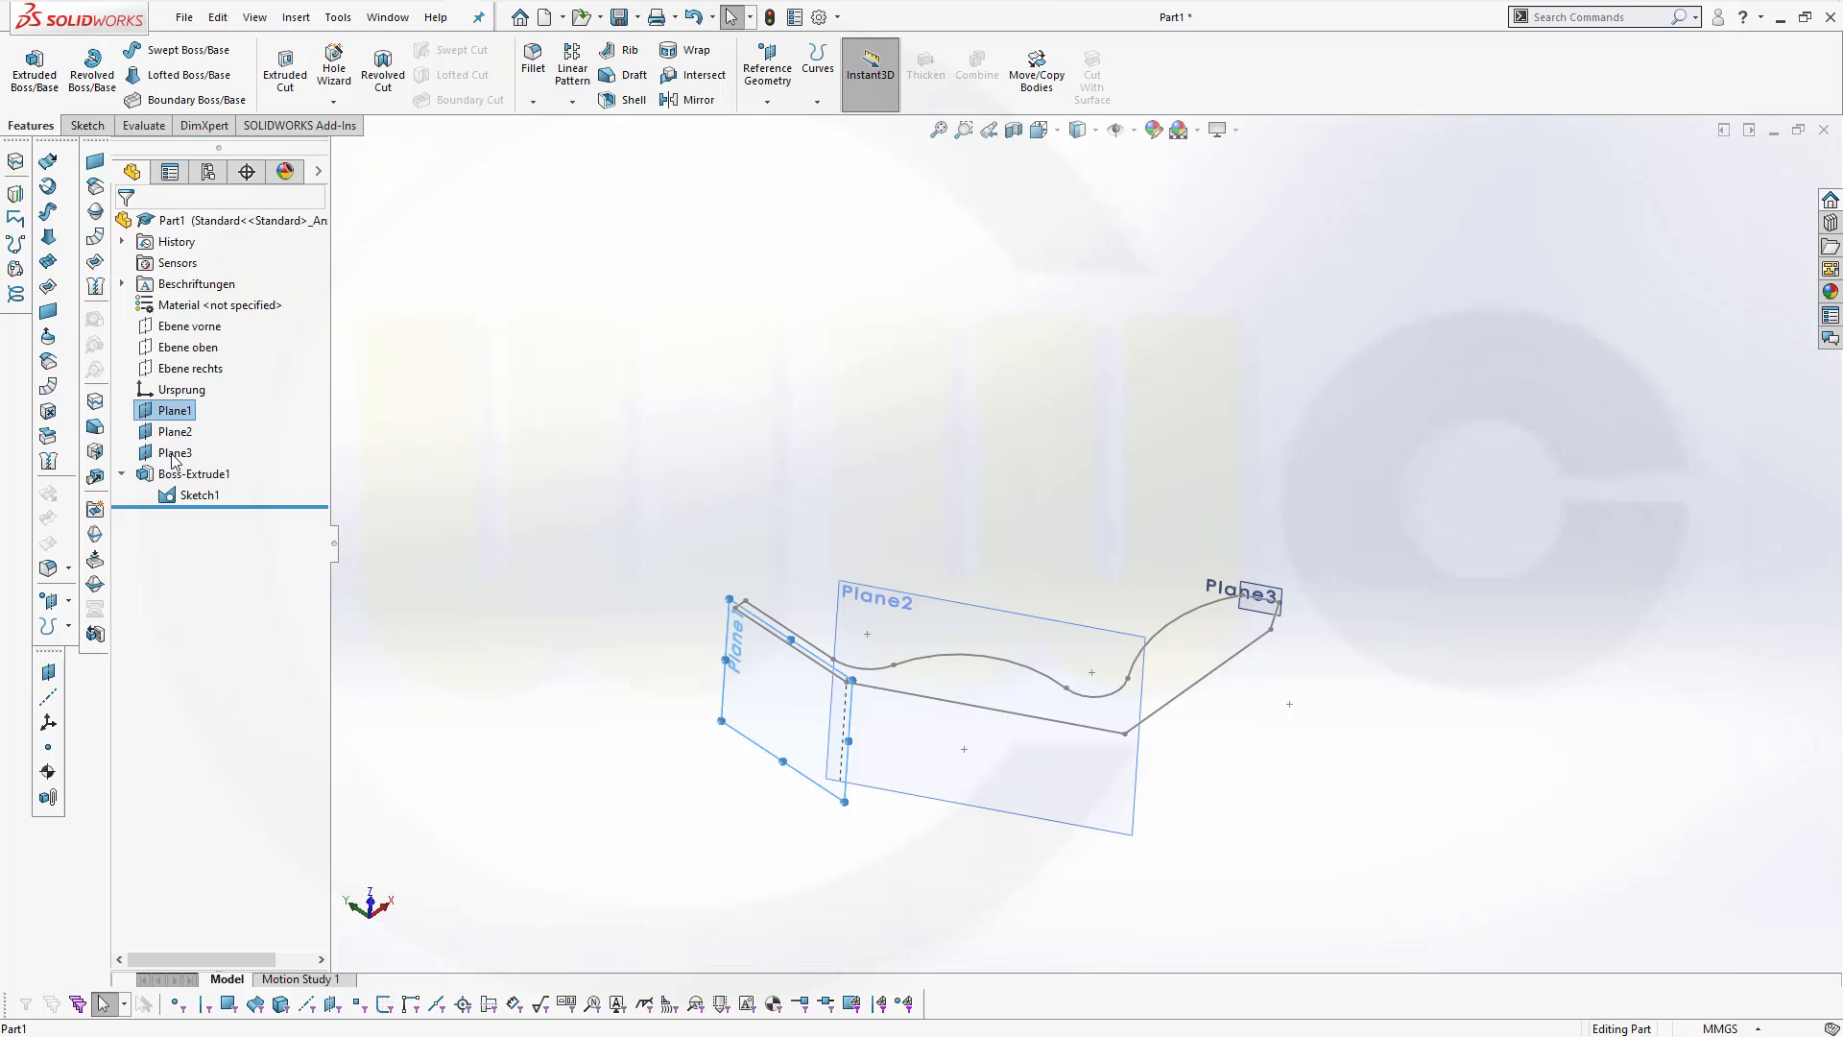
left_click(176, 453, "shift")
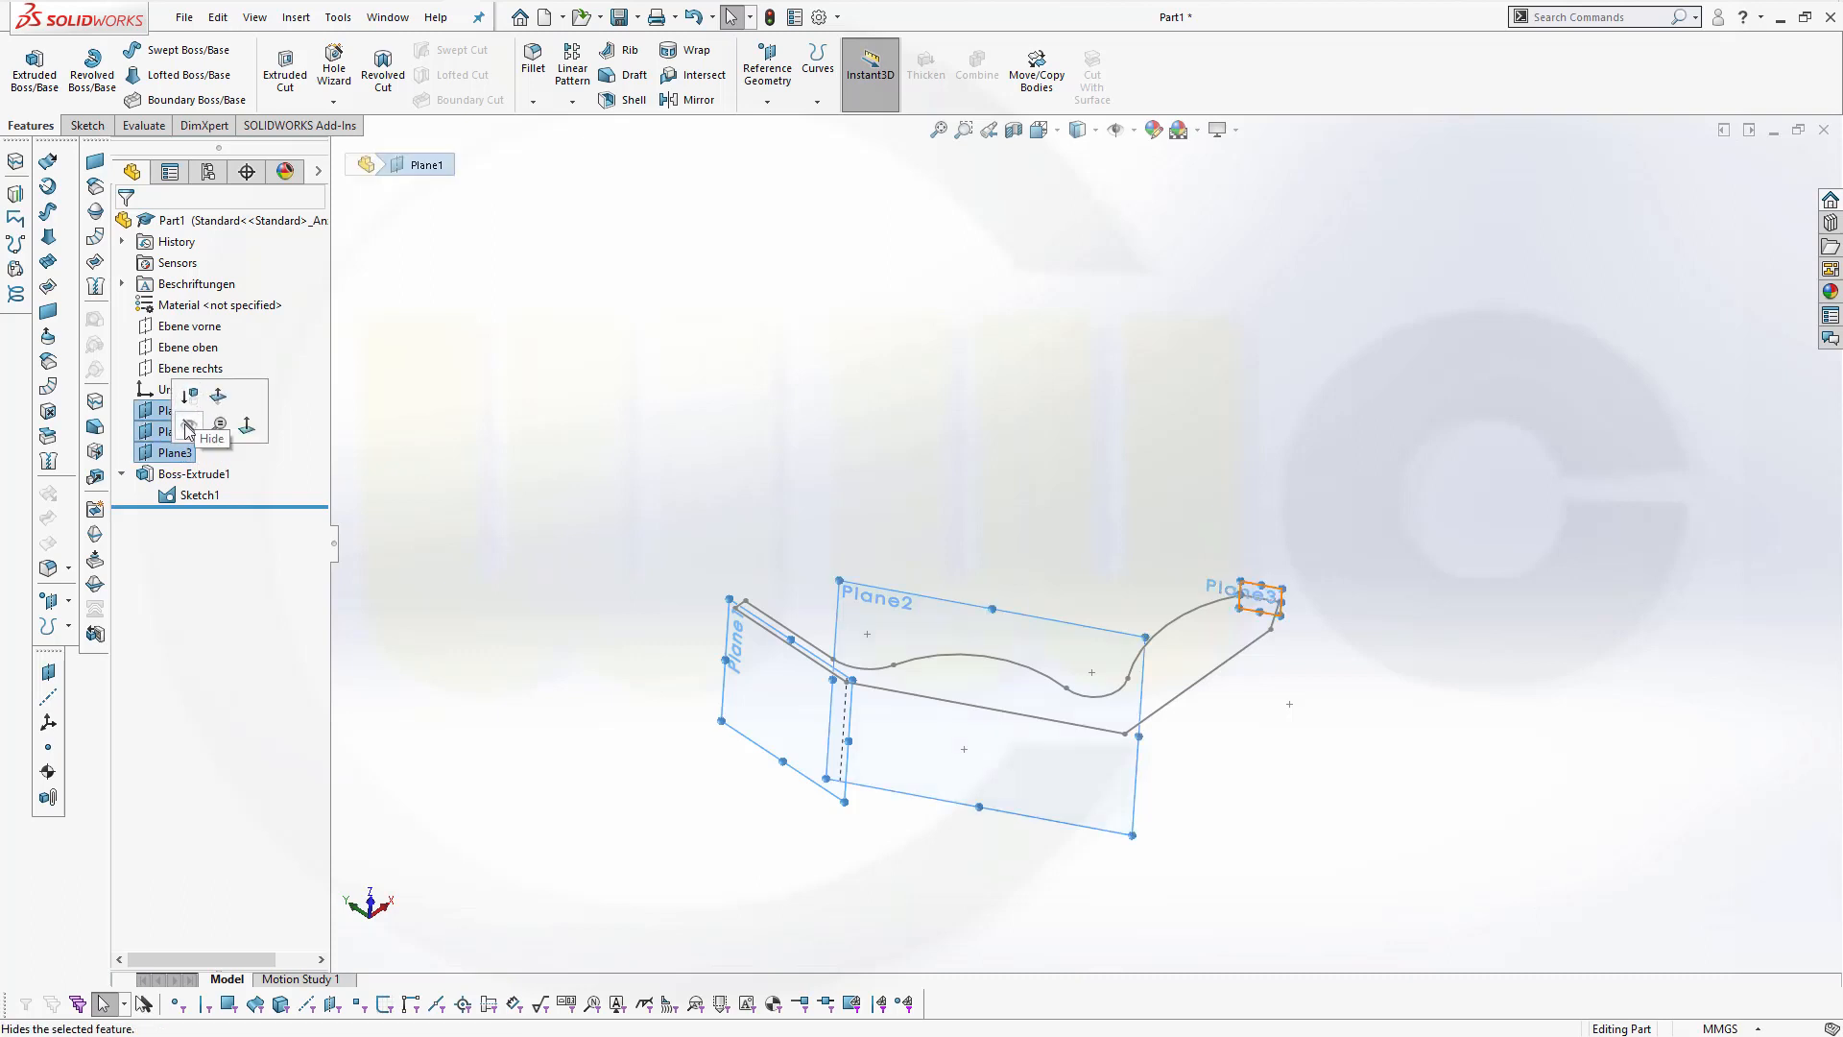
left_click(188, 434)
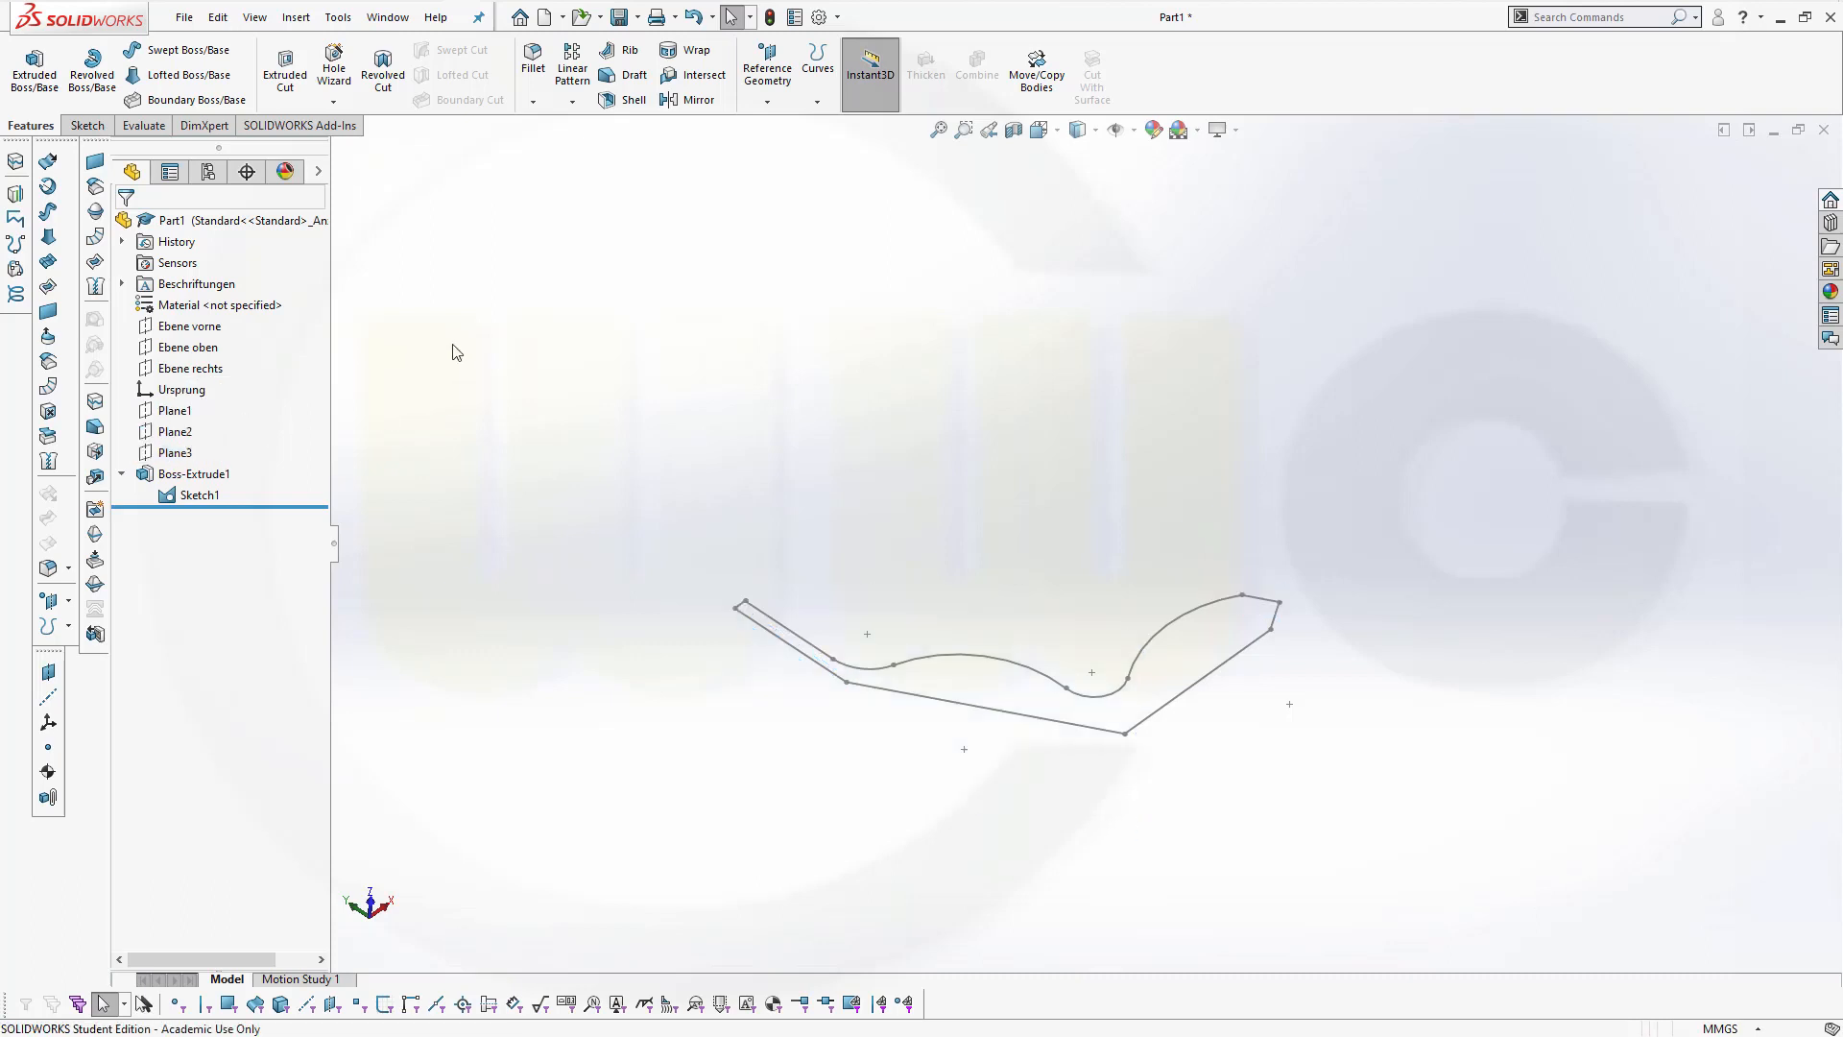
Start a 3D sketch and draw a line about 450 mm long along Z from the lower corner at the profile's end farthest from the origin
left_click(87, 126)
left_click(26, 102)
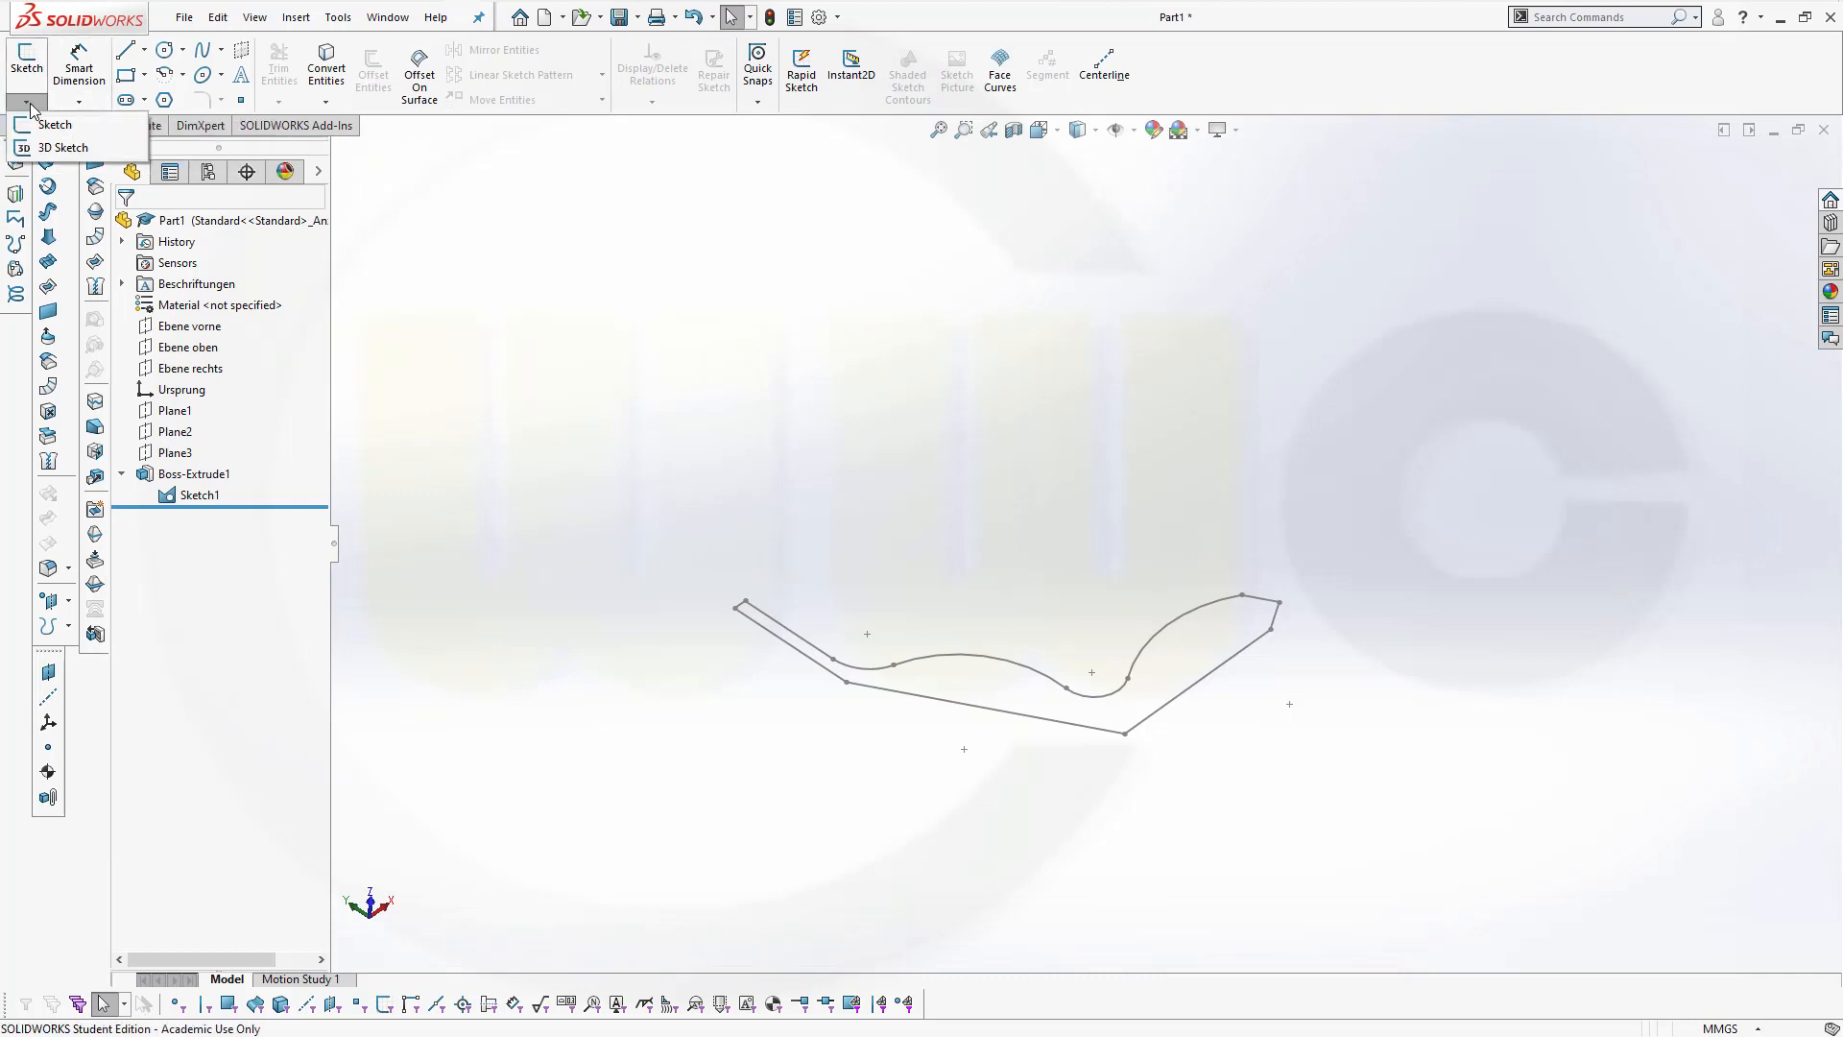
left_click(60, 147)
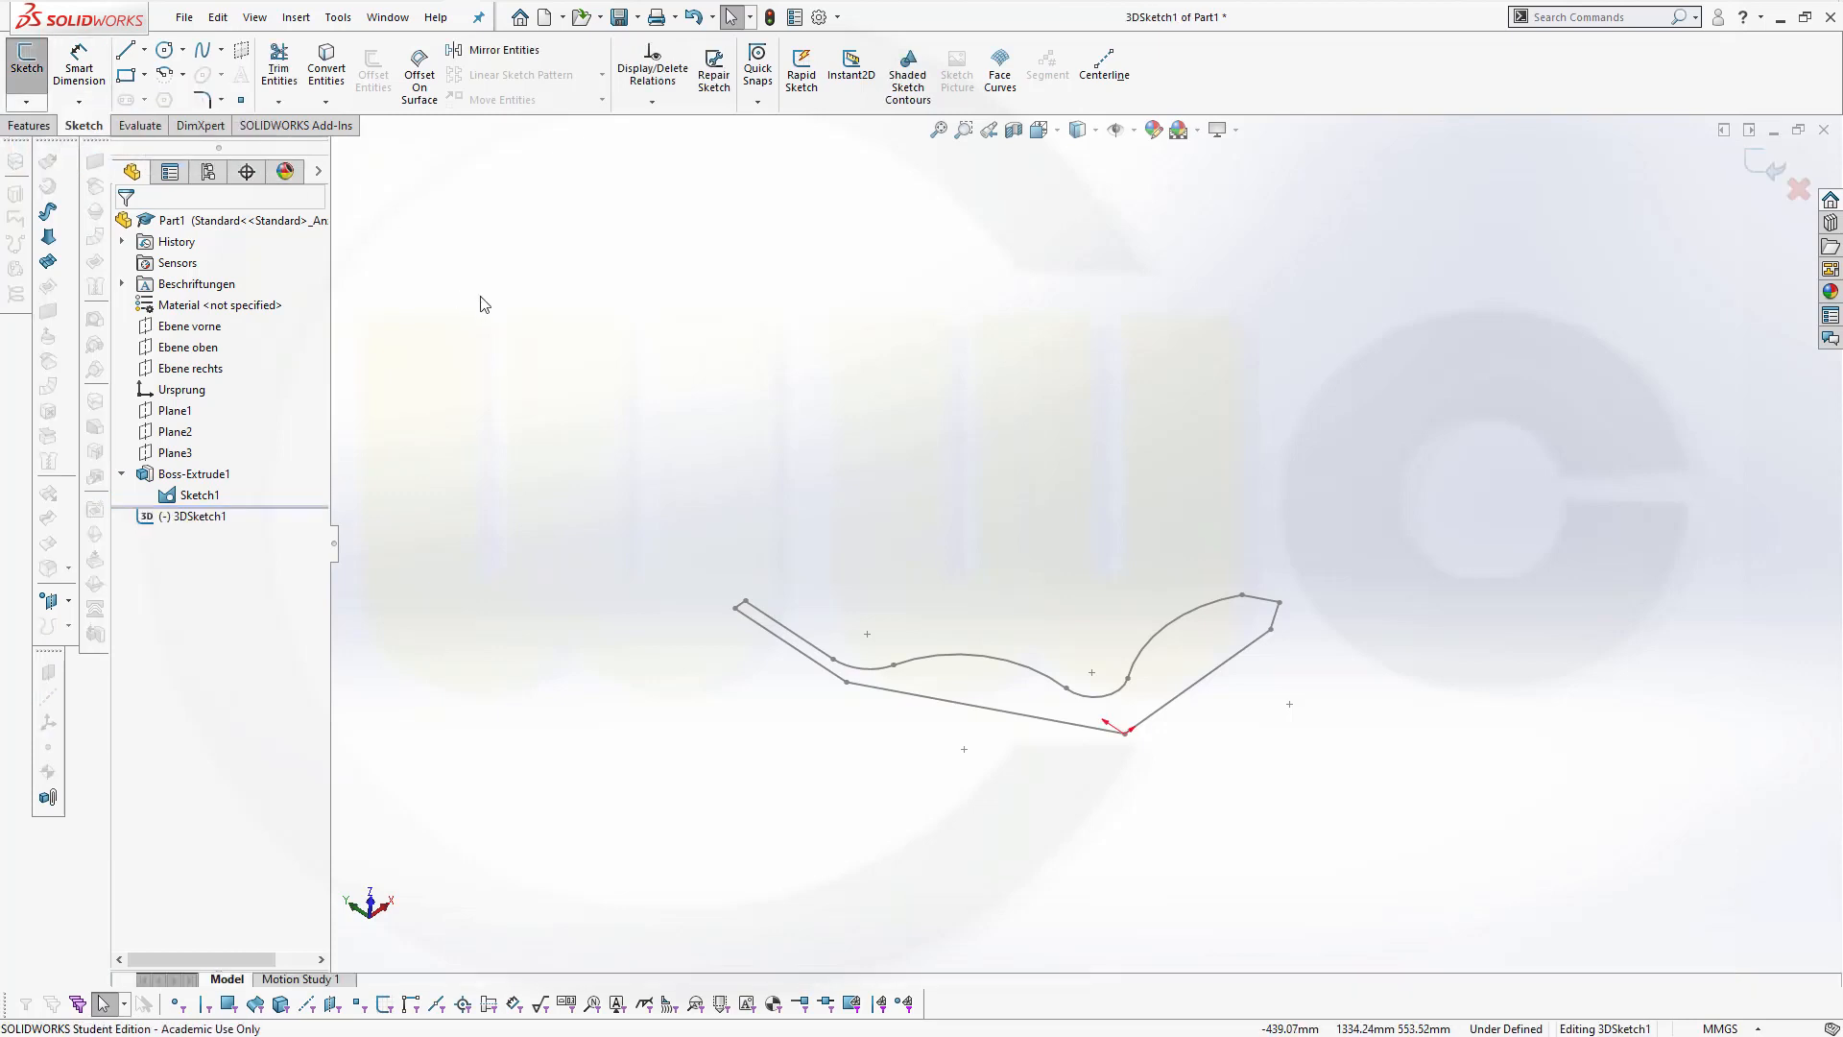
left_click(125, 50)
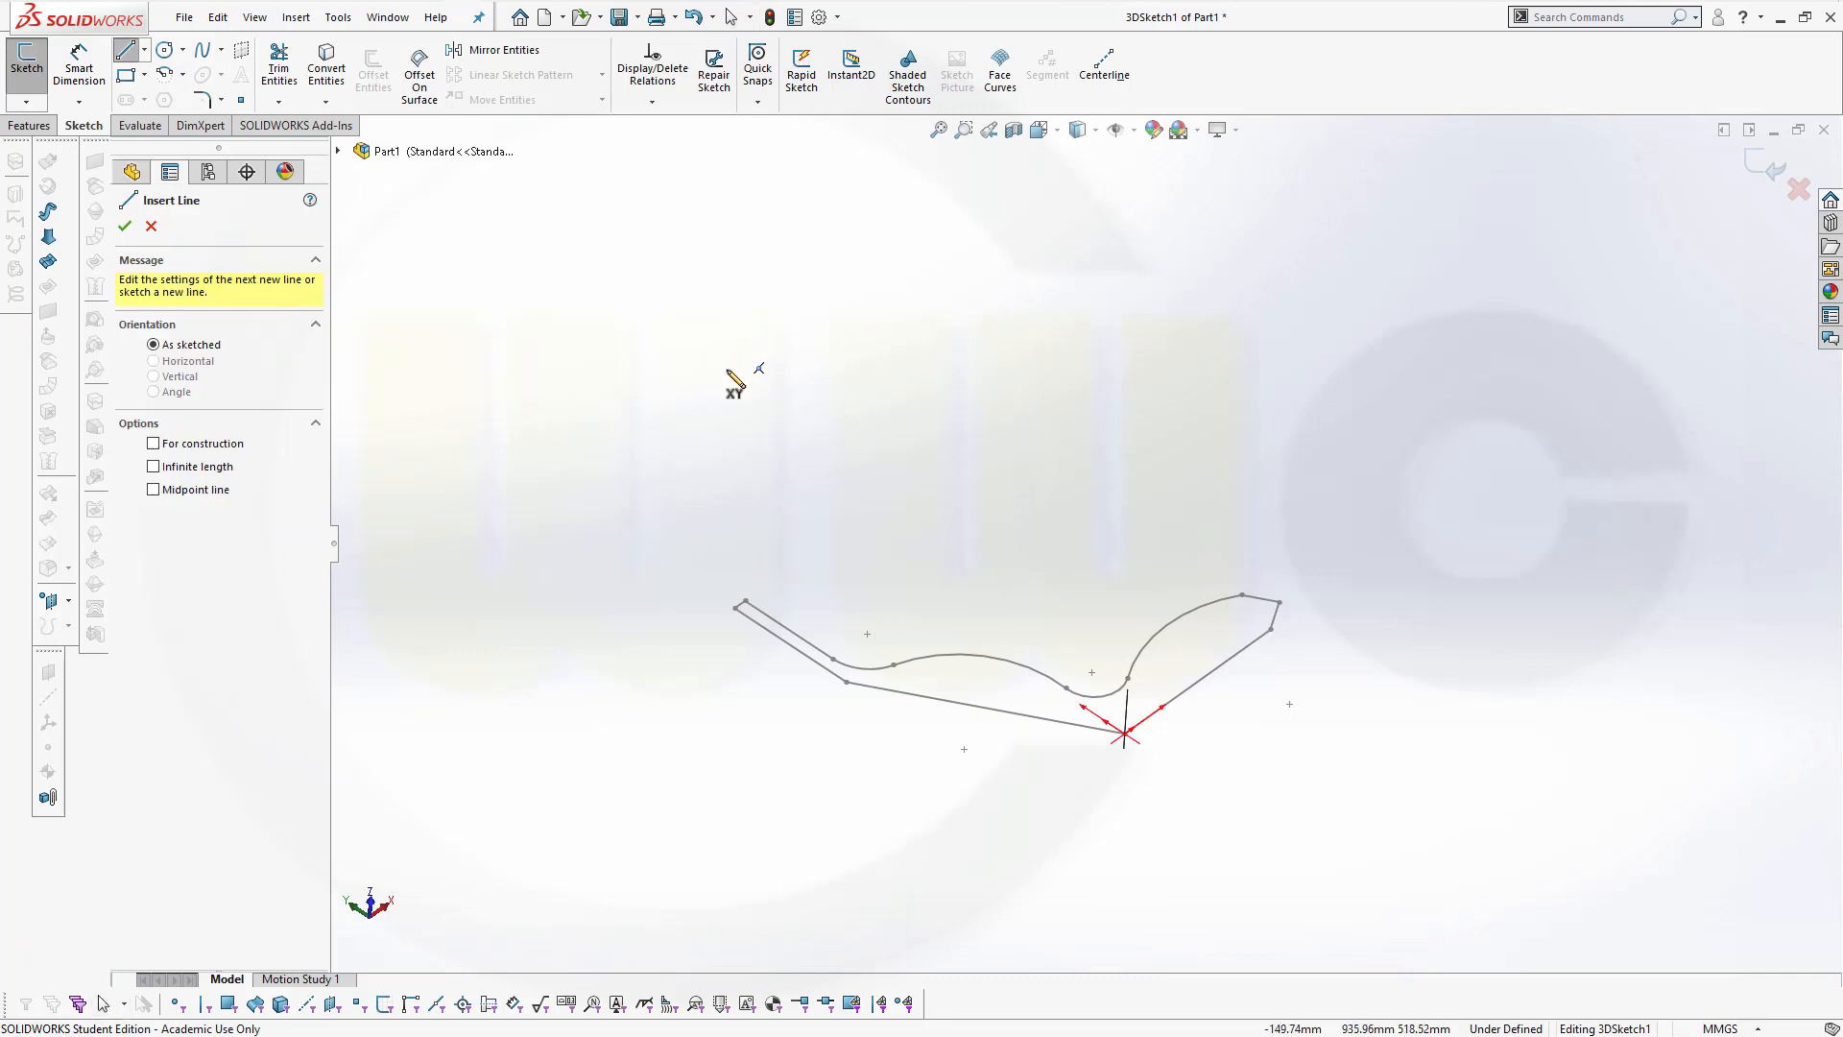
mouse_move(1008, 475)
middle_mouse_down()
mouse_move(970, 391)
mouse_move(1016, 375)
middle_mouse_up()
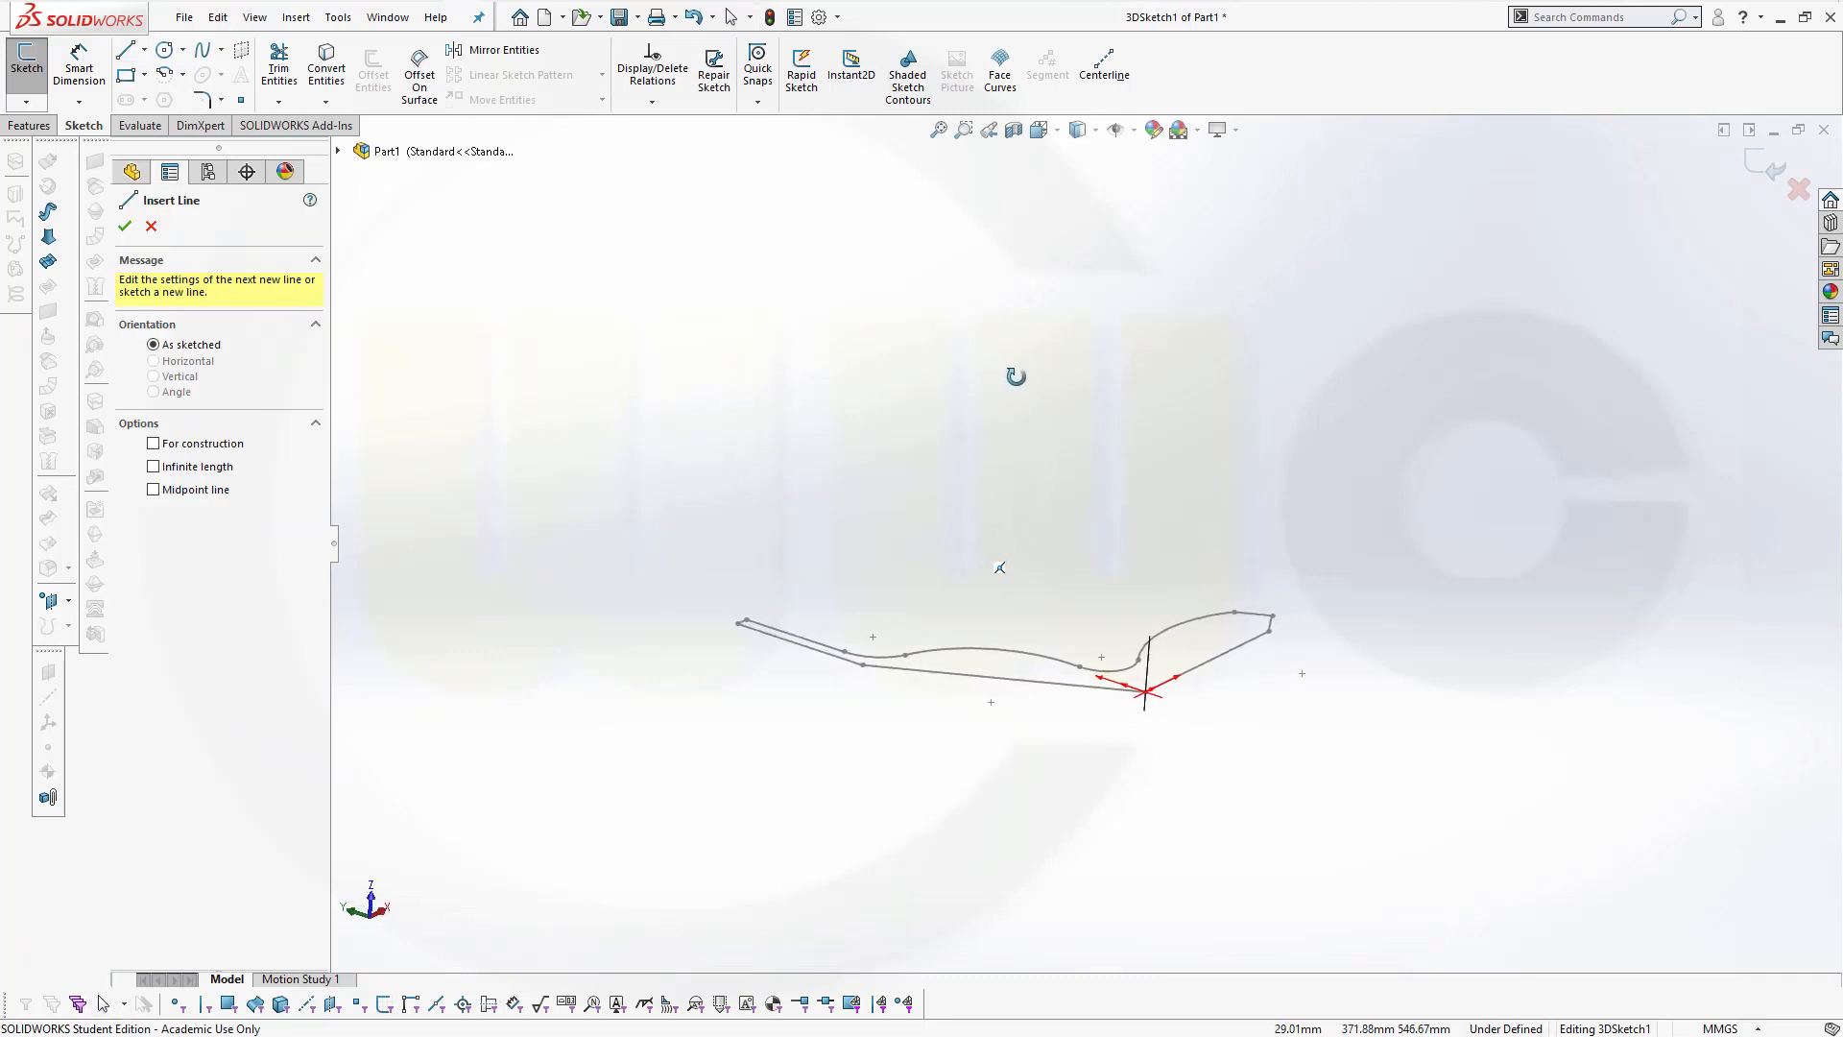
left_click(737, 624)
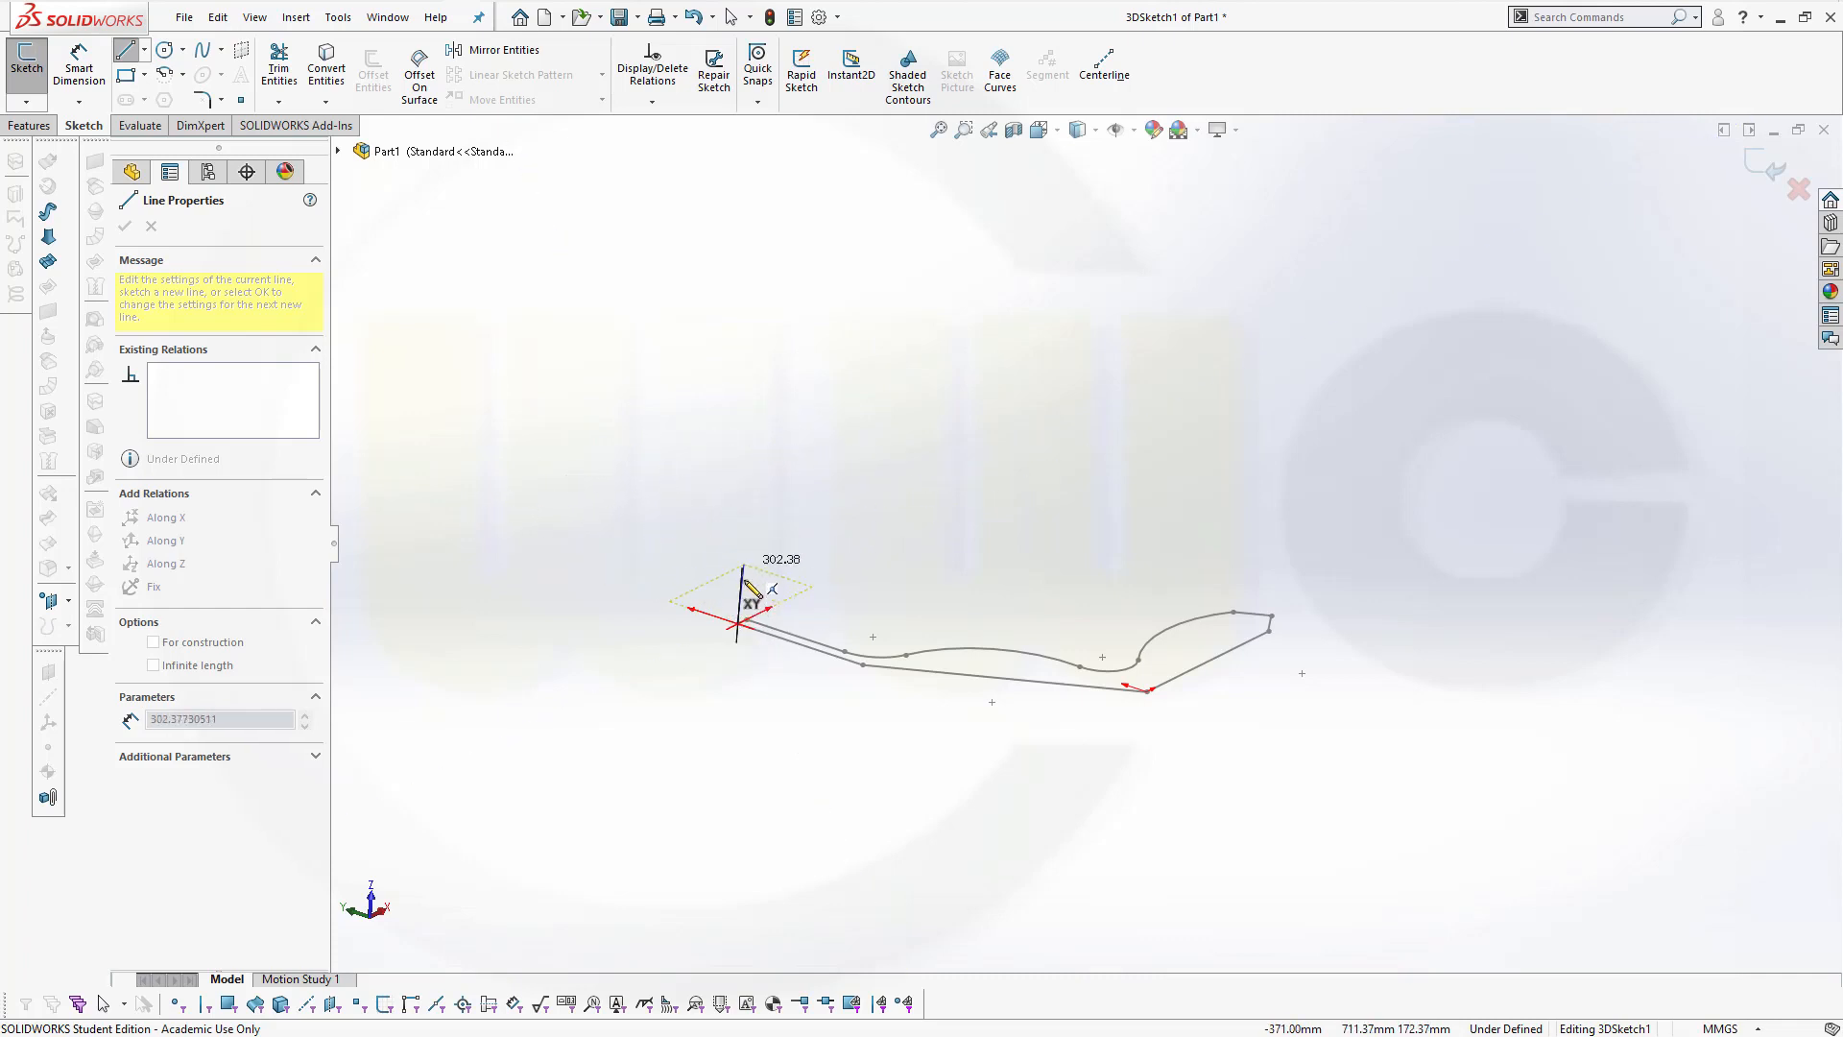
mouse_move(751, 507)
middle_mouse_down()
mouse_move(724, 452)
mouse_move(716, 487)
mouse_move(740, 444)
mouse_move(659, 403)
middle_mouse_up()
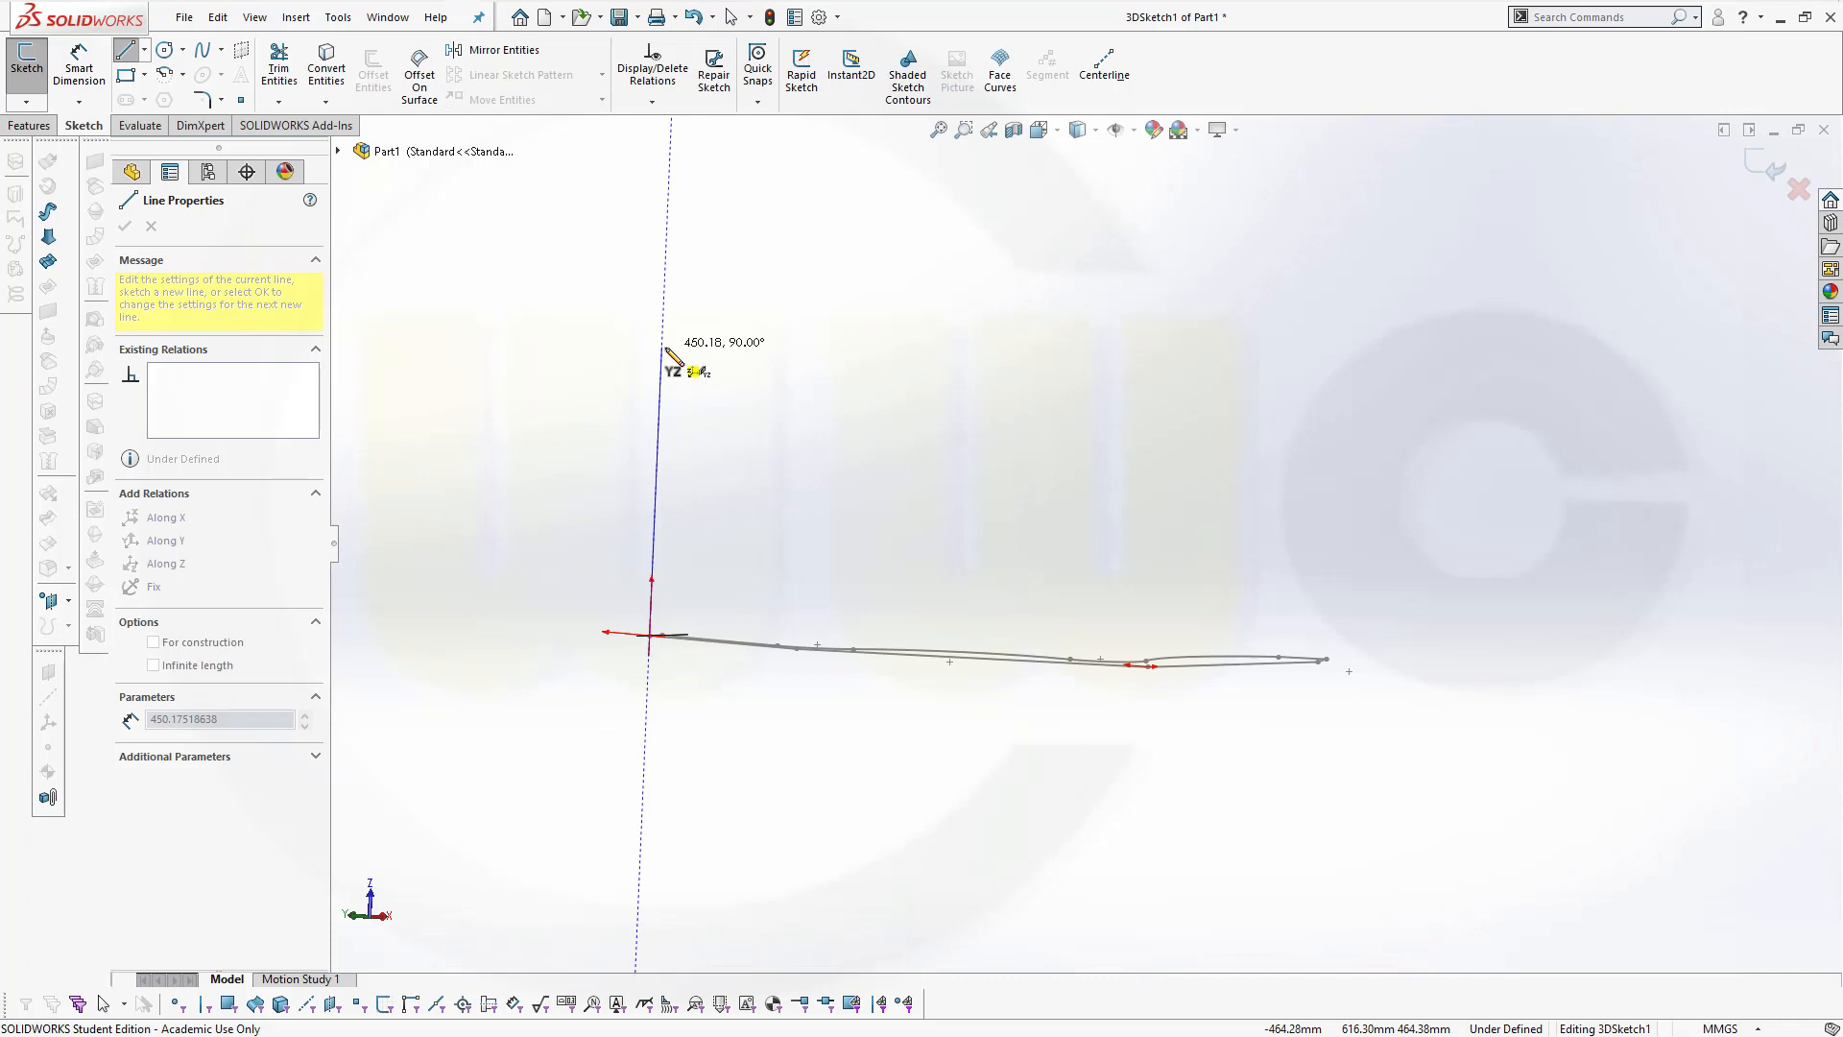
left_click(662, 346)
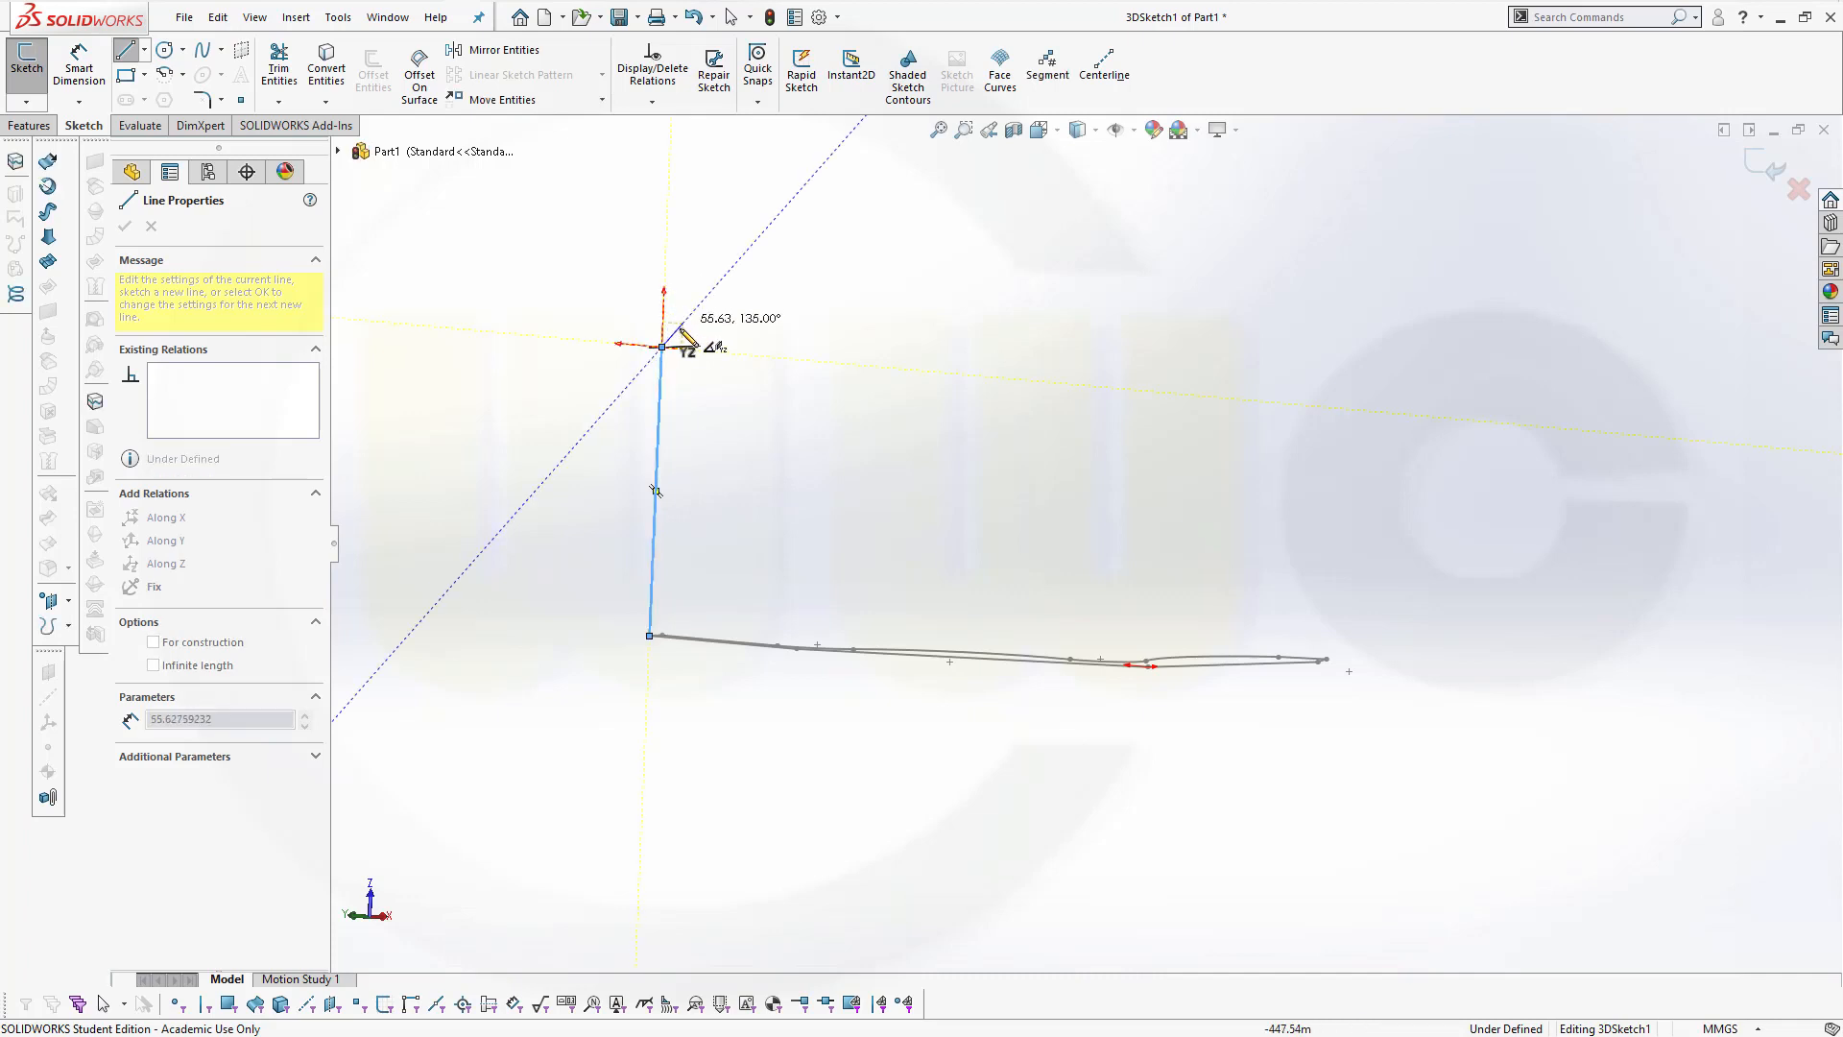
key("Escape")
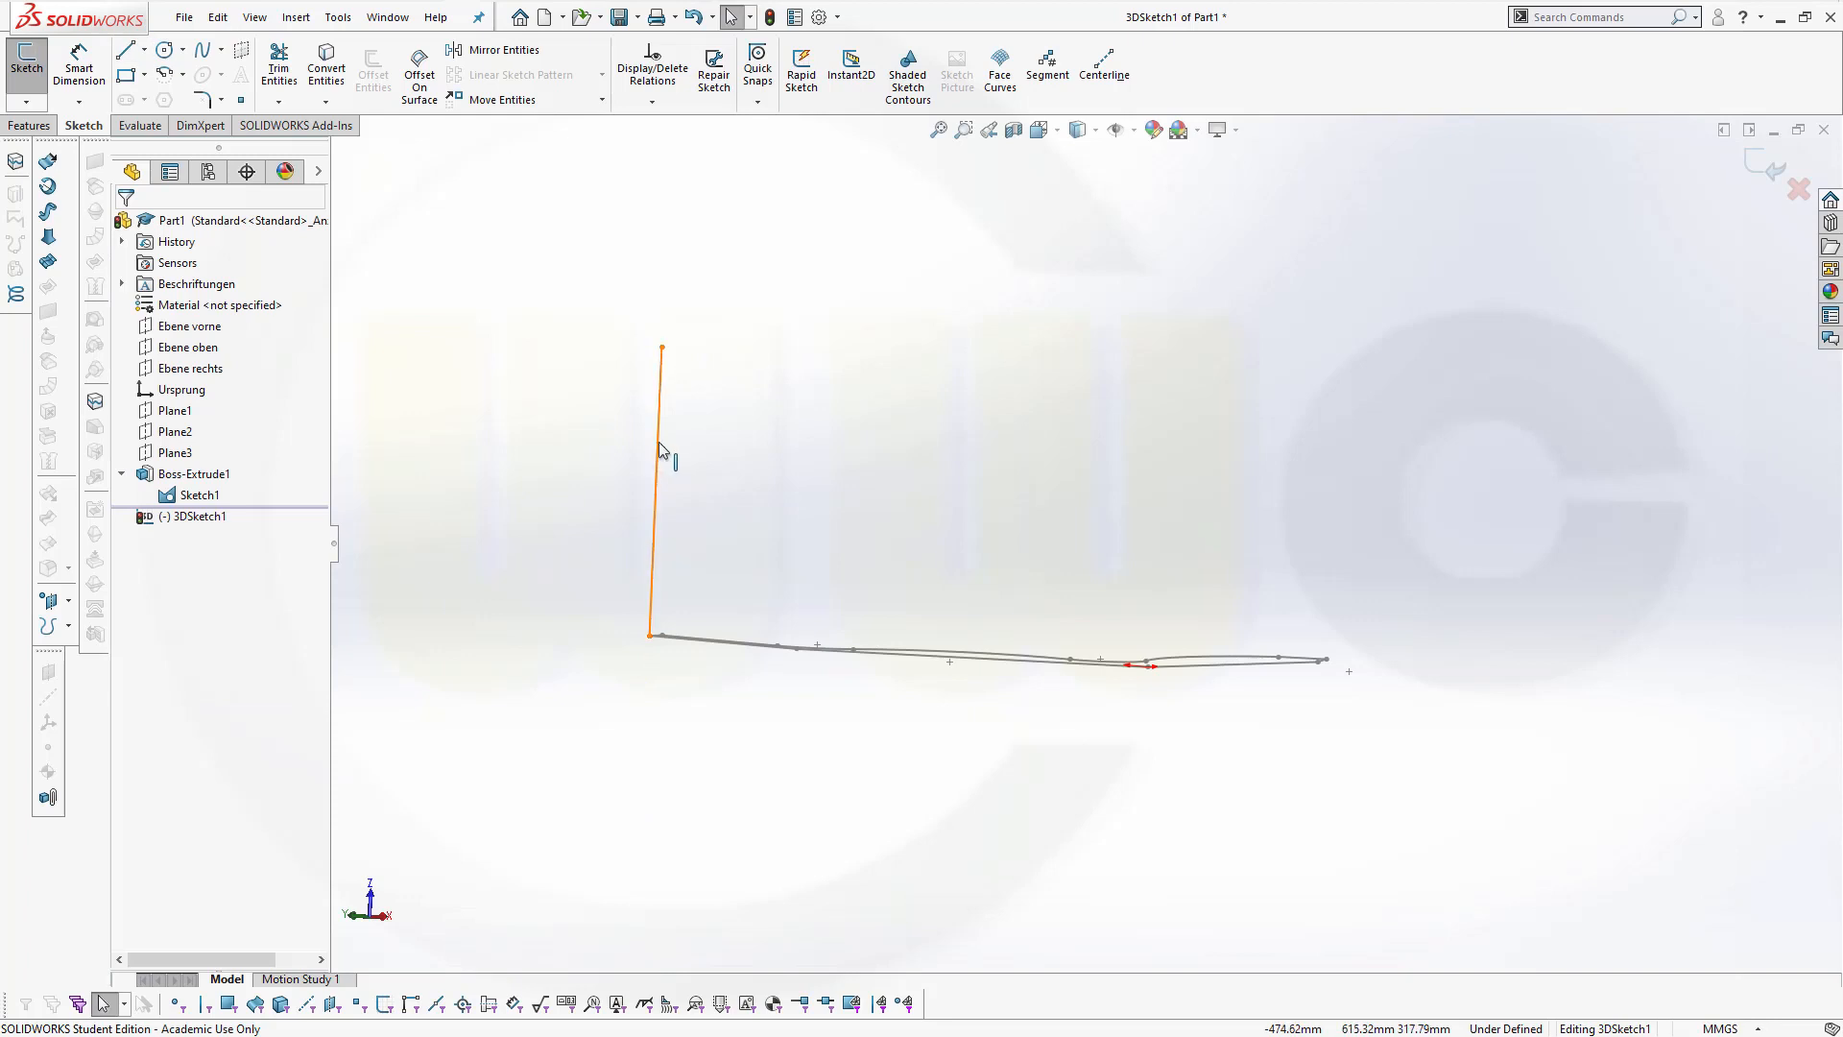
Set the length of the Z-direction line at the profile's end to 100 mm
left_click(658, 443)
left_click(249, 631)
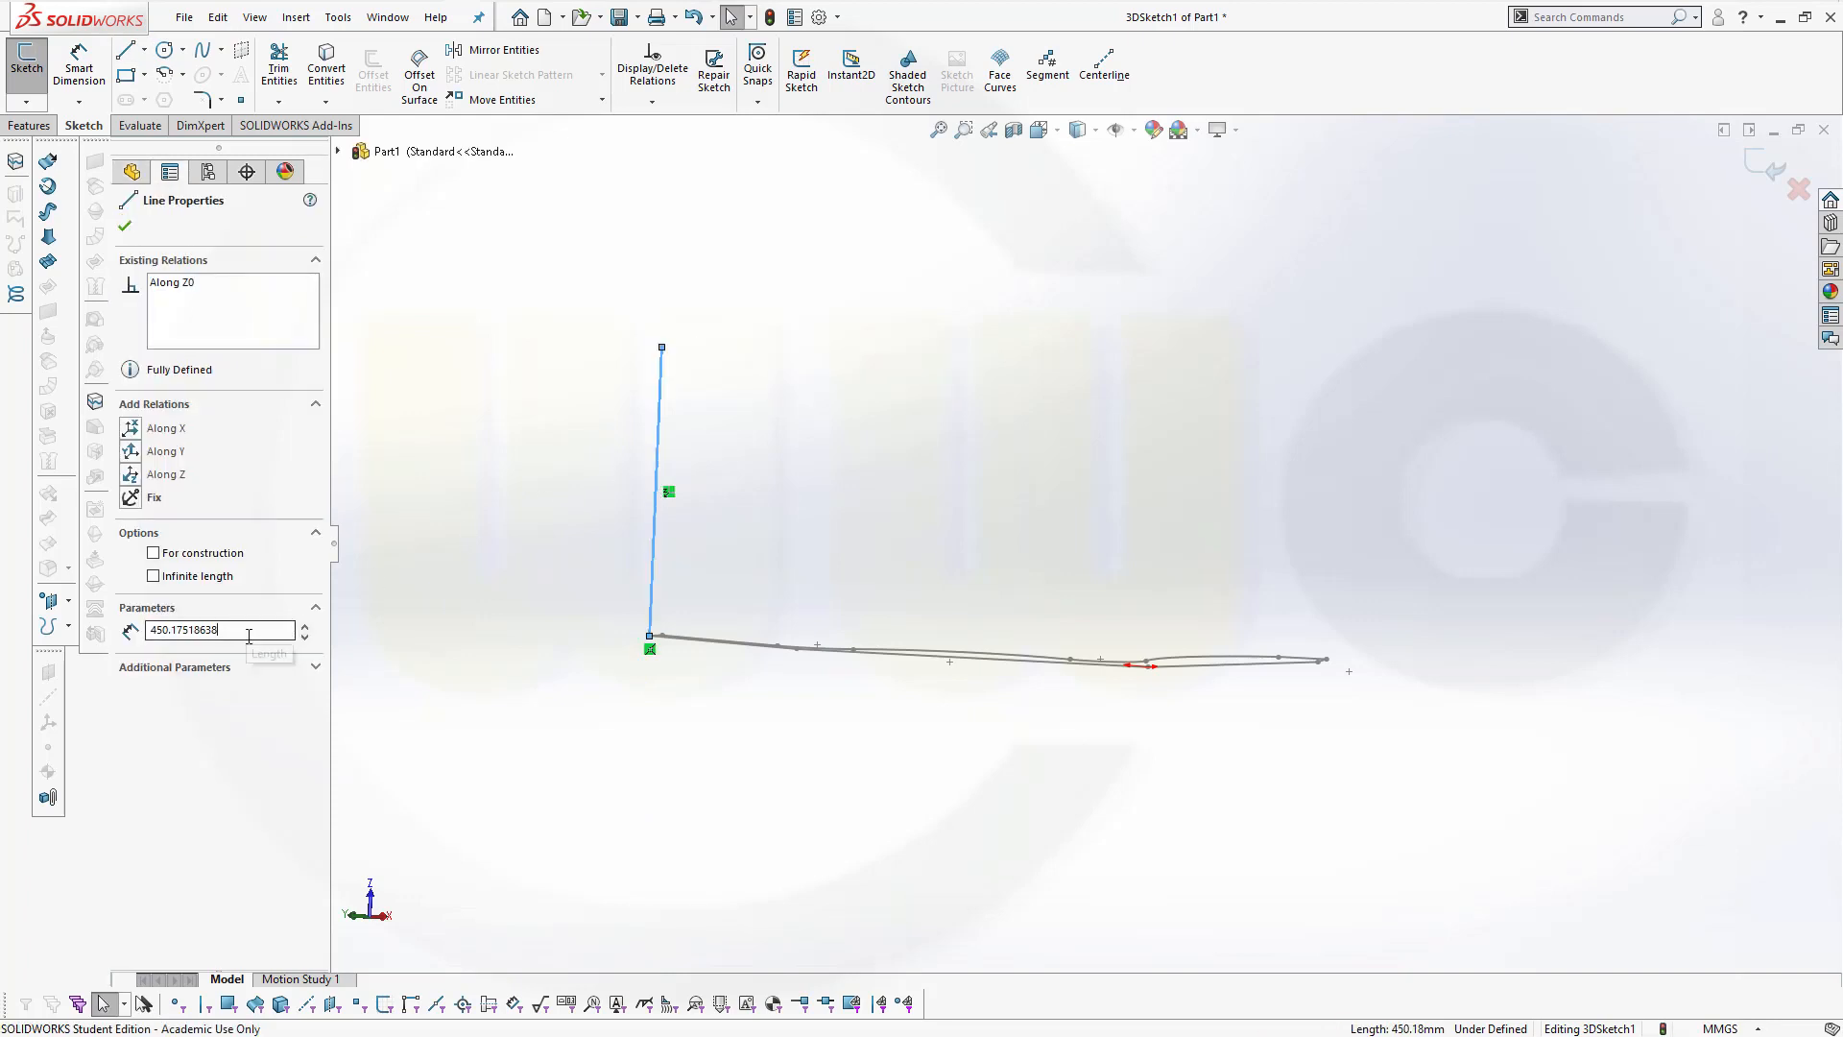
left_click_drag(249, 636, 50, 610)
type("1")
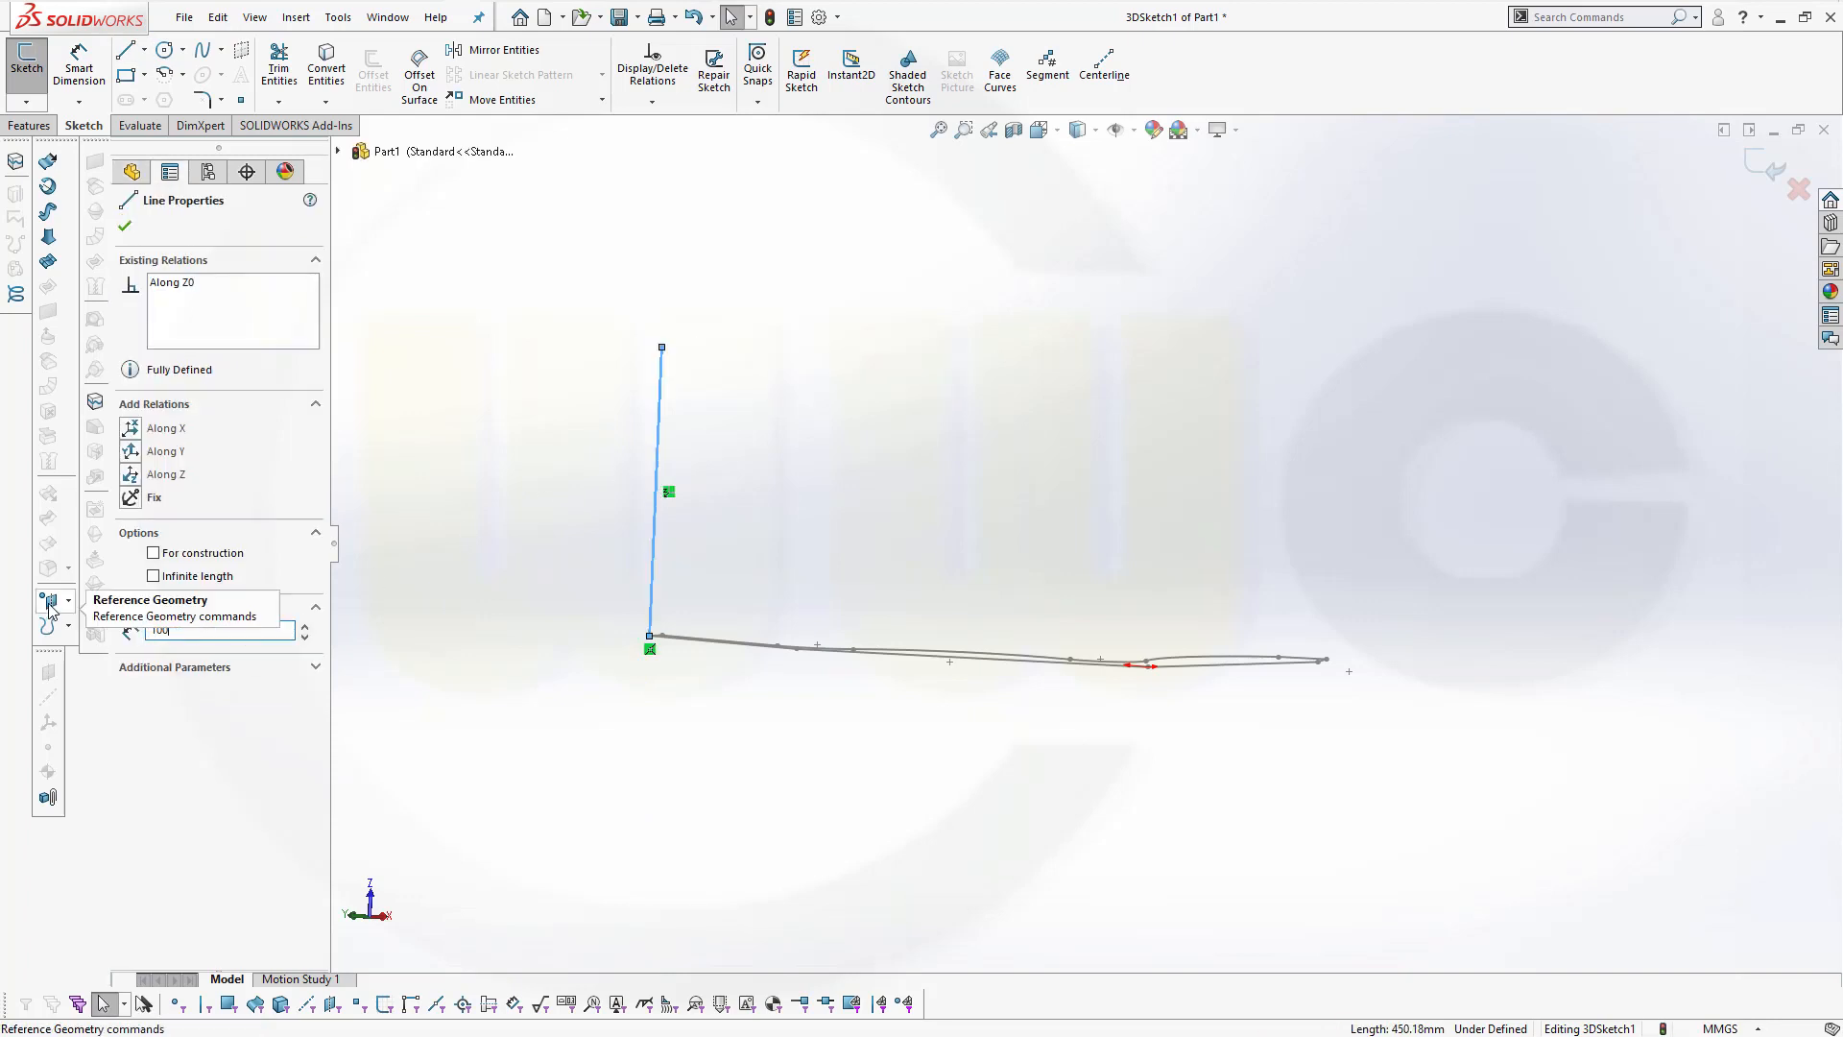
type("00")
key("Return")
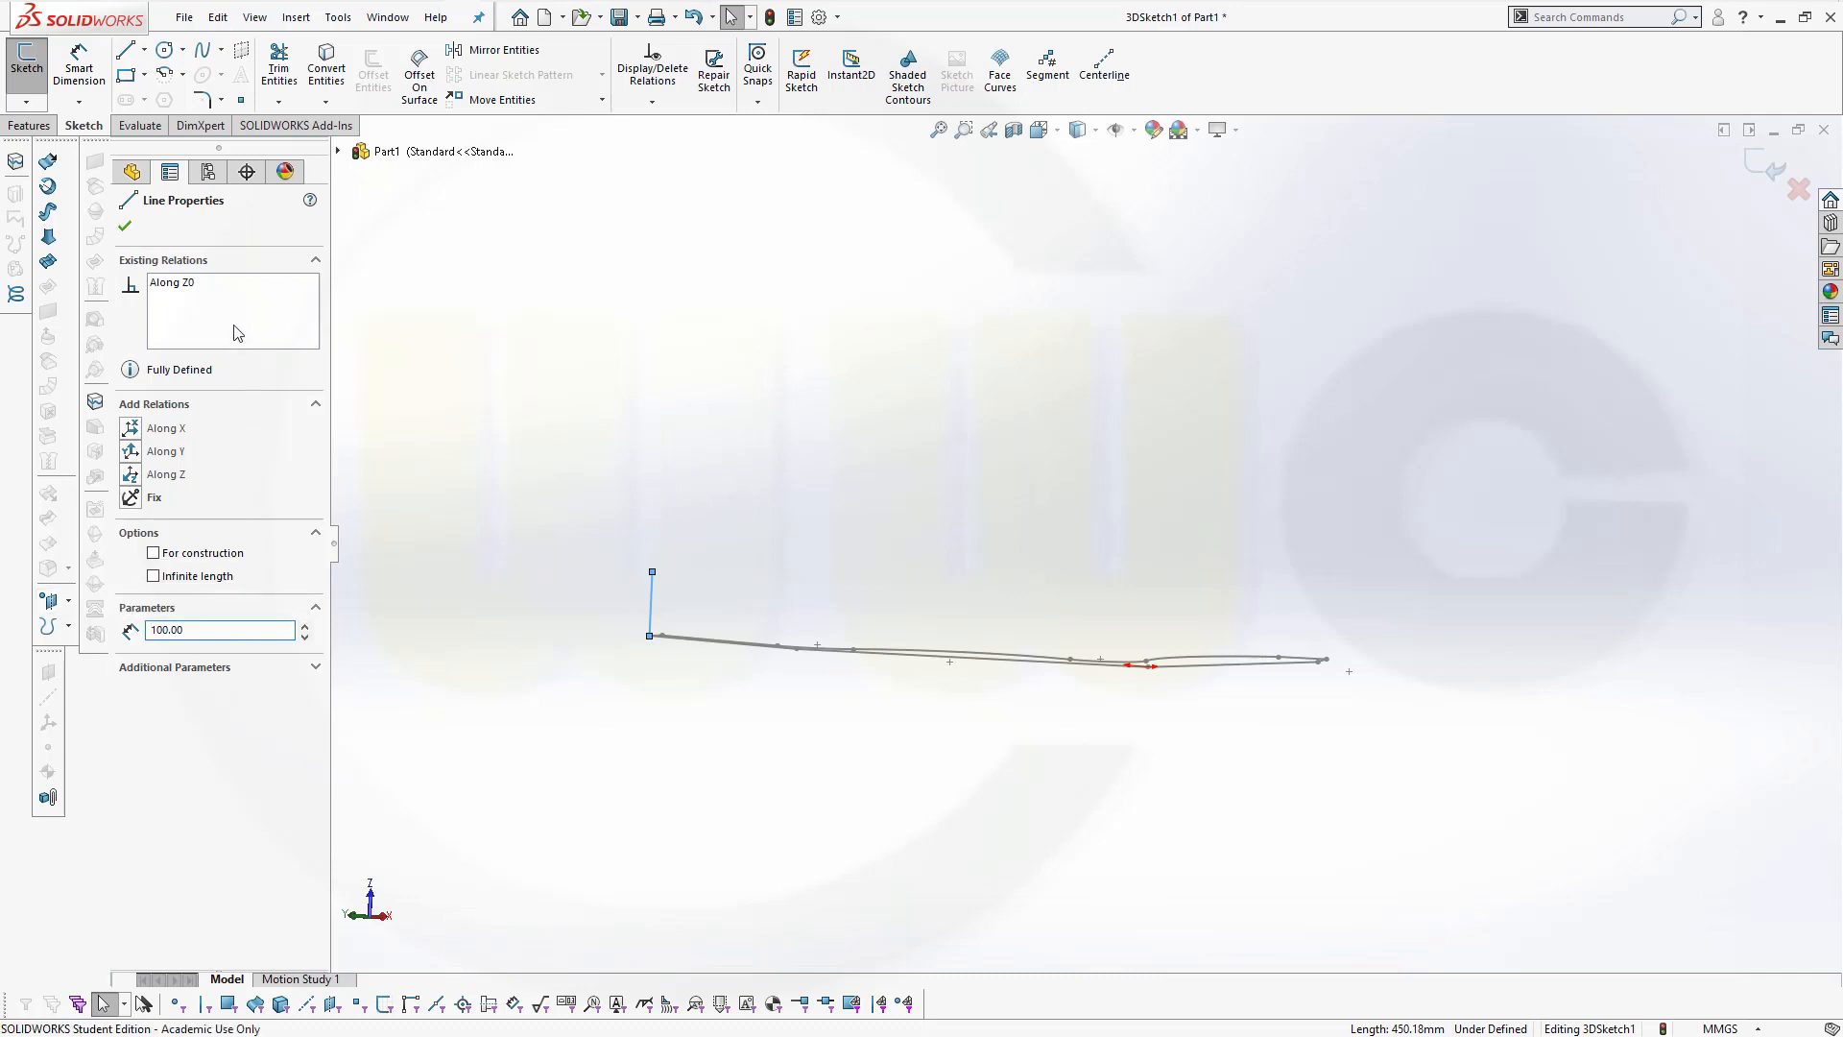
left_click(125, 227)
Draw a second line about 344 mm long along Z from the neighbouring corner of the profile's lower edge
left_click(125, 49)
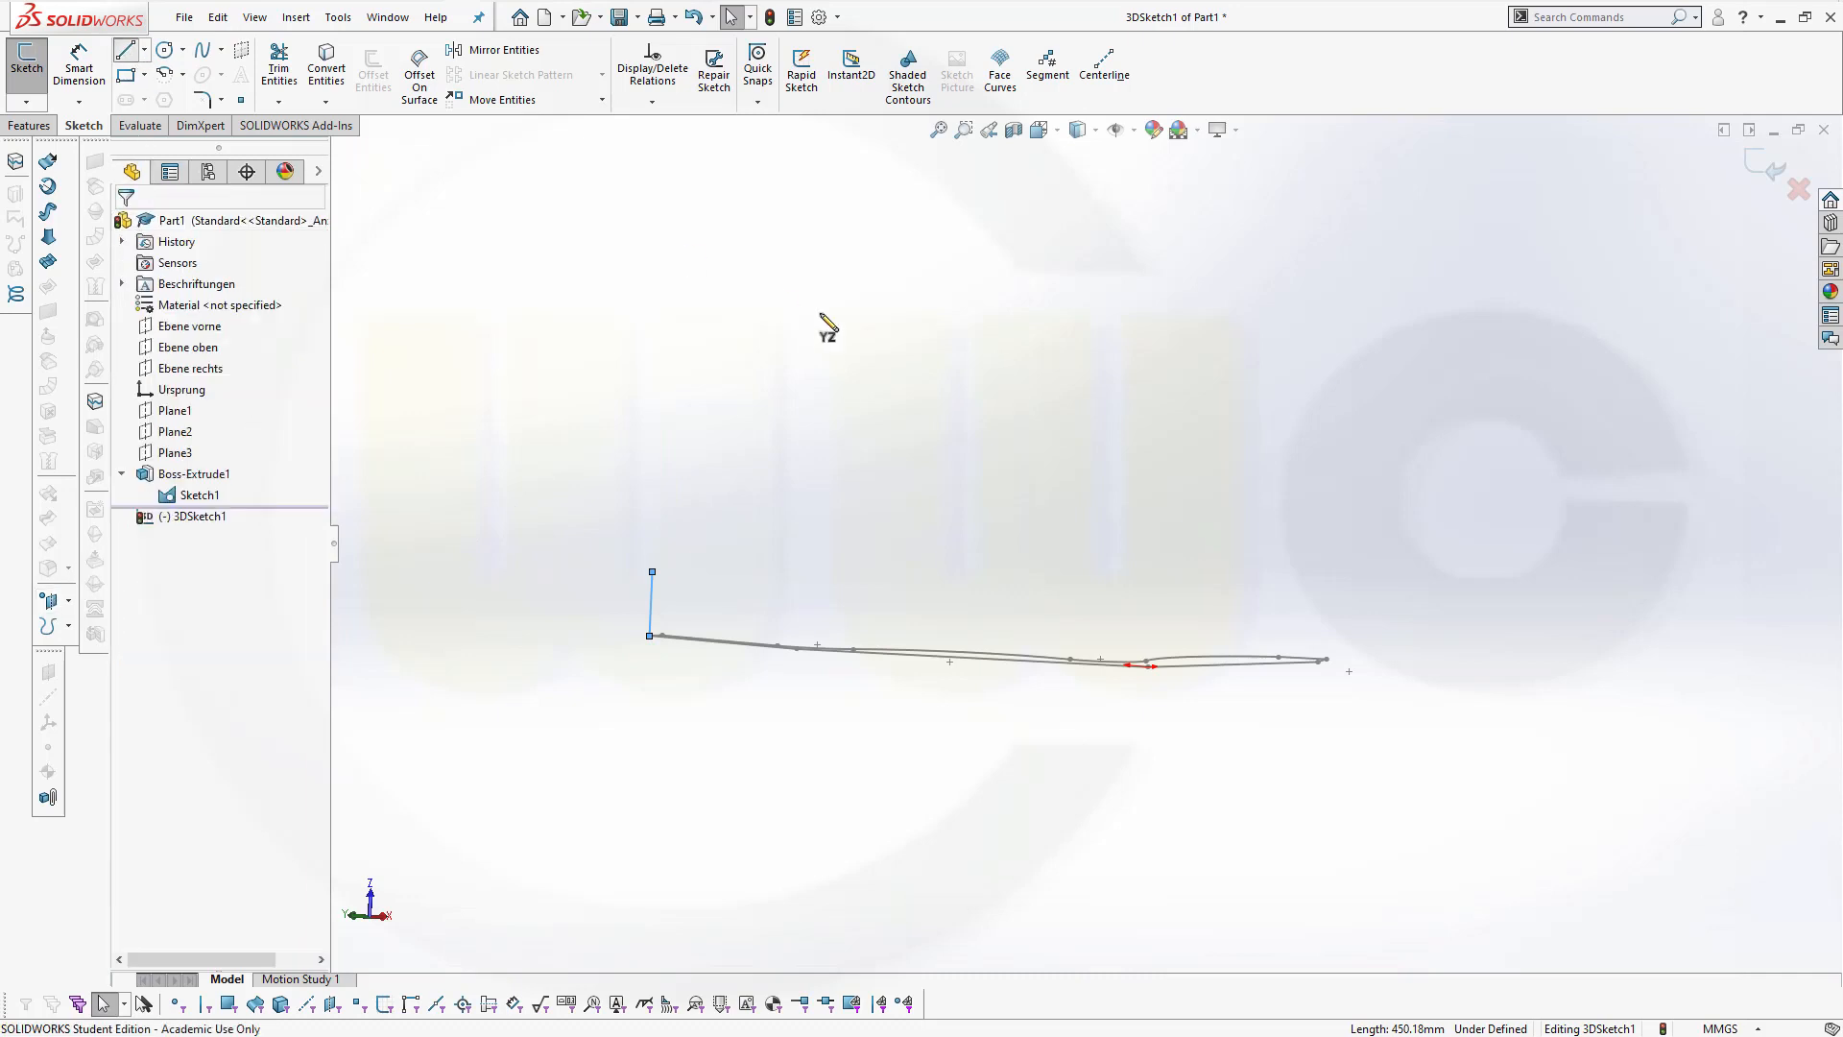
middle_click_drag(912, 503, 798, 681)
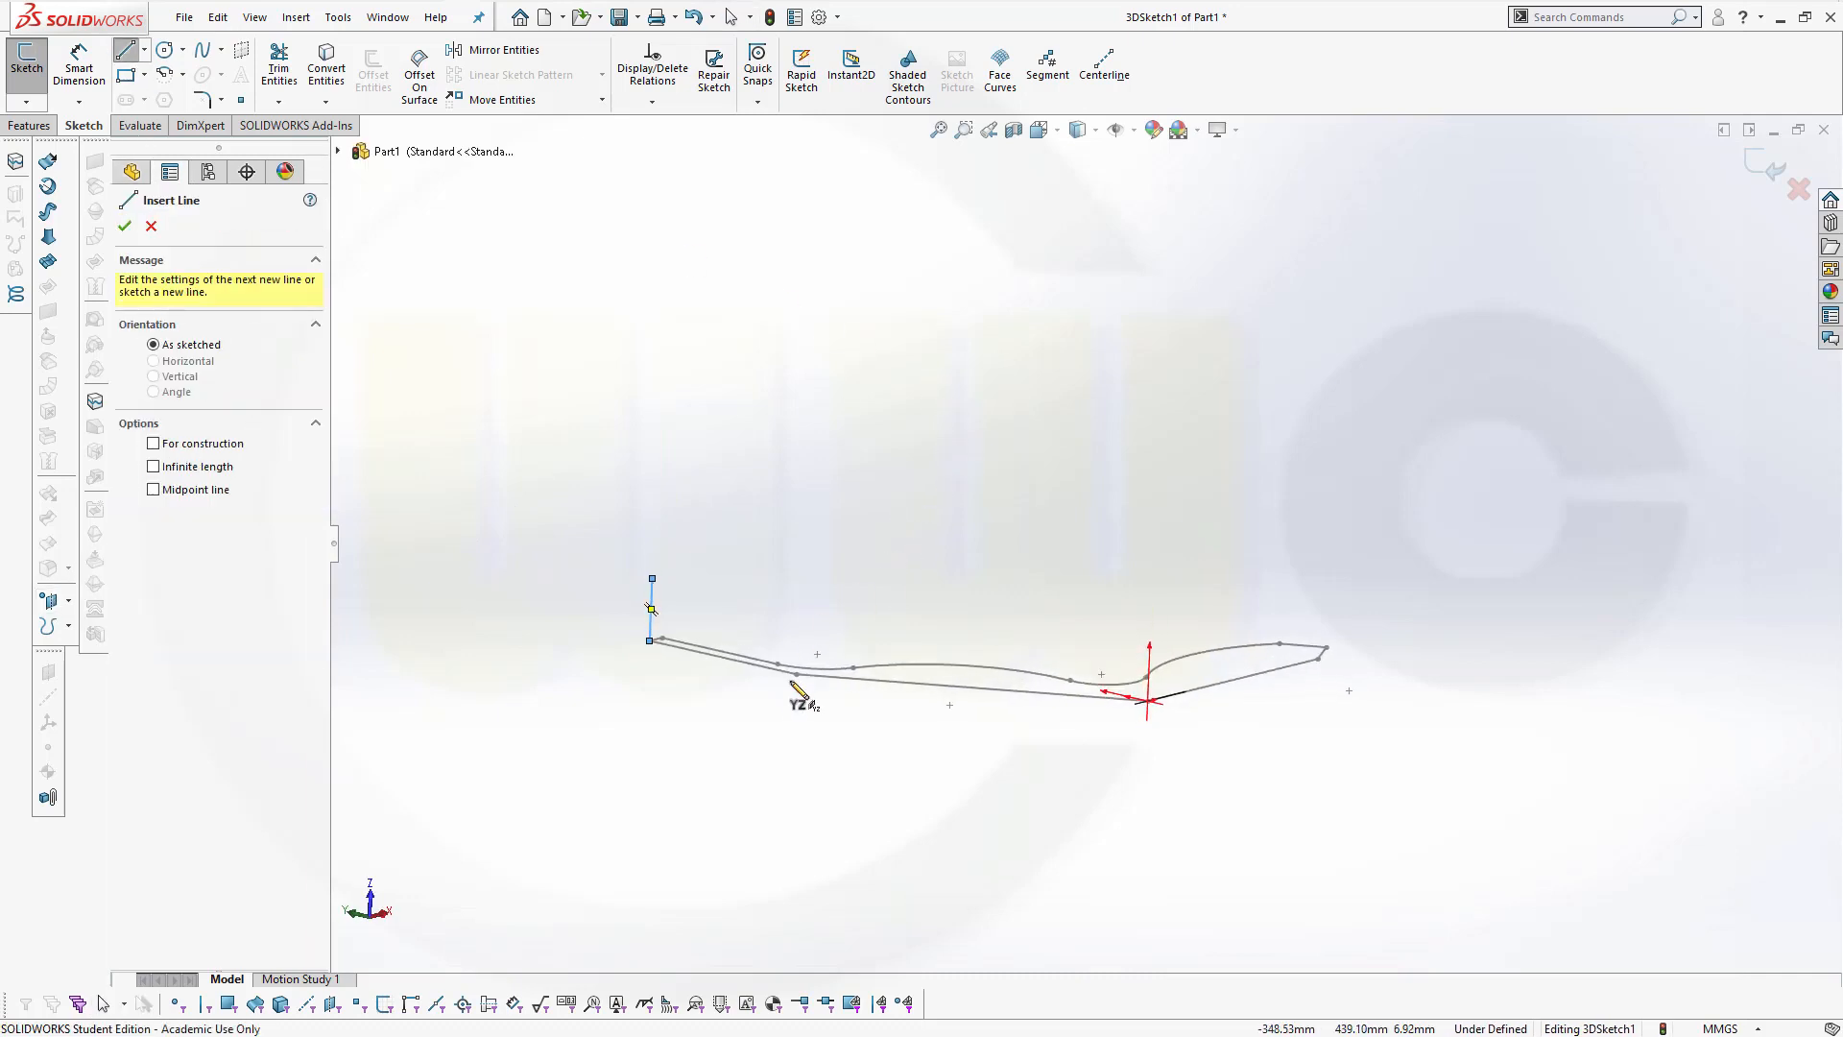
left_click(798, 677)
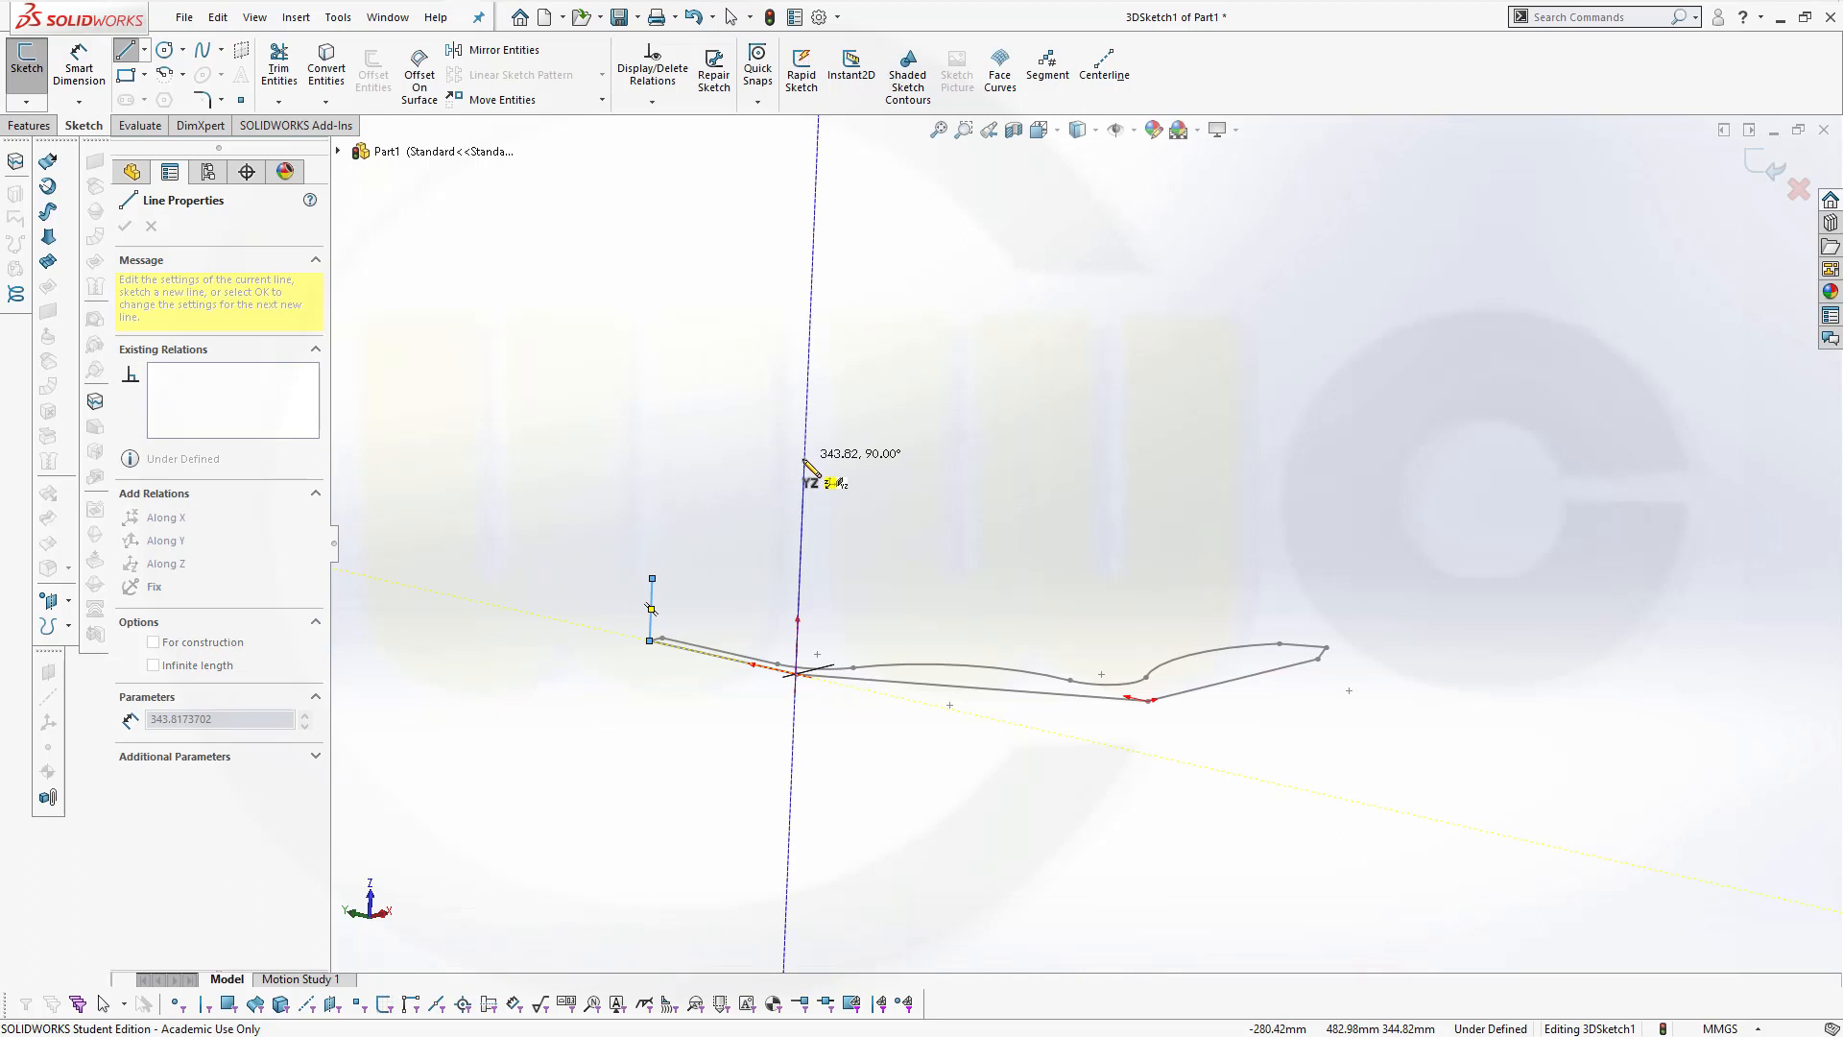
left_click(805, 461)
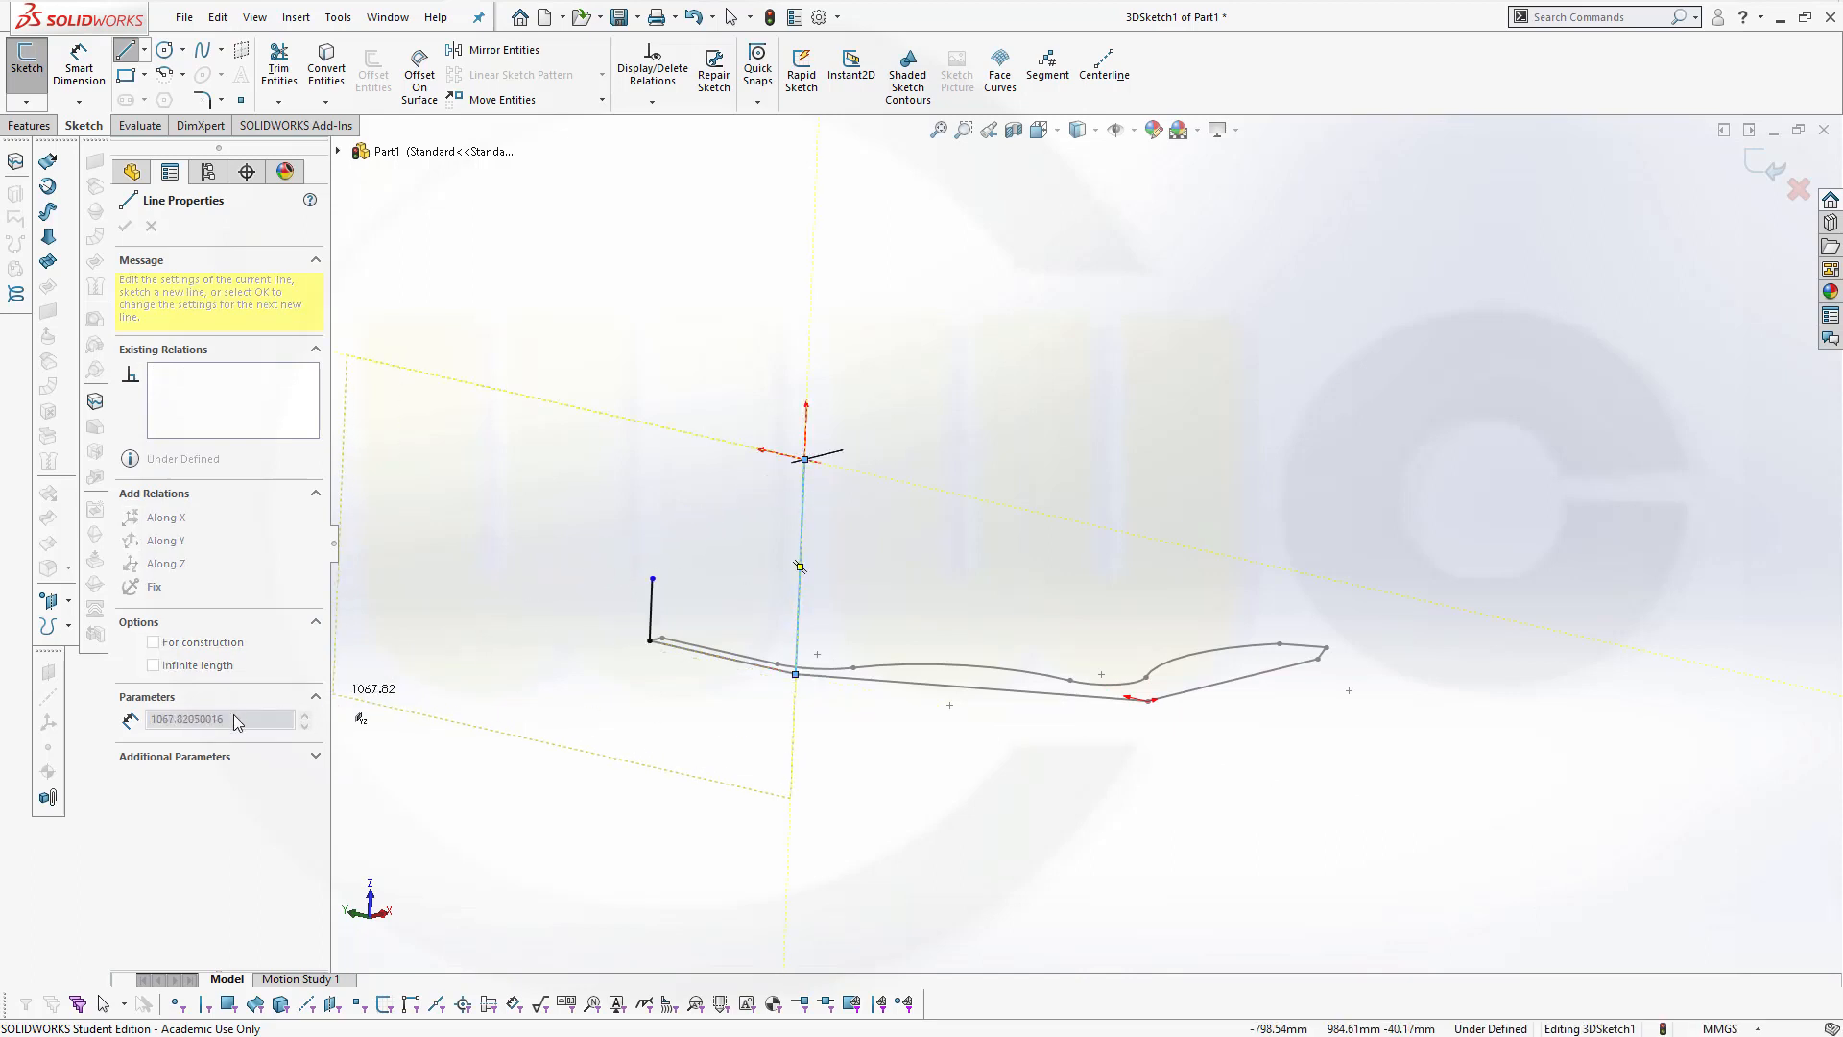
key("Escape")
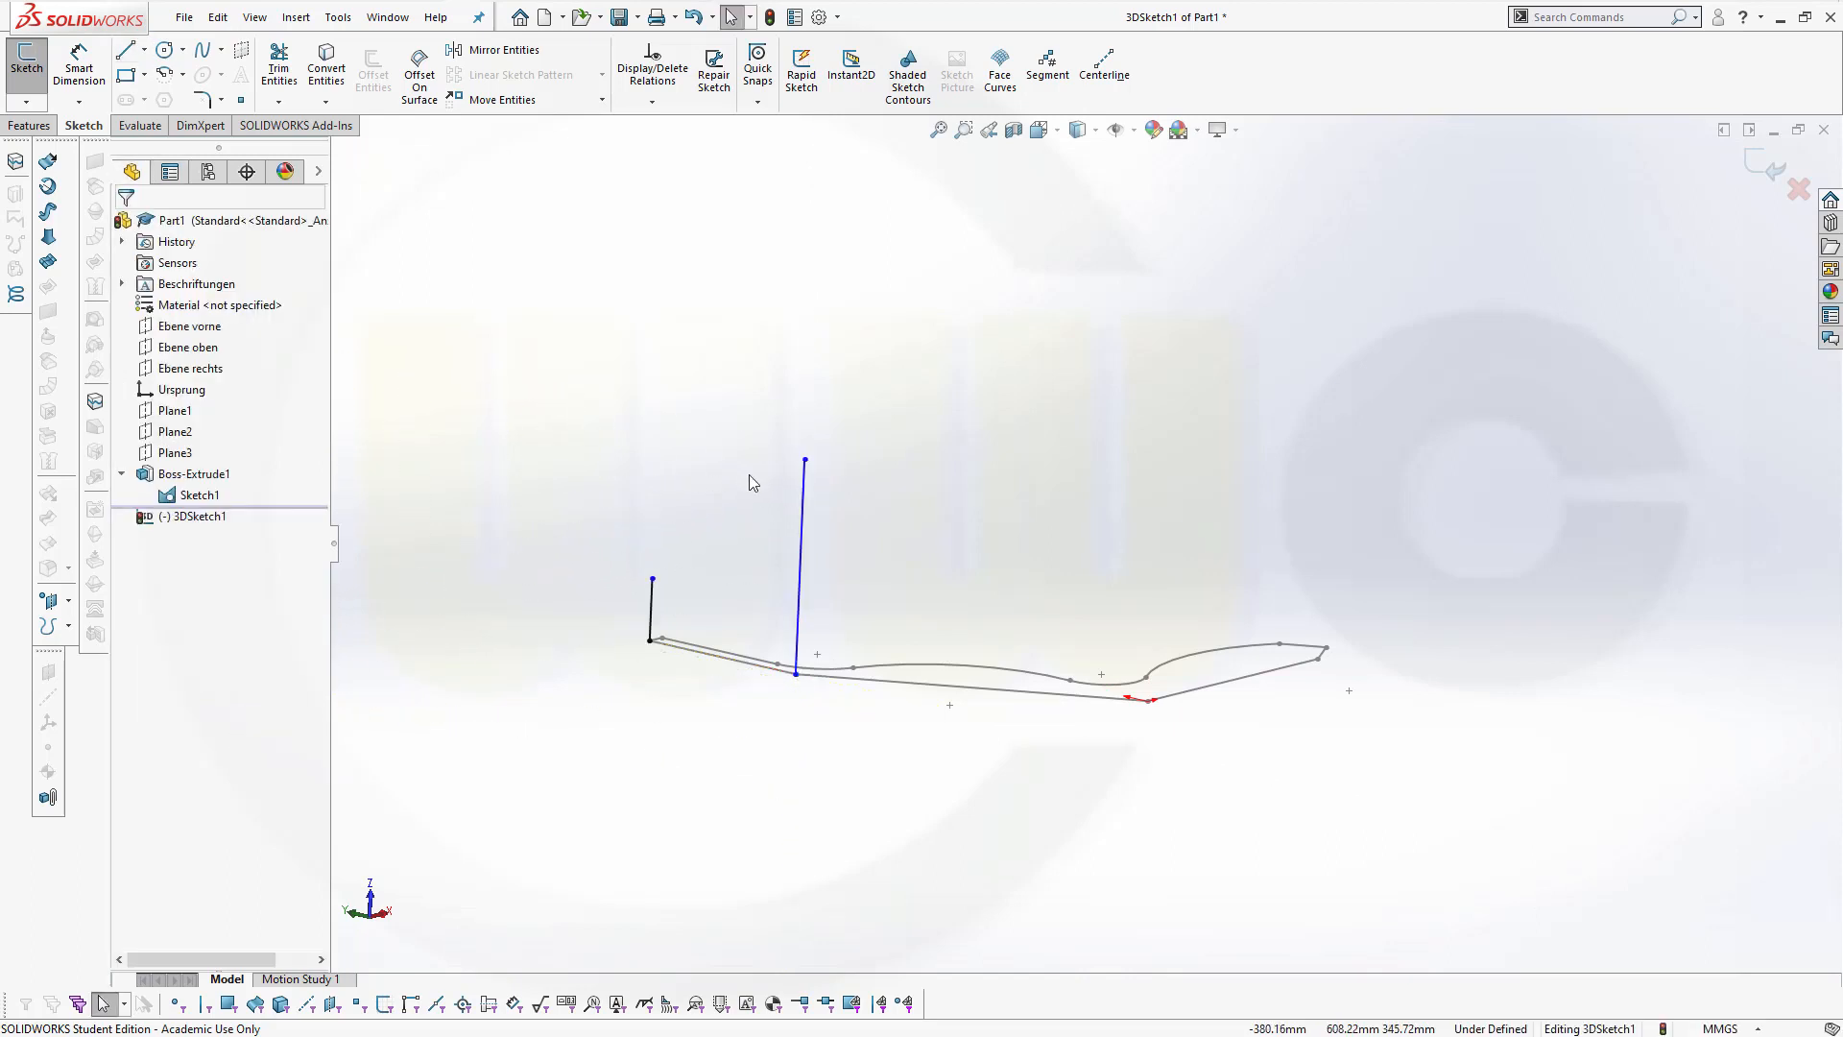
Set the length of the second Z-direction line to 180 mm
left_click(806, 545)
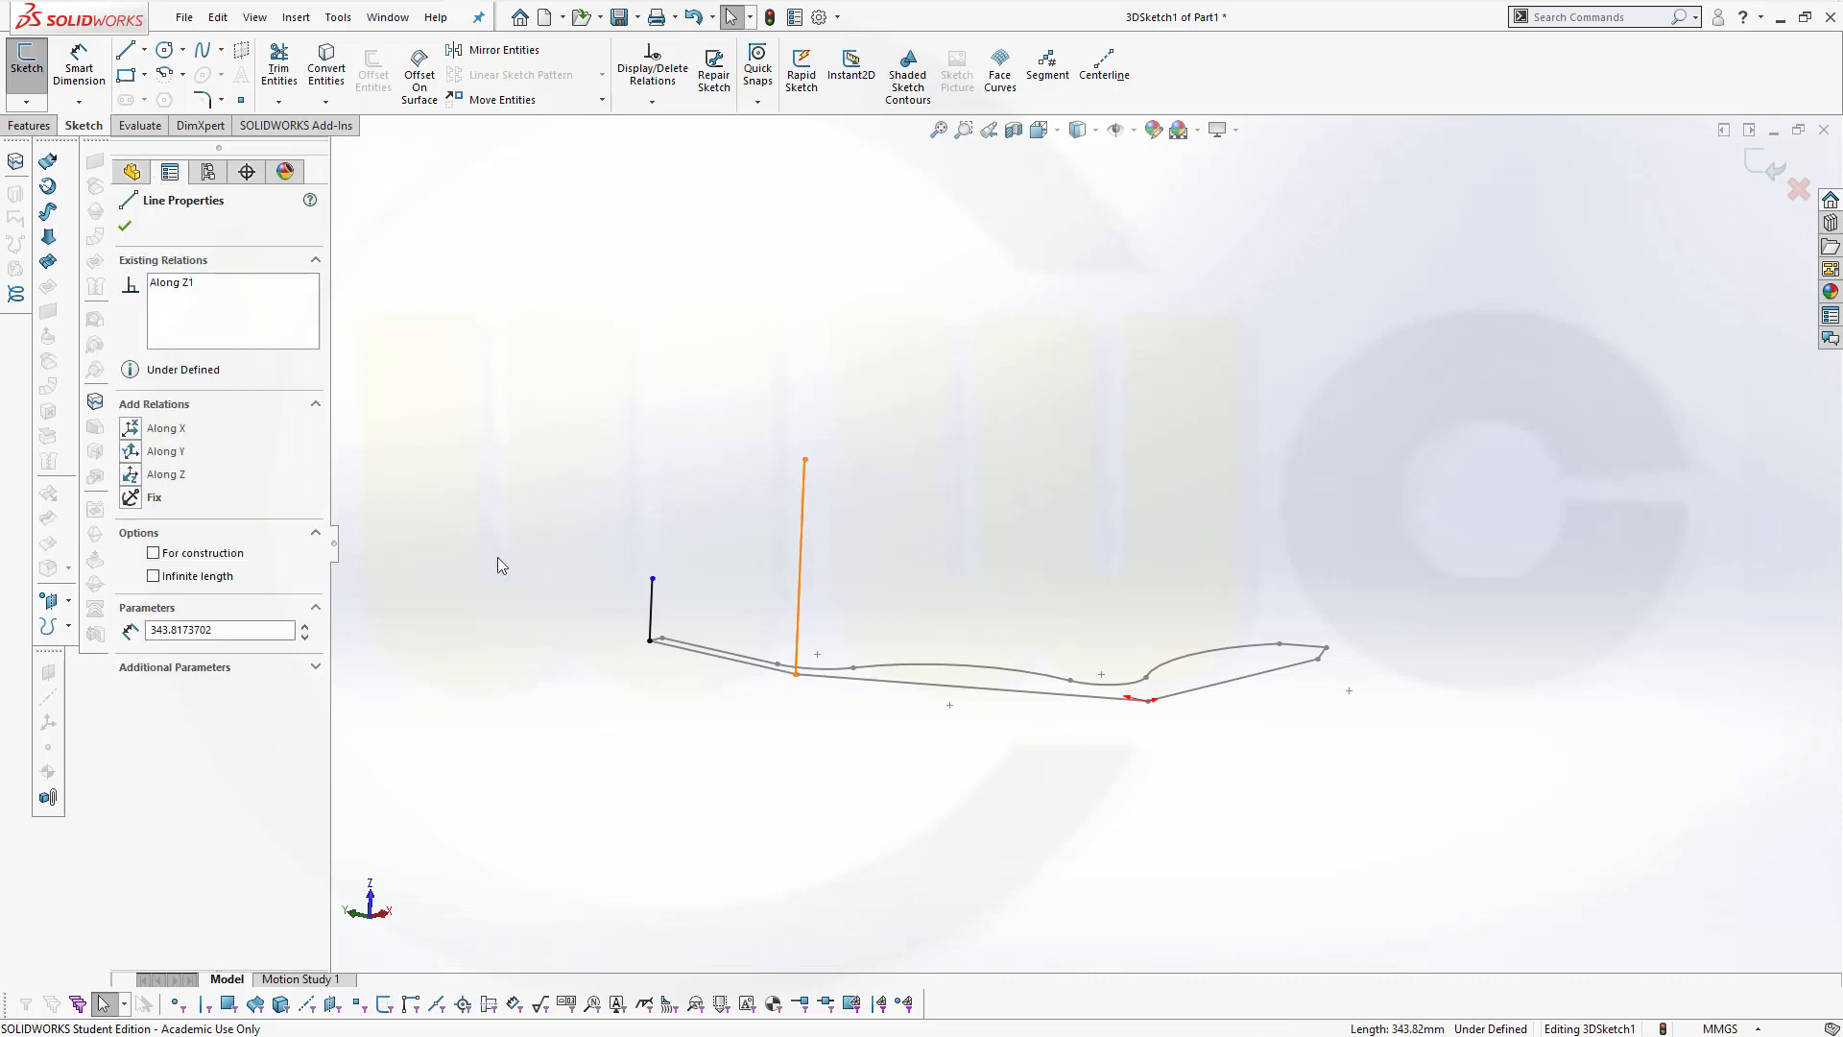
double_click(208, 631)
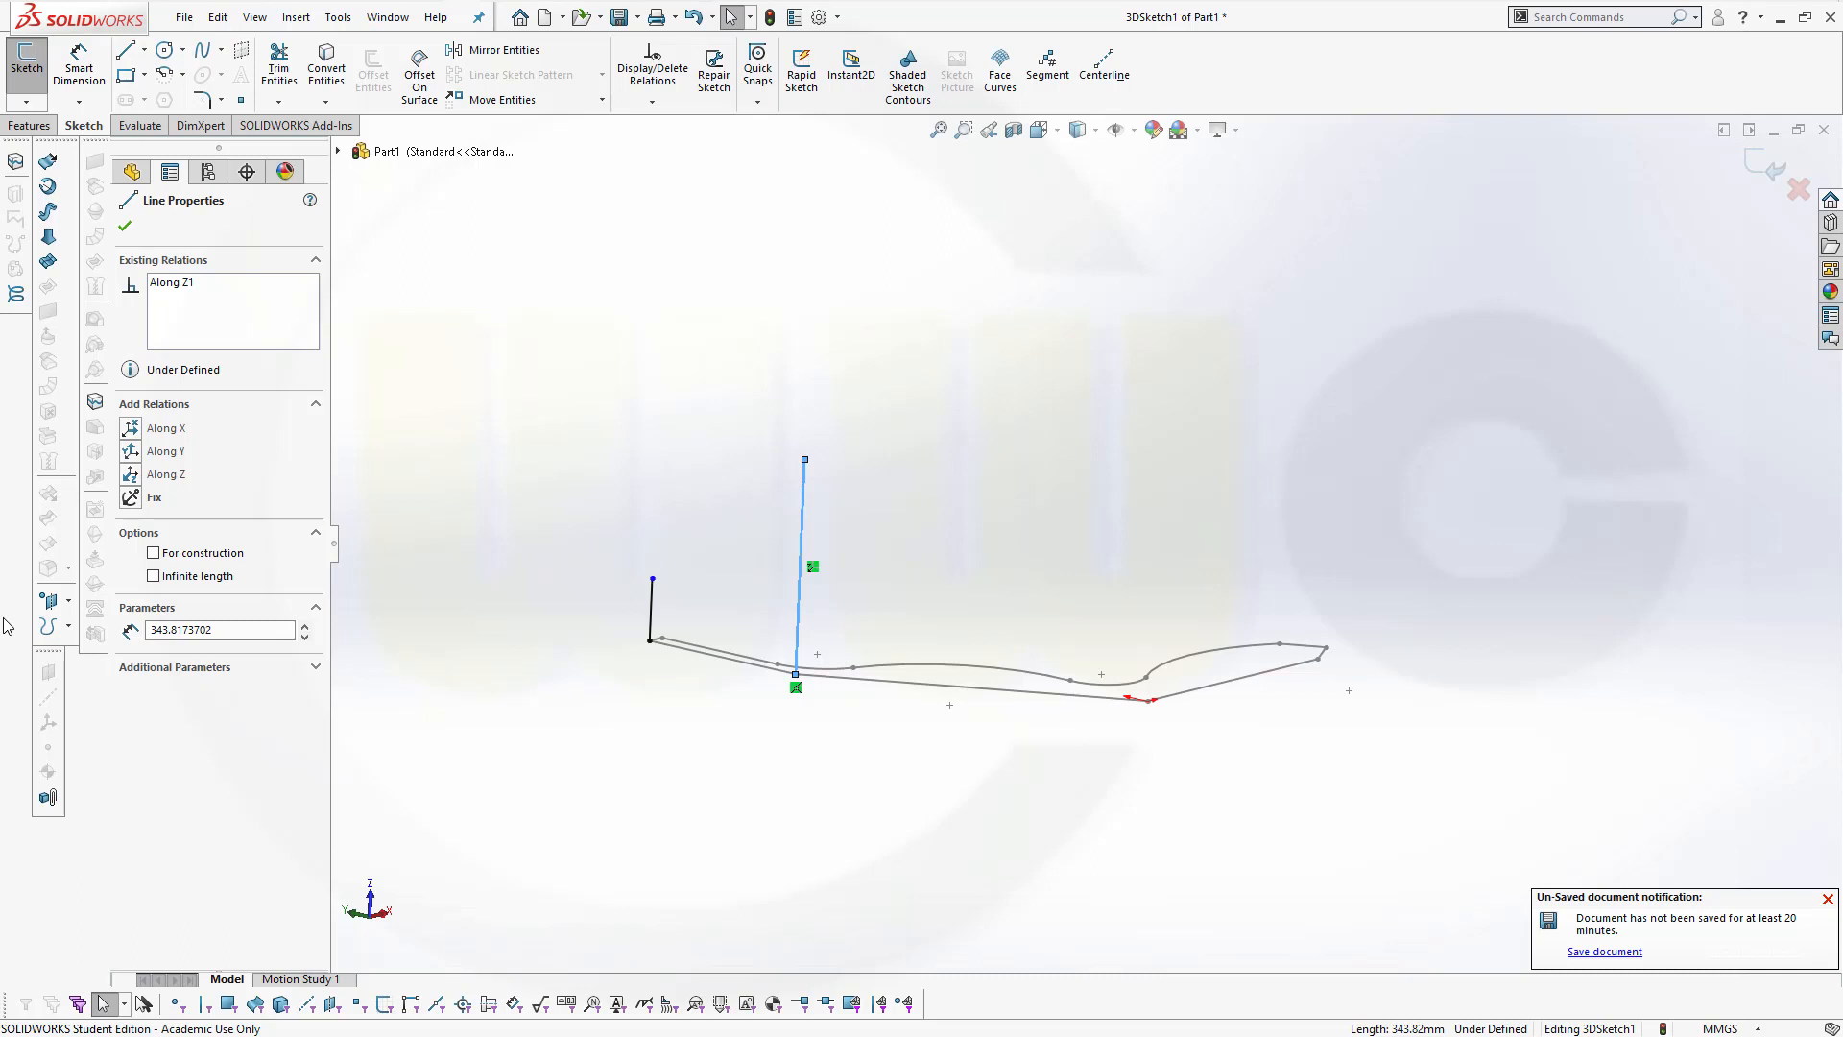
key("l")
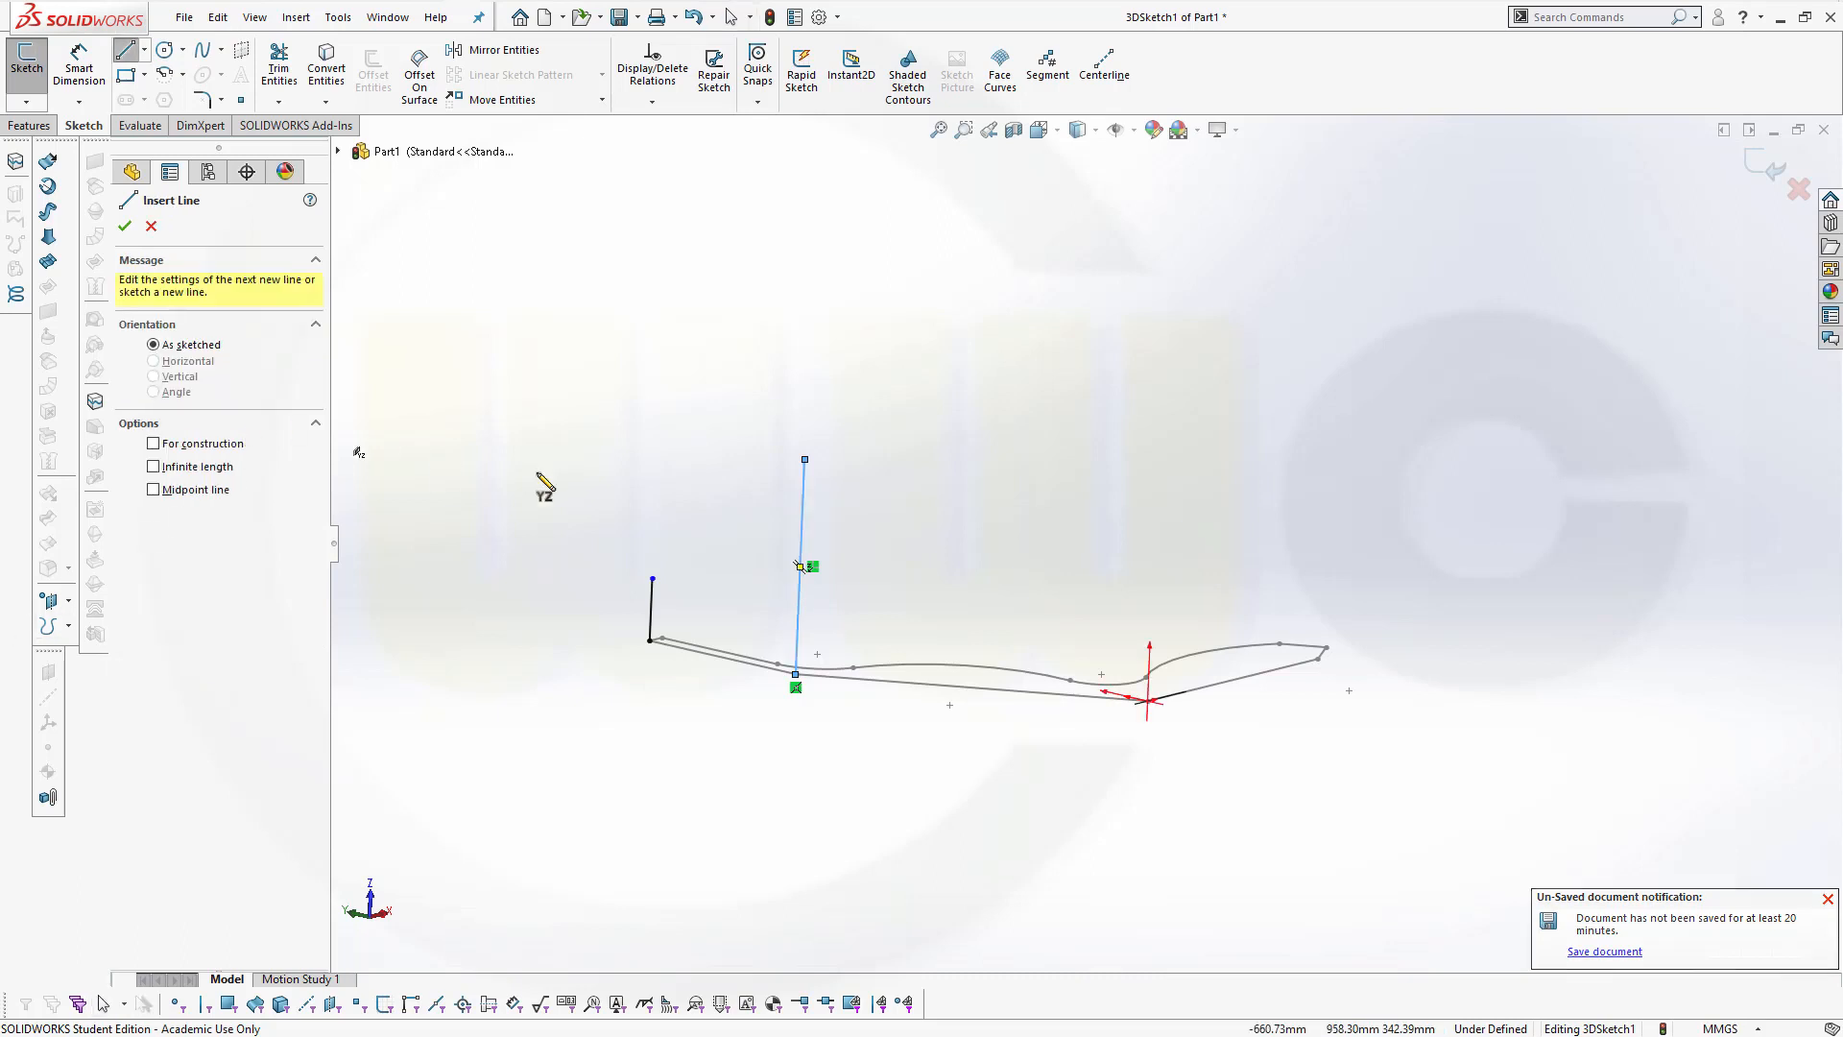
key("Escape")
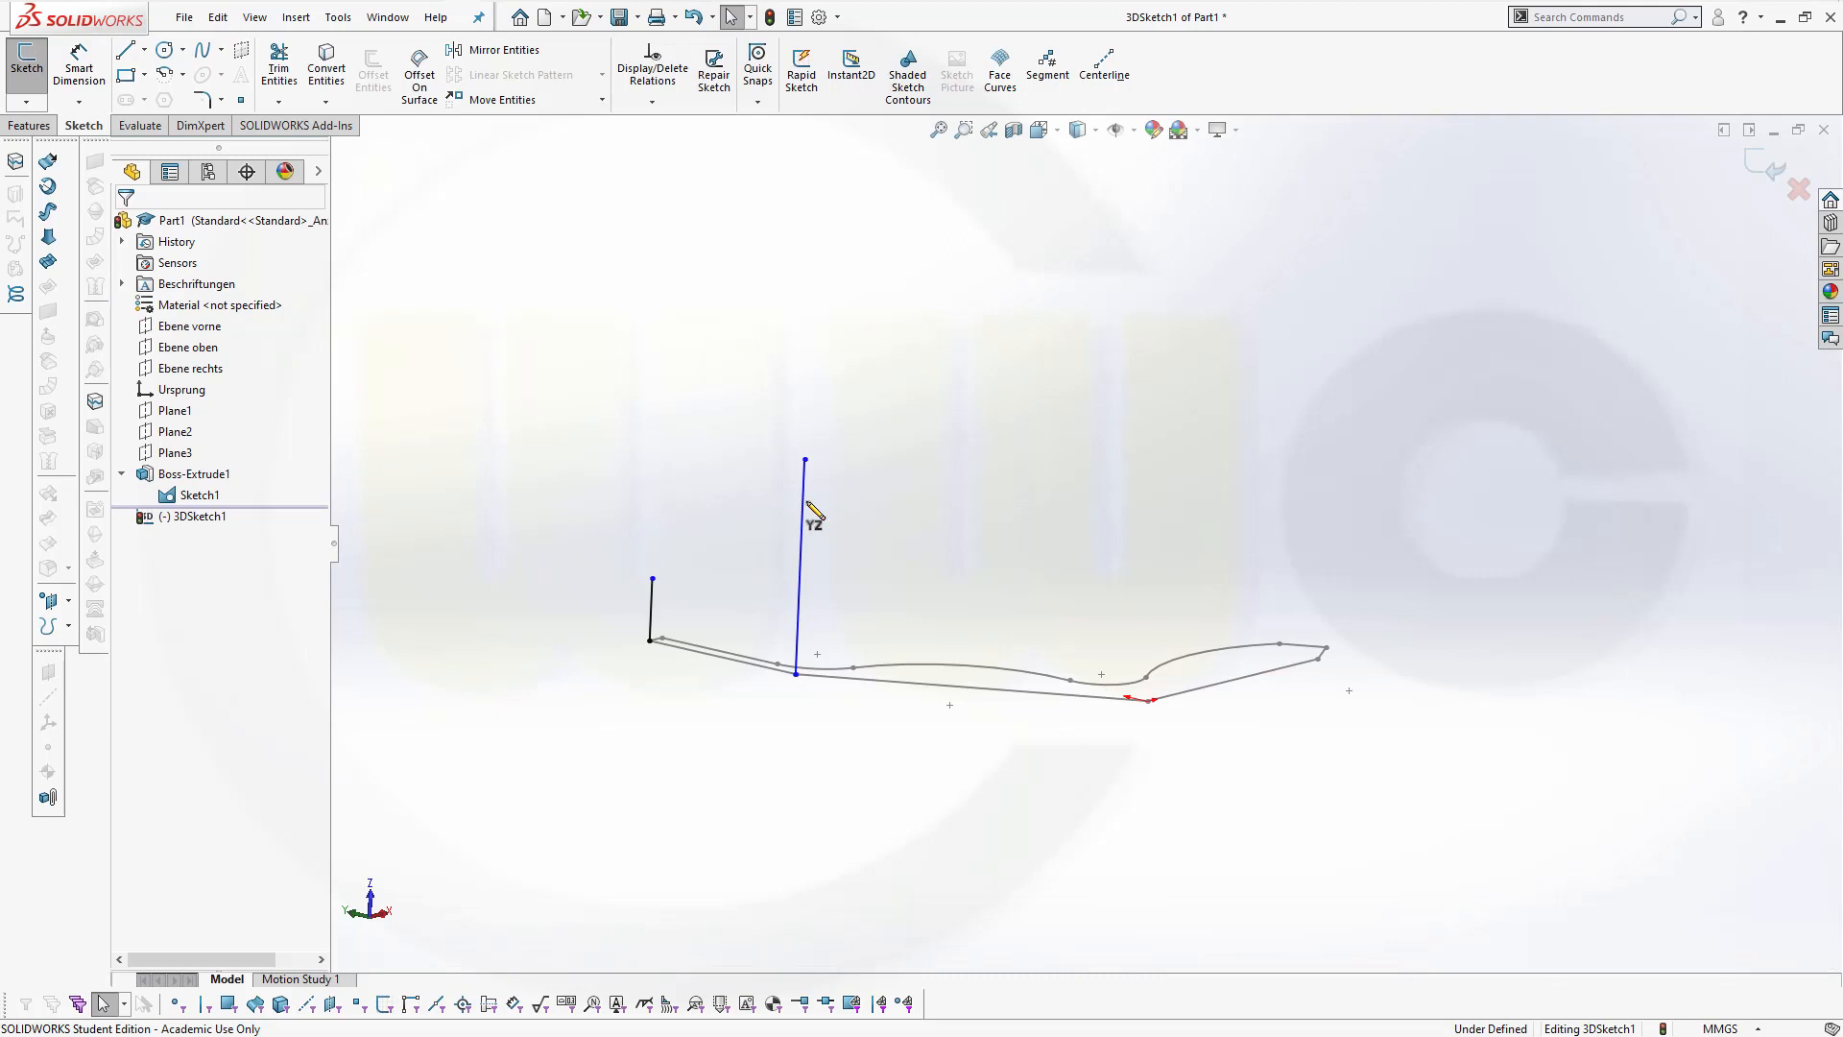
left_click(806, 515)
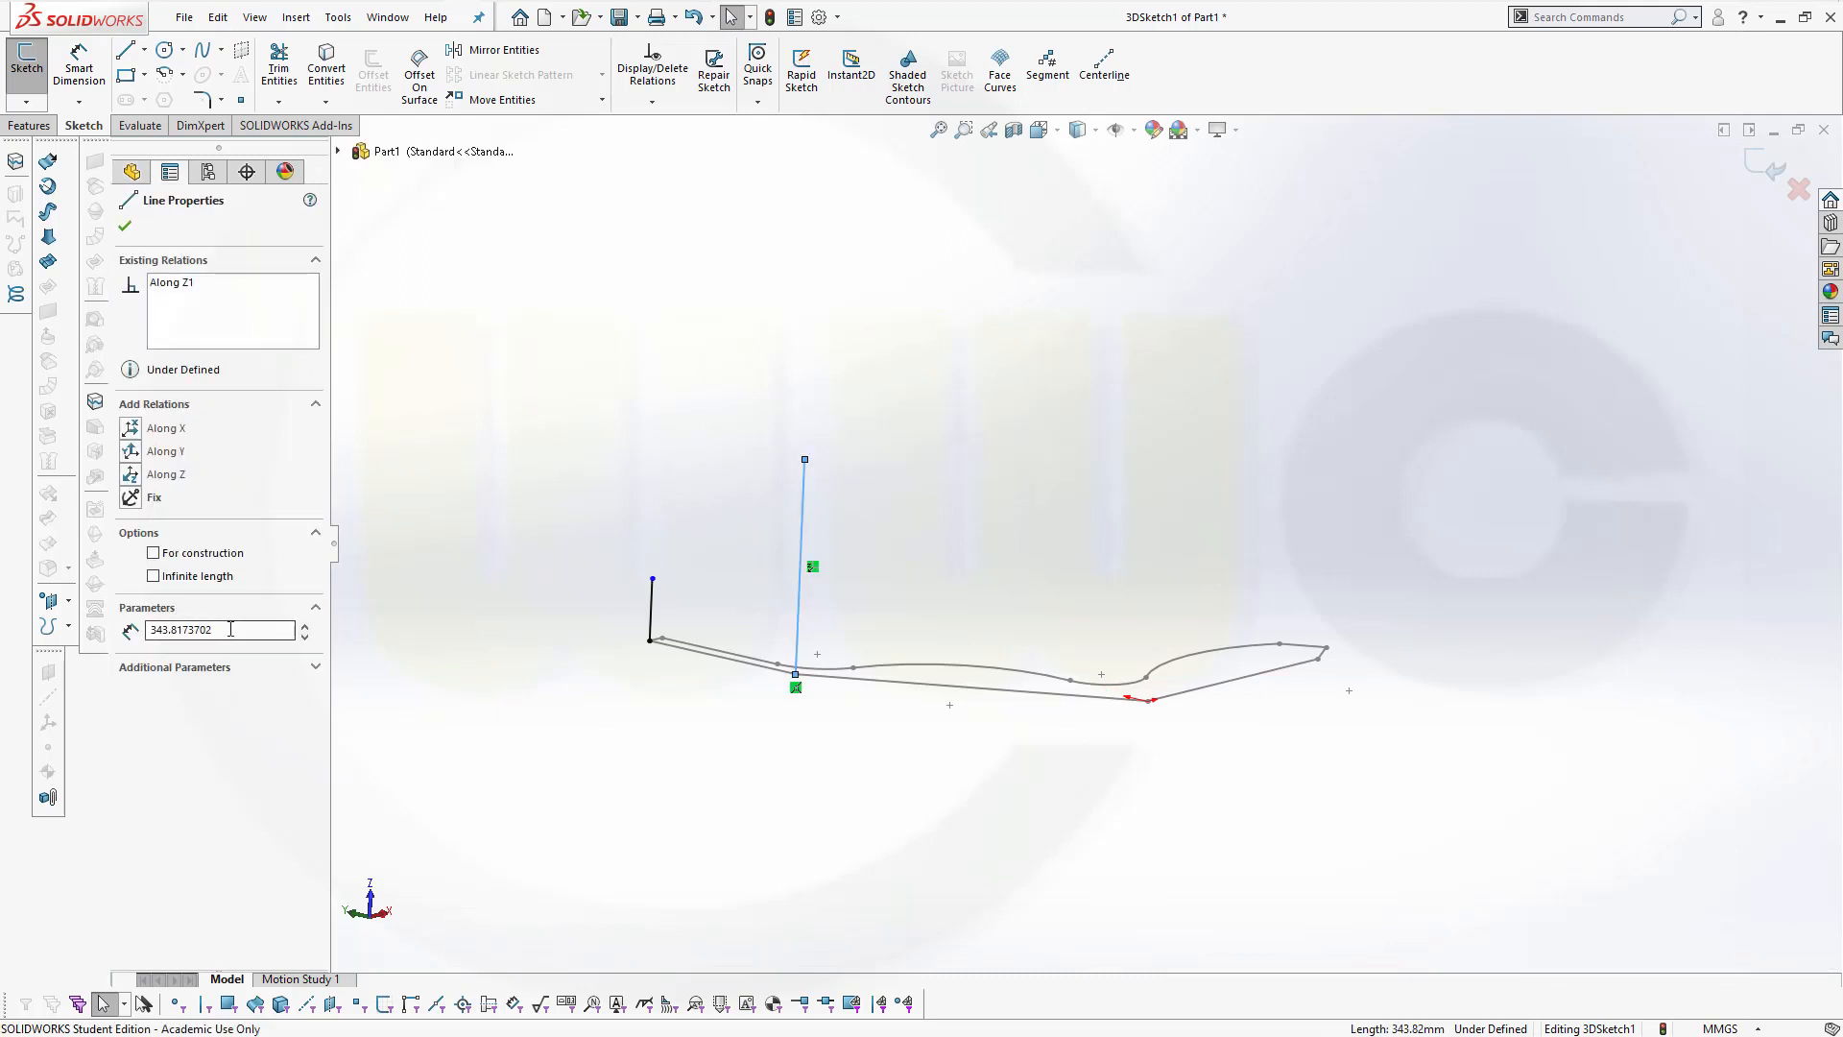
left_click_drag(231, 631, 4, 575)
type("180")
key("Return")
left_click(128, 229)
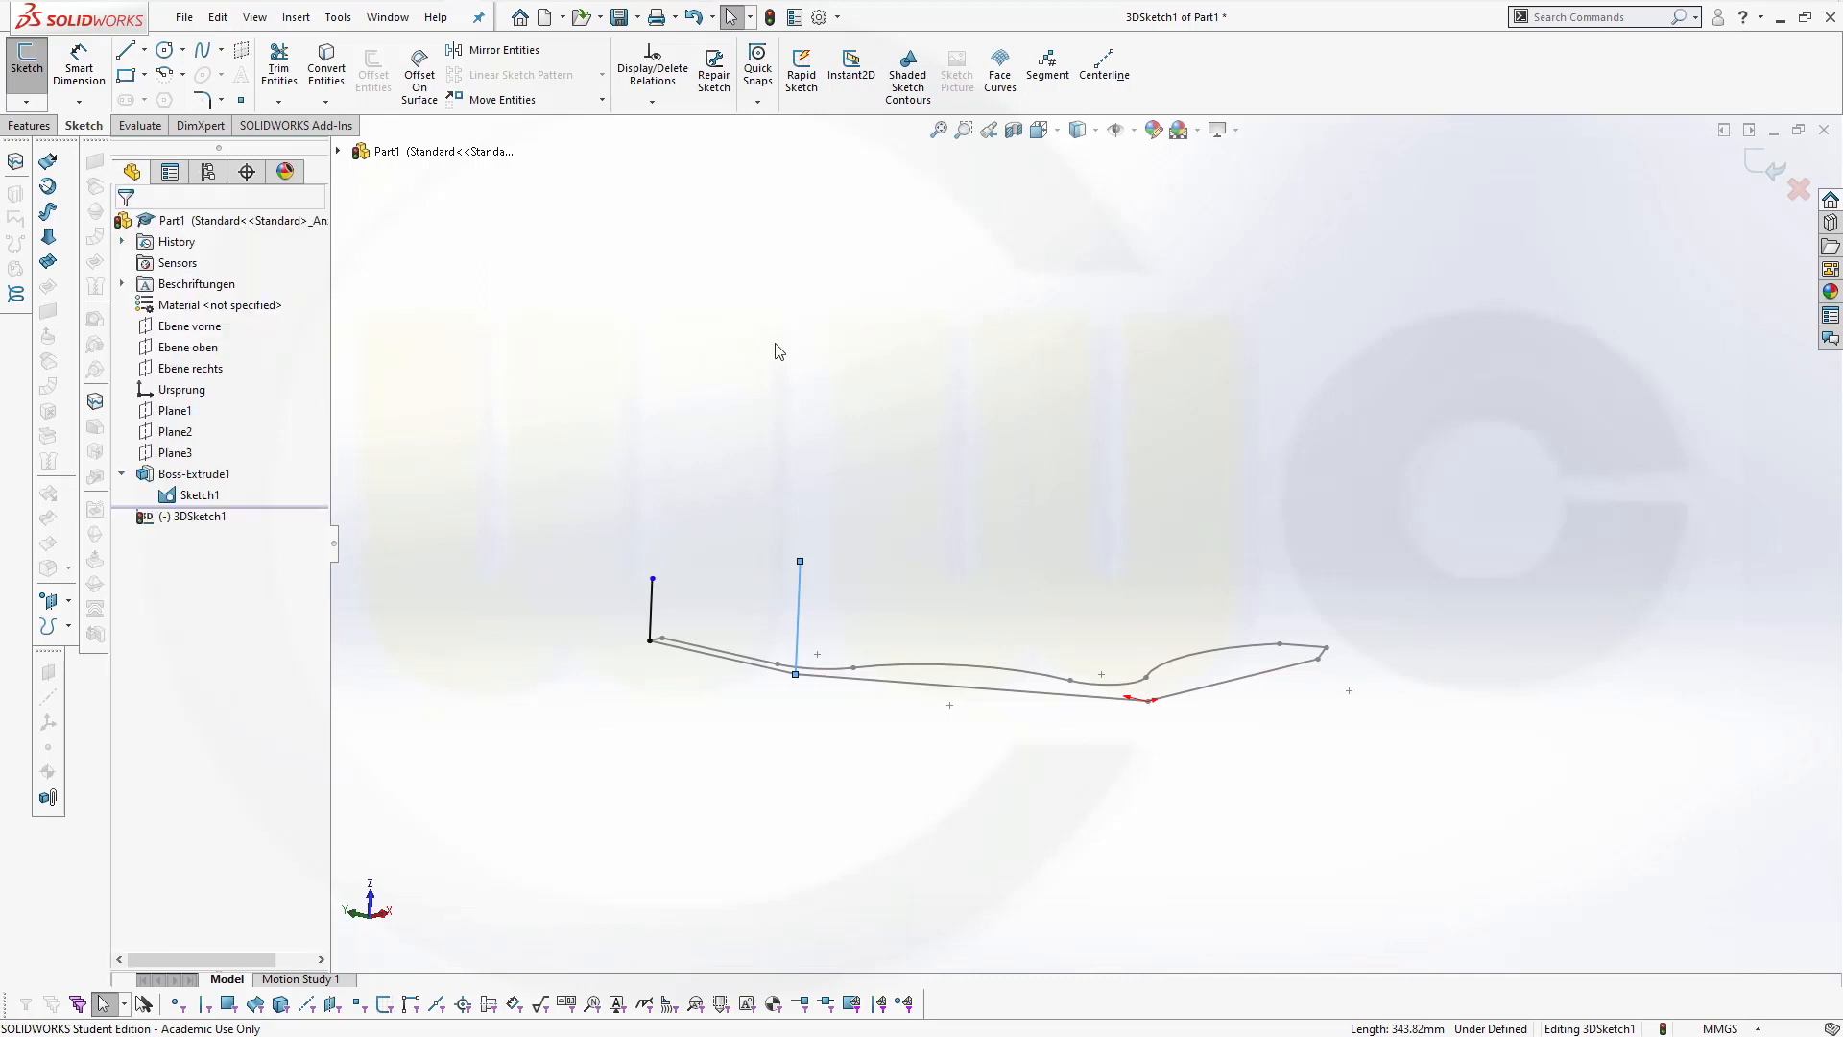
left_click(863, 398)
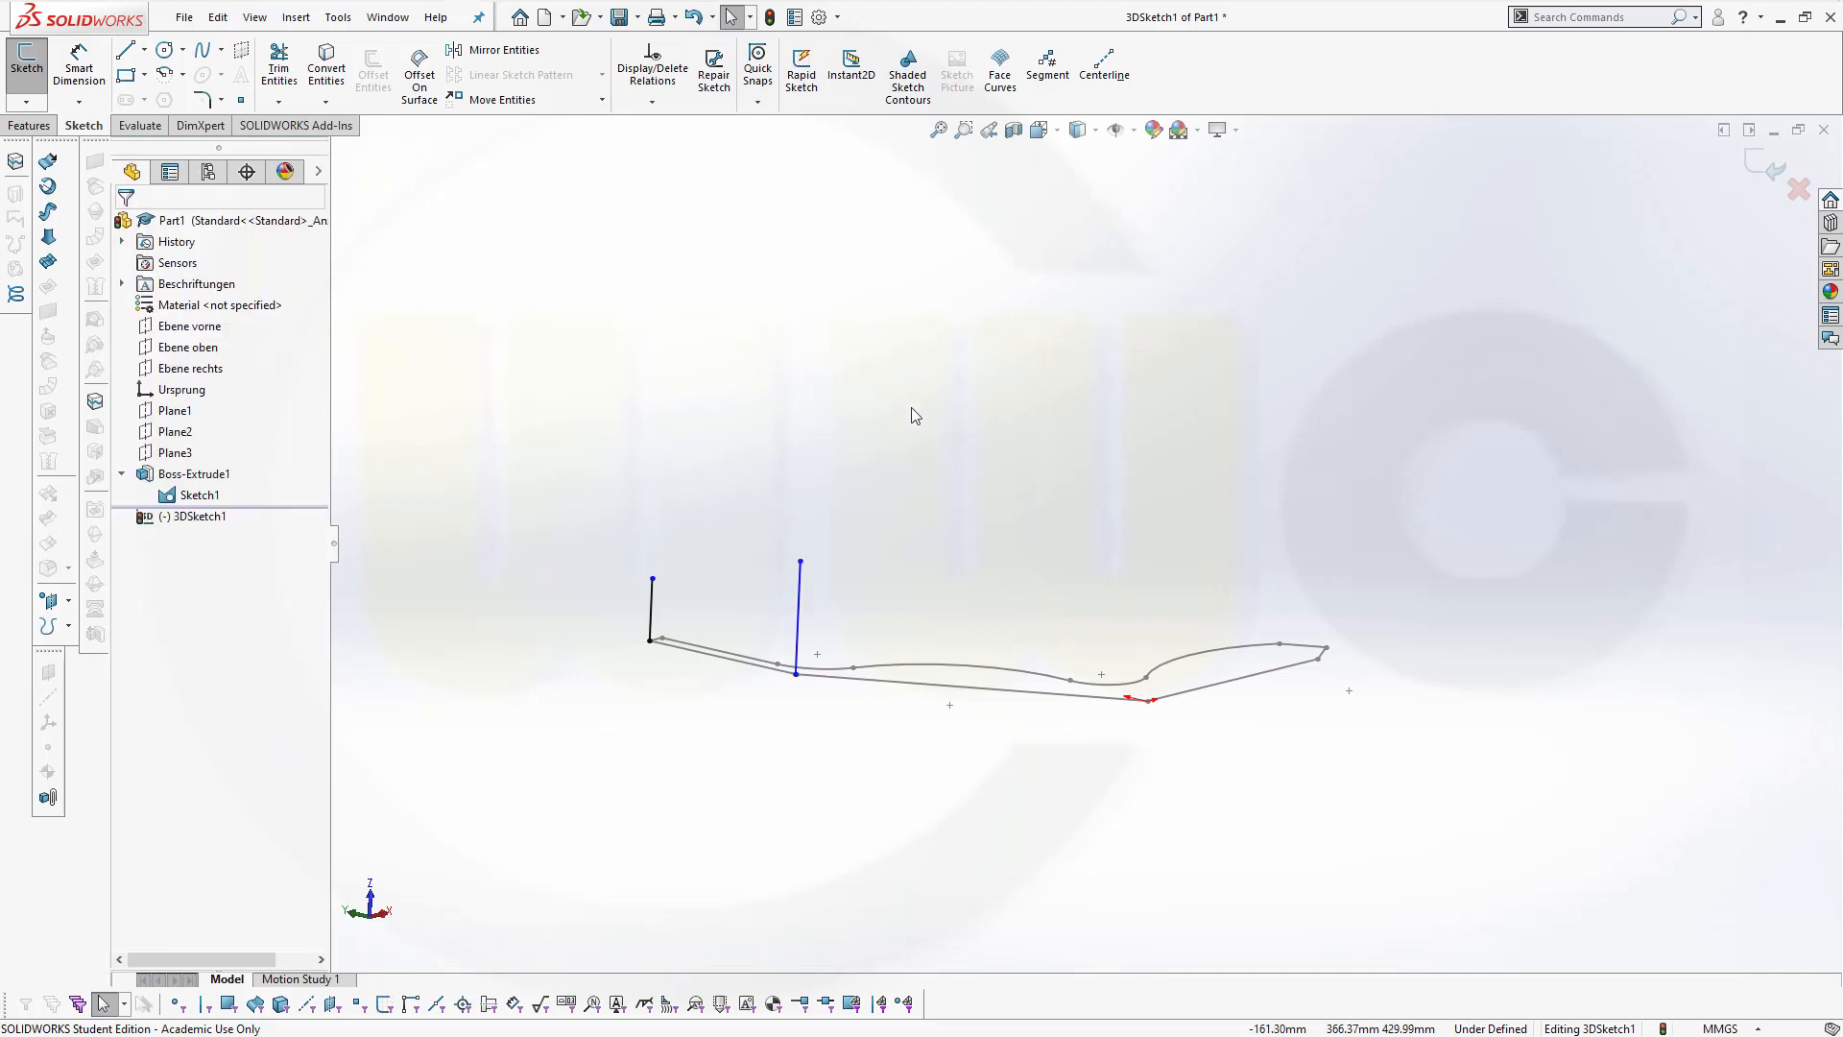
Examine the relations and definition status of the 180 mm line from several viewing angles
mouse_move(902, 449)
middle_mouse_down()
mouse_move(931, 601)
mouse_move(996, 561)
mouse_move(954, 551)
mouse_move(920, 614)
middle_mouse_up()
scroll(903, 639, "up", 3)
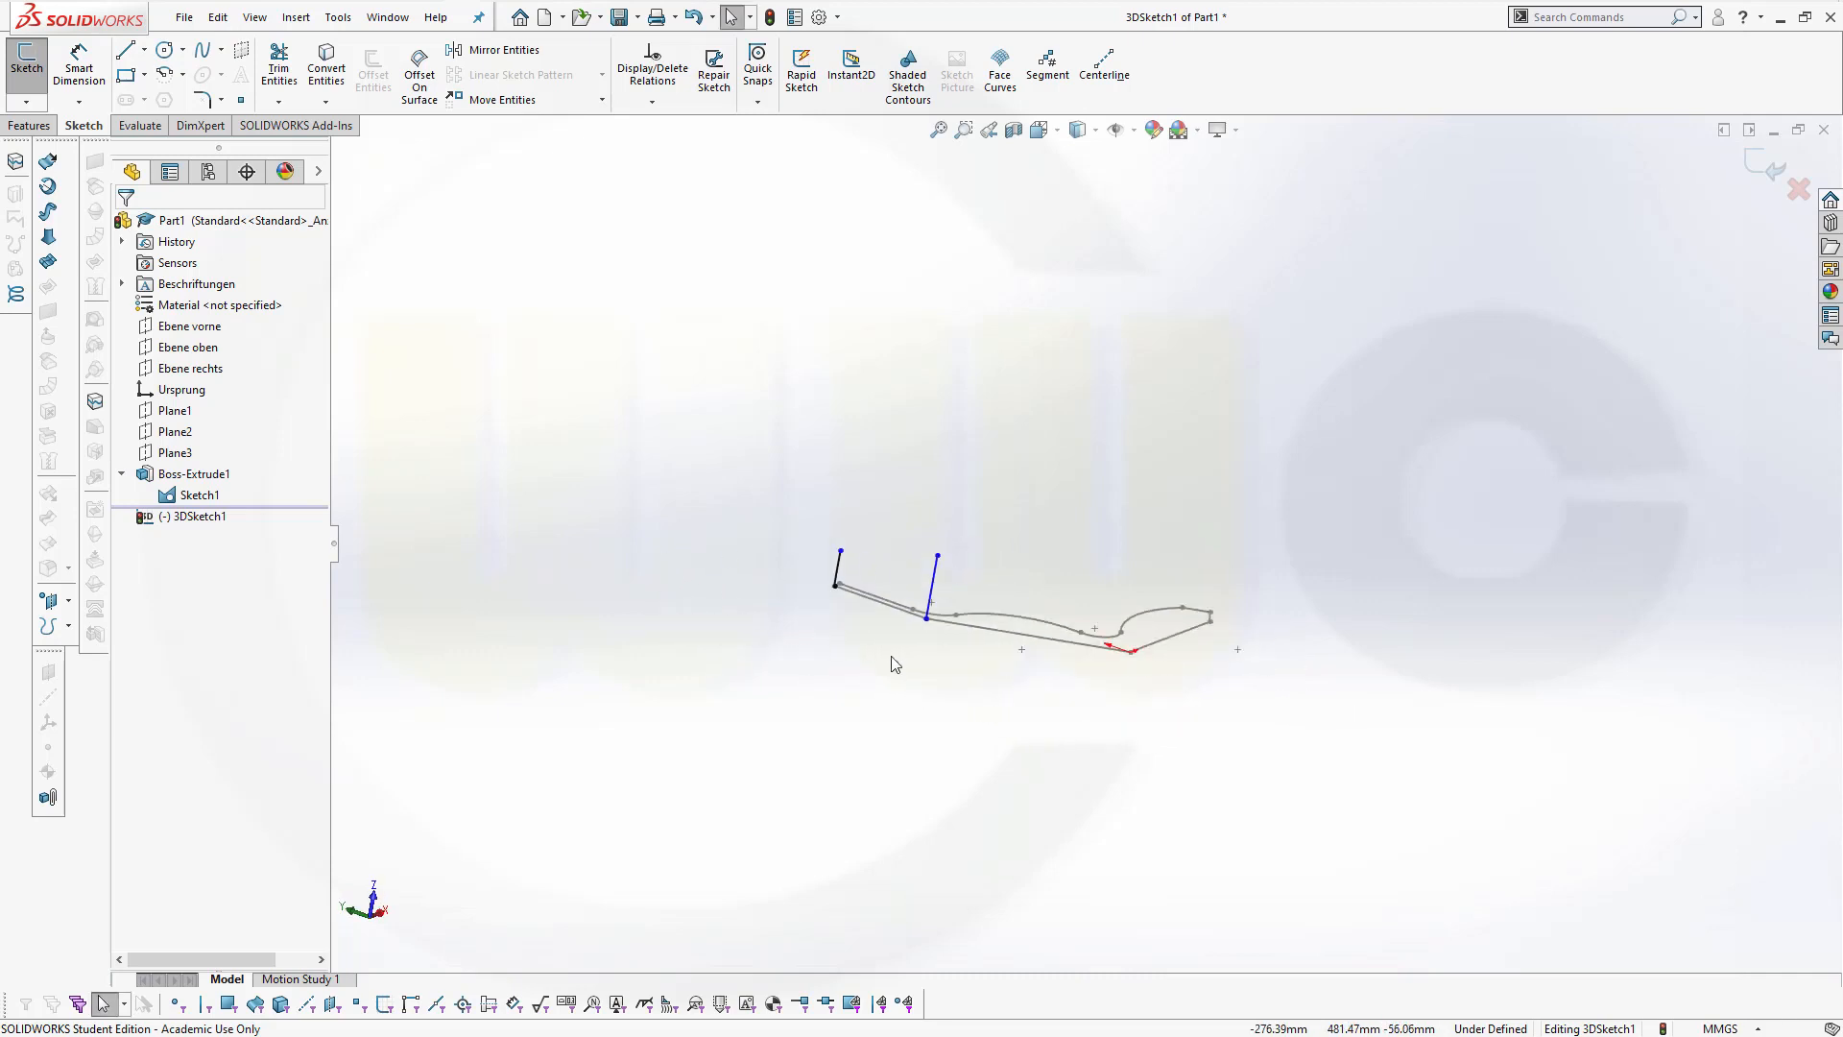
scroll(889, 658, "down", 4)
left_click(1034, 463)
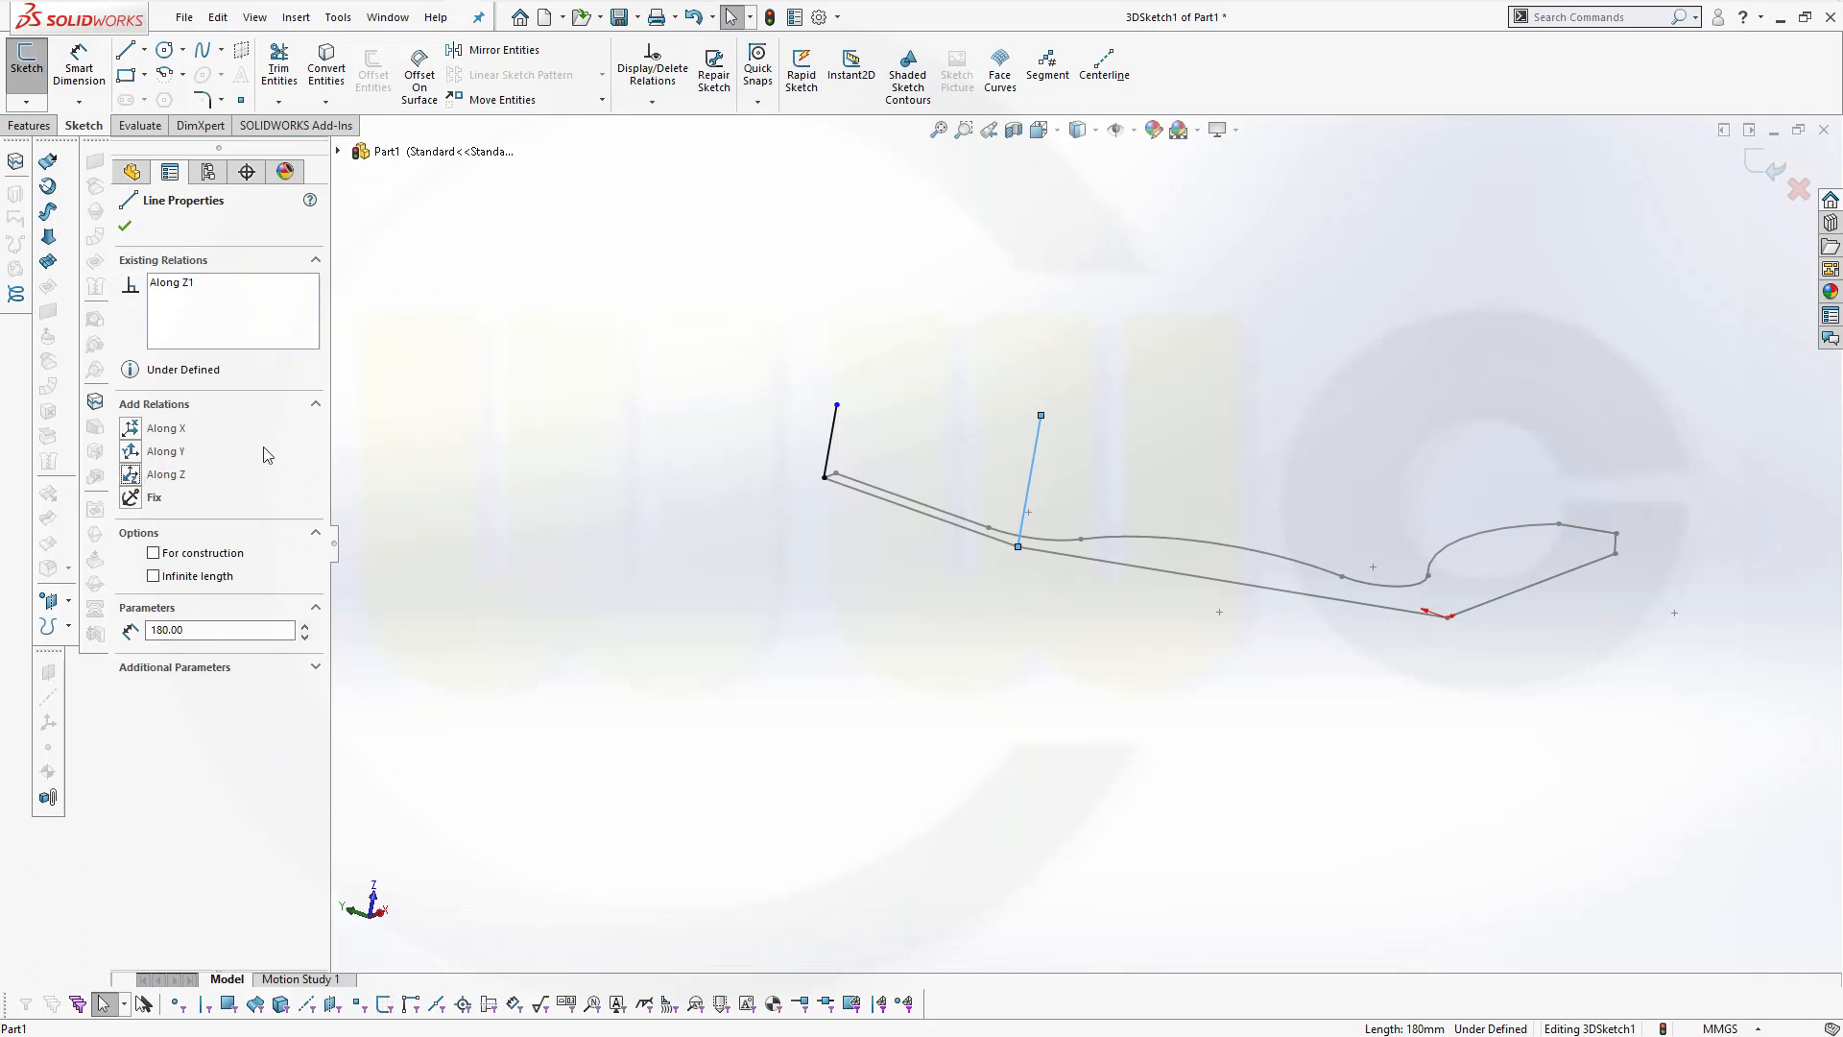
left_click(125, 227)
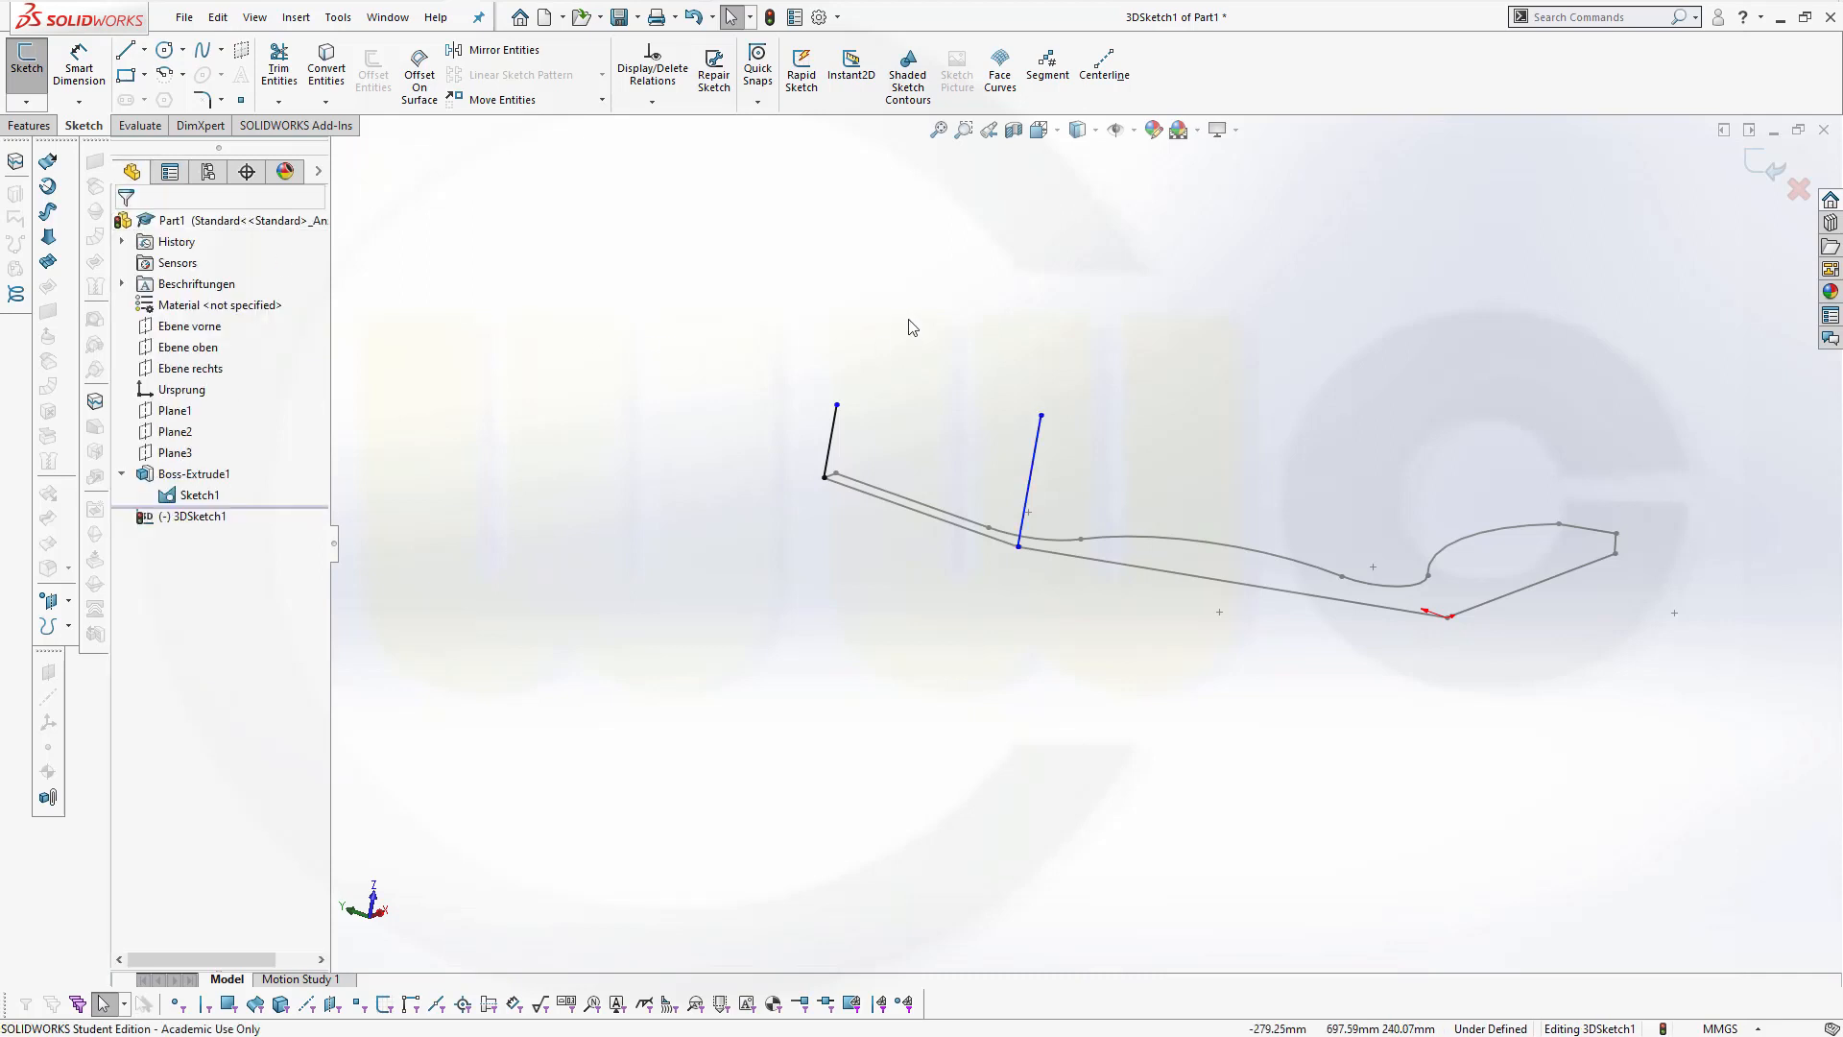
mouse_move(1009, 426)
middle_mouse_down("shift")
mouse_move(942, 411)
mouse_move(1030, 436)
mouse_move(988, 404)
mouse_move(1007, 390)
mouse_move(876, 423)
middle_mouse_up("shift")
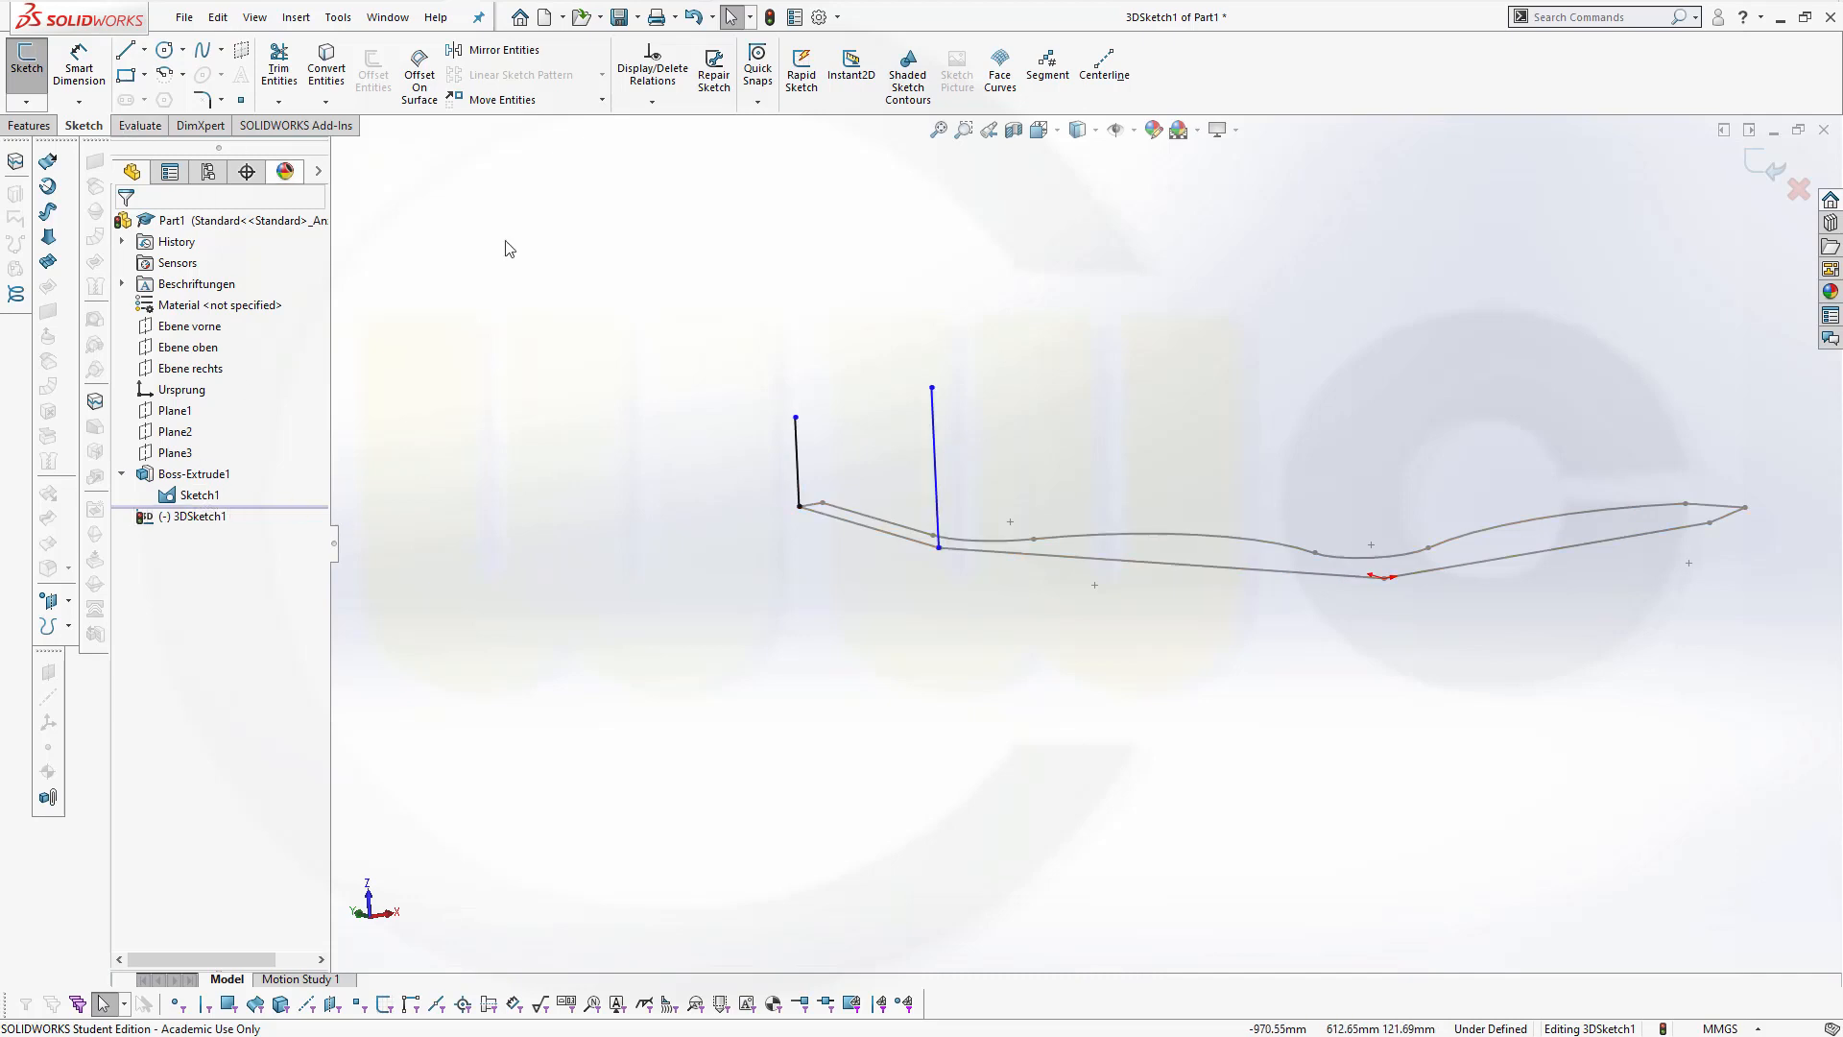
left_click(932, 465)
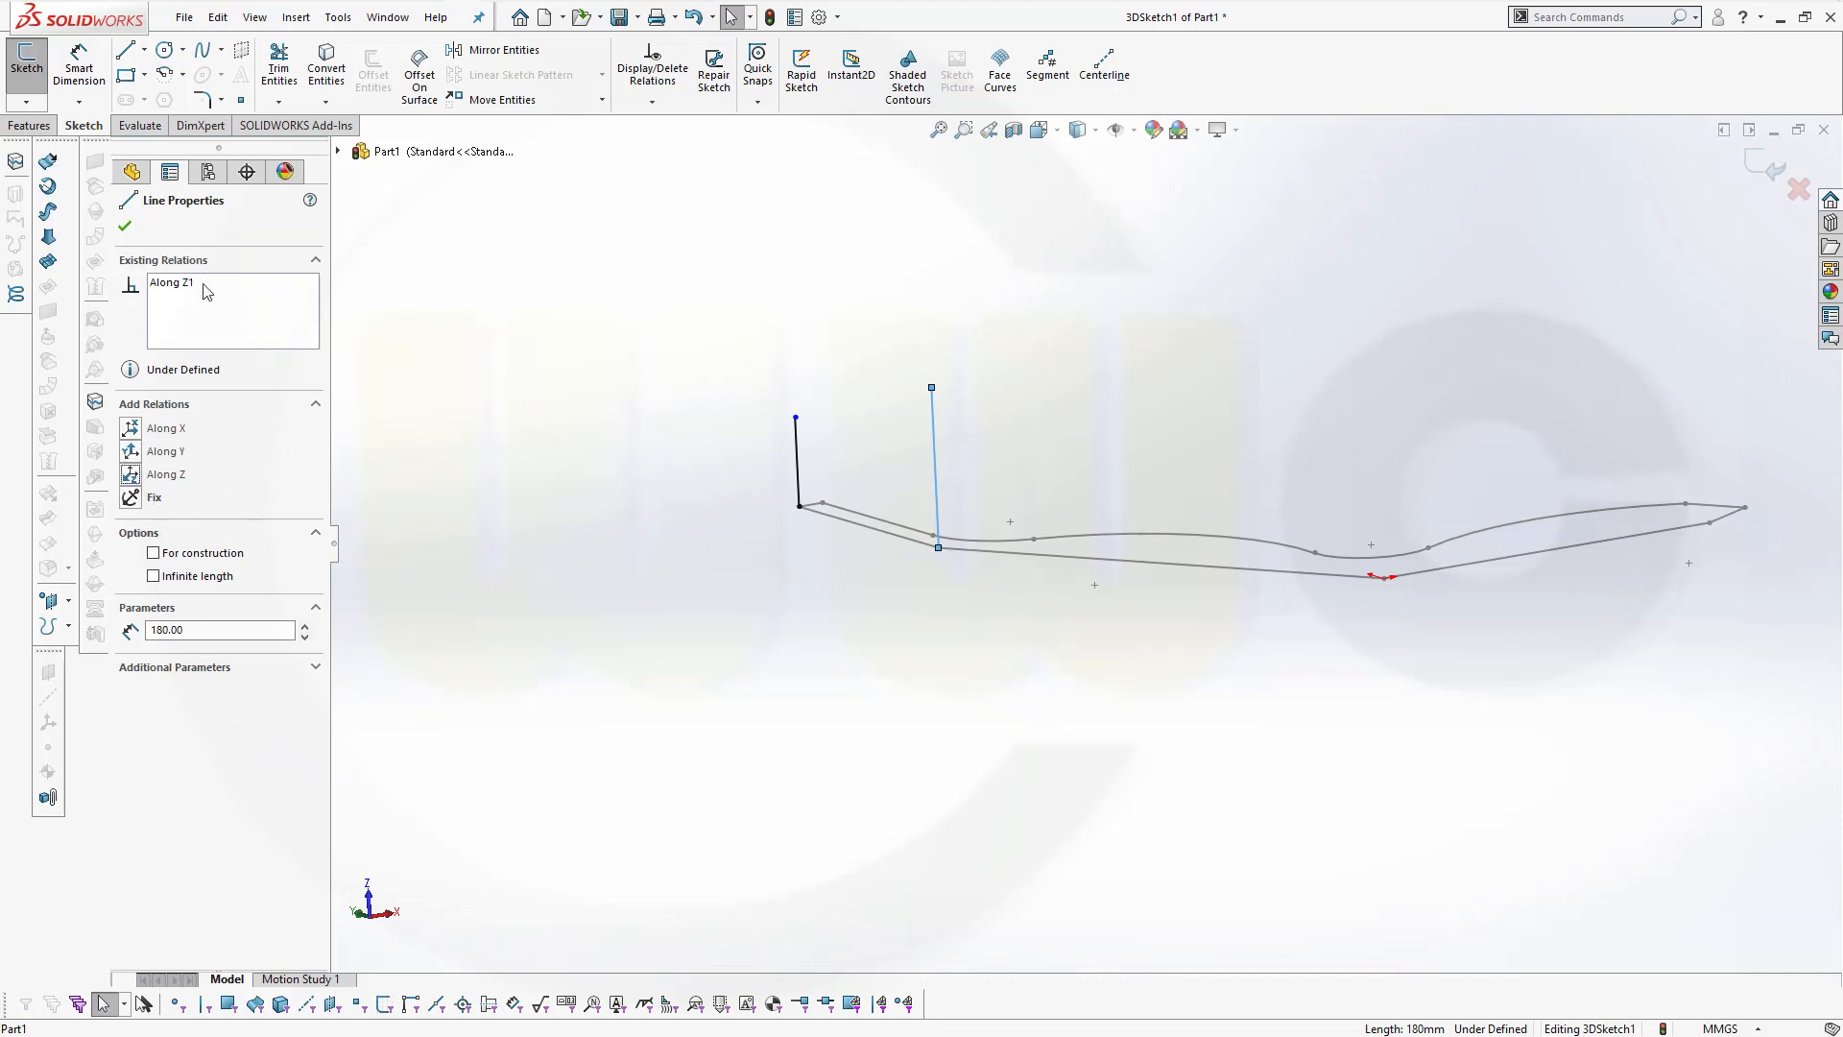
left_click(126, 227)
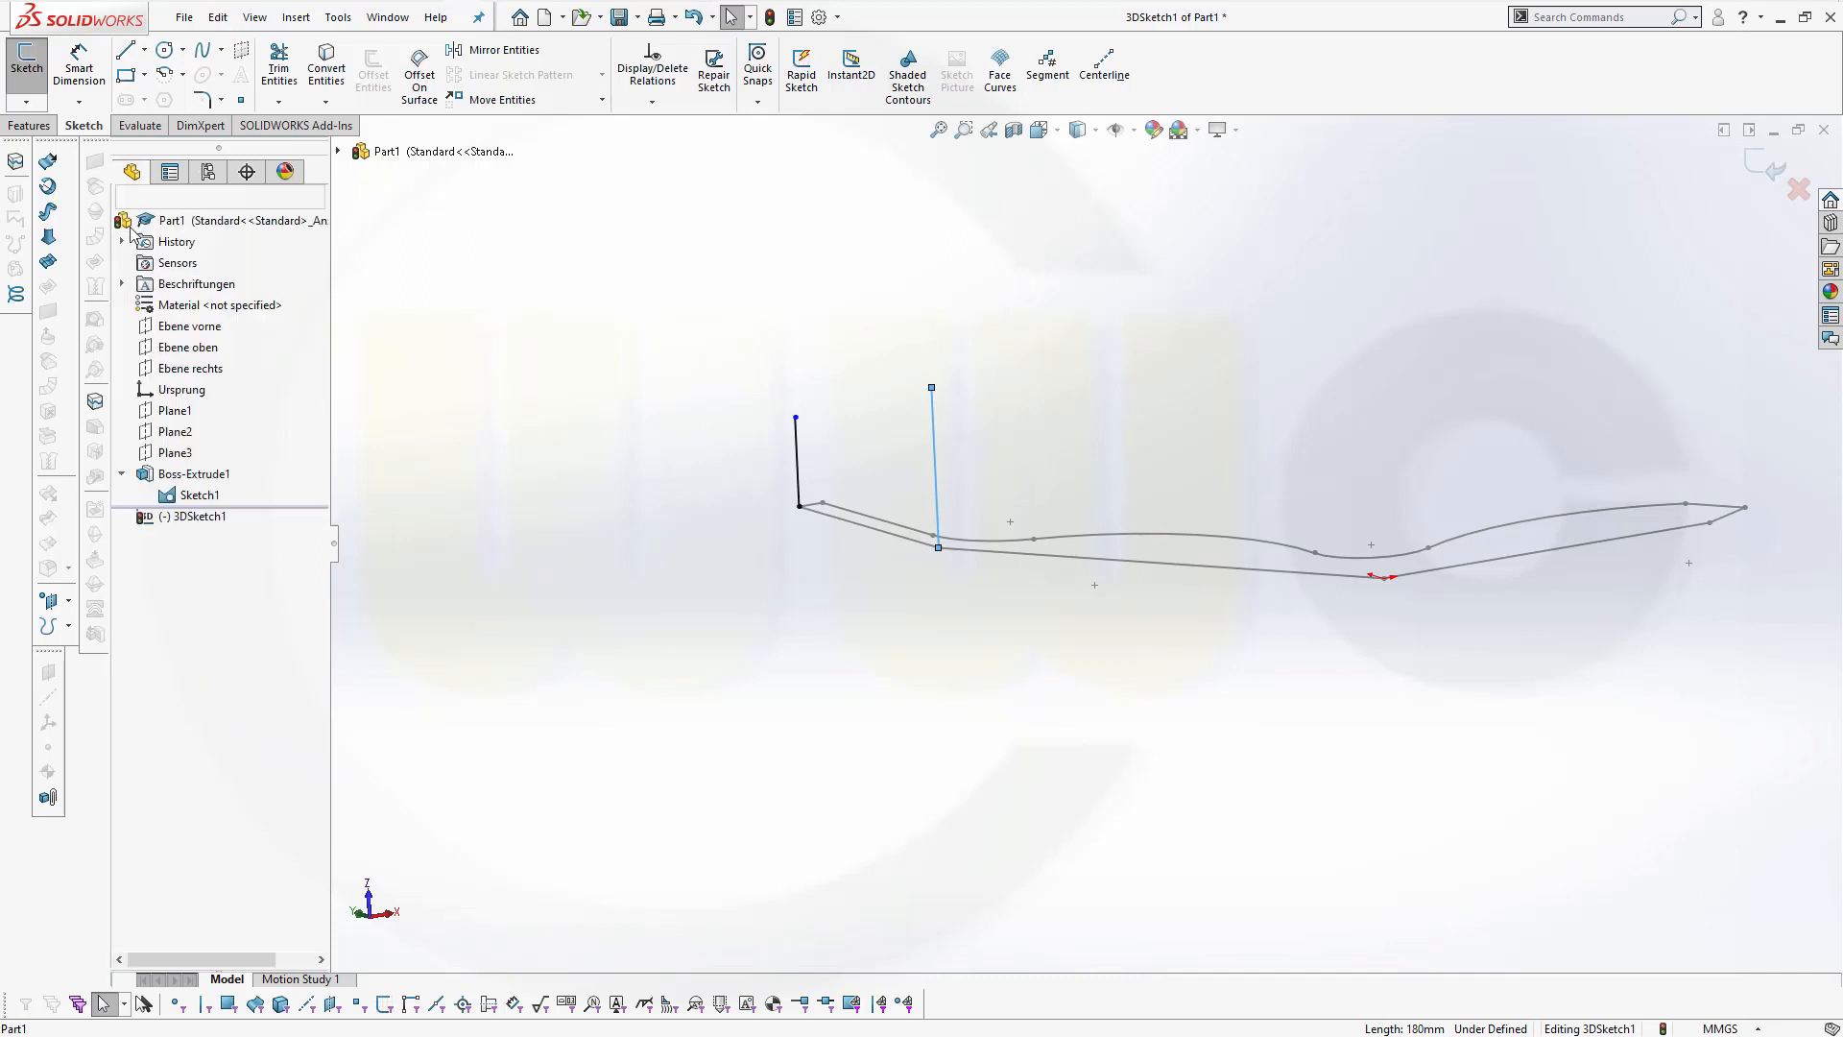
left_click(698, 365)
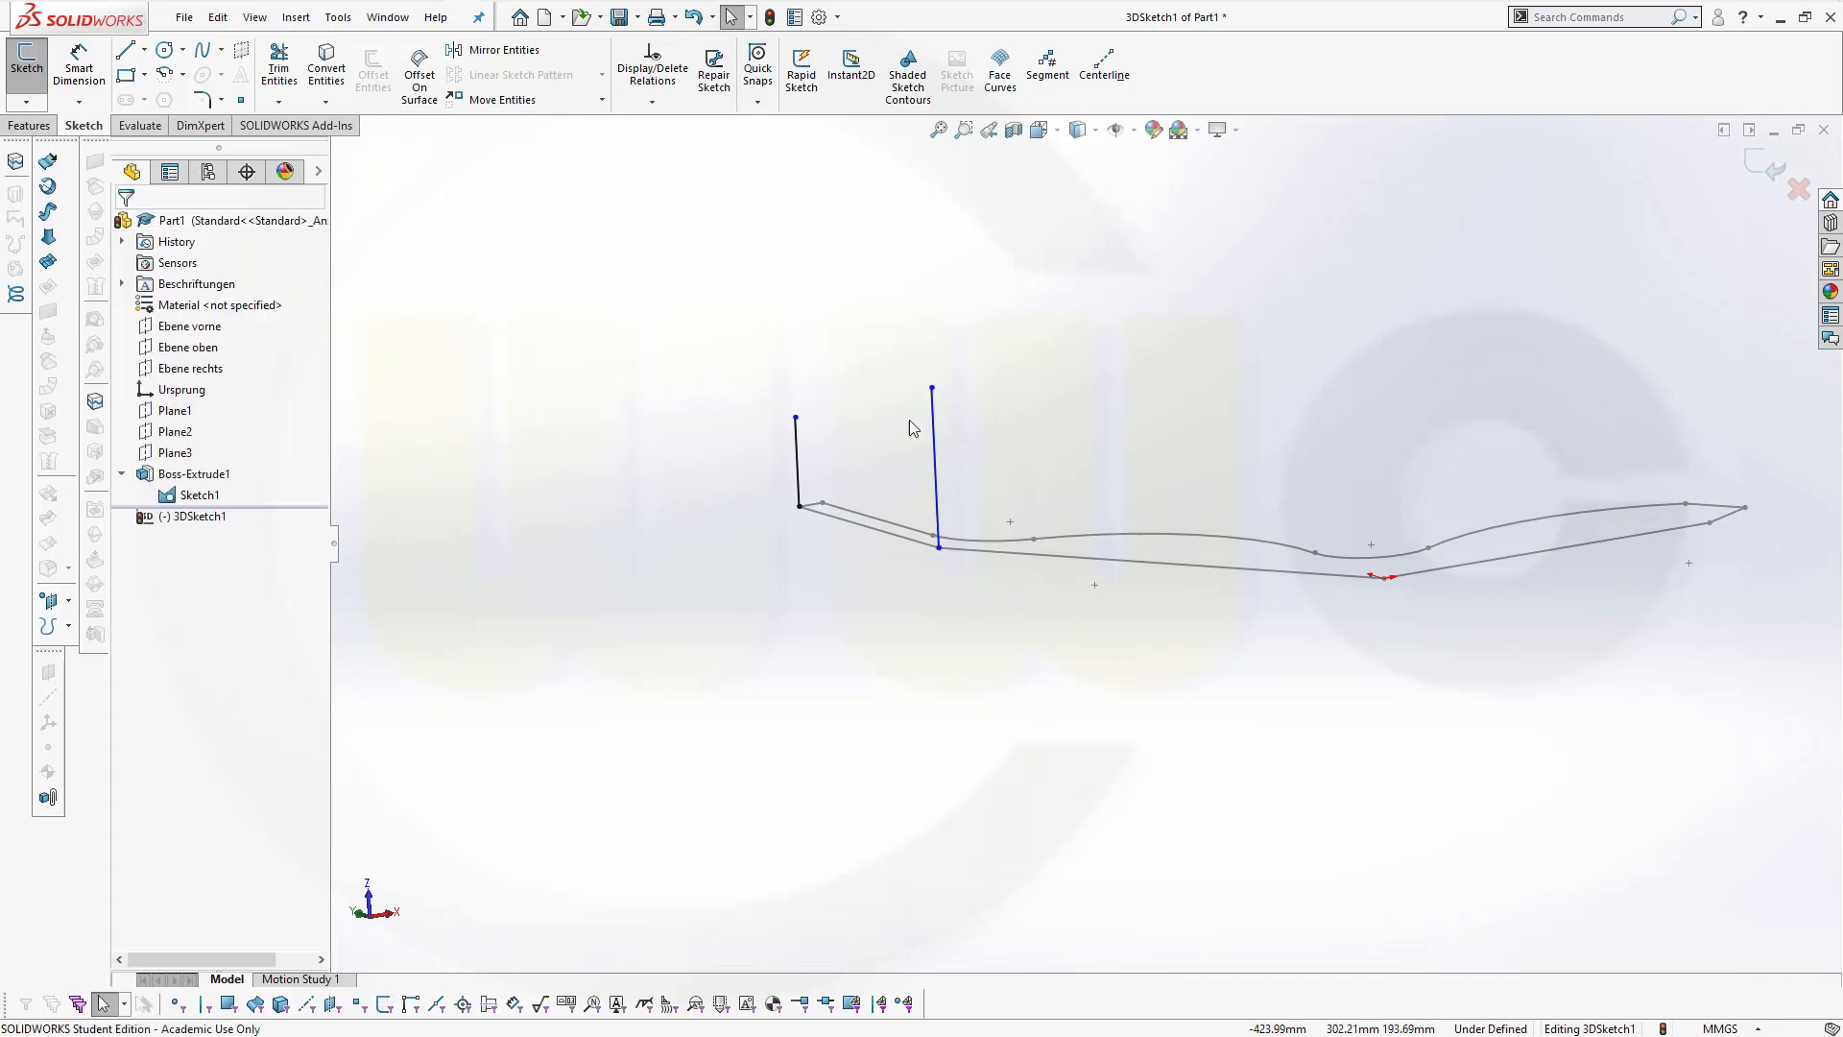
Shift the second upright line away from its profile corner by its upper endpoint and shorten the 100 mm line to about 82 mm
left_click_drag(931, 387, 1104, 422)
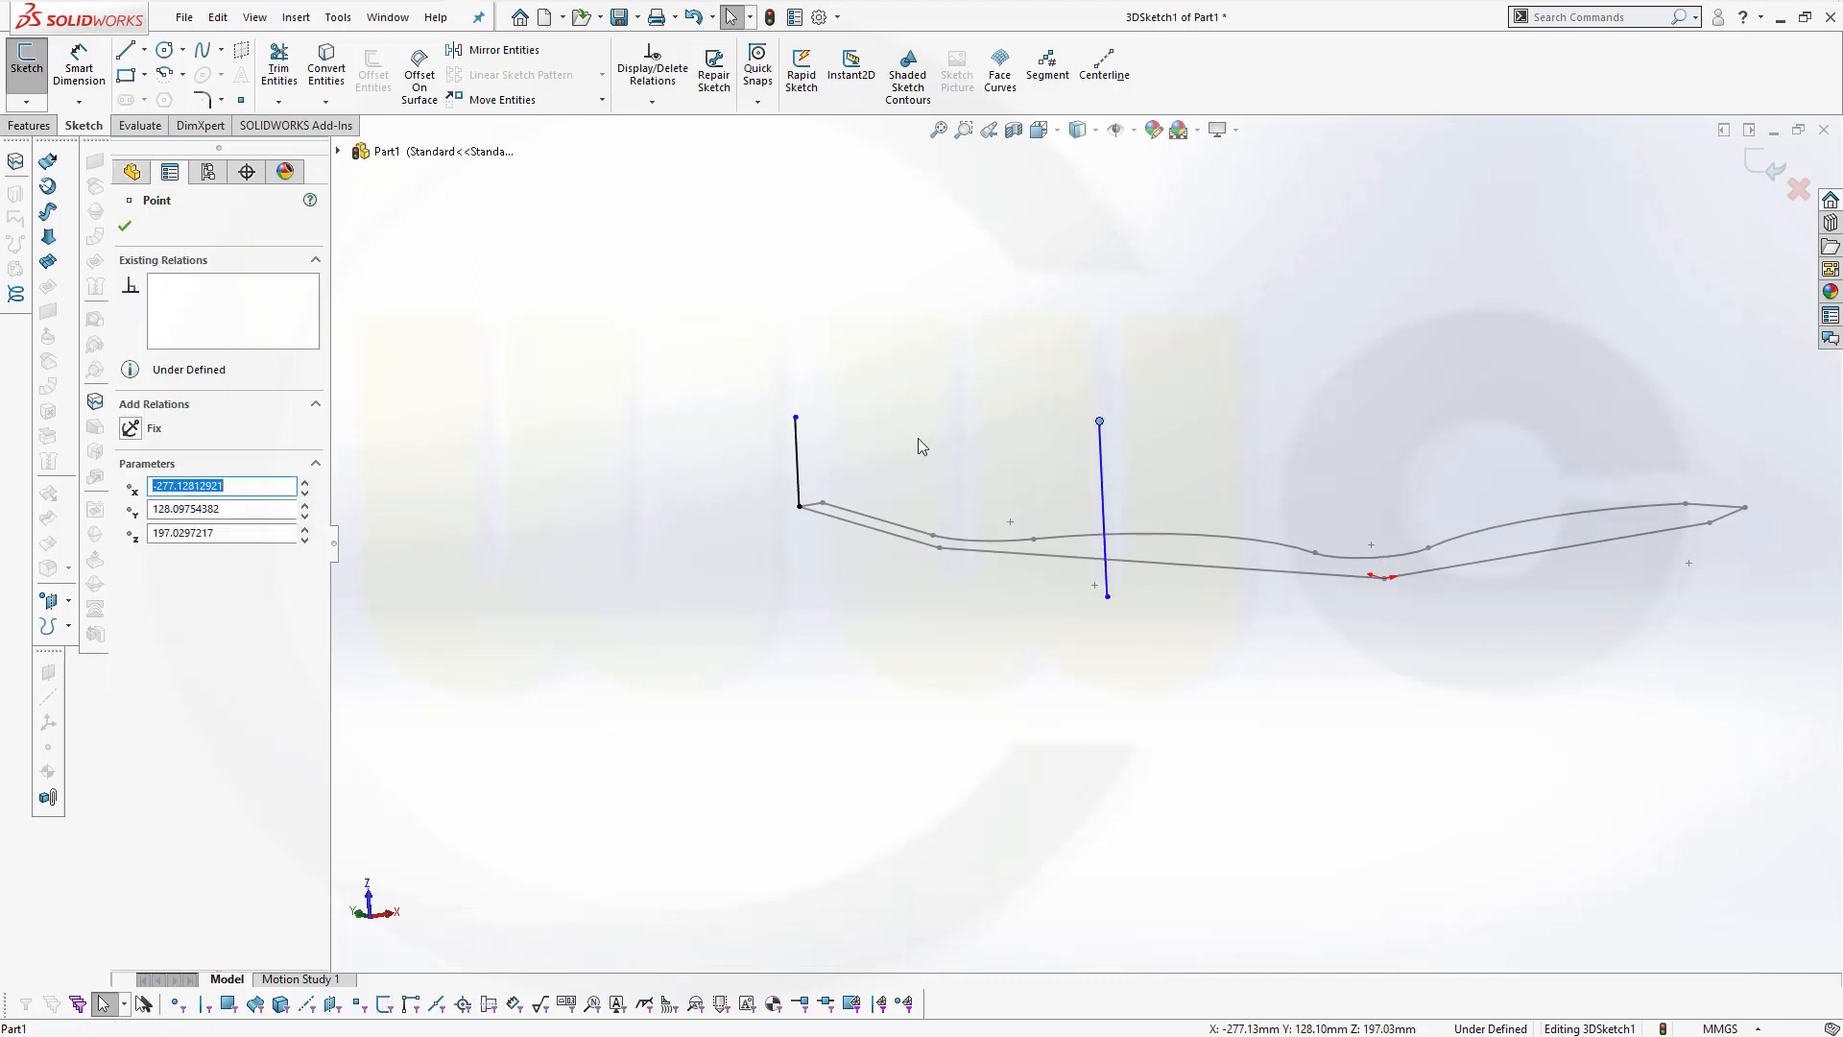
left_click(804, 435)
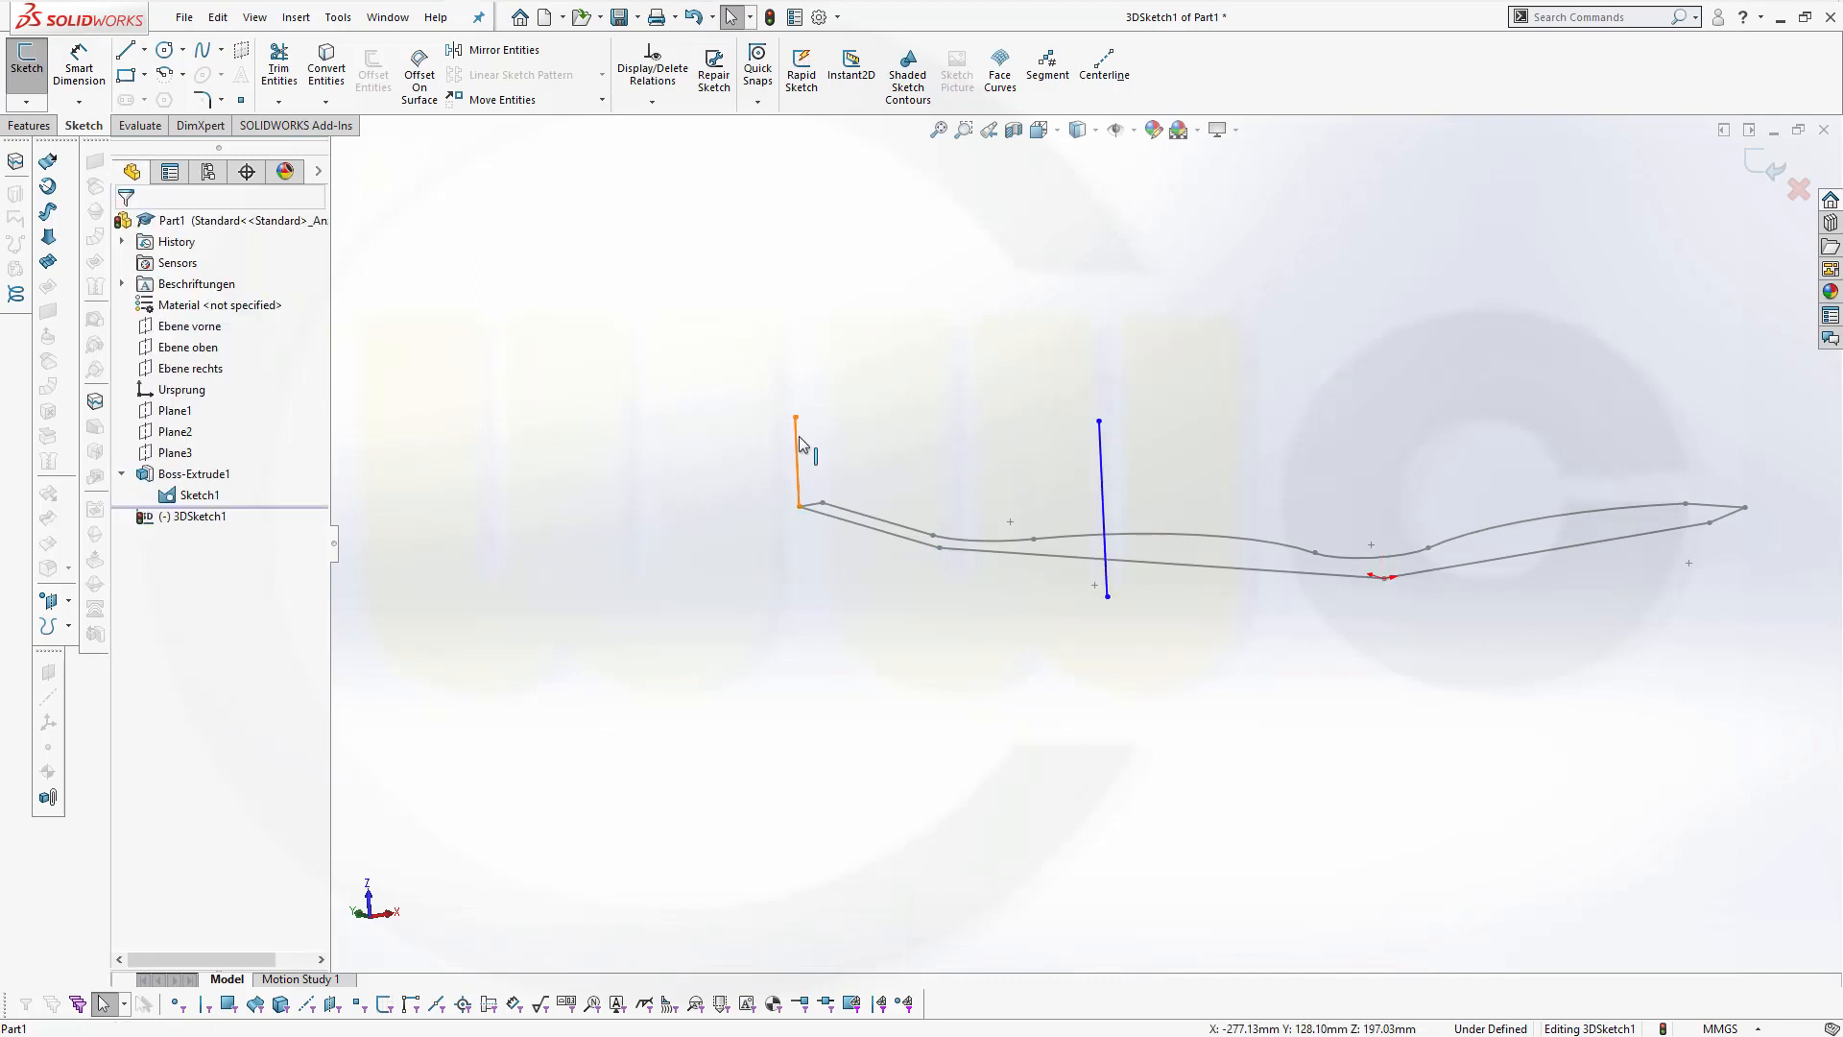
left_click(798, 441)
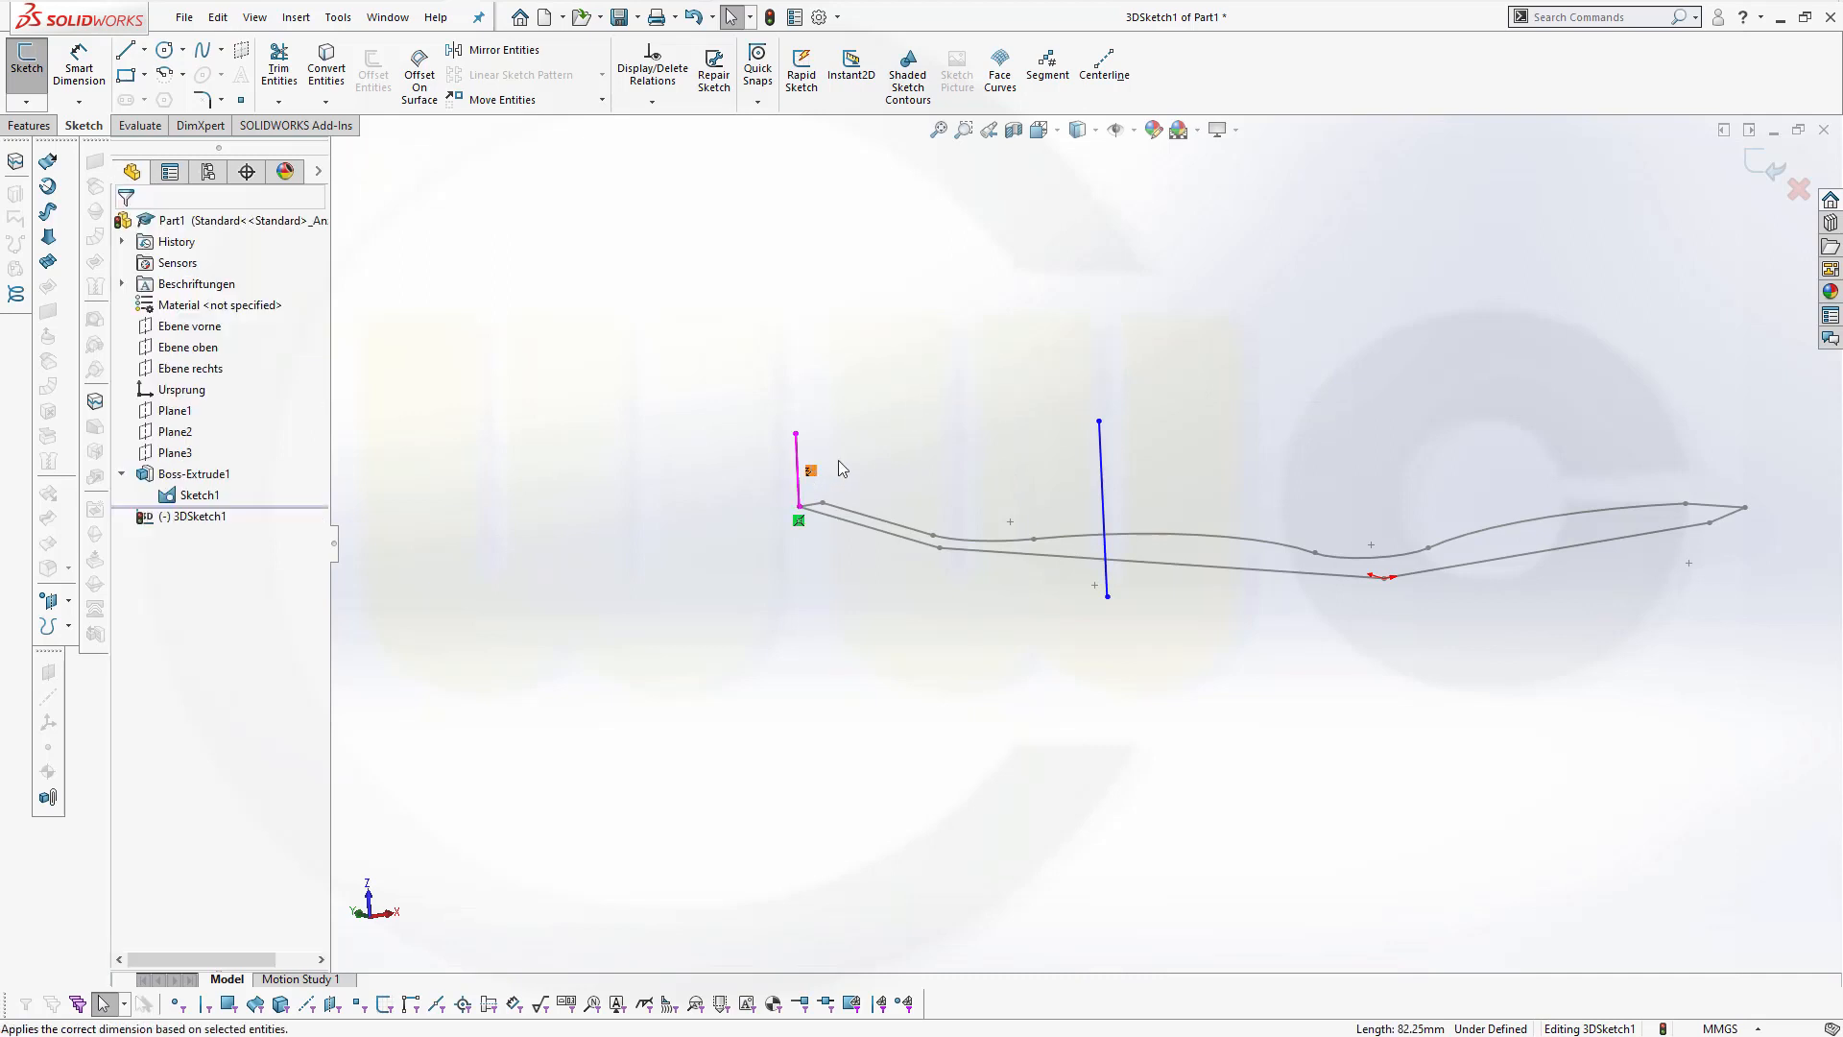
left_click(983, 370)
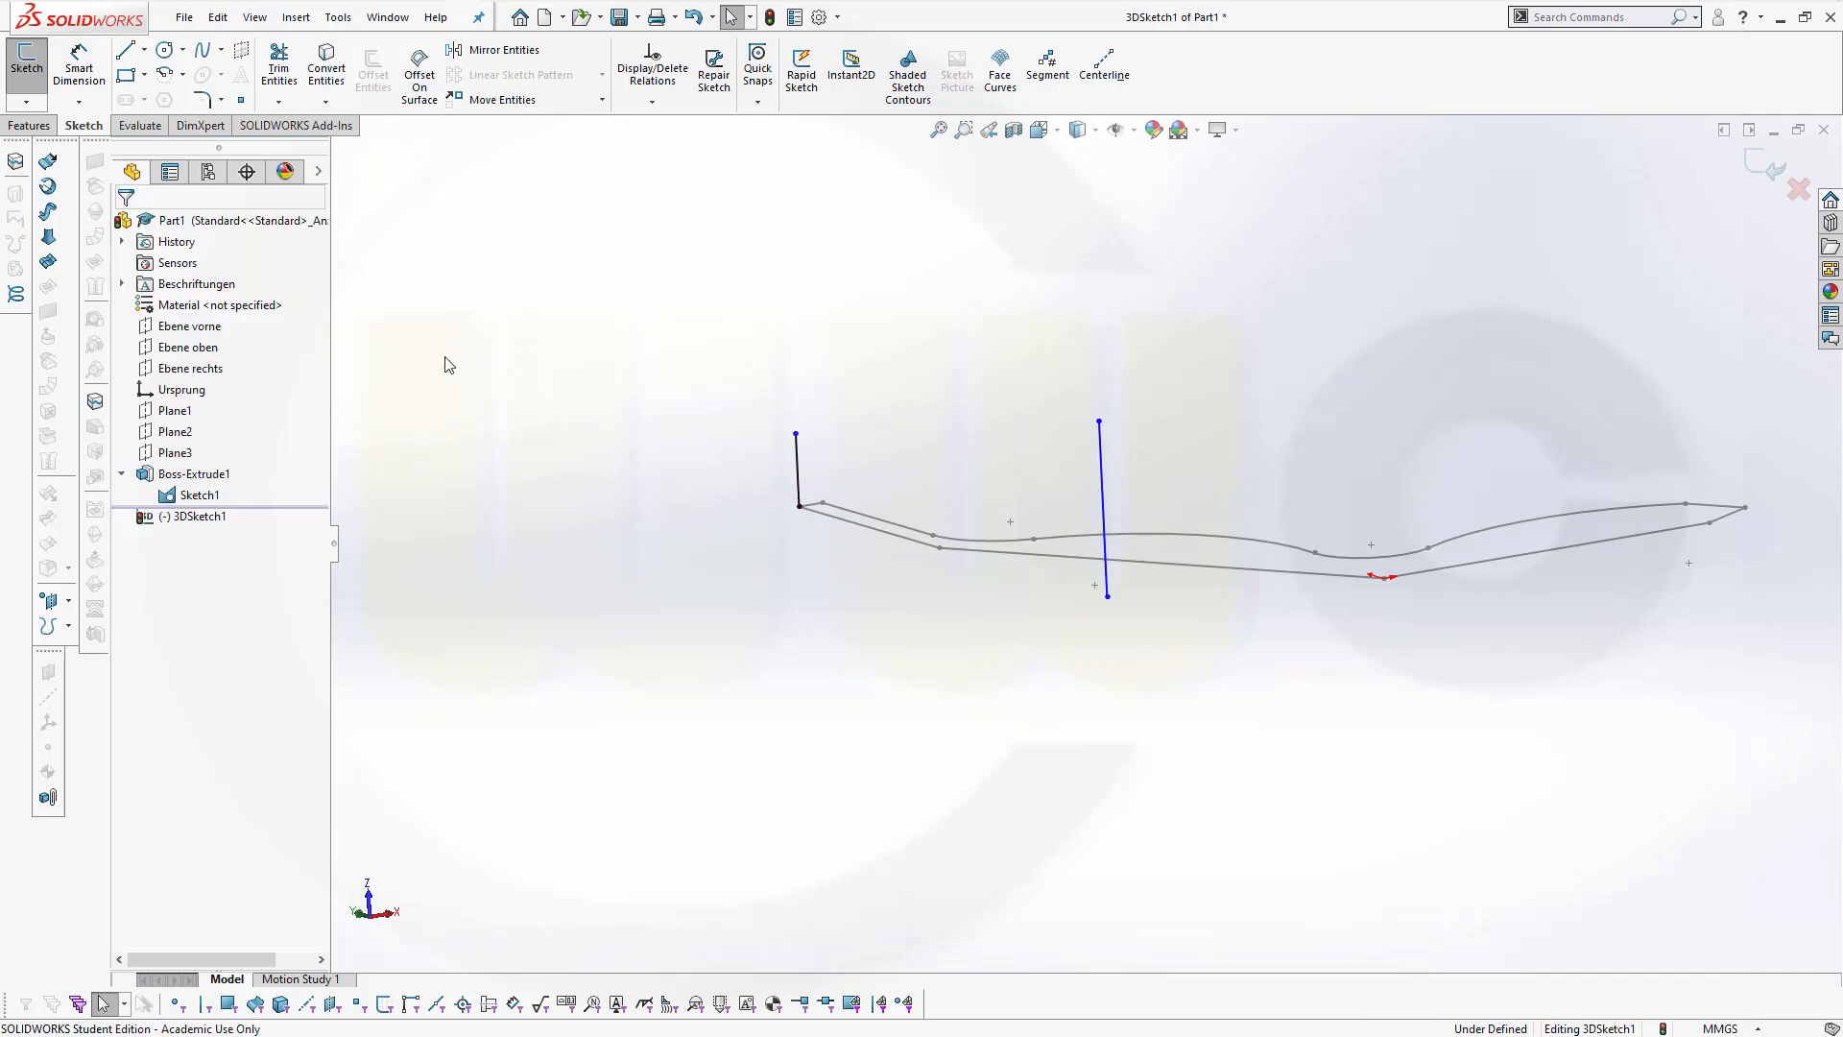
Make the lower endpoint of the shifted second upright line coincident with its corner on the profile's lower edge
left_click(1107, 597)
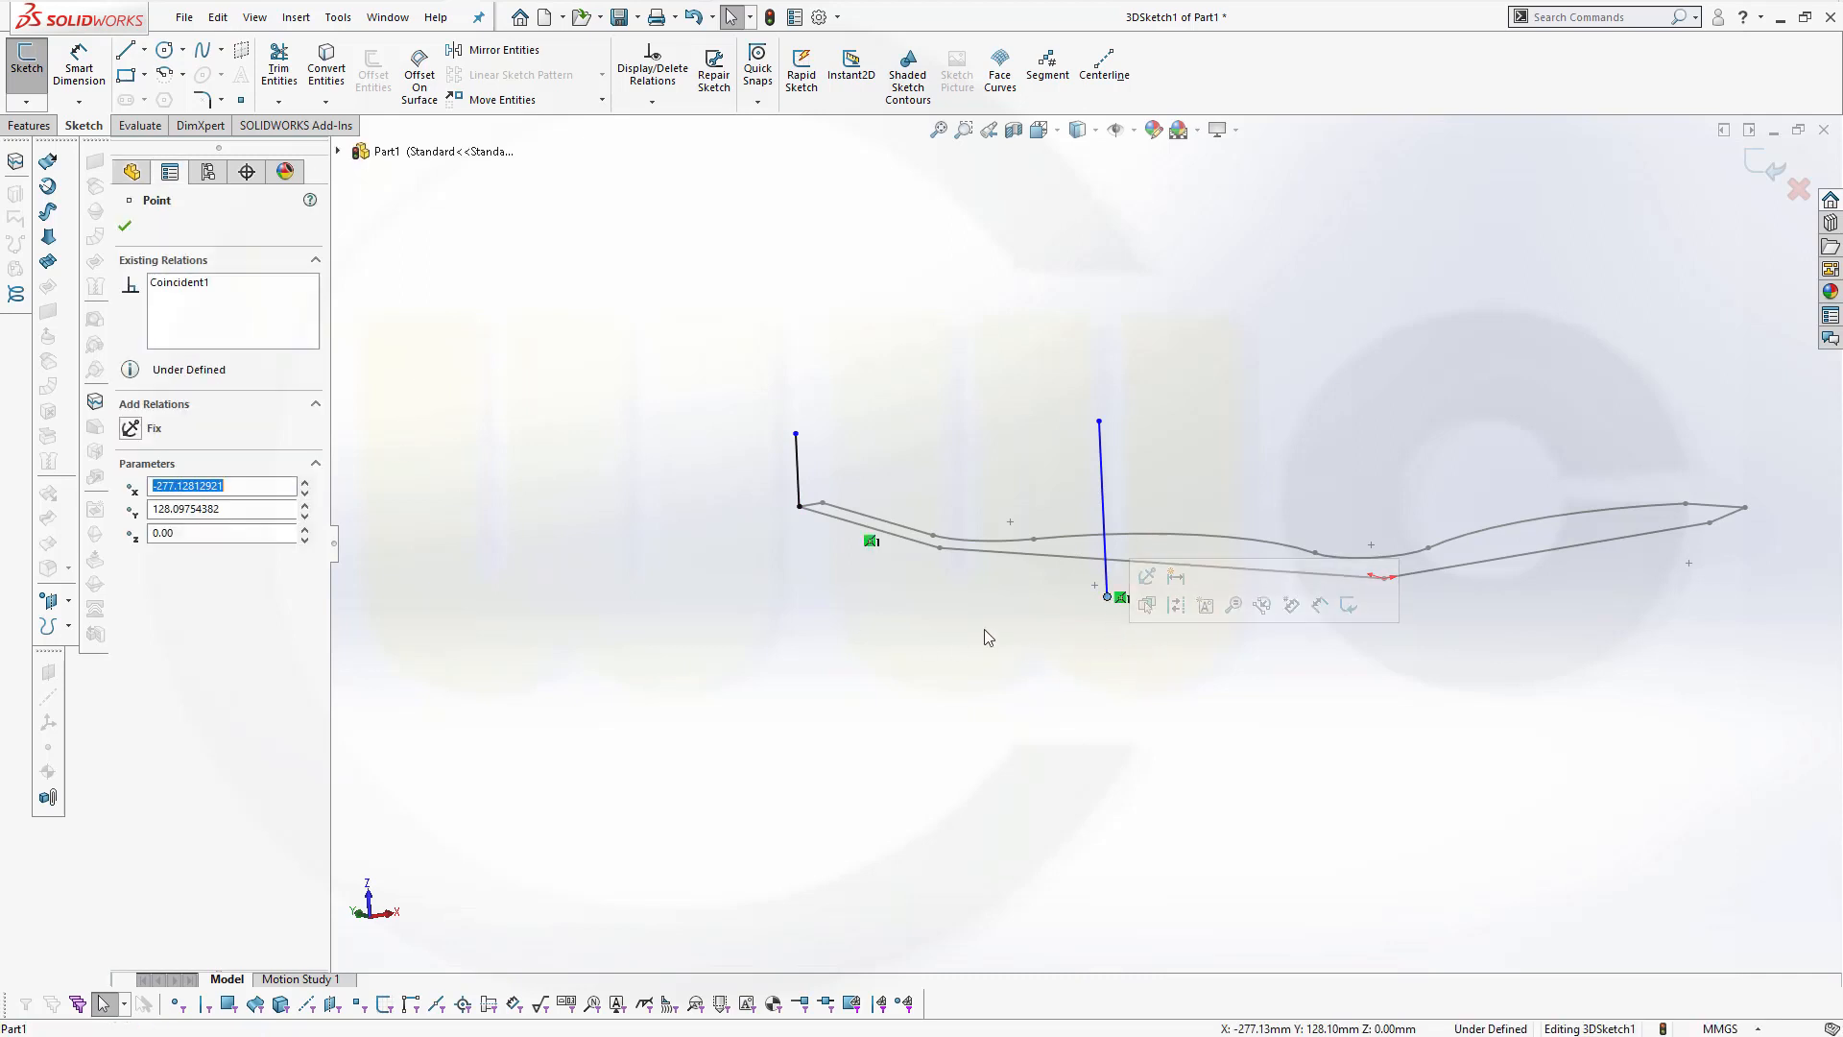
left_click(939, 549, "ctrl")
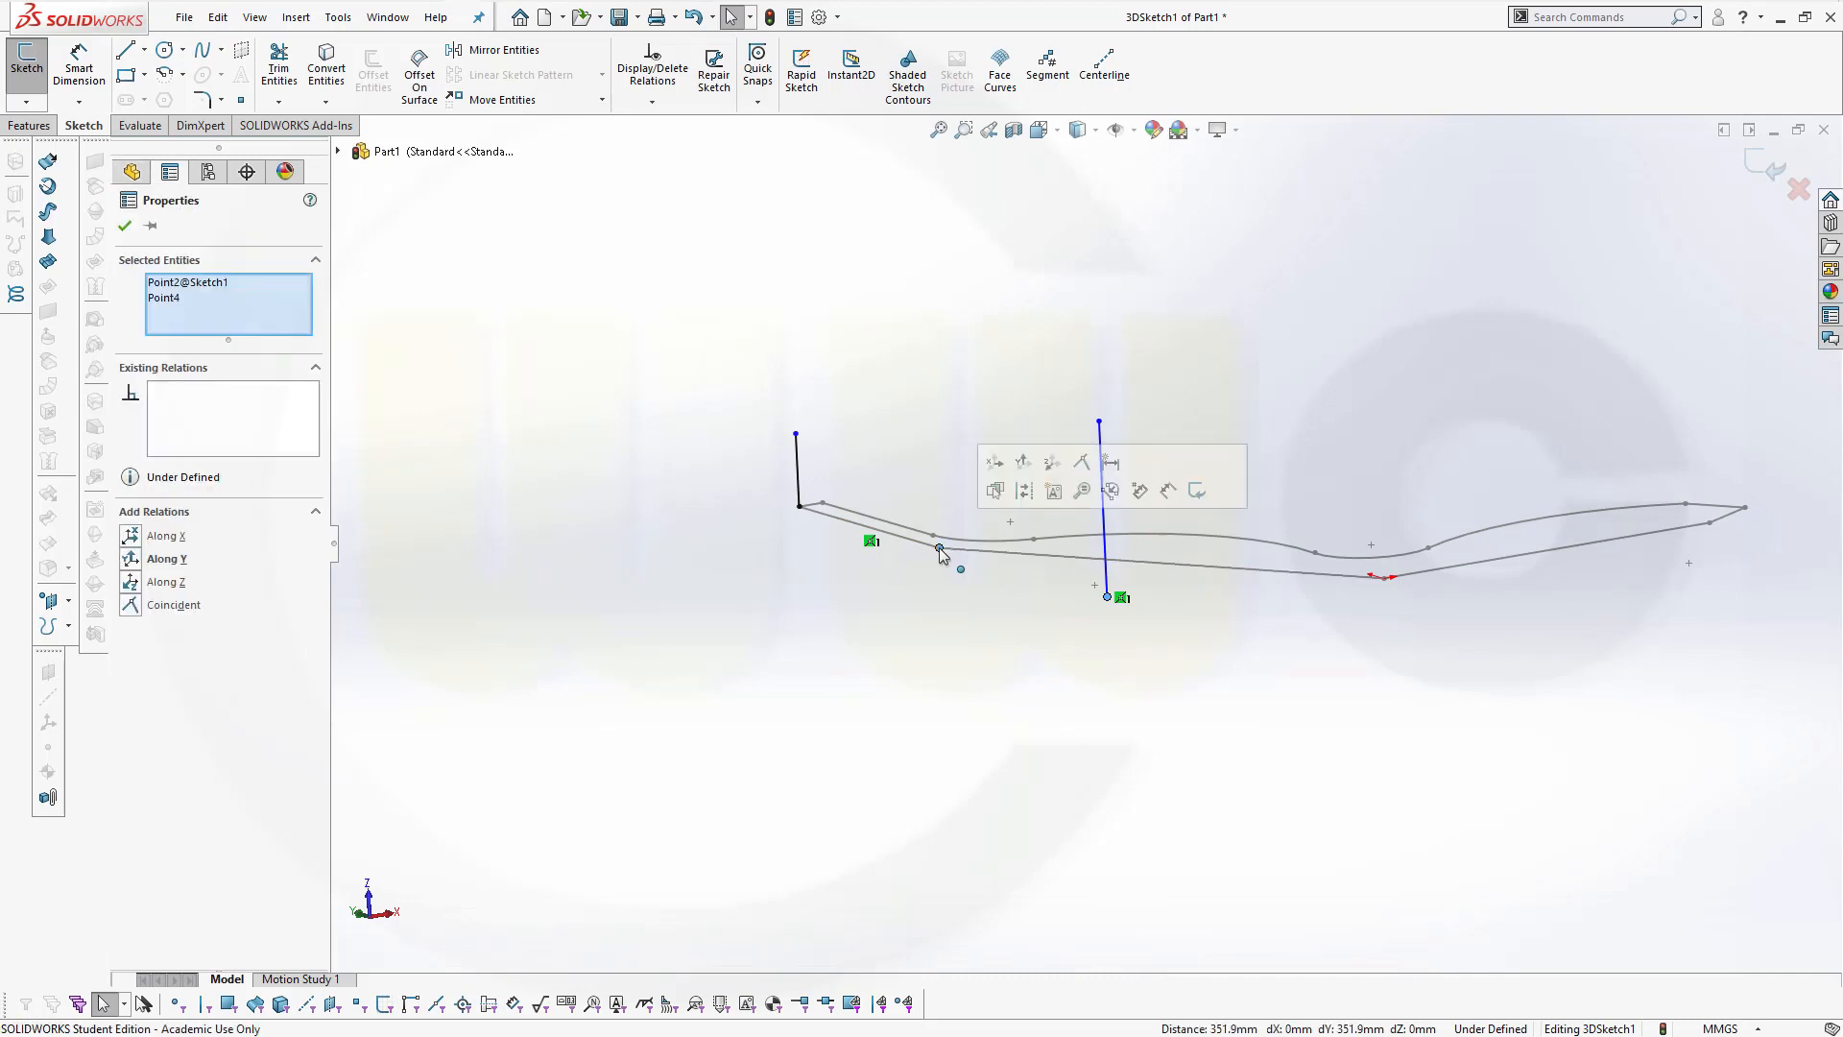
left_click(1082, 462)
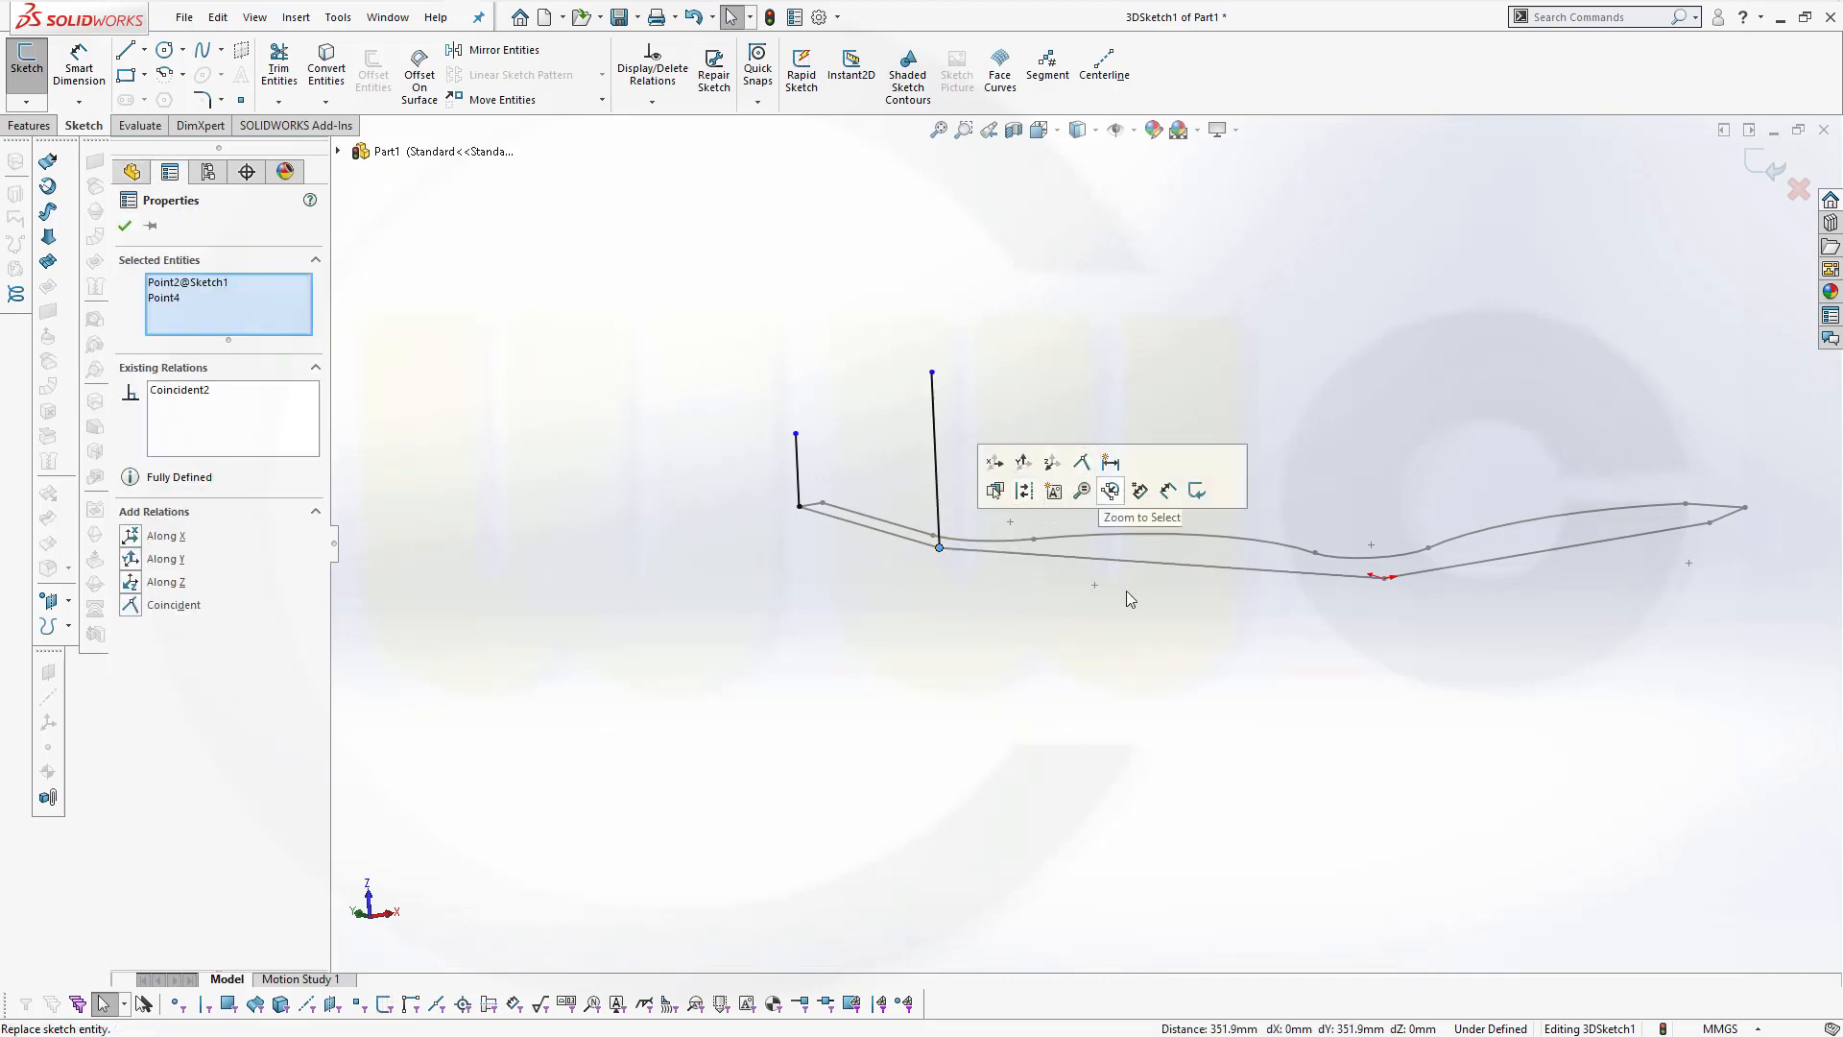
left_click(1055, 615)
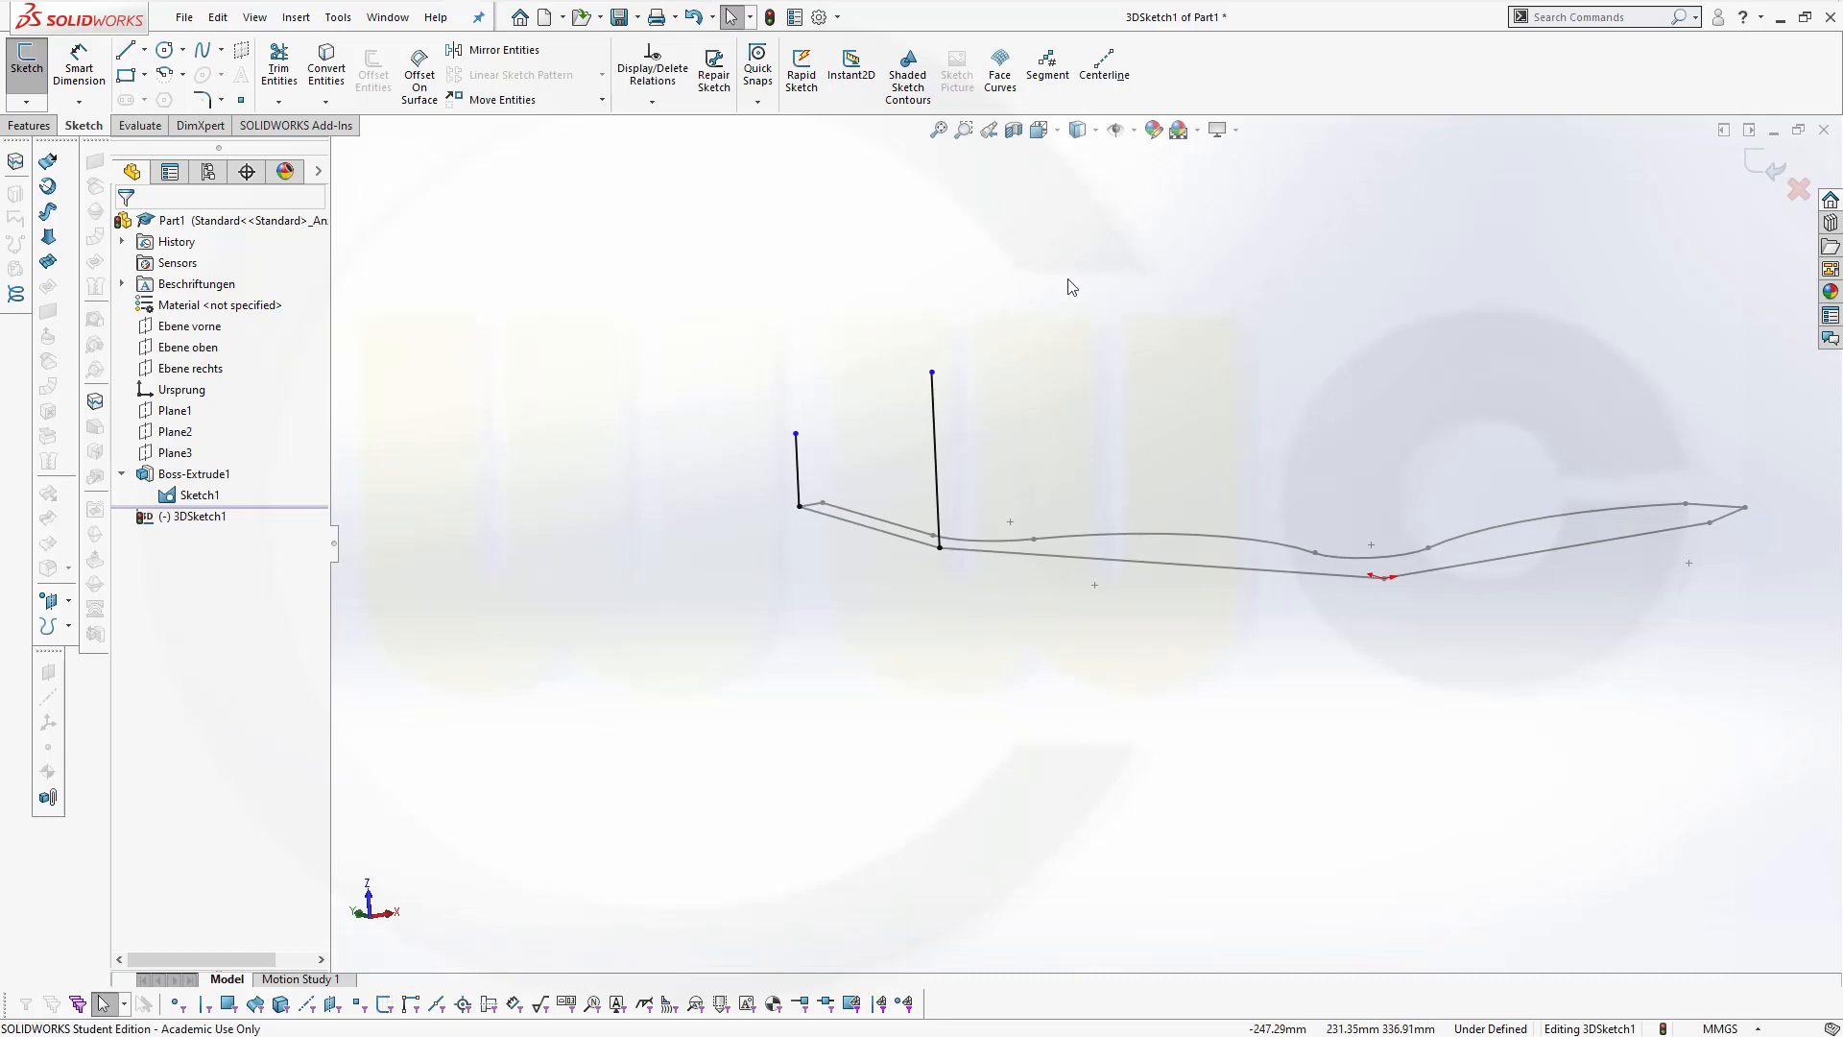
Draw a third upright line about 198 mm long along Z from the profile corner at the origin
left_click(126, 50)
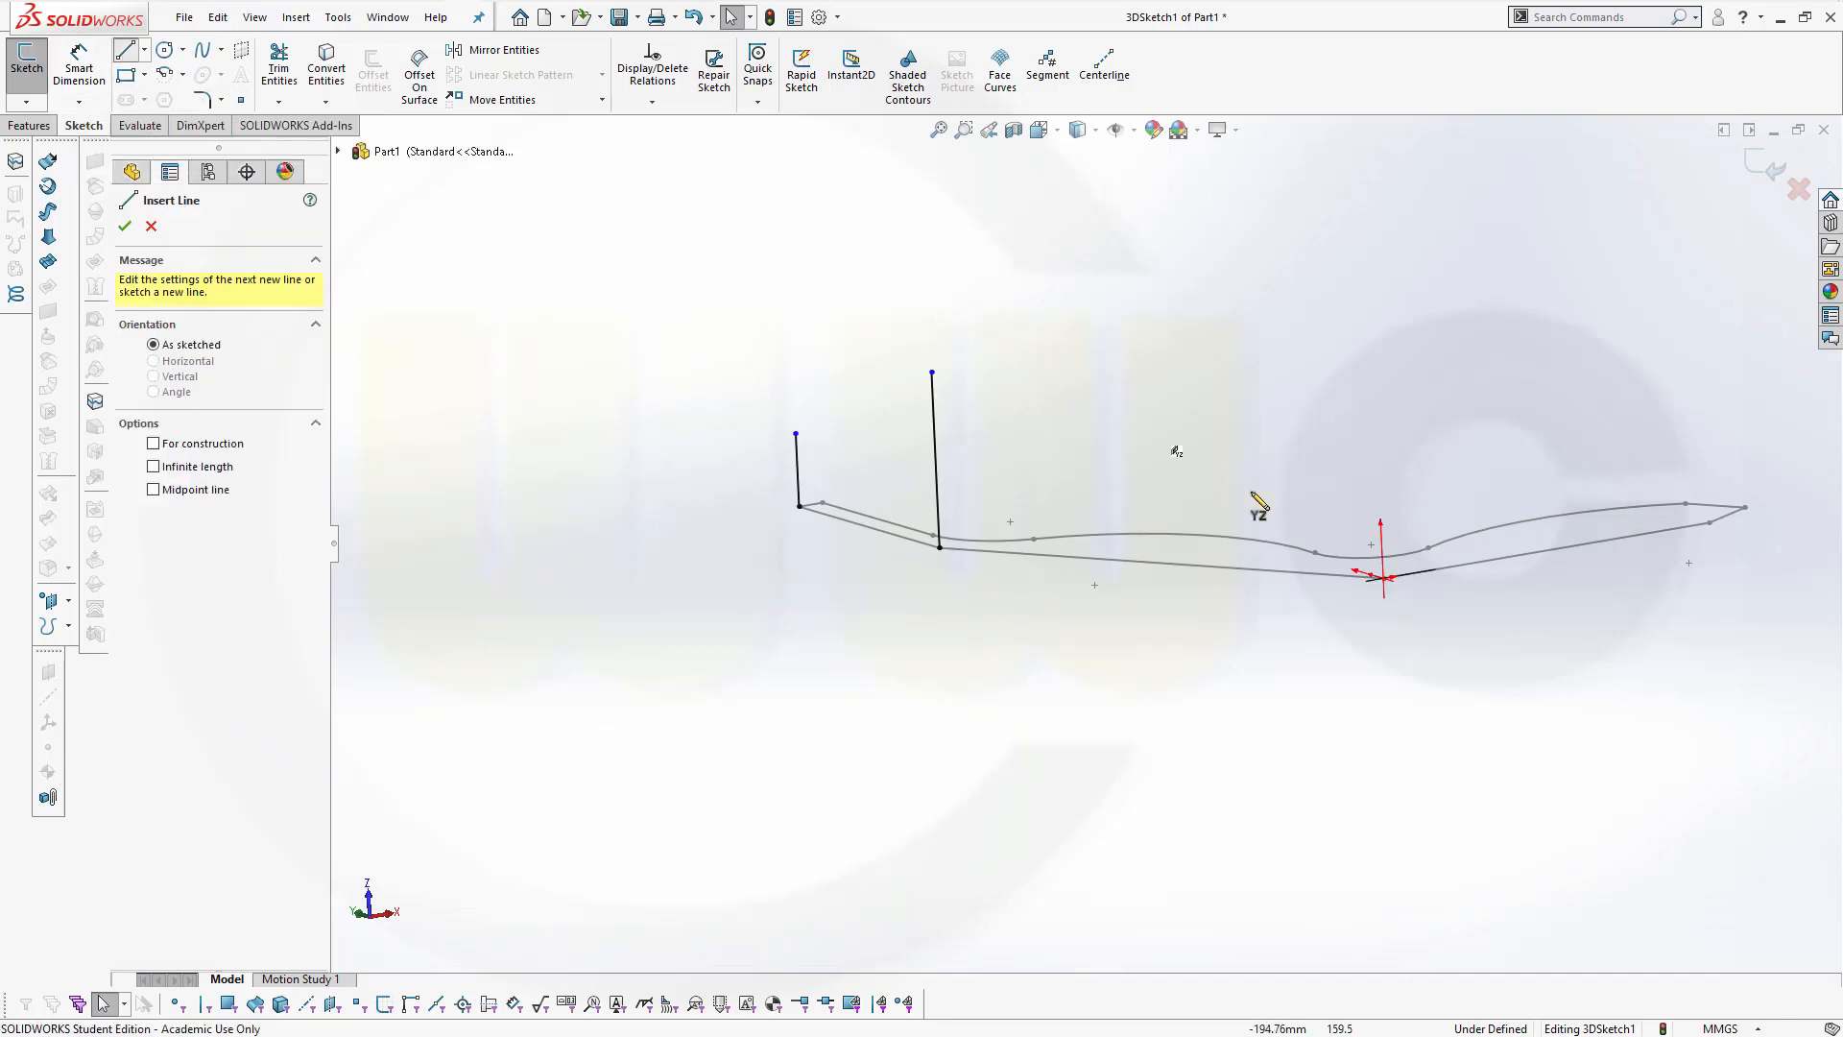
left_click(1383, 578)
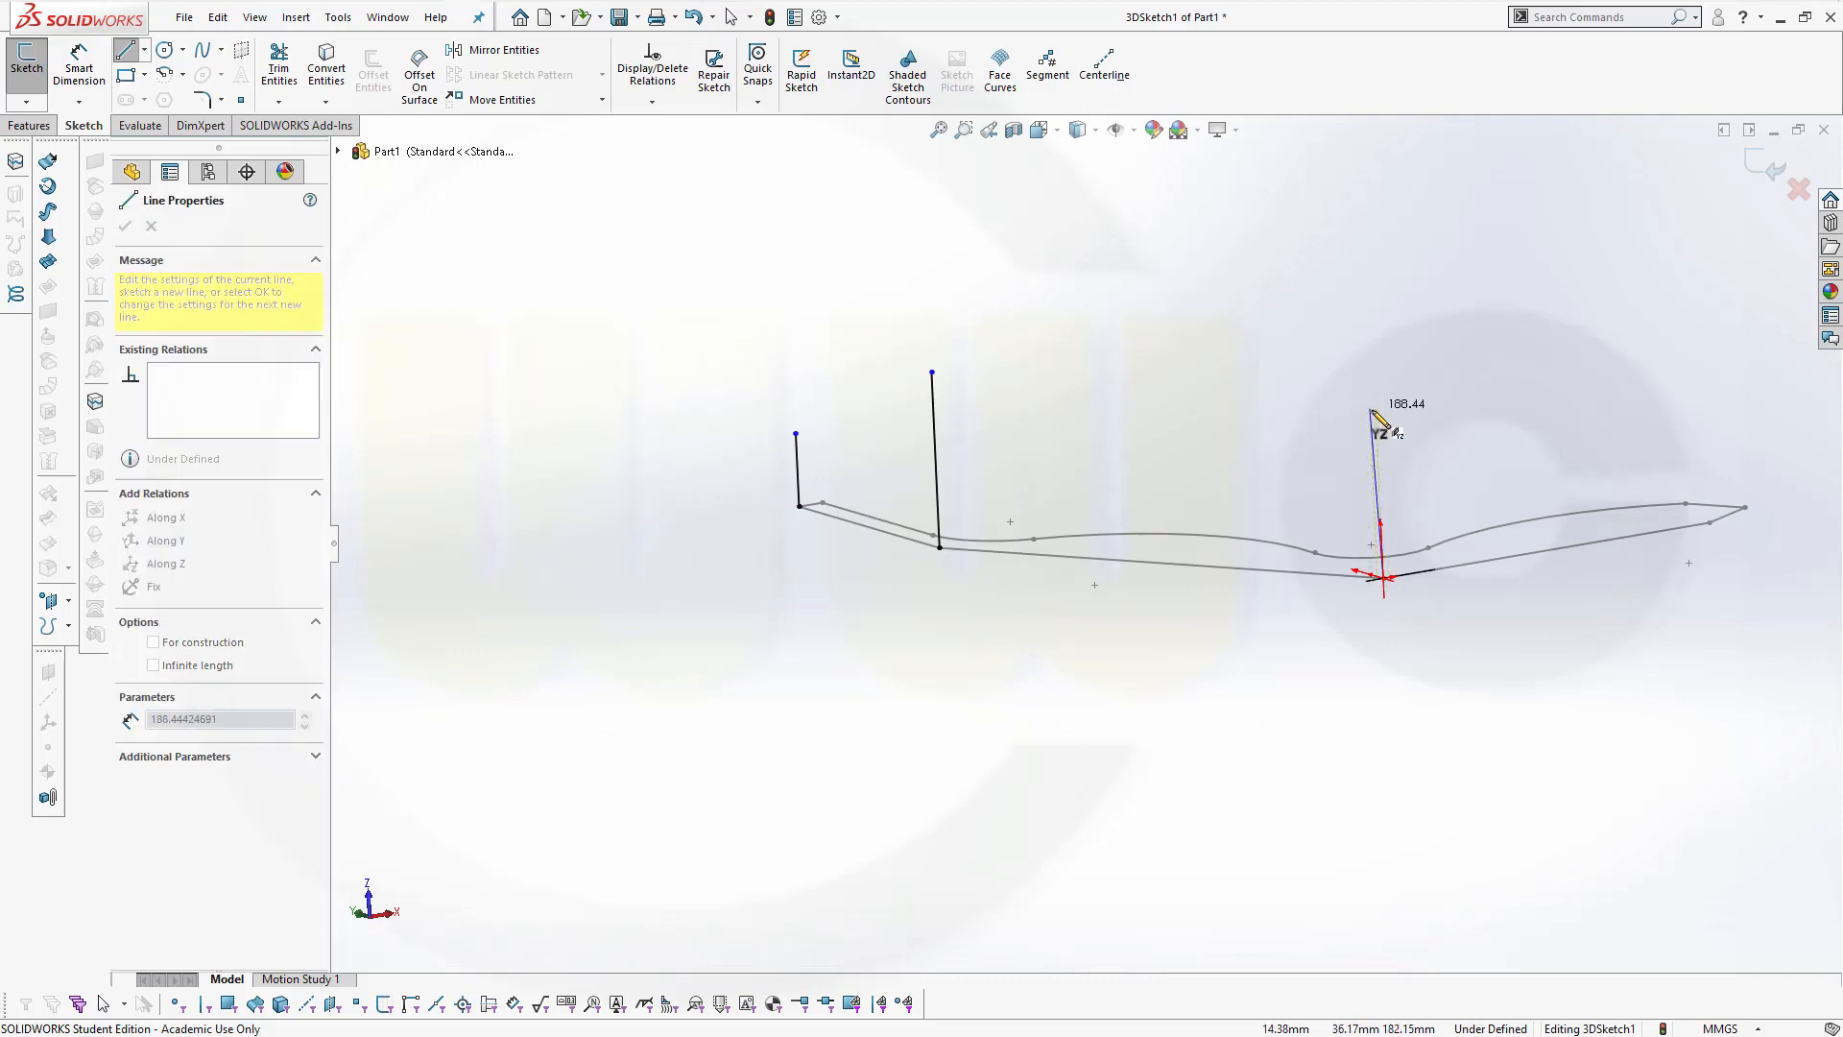
scroll(1363, 429, "up", 1)
middle_click_drag(1355, 428, 1367, 339, "shift")
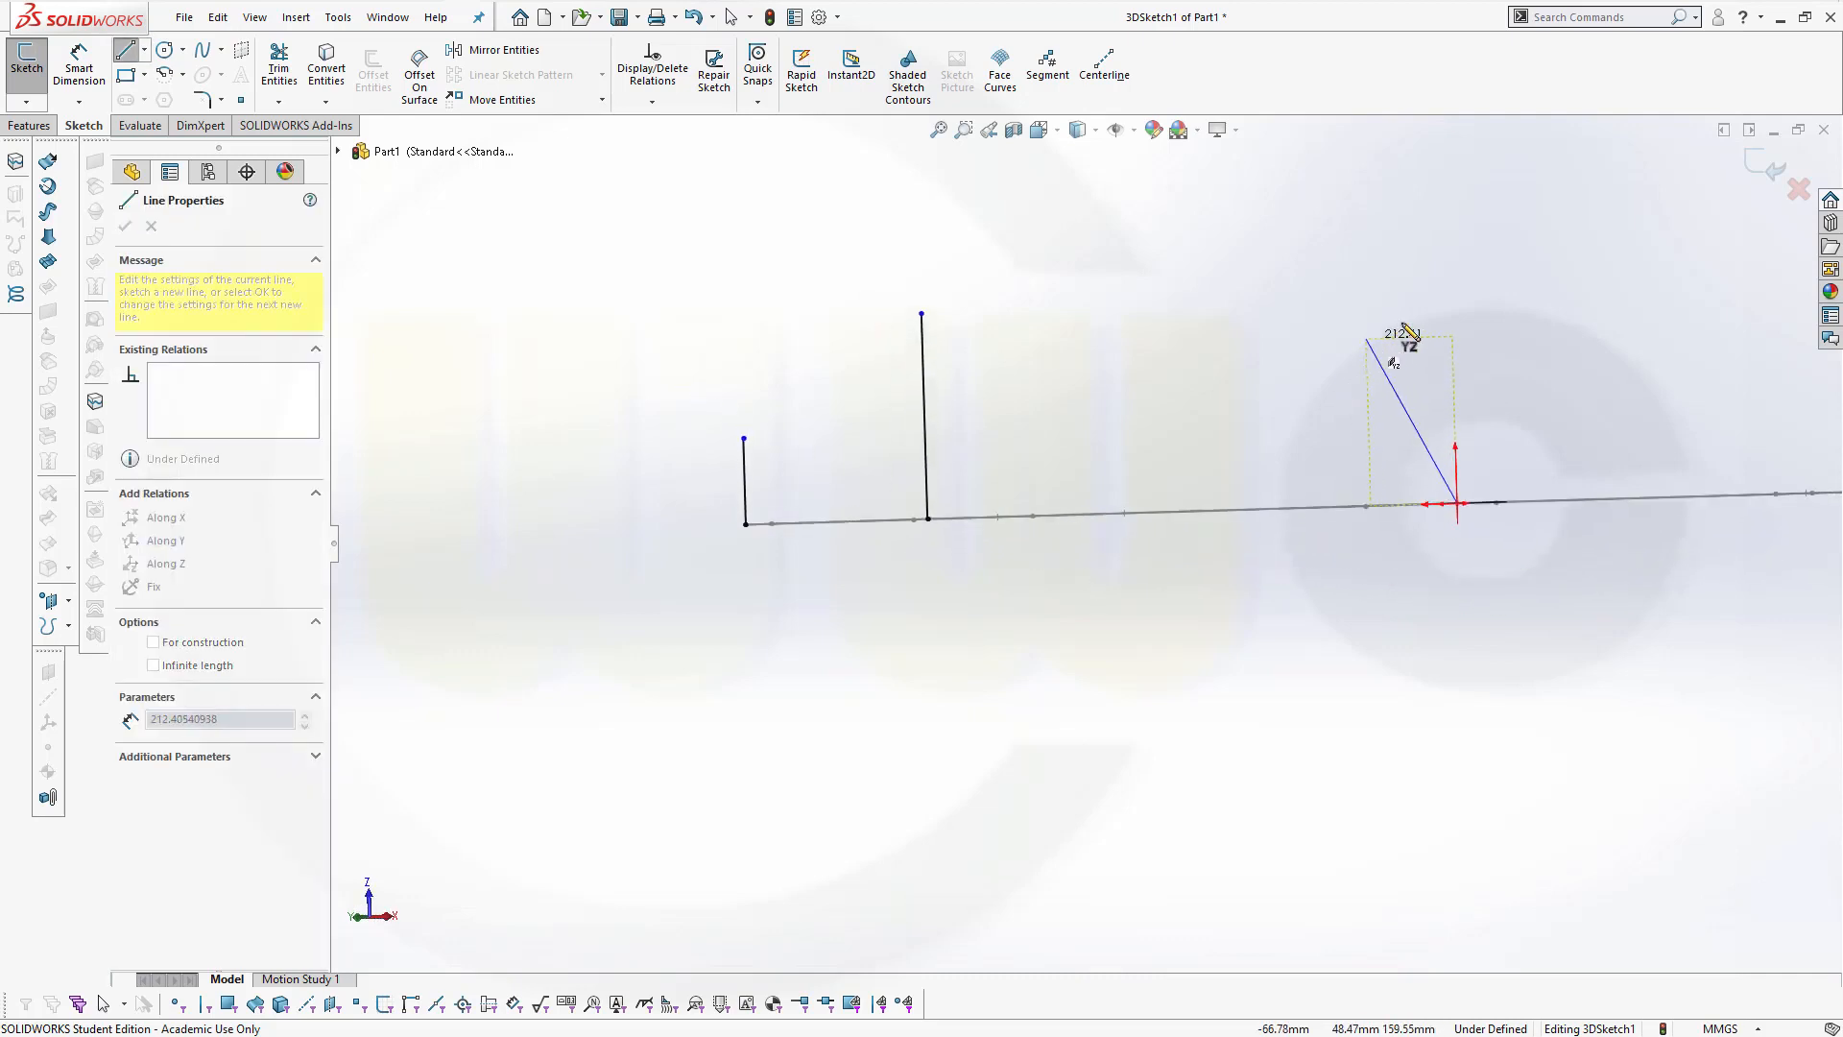
left_click(1452, 299)
key("Escape")
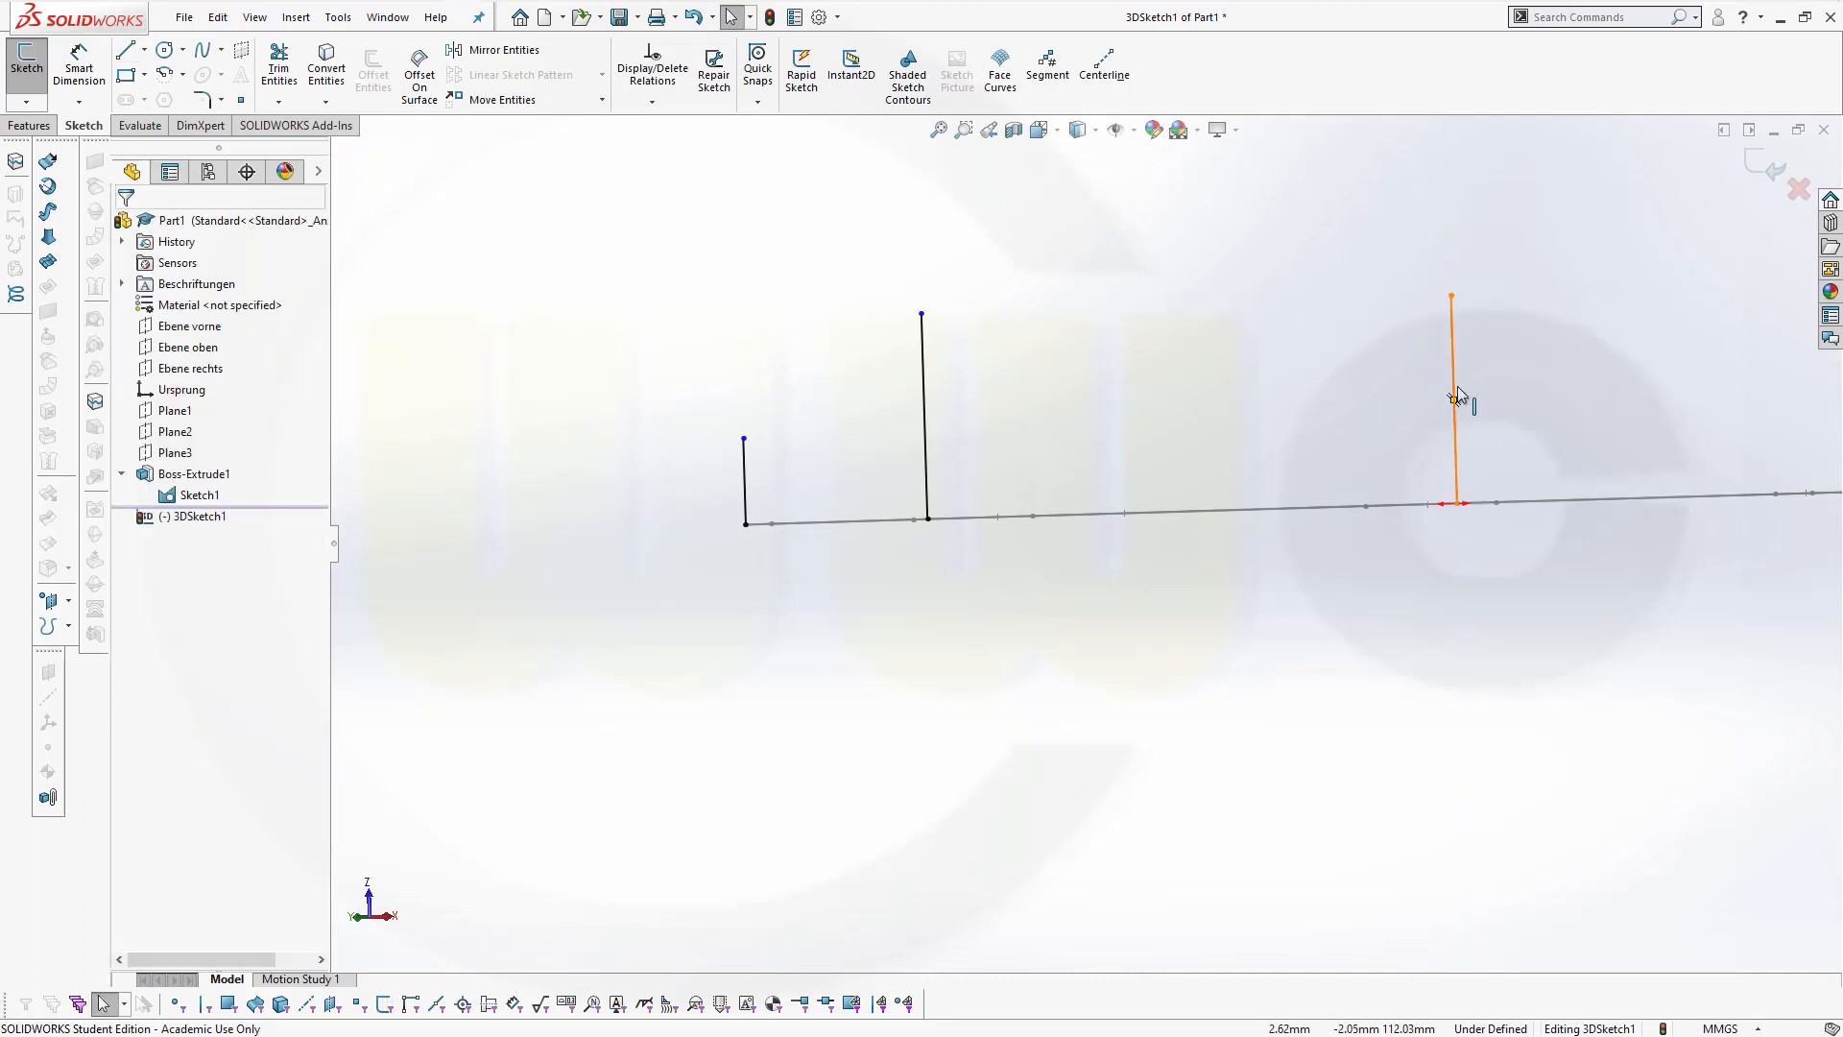
Set the length of the upright line at the origin to 125 mm
left_click(1457, 397)
double_click(277, 632)
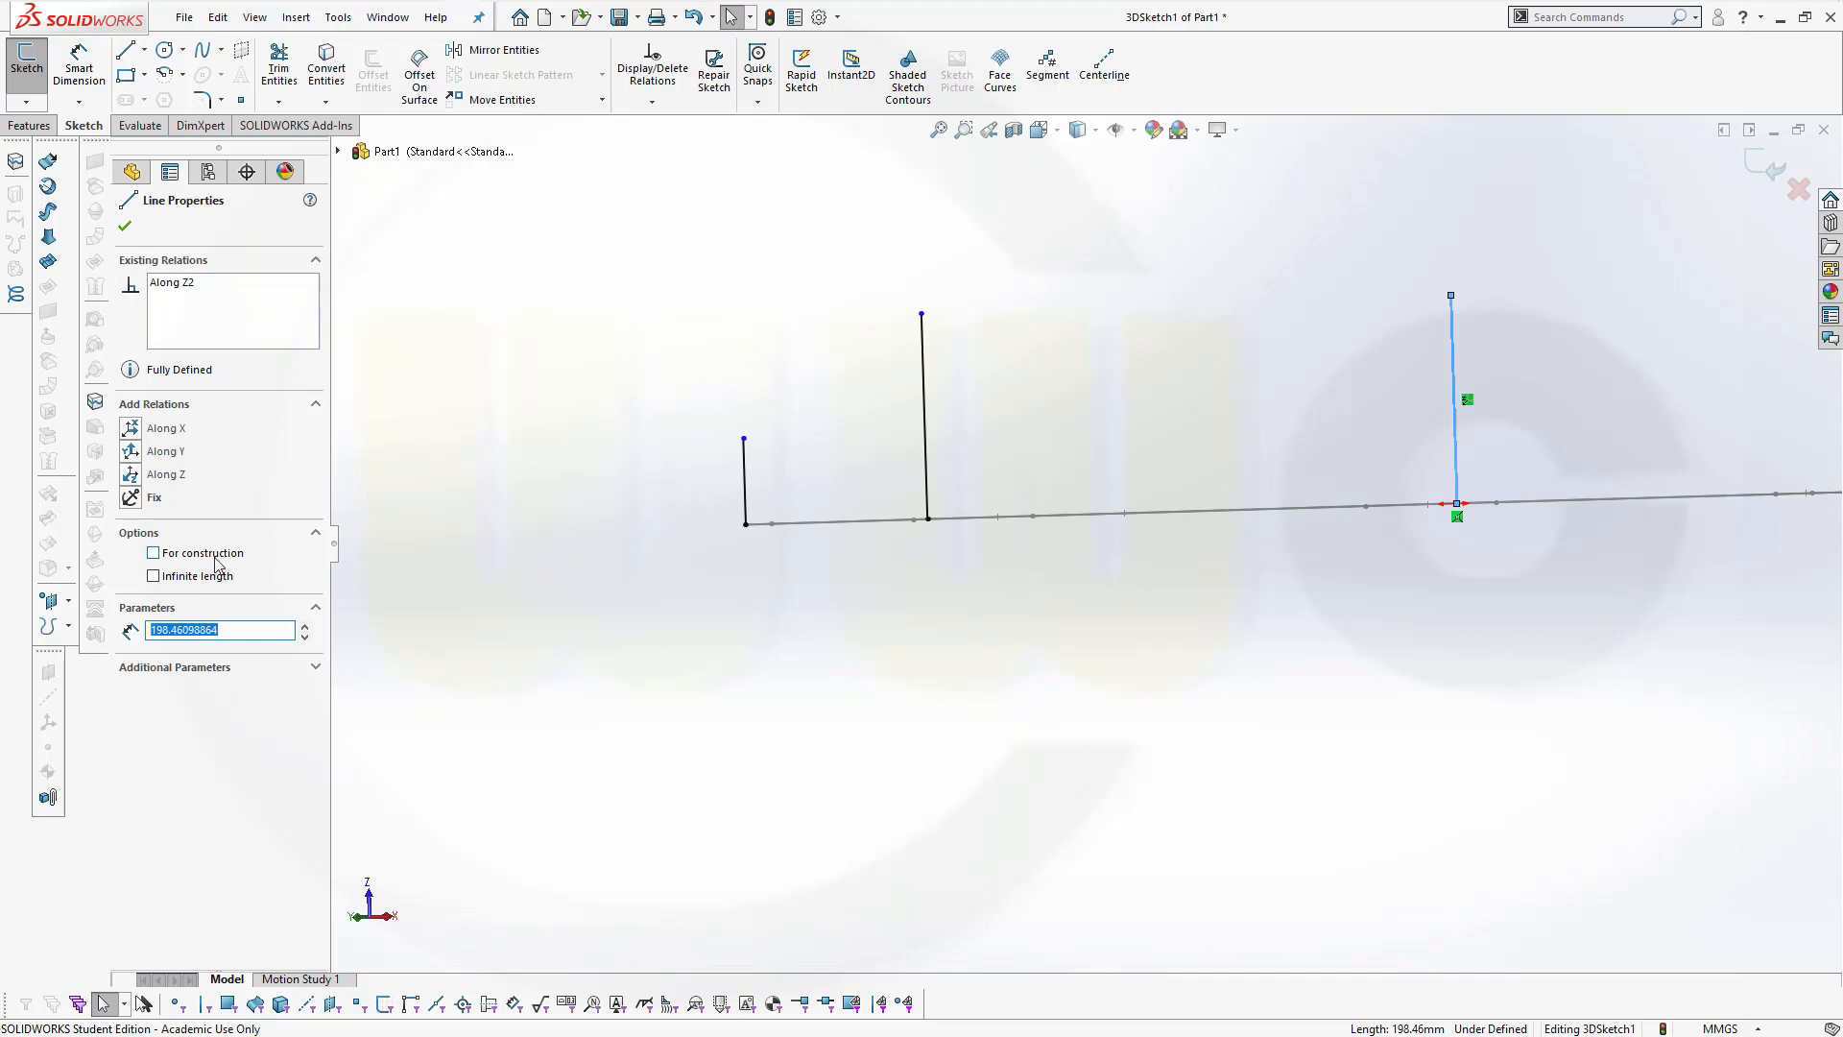
type("125.00")
key("Return")
left_click(123, 228)
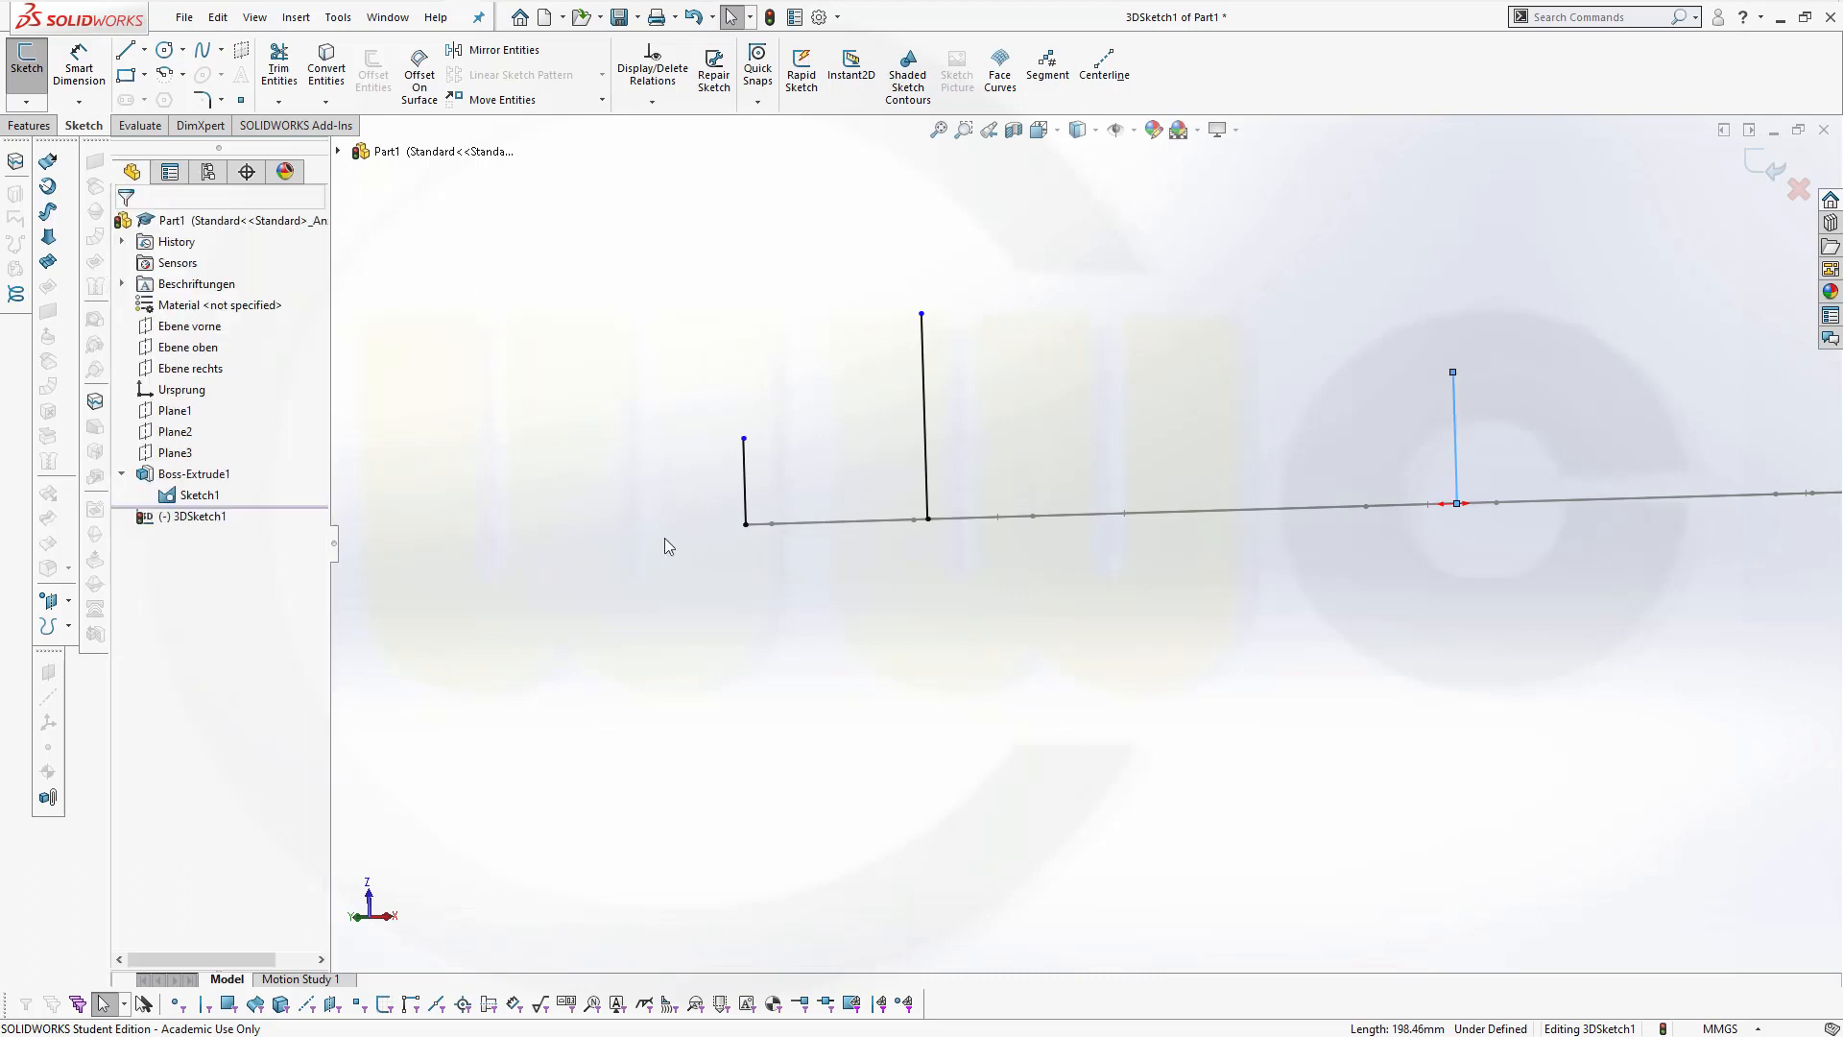
left_click(960, 653)
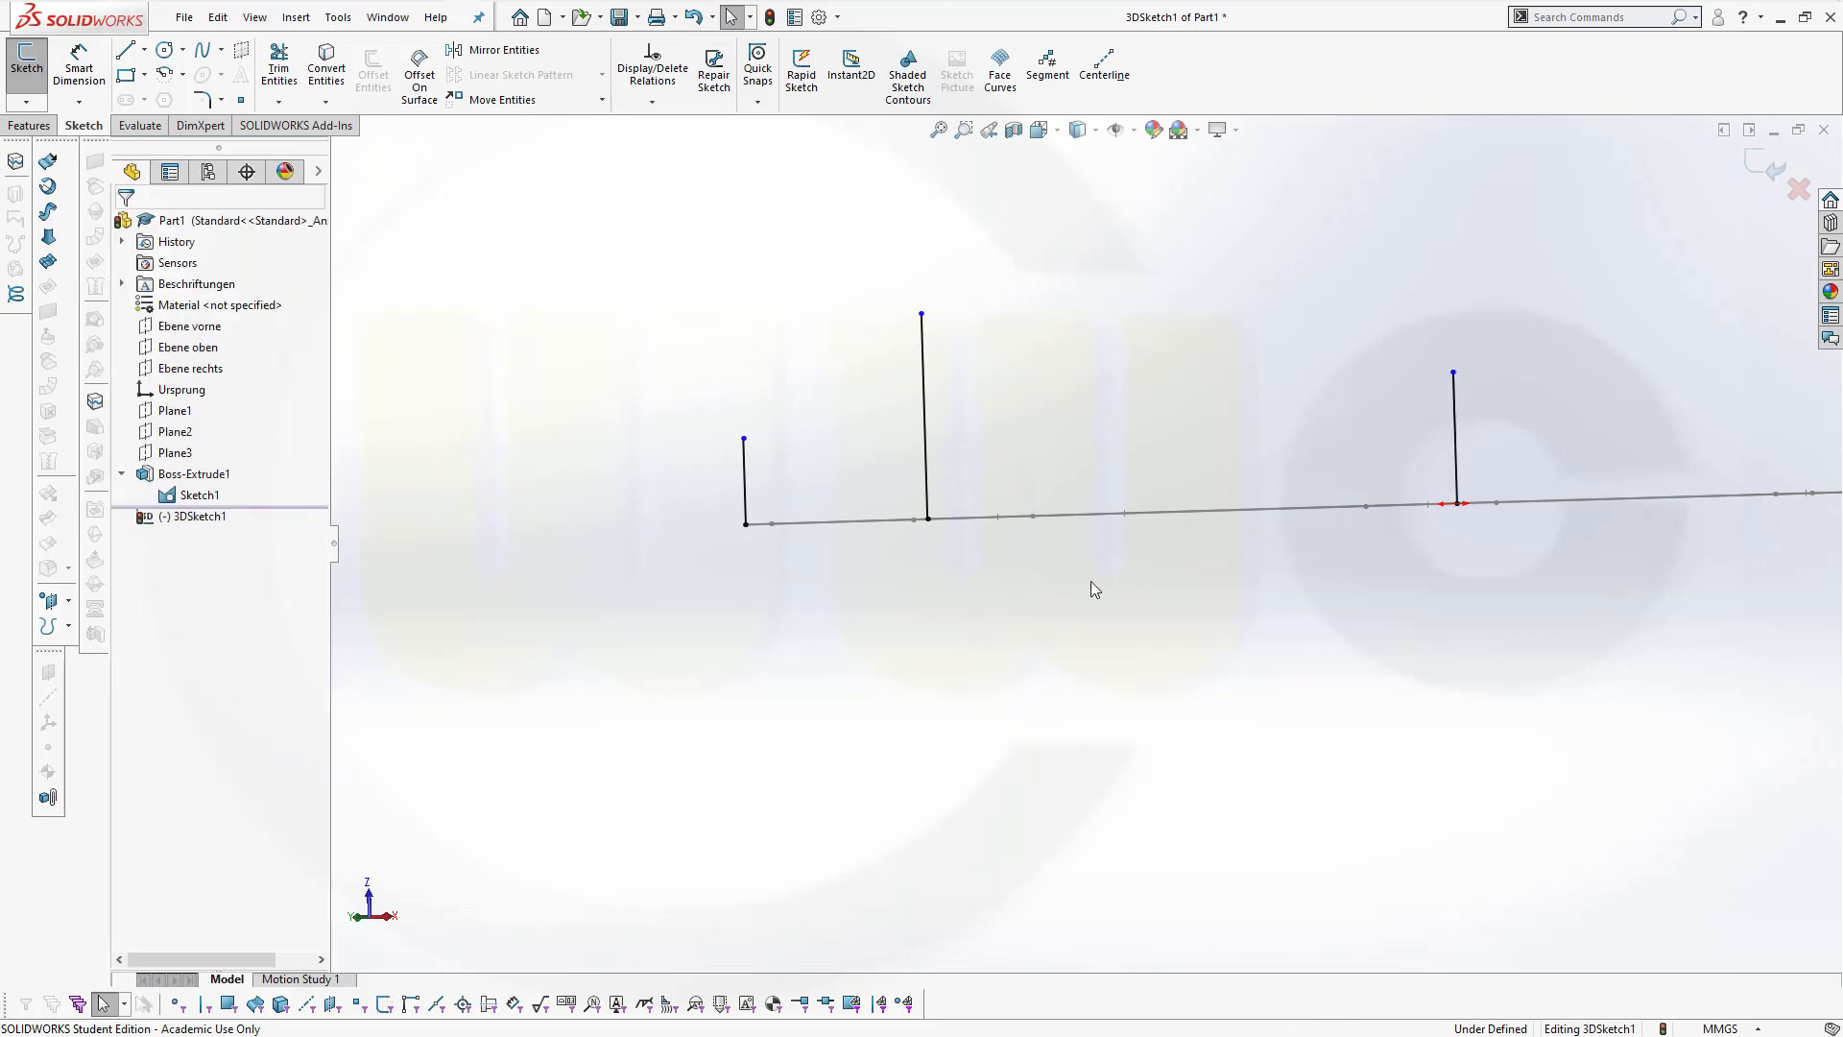
Draw a fourth upright line about 251 mm long along Z from the lower corner at the profile's front end
mouse_move(1263, 547)
middle_mouse_down()
mouse_move(1144, 574)
mouse_move(1162, 600)
middle_mouse_up()
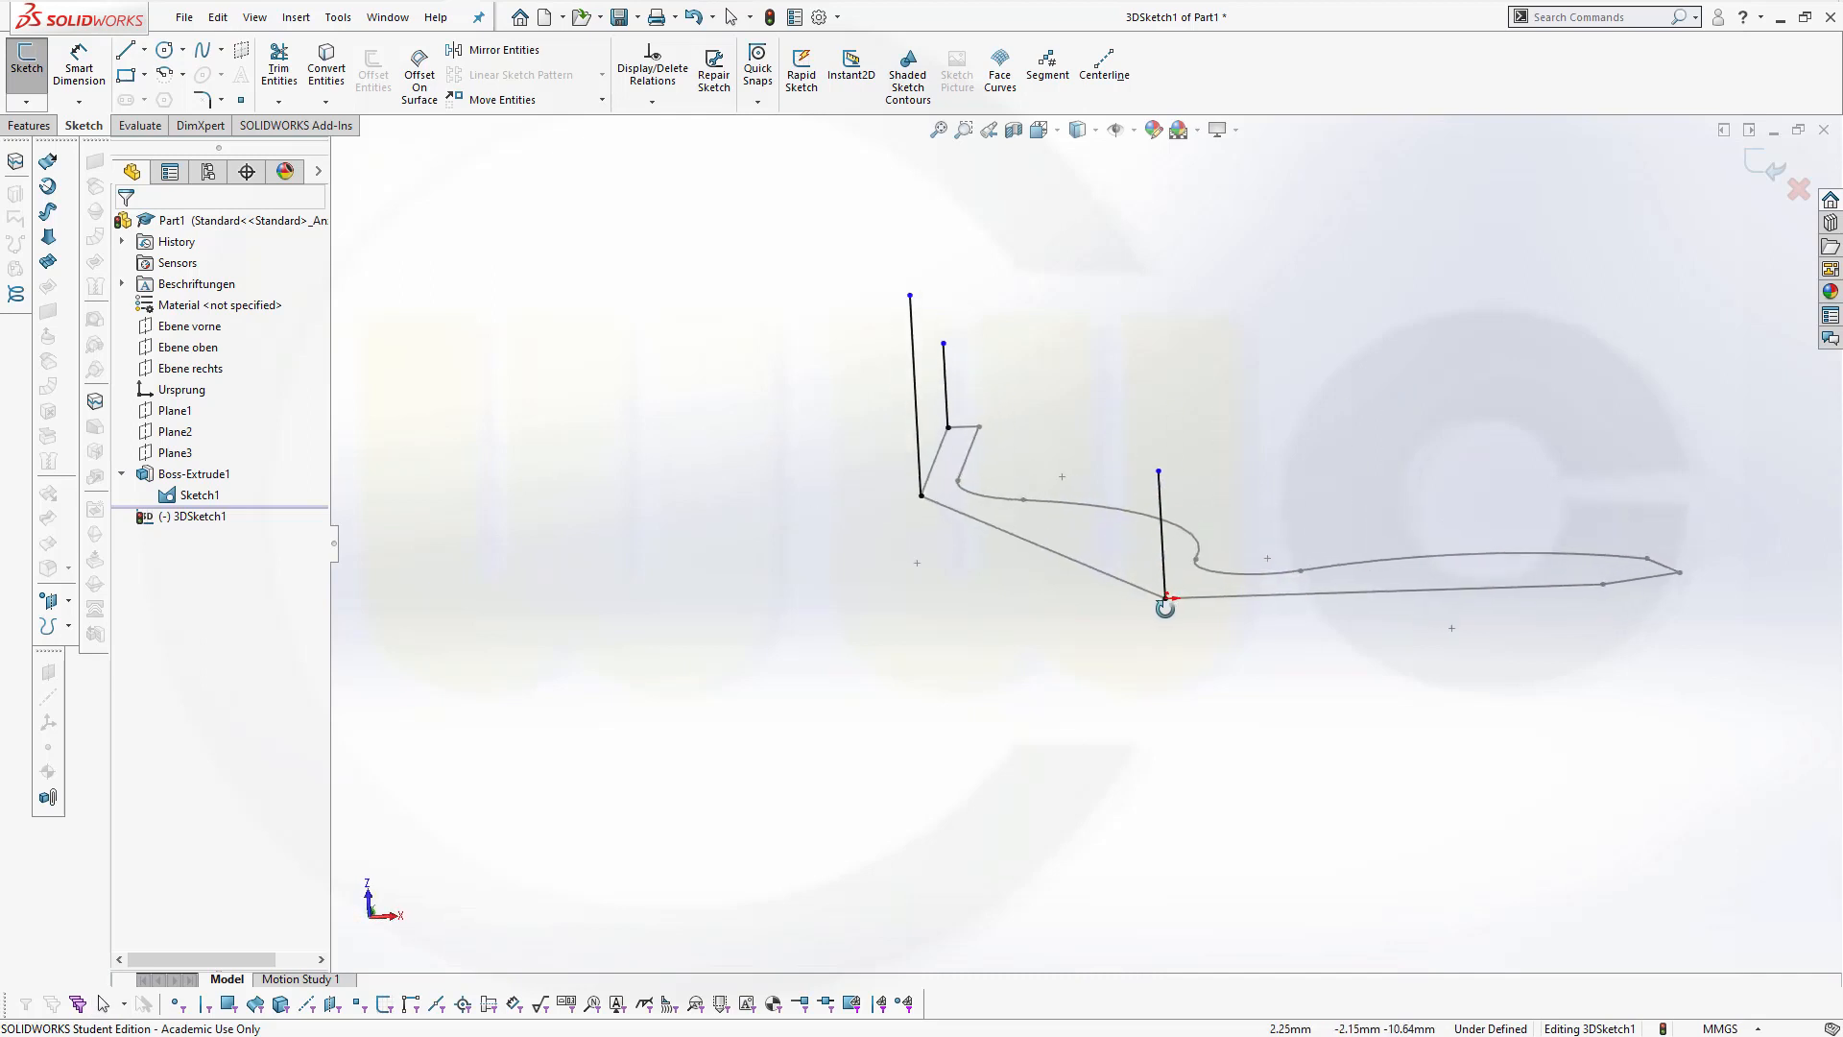
left_click(126, 50)
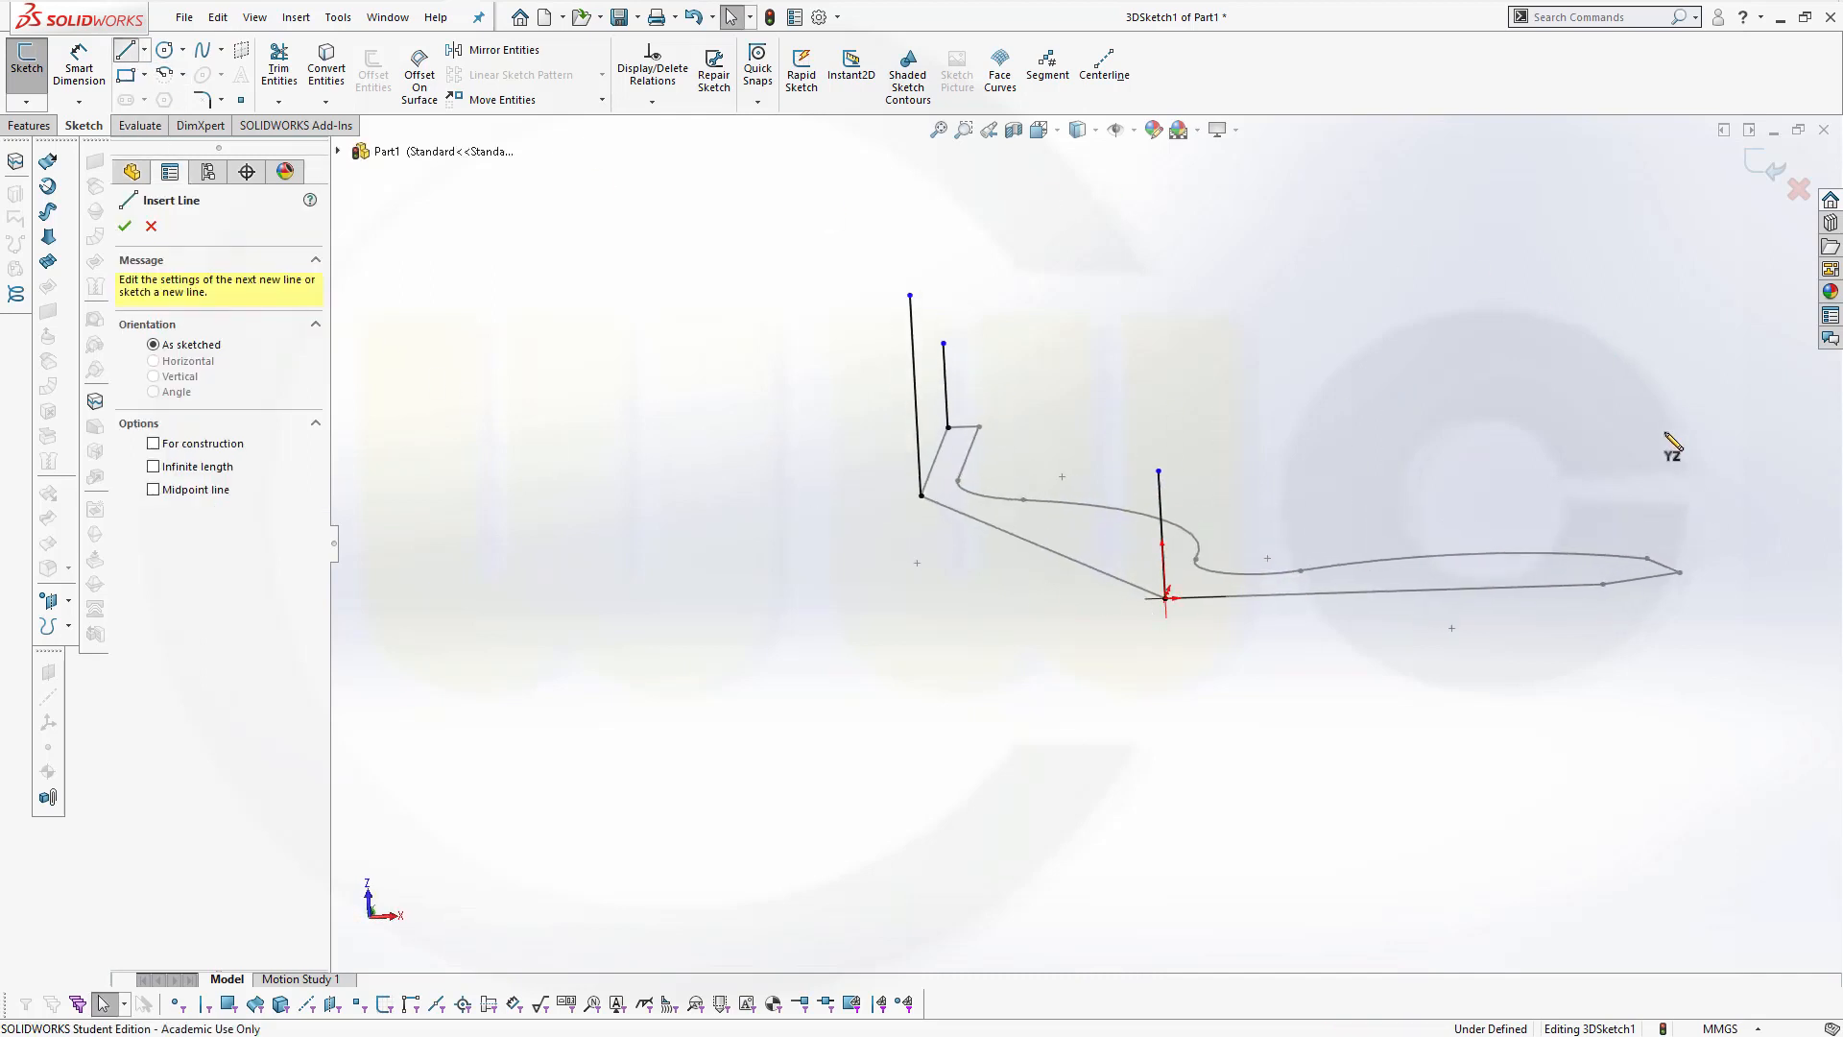
key("Tab")
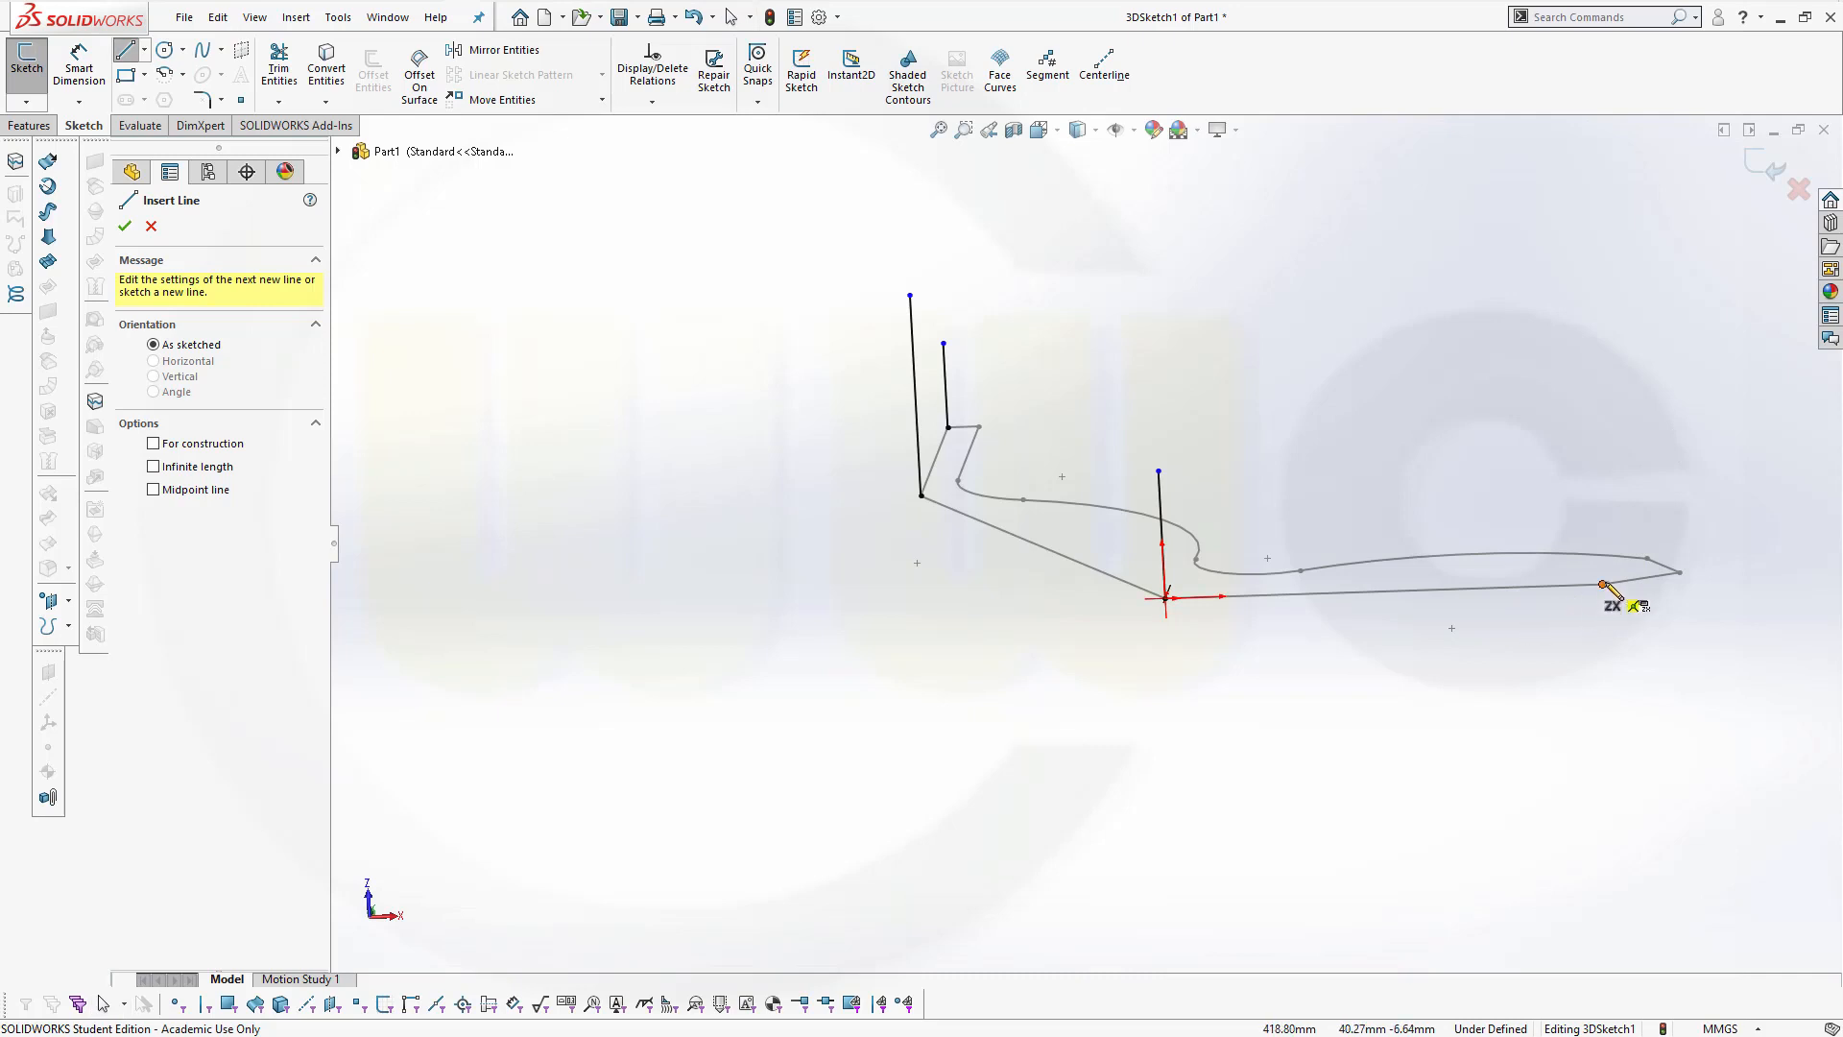
left_click(1604, 584)
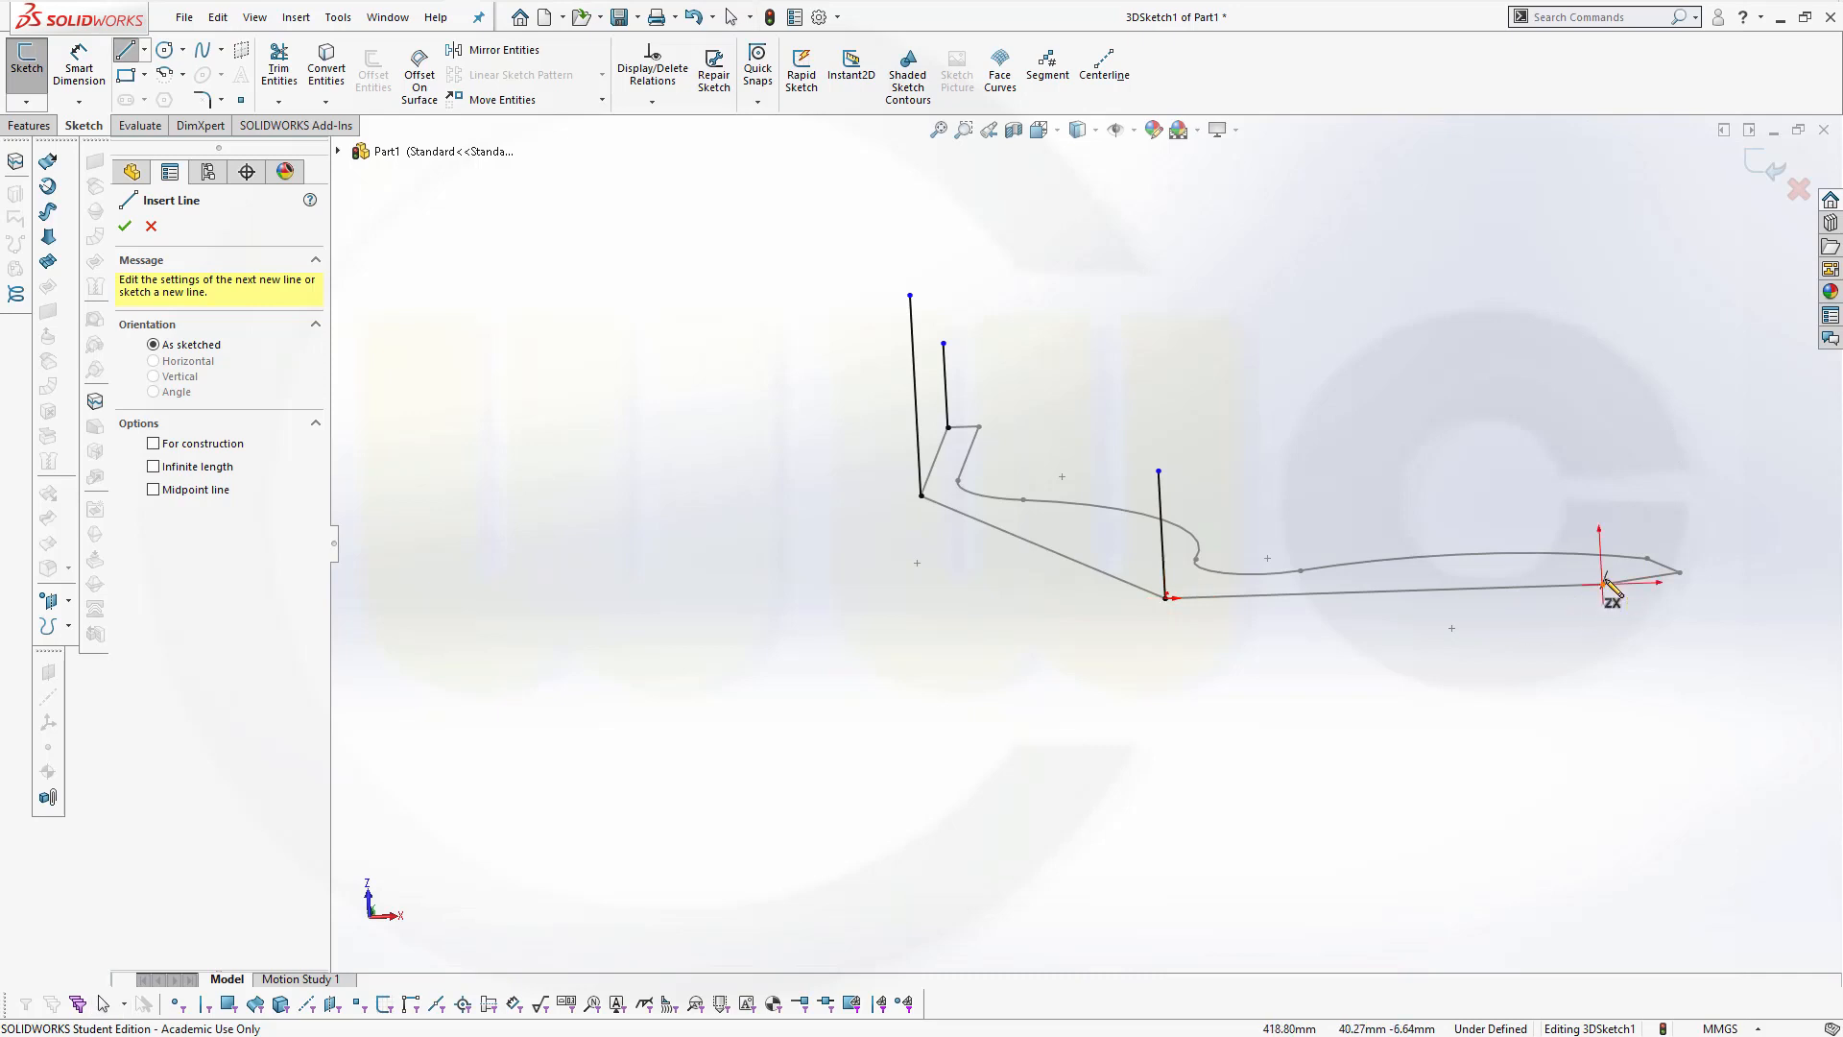
left_click(1589, 328)
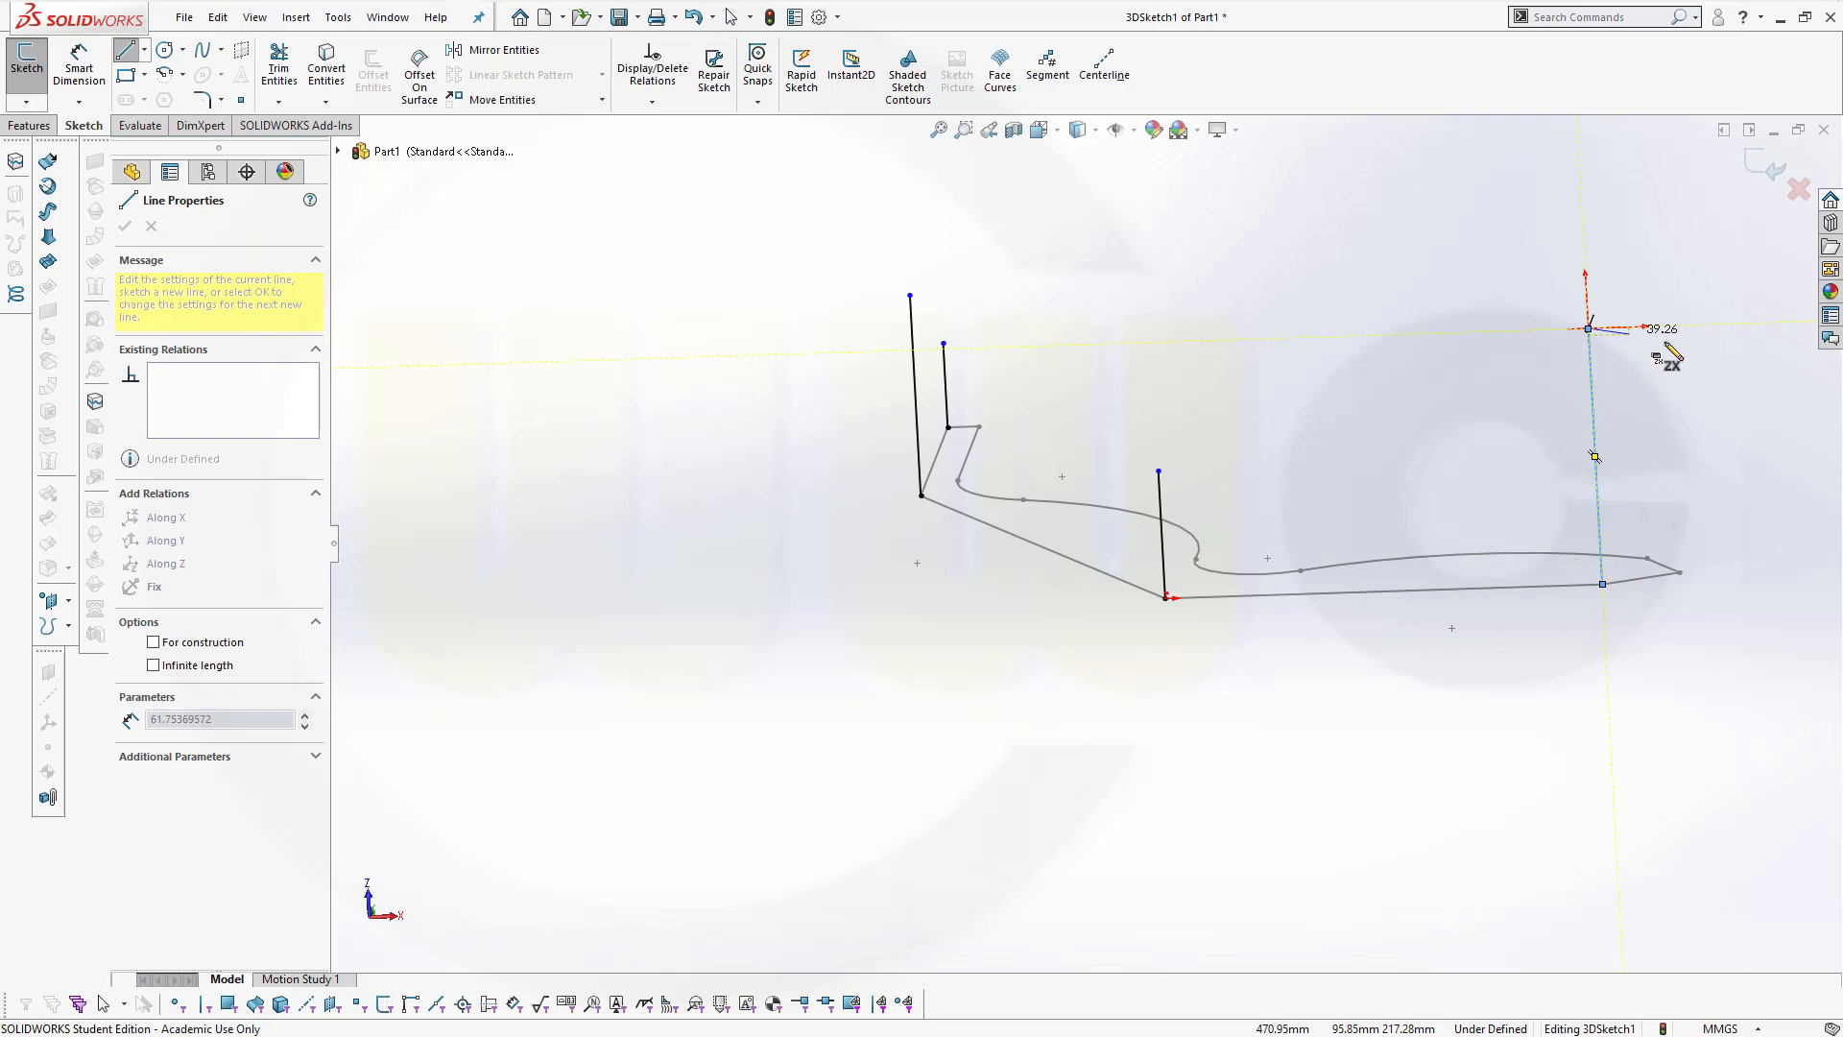
key("Escape")
Set the length of the fourth upright line to 200 mm and finish the 3D sketch
left_click(1598, 463)
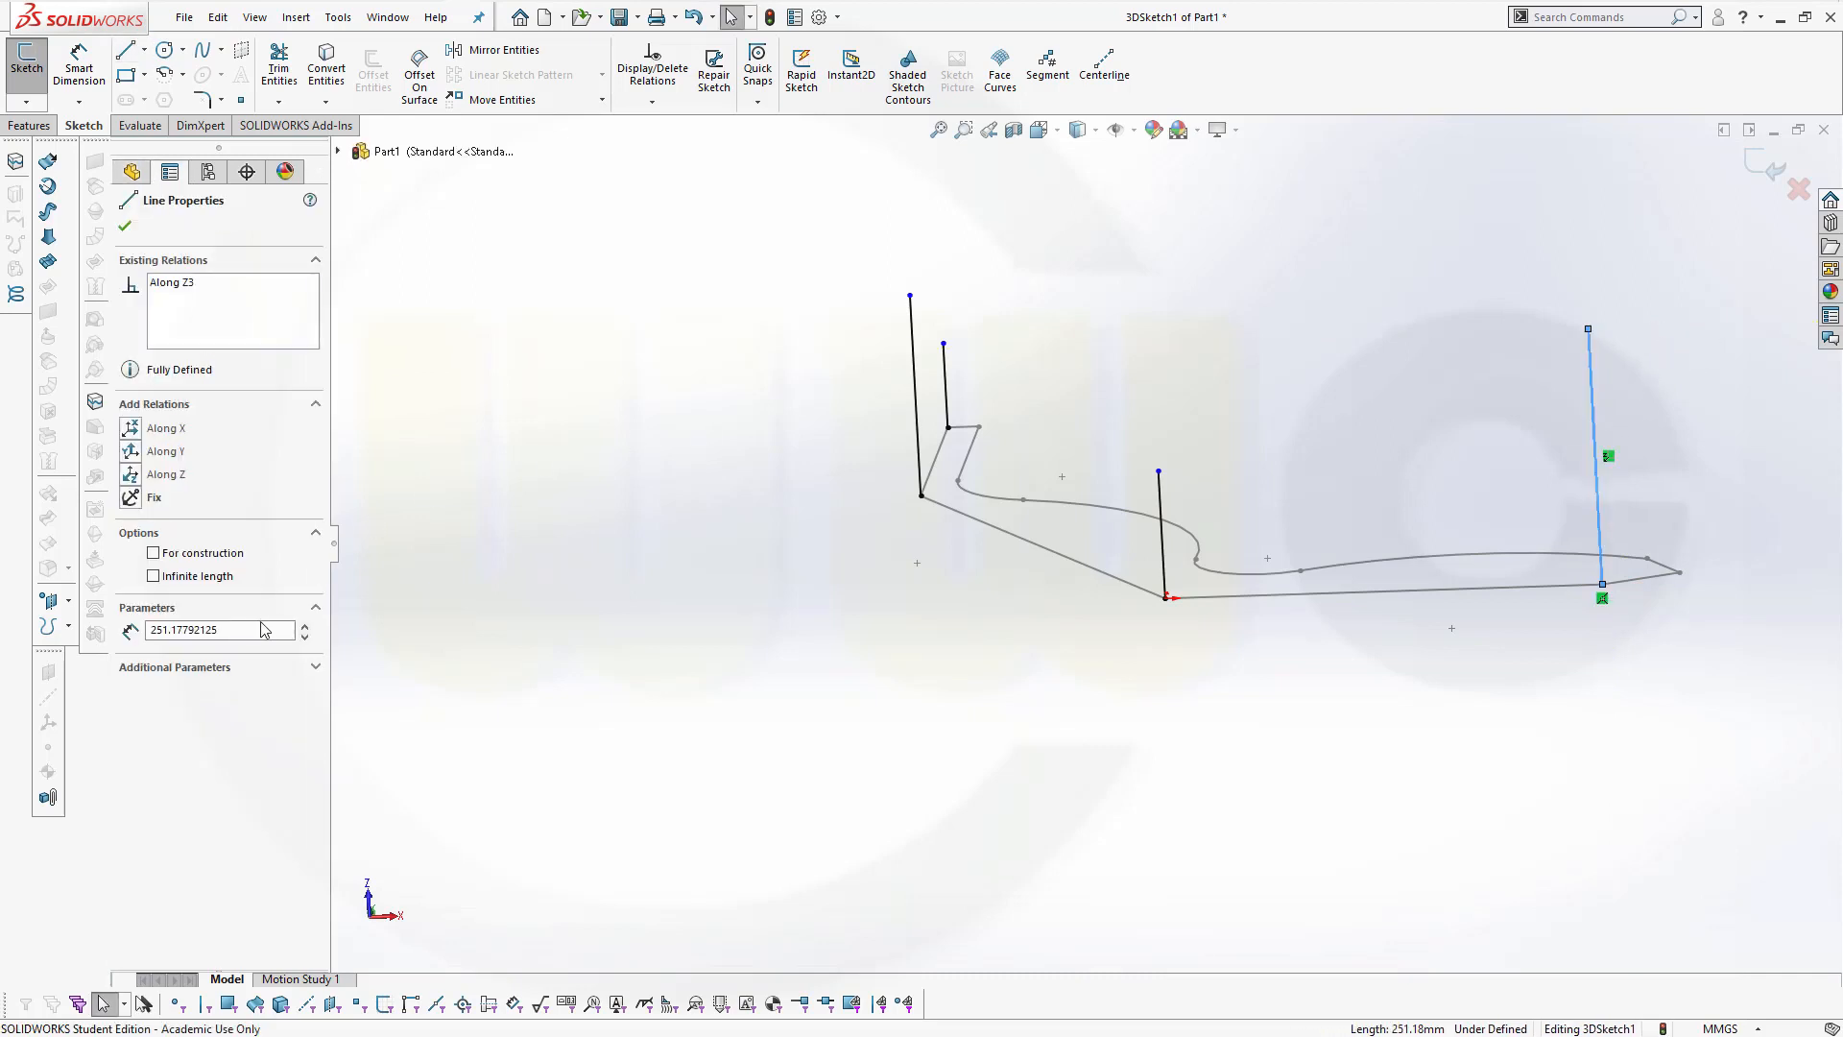
left_click_drag(288, 629, 2, 634)
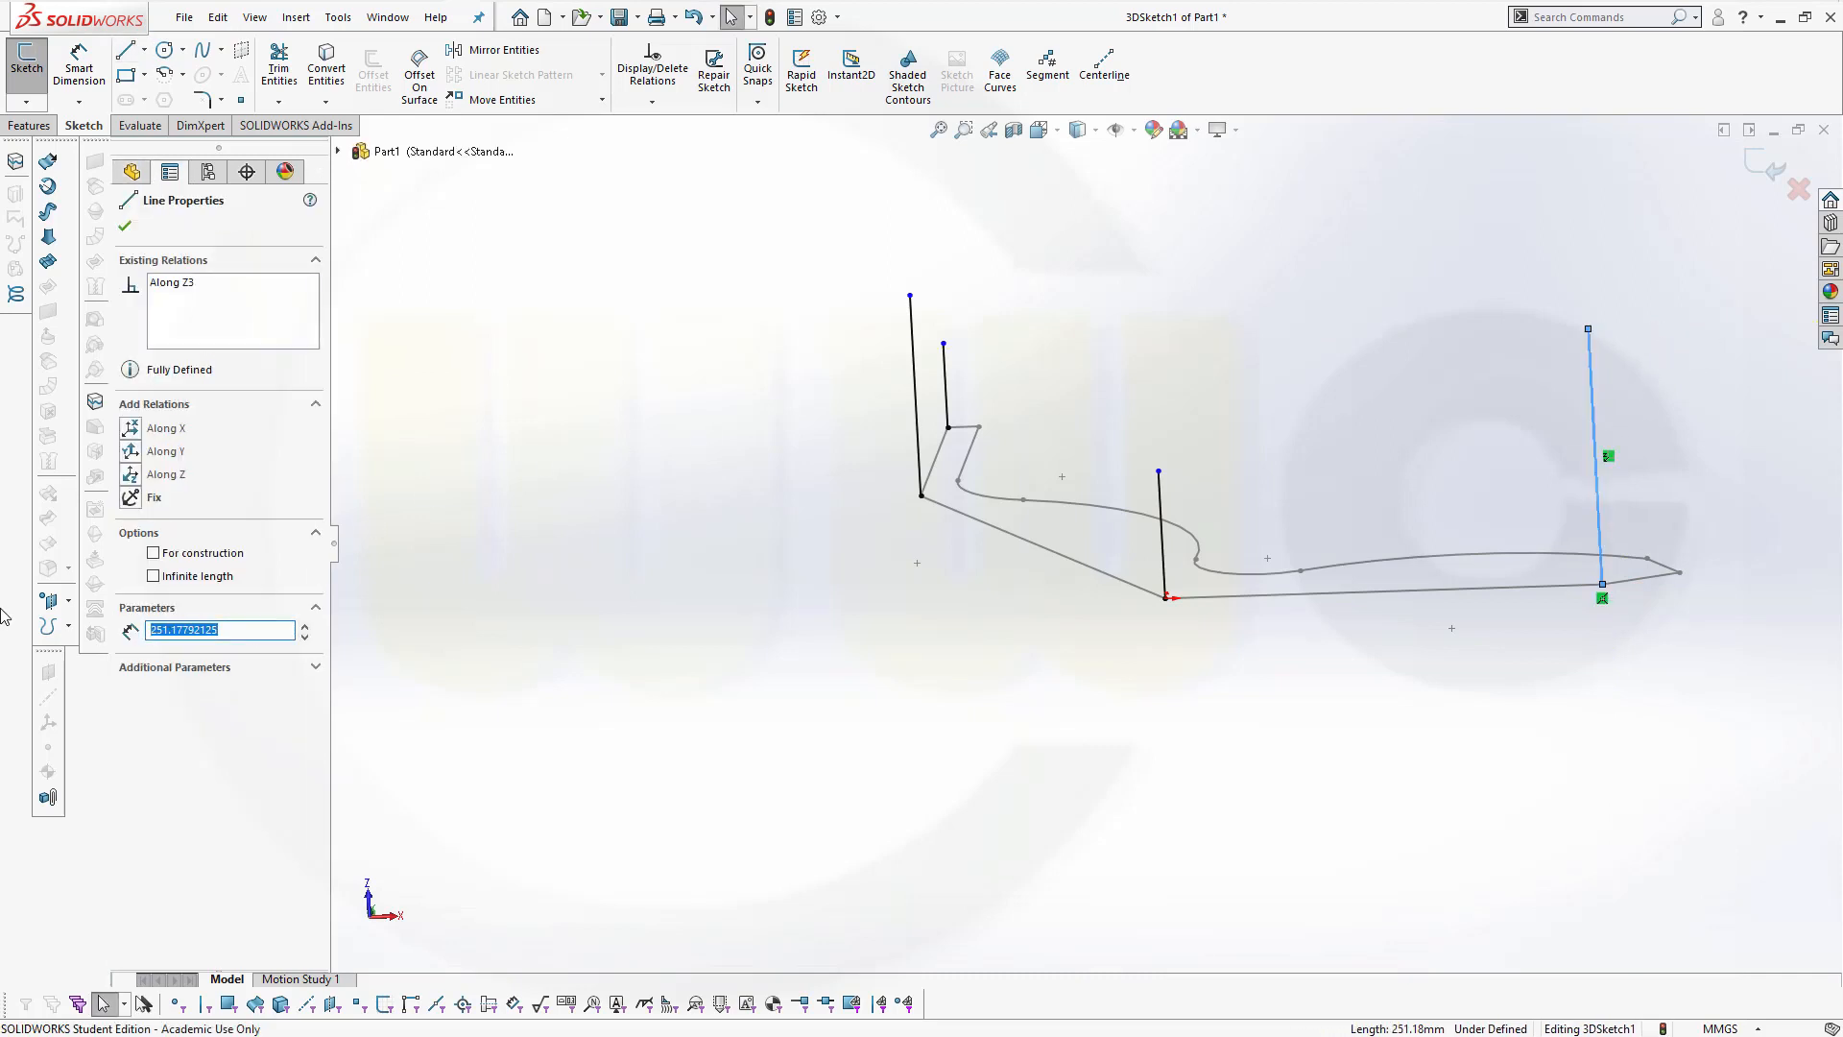
type("200")
key("Return")
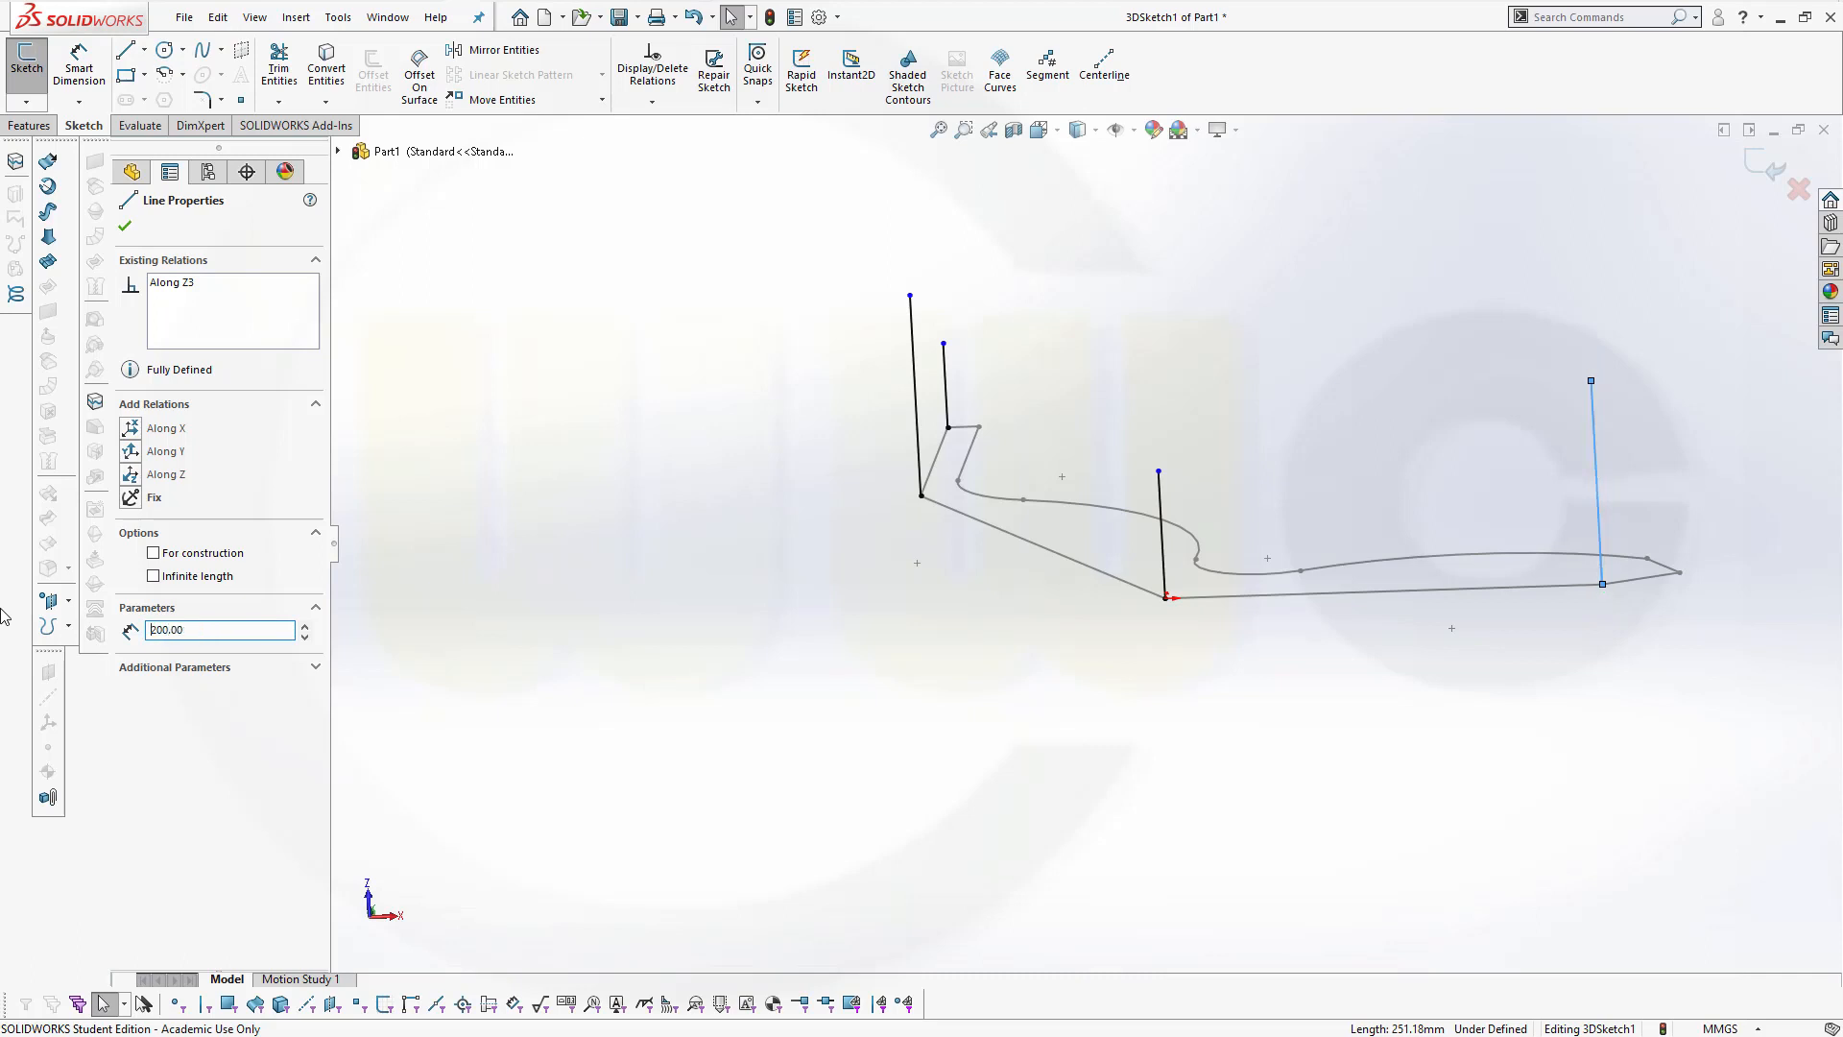
left_click(125, 227)
left_click(1237, 306)
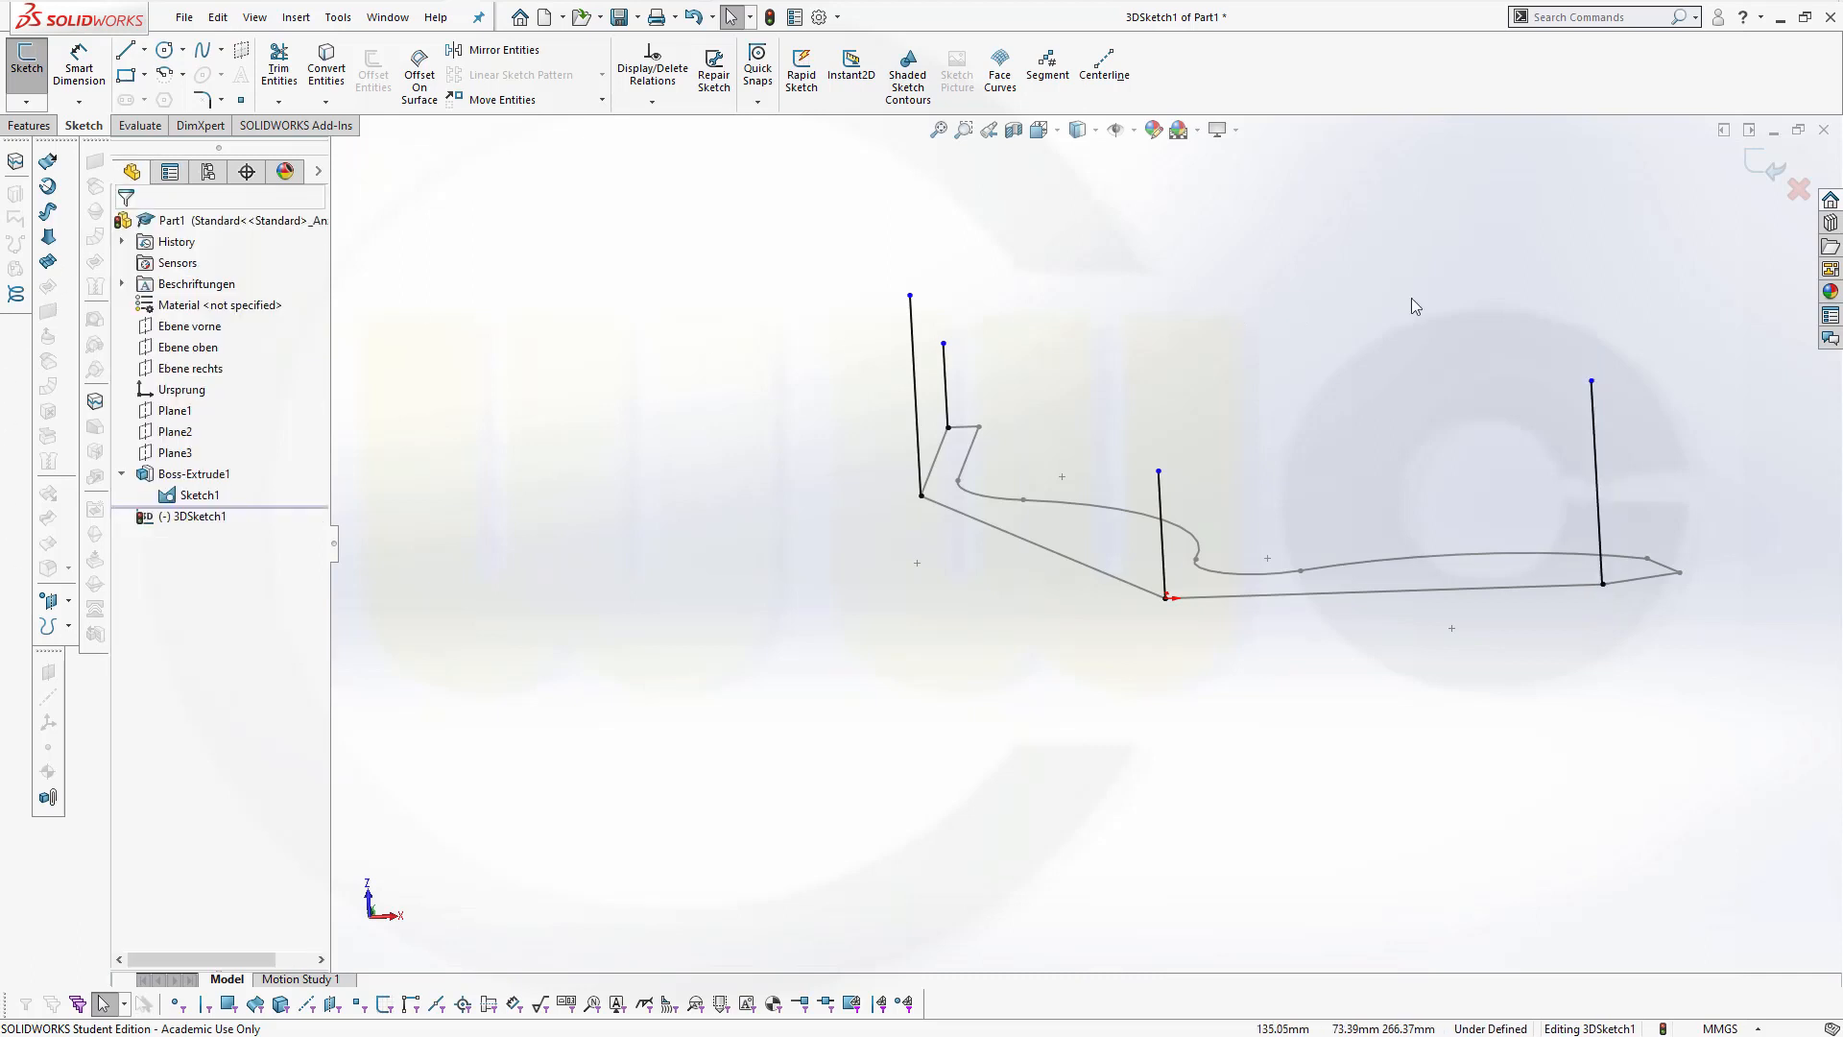
left_click(1762, 181)
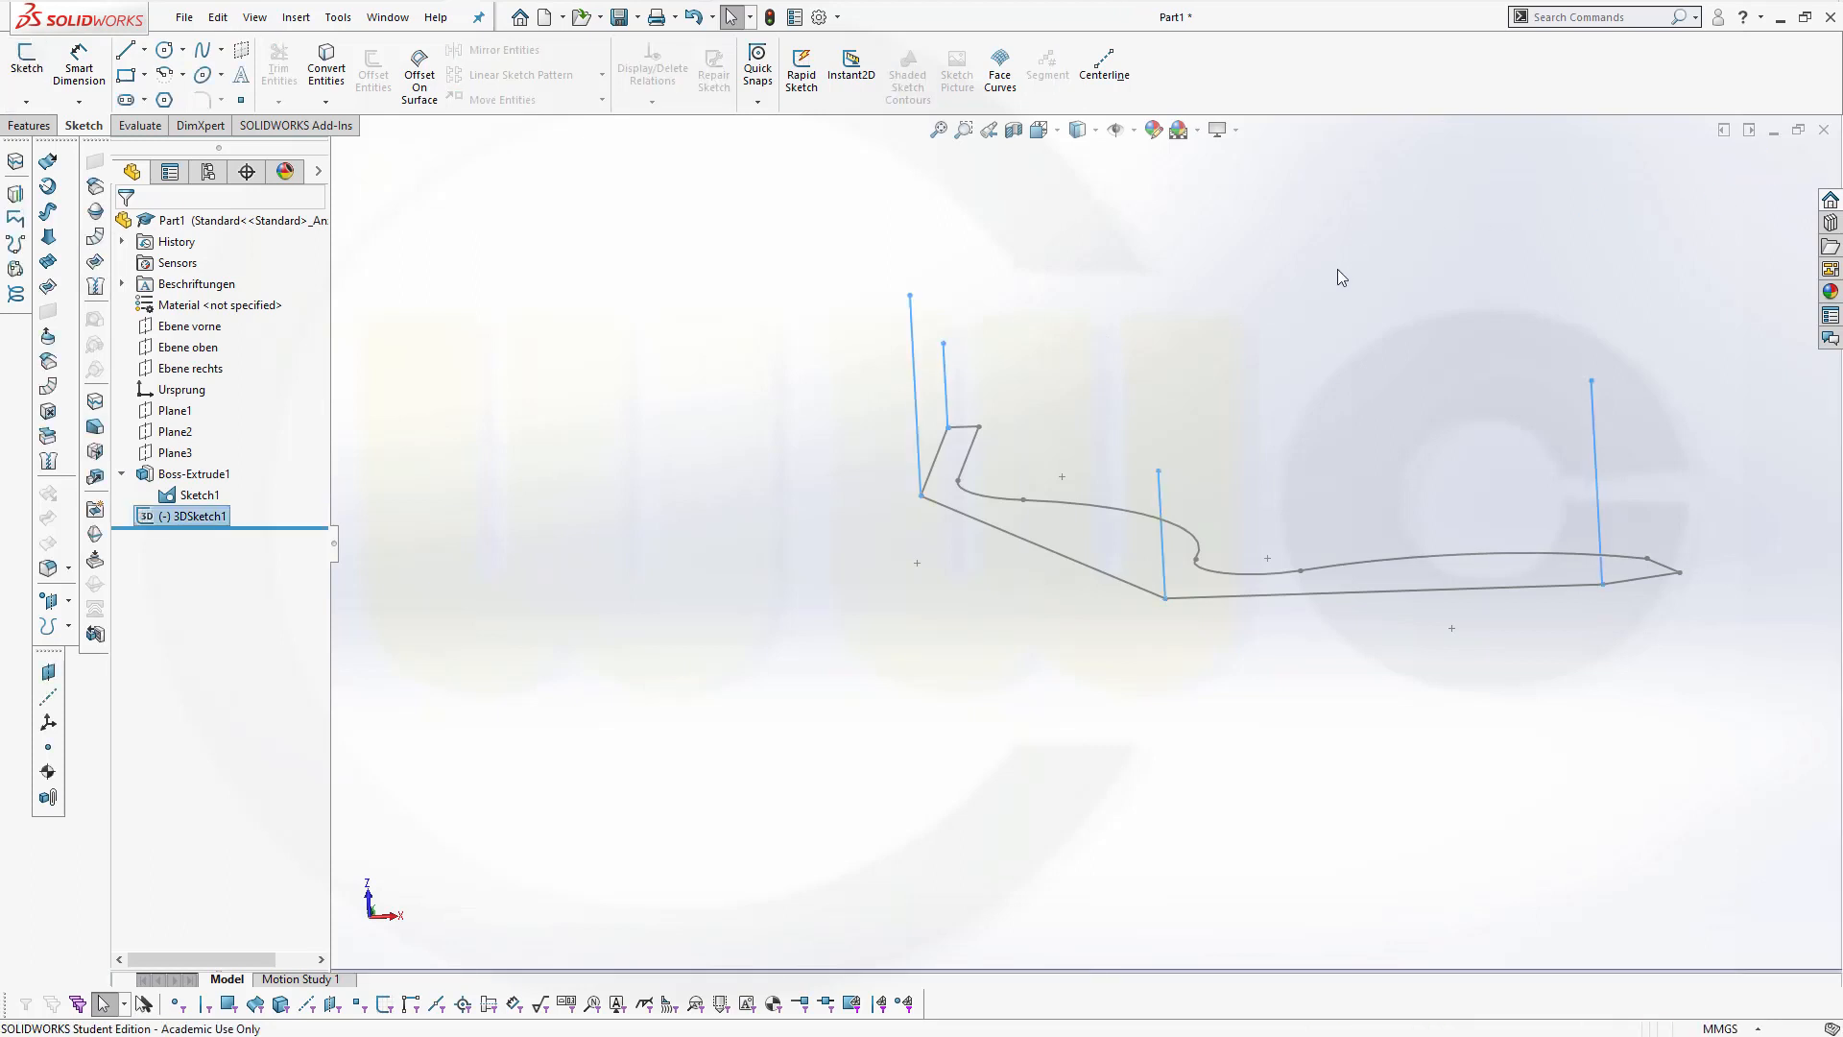
Start a new sketch on Plane1, with the upright lines in view
mouse_move(1179, 388)
middle_mouse_down()
mouse_move(1267, 337)
mouse_move(1194, 403)
mouse_move(1307, 379)
mouse_move(1267, 465)
middle_mouse_up()
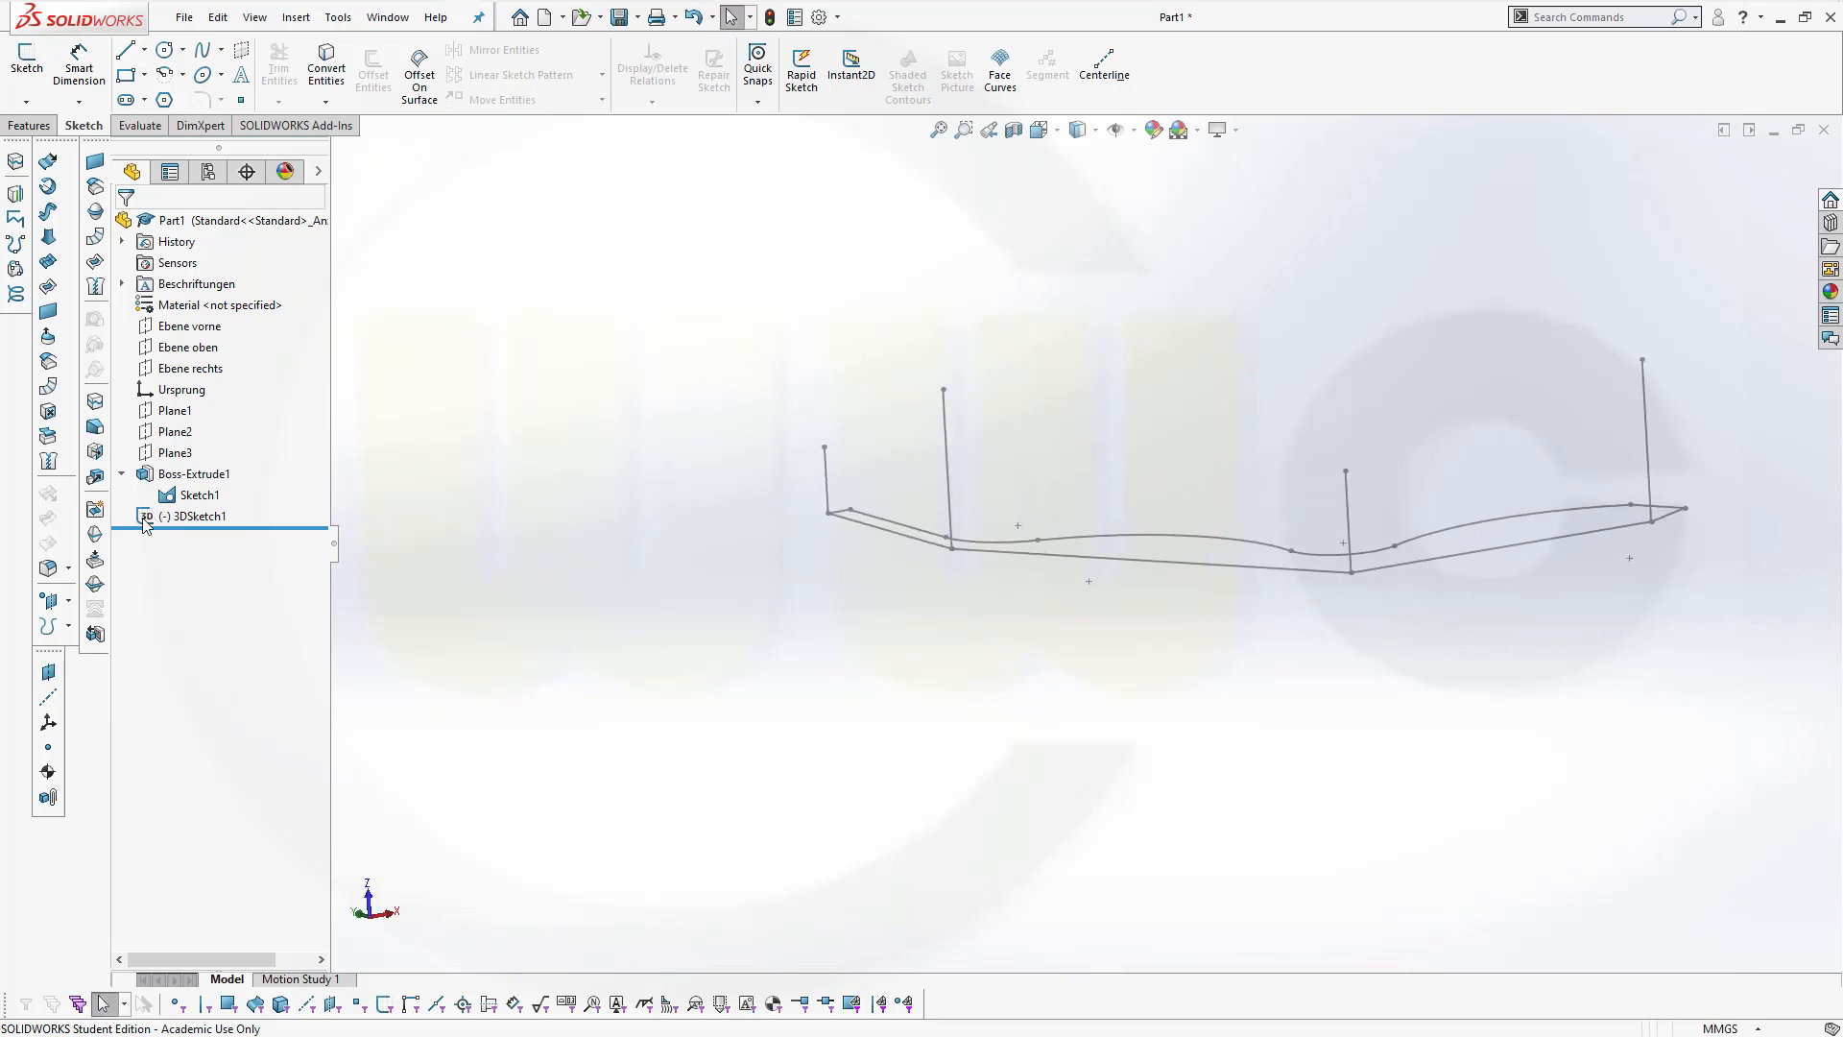
left_click(161, 413)
left_click(179, 386)
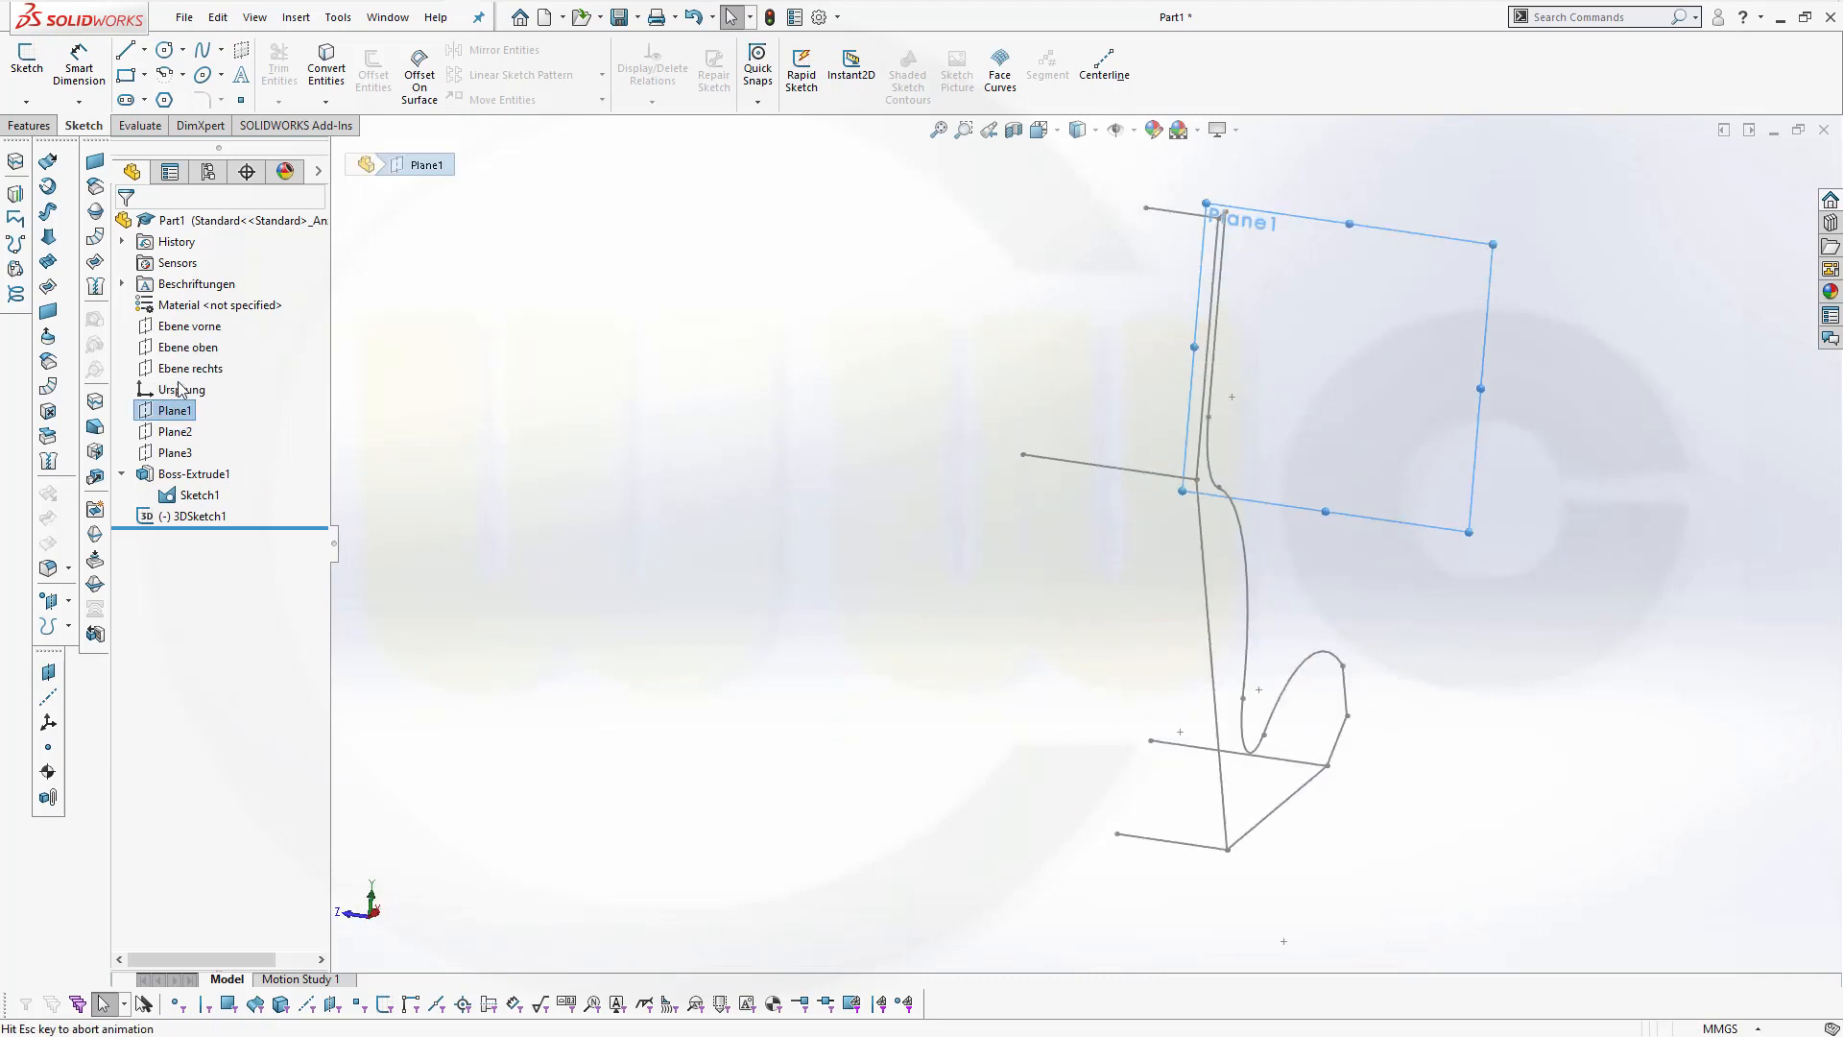
mouse_move(1402, 592)
middle_mouse_down()
mouse_move(946, 650)
mouse_move(966, 547)
mouse_move(1152, 568)
mouse_move(1085, 659)
mouse_move(976, 745)
mouse_move(888, 782)
mouse_move(851, 761)
mouse_move(909, 646)
mouse_move(1076, 675)
mouse_move(1024, 748)
middle_mouse_up()
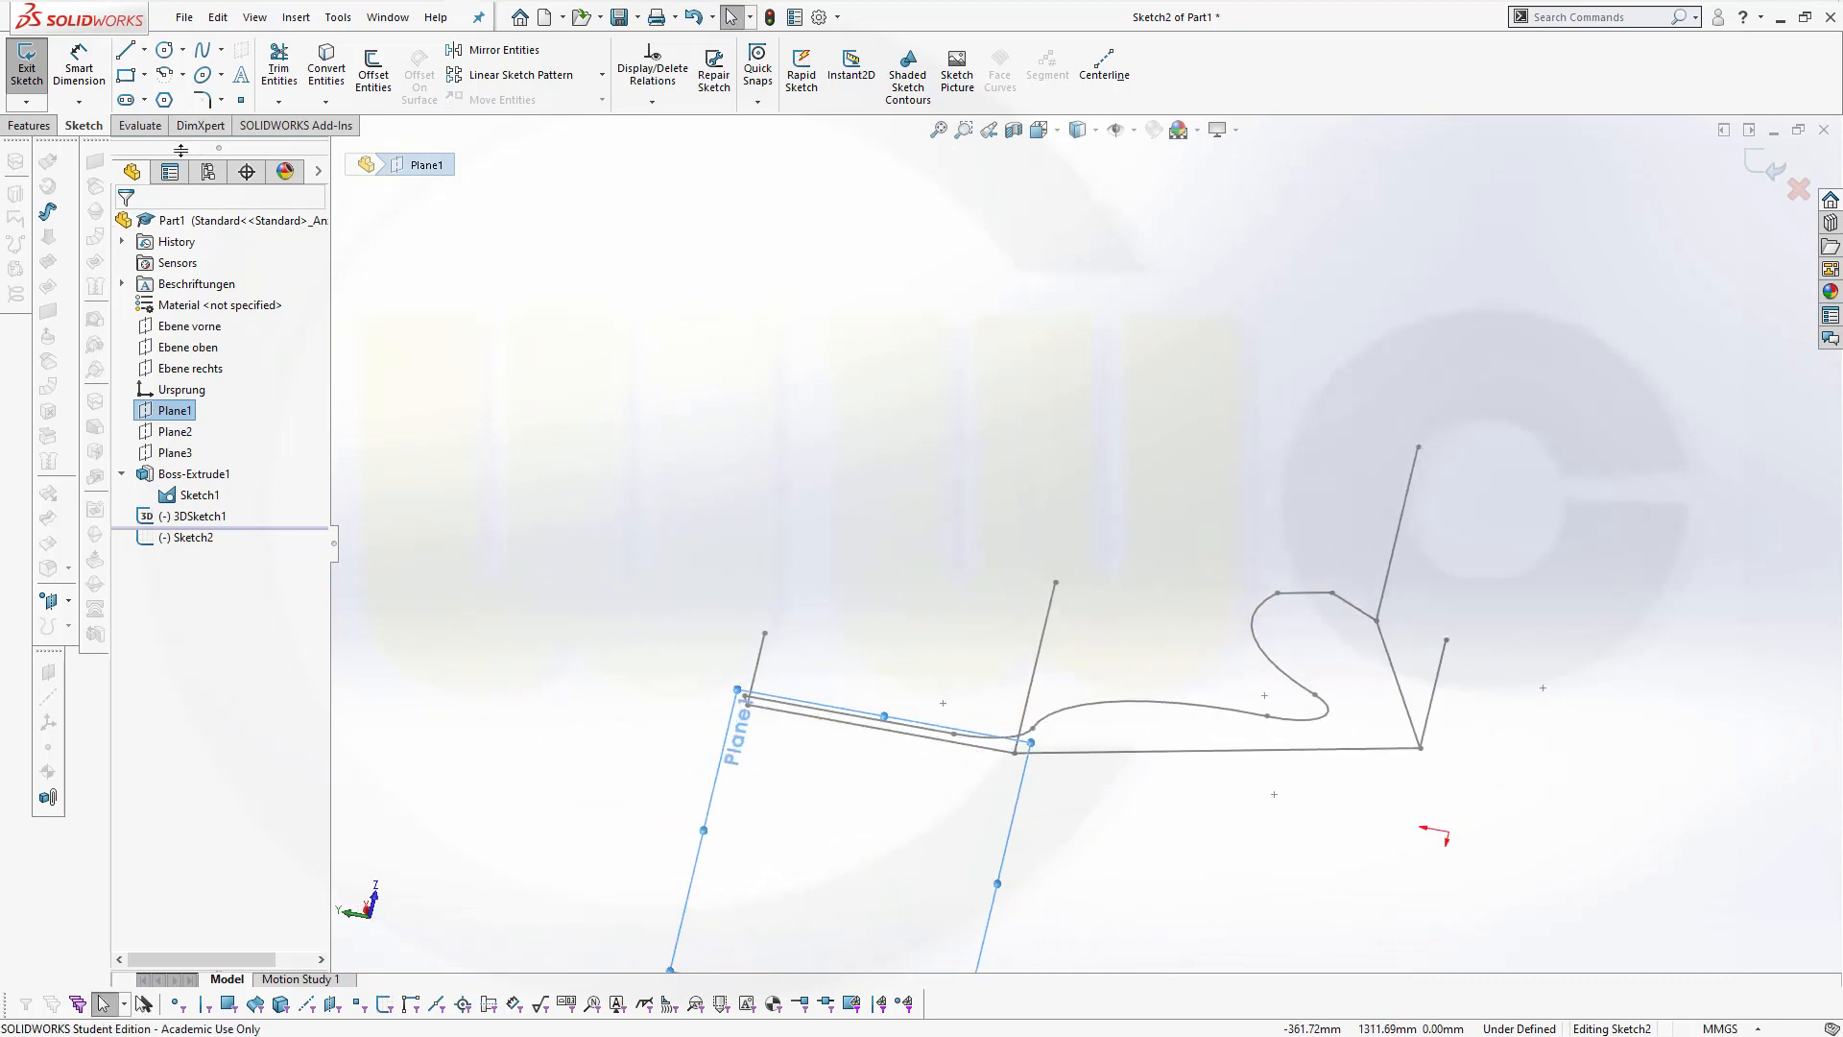
Draw a 3 point arc bulging upward from near the short upright line's upper endpoint to the upper endpoint of the 180 mm line
left_click(183, 76)
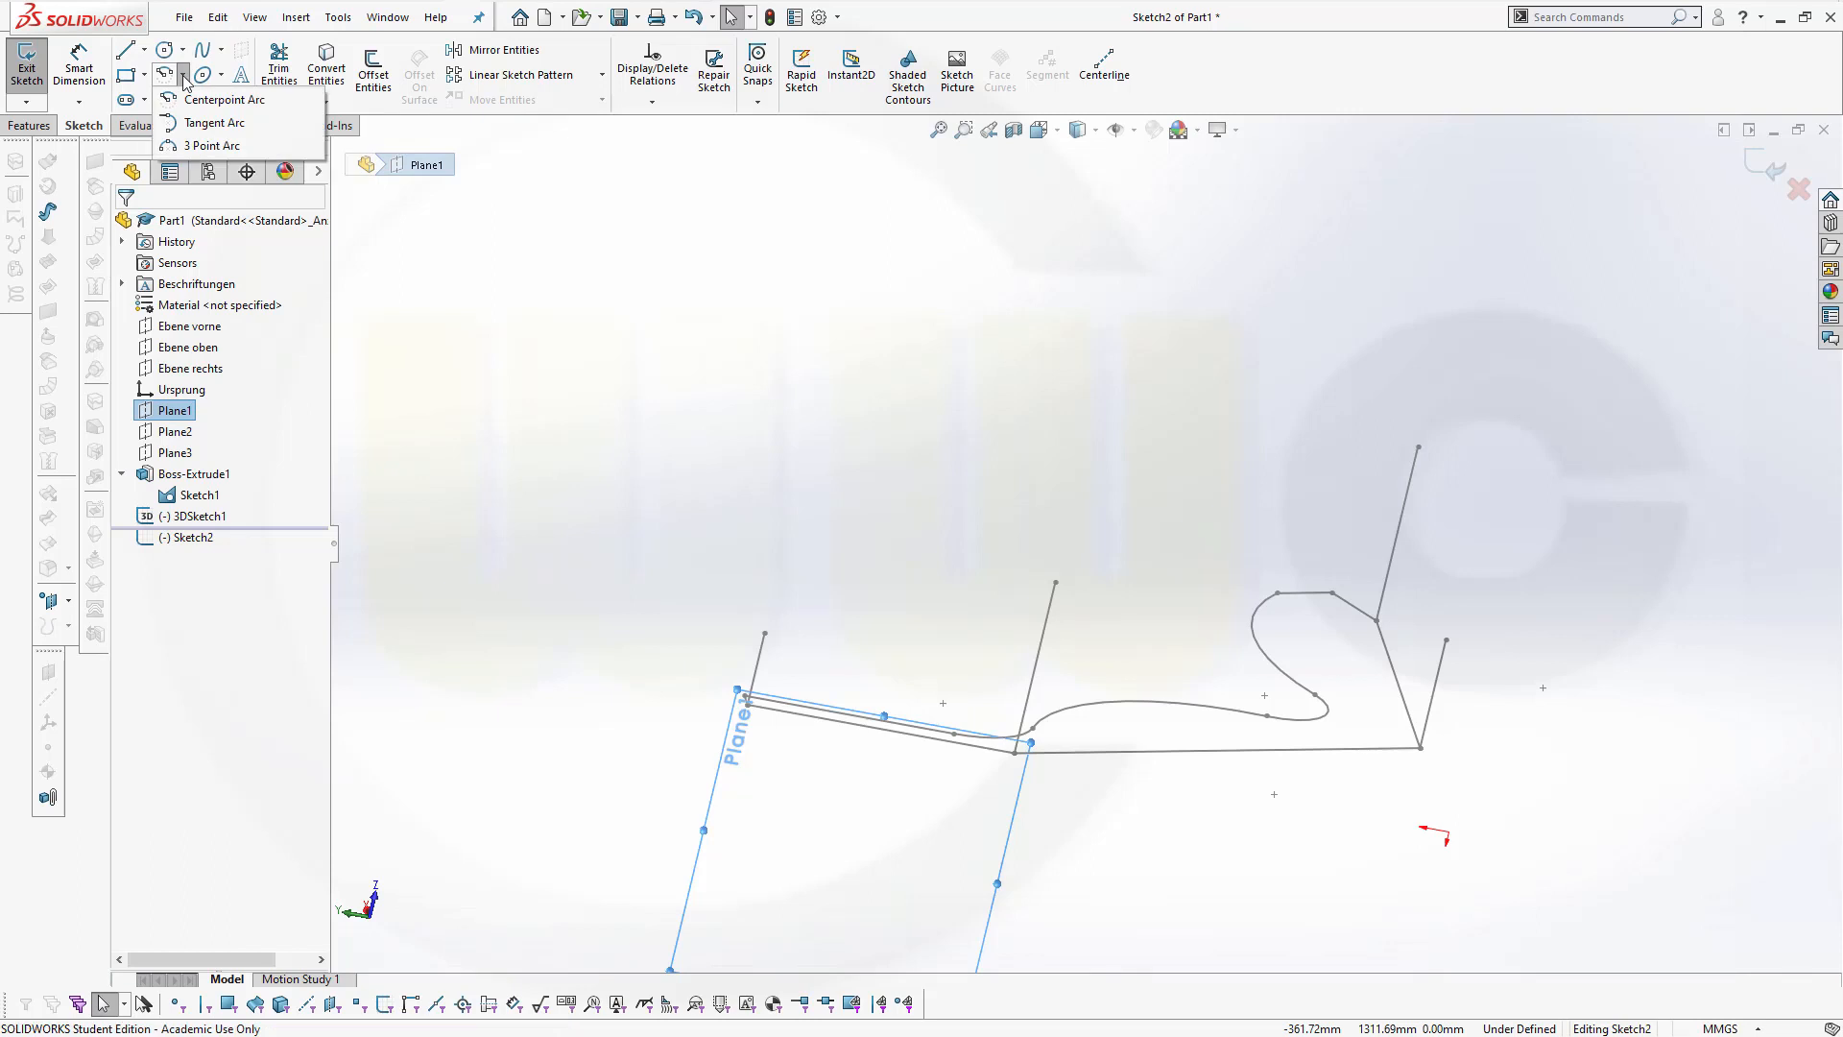
left_click(209, 145)
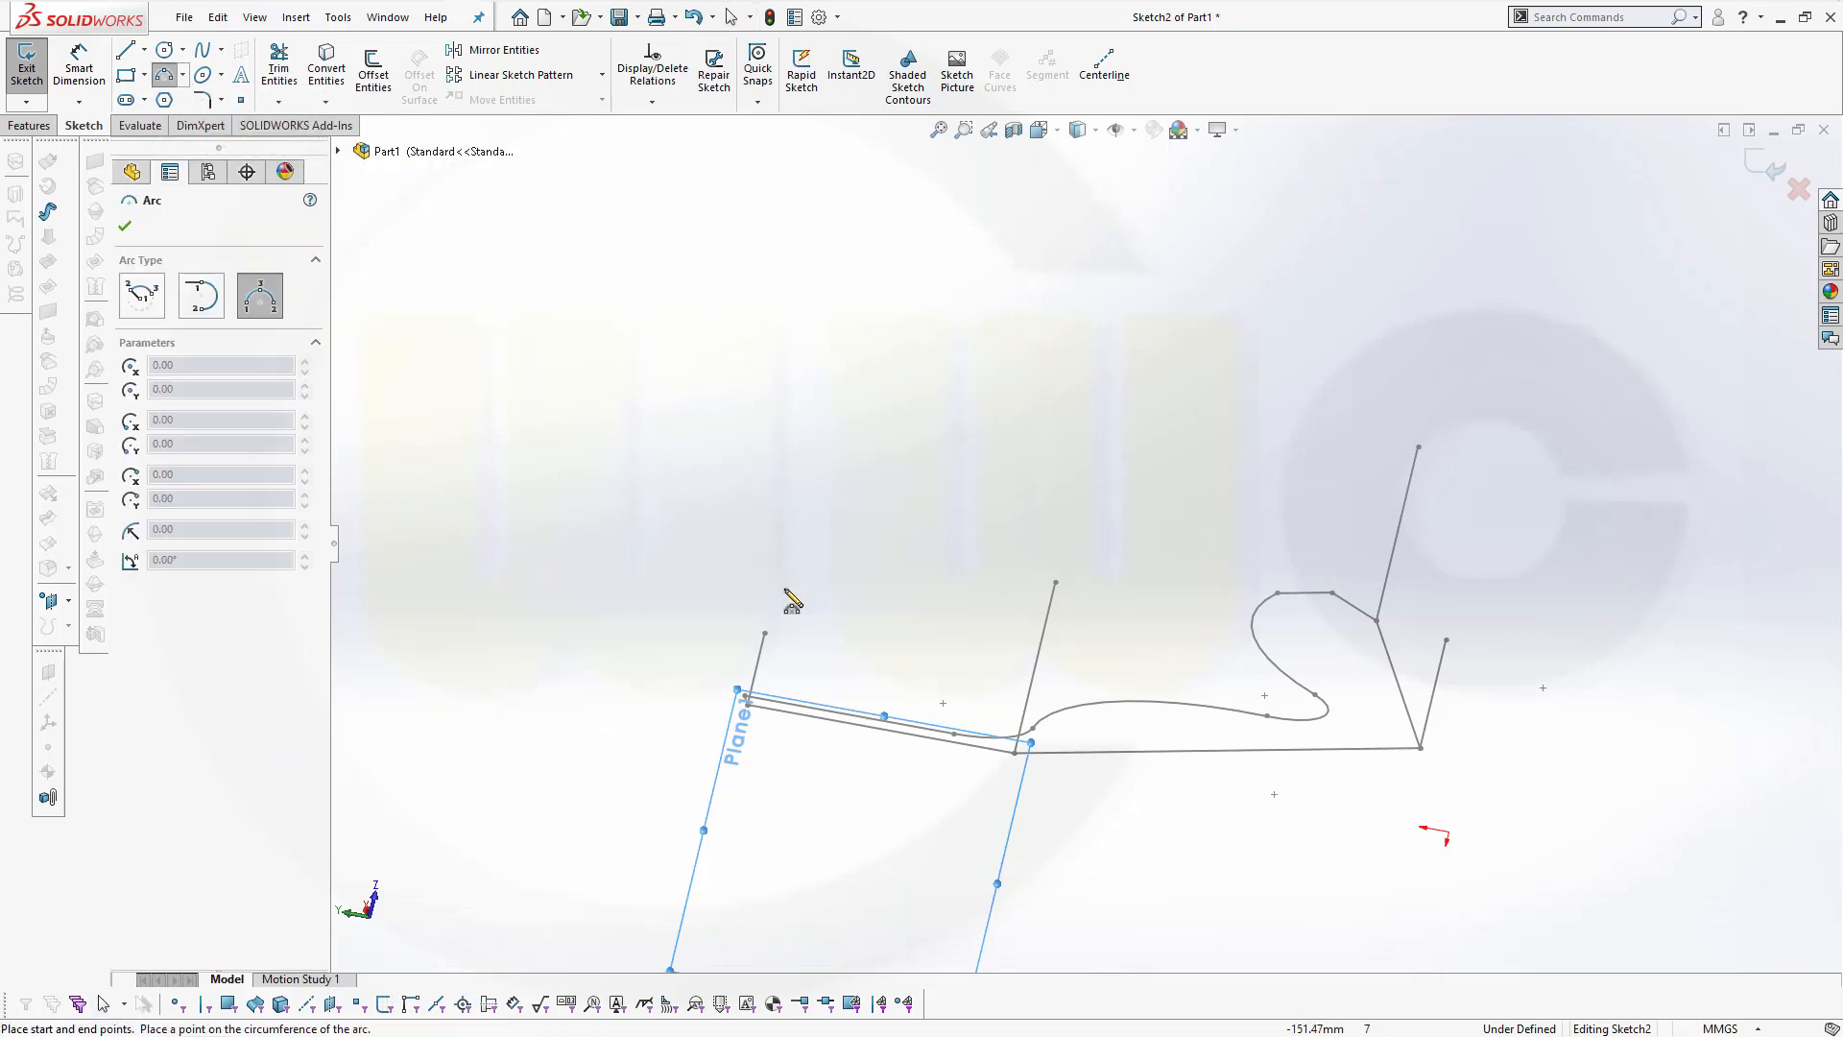
left_click(764, 634)
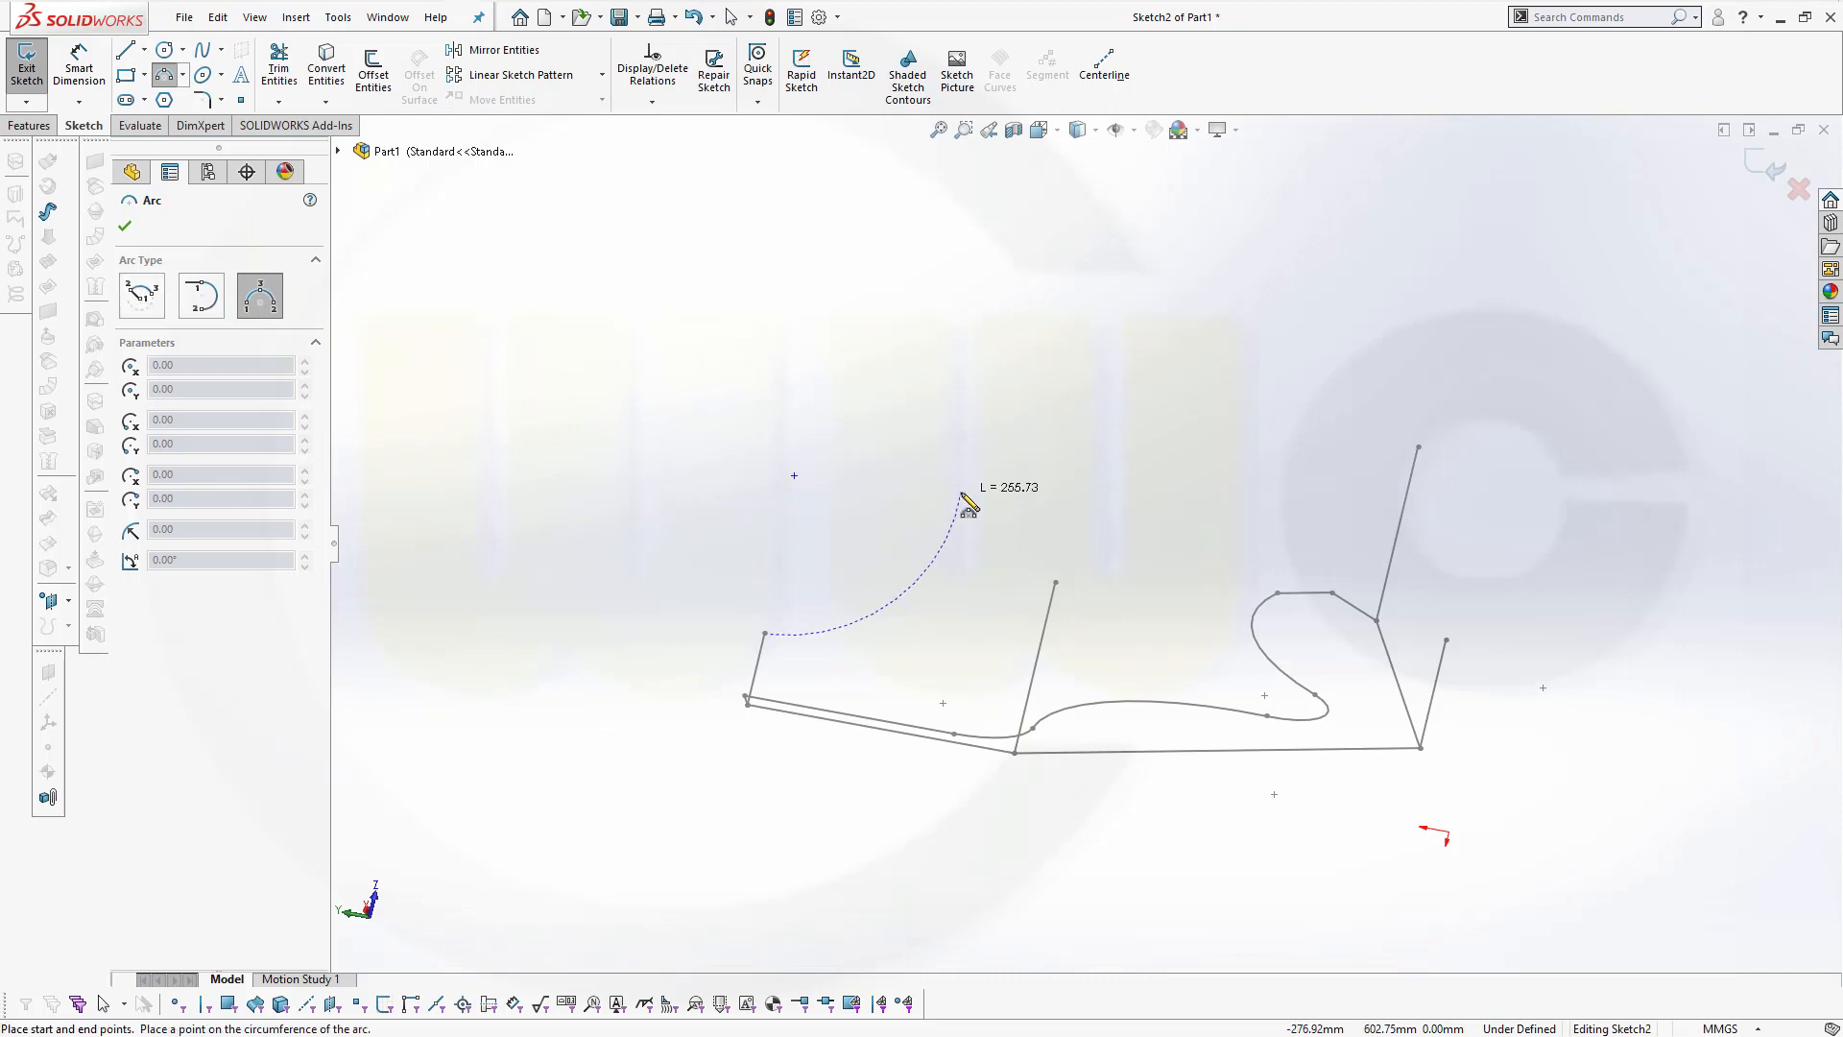
left_click(1053, 586)
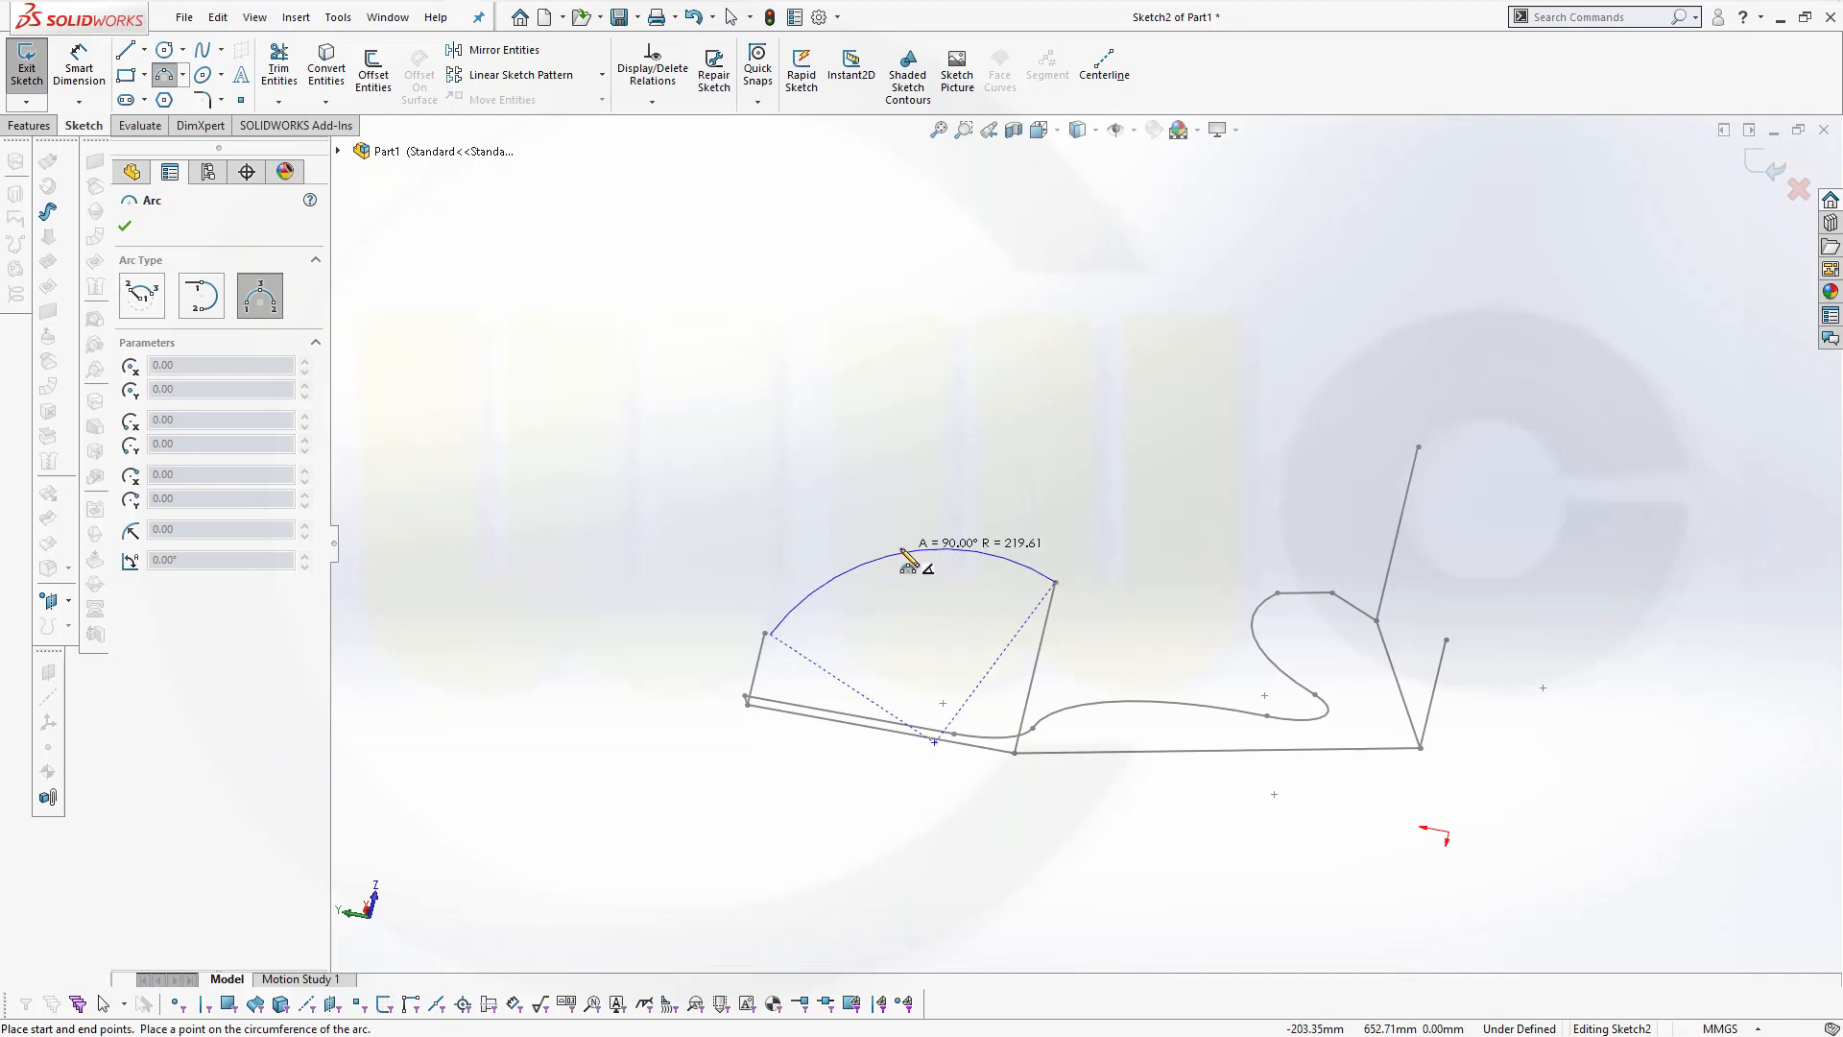
left_click(902, 551)
key("Escape")
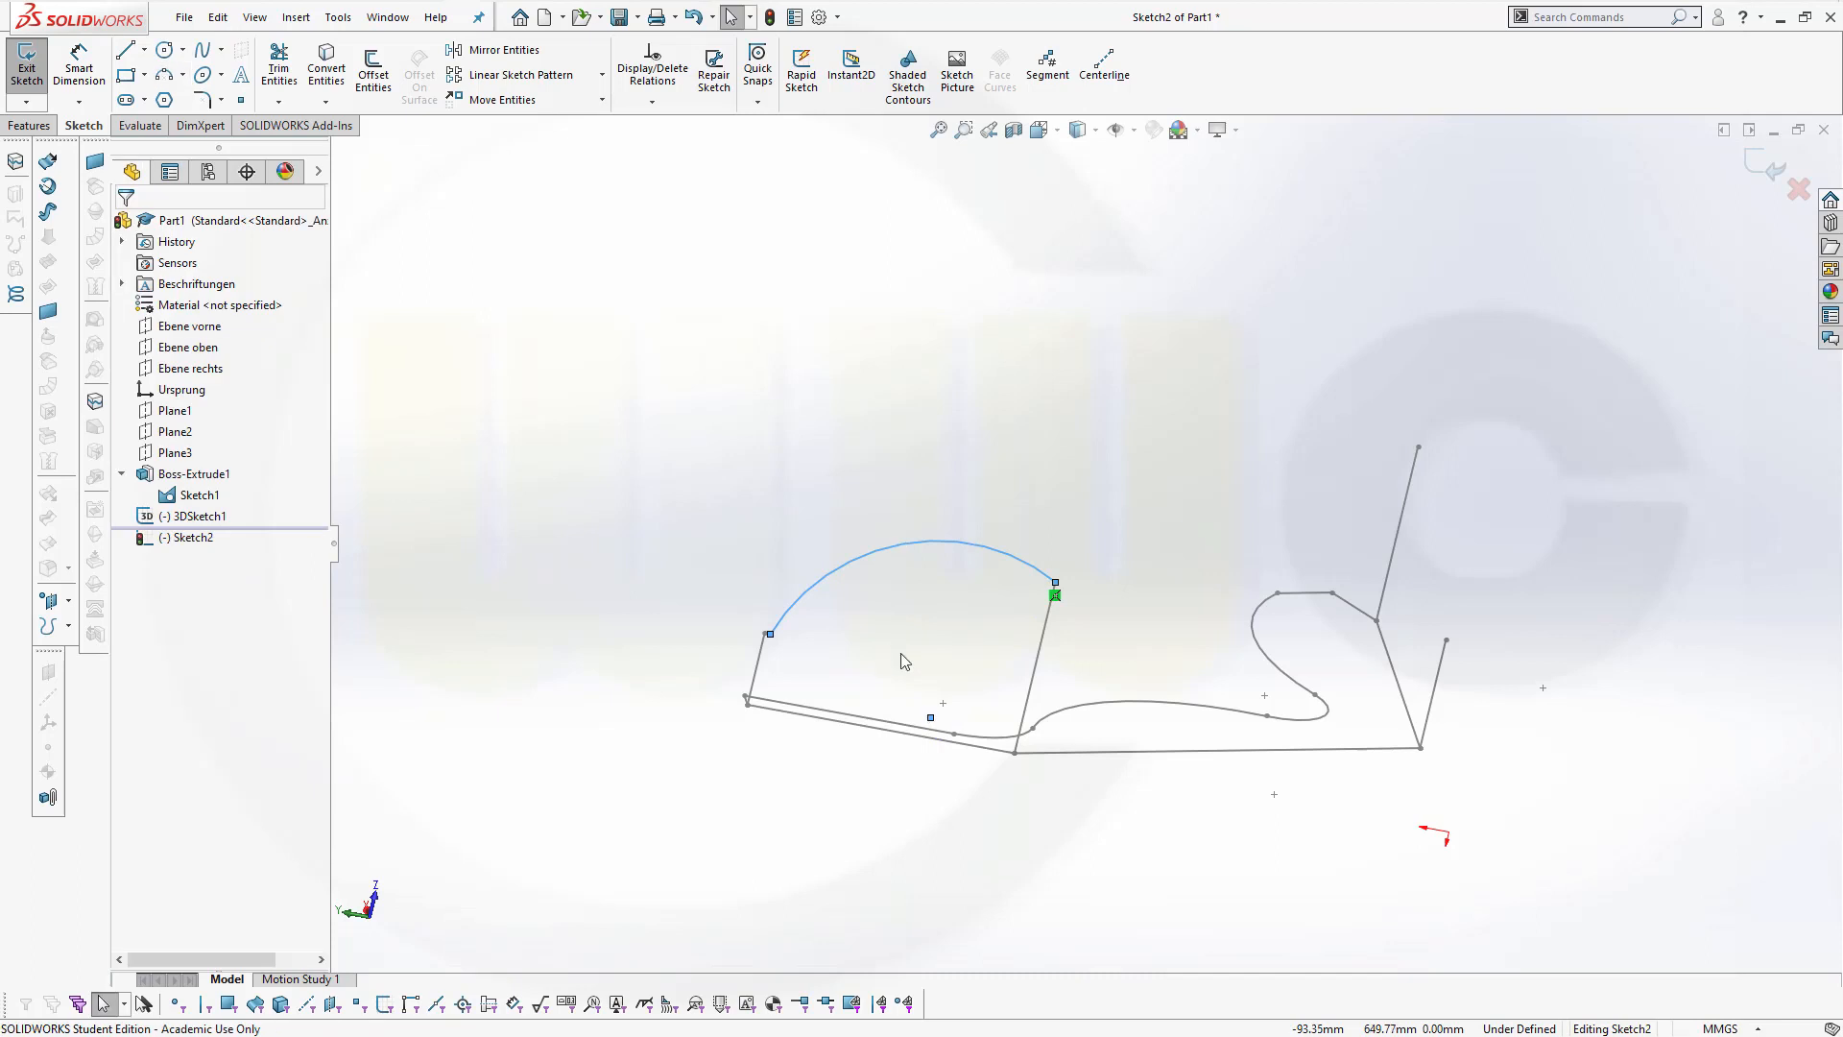
Make the arc's free endpoint coincident with the upper endpoint of the short upright line
scroll(903, 657, "up", 2)
scroll(914, 638, "down", 2)
left_click(987, 615)
scroll(970, 600, "down", 2)
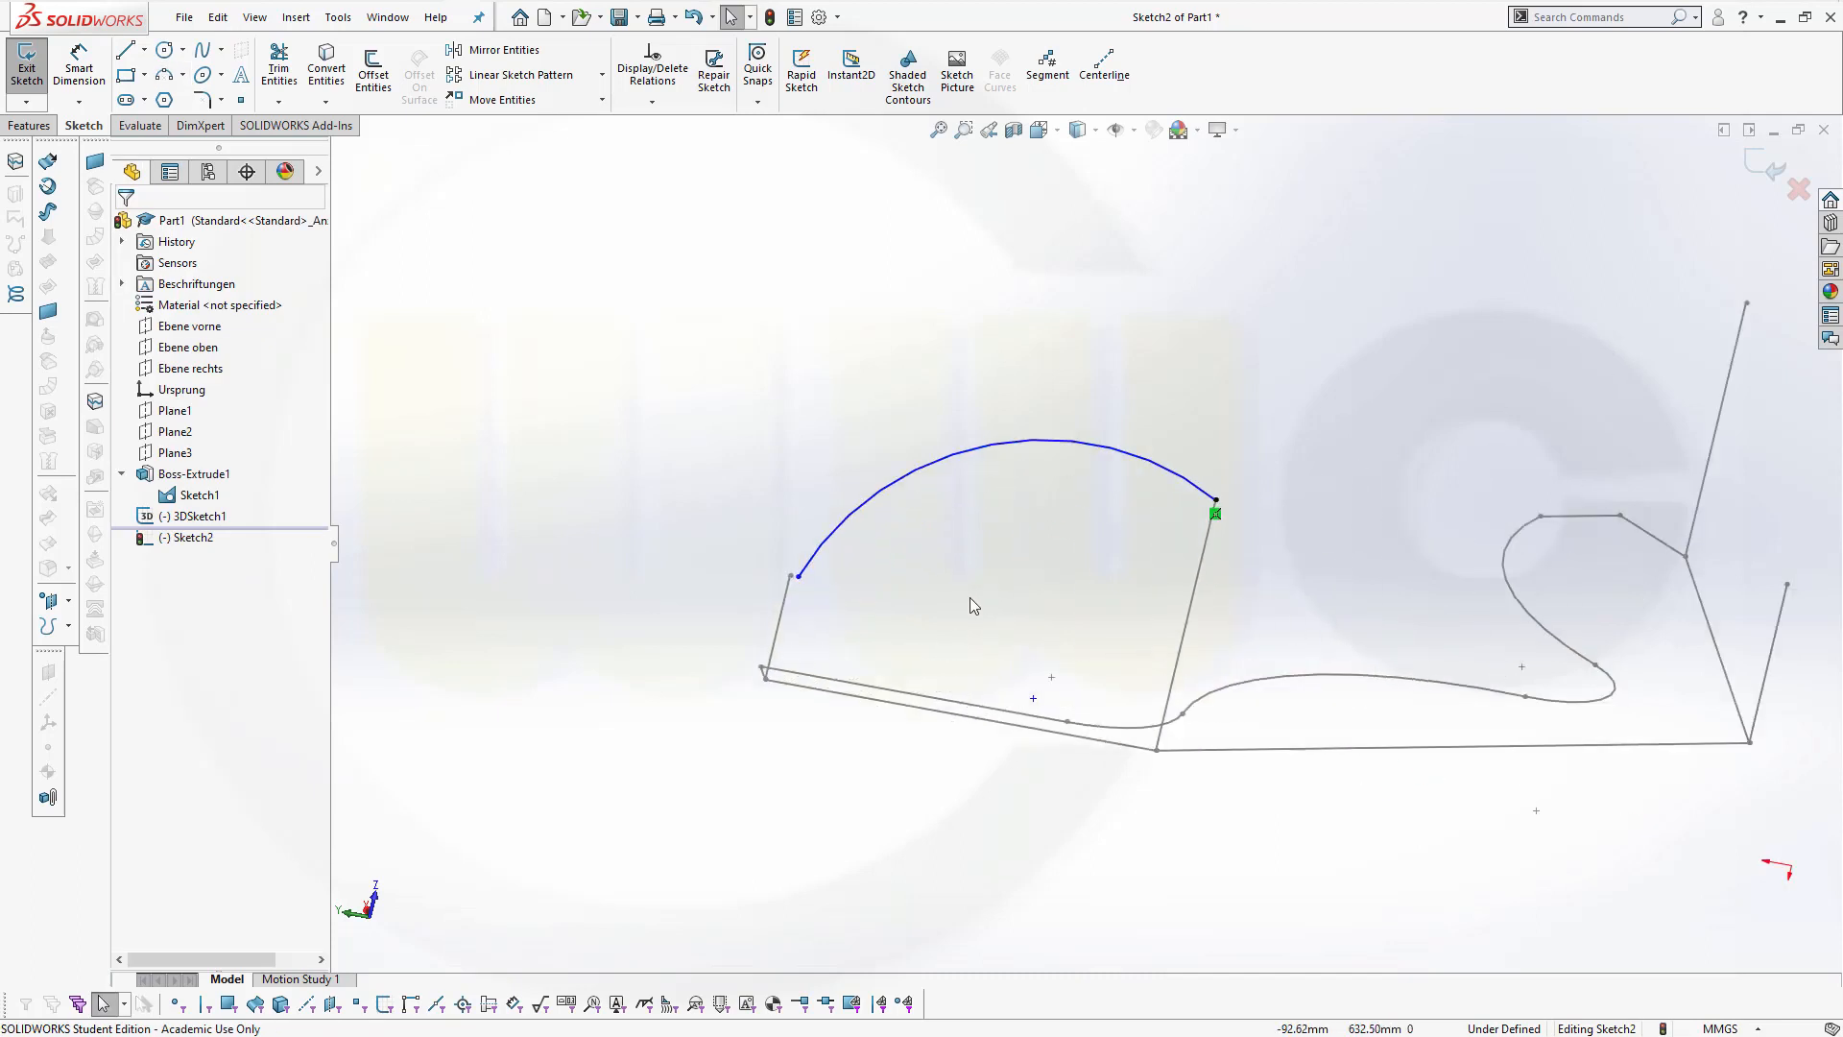
scroll(971, 599, "down", 1)
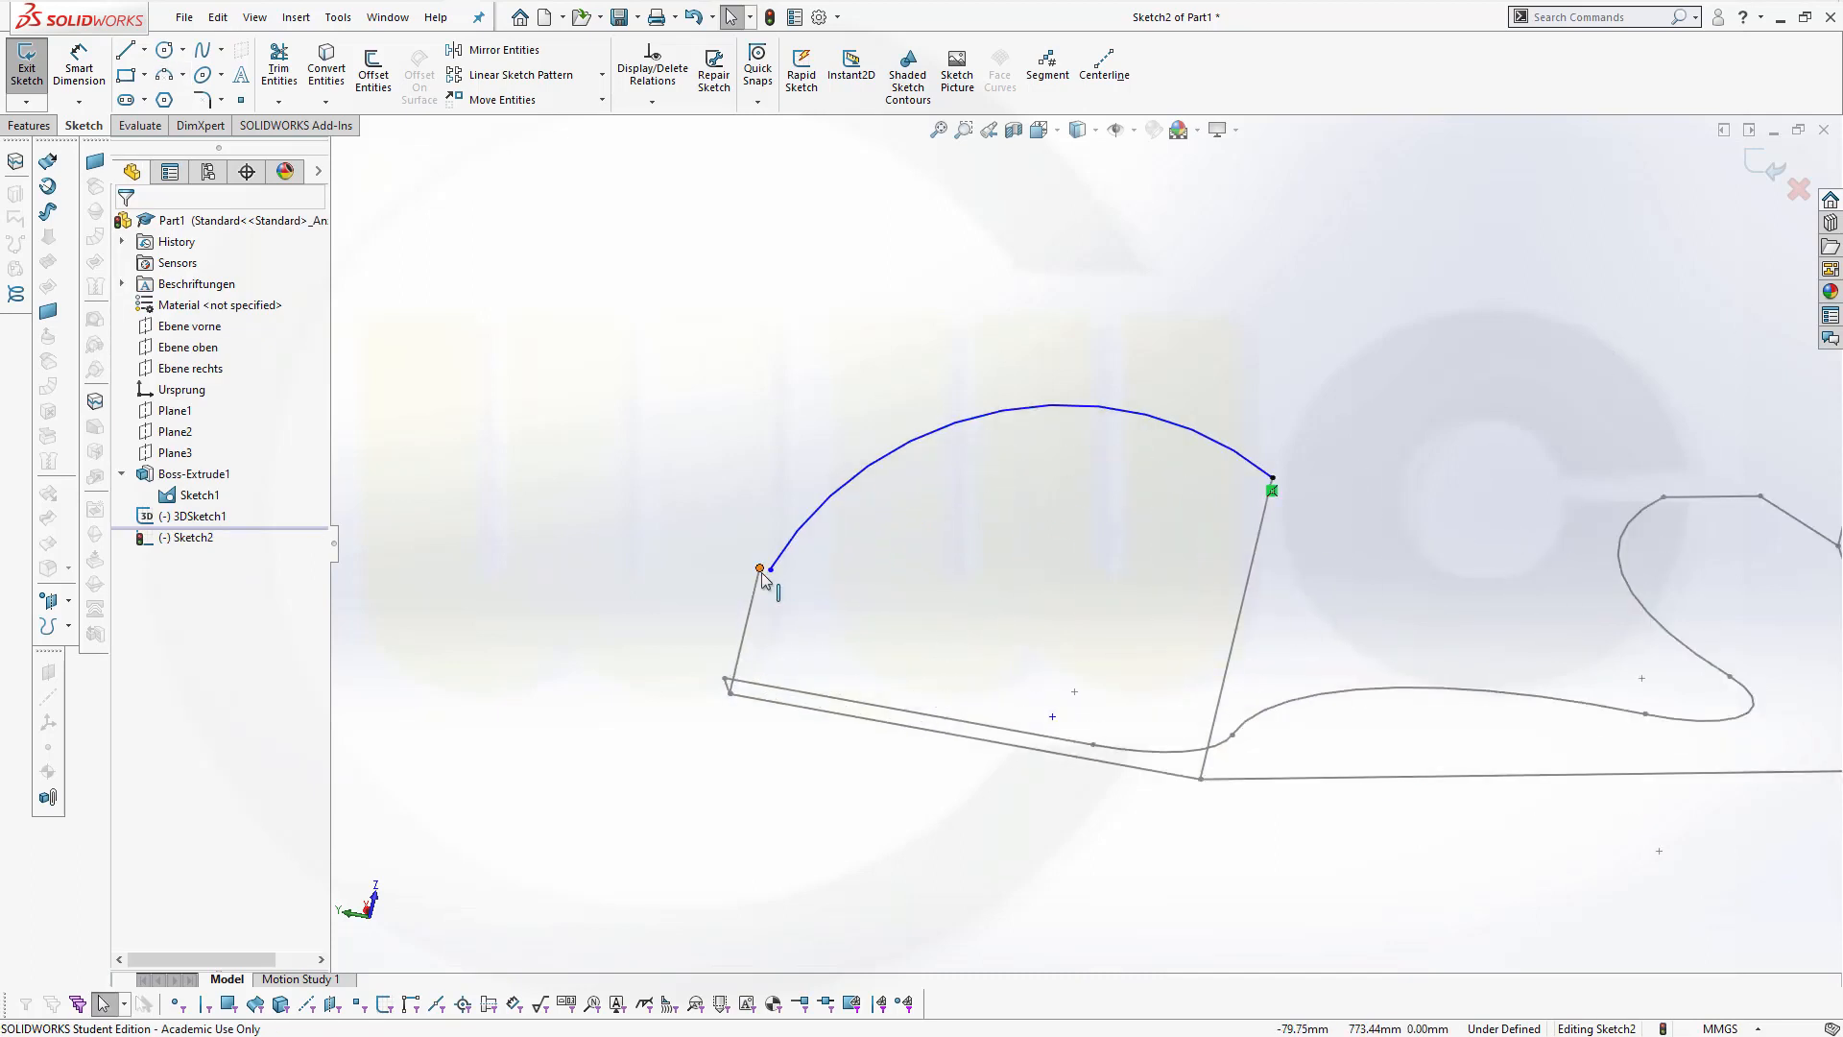
left_click(754, 574)
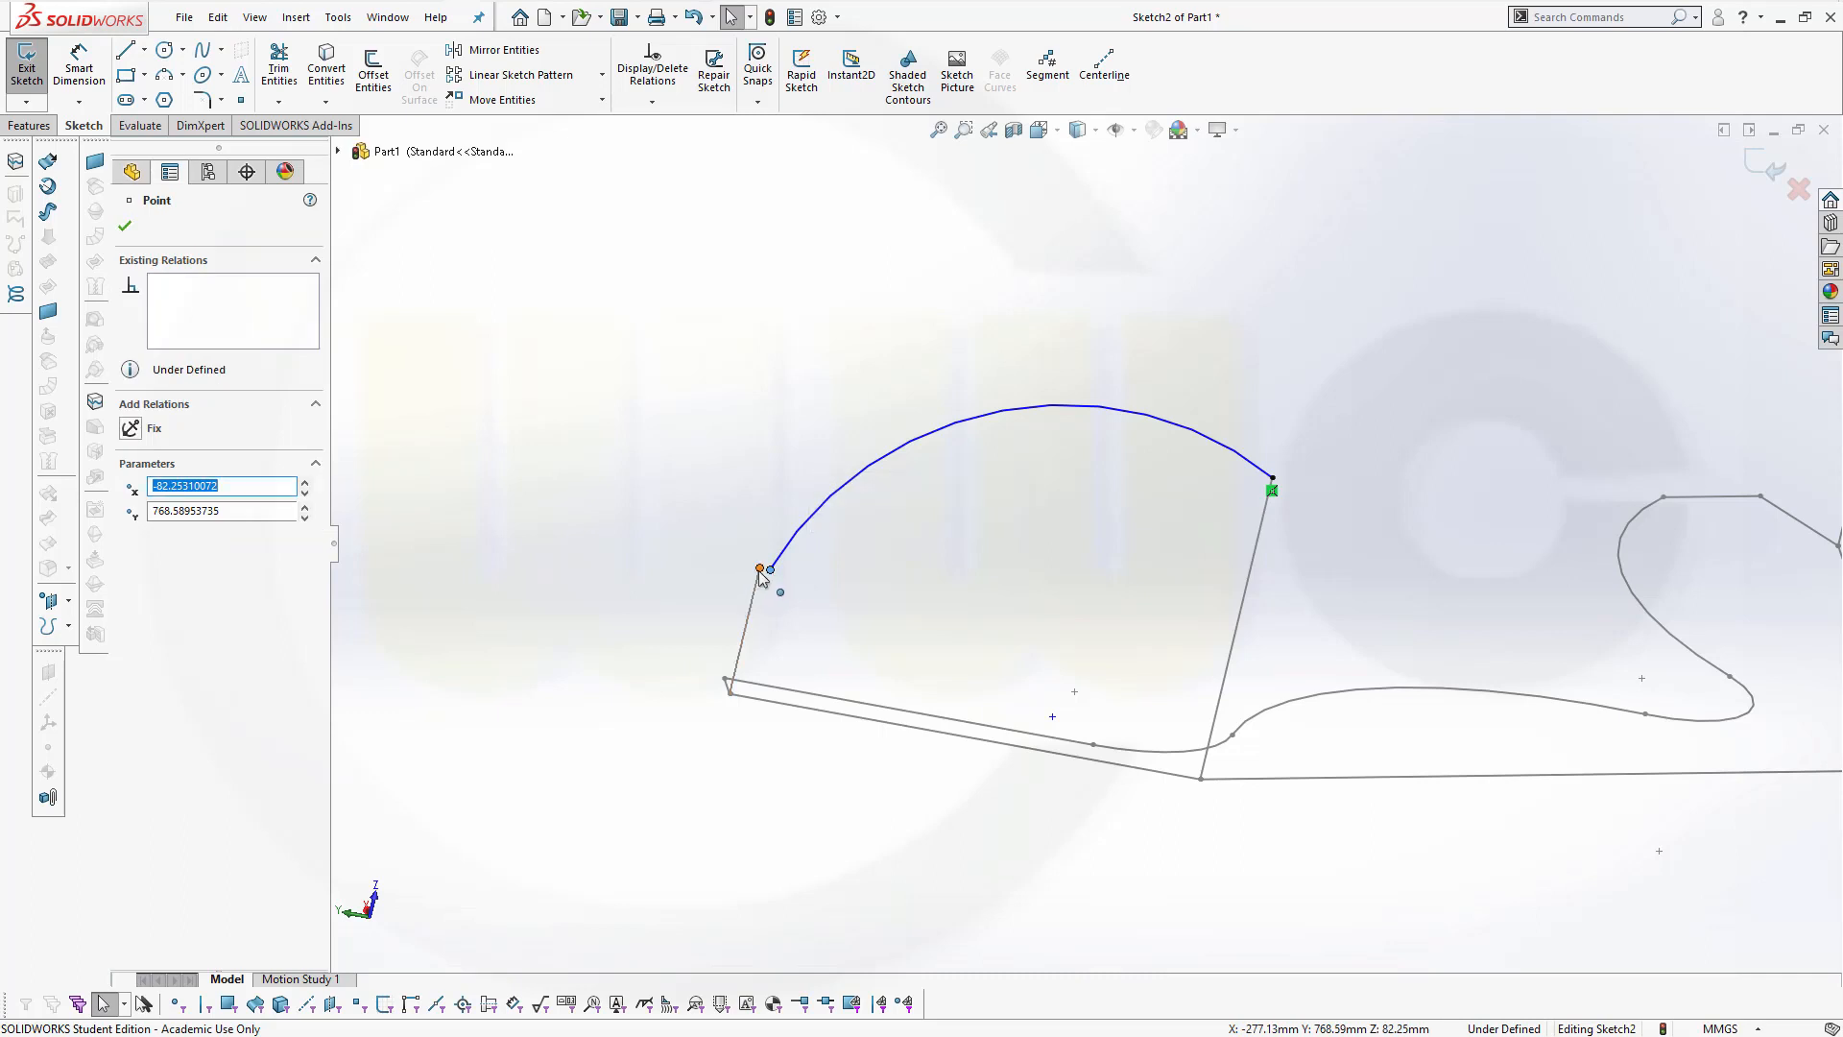
left_click(758, 571, "ctrl")
left_click(871, 485)
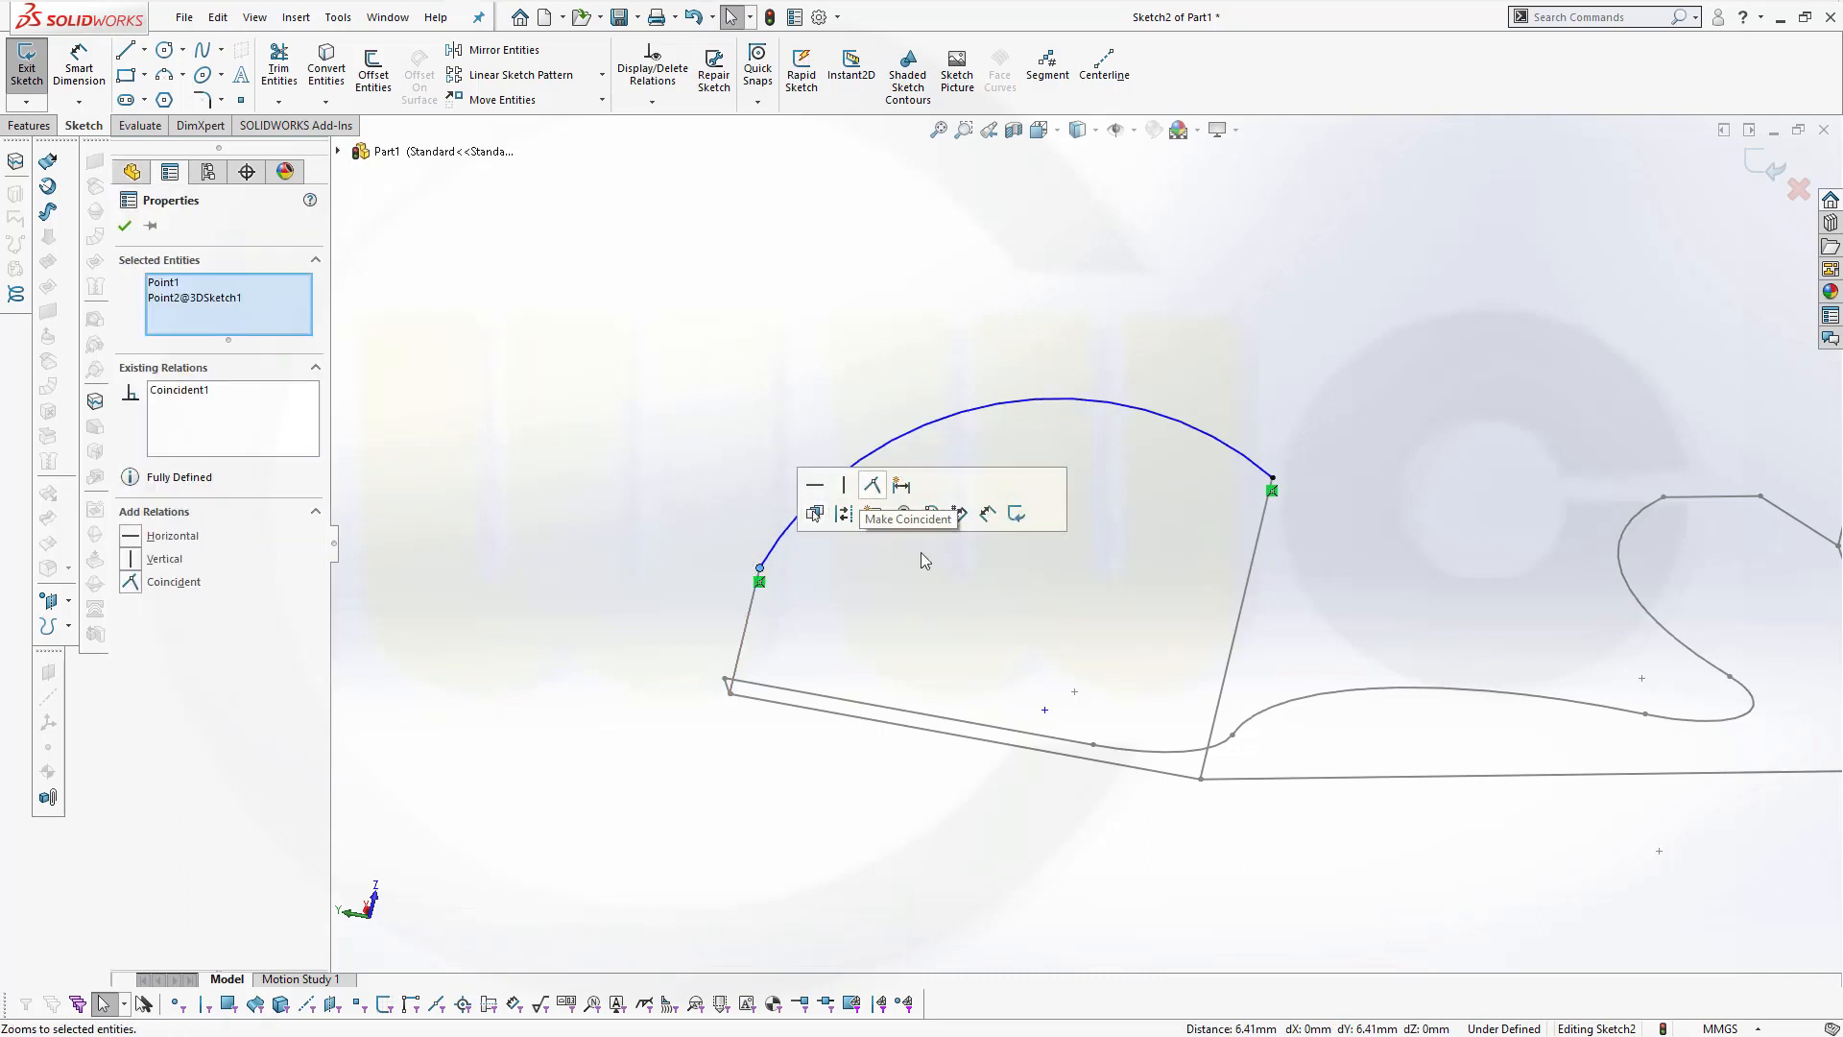
left_click(962, 586)
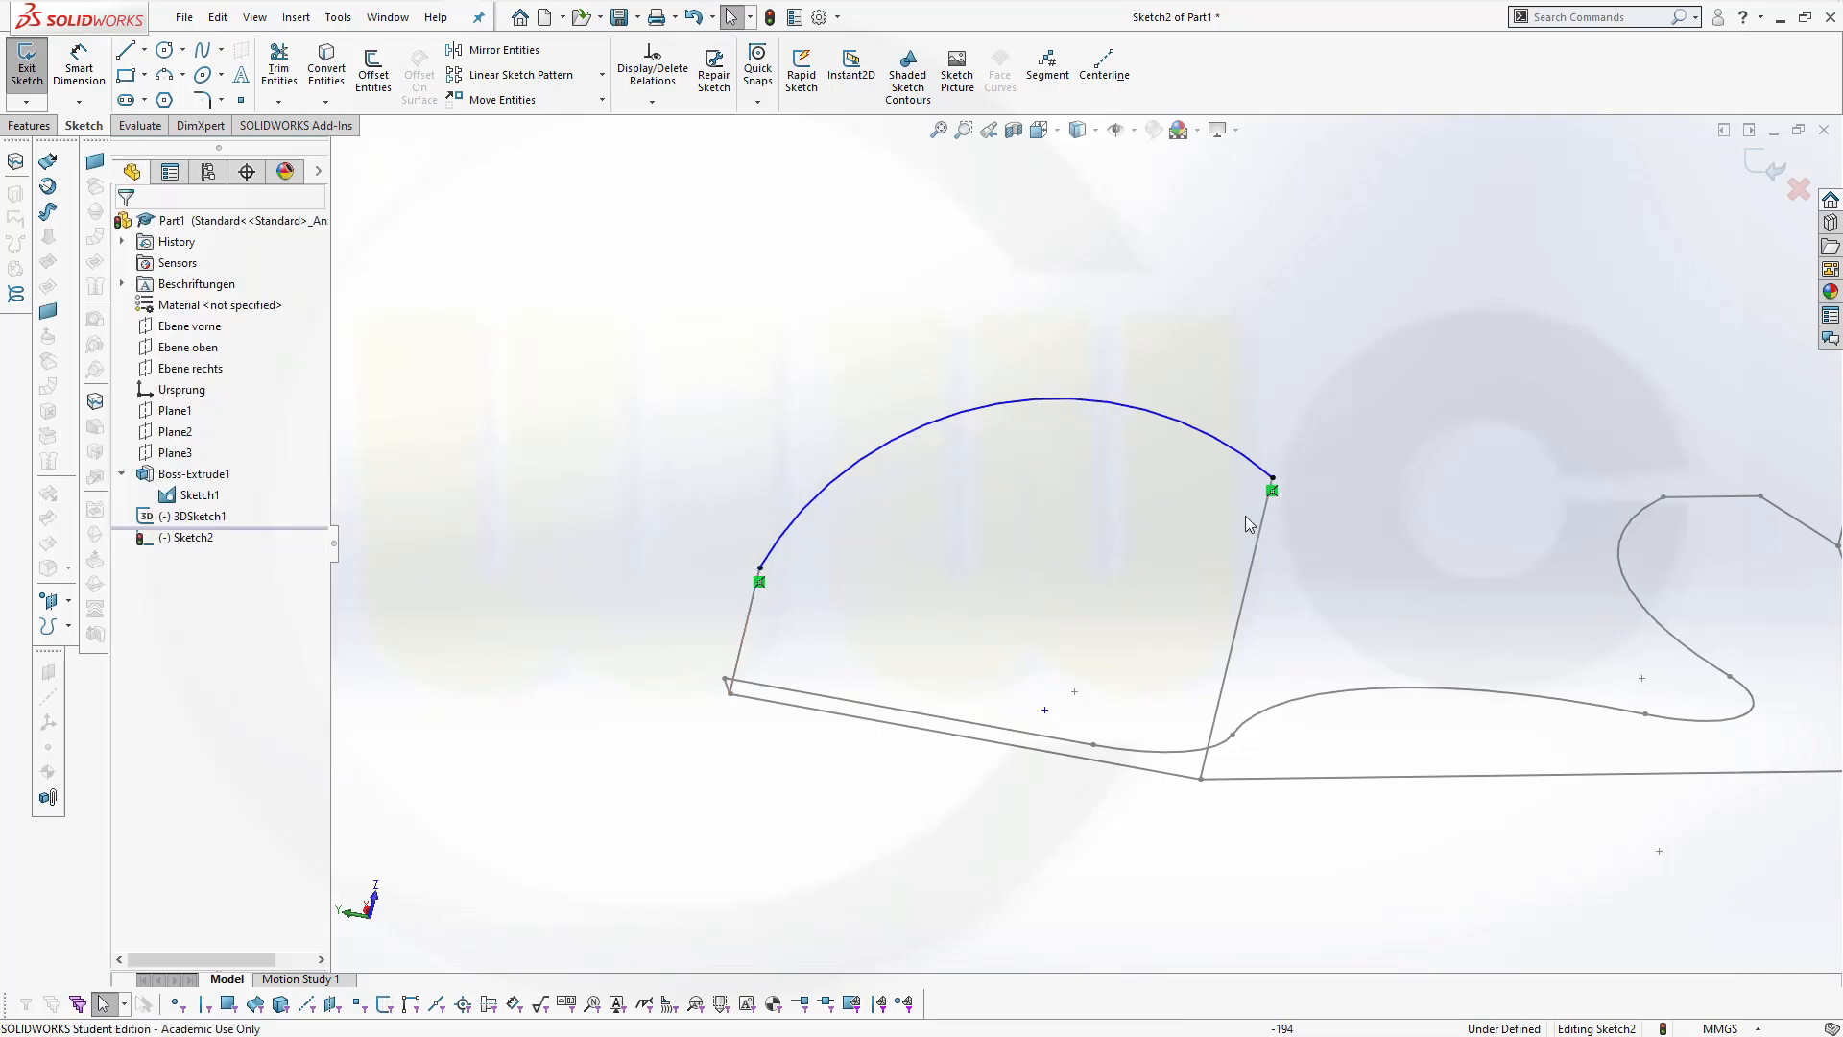
Set the radius of the arc on Plane1 to 800 mm and finish the sketch
left_click(79, 69)
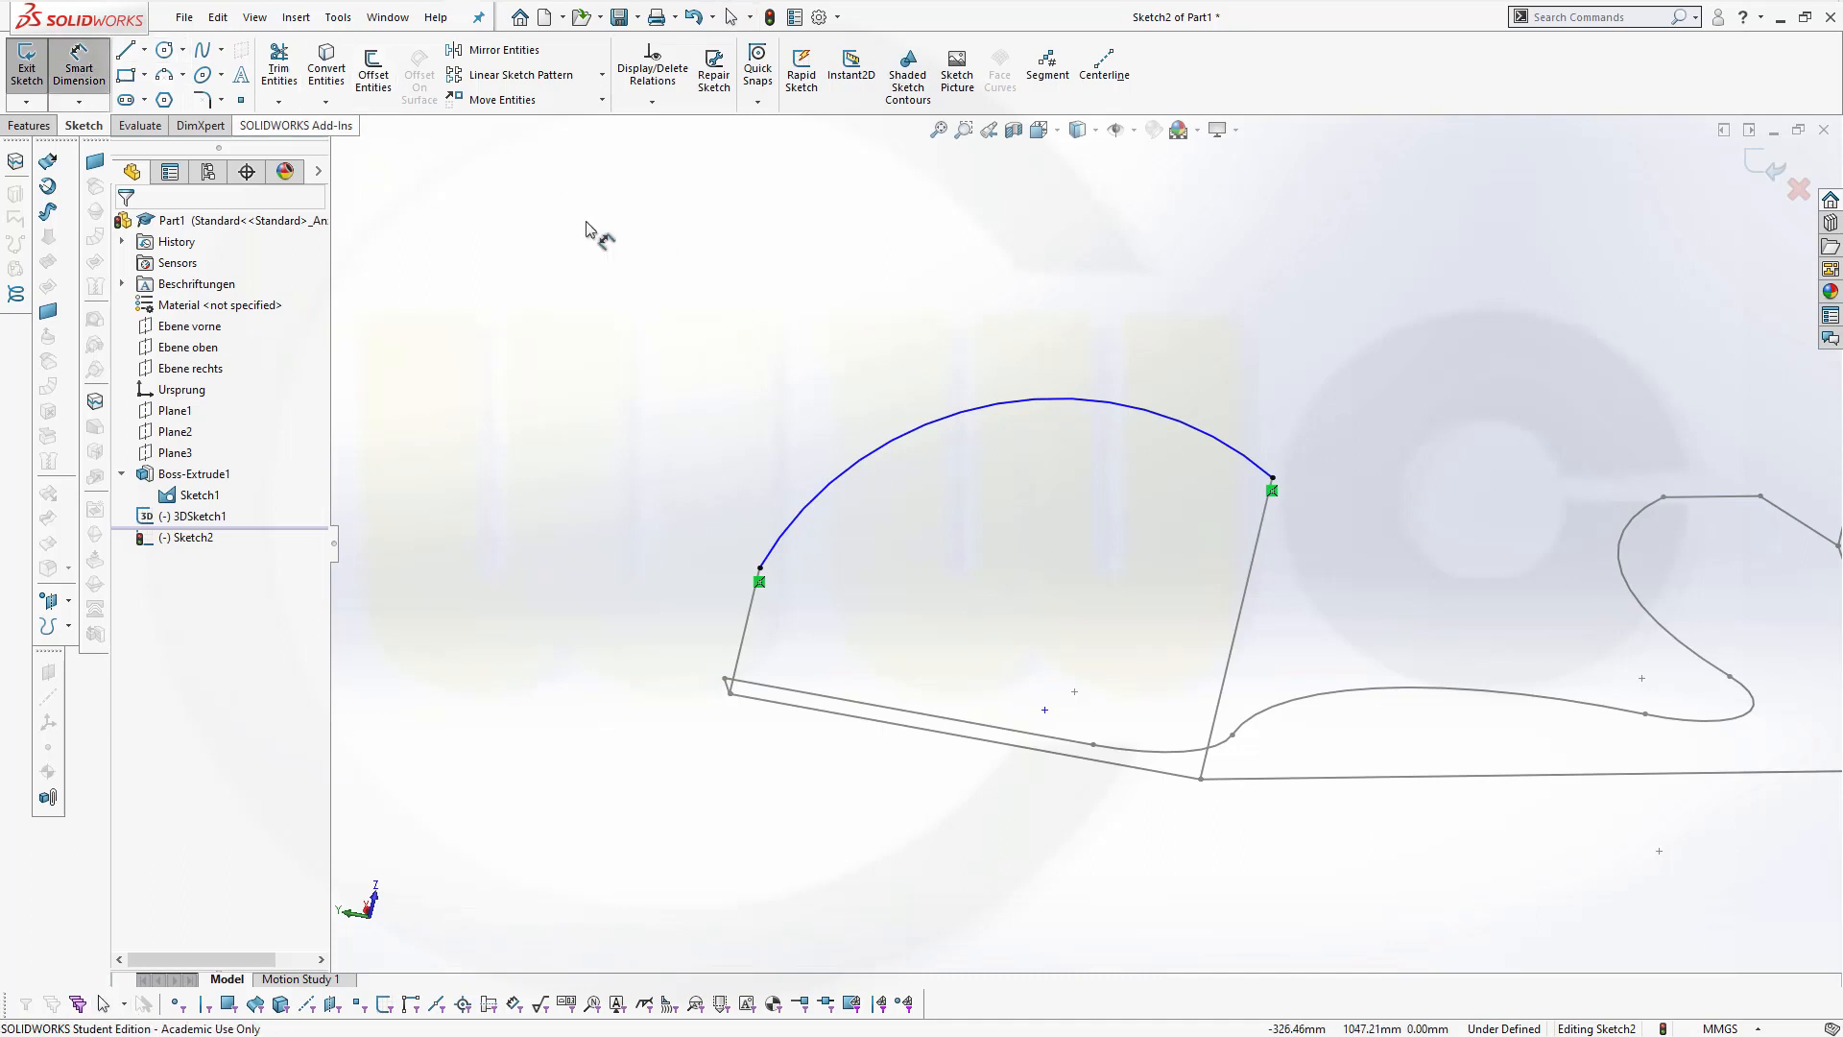
left_click(935, 415)
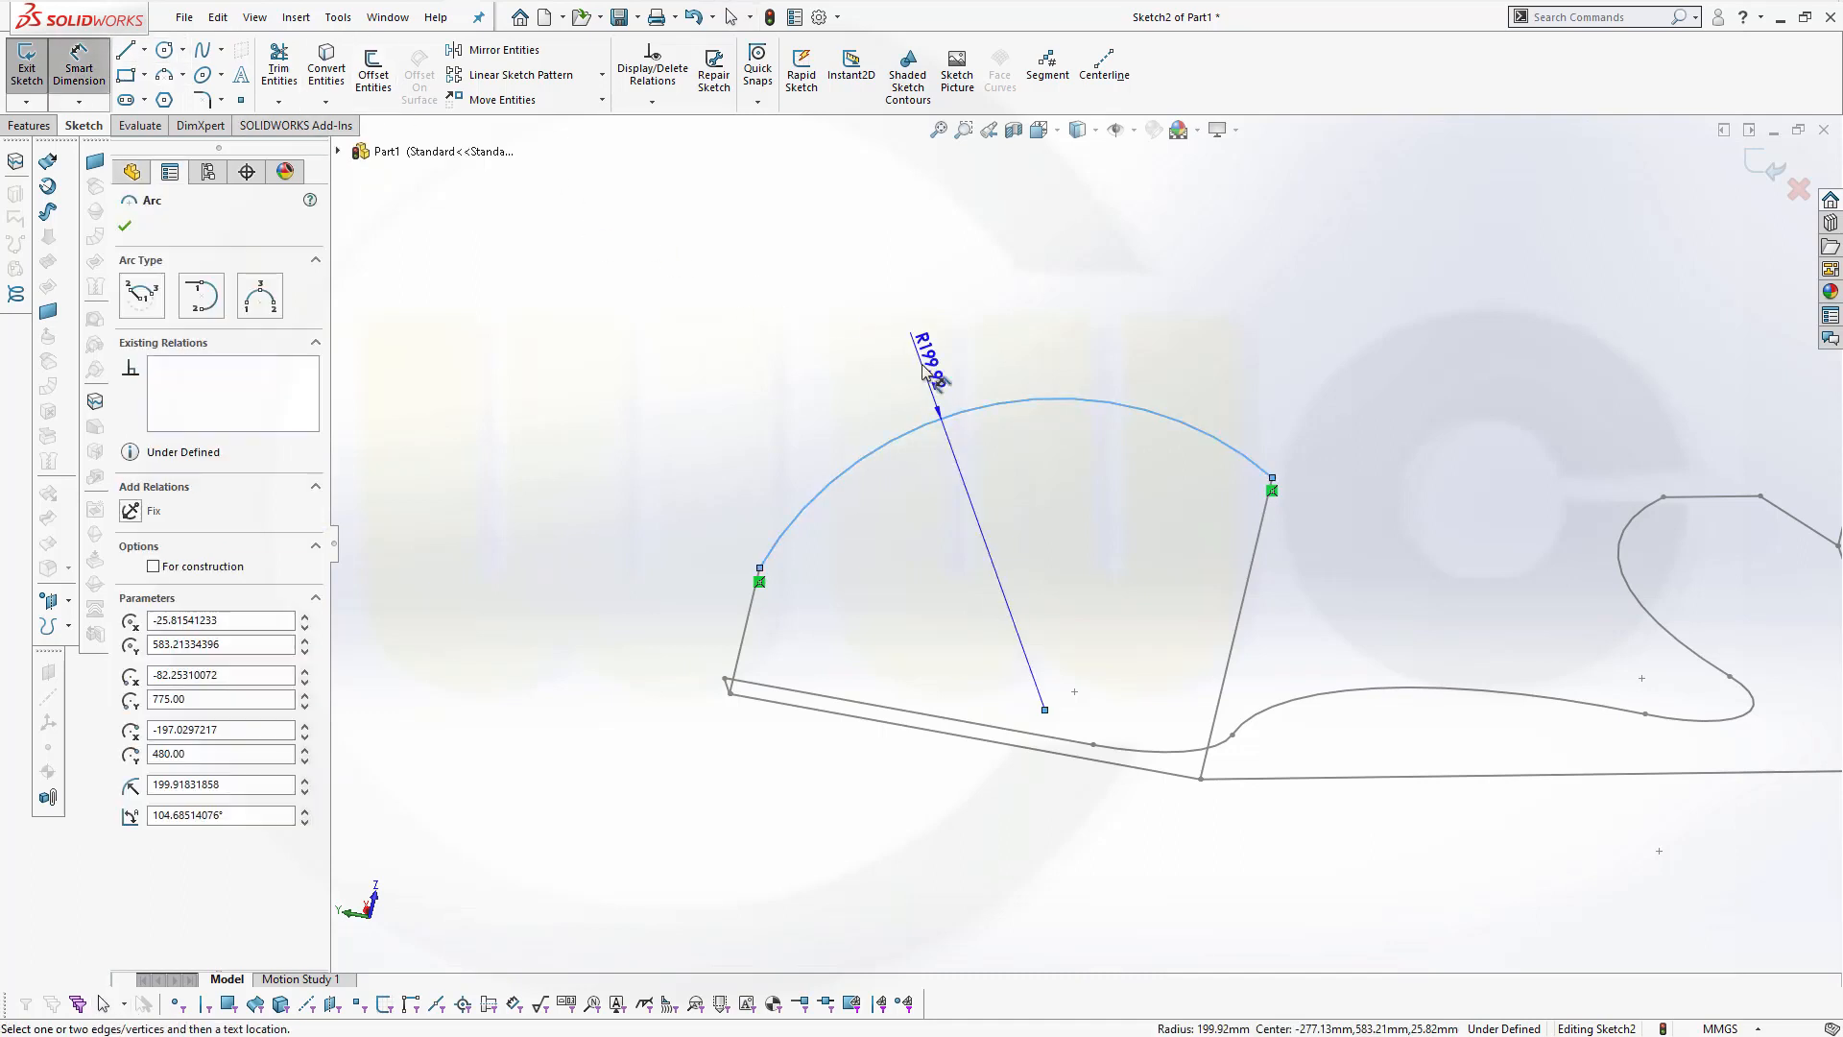
left_click(923, 369)
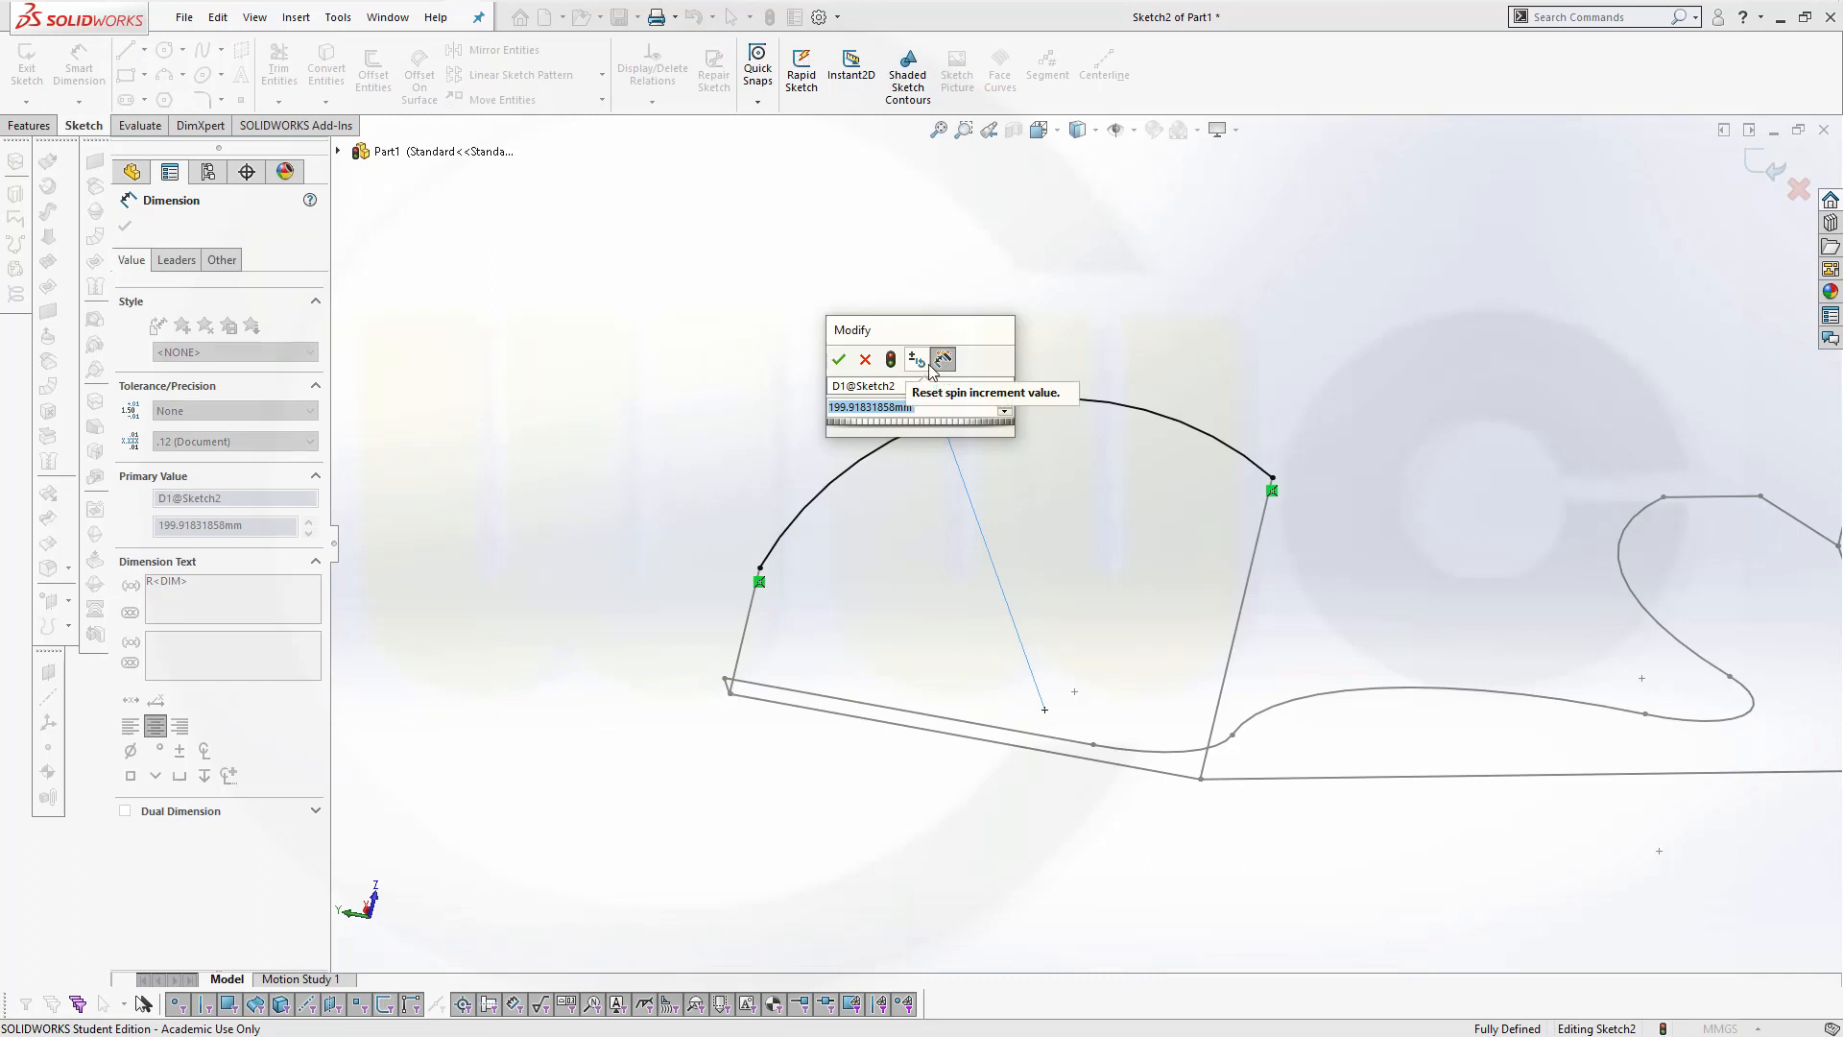
type("800")
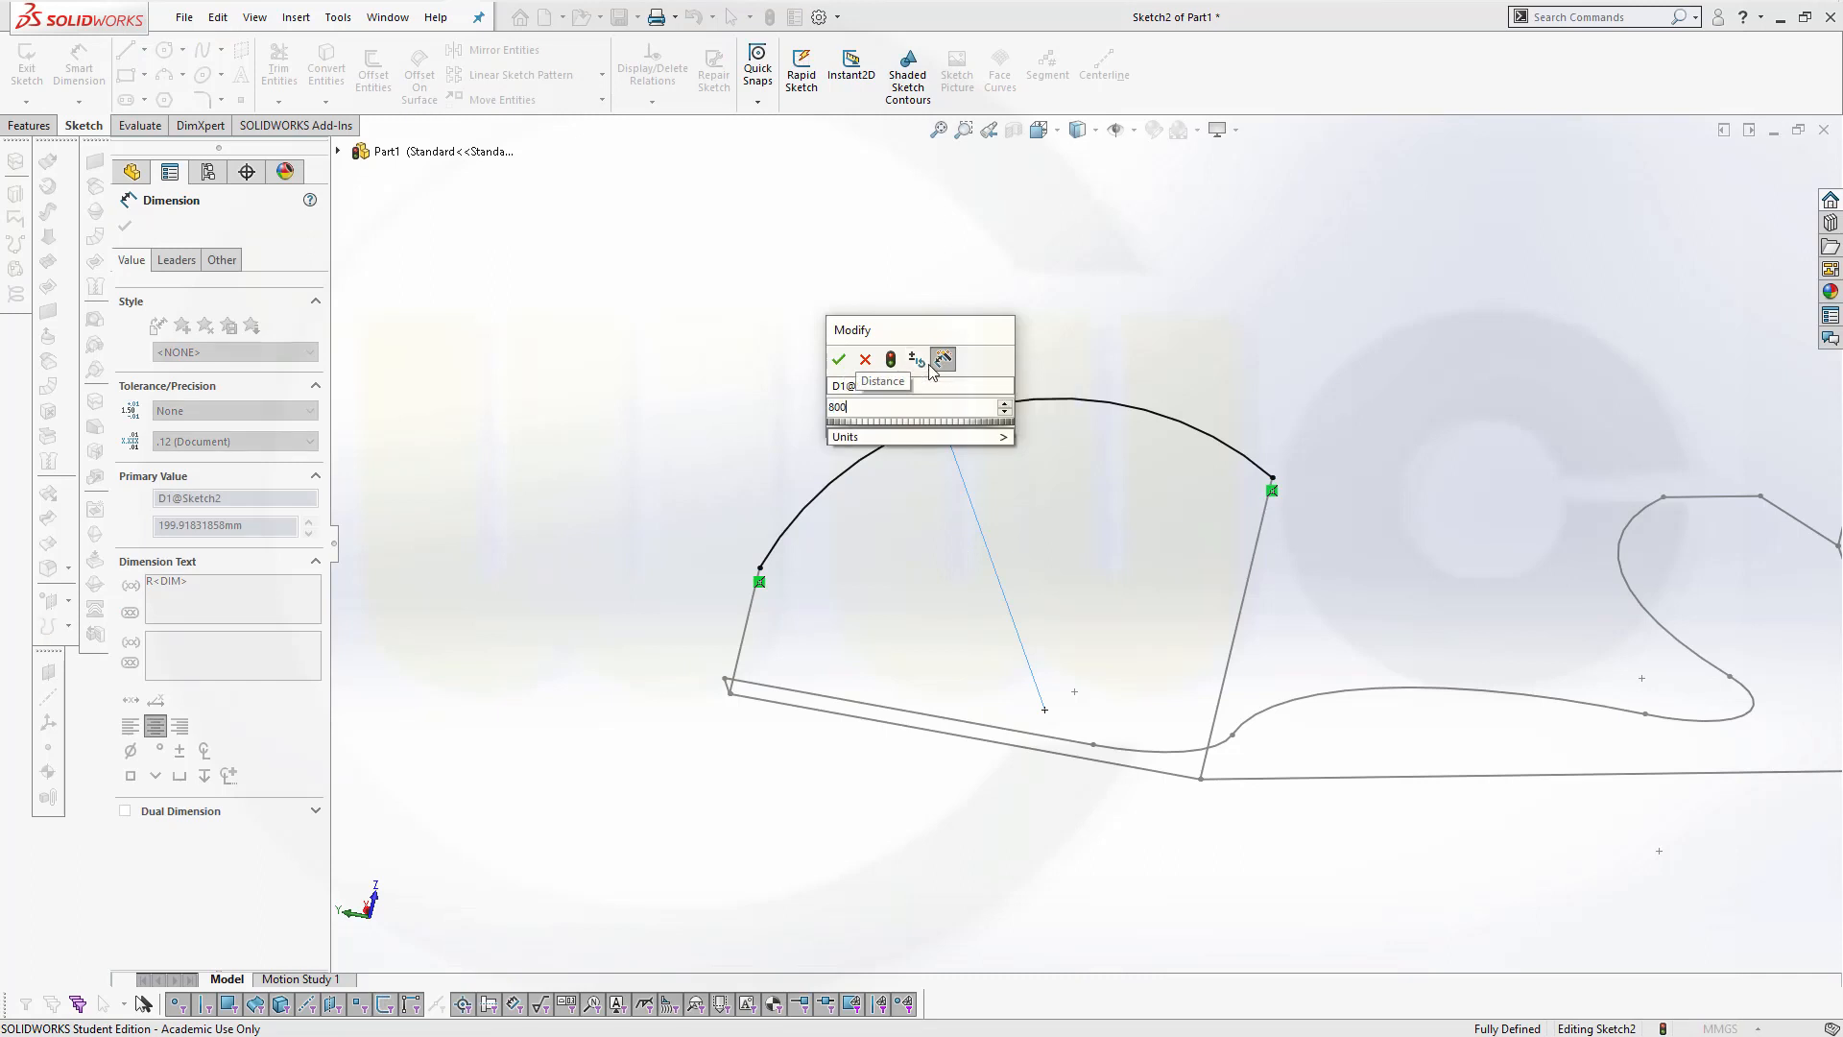
key("Return")
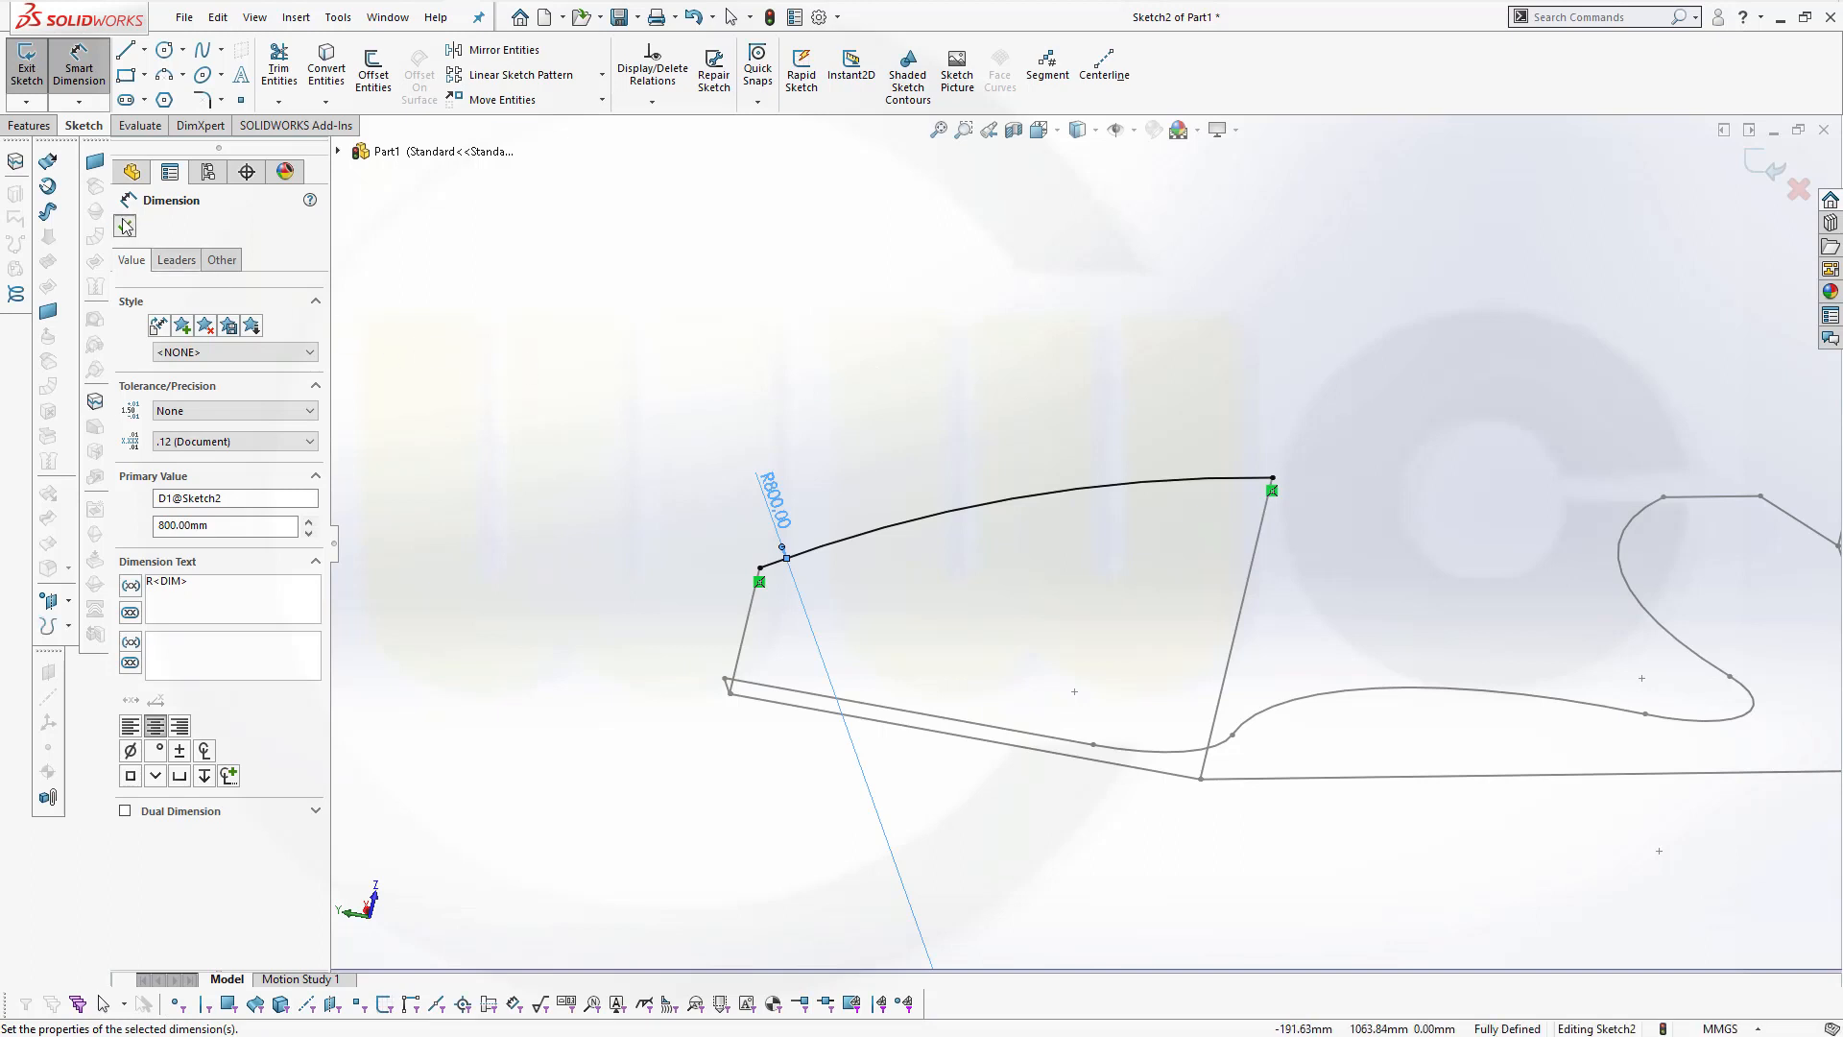
left_click(126, 224)
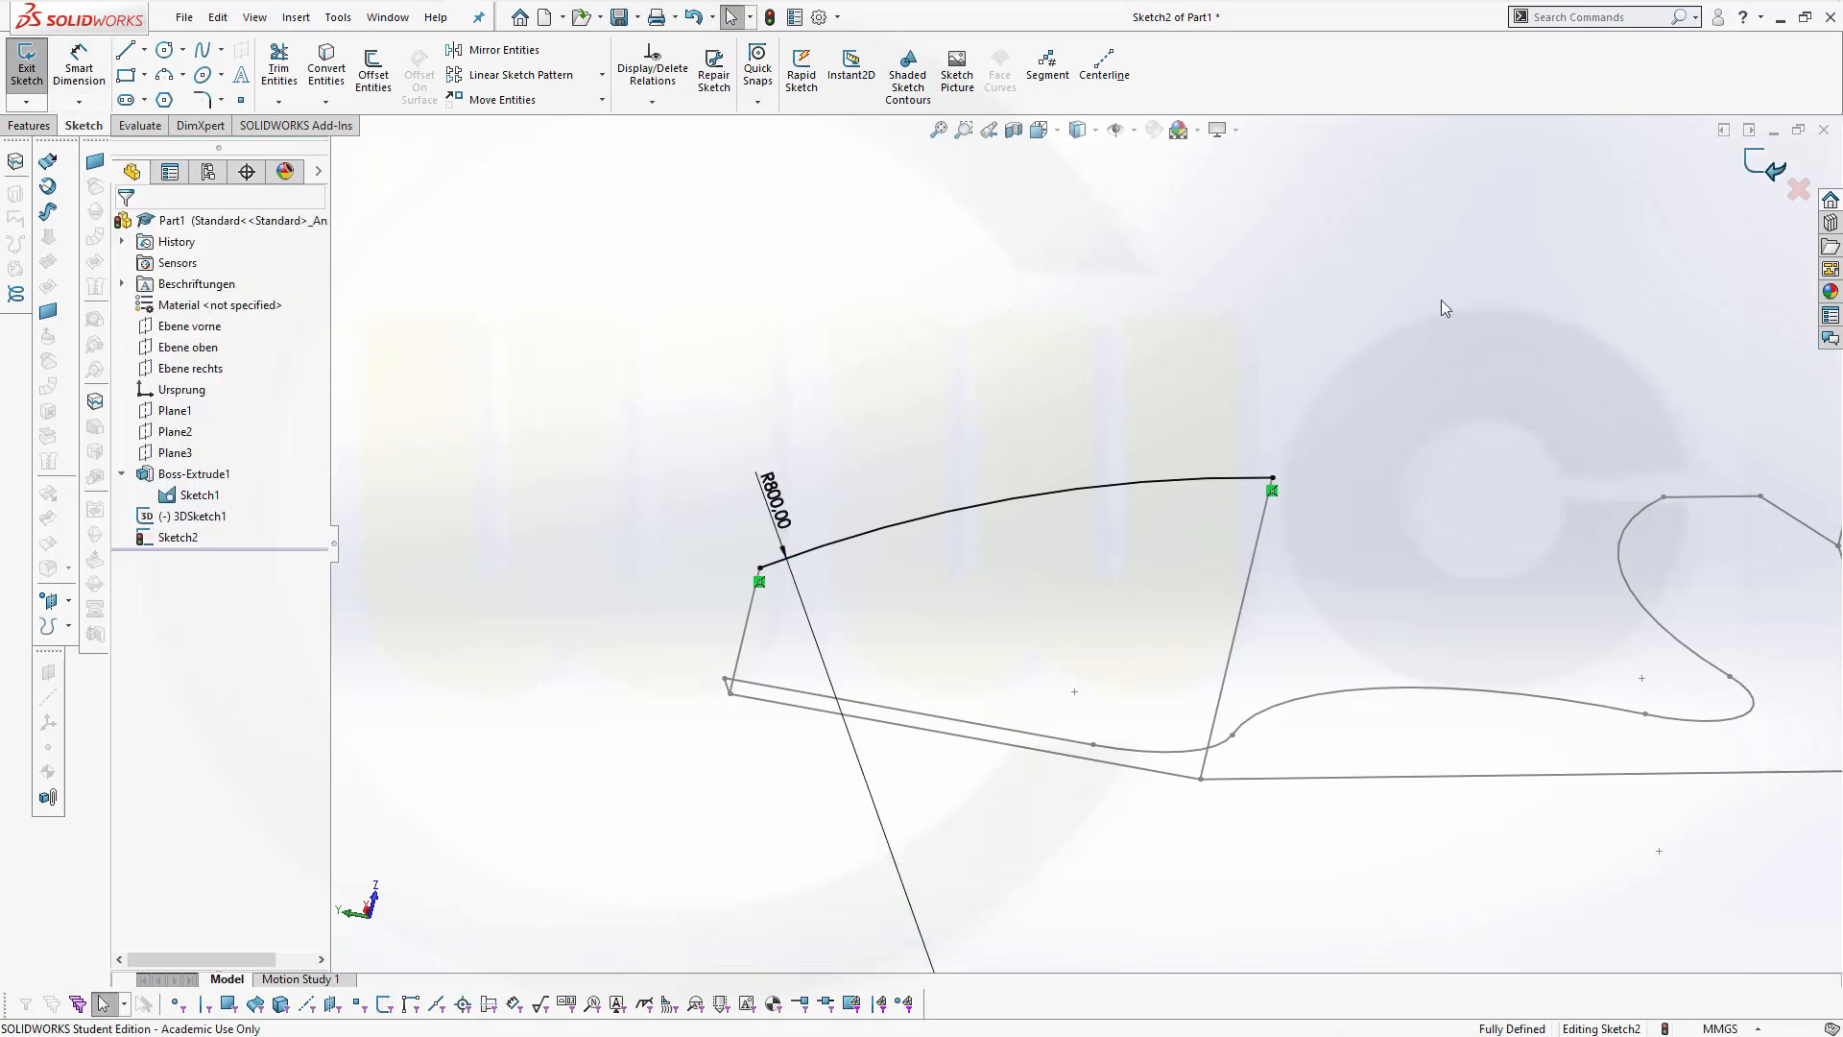
double_click(1398, 307)
left_click(1398, 313)
Start a new sketch on Plane2
mouse_move(1382, 327)
middle_mouse_down()
mouse_move(1249, 344)
mouse_move(1200, 313)
mouse_move(1177, 333)
mouse_move(1213, 423)
middle_mouse_up()
scroll(1213, 422, "up", 3)
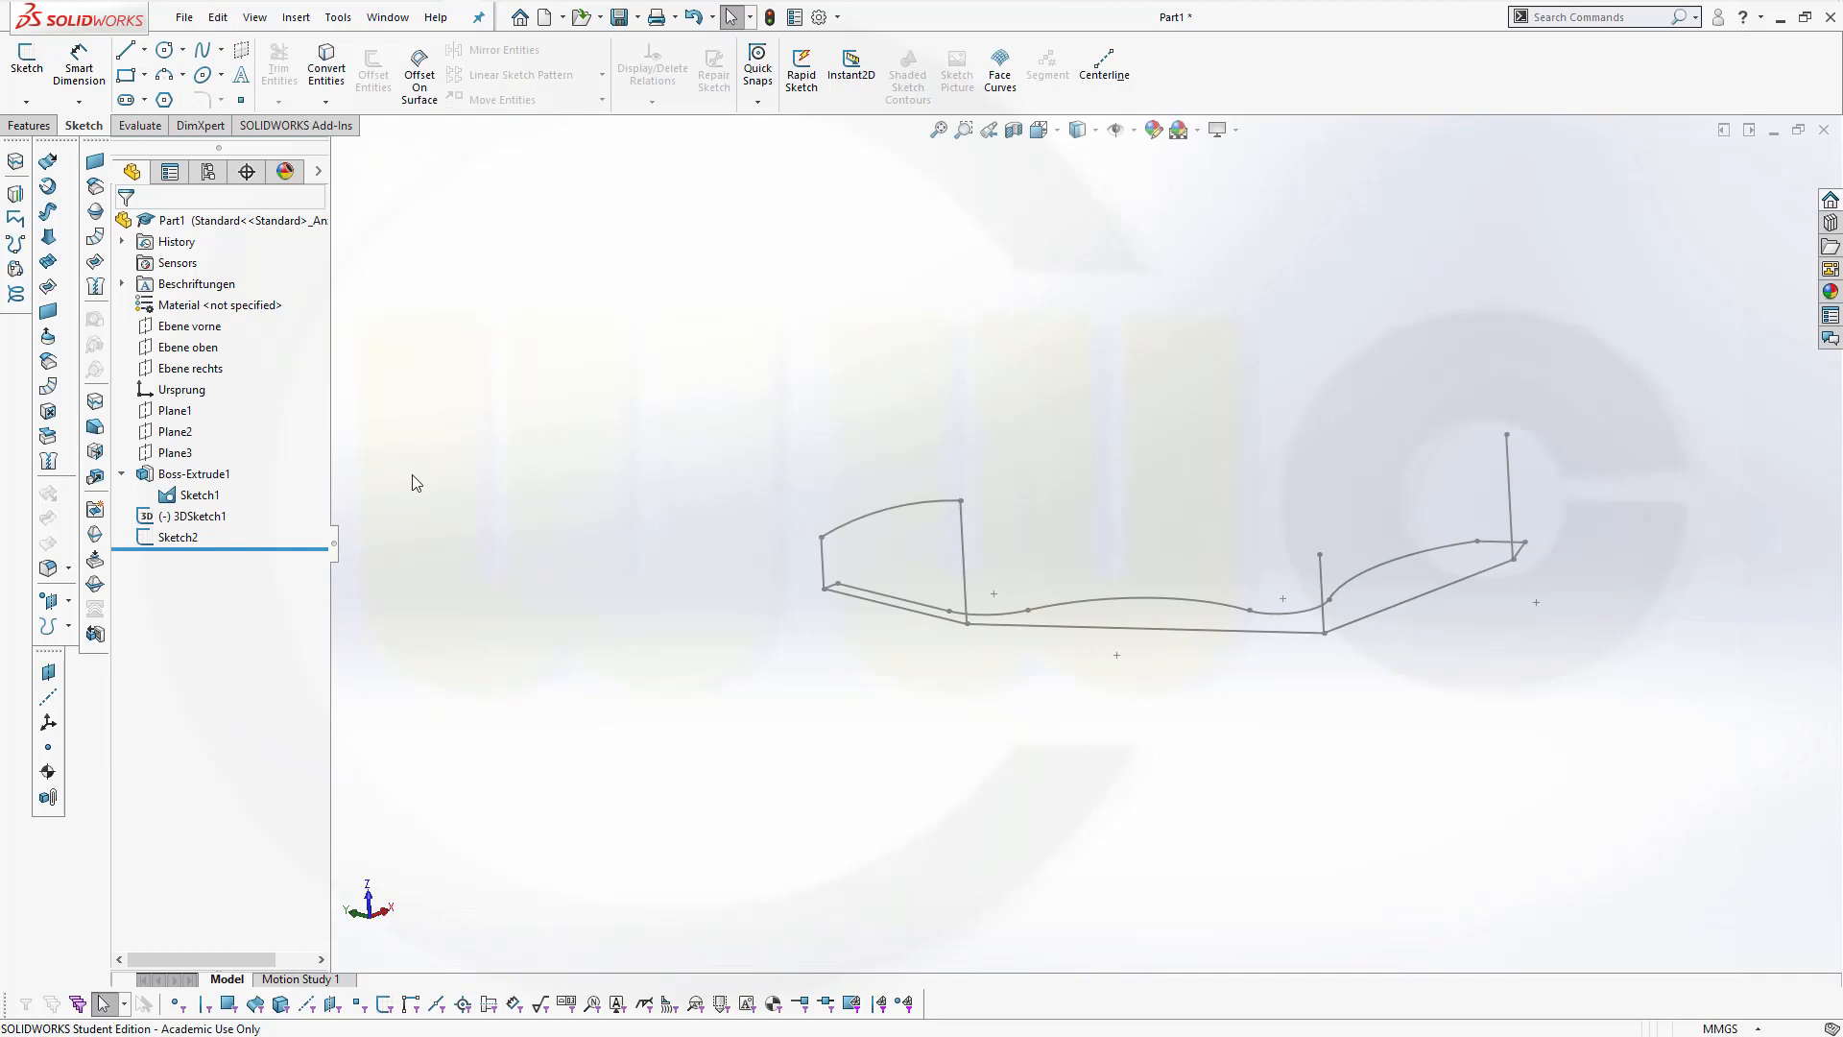
left_click(189, 444)
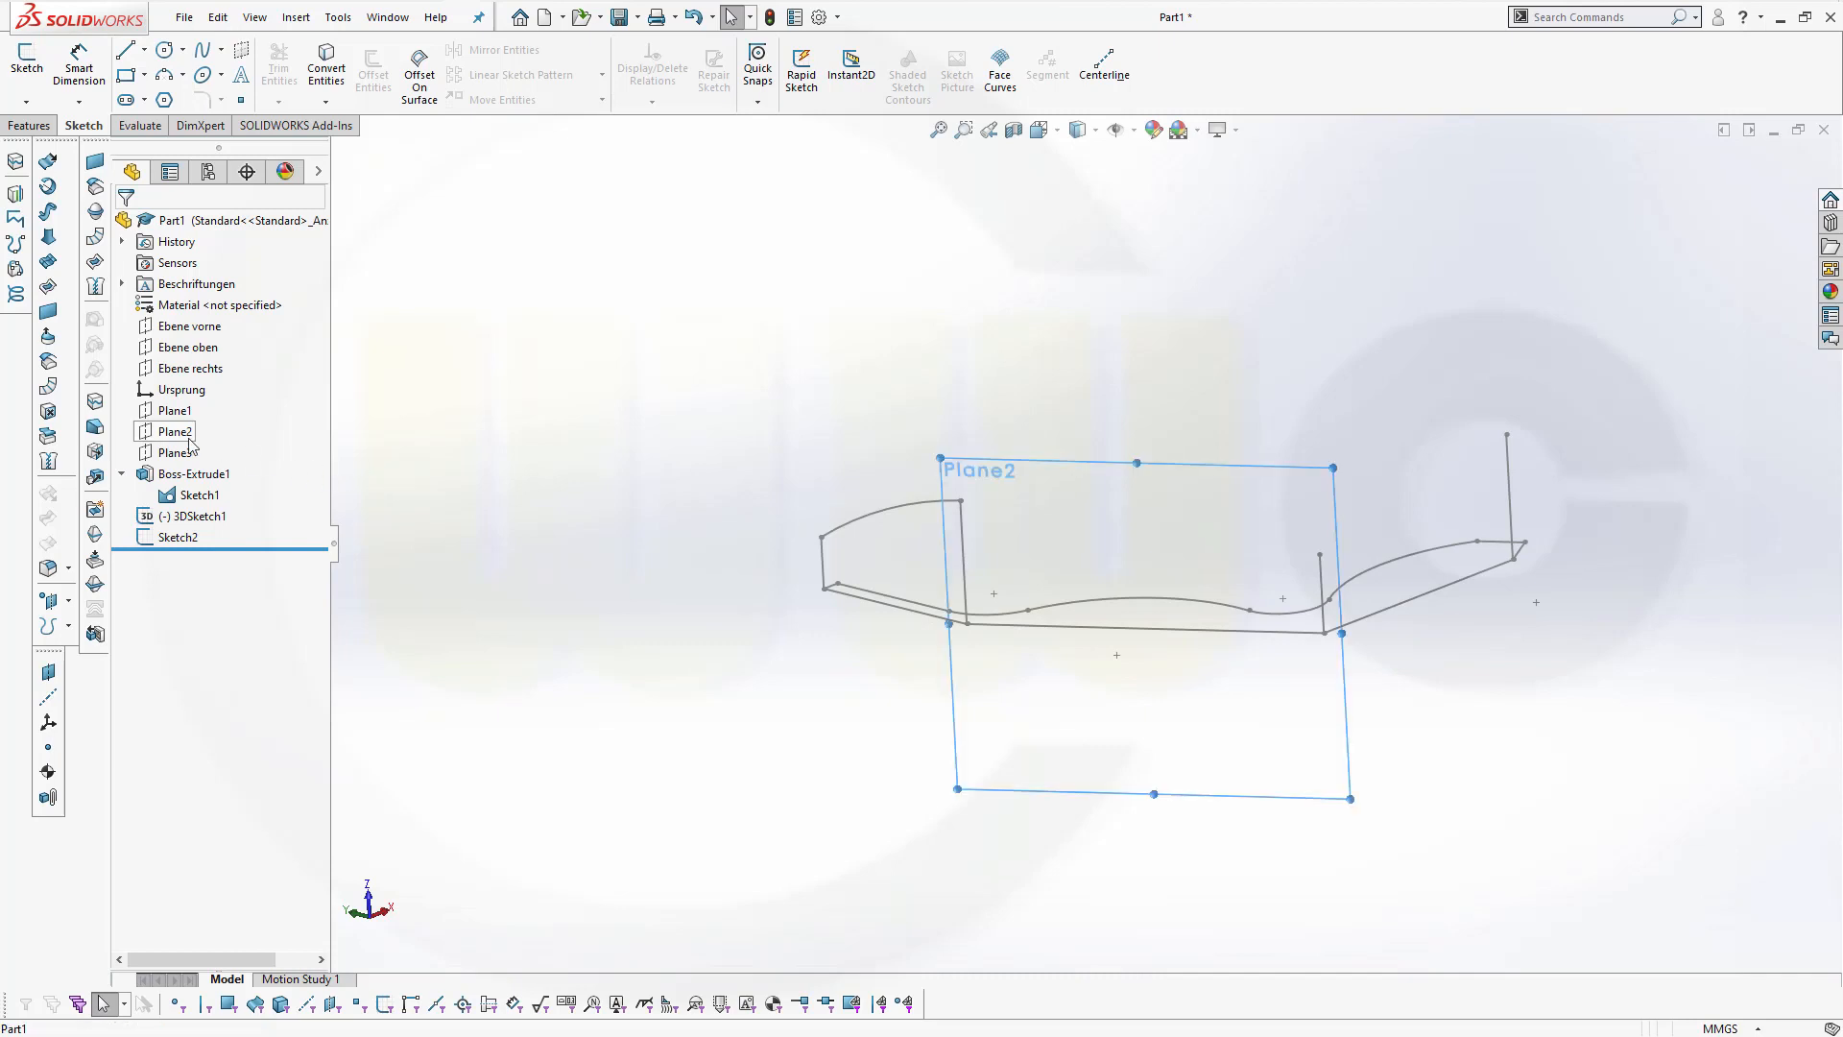
left_click(205, 377)
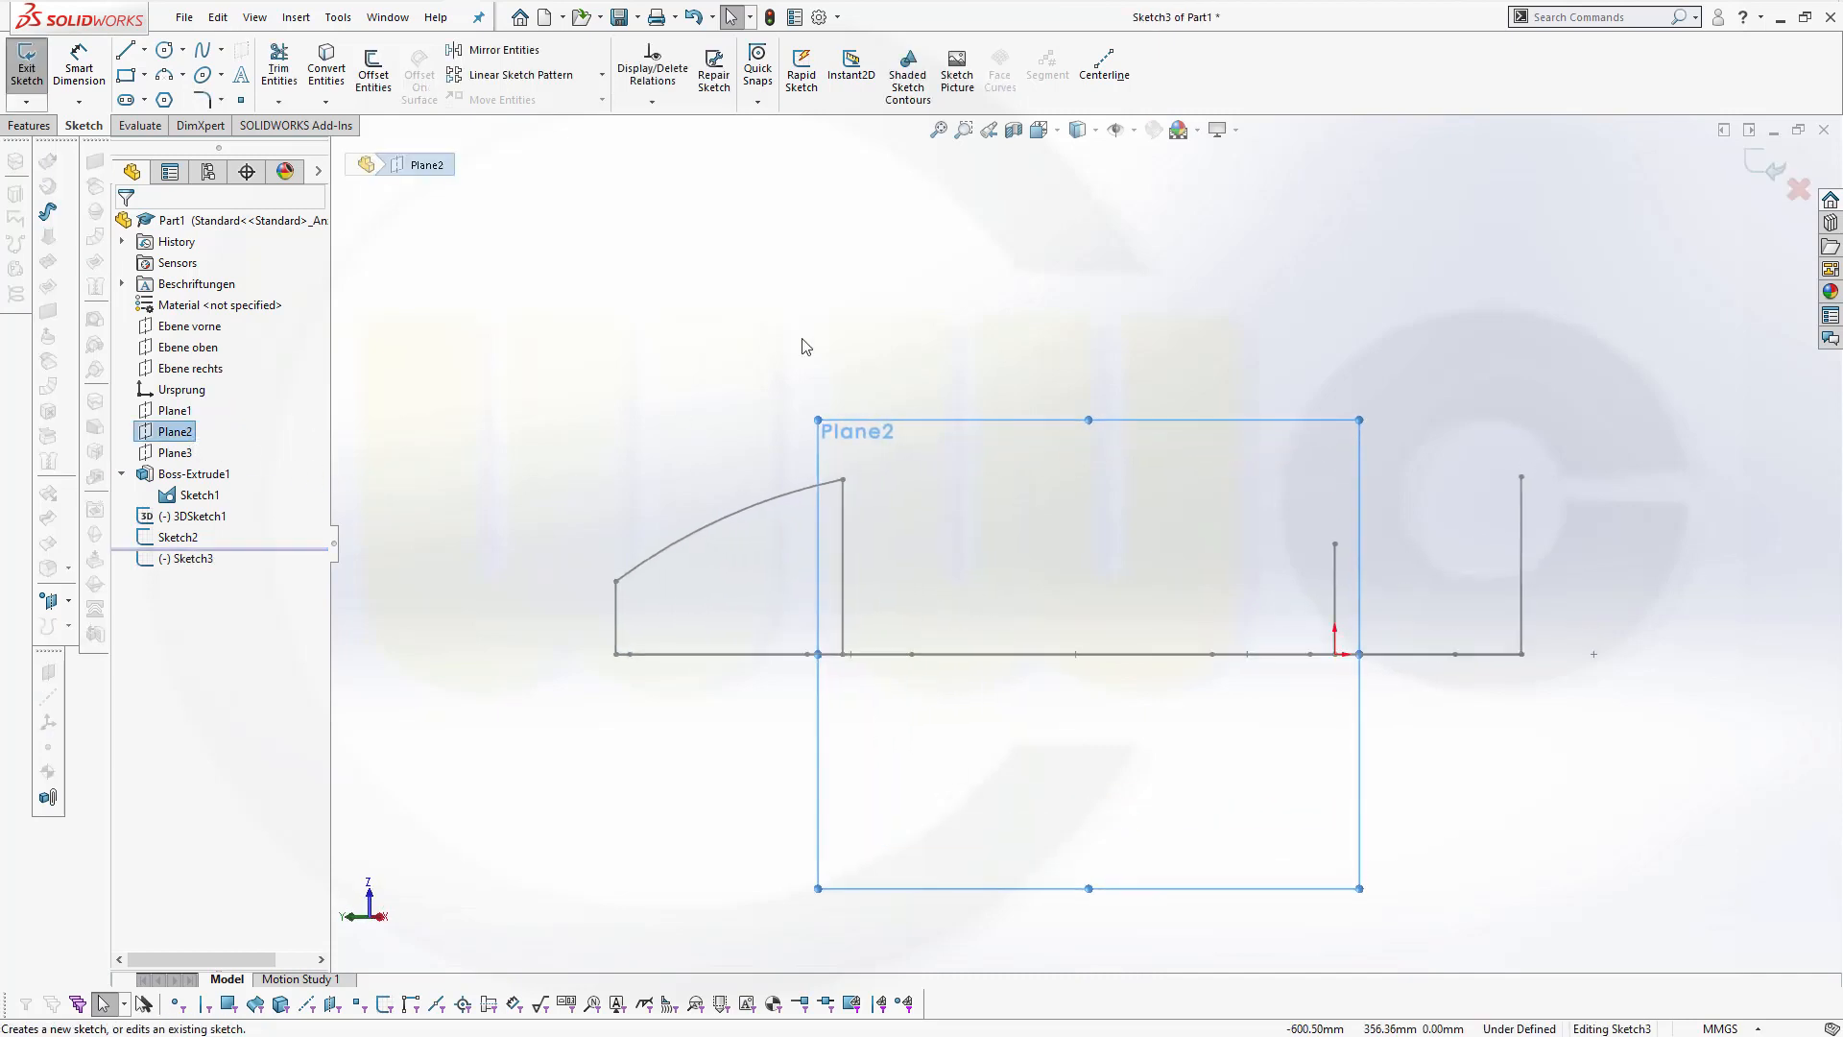
Draw a 3 point arc, radius about 763 mm, bulging upward from the first arc's higher endpoint to the upper endpoint of the upright line at the origin
left_click(164, 81)
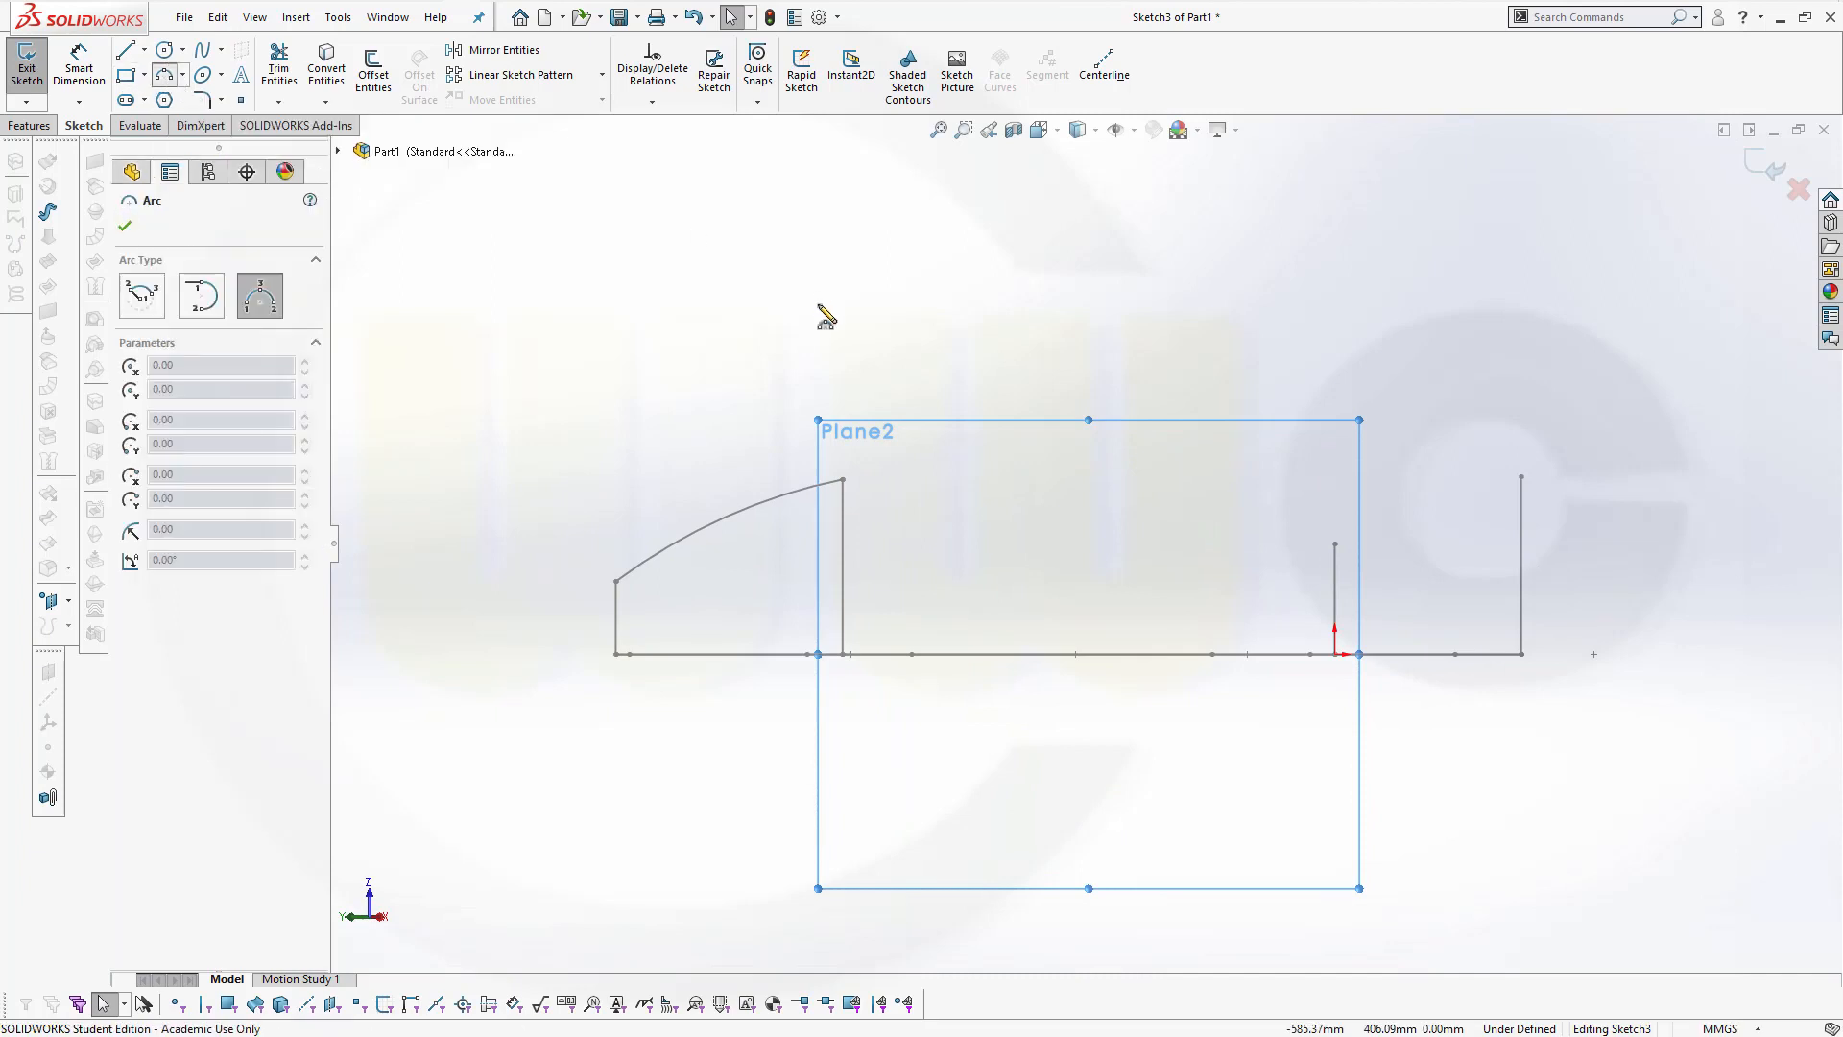
left_click(843, 480)
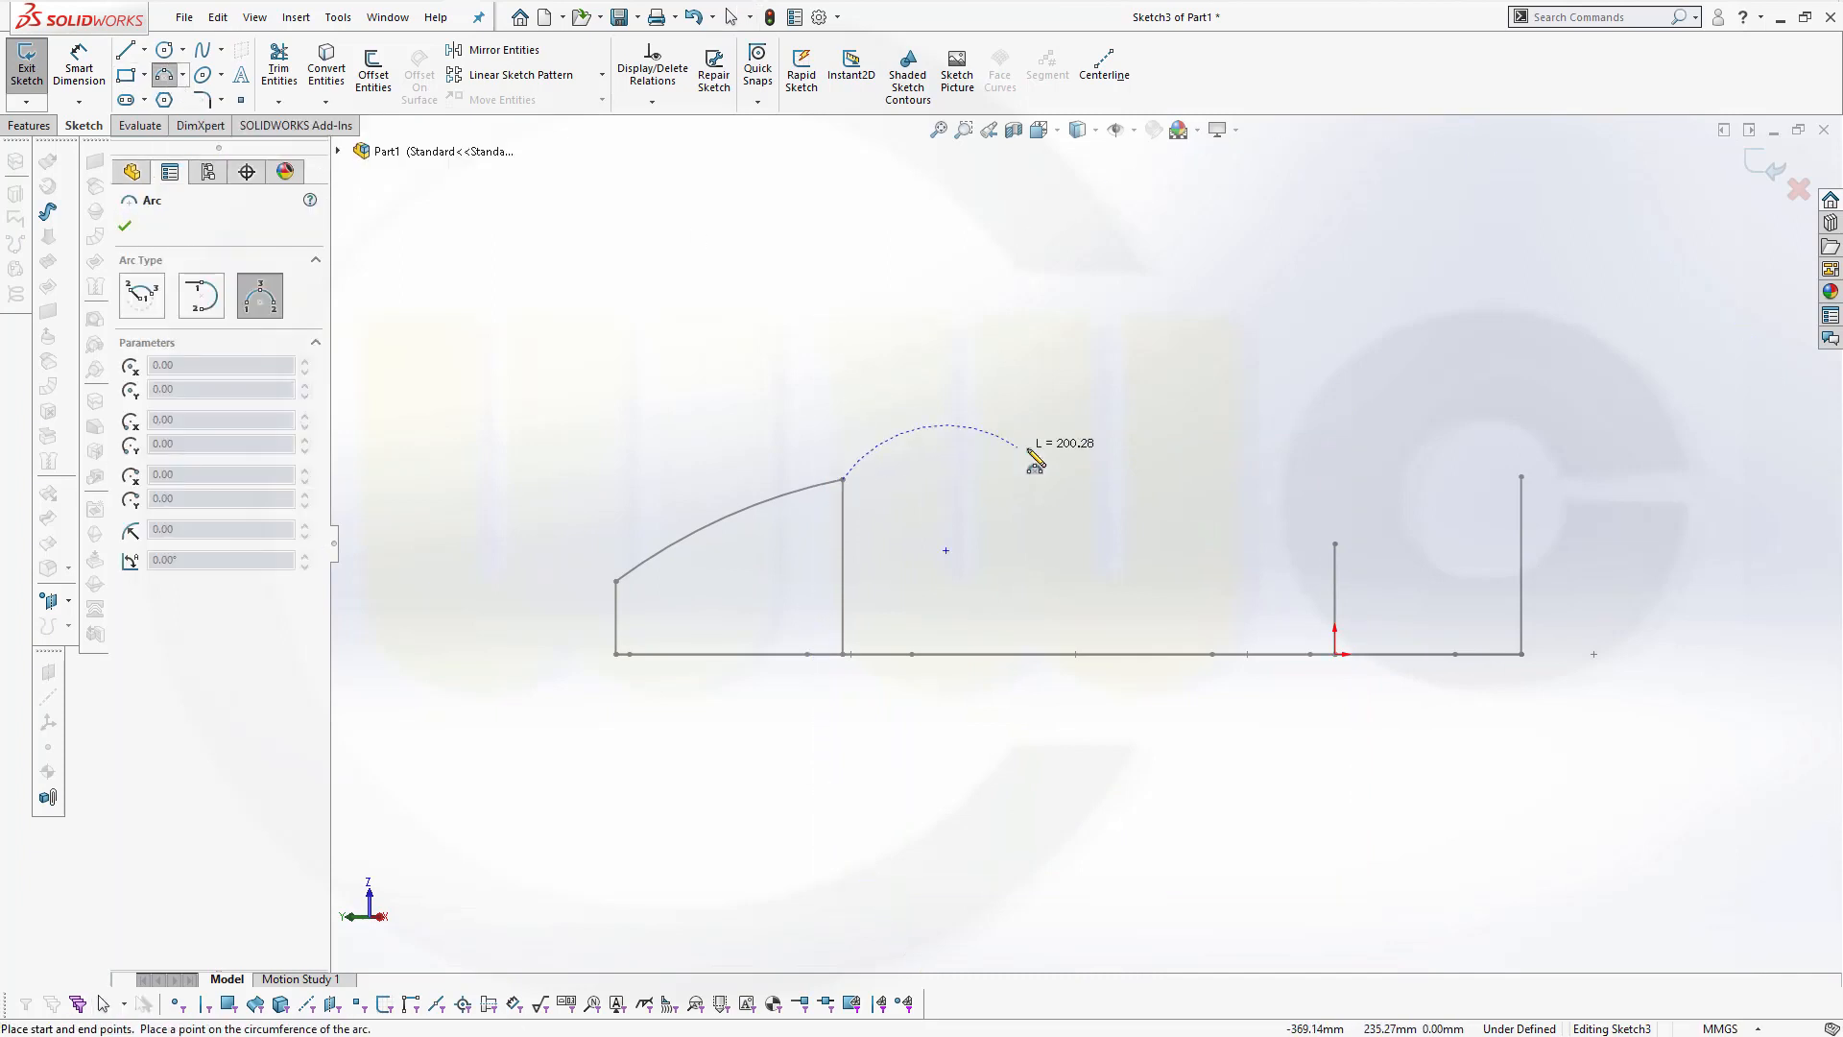
left_click(1334, 544)
left_click(1095, 466)
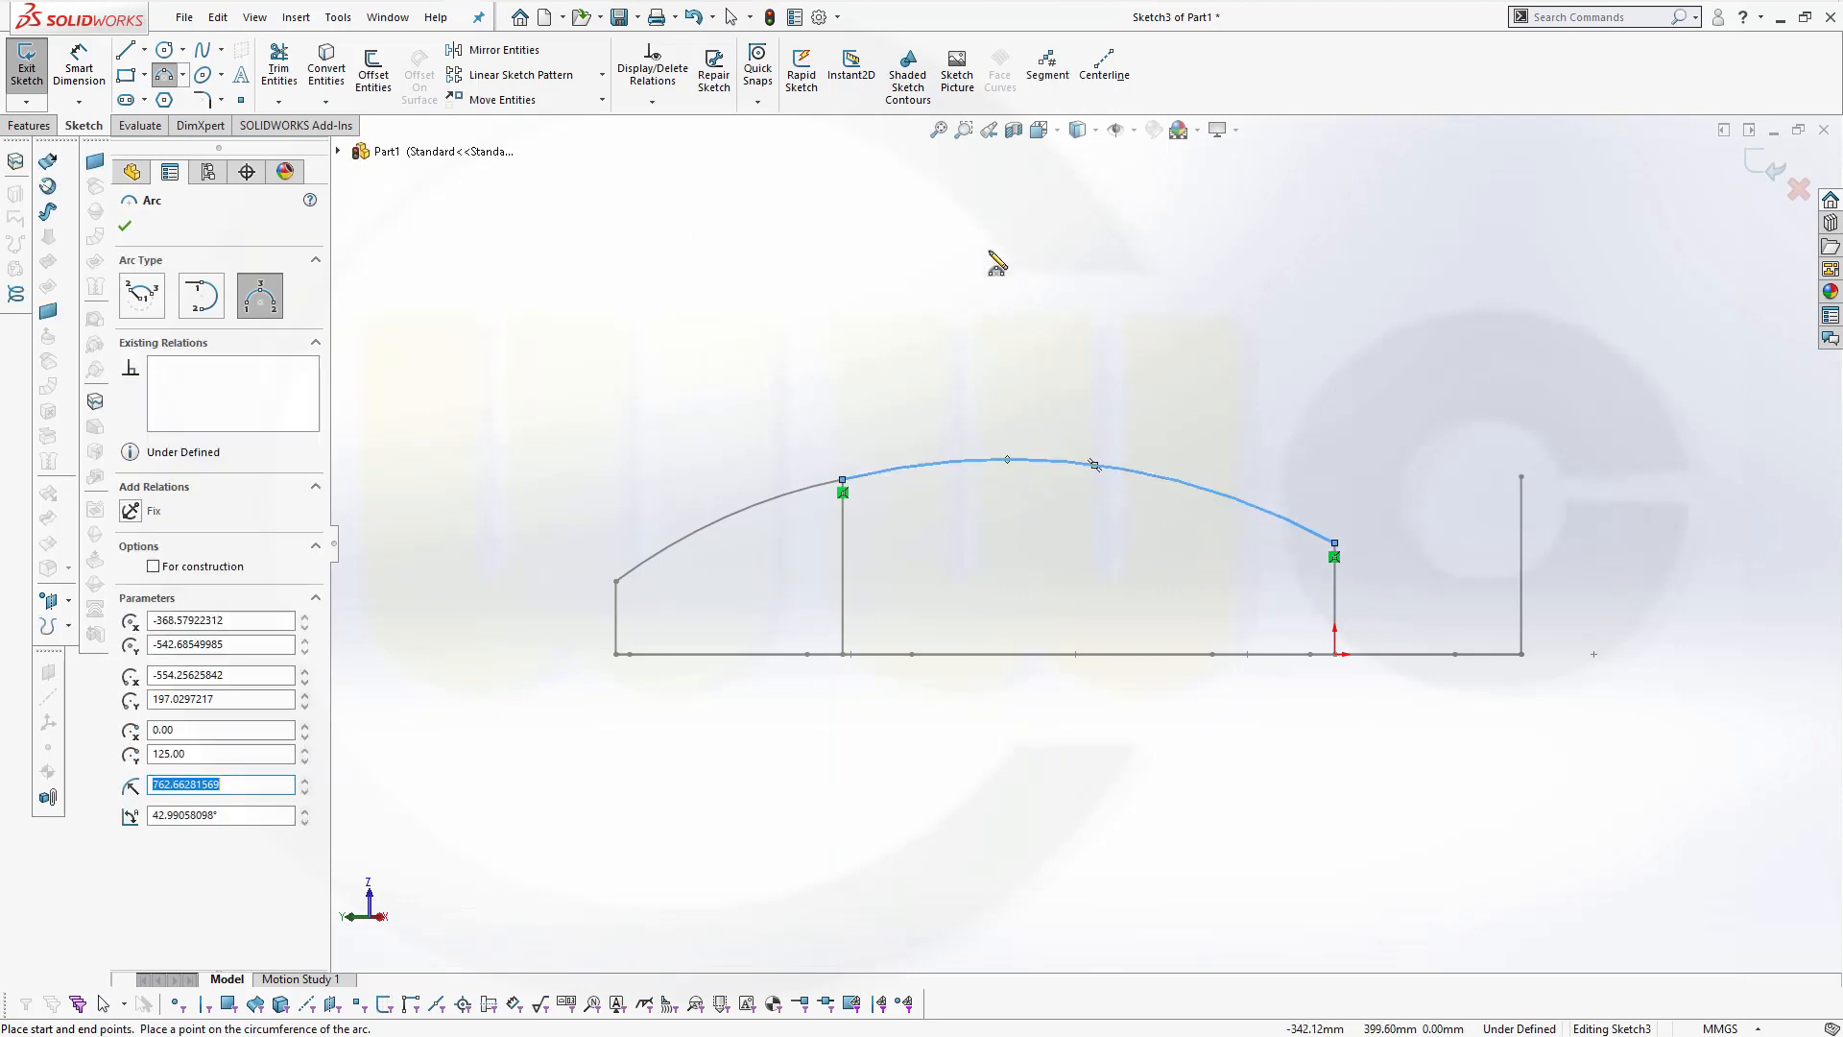
key("Escape")
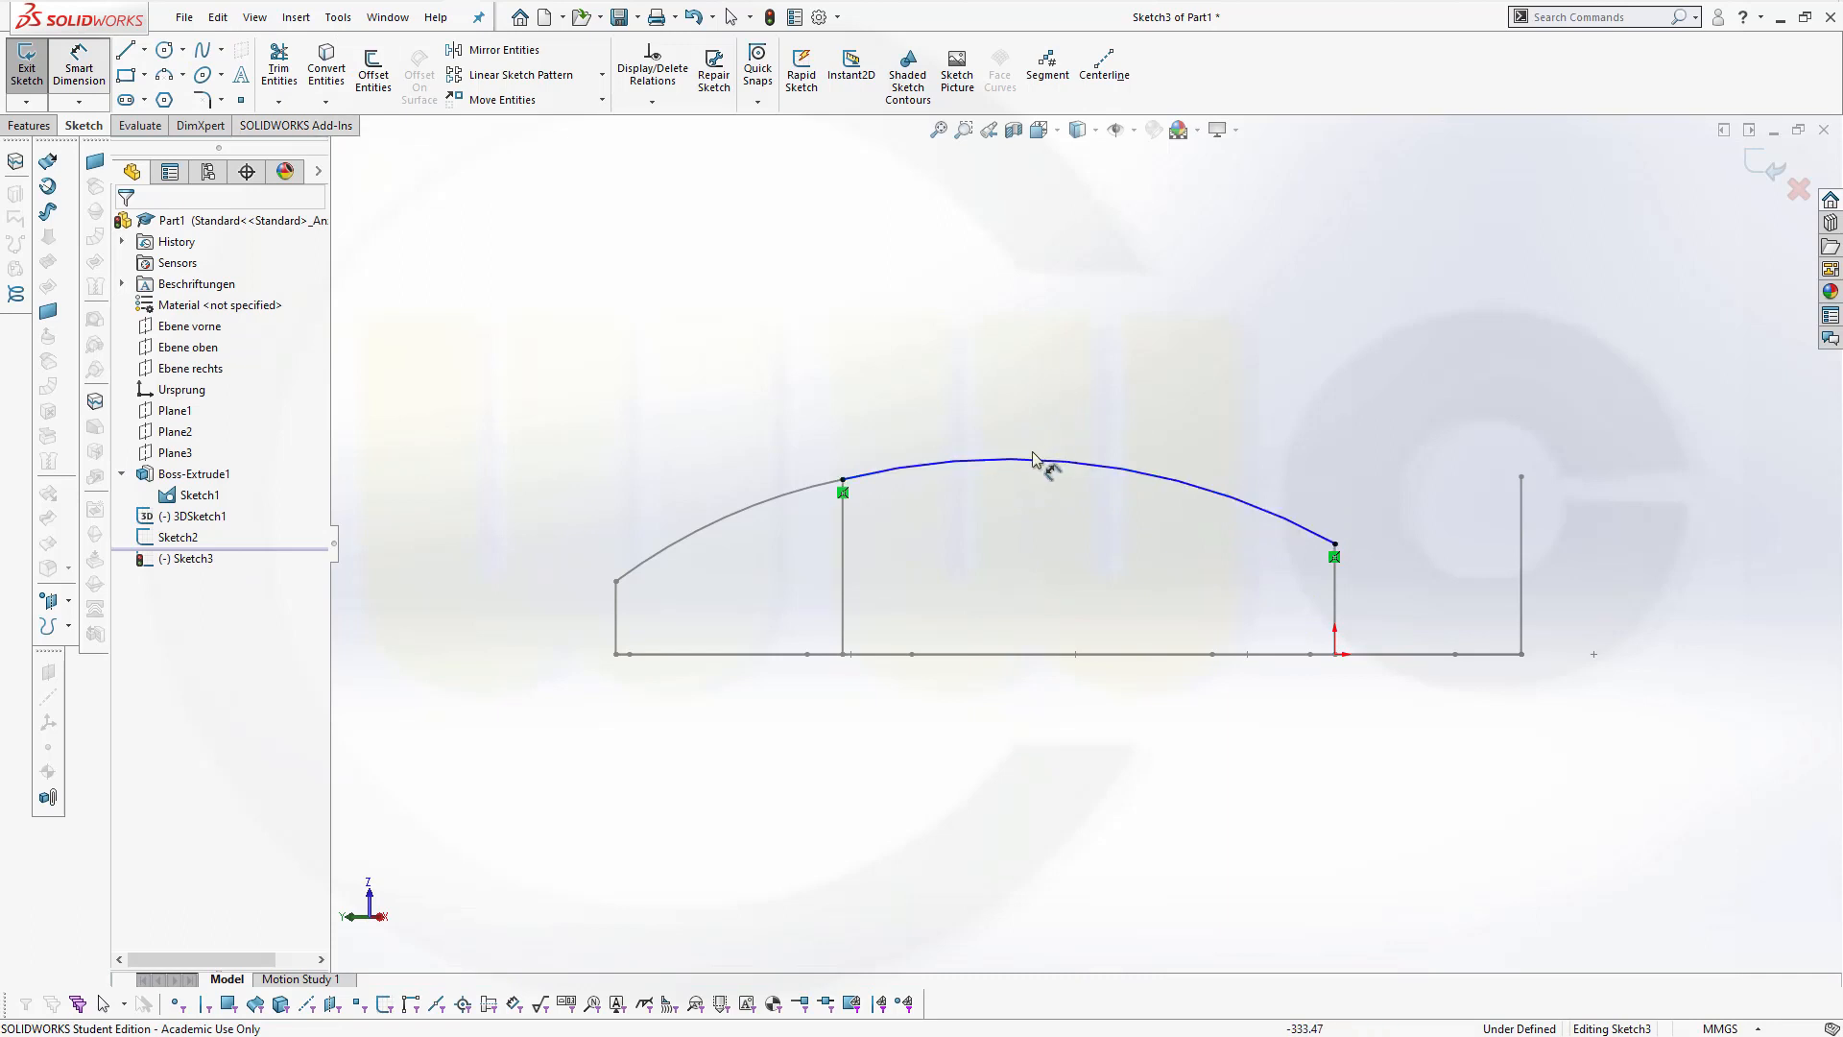
Set the radius of the arc on Plane2 to 750 mm and finish the sketch
left_click(1039, 462)
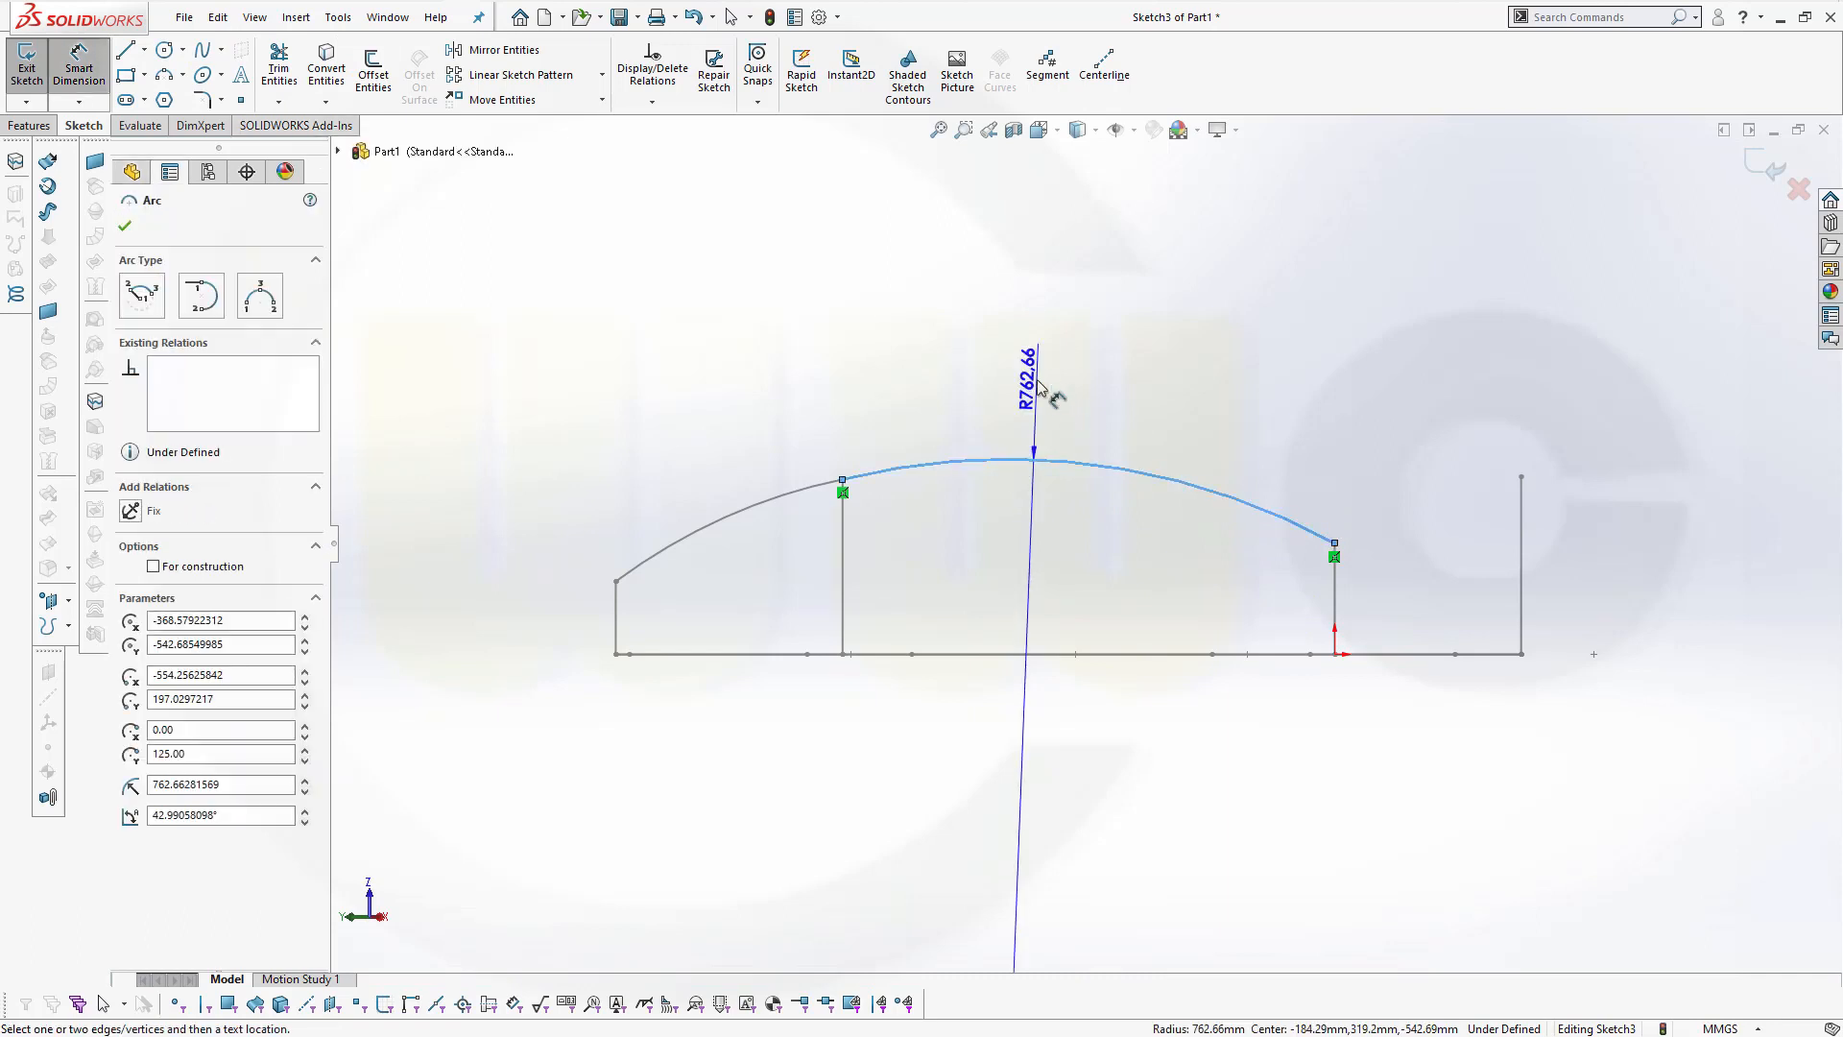
left_click(1039, 385)
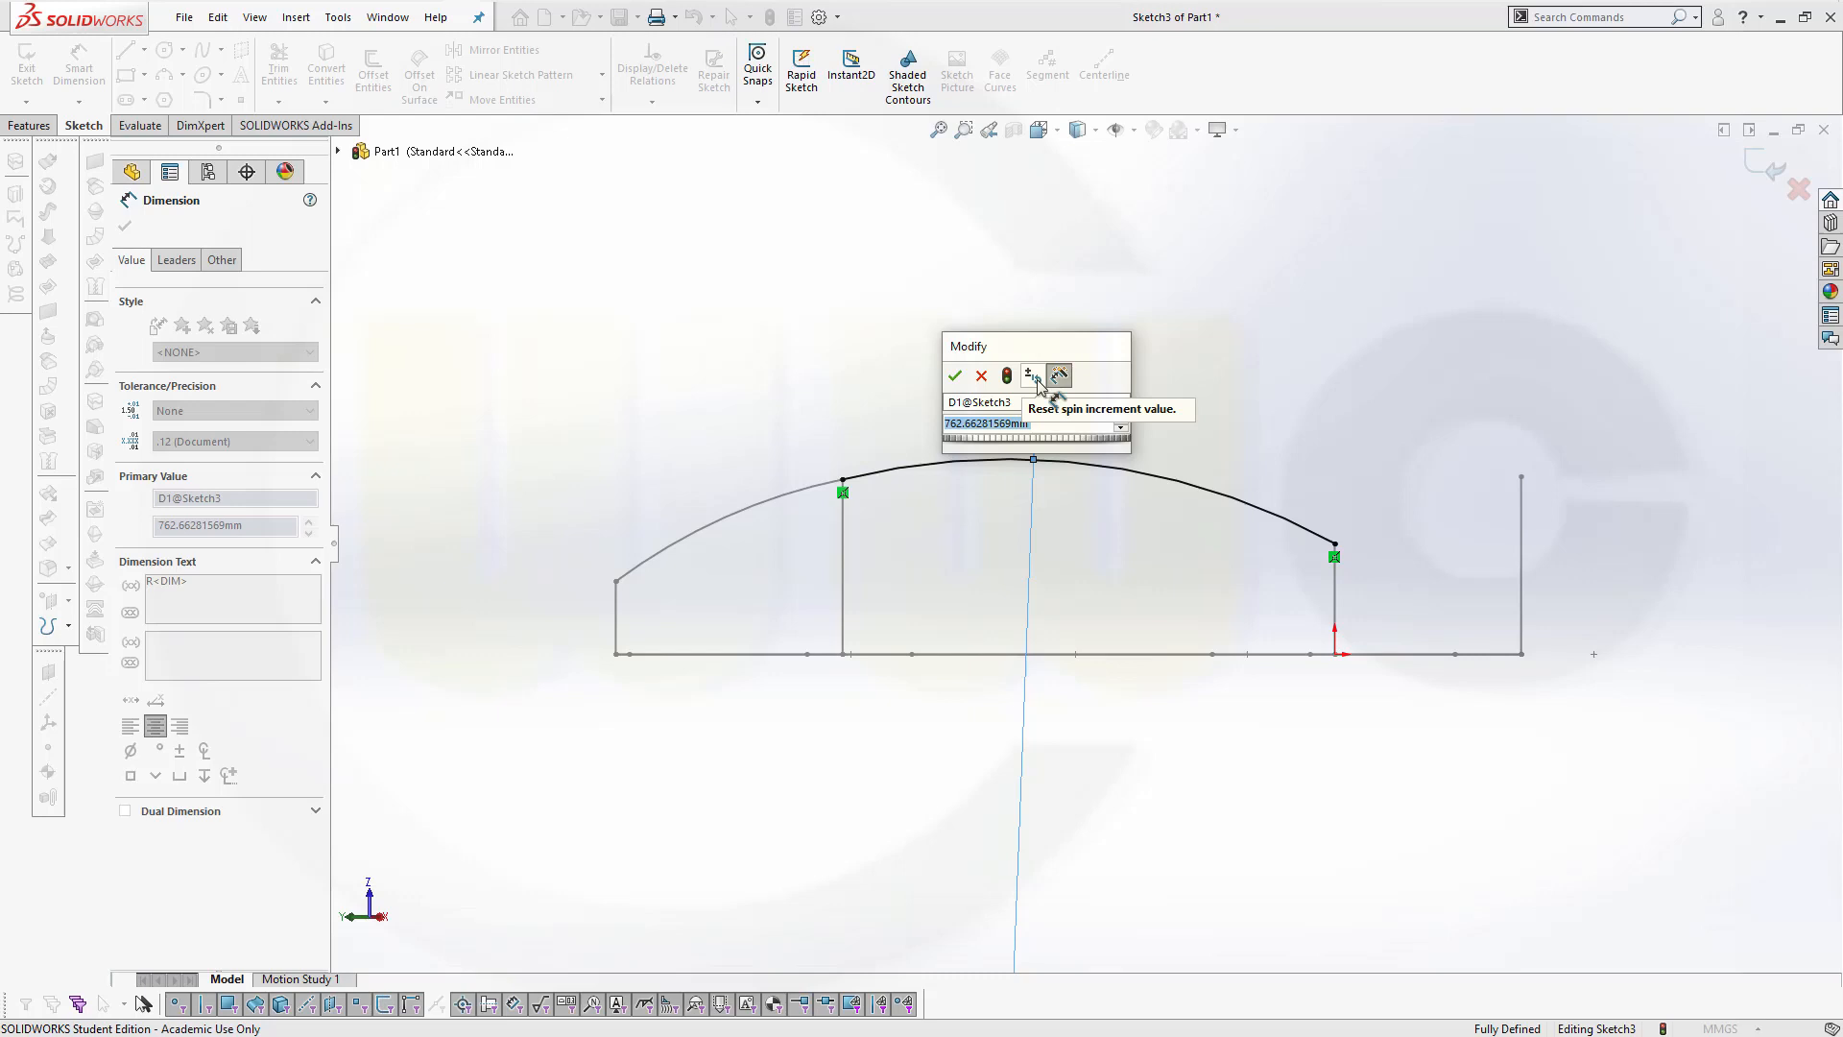
type("750")
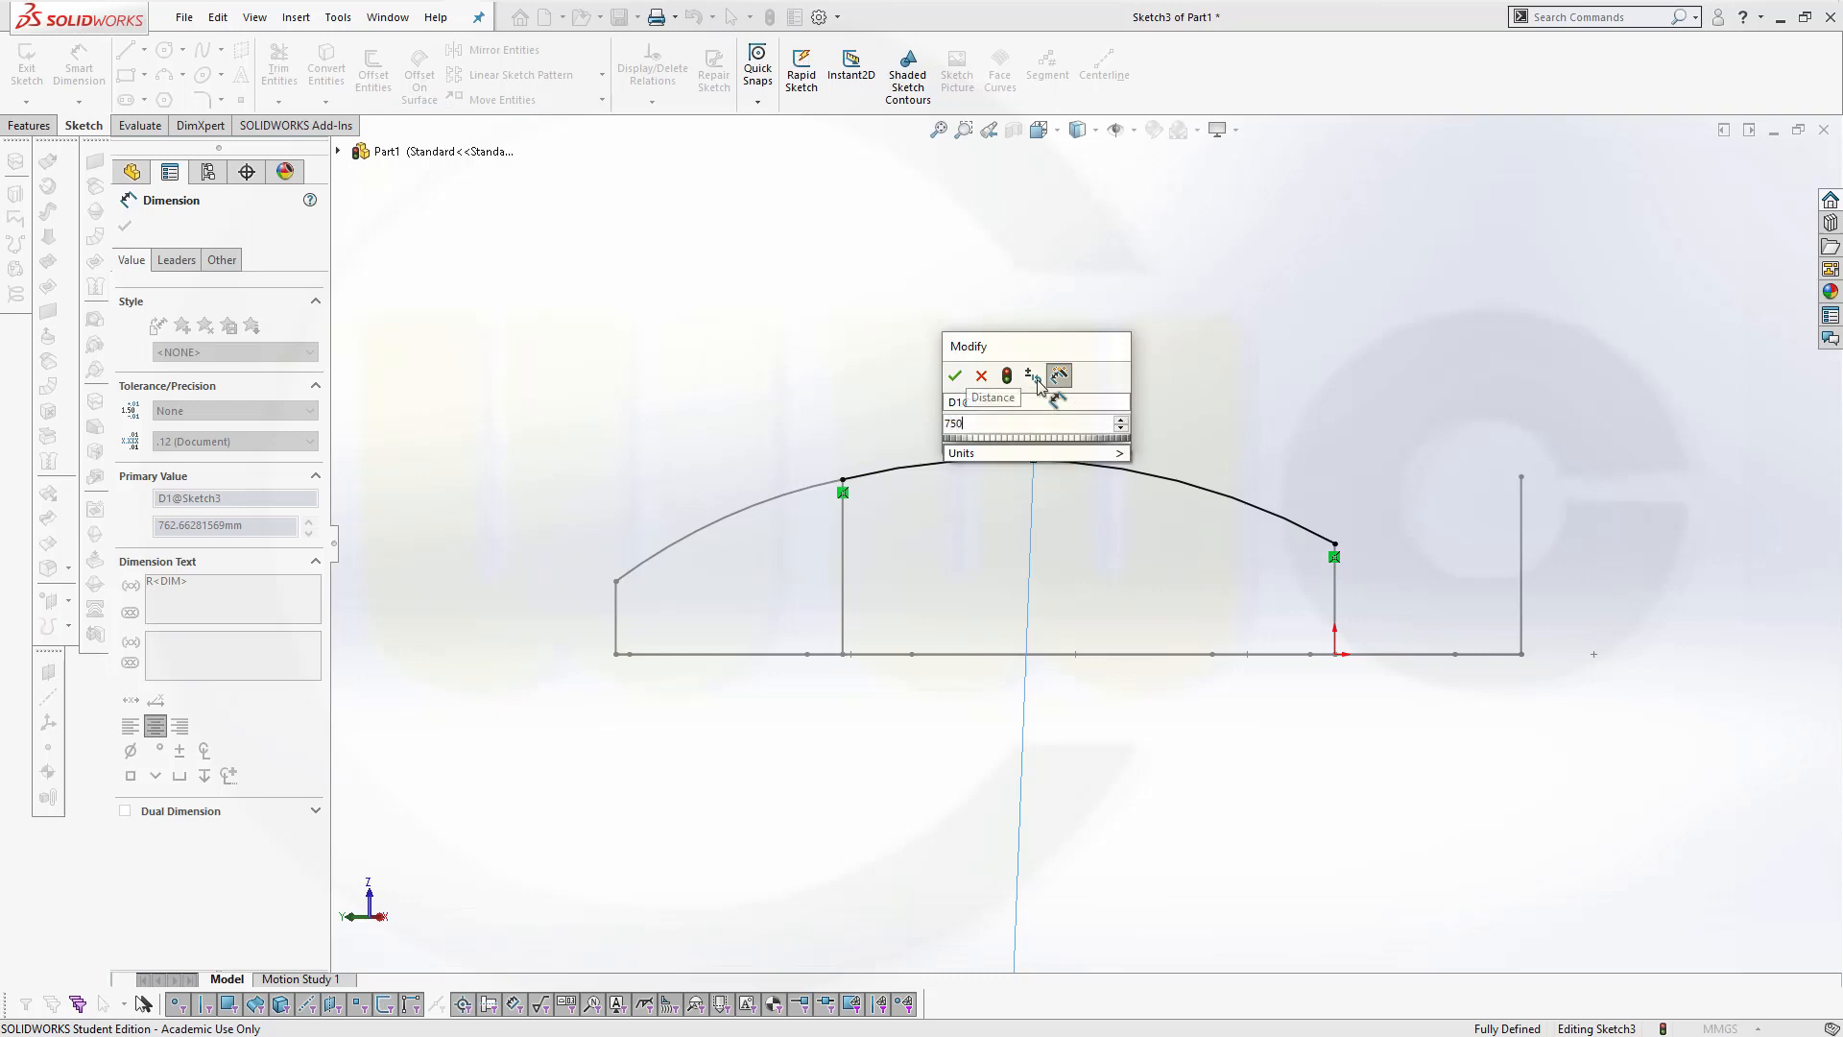
key("Return")
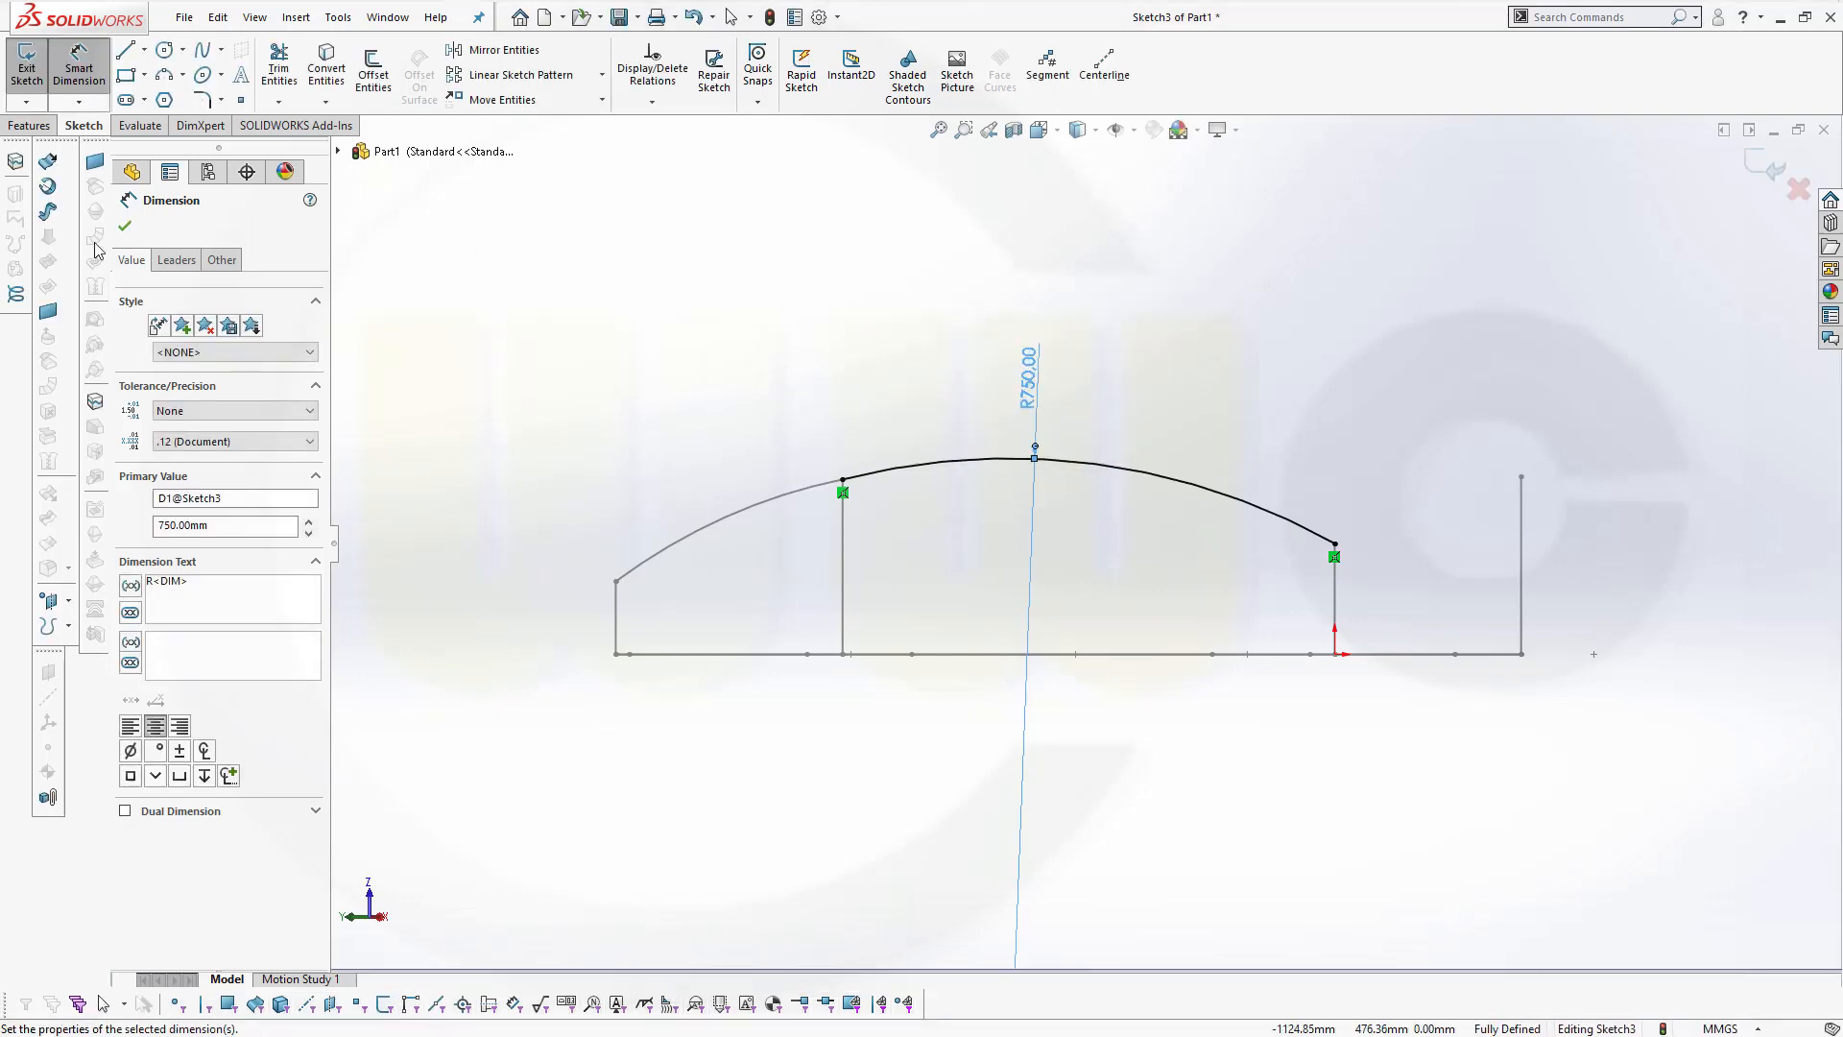
left_click(124, 230)
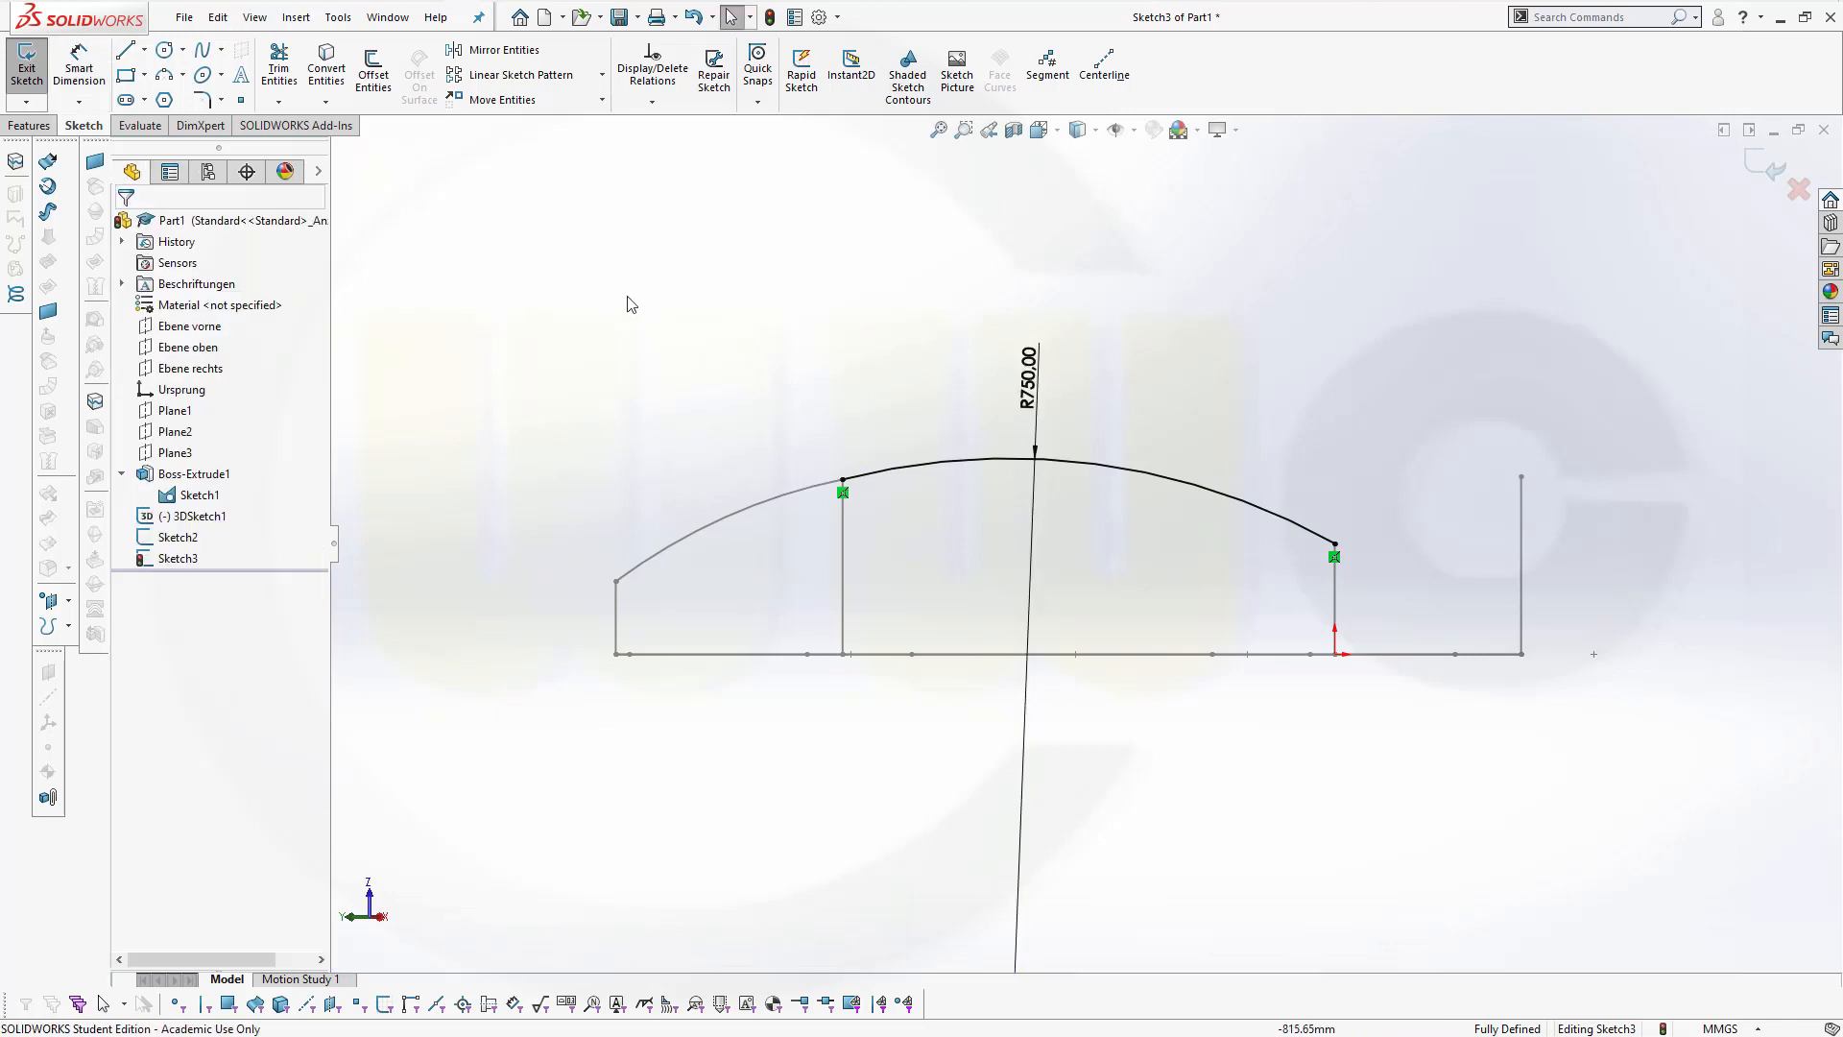
mouse_move(826, 422)
middle_mouse_down()
mouse_move(820, 448)
mouse_move(705, 418)
middle_mouse_up()
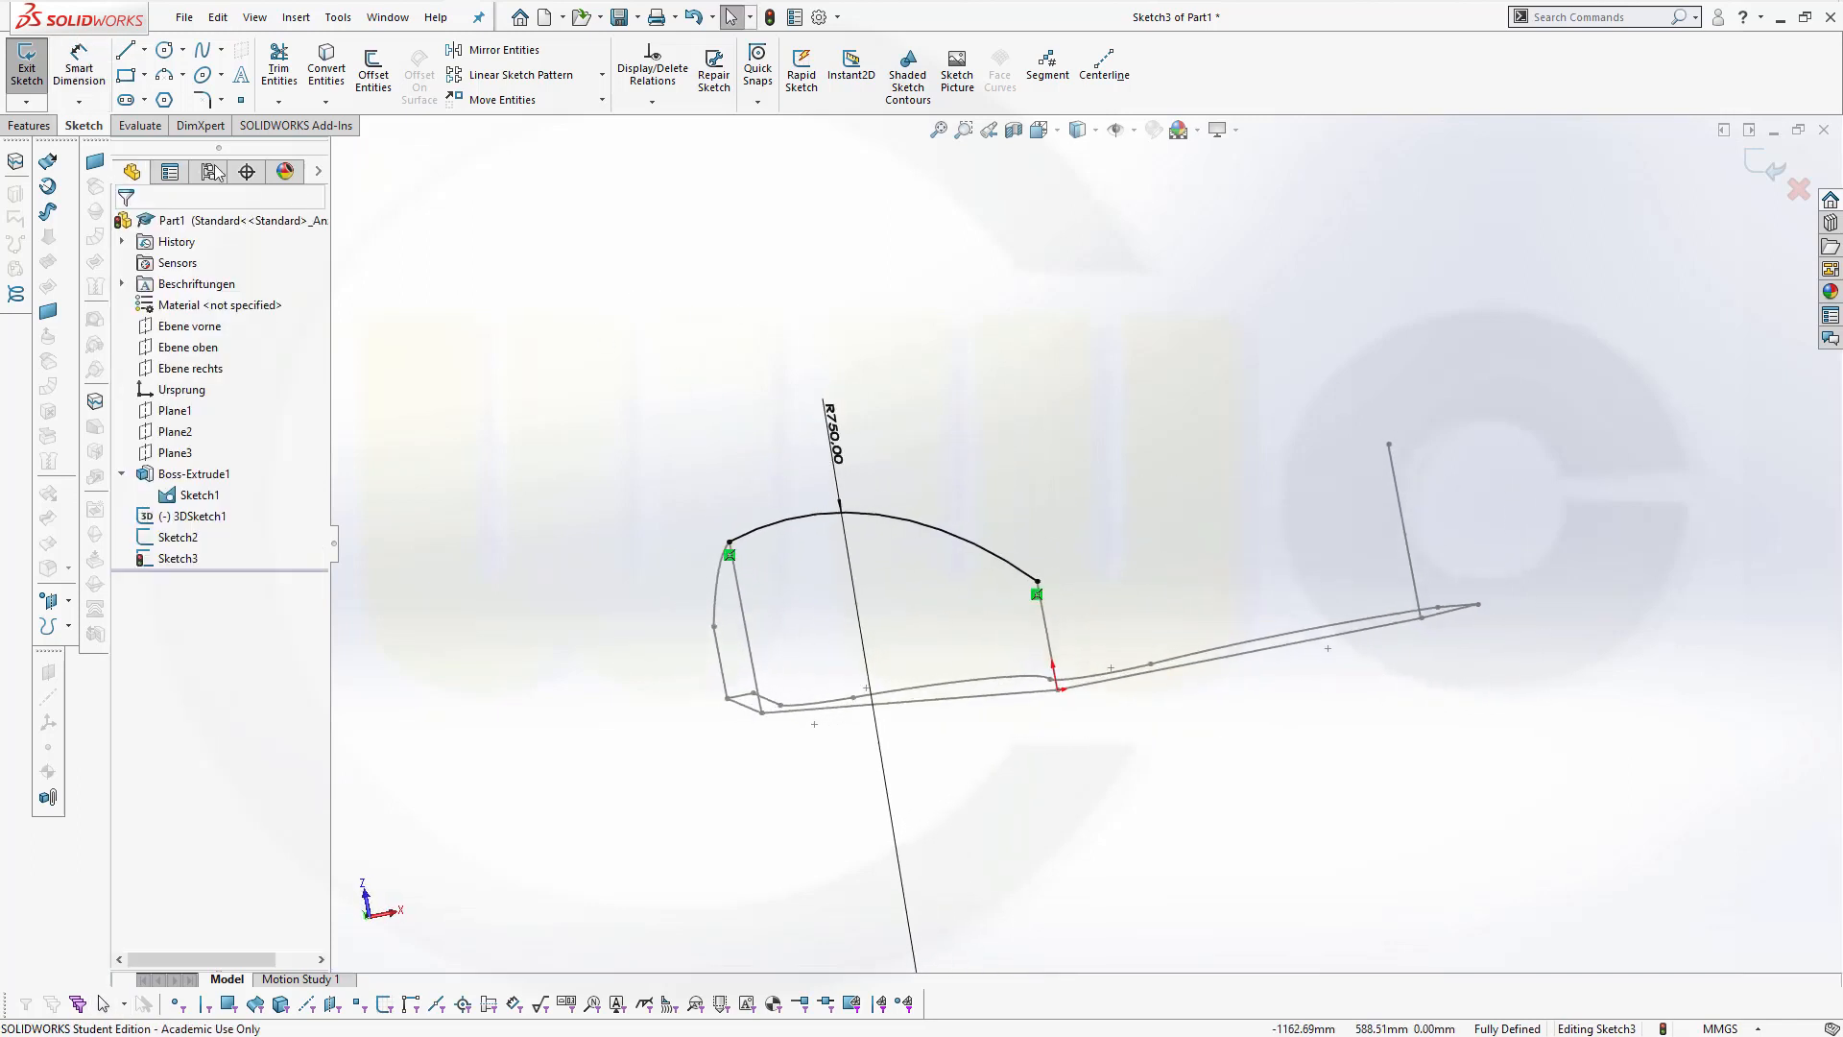
left_click(1762, 171)
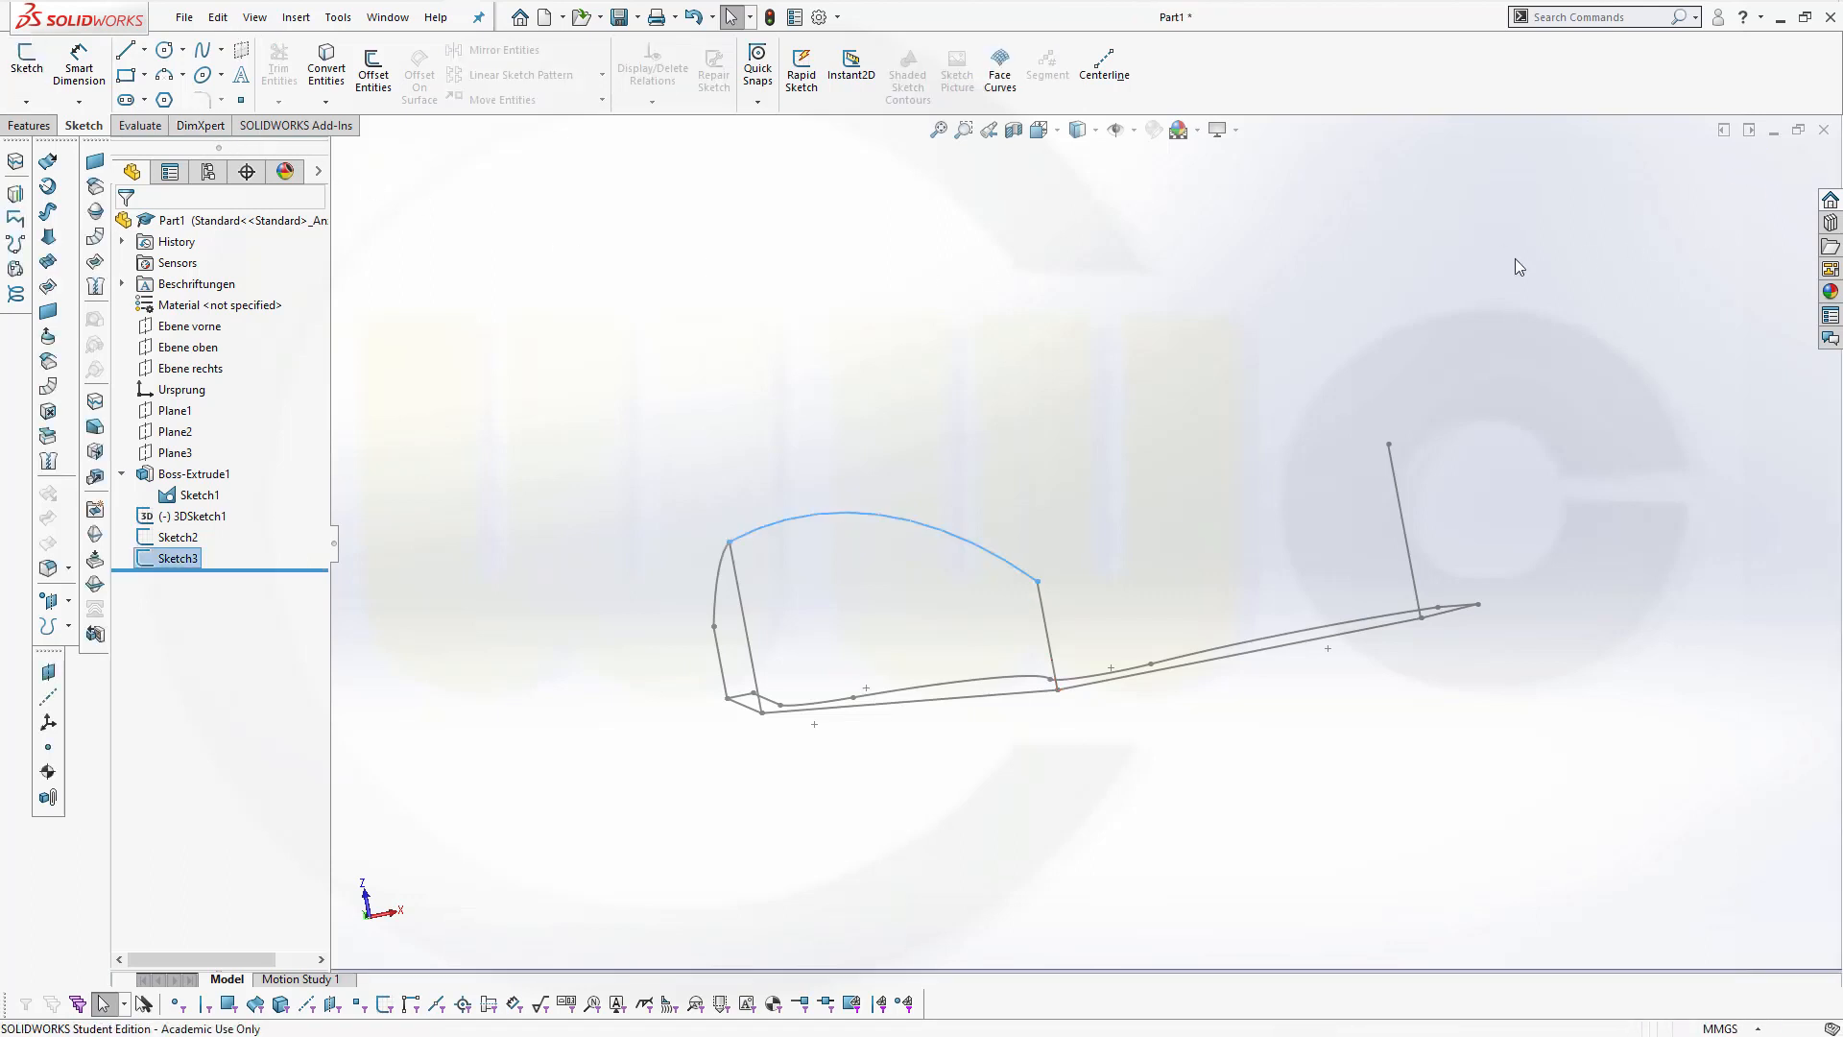
Start a new sketch on the Ebene oben plane
middle_click_drag(1093, 303, 1094, 312)
mouse_move(1261, 463)
middle_mouse_down()
mouse_move(1091, 478)
mouse_move(1329, 547)
mouse_move(1308, 569)
middle_mouse_up()
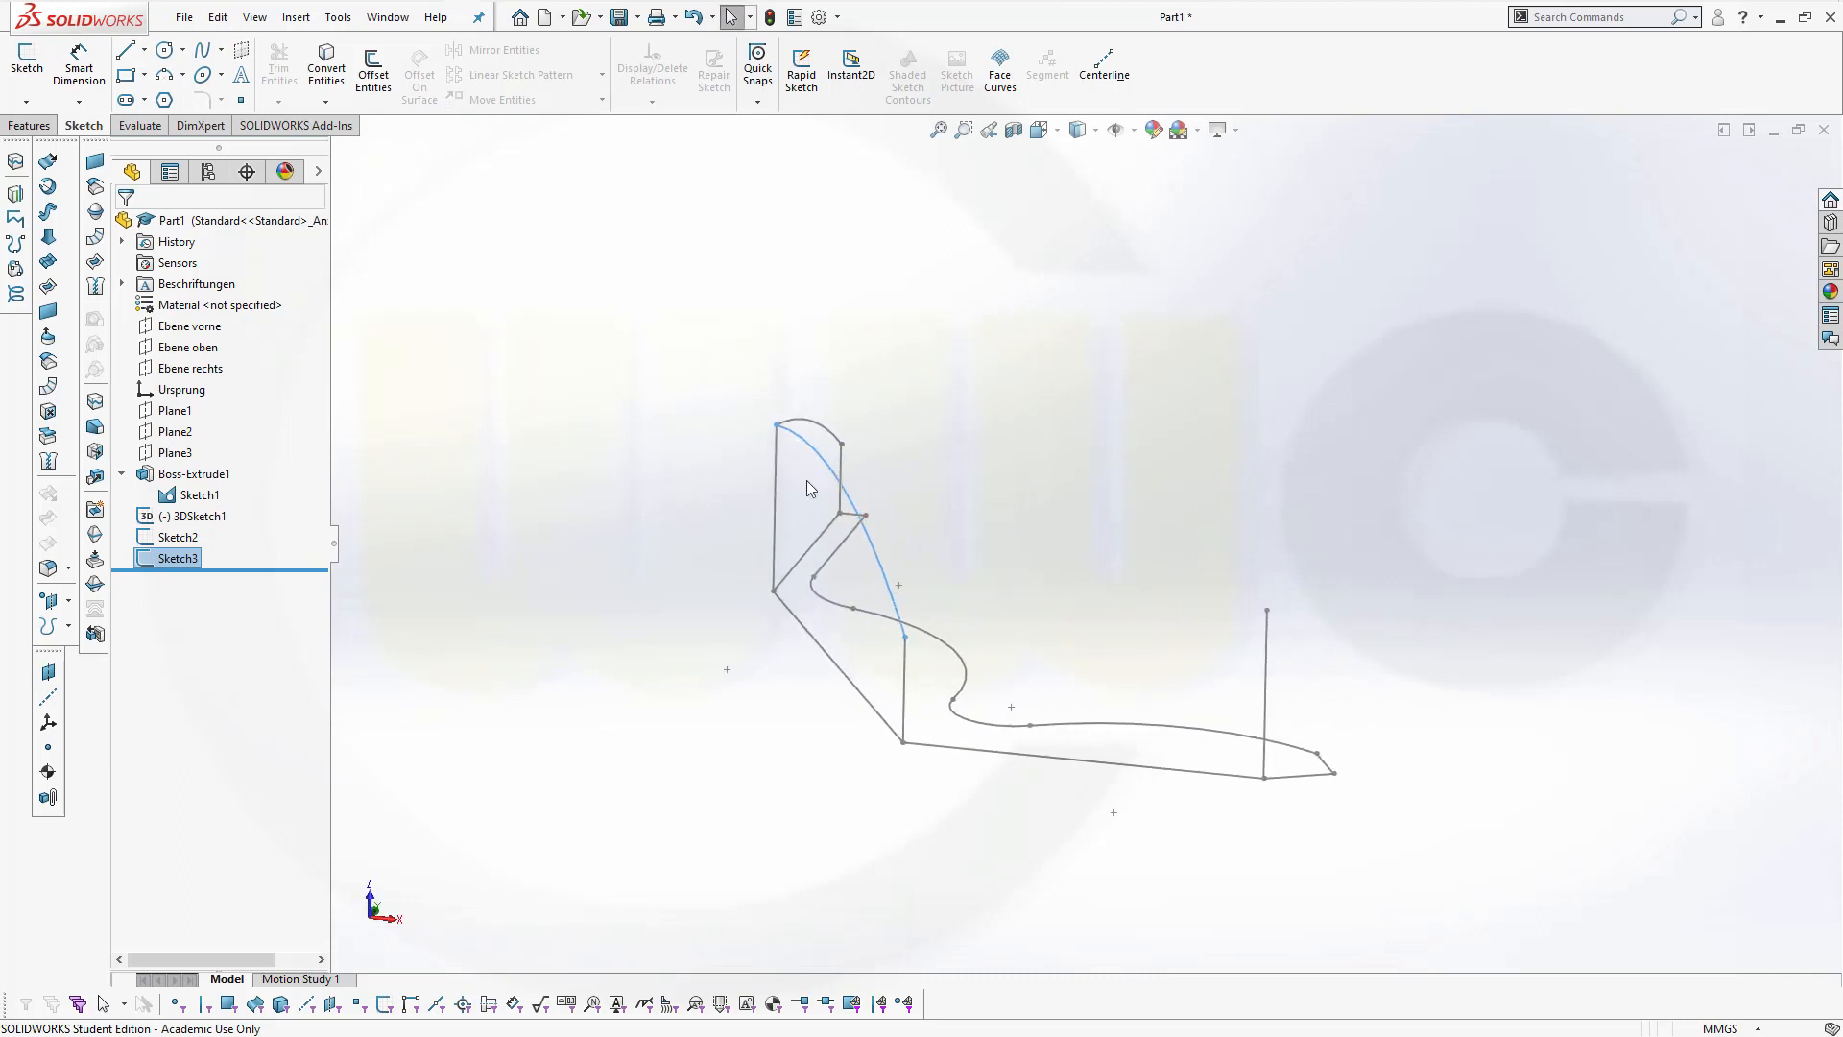
left_click(186, 354)
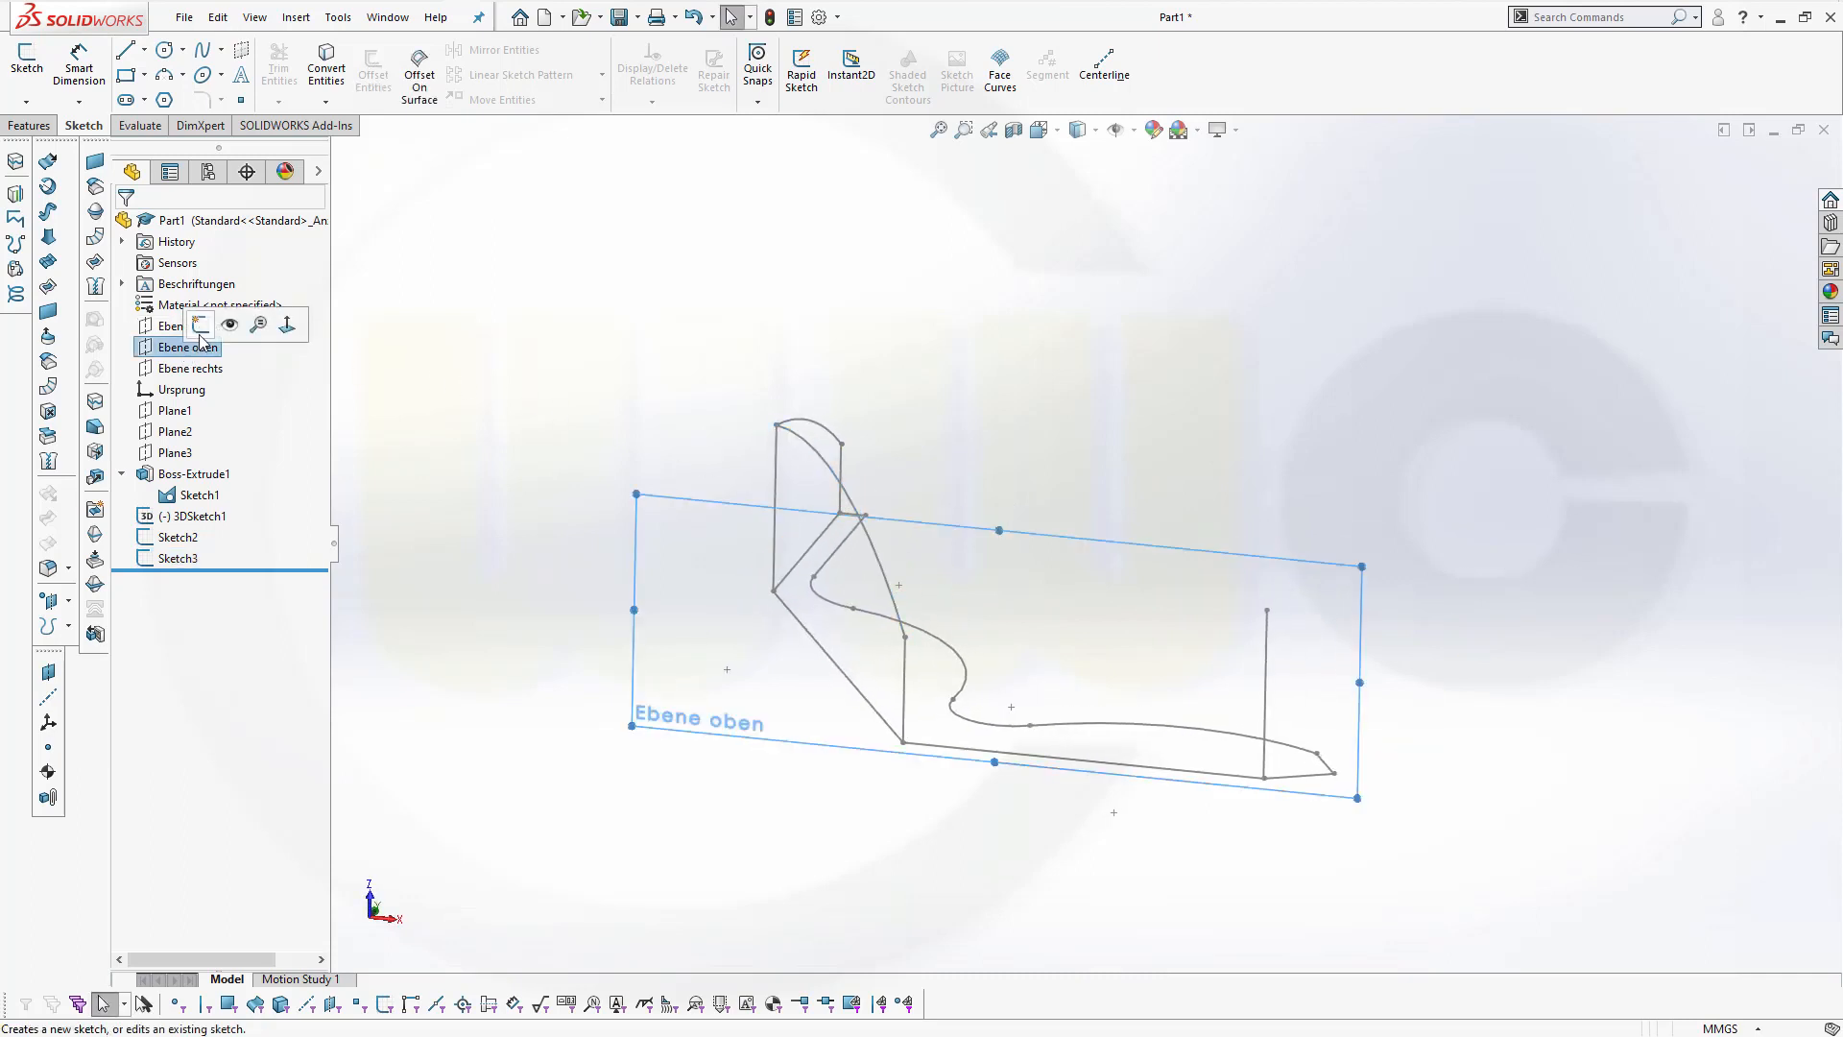
left_click(287, 325)
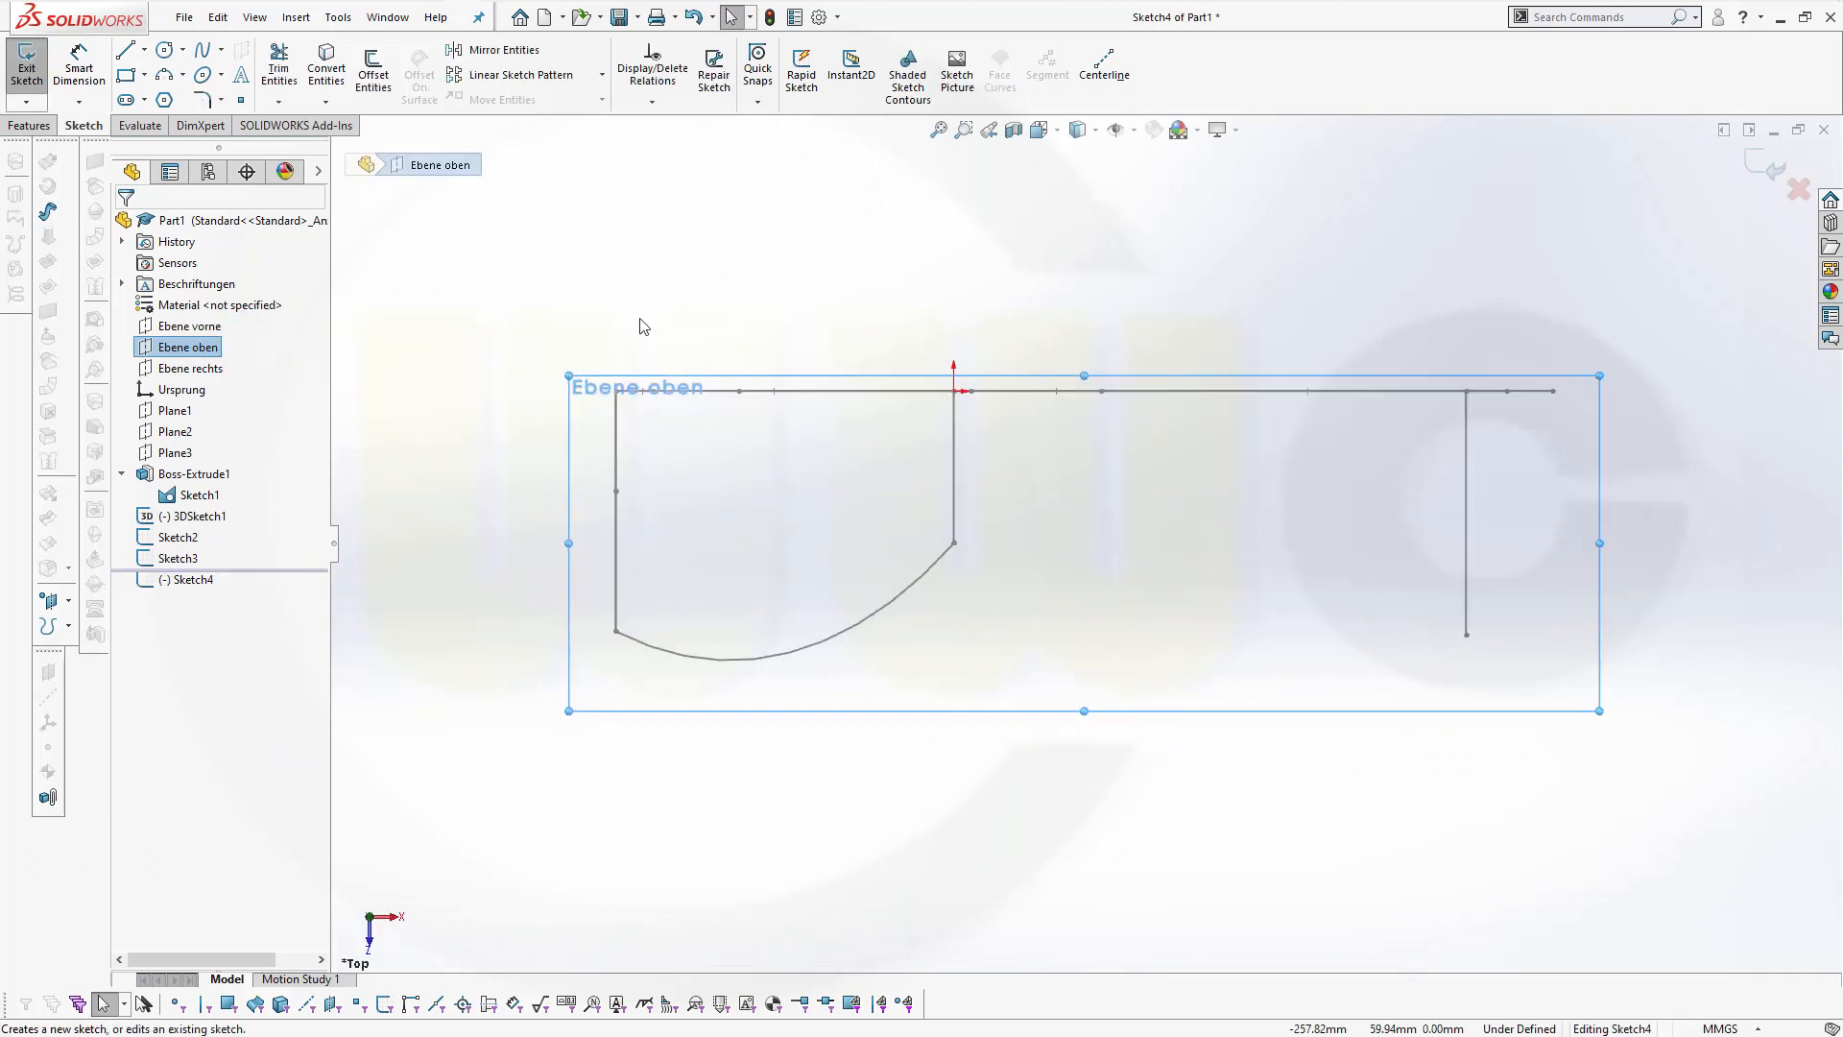
Draw a 3 point arc, radius about 1019 mm, bulging away from the profile, joining the free endpoints of the origin's upright line and the 200 mm line
scroll(1123, 537, "down", 3)
scroll(1118, 538, "up", 3)
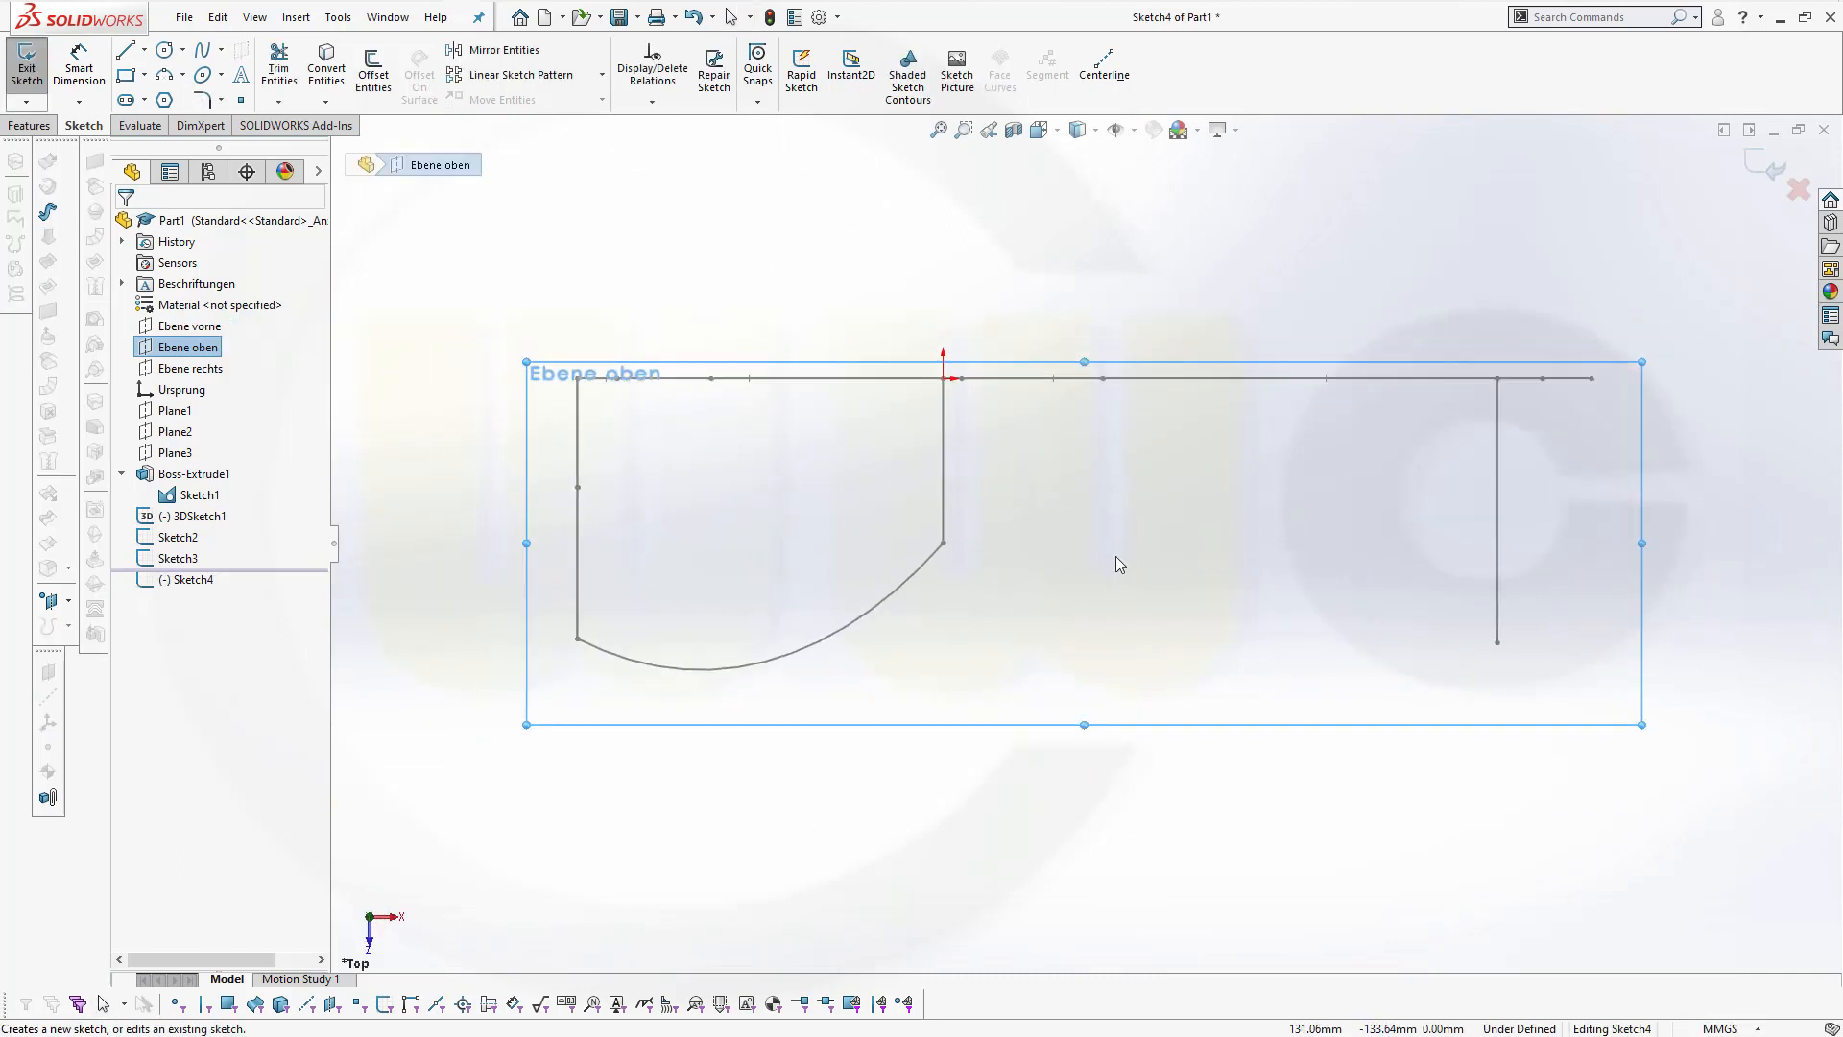
middle_click_drag(1098, 556, 1094, 533)
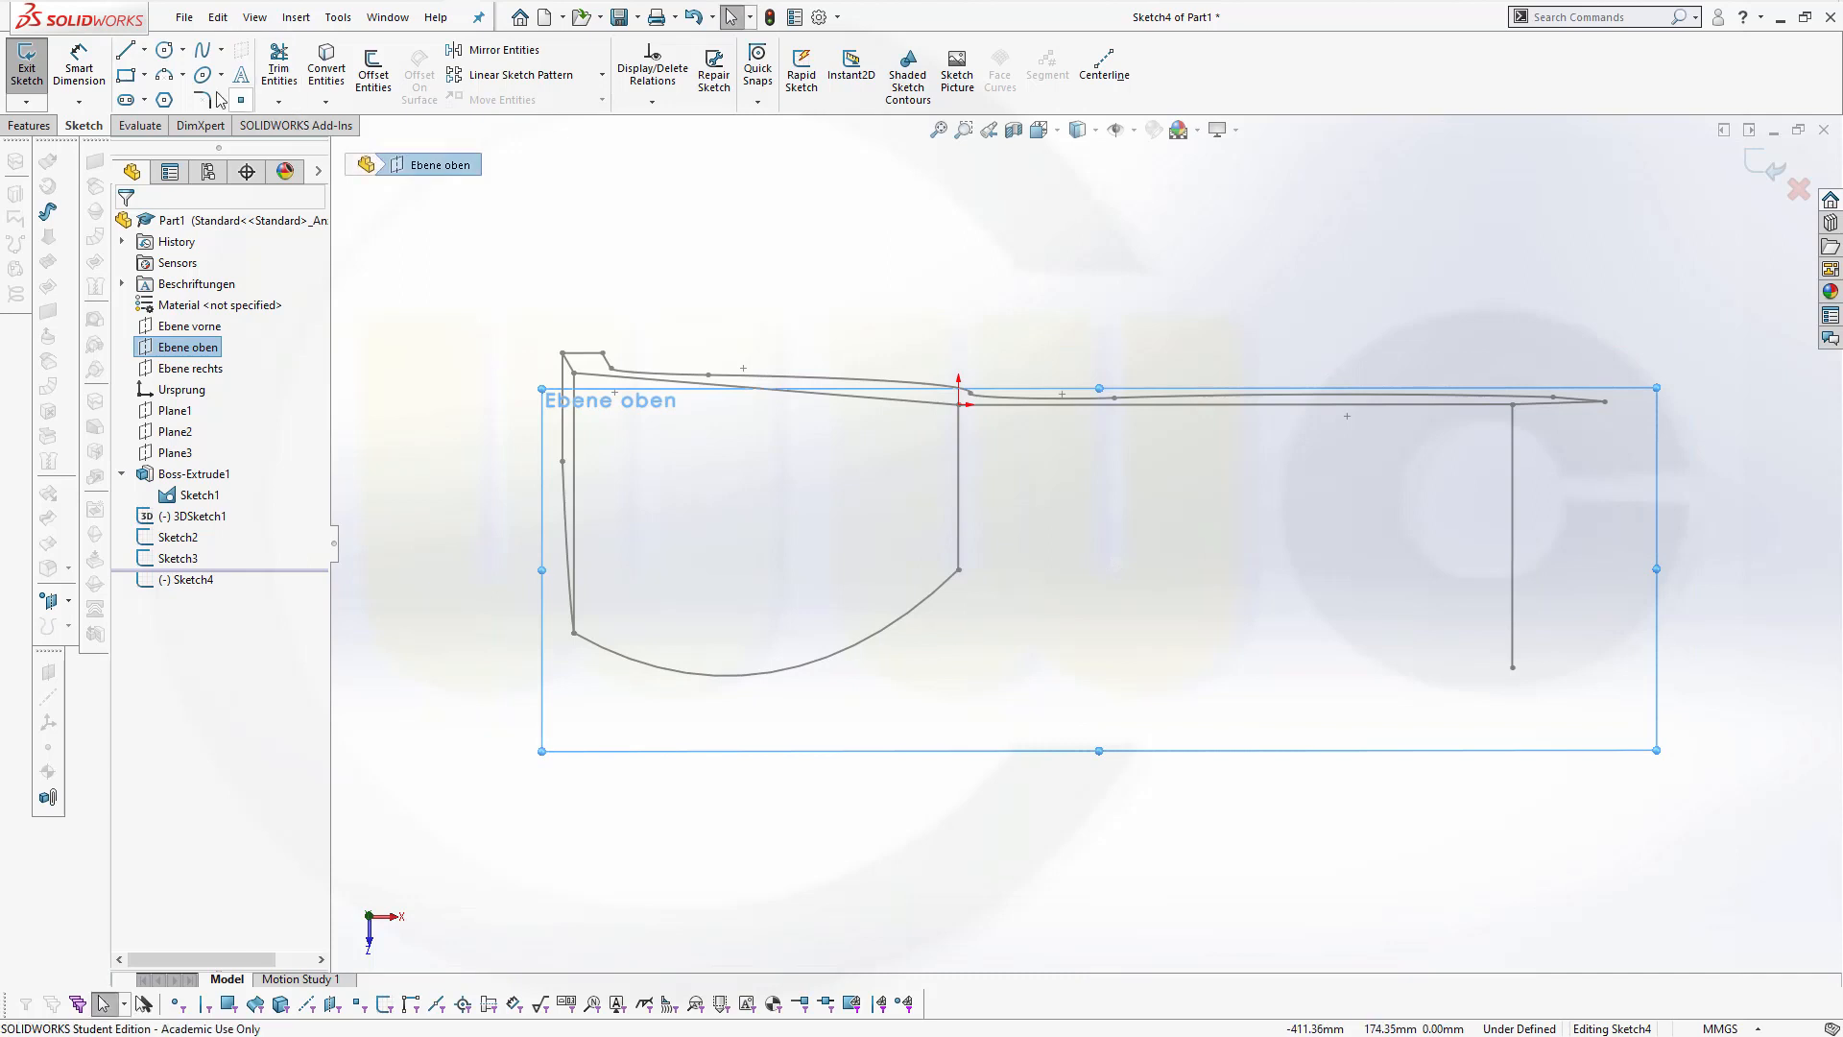
left_click(164, 73)
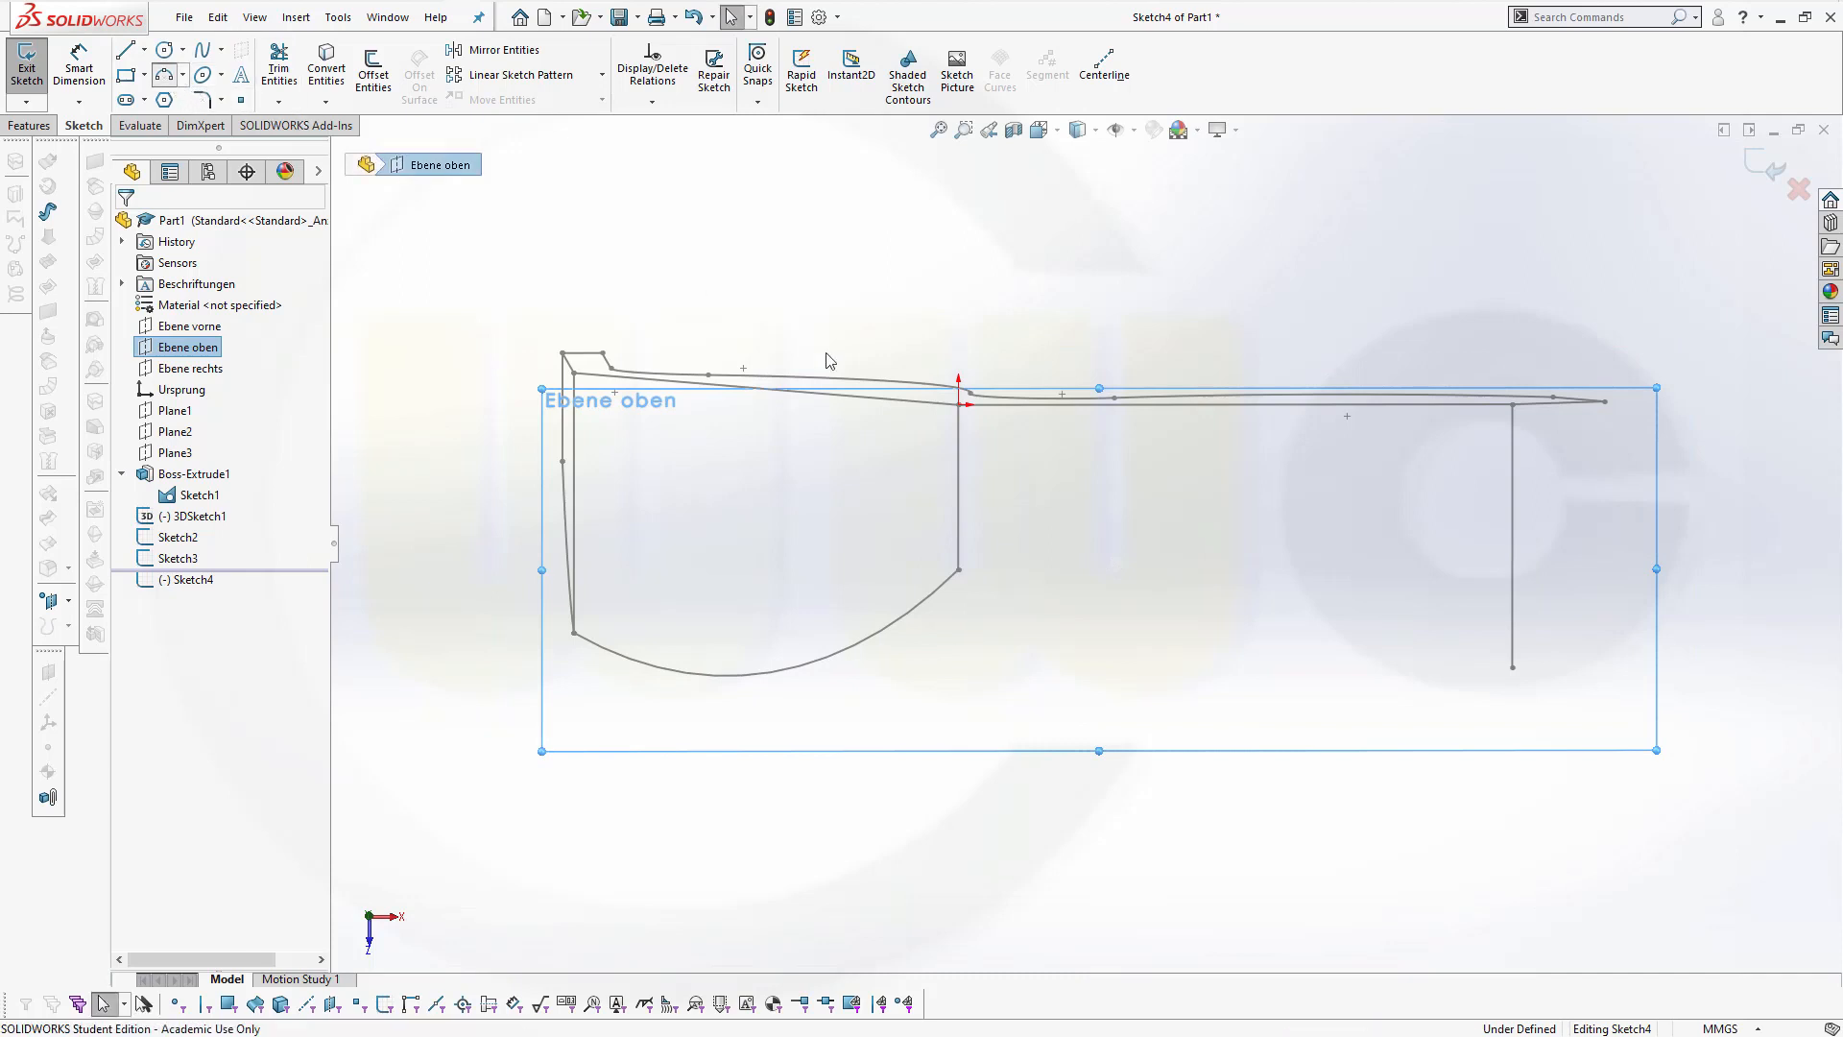
left_click(959, 570)
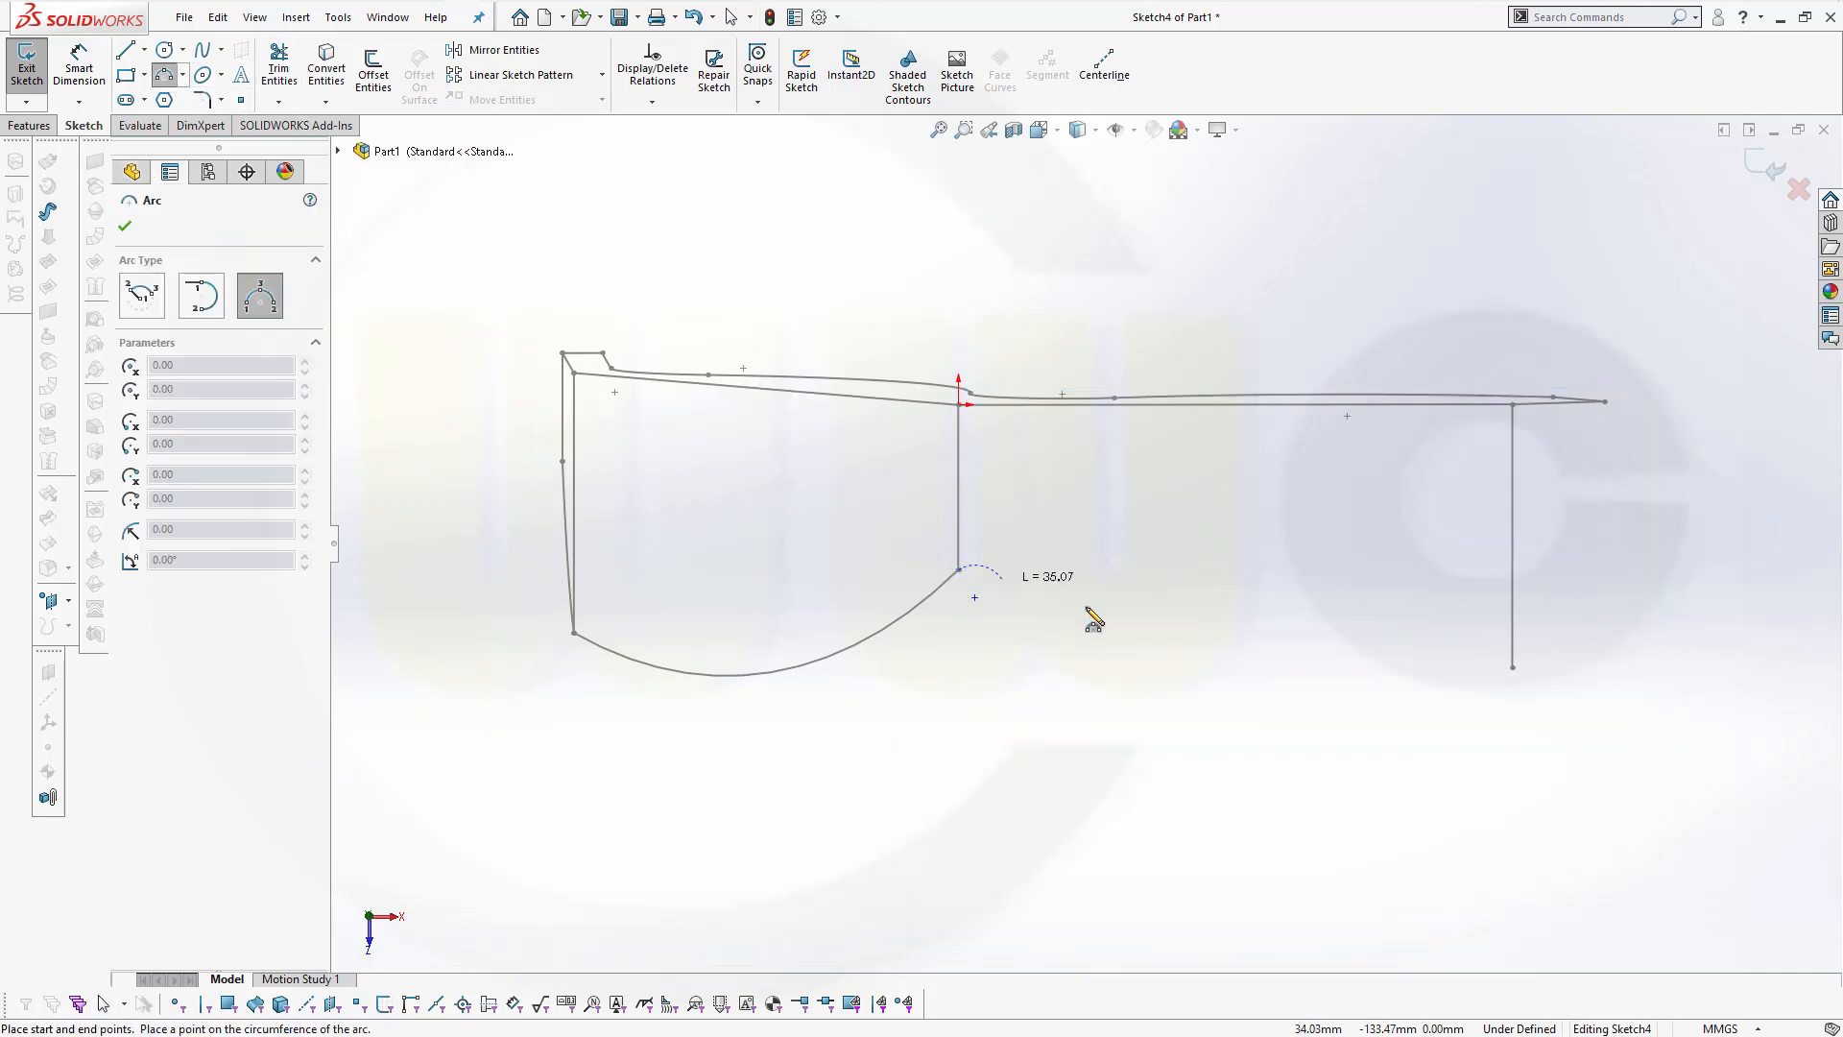
left_click(1513, 668)
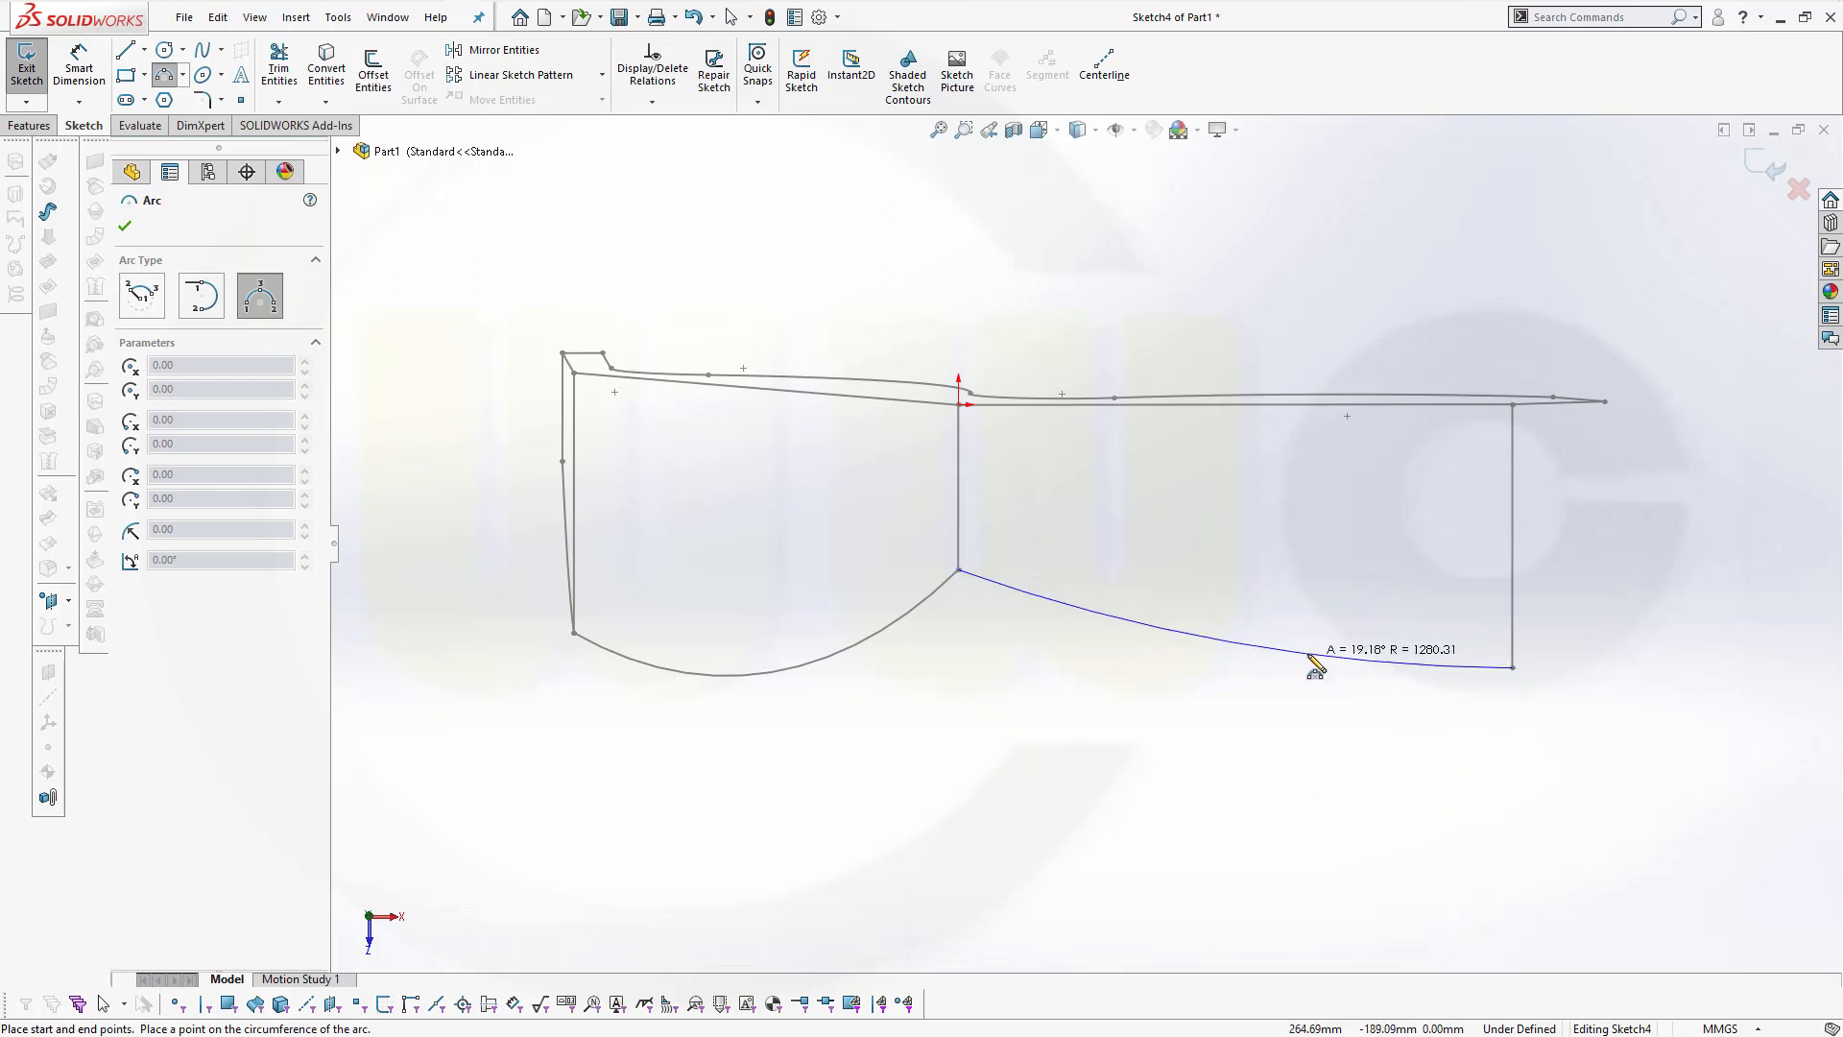
left_click(1315, 674)
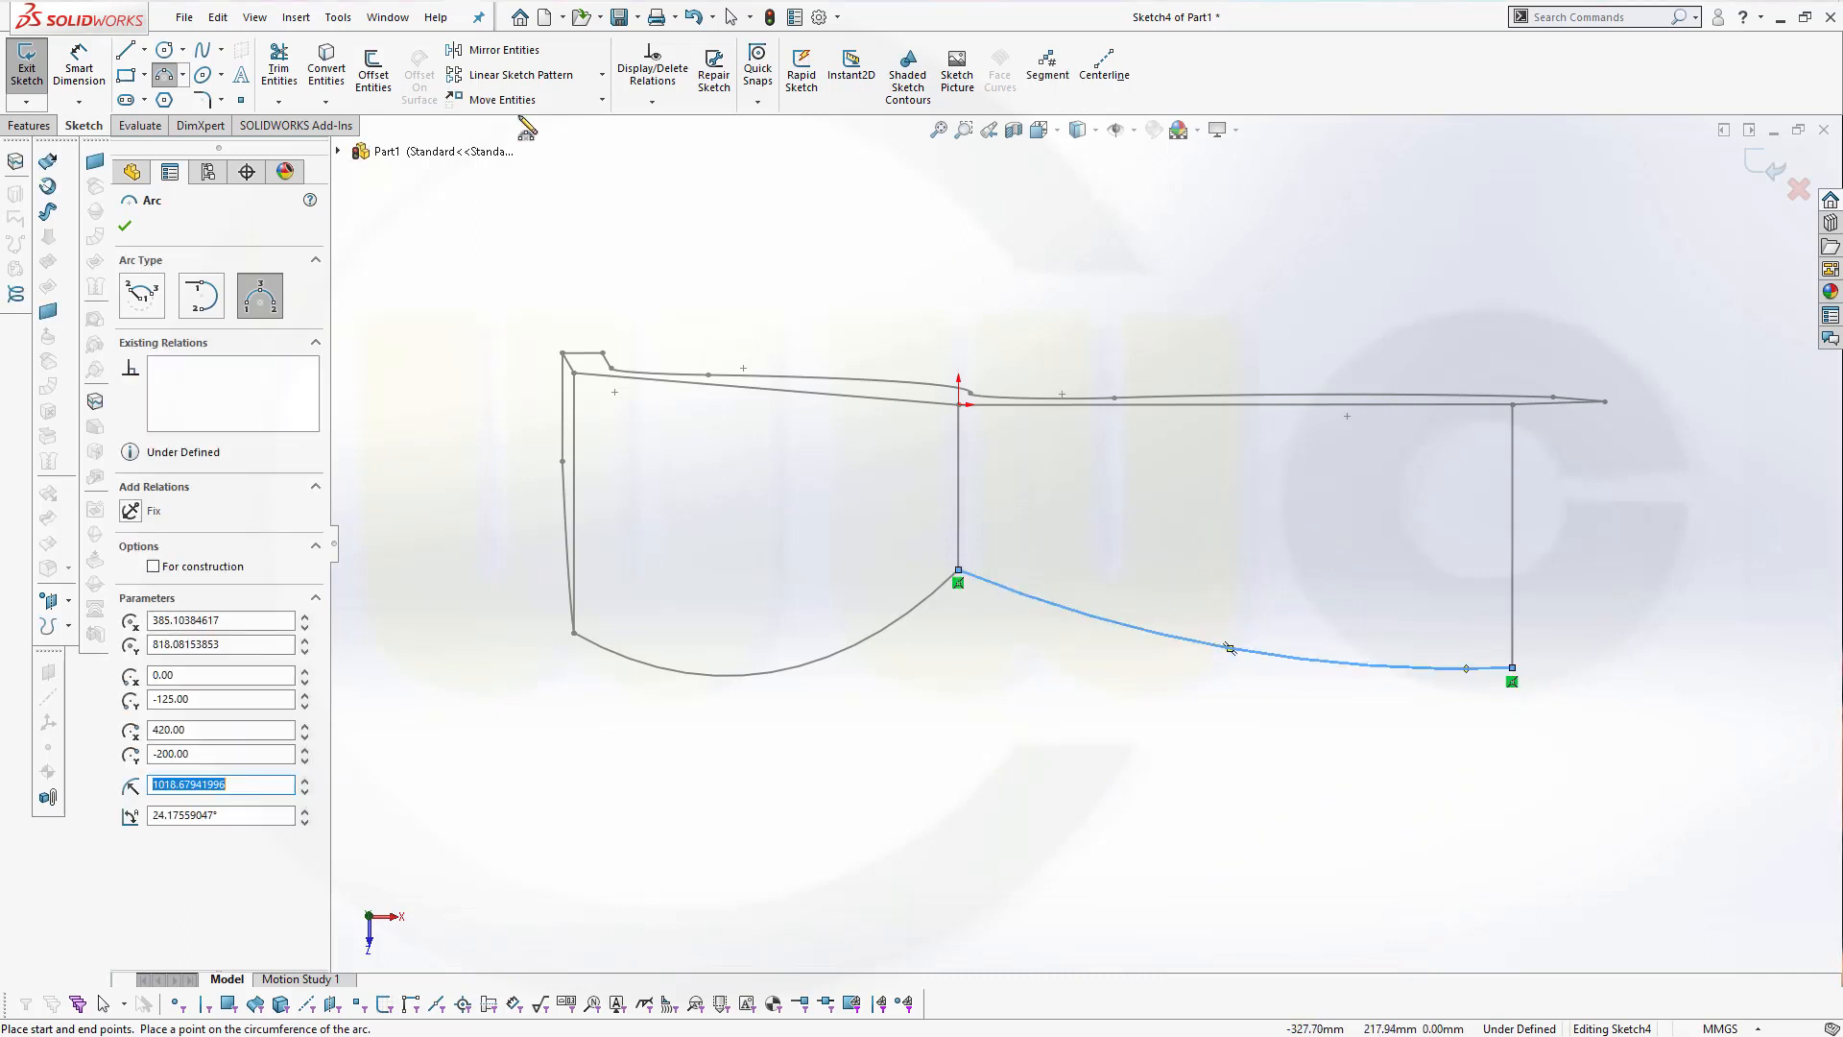
Set the radius of the arc on the Ebene oben plane to 840 mm and finish the sketch
left_click(78, 67)
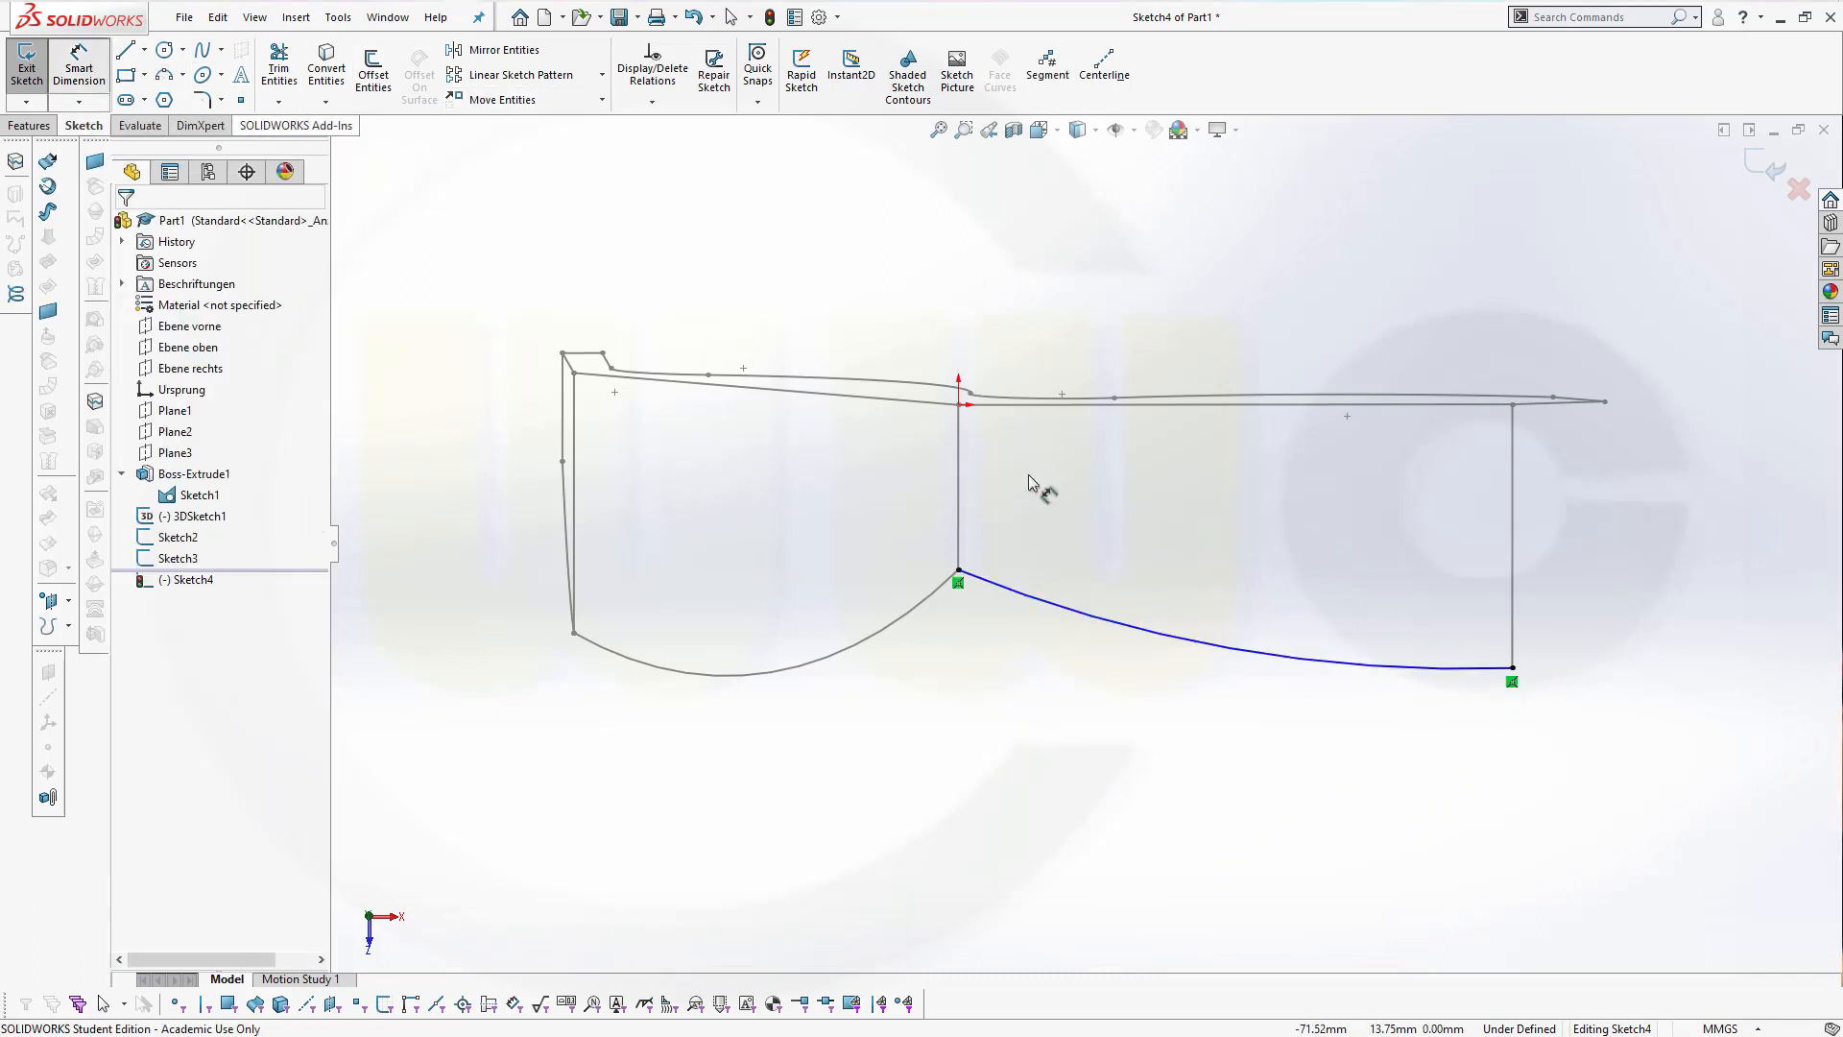
left_click(1278, 662)
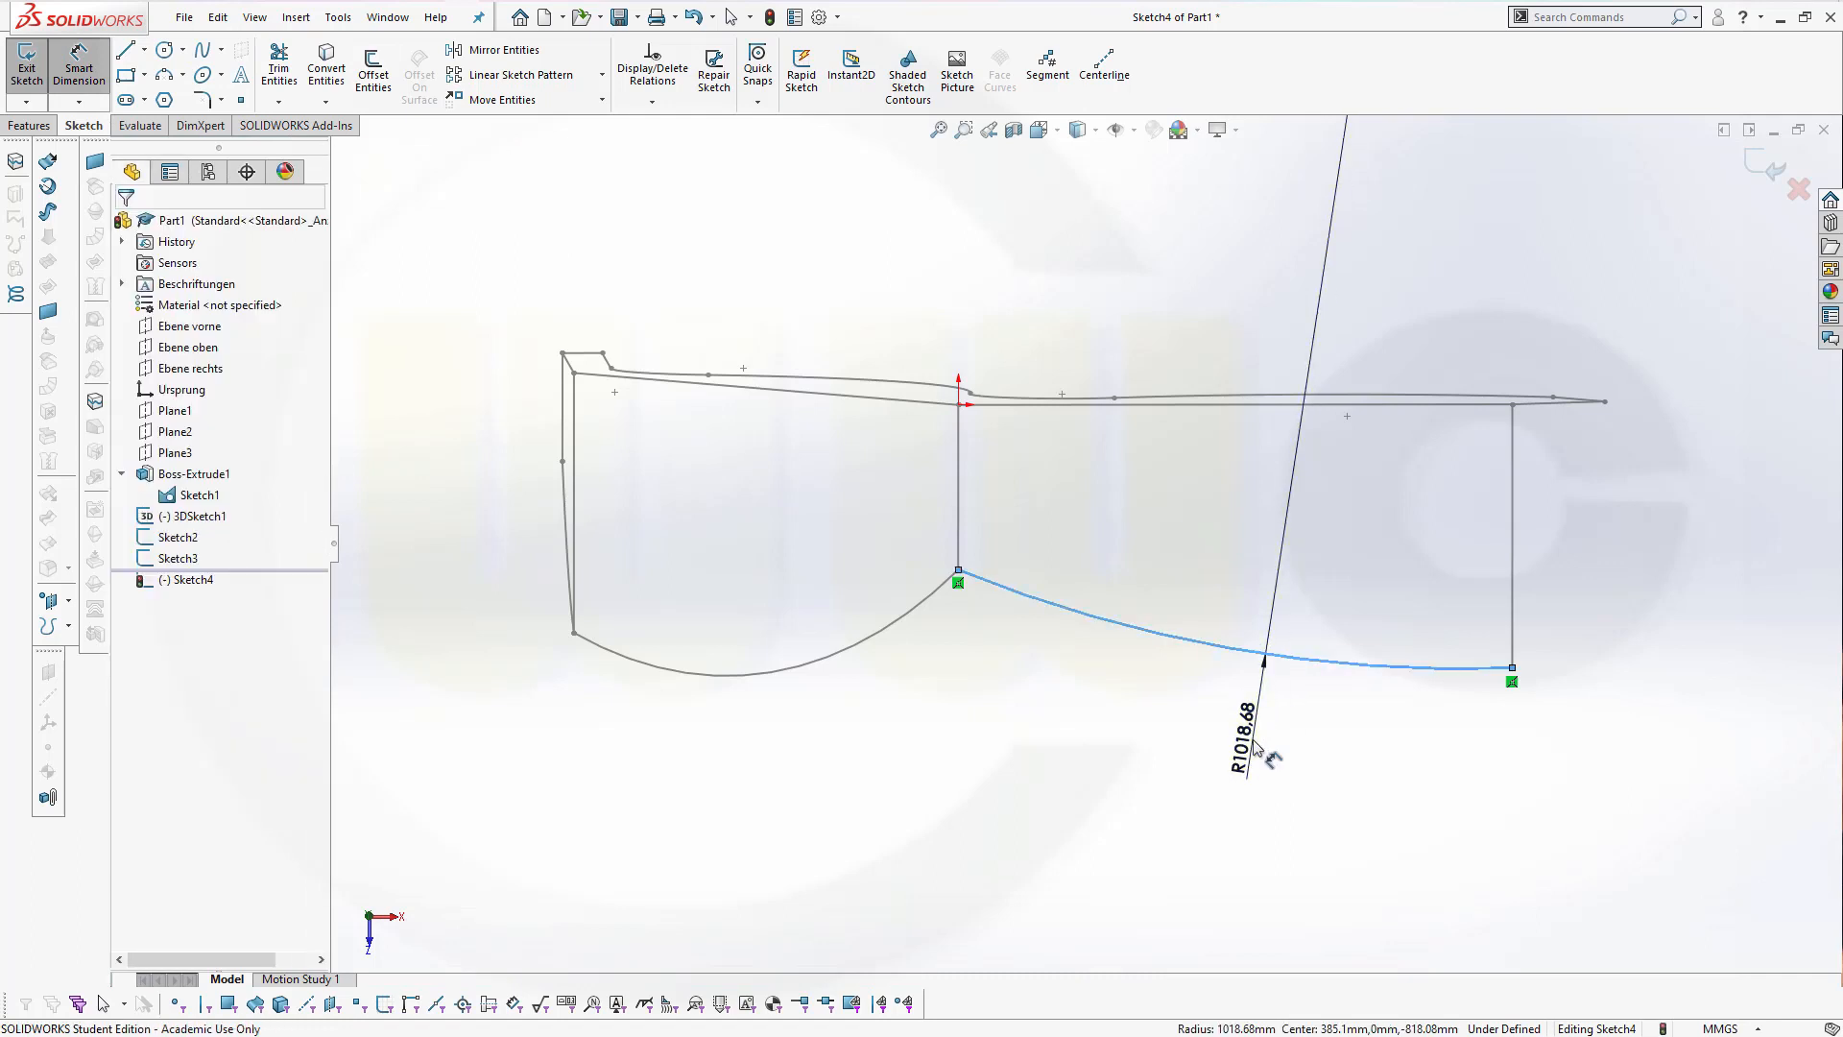
left_click(1257, 753)
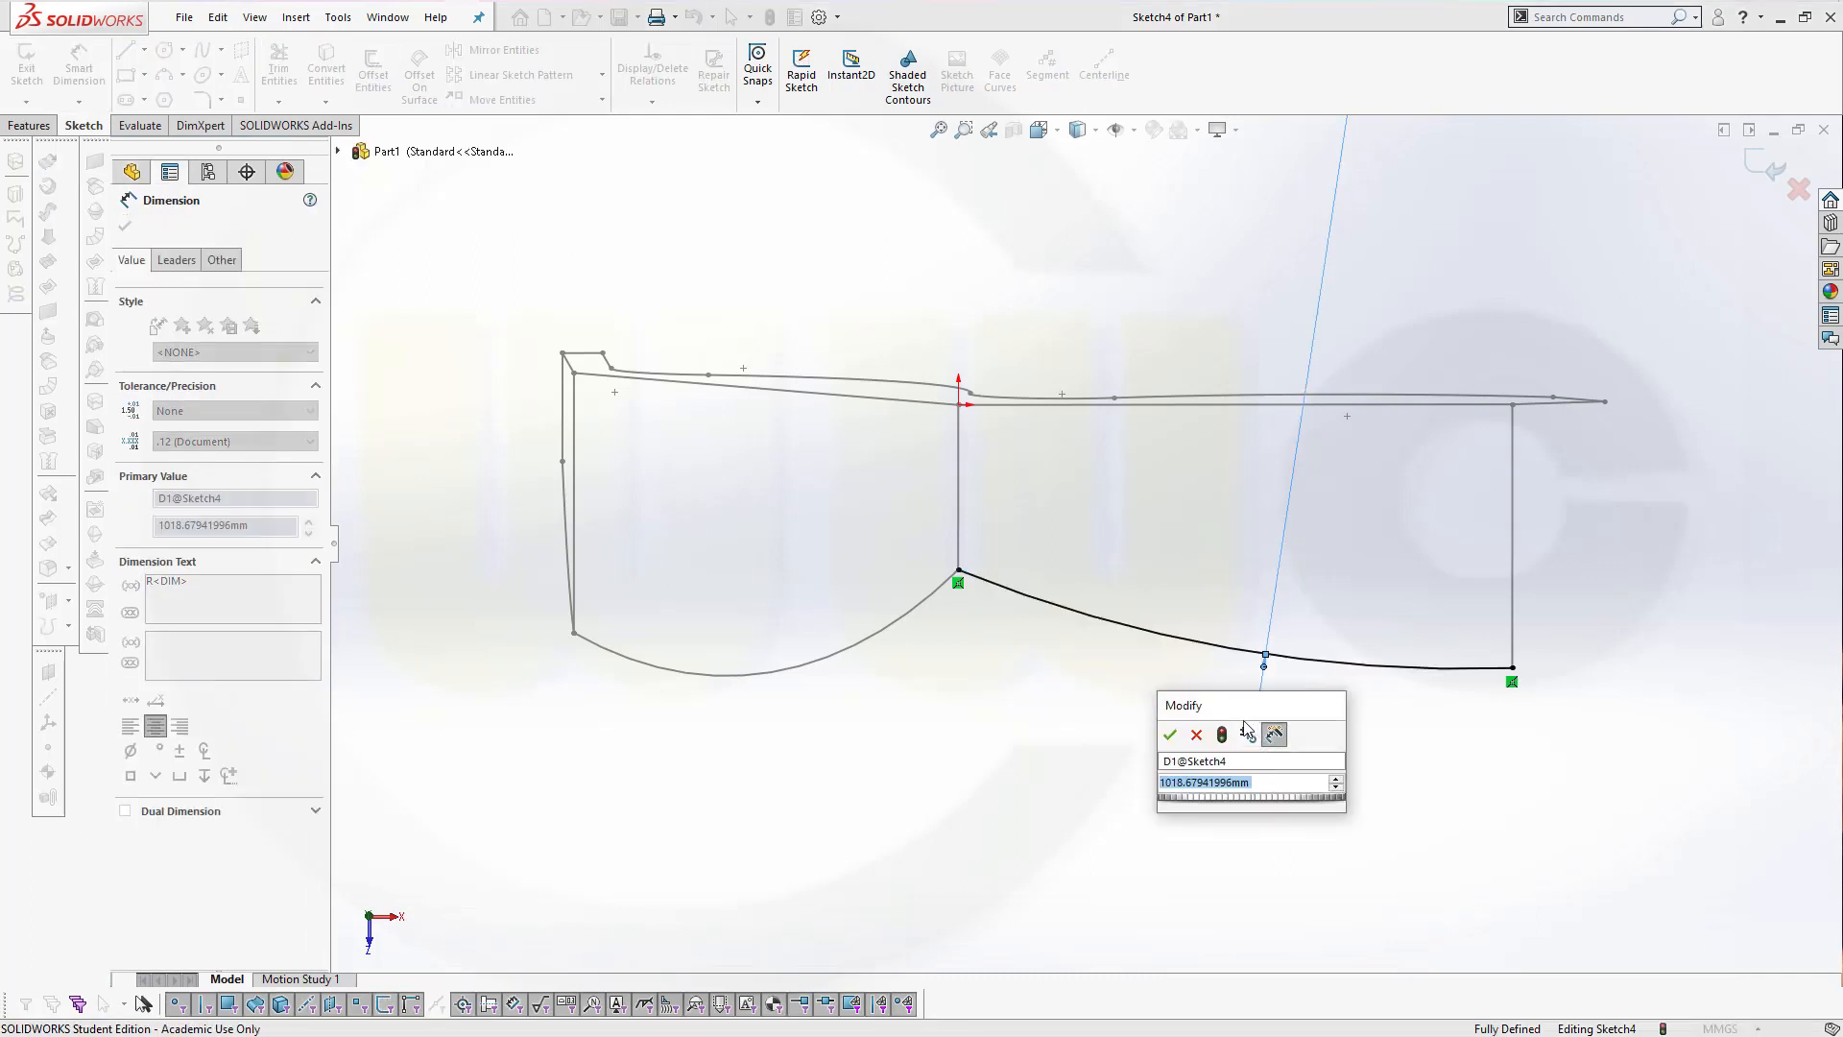
type("840")
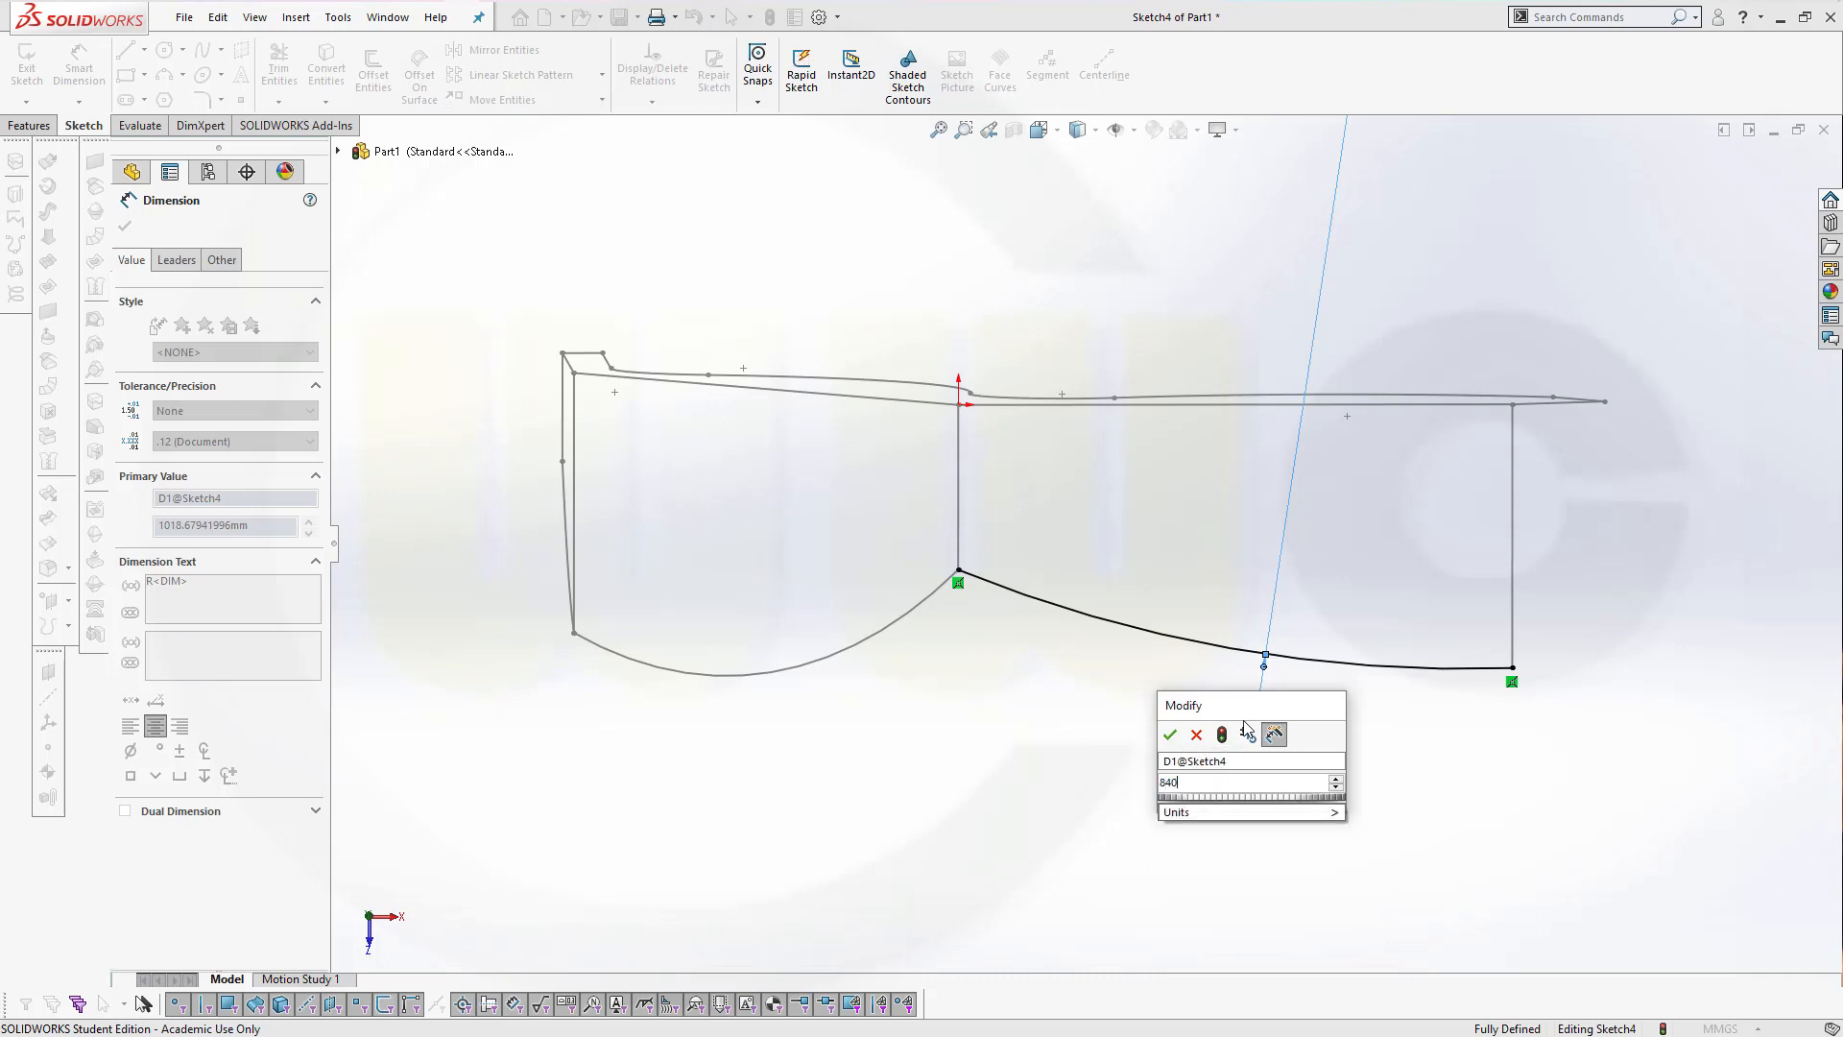
key("Return")
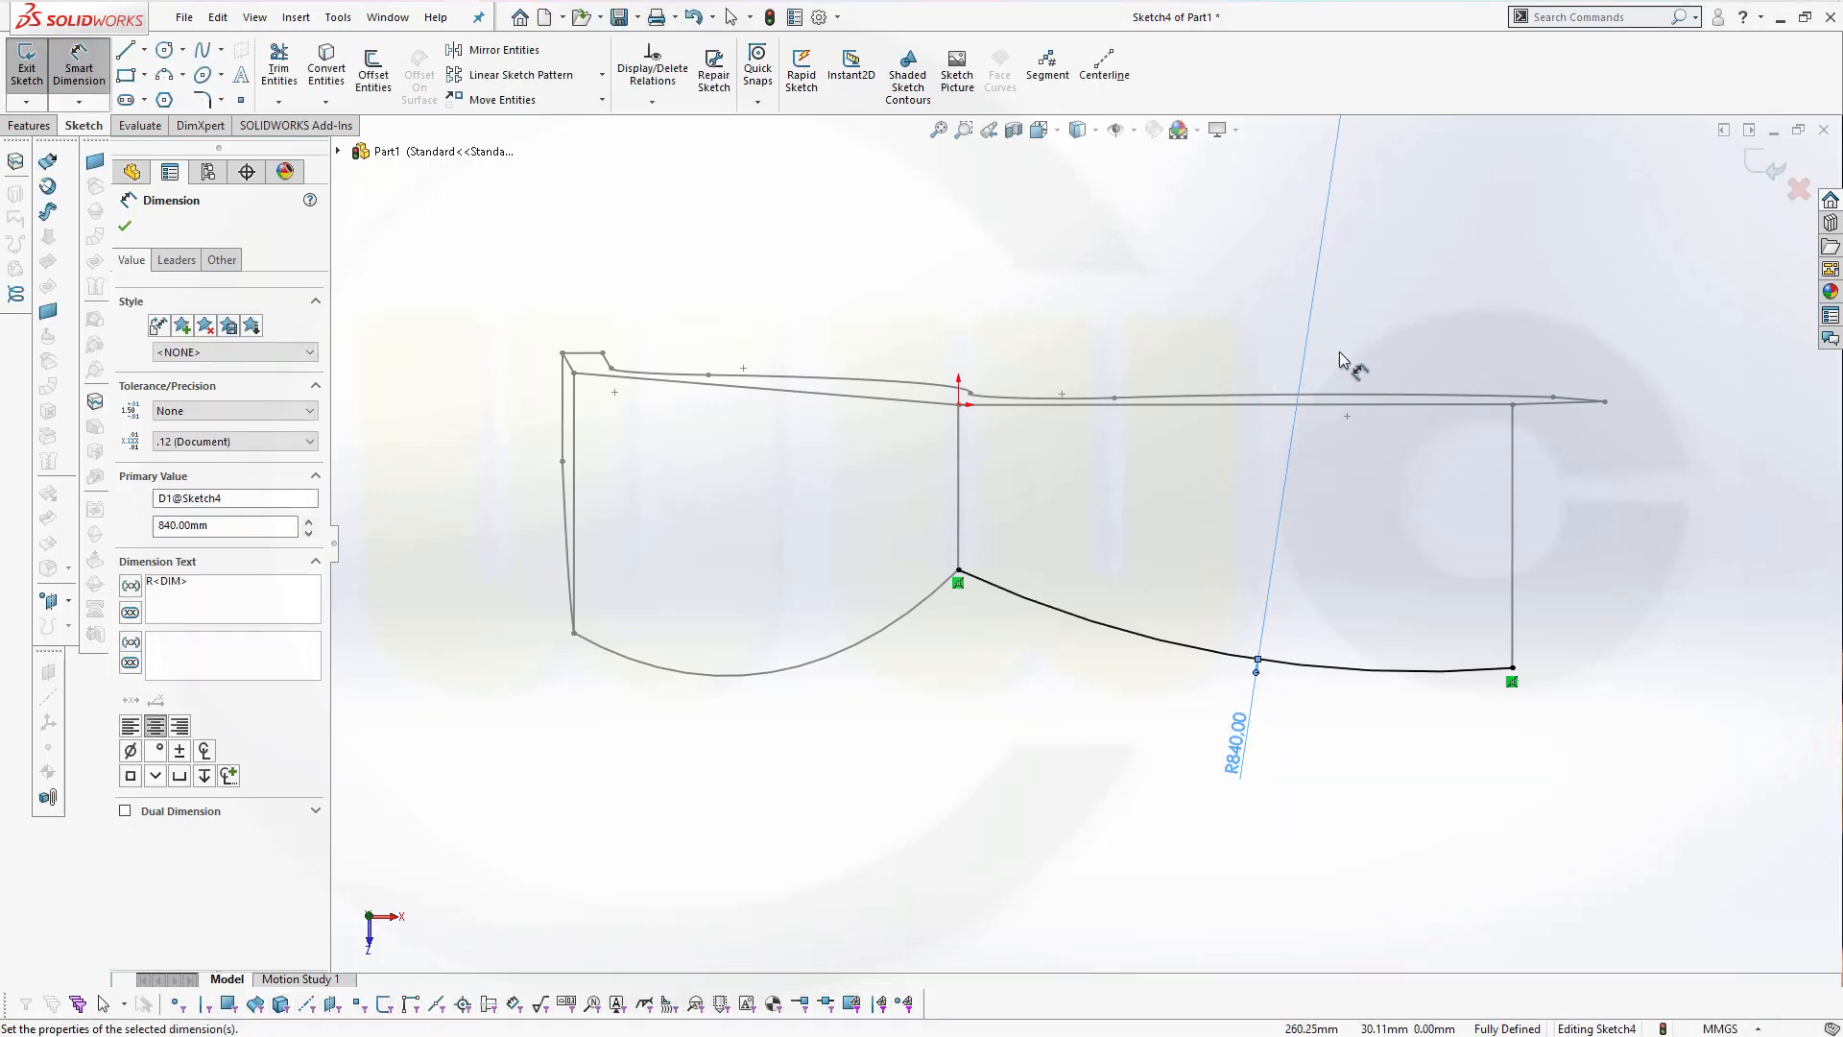
left_click(1772, 172)
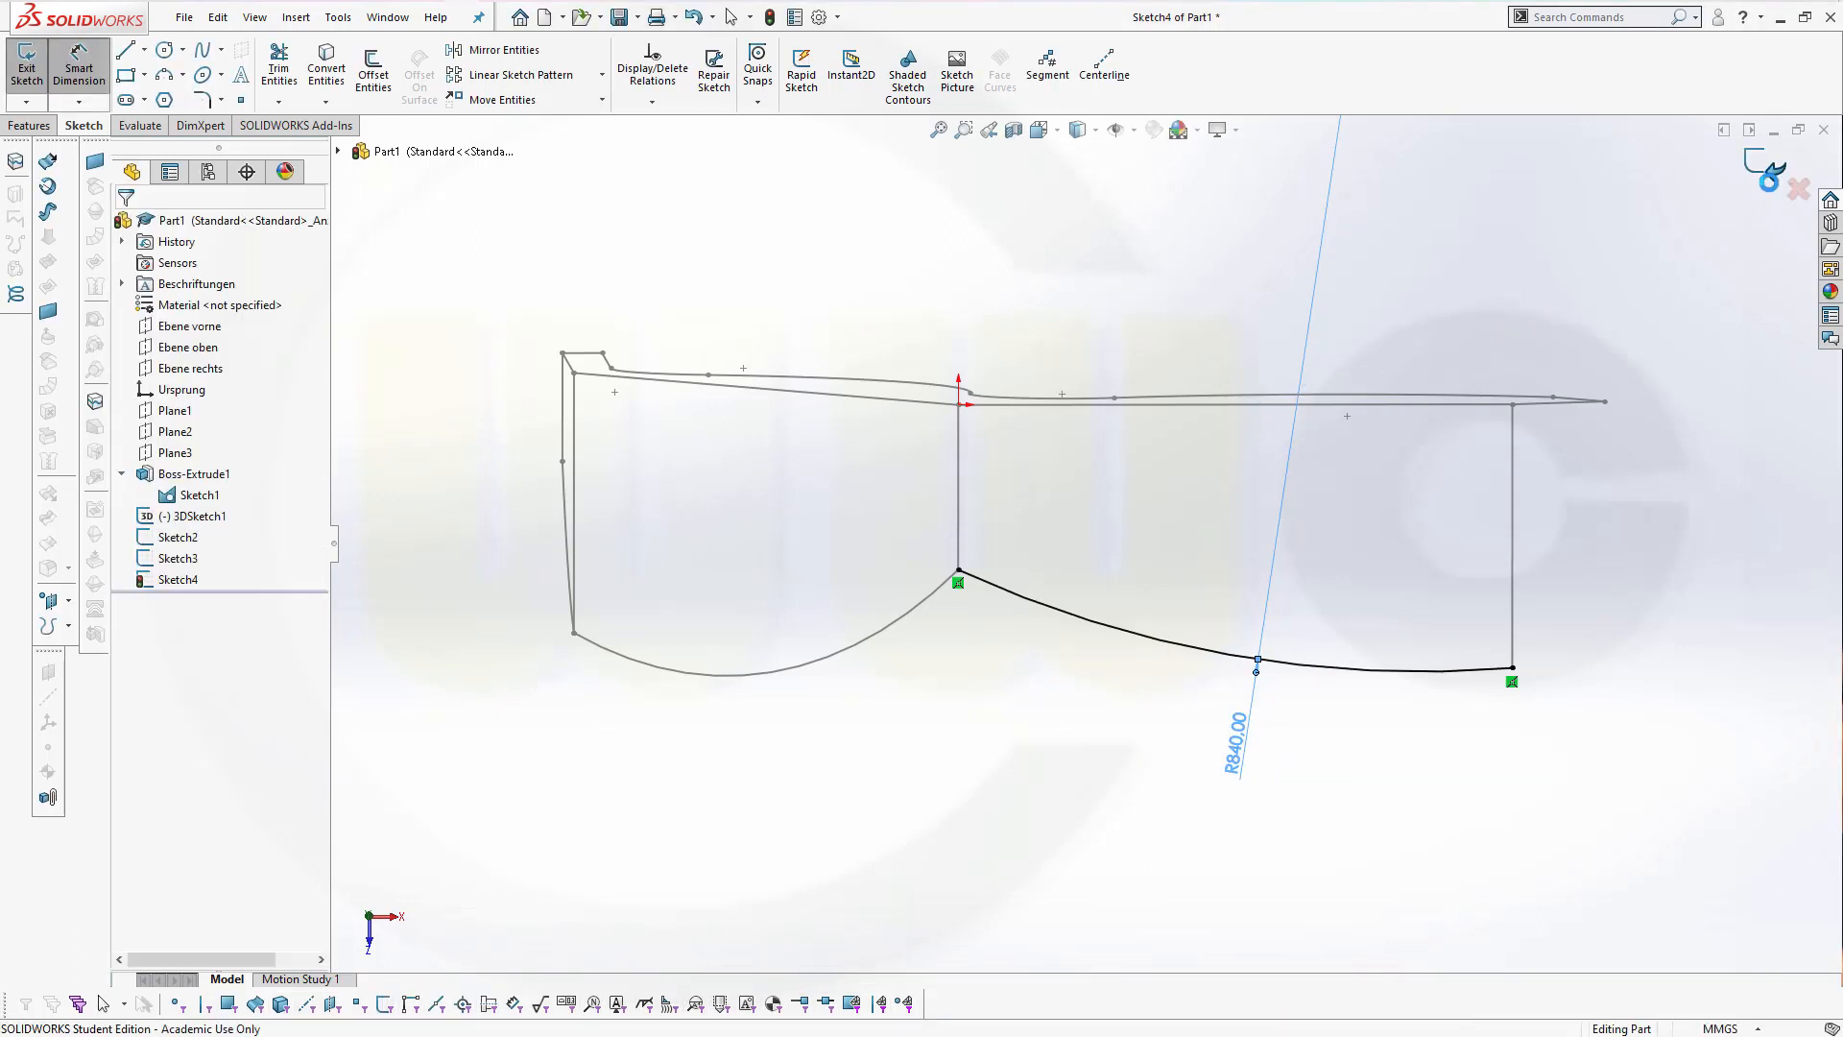
Temporarily show the Boss-Extrude1 body to compare it with the connected arcs, and hide it again
scroll(1125, 605, "down", 10)
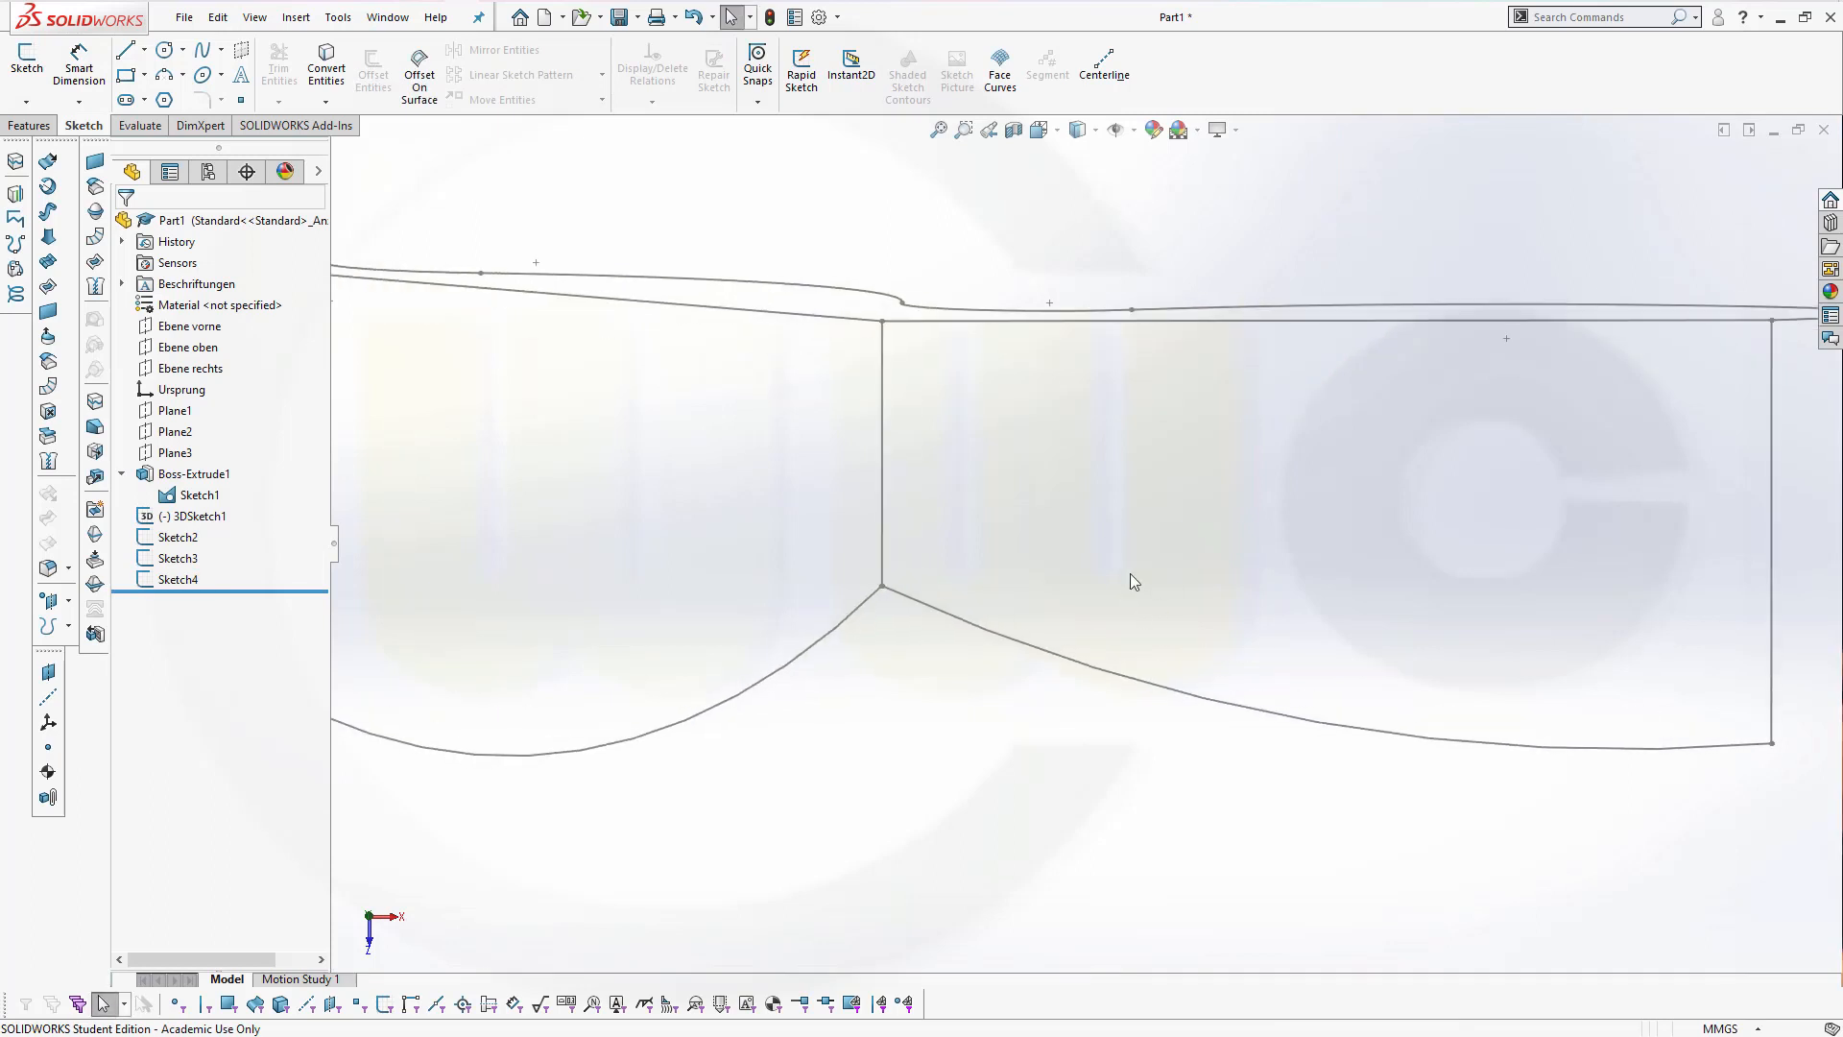
key("f")
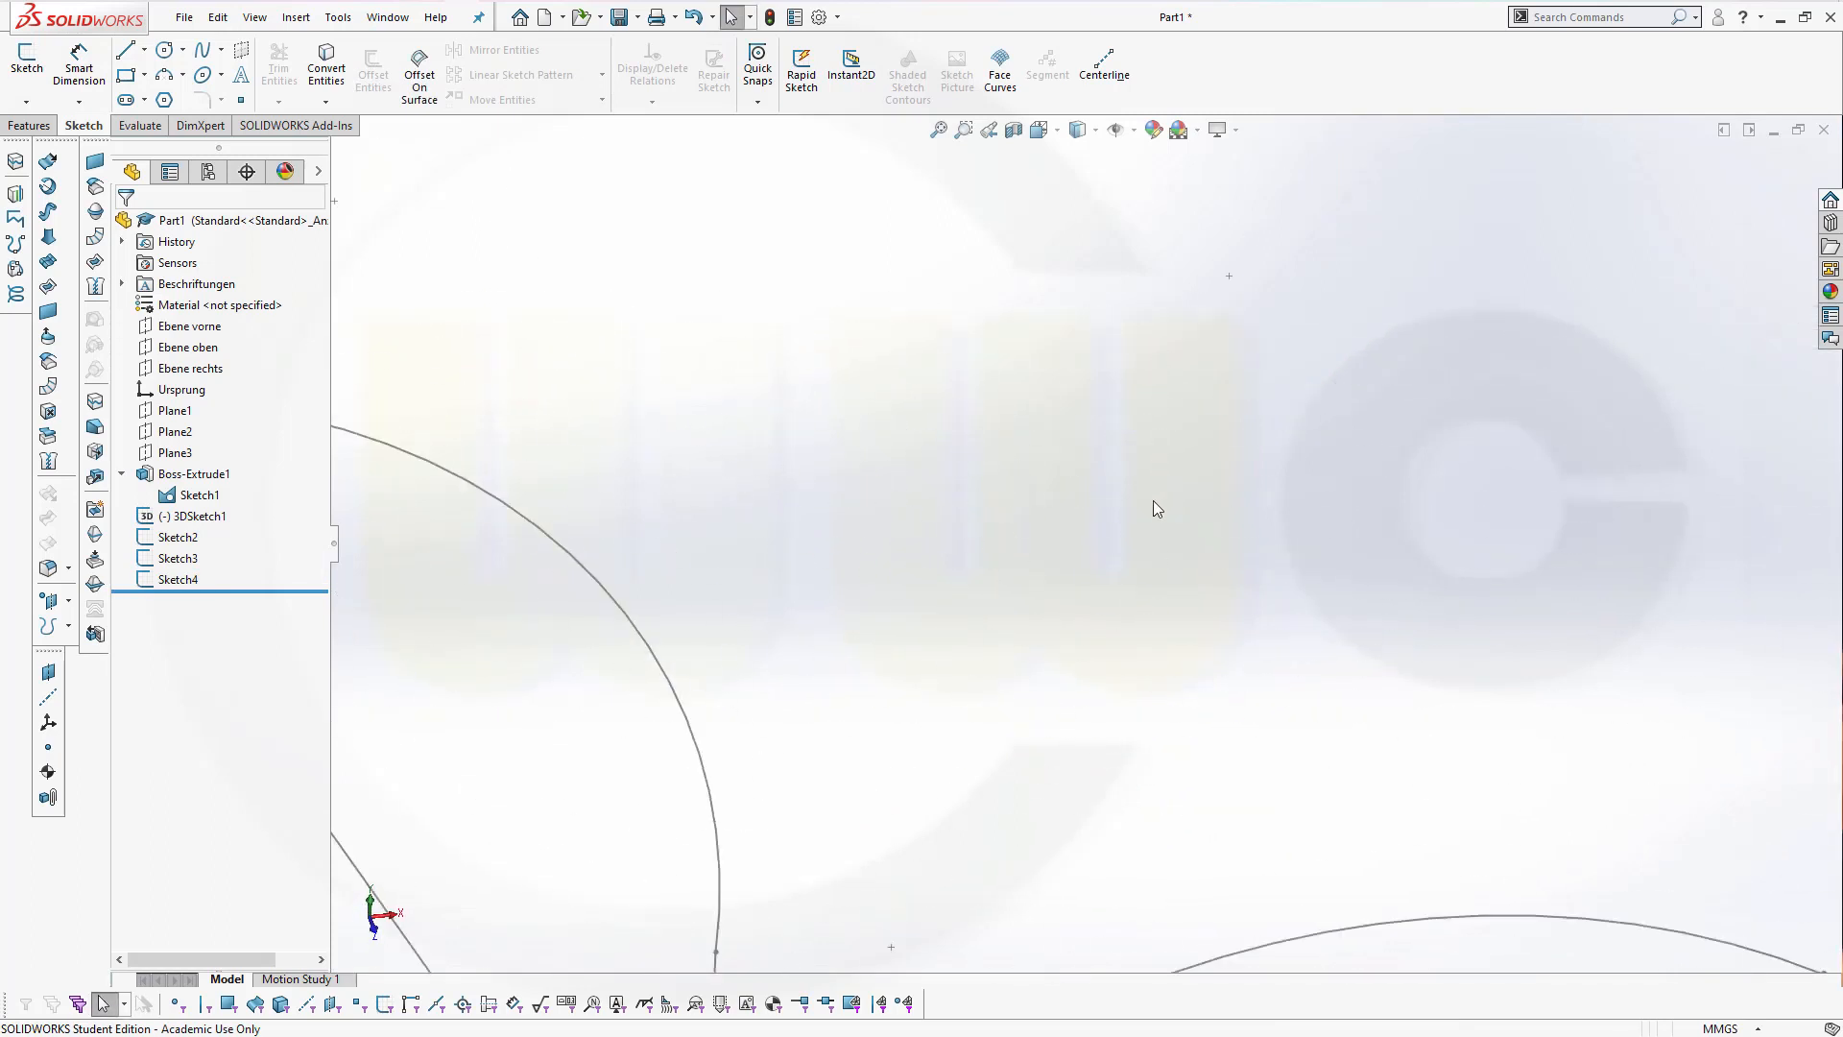
mouse_move(1016, 487)
middle_mouse_down()
mouse_move(954, 416)
mouse_move(988, 531)
mouse_move(897, 518)
mouse_move(811, 404)
mouse_move(797, 650)
mouse_move(821, 669)
middle_mouse_up()
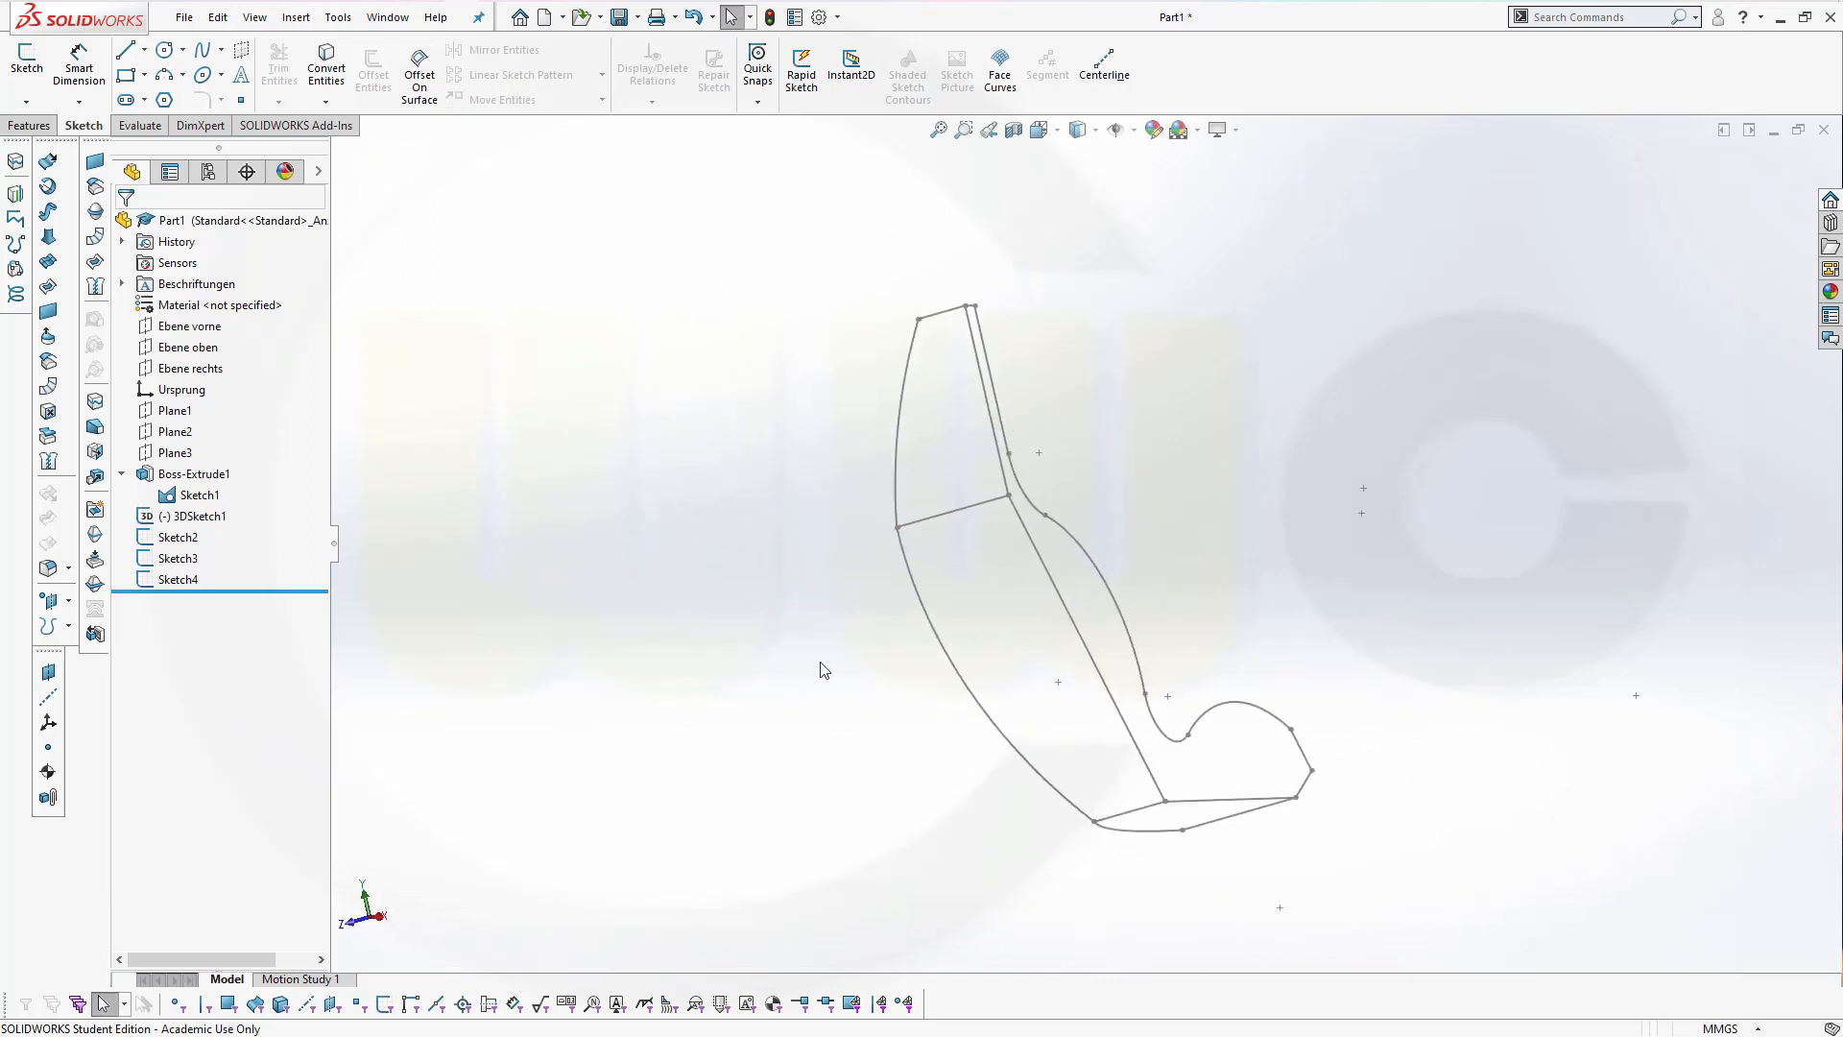
left_click(220, 480)
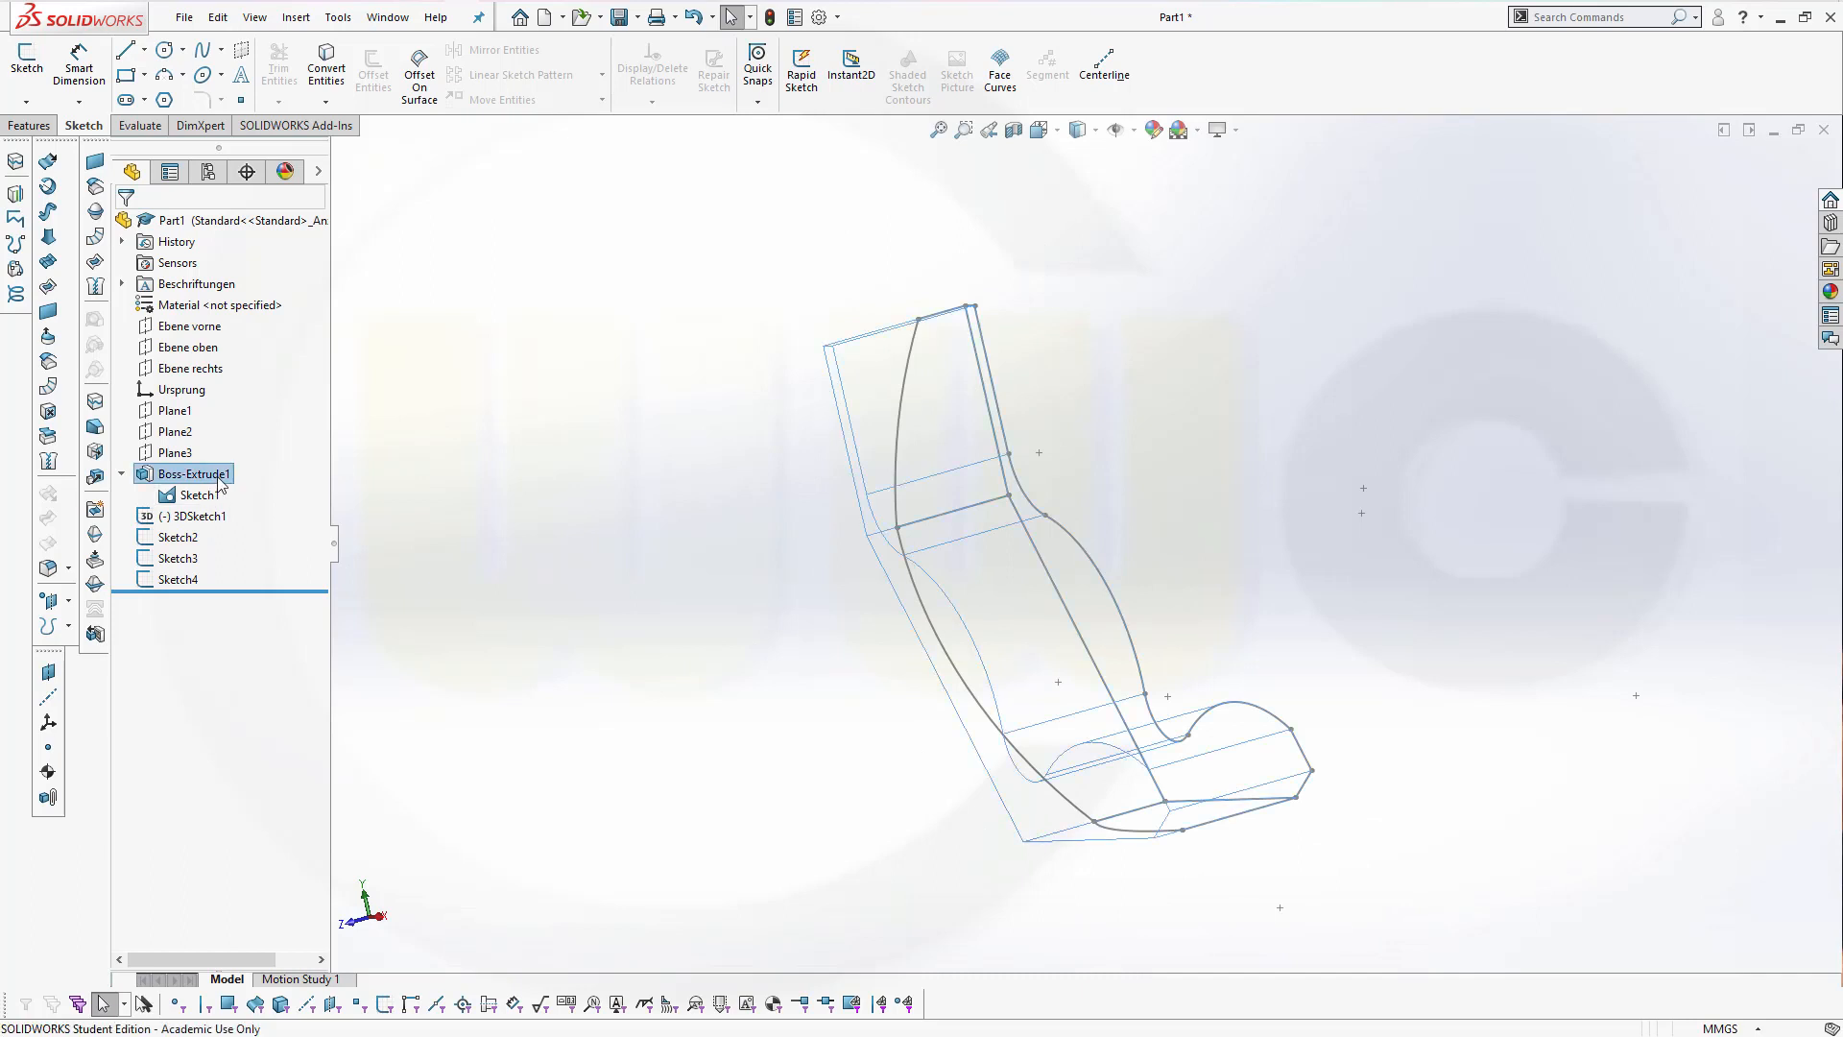
right_click(220, 480)
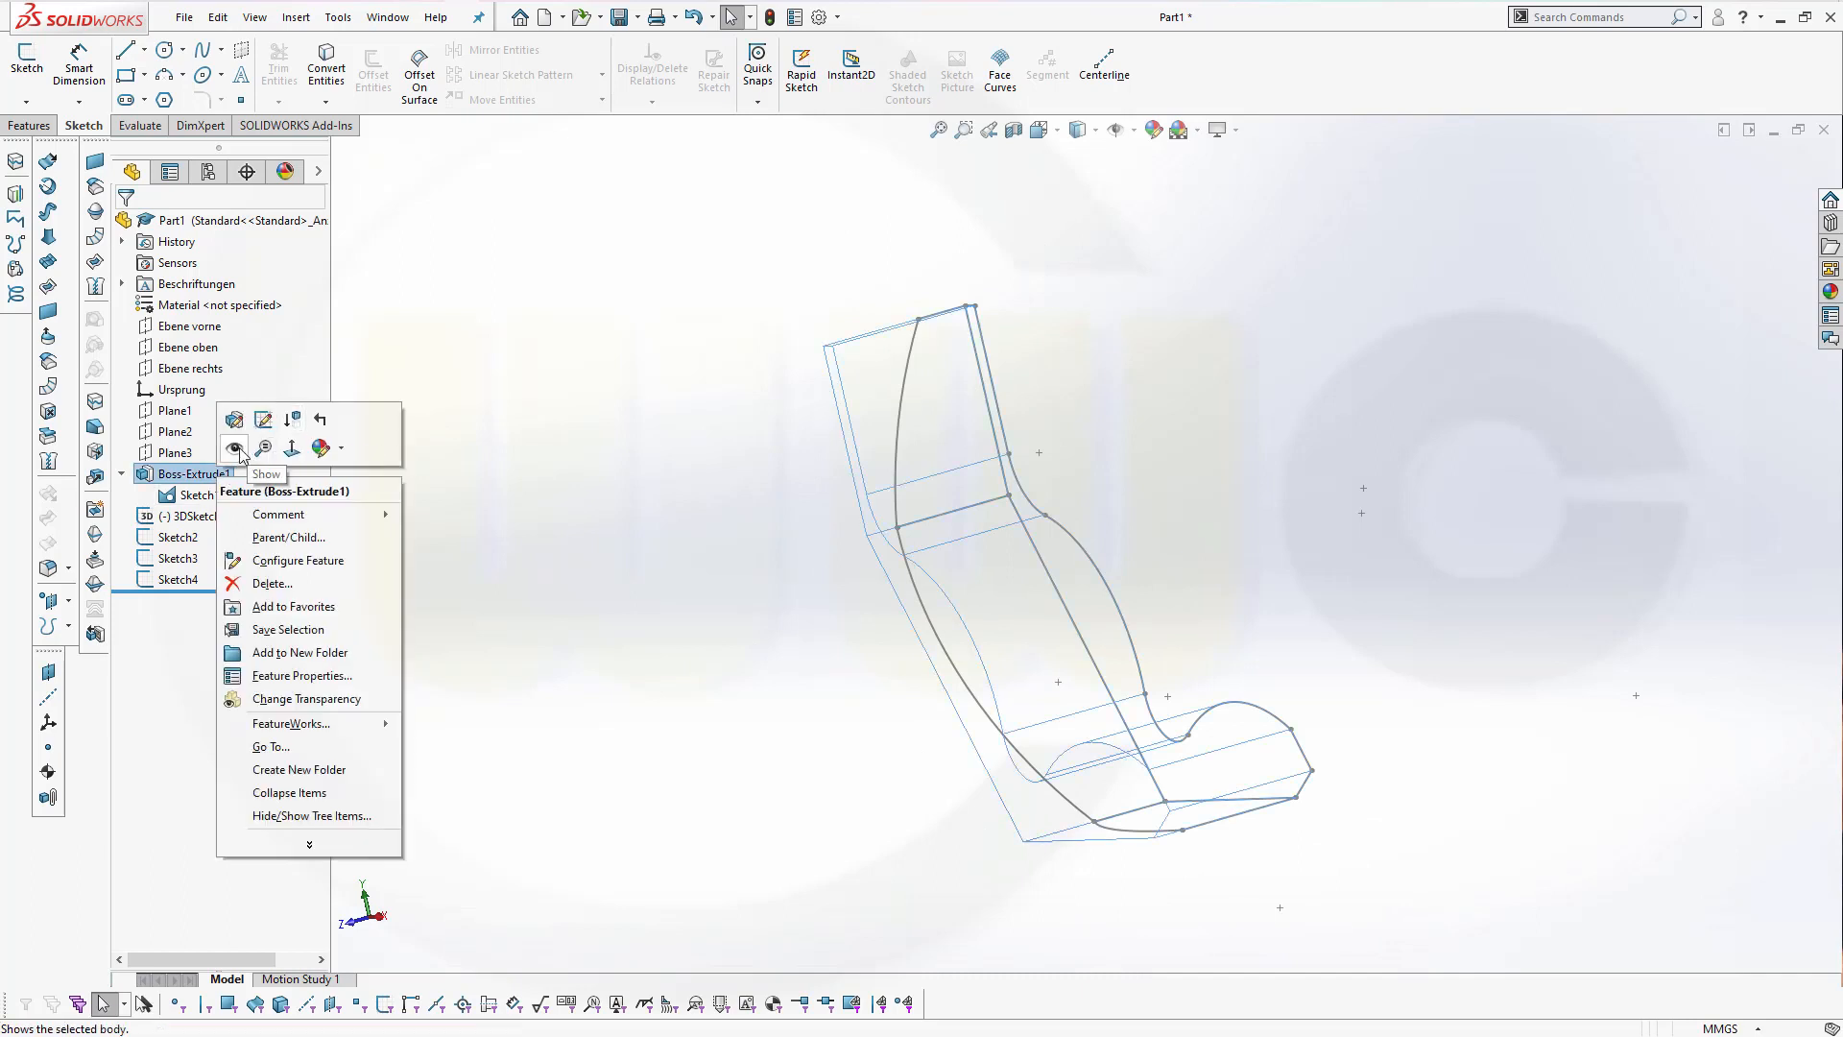
left_click(235, 448)
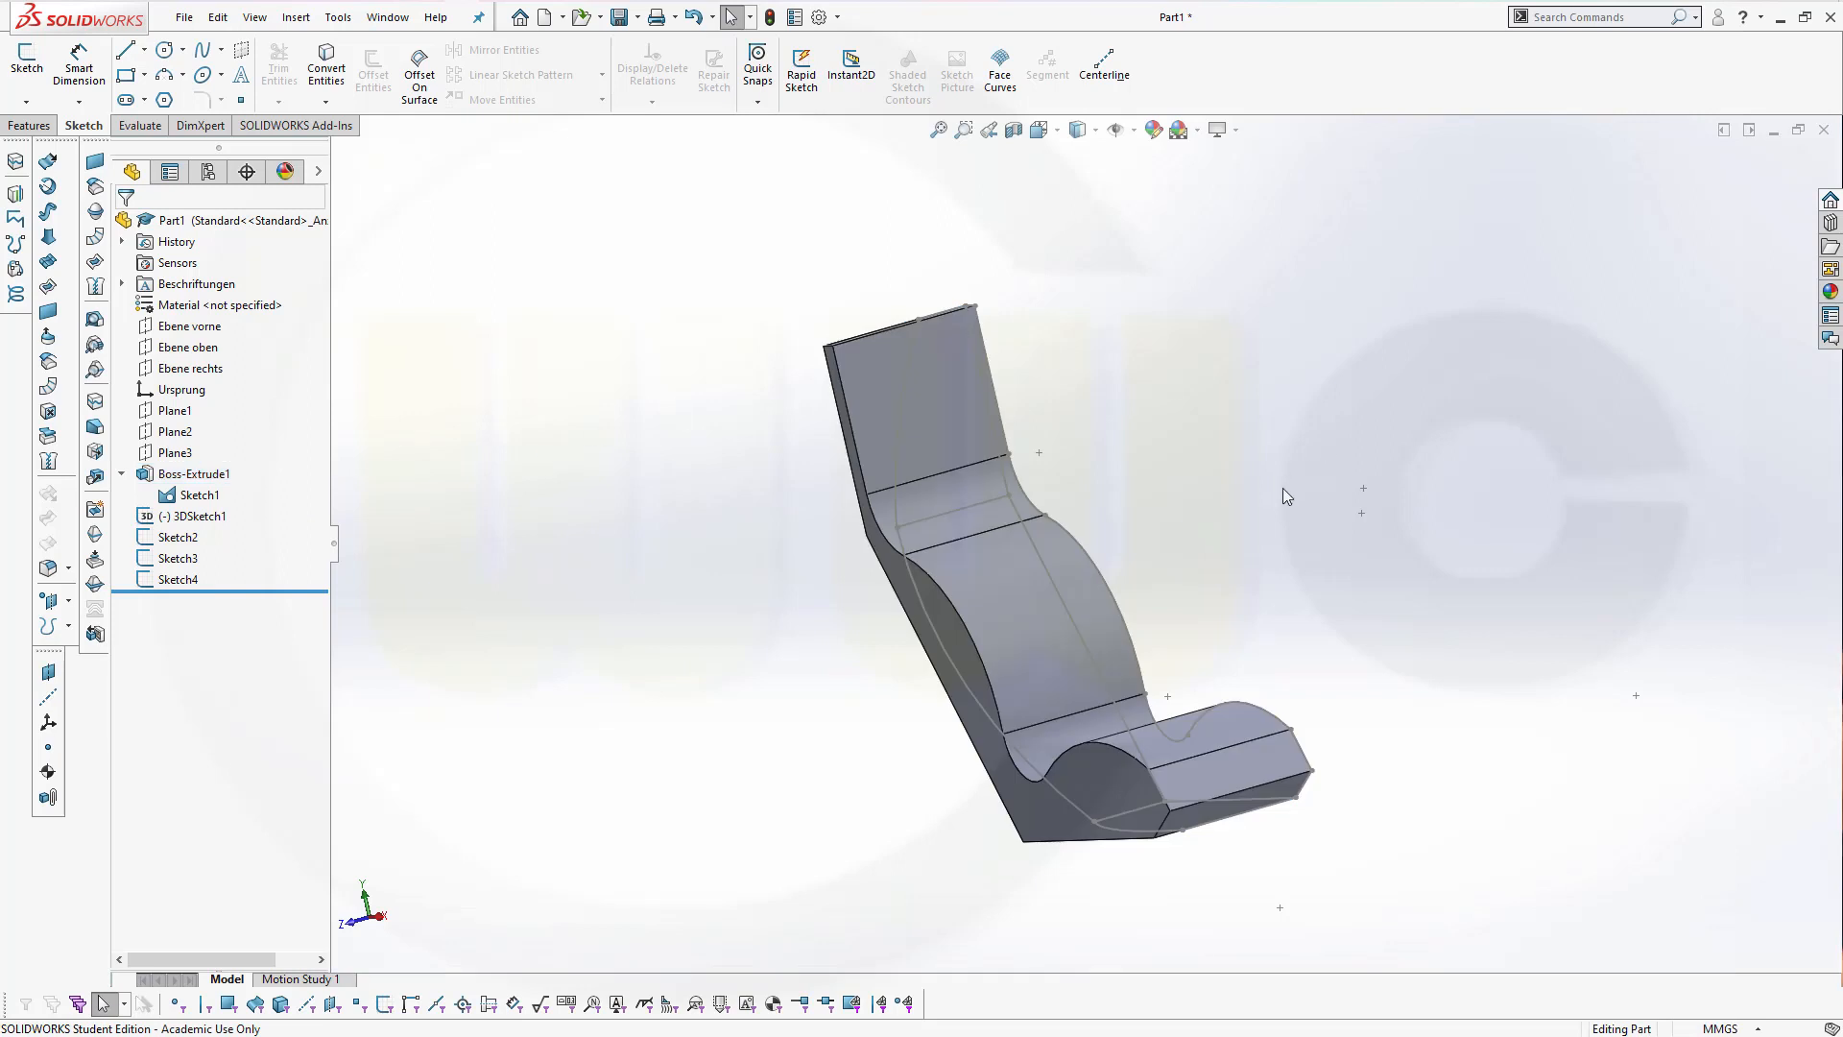
middle_click_drag(1282, 489, 1334, 461)
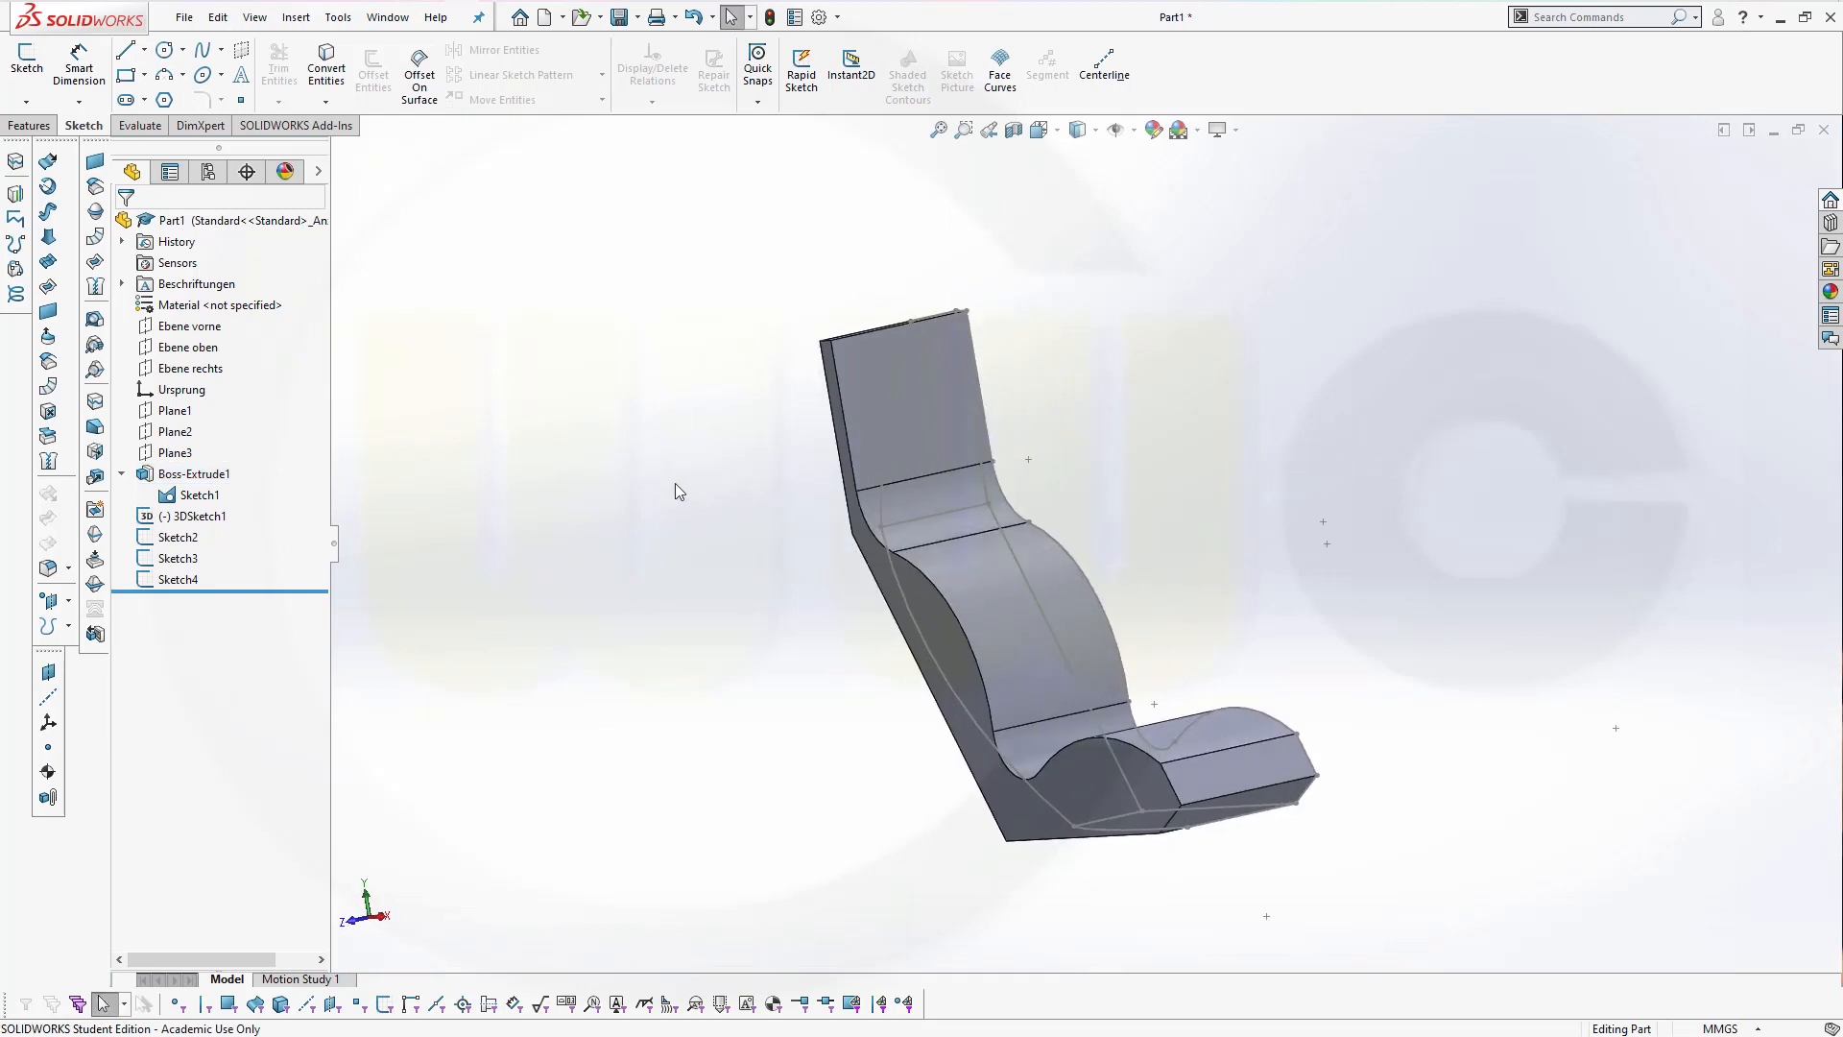
right_click(203, 480)
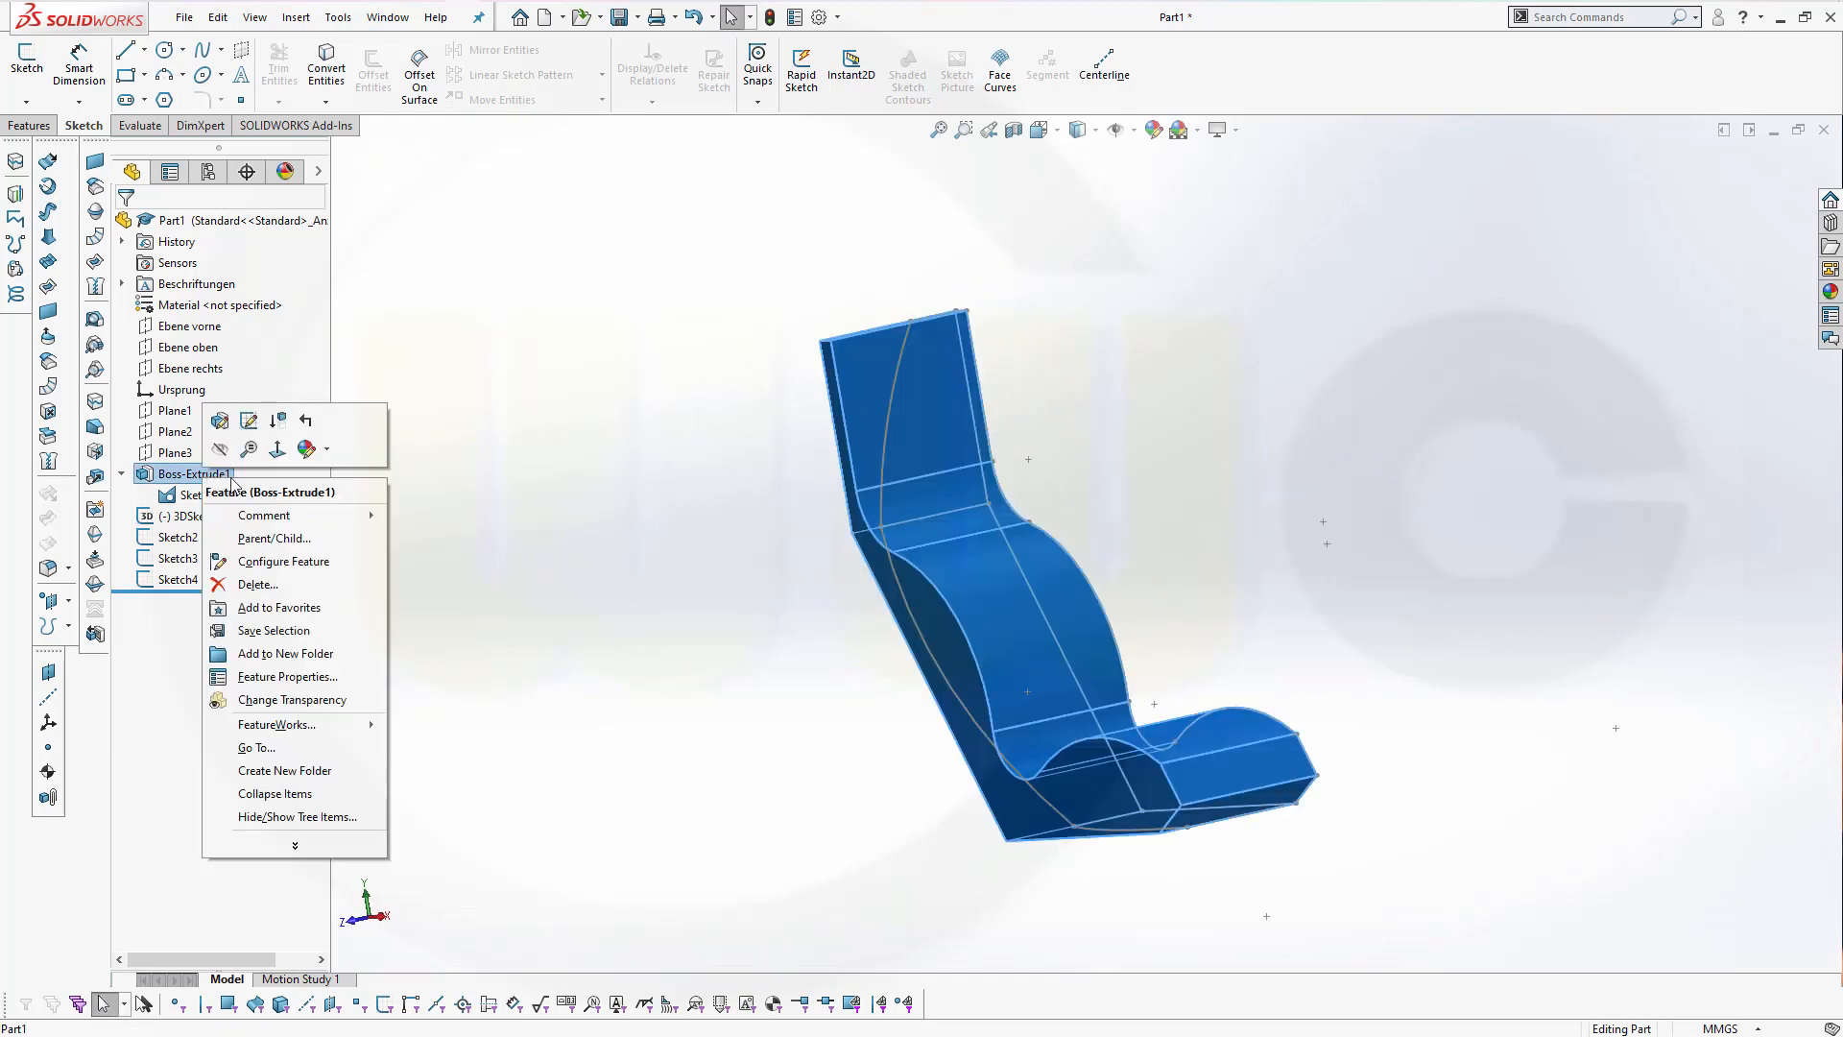
left_click(219, 448)
mouse_move(613, 526)
middle_mouse_down()
mouse_move(775, 444)
mouse_move(885, 333)
mouse_move(877, 291)
mouse_move(941, 300)
mouse_move(928, 400)
middle_mouse_up()
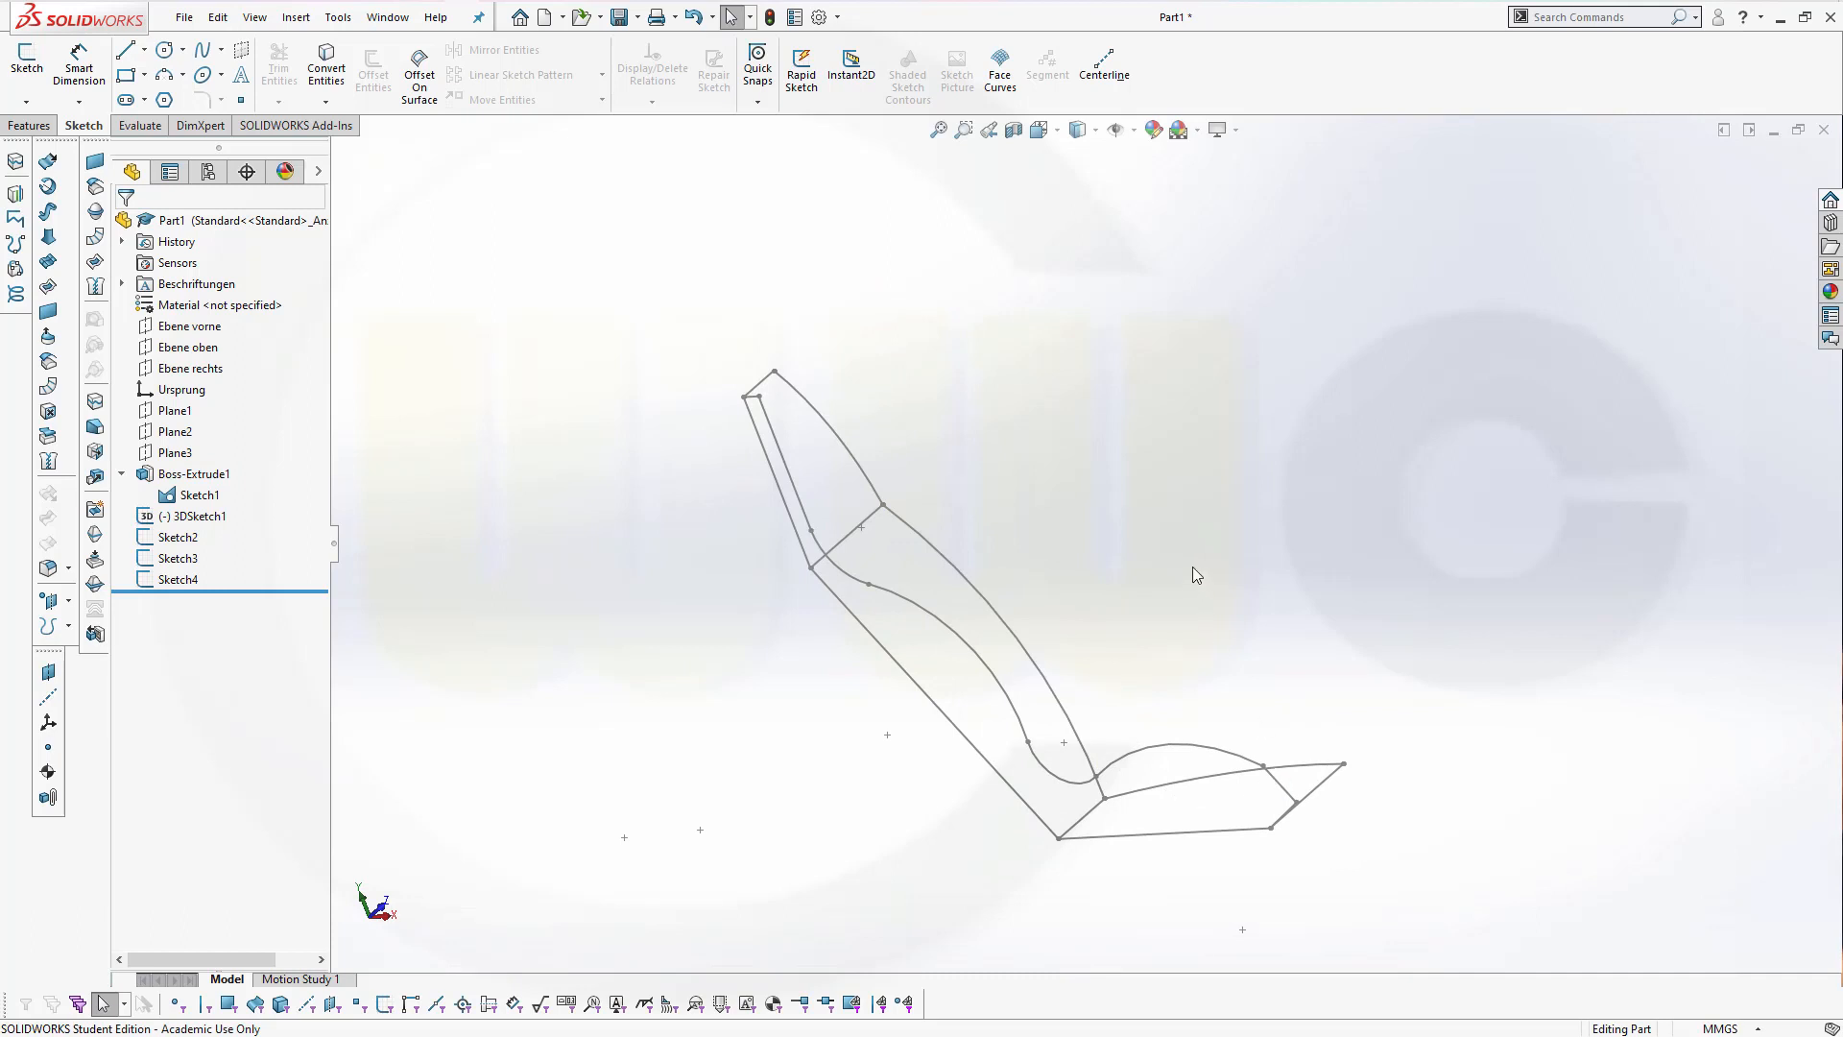
middle_click_drag(1188, 547, 1133, 545)
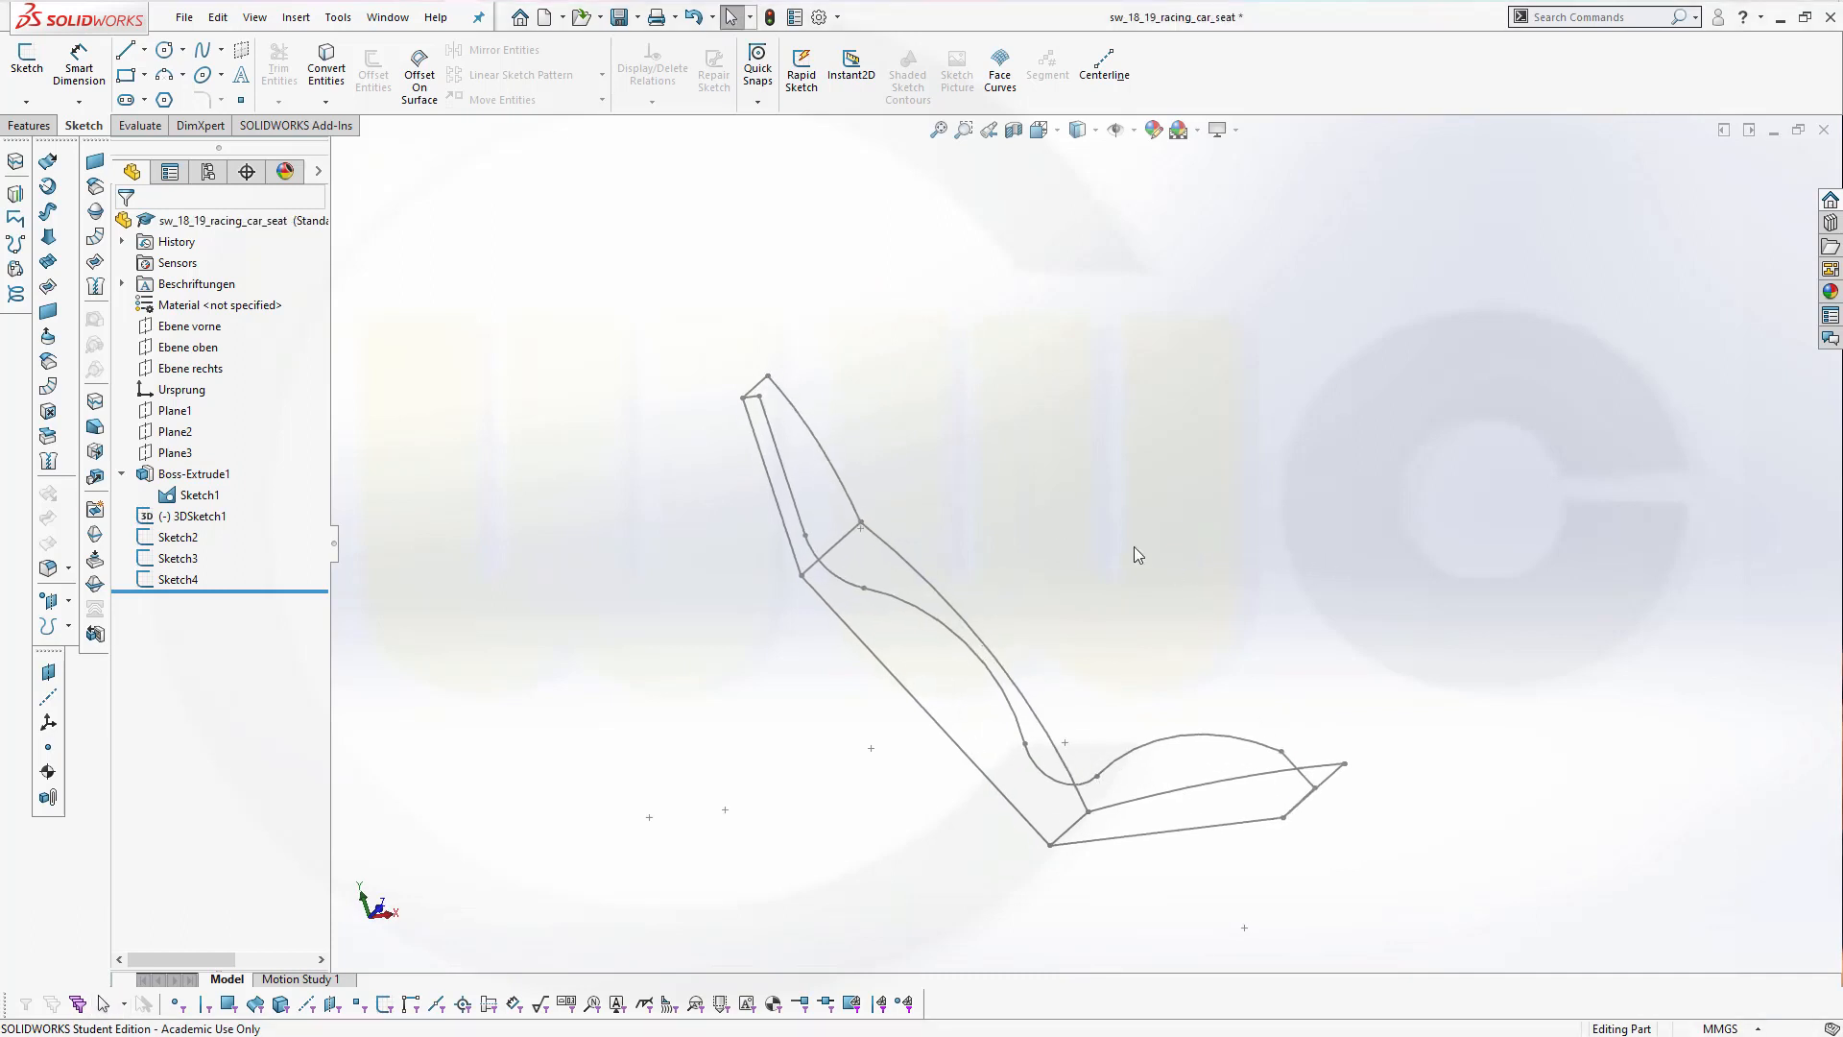
Try a swept surface with Sketch3 as the profile, Sketch4 as the path and Sketch2 as the guide curve
left_click(38, 125)
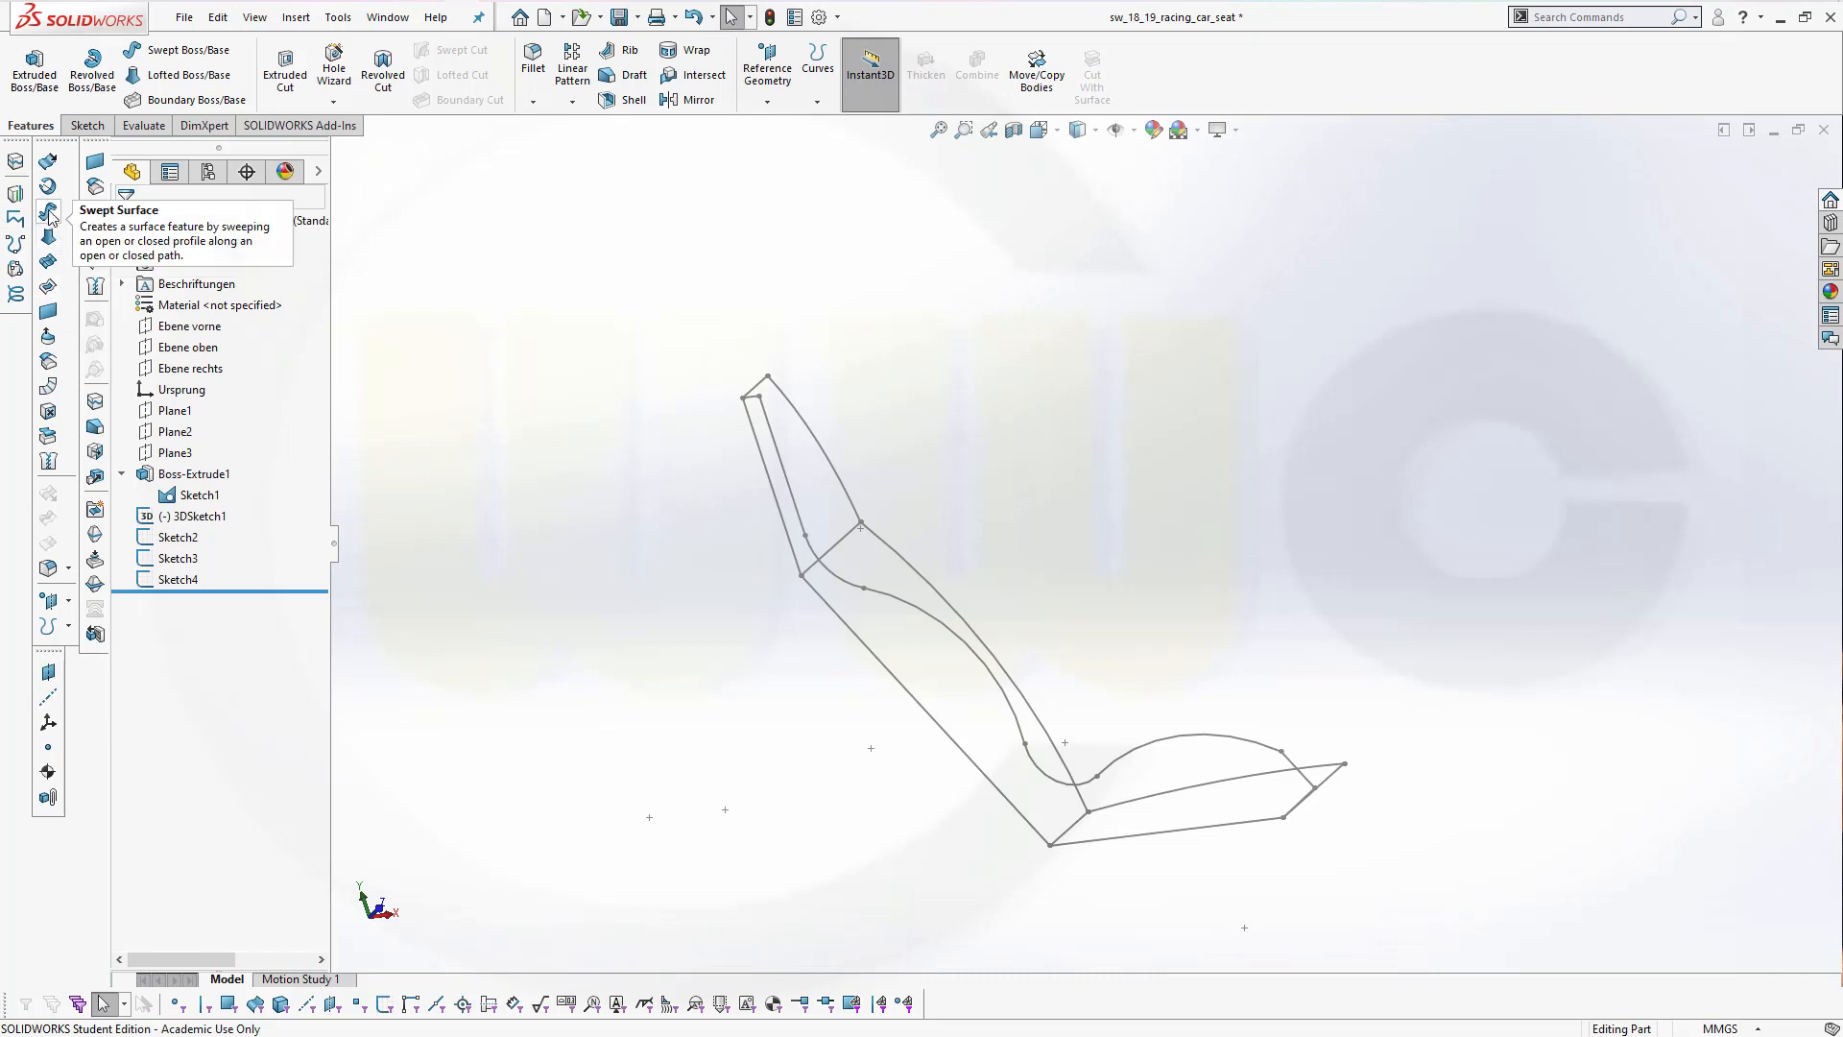
left_click(50, 285)
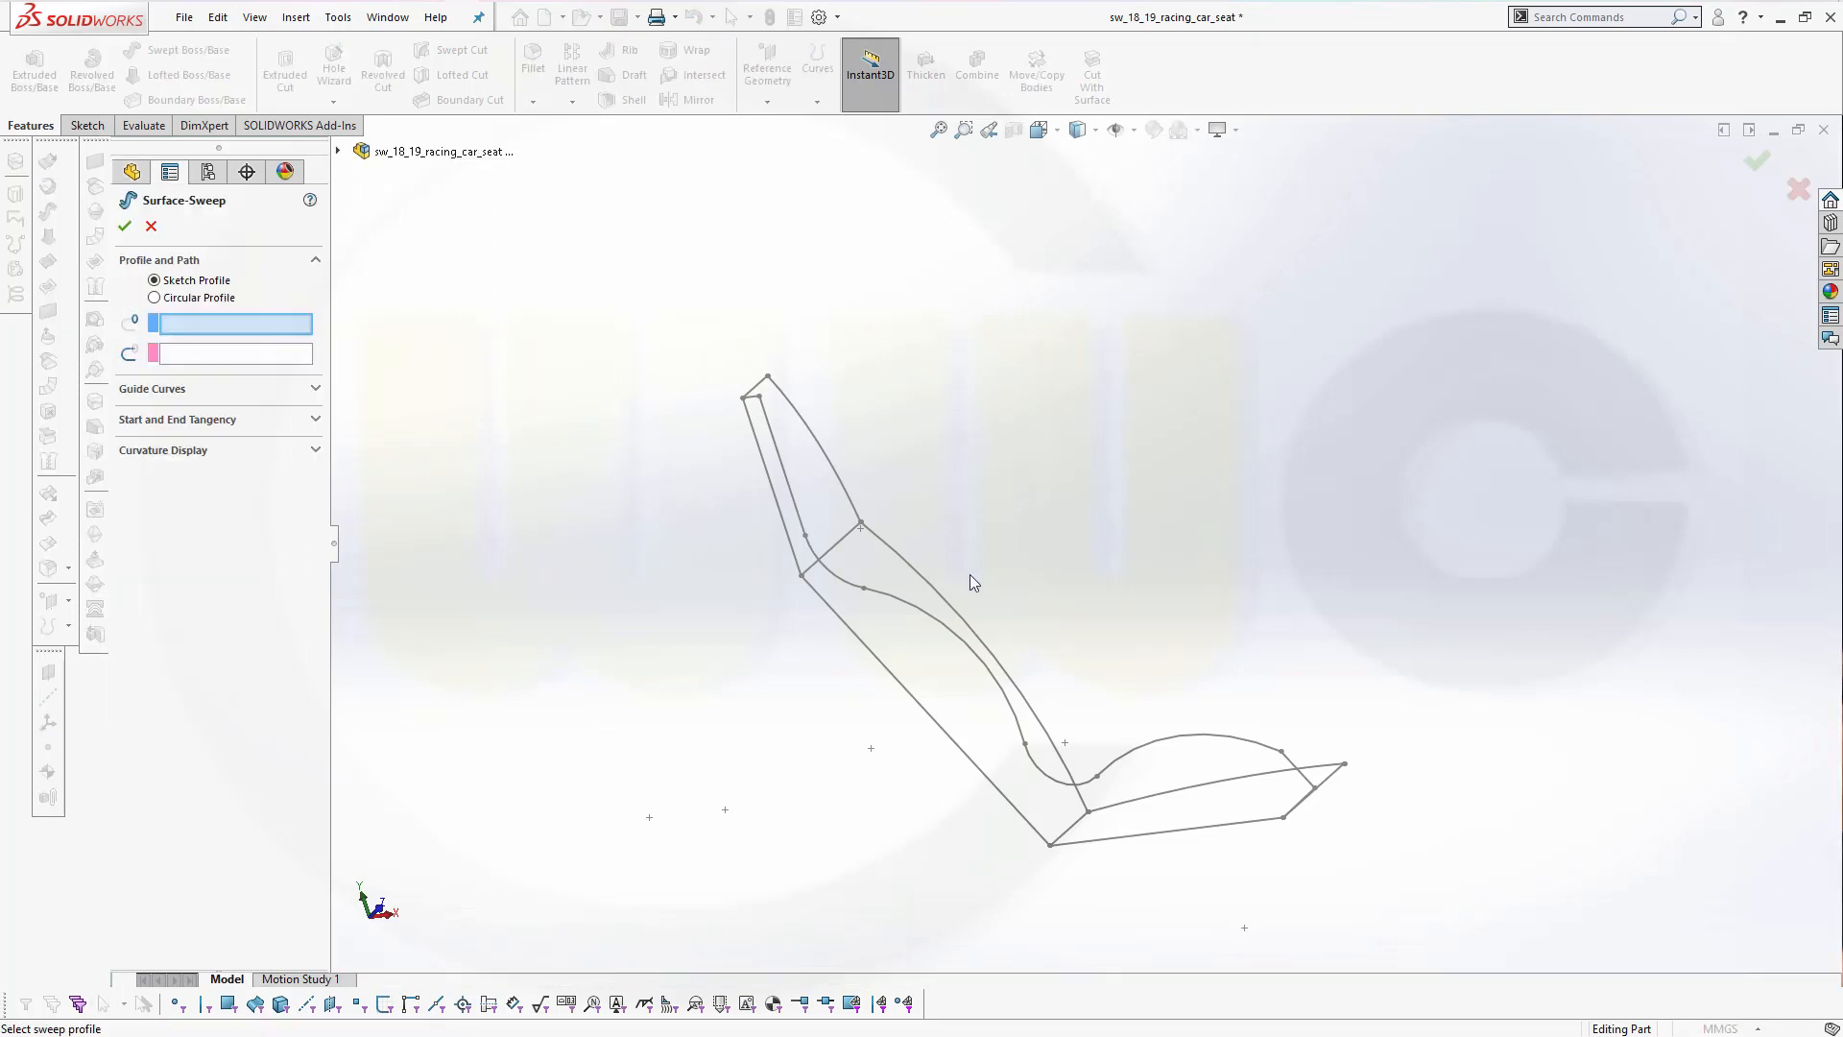
left_click(946, 605)
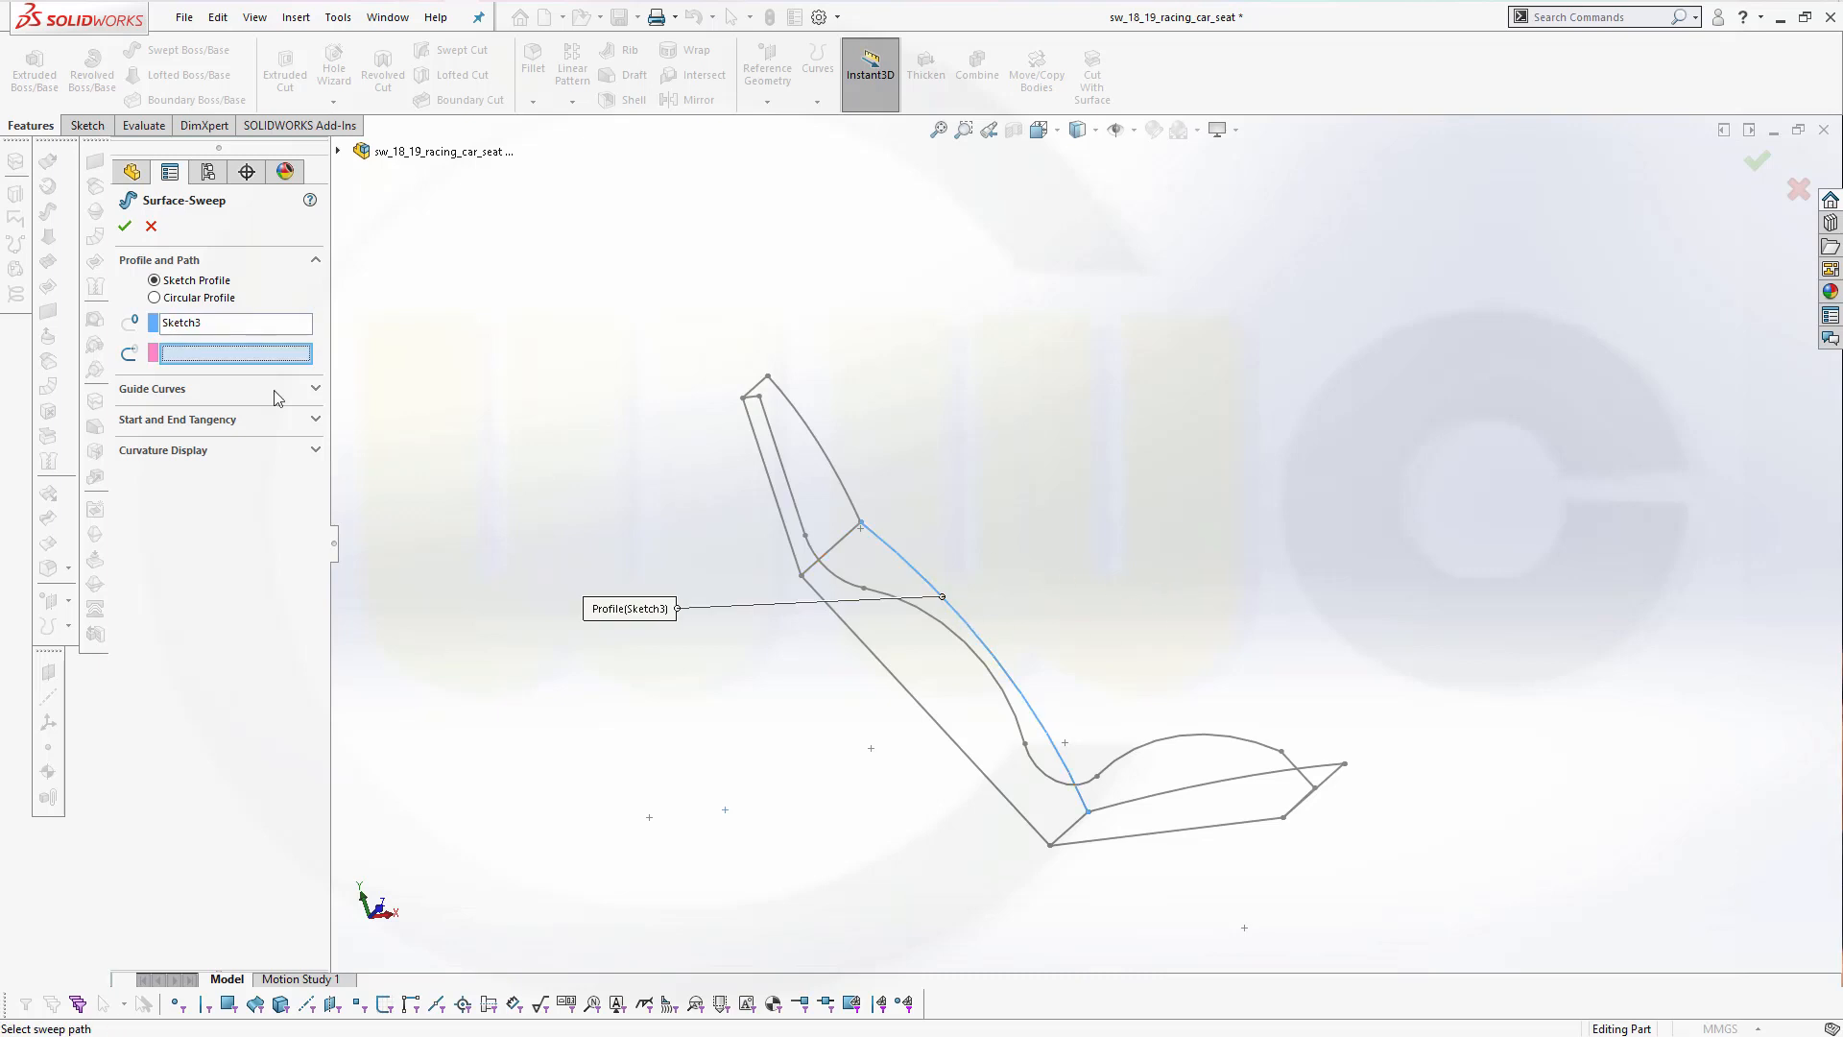
left_click(1152, 805)
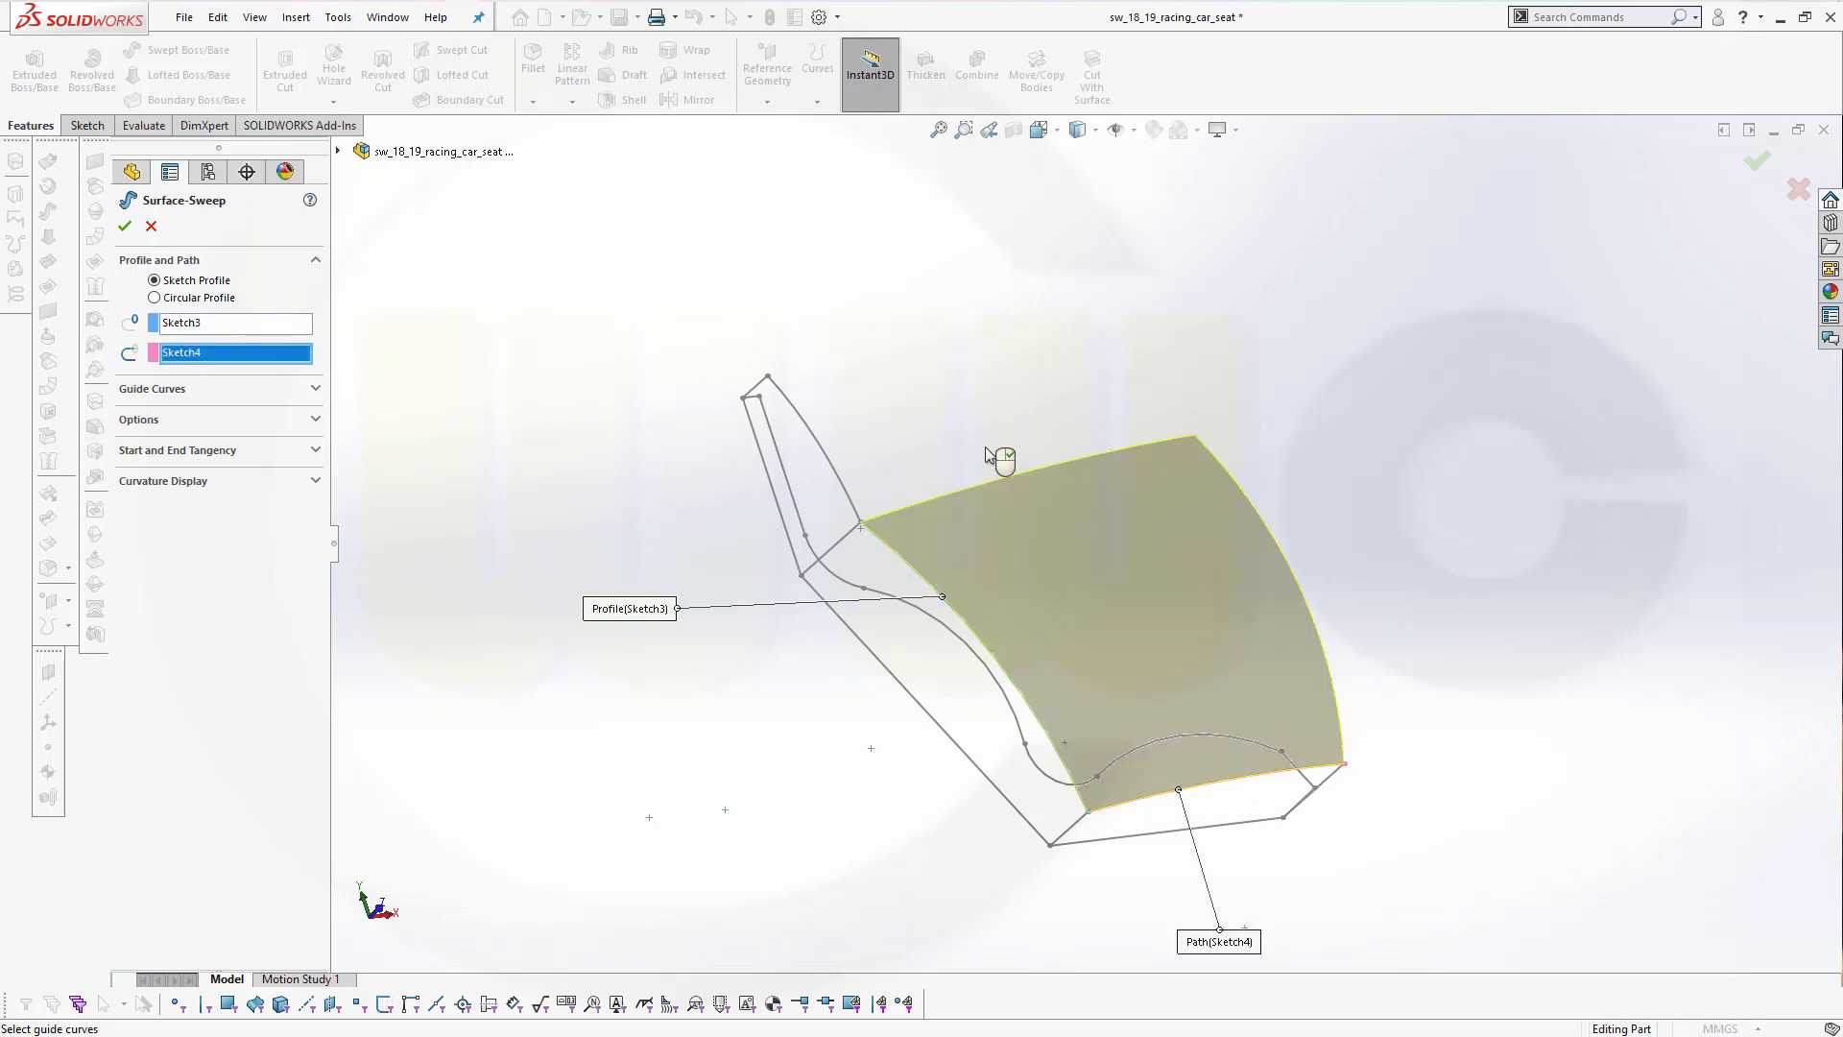
left_click(316, 388)
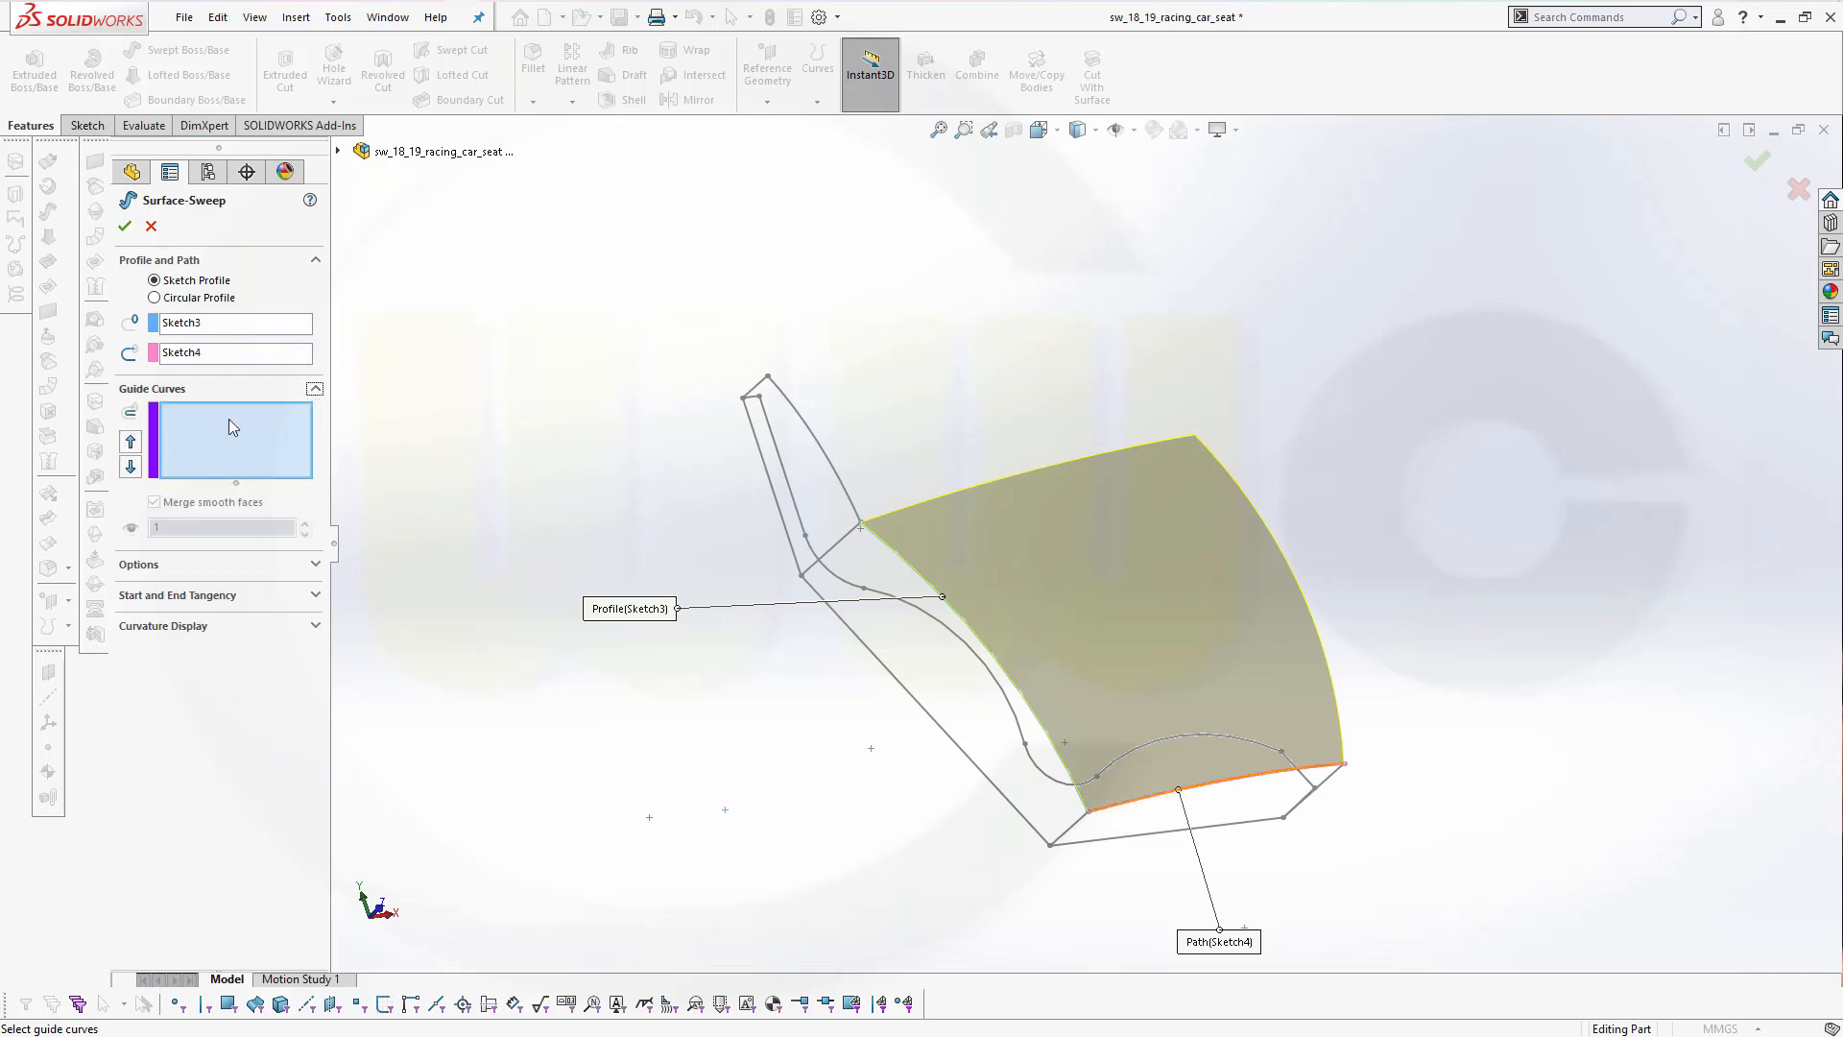
left_click(827, 451)
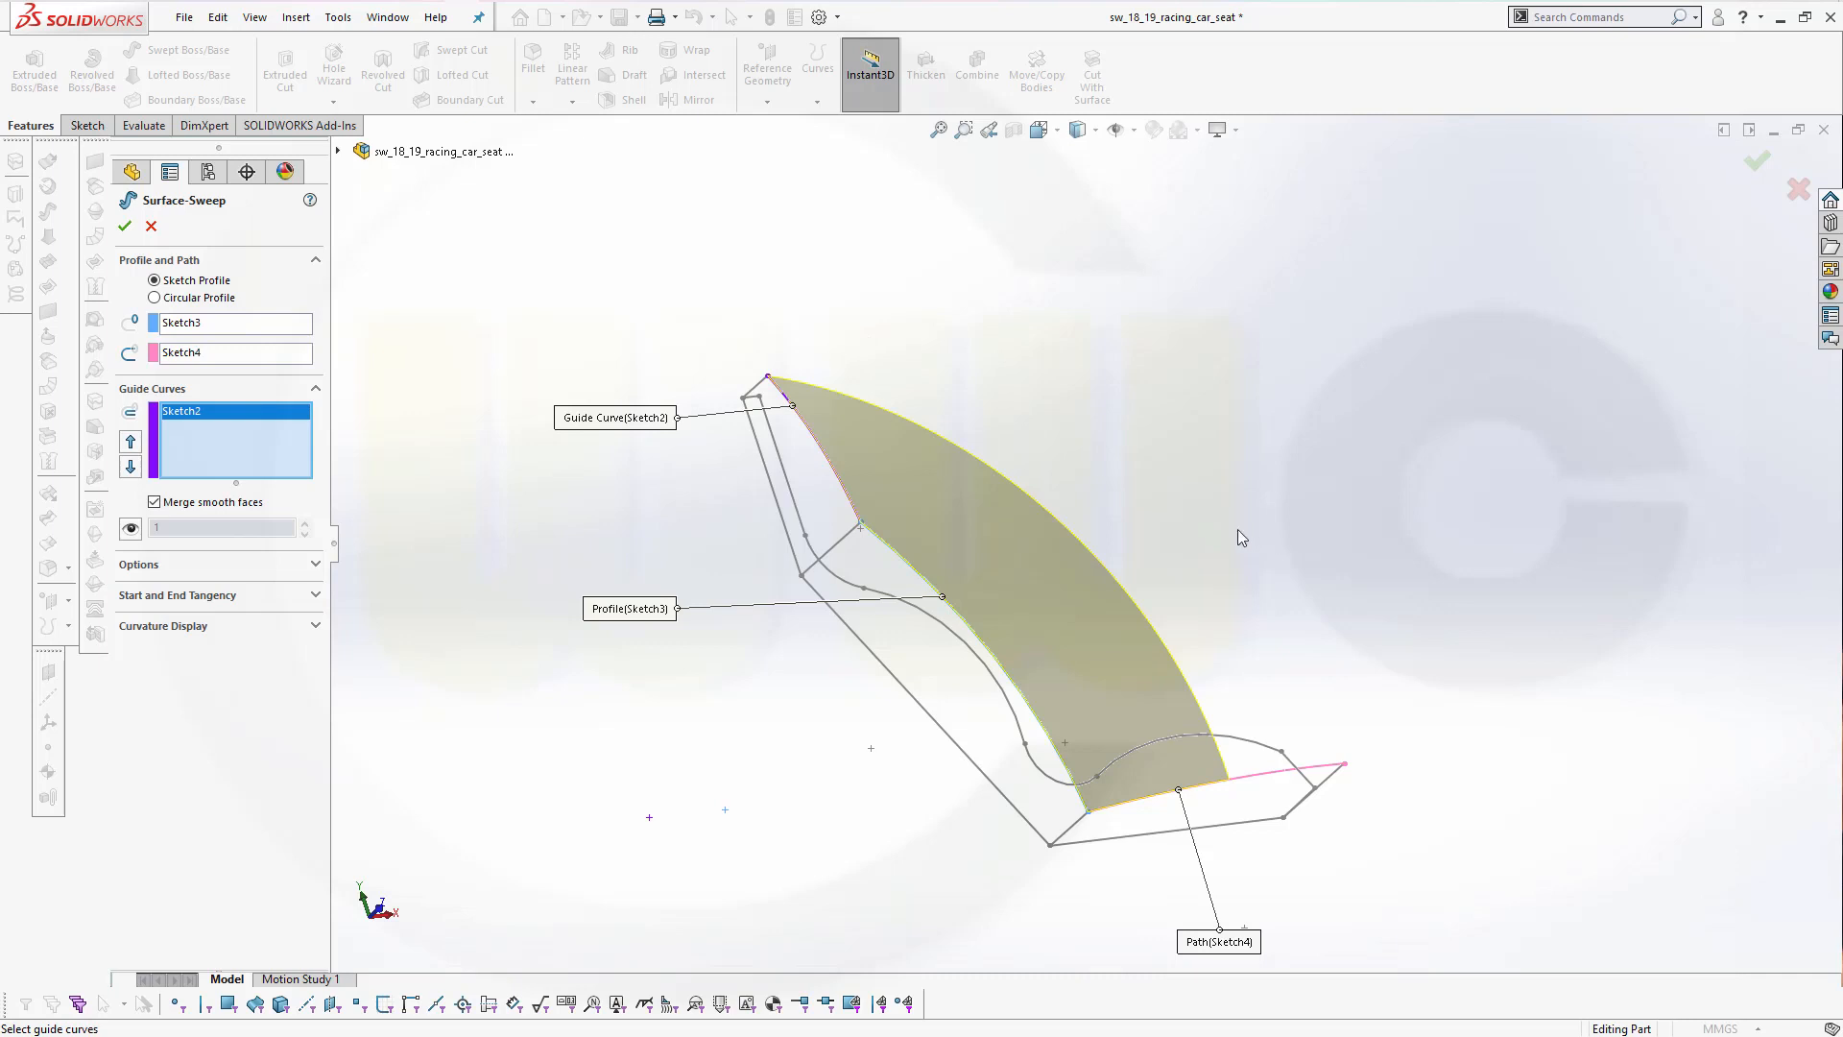
mouse_move(1237, 531)
middle_mouse_down()
mouse_move(1177, 579)
mouse_move(1166, 412)
mouse_move(1247, 412)
mouse_move(1205, 672)
mouse_move(1217, 718)
middle_mouse_up()
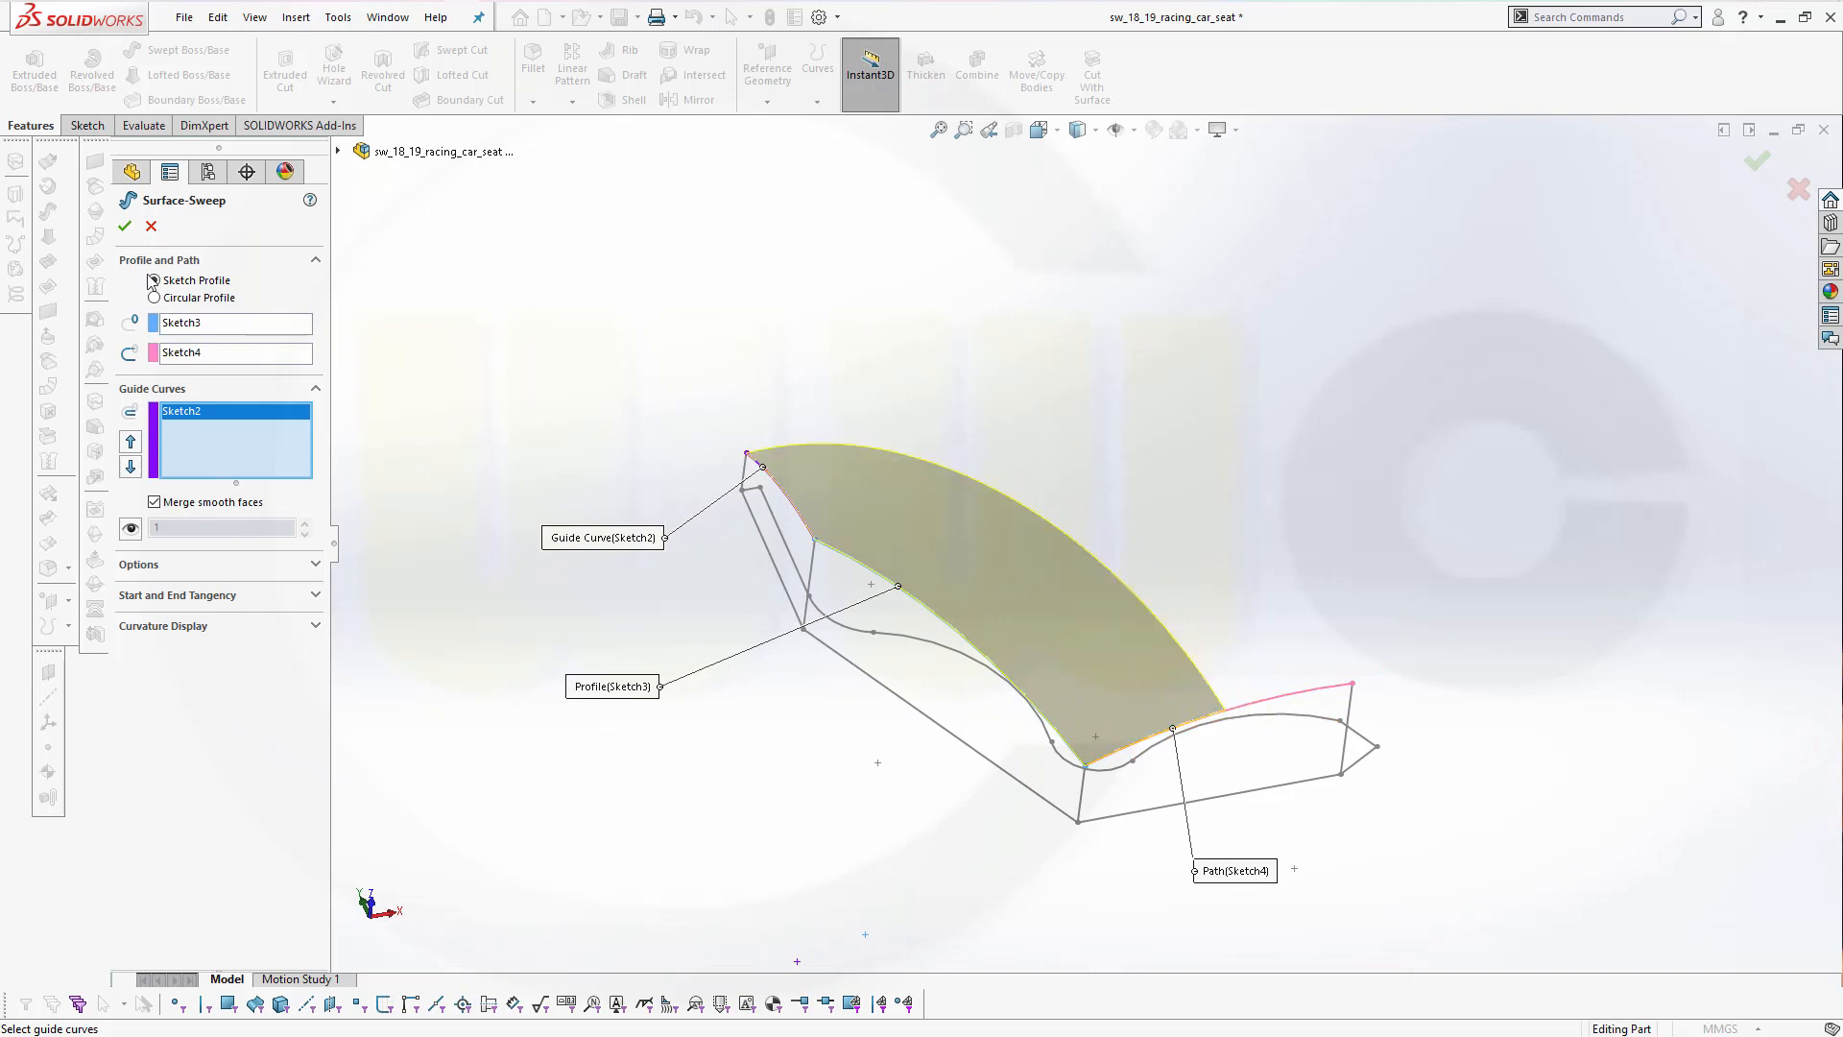
left_click(152, 227)
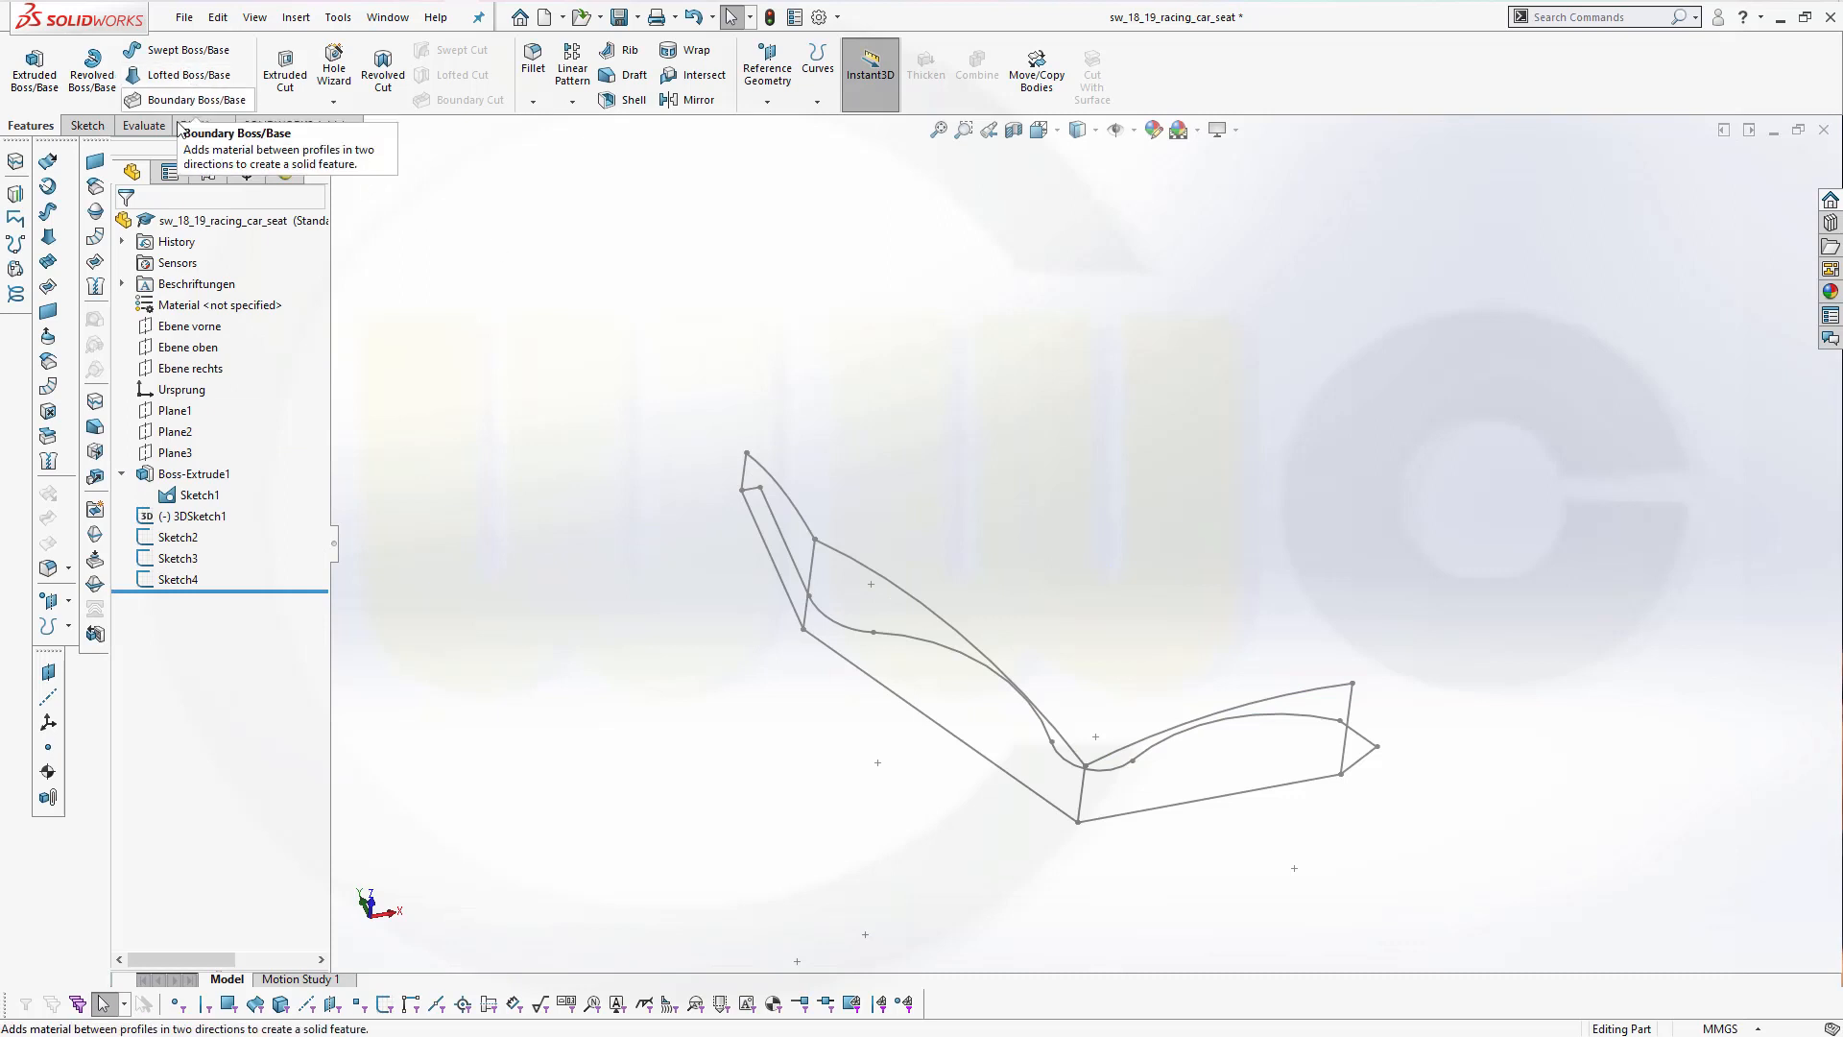
Try a swept surface with Sketch3 as the profile, Sketch2 as the path and Sketch4 as the guide curve
left_click(48, 214)
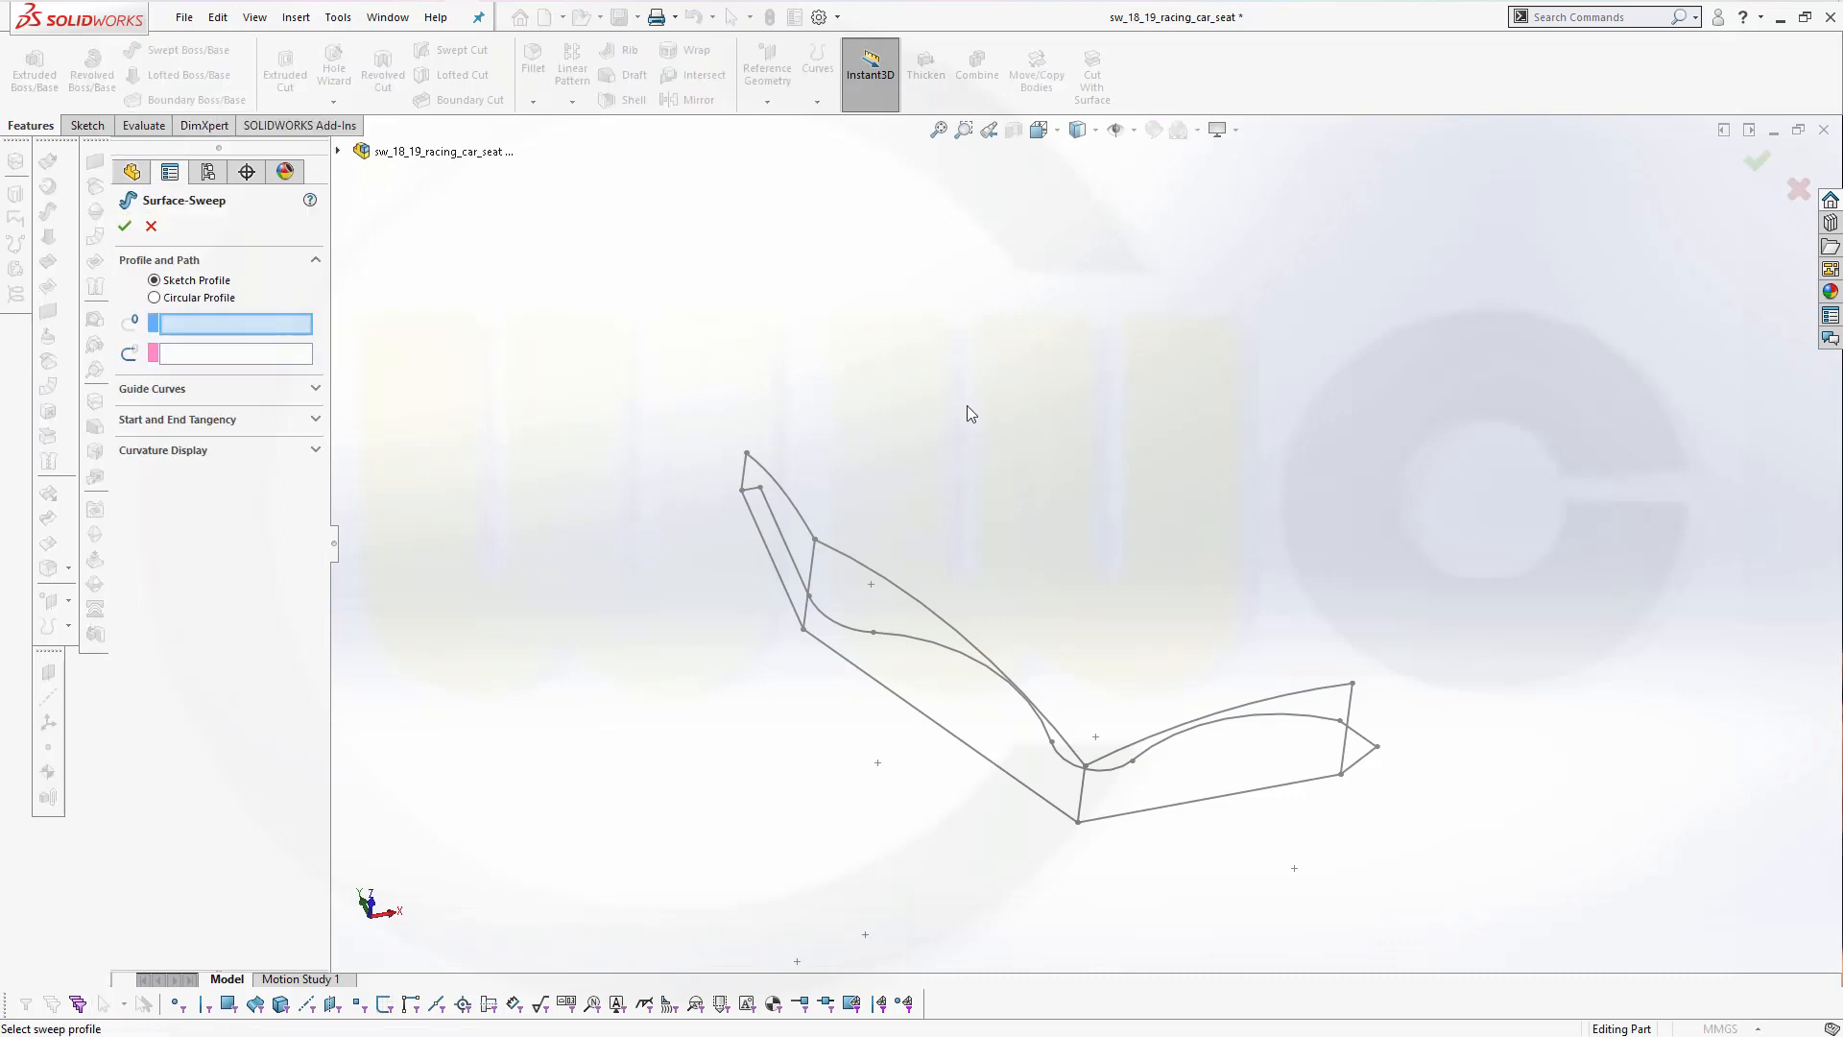
left_click(868, 572)
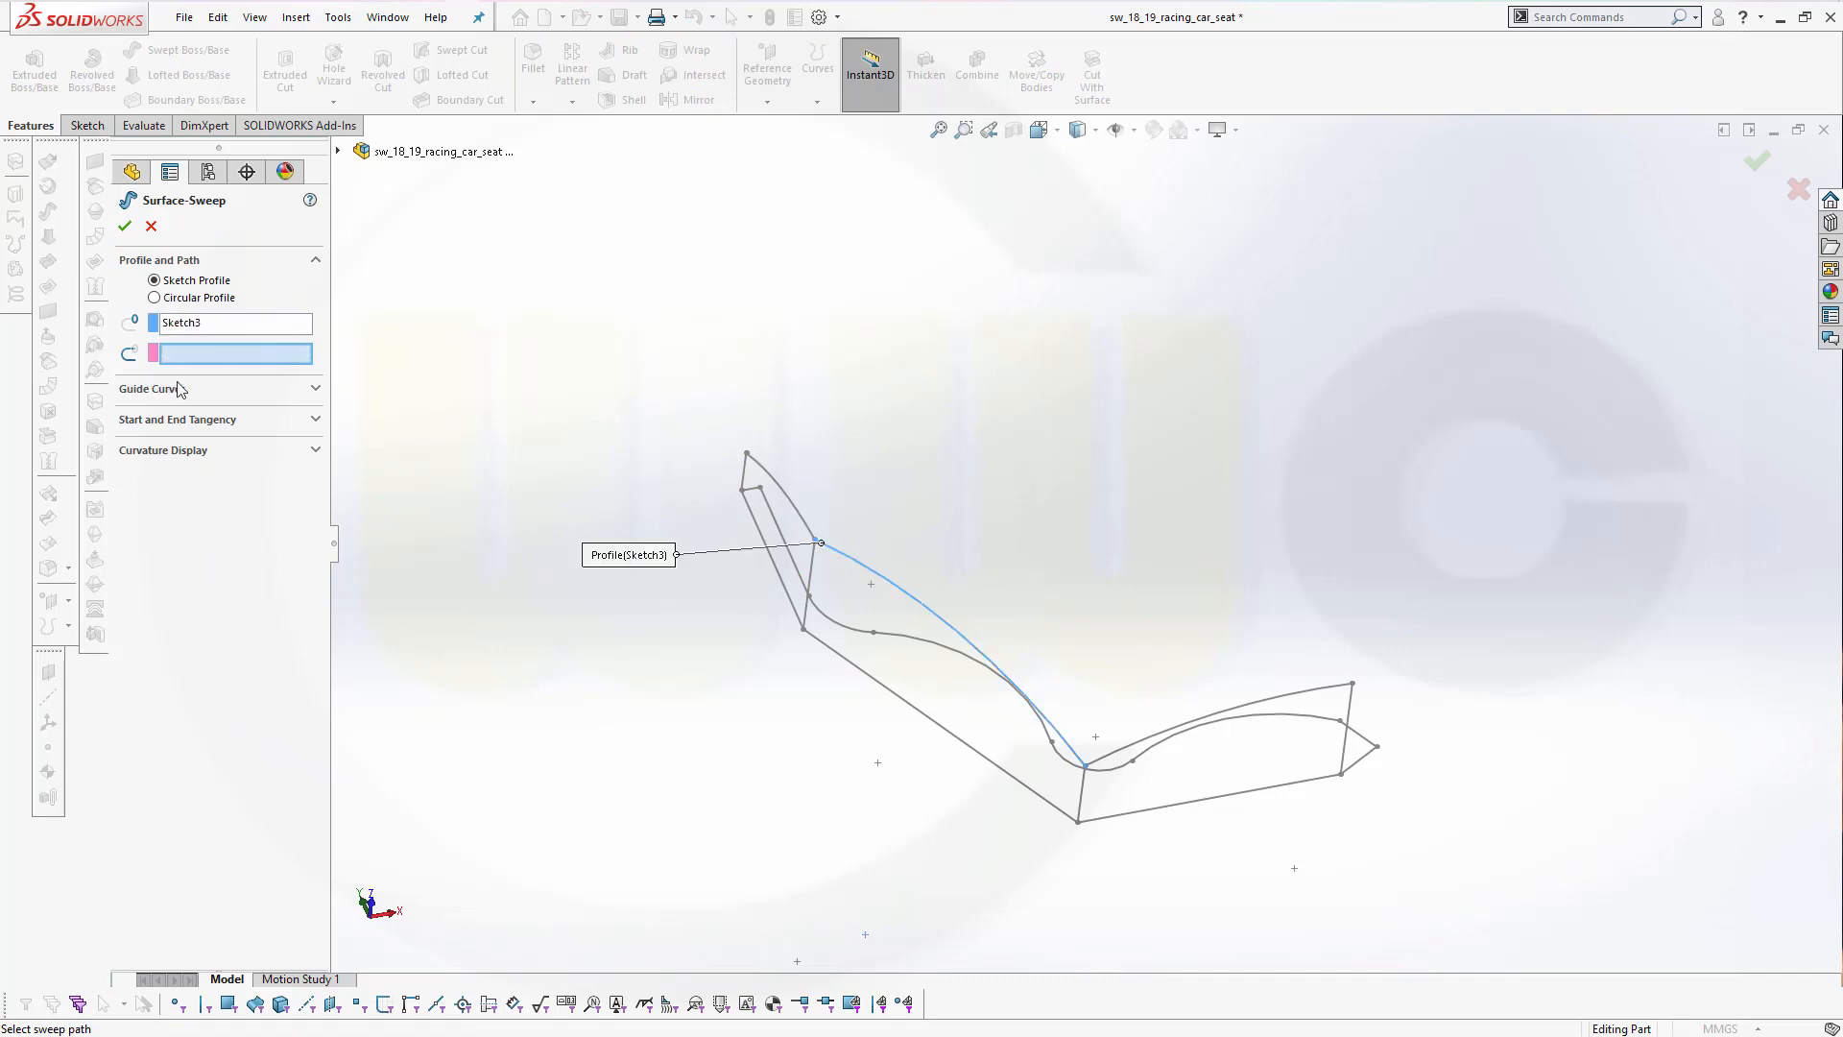
left_click(798, 517)
left_click(316, 389)
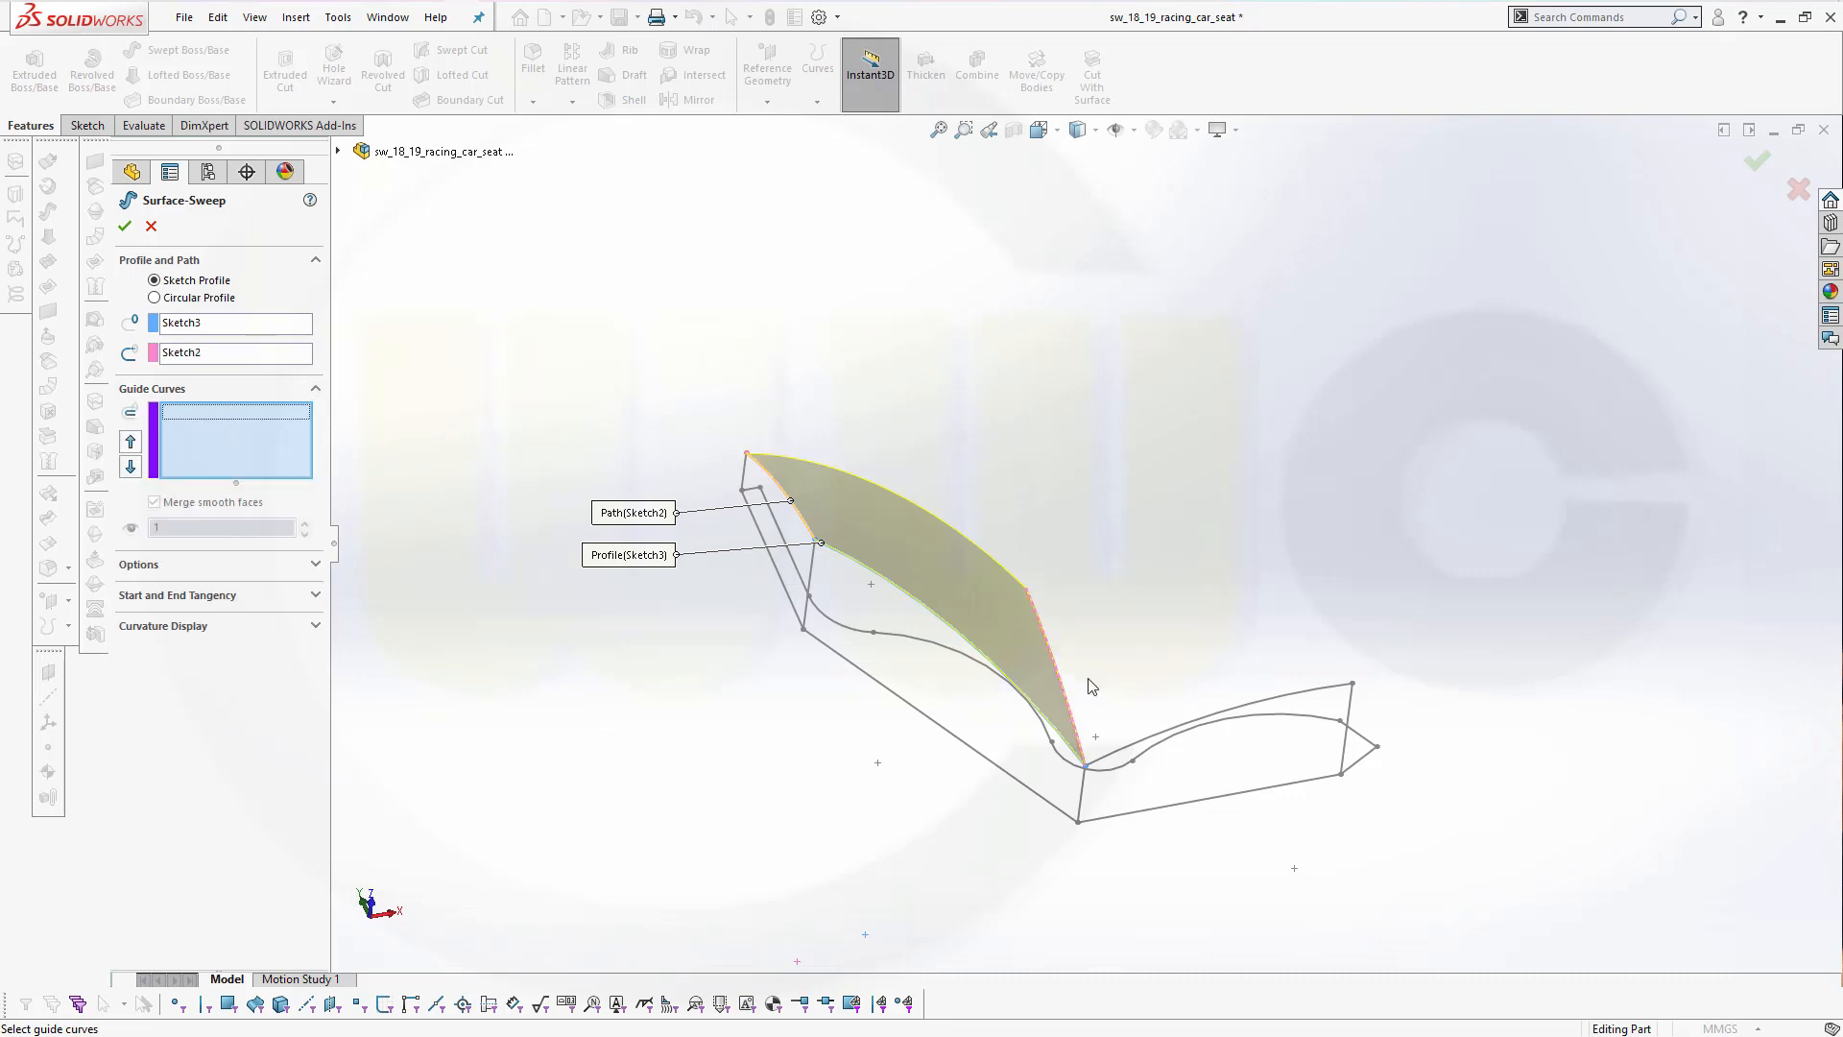
left_click(1128, 755)
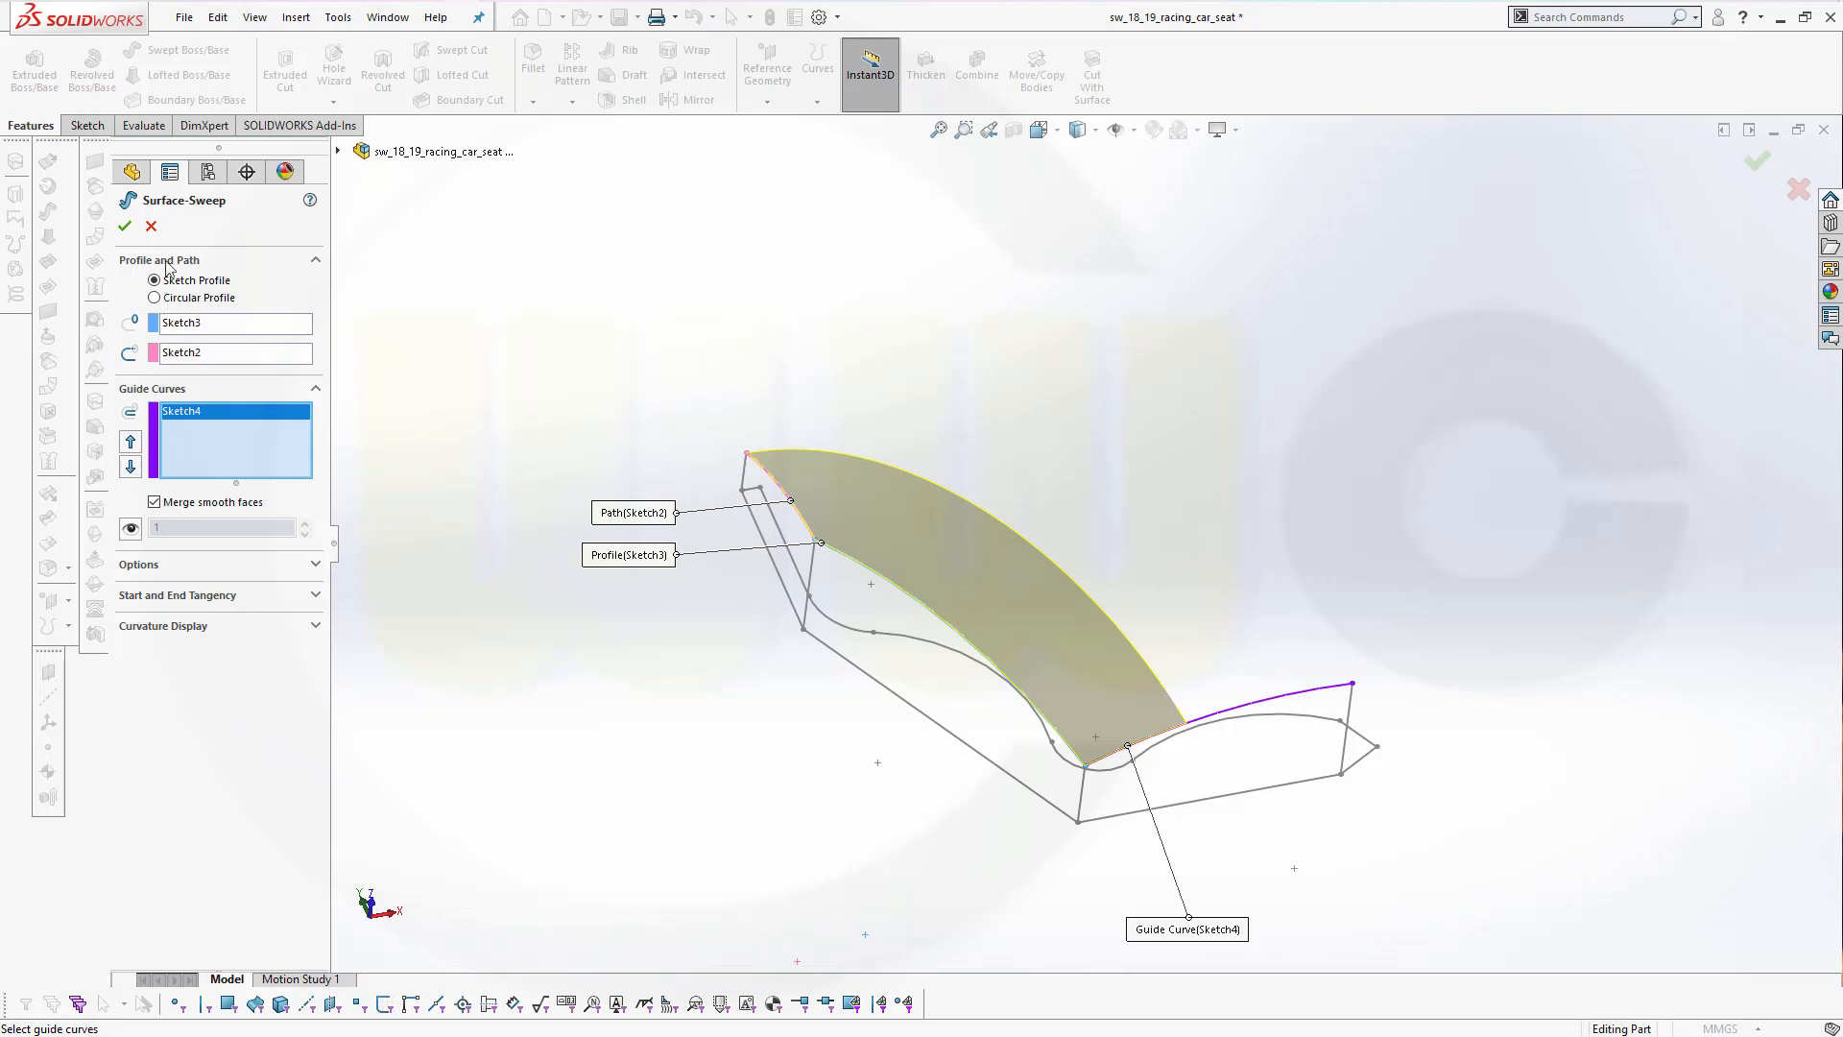
left_click(151, 227)
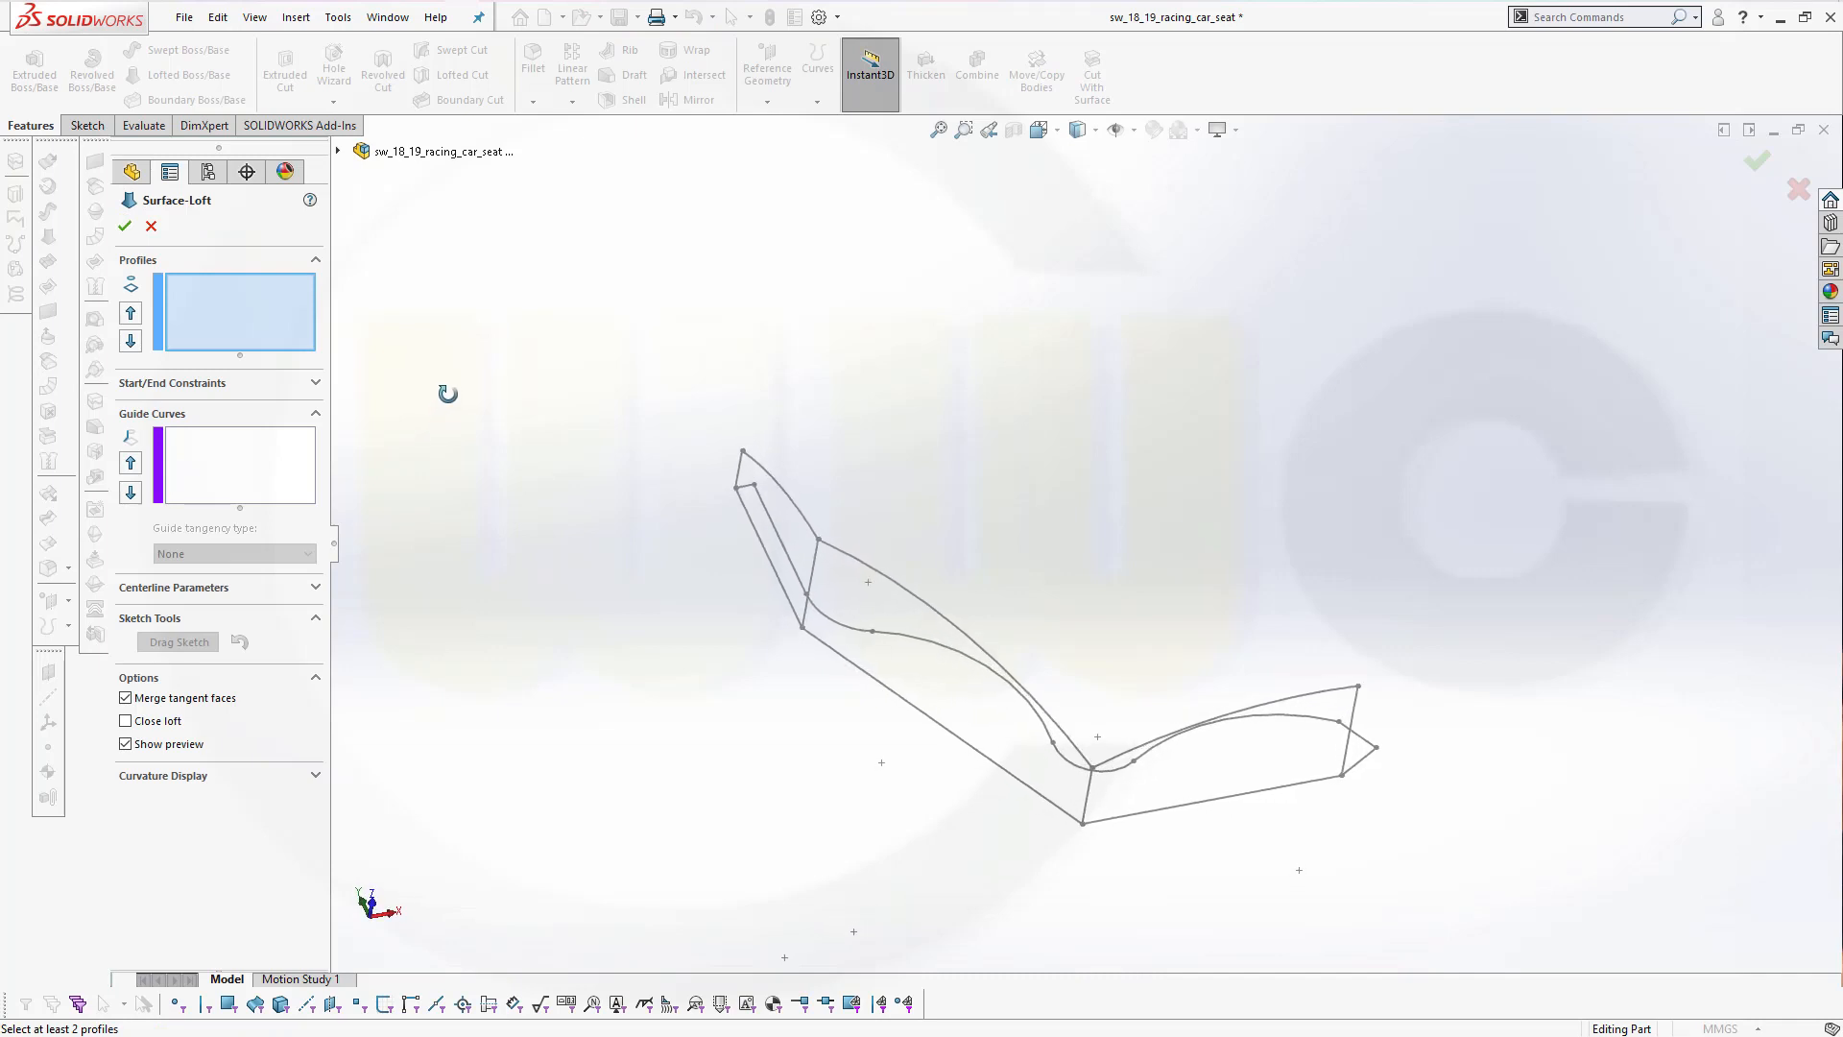
Create a lofted surface between Sketch2 and Sketch4, aligning the connector to their ends on Sketch3 and using Sketch3 as the guide curve
left_click(785, 492)
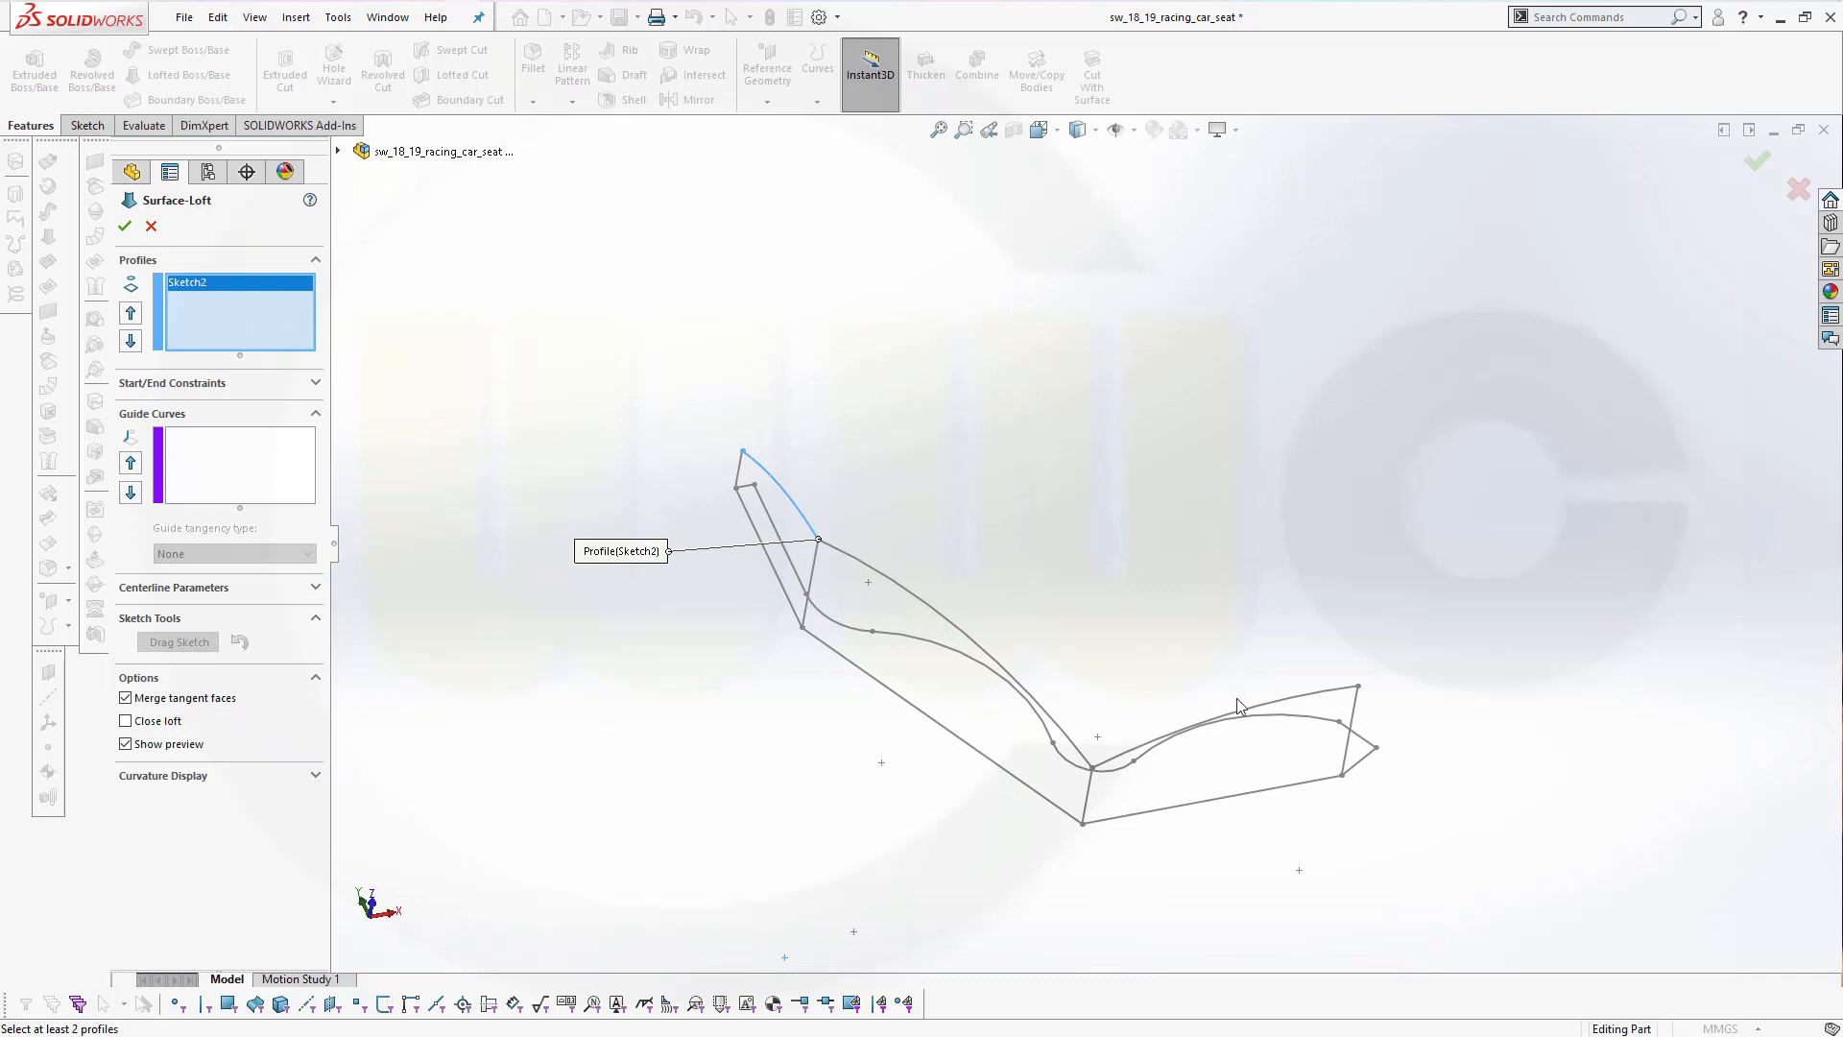
left_click(1263, 712)
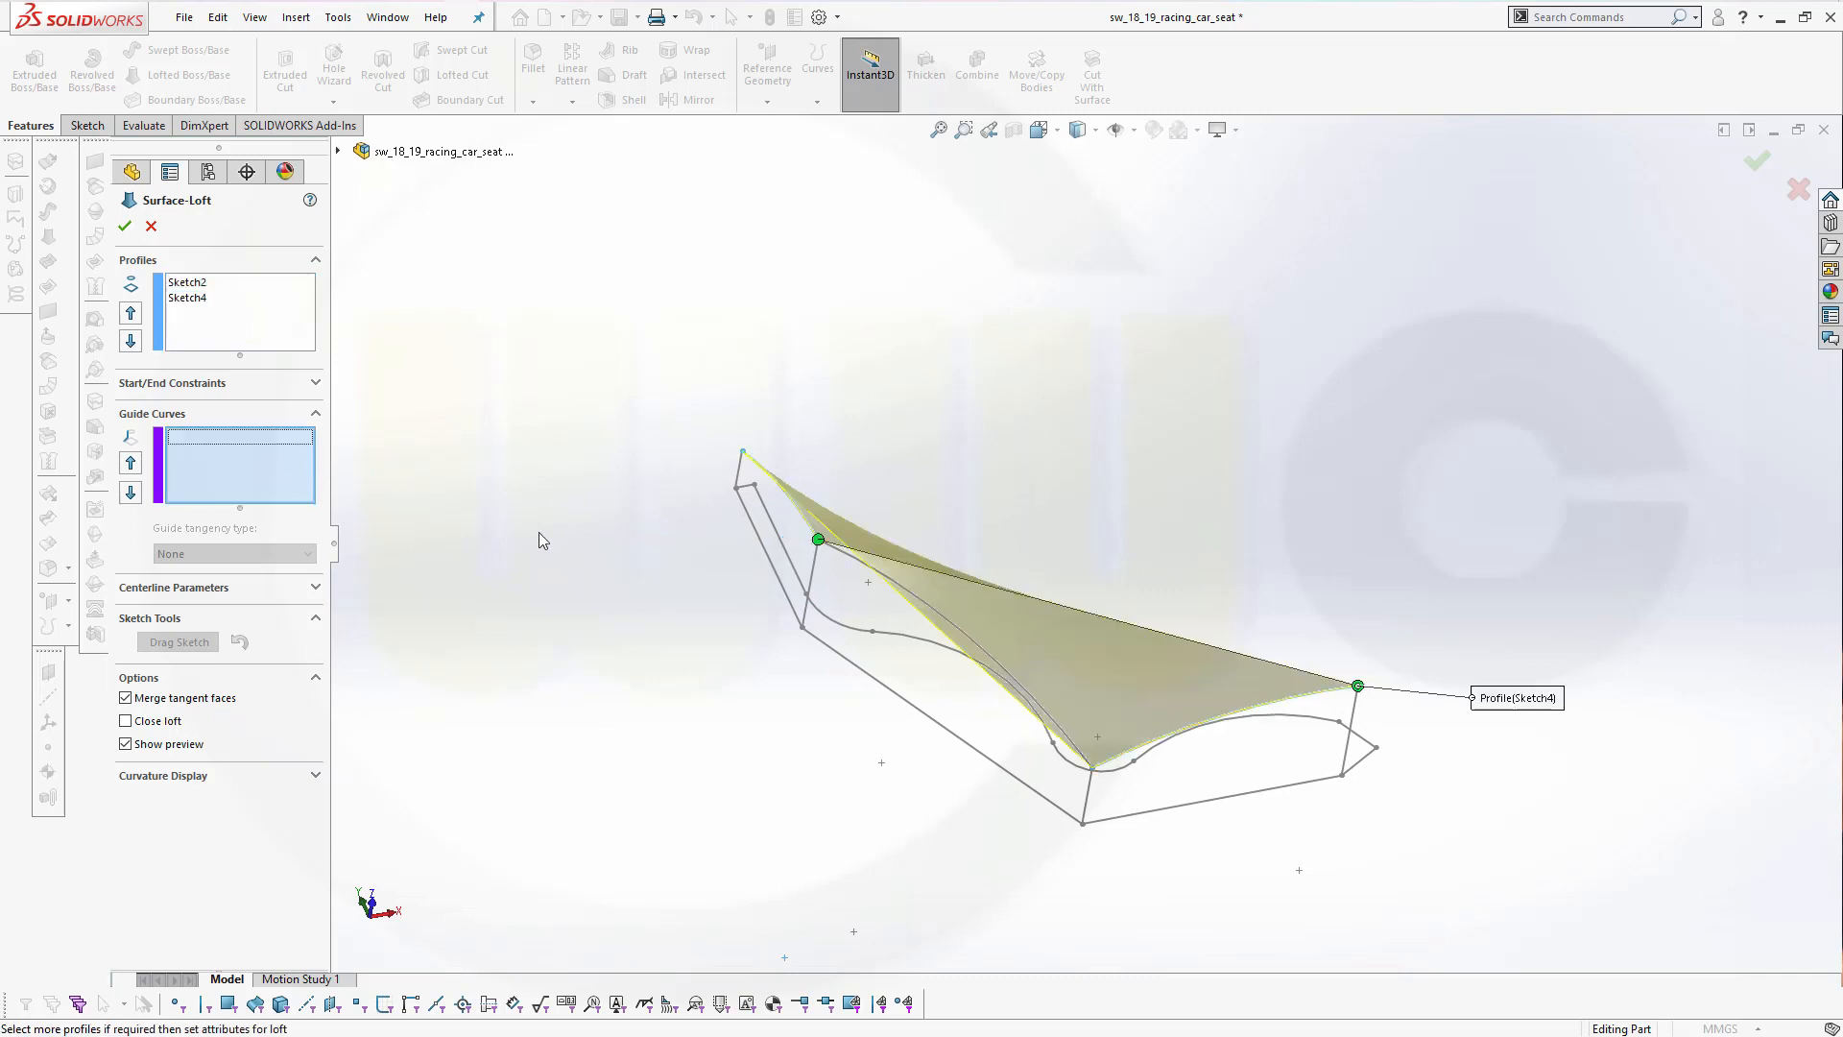
middle_click_drag(1090, 561, 1067, 605)
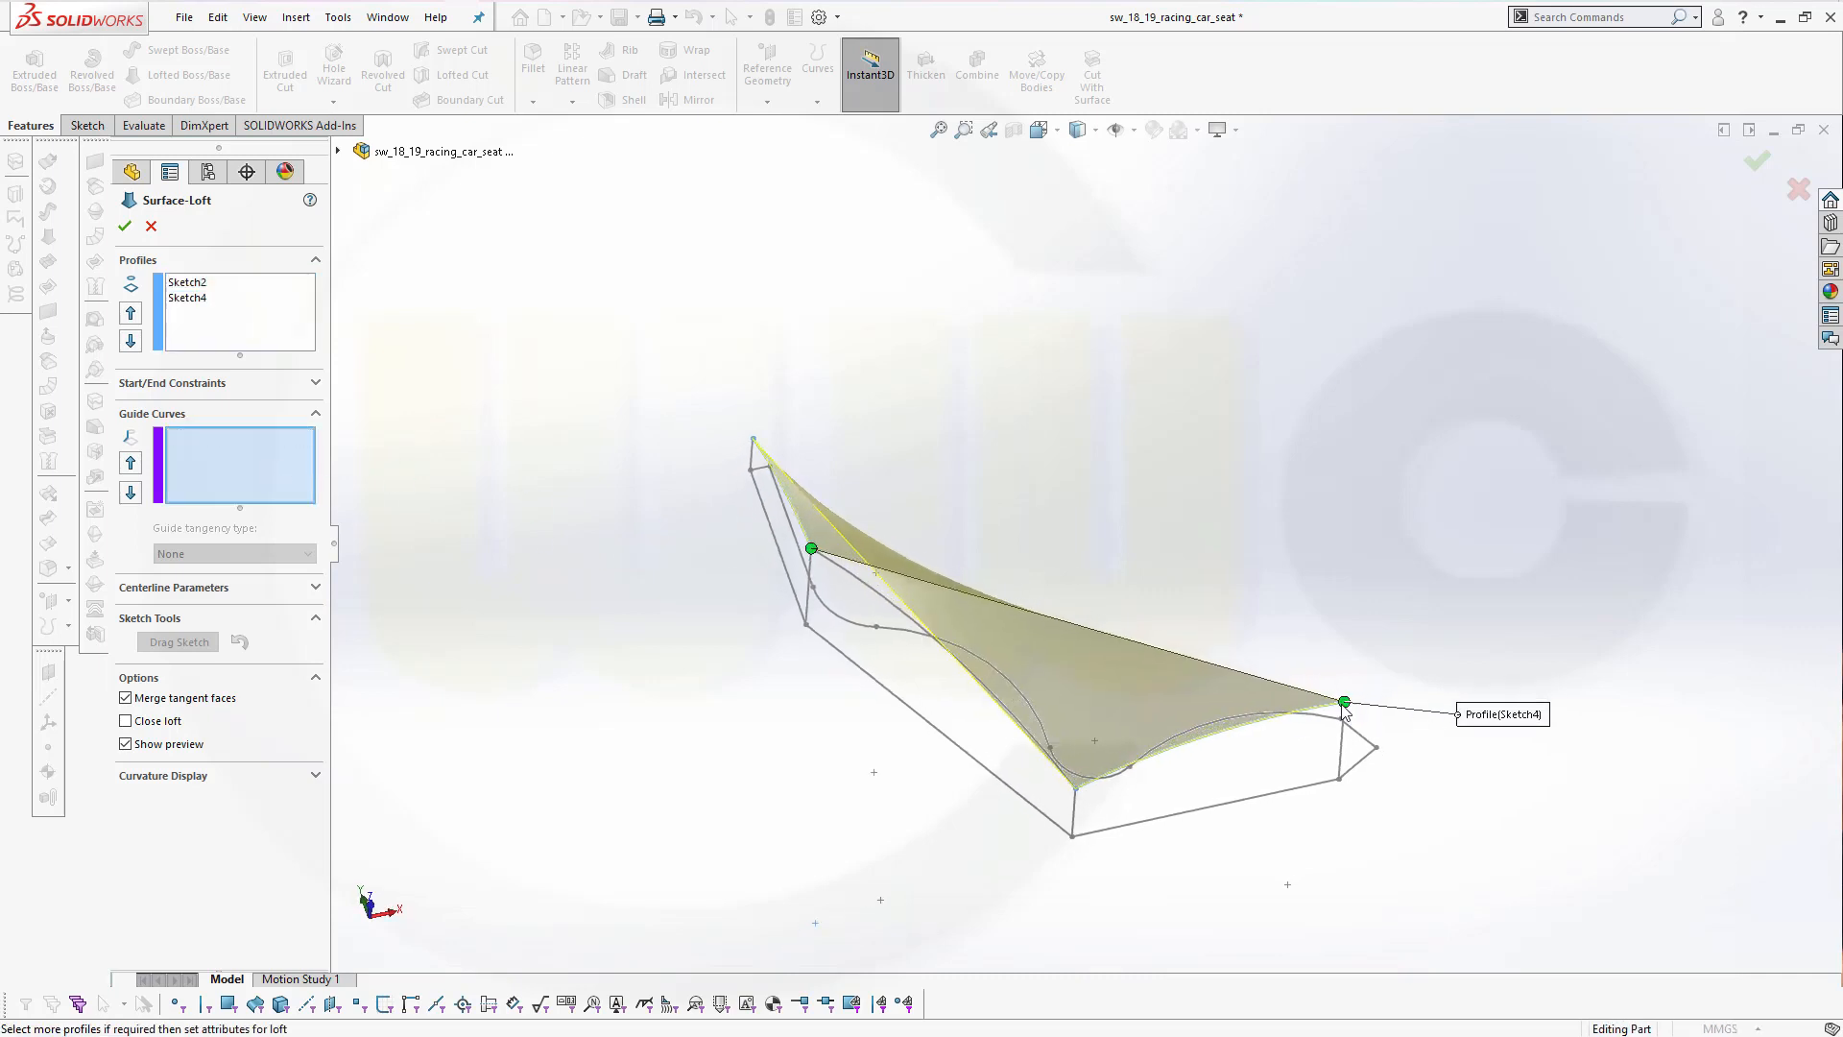
left_click_drag(1212, 729, 1083, 786)
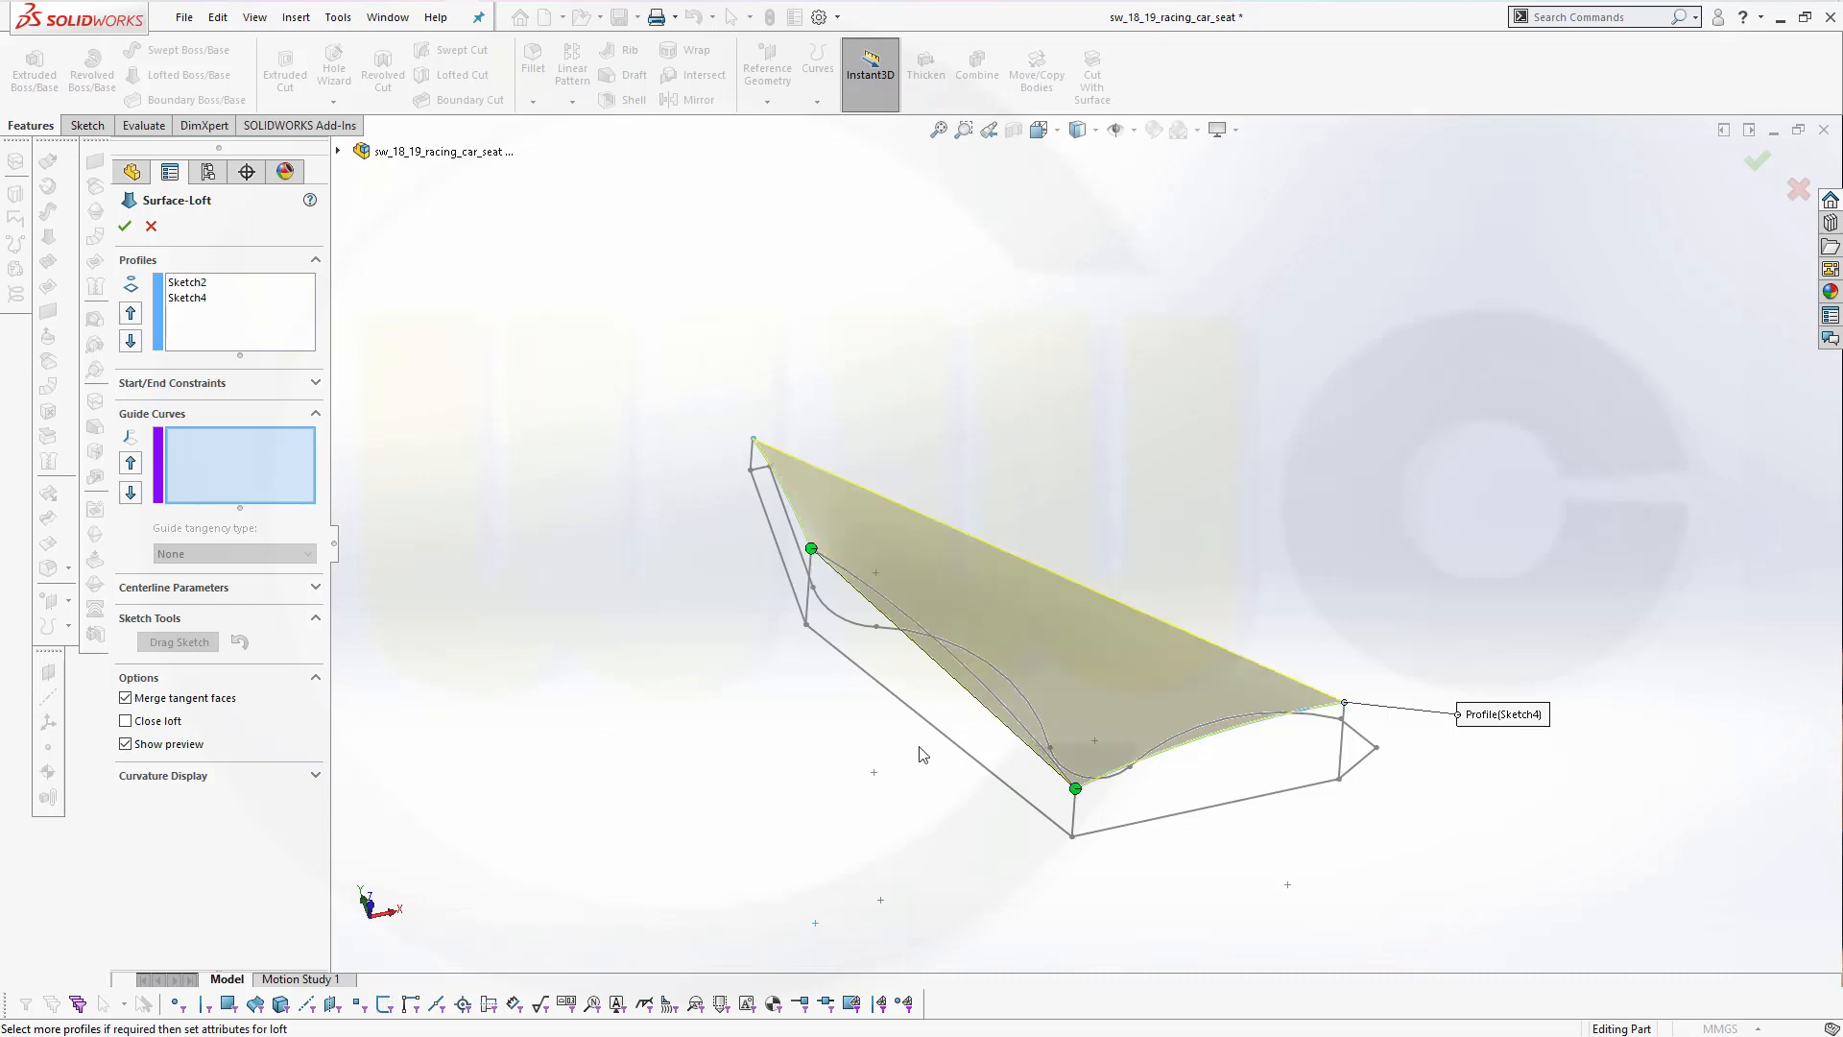
left_click(973, 672)
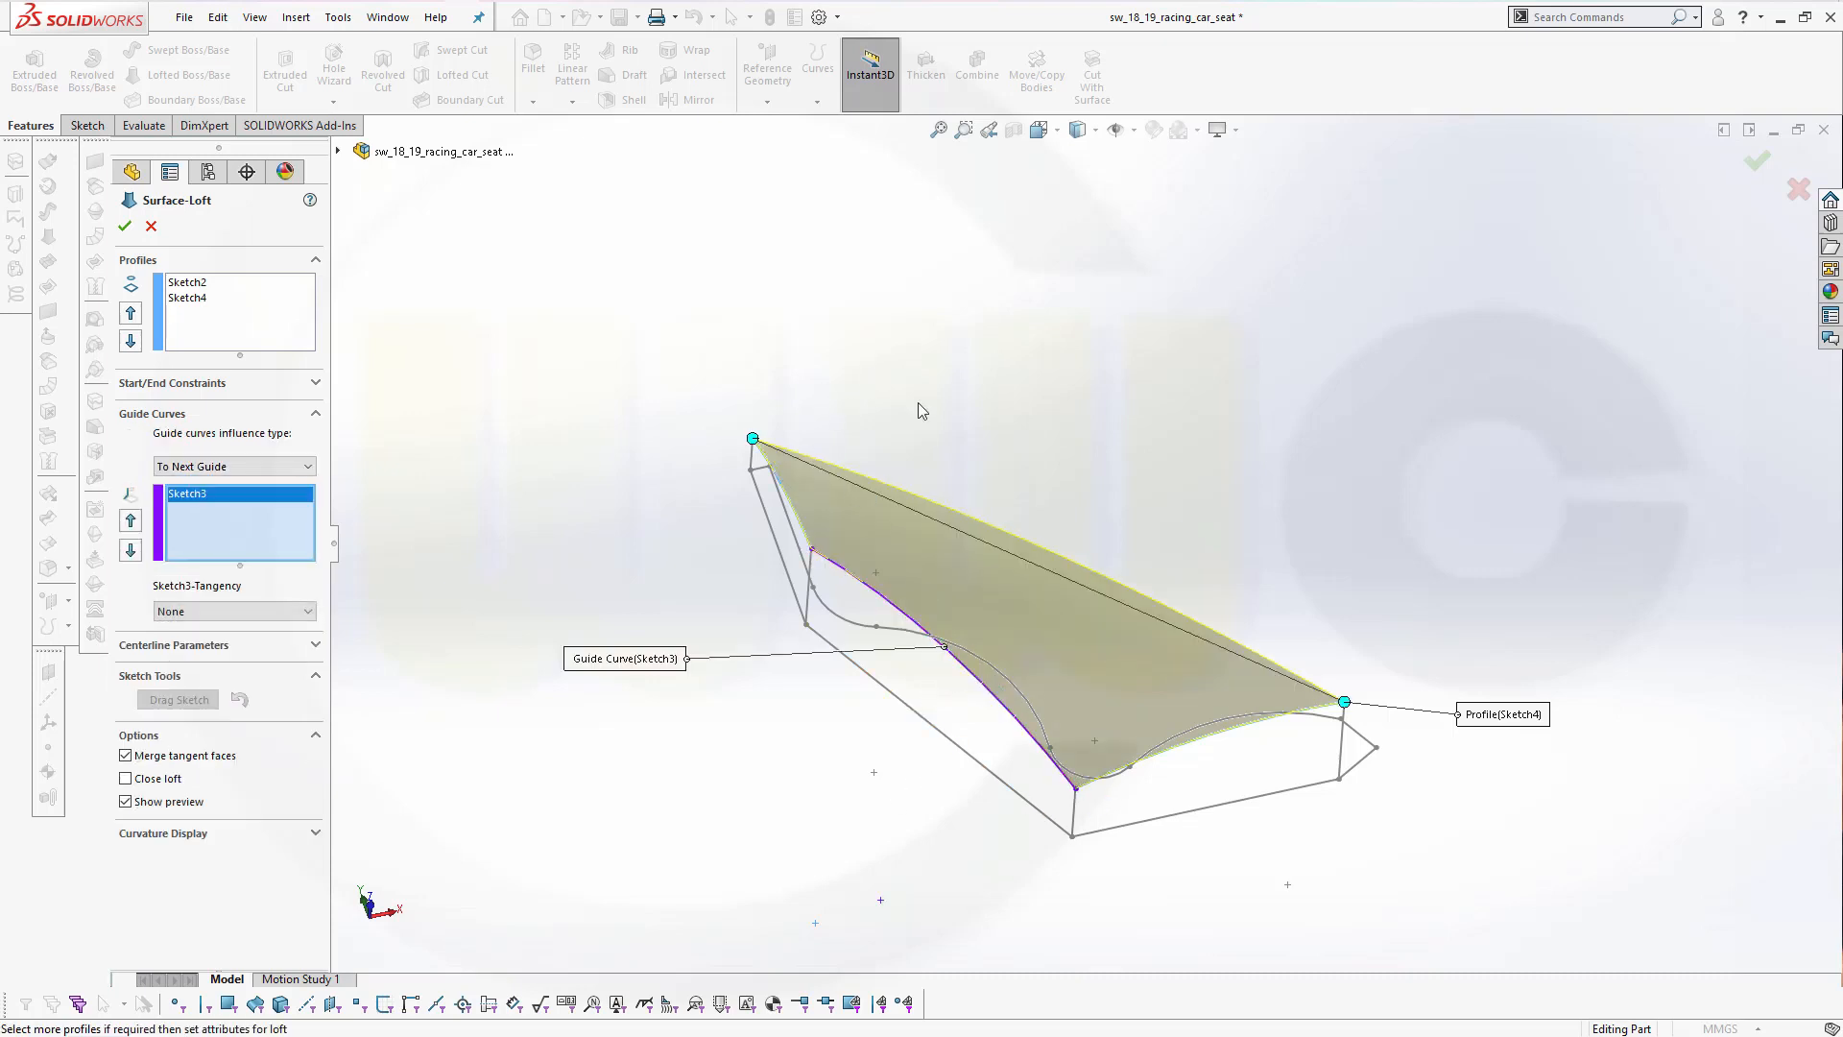
mouse_move(917, 401)
middle_mouse_down()
mouse_move(1029, 398)
mouse_move(925, 357)
mouse_move(965, 407)
middle_mouse_up()
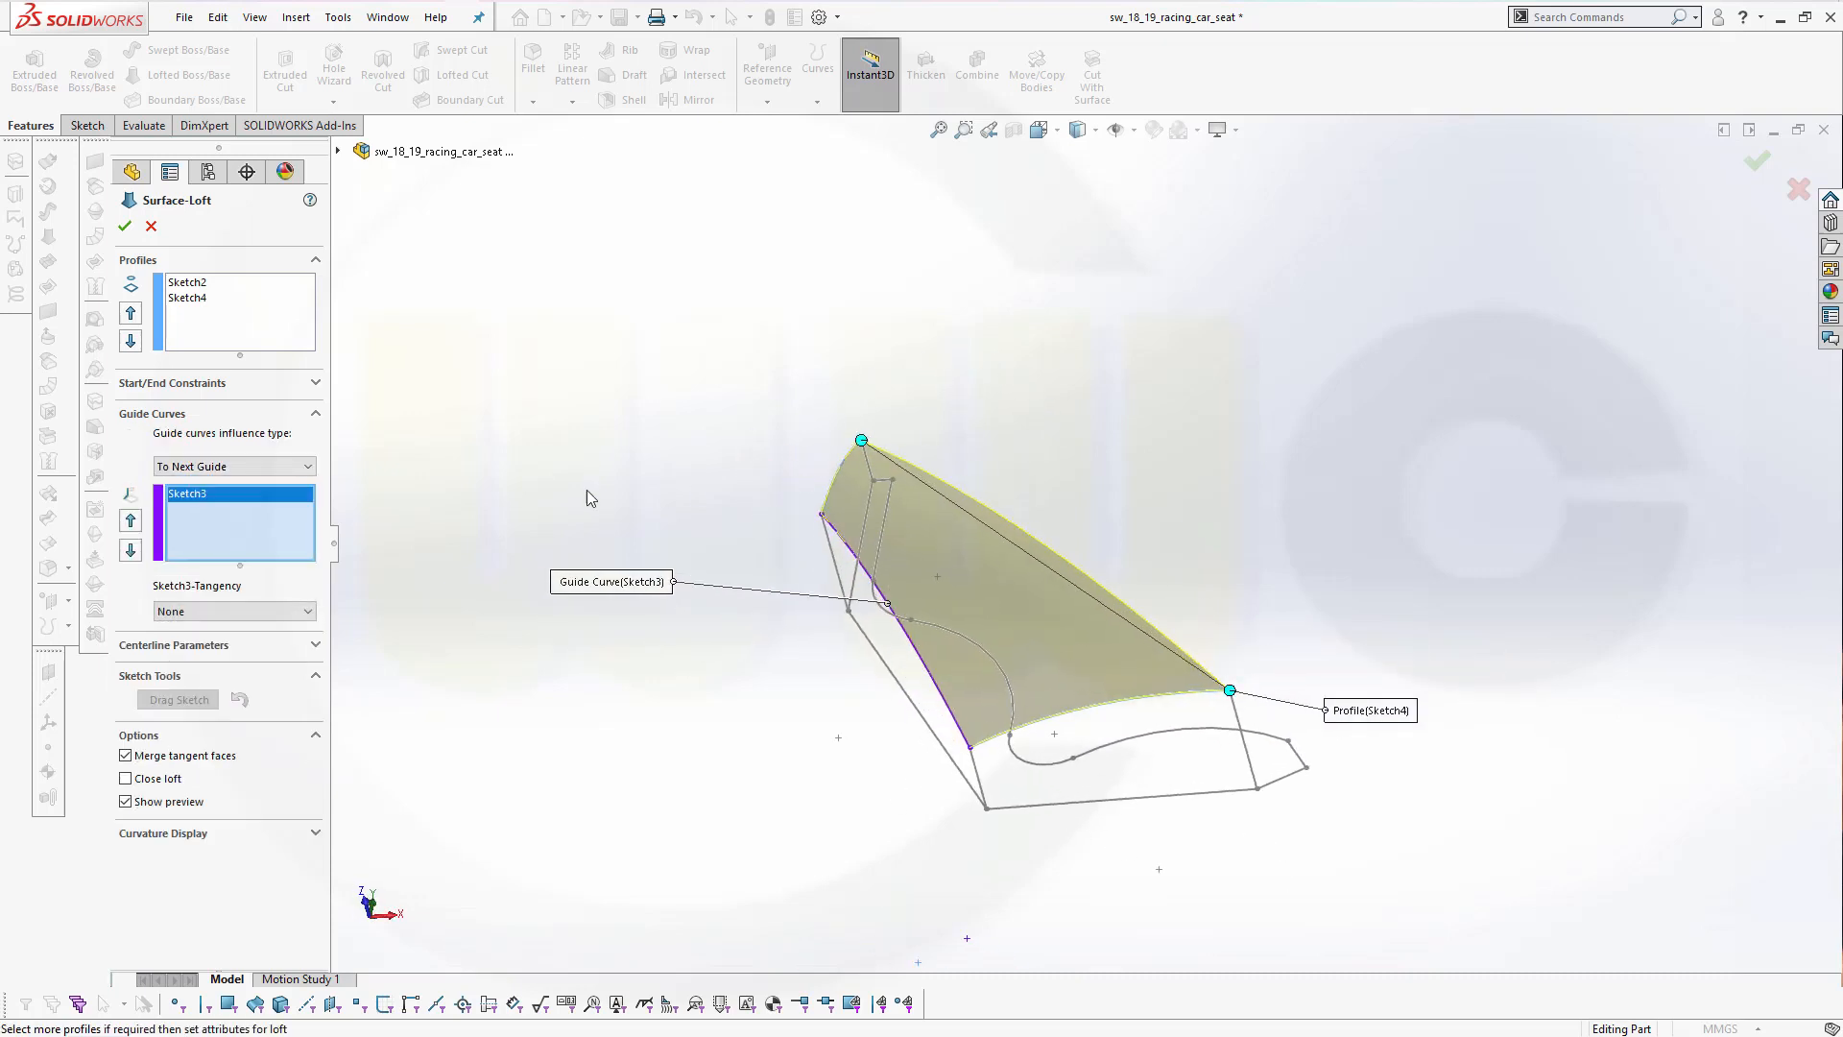
left_click(128, 226)
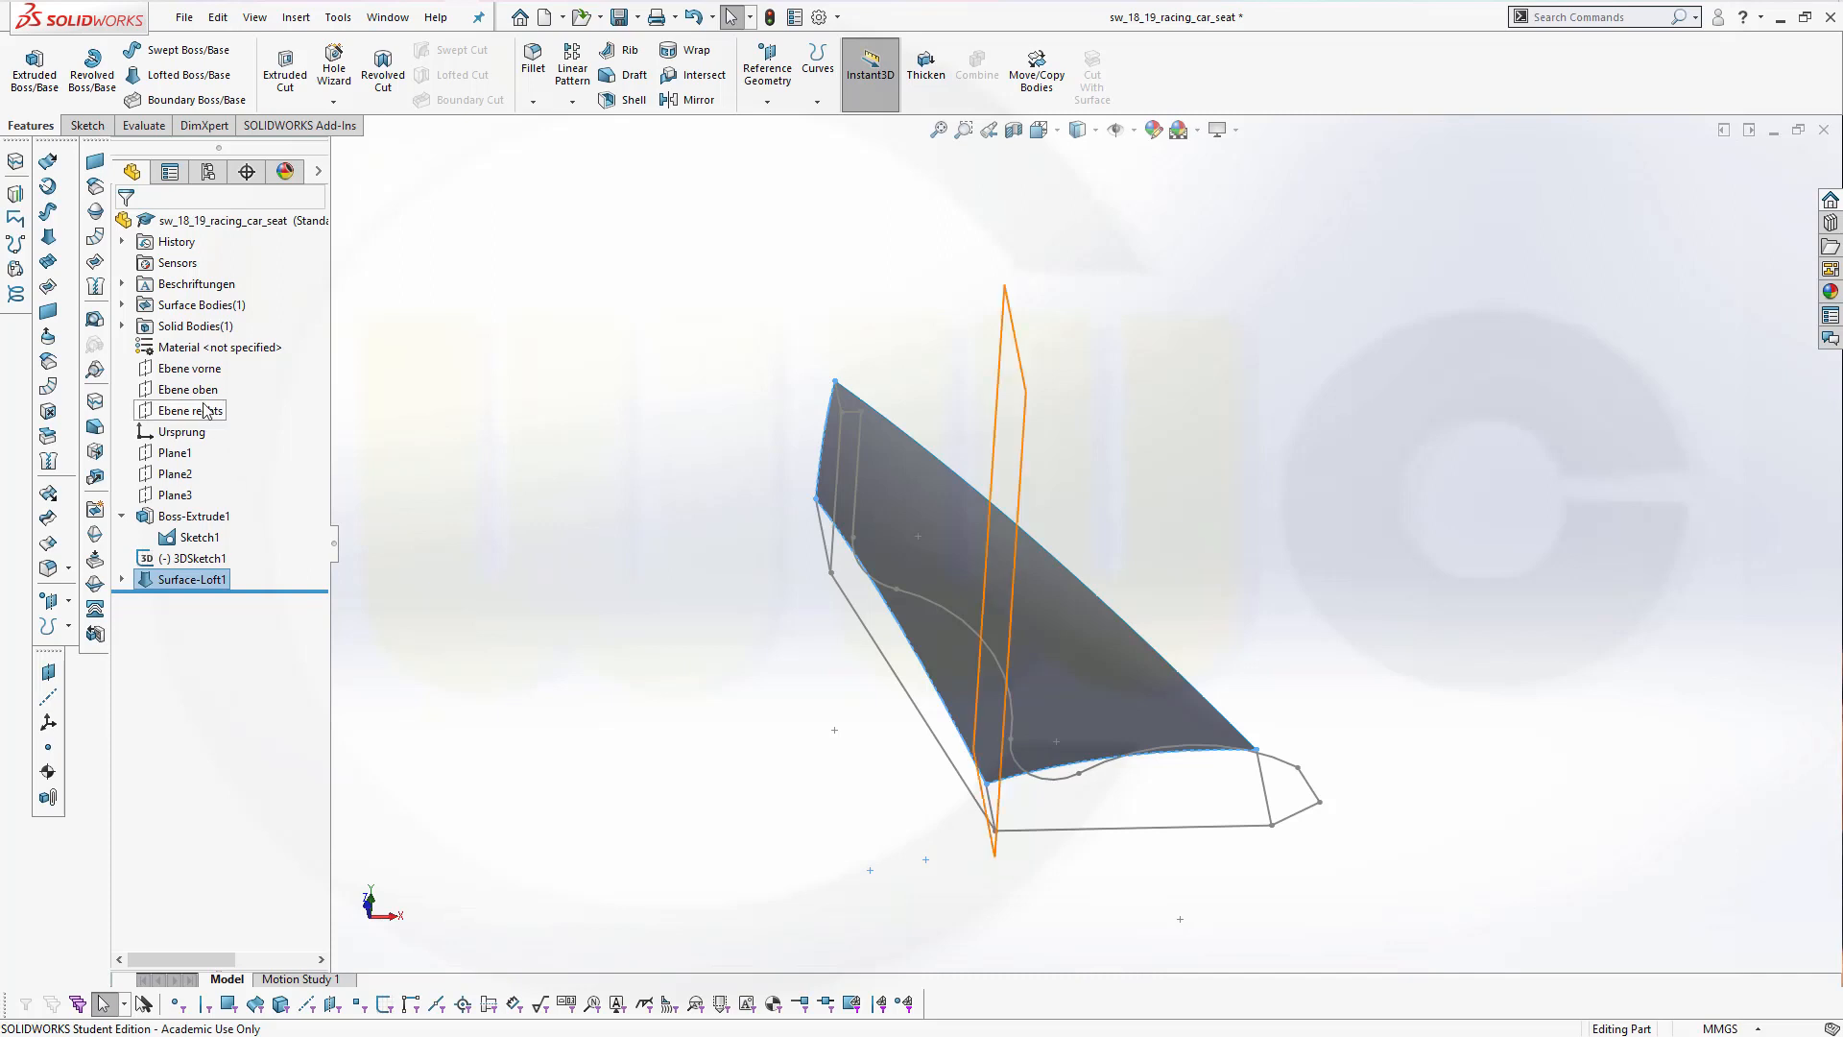
Show the hidden Boss-Extrude1 solid body alongside the lofted surface
left_click(121, 326)
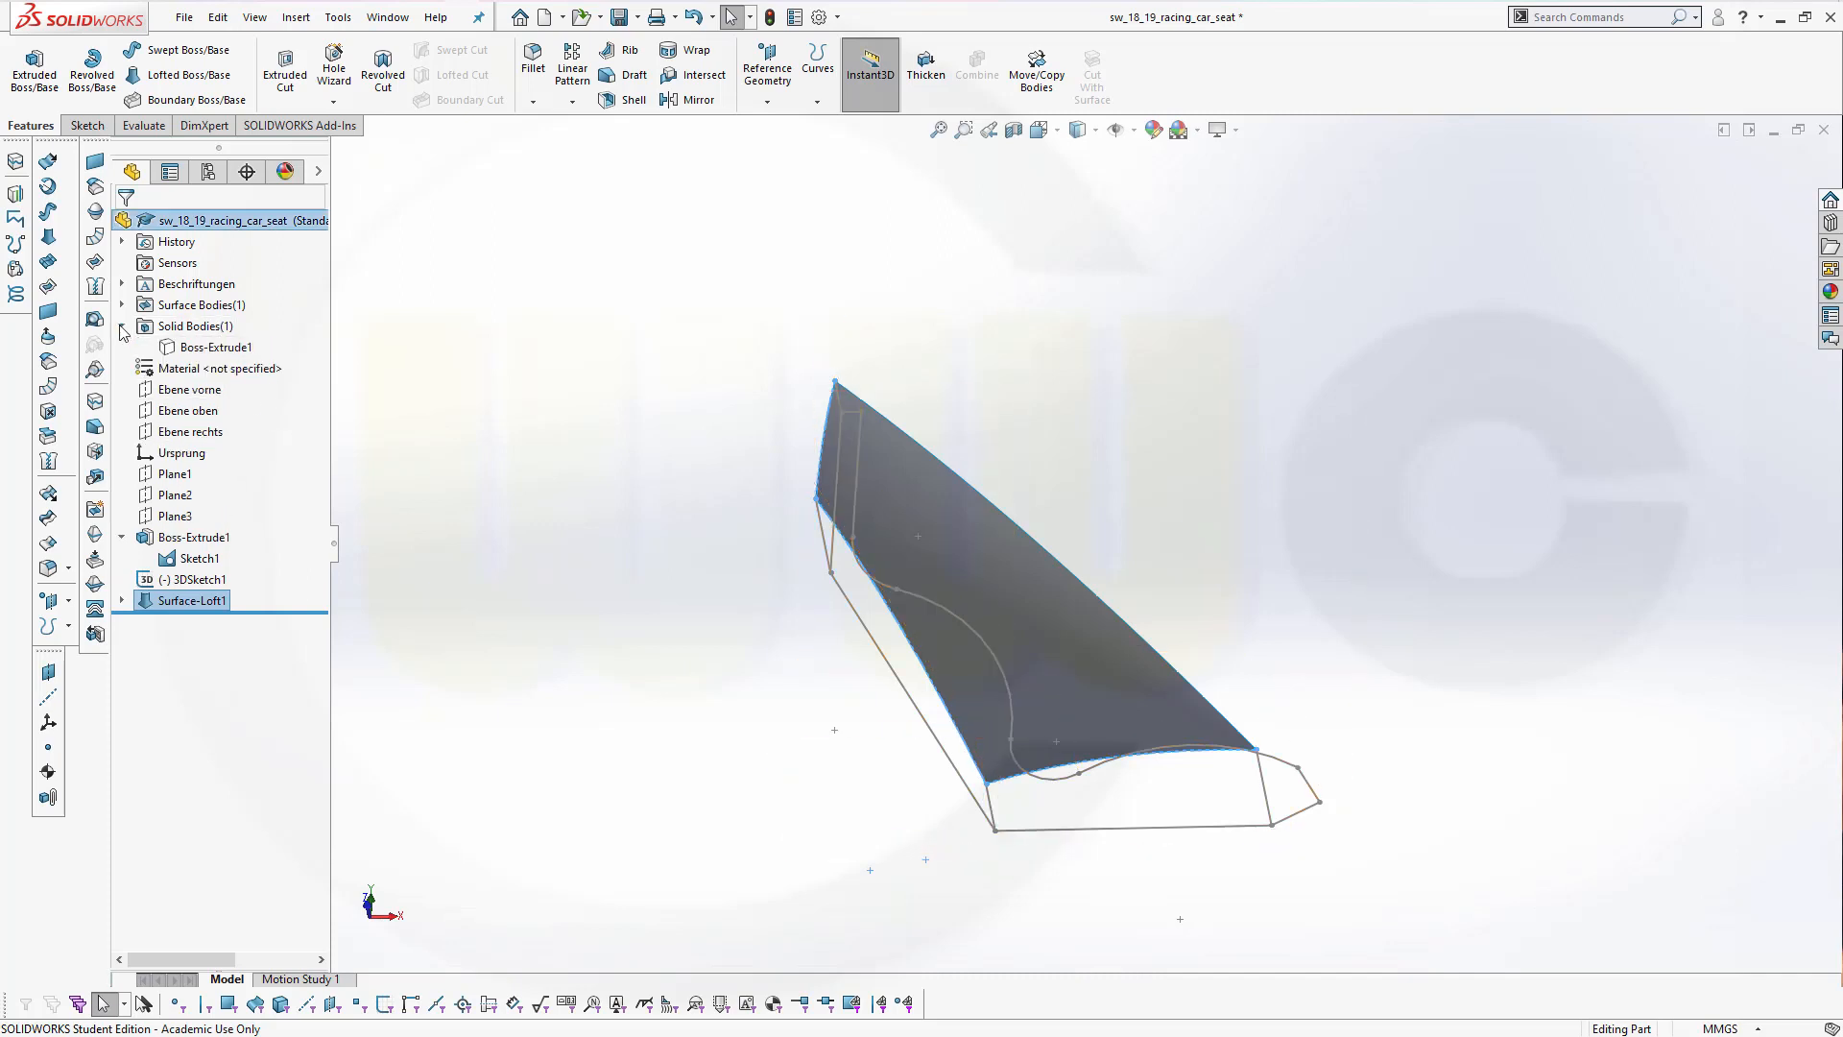
right_click(219, 358)
left_click(252, 334)
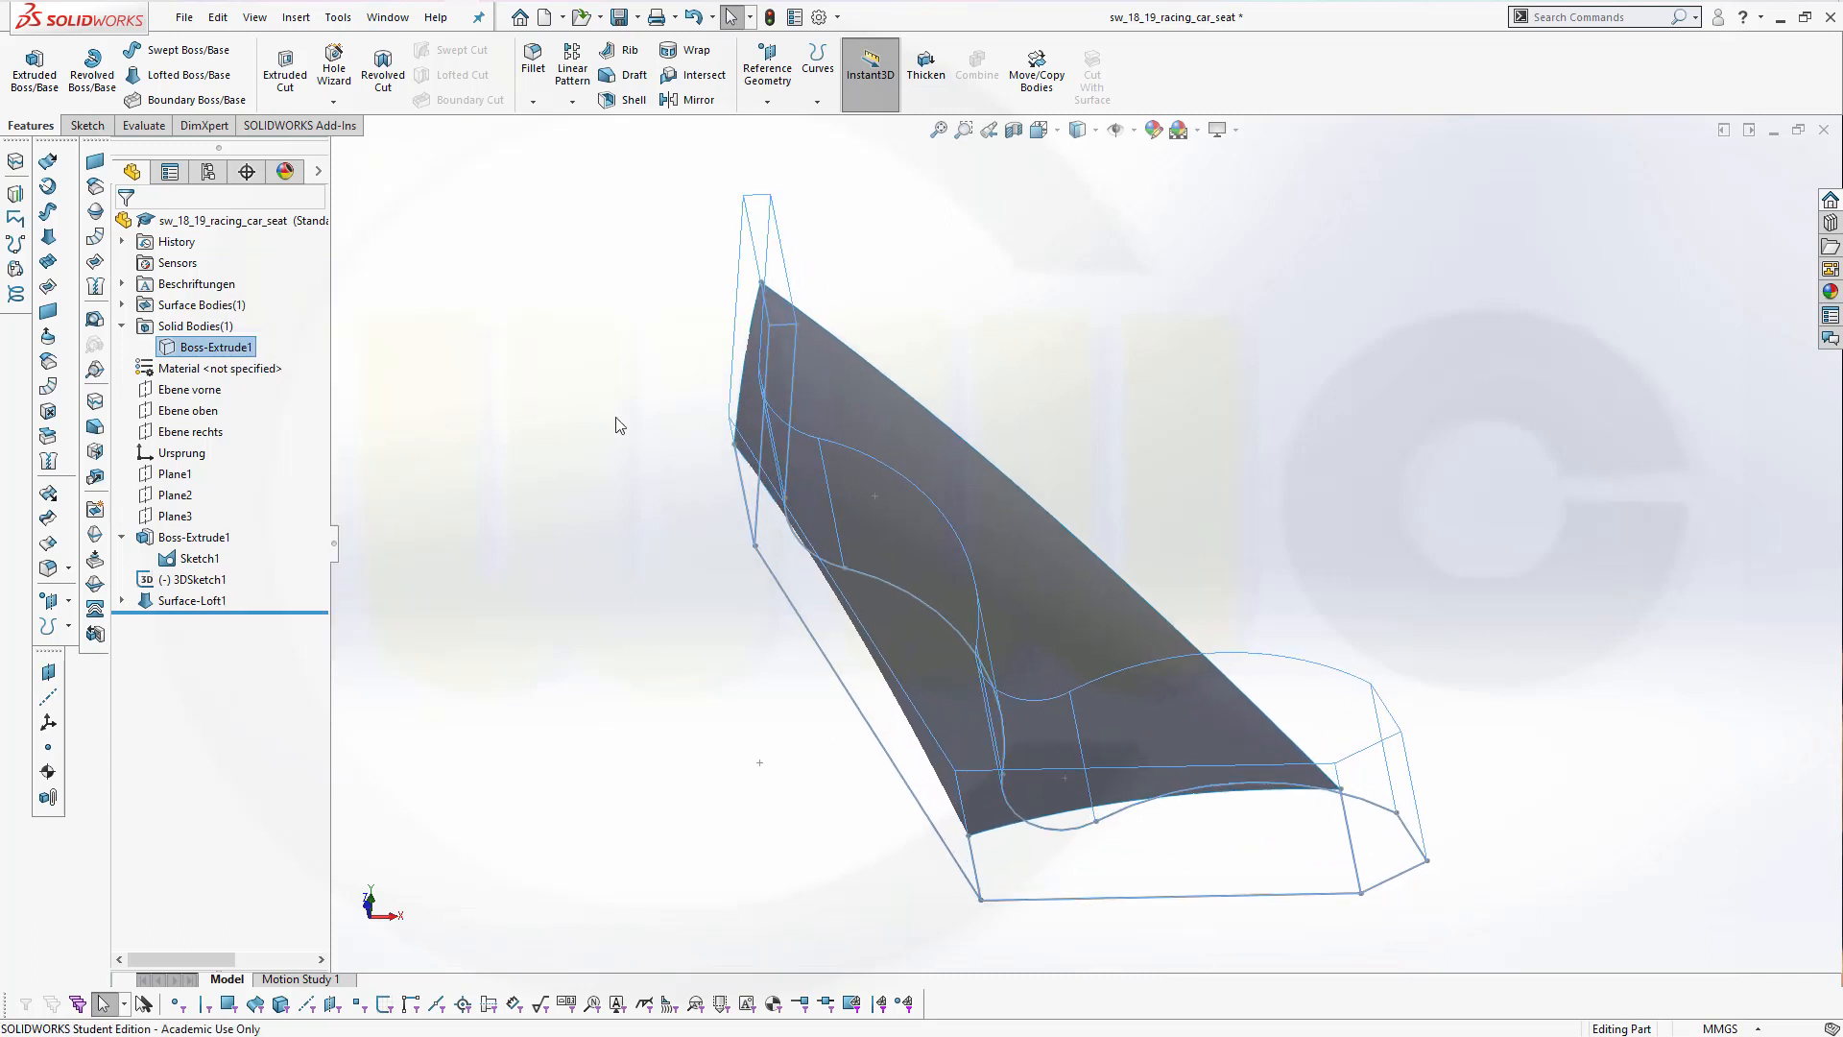
left_click(210, 351)
left_click(228, 331)
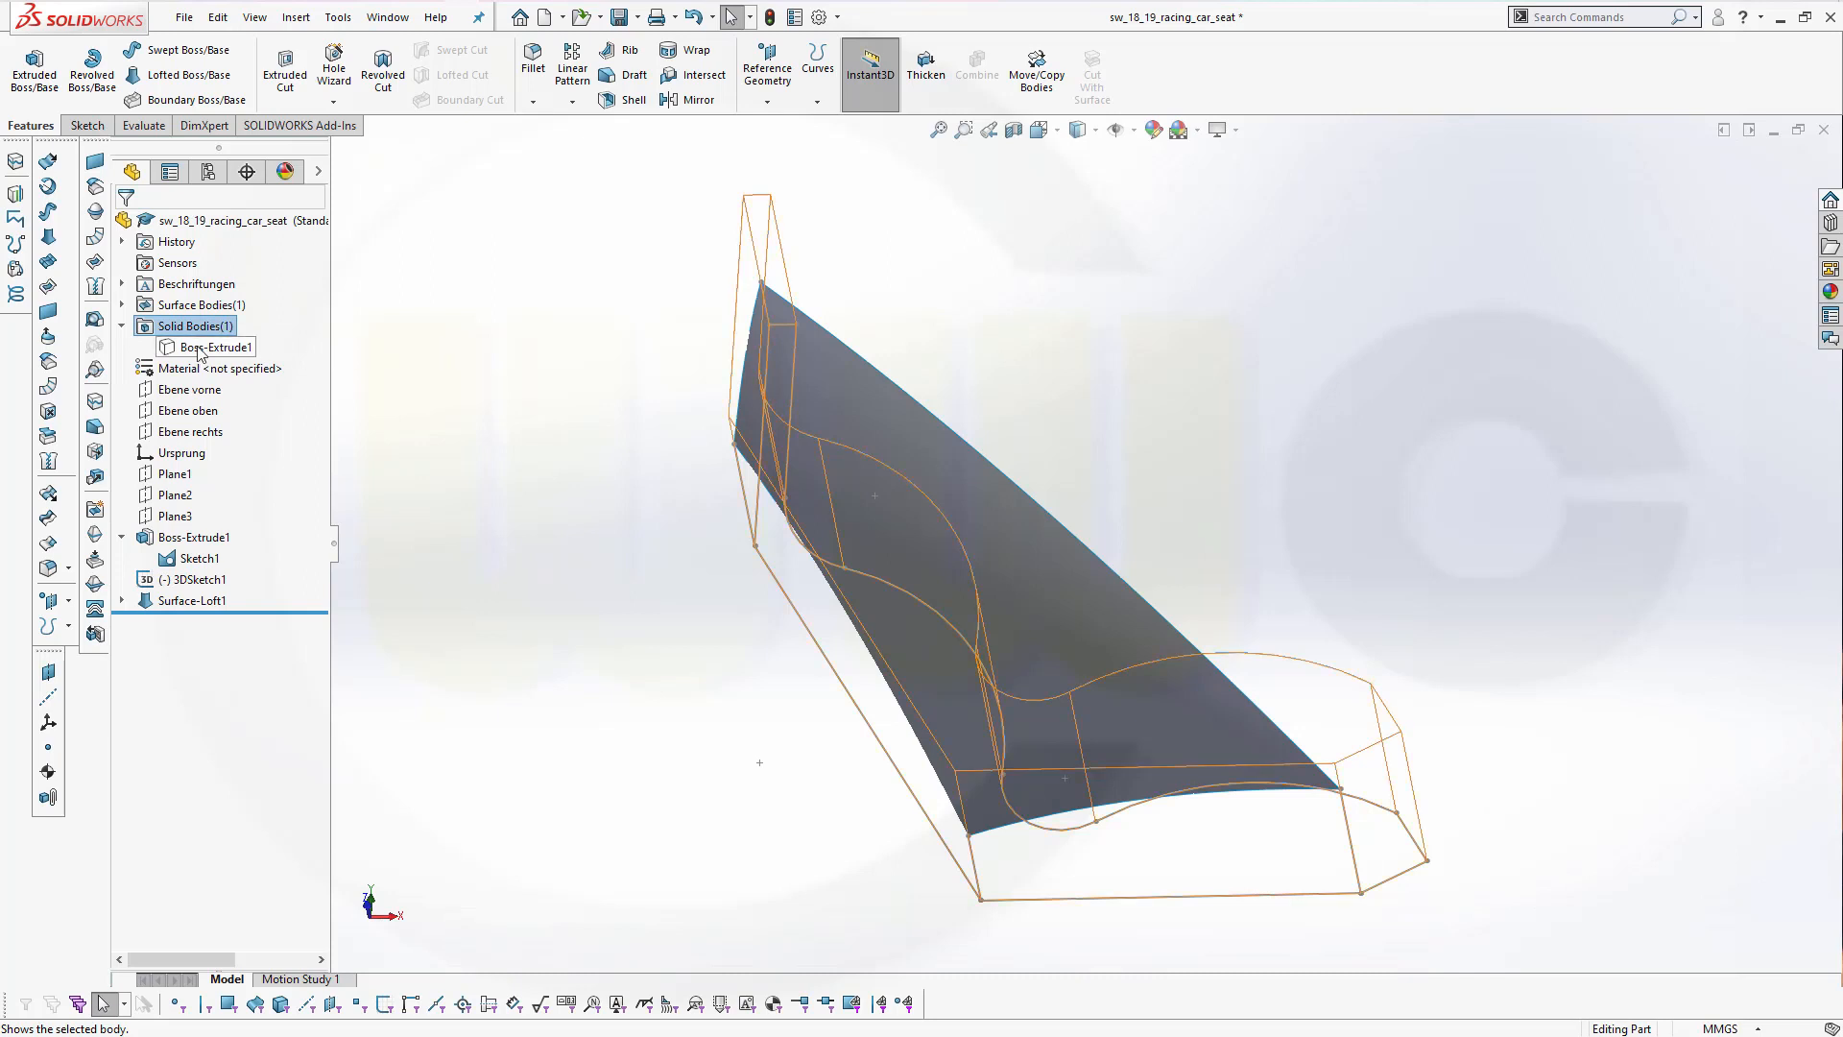
left_click(201, 353)
left_click(209, 327)
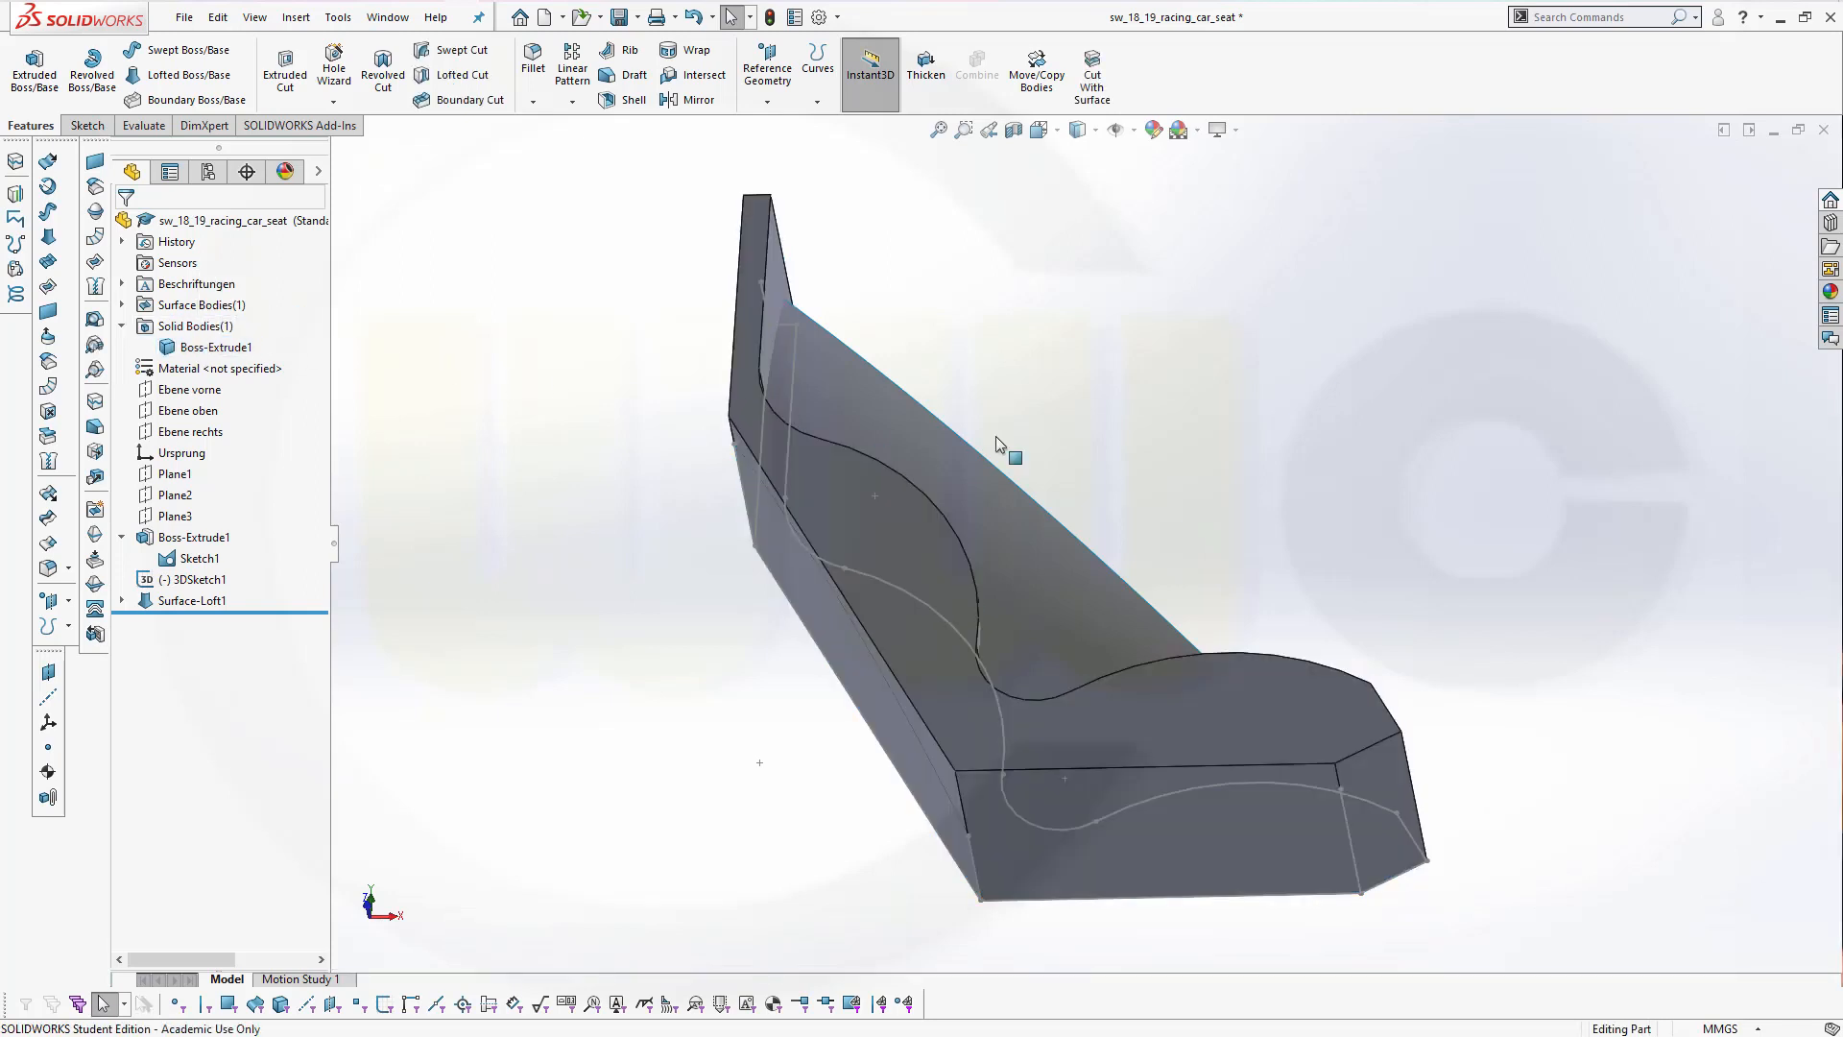
Extend the lofted surface outward from its long straight-looking edge by 150 mm, using the Same surface extension type
middle_click_drag(995, 436, 1091, 514)
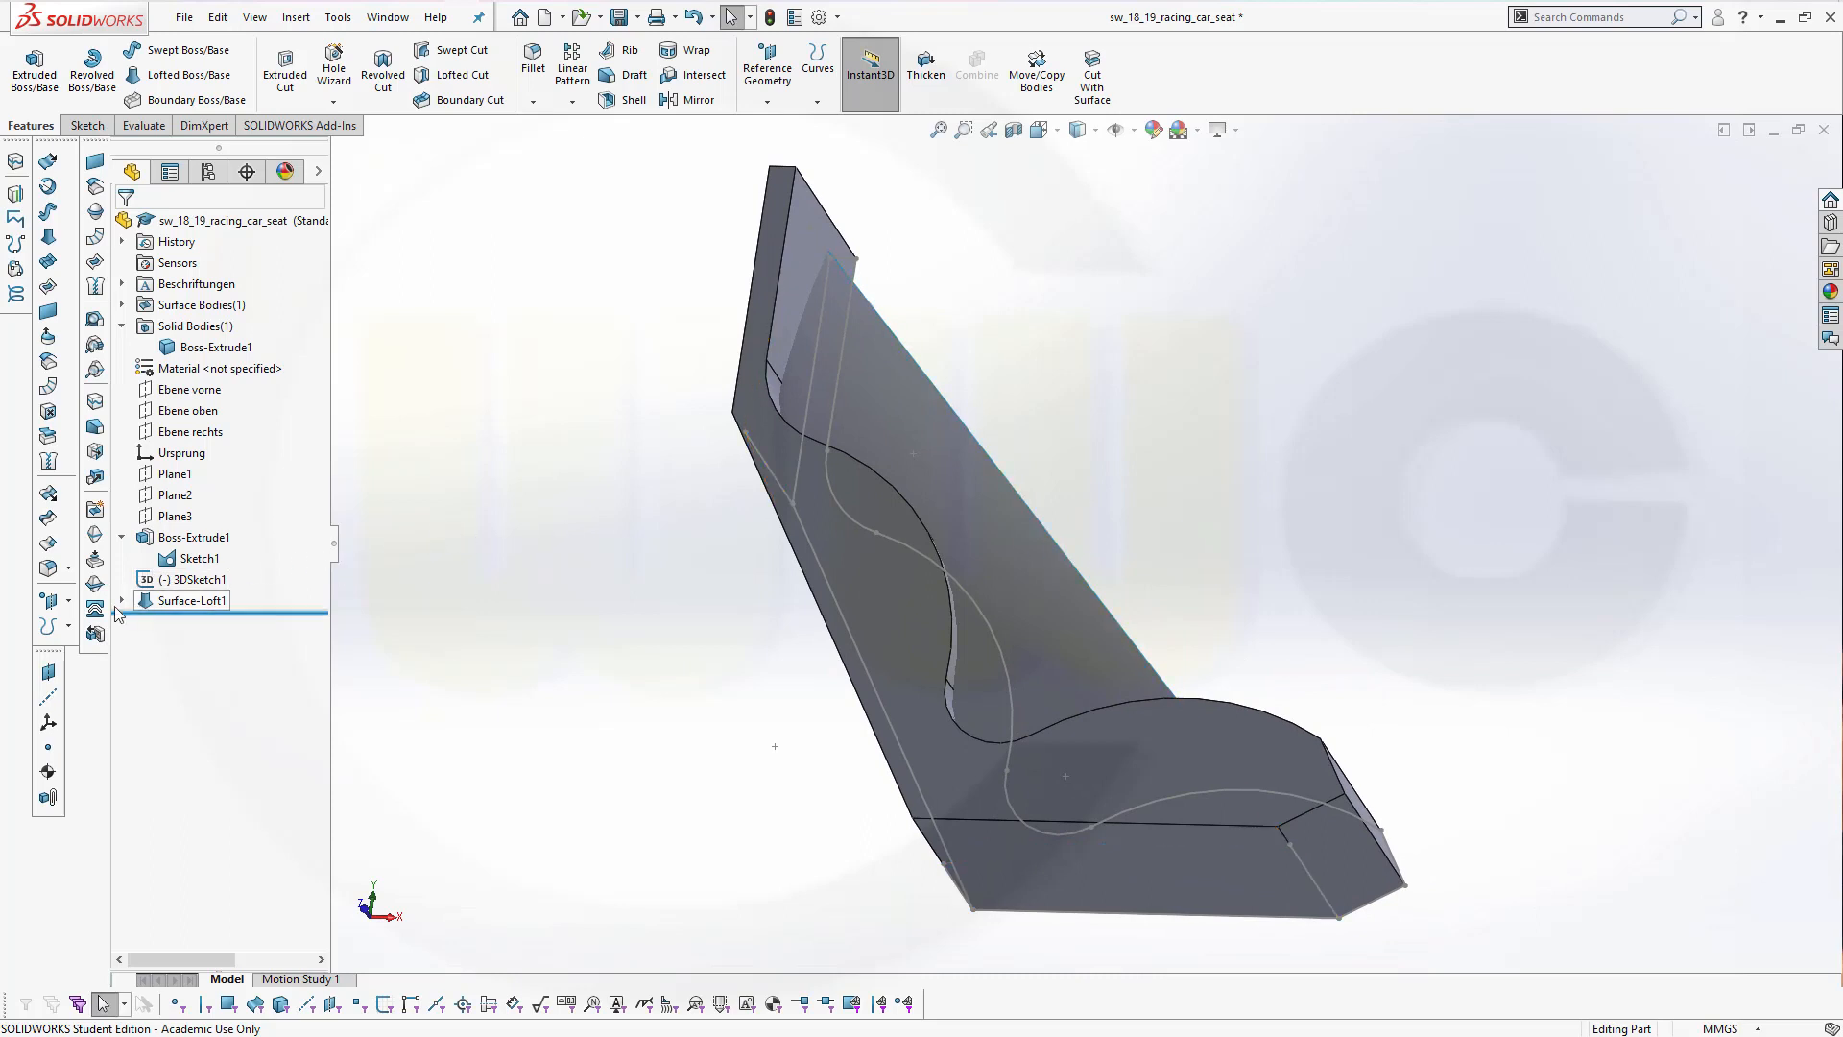
left_click(55, 496)
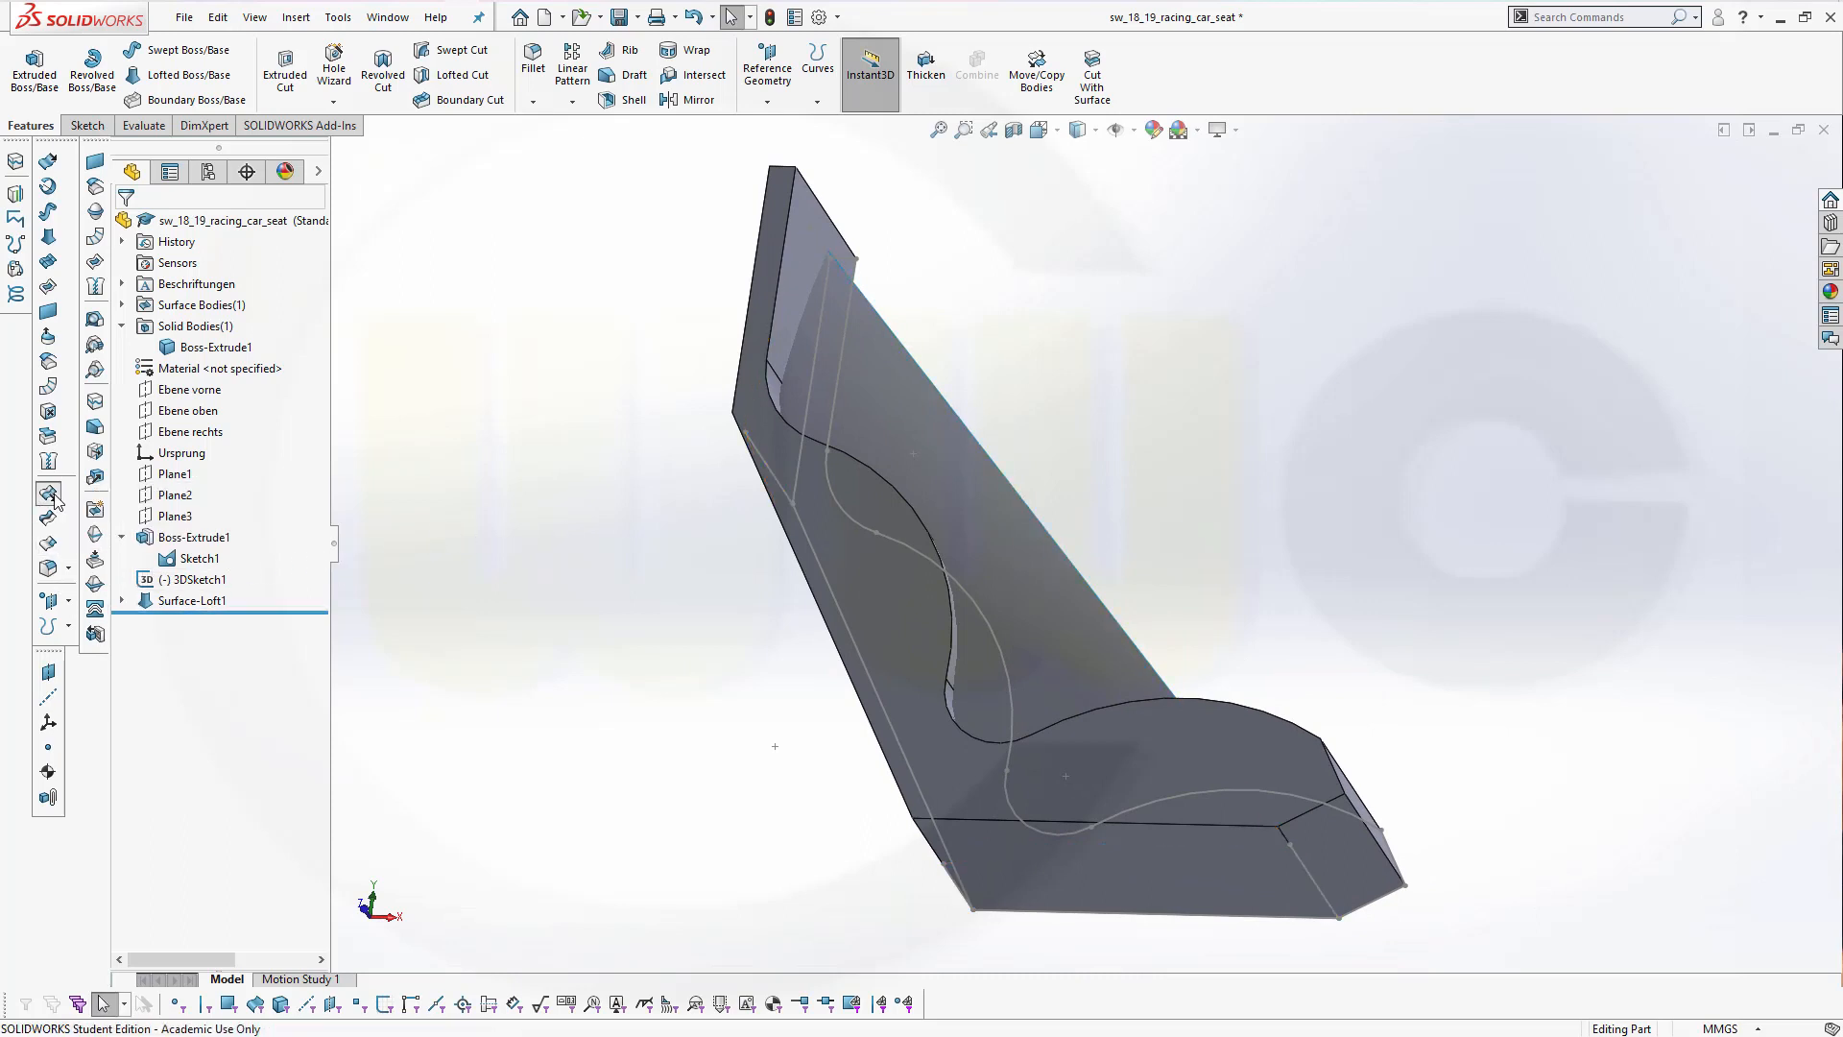
left_click(1030, 512)
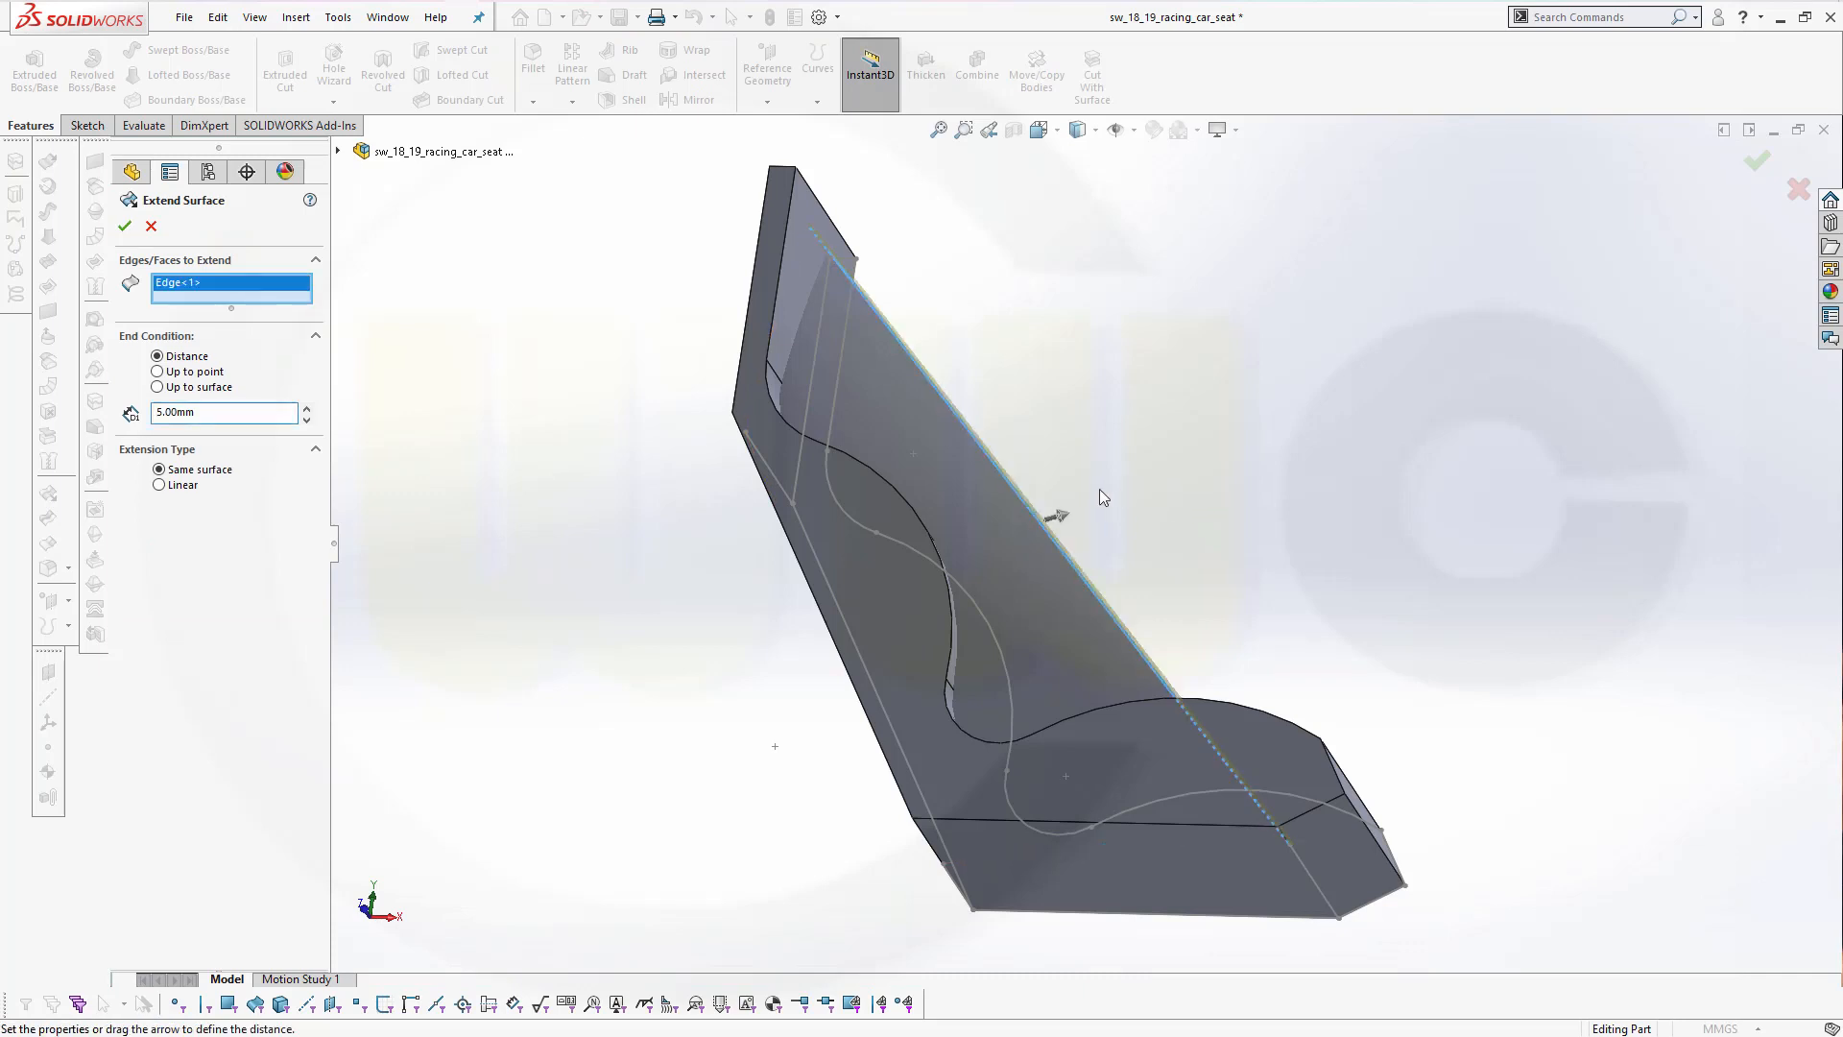
left_click_drag(1058, 518, 1148, 475)
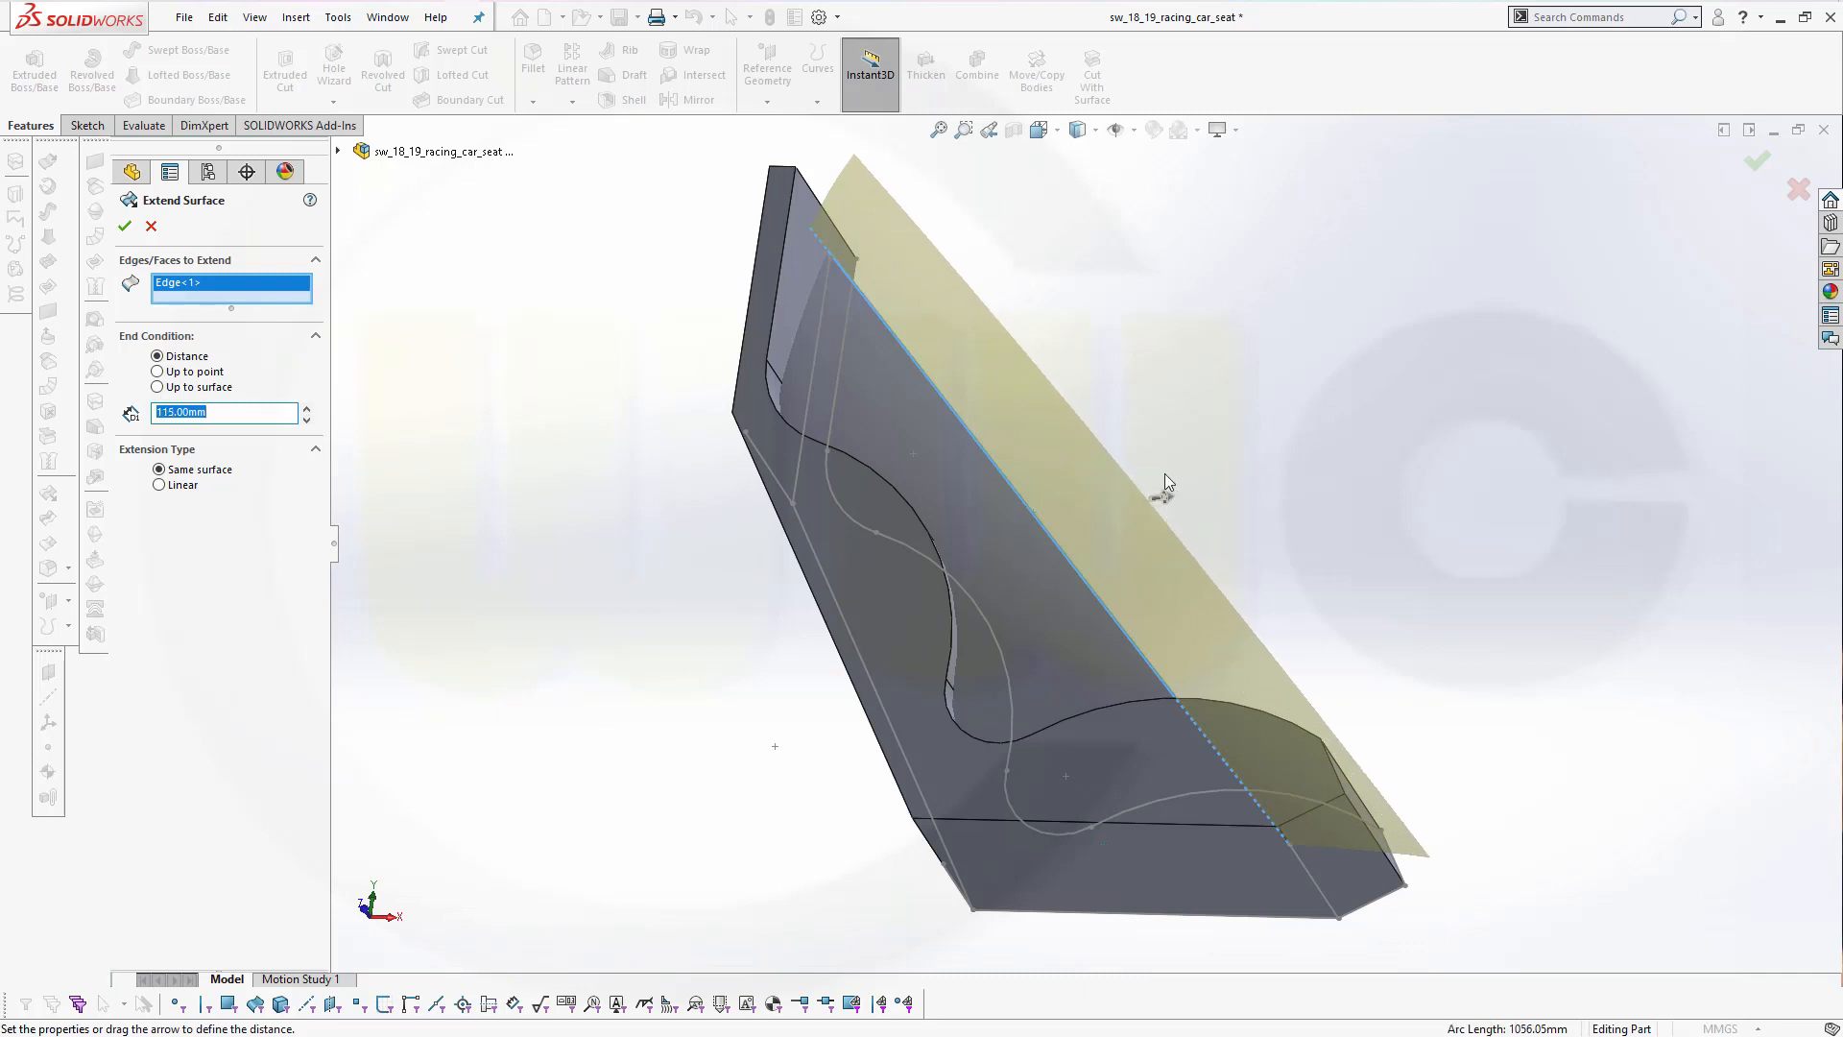
type("0")
key("Return")
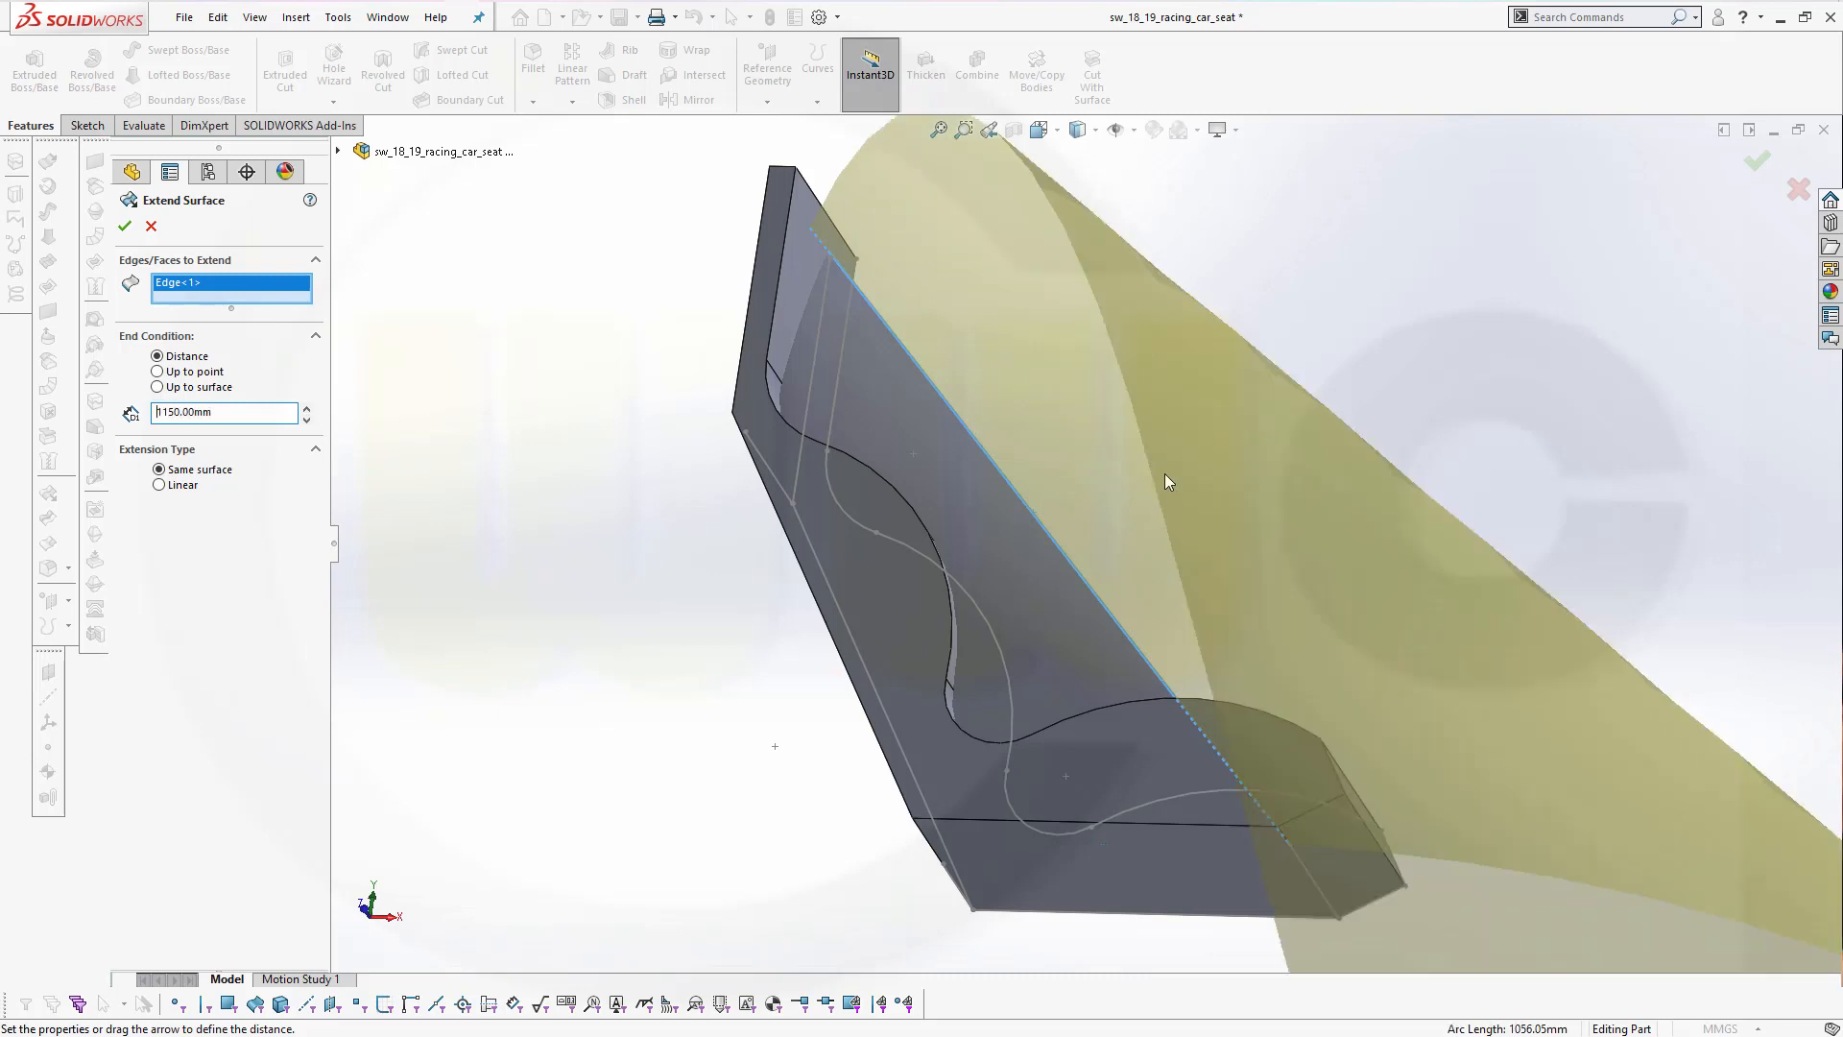
left_click_drag(239, 410, 8, 408)
type("150")
key("Return")
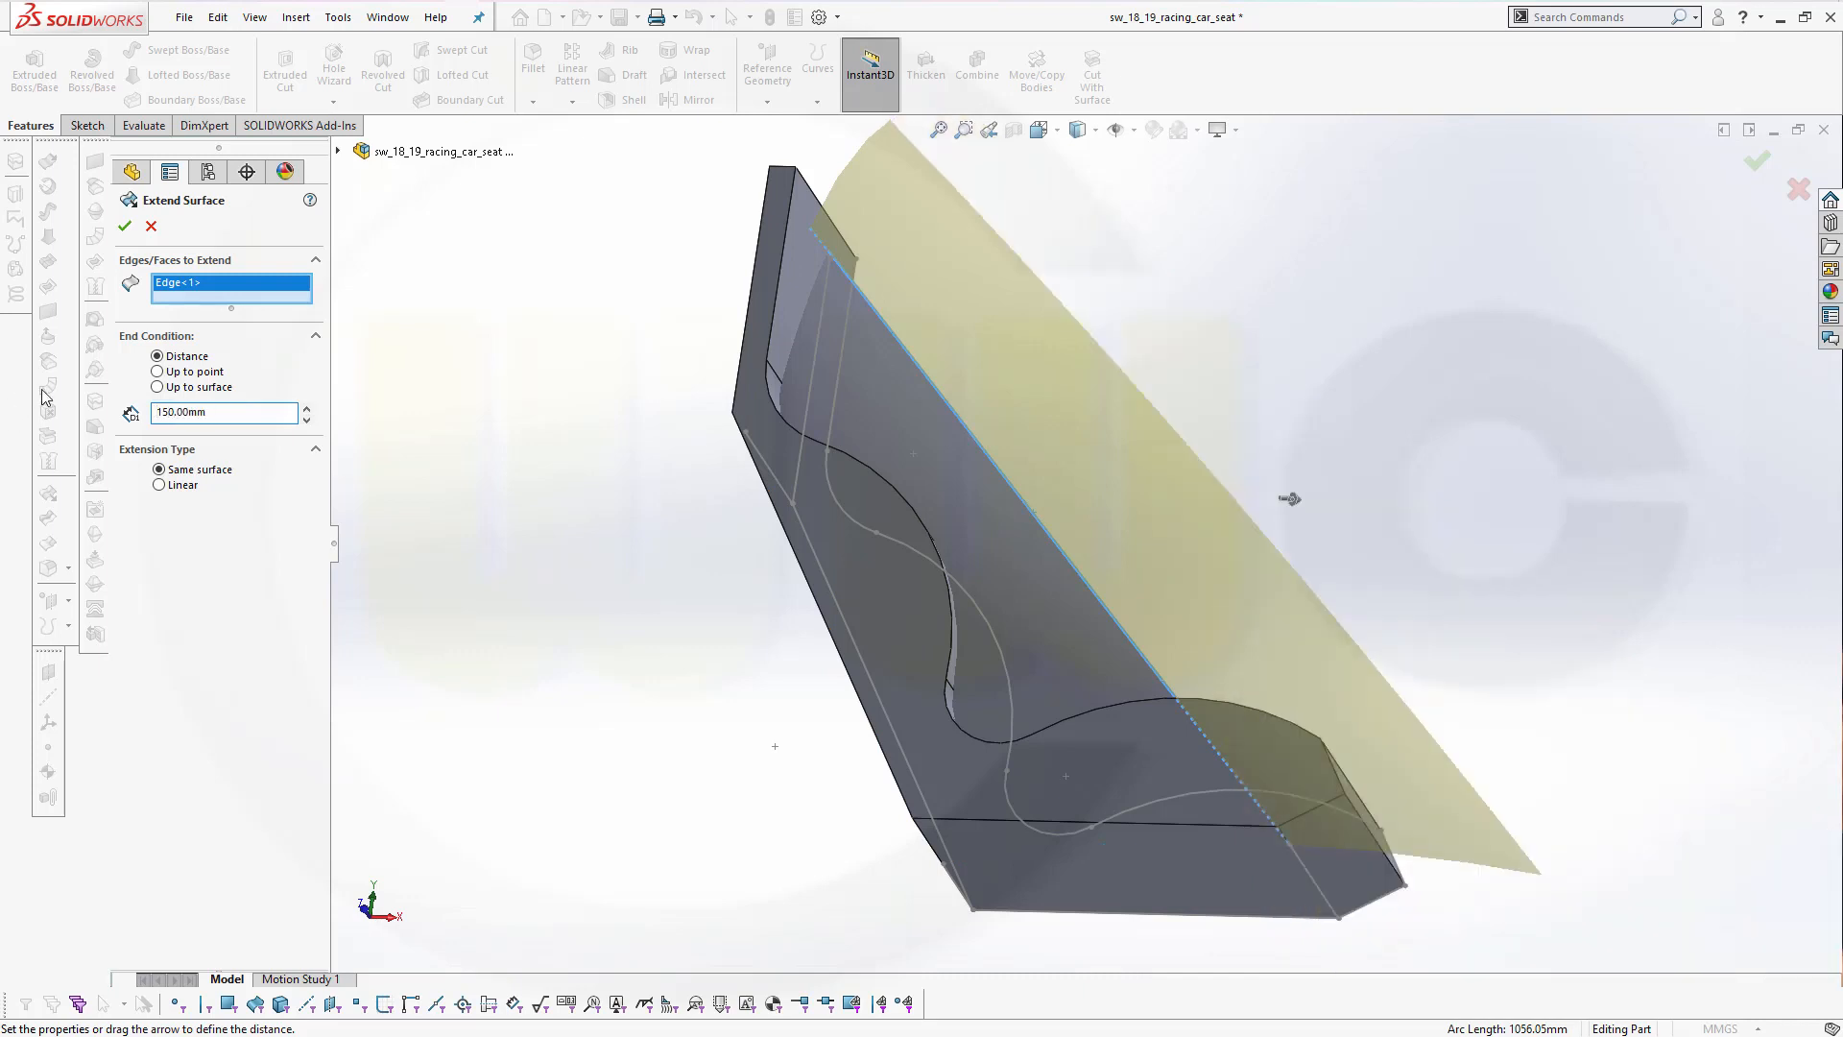
left_click(125, 227)
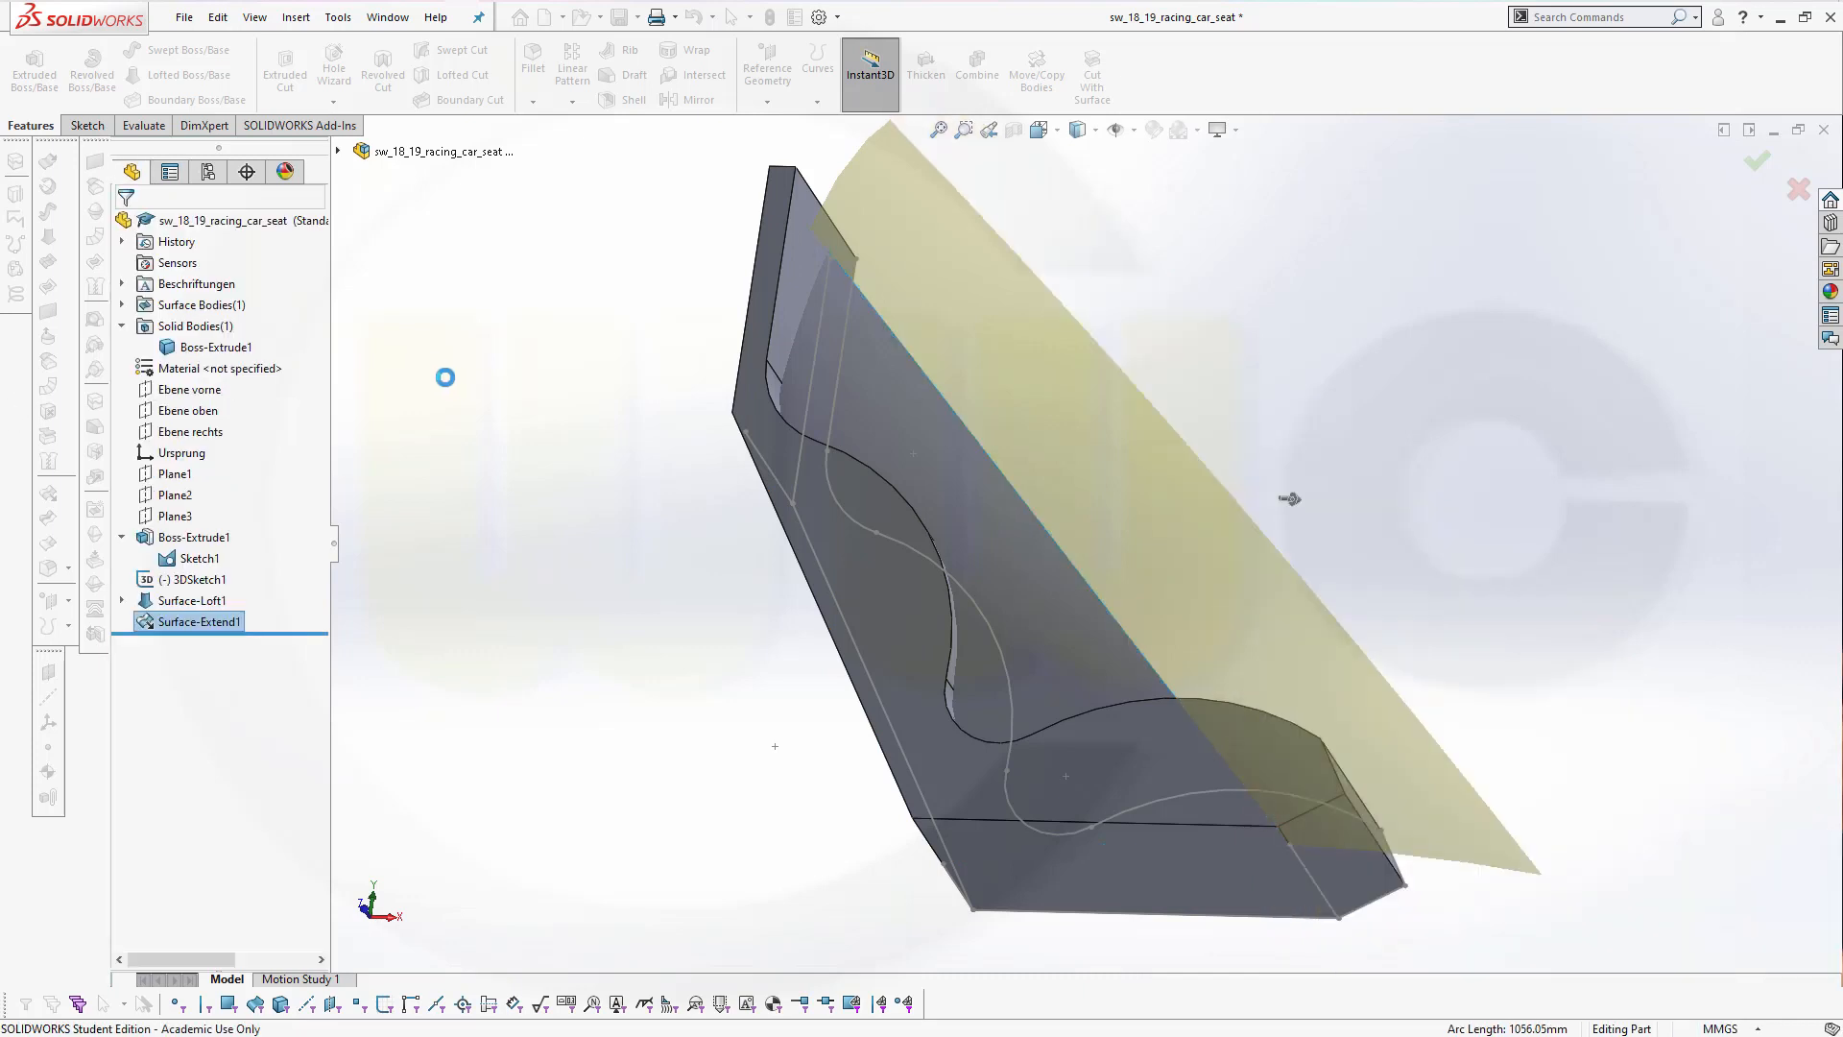
Cut the solid seat body with the extended surface, removing the material outside it
mouse_move(491, 440)
middle_mouse_down()
mouse_move(436, 395)
mouse_move(520, 452)
middle_mouse_up()
middle_click_drag(552, 369, 464, 481)
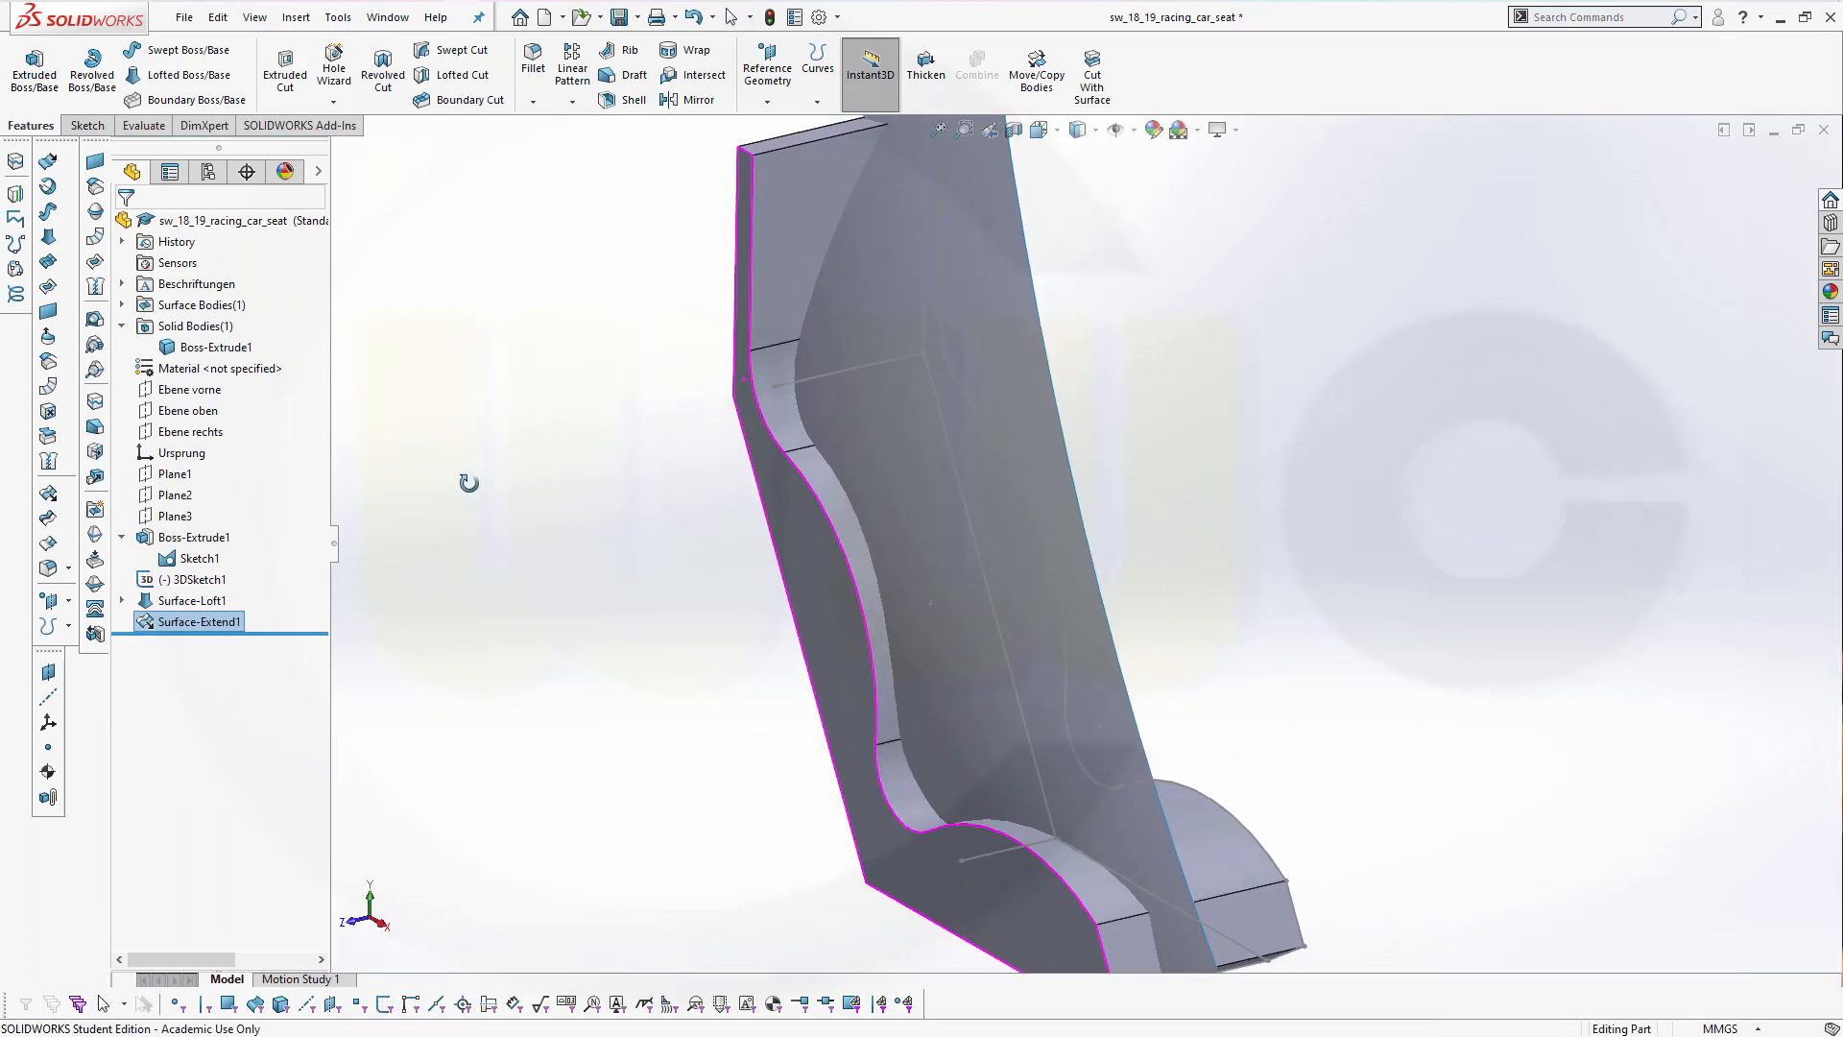
key("Escape")
left_click(1101, 89)
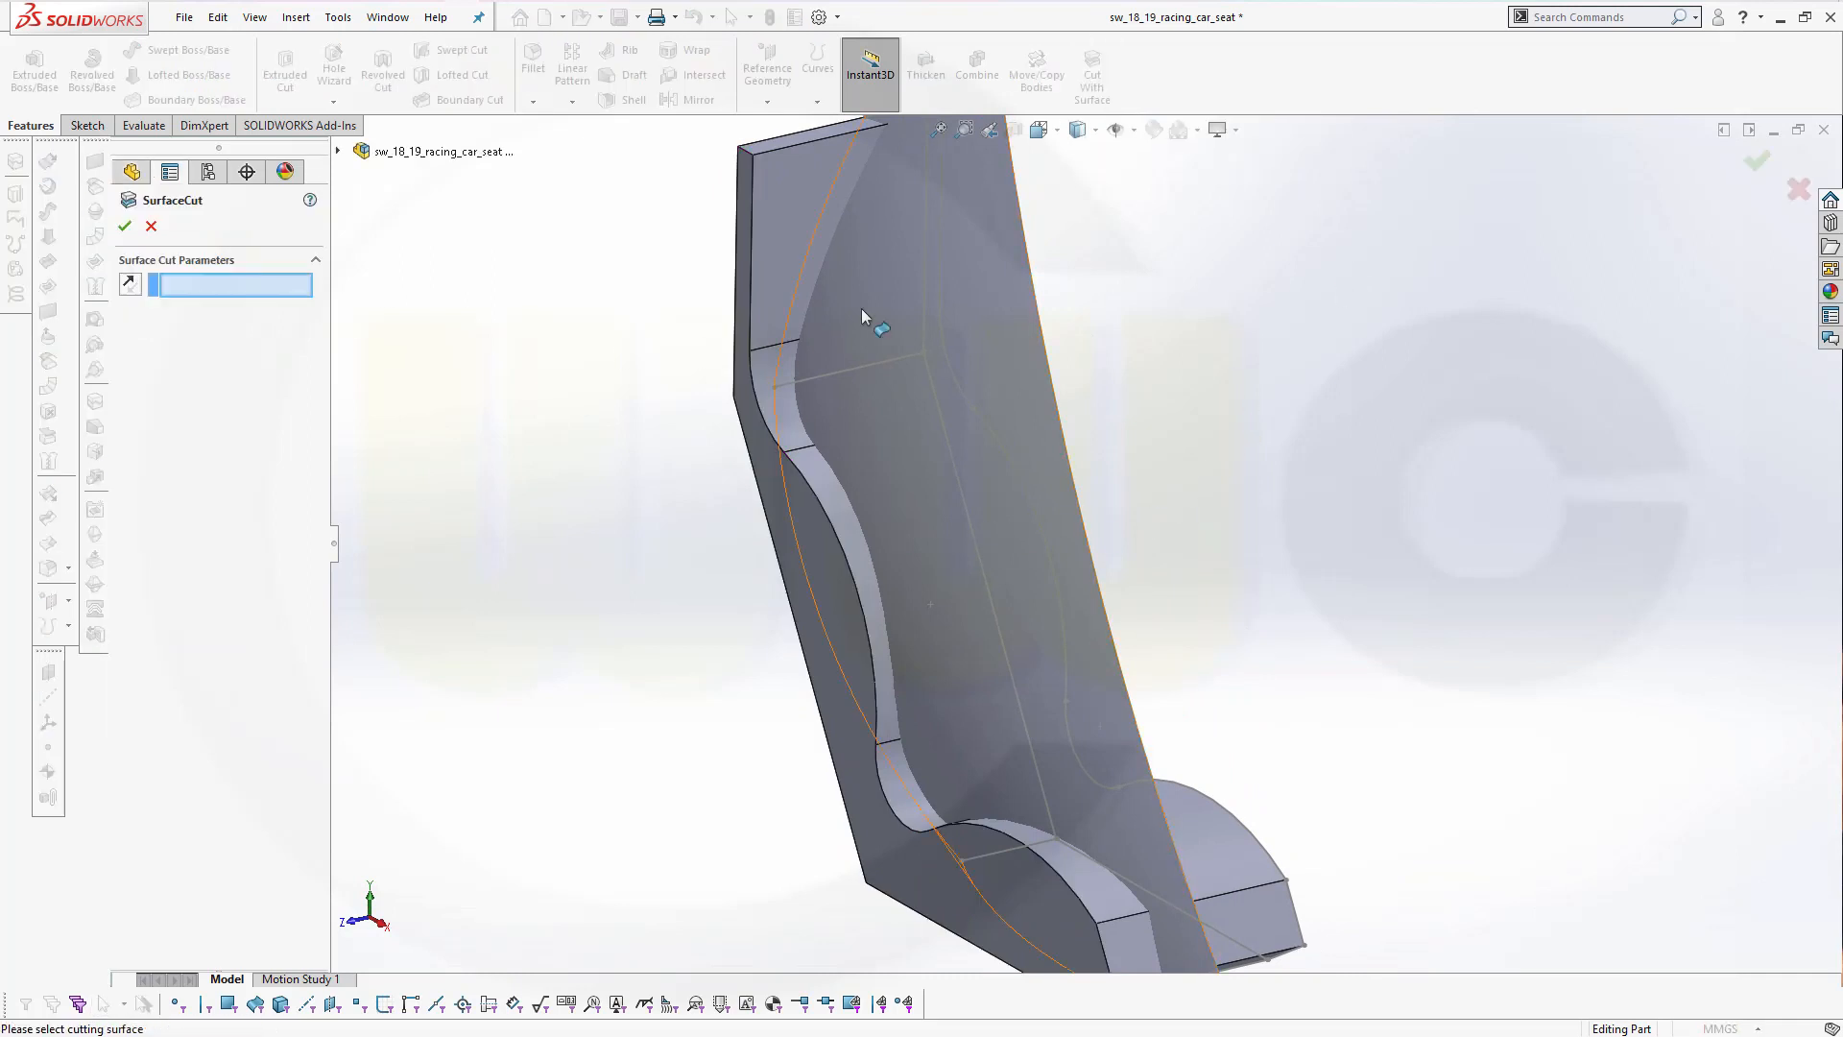
left_click(1008, 284)
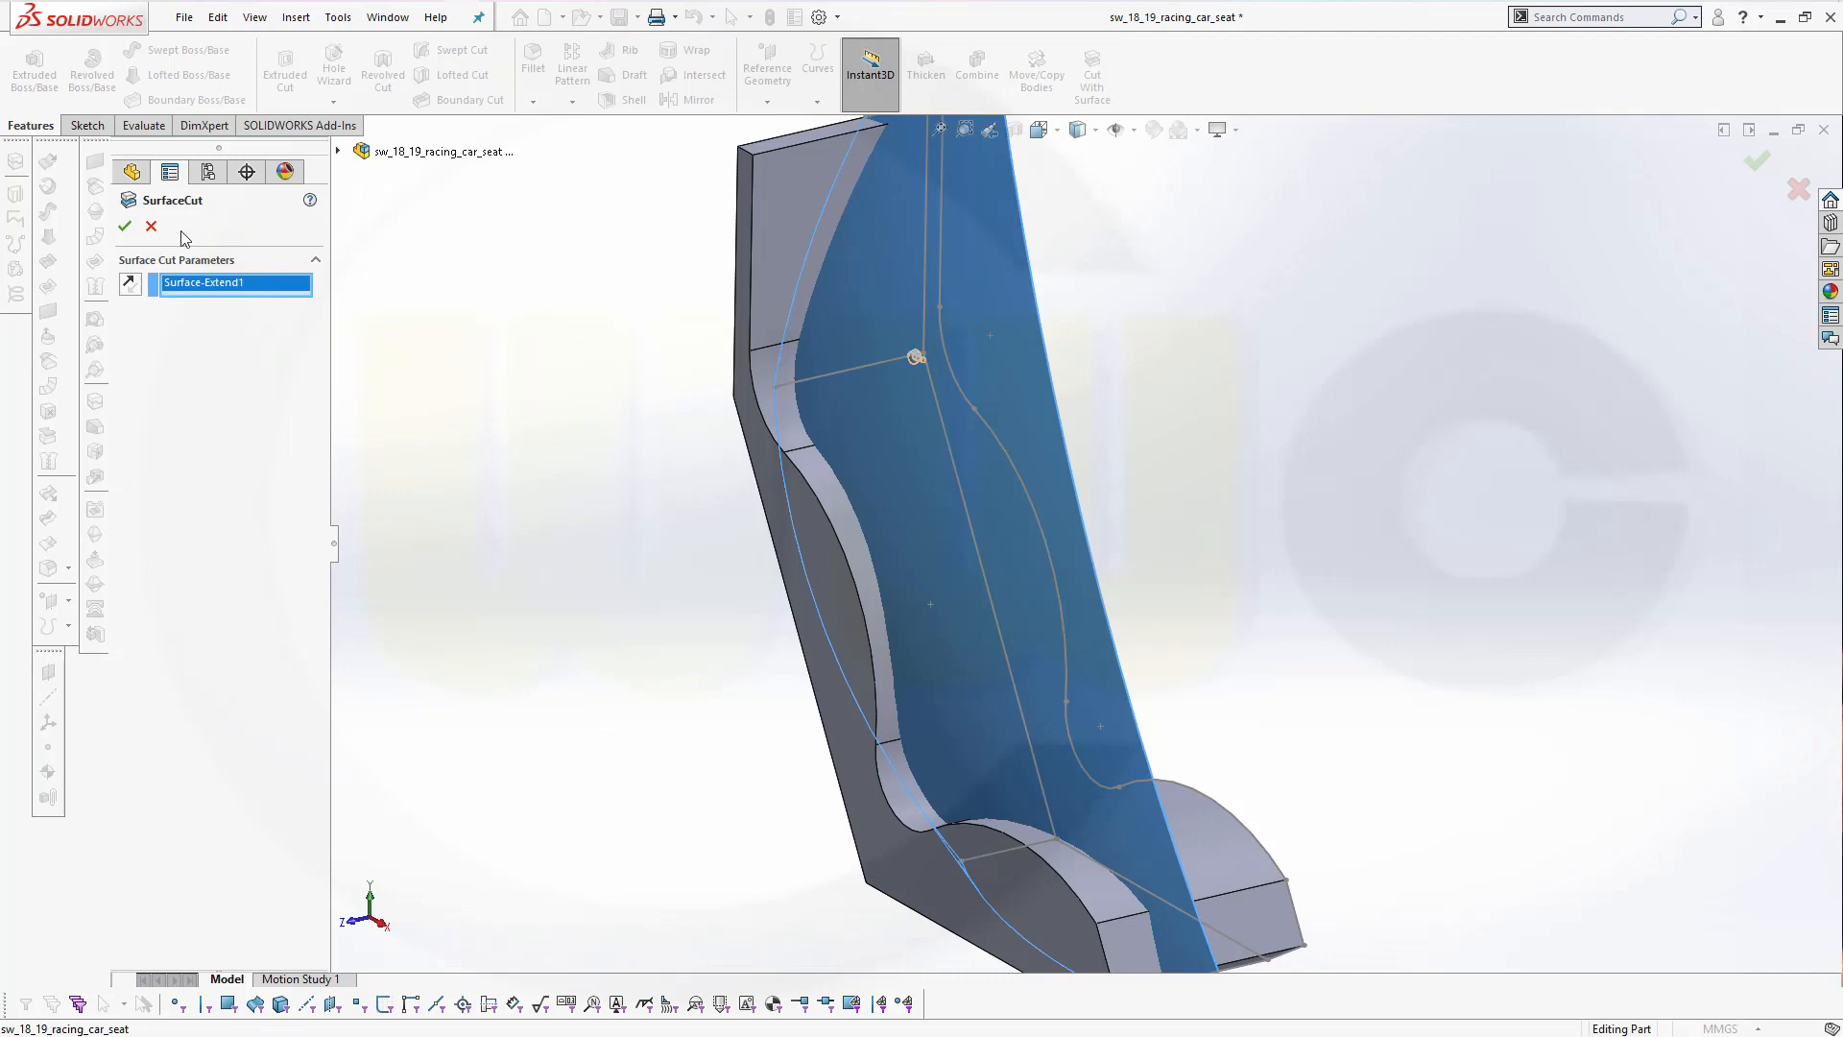
left_click(125, 229)
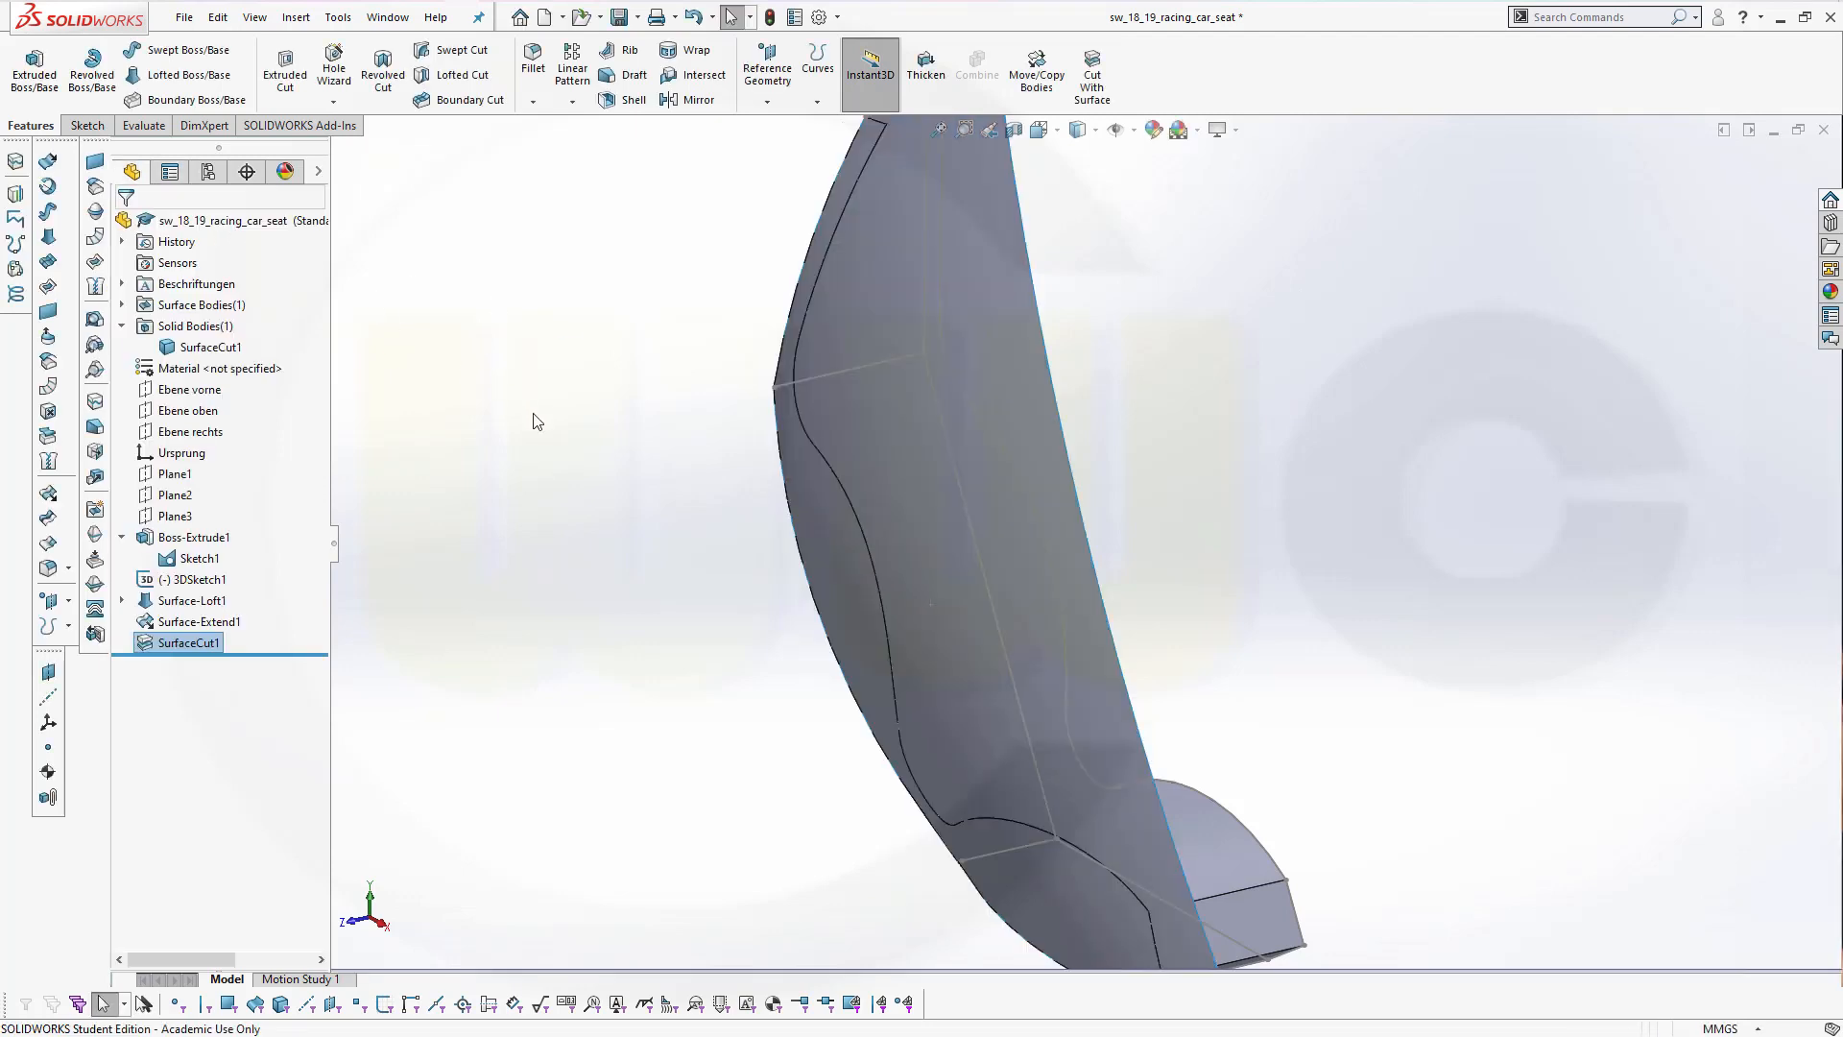
Hide the lofted cutting surface so that only the trimmed seat body is displayed
mouse_move(535, 422)
middle_mouse_down()
mouse_move(412, 429)
mouse_move(518, 436)
middle_mouse_up()
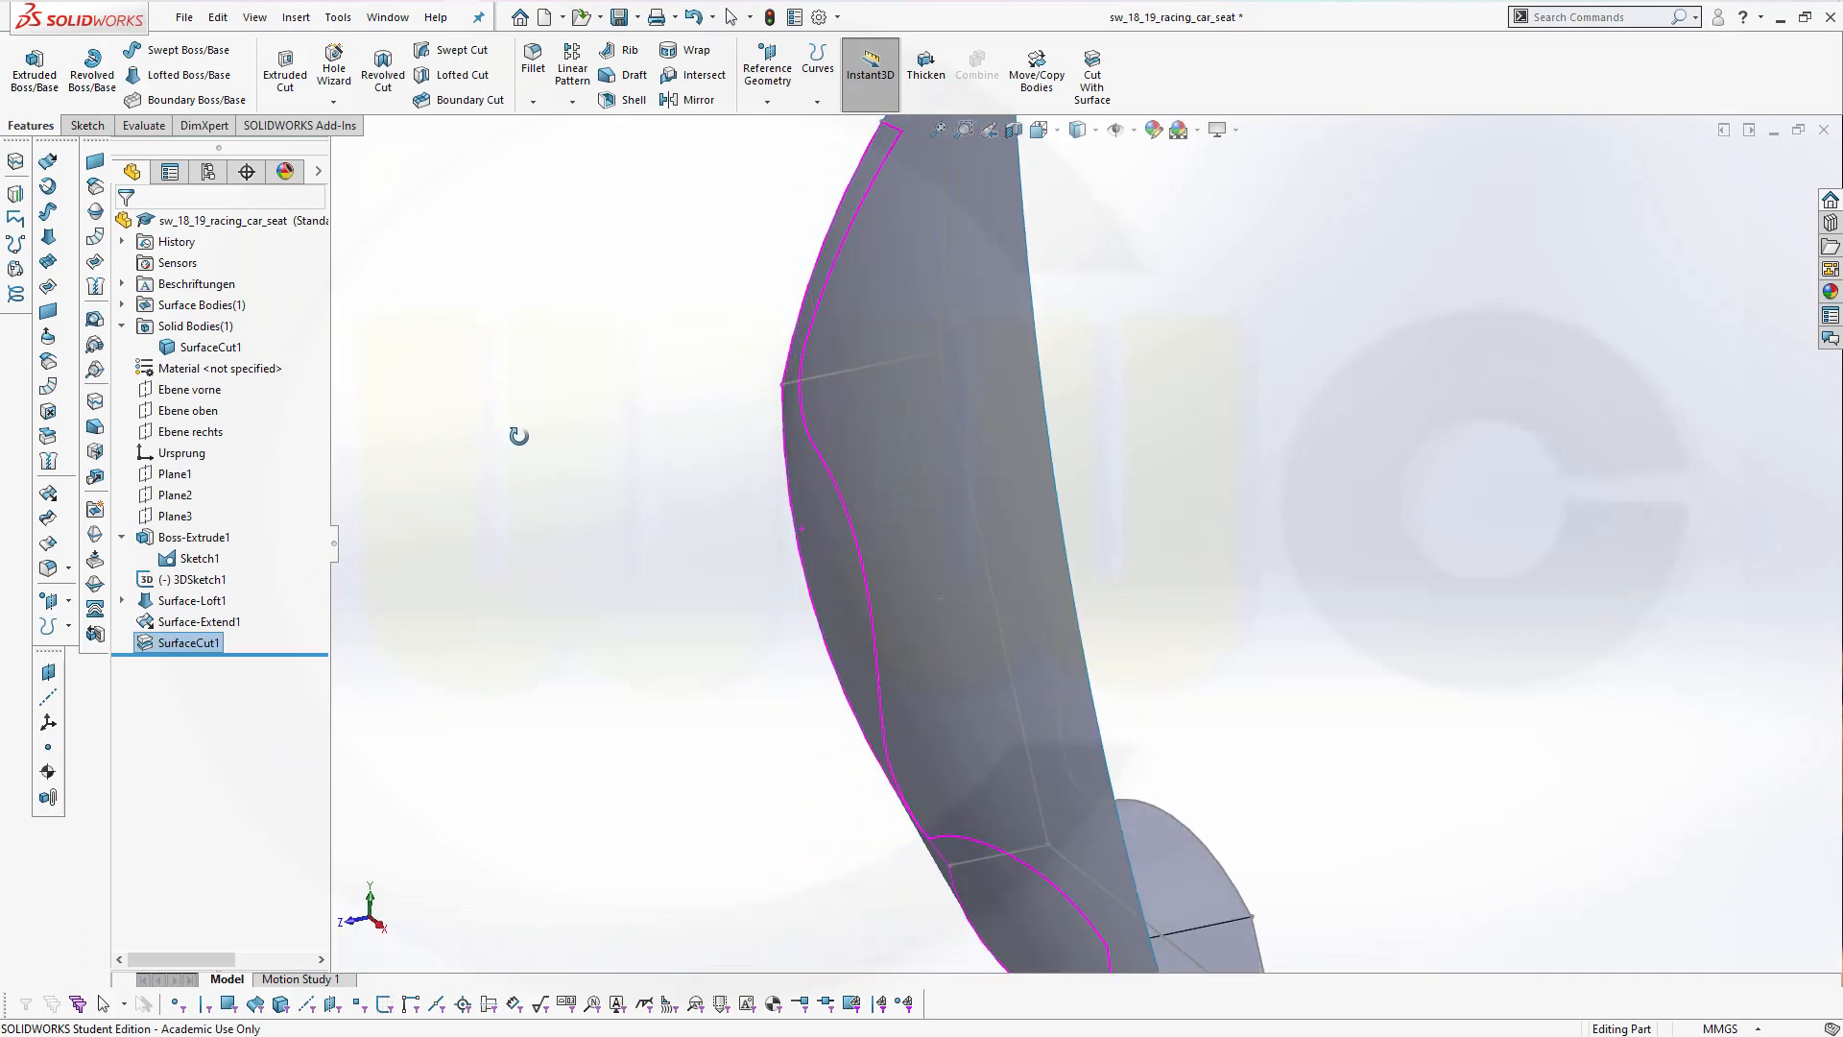
middle_click_drag(559, 531, 1179, 529)
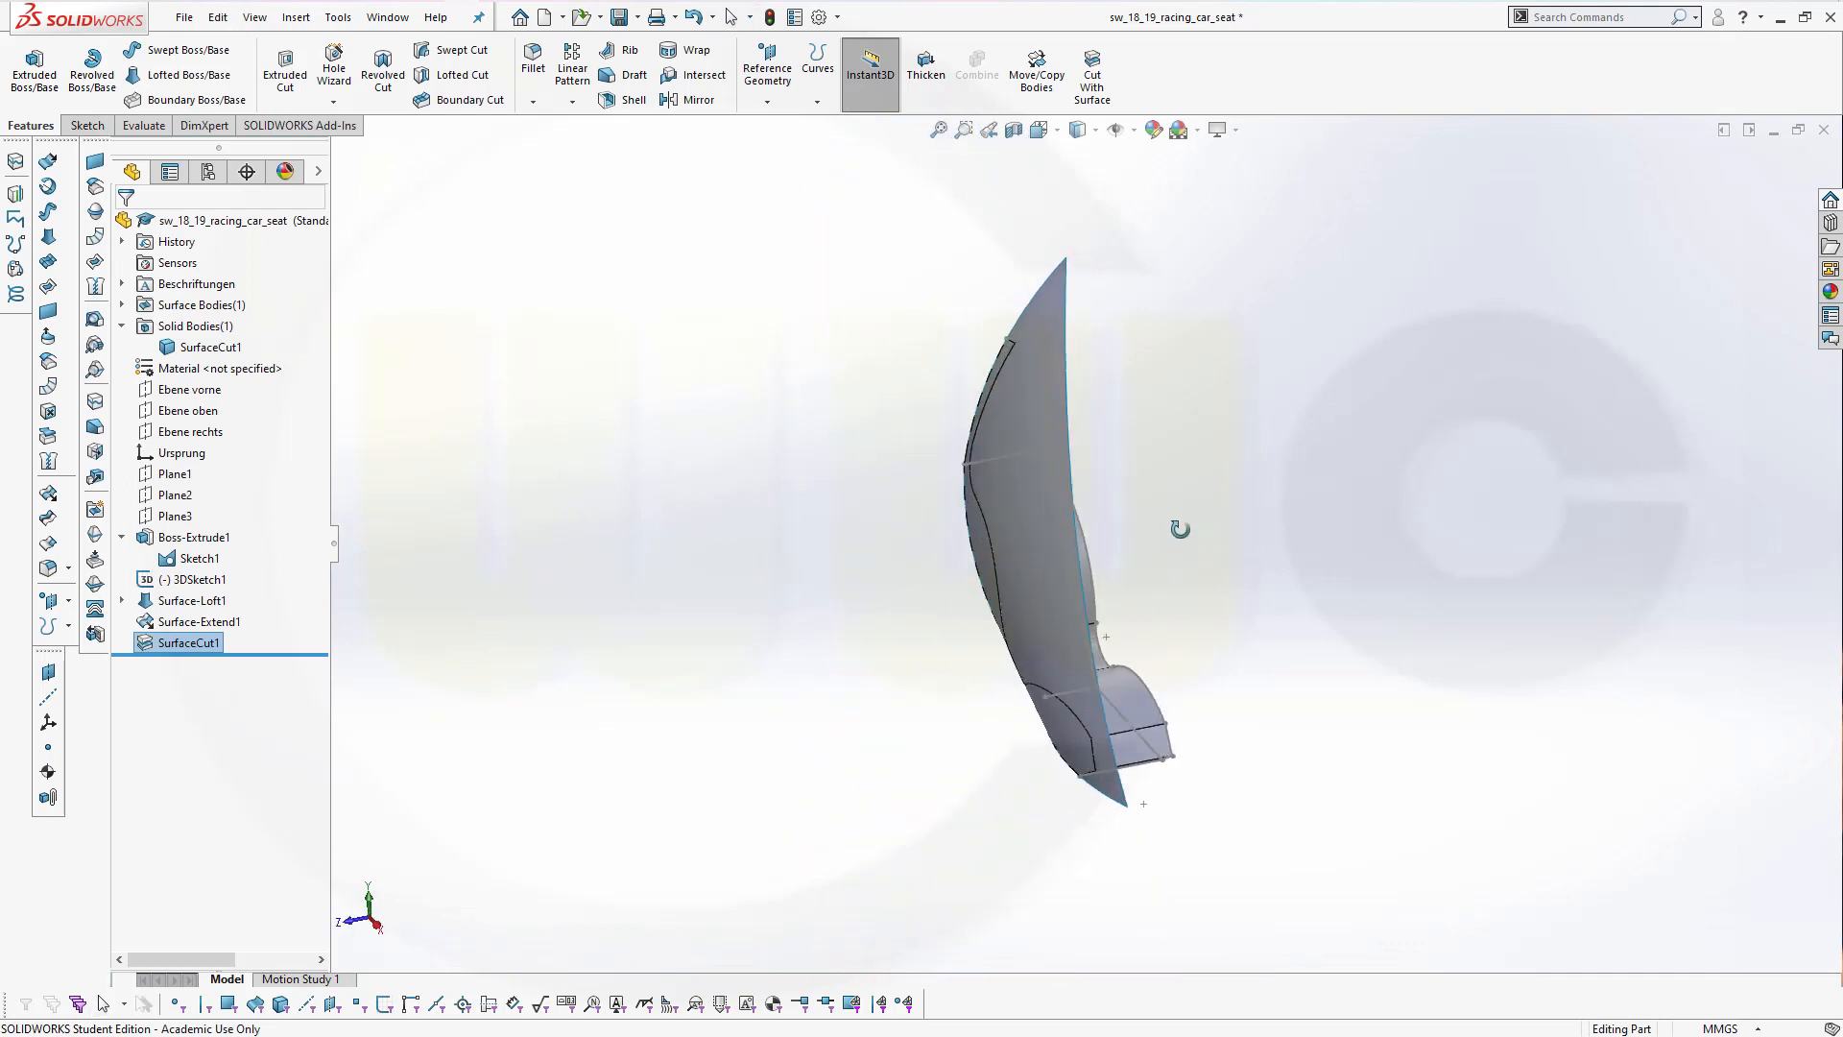
right_click(1012, 480)
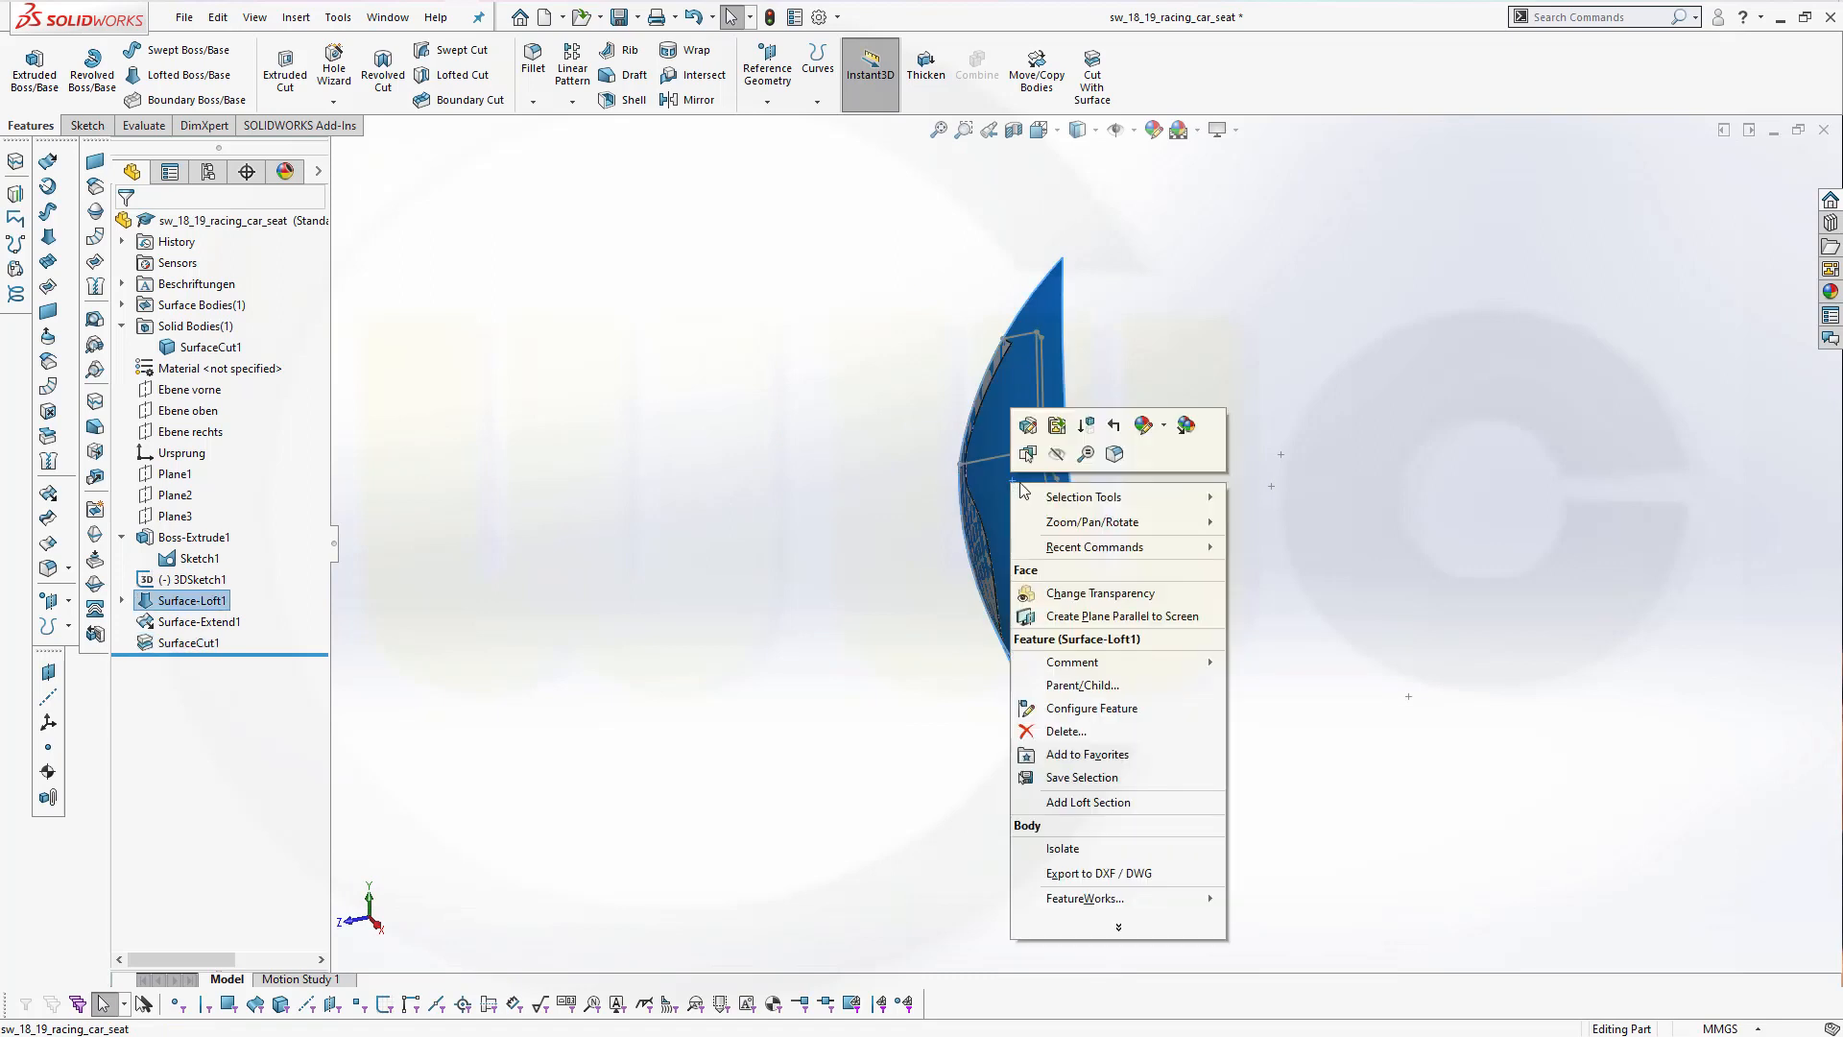
left_click(1057, 454)
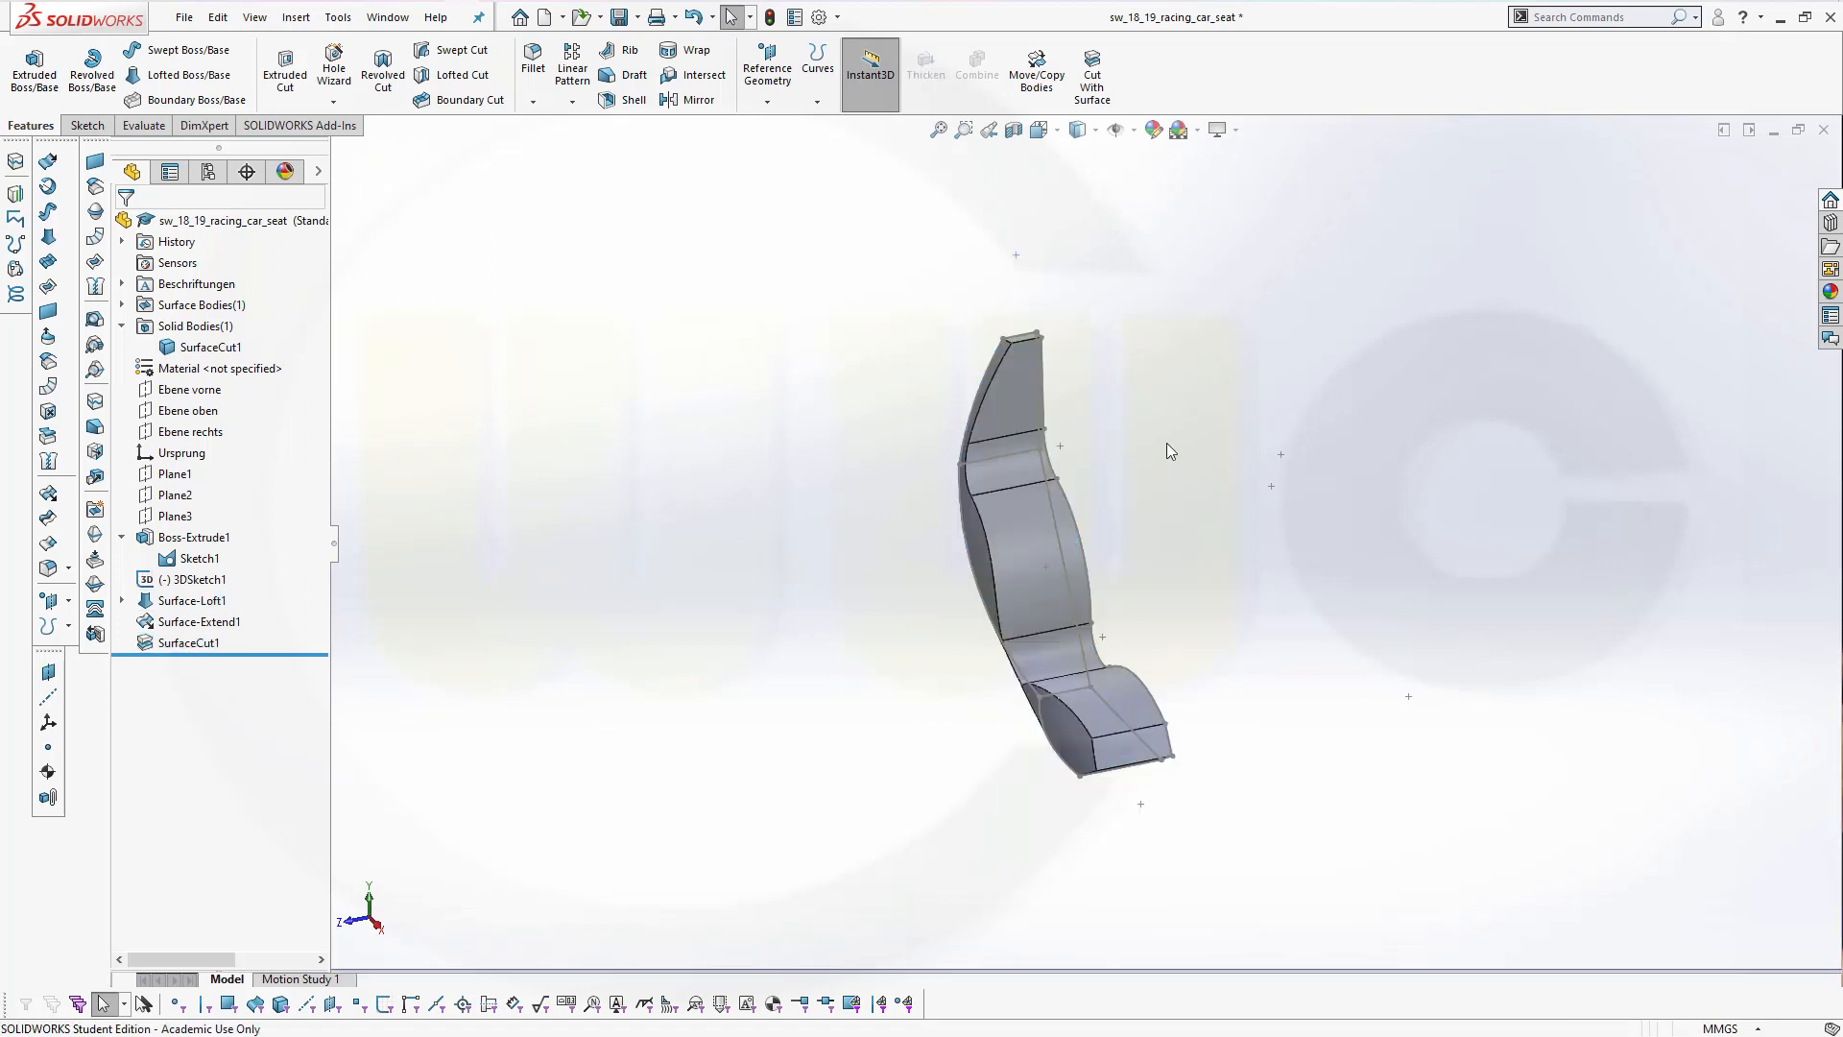
left_click(1171, 446)
Start a sketch on Plane3 and draw a vertical line about 50 mm long just below the seat body's front end
scroll(1168, 452, "up", 2)
scroll(1150, 476, "down", 3)
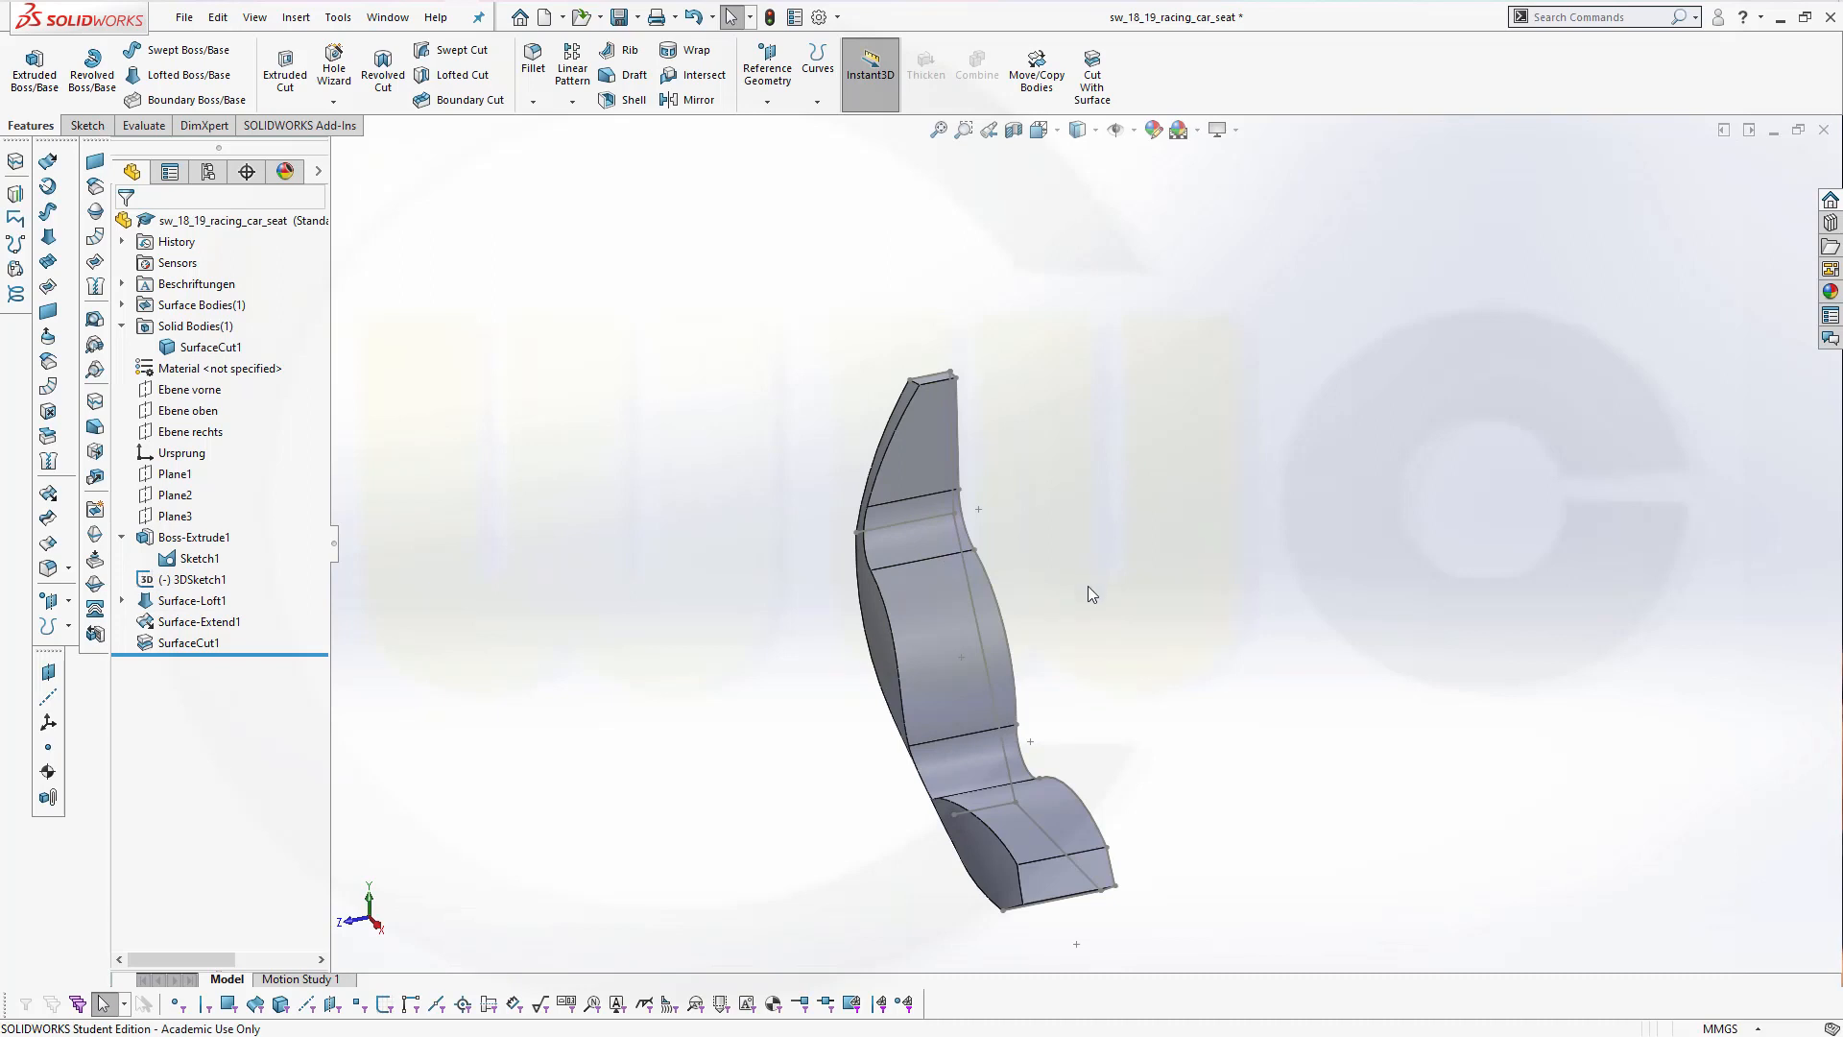
middle_click_drag(1088, 588, 1018, 504)
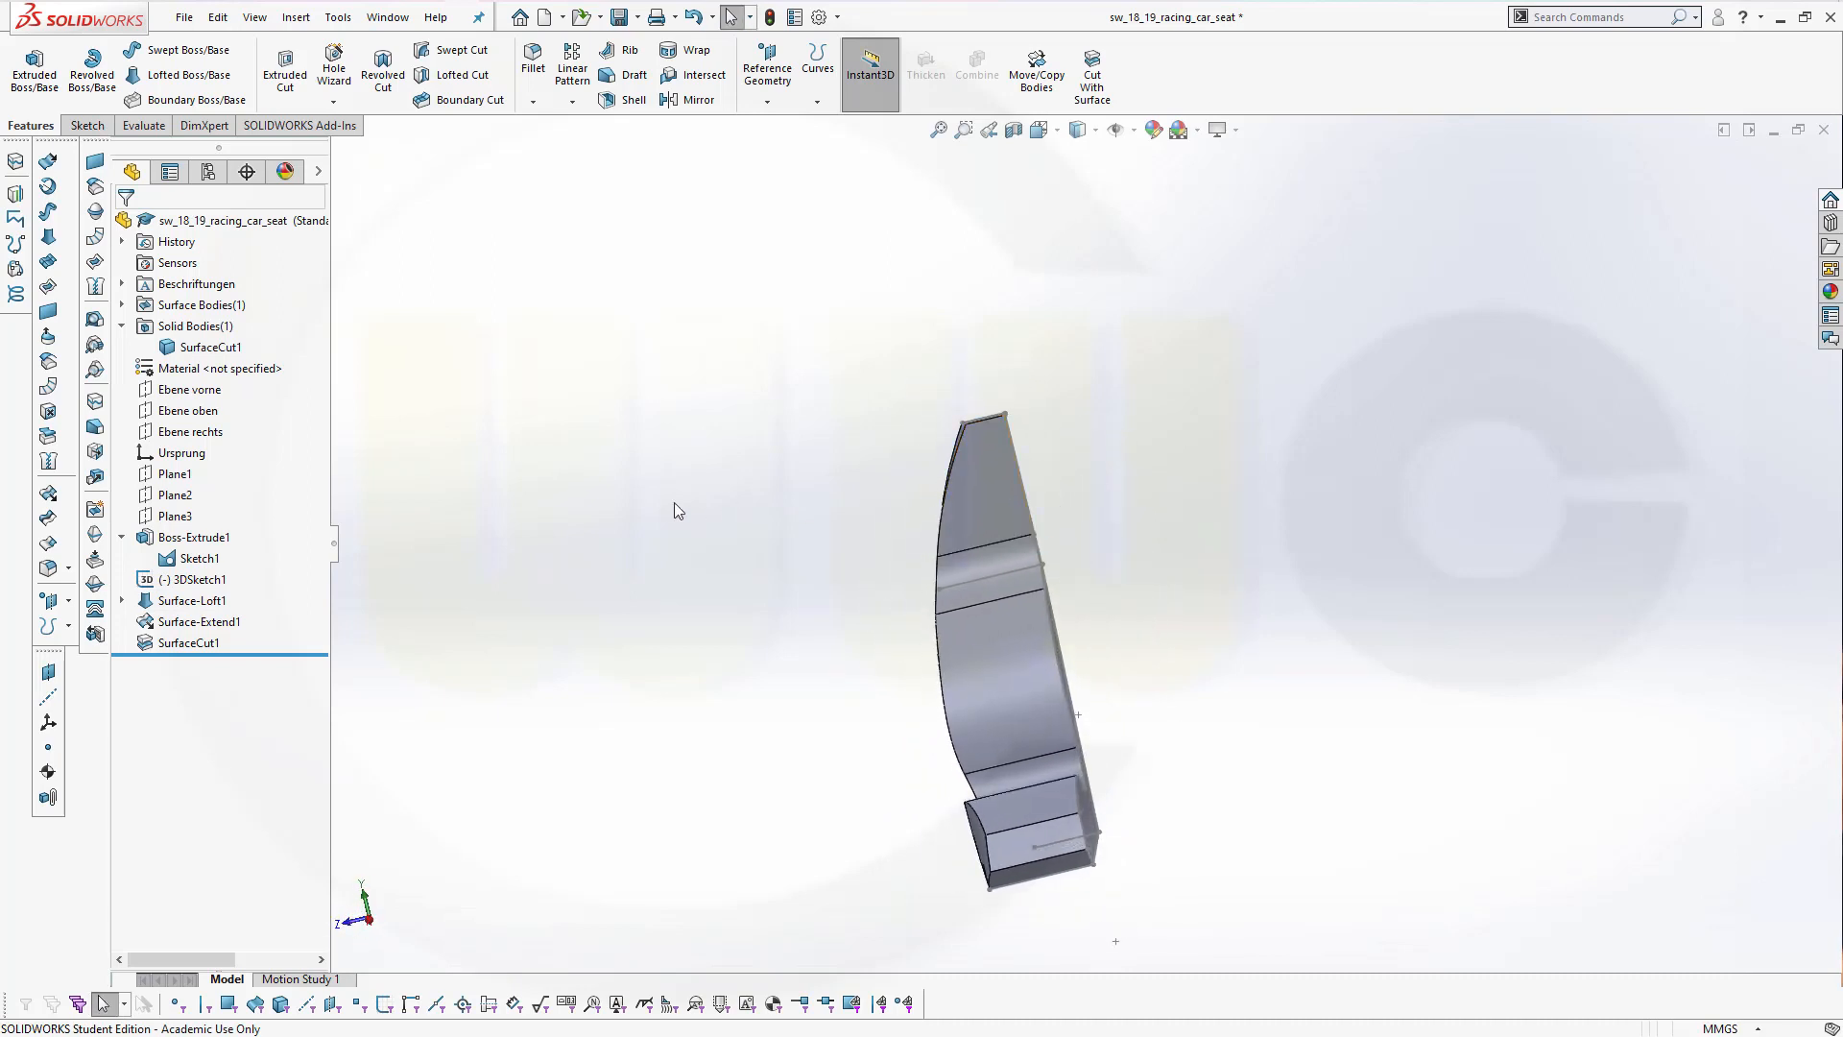
left_click(168, 518)
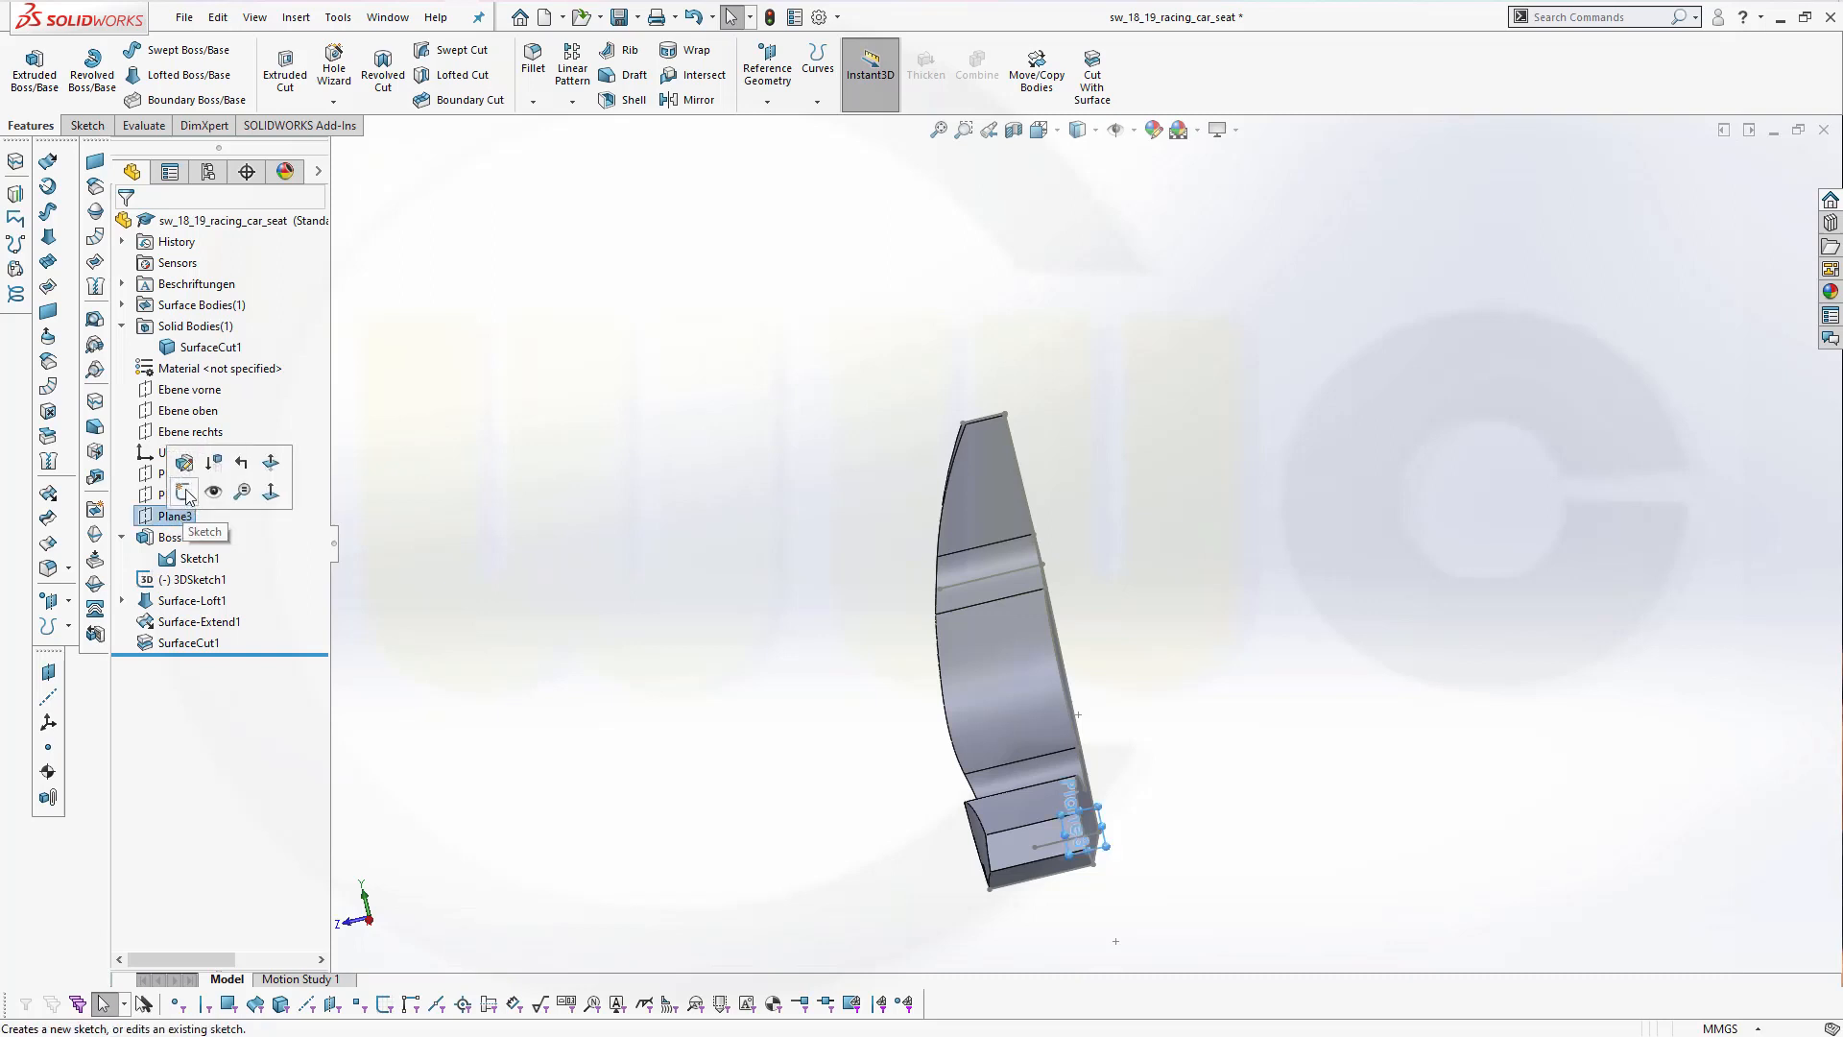
left_click(185, 492)
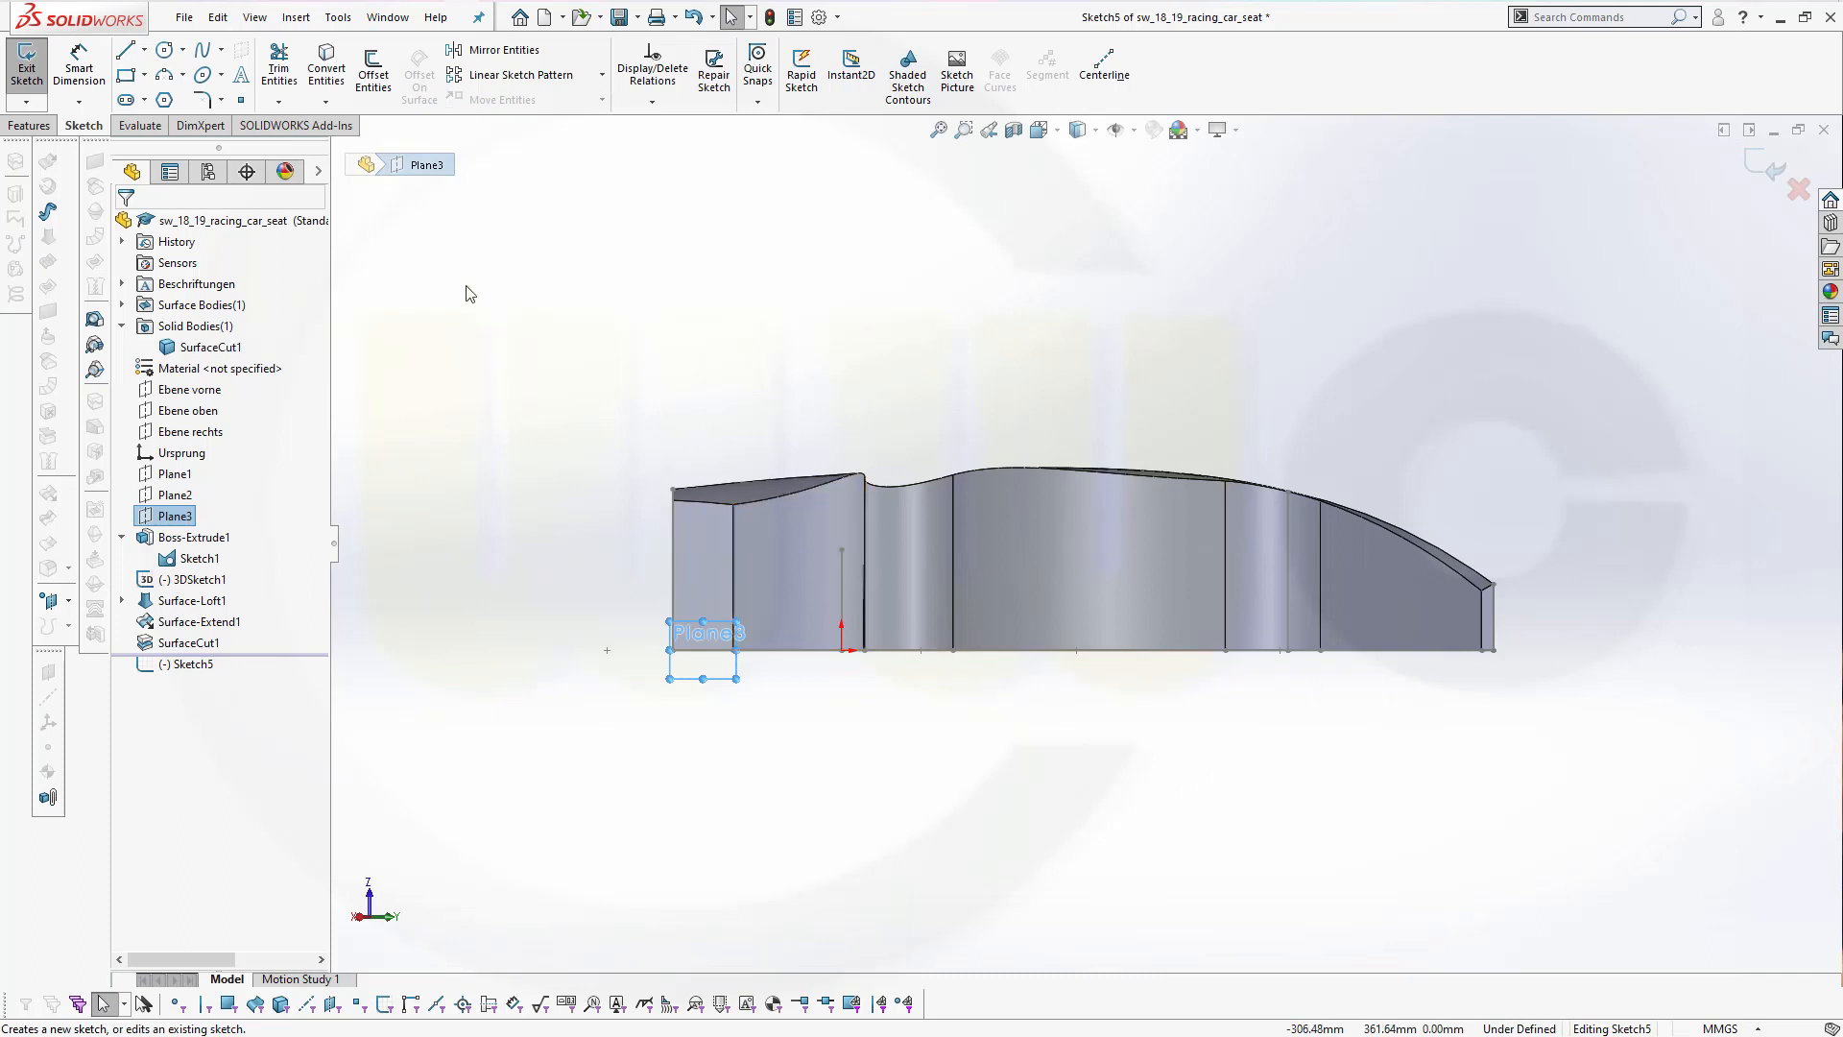
left_click(124, 55)
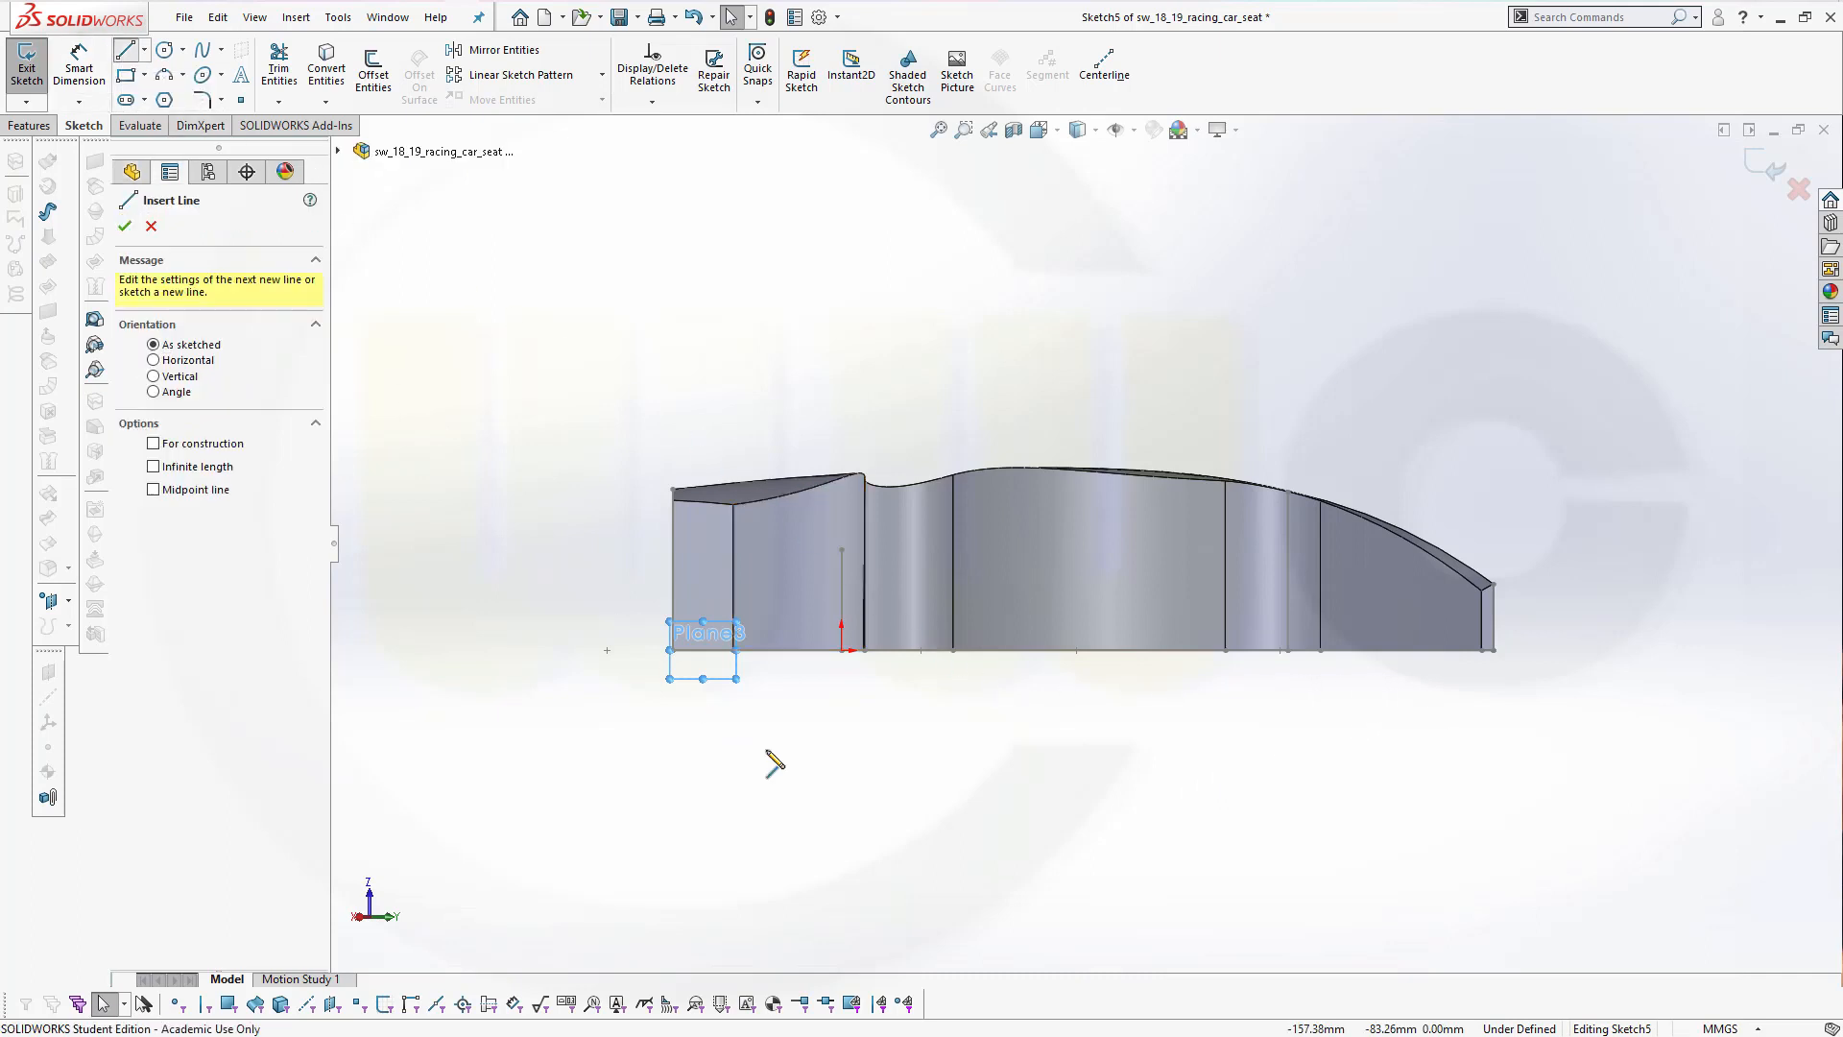
scroll(762, 749, "down", 4)
left_click(708, 647)
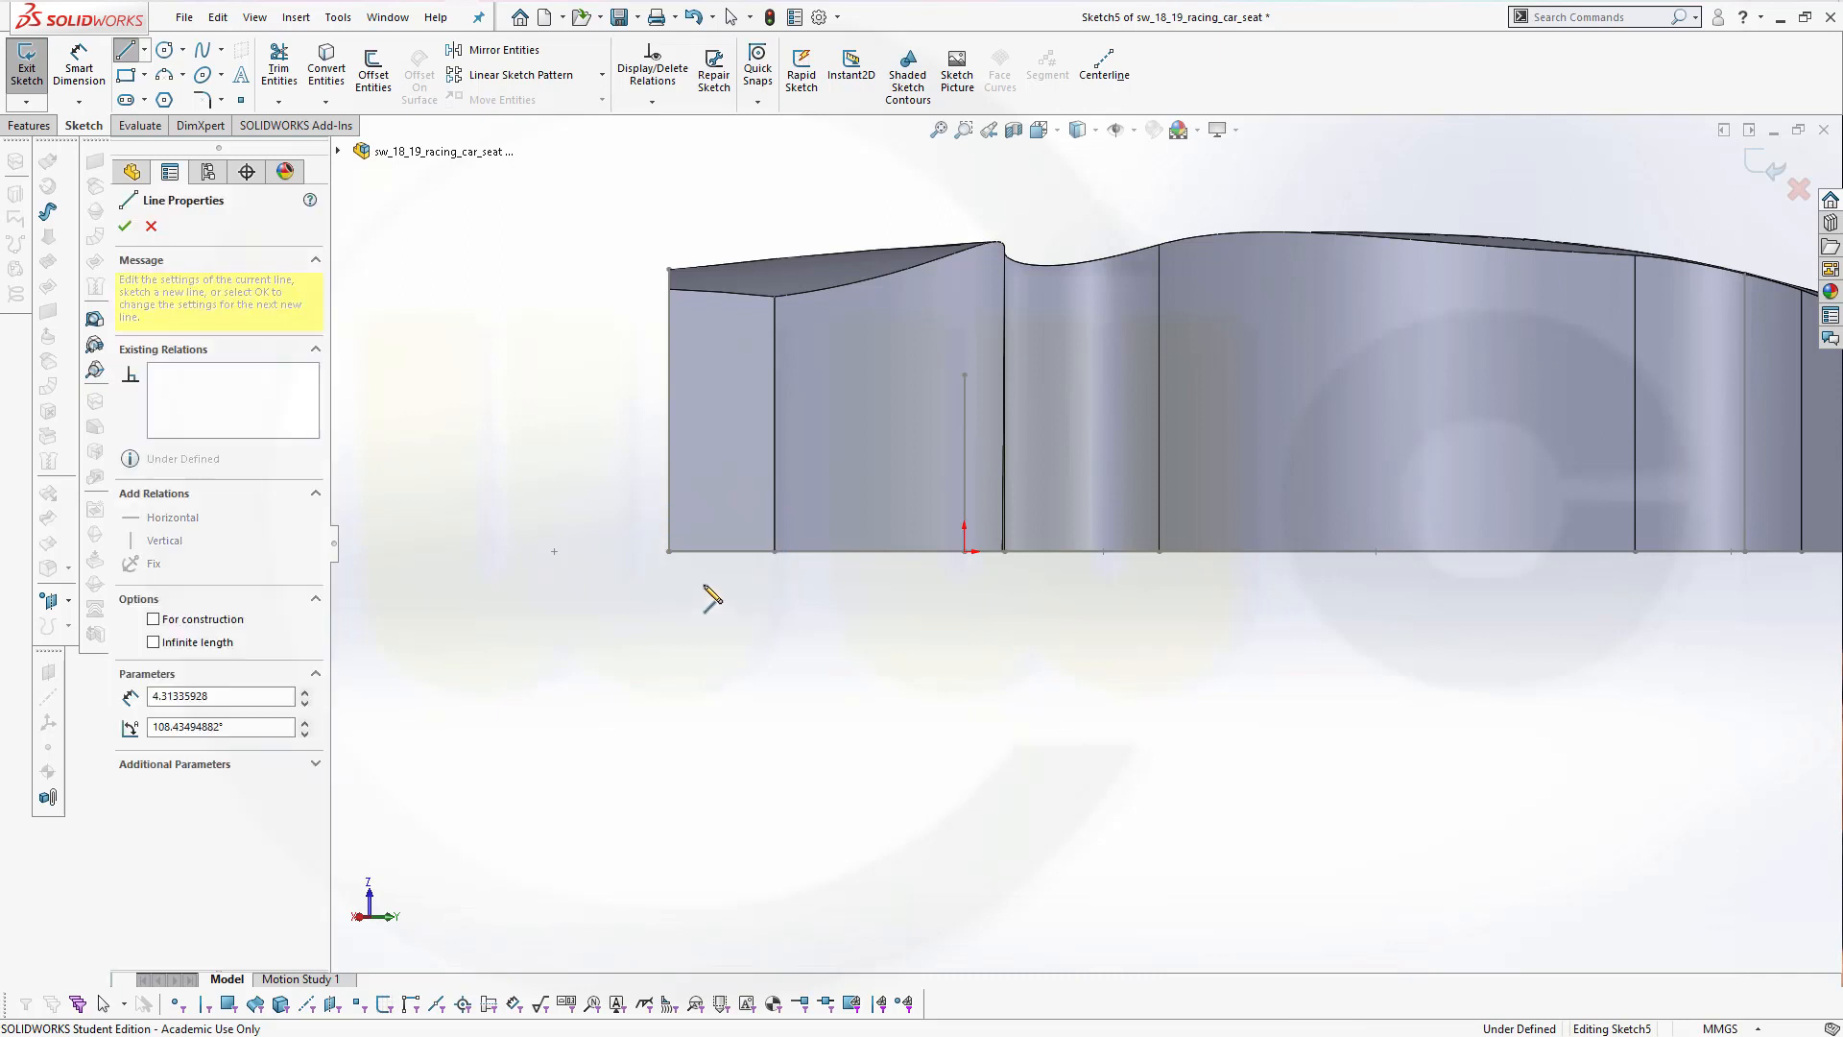
left_click(707, 576)
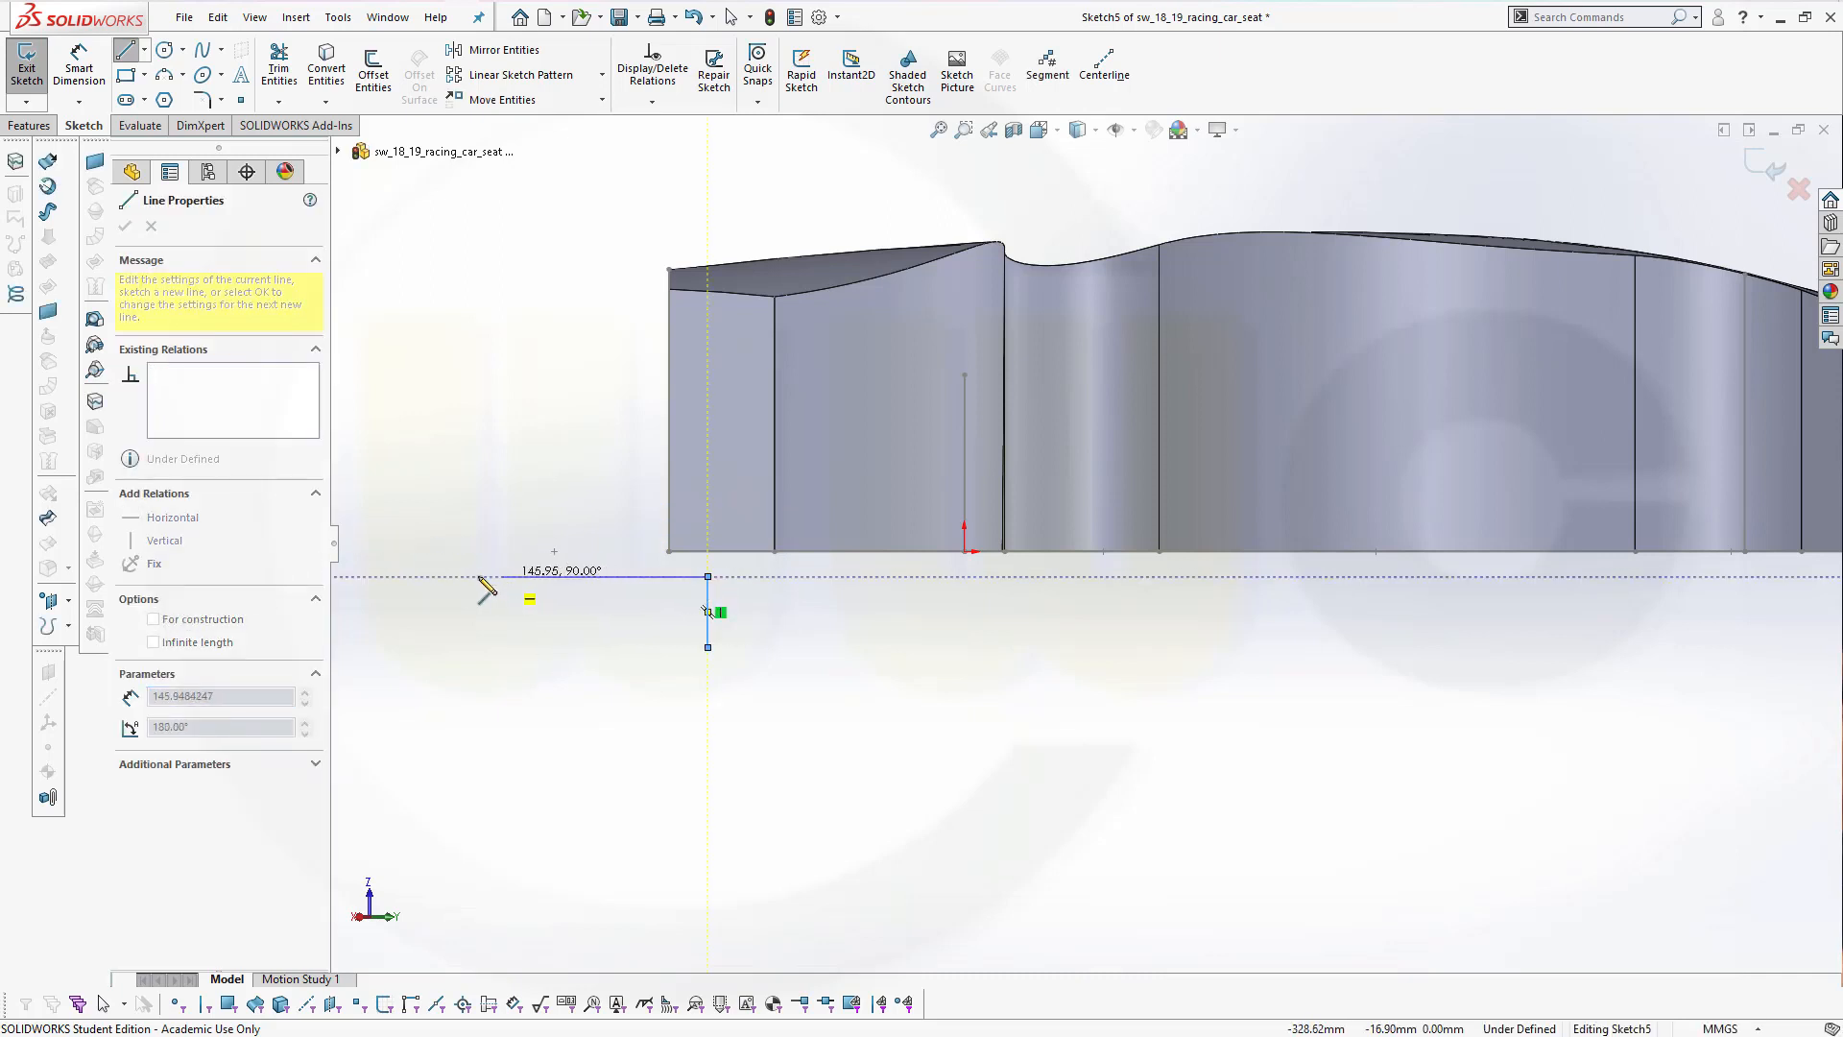
right_click(429, 343)
left_click(475, 355)
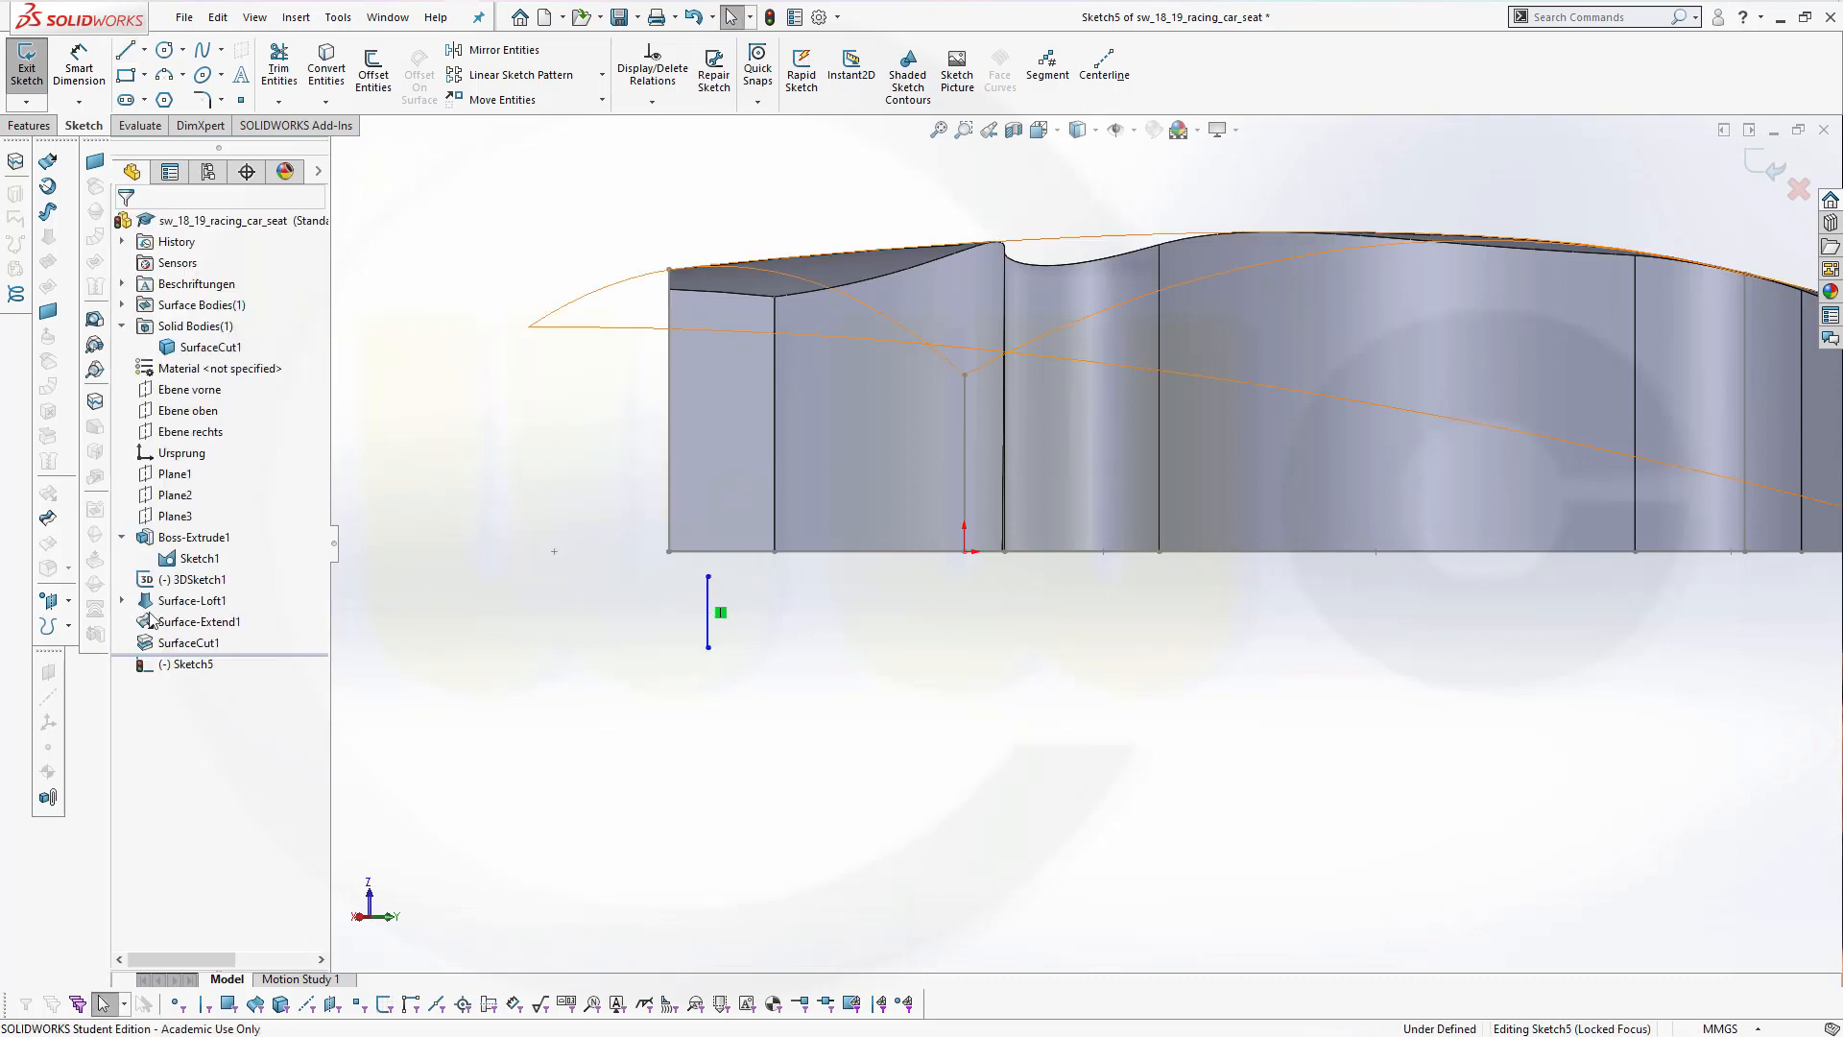
Convert the short vertical line to construction geometry
left_click(709, 636)
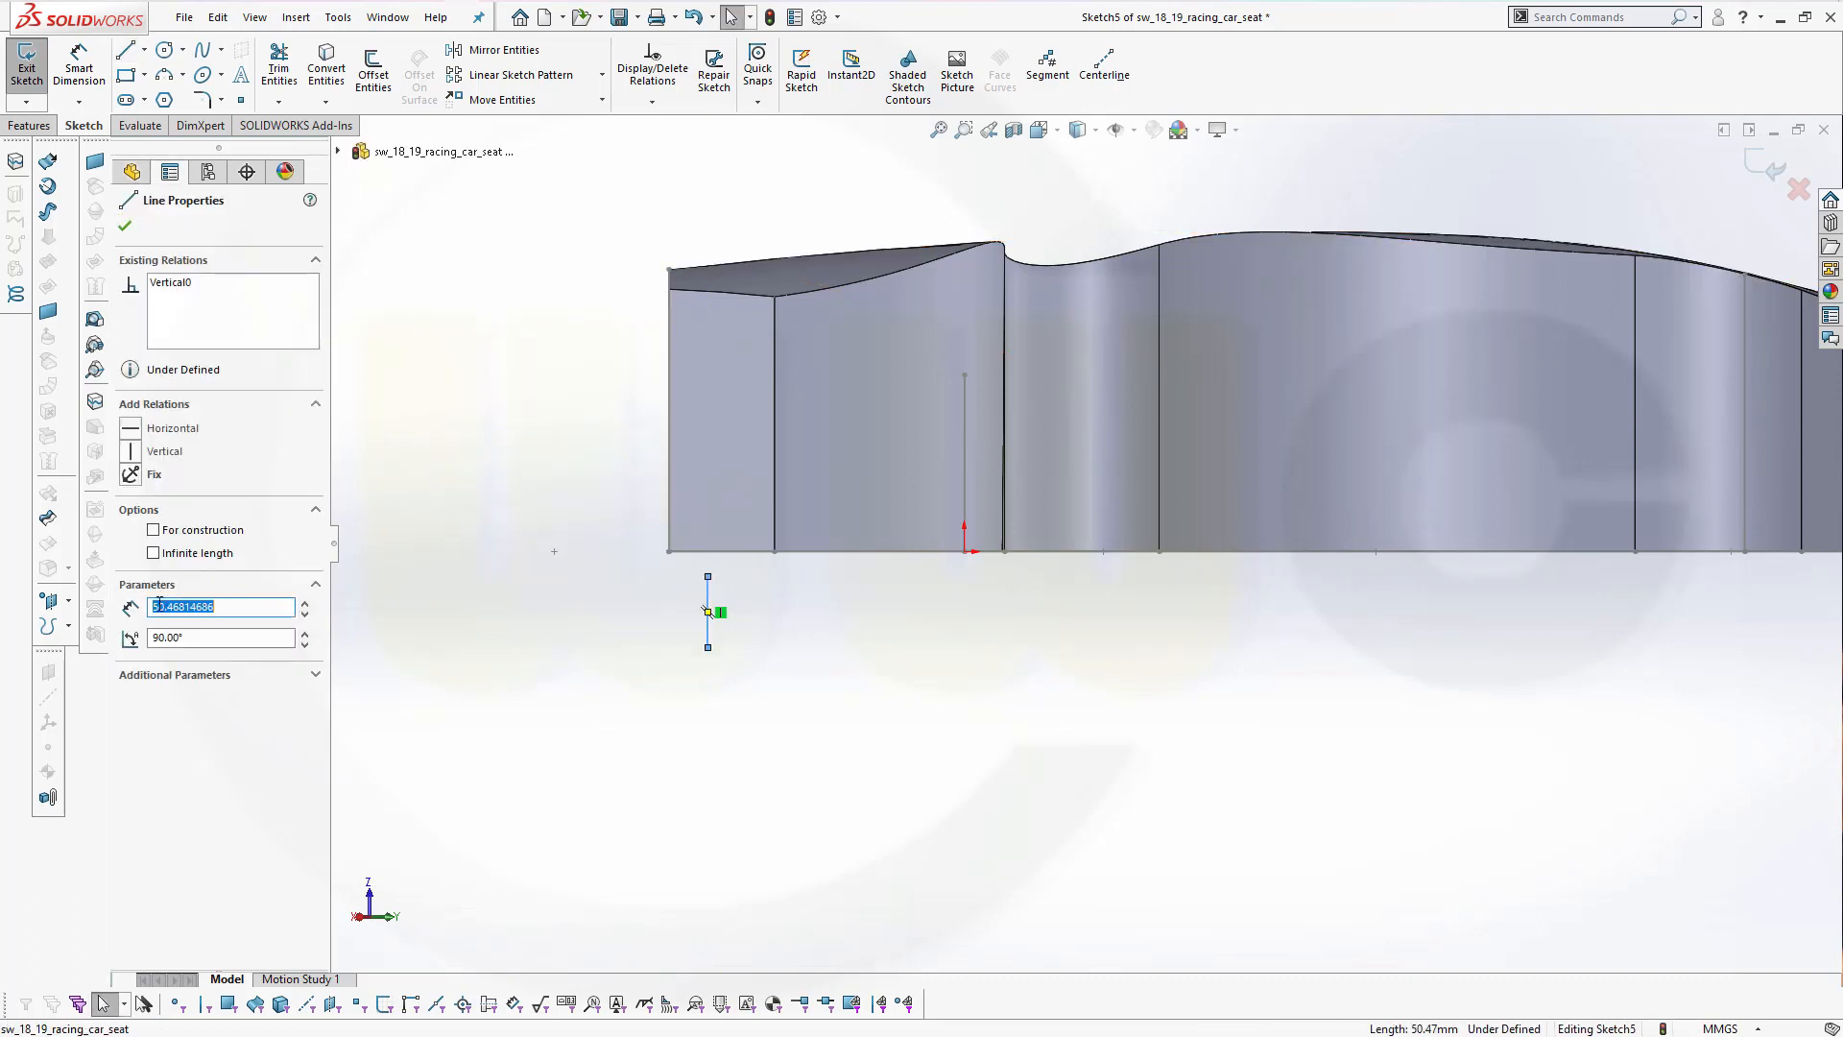
left_click(154, 531)
left_click(505, 459)
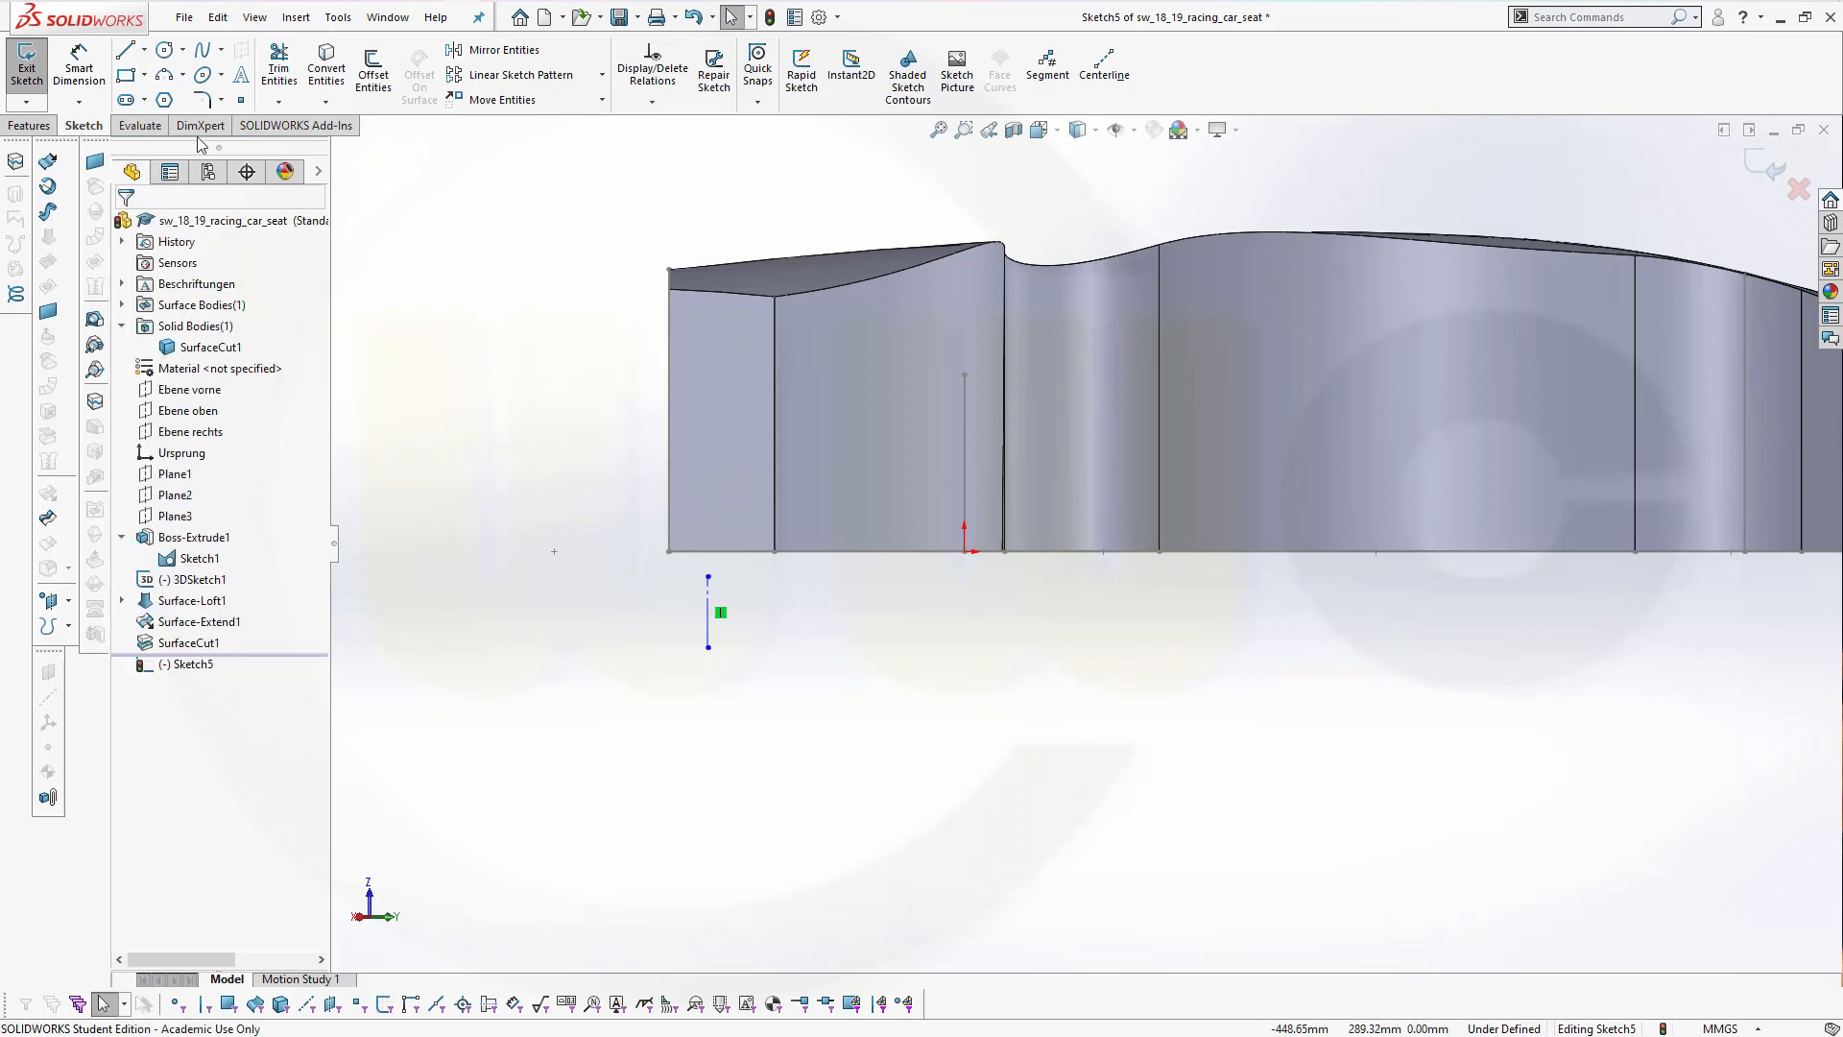
Draw a four-point spline from the construction line's upper endpoint, curving across the seat's front end and ending beyond the body's outer edge
left_click(203, 50)
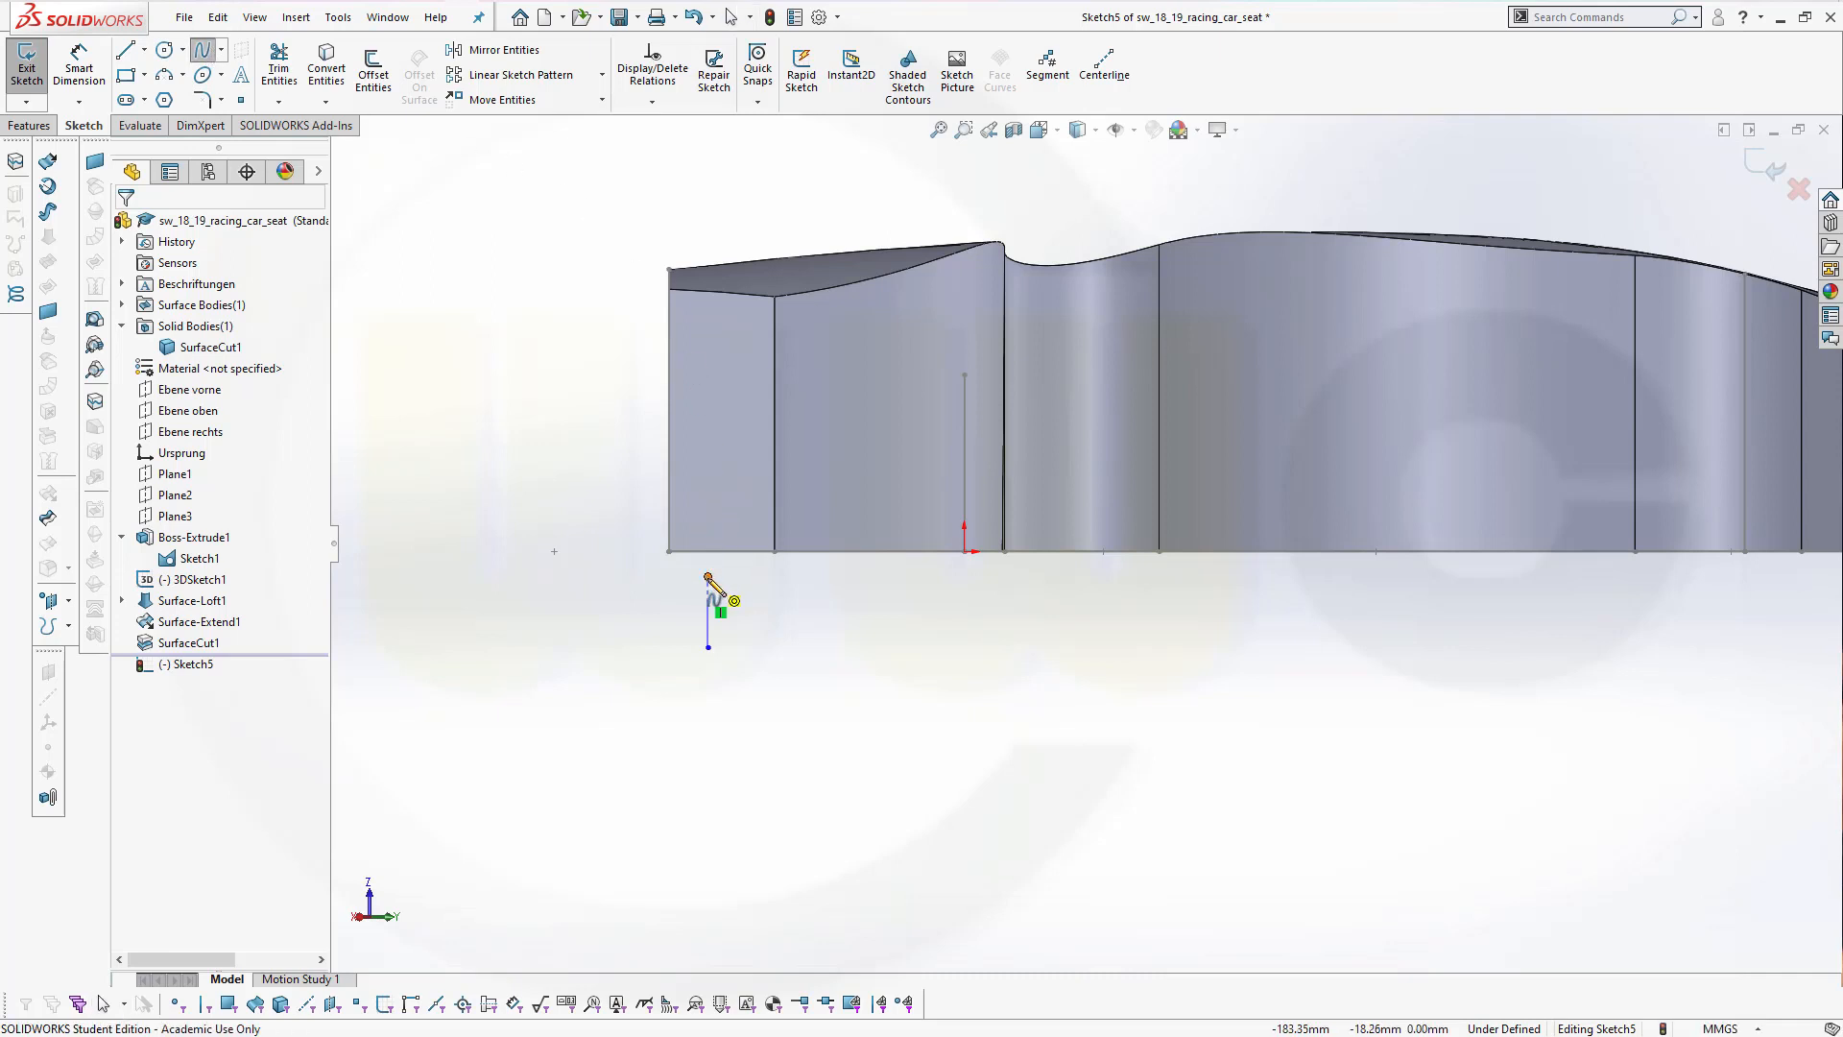
left_click(707, 574)
left_click(687, 499)
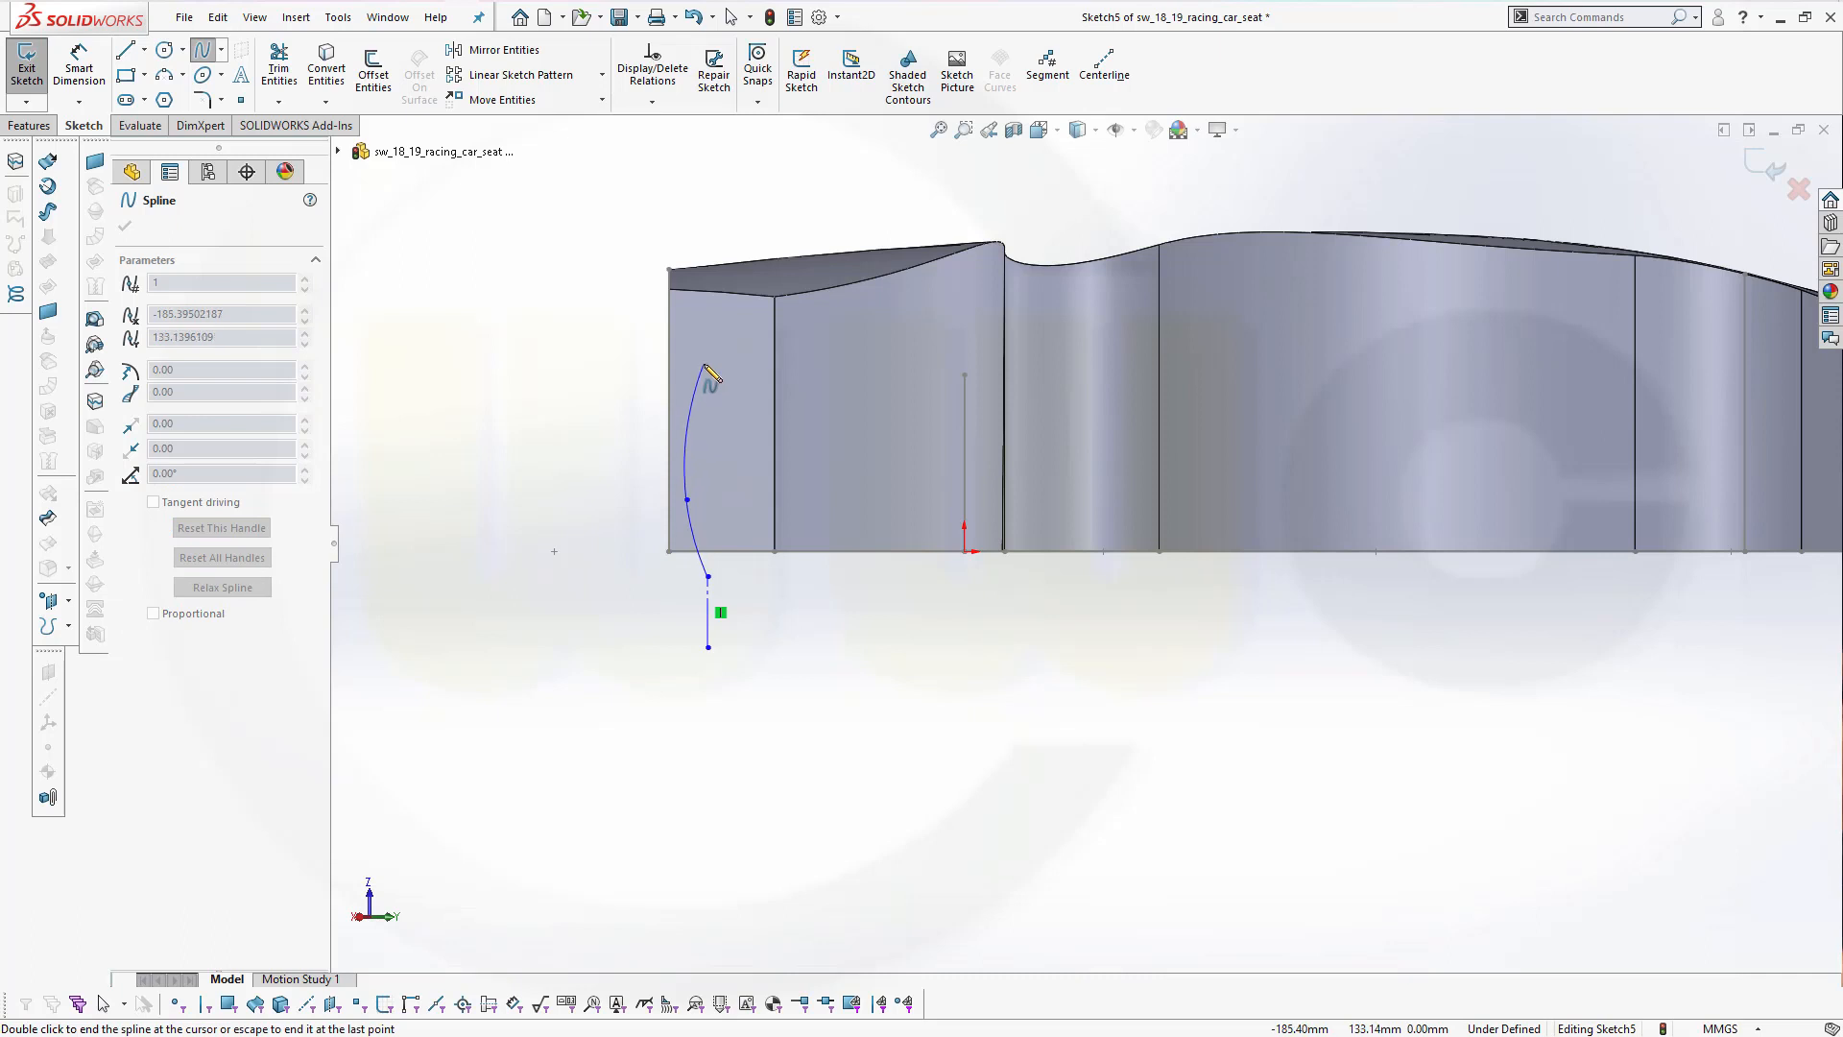
left_click(701, 357)
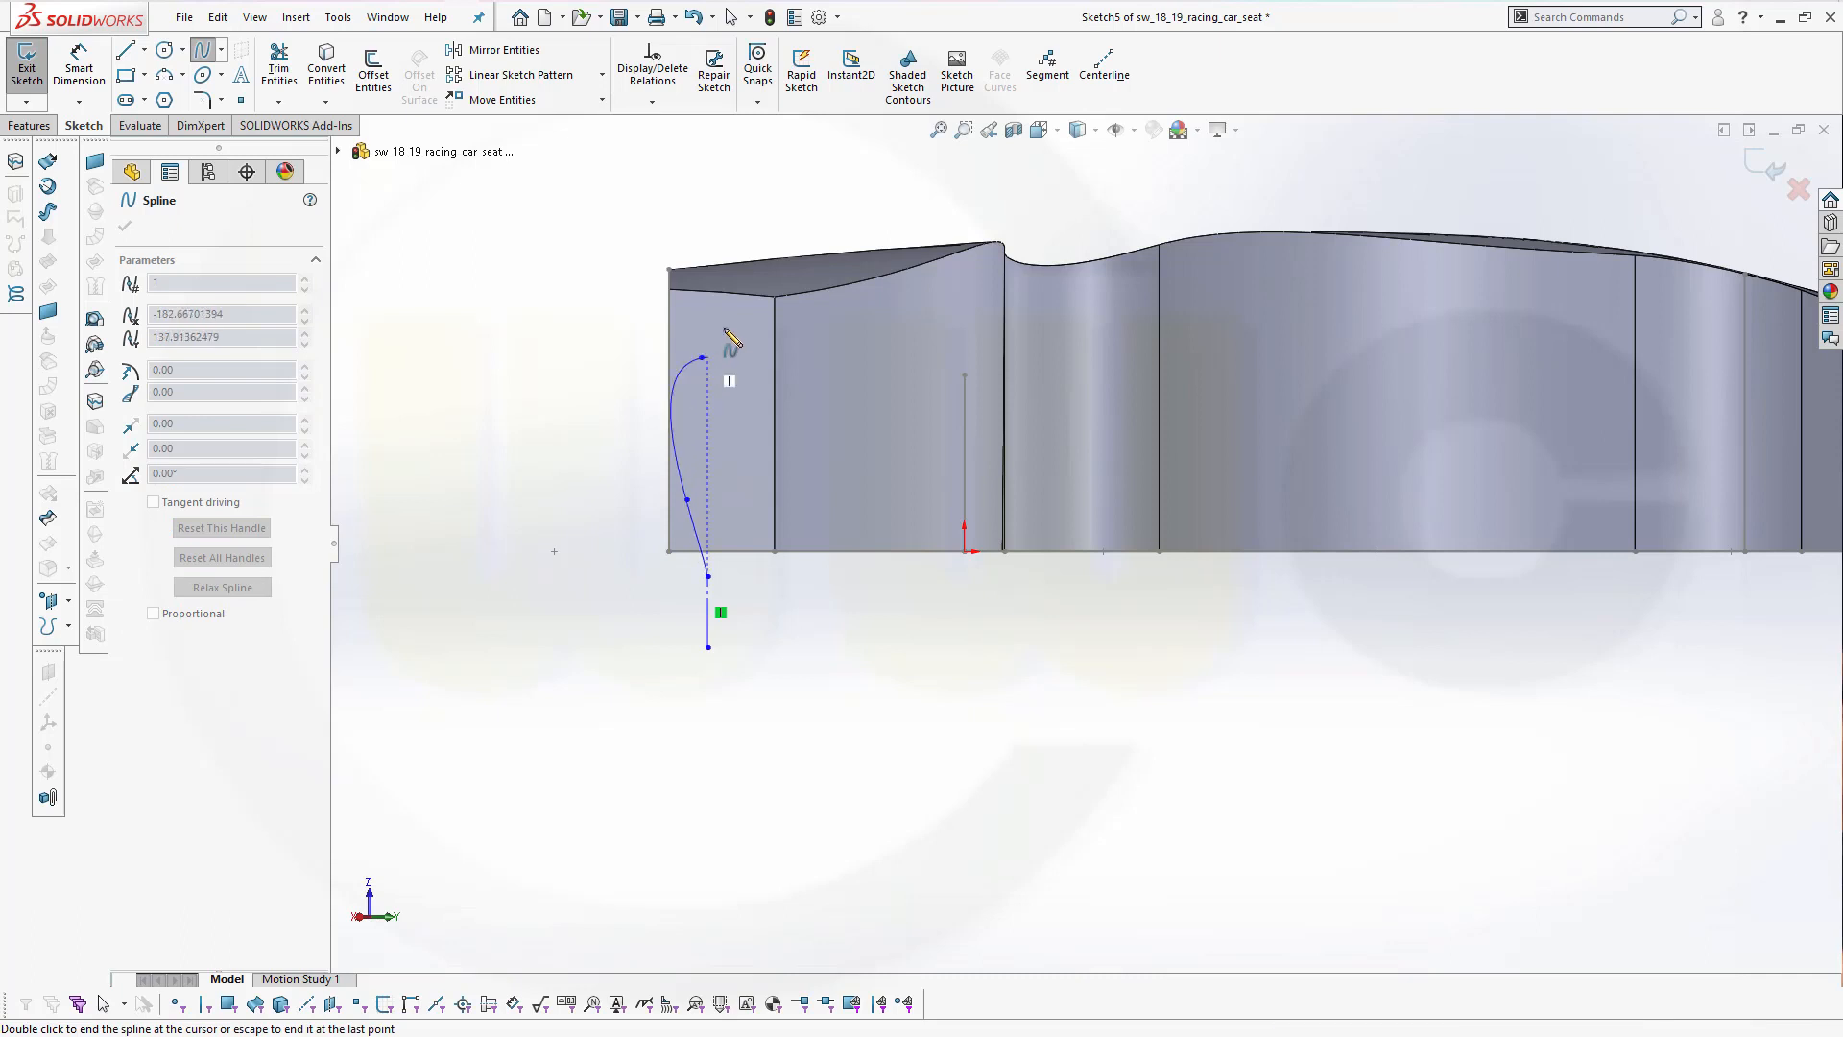
double_click(775, 209)
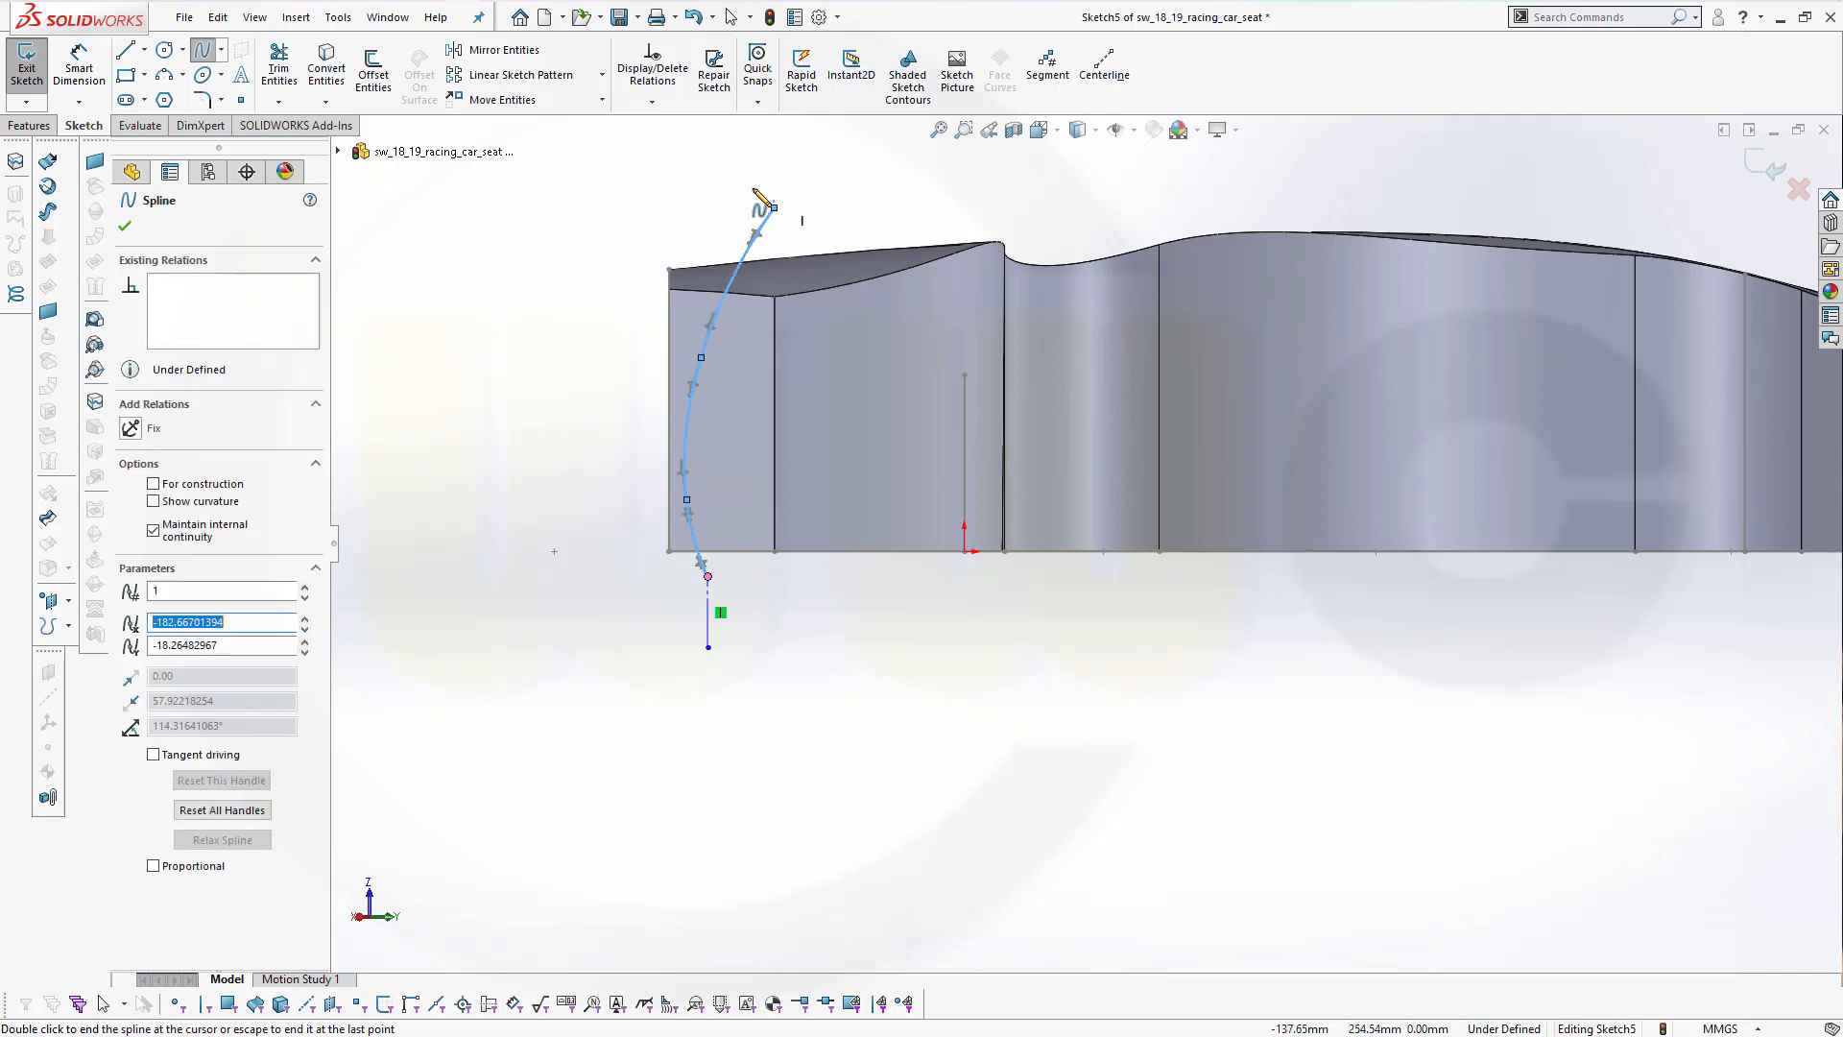
left_click(126, 228)
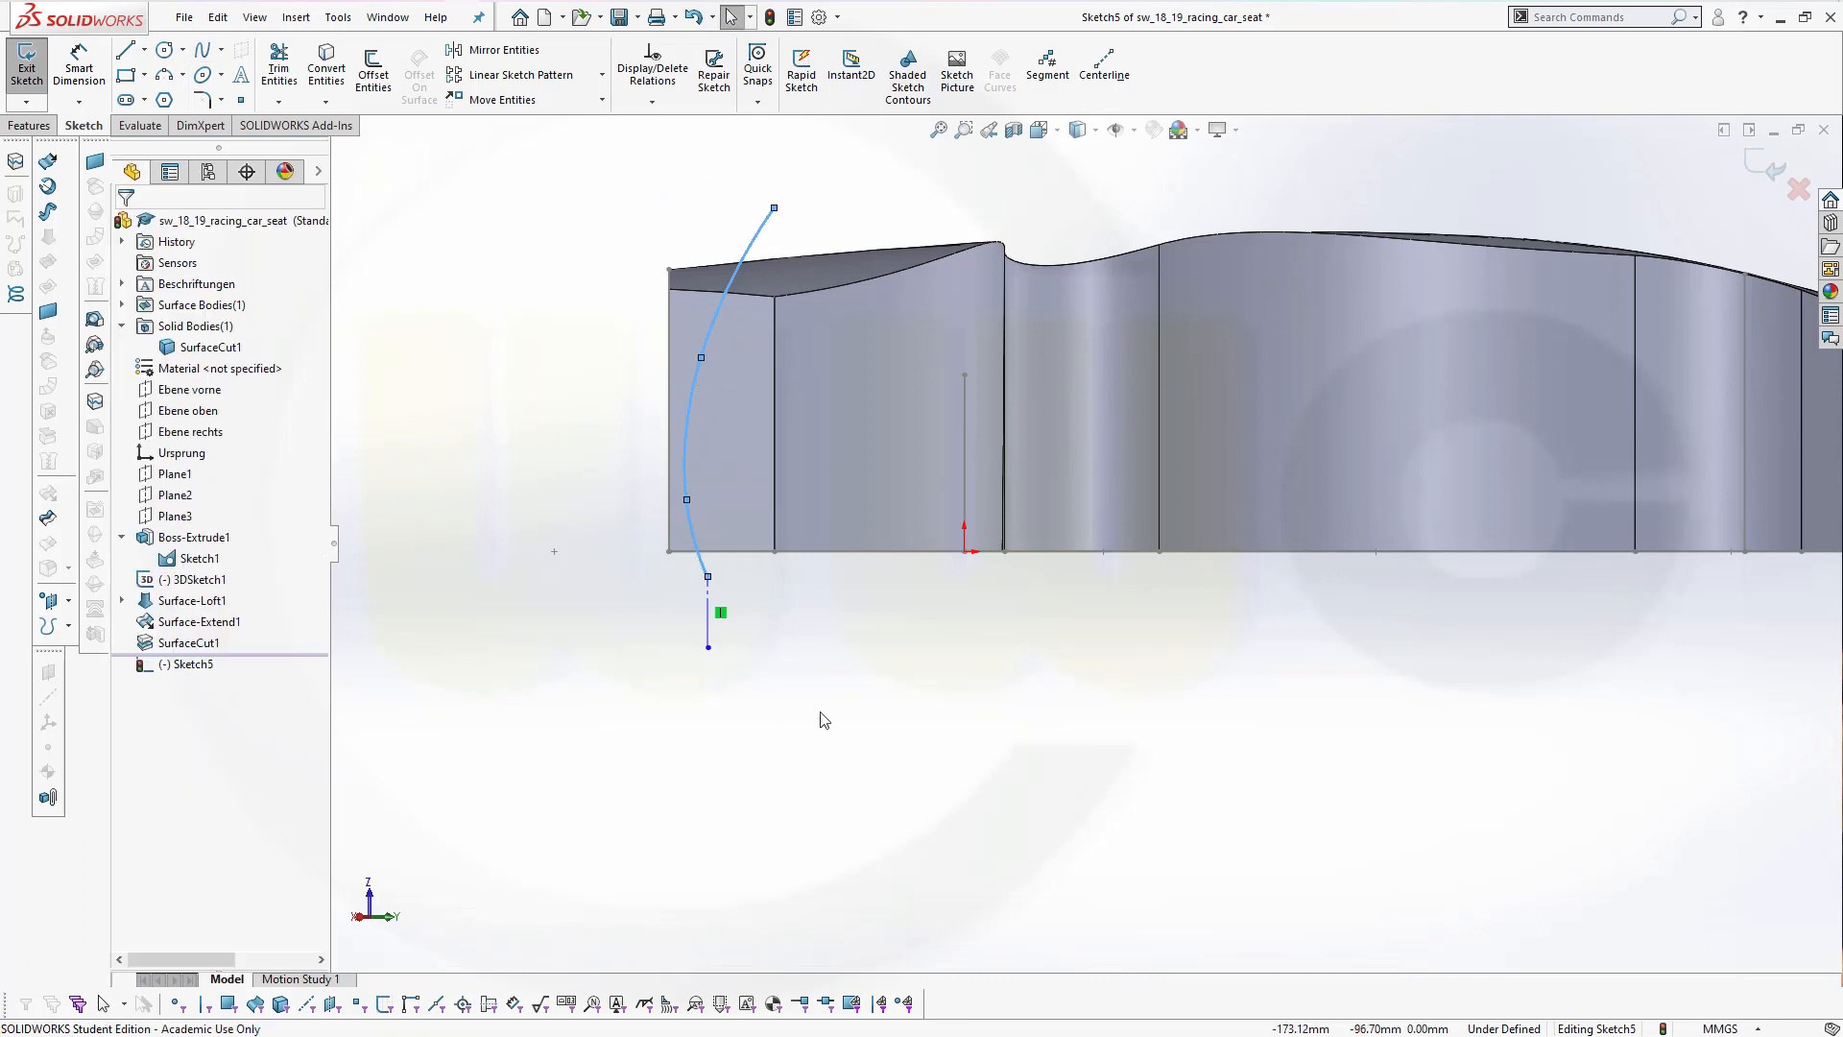
left_click(811, 205)
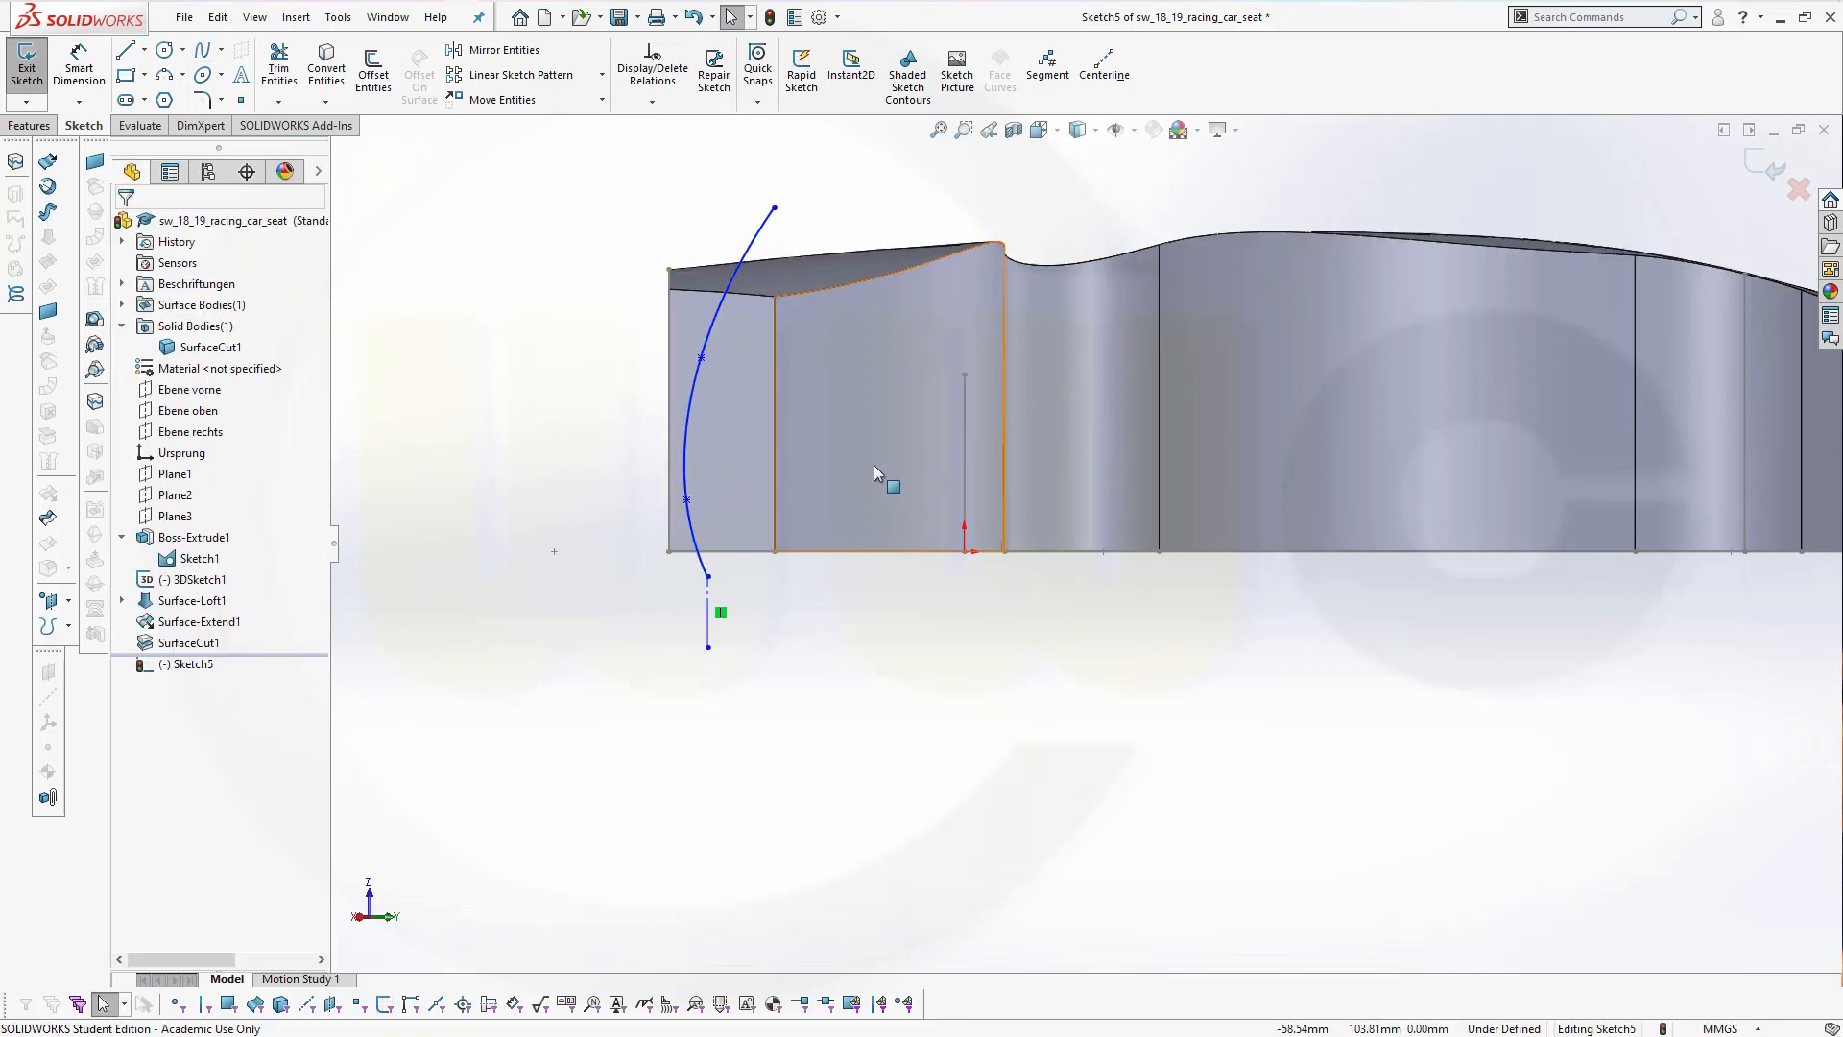
Add a horizontal relation between the spline's lower endpoint and the sketch origin
left_click(709, 578)
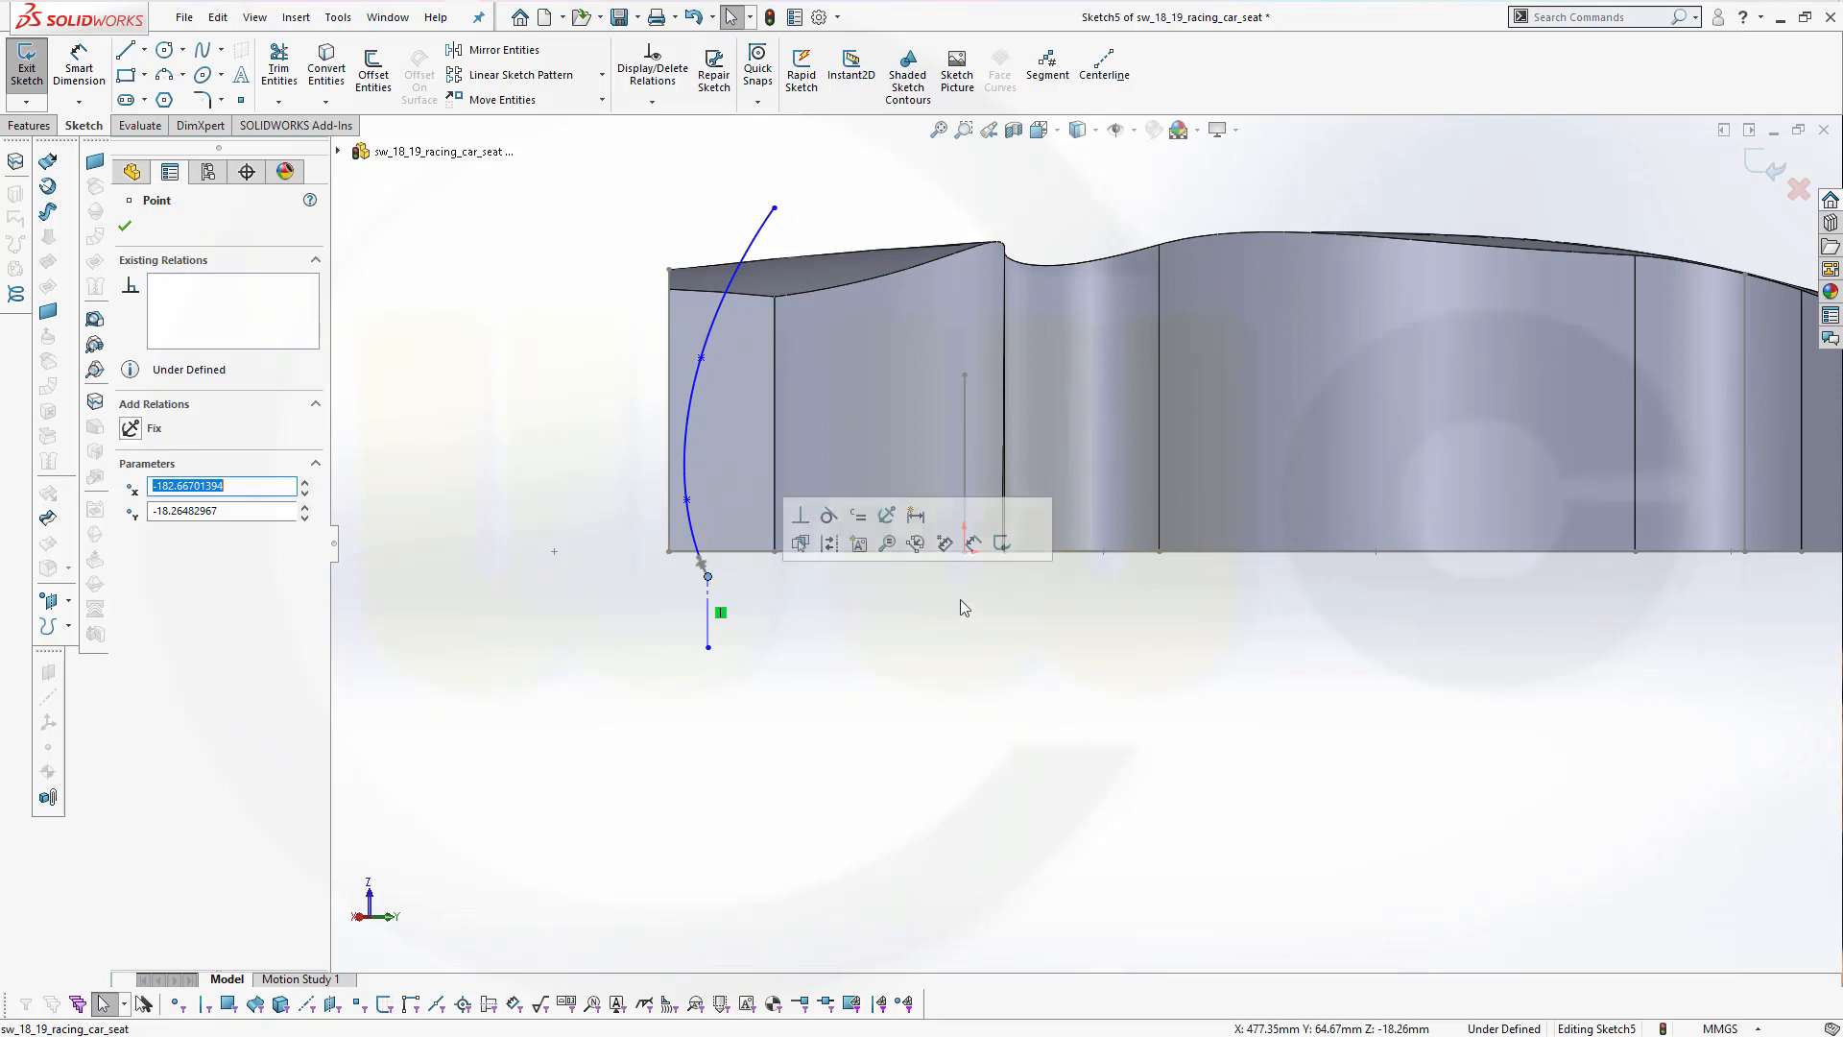
left_click(965, 553, "ctrl")
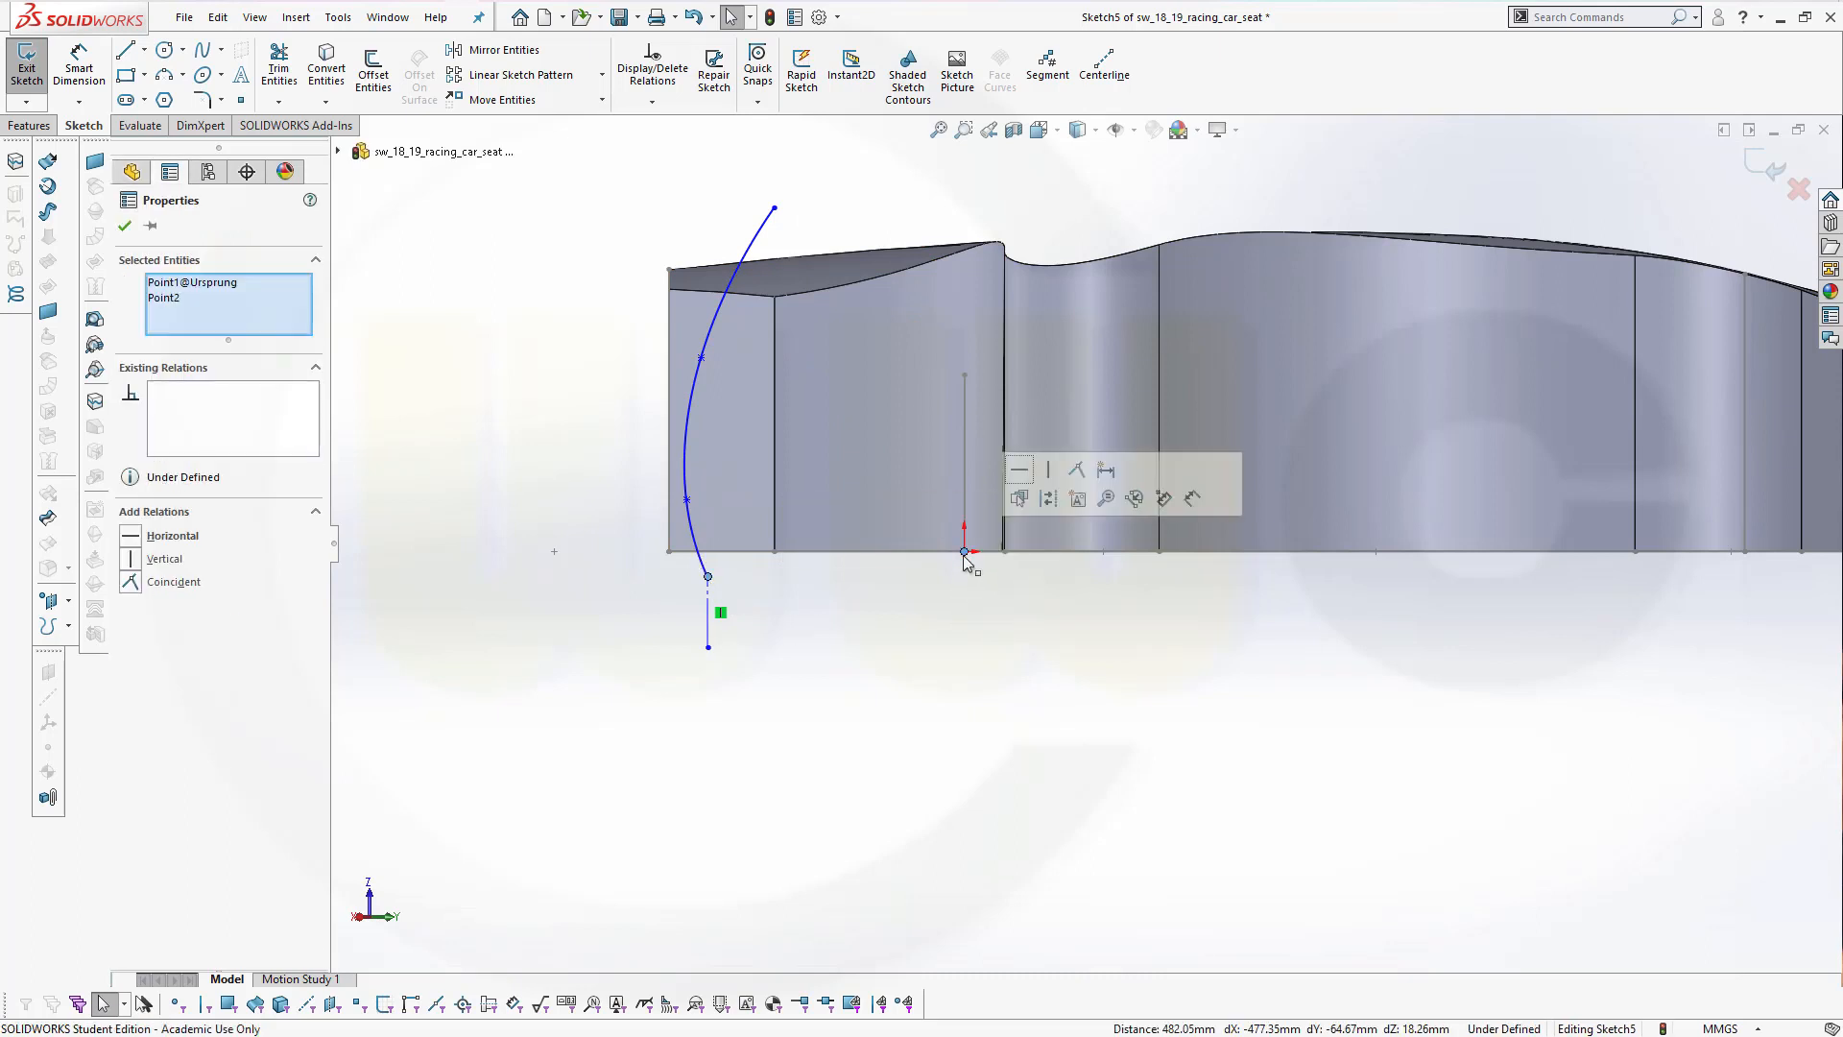
left_click(1025, 471)
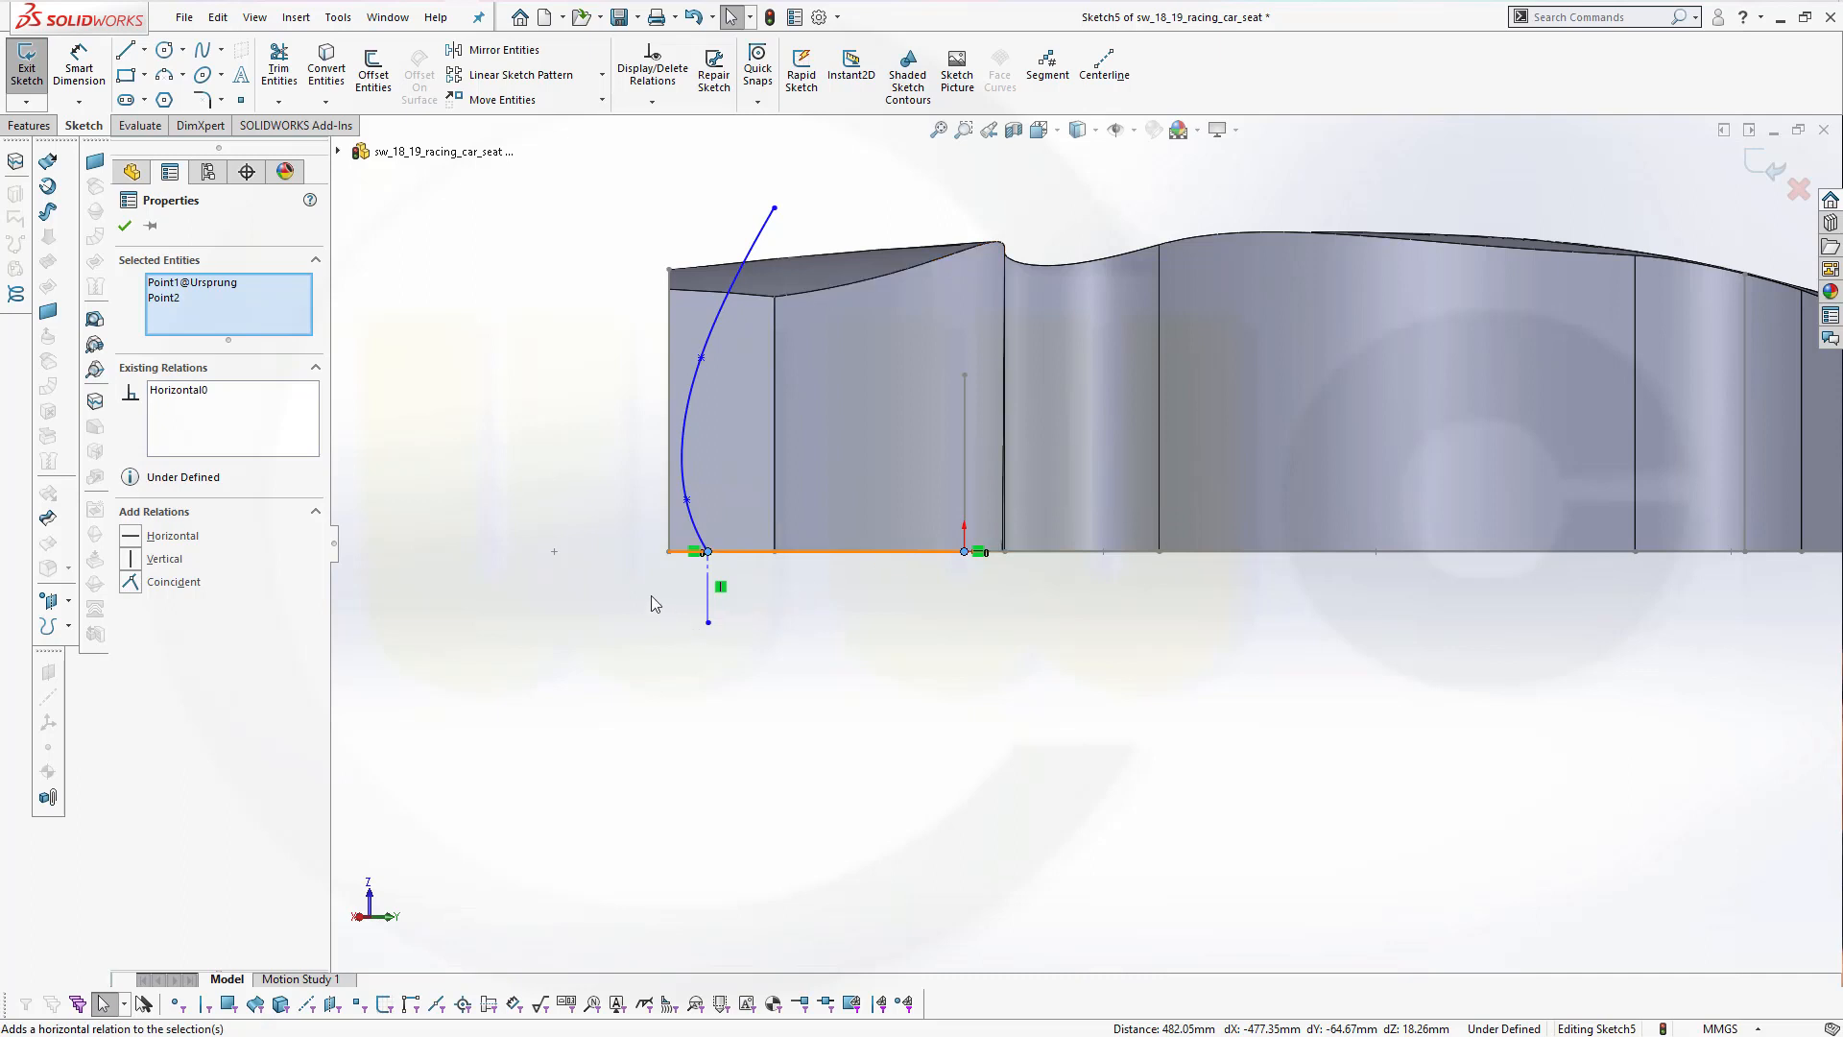
Make the spline tangent to the vertical construction line at their shared endpoint
left_click(708, 614)
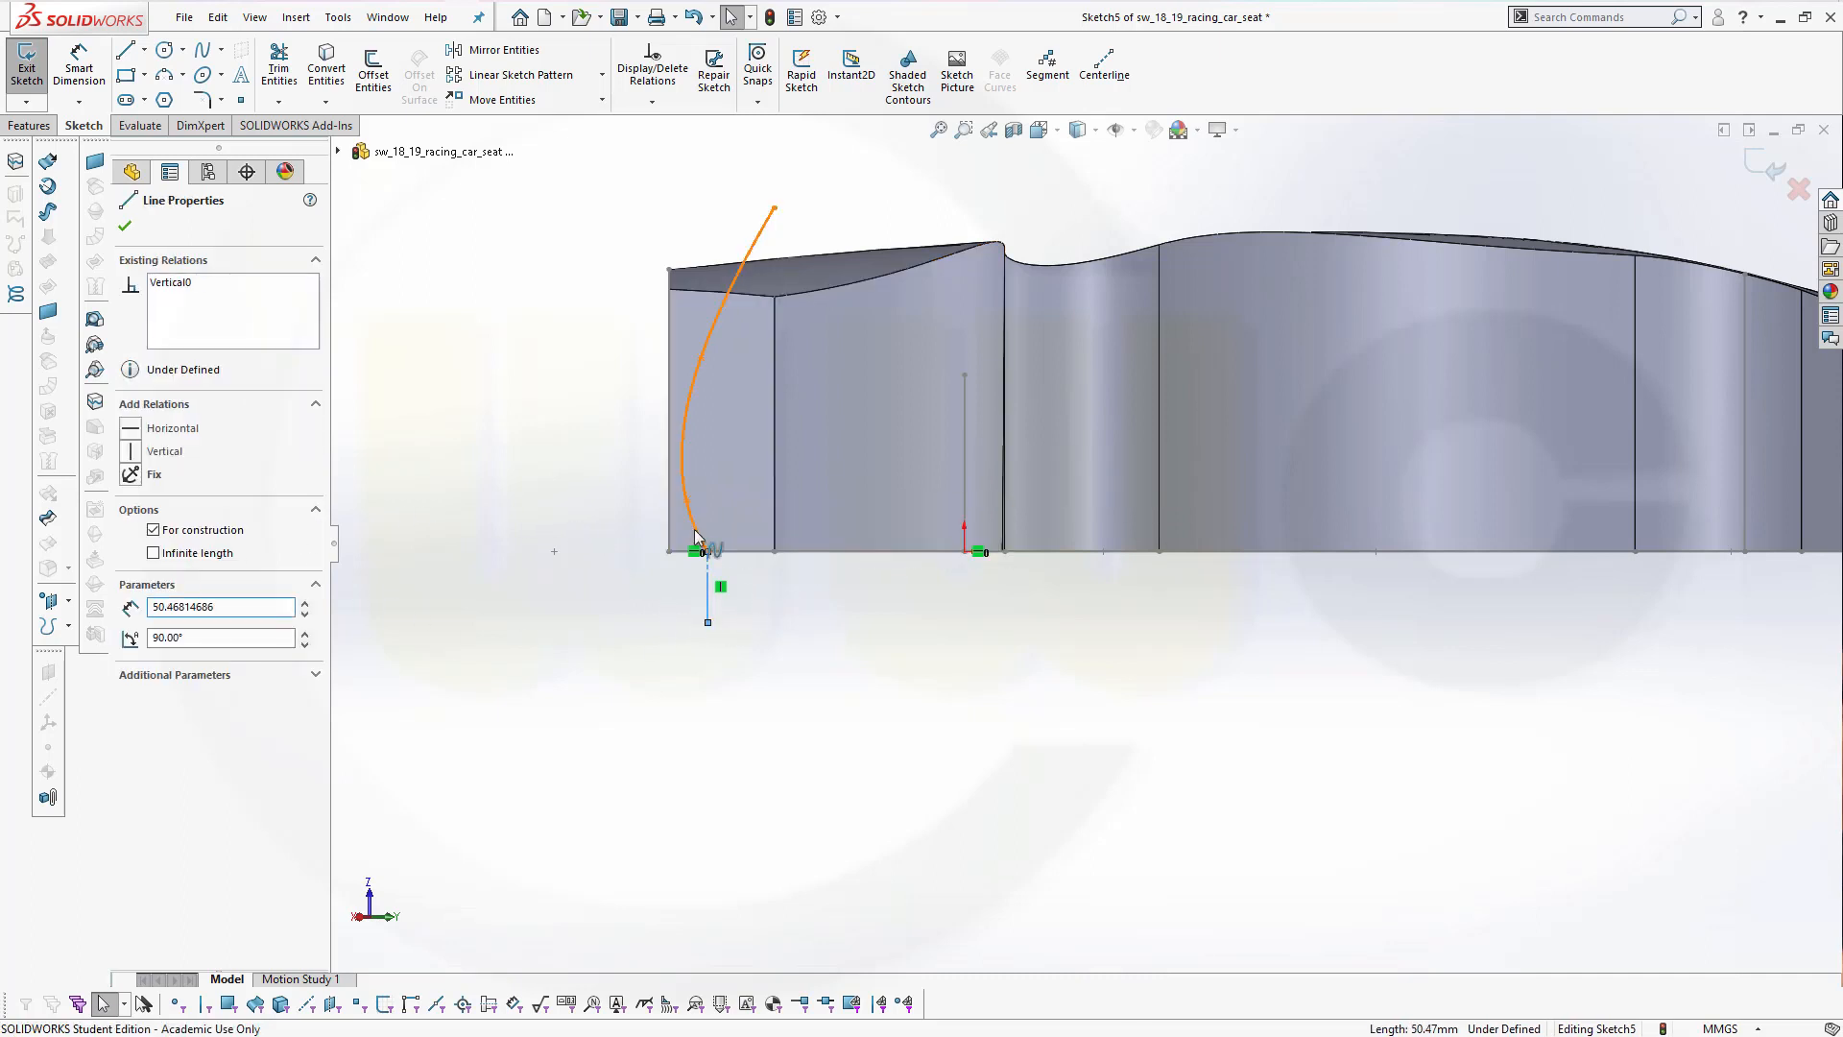
left_click(696, 535, "ctrl")
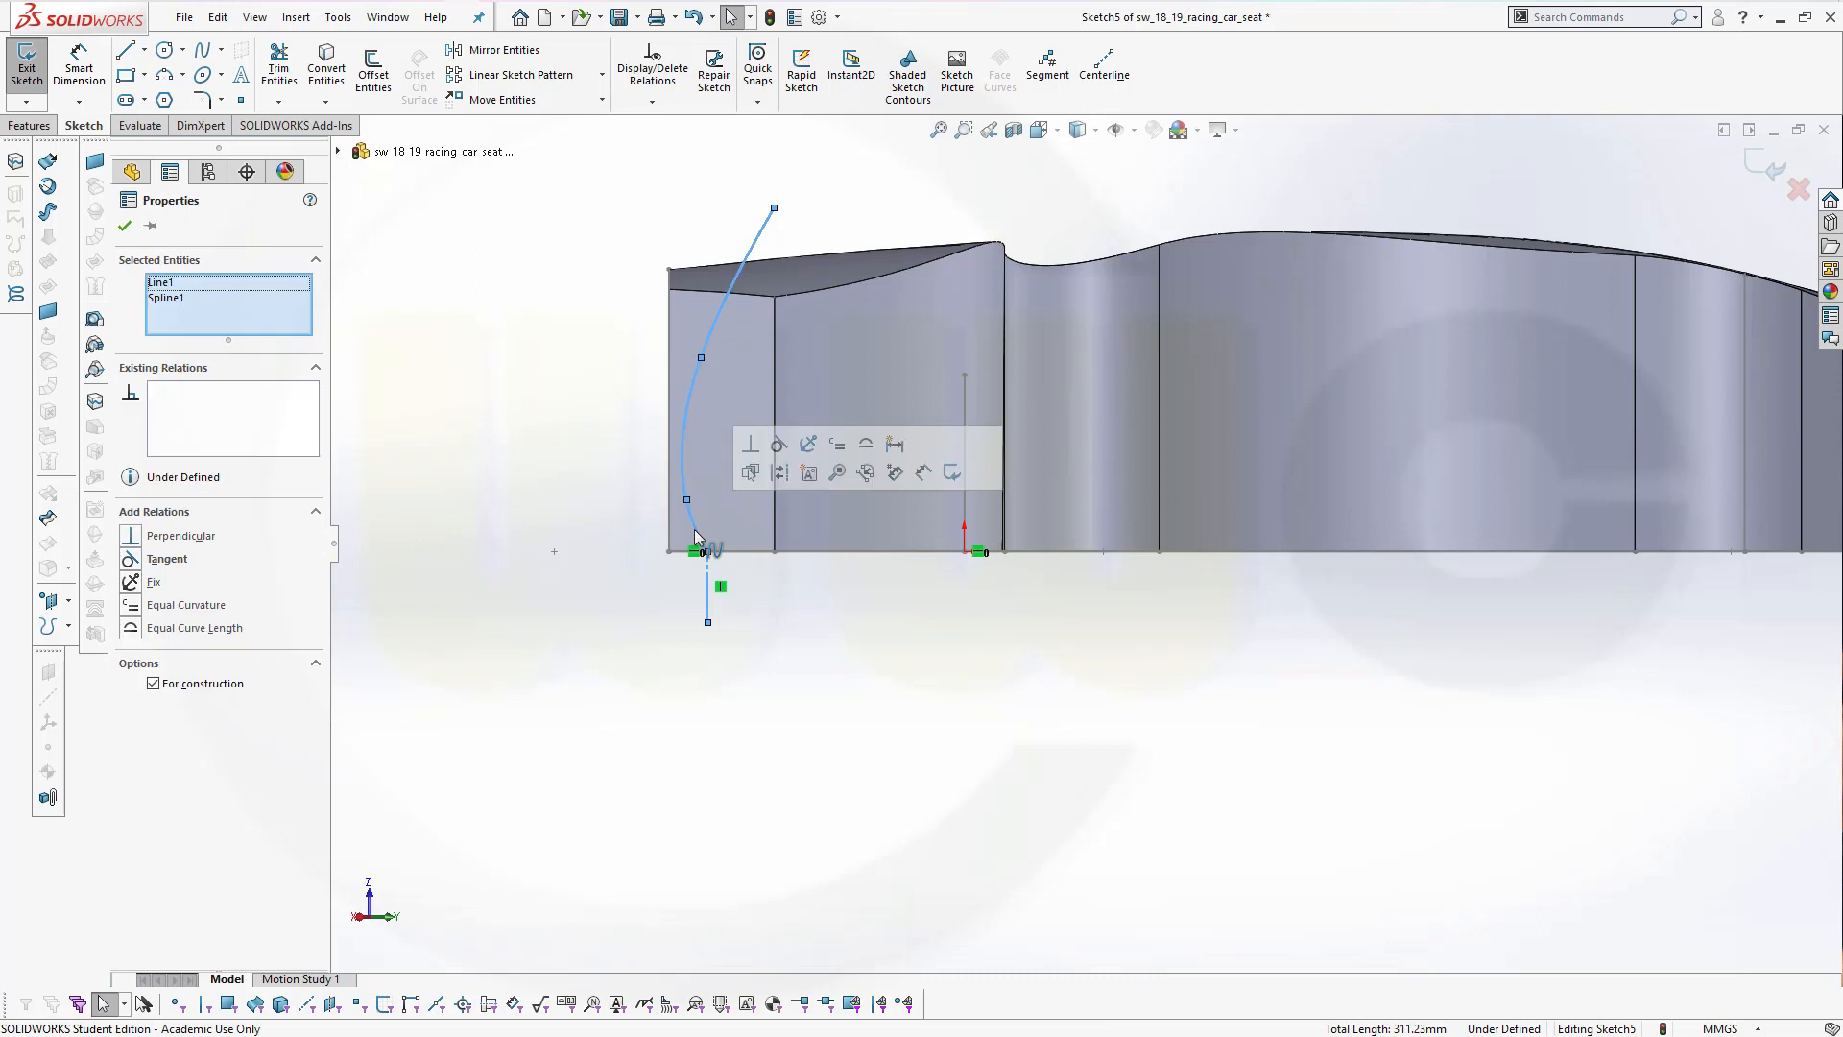
left_click(778, 448)
left_click(826, 610)
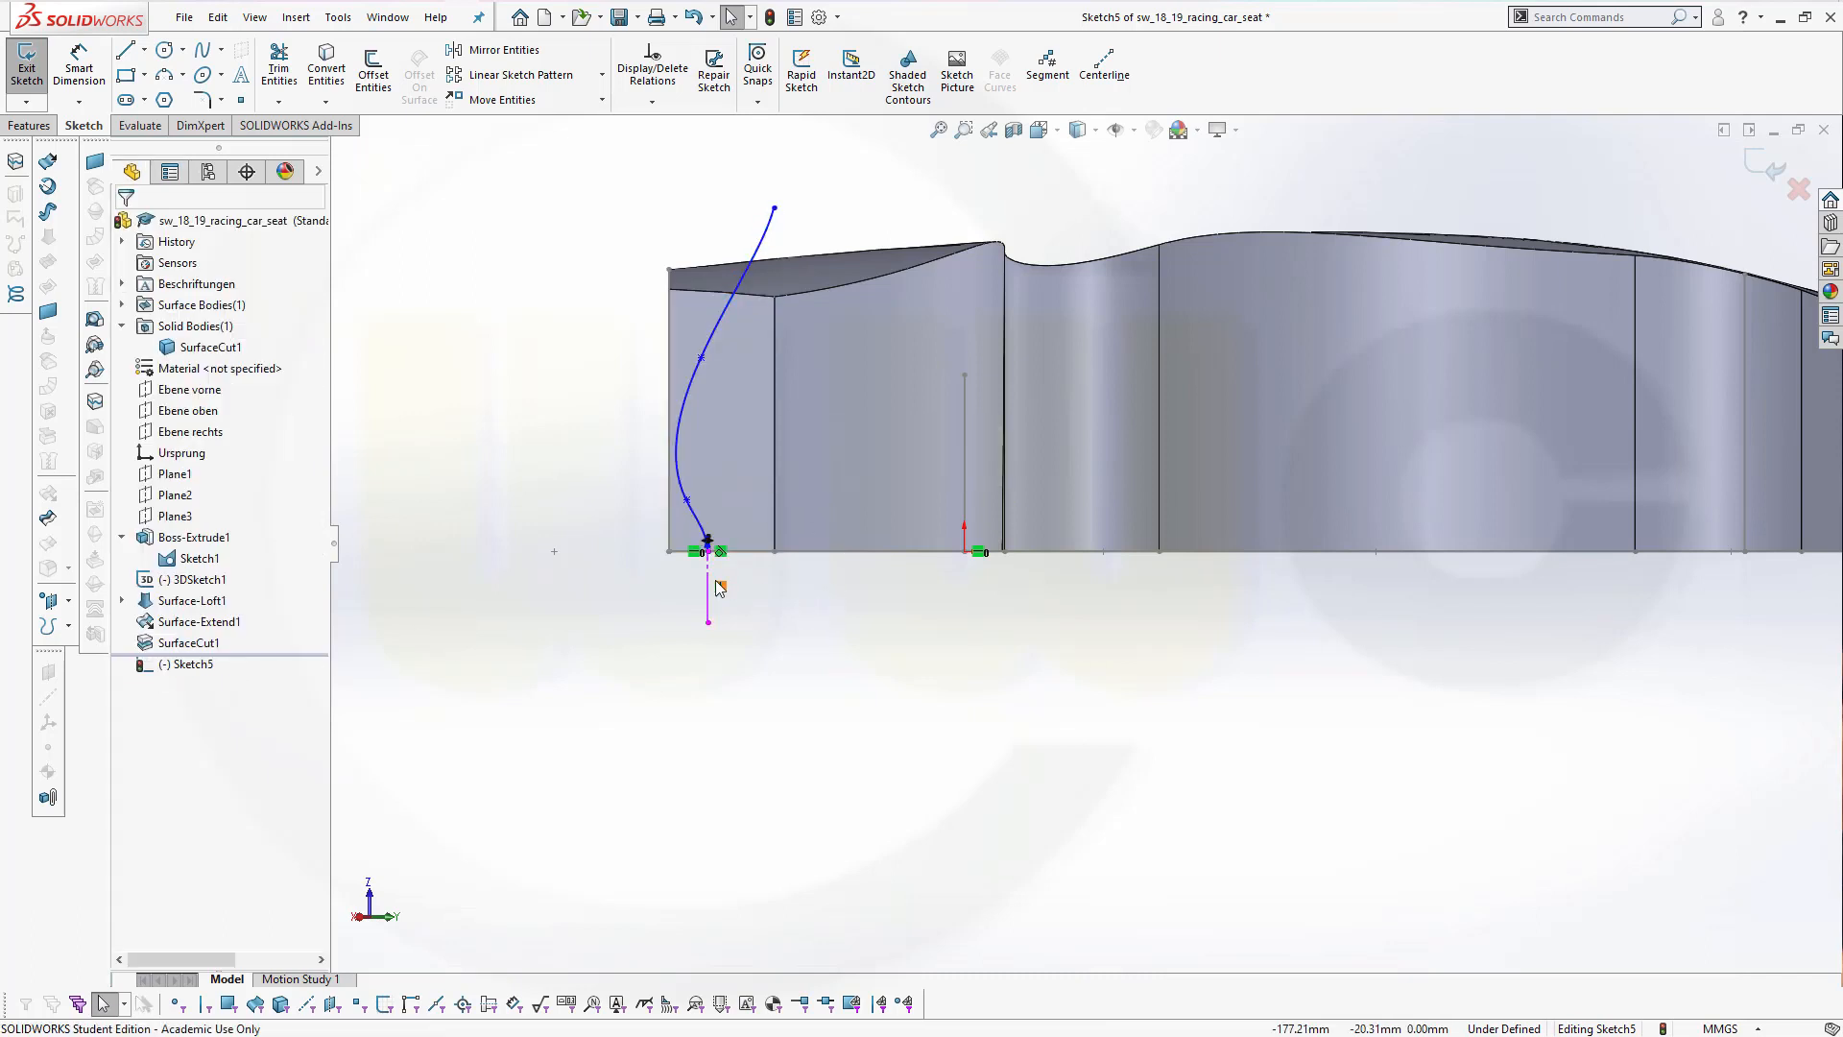
scroll(719, 588, "down", 5)
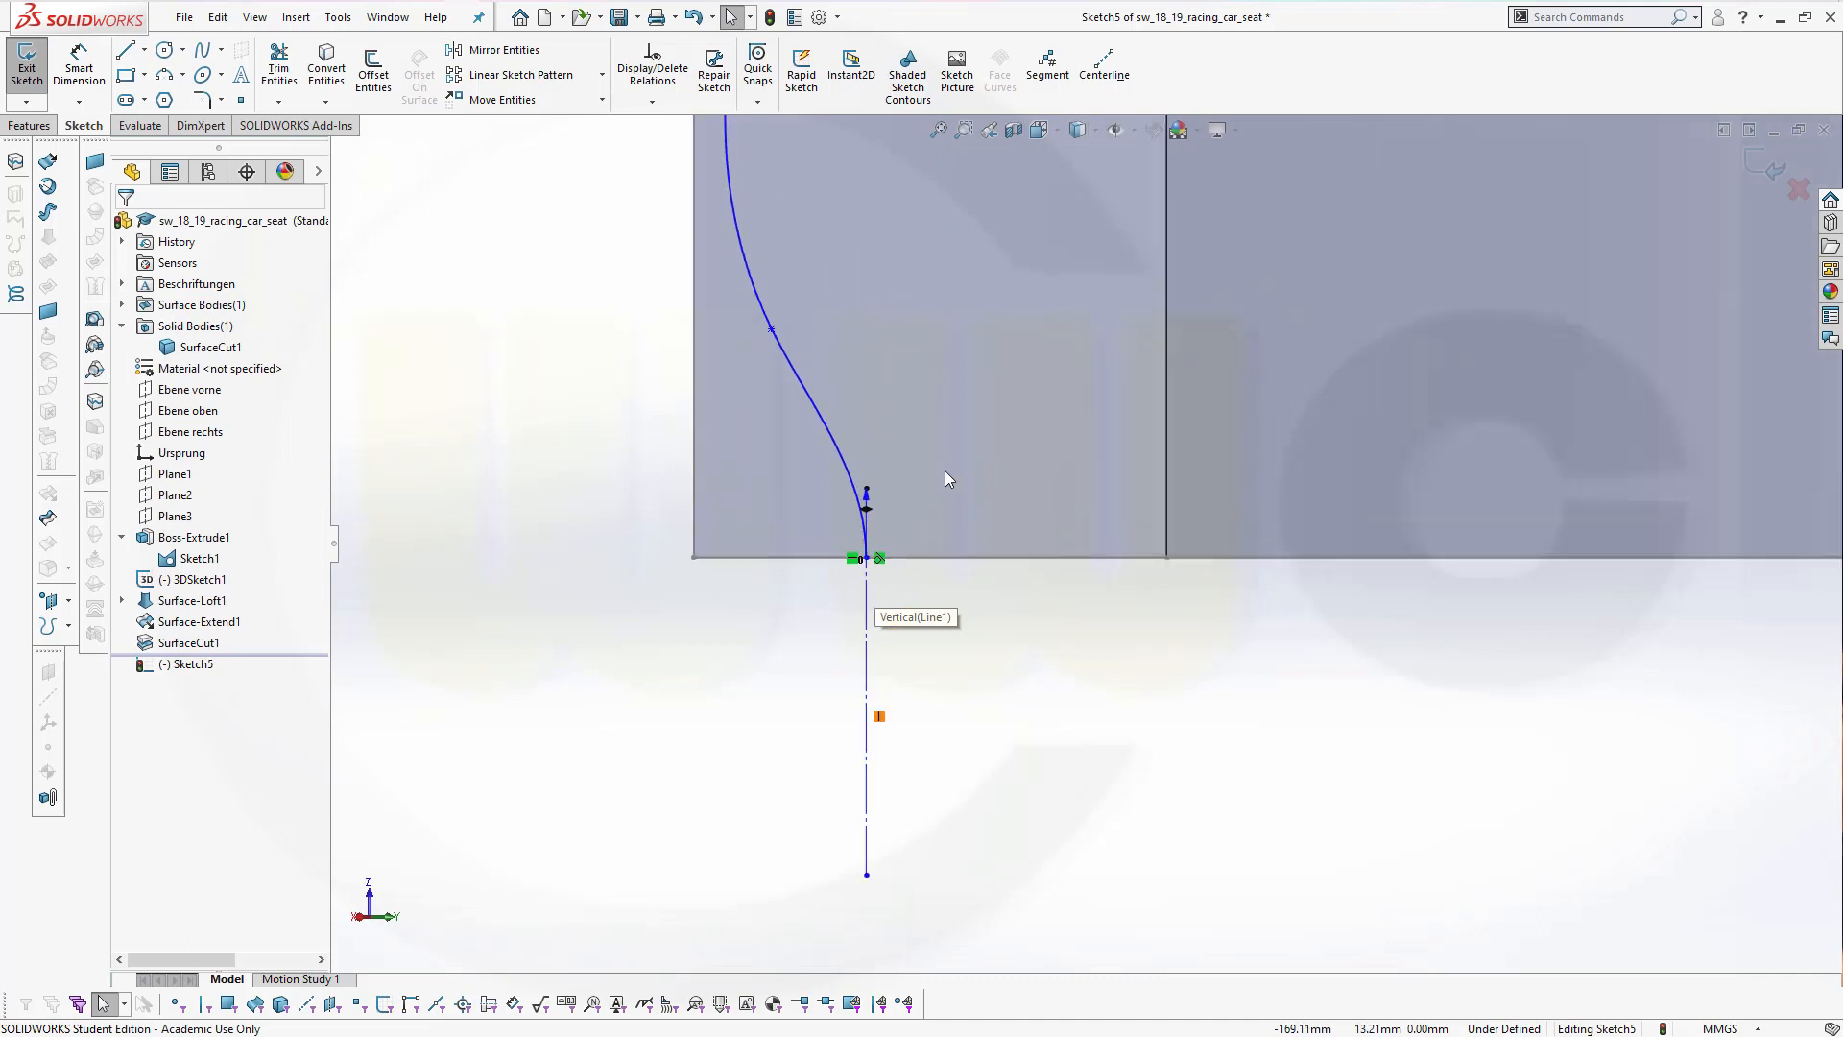
scroll(944, 471, "up", 5)
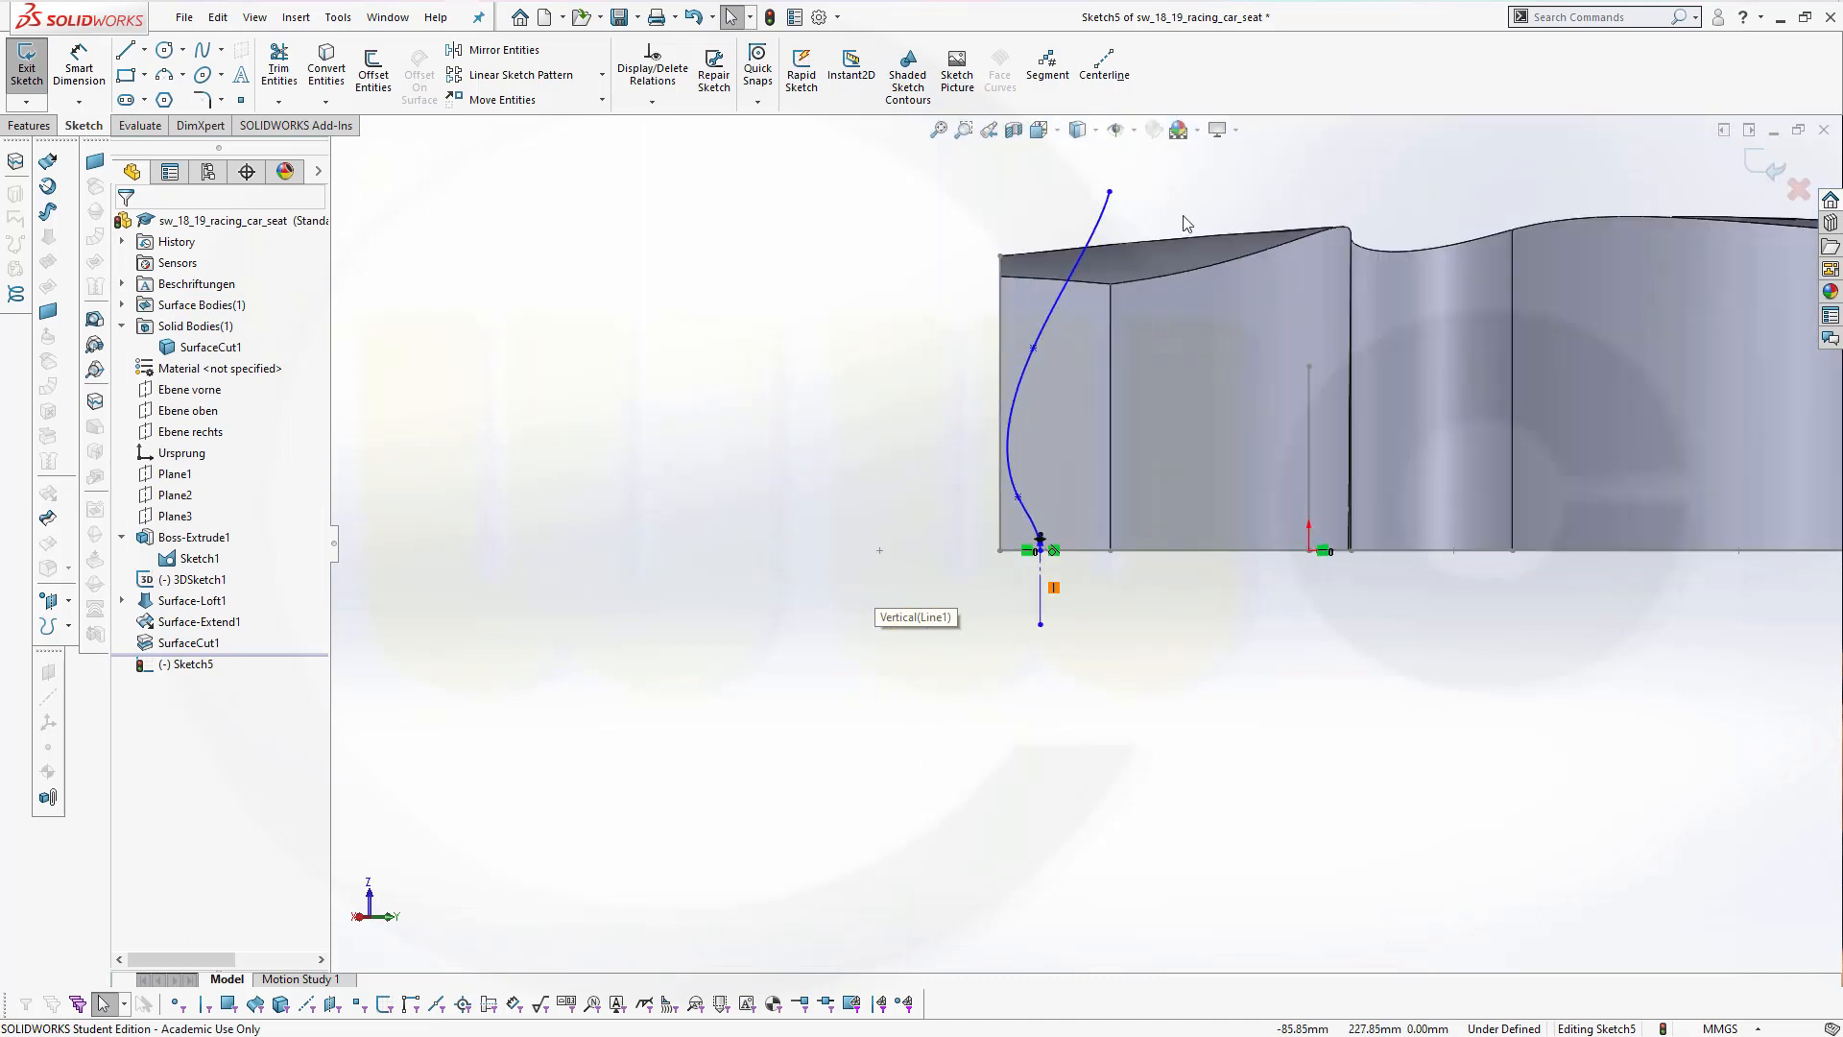
Move the vertical construction line and the attached spline endpoint toward the origin, to about X -159 mm
left_click(1019, 498)
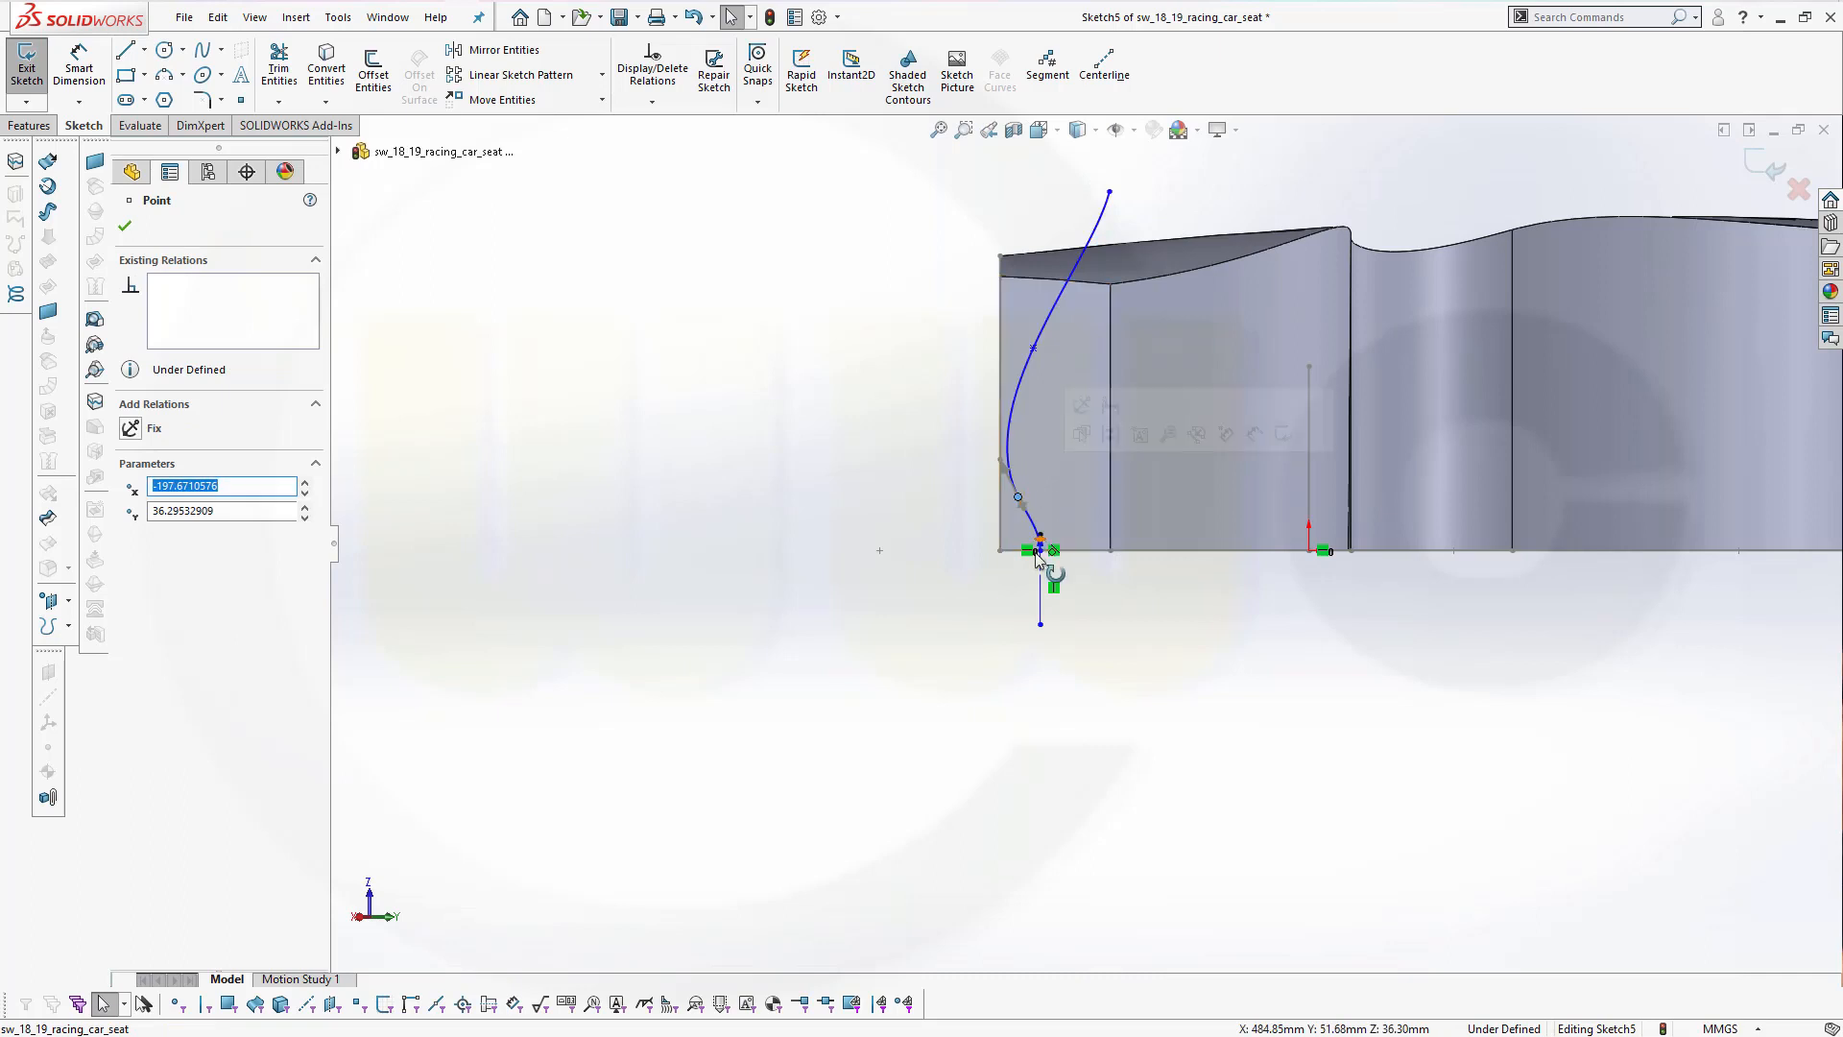
scroll(1042, 561, "down", 4)
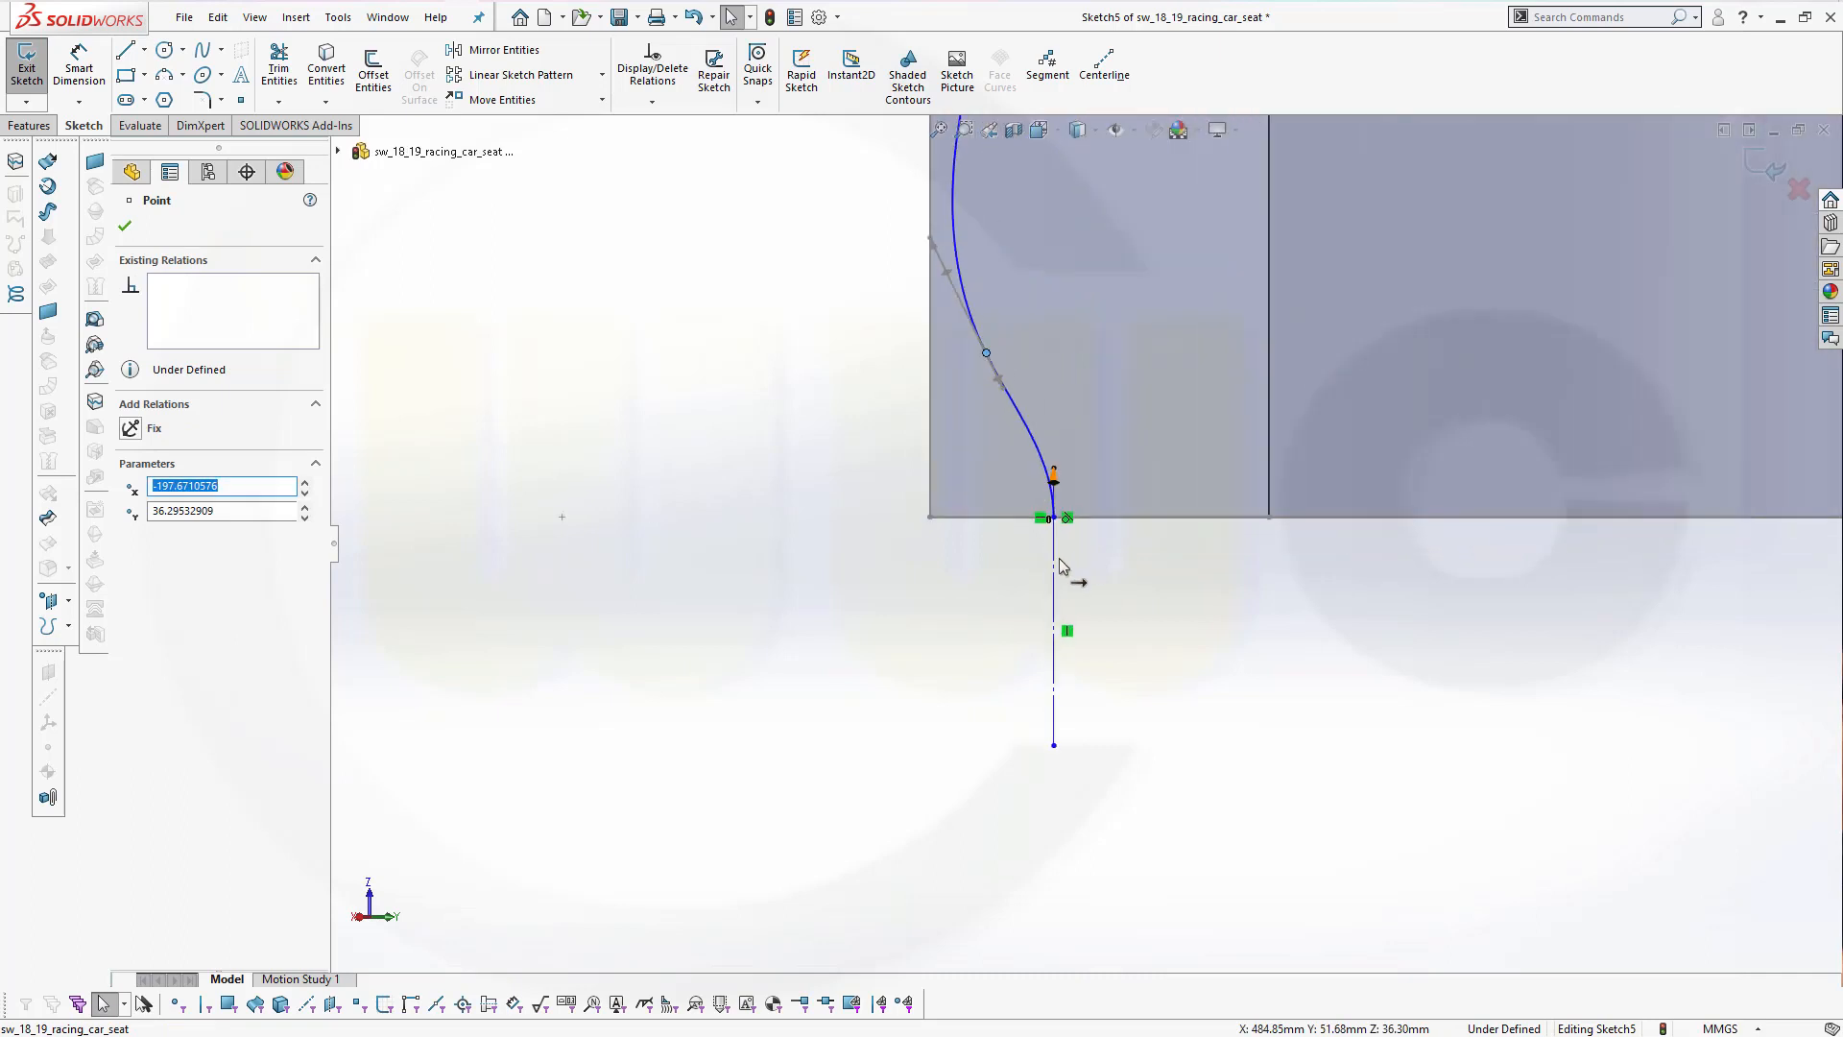
key("Escape")
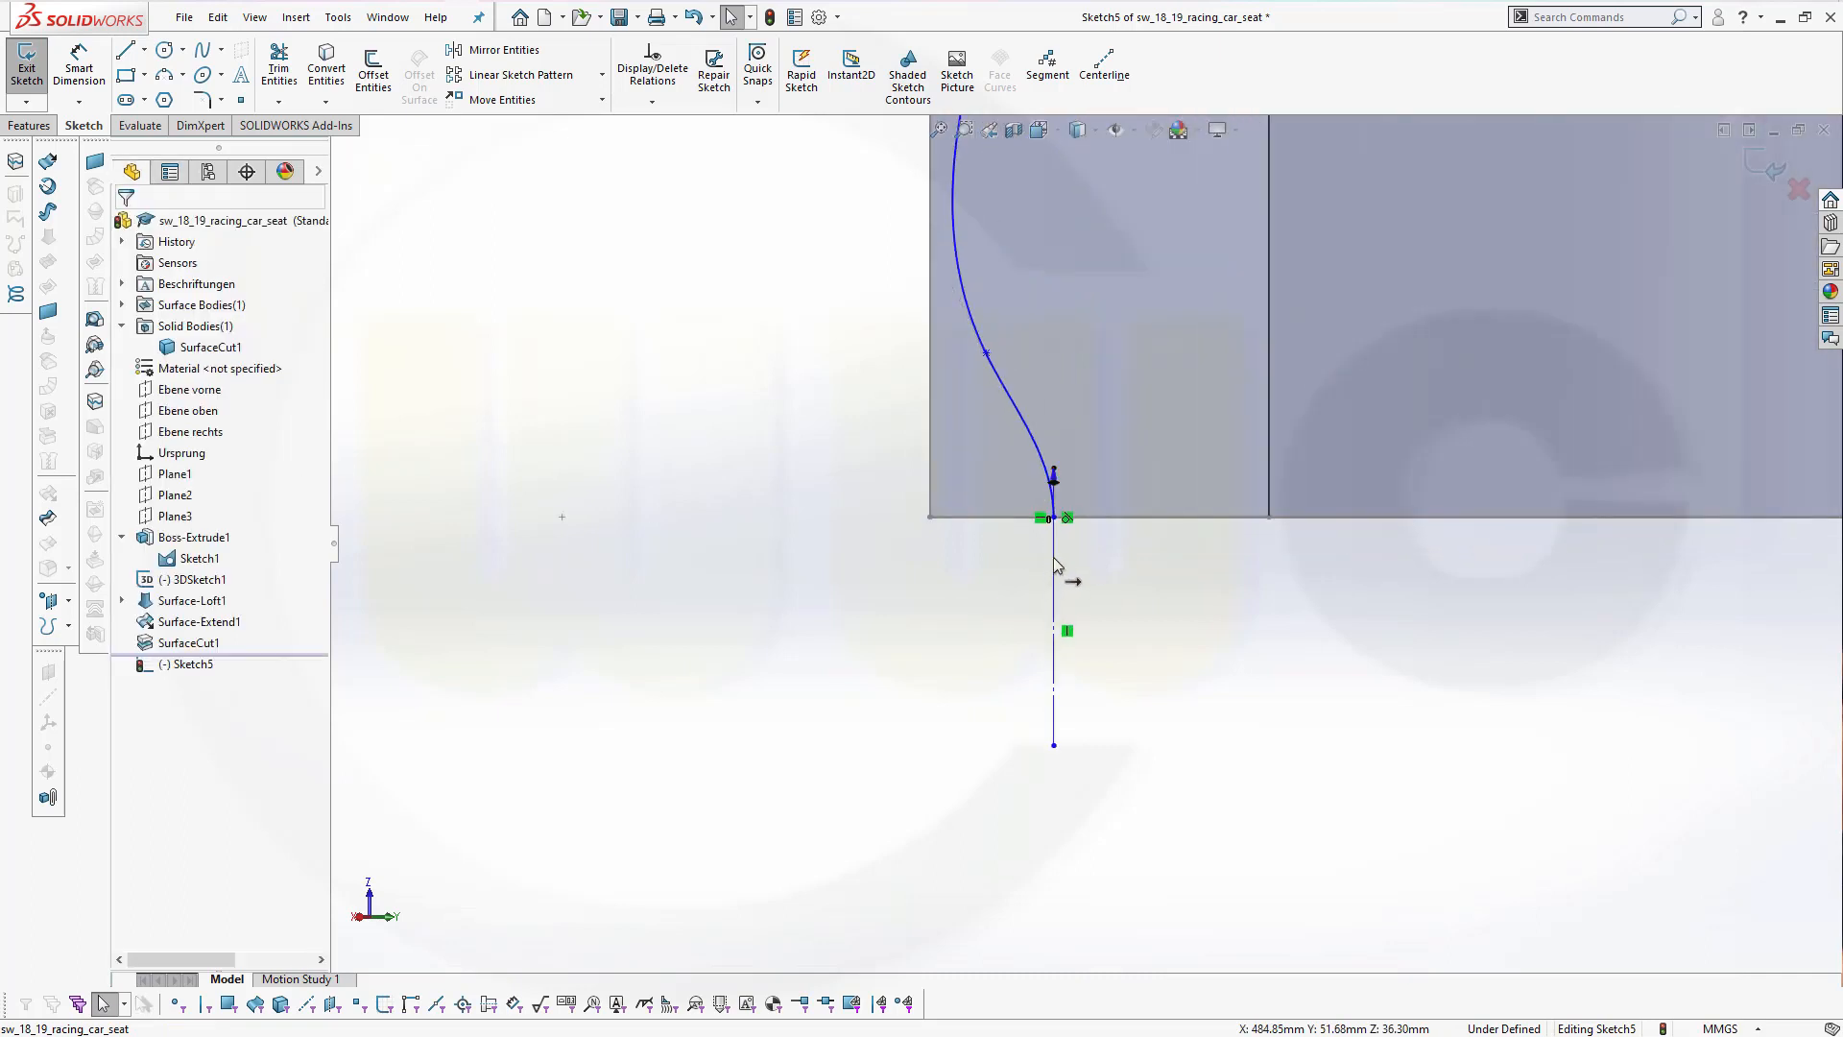
left_click(1055, 565)
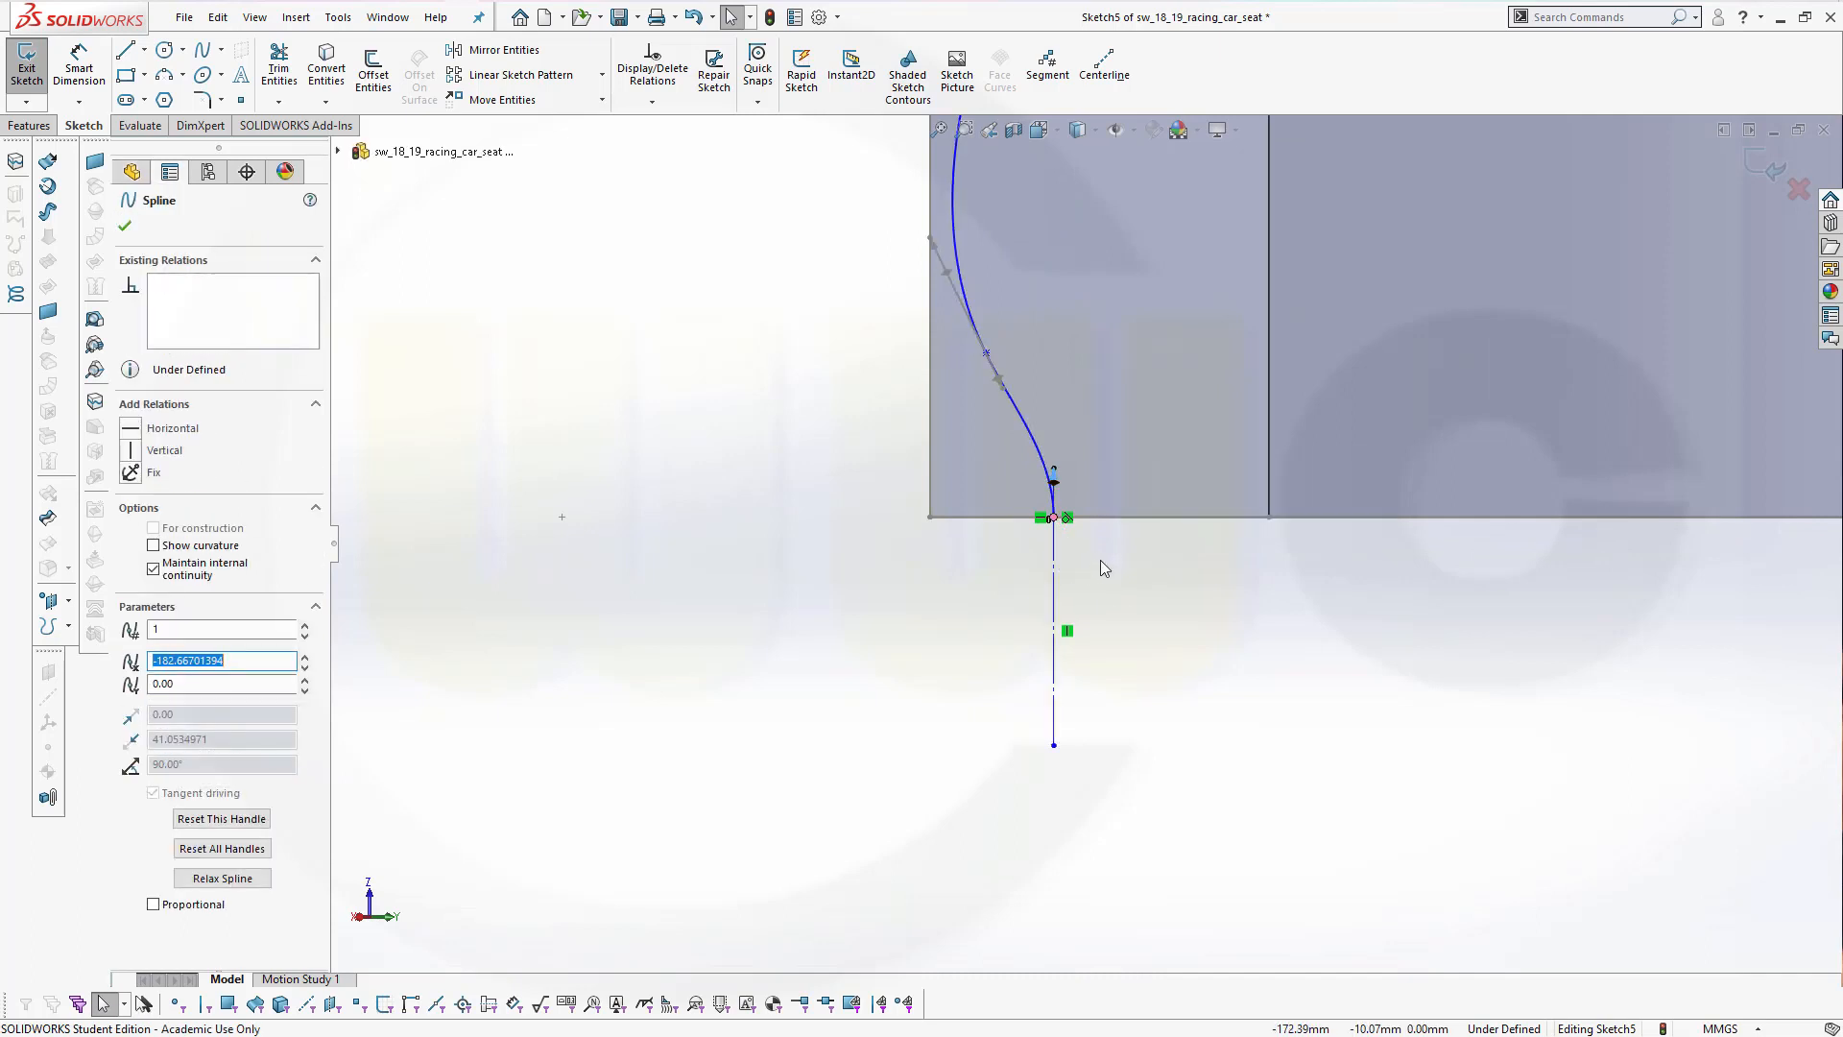
key("Escape")
left_click_drag(1053, 608, 1165, 618)
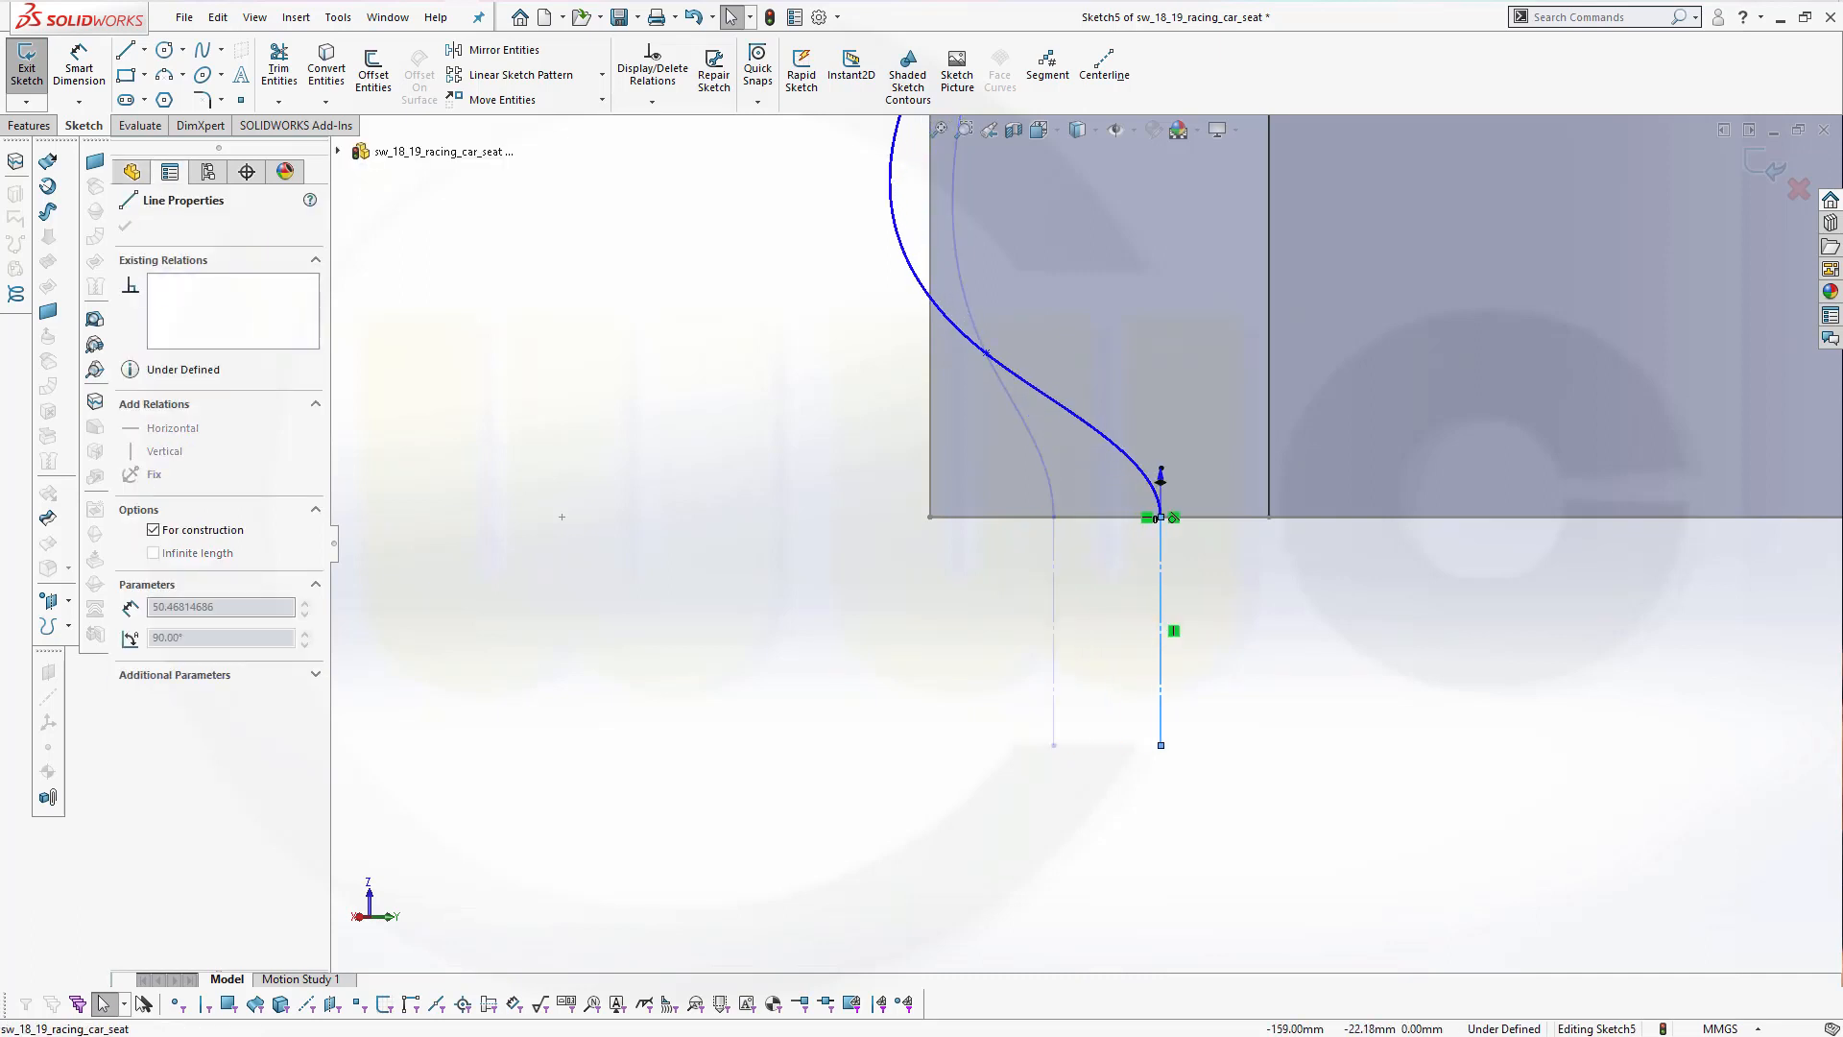
Move the spline's lower interior point inward to about X -177, Y 46 mm and adjust its tangent handle
scroll(1037, 629, "up", 4)
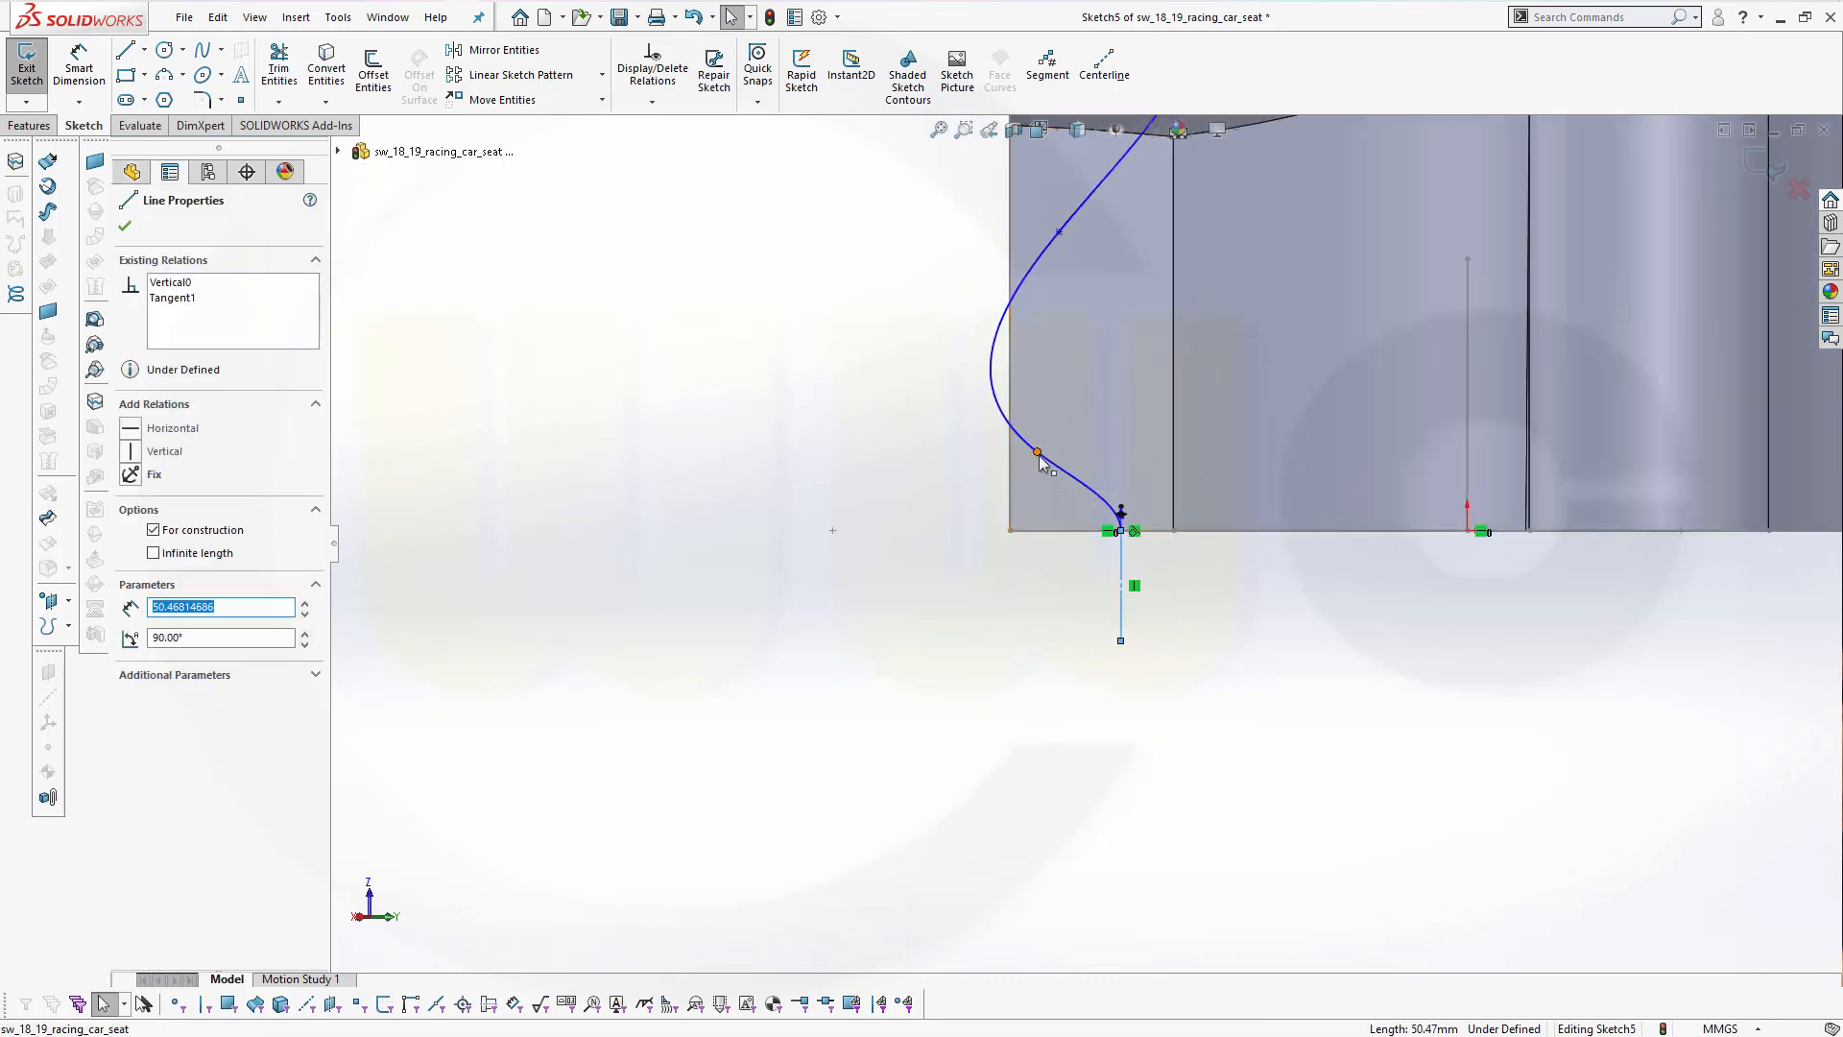
left_click_drag(1037, 453, 1081, 436)
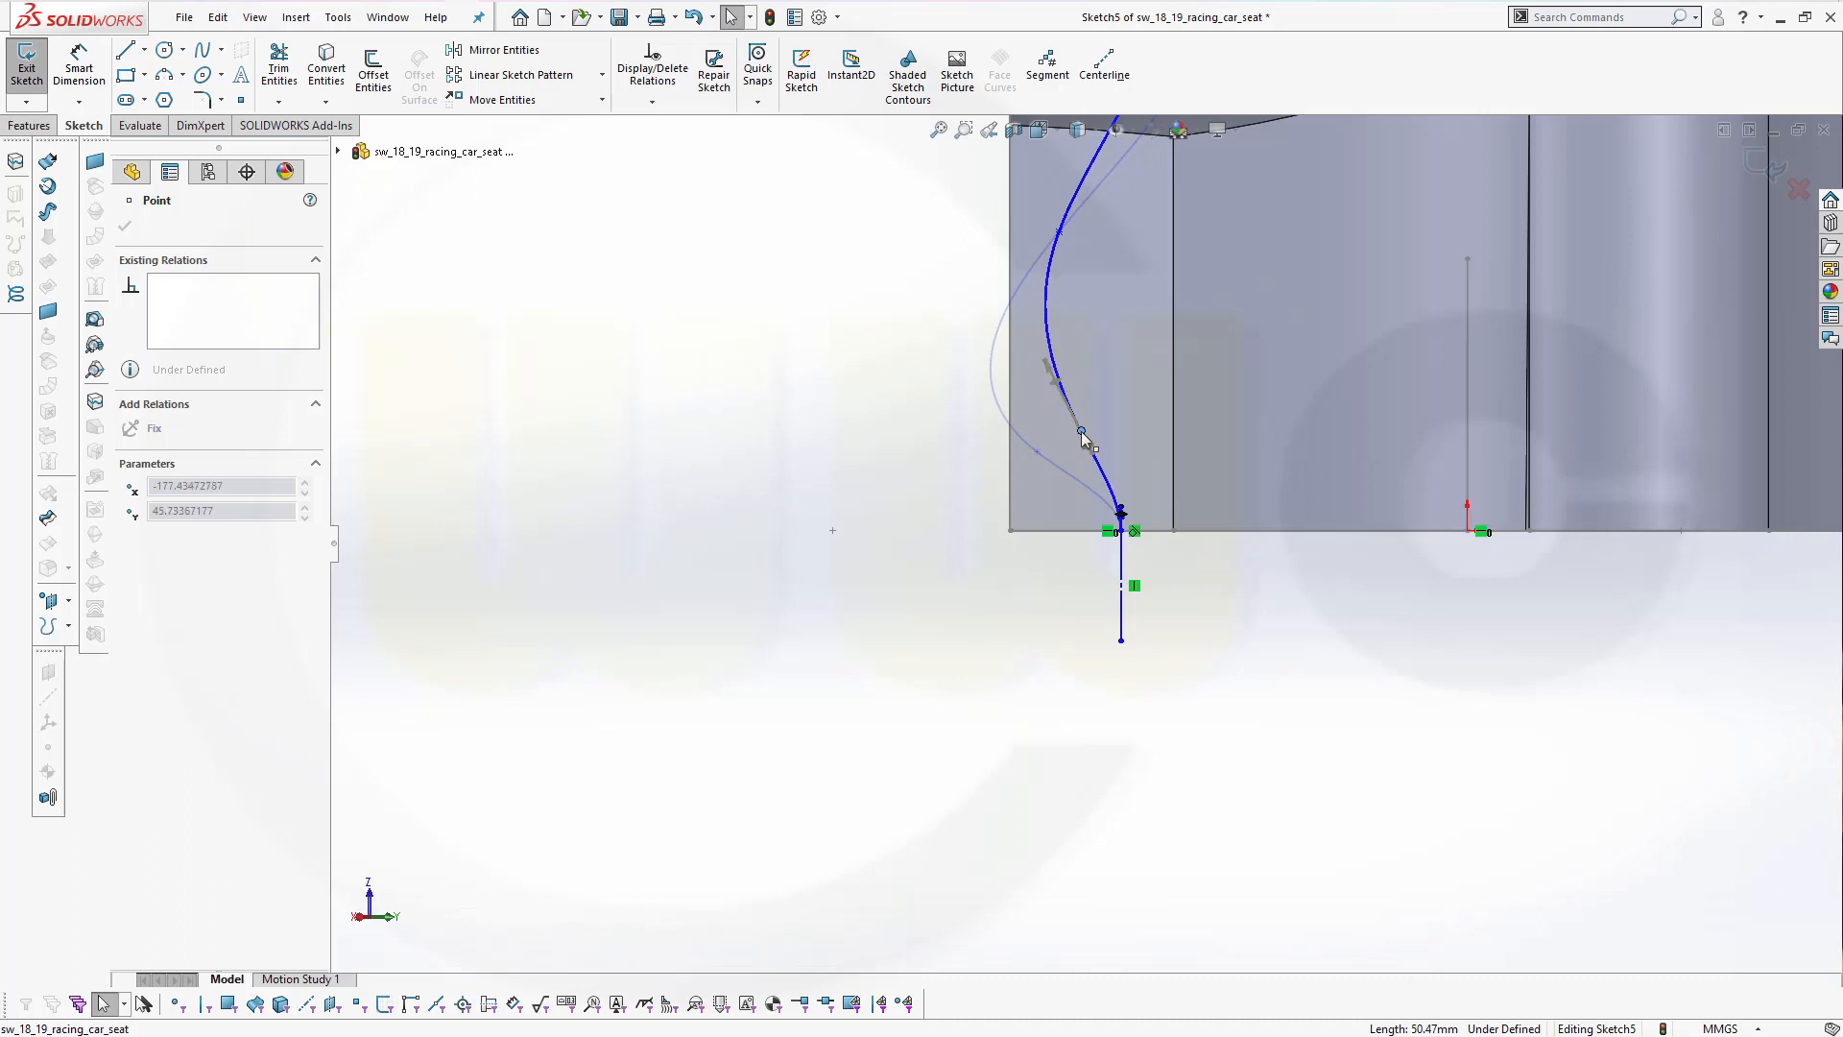
scroll(1086, 537, "up", 3)
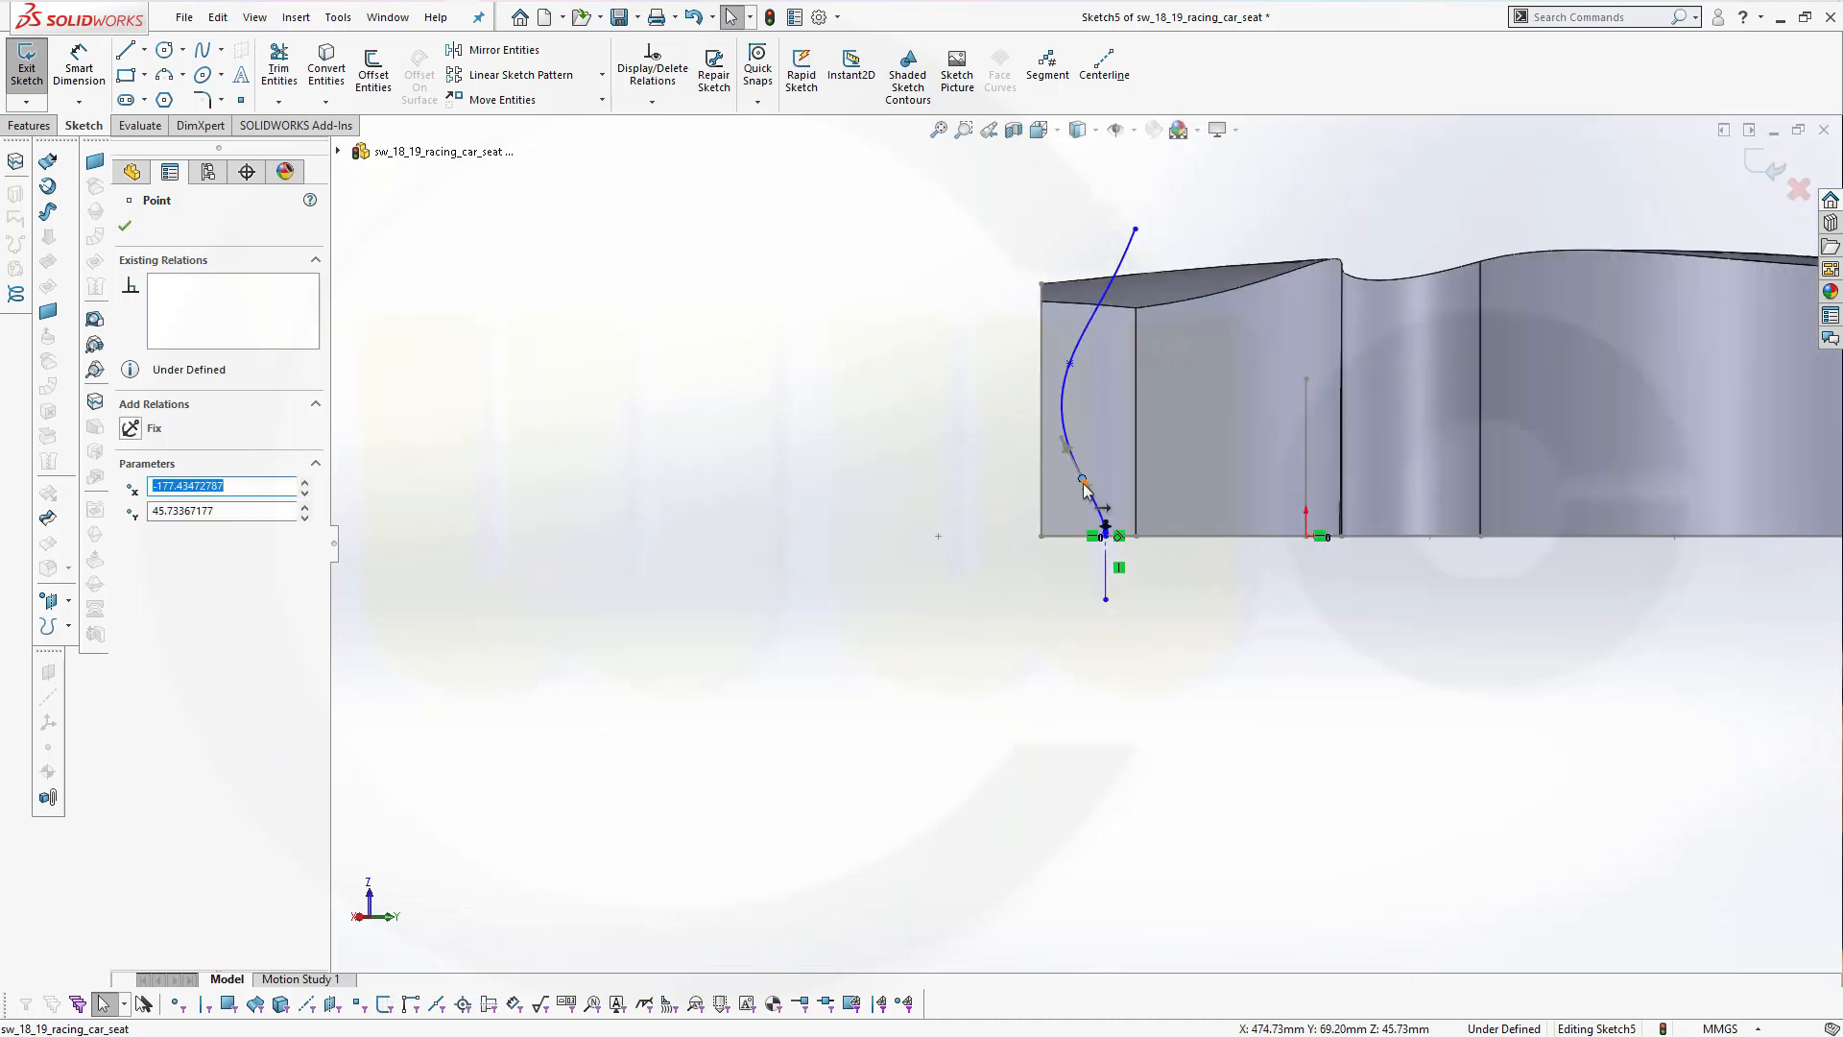
left_click_drag(1088, 487, 1084, 493)
left_click(1086, 549)
scroll(1086, 540, "up", 3)
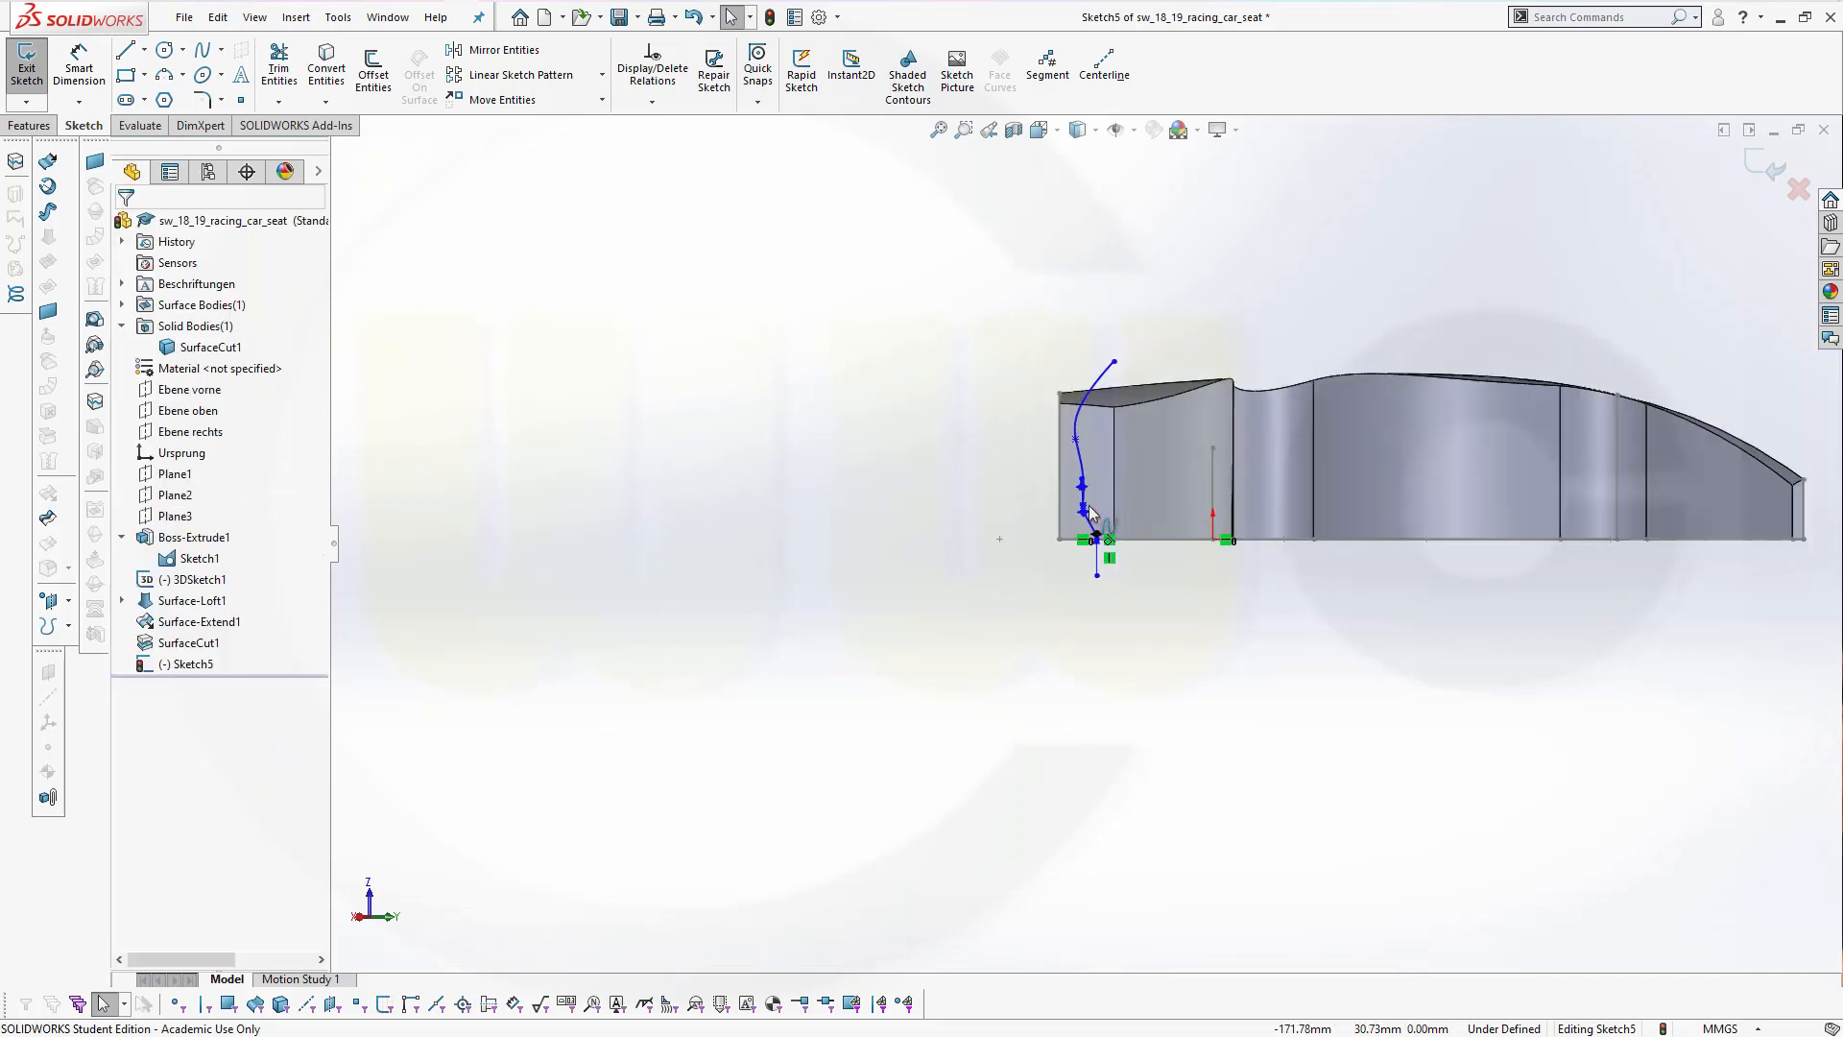
scroll(1083, 524, "down", 10)
scroll(1074, 614, "down", 2)
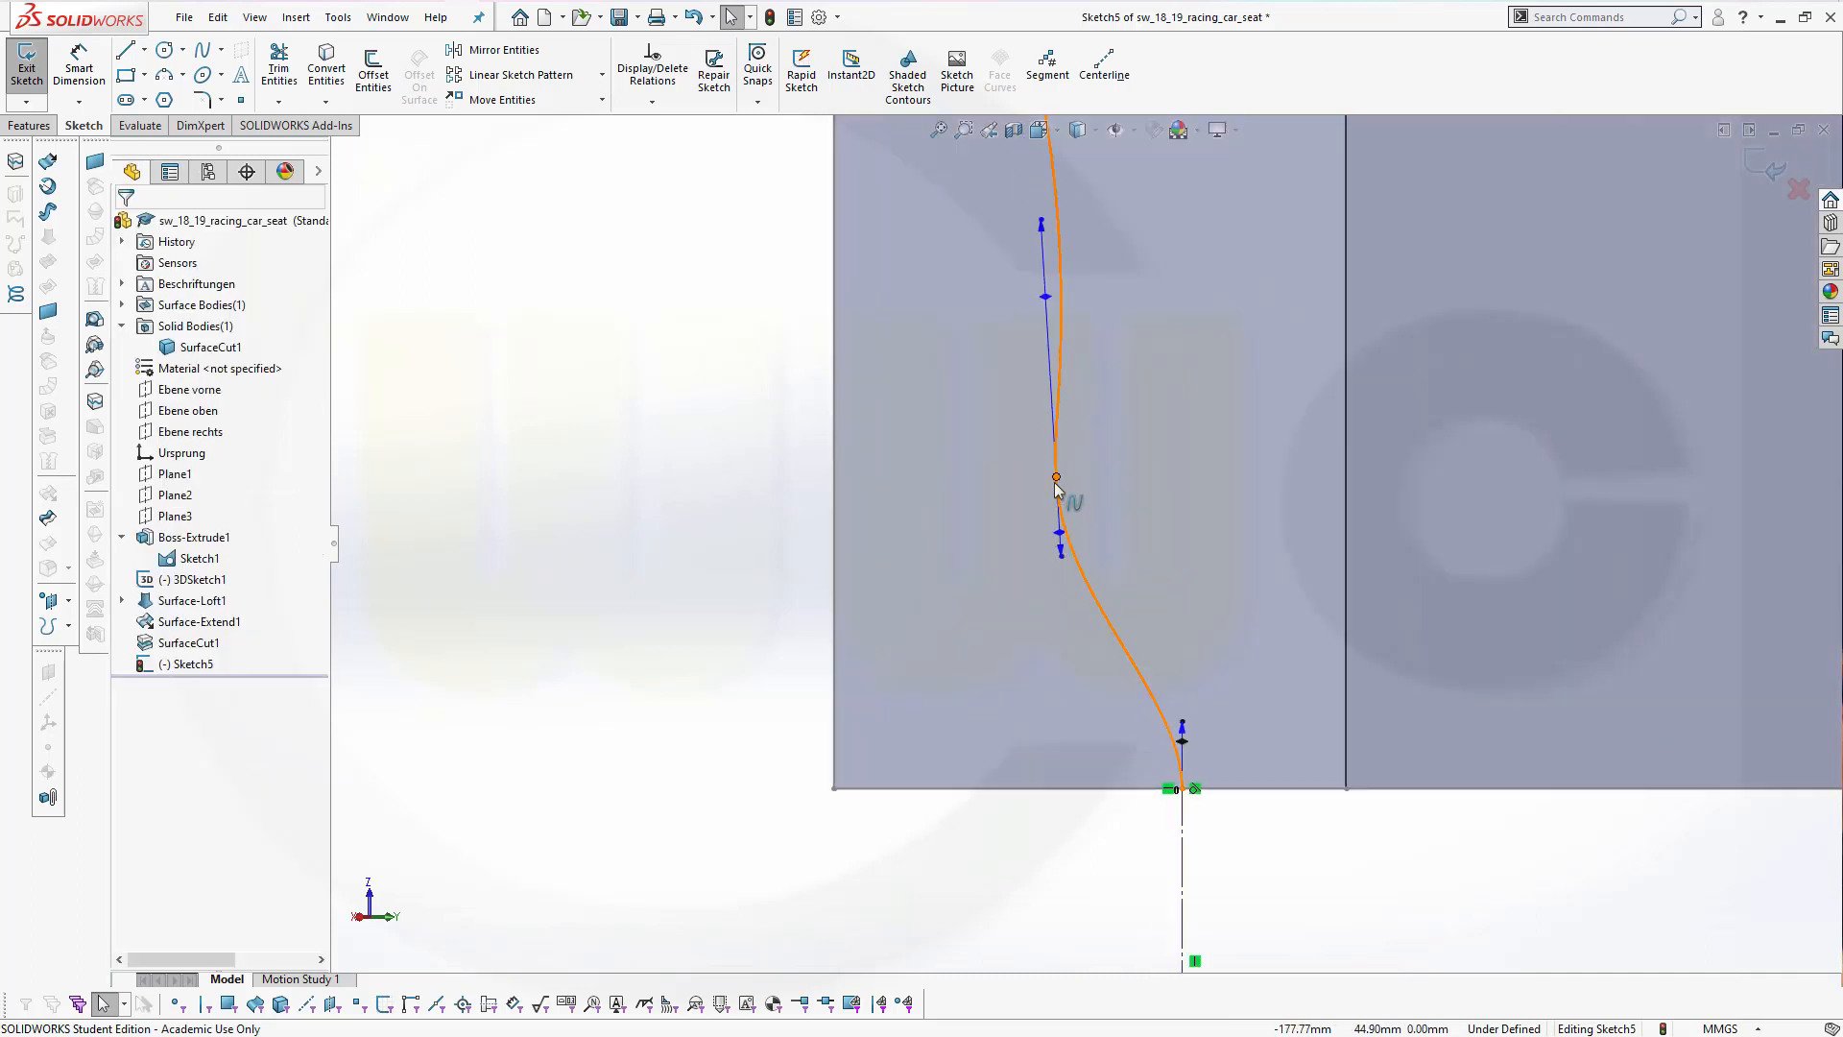
left_click_drag(1062, 476, 1081, 468)
left_click_drag(1083, 468, 1062, 476)
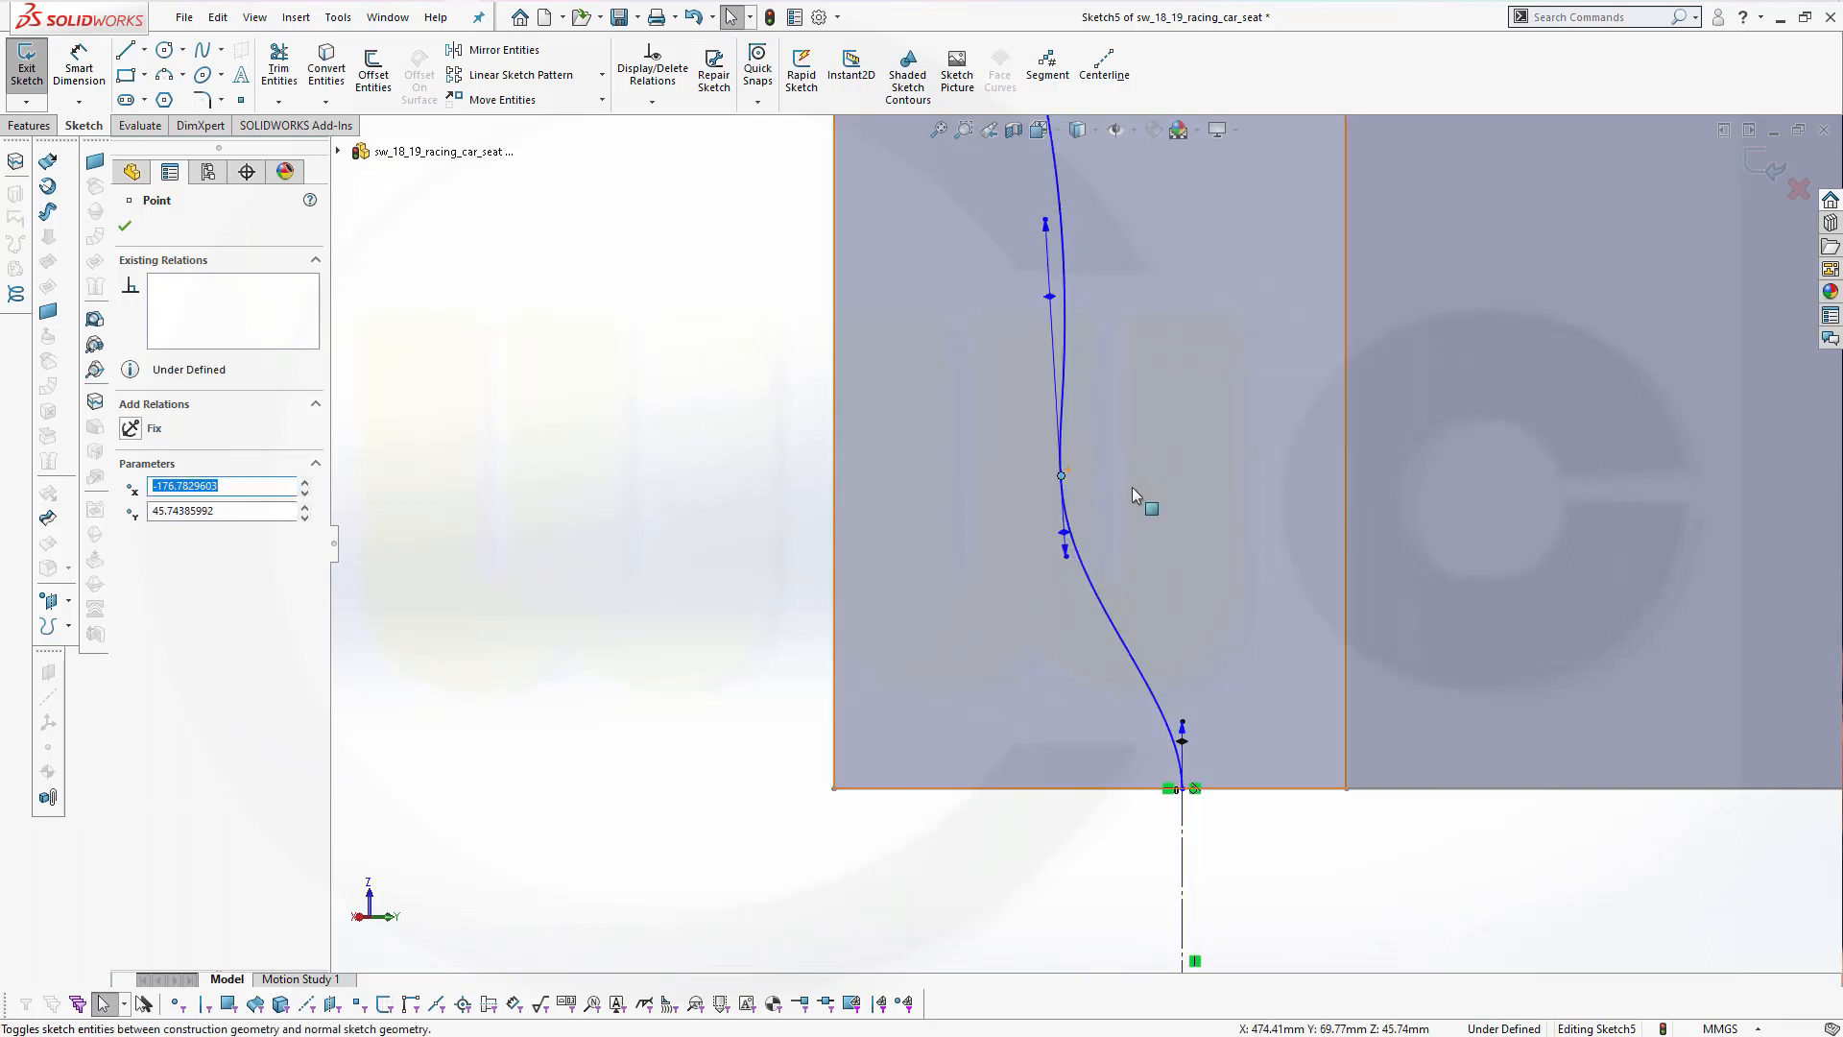
Move the spline's upper interior point to about X -173, Y 139 mm and lengthen the lower interior point's downward tangent handle
scroll(1167, 373, "down", 1)
scroll(1167, 372, "up", 3)
scroll(1167, 365, "down", 2)
scroll(1157, 350, "up", 5)
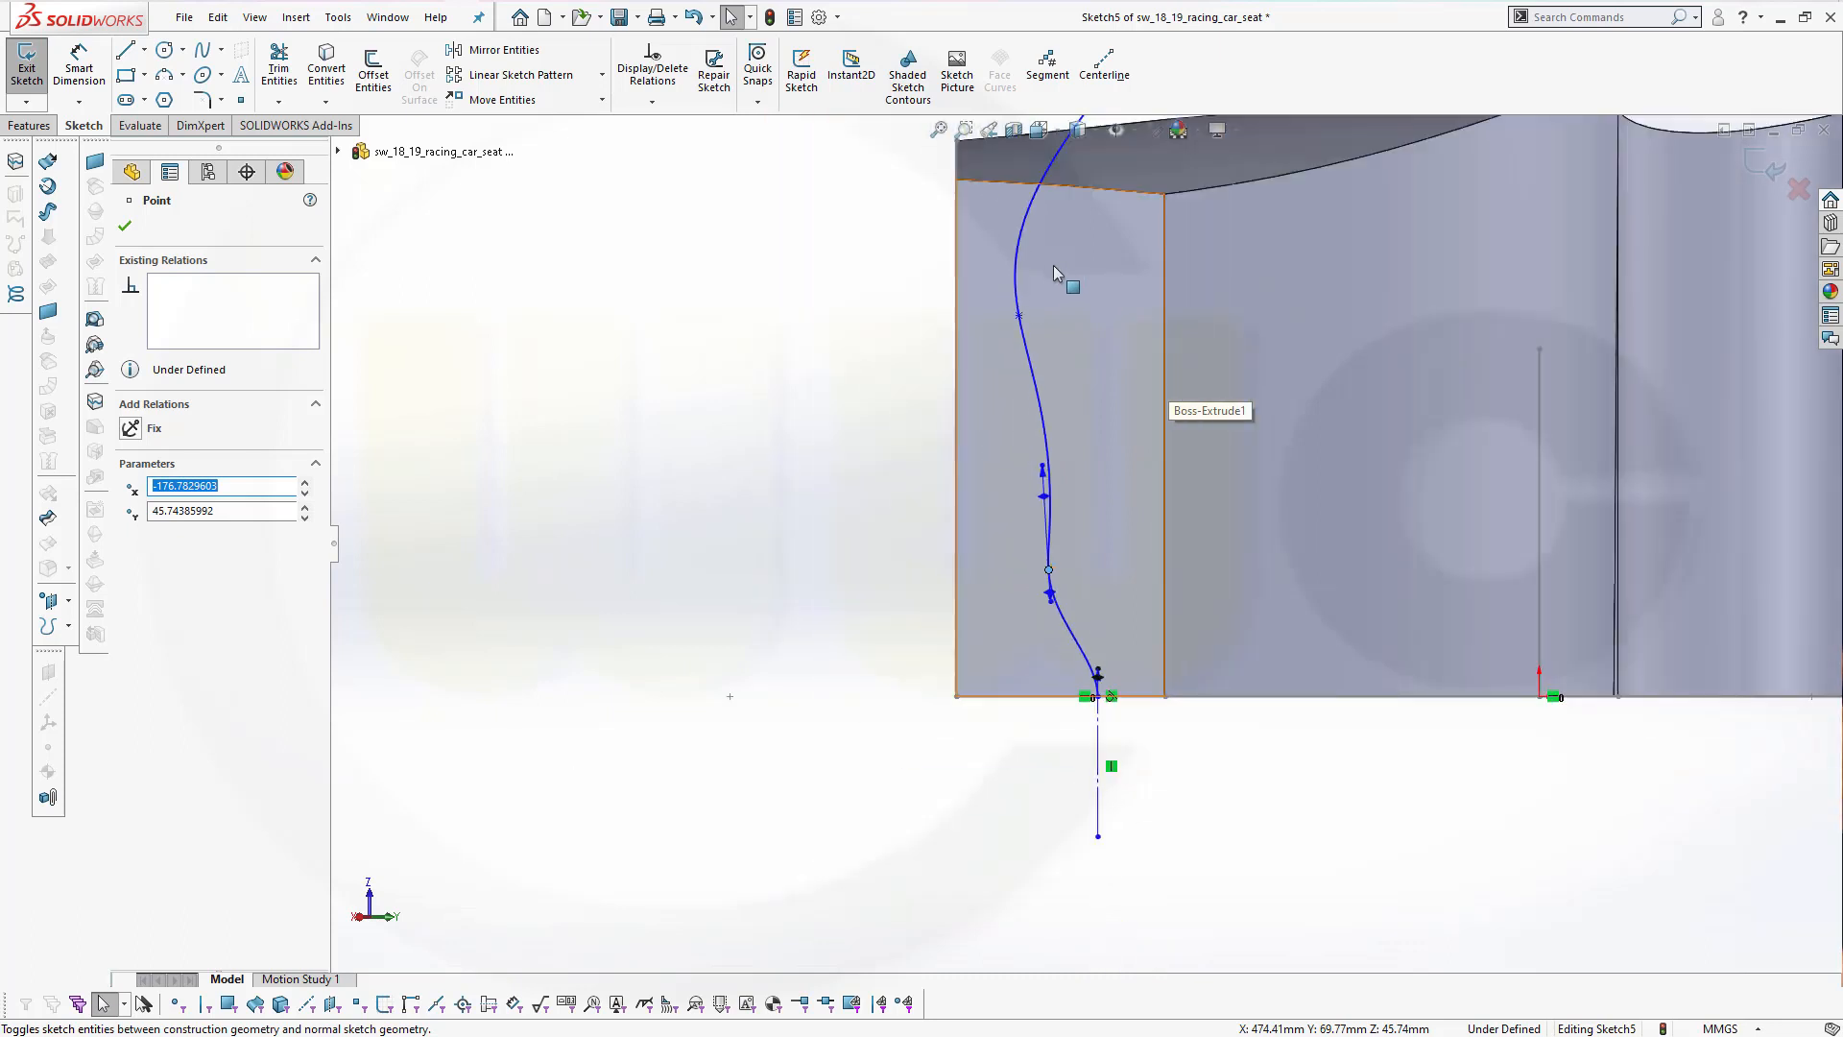
left_click_drag(1023, 319, 1058, 308)
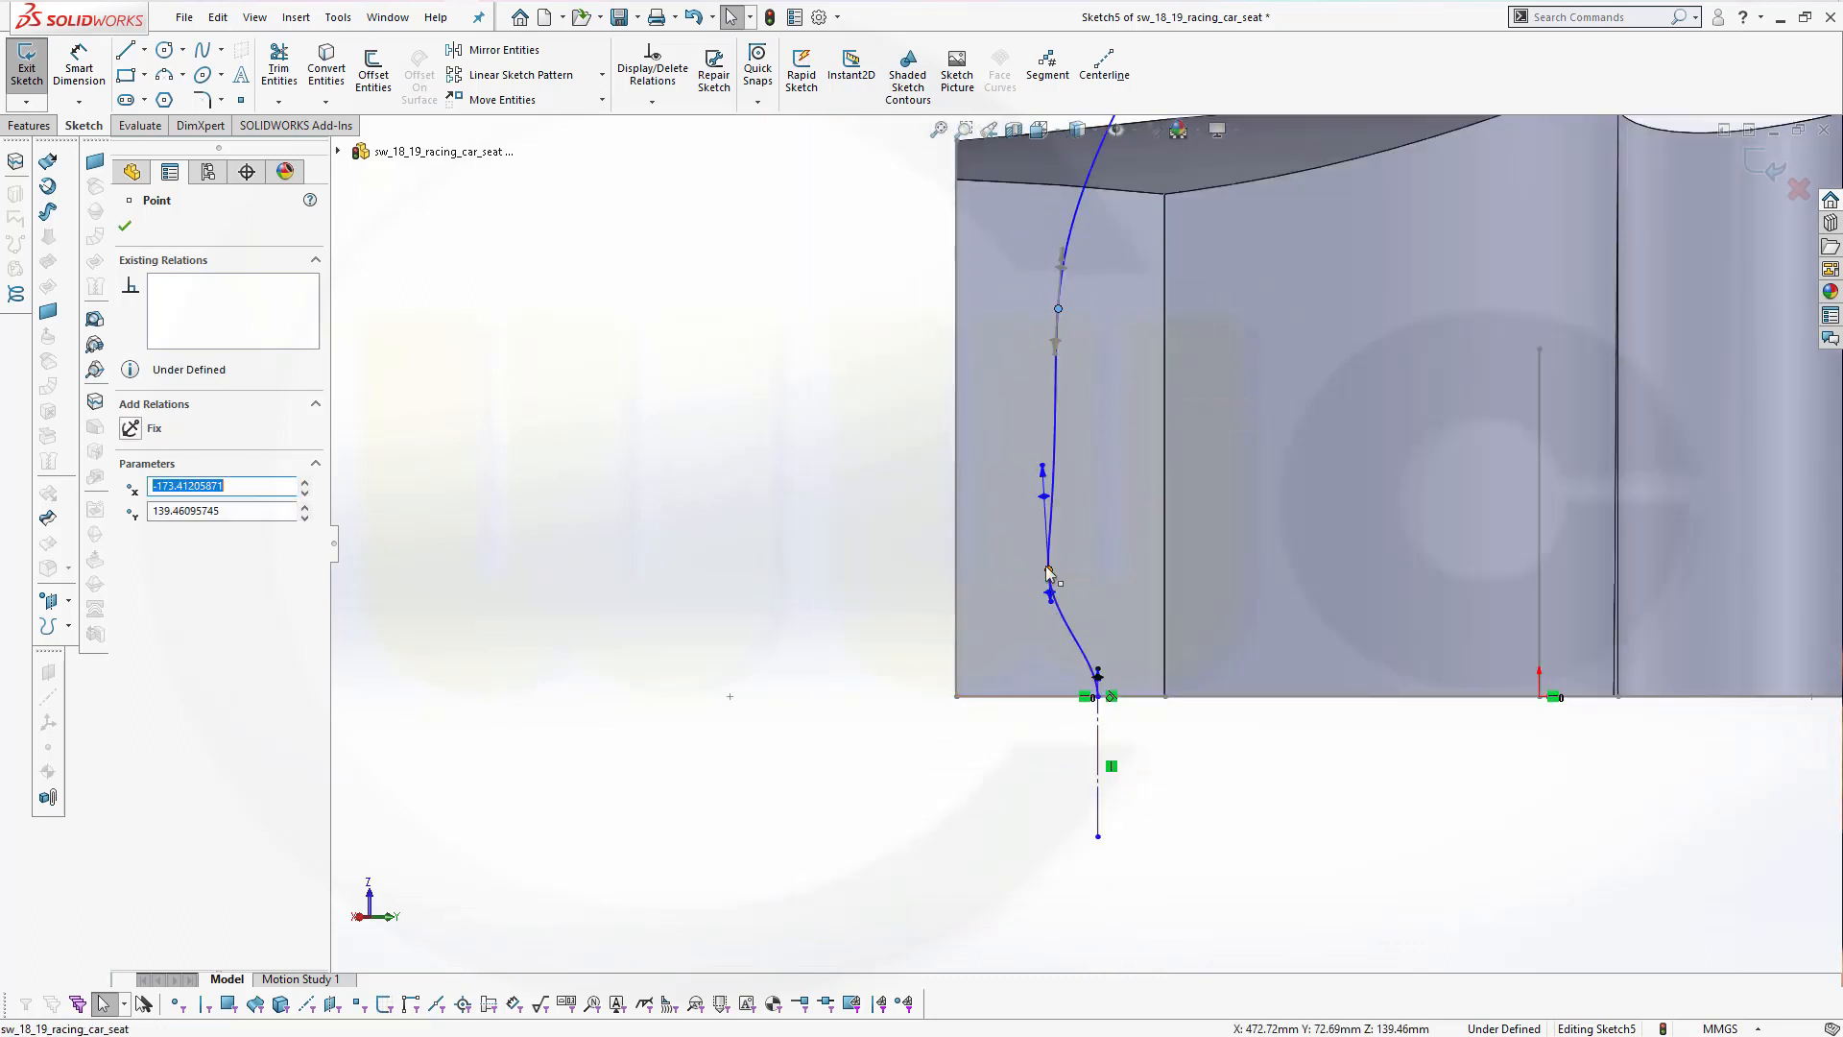
left_click_drag(1051, 597, 1055, 683)
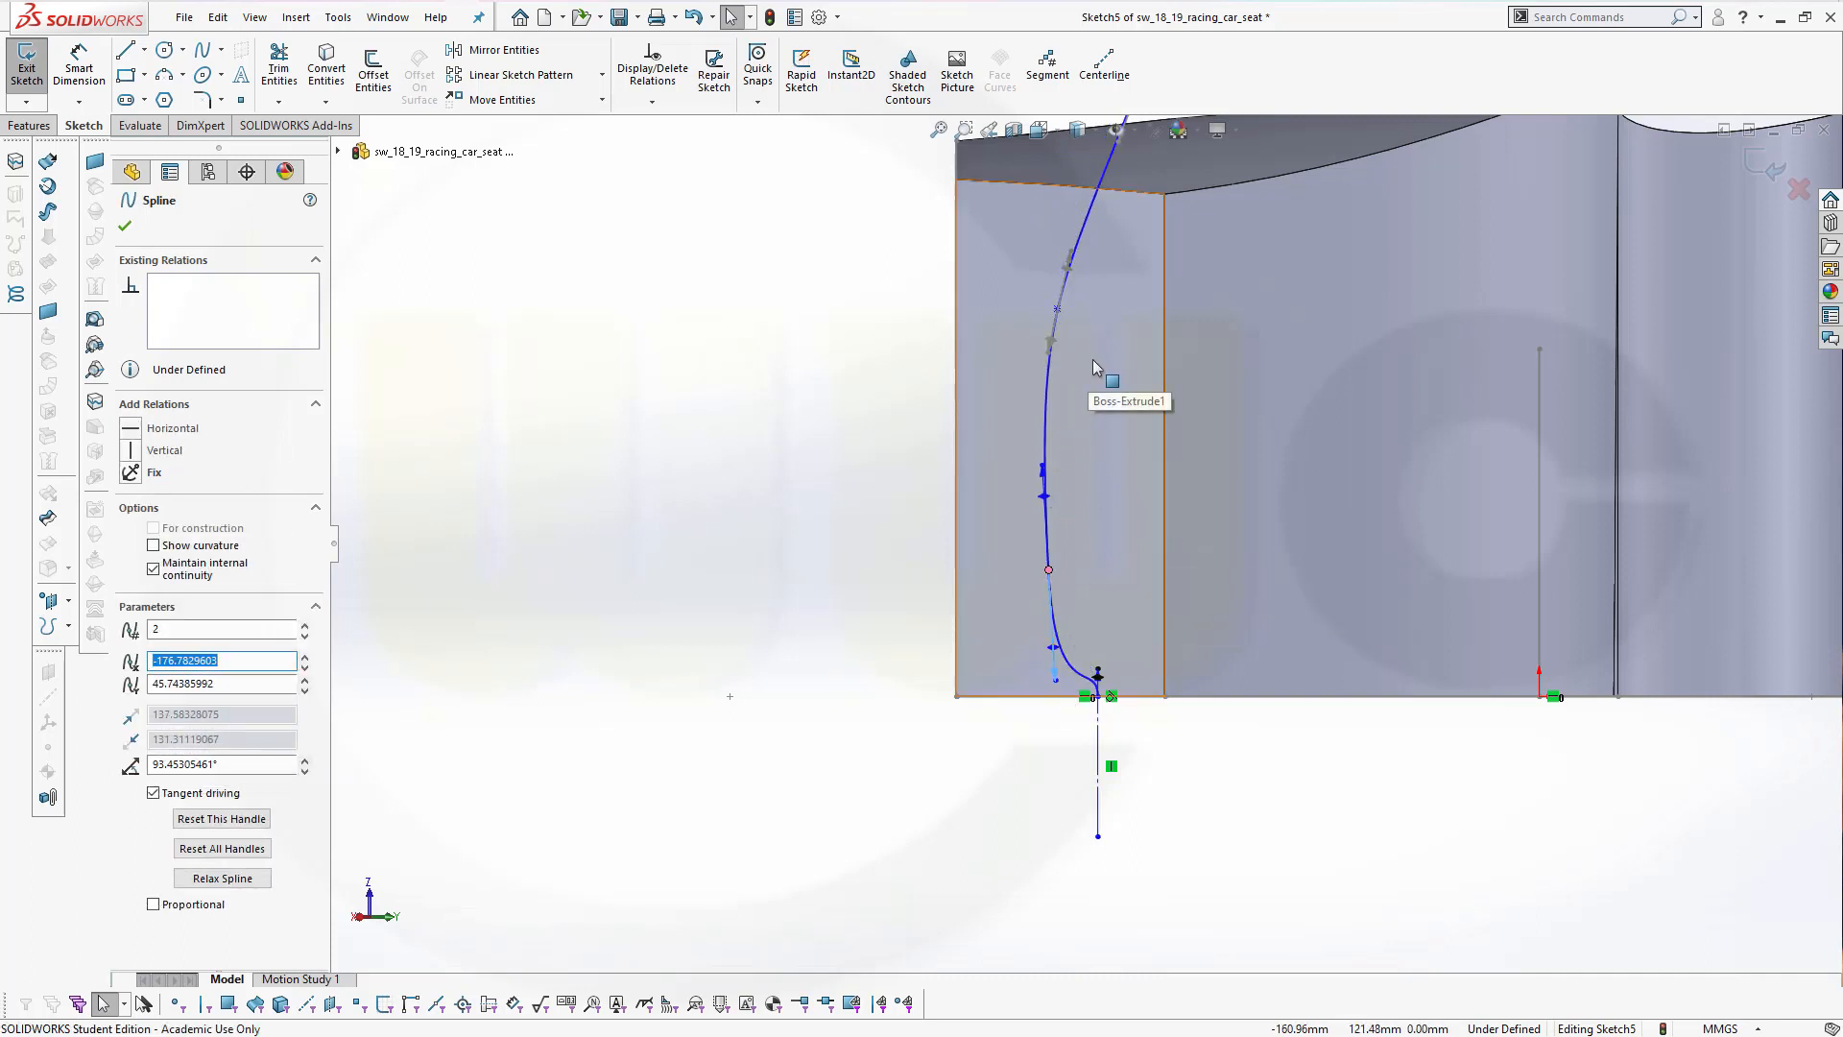
key("Escape")
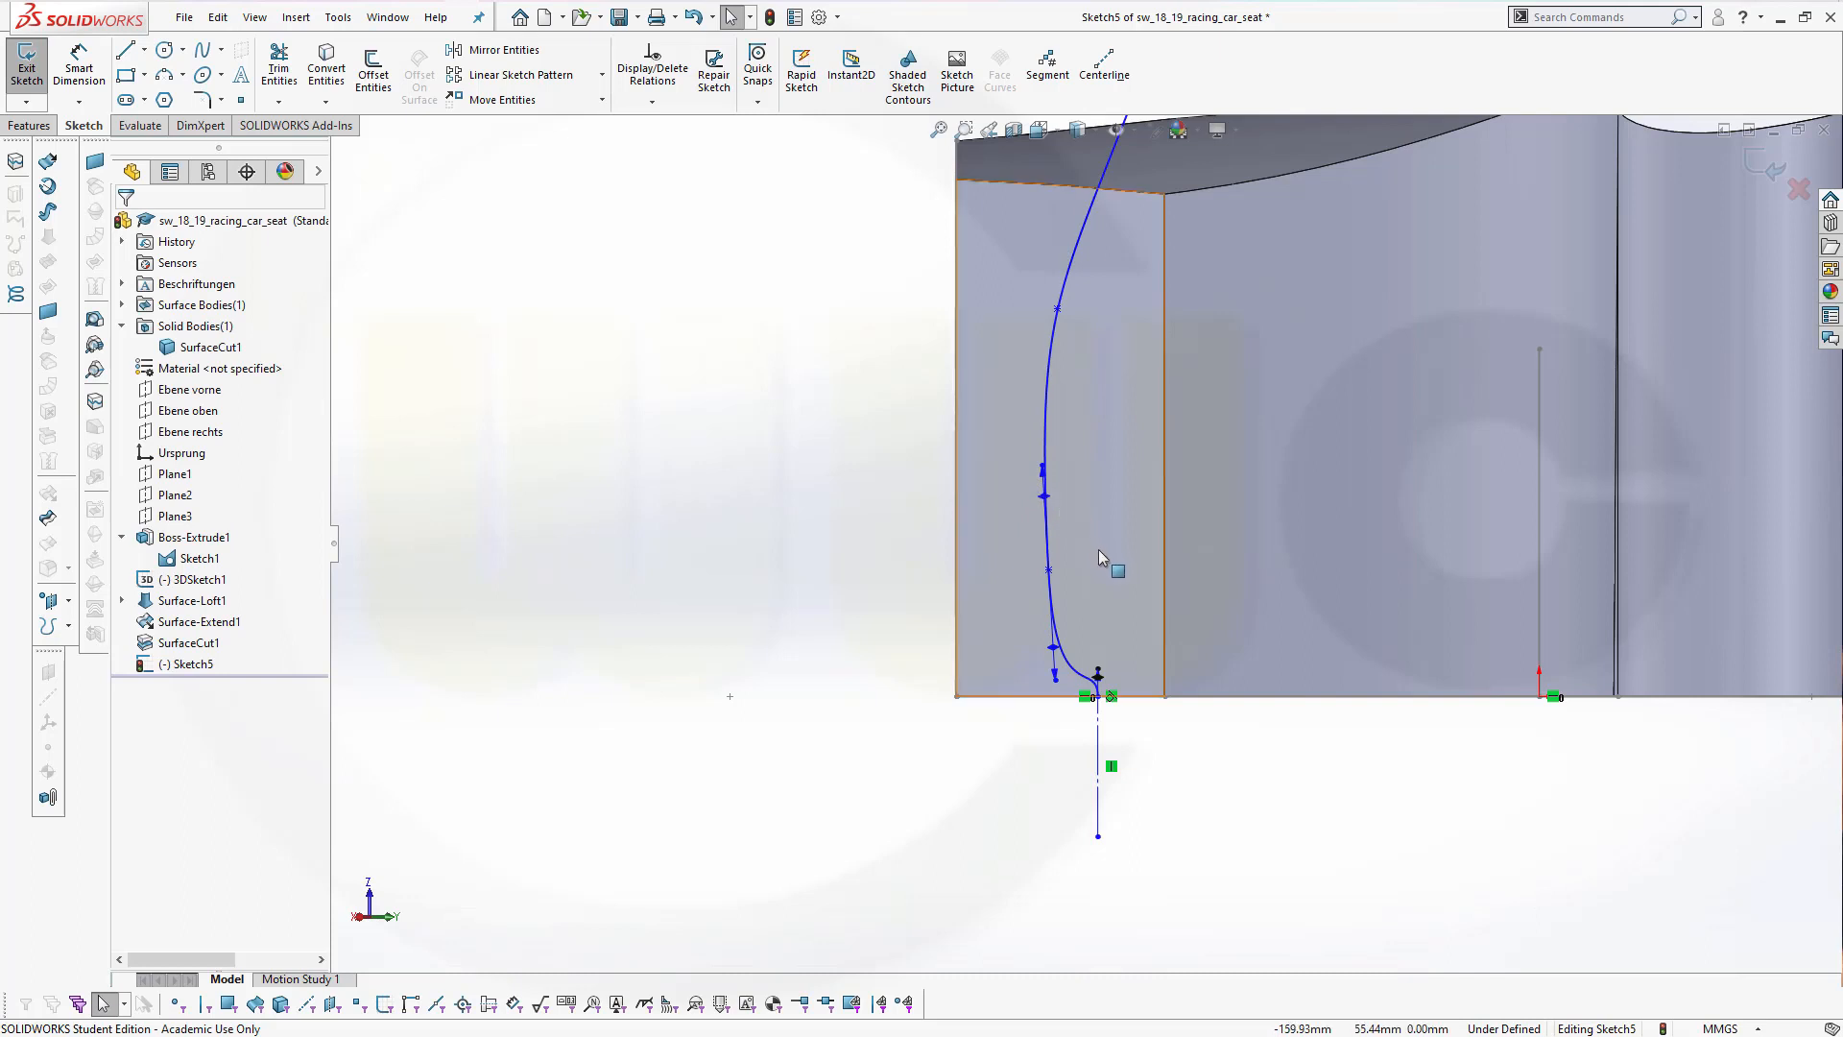
Shift the spline's lower interior point up and outward, and lengthen the vertical tangent handle at the lower endpoint
left_click_drag(1048, 571, 1022, 509)
left_click_drag(1100, 667, 1100, 619)
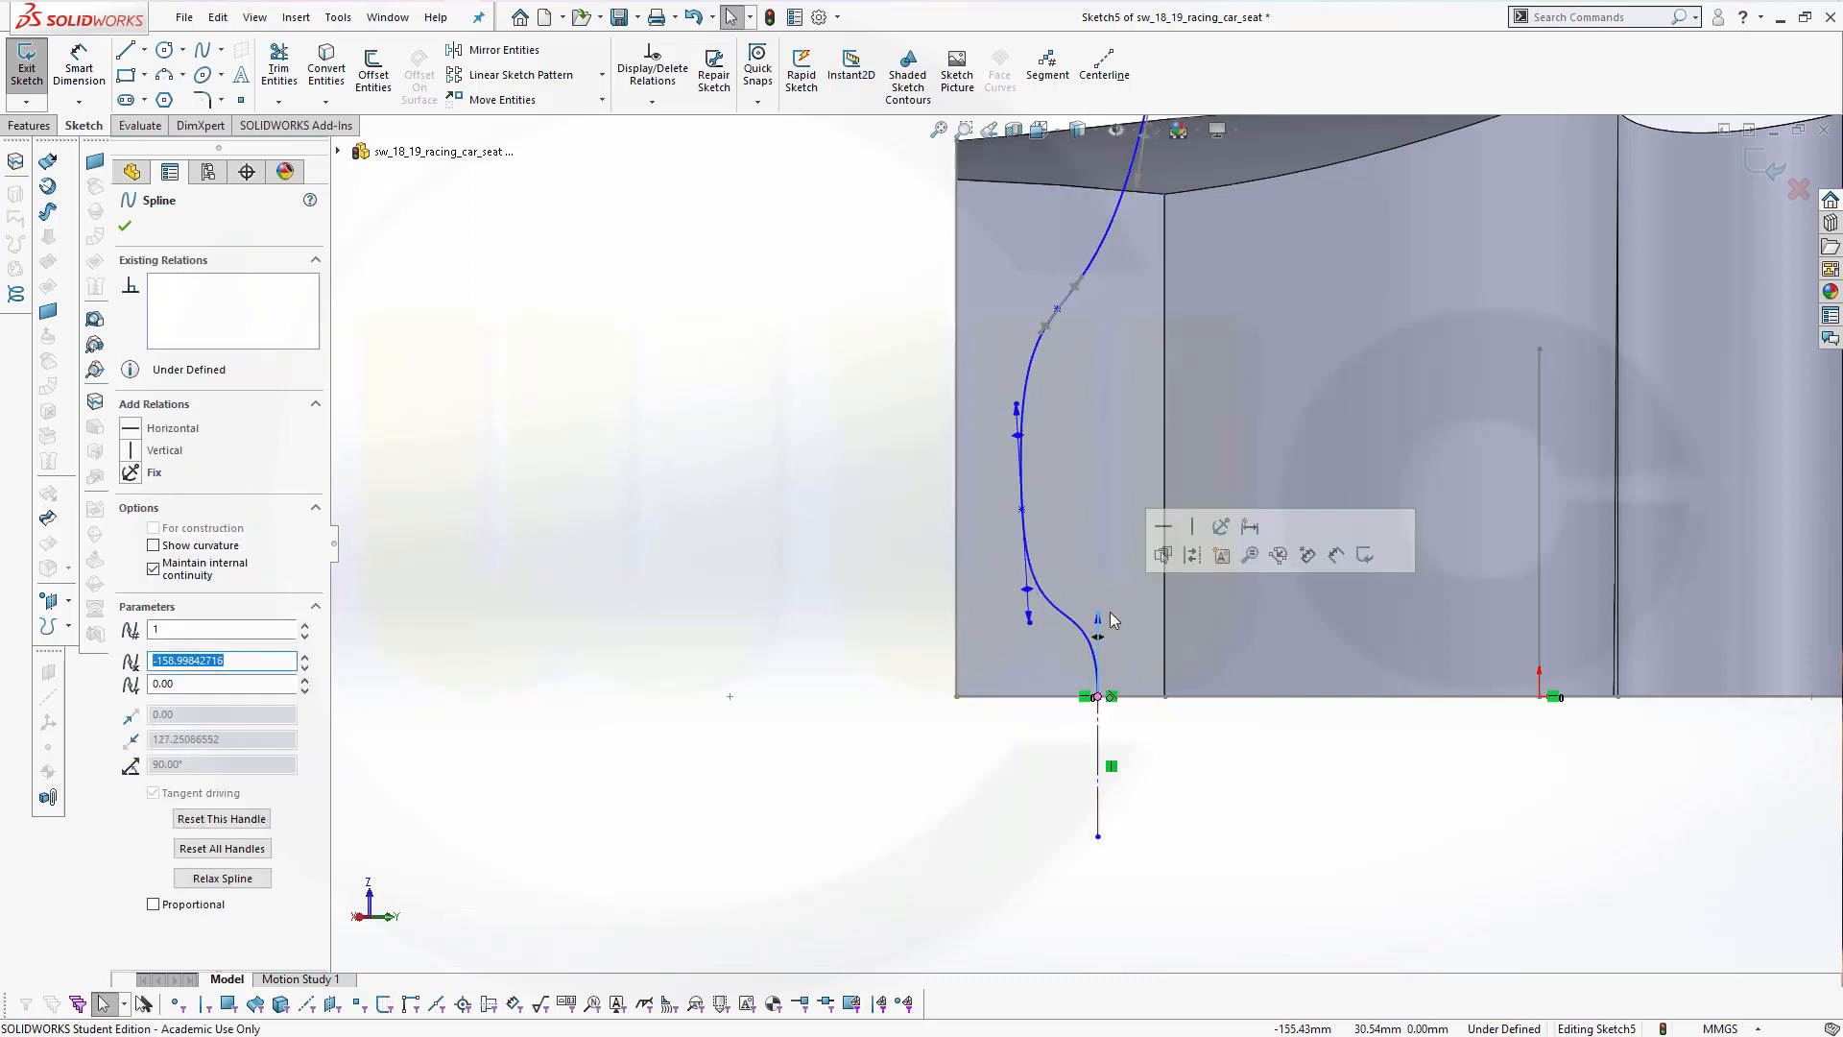
key("Escape")
Finish the front-end spline sketch on Plane3 and leave sketch editing
scroll(999, 344, "up", 1)
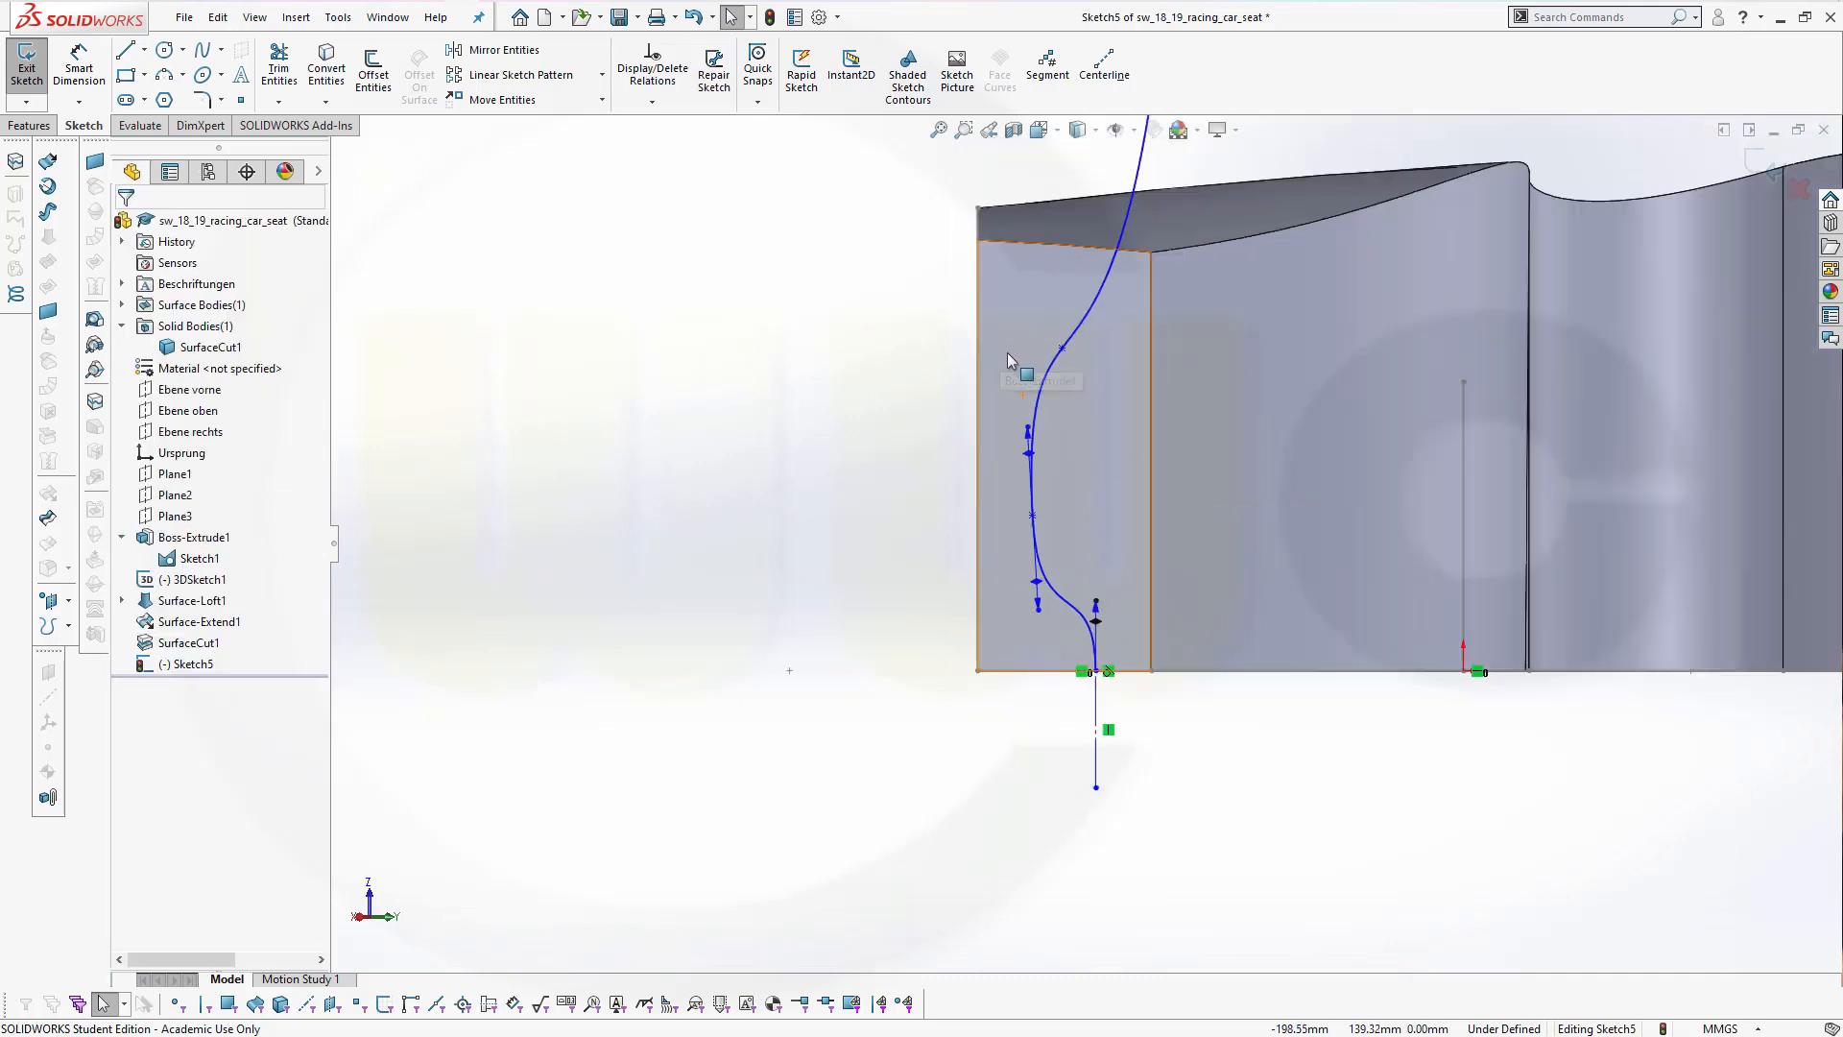
scroll(1044, 344, "down", 1)
scroll(1053, 408, "up", 2)
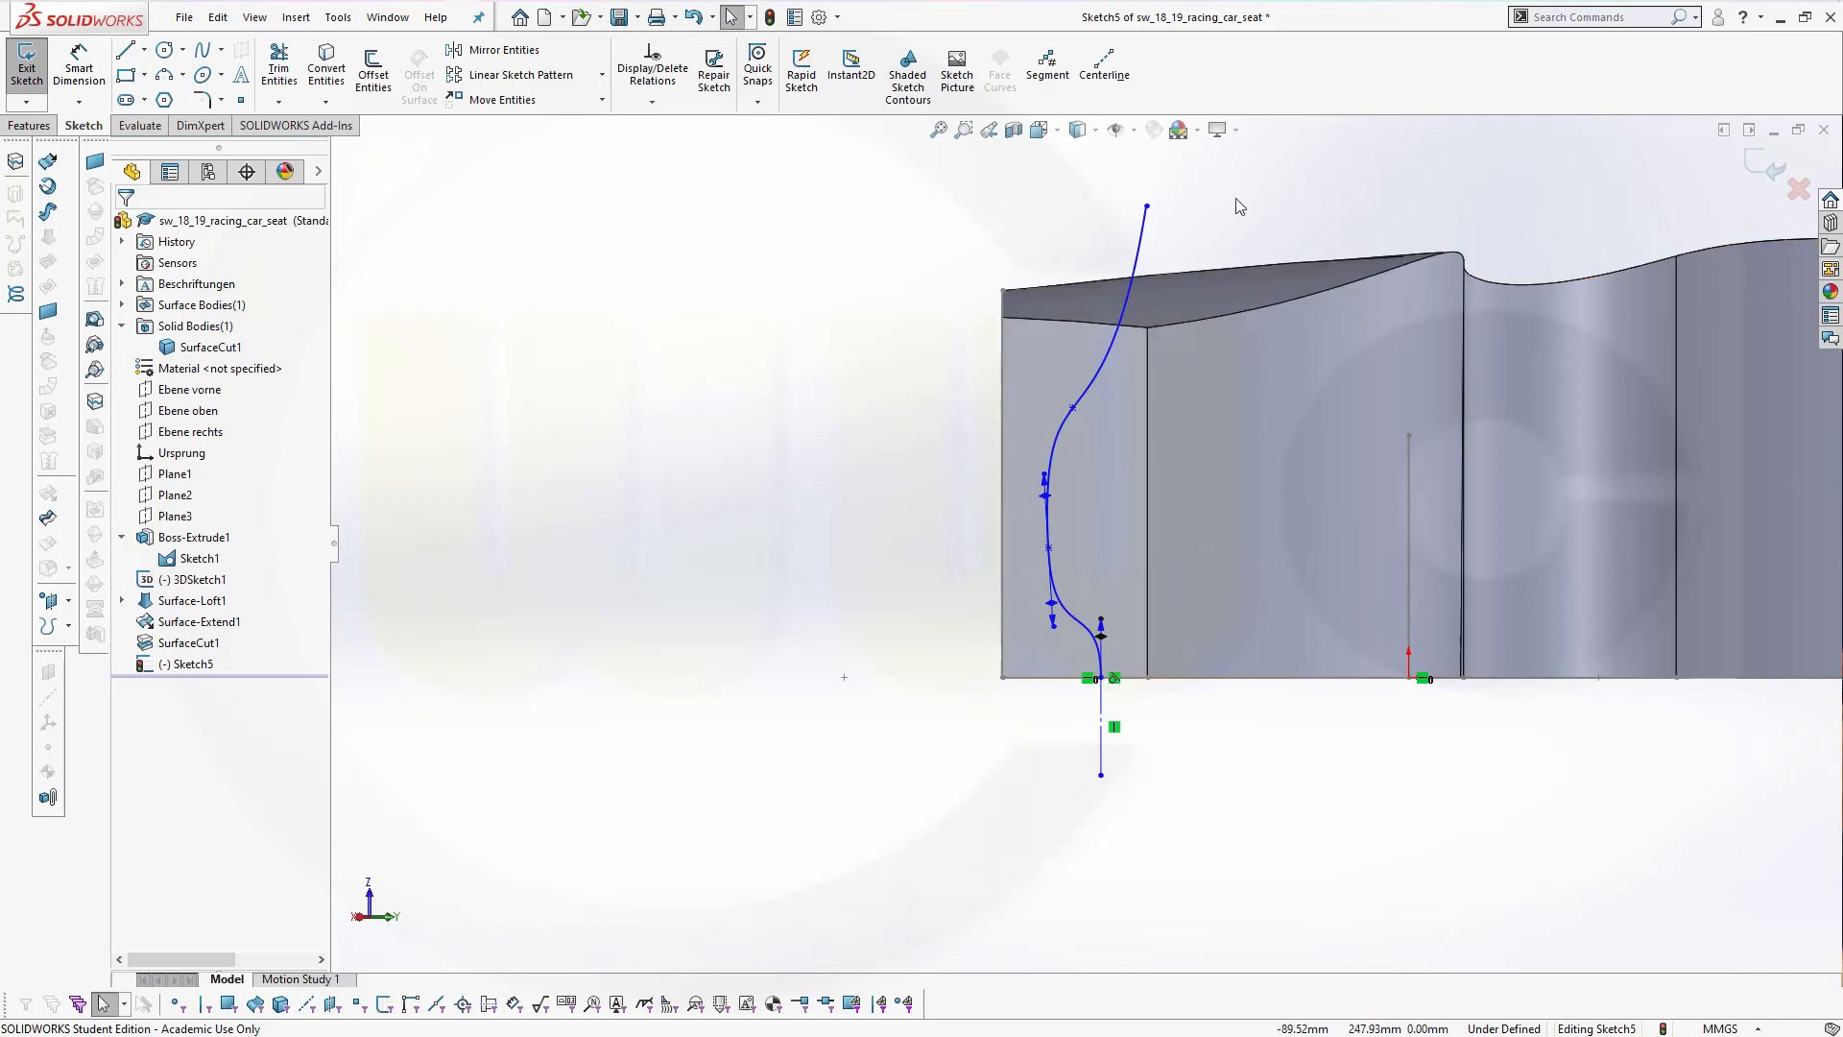
left_click(1768, 171)
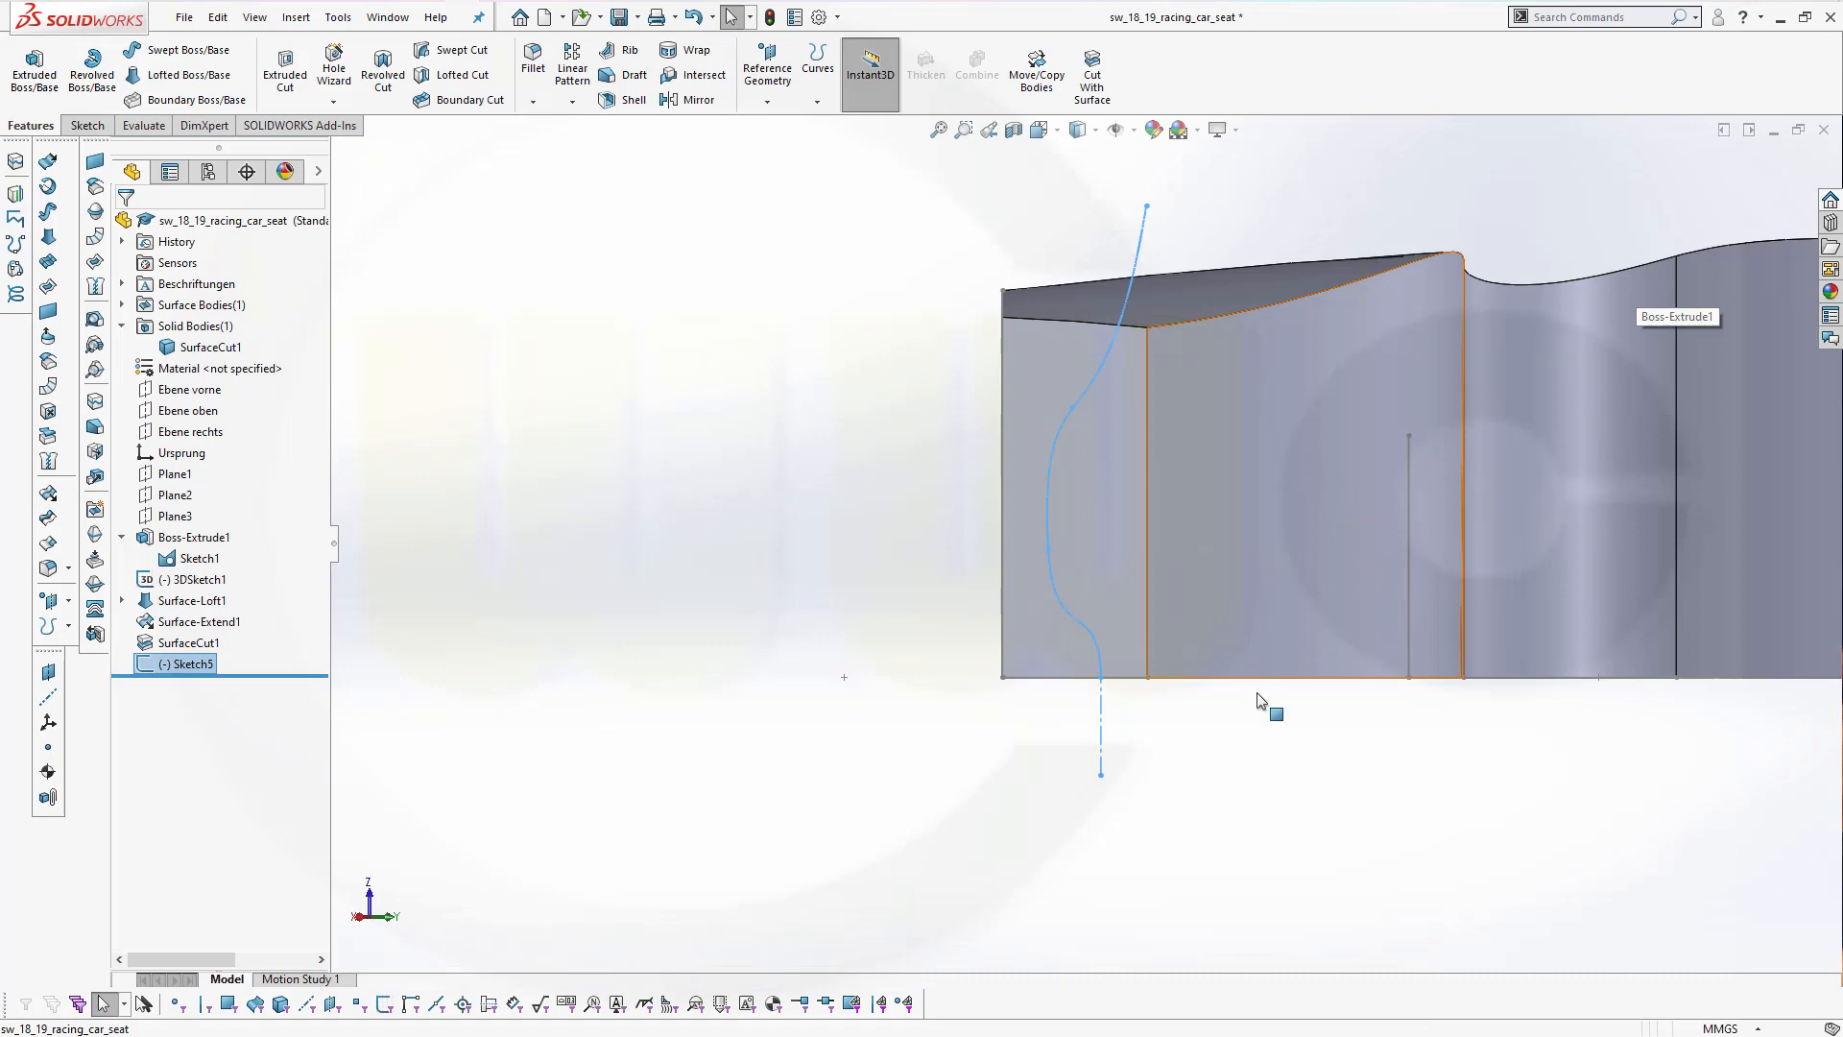
Extrude the spline sketch as a blind surface 250 mm long, with its direction reversed to run through the seat's front end
middle_click_drag(1262, 698, 1440, 535)
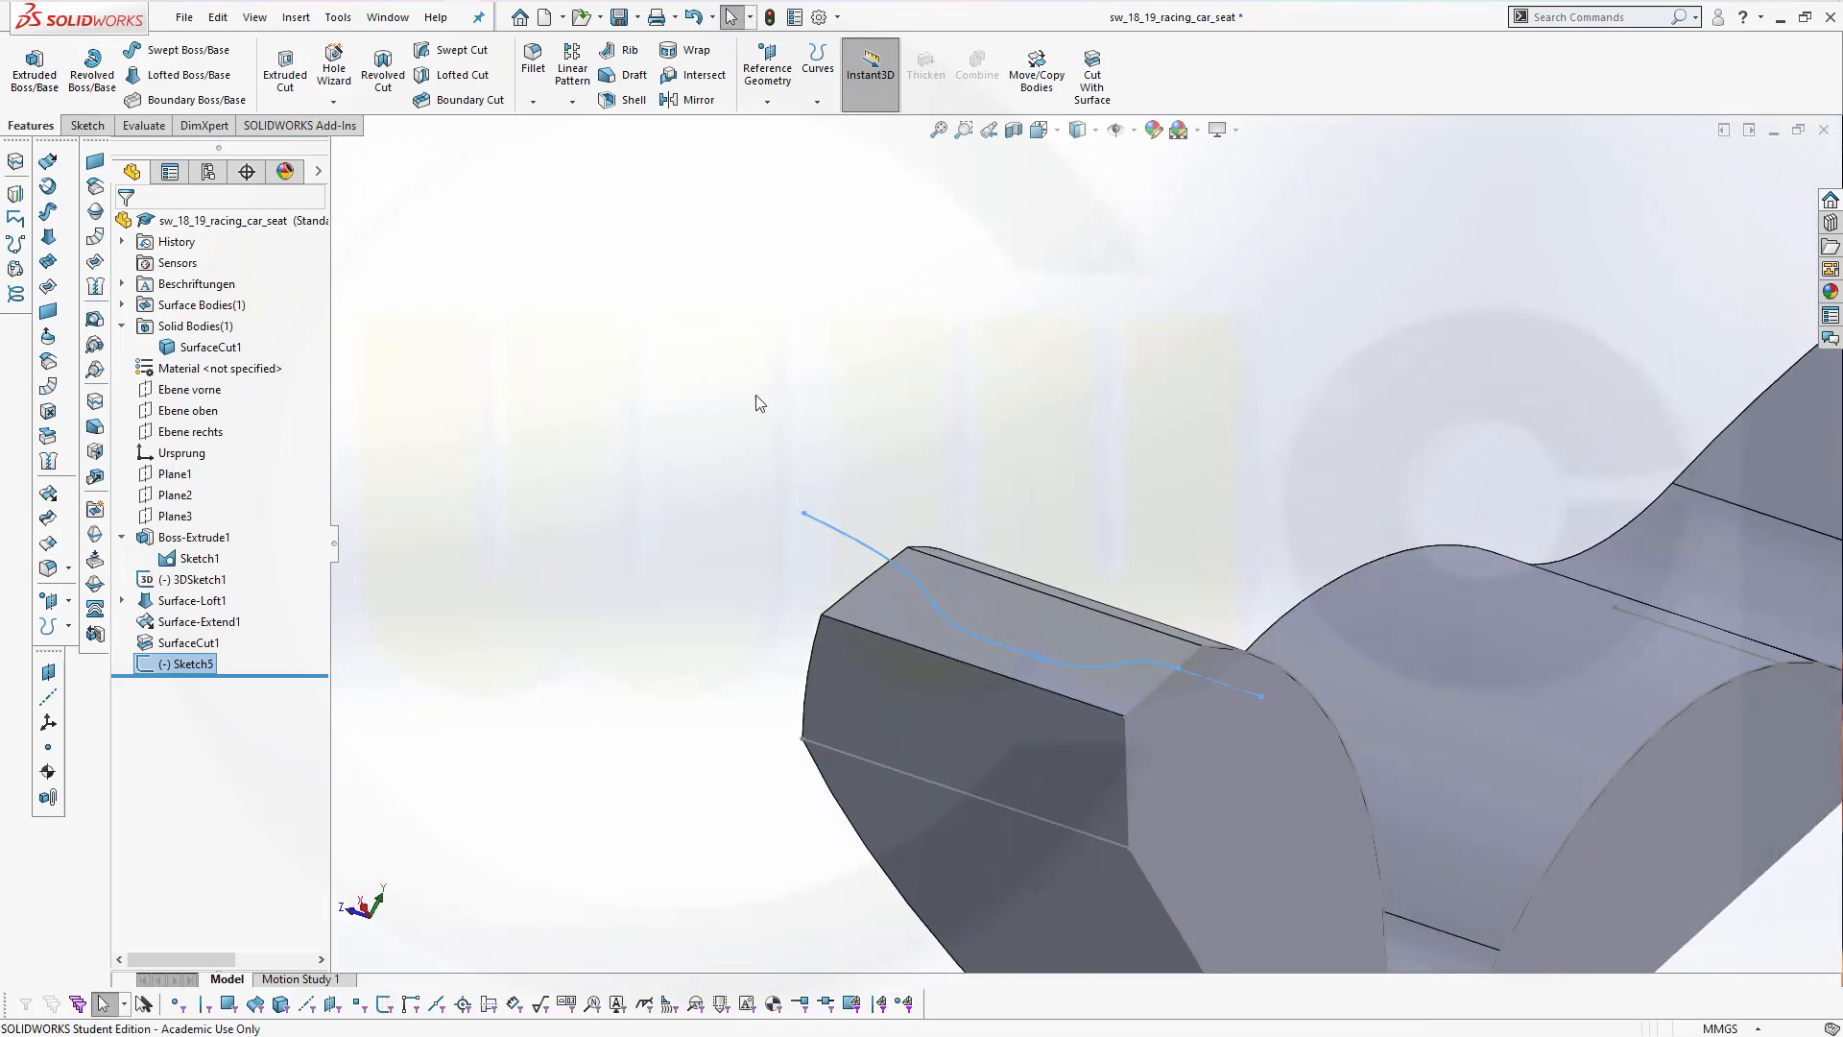
left_click(631, 412)
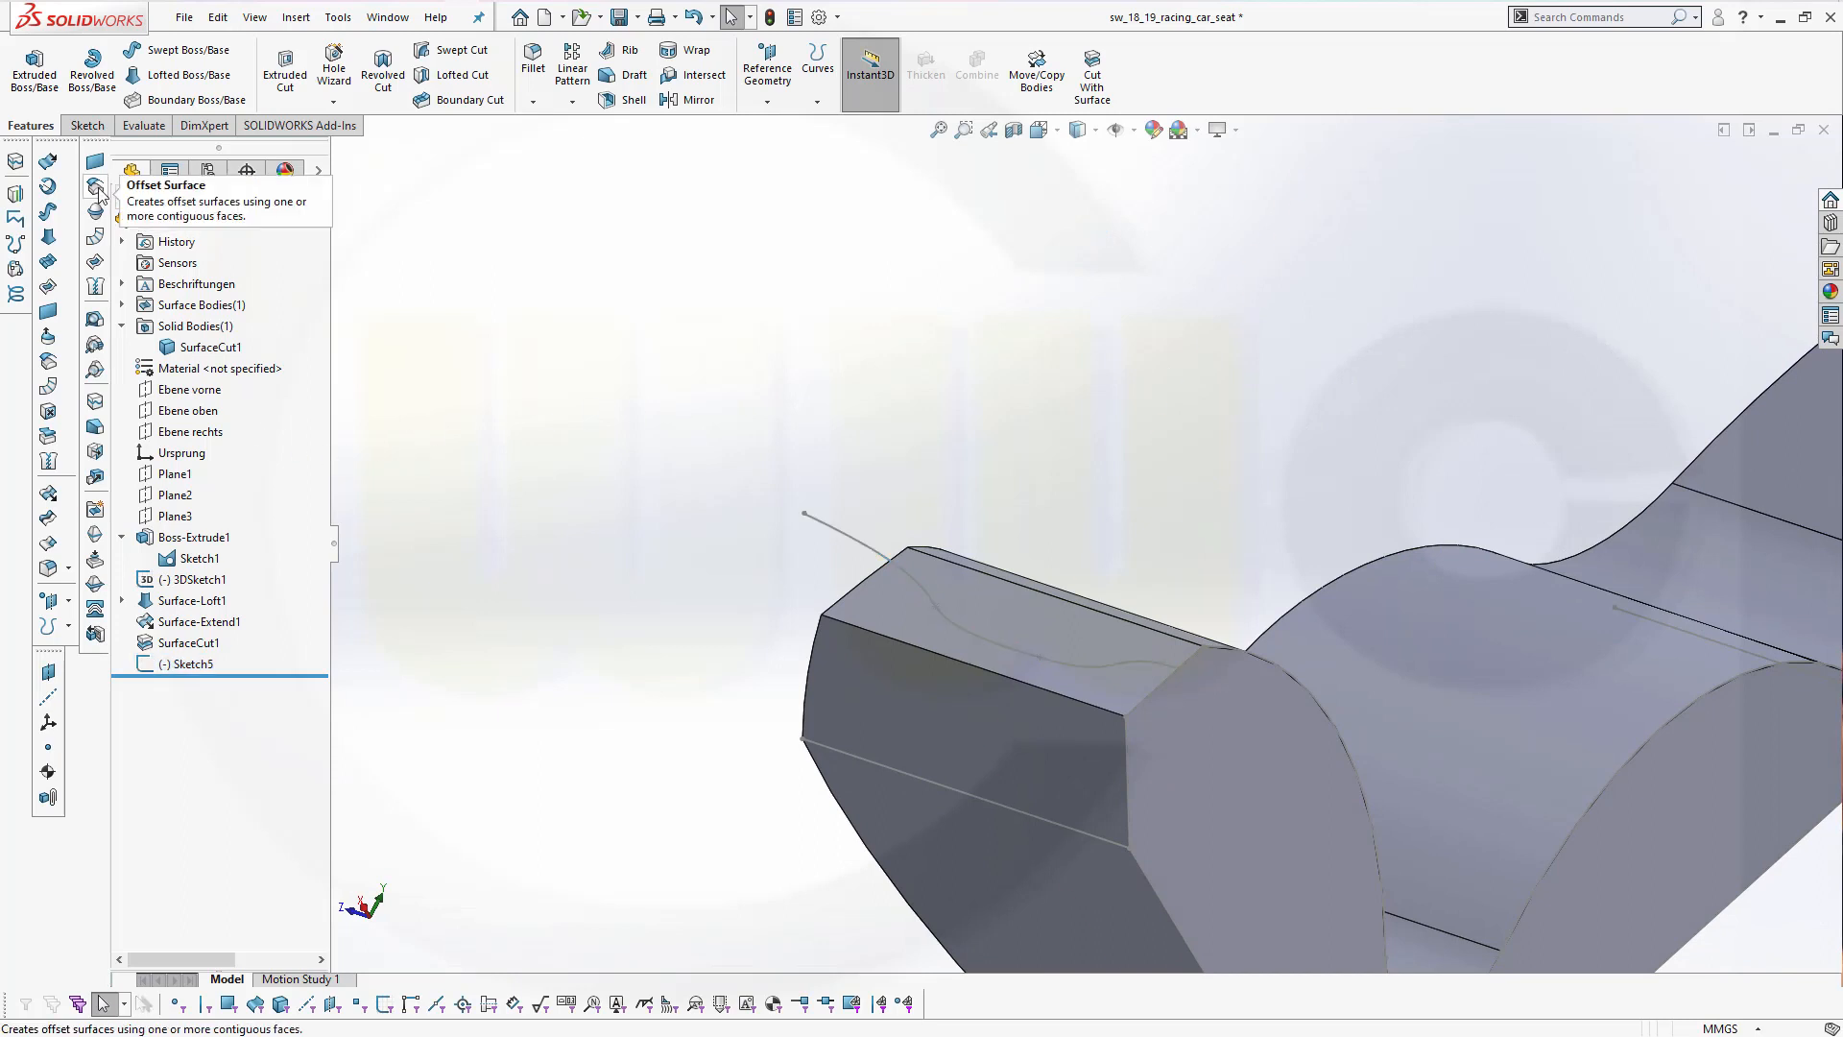
left_click(47, 160)
left_click(861, 549)
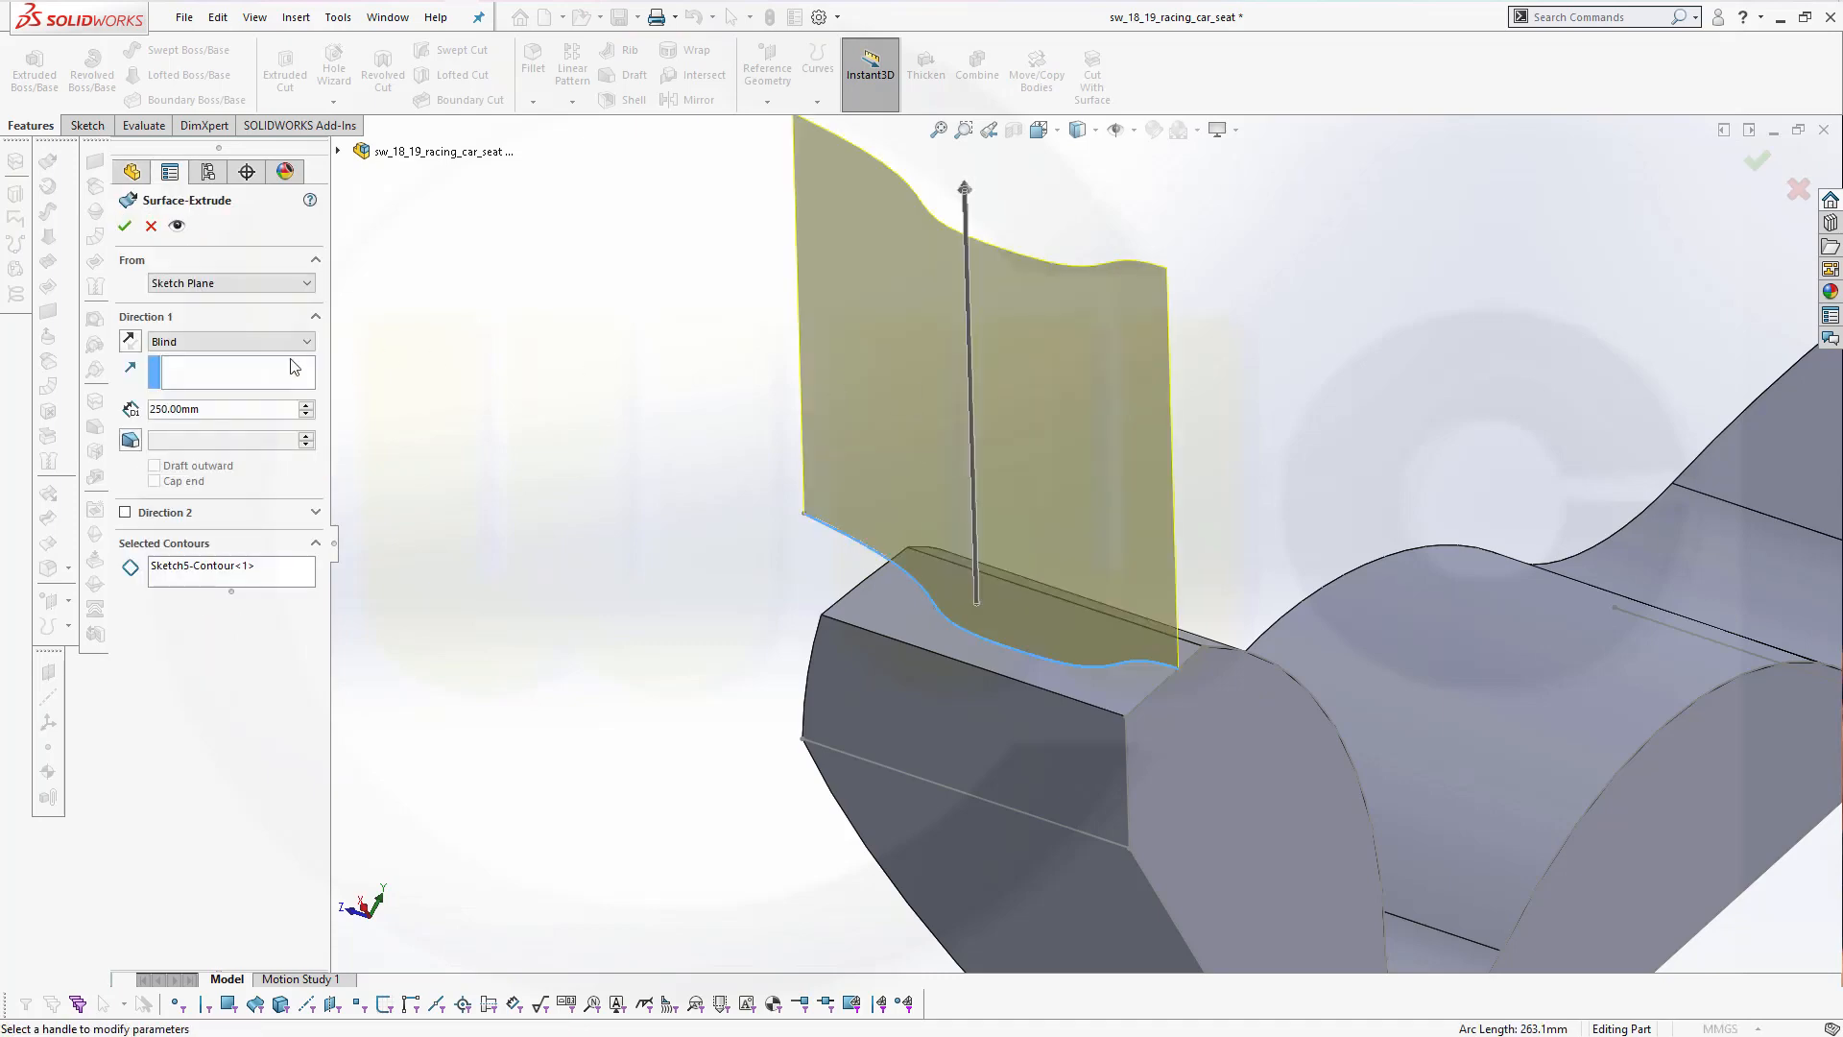
left_click(130, 342)
middle_click_drag(567, 440, 789, 383)
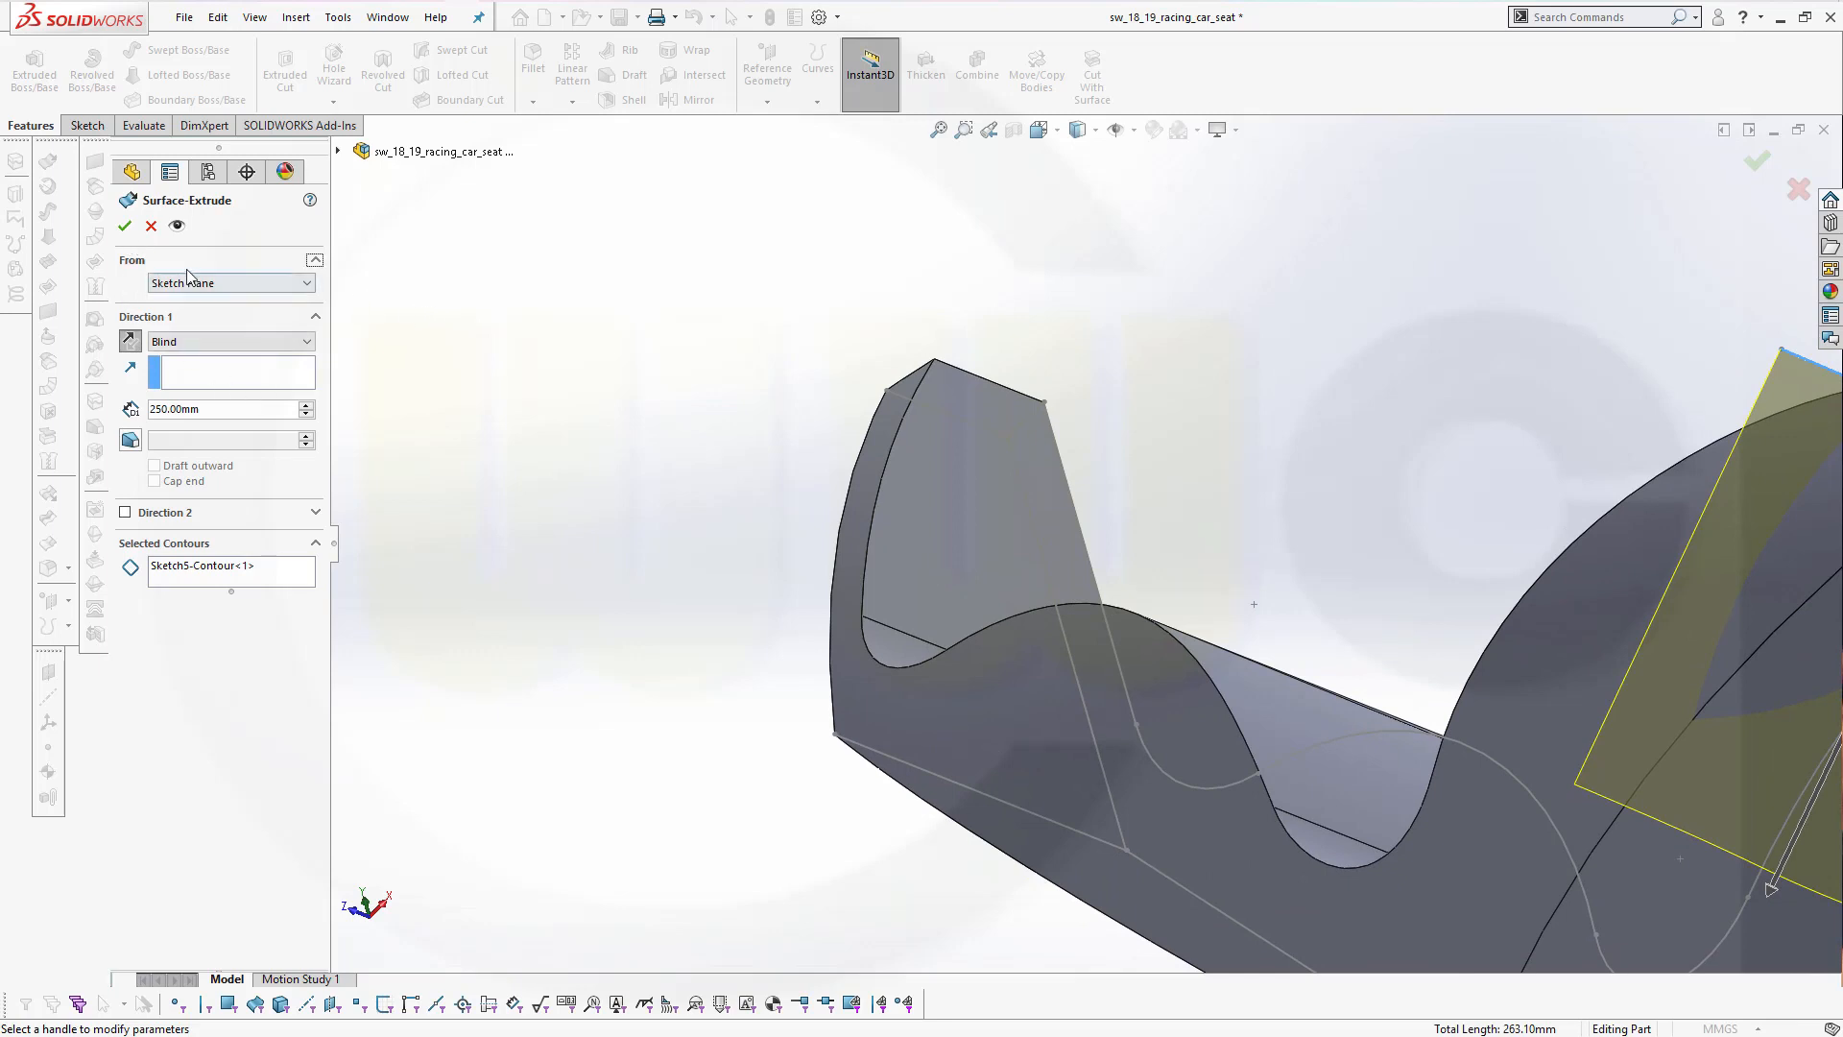
left_click(126, 228)
Examine how the extruded surface passes through the seat body's front end from several angles
middle_click_drag(897, 432, 1107, 571)
scroll(1242, 534, "down", 5)
scroll(1267, 691, "up", 6)
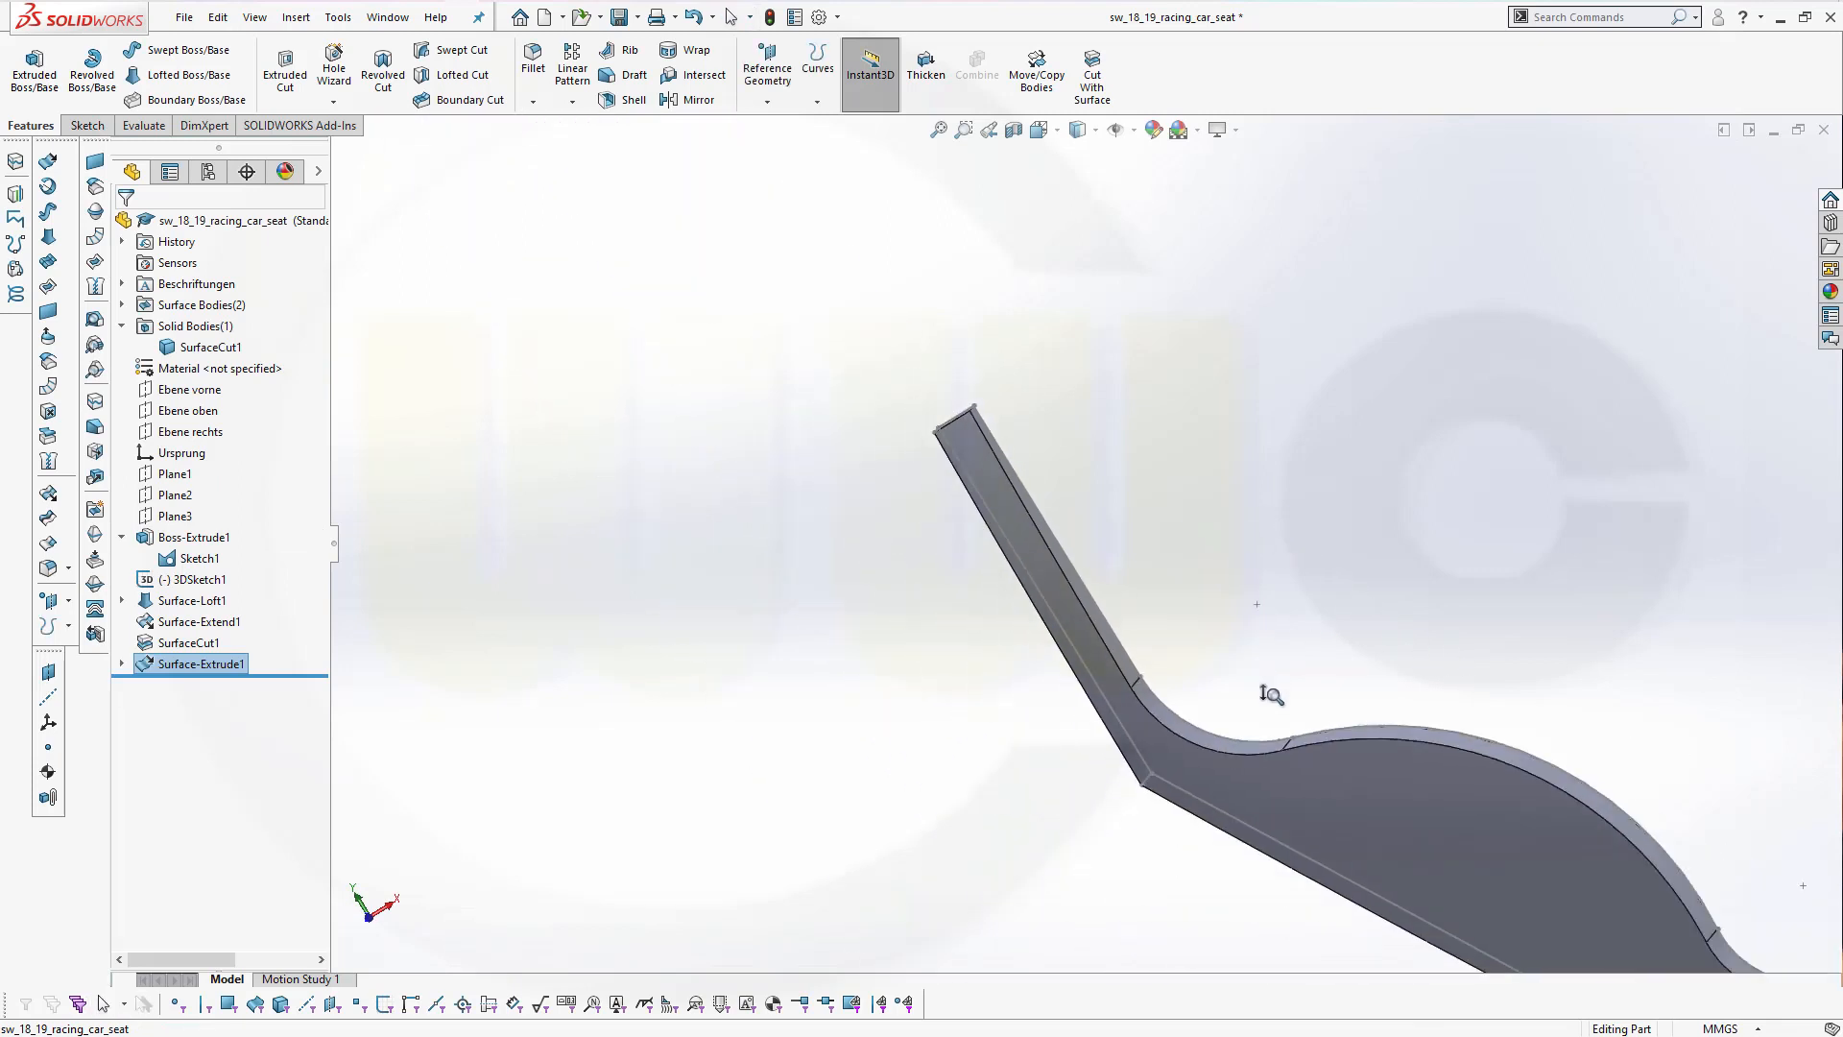
scroll(1483, 711, "down", 3)
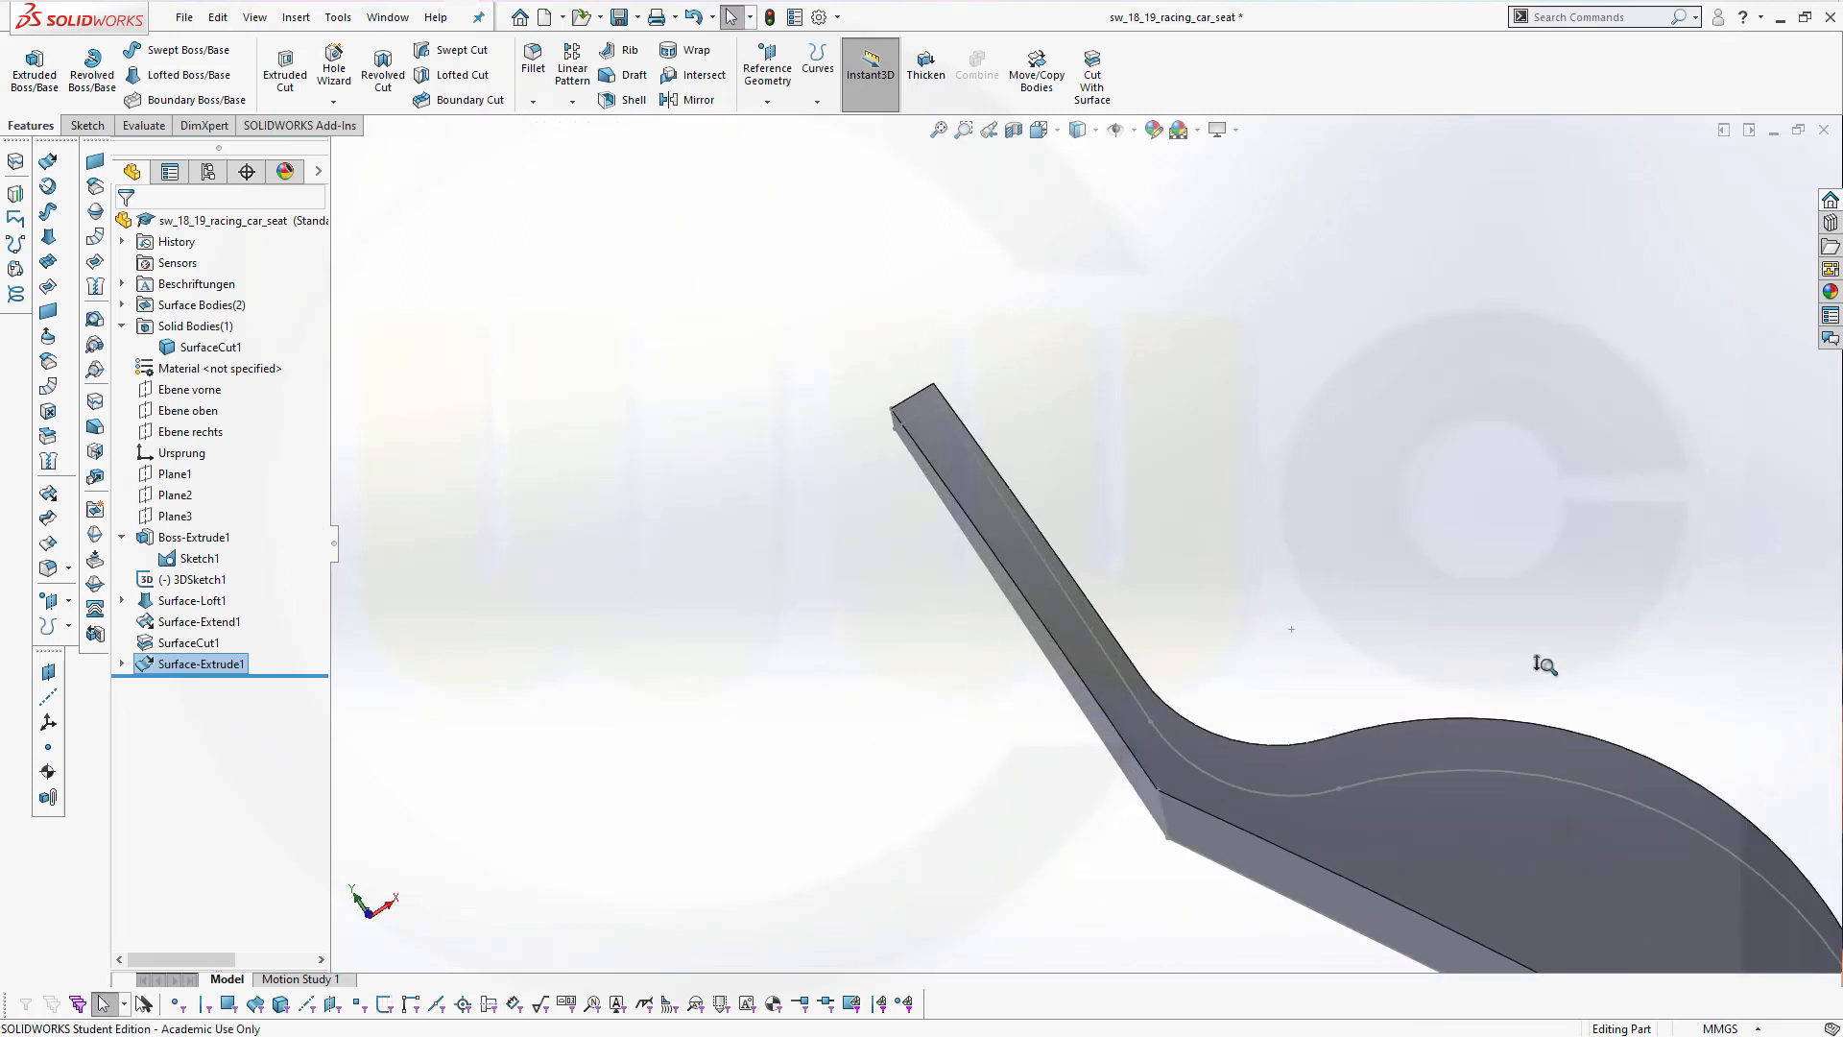
scroll(1468, 690, "up", 2)
scroll(1597, 689, "up", 1)
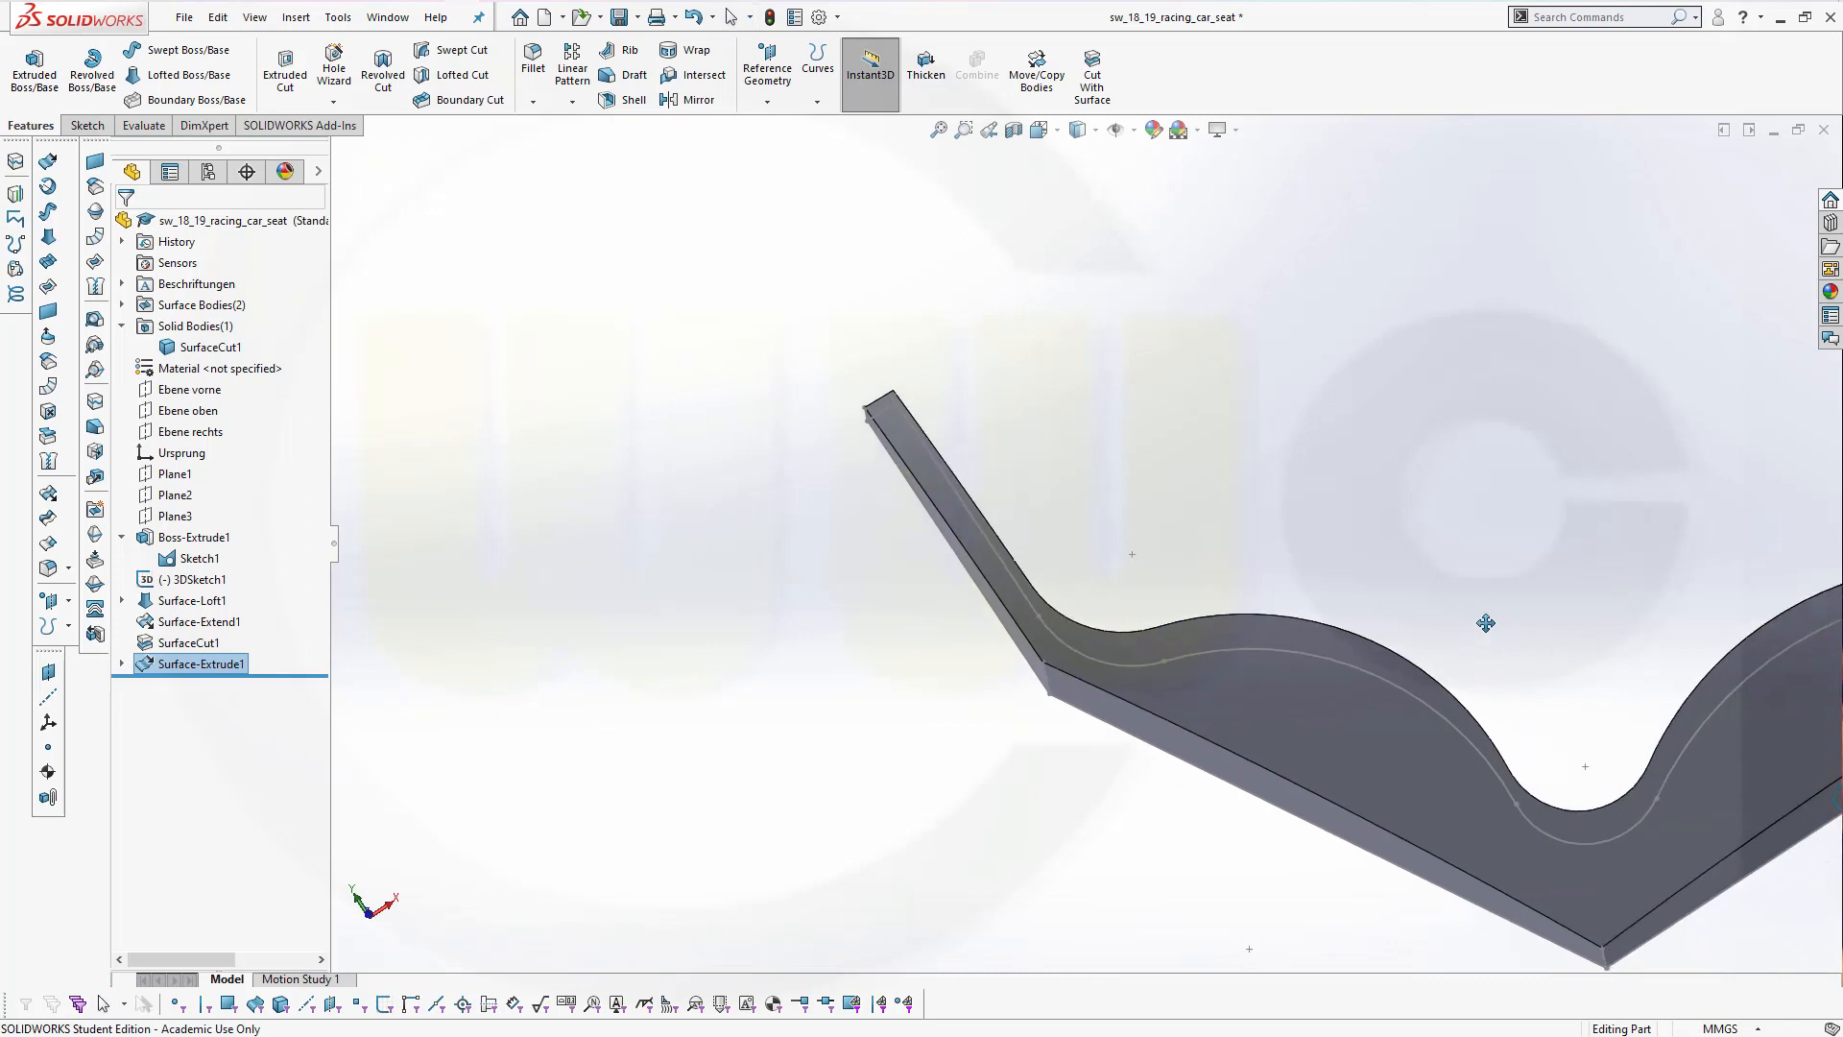
middle_click_drag(1488, 624, 992, 431)
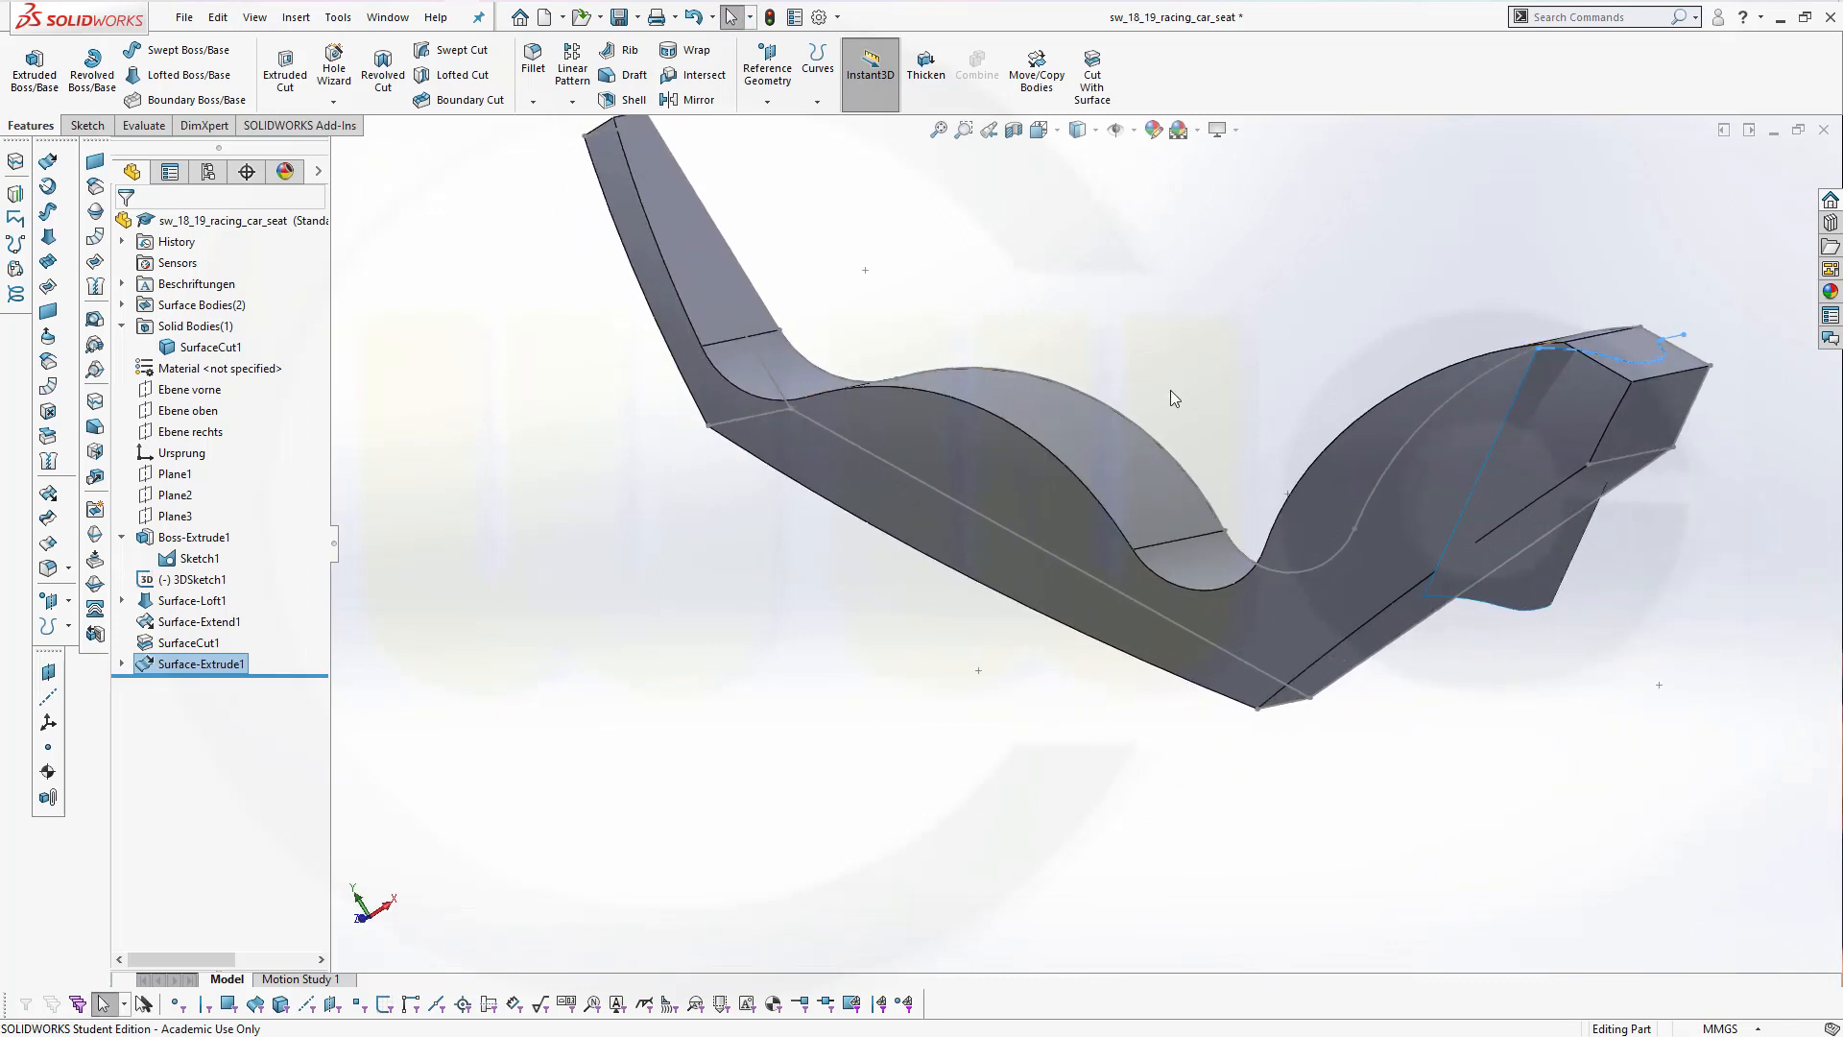
Cut the seat body's front end with the extruded surface, flipping the cut direction to remove the outer part
left_click(1095, 79)
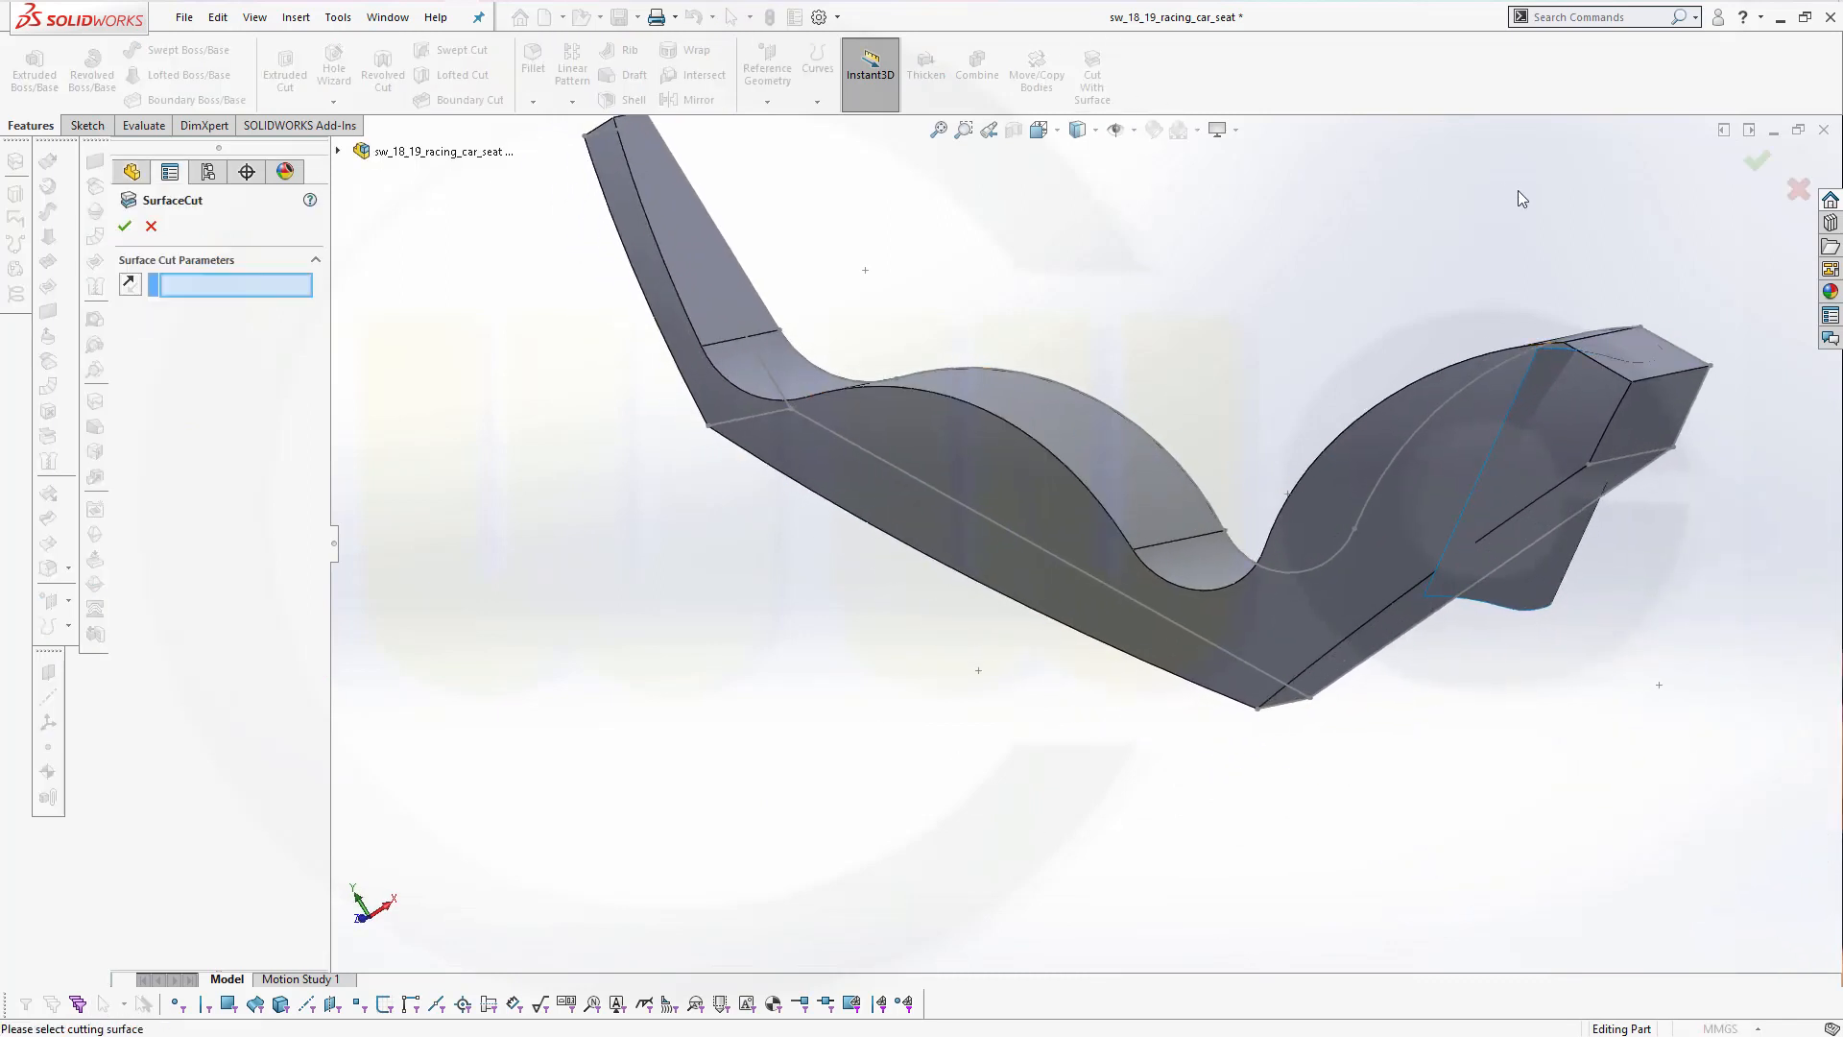
left_click(1544, 597)
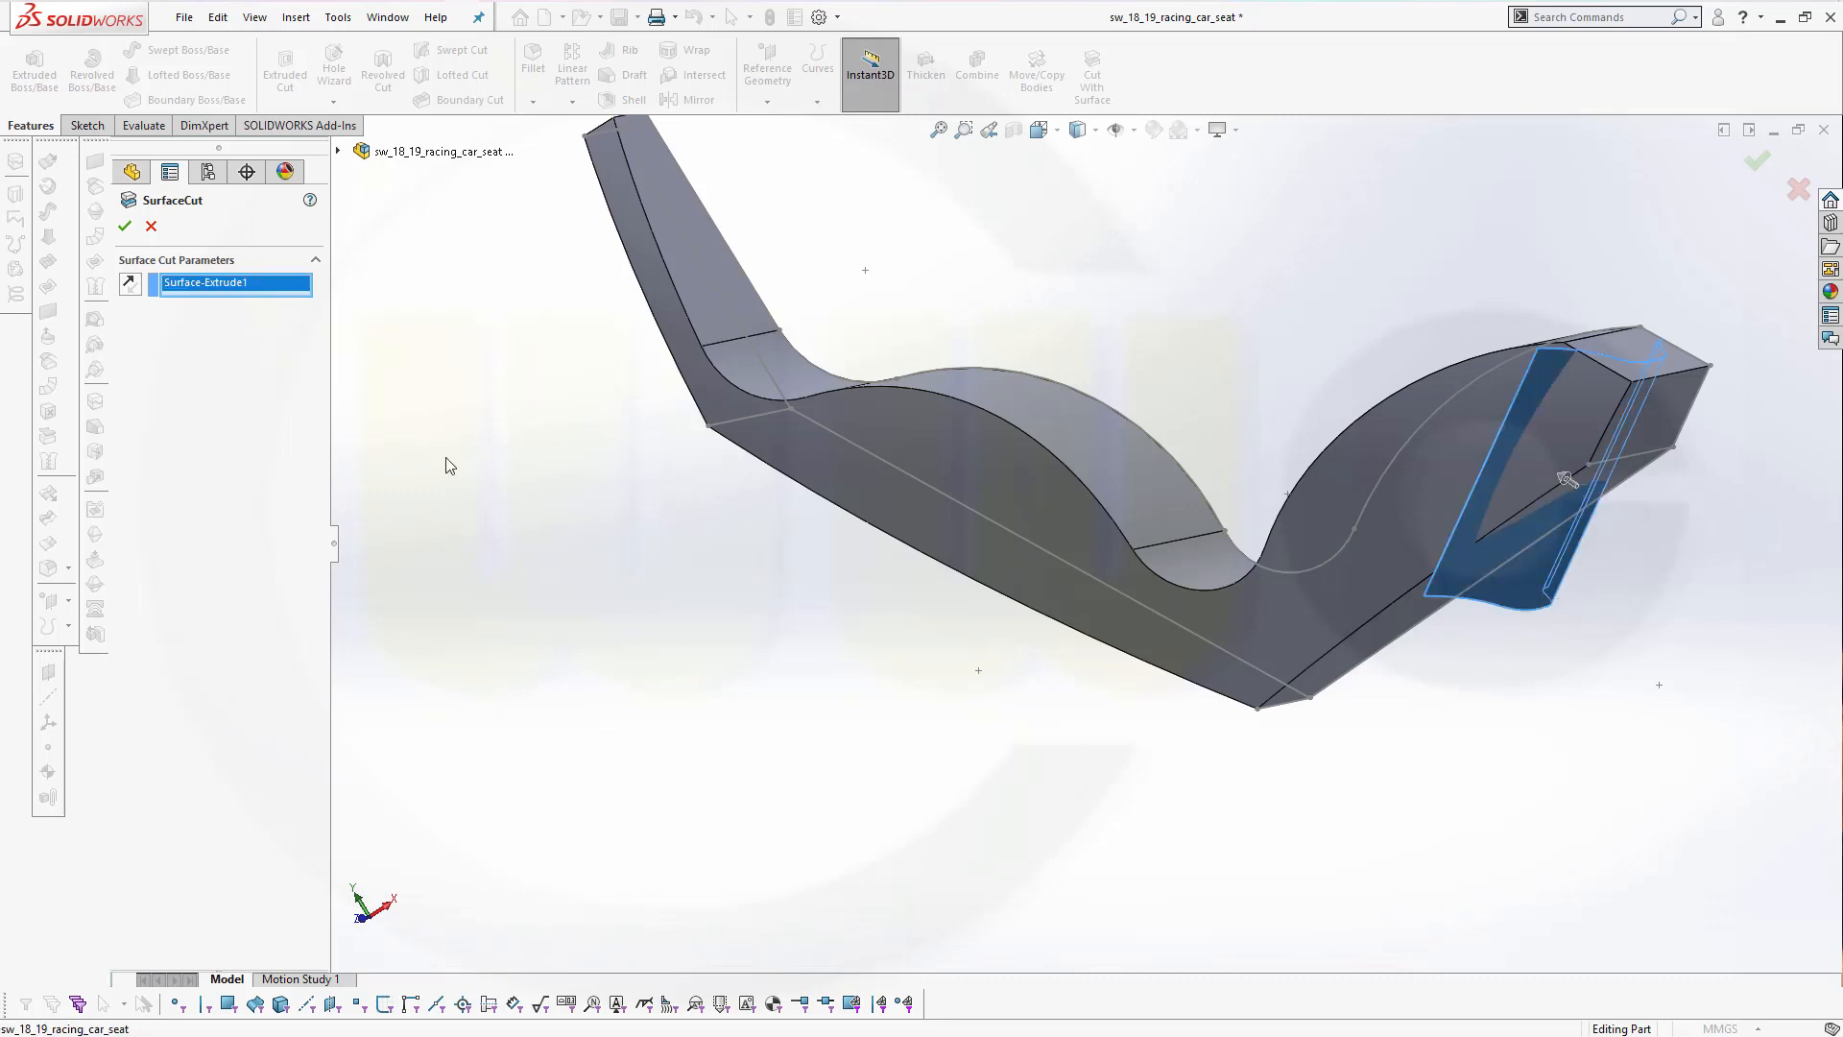
left_click(131, 284)
left_click(124, 226)
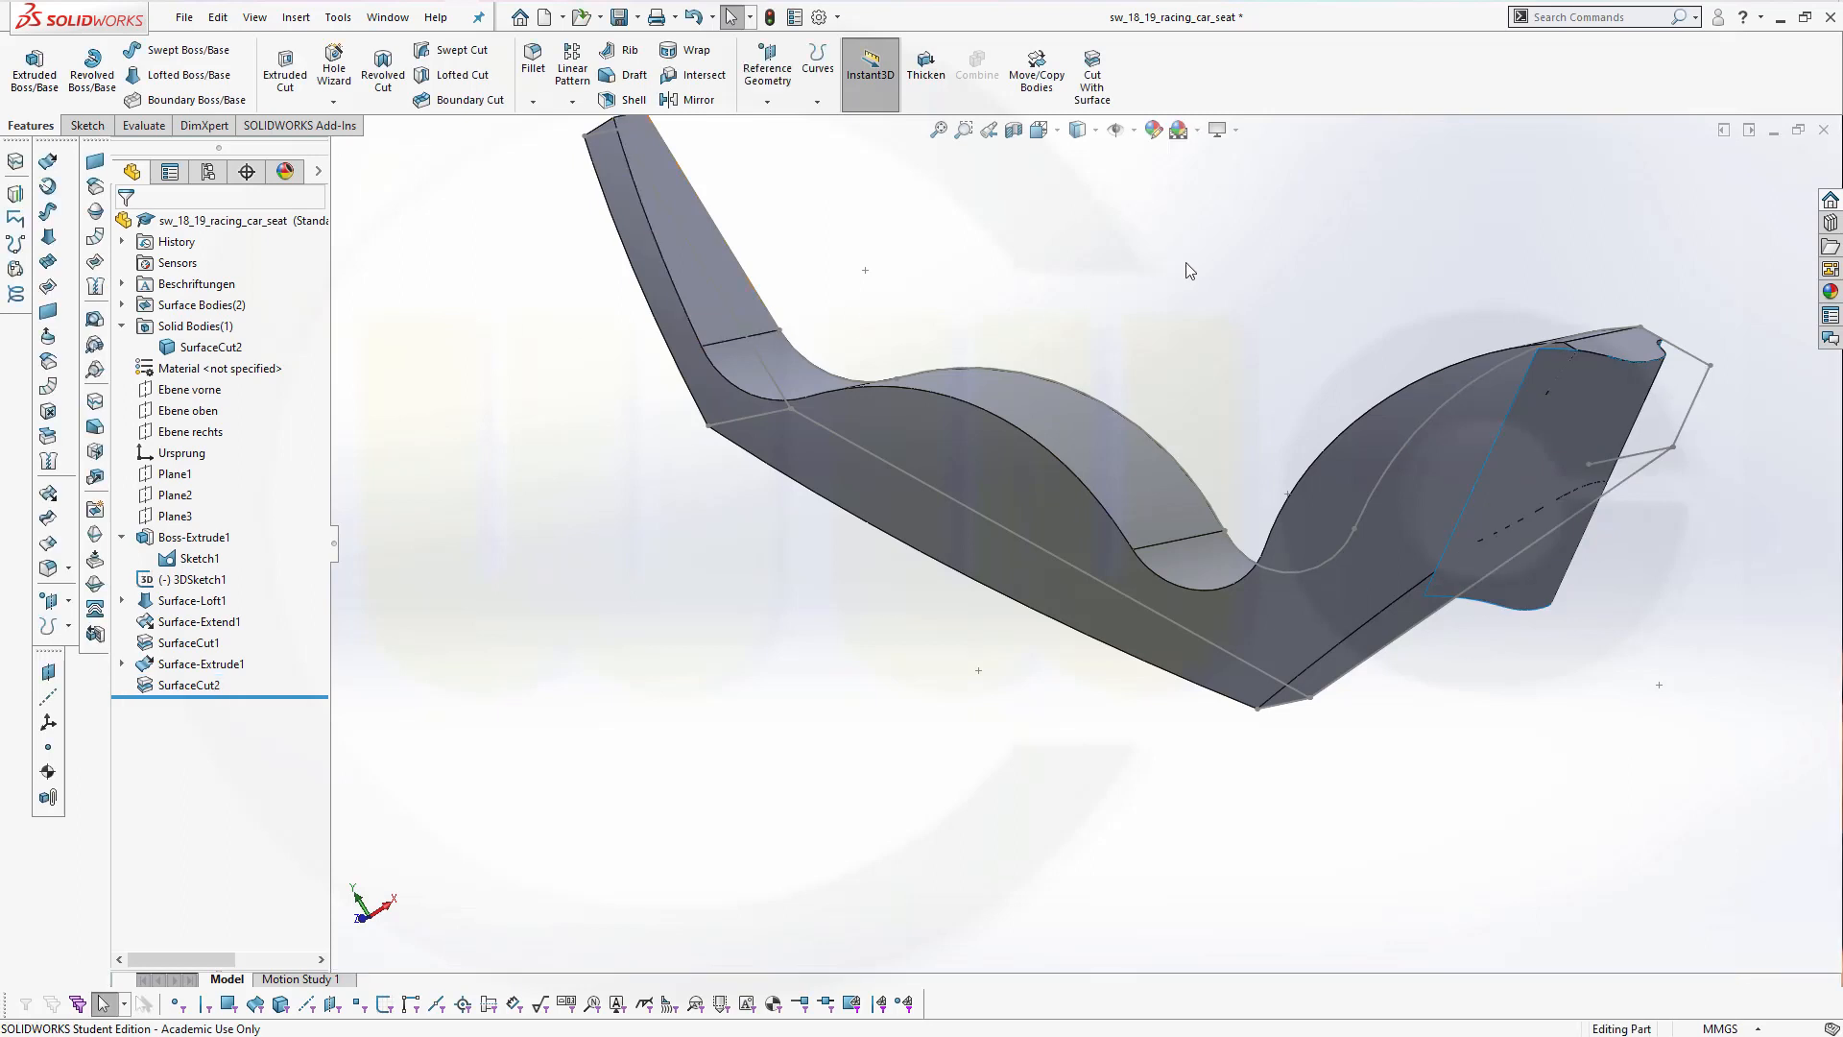
left_click(190, 684)
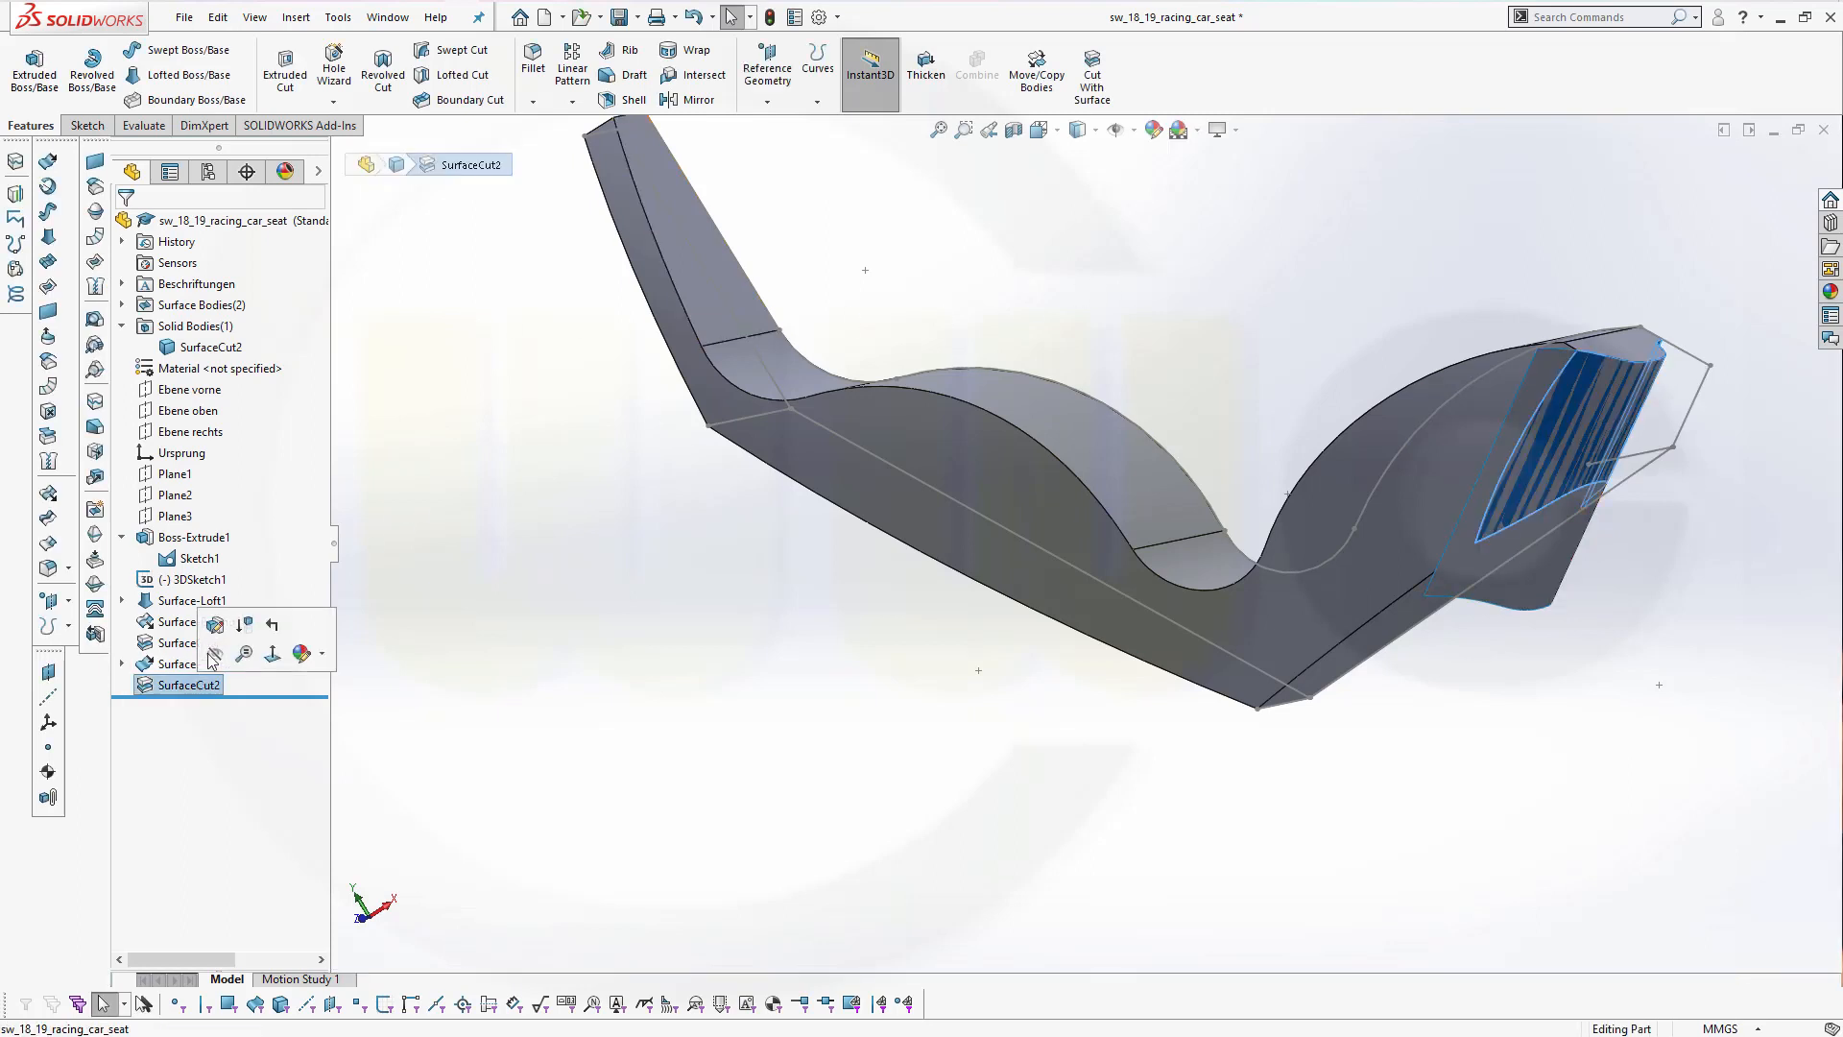
left_click(230, 669)
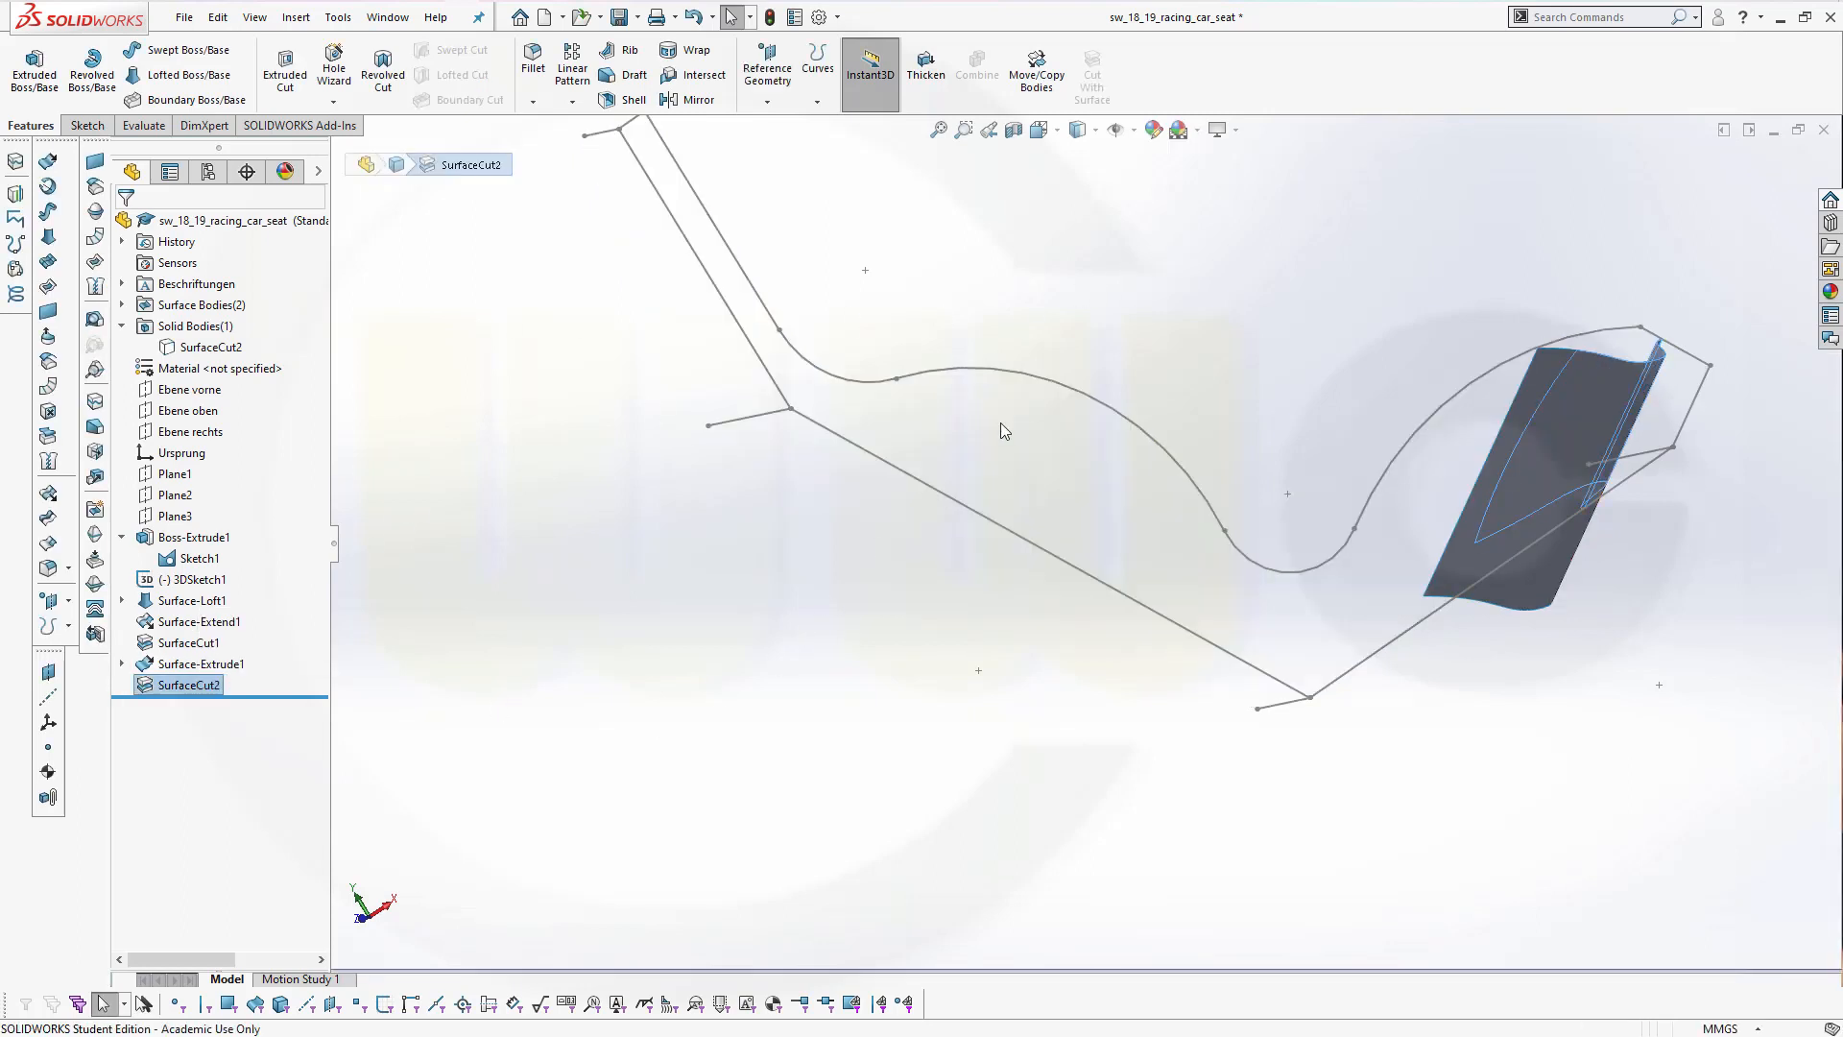
right_click(177, 689)
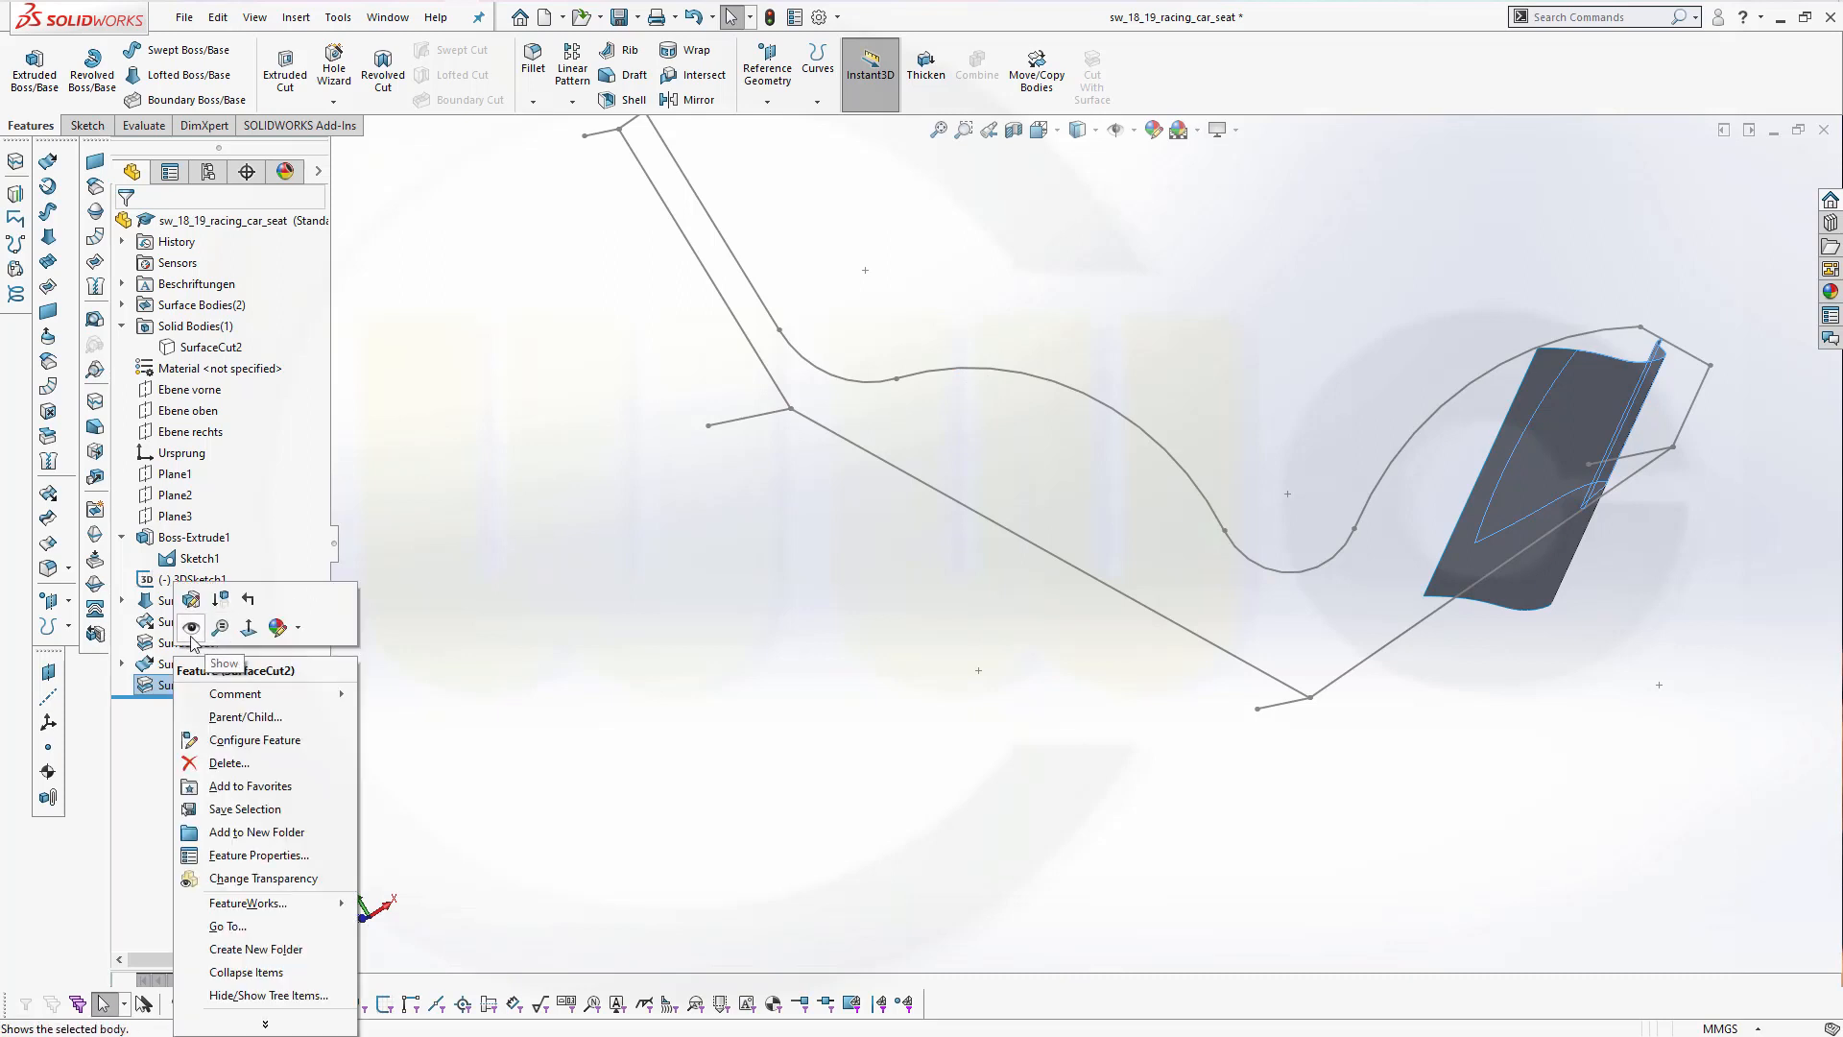
left_click(191, 627)
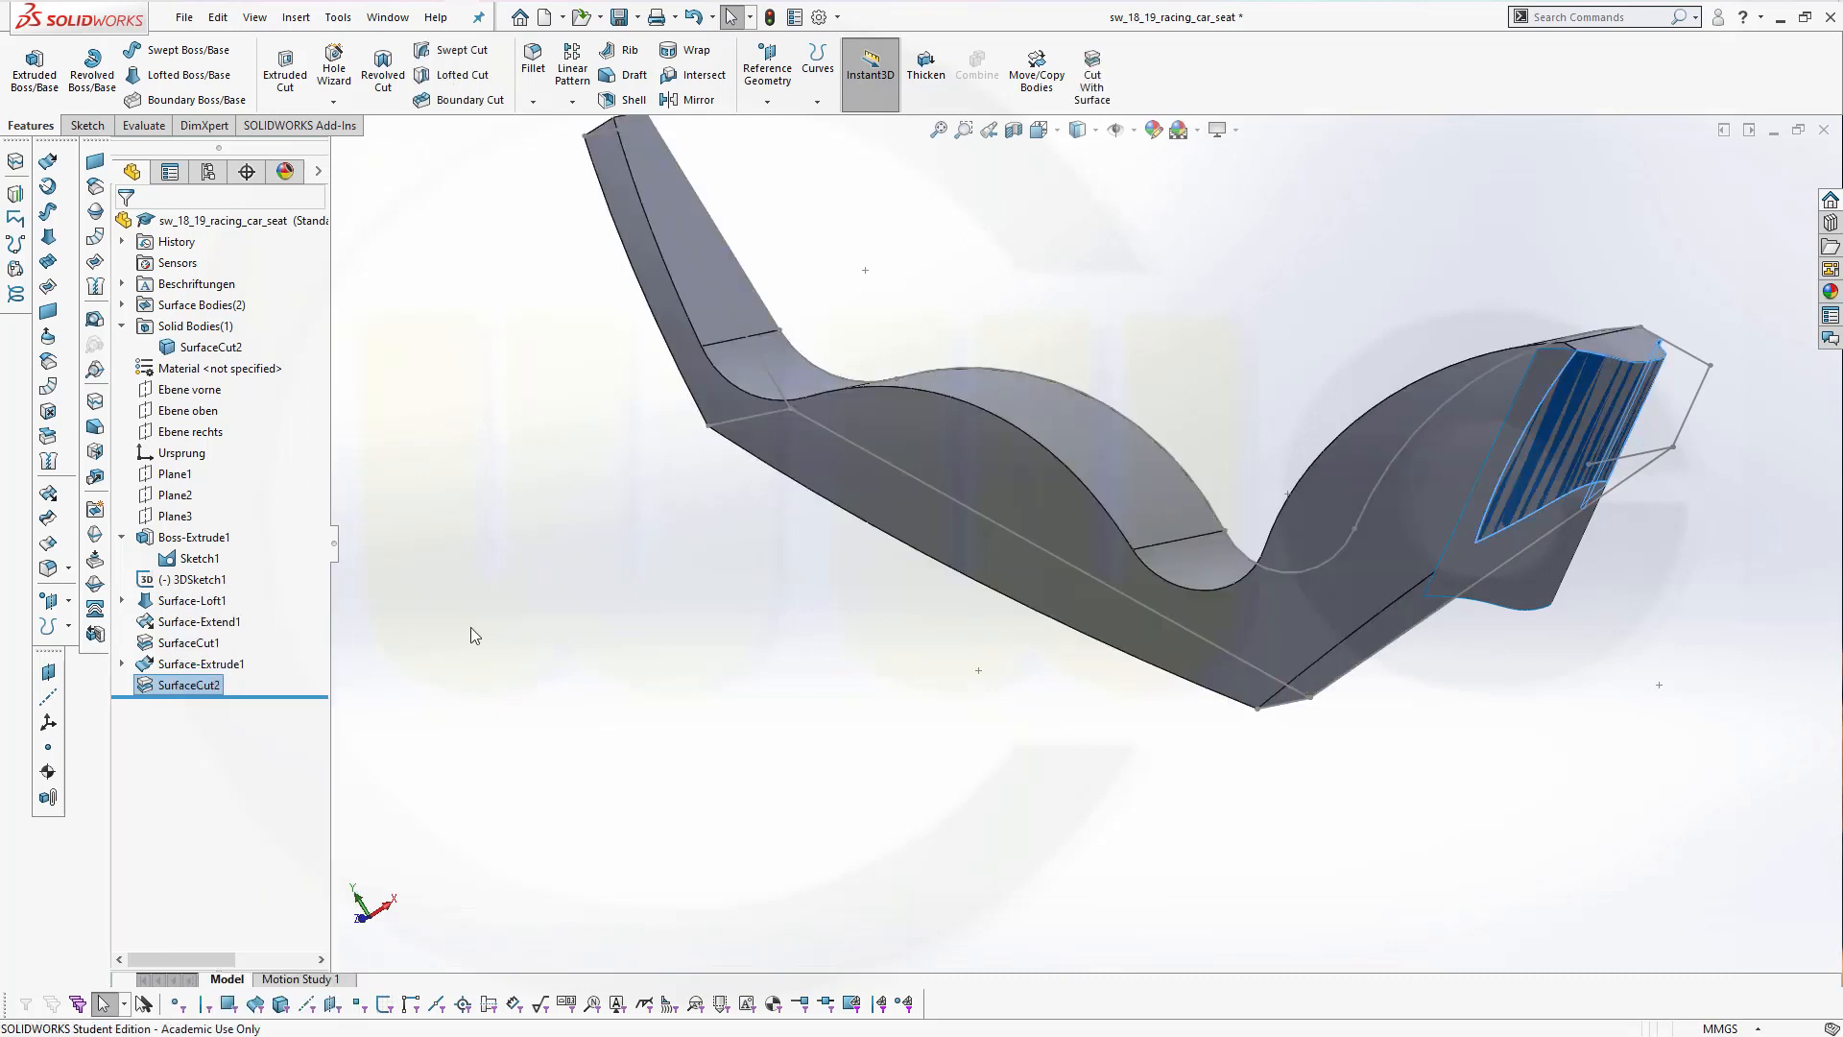
Hide the extruded surface at the seat's front end
left_click(1534, 597)
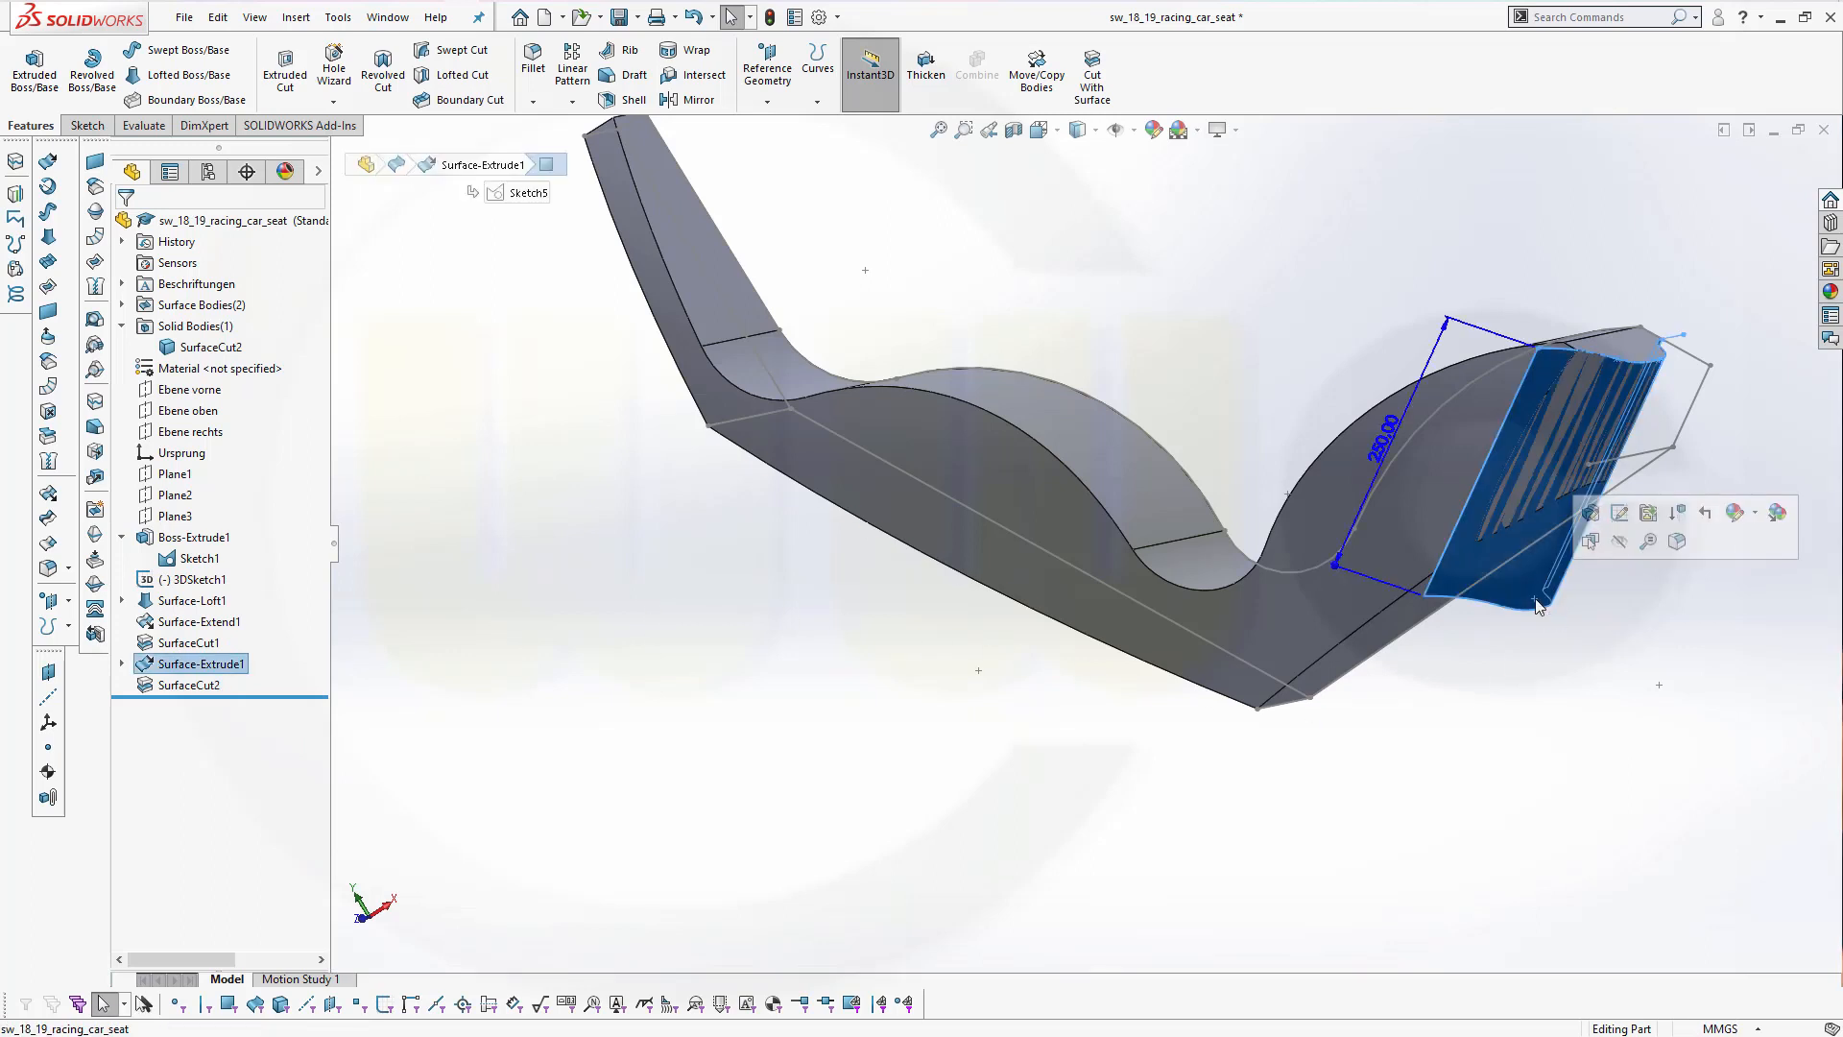
left_click(1621, 543)
middle_click_drag(1245, 229, 894, 235)
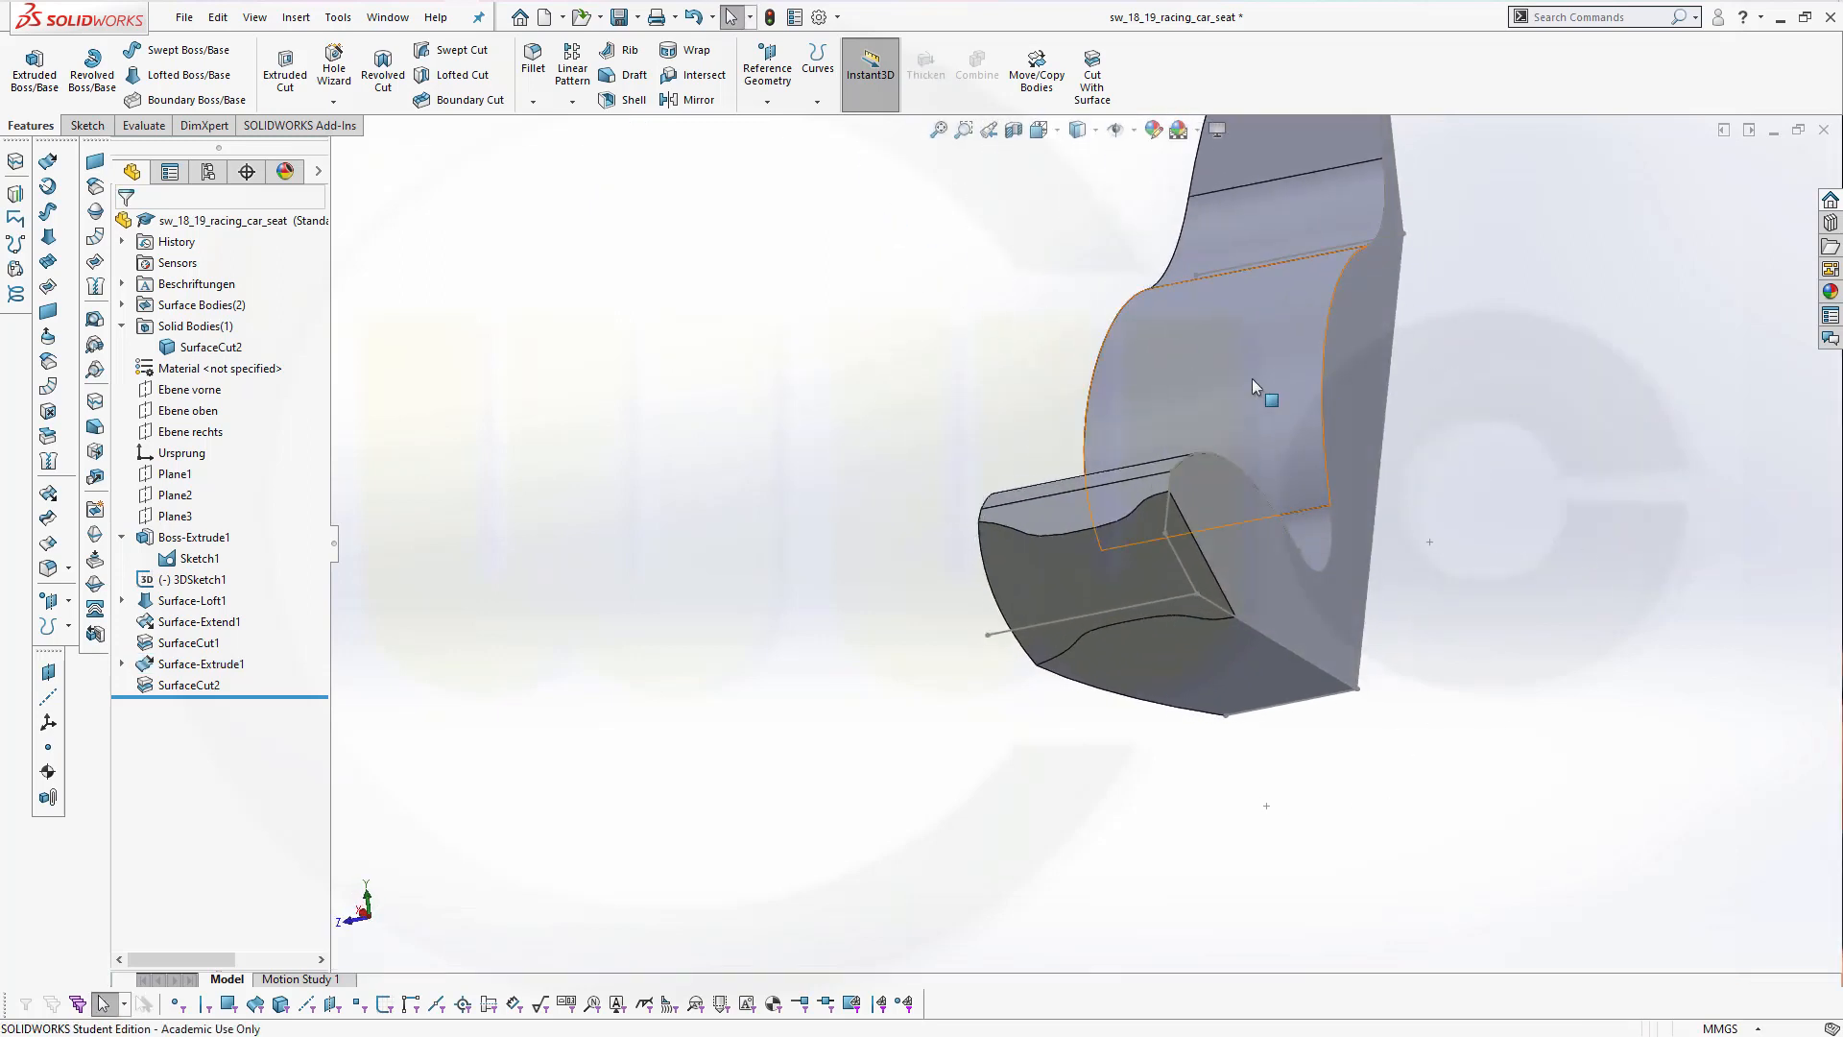
middle_click_drag(1252, 378, 1417, 284)
middle_click_drag(1304, 285, 1267, 309)
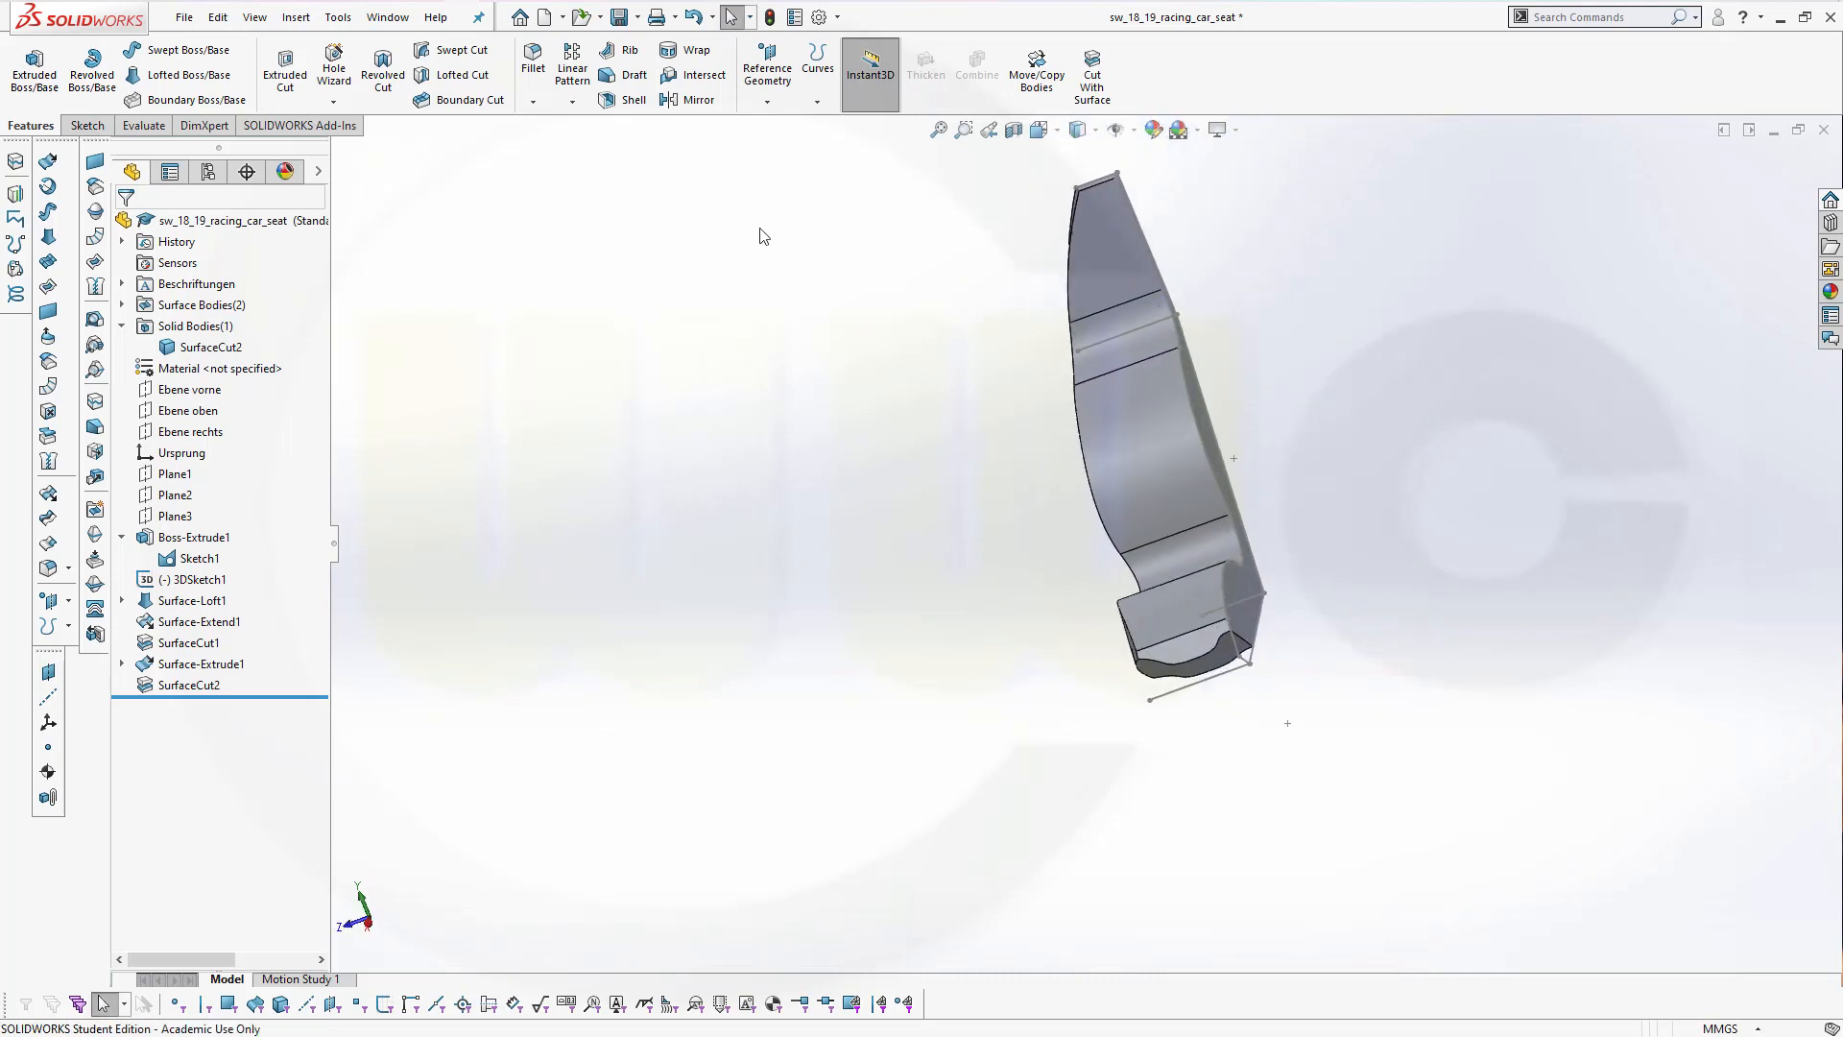
Mirror the half-seat solid body about the plane Ebene vorne with the solids merged
left_click(689, 100)
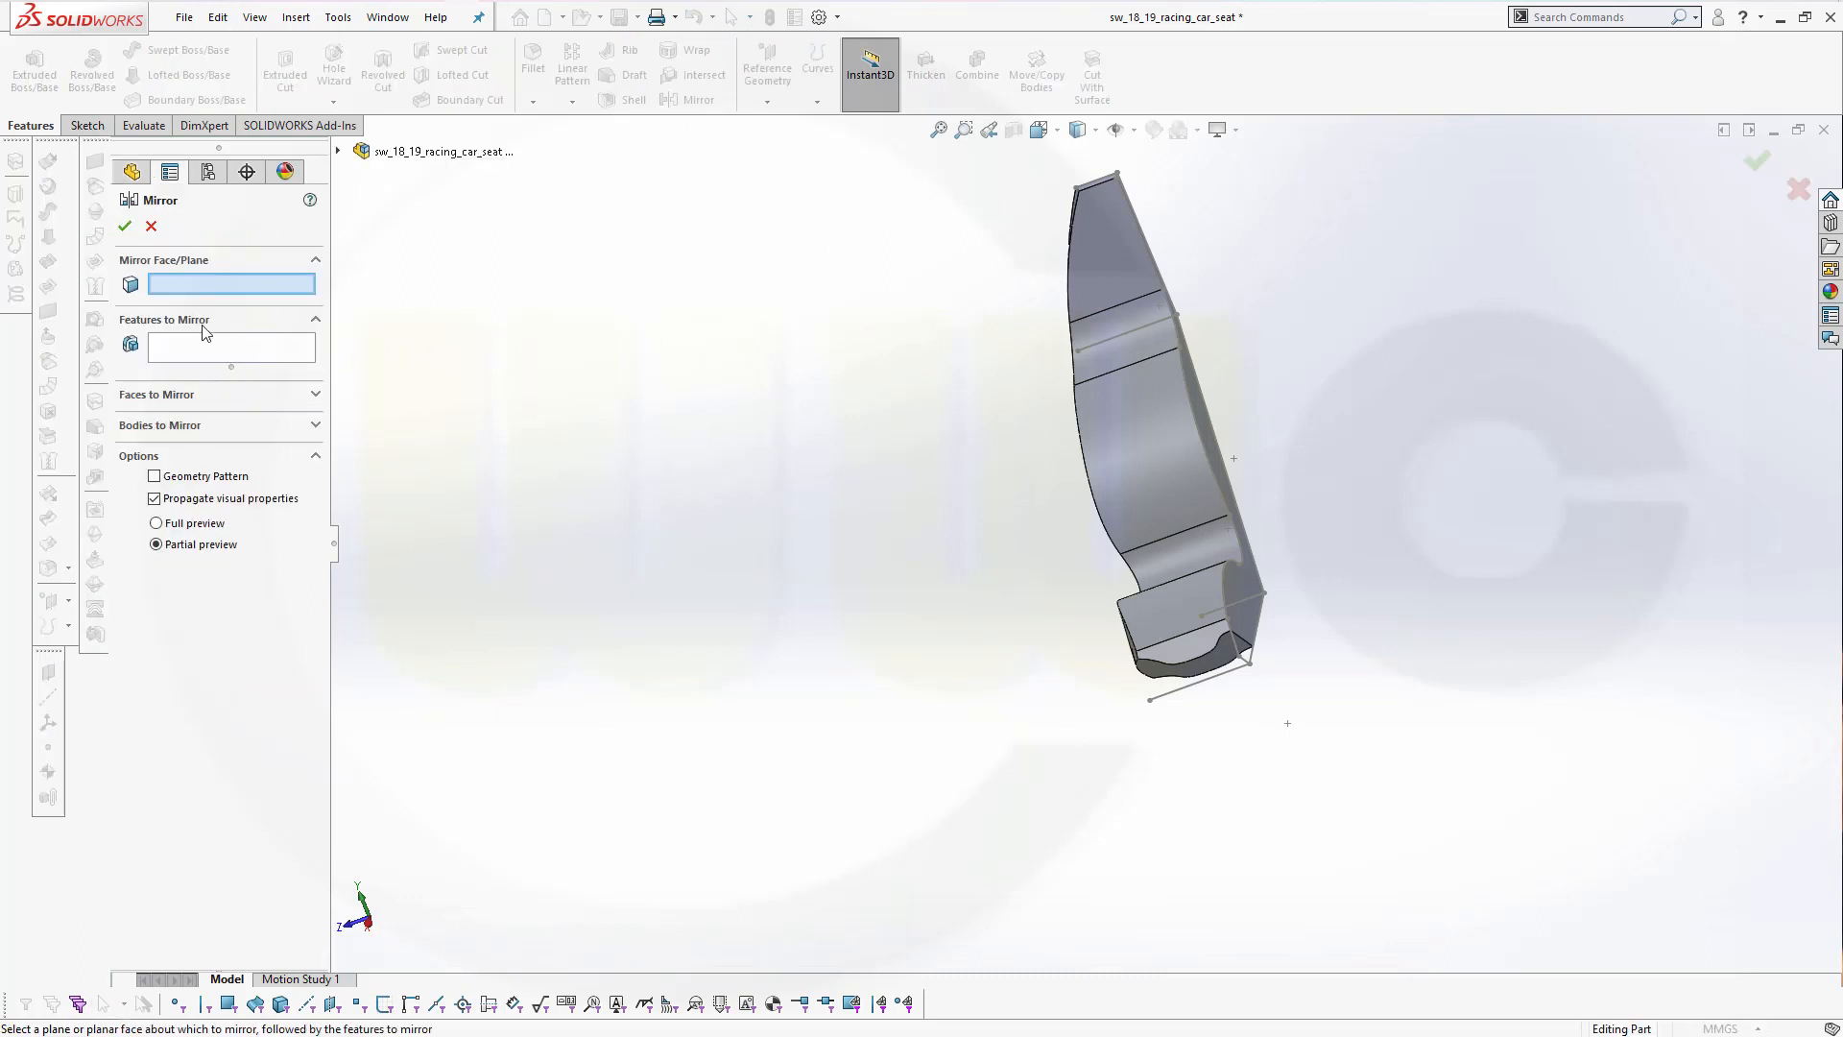
left_click(144, 425)
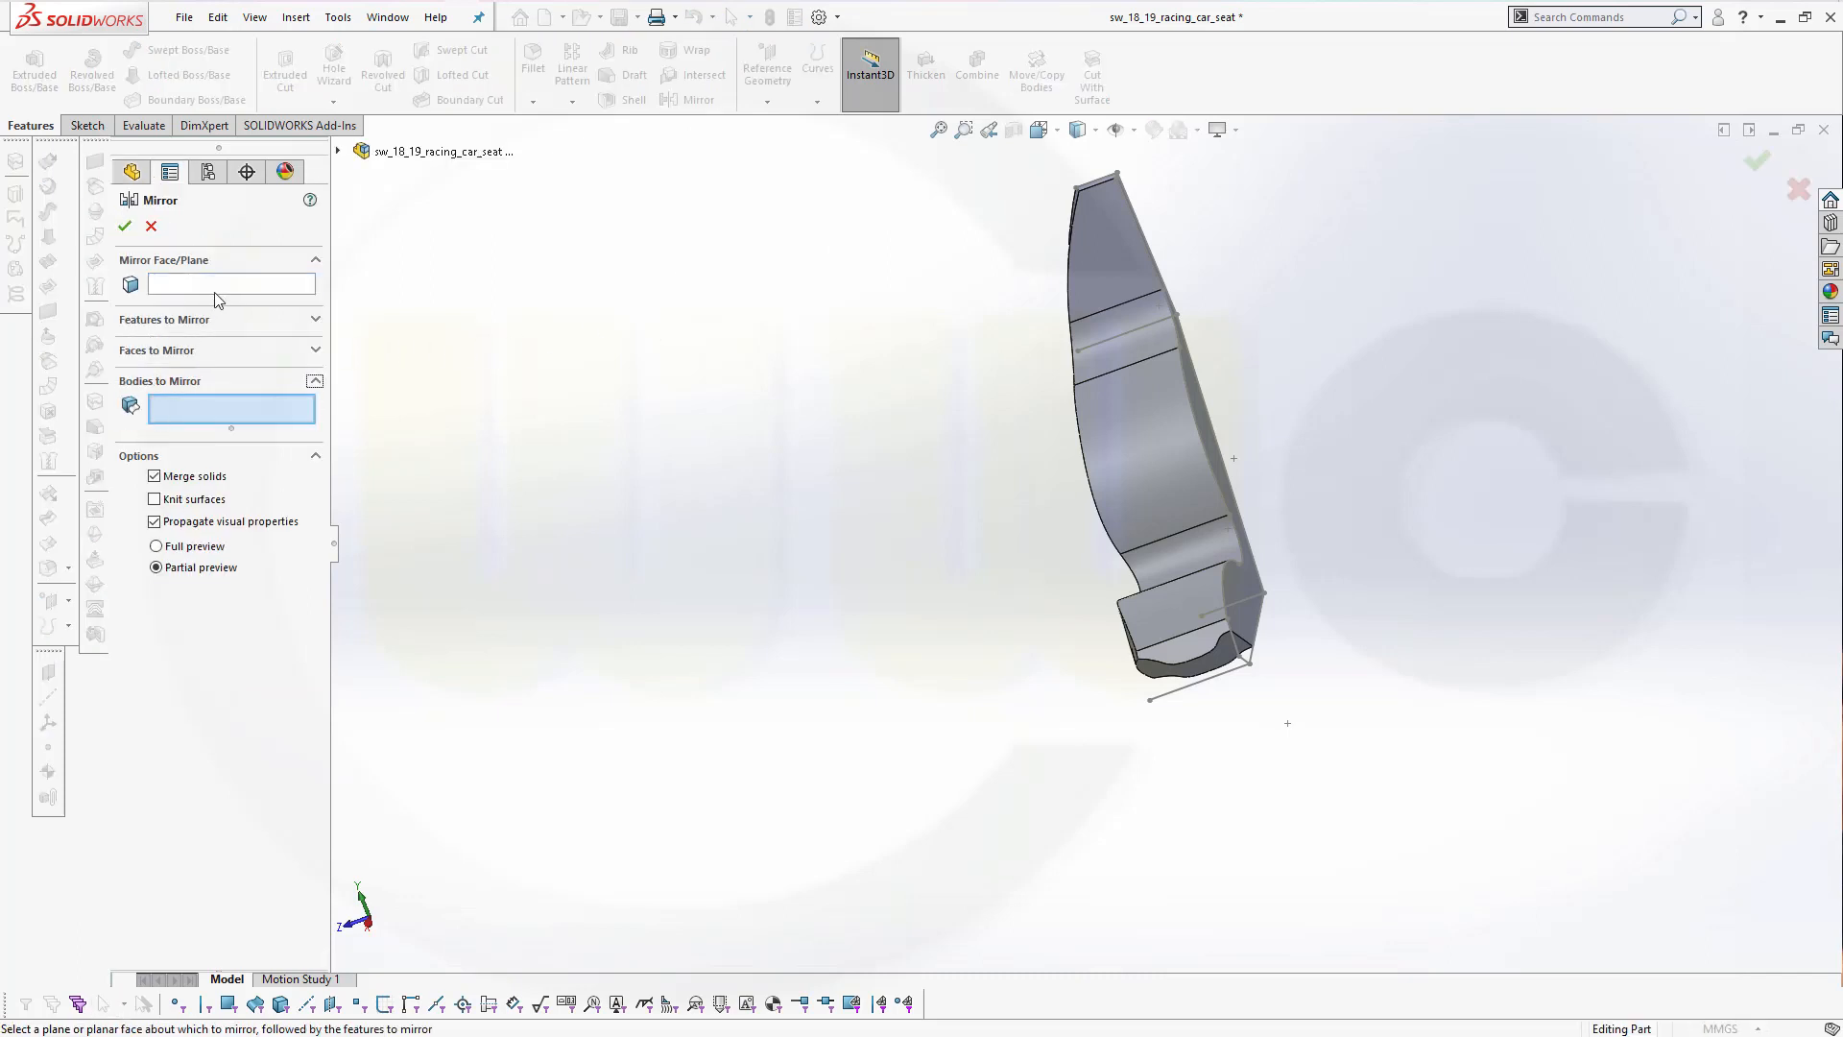
middle_click_drag(793, 475, 737, 502)
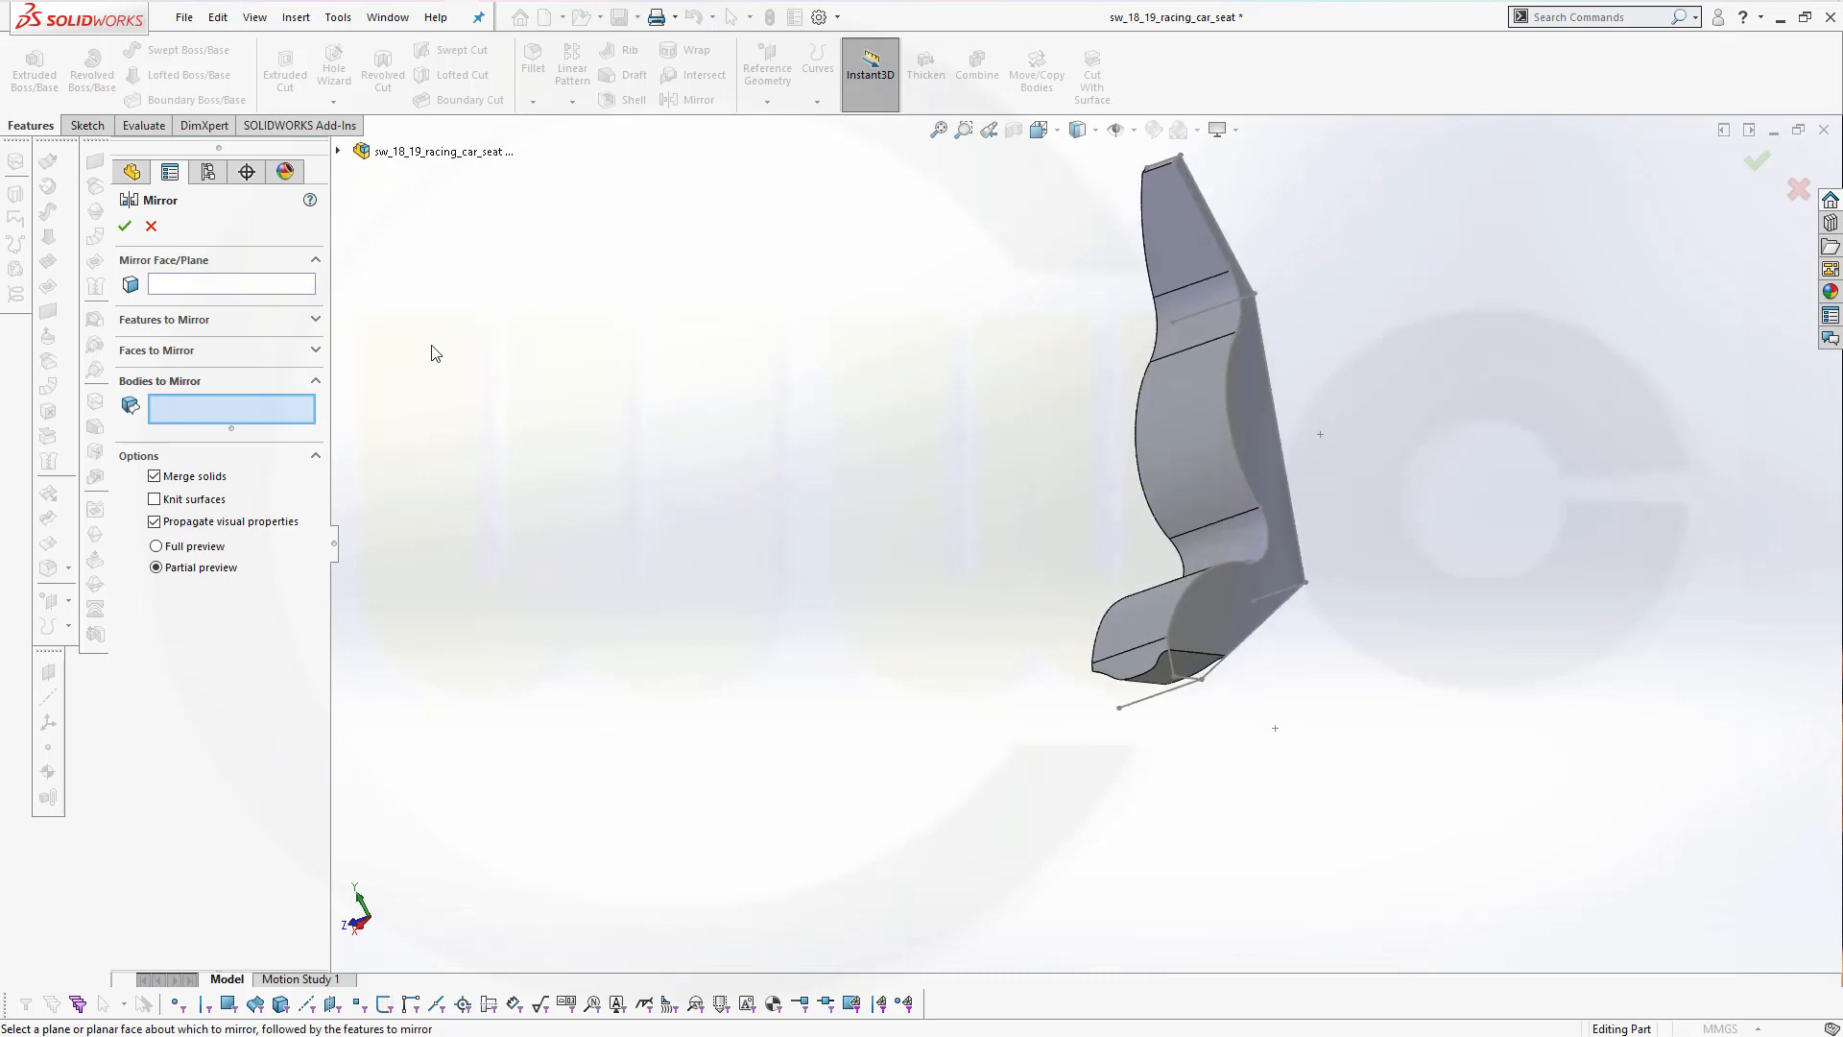
left_click(338, 150)
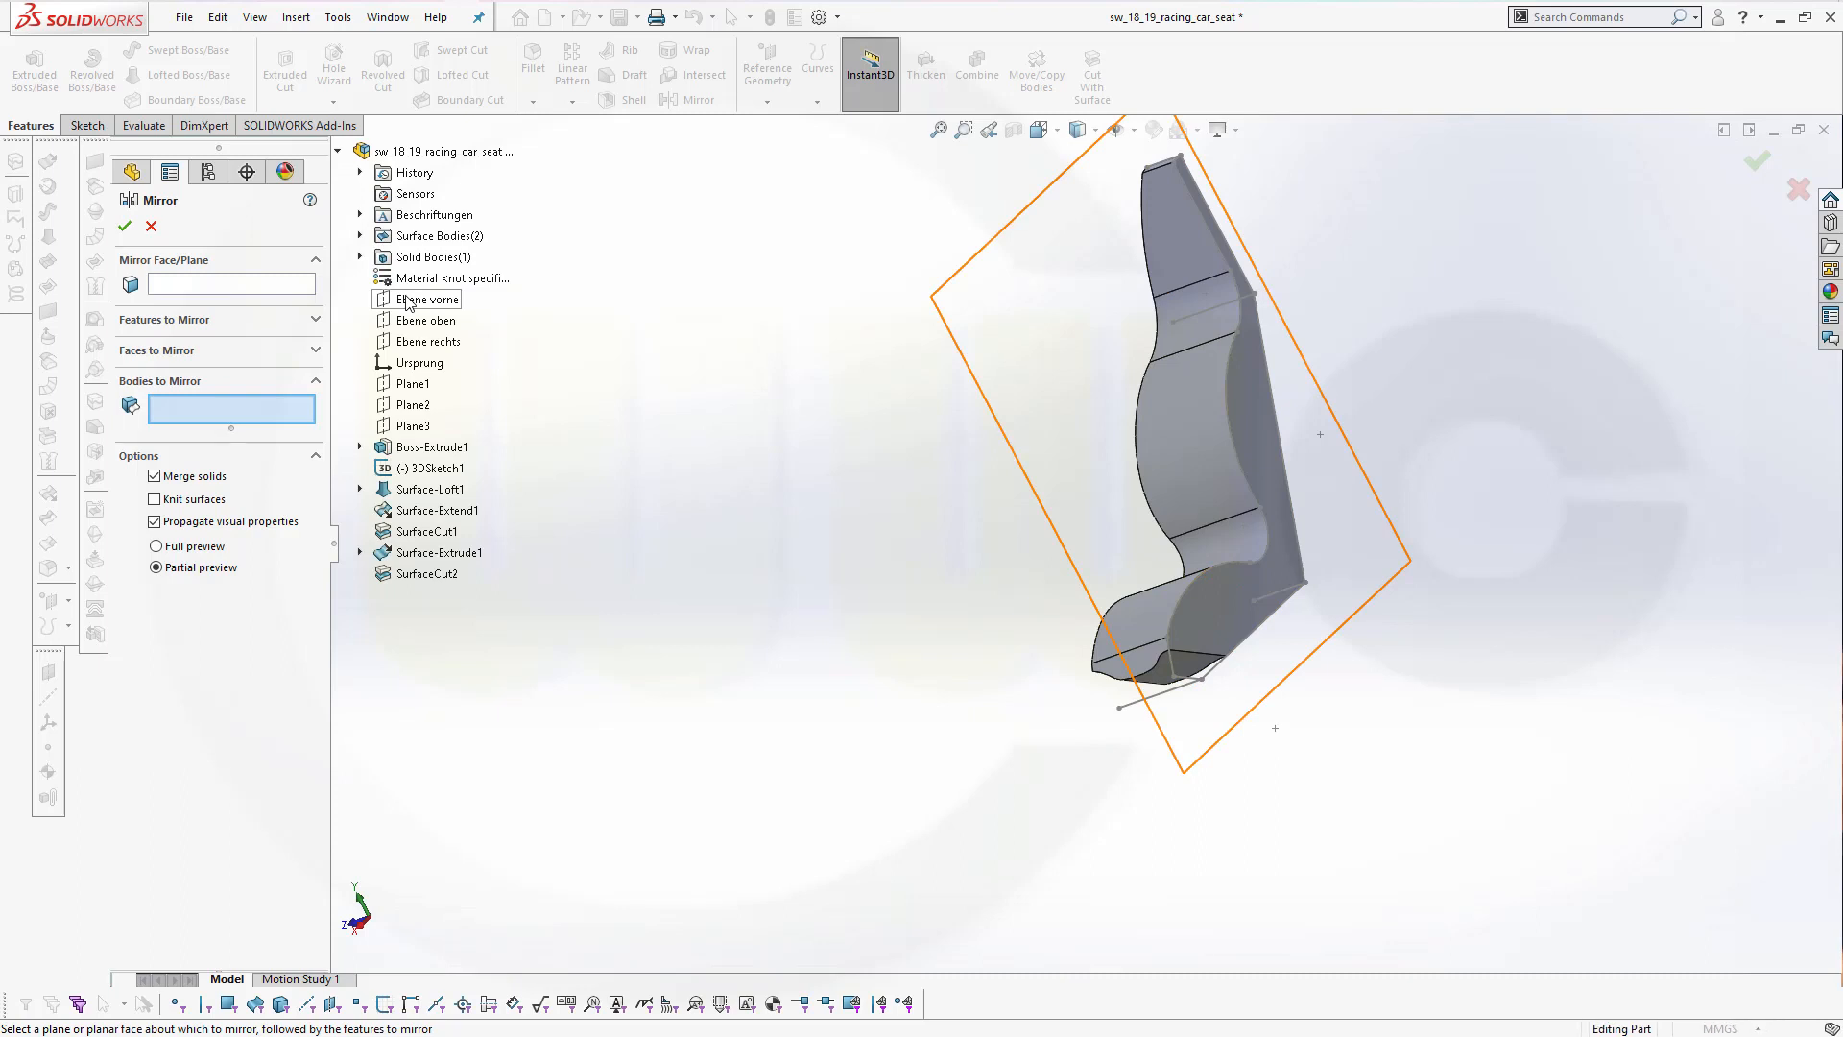
left_click(242, 281)
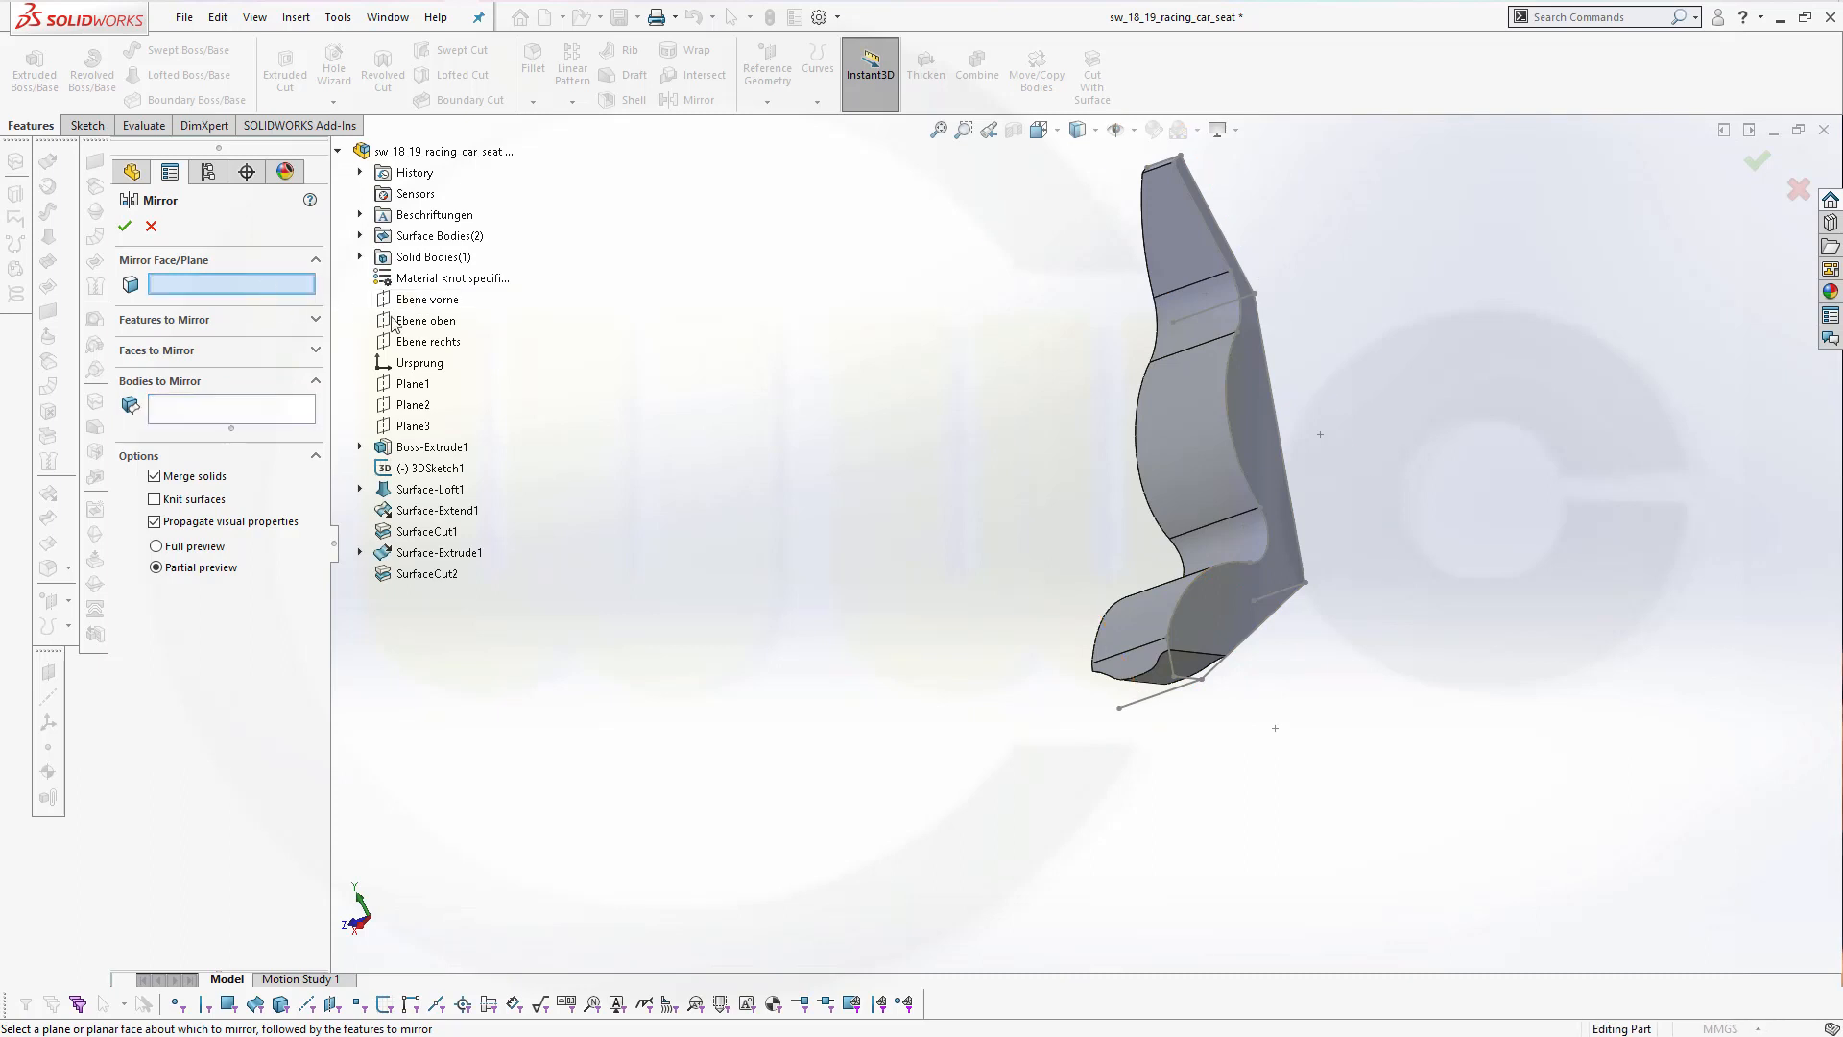
left_click(427, 298)
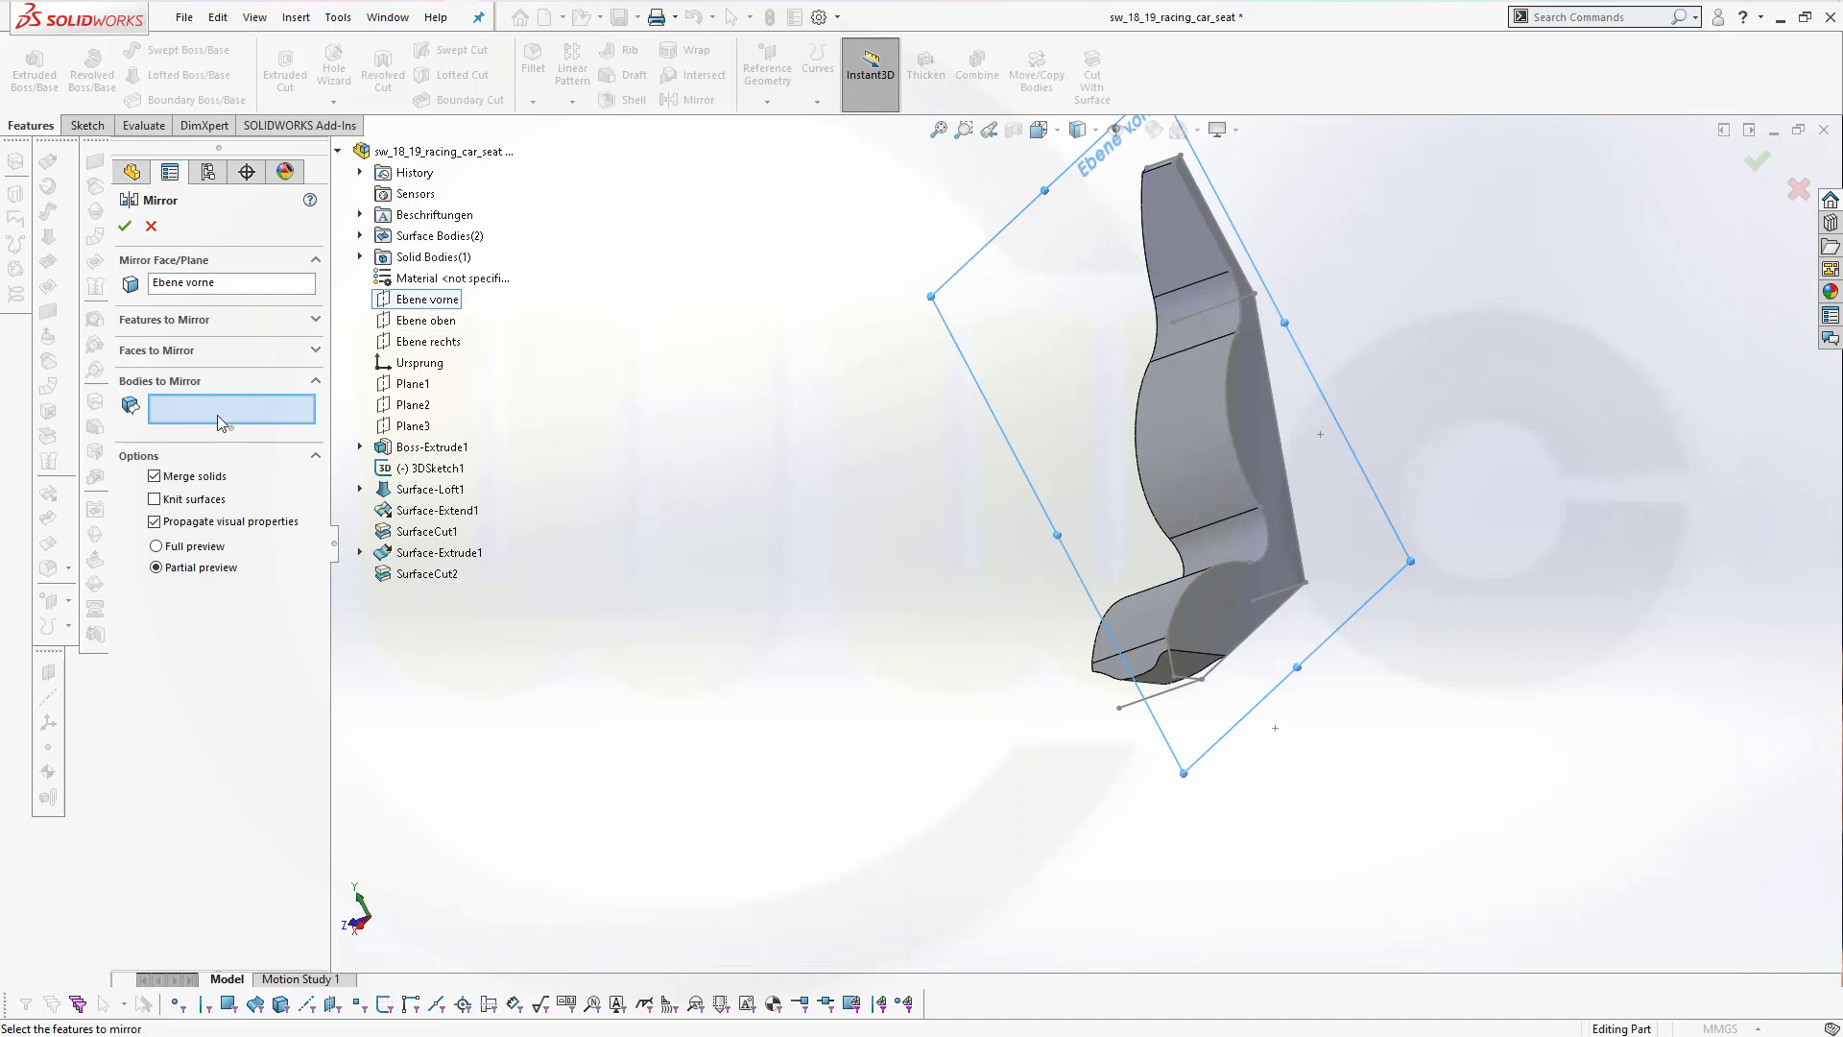
left_click(1161, 448)
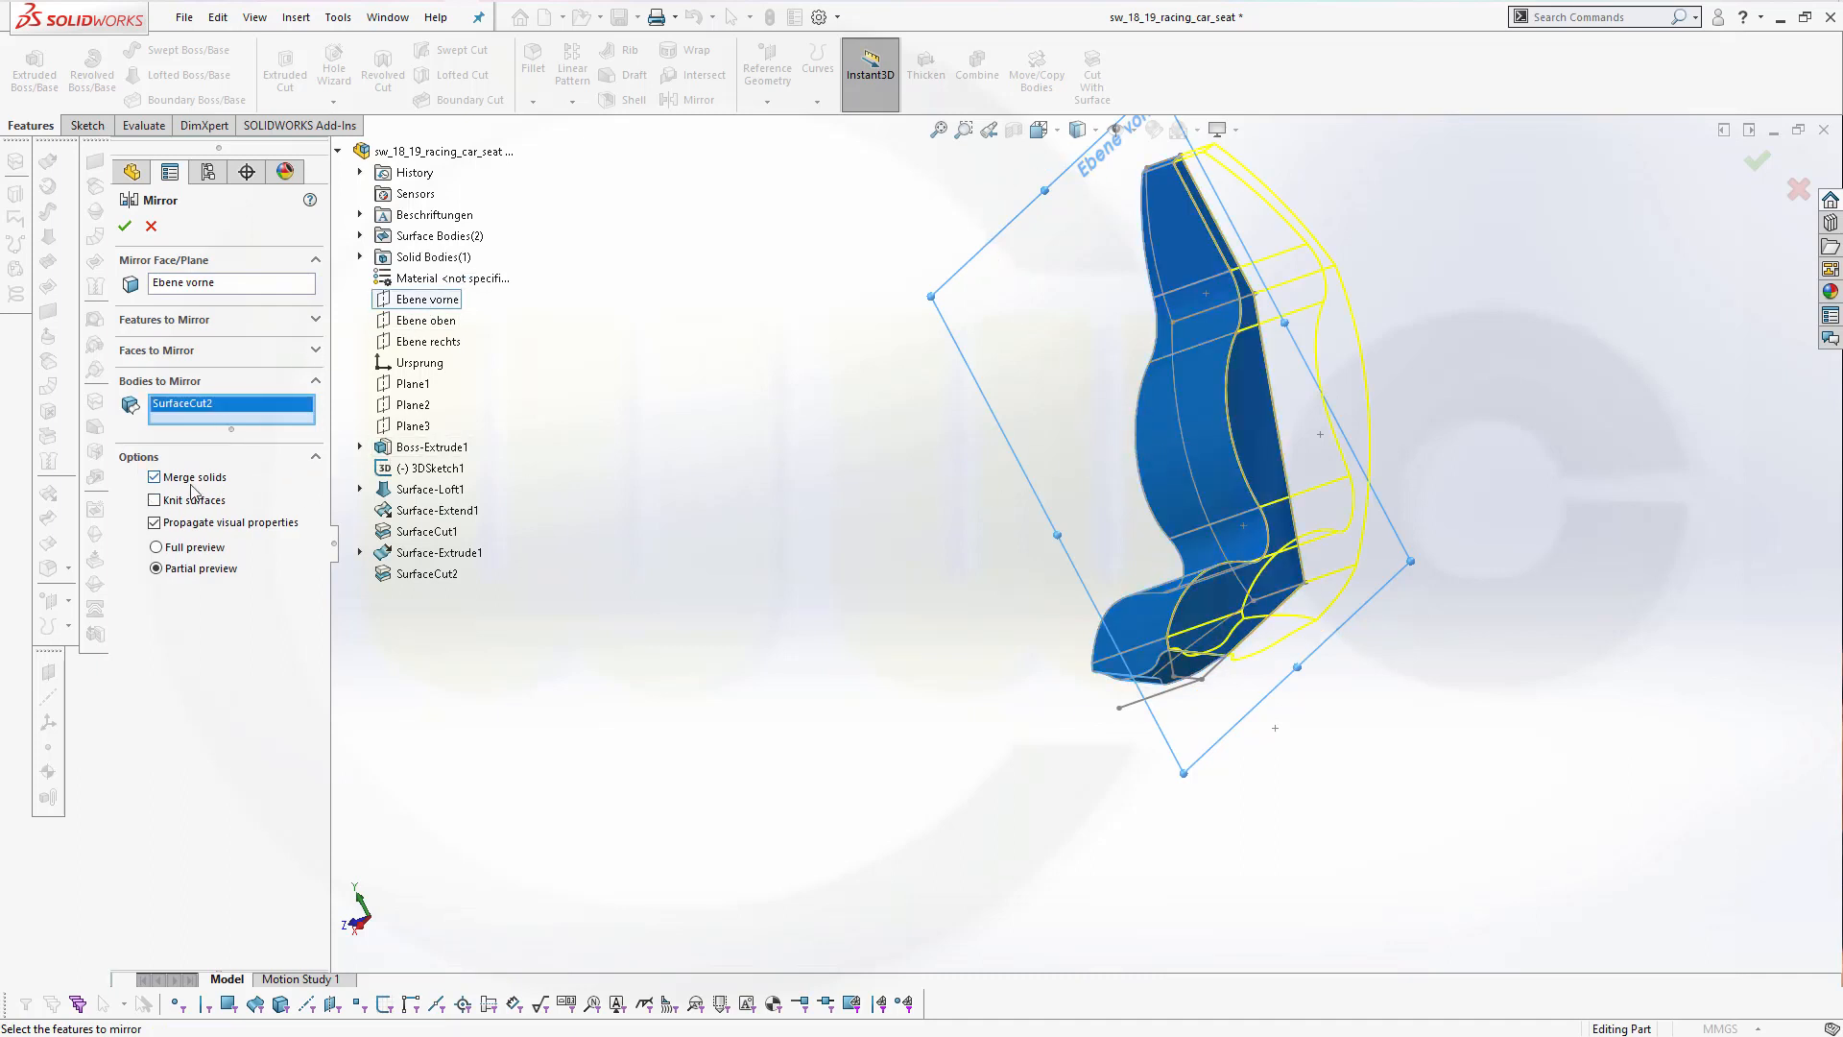
left_click(126, 228)
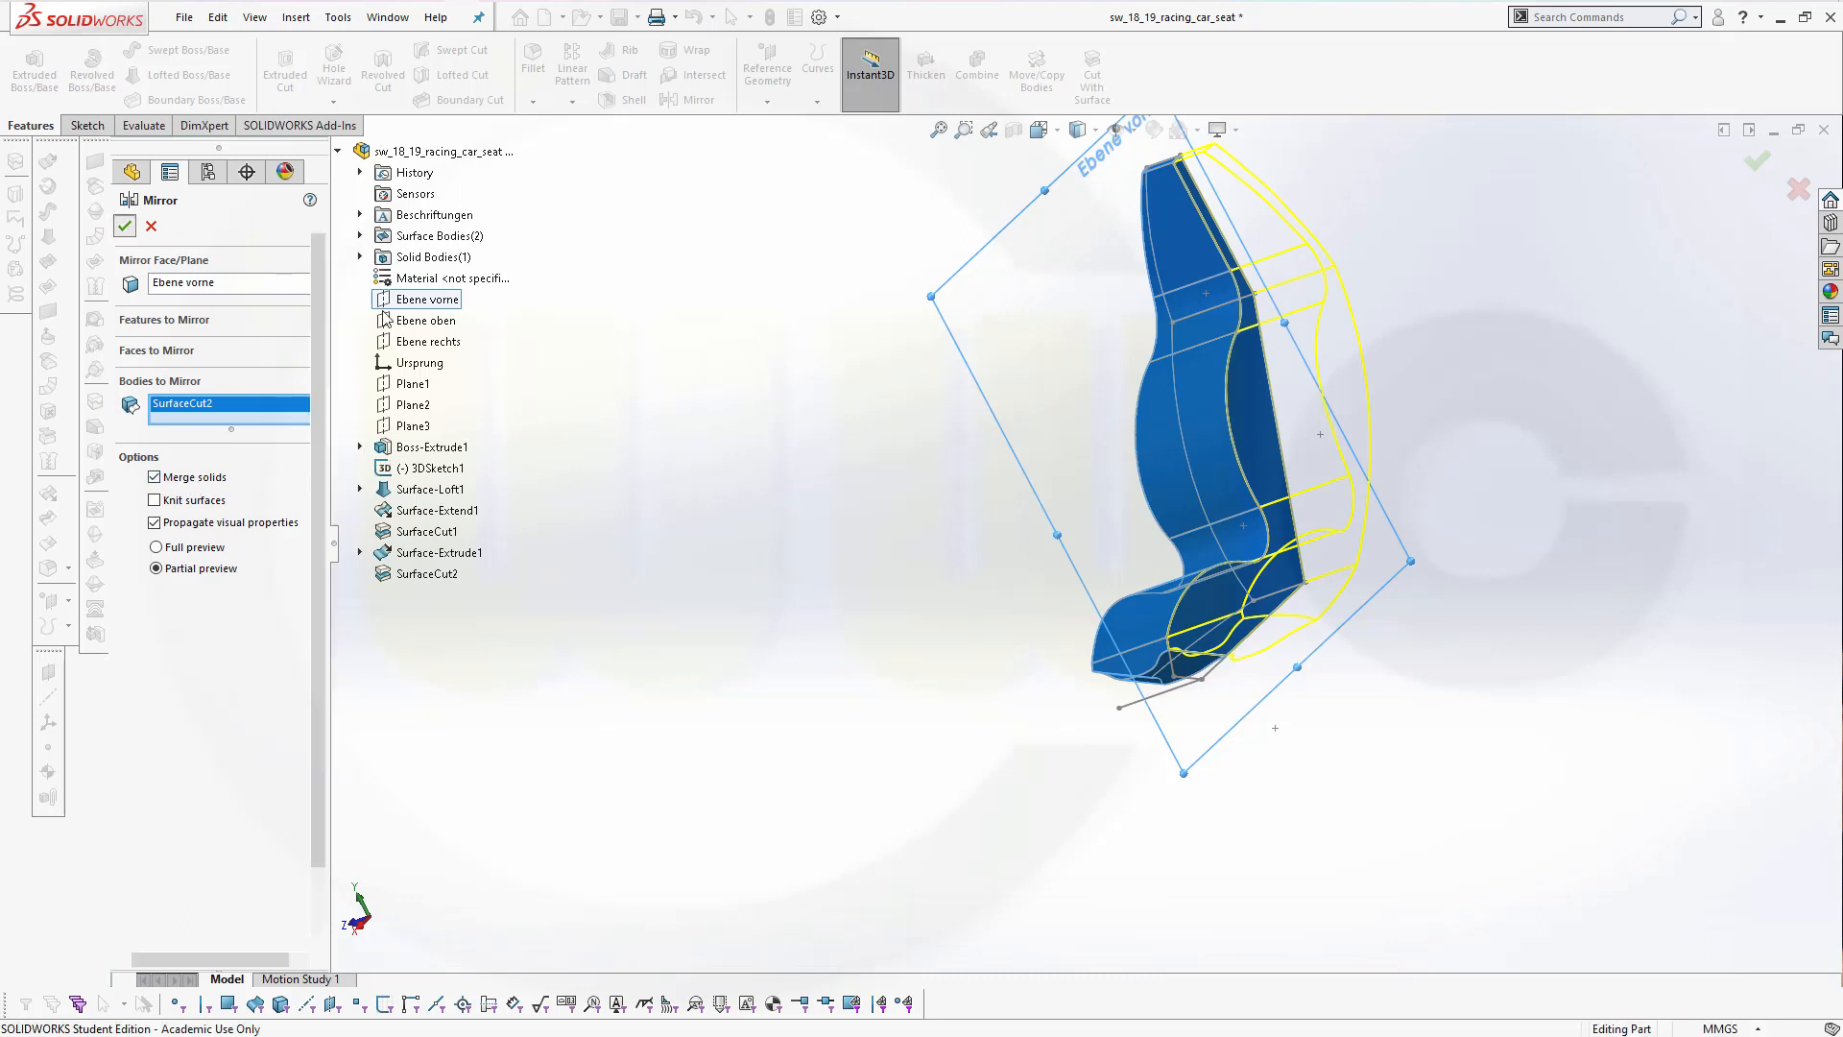
Hide 3DSketch1 and the base extrusion's Sketch1
middle_click_drag(808, 392, 889, 342)
scroll(1192, 224, "up", 2)
scroll(1206, 238, "down", 2)
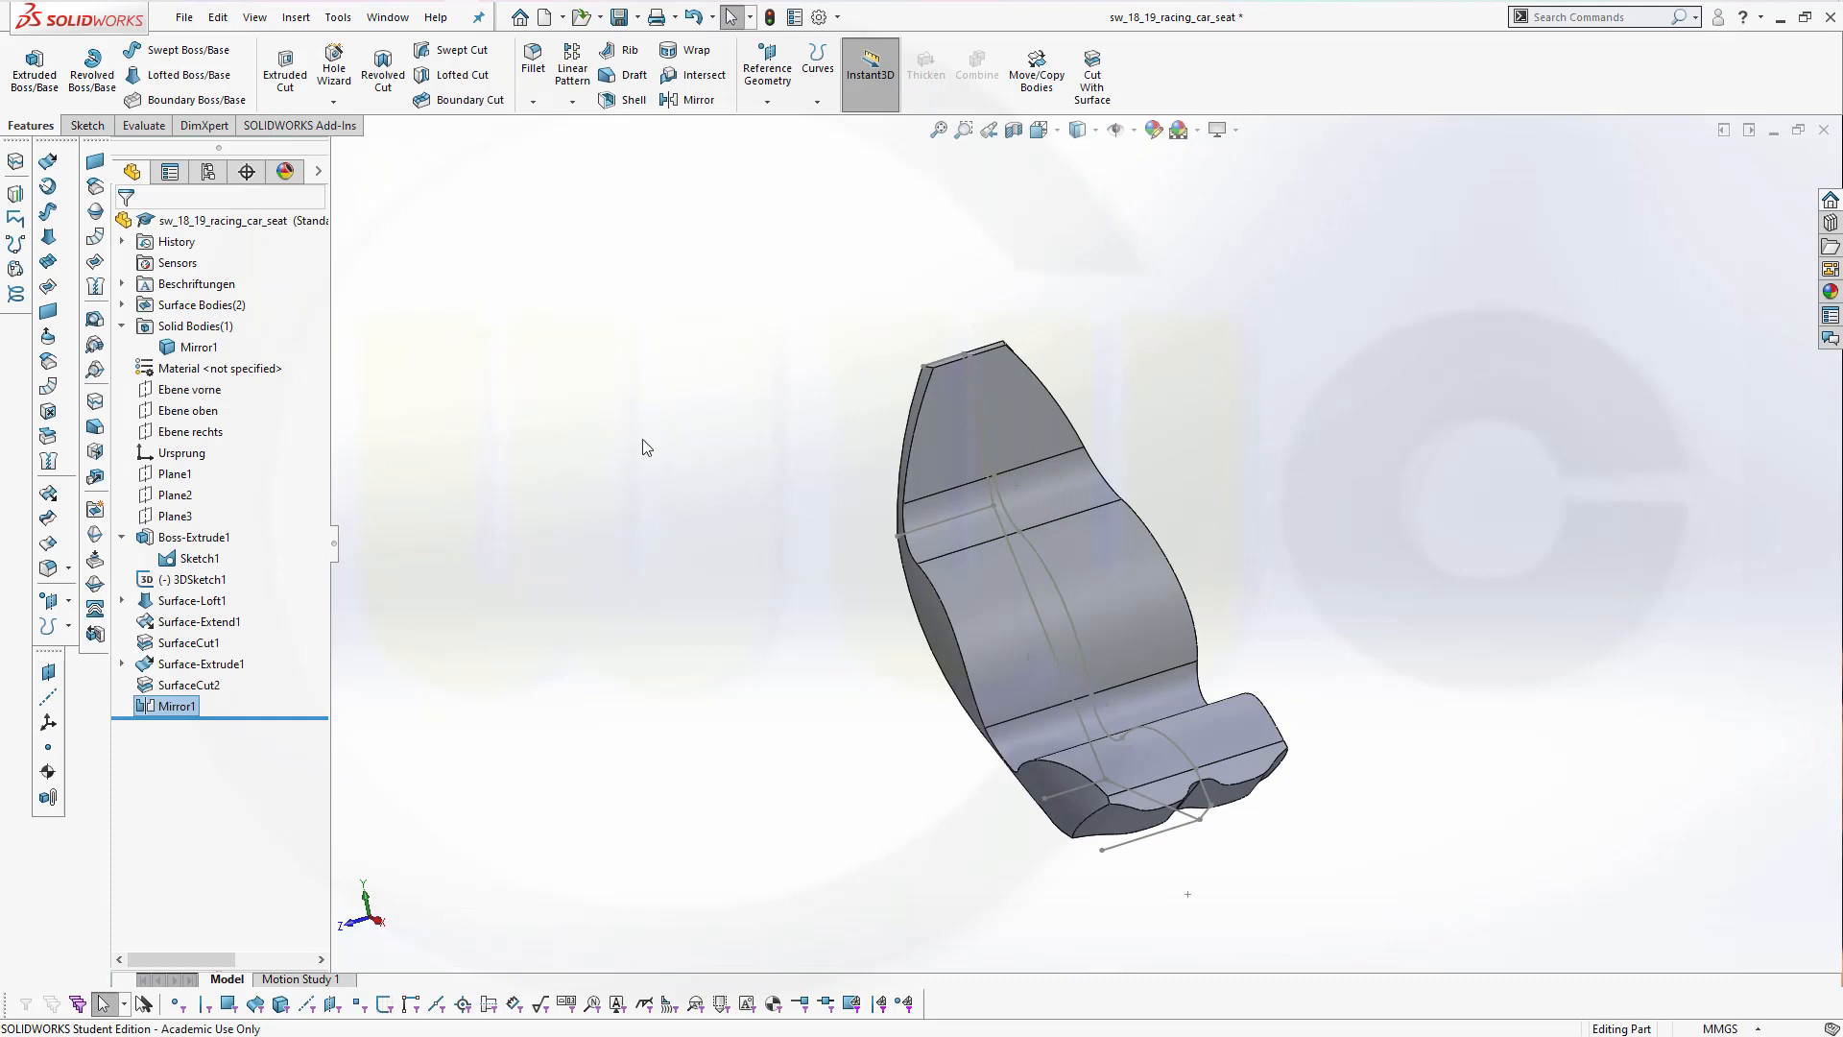
left_click(269, 547)
left_click(161, 587)
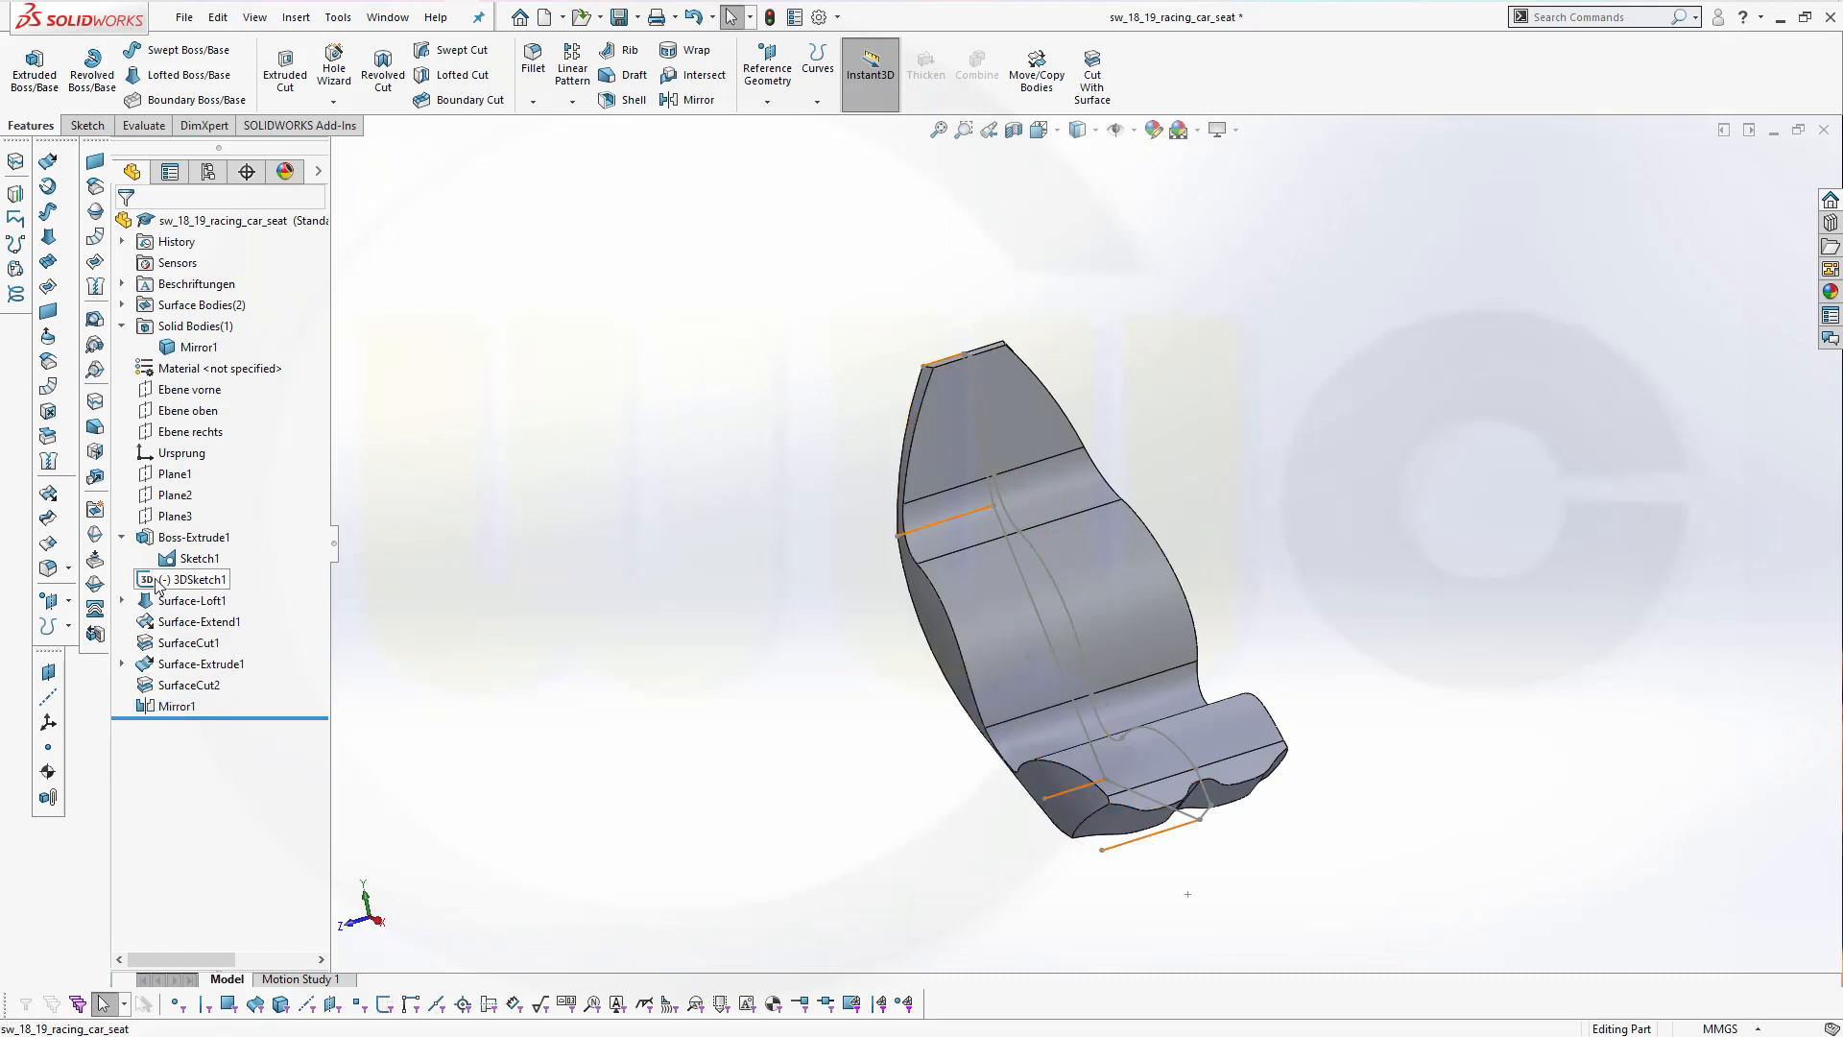
left_click(178, 550)
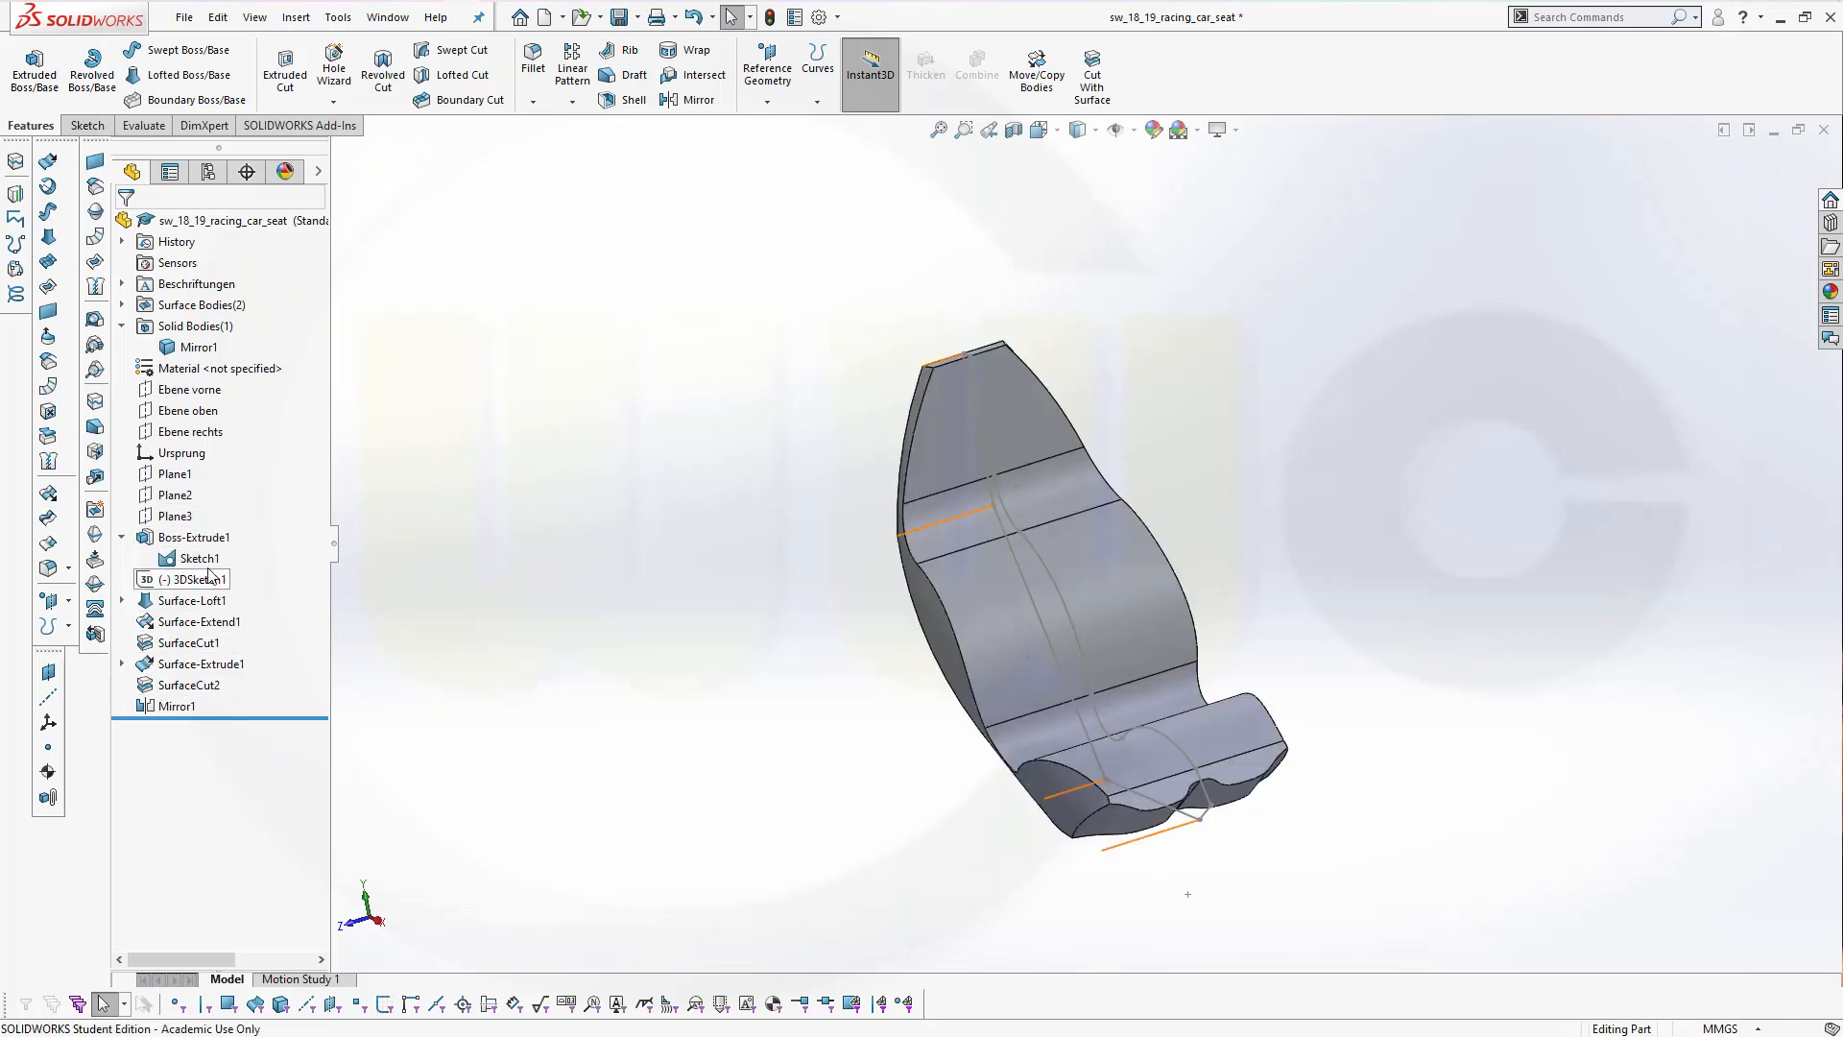
left_click(174, 562)
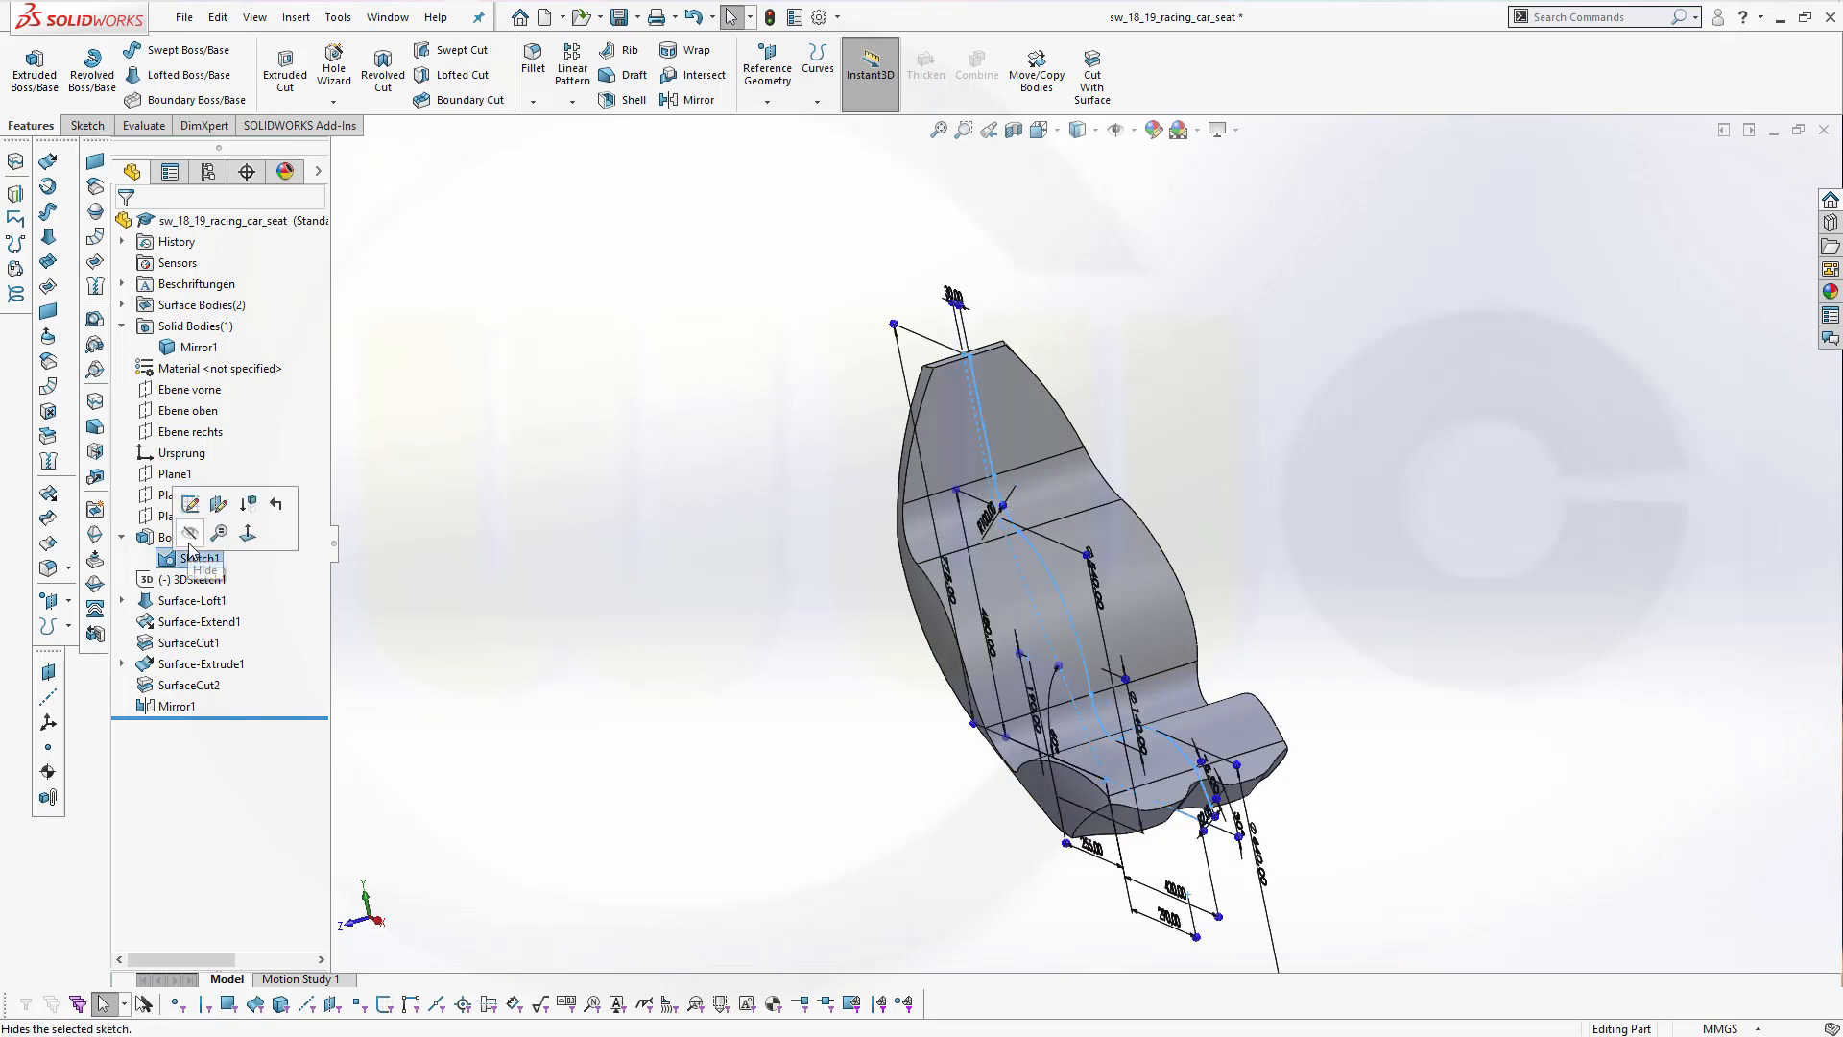
left_click(549, 528)
Start a sketch on Plane1 and convert the horizontal edge across the back of the seat into a sketch line
middle_click_drag(660, 576, 758, 169)
middle_click_drag(1290, 544, 1275, 370)
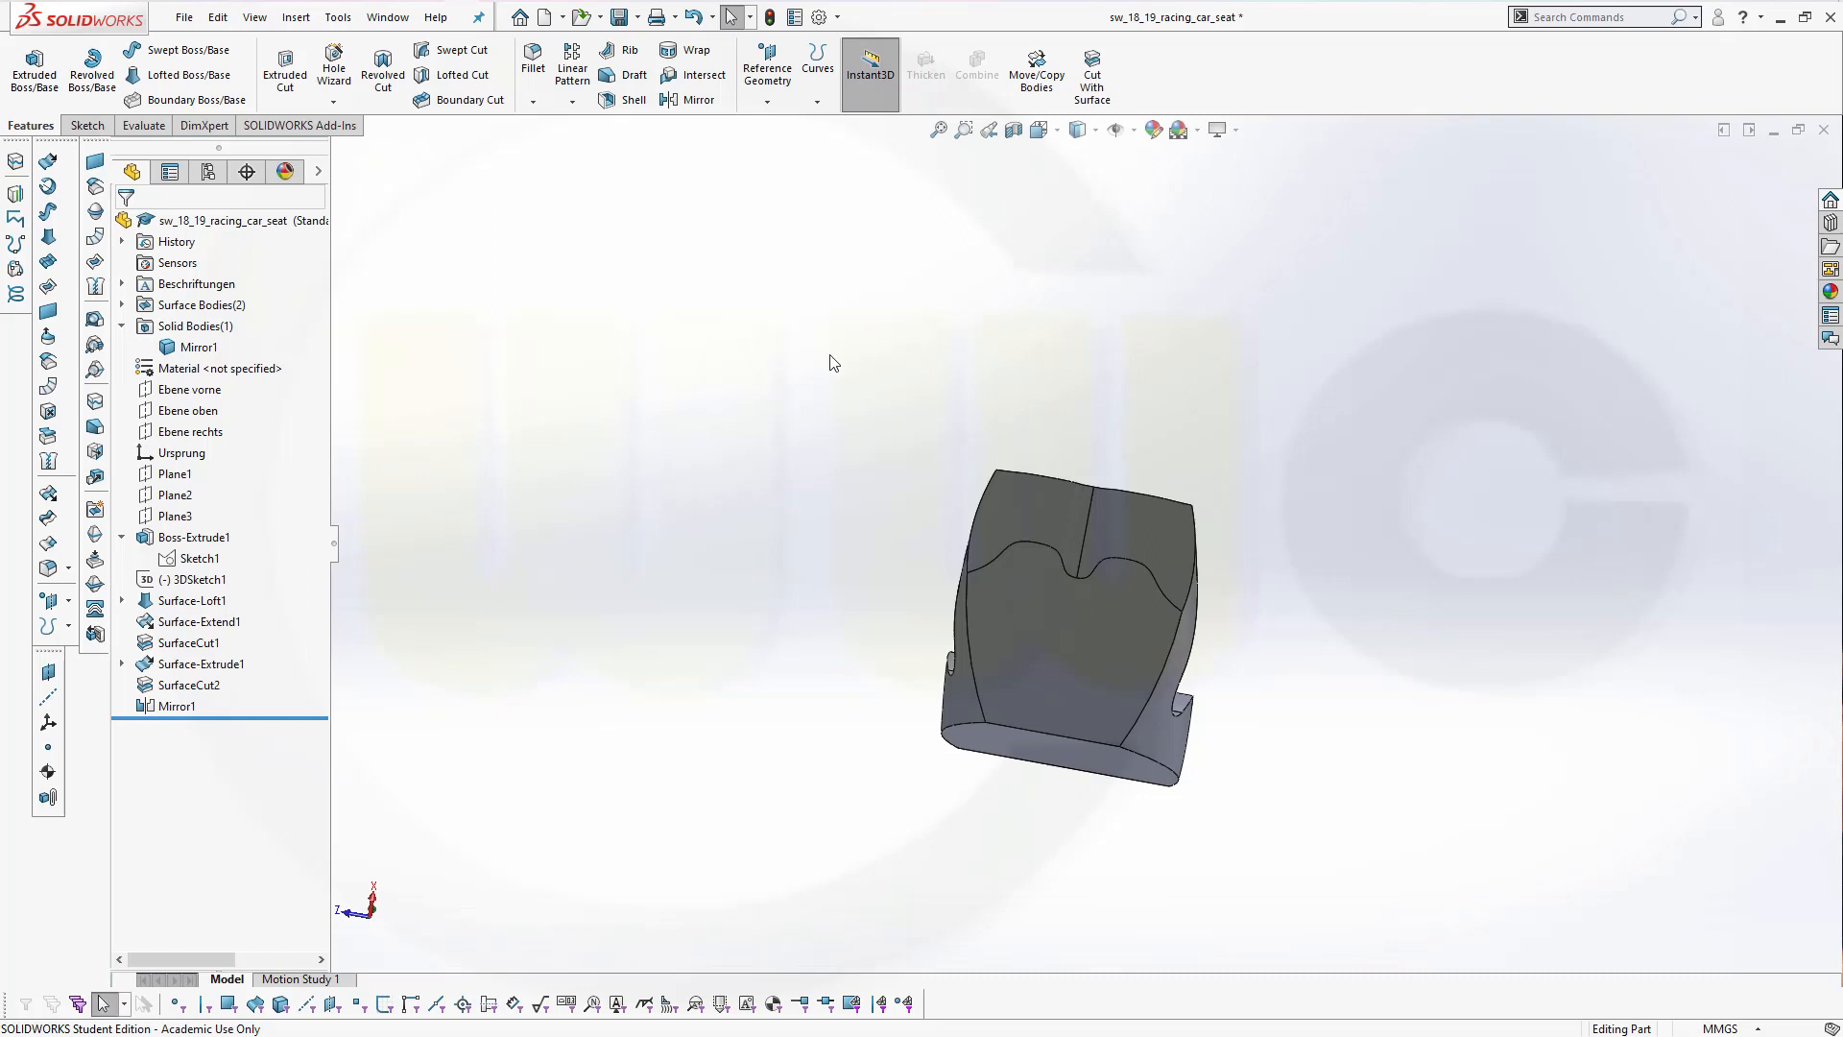
middle_click_drag(832, 361, 1179, 265)
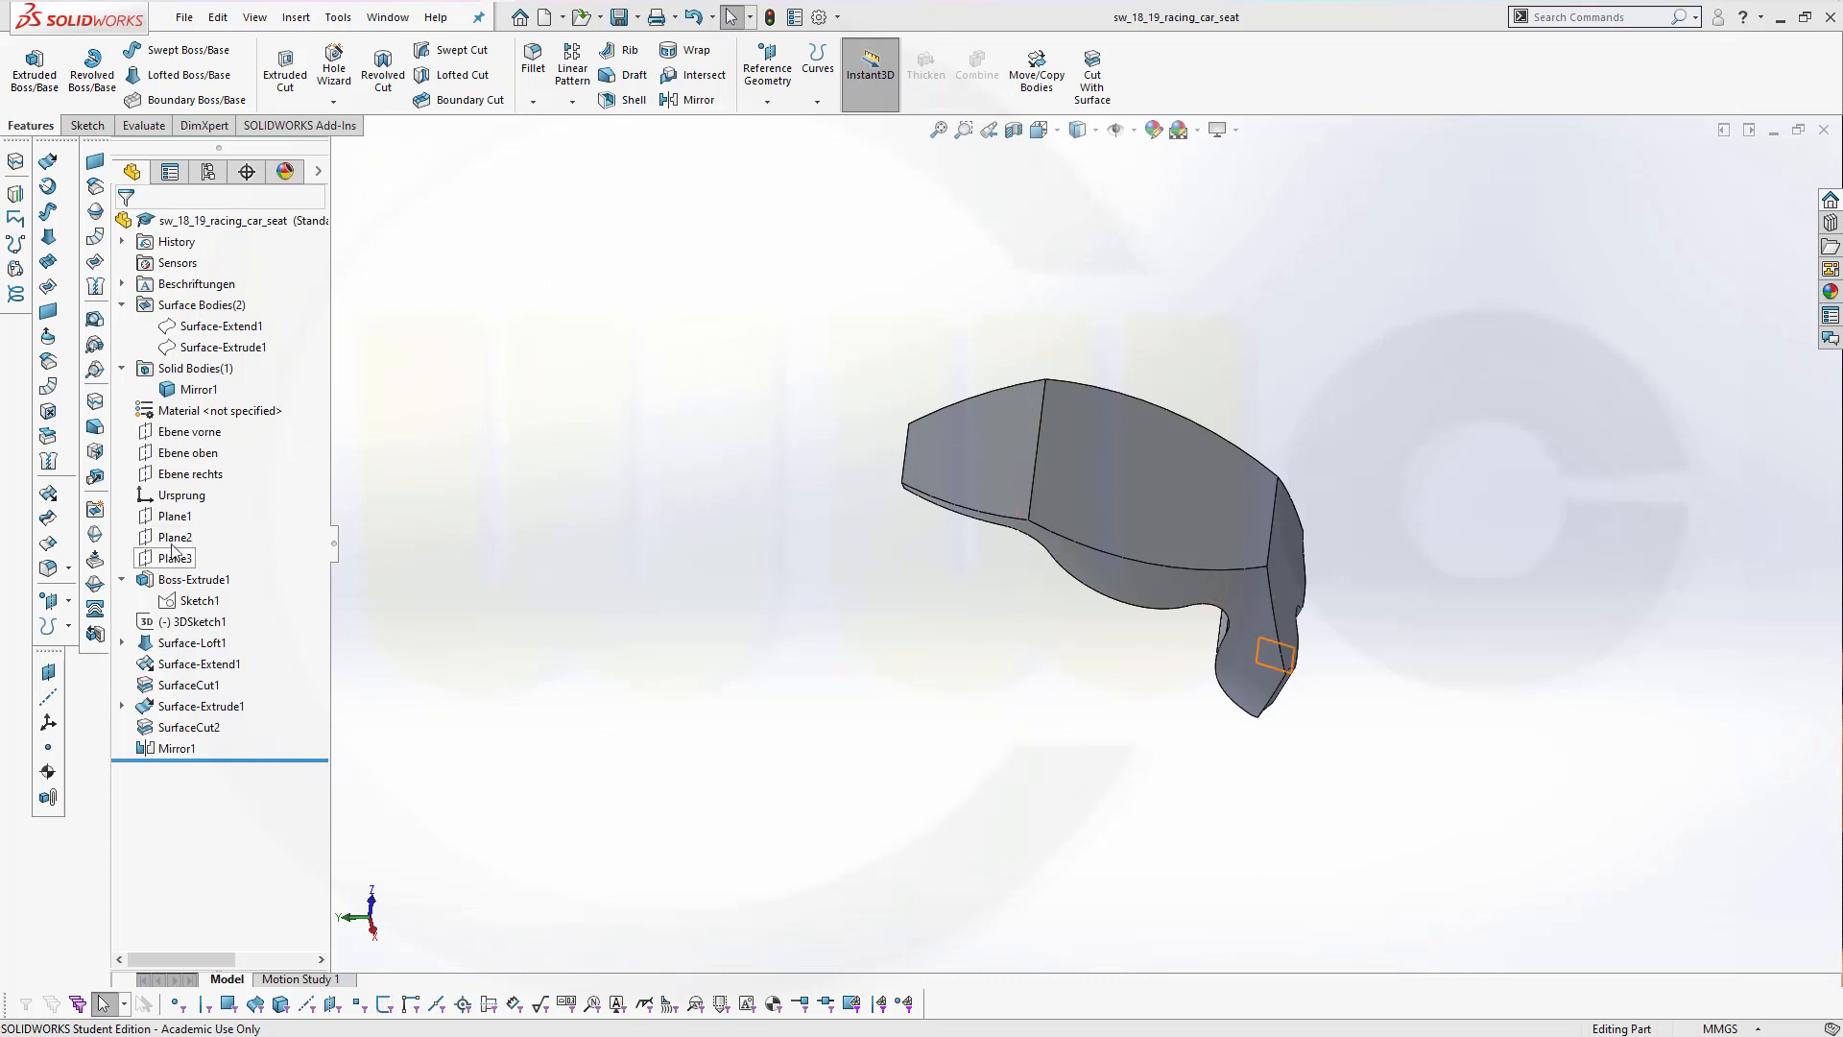
left_click(176, 523)
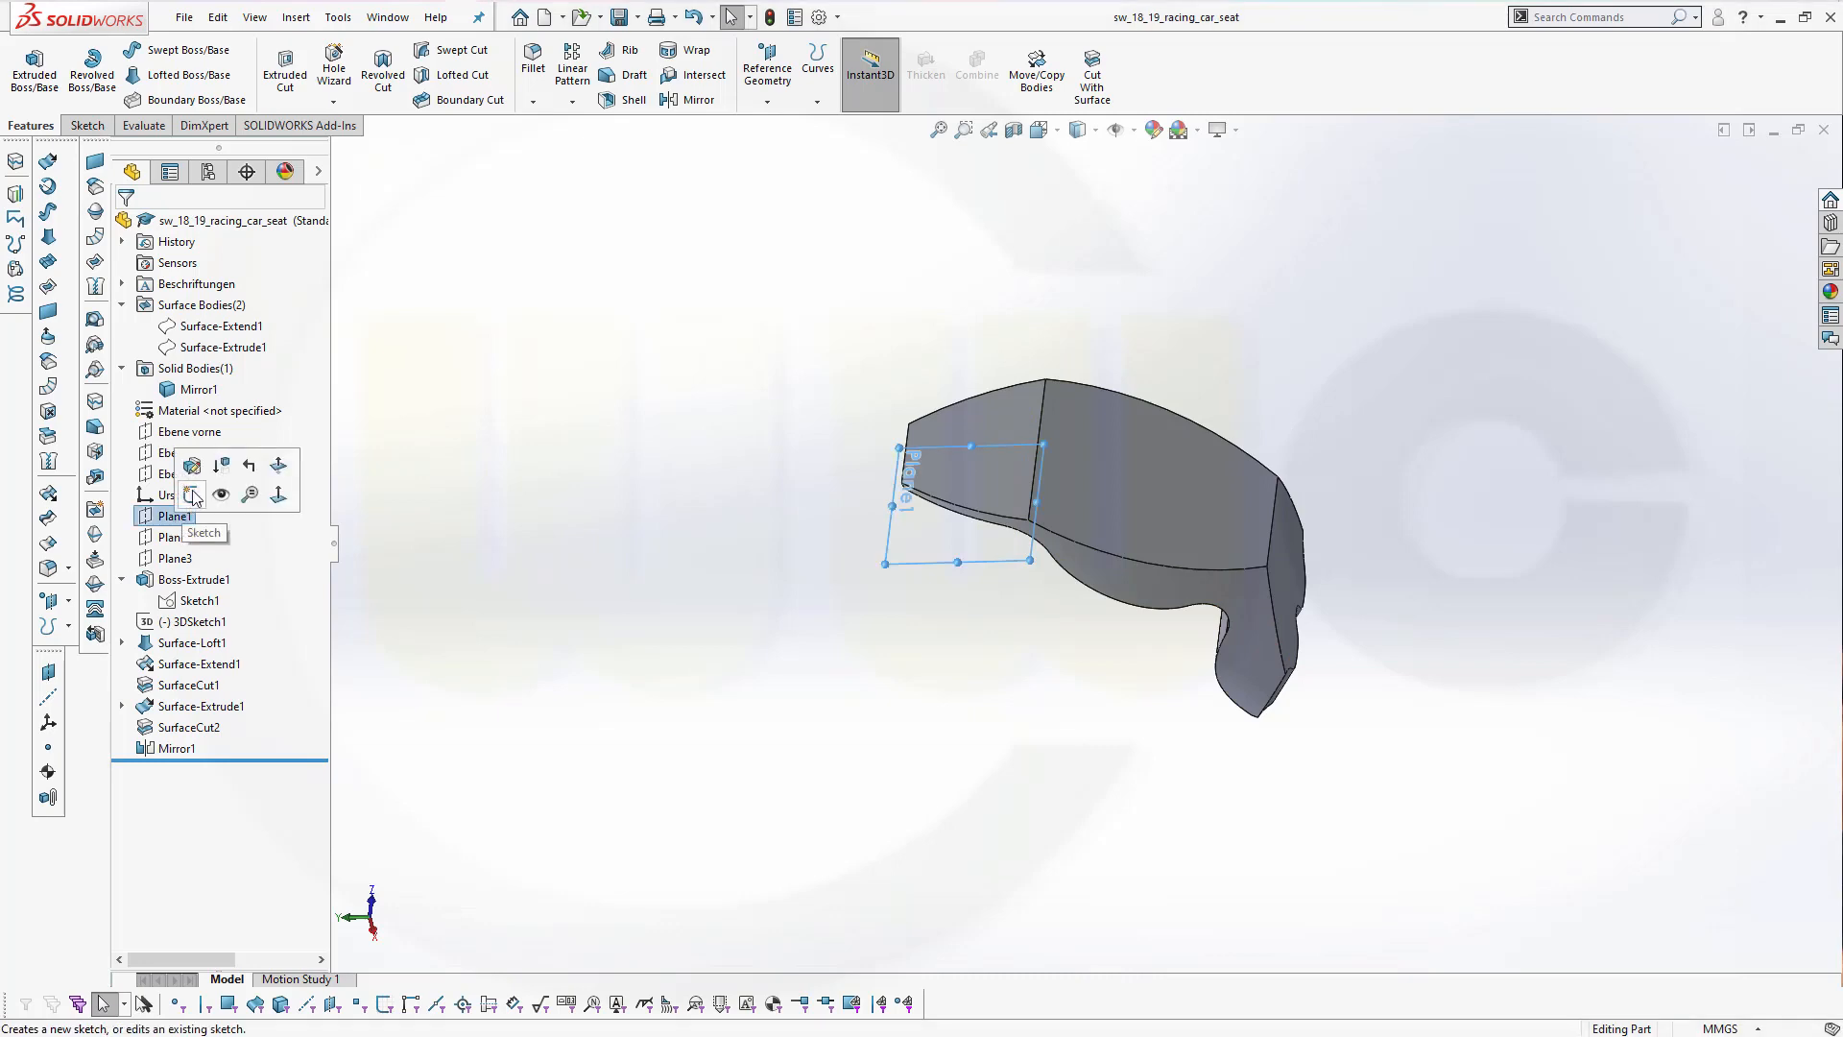
left_click(193, 494)
mouse_move(1363, 380)
middle_mouse_down()
mouse_move(1139, 313)
mouse_move(946, 198)
mouse_move(1018, 291)
mouse_move(889, 255)
middle_mouse_up()
left_click(318, 64)
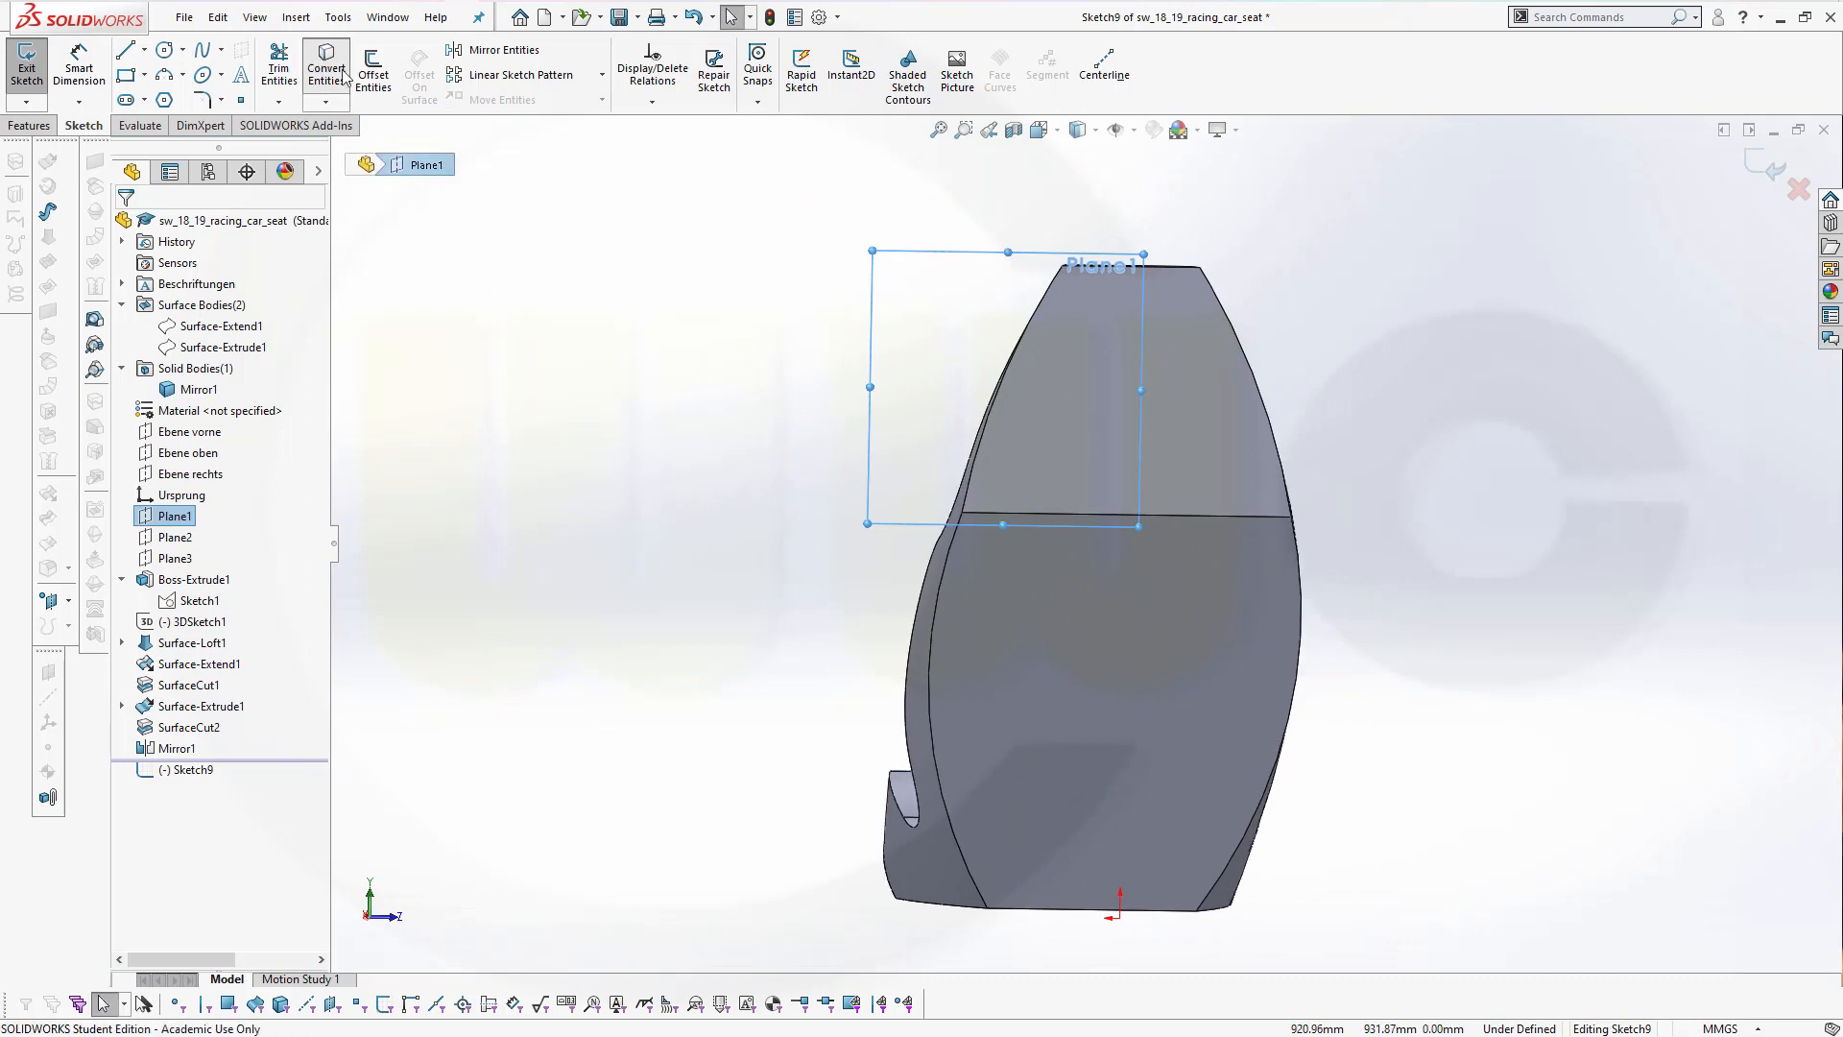
left_click(1001, 512)
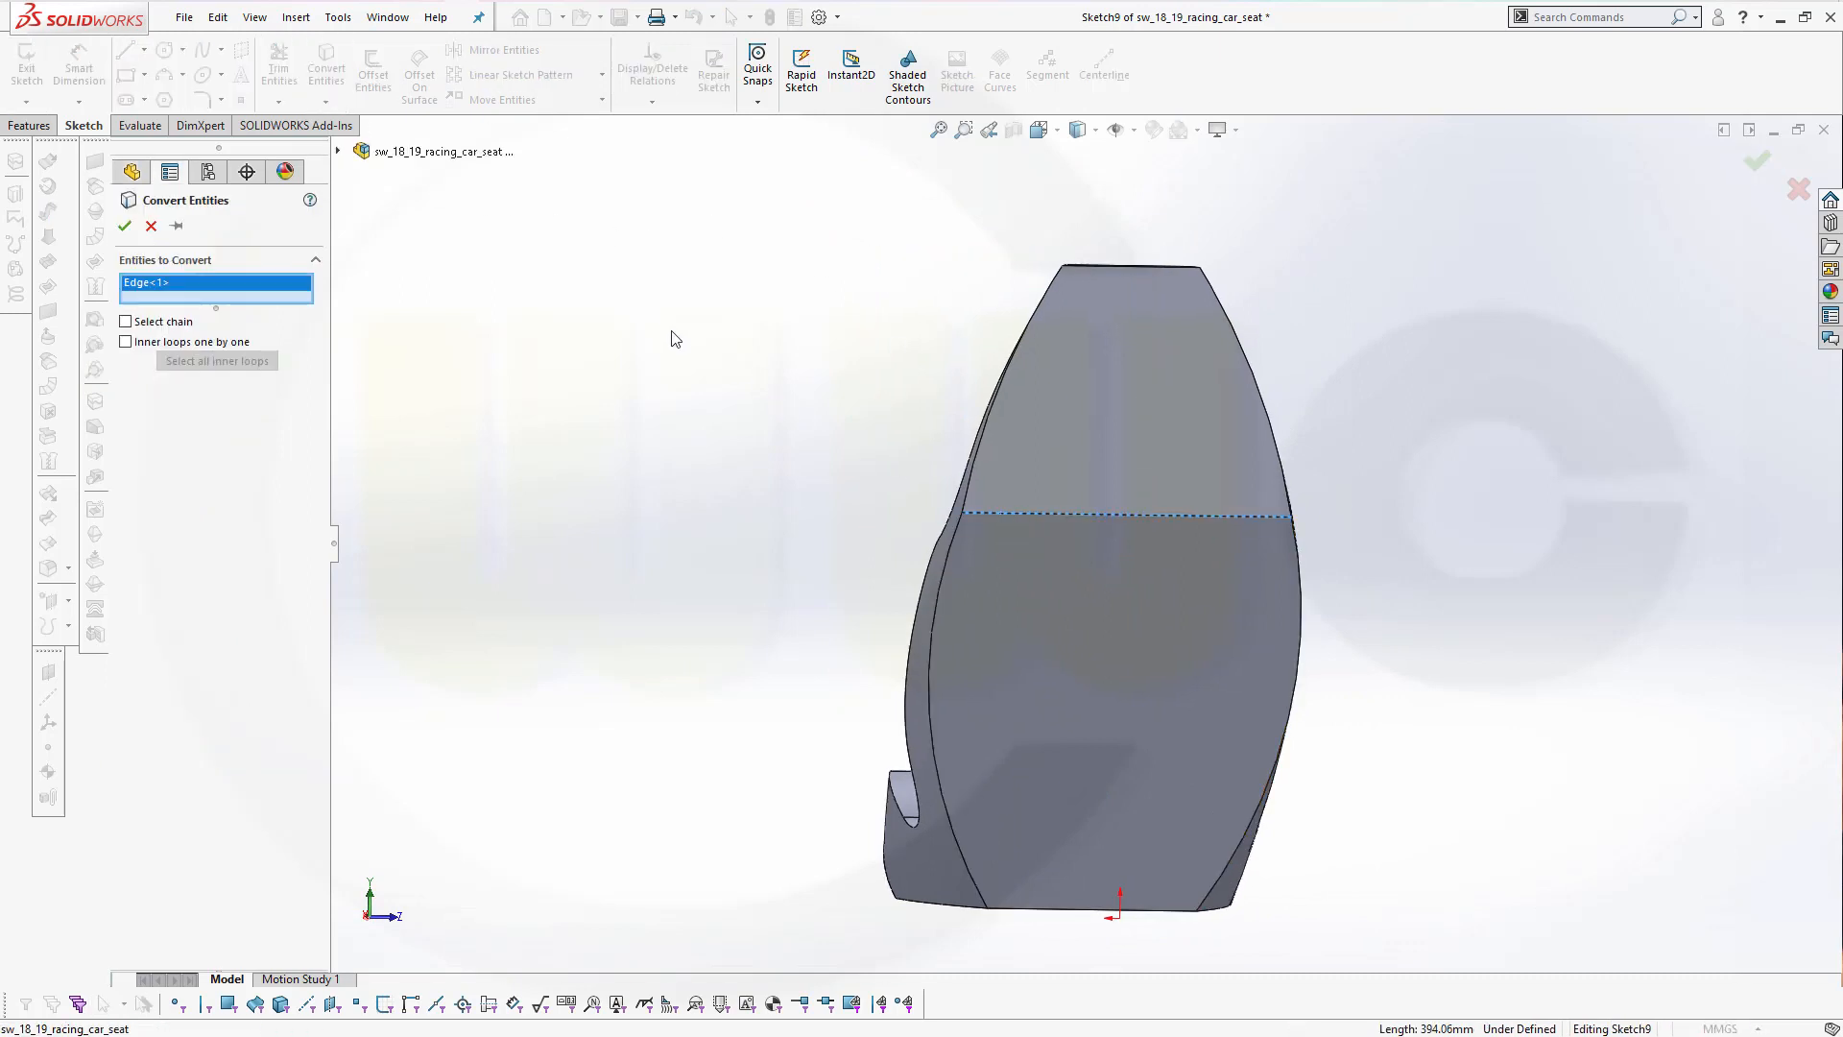
left_click(125, 227)
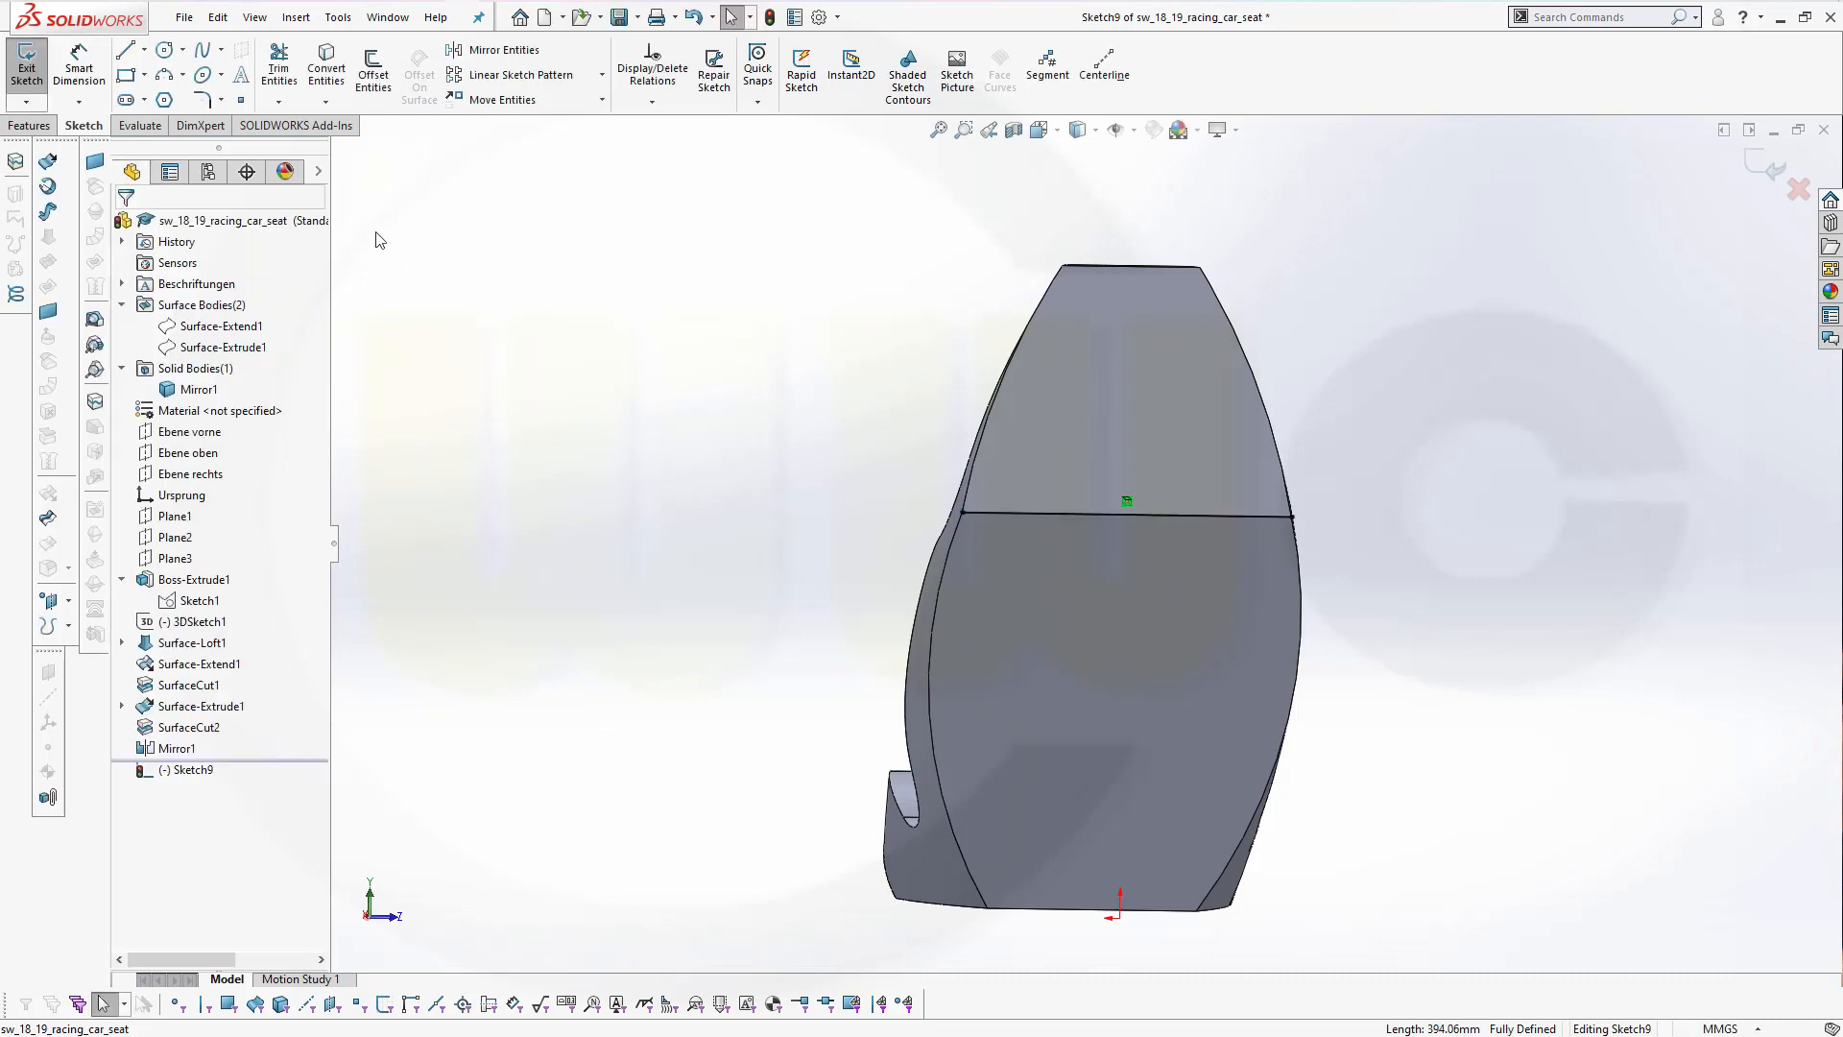
Try a three-point arc bulging upward between the converted line's endpoints, radius about 532 mm, and remove it
left_click(164, 75)
left_click(963, 514)
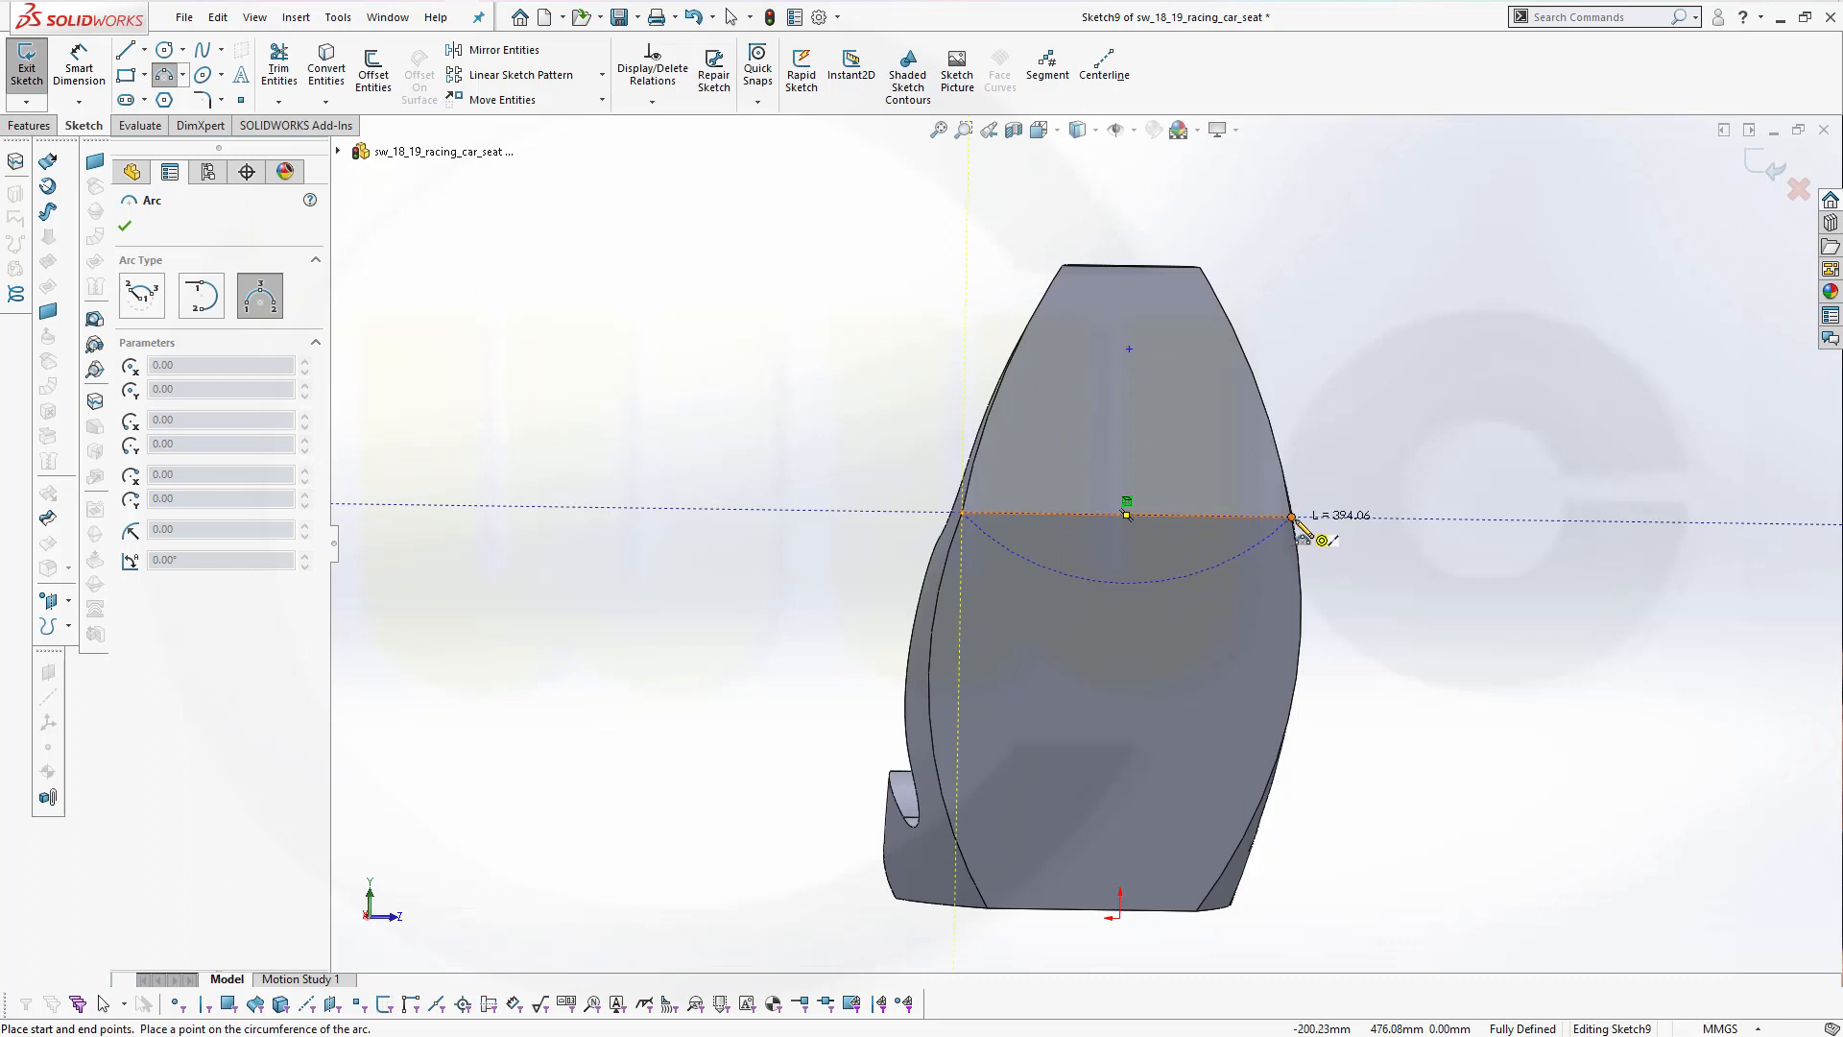
left_click(1294, 517)
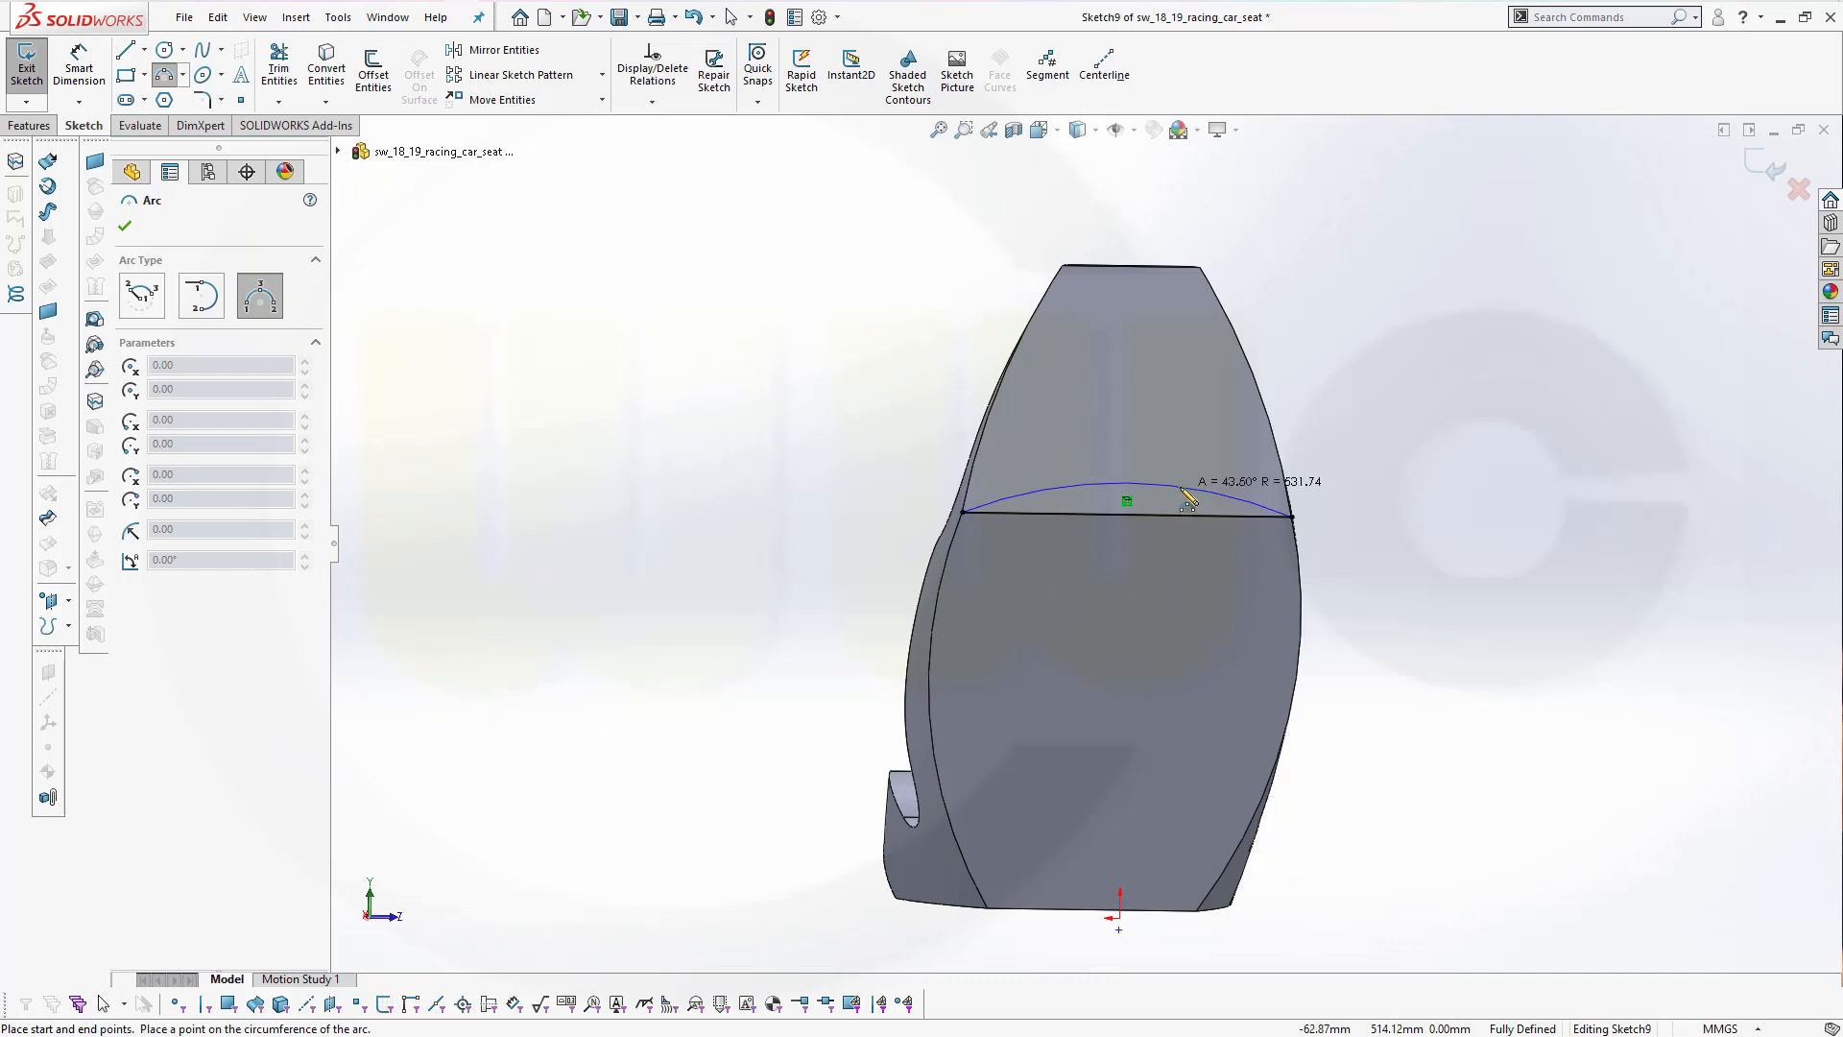
left_click(1186, 495)
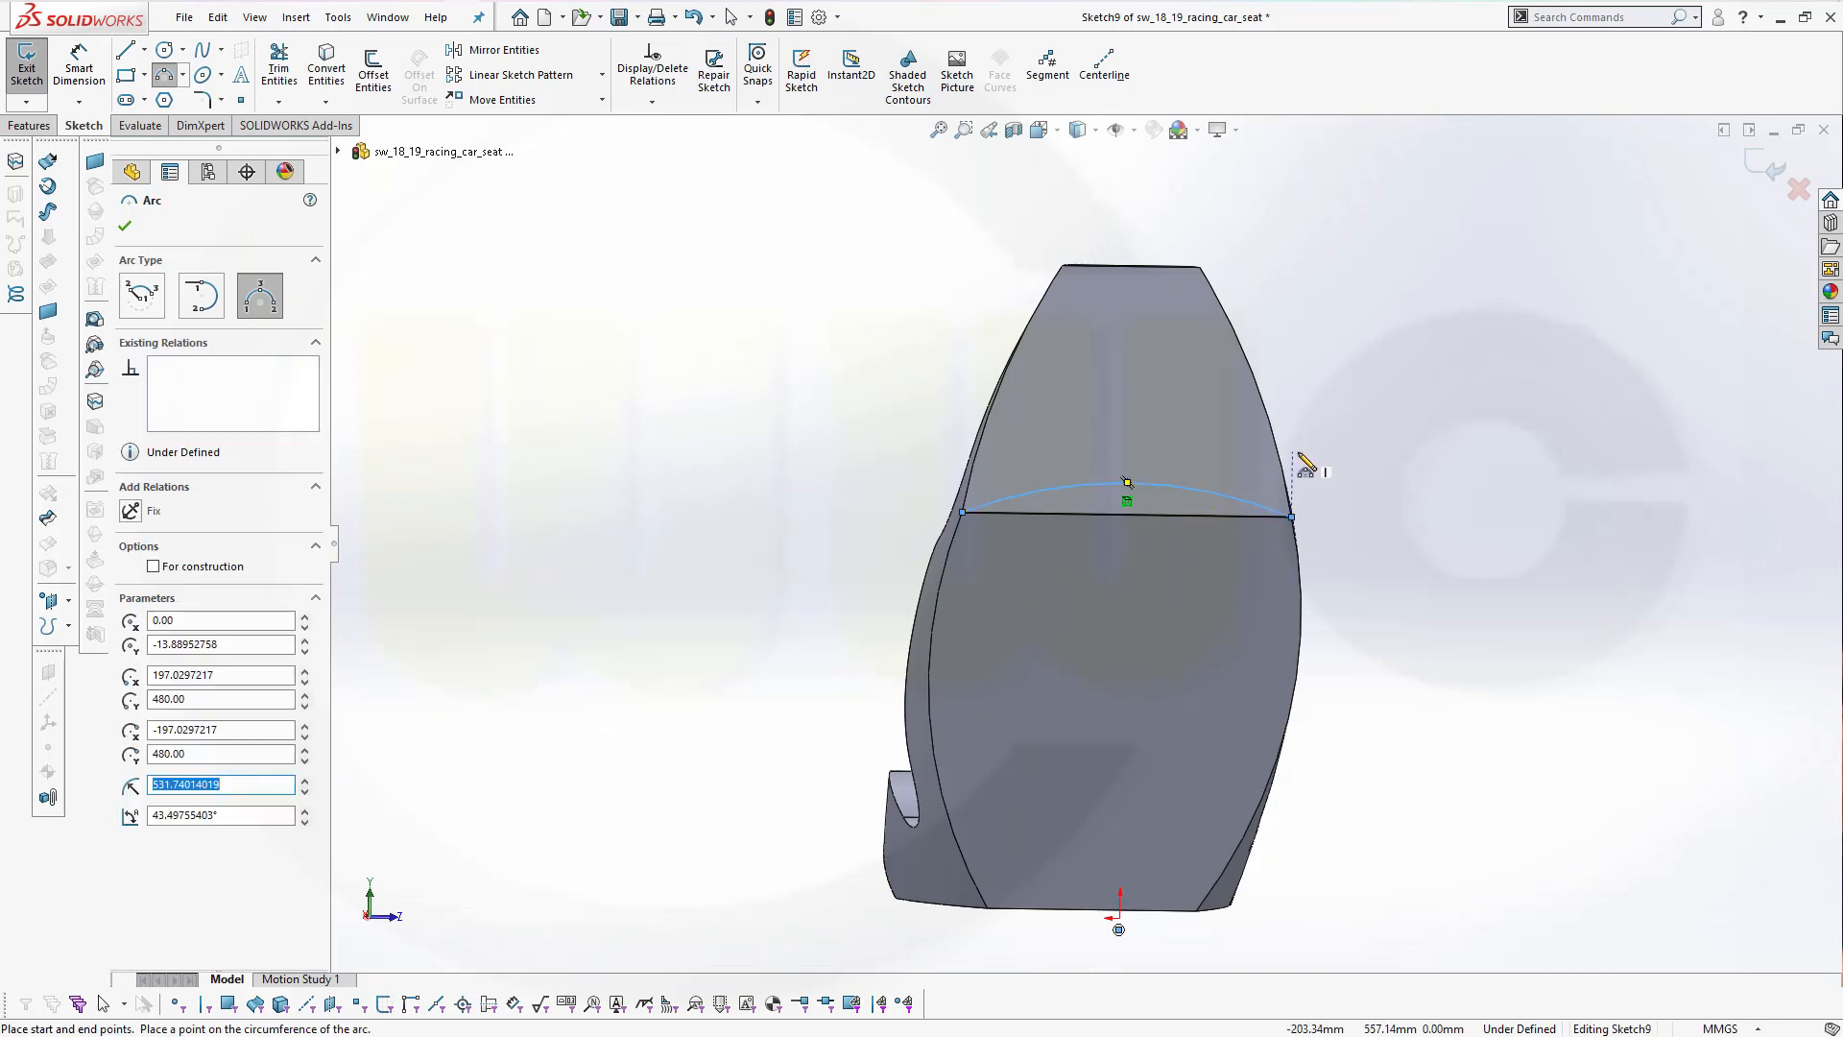
key("Escape")
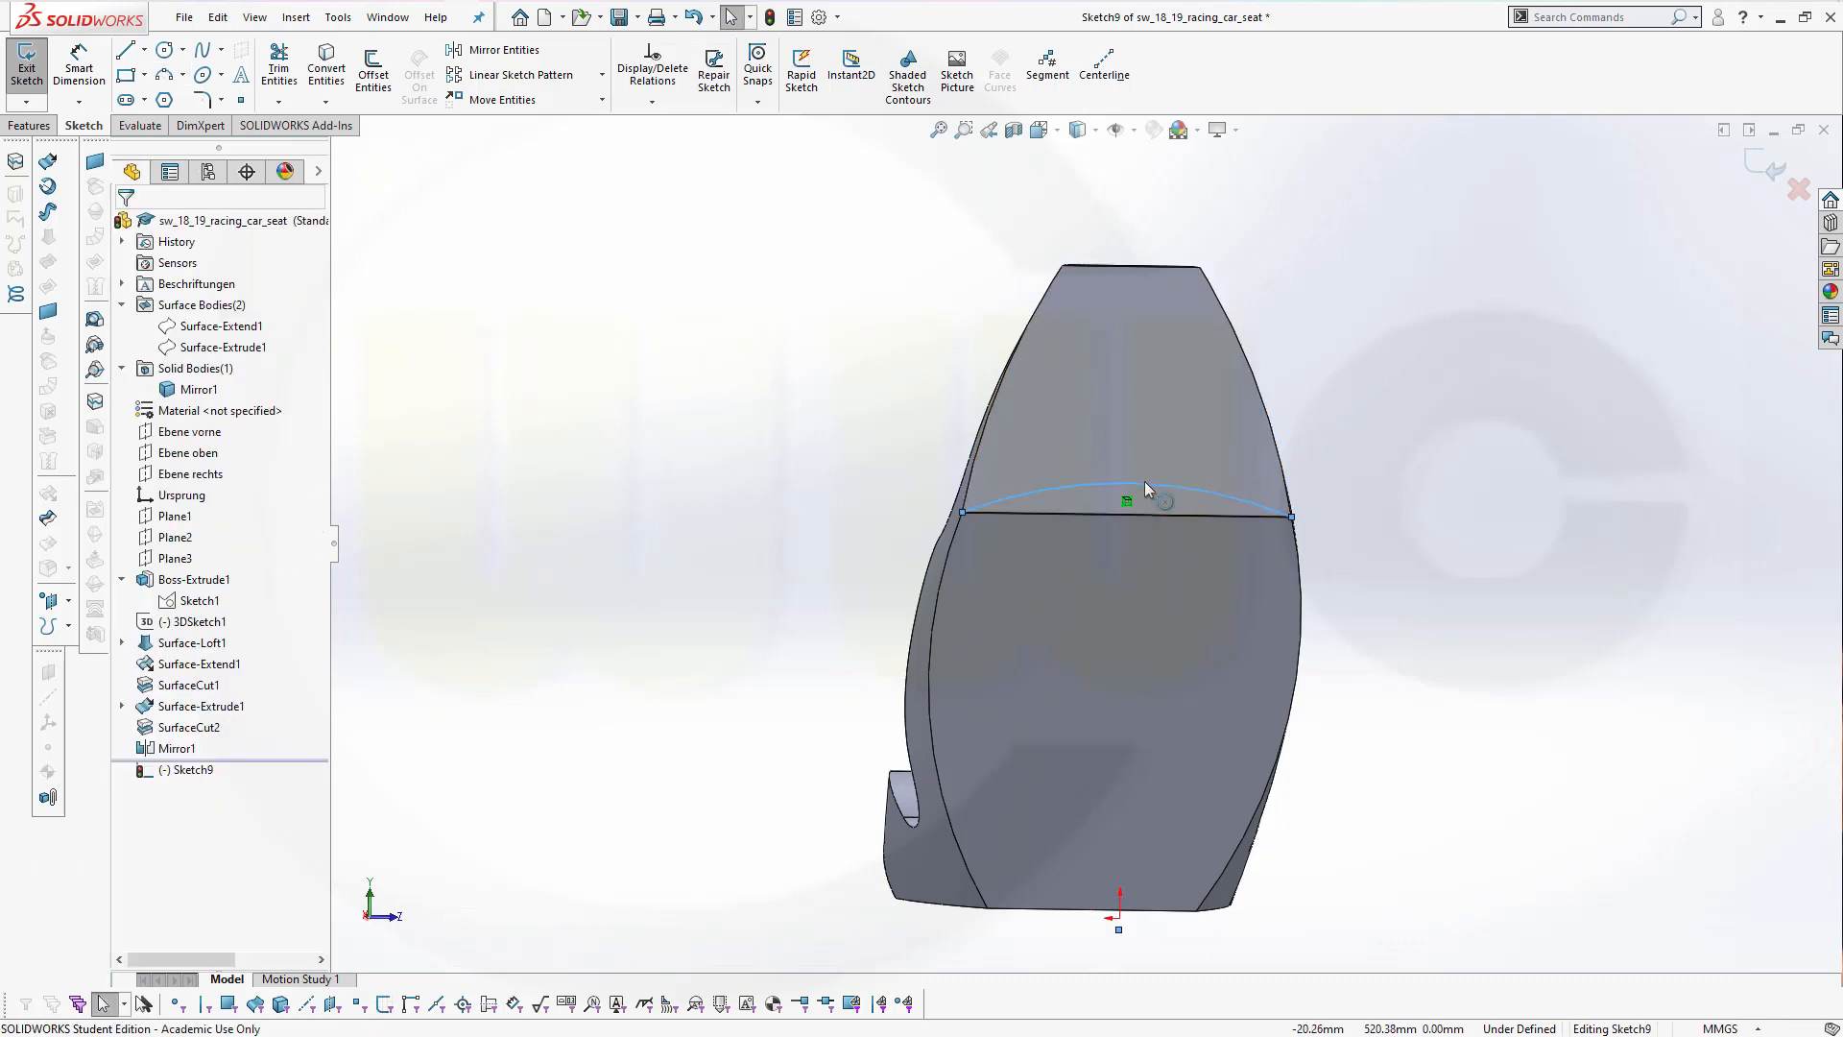
left_click(1145, 484)
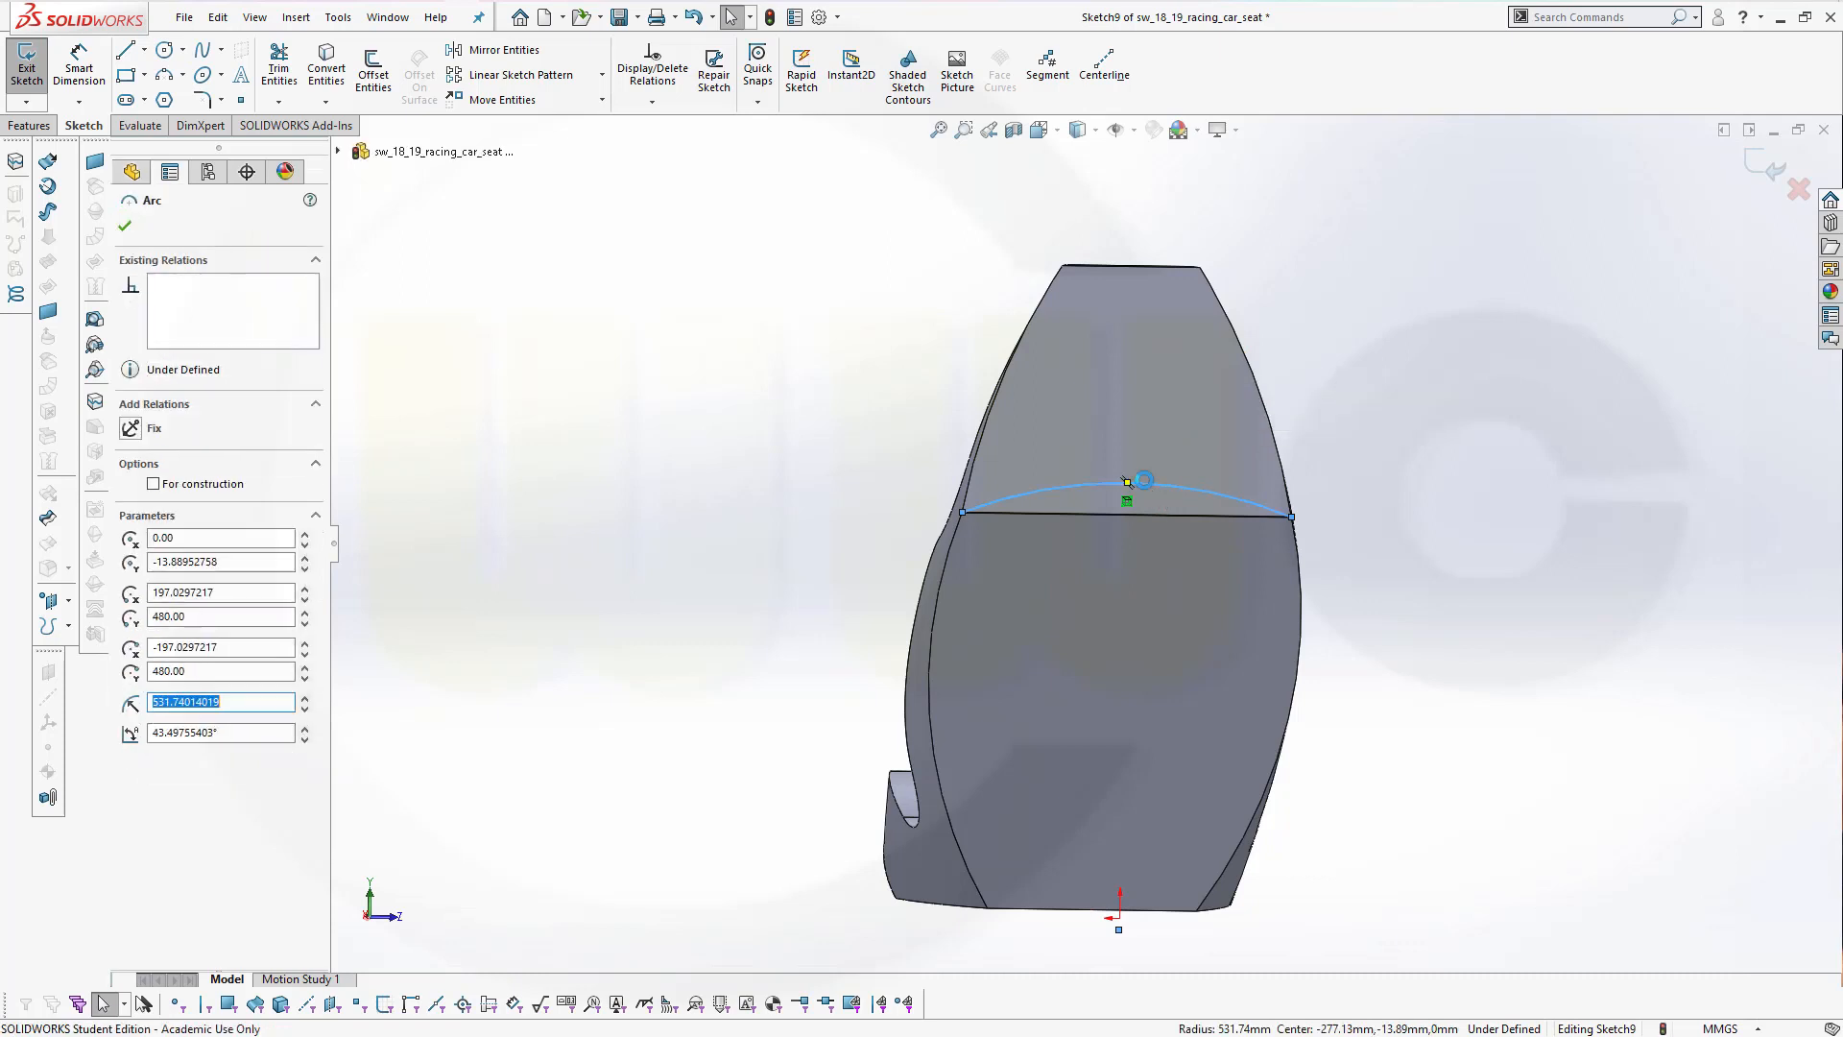
key("Escape")
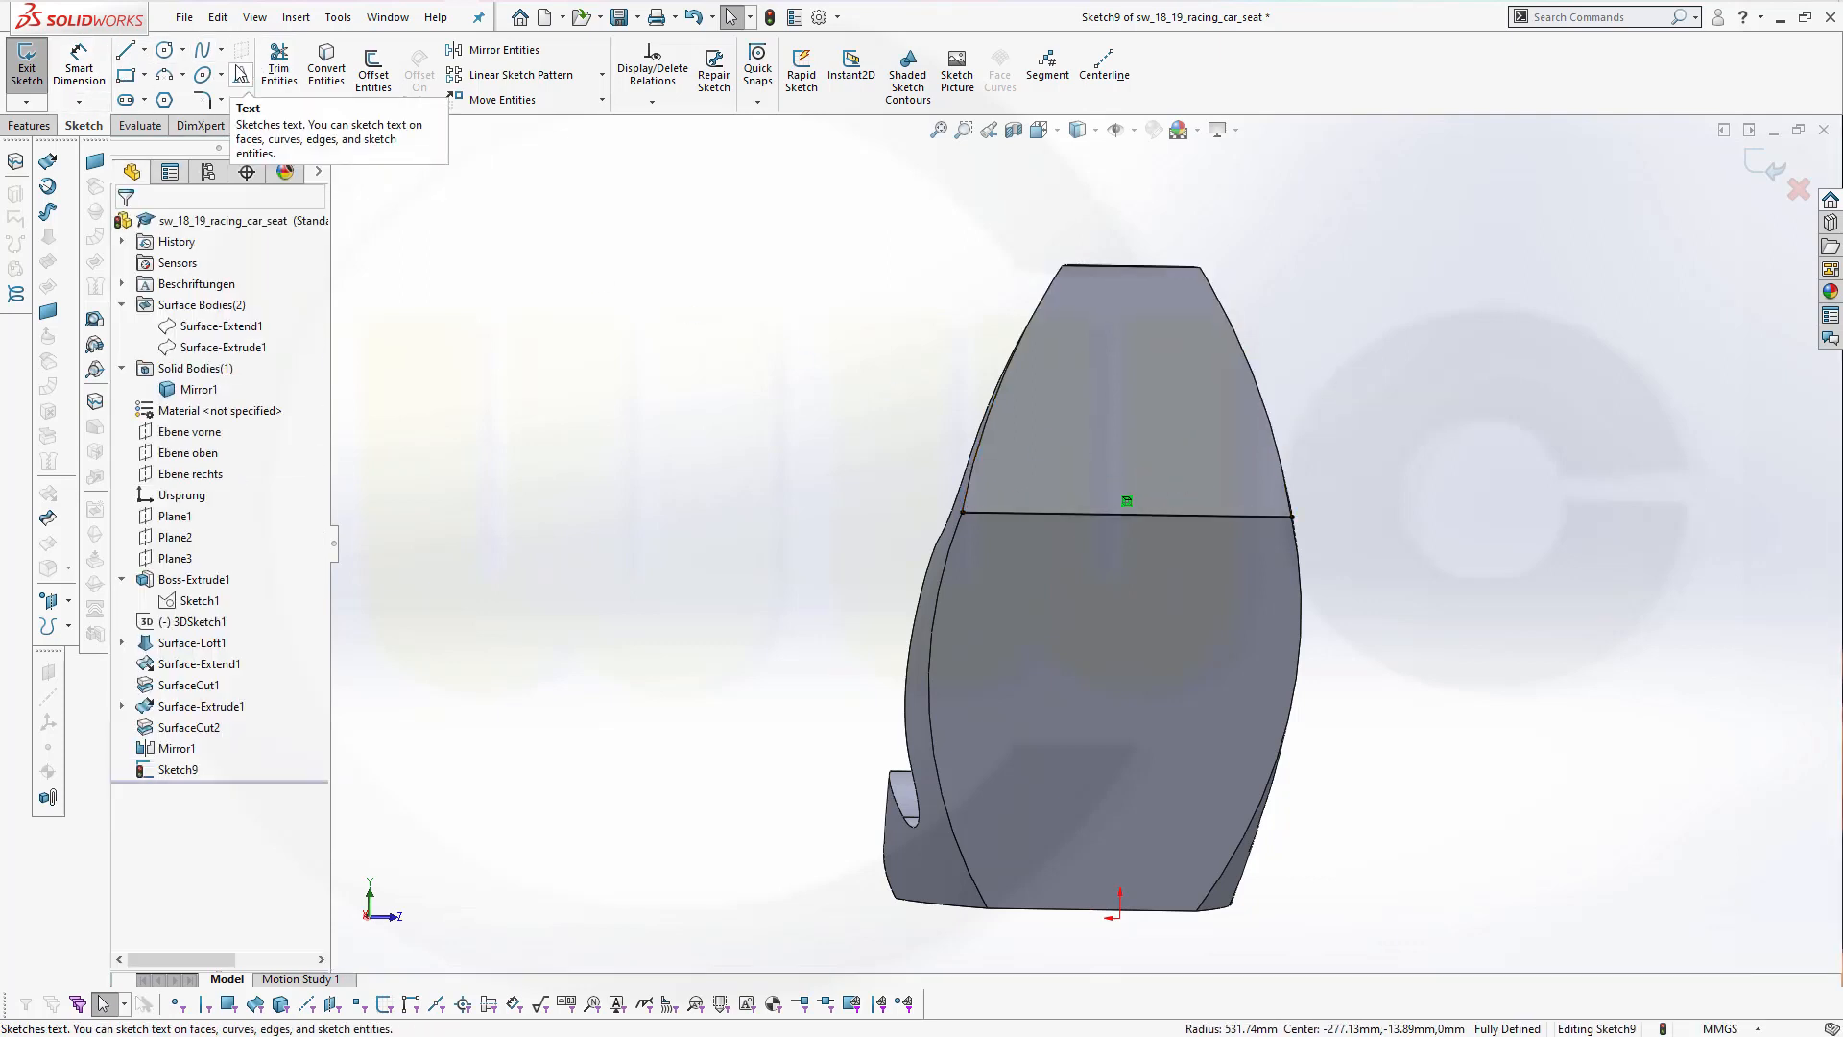
Draw a three-point arc bulging downward between the converted line's endpoints, radius about 508 mm, and close the sketch
left_click(164, 75)
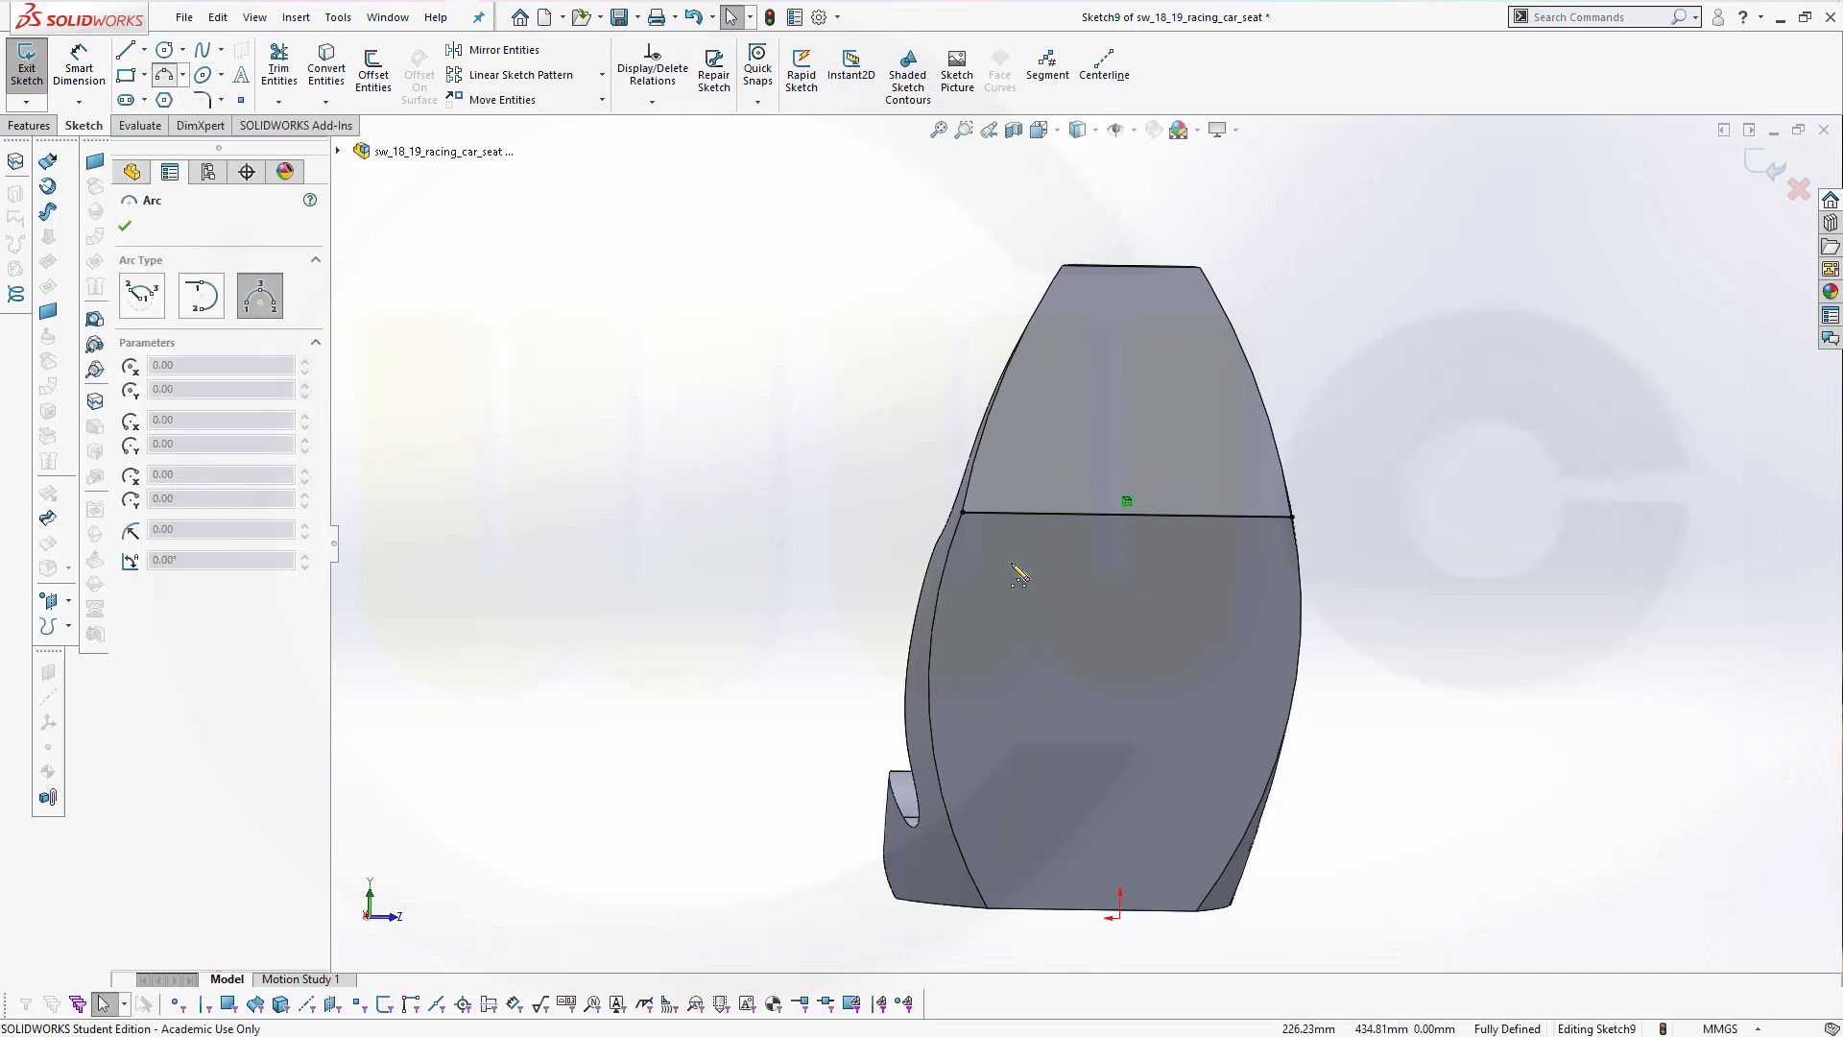
left_click(962, 512)
left_click(1293, 516)
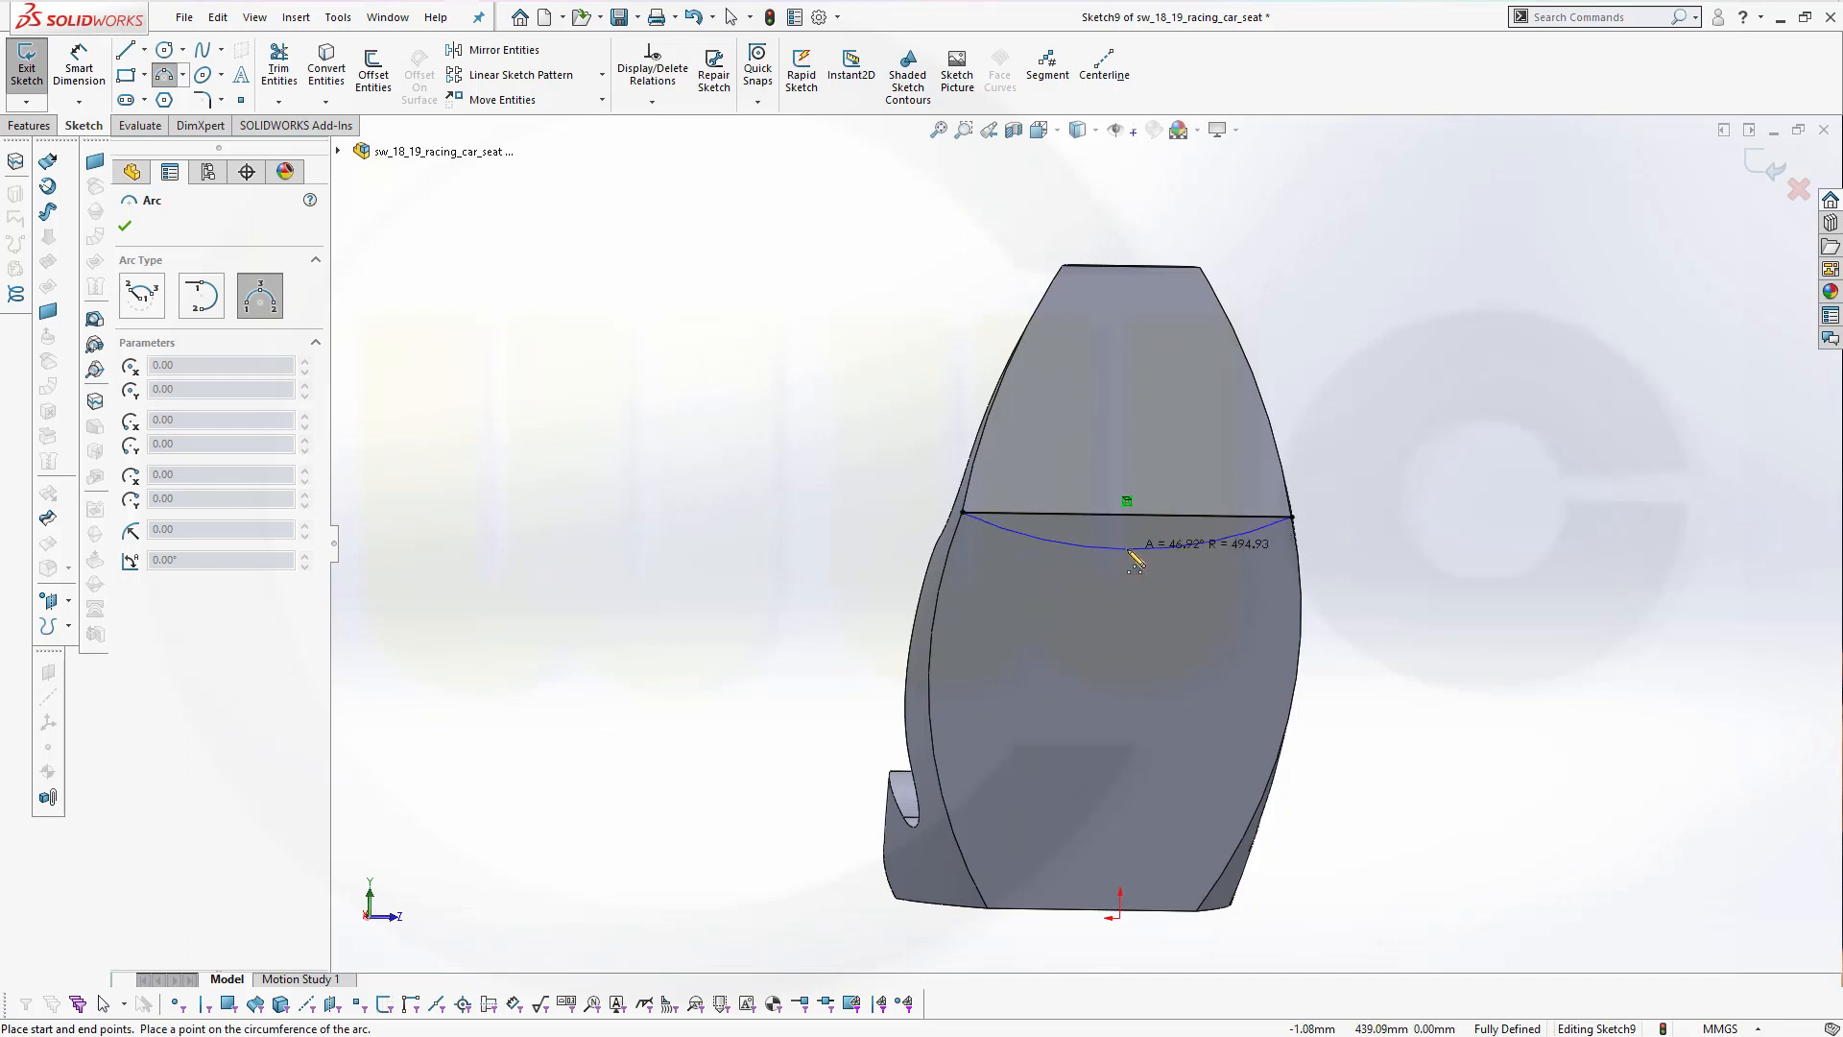
left_click(1128, 548)
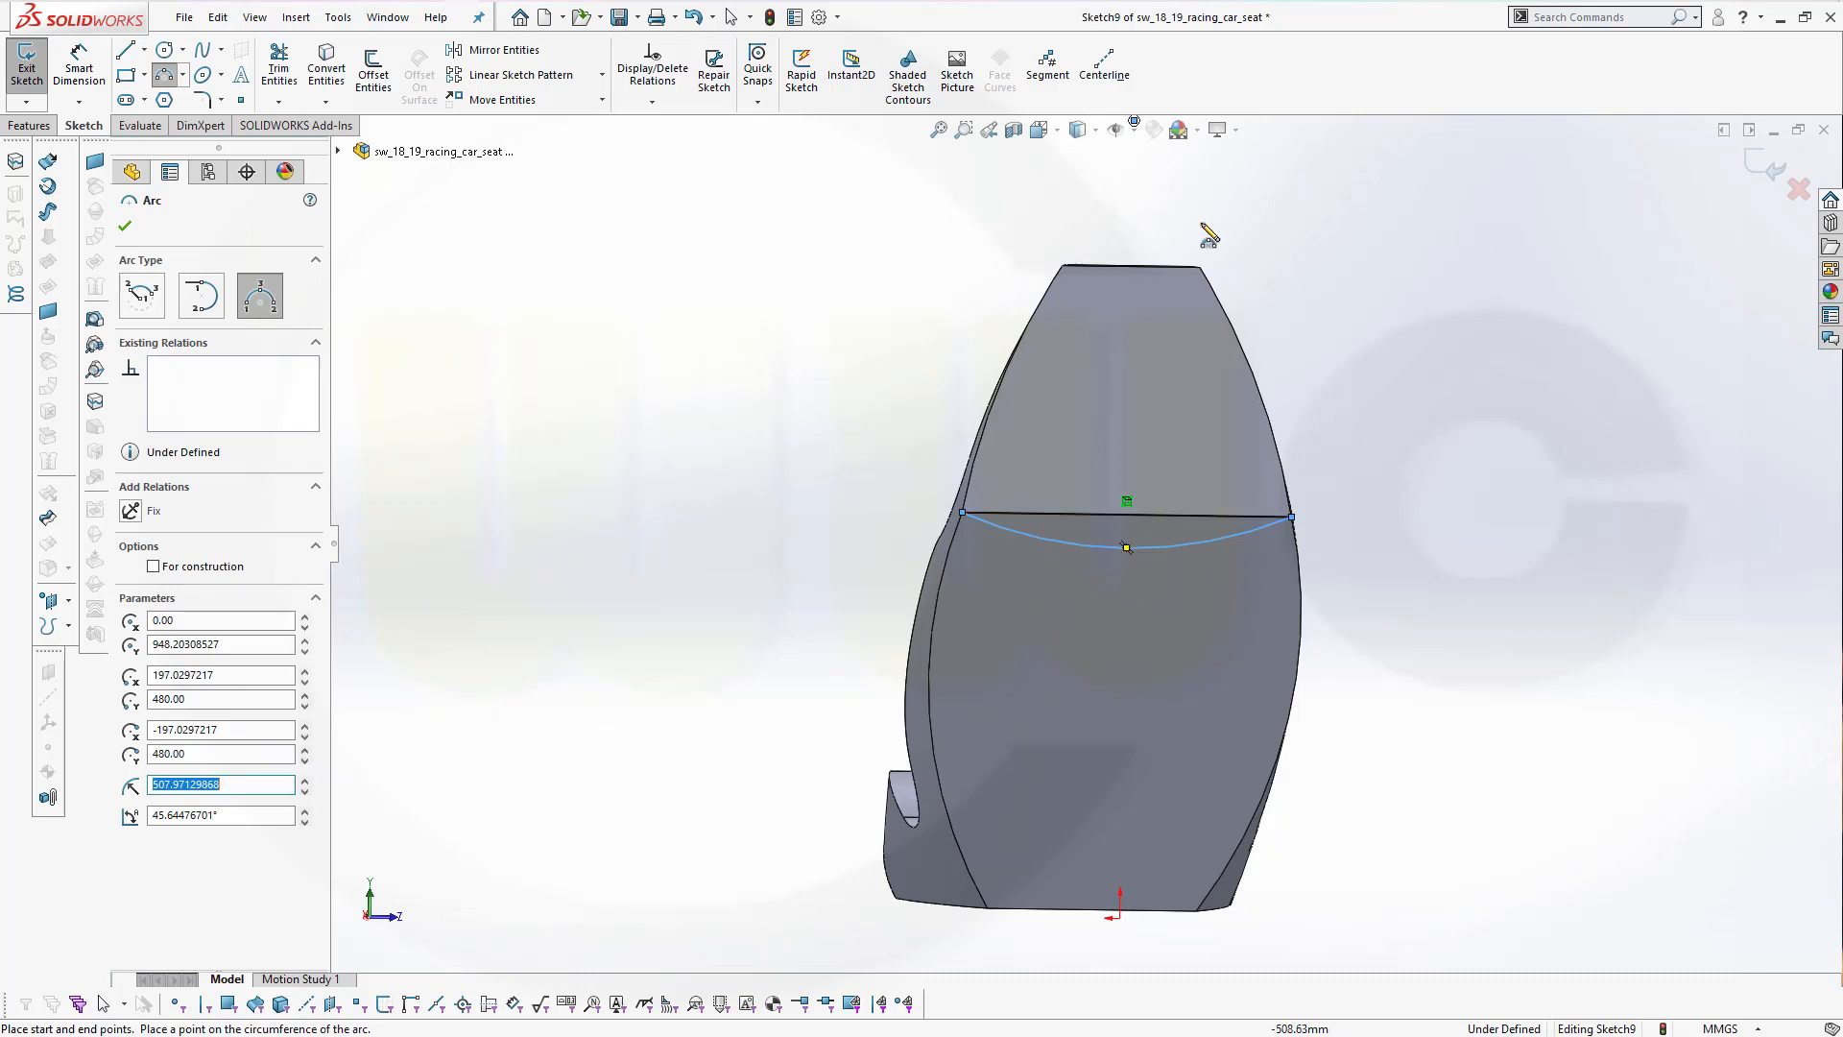
left_click(126, 227)
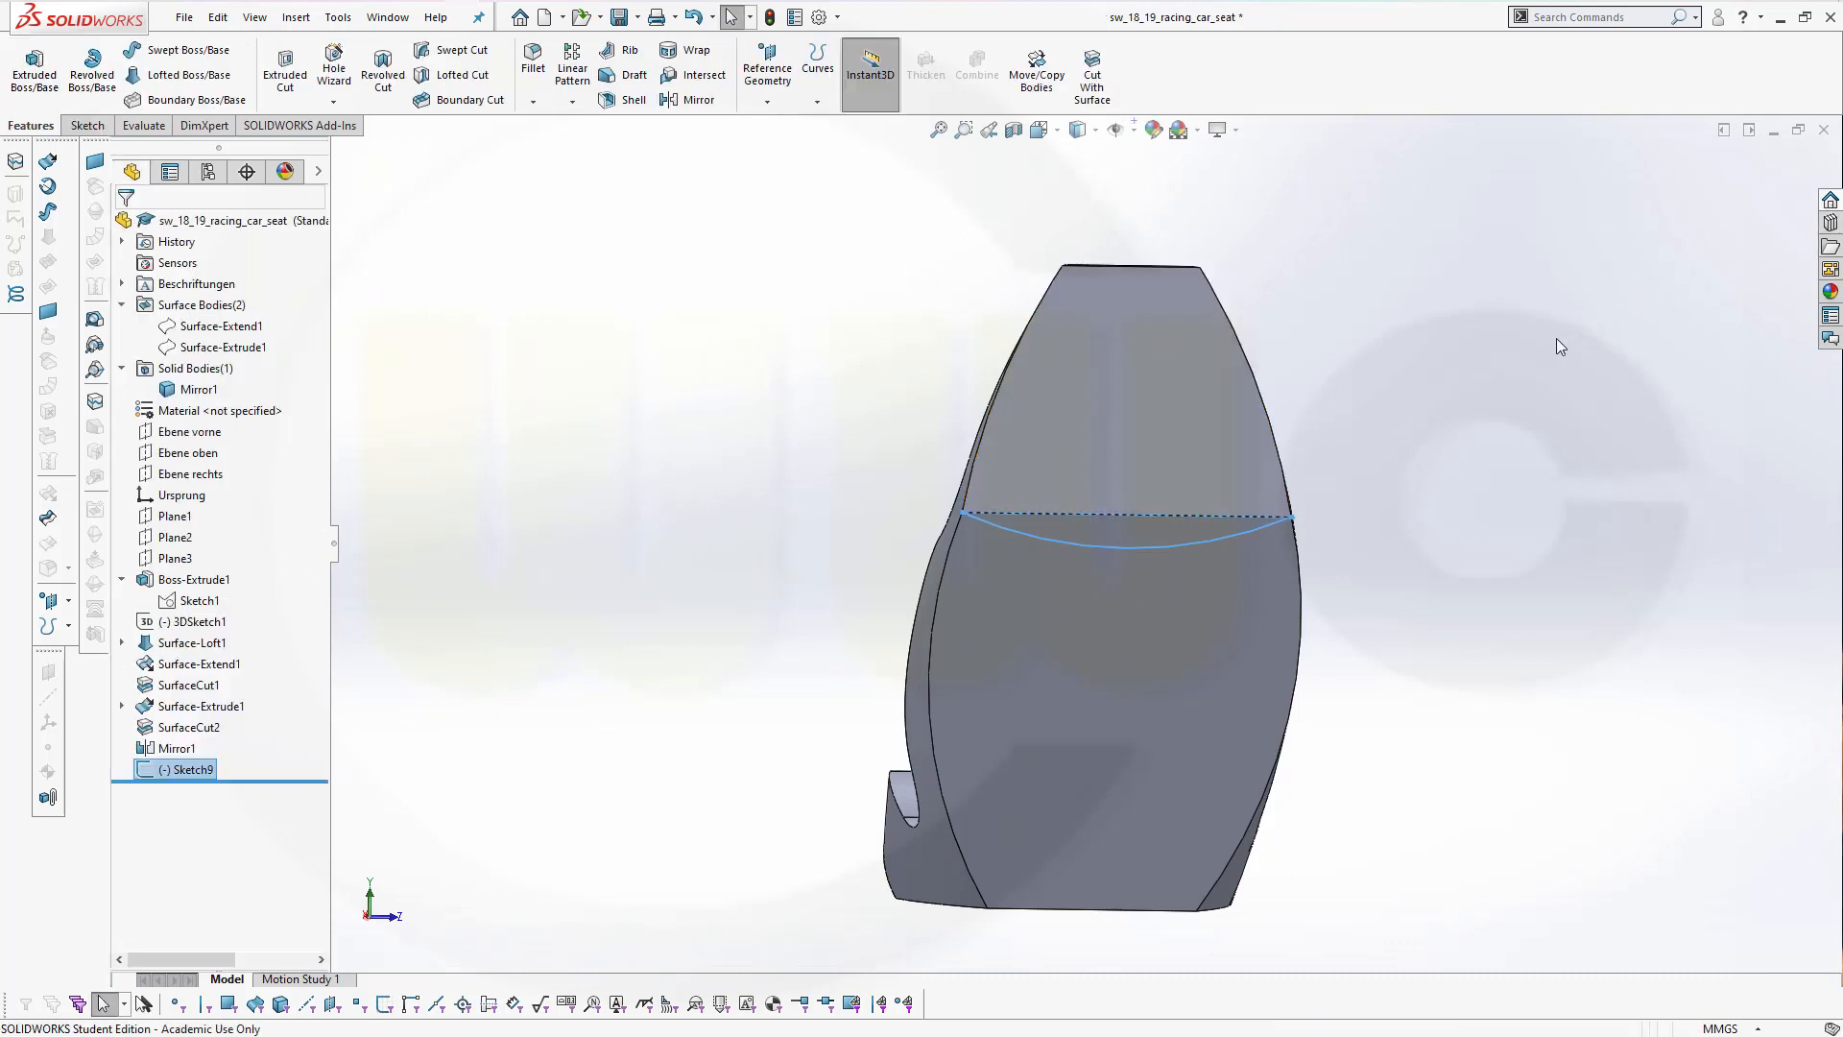
middle_click_drag(1392, 532, 1267, 455)
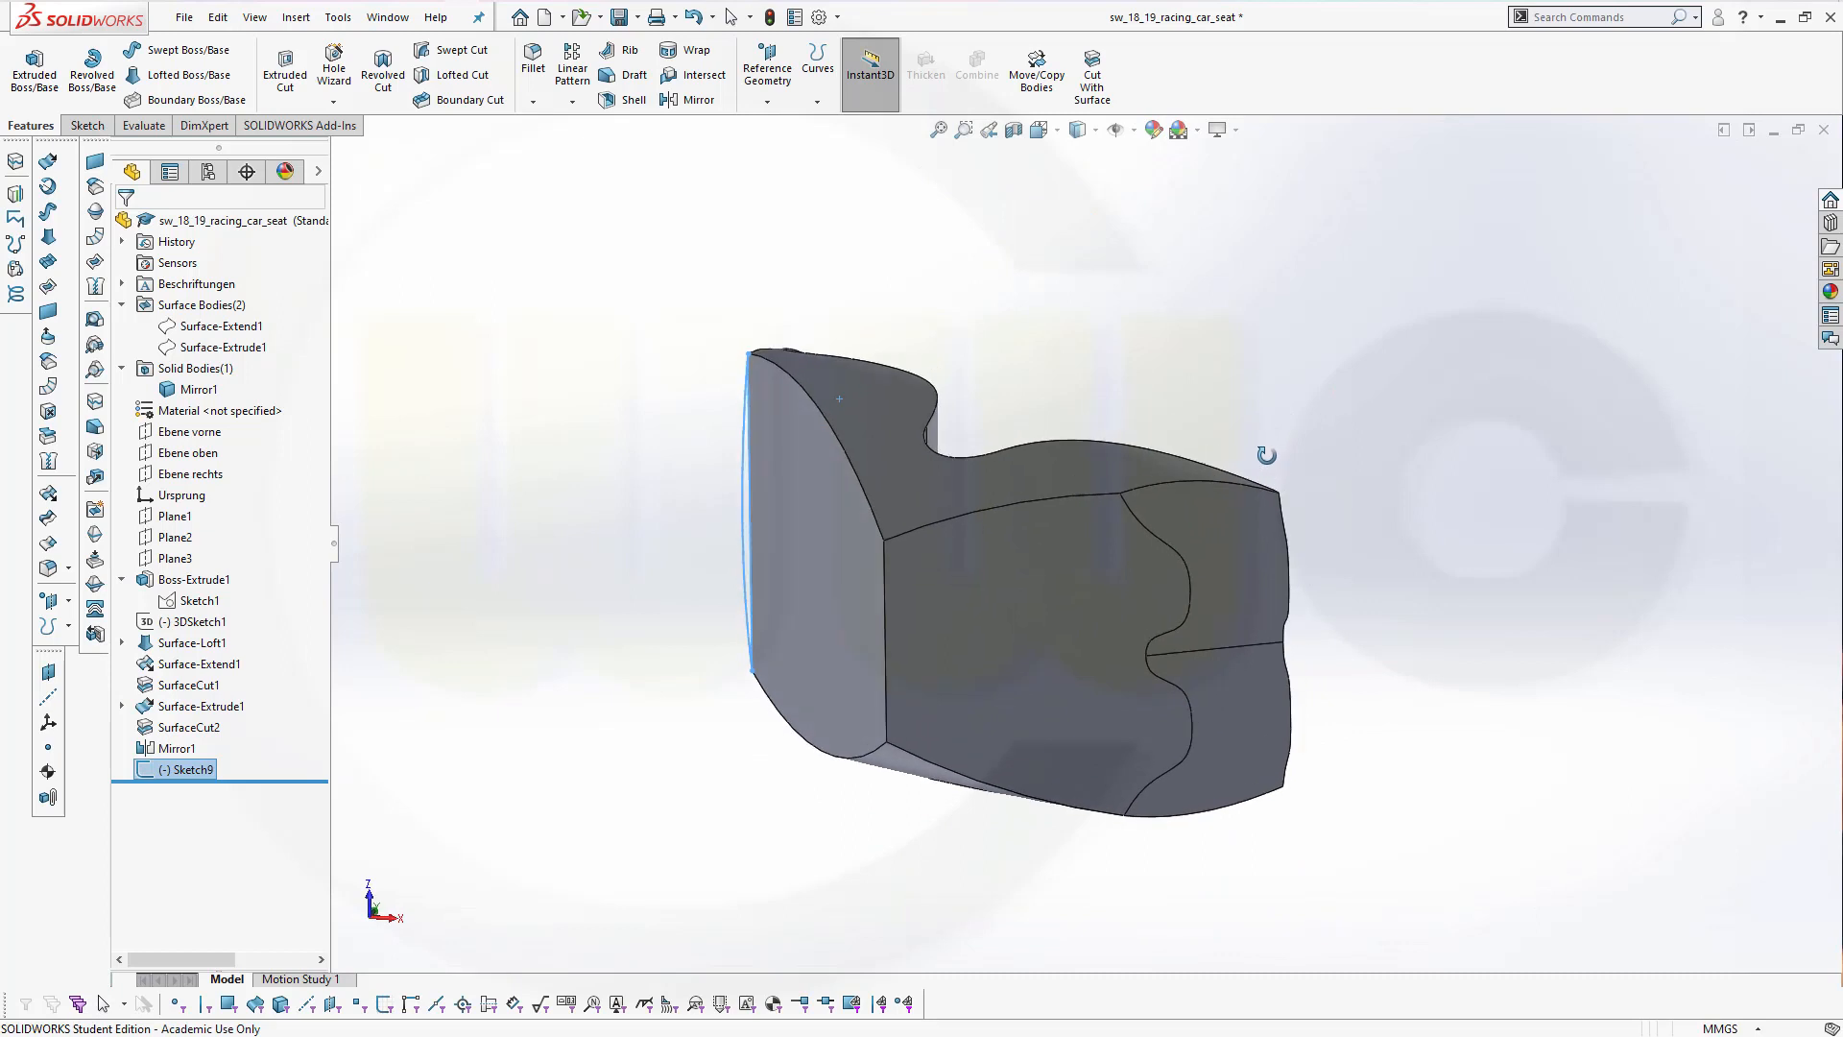
key("Escape")
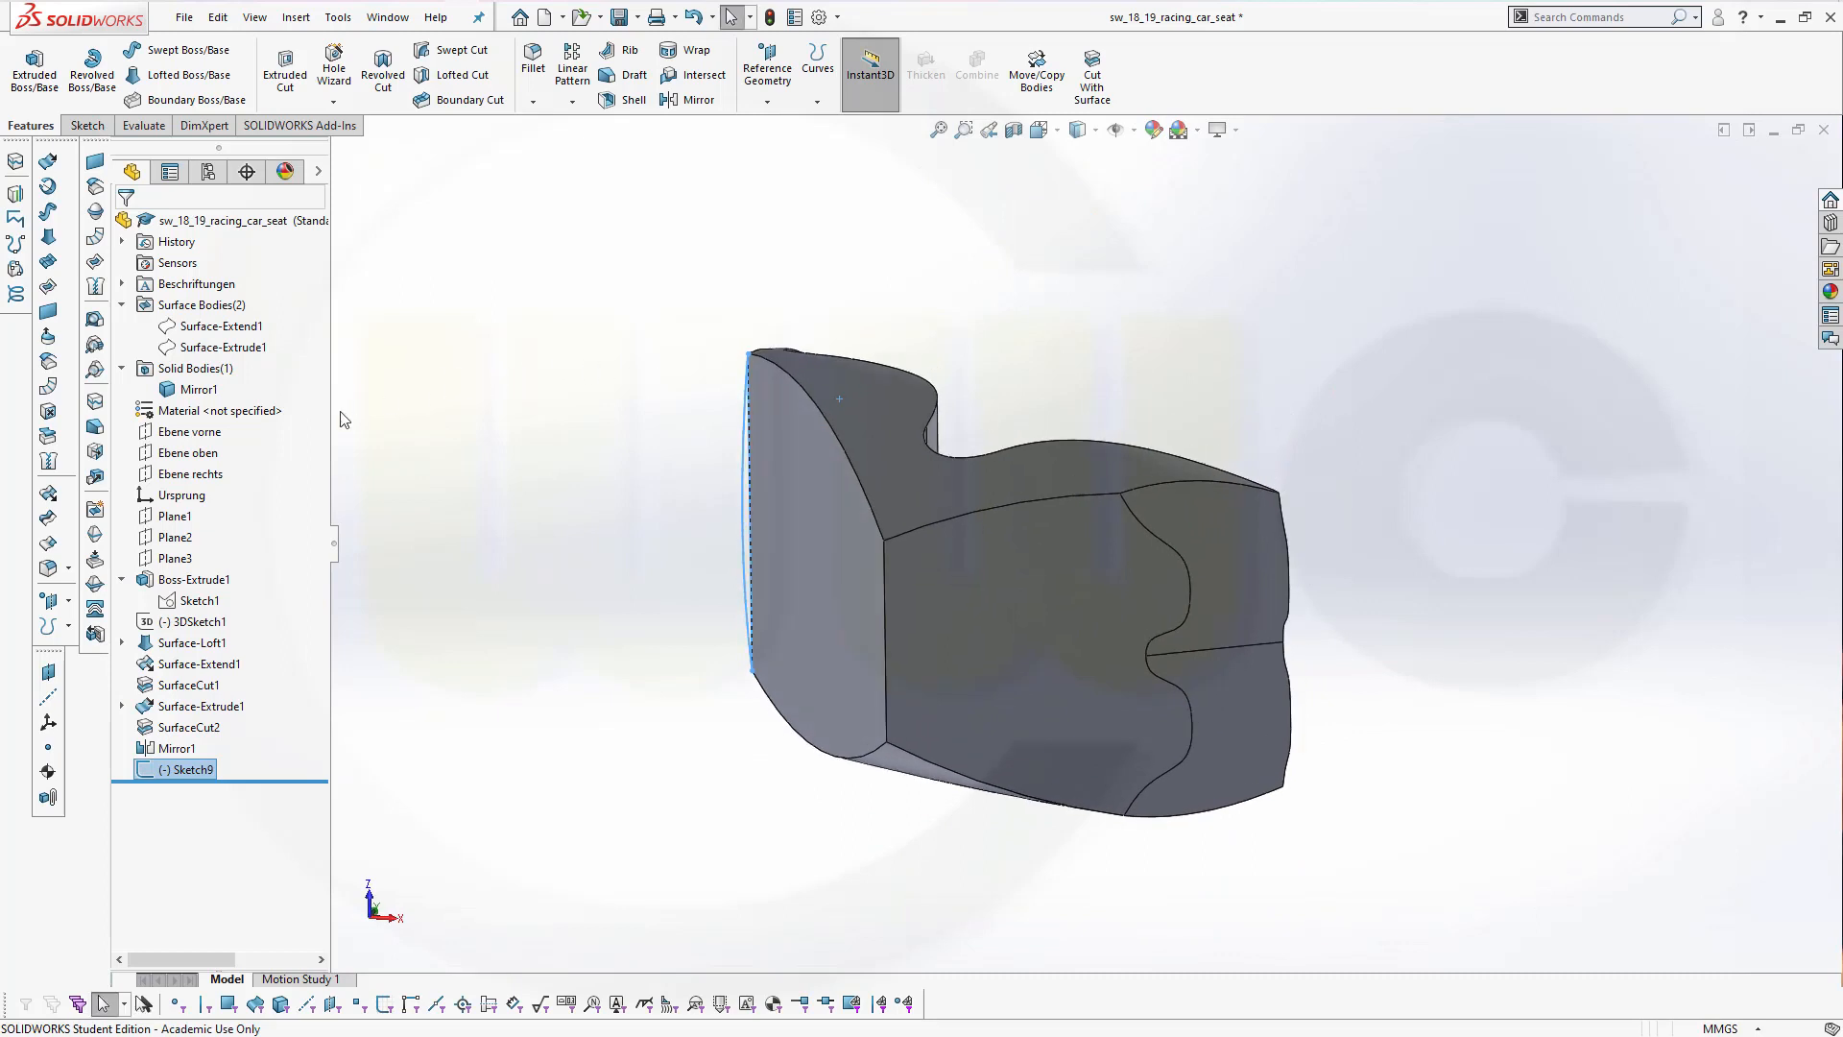
Start a sketch on the plane Ebene oben and convert the straight edge where the back meets the seat's underside
left_click(211, 453)
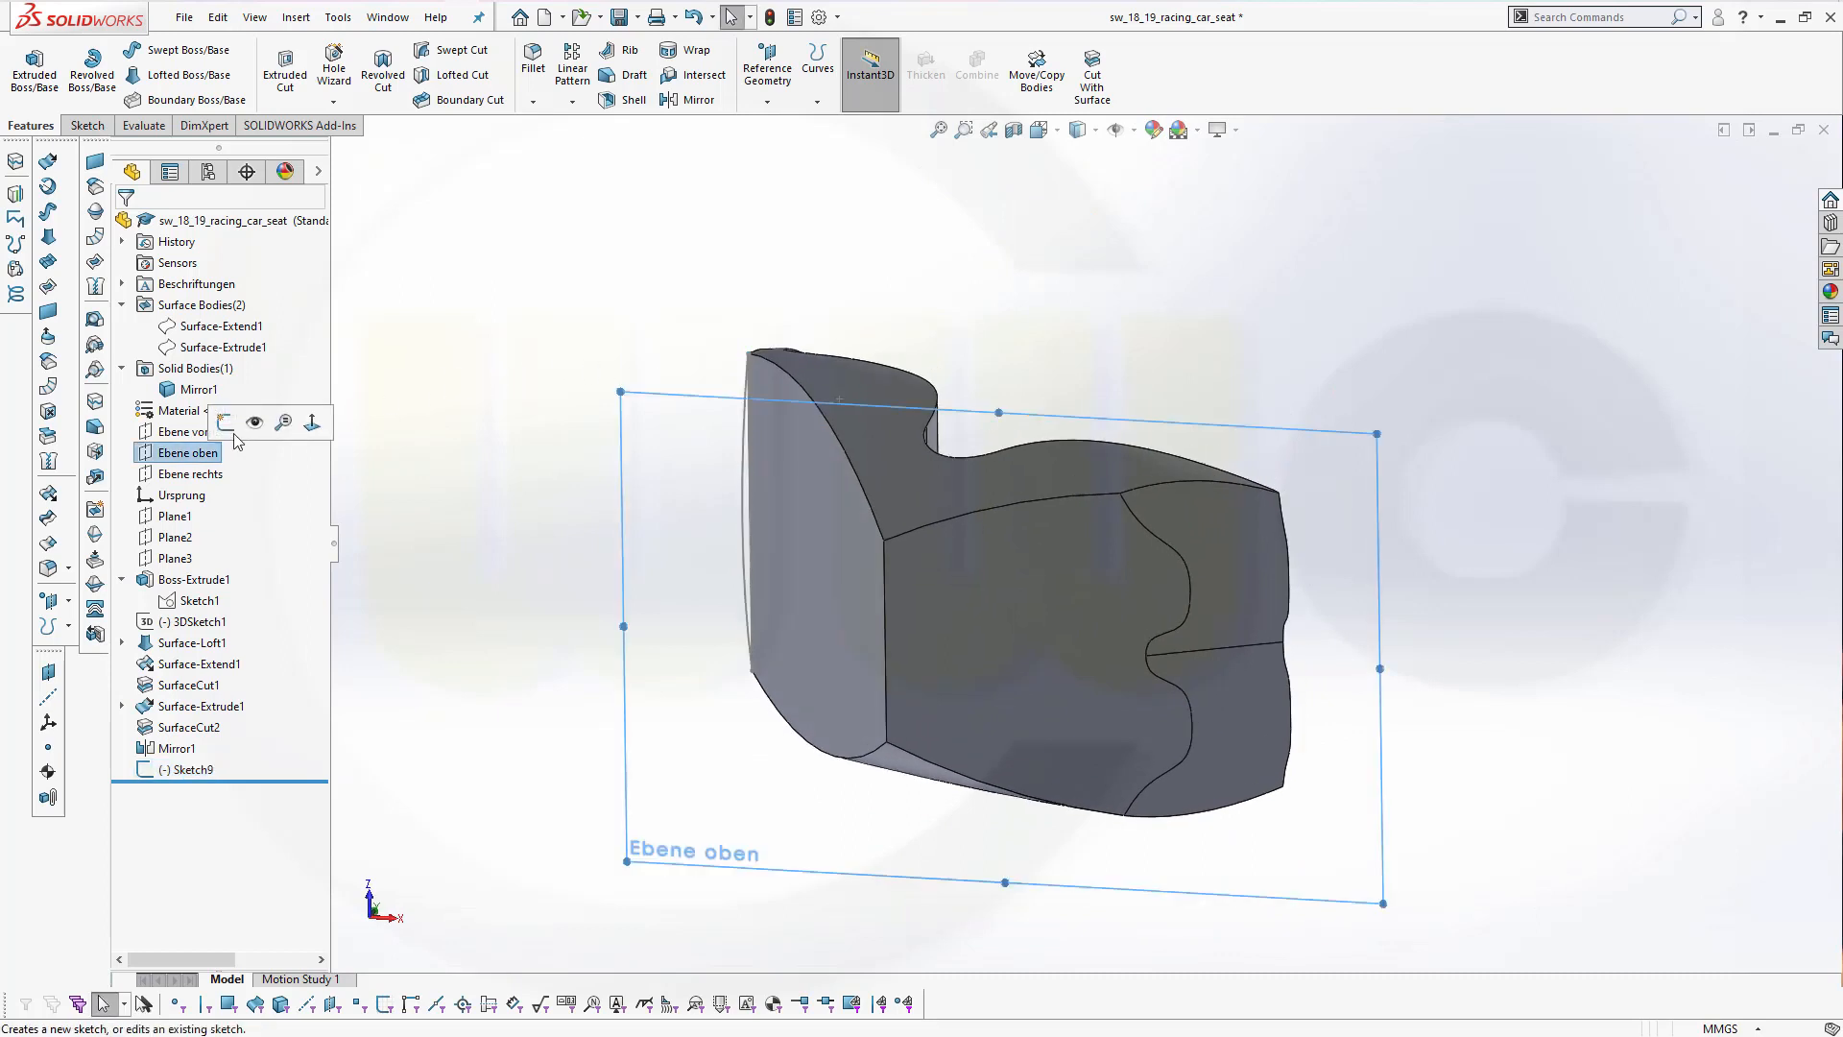
left_click(234, 419)
middle_click_drag(937, 499, 960, 206)
mouse_move(1024, 829)
middle_mouse_down()
mouse_move(1024, 499)
mouse_move(1056, 257)
middle_mouse_up()
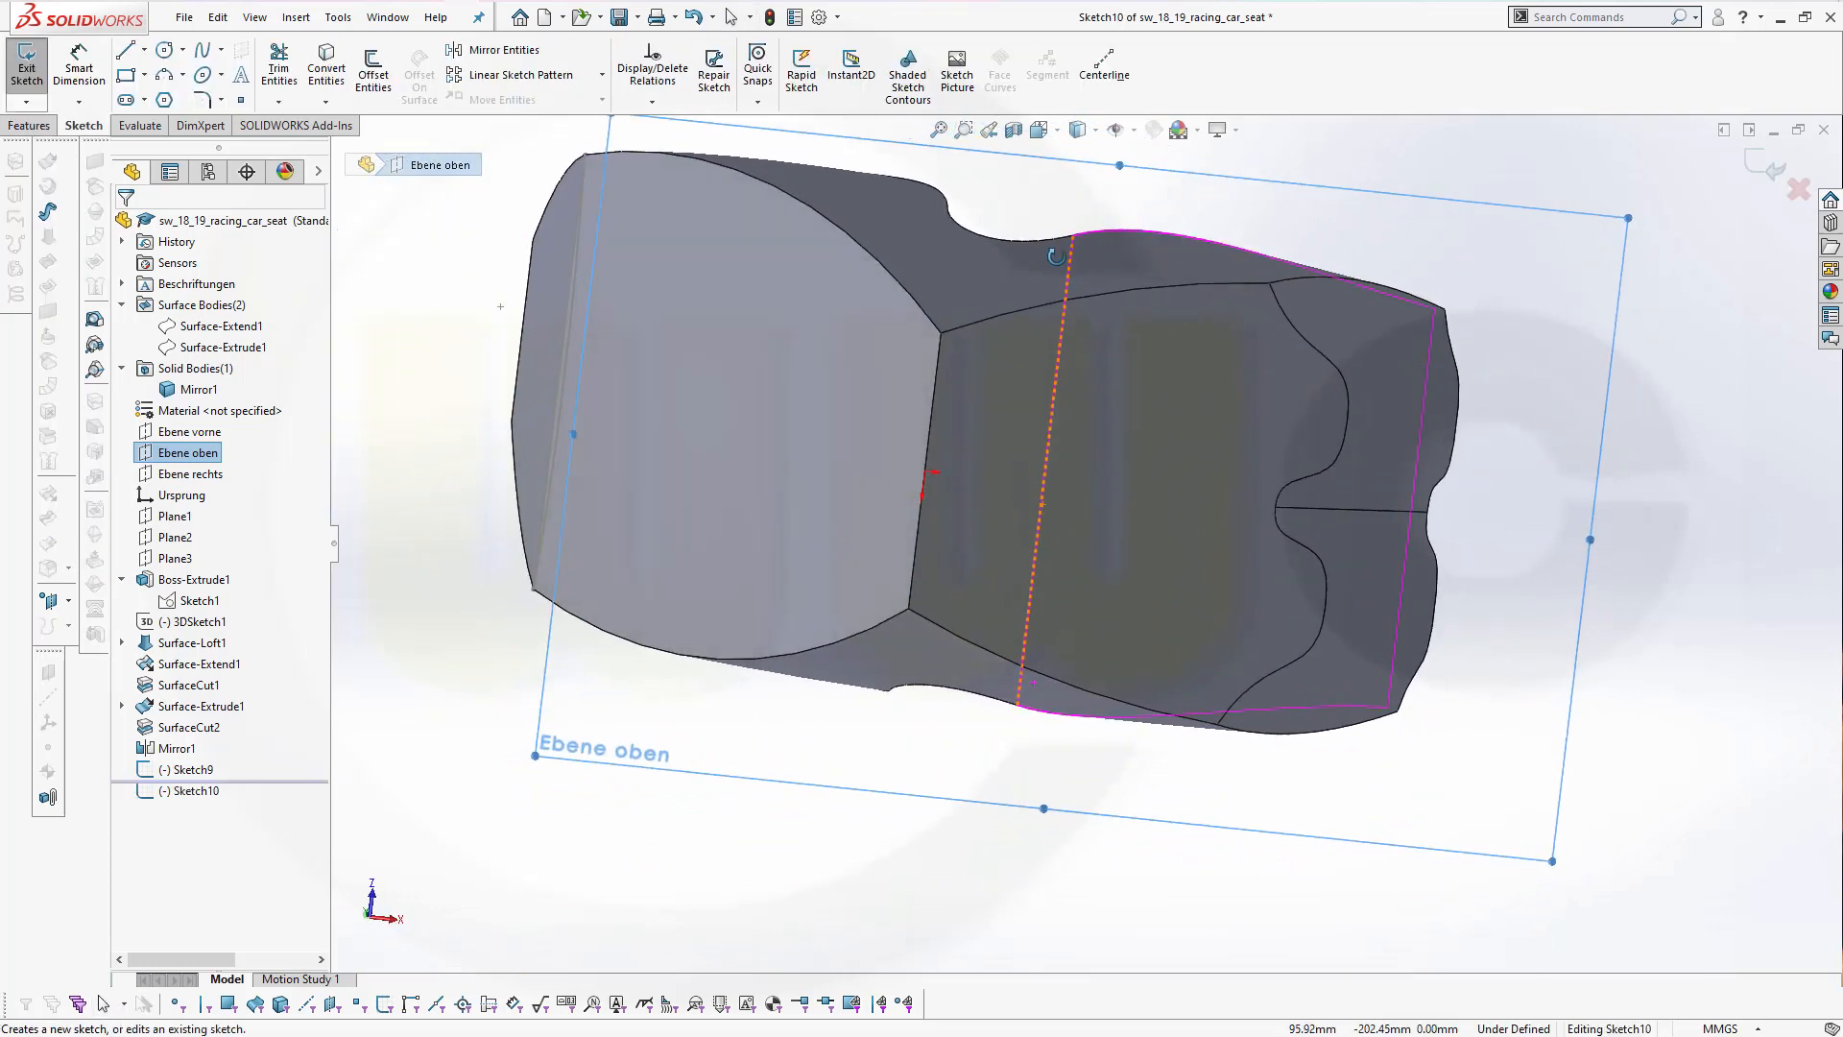
left_click(326, 67)
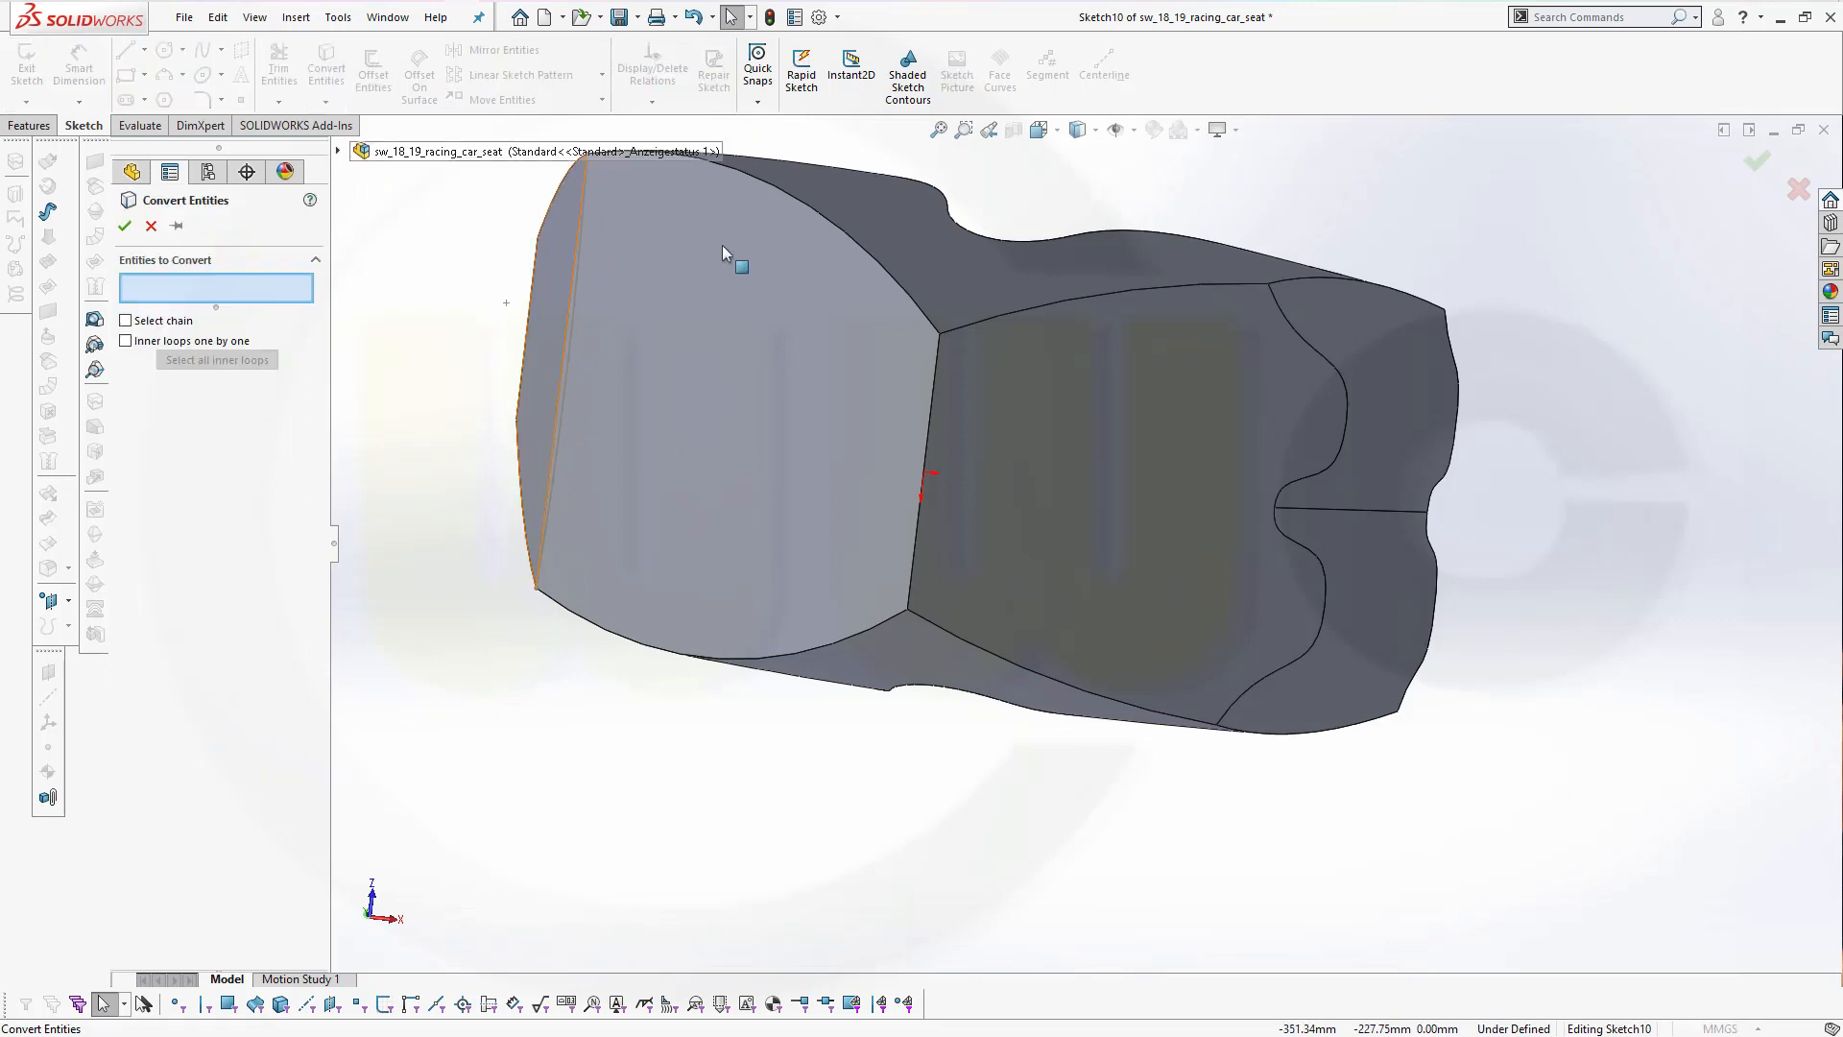
left_click(936, 392)
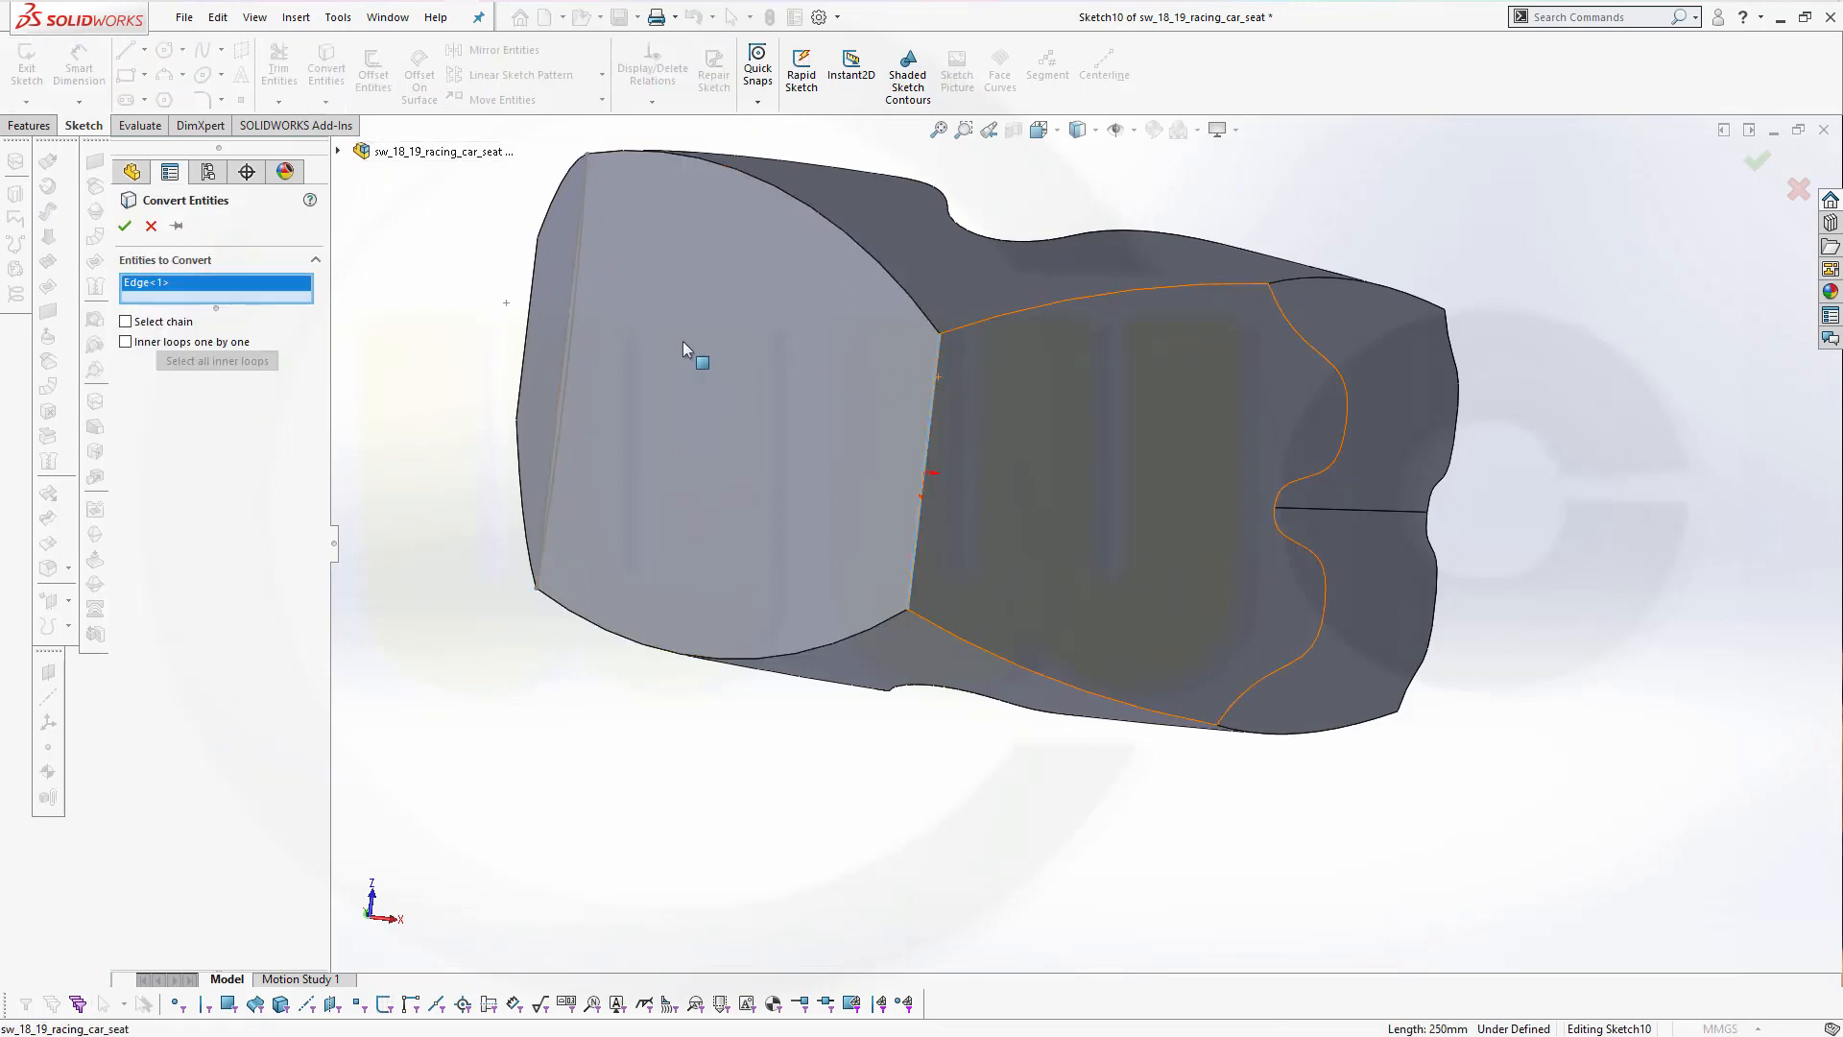
left_click(124, 227)
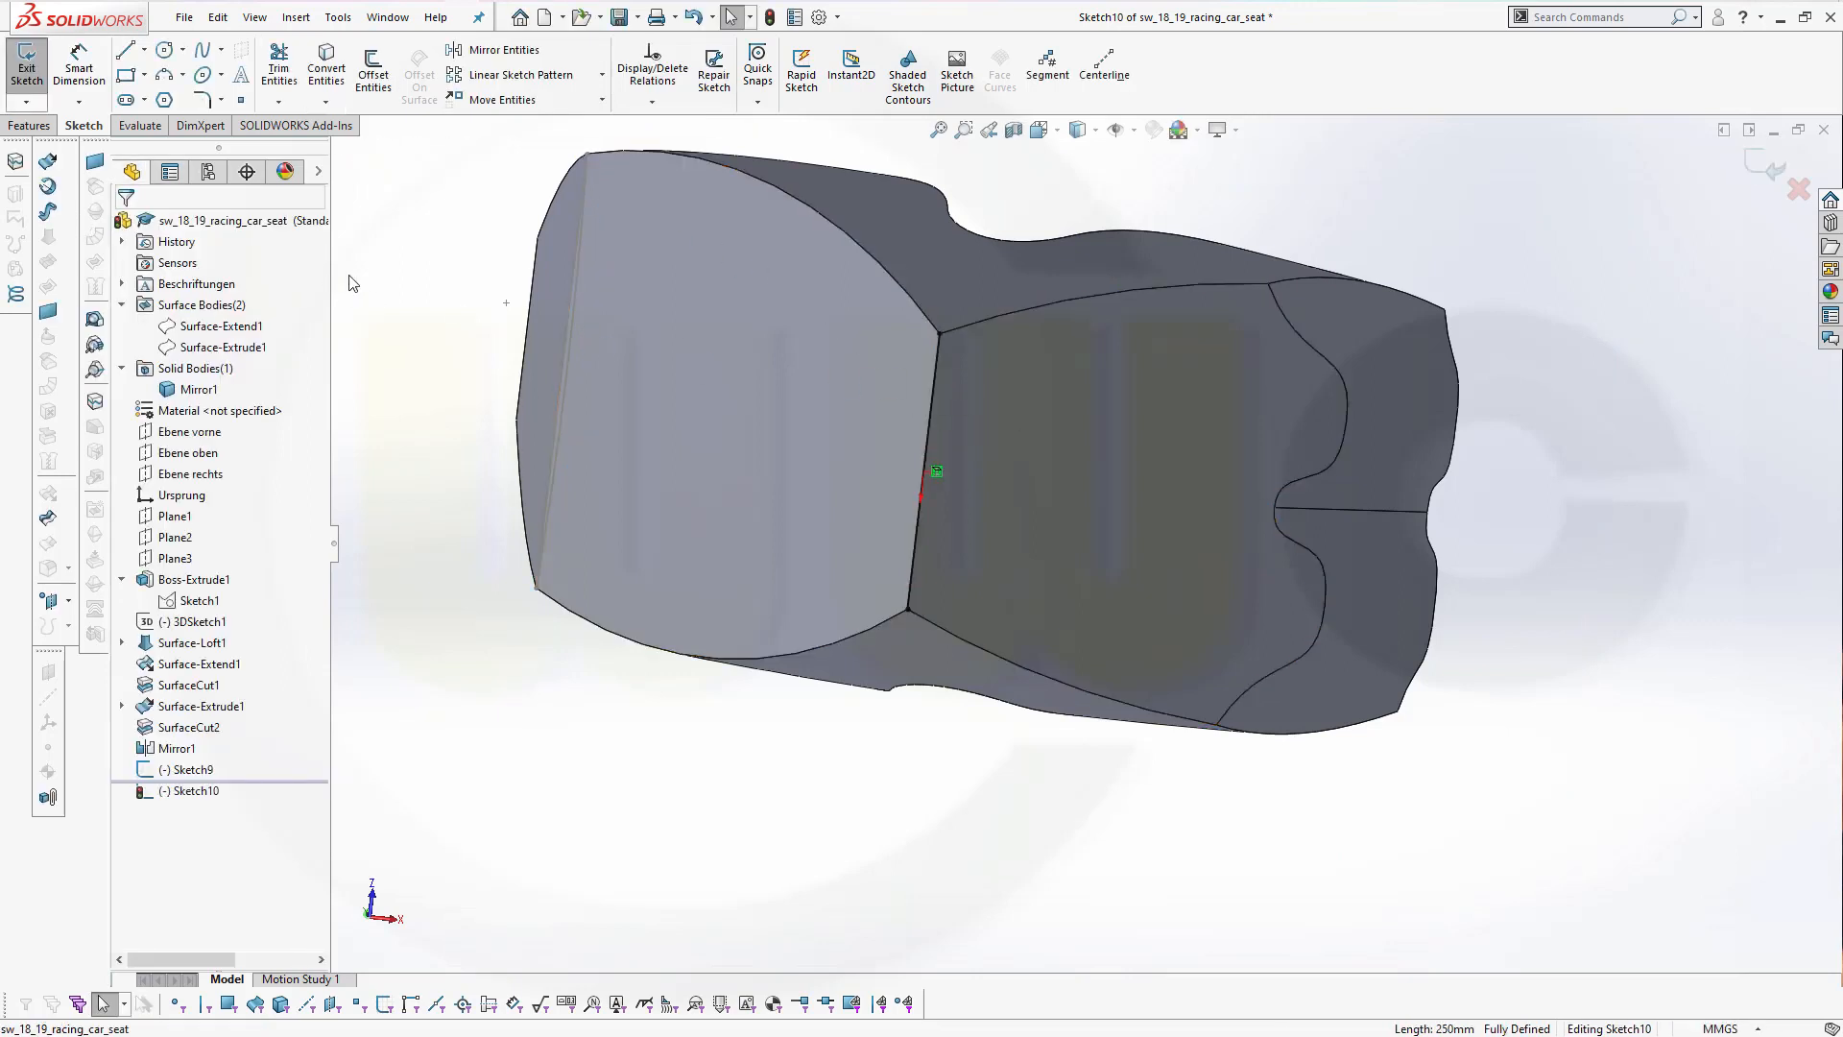
Draw a three-point arc bulging outward between the converted edge's endpoints, radius about 413 mm, and close the sketch
left_click(166, 76)
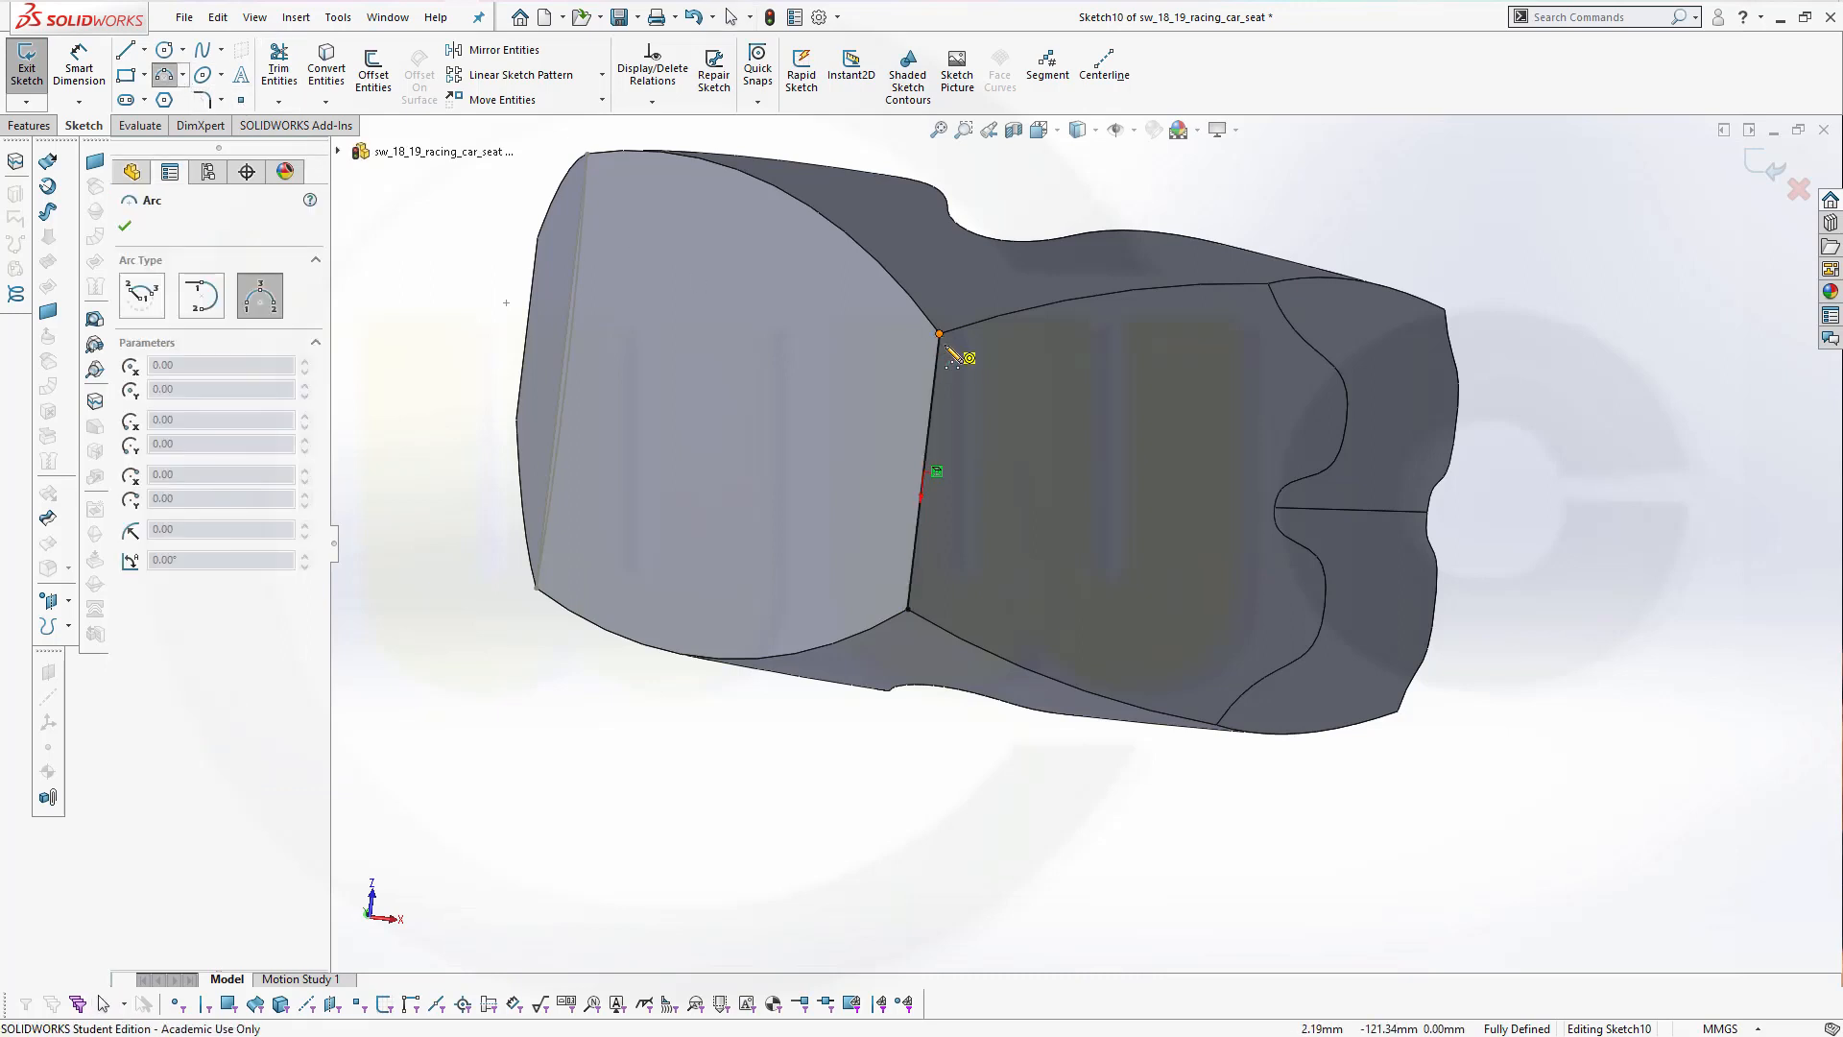
left_click(939, 334)
left_click(907, 610)
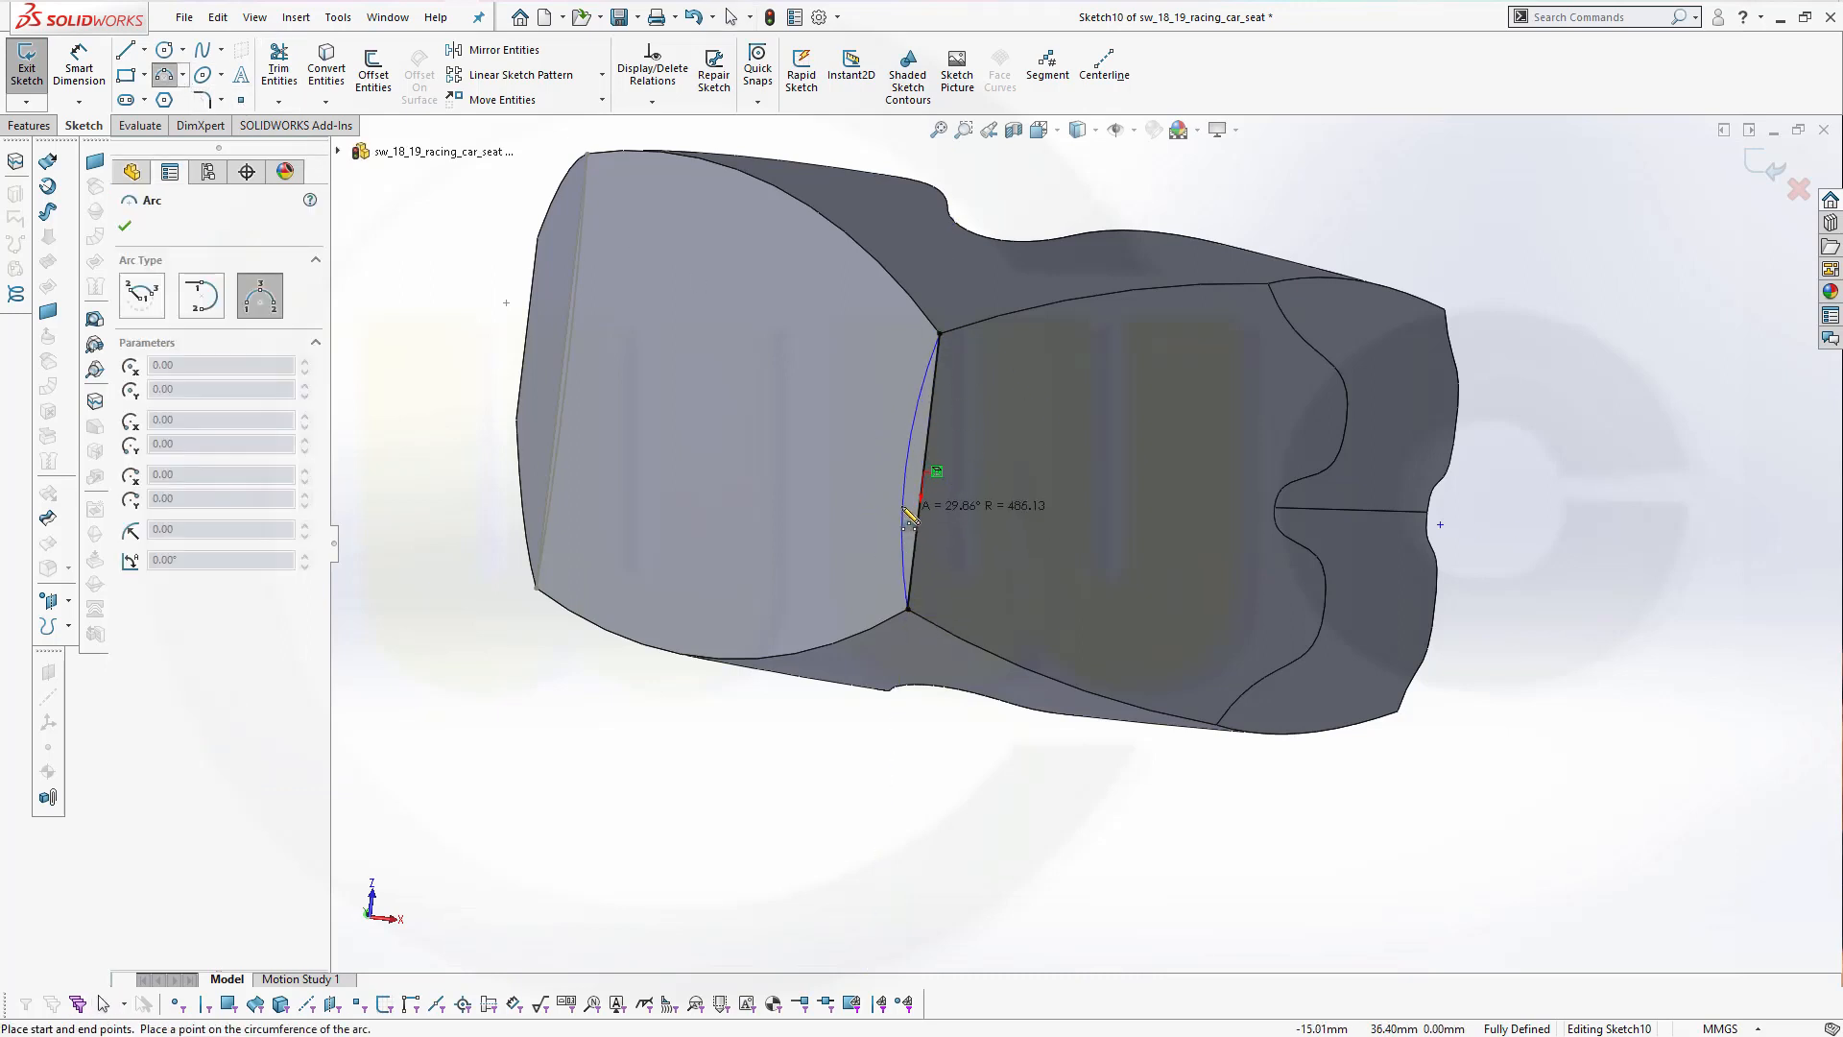
left_click(902, 475)
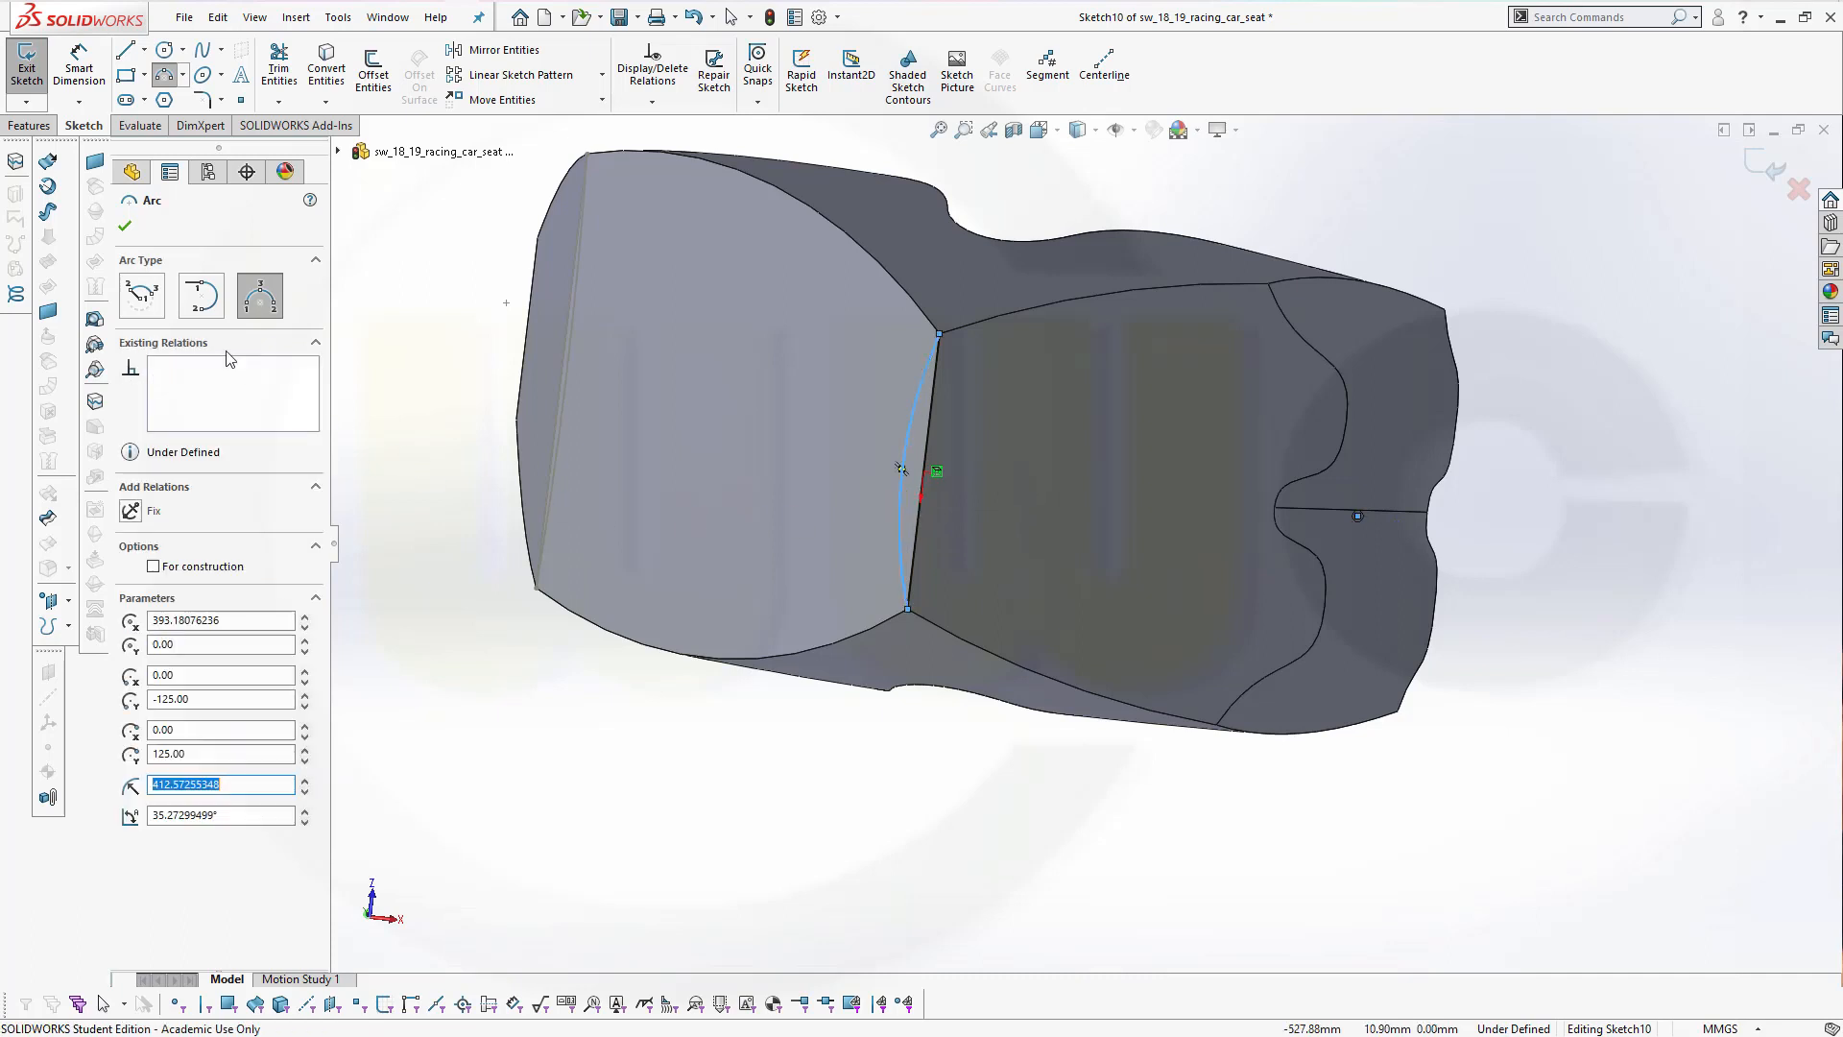
left_click(125, 228)
middle_click_drag(631, 444, 845, 296)
middle_click_drag(992, 288, 745, 270)
scroll(402, 212, "up", 2)
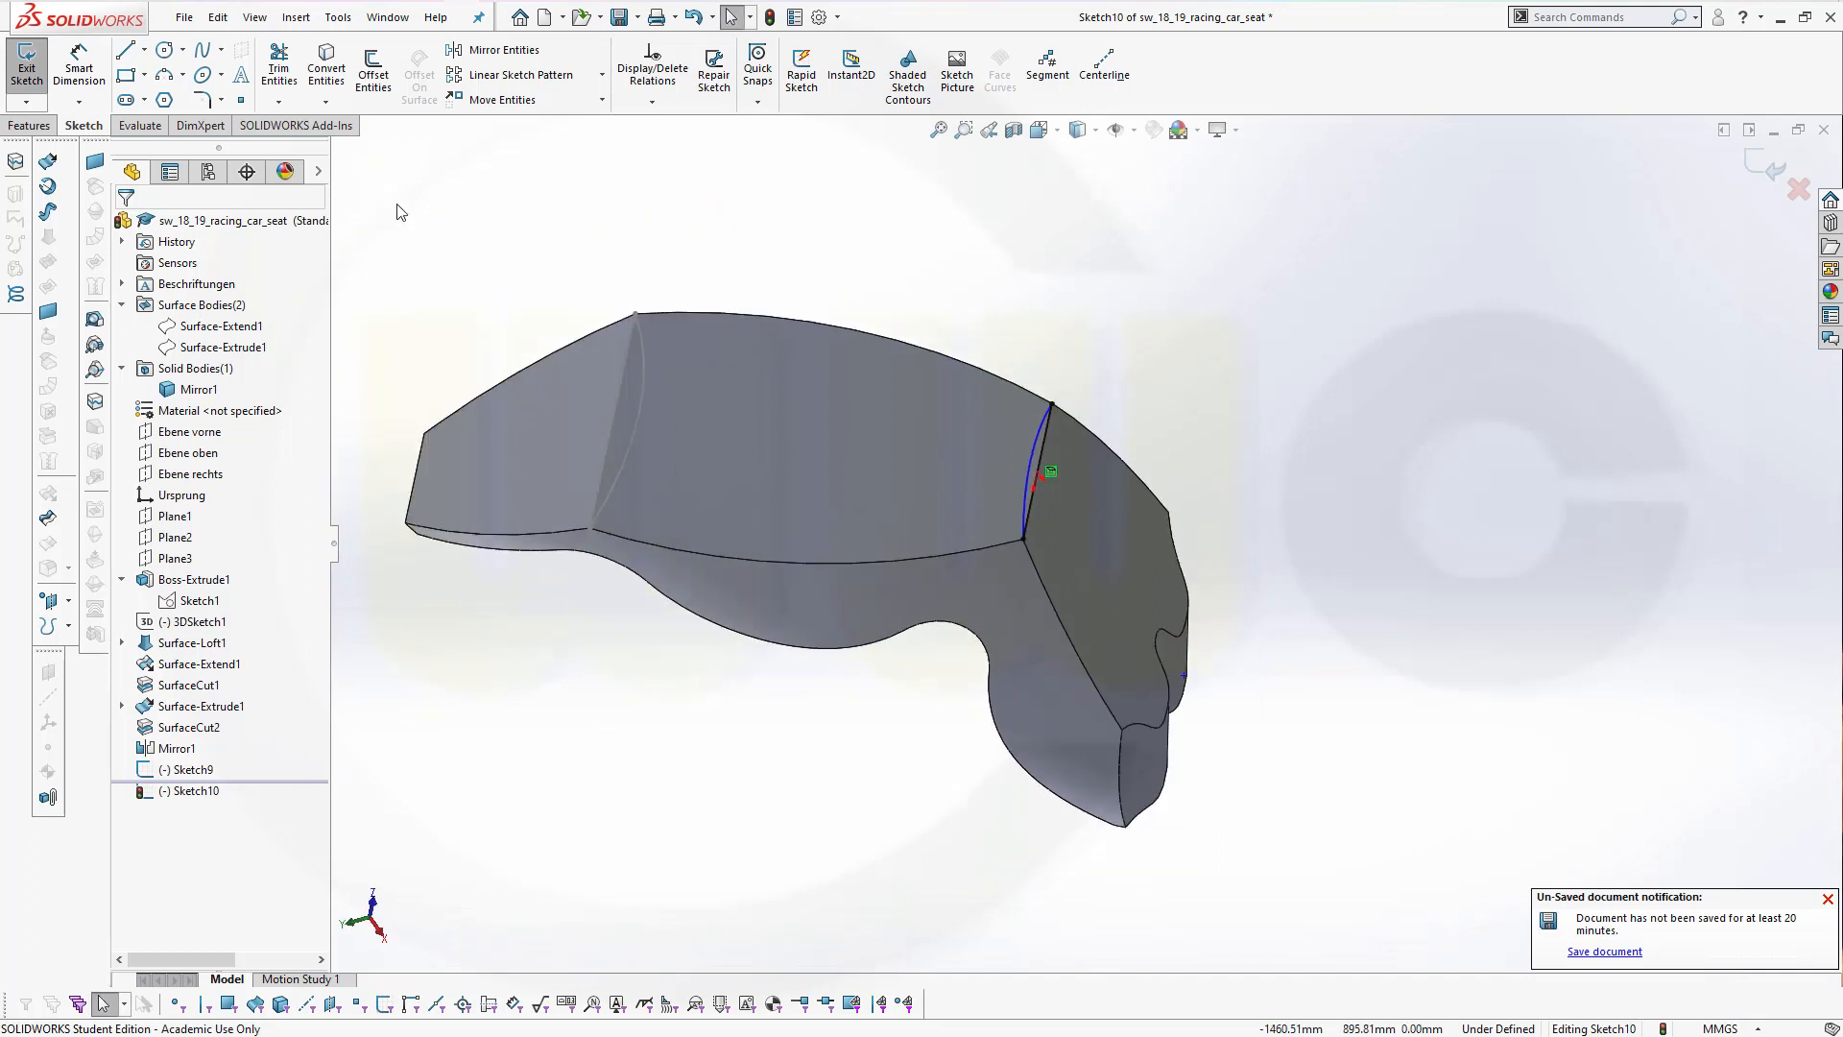
left_click(1764, 169)
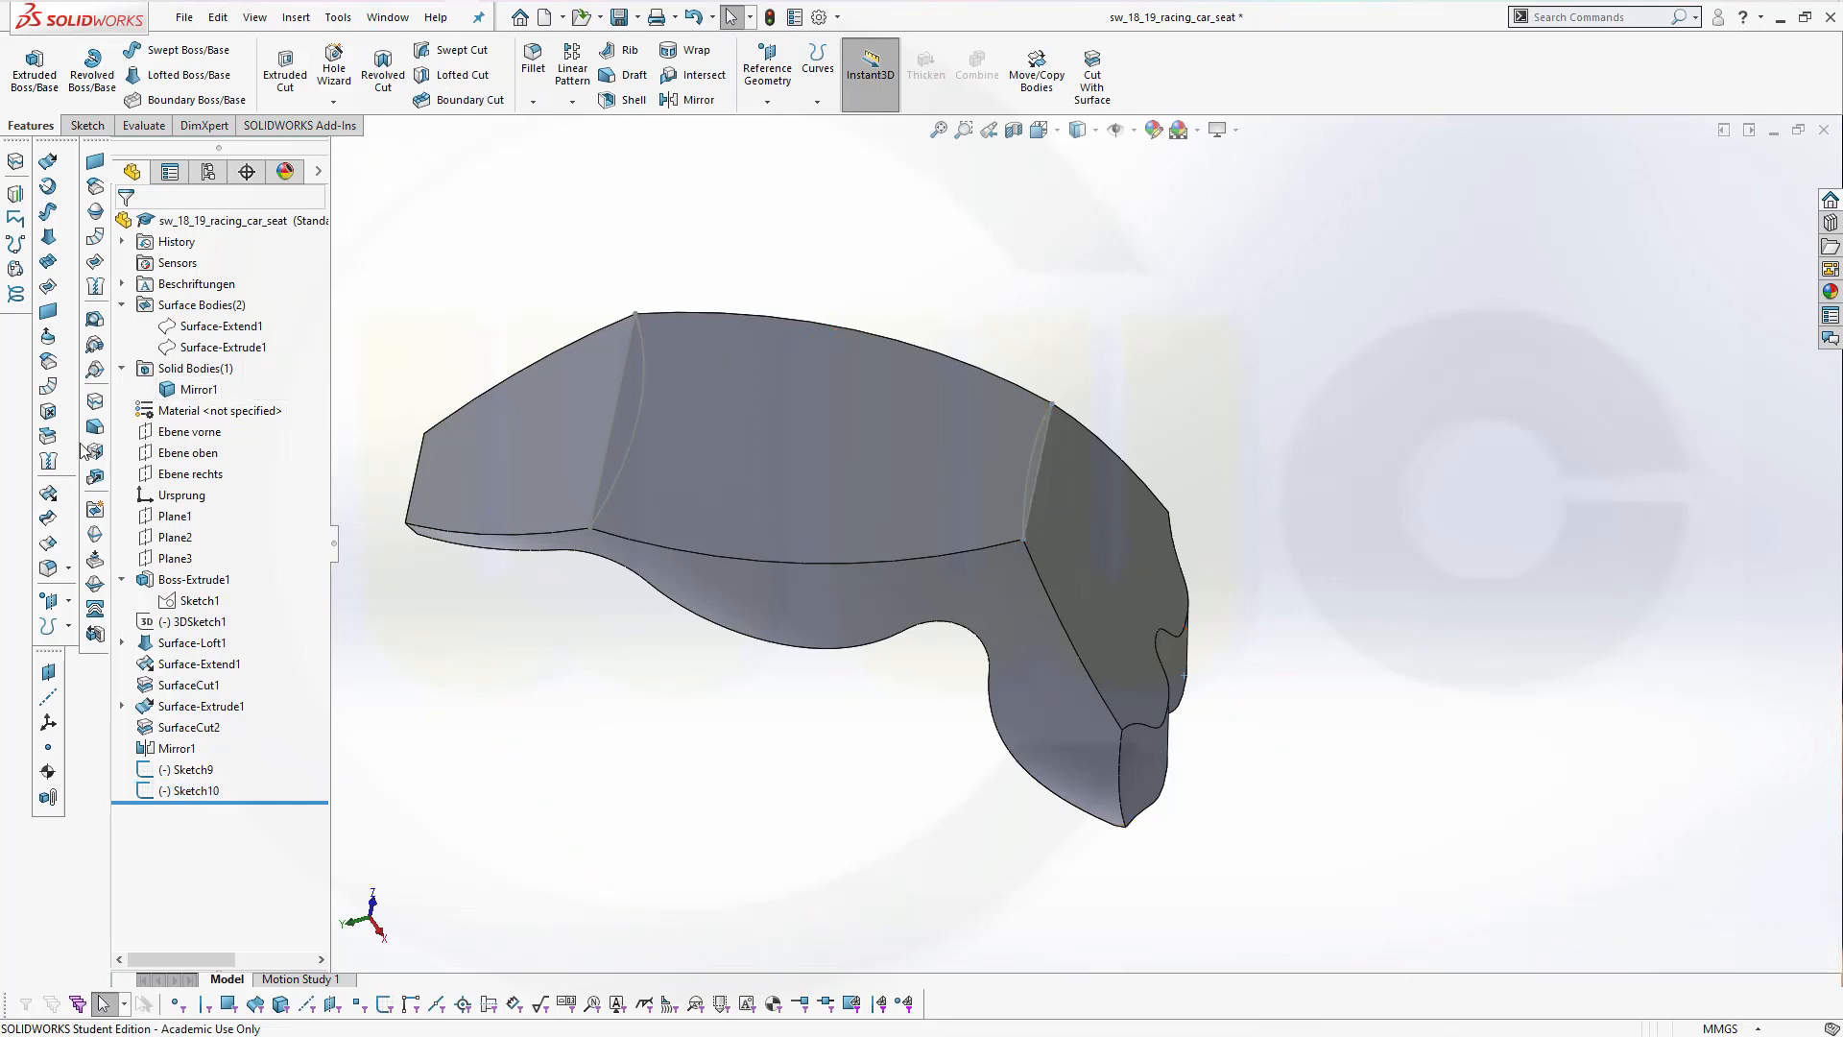
Create two planar surfaces on the seat's back, one bounded by Sketch9 and one by Sketch10
left_click(48, 311)
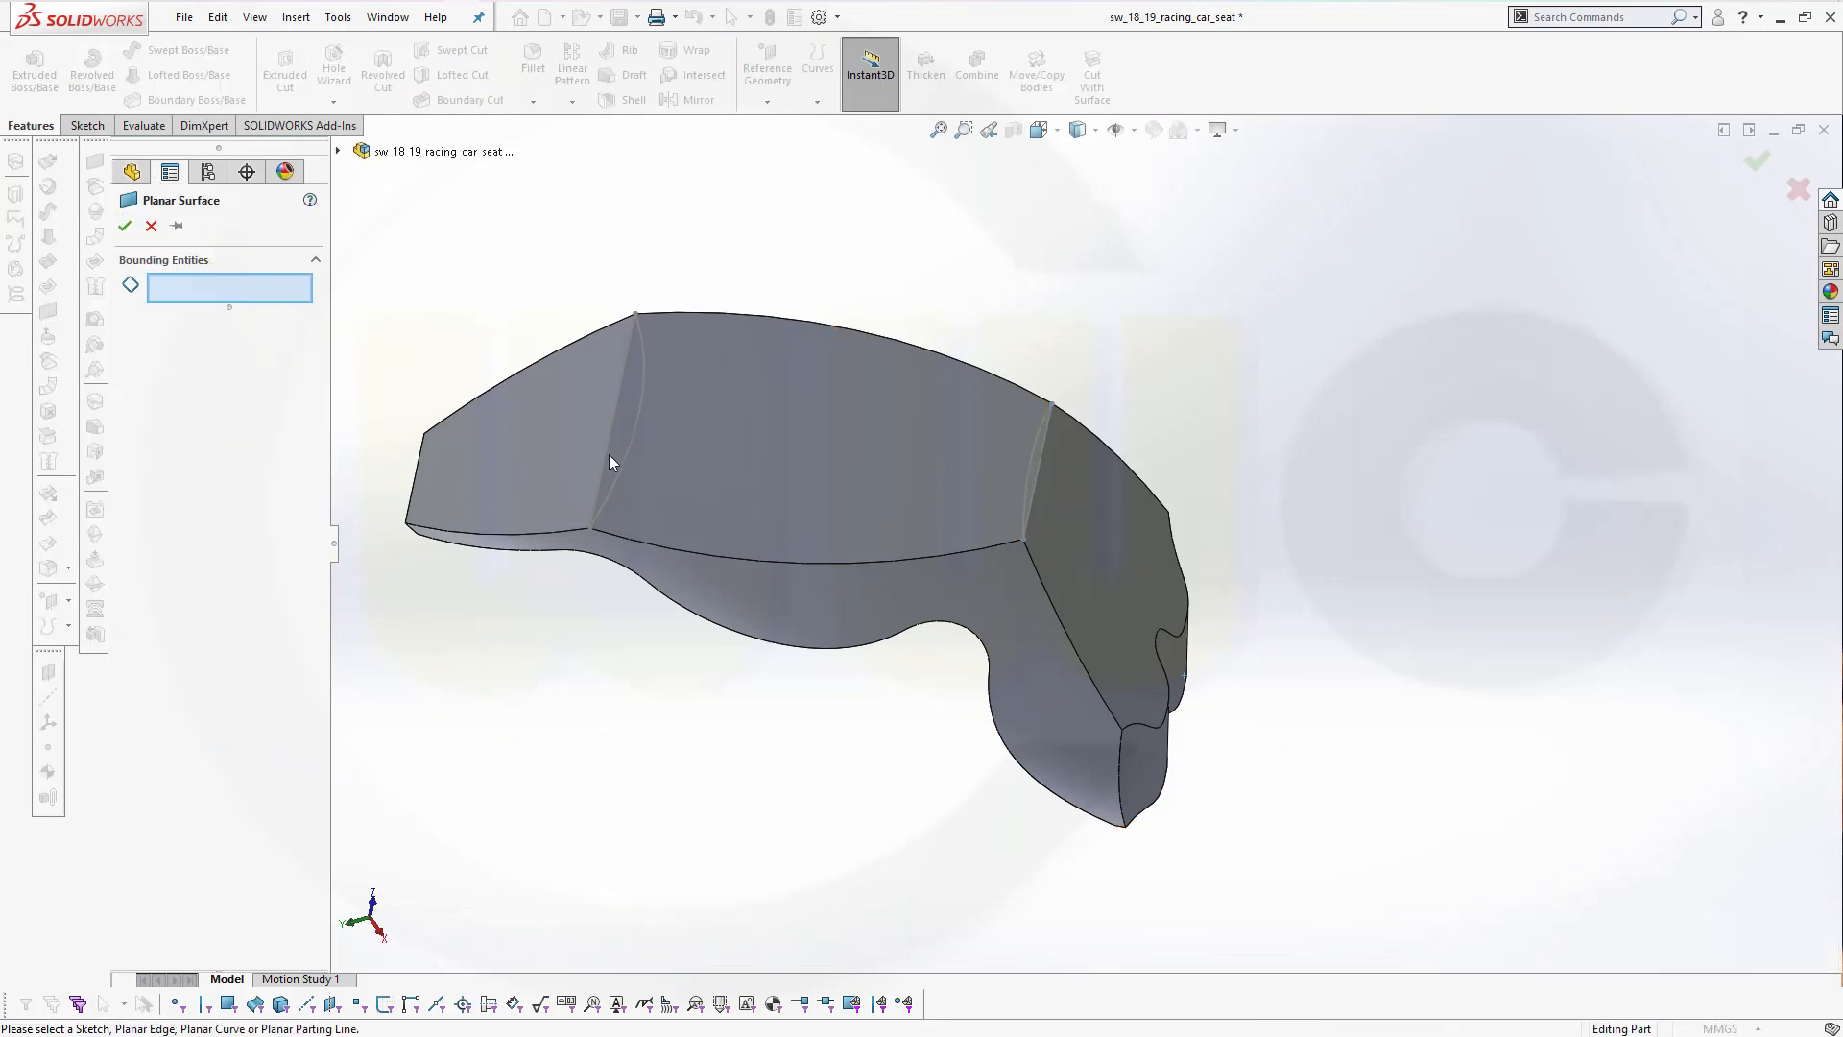
left_click(639, 442)
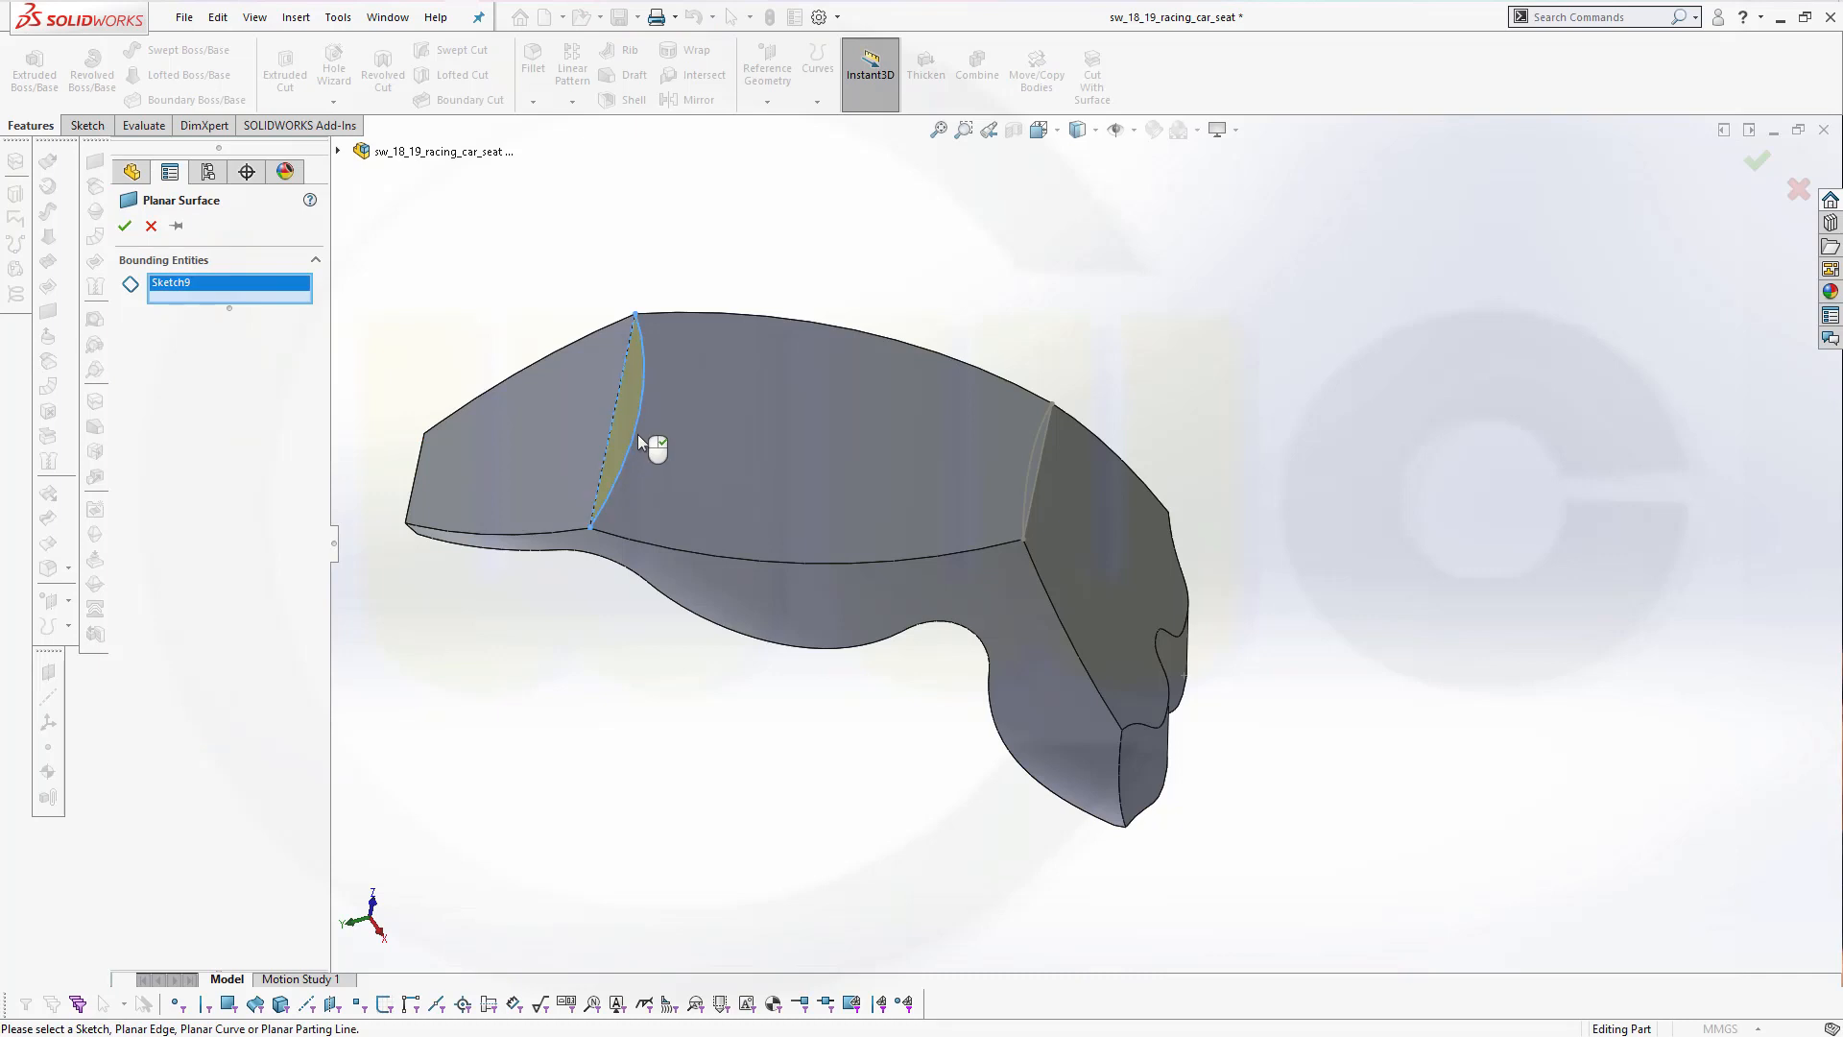
left_click(124, 227)
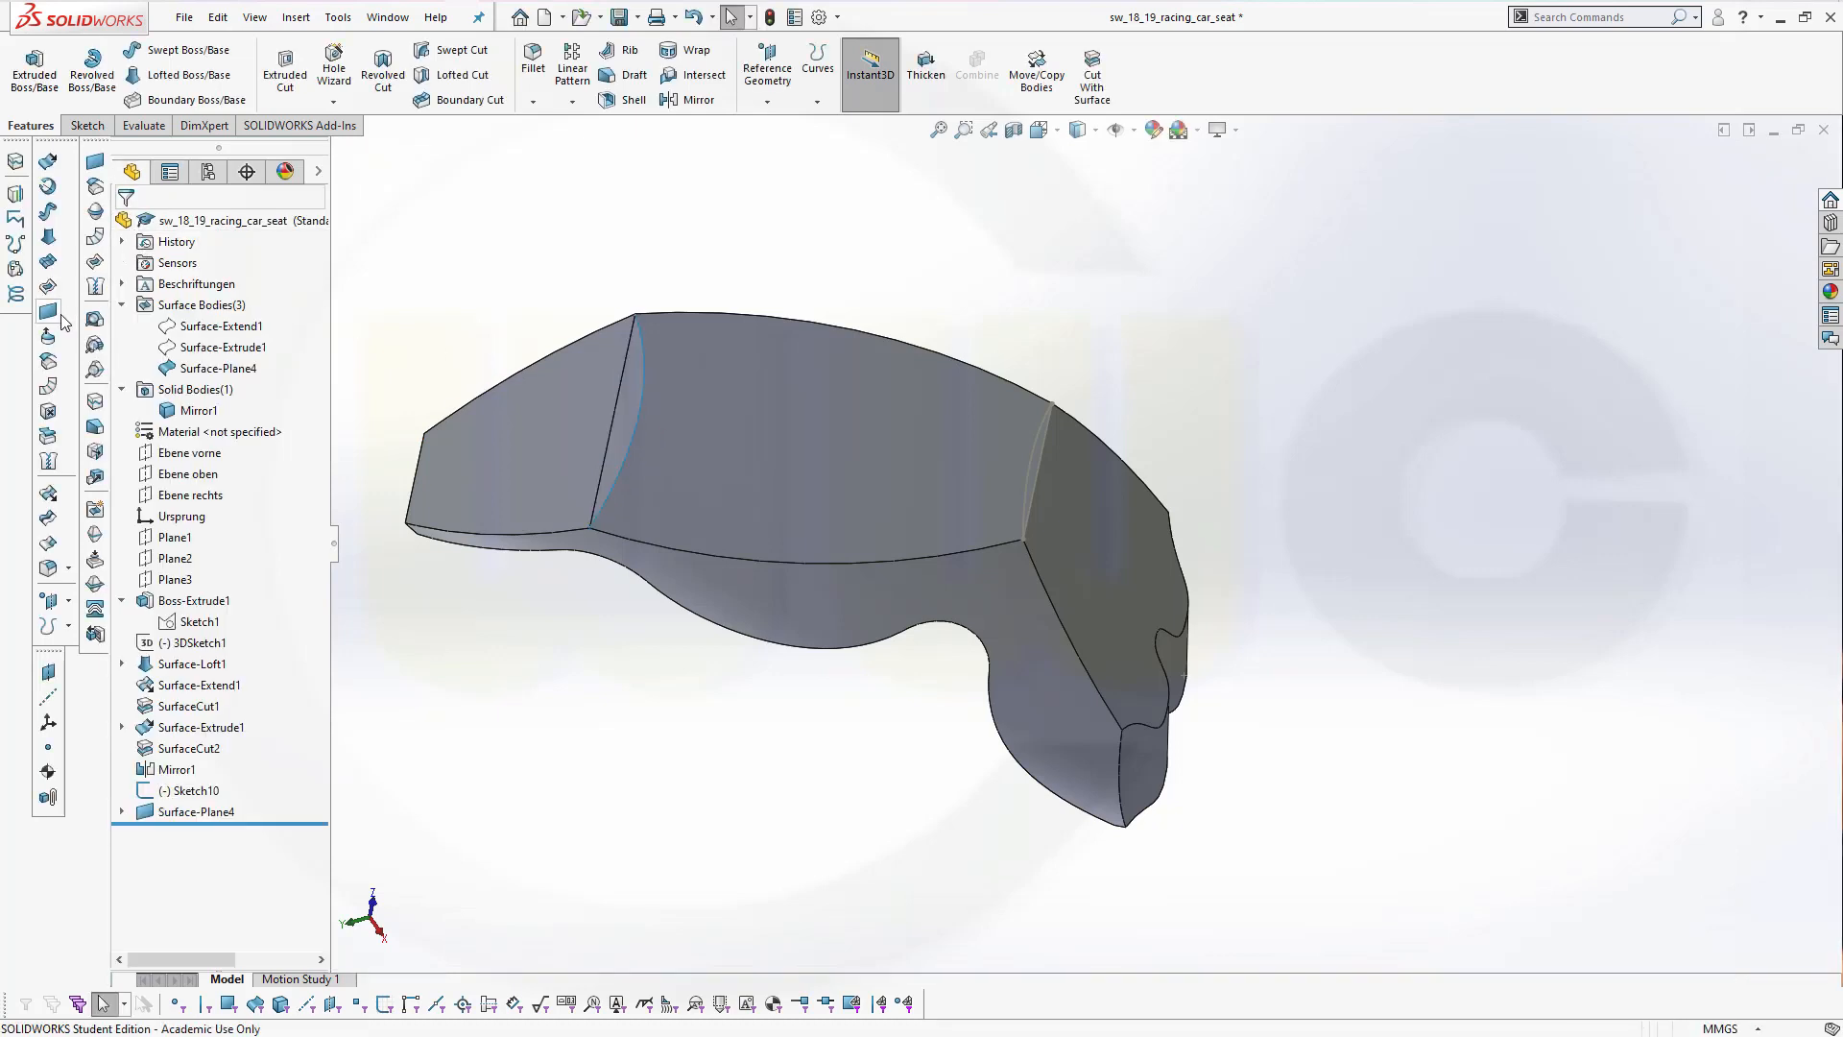
left_click(48, 311)
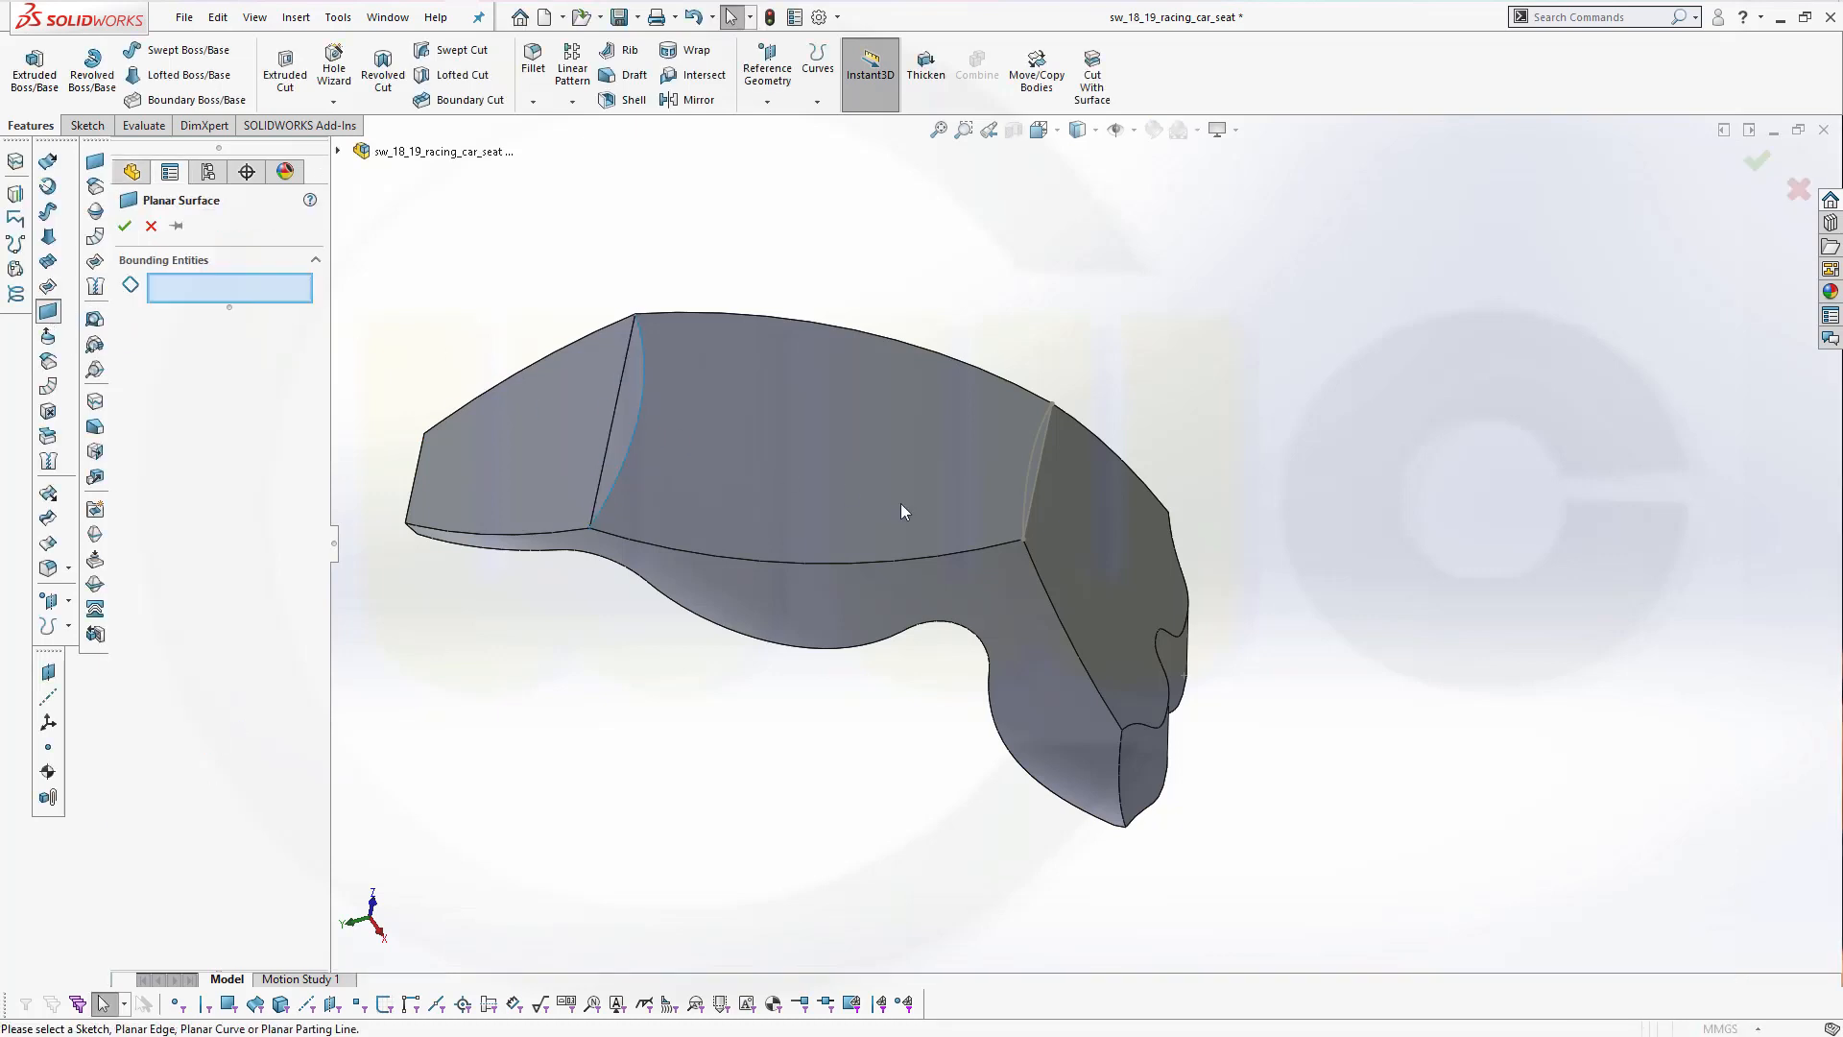
left_click(1025, 490)
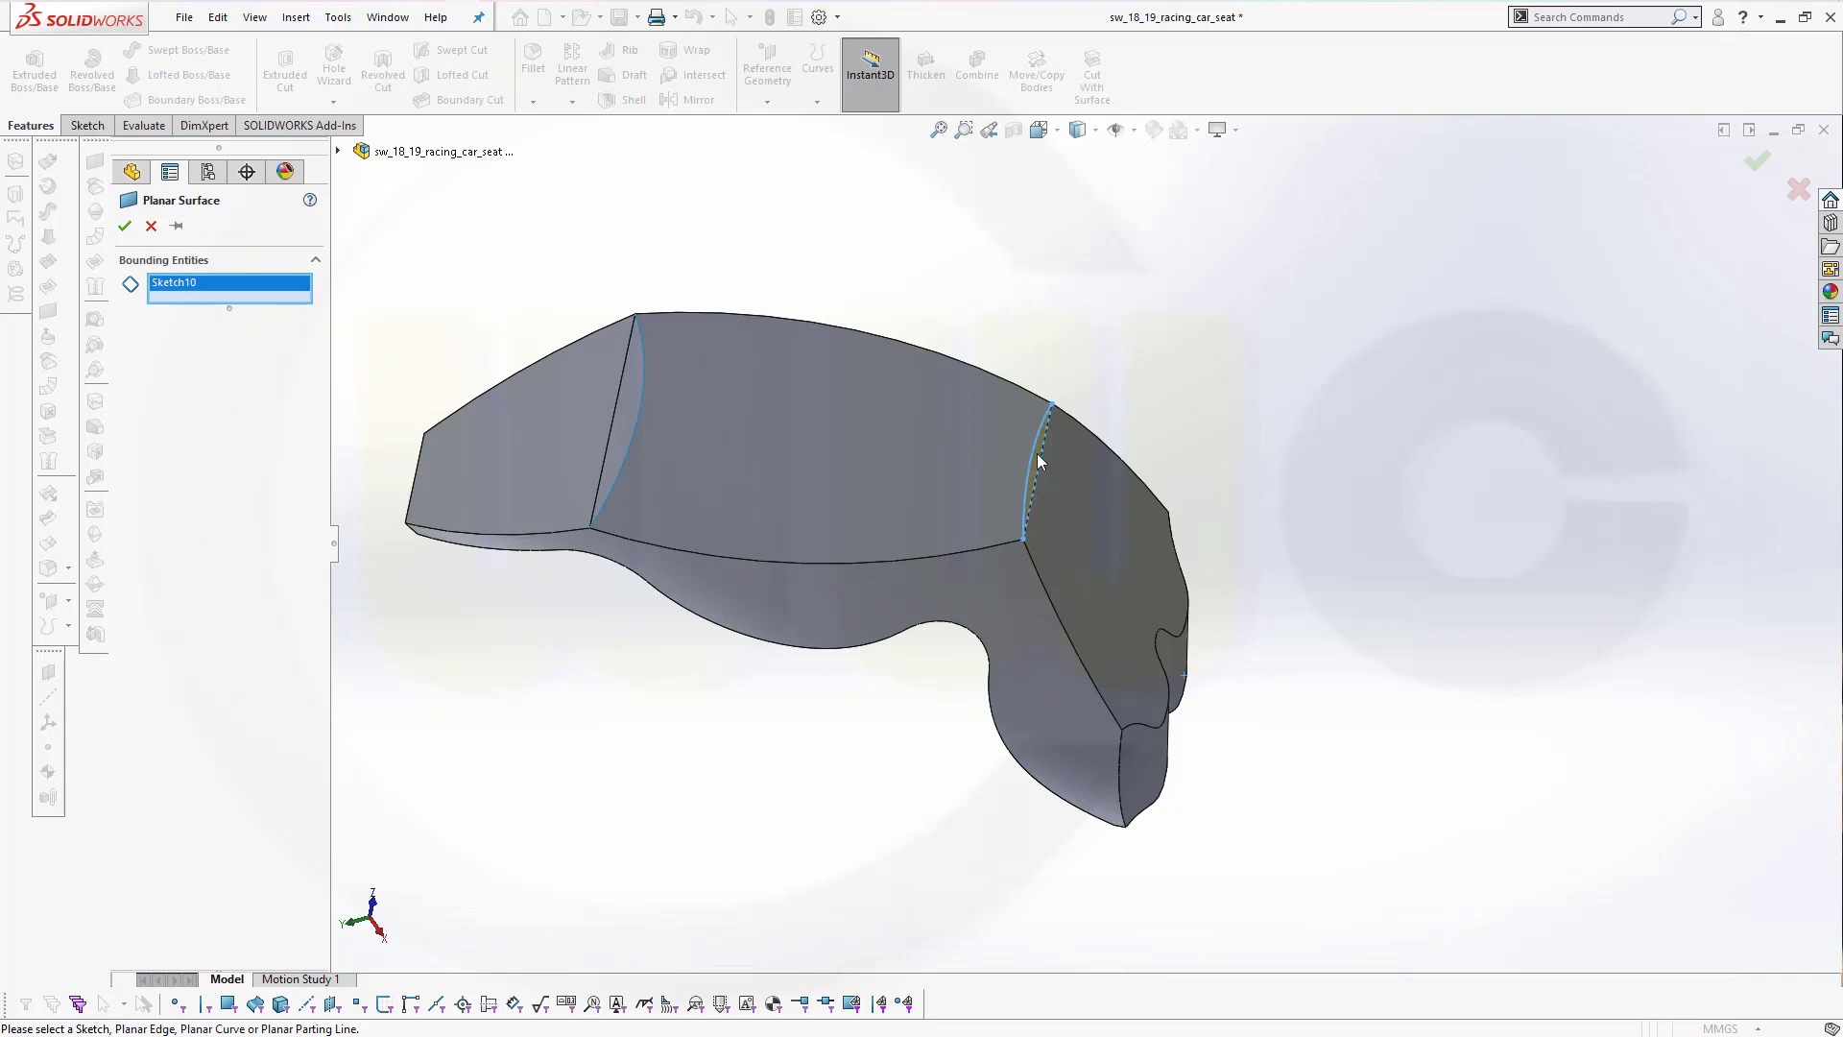
middle_click_drag(1200, 405, 1056, 346)
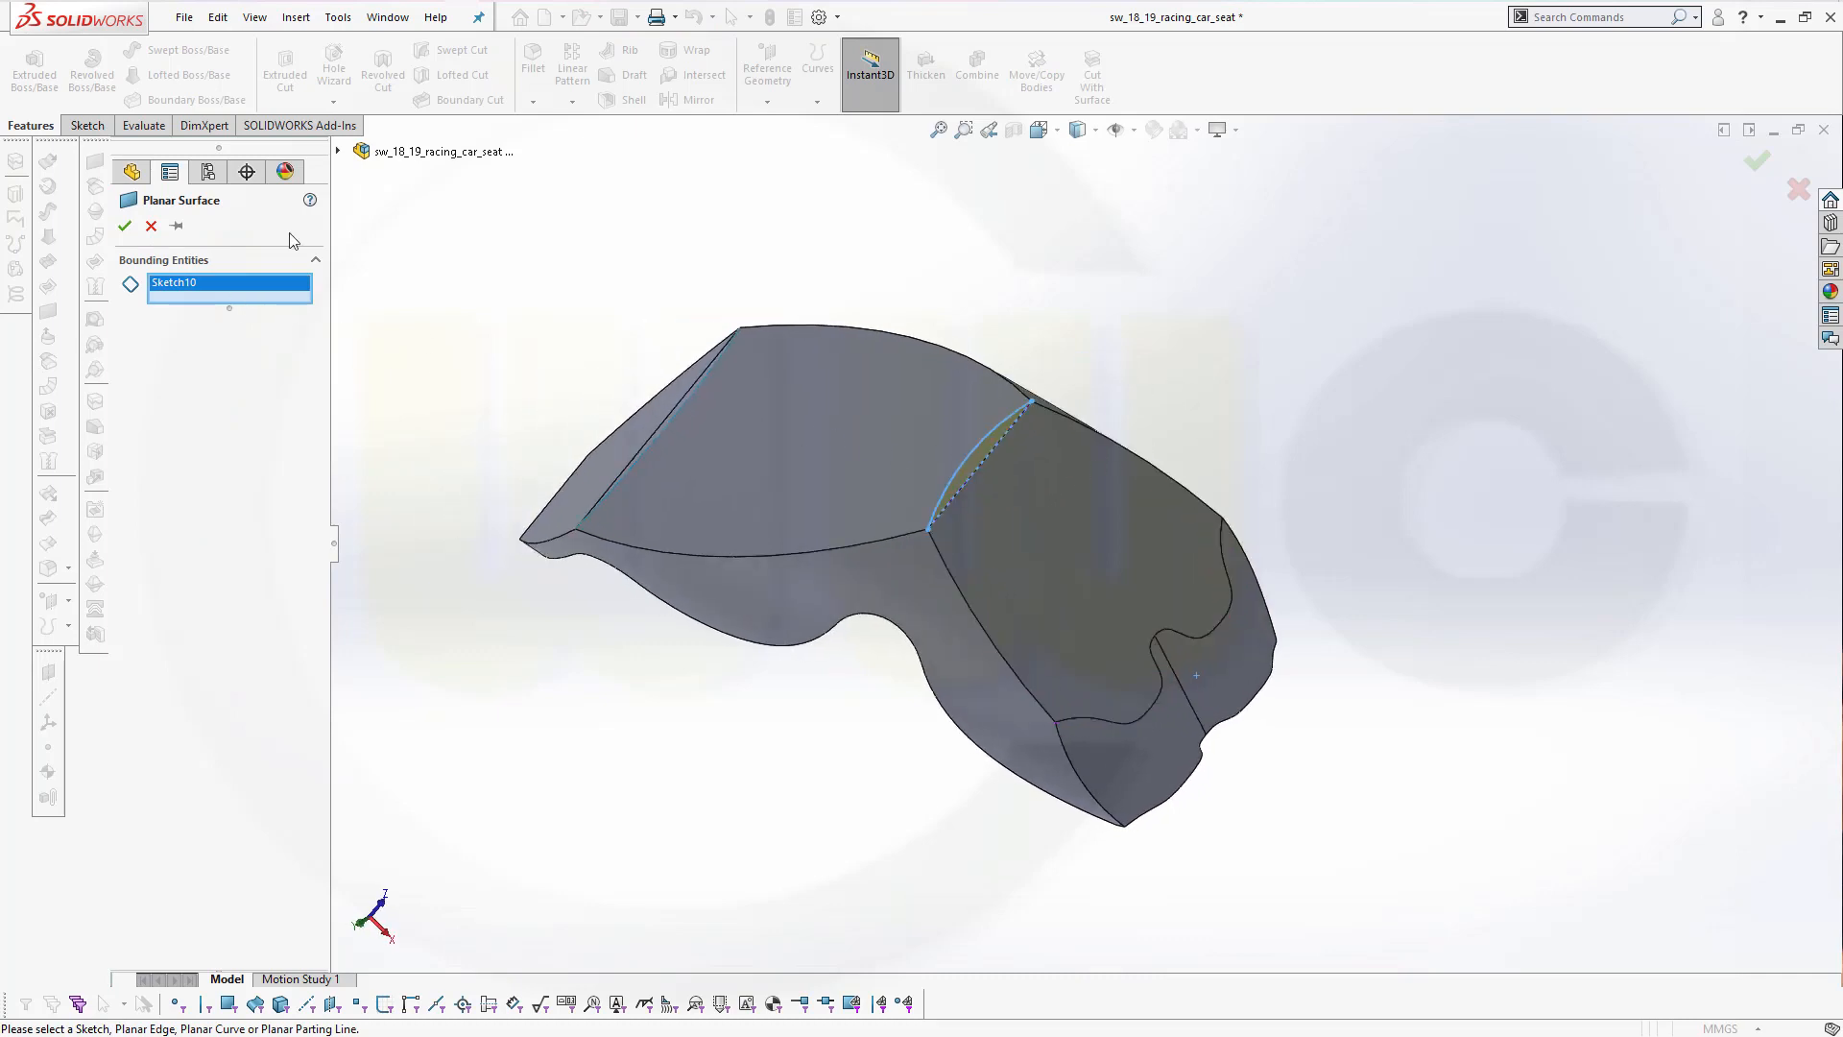
left_click(125, 226)
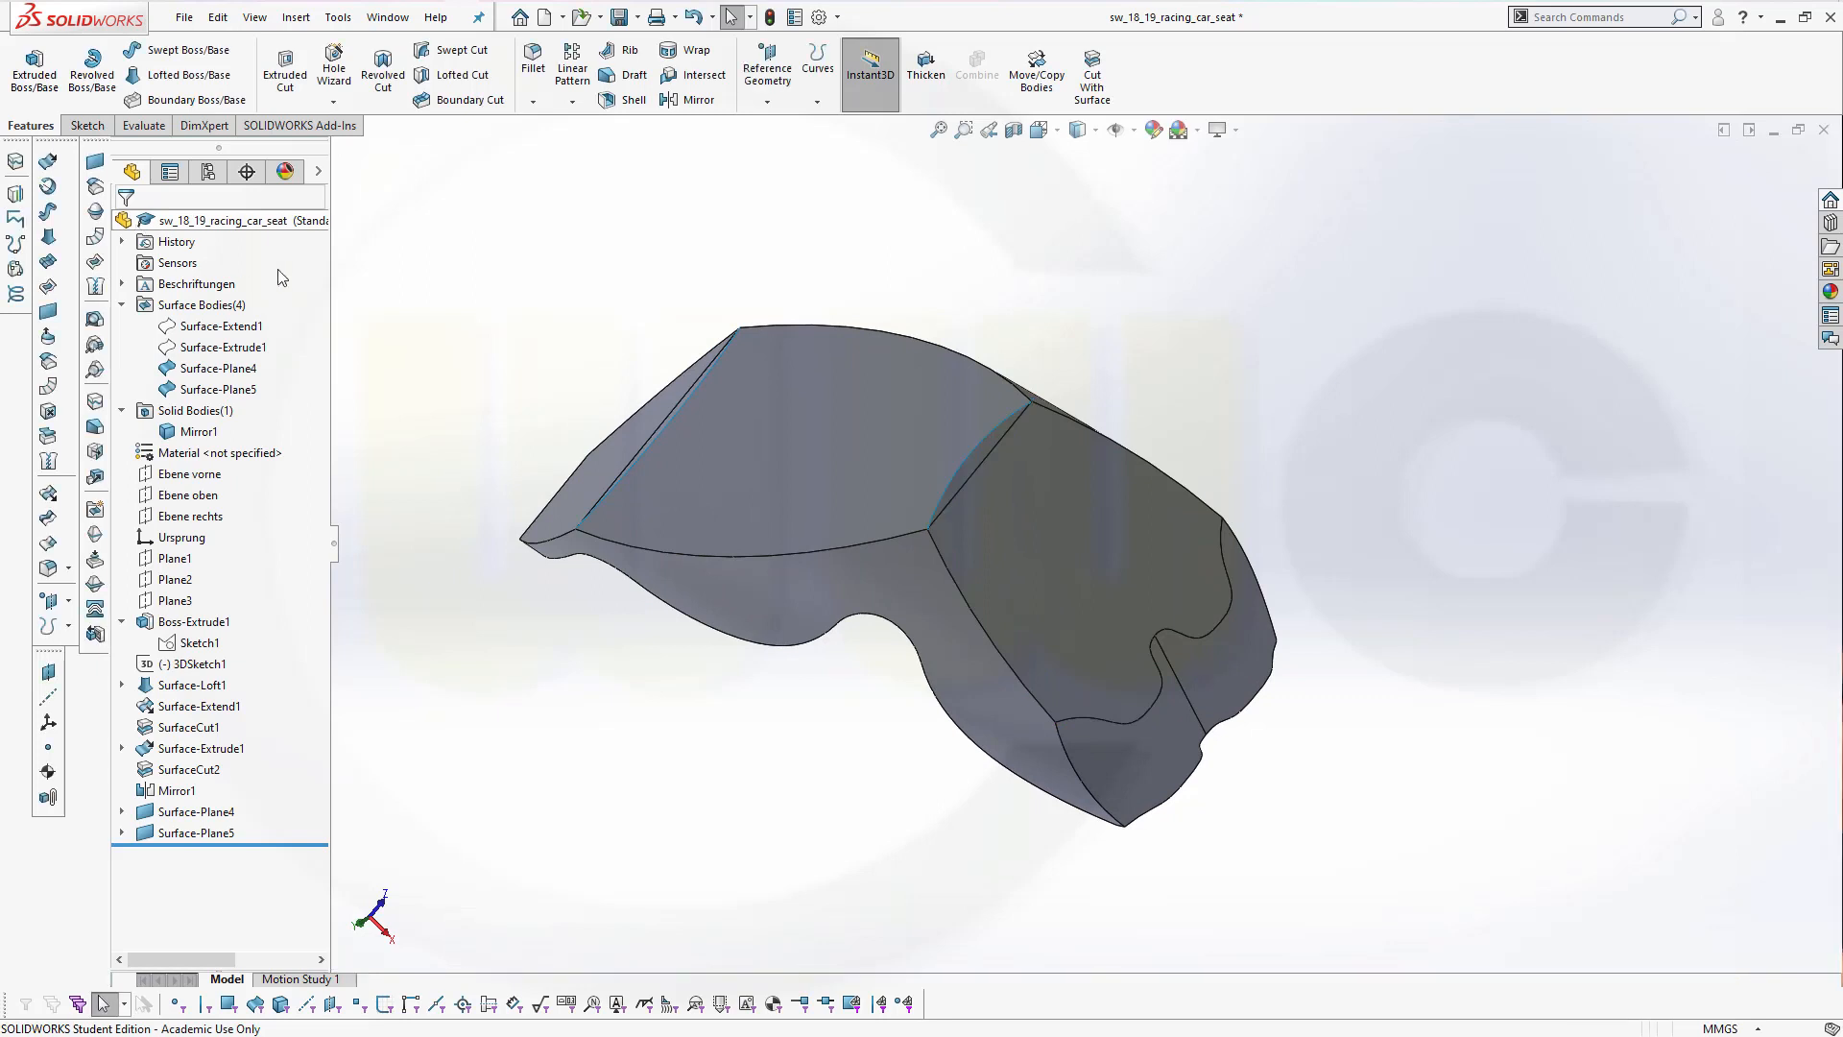
Start a sketch on the plane Ebene vorne and create its intersection curve with the planar surface made from Sketch9
middle_click_drag(651, 396, 729, 278)
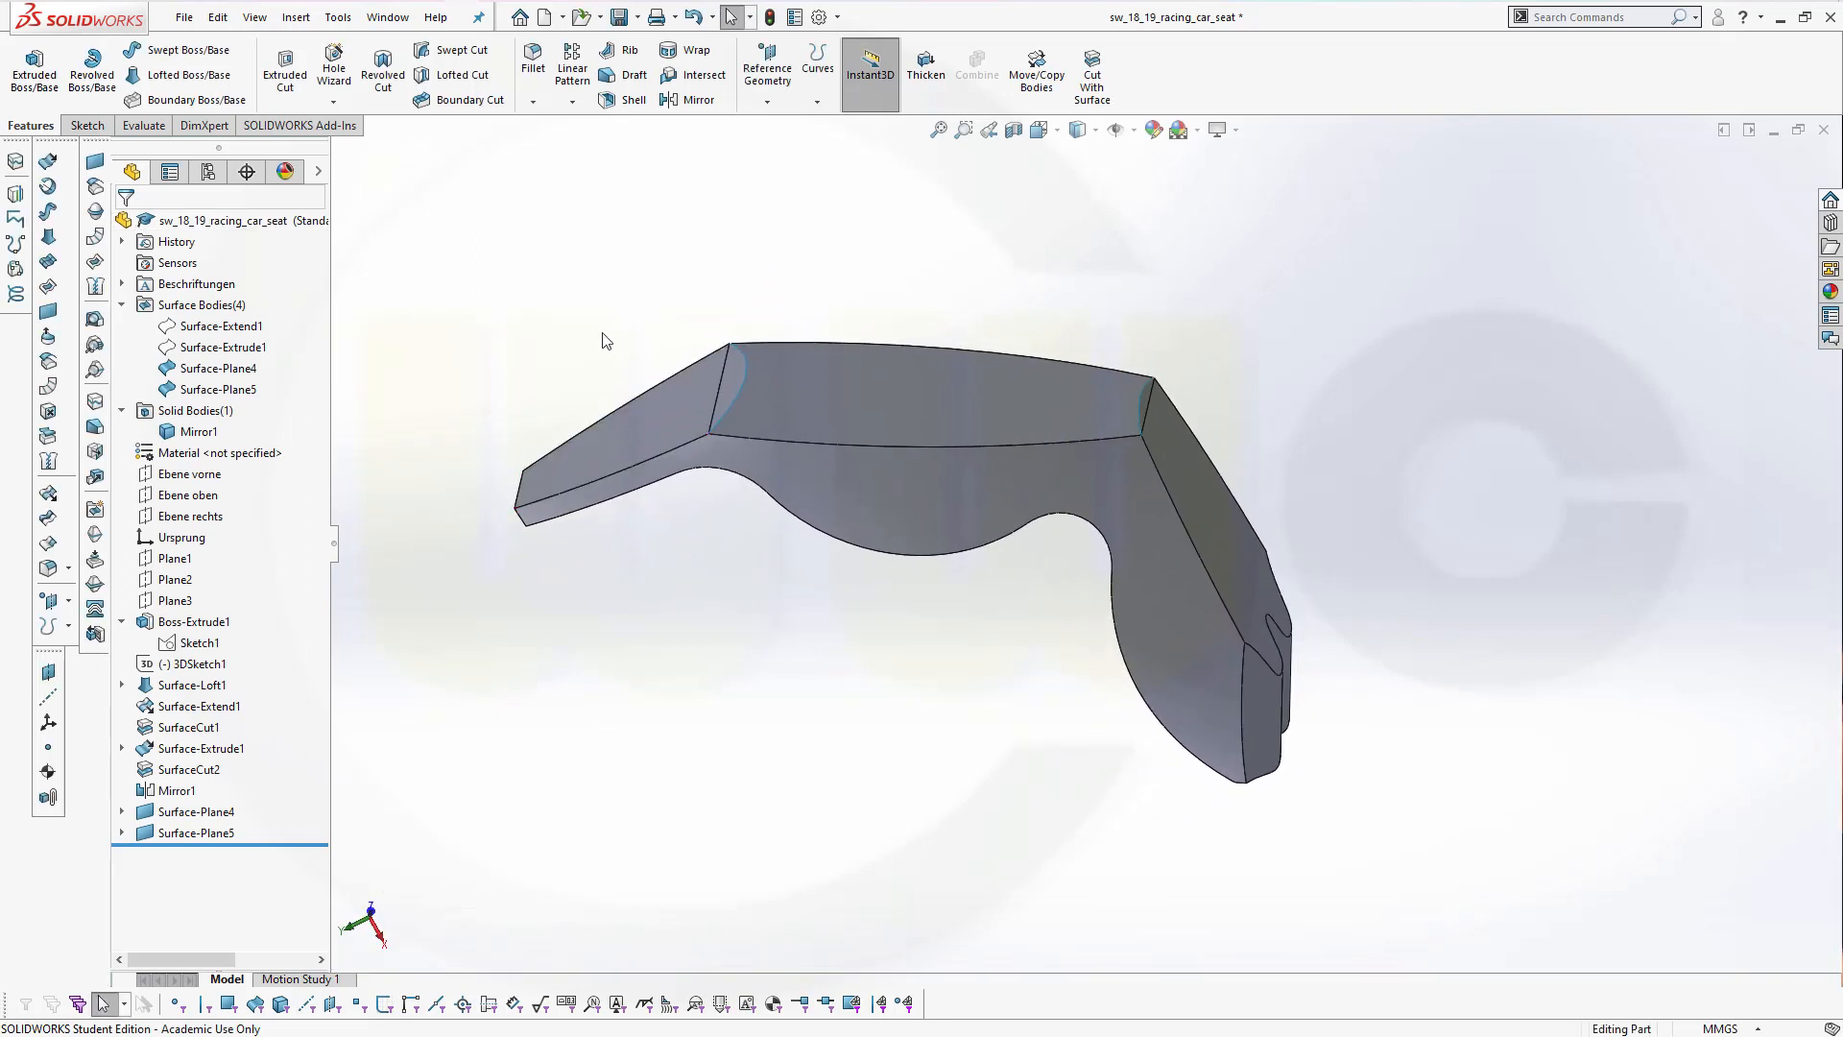
left_click(208, 474)
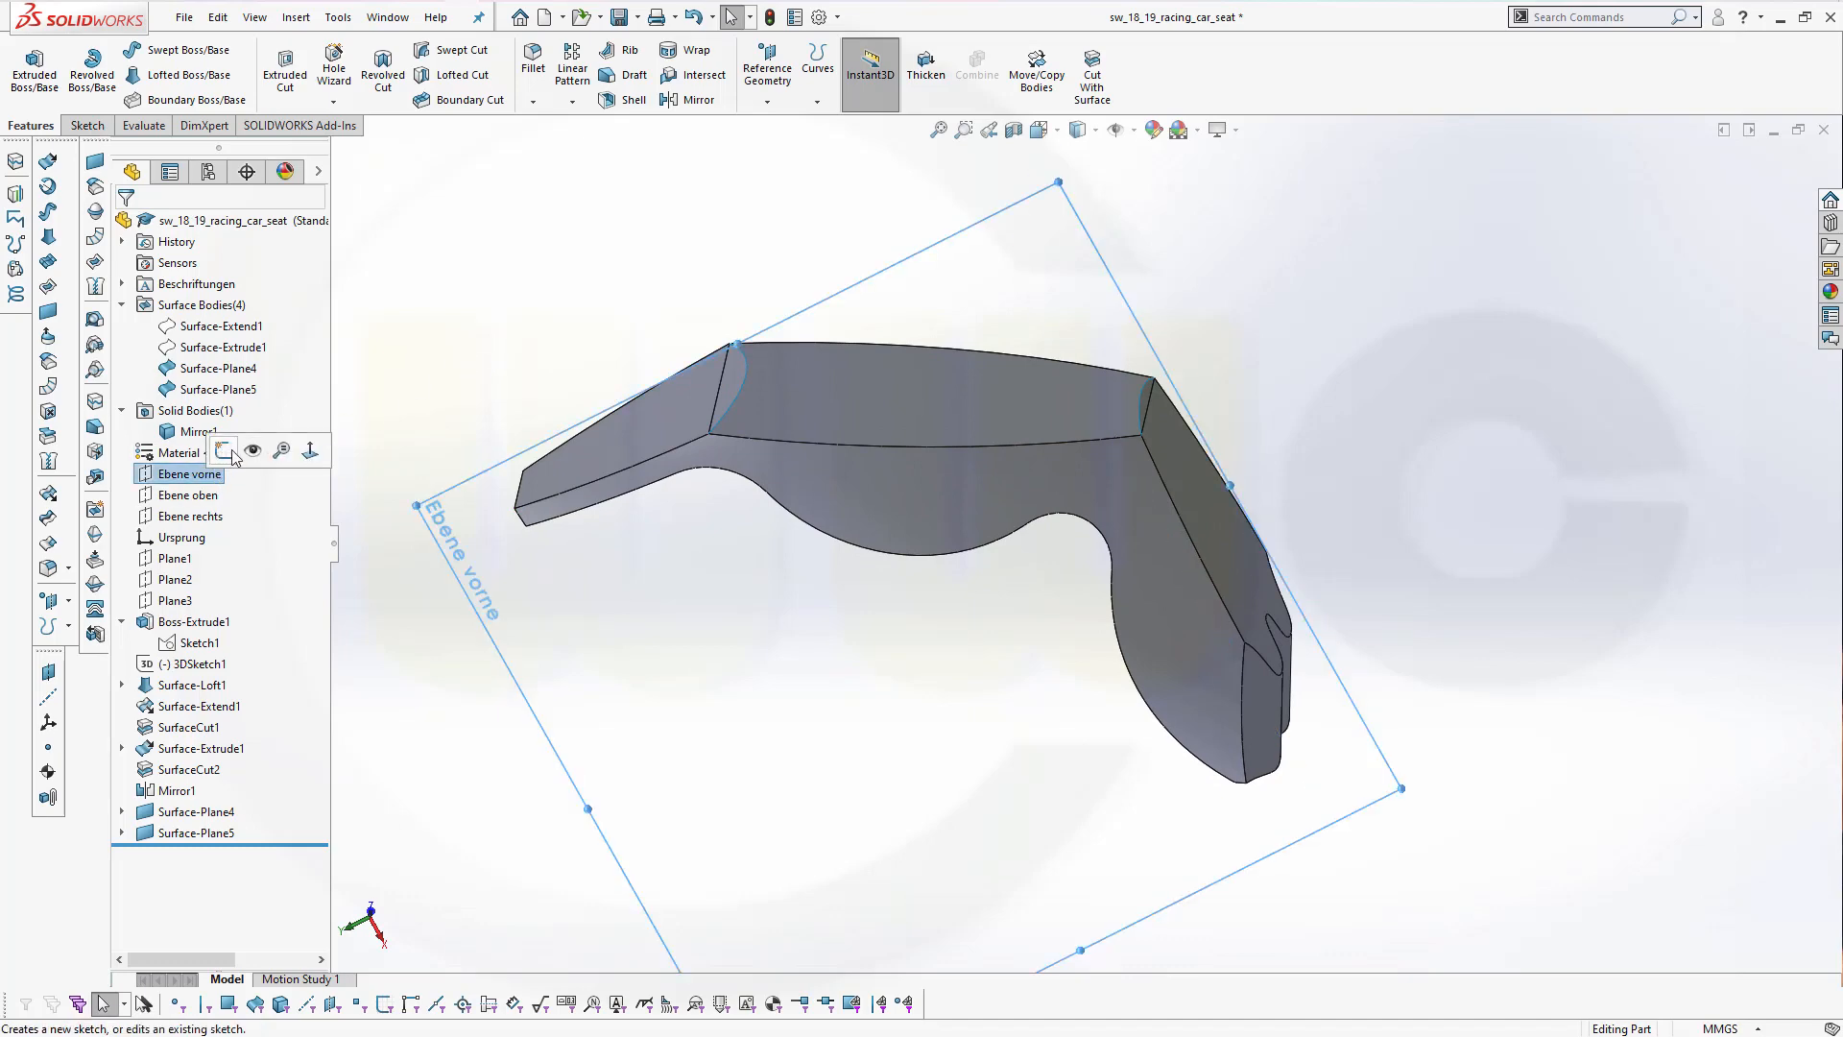
left_click(223, 451)
mouse_move(814, 706)
middle_mouse_down()
mouse_move(1047, 269)
mouse_move(913, 193)
mouse_move(914, 229)
middle_mouse_up()
left_click(1041, 278)
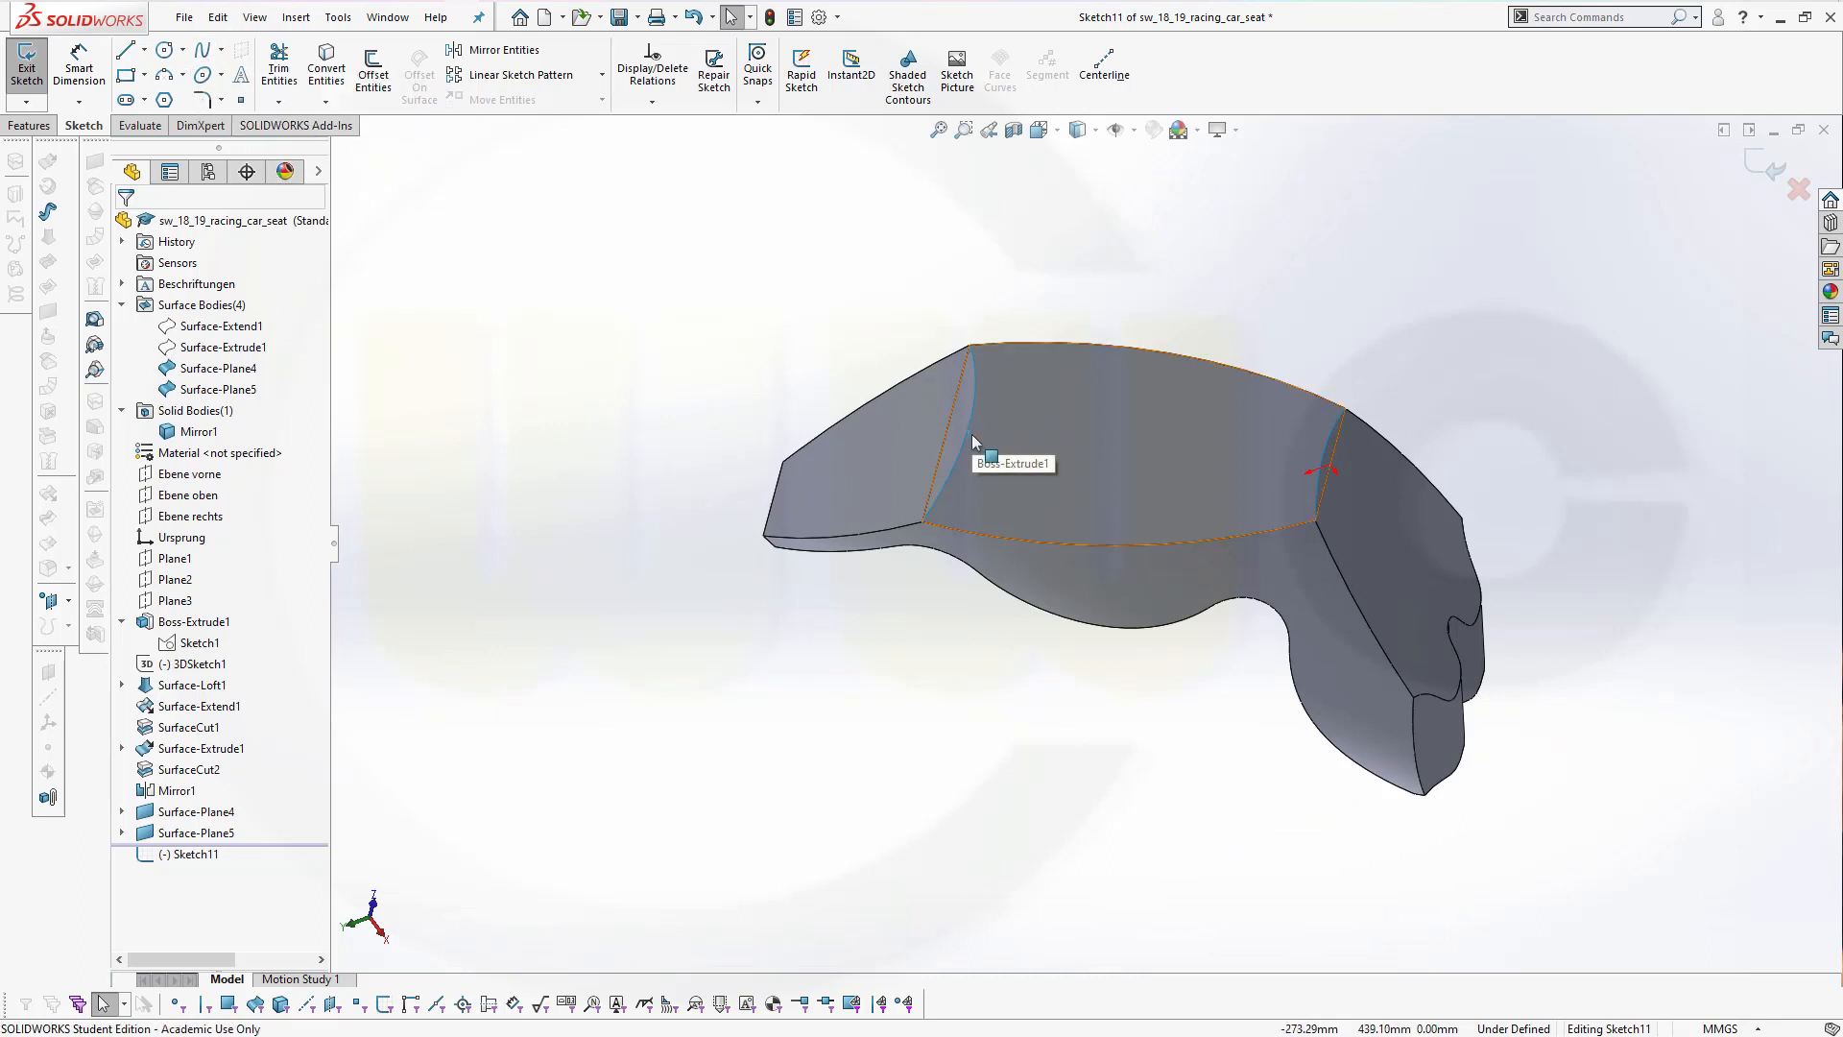
left_click(241, 100)
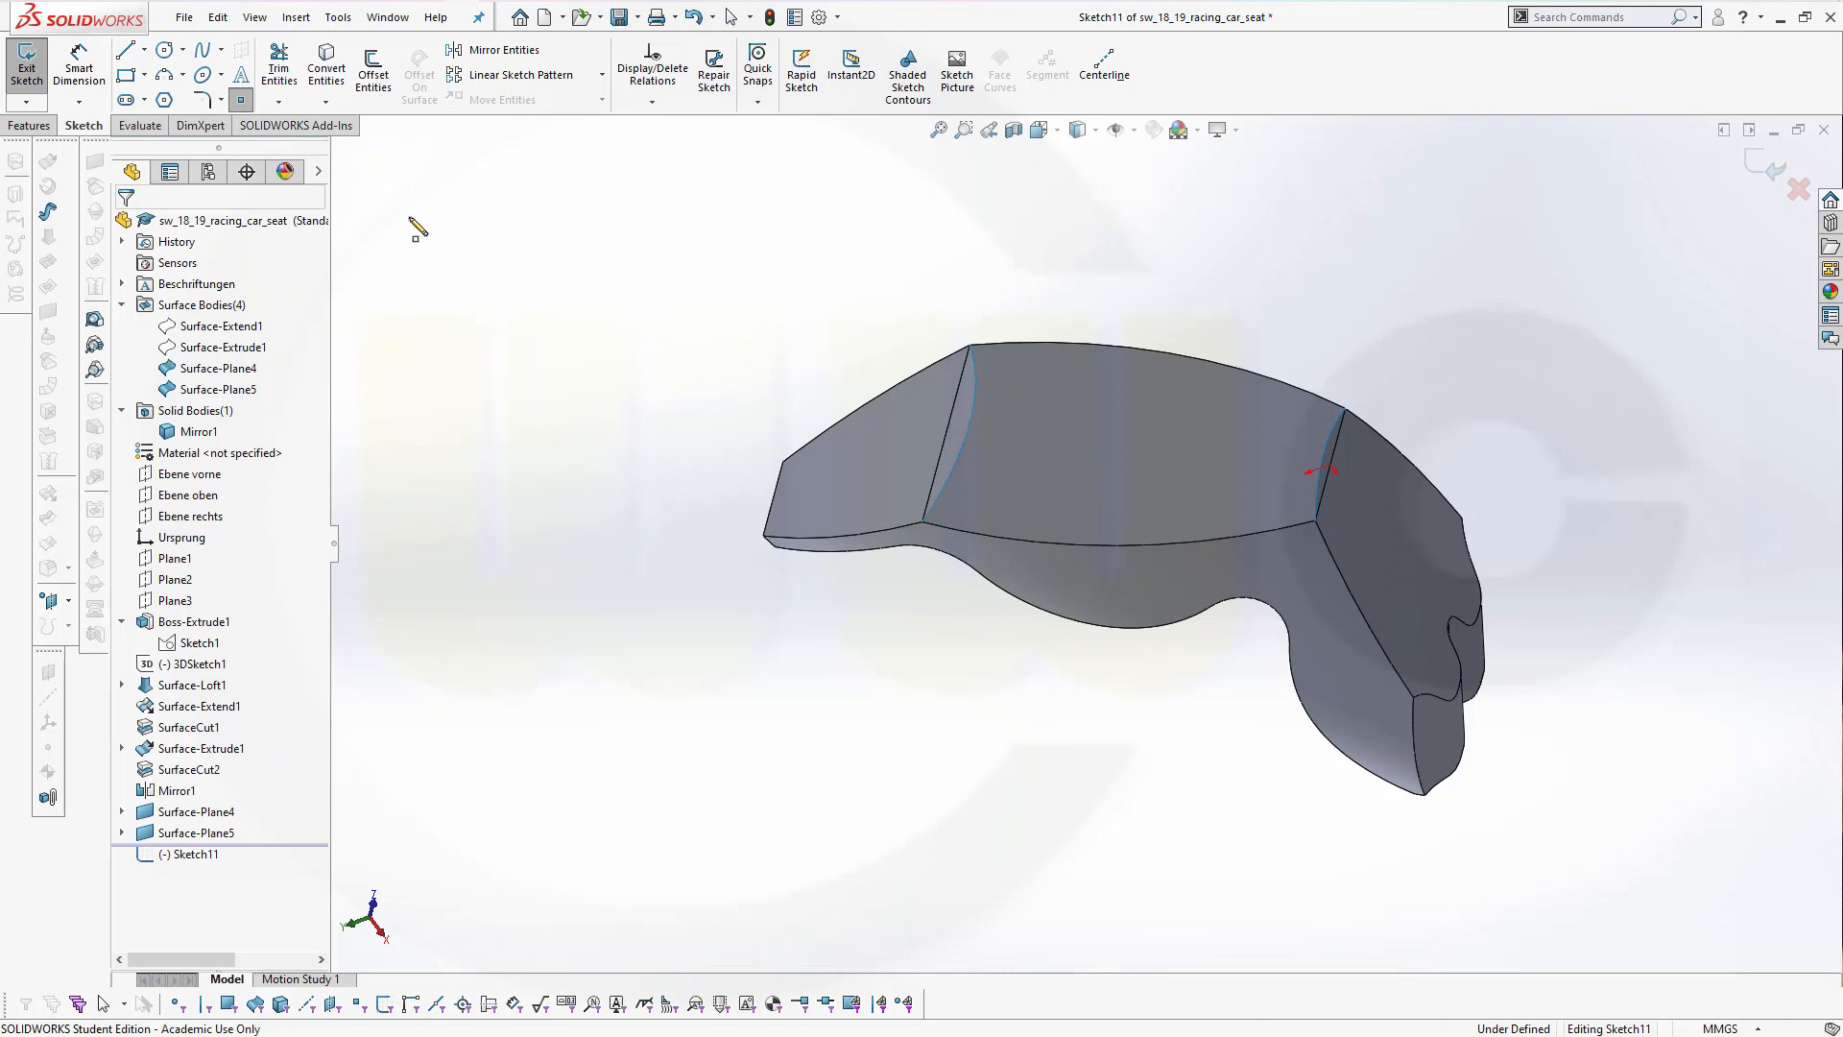
left_click(326, 102)
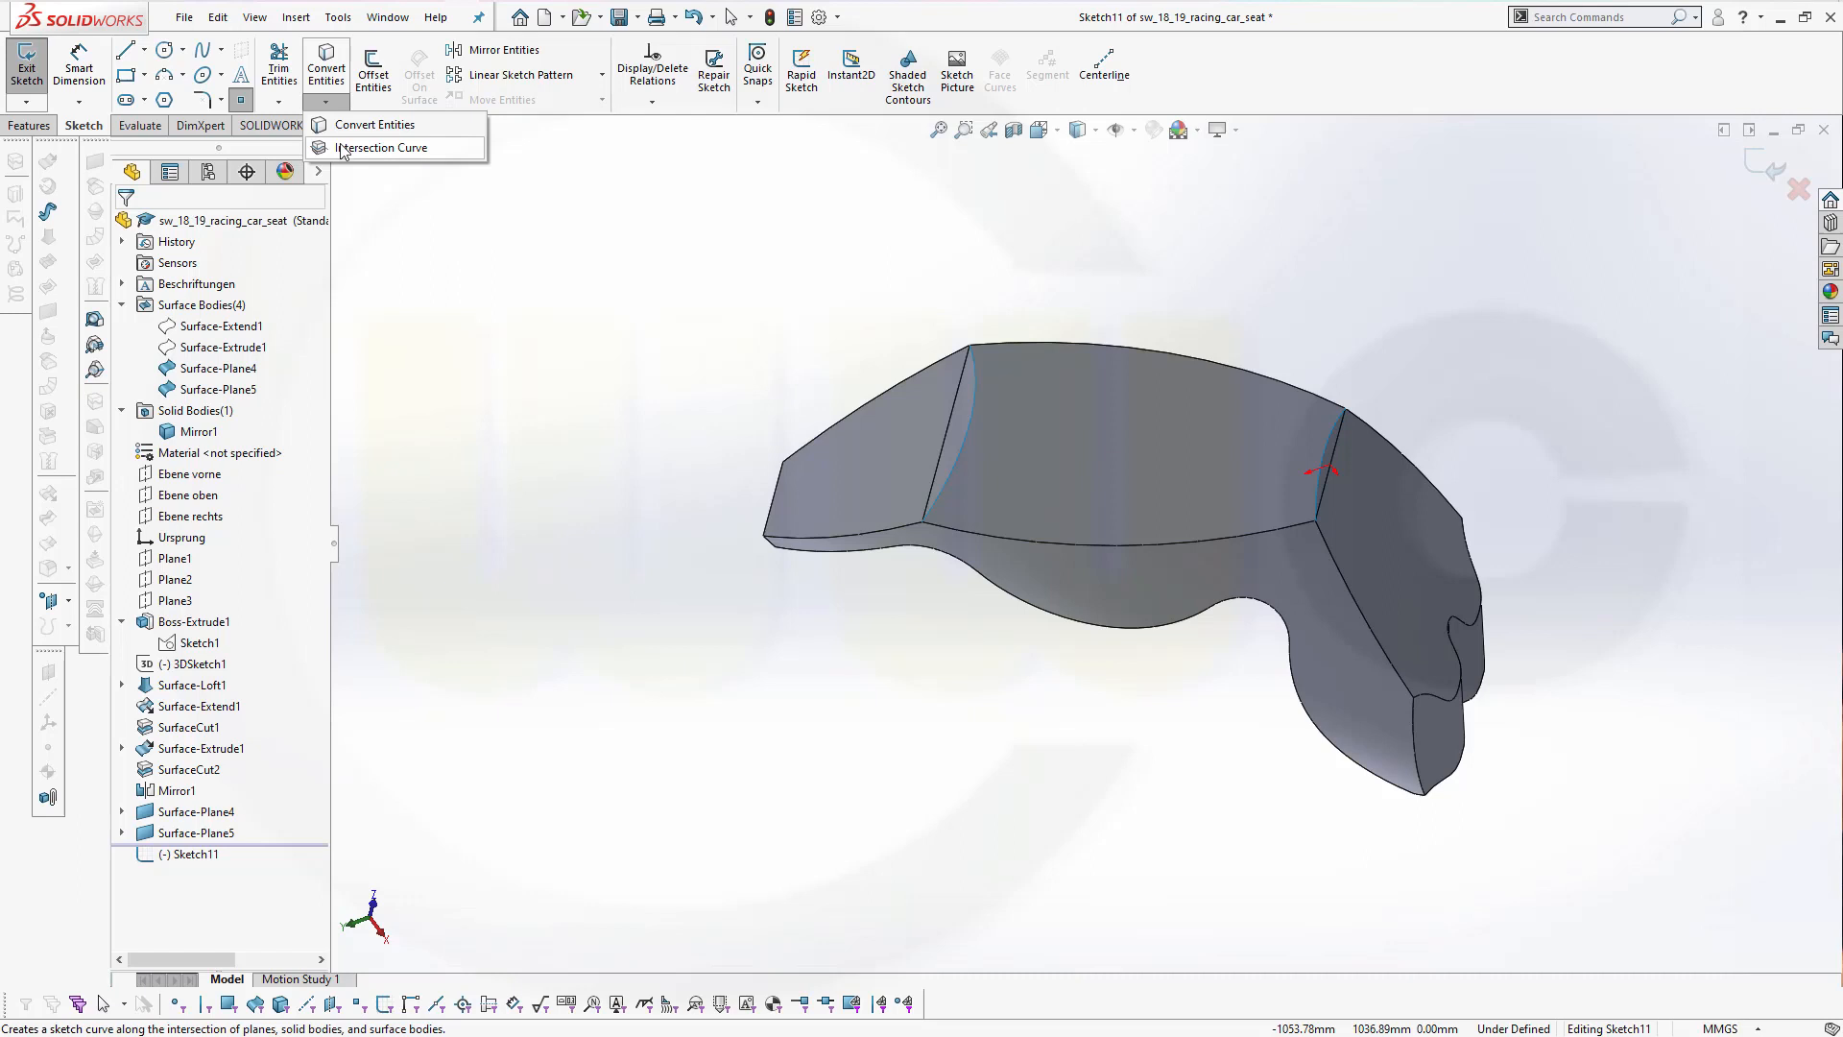
left_click(342, 149)
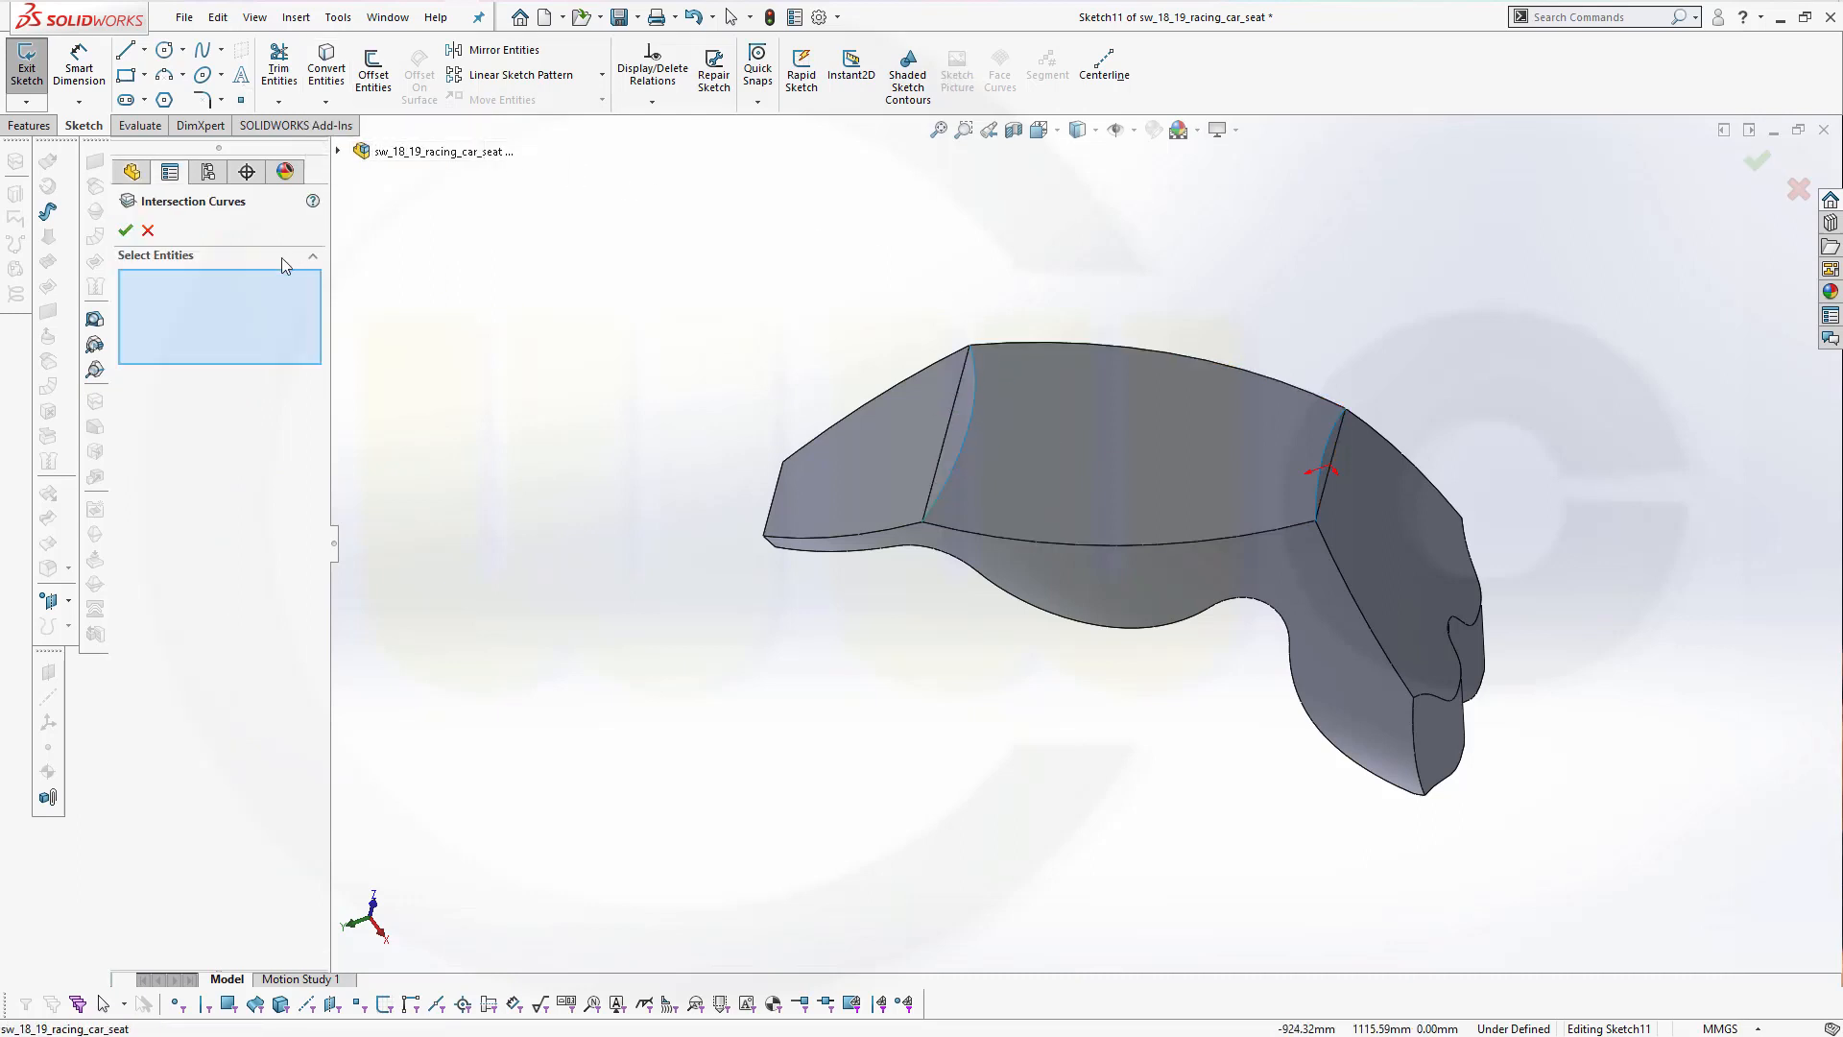
left_click(966, 423)
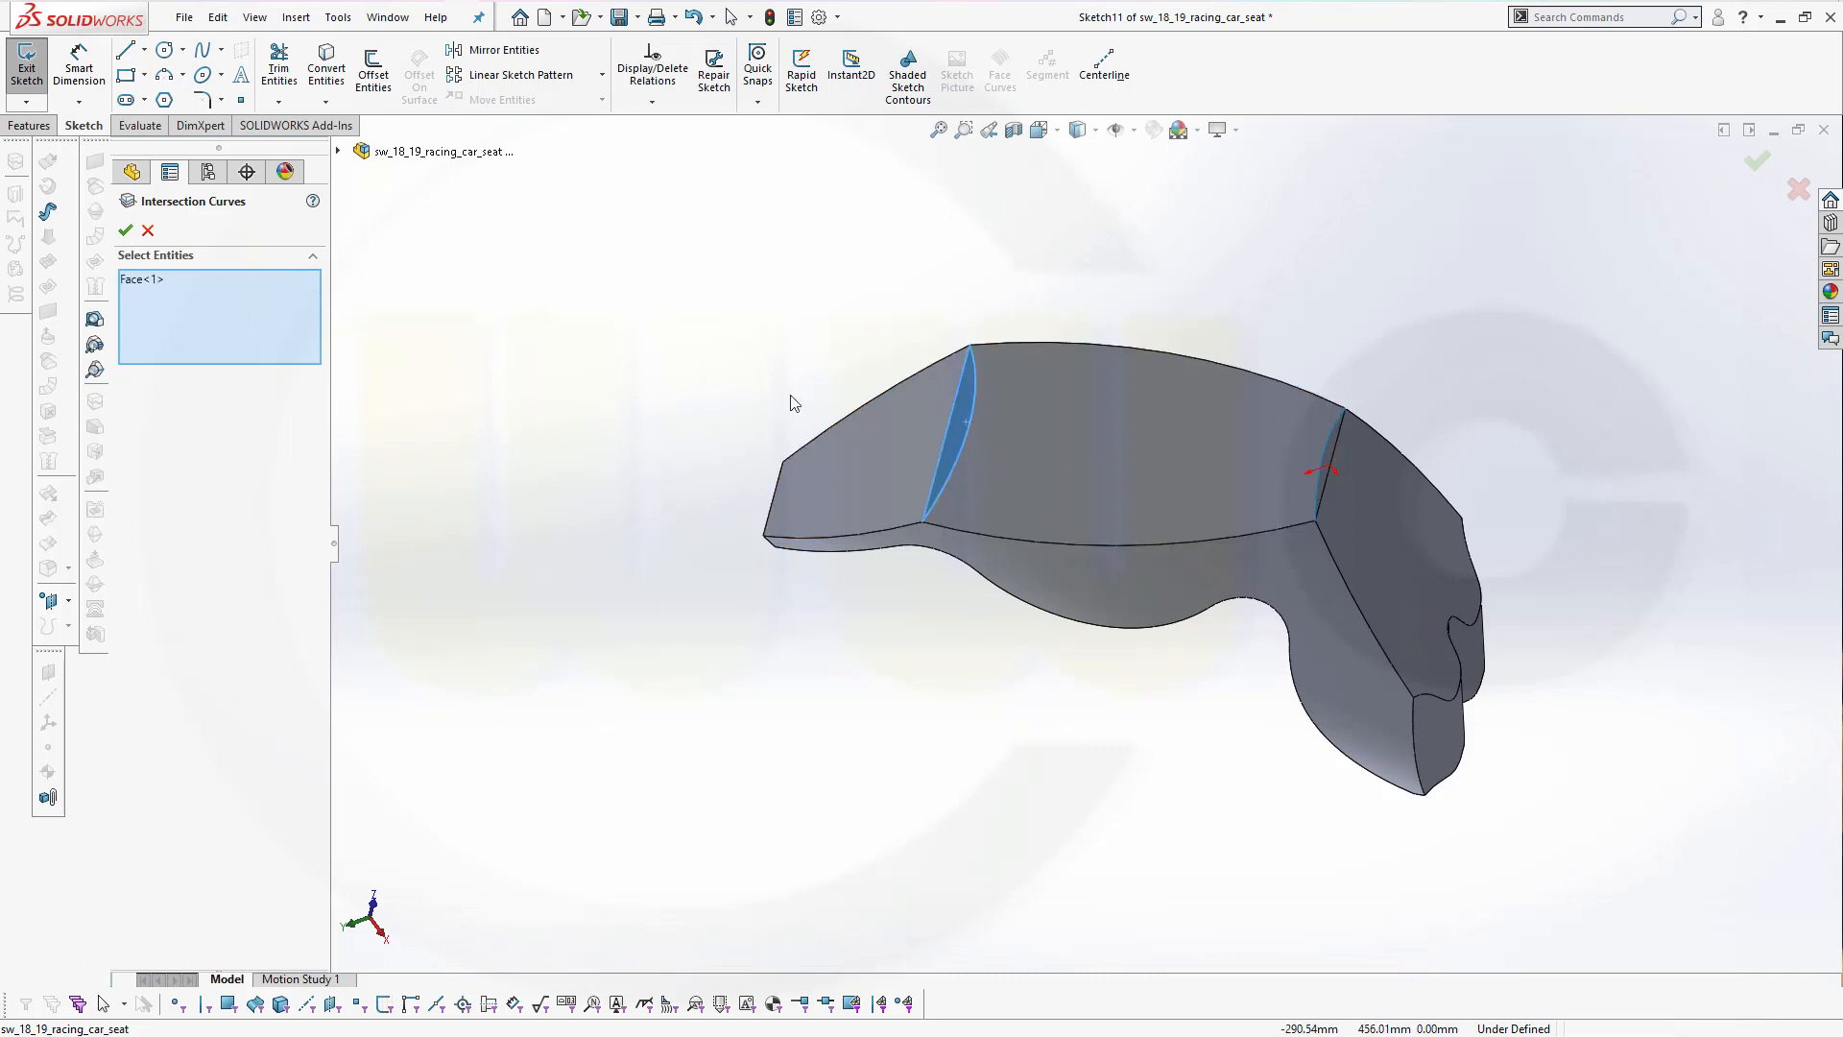
left_click(126, 232)
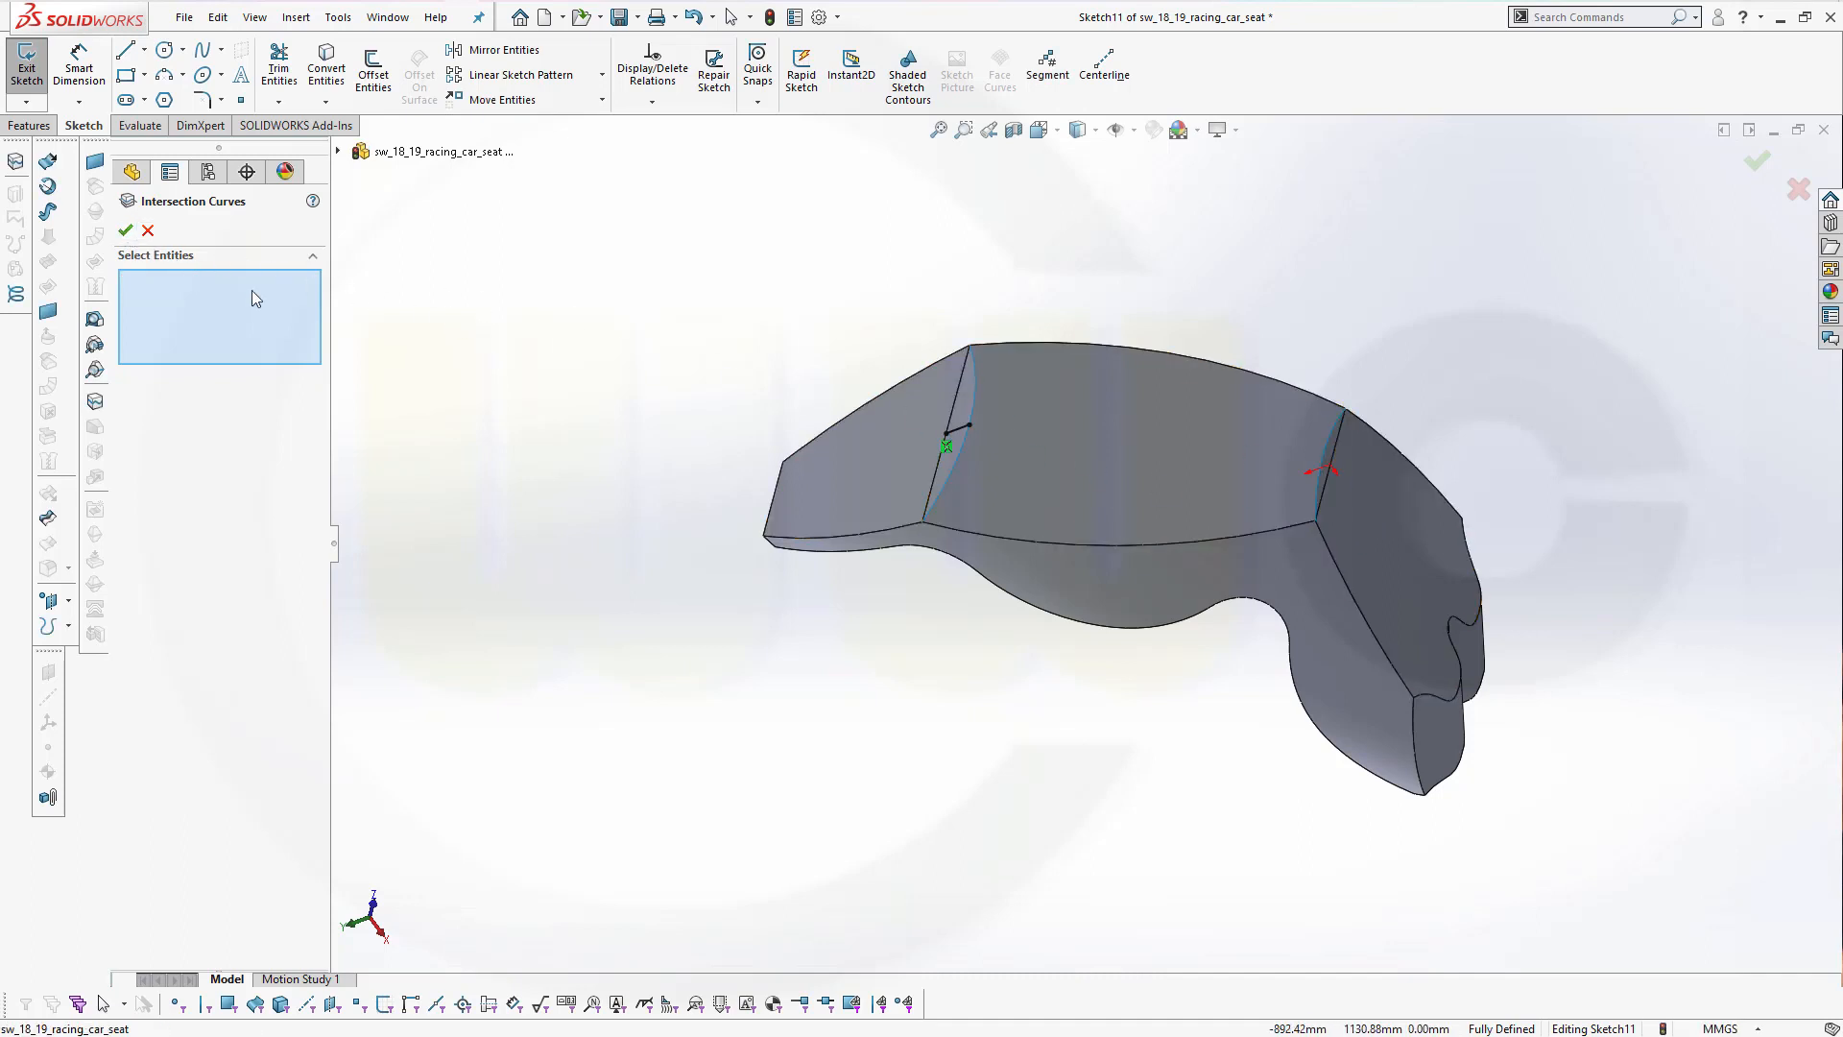
Add the intersection curve with the planar surface made from Sketch10 at the lower end of the back
scroll(1366, 468, "down", 3)
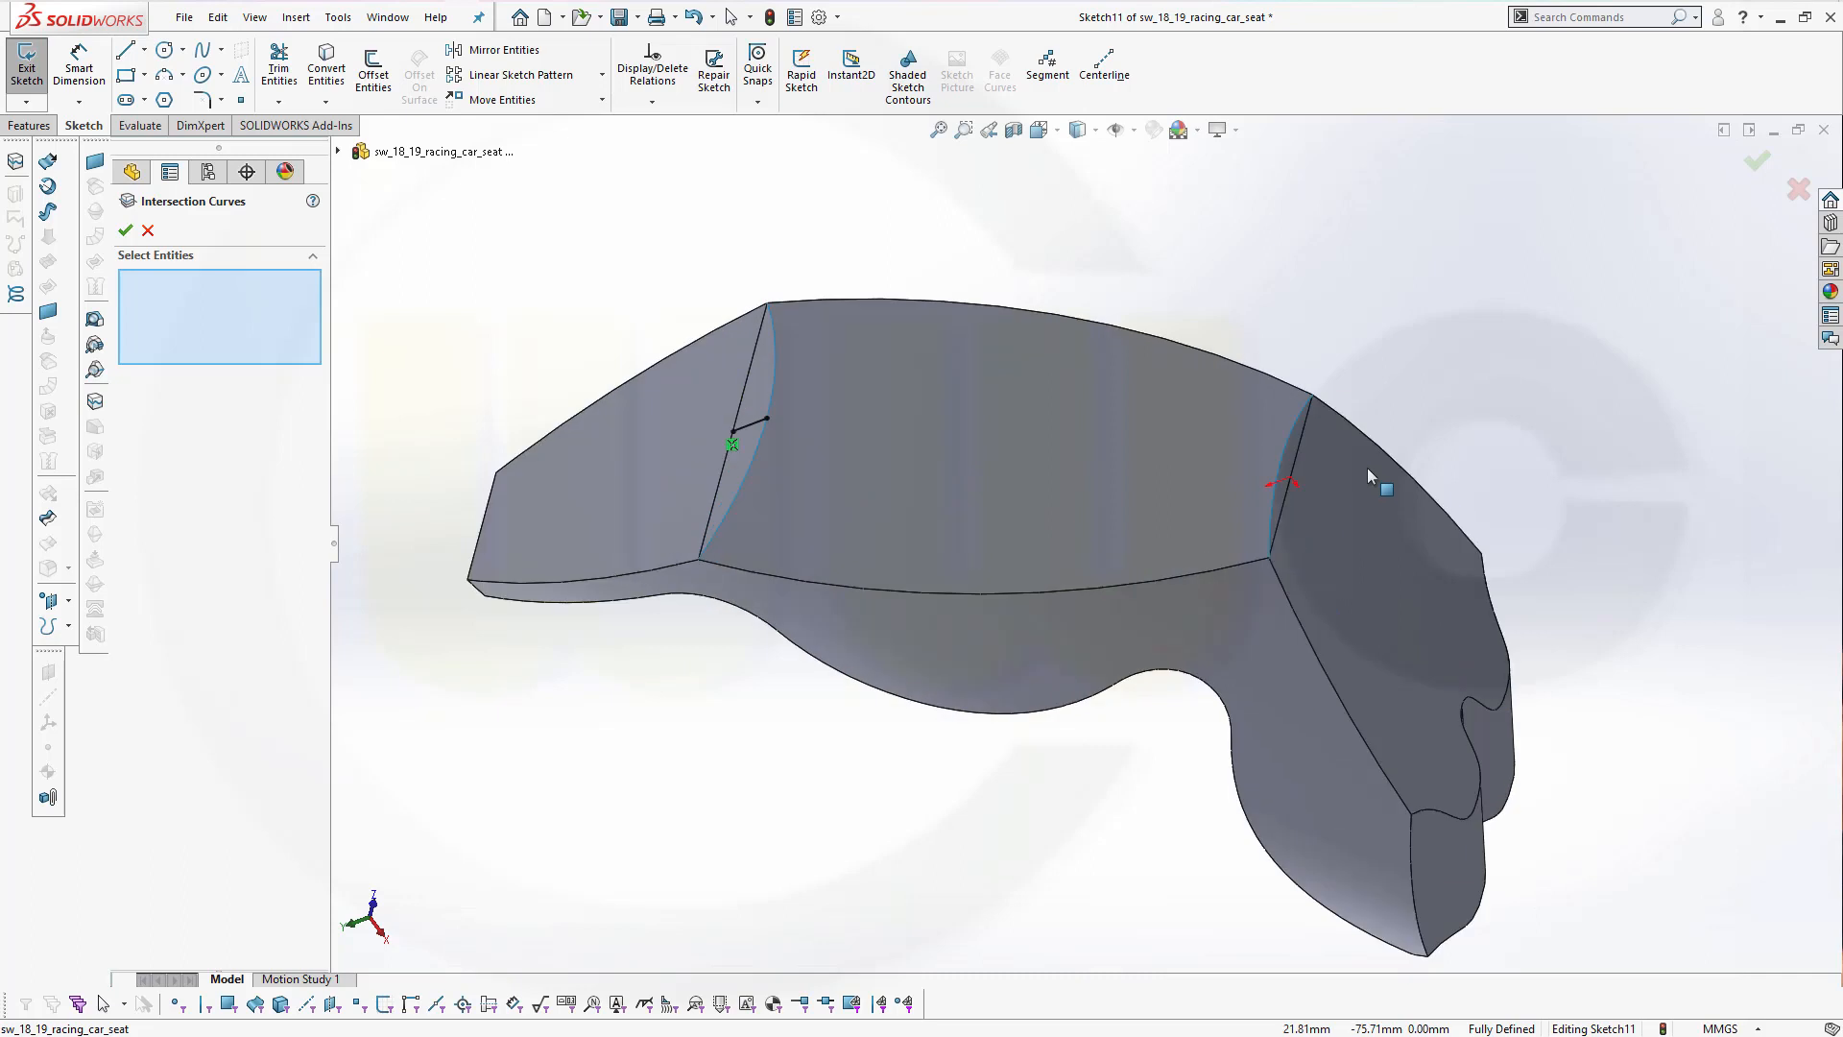
left_click(1287, 461)
left_click(146, 232)
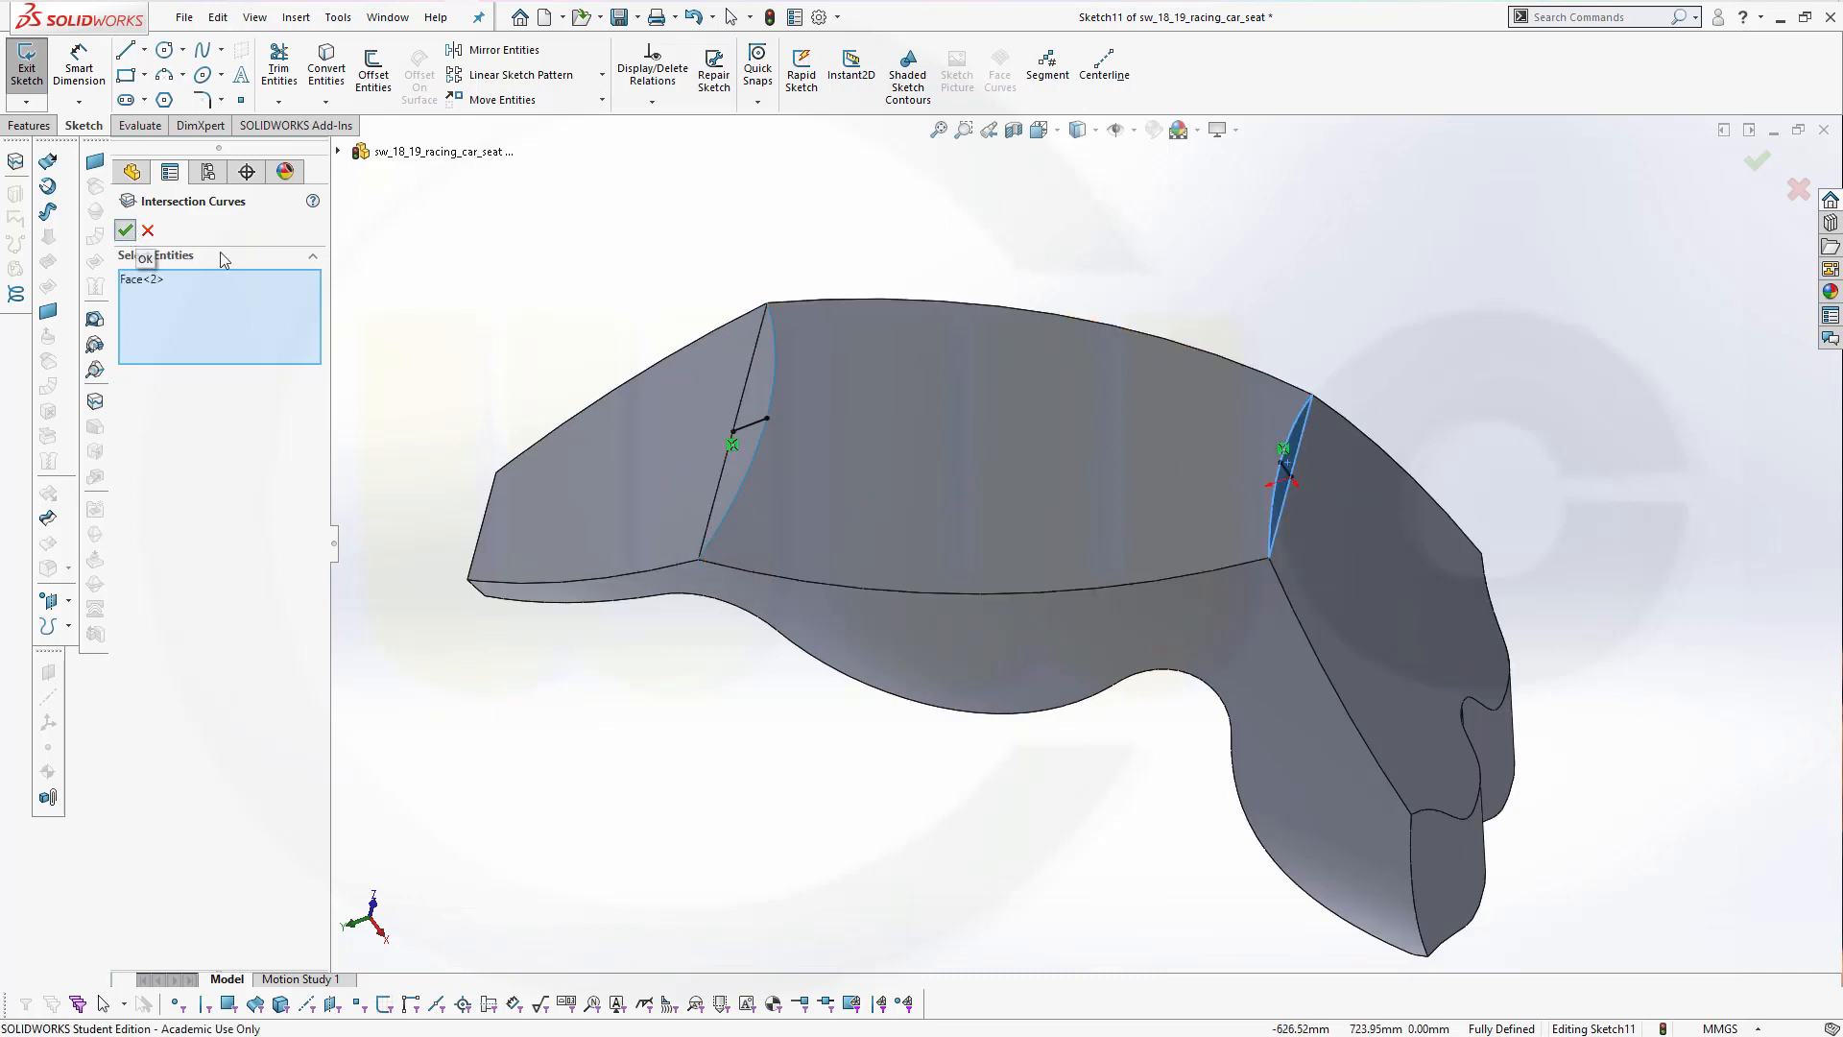
left_click(125, 232)
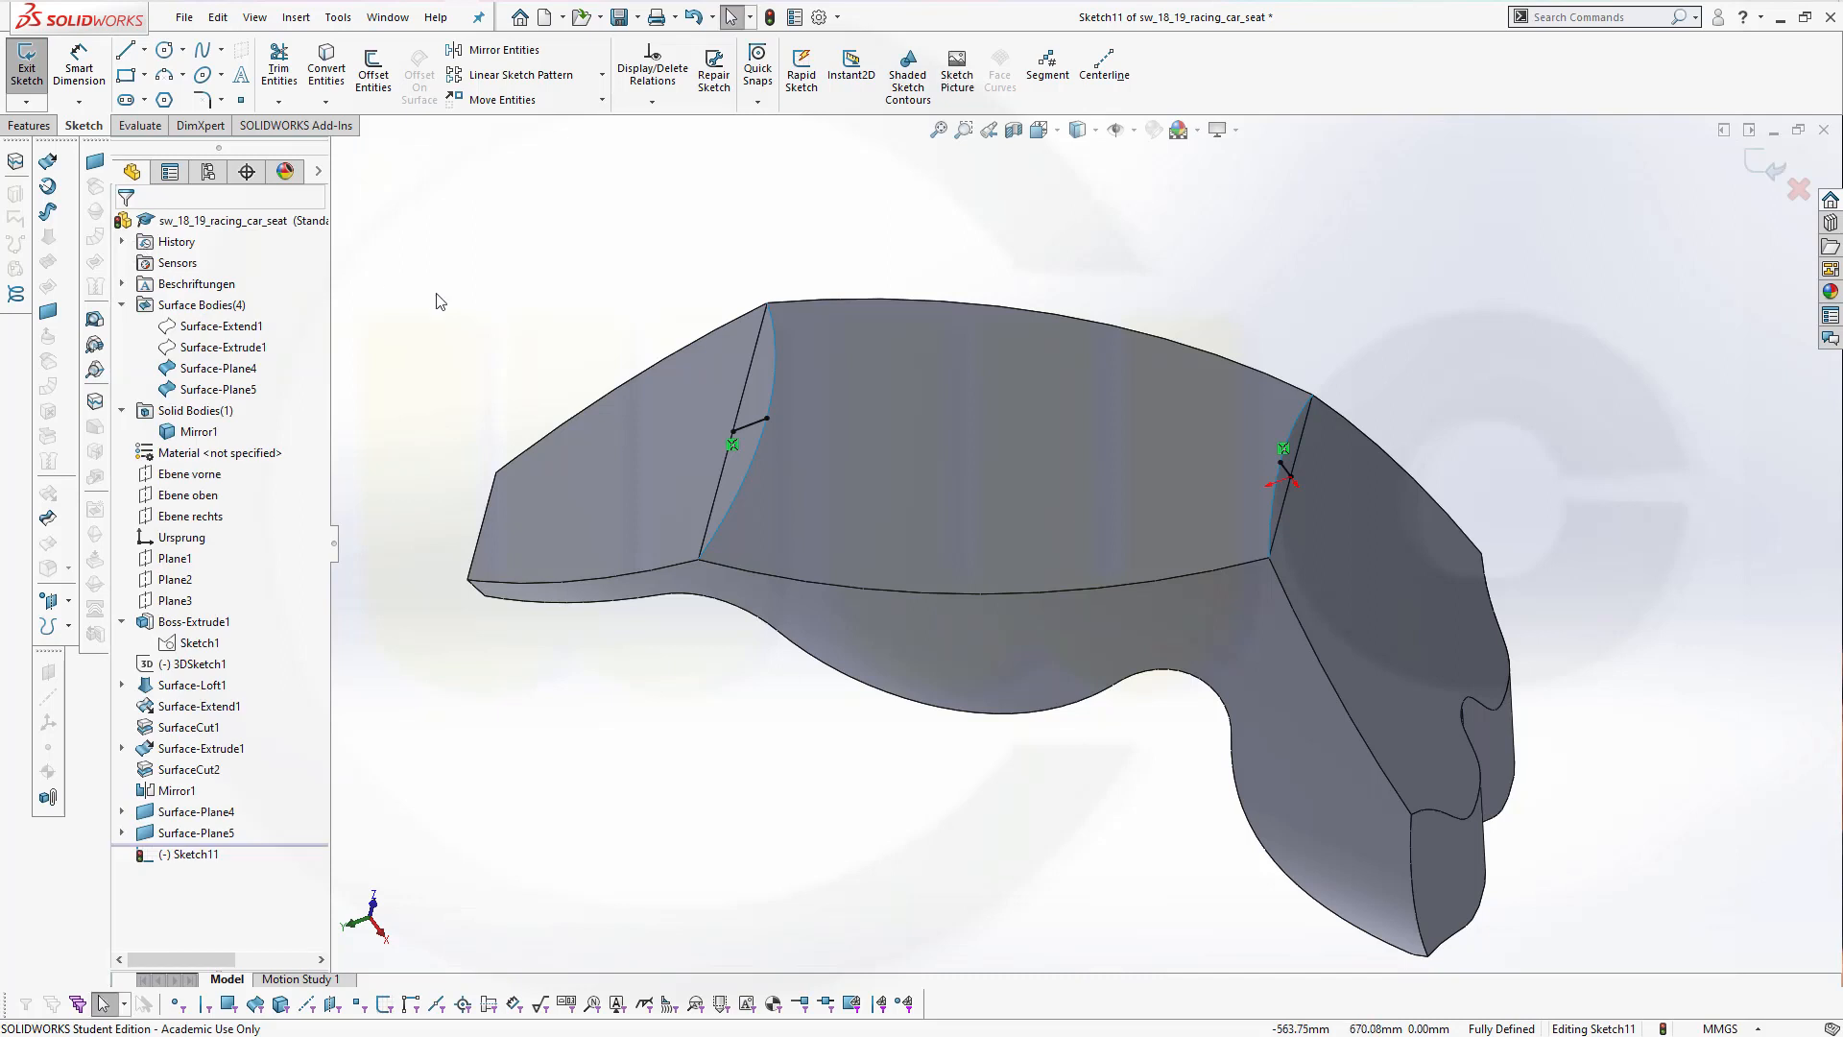
left_click(750, 429)
left_click(1056, 297)
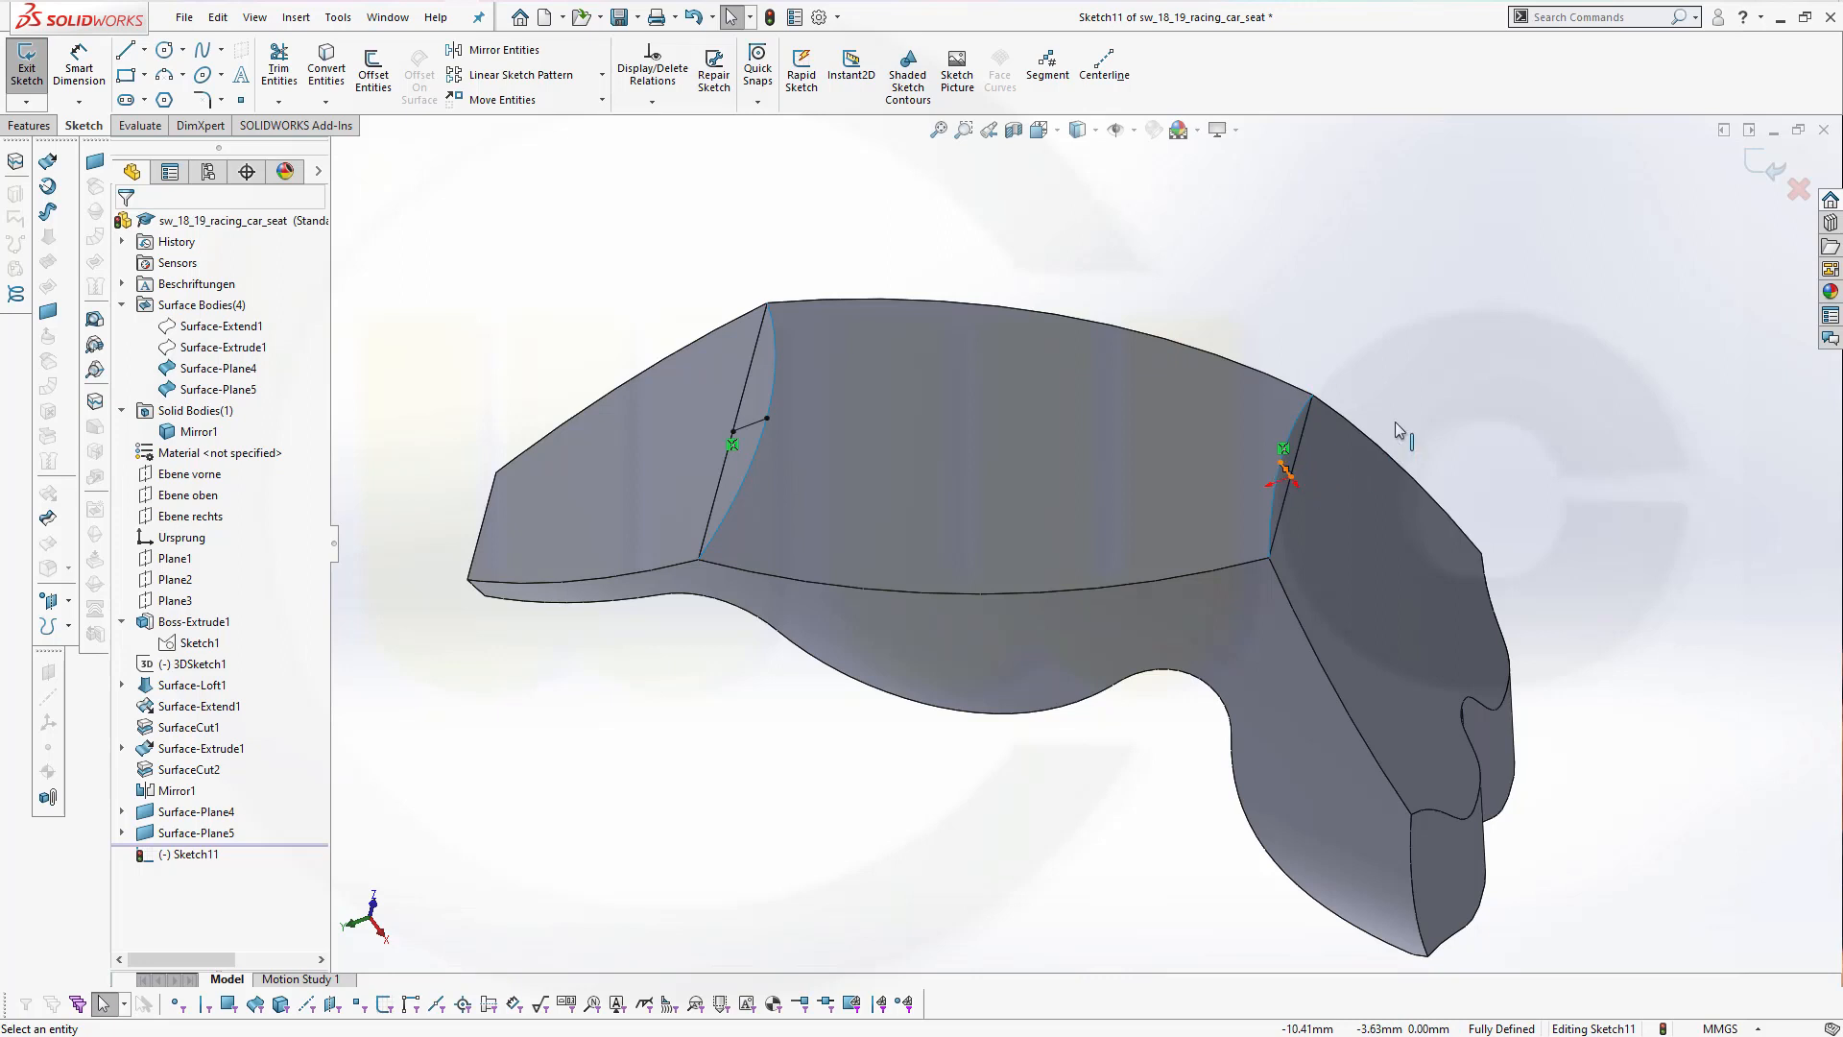
Convert the intersection line at the lower end of the seat's back to construction geometry
left_click(1386, 394)
scroll(1329, 446, "down", 2)
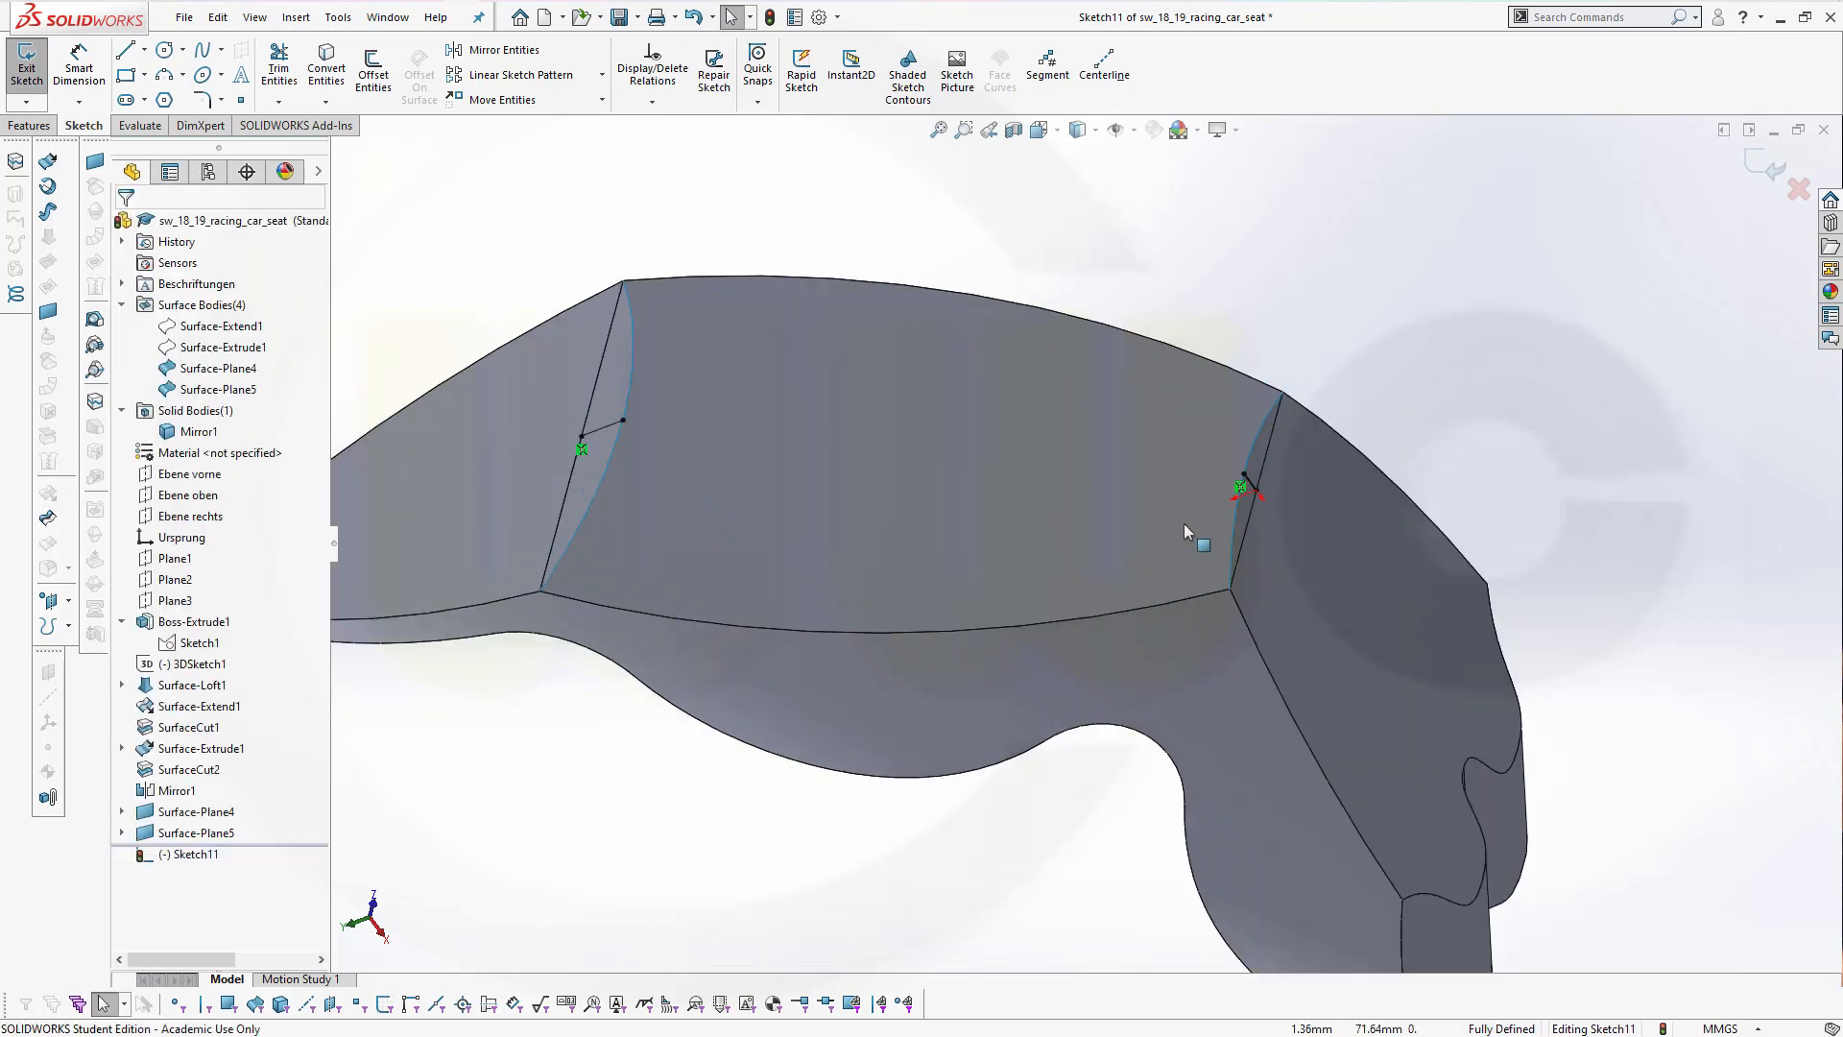
scroll(1287, 495, "down", 2)
left_click(1223, 473)
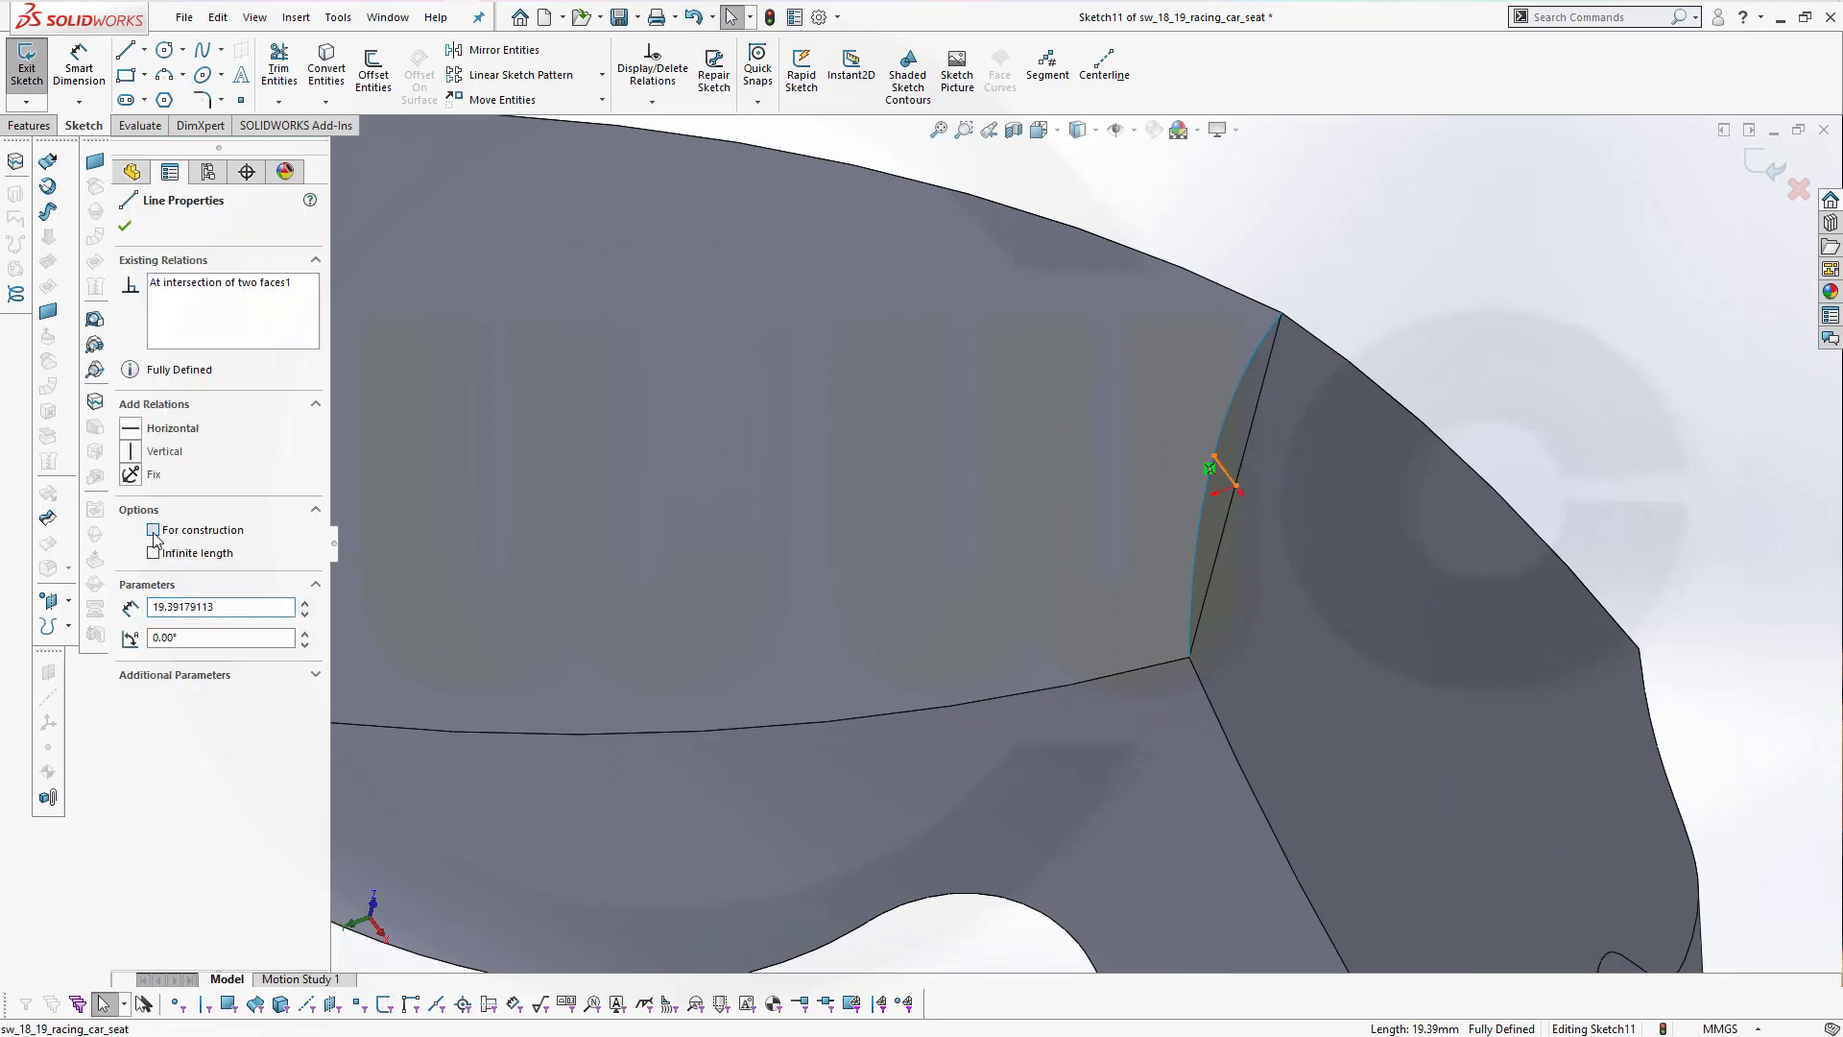
left_click(154, 531)
left_click(119, 229)
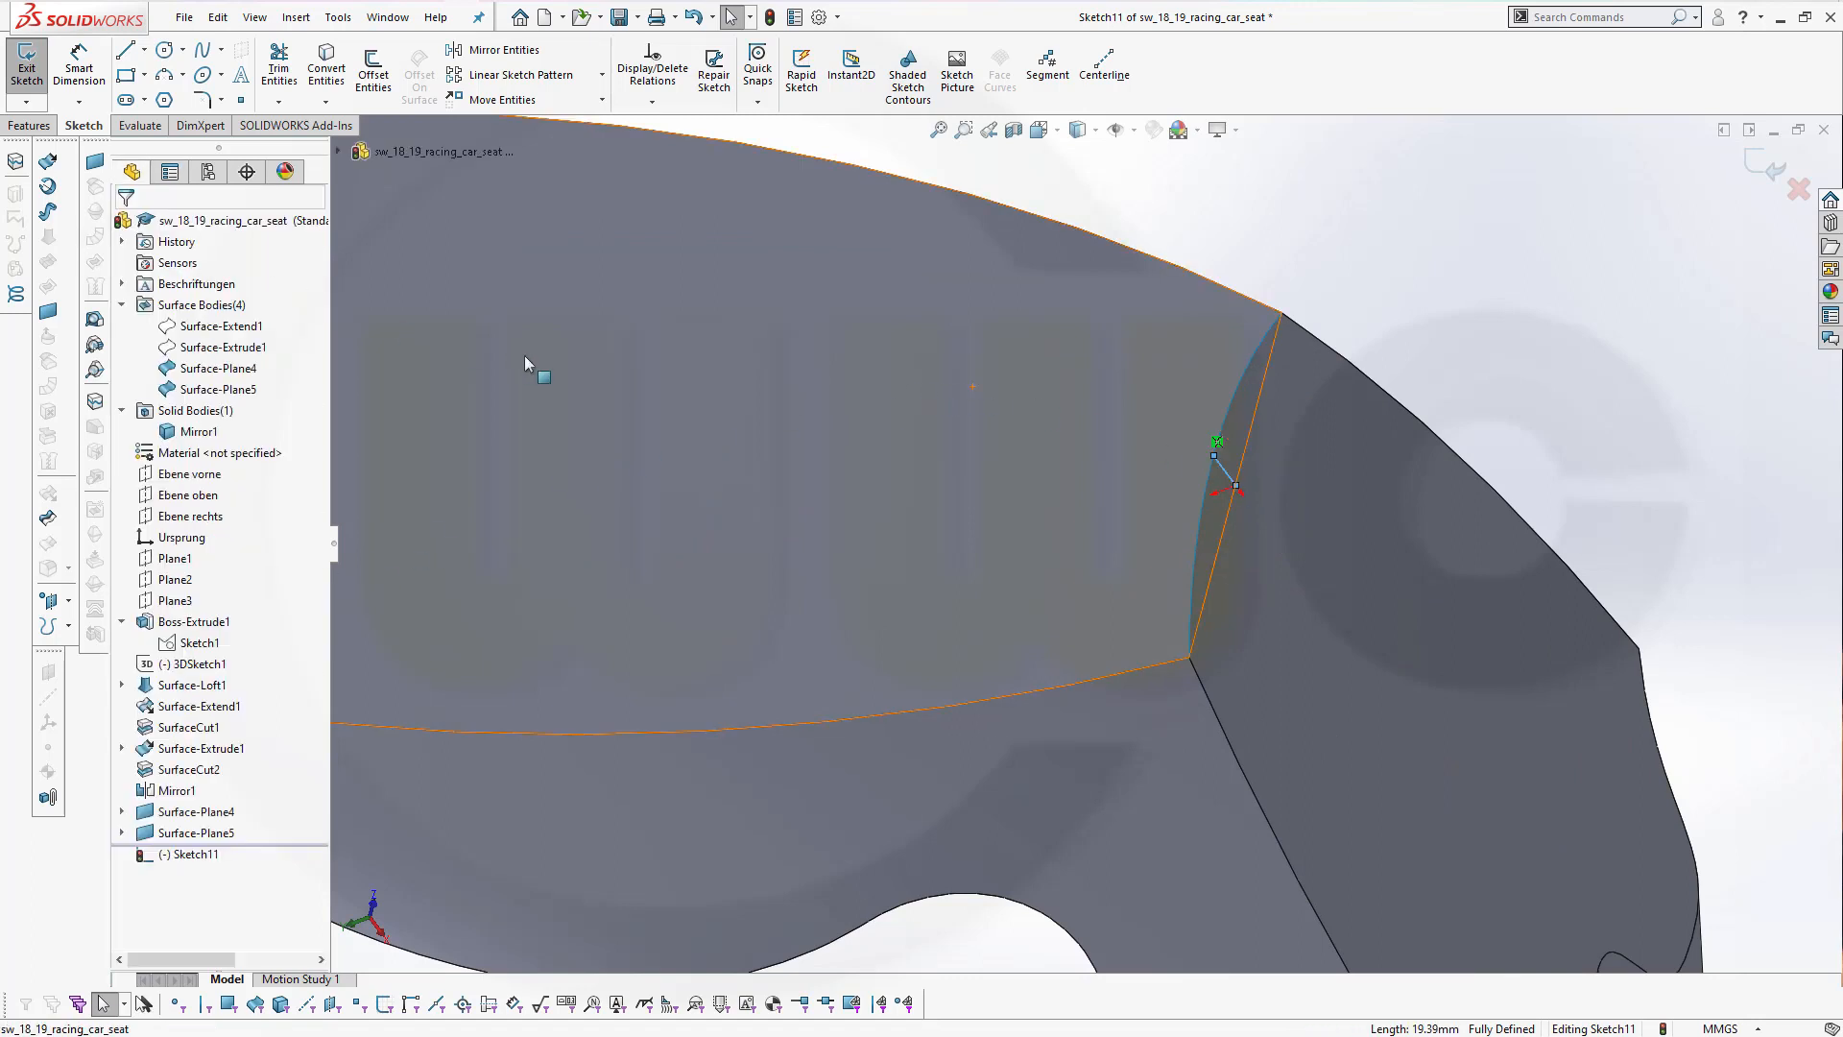
Draw a Bezier style spline with one middle control vertex between the outer endpoints of the two intersection lines
scroll(726, 381, "up", 2)
middle_click_drag(745, 443, 720, 297)
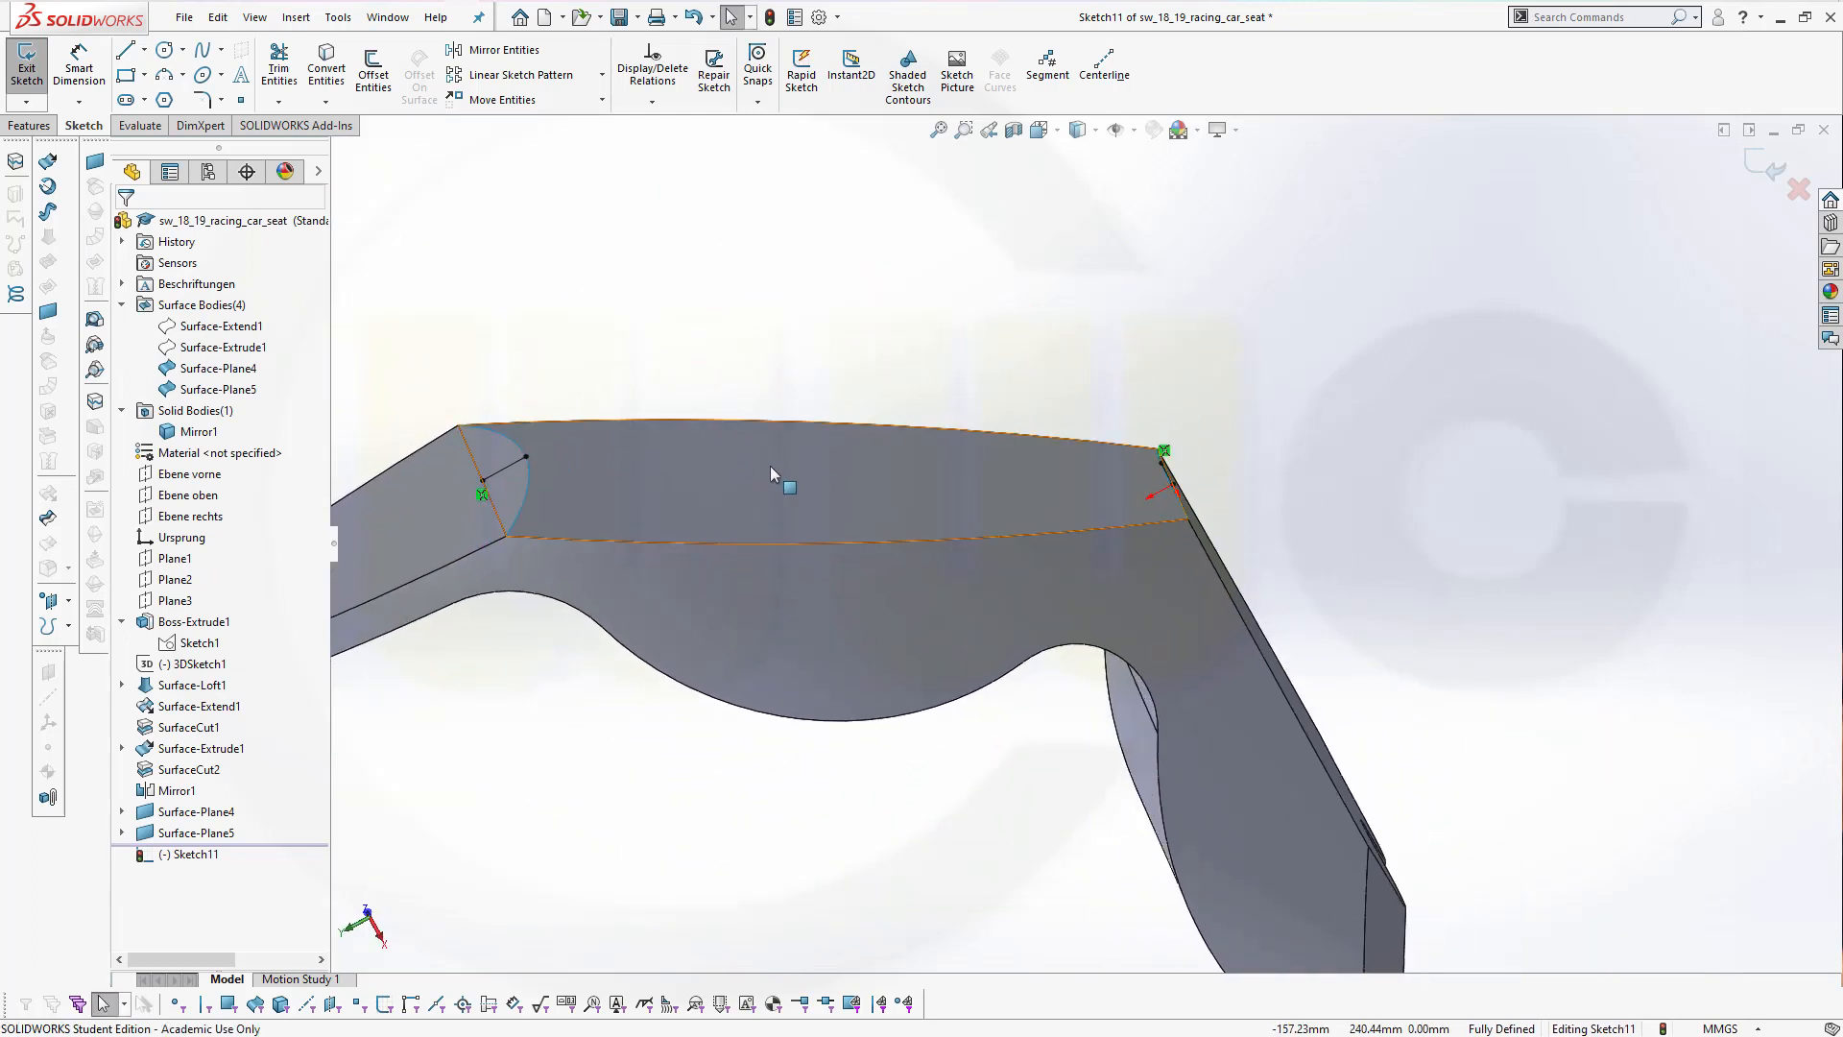
scroll(557, 509, "down", 2)
scroll(556, 508, "up", 3)
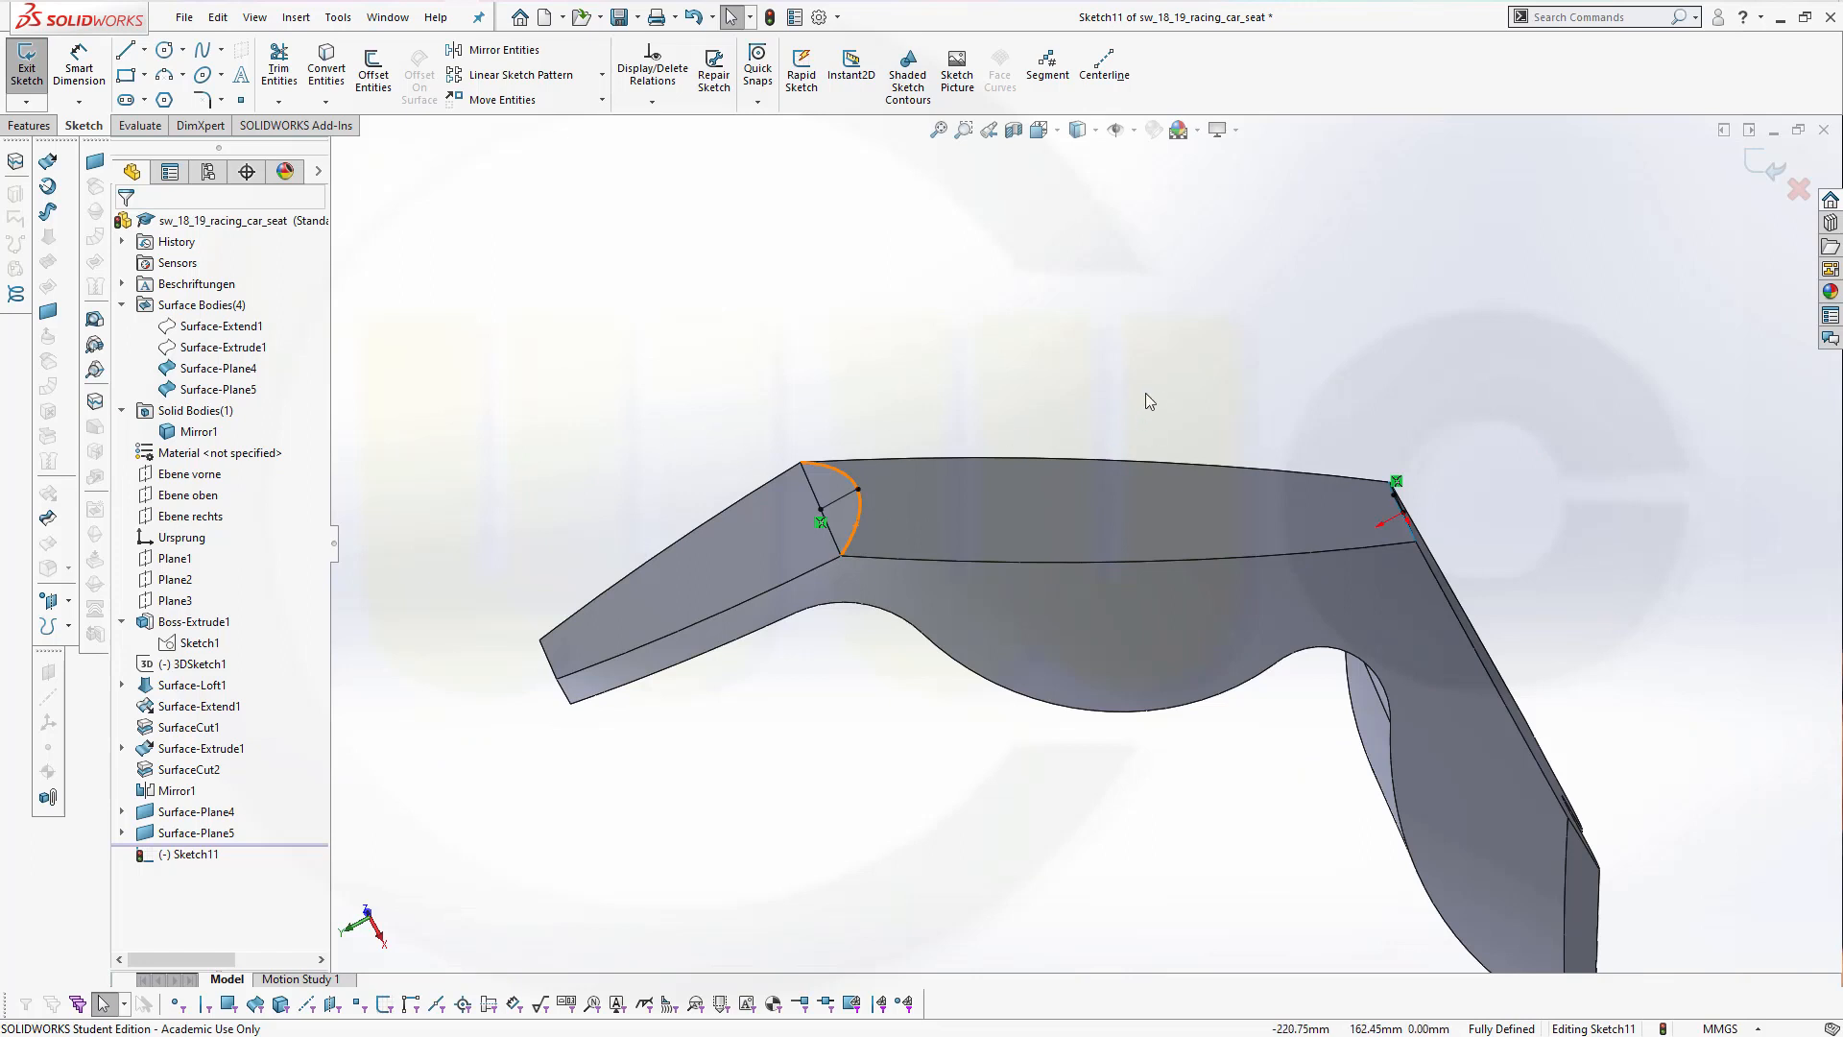
left_click(222, 51)
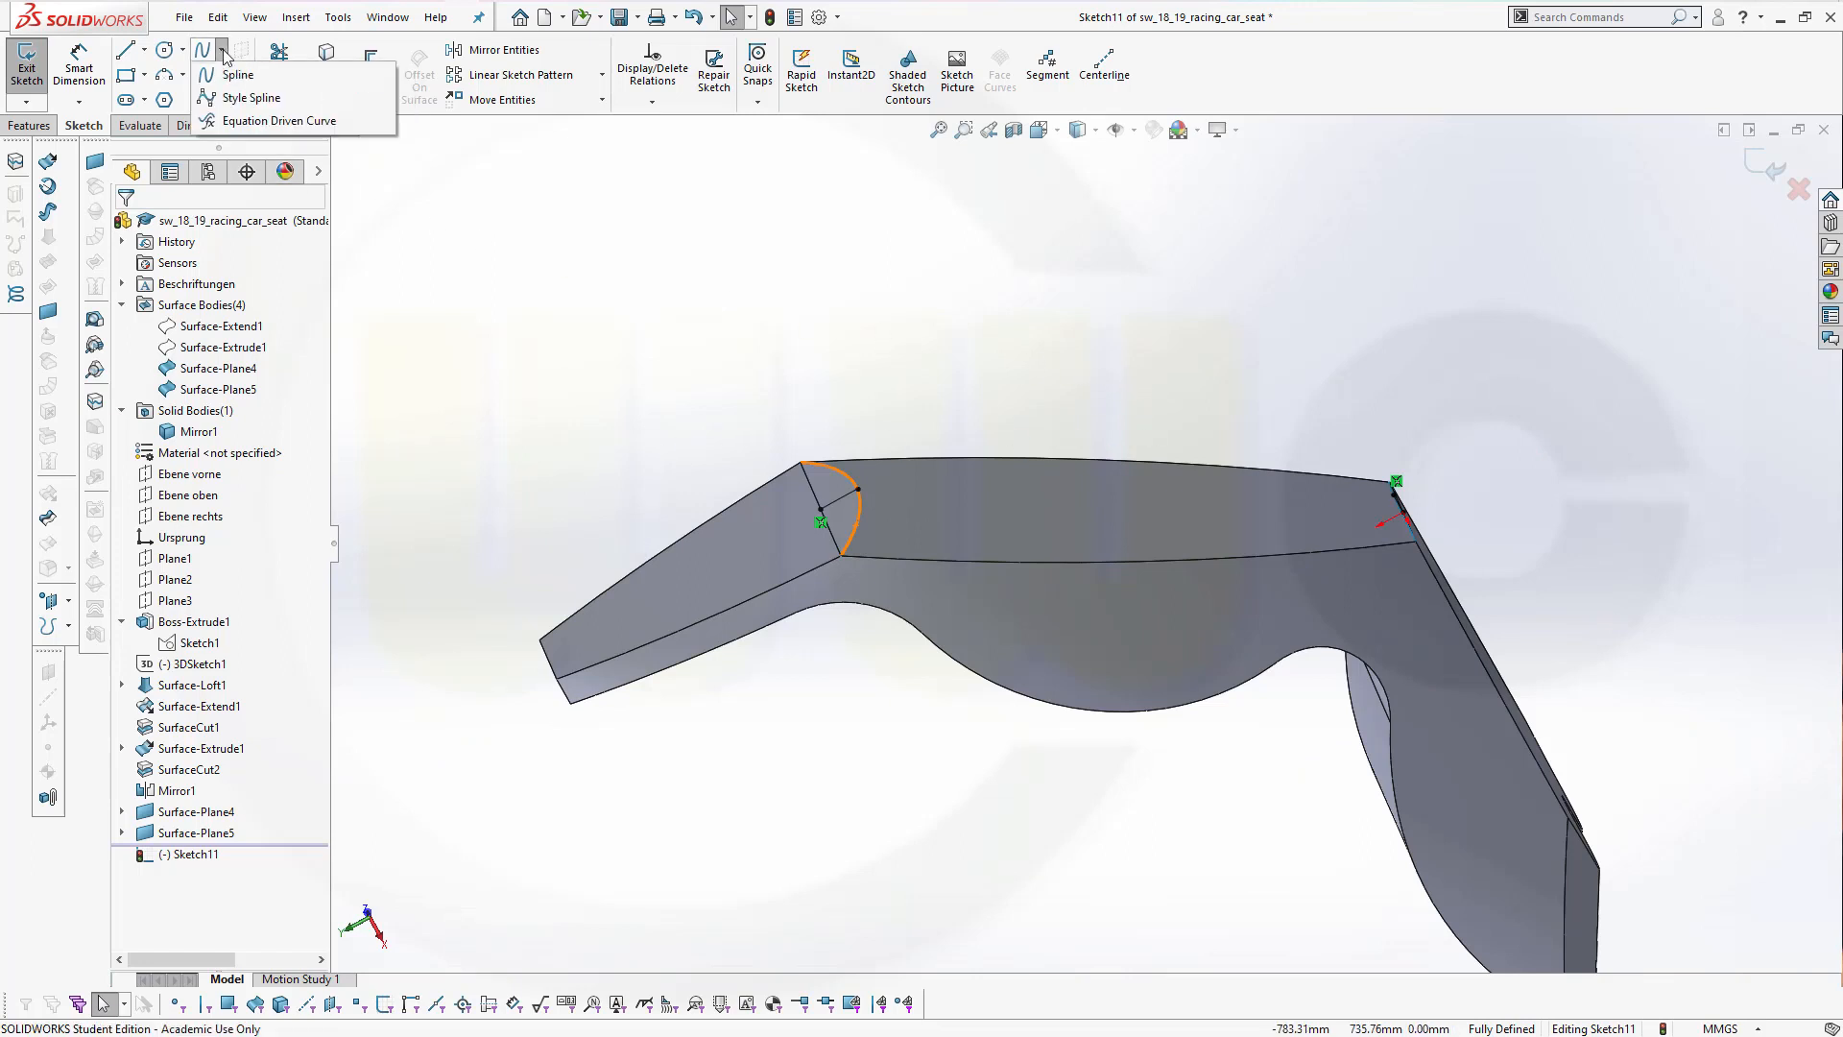
left_click(227, 100)
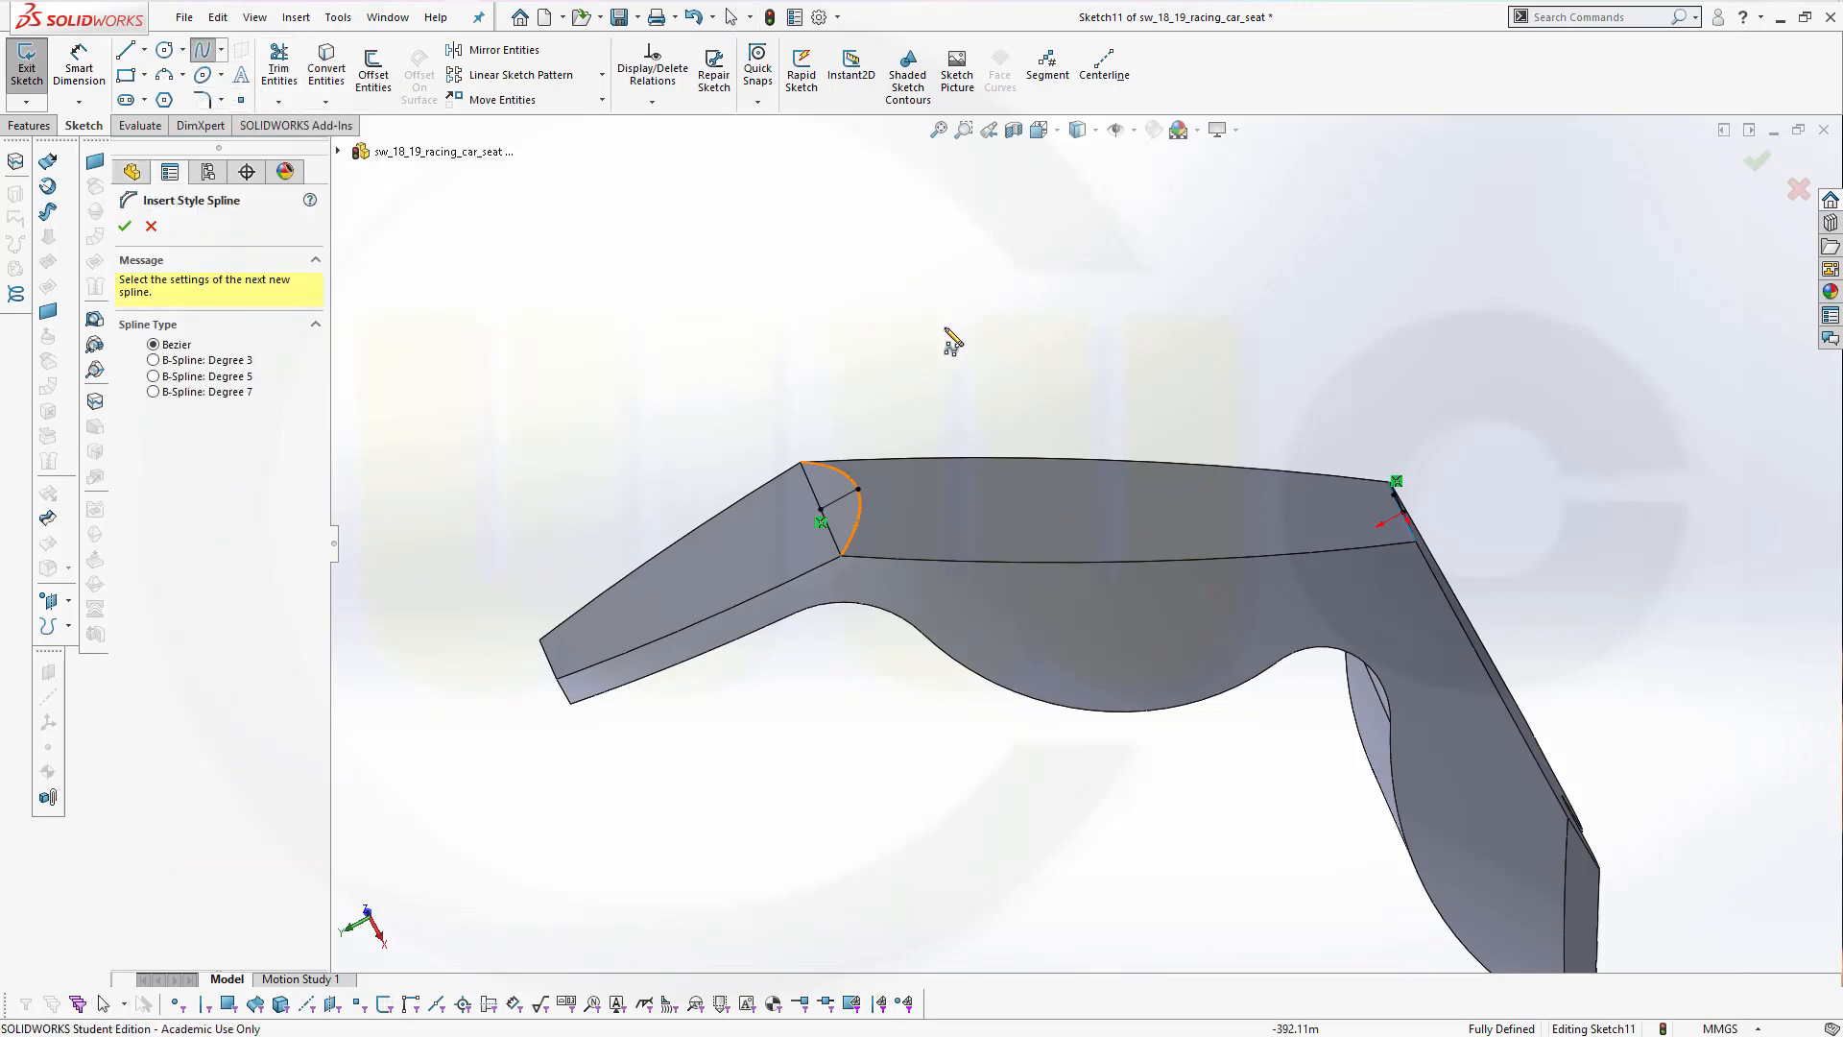
mouse_move(925, 399)
middle_mouse_down()
mouse_move(896, 353)
mouse_move(895, 397)
middle_mouse_up()
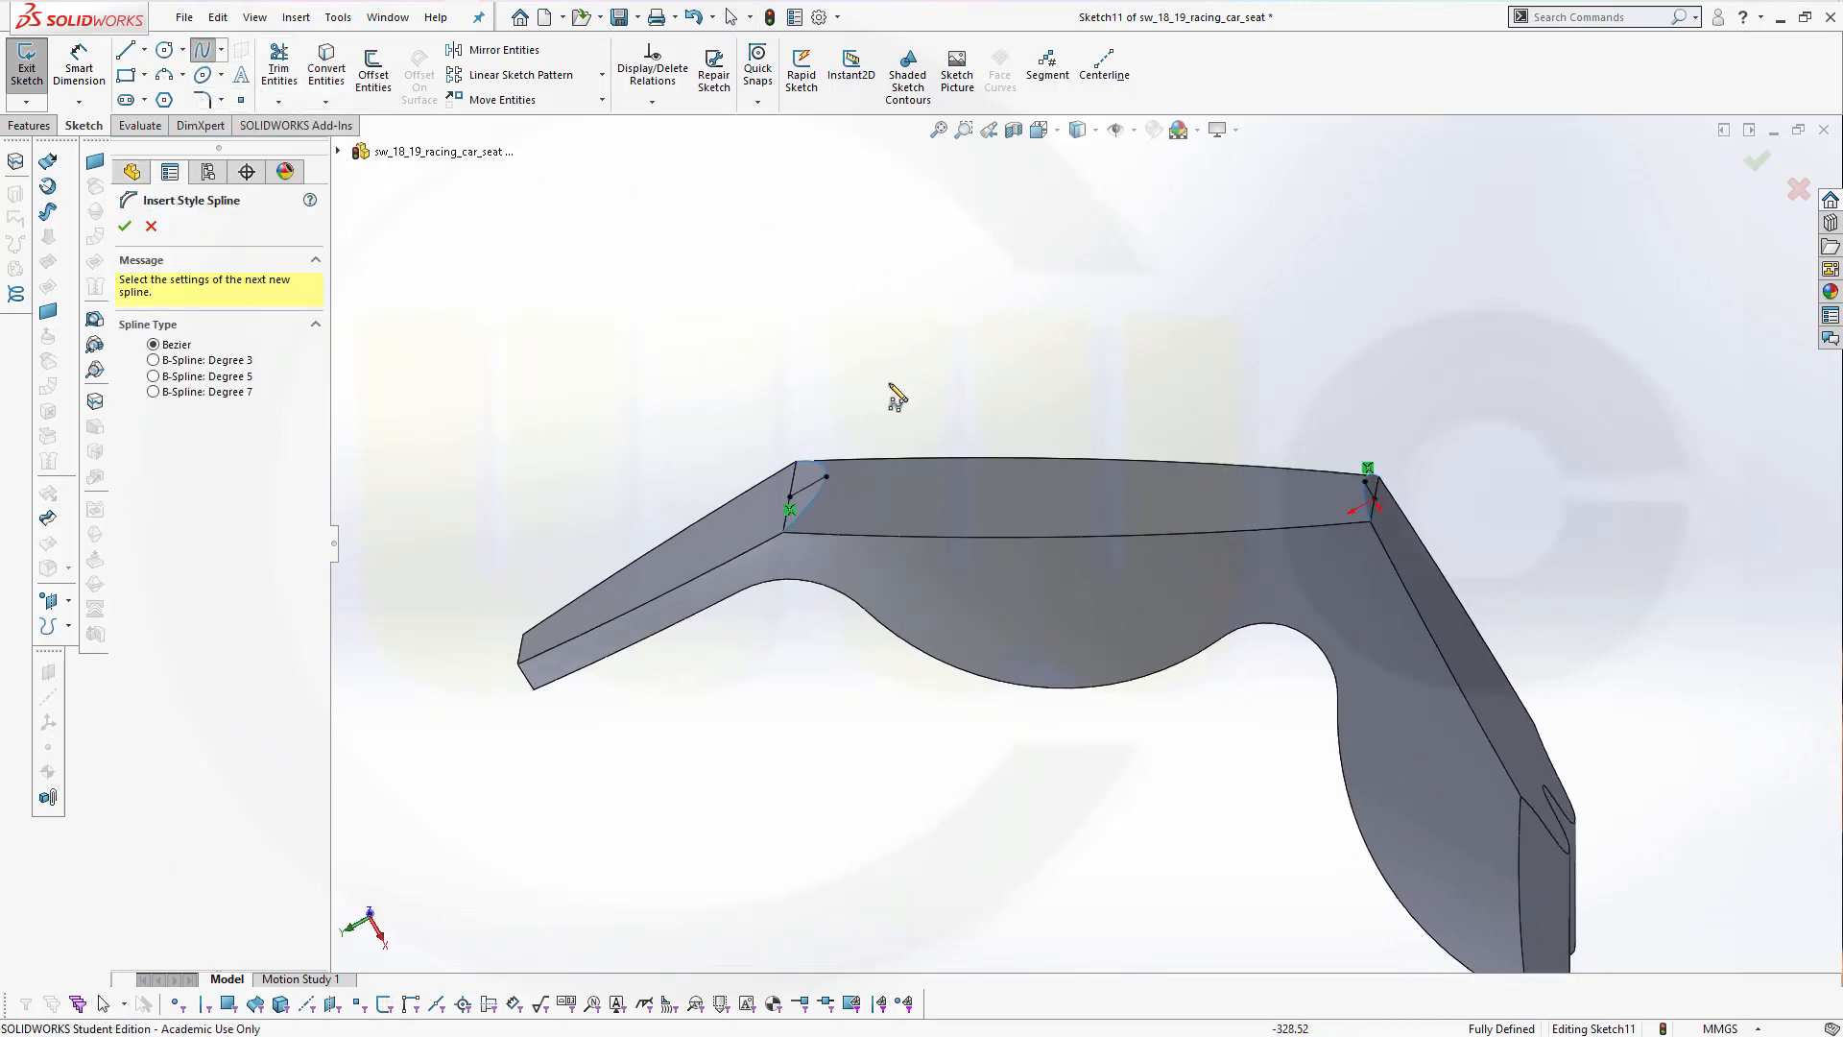
left_click(826, 477)
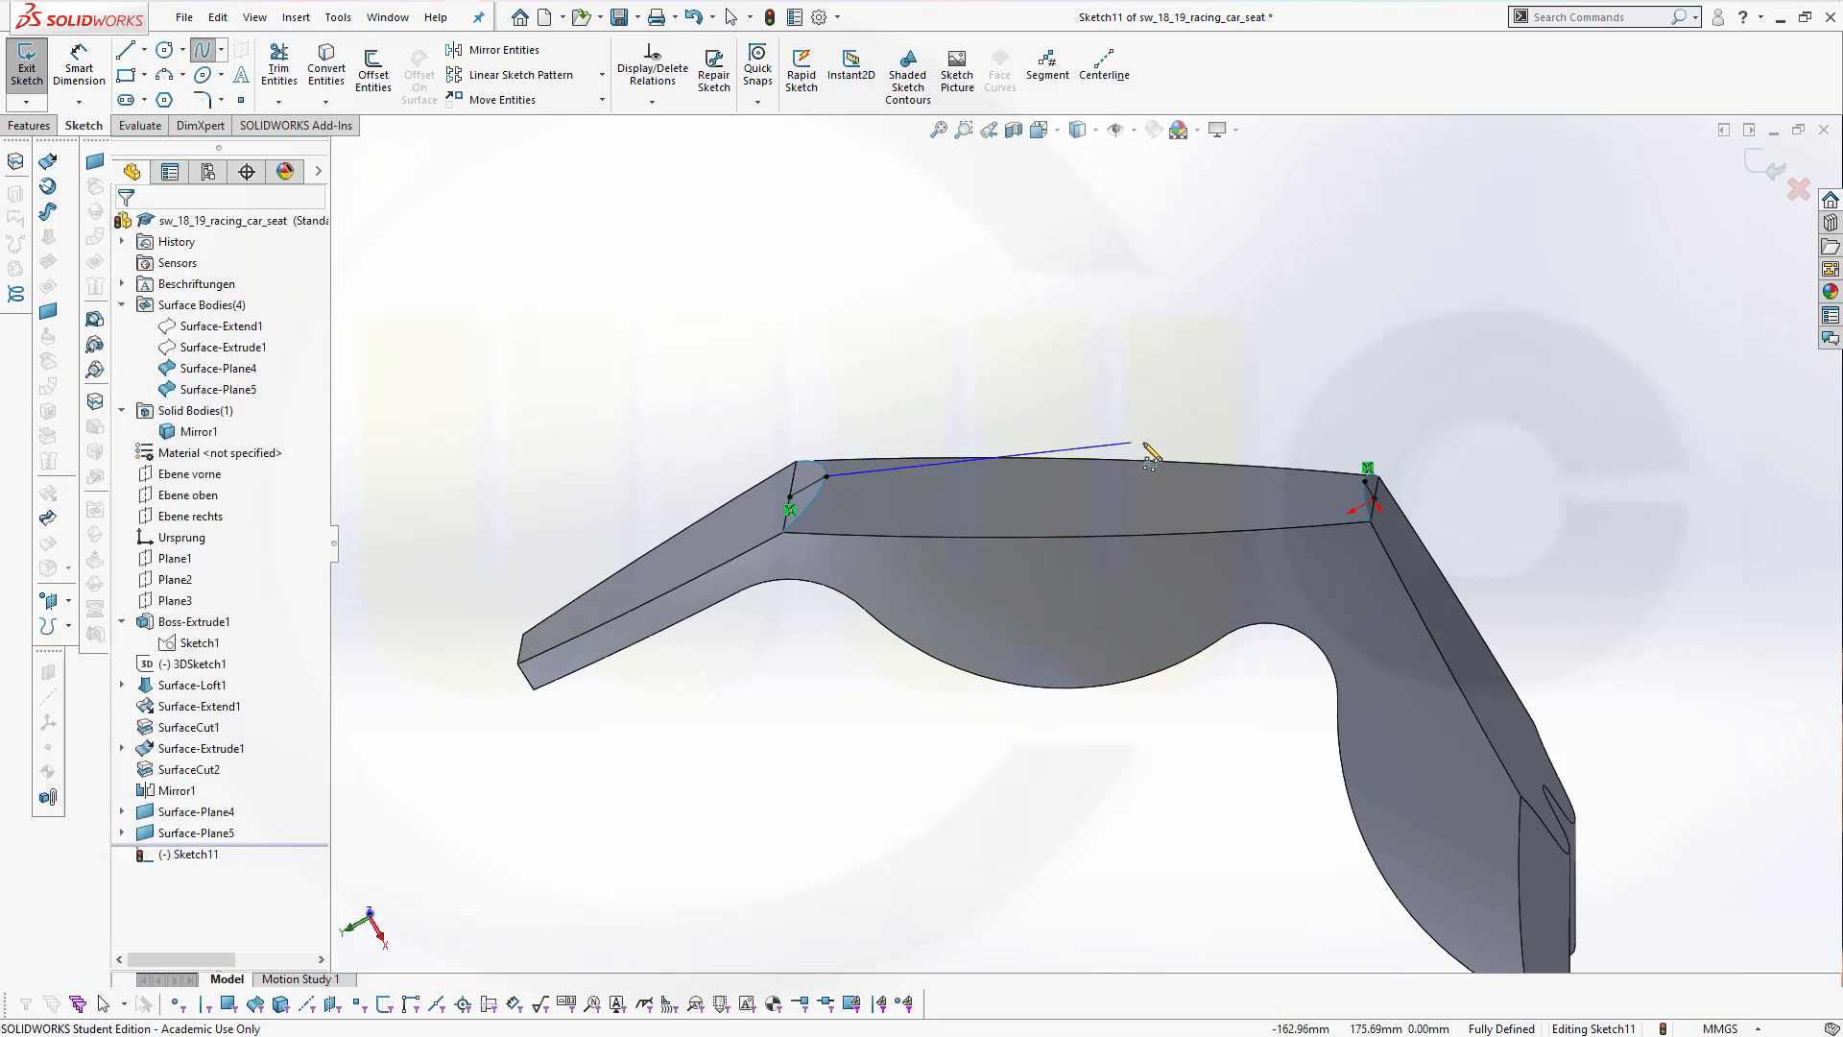
left_click(1211, 447)
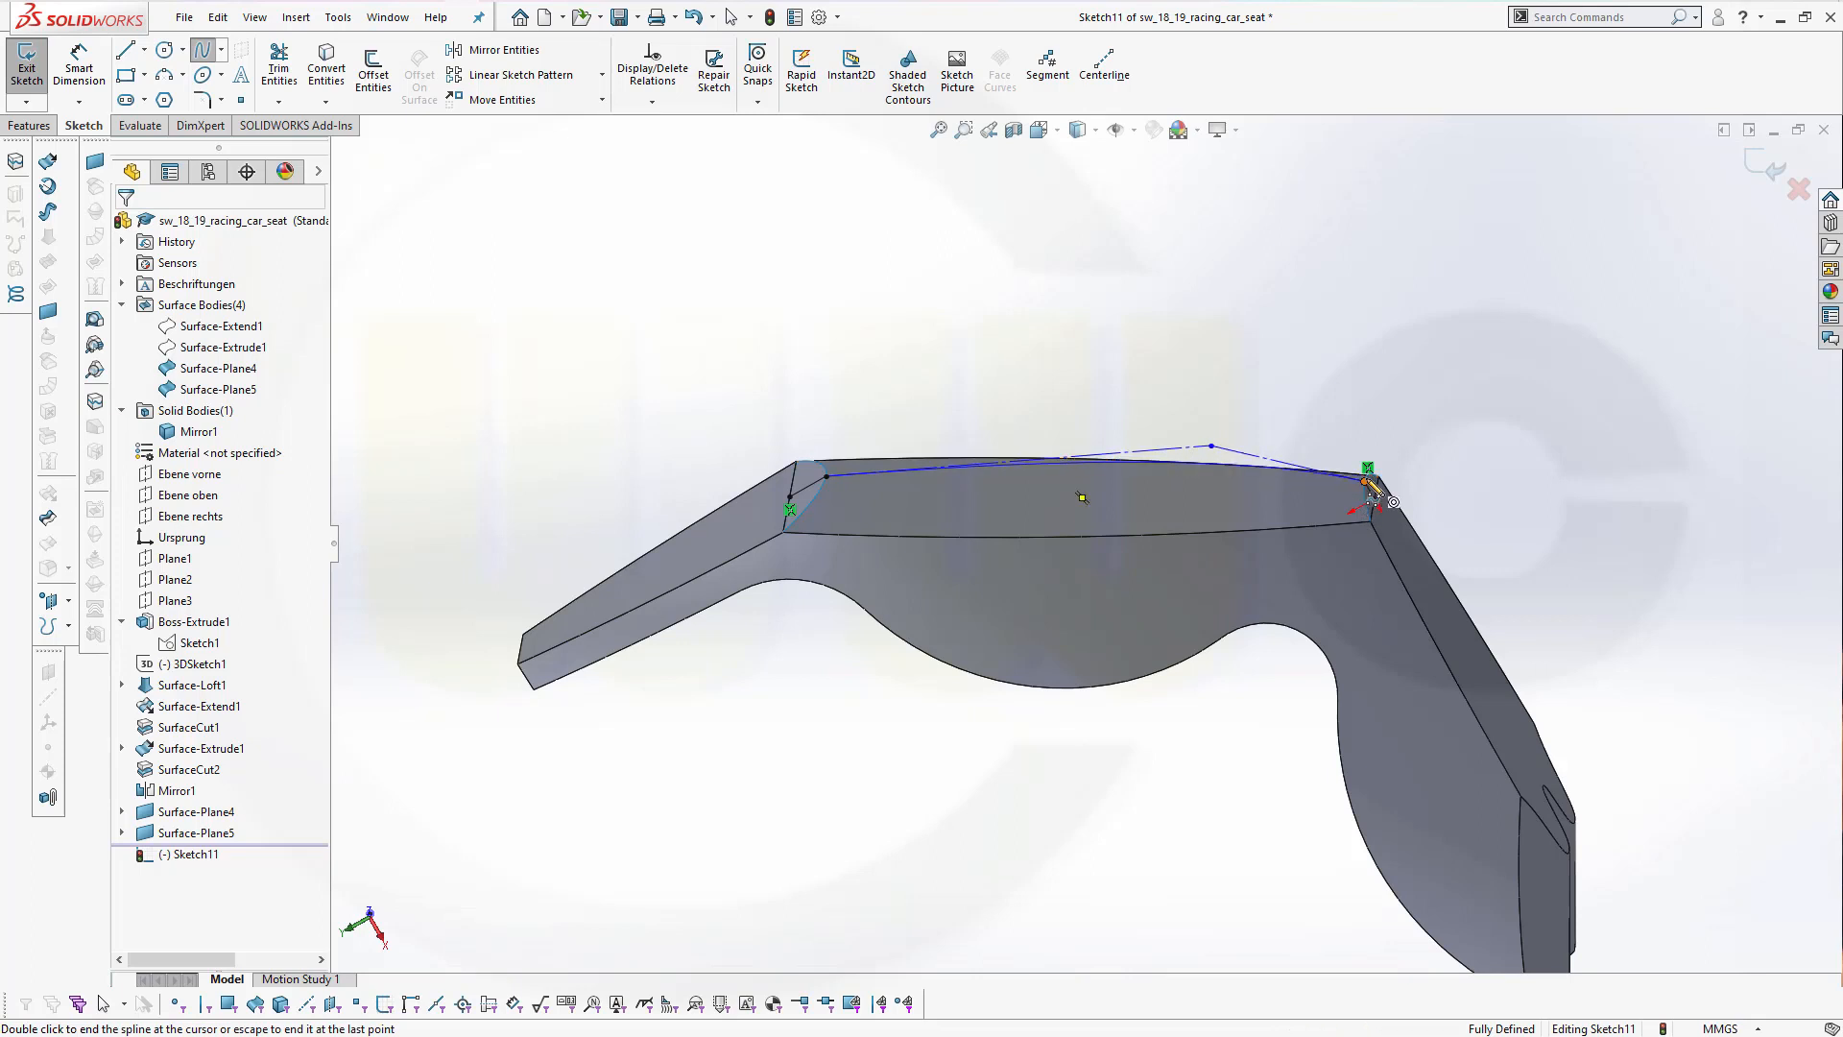
left_click(1365, 481)
right_click(1437, 481)
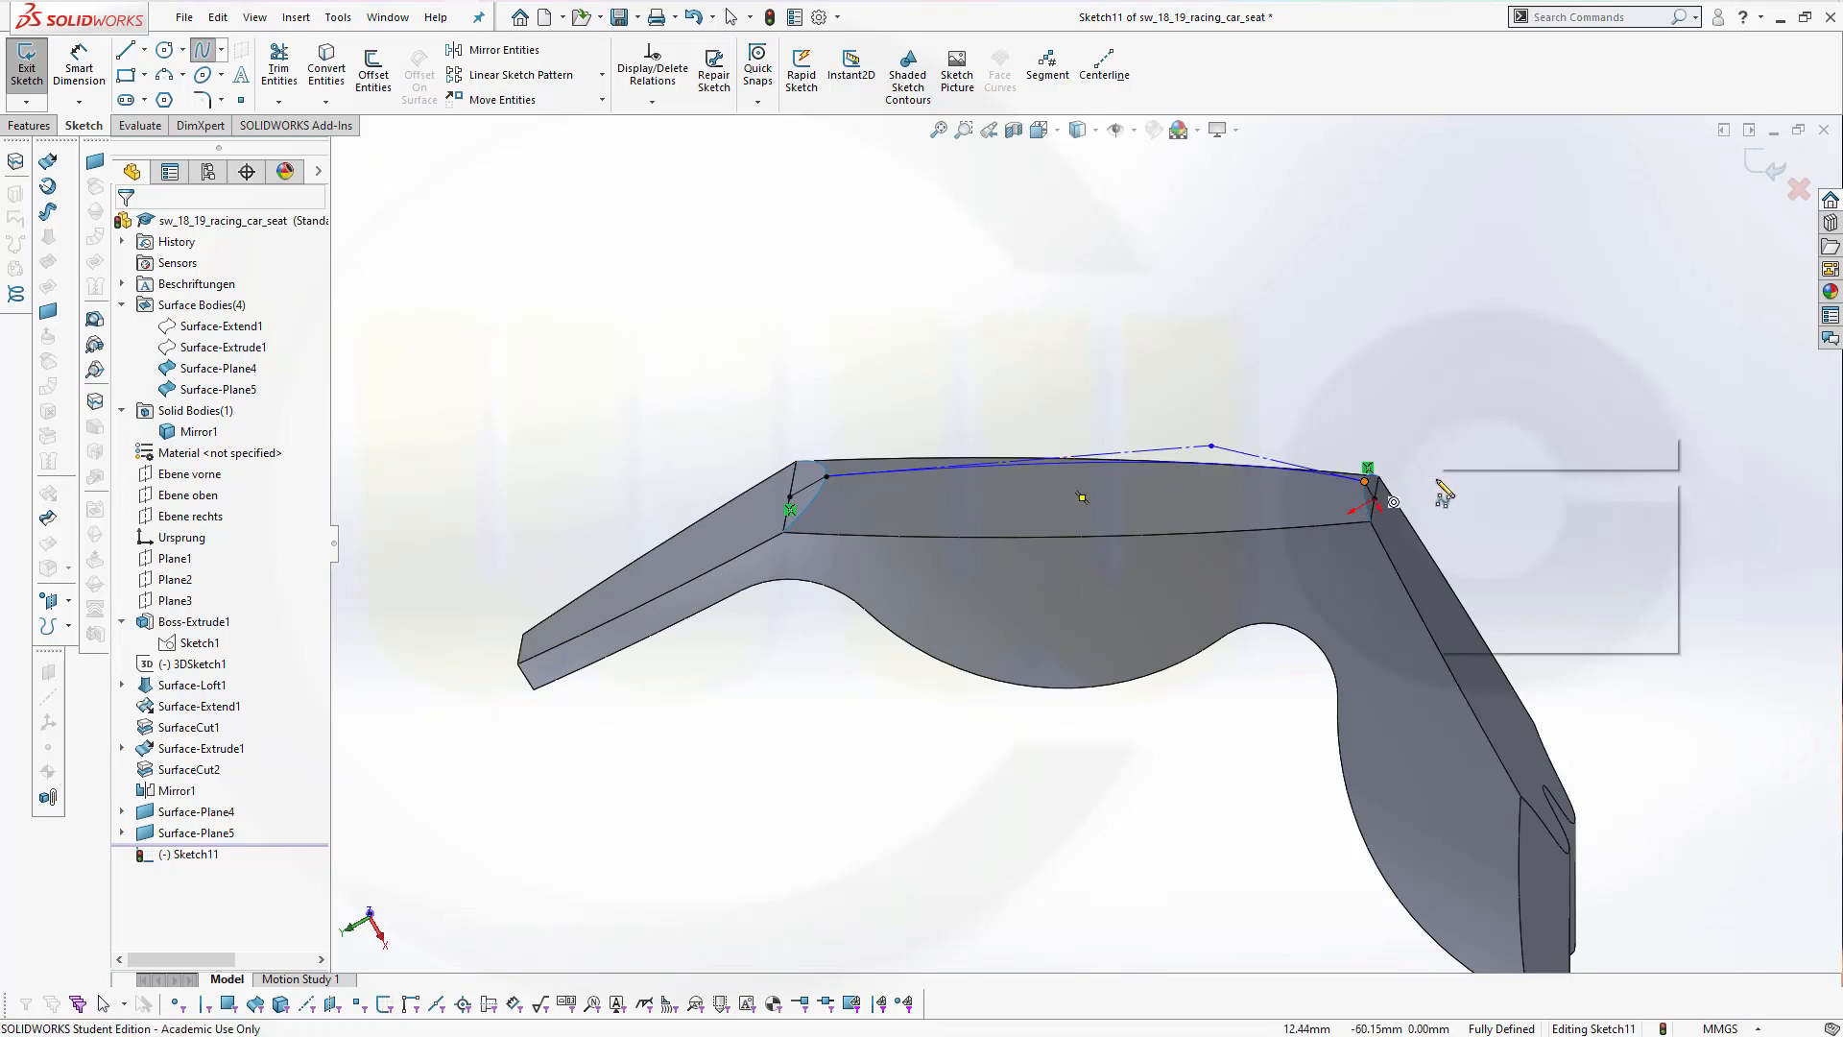
left_click(1460, 494)
Move the spline's middle control vertex outward to about X -116 mm, Y 50 mm, and close the sketch
middle_click_drag(1122, 393, 1119, 348)
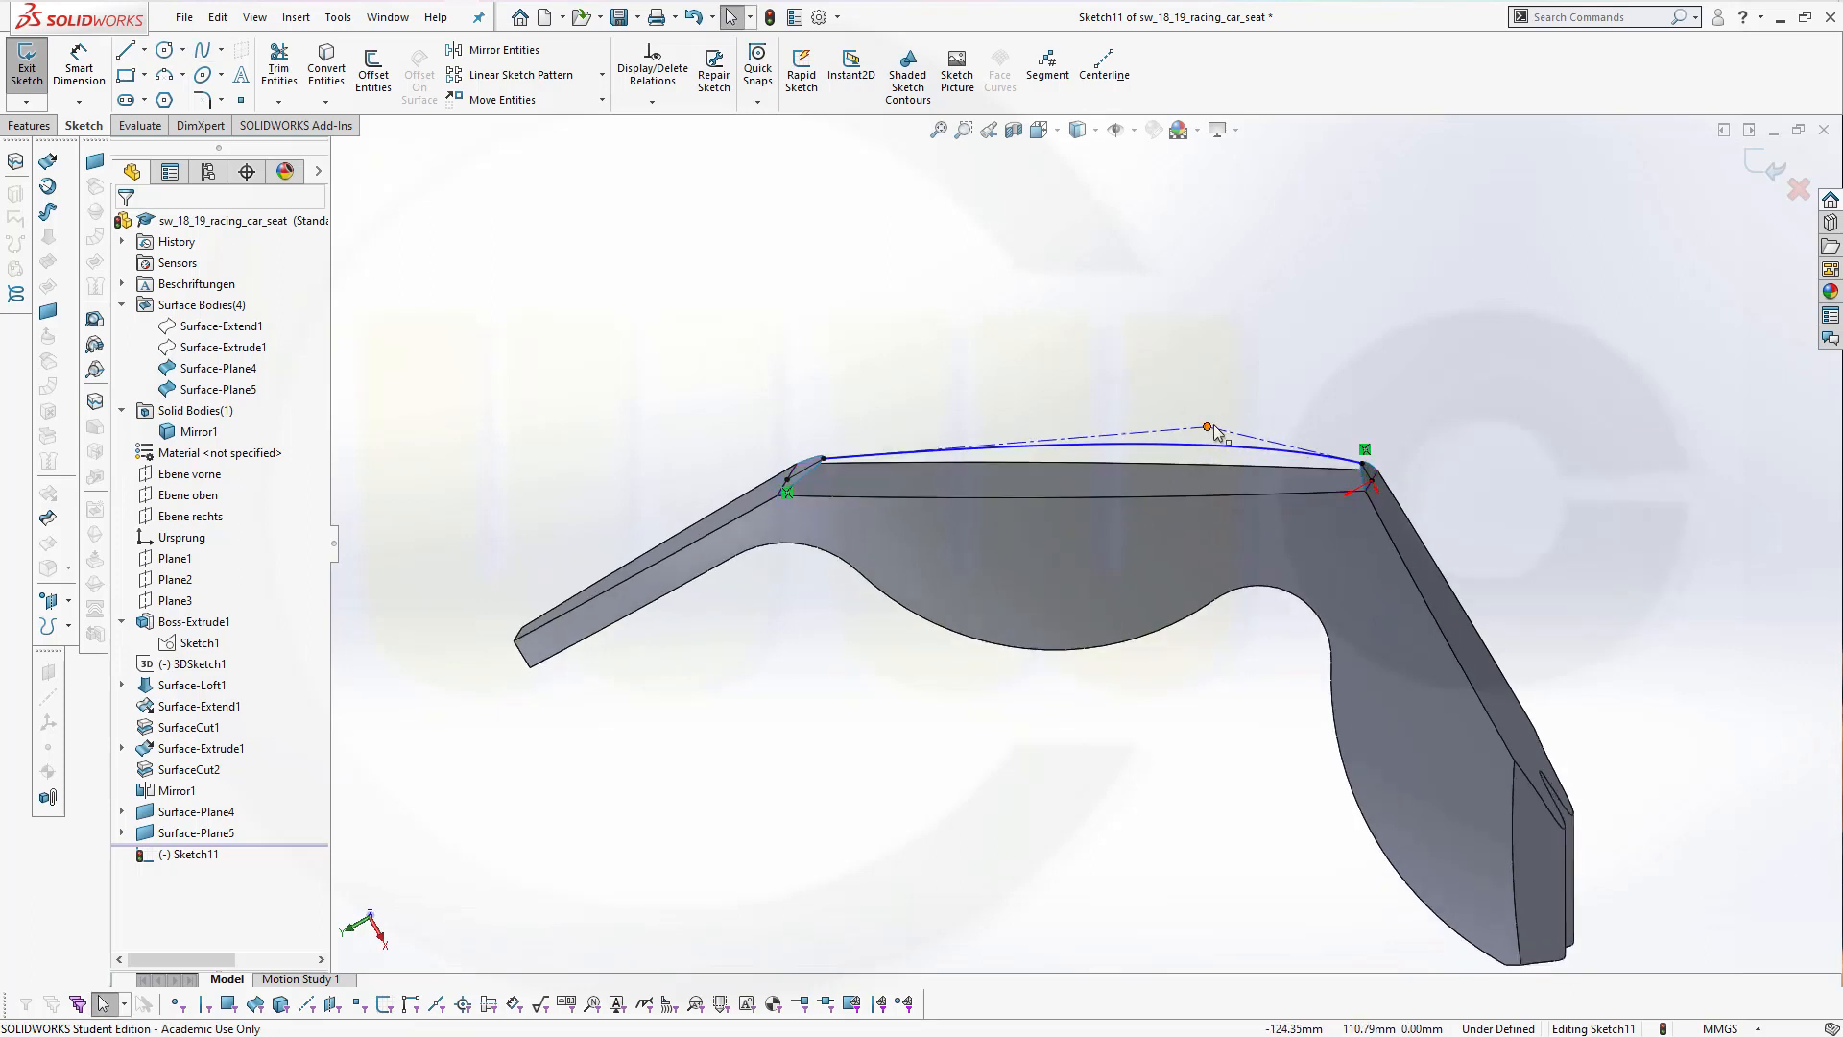
left_click_drag(1214, 429, 1266, 401)
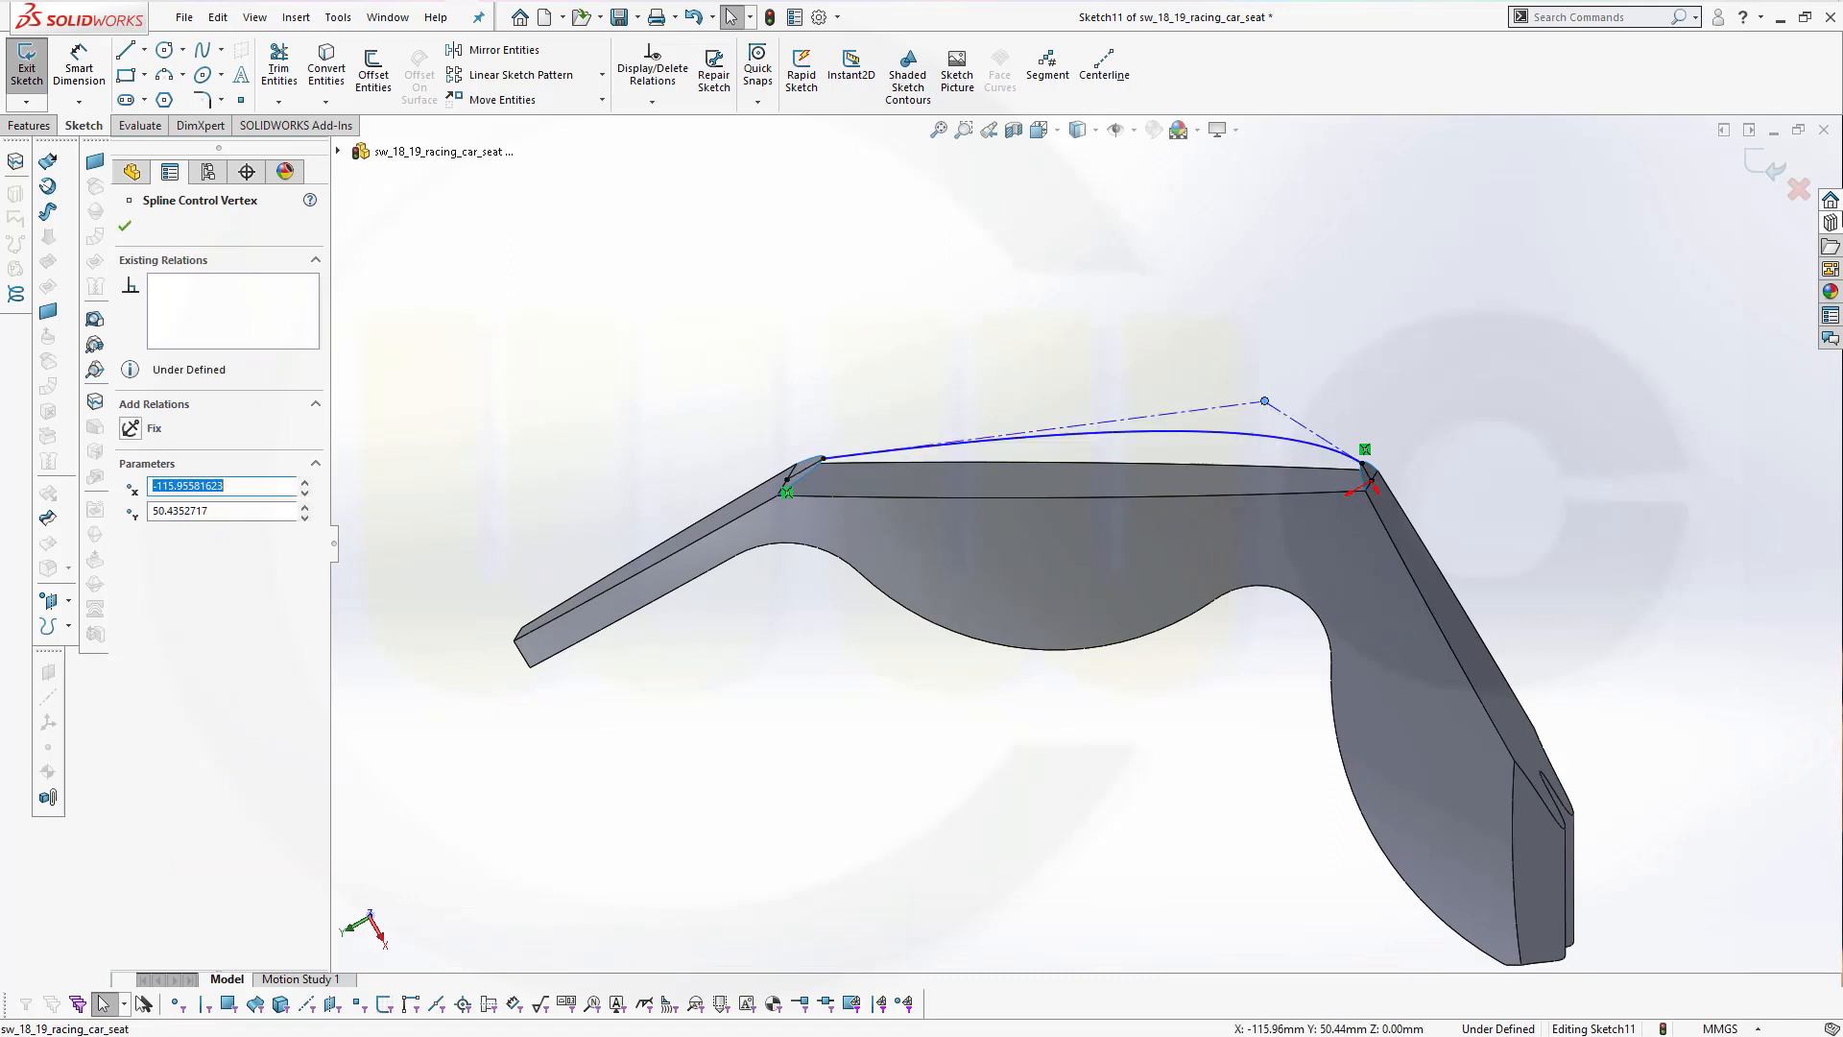
left_click(1772, 171)
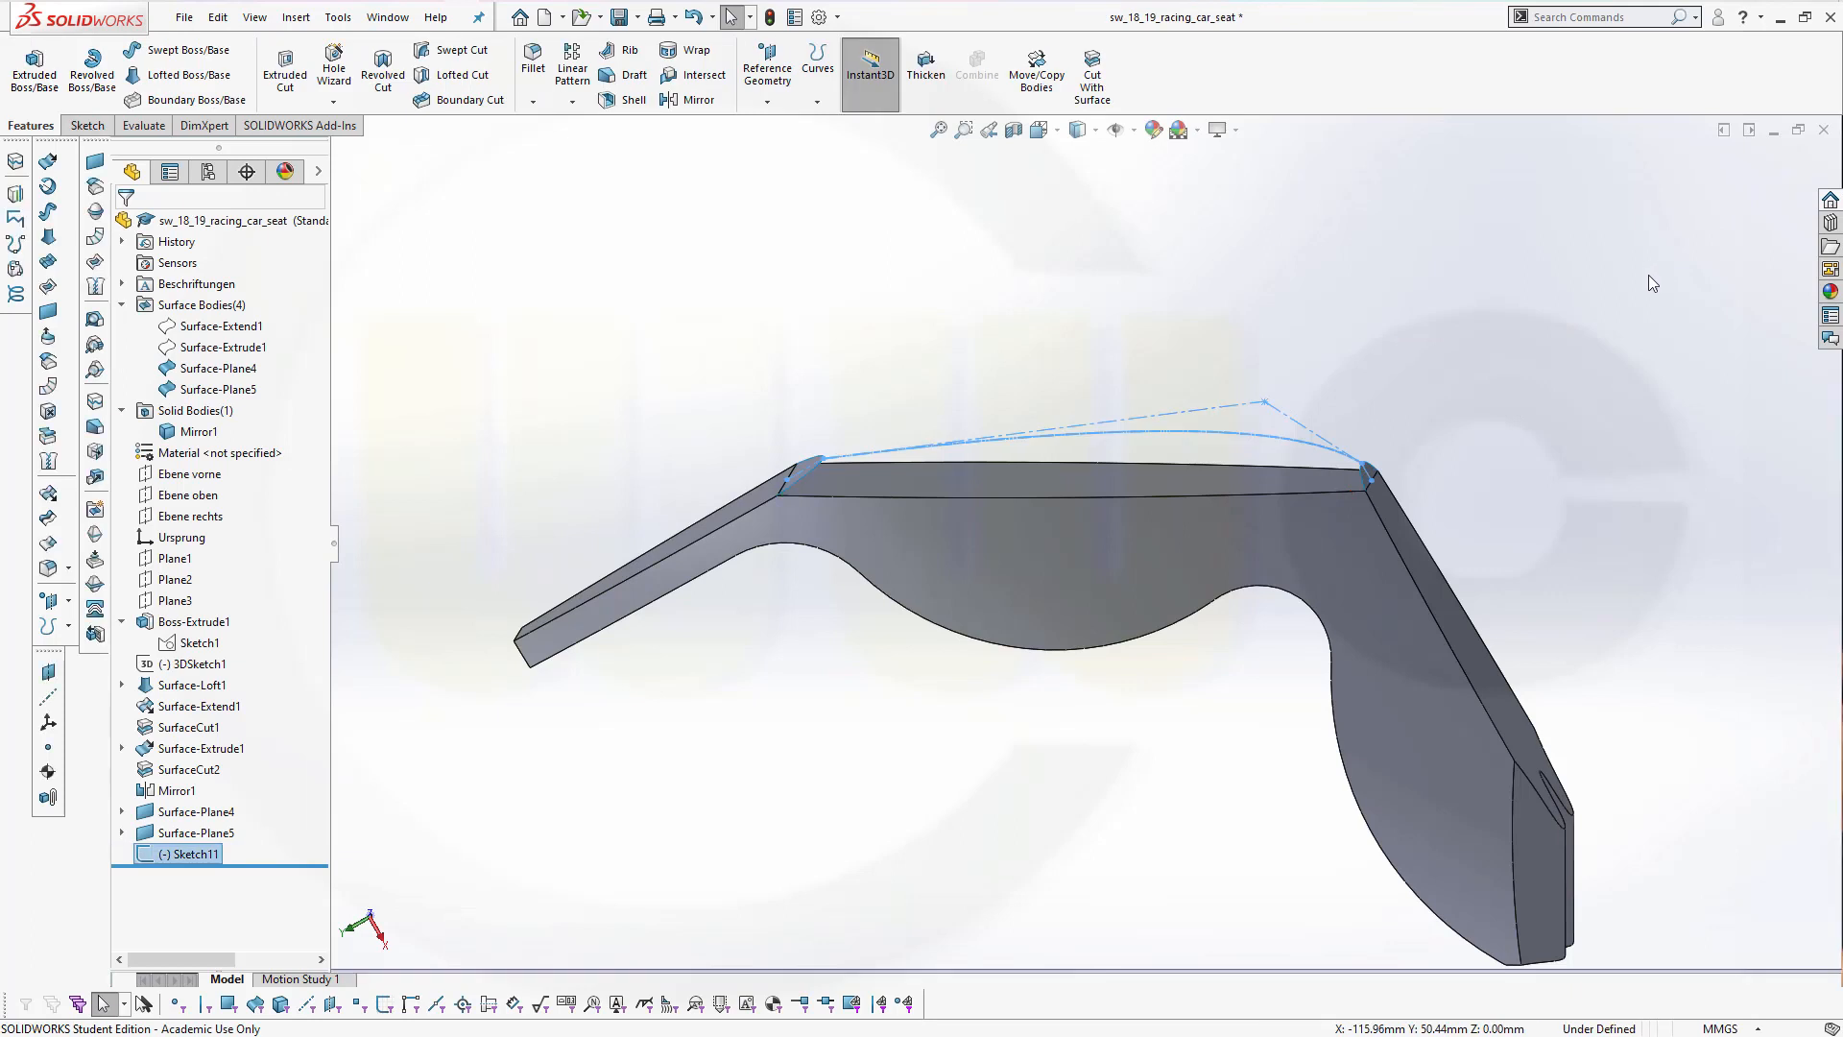
mouse_move(1557, 288)
middle_mouse_down()
mouse_move(1371, 395)
mouse_move(1507, 365)
mouse_move(1563, 329)
mouse_move(1580, 358)
mouse_move(1556, 355)
mouse_move(1542, 301)
middle_mouse_up()
left_click(1448, 389)
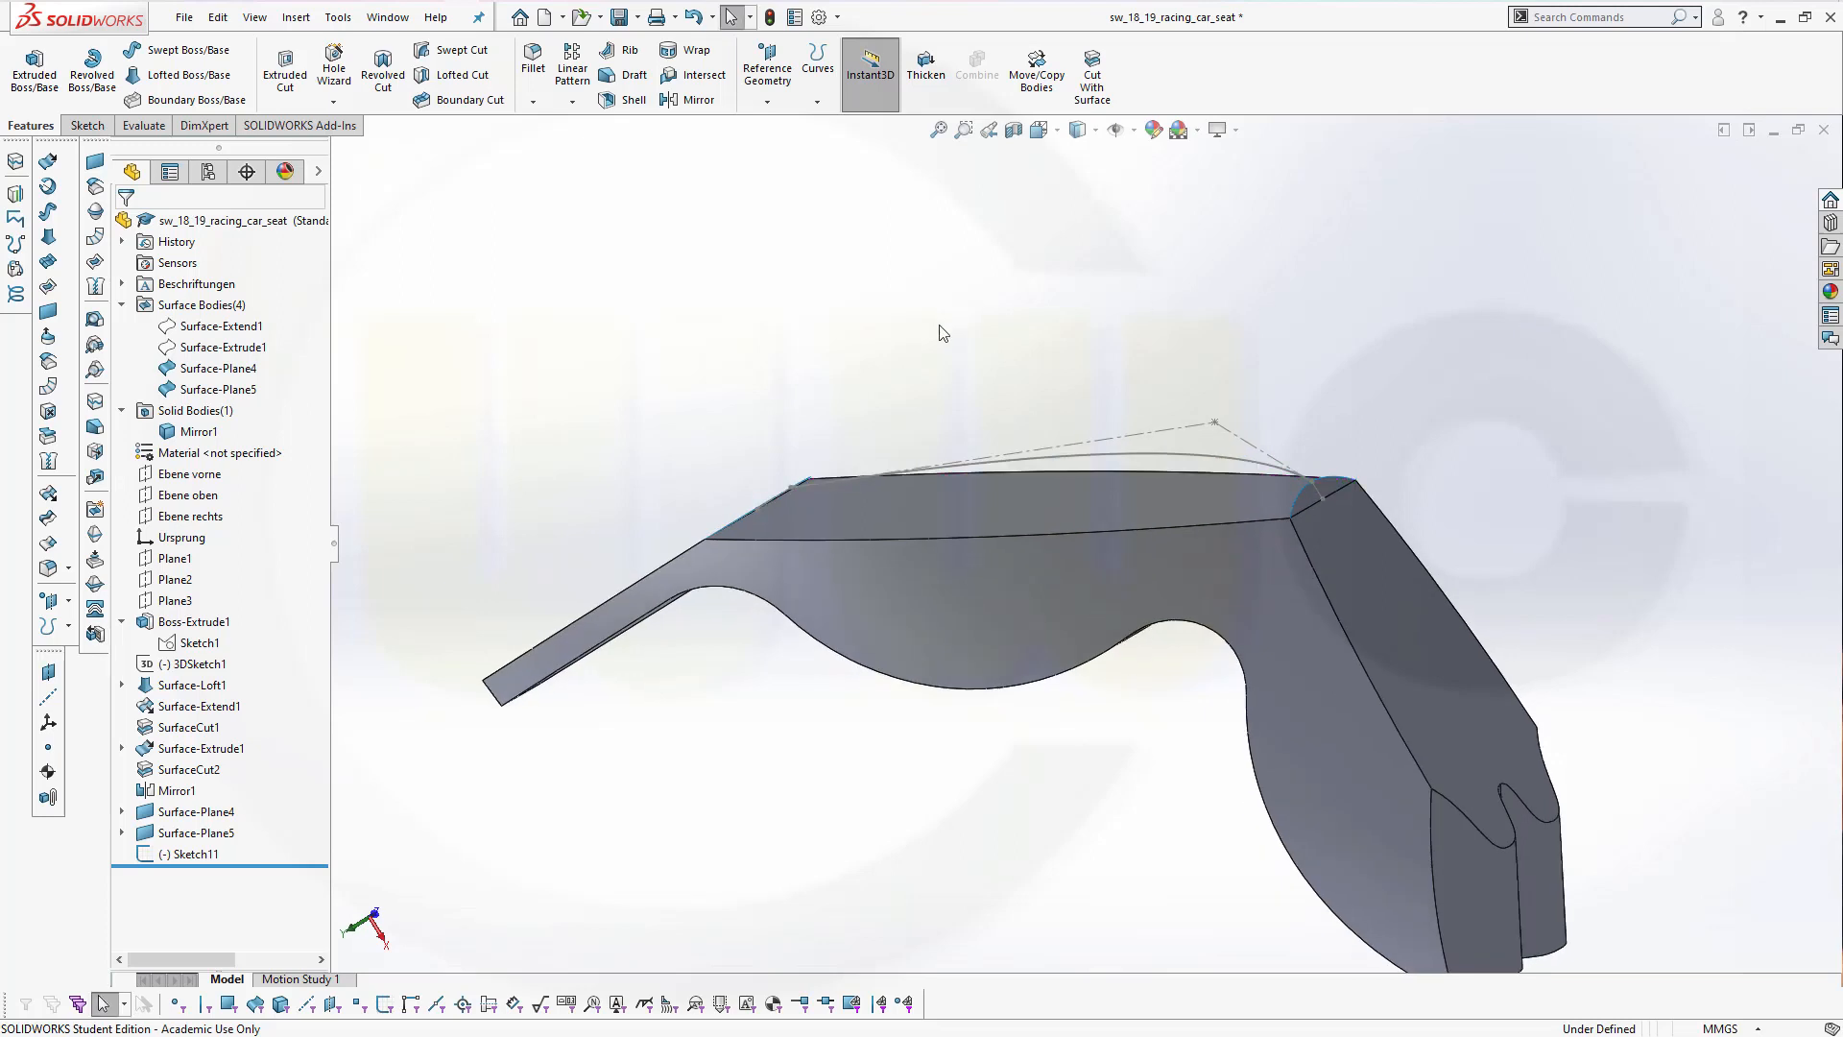
Start a surface loft between the arc edges of the two planar surfaces and align the connectors on matching corners
left_click(50, 238)
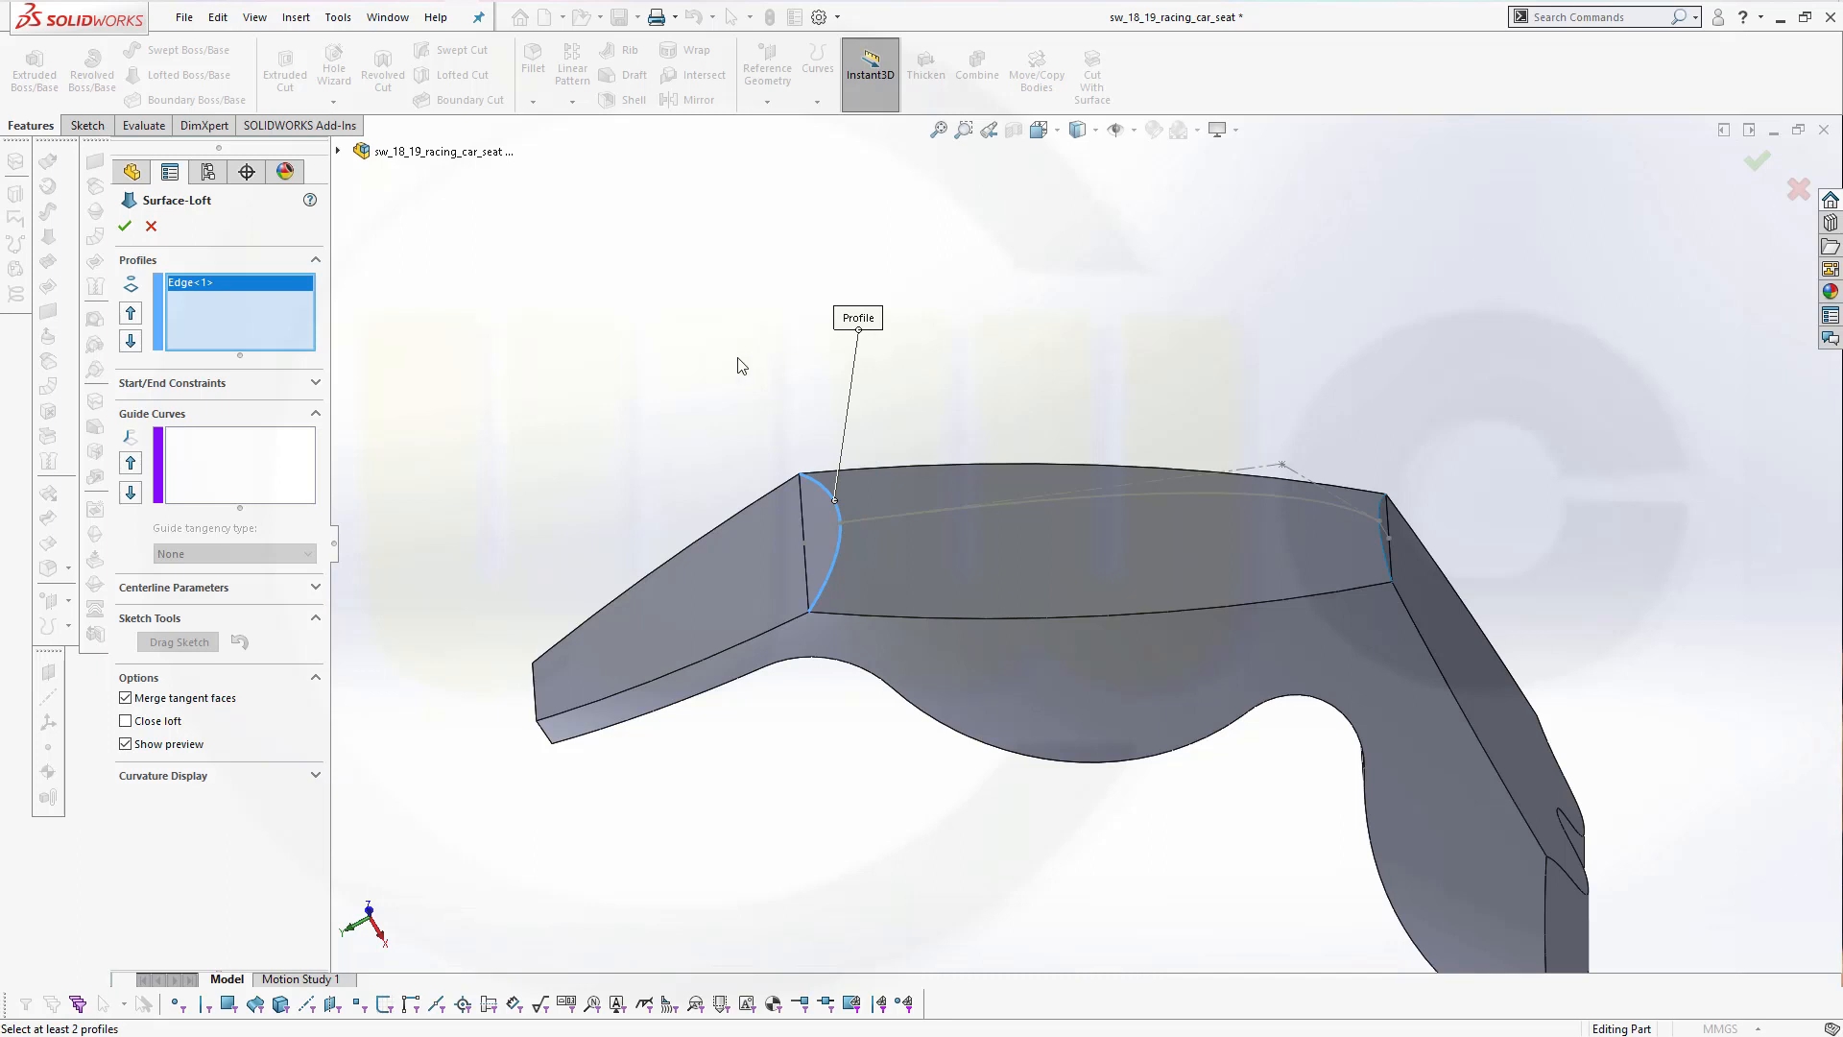
left_click(1388, 554)
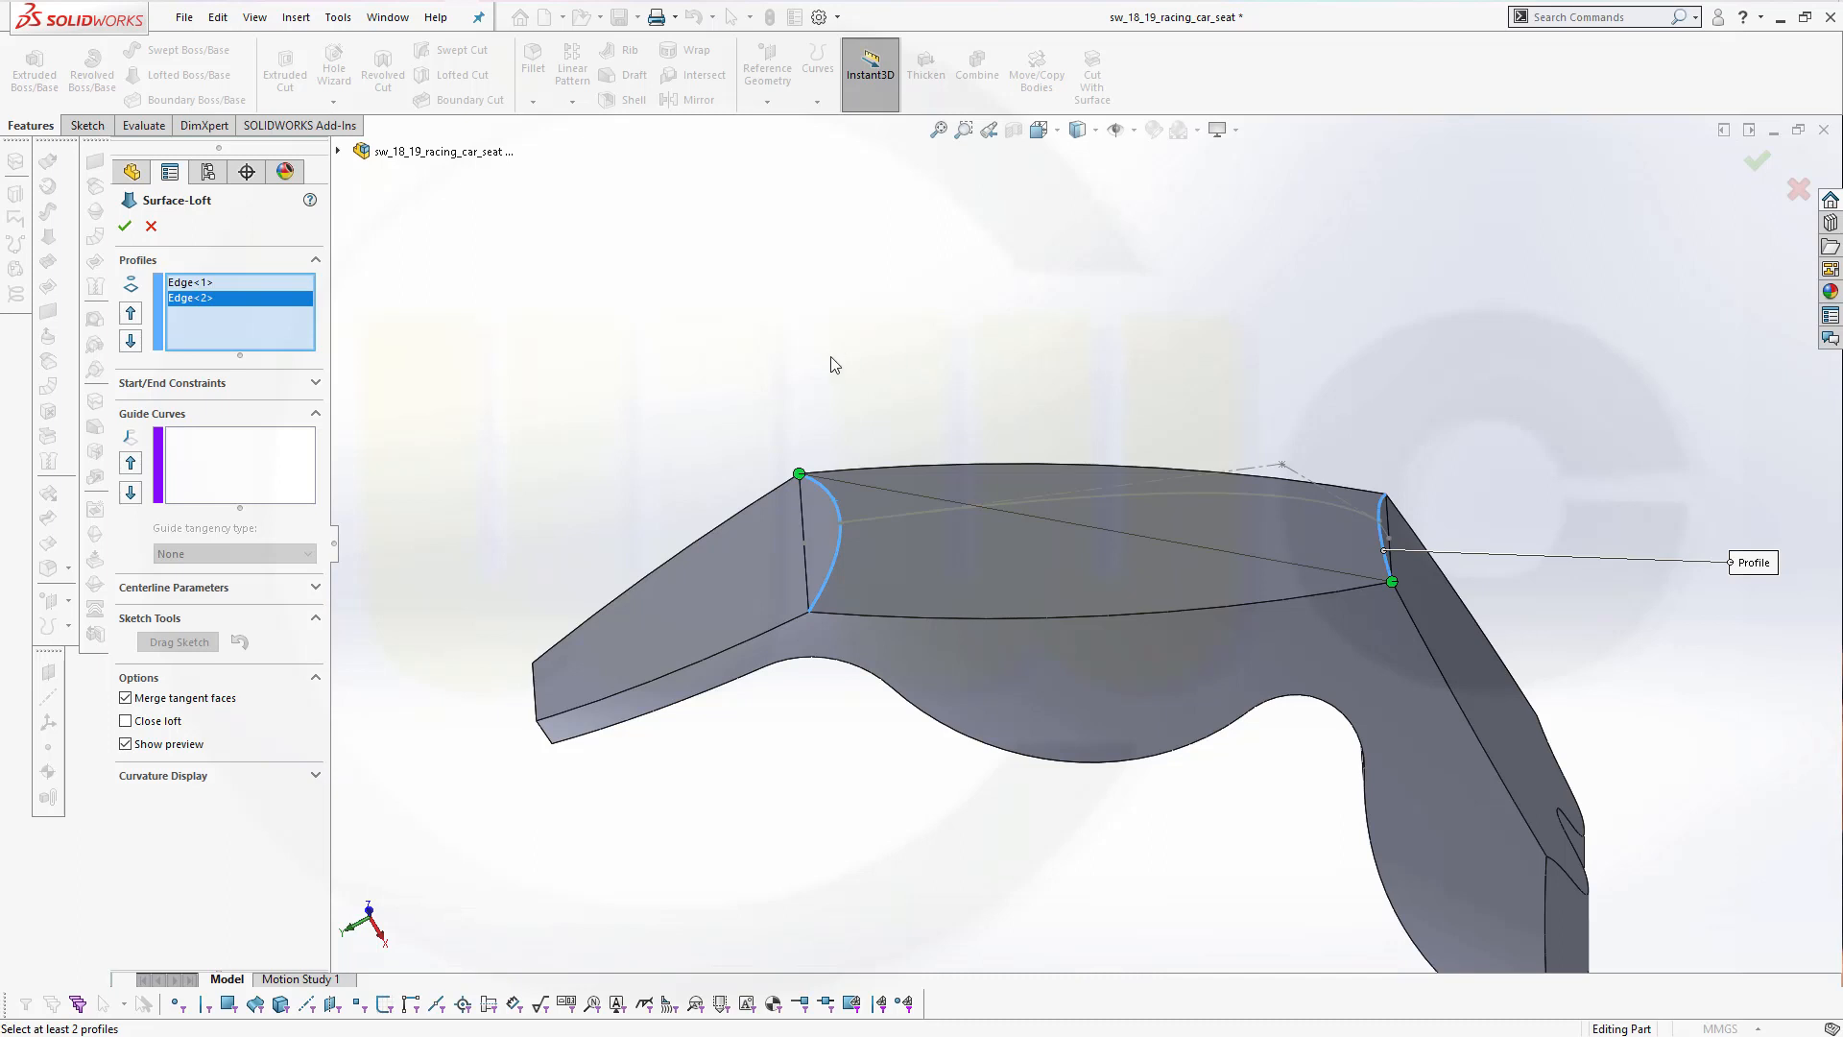
left_click(250, 459)
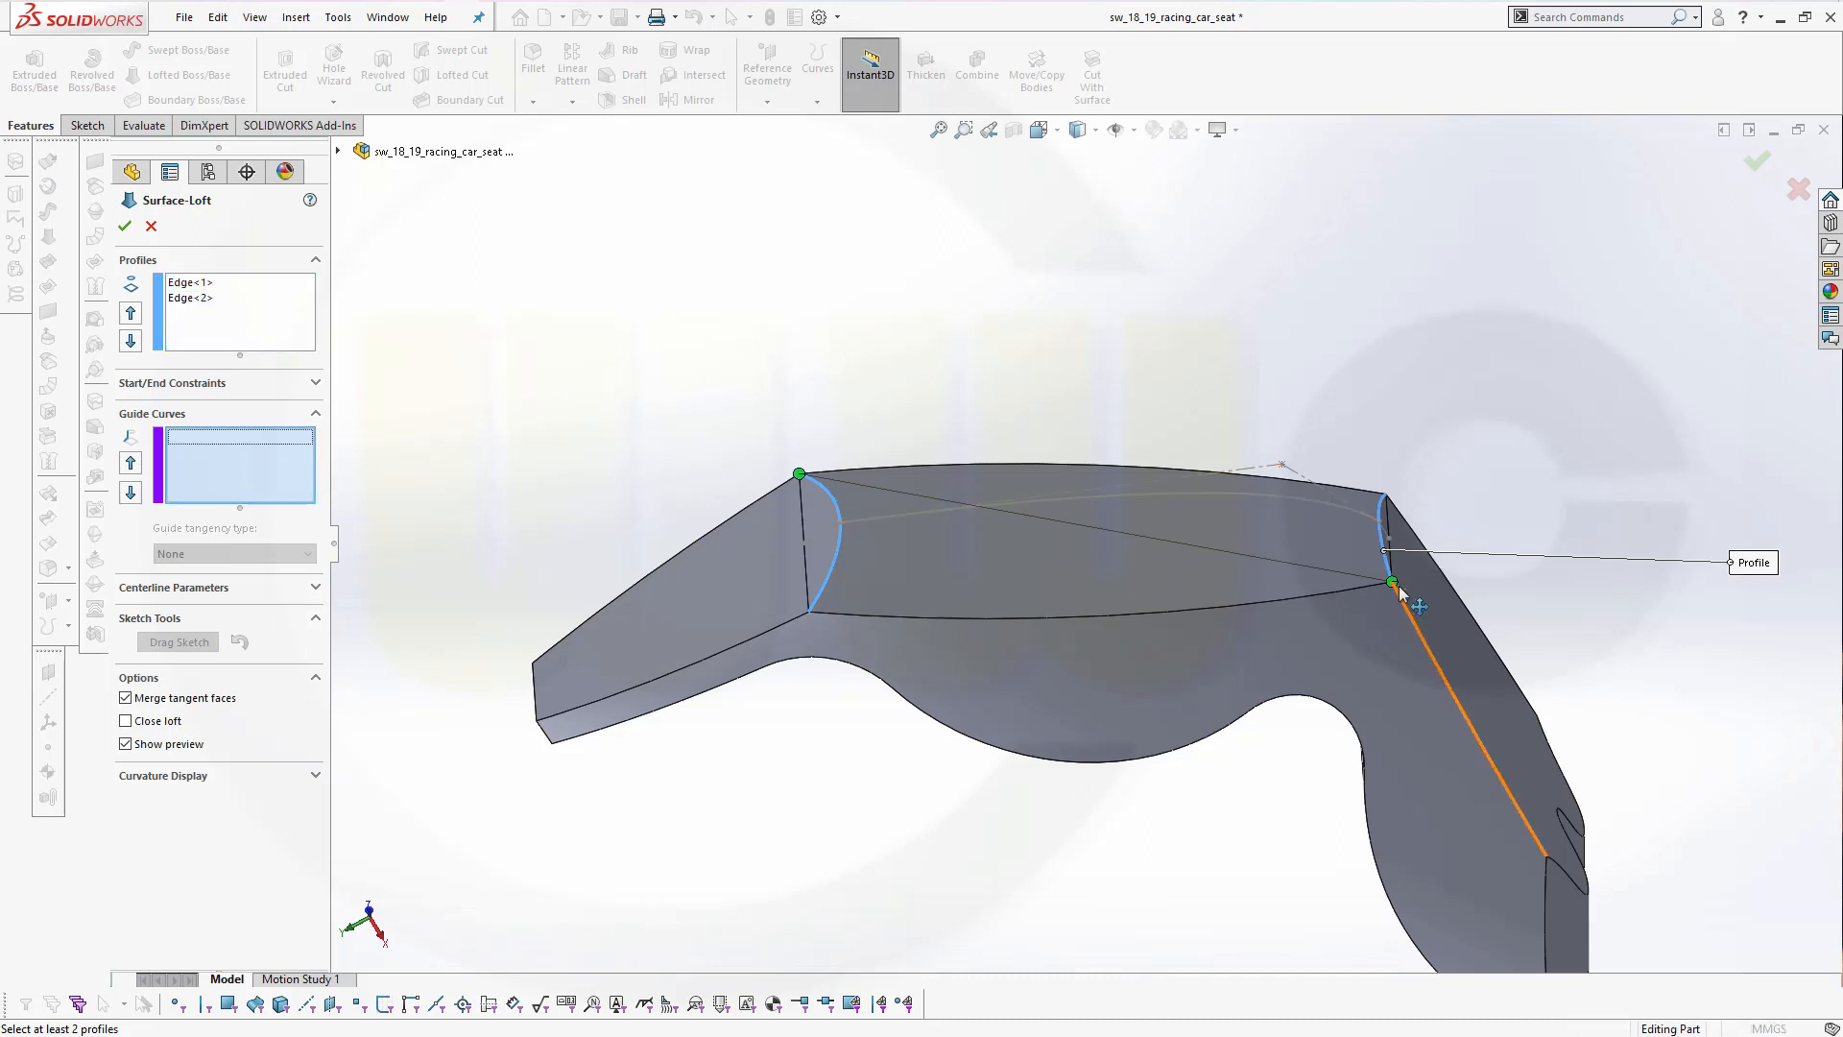
left_click_drag(1392, 581, 1388, 495)
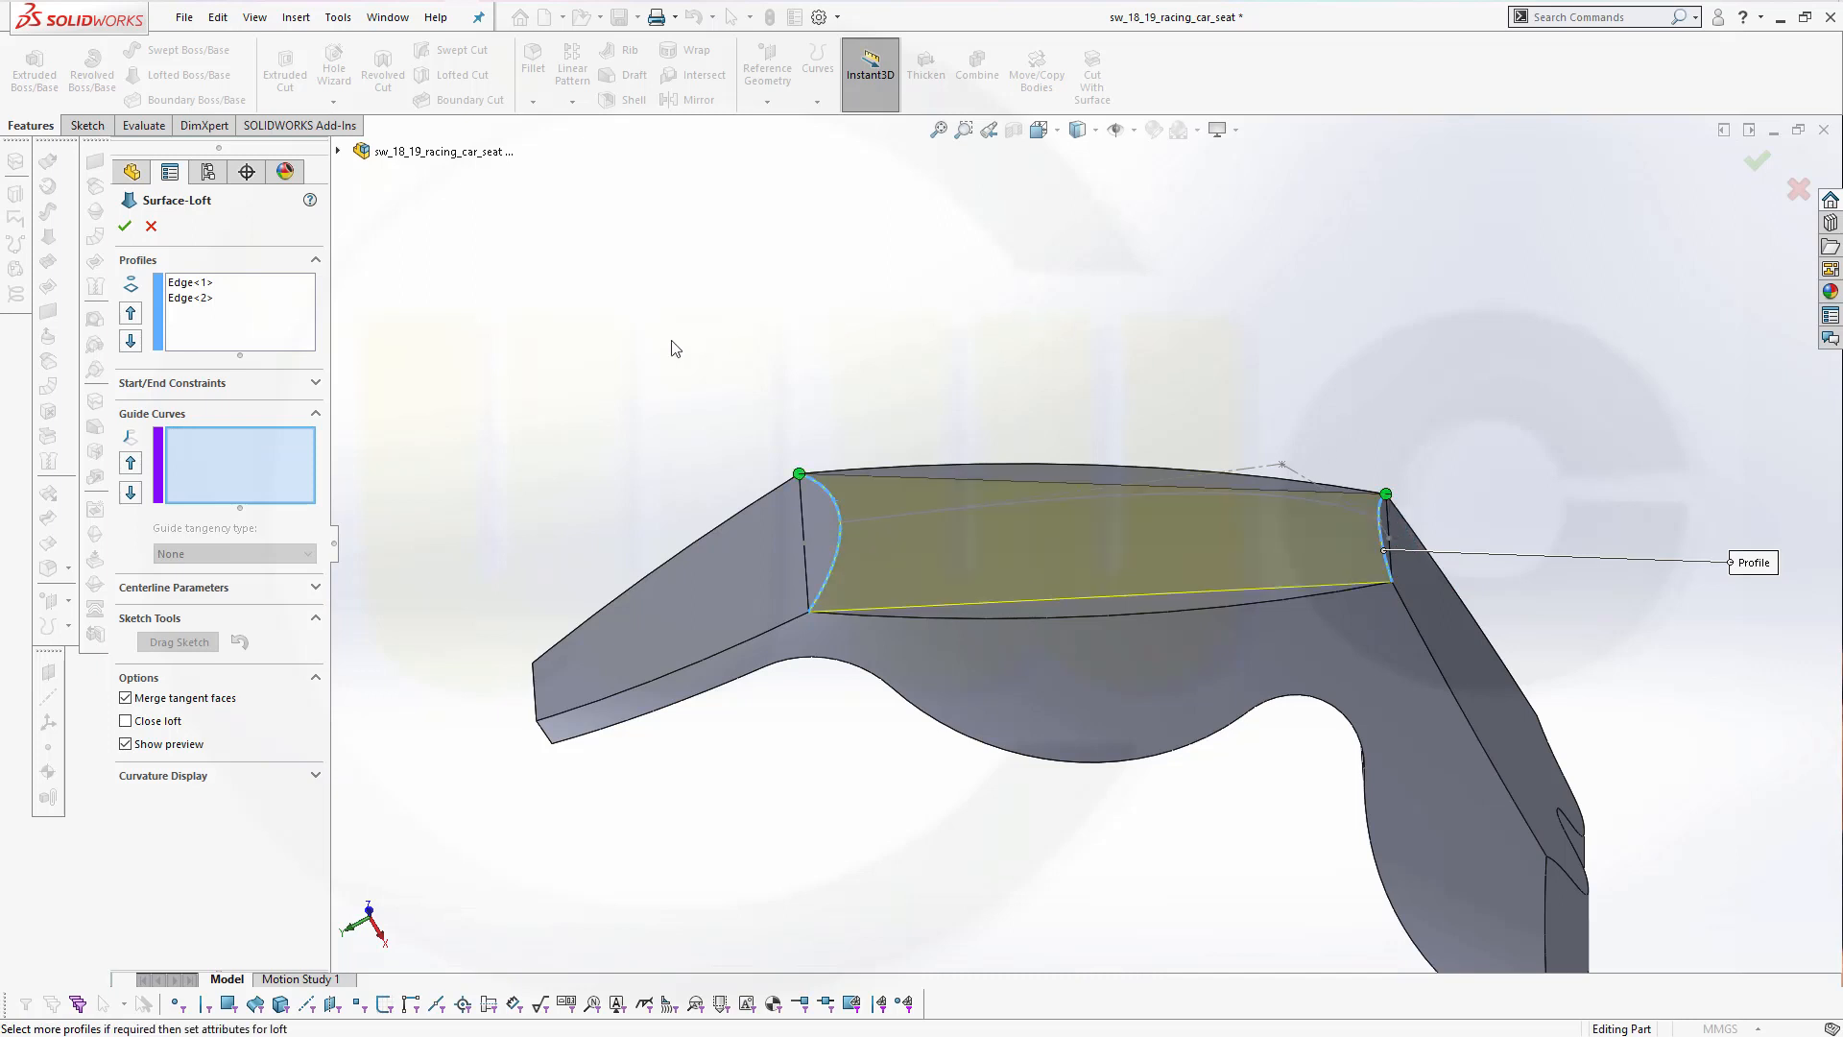
Add one long back edge, the spline Sketch11 and the opposite long edge as guide curves, and create the surface loft
left_click(966, 463)
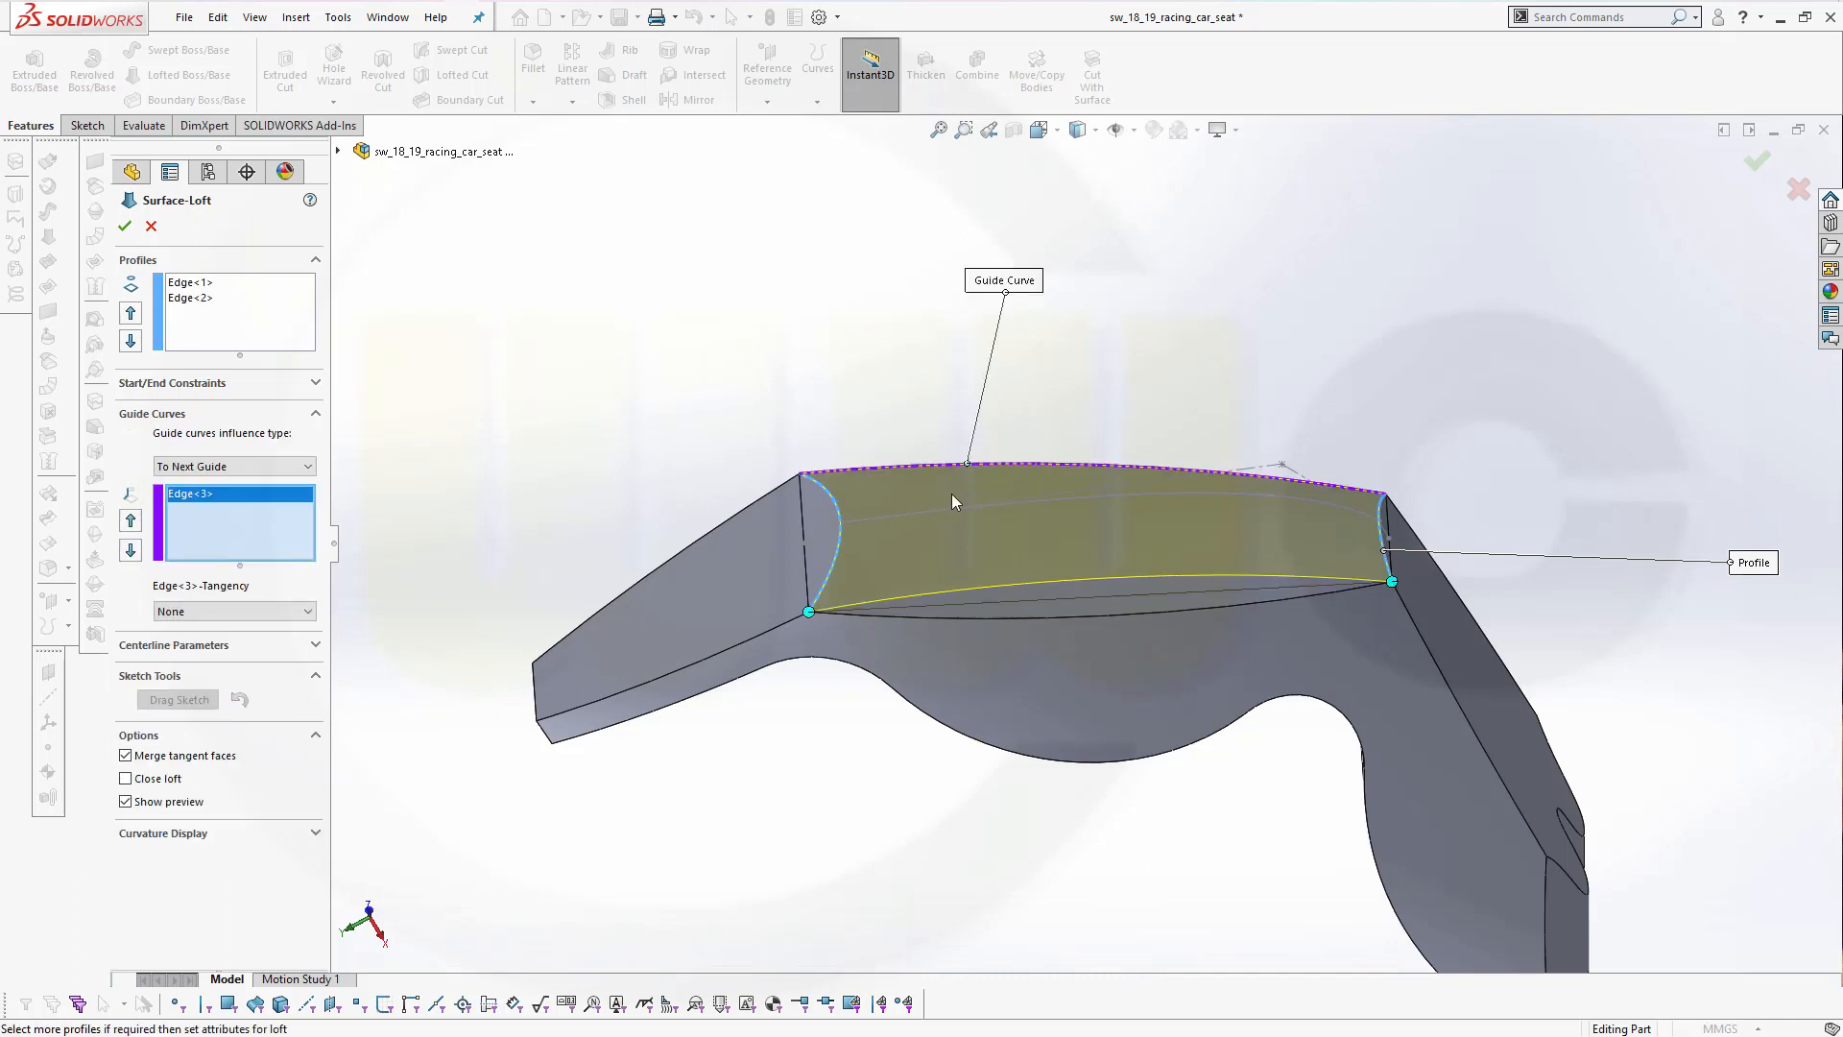
left_click(1180, 494)
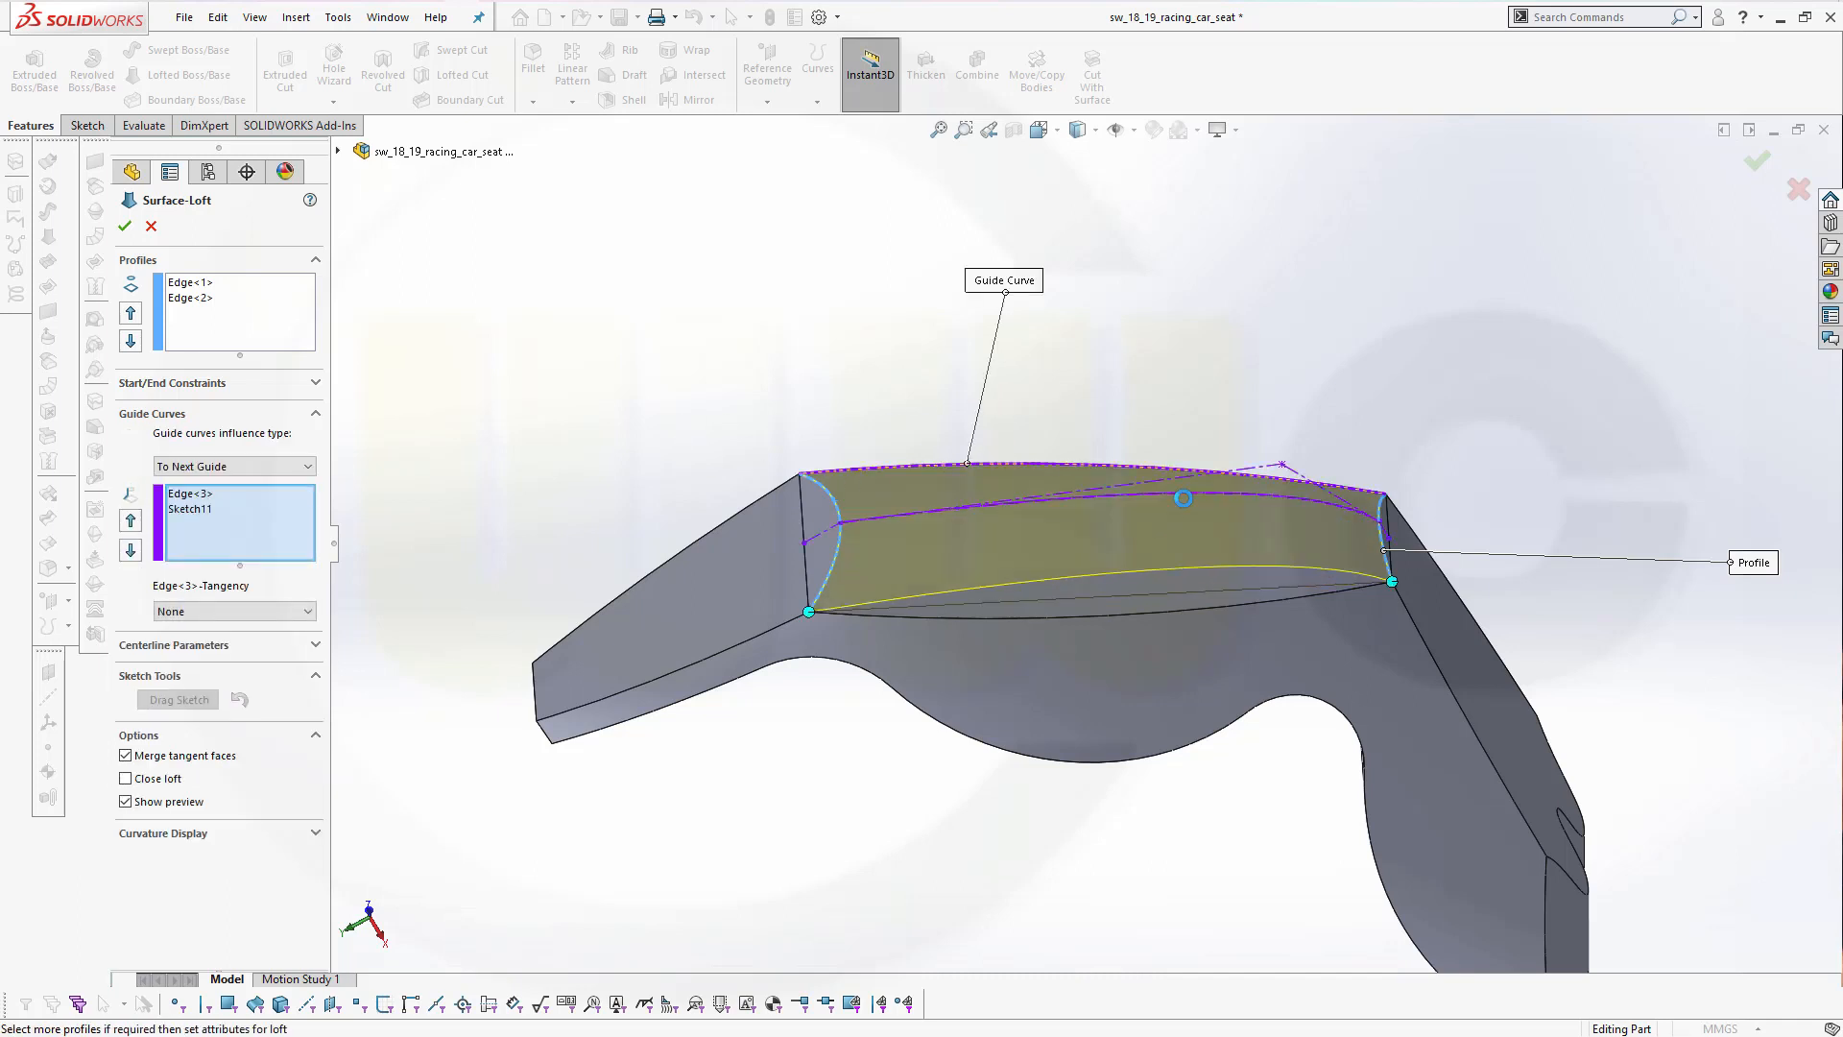
left_click(1030, 617)
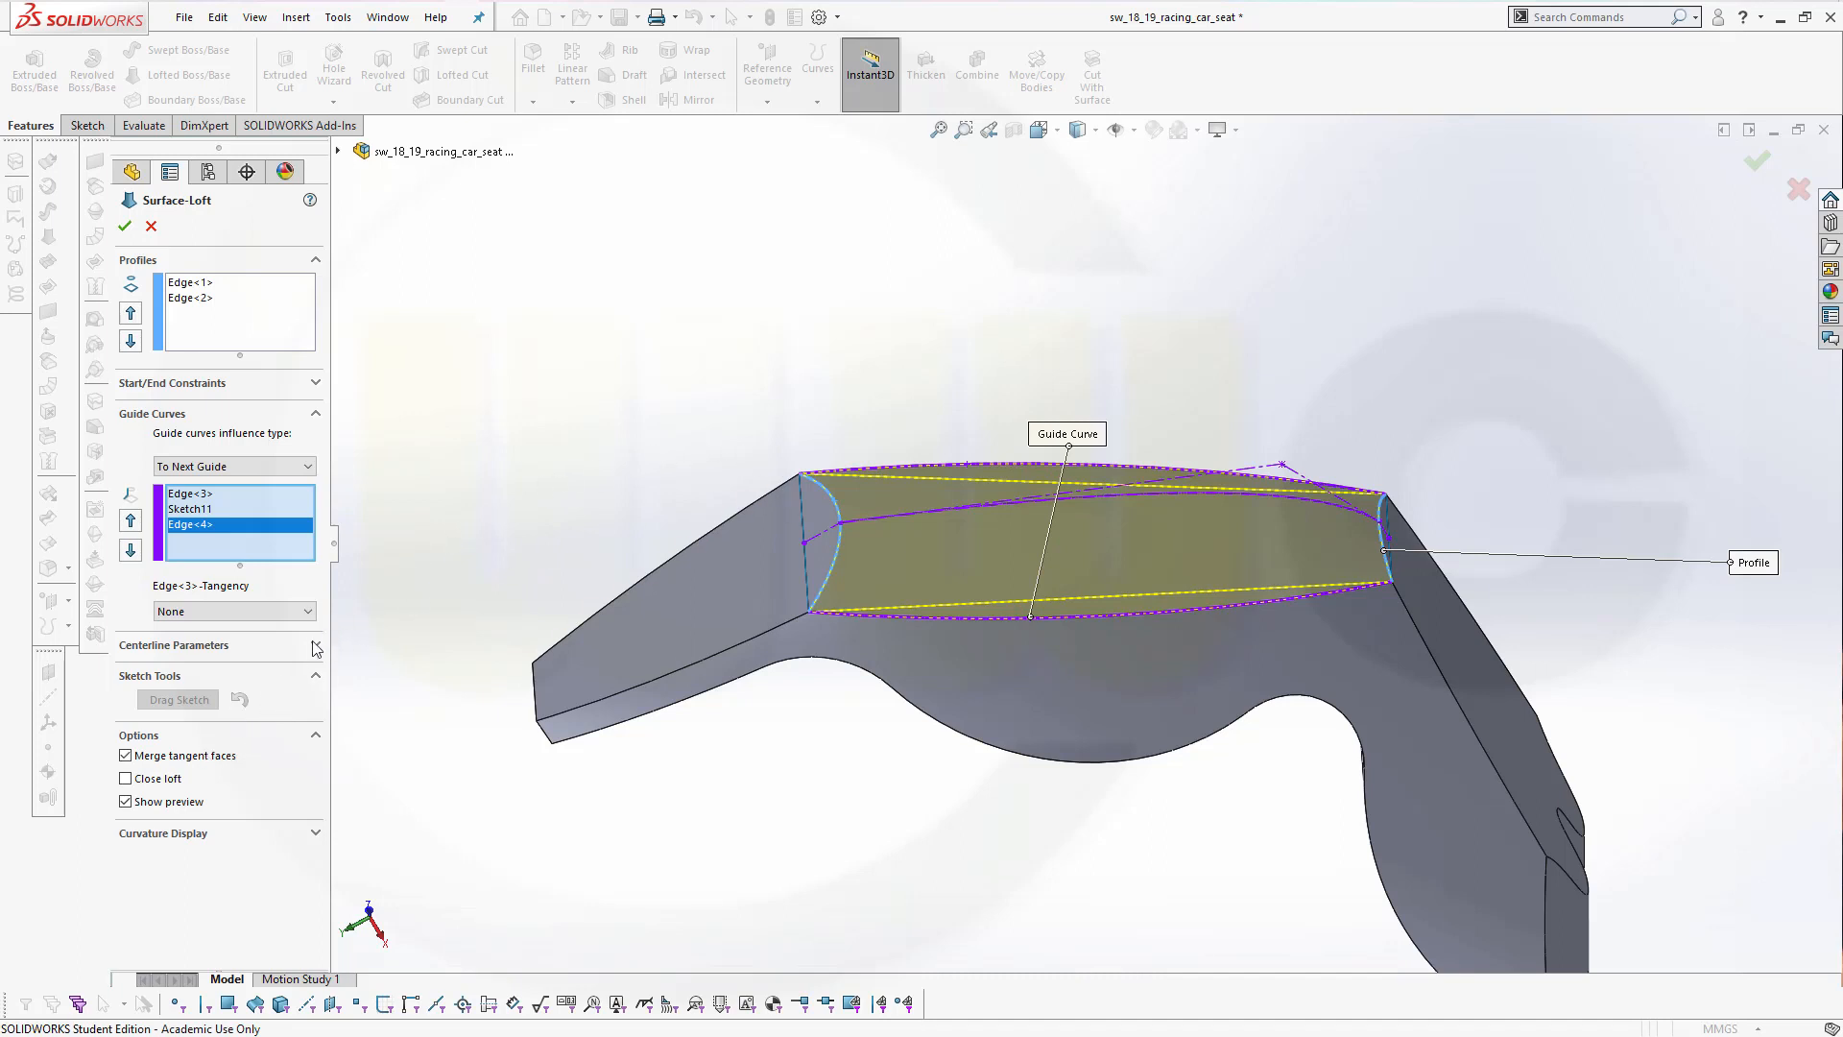
left_click(127, 227)
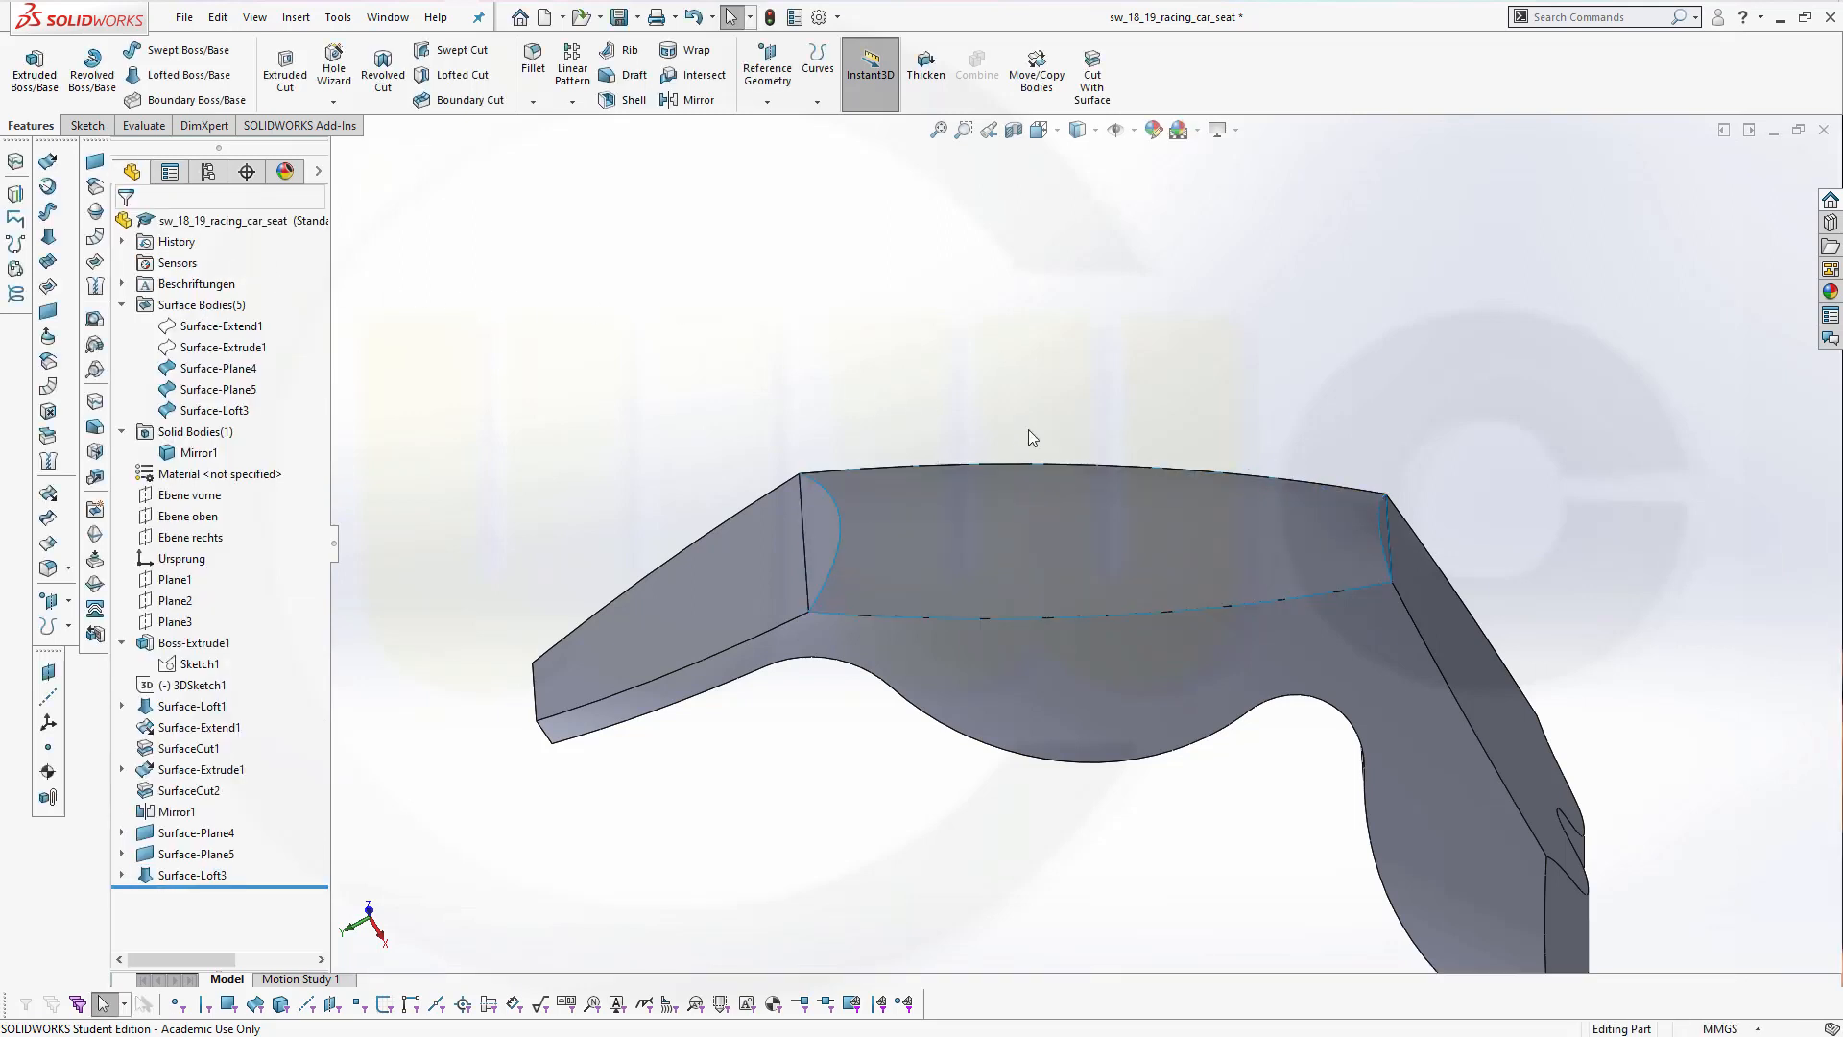
Knit Surface-Plane4, Surface-Loft3 and Surface-Plane5 into one surface with Merge entities enabled
middle_click_drag(1080, 415, 984, 398)
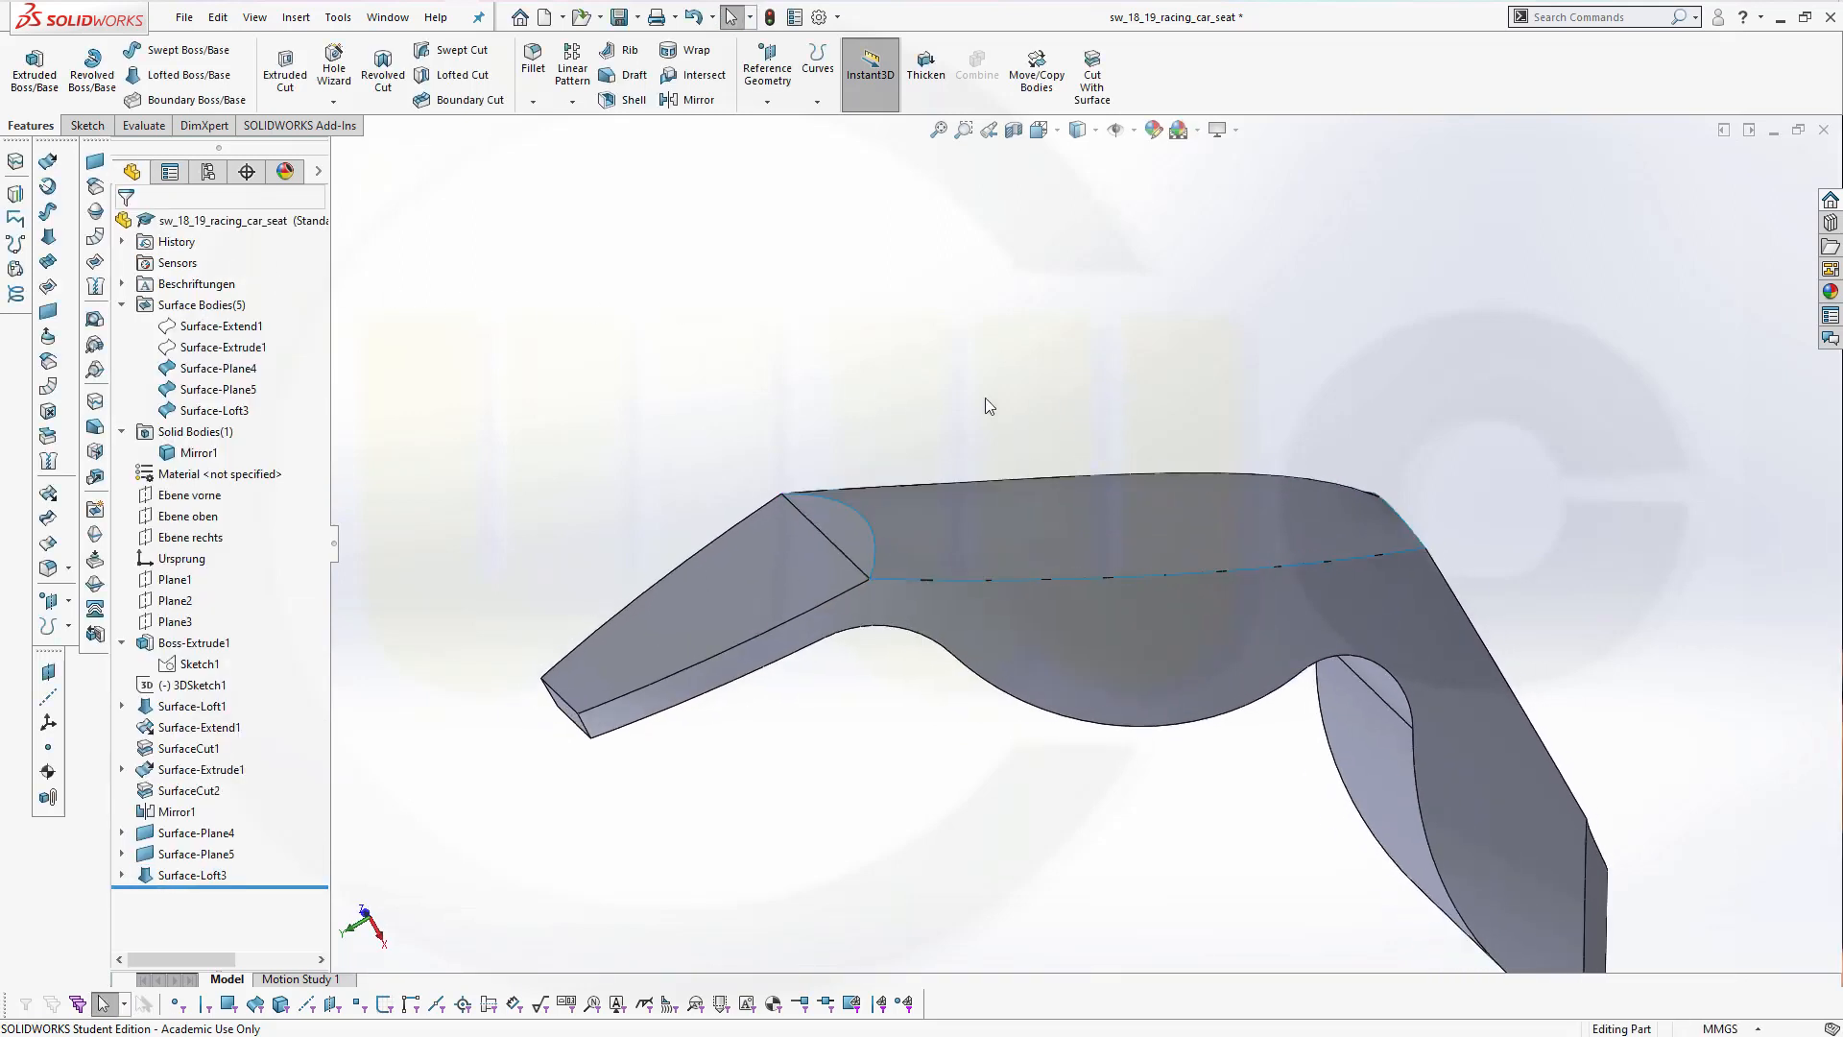
left_click(48, 463)
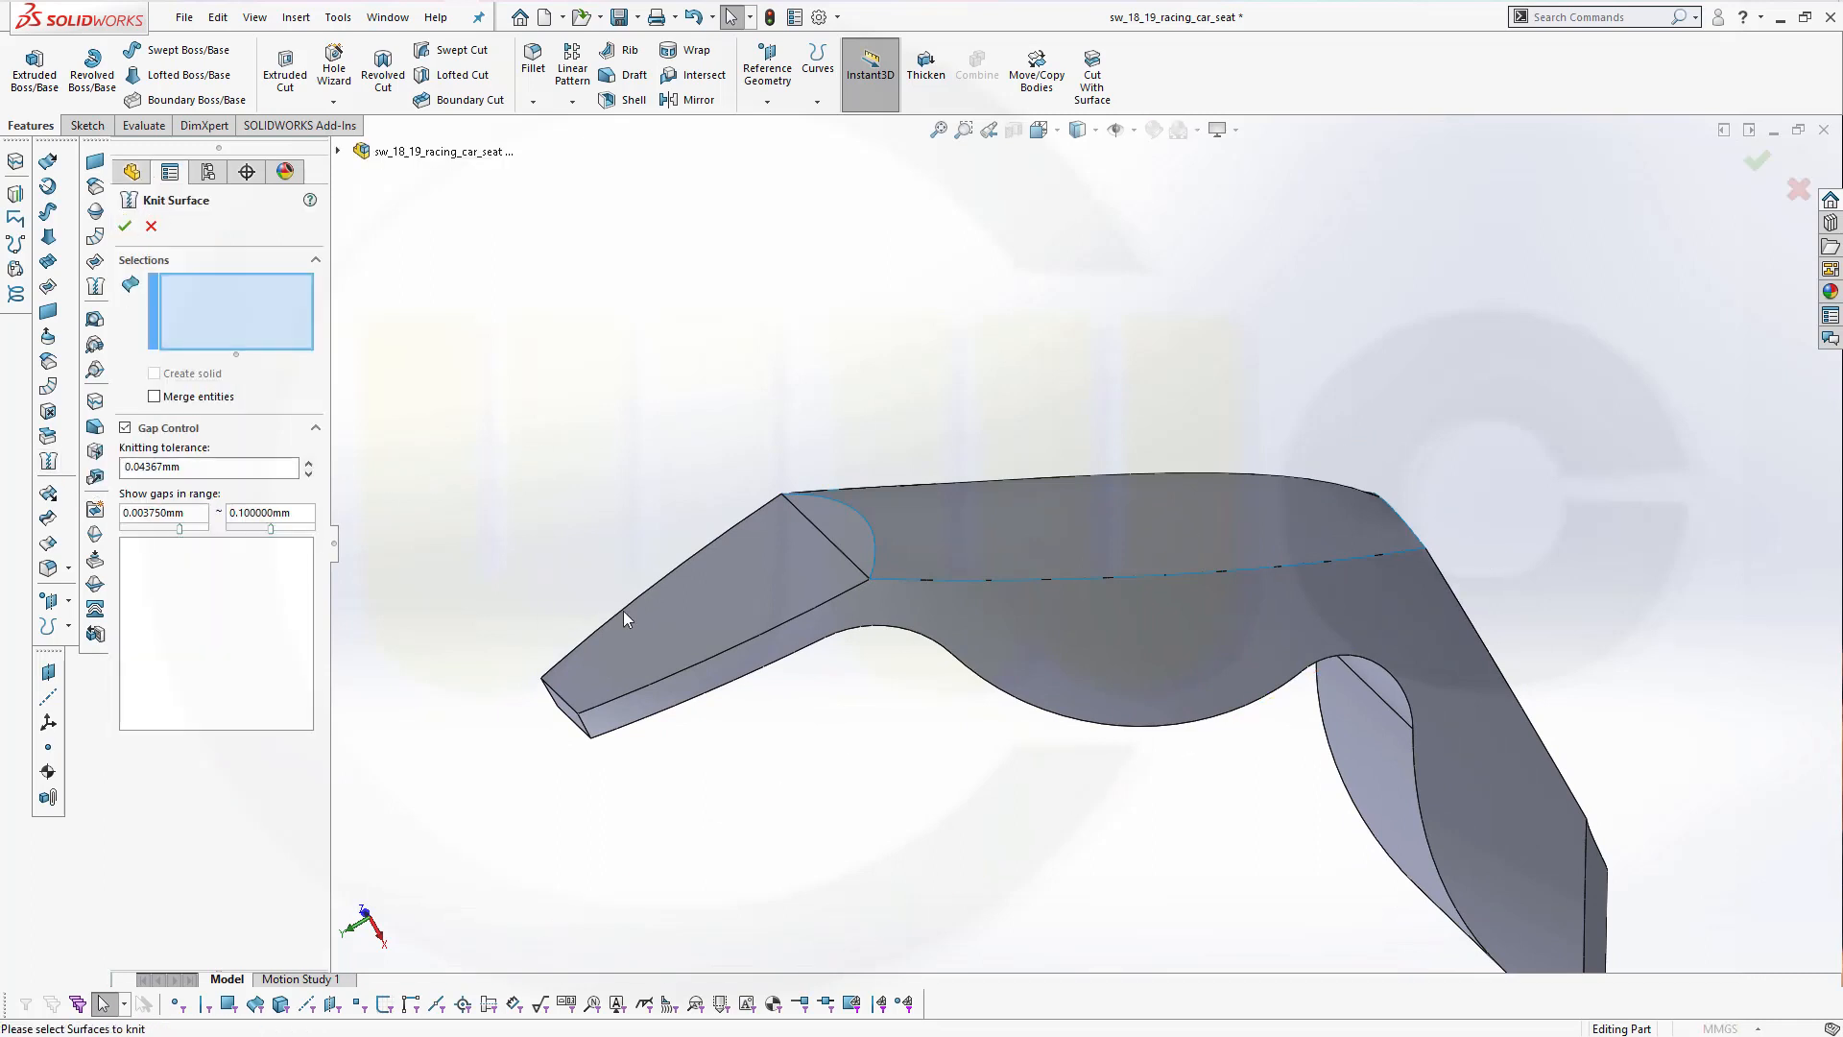
left_click(861, 539)
left_click(983, 533)
middle_click_drag(1533, 468, 1494, 522)
left_click(1488, 524)
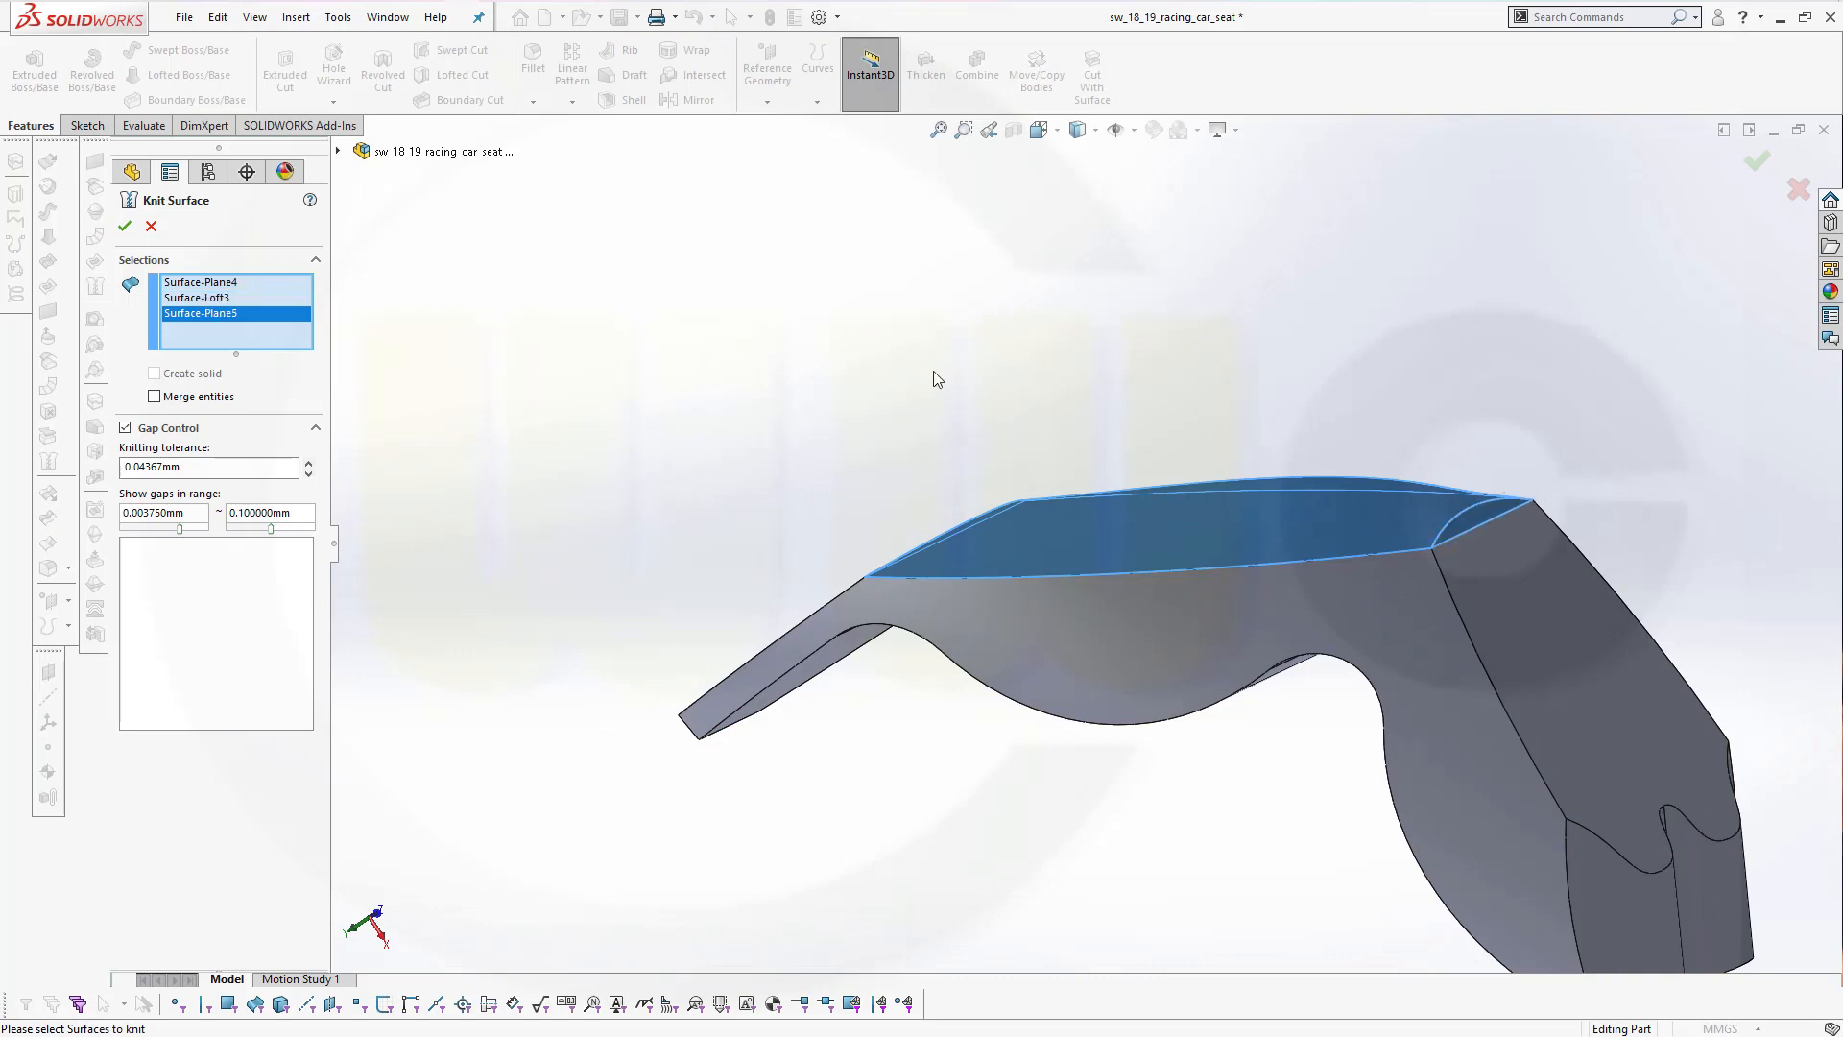
middle_click_drag(937, 379, 946, 339)
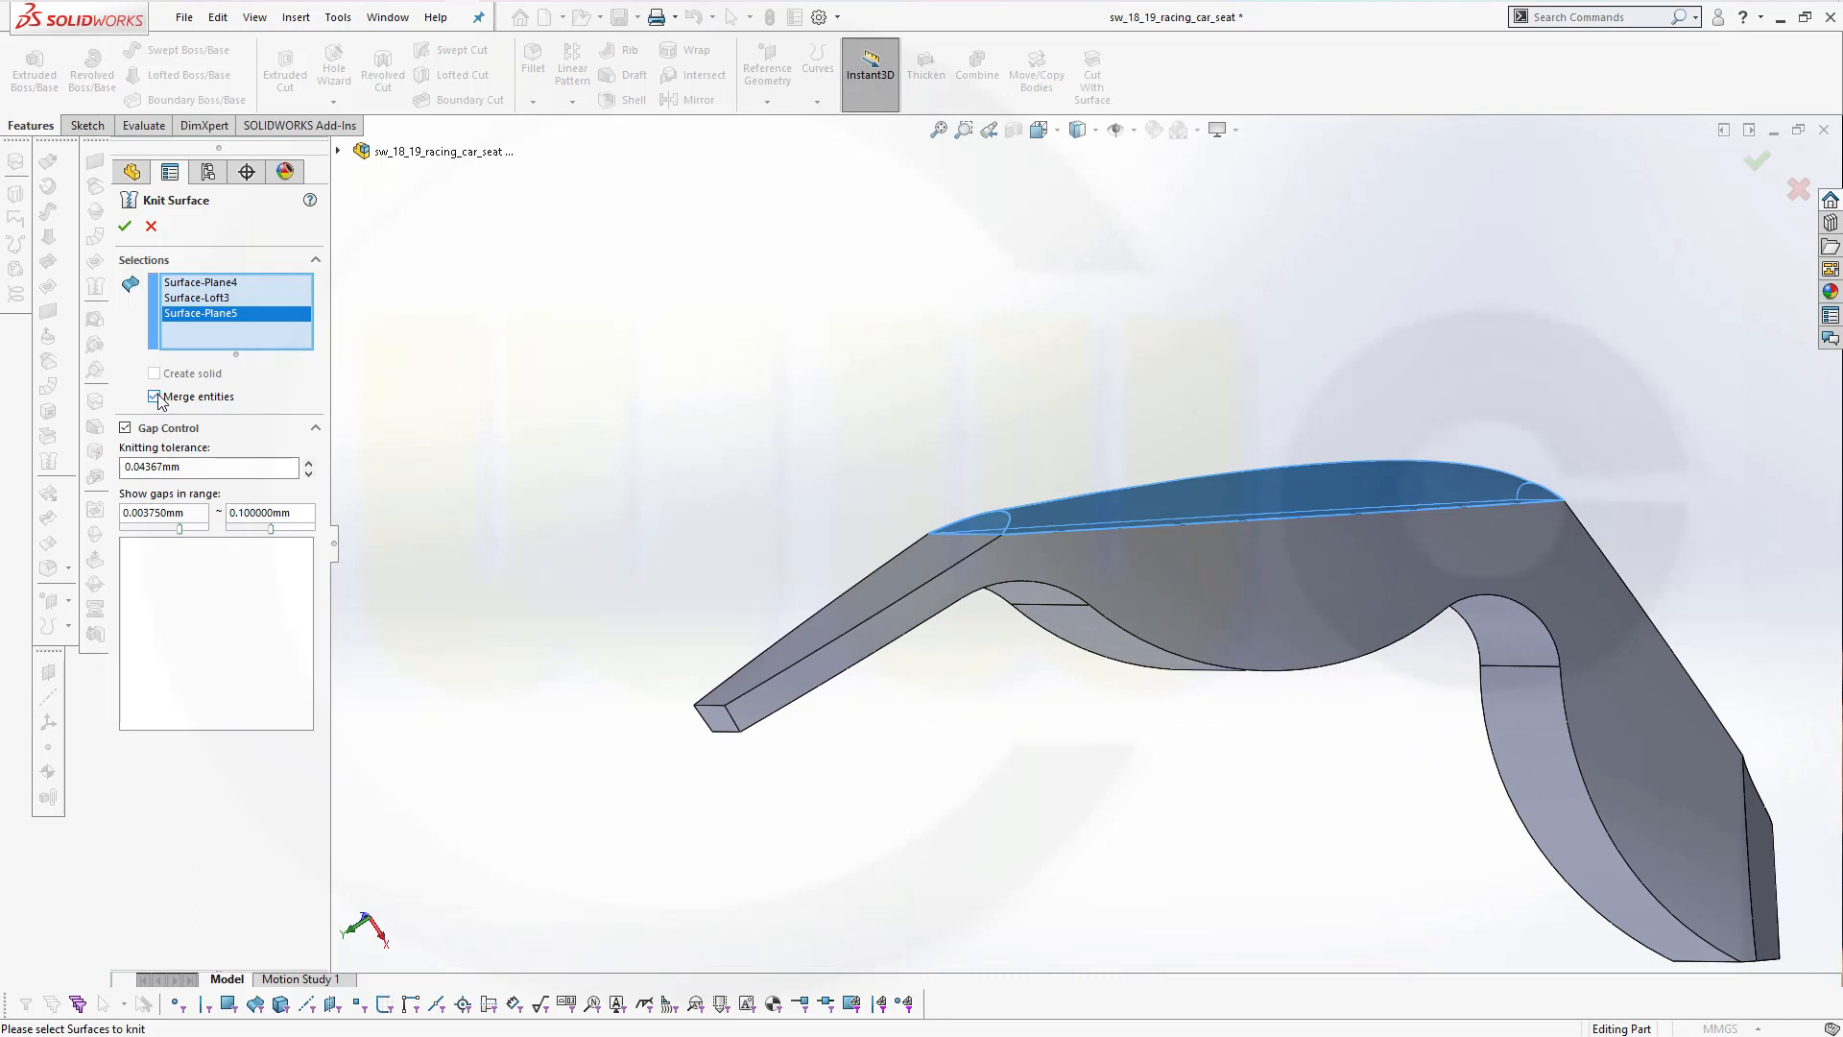
left_click(124, 226)
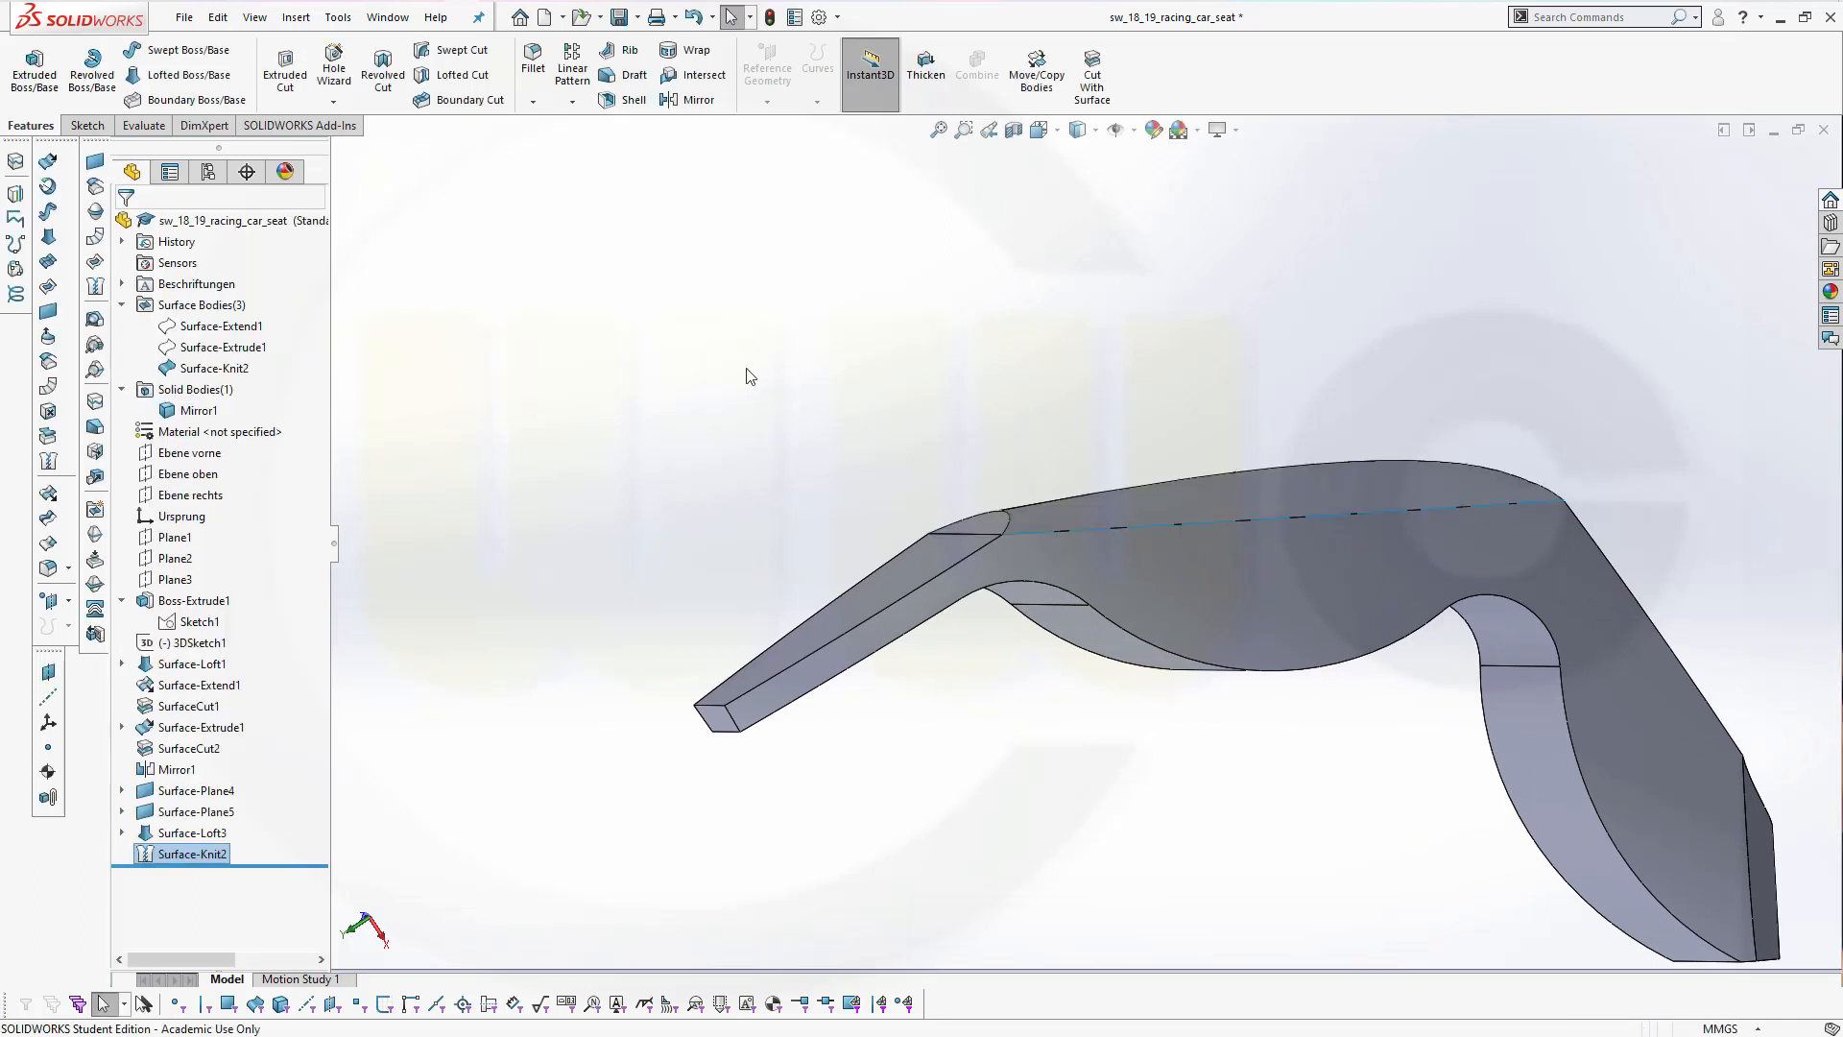
Hide the solid body Mirror1 so that only the knitted surface is displayed
left_click(742, 385)
middle_click_drag(726, 409, 720, 427)
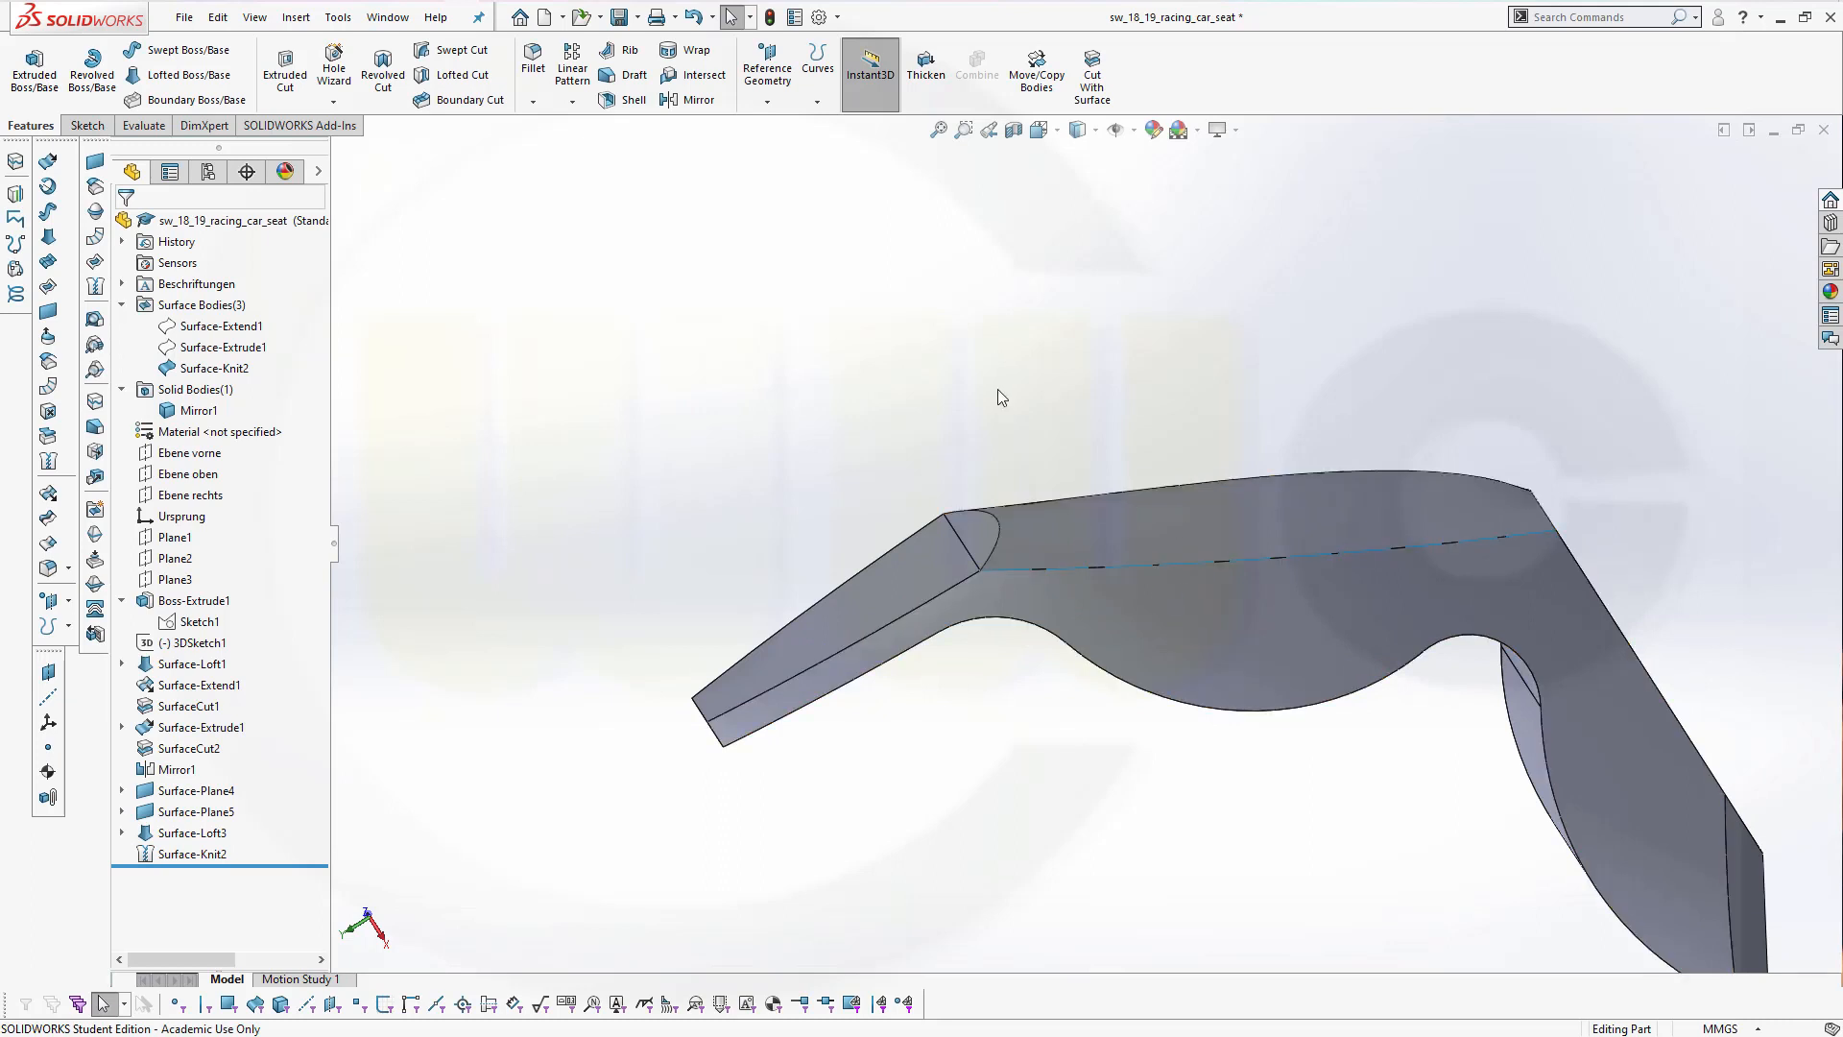
left_click(200, 411)
left_click(218, 385)
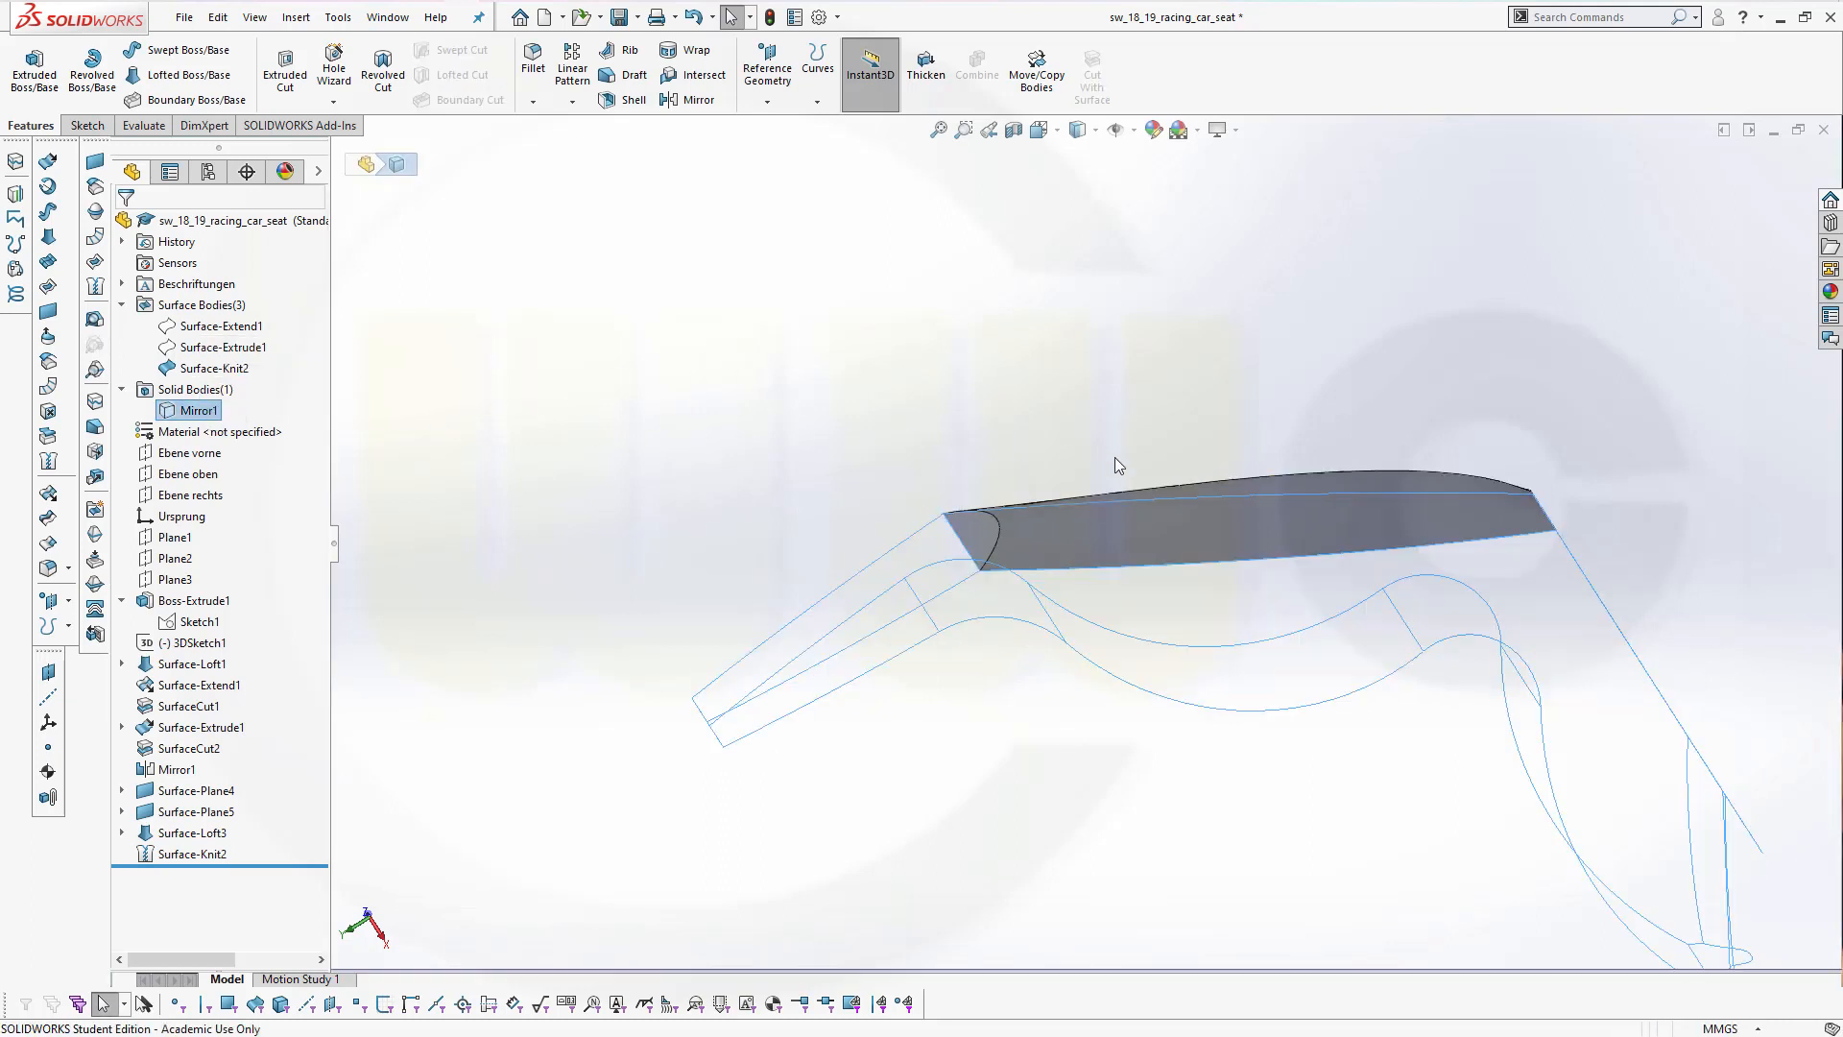
Close the open side of the knitted surface with a planar surface bounded by its four outer edges
mouse_move(1115, 457)
middle_mouse_down()
mouse_move(1074, 297)
mouse_move(1099, 279)
mouse_move(1214, 341)
mouse_move(1225, 380)
mouse_move(1201, 296)
middle_mouse_up()
mouse_move(1279, 445)
middle_mouse_down()
mouse_move(1424, 284)
mouse_move(1222, 193)
mouse_move(1289, 246)
mouse_move(1226, 198)
middle_mouse_up()
key("Escape")
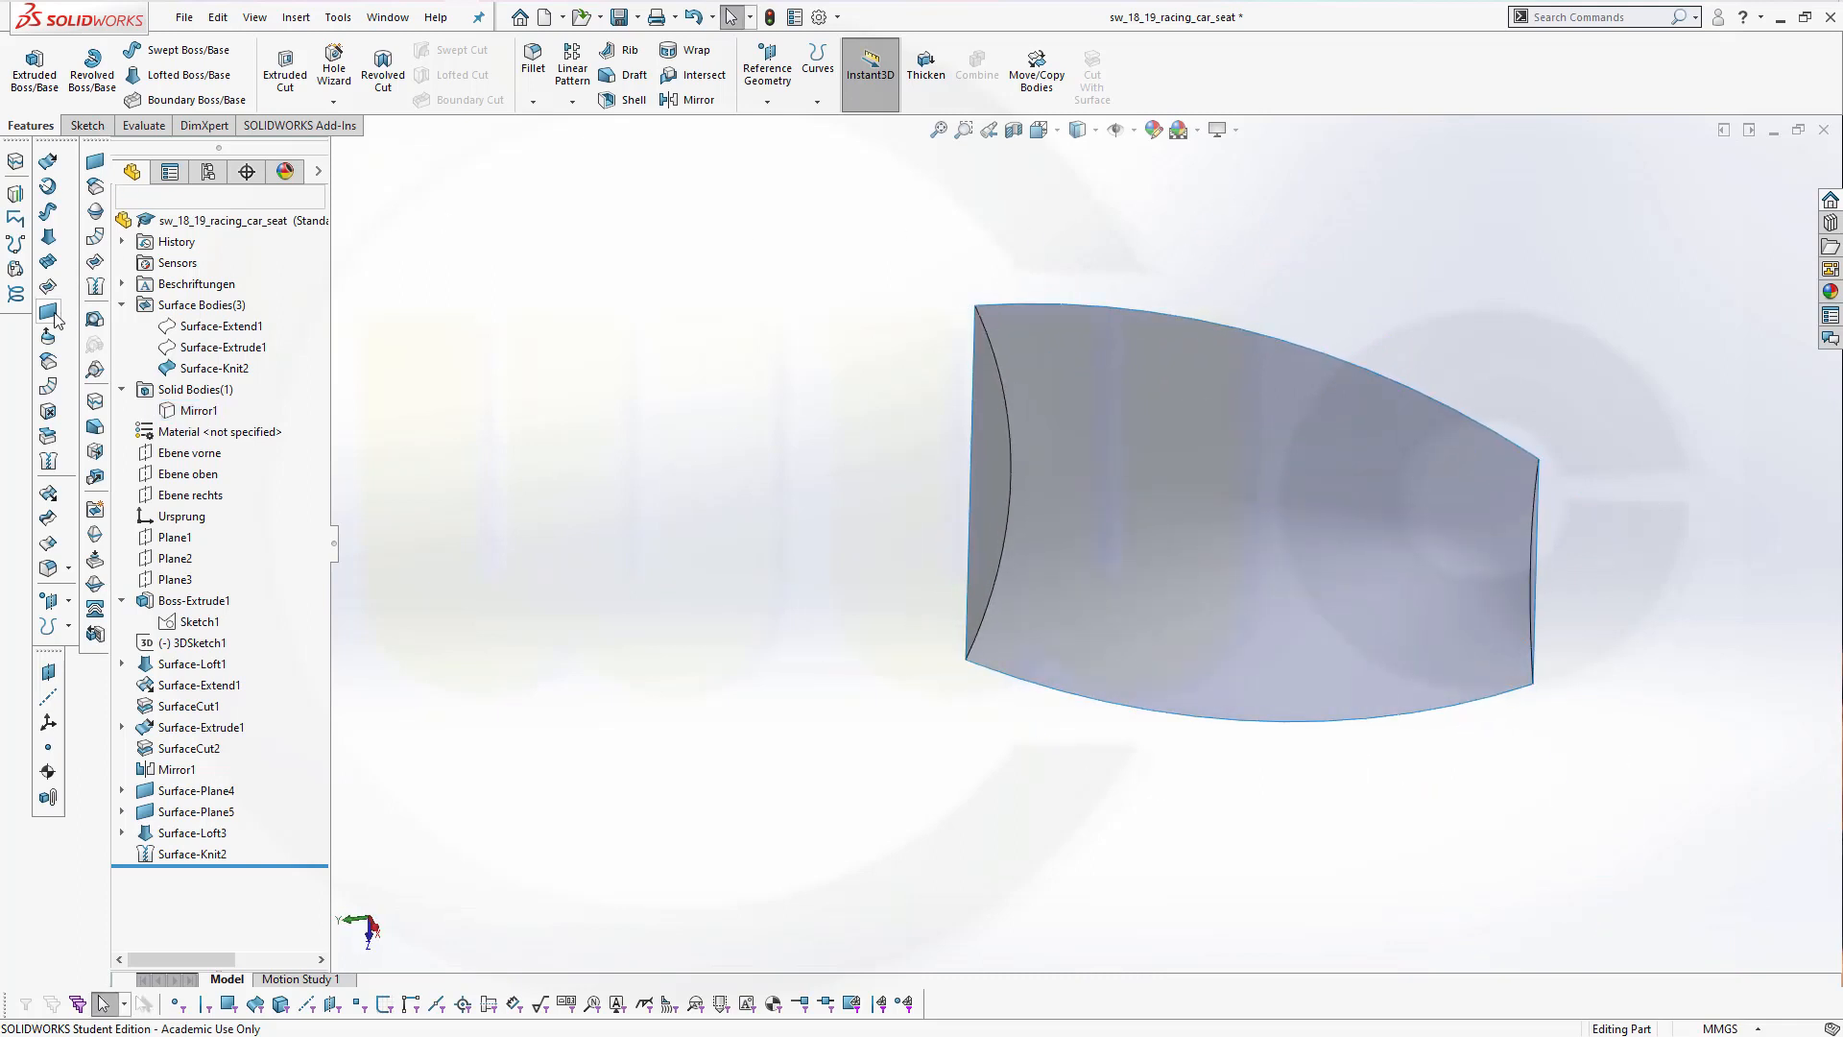
left_click(49, 312)
left_click(970, 410)
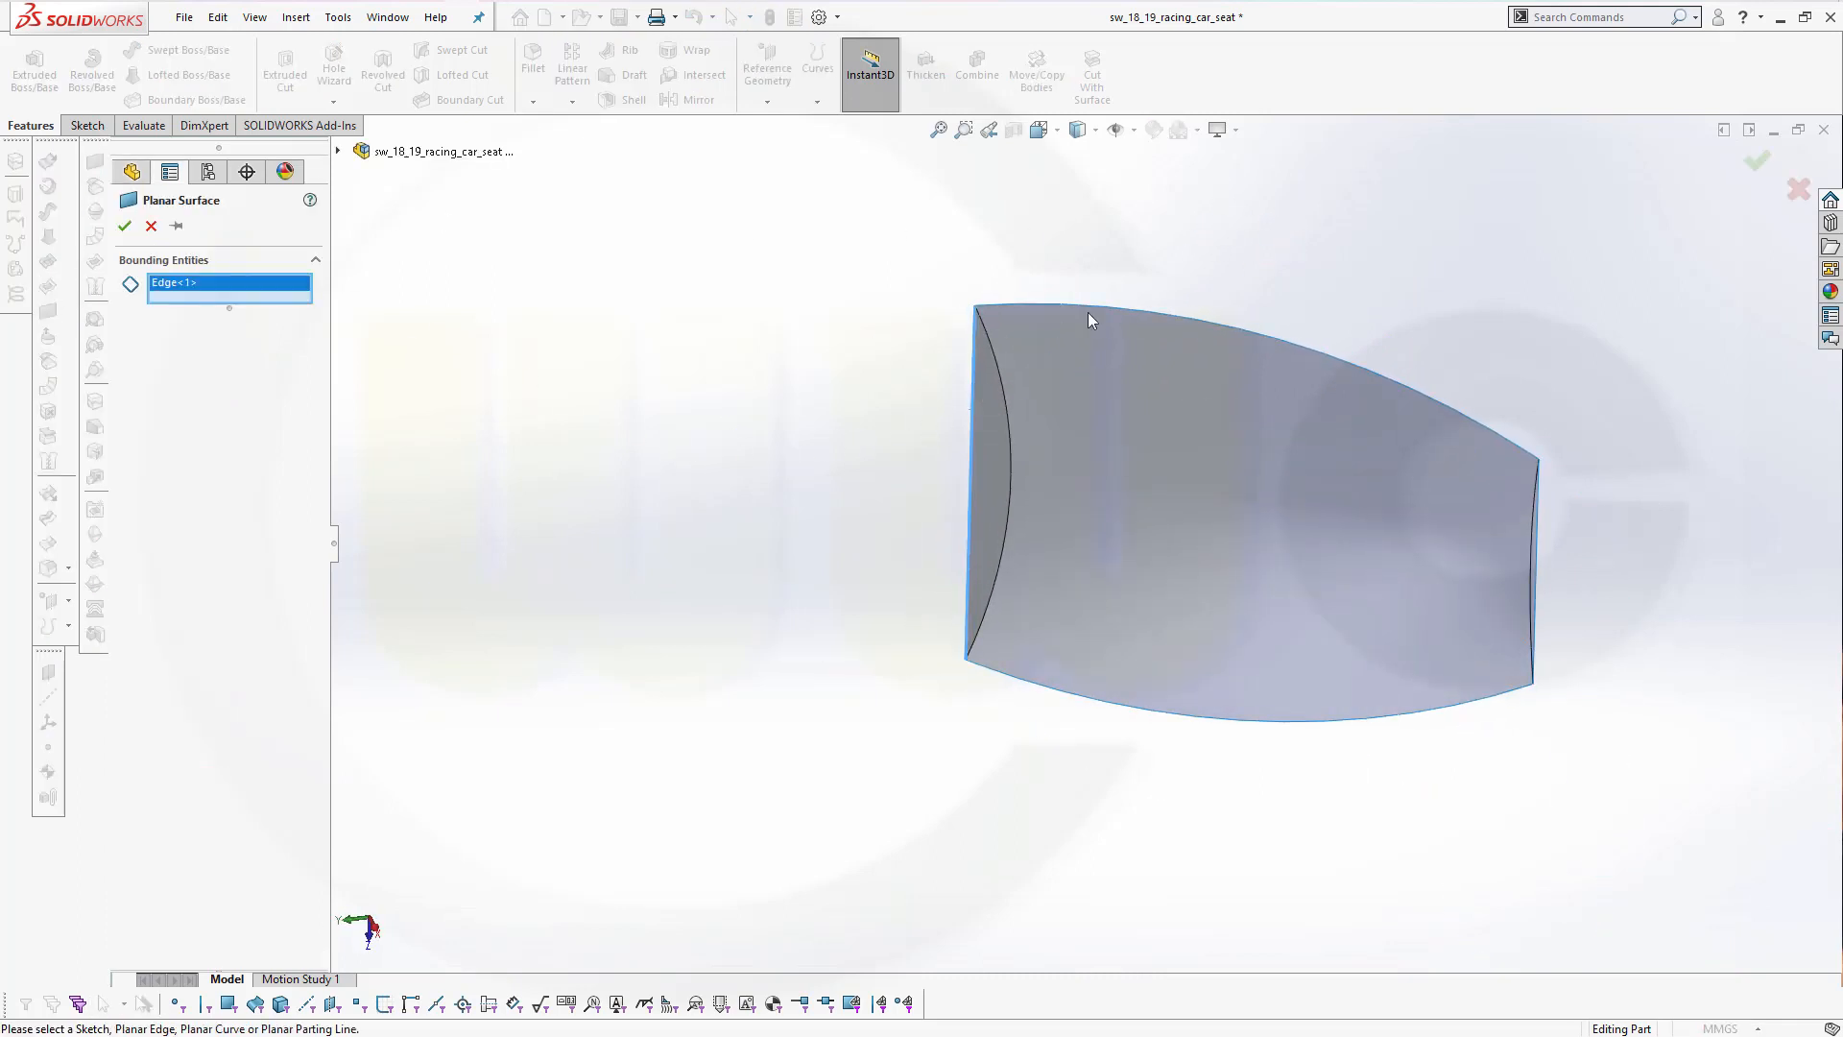
left_click(1103, 312)
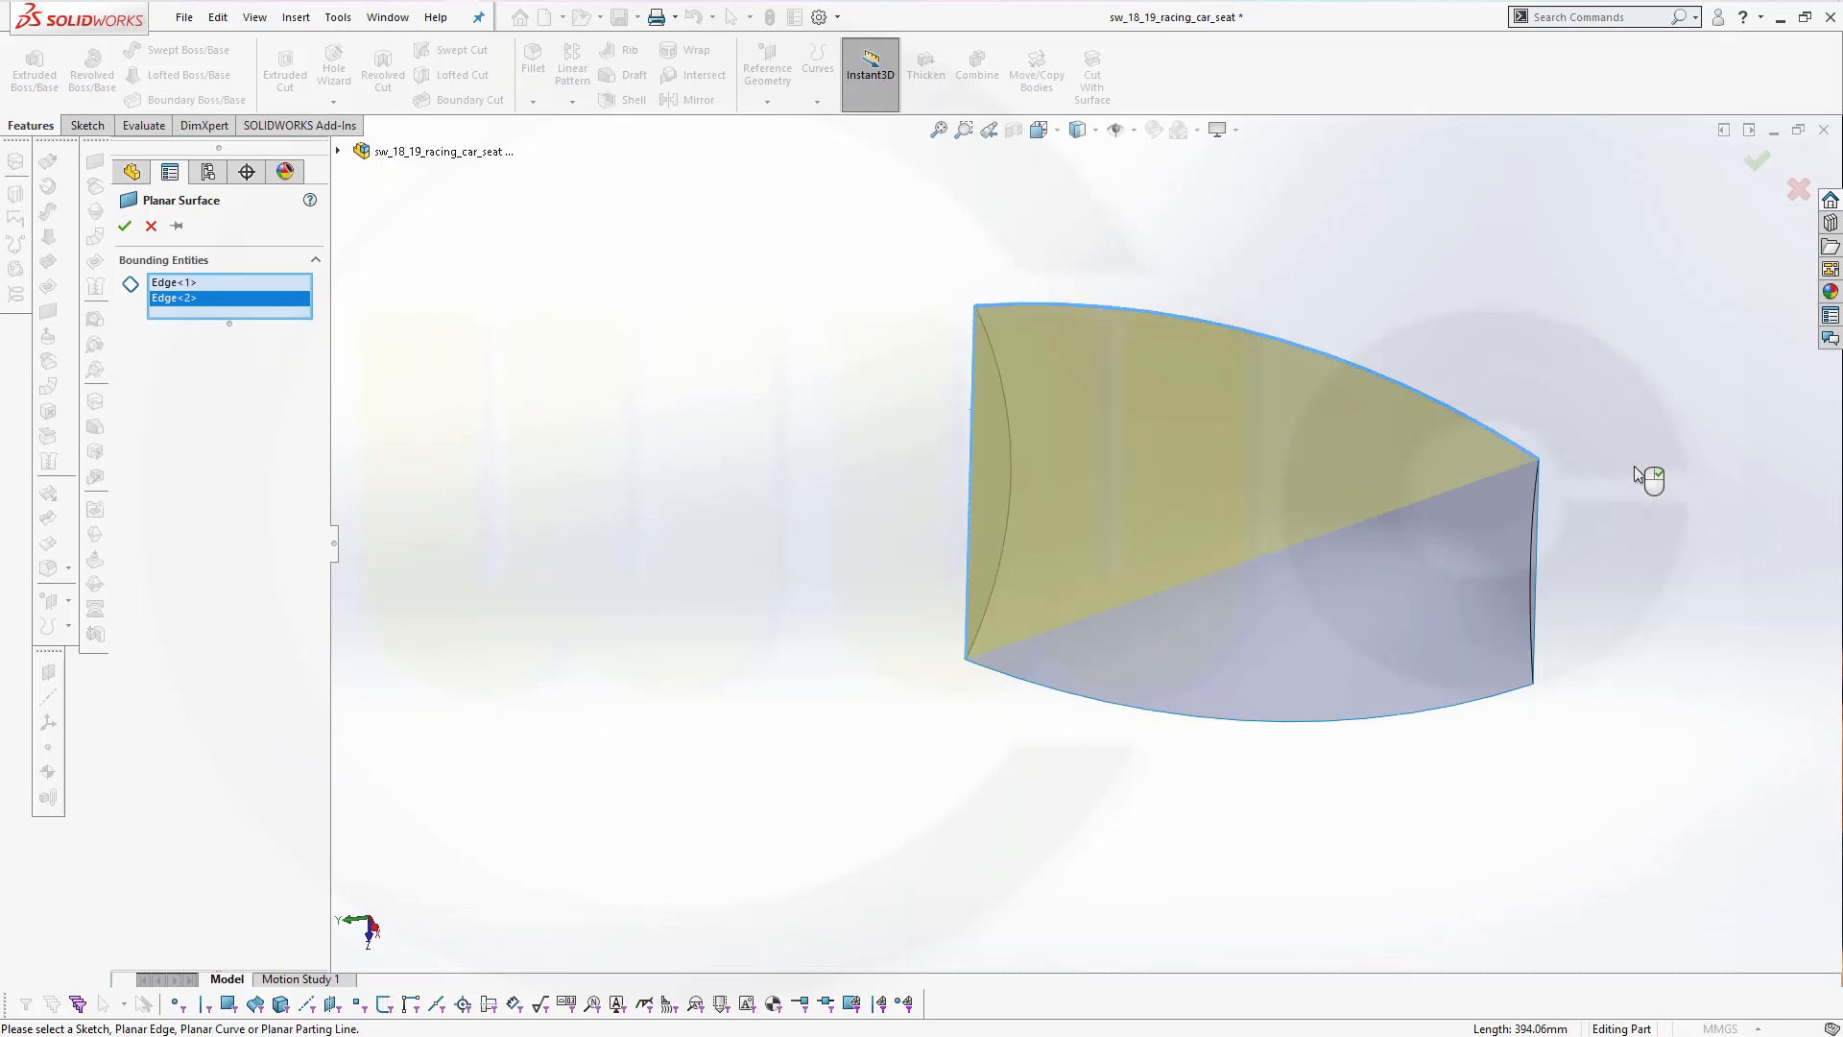
left_click(1536, 560)
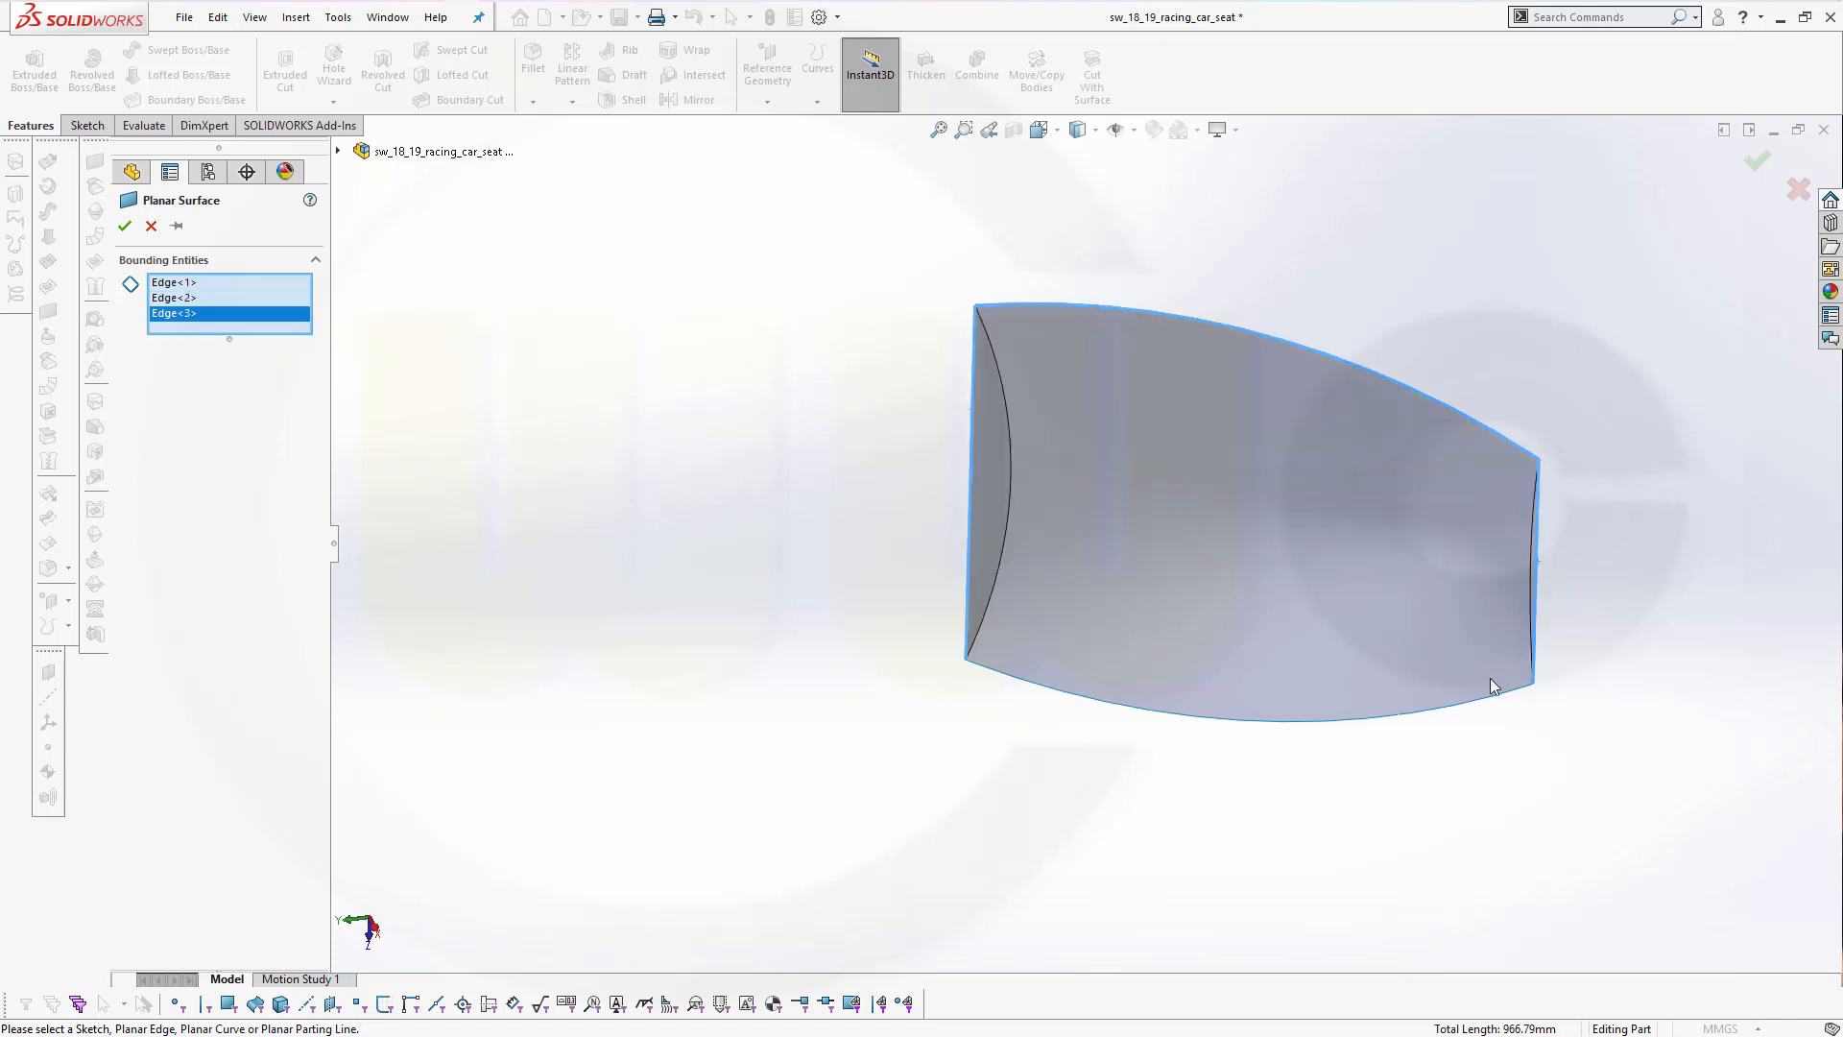
left_click(1443, 712)
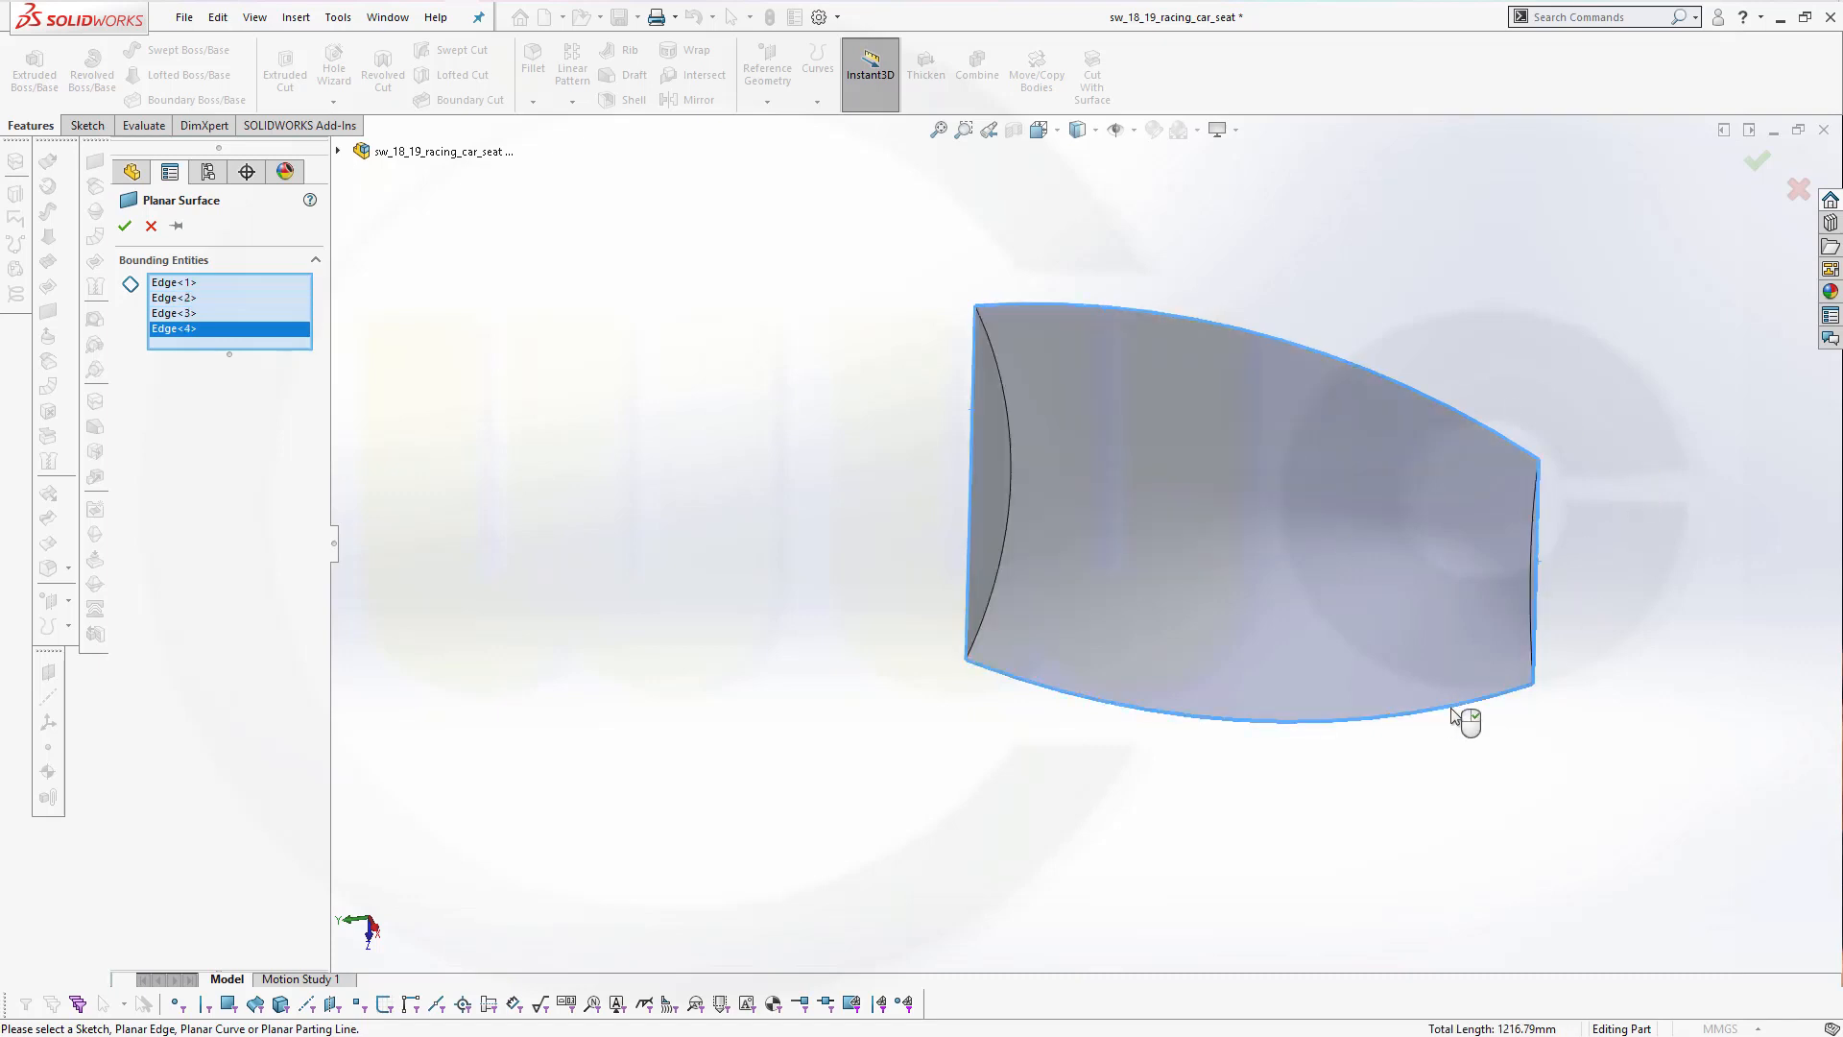
left_click(124, 226)
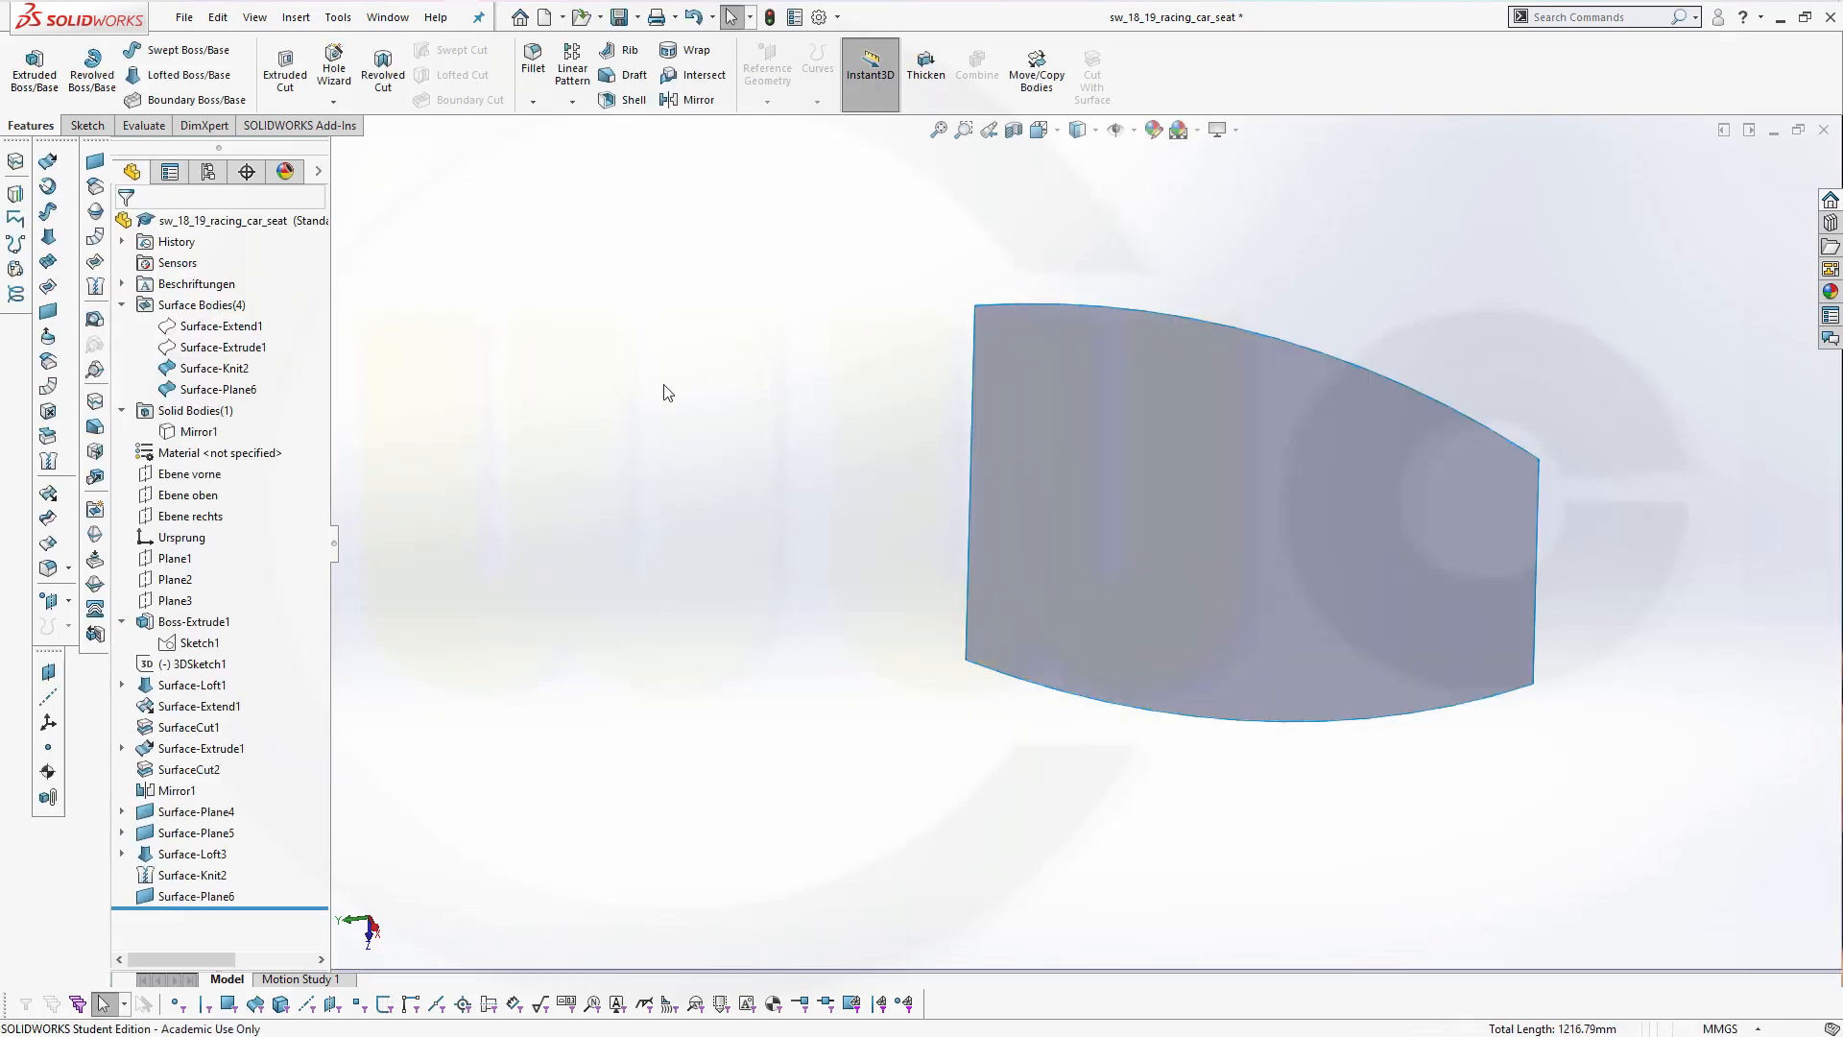
Knit the open surface body and the new planar surface together with Create solid enabled
middle_click_drag(667, 392, 687, 687)
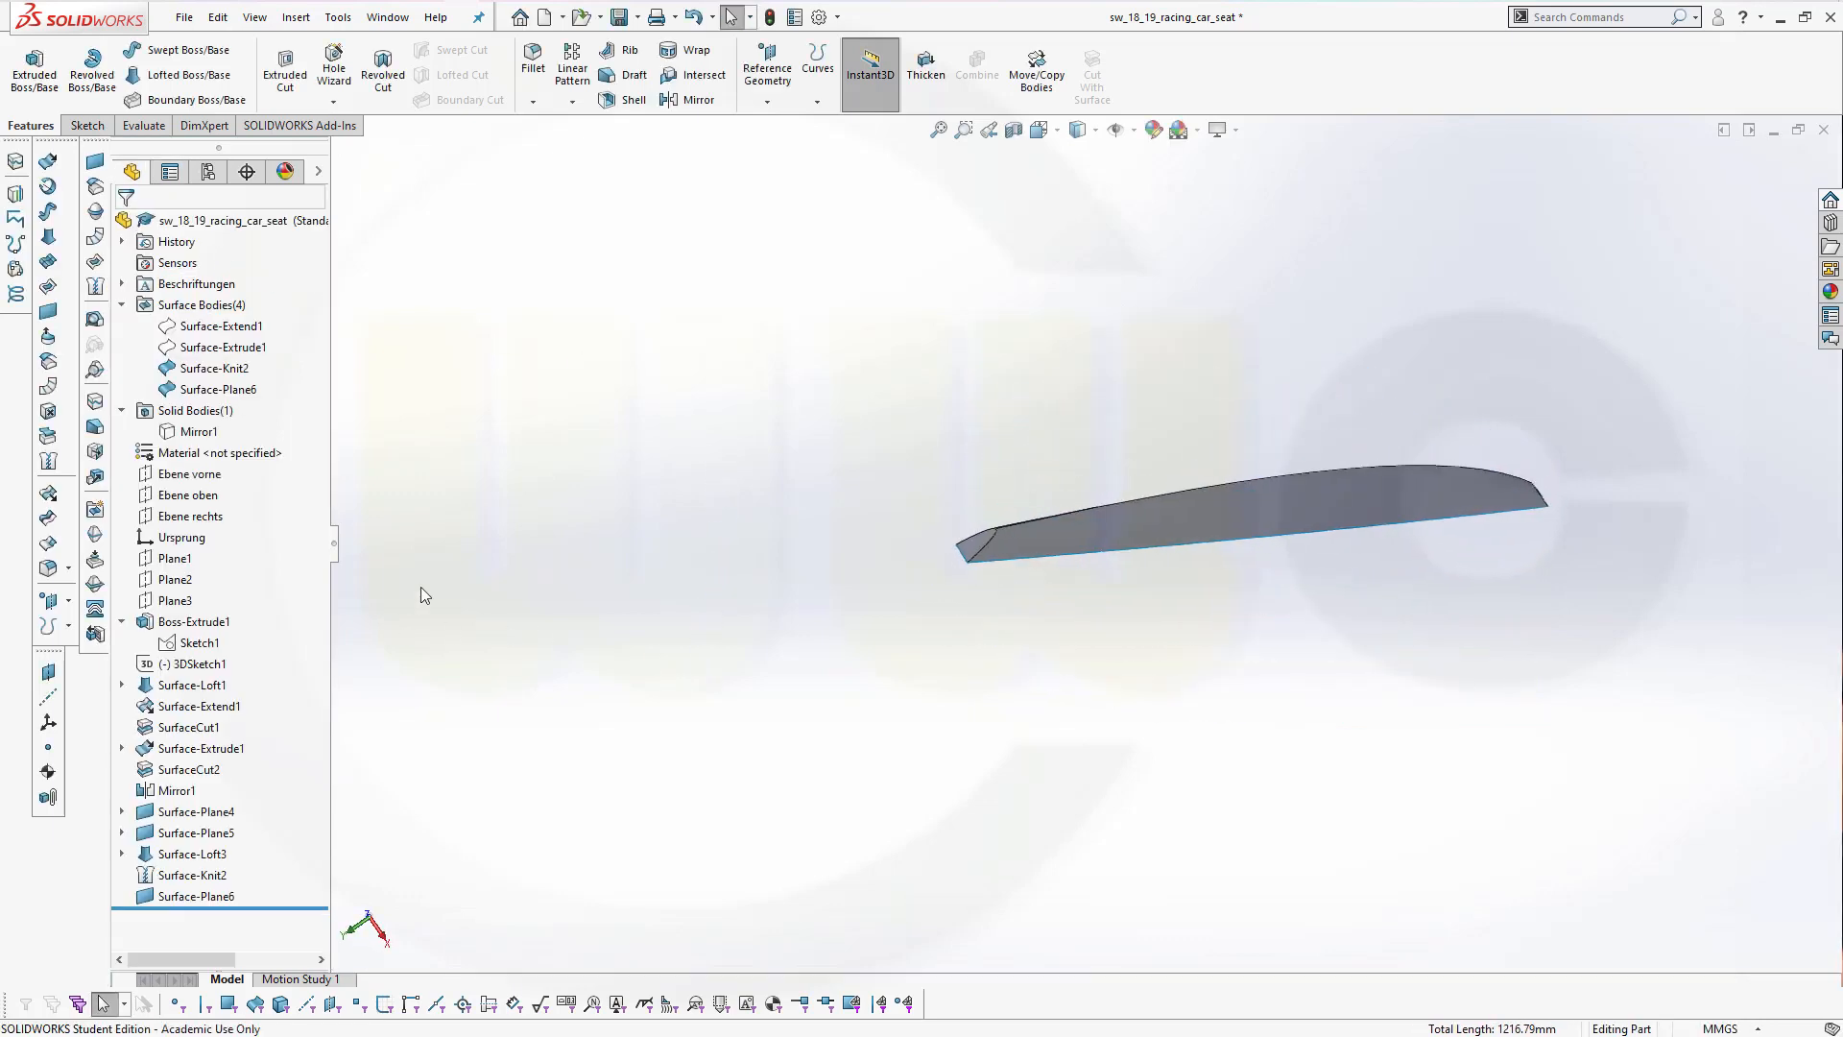
left_click(49, 465)
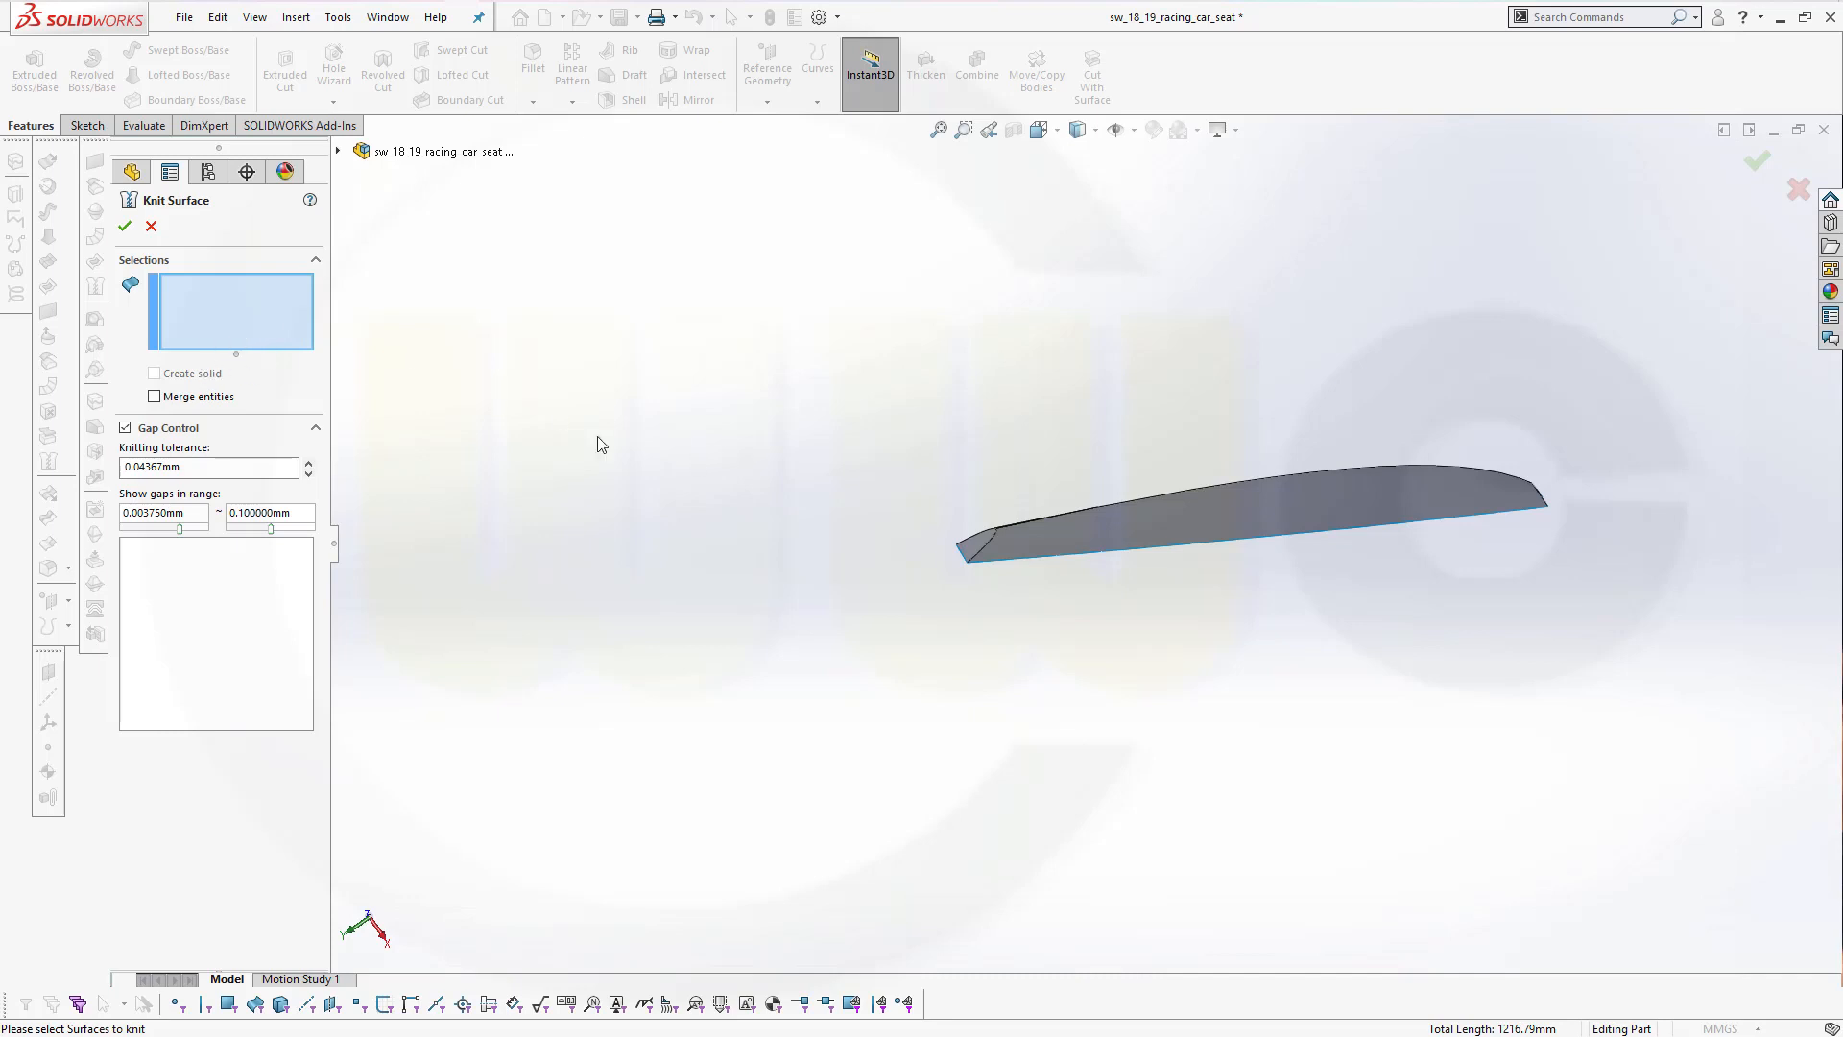
left_click(1177, 512)
middle_click_drag(1317, 711, 1292, 637)
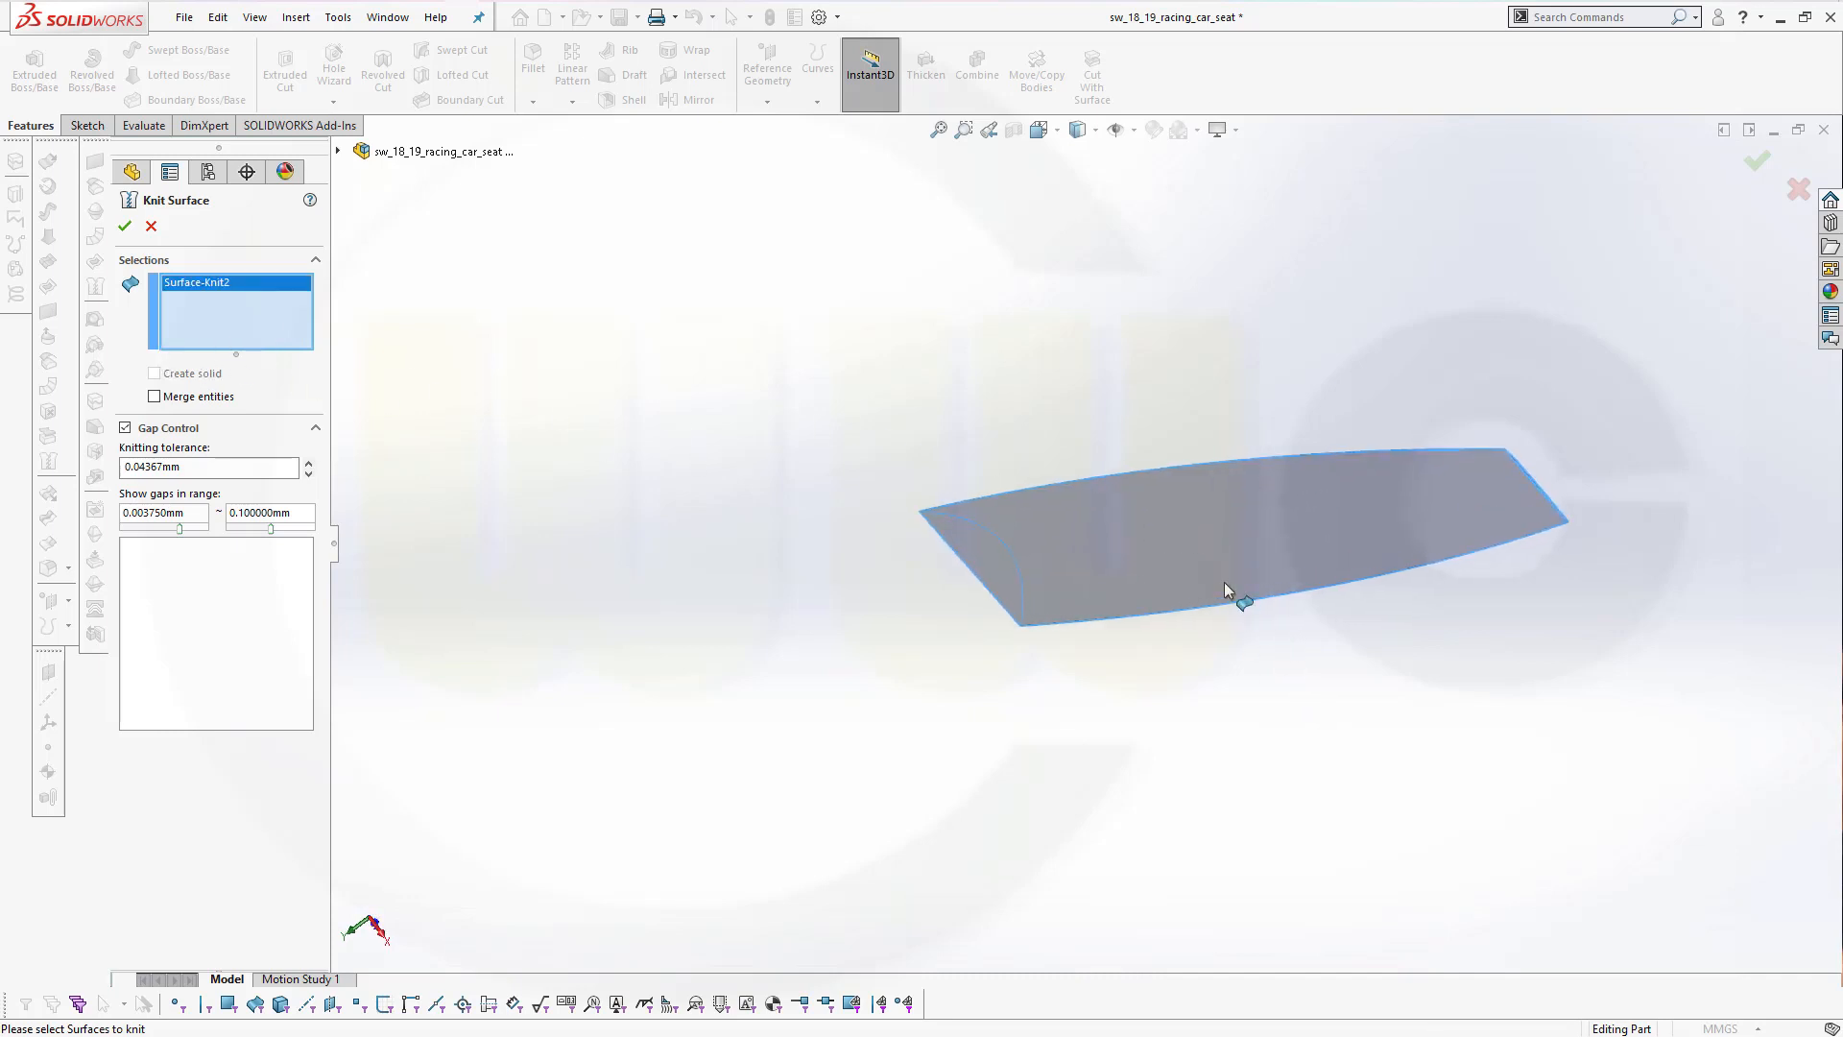
left_click(1190, 544)
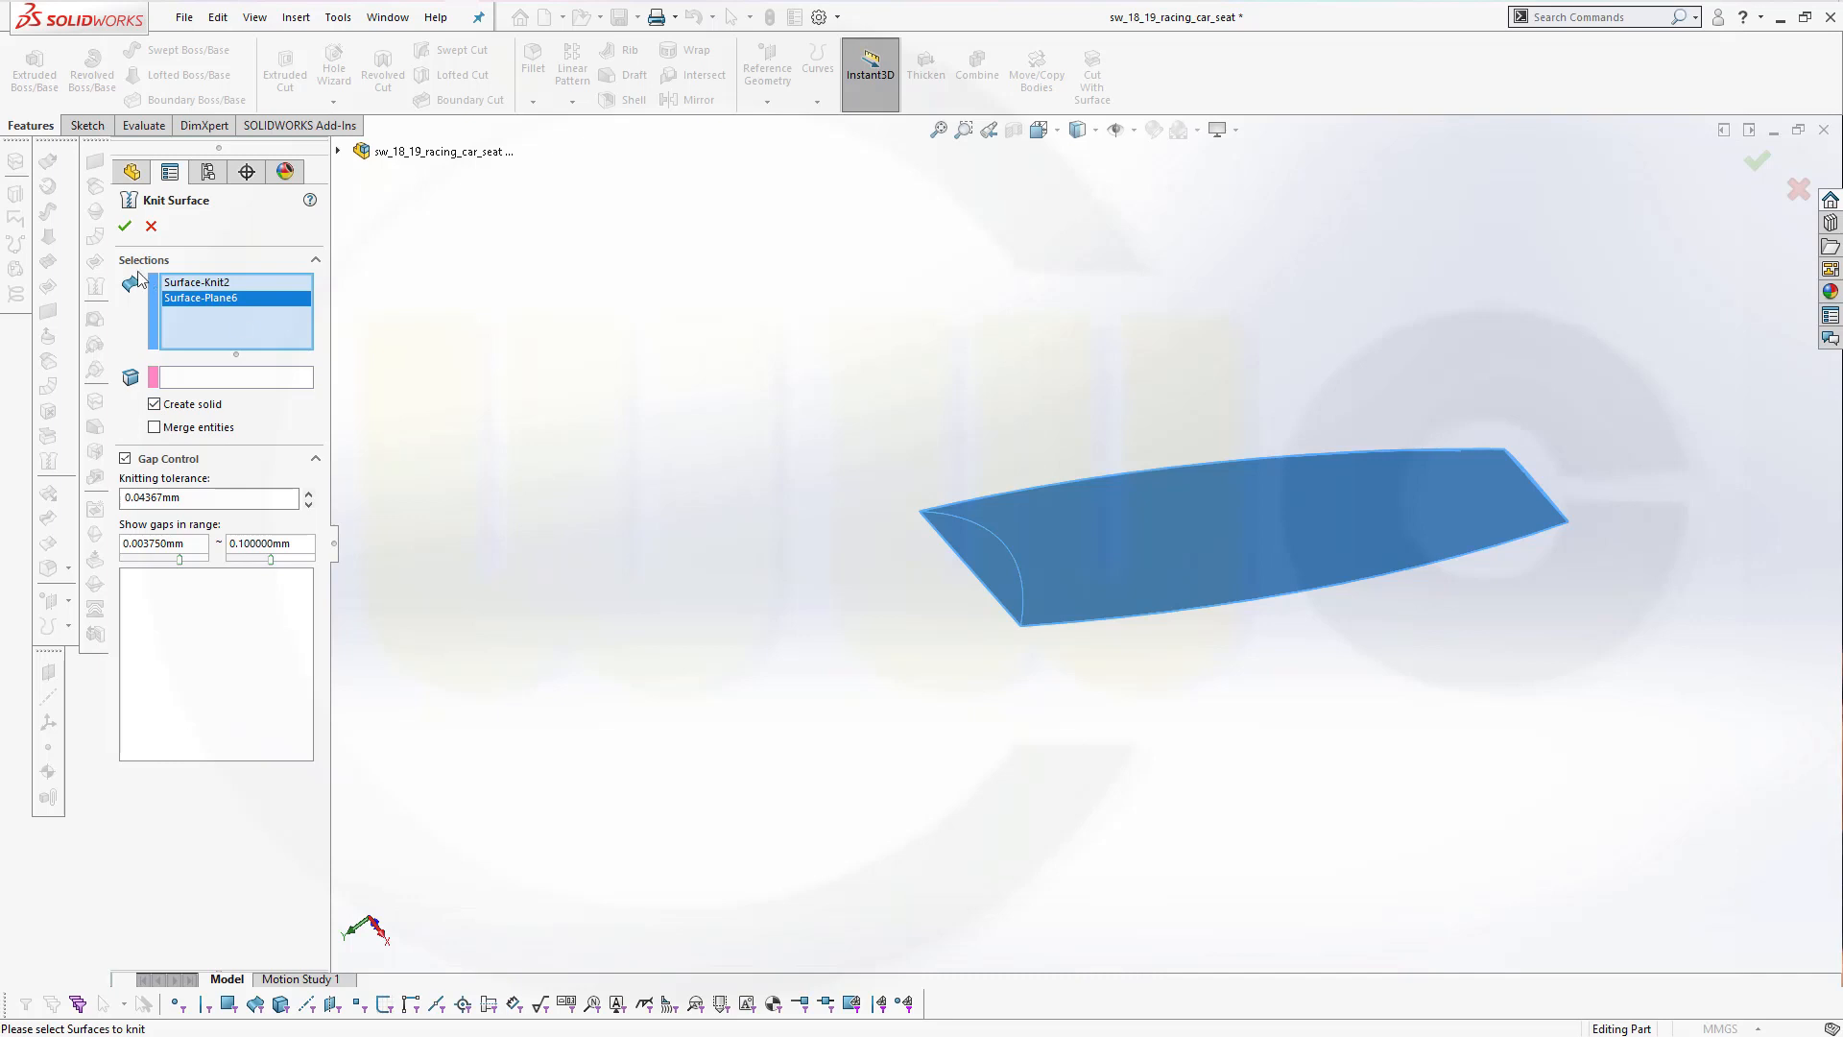
left_click(124, 226)
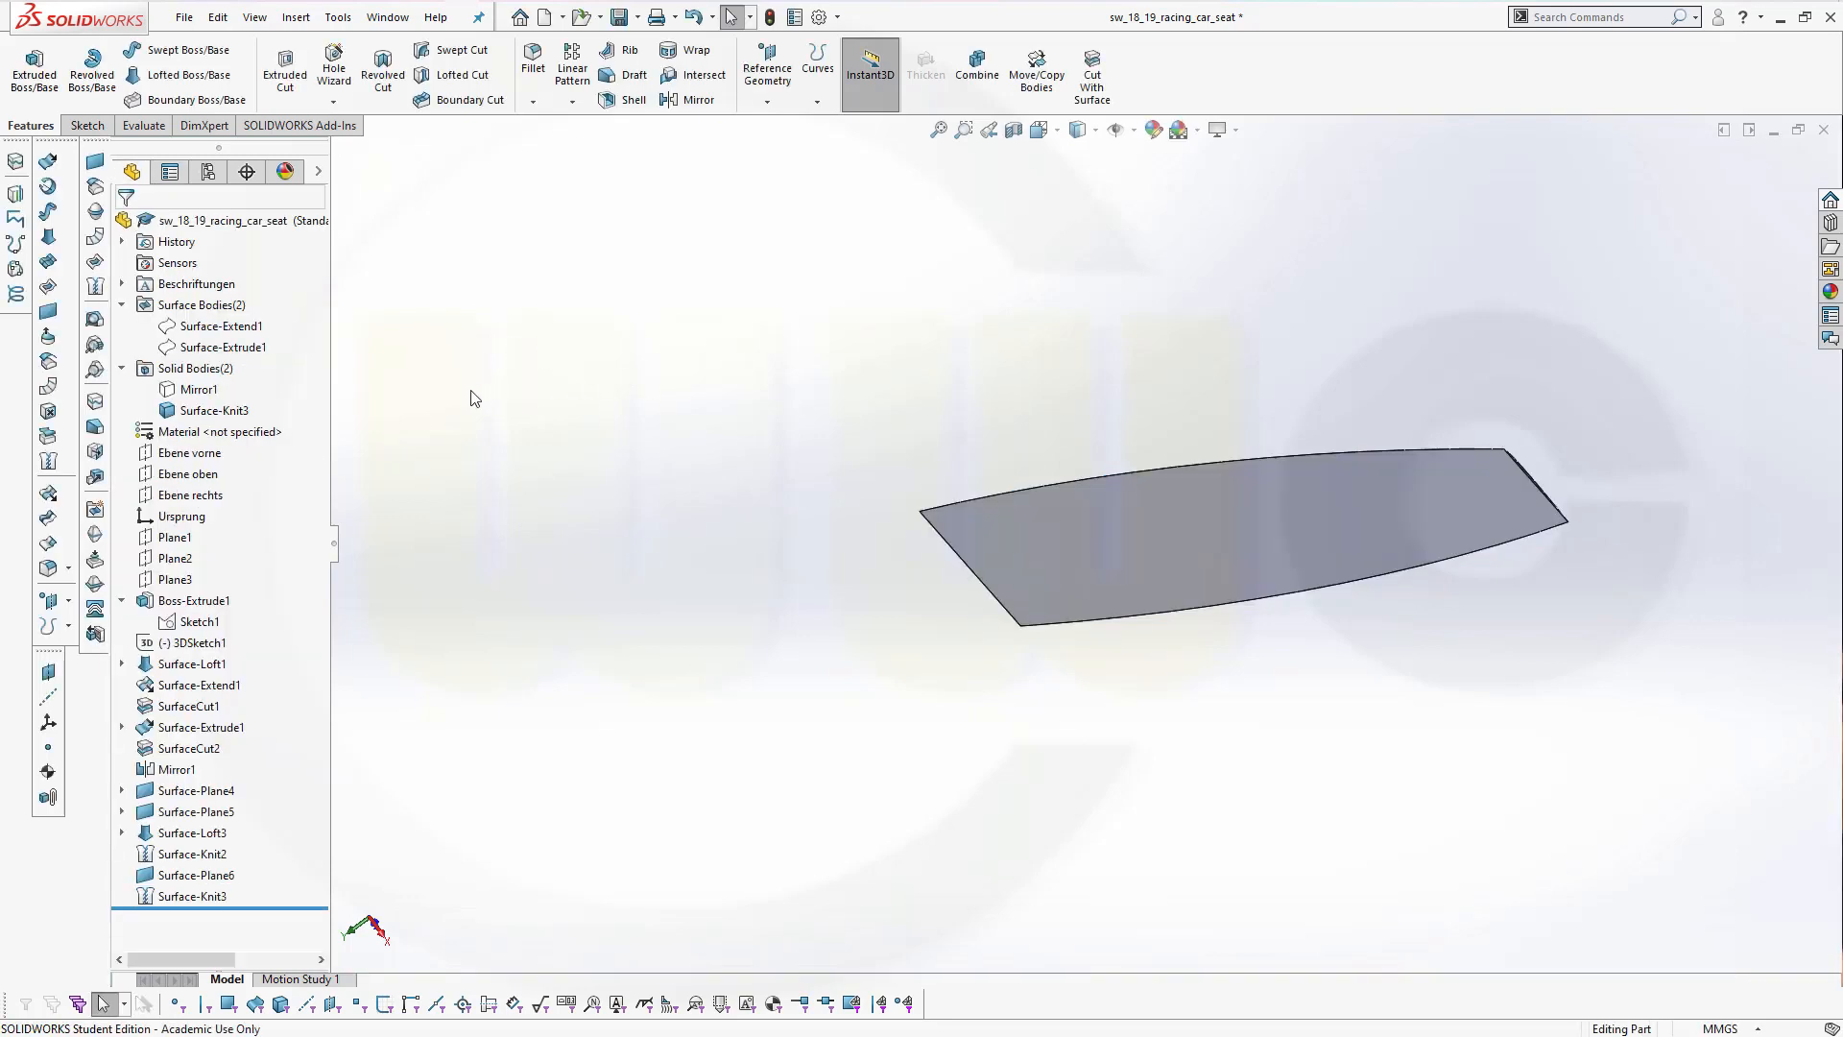
Show the seat body Mirror1 again and combine it with the knitted solid using the Add operation
left_click(199, 392)
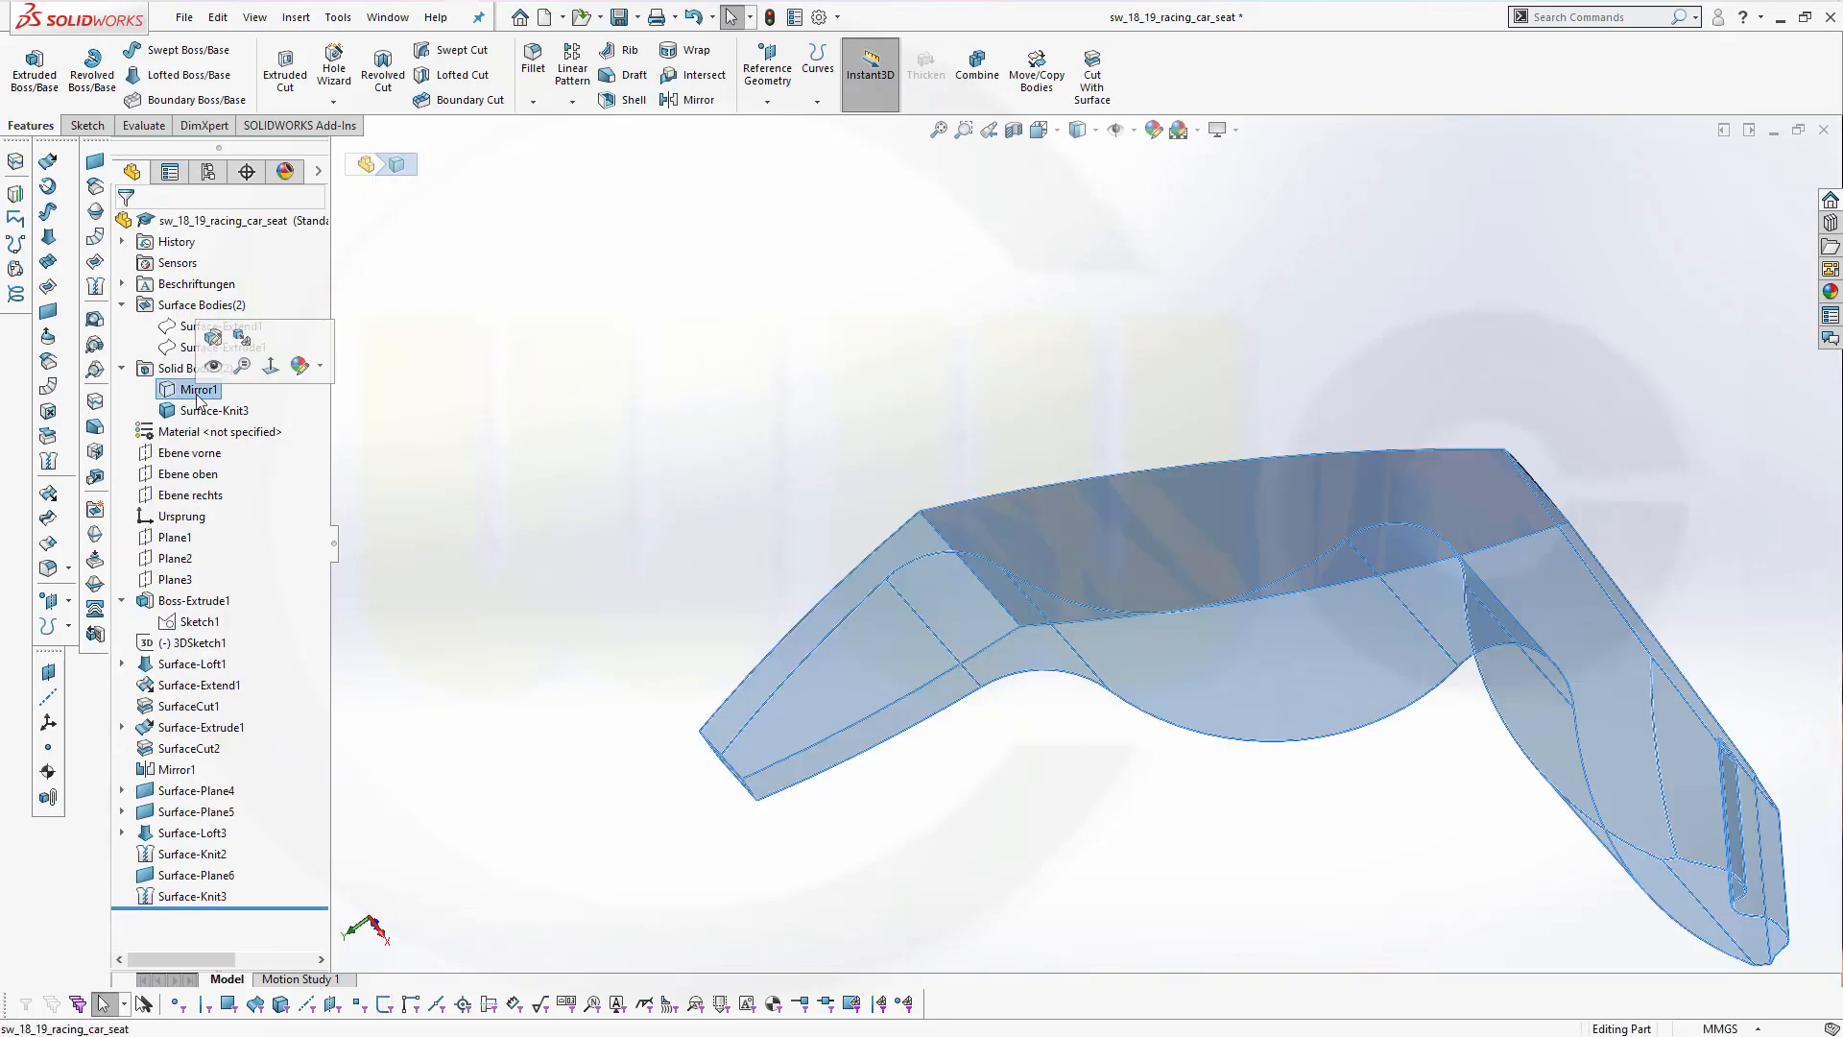
left_click(748, 342)
middle_click_drag(845, 380, 868, 485)
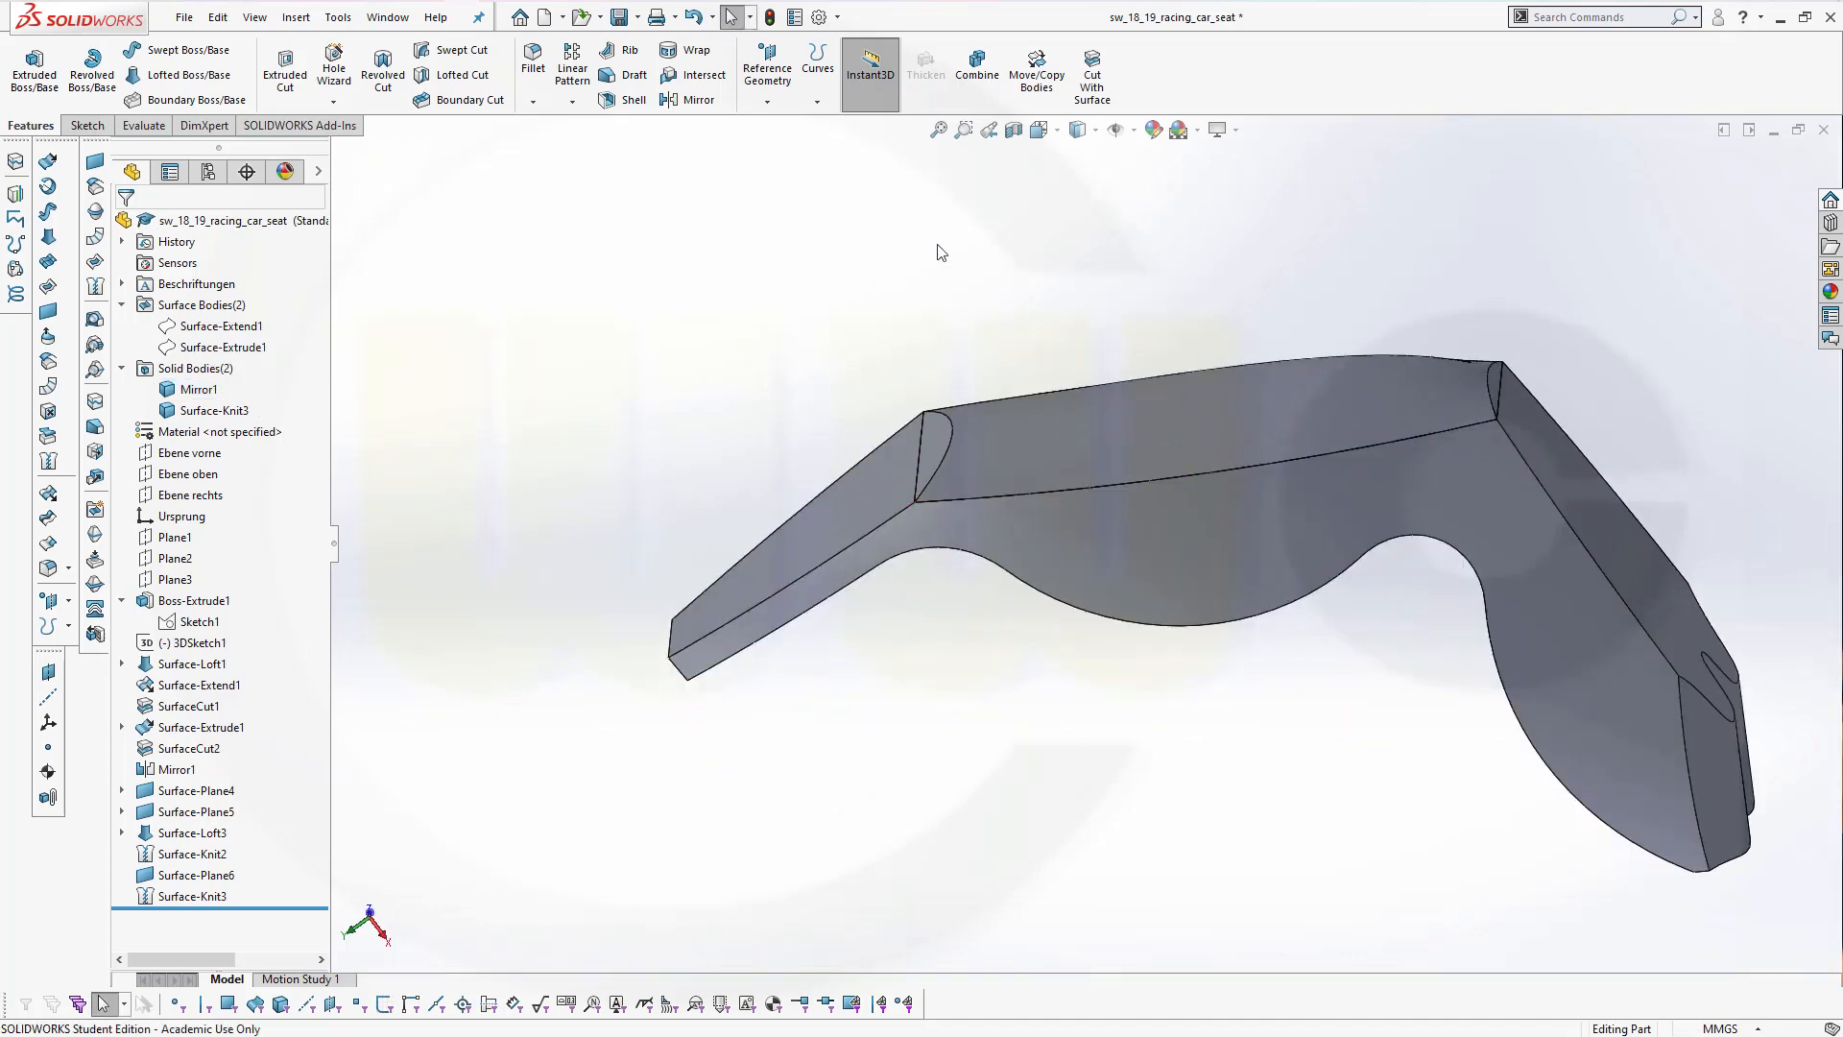
left_click(977, 65)
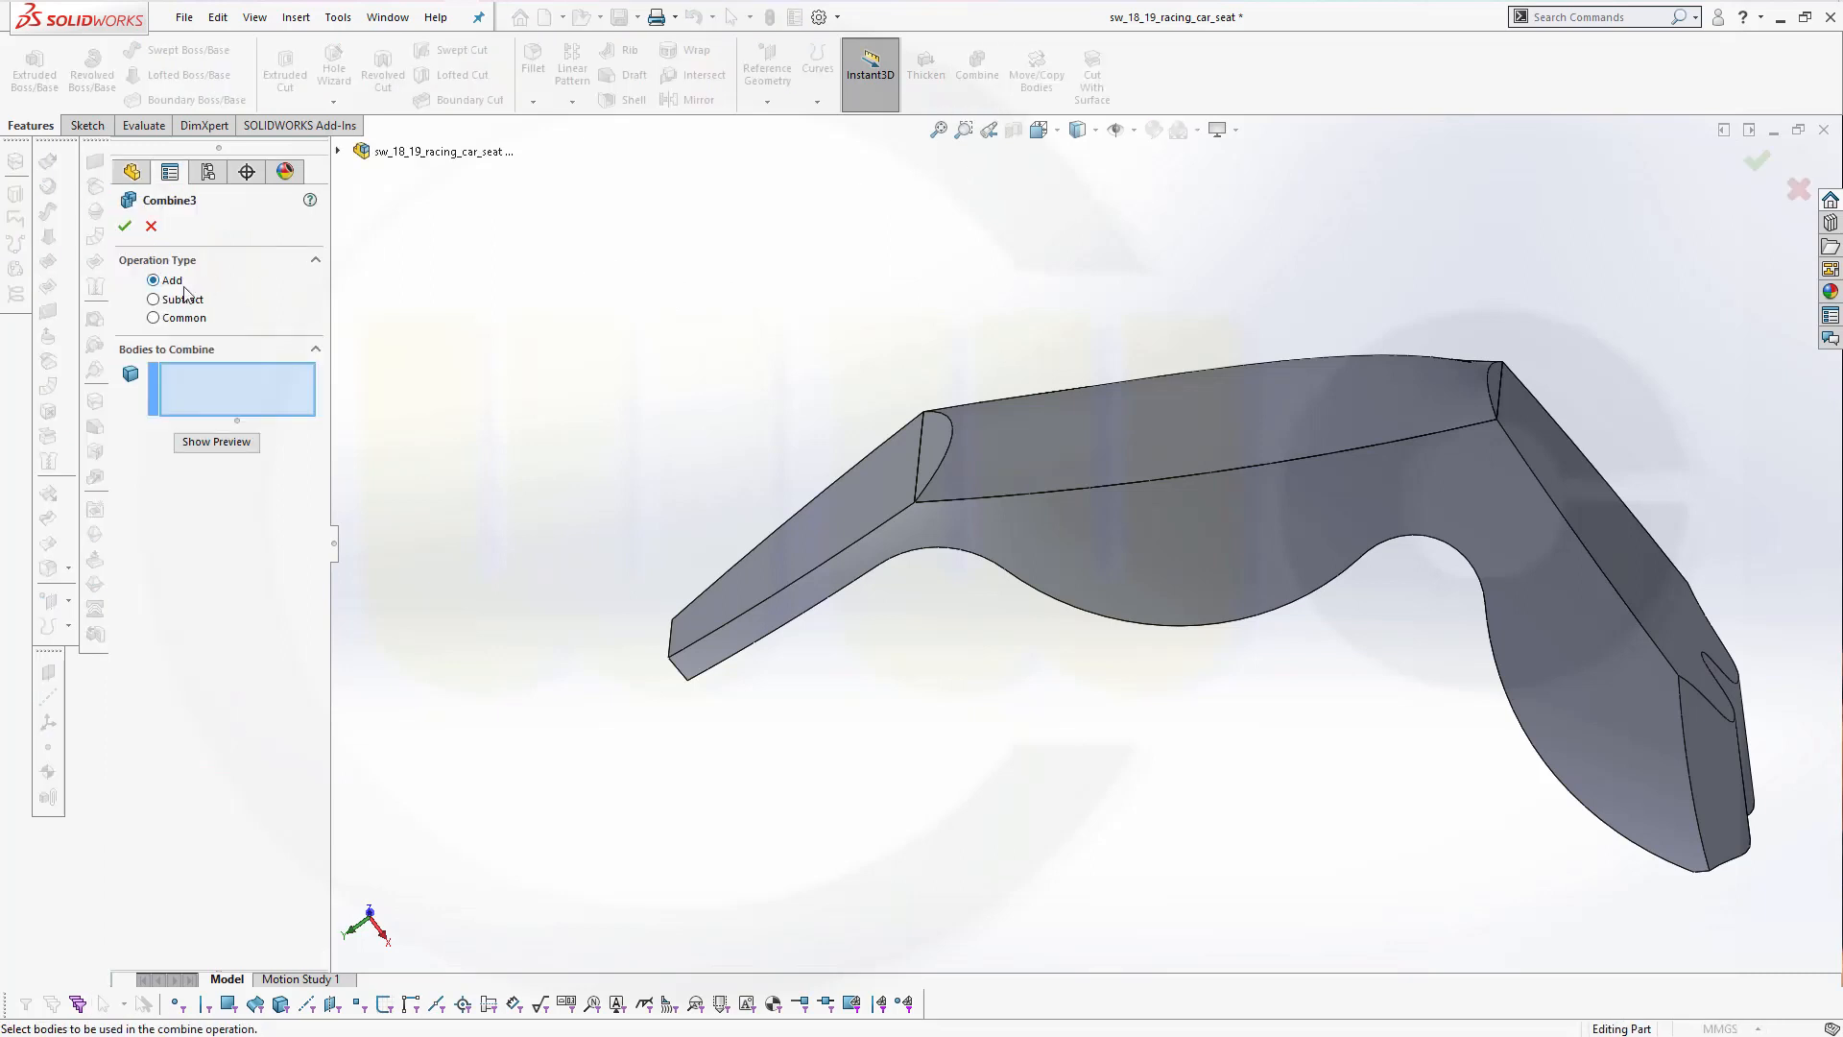
left_click(1101, 562)
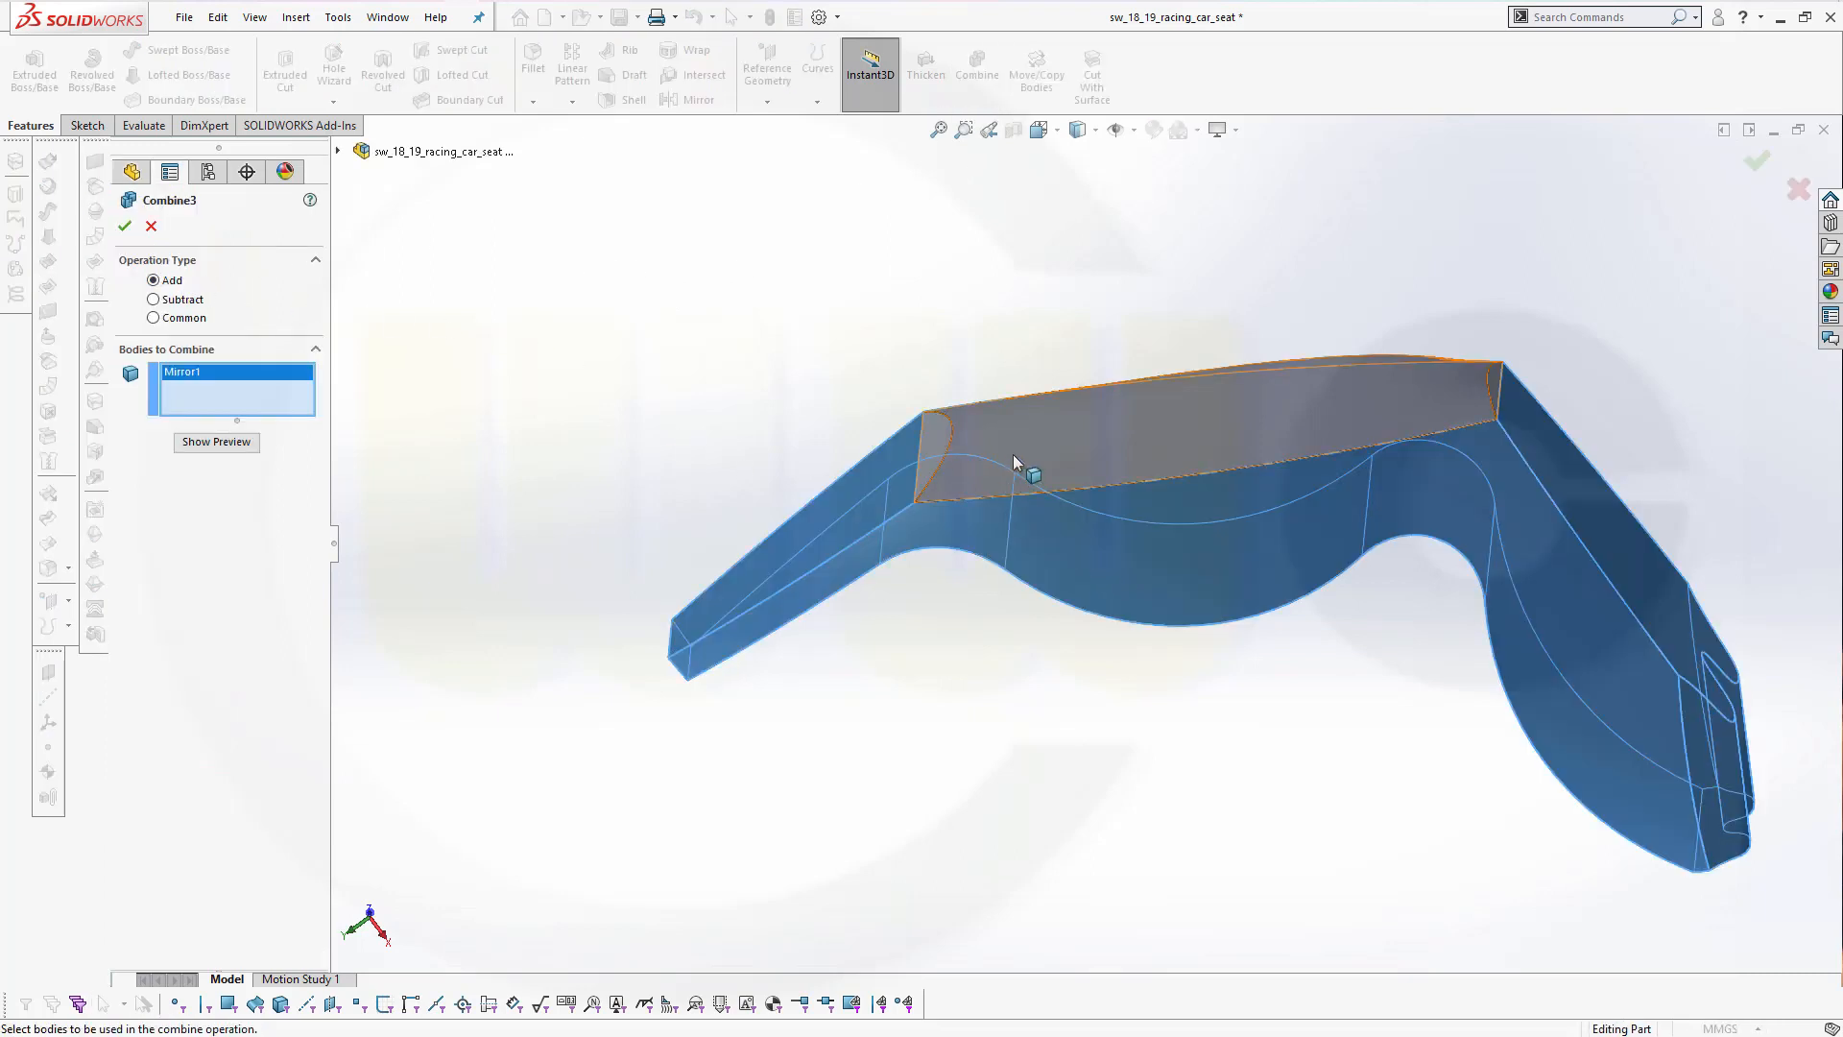
left_click(1077, 430)
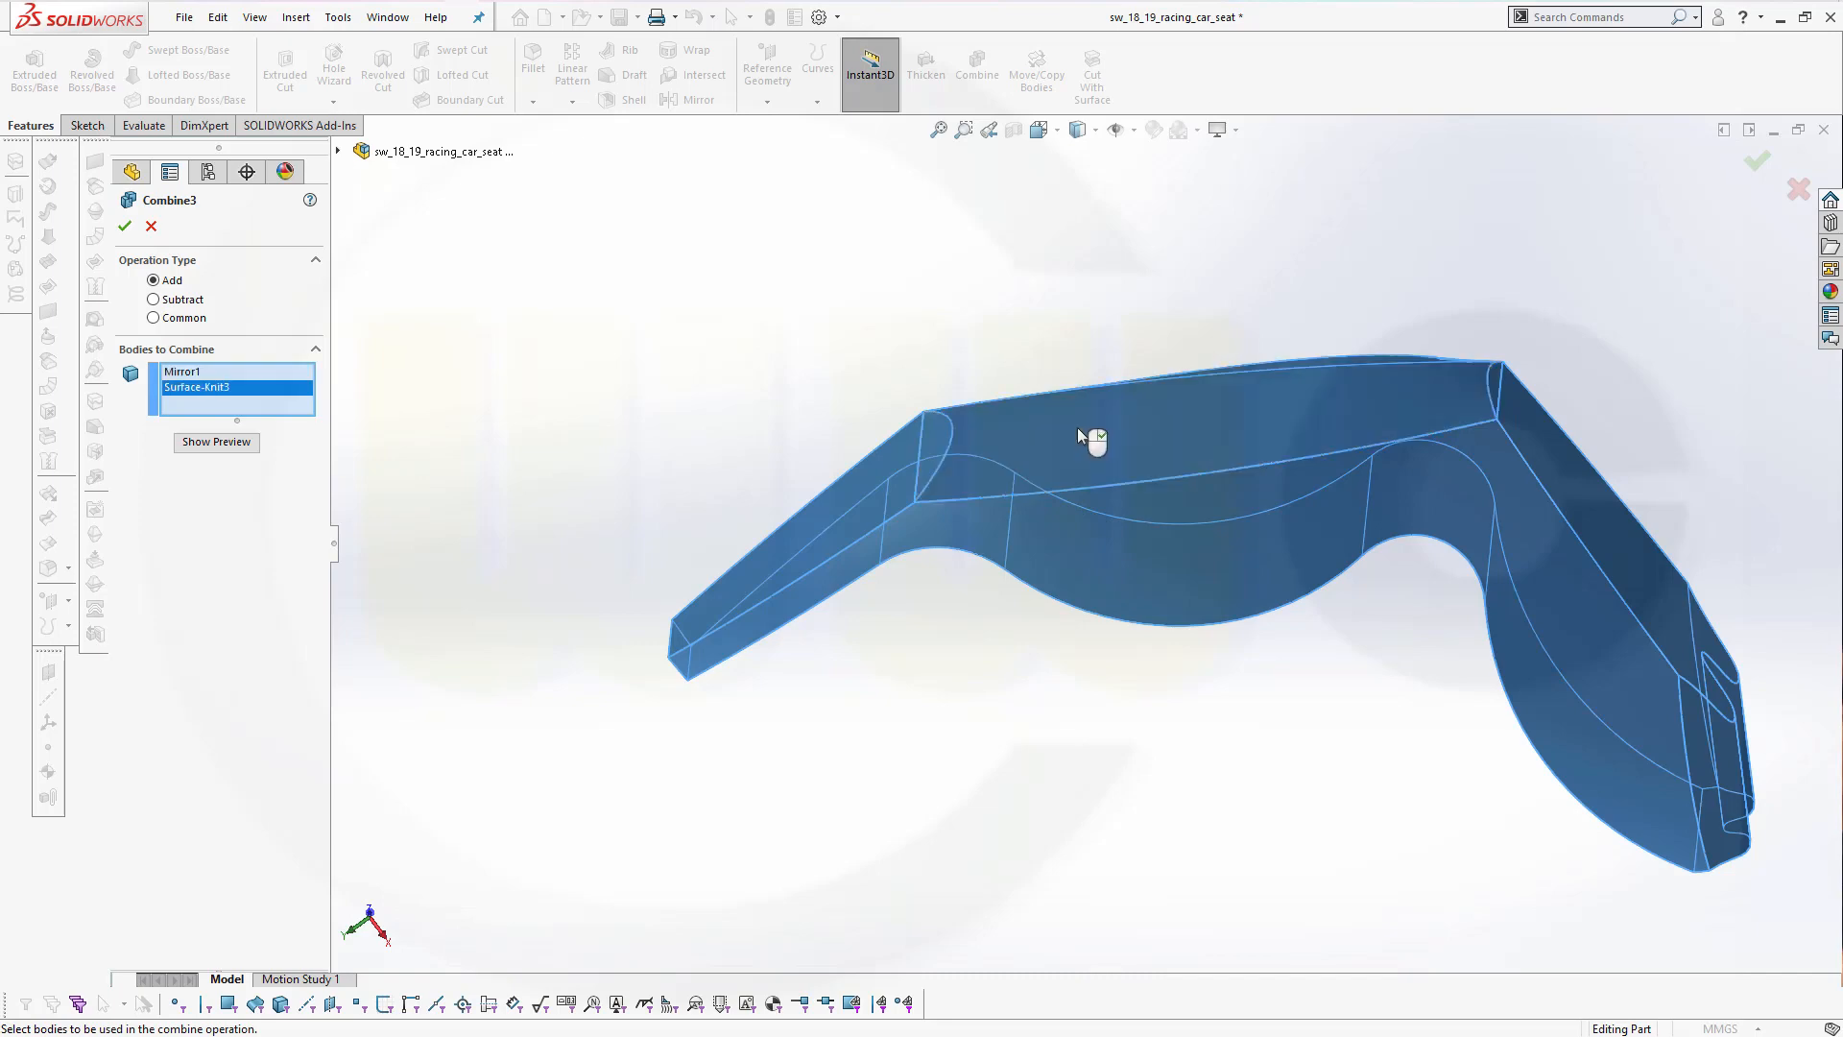
left_click(124, 225)
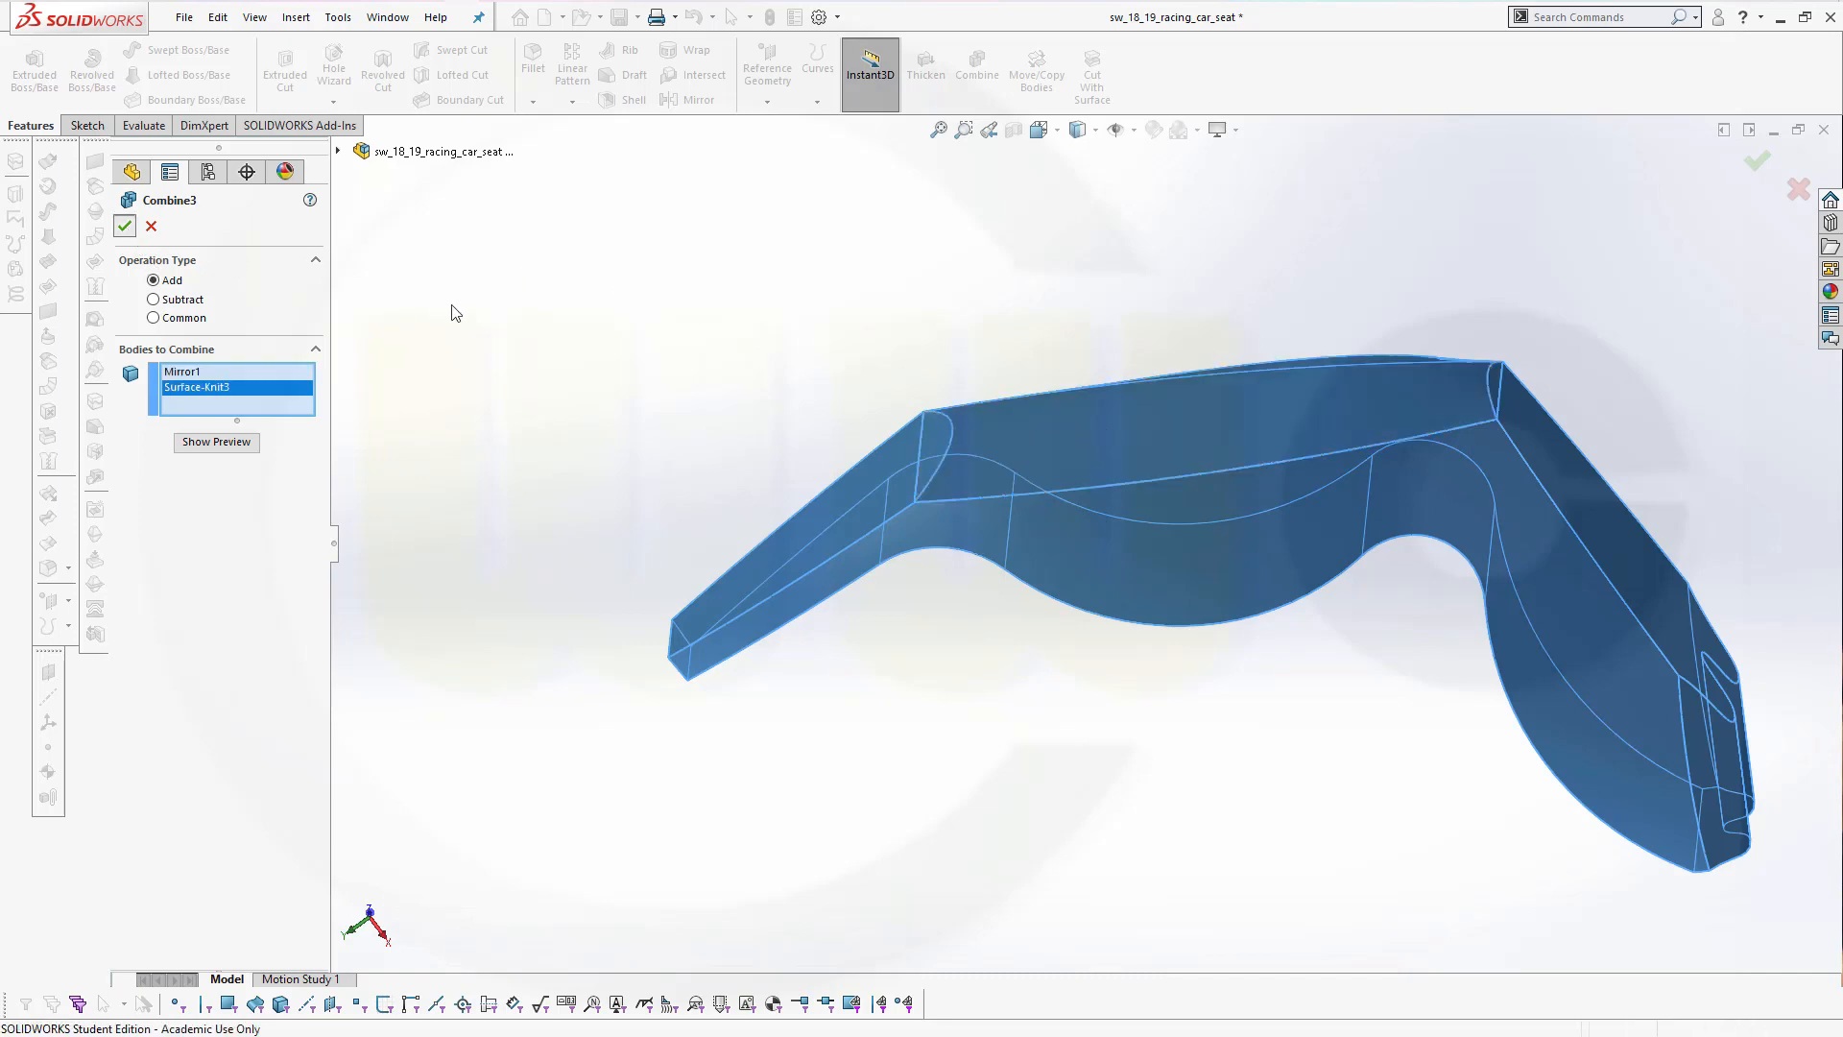
Fillet the two short corner edges at the upper end of the backrest with a radius of 120 mm
middle_click_drag(713, 354, 778, 506)
scroll(816, 528, "down", 3)
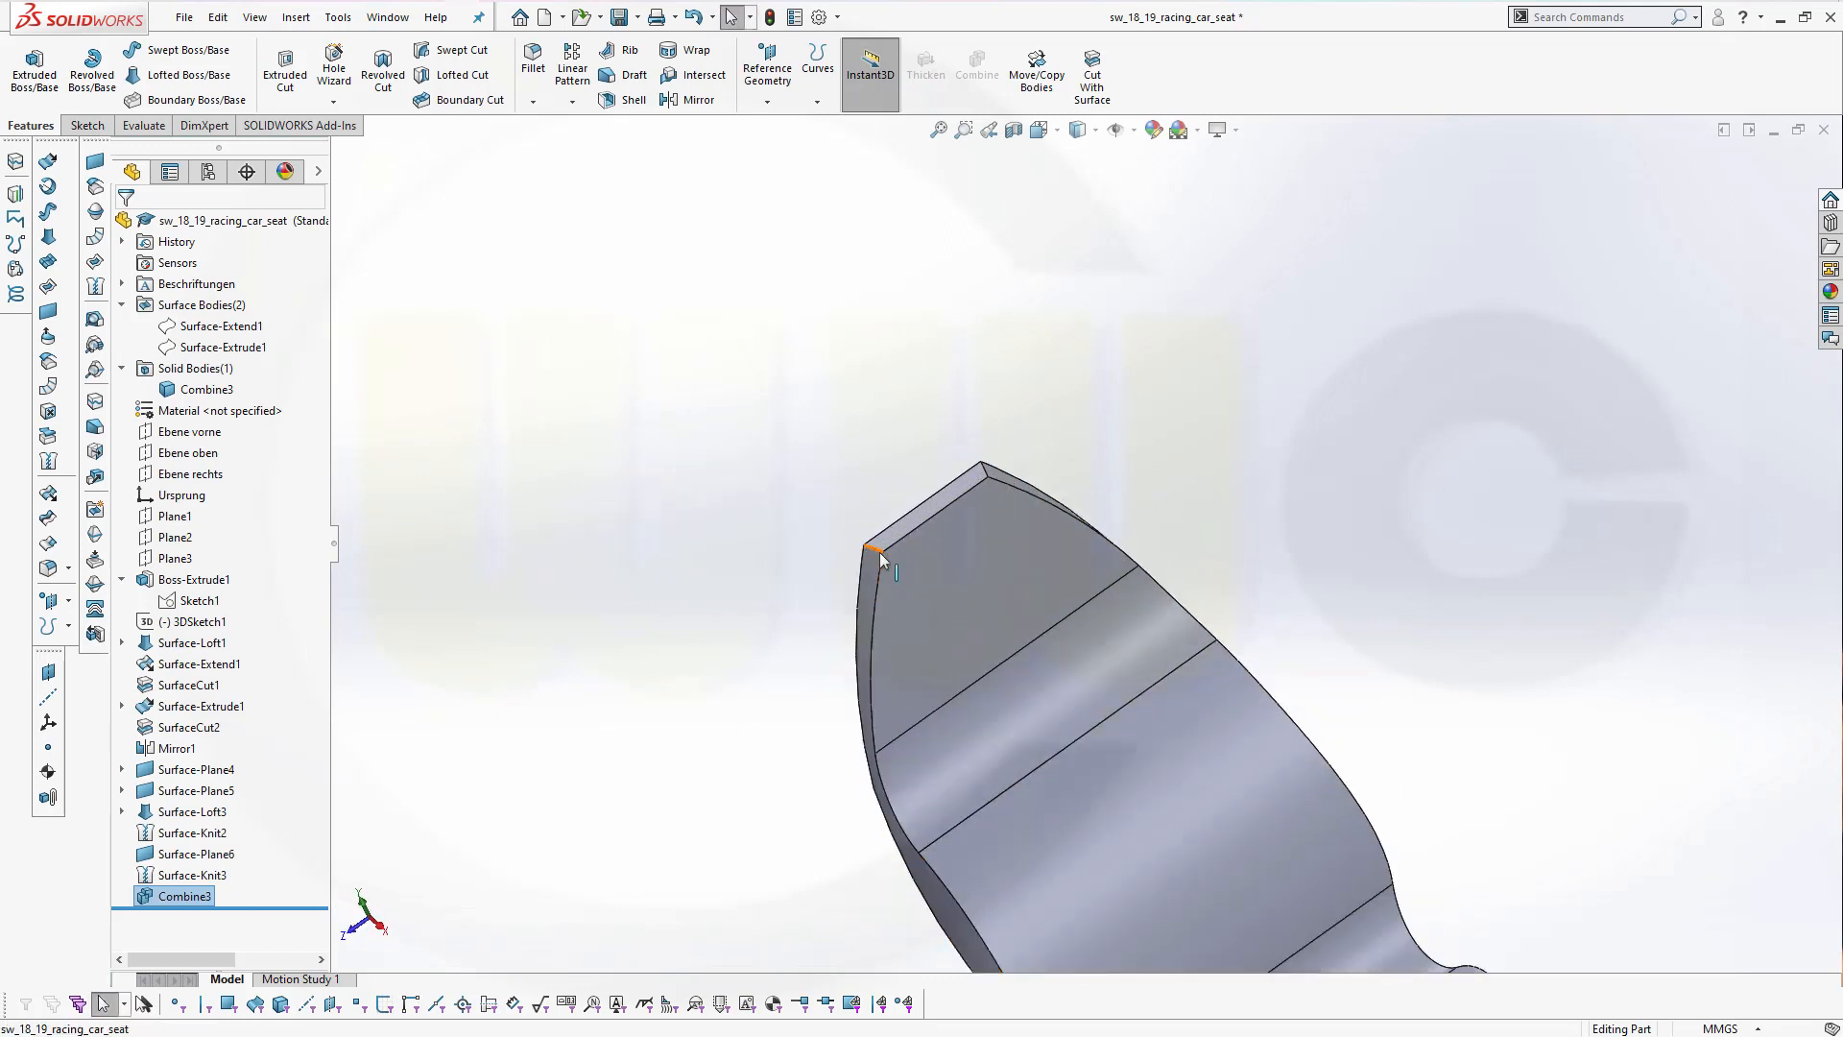
left_click(759, 432)
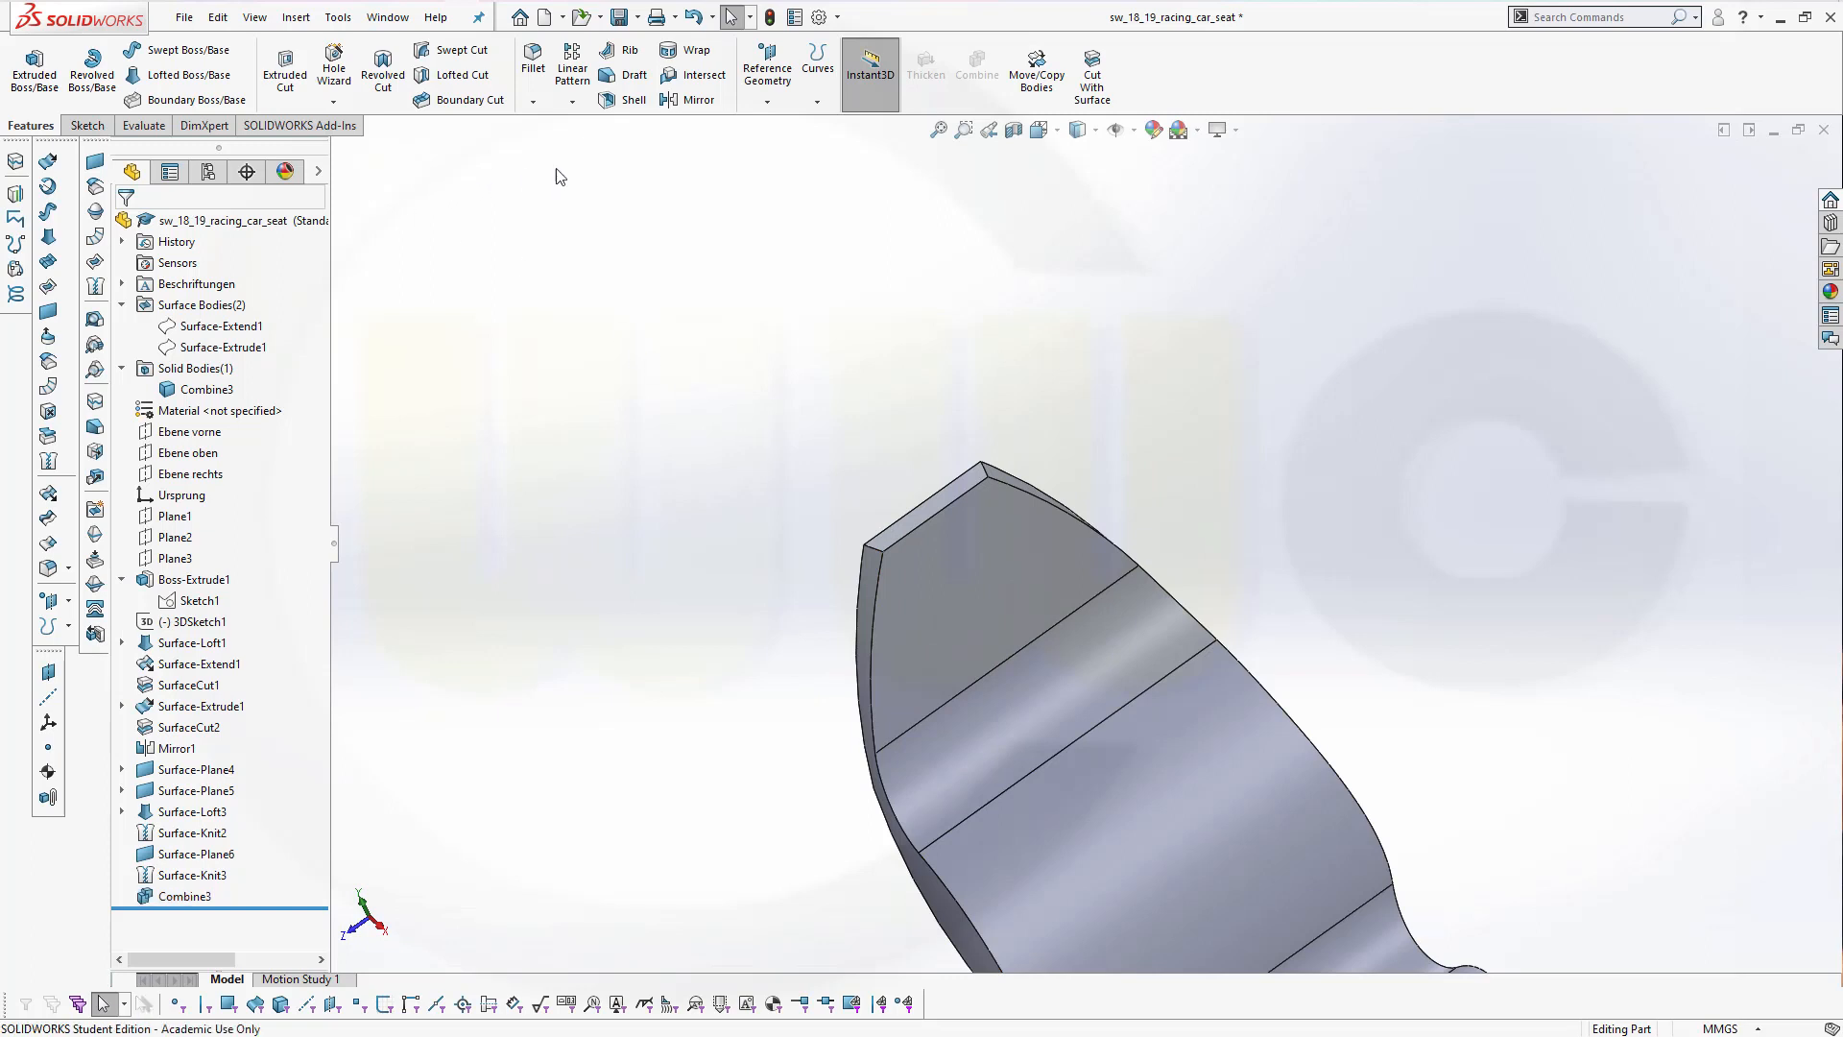
left_click(533, 60)
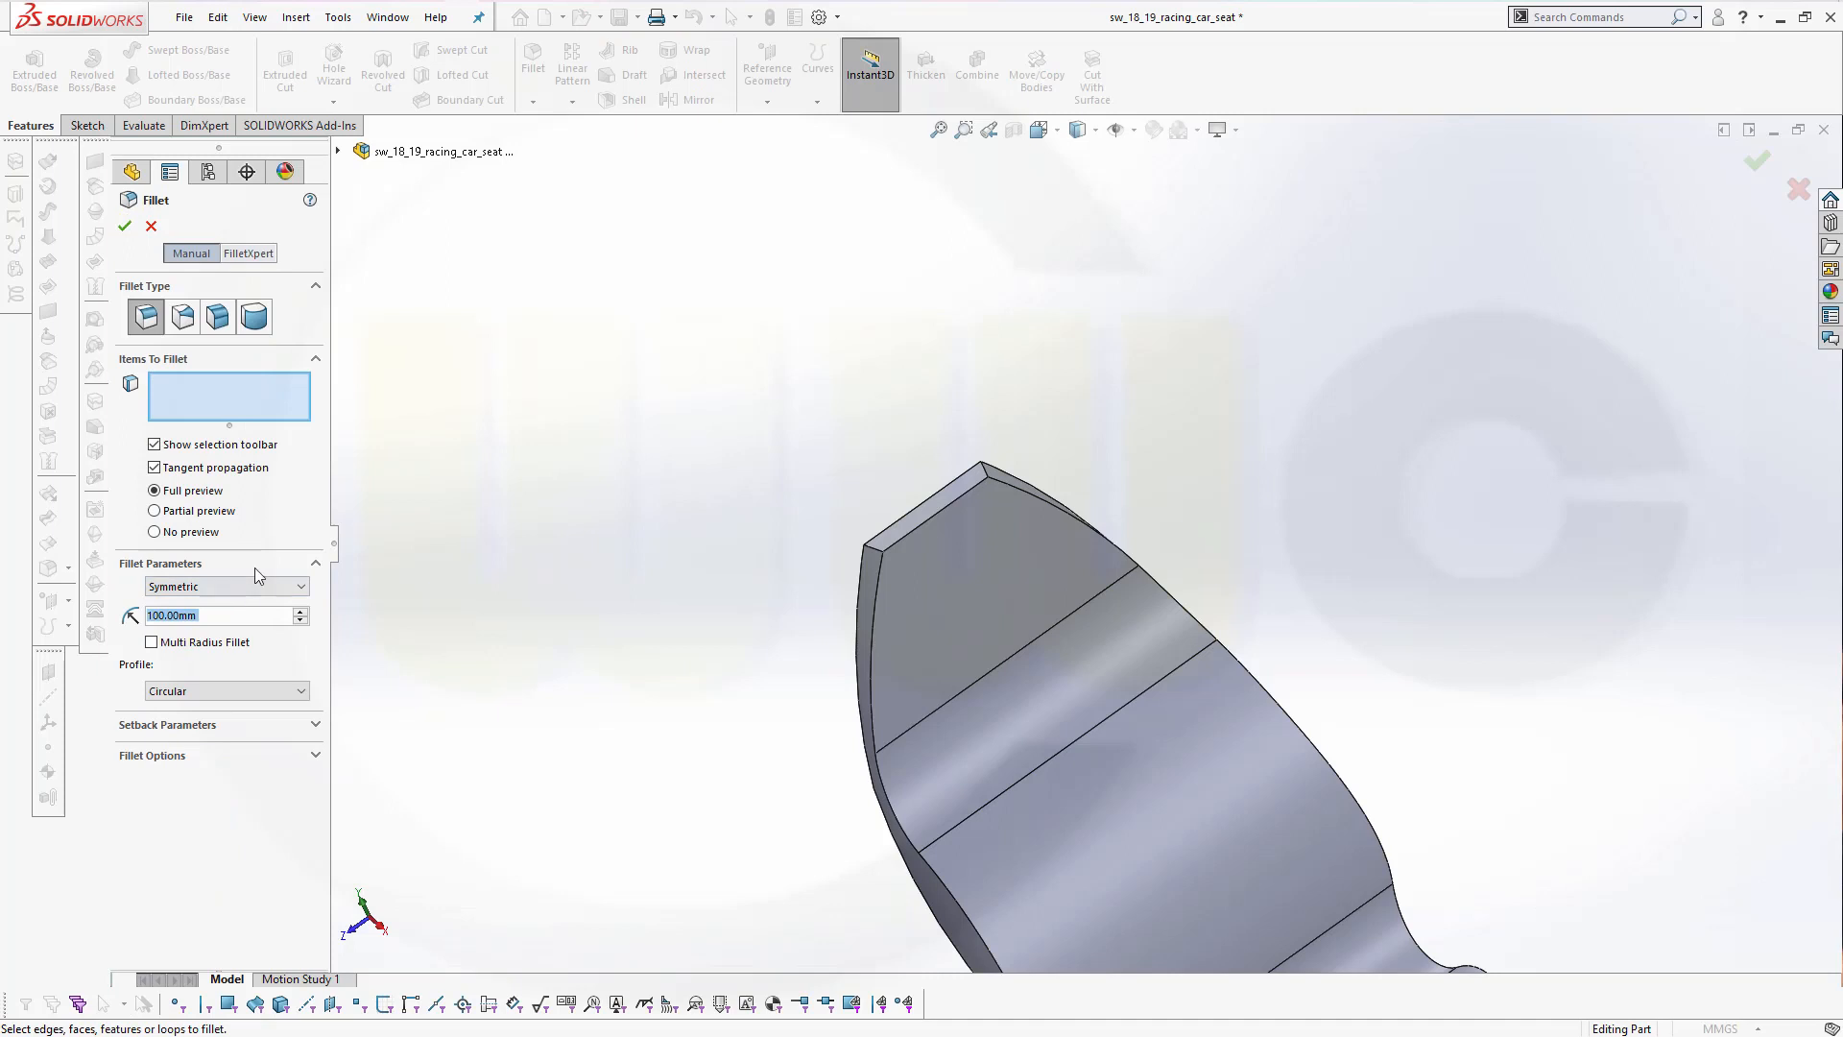
type("120")
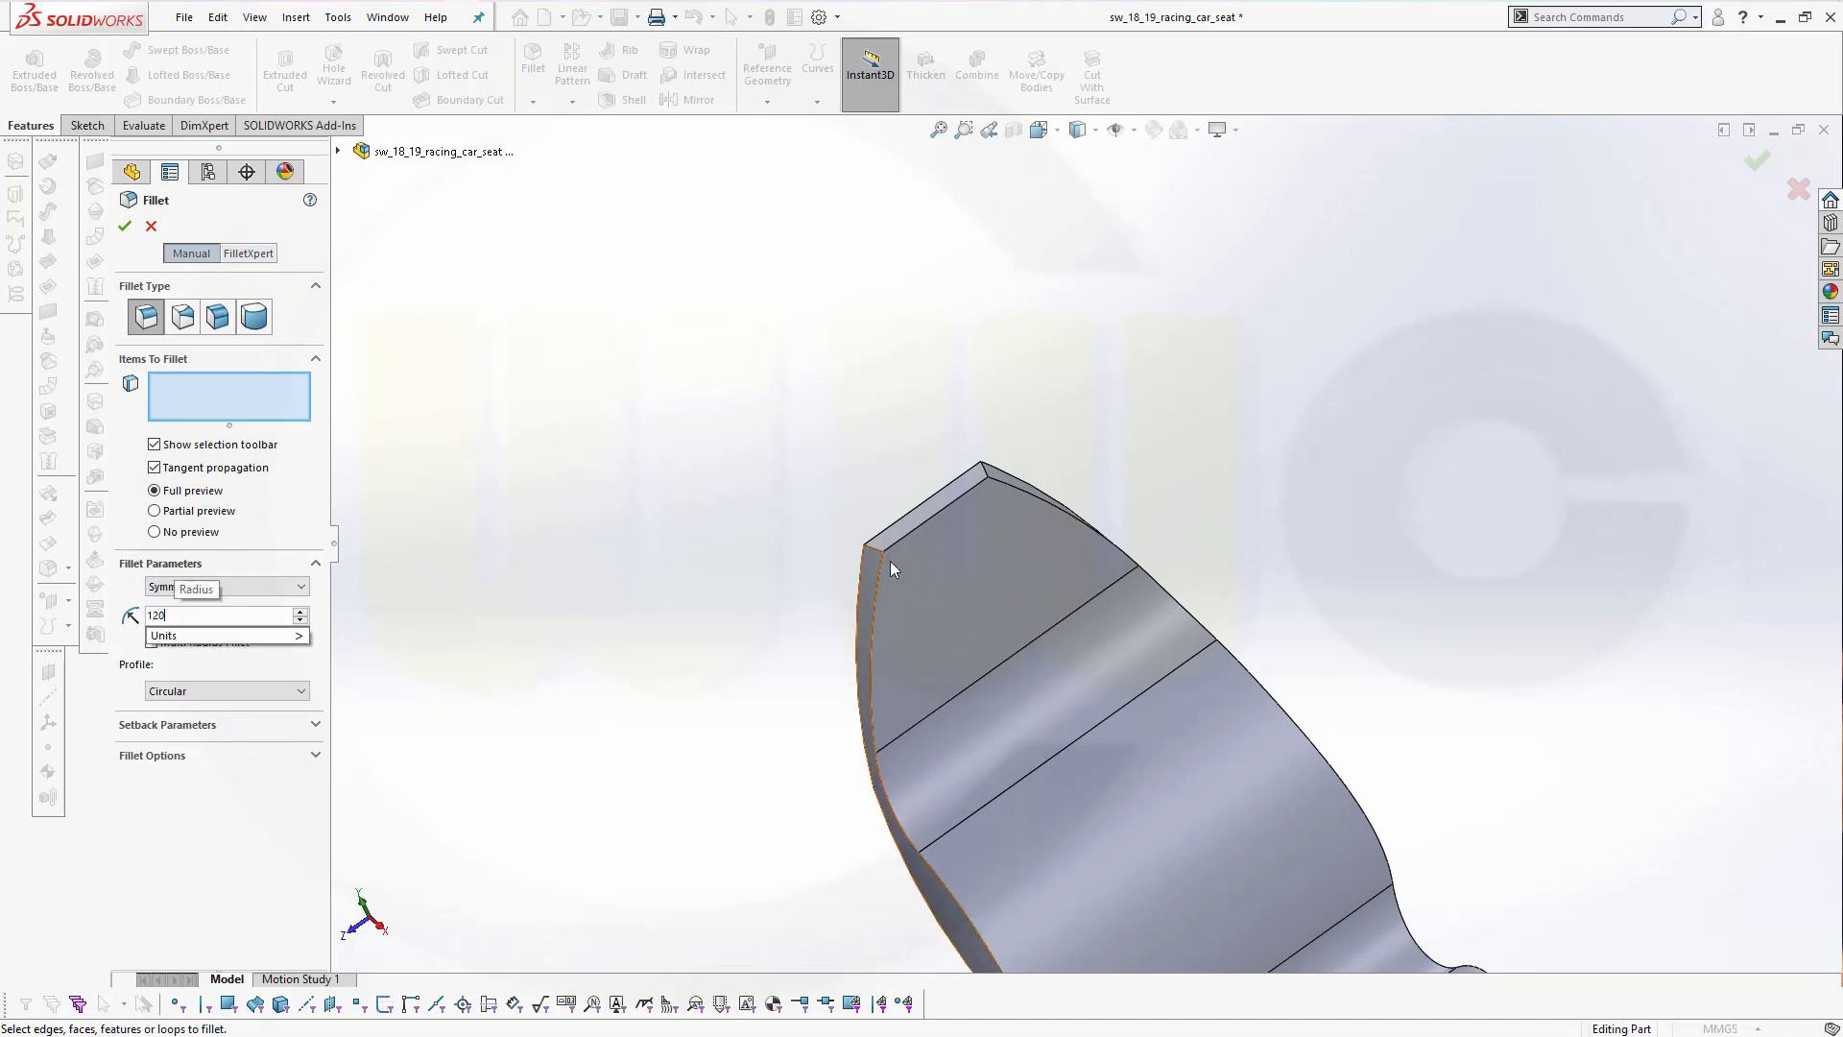
left_click(869, 547)
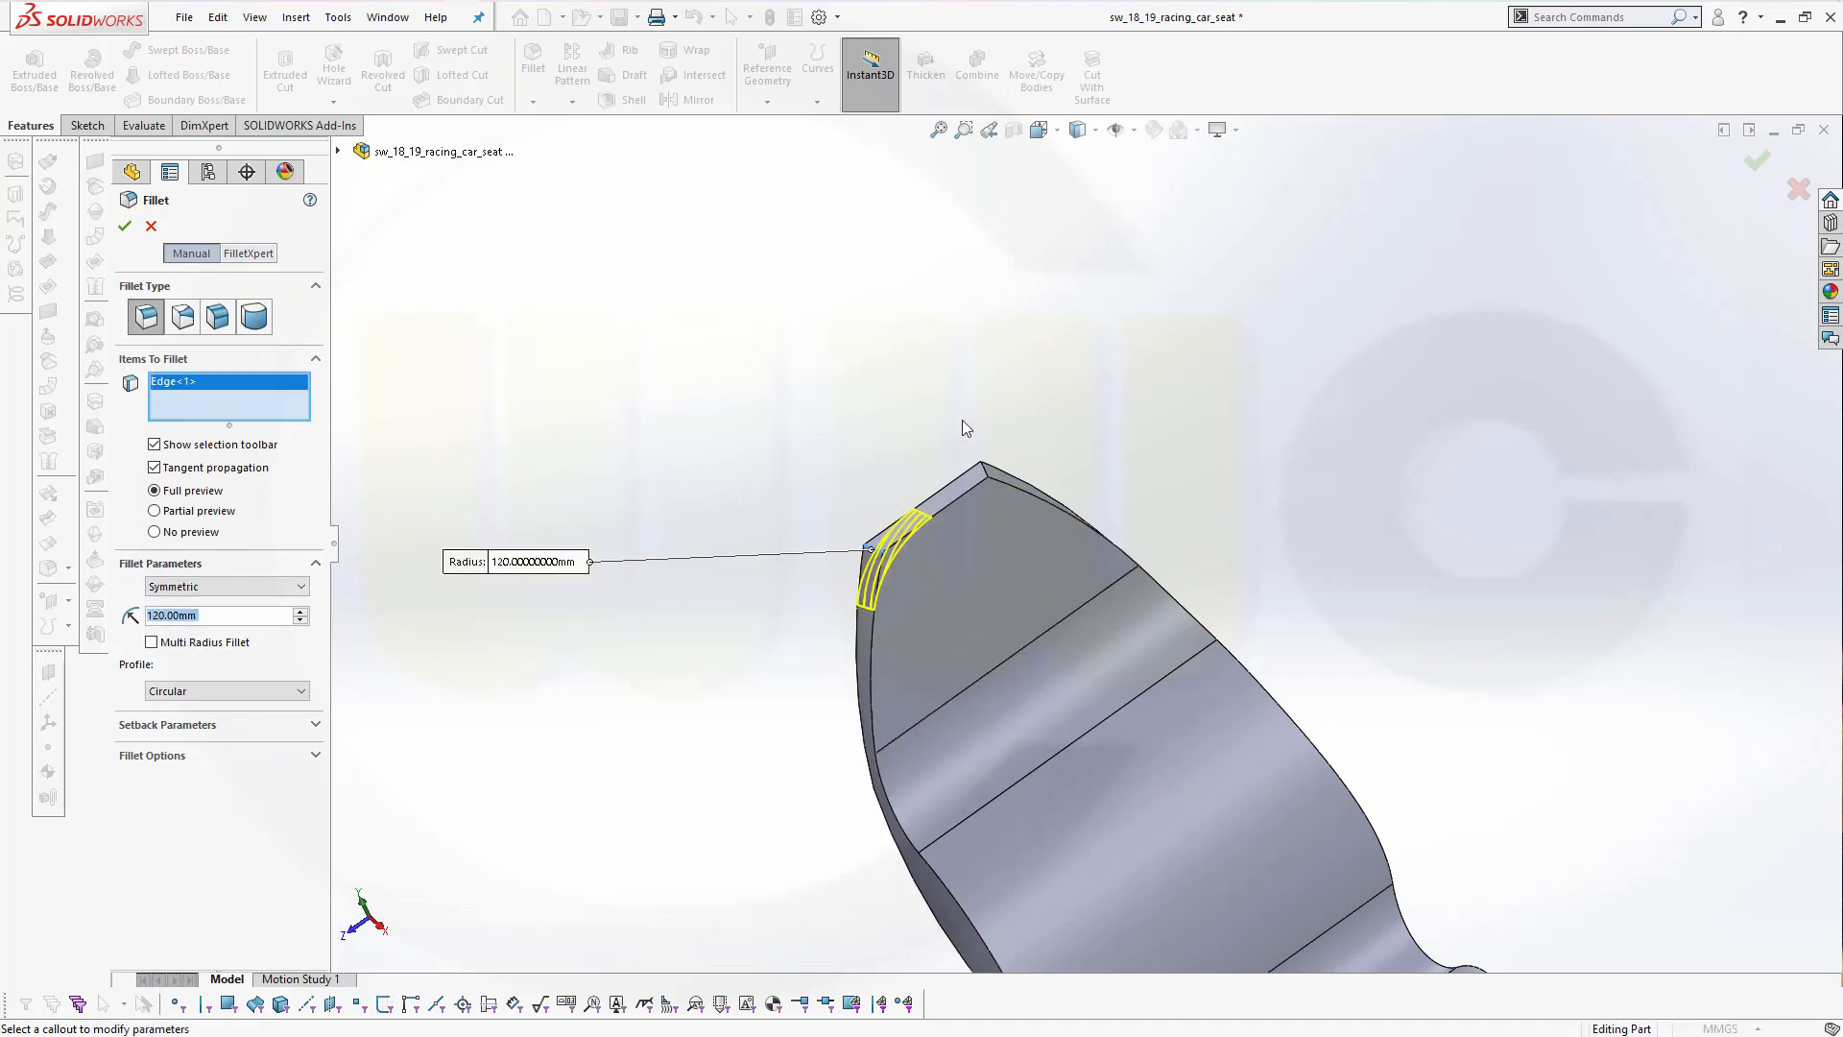
left_click(983, 470)
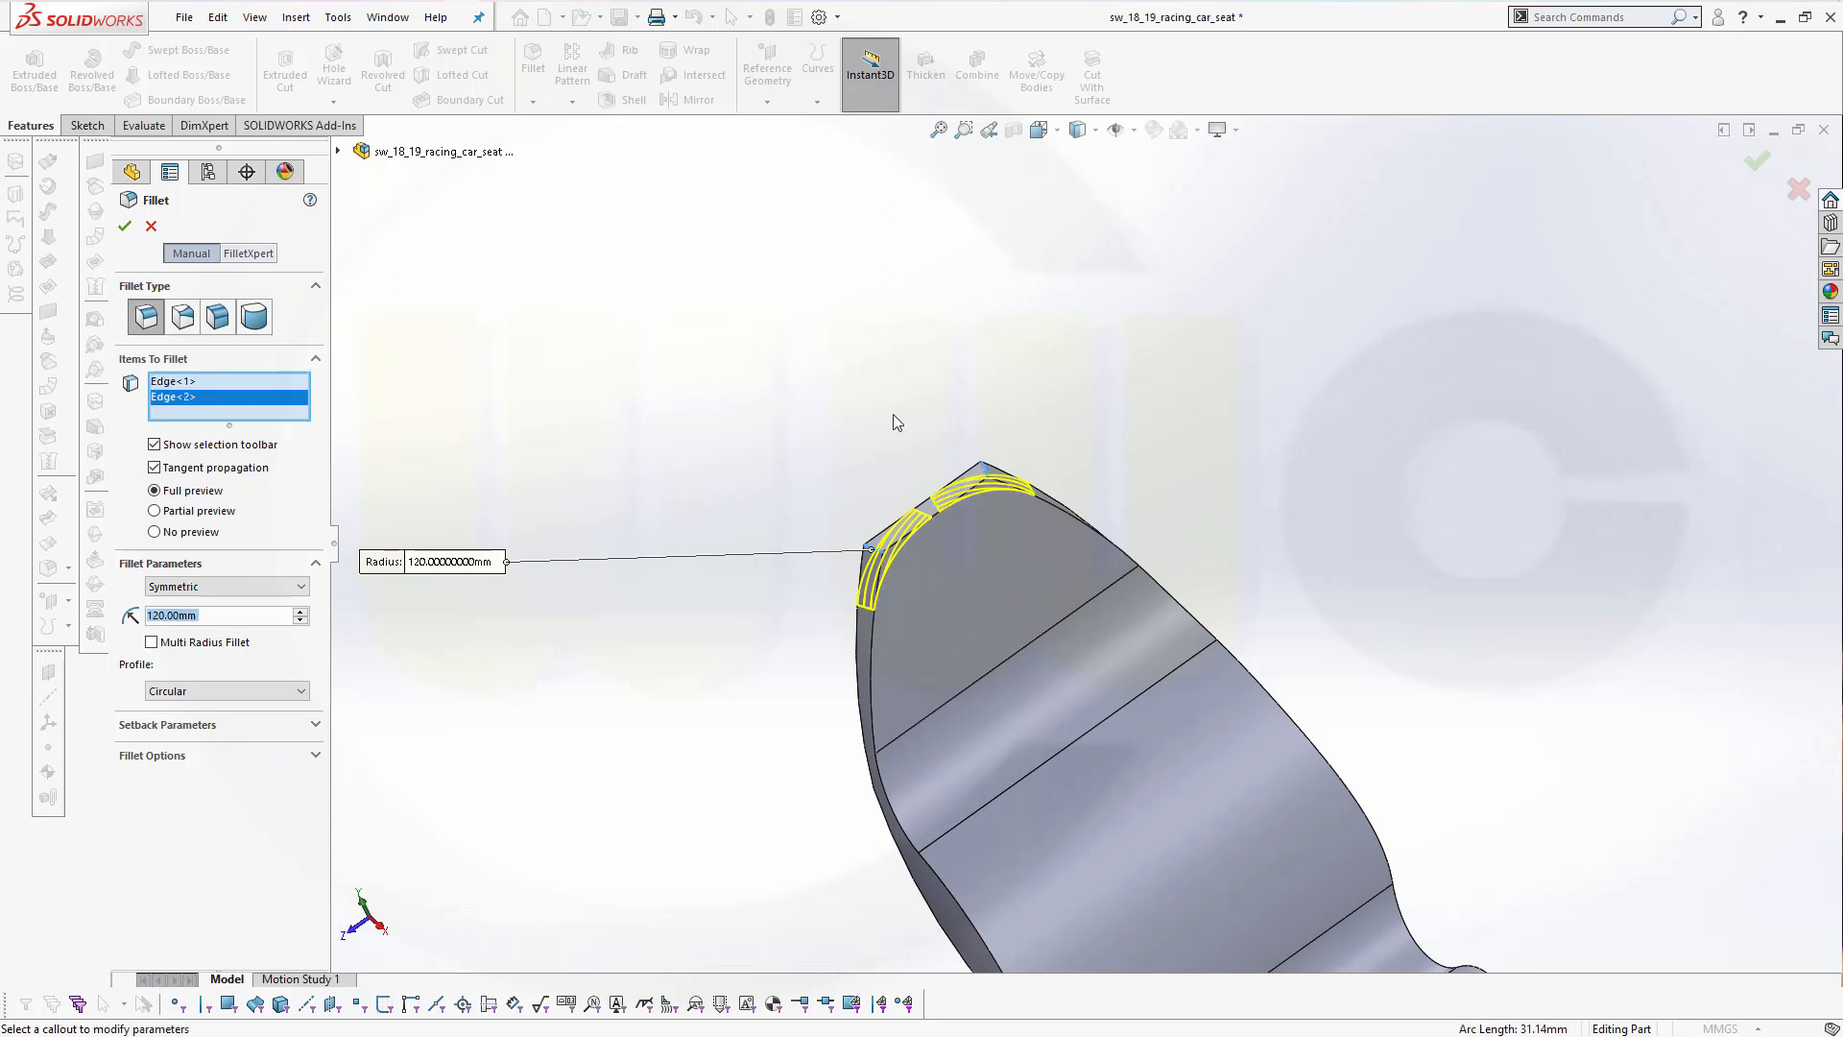
left_click(123, 227)
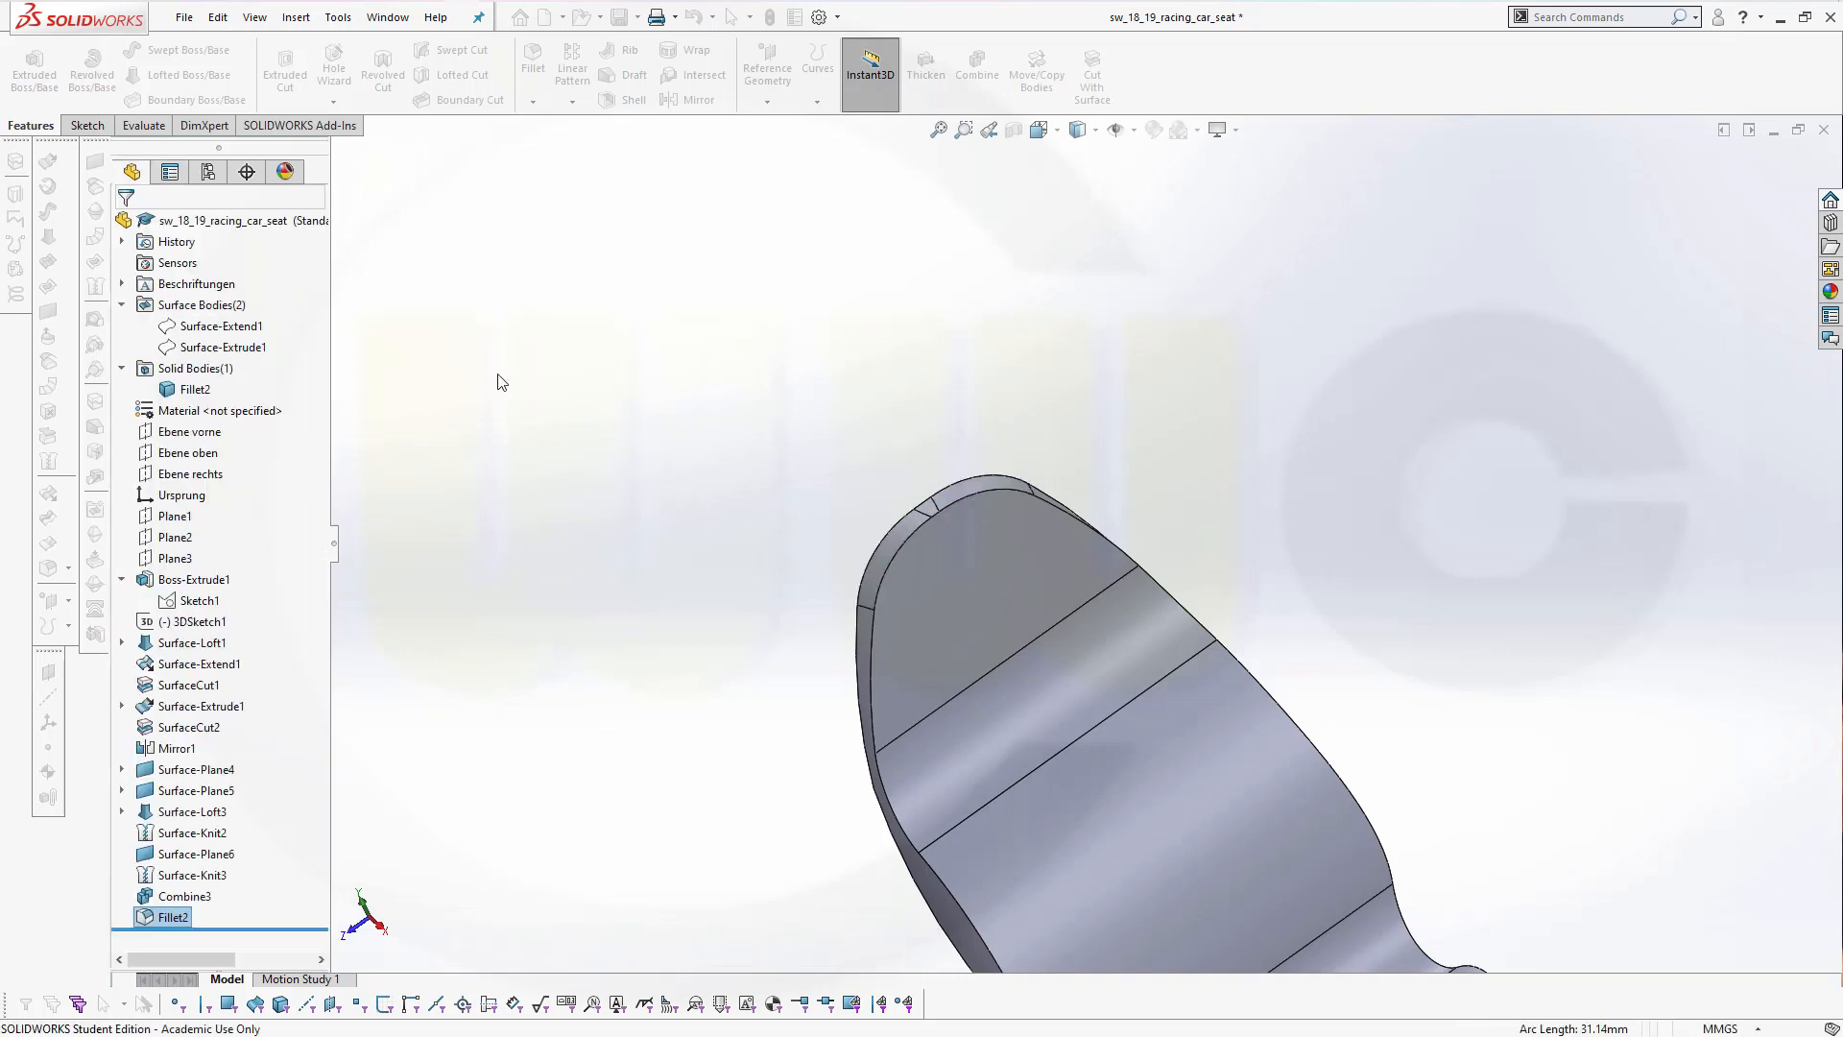
Turn the seat to its back side and save the part
middle_click_drag(810, 510, 885, 505)
scroll(1050, 785, "up", 5)
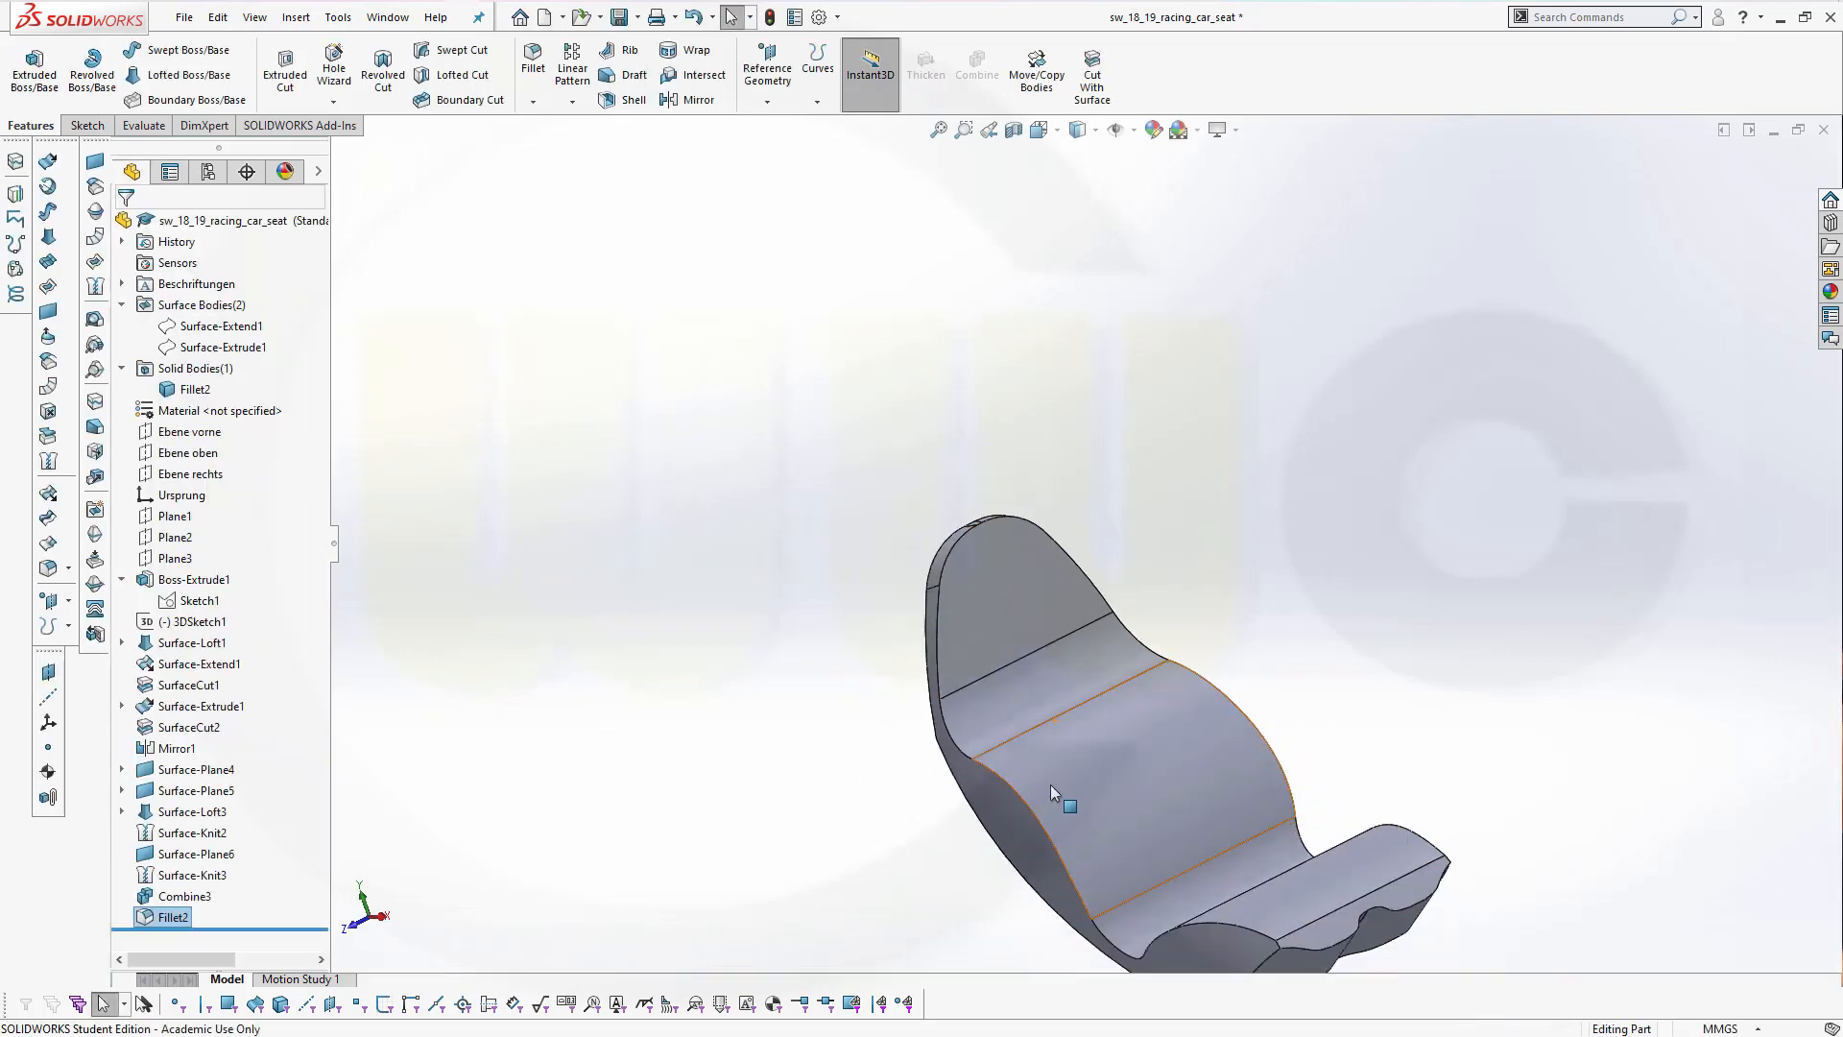
middle_click_drag(877, 736, 1177, 555)
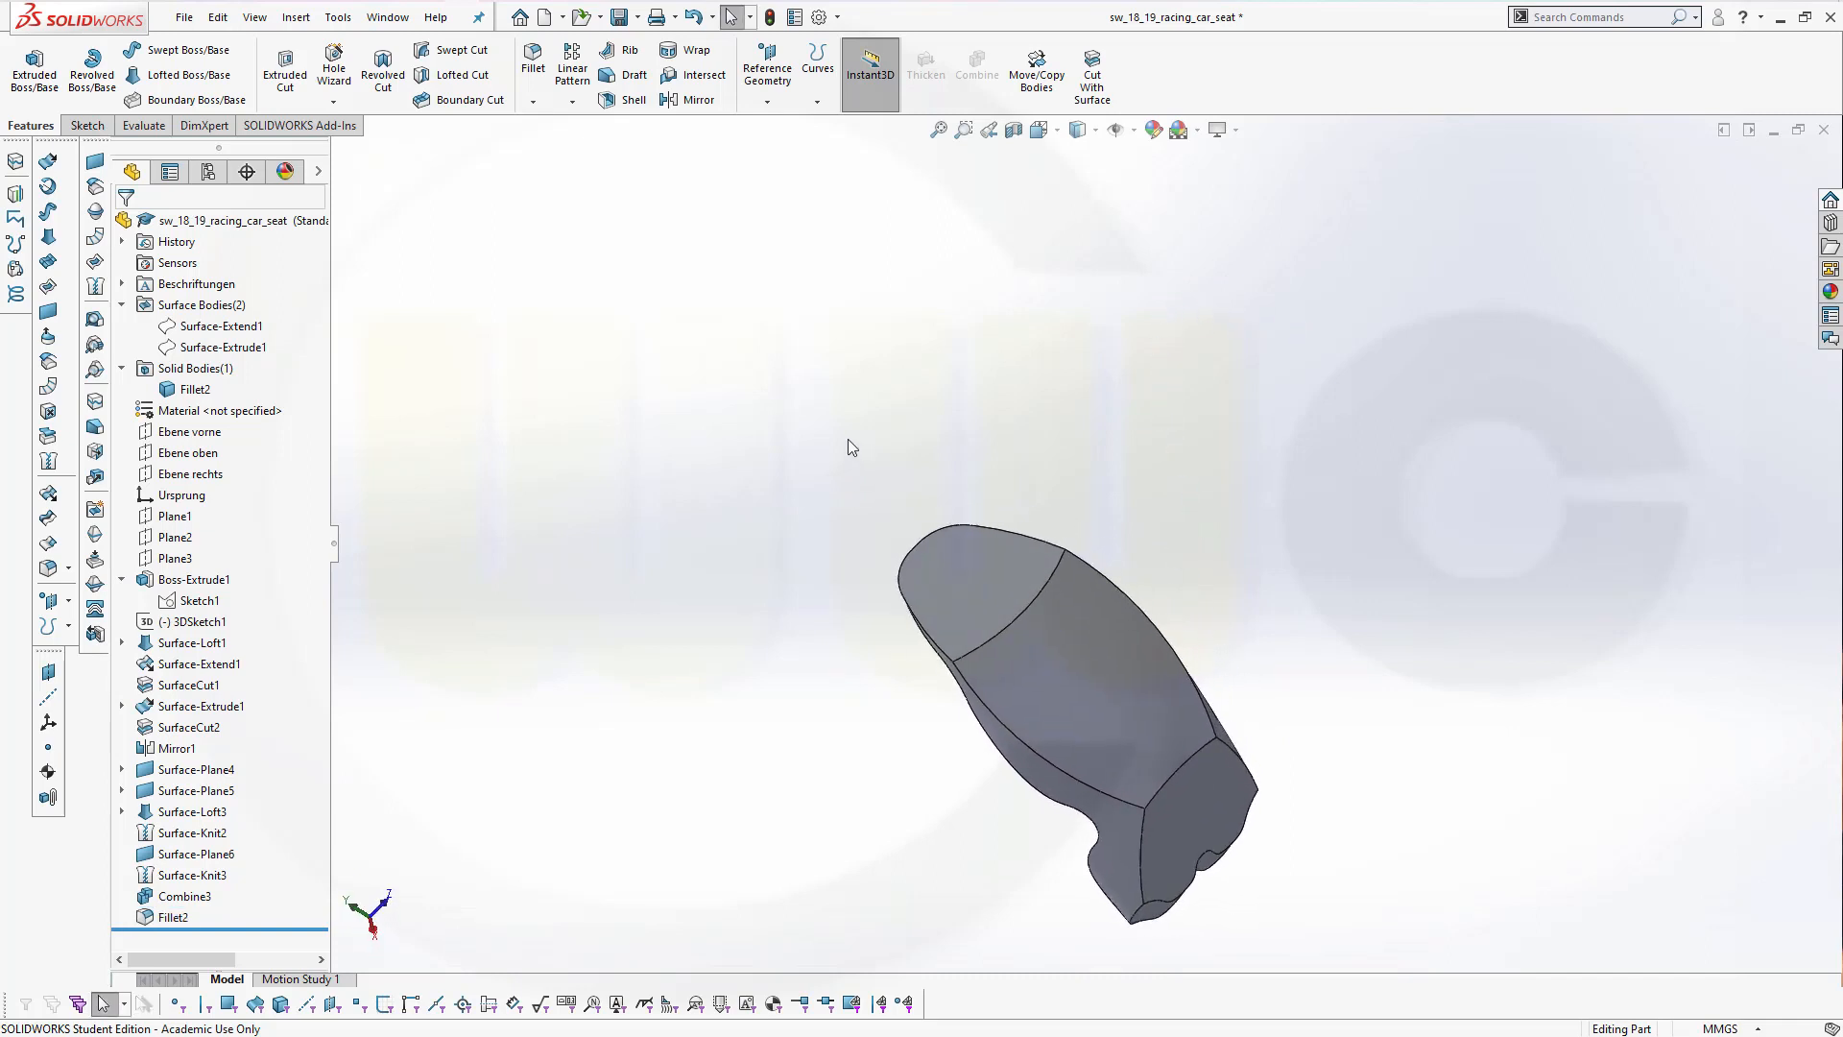
key("ctrl+s")
Fillet one long side edge on the rear of the backrest with a constant 80 mm radius and tangent propagation off
middle_click_drag(1195, 650, 1181, 538)
middle_click_drag(710, 617, 754, 592)
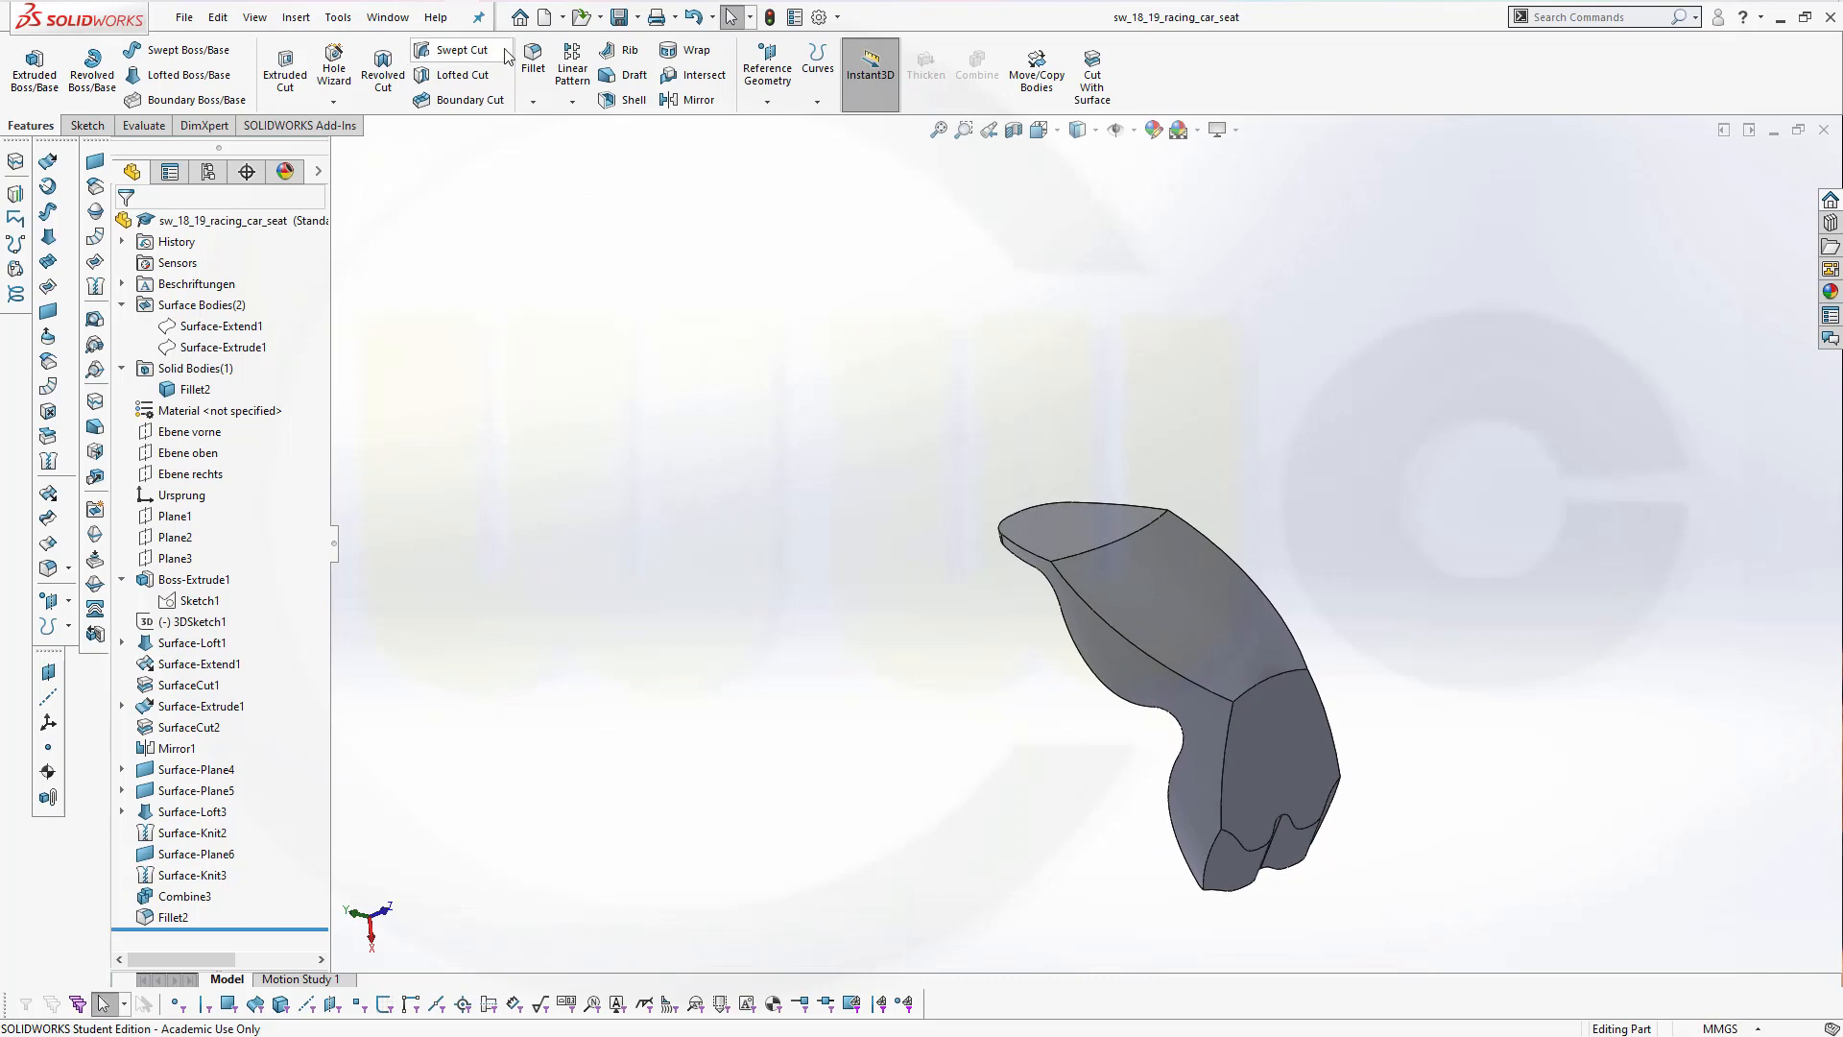
left_click(533, 102)
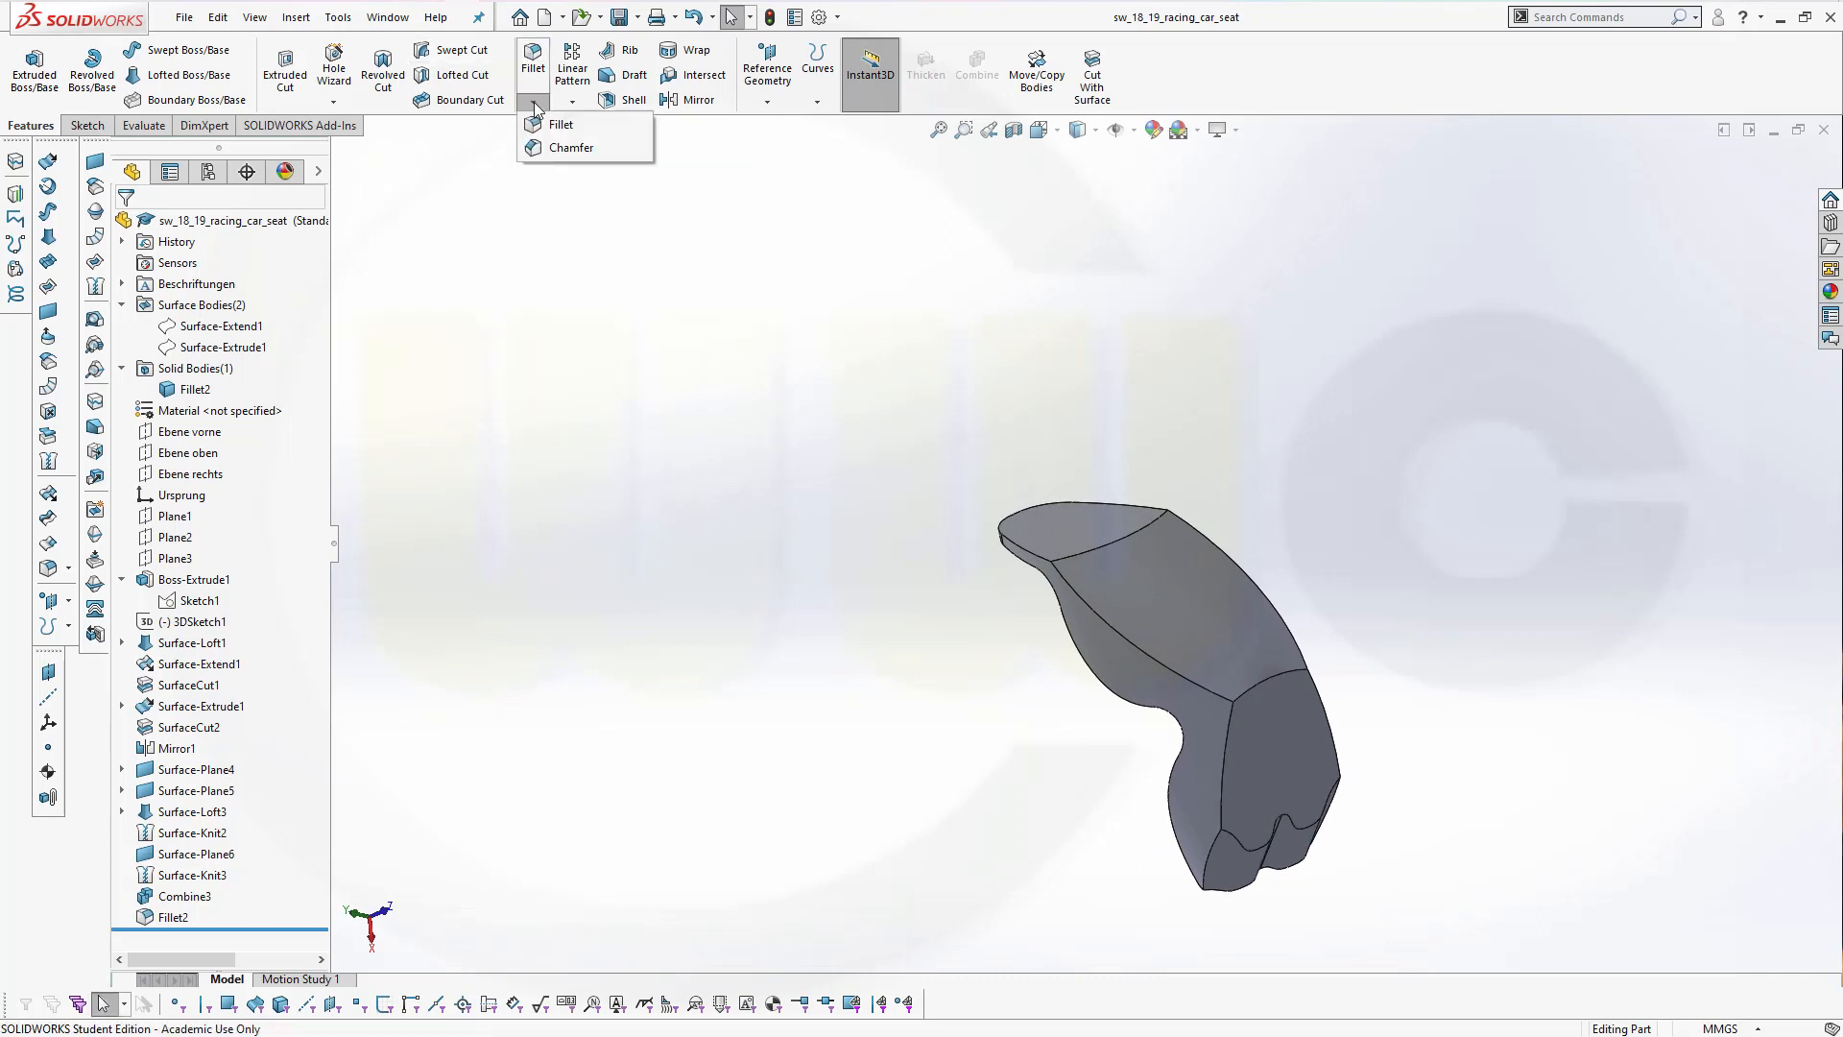
left_click(534, 59)
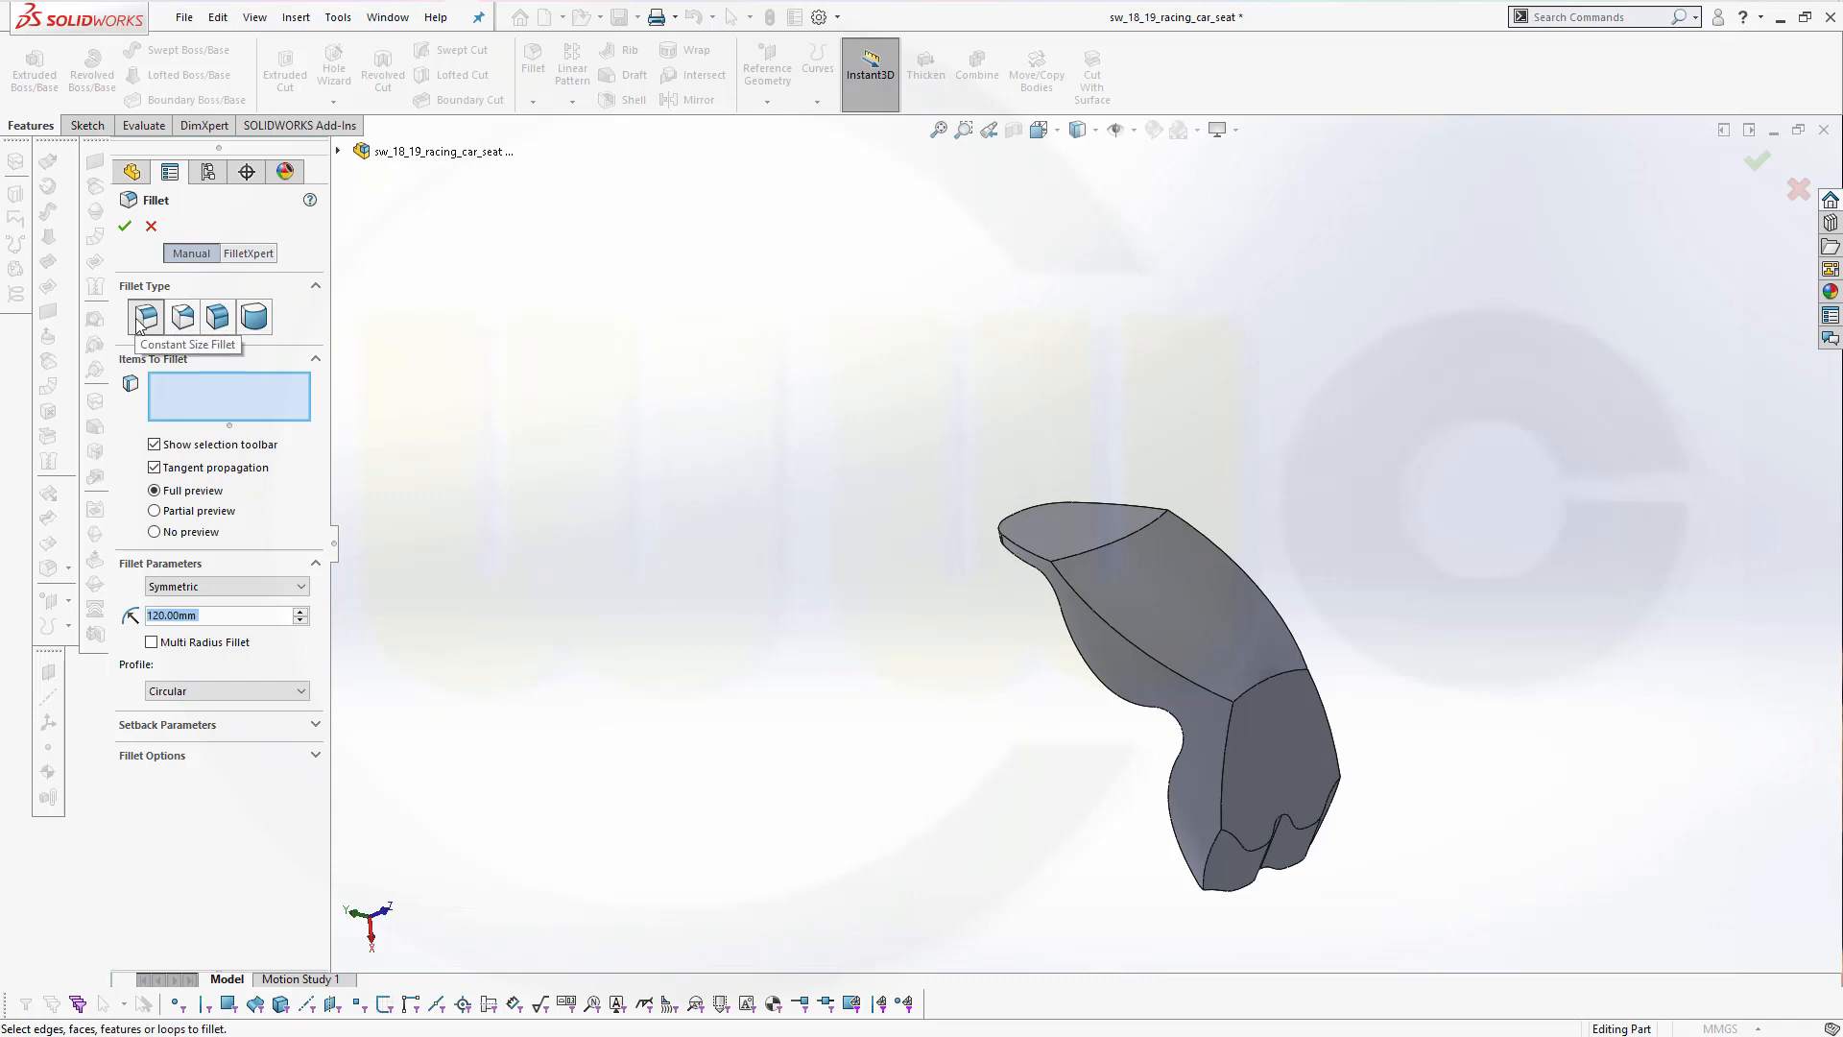
left_click(154, 468)
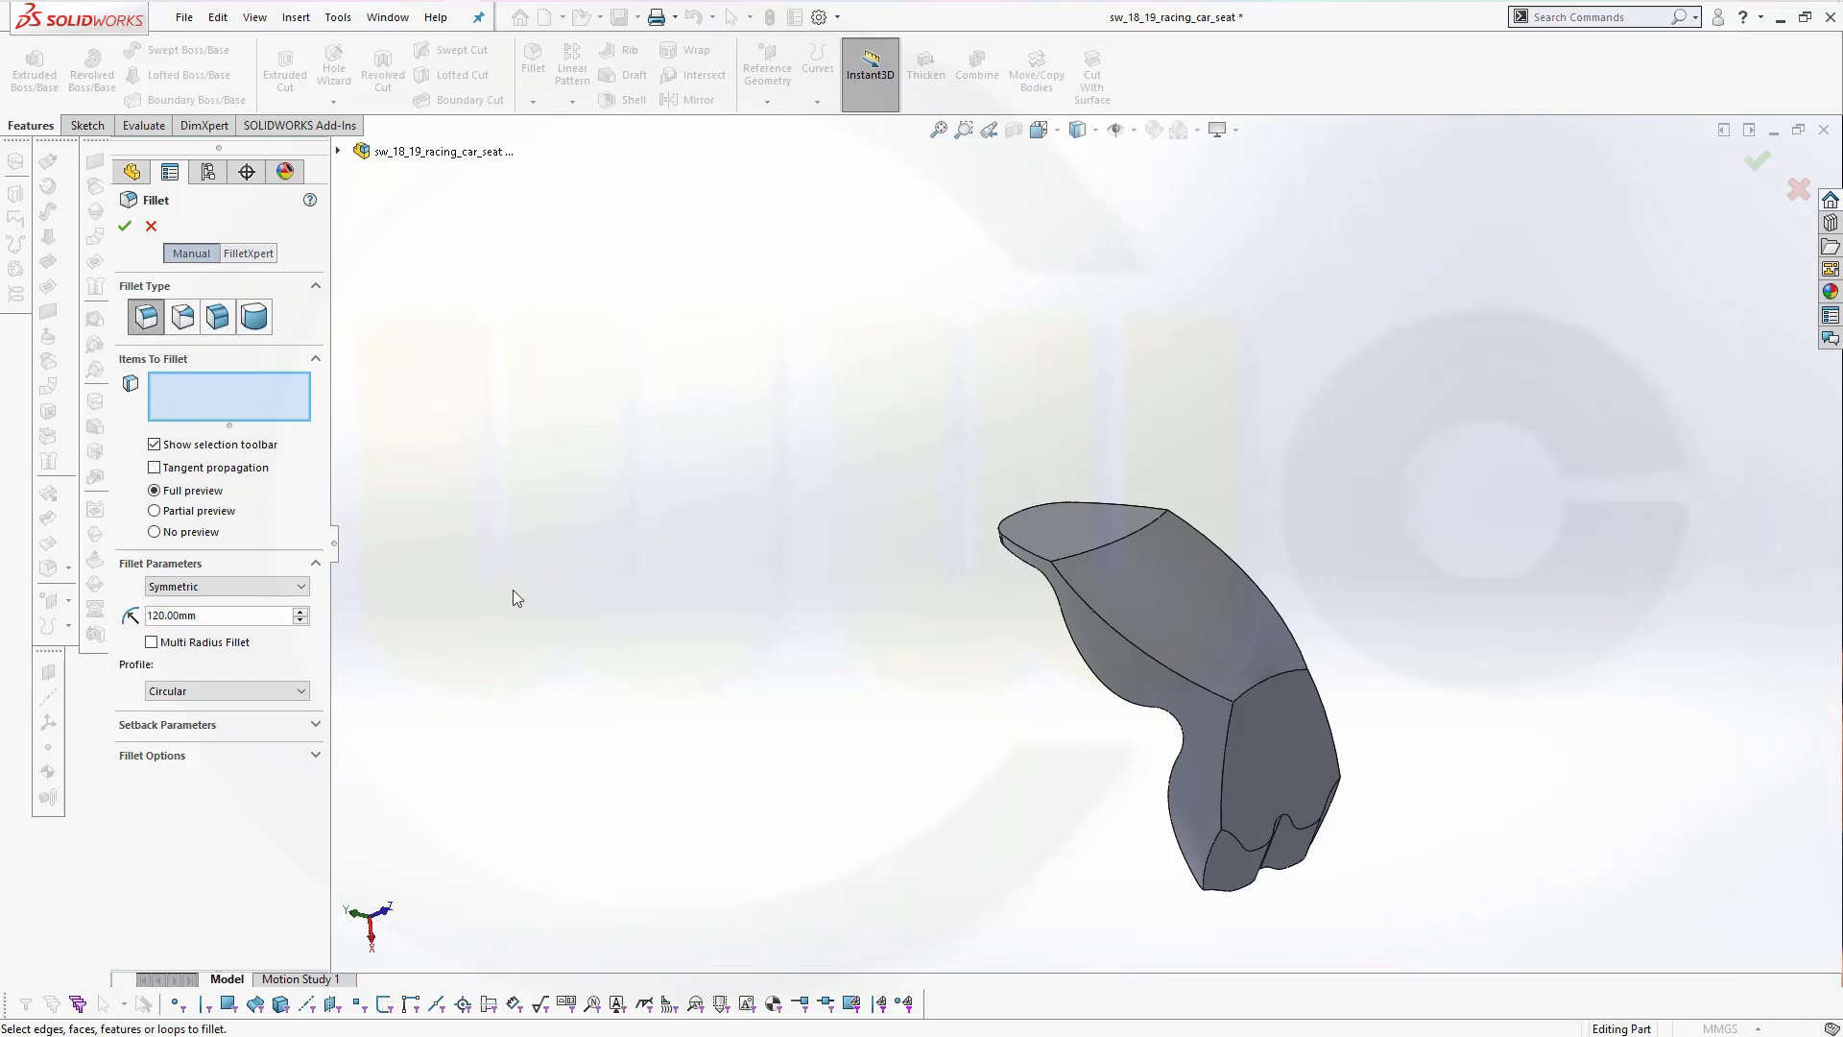
left_click(213, 622)
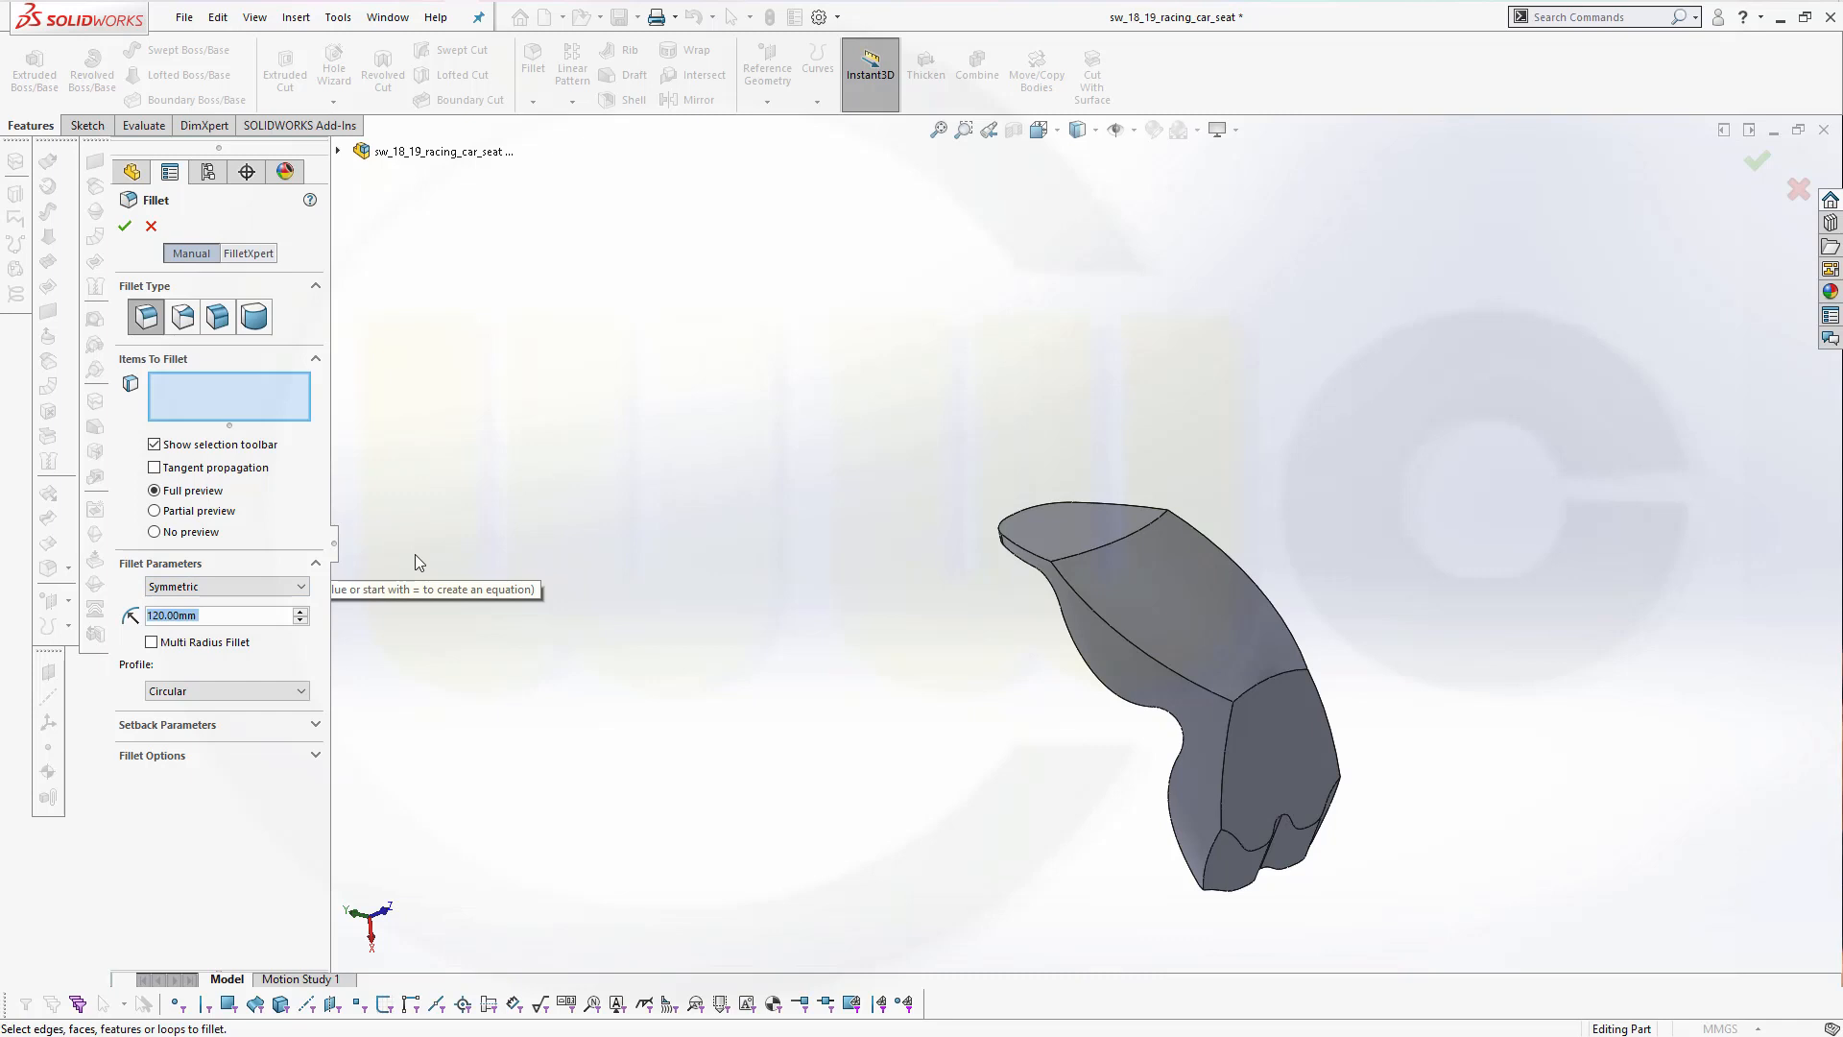
type("80")
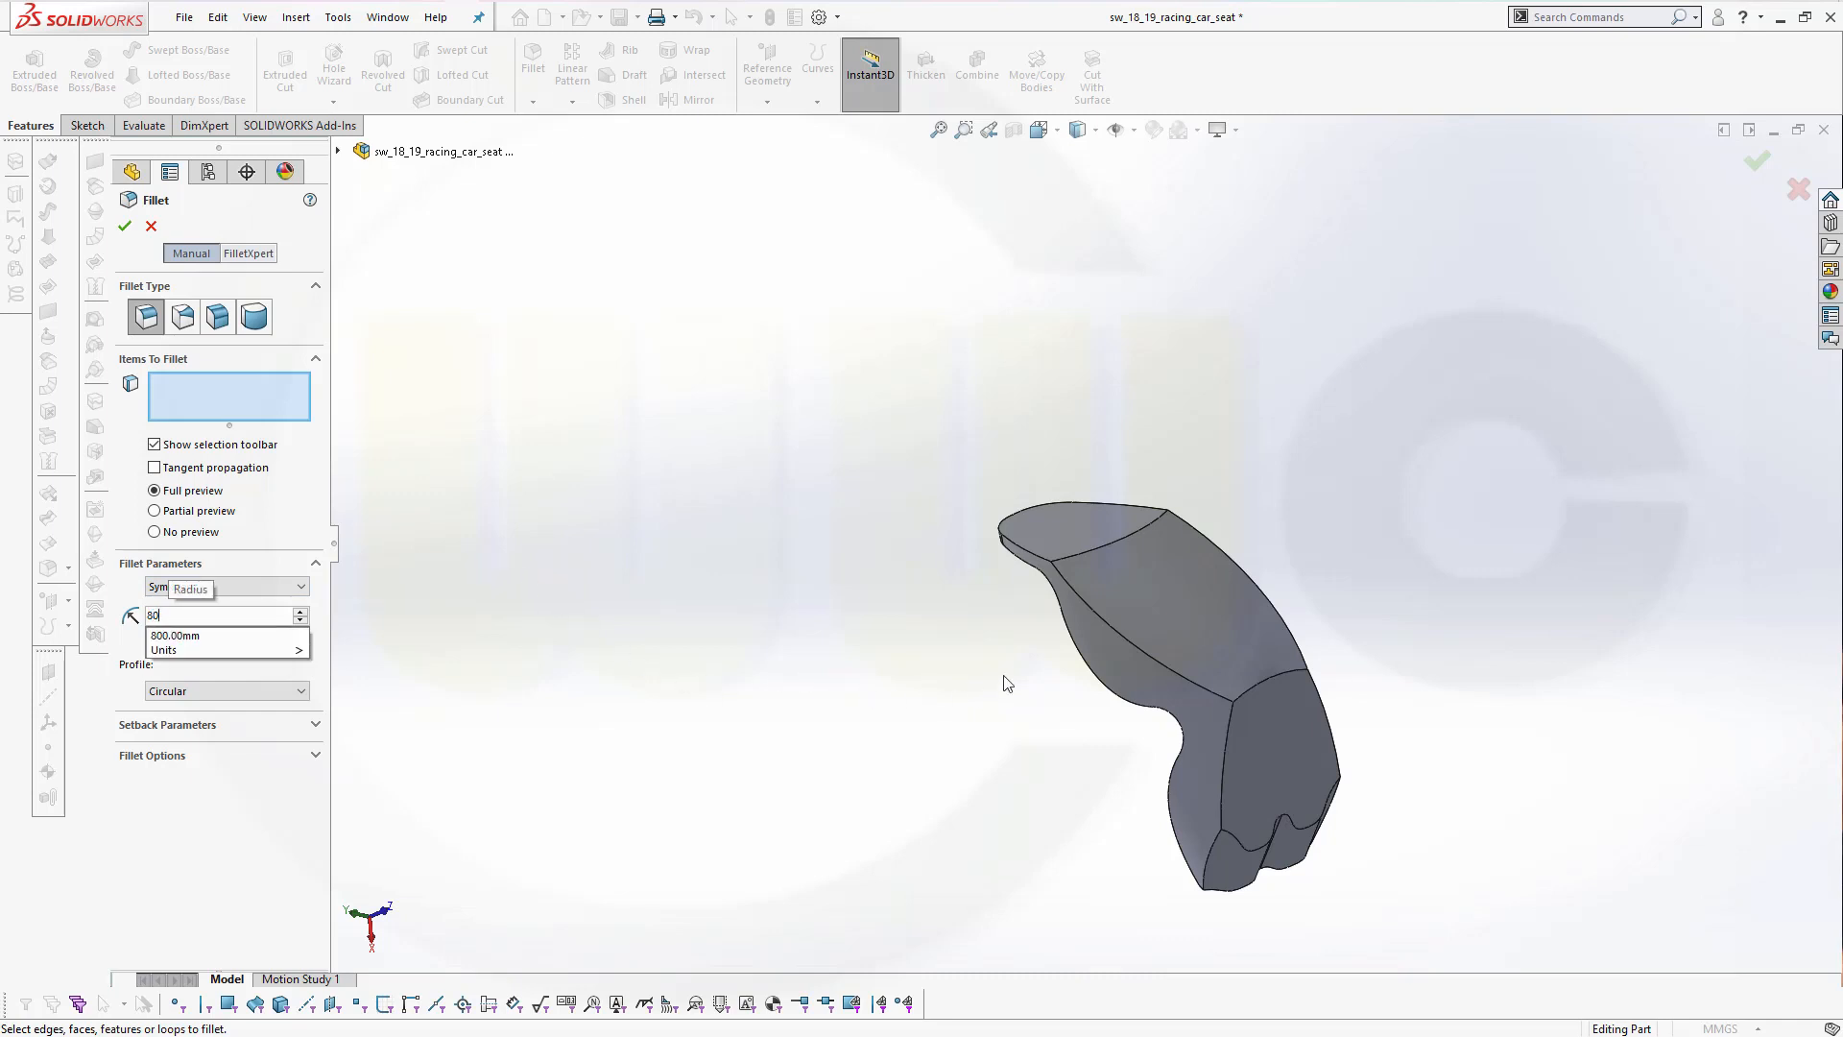
key("Return")
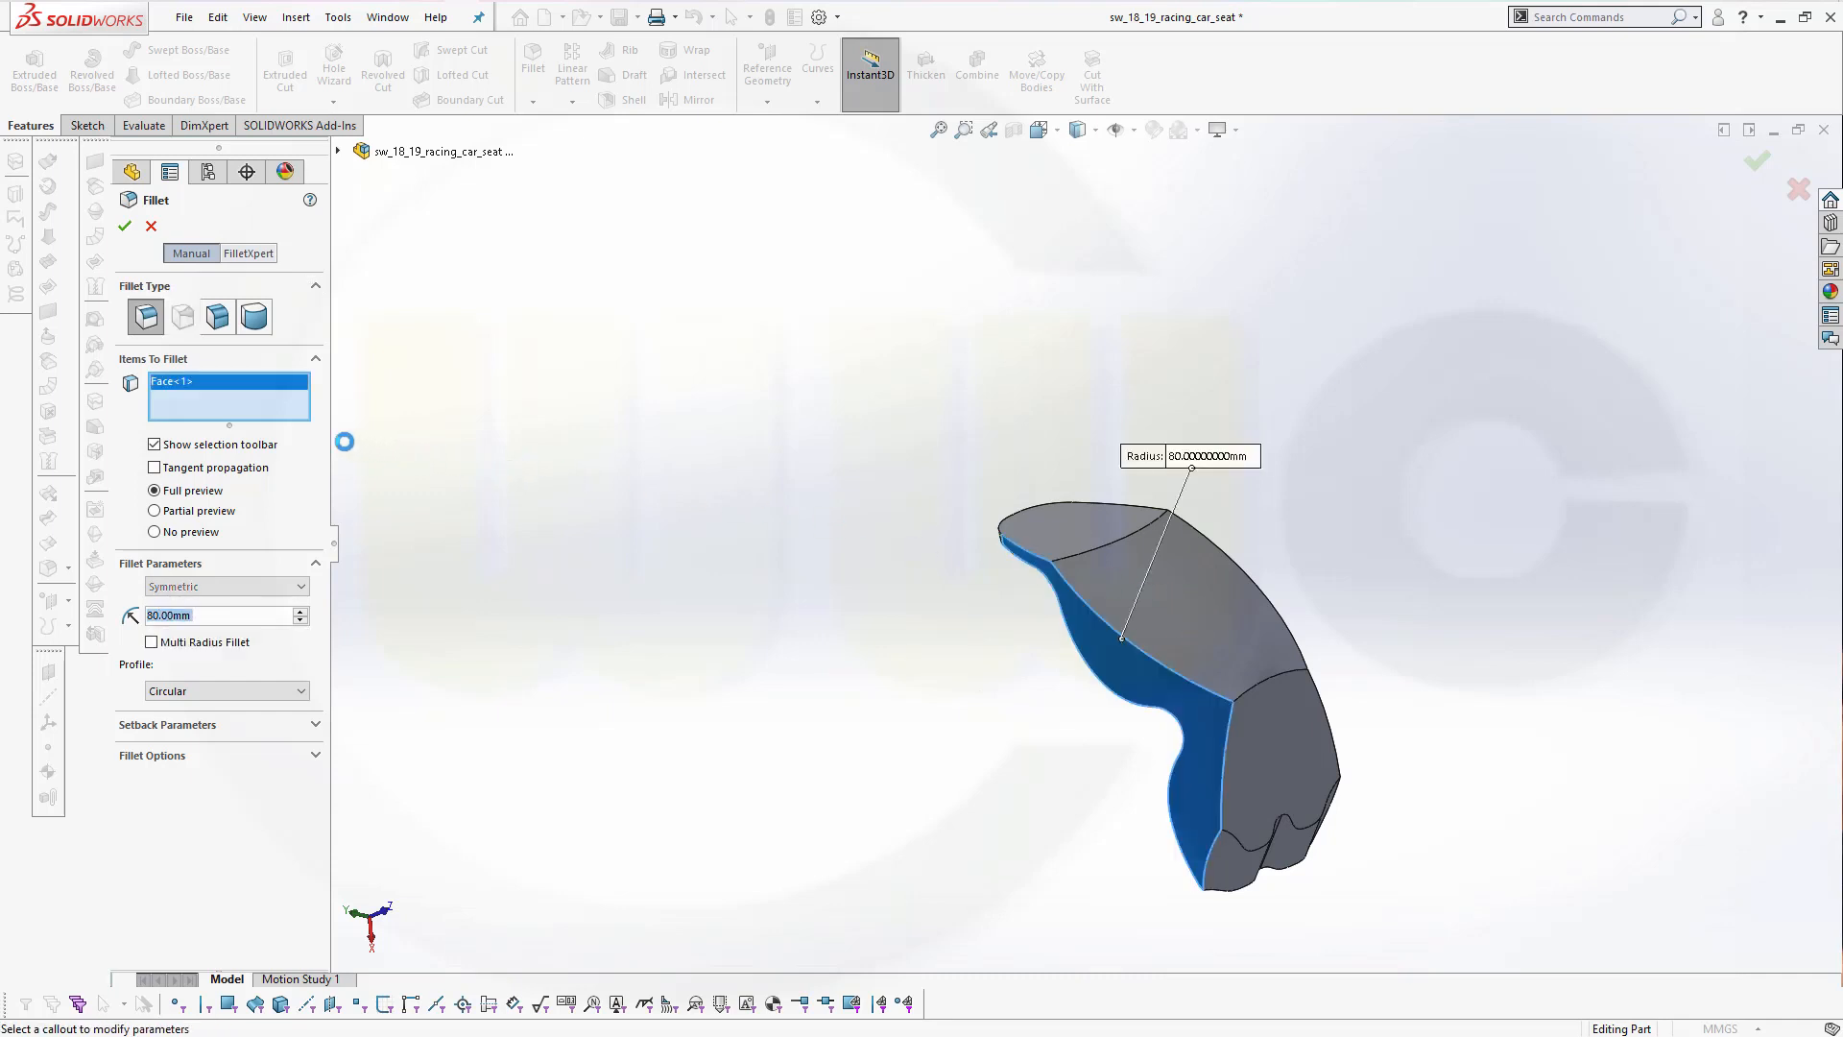
right_click(198, 380)
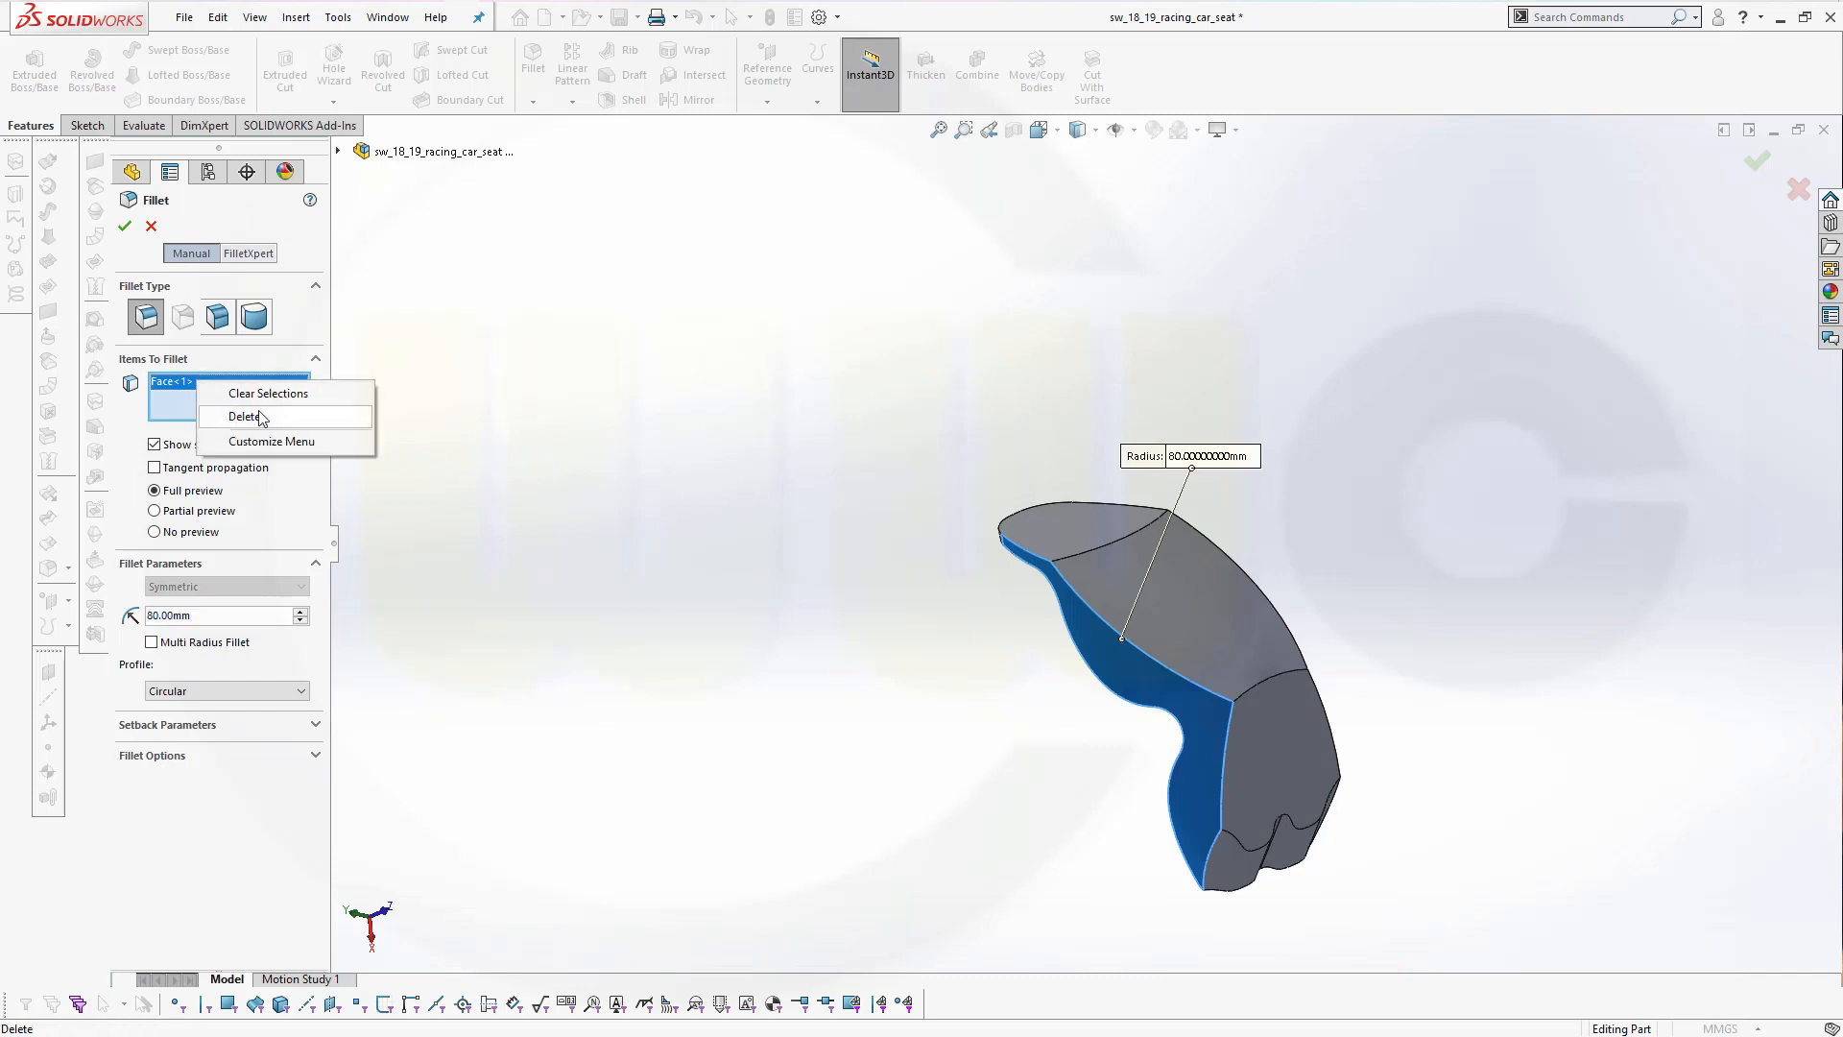
left_click(260, 418)
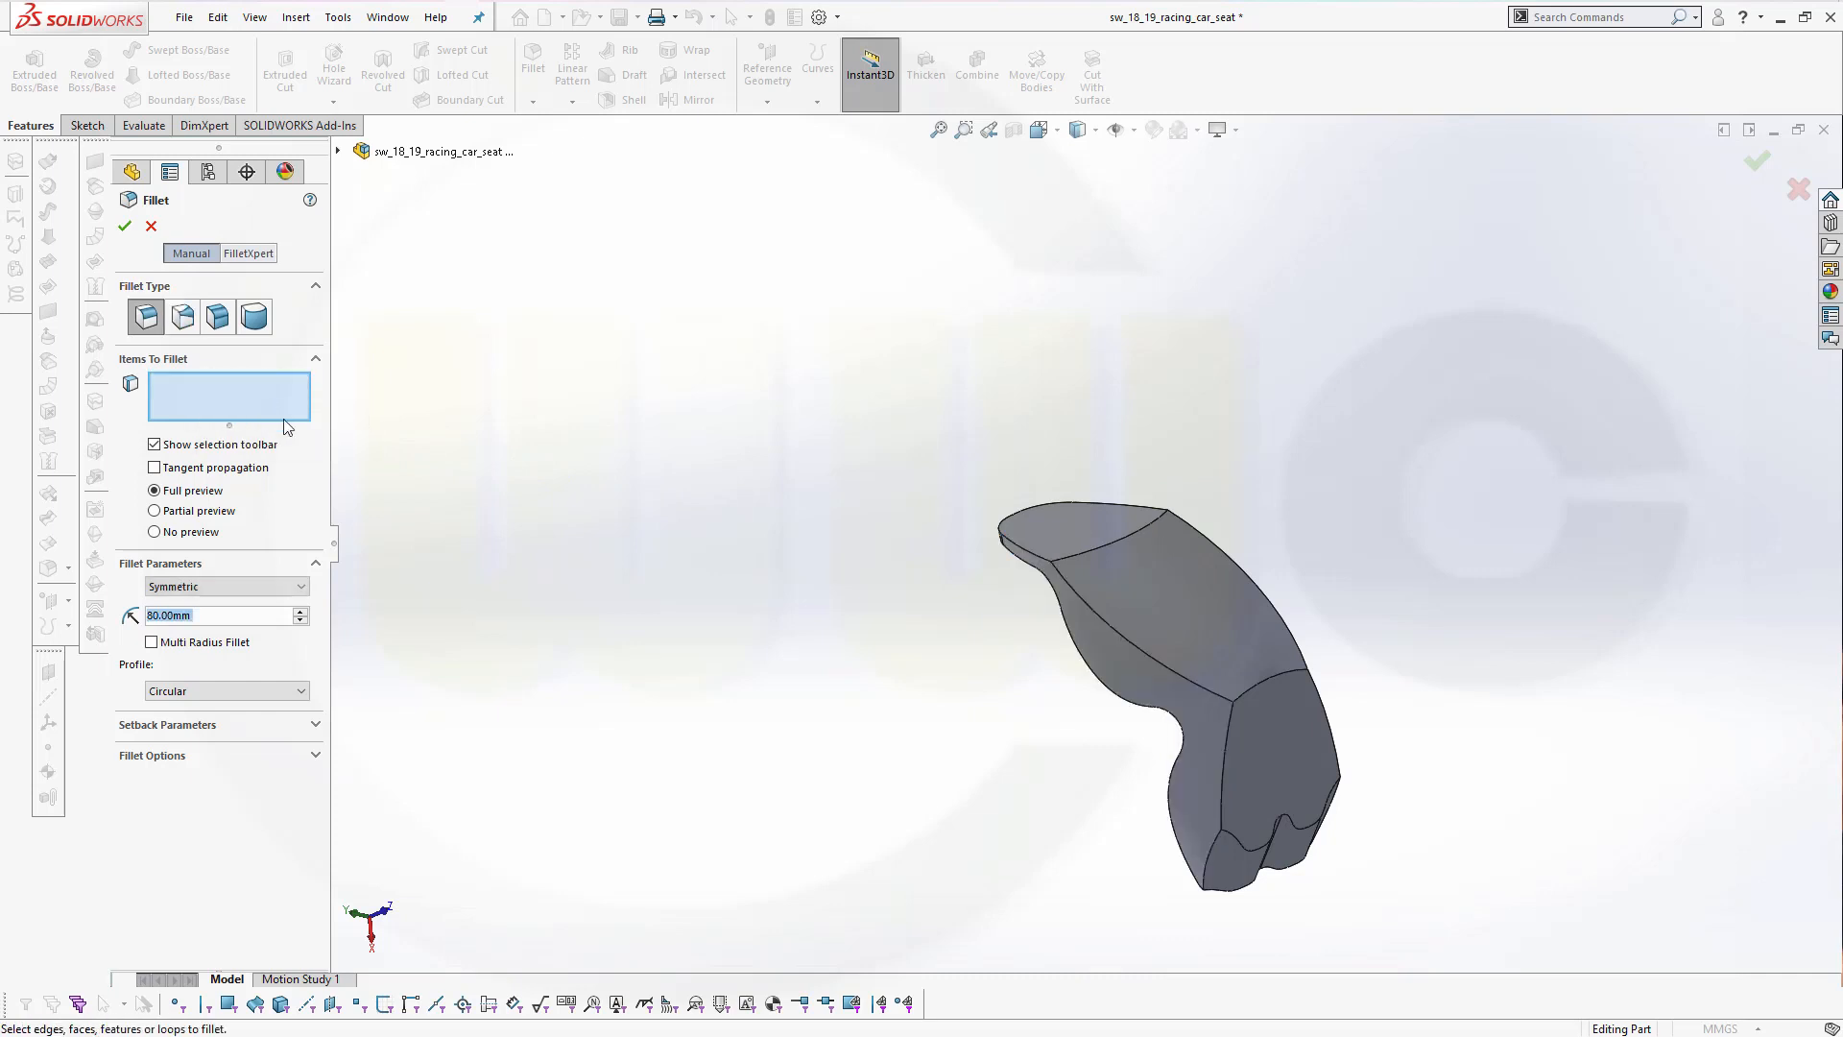
left_click(1125, 634)
middle_click_drag(913, 457, 1004, 468)
left_click(125, 225)
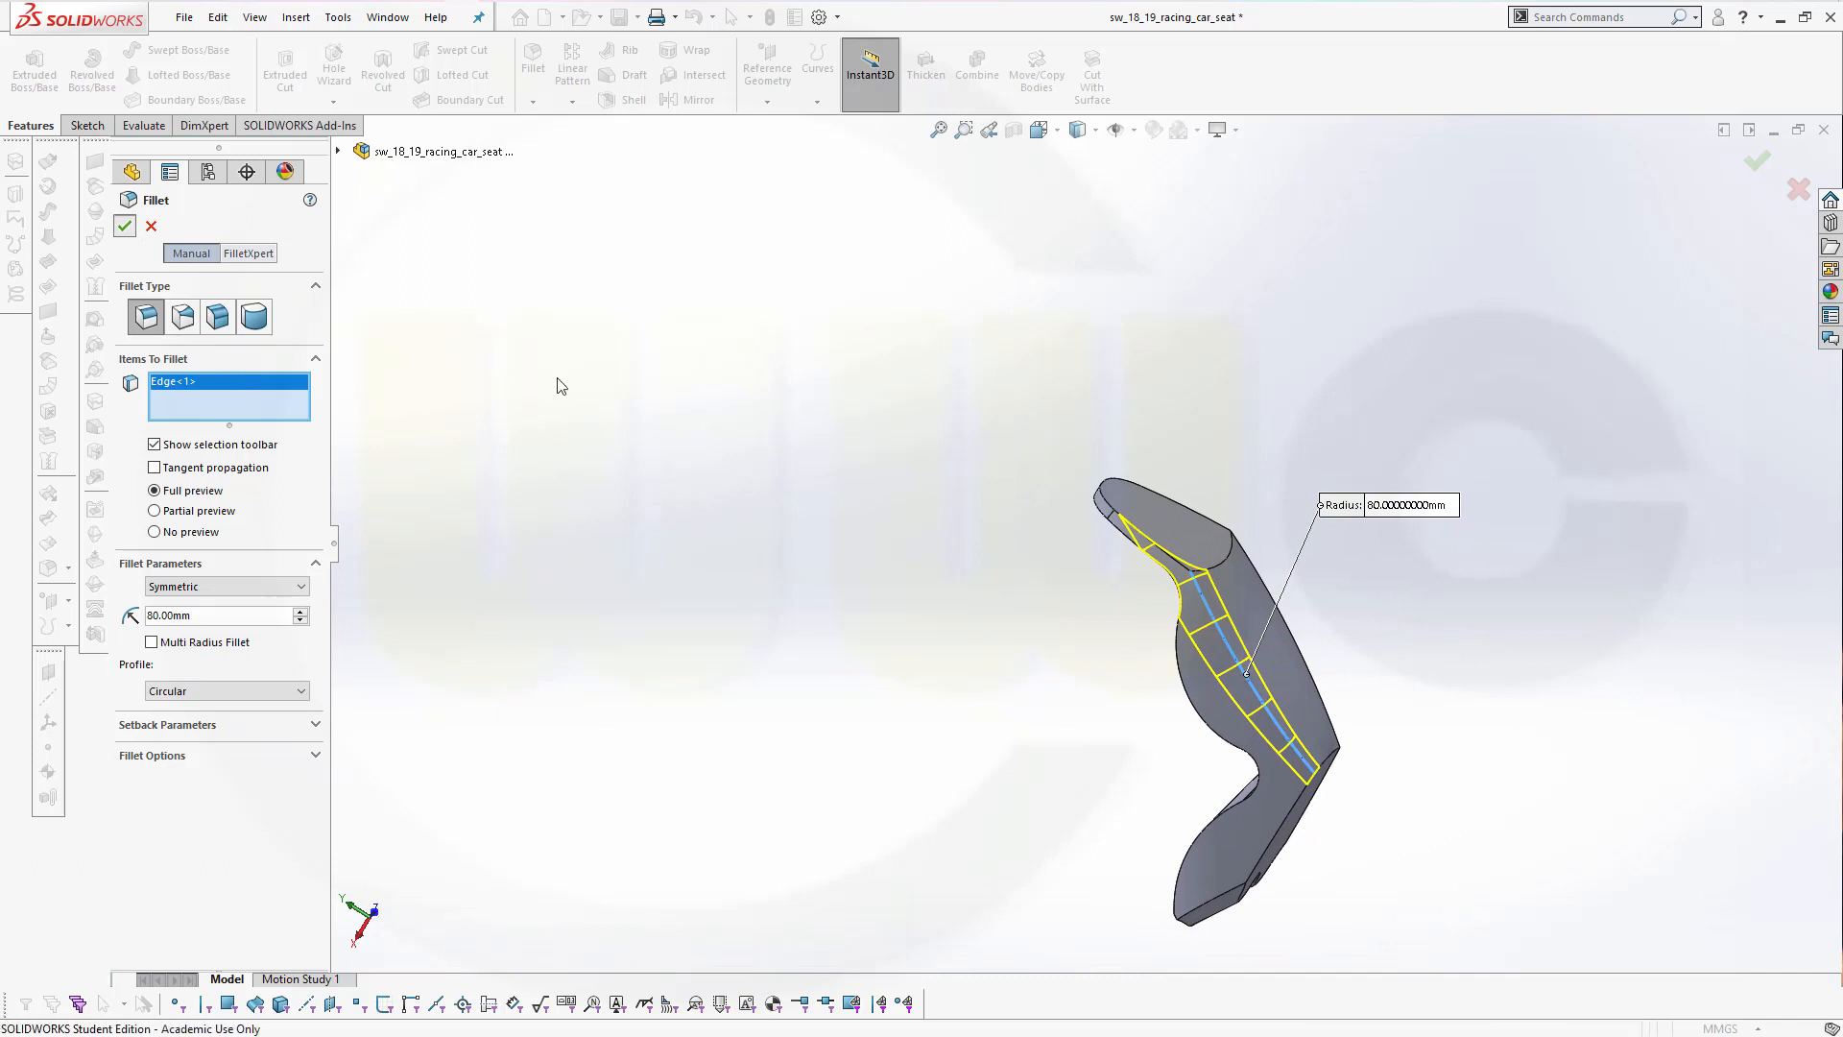
Fillet the opposite long side edge on the rear of the backrest with a radius of 80 mm
middle_click_drag(496, 600, 470, 611)
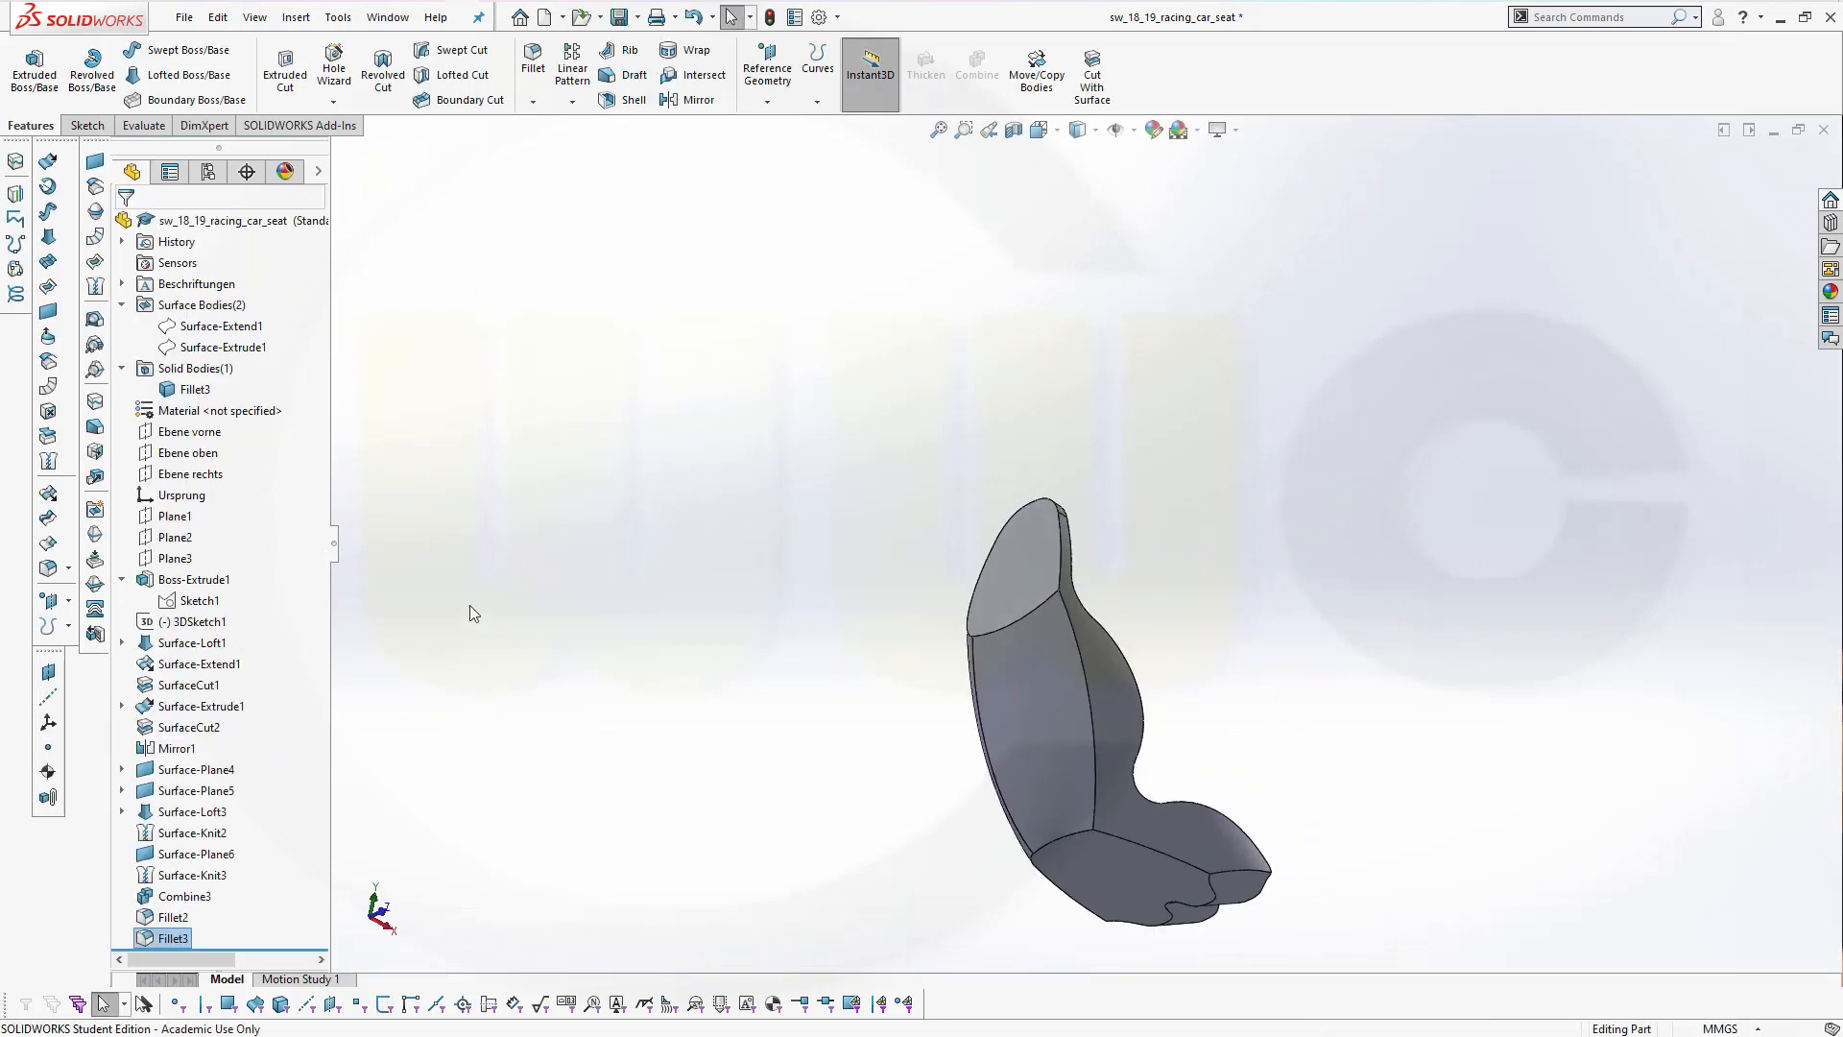
left_click(533, 59)
left_click(1088, 697)
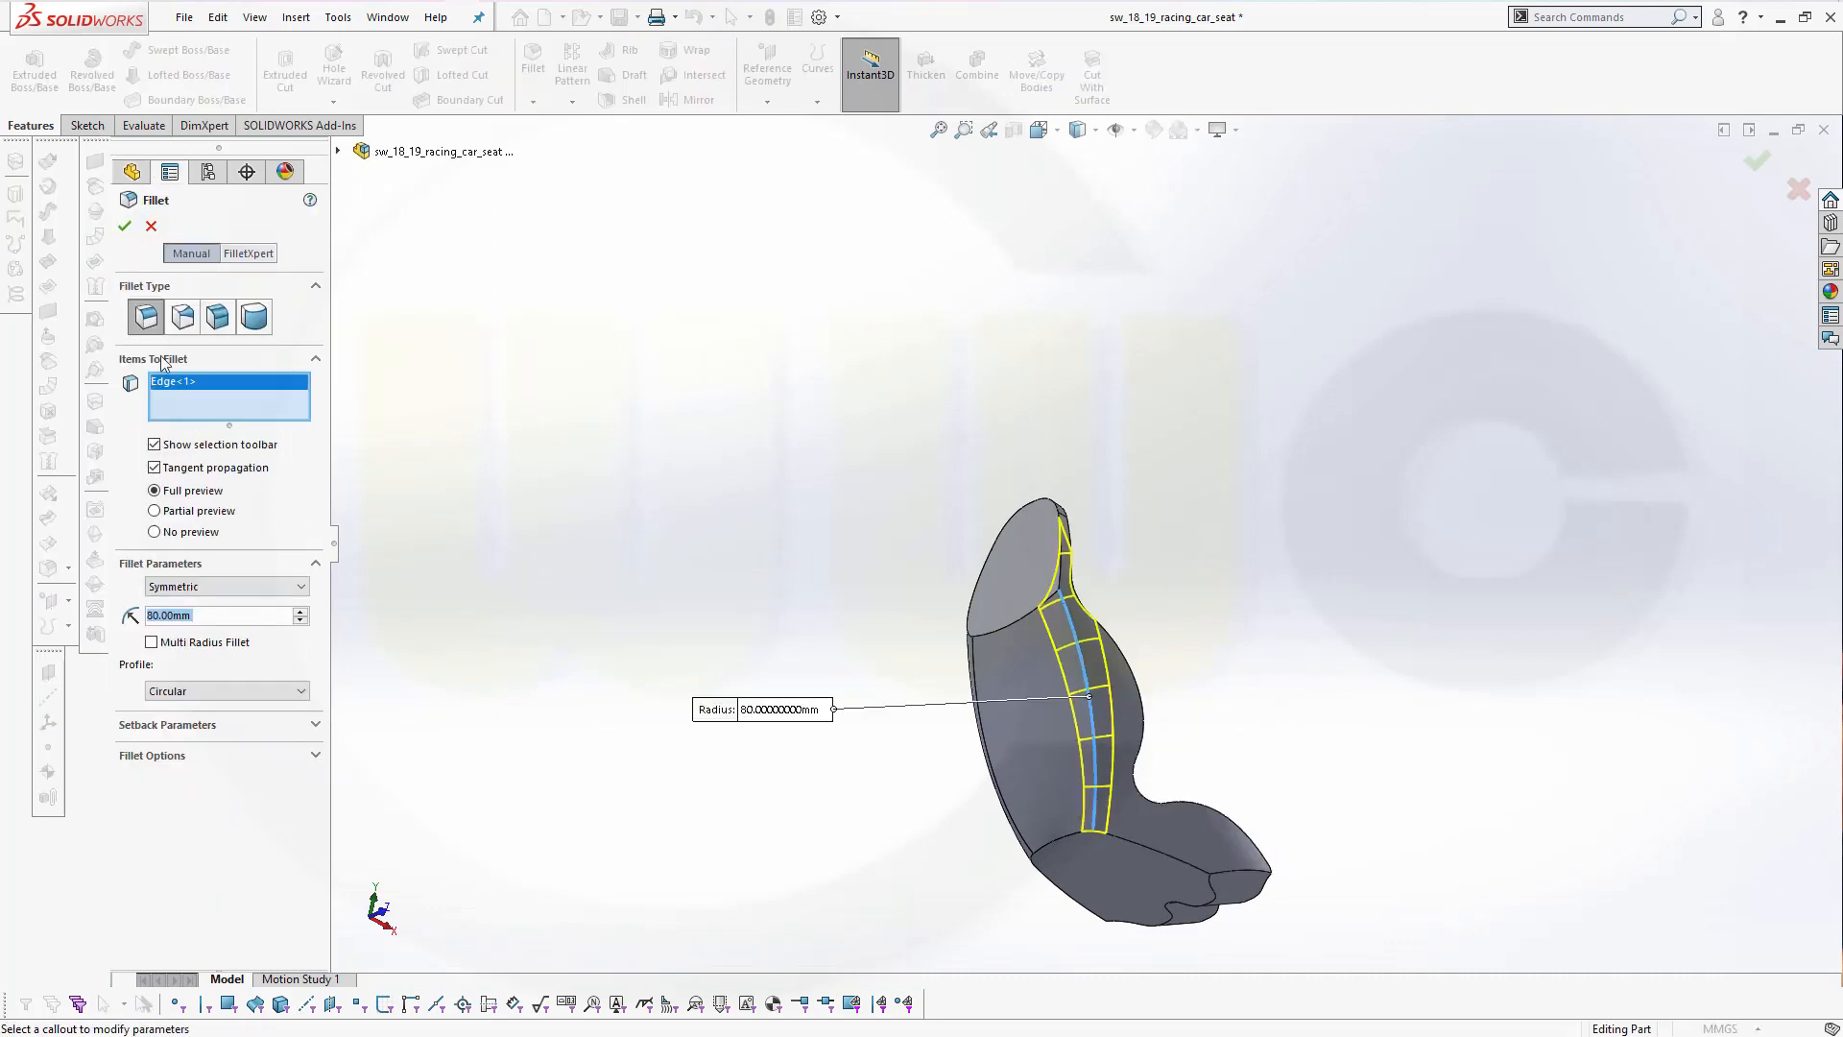
left_click(124, 225)
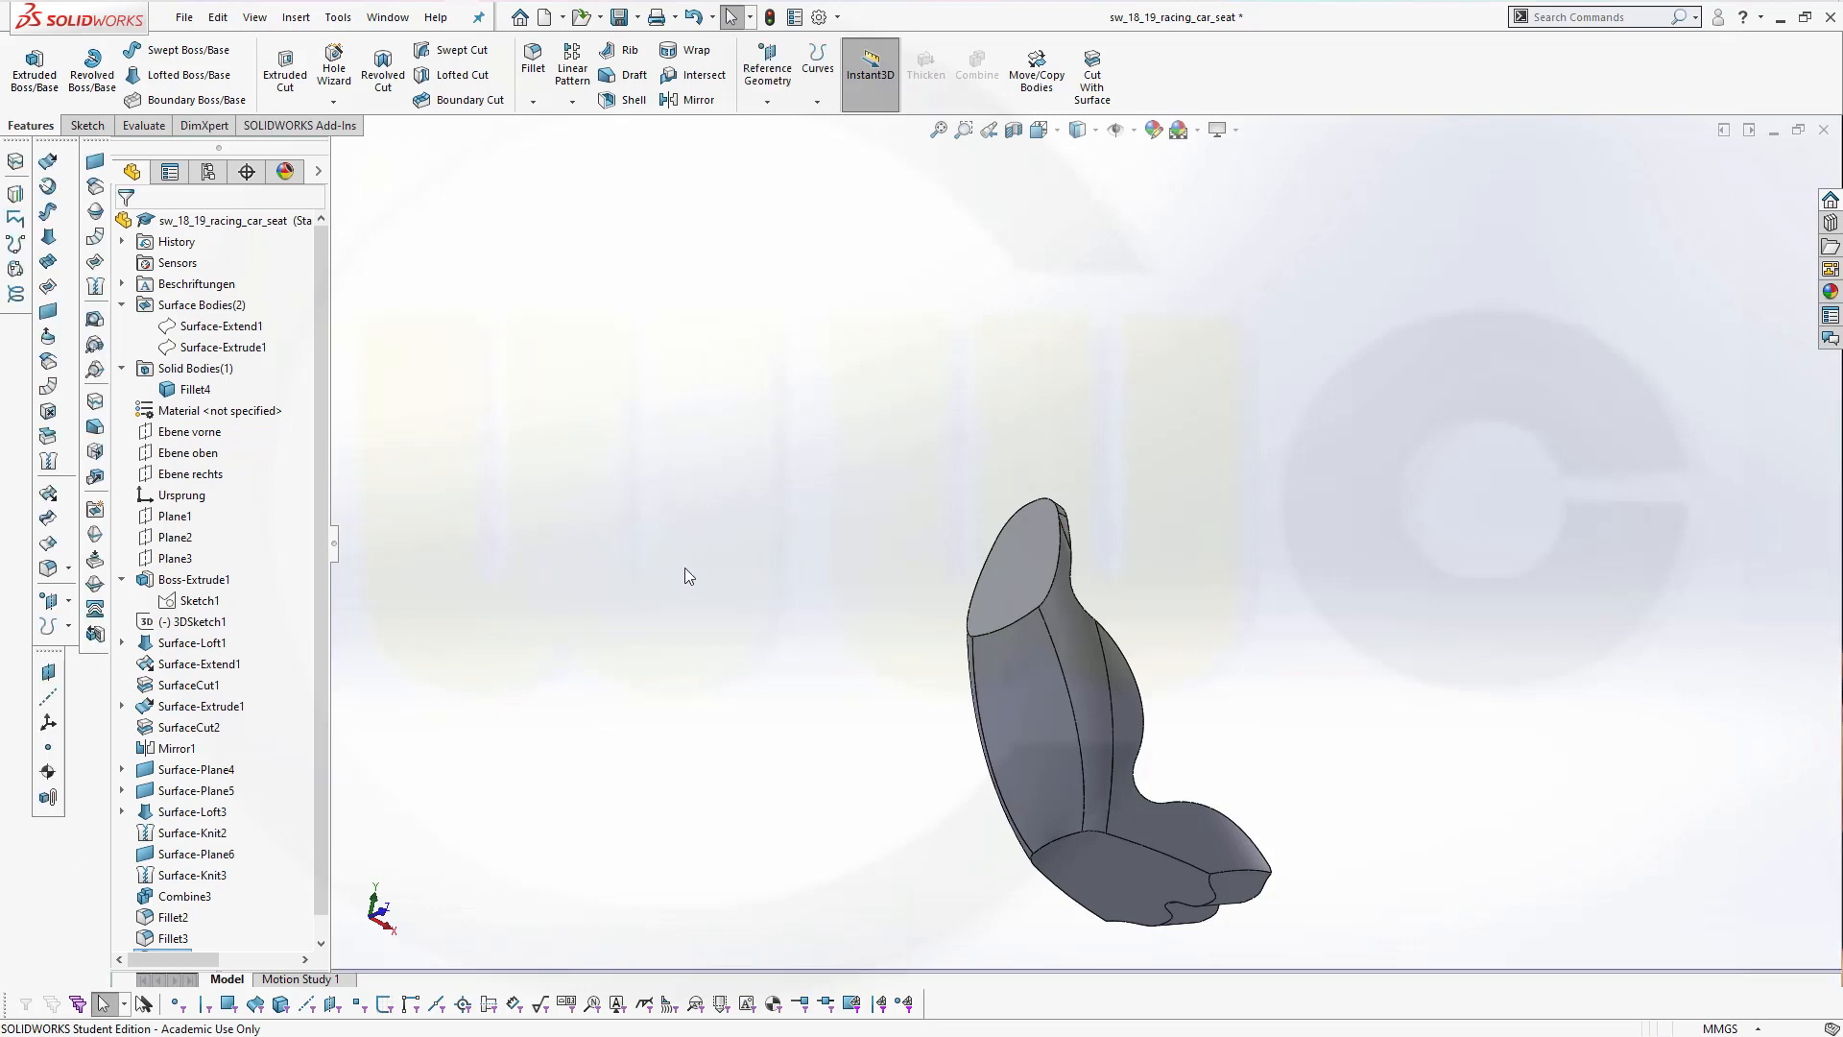
Fillet the wavy edge across the underside of the seat with a radius of 40 mm
middle_click_drag(684, 567, 734, 251)
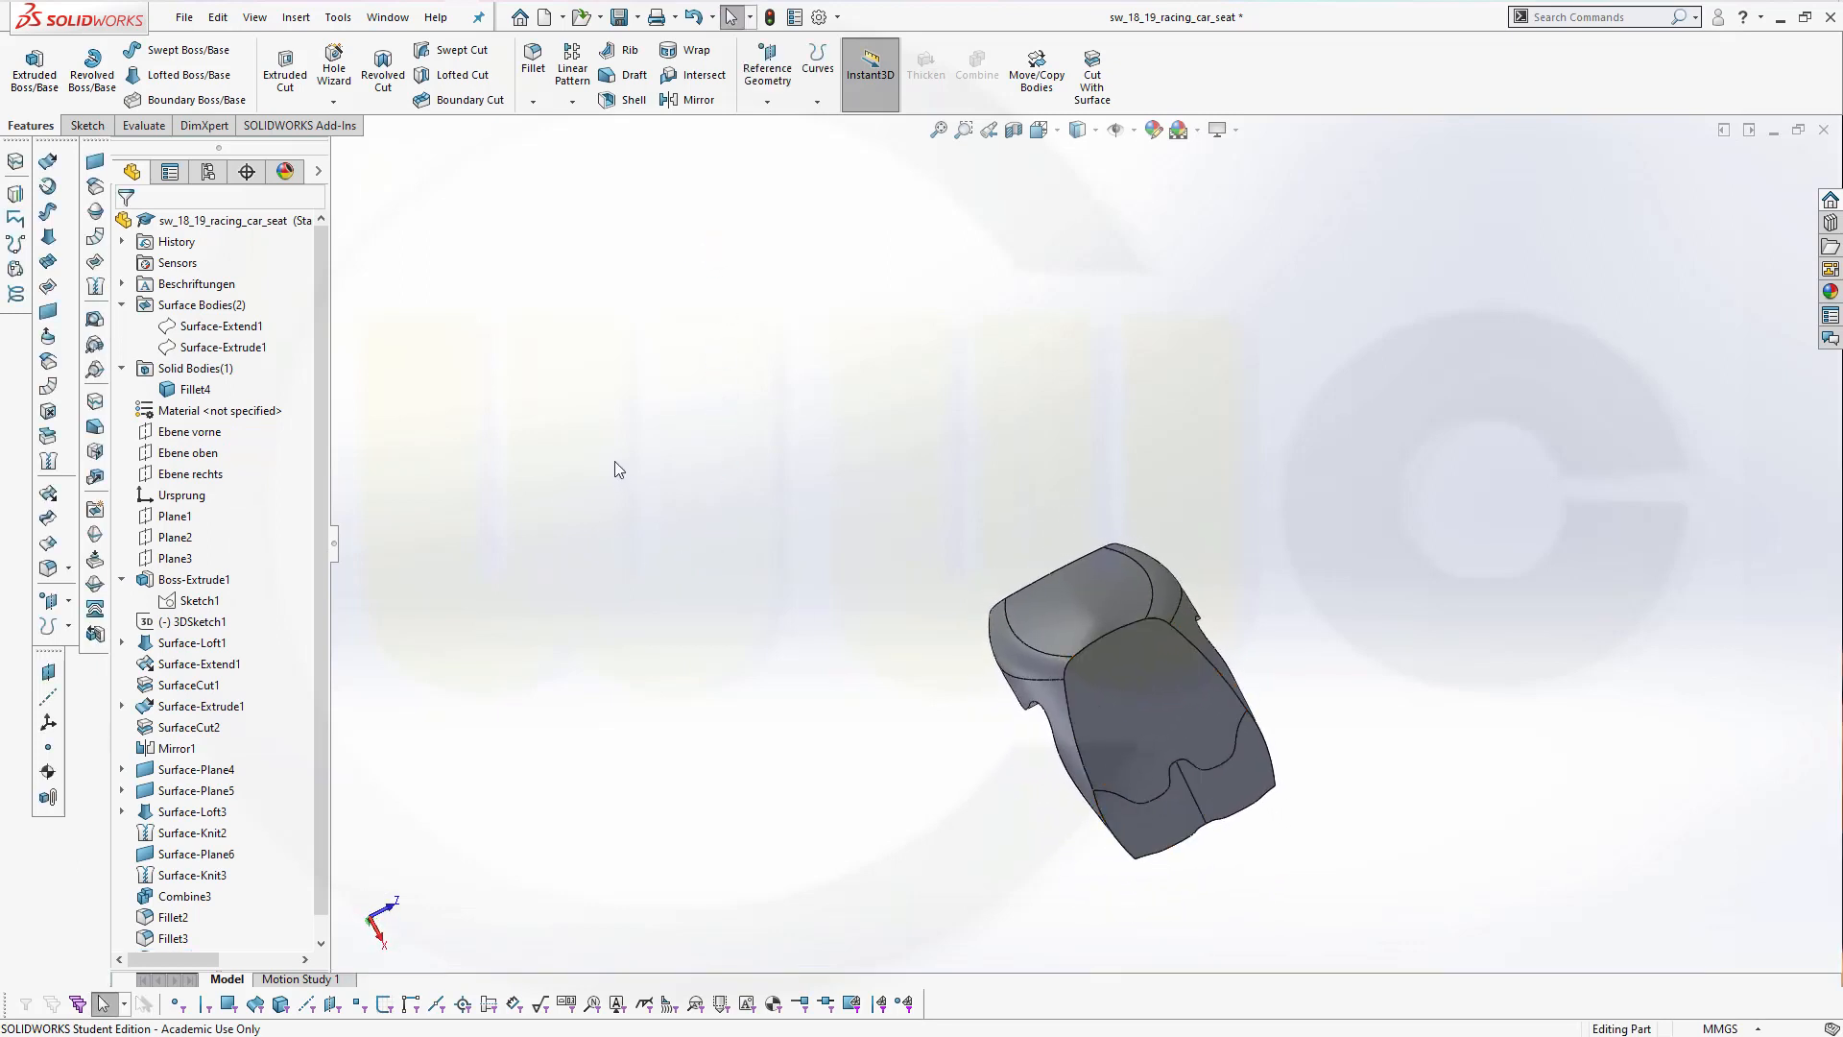
left_click(533, 60)
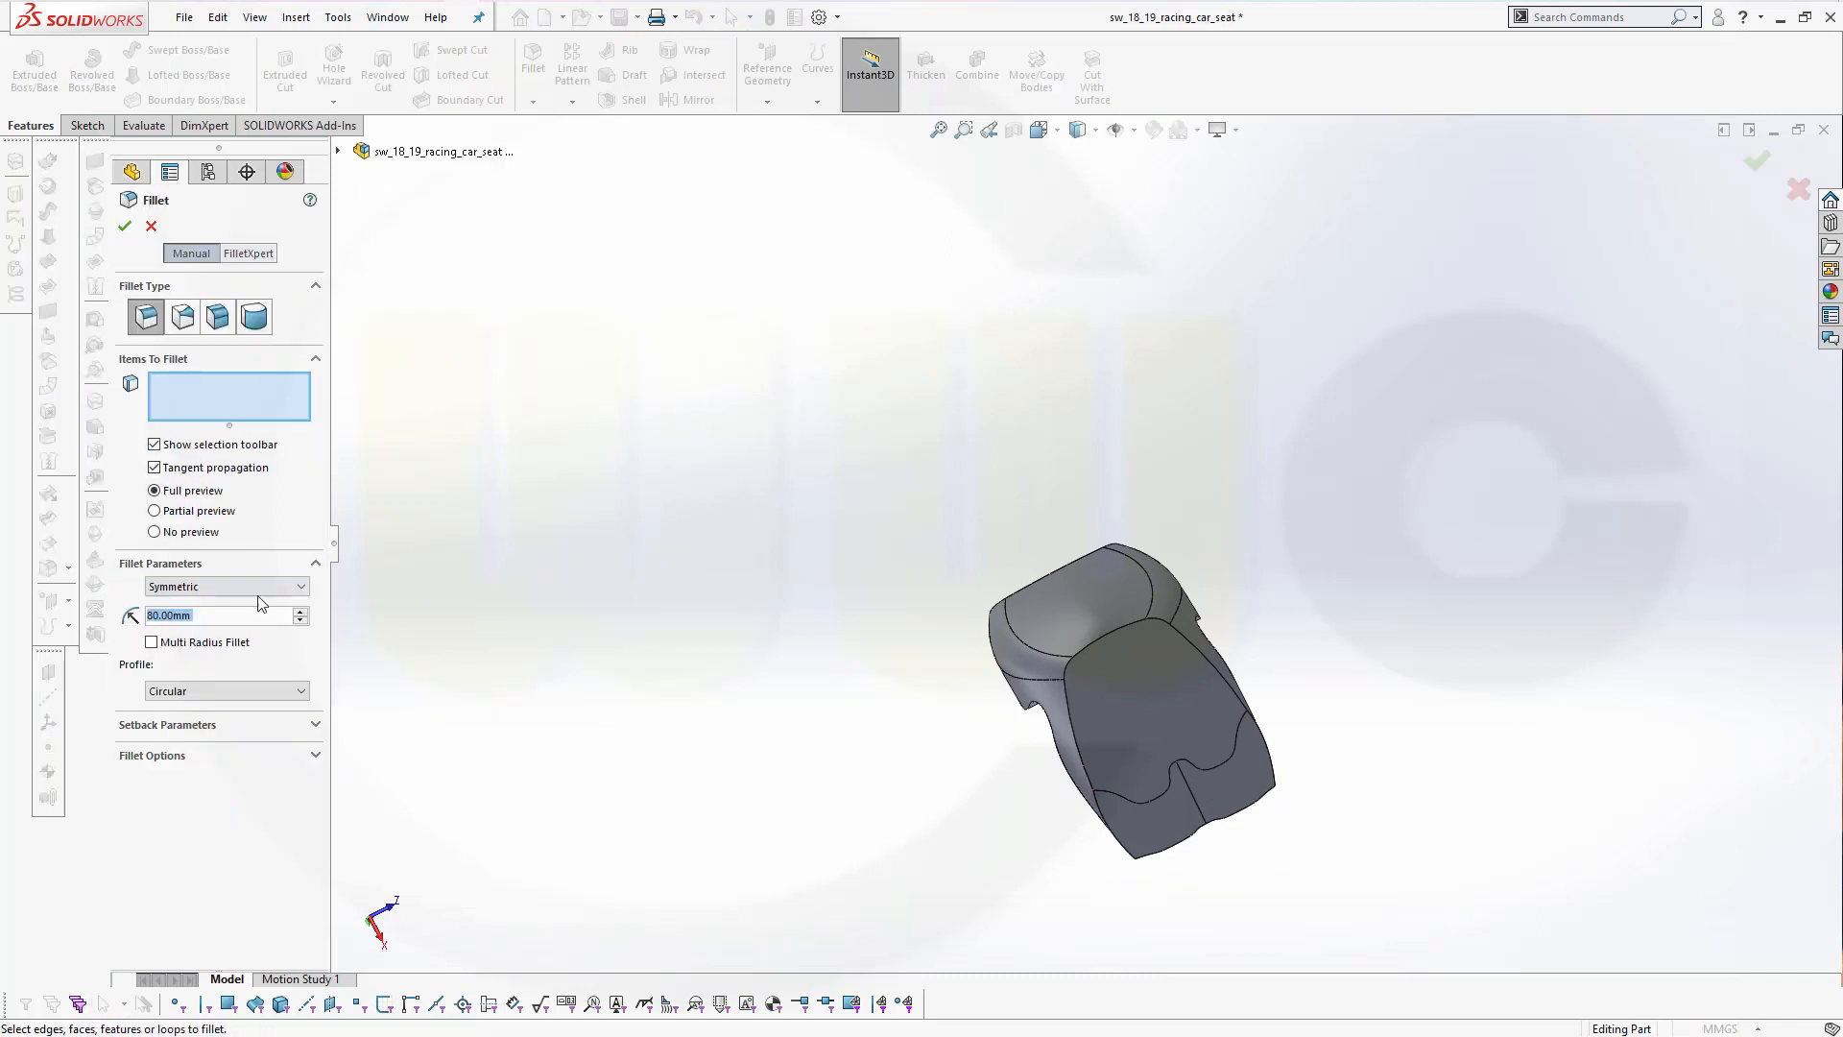
type("40")
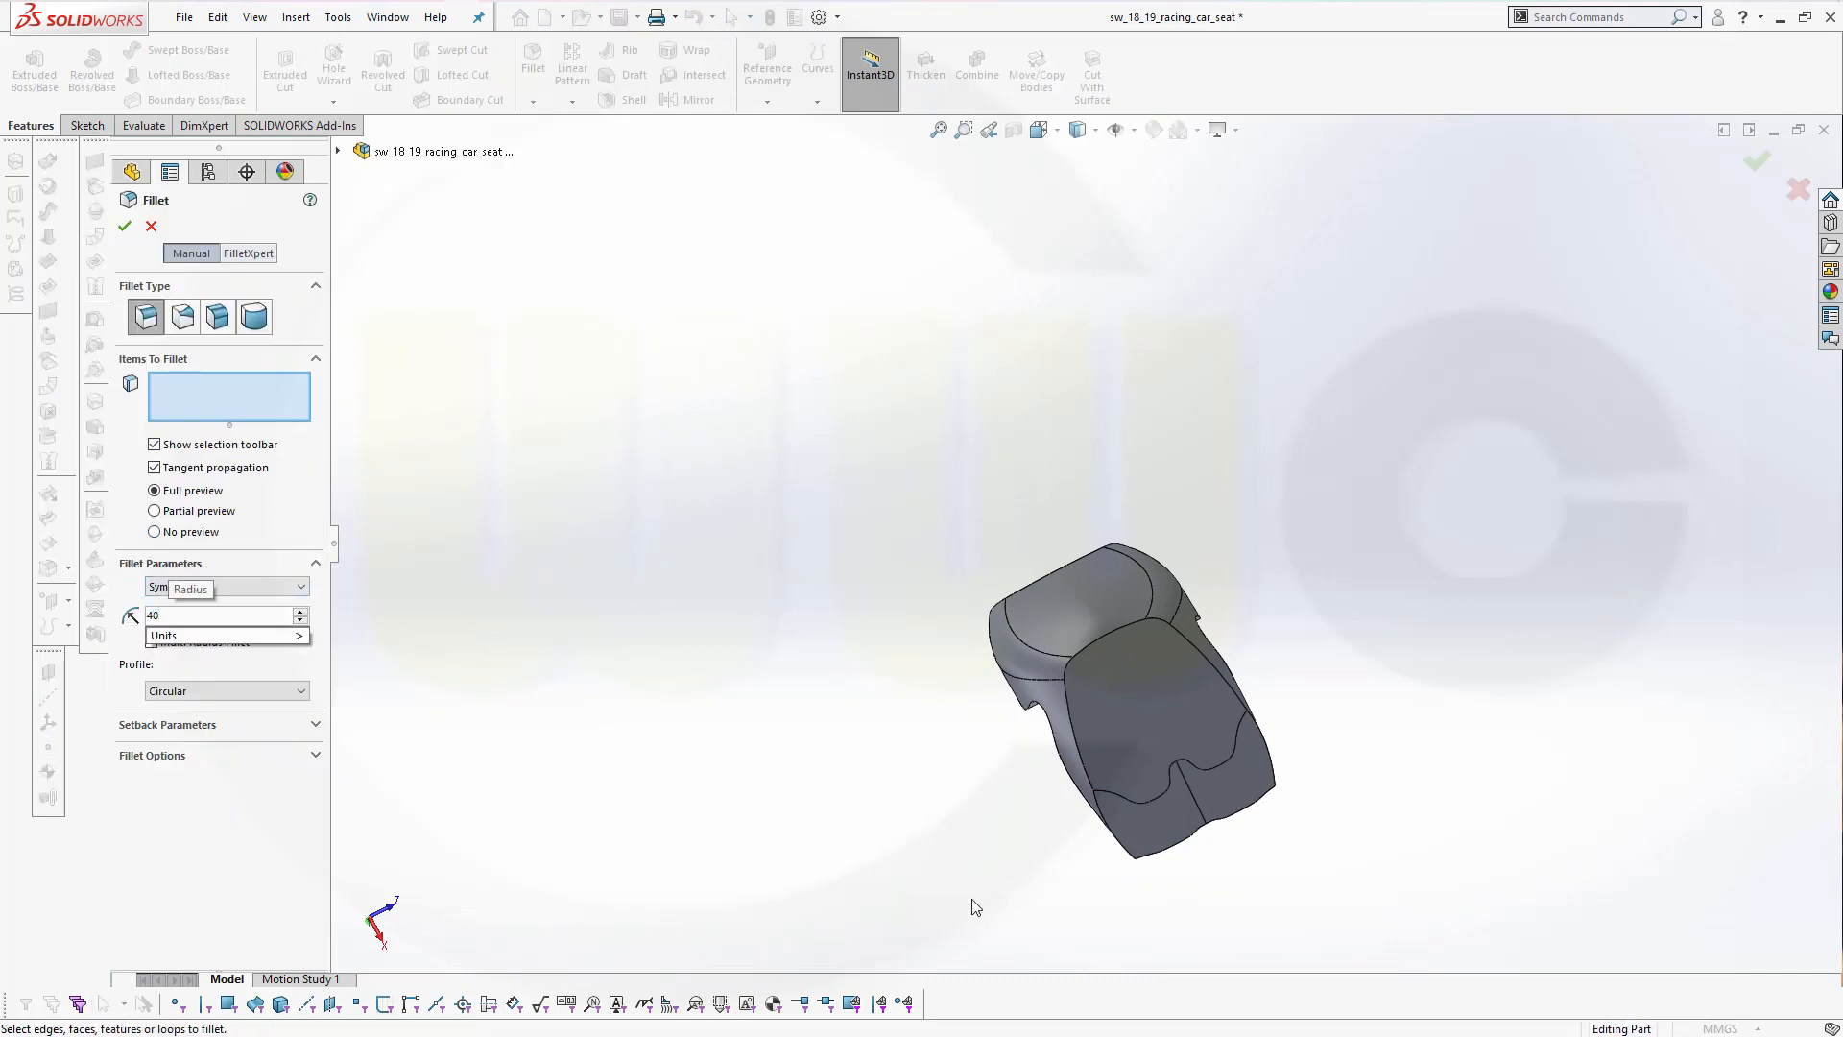
key("Return")
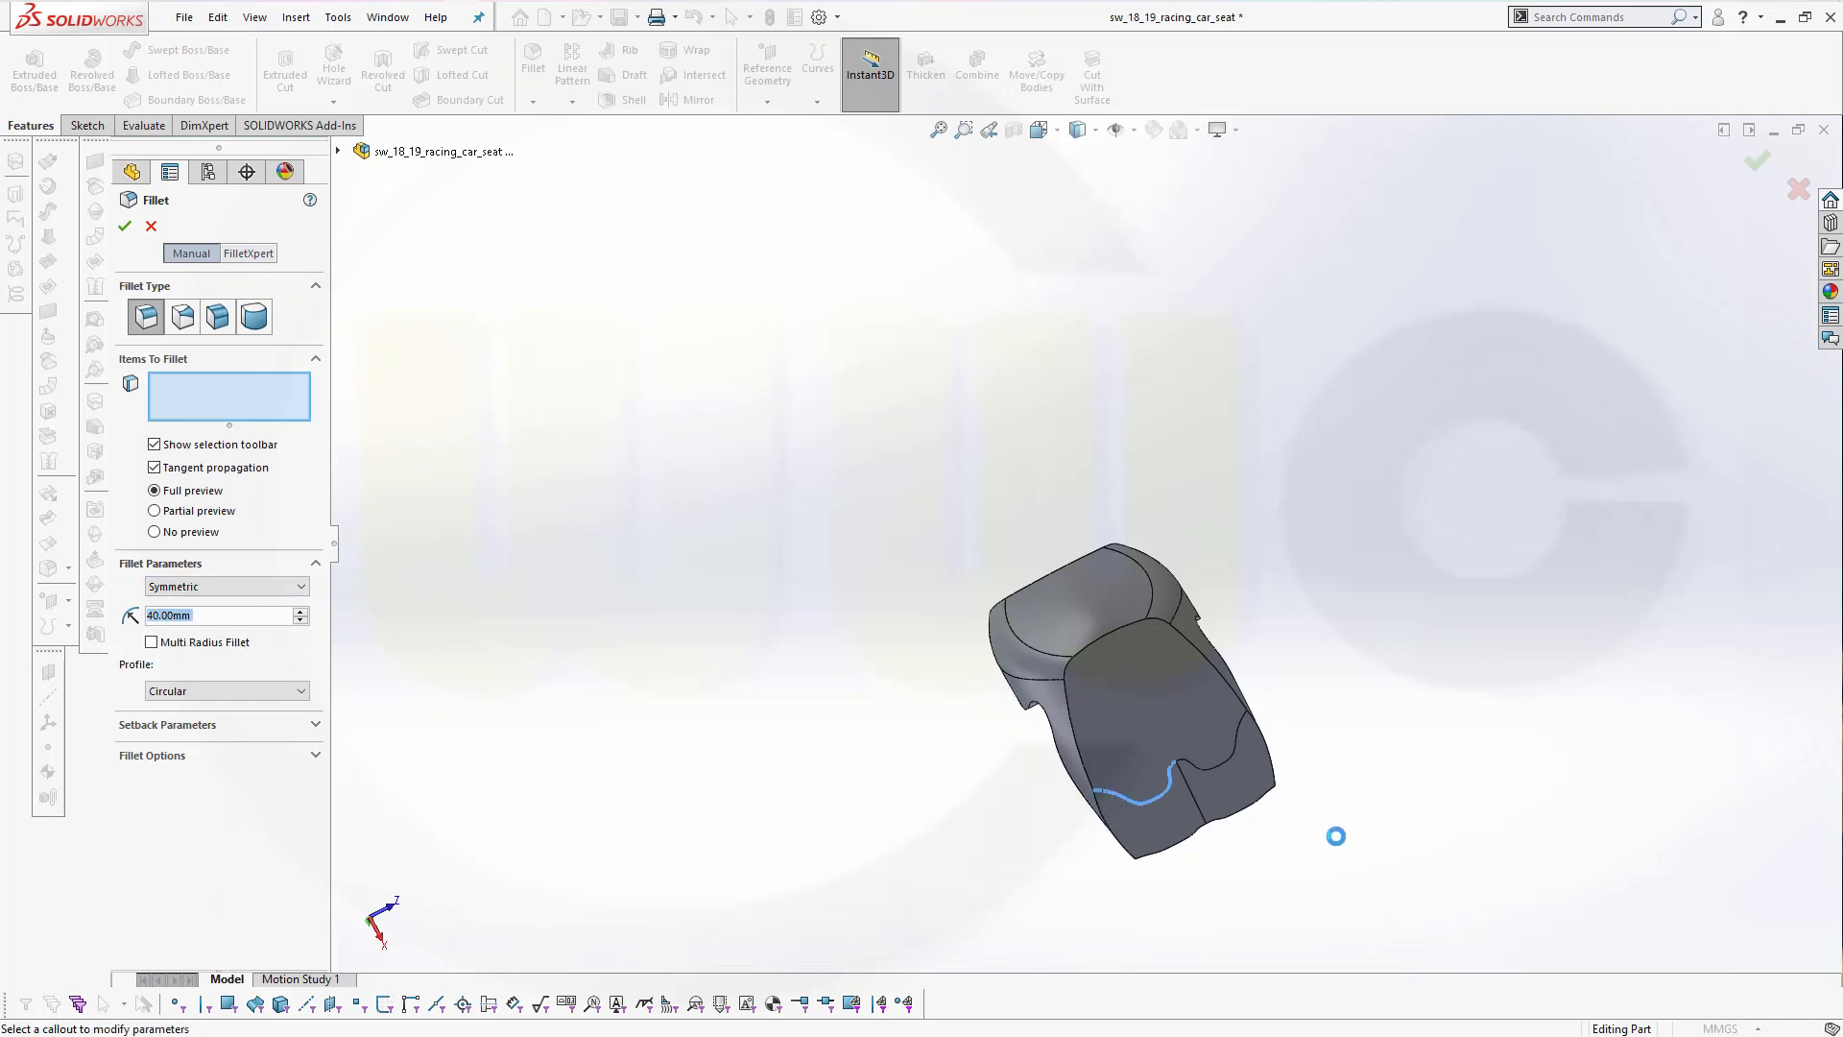
middle_click_drag(1307, 849, 1189, 714)
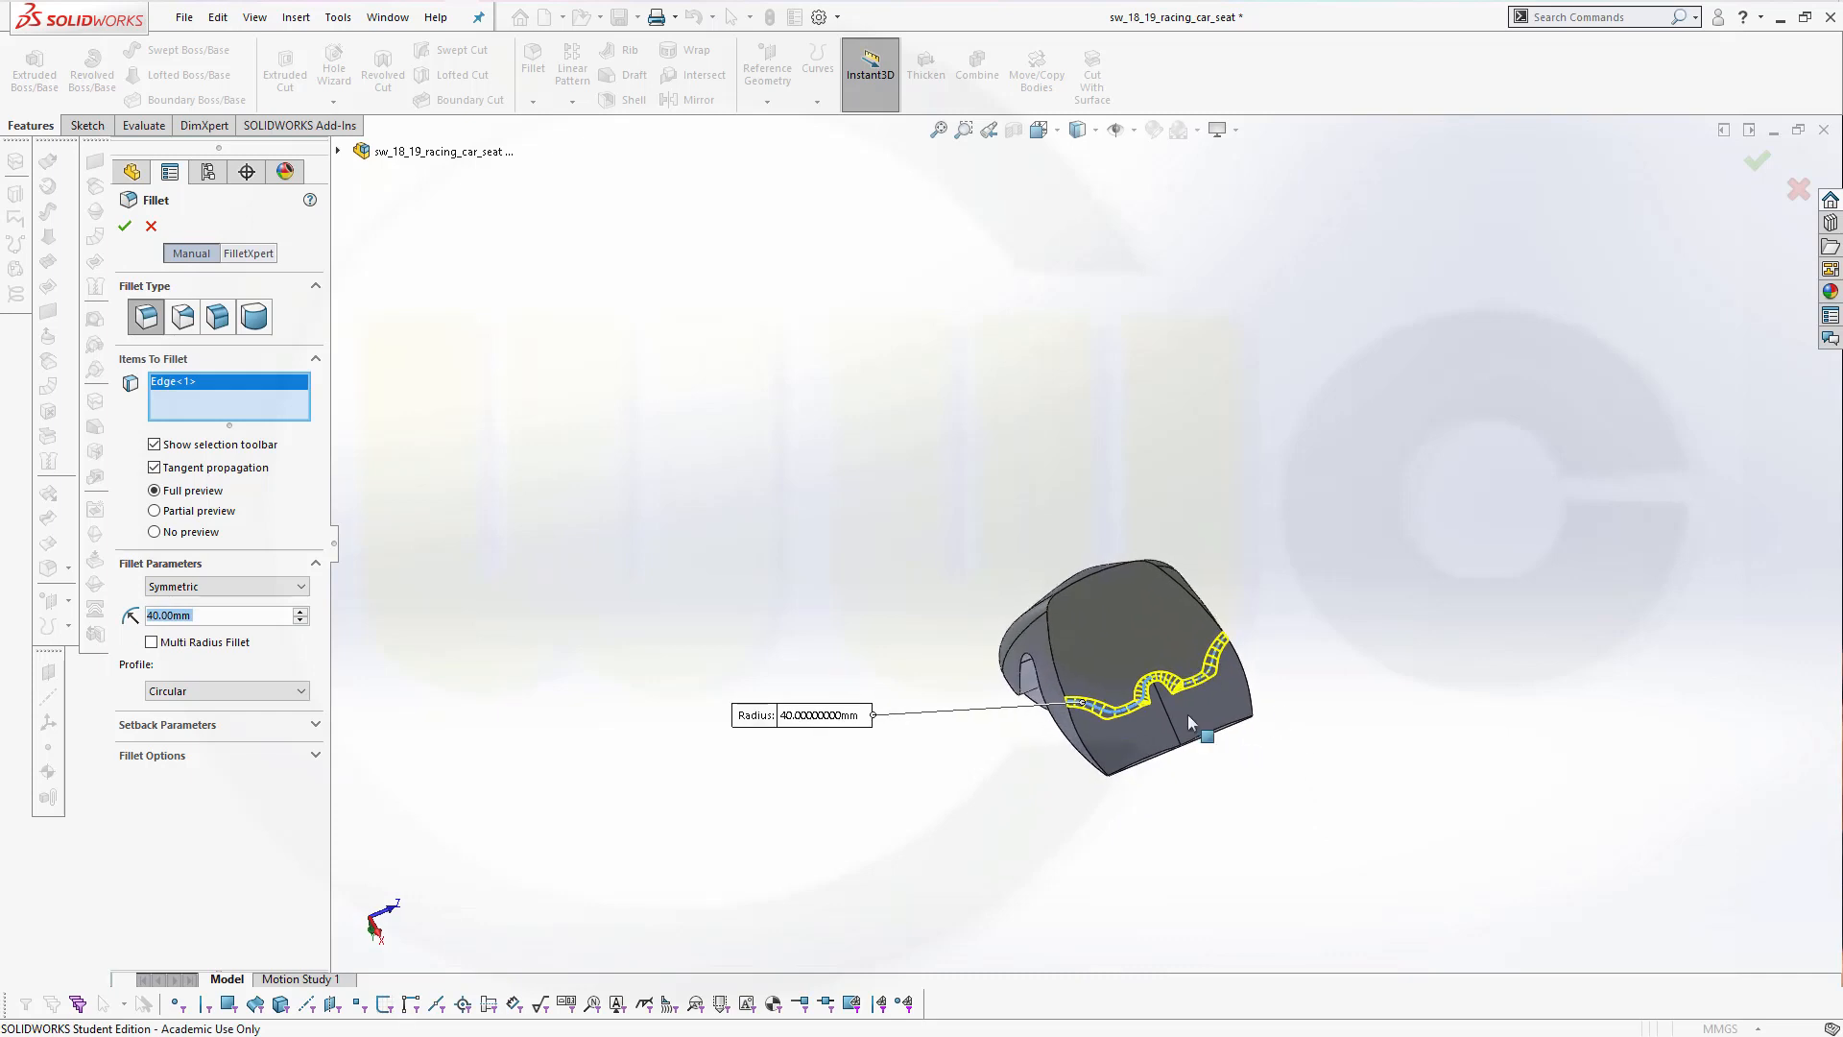
left_click(123, 225)
middle_click_drag(796, 539, 994, 544)
scroll(1104, 593, "down", 5)
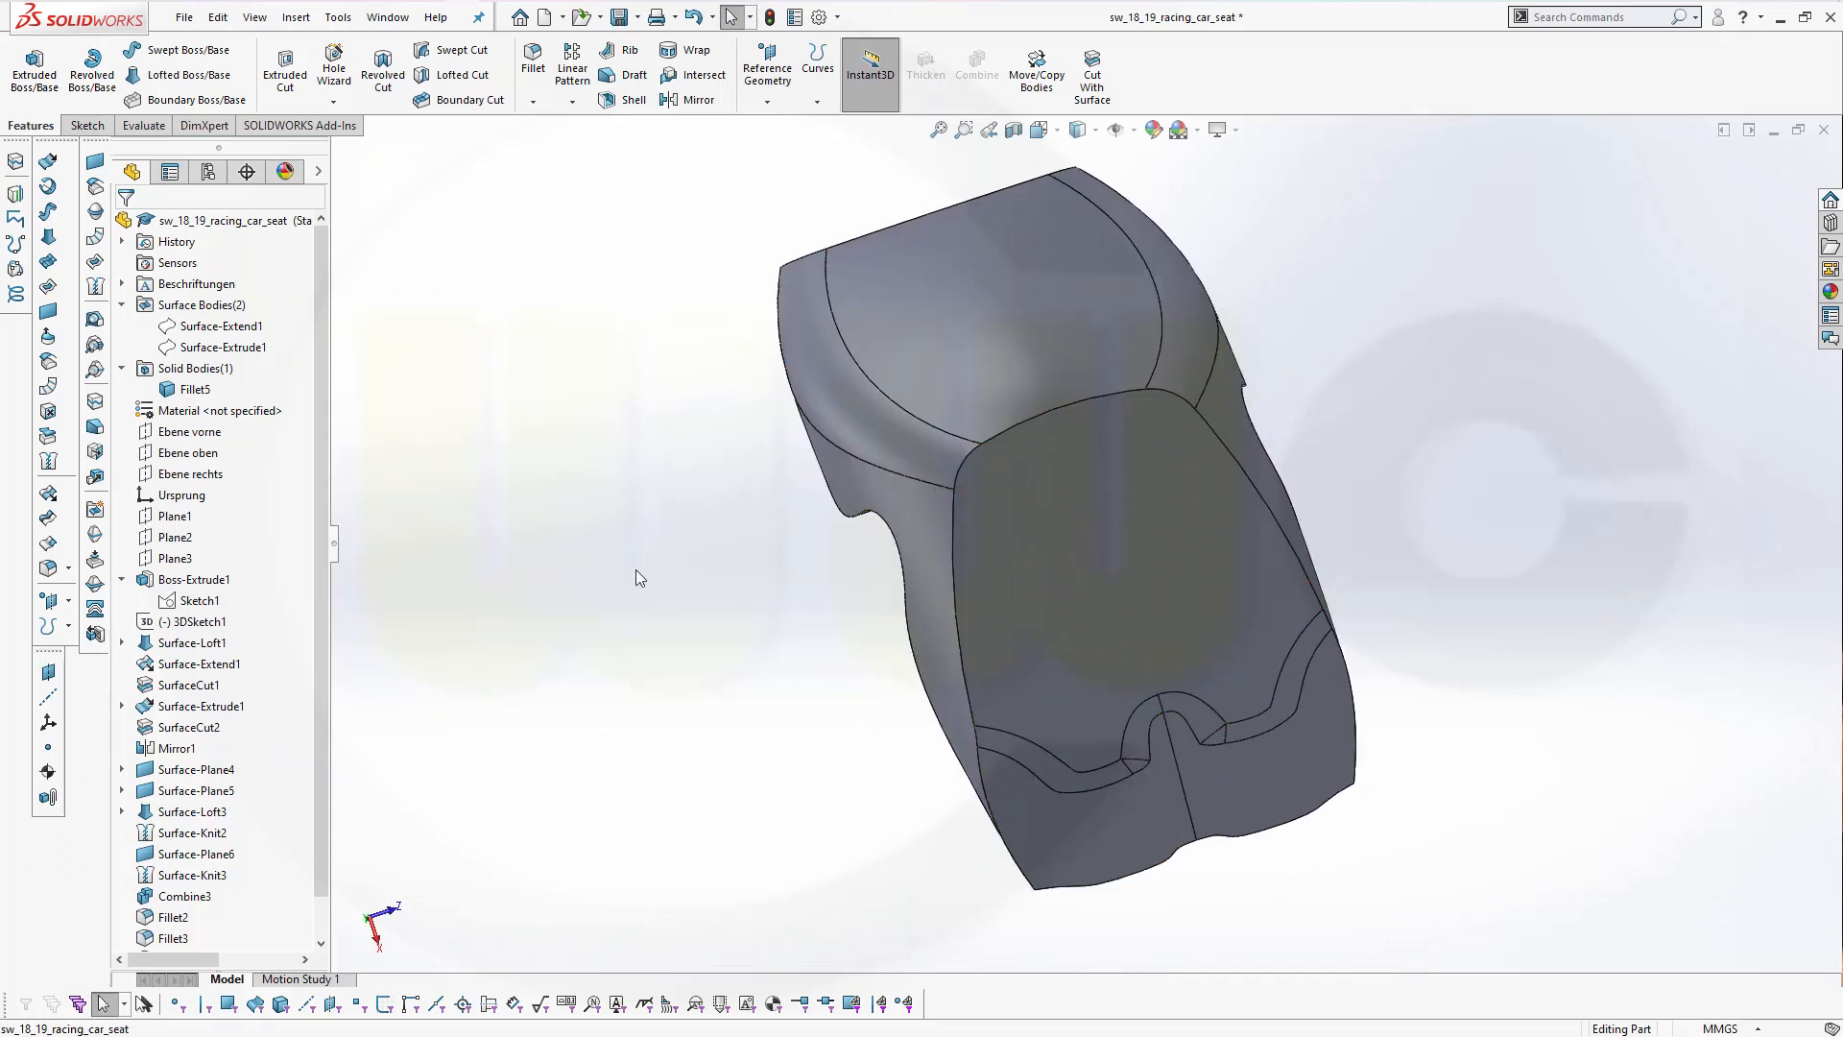
left_click(534, 59)
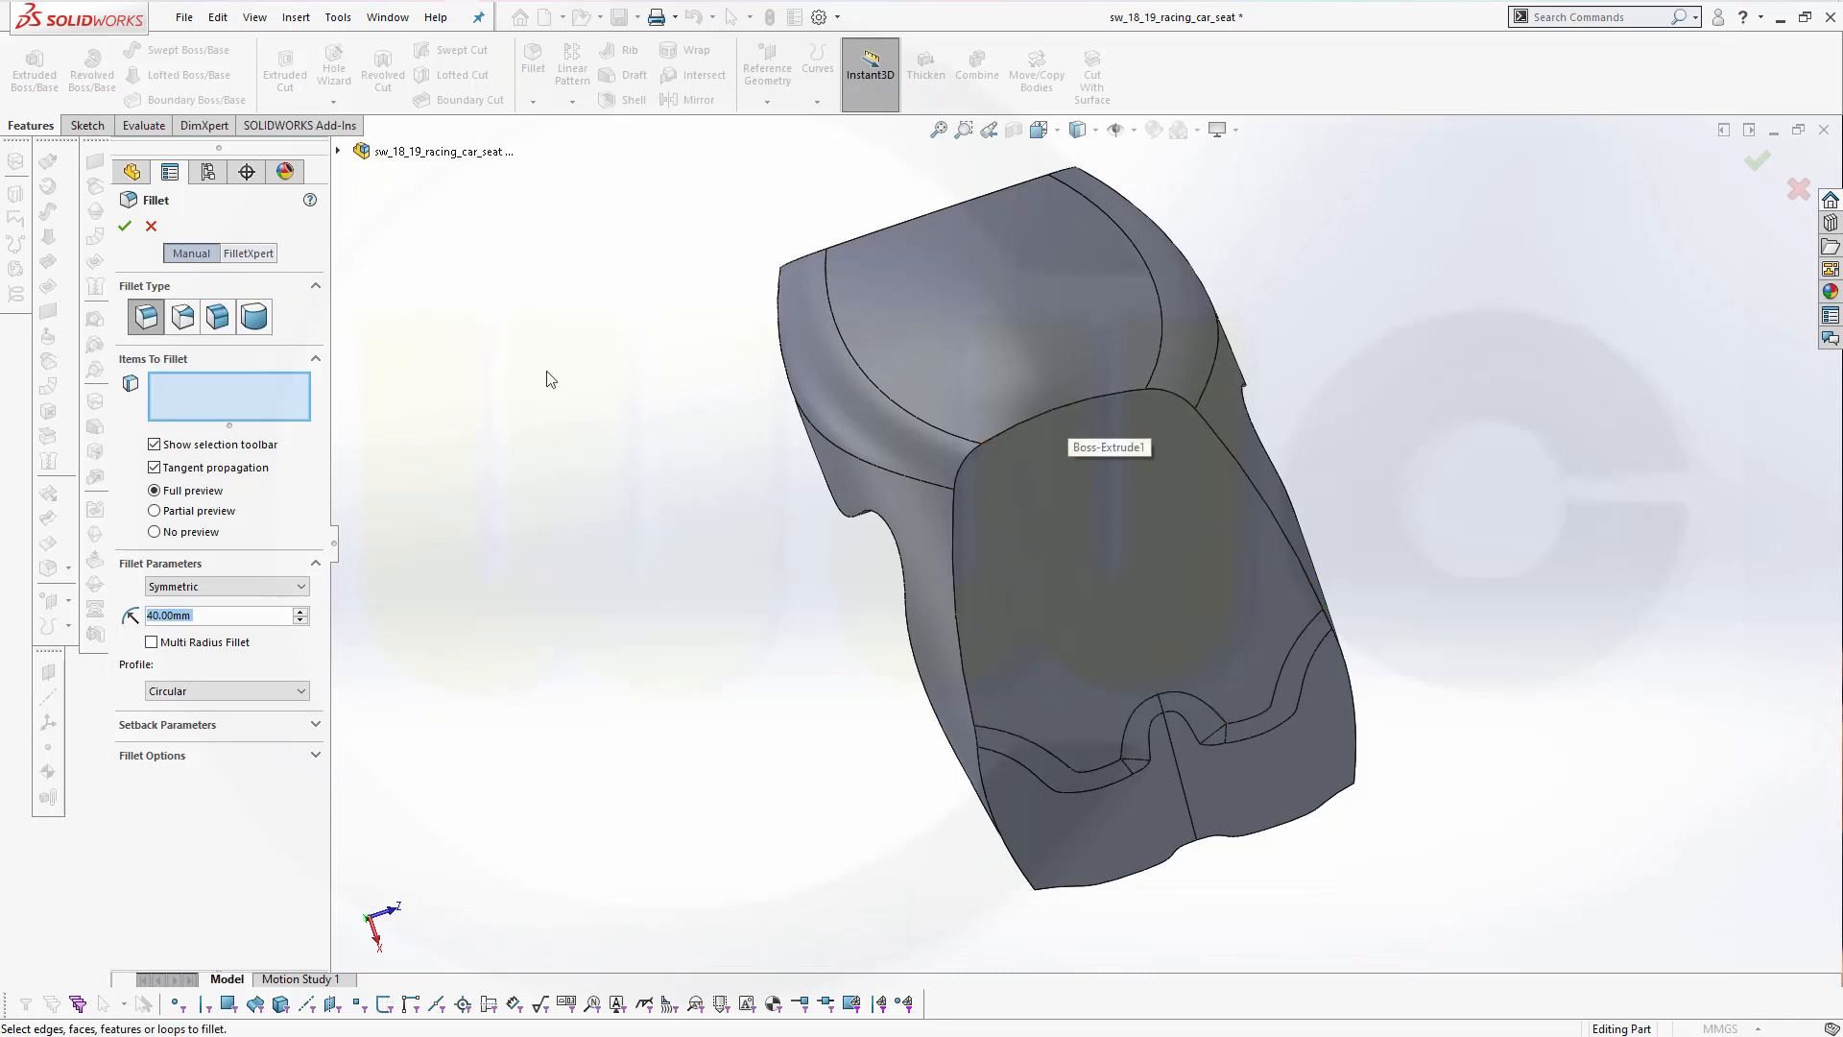
type("100")
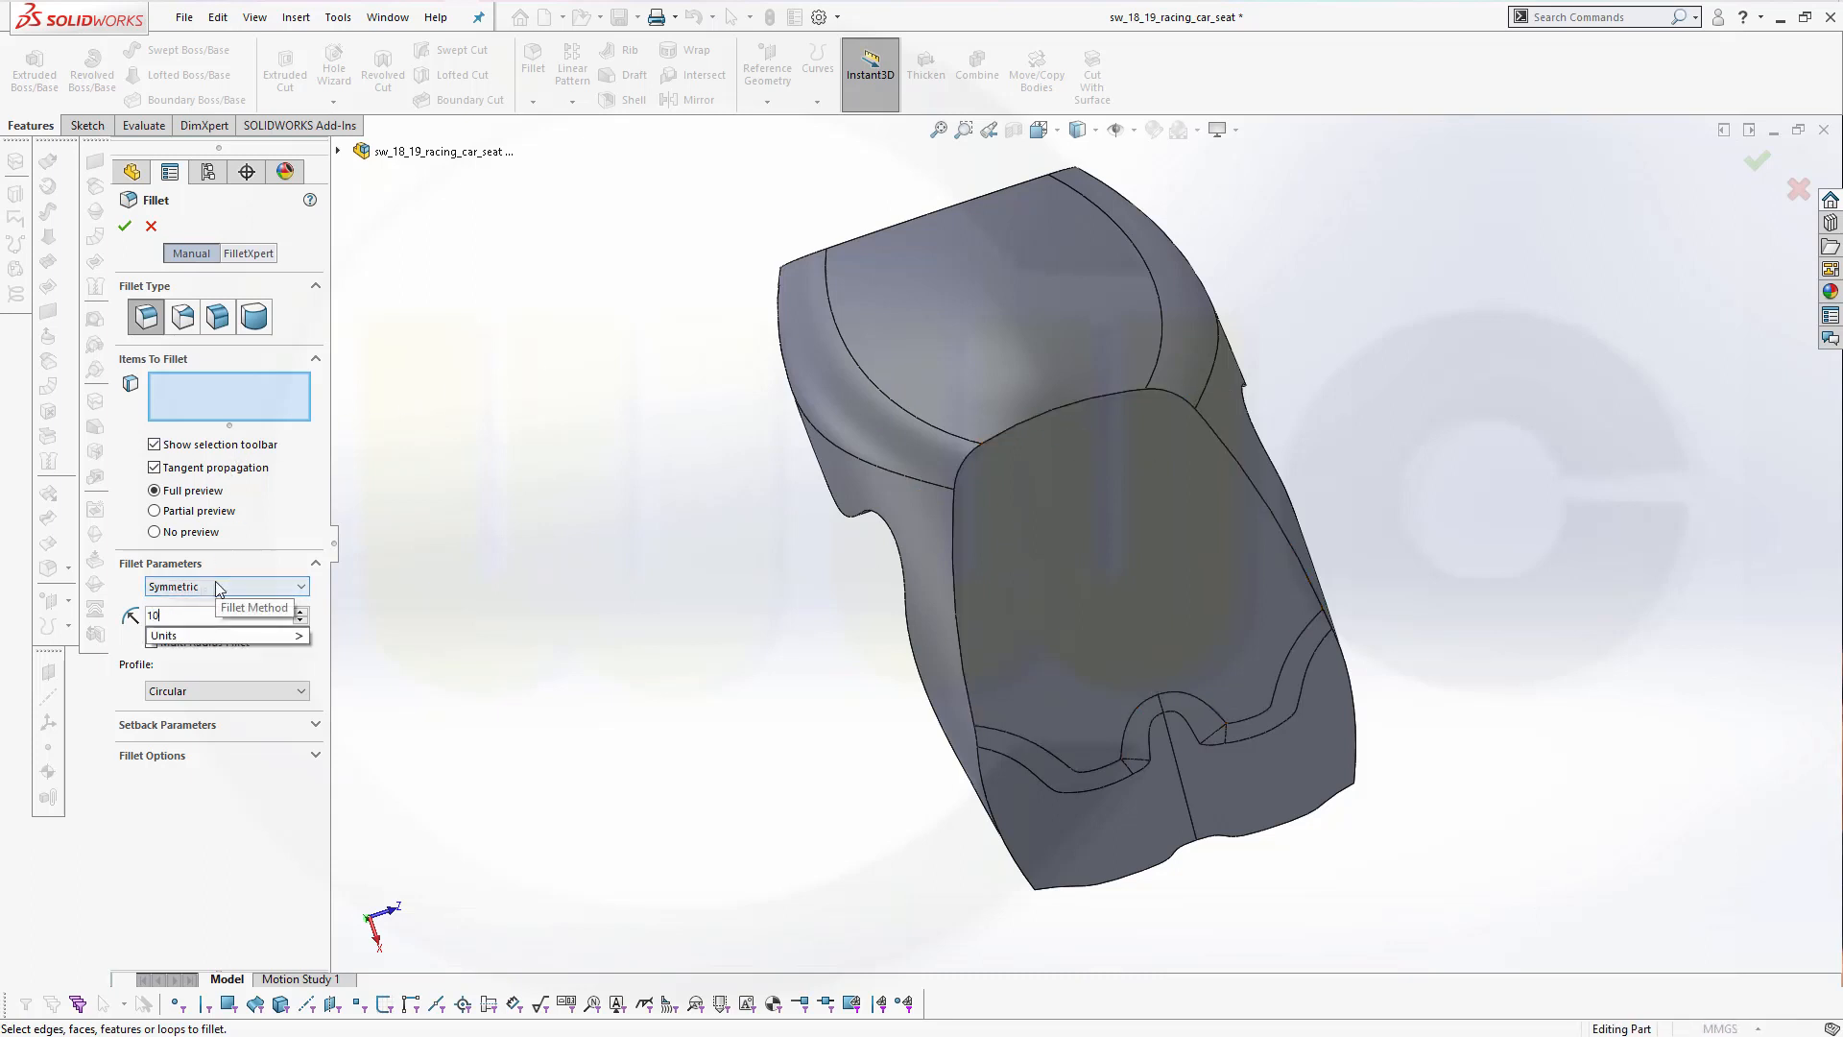
left_click(1041, 415)
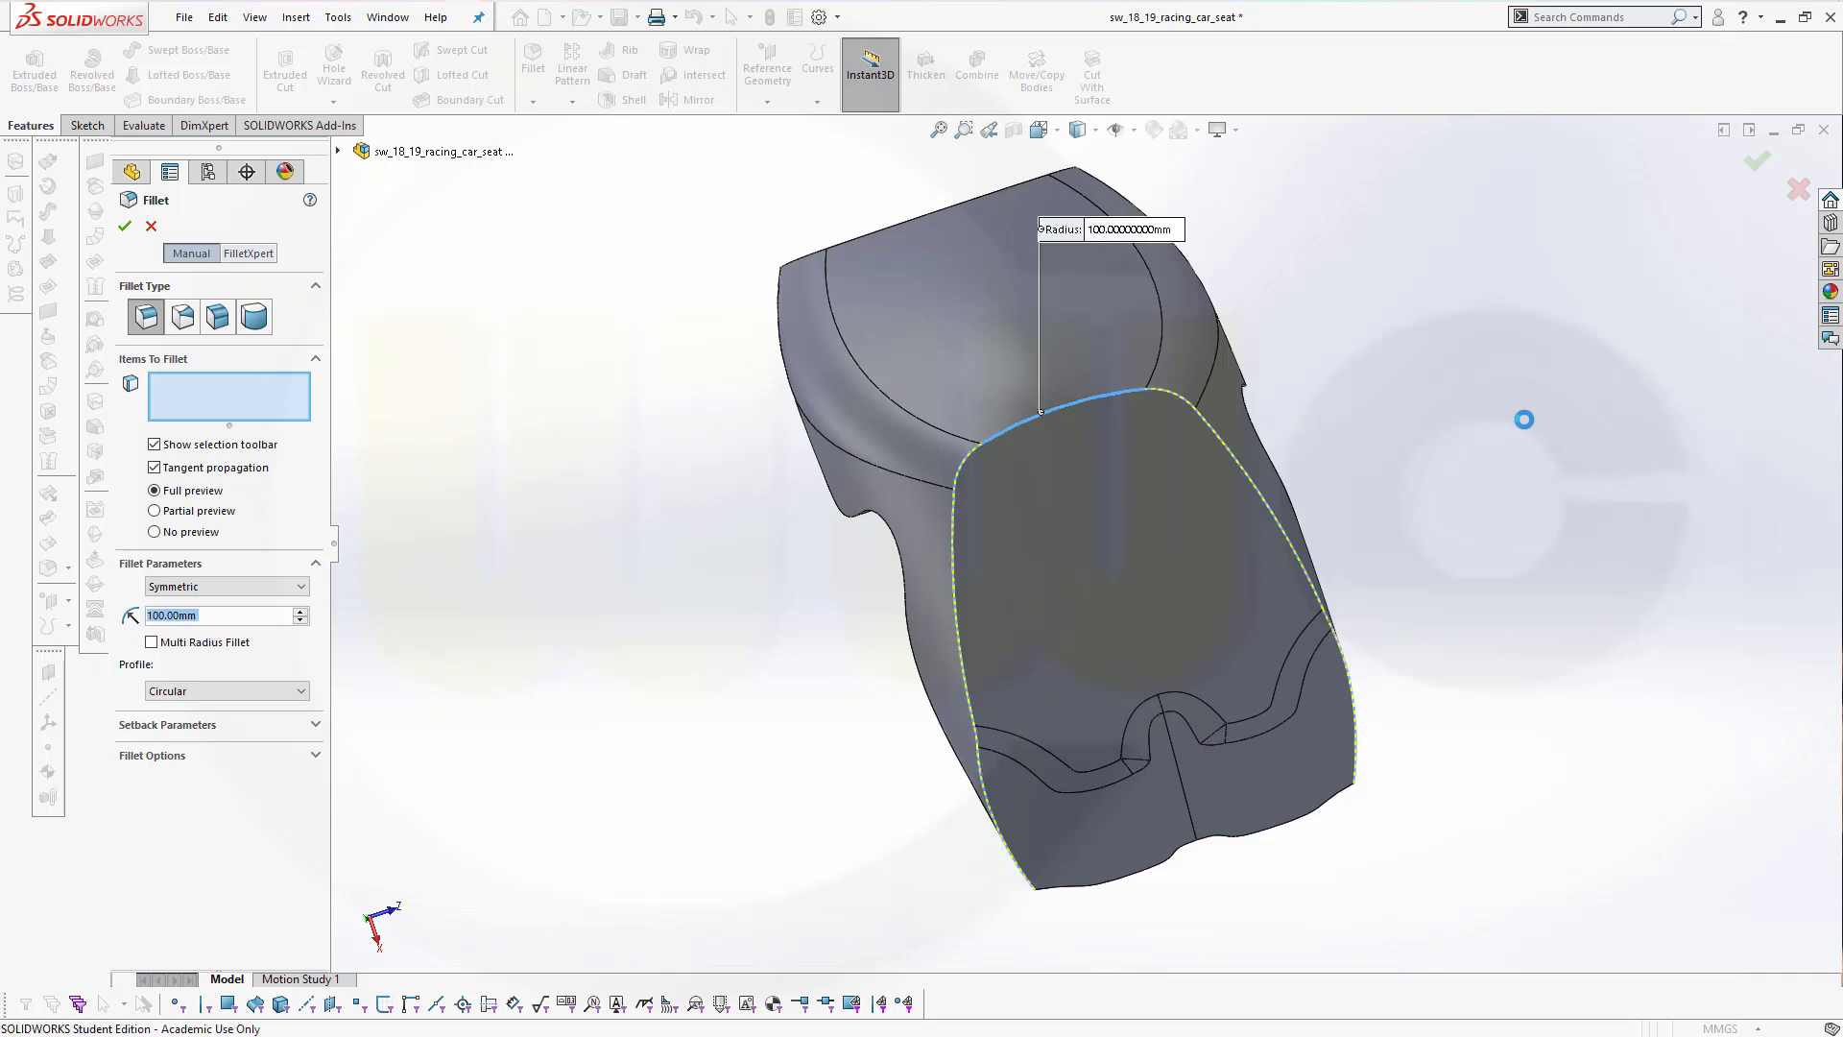
middle_click_drag(1344, 559, 971, 416)
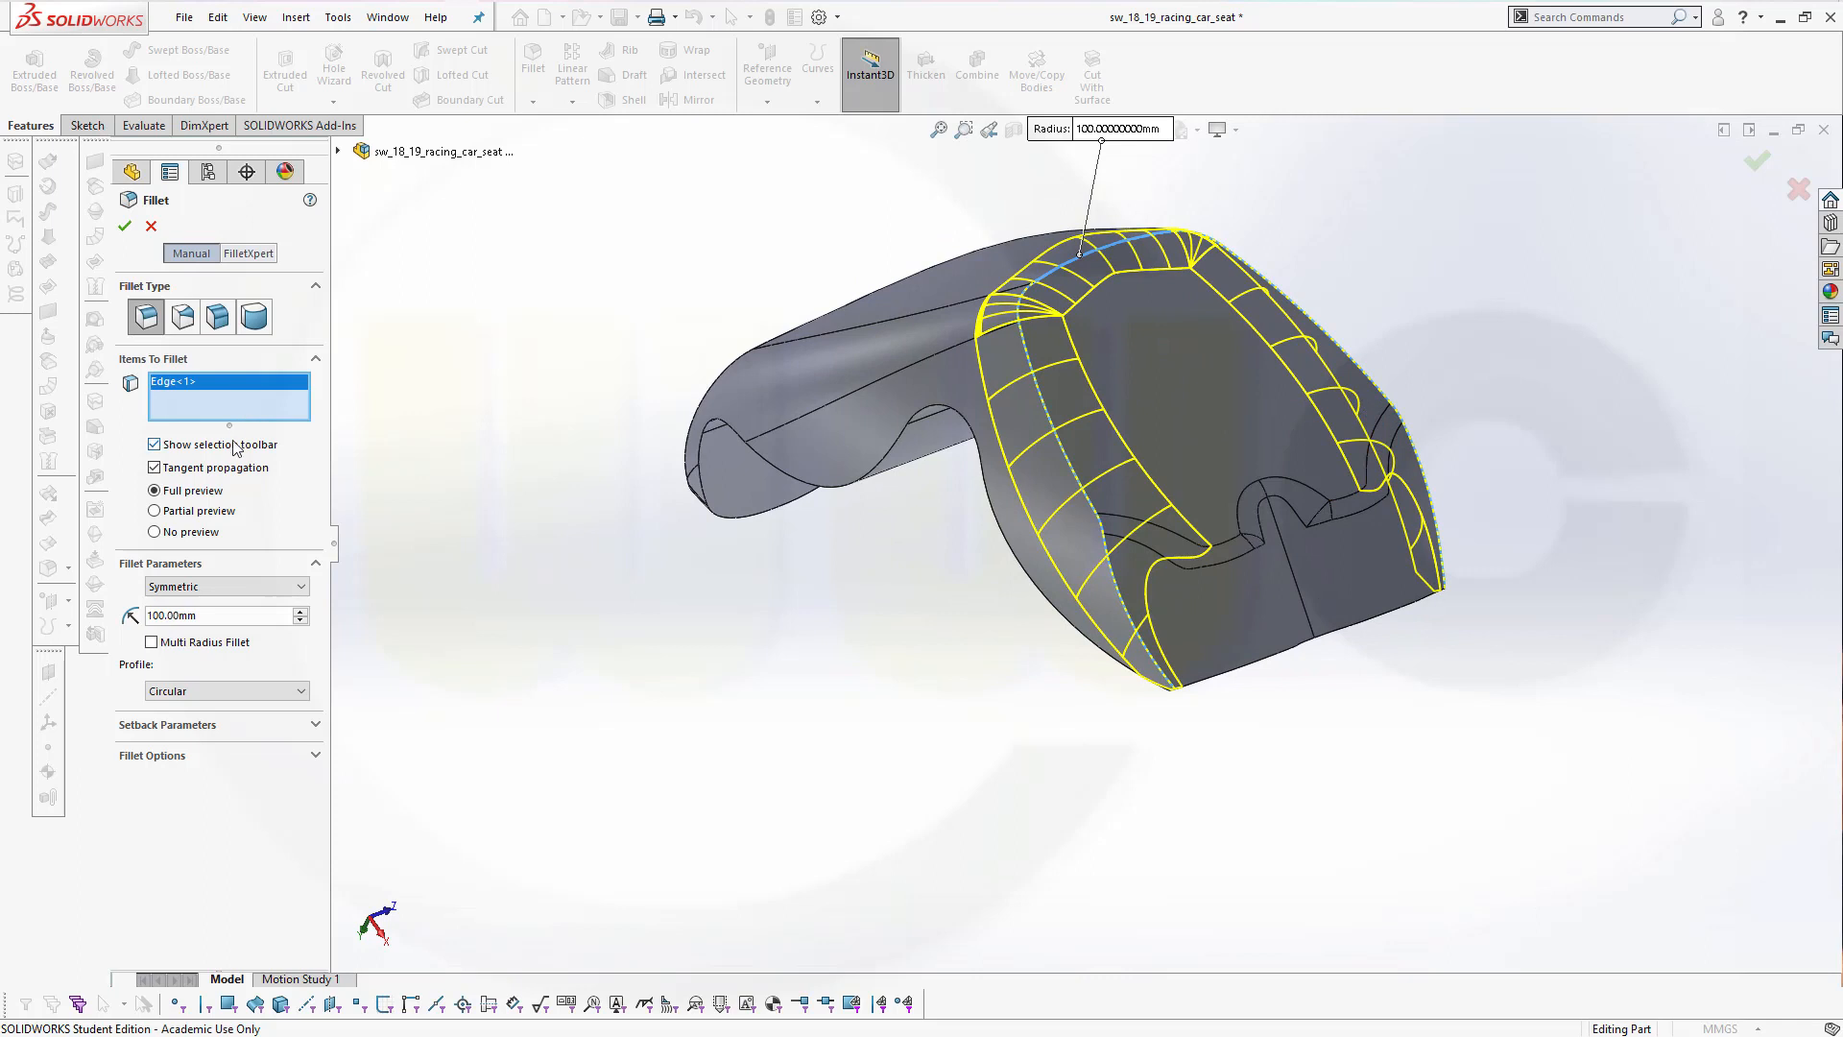
left_click(221, 616)
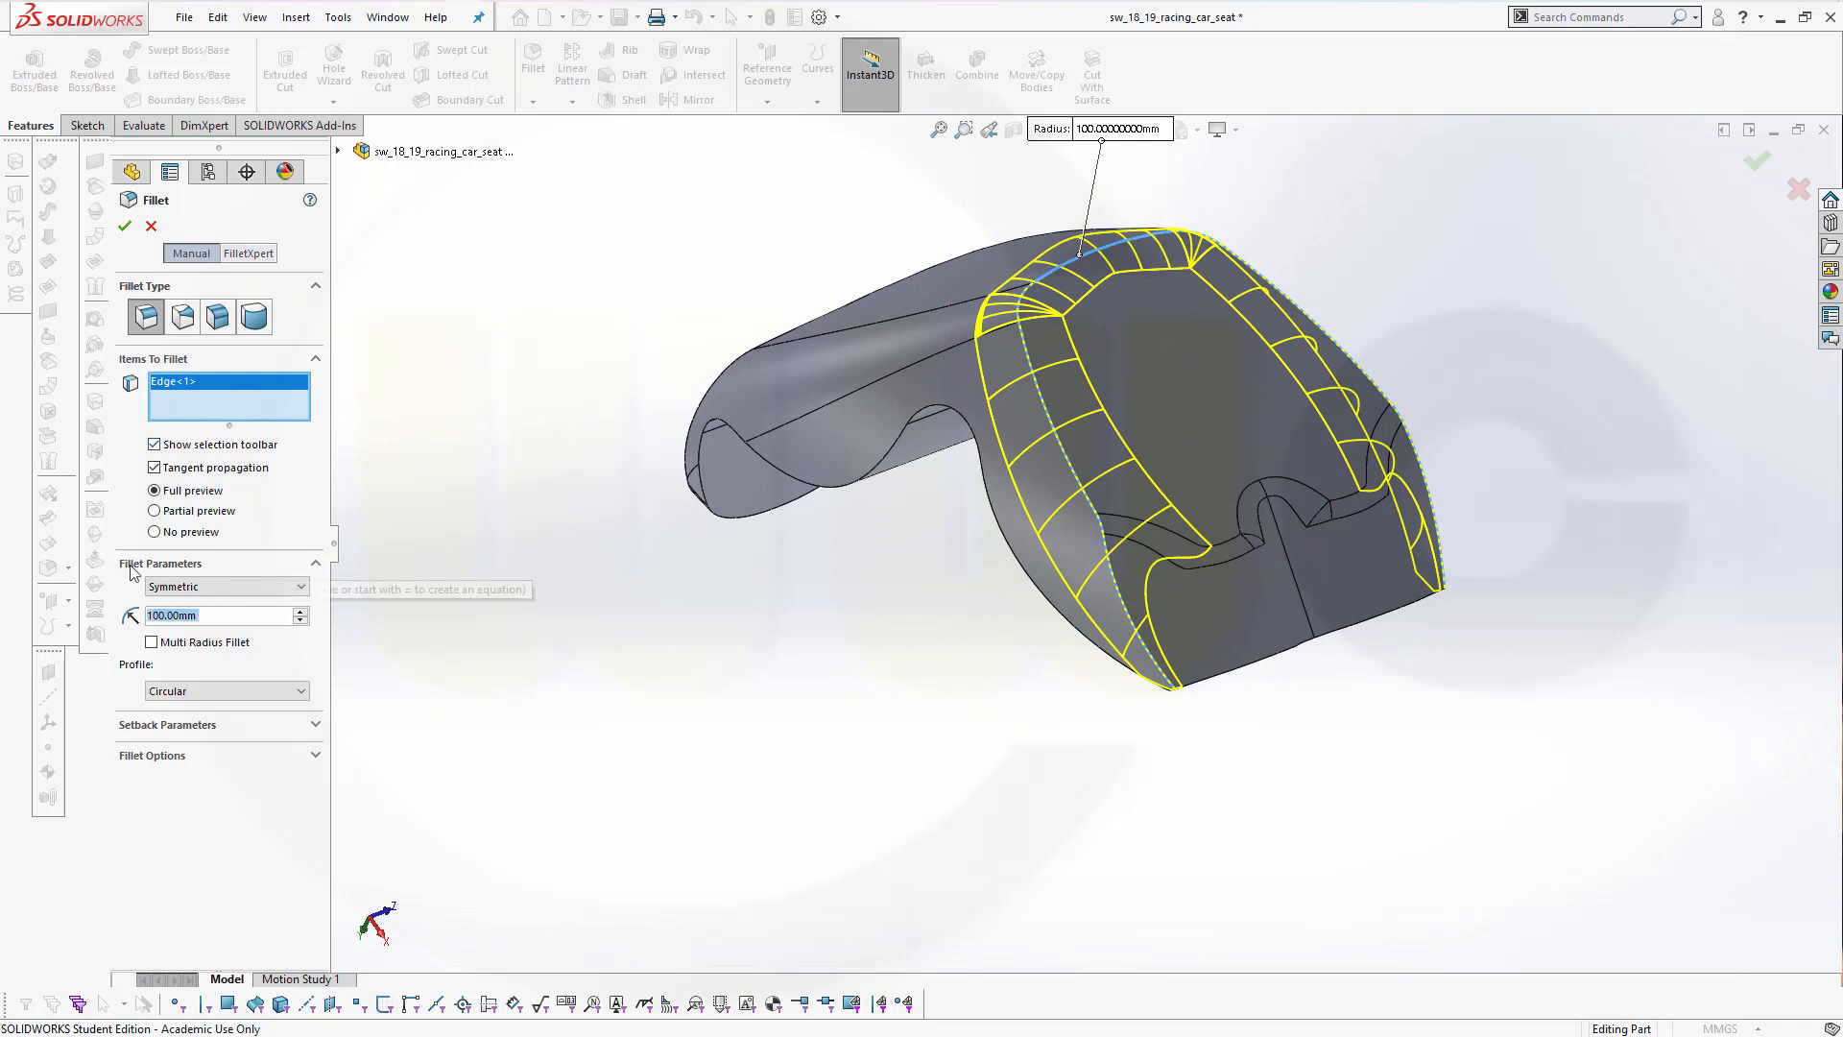
type("60")
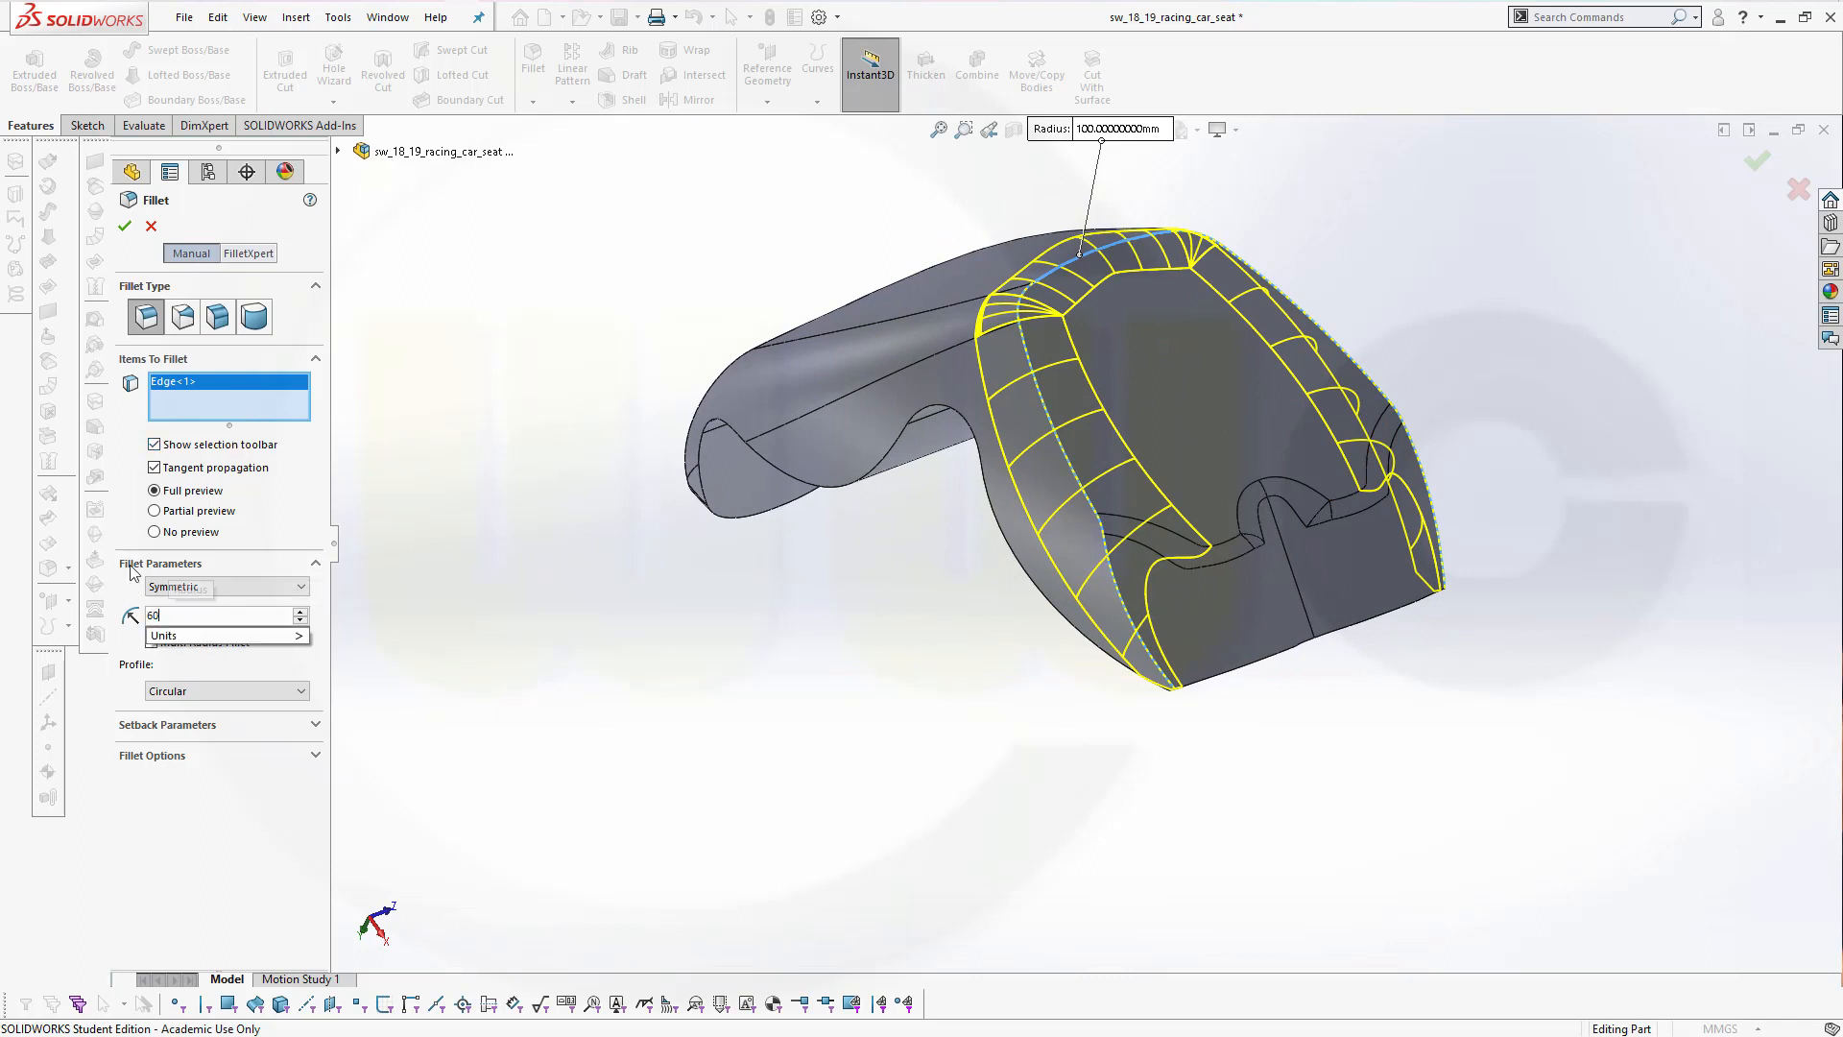
key("Return")
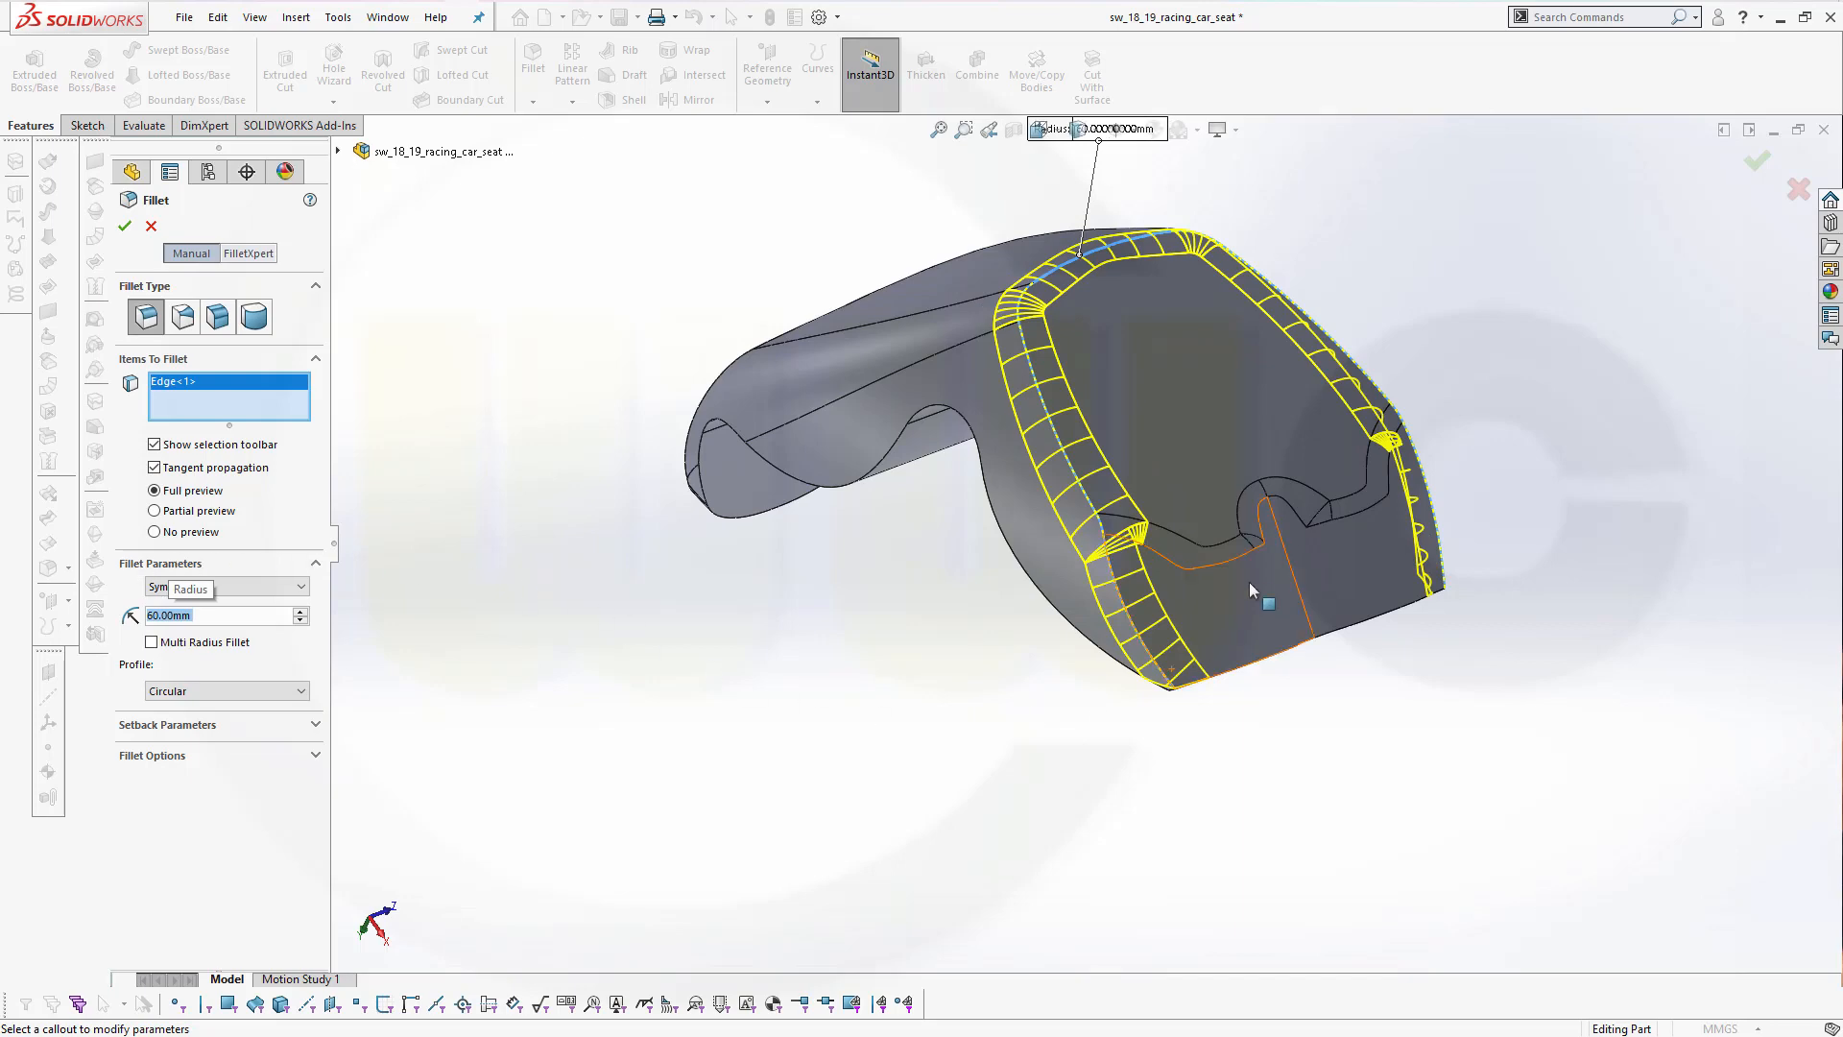
middle_click_drag(1248, 582, 1379, 471)
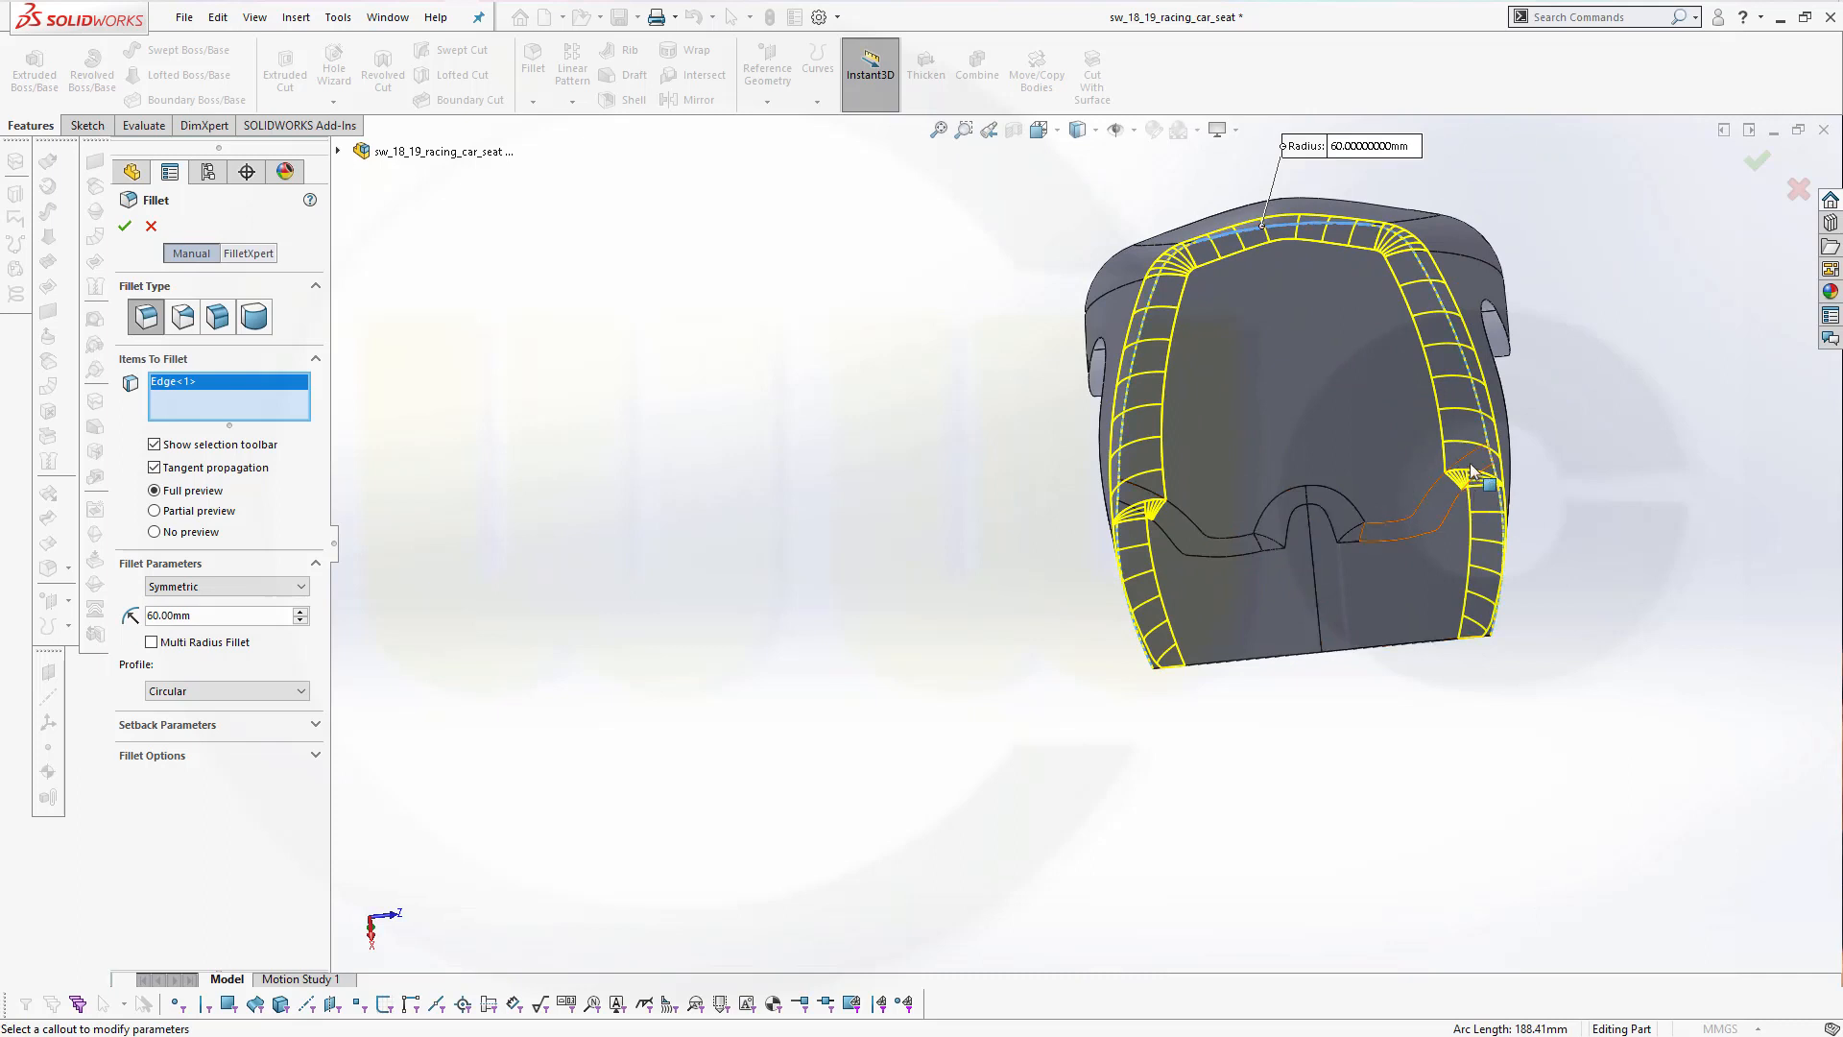
left_click(1798, 190)
Delete the 40 mm fillet on the wavy edge of the seat's underside
middle_click_drag(1566, 367, 1479, 403)
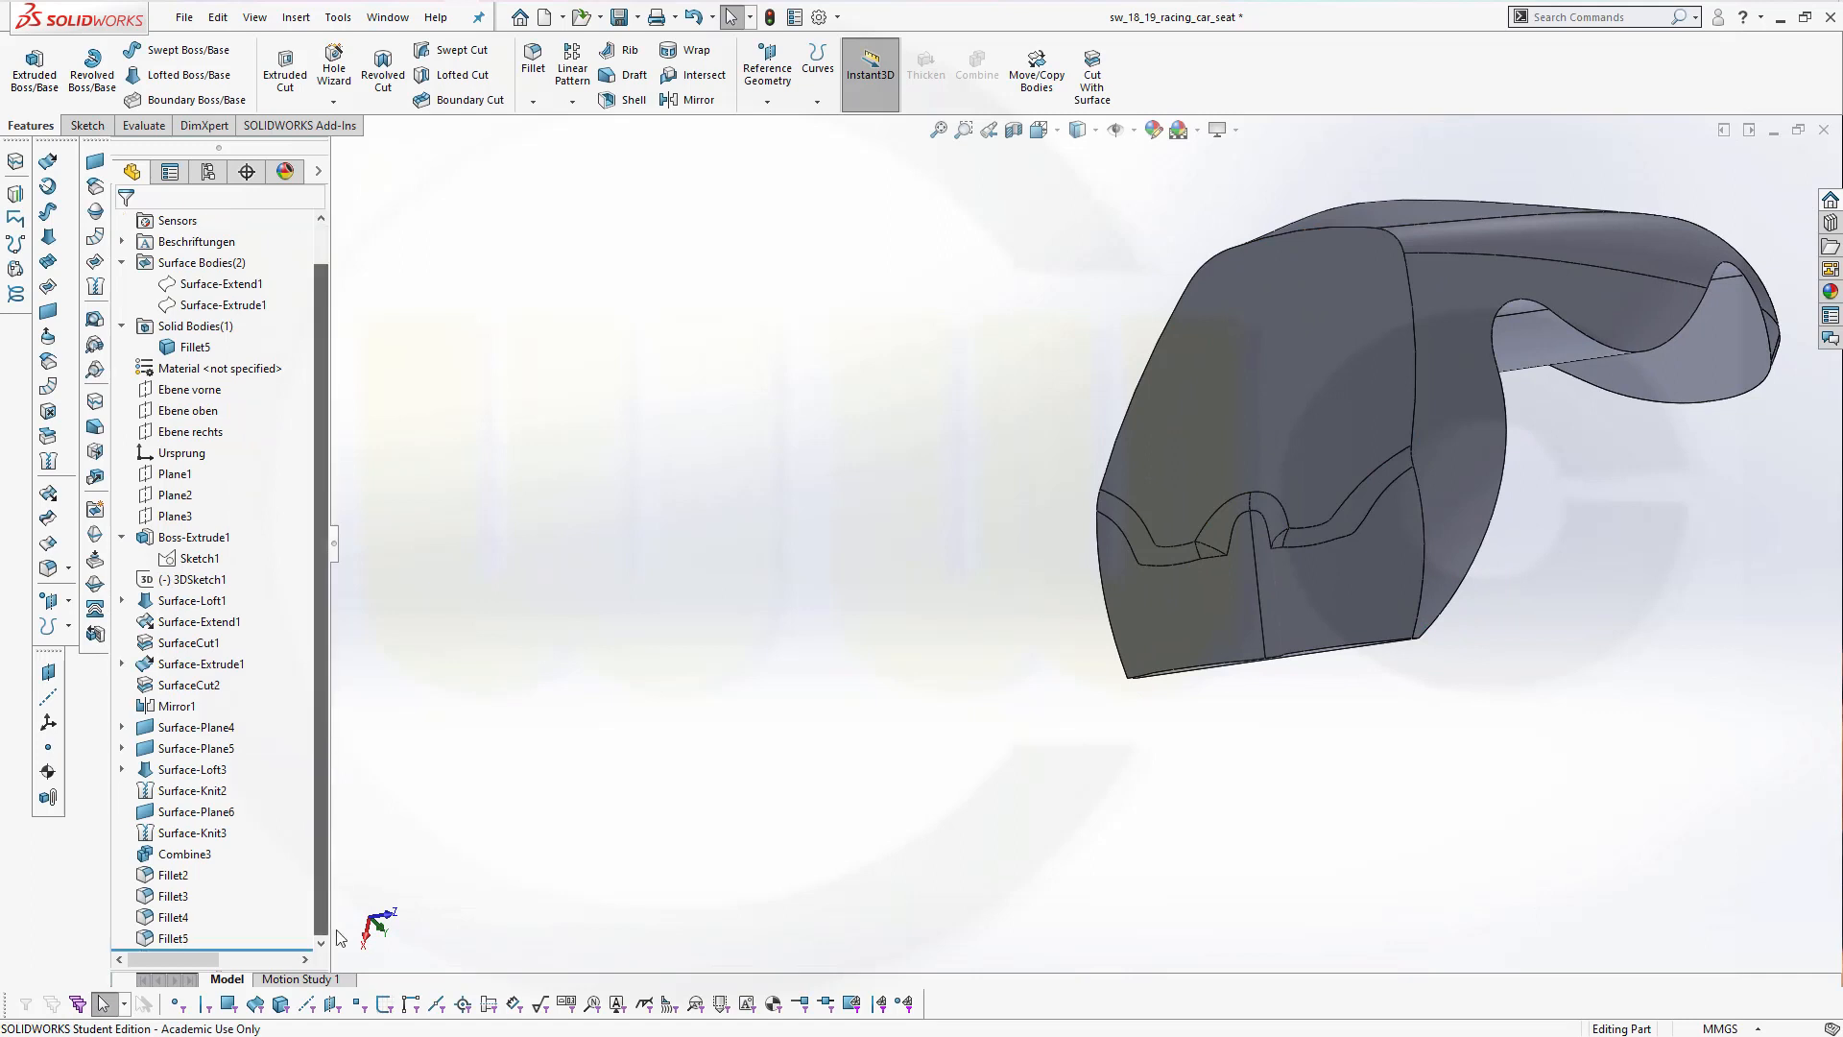
scroll(316, 864, "down", 2)
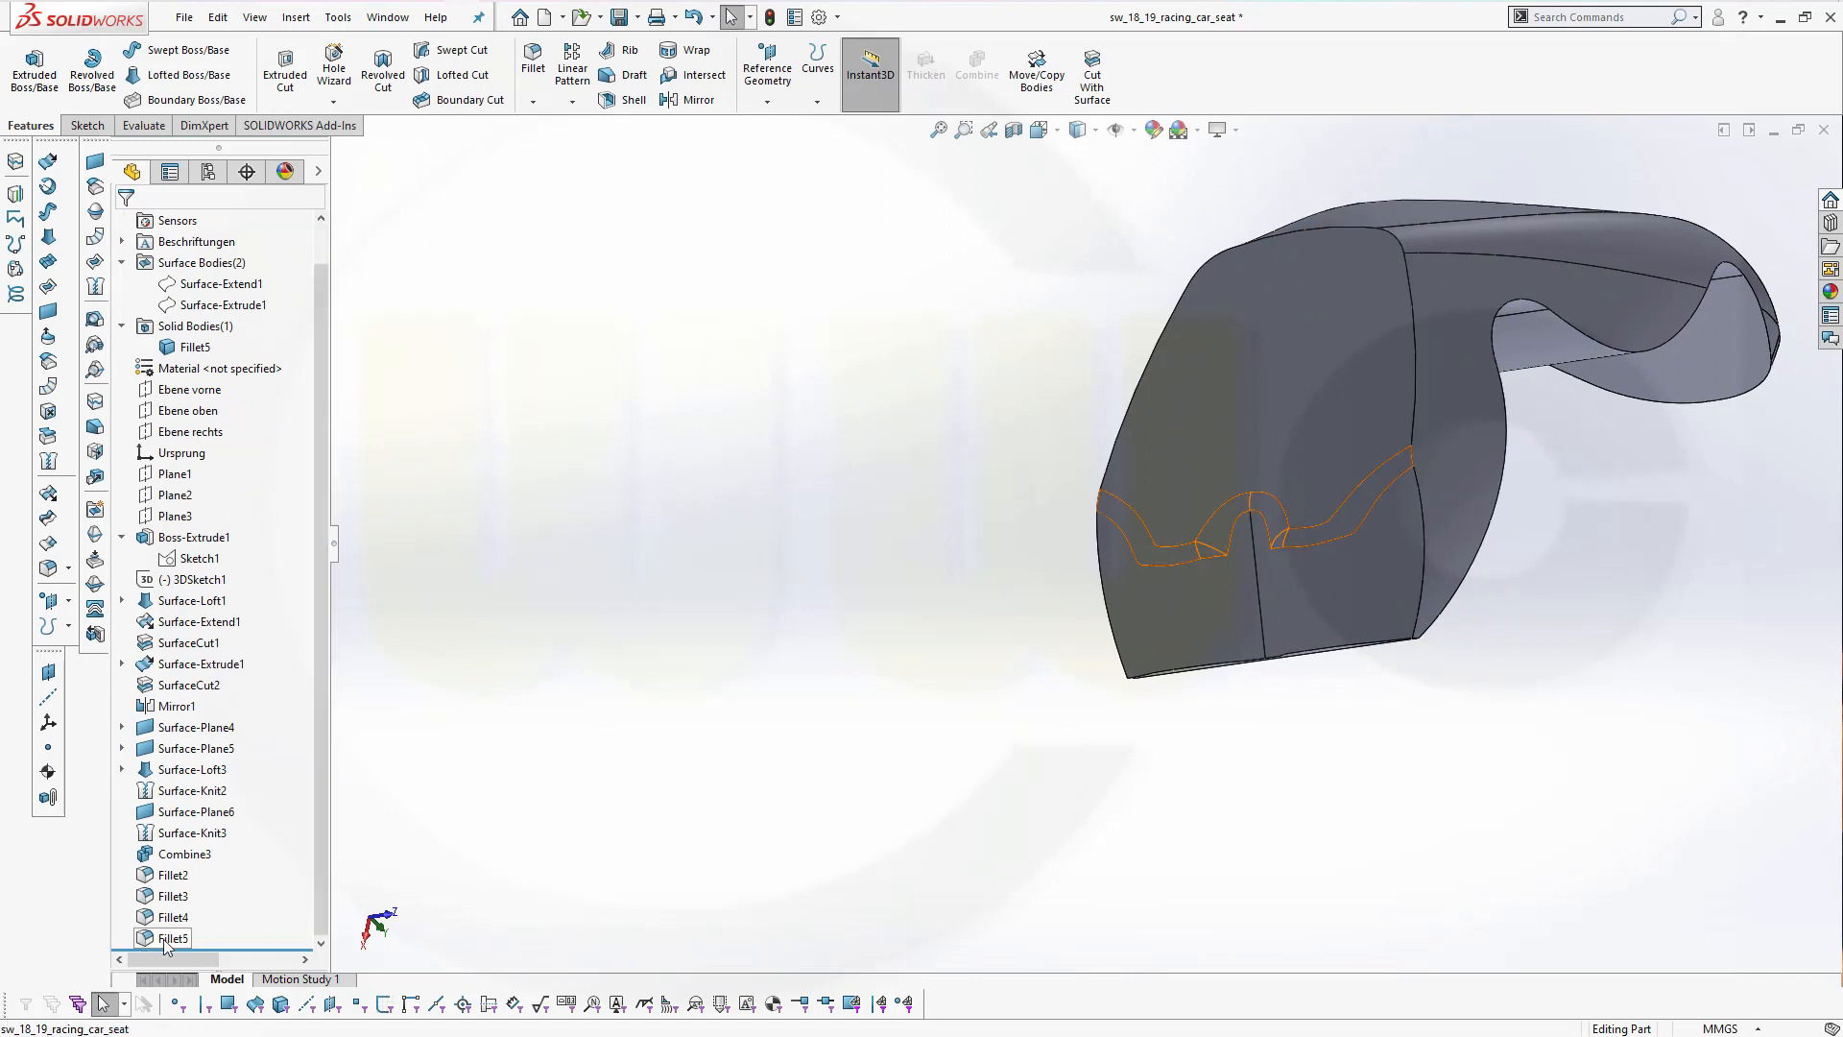
right_click(174, 944)
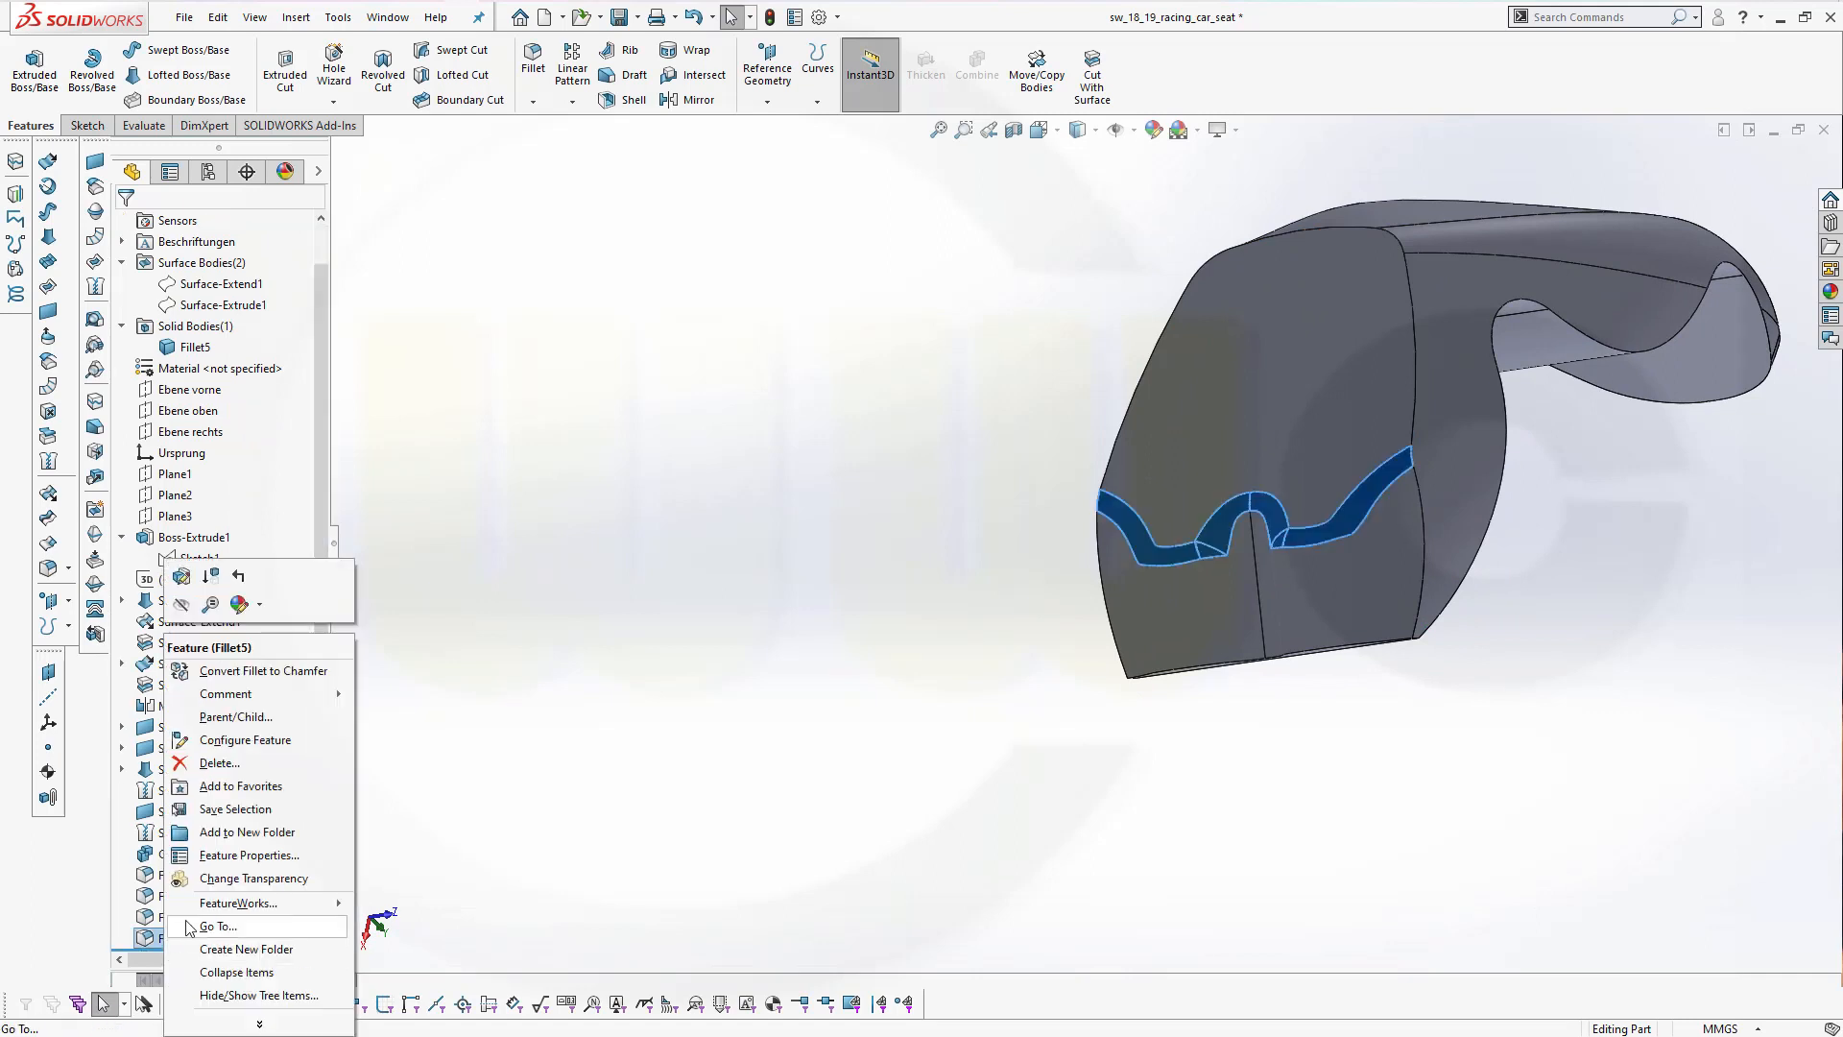
left_click(300, 772)
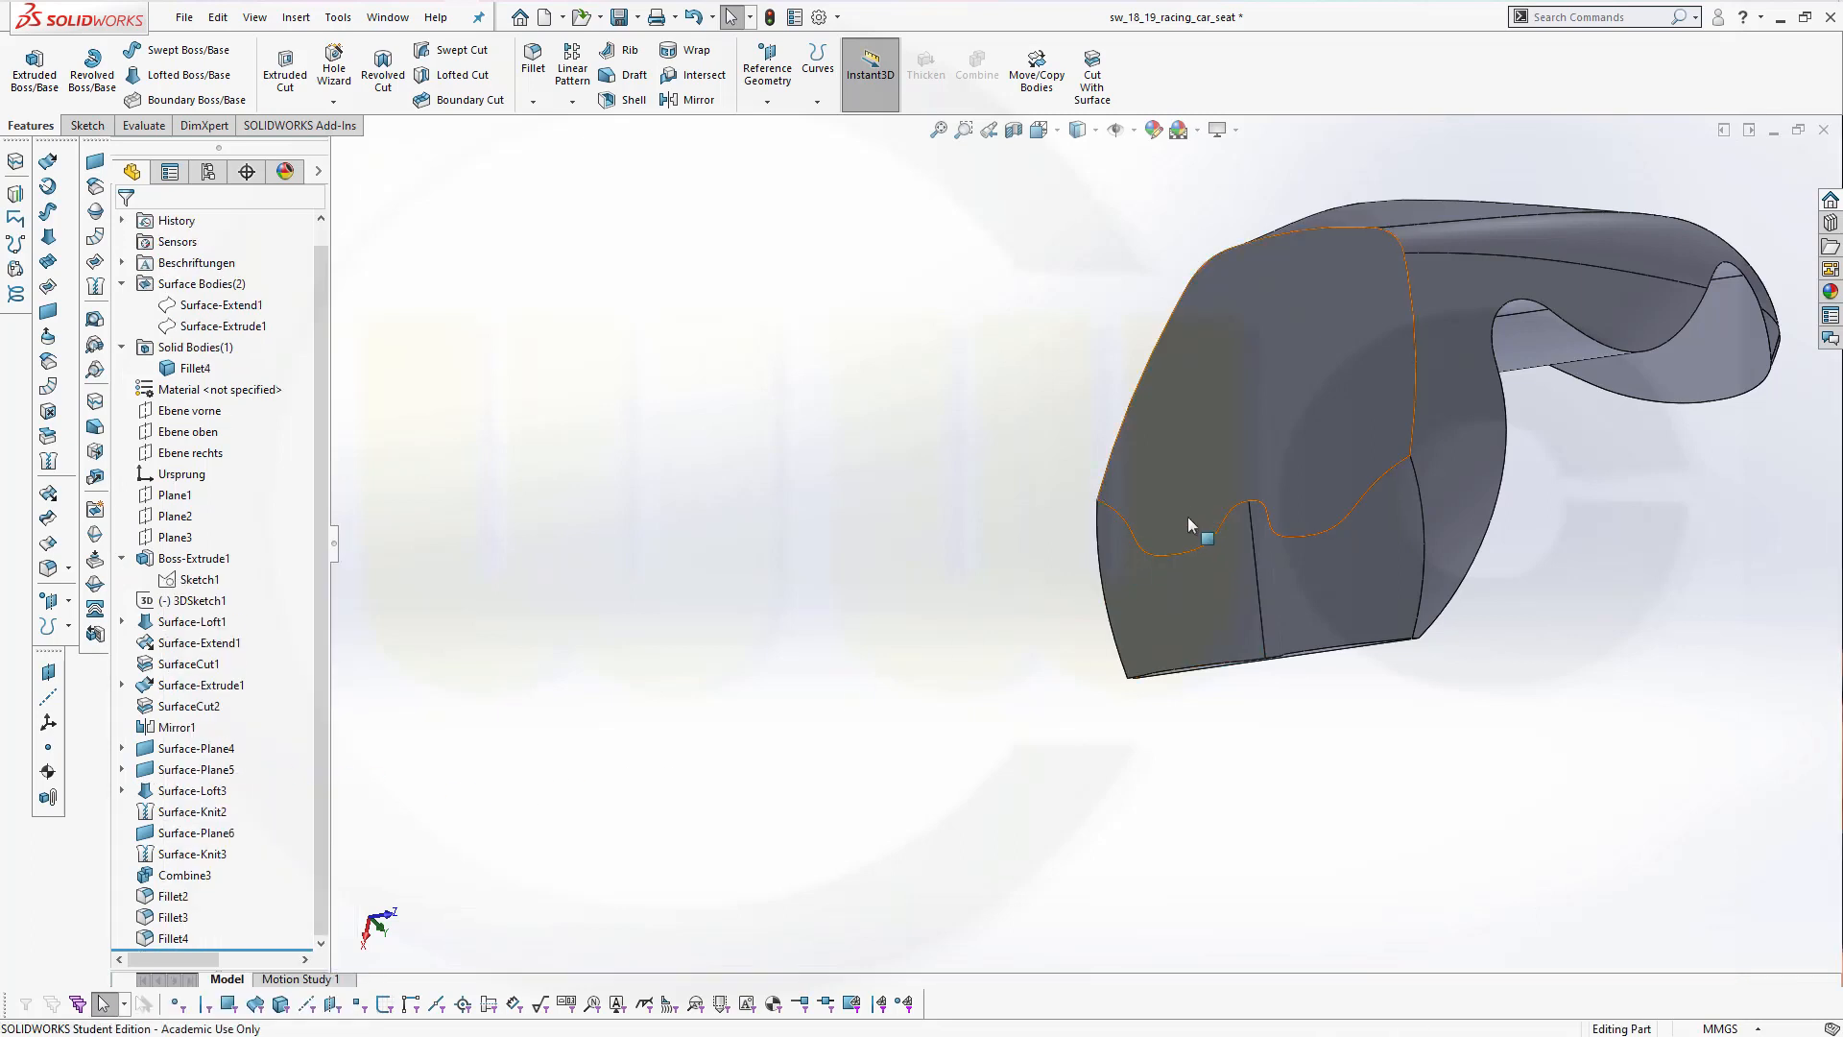
Roll the model history back to just after Surface-Extrude1 and expand that feature to show its sketch
middle_click_drag(718, 626, 651, 629)
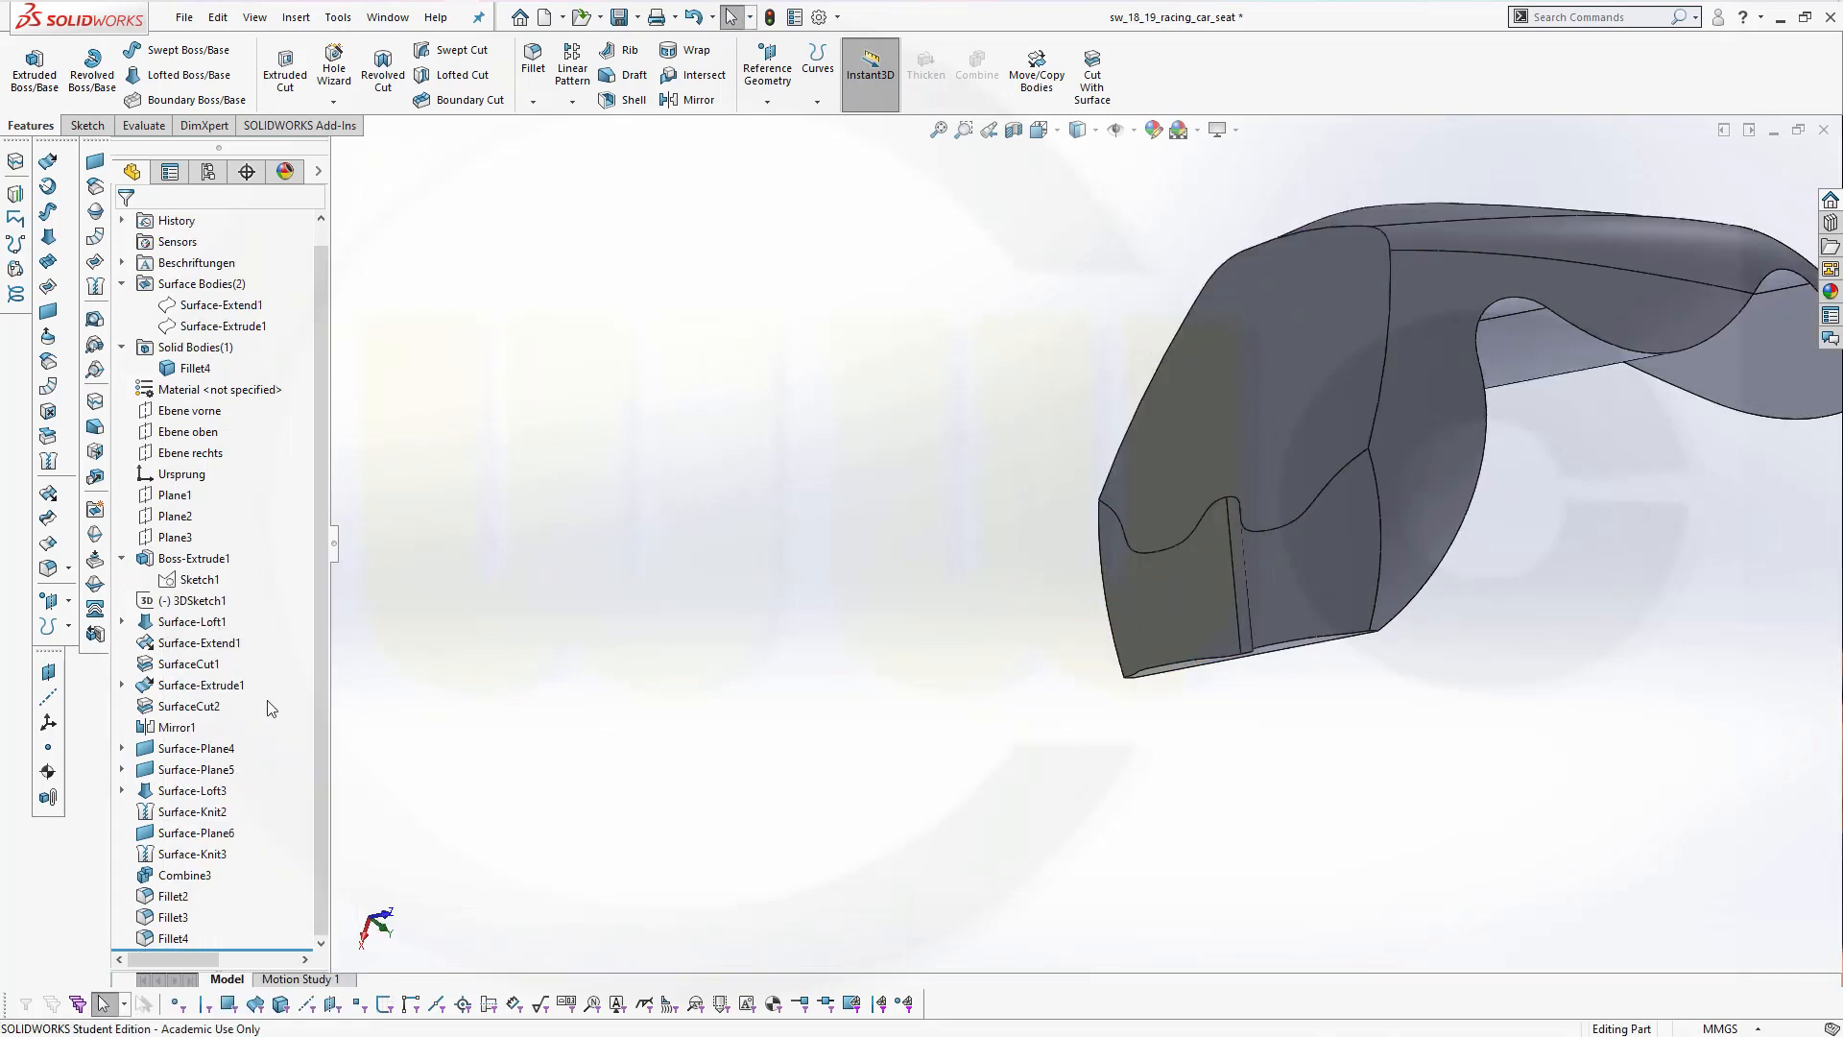
left_click(235, 687)
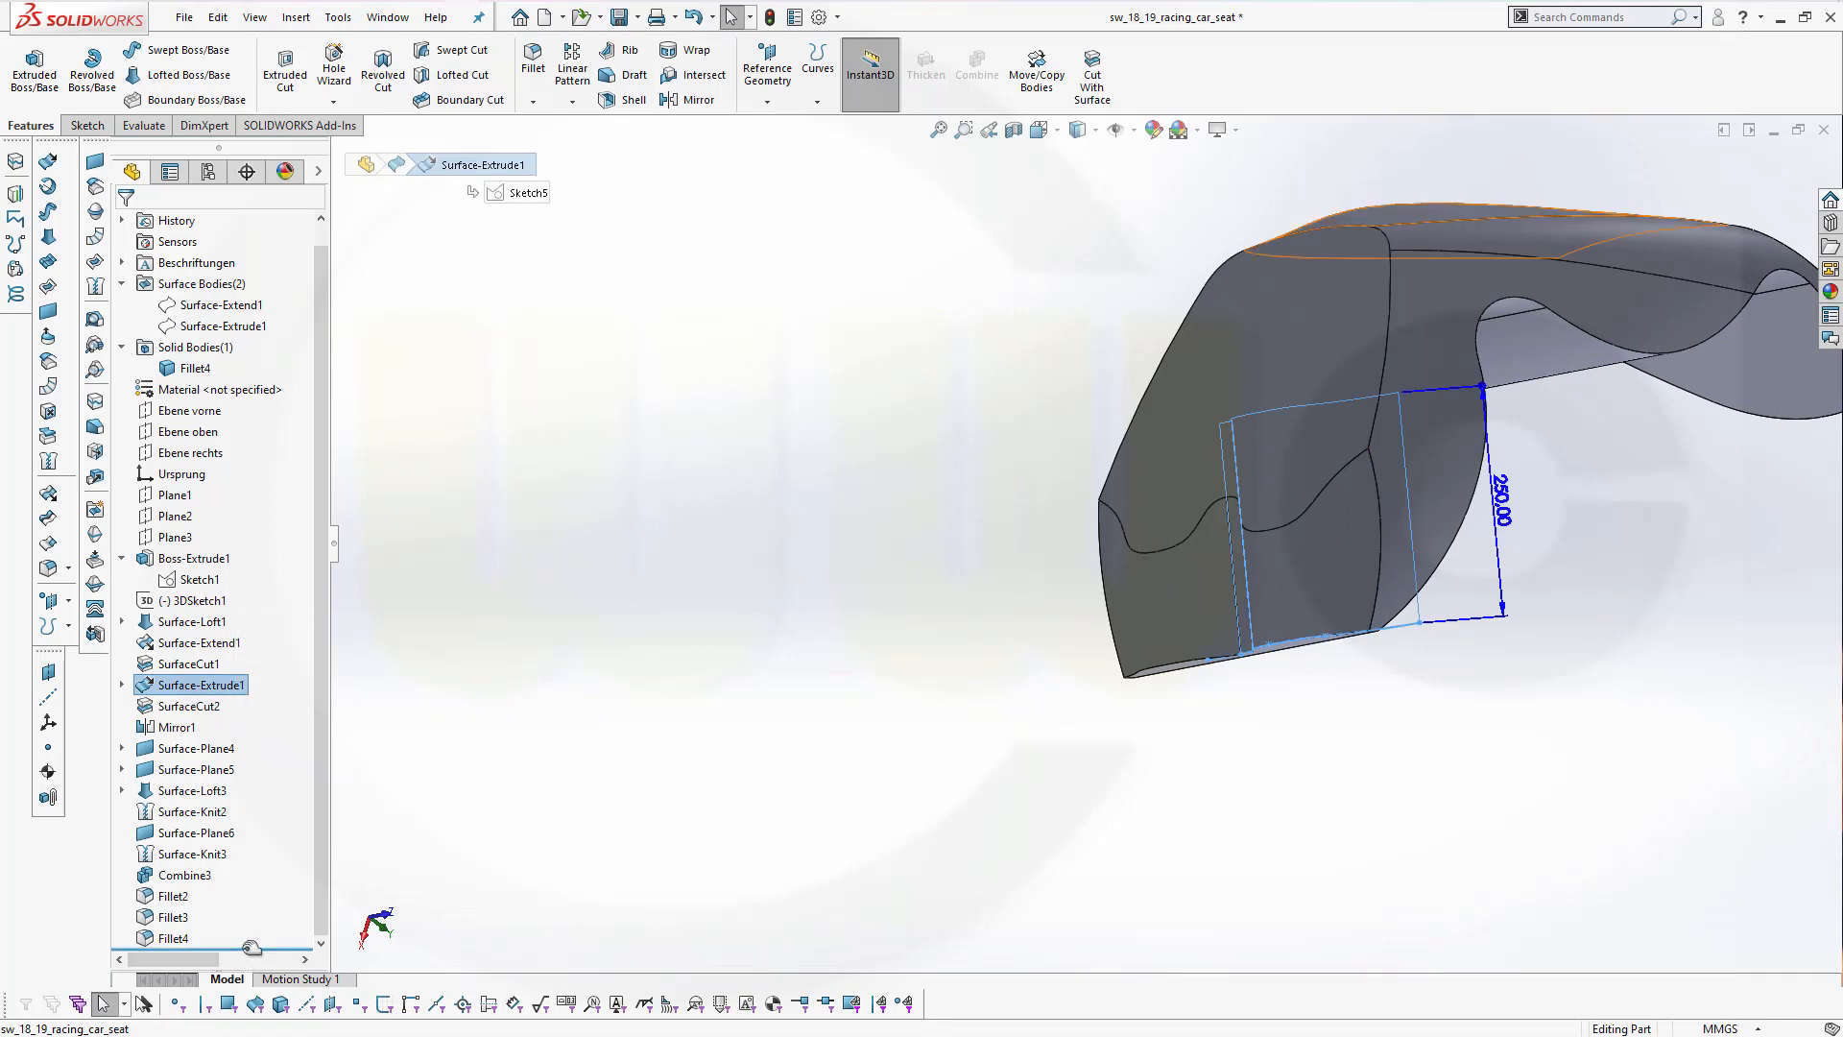
left_click_drag(252, 950, 277, 692)
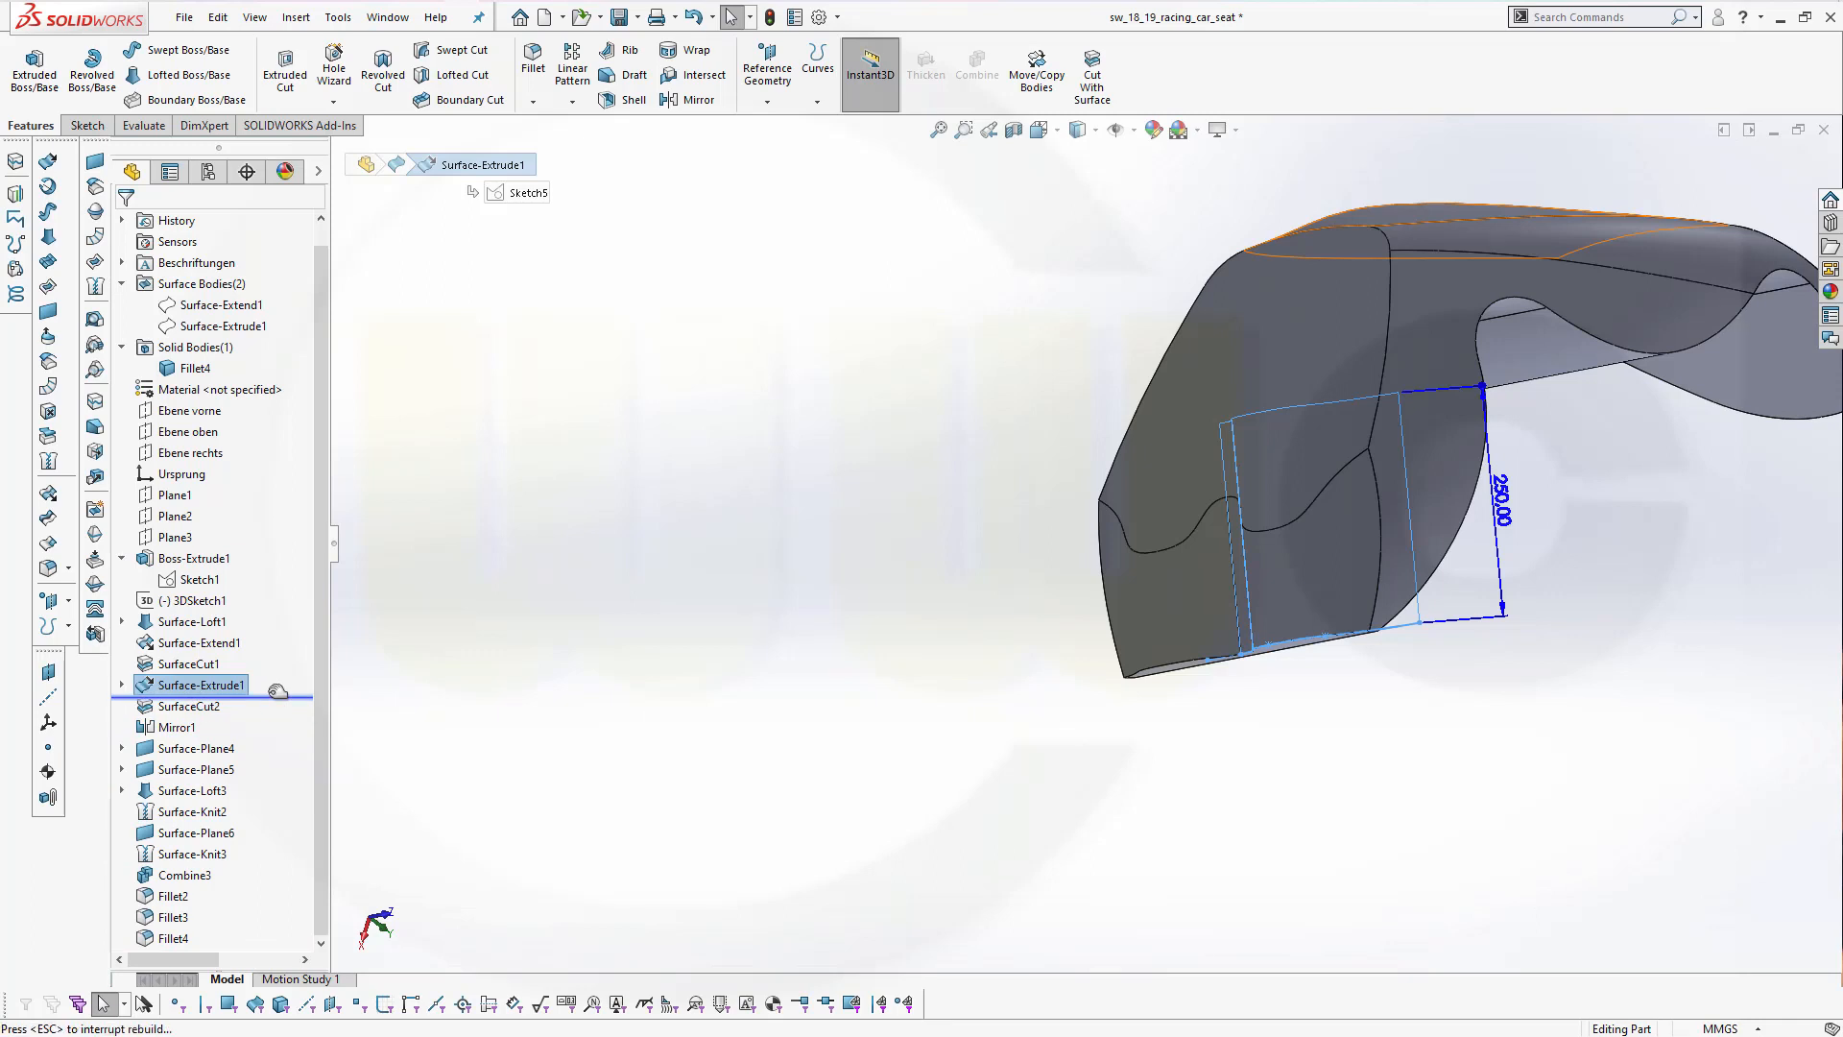
left_click(121, 685)
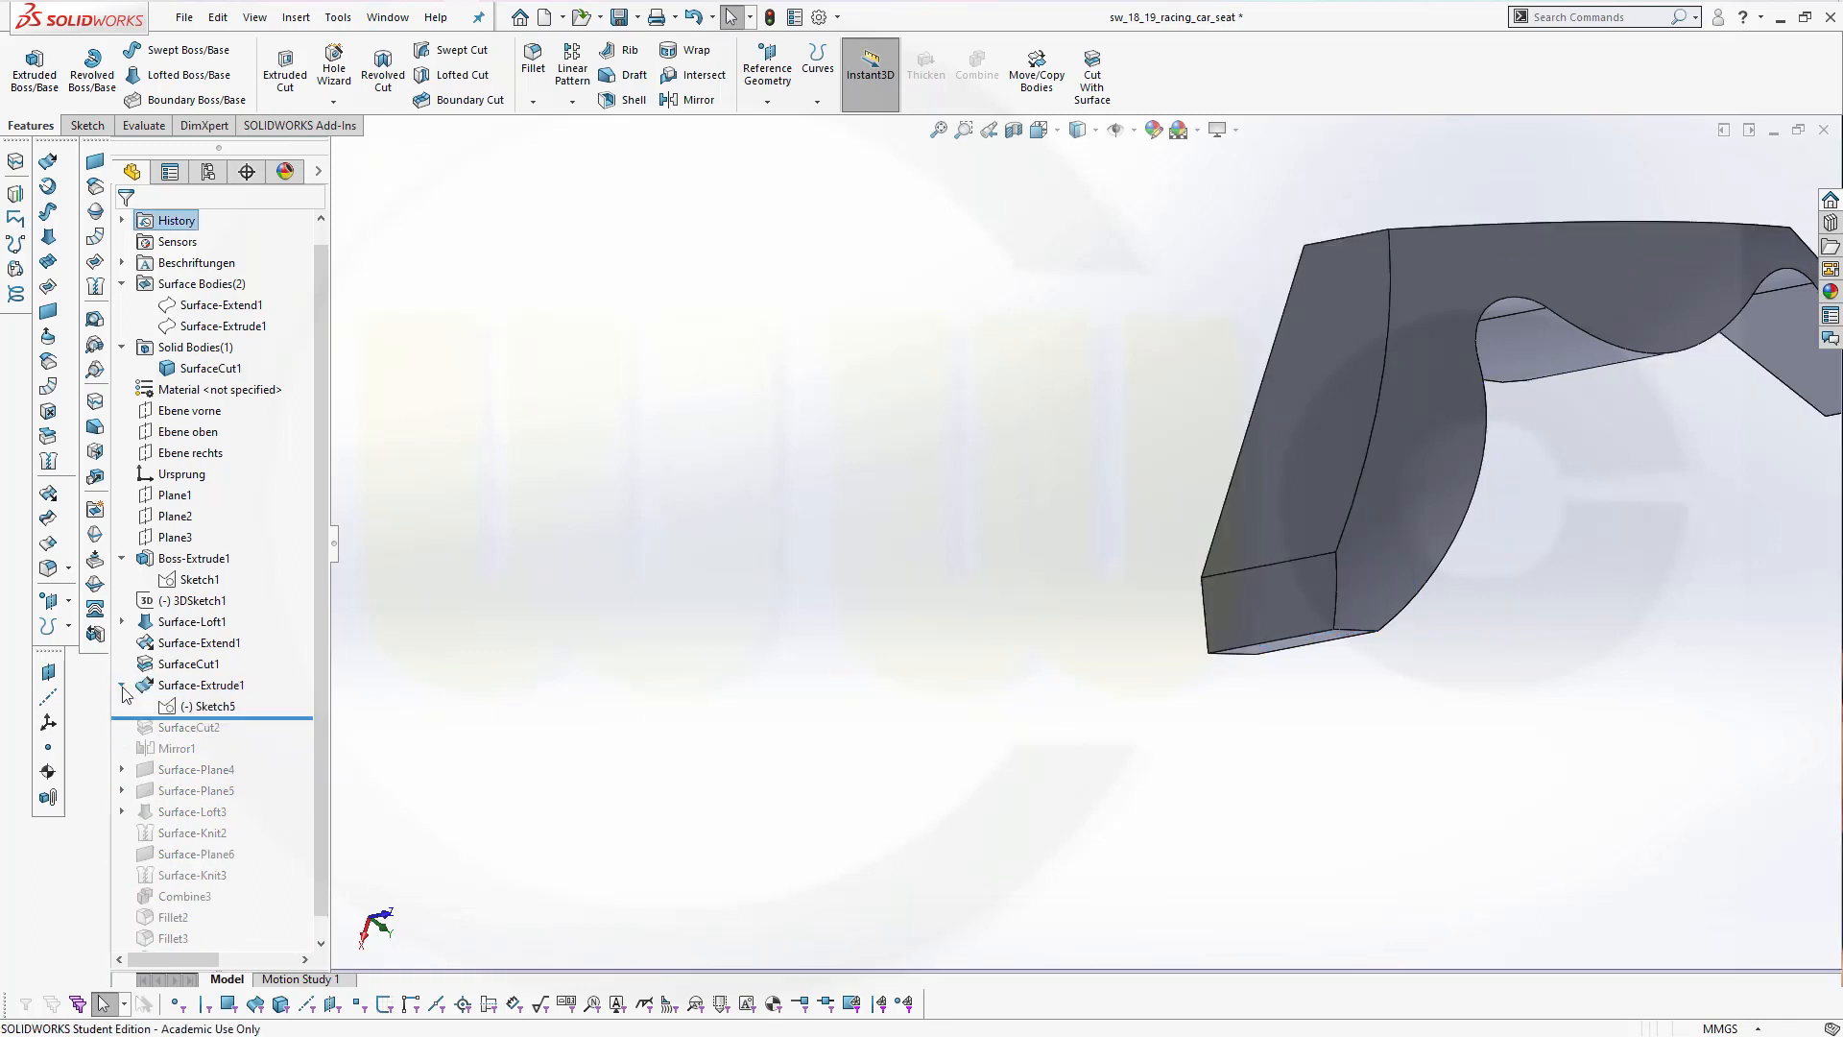
Edit Sketch5 of Surface-Extrude1 and delete its existing spline, keeping the short vertical construction line
left_click(217, 712)
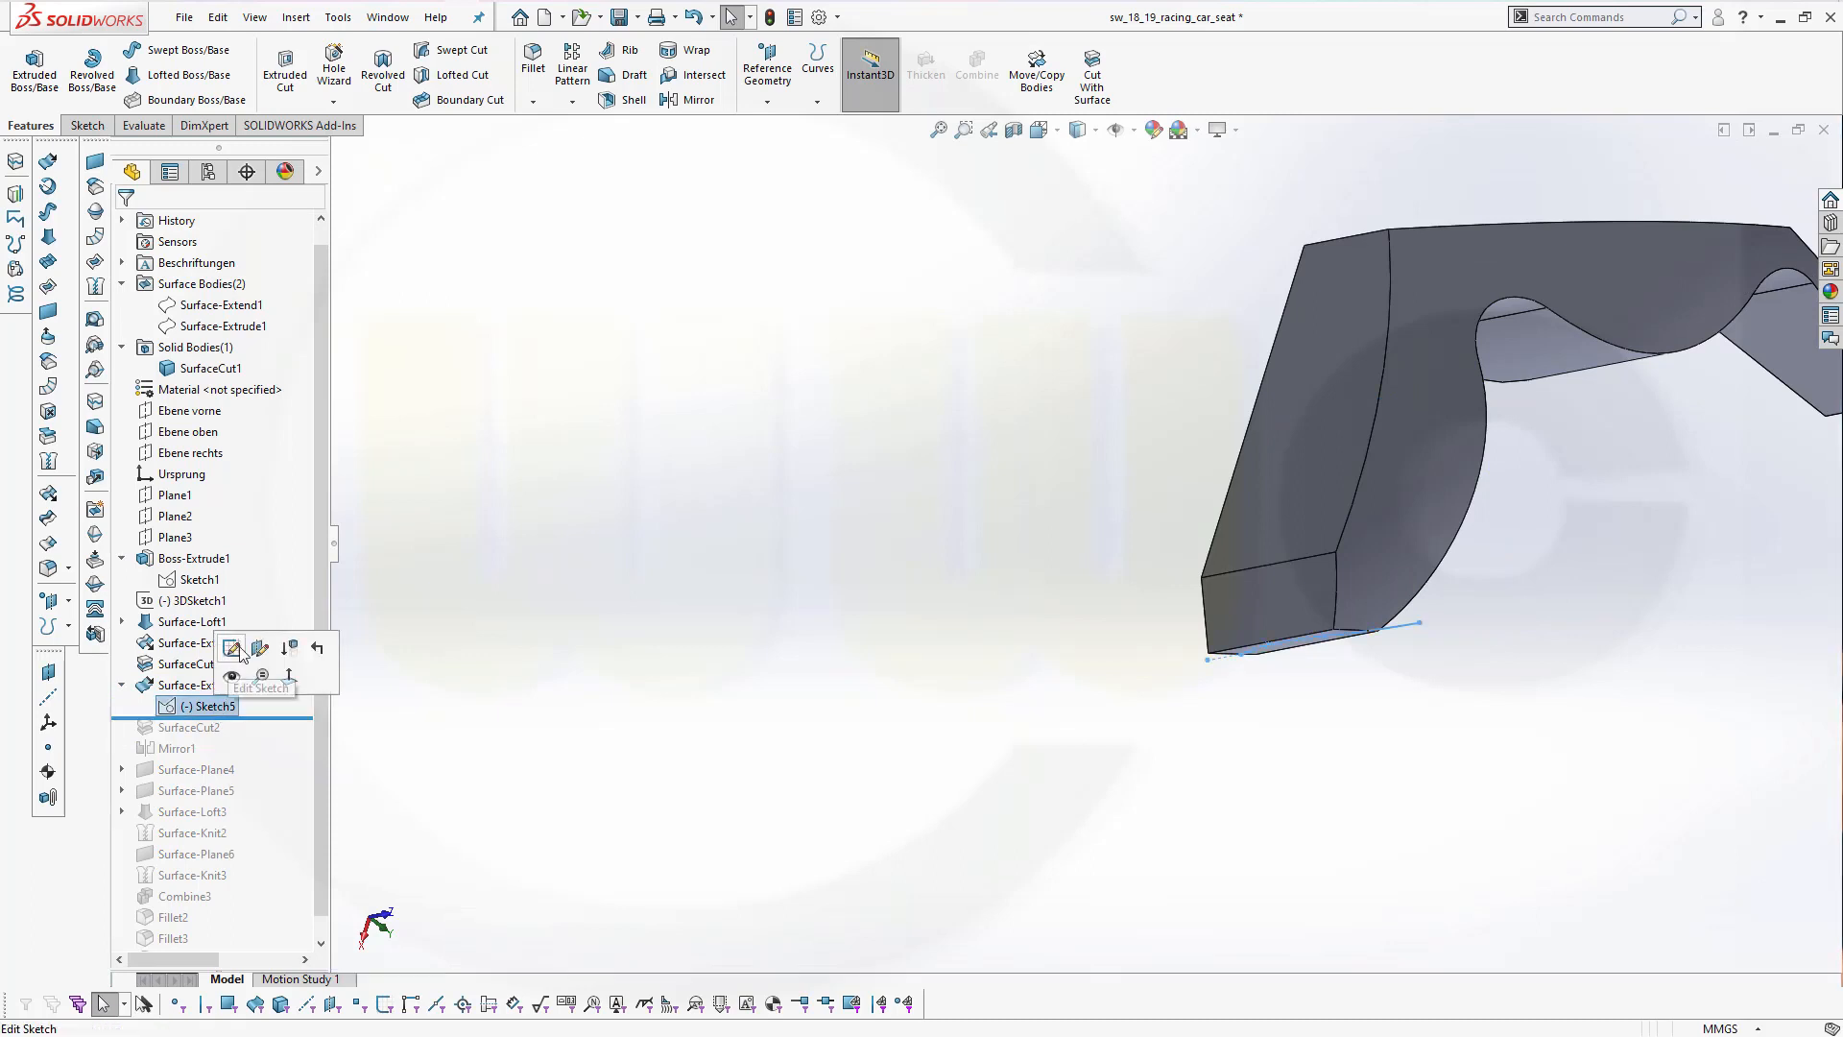
left_click(233, 649)
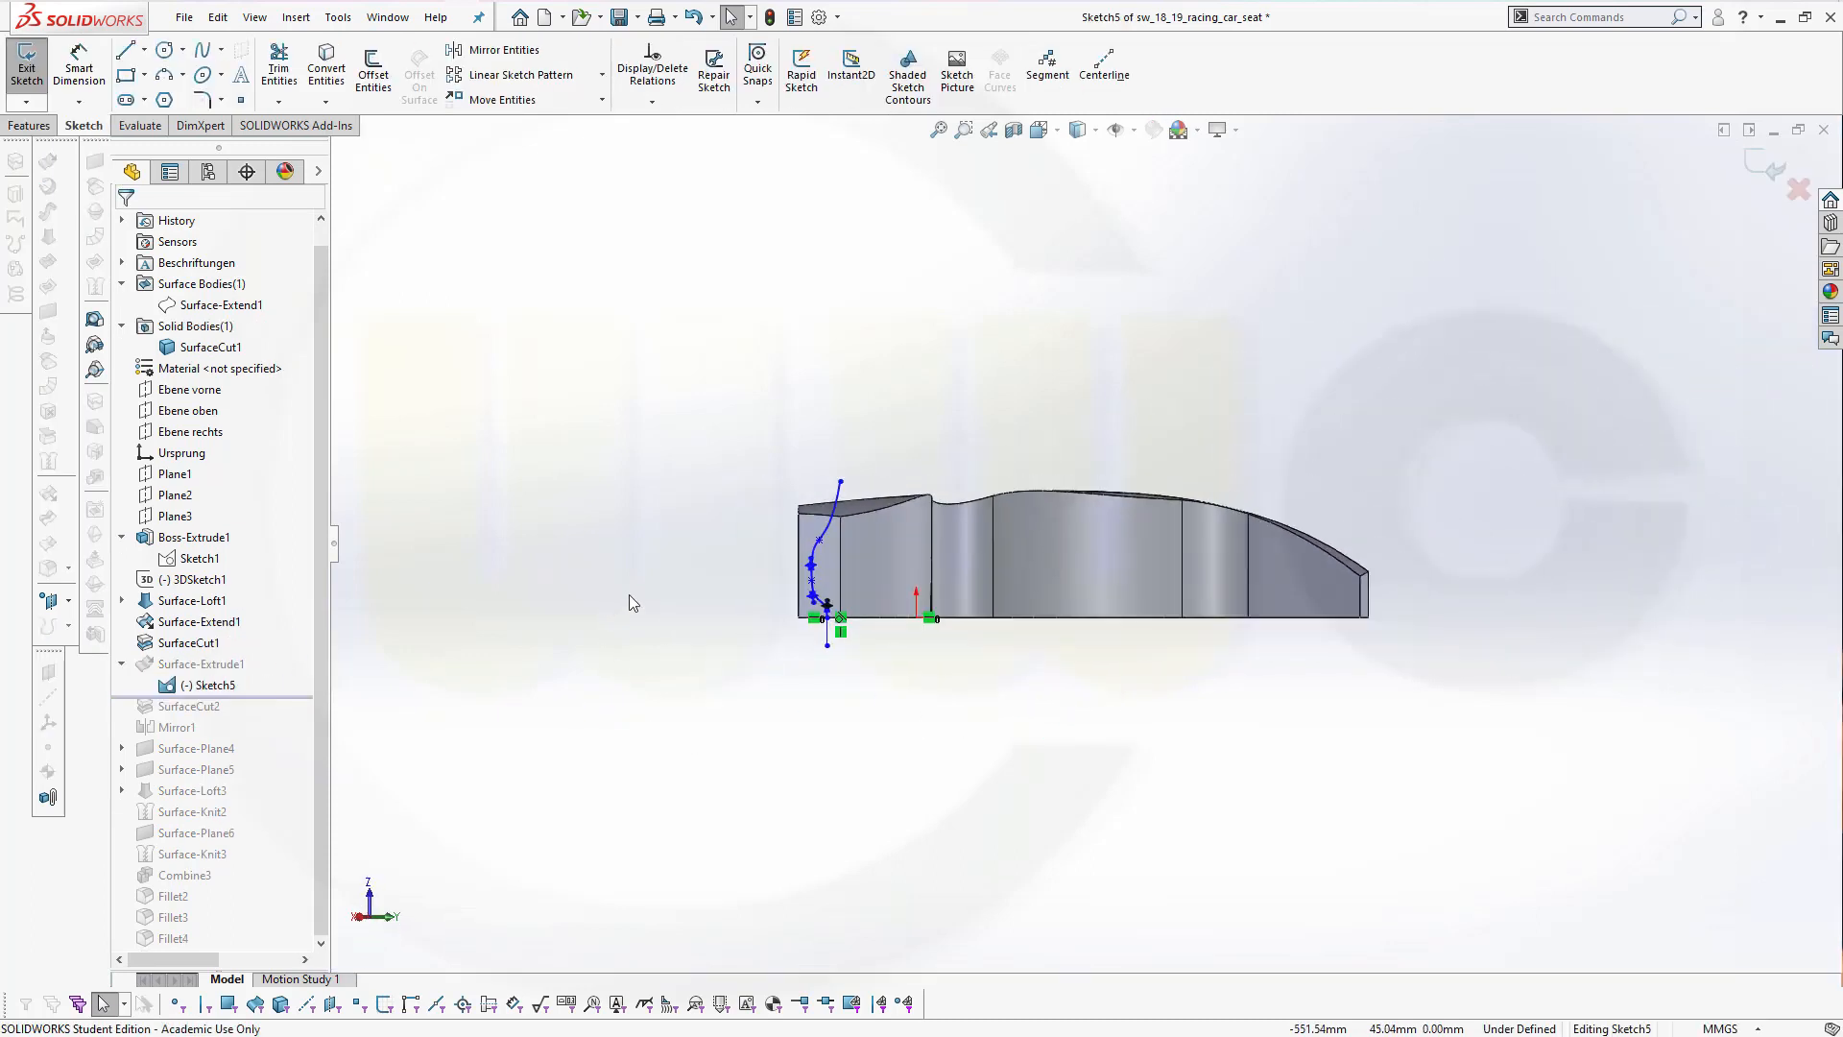
scroll(1211, 666, "down", 2)
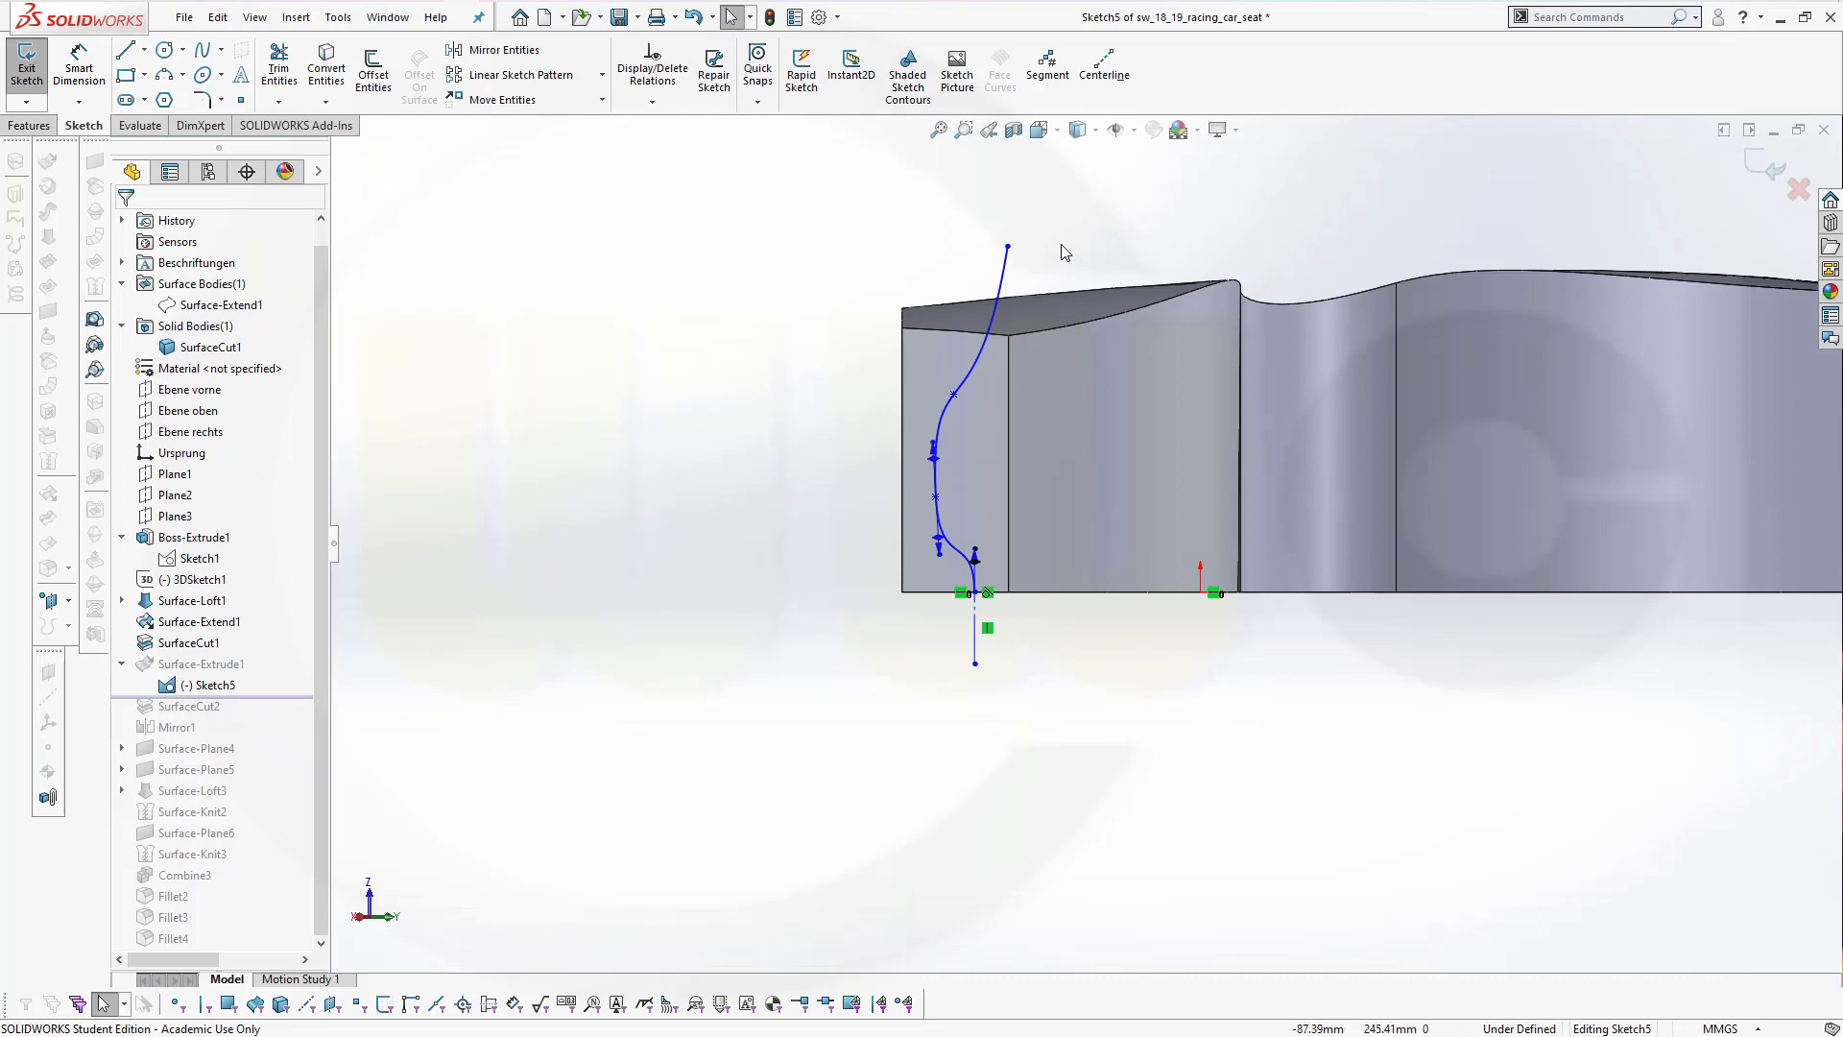
left_click(1005, 281)
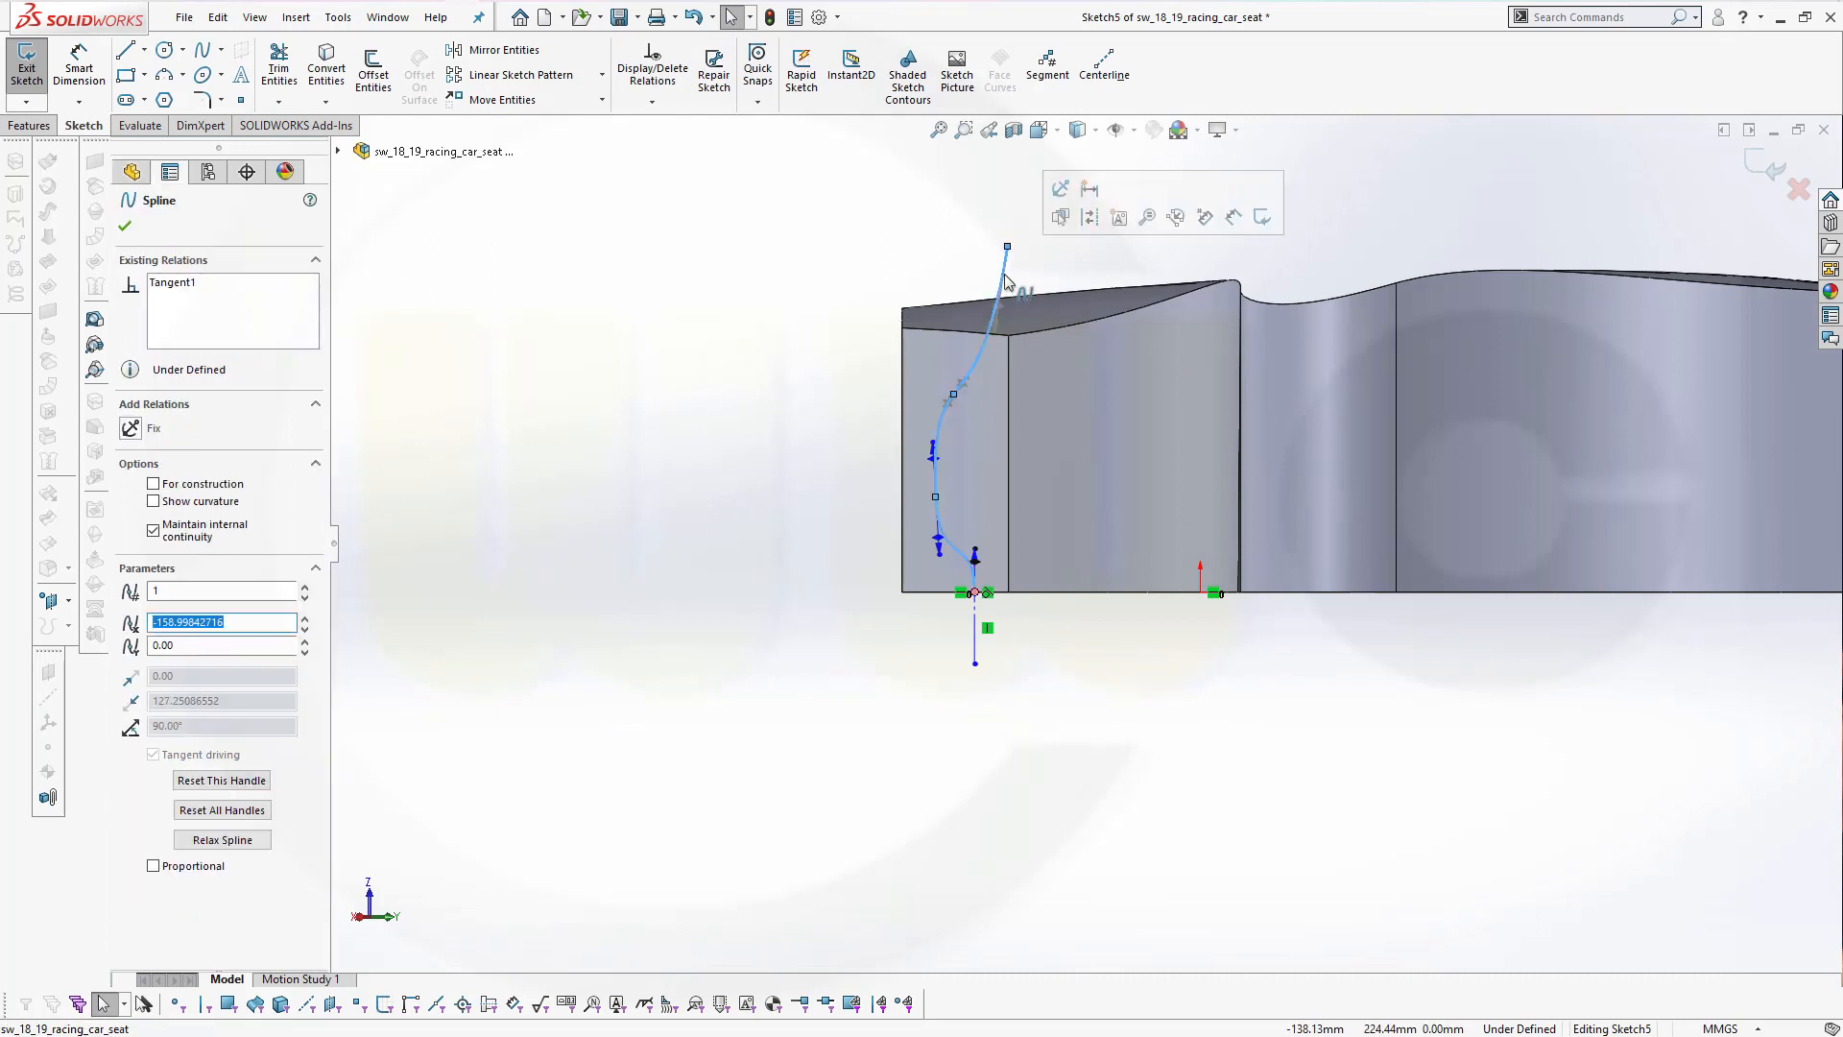
key("Delete")
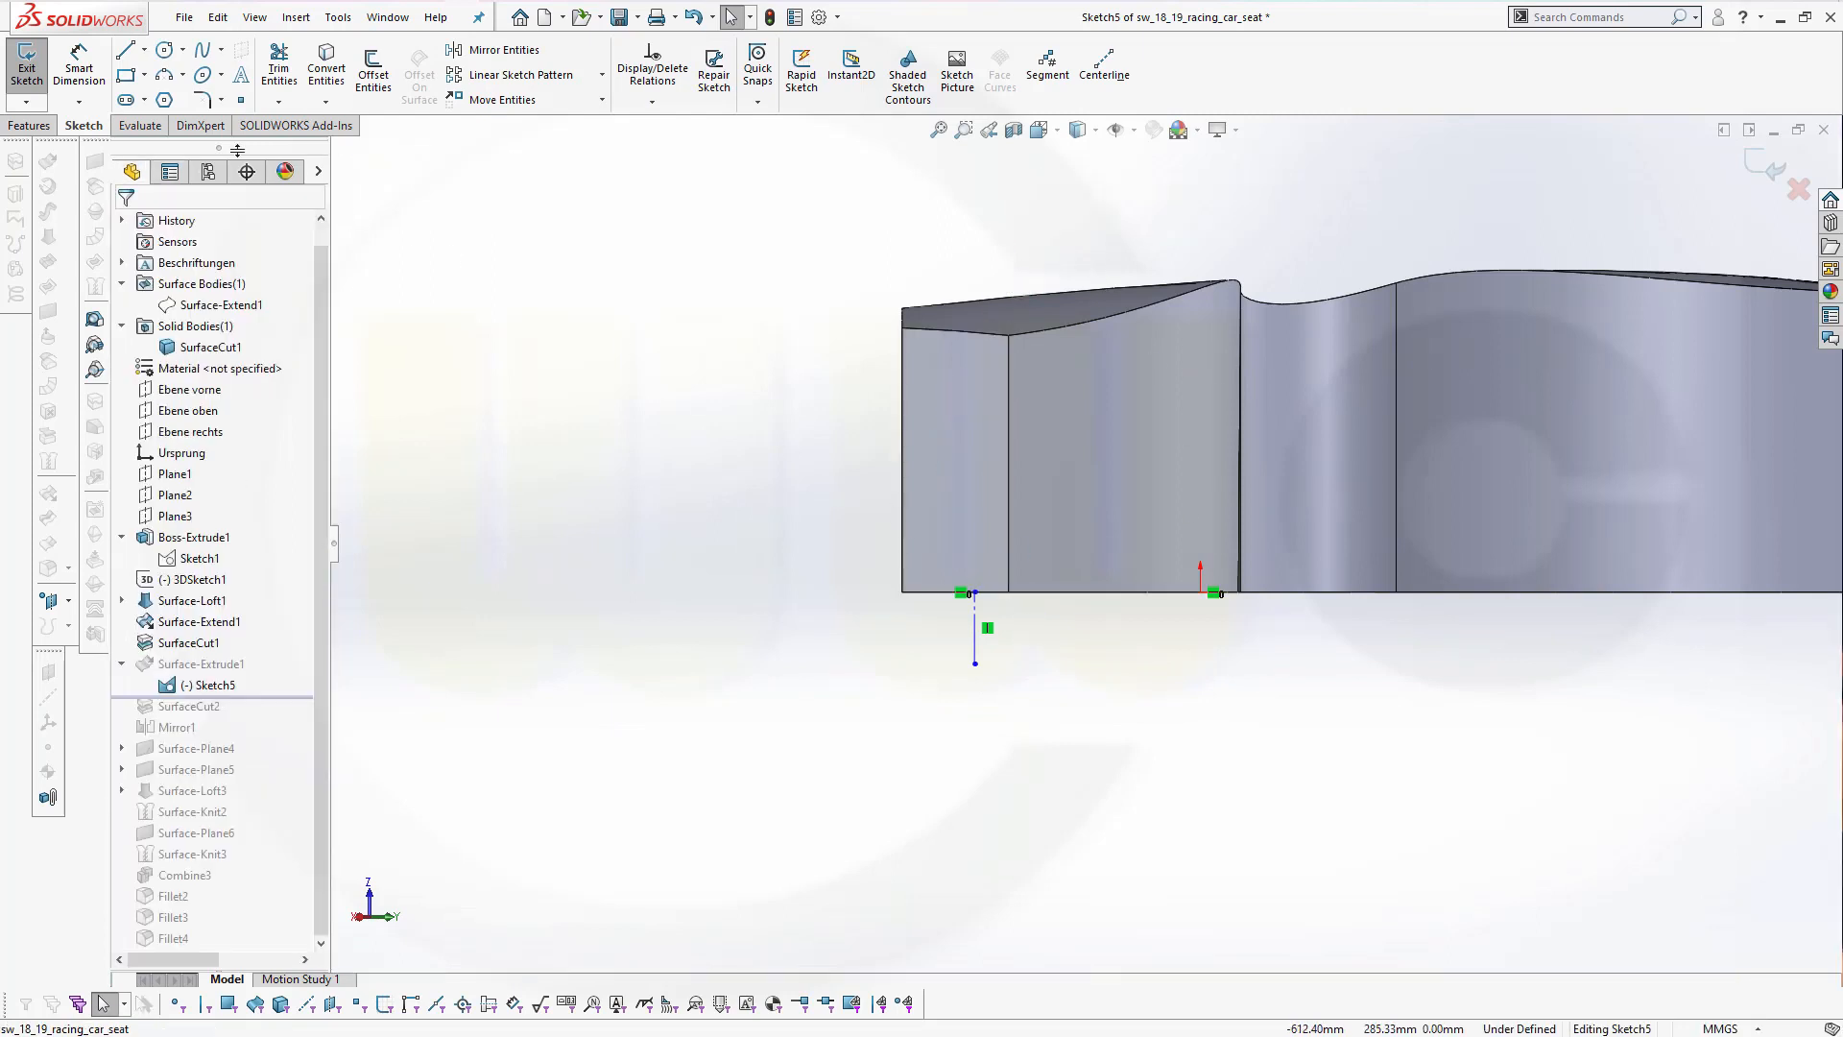
Draw a four-point Bezier style spline about 240 mm high from the construction line's upper end to just beyond the seat body's upper edge
left_click(220, 49)
left_click(234, 99)
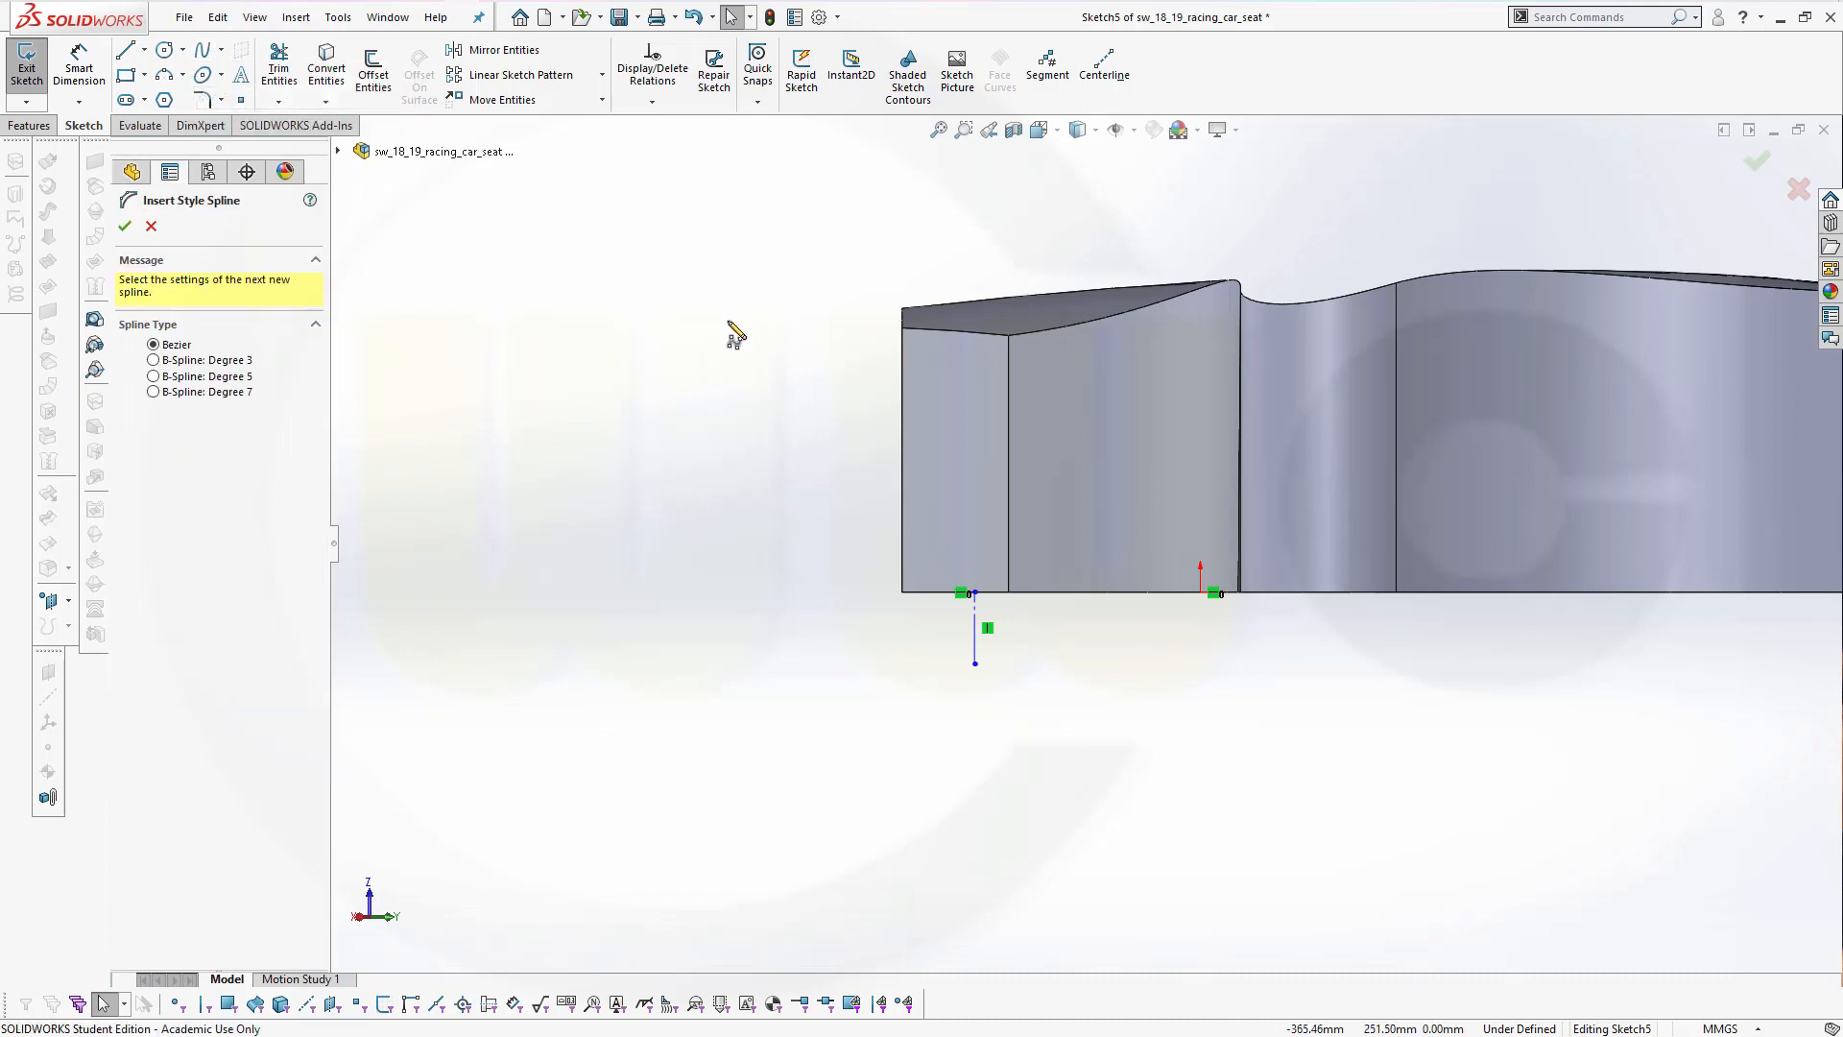
left_click(974, 592)
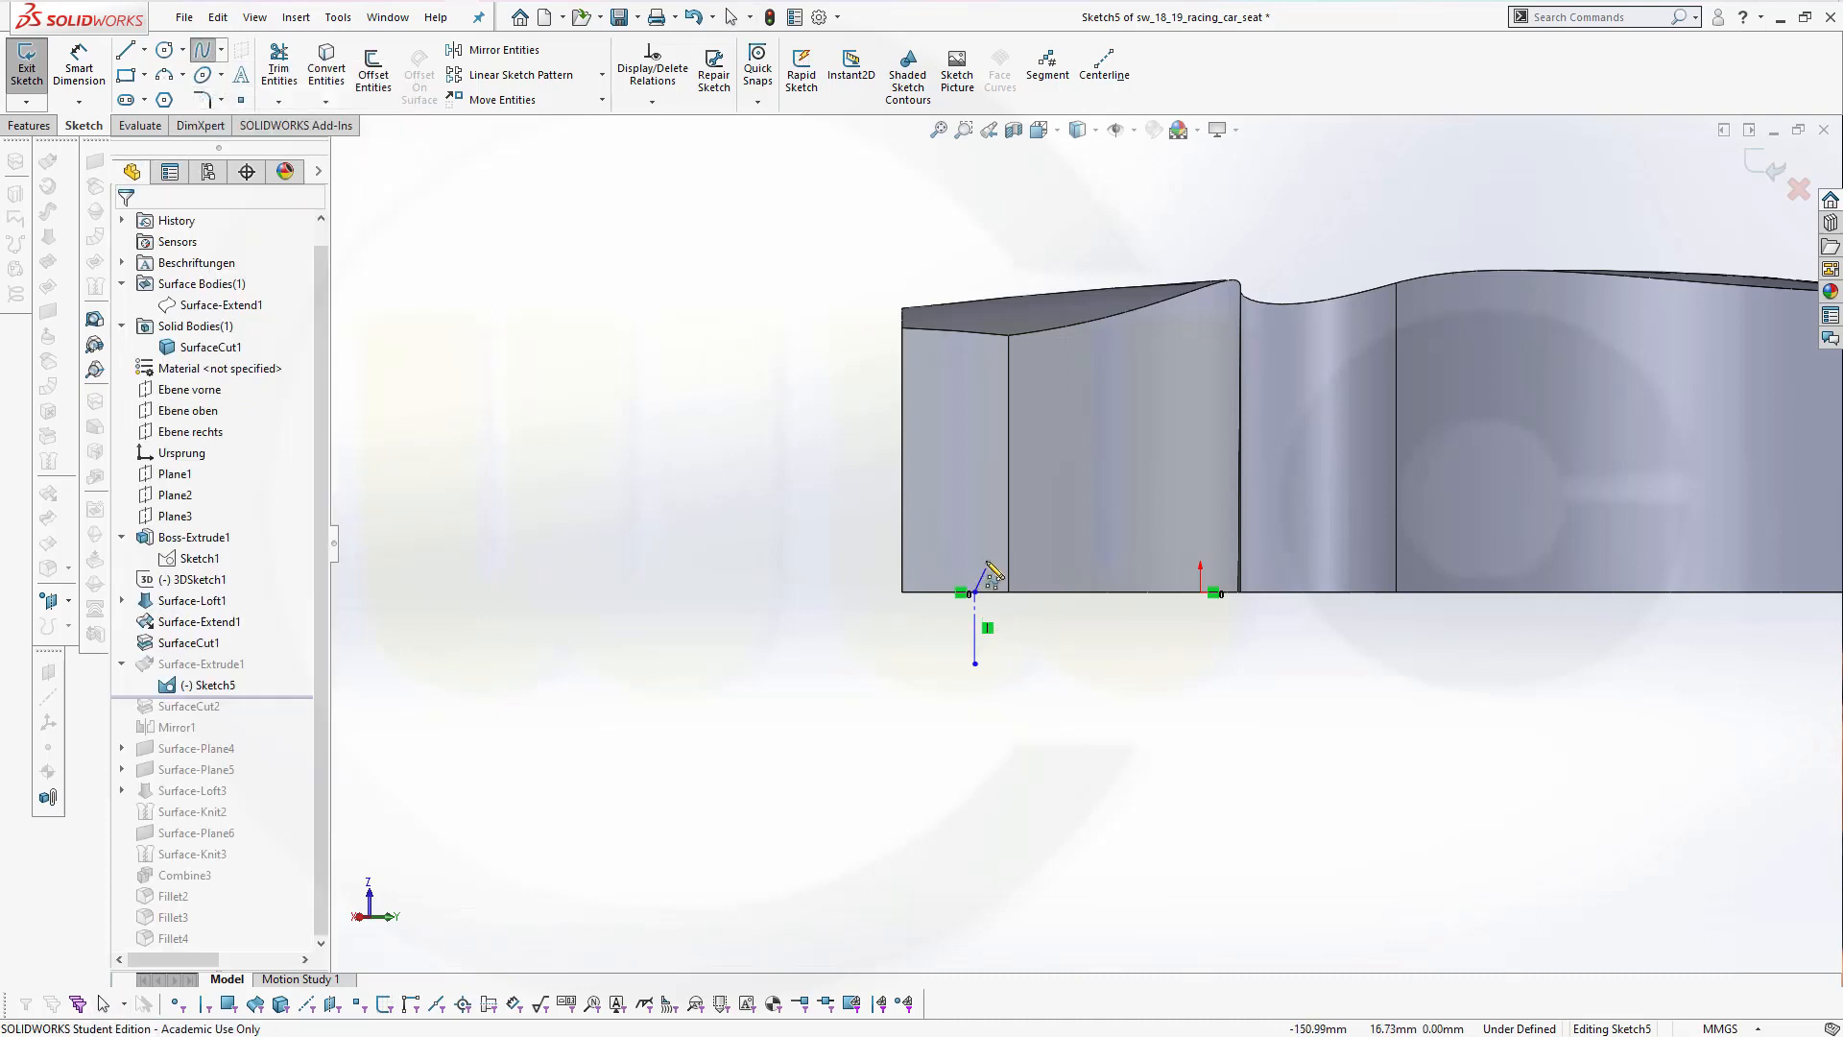
left_click(928, 498)
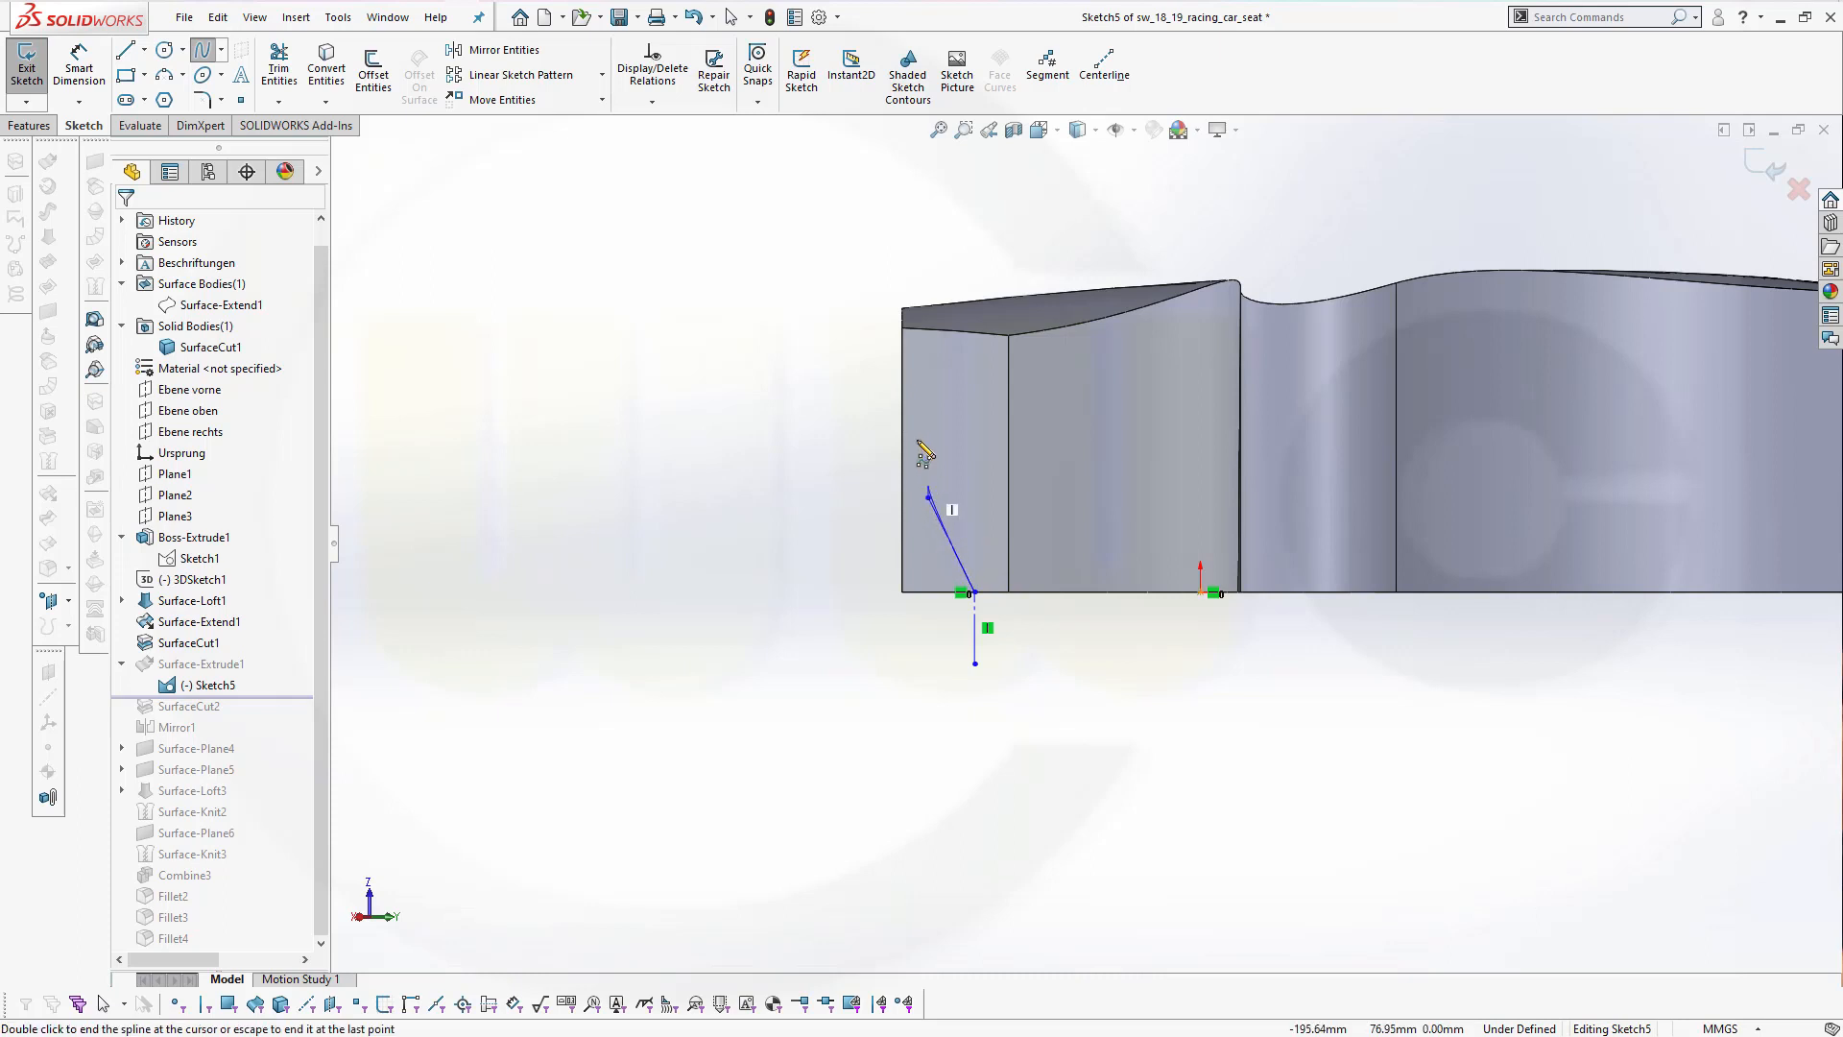
left_click(939, 378)
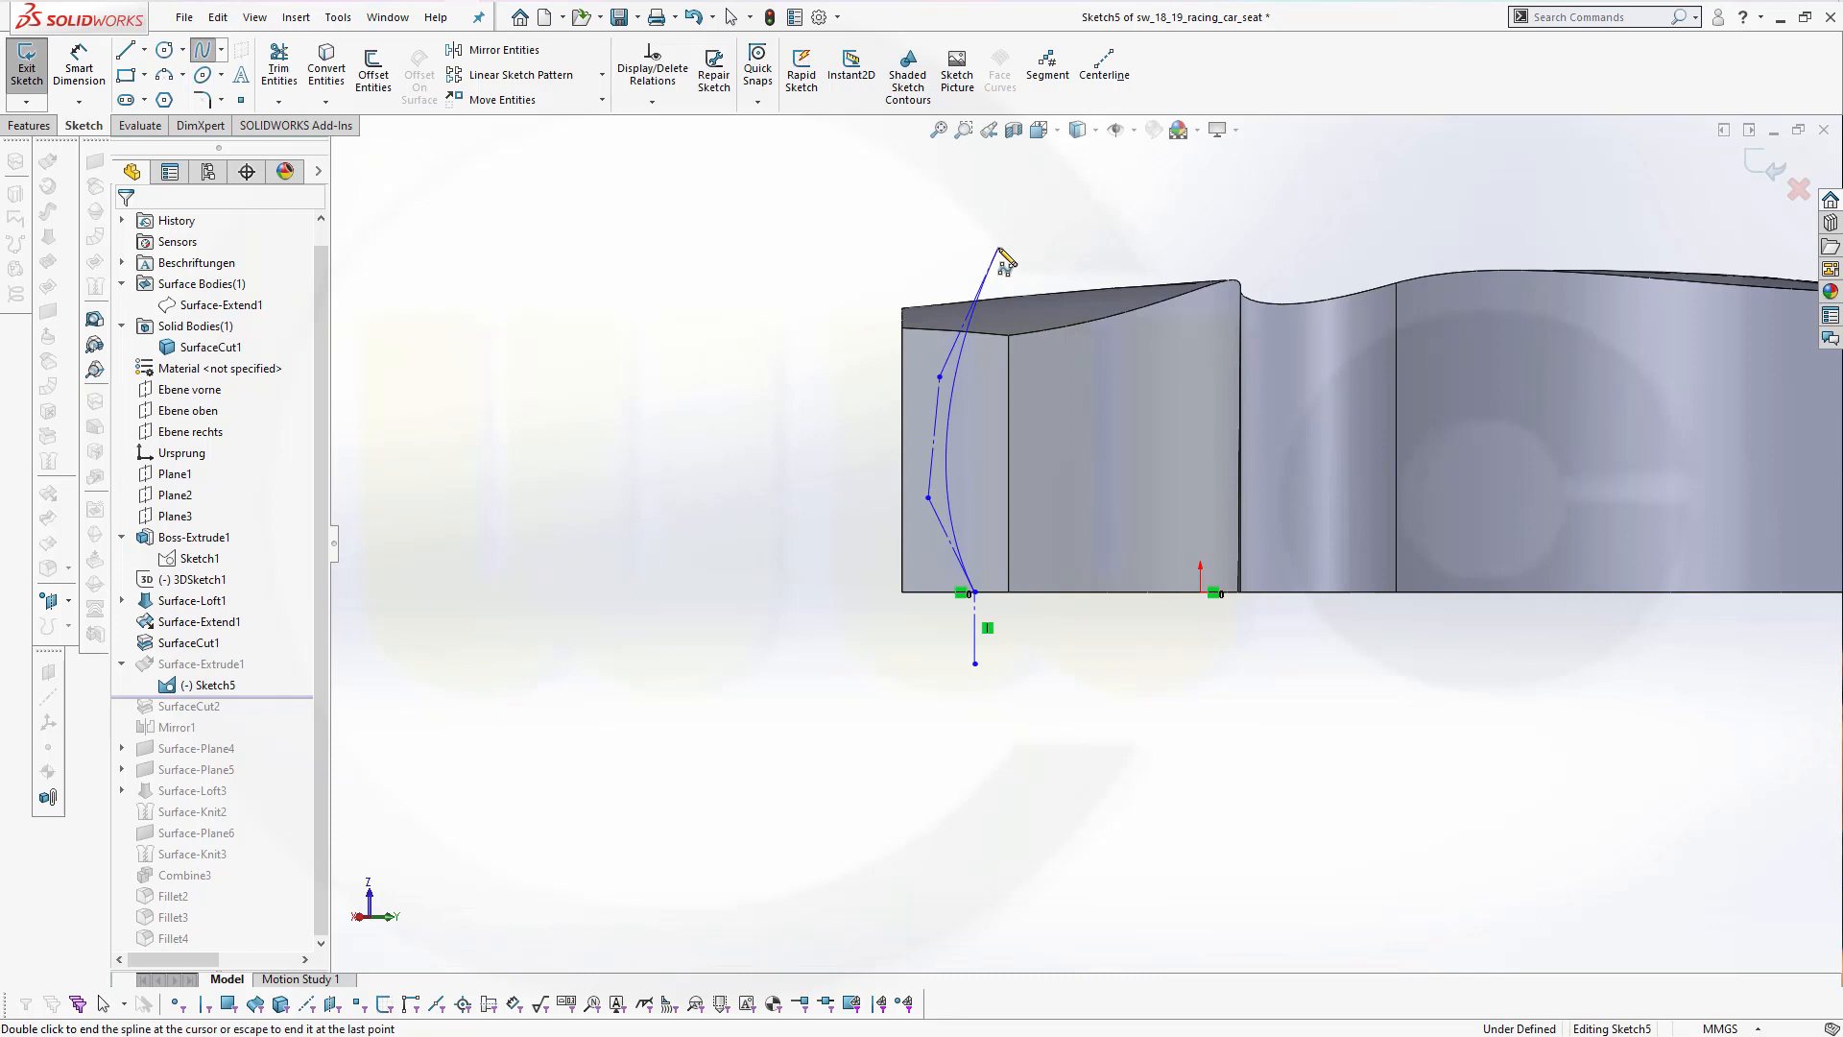
left_click(999, 248)
right_click(1006, 253)
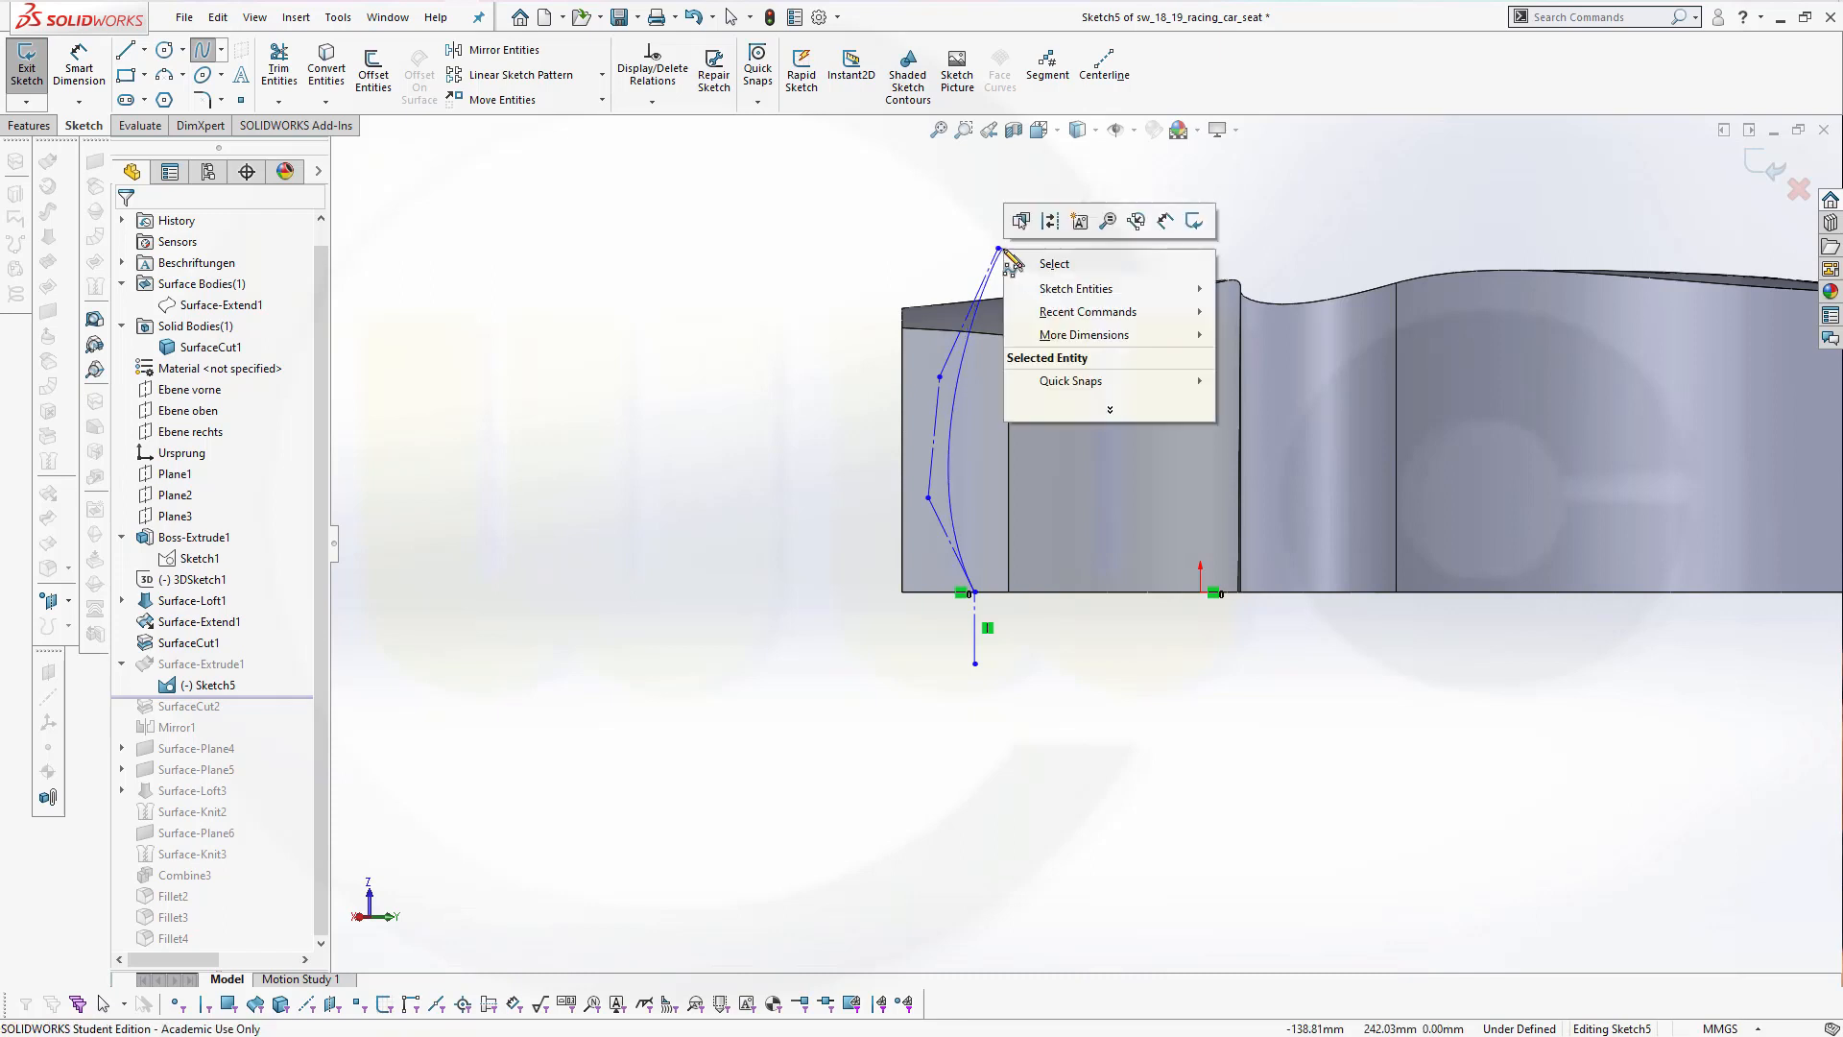
left_click(1051, 271)
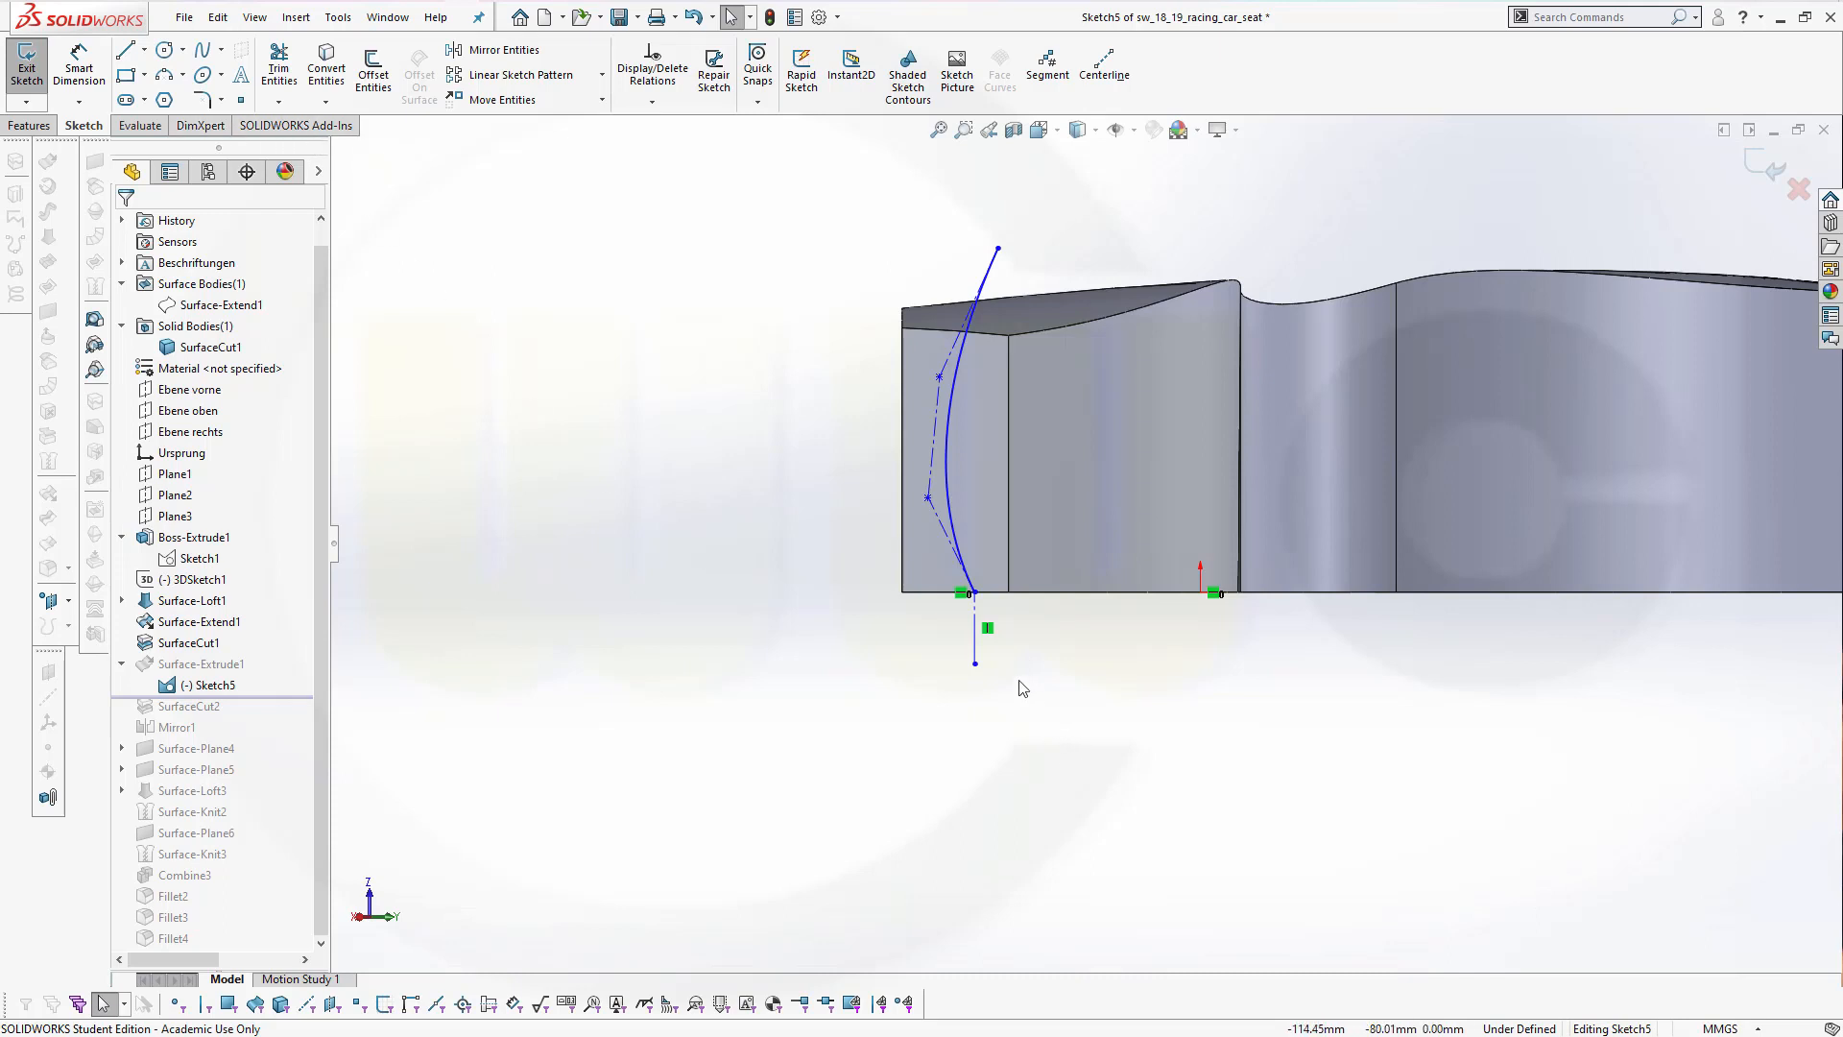
Make the style spline tangent to the vertical construction line at its lower end
left_click(971, 576)
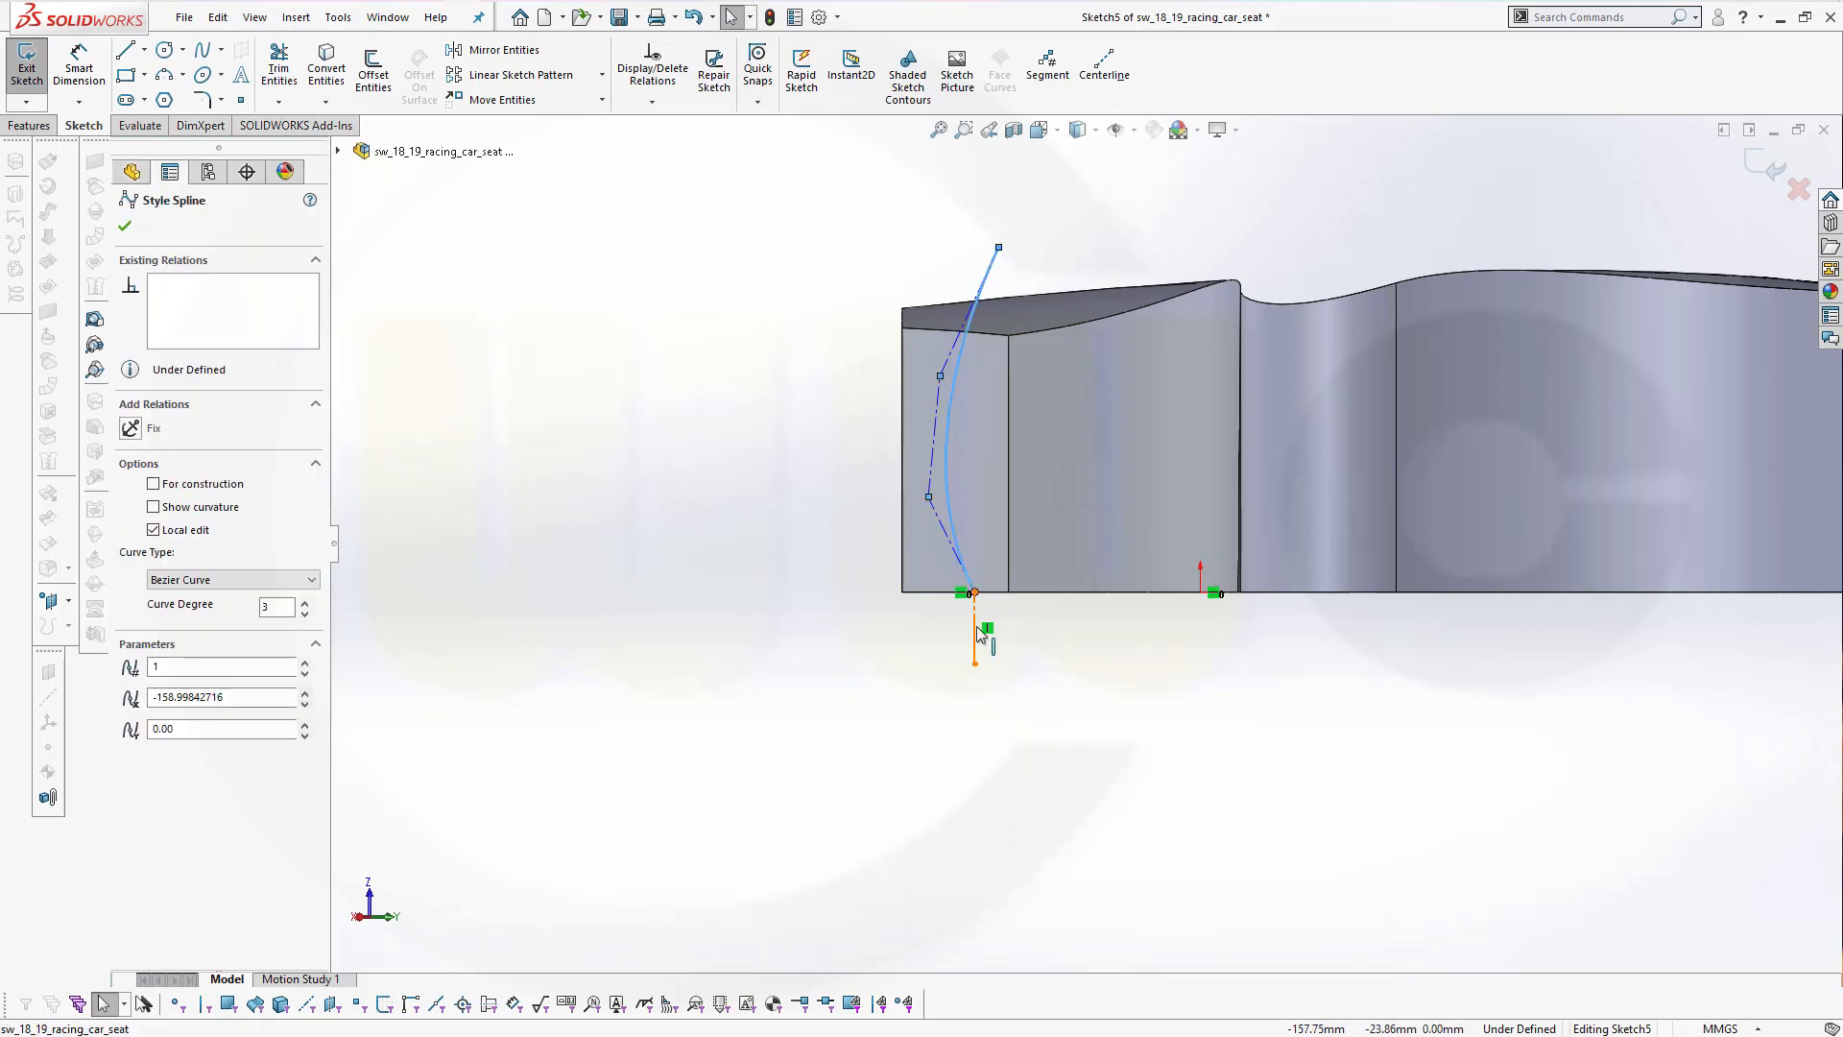
left_click(975, 628, "ctrl")
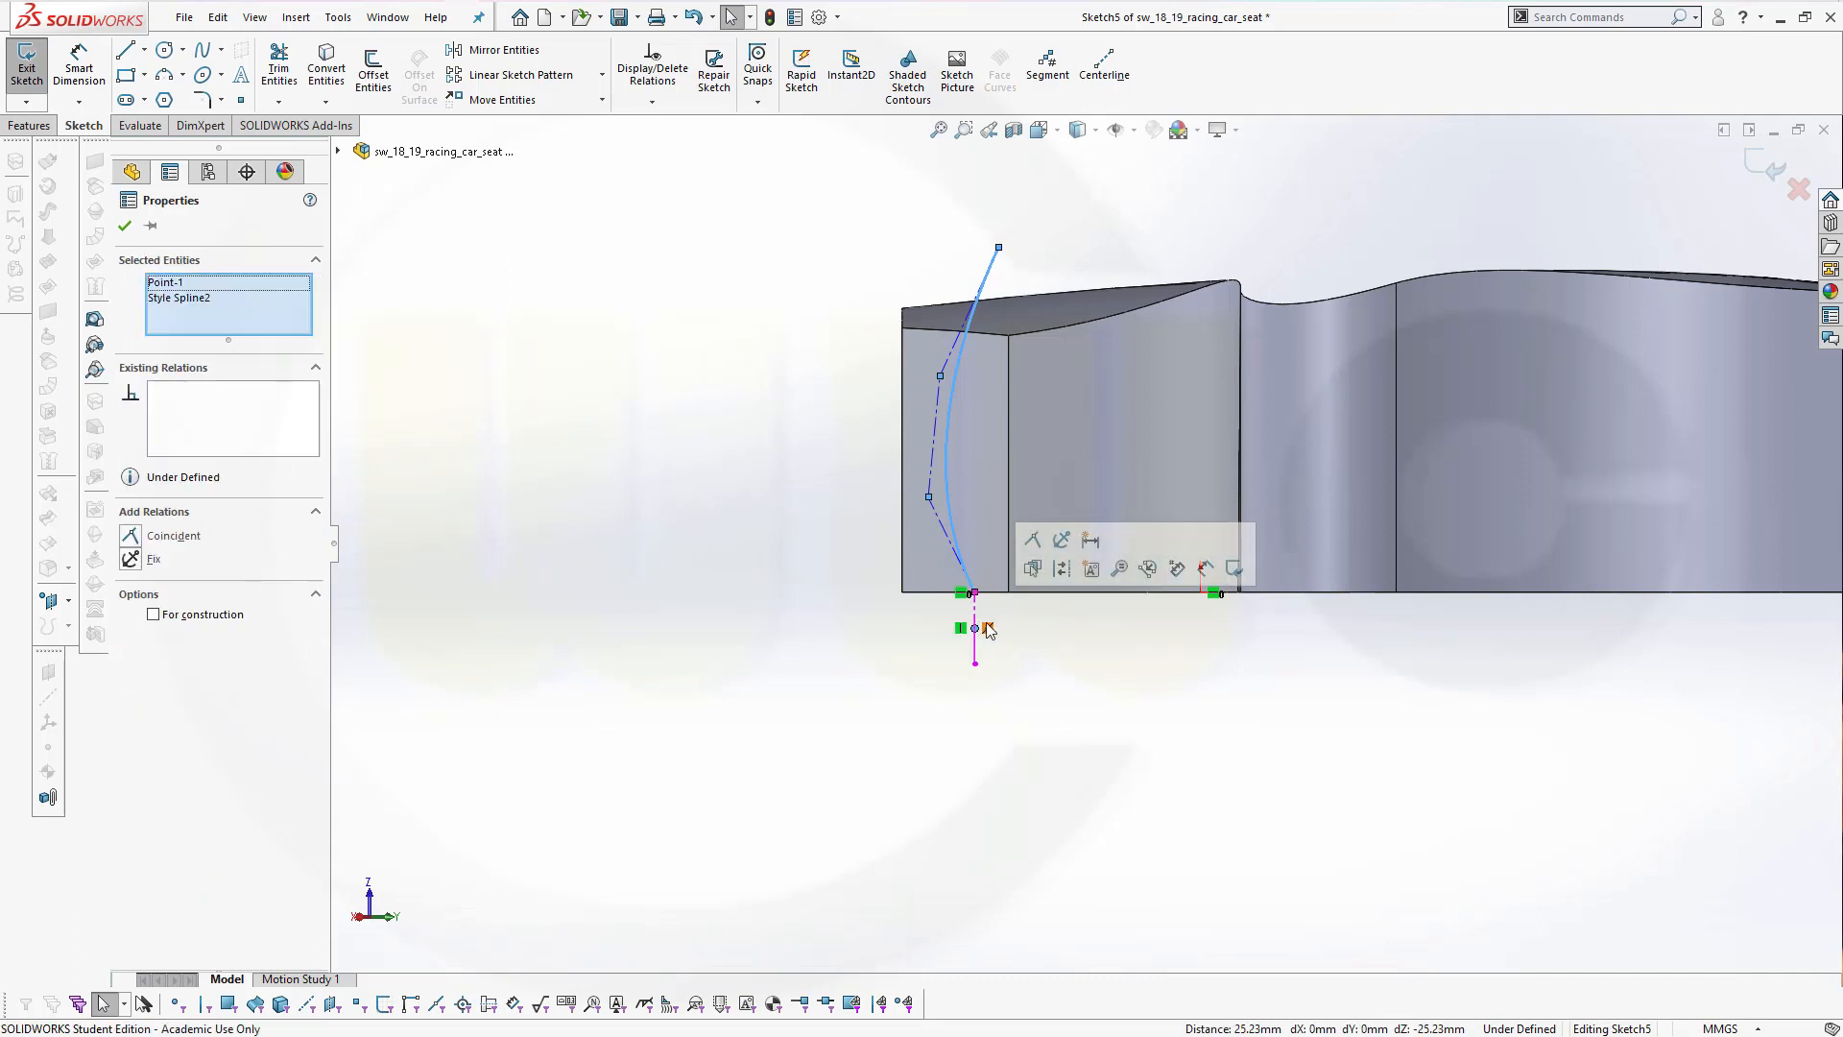
key("Escape")
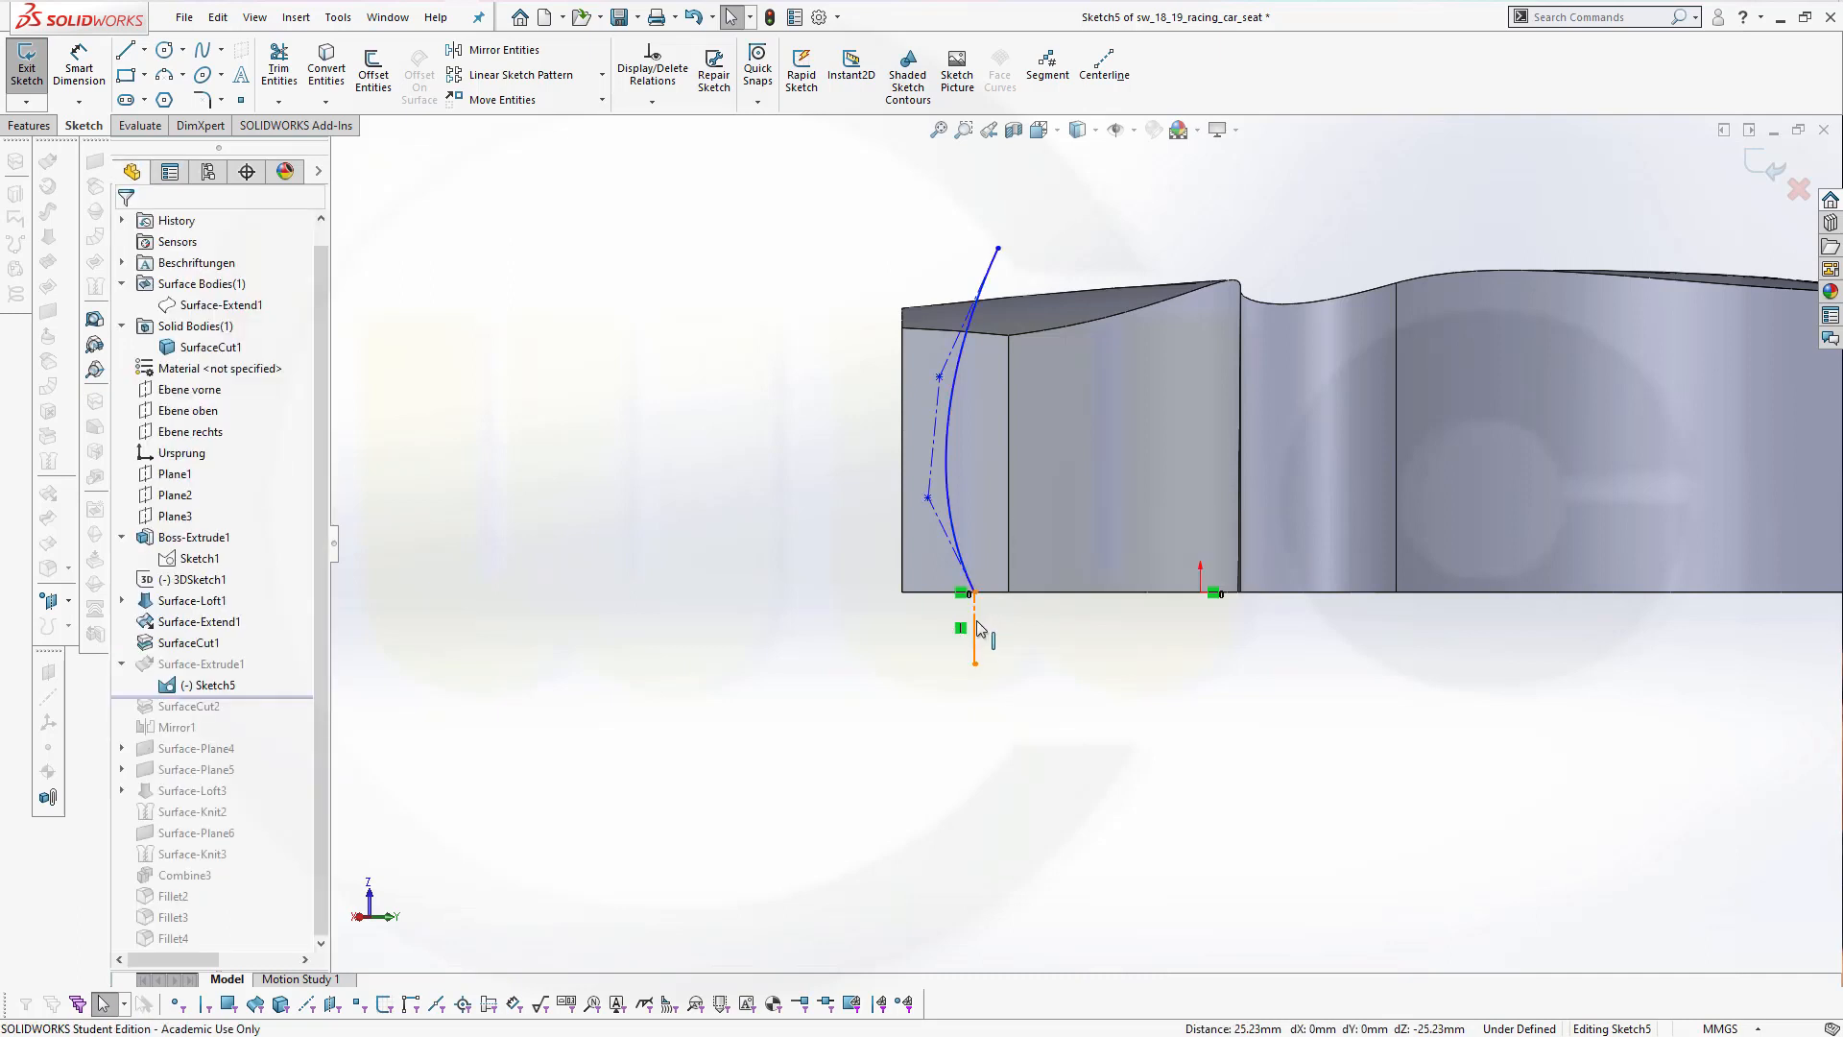
left_click(977, 629)
left_click(970, 576, "ctrl")
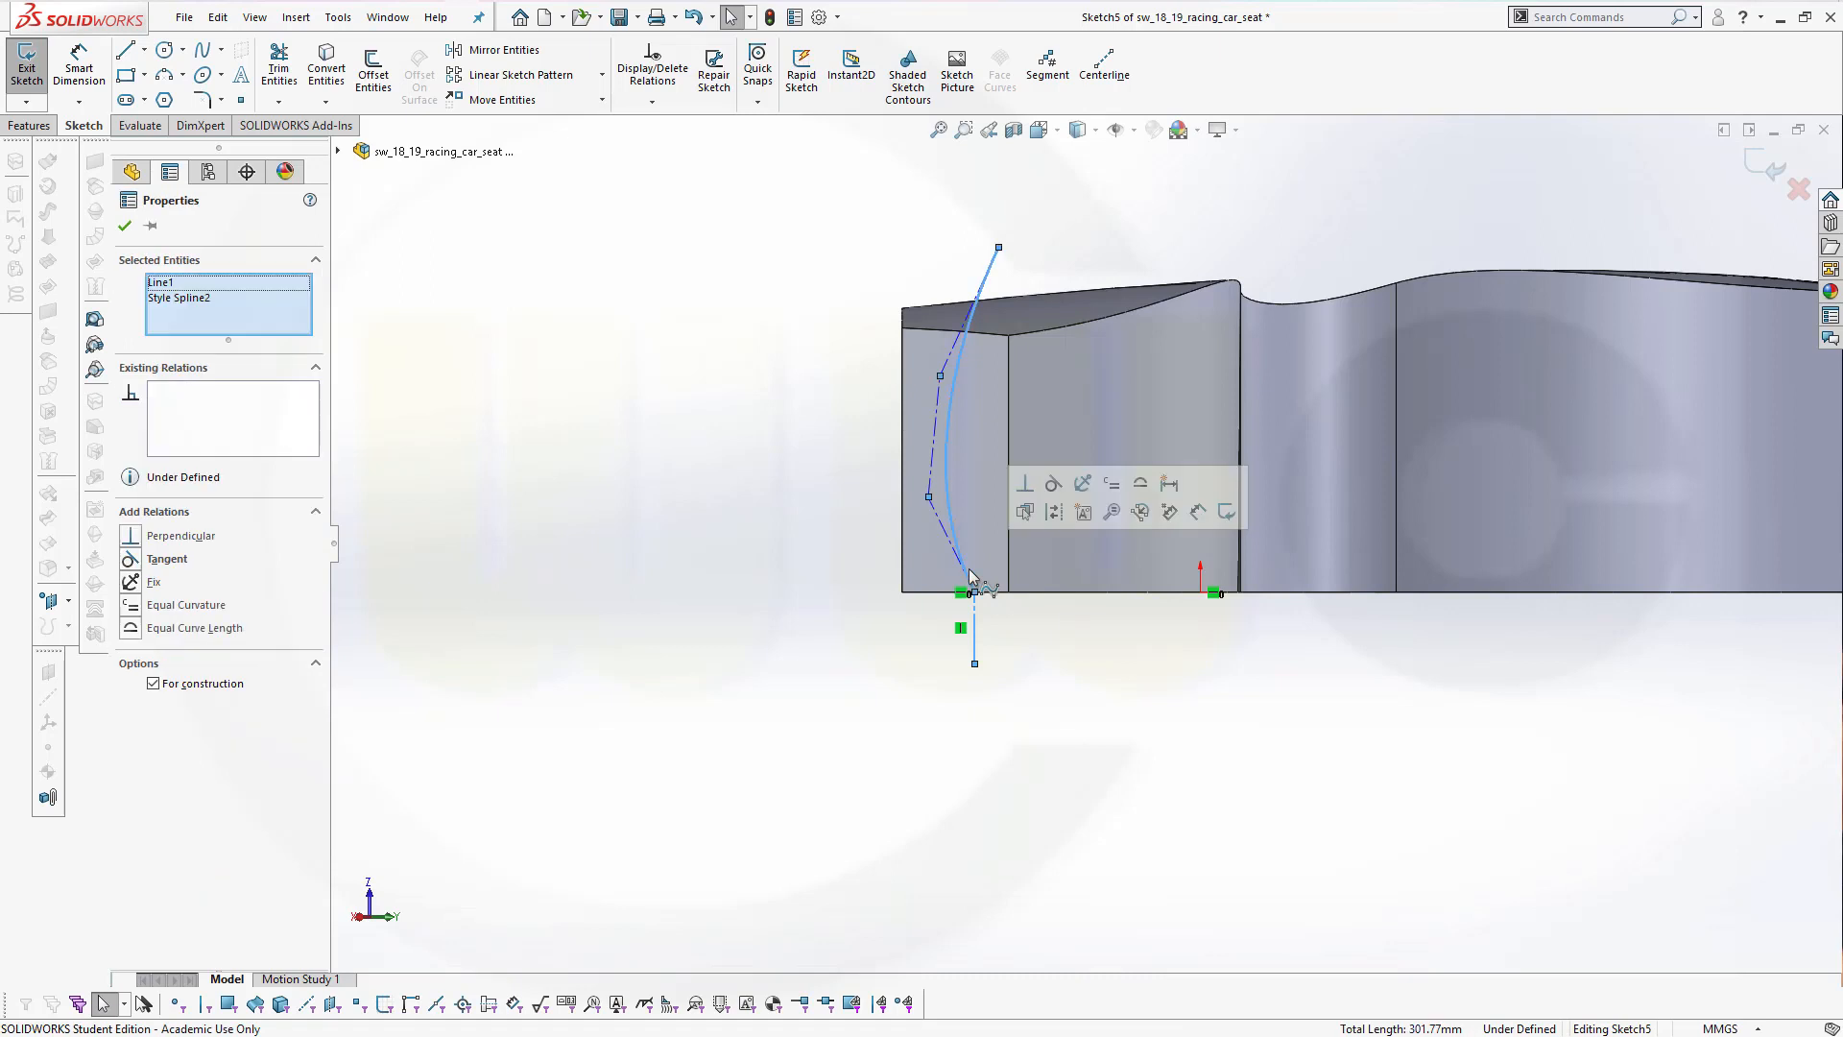
left_click(130, 560)
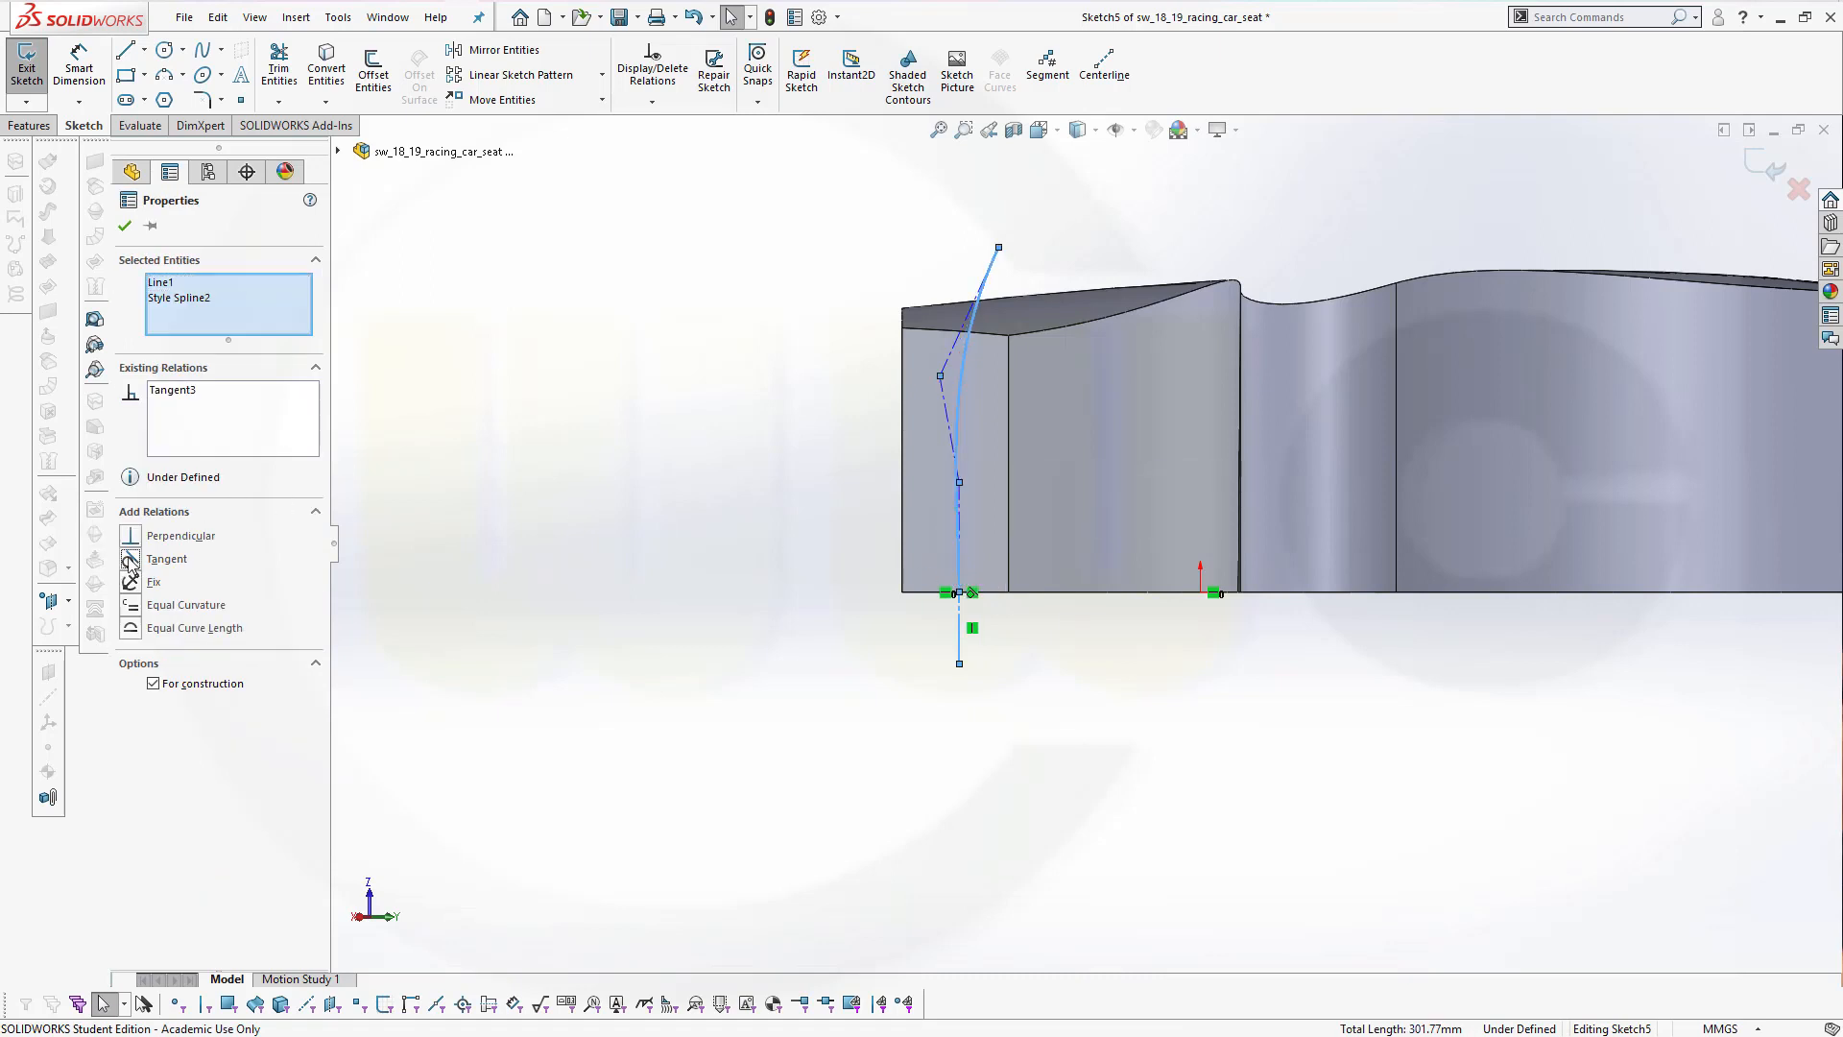
left_click(125, 228)
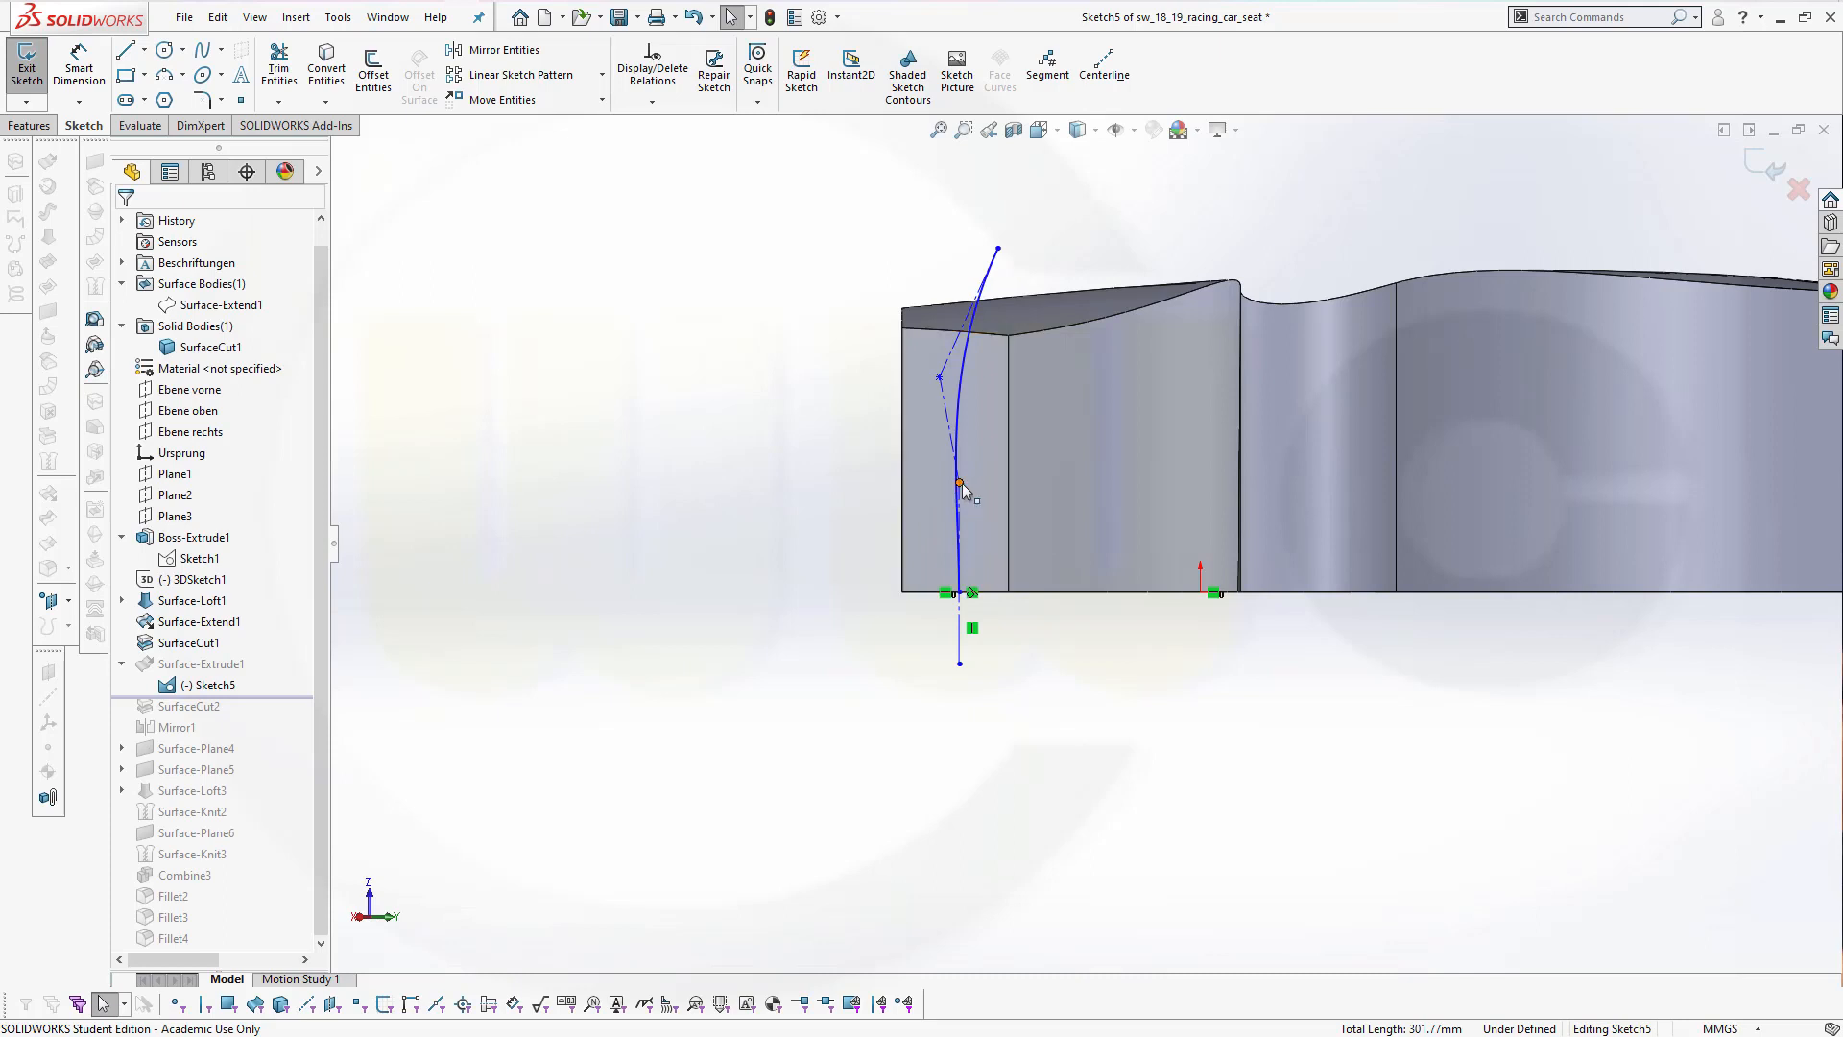
Shape the spline into an S-curve, moving the lower middle control vertex to about X -152, Y 61 and the upper one outward past the body's end
mouse_move(960, 481)
left_mouse_down()
mouse_move(930, 493)
mouse_move(981, 509)
left_mouse_up()
left_click(940, 377)
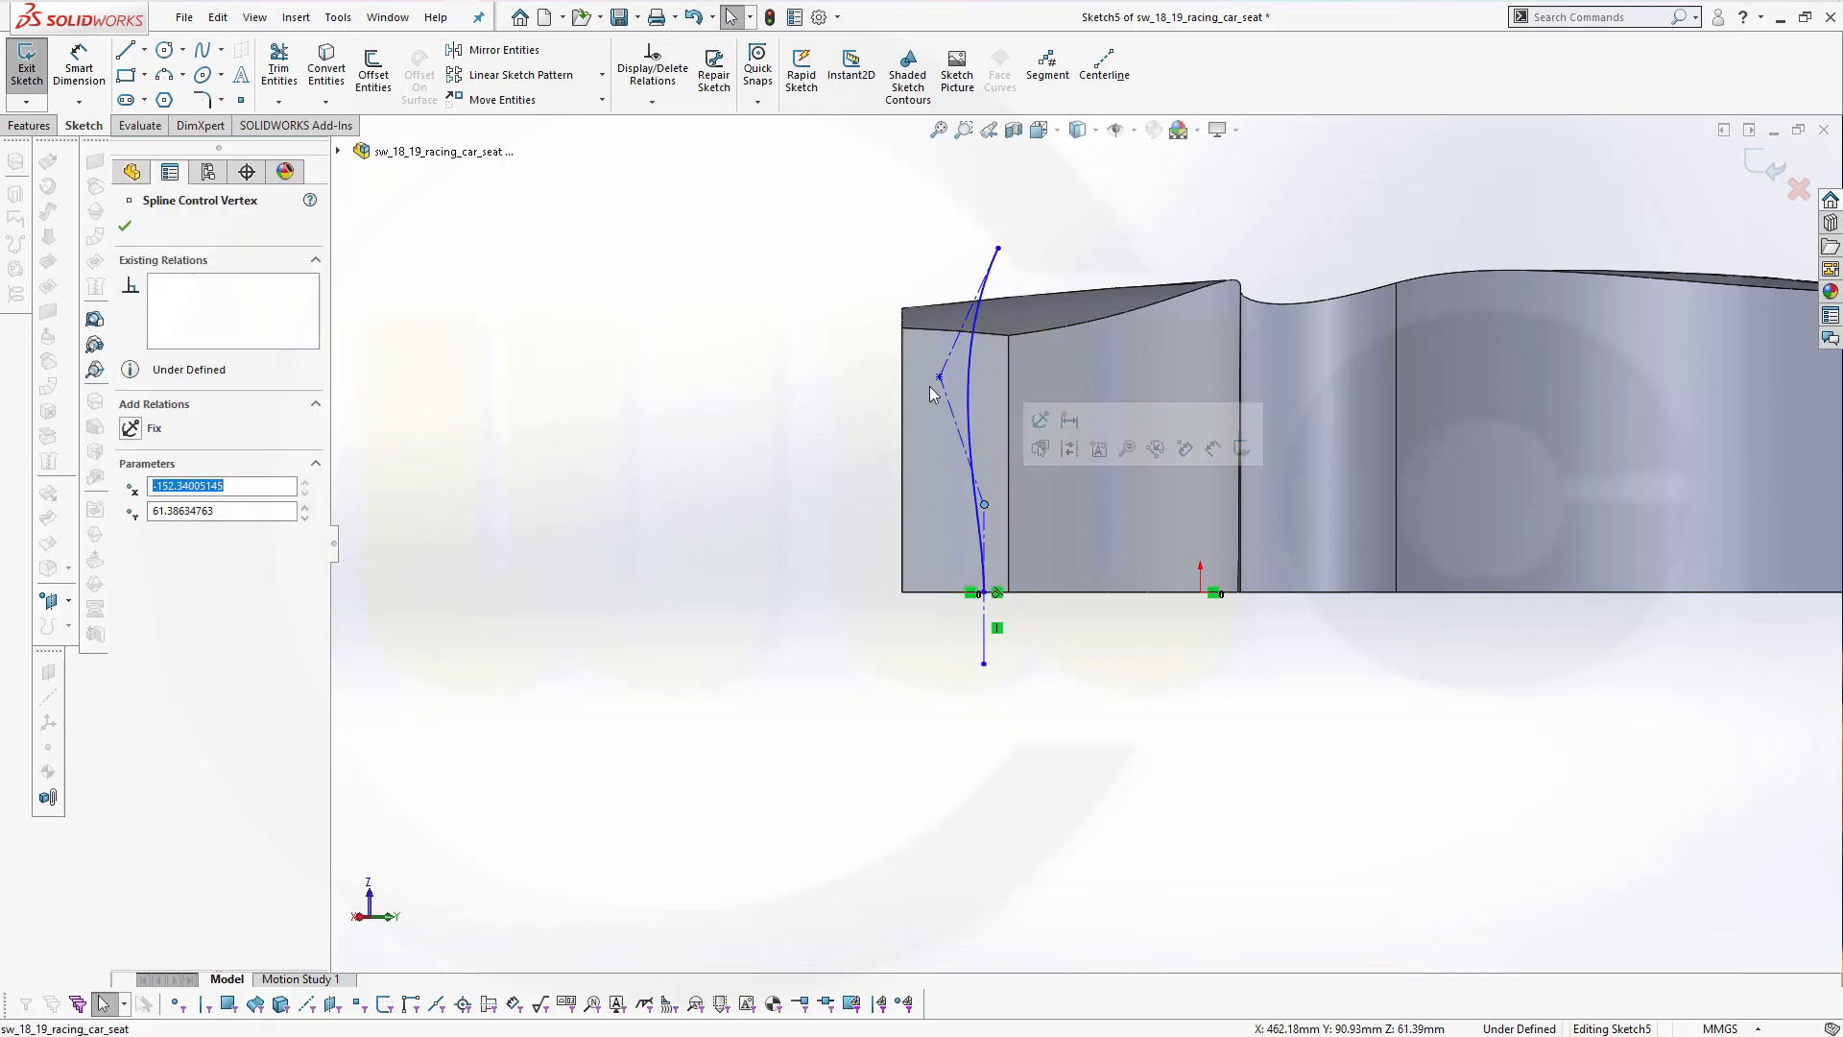
left_click_drag(940, 378, 879, 381)
left_click(773, 335)
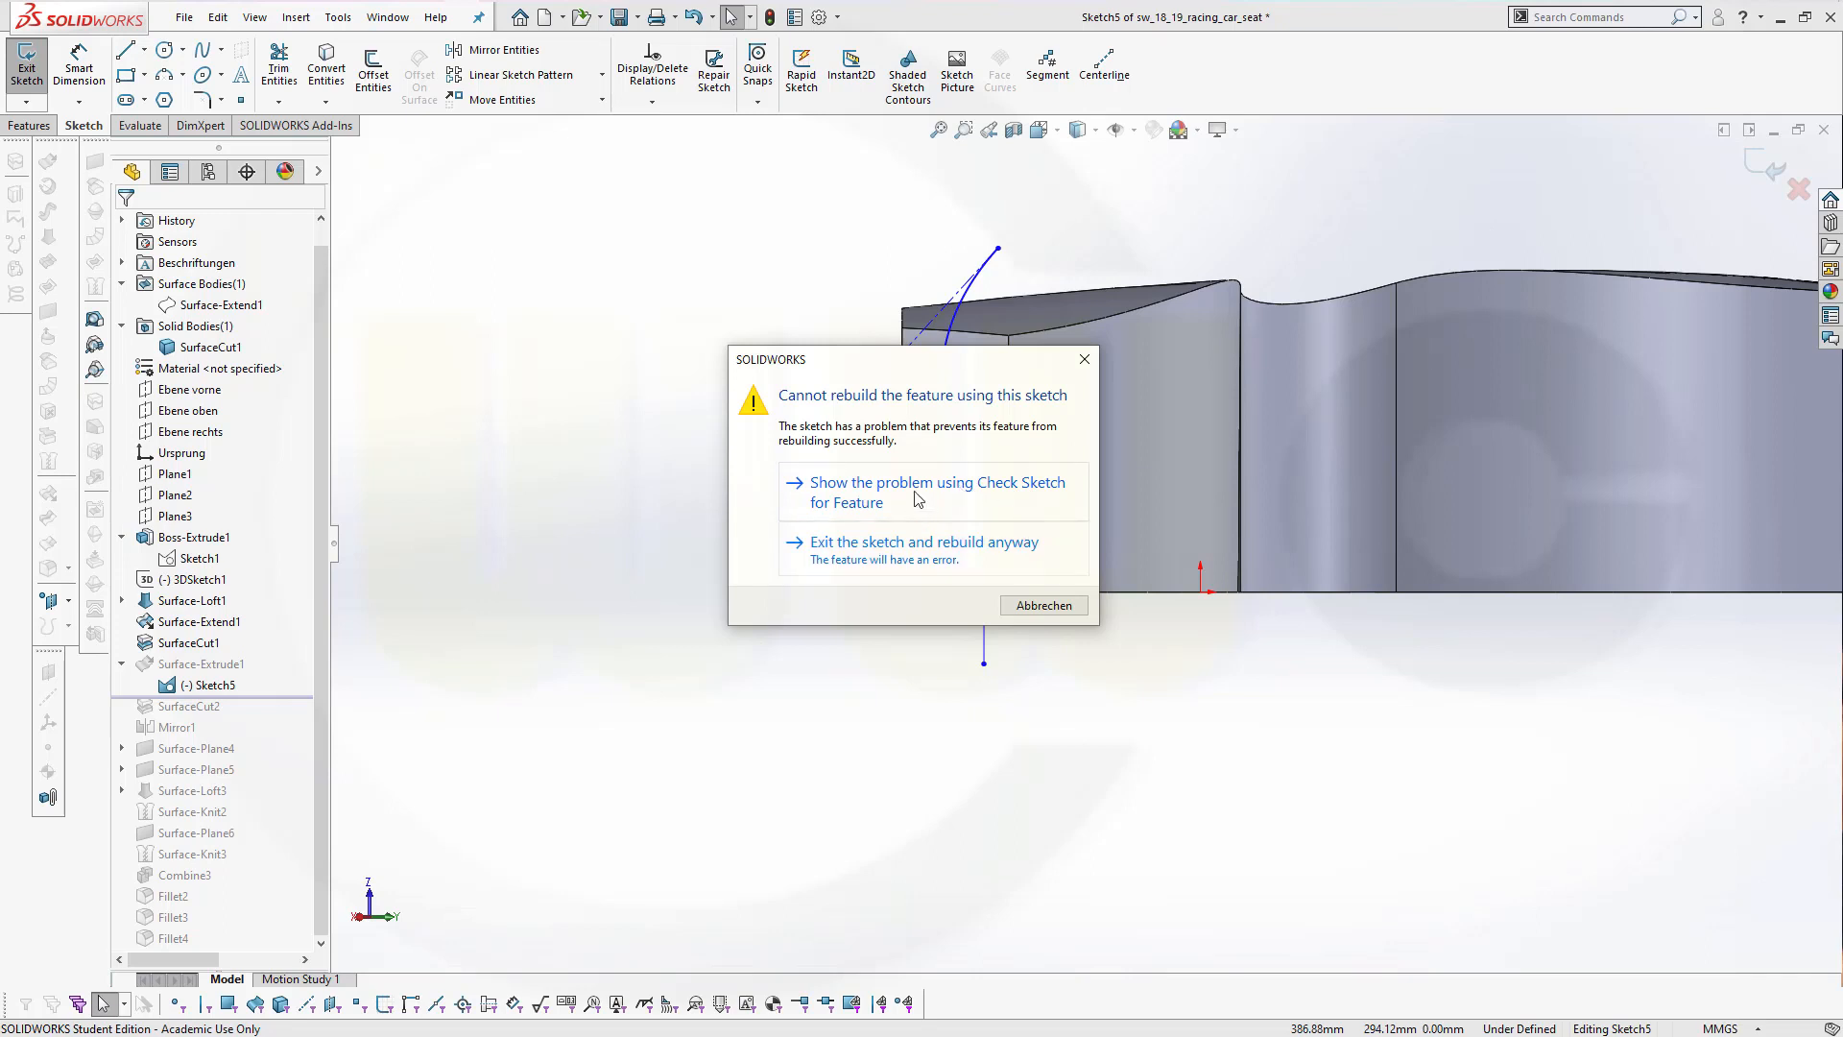
Exit the sketch and rebuild anyway, ignoring the Surface-Extrude1 error
left_click(900, 543)
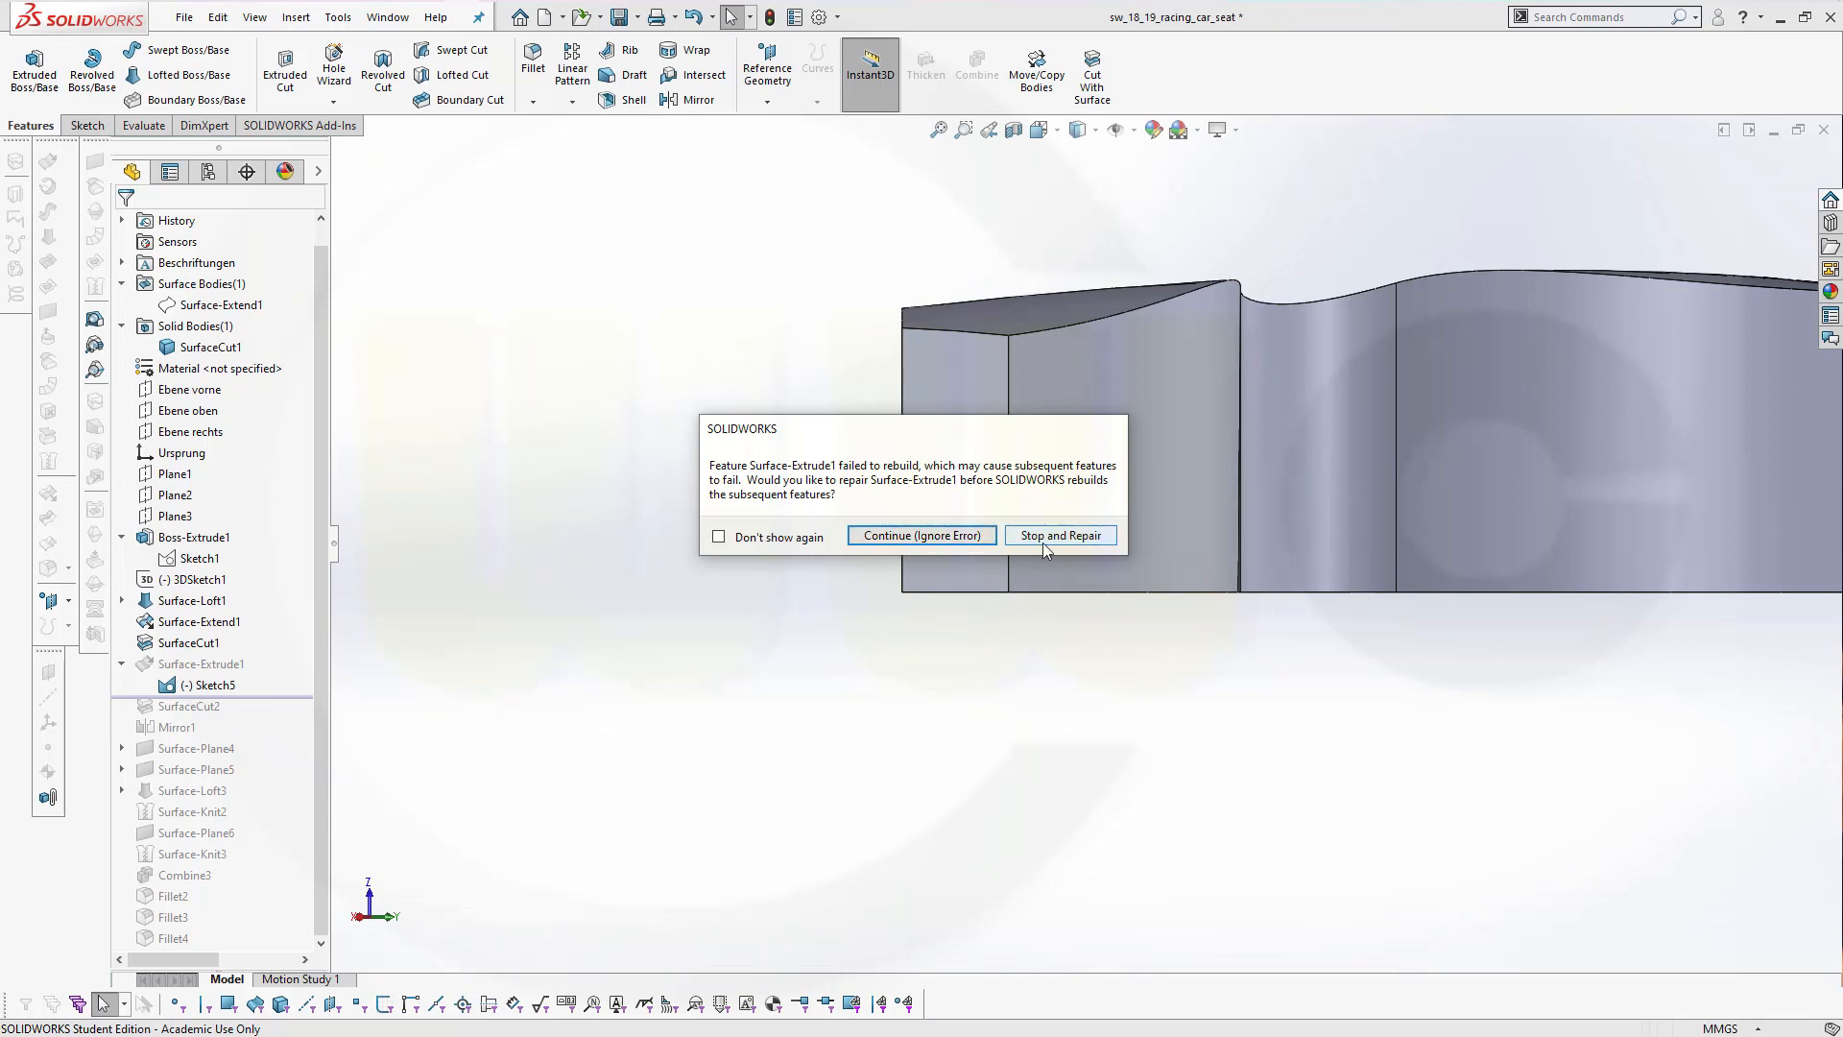
left_click(939, 535)
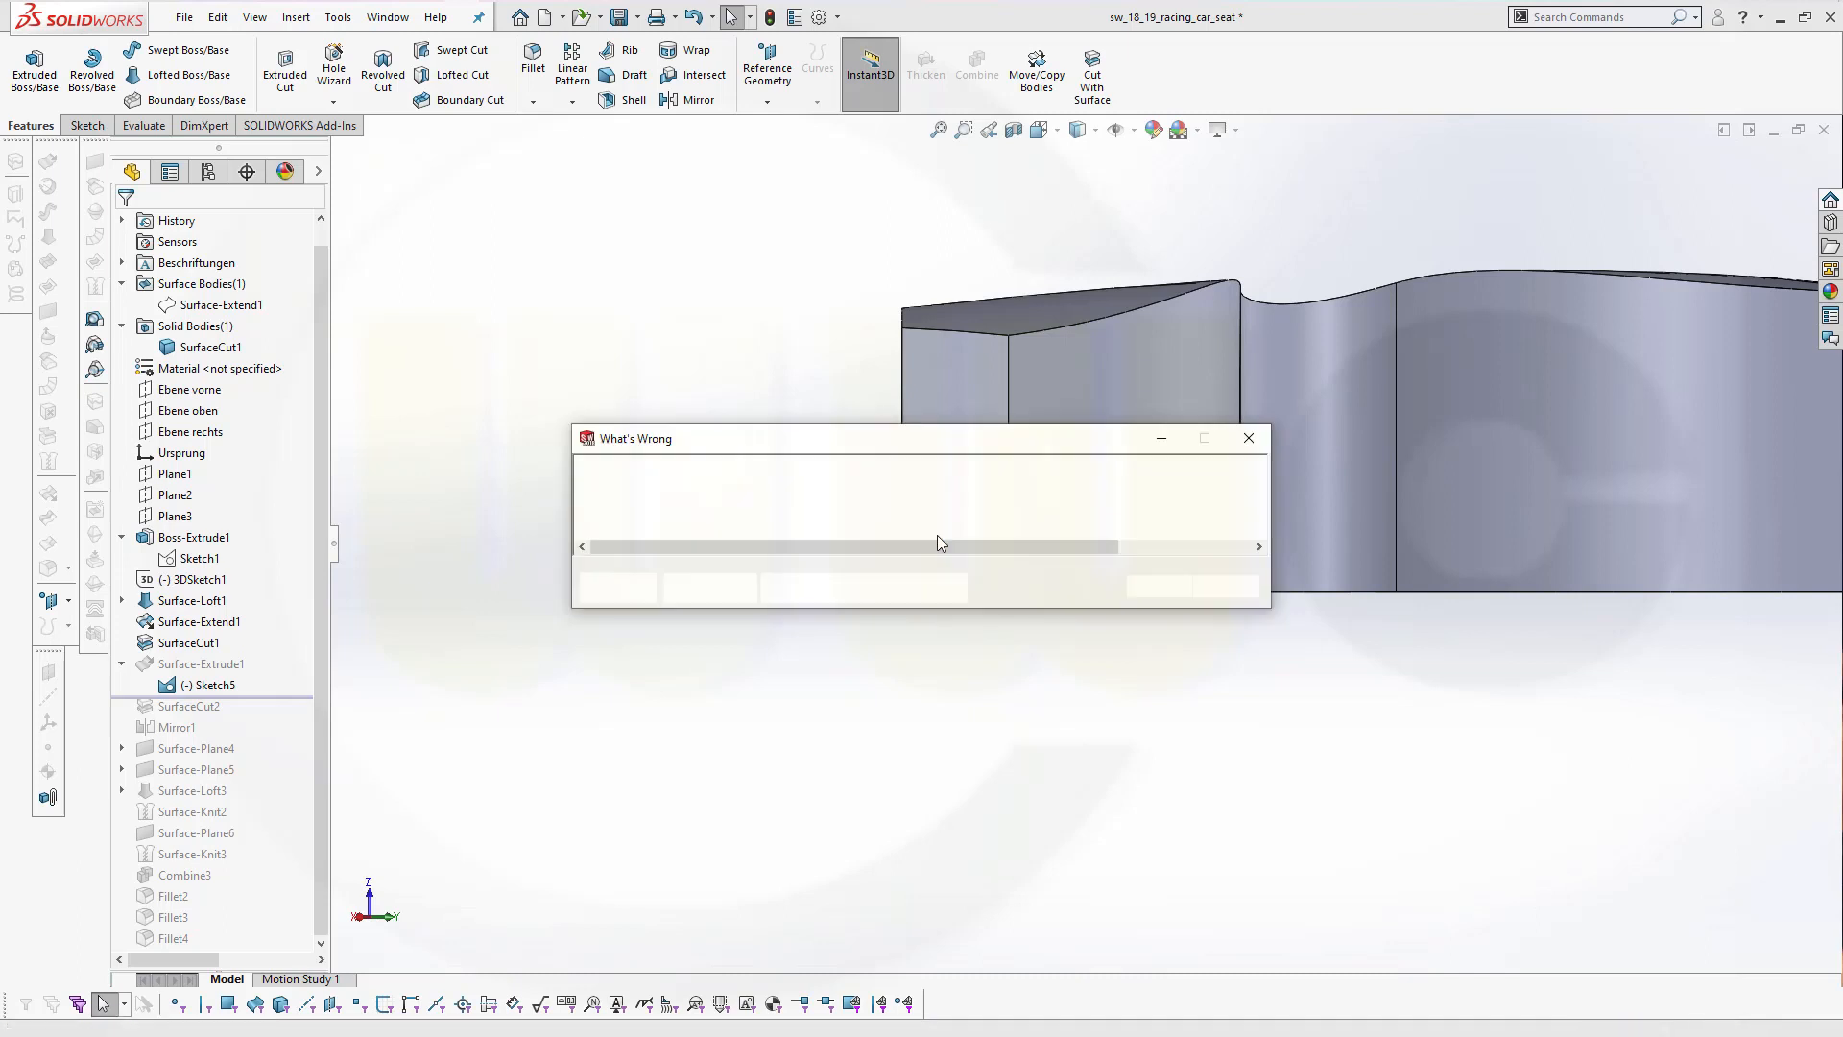
left_click(1158, 586)
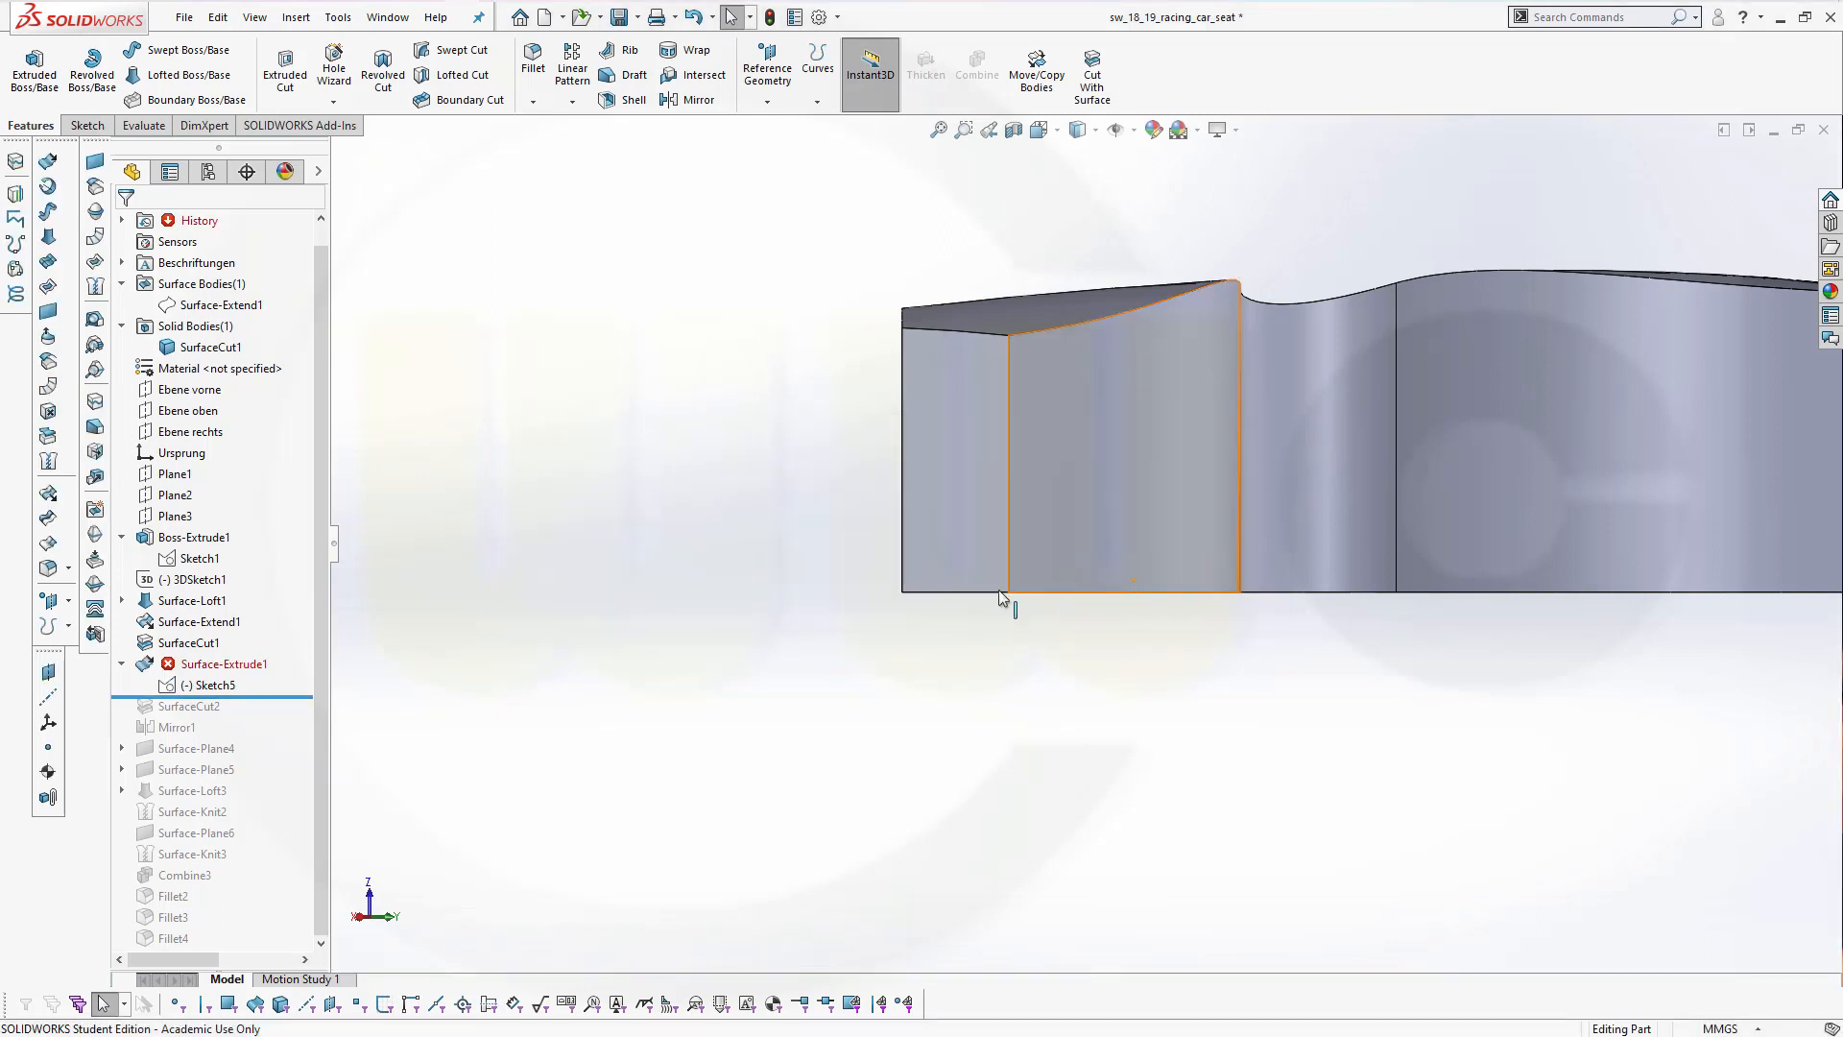
left_click(204, 670)
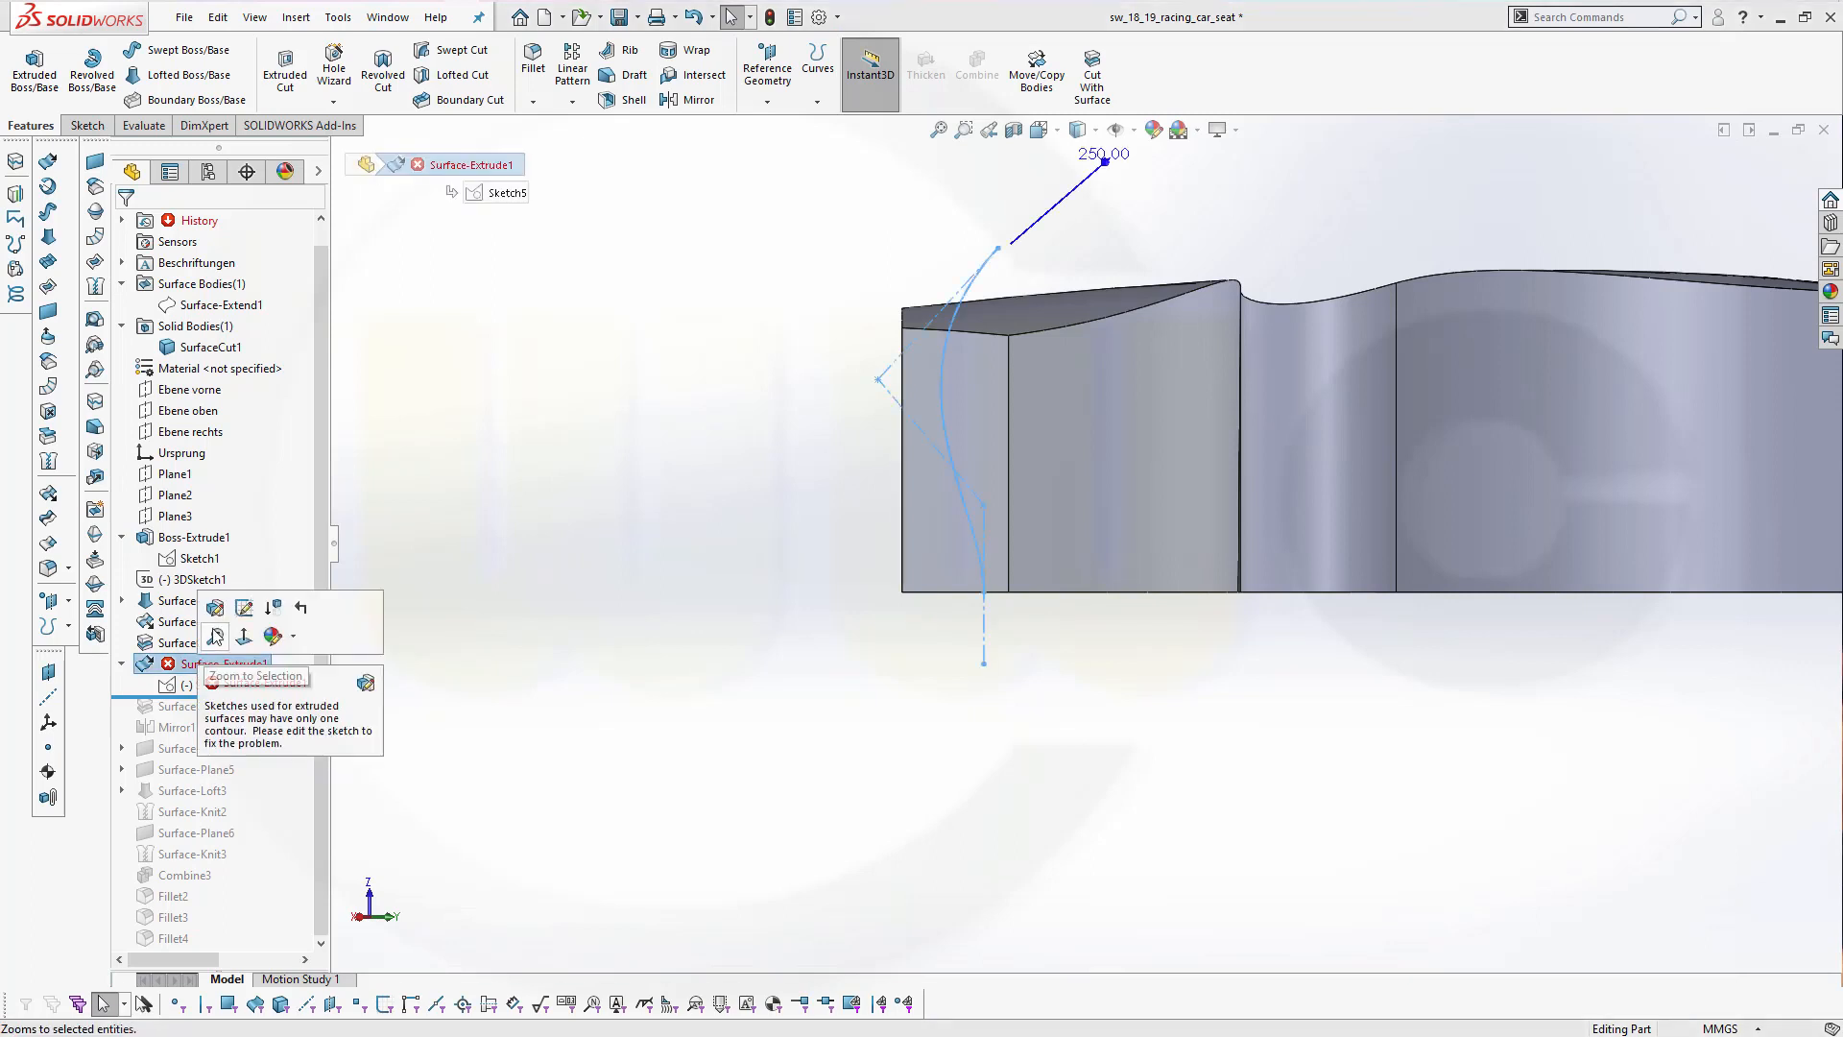
left_click(215, 608)
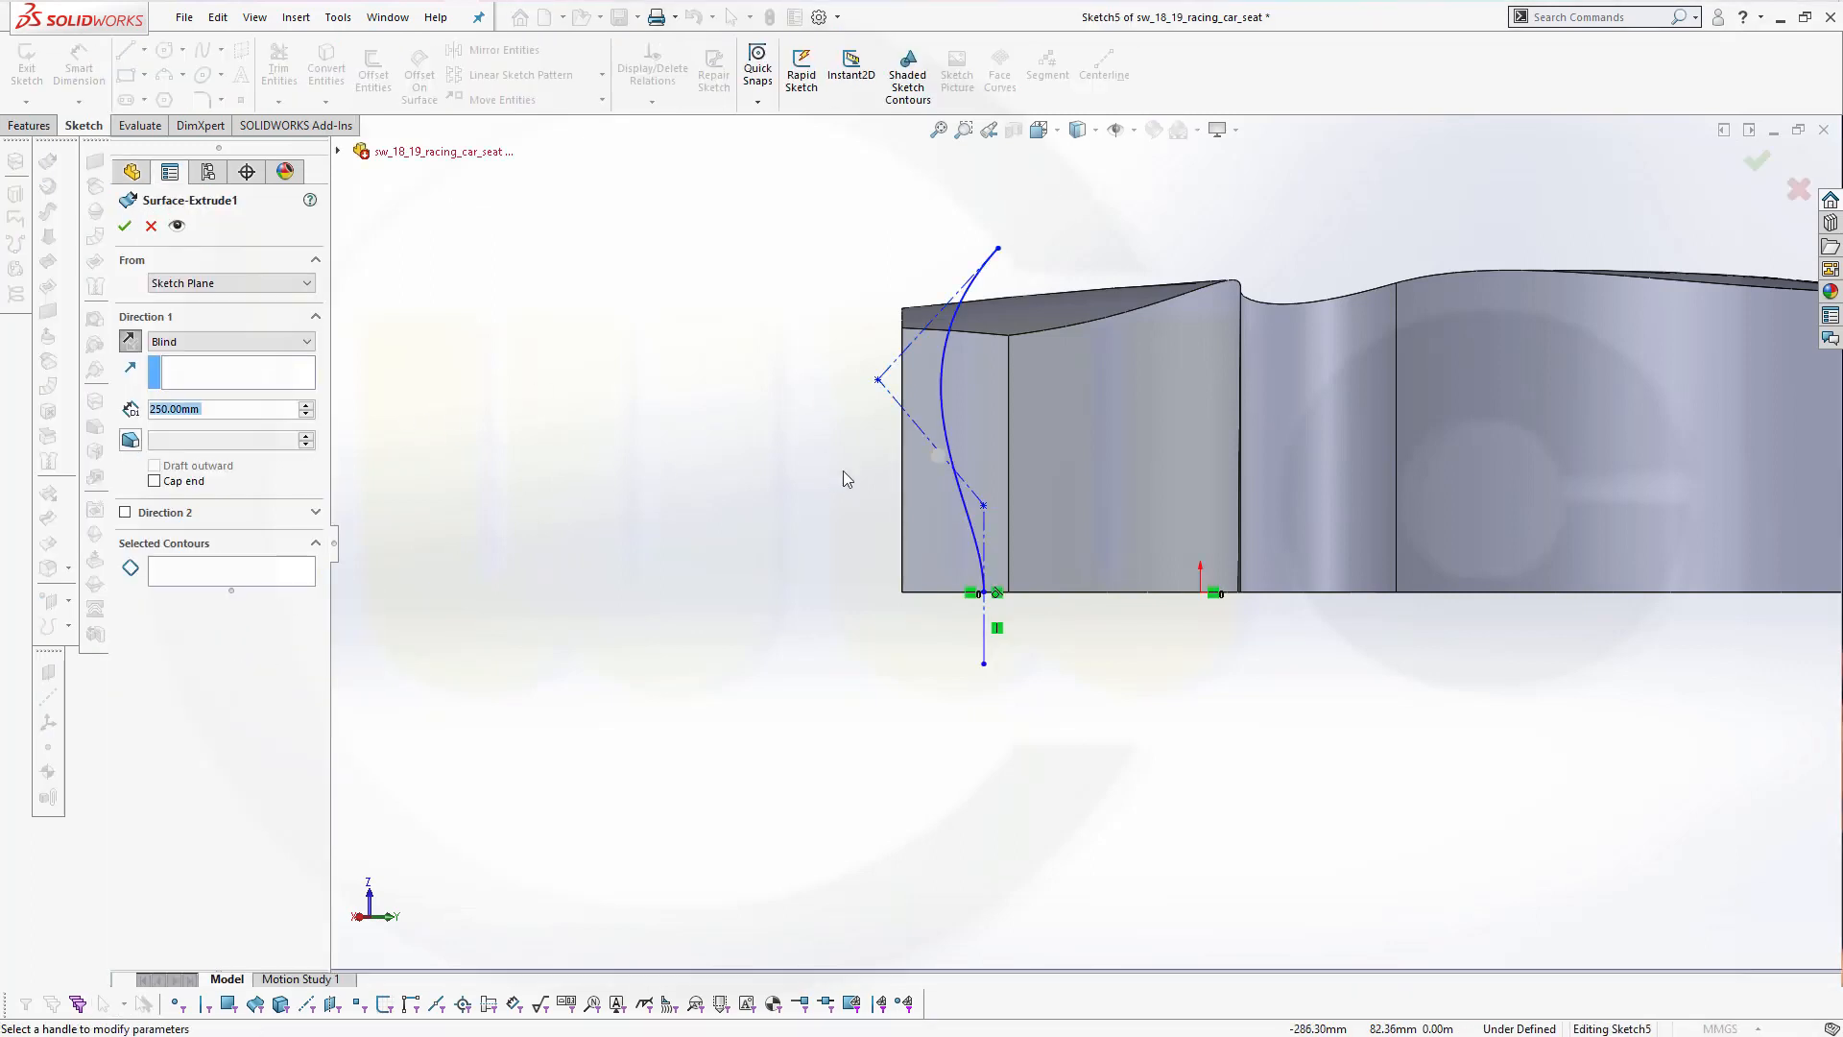
left_click(682, 500)
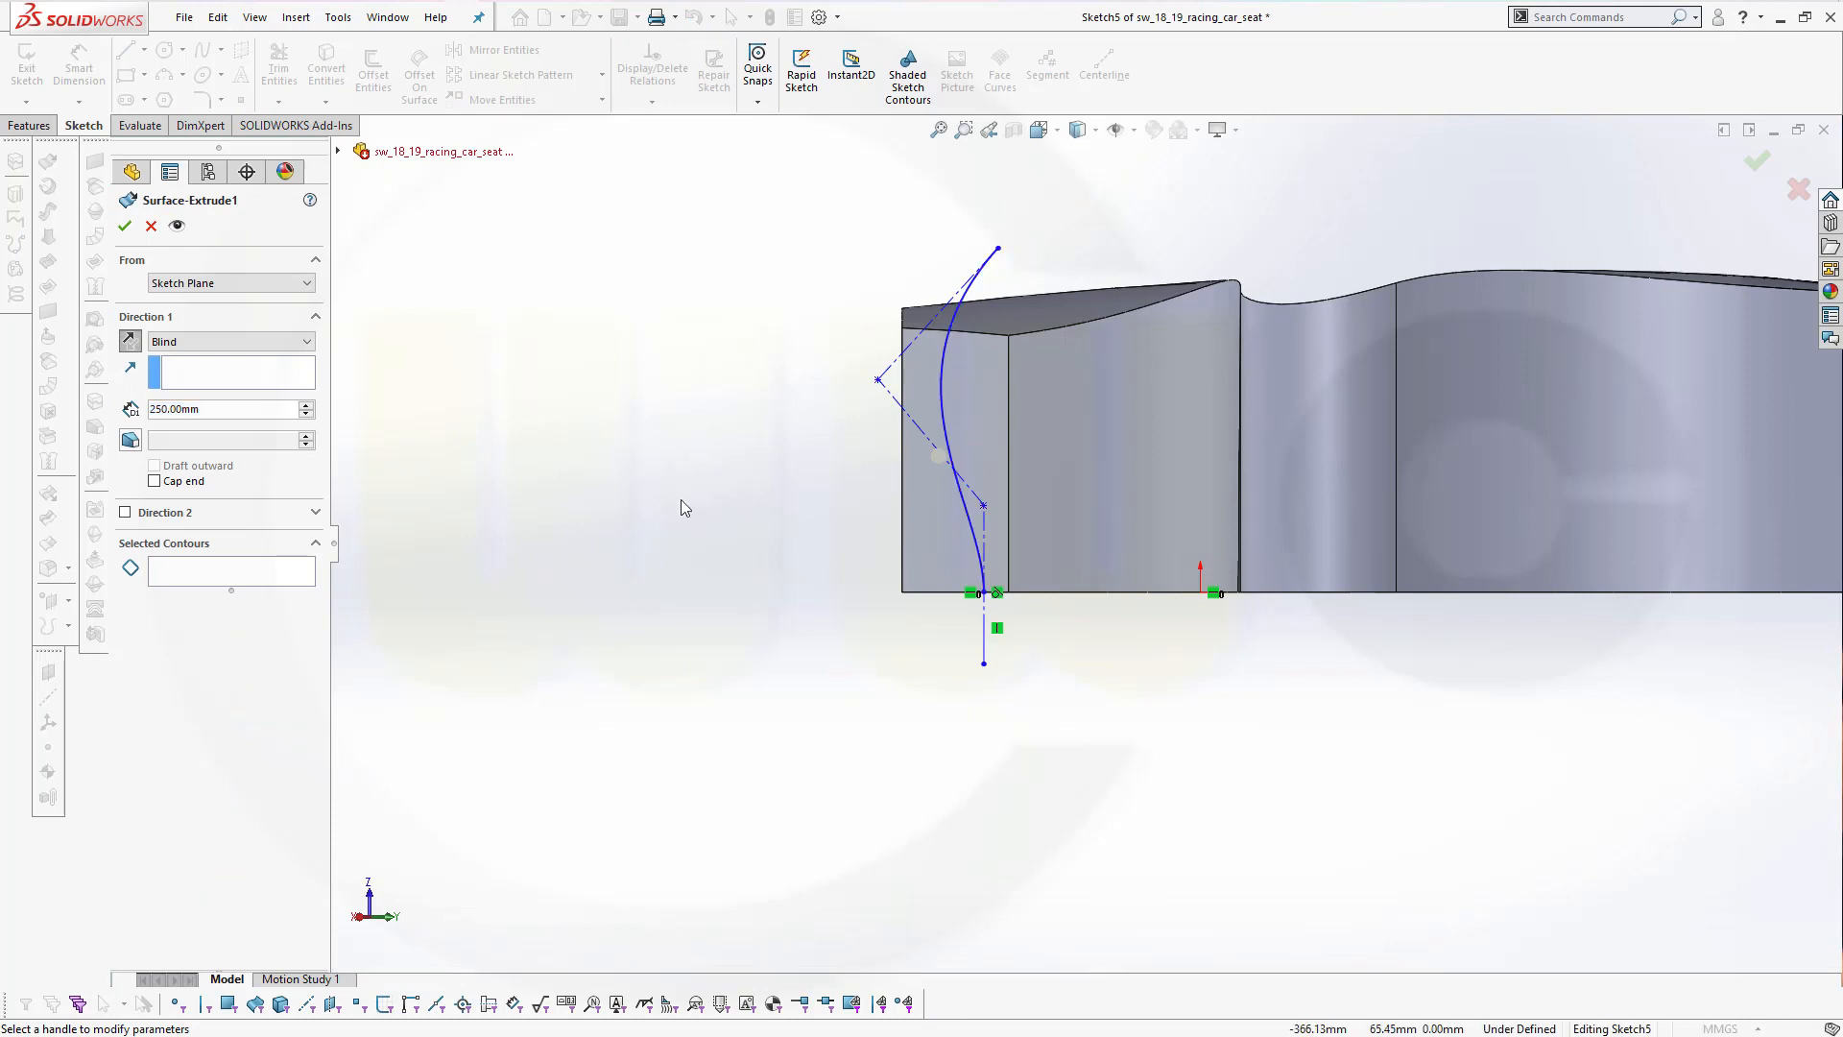
left_click(221, 381)
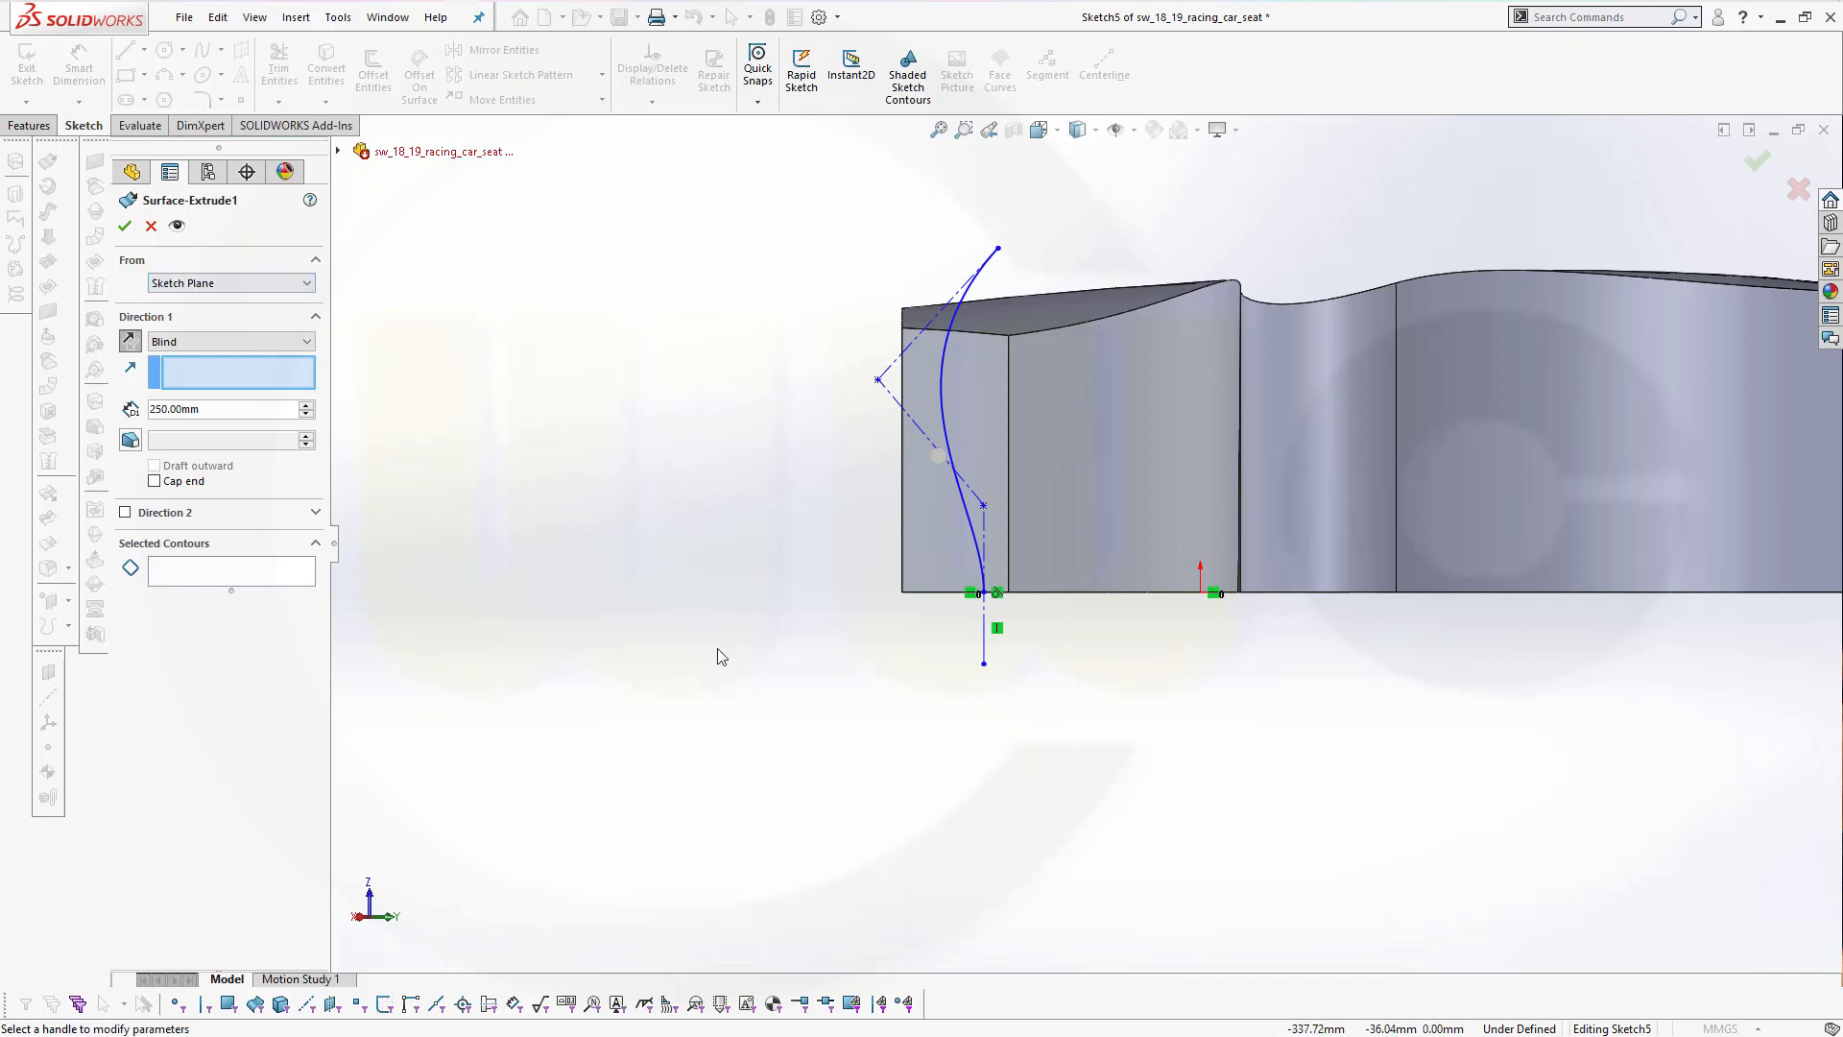
middle_click_drag(720, 650, 794, 581)
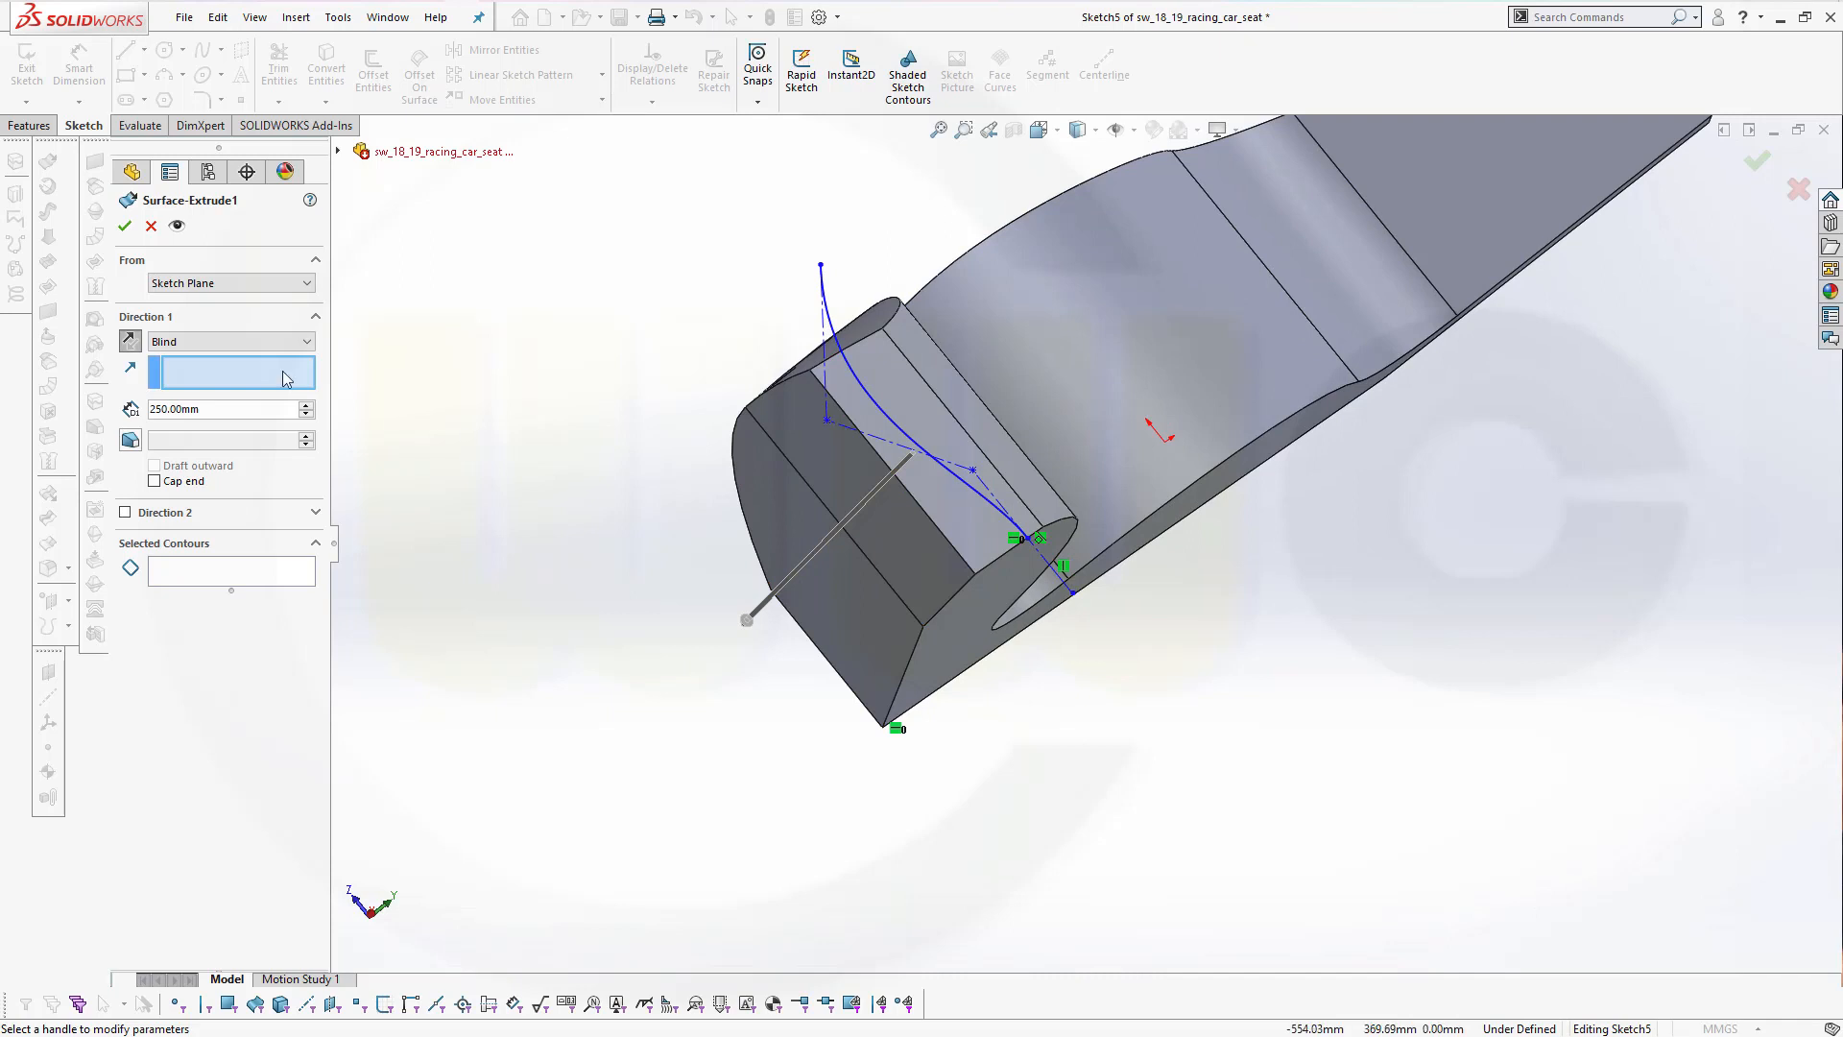
left_click(150, 226)
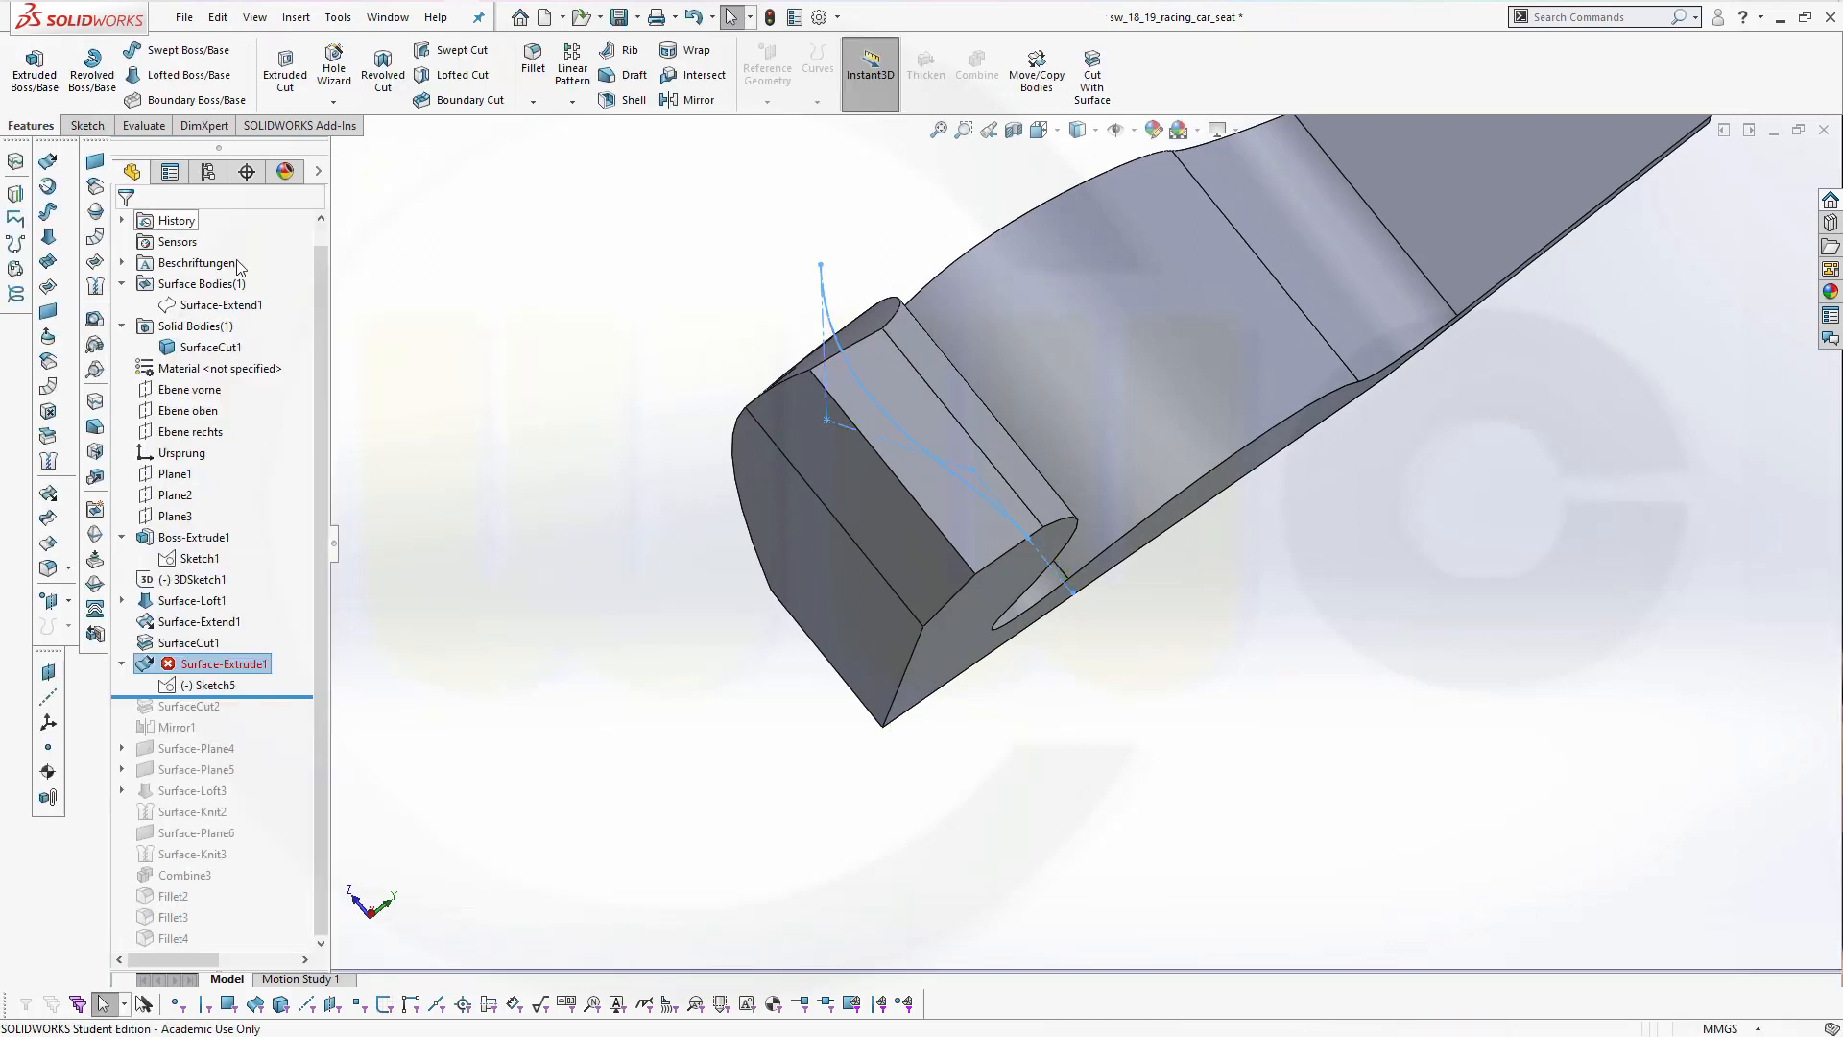
Delete Surface-Extrude1 and extrude the Sketch5 style spline as a new surface, 250 mm blind in the reversed direction
right_click(235, 664)
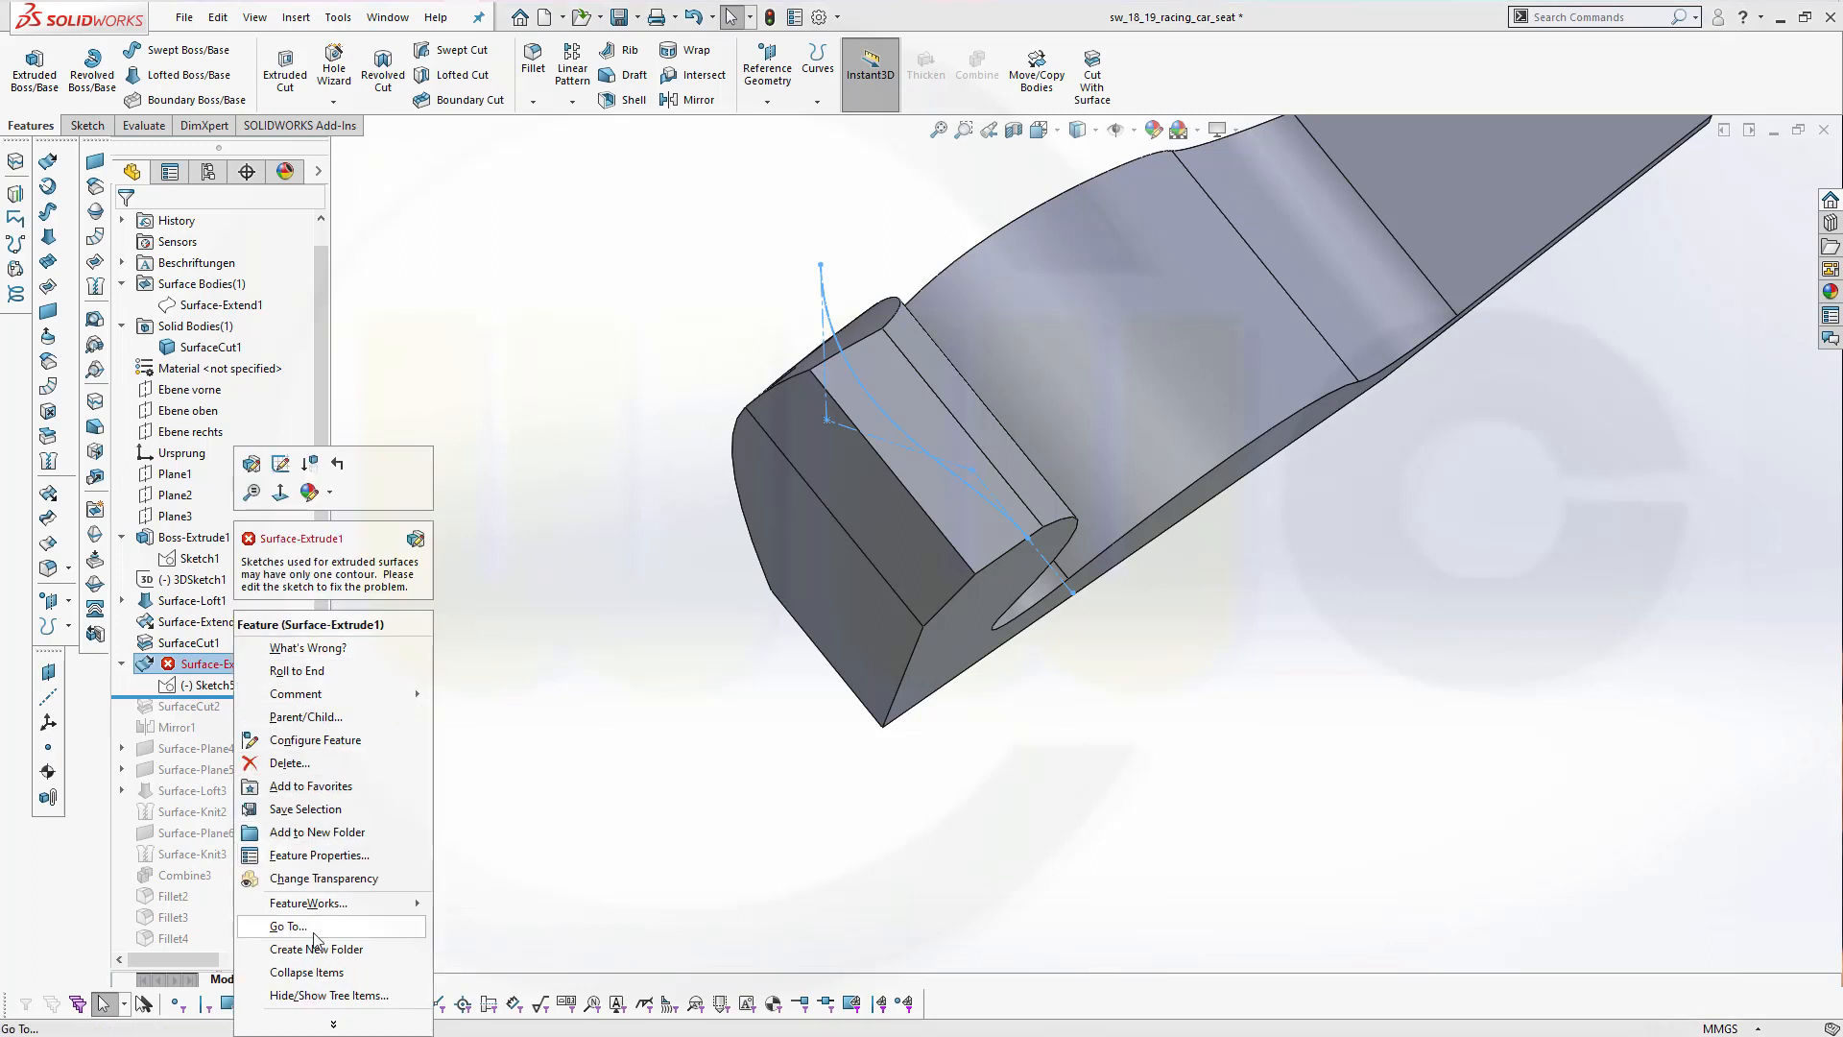
left_click(291, 763)
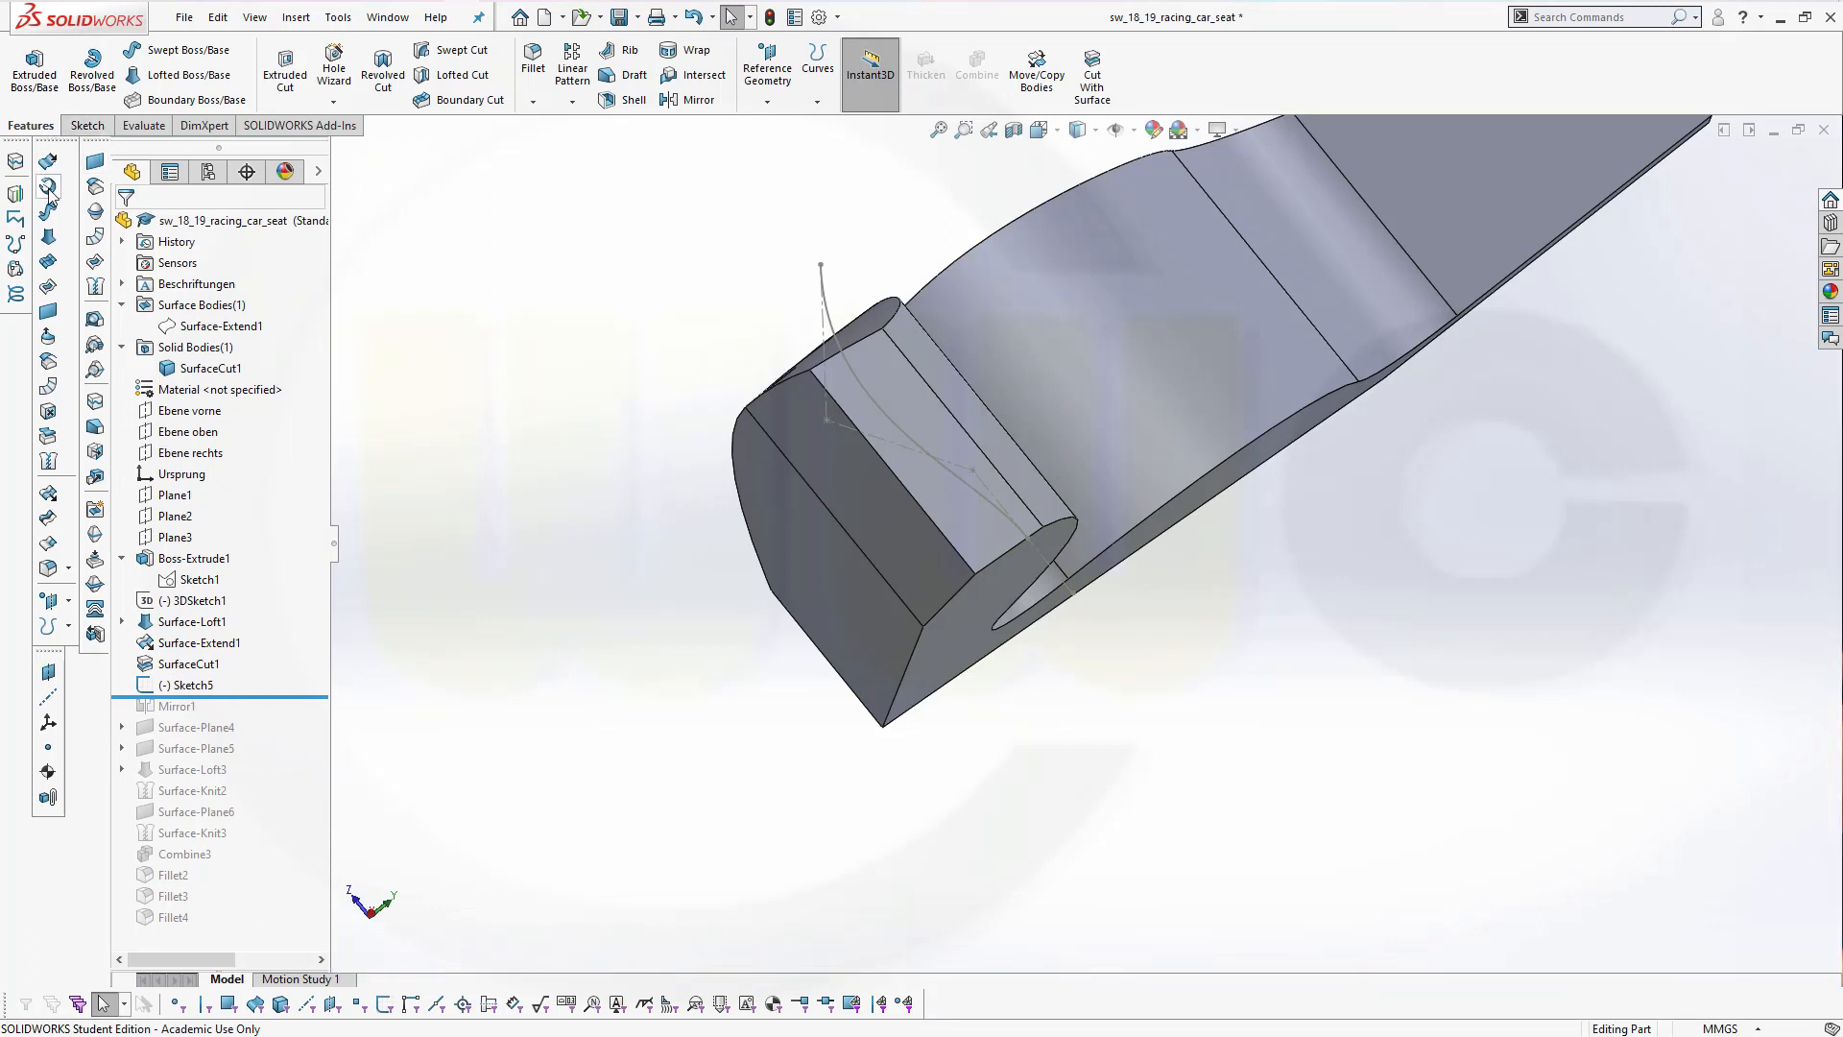
left_click(48, 162)
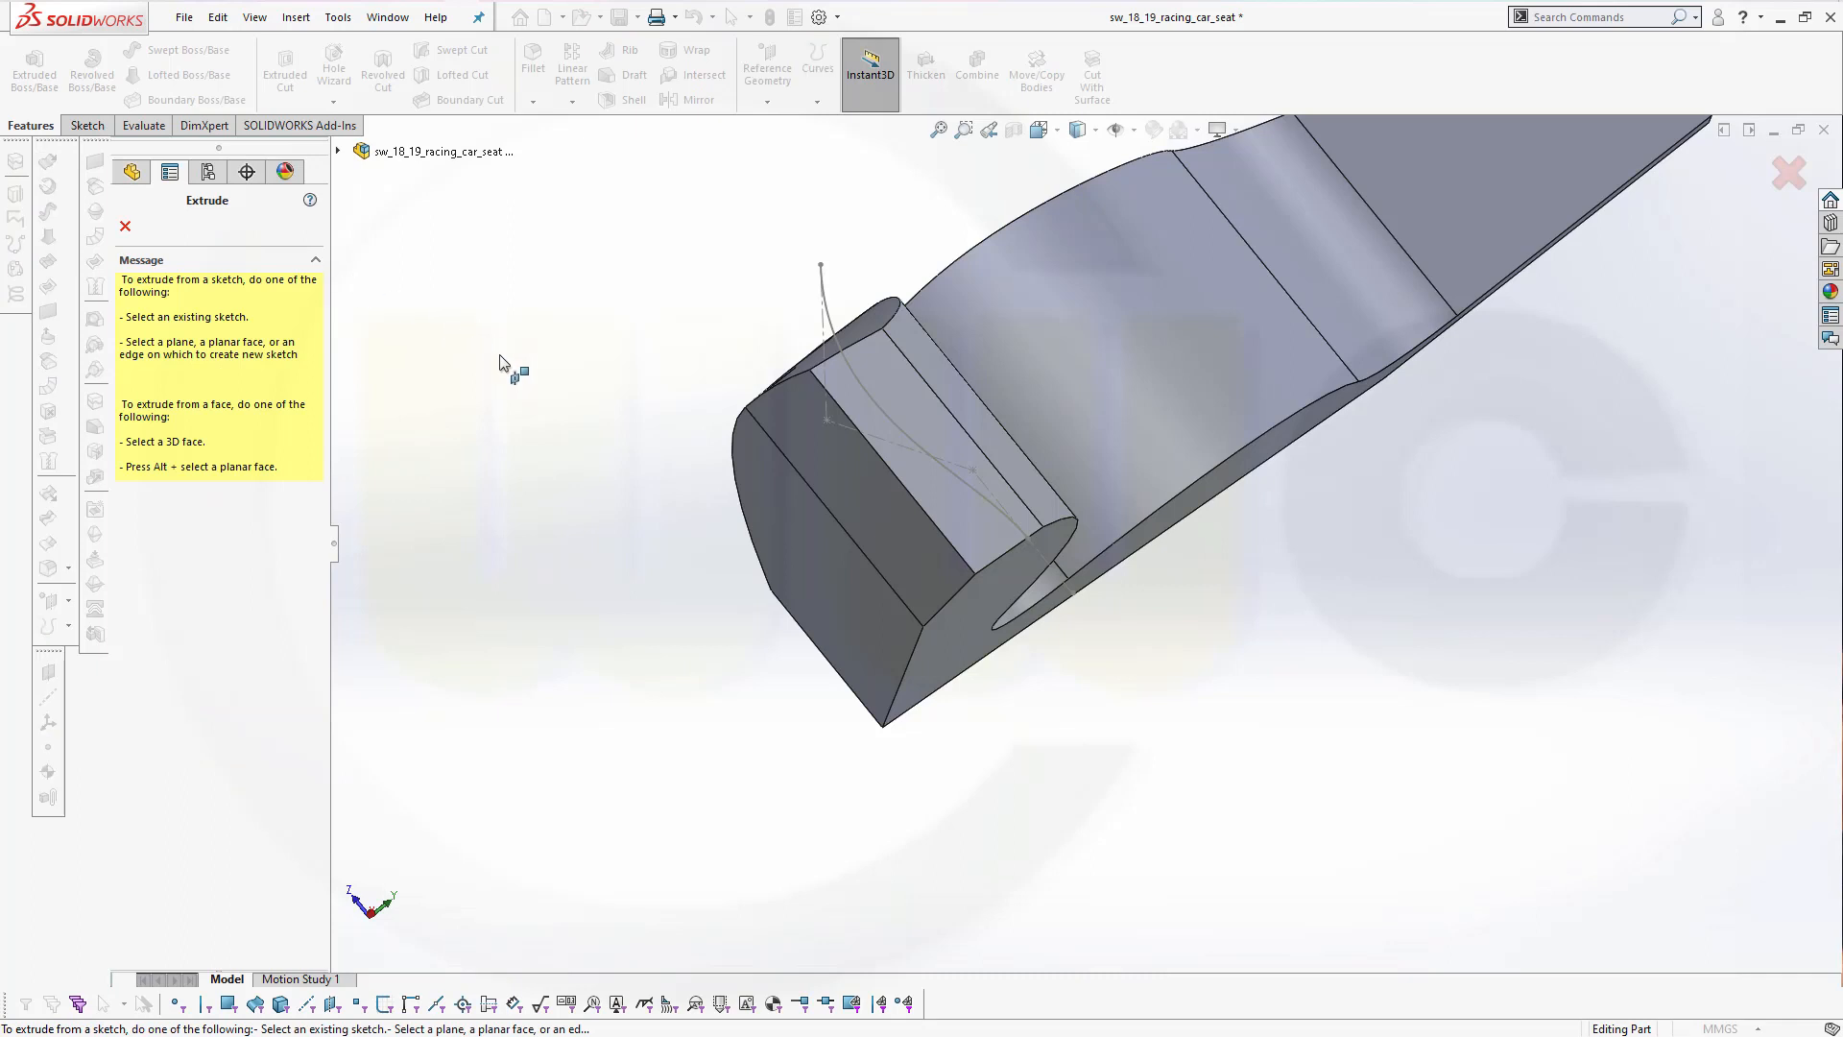
left_click(869, 412)
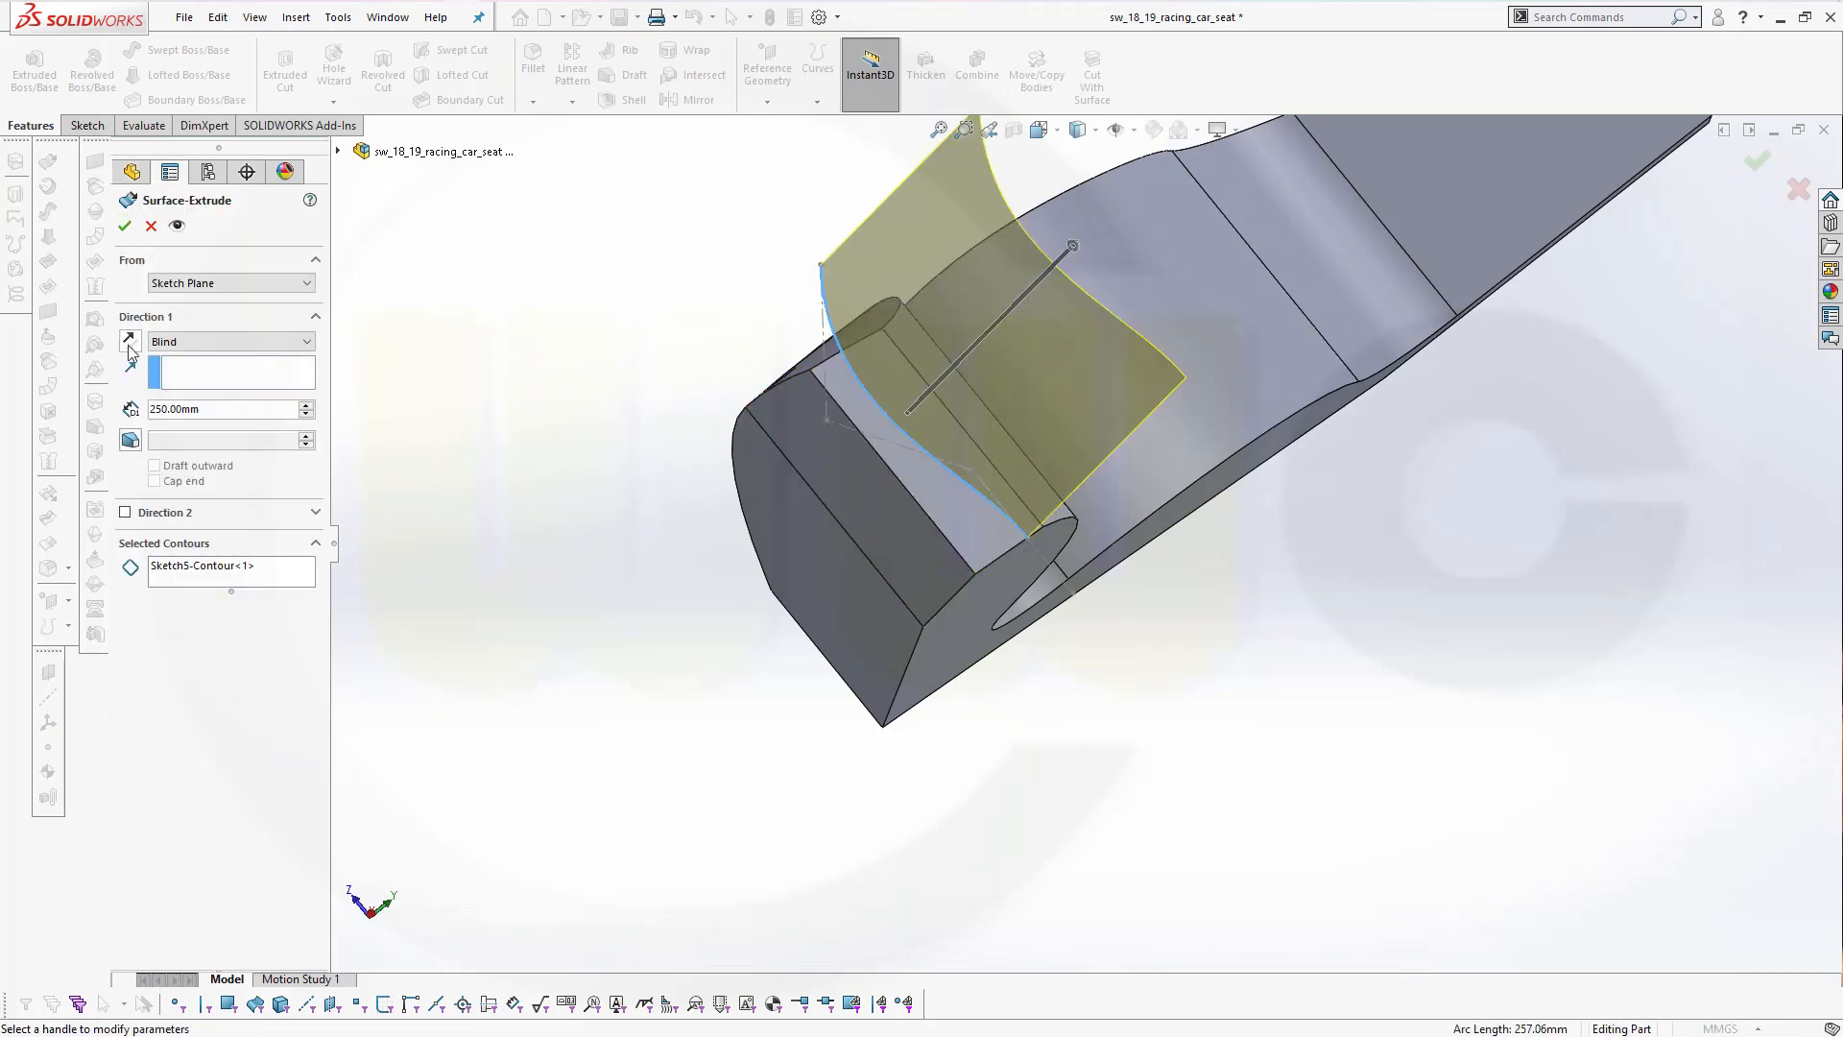
left_click(130, 342)
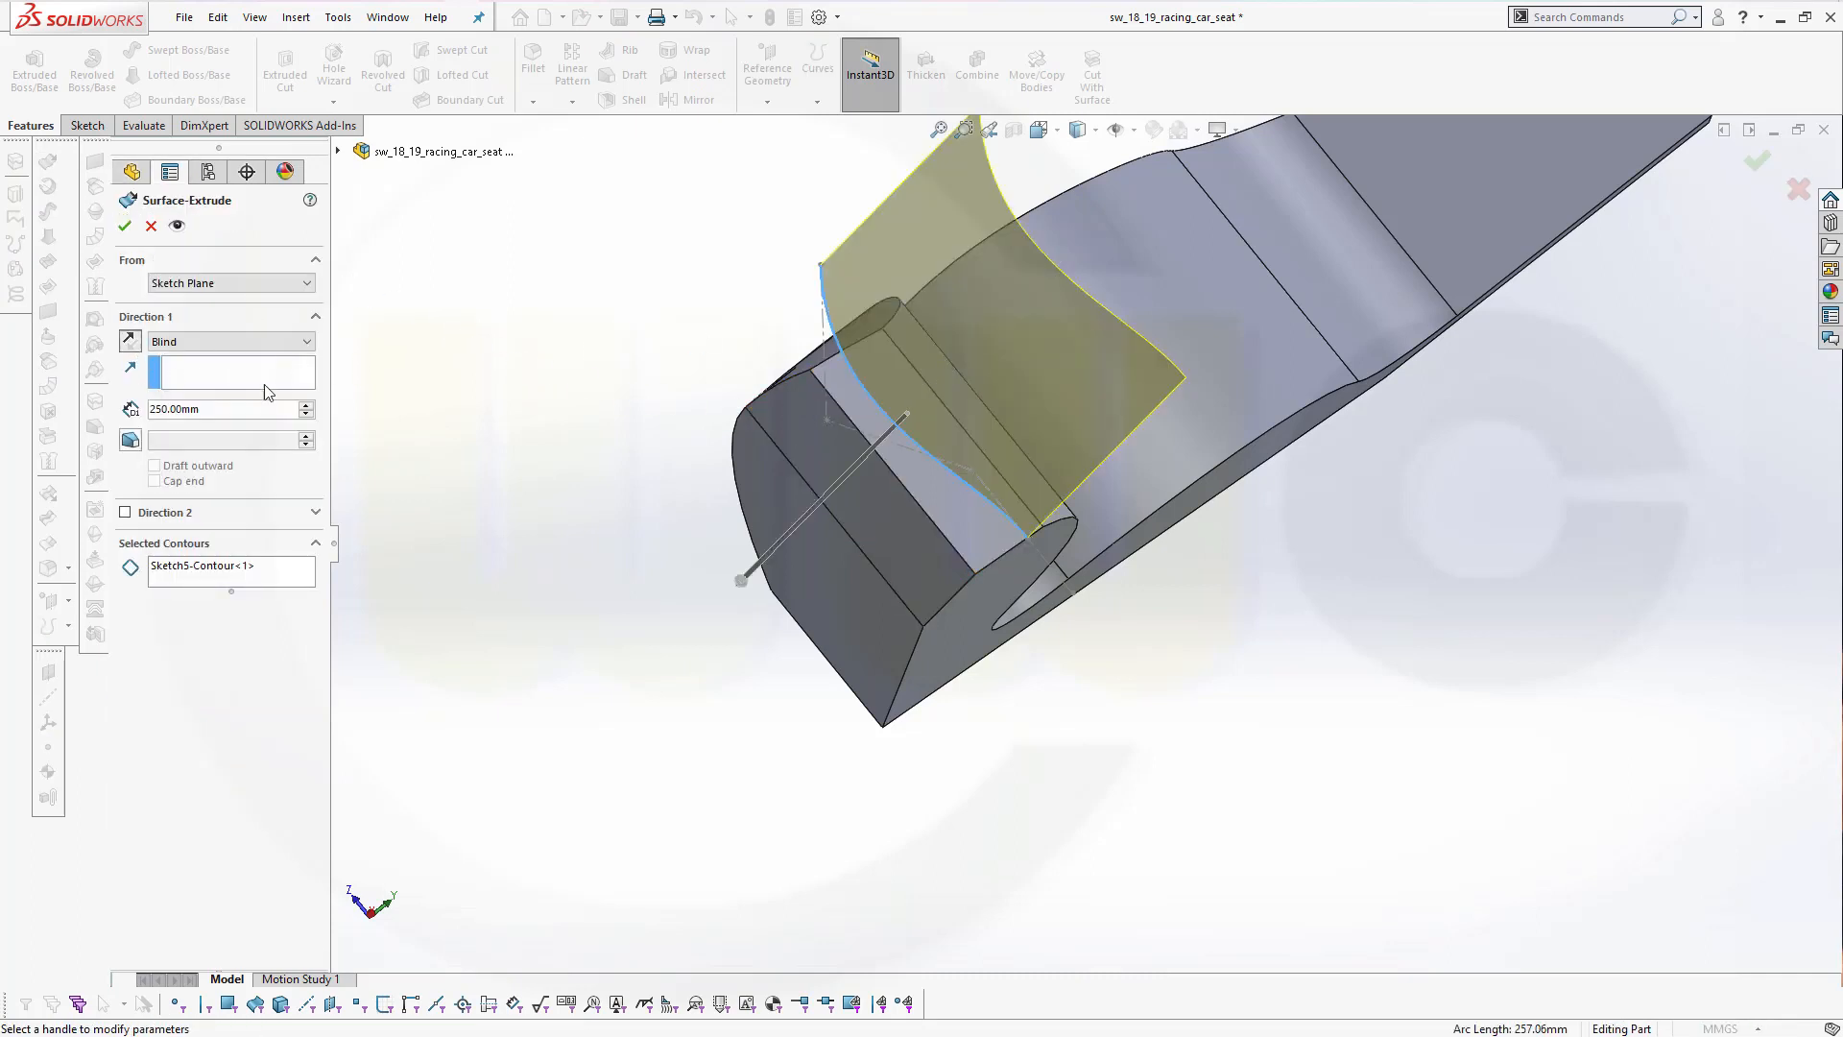
left_click(1760, 164)
middle_click_drag(599, 472, 602, 563)
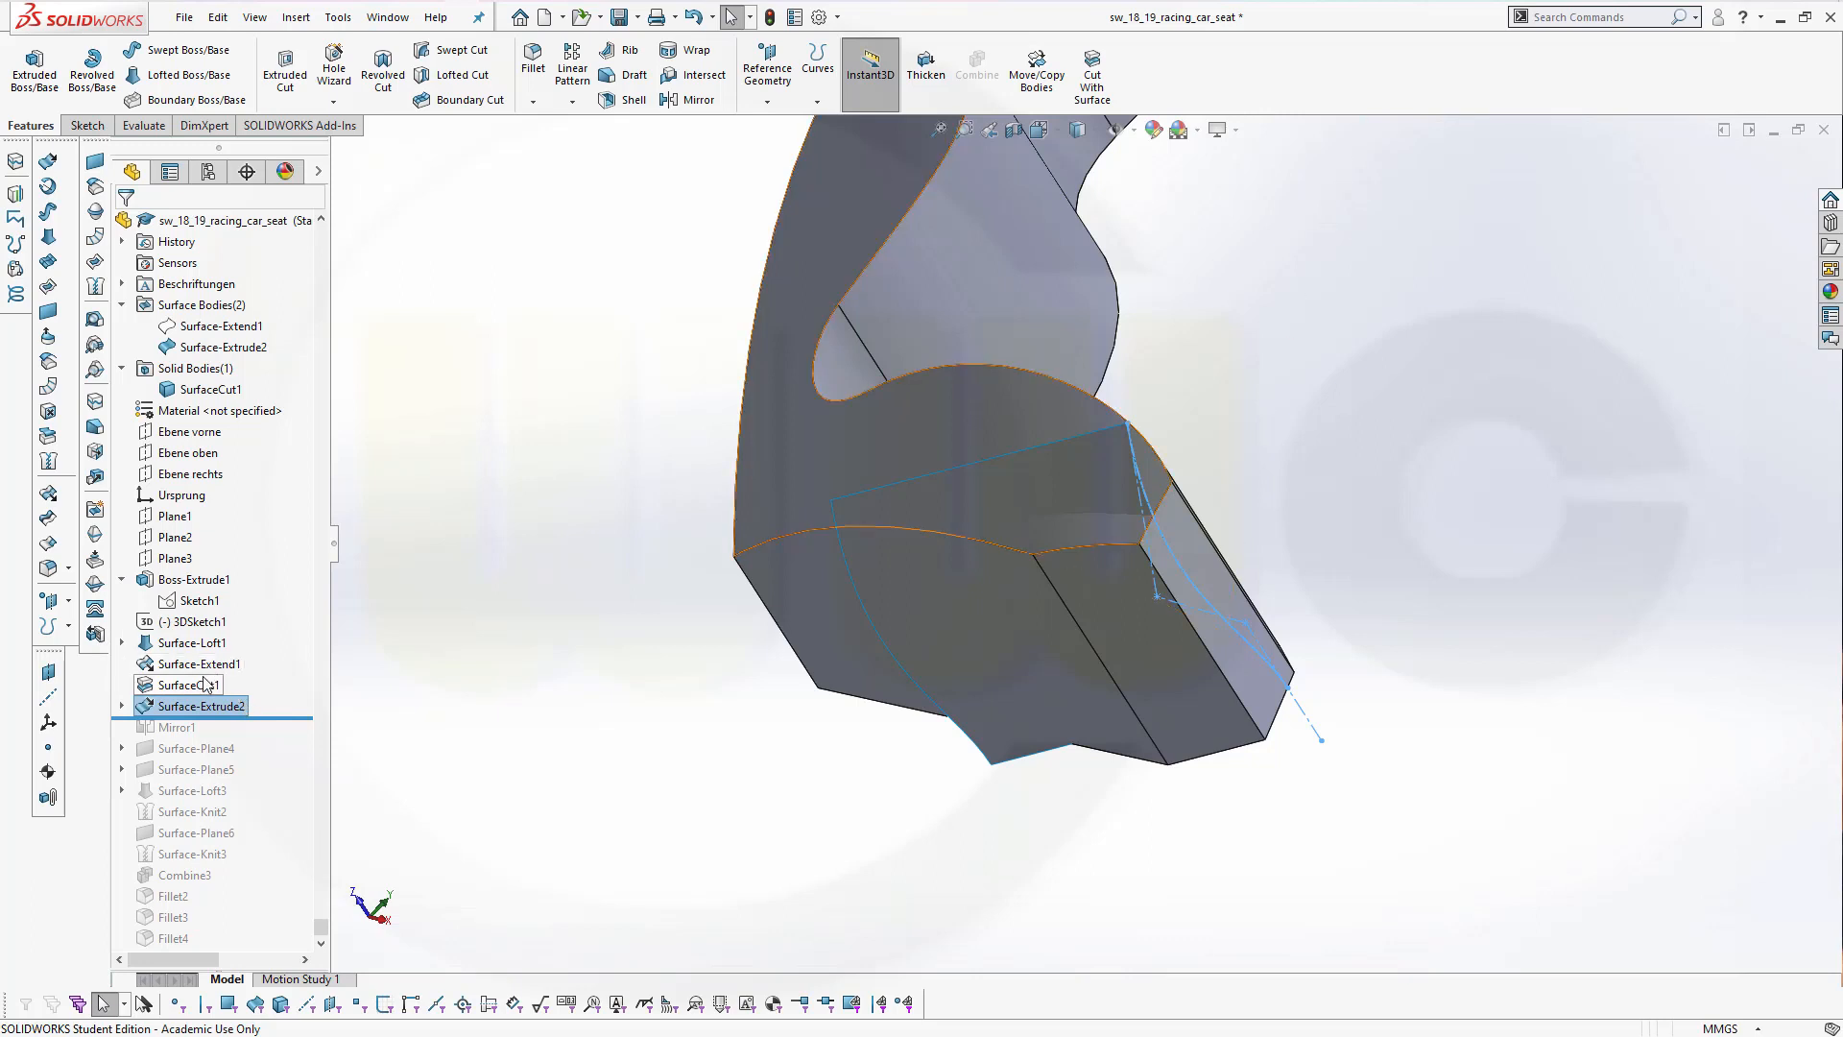
left_click(405, 724)
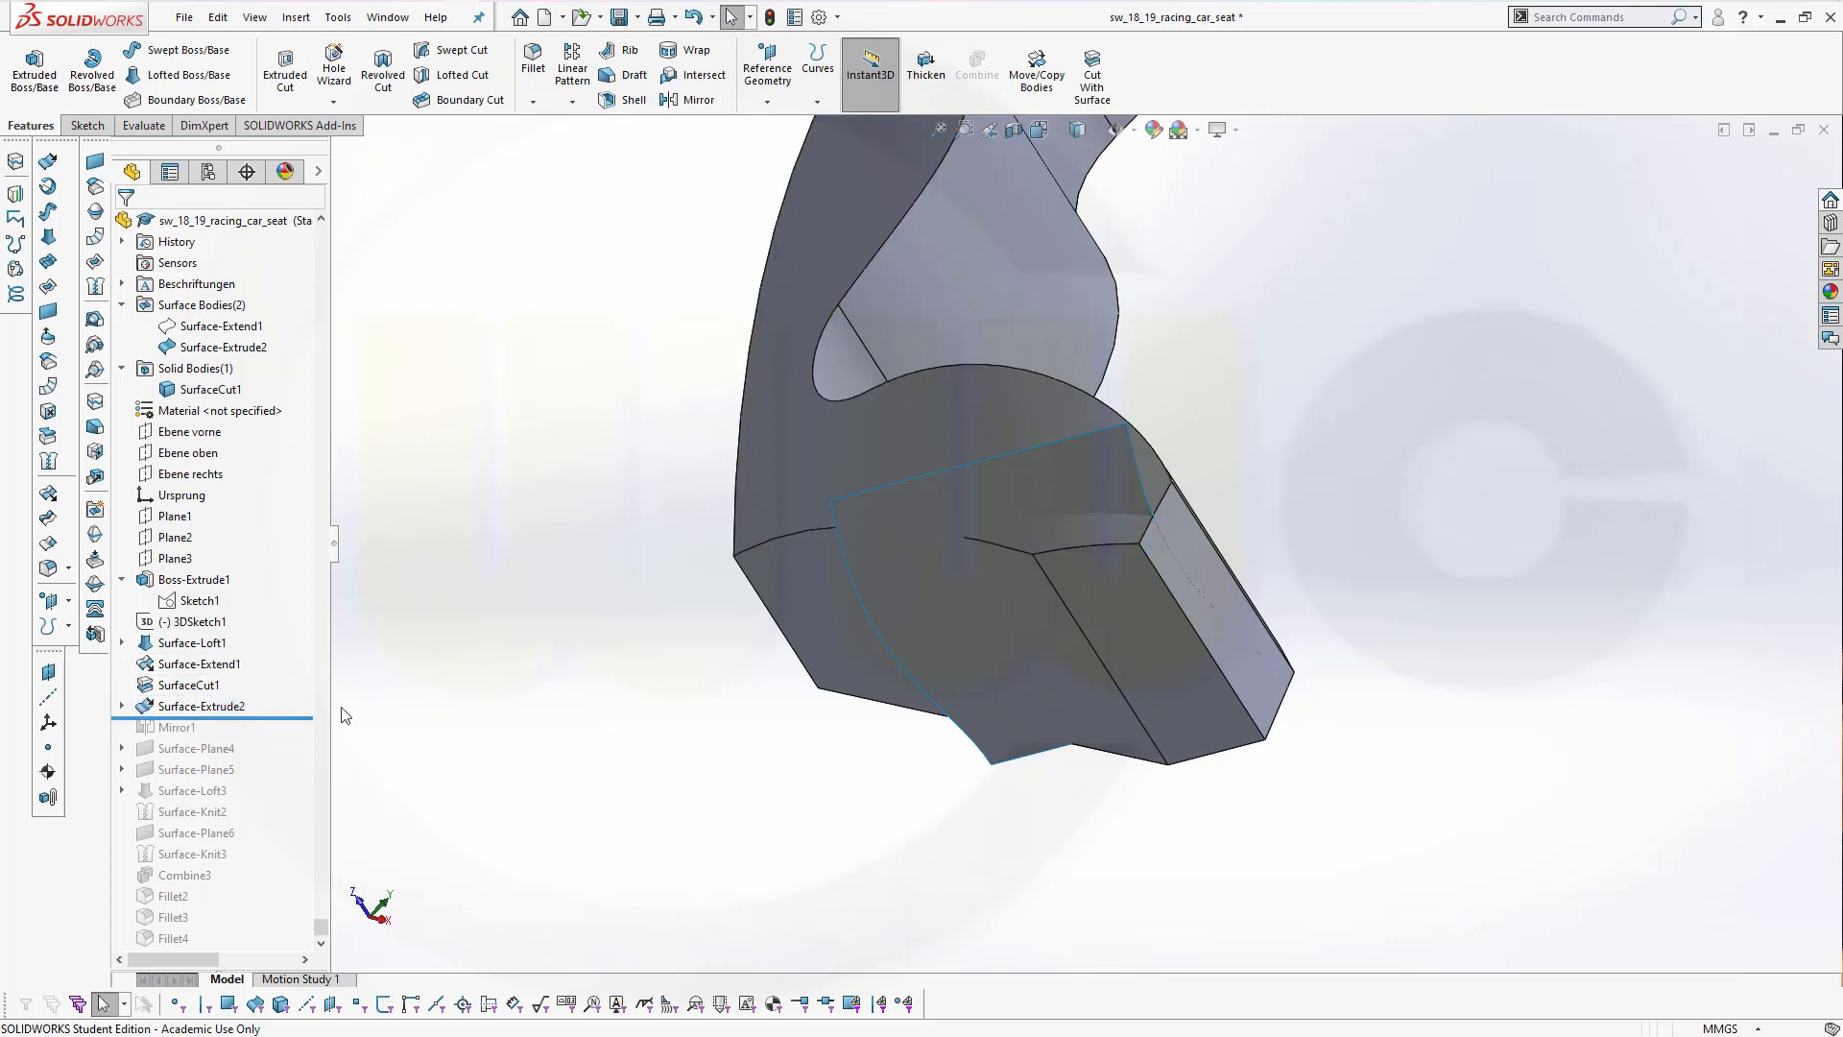
Cut the seat's solid body with Surface-Extrude2, flipping the cut direction to remove the material outside the spline surface
middle_click_drag(482, 673, 490, 732)
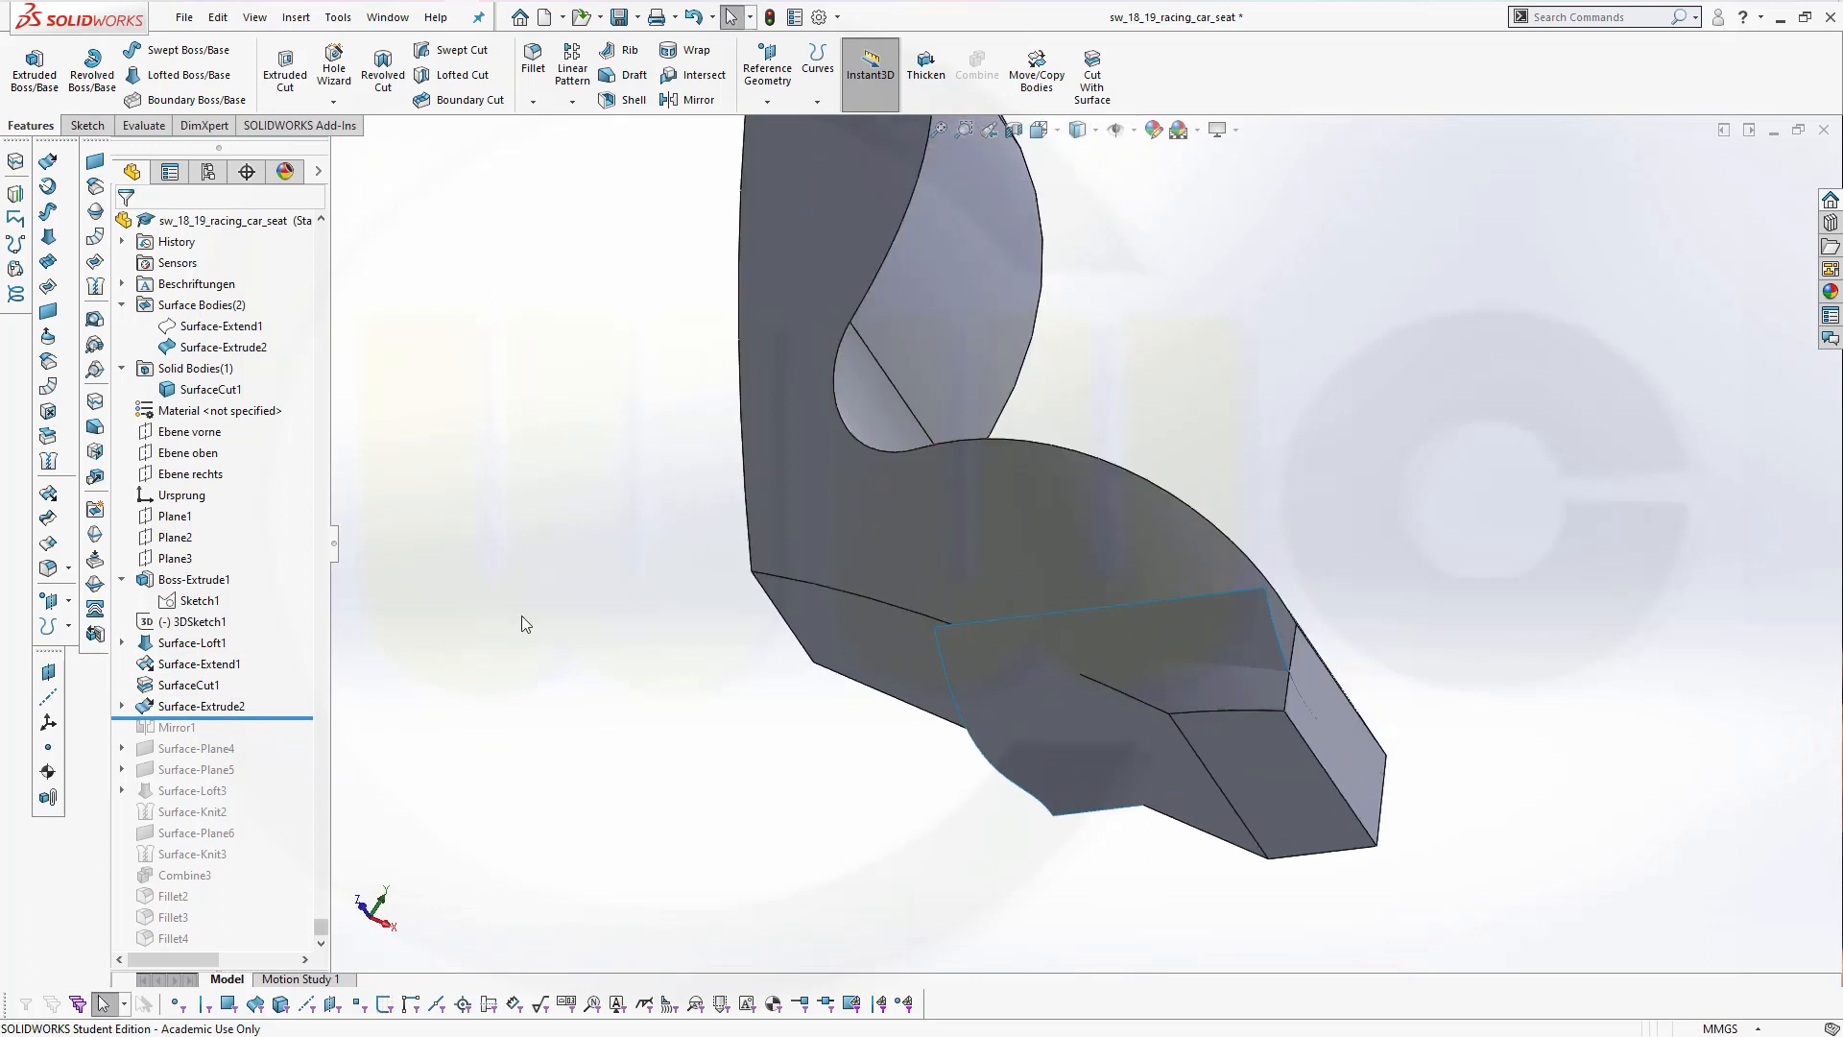
left_click(1092, 77)
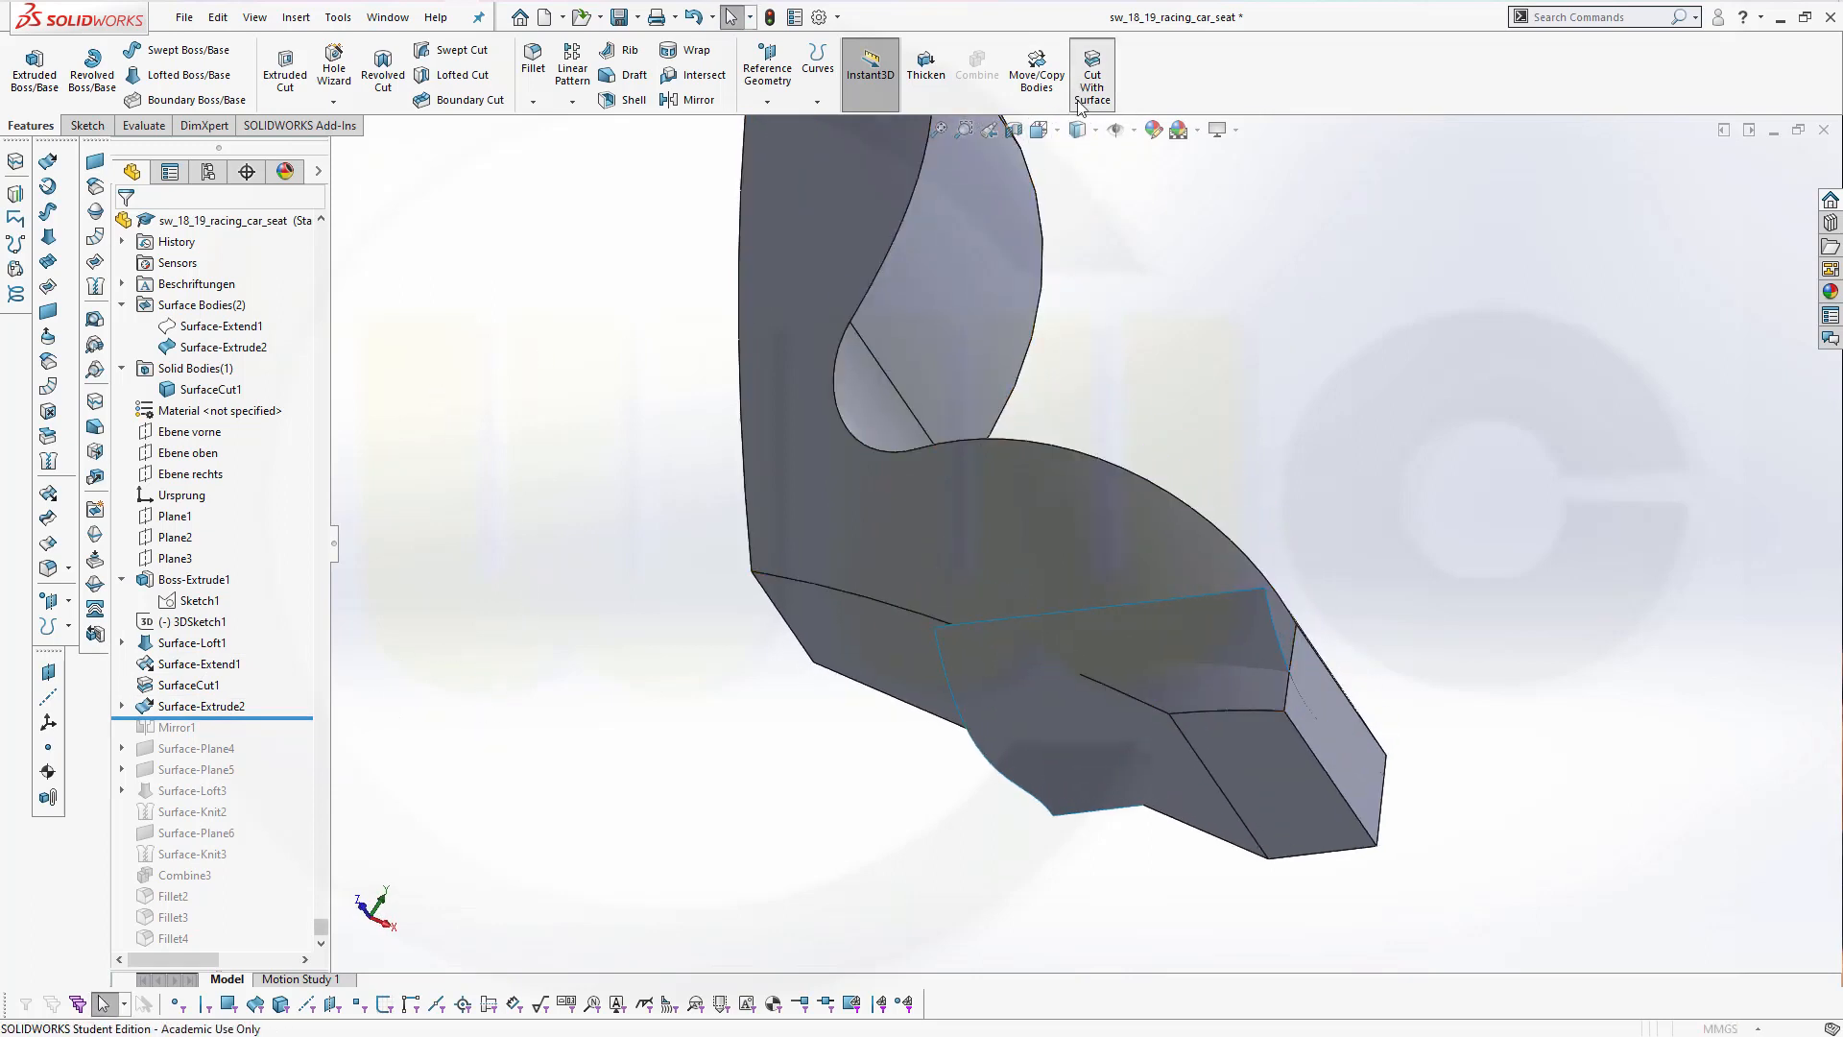
left_click(976, 675)
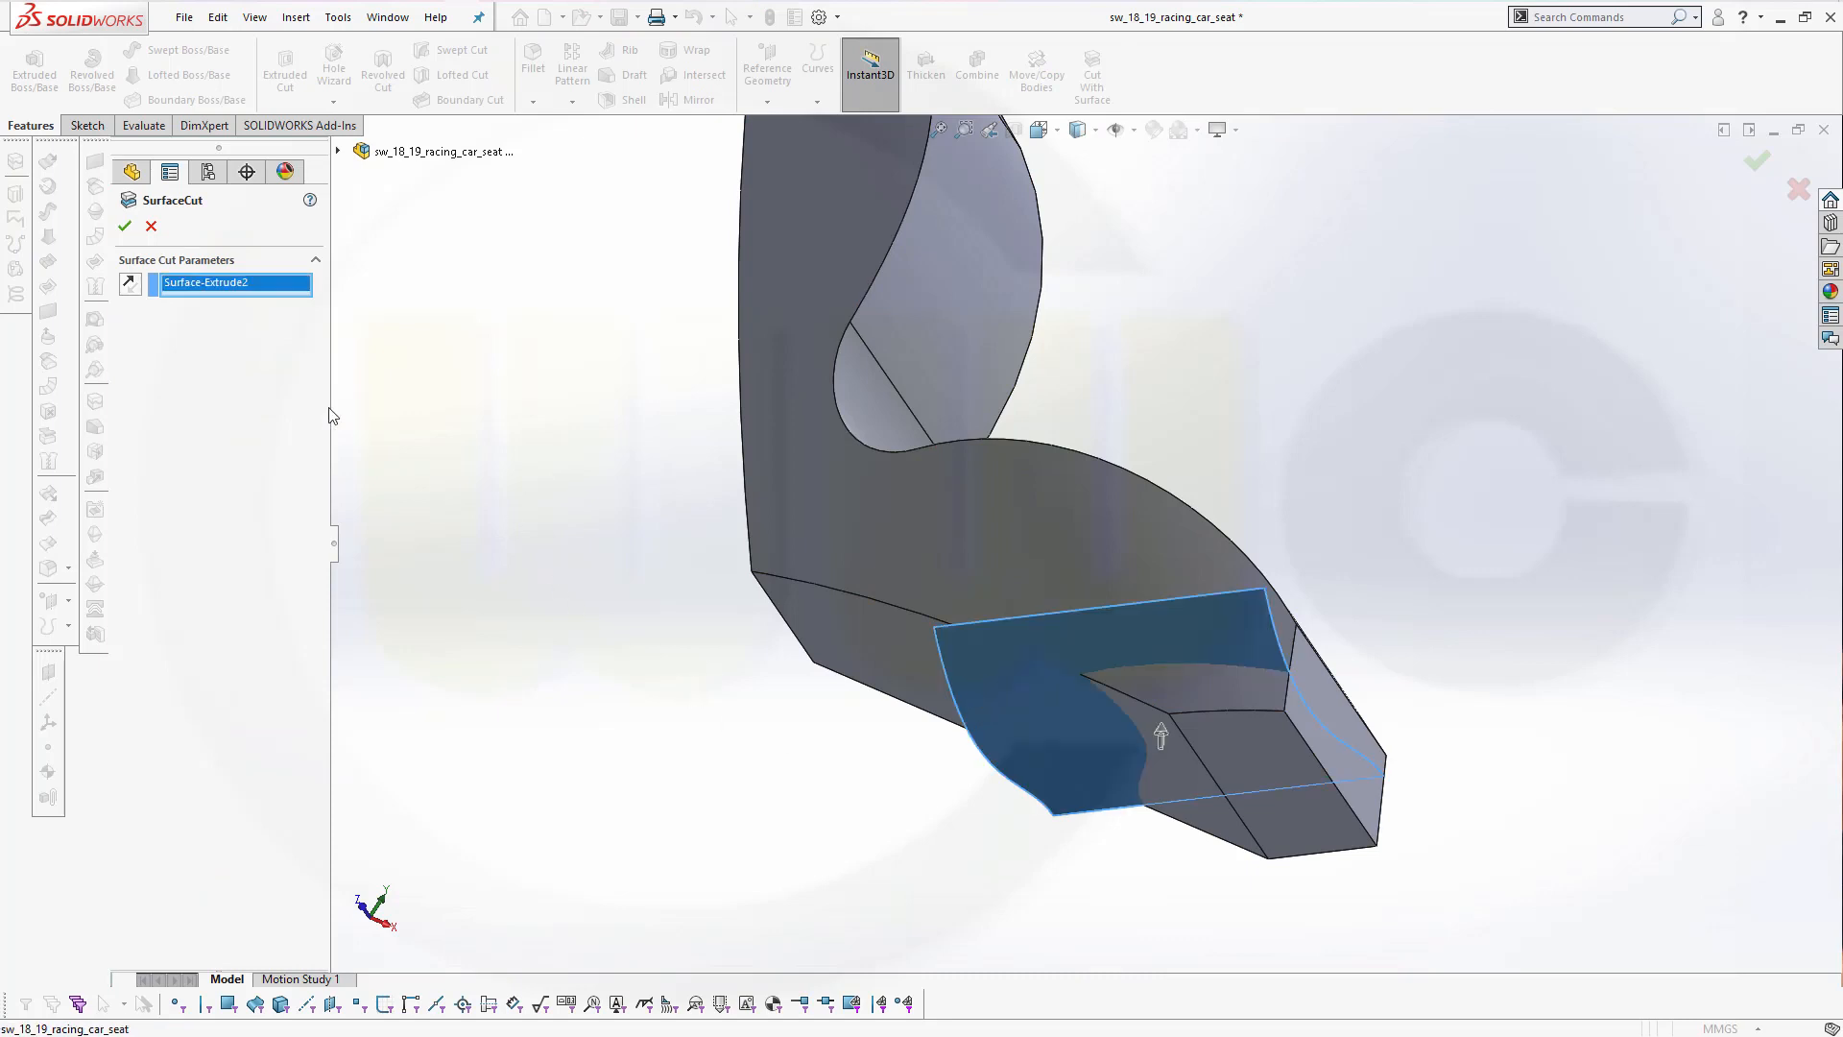
left_click(129, 284)
left_click(124, 225)
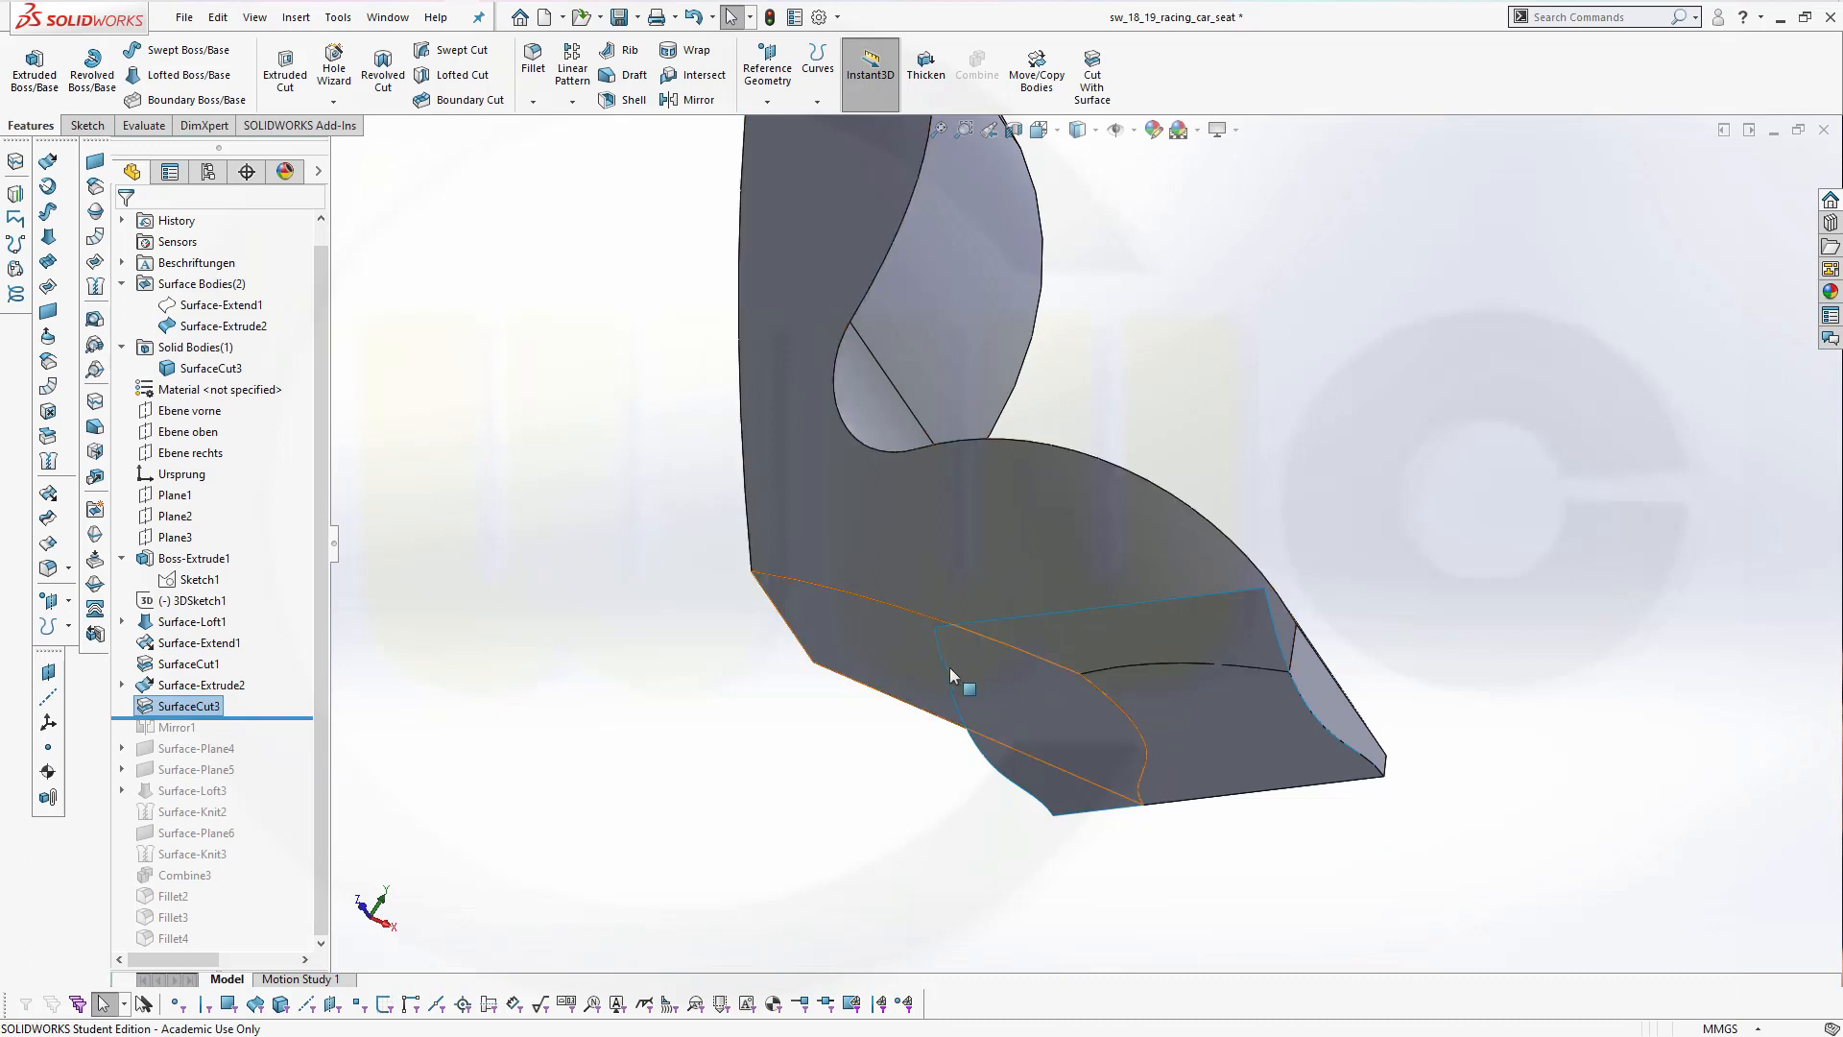
Hide the Surface-Extrude2 body and roll the model forward to the end of the feature tree, past Fillet4
left_click(199, 685)
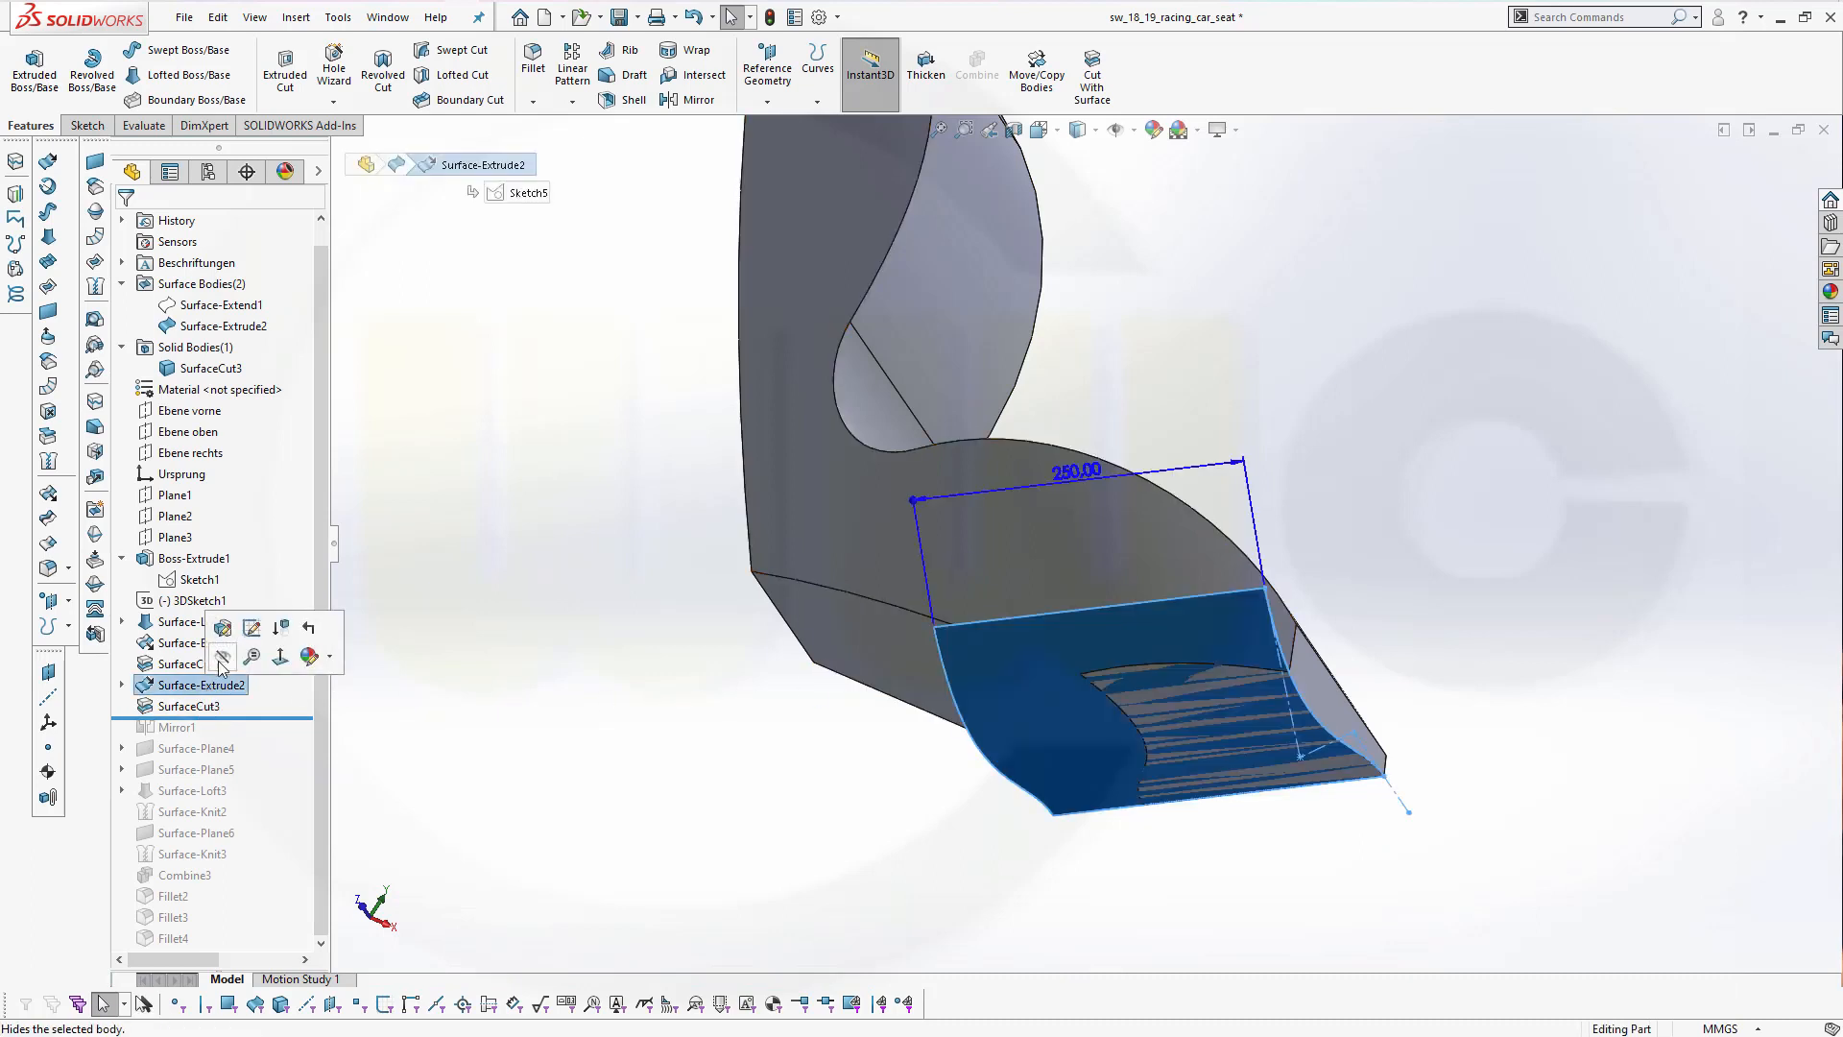
left_click(392, 578)
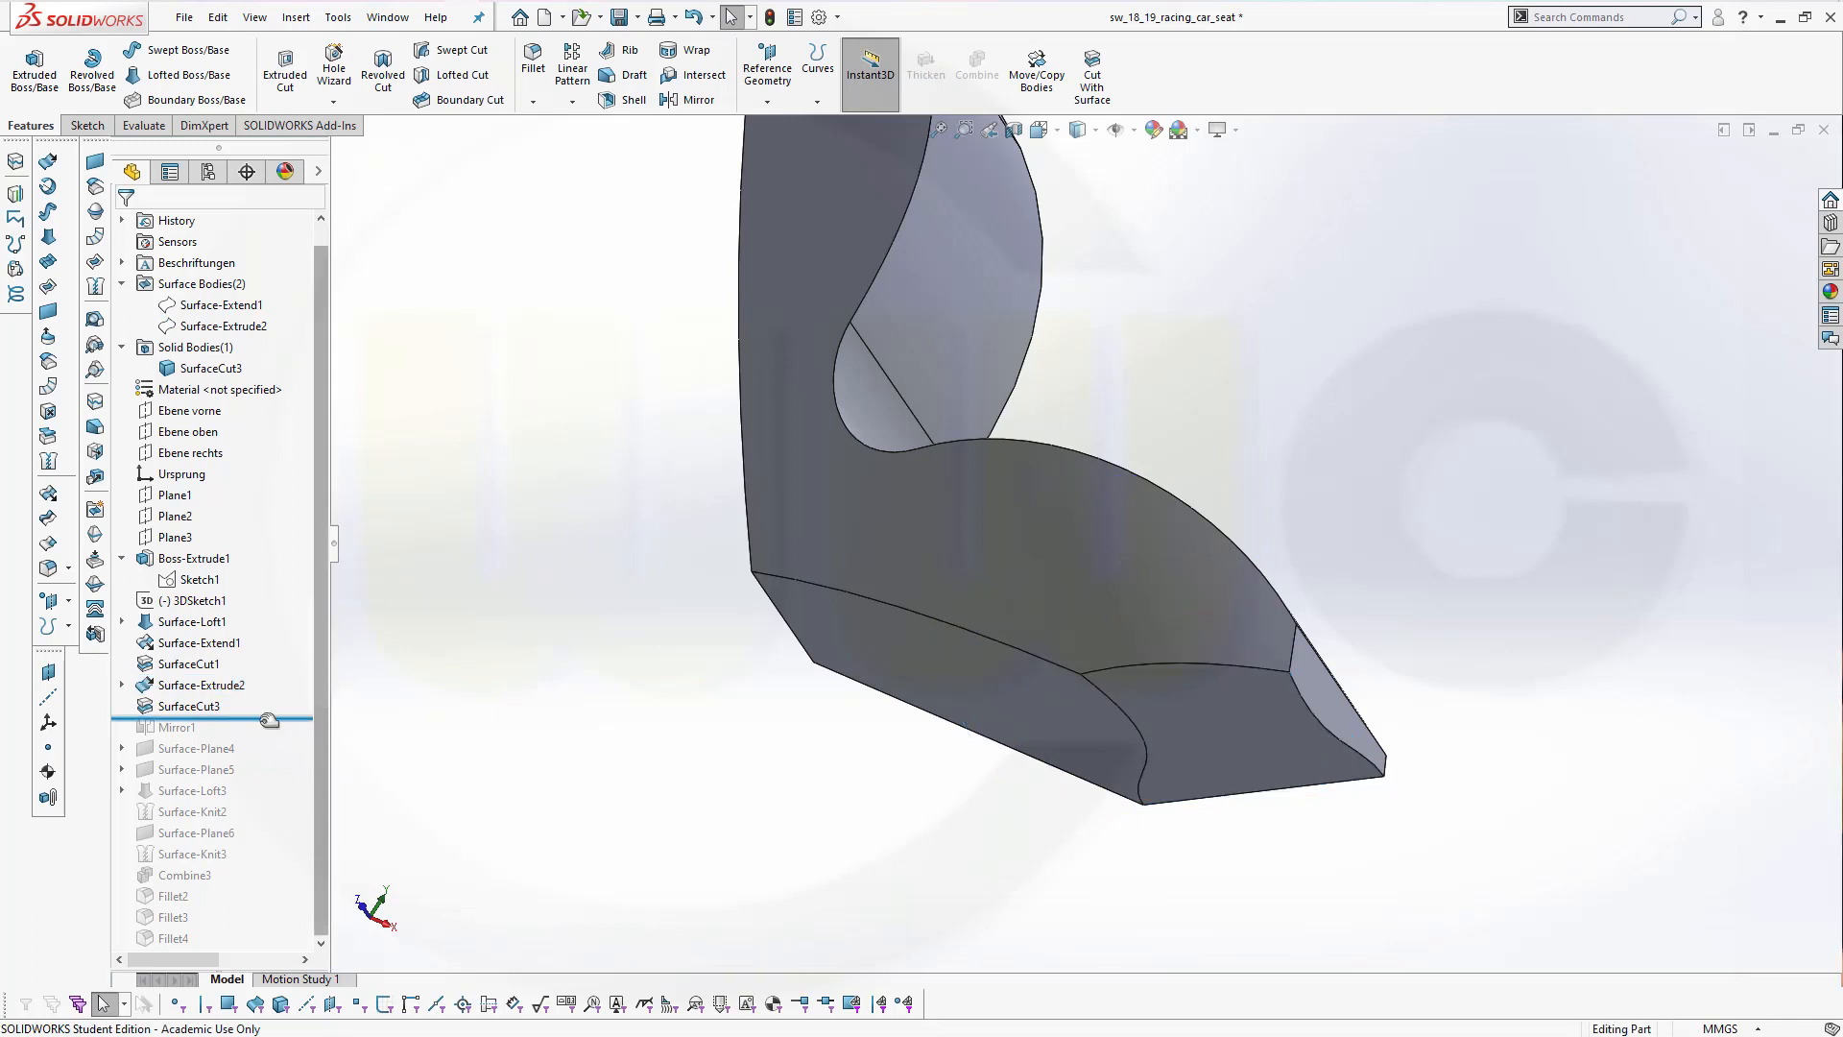
left_click_drag(268, 720, 251, 946)
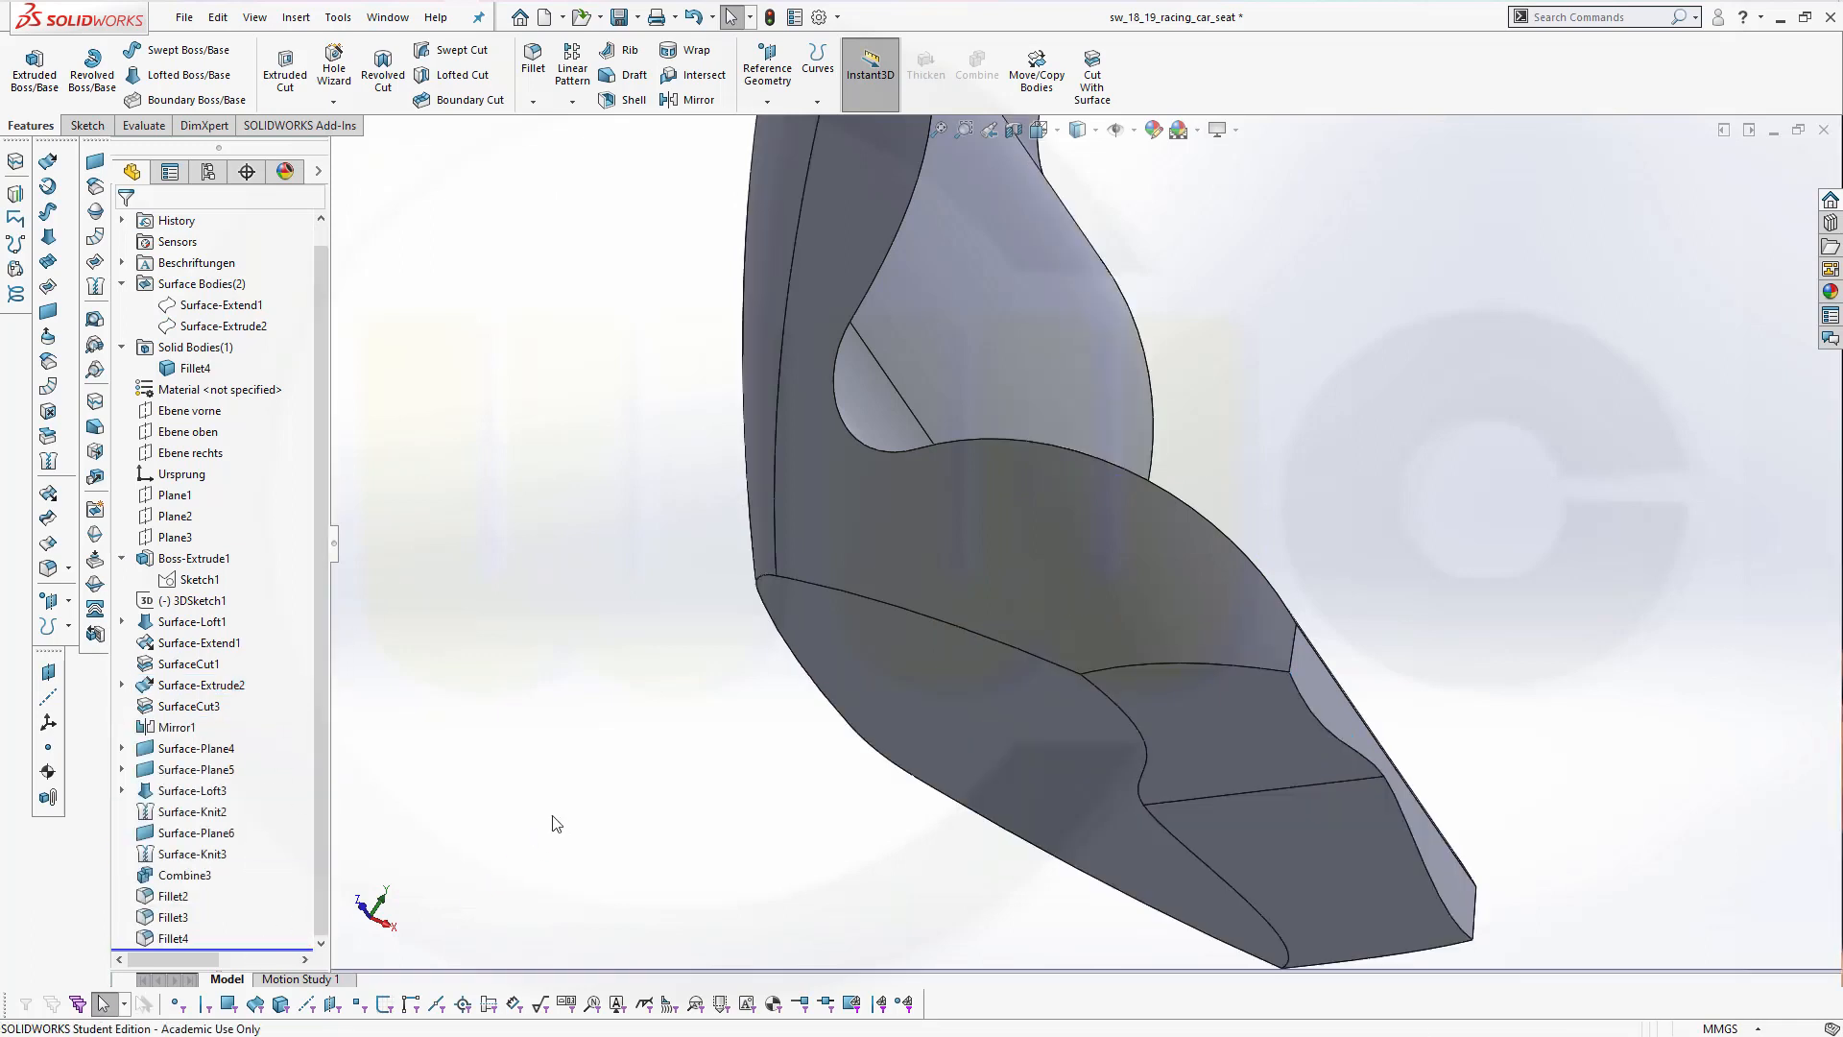
Fillet the straight edge running across the seat's front lip with a 50 mm radius
middle_click_drag(706, 629, 954, 576)
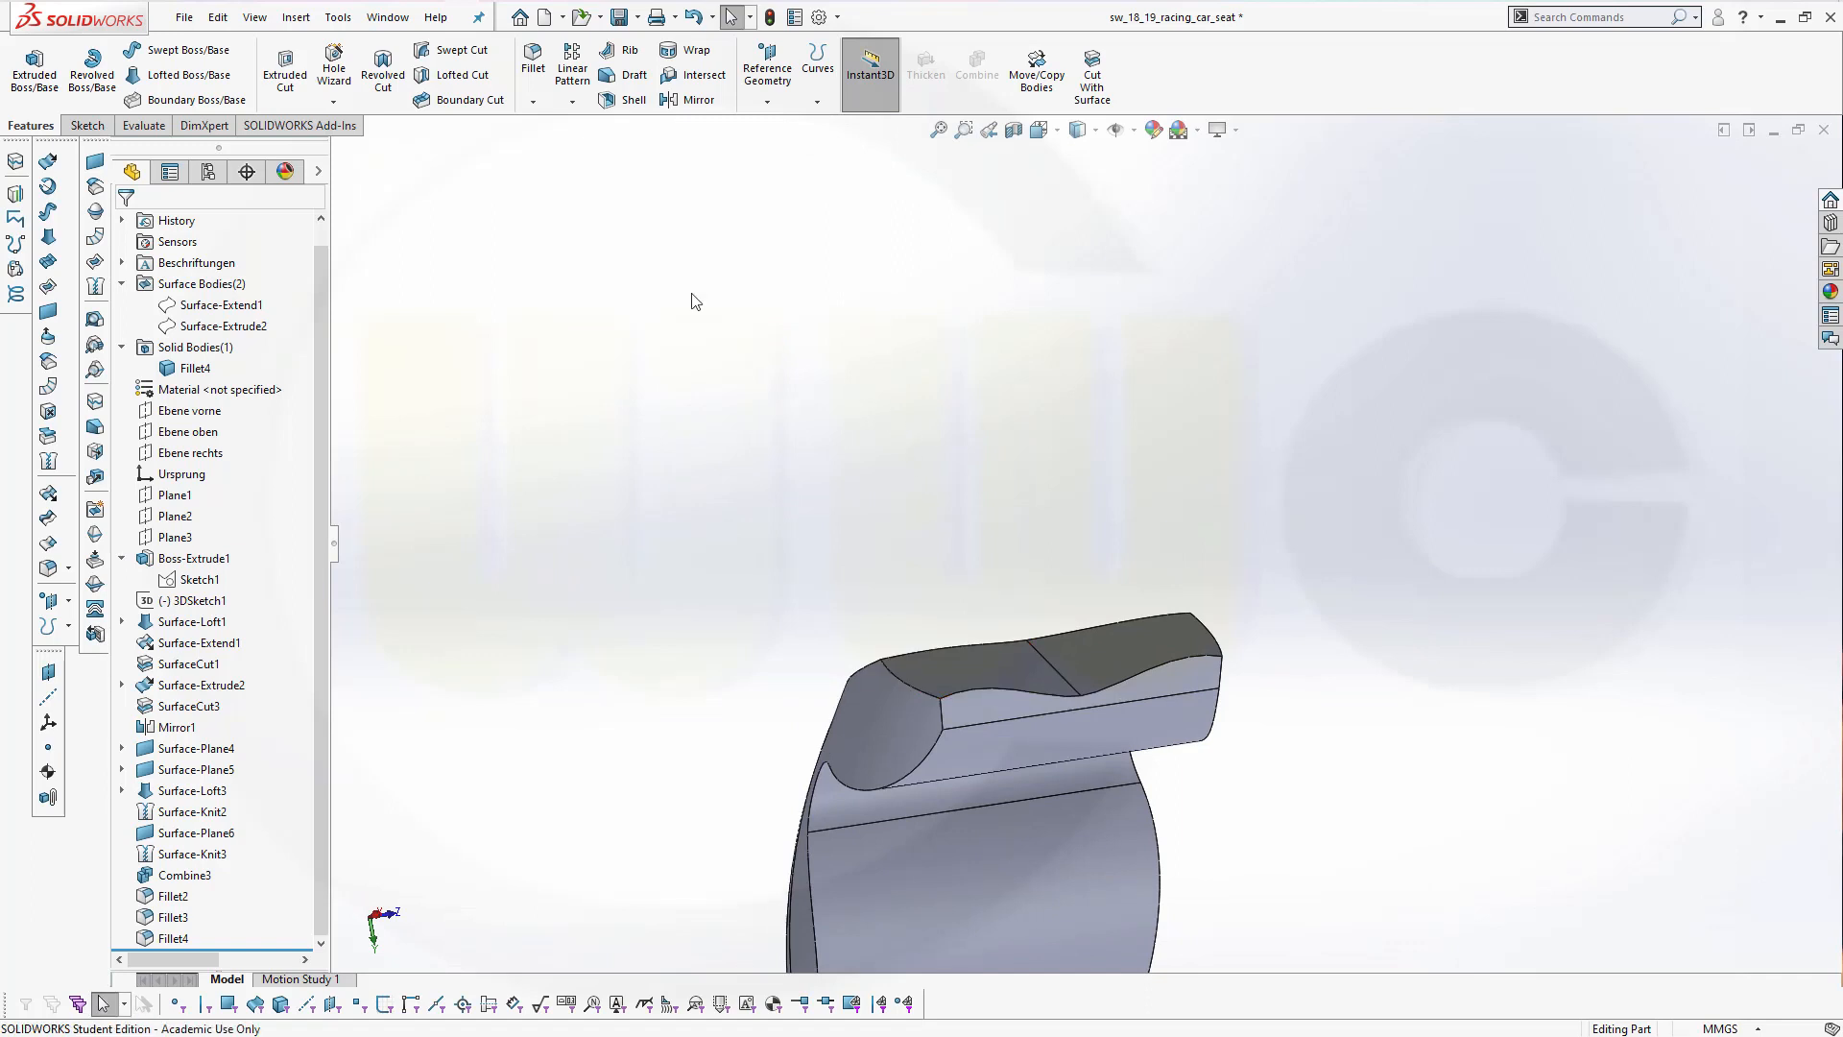
left_click(533, 60)
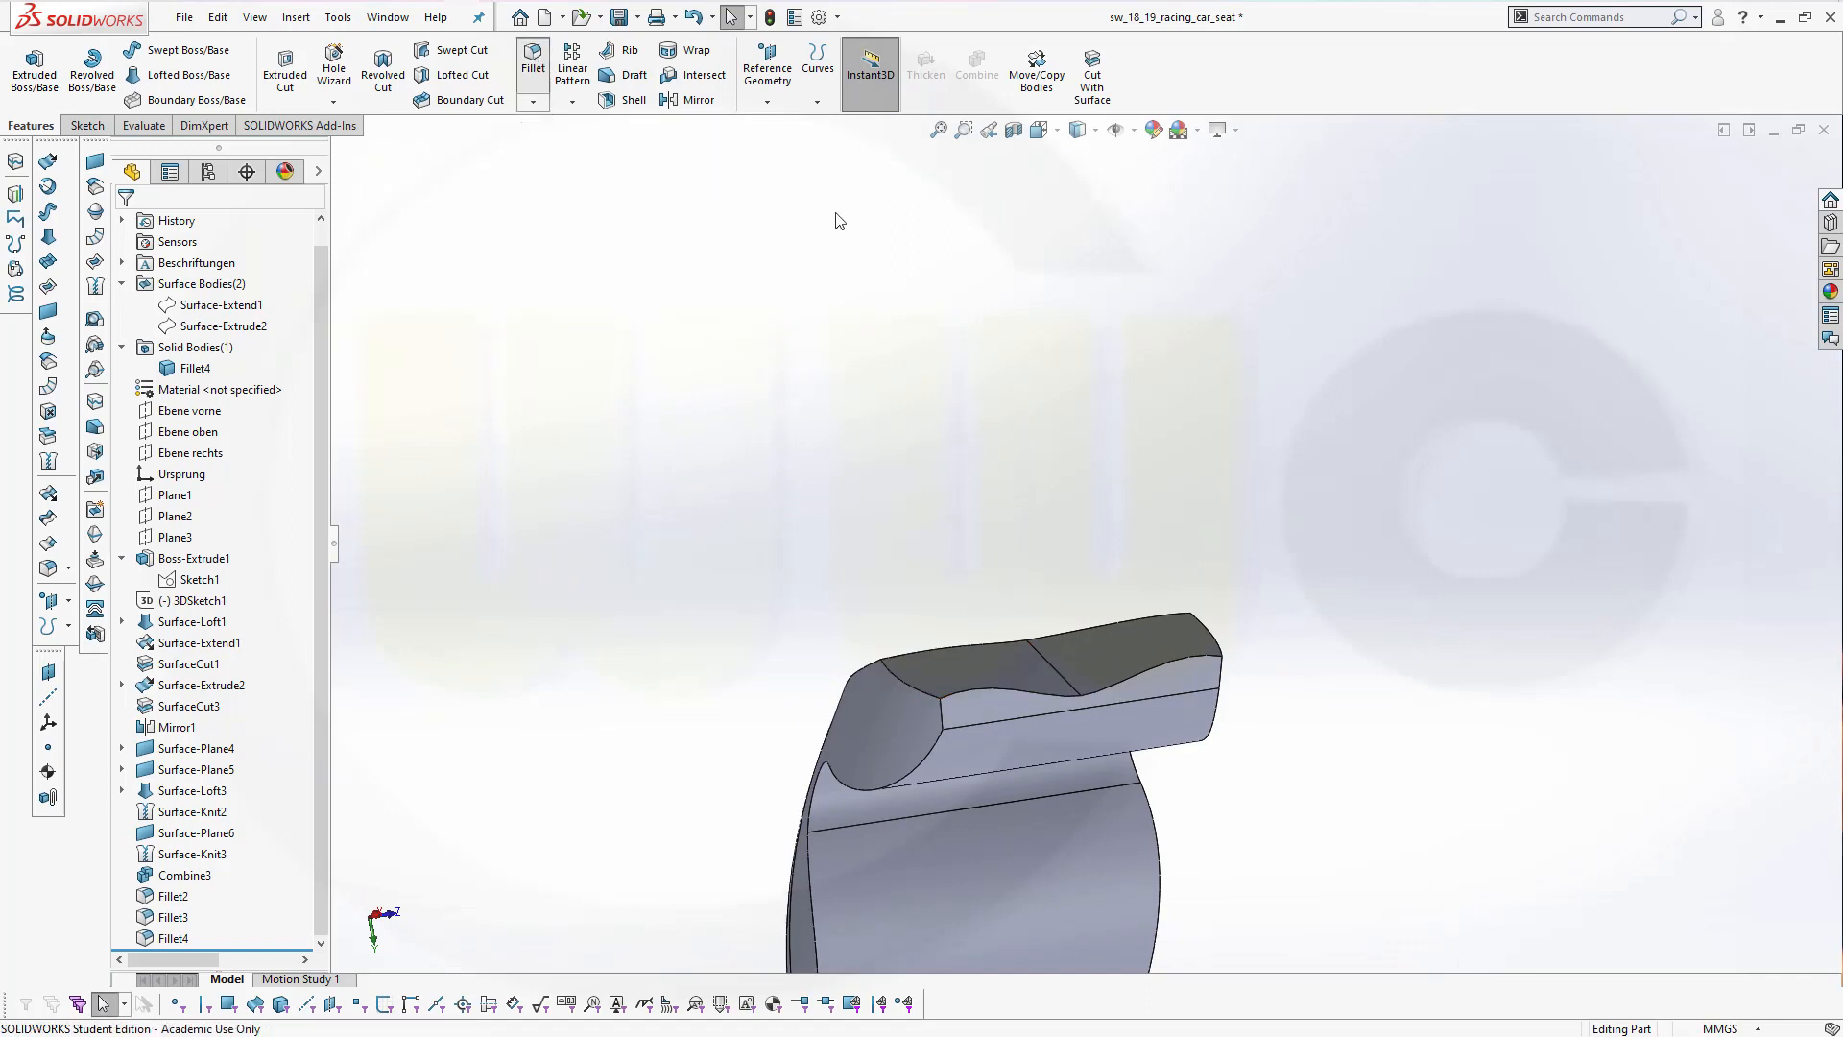
left_click(1167, 694)
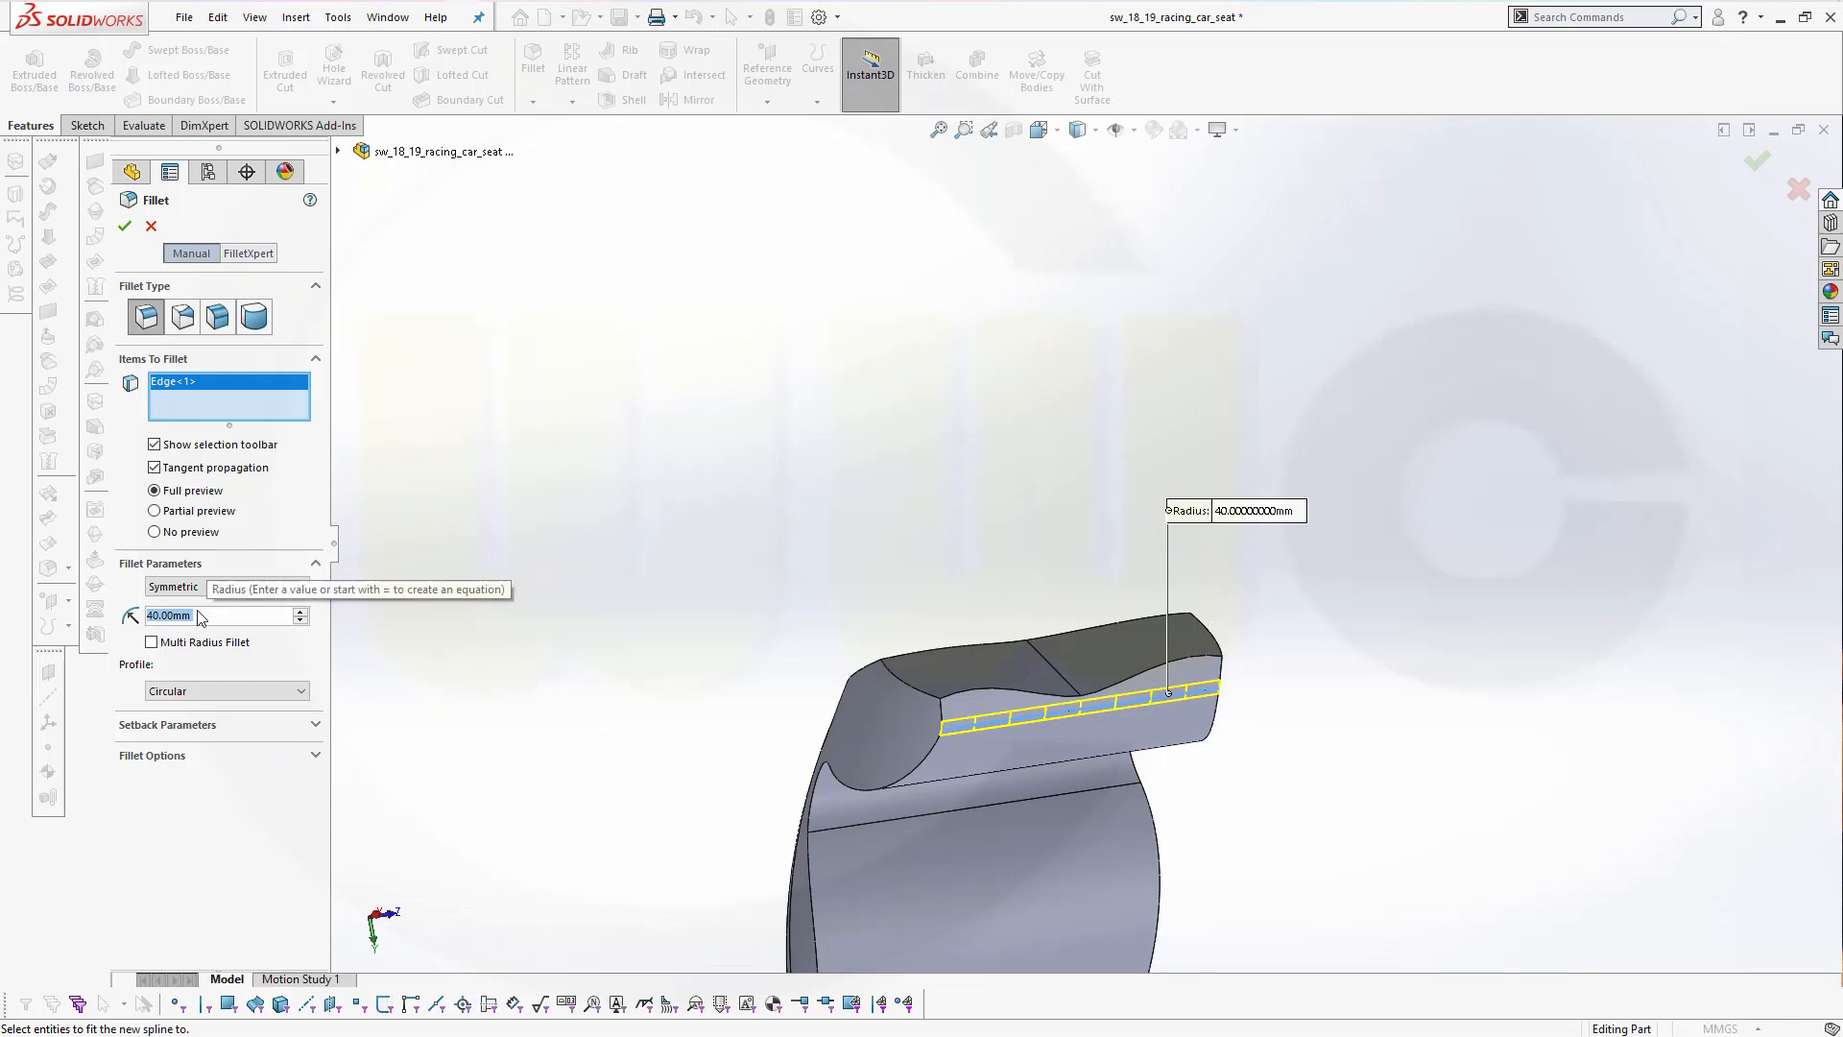
type("50")
key("Return")
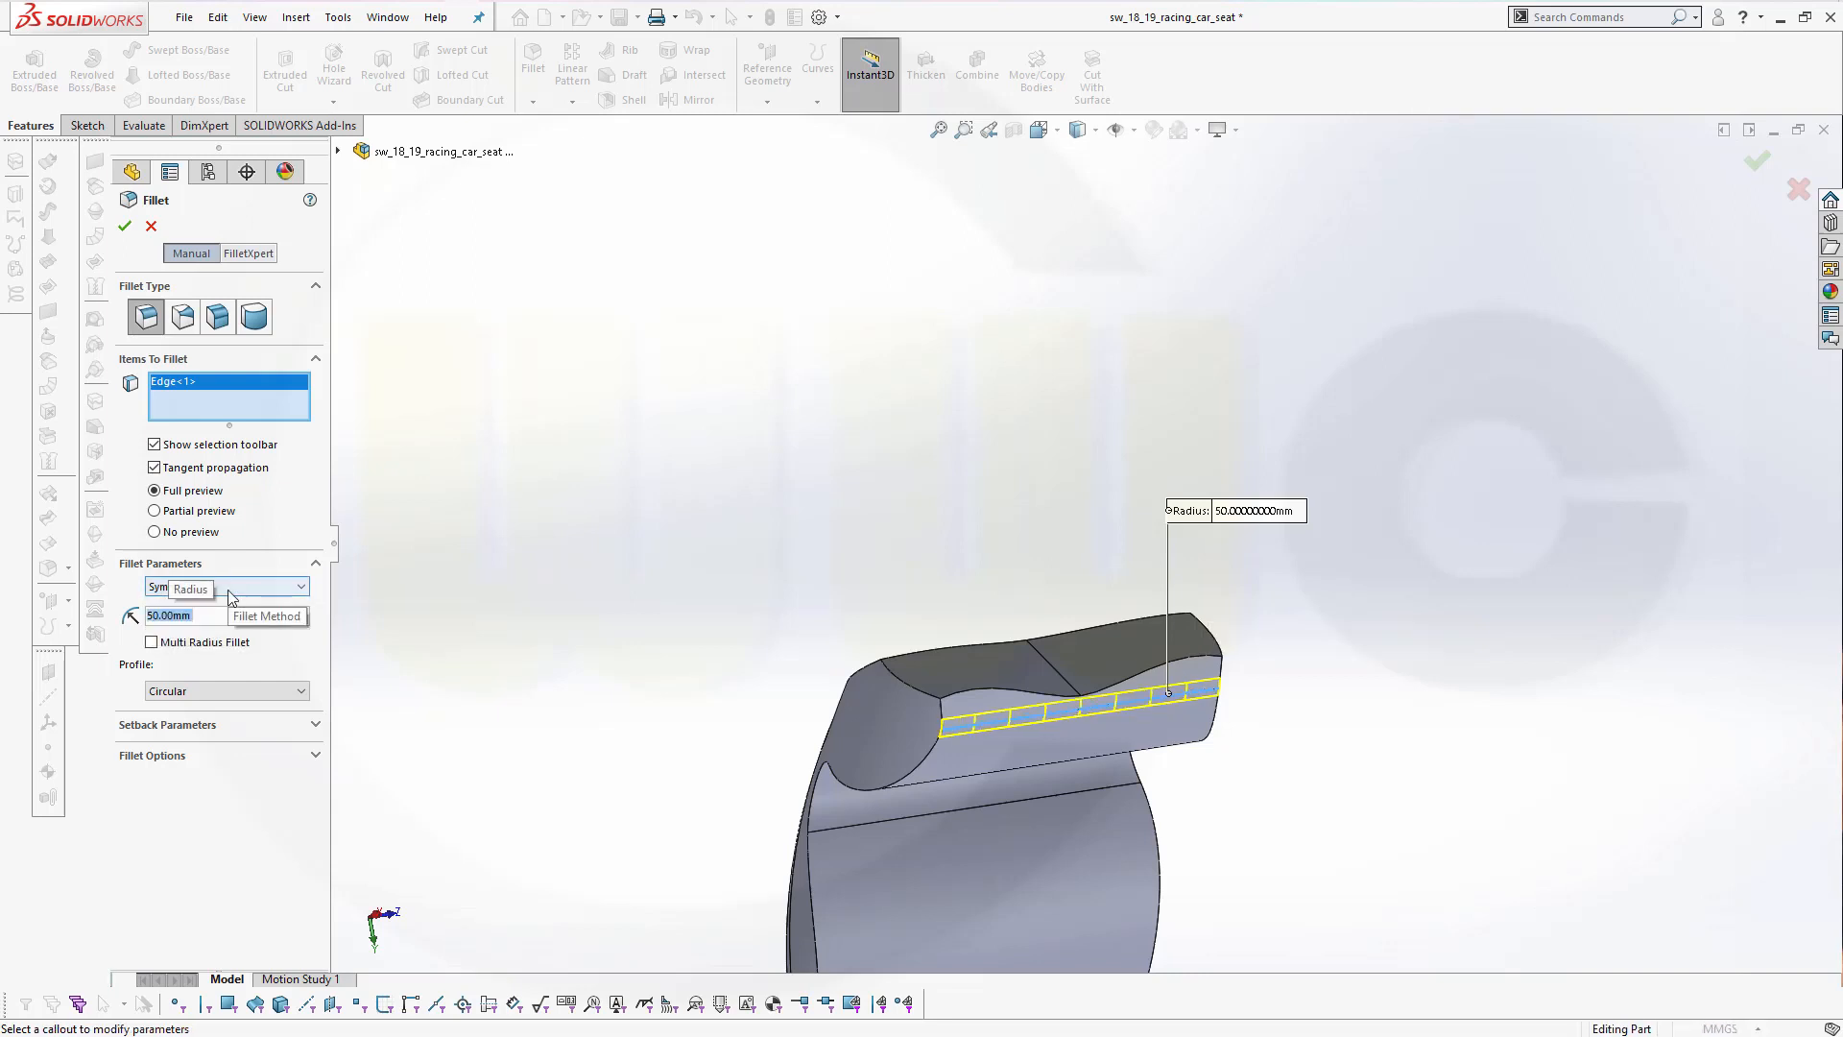
left_click(125, 225)
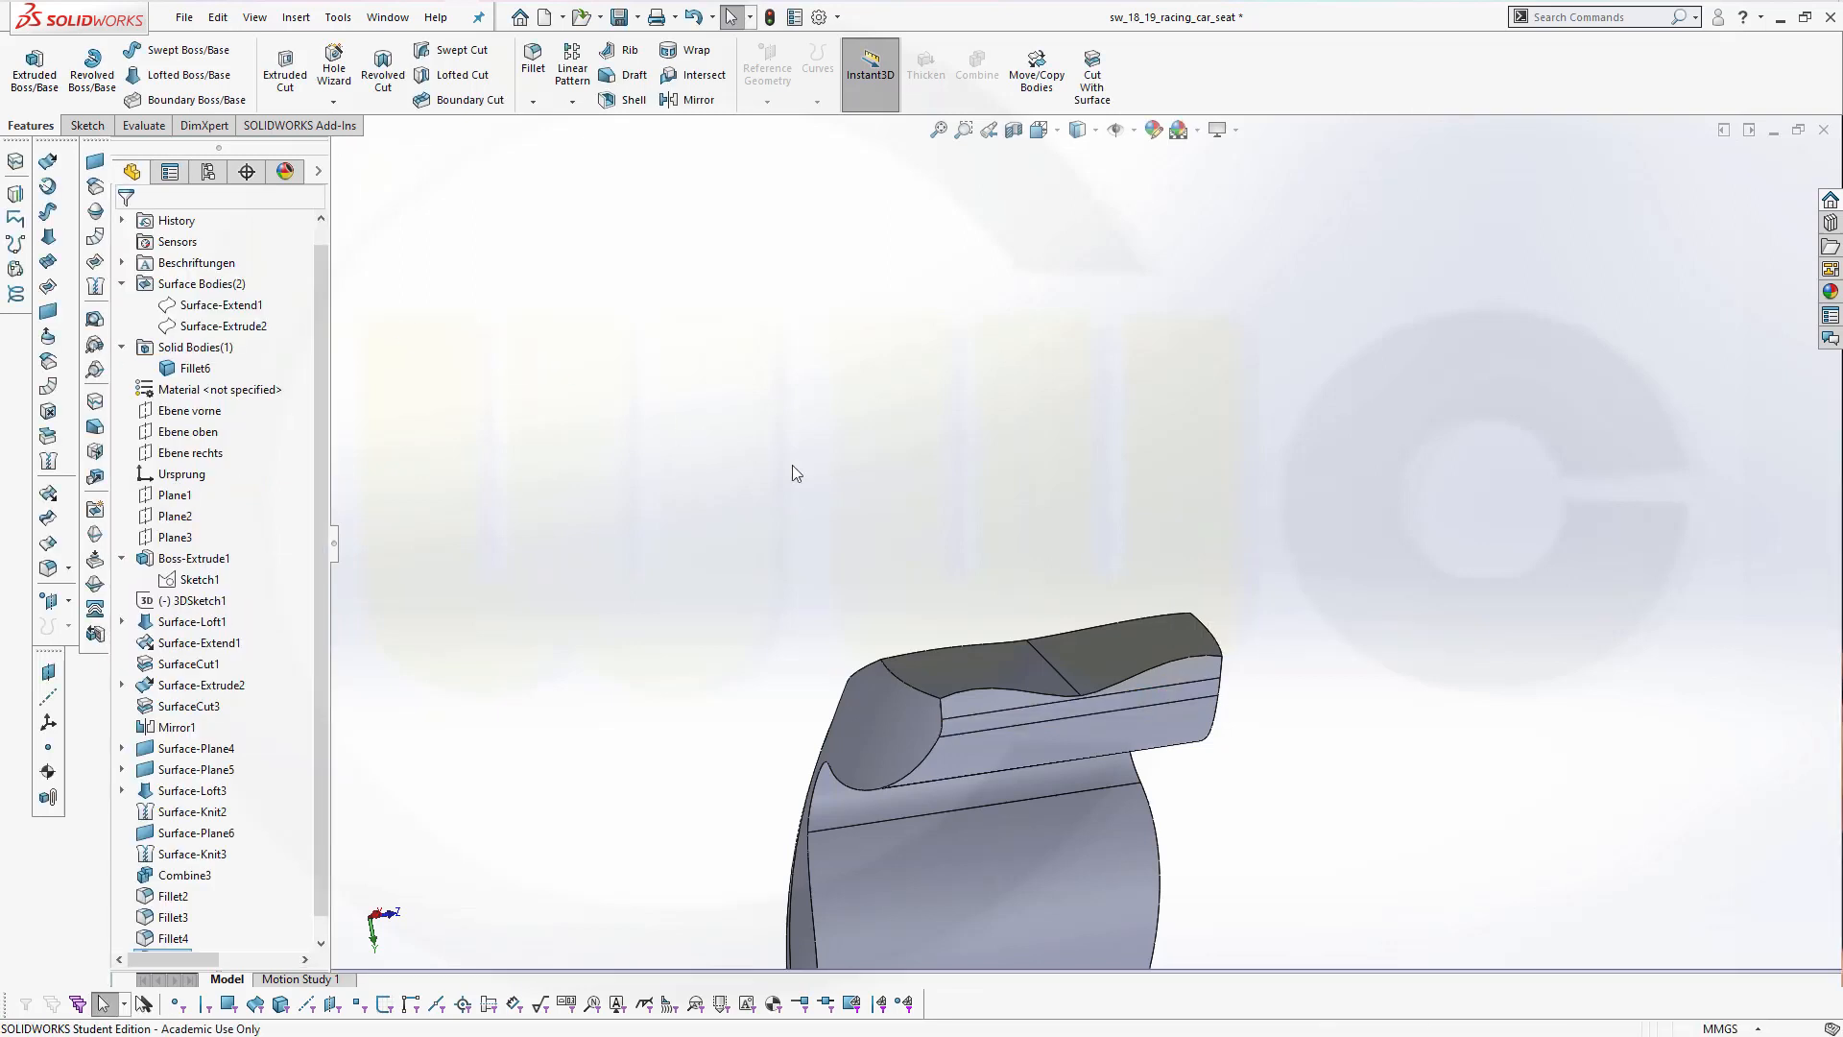
Fillet the wavy edge across the seat's underside with an 80 mm radius
mouse_move(794, 465)
middle_mouse_down()
mouse_move(792, 706)
mouse_move(787, 498)
middle_mouse_up()
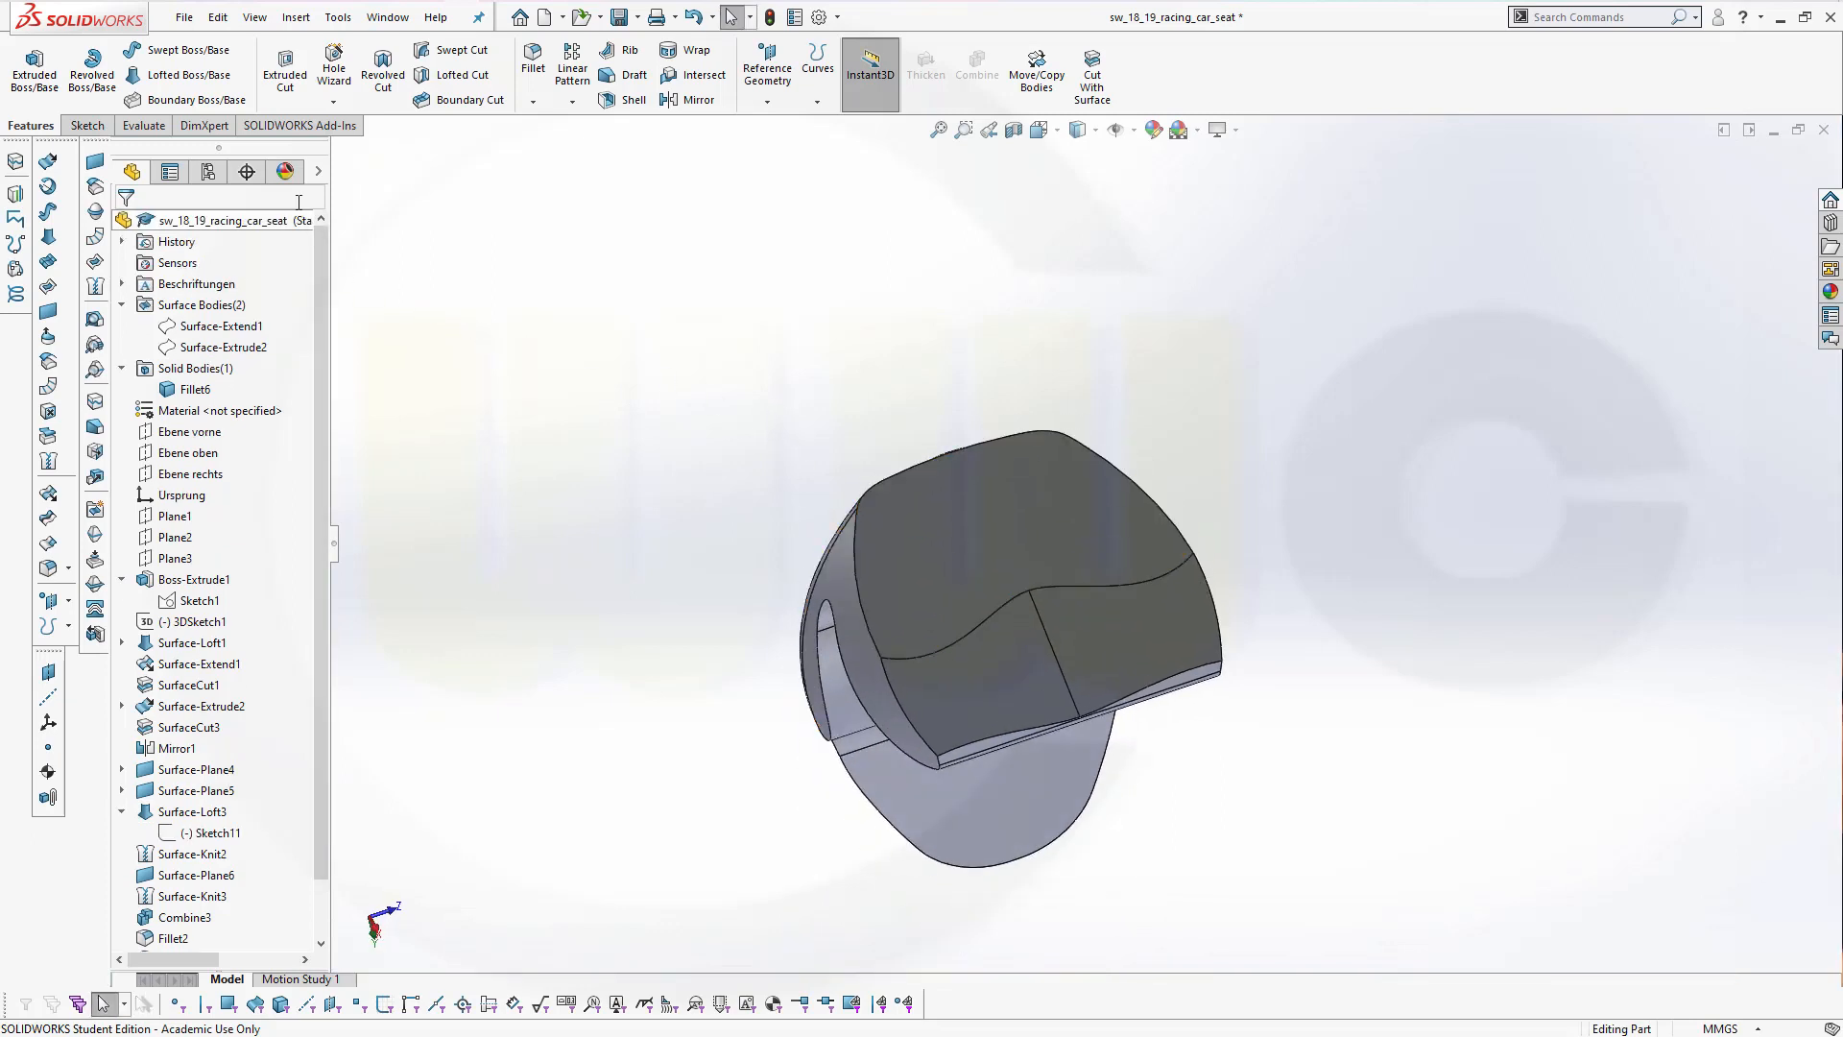
left_click(532, 63)
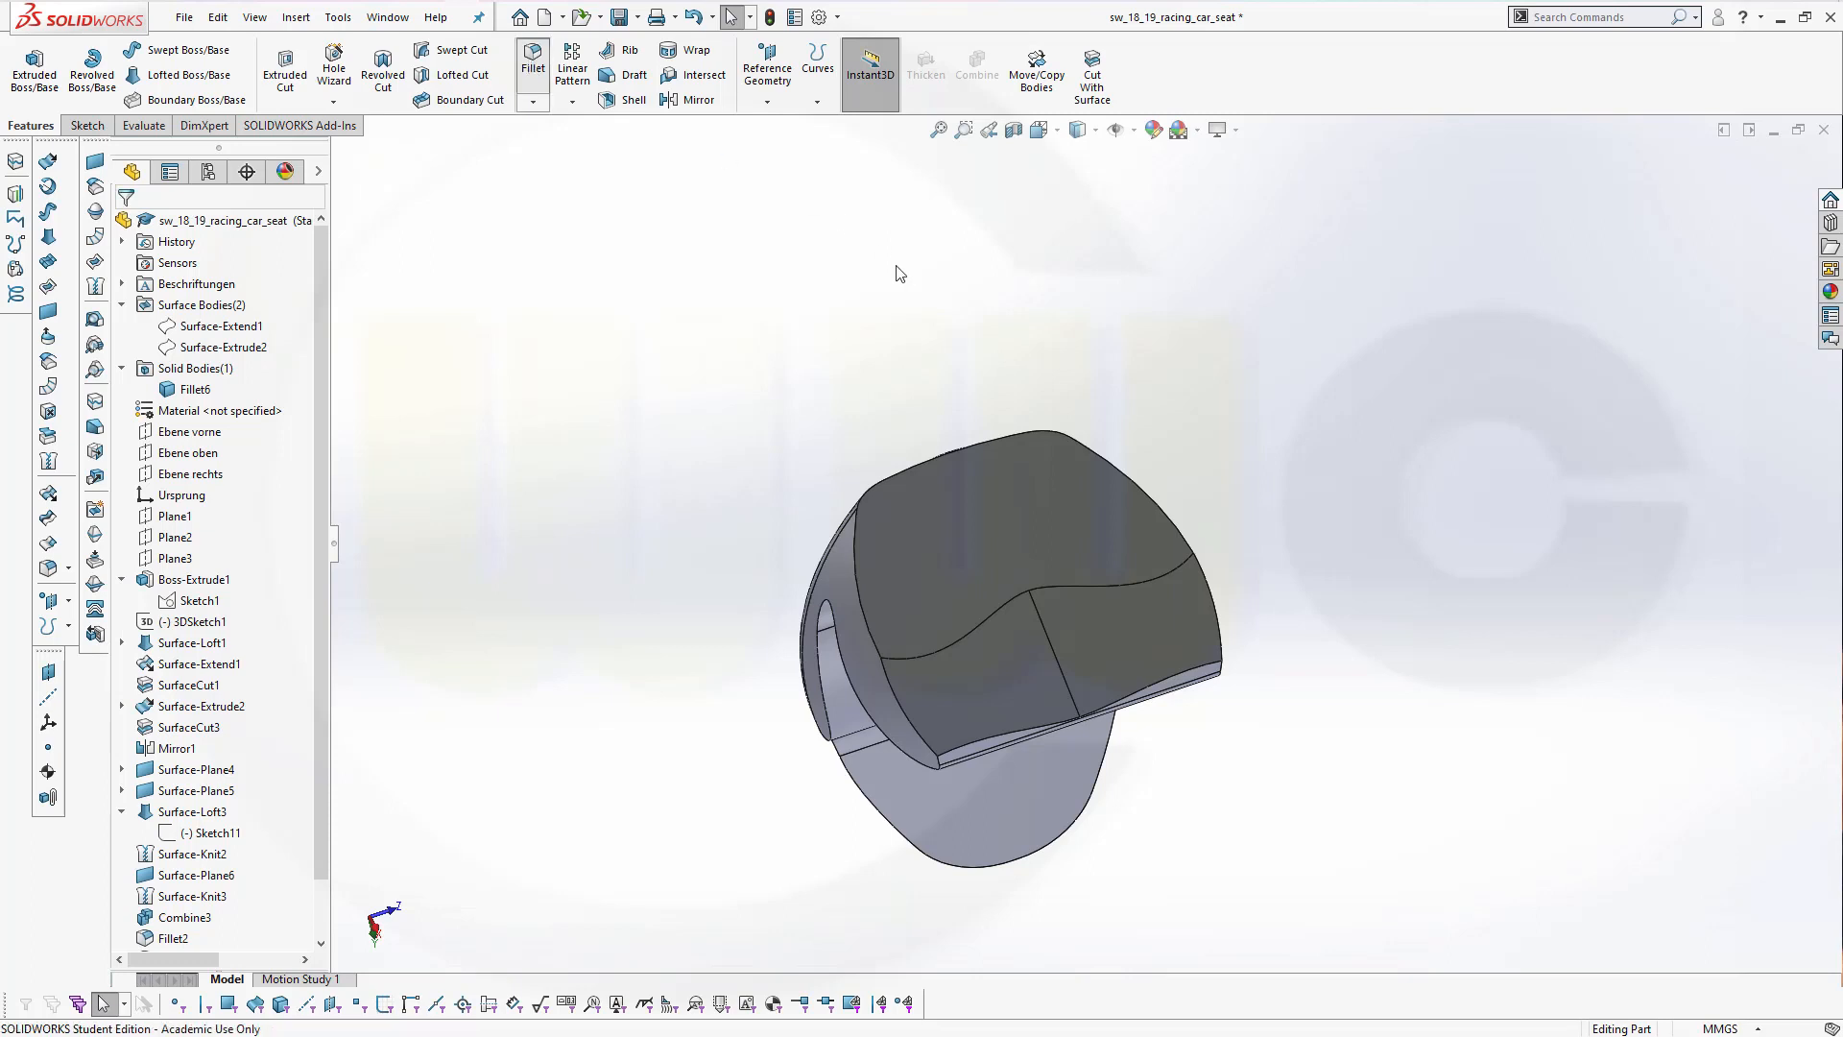
left_click(981, 620)
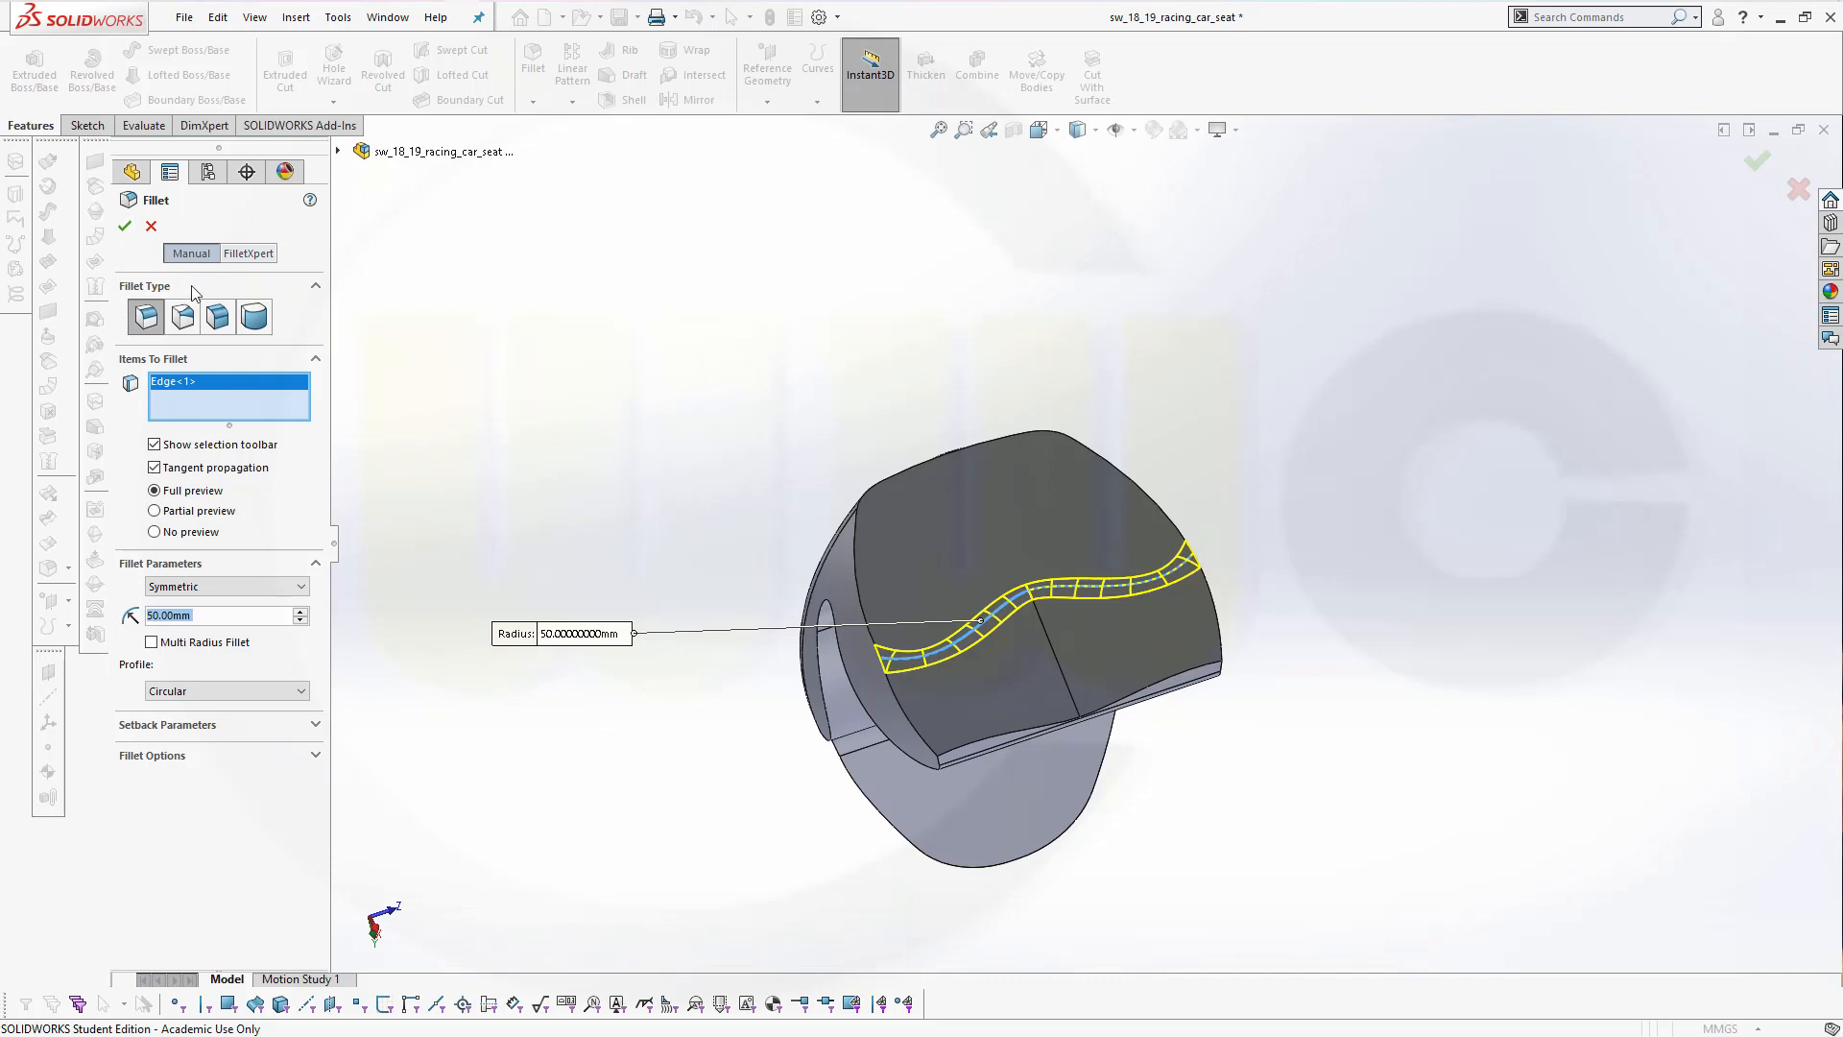
type("80")
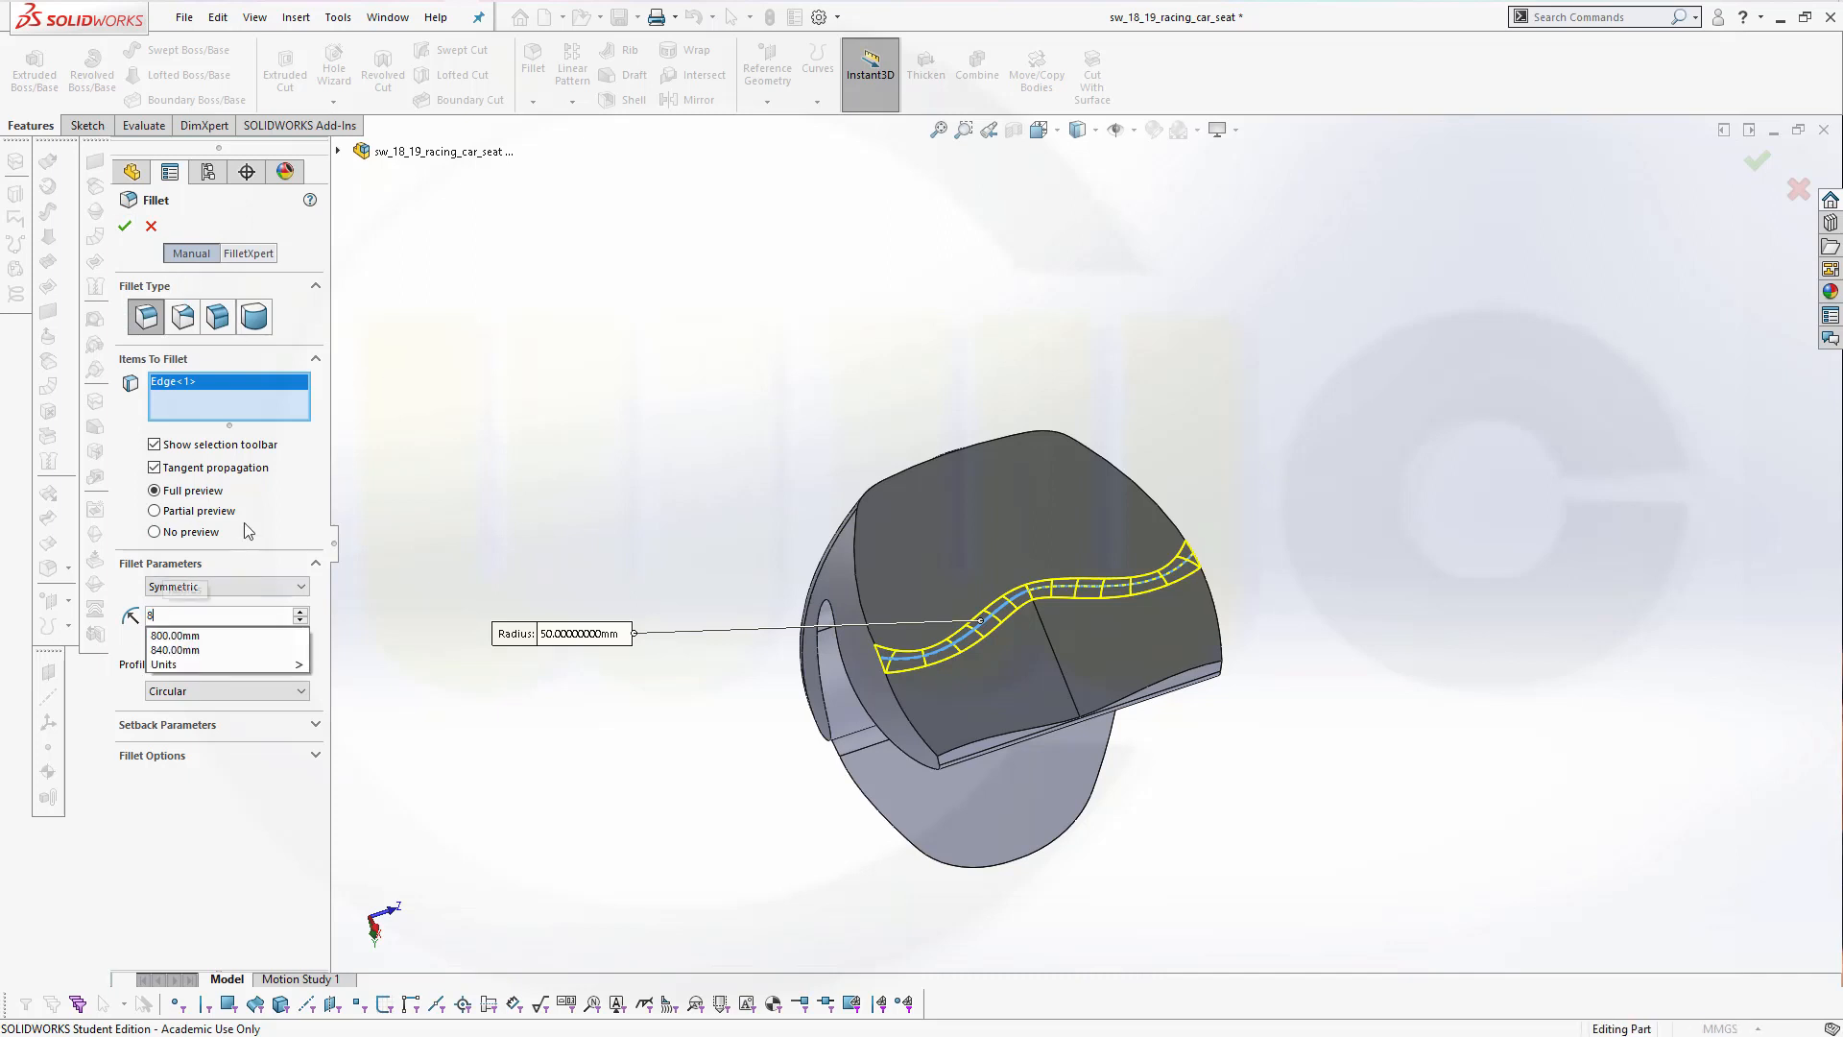
key("Return")
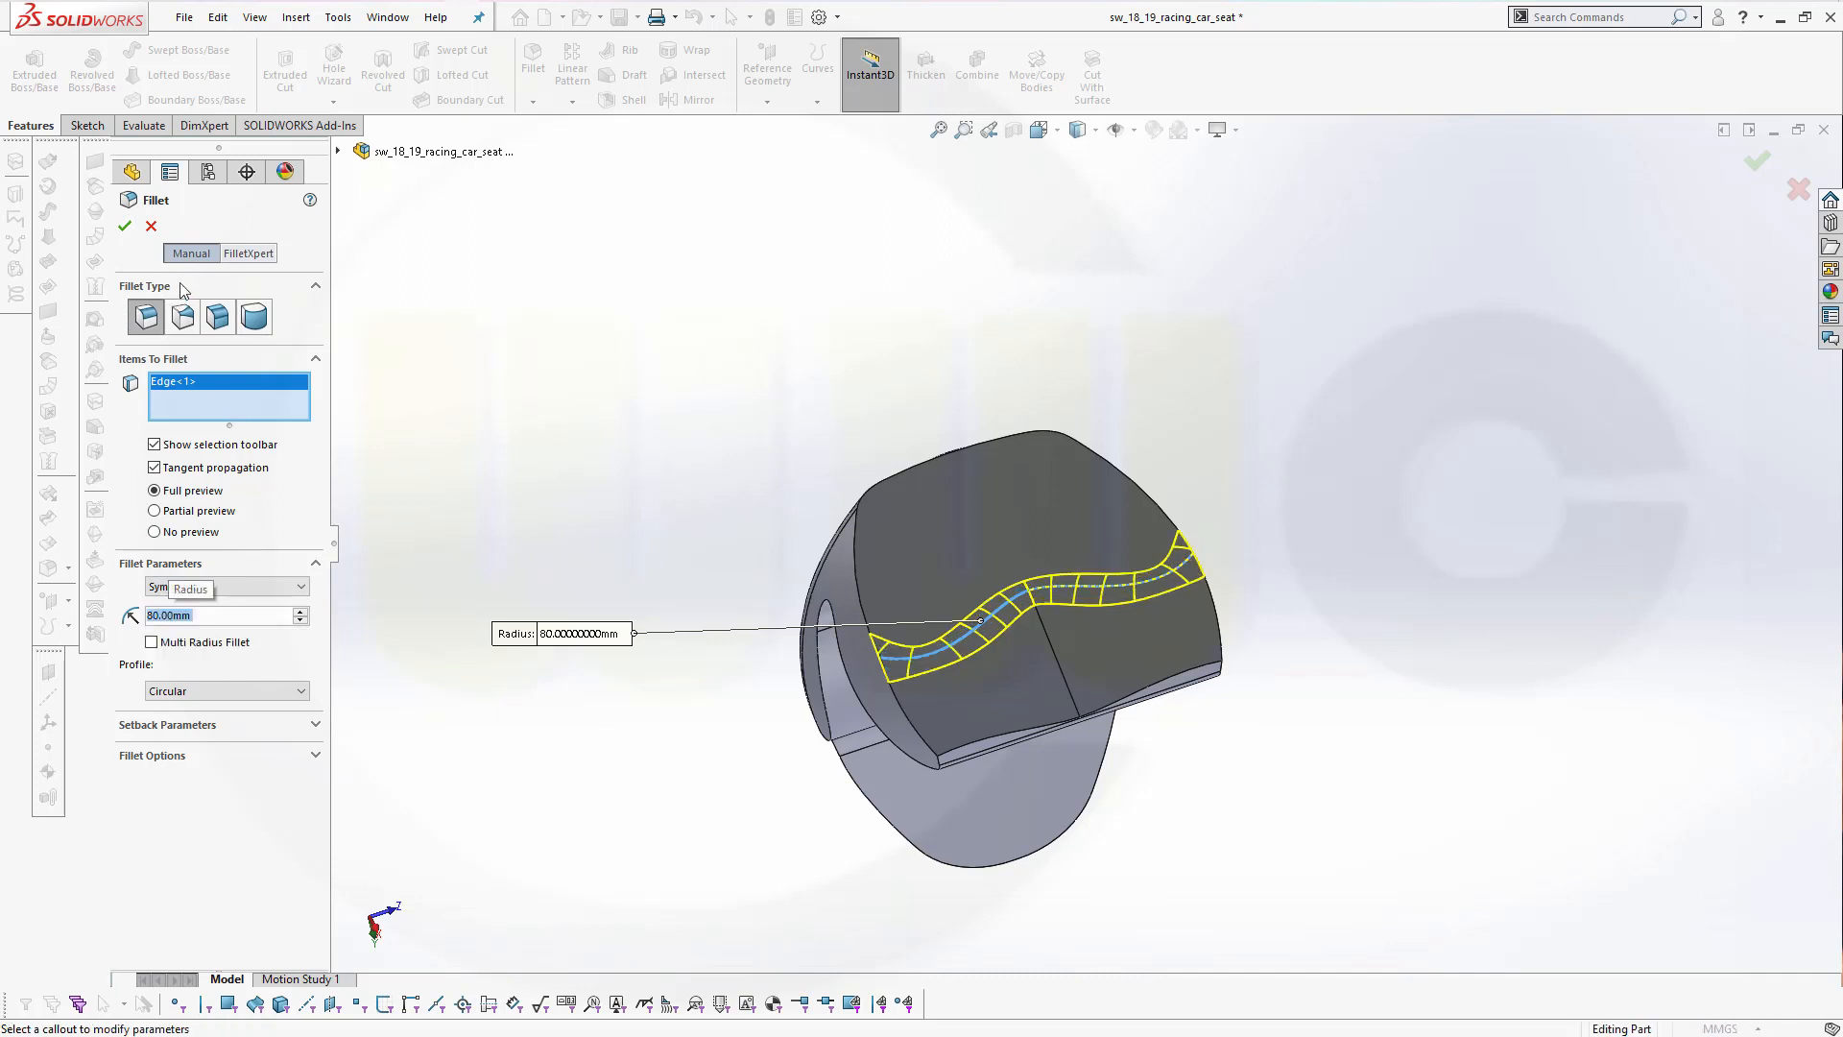
left_click(149, 226)
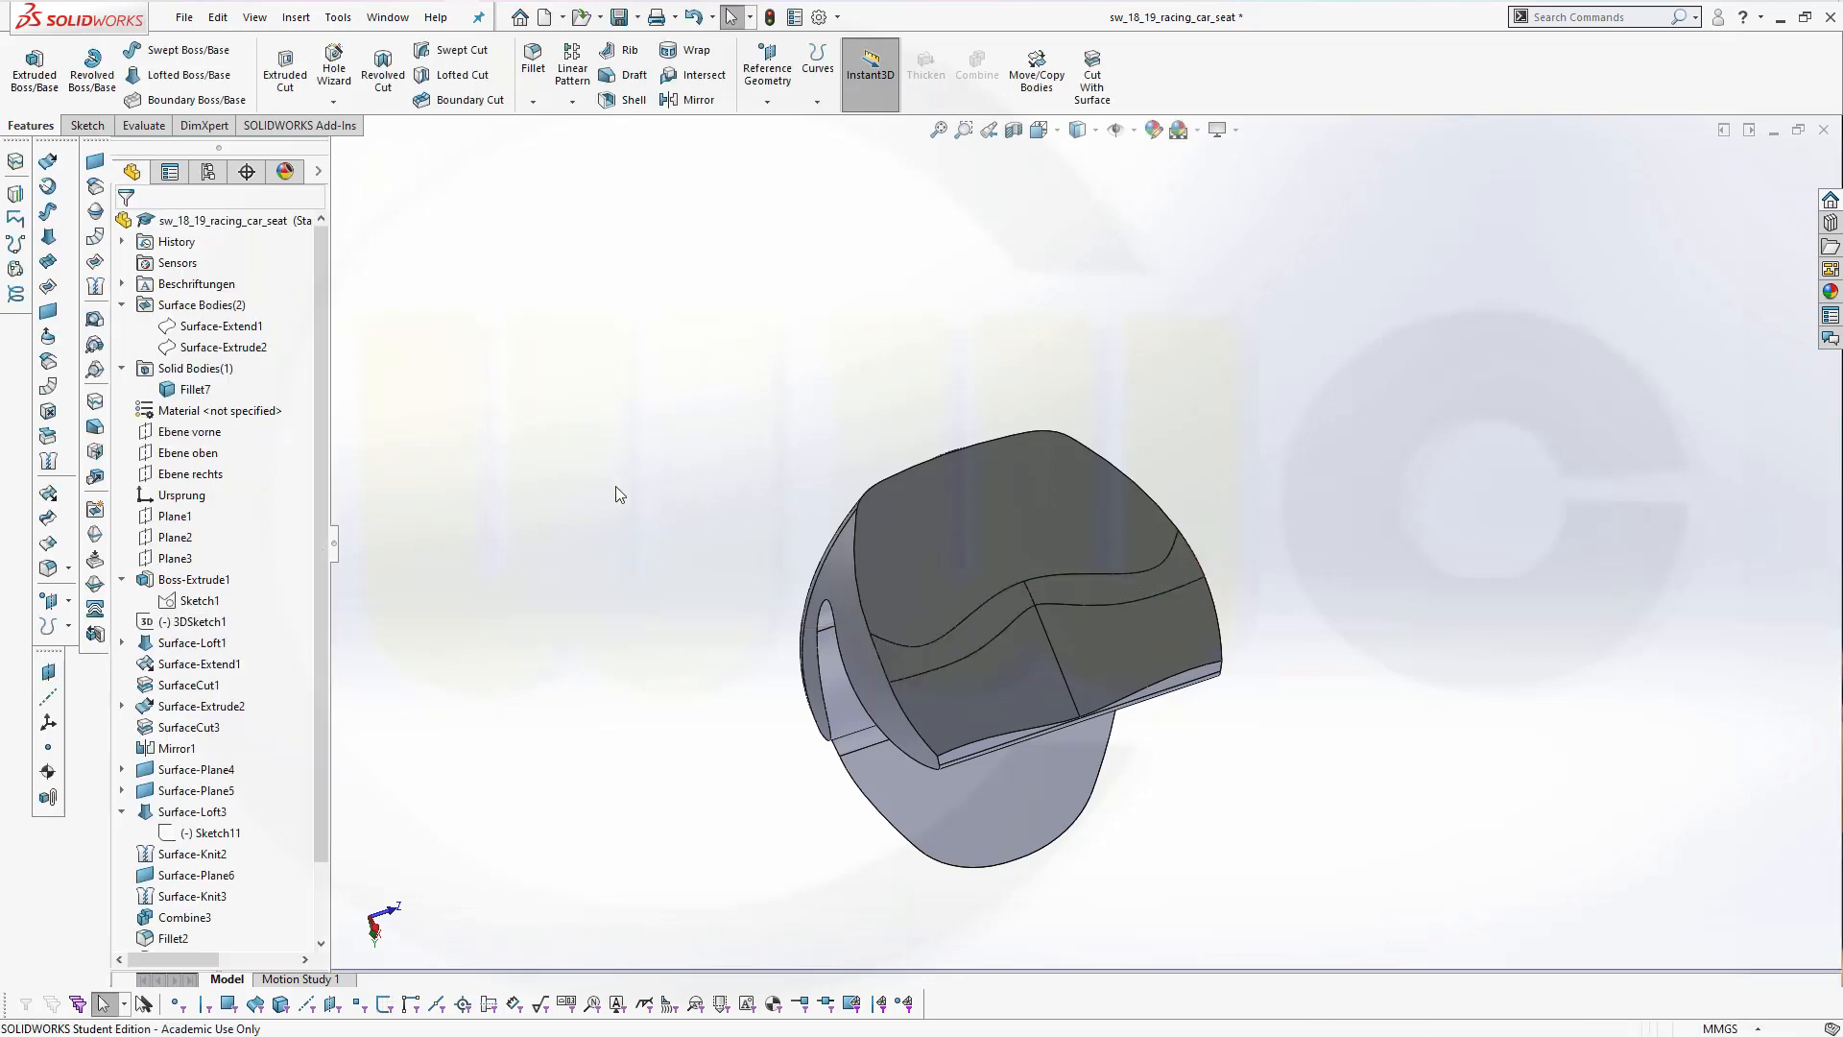
Fillet the tangent edge chain around the seat's underside with a 50 mm radius
middle_click_drag(617, 493, 762, 510)
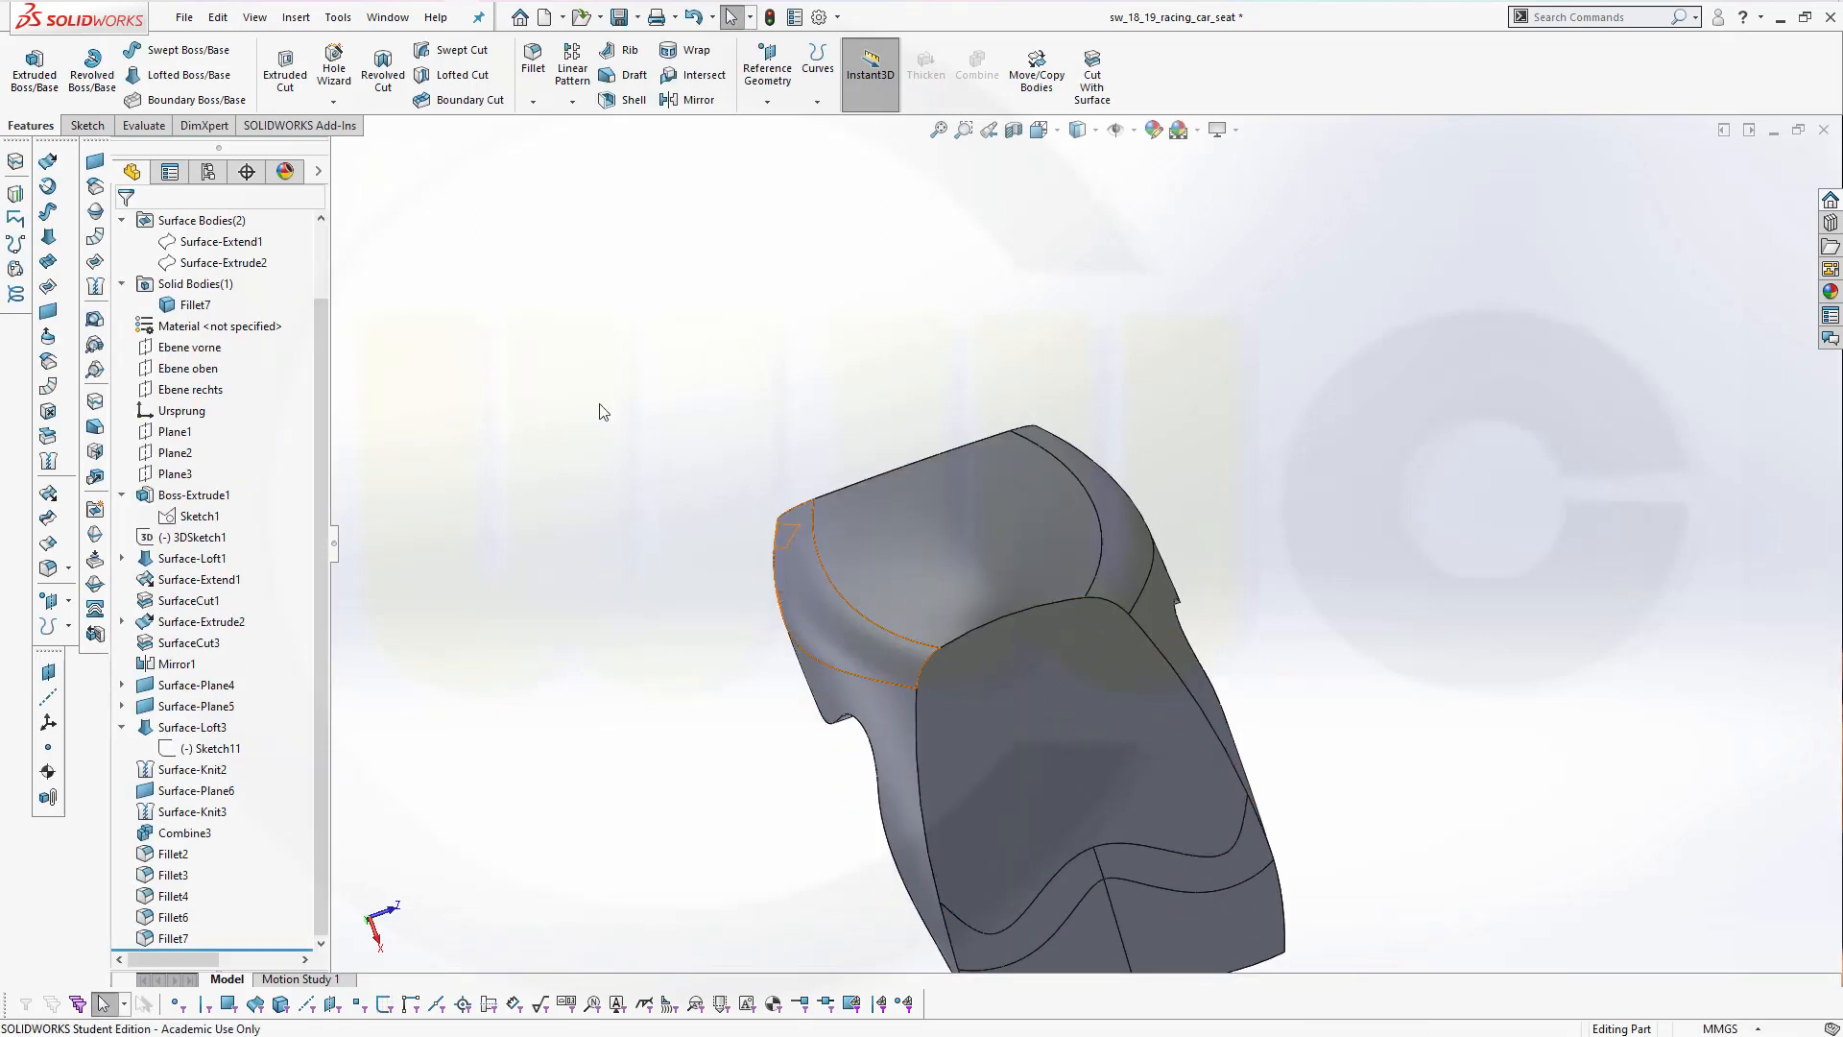
left_click(533, 57)
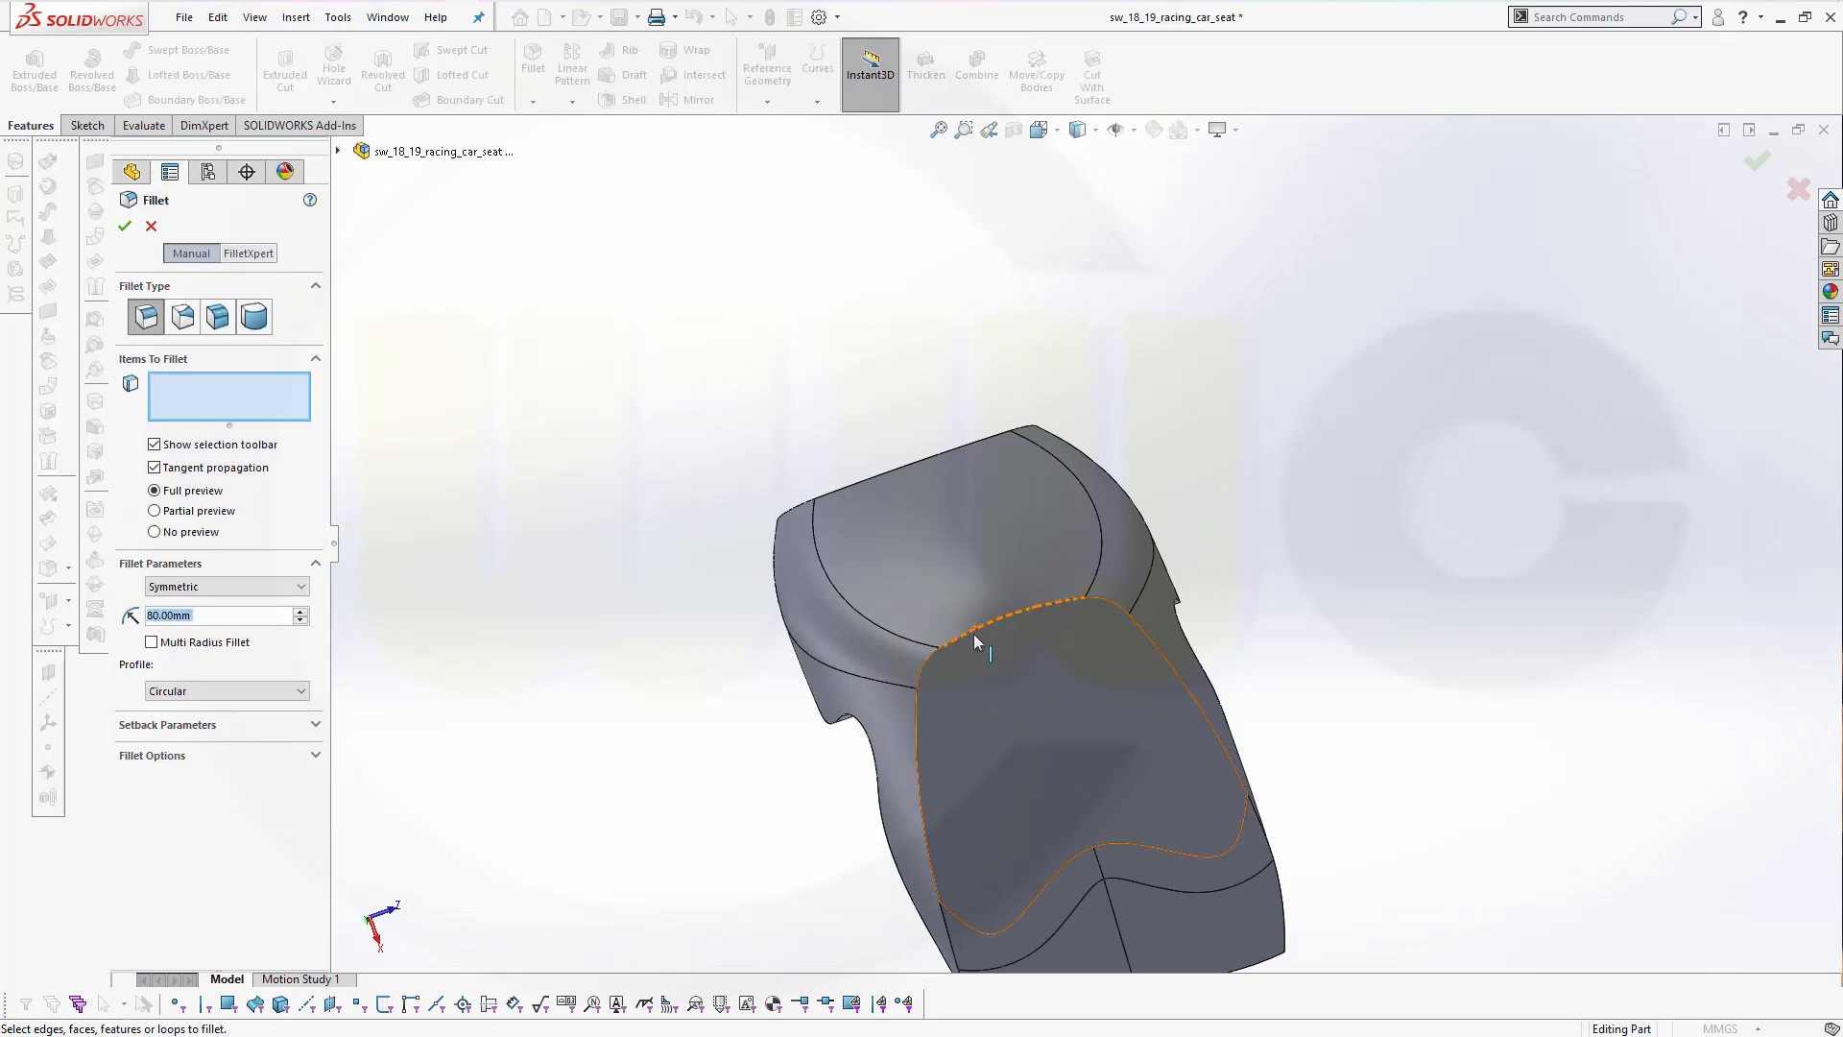
left_click(974, 632)
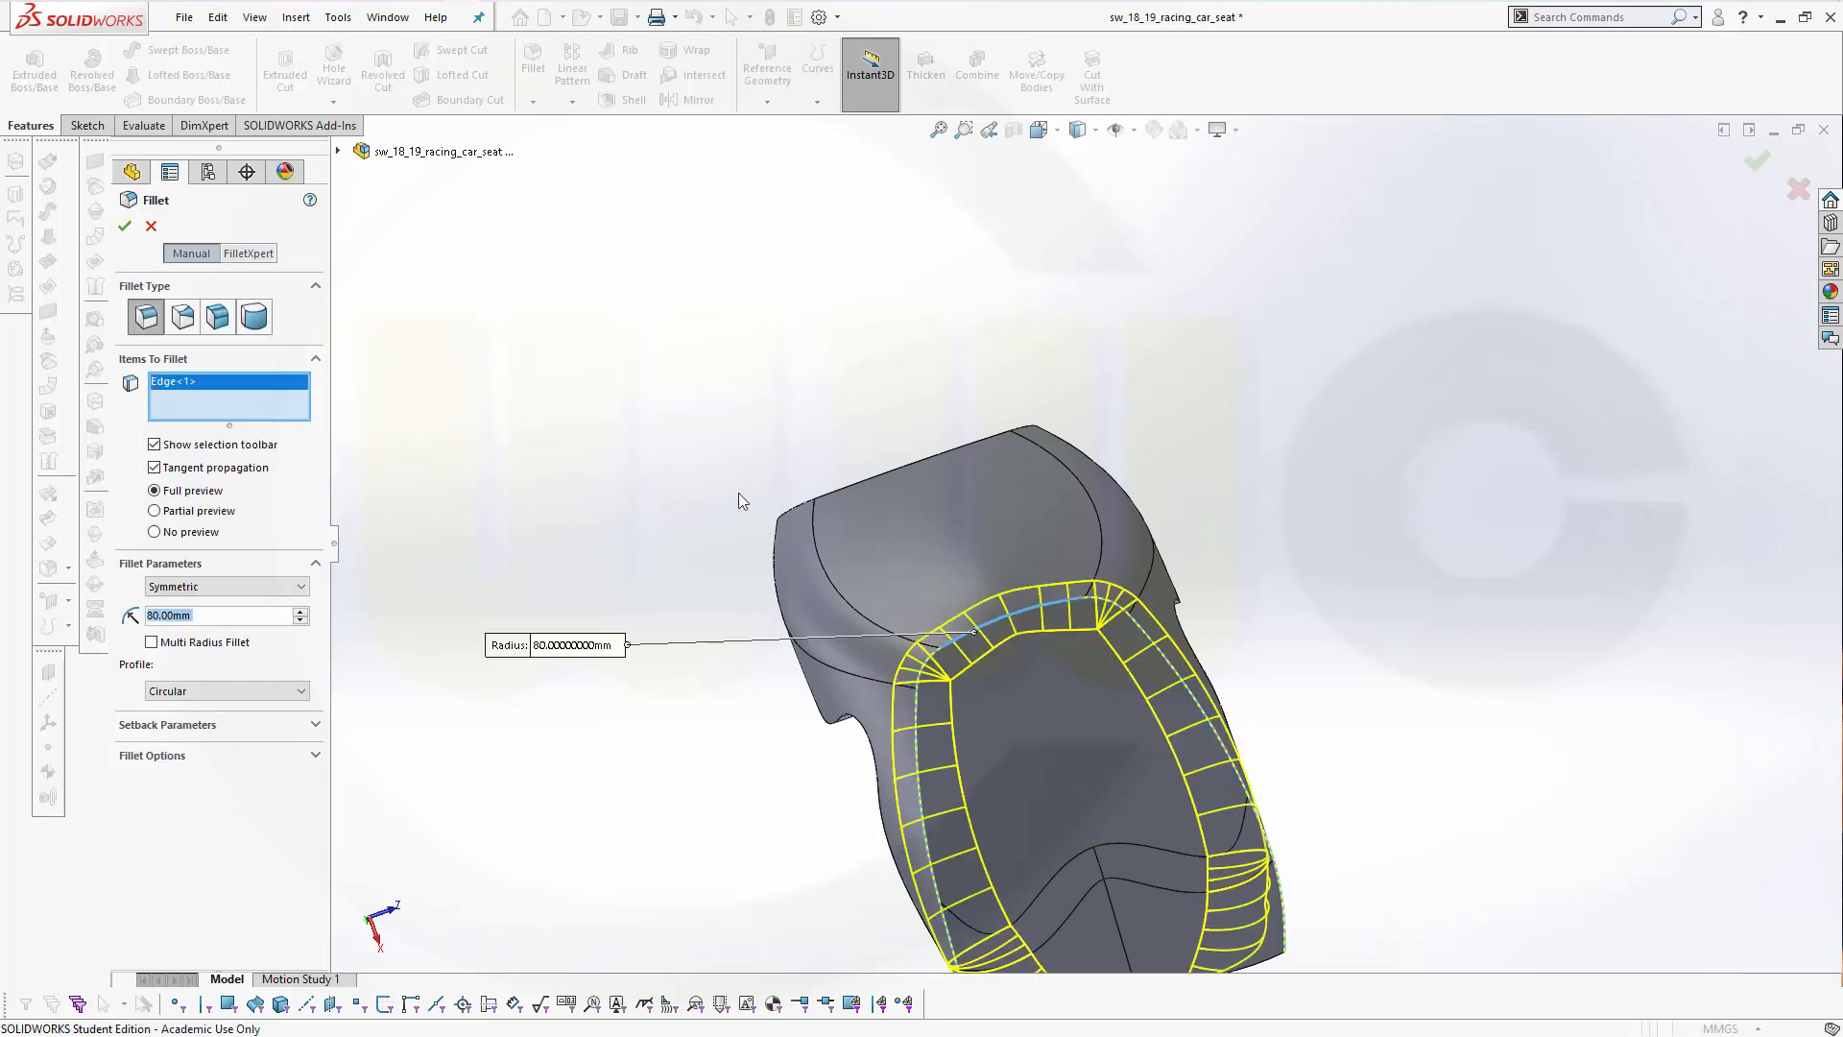
middle_click_drag(739, 494, 769, 405)
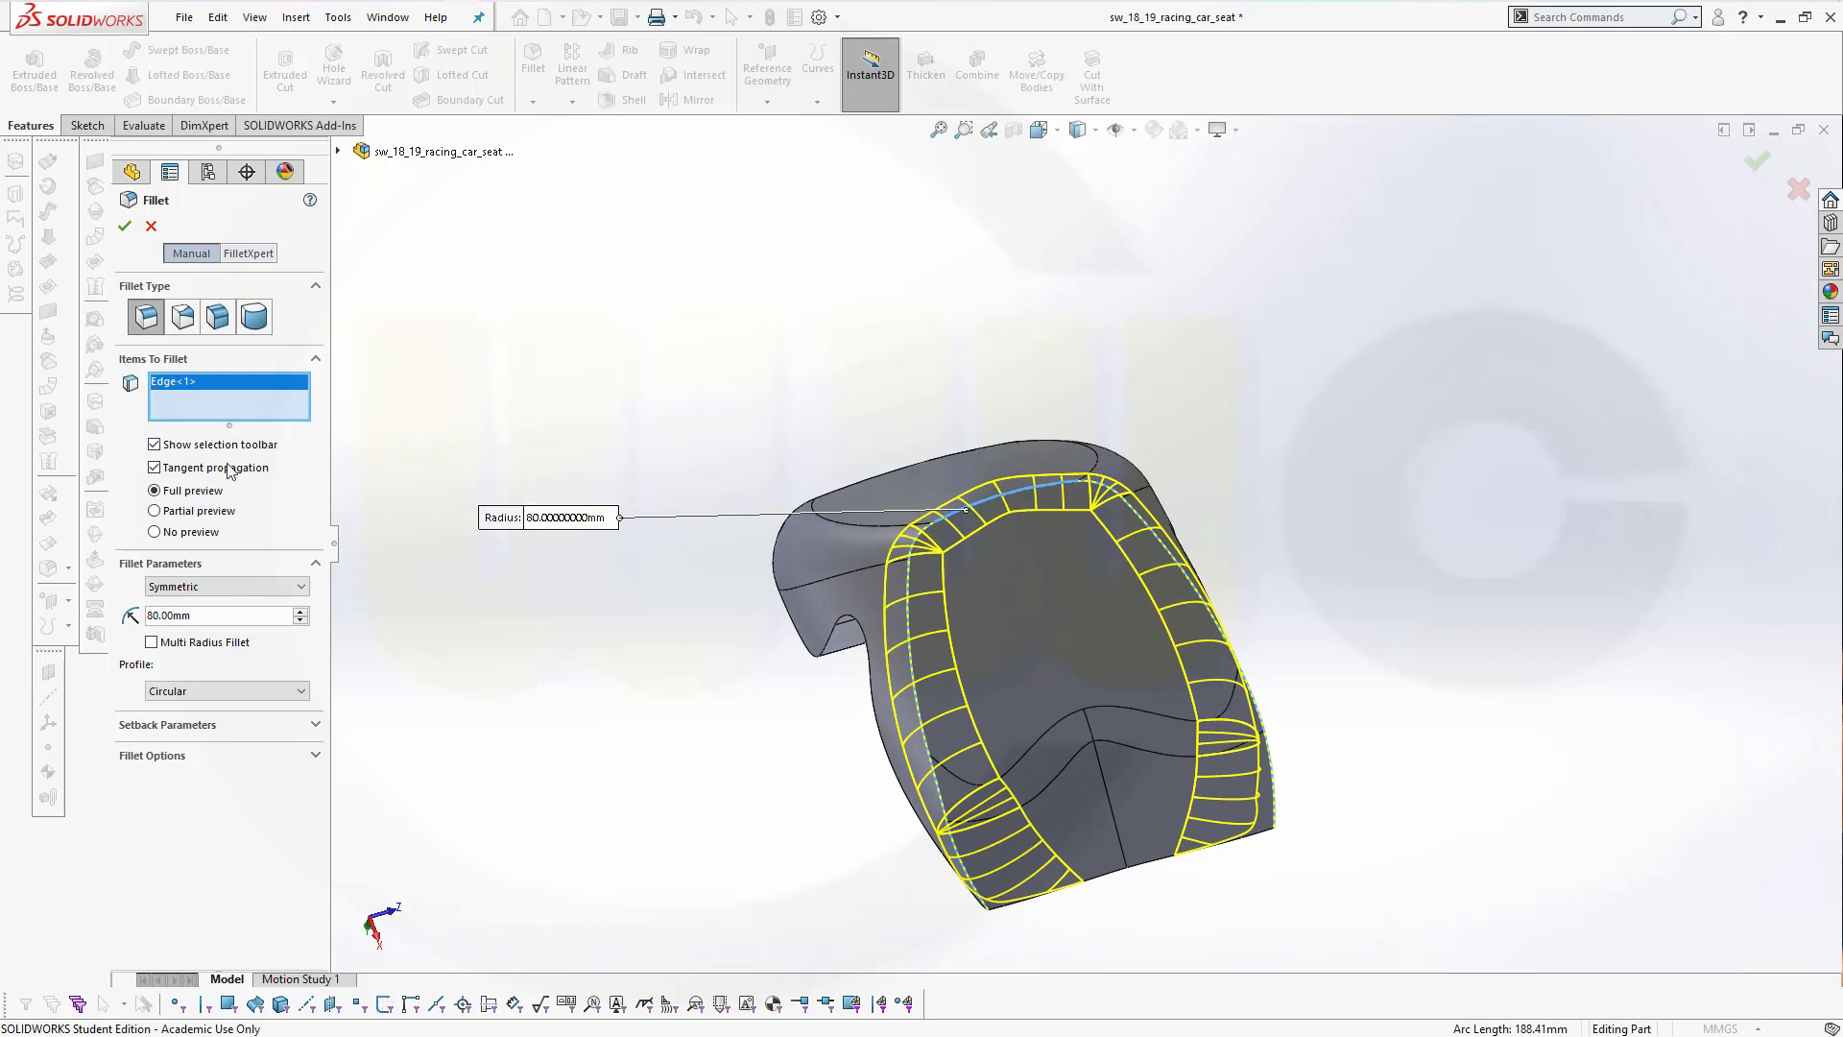
left_click(202, 619)
type("50")
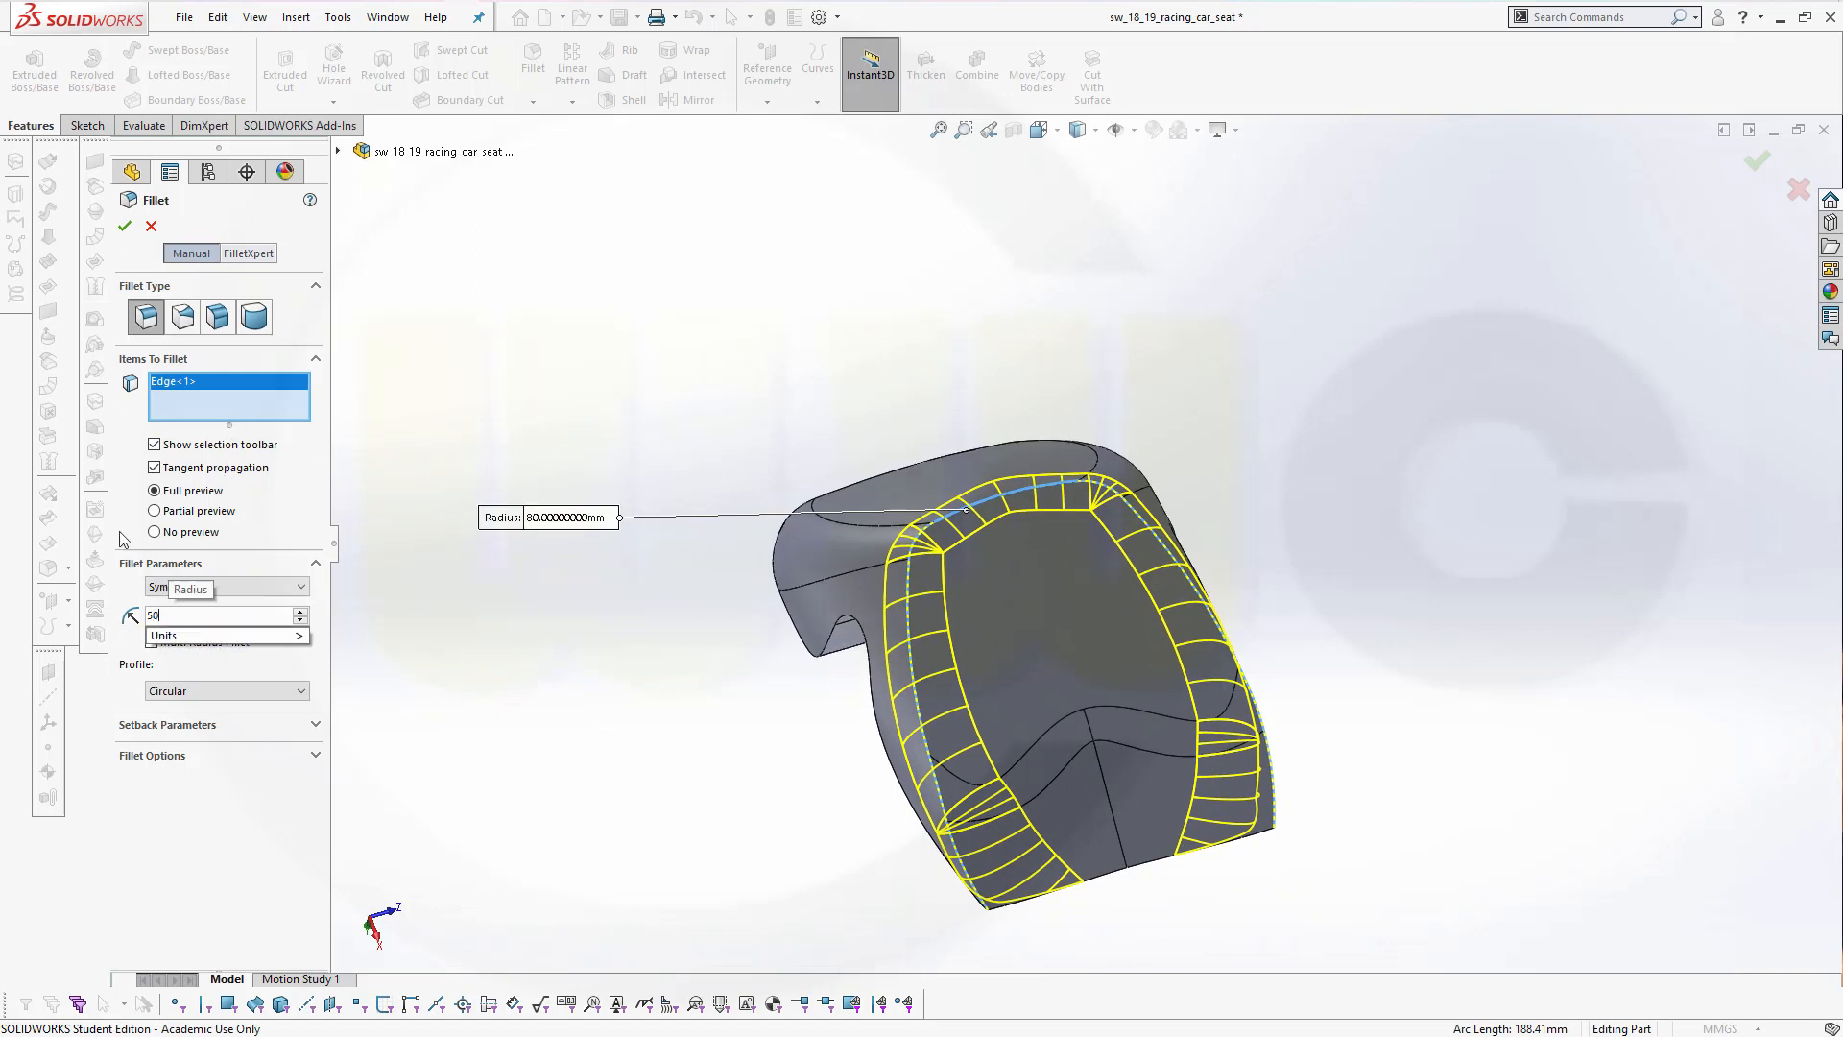
key("Return")
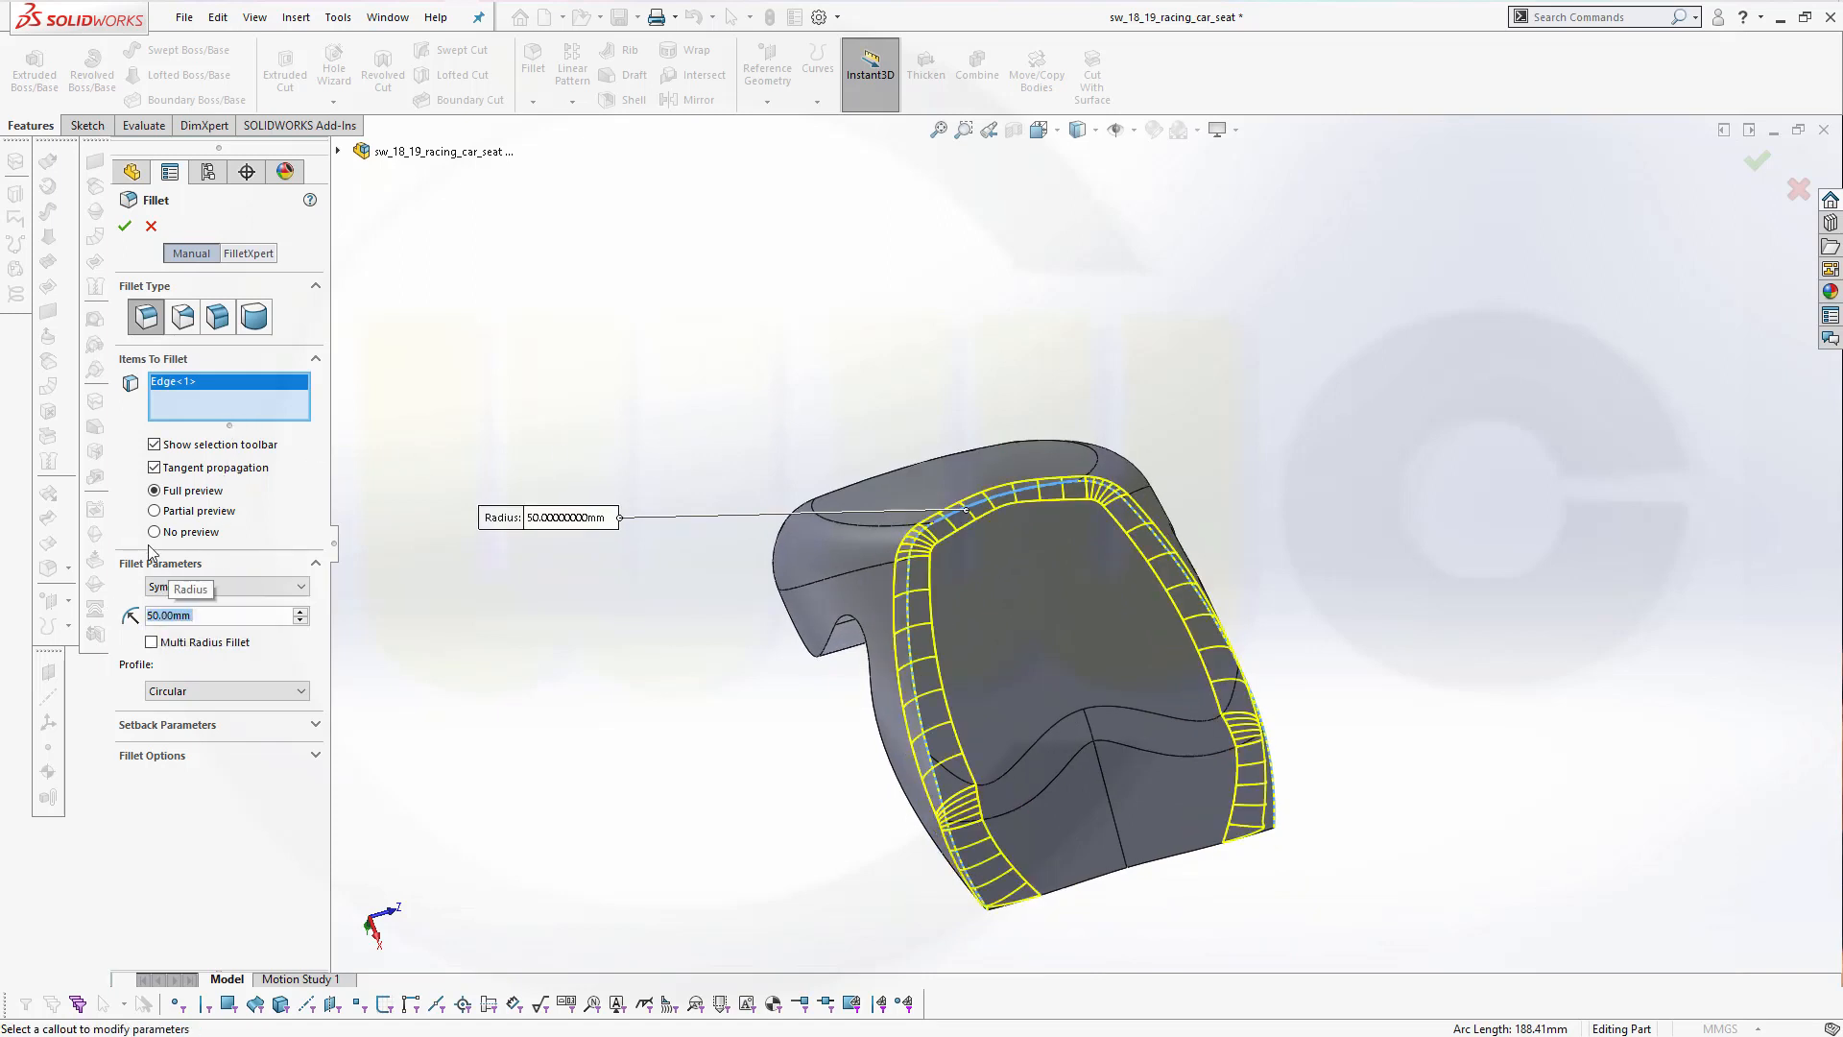
left_click(125, 228)
Fillet the curved edge below the backrest's upper rear face with a 100 mm radius, with tangent propagation off
middle_click_drag(724, 534, 778, 692)
scroll(631, 230, "up", 2)
scroll(681, 302, "down", 2)
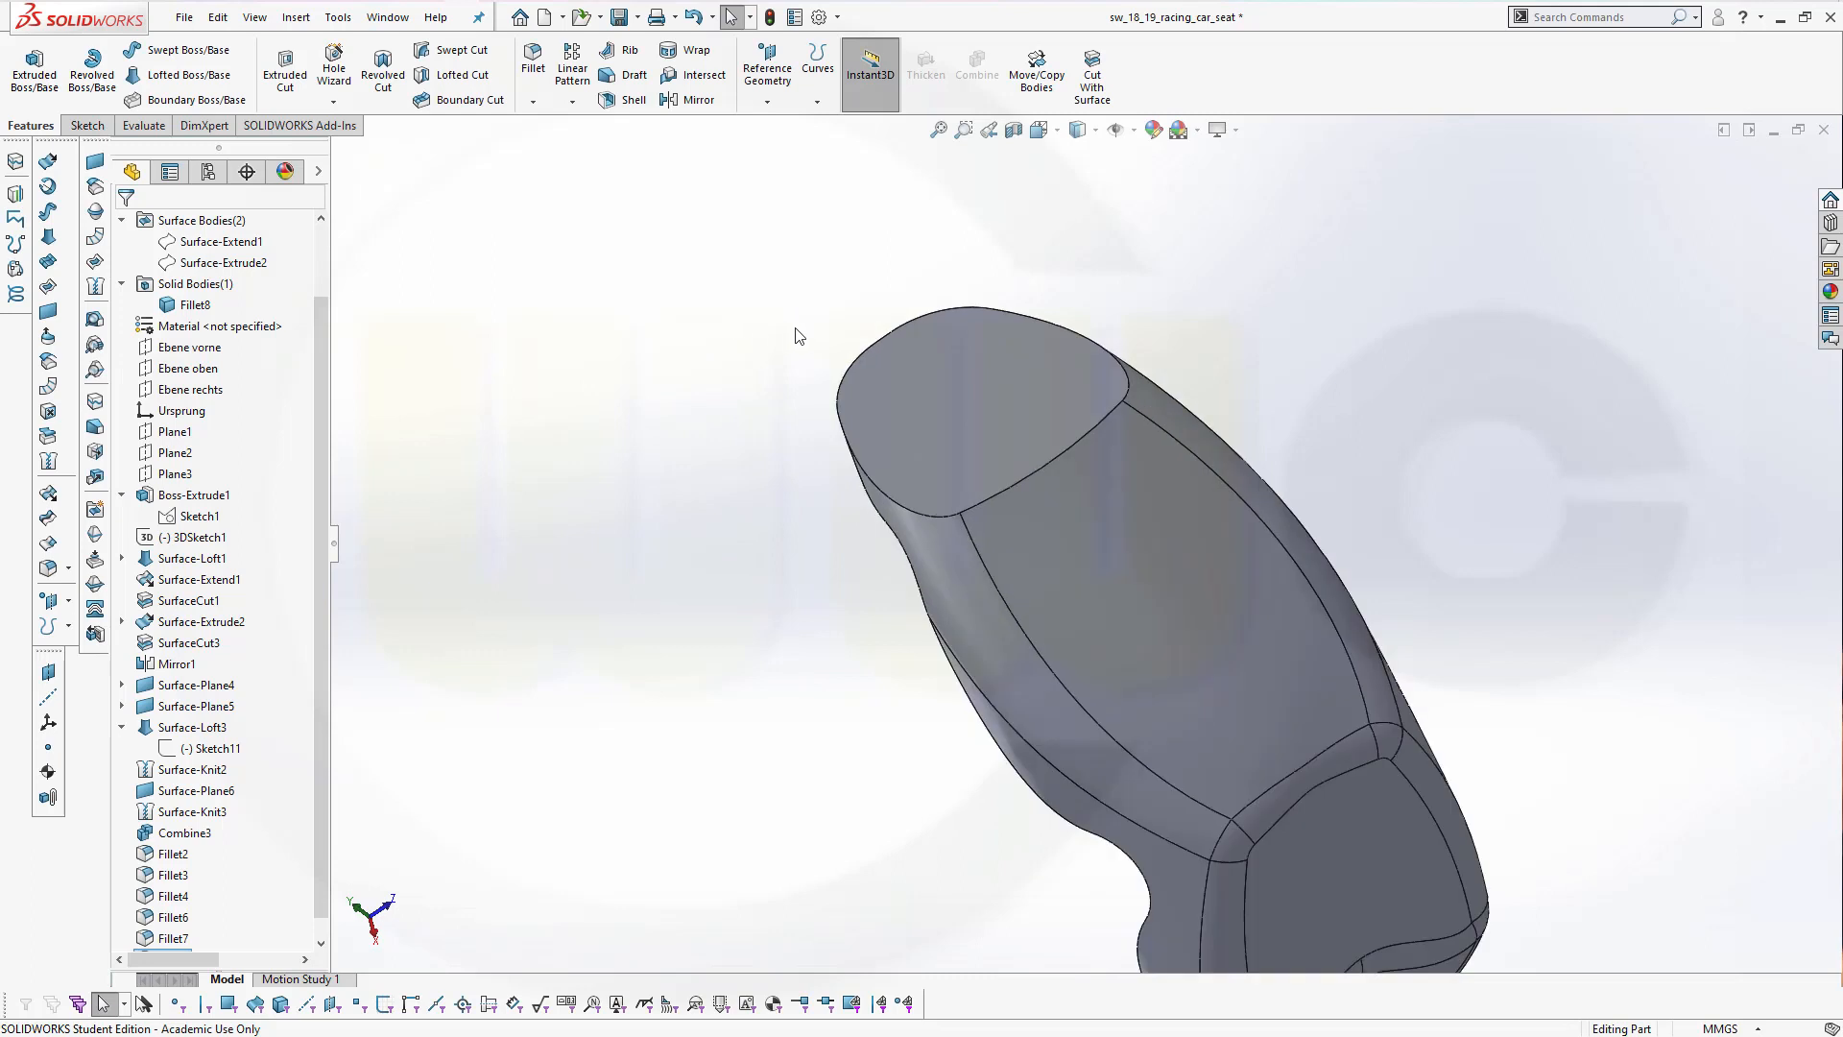
middle_click_drag(794, 335, 826, 337)
left_click(1093, 491)
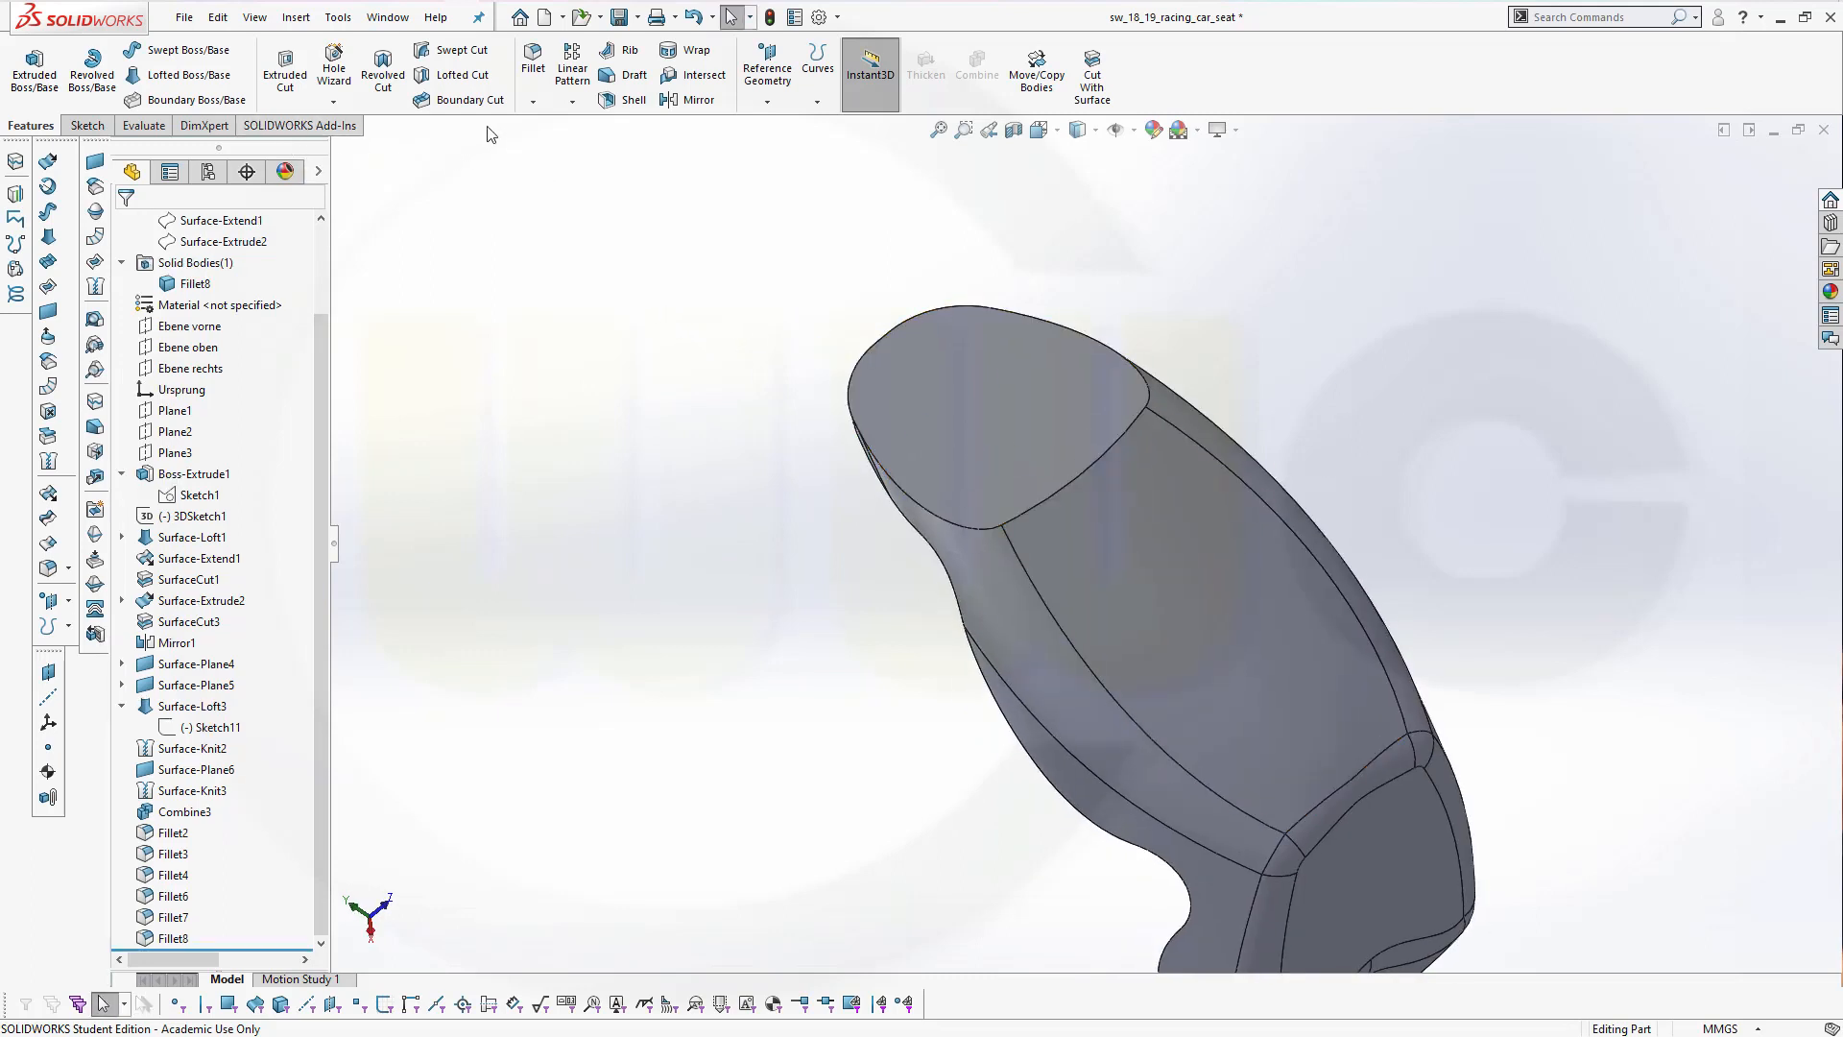
left_click(533, 65)
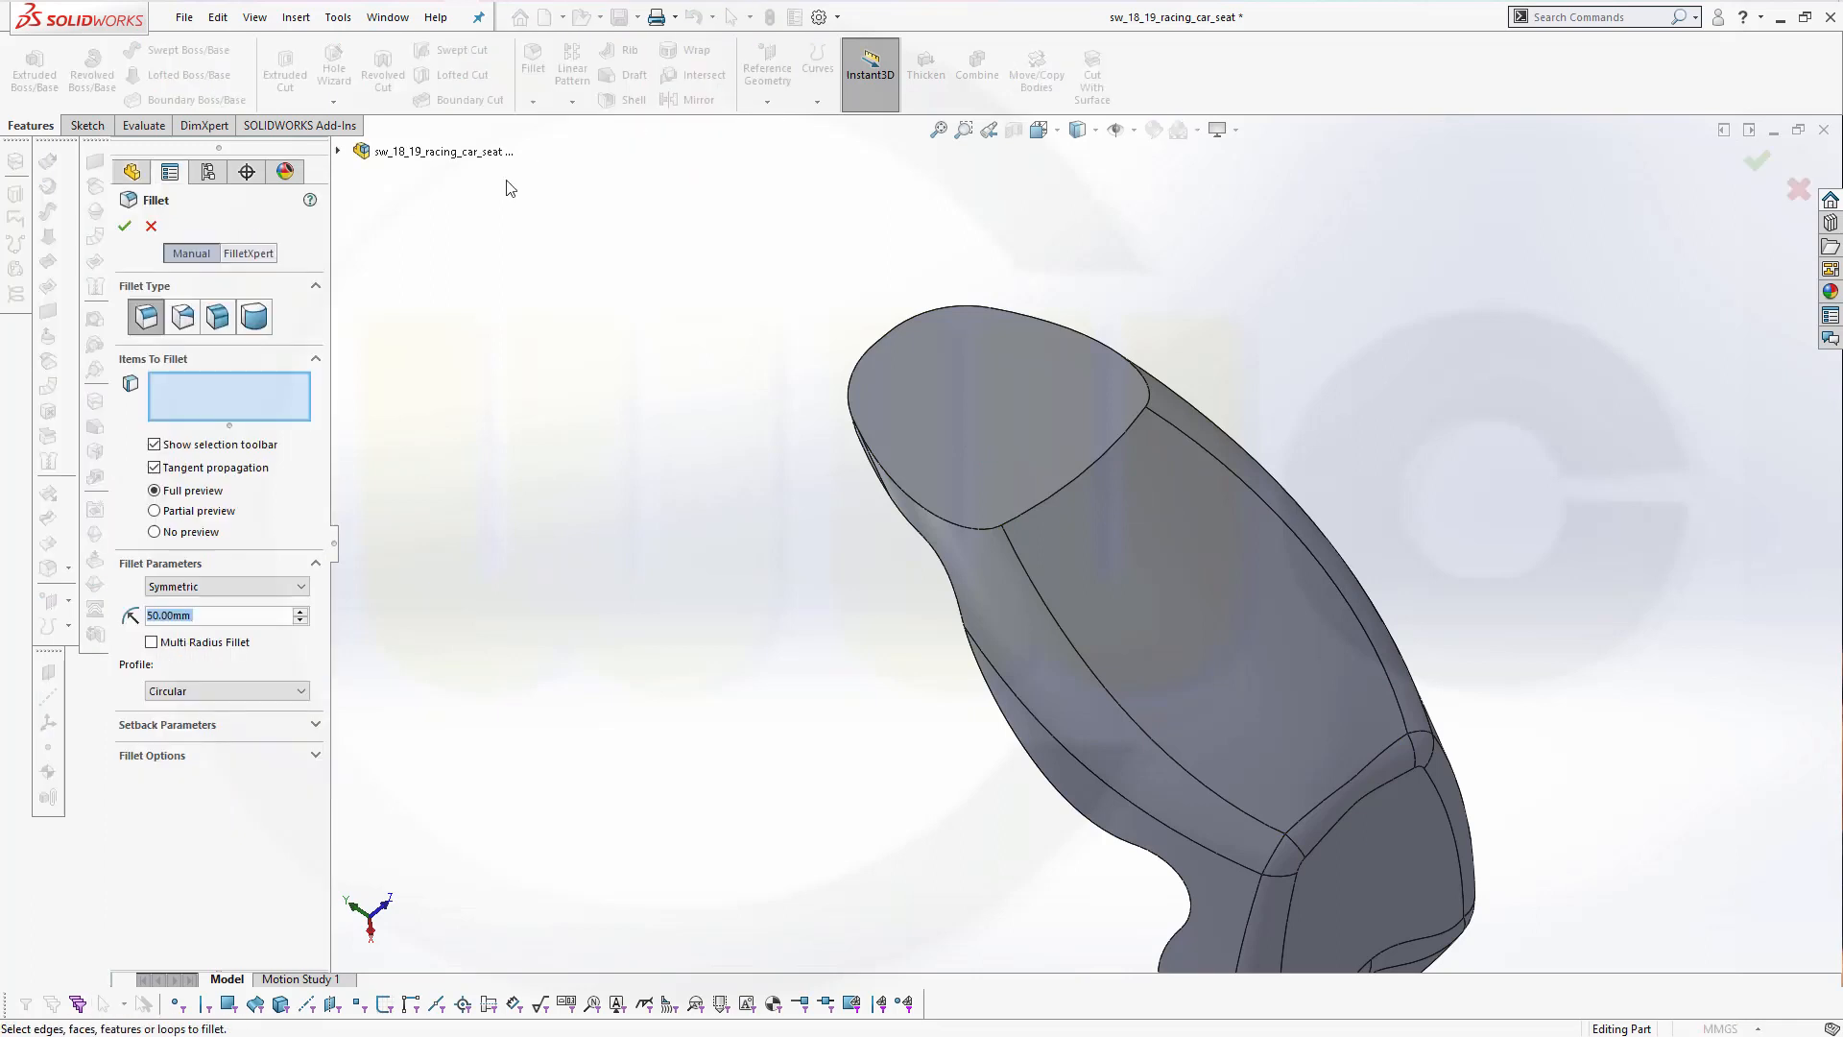
left_click(154, 469)
left_click(1063, 498)
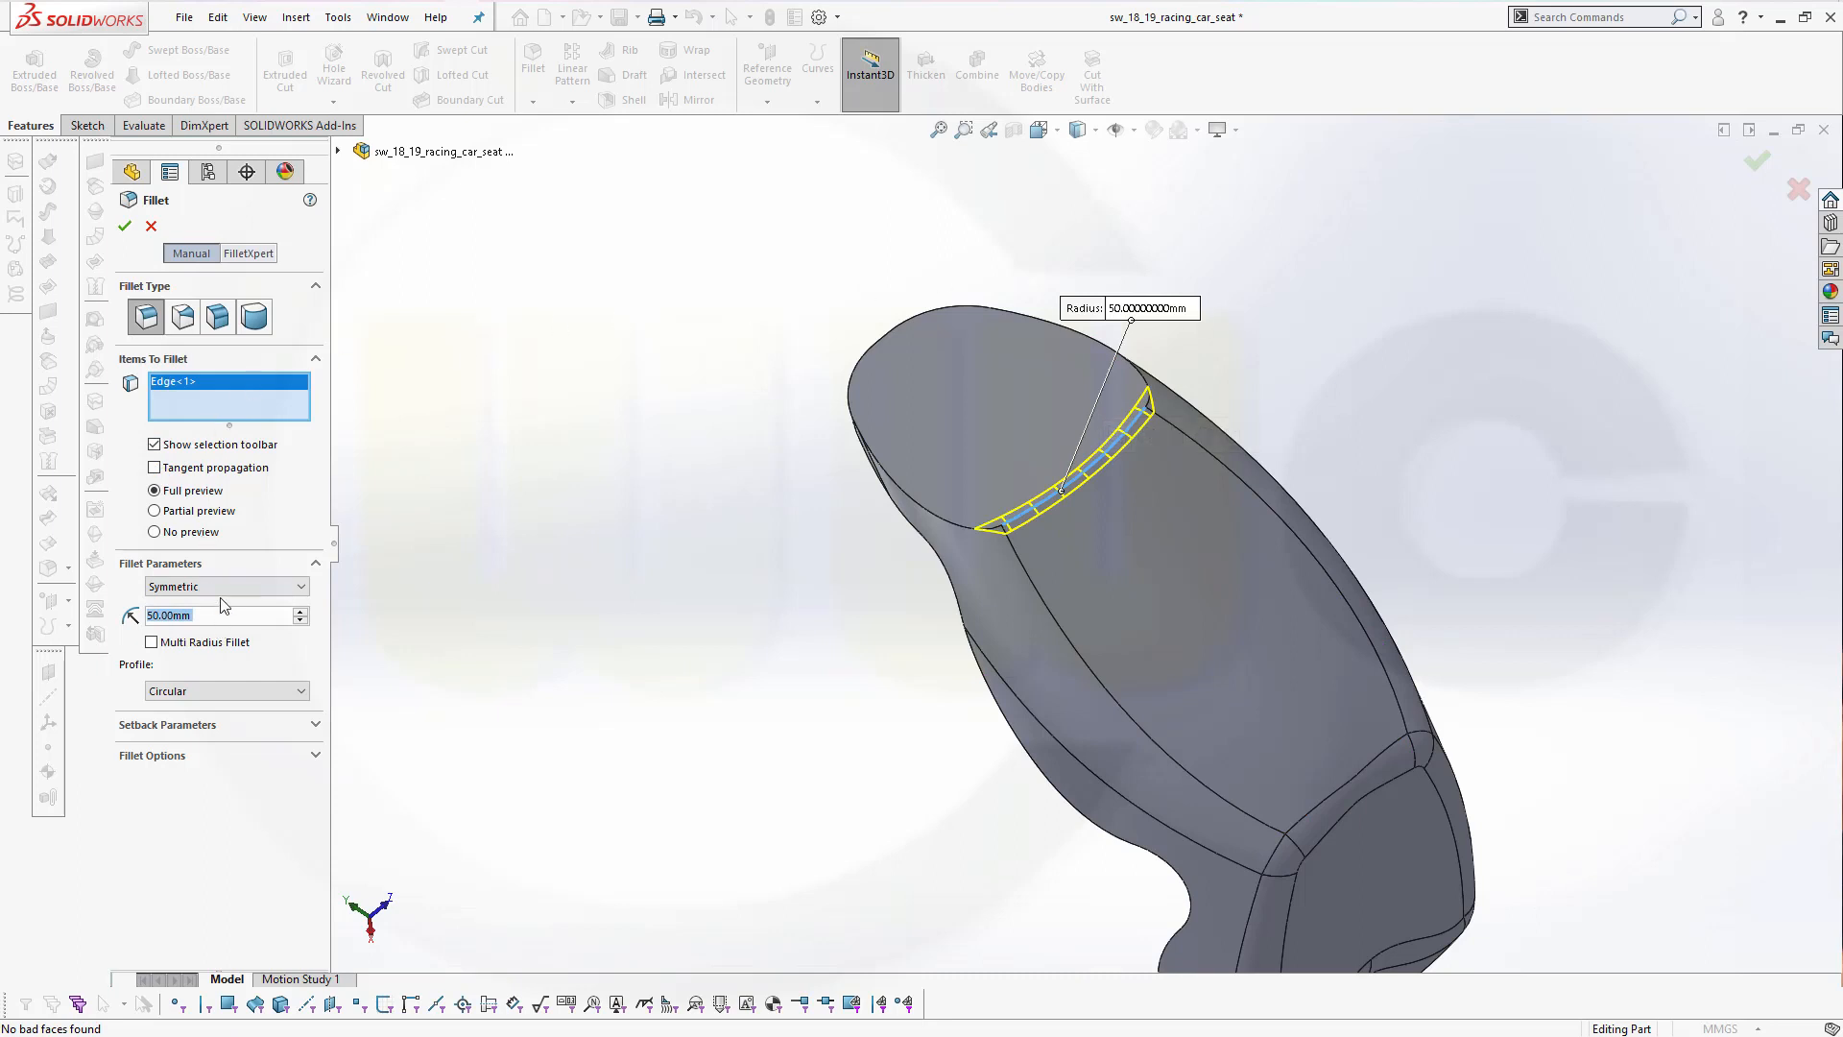
type("100")
key("Return")
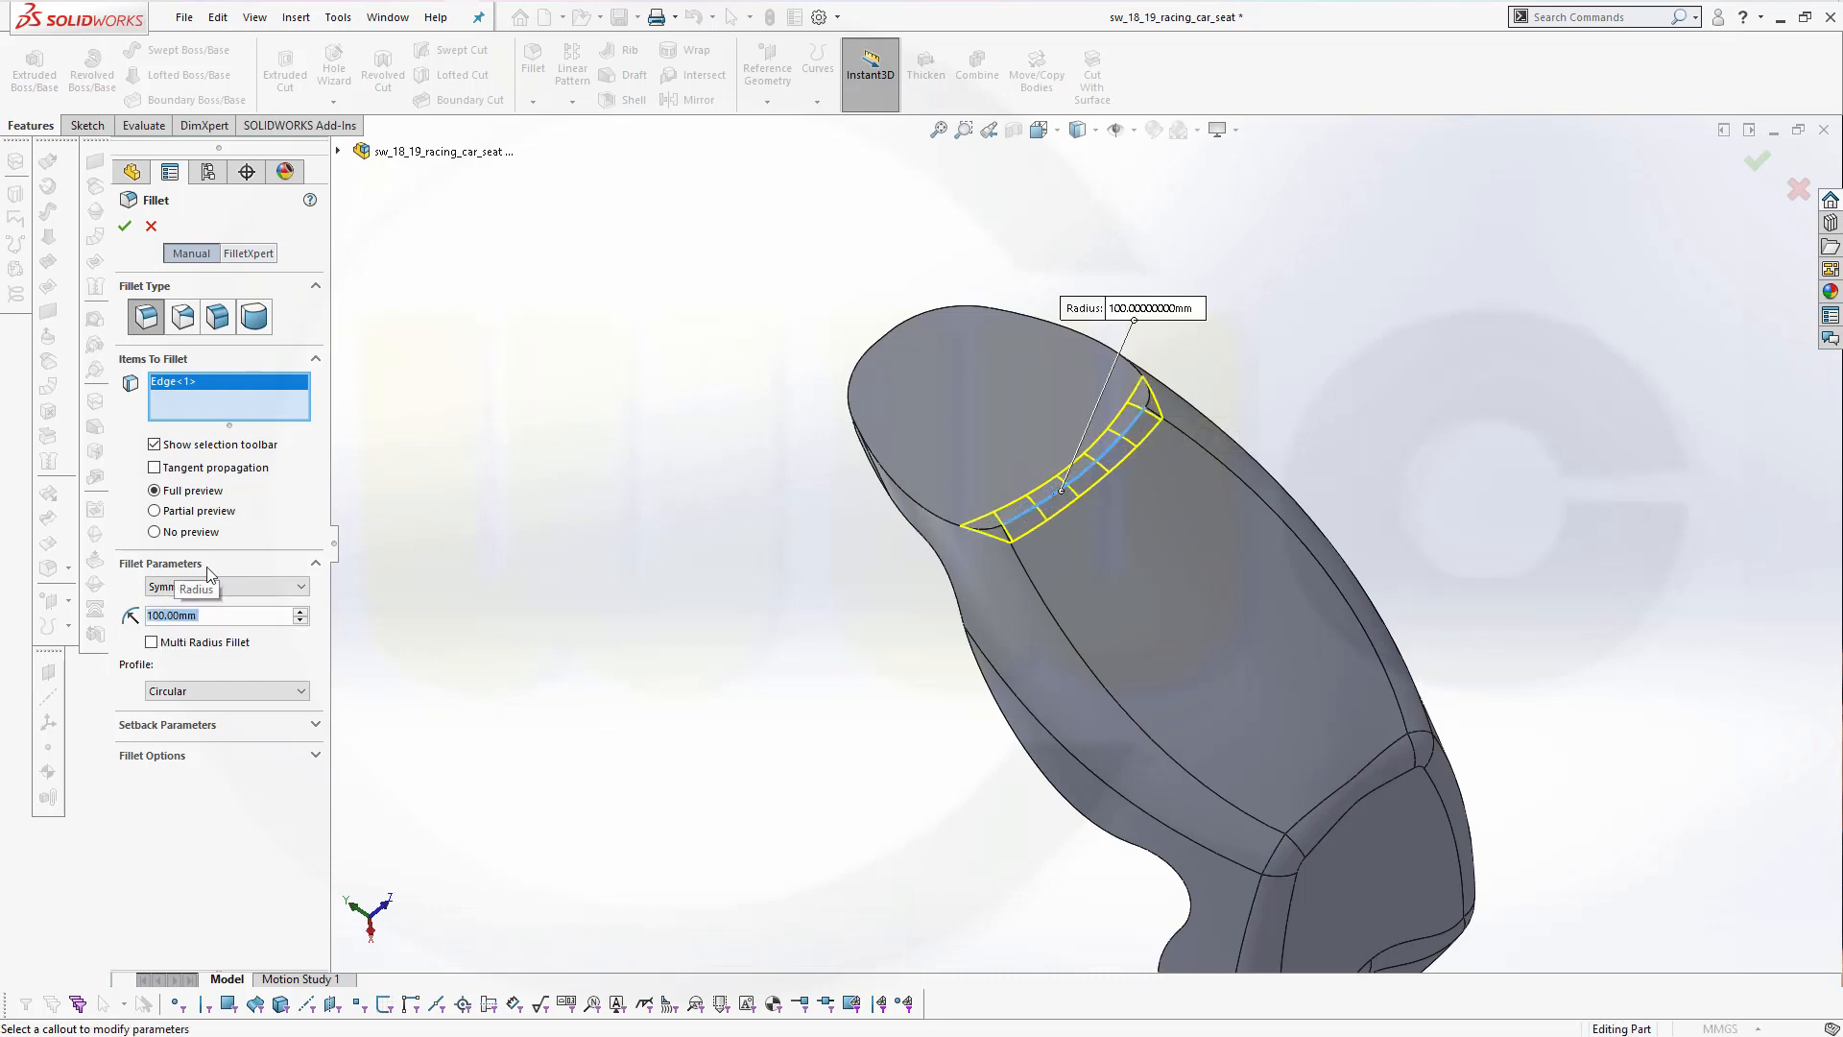
left_click(124, 226)
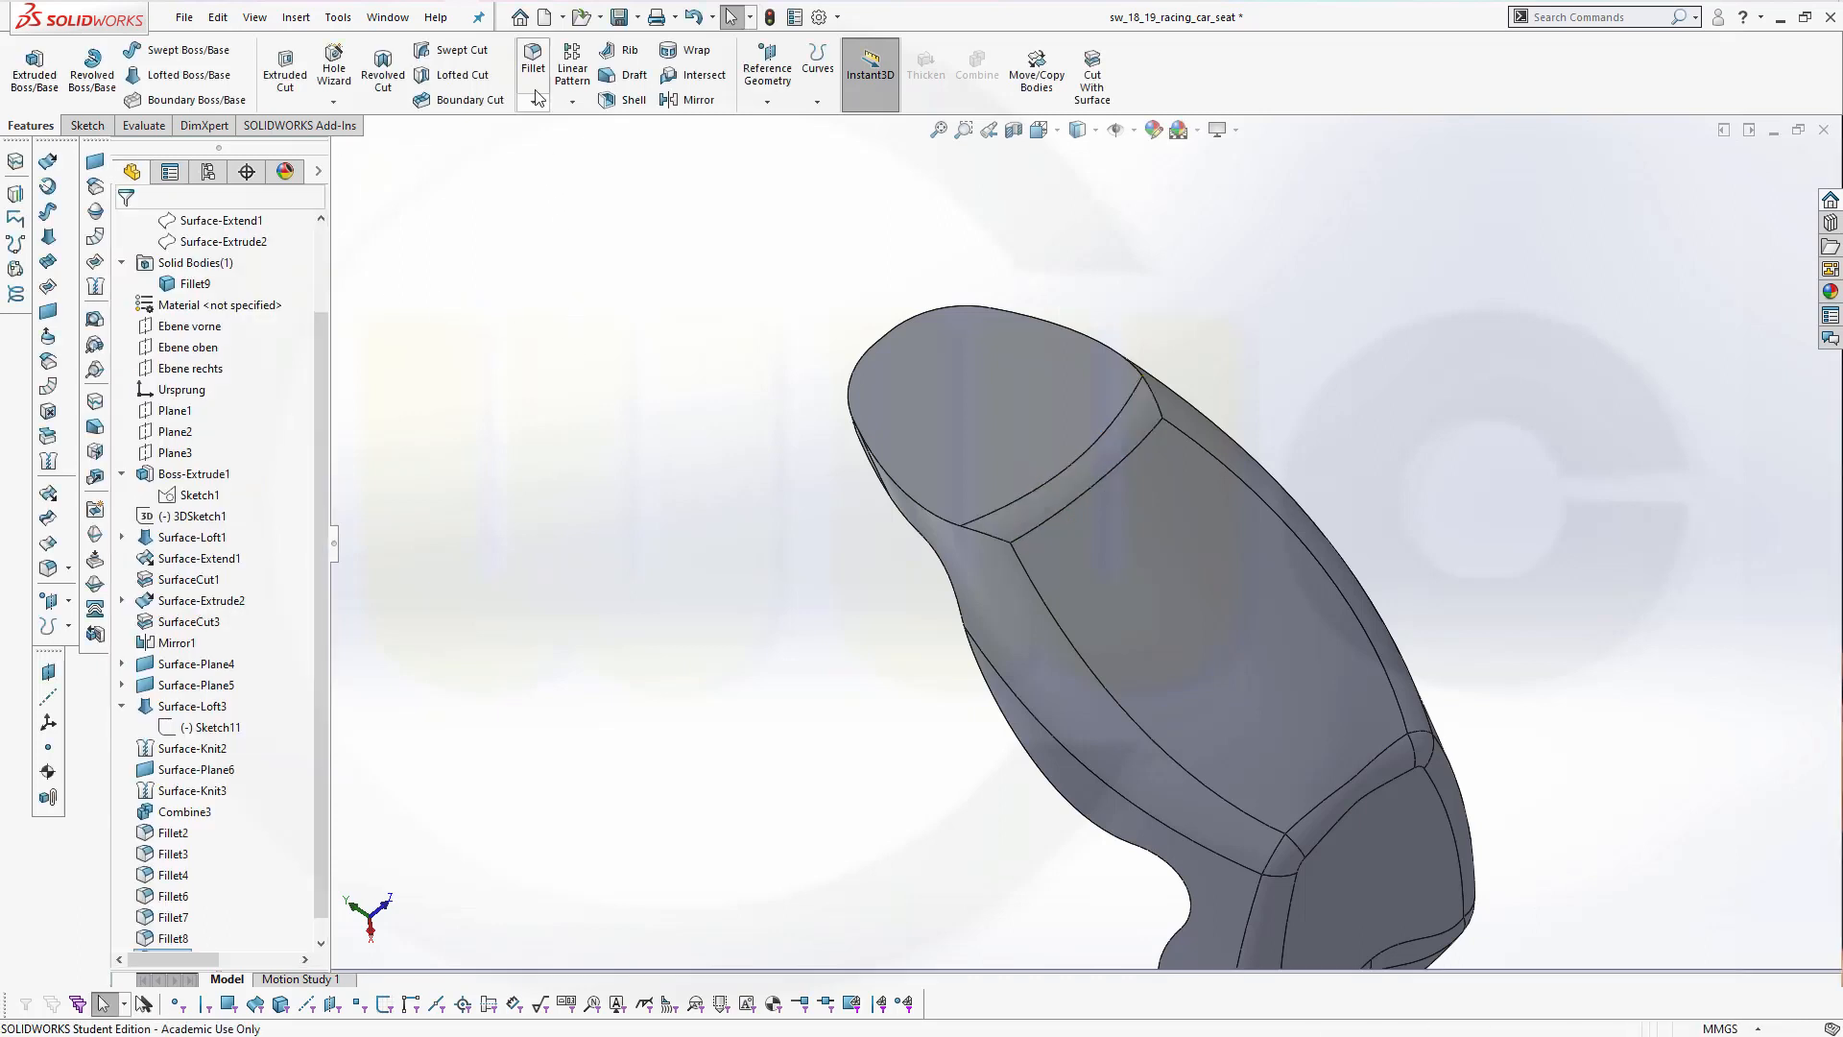
Fillet the rim around the backrest's upper rear face with a 10 mm radius, with tangent propagation on
left_click(532, 60)
middle_click_drag(736, 486, 779, 392)
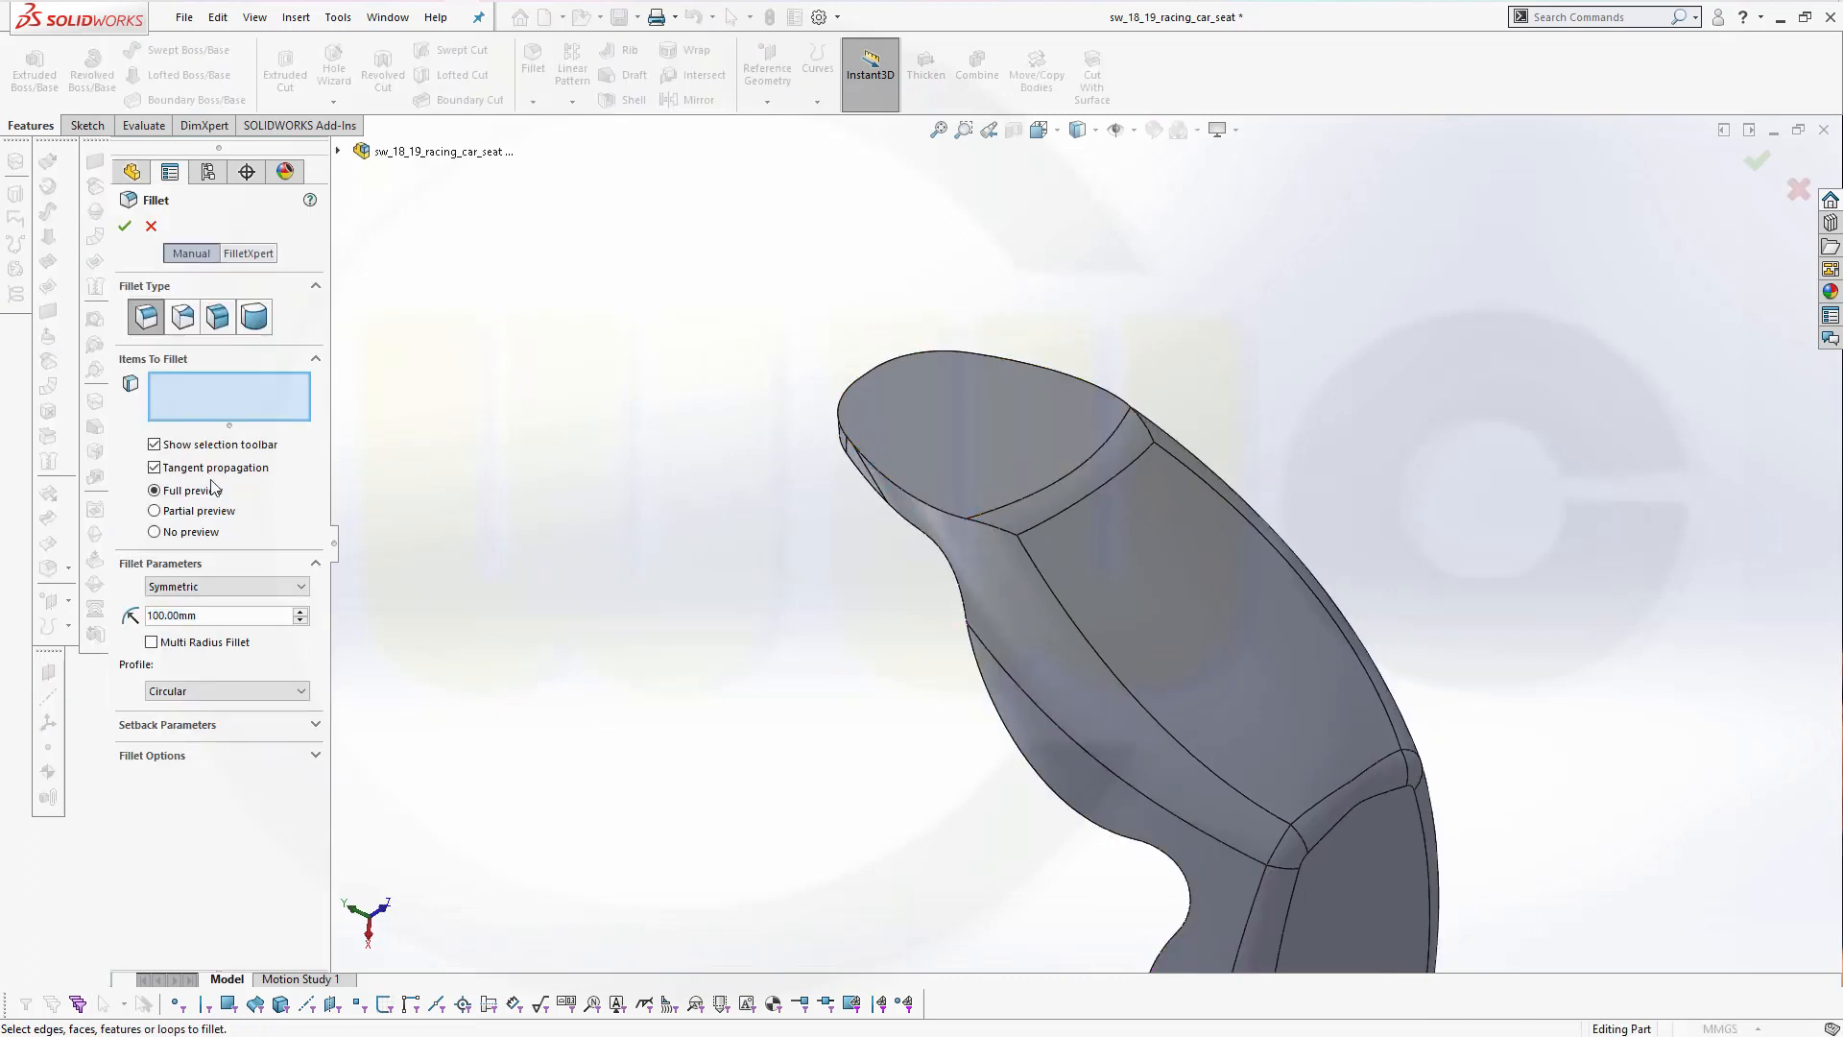
left_click(842, 423)
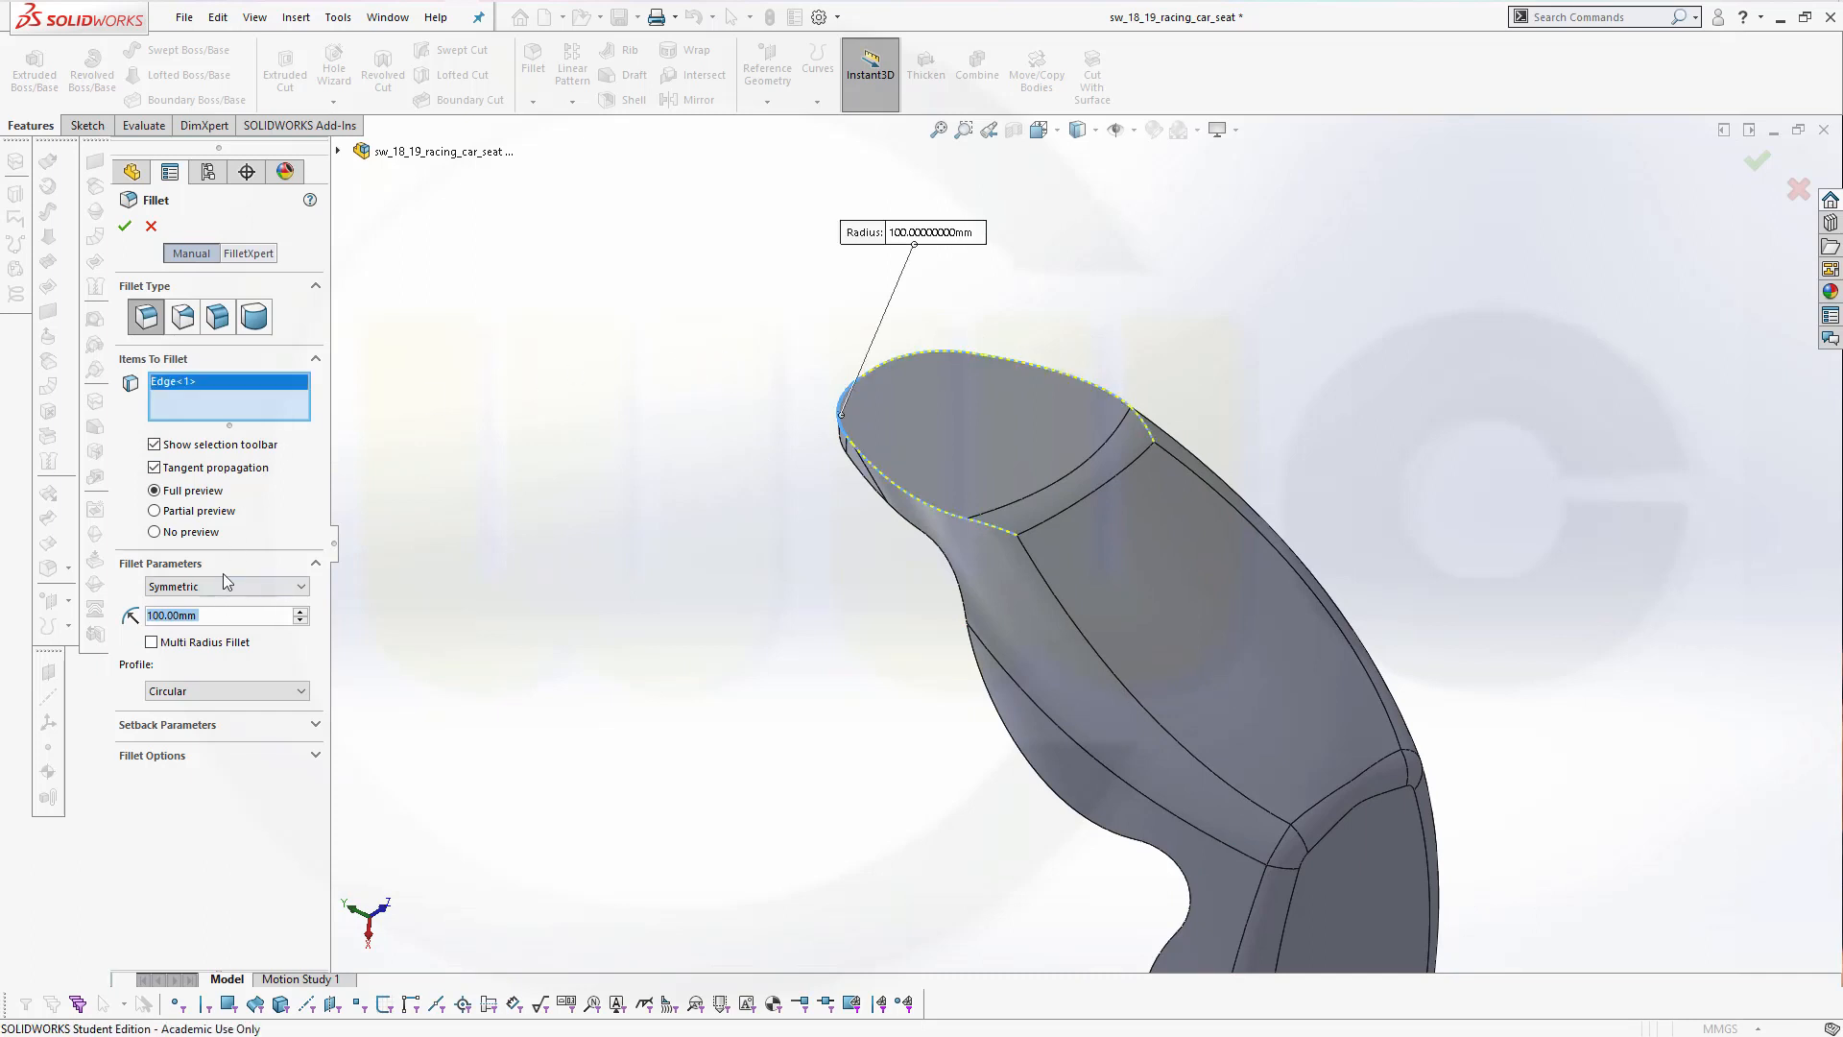
type("10")
key("Return")
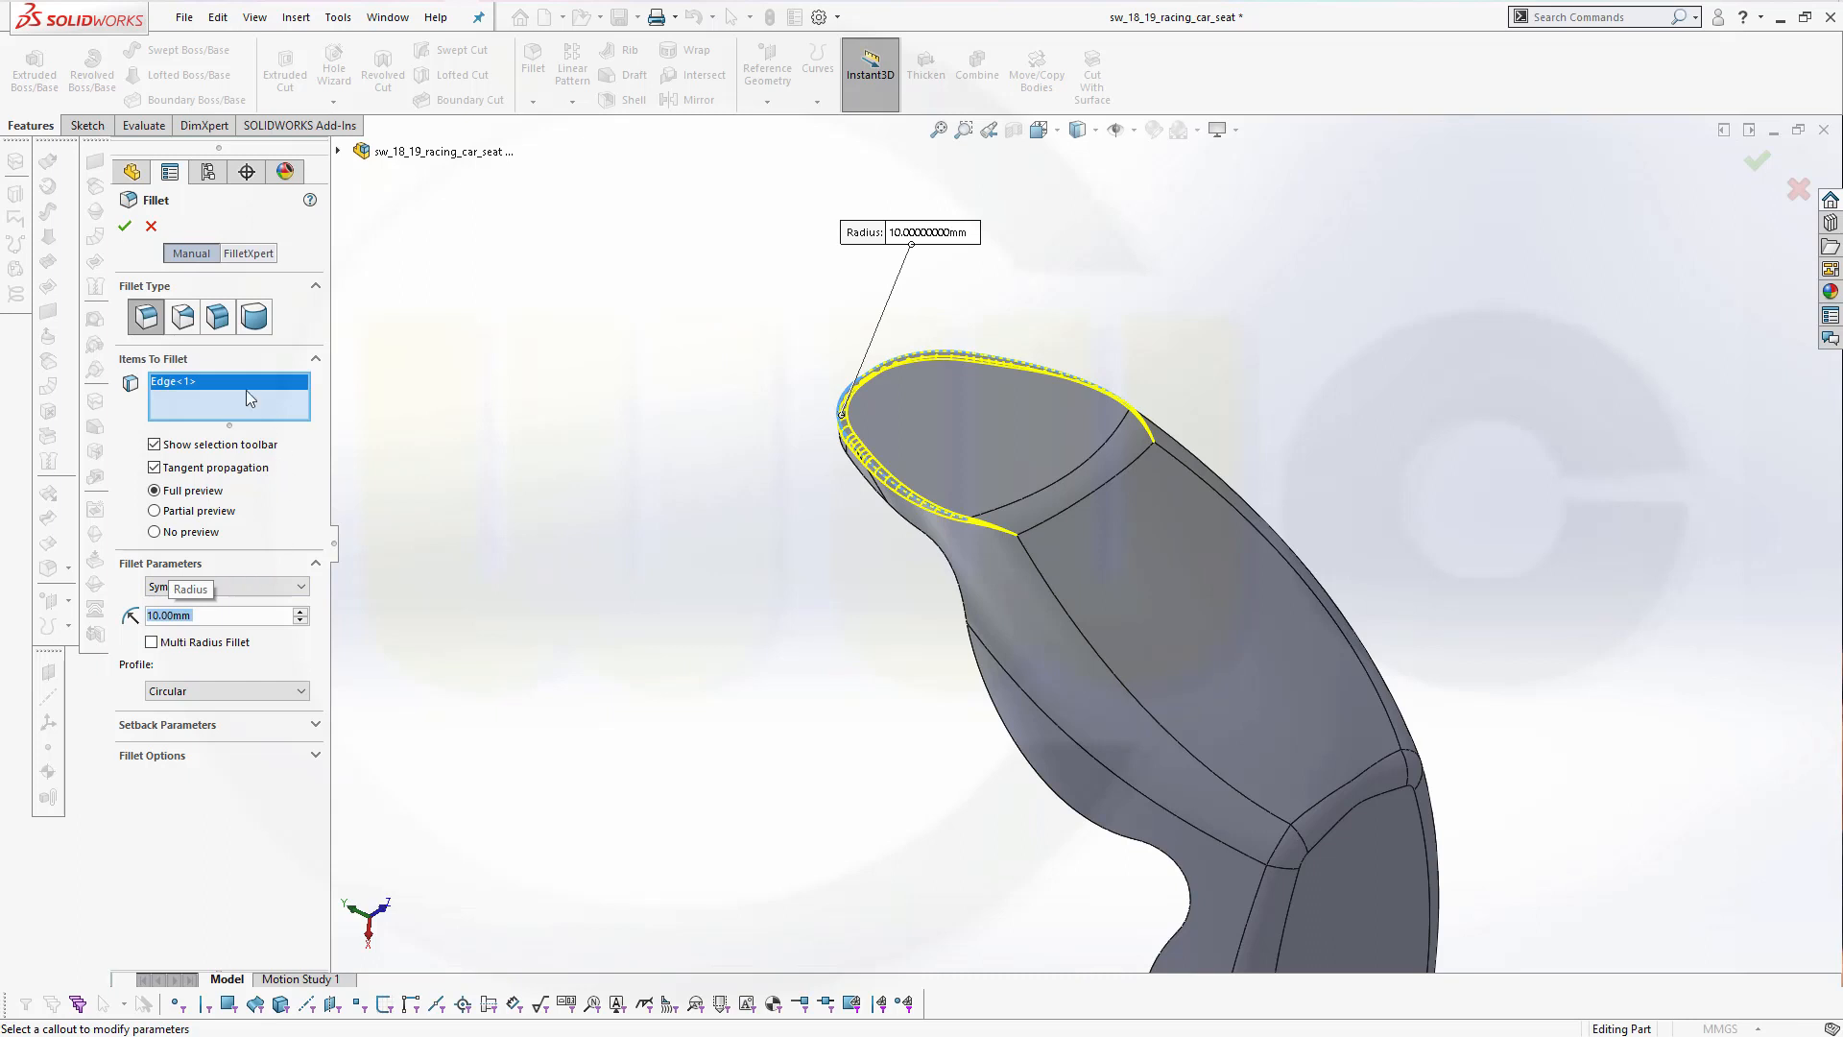
left_click(147, 227)
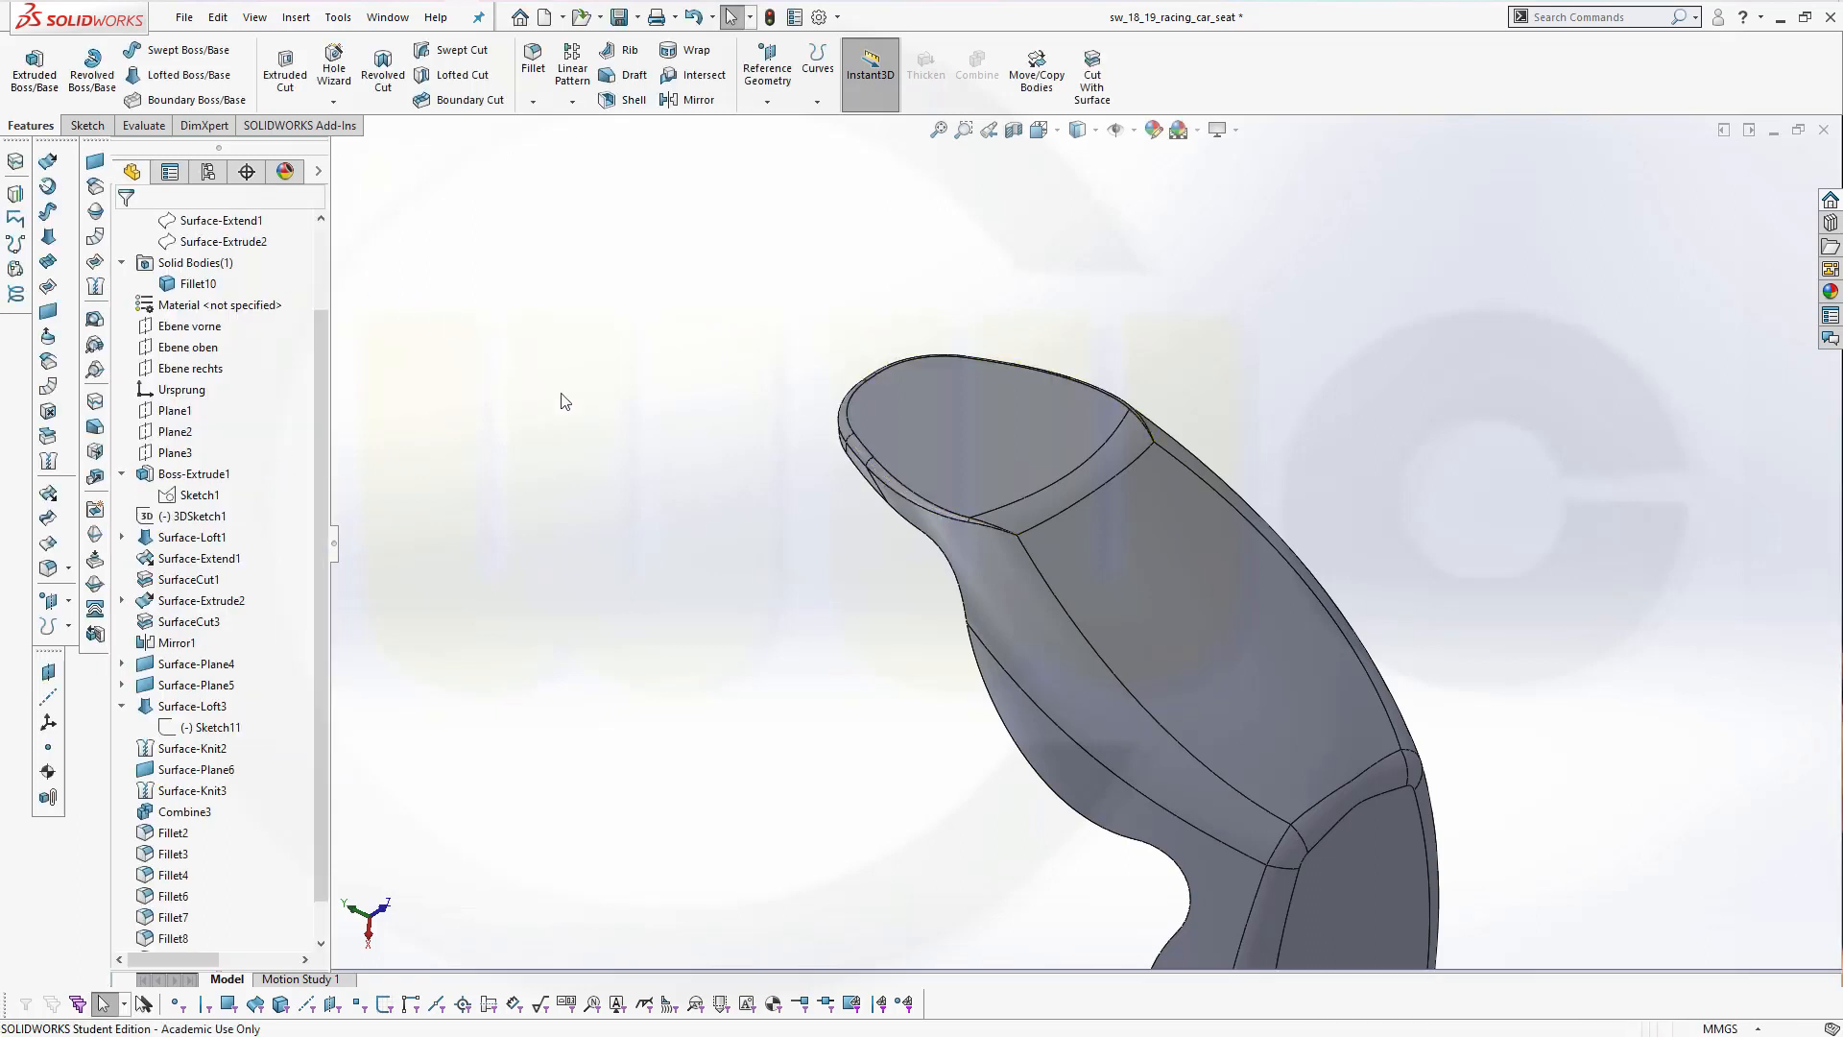
middle_click_drag(687, 429, 874, 845)
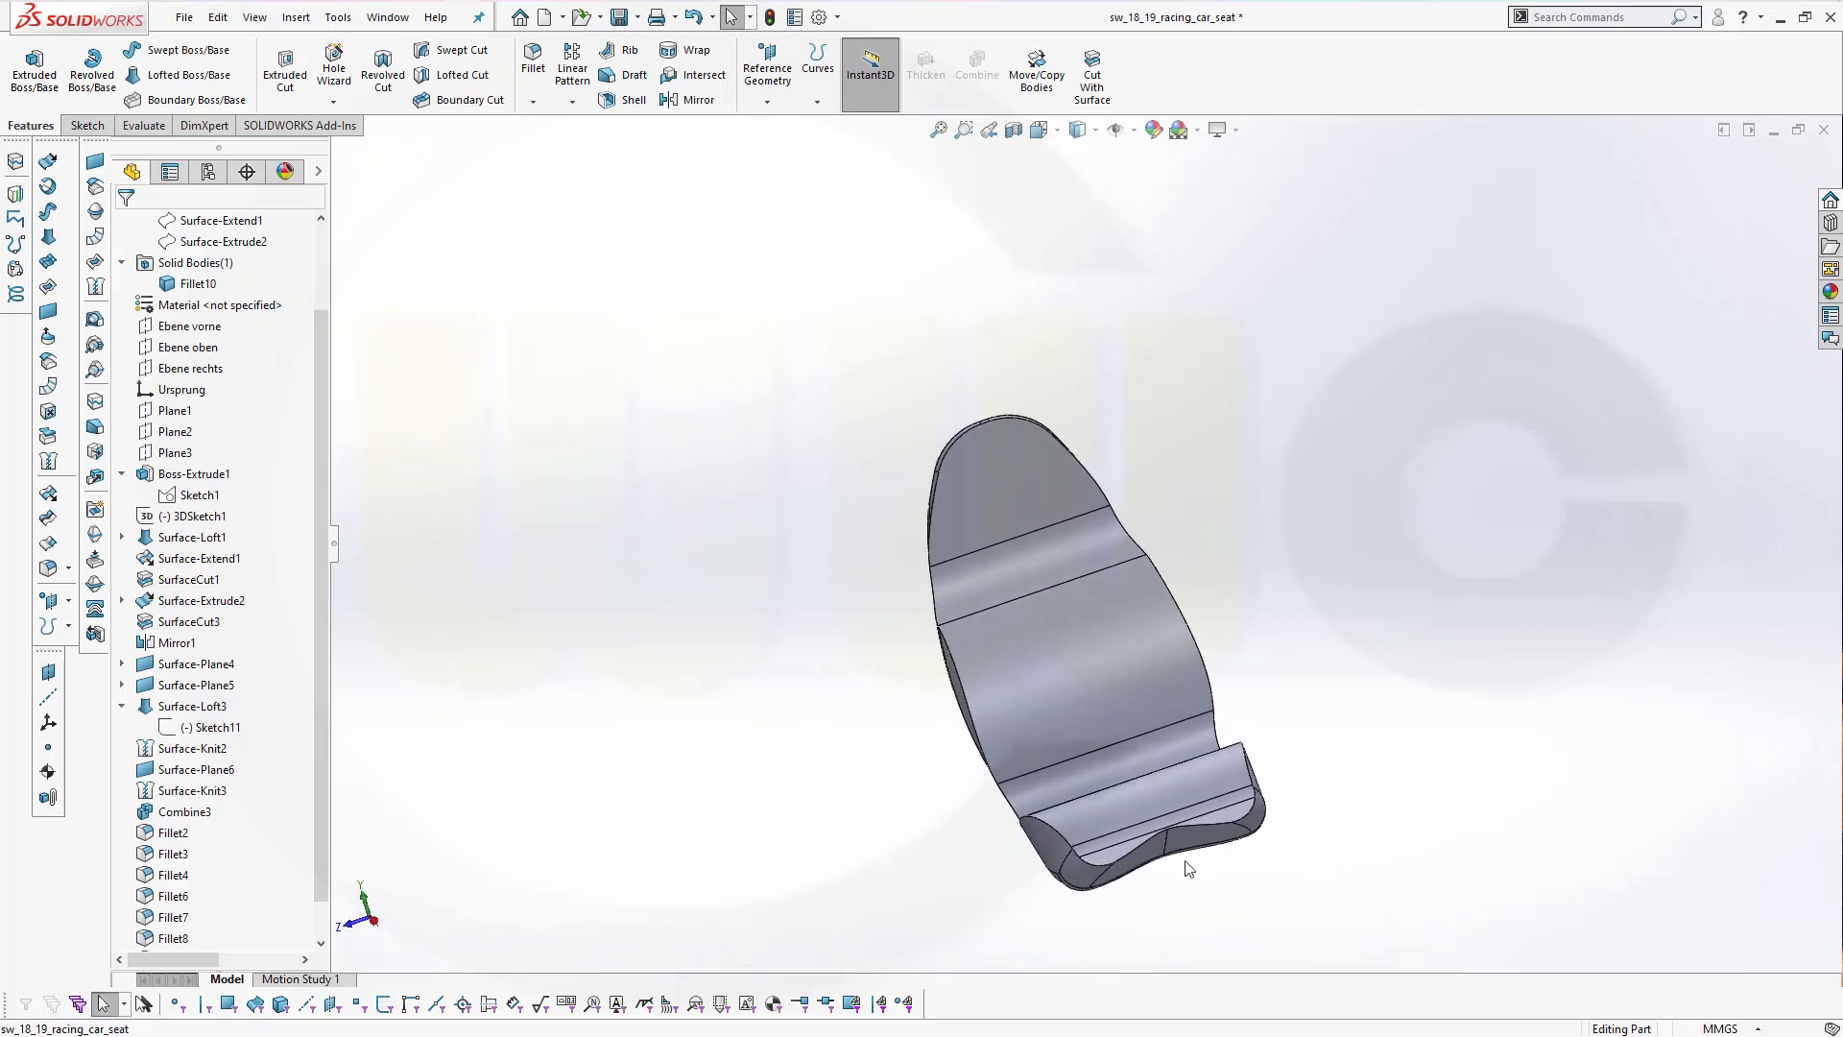
scroll(1188, 869, "down", 5)
scroll(1181, 729, "down", 3)
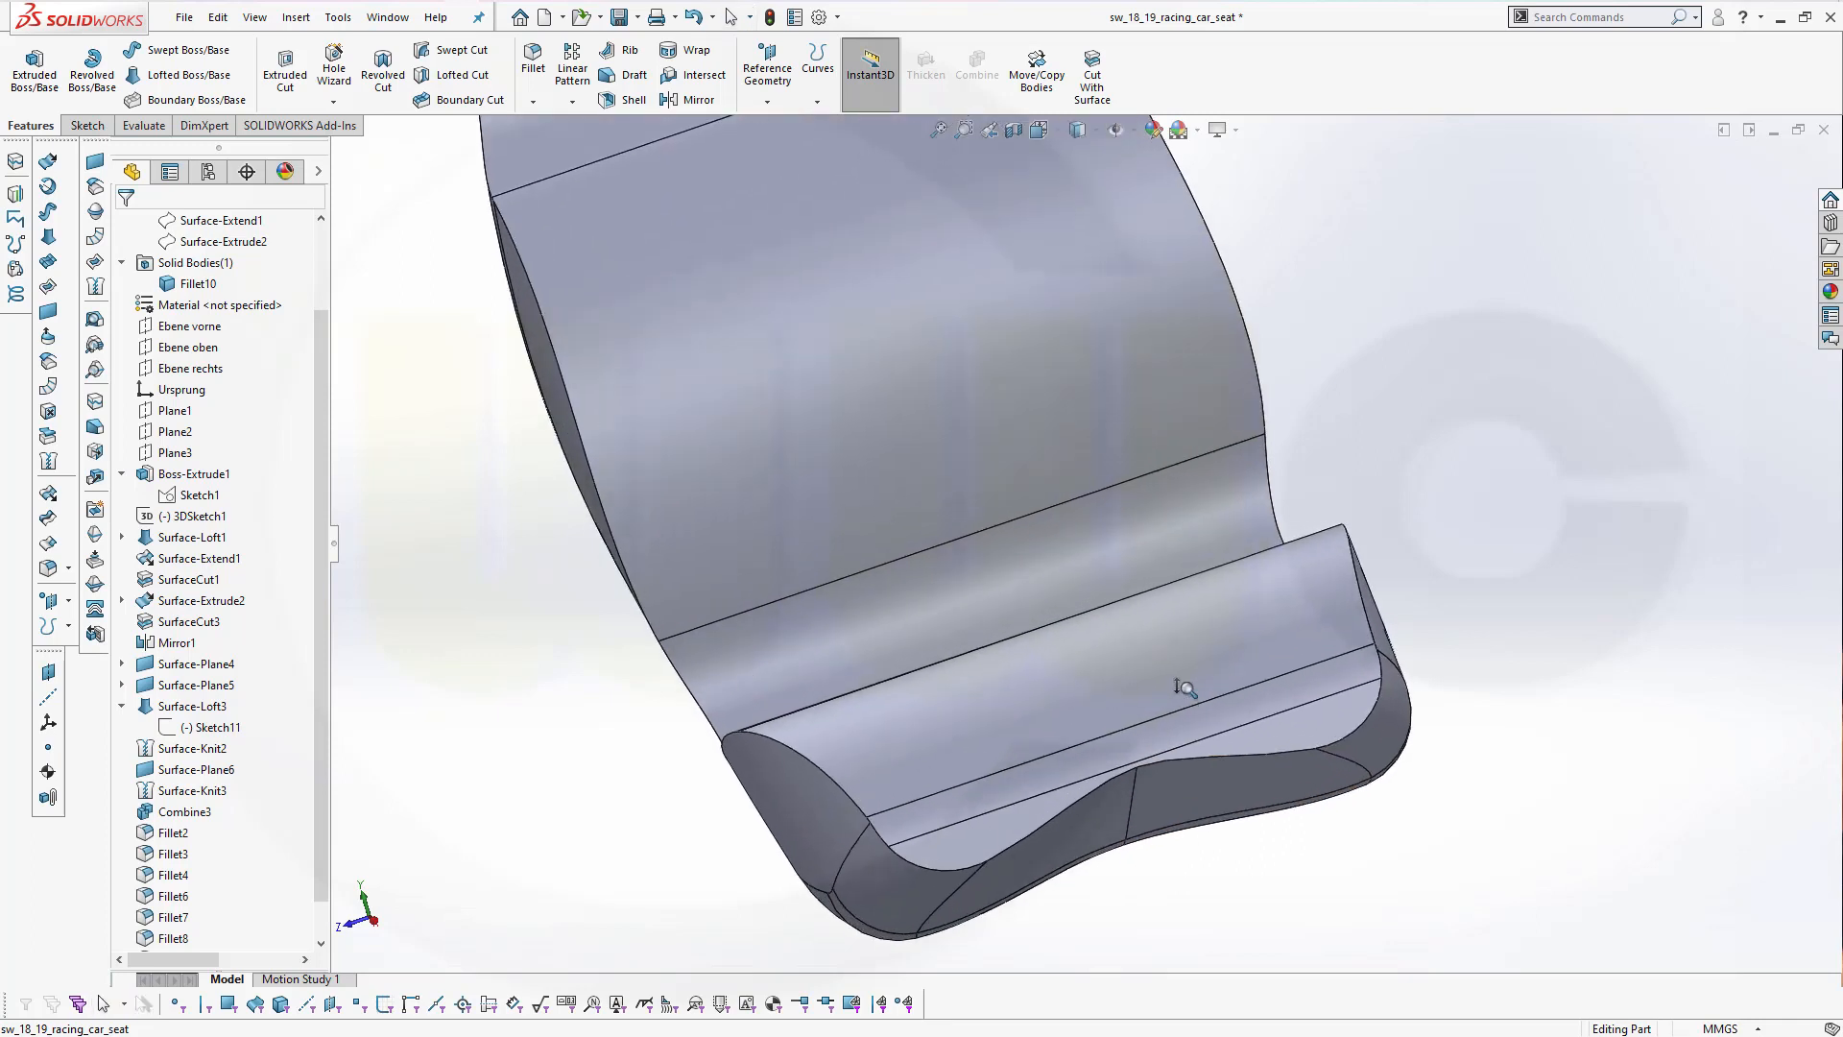
Shell the seat with a 30 mm wall, removing the front-side faces from the headrest down to the seat's front lip
scroll(1186, 688, "up", 4)
middle_click_drag(1168, 724, 1160, 630)
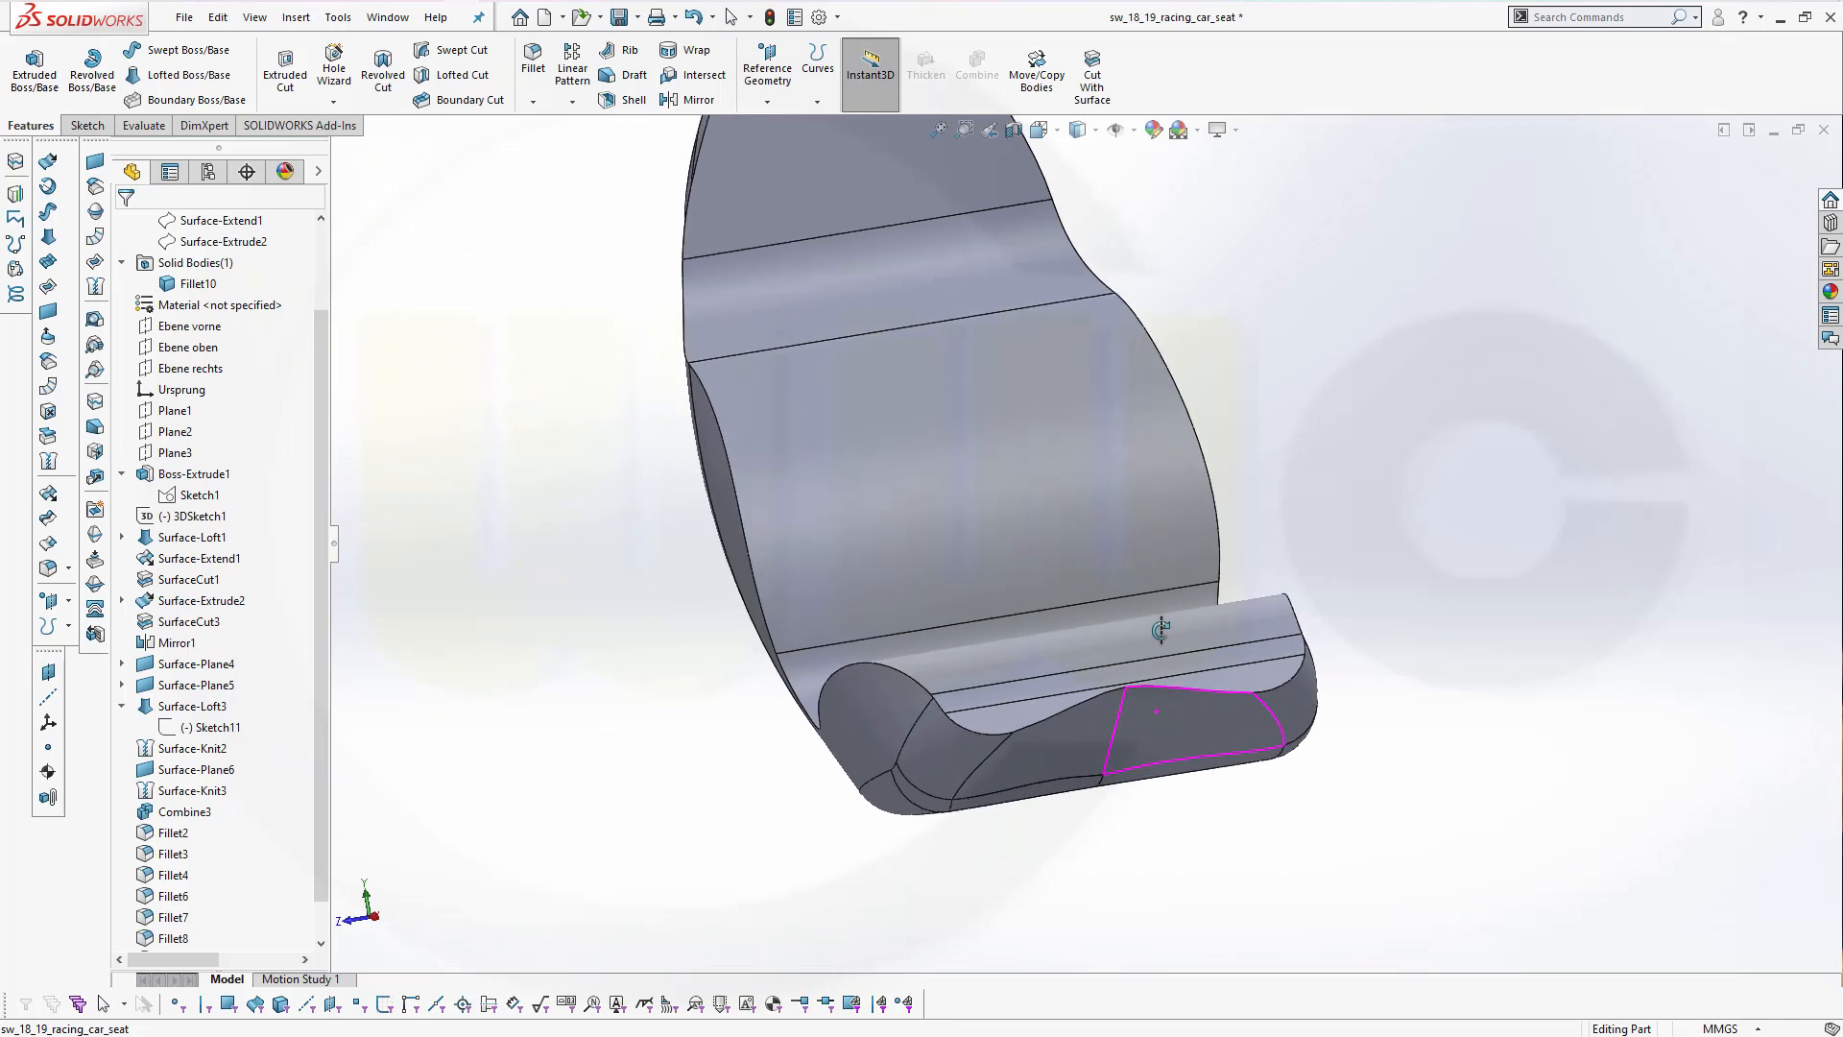
scroll(1161, 630, "up", 5)
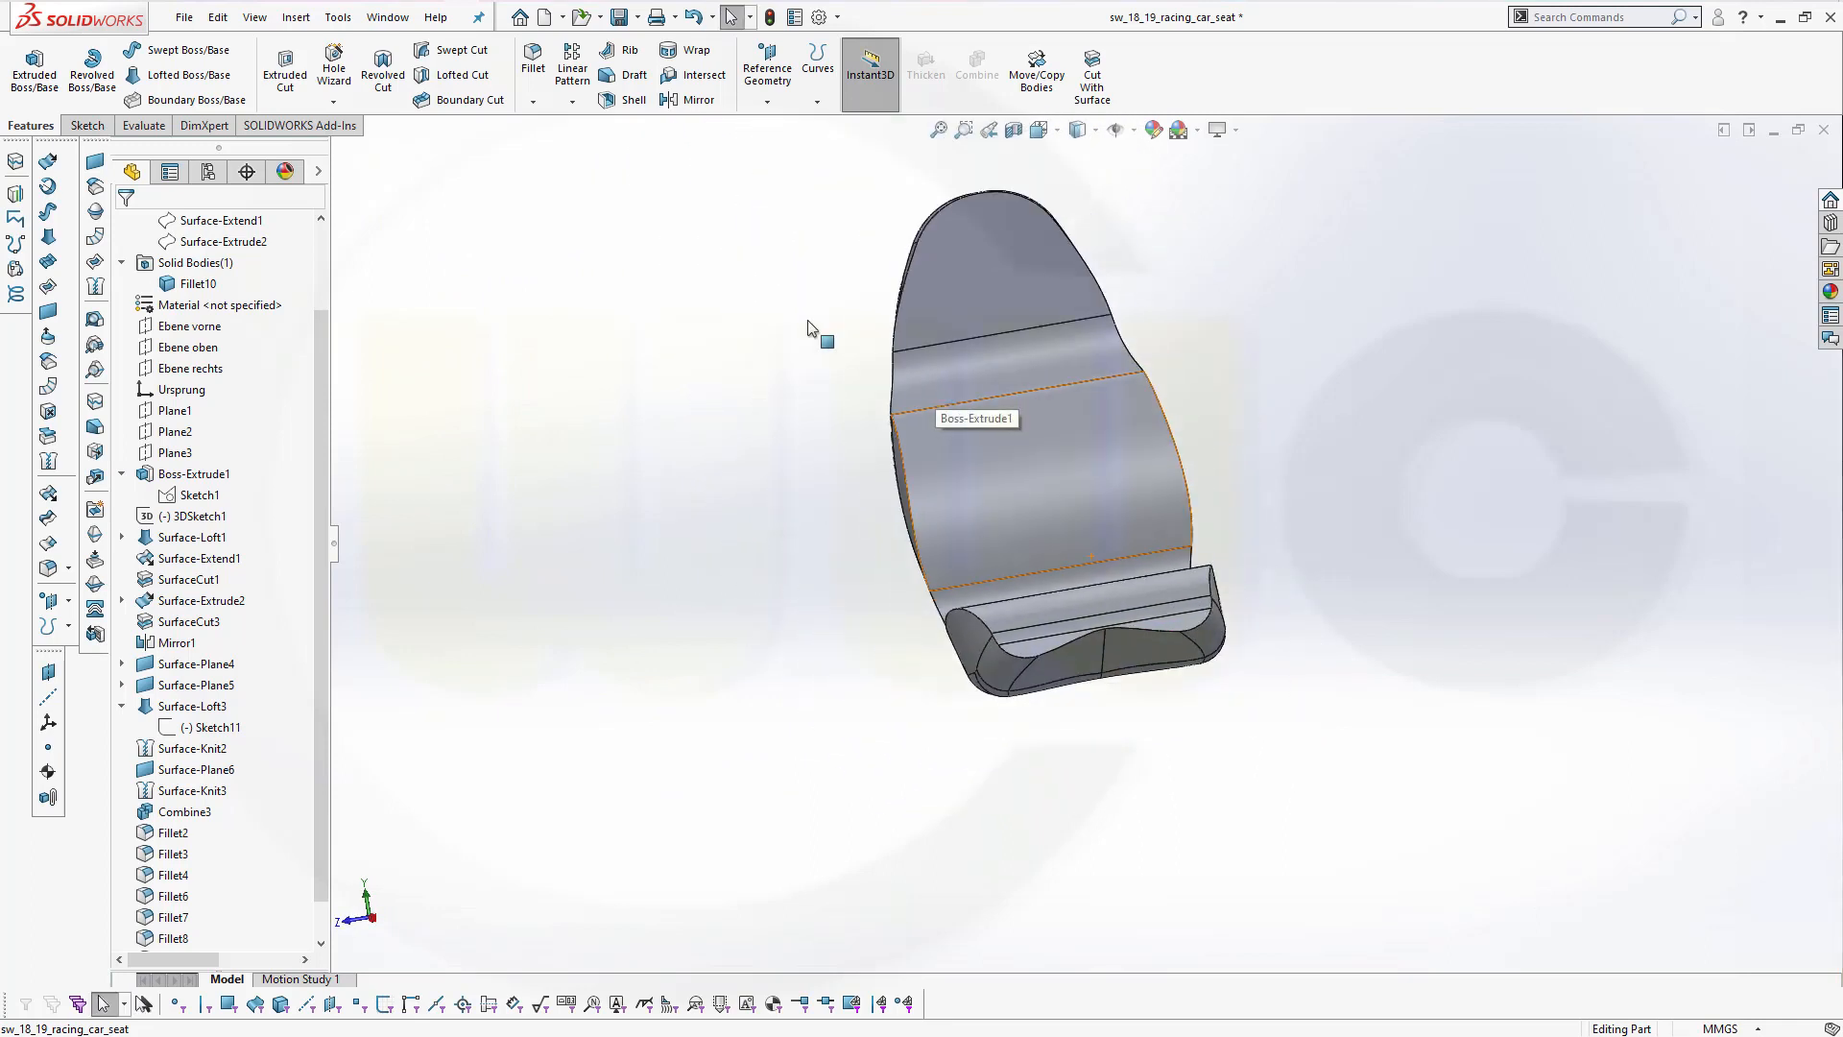
left_click(629, 100)
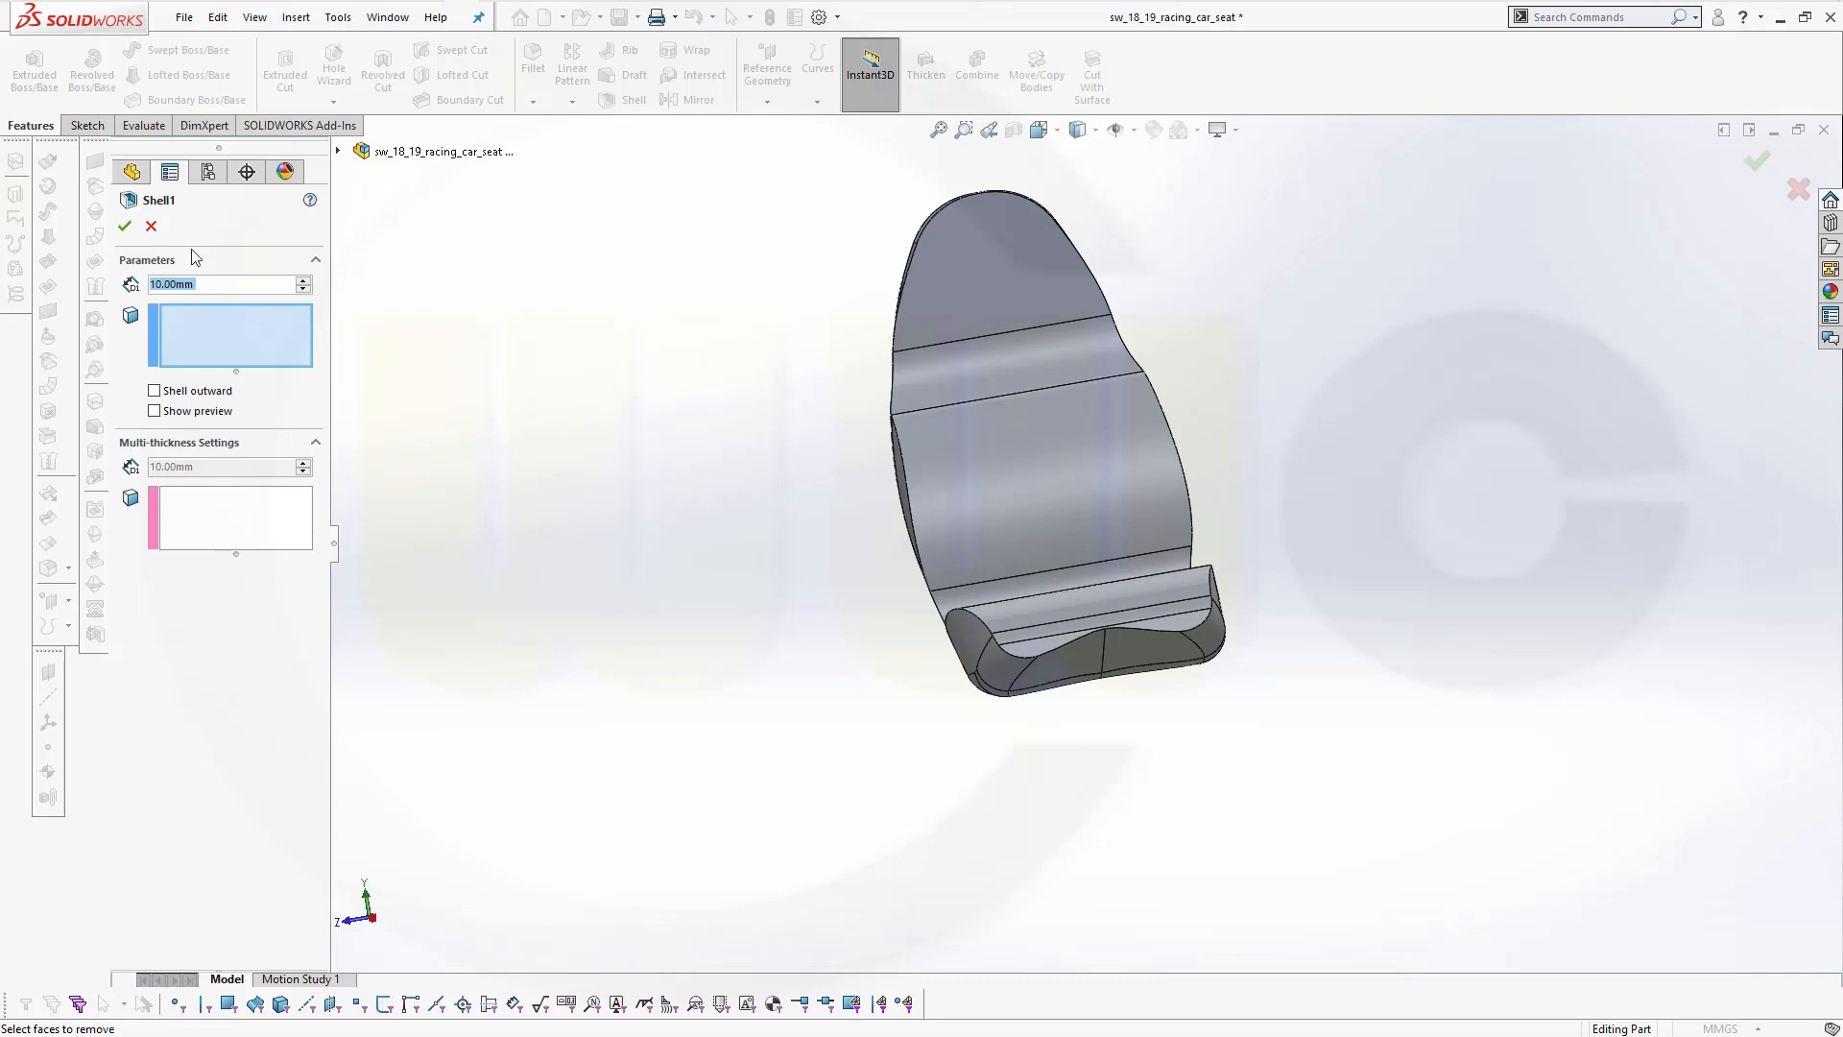
type("30")
key("Return")
left_click(1000, 292)
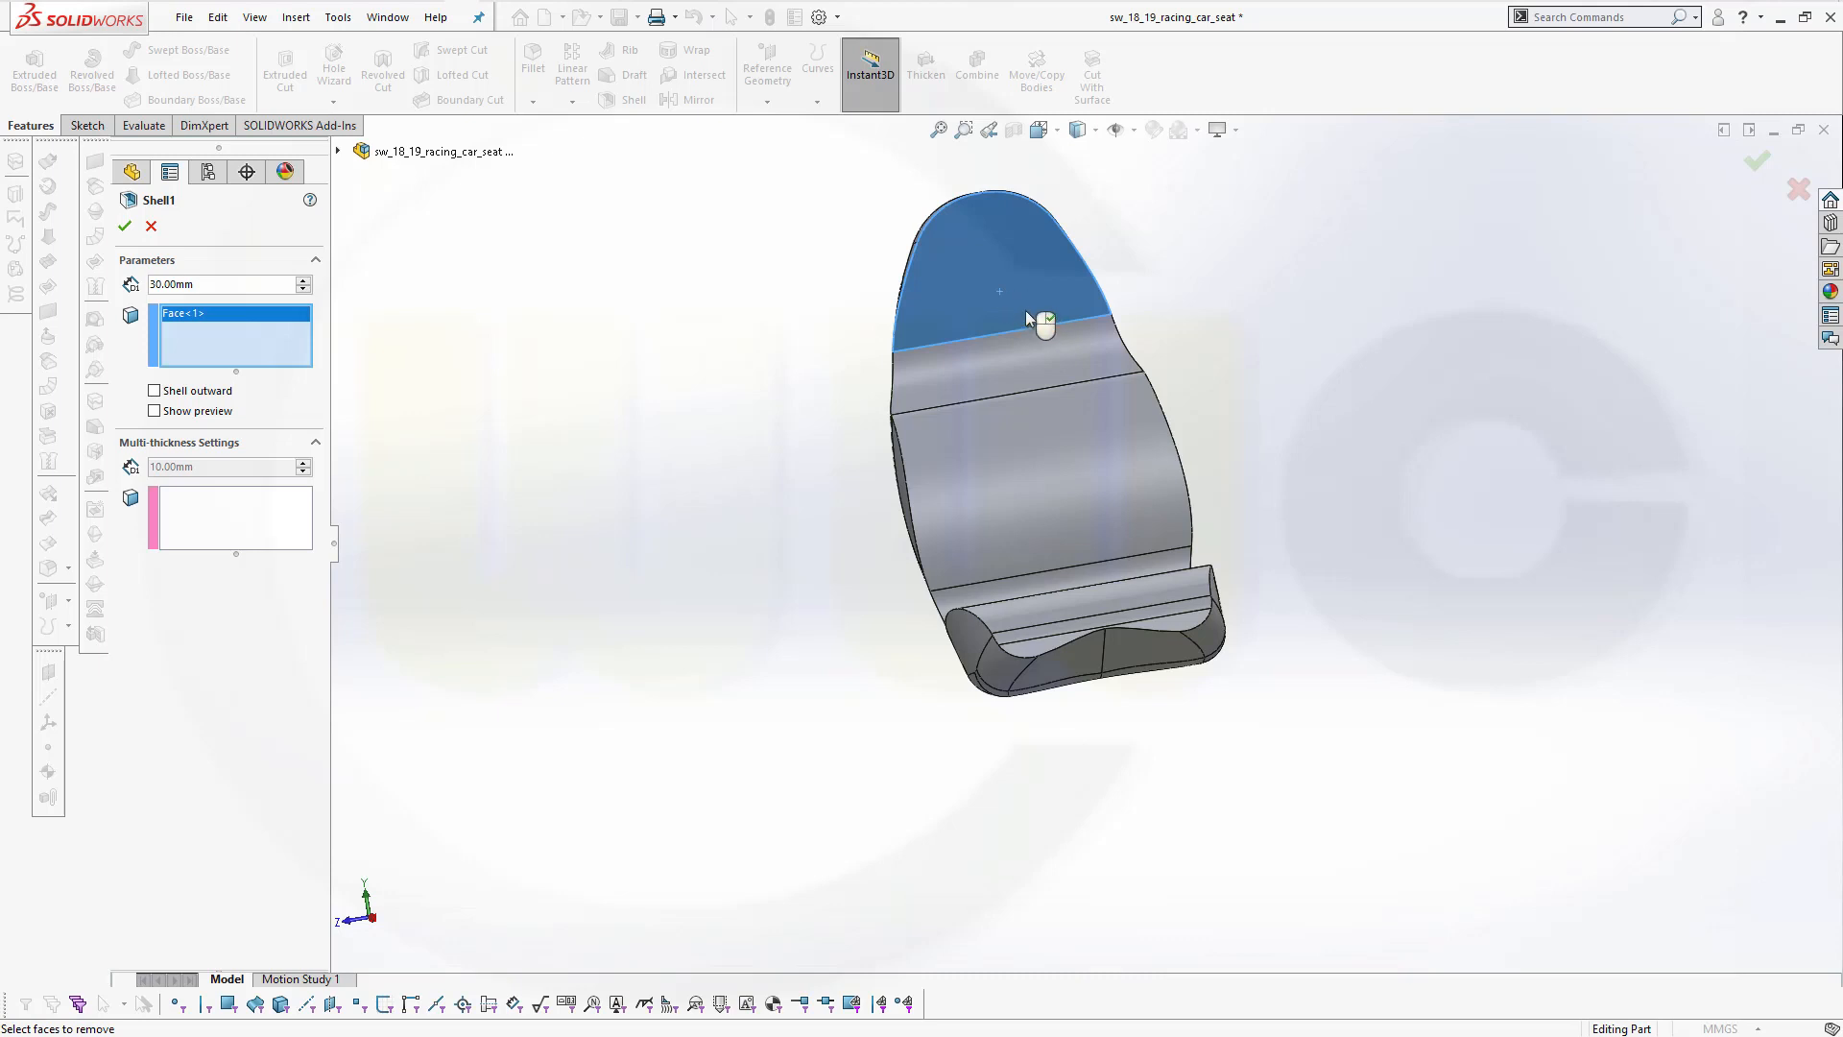
left_click(1030, 364)
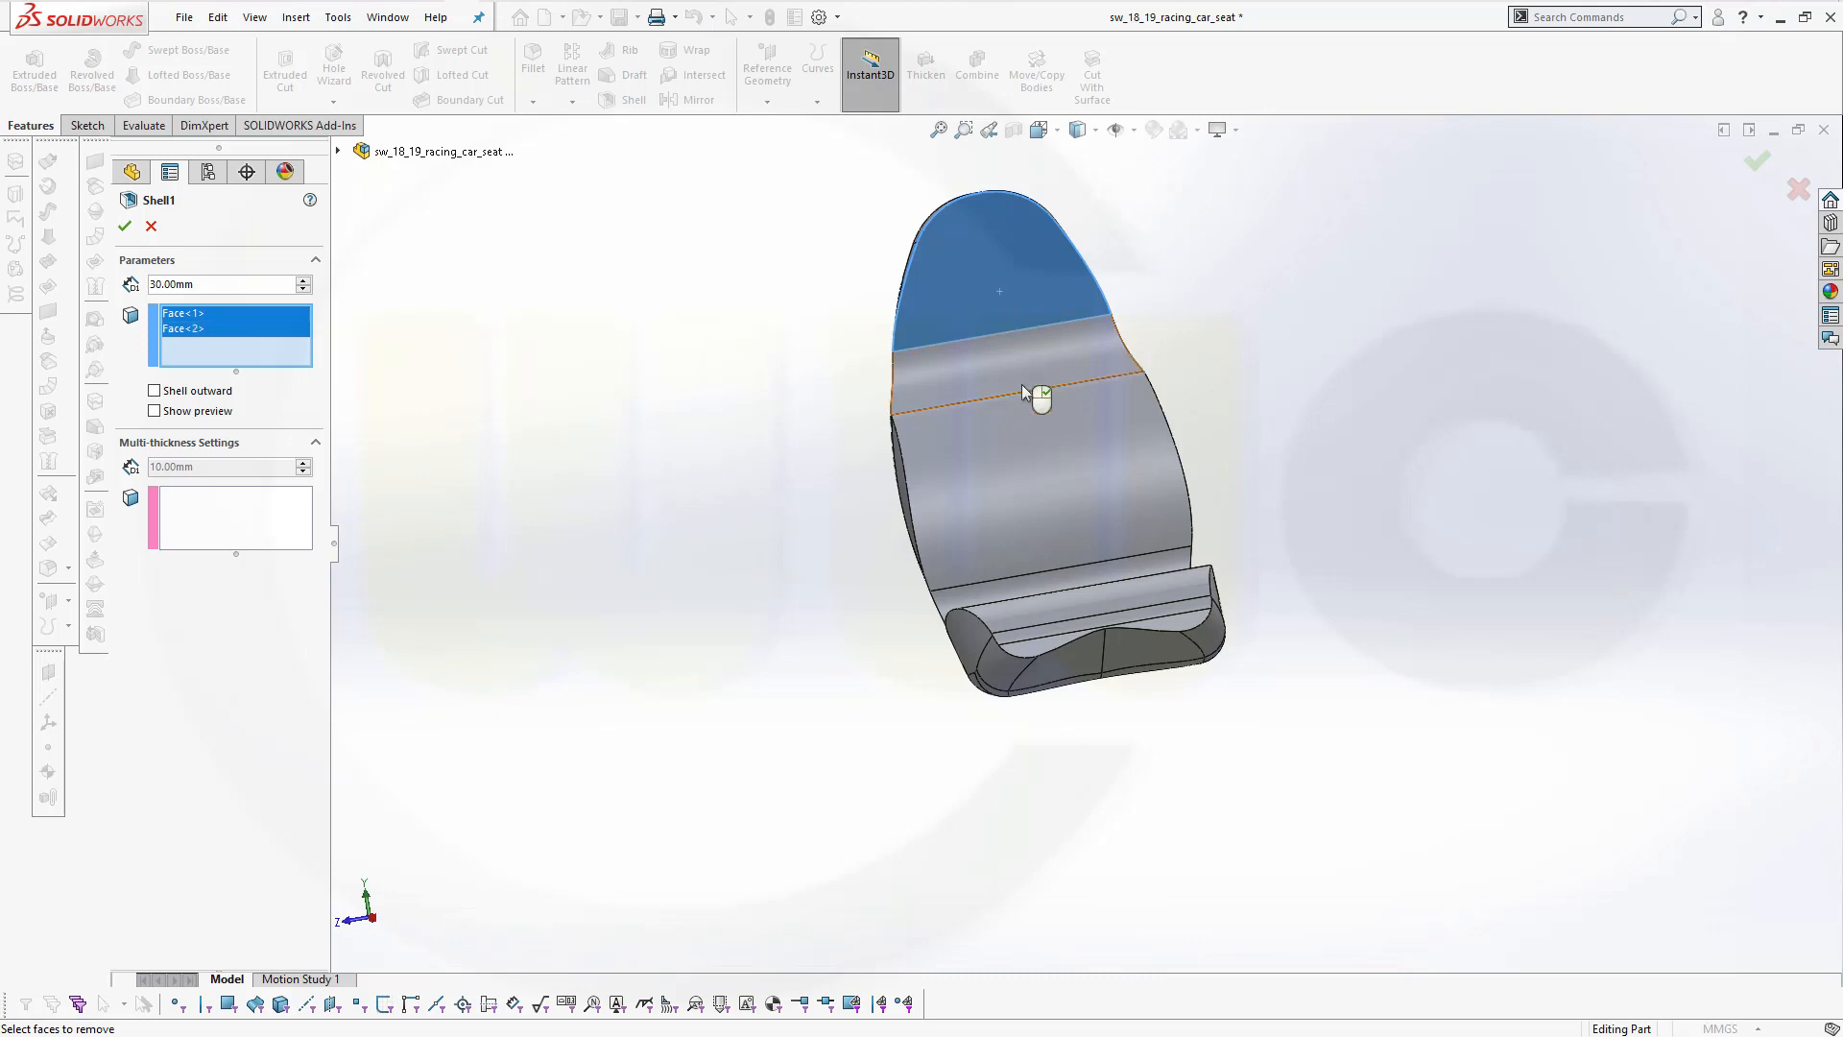
left_click(1034, 447)
middle_click_drag(1254, 477, 1267, 639)
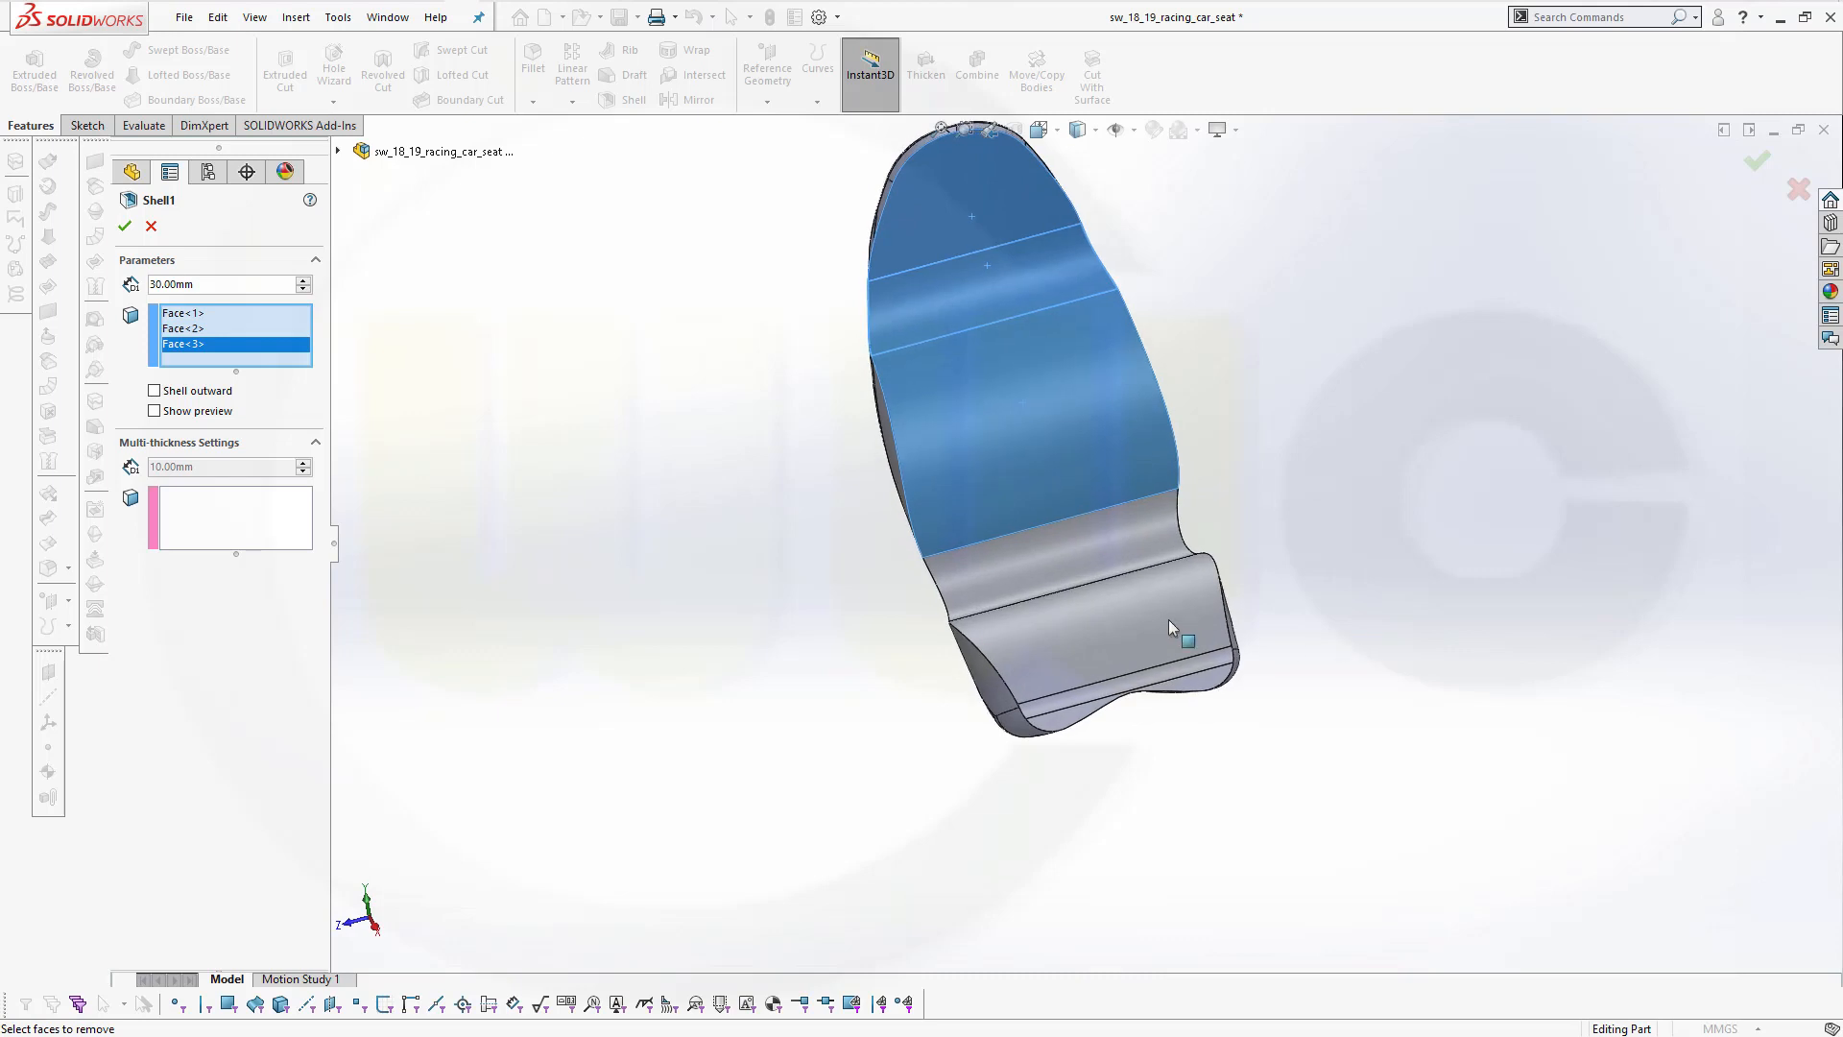
left_click(1037, 574)
middle_click_drag(1320, 703, 1079, 574)
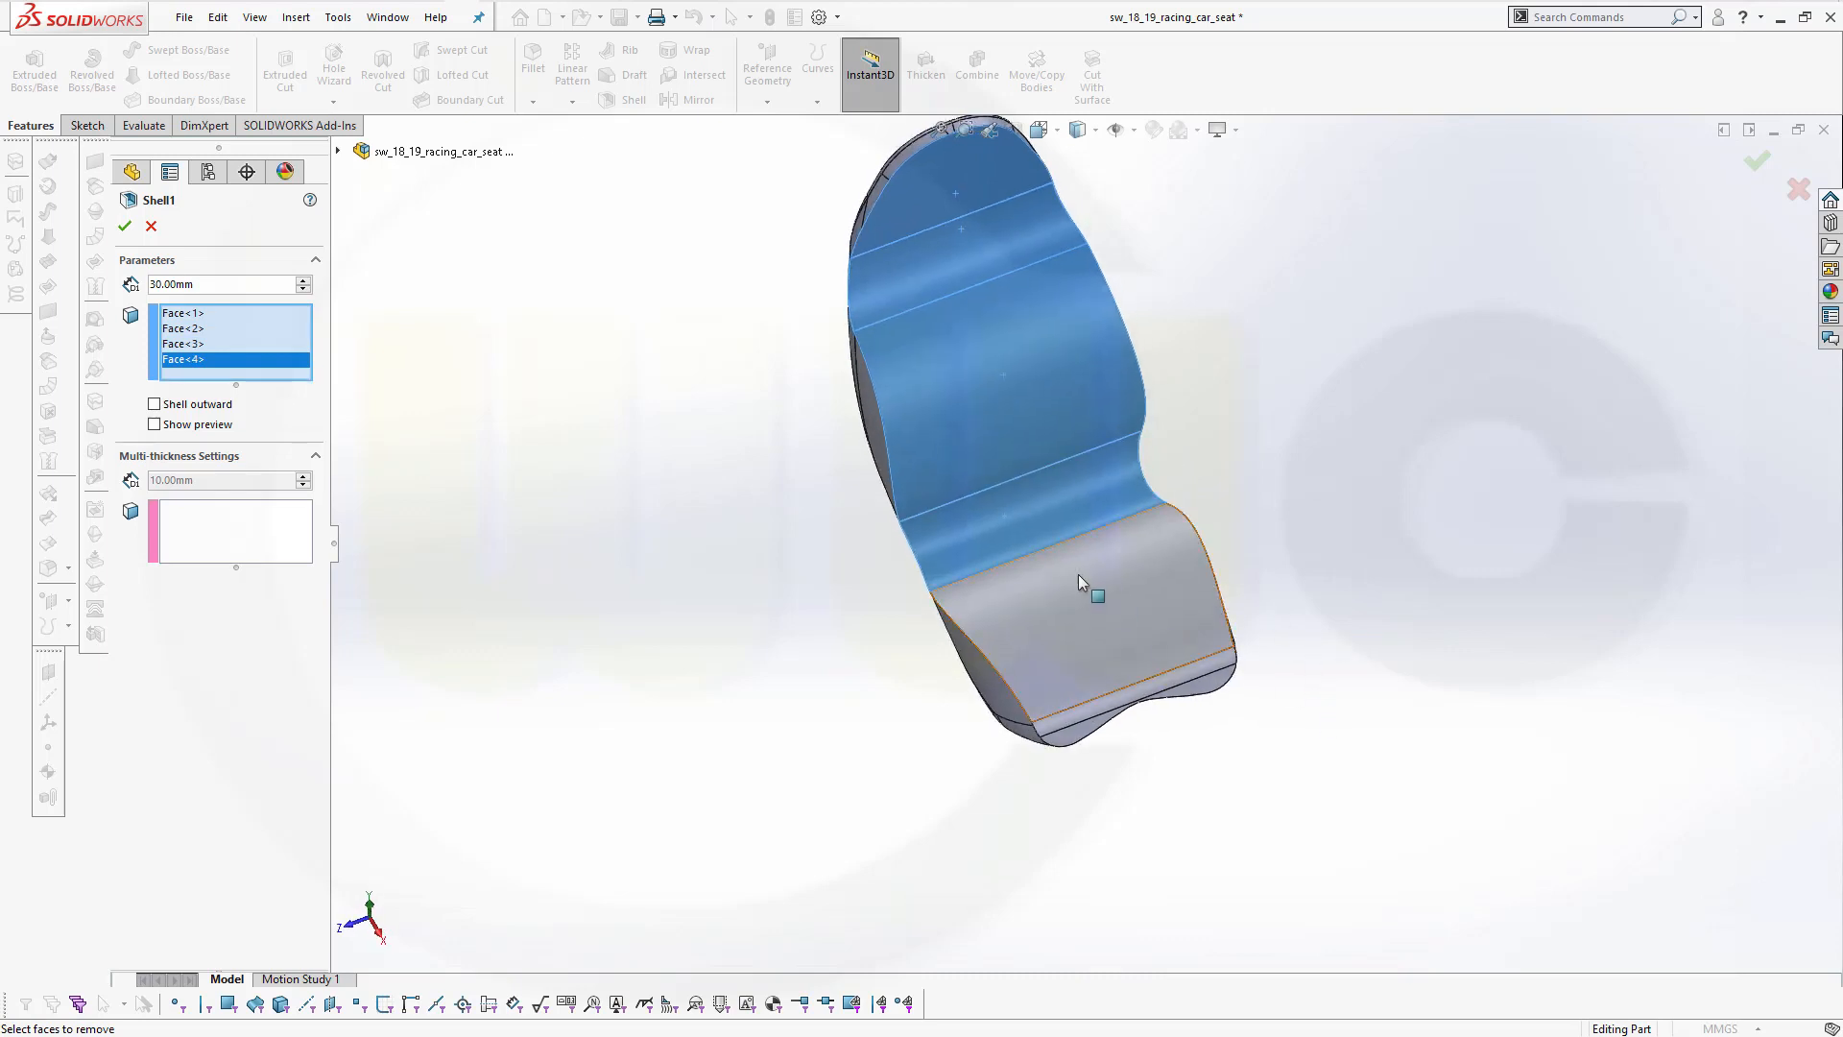
left_click(1080, 572)
scroll(1238, 739, "down", 4)
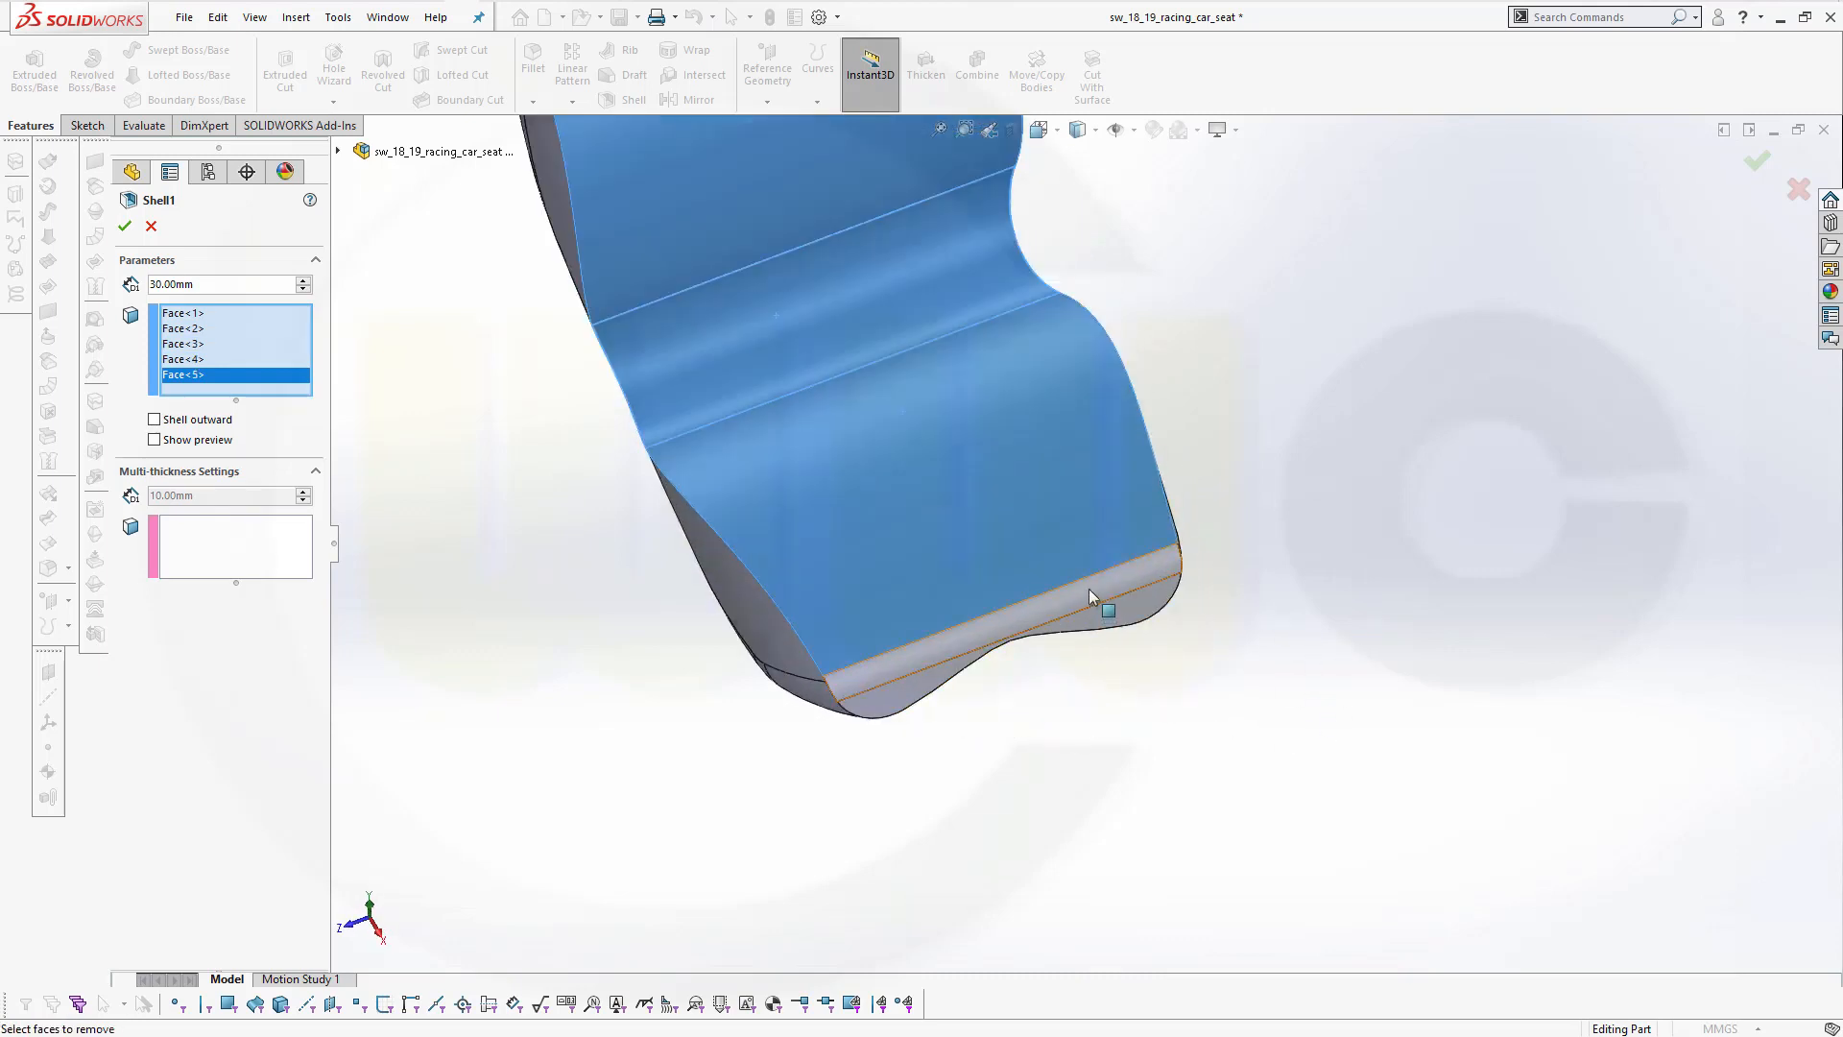
left_click(1094, 593)
left_click(1113, 614)
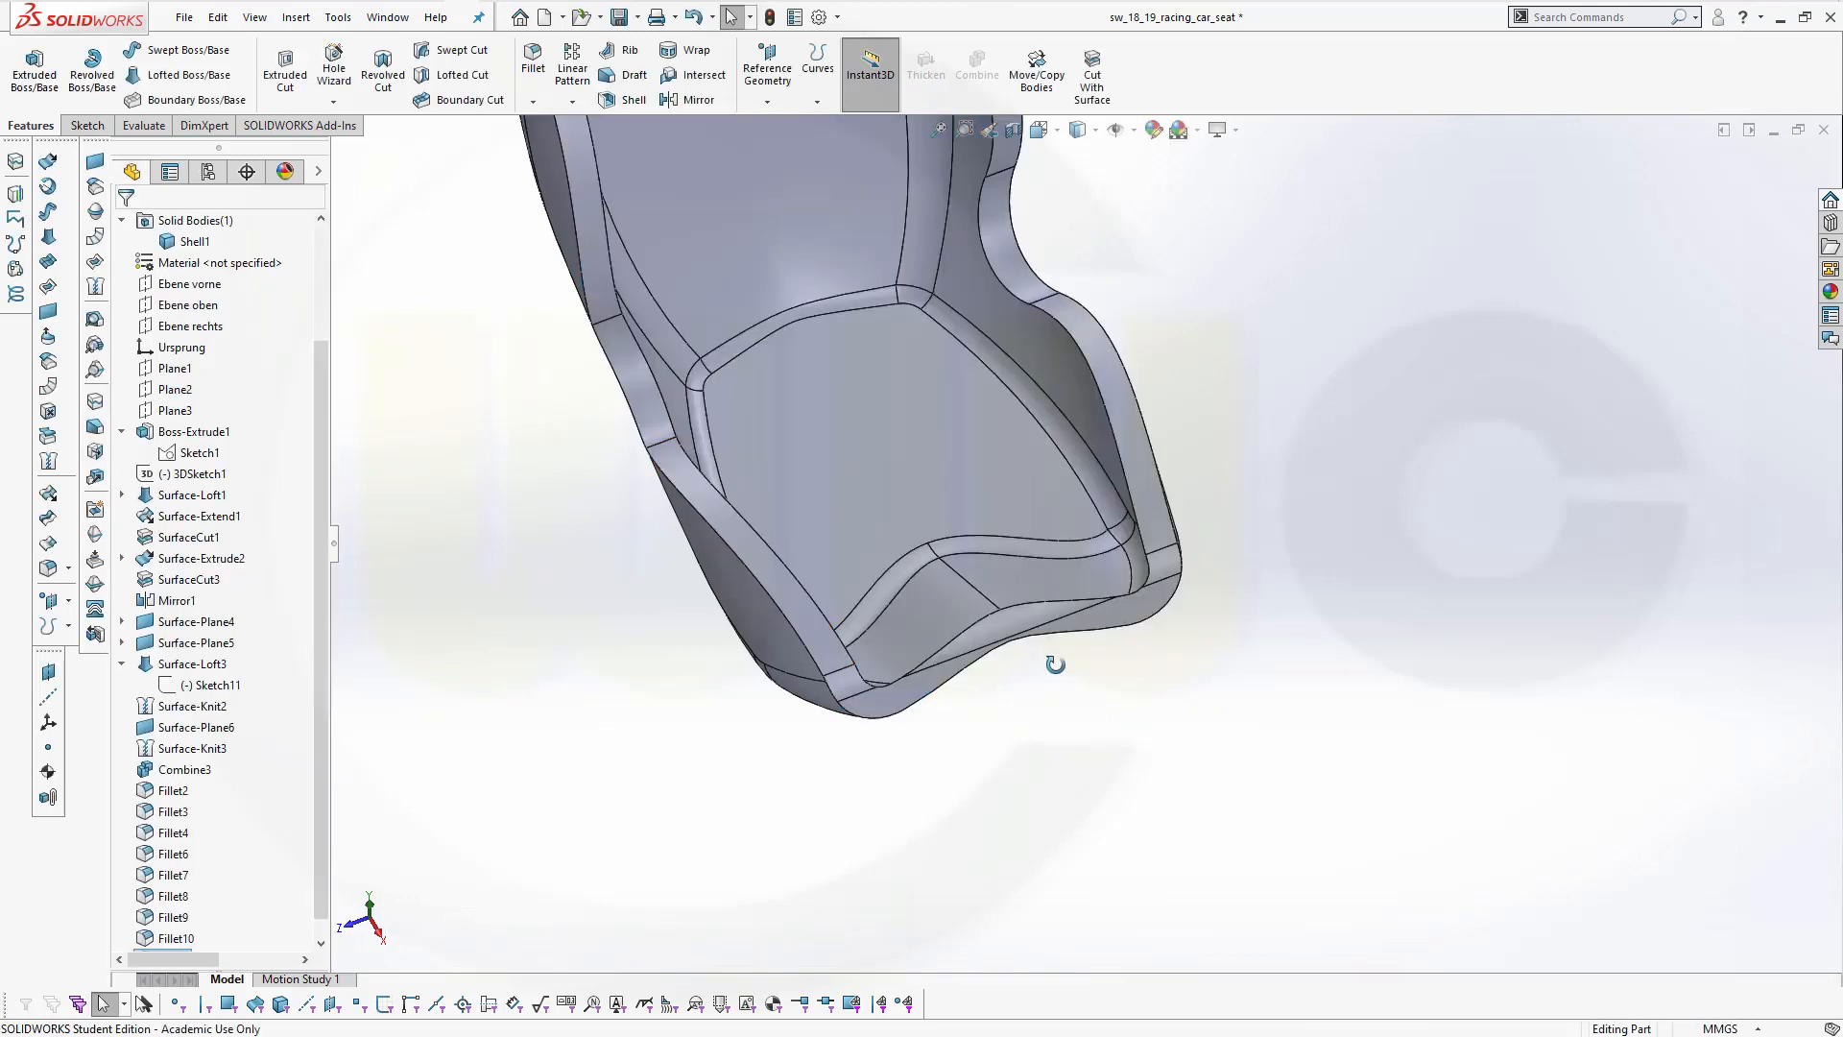
Fillet the outer edge running around the shell's rim with a symmetric 10 mm radius
middle_click_drag(1057, 663, 700, 385)
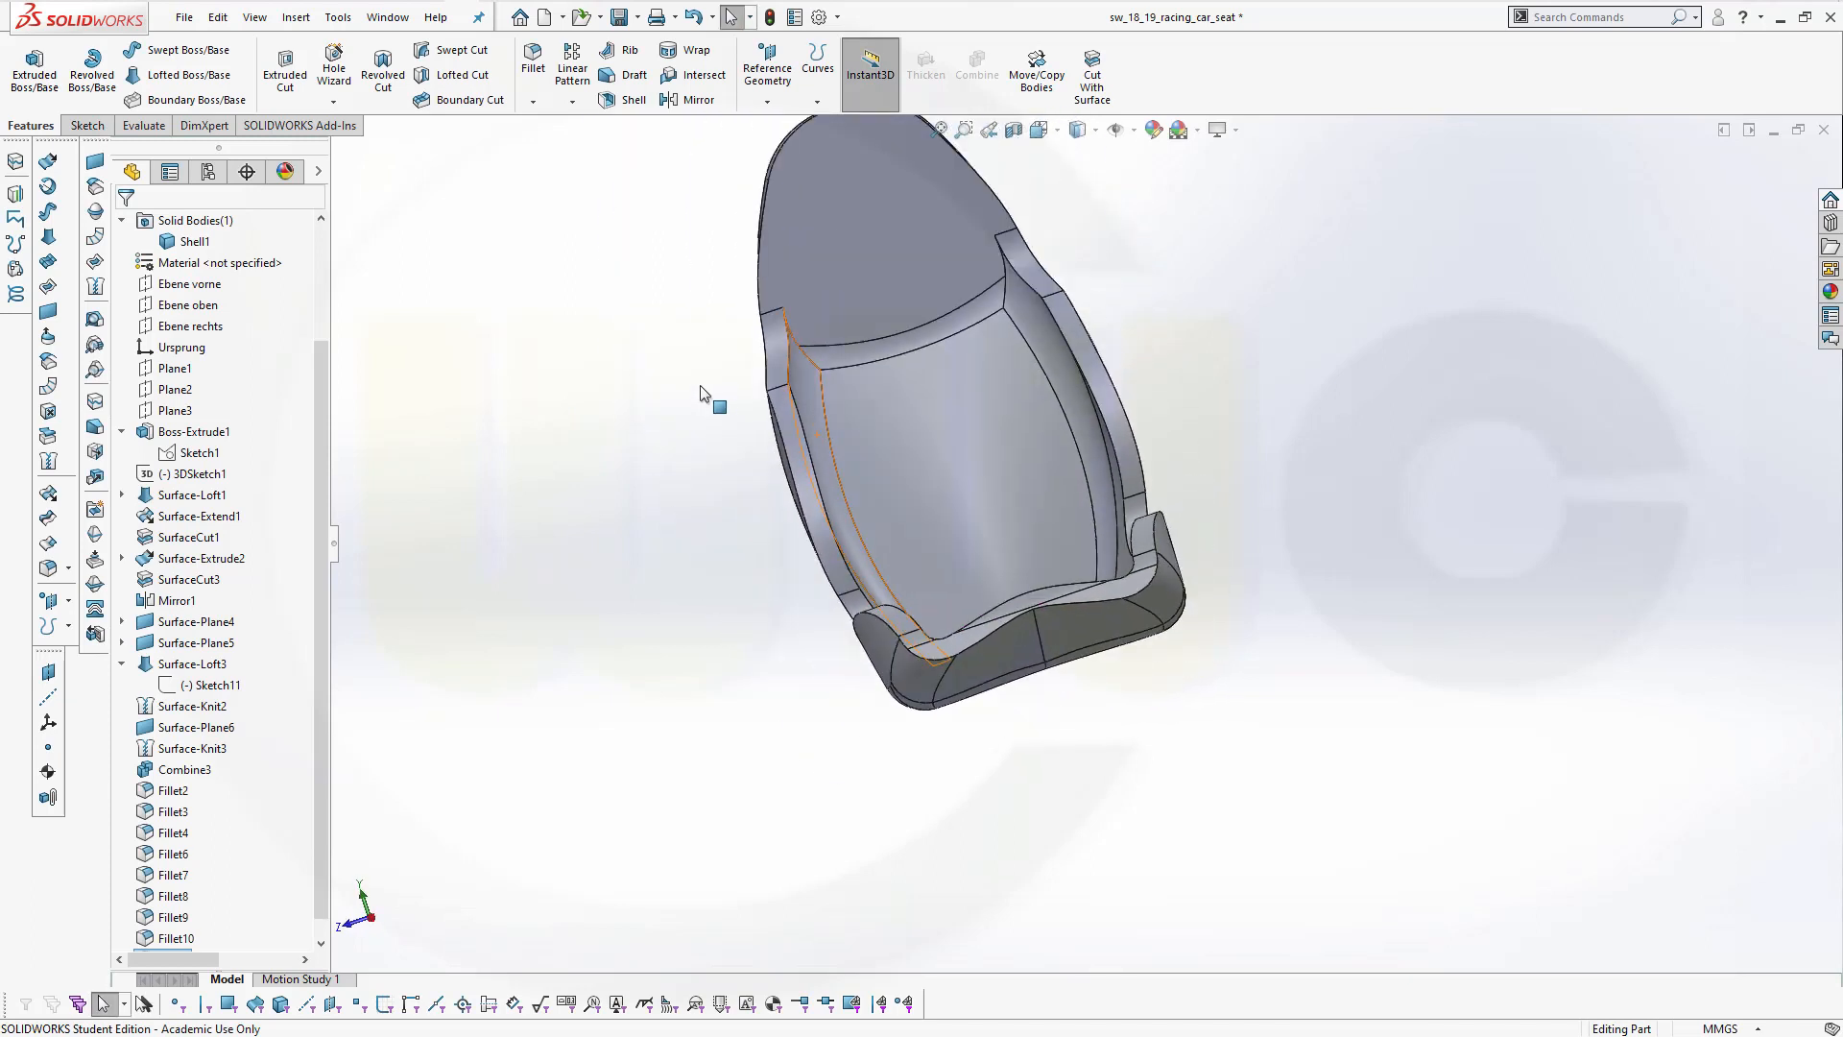
middle_click_drag(835, 376, 988, 358)
scroll(960, 431, "up", 2)
scroll(955, 432, "down", 4)
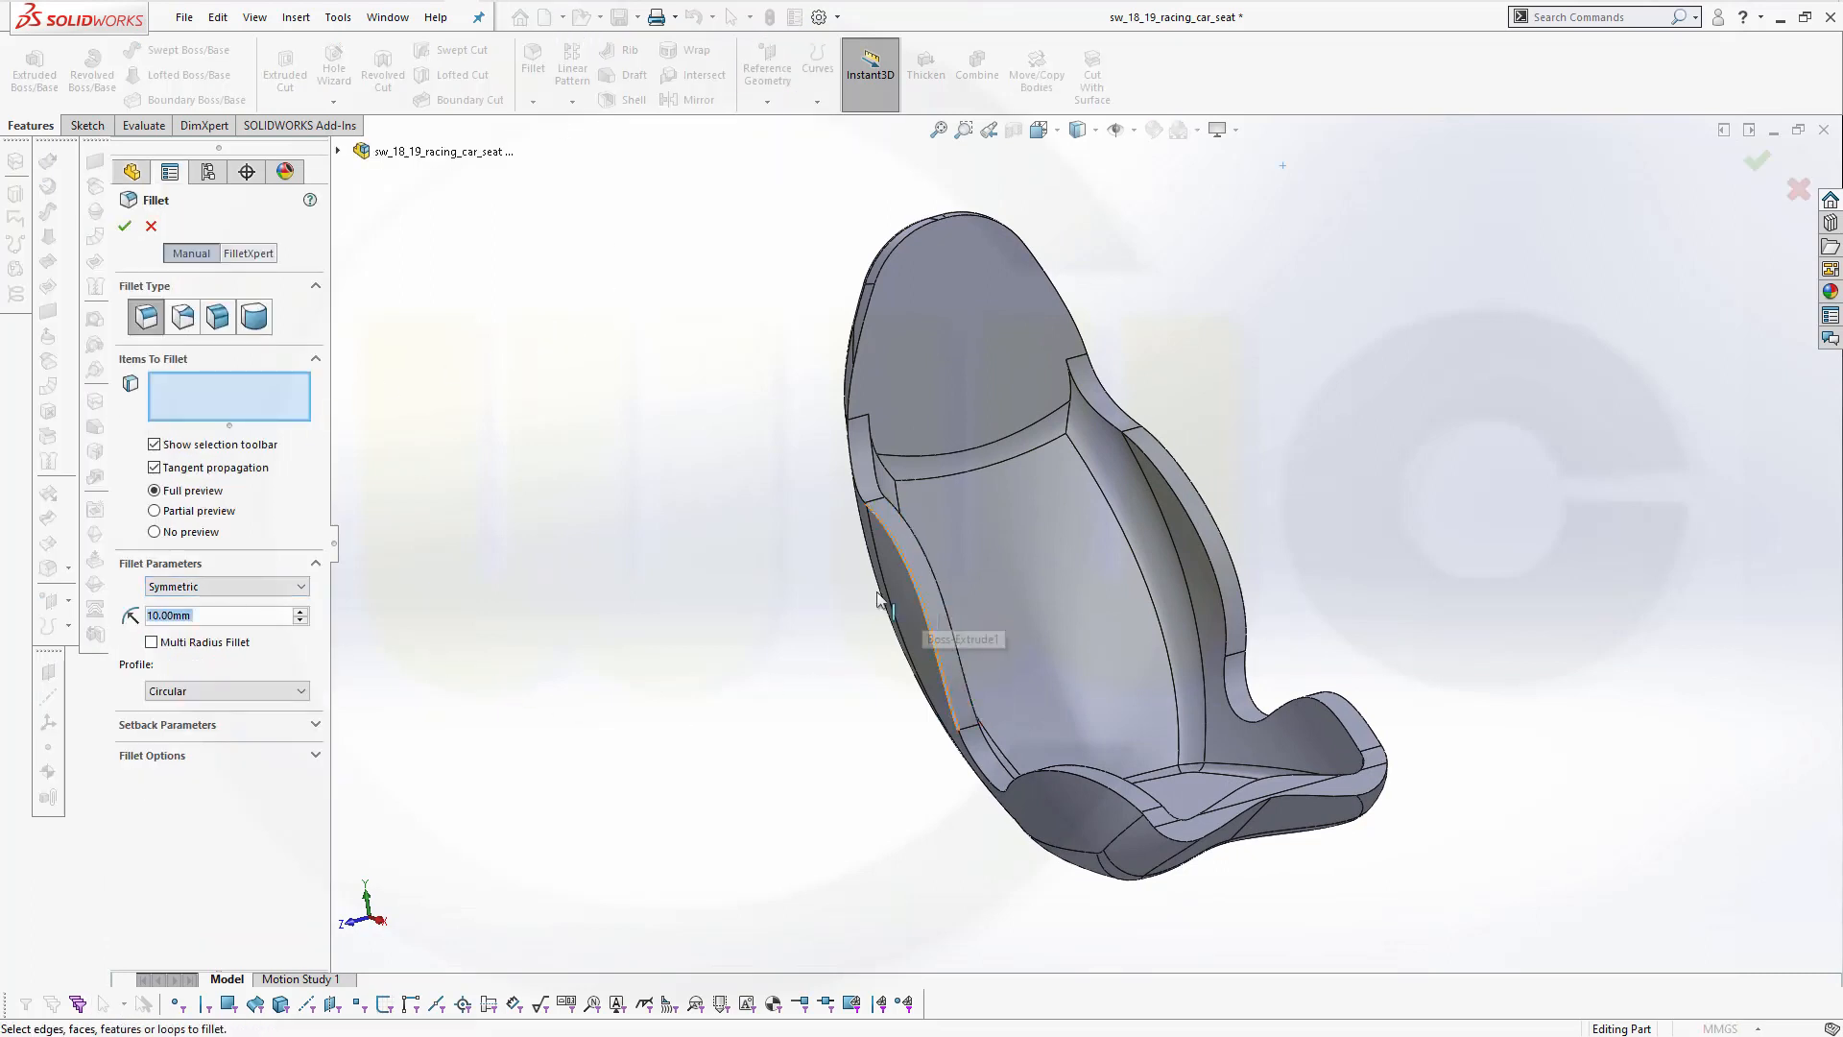
left_click(939, 624)
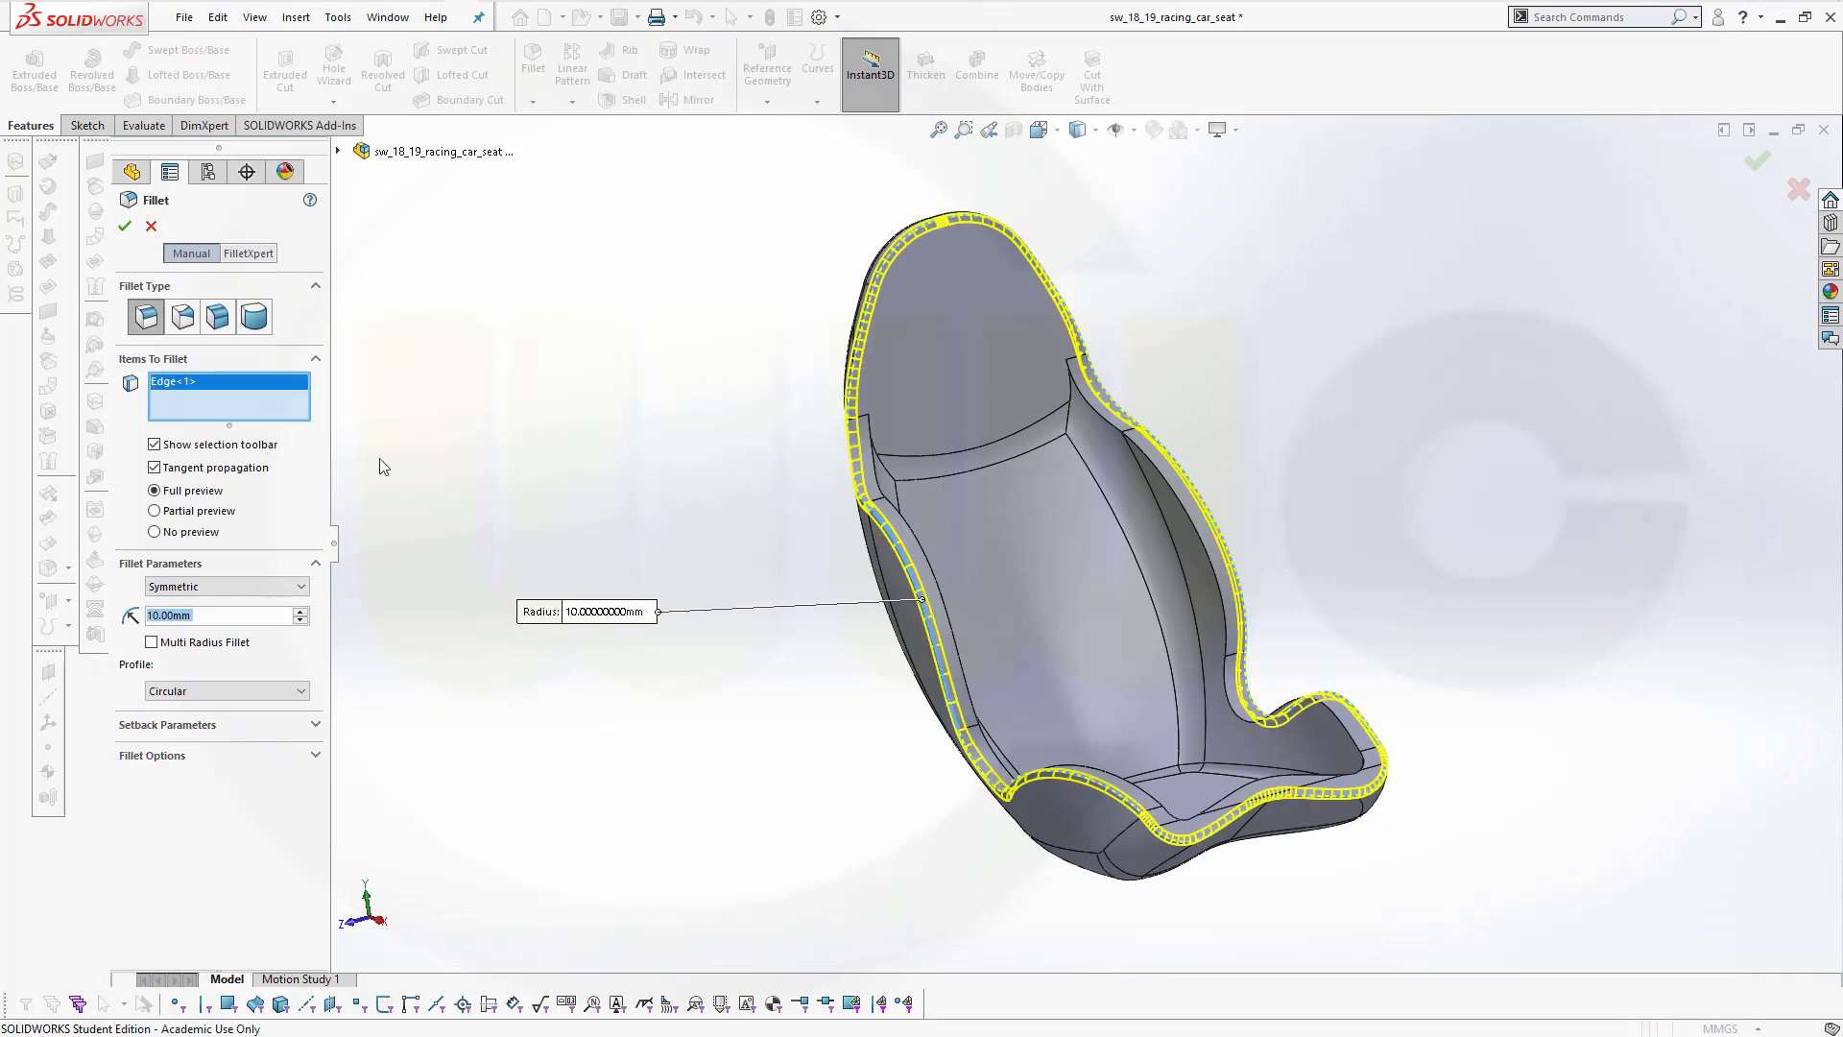
left_click(124, 225)
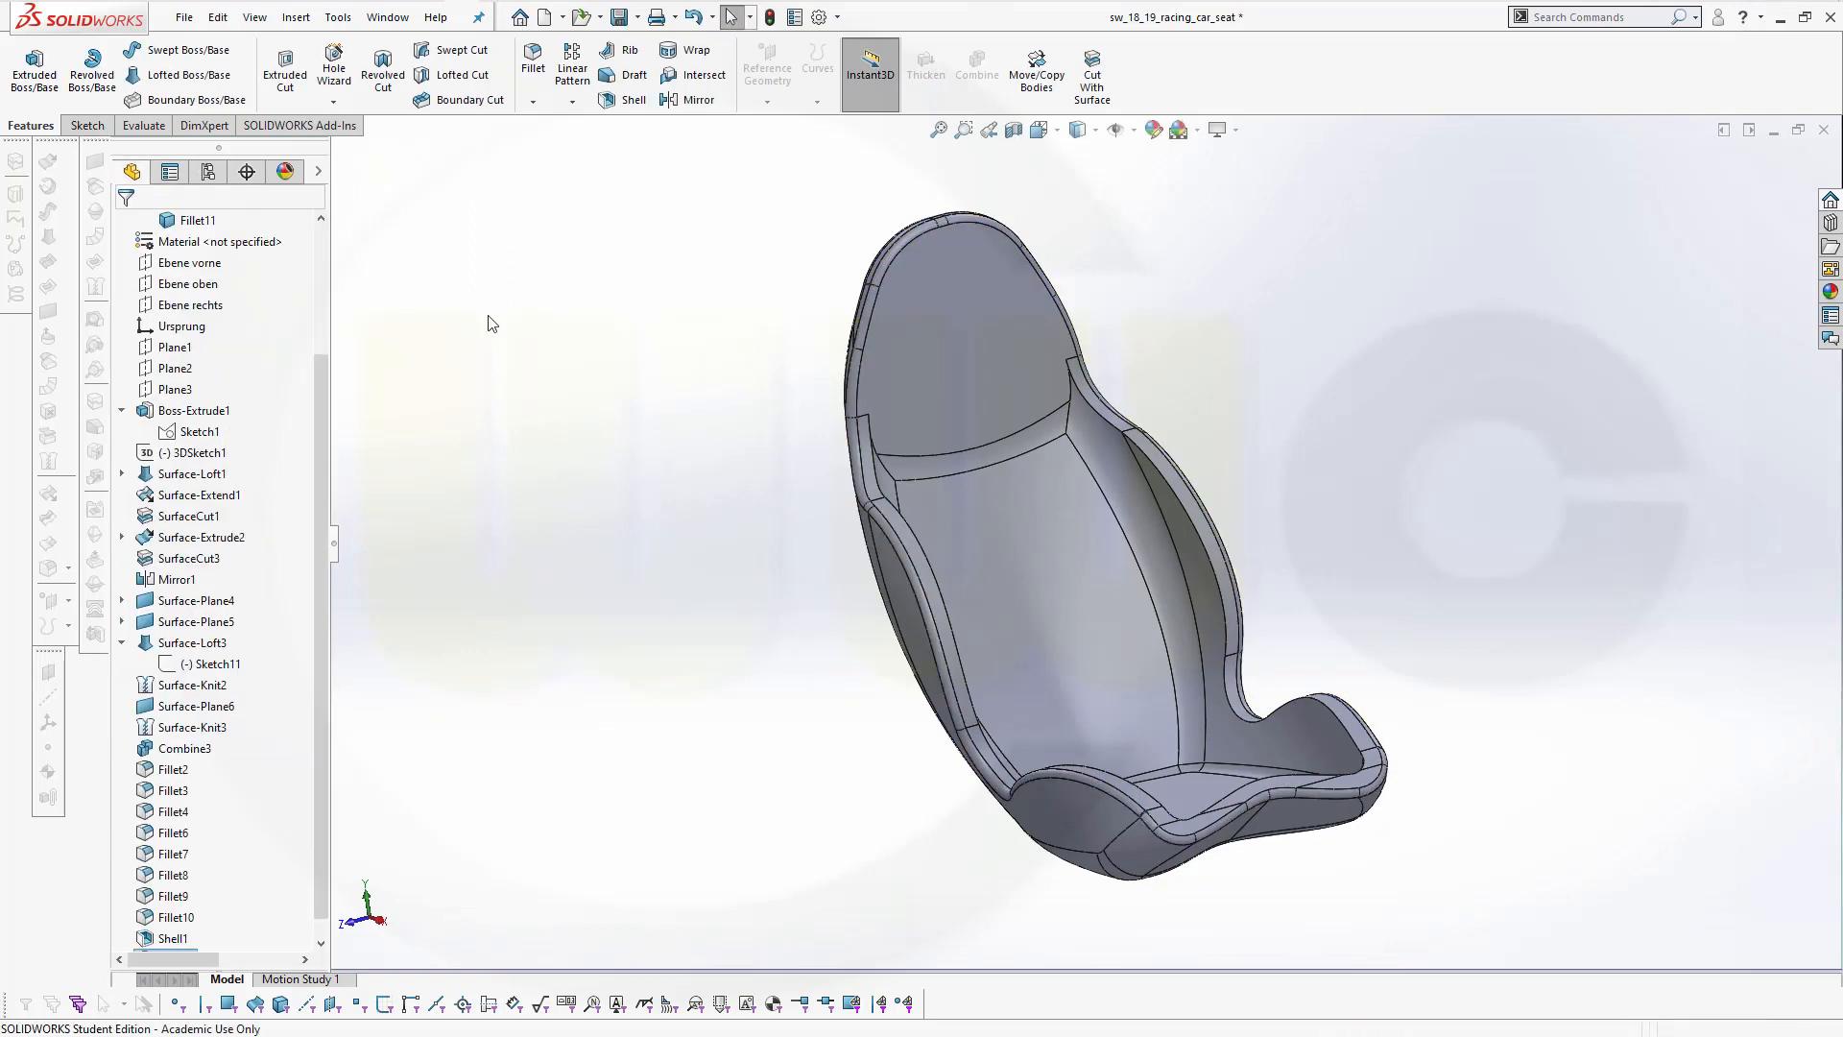
Fillet the inner edge along the shell's side and front rim with a symmetric 10 mm radius
left_click(532, 58)
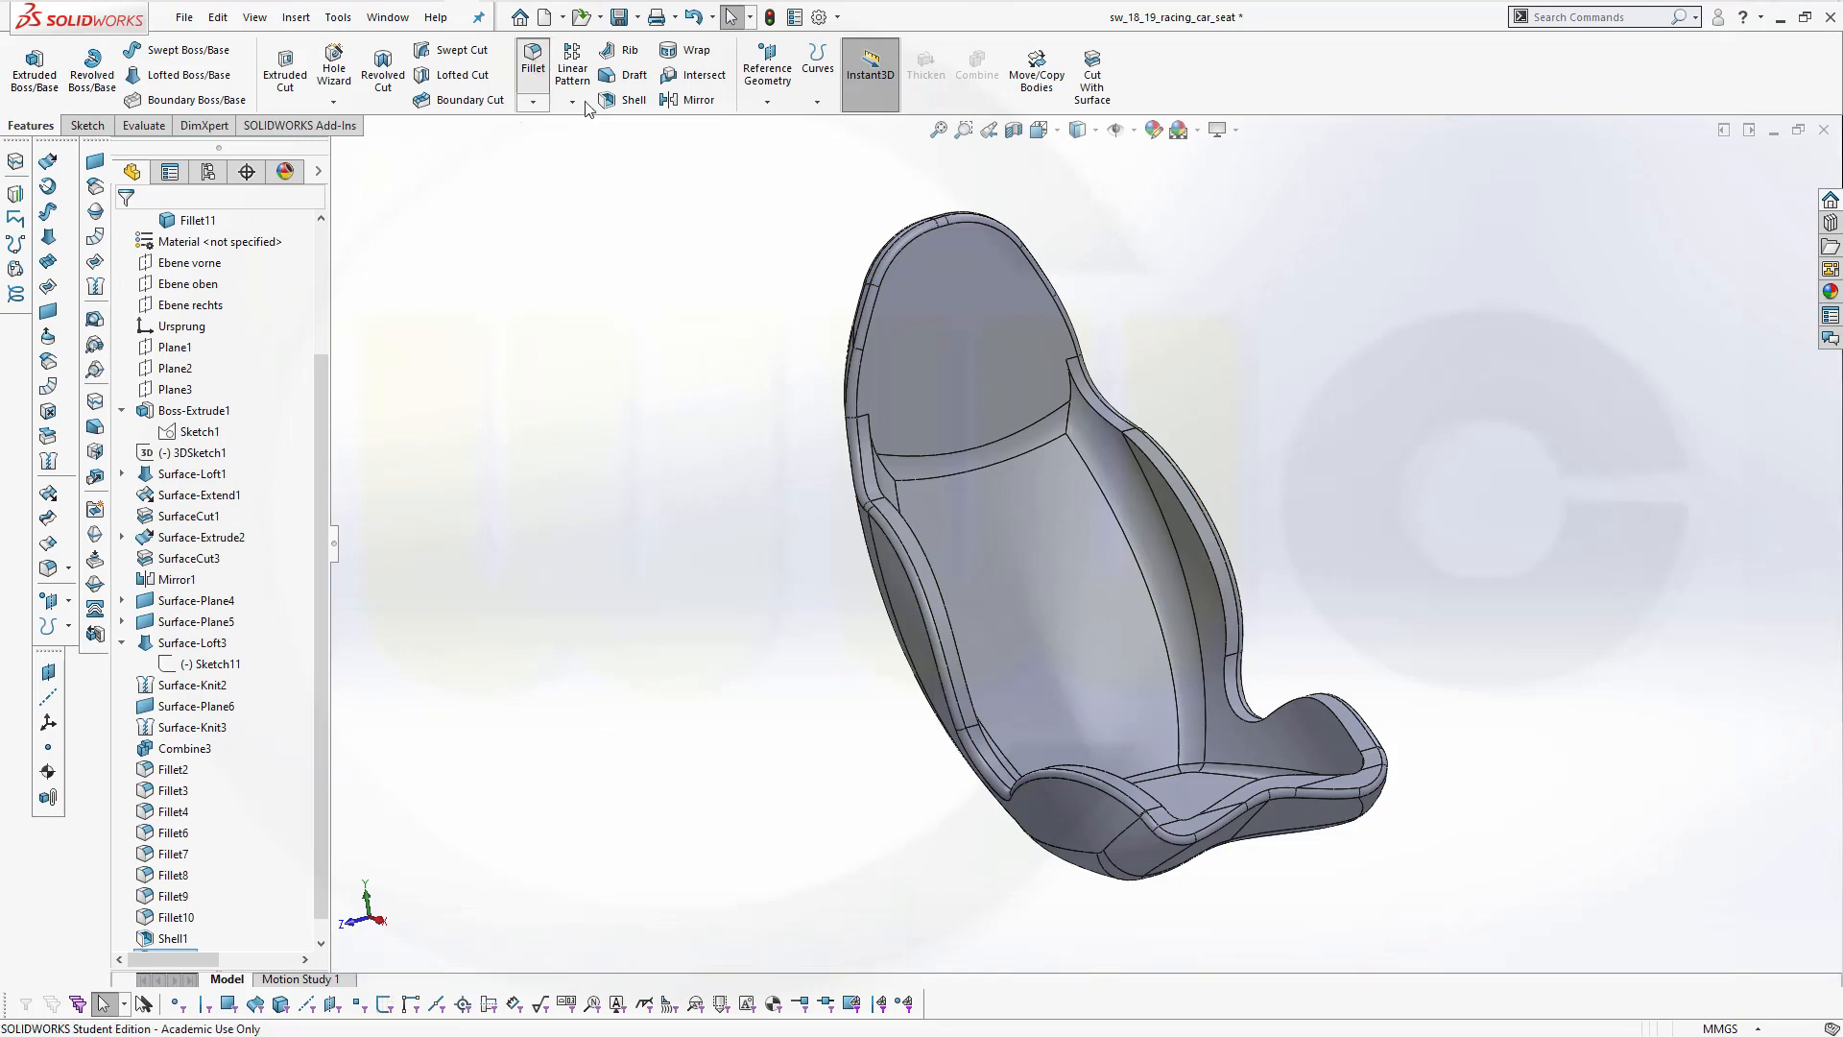
left_click(879, 474)
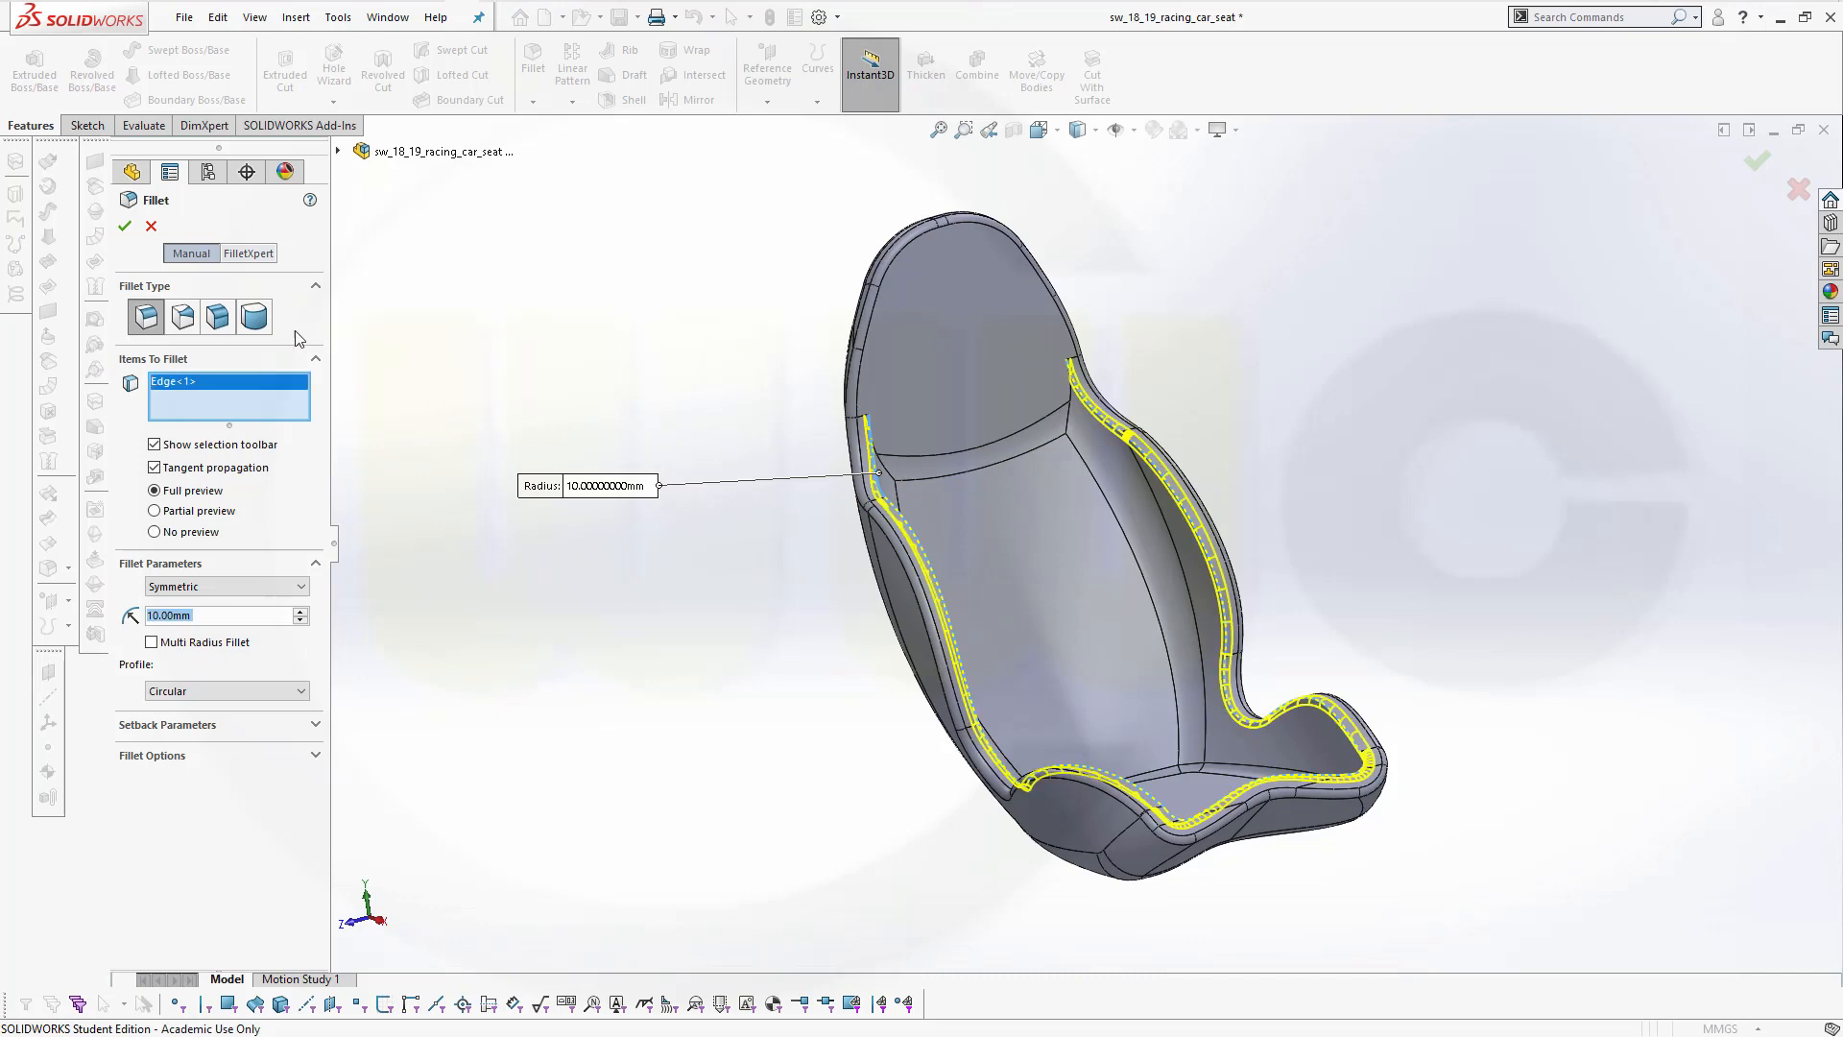
left_click(127, 227)
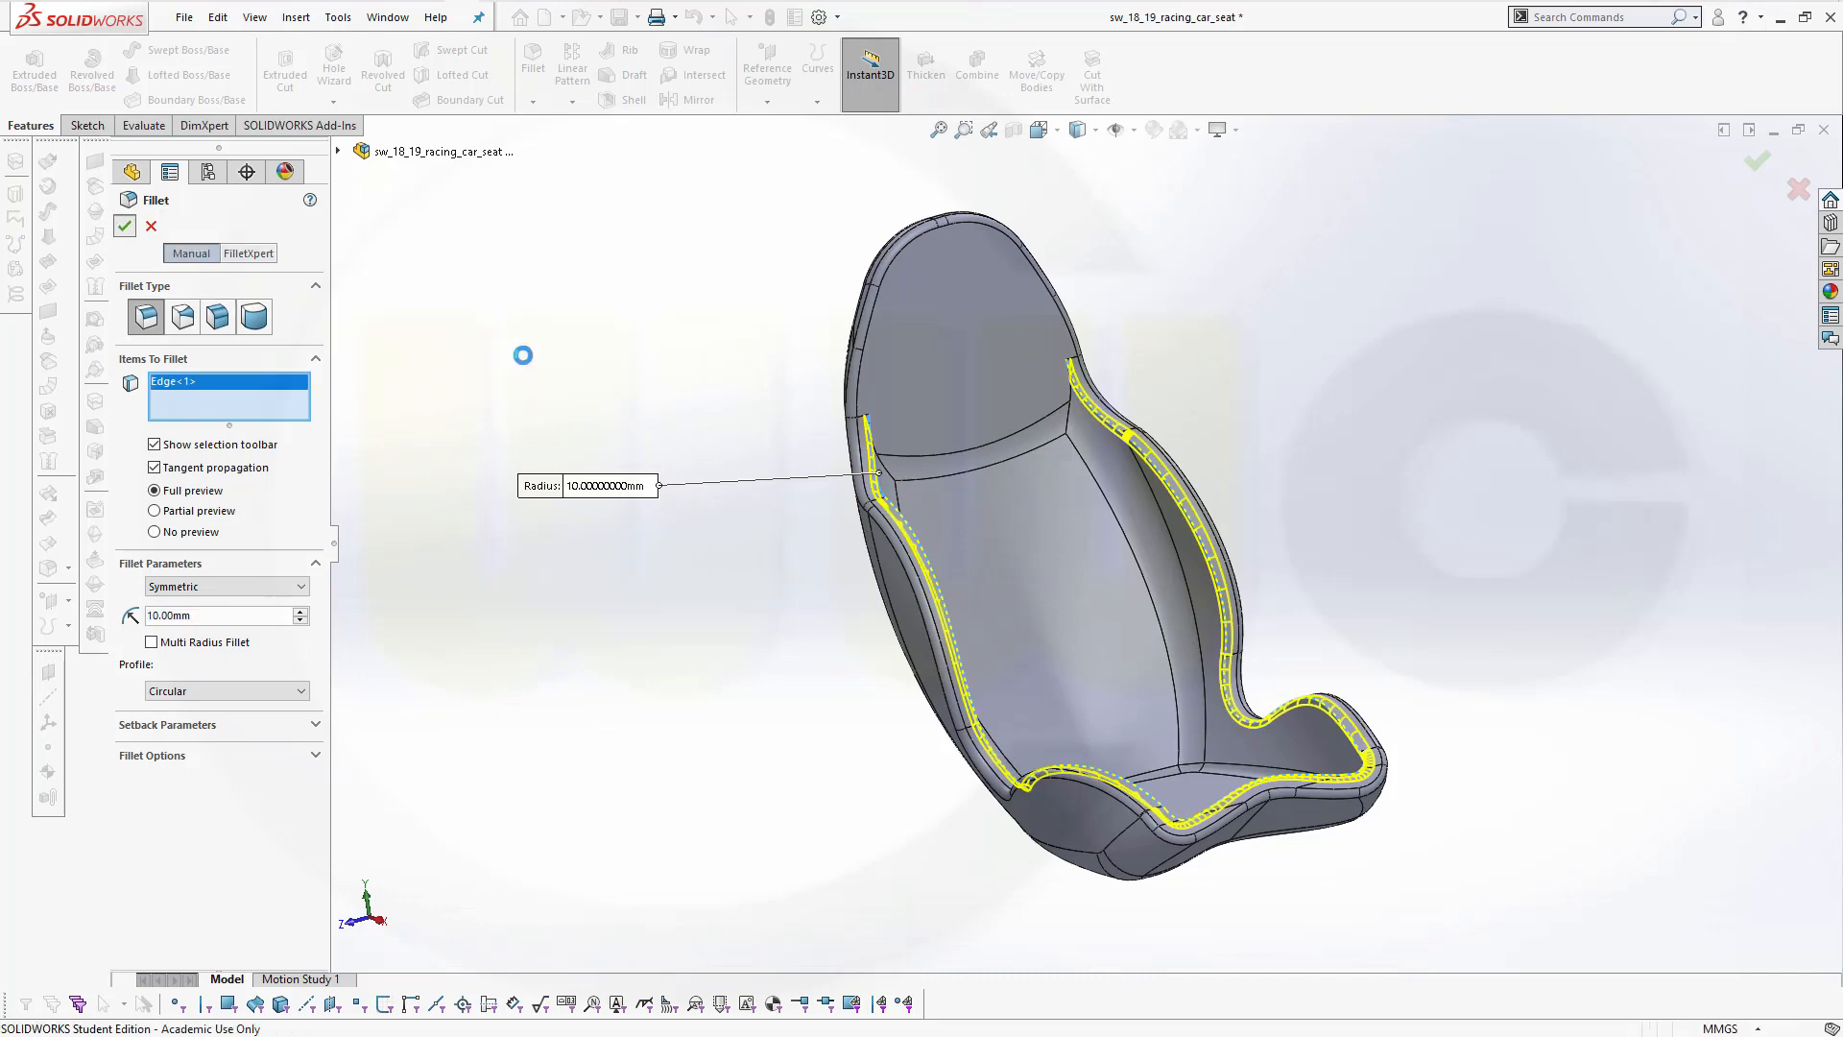
Set the radius of Fillet8, around the underside of the seat base, to 60 mm
middle_click_drag(650, 429, 1077, 583)
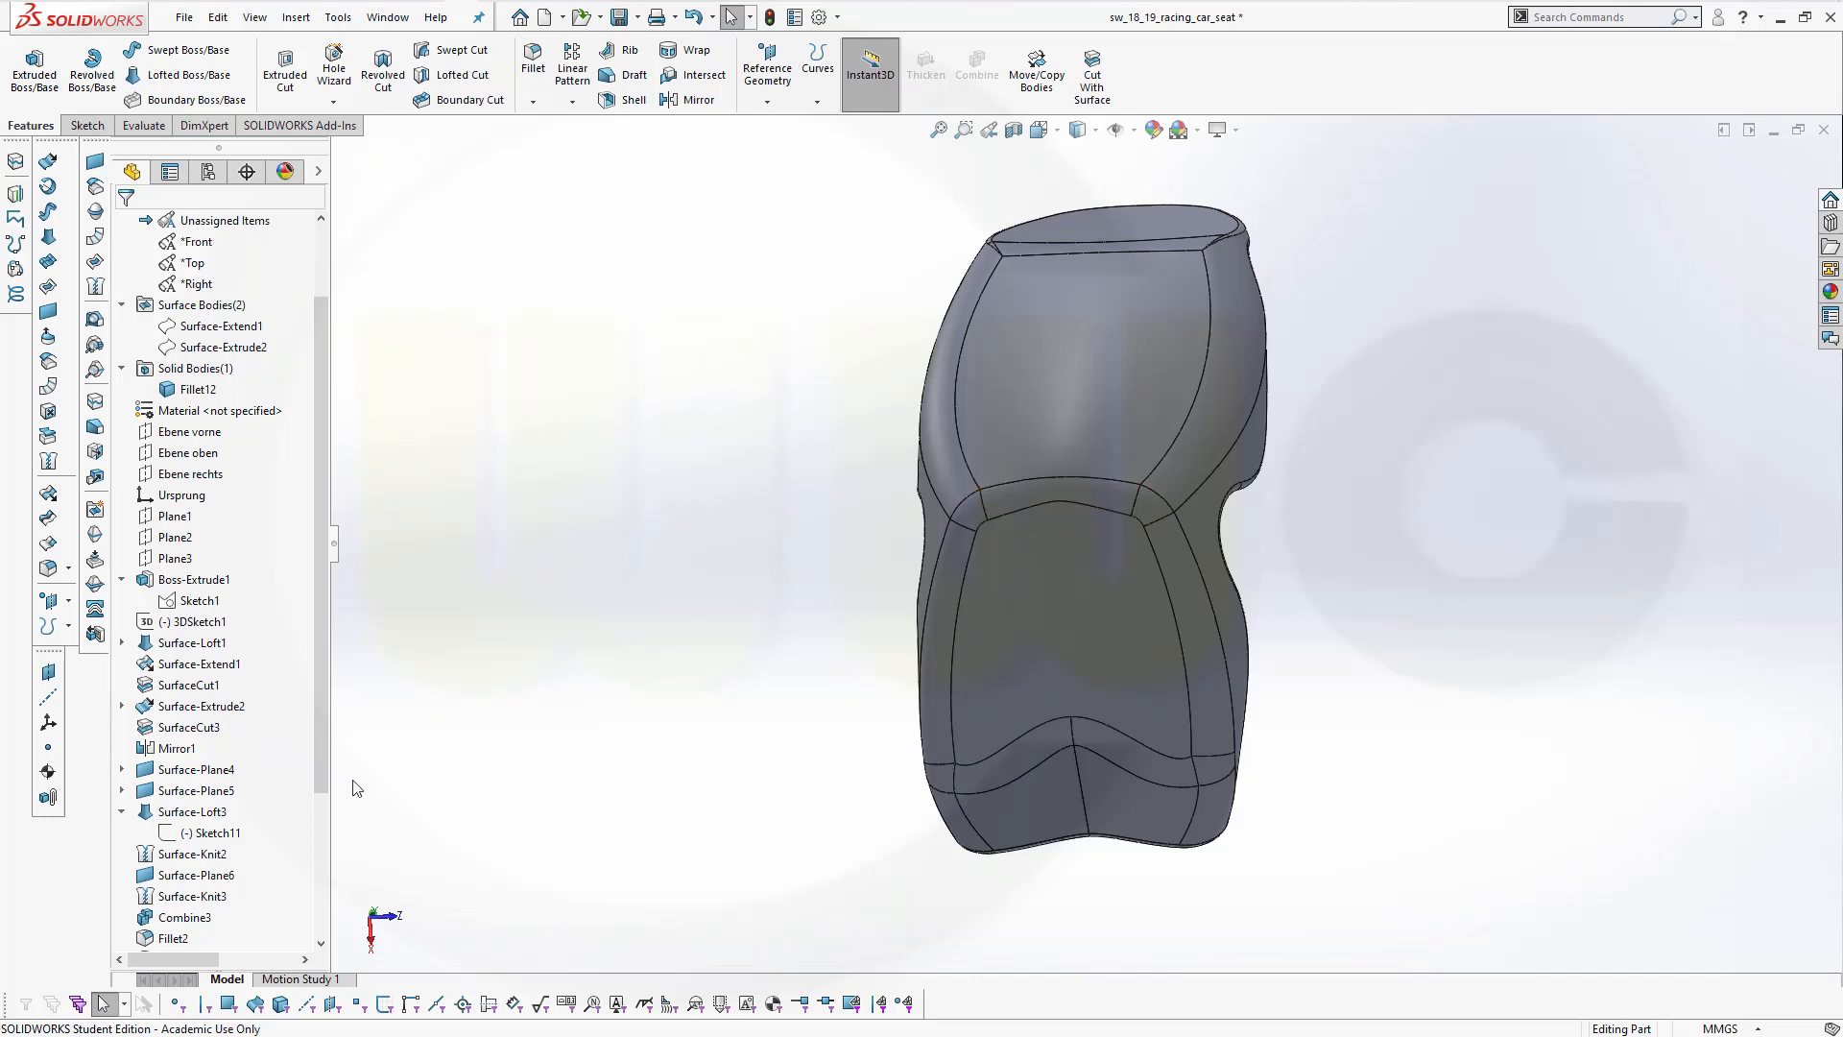
scroll(327, 775, "down", 4)
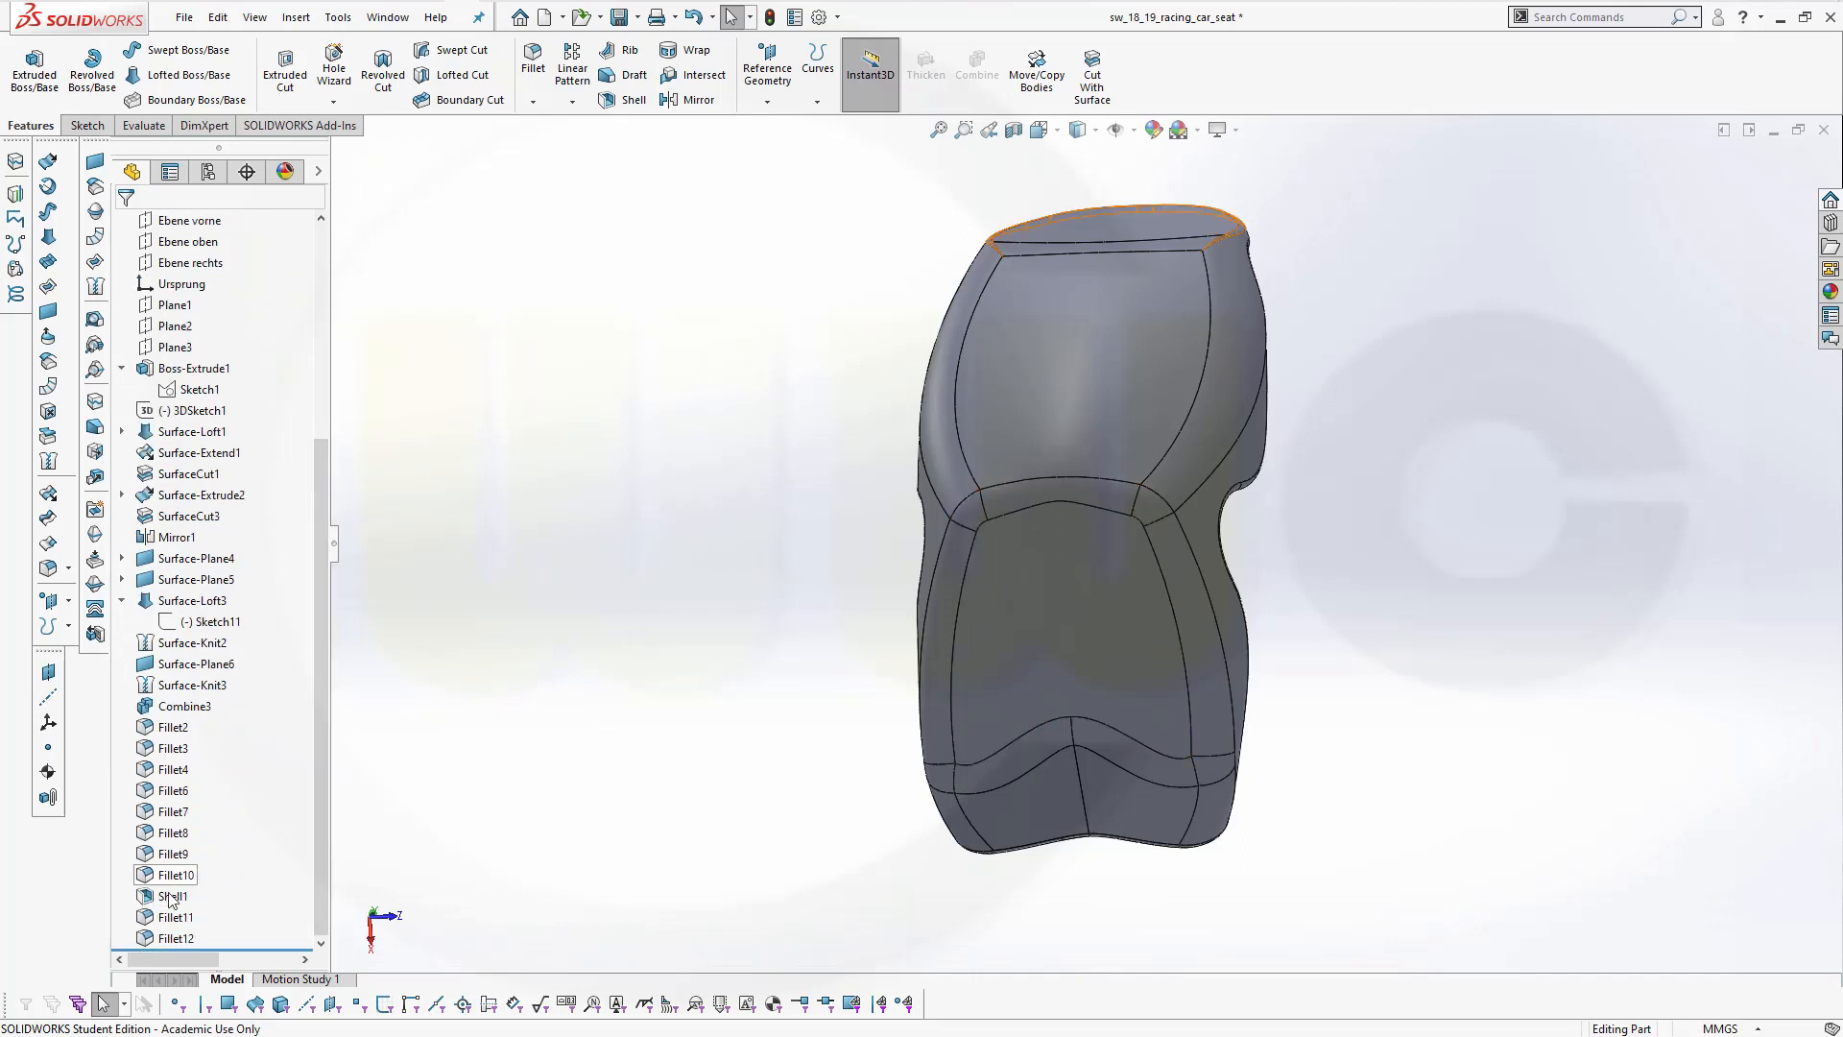
left_click(178, 833)
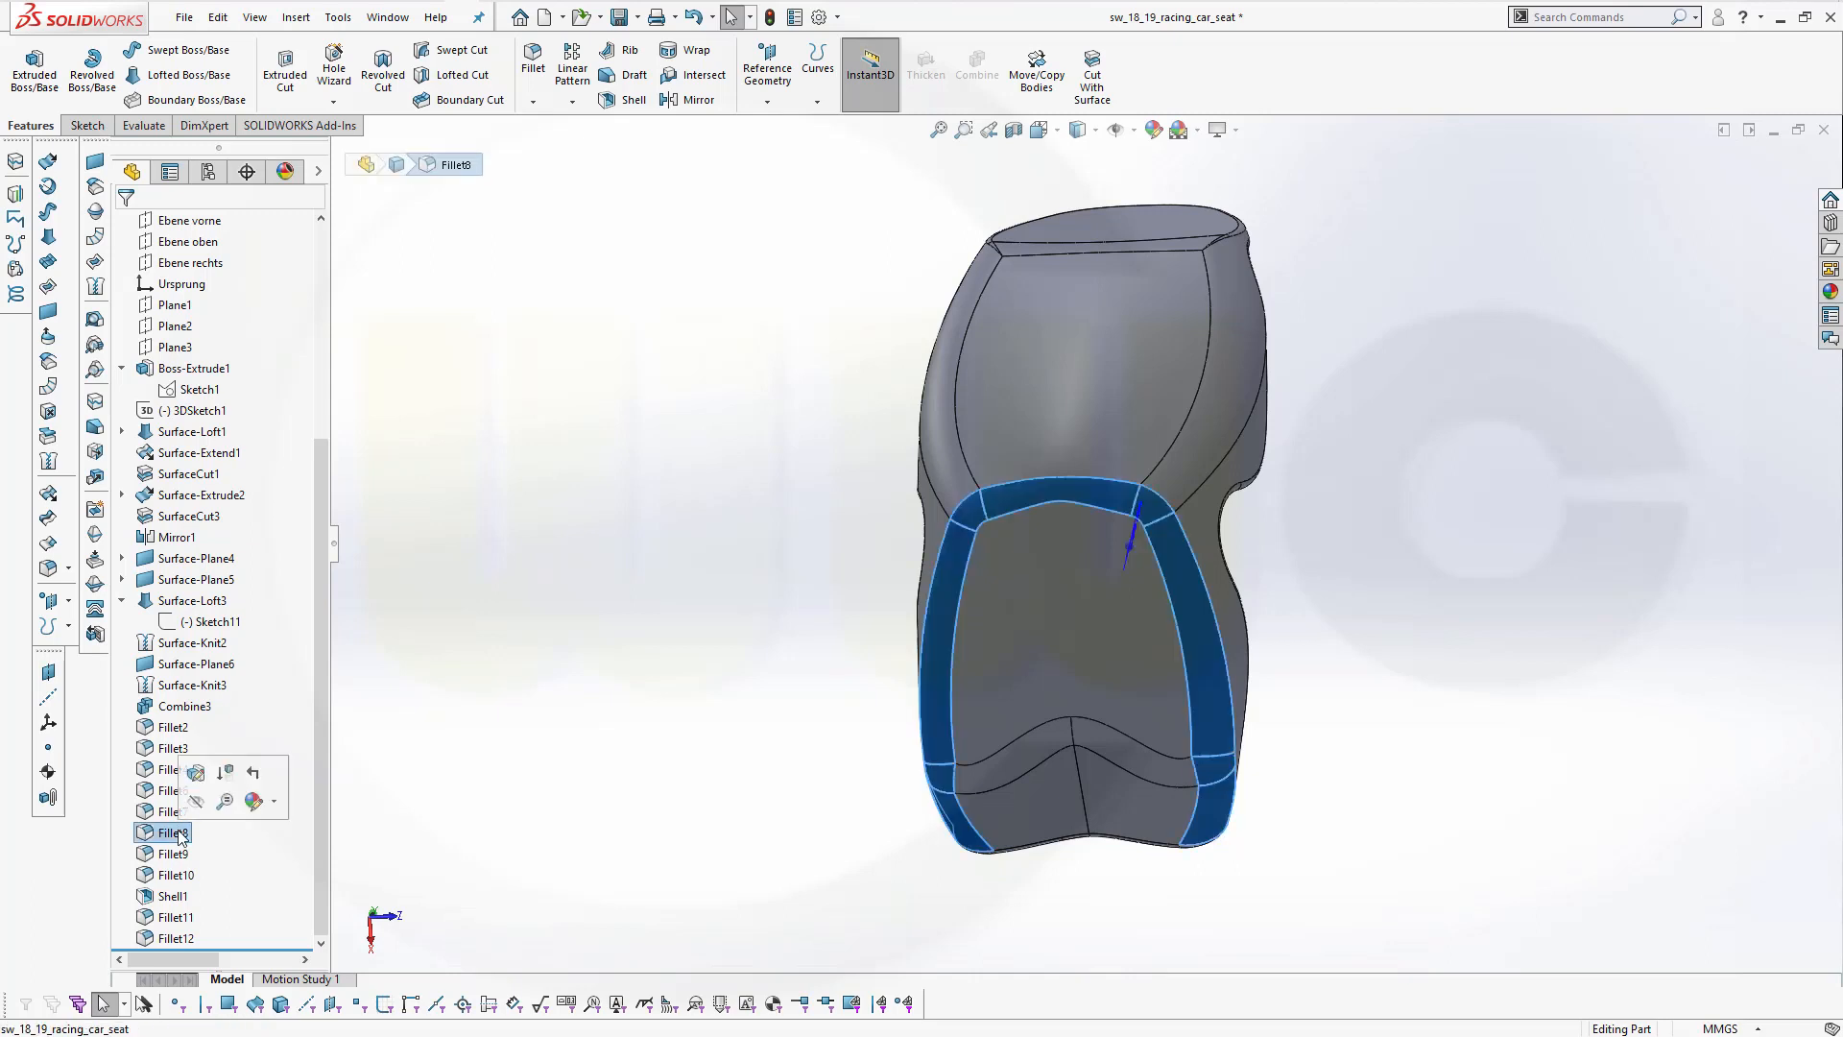
left_click(195, 776)
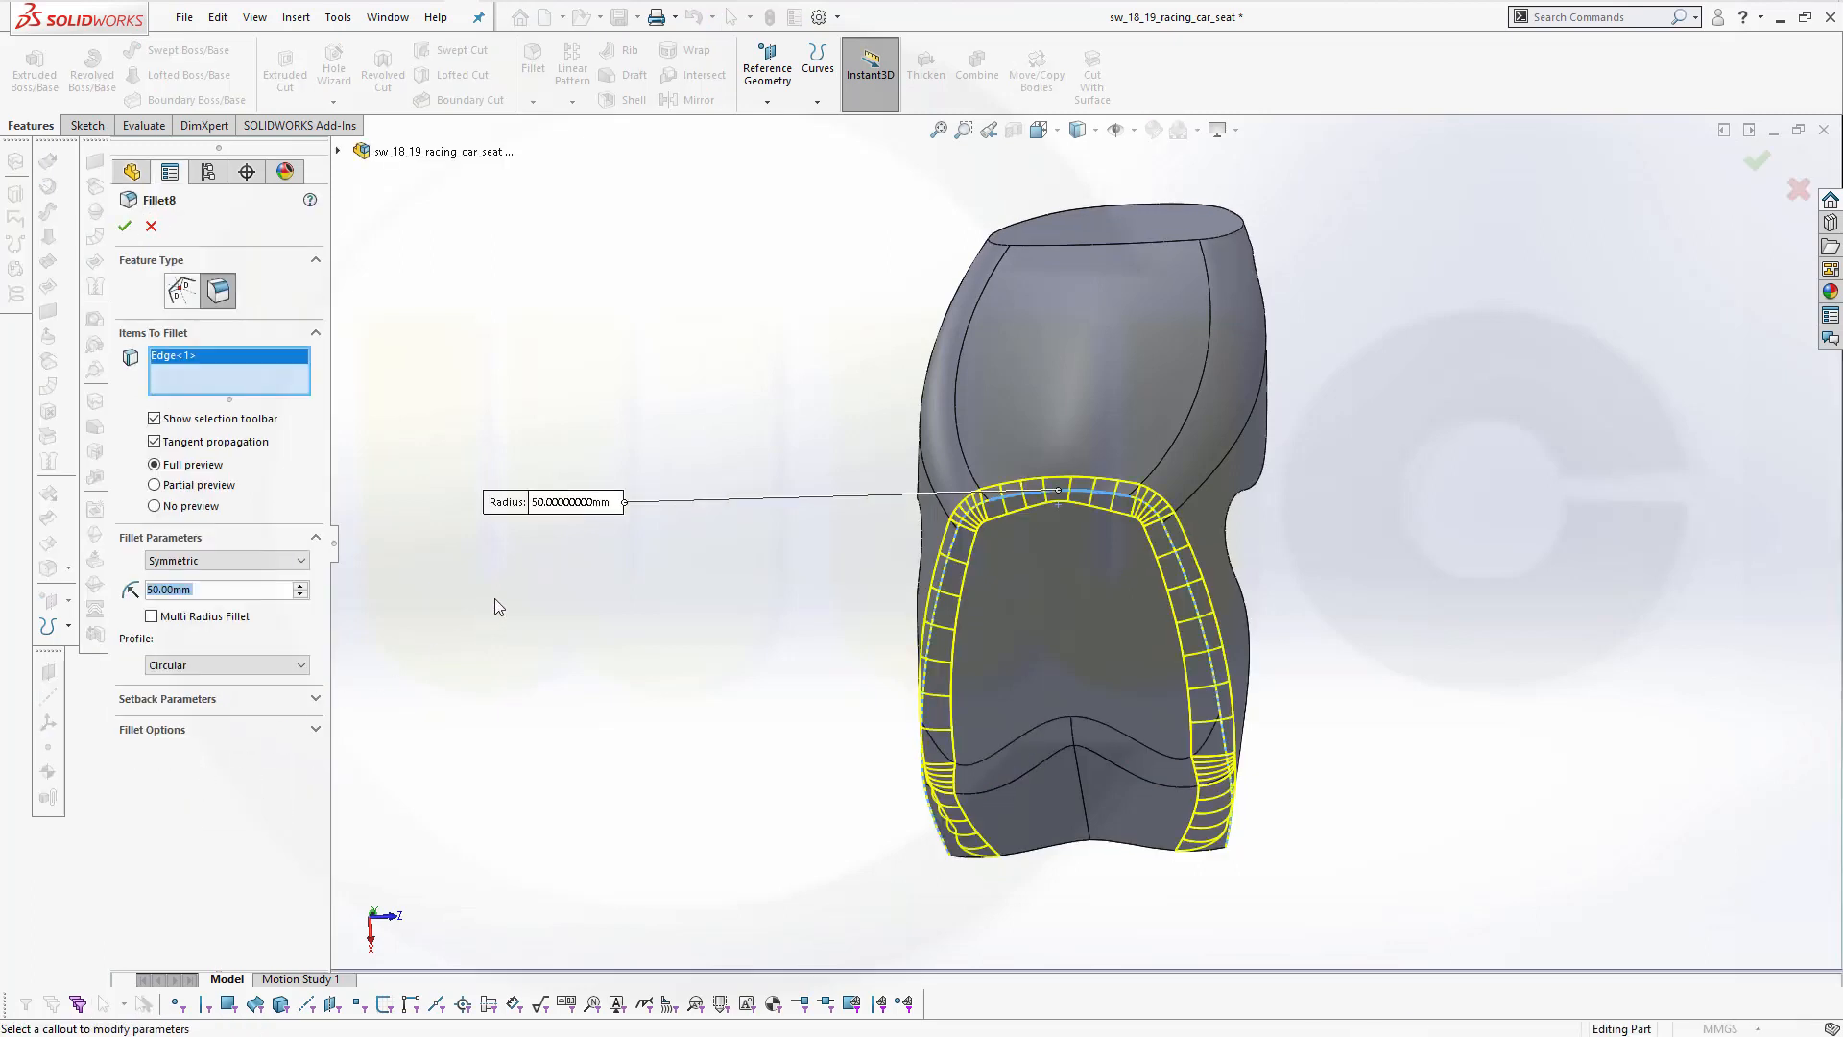
type("60")
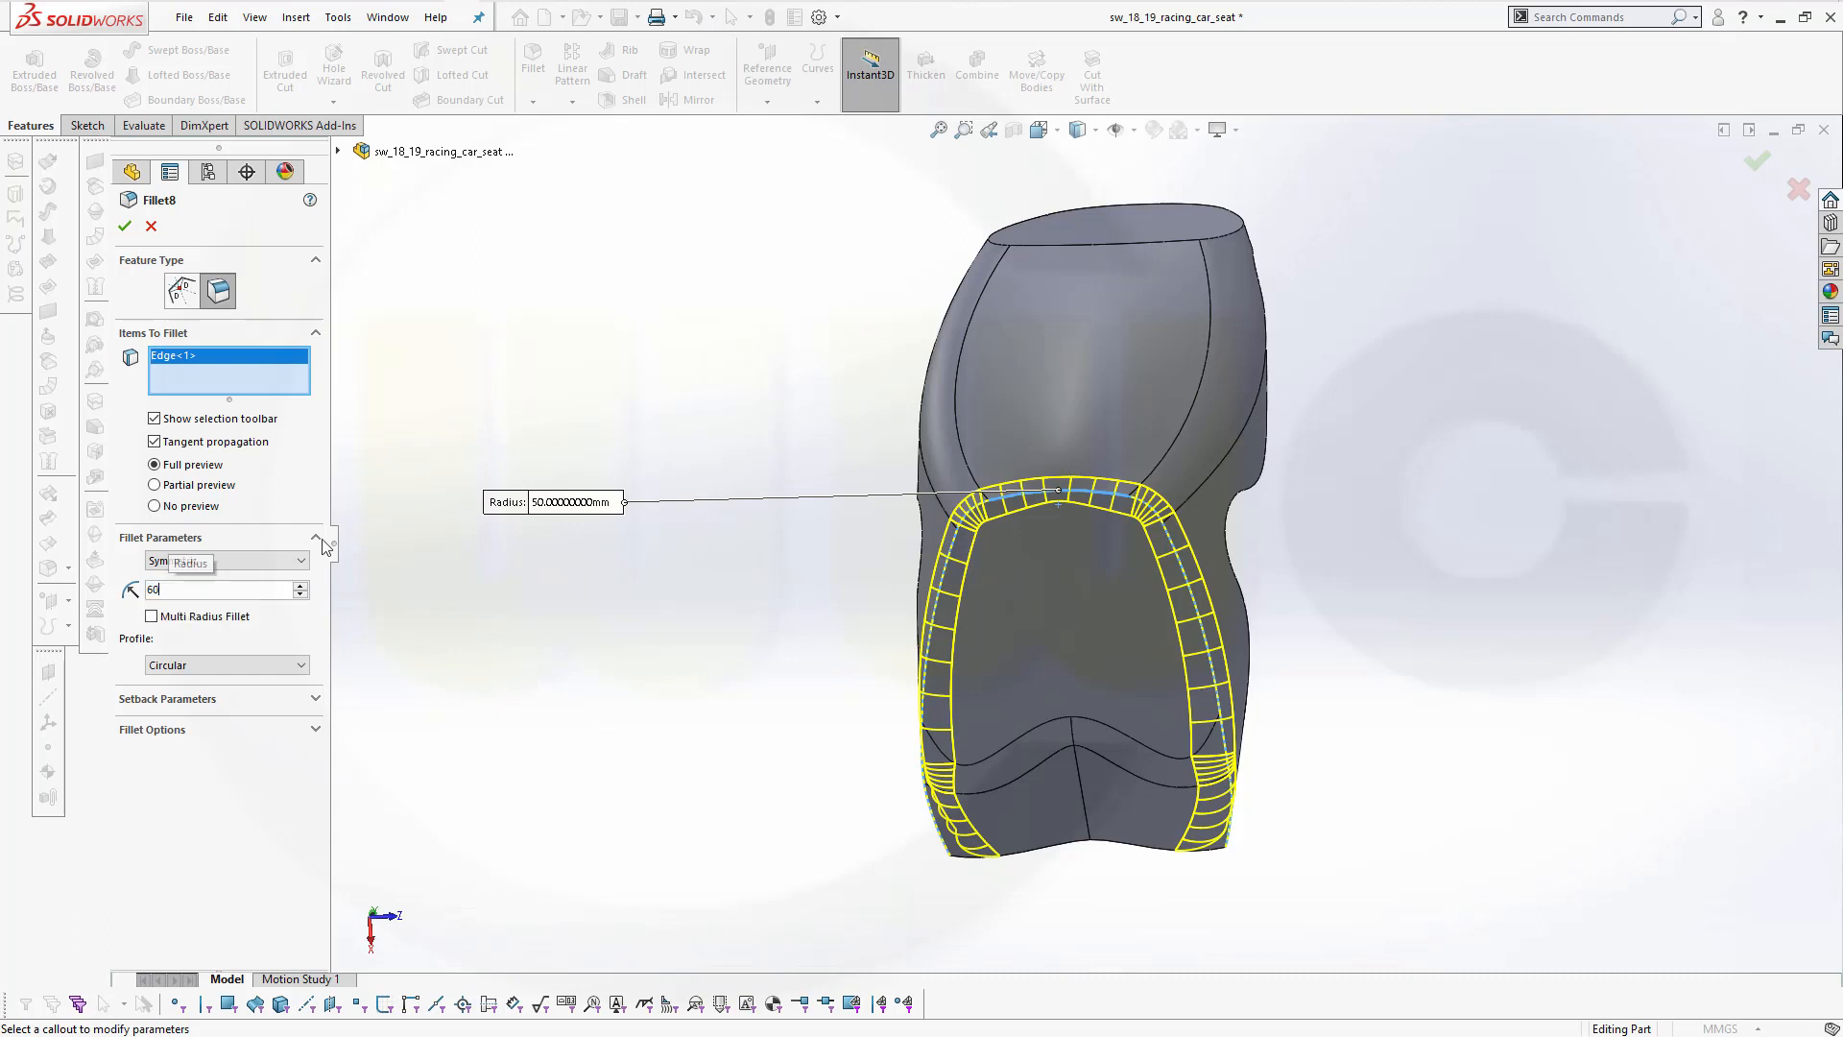
key("Return")
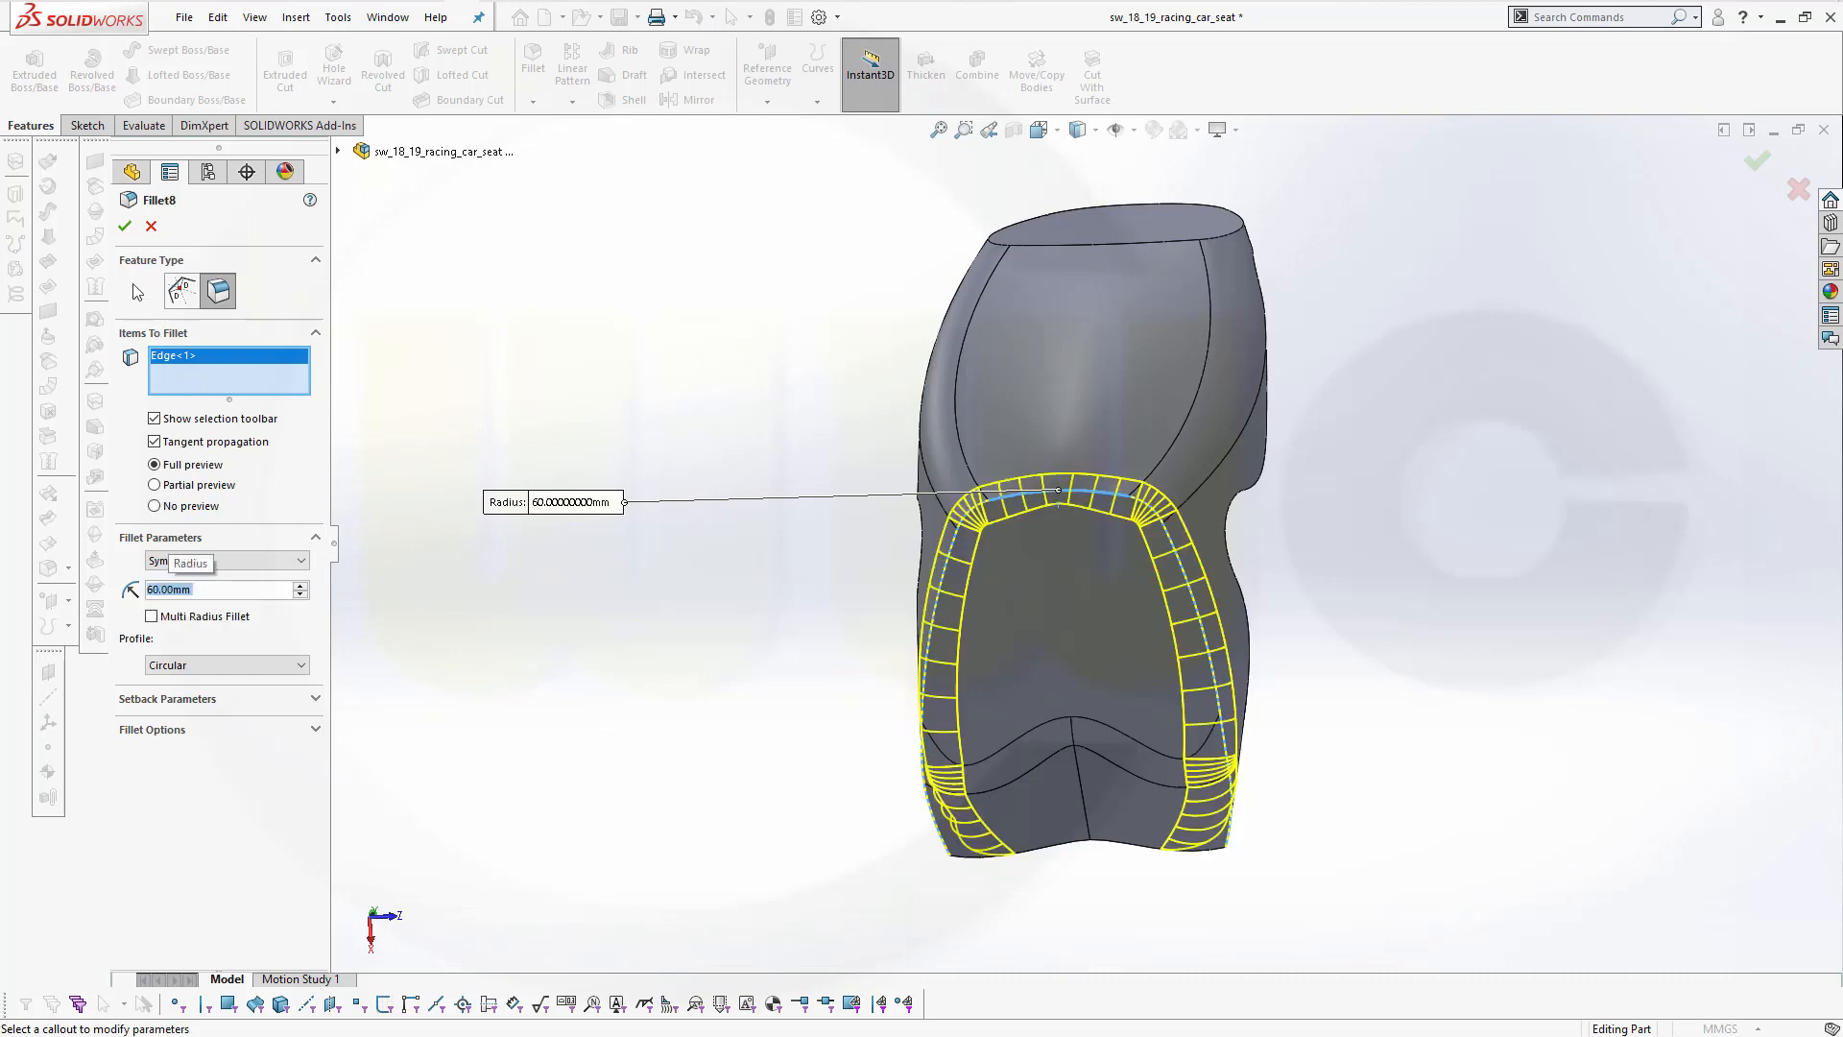
left_click(124, 226)
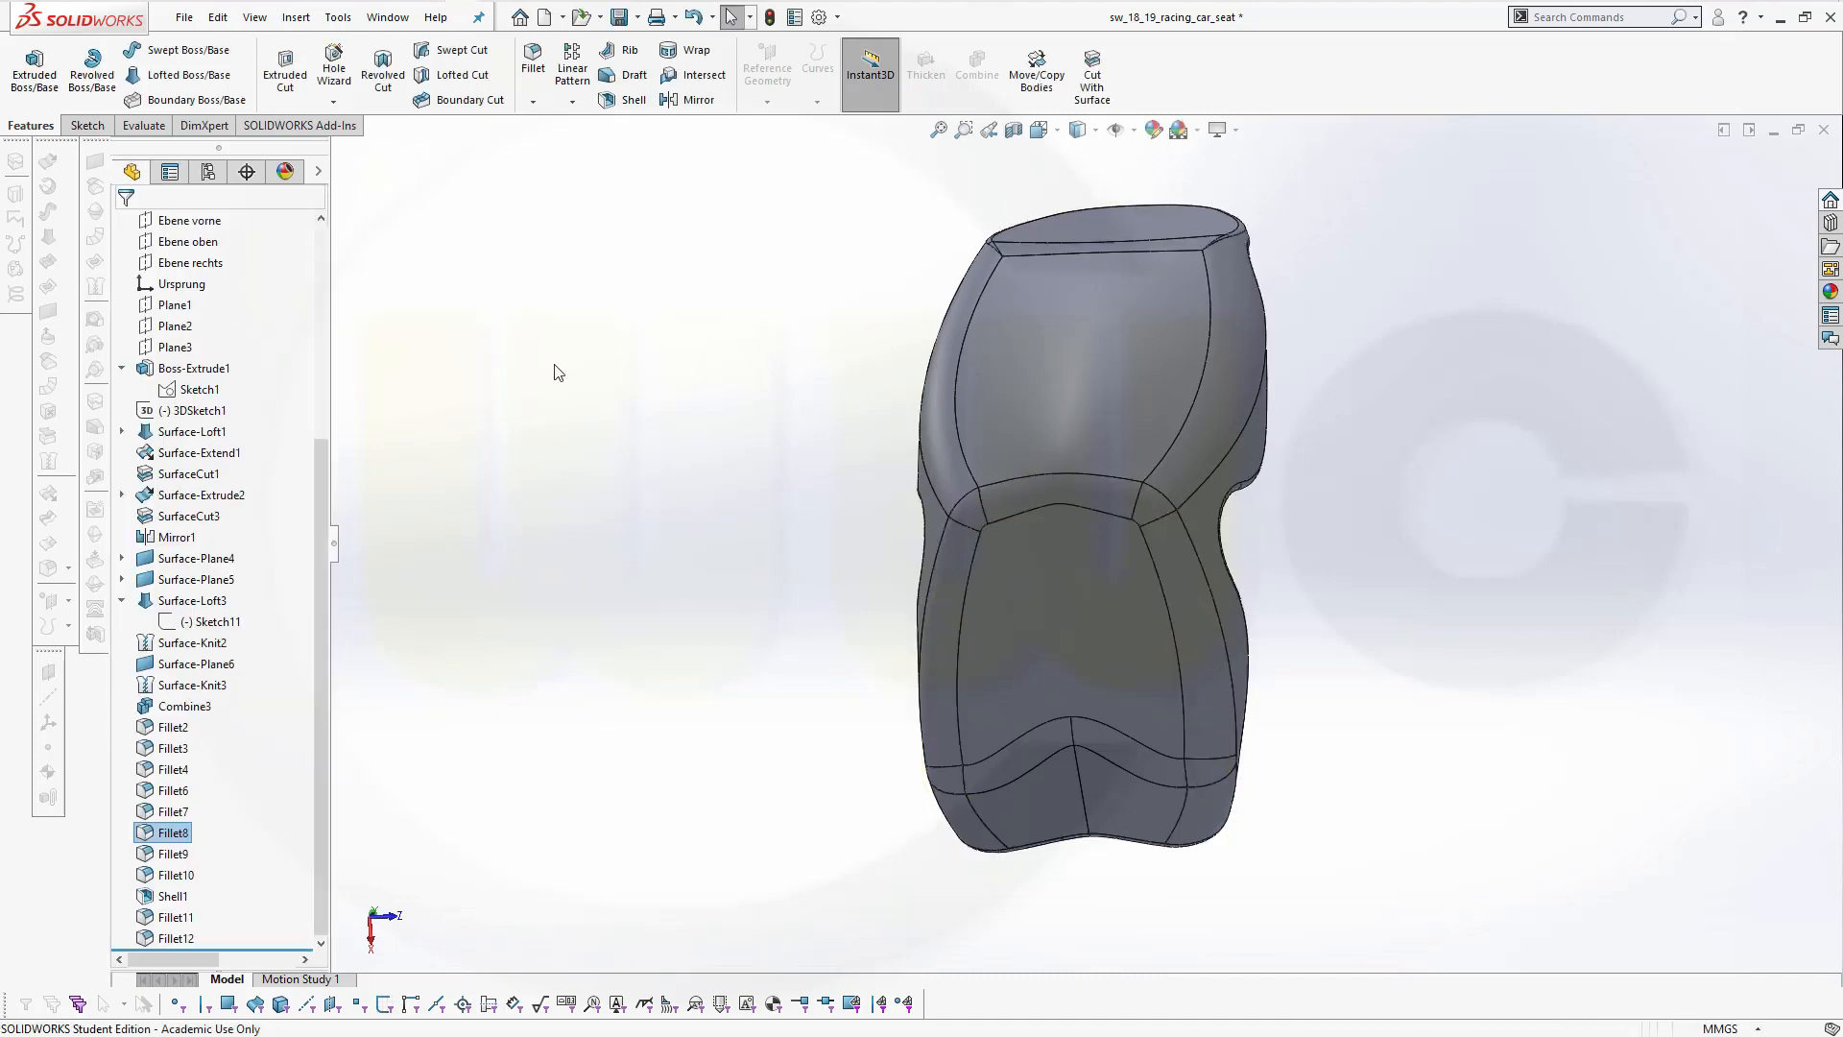
Create an offset surface at 0 mm distance from the large inner face of the backrest
middle_click_drag(582, 384, 280, 407)
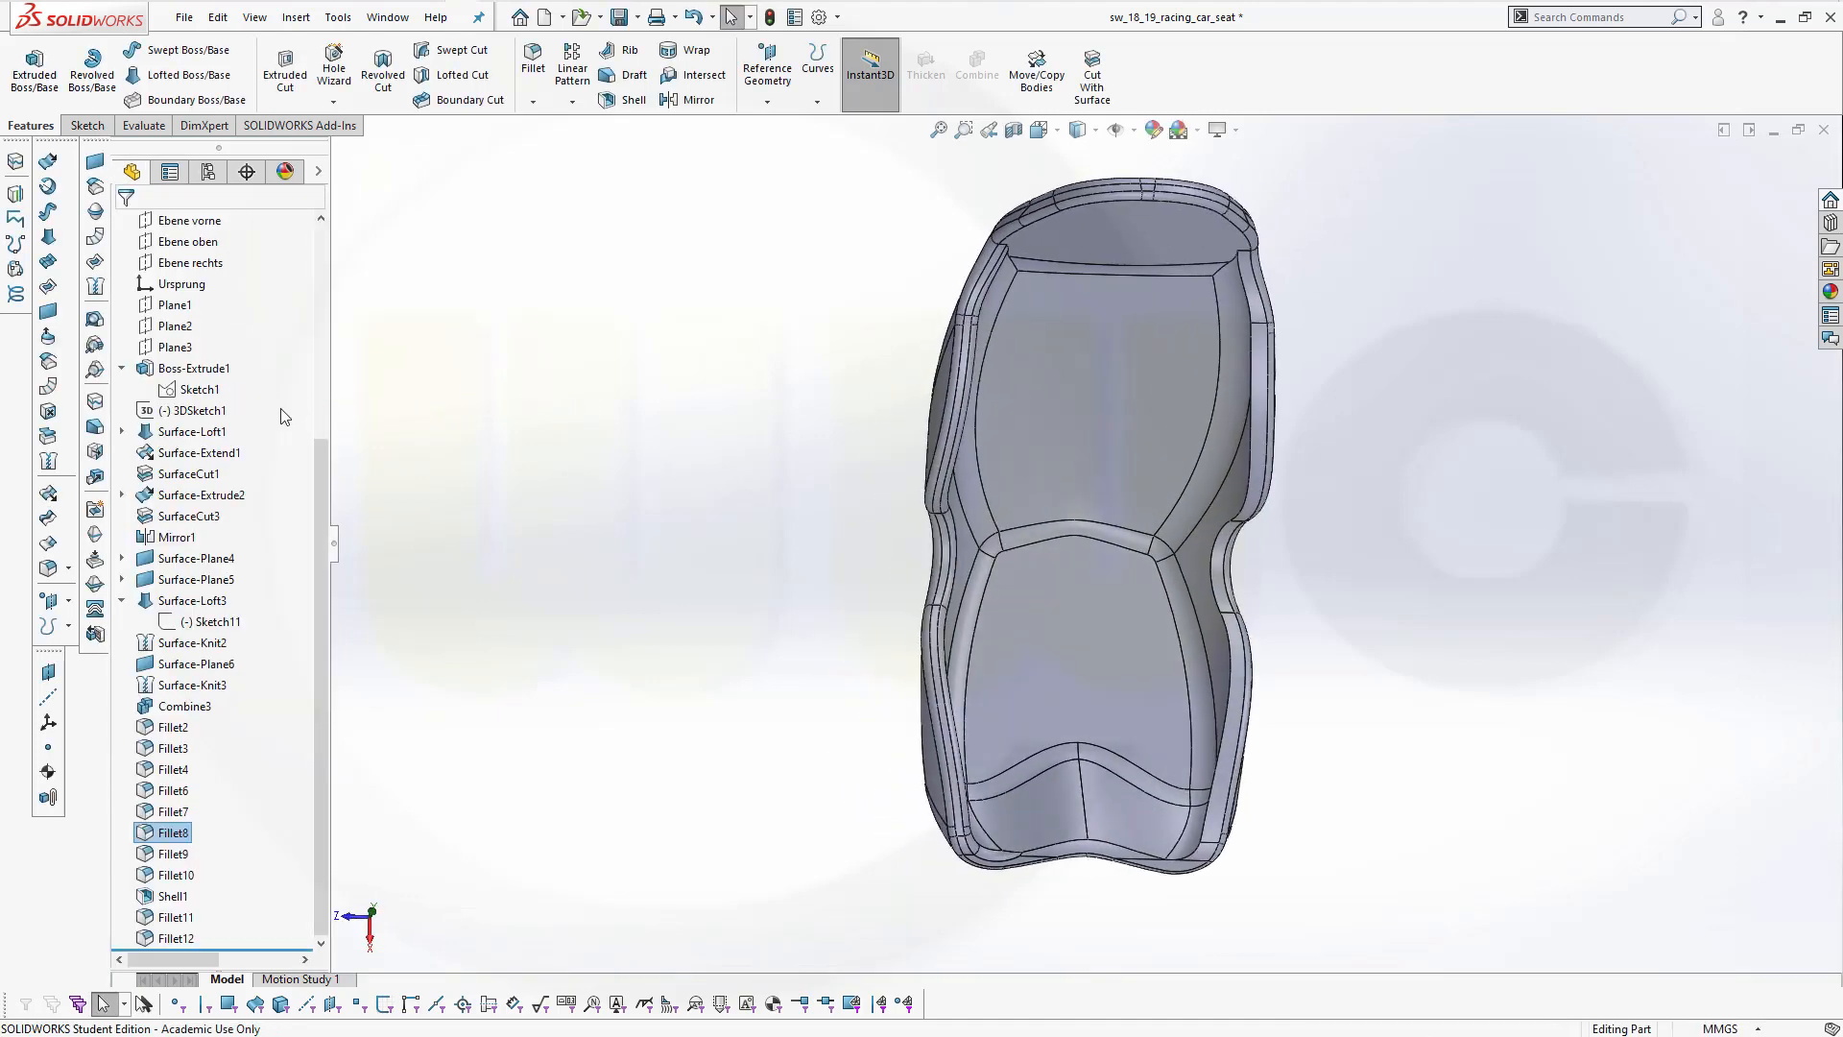
middle_click_drag(649, 449, 634, 419)
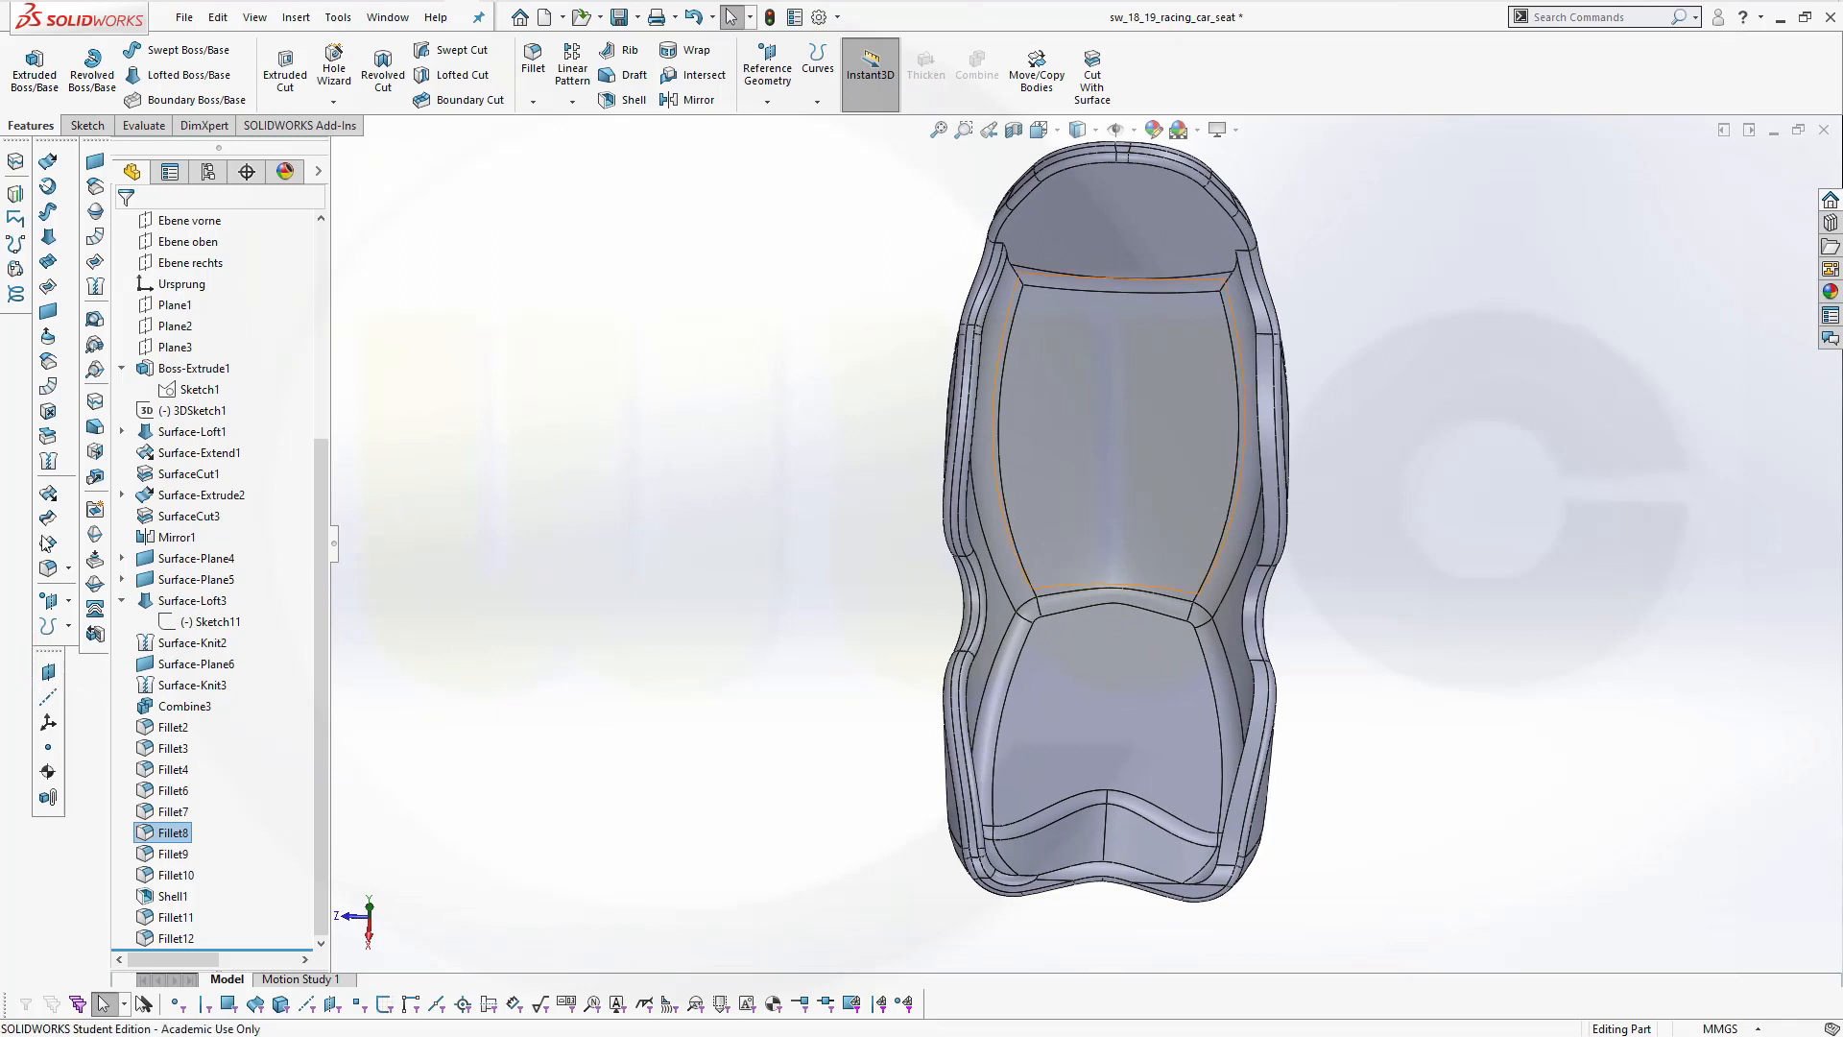
left_click(47, 363)
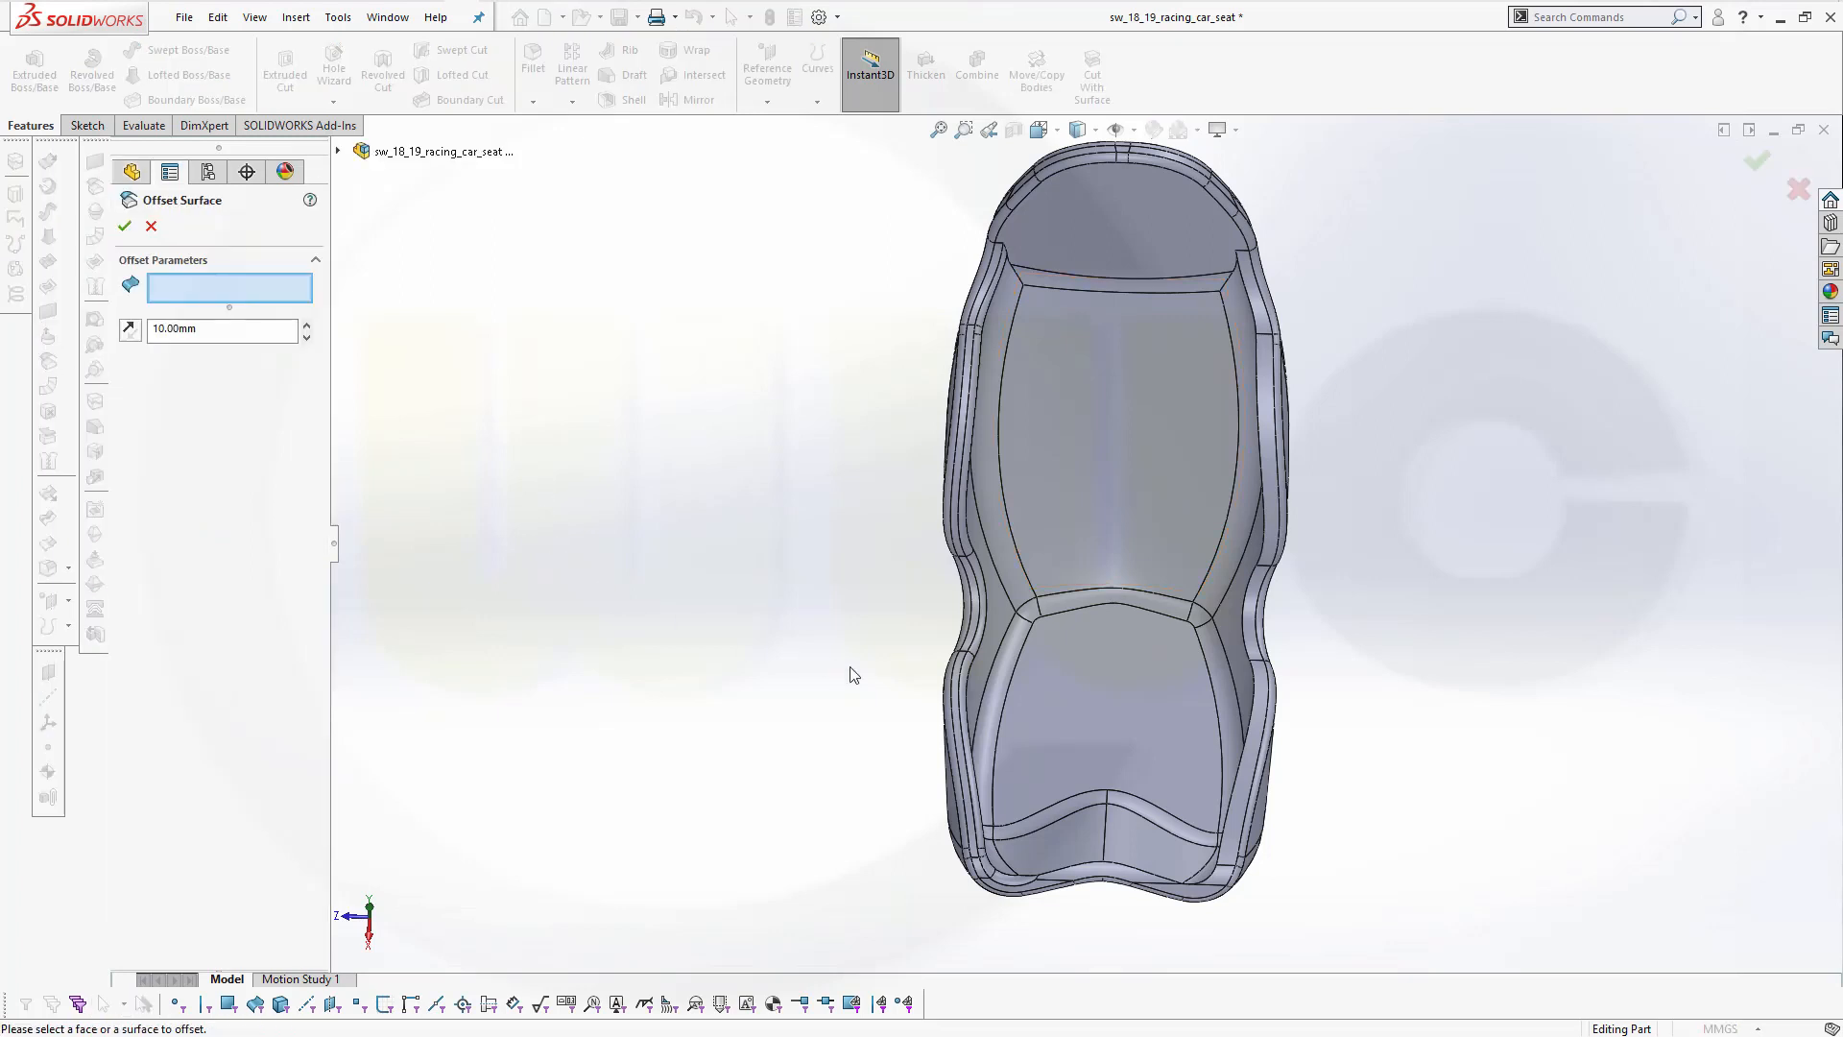
left_click(1080, 476)
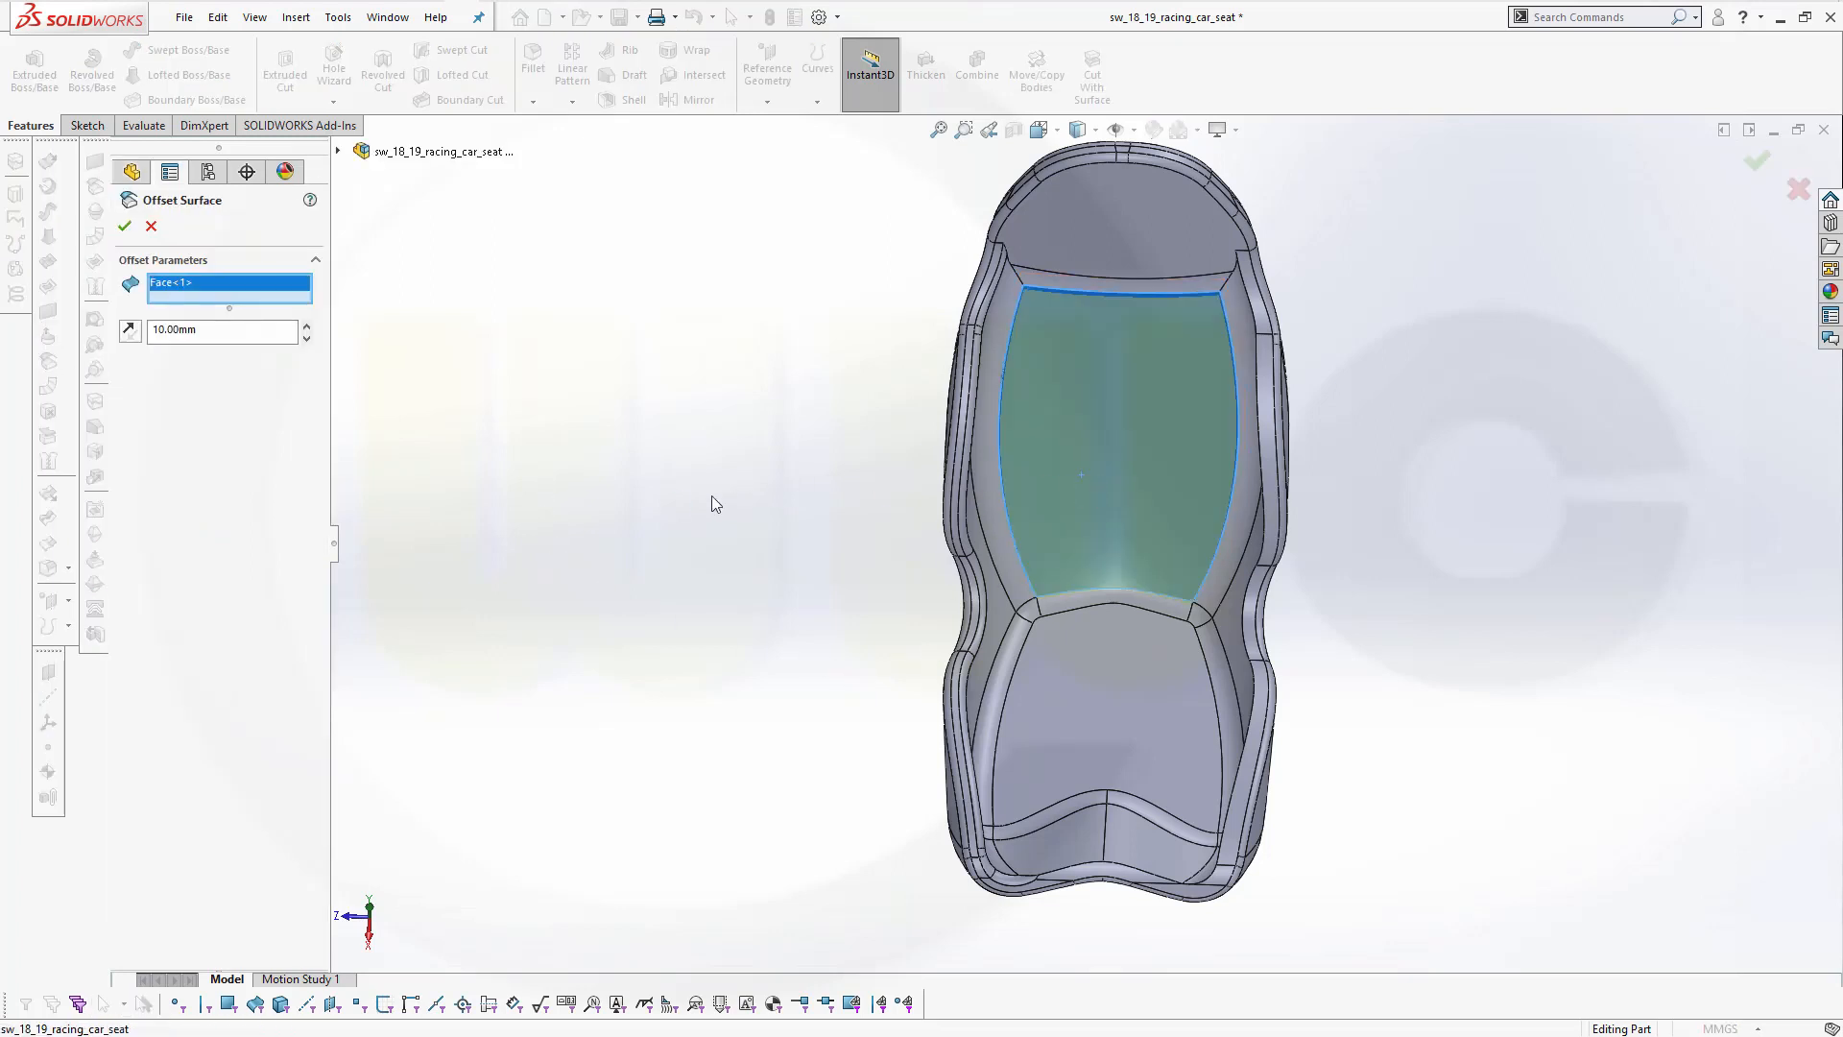
middle_click_drag(712, 495, 620, 509)
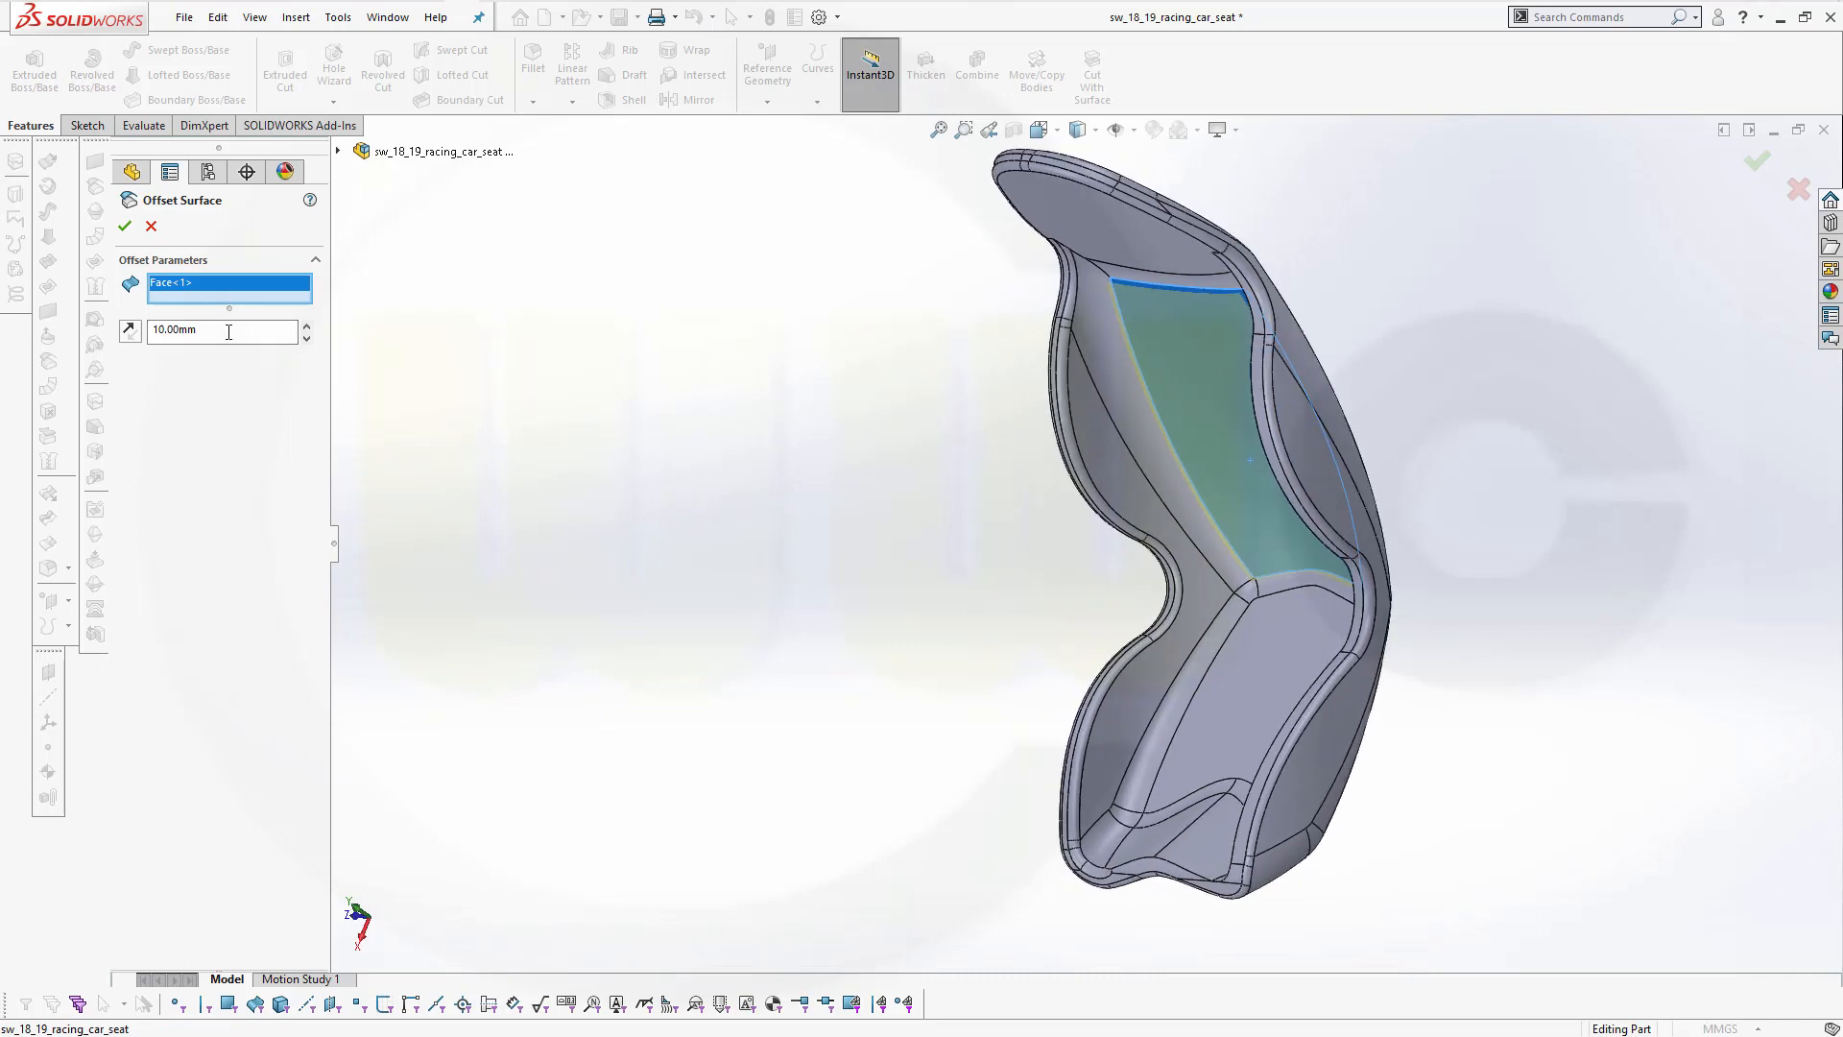
left_click_drag(228, 330, 18, 260)
type("0")
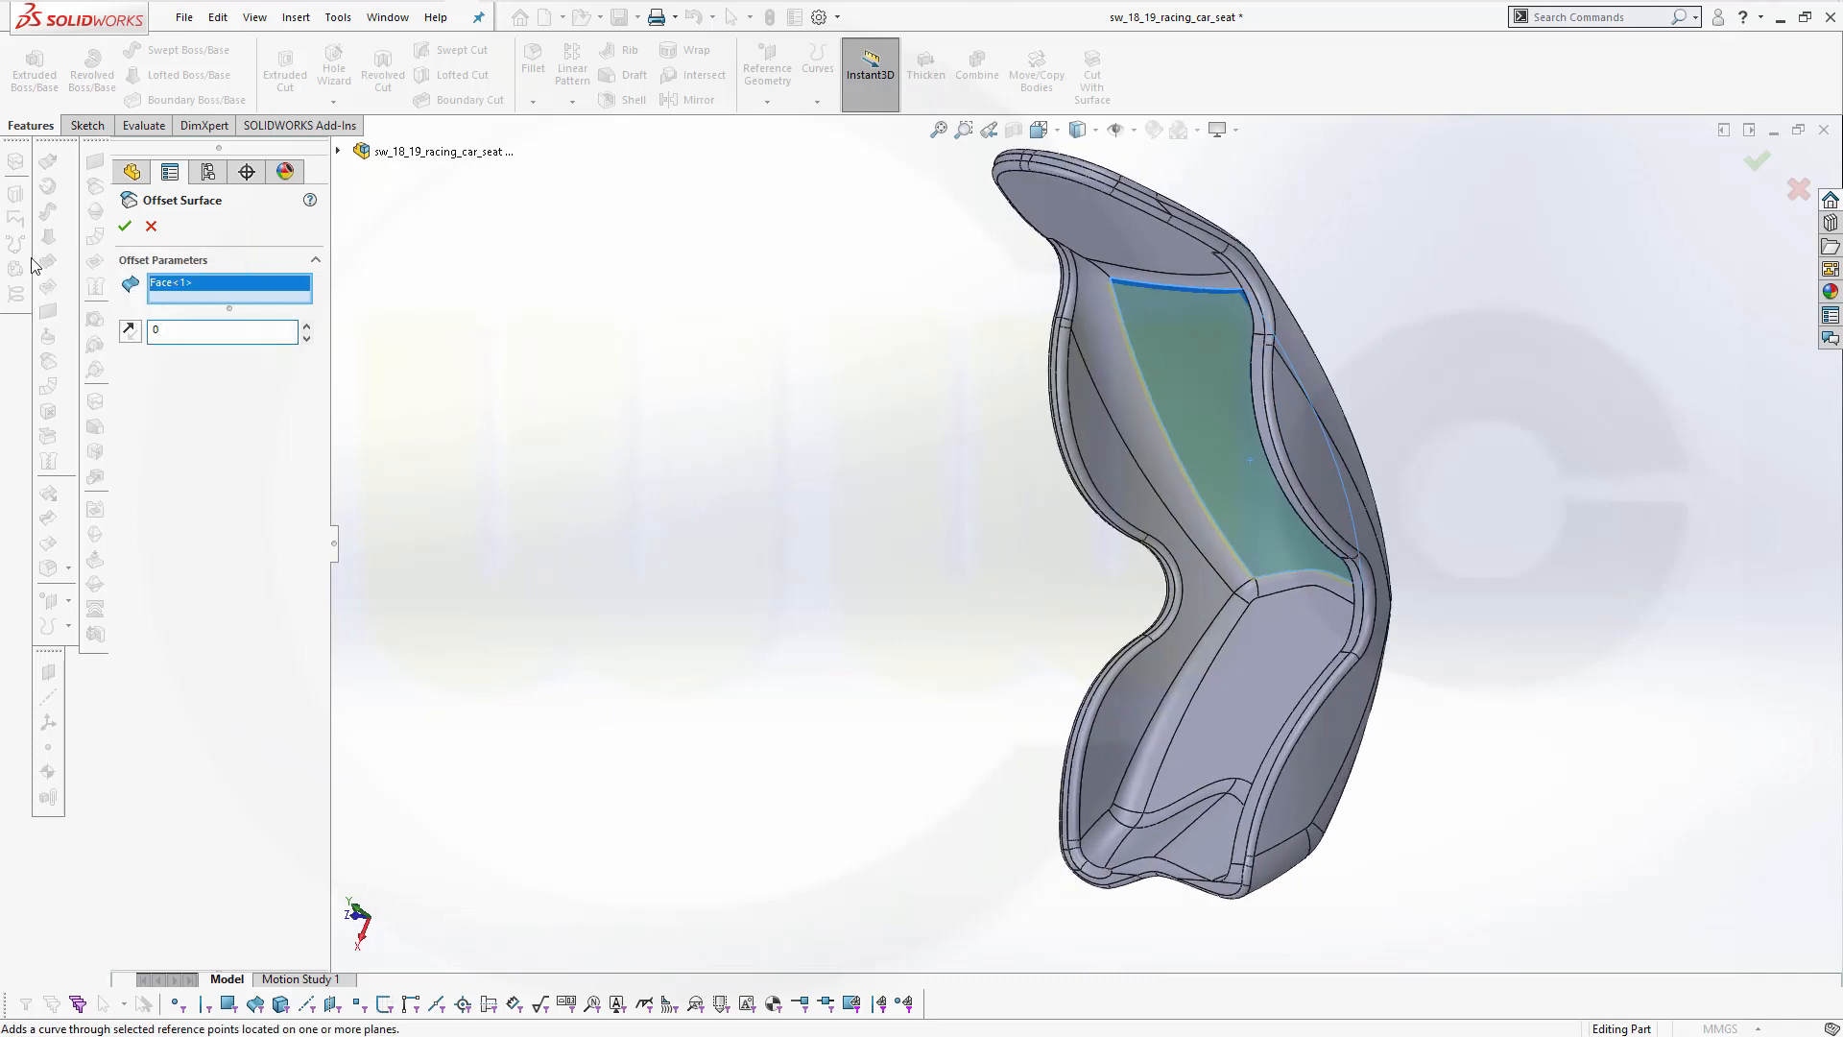
left_click(123, 228)
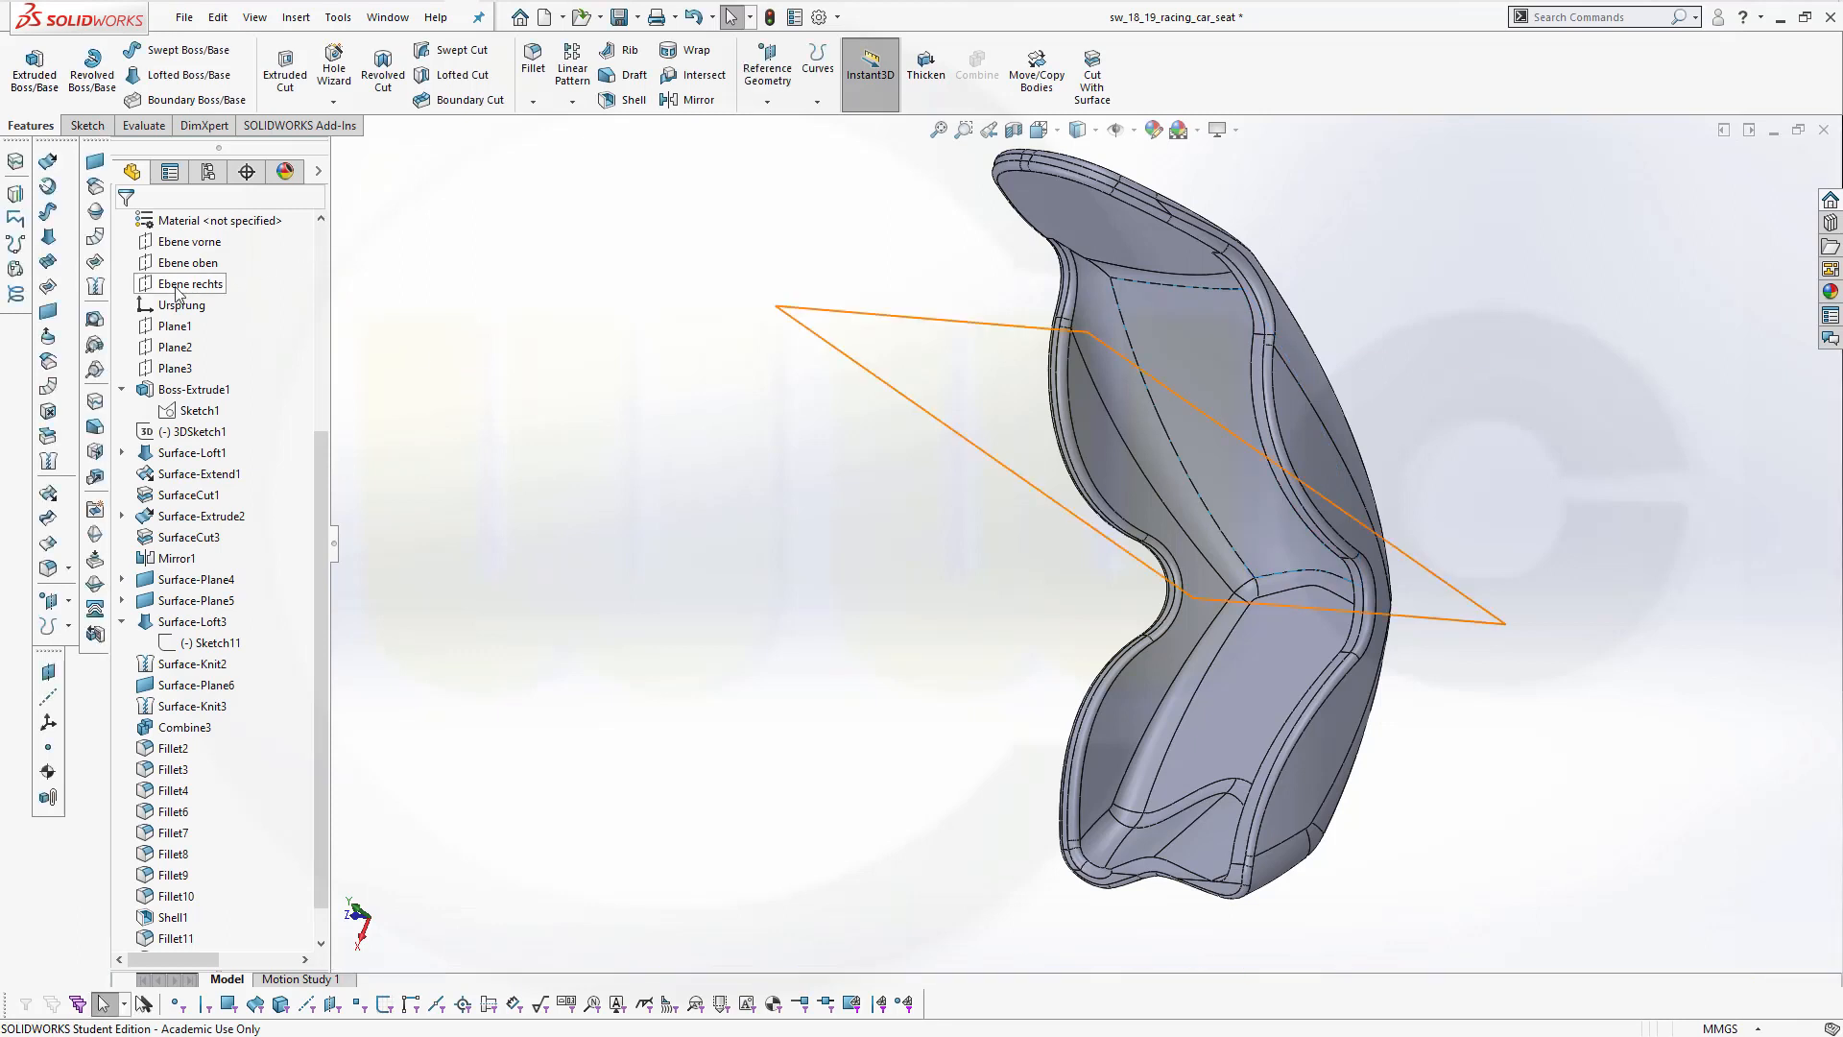
Copy the large inner face of the seat base as a surface with a 0 mm offset, replacing the preselected backrest surface
left_click(47, 361)
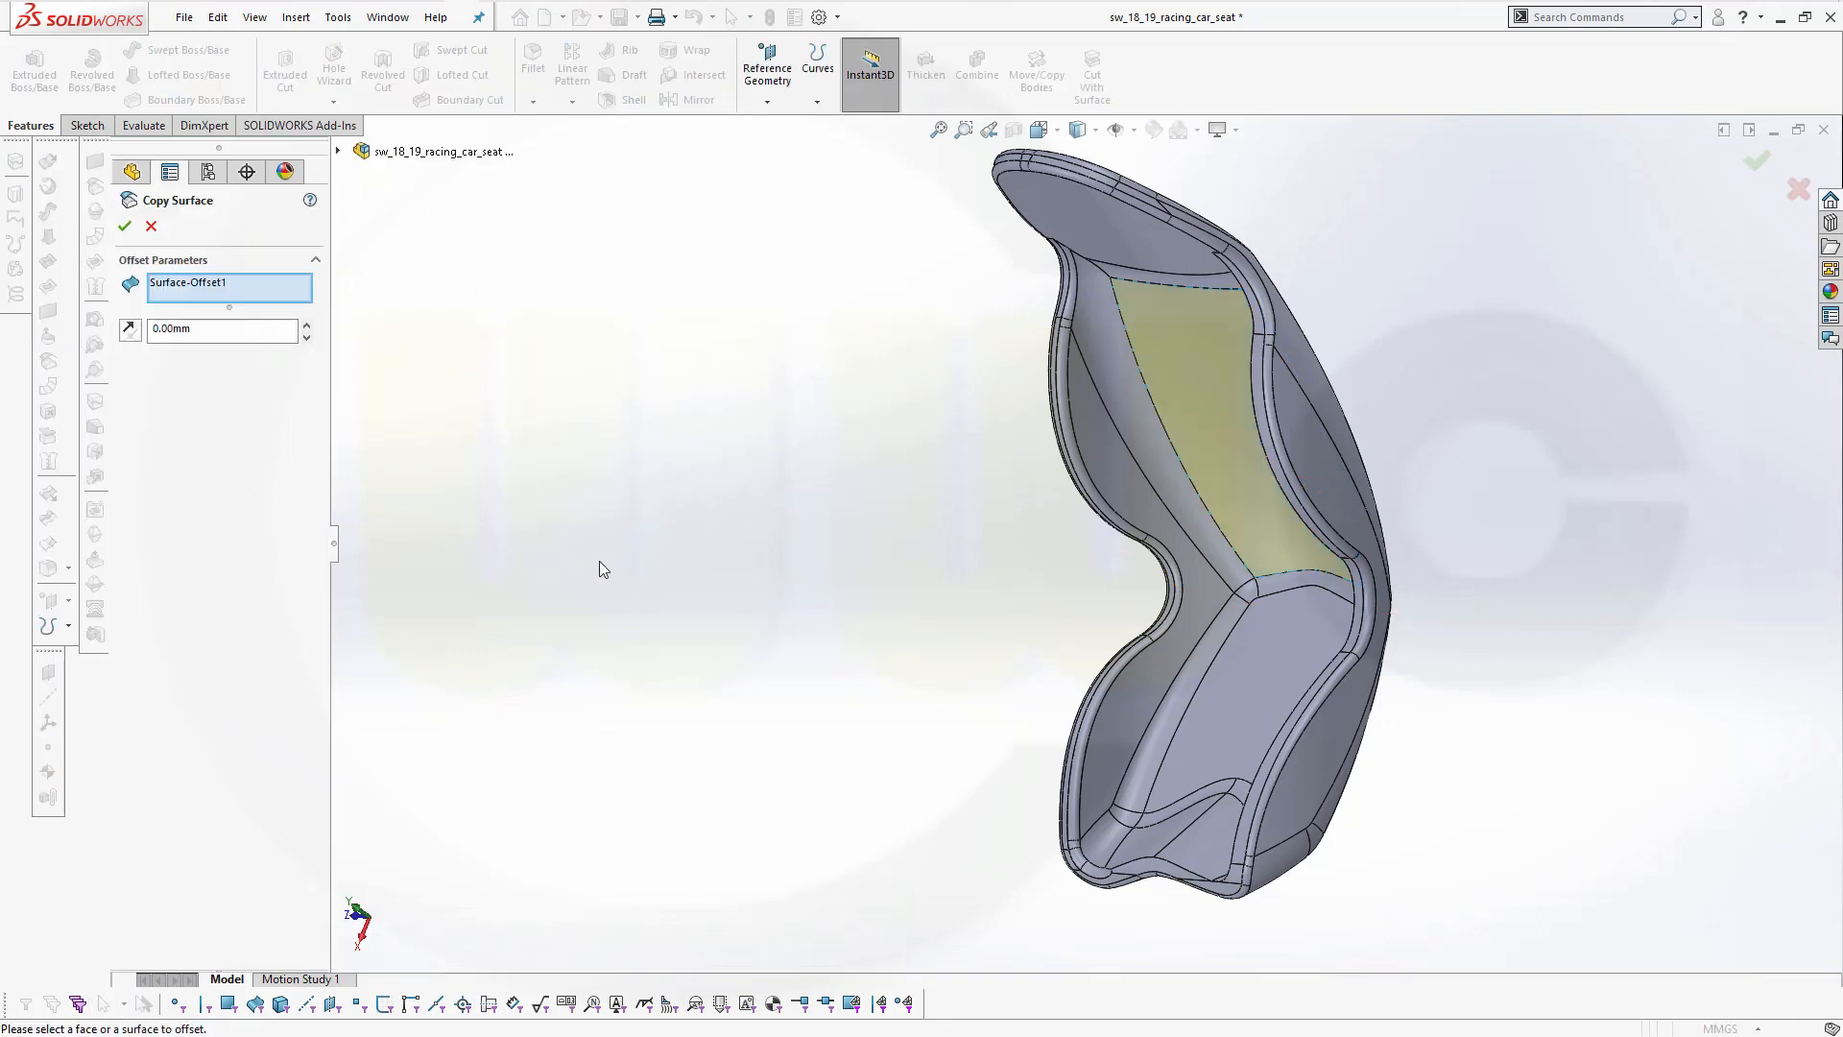
middle_click_drag(768, 600, 816, 566)
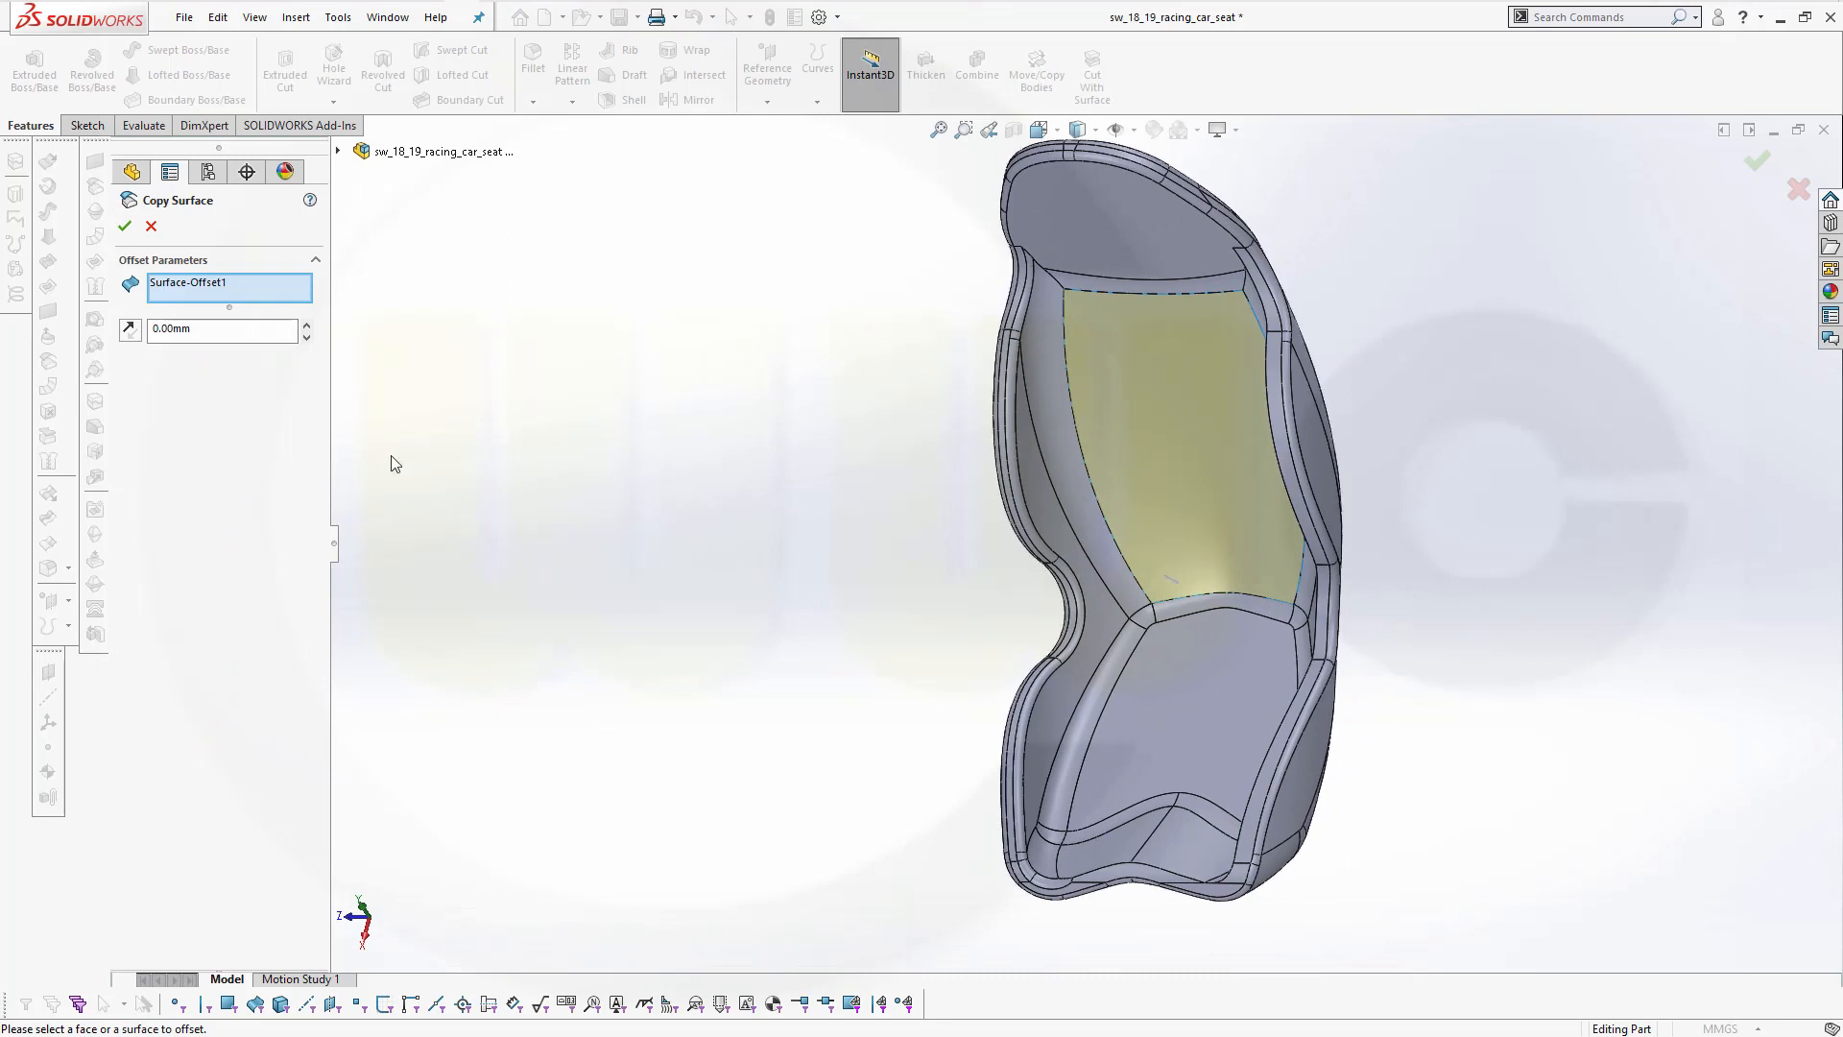
right_click(225, 286)
left_click(257, 296)
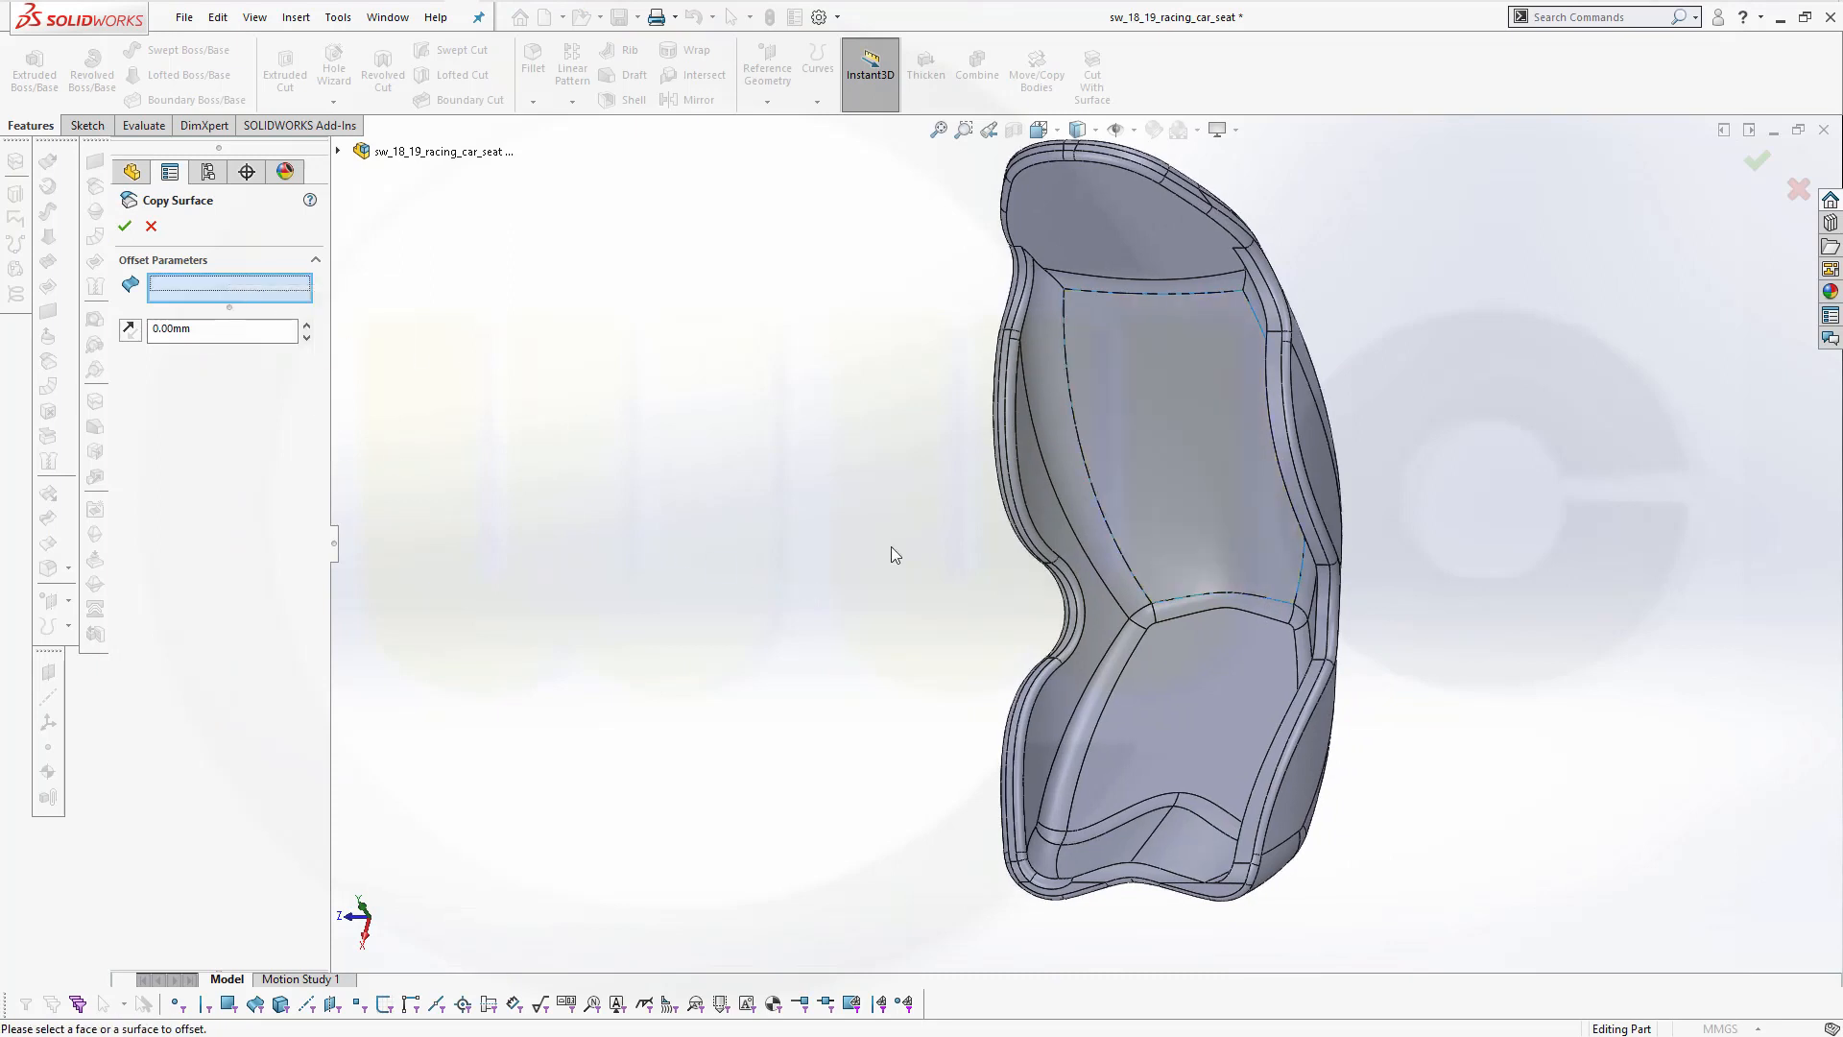
left_click(1179, 720)
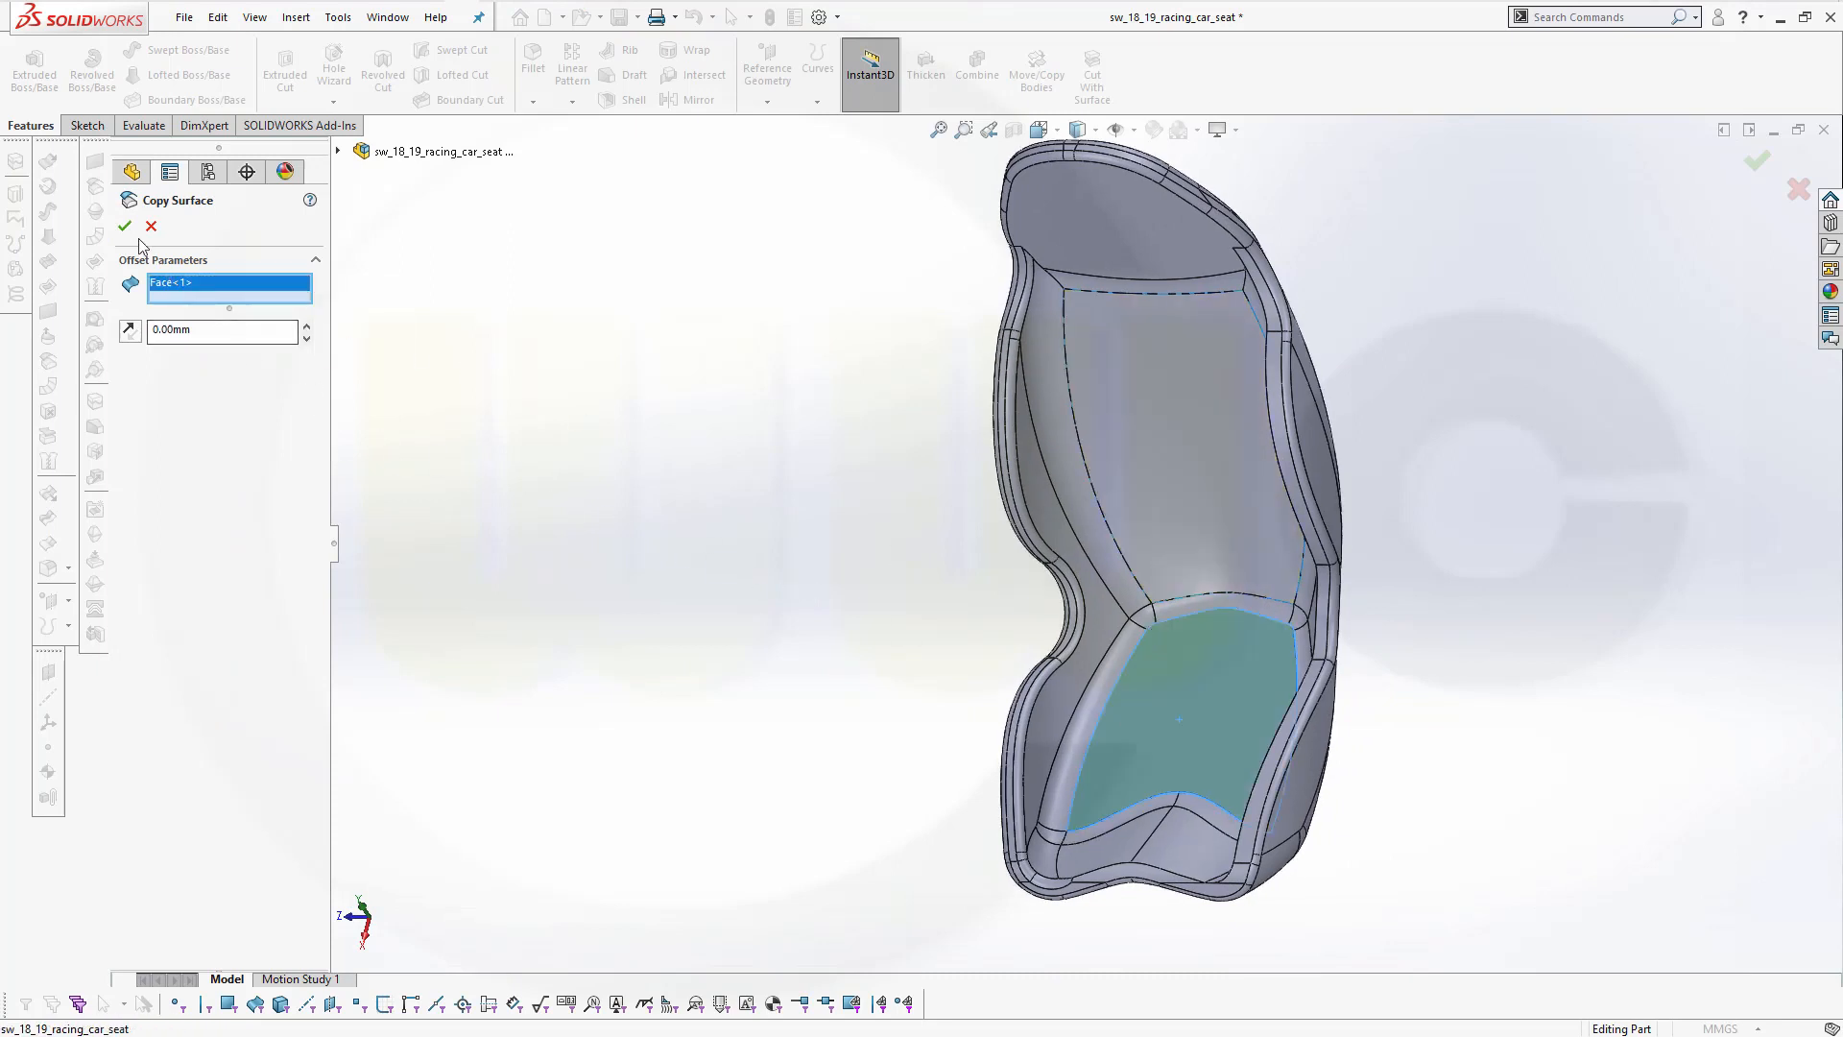
key("Return")
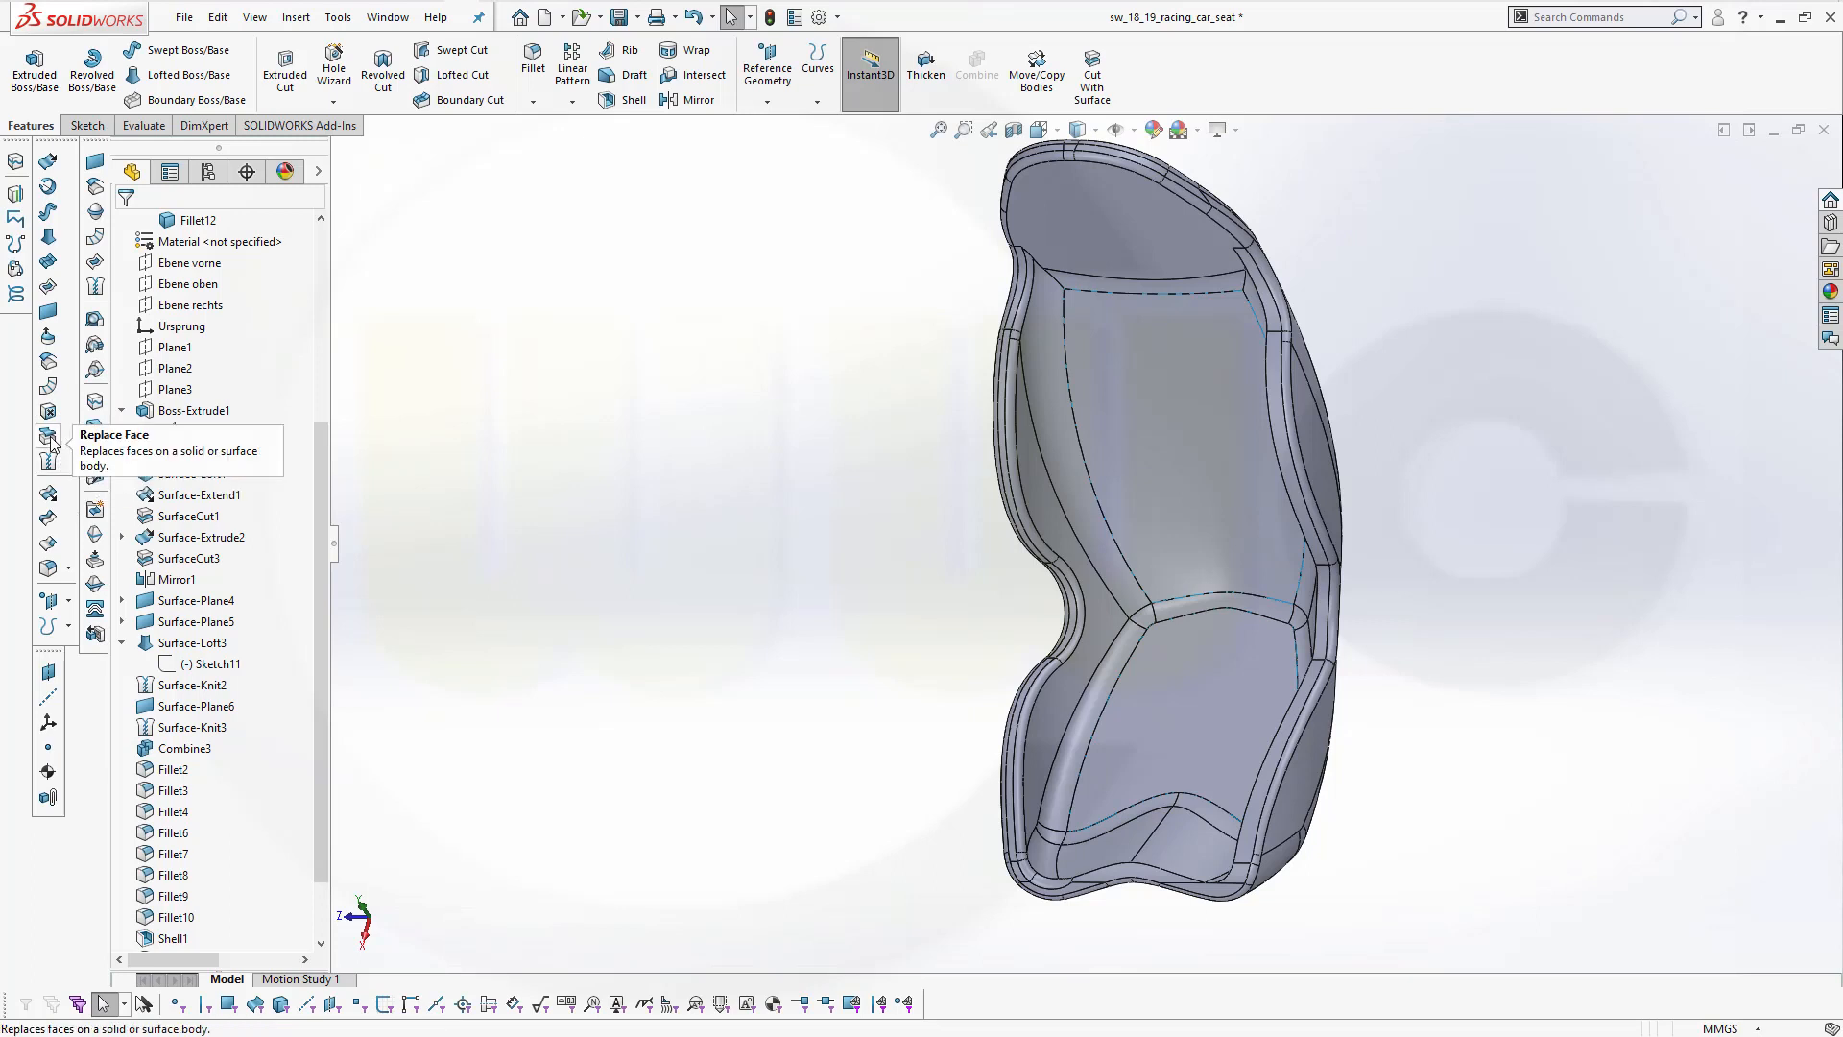
Copy the two small inner faces at the front of the seat base as a surface with a 0 mm offset, removing the preselected surface
left_click(48, 363)
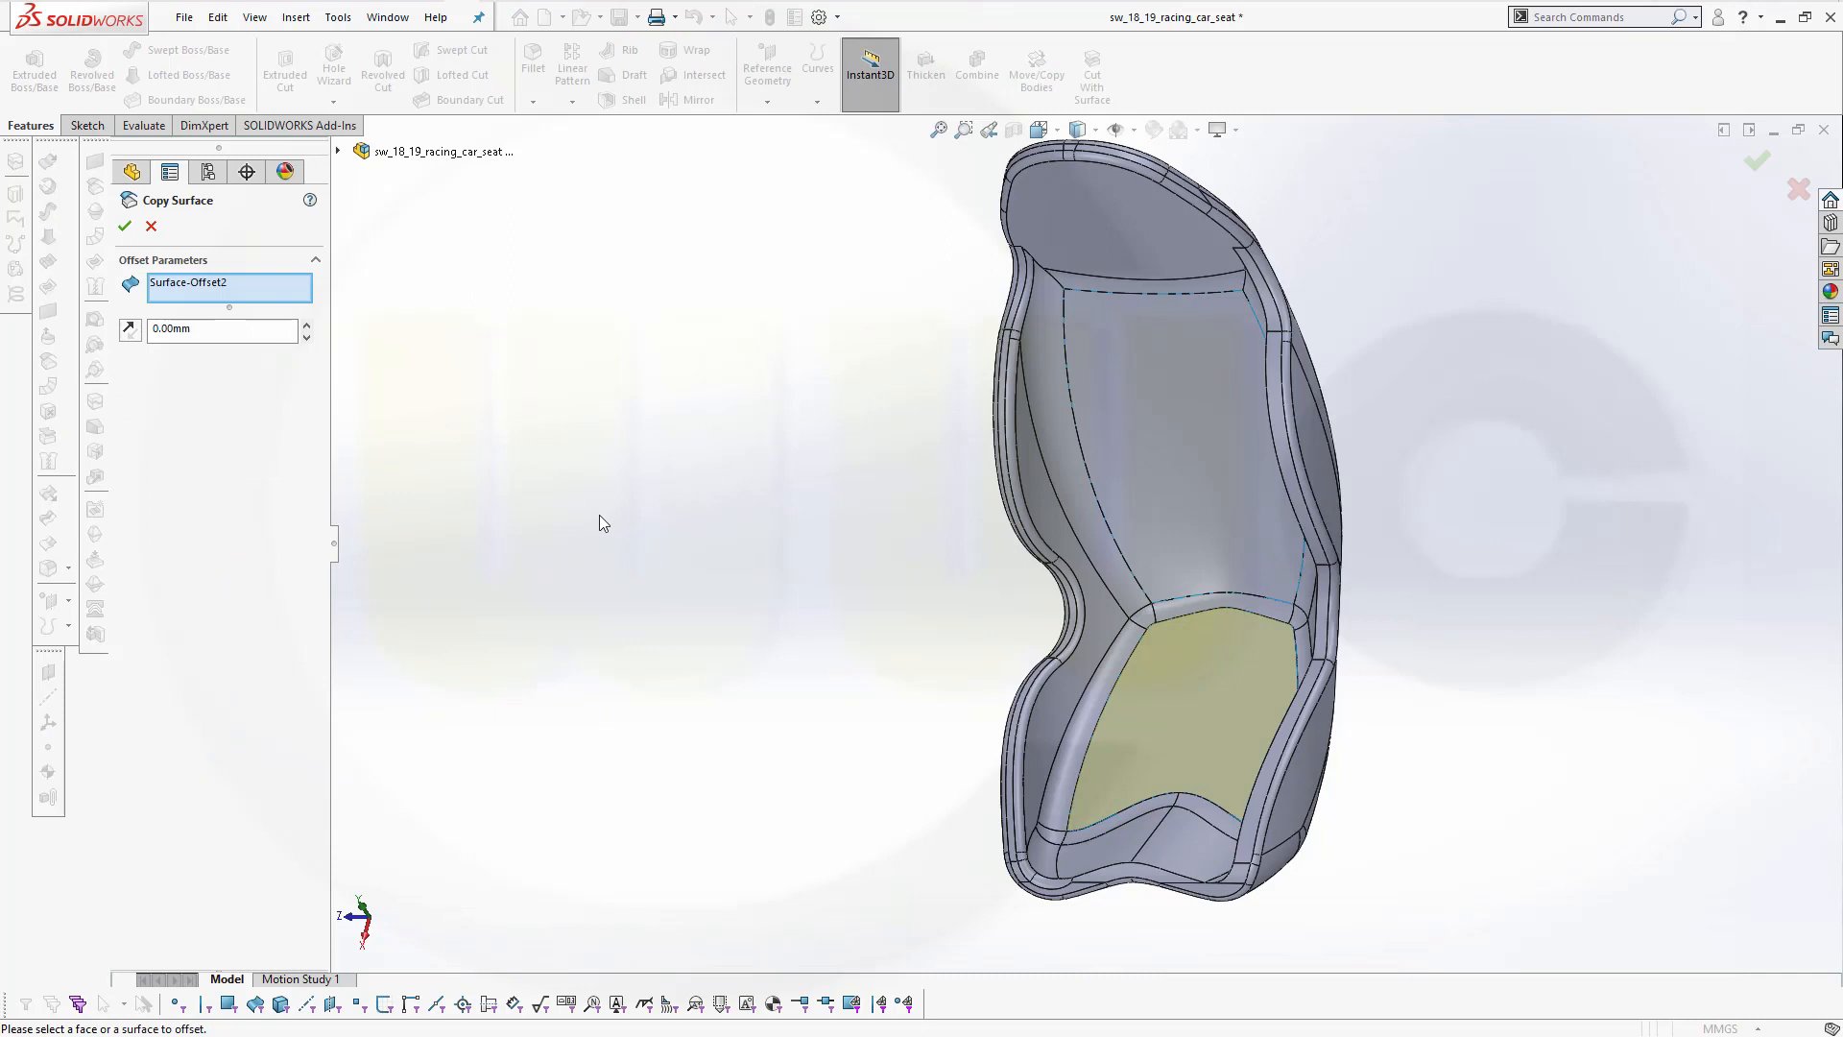
middle_click_drag(733, 690, 788, 739)
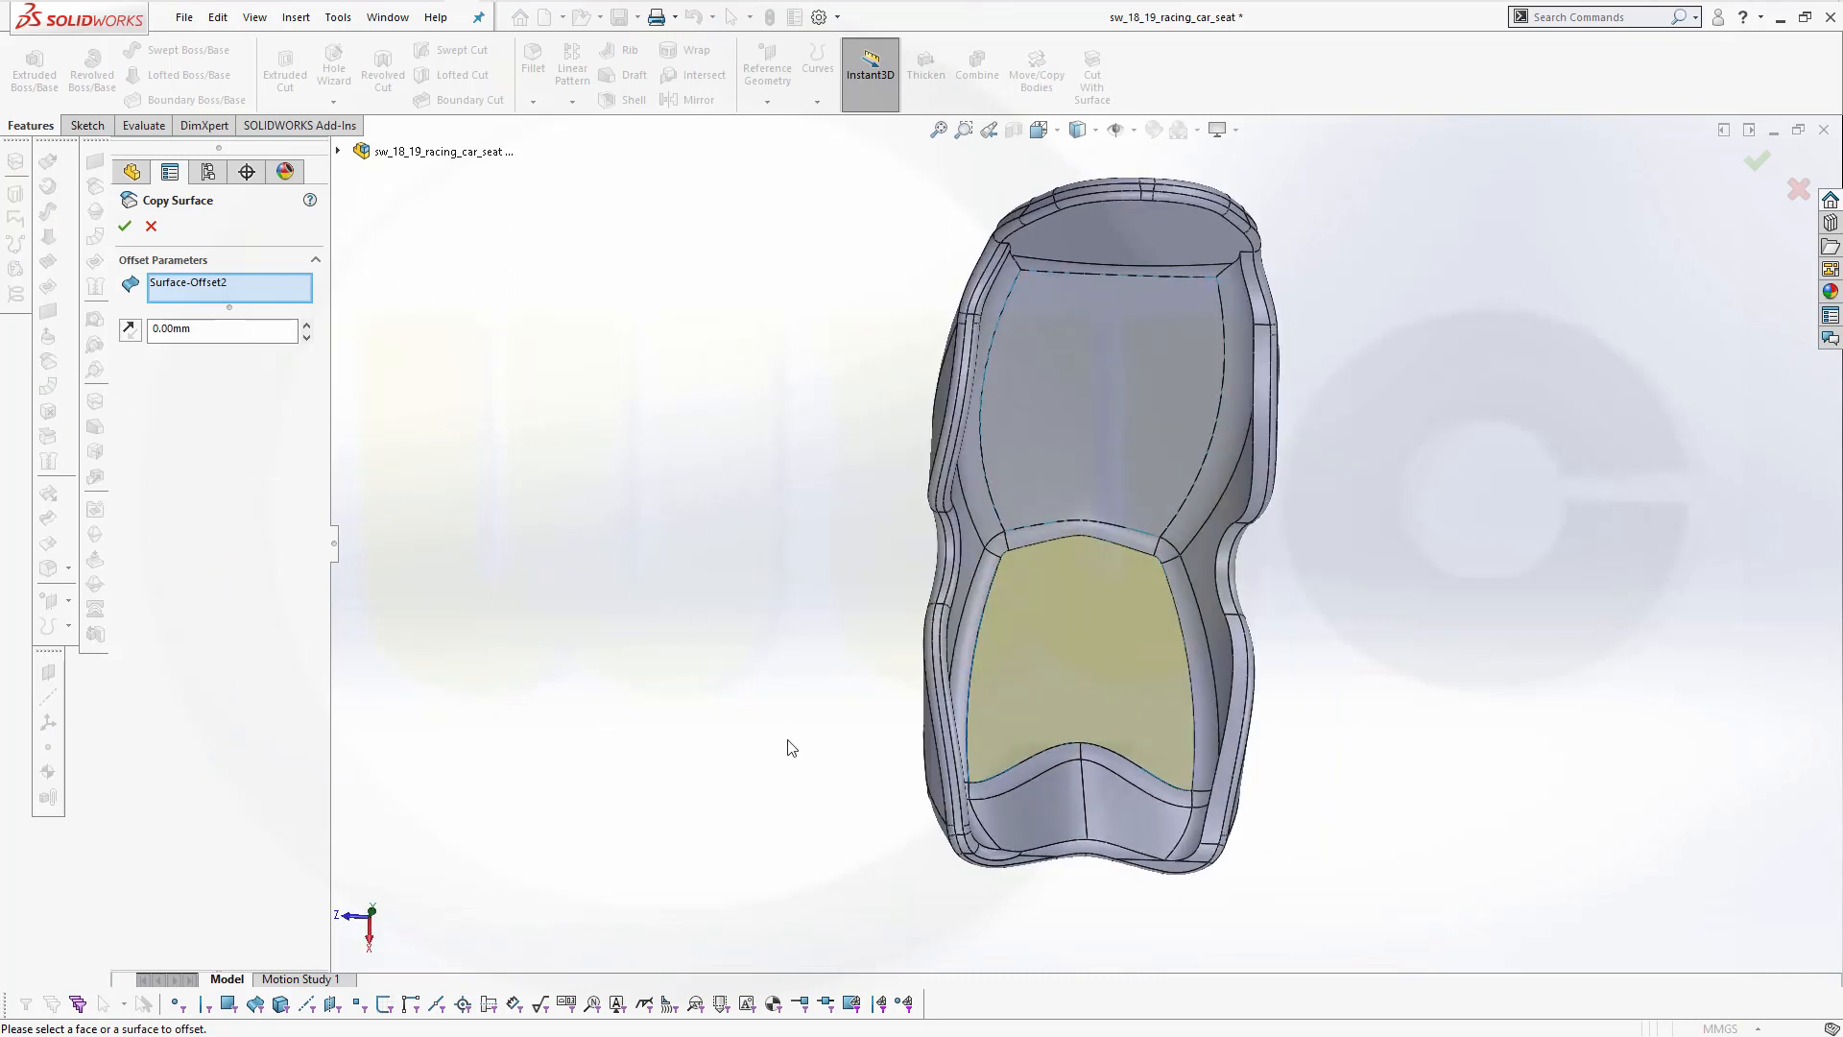
left_click(1039, 828)
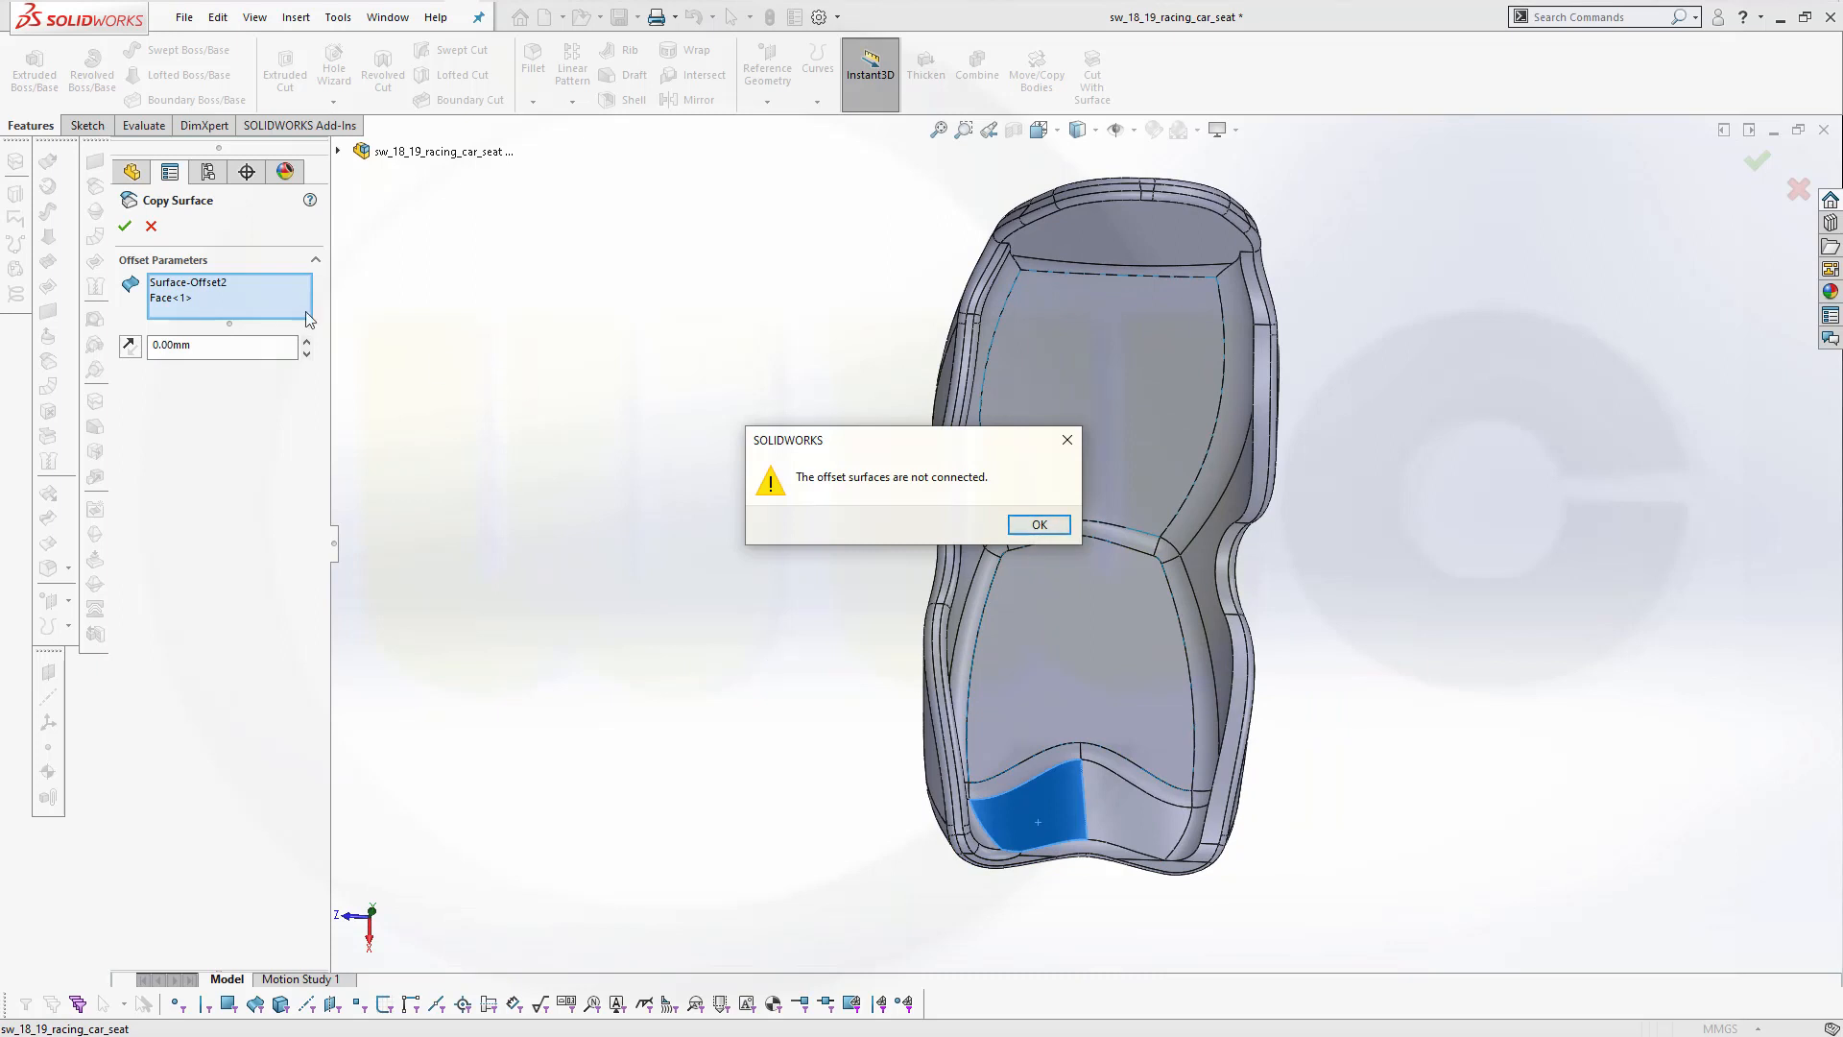
left_click(1038, 524)
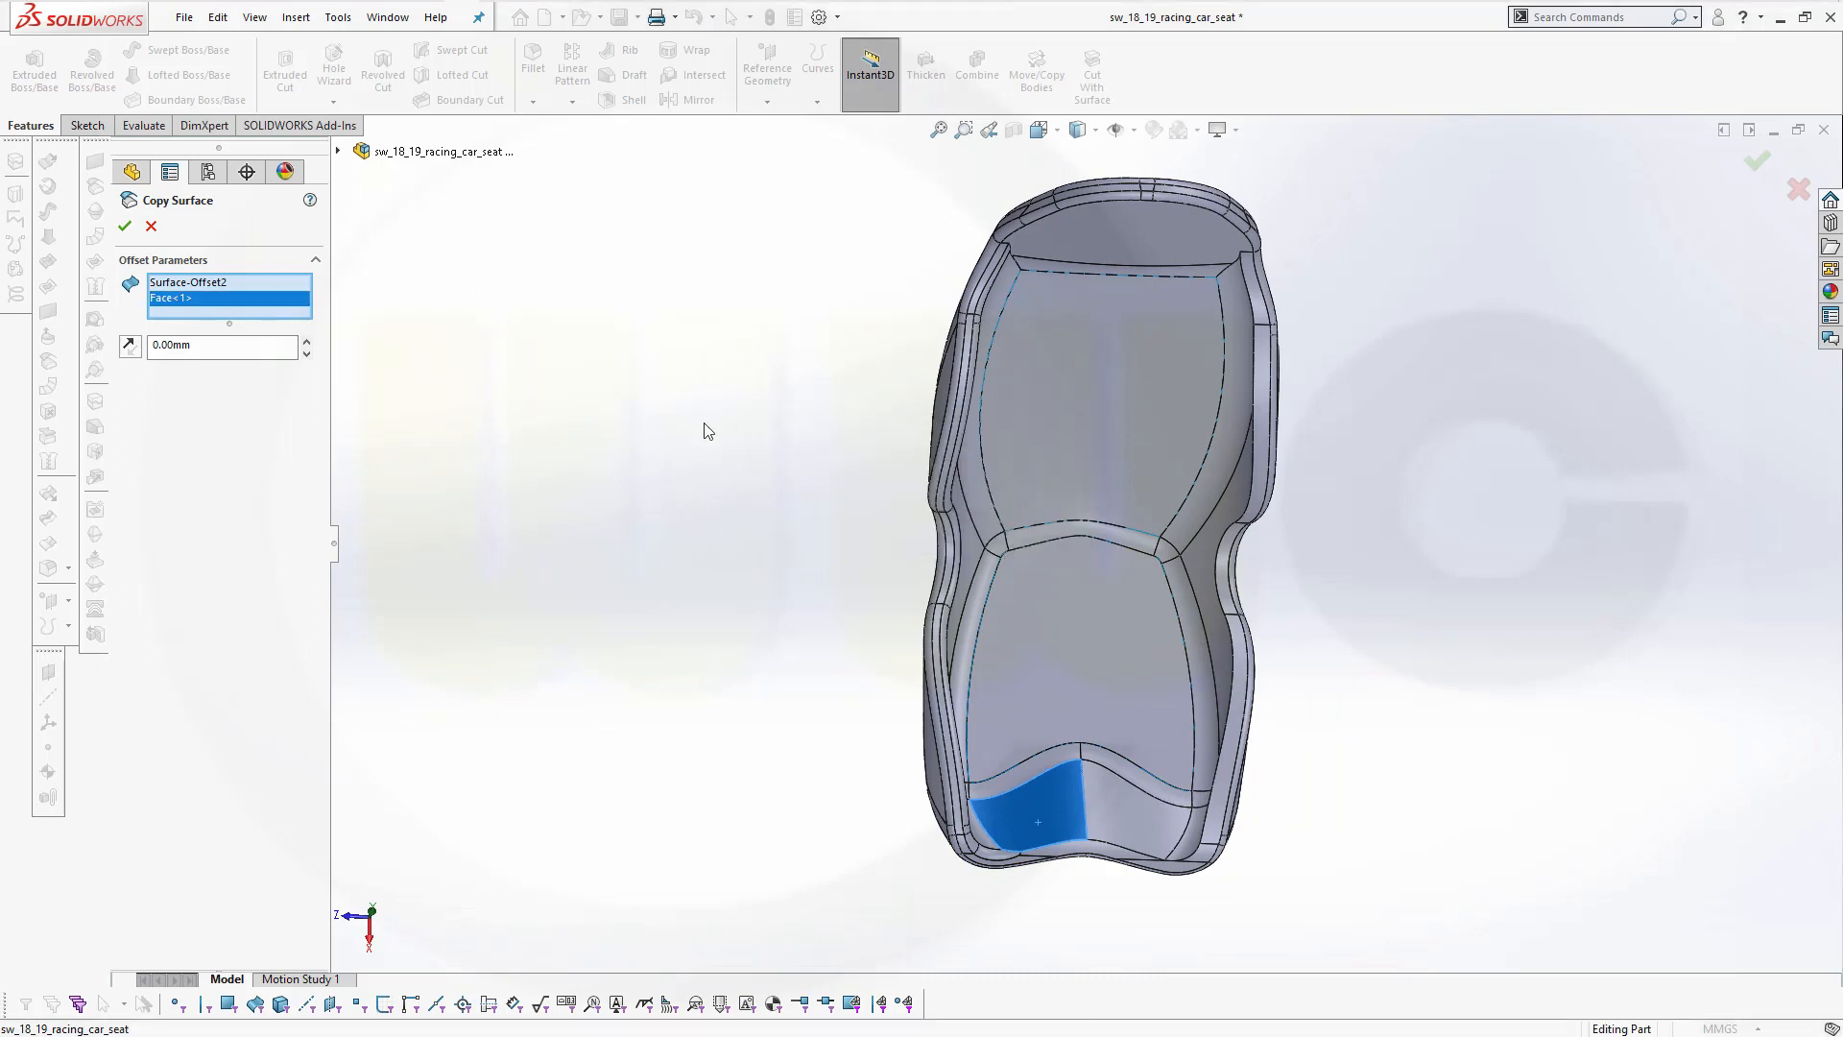
right_click(219, 286)
left_click(274, 321)
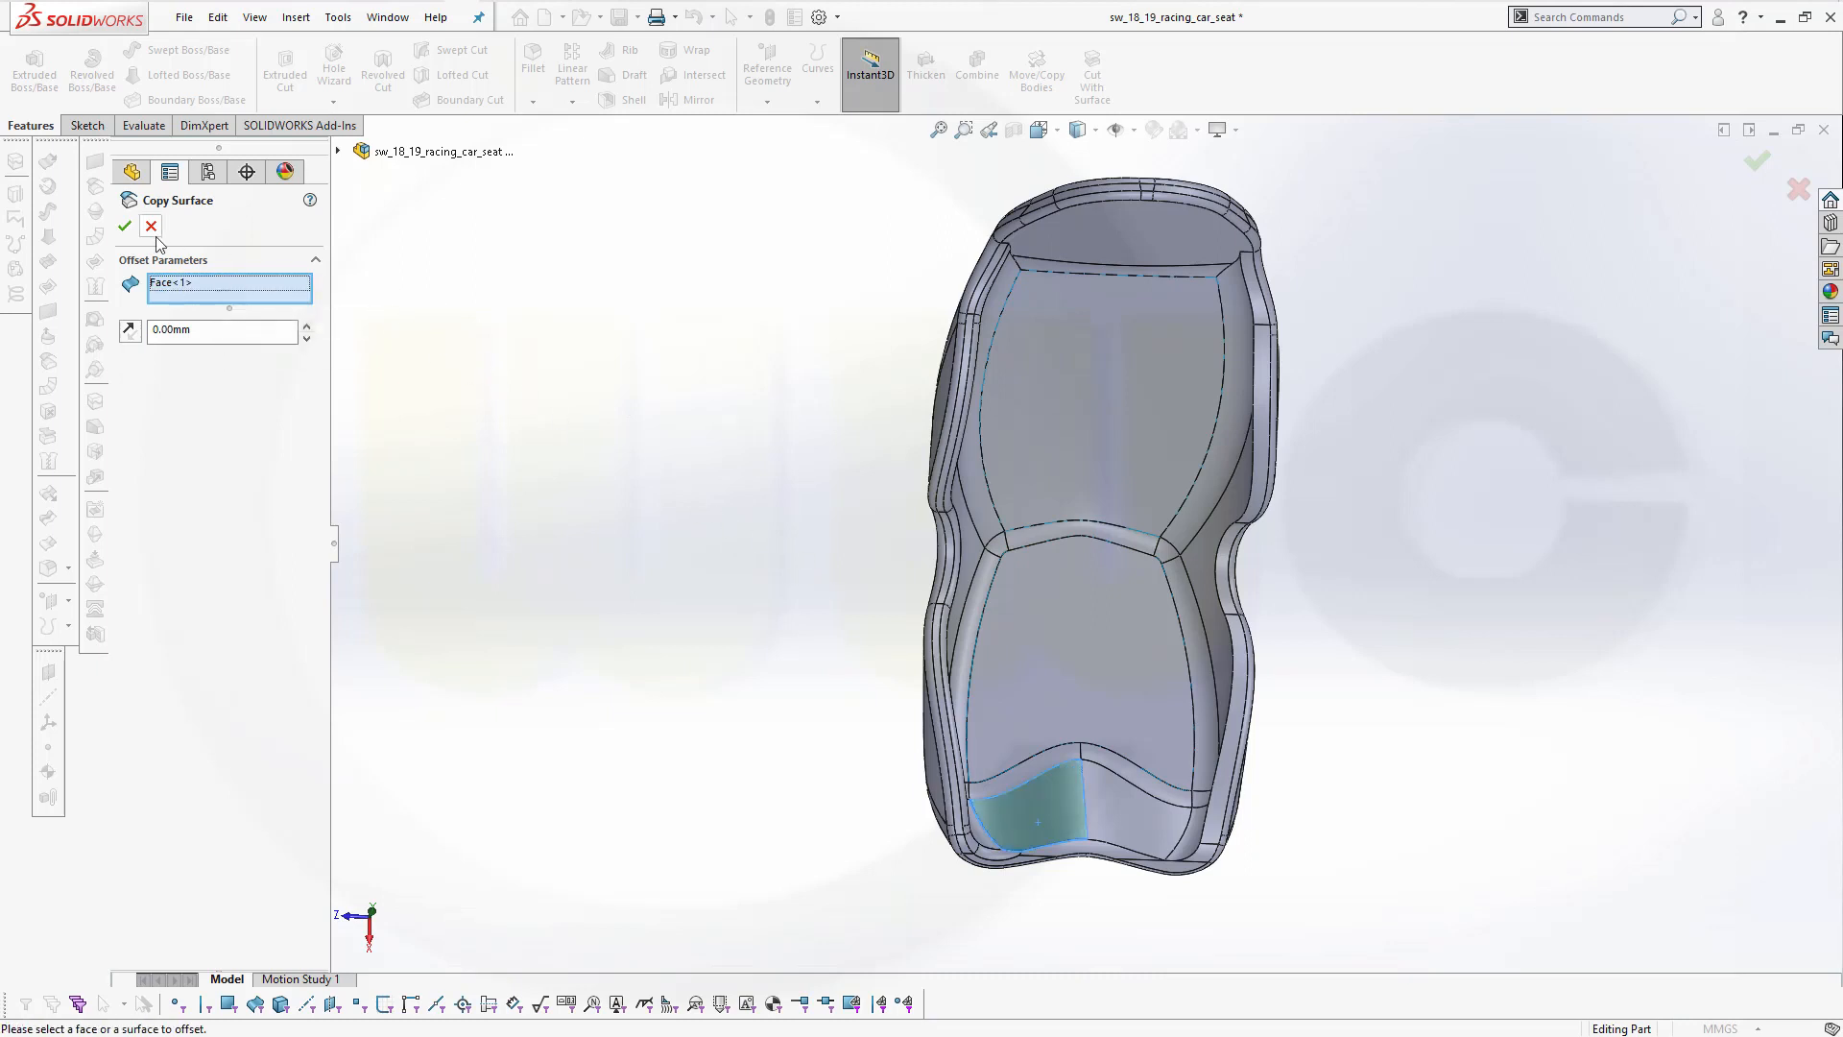
left_click(1114, 823)
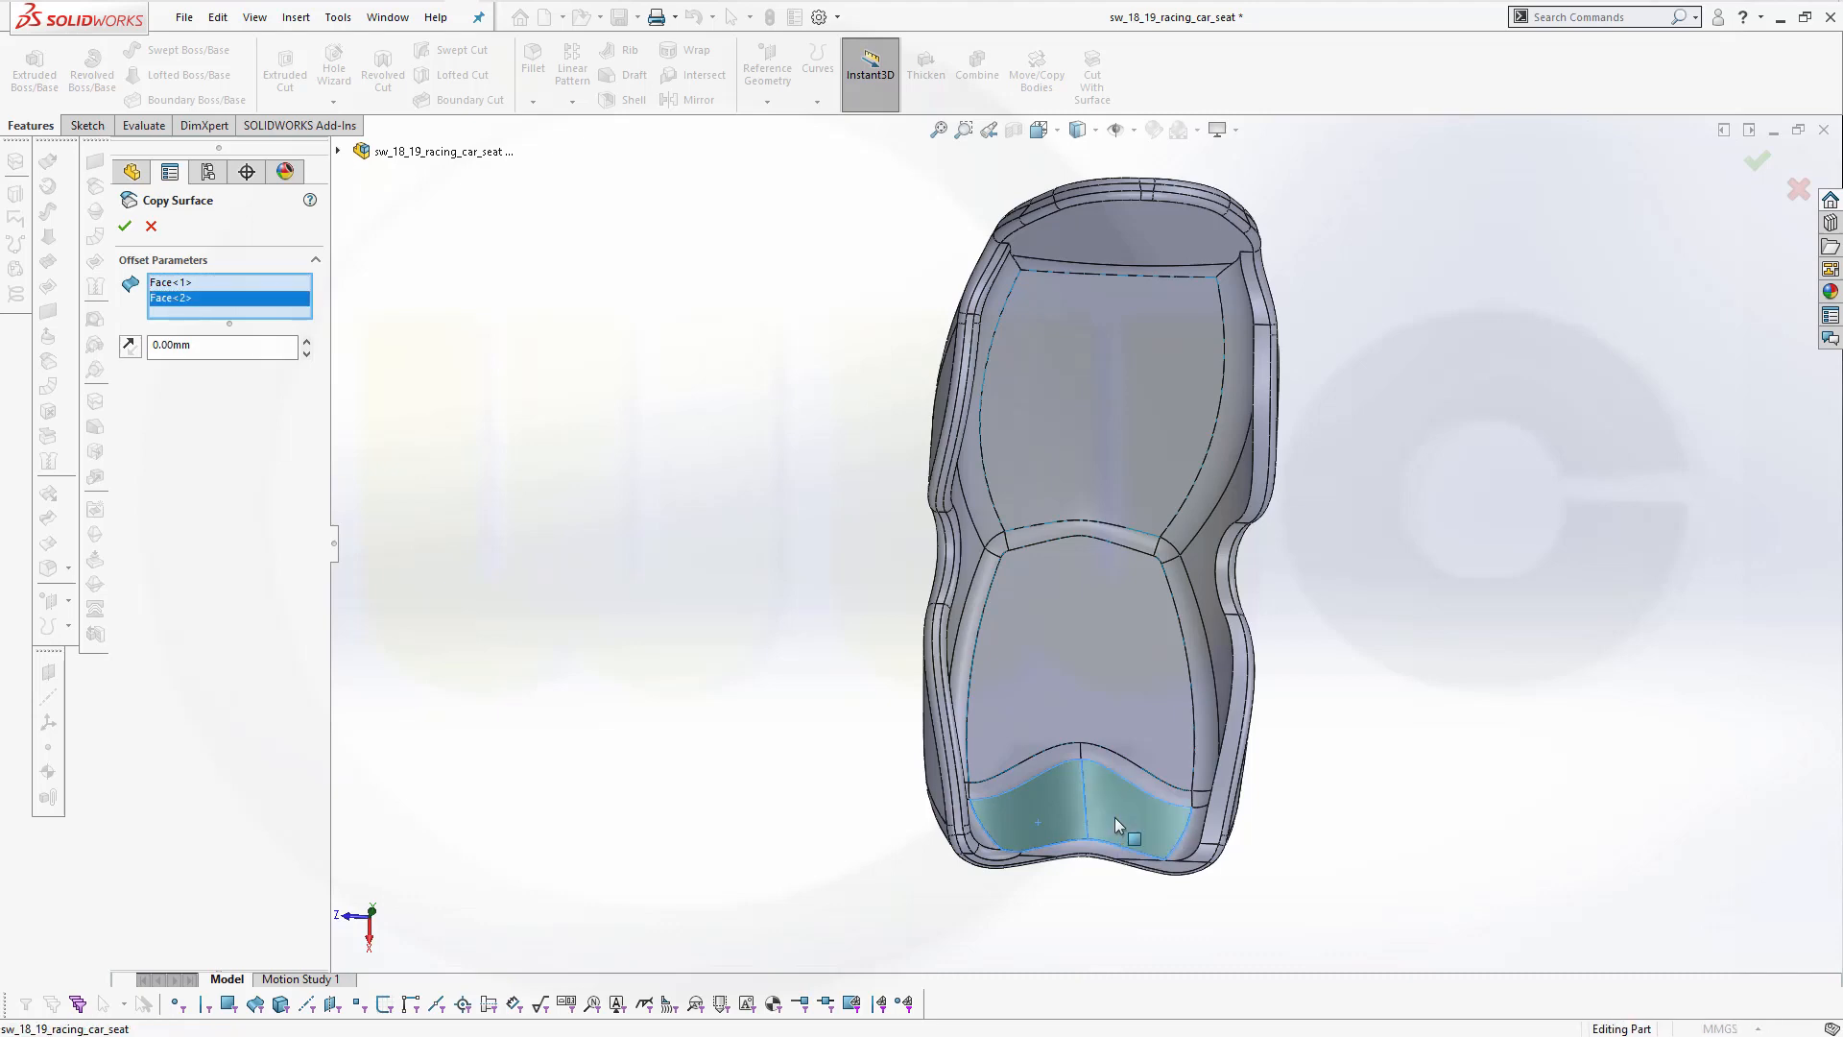
left_click(124, 226)
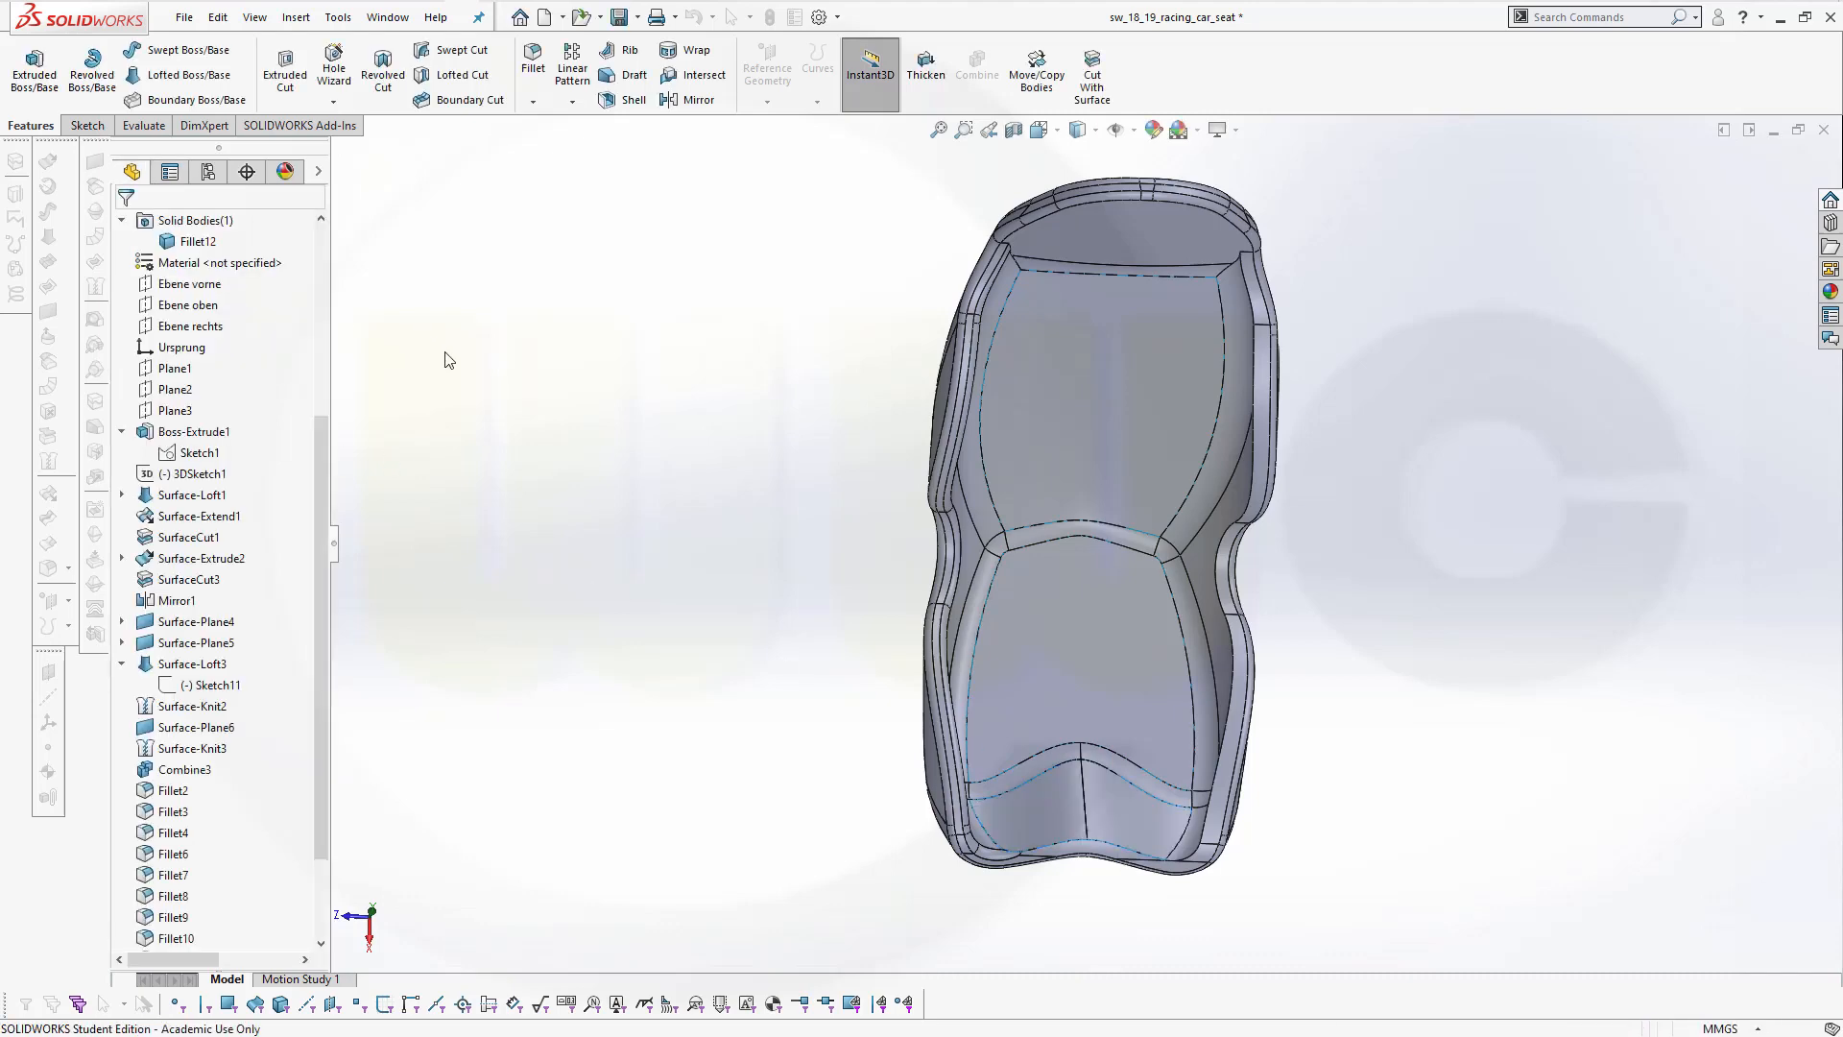
Copy one long inner side-wall face of the seat as a surface with a 0 mm offset, replacing the preselected front surface
middle_click_drag(658, 517, 546, 427)
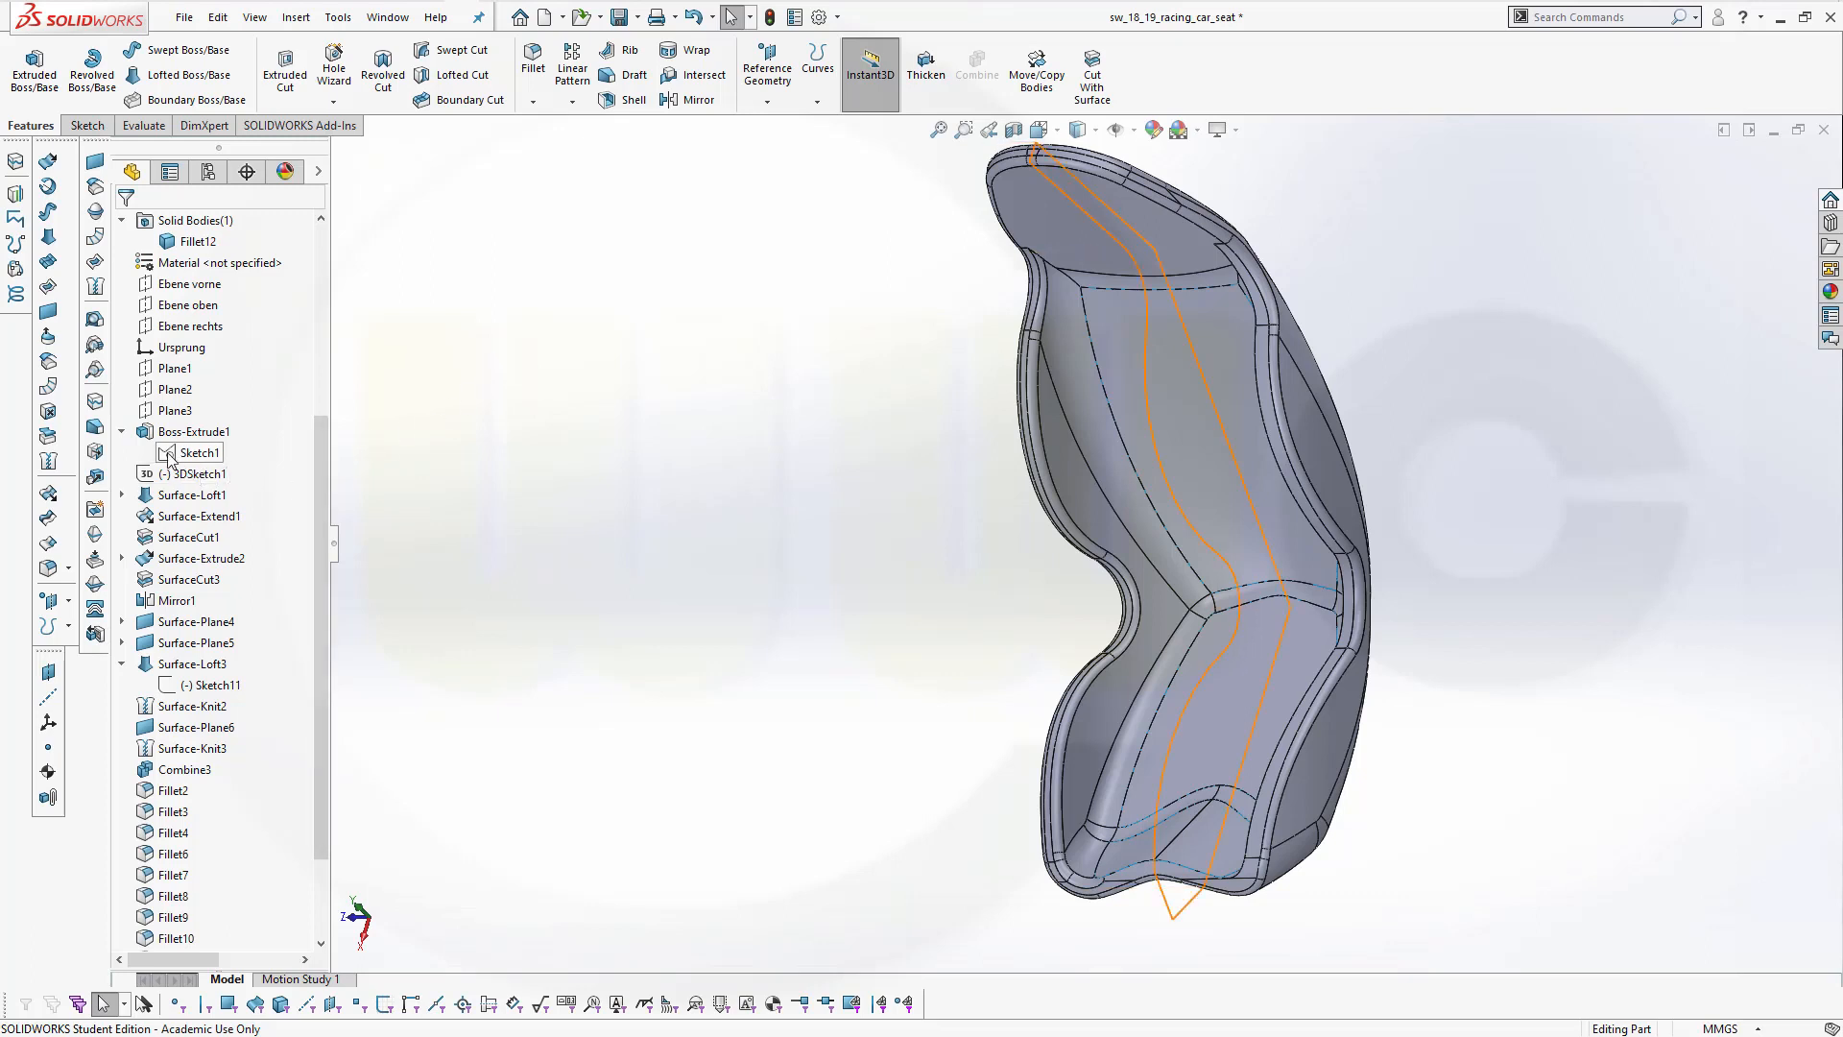
left_click(48, 362)
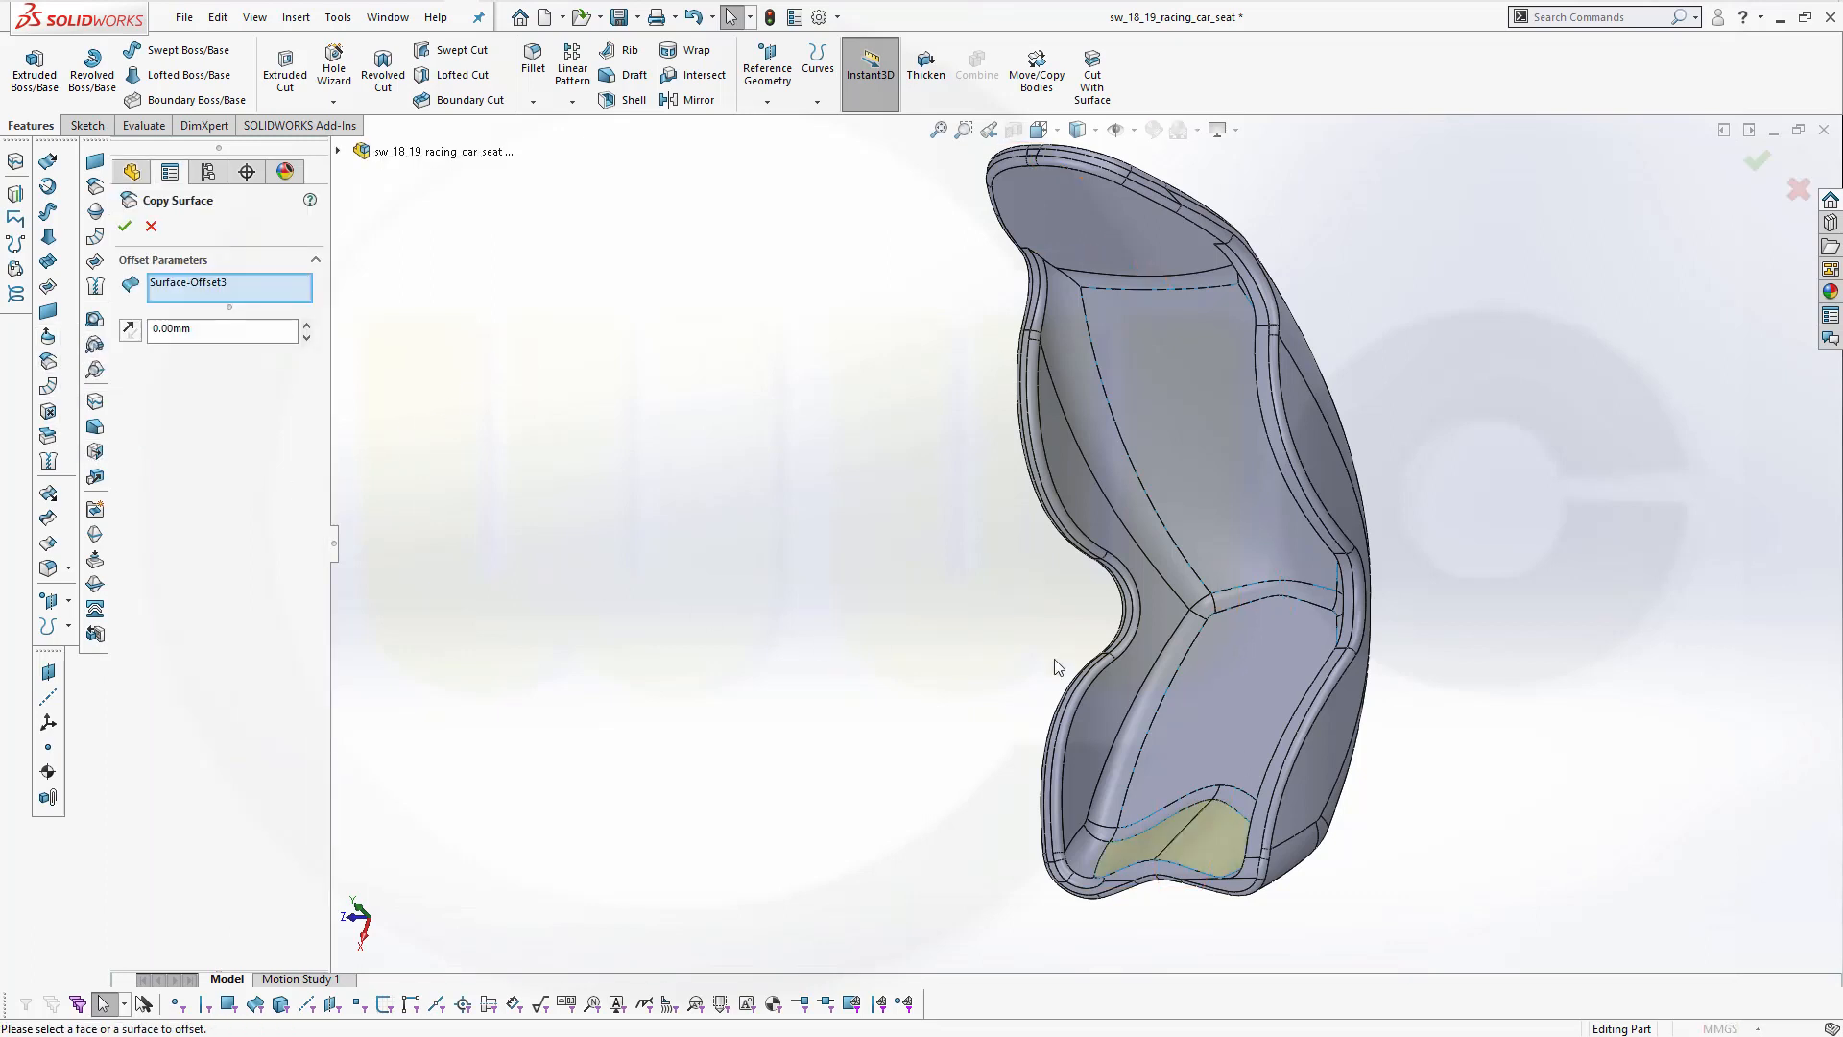
left_click(1083, 500)
left_click(1039, 524)
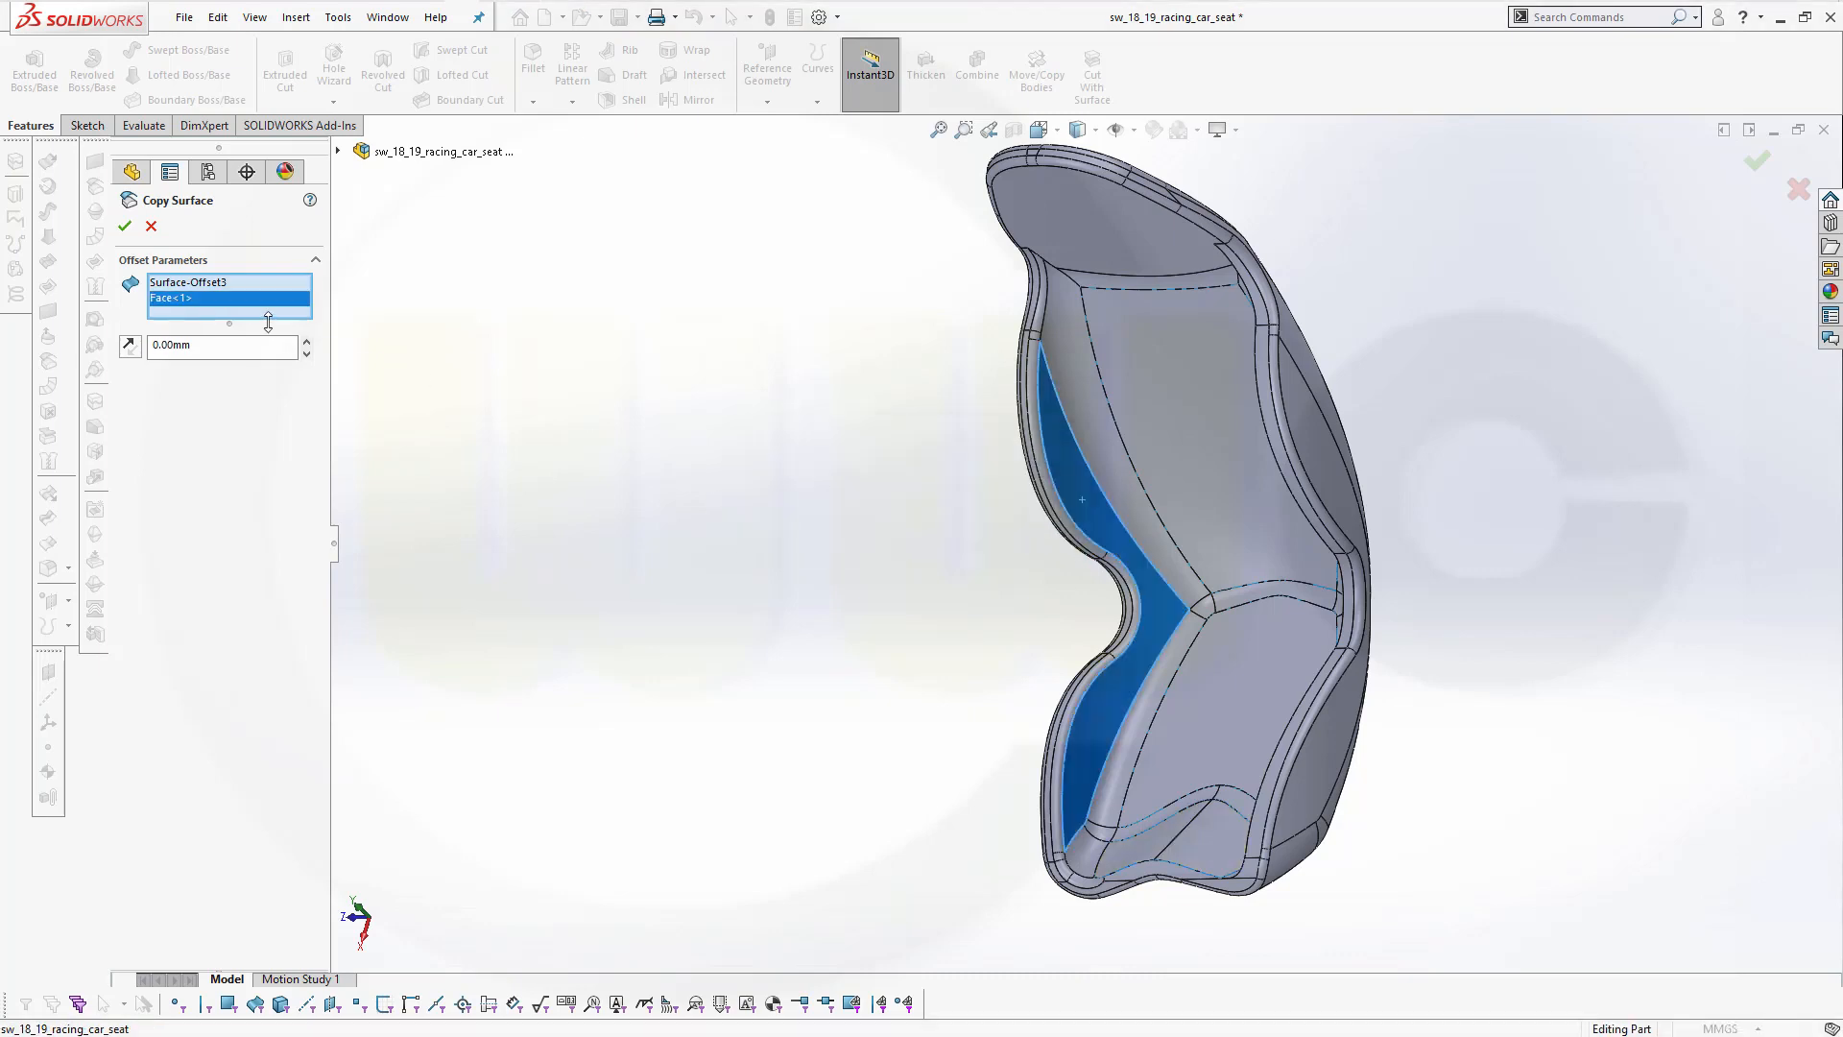
right_click(182, 297)
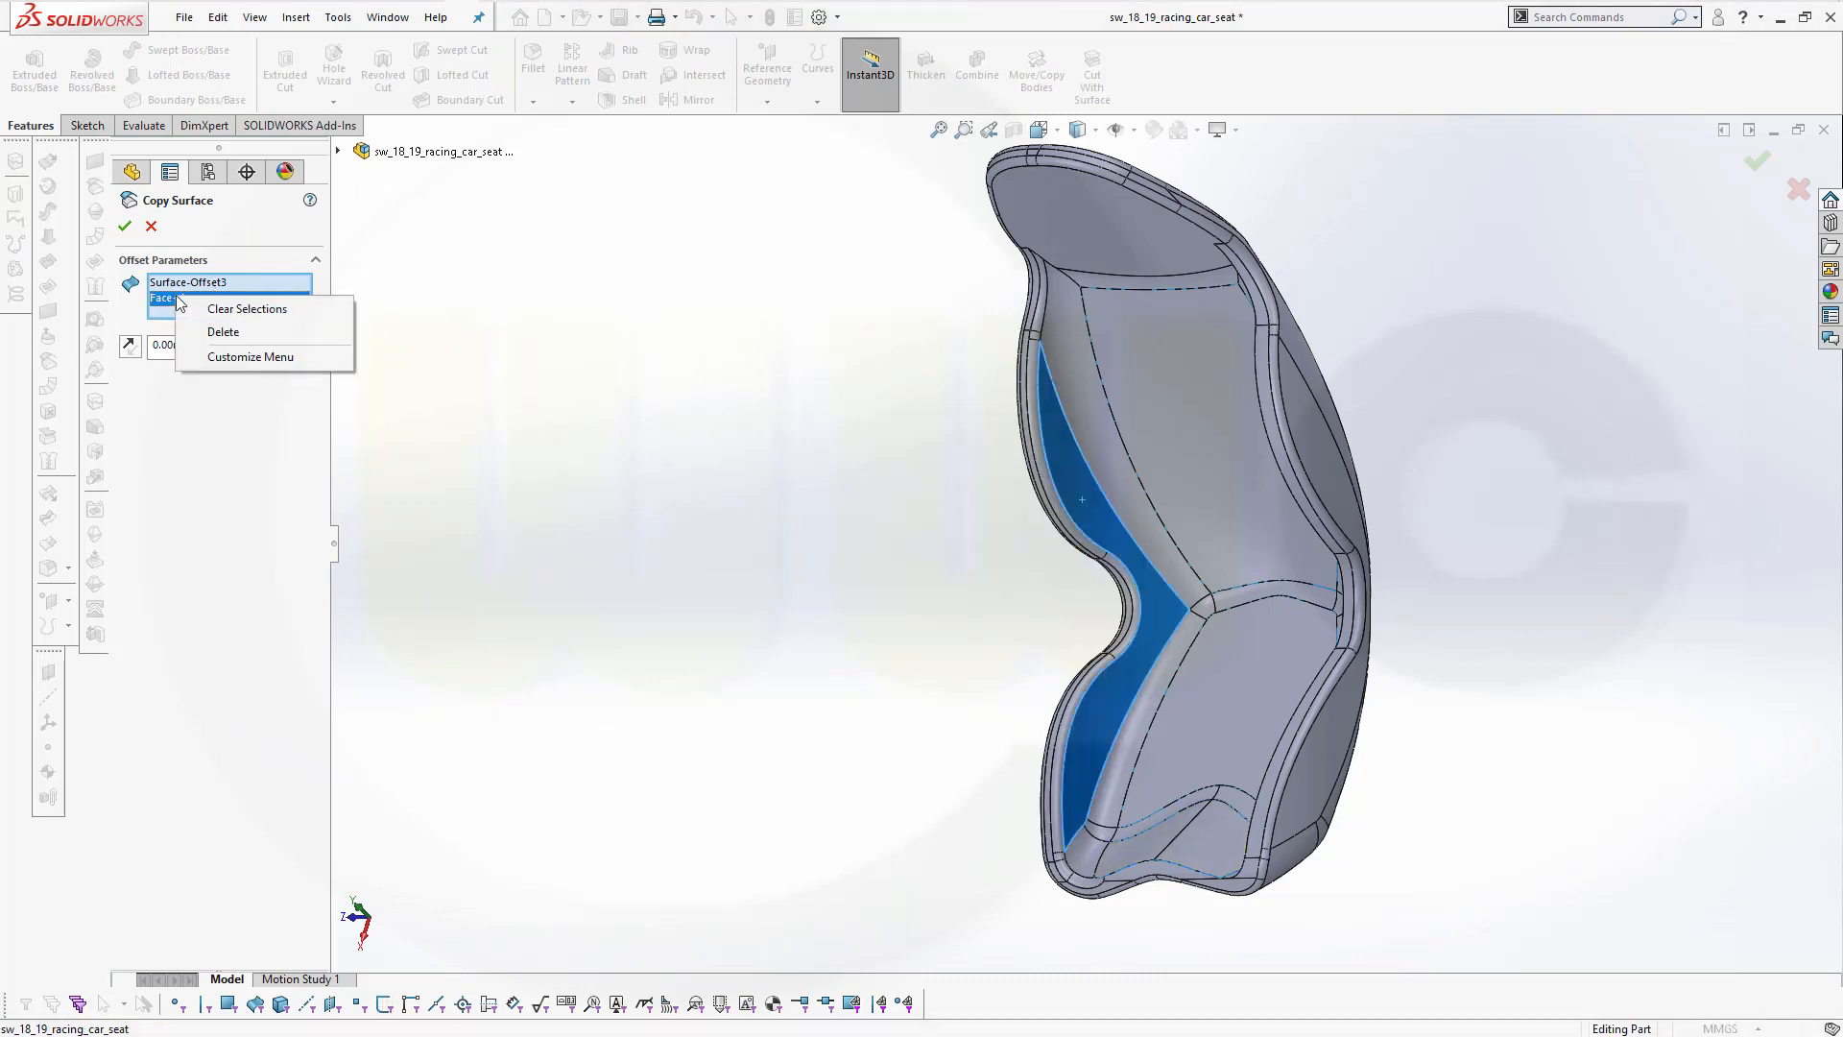
left_click(199, 284)
right_click(199, 284)
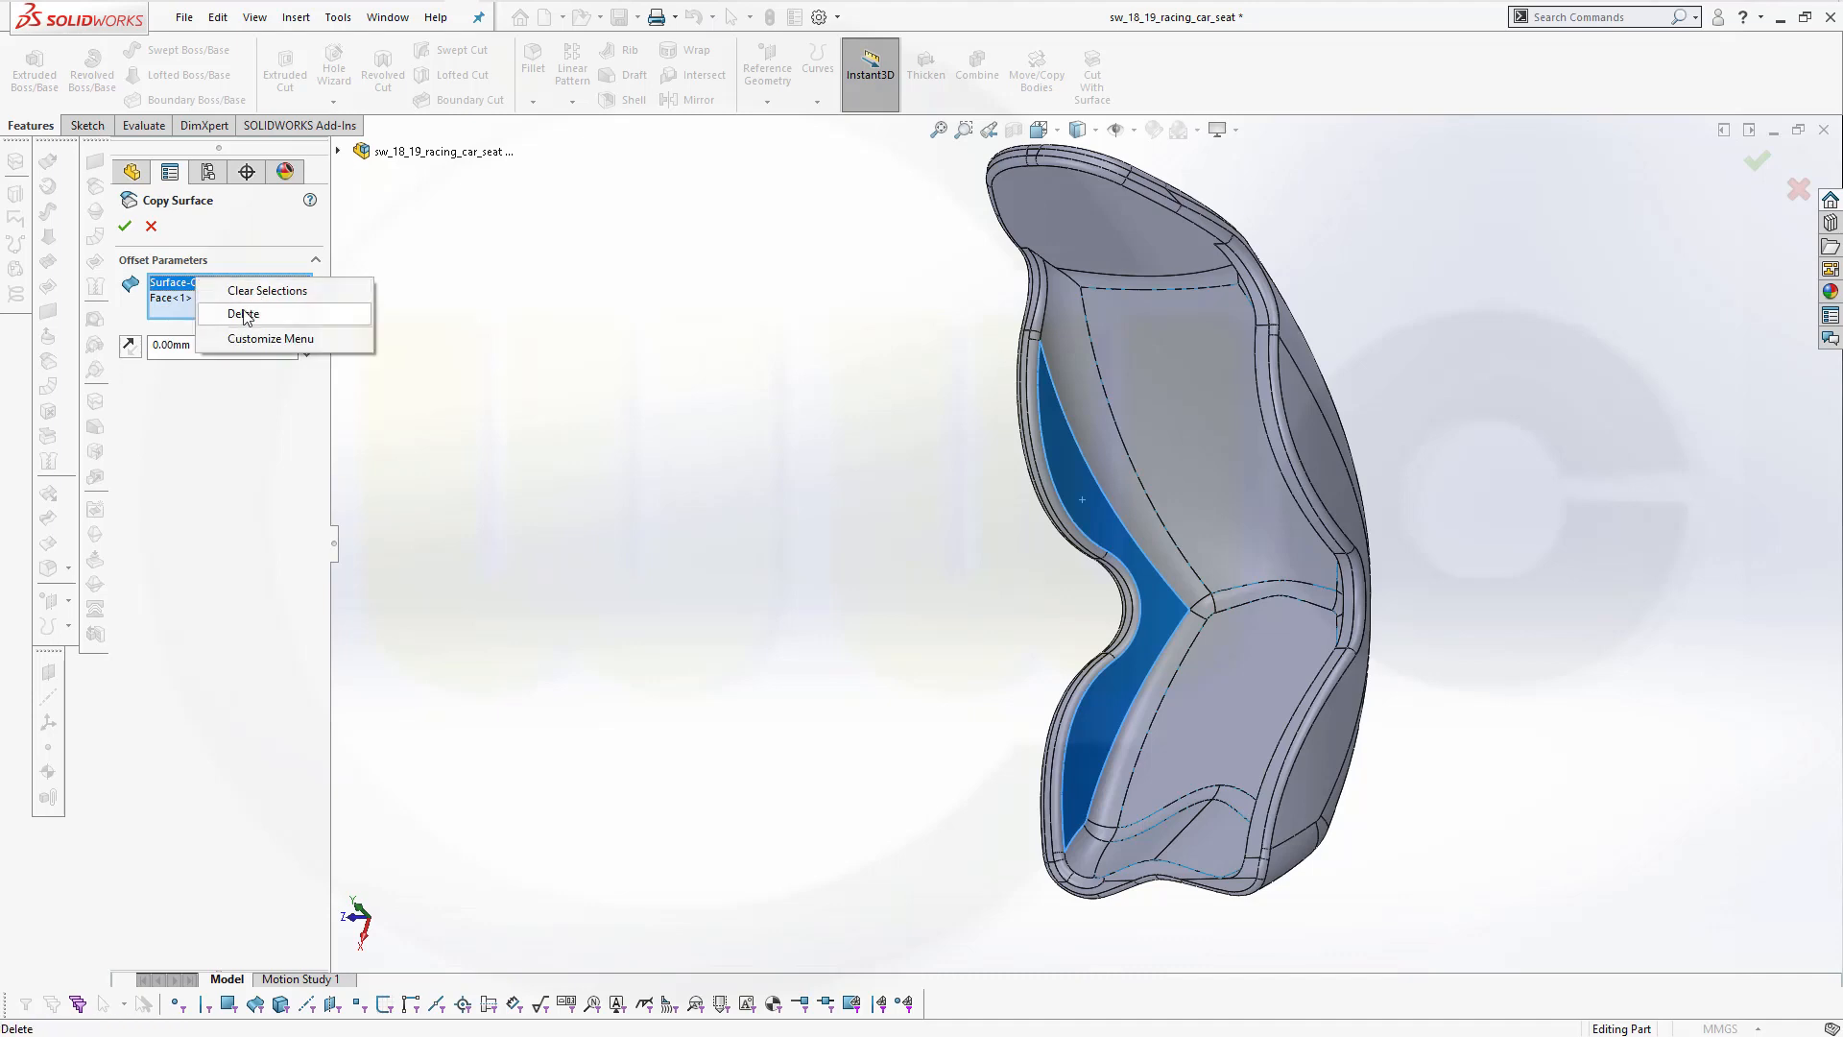
left_click(240, 314)
left_click(124, 228)
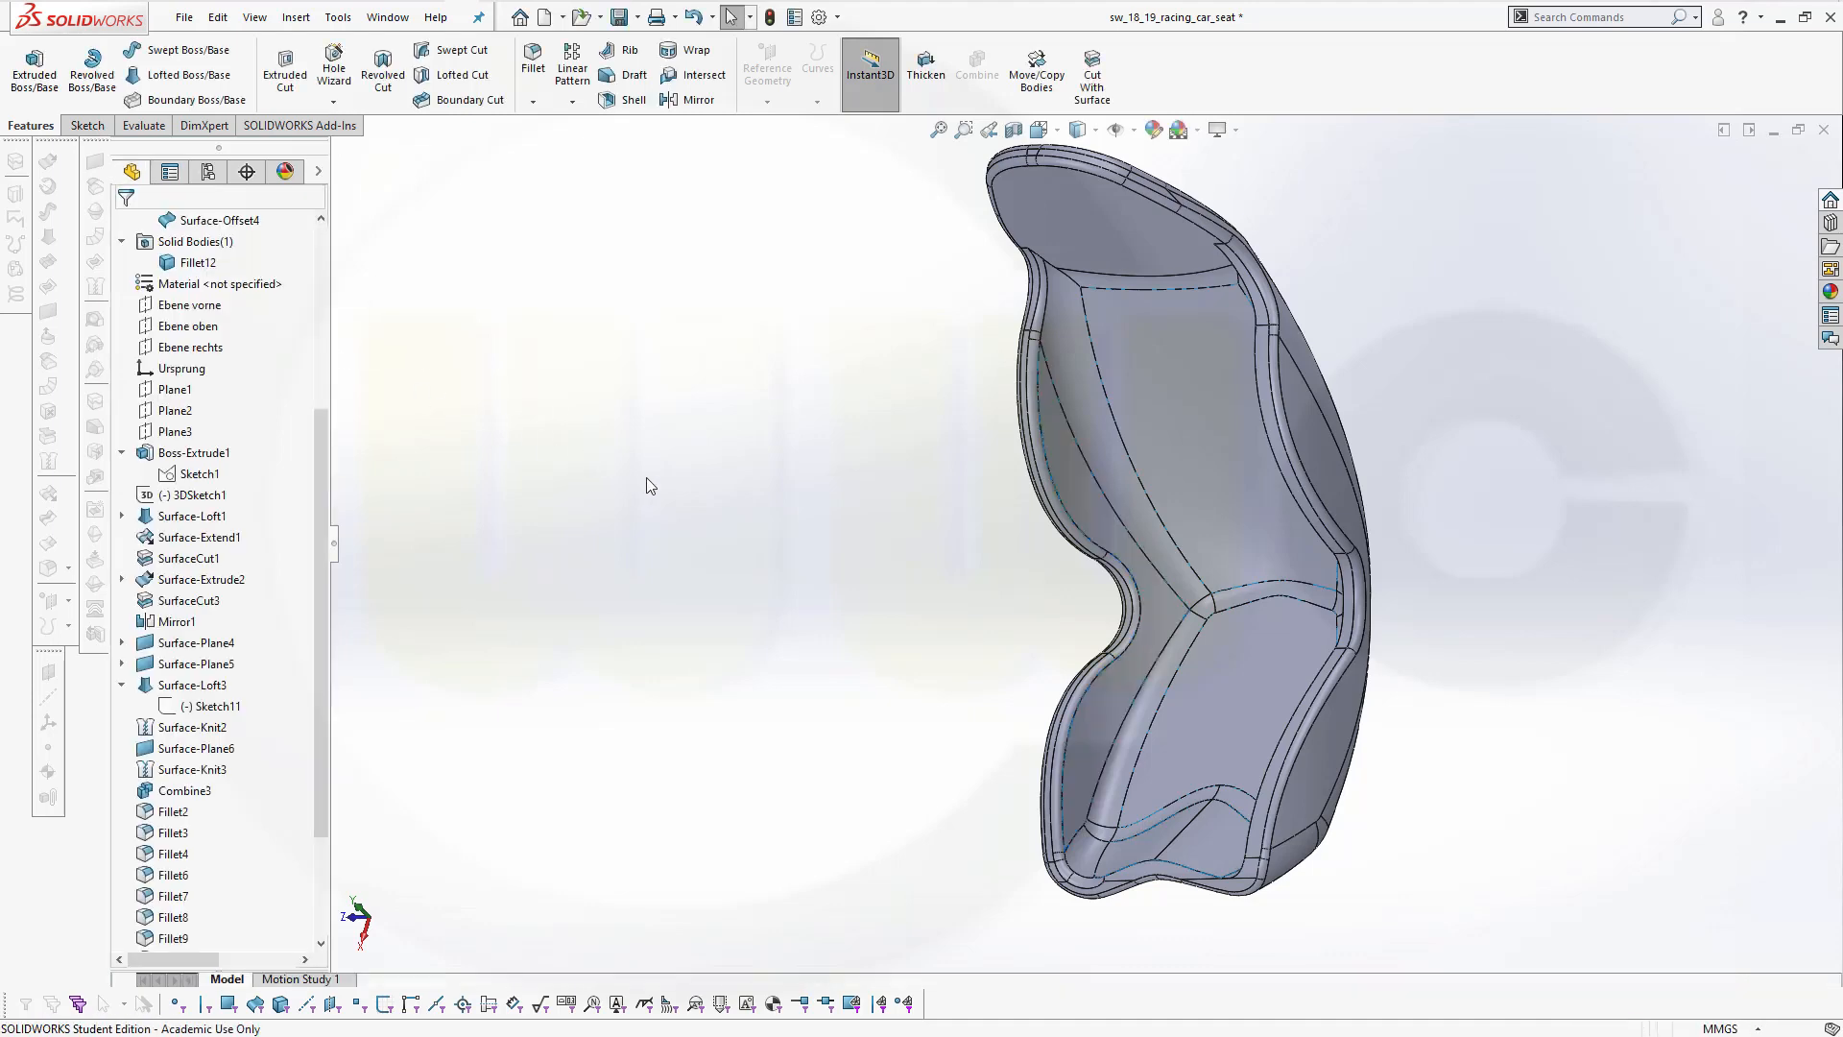
middle_click_drag(828, 526, 878, 448)
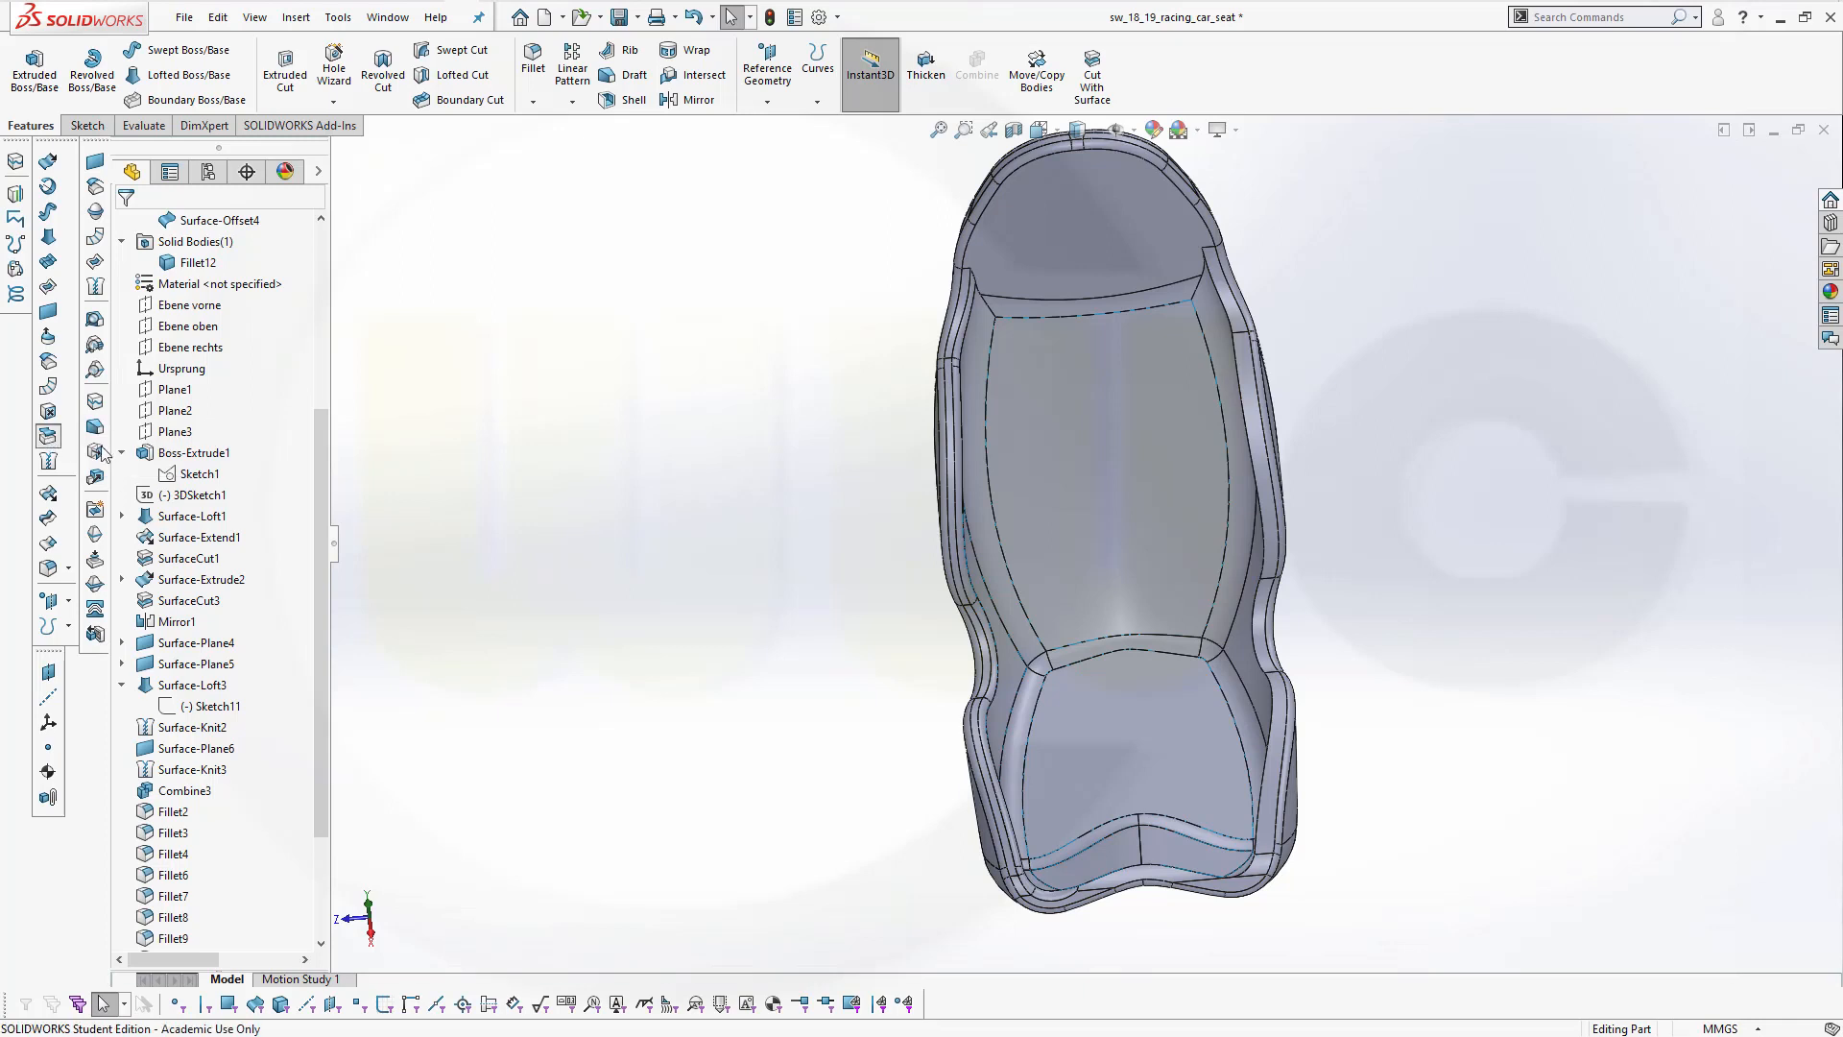
left_click(42, 371)
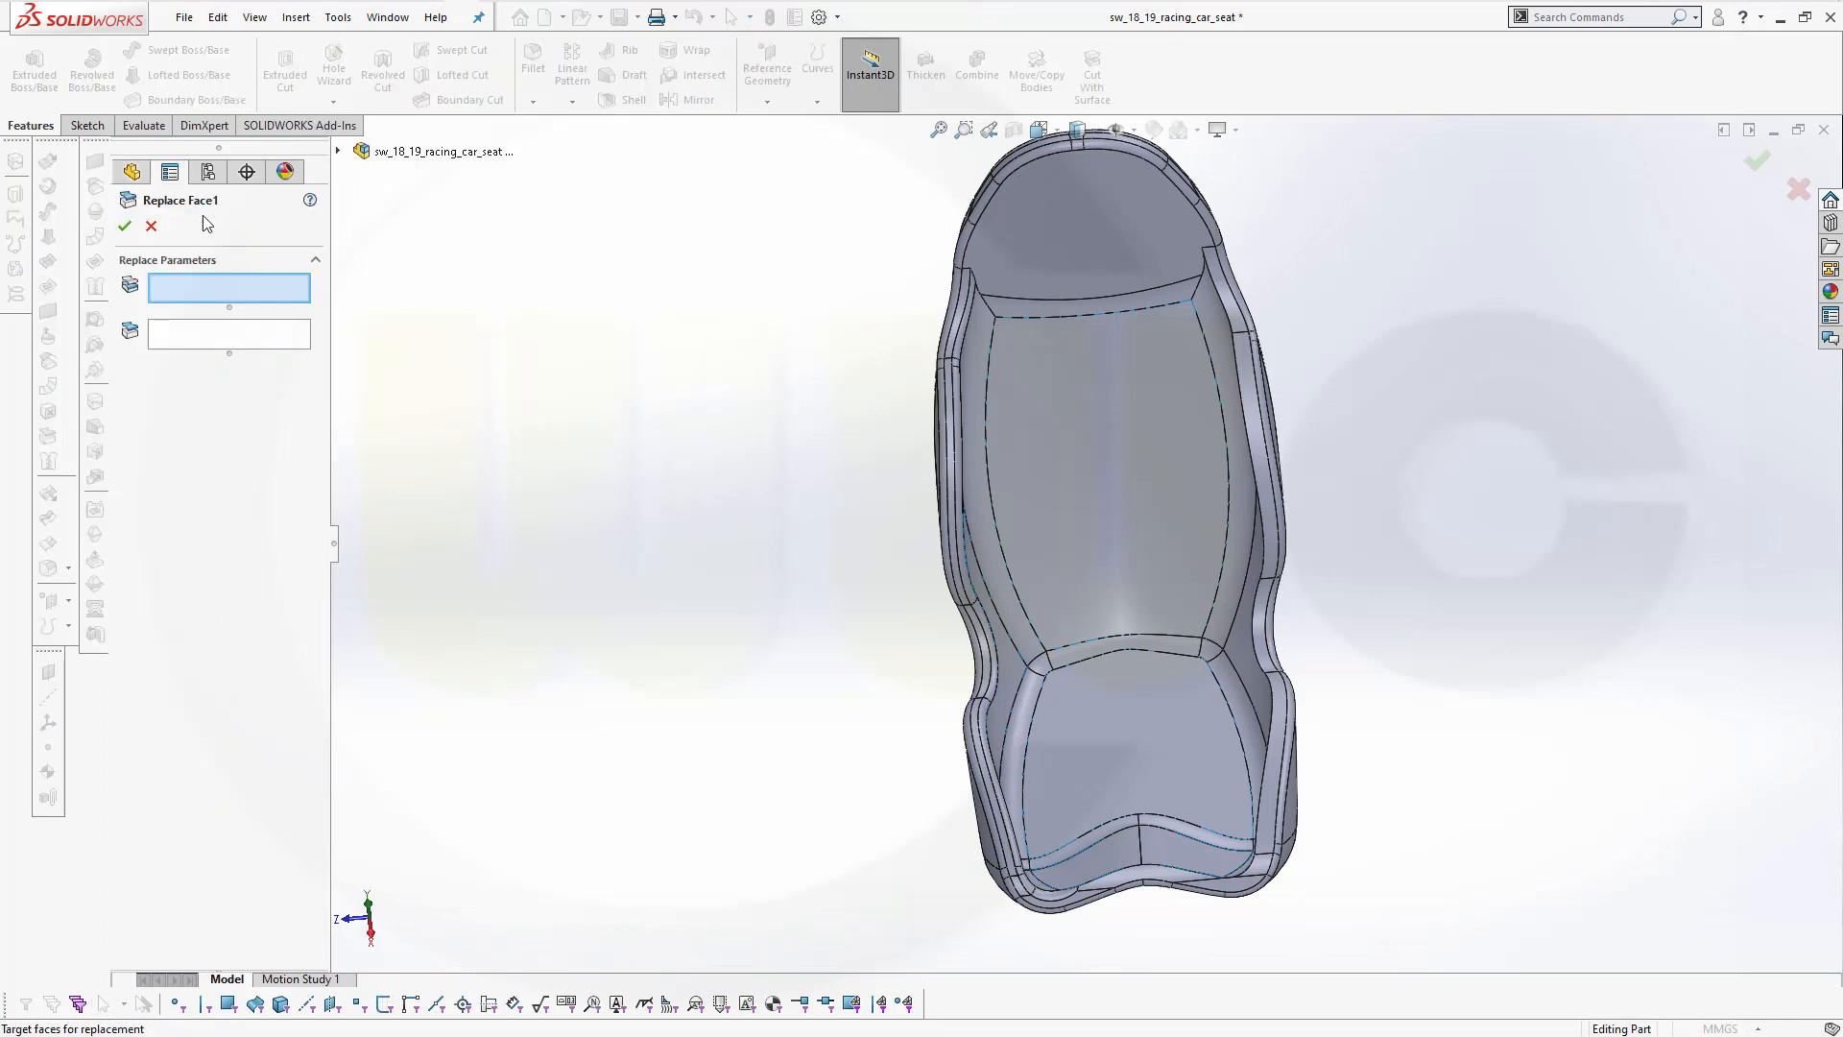
left_click(151, 225)
left_click(47, 362)
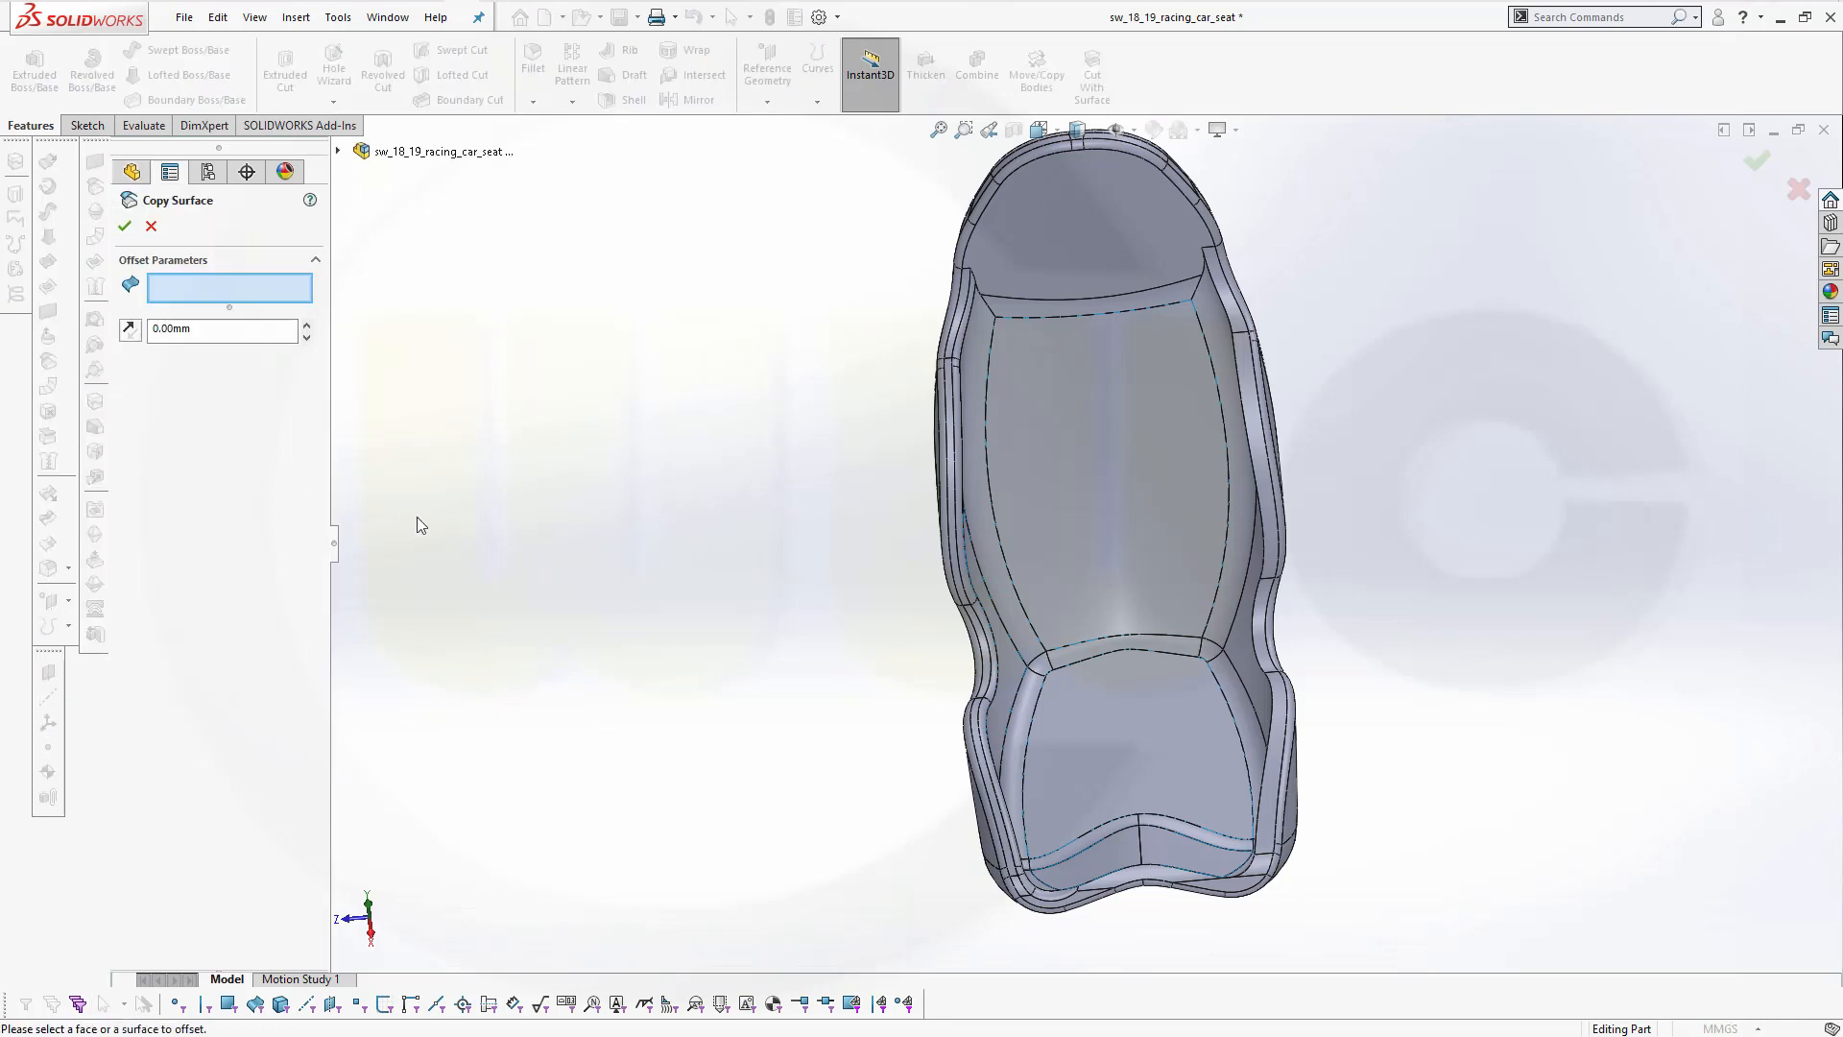
middle_click_drag(618, 508, 960, 624)
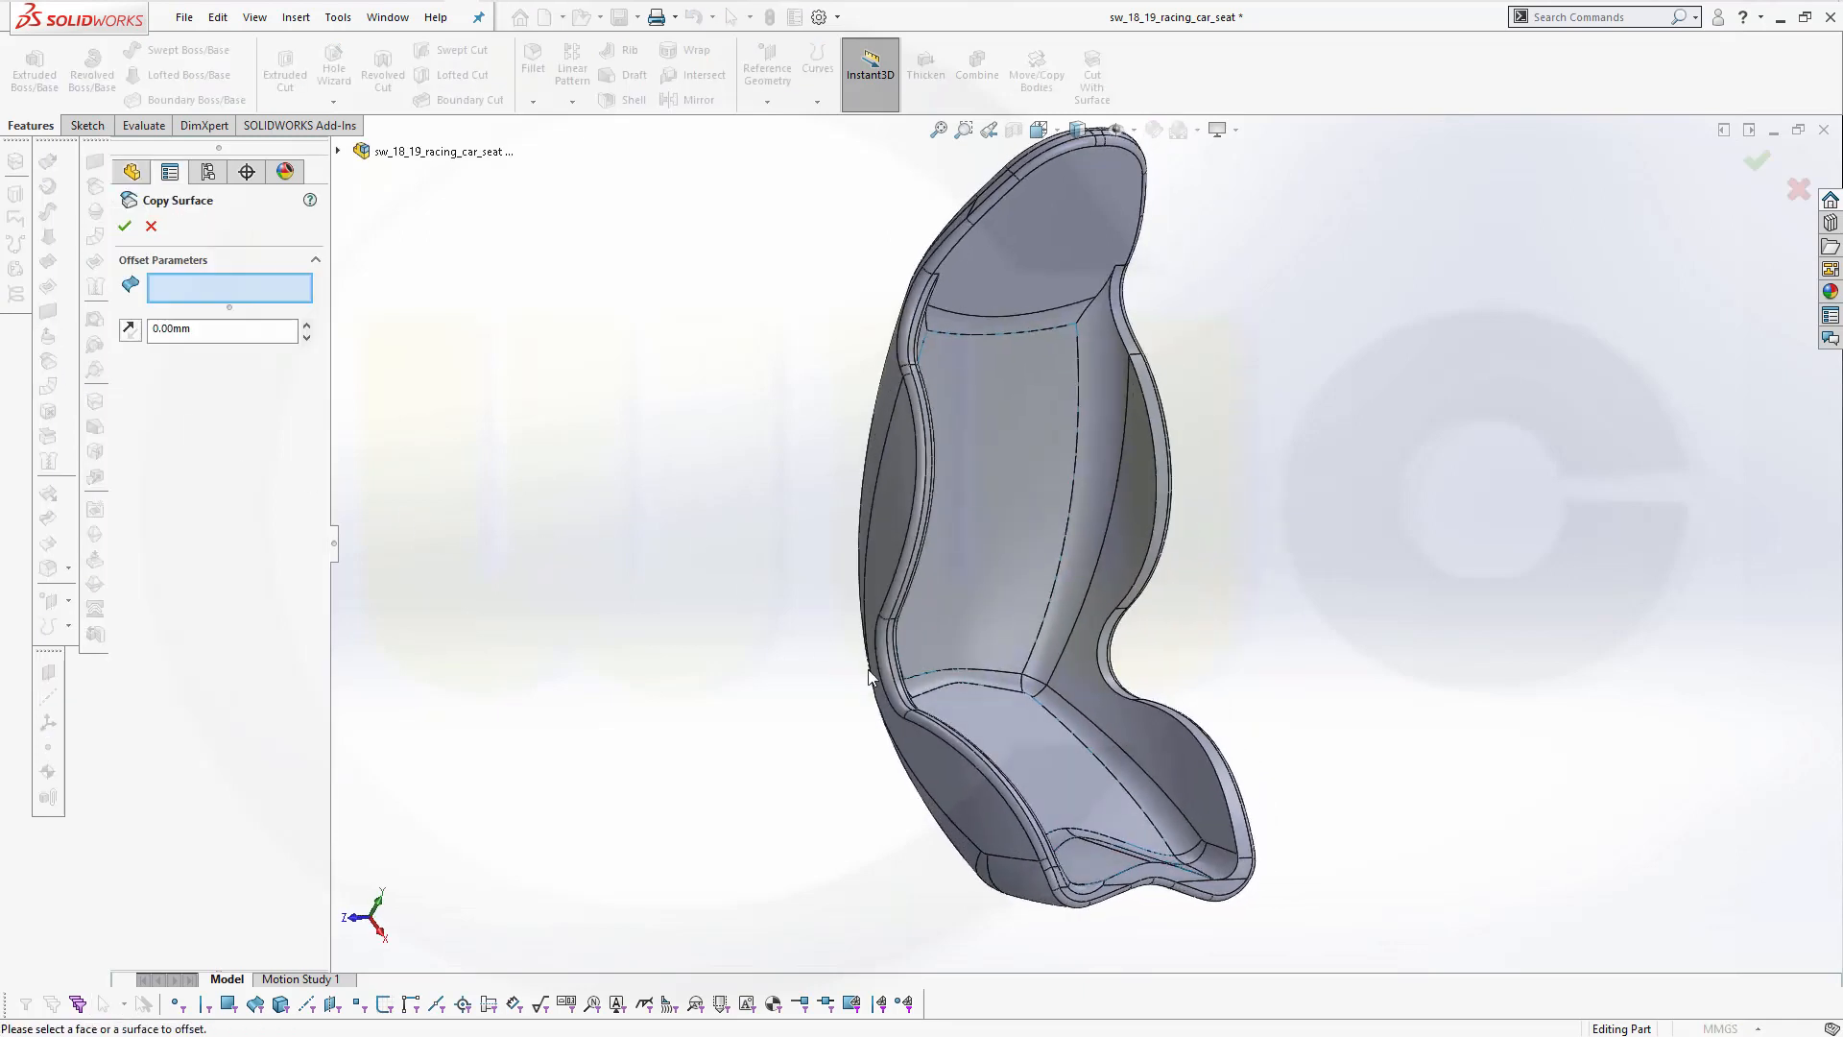
left_click(1100, 712)
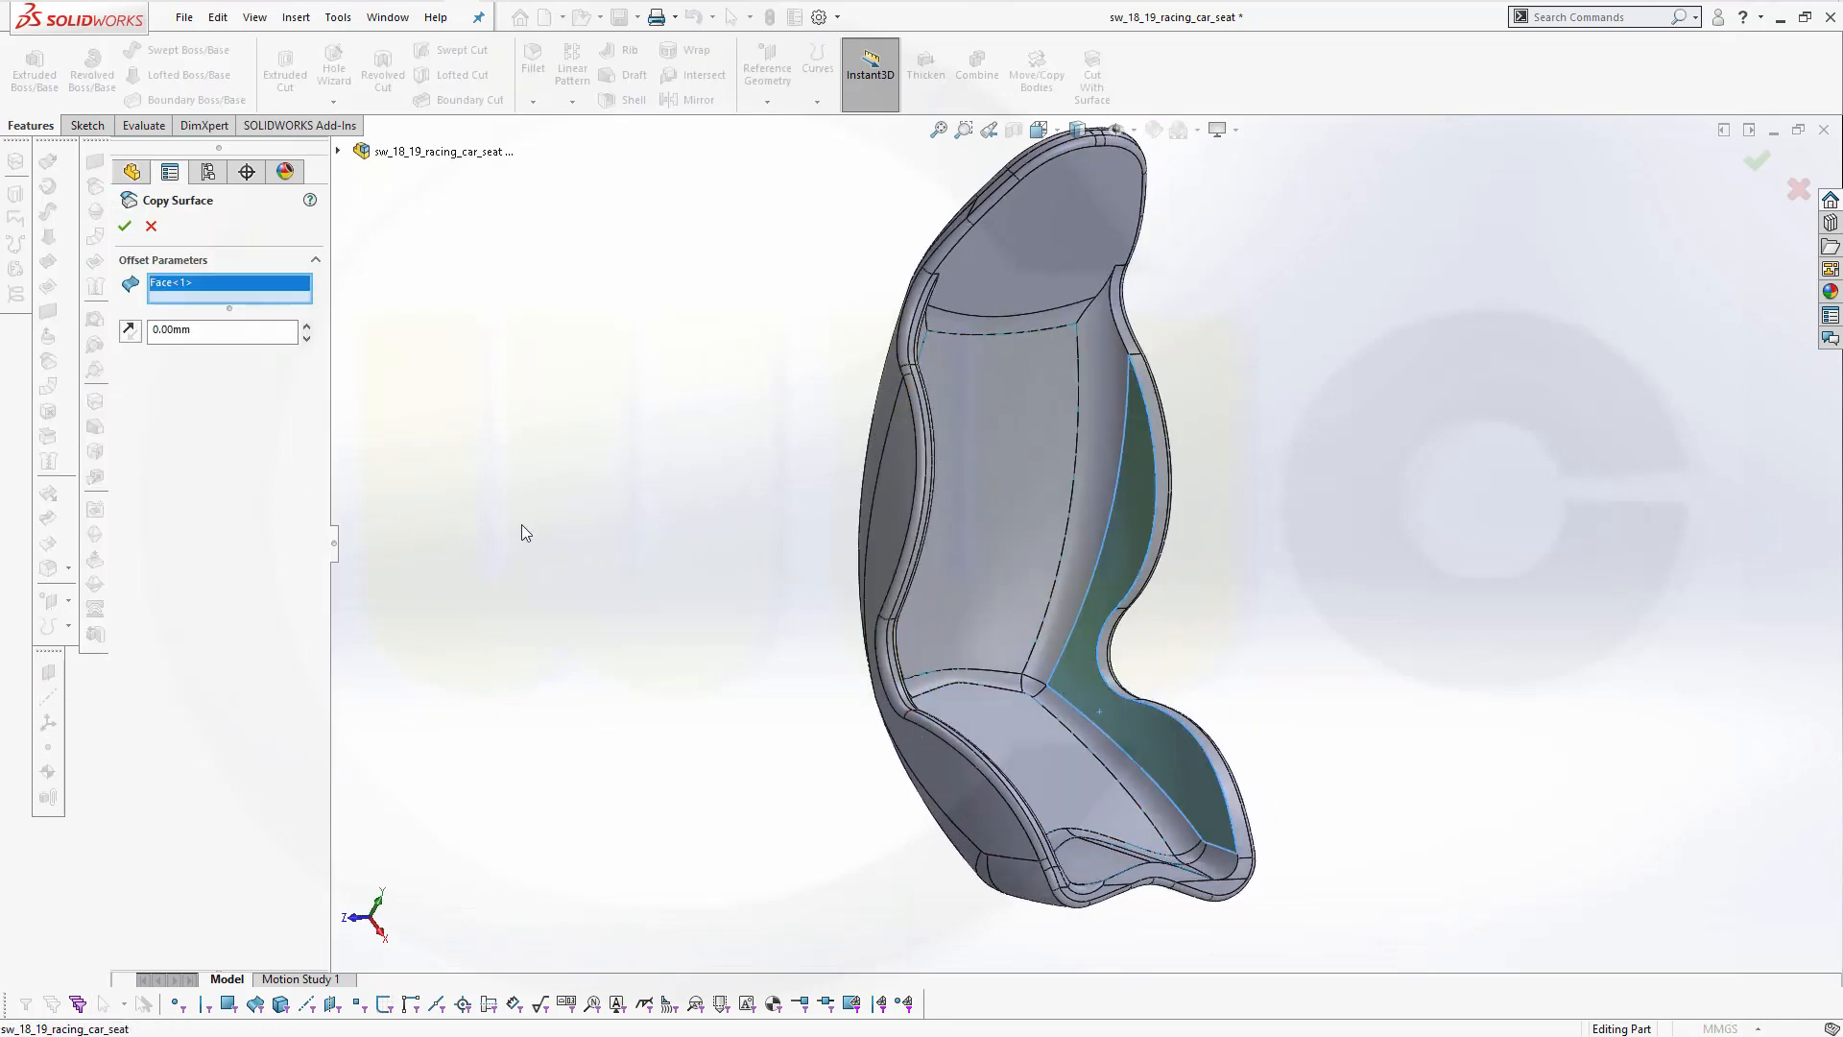
left_click(151, 227)
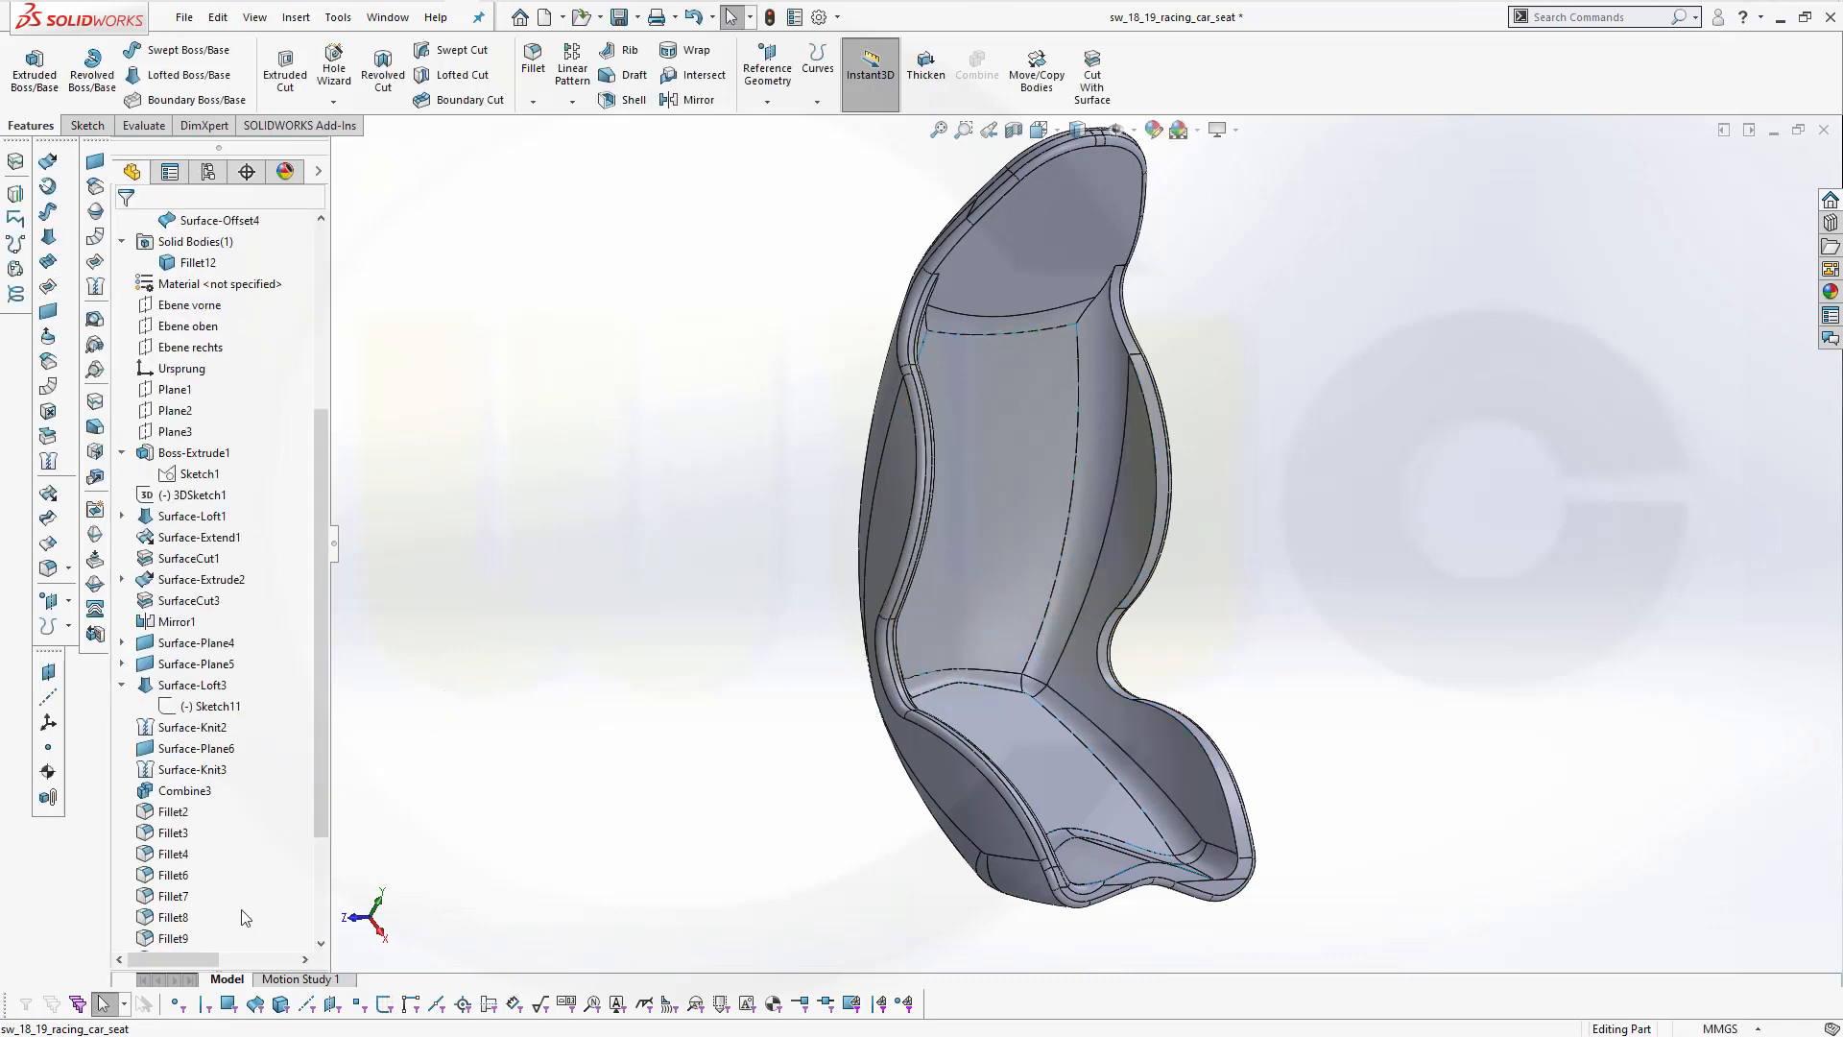
Roll the model back to just before the surface offsets and add the front and opposite side inner rim edges to Fillet12
left_click_drag(317, 822, 236, 944)
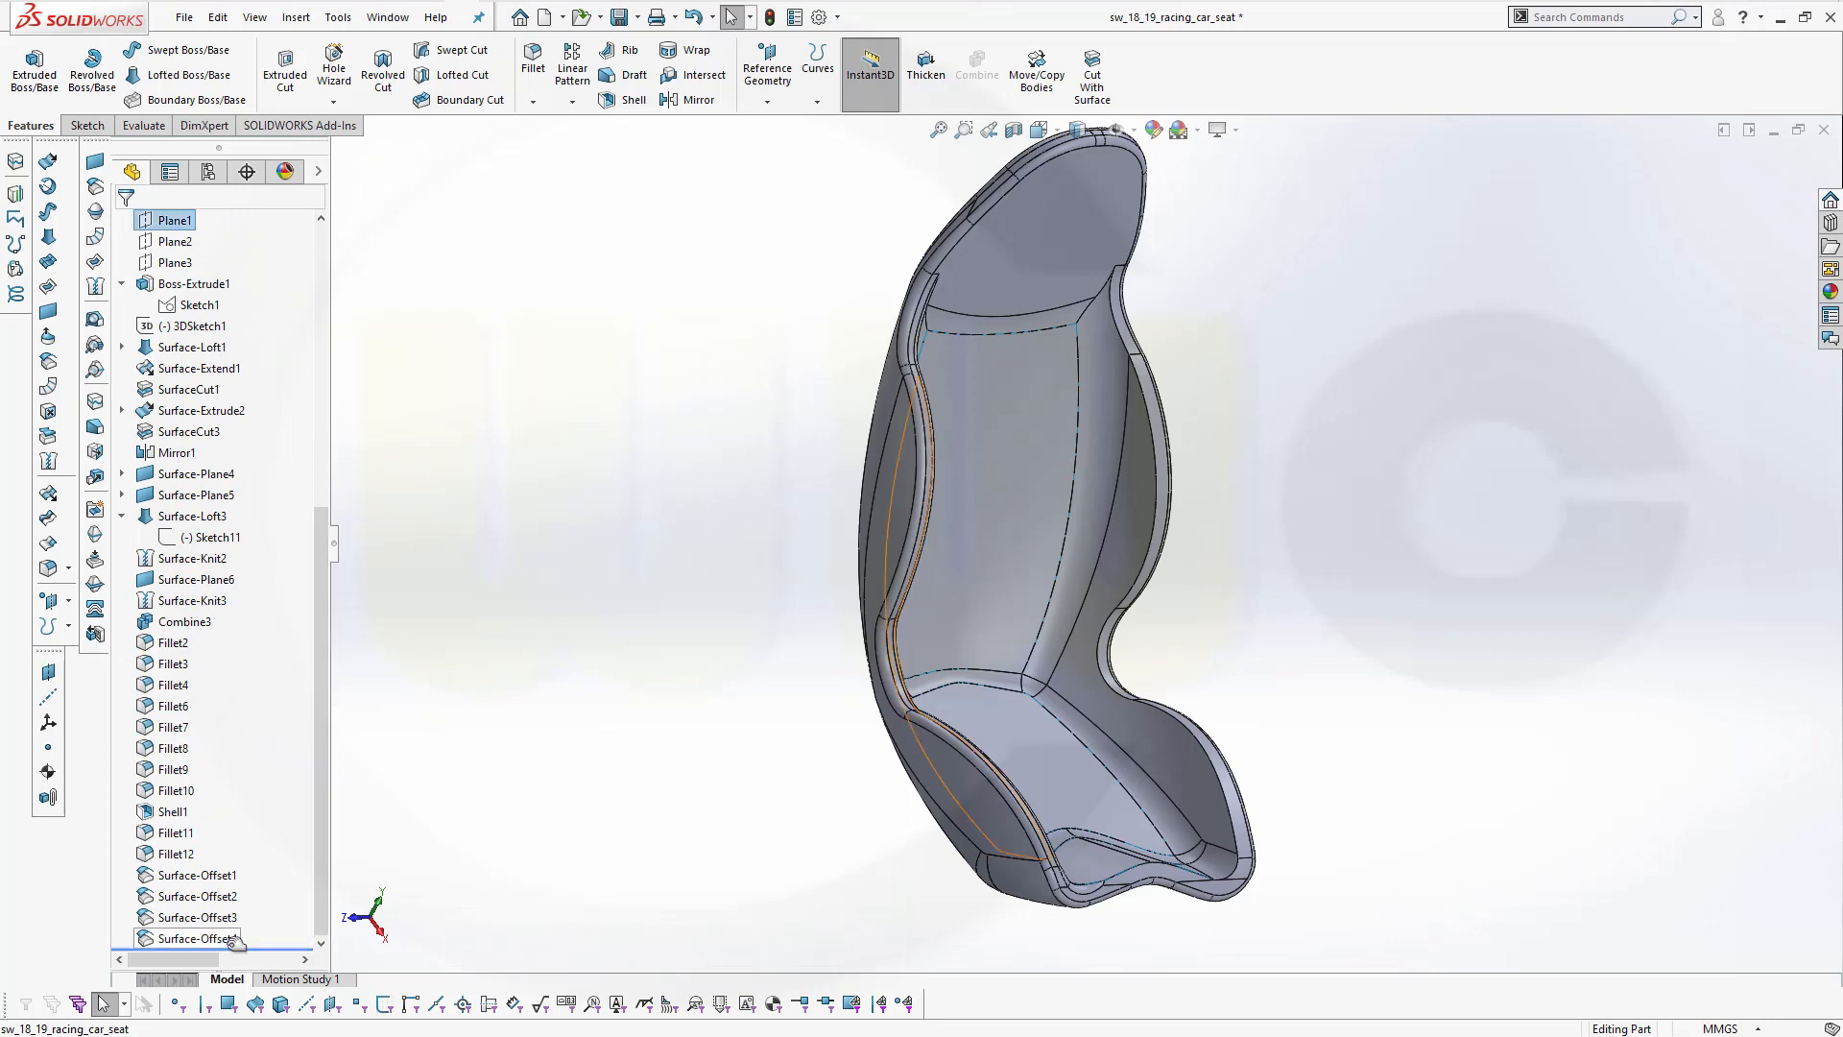
left_click_drag(234, 943, 235, 865)
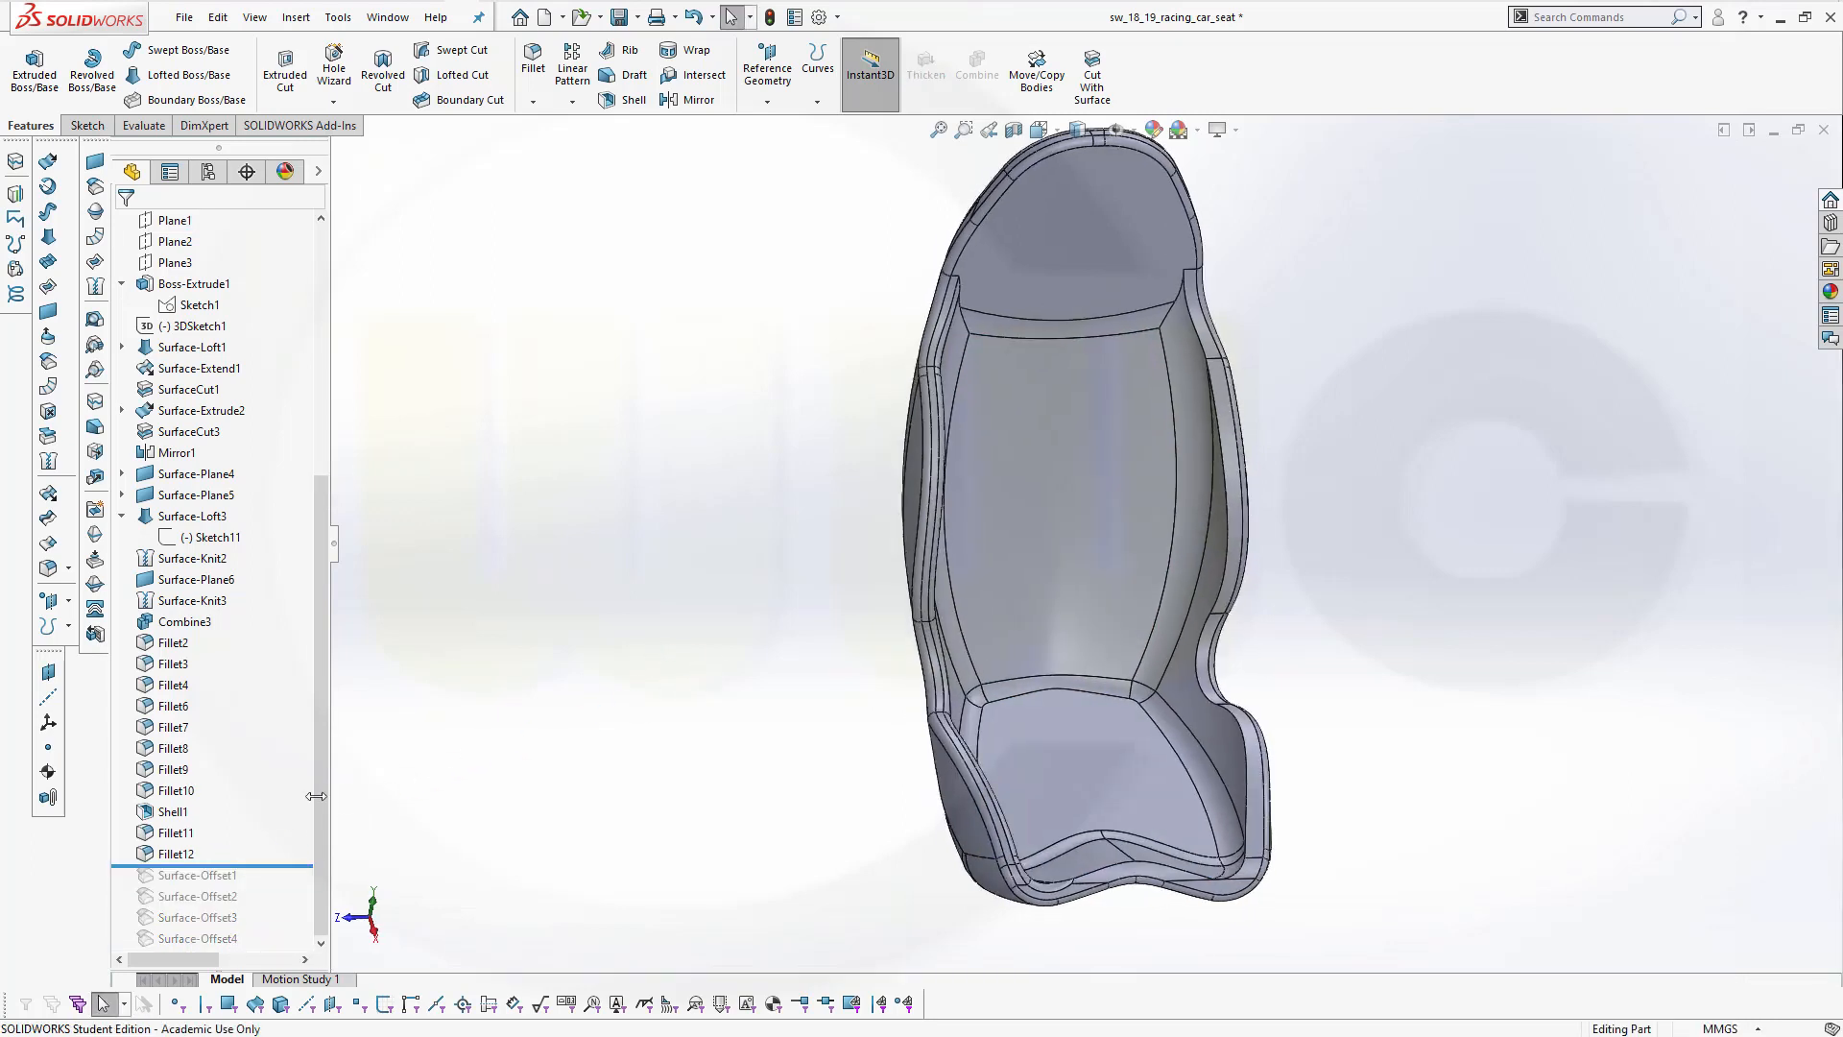
left_click(176, 854)
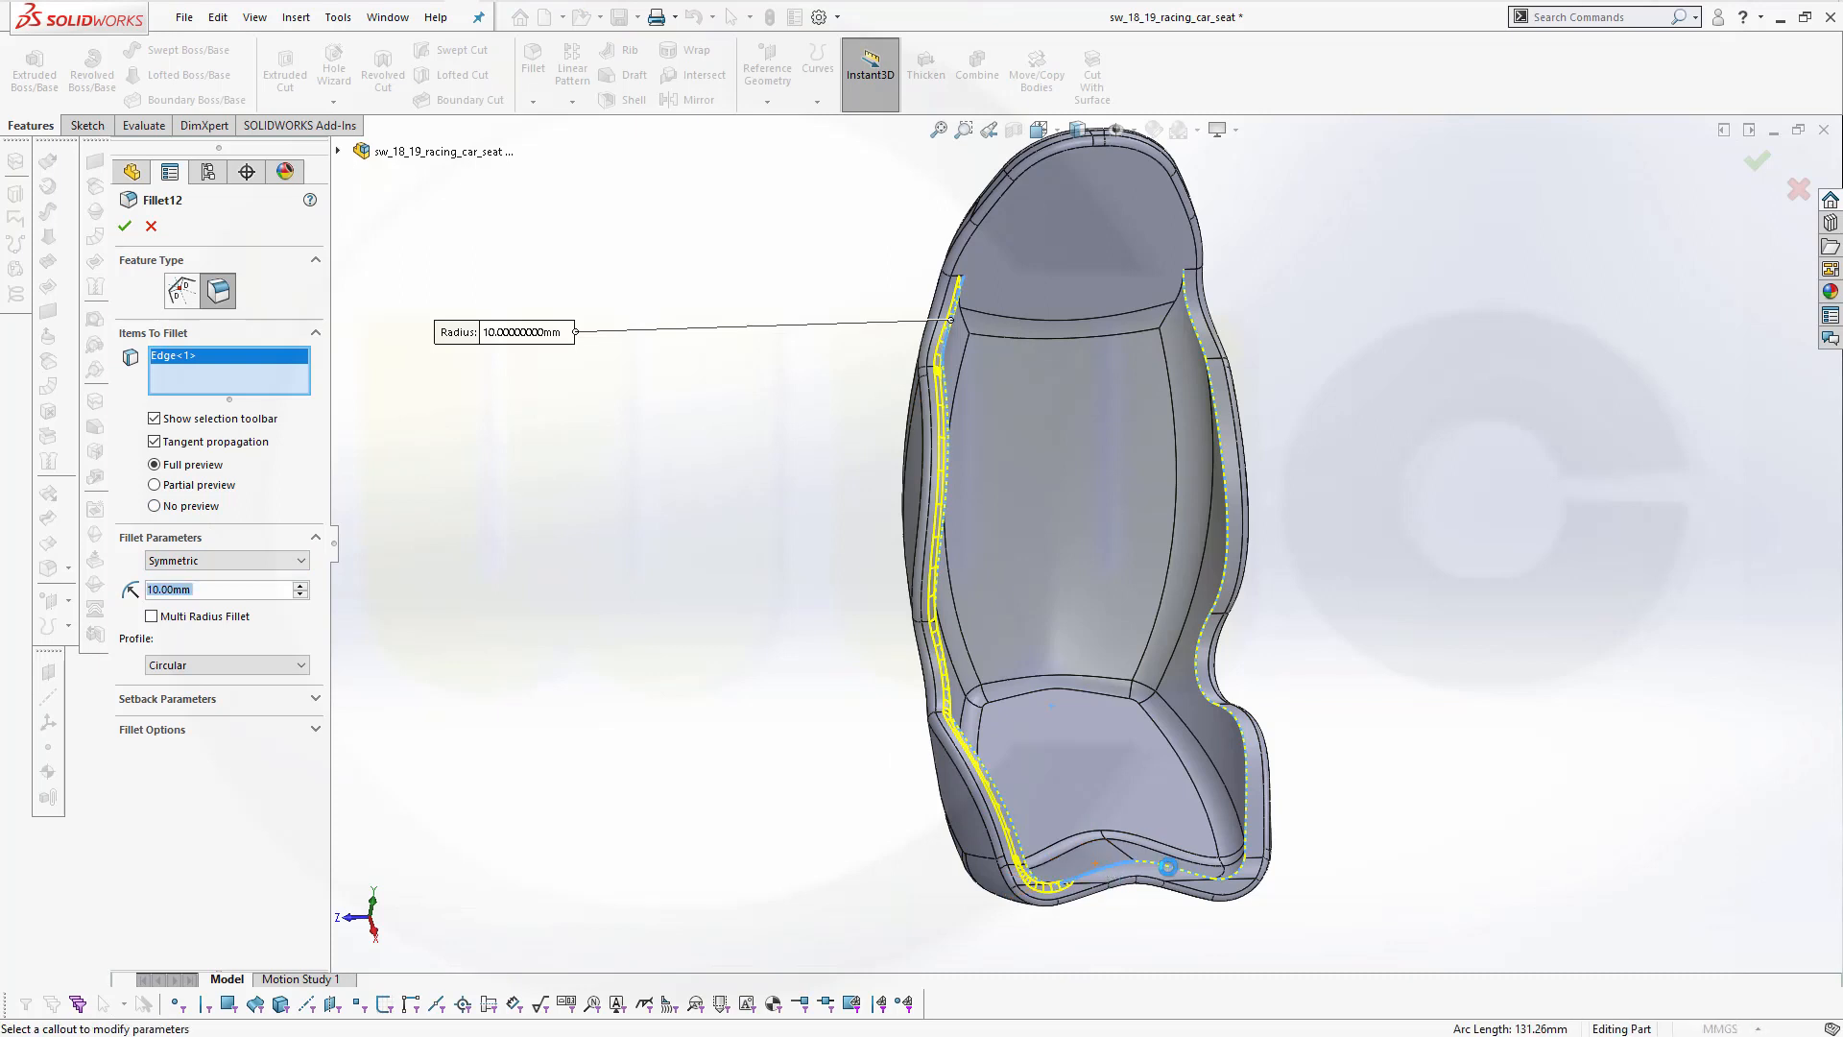
left_click(1166, 864)
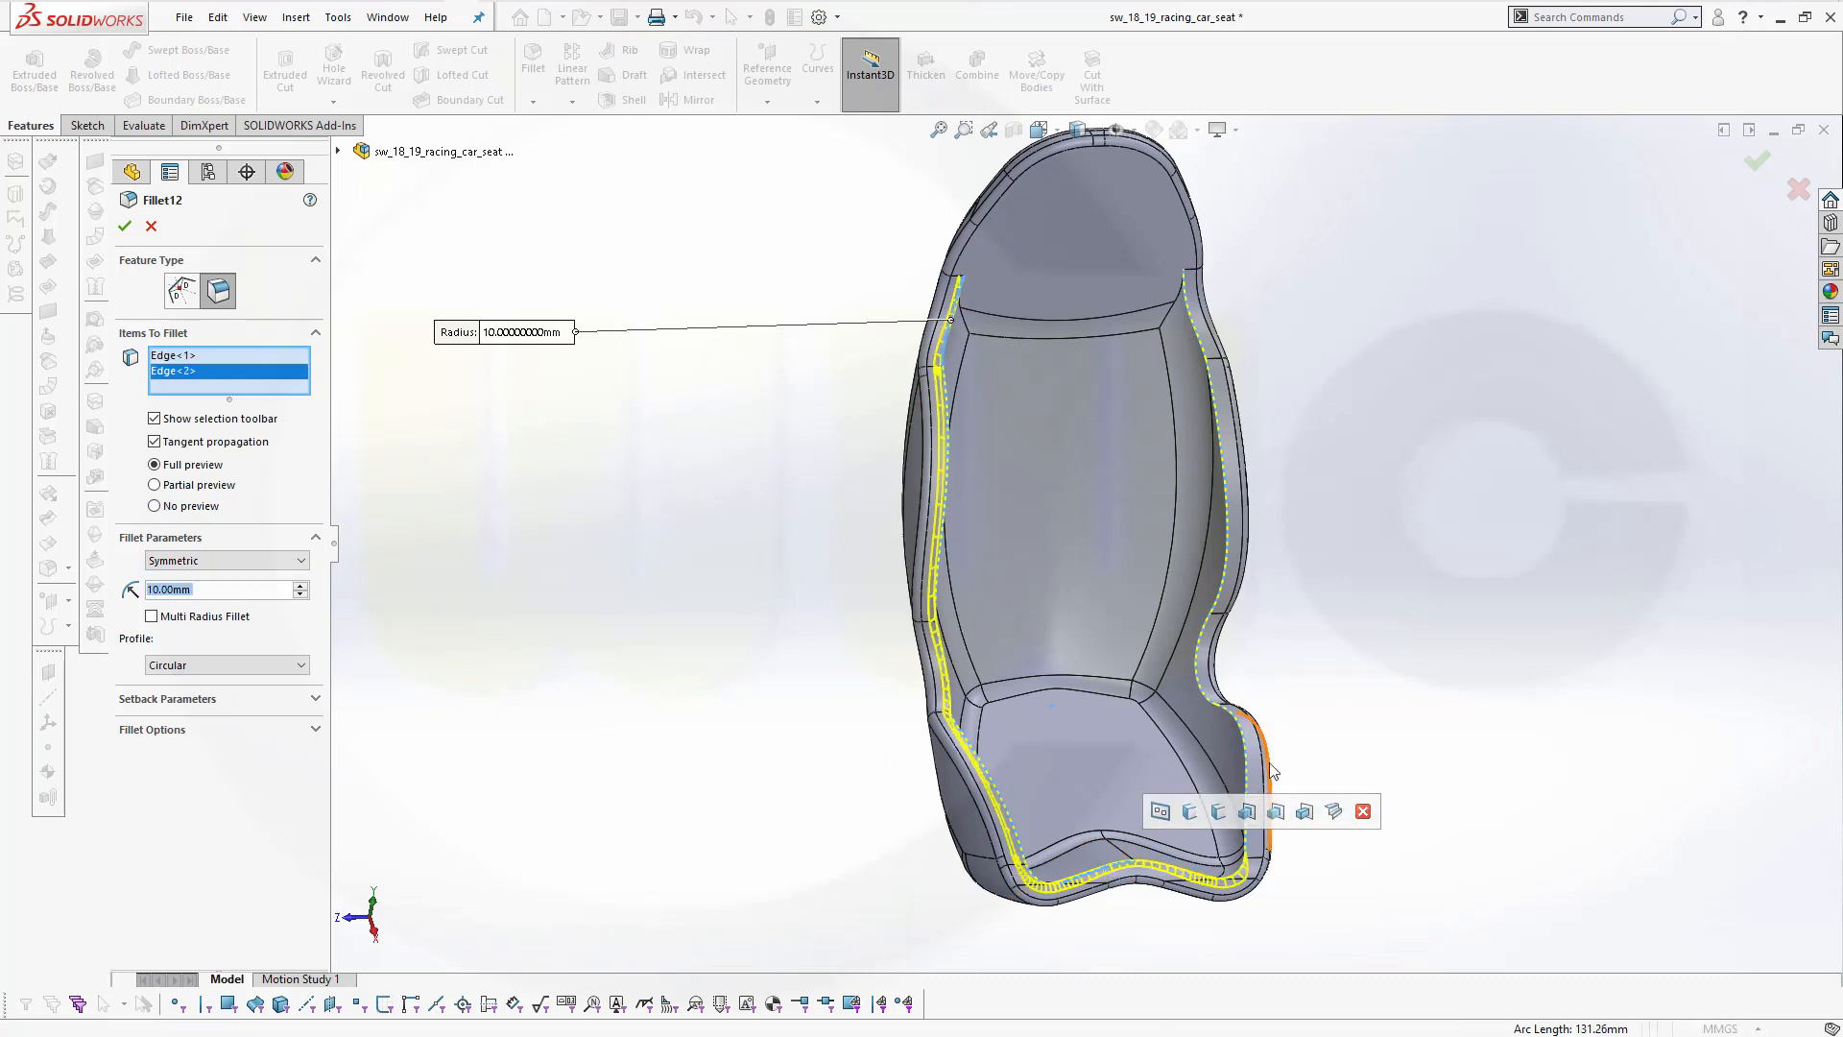
left_click(1205, 701)
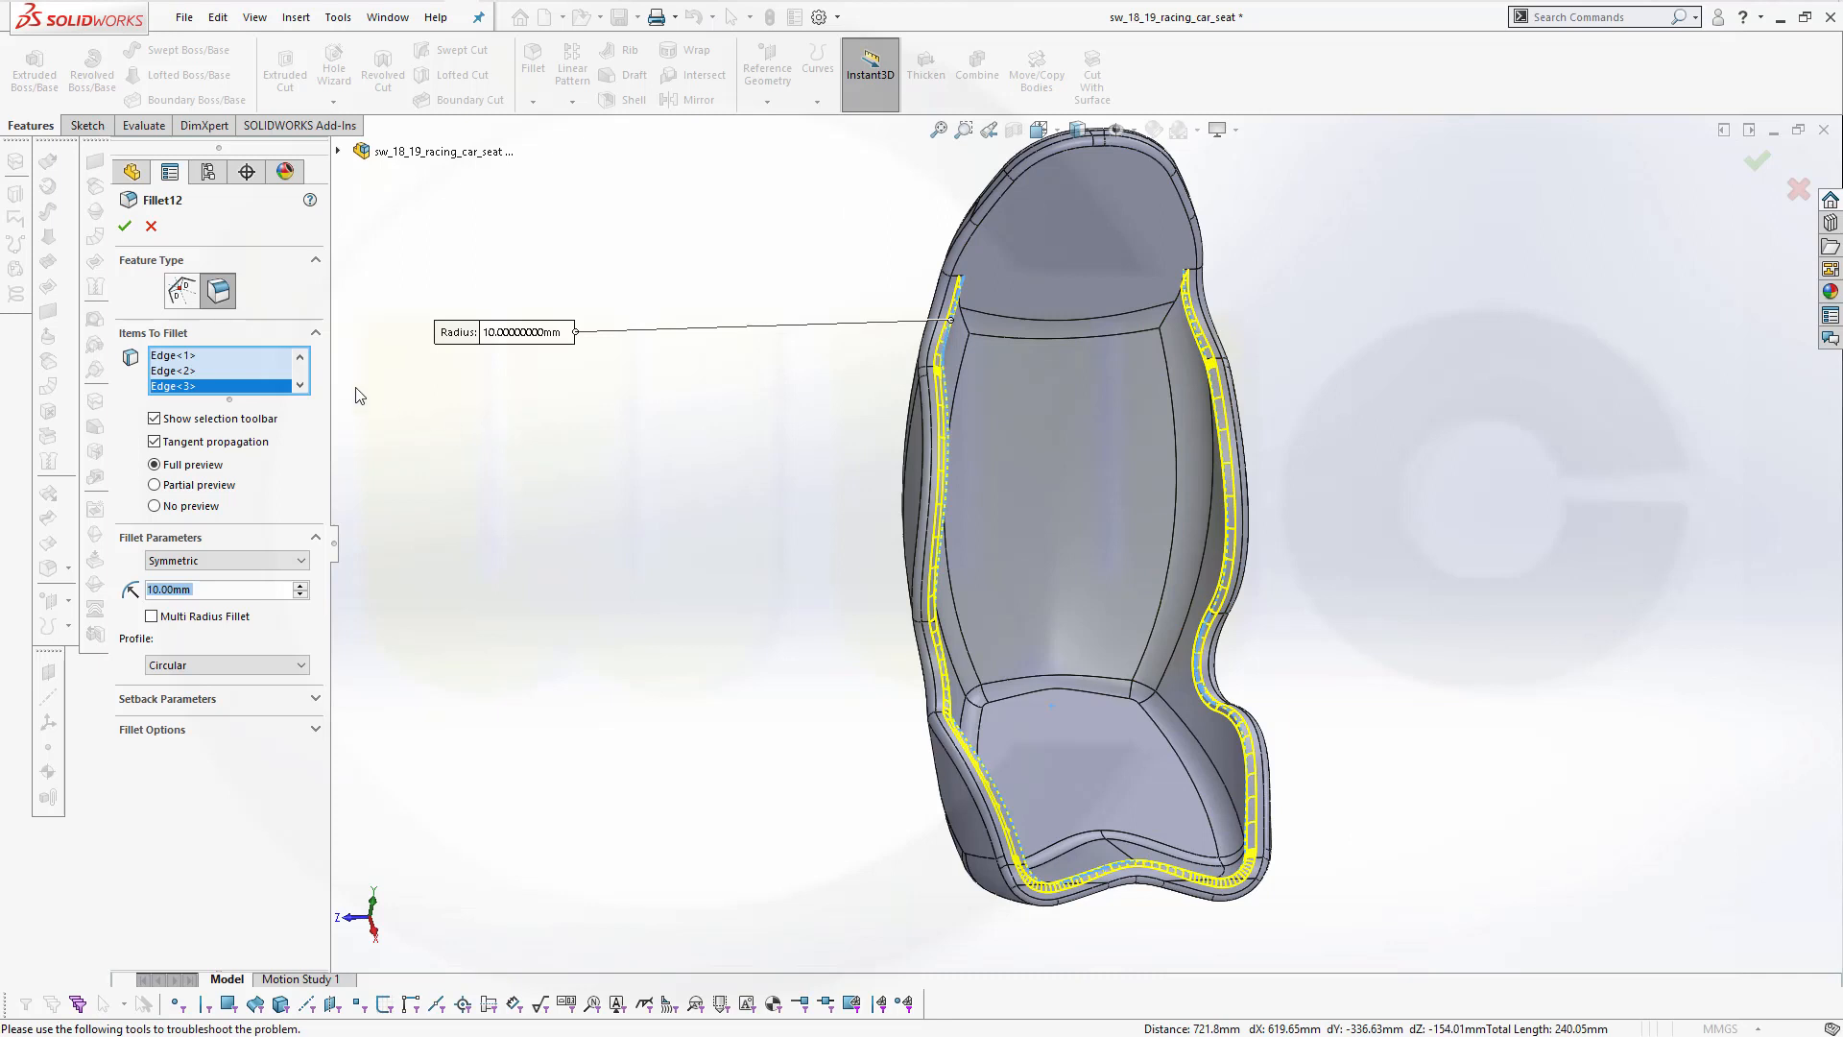
left_click(126, 227)
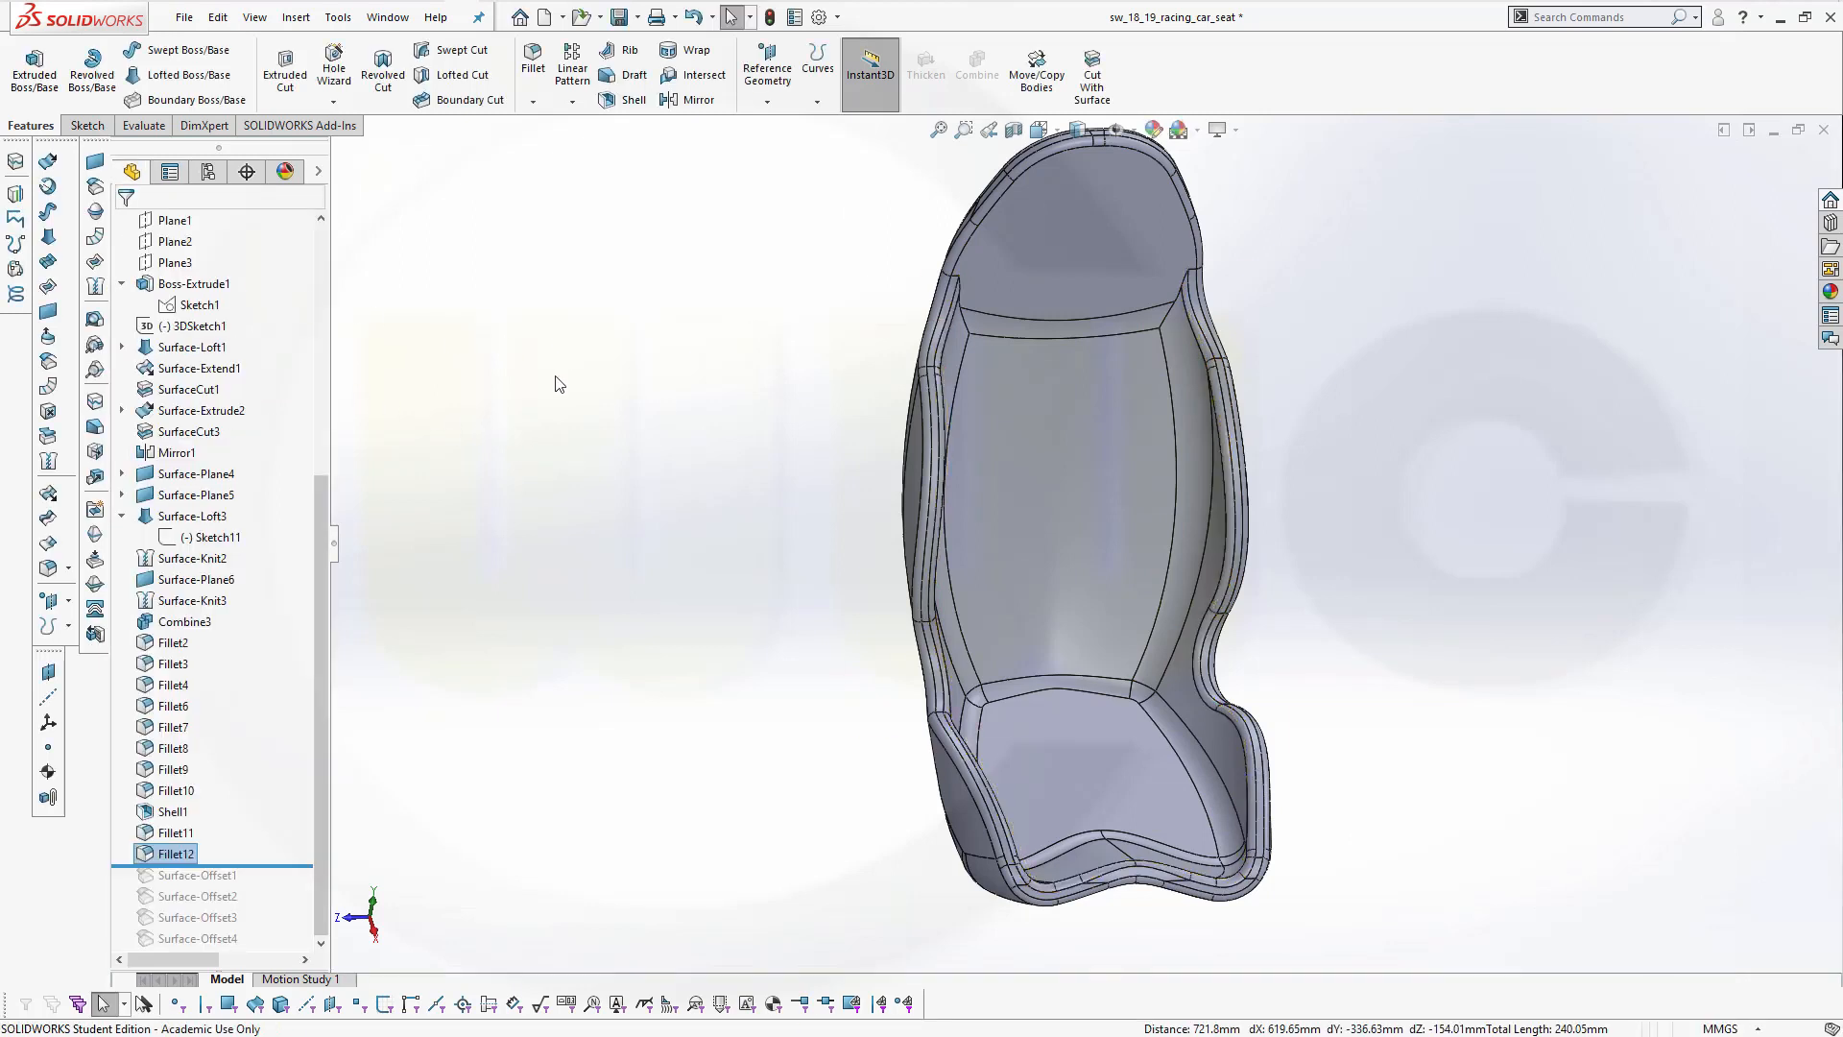
Roll the model forward past all surface offsets and copy the opposite inner side-wall face as a surface with a 0 mm offset
mouse_move(592, 453)
middle_mouse_down()
mouse_move(551, 474)
mouse_move(585, 438)
middle_mouse_up()
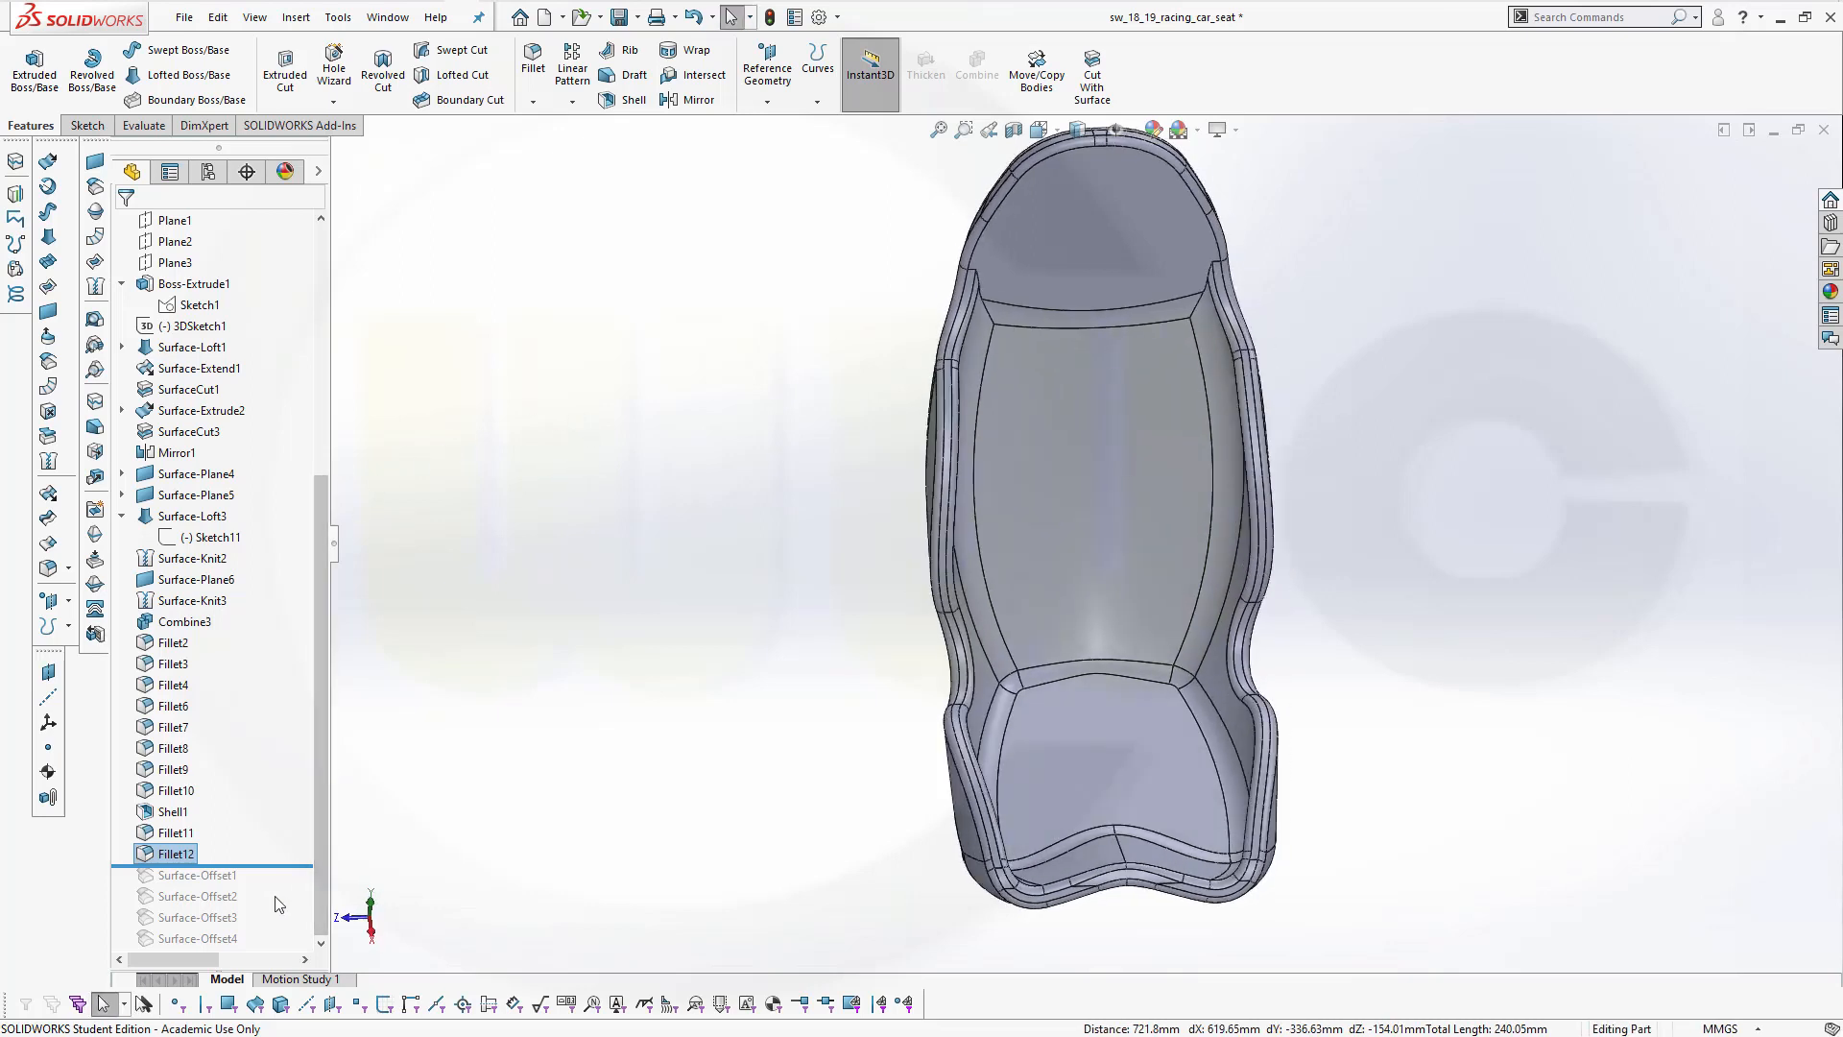
left_click_drag(279, 866, 279, 948)
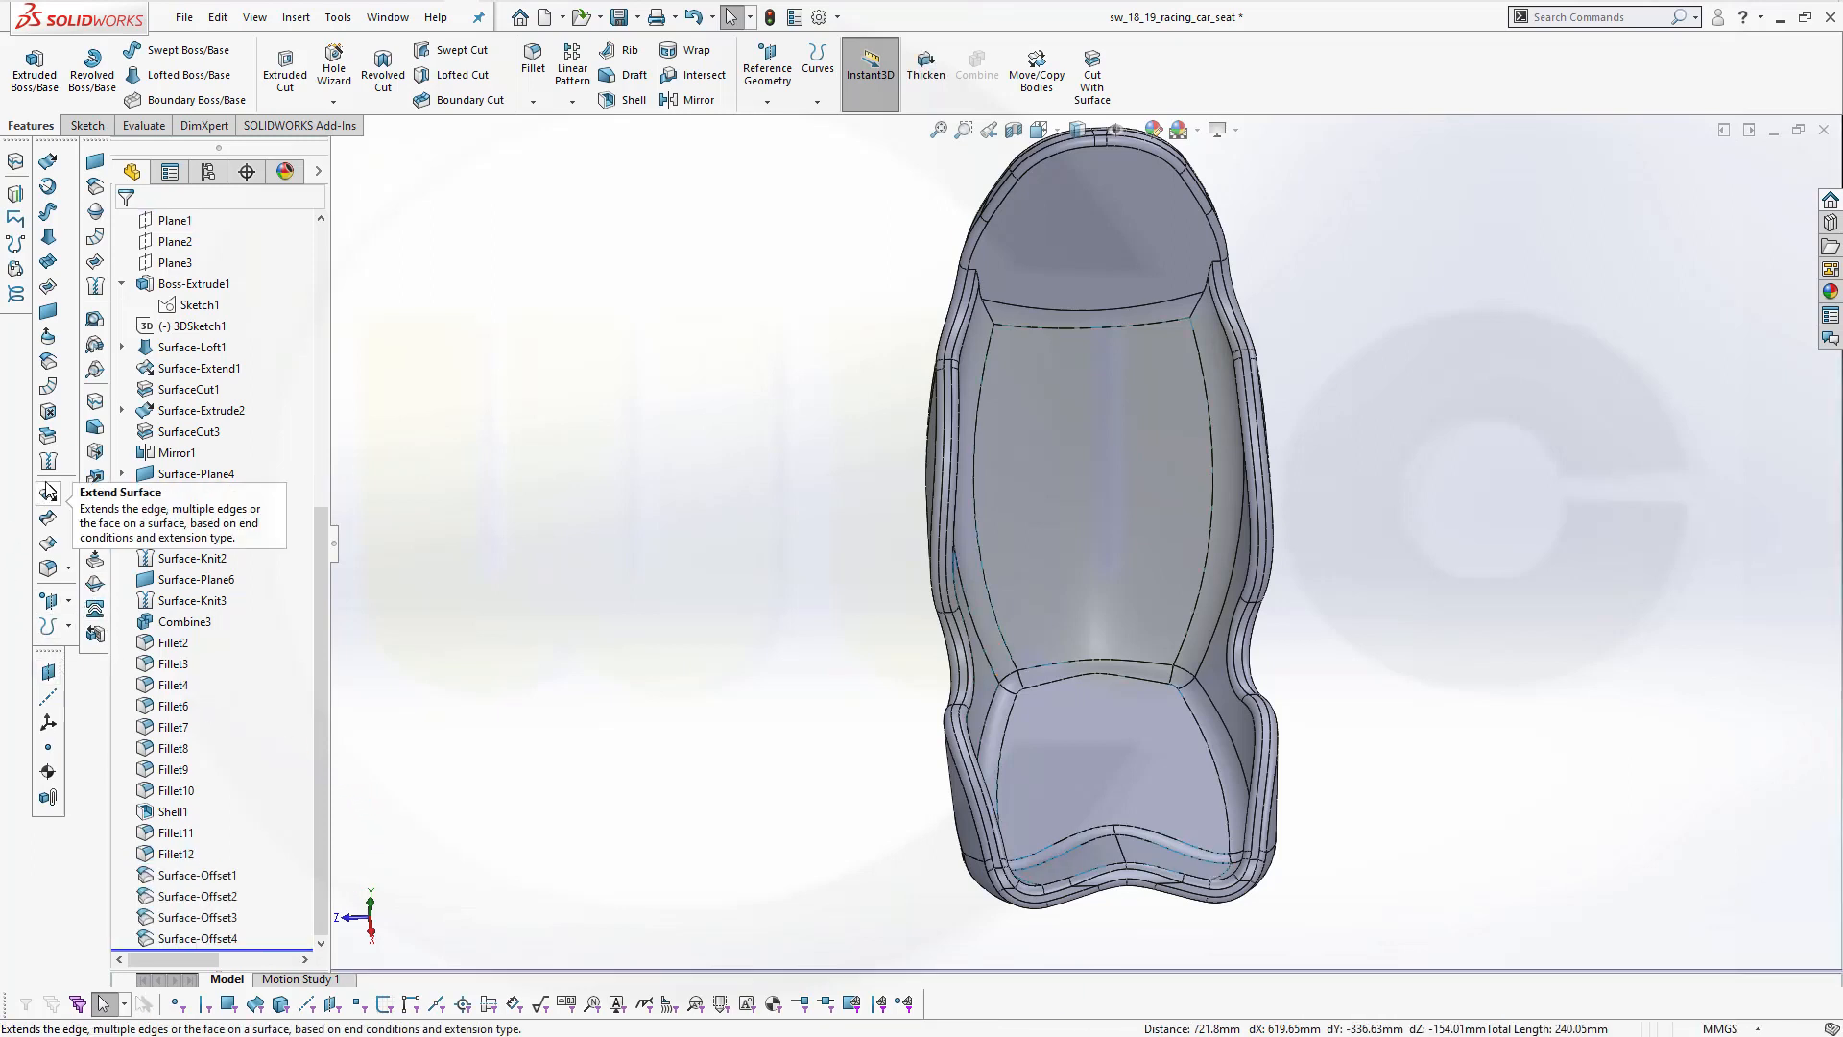
left_click(47, 365)
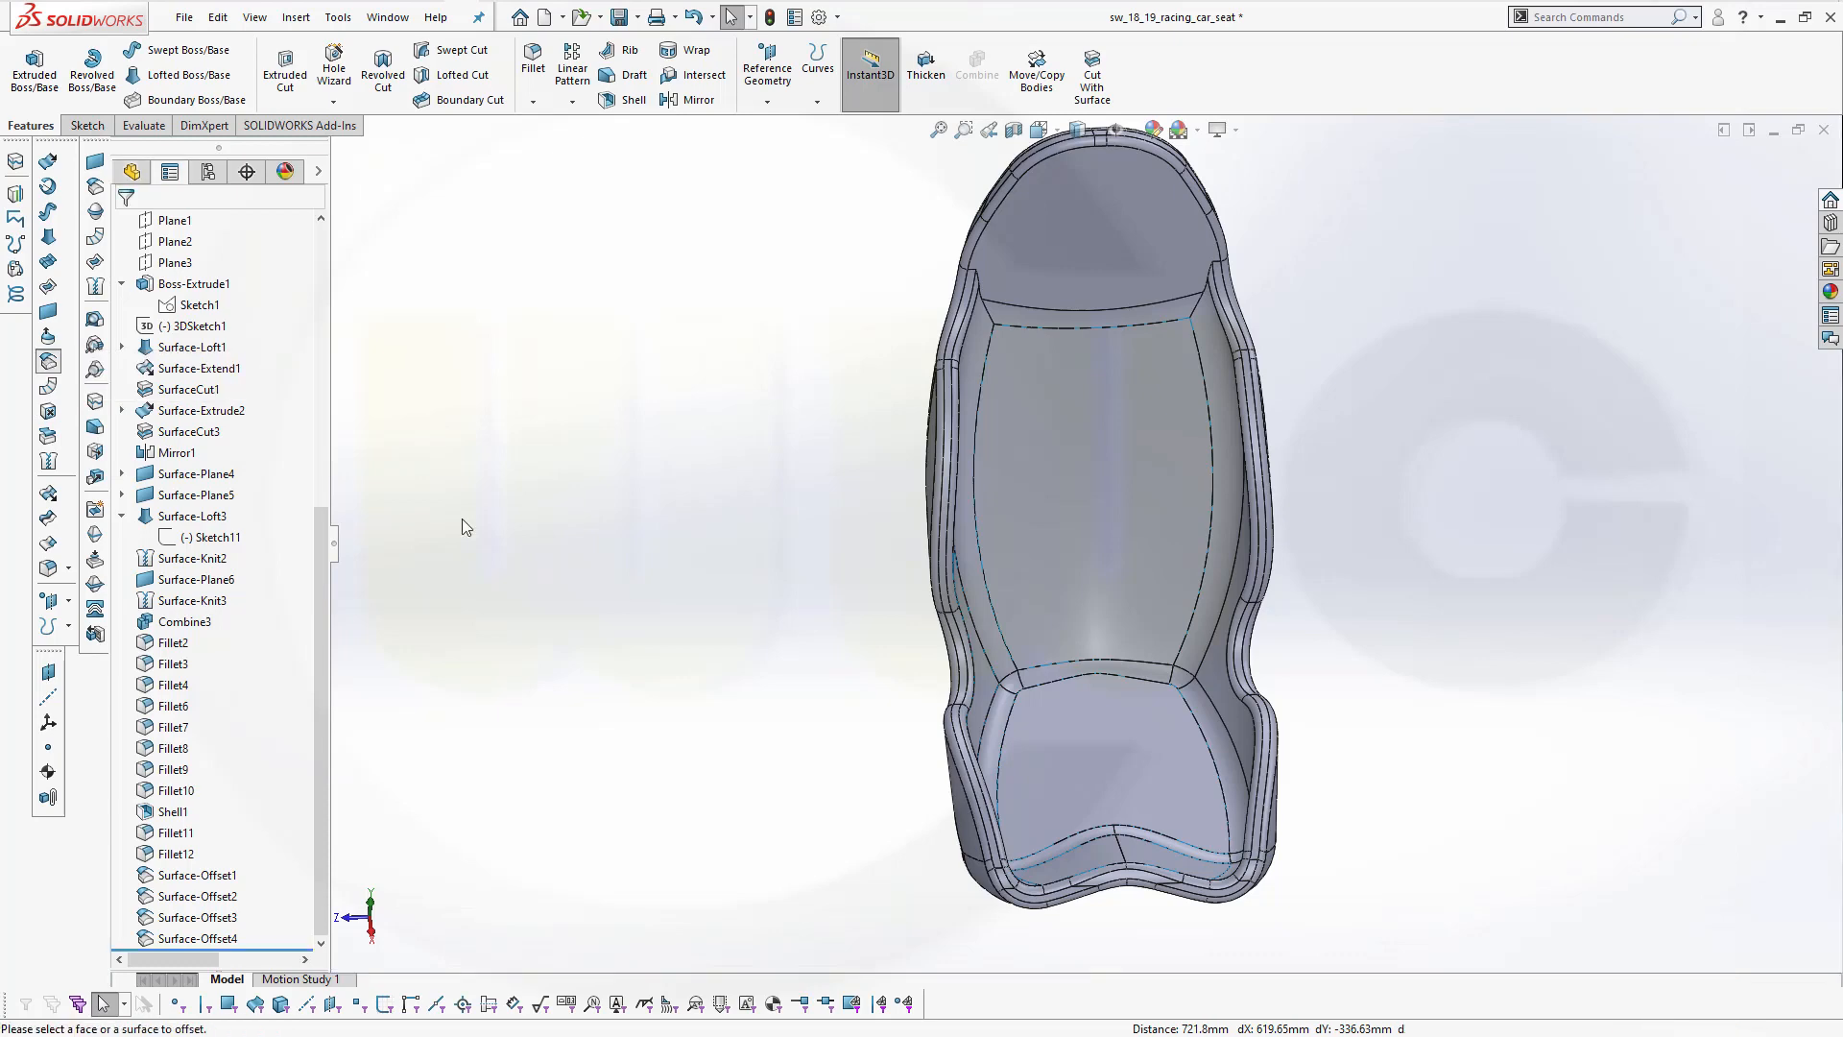
middle_click_drag(1442, 659, 1400, 667)
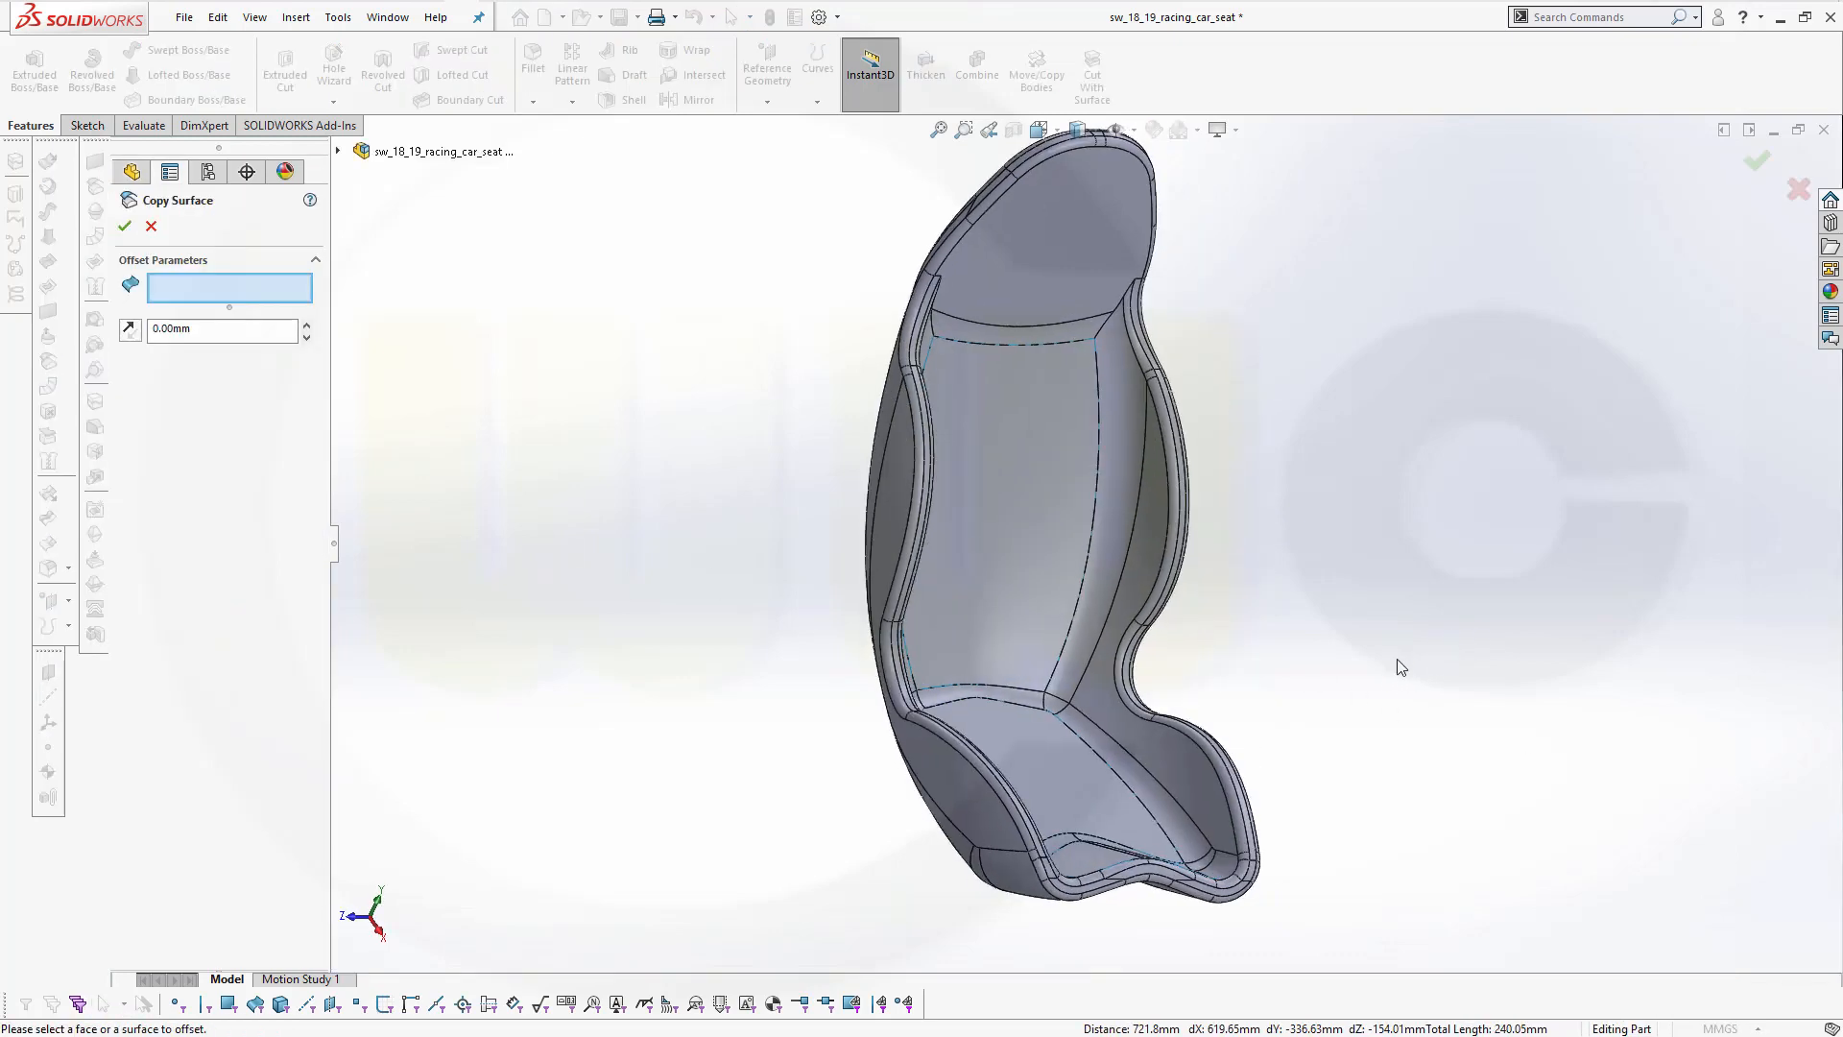
left_click(1172, 755)
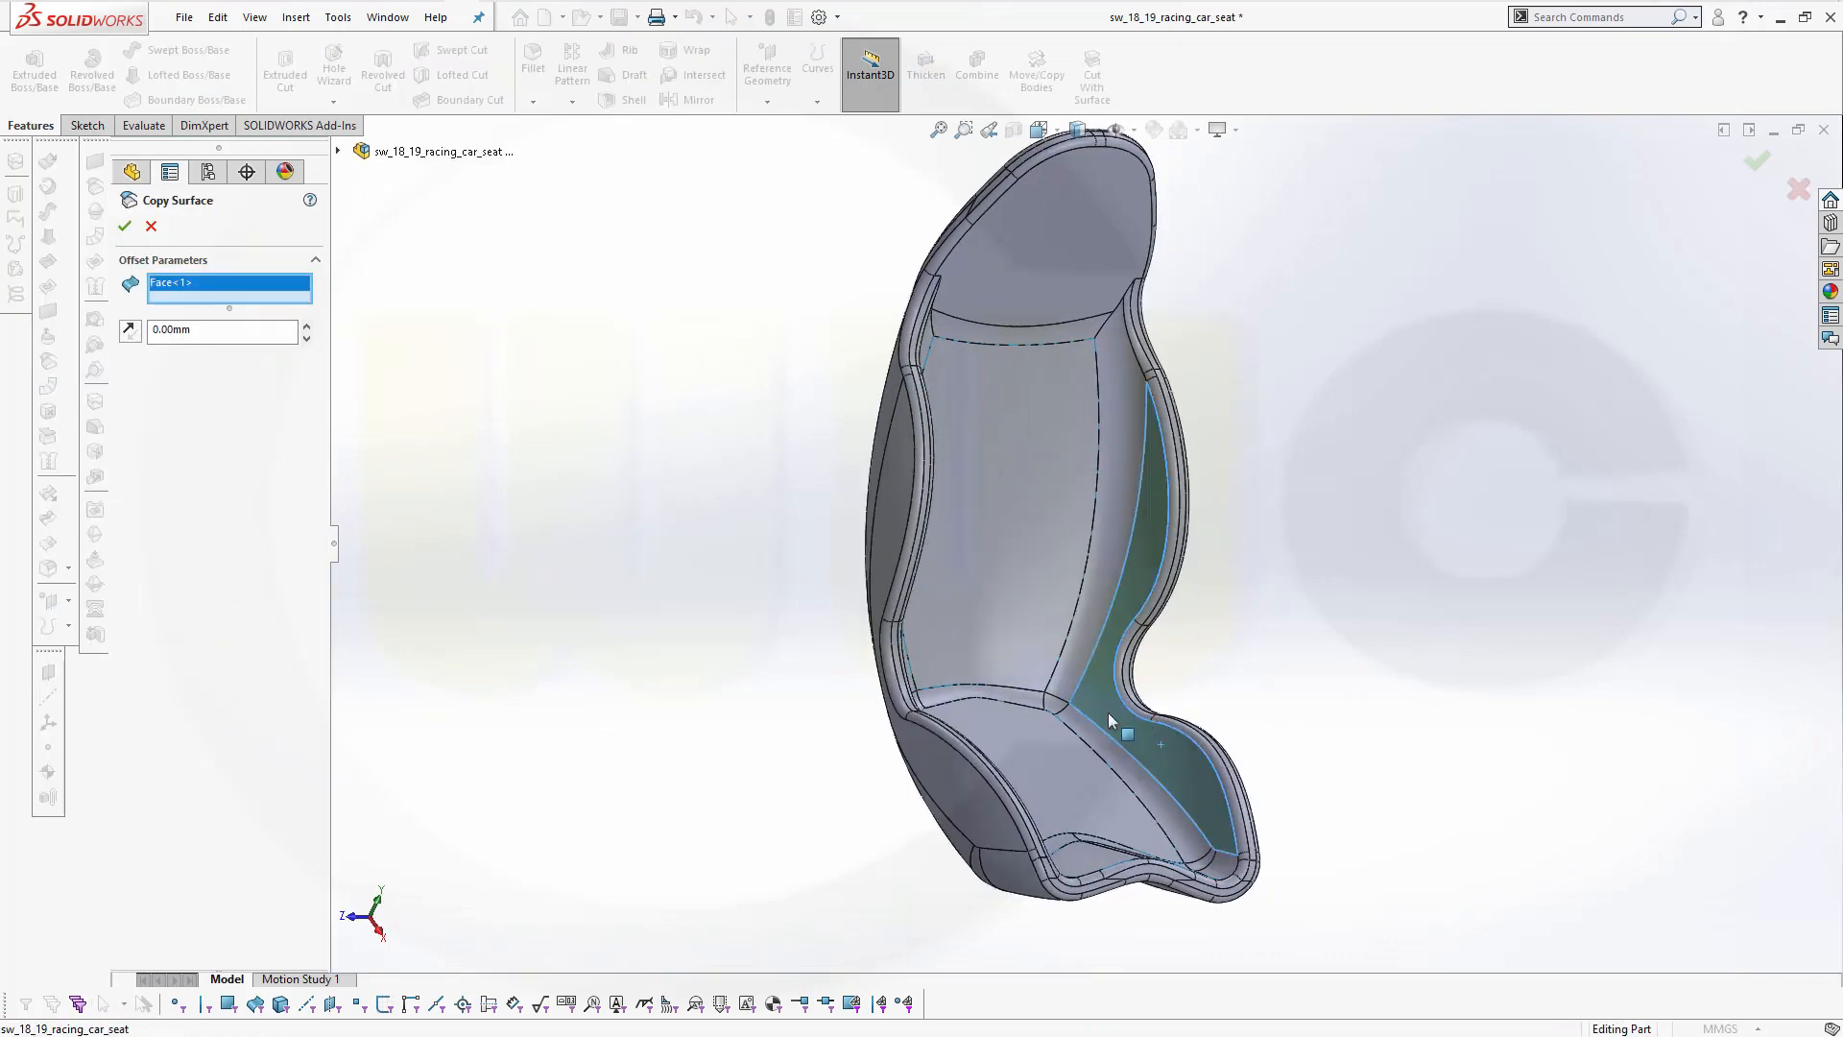
left_click(123, 227)
Hide the solid seat shell body so that only the copied surfaces are displayed
key("ctrl+4")
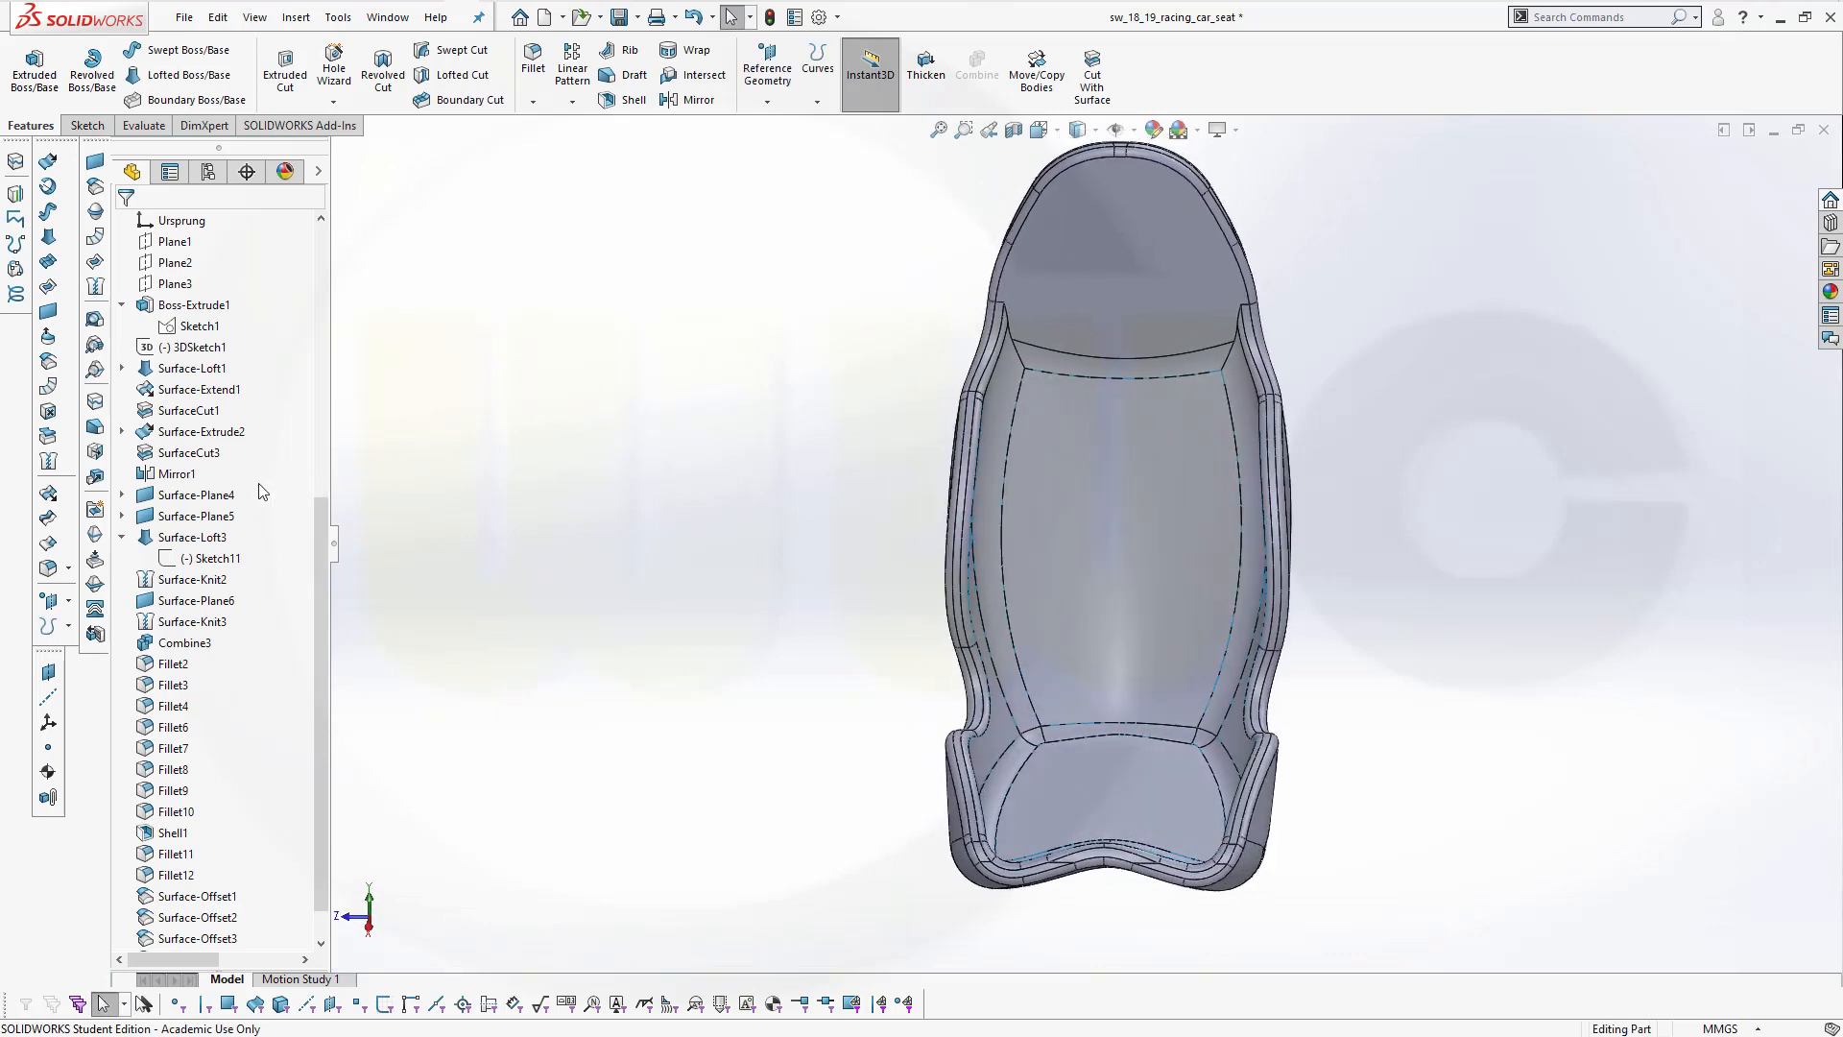
scroll(250, 460, "up", 3)
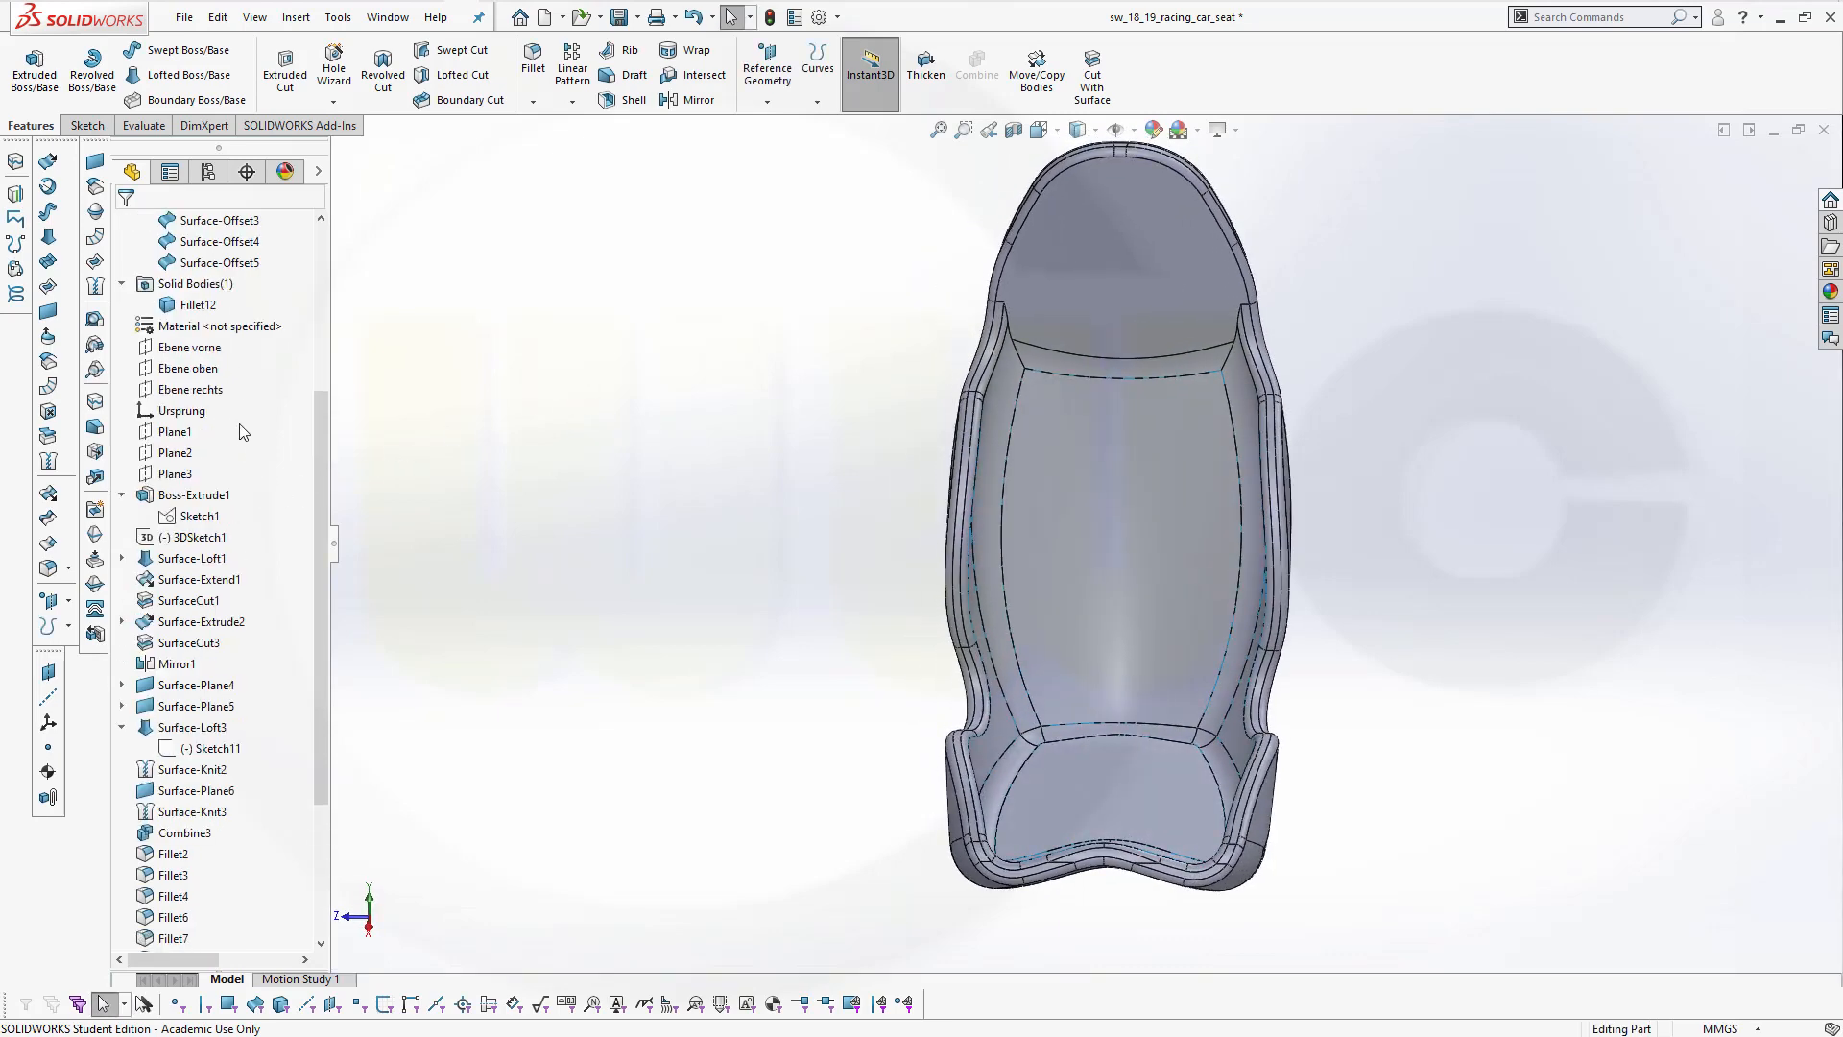
left_click(172, 300)
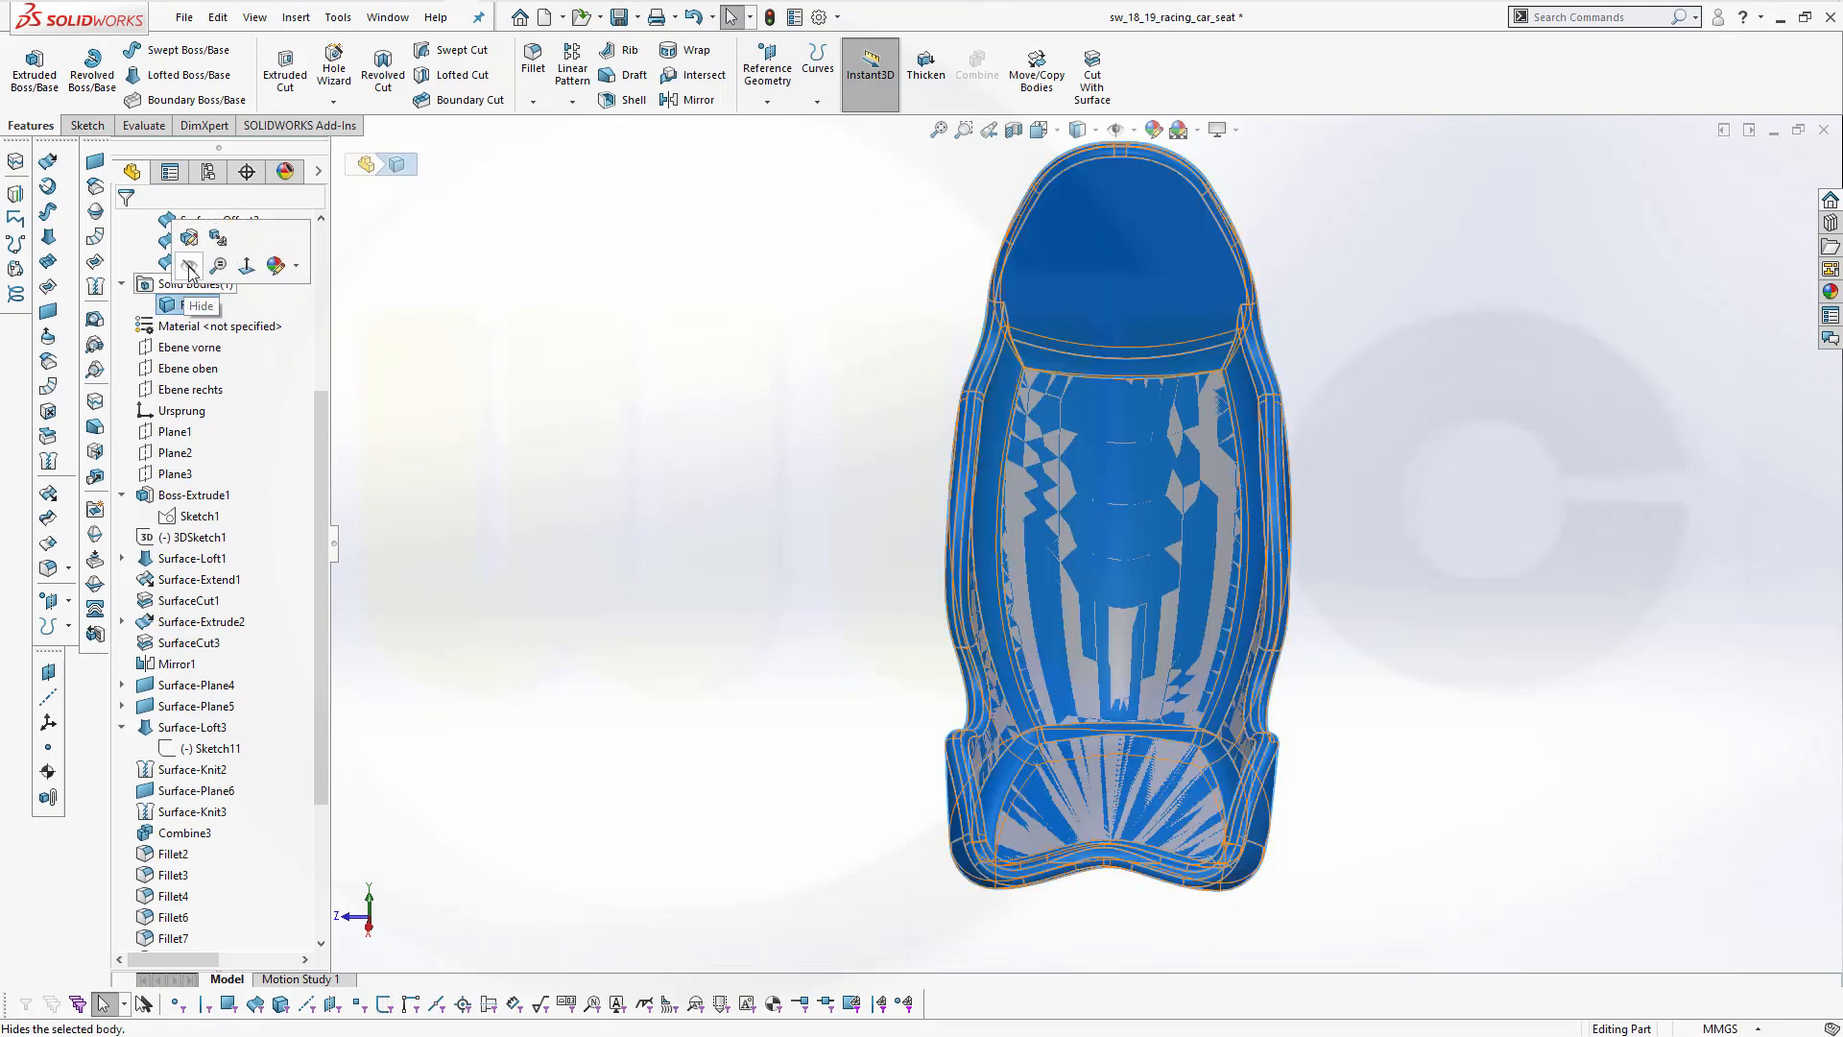
left_click(186, 268)
middle_click_drag(745, 469, 828, 313)
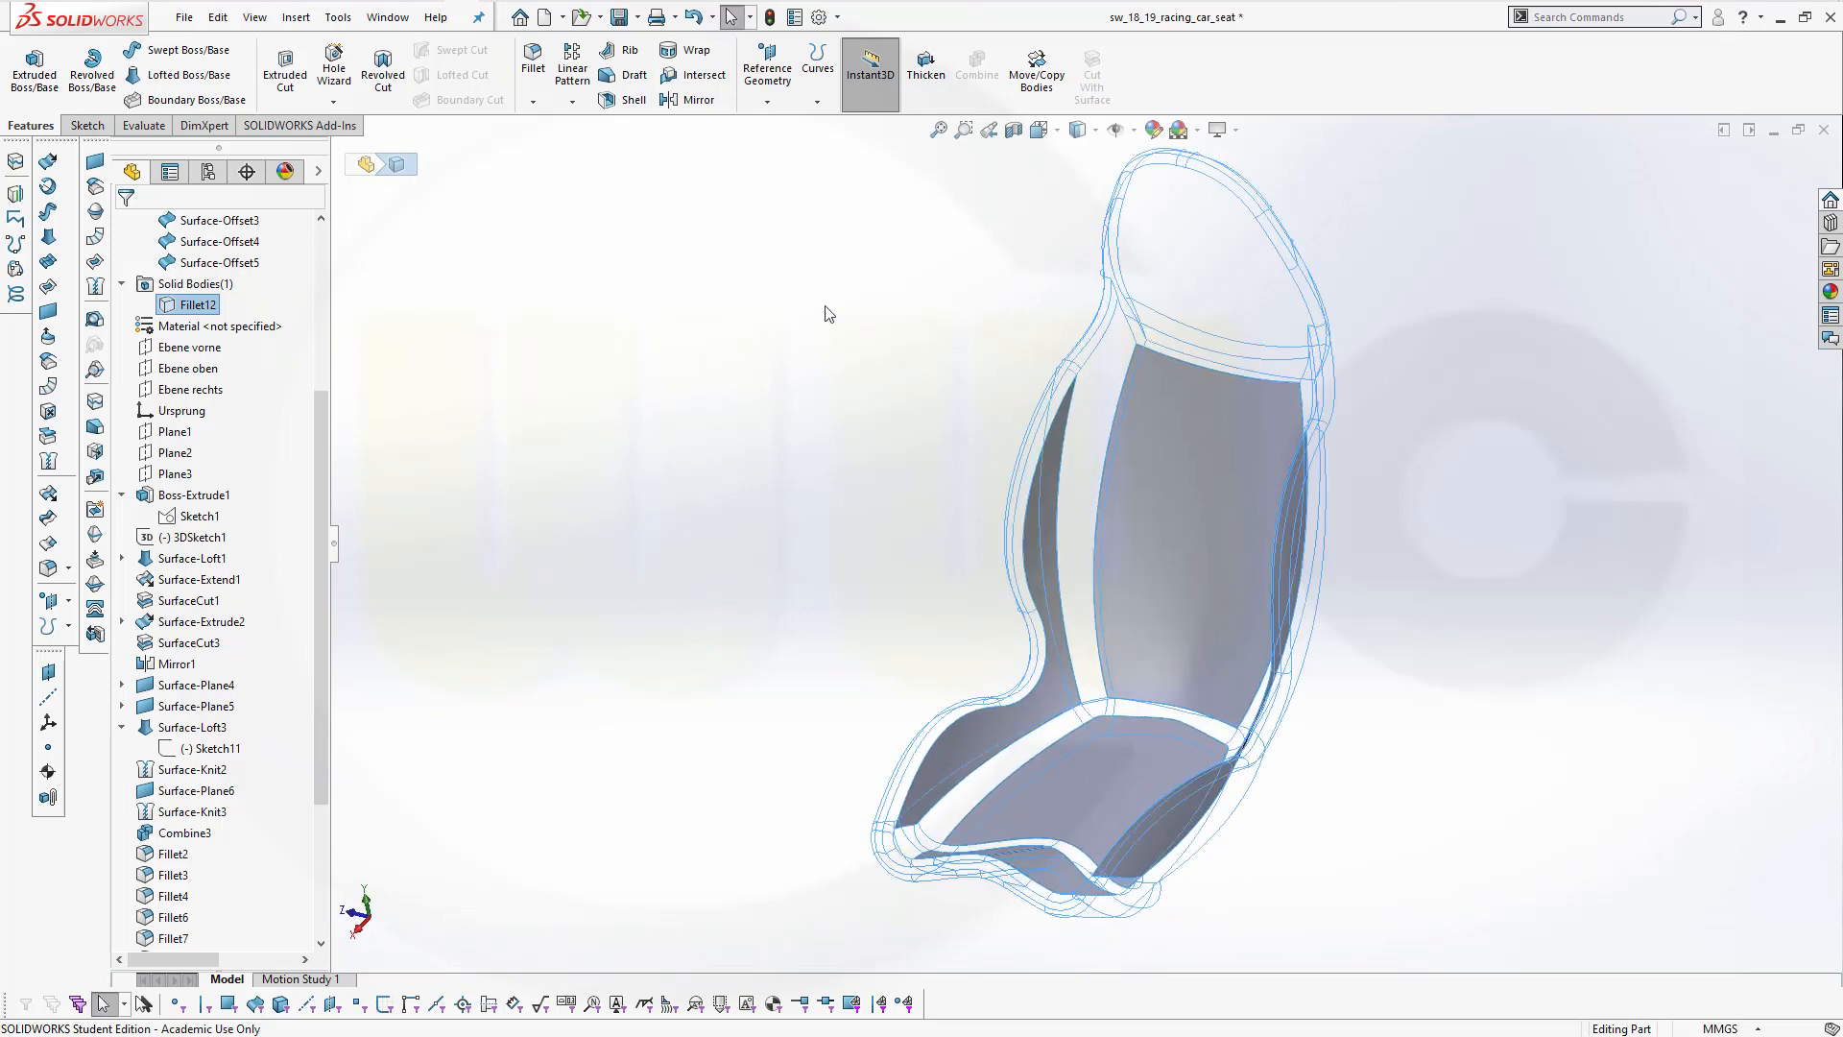
Thicken the copied backrest surface by 20 mm on side 1, toward the seat's interior, without merging the result
left_click(927, 72)
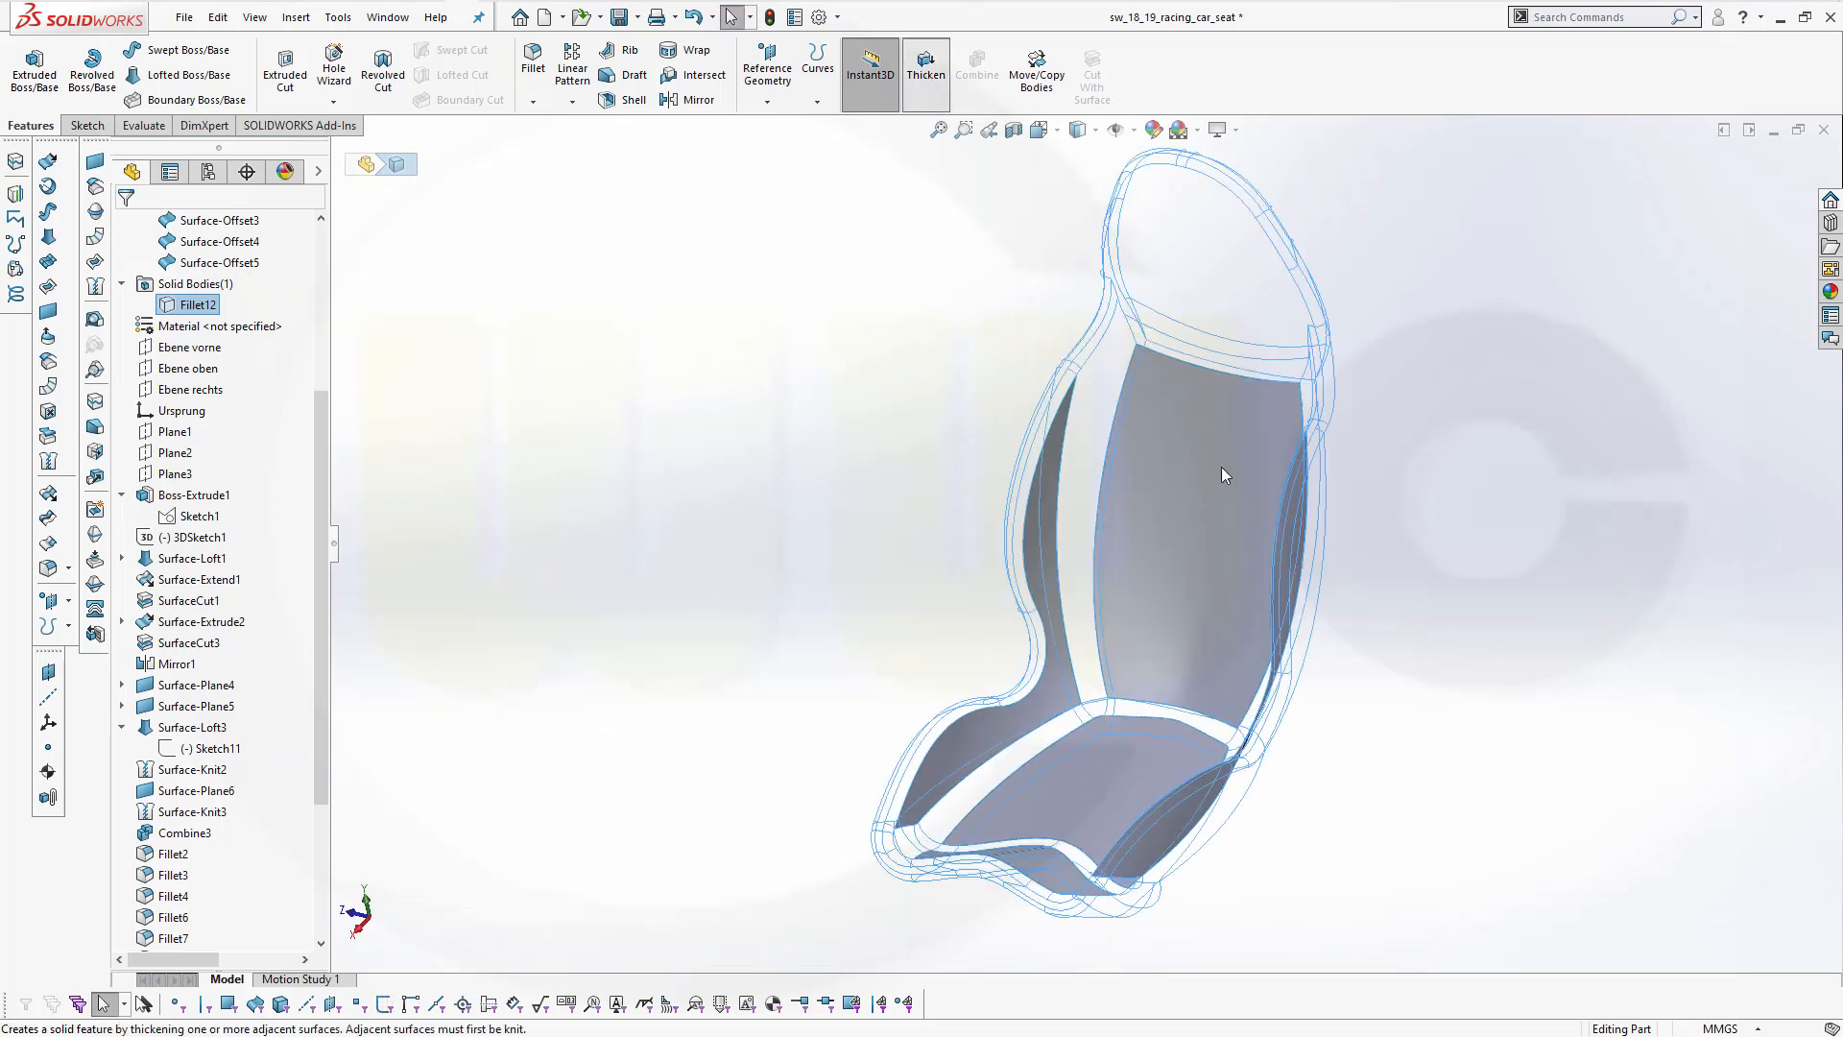
left_click(942, 86)
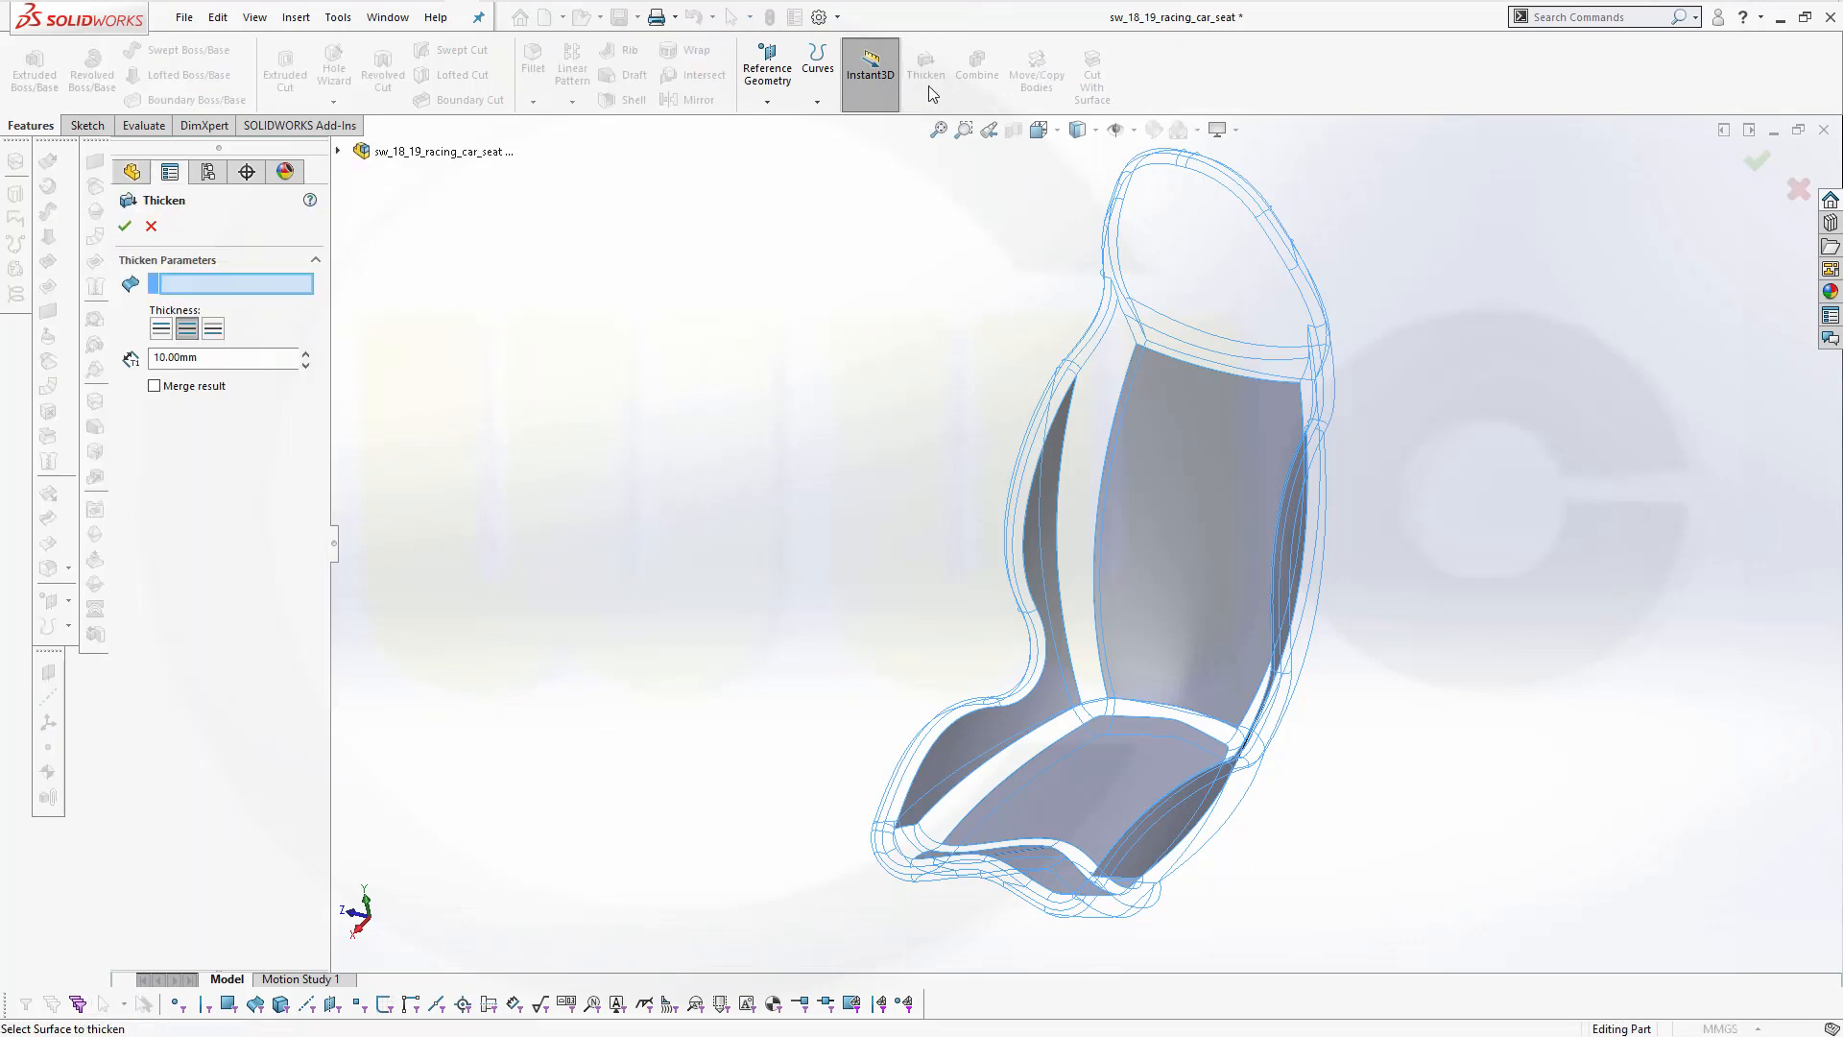
left_click(1197, 494)
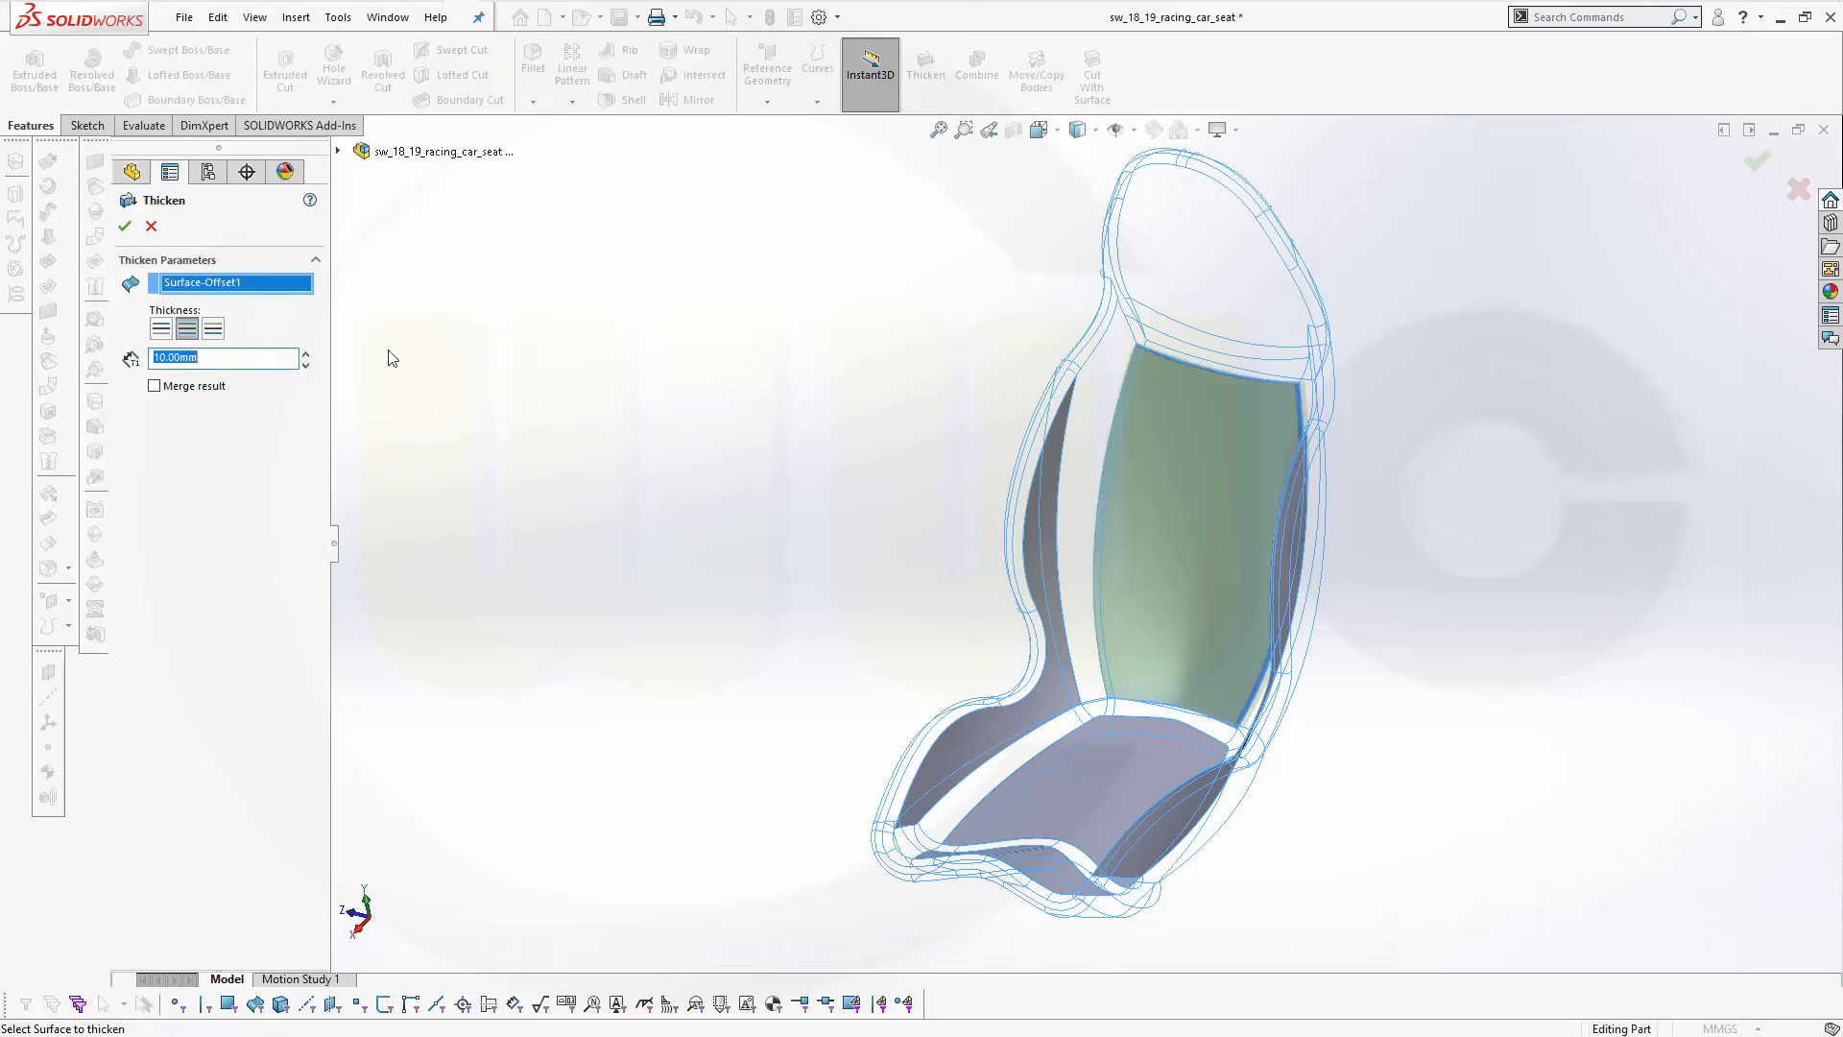
middle_click_drag(646, 478, 590, 503)
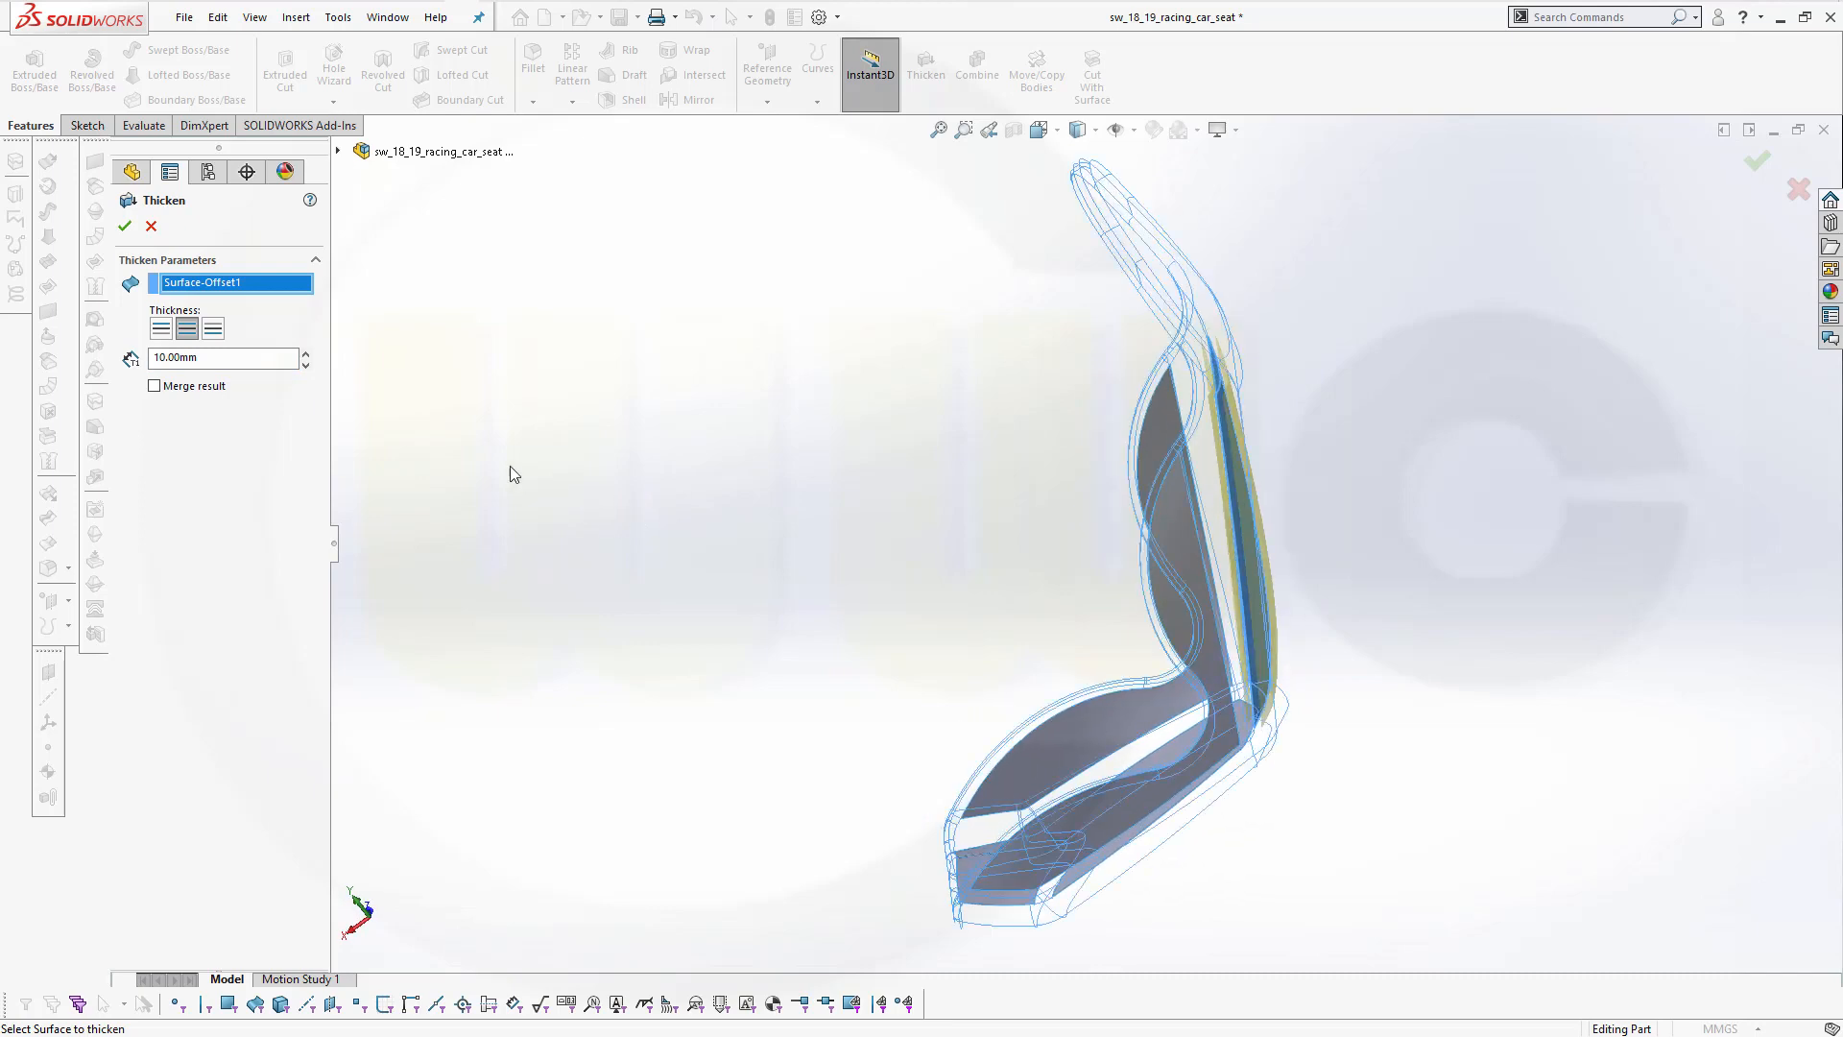
left_click(161, 329)
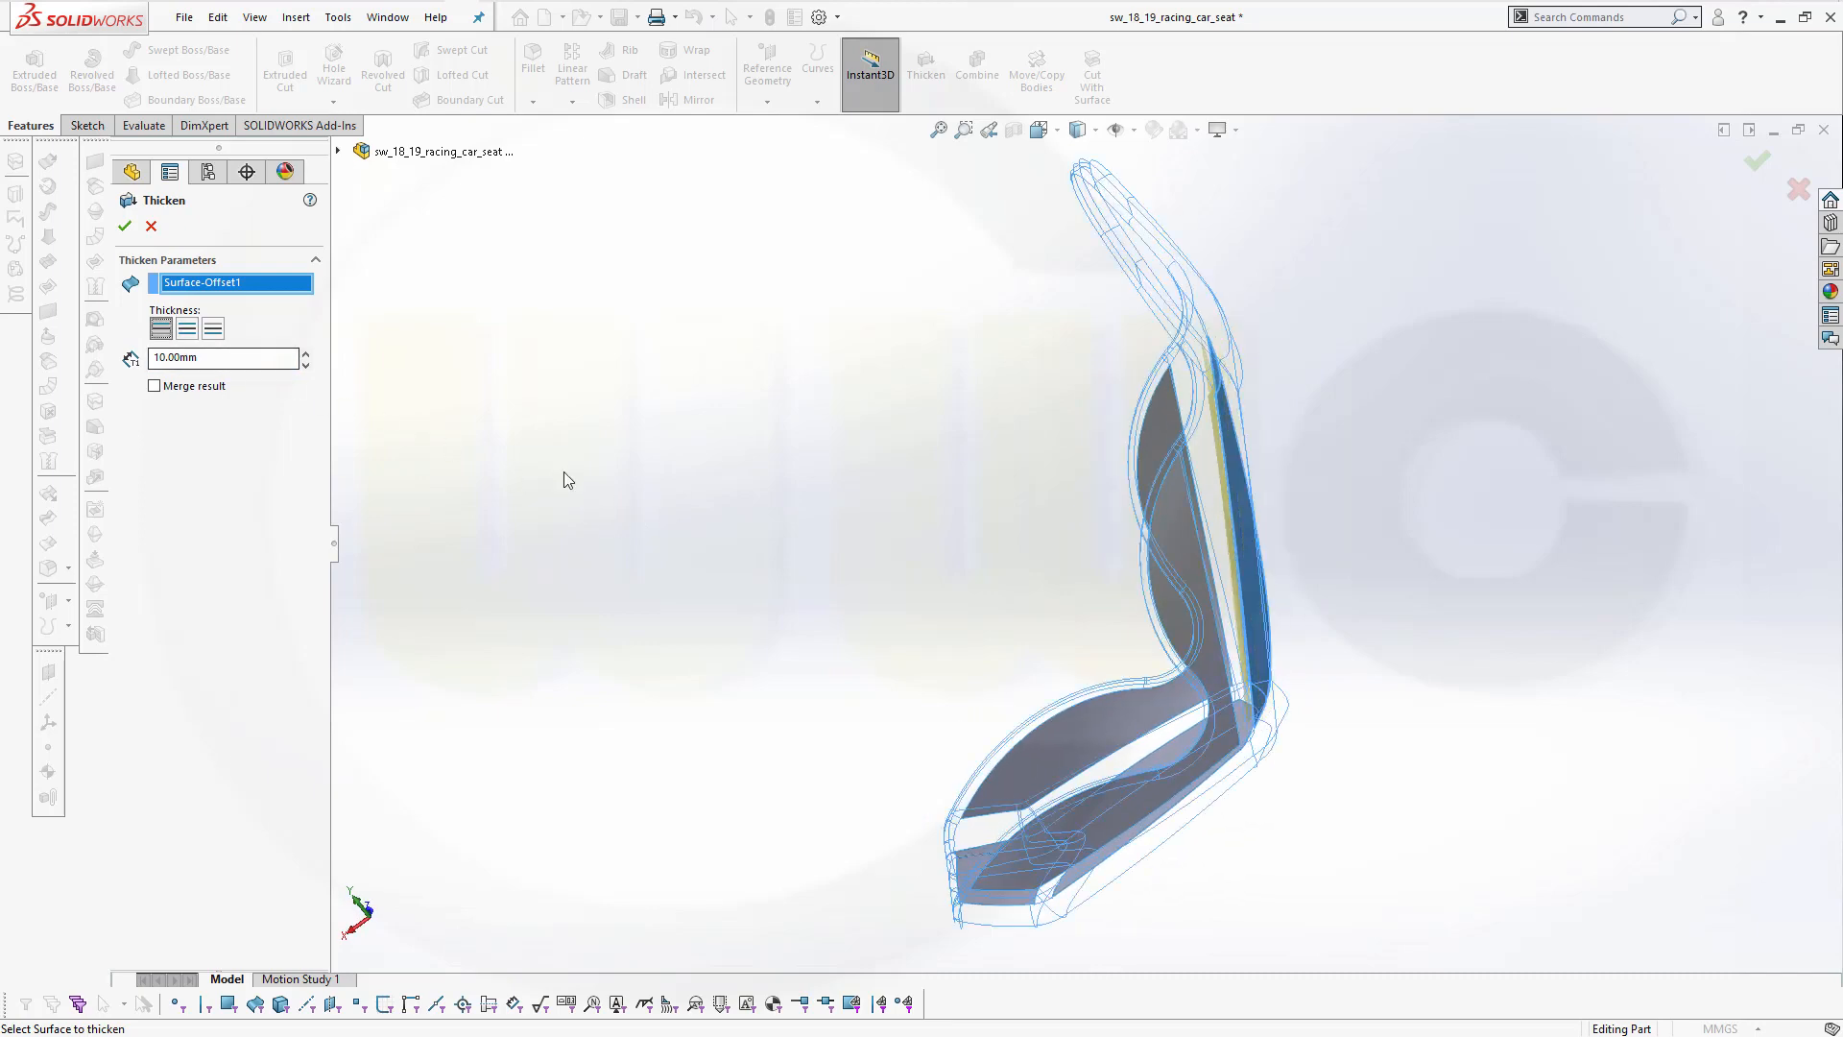
scroll(1320, 659, "down", 5)
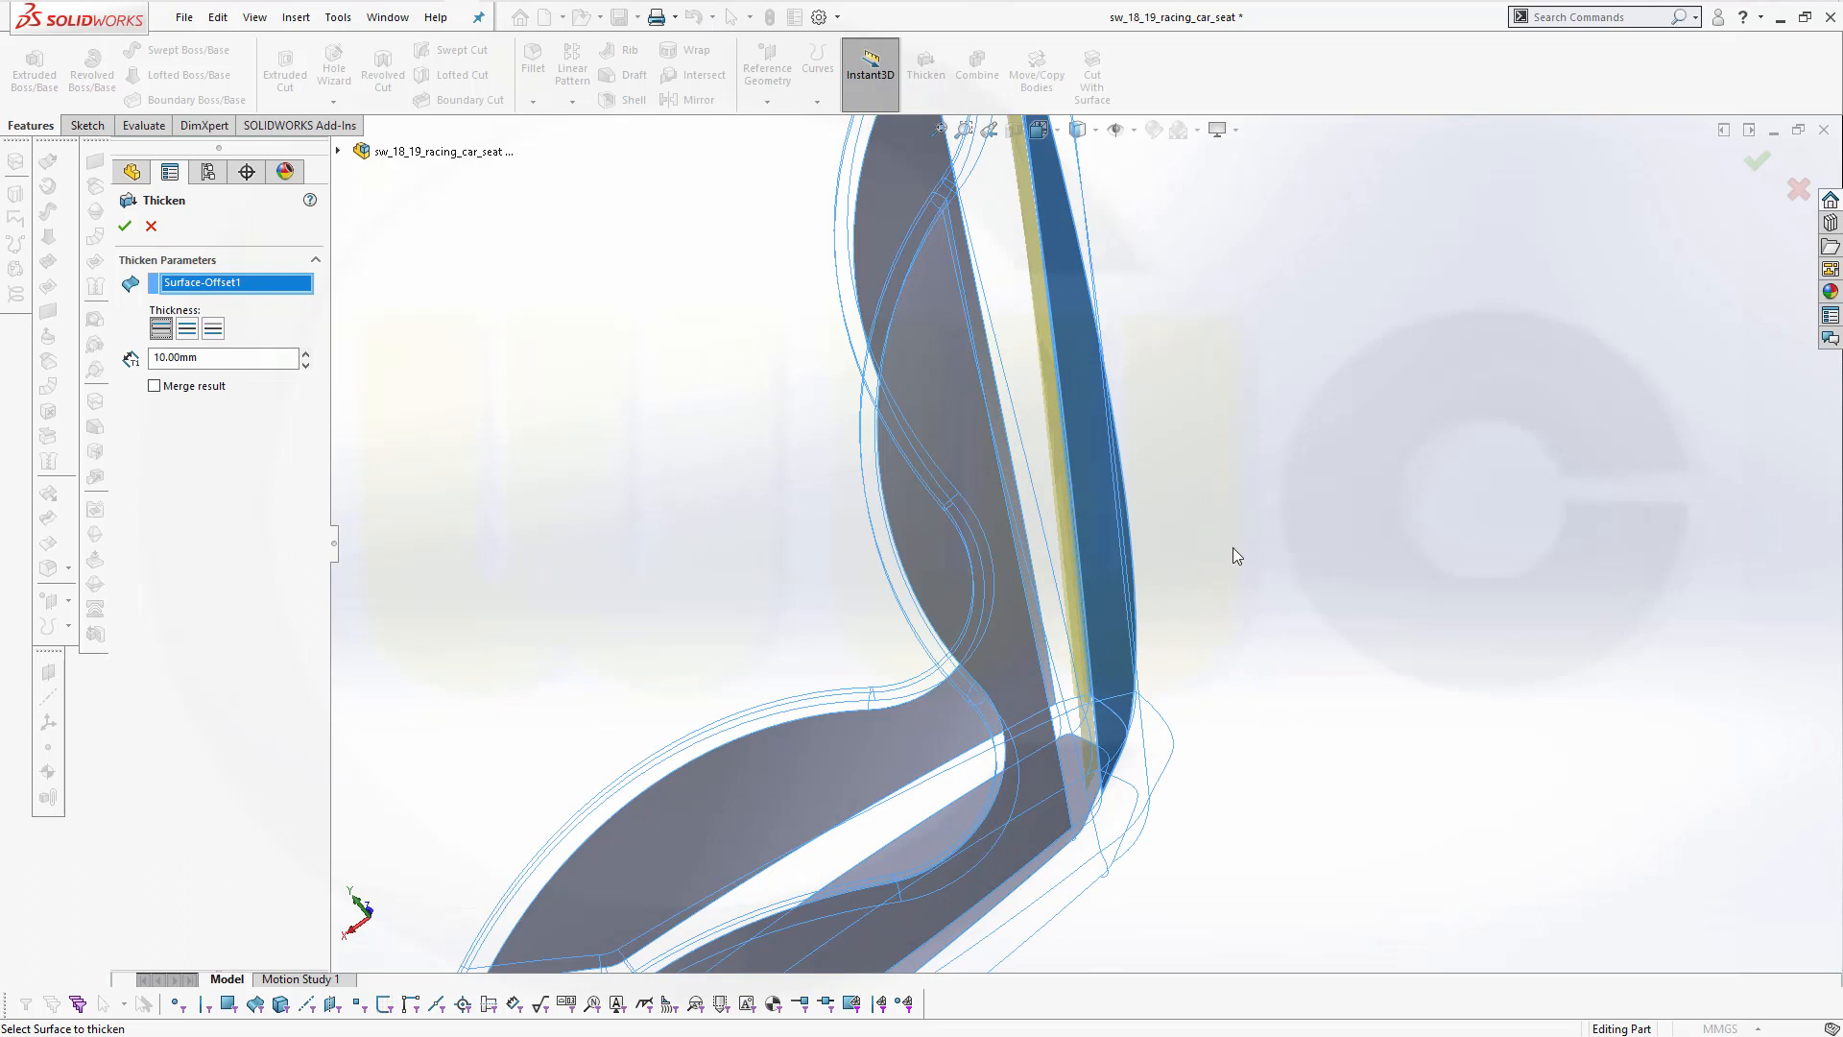
mouse_move(1233, 547)
middle_mouse_down()
mouse_move(1230, 514)
mouse_move(1222, 535)
middle_mouse_up()
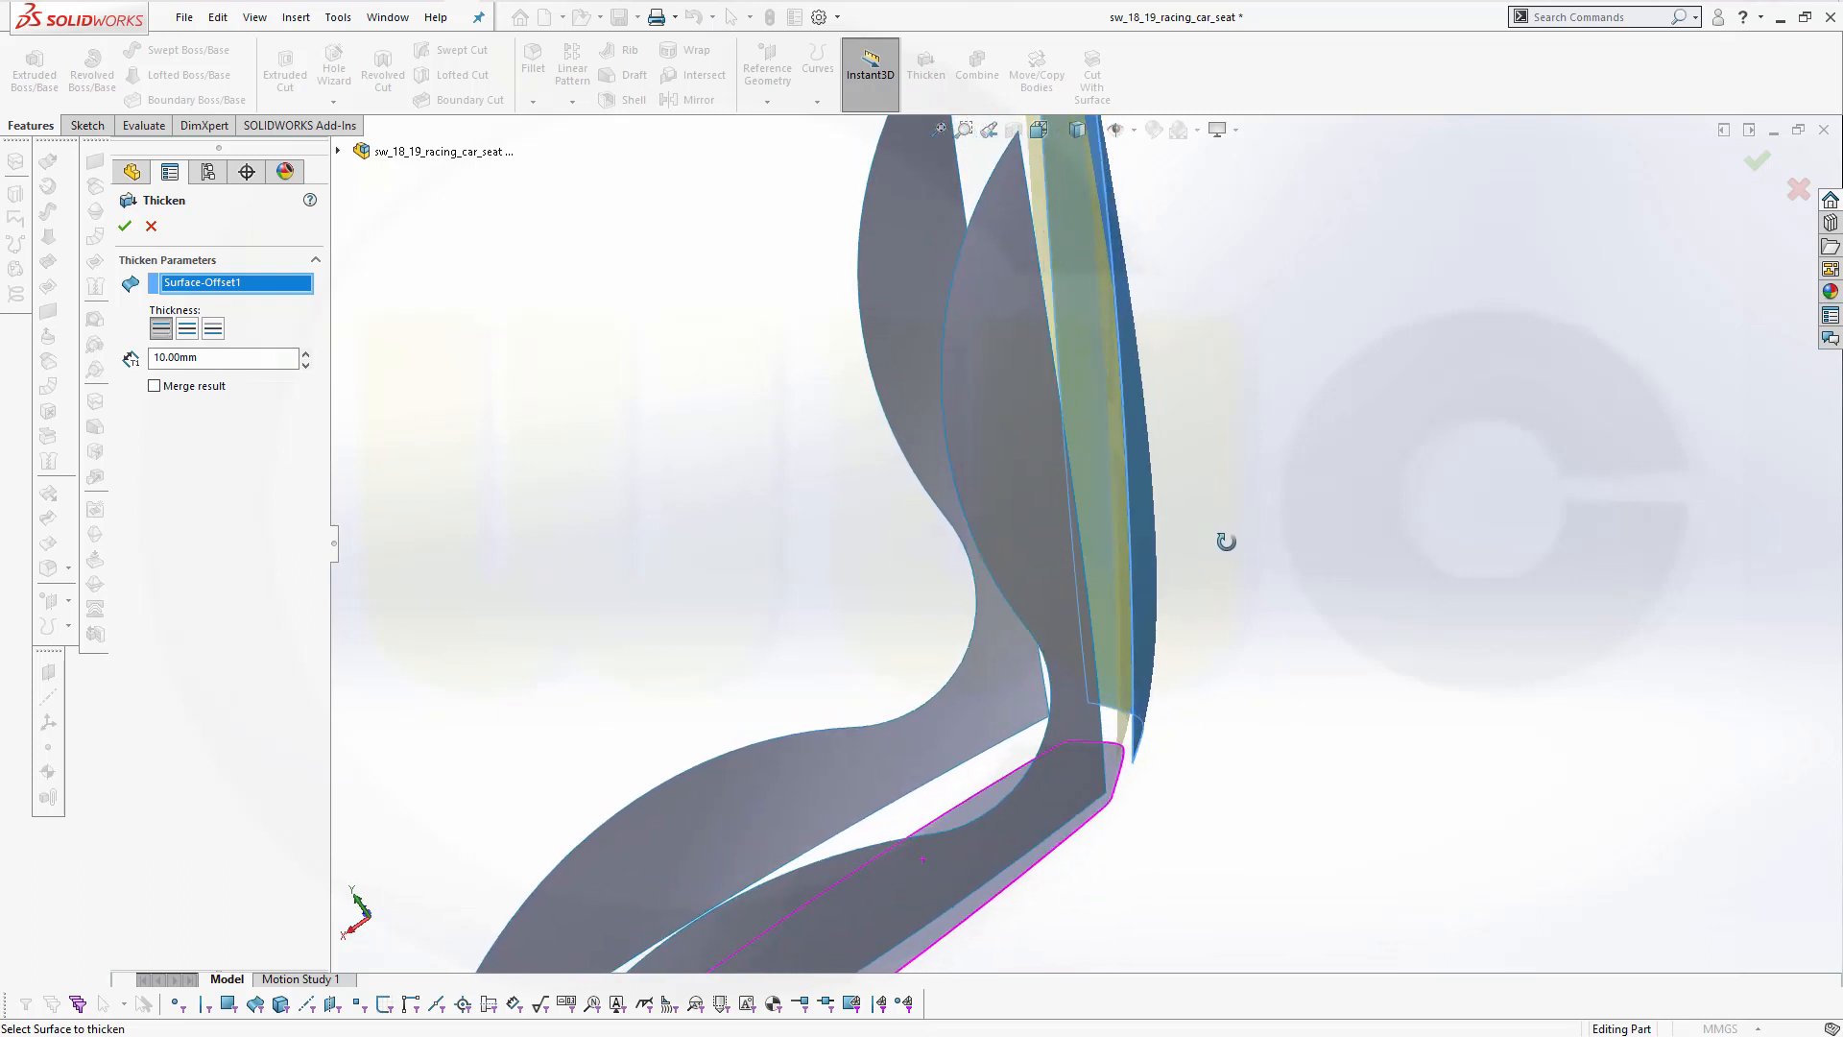
left_click(215, 331)
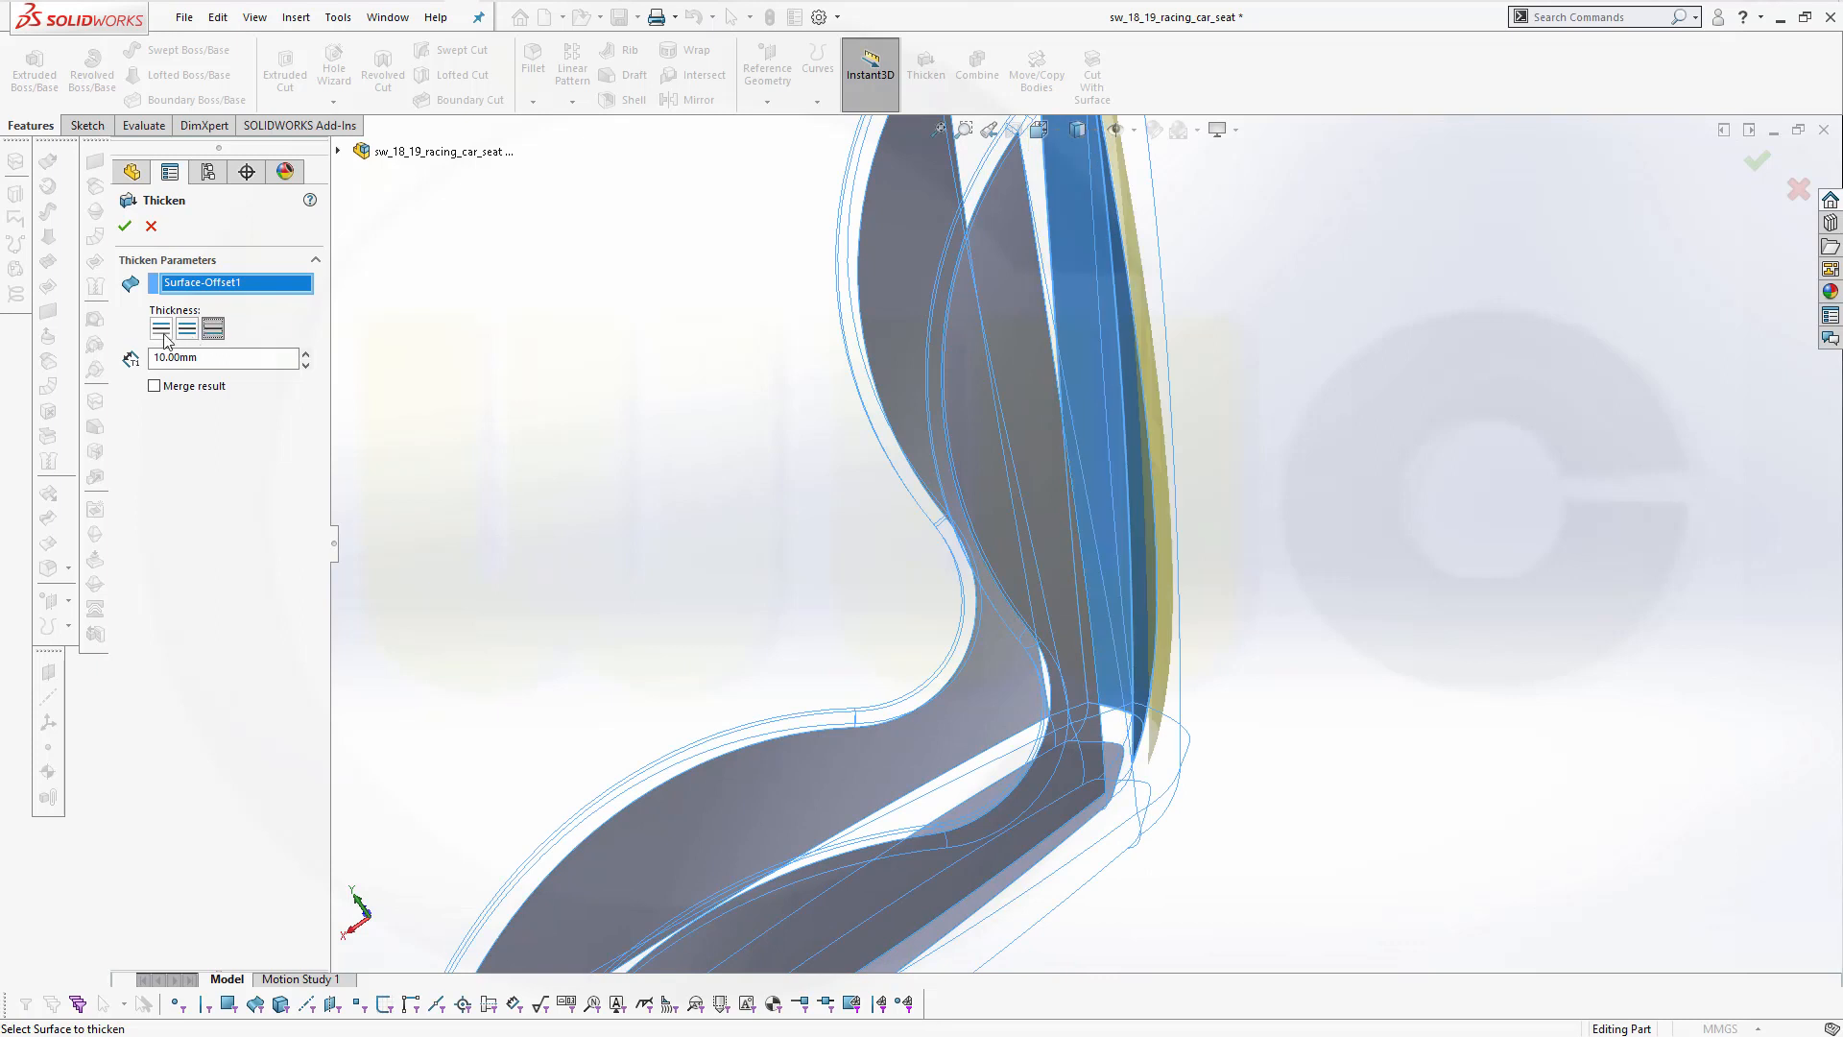
left_click(162, 330)
double_click(225, 357)
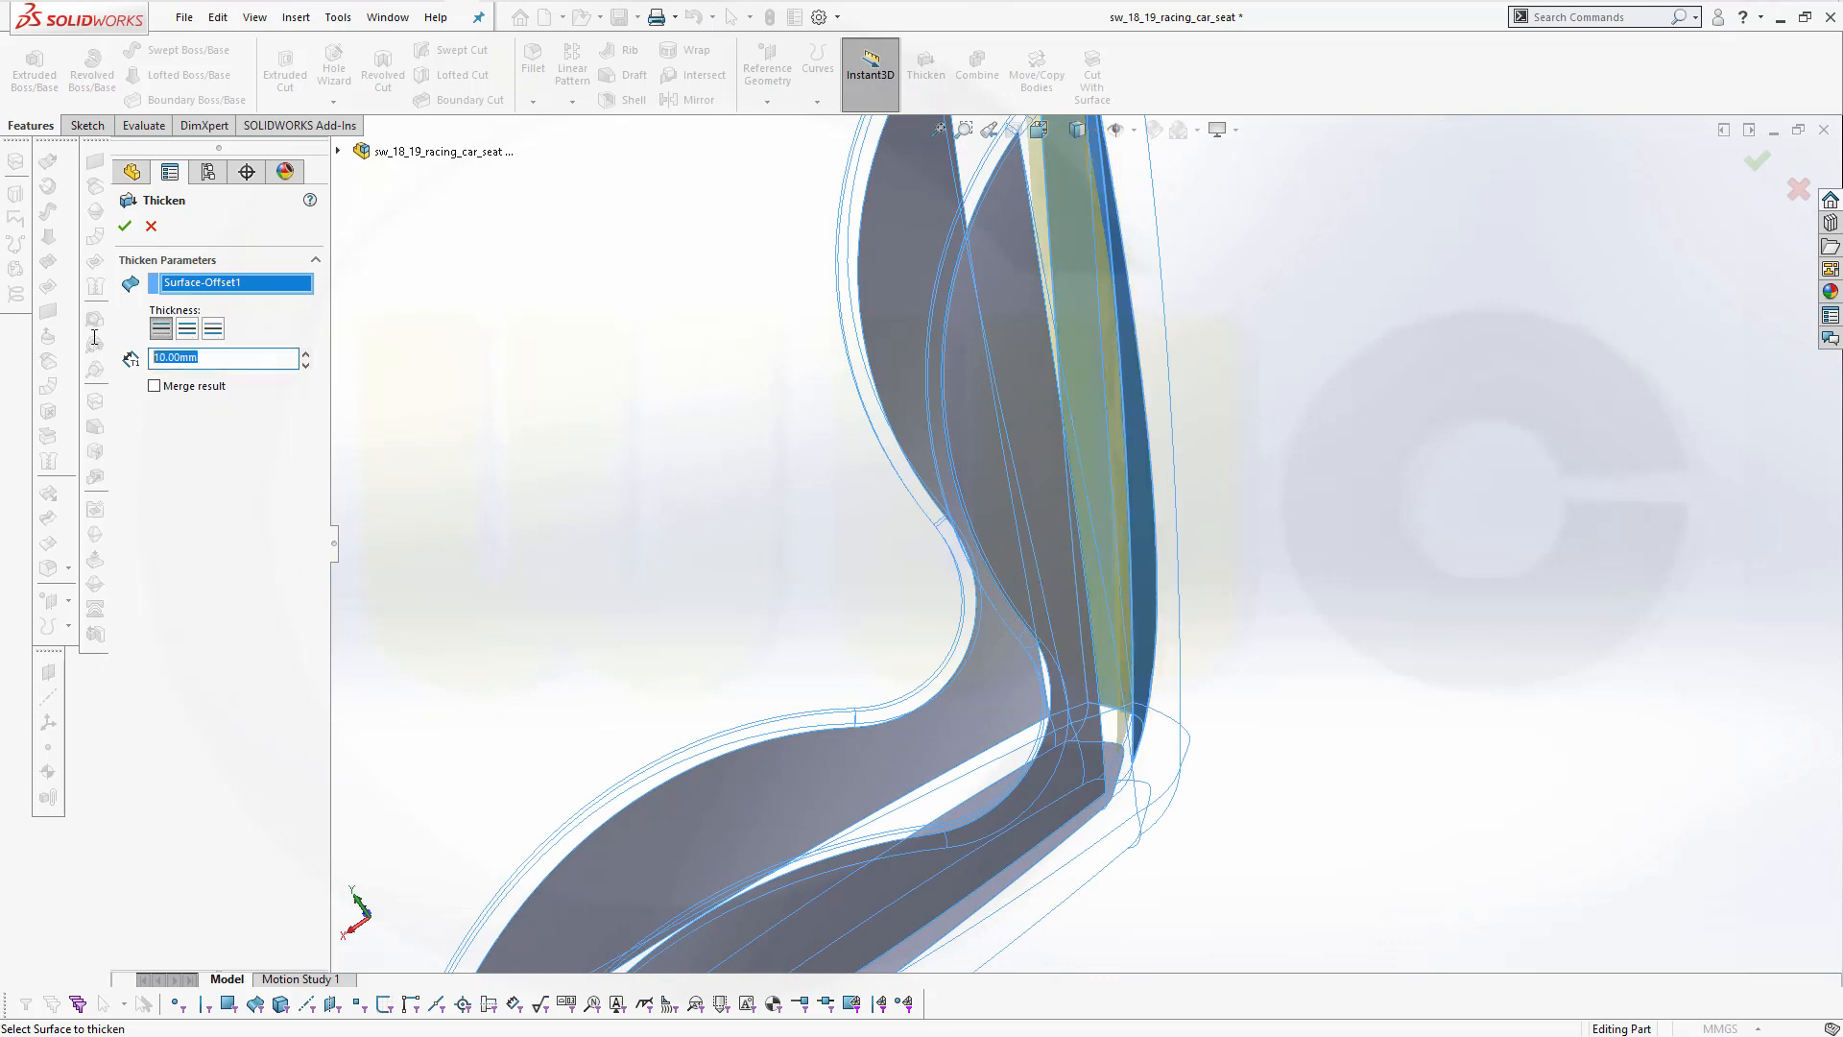
type("20")
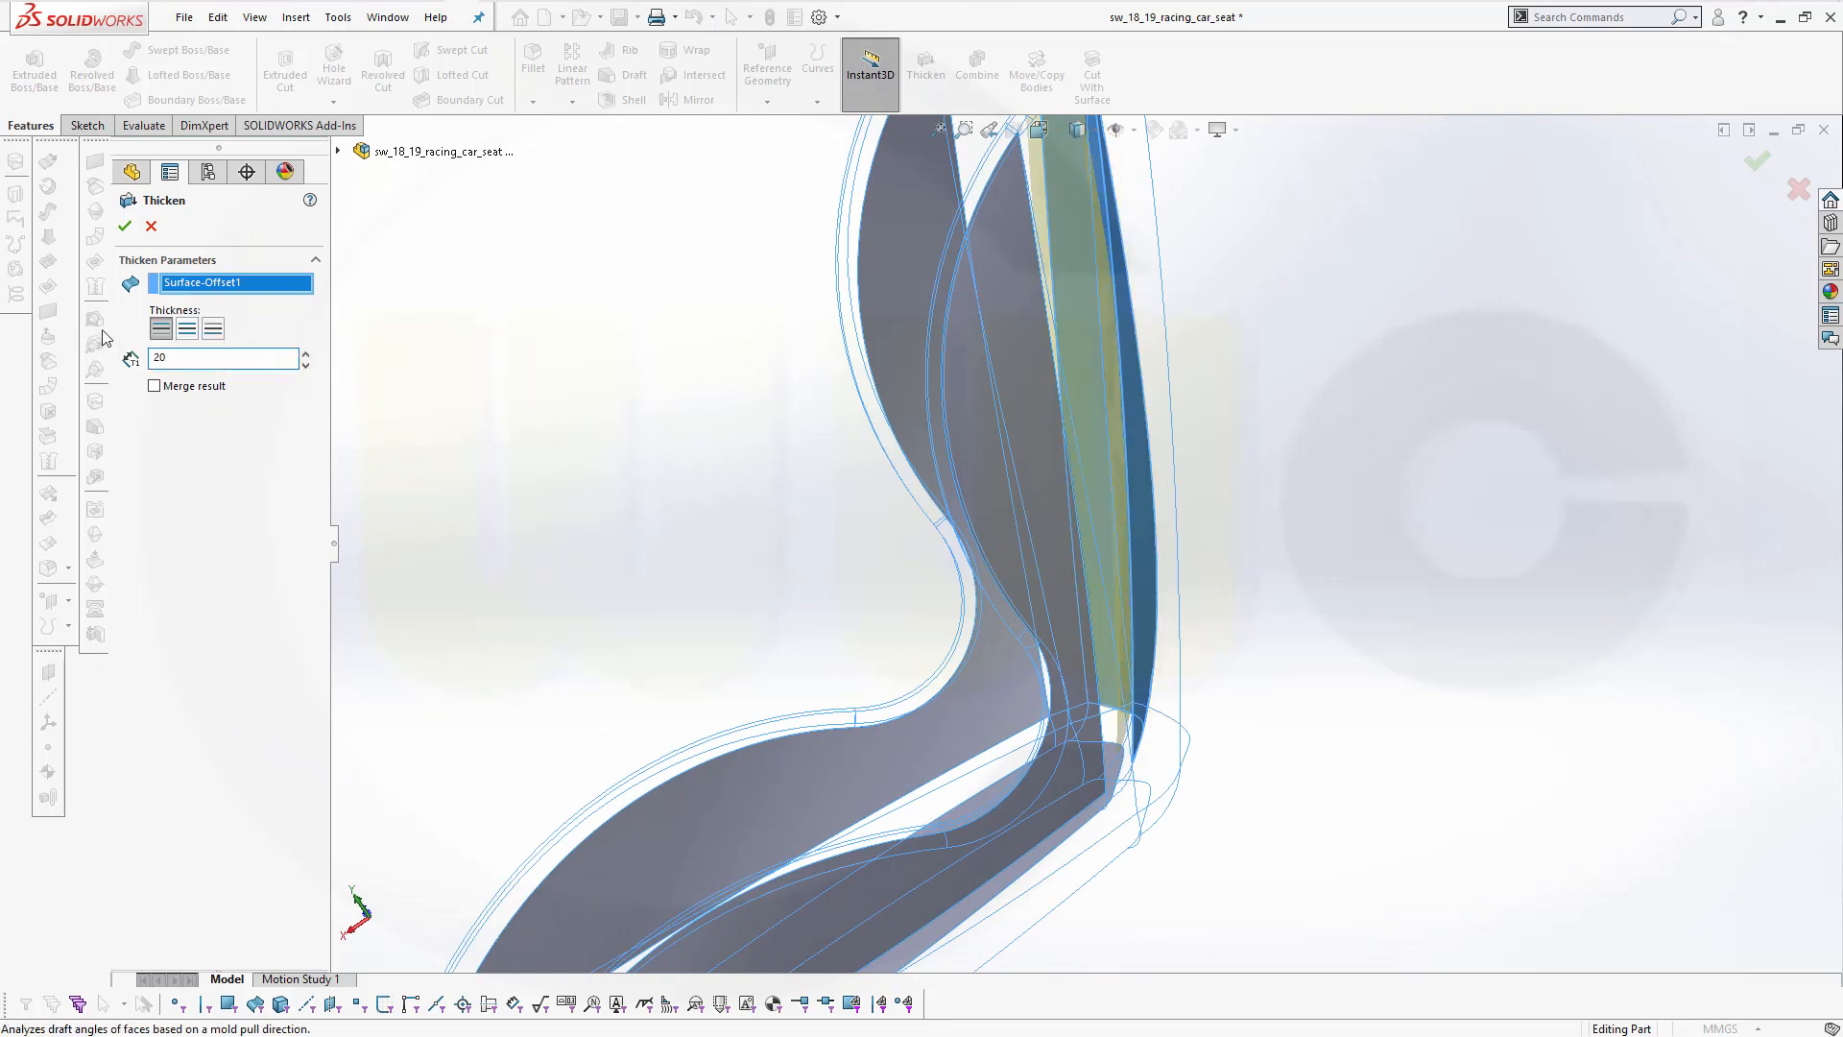
key("Return")
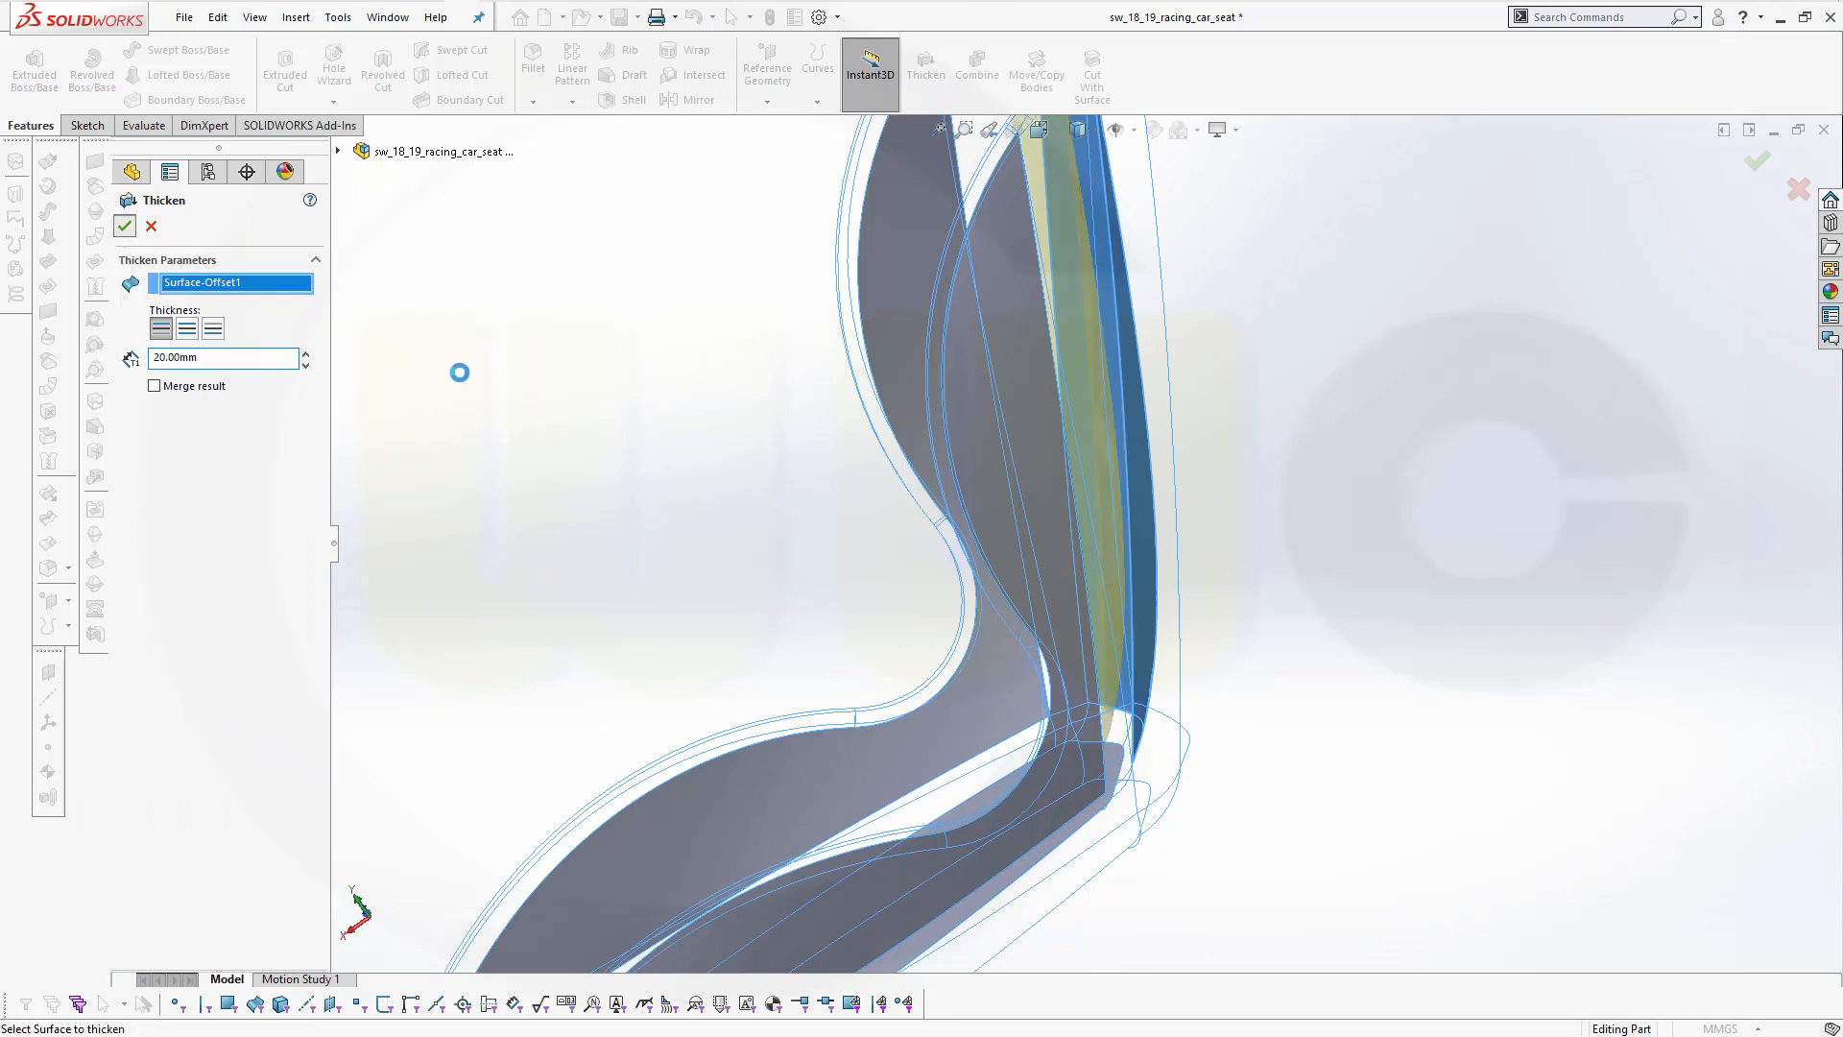
Fillet the four short corner edges of the thickened backrest pad with a 50 mm radius
middle_click_drag(671, 481, 922, 307)
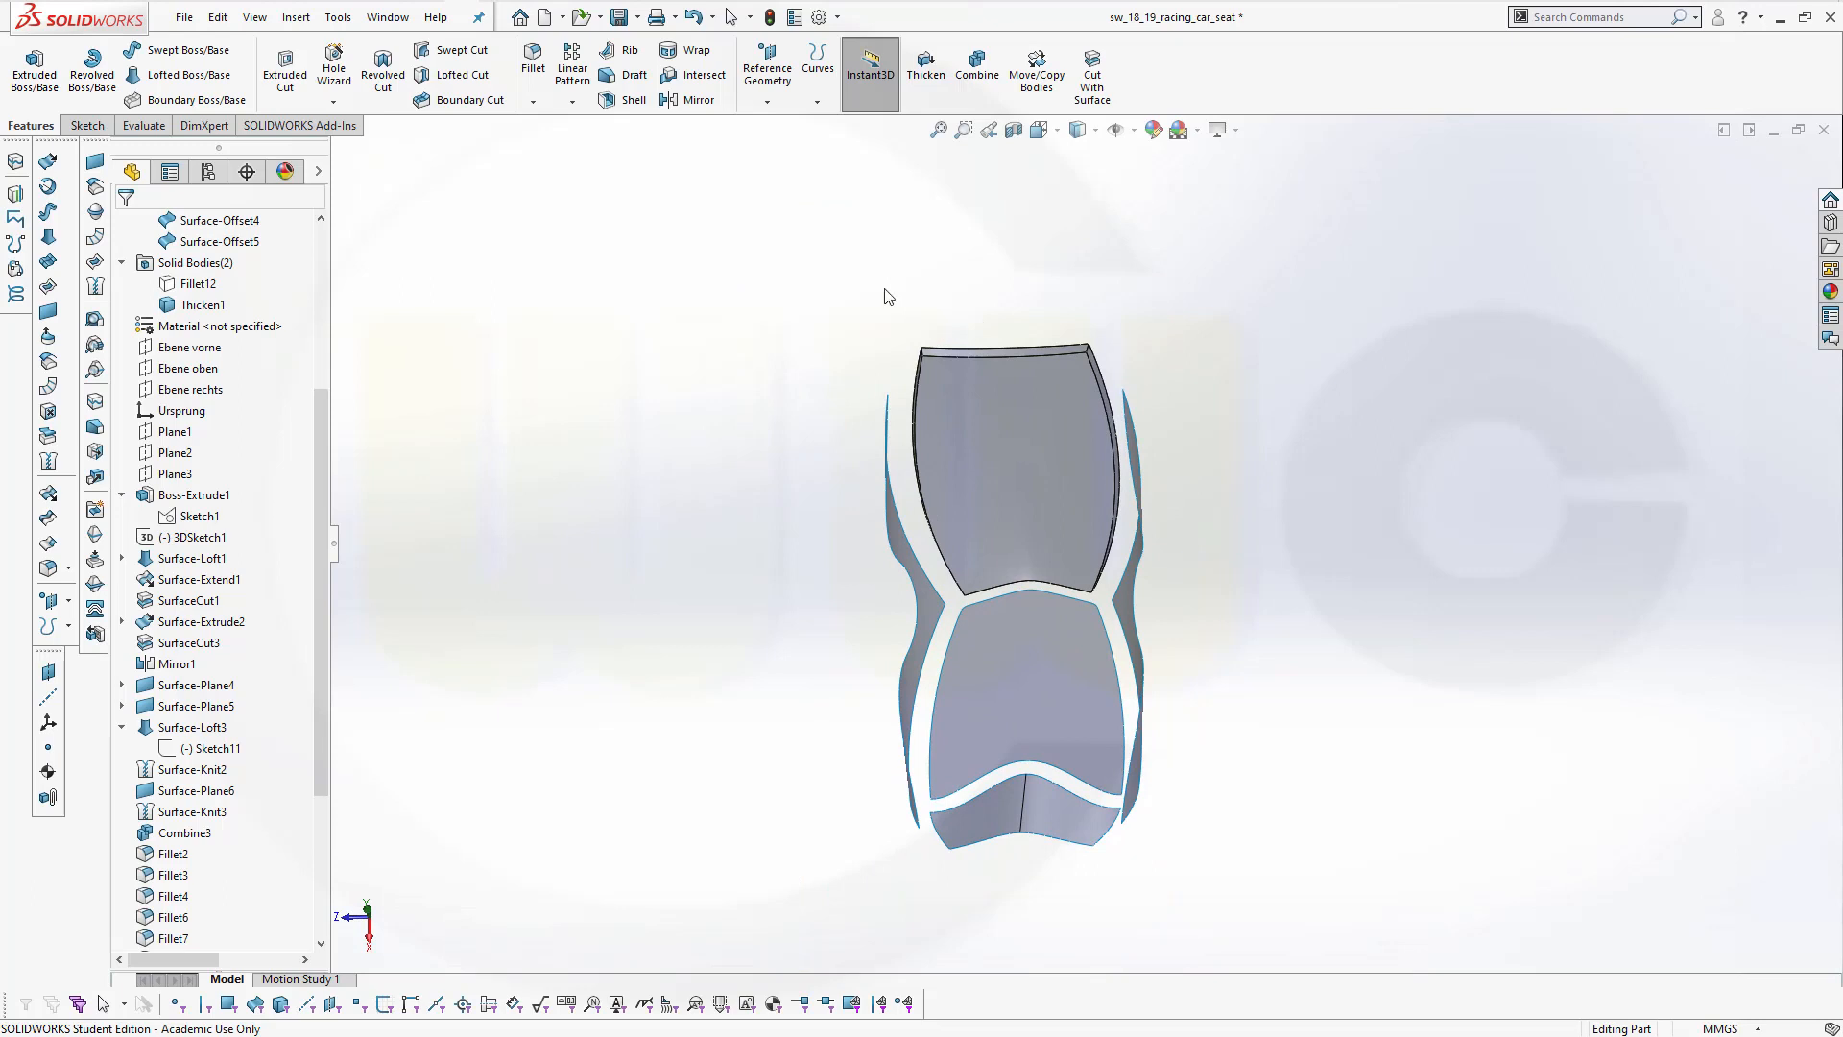
left_click(534, 59)
scroll(816, 293, "down", 5)
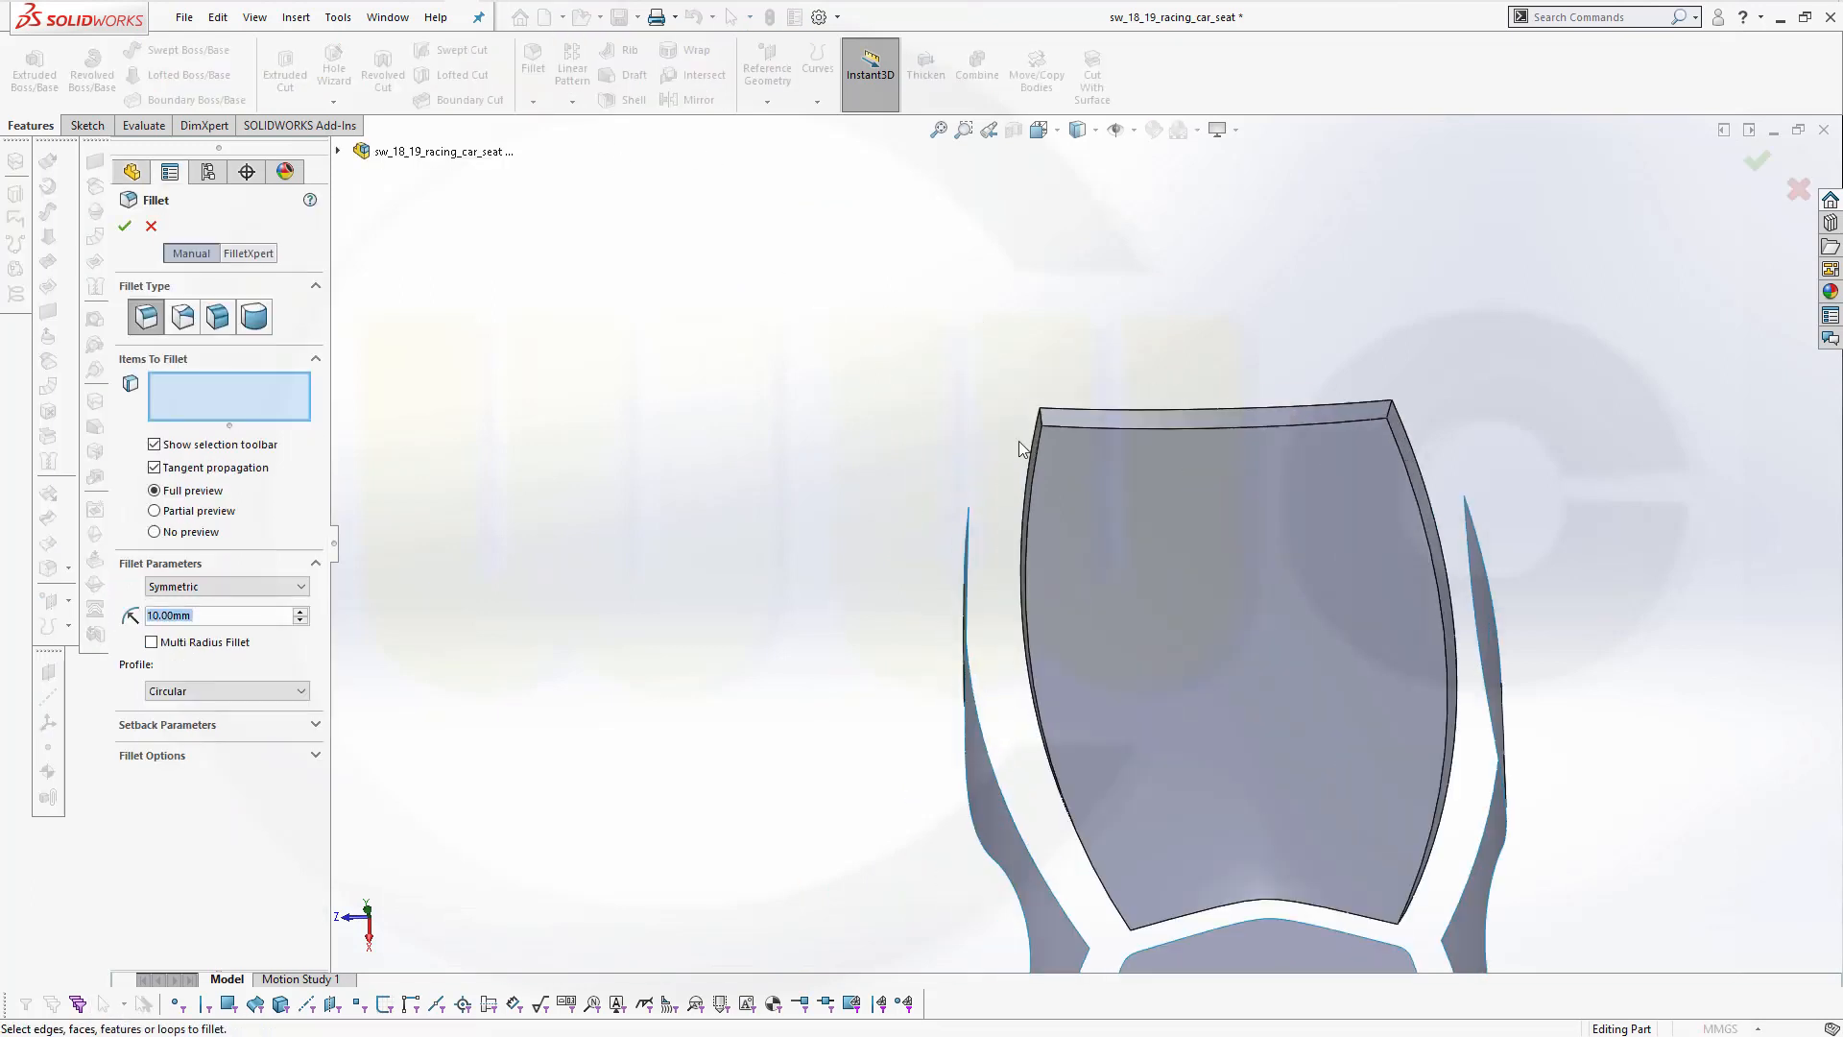
scroll(1043, 443, "down", 3)
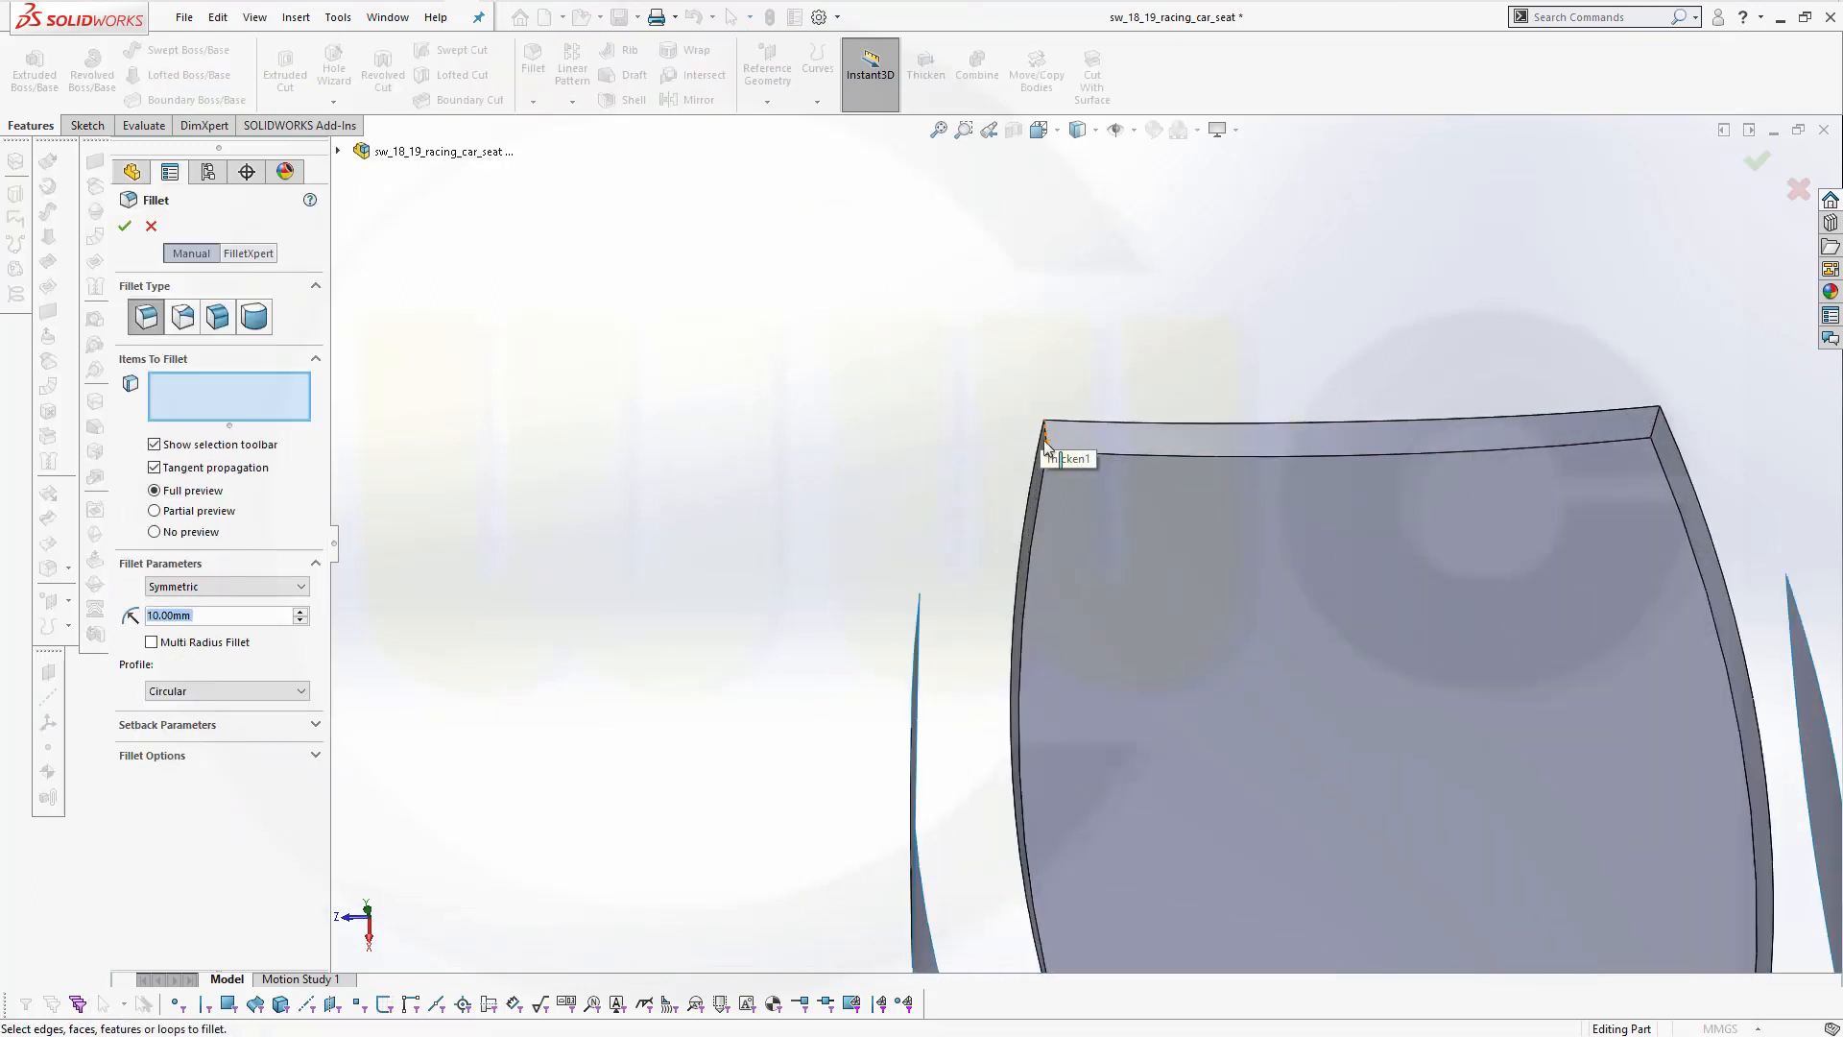
left_click(1043, 444)
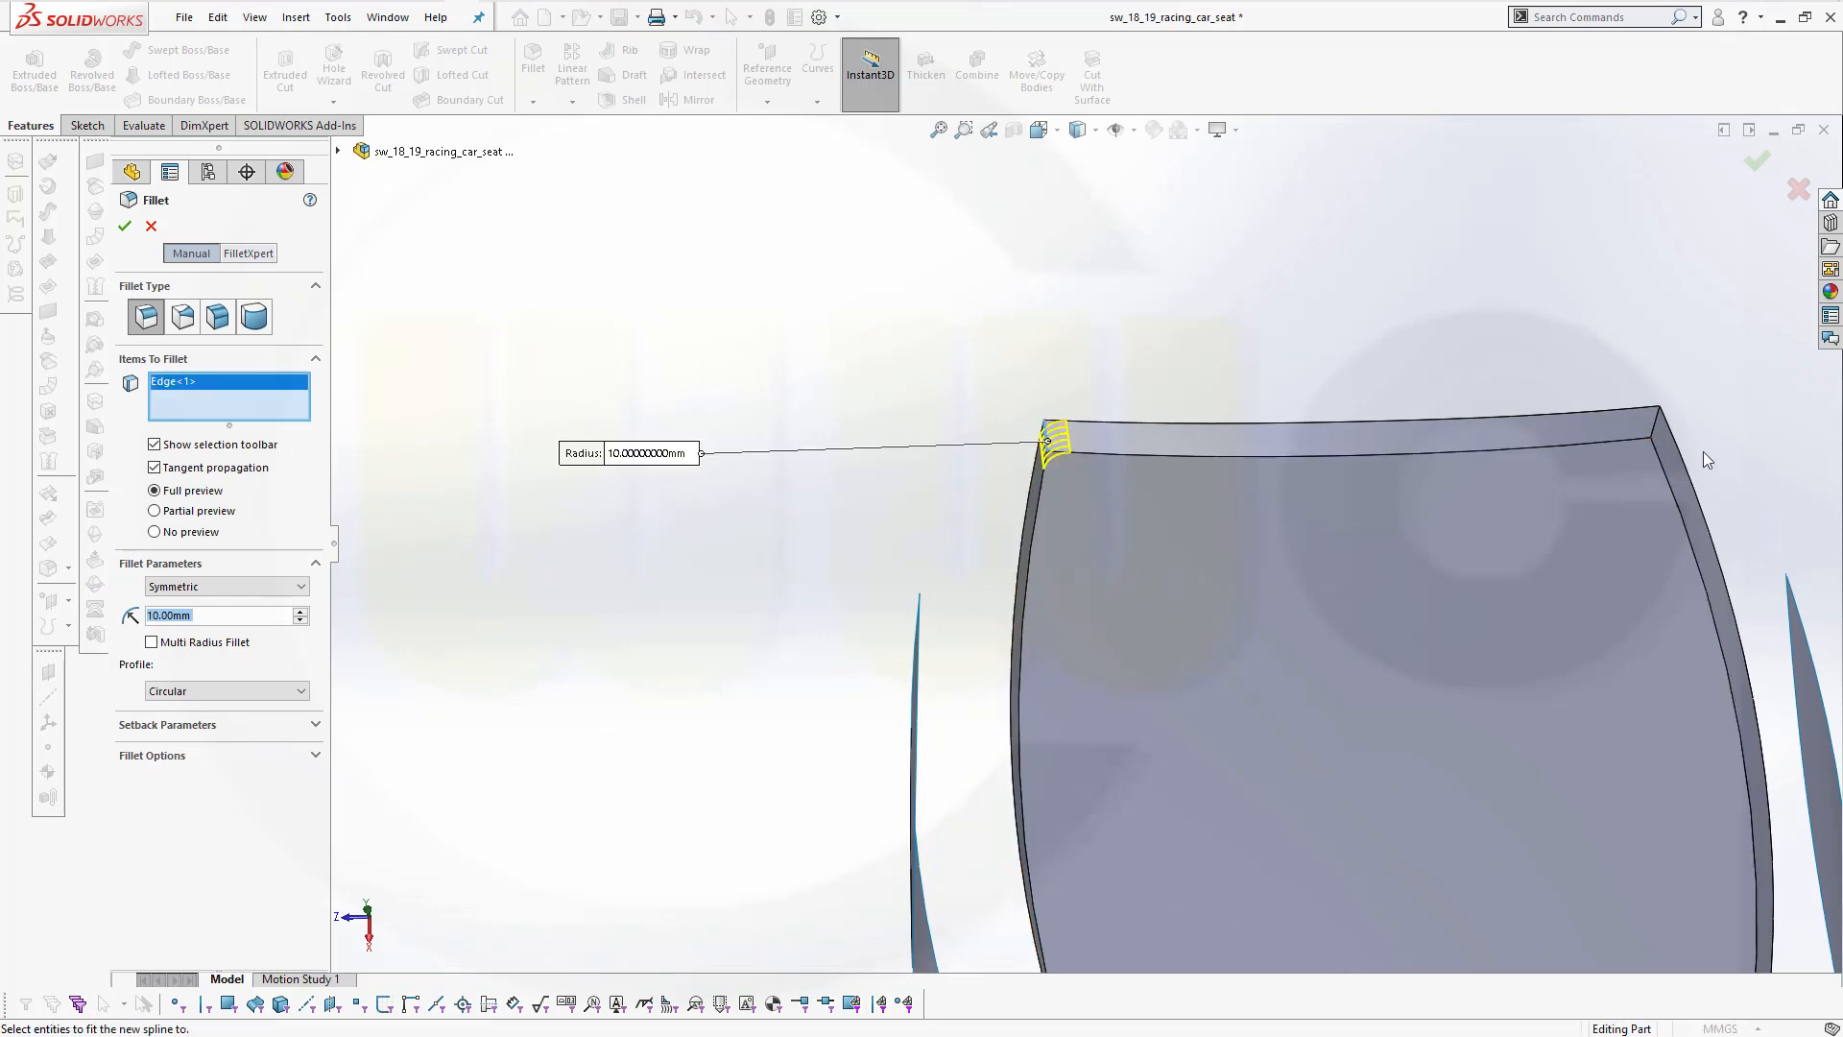
left_click(1654, 437)
middle_click_drag(1567, 670, 1265, 430)
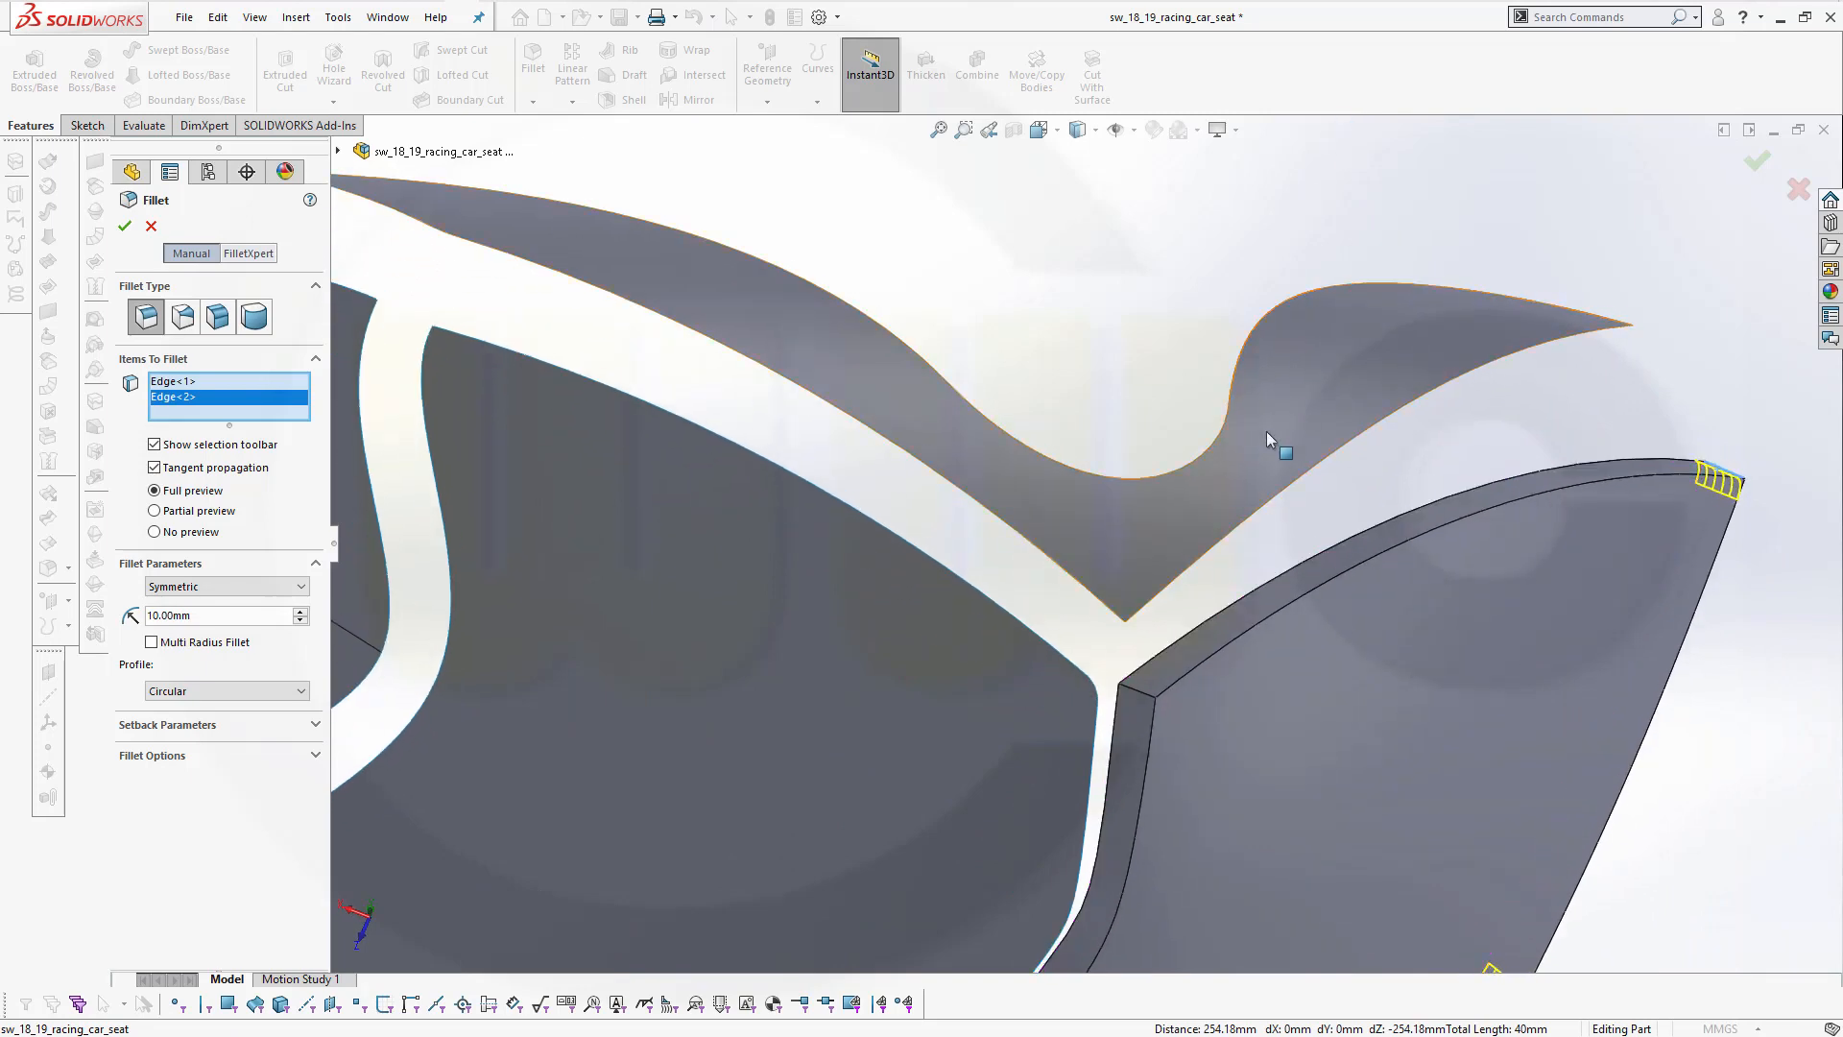
left_click(1147, 691)
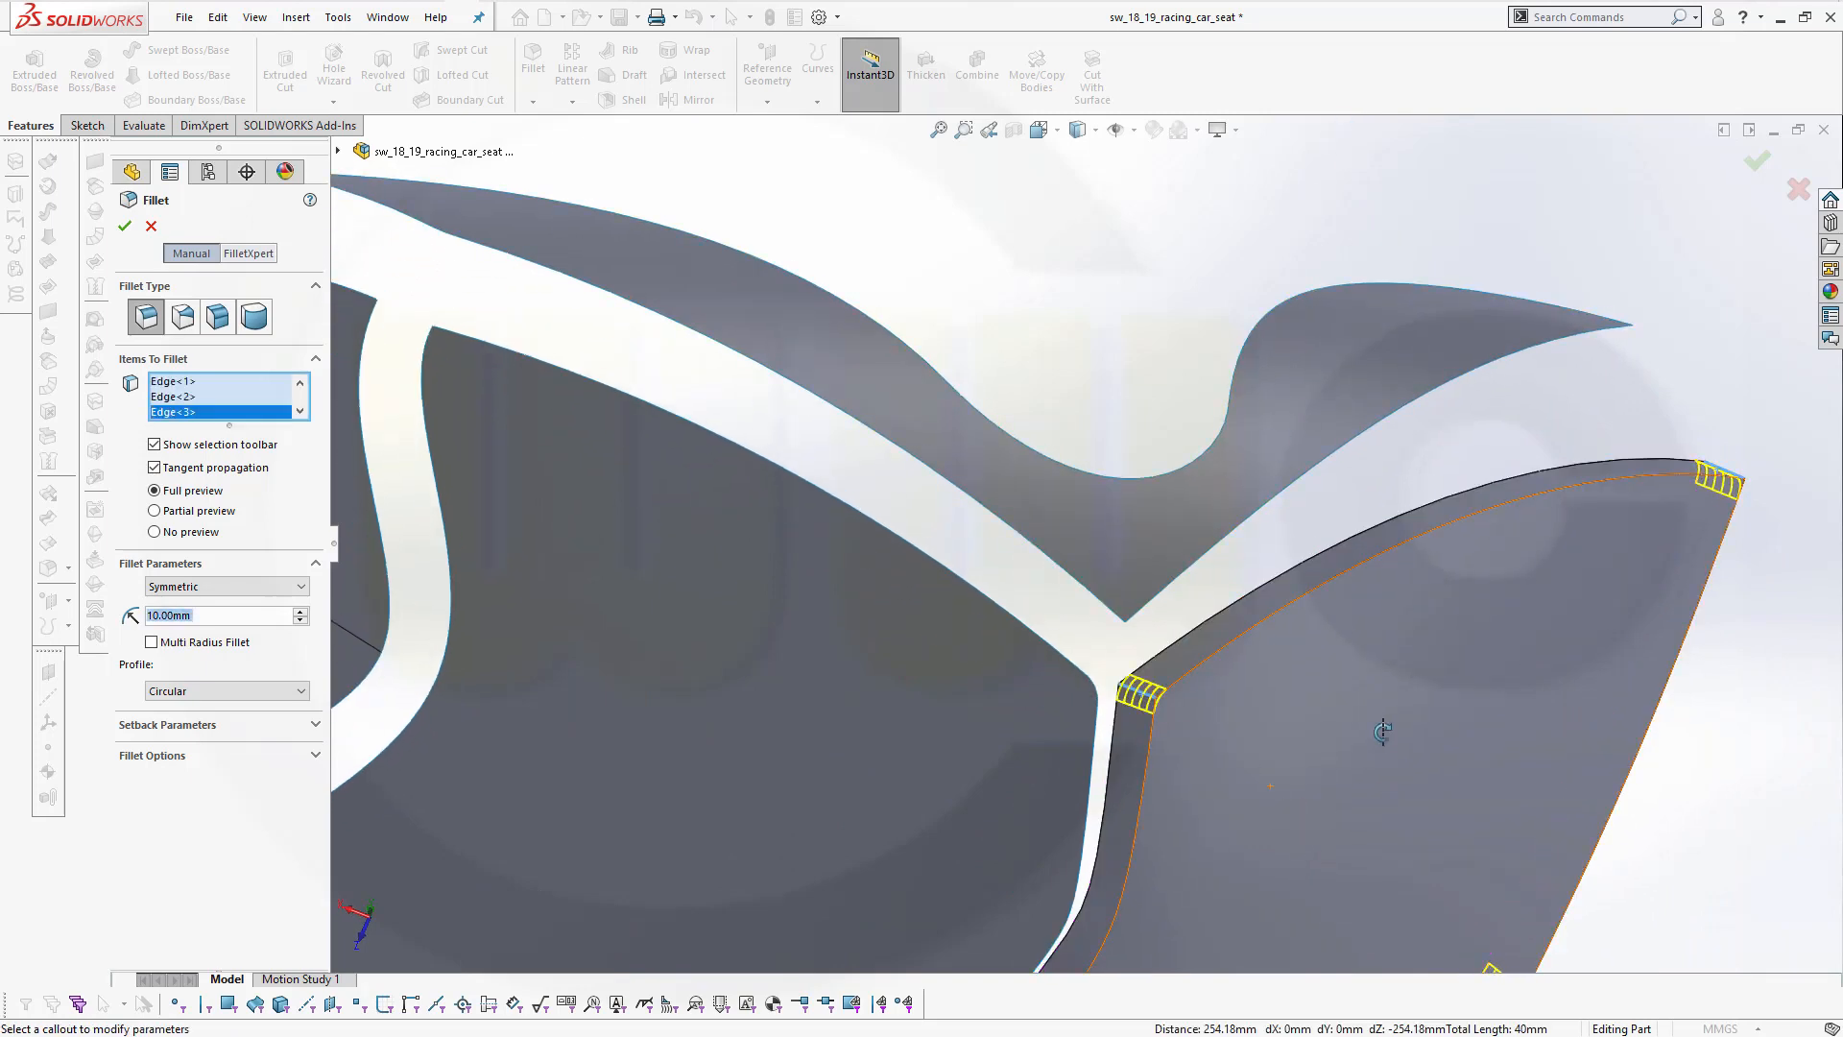
middle_click_drag(1383, 735, 1401, 589)
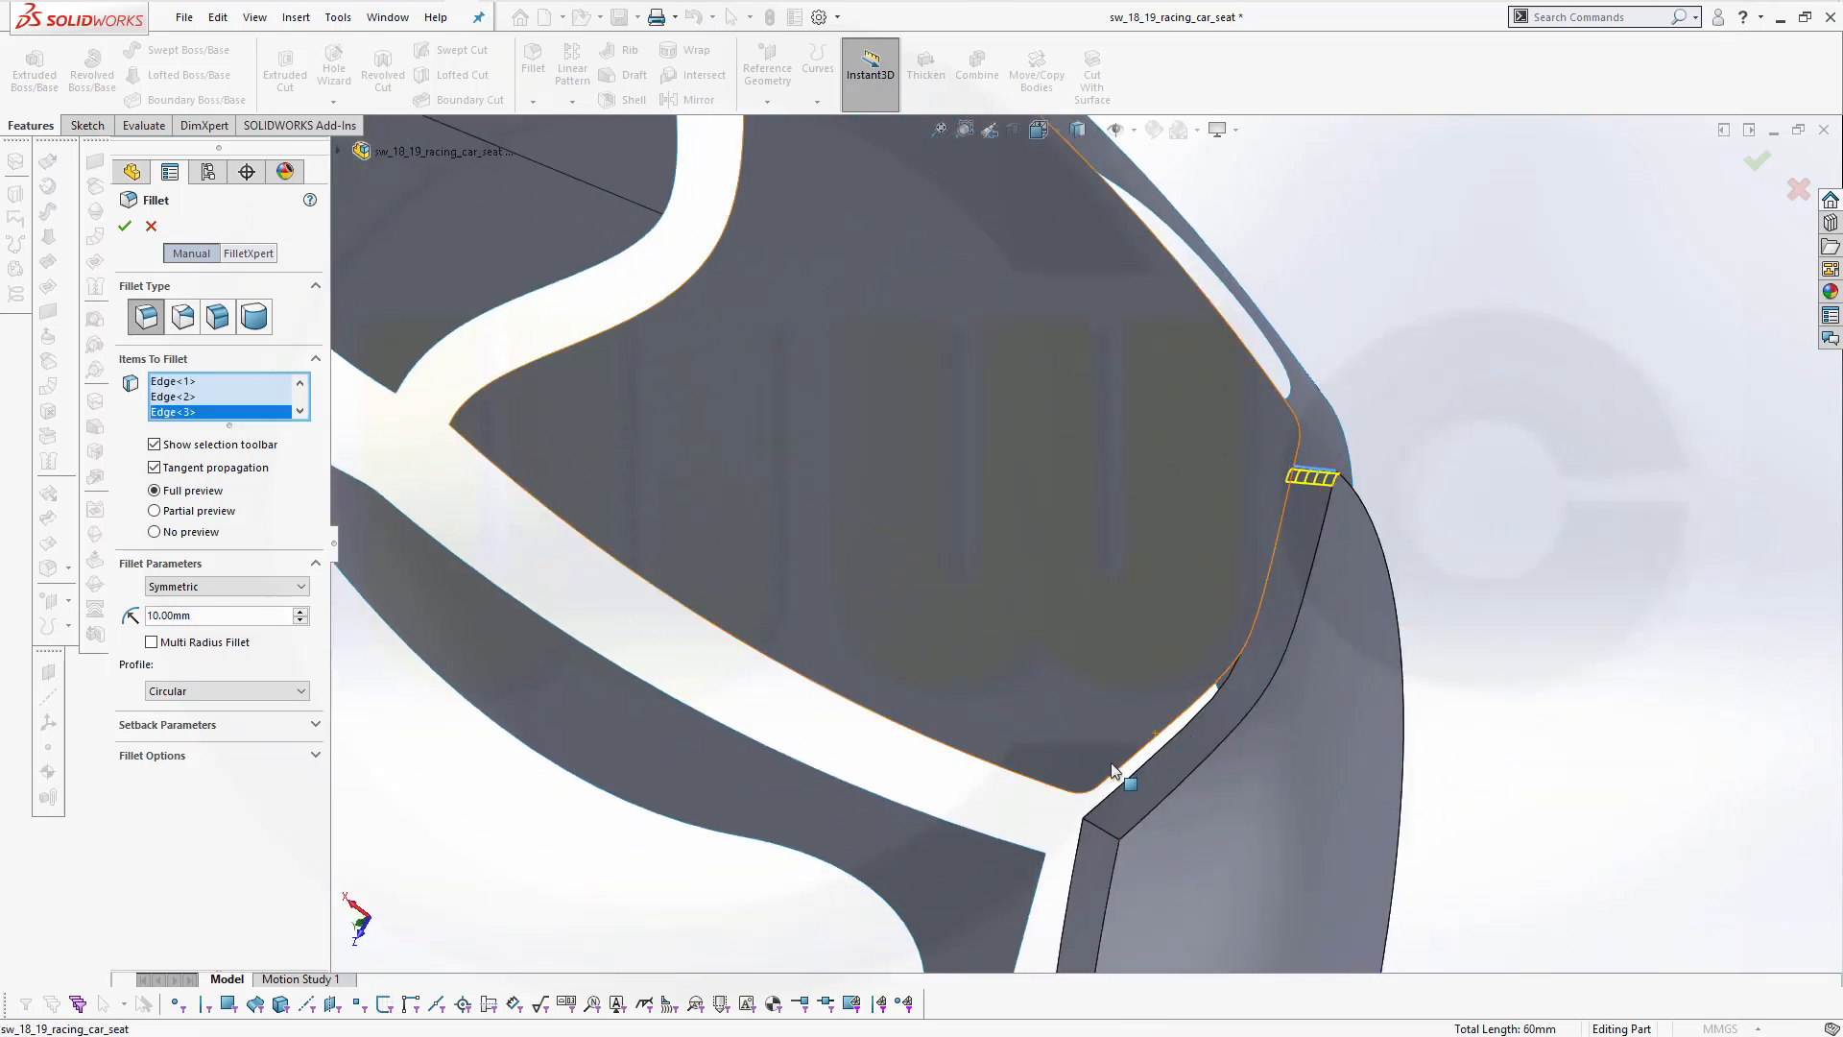
left_click(1099, 833)
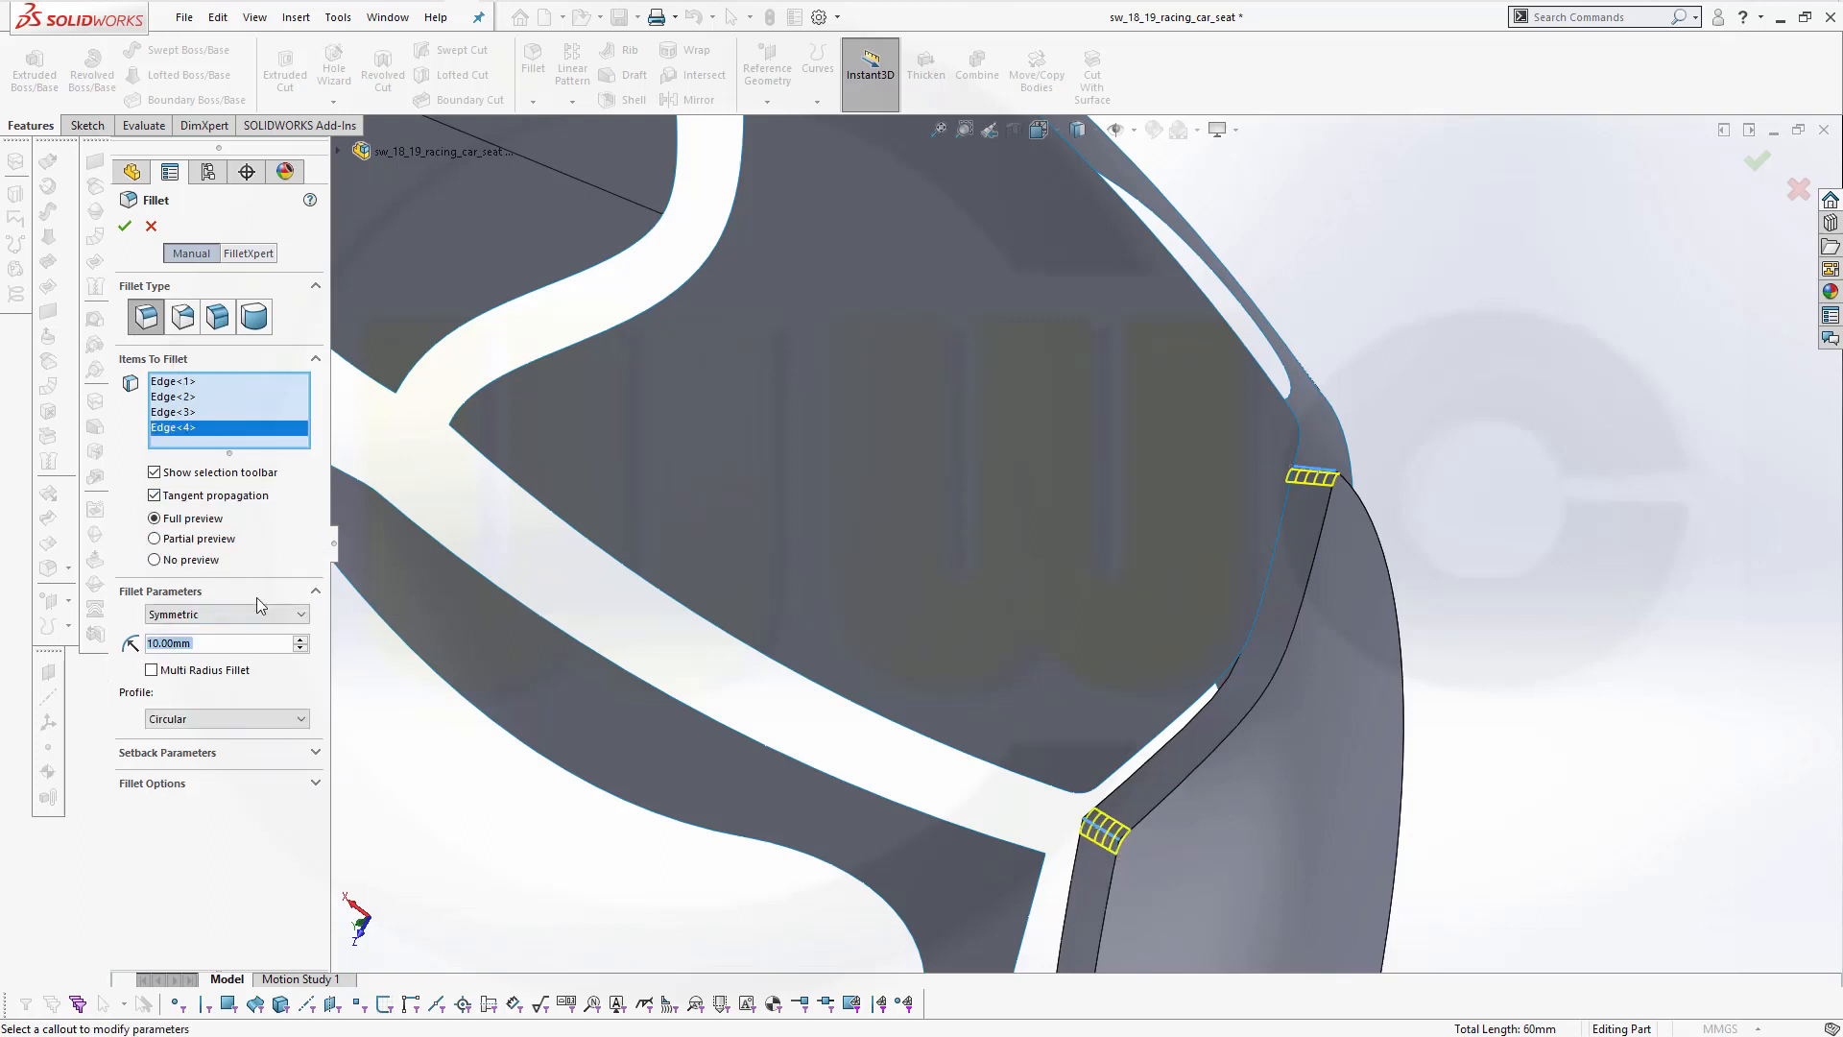
type("50")
key("Return")
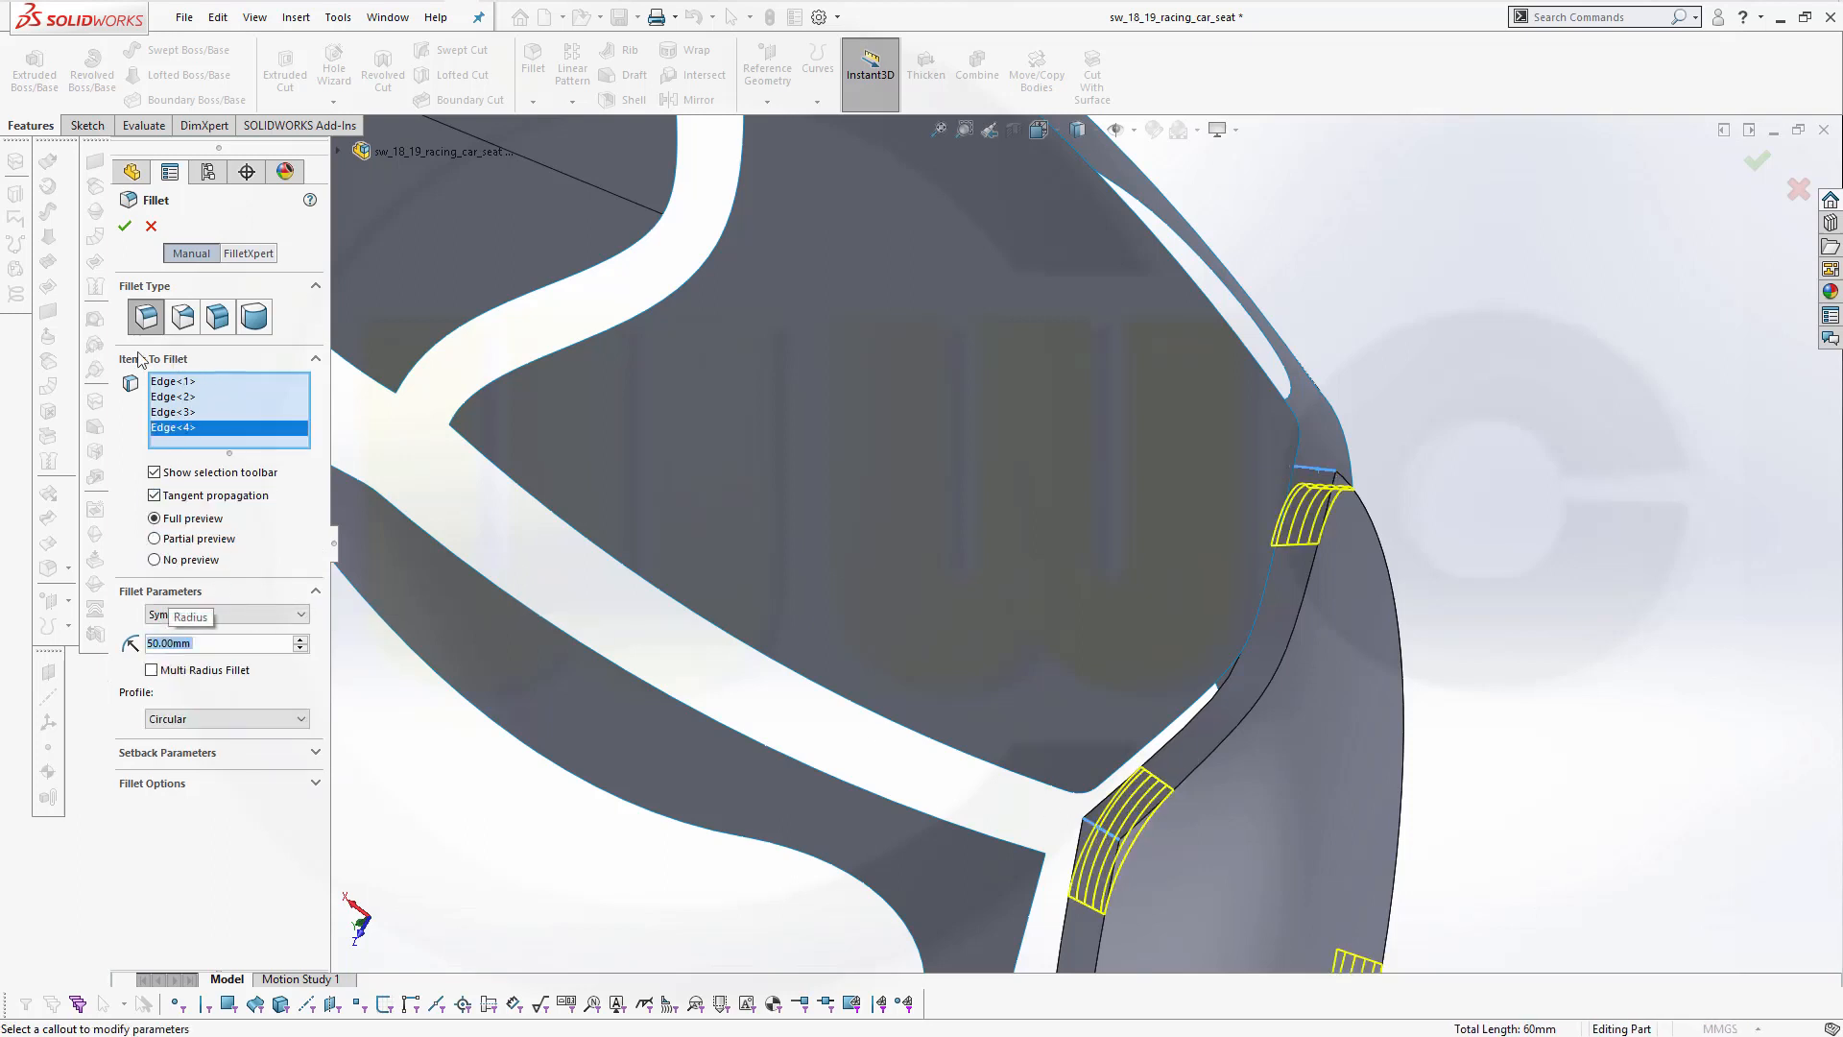
left_click(124, 225)
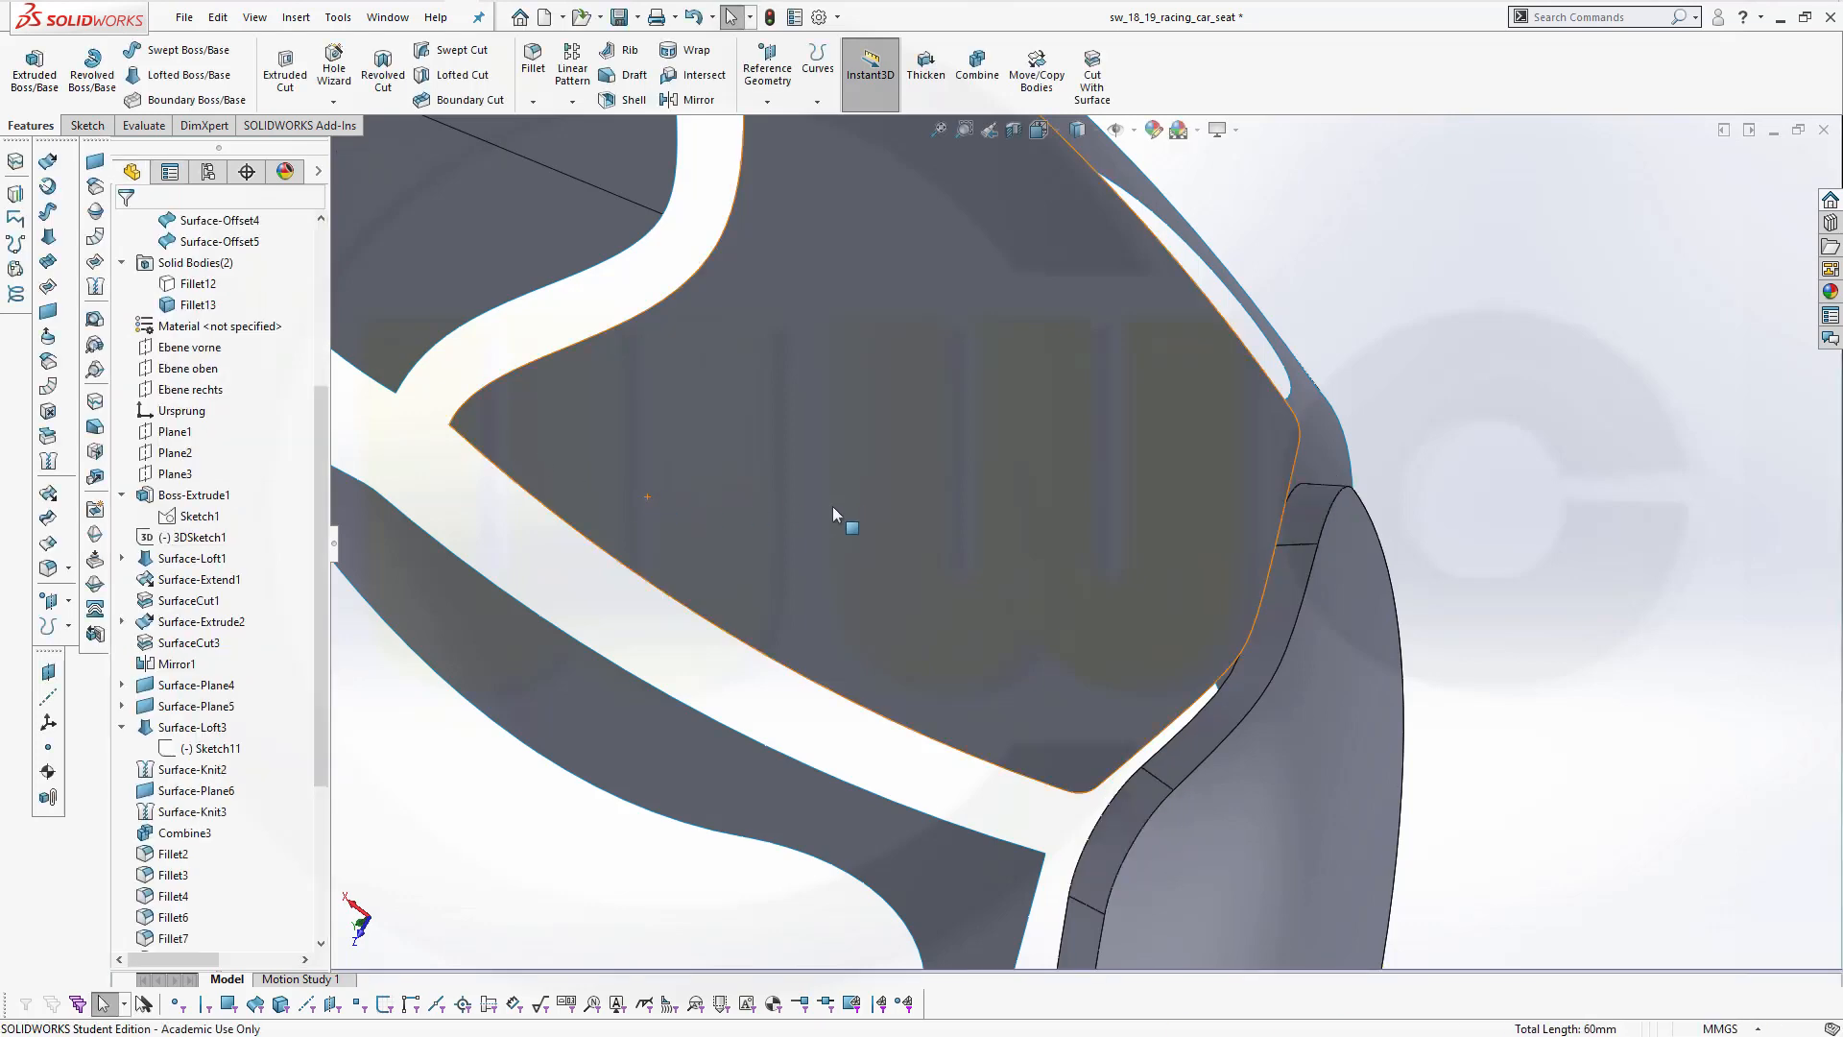
Round the front perimeter edge of the backrest pad with a 10 mm fillet
middle_click_drag(832, 505, 1035, 524)
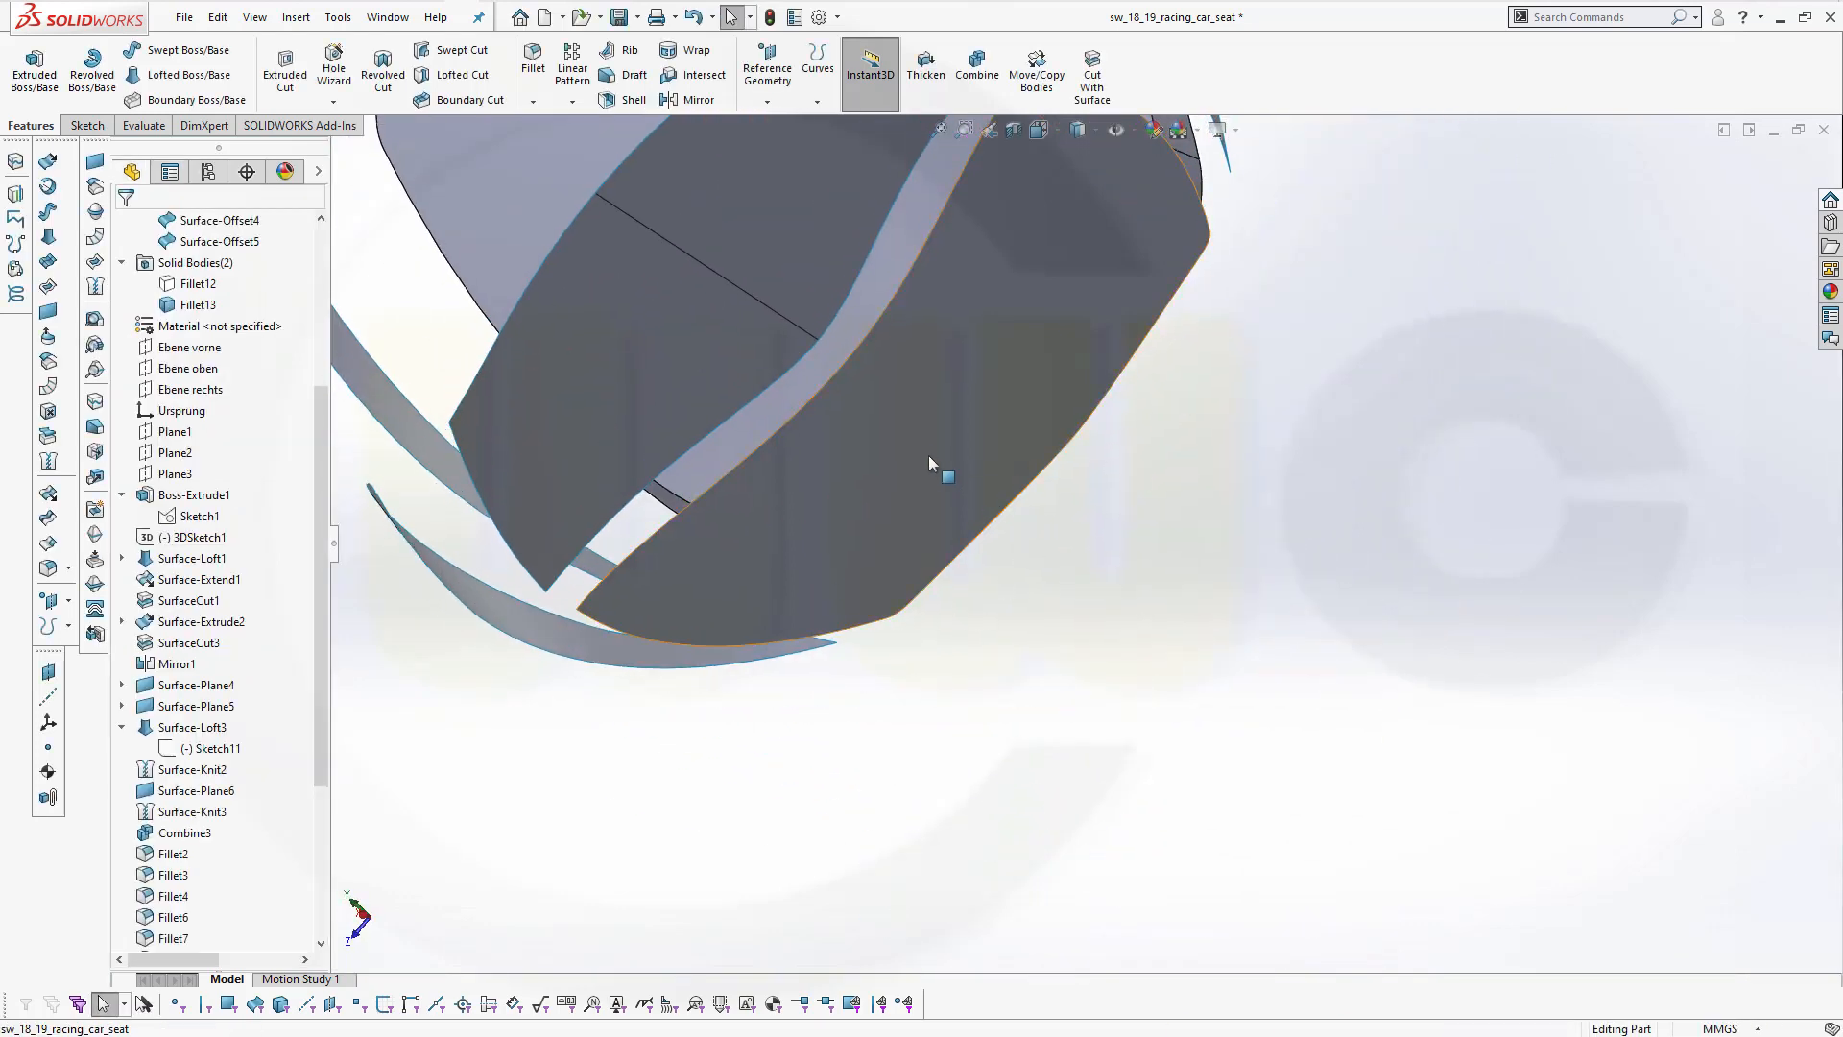
scroll(929, 455, "up", 6)
middle_click_drag(1167, 349, 1025, 417)
scroll(930, 345, "up", 4)
scroll(823, 366, "down", 10)
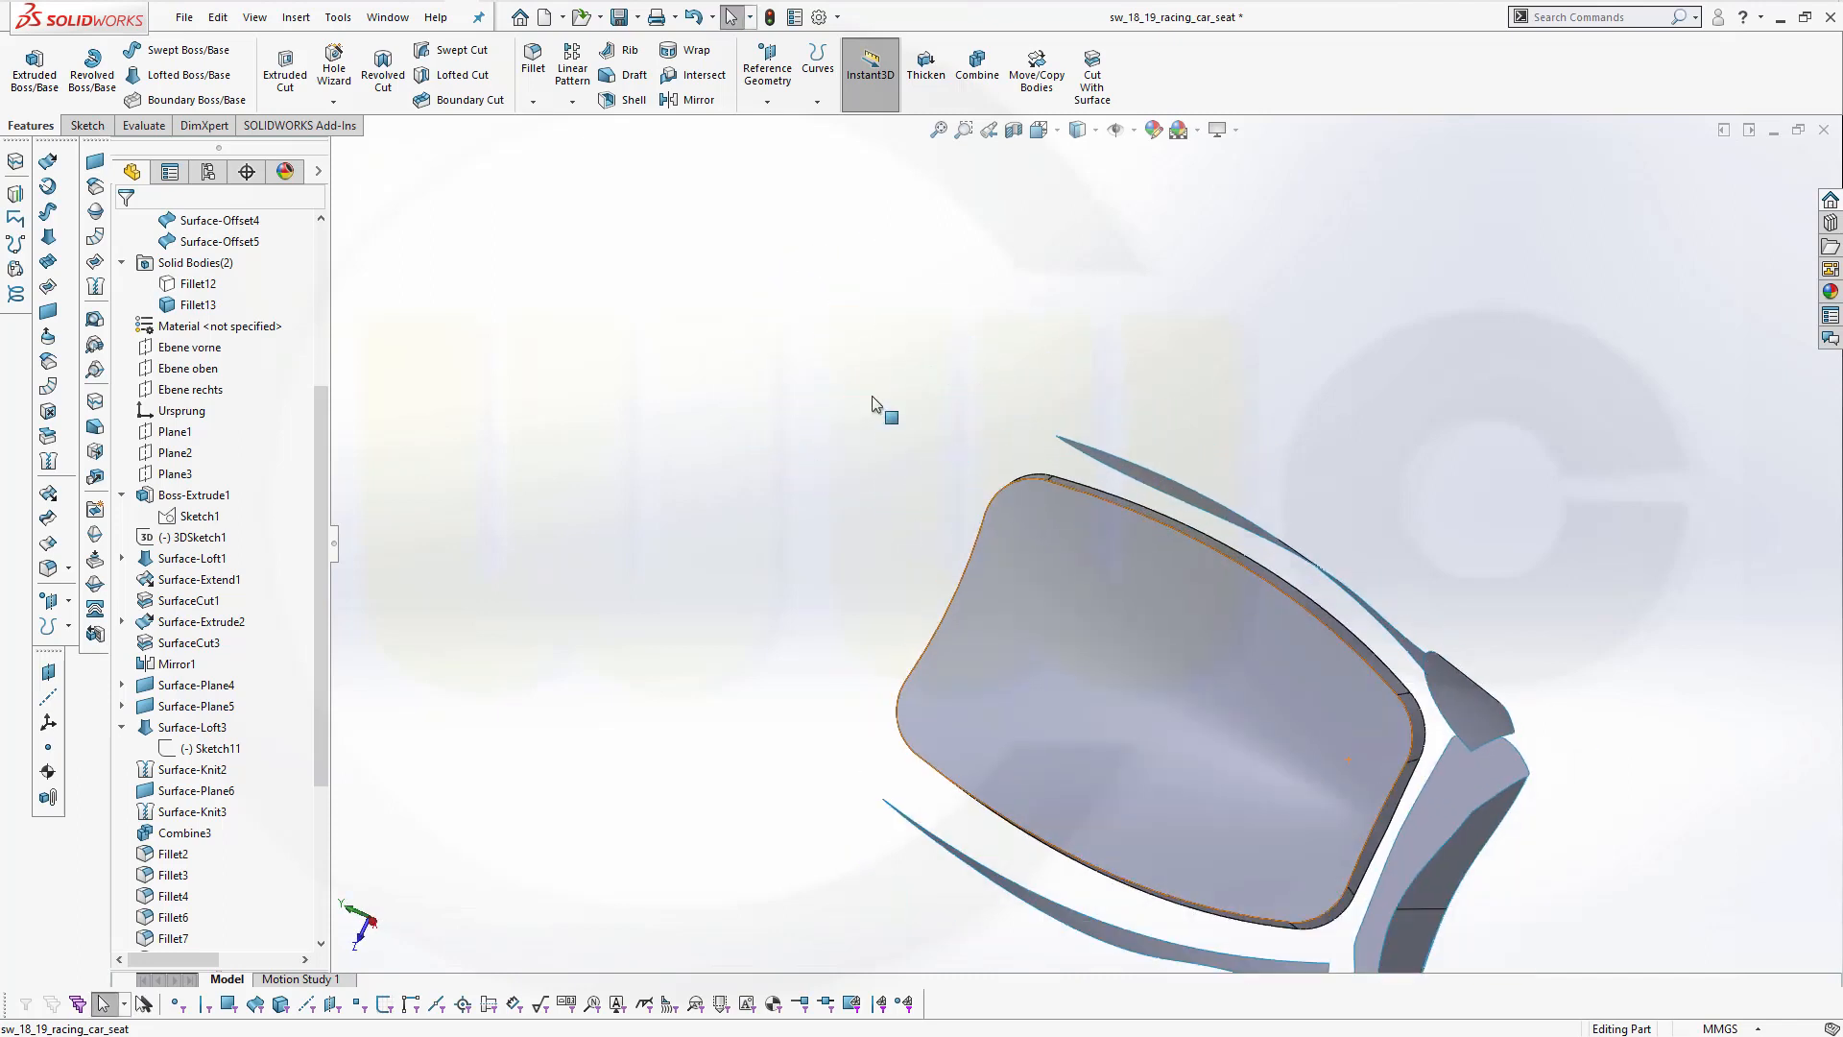
left_click(806, 266)
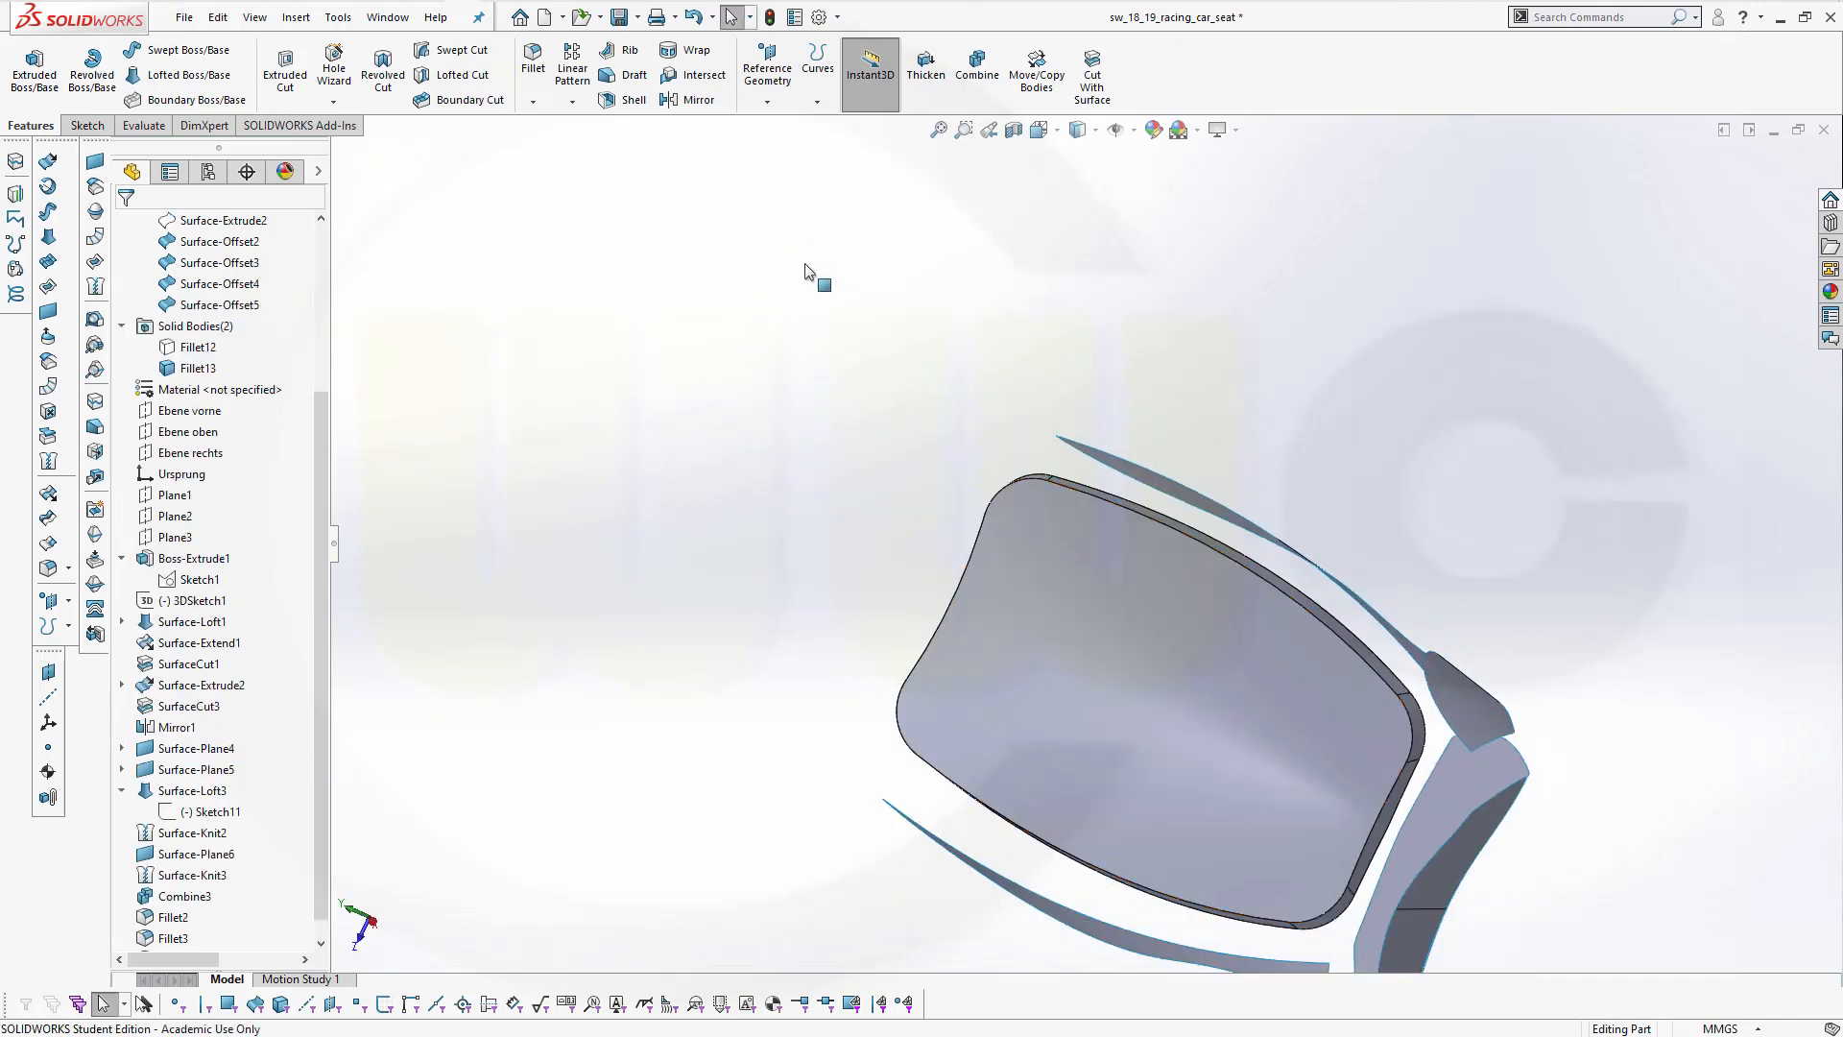
left_click(544, 64)
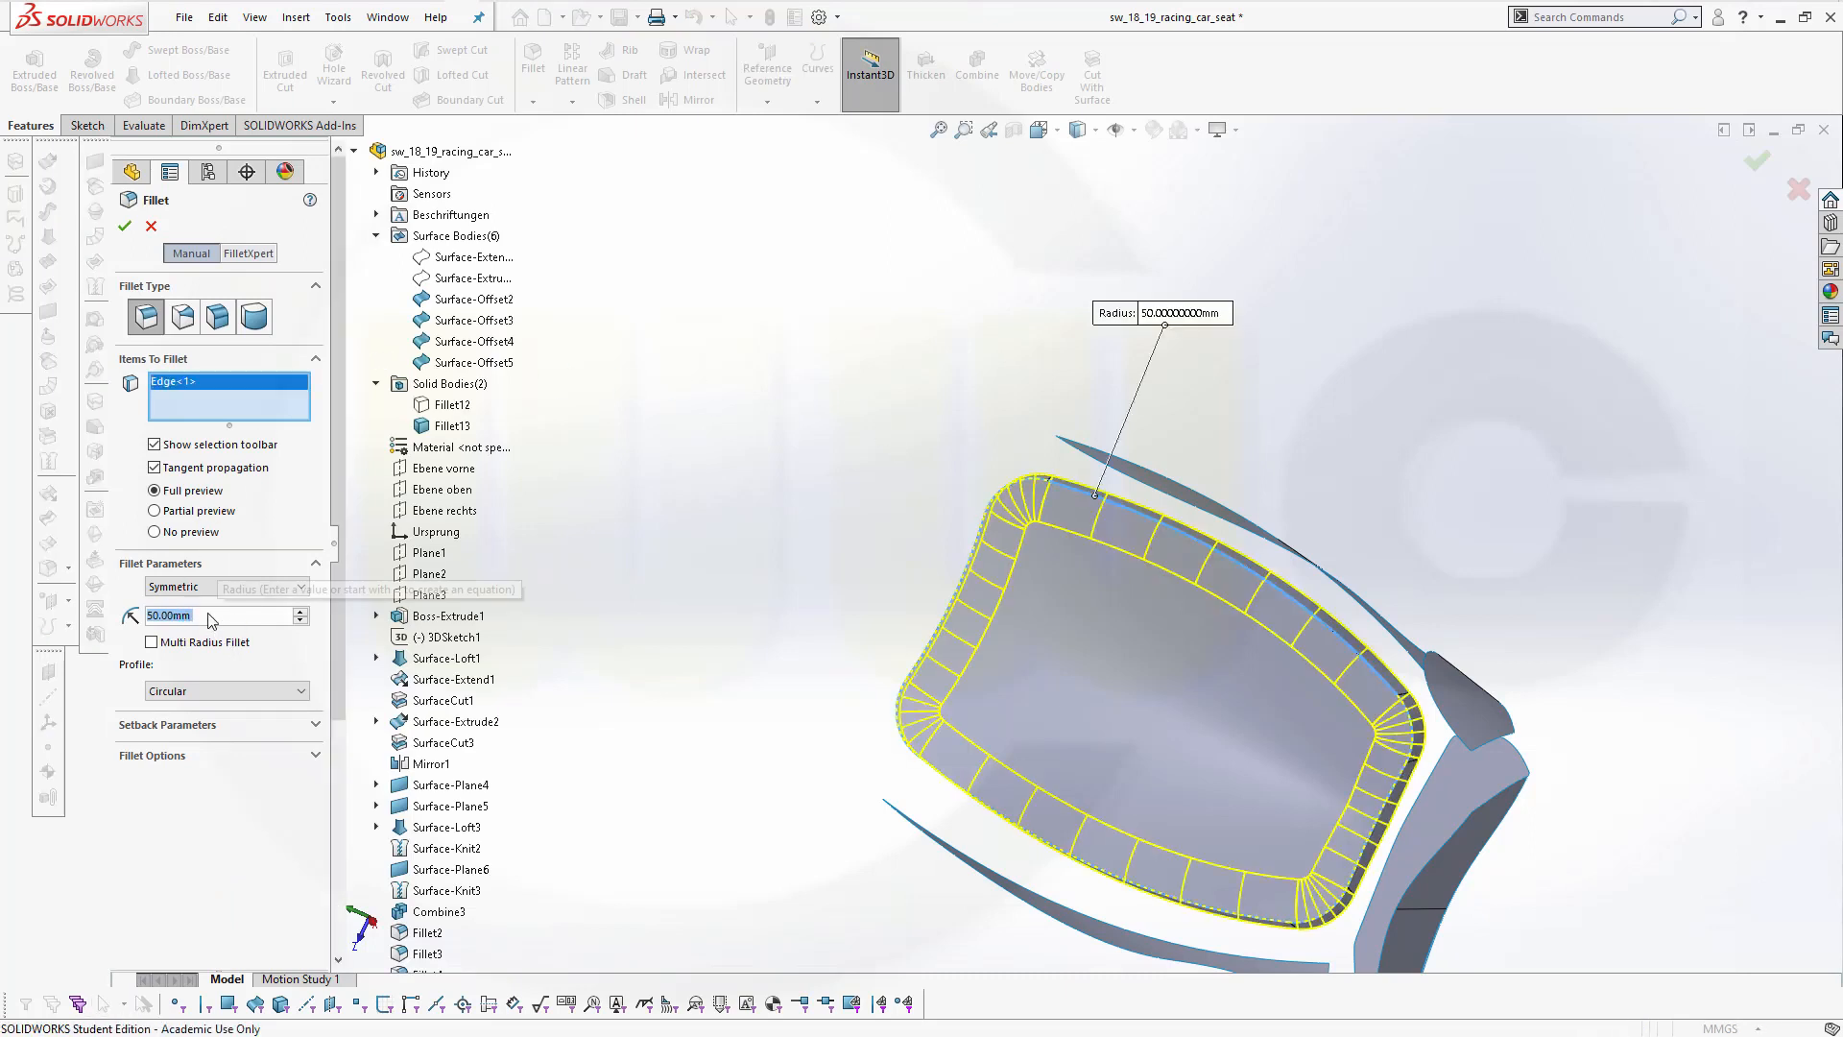
type("10")
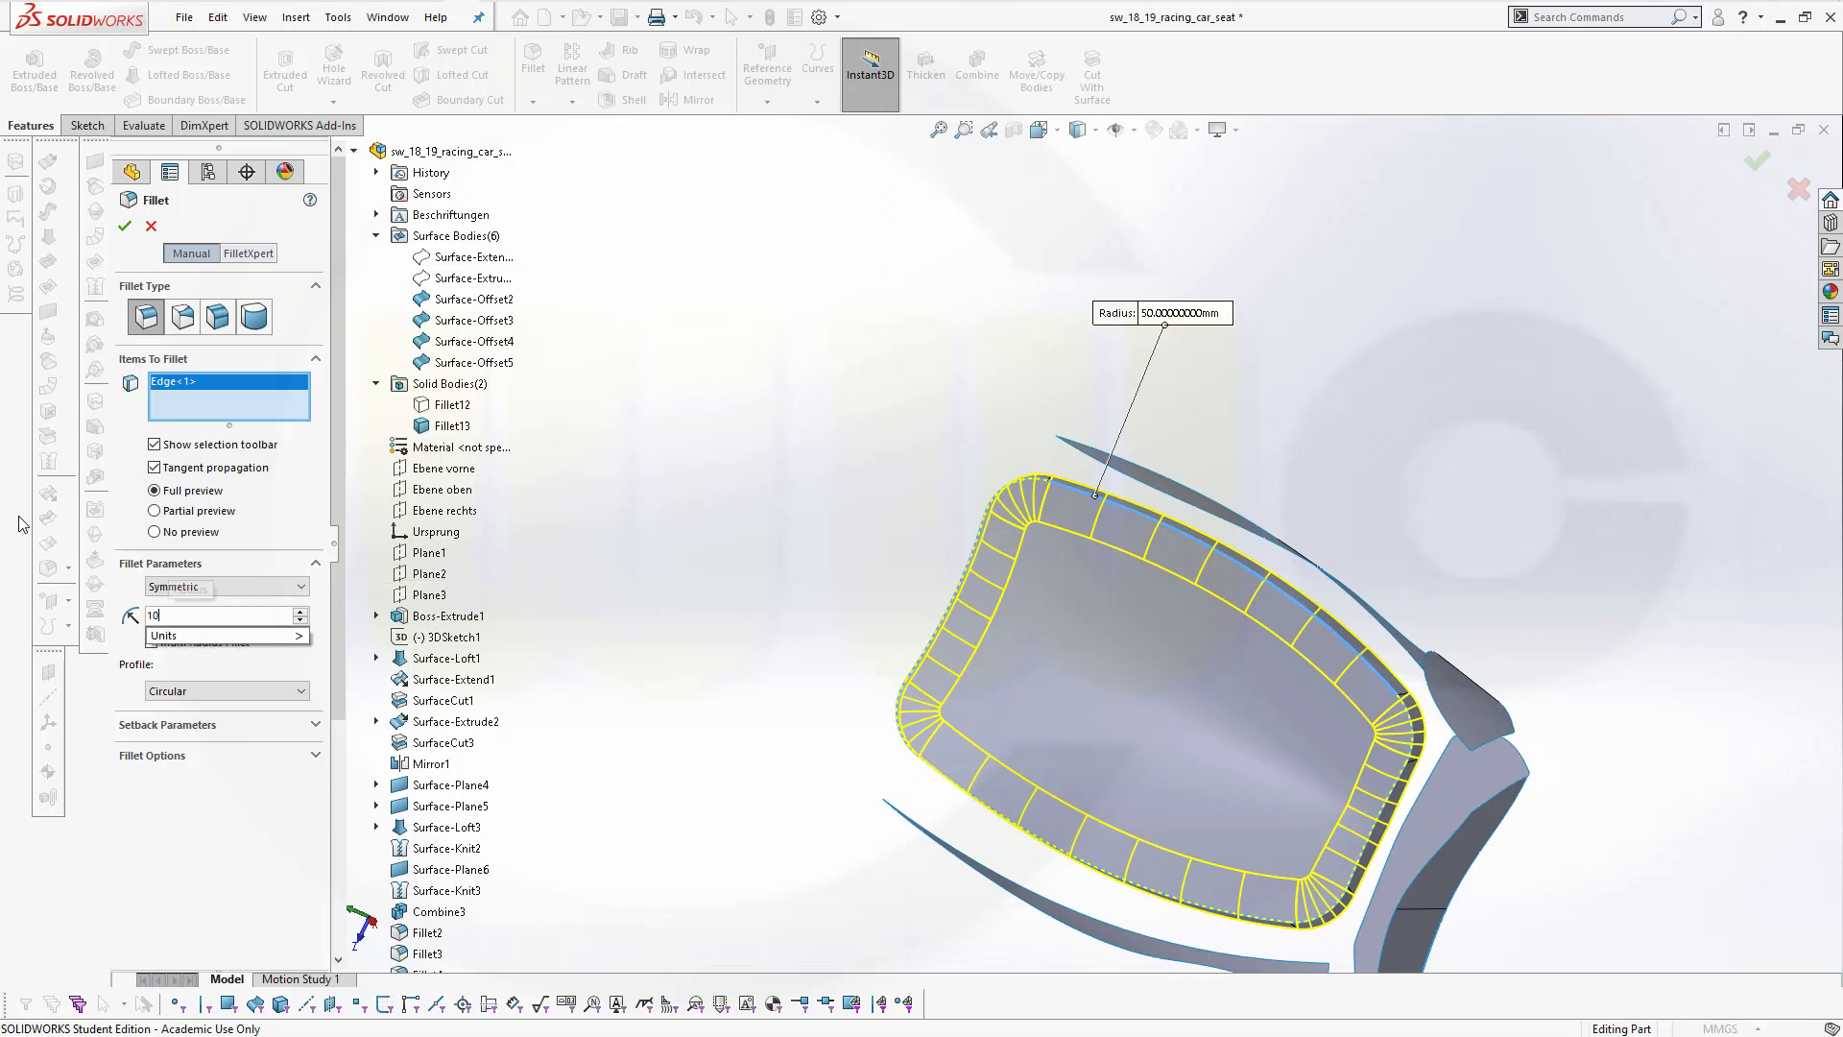
key("Return")
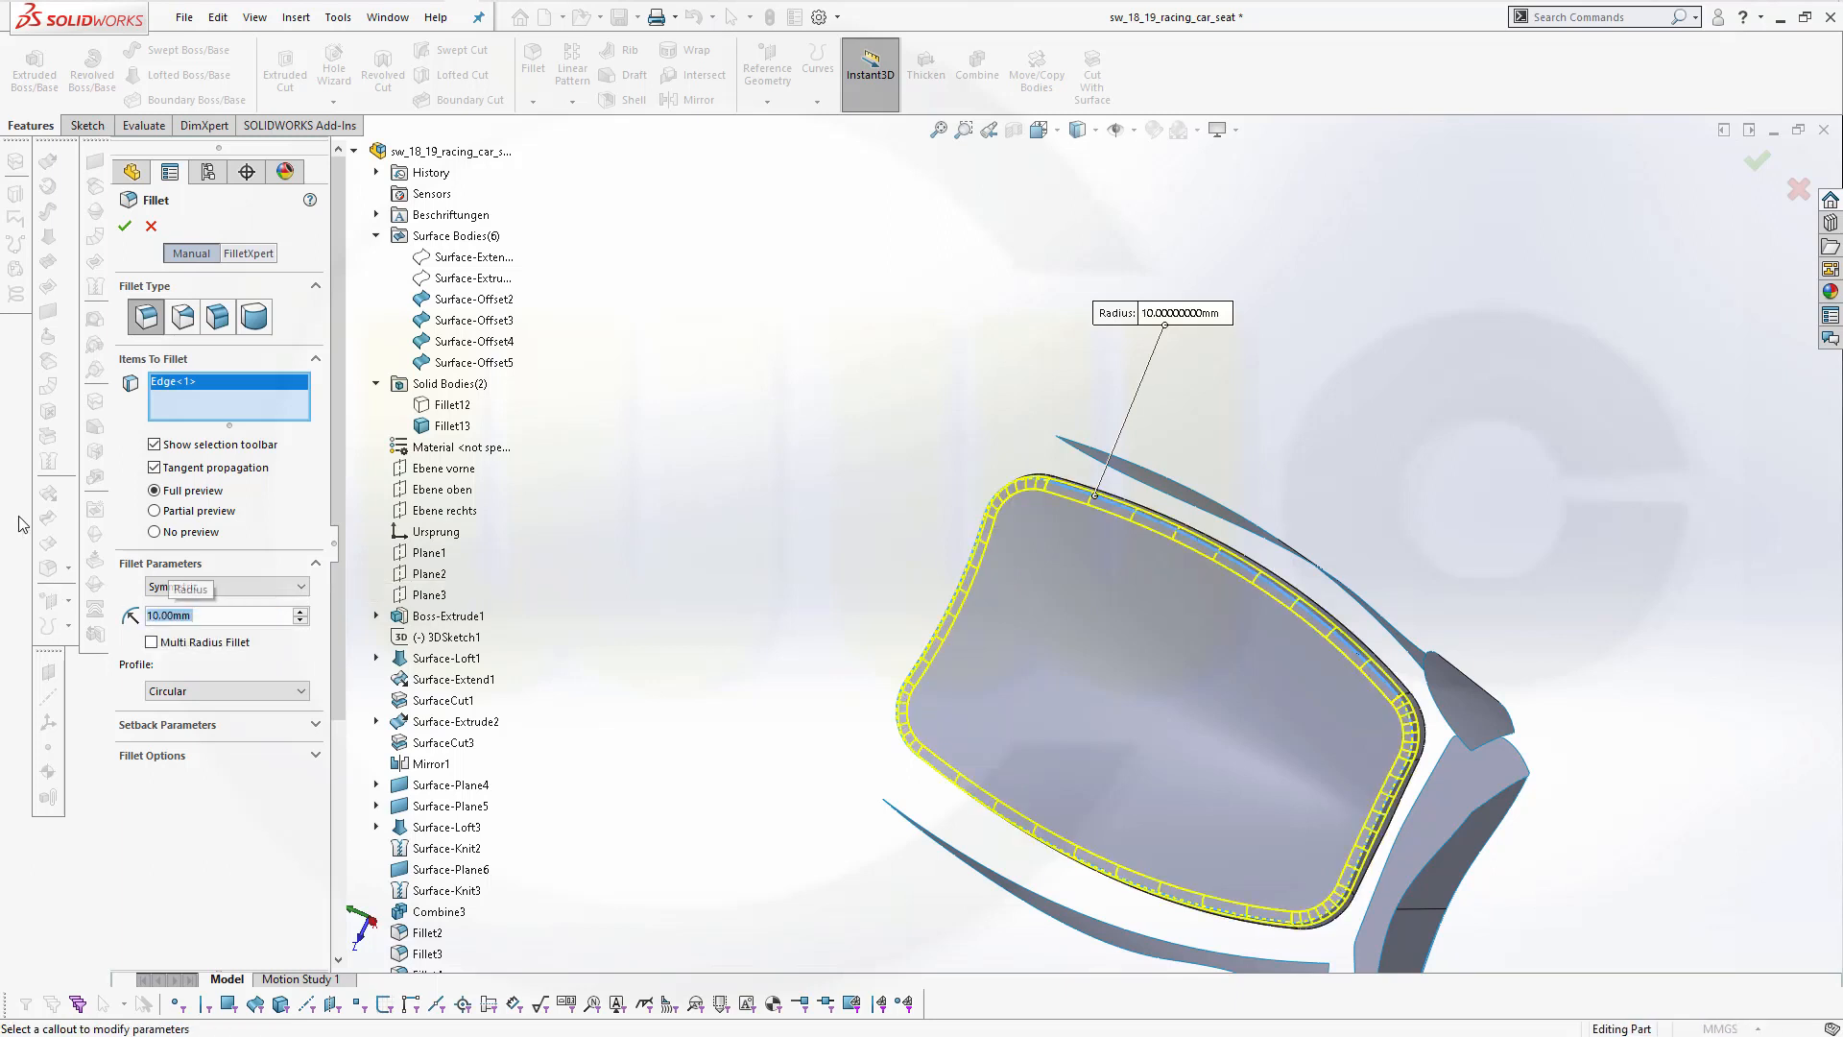
left_click(125, 228)
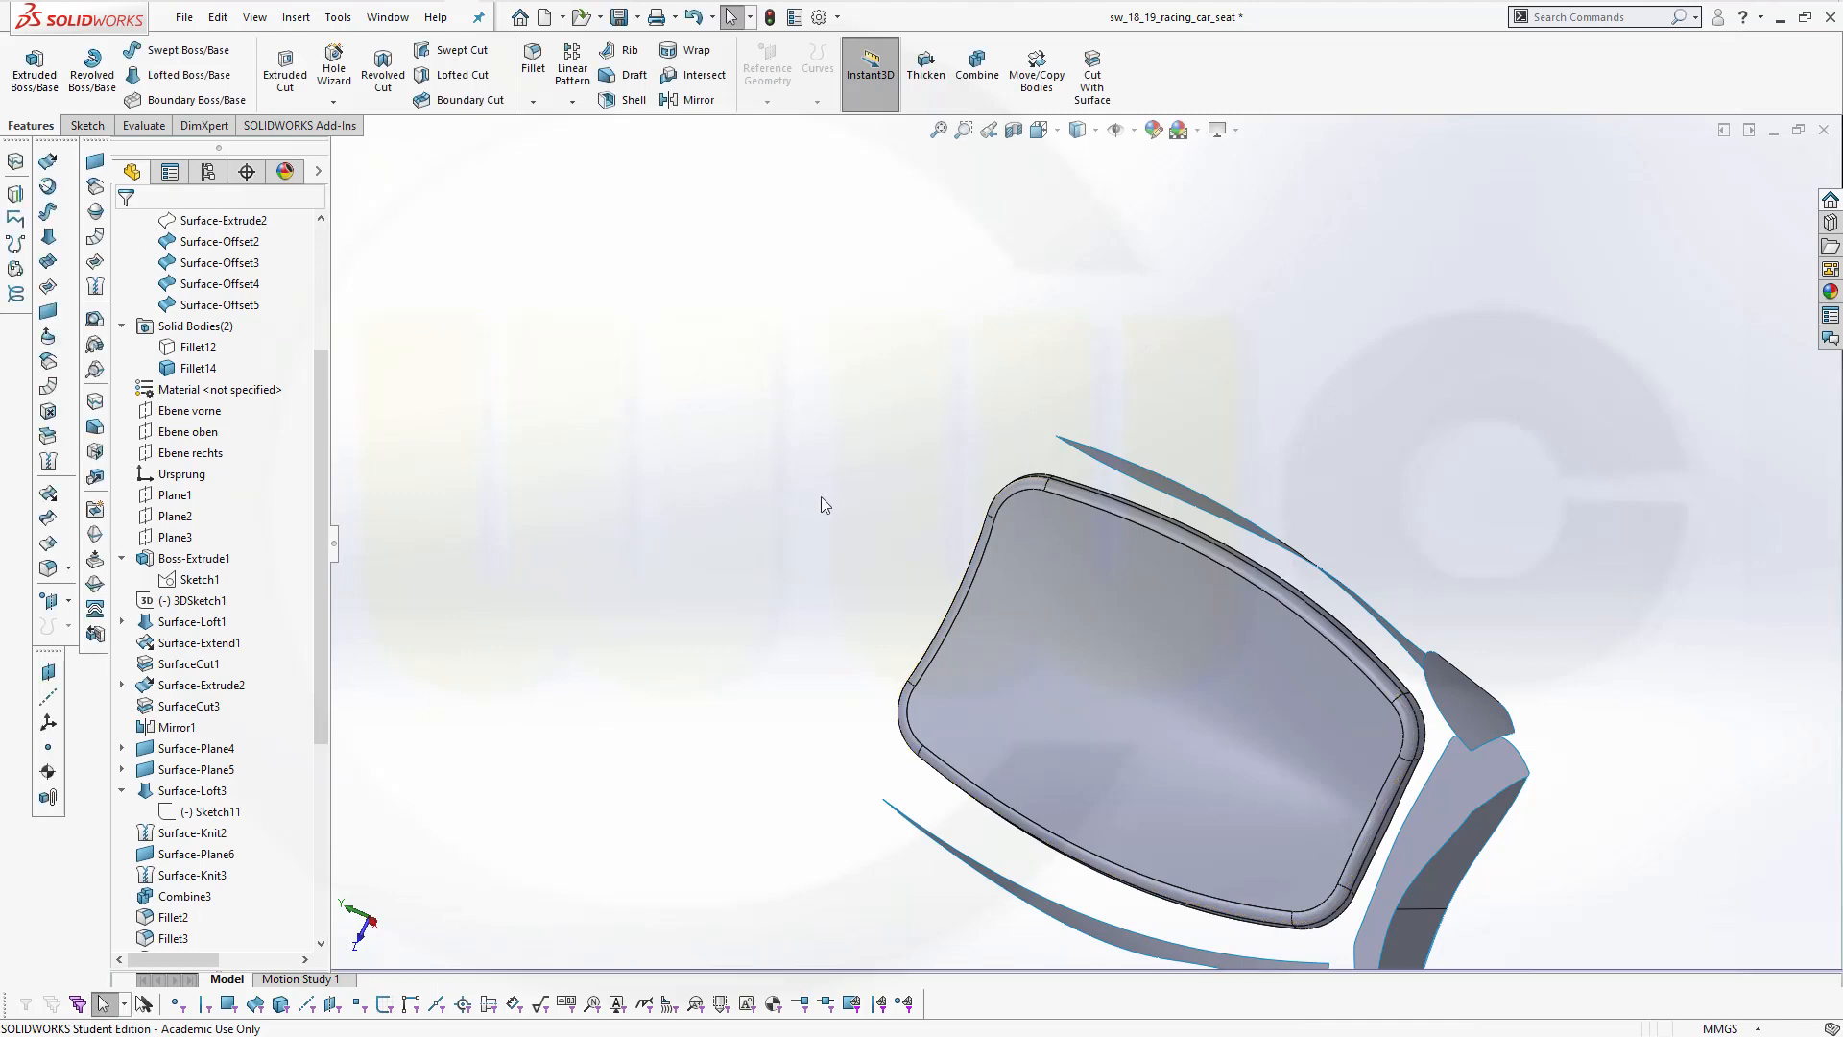
Thicken the copied seat-base surface by 20 mm on side 1, with the merge result option enabled
middle_click_drag(867, 492, 998, 718)
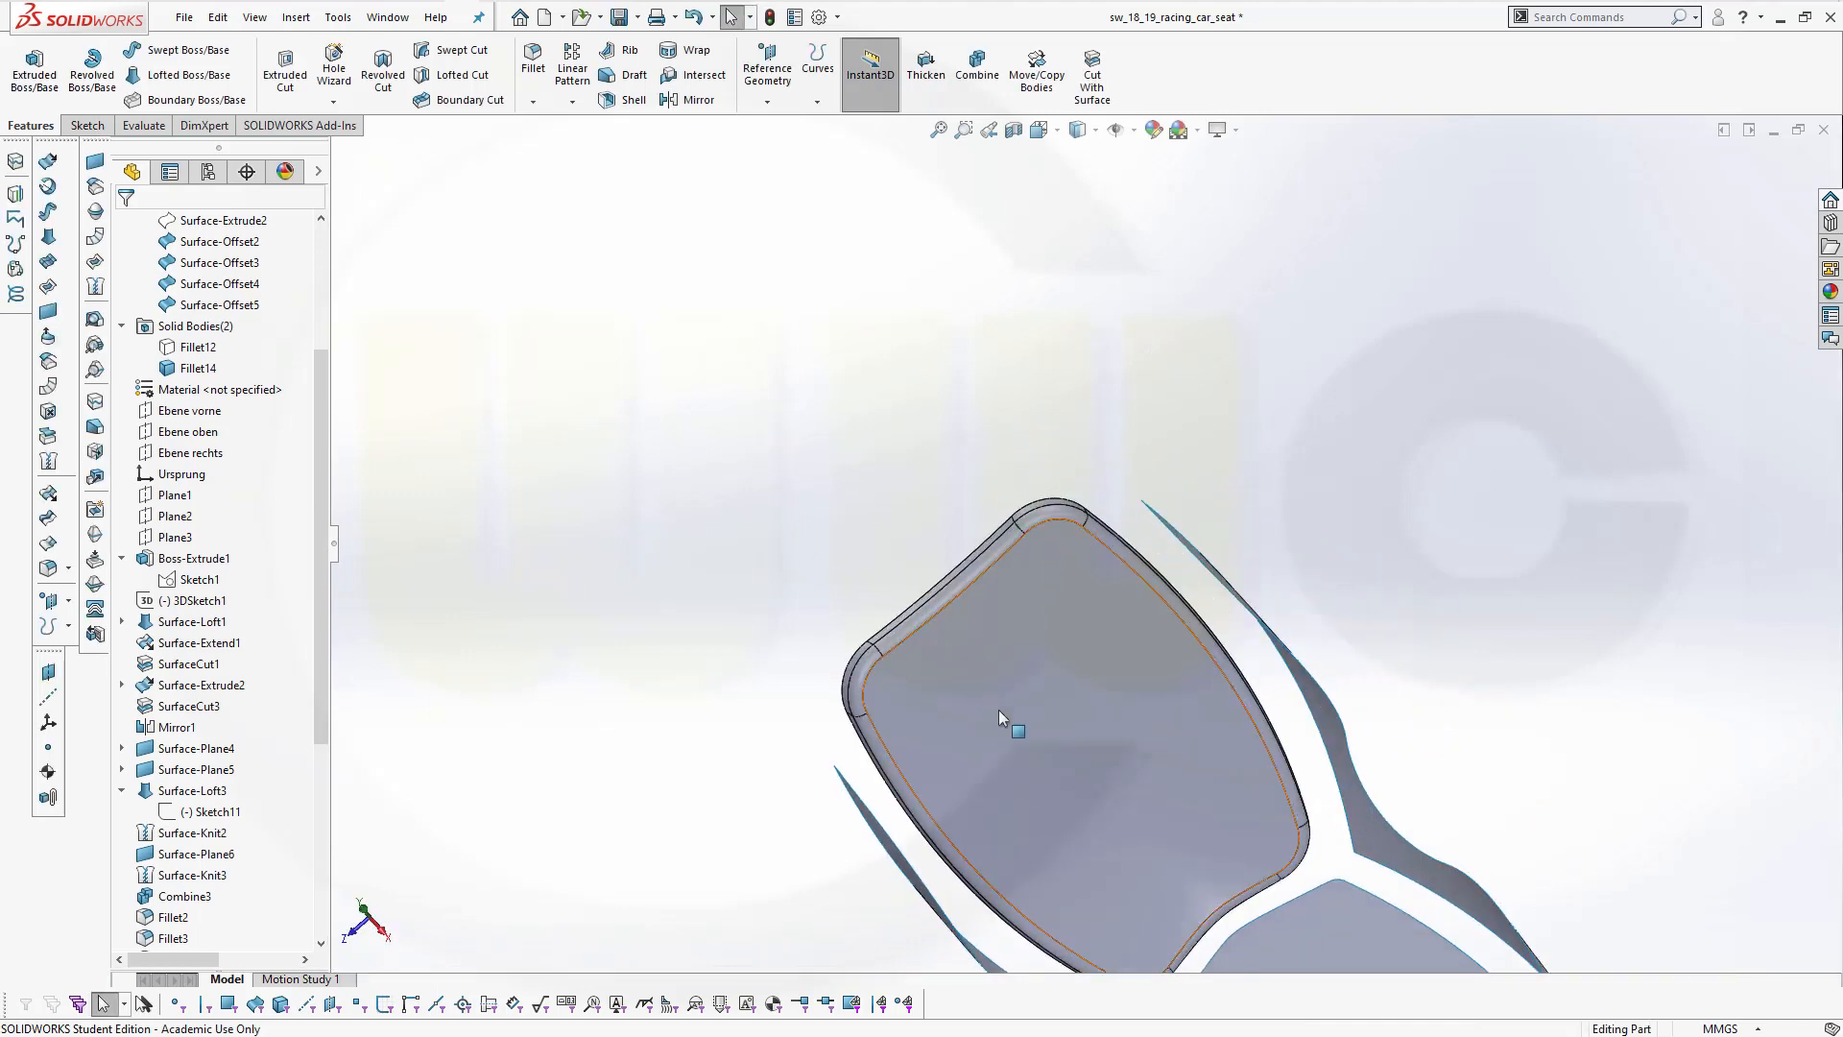
scroll(1051, 725, "down", 2)
scroll(1063, 745, "up", 4)
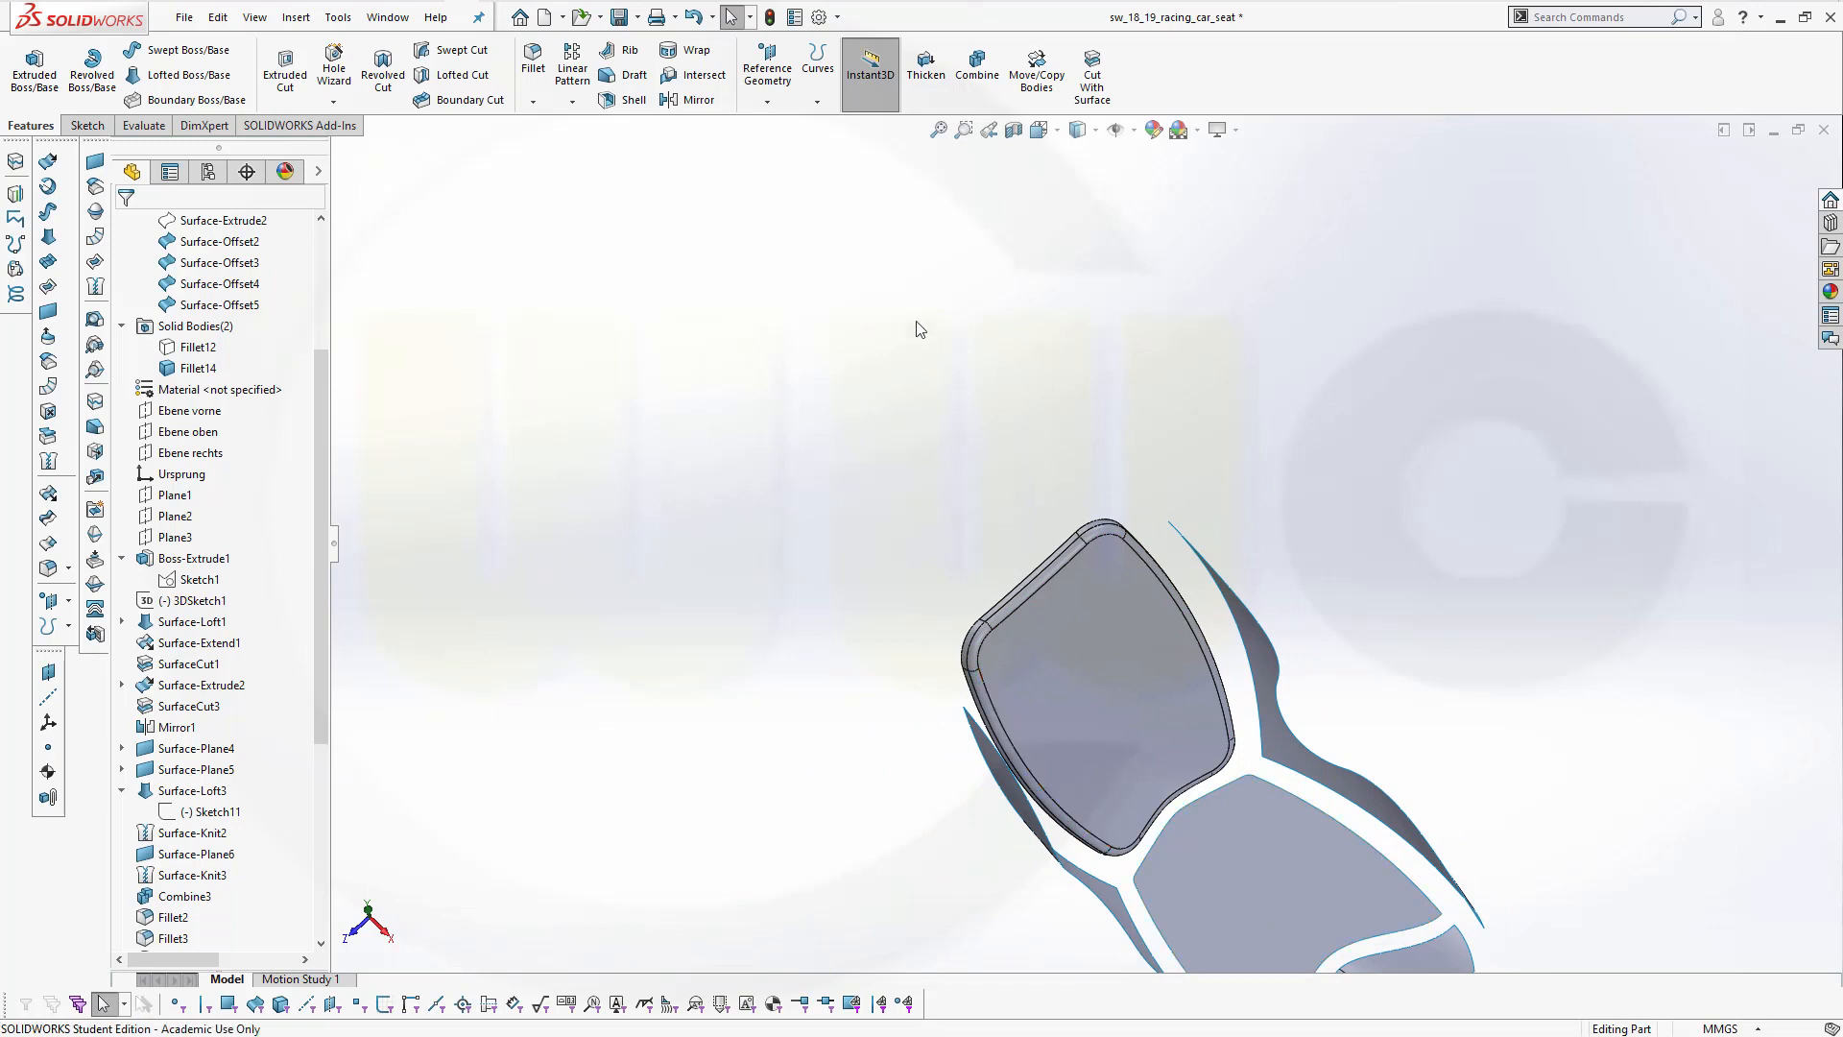
left_click(923, 77)
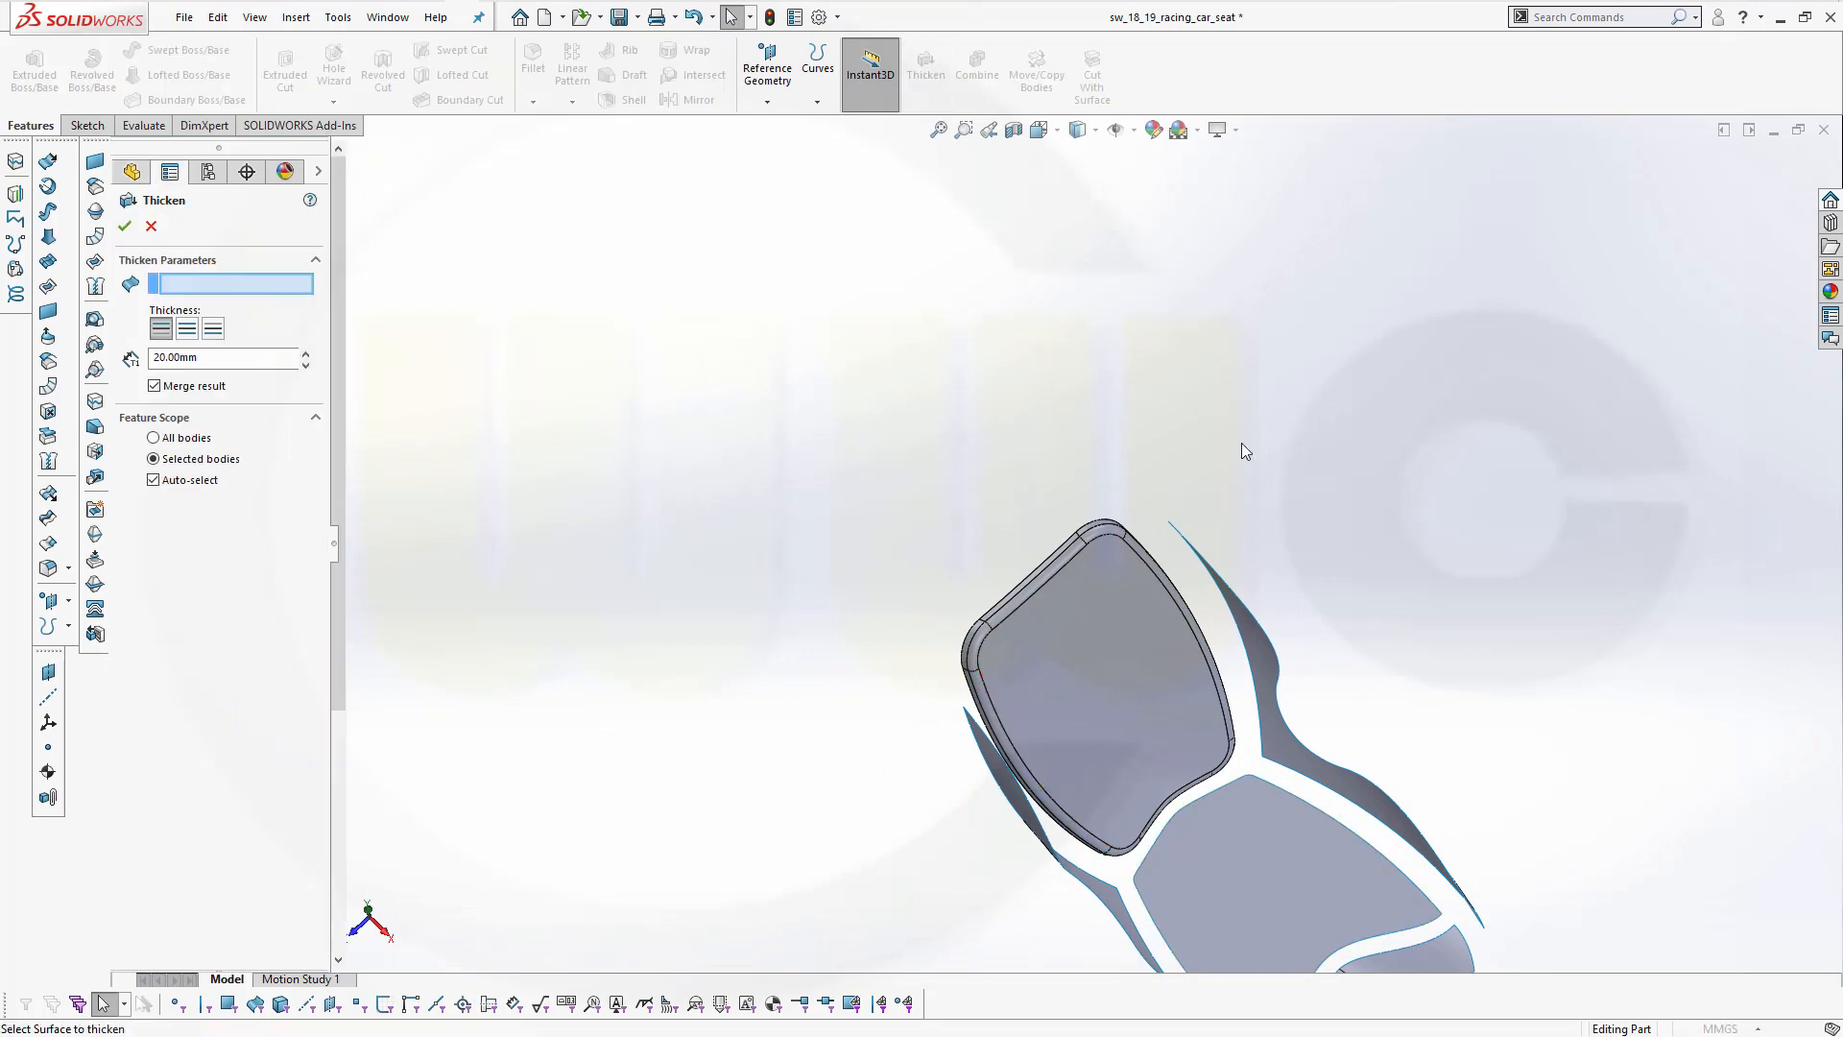
left_click(1247, 901)
middle_click_drag(1436, 691, 1267, 614)
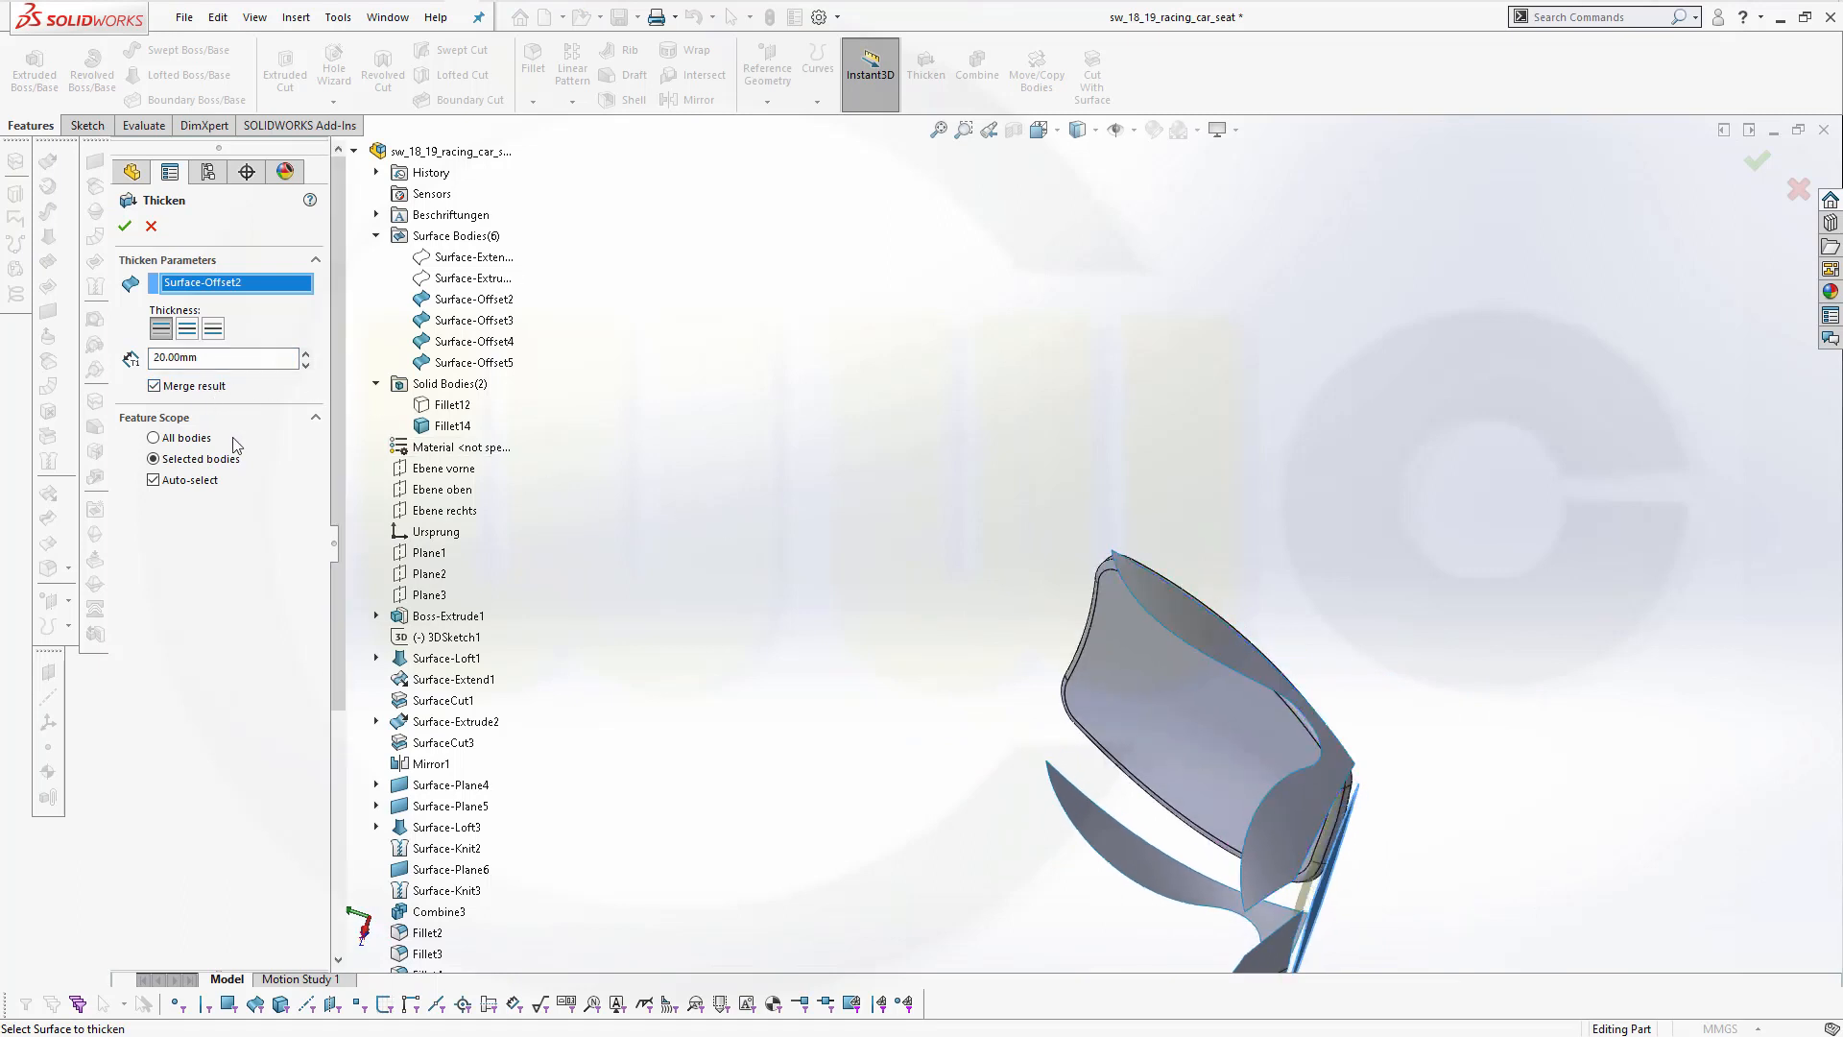
left_click(123, 229)
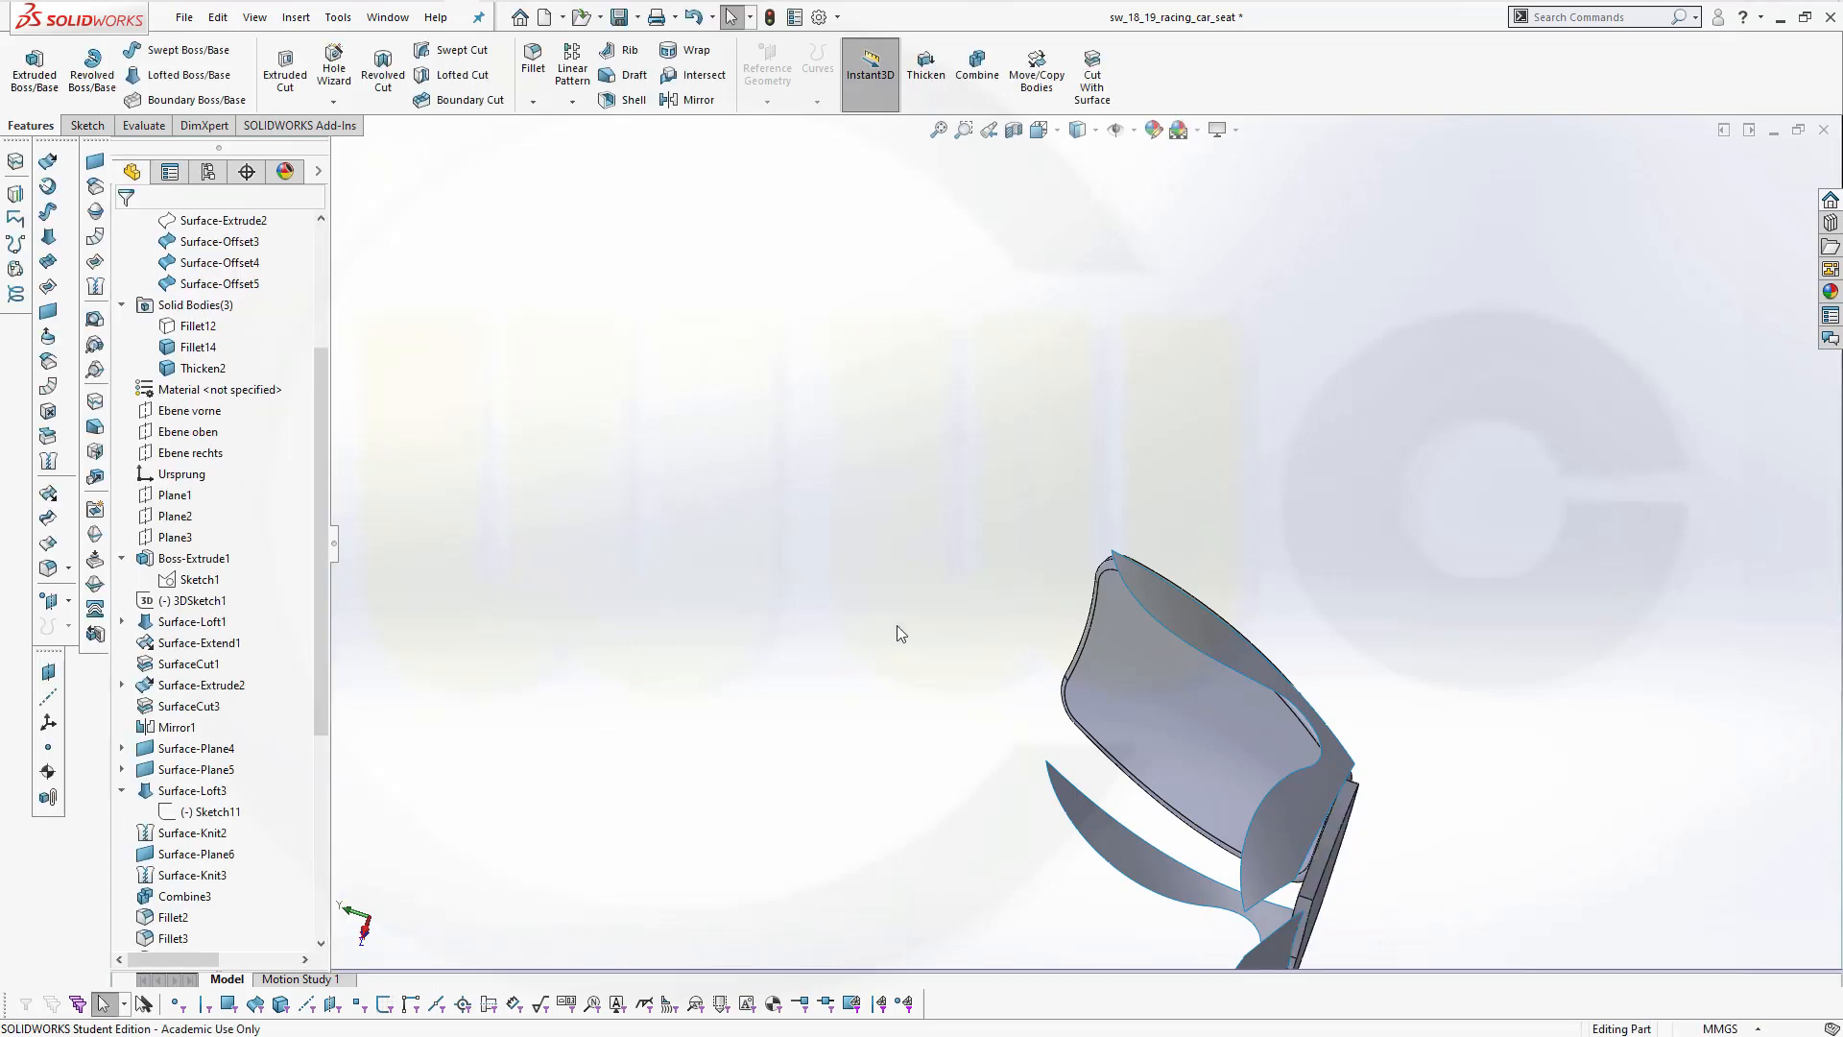
middle_click_drag(897, 625, 987, 666)
scroll(1468, 885, "up", 3)
scroll(1415, 838, "down", 2)
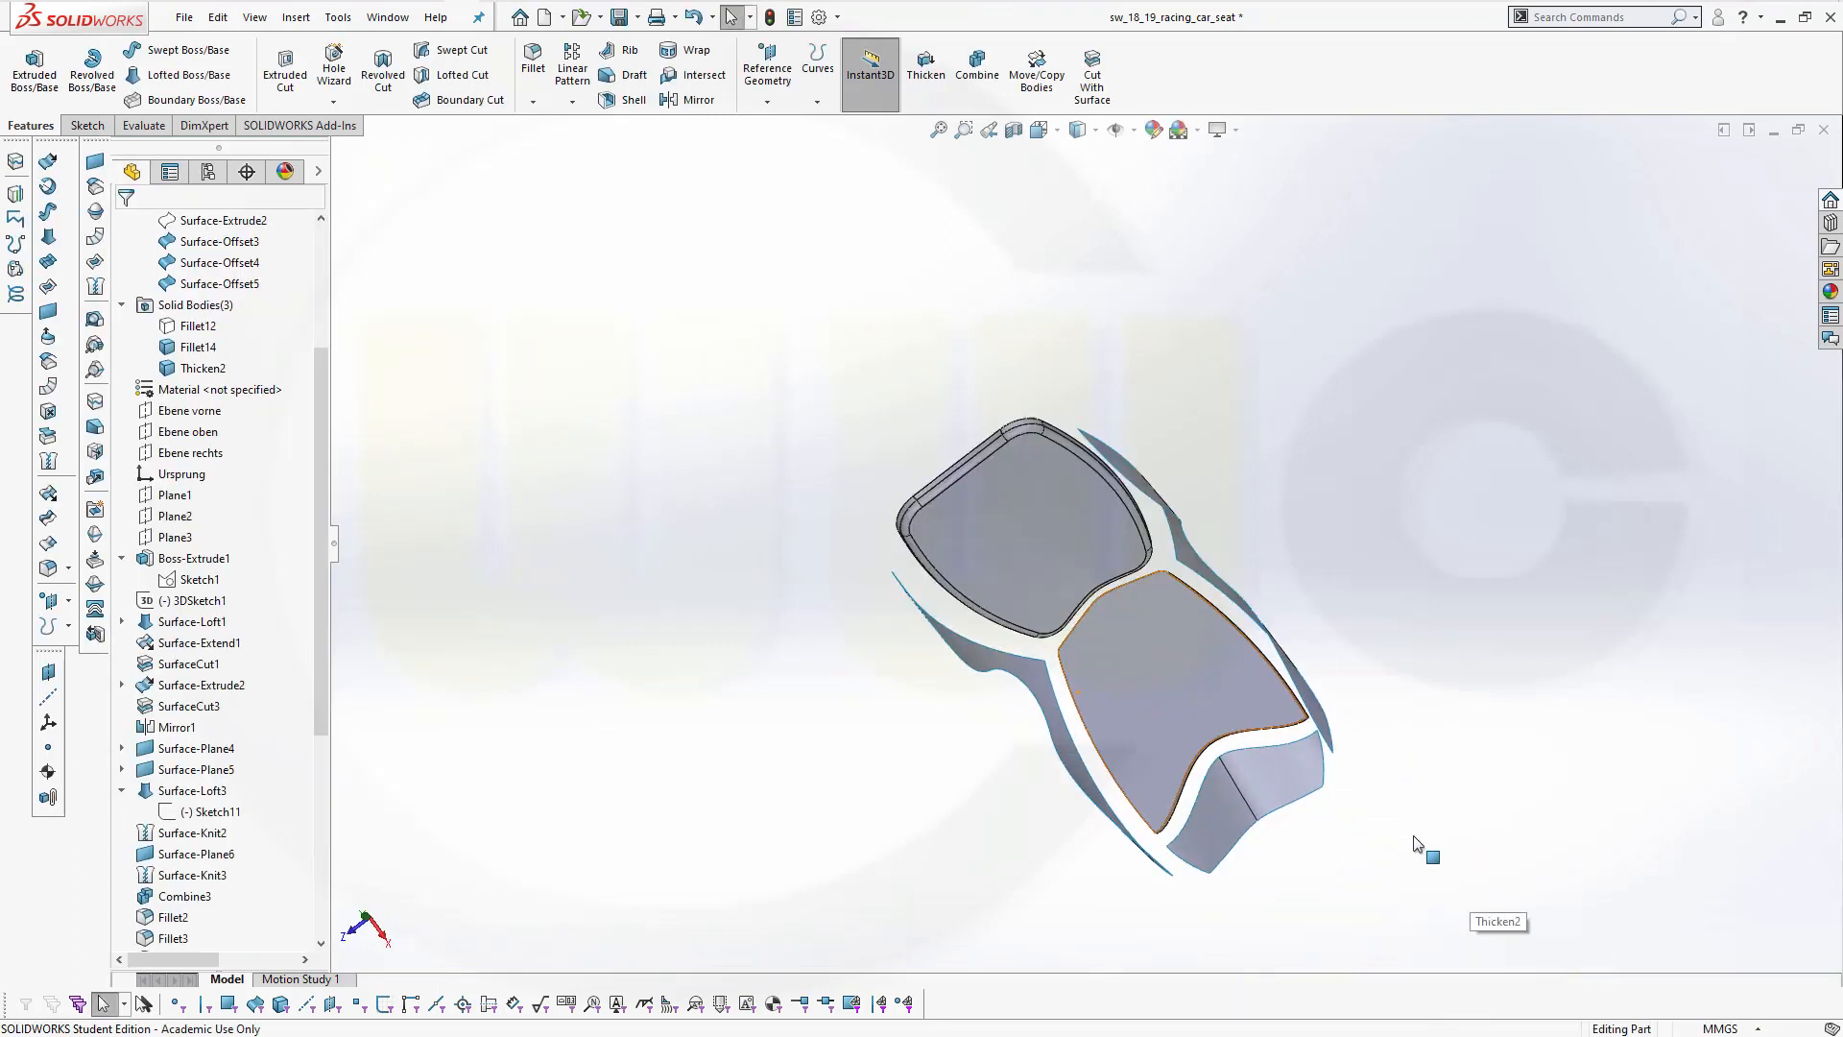
scroll(1415, 844, "down", 2)
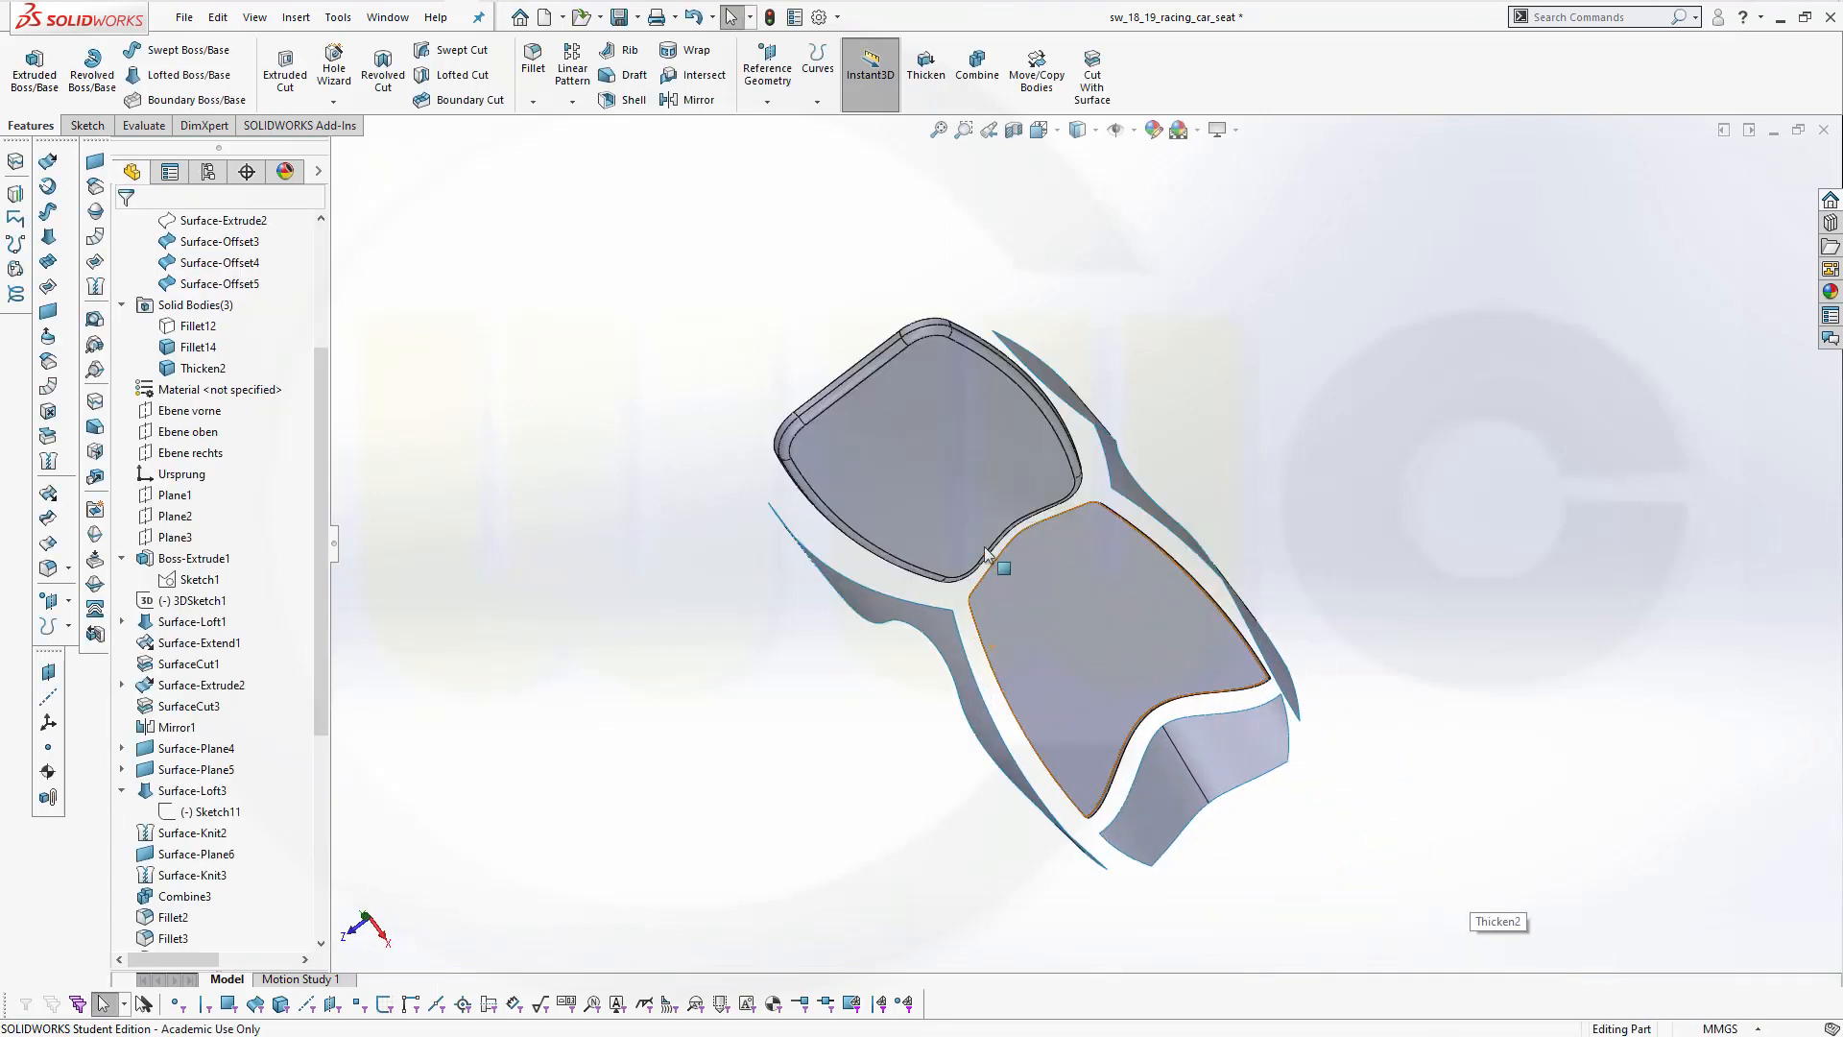
Fillet the two short front corner edges of the thickened seat-base pad with a 50 mm radius
left_click(533, 63)
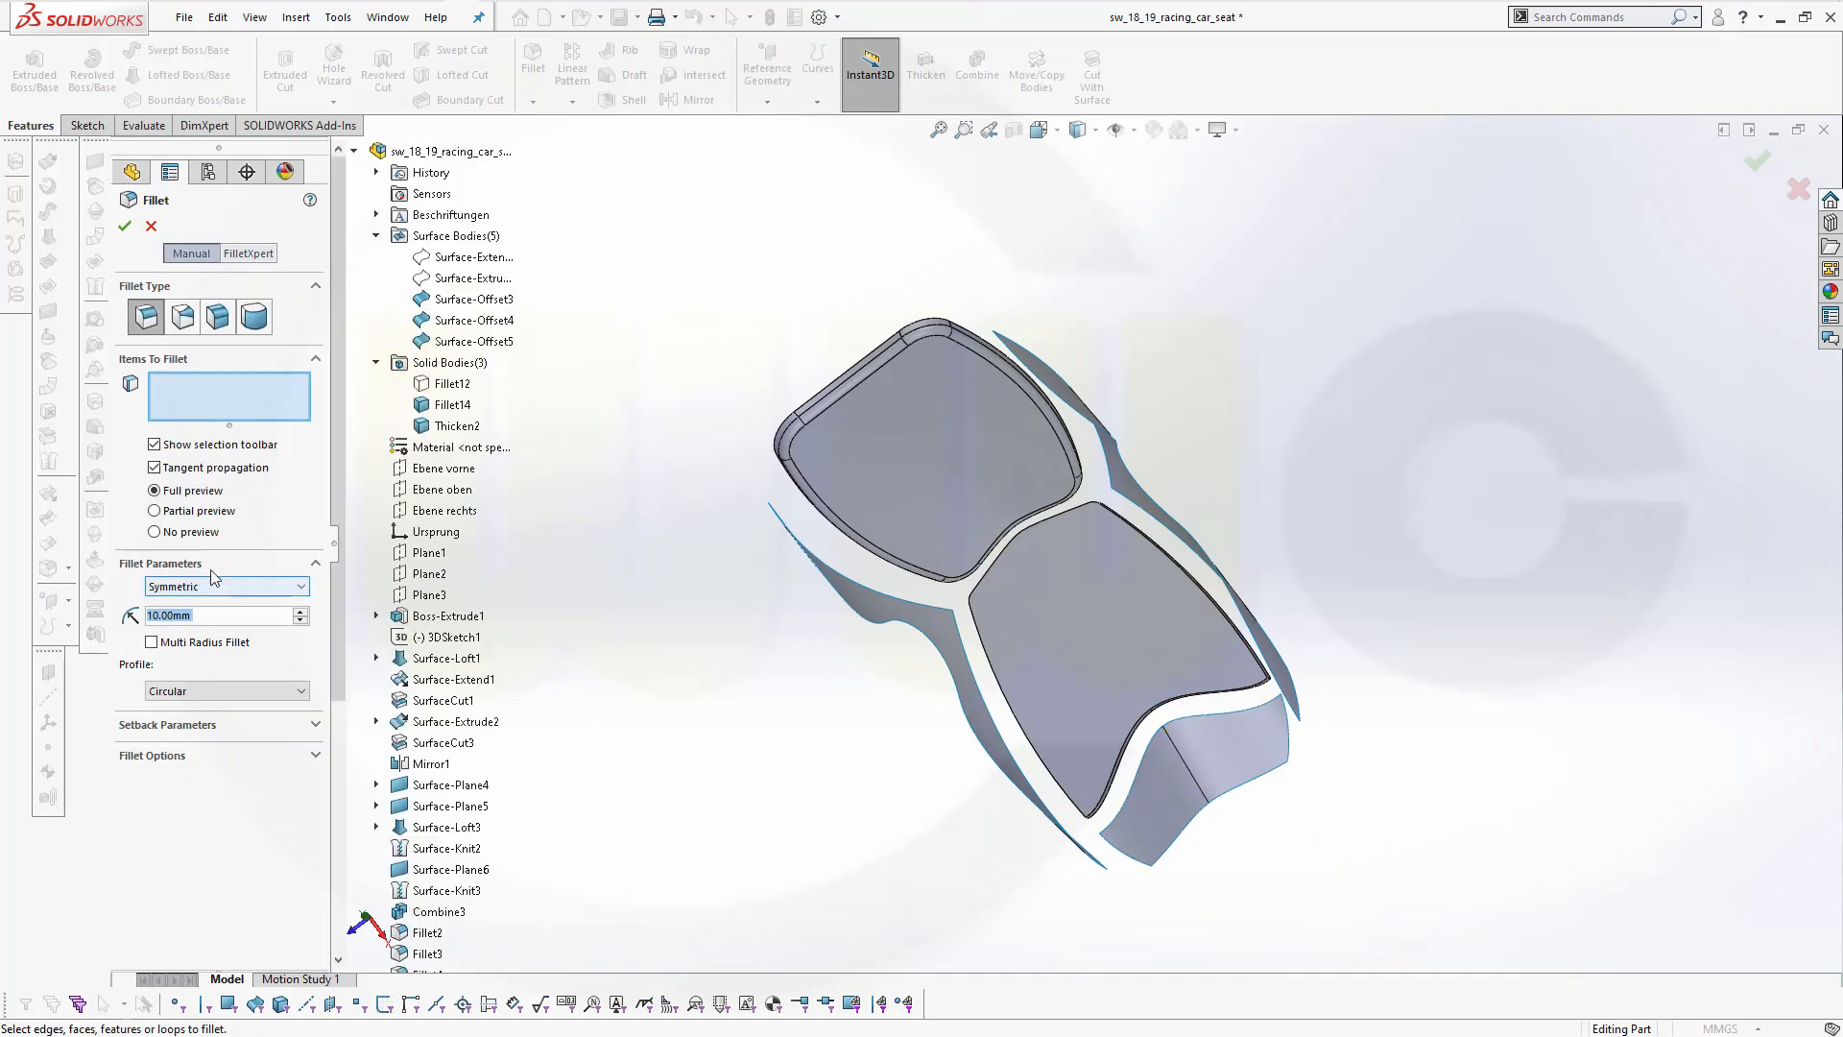
type("50")
scroll(1076, 884, "down", 2)
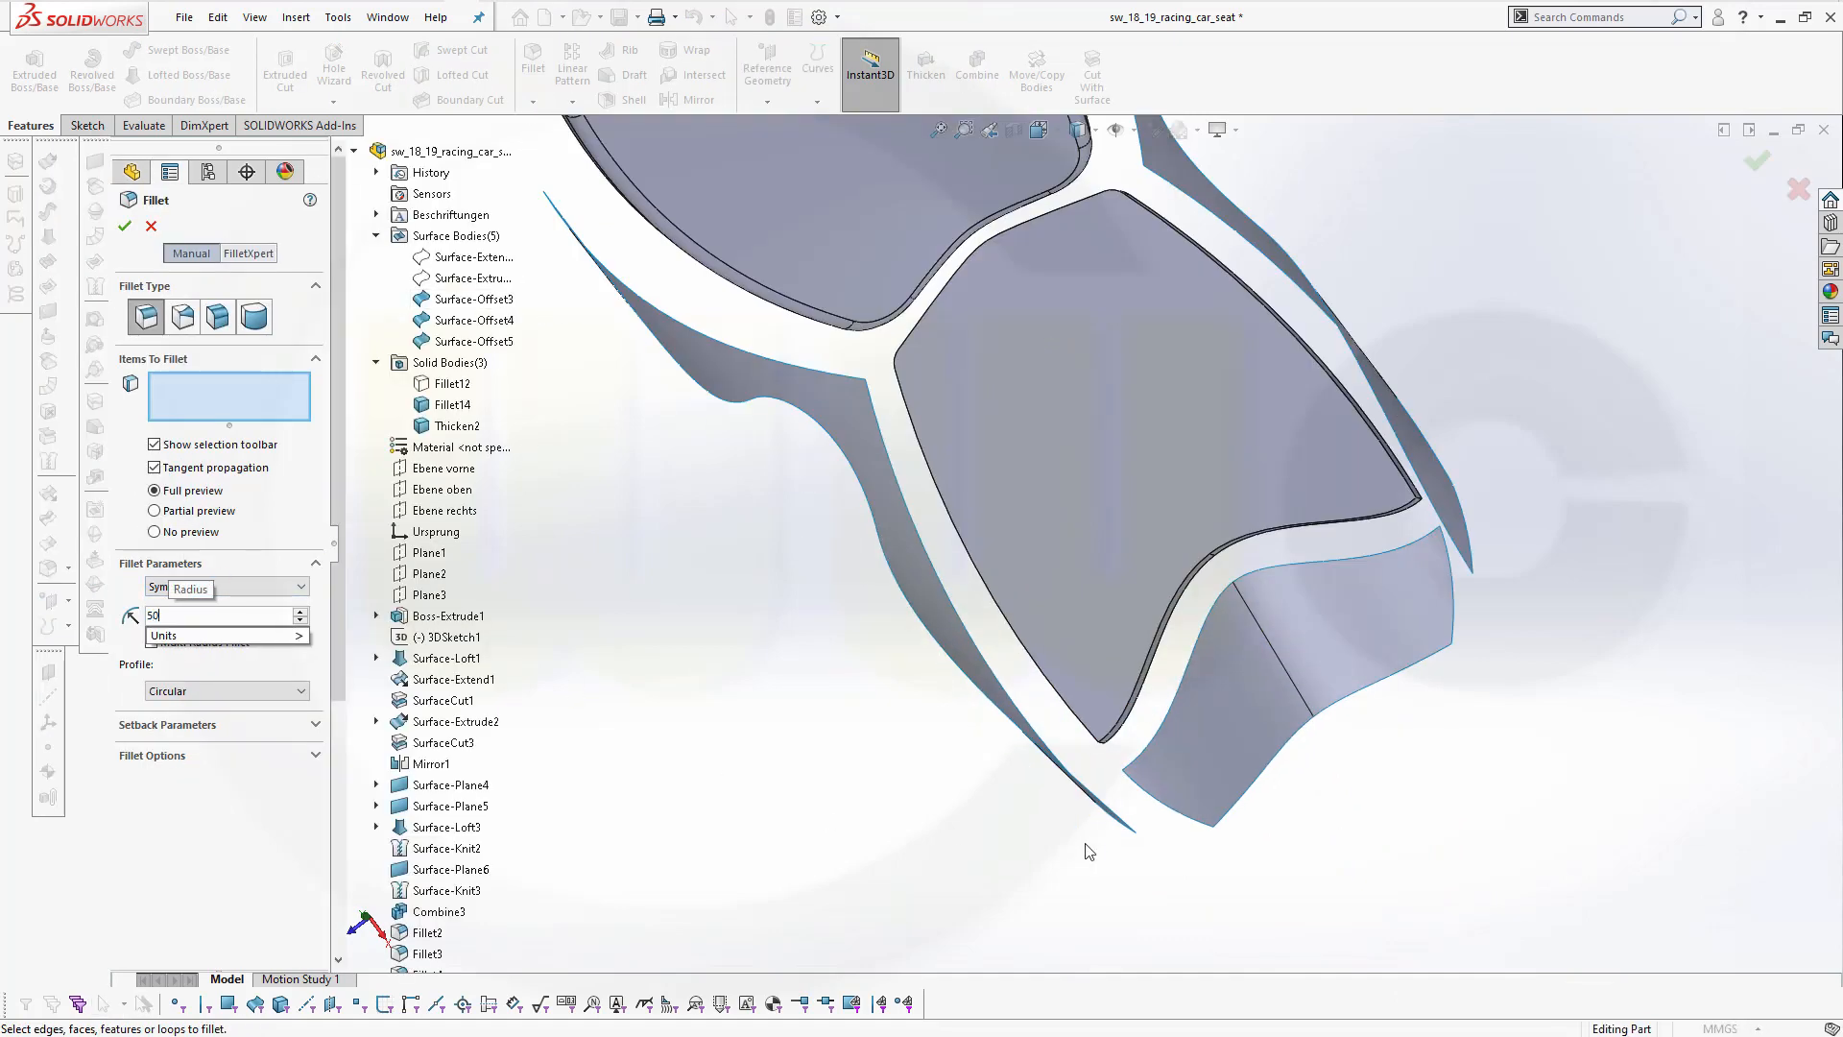
scroll(1121, 749, "down", 1)
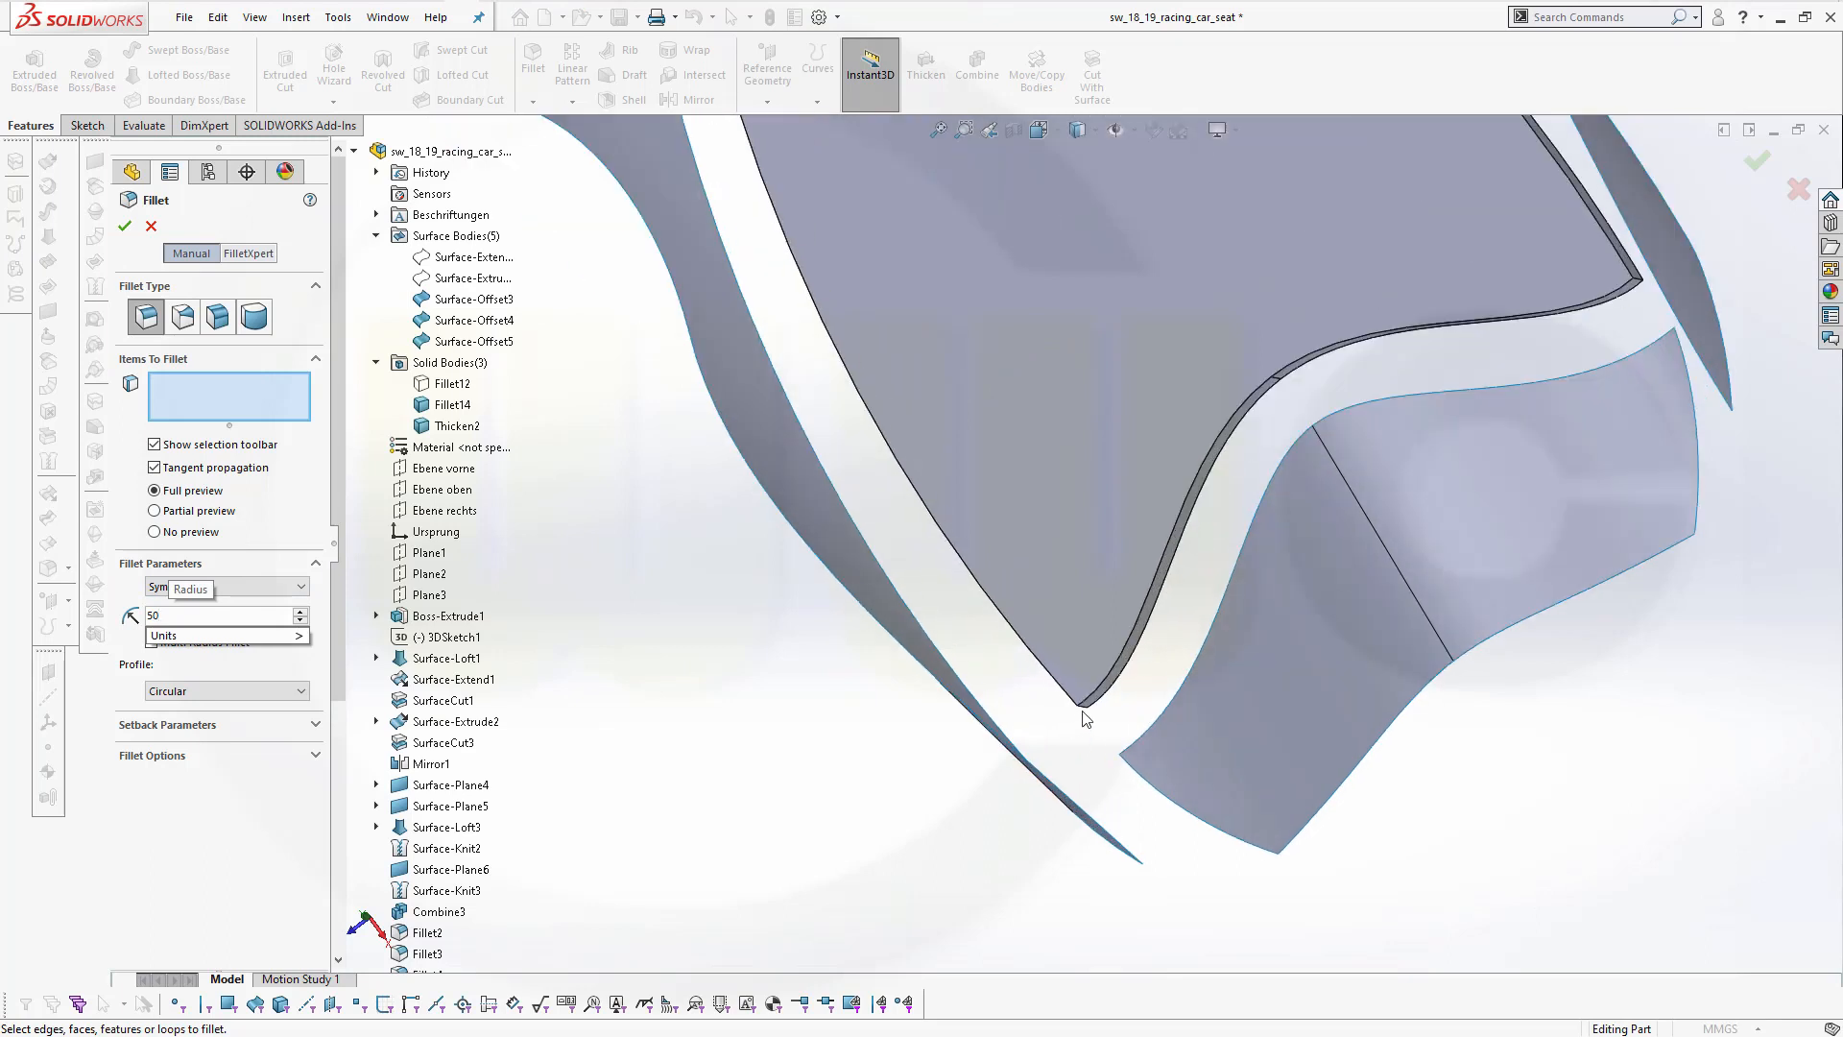
left_click(1083, 710)
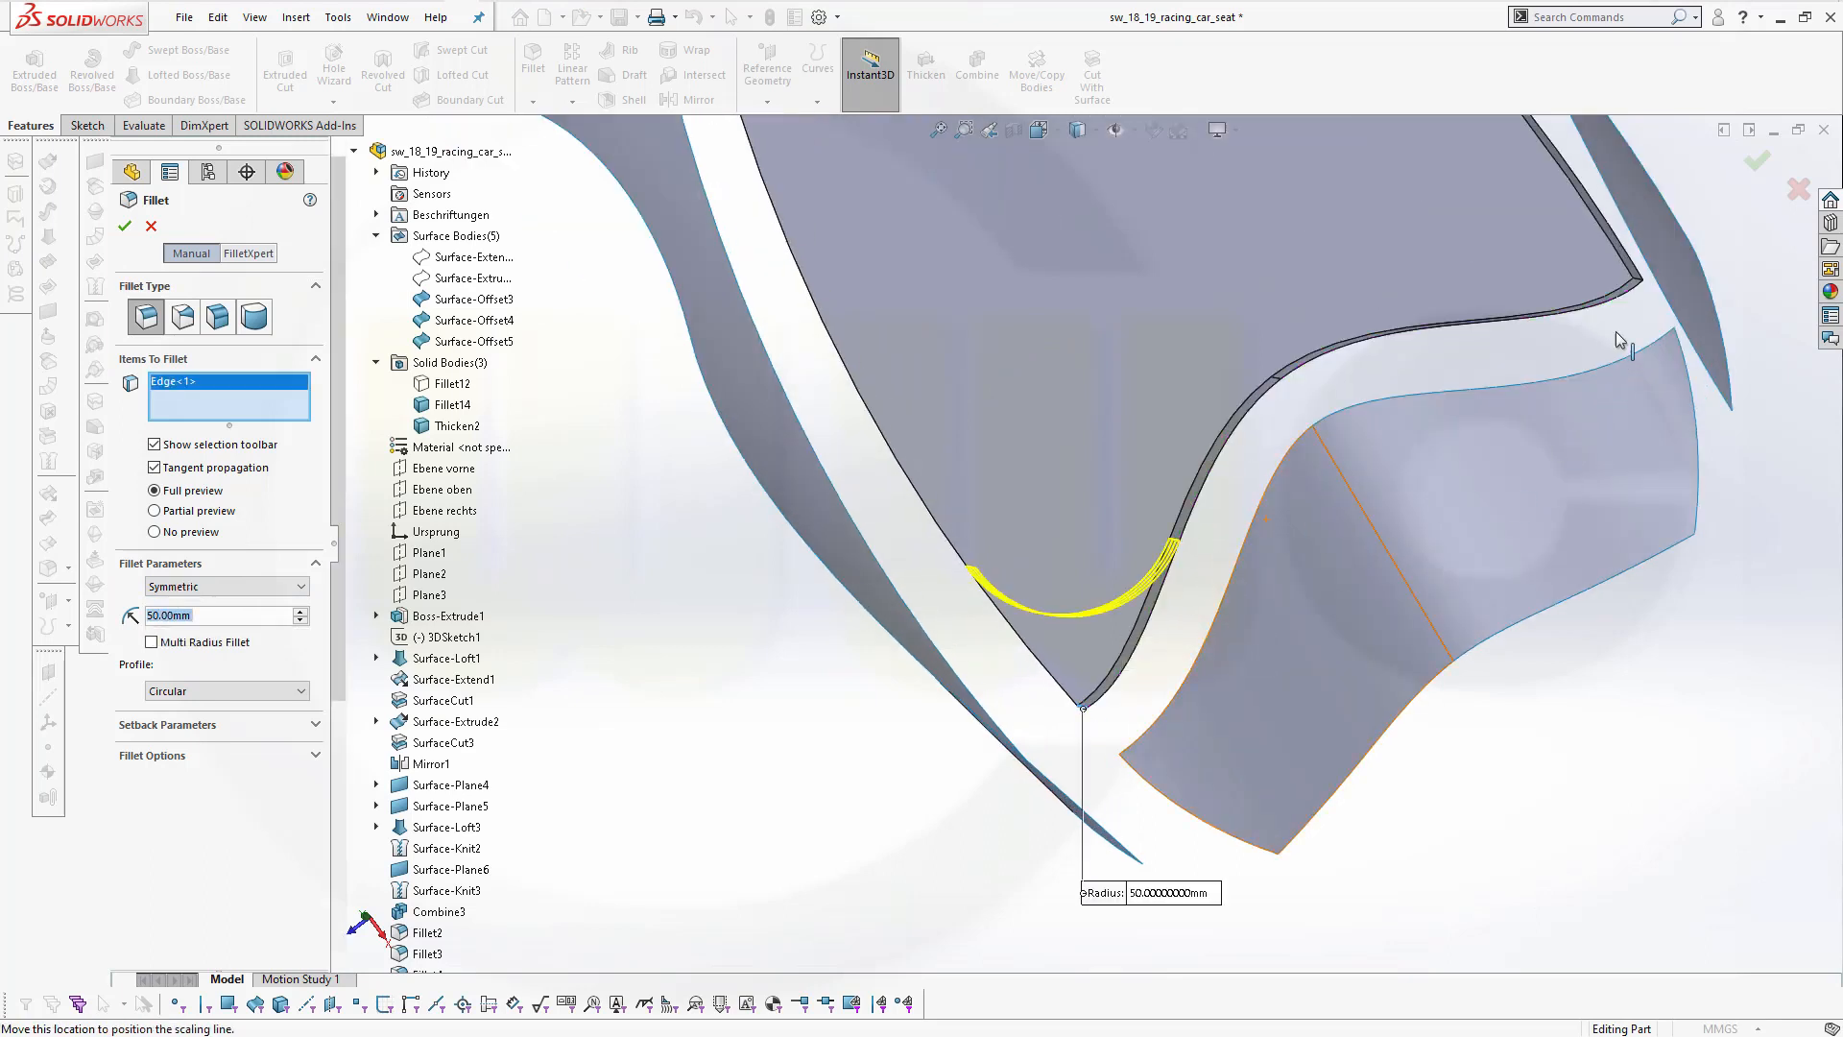
left_click(1643, 288)
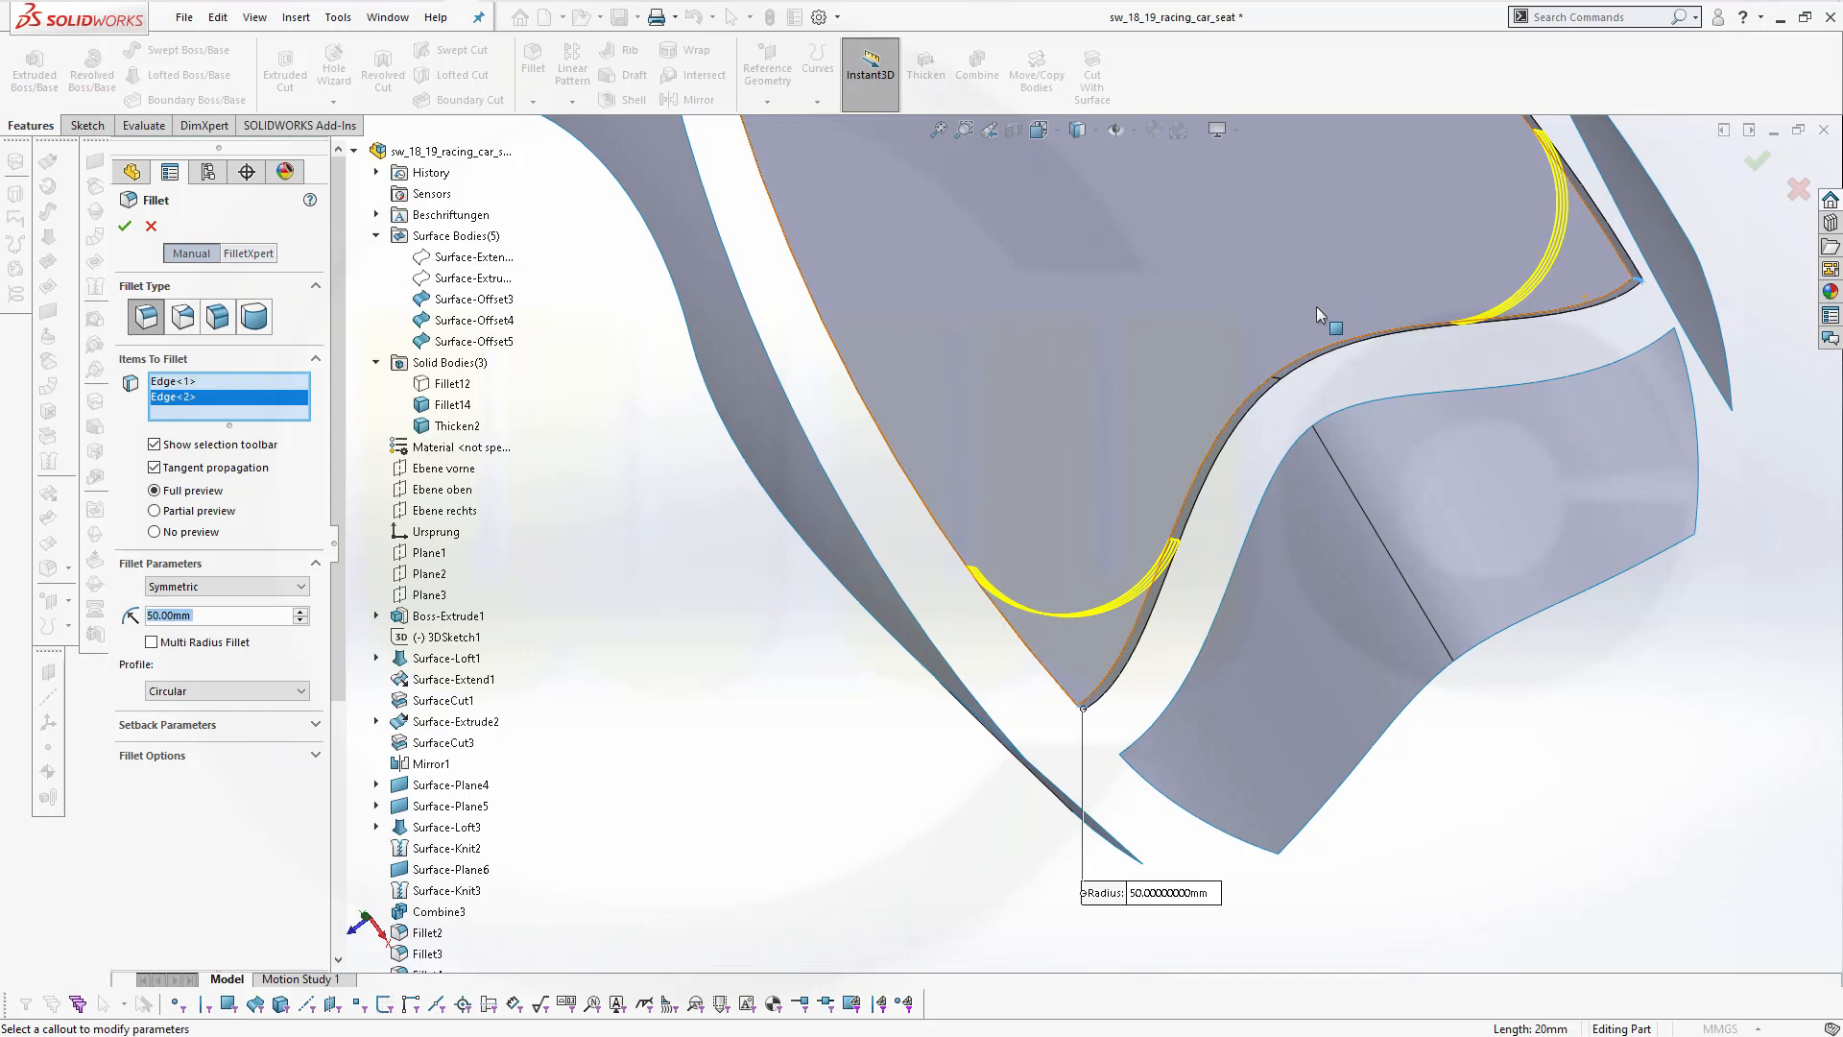
scroll(1316, 307, "up", 2)
scroll(914, 248, "down", 2)
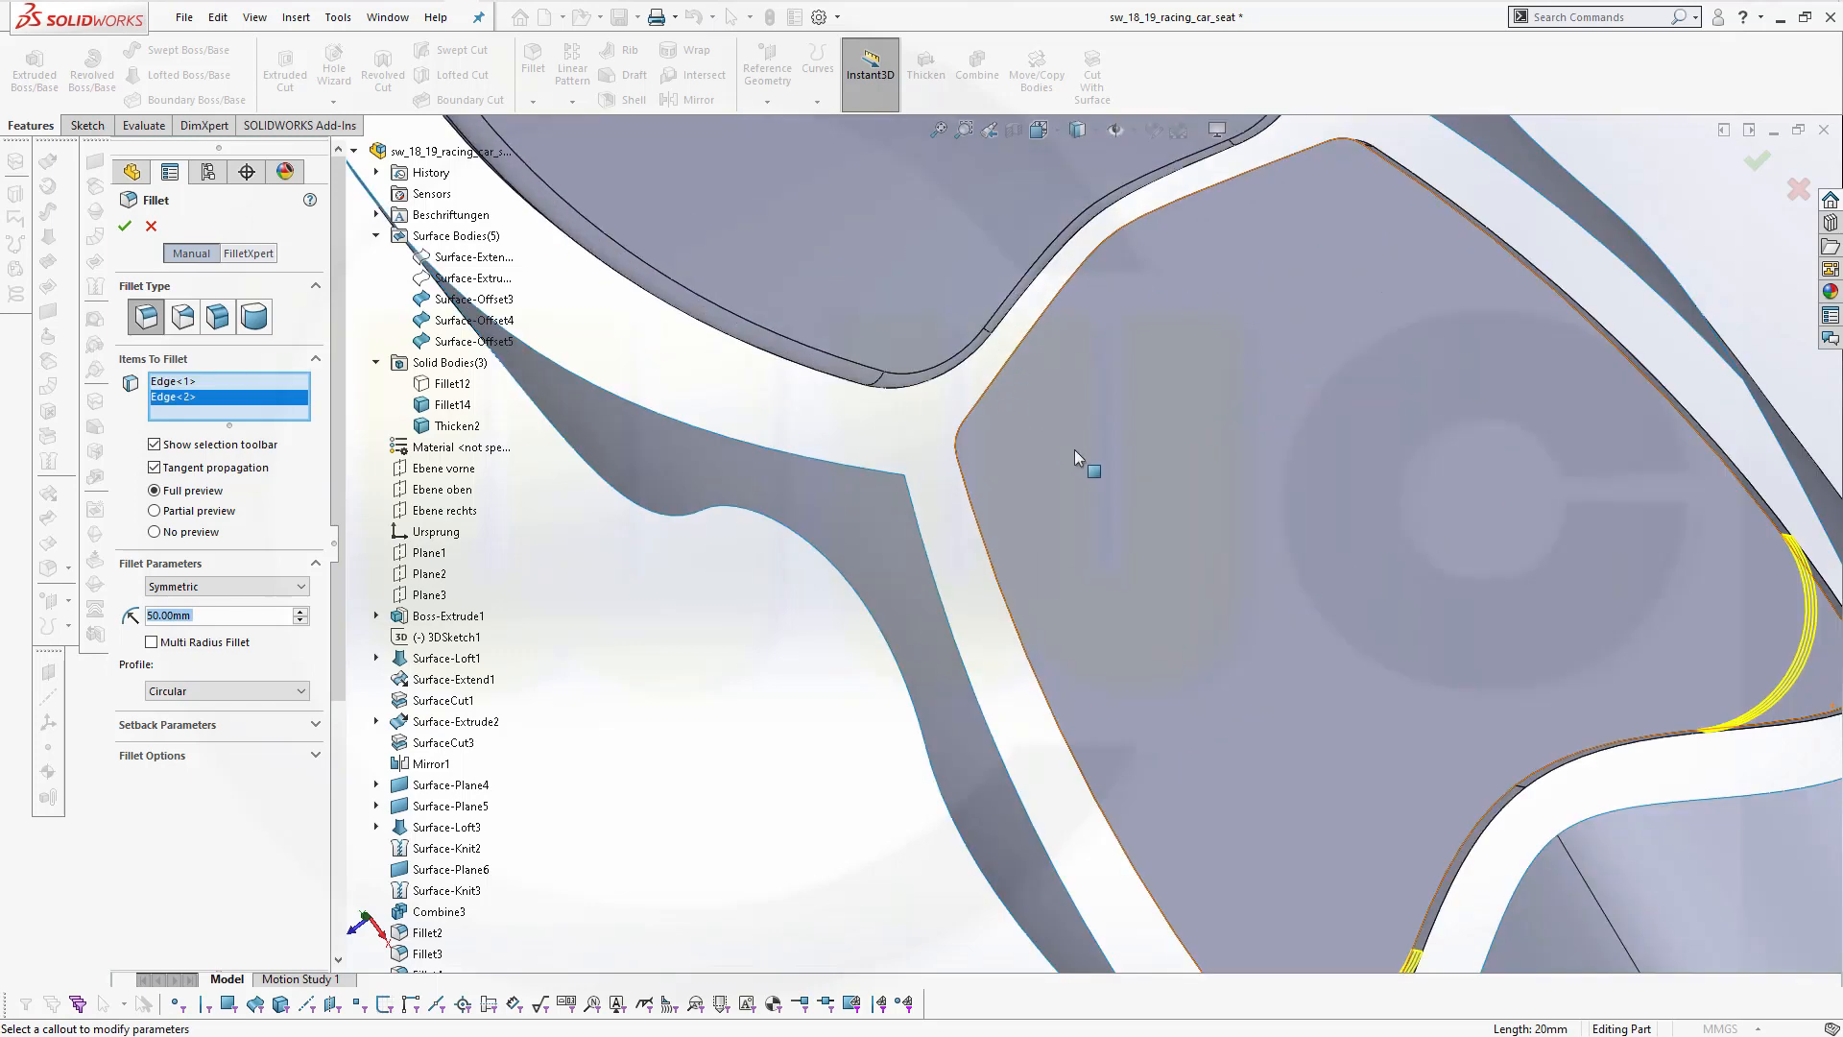
middle_click_drag(1075, 449, 1018, 318)
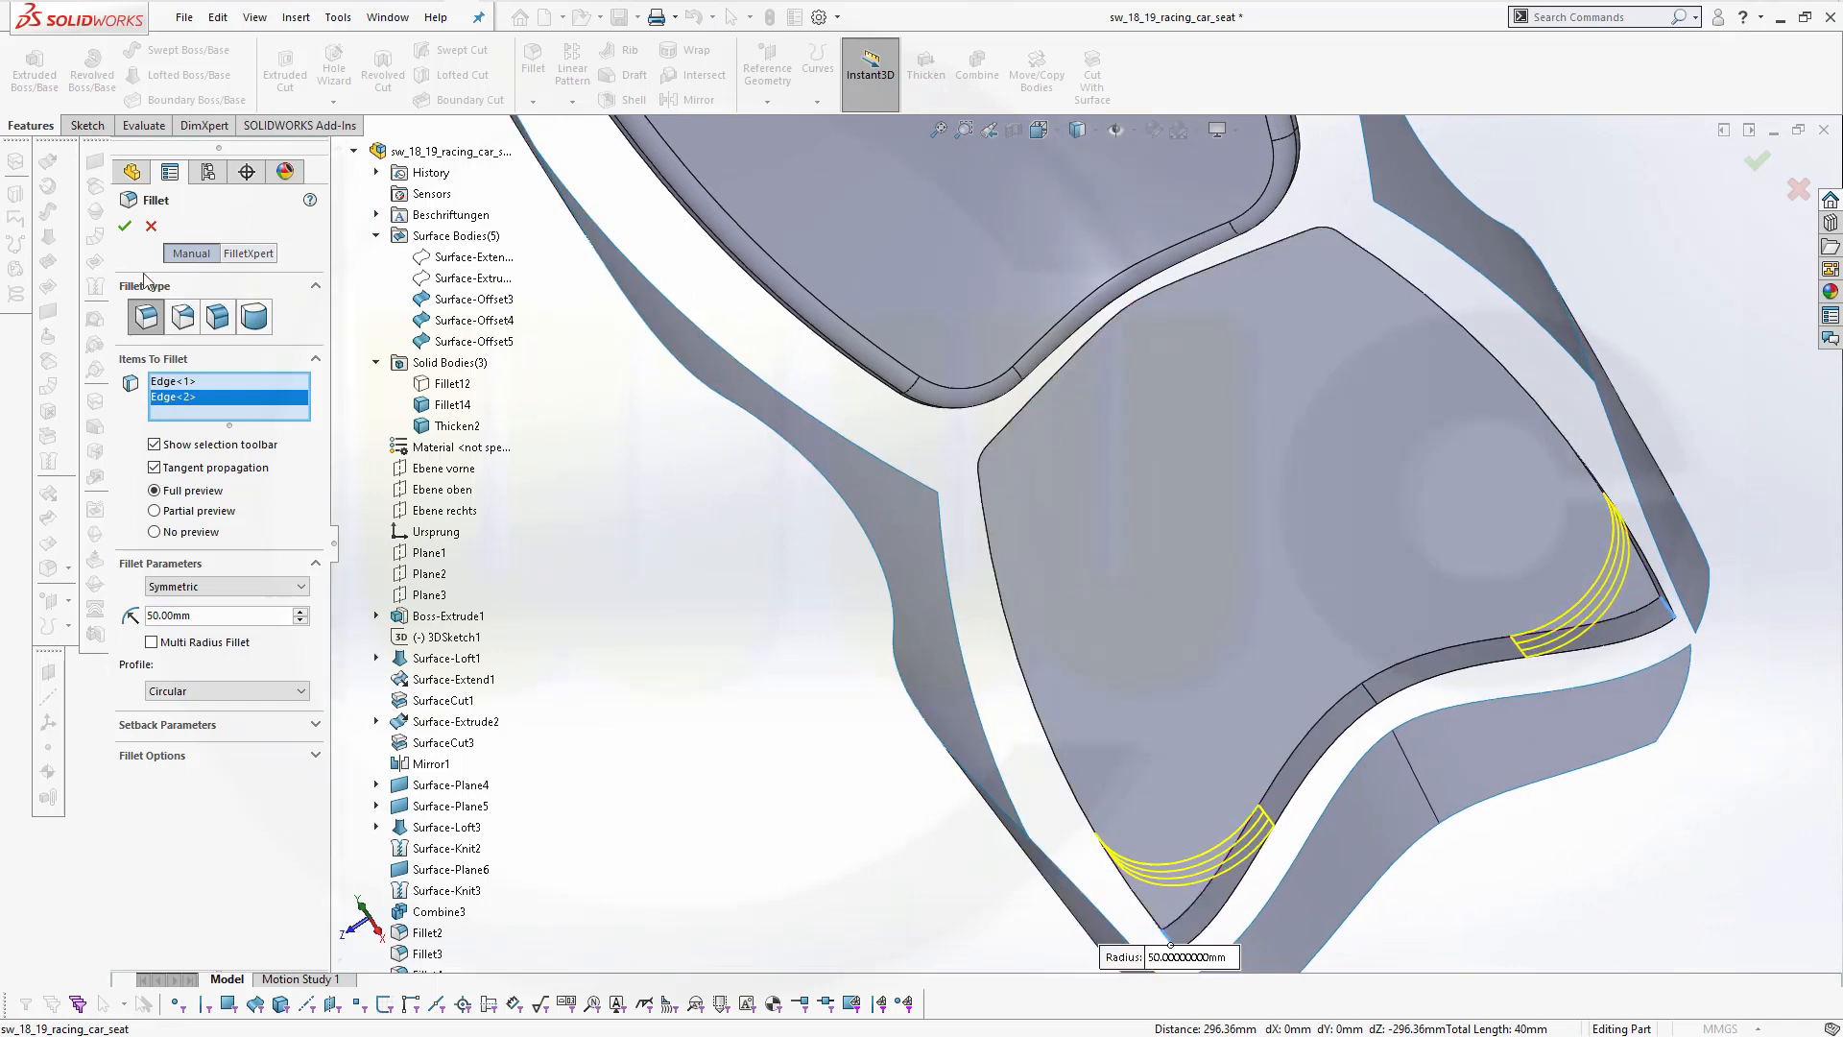
left_click(124, 227)
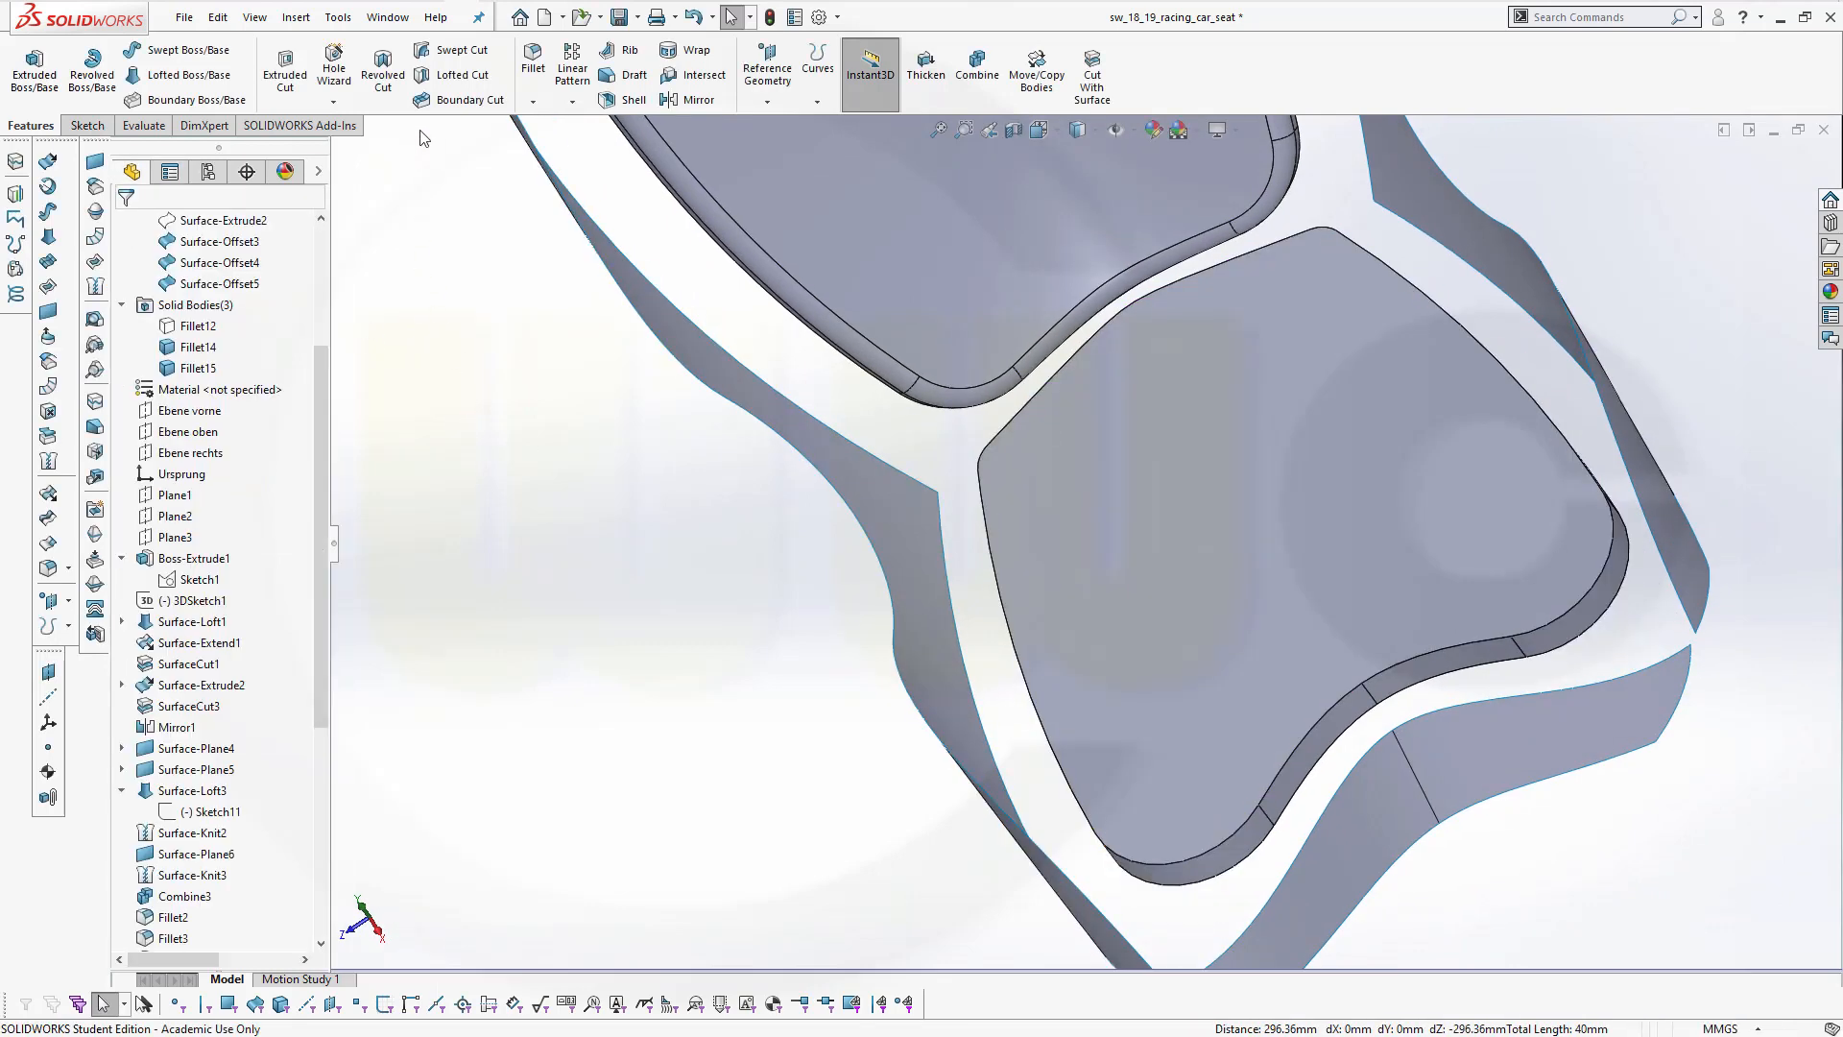
Round the upper perimeter edge of the seat-base pad with a 10 mm fillet
left_click(534, 60)
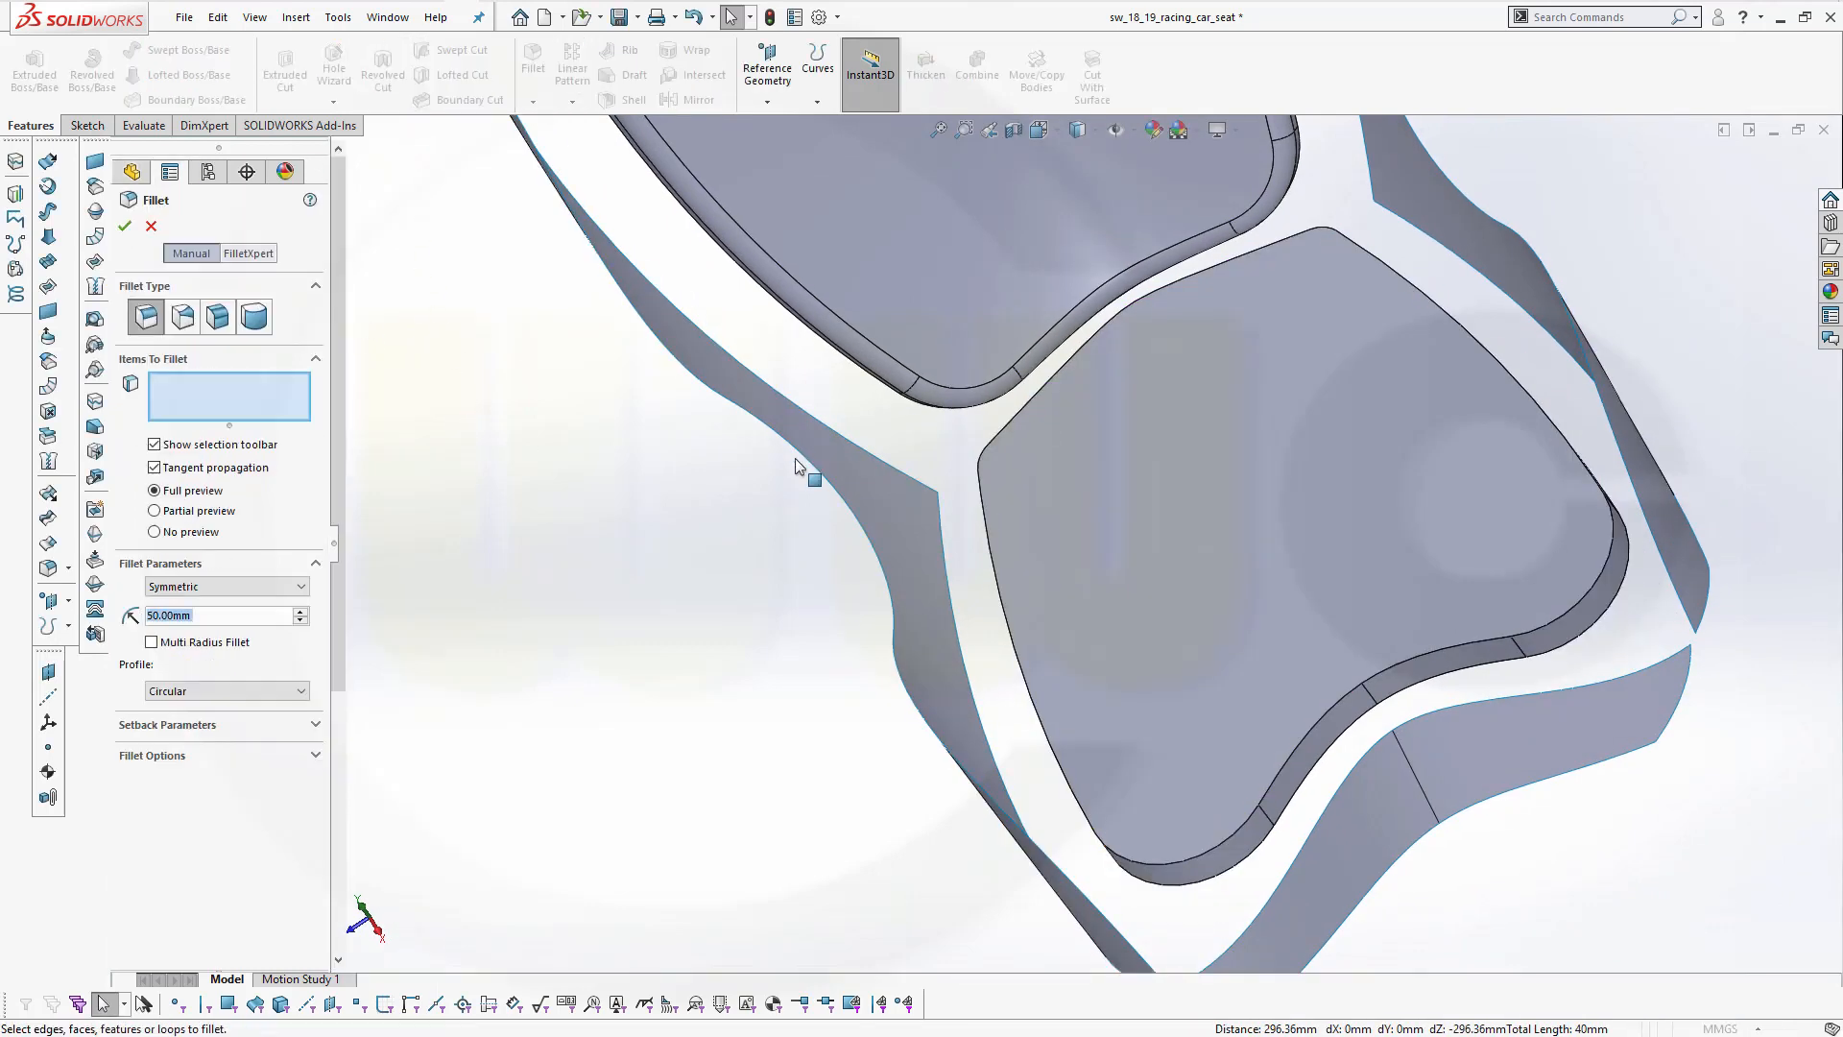
type("10")
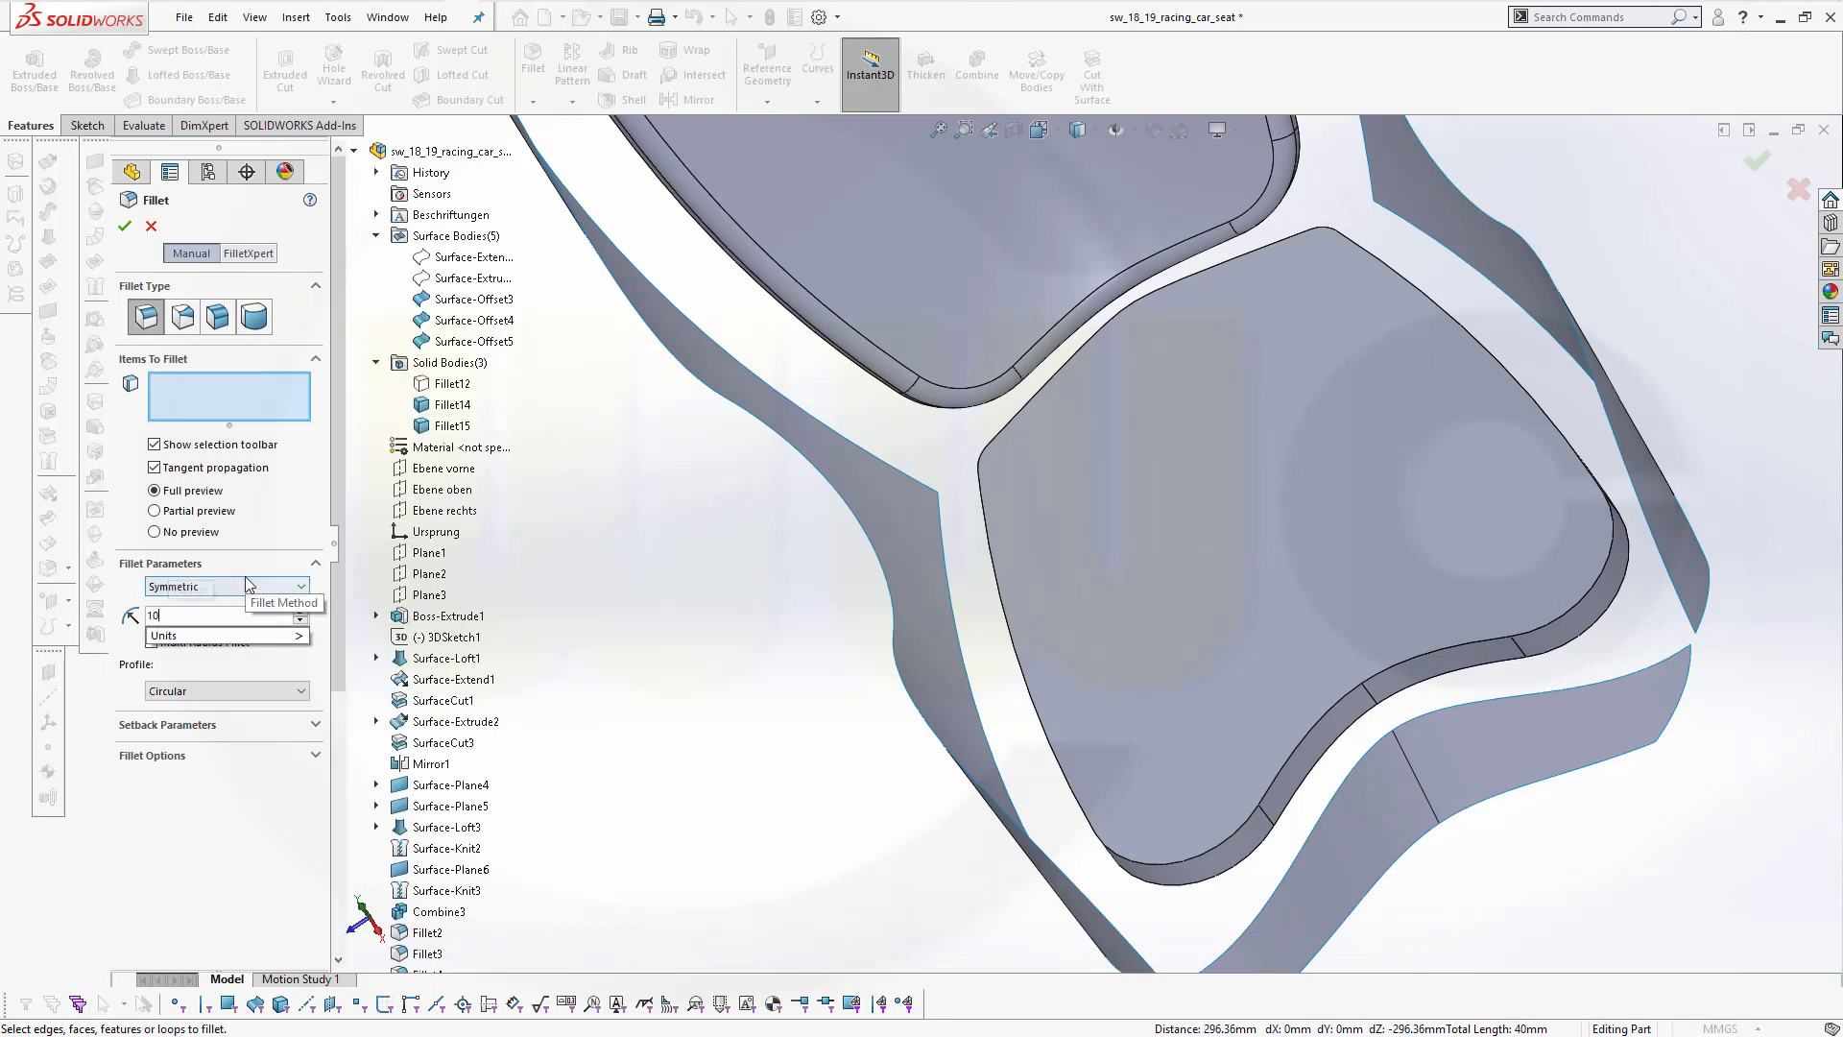
left_click(1281, 763)
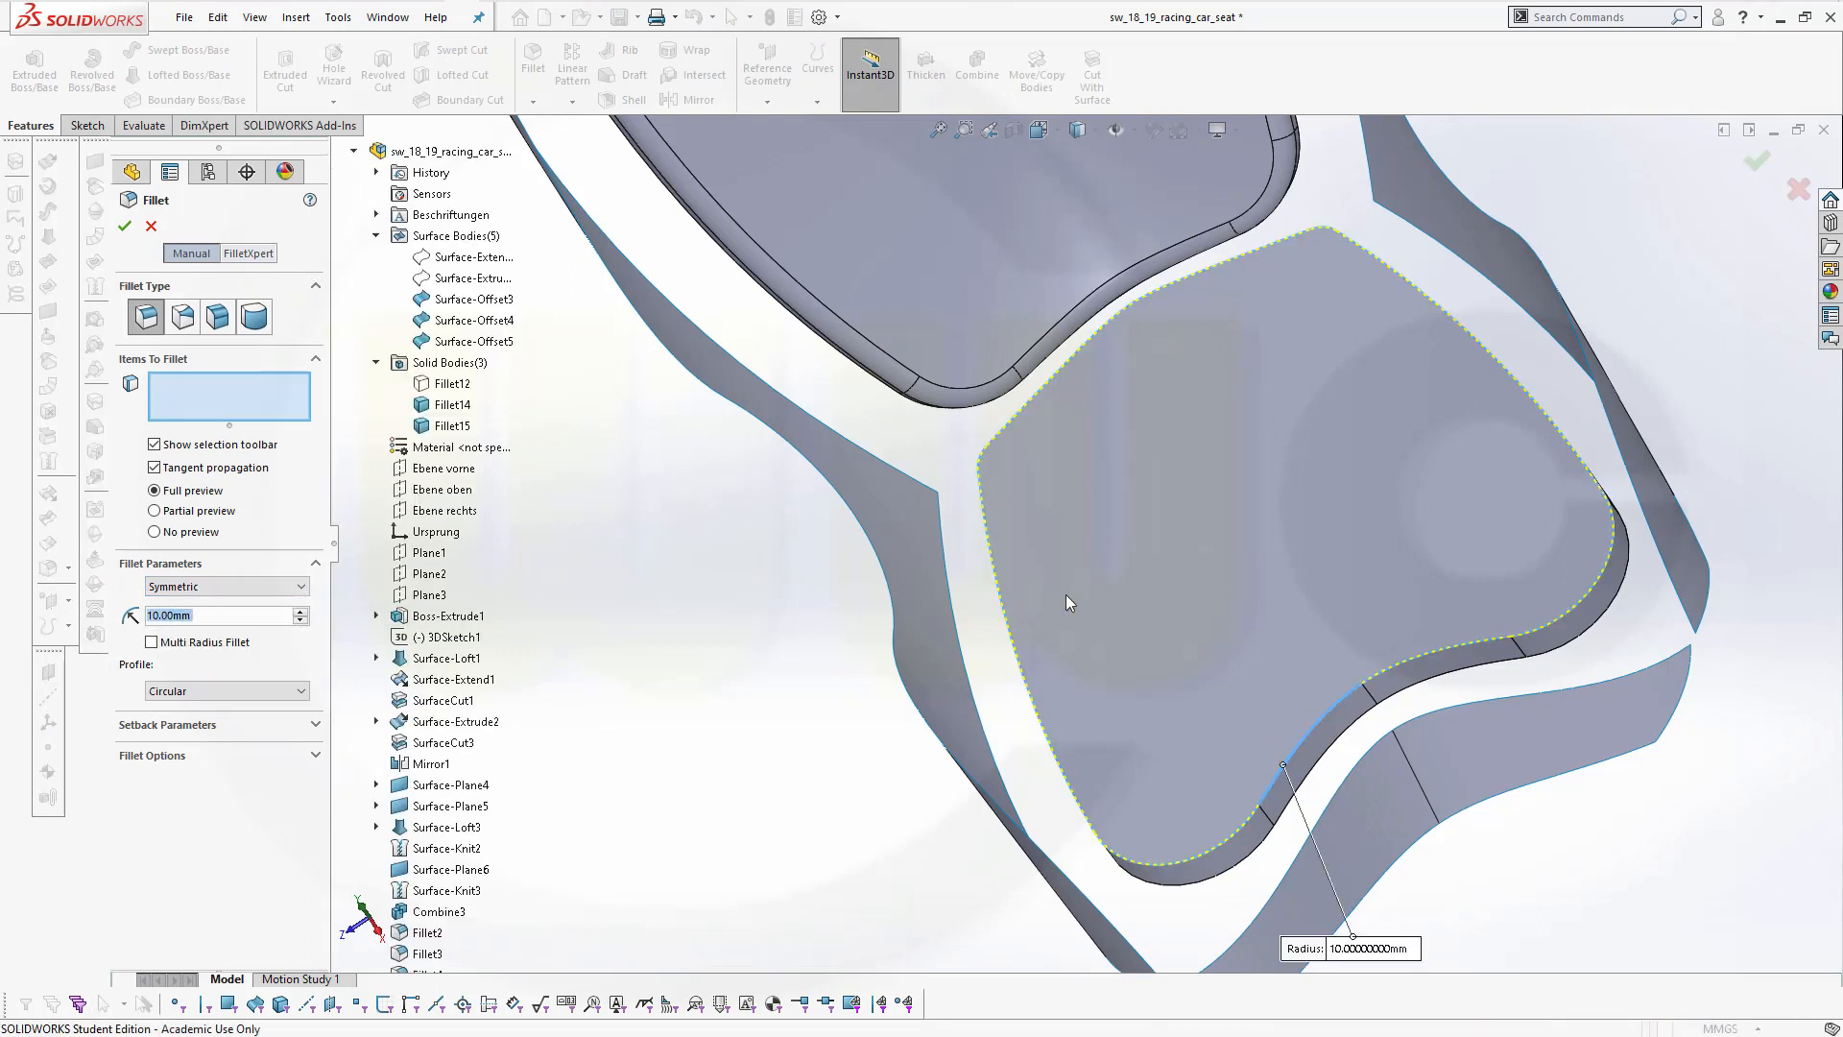
left_click(123, 225)
Thicken the copied side-bolster surface Surface-Offset4 by 10 mm on side 1, with the merge result option enabled
middle_click_drag(1213, 609, 1041, 459)
scroll(1040, 459, "up", 4)
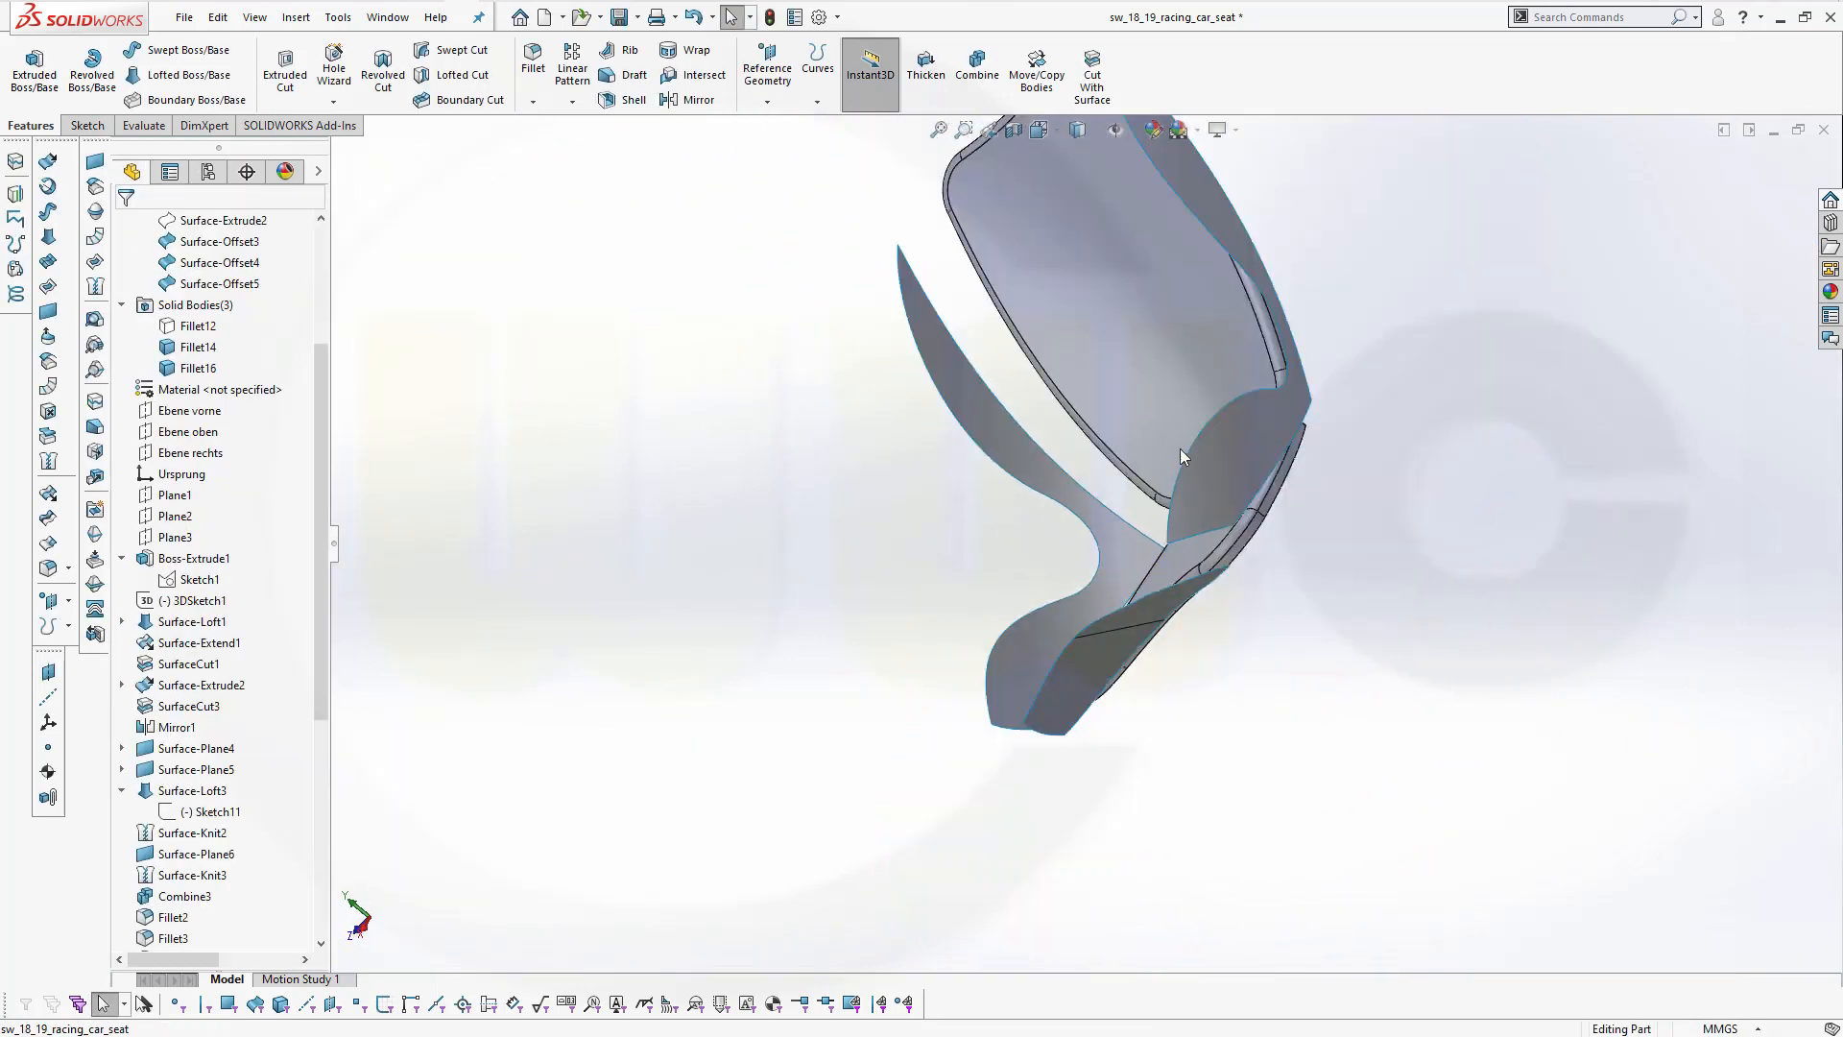
left_click(992, 430)
left_click(992, 430)
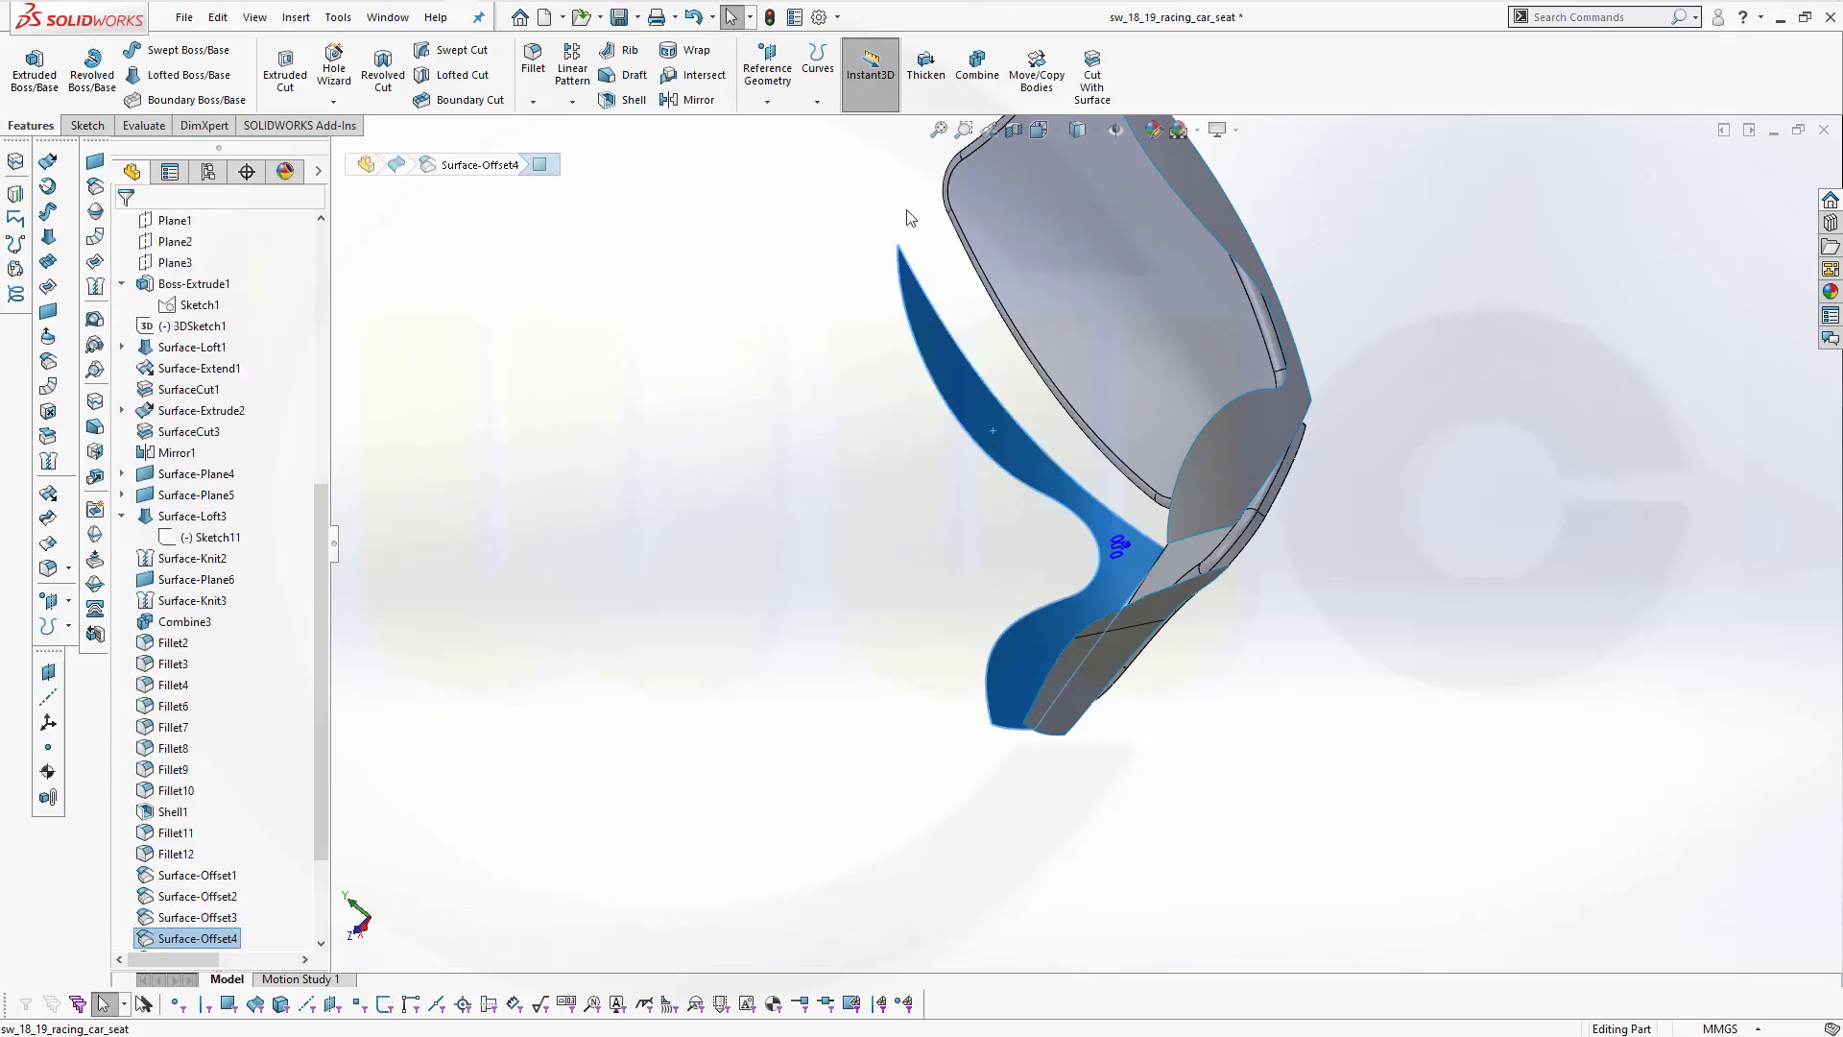
left_click(929, 94)
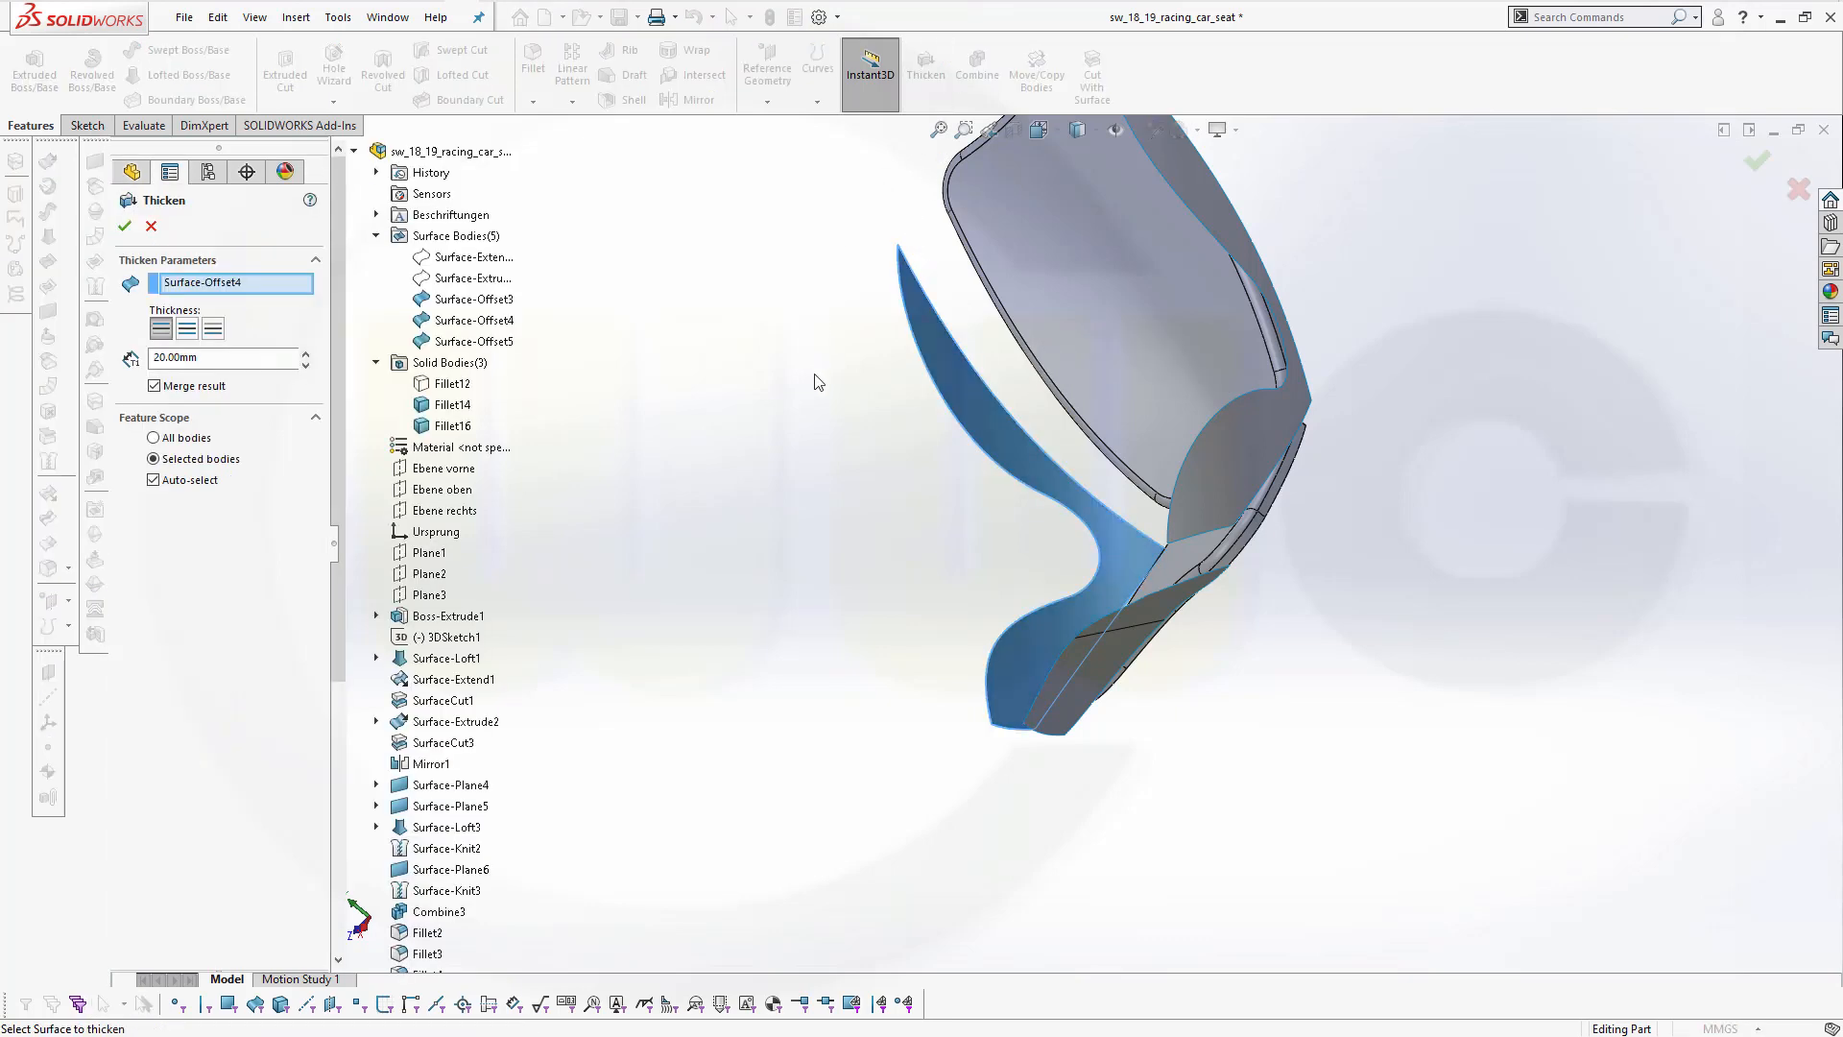
middle_click_drag(837, 422, 864, 400)
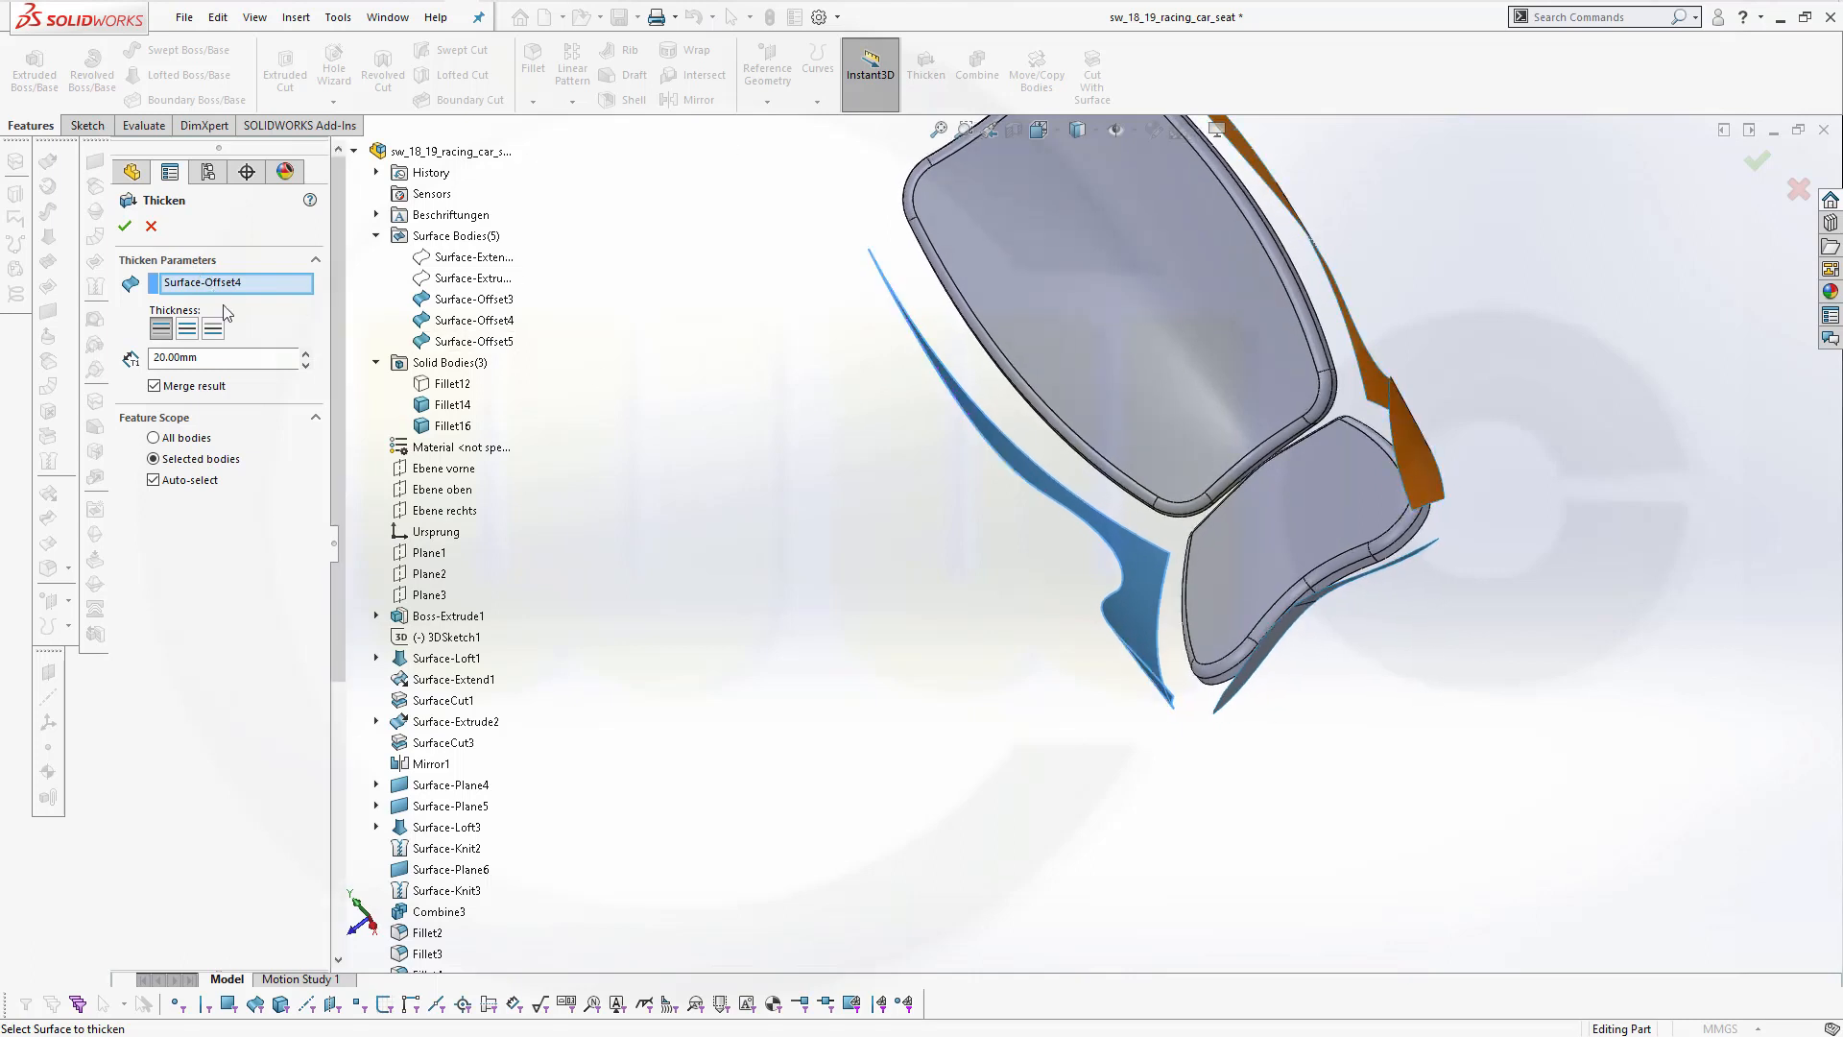
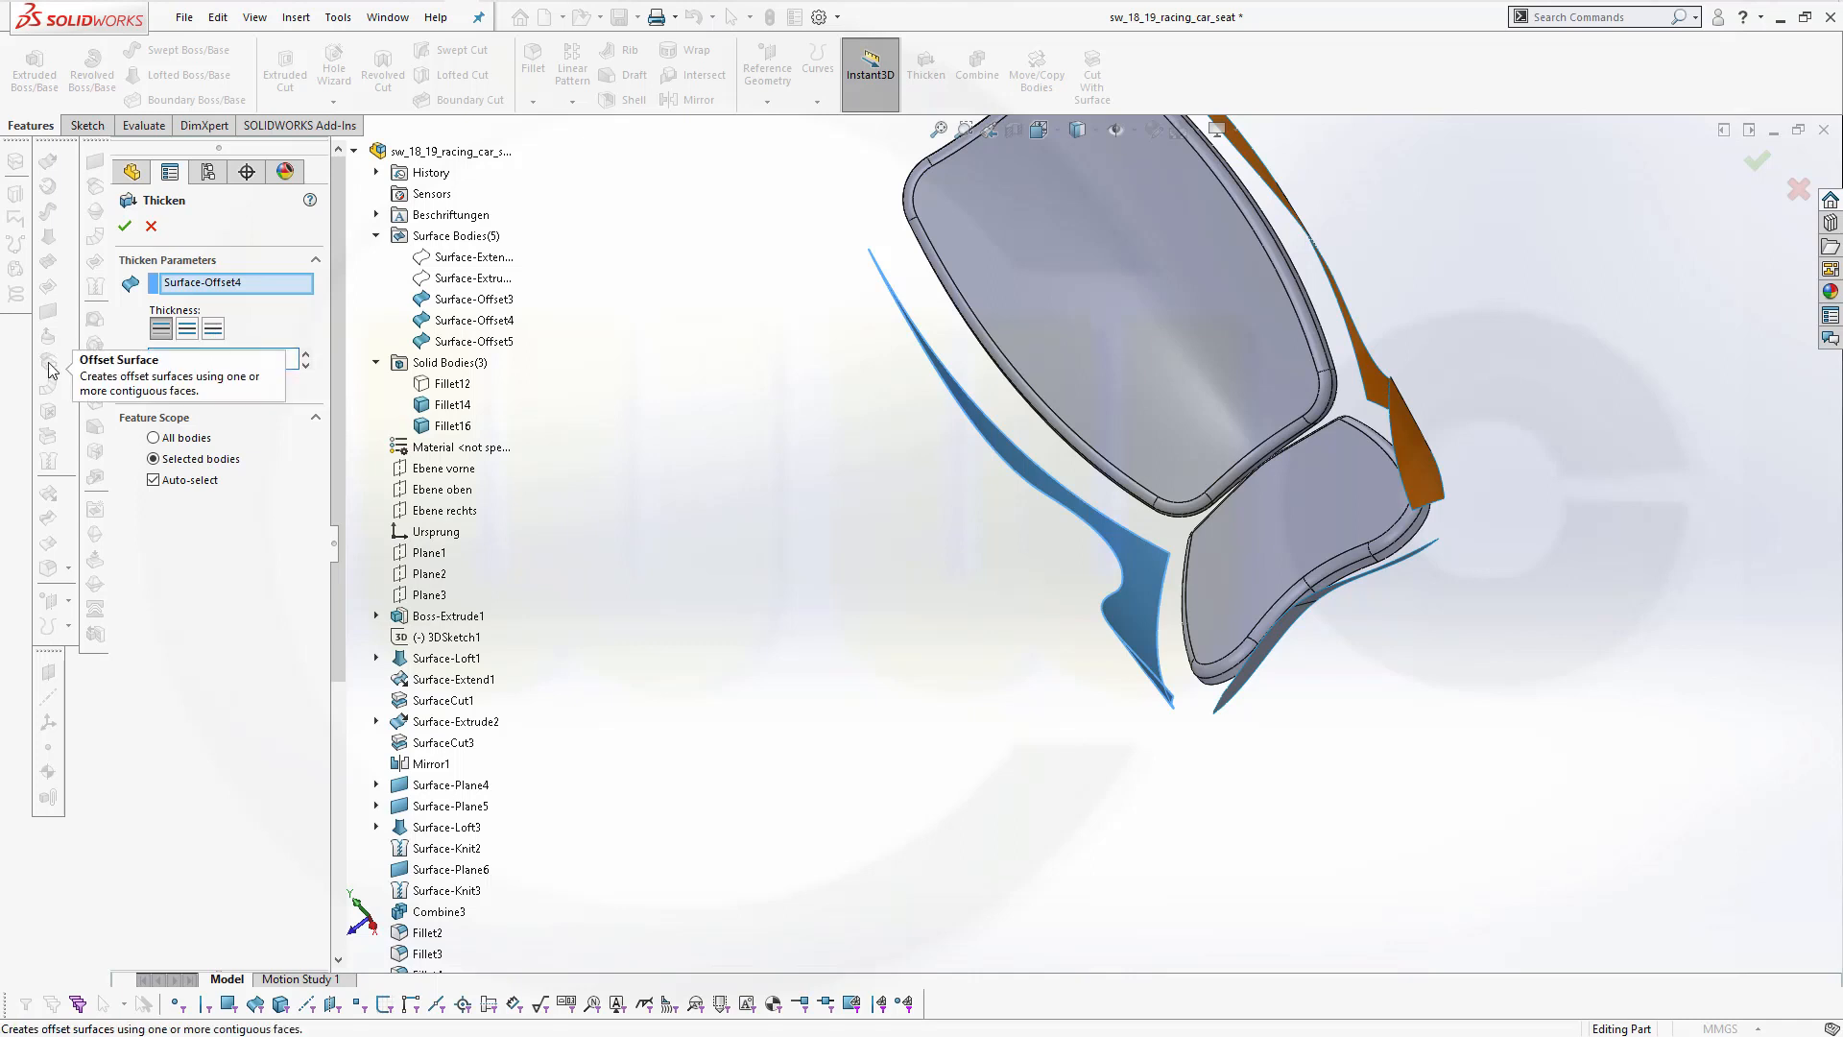
key("Tab")
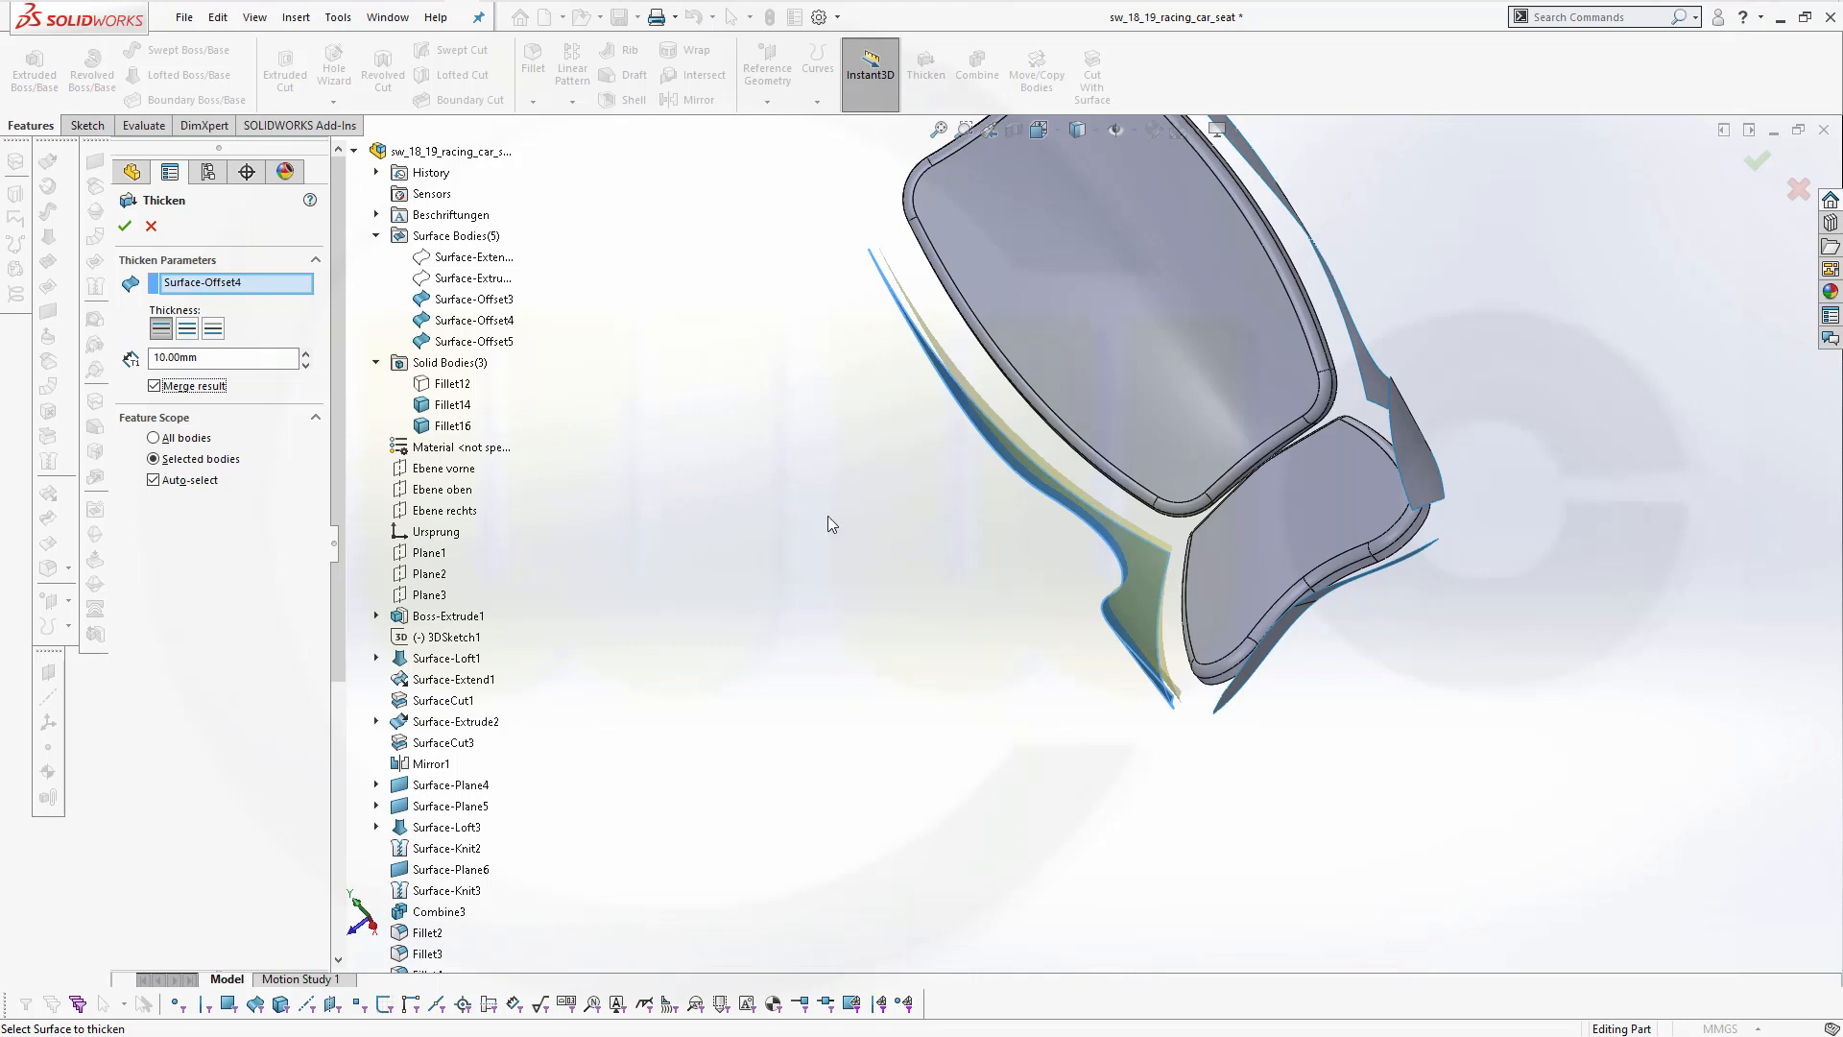
left_click(124, 229)
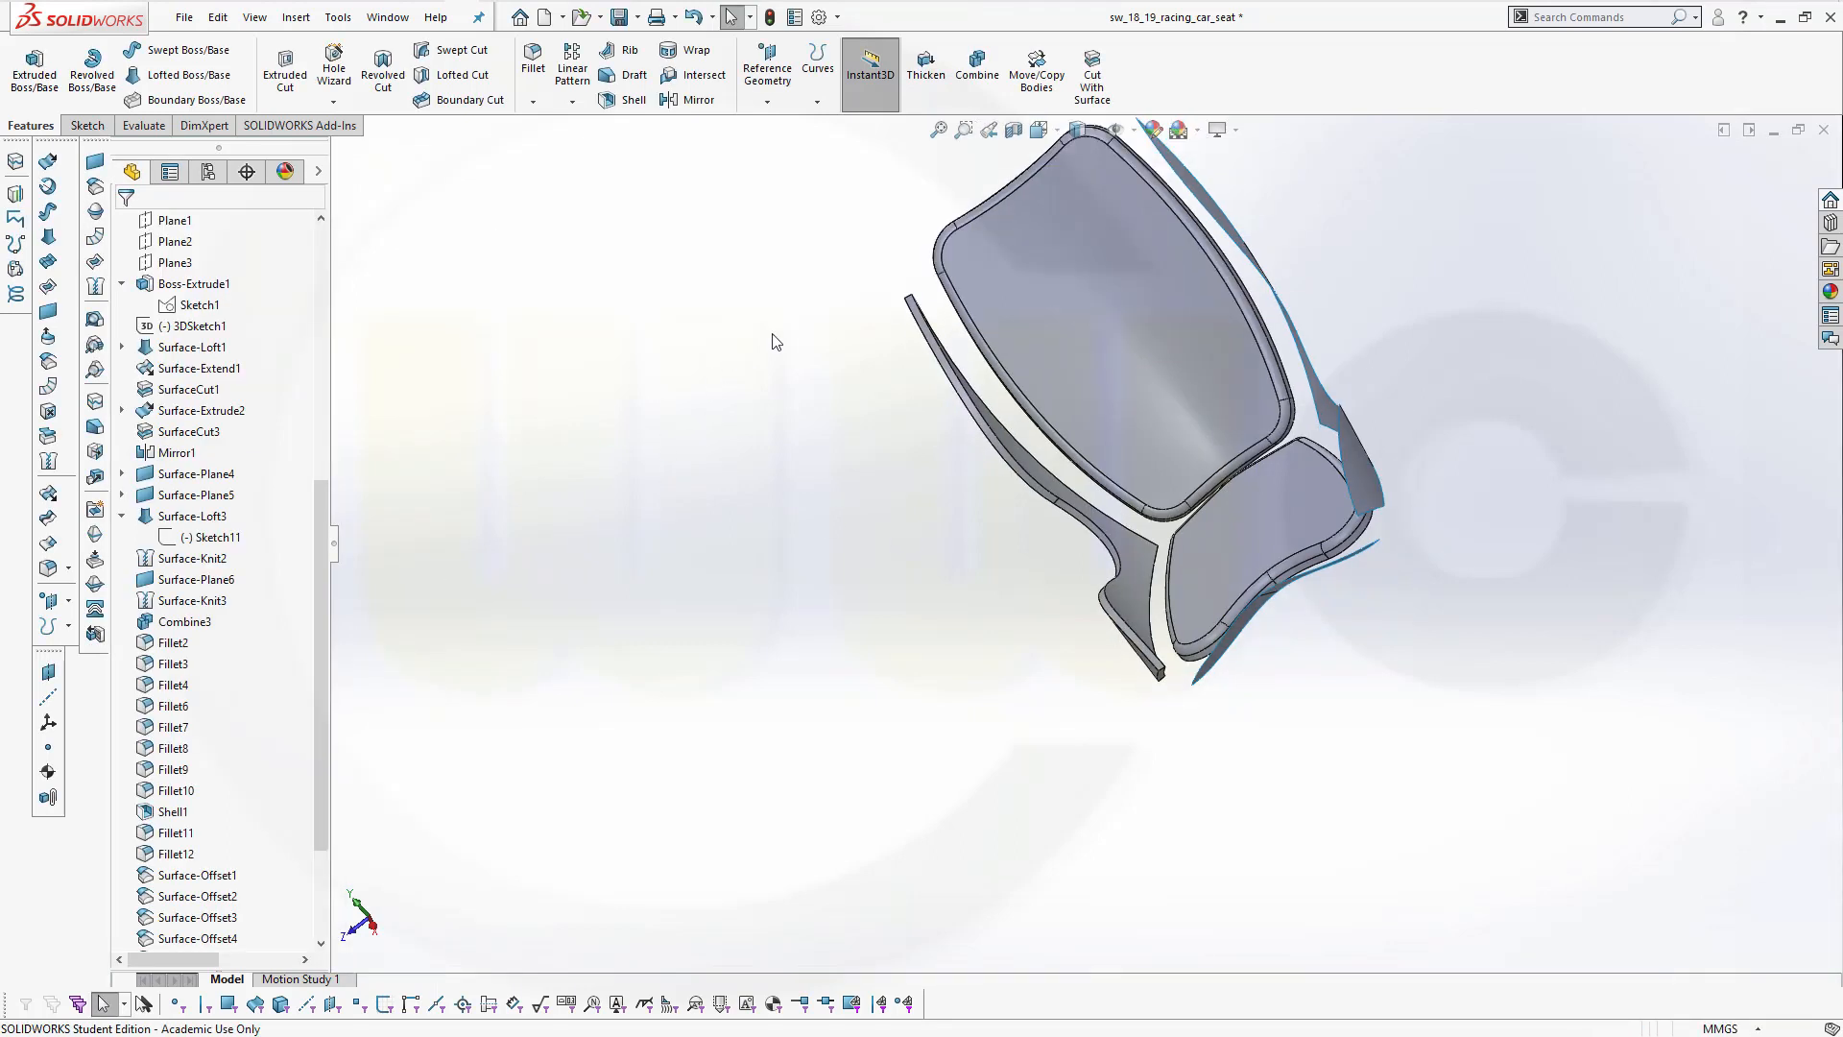
Try to fillet the thickened side pad's short edges at the upper tip, the inner corner beside the seat base and the front end with a 40 mm radius
scroll(912, 259, "down", 2)
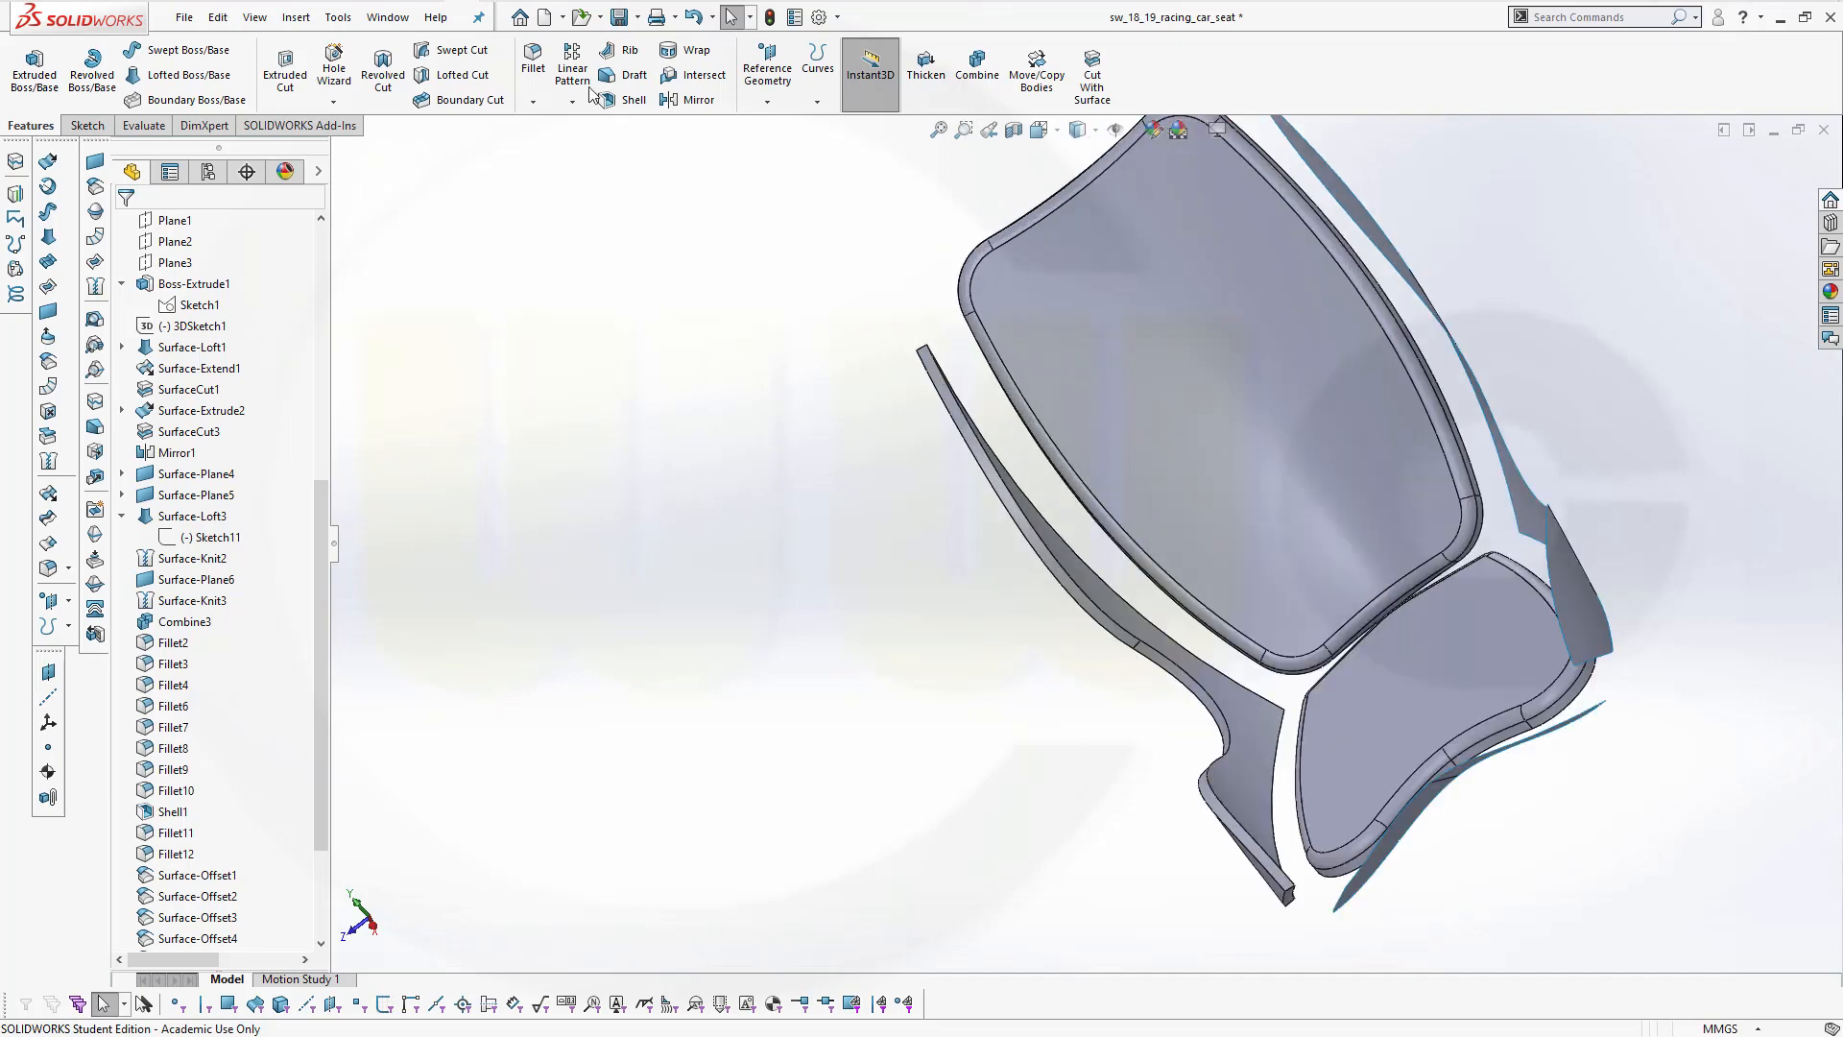
left_click(533, 60)
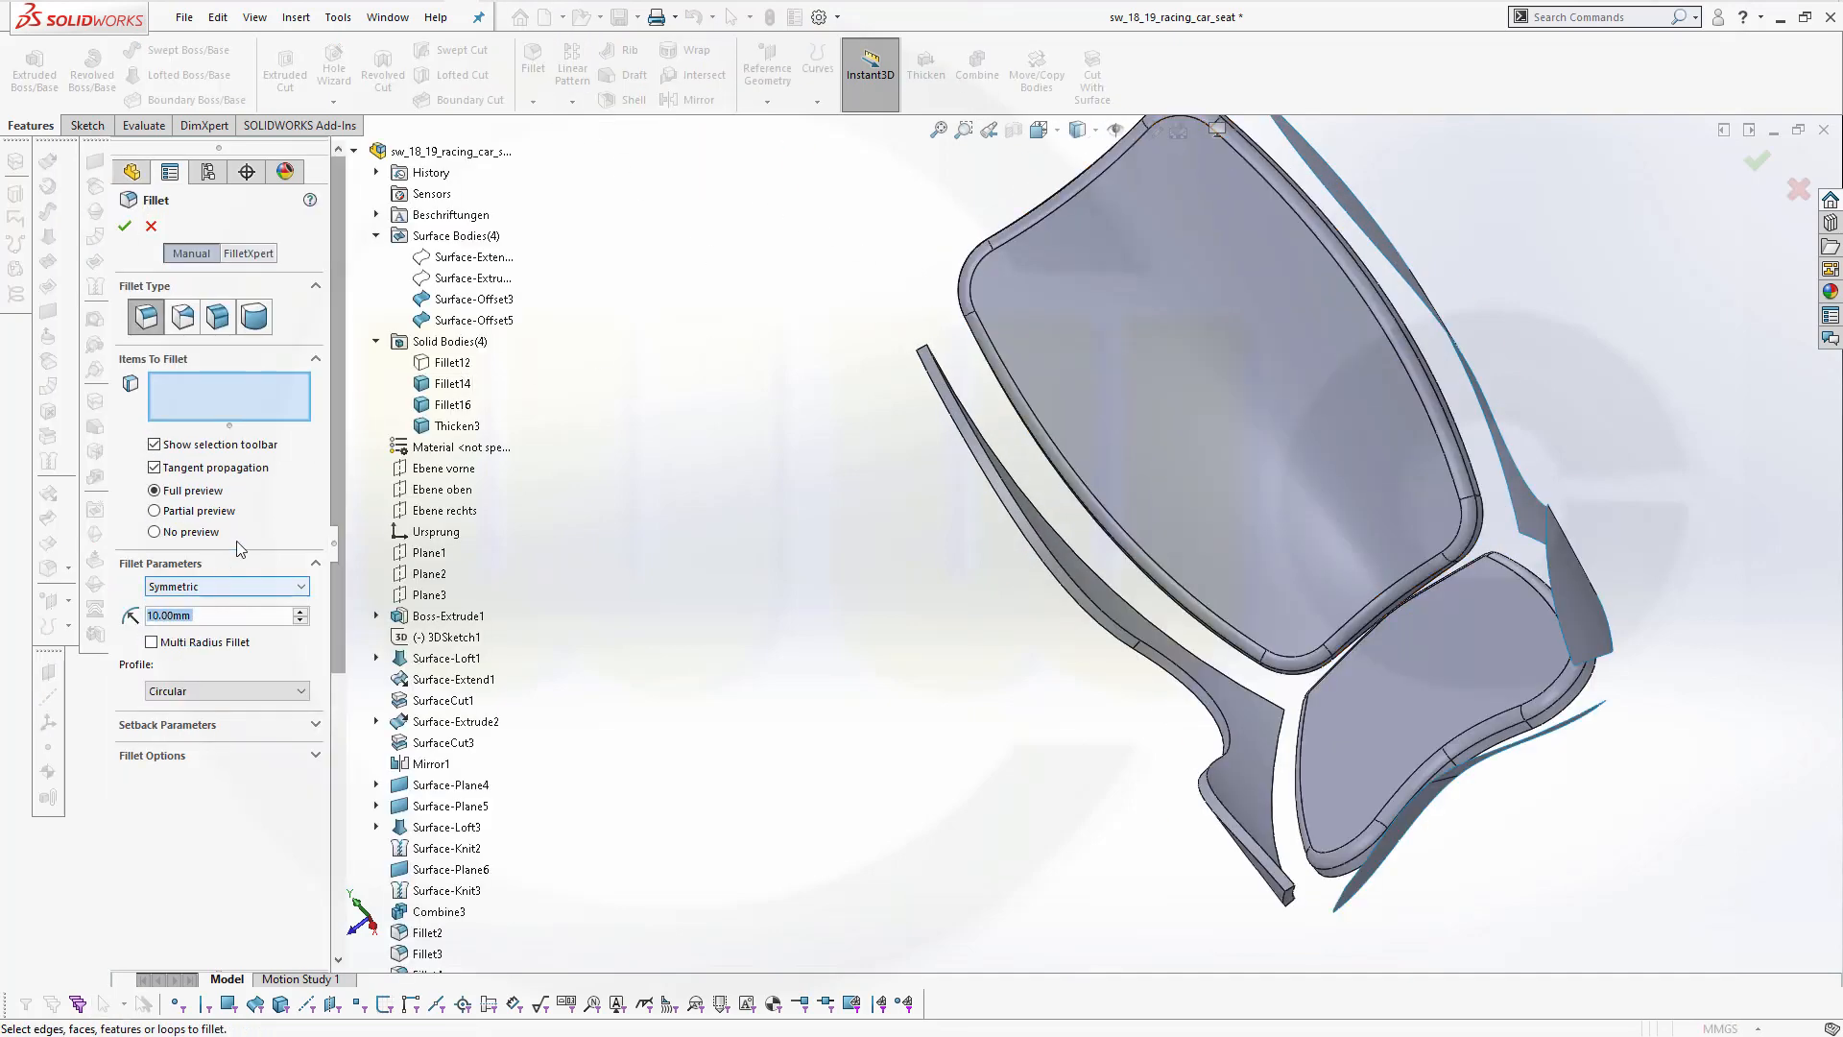
type("40")
middle_click_drag(910, 519, 909, 461)
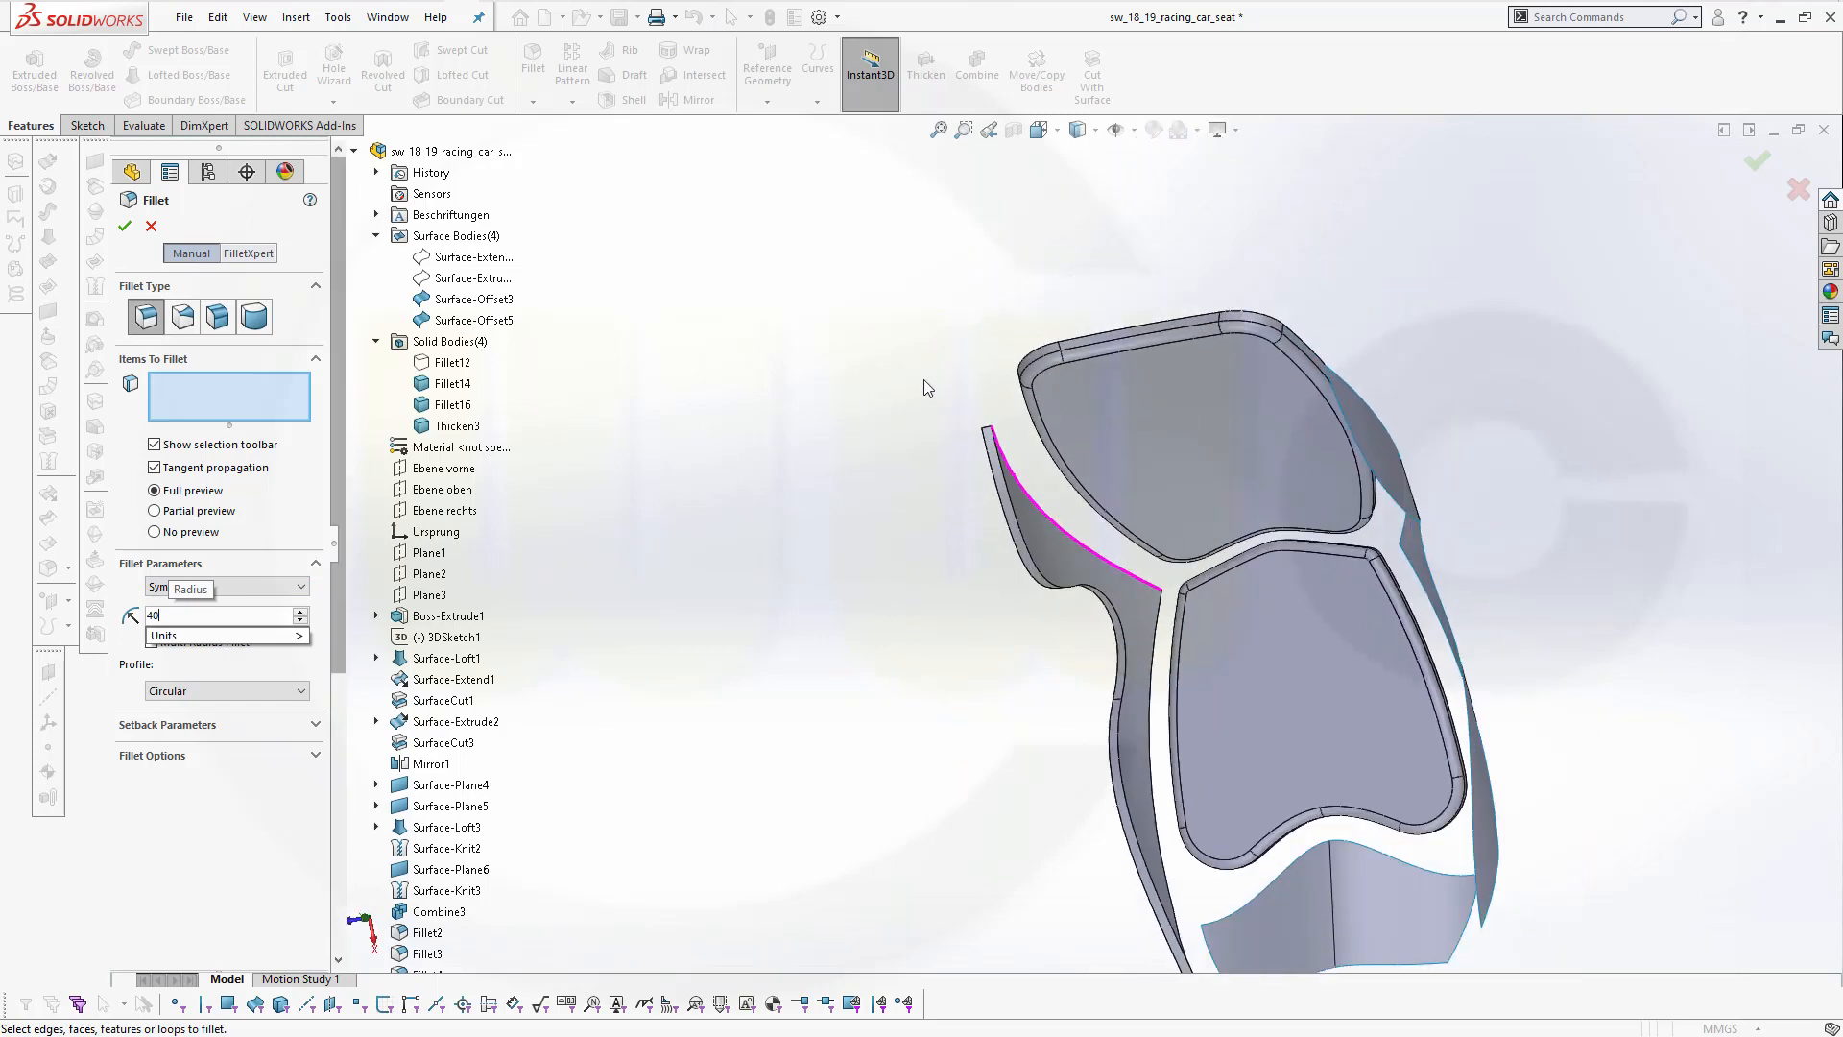
key("Return")
scroll(991, 464, "down", 5)
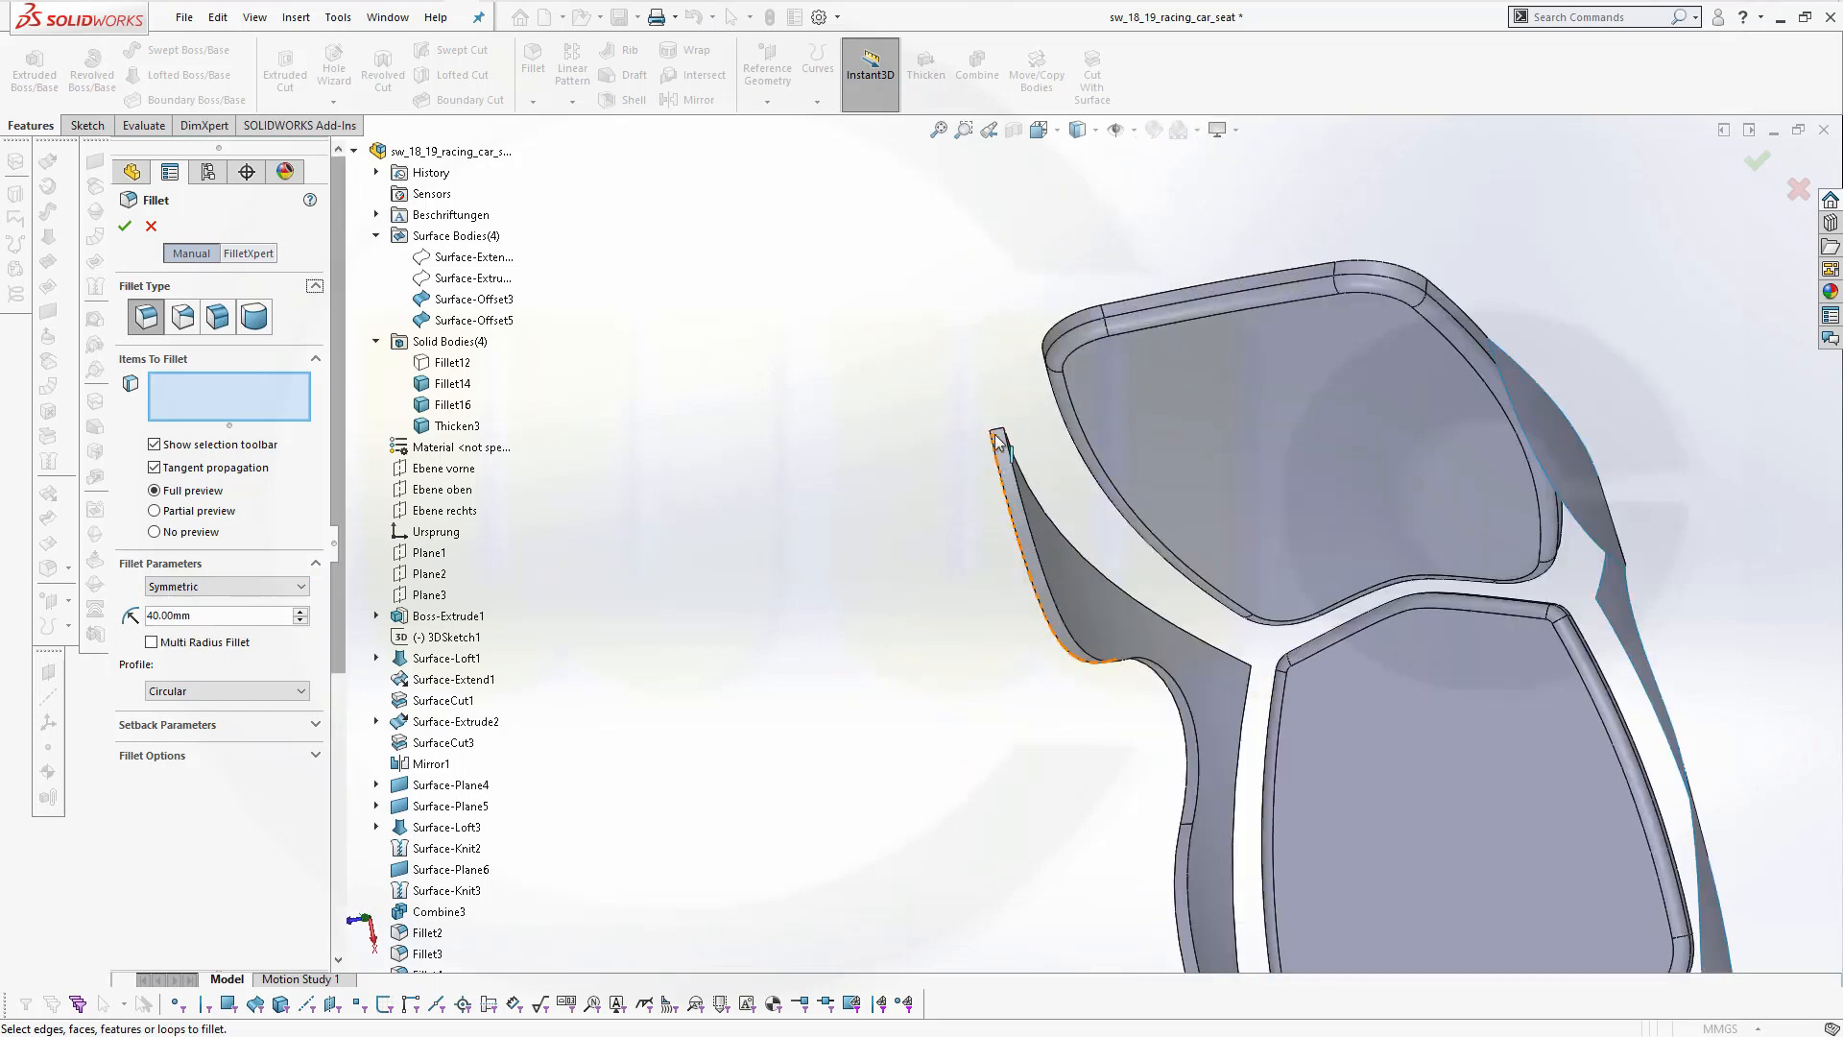
scroll(1020, 452, "down", 1)
left_click(1014, 445)
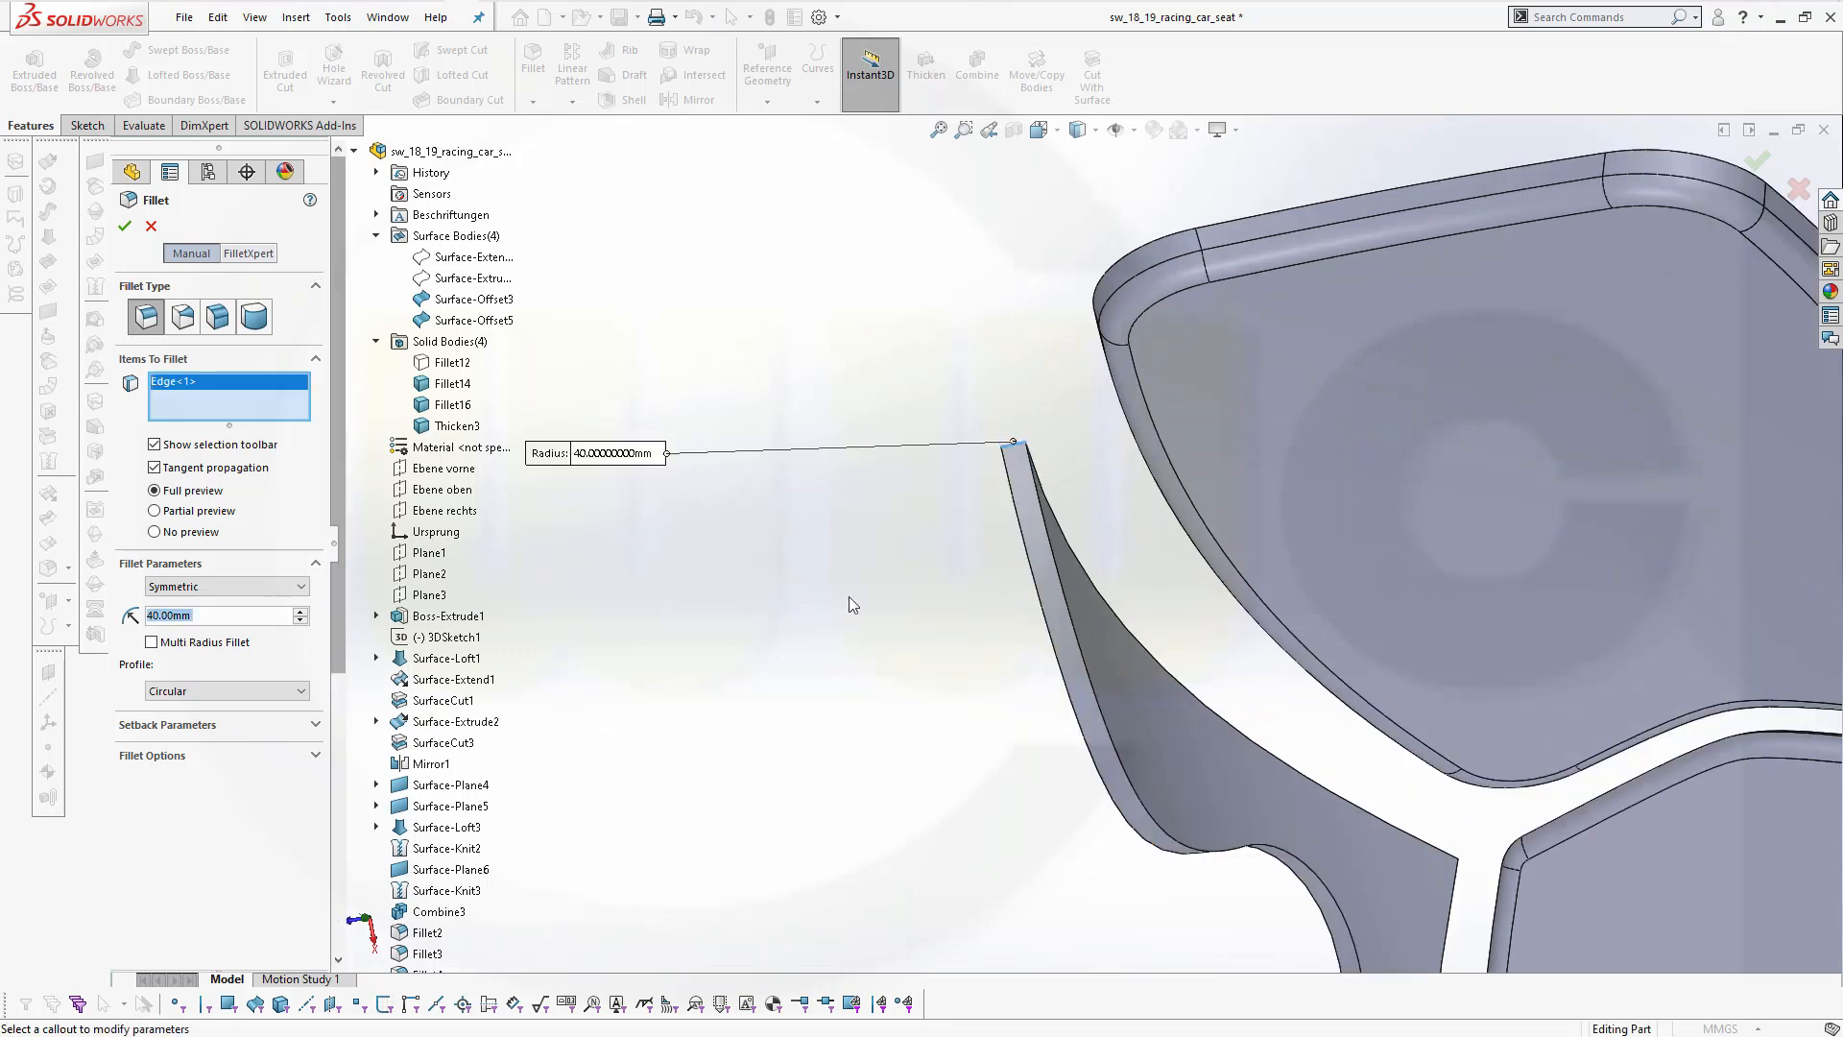
middle_click_drag(849, 596, 832, 576)
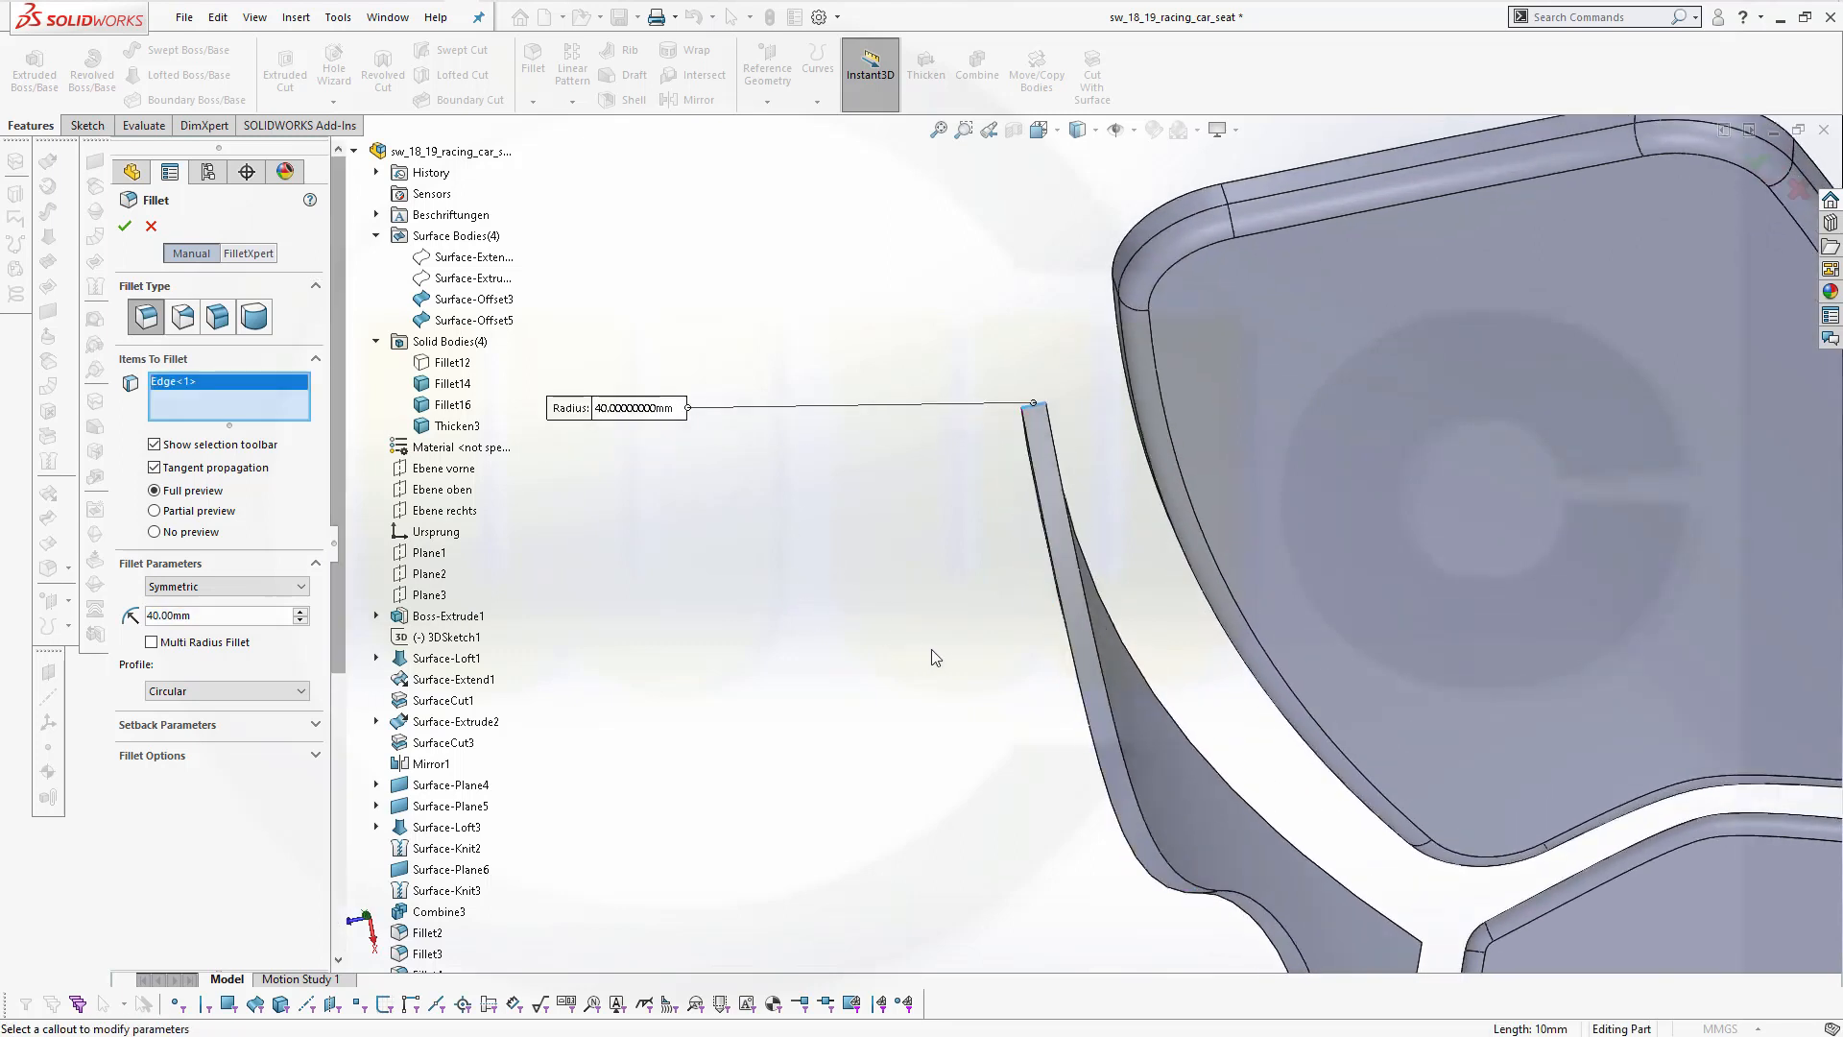
middle_click_drag(931, 650, 954, 740)
scroll(728, 751, "down", 3)
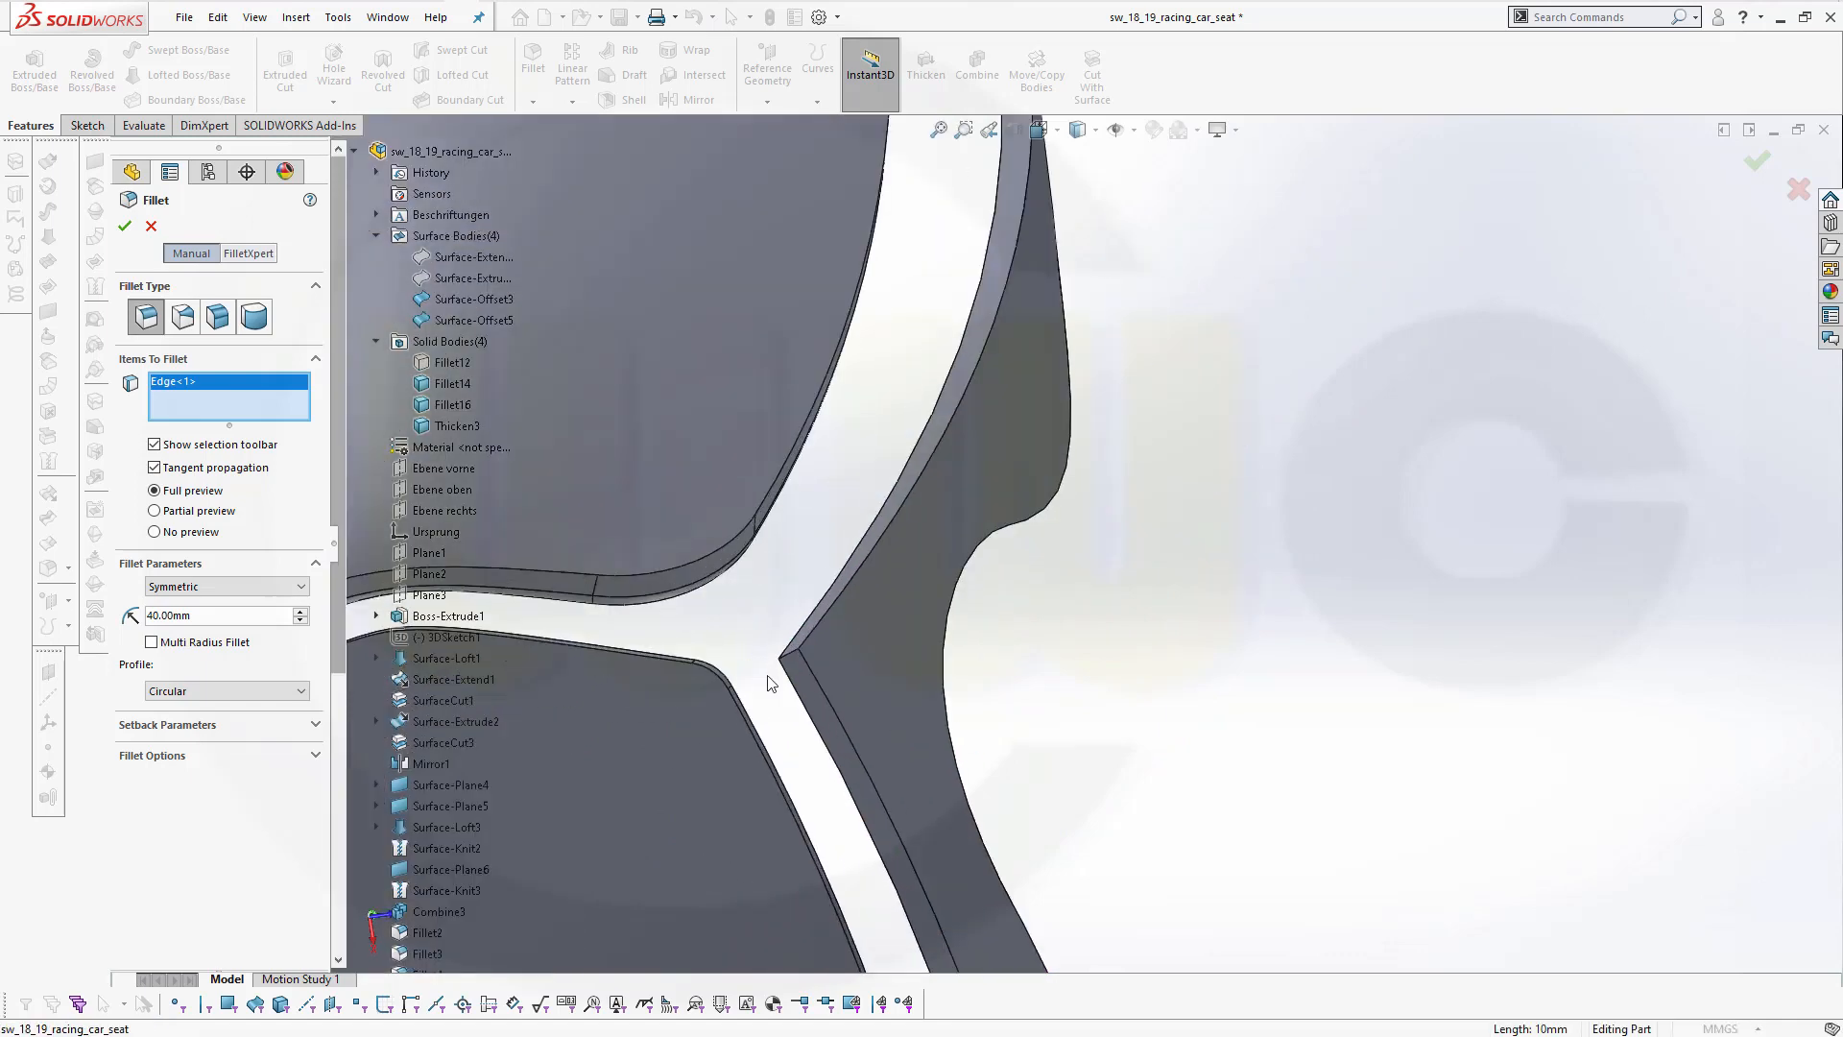
left_click(789, 660)
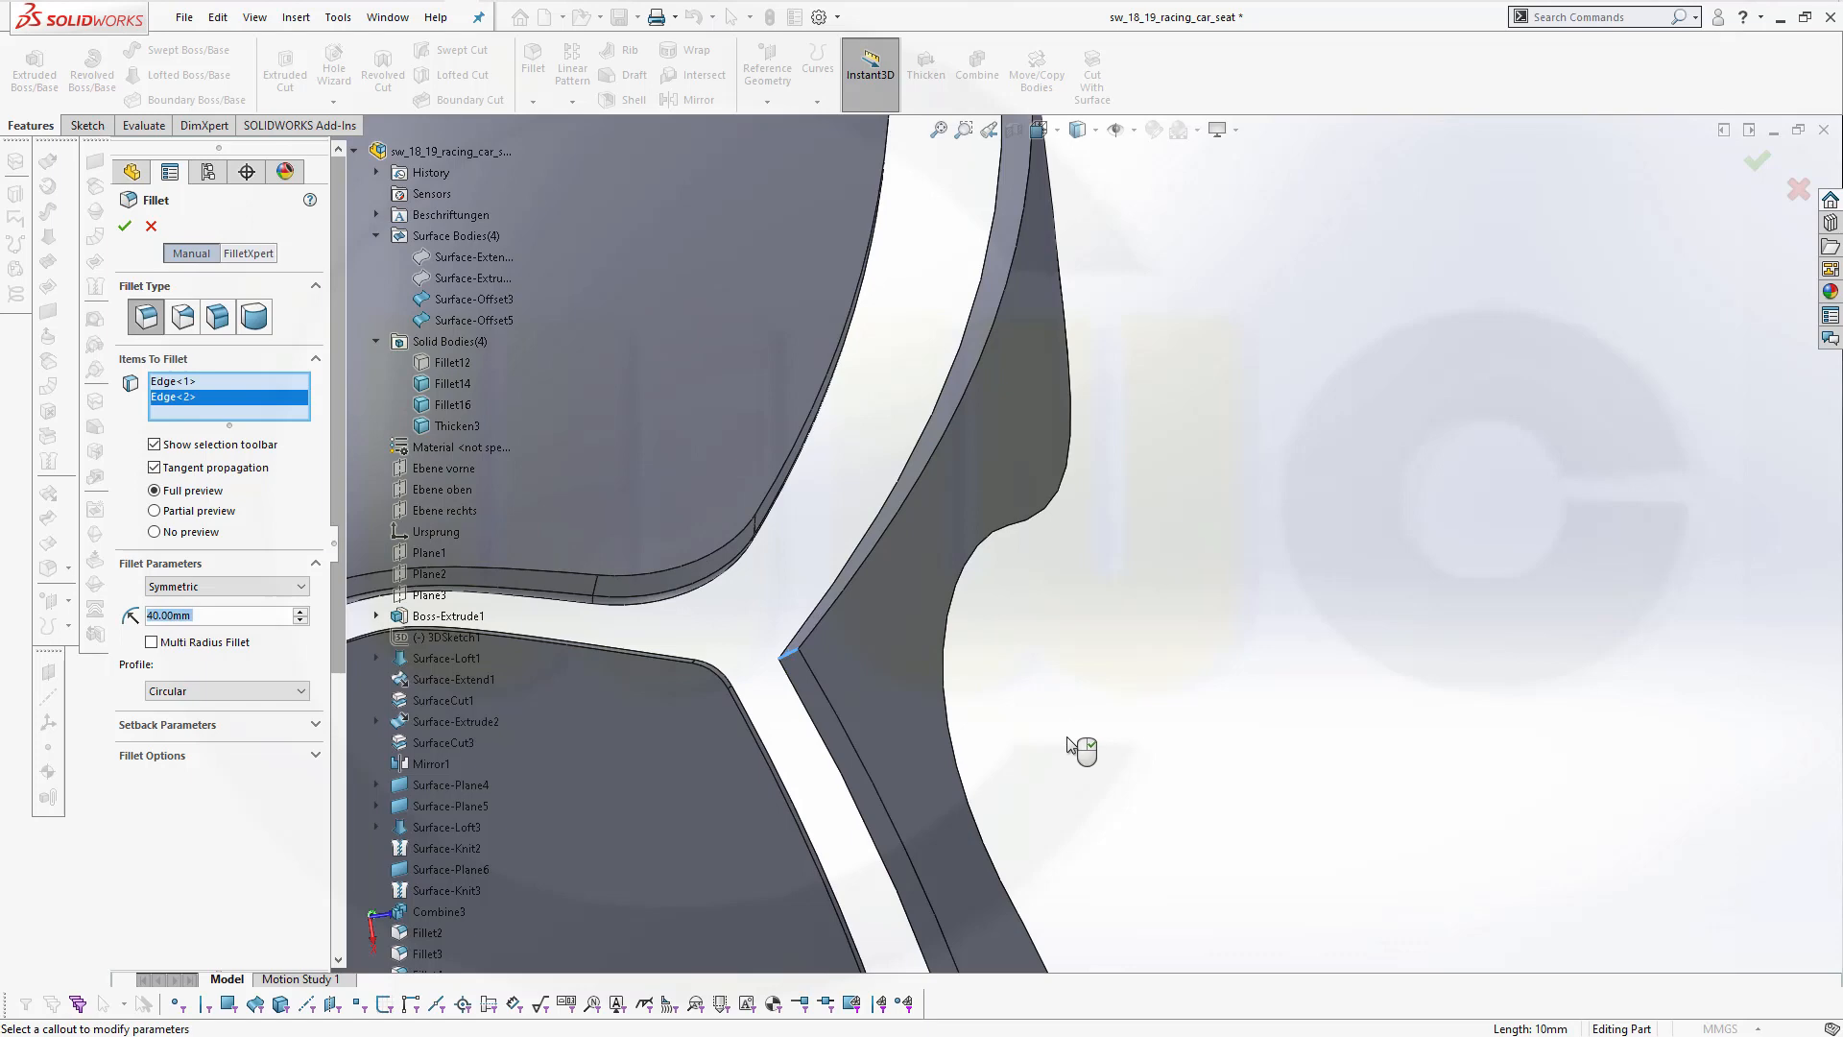
middle_click_drag(1013, 648, 1051, 479)
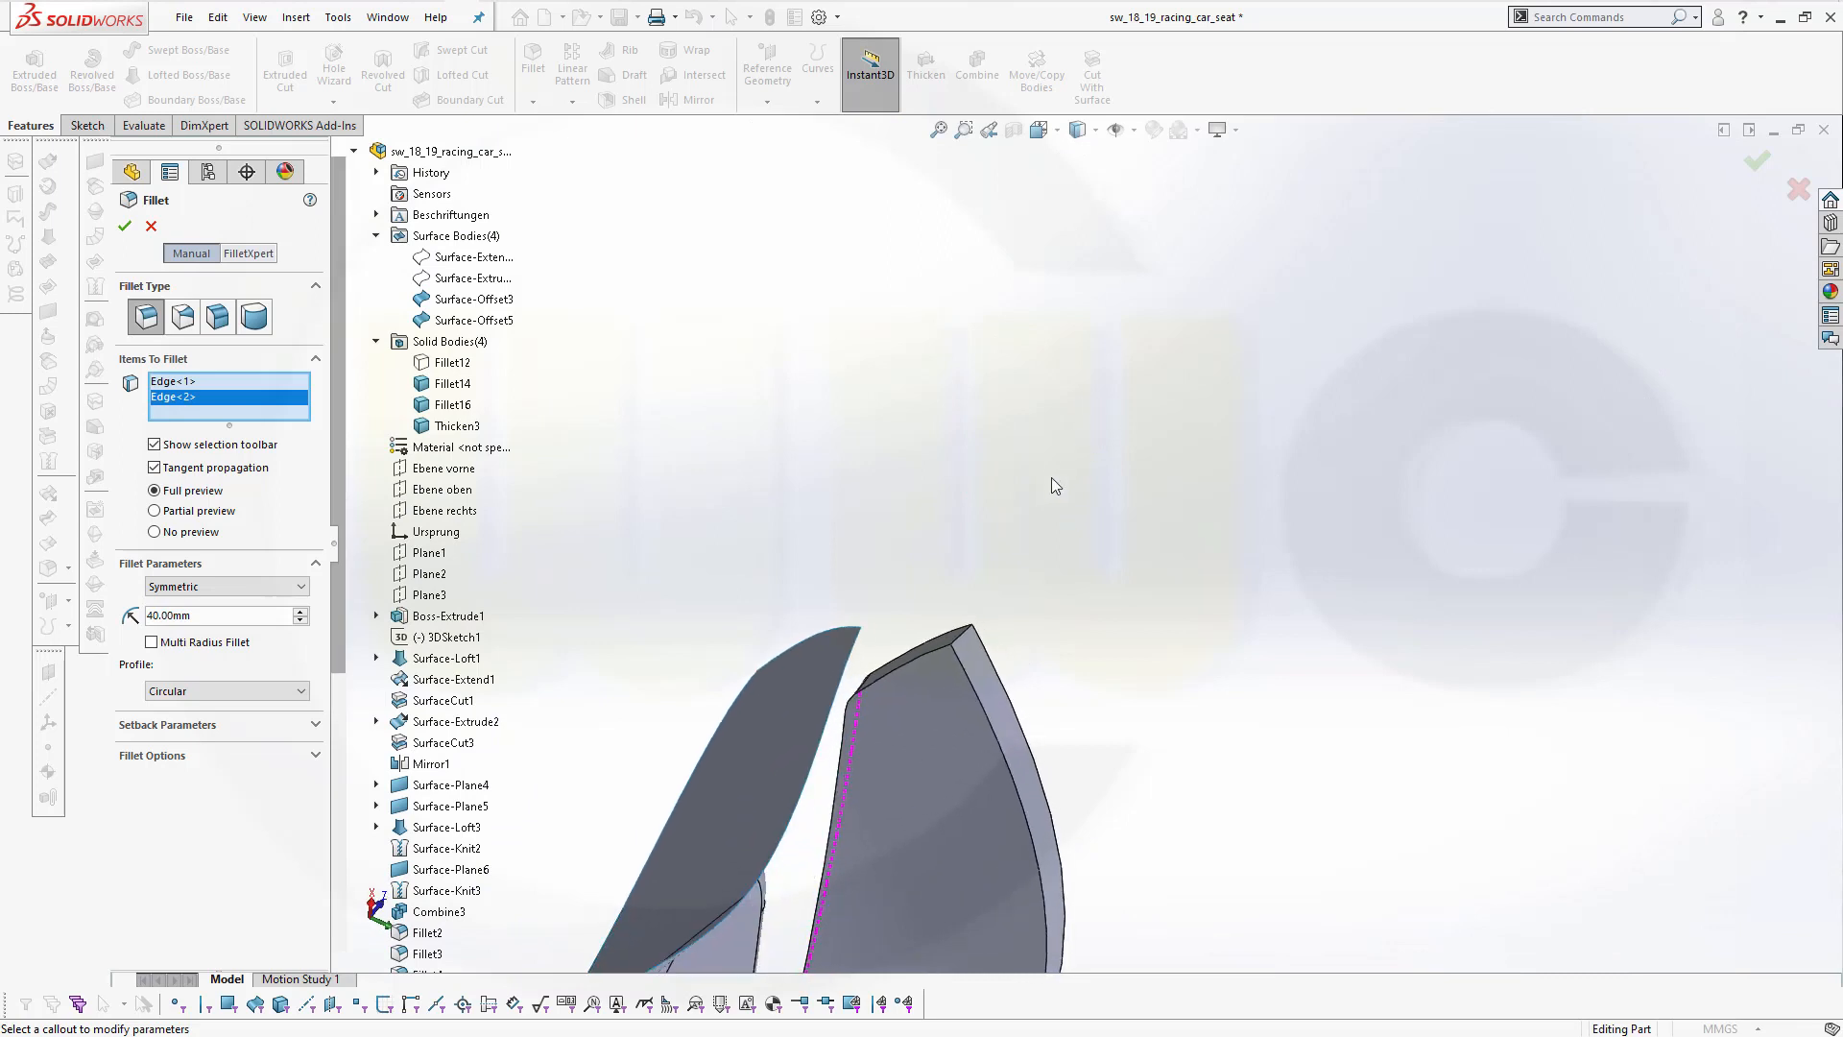
left_click(962, 635)
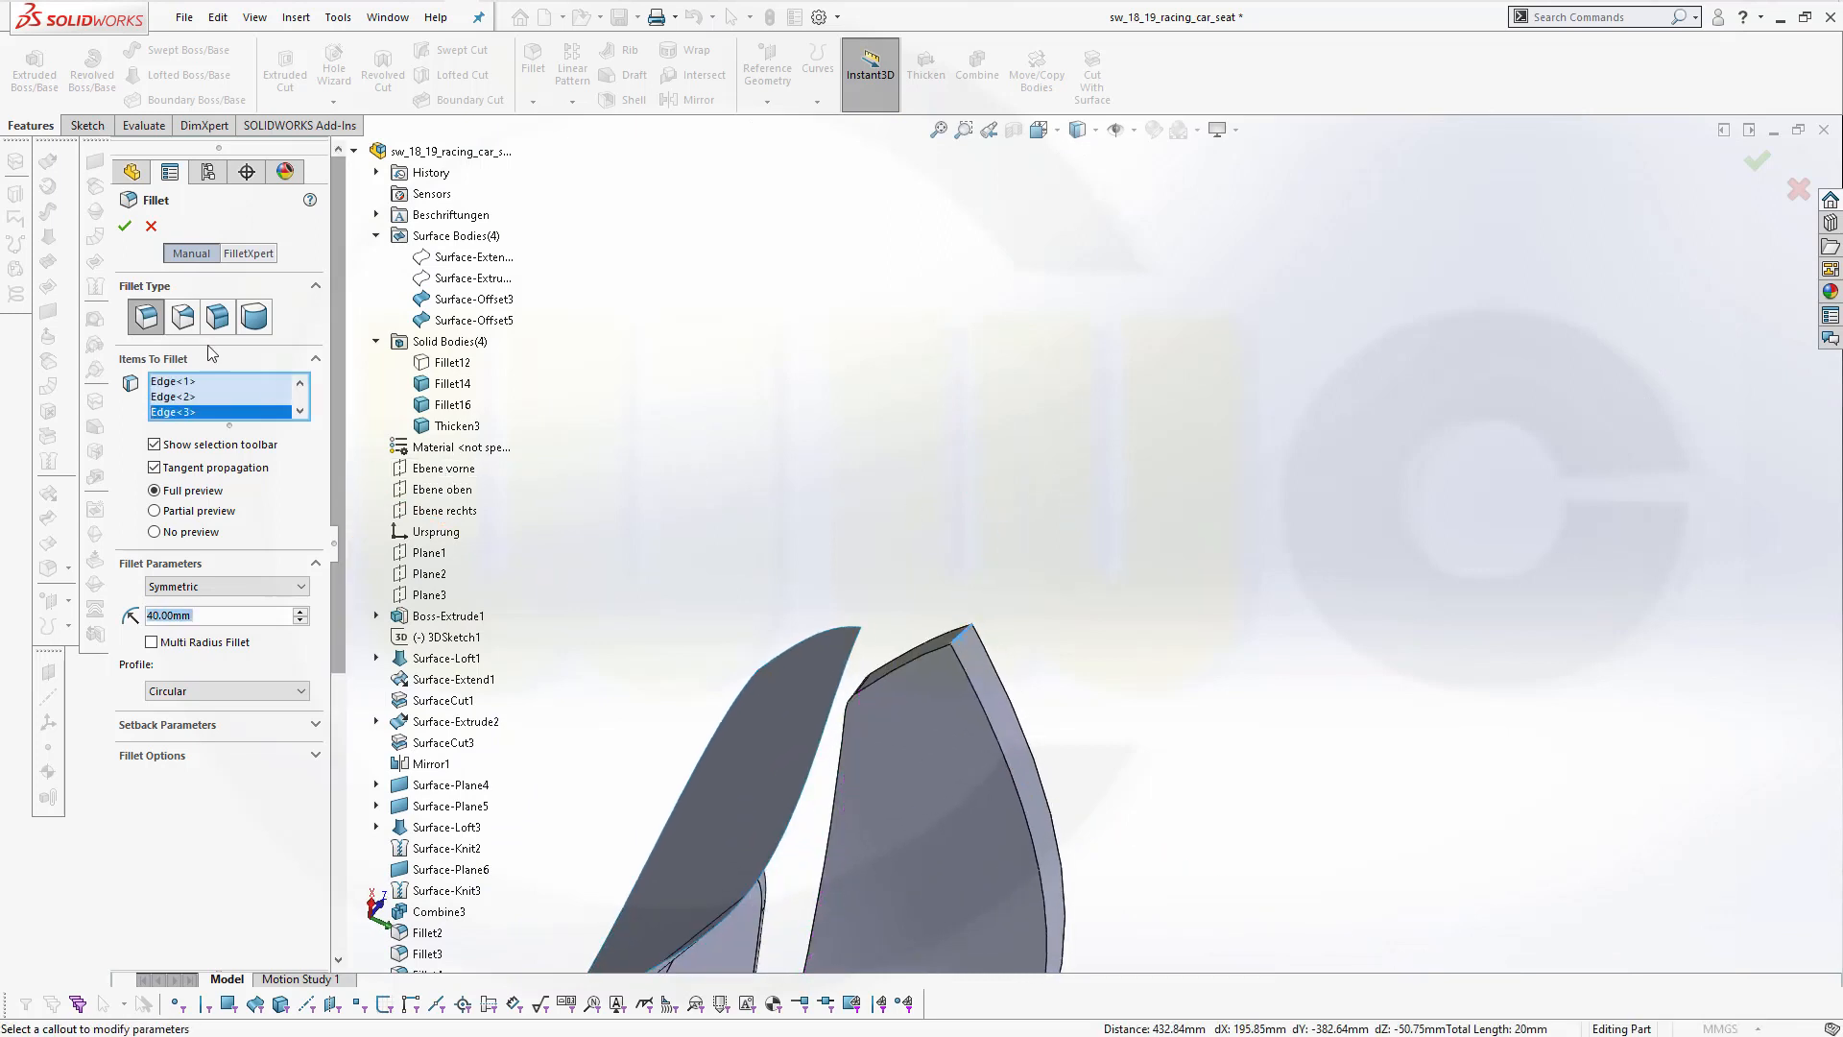
left_click(123, 227)
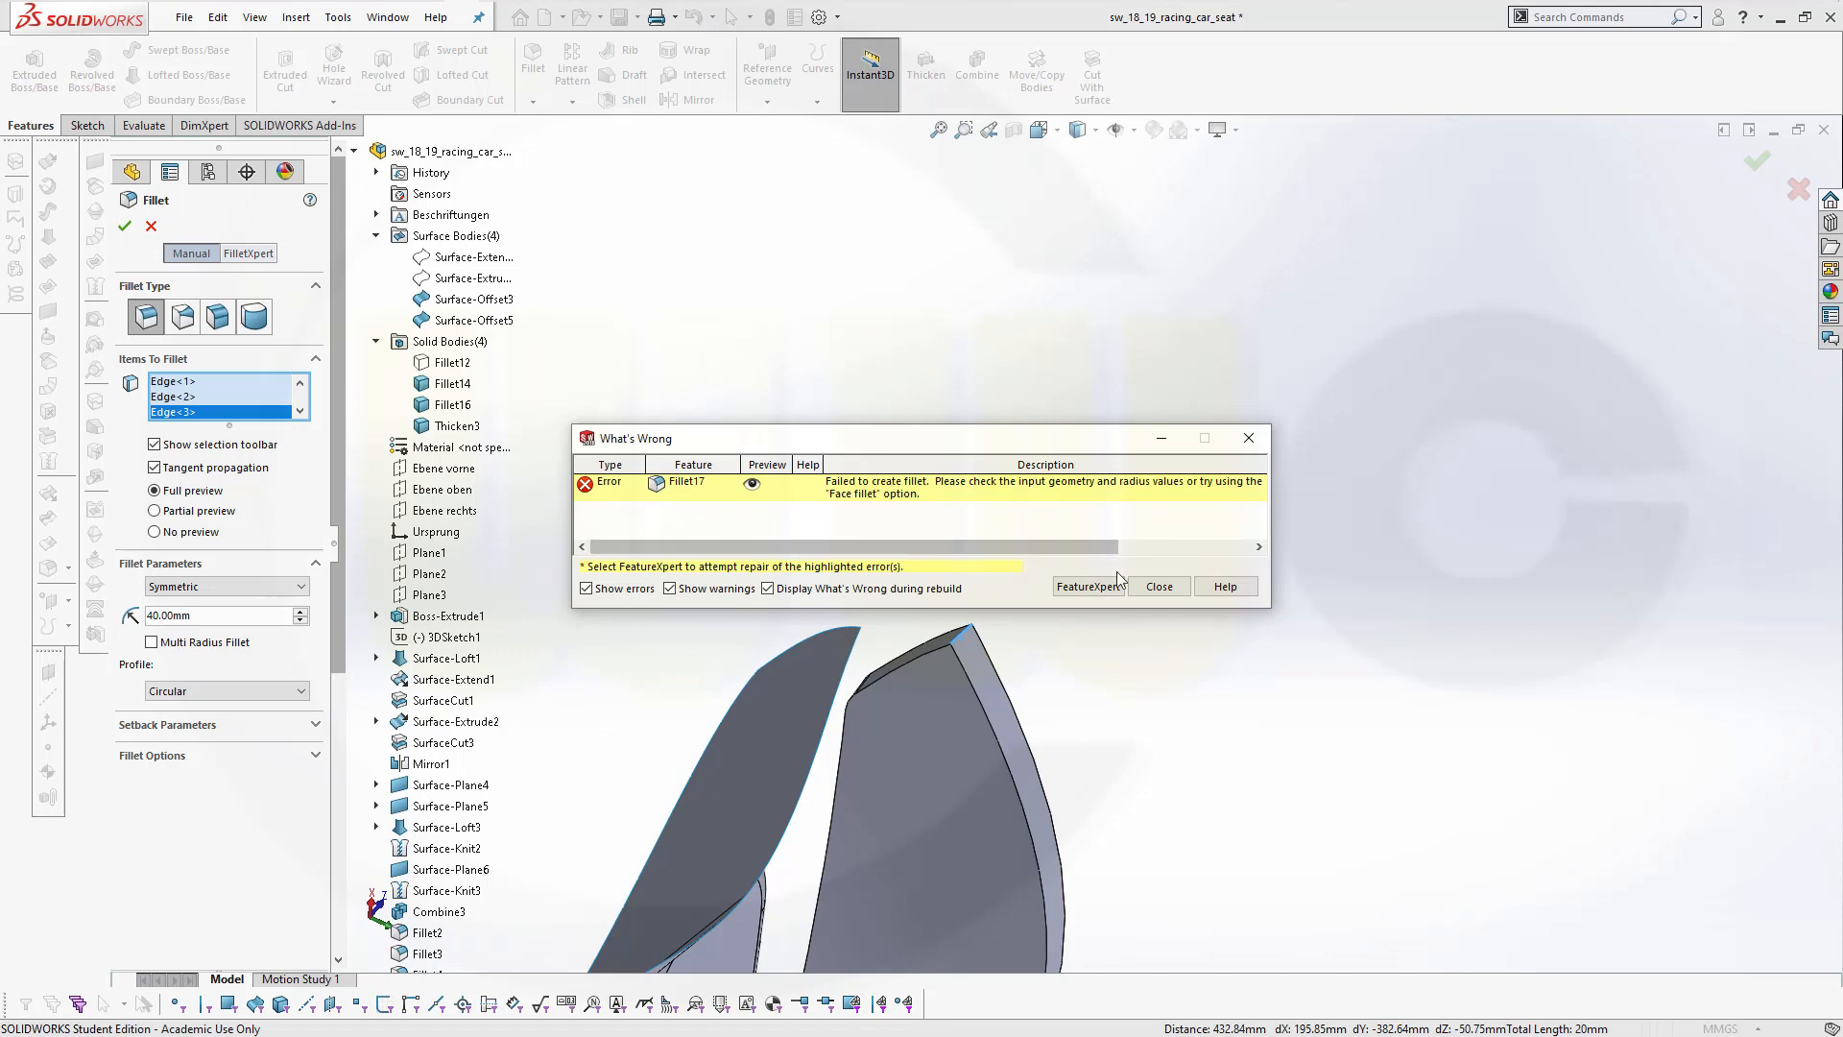
left_click(1159, 587)
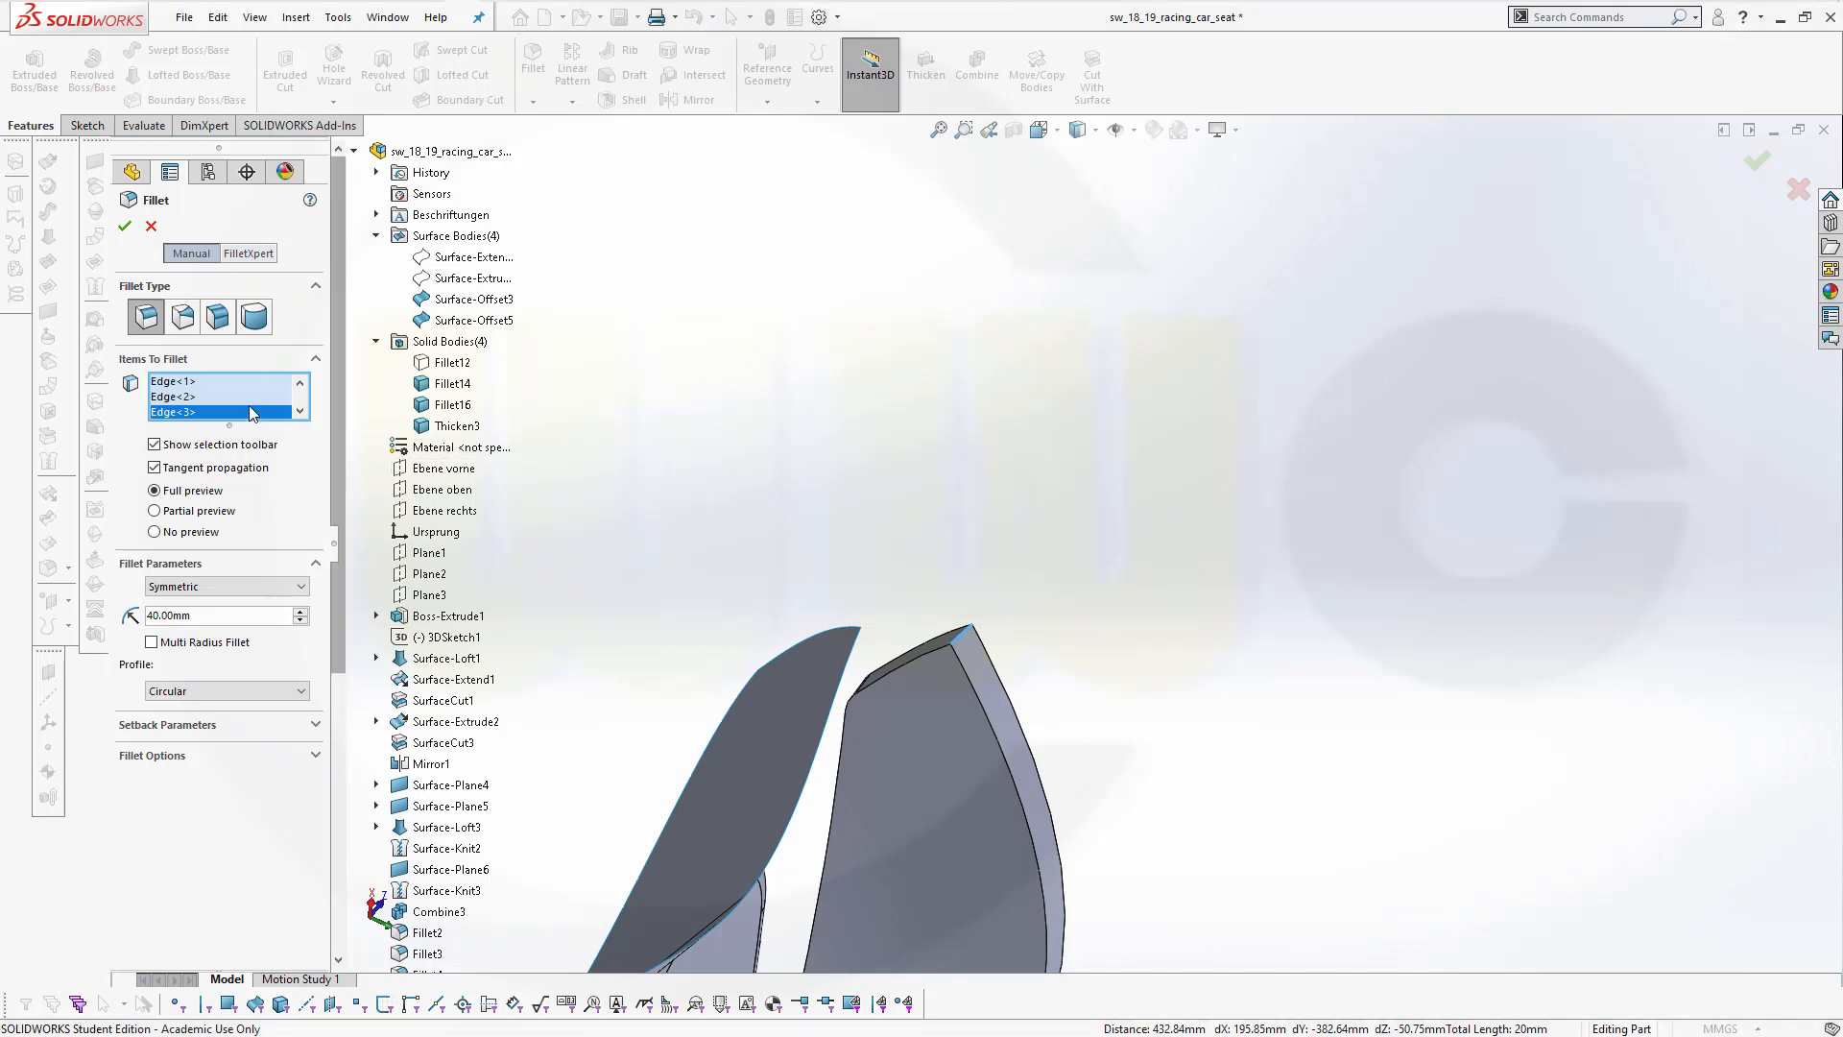
Remove the side pad's upper tip edge from the 40 mm fillet selection
middle_click_drag(1091, 683, 1106, 698, "ctrl")
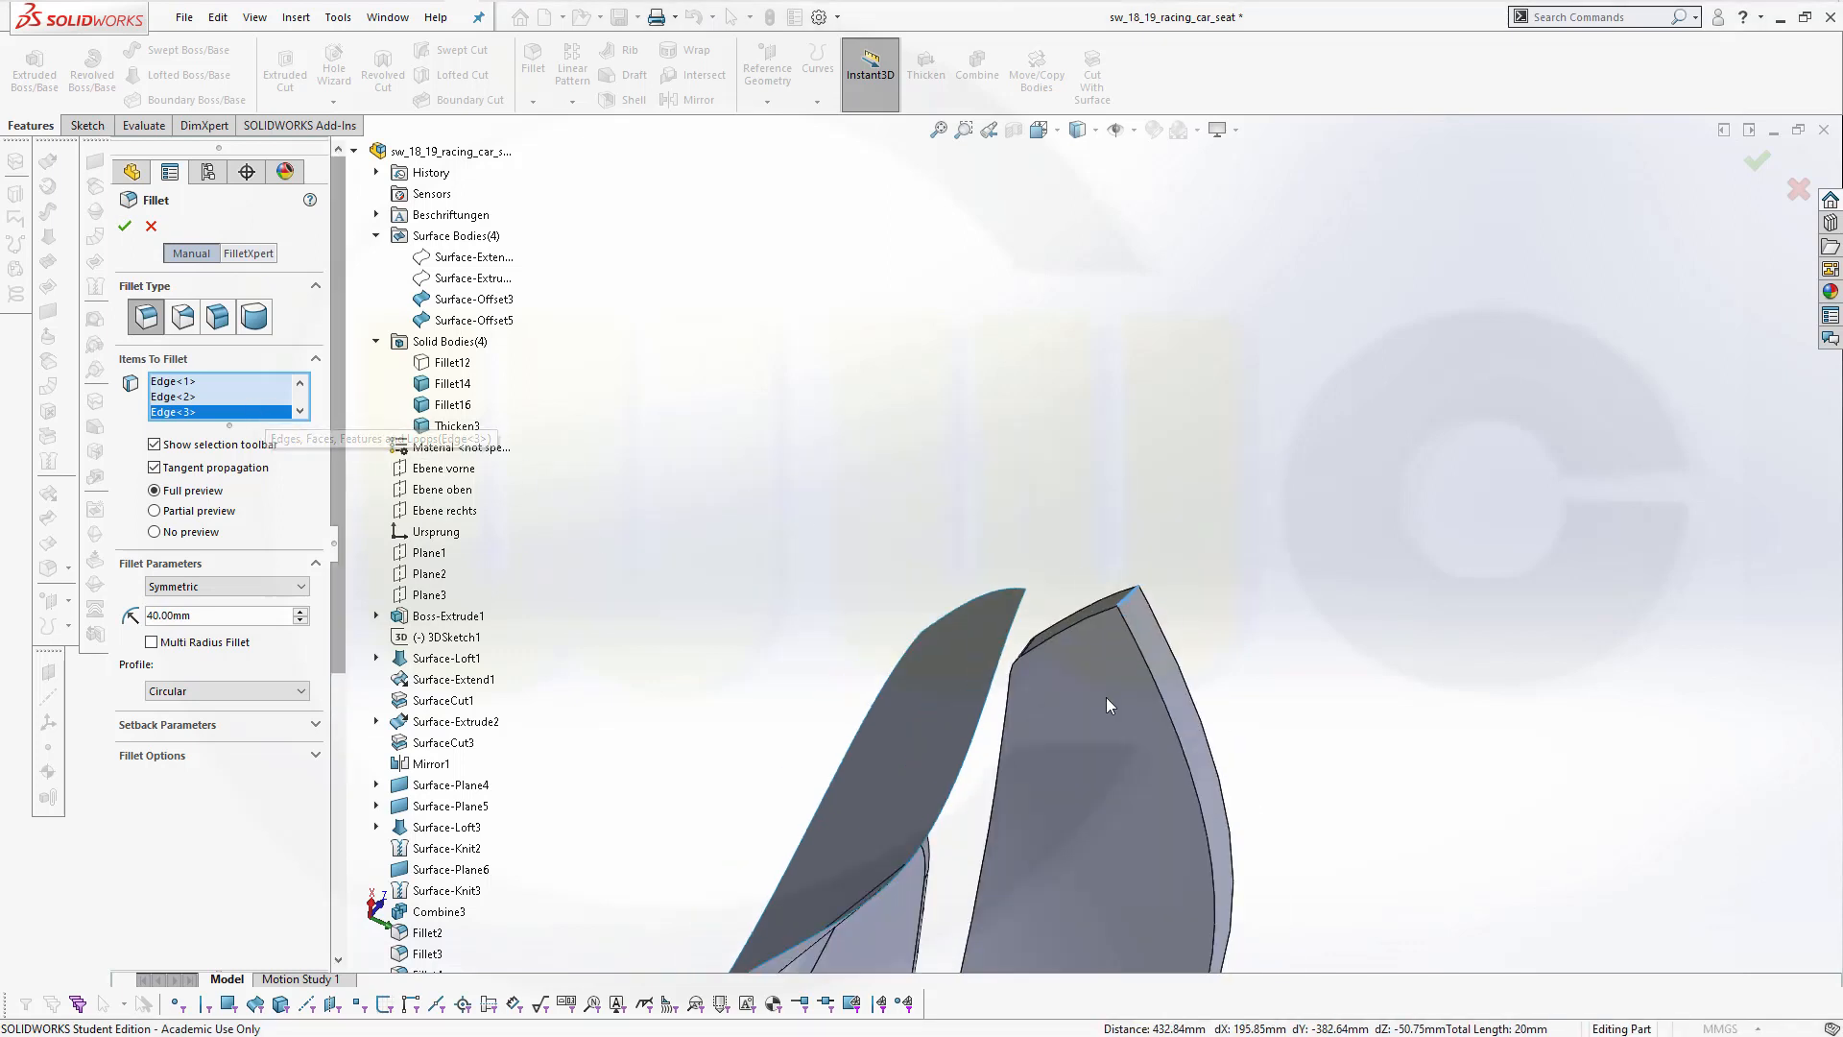
middle_click_drag(1131, 777, 1010, 343)
mouse_move(942, 531)
middle_mouse_down()
mouse_move(868, 423)
mouse_move(941, 494)
middle_mouse_up()
middle_click_drag(787, 356, 811, 411)
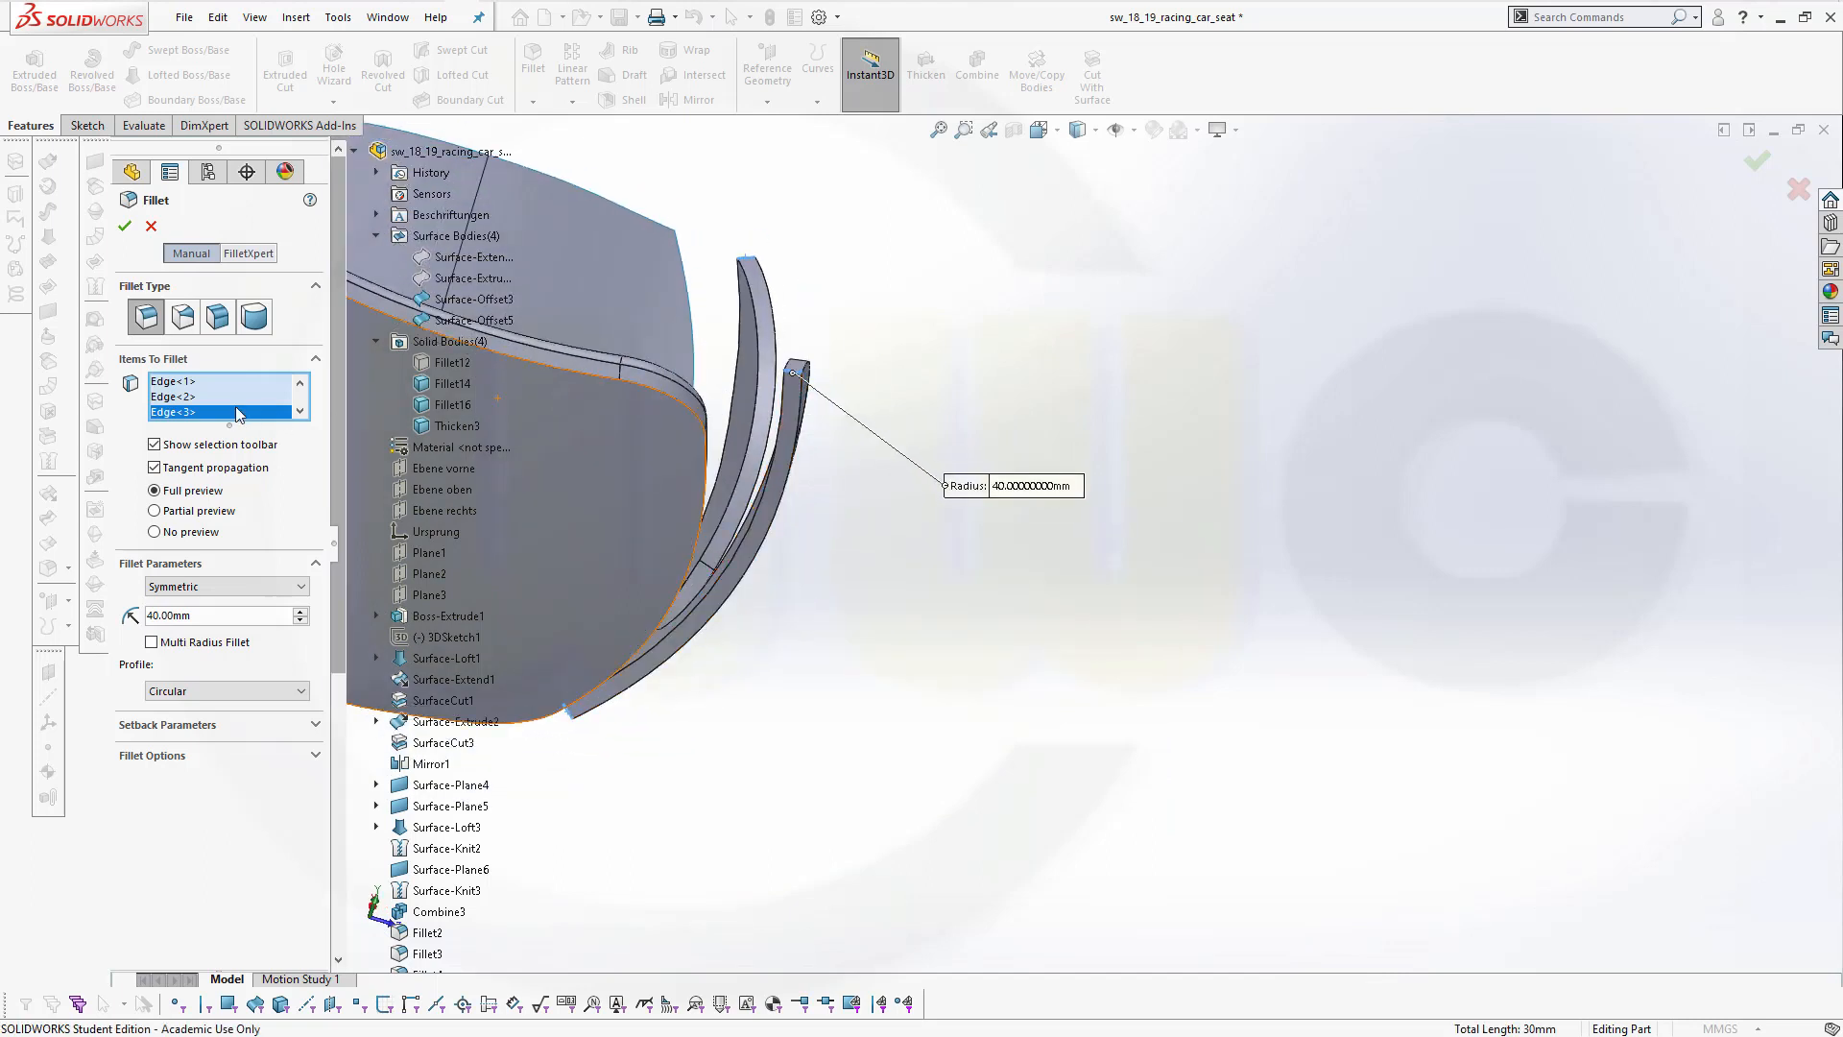
left_click(177, 384)
right_click(176, 384)
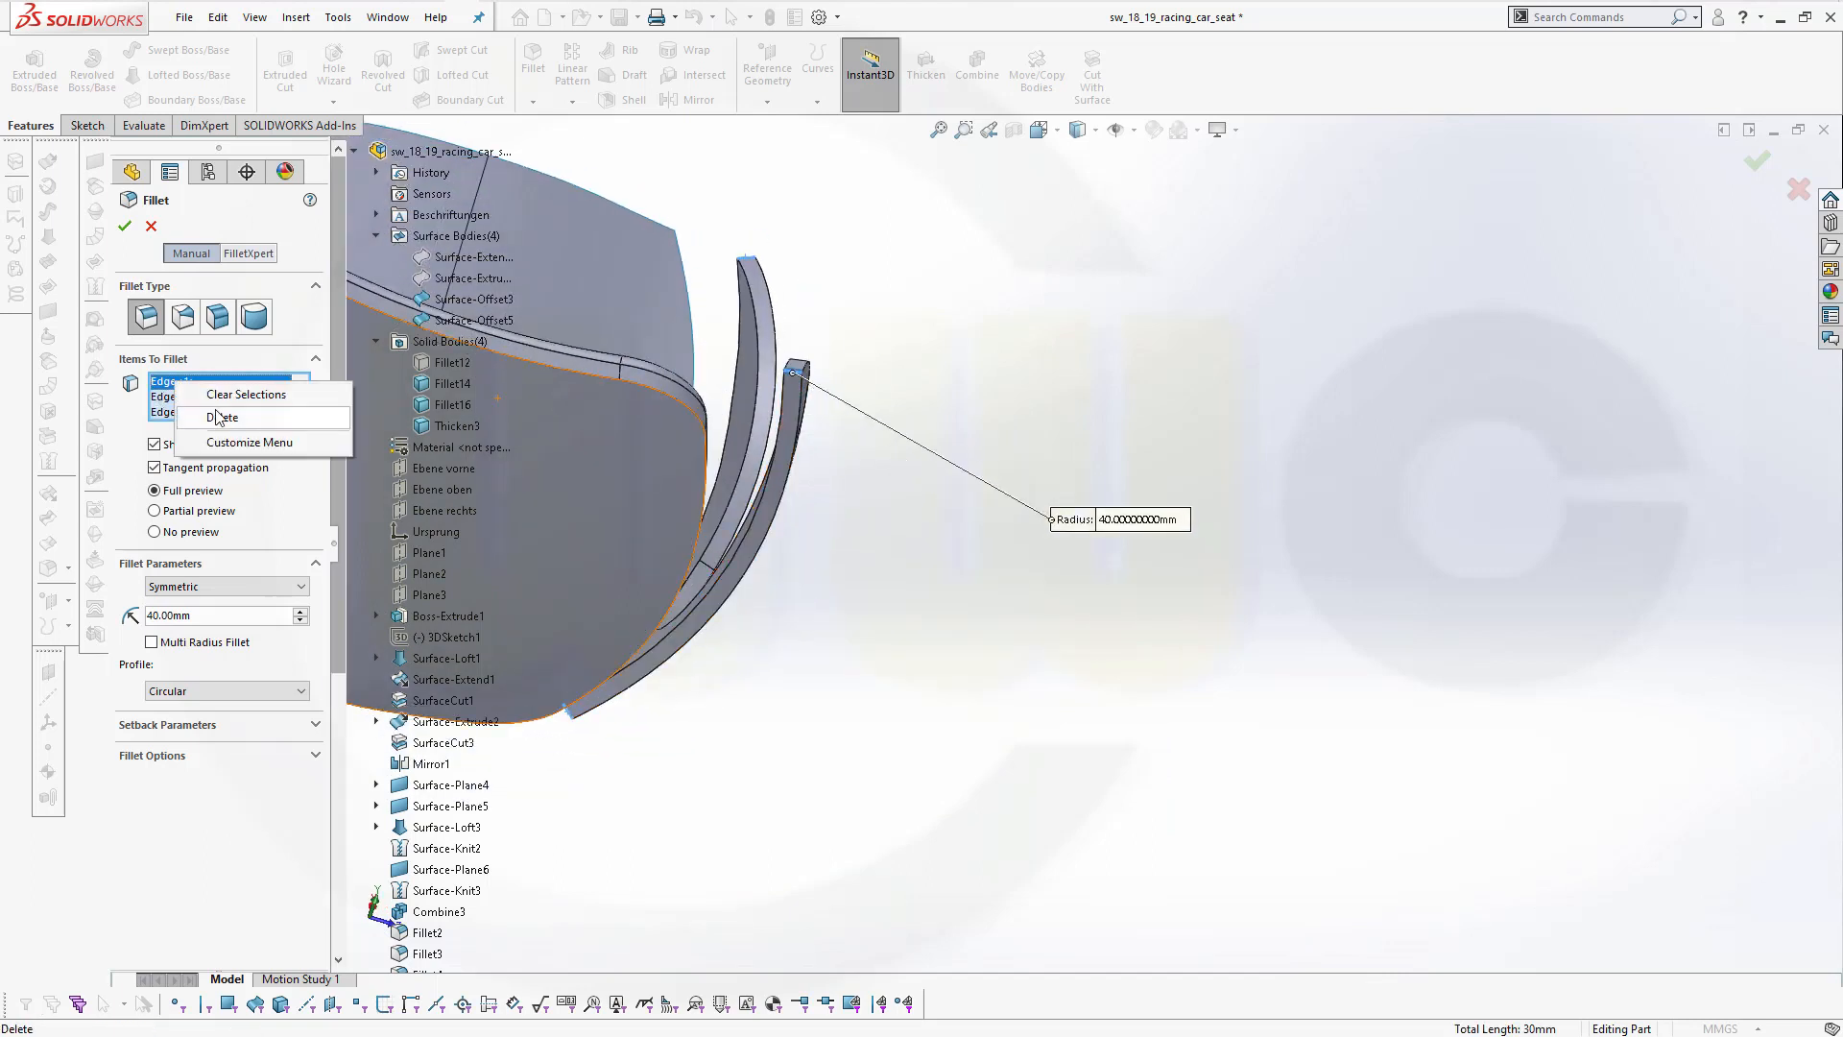
left_click(253, 420)
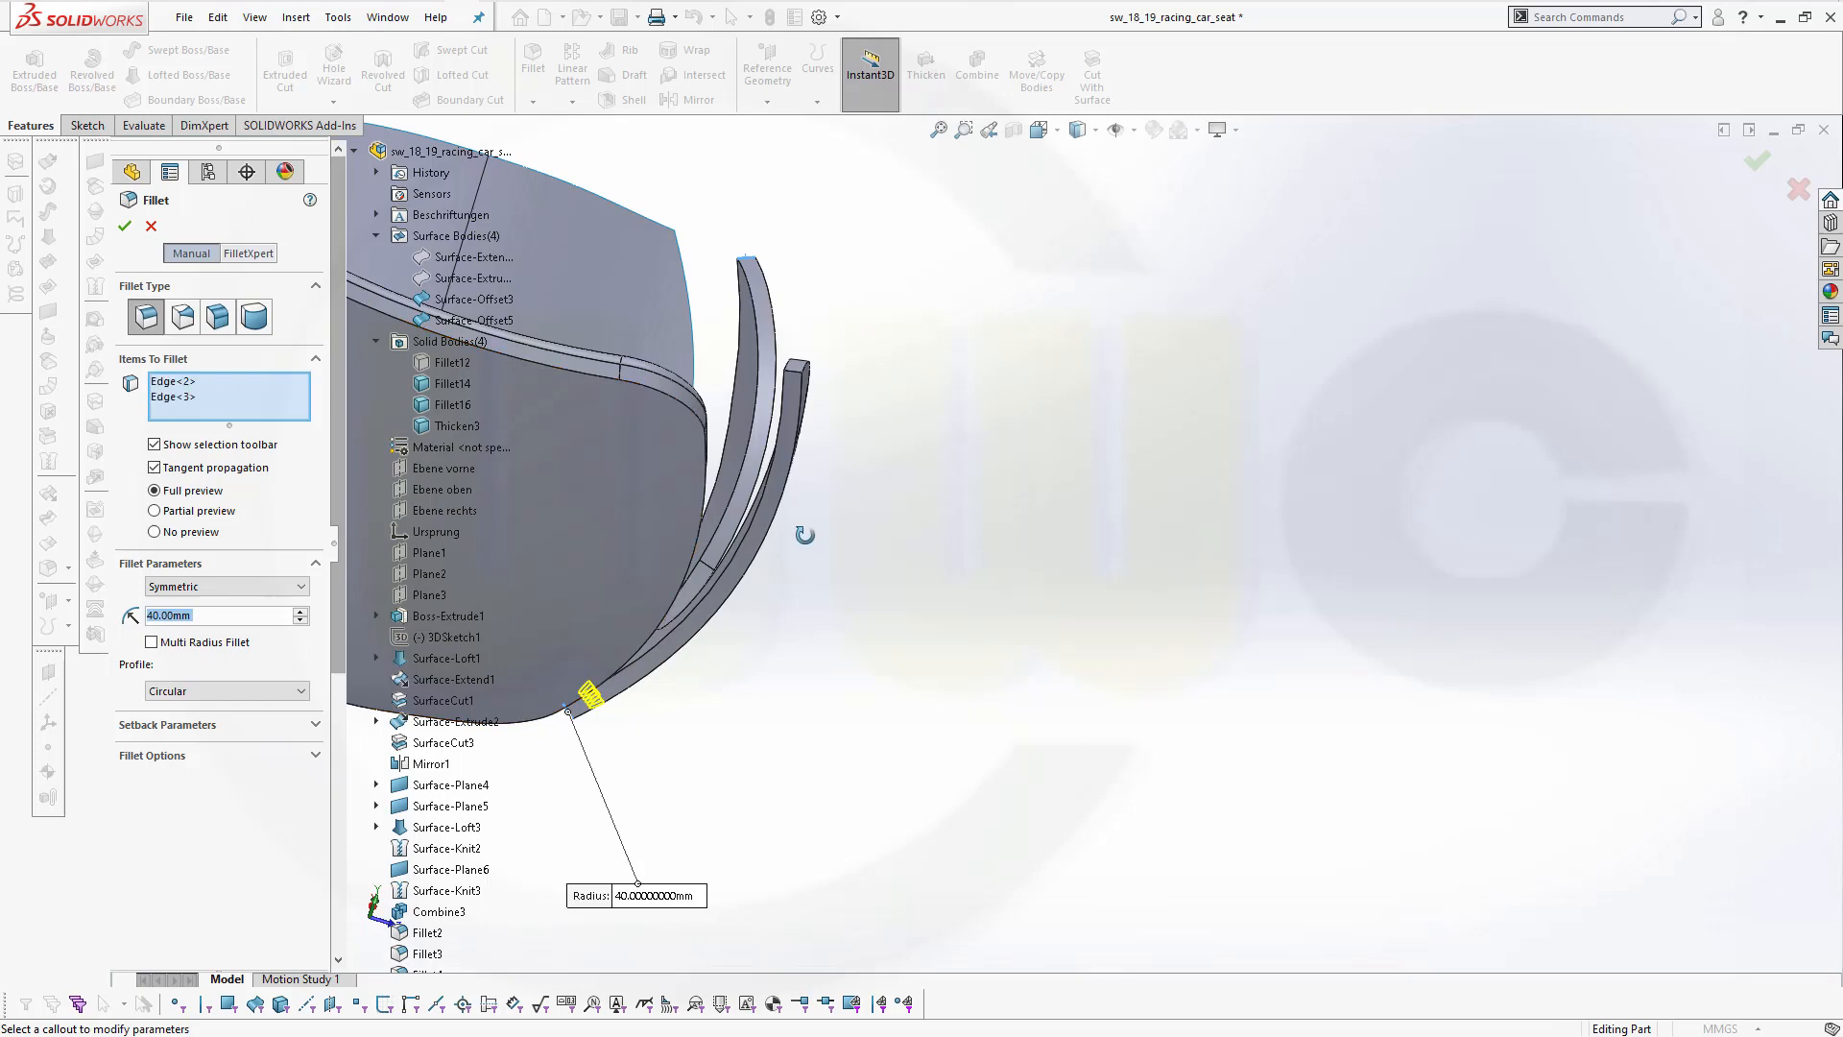
middle_click_drag(806, 531, 1780, 544)
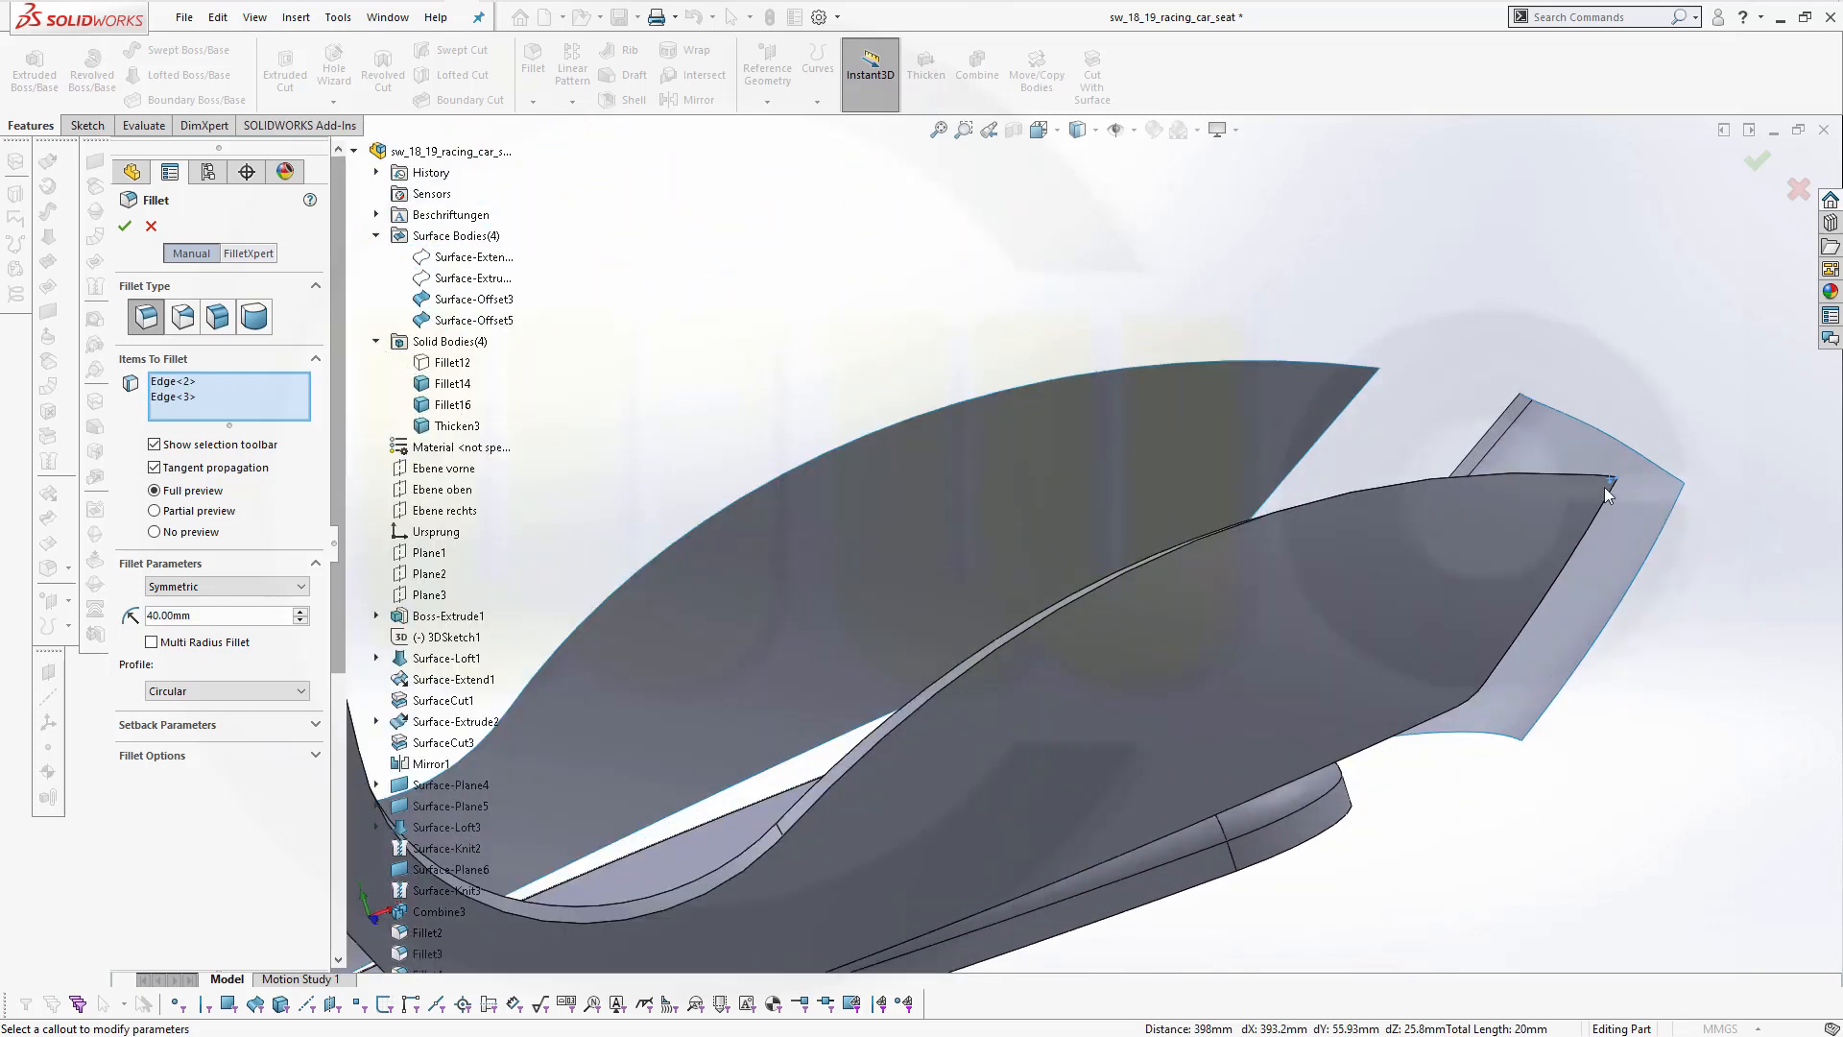
Remove the side pad's front-end edge from the selection and round its inner corner beside the seat base with a 40 mm fillet
middle_click_drag(1437, 462, 1493, 475)
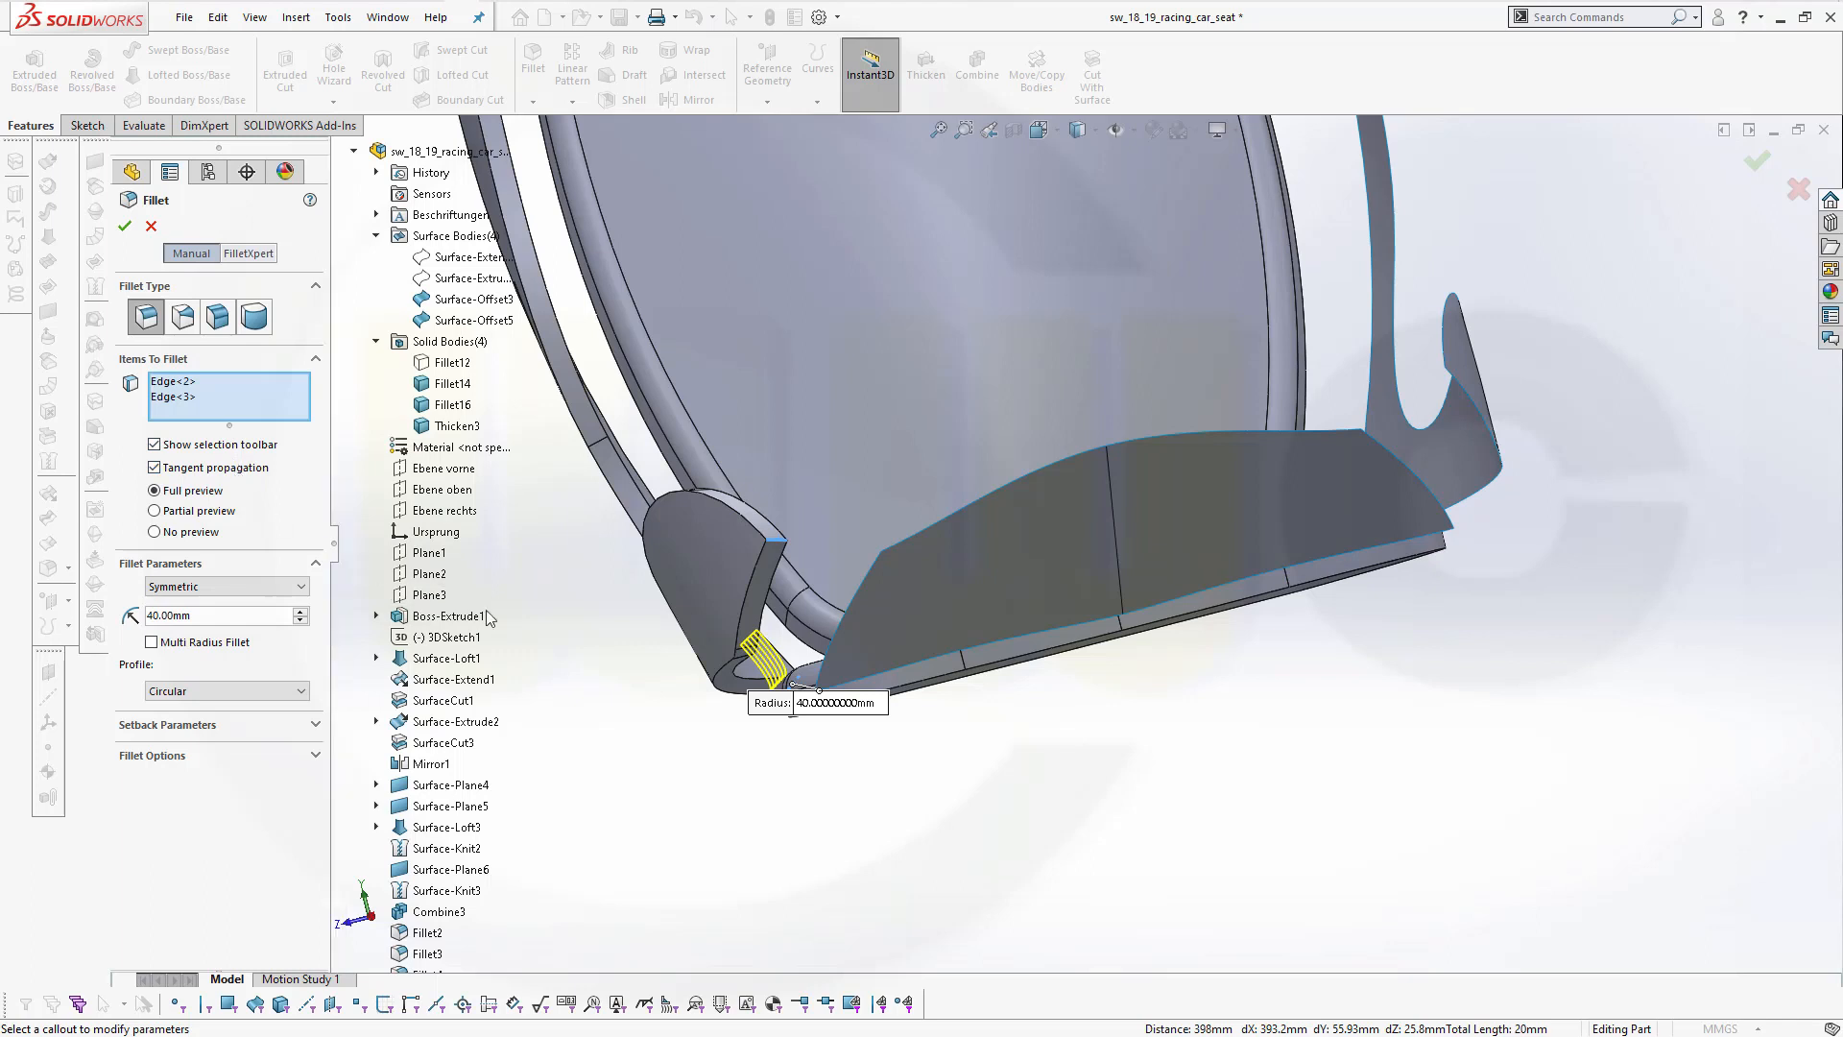
left_click(779, 539)
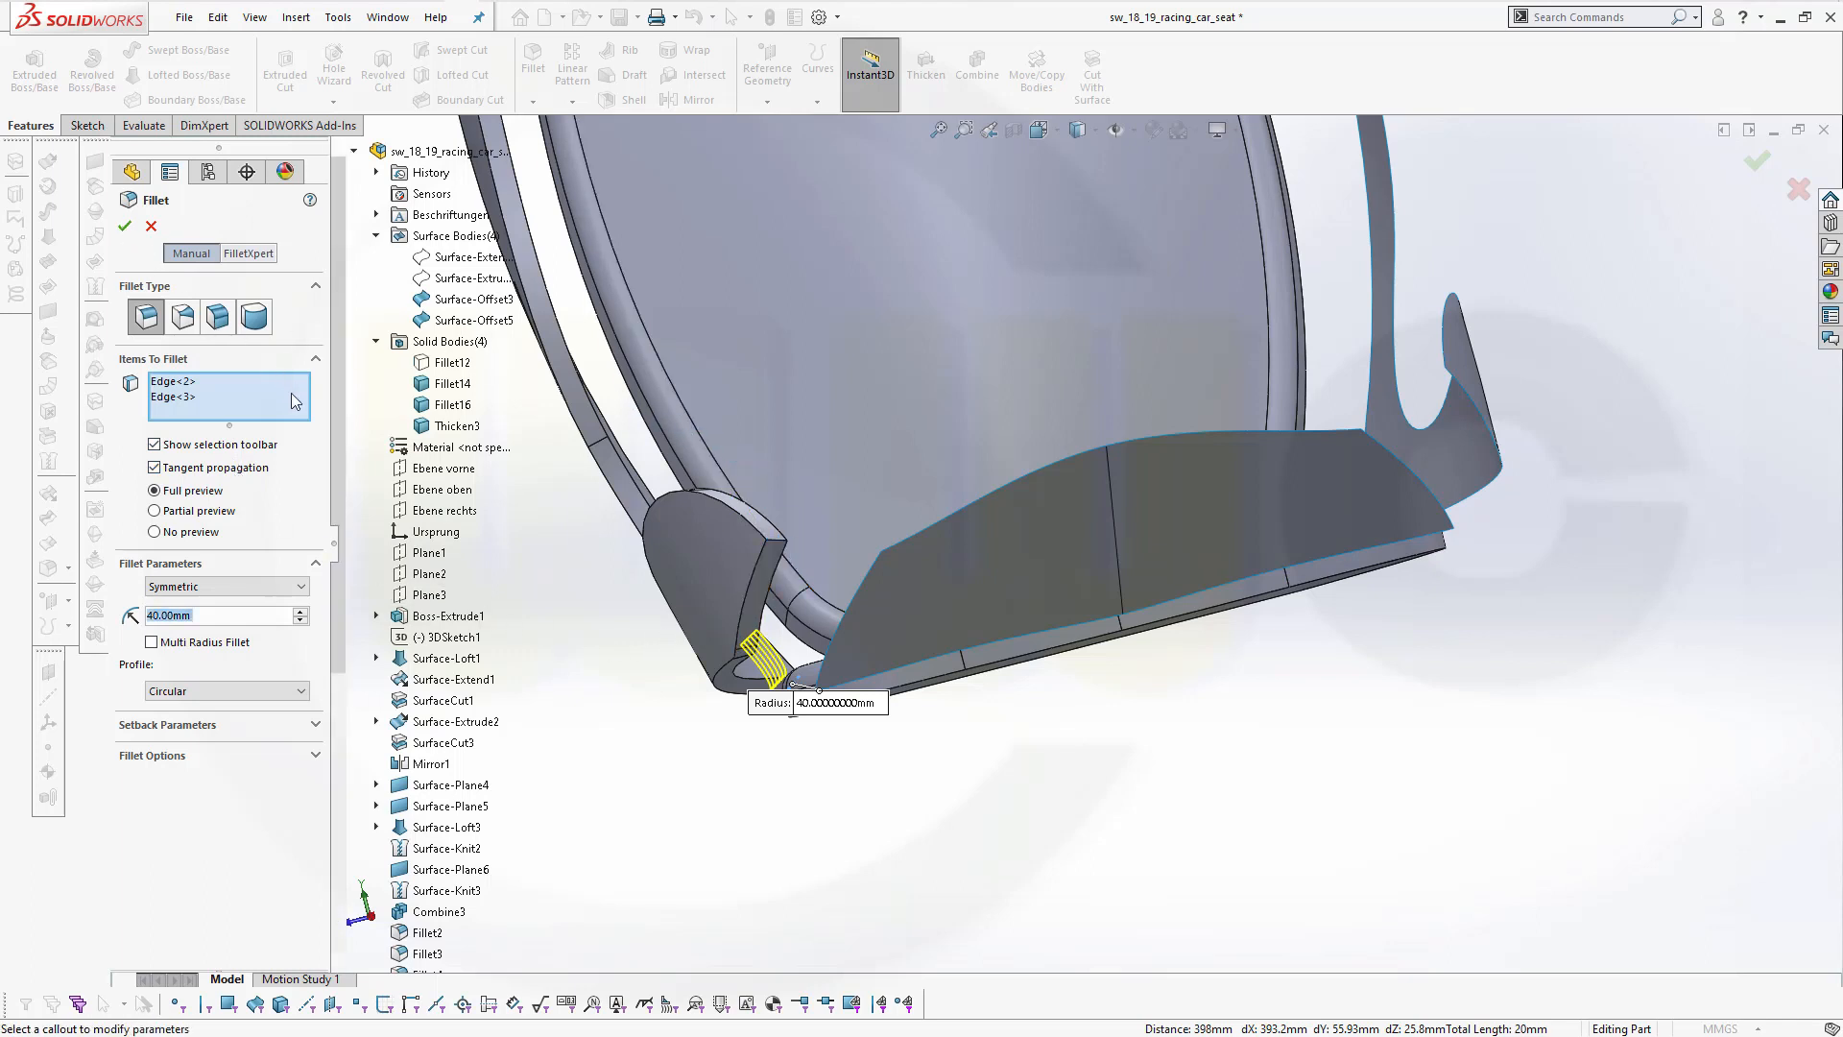
key("Return")
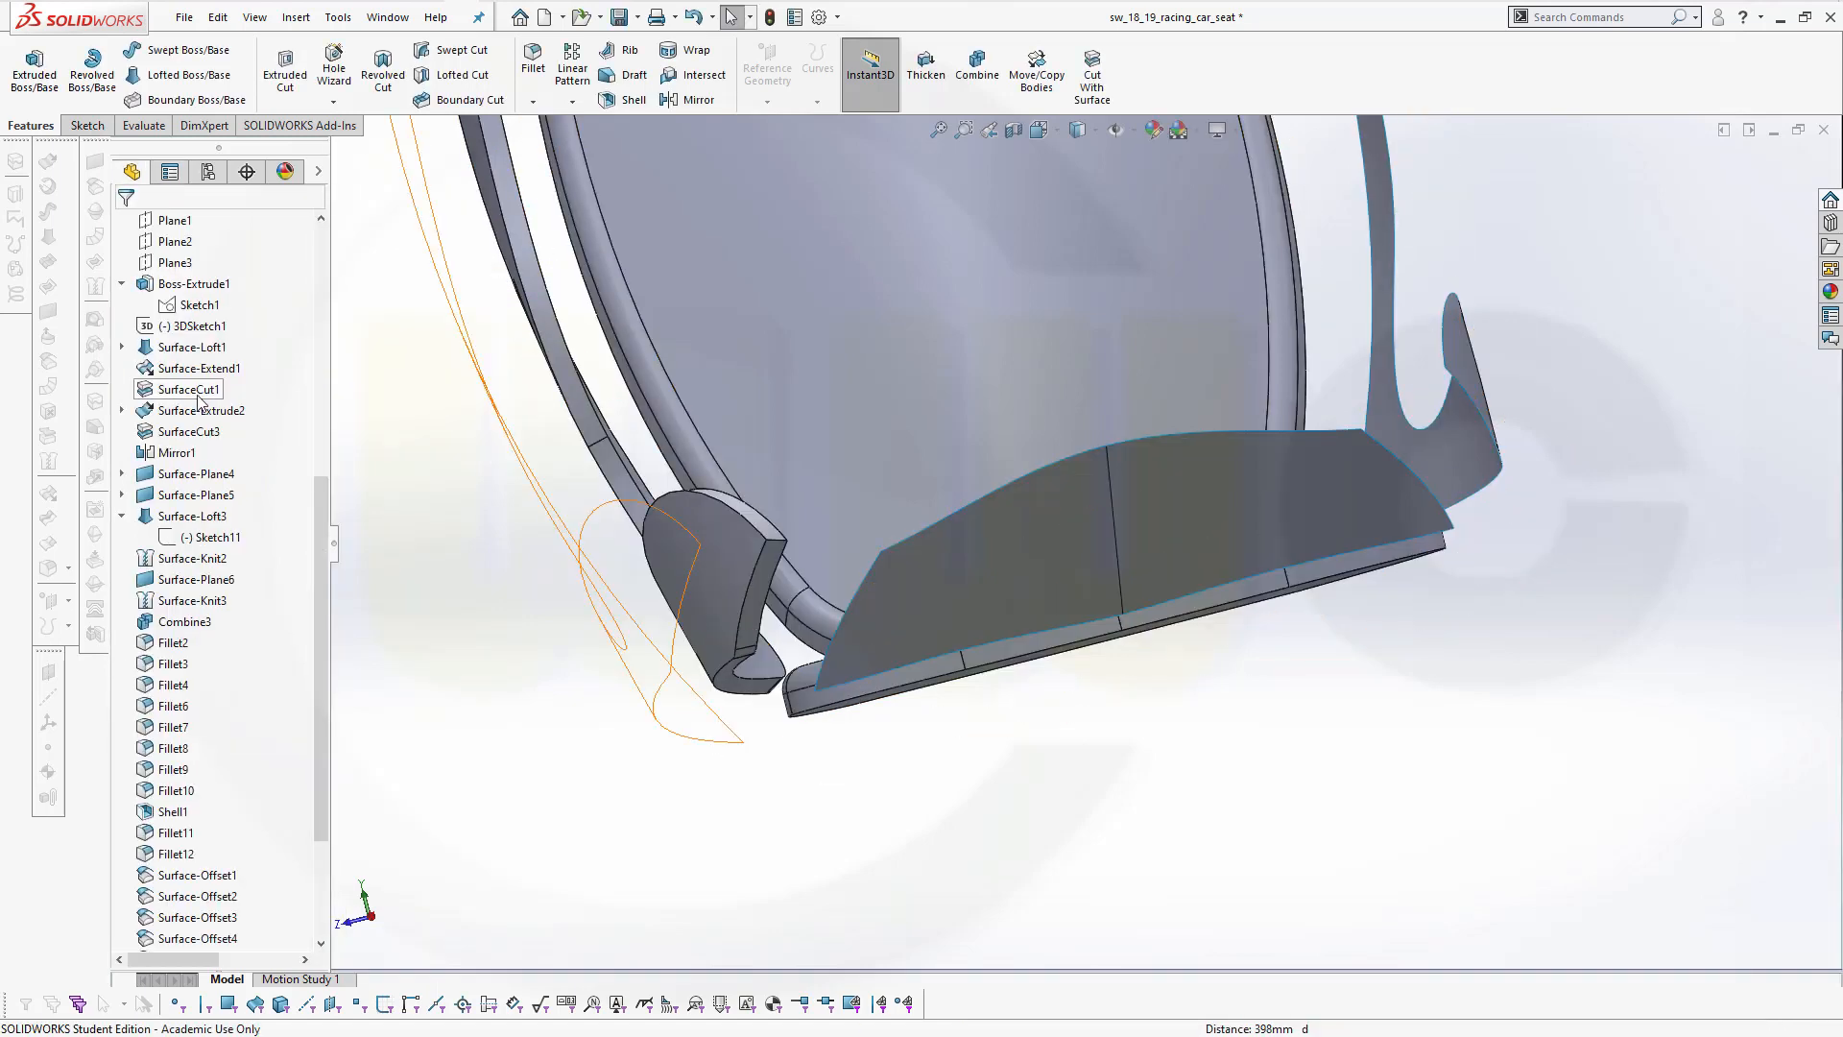
Thicken the opposite side-bolster surface Surface-Offset5 by 10 mm on side 1, with the merge result option enabled
middle_click_drag(430, 471, 590, 408)
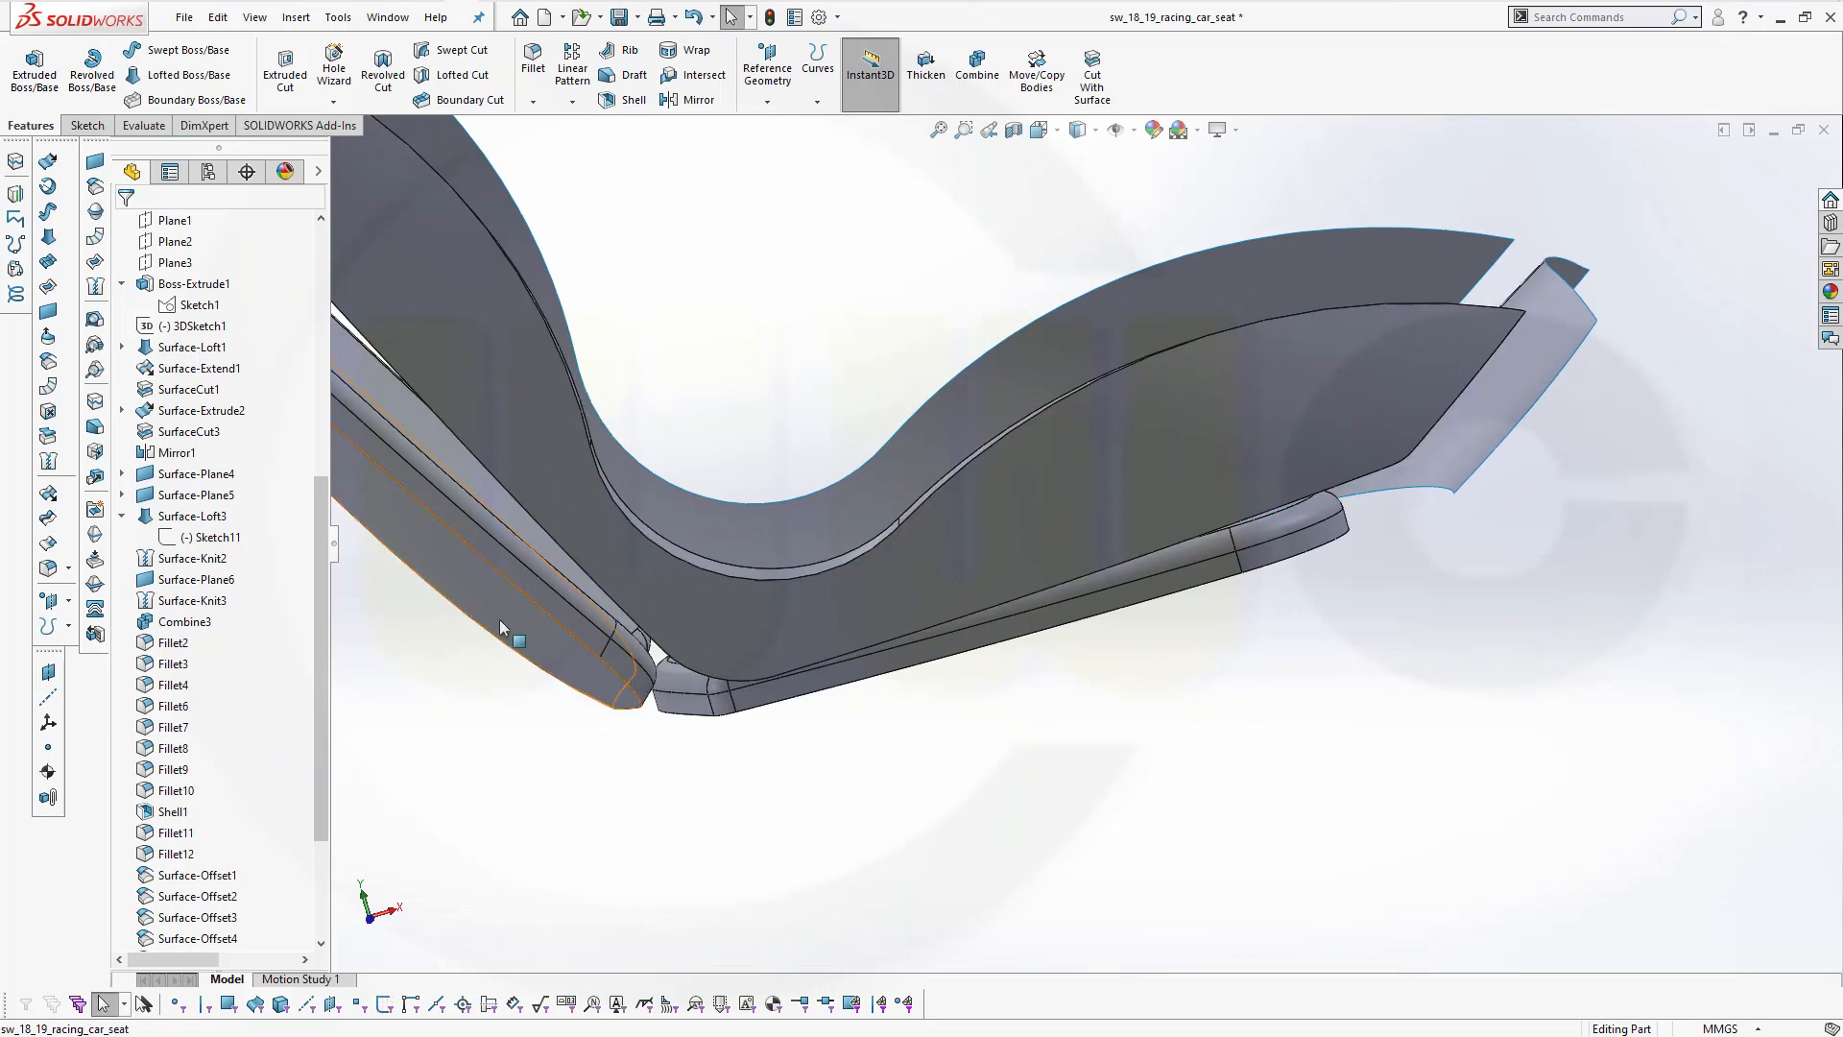
left_click(500, 627)
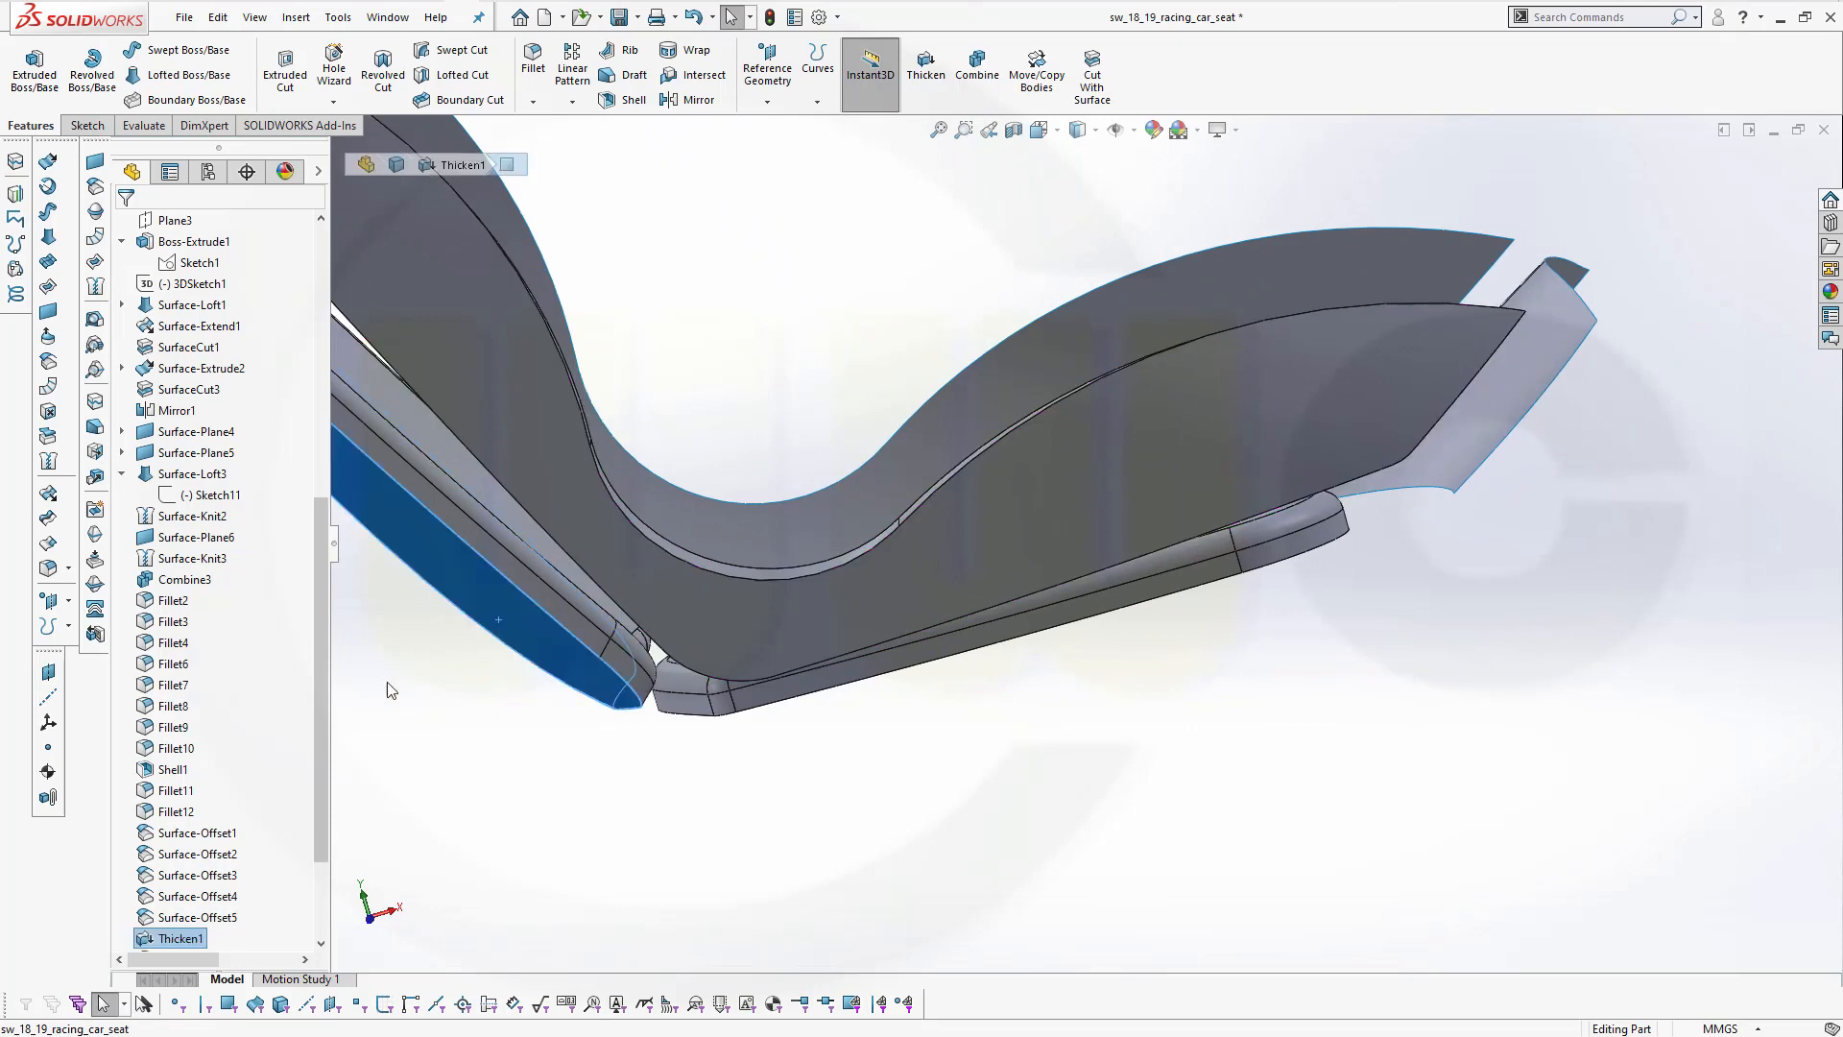
left_click(439, 799)
scroll(603, 742, "up", 3)
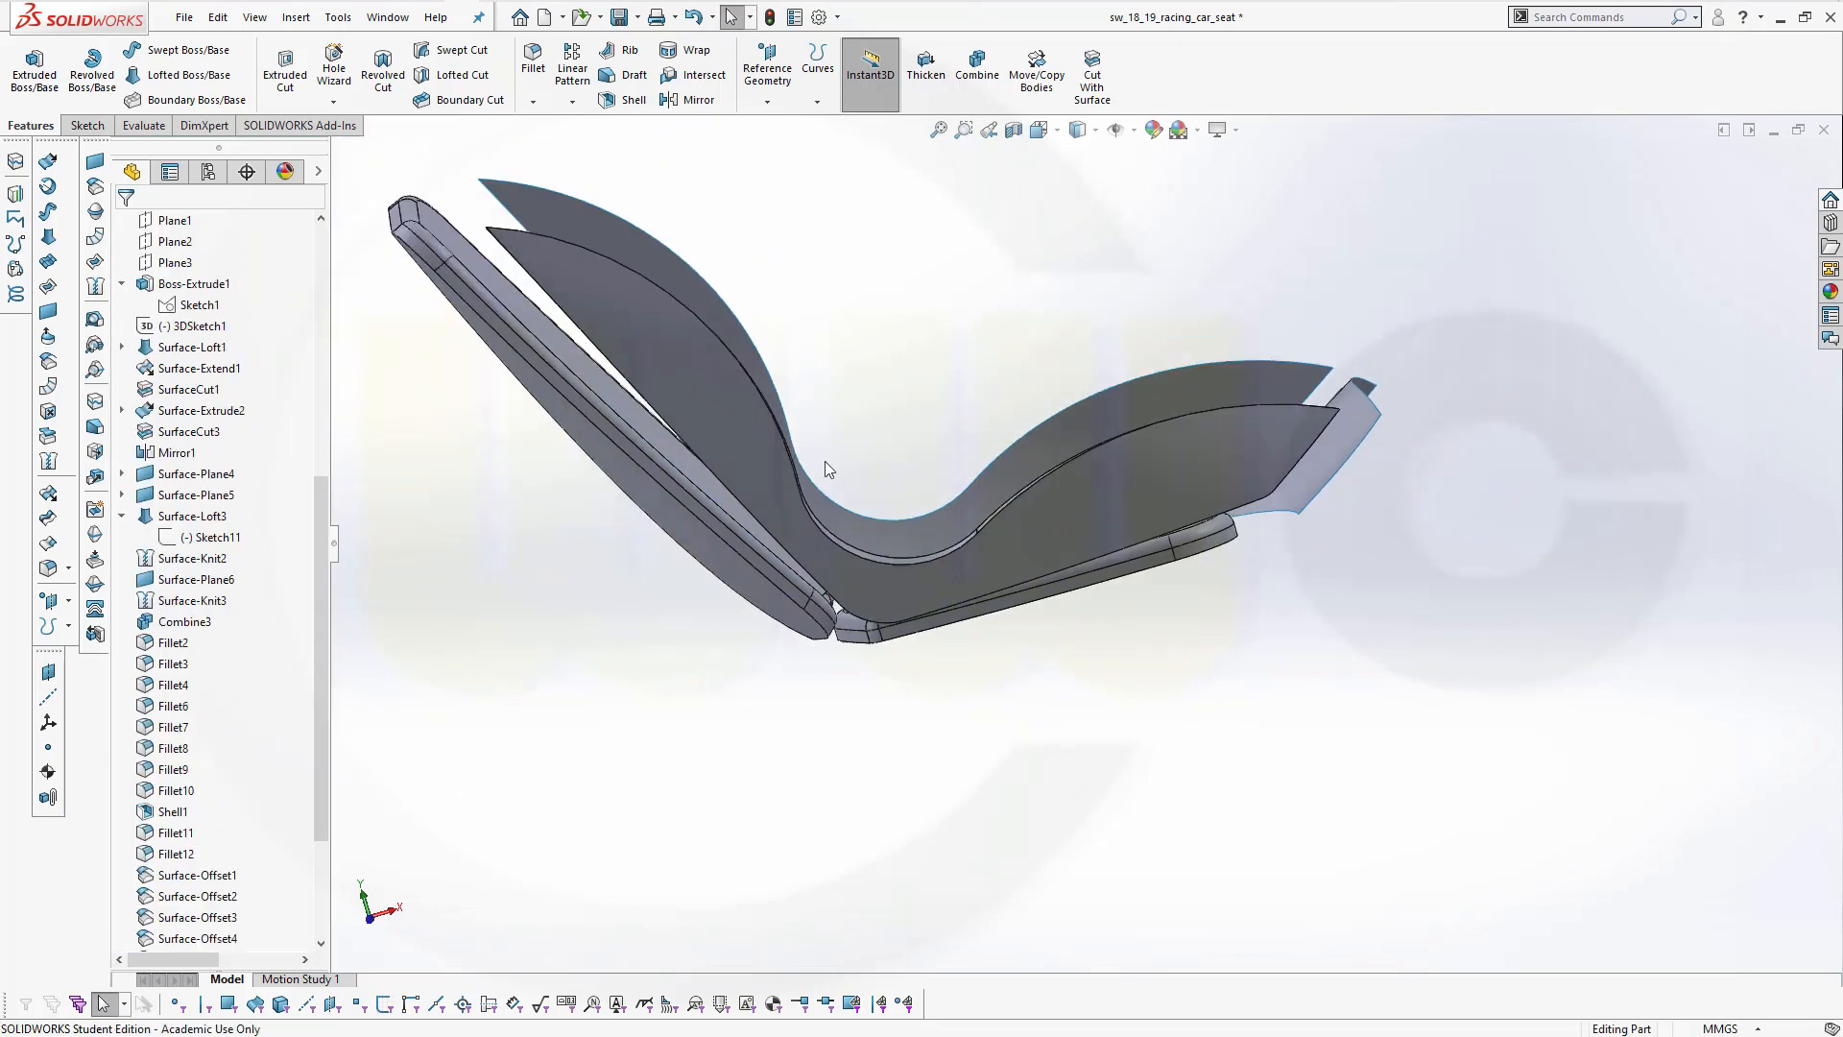
middle_click_drag(828, 468, 696, 624)
left_click(925, 65)
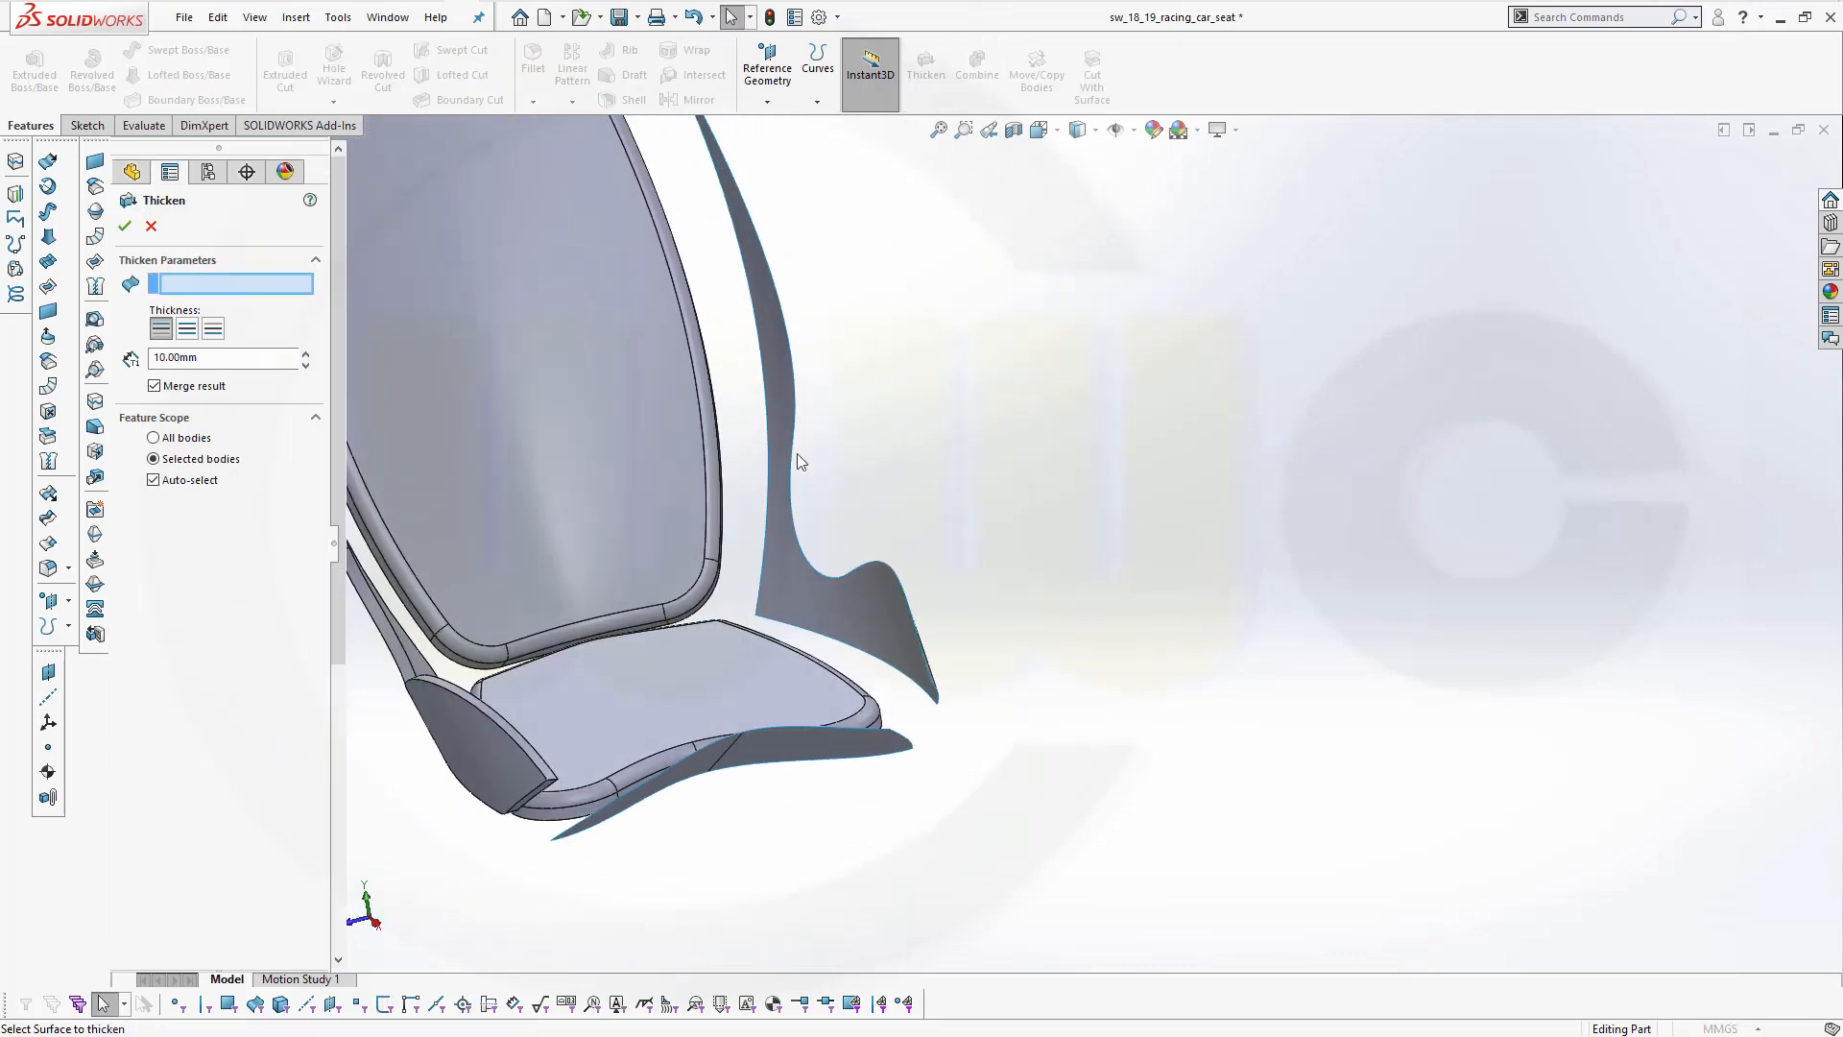
left_click(782, 419)
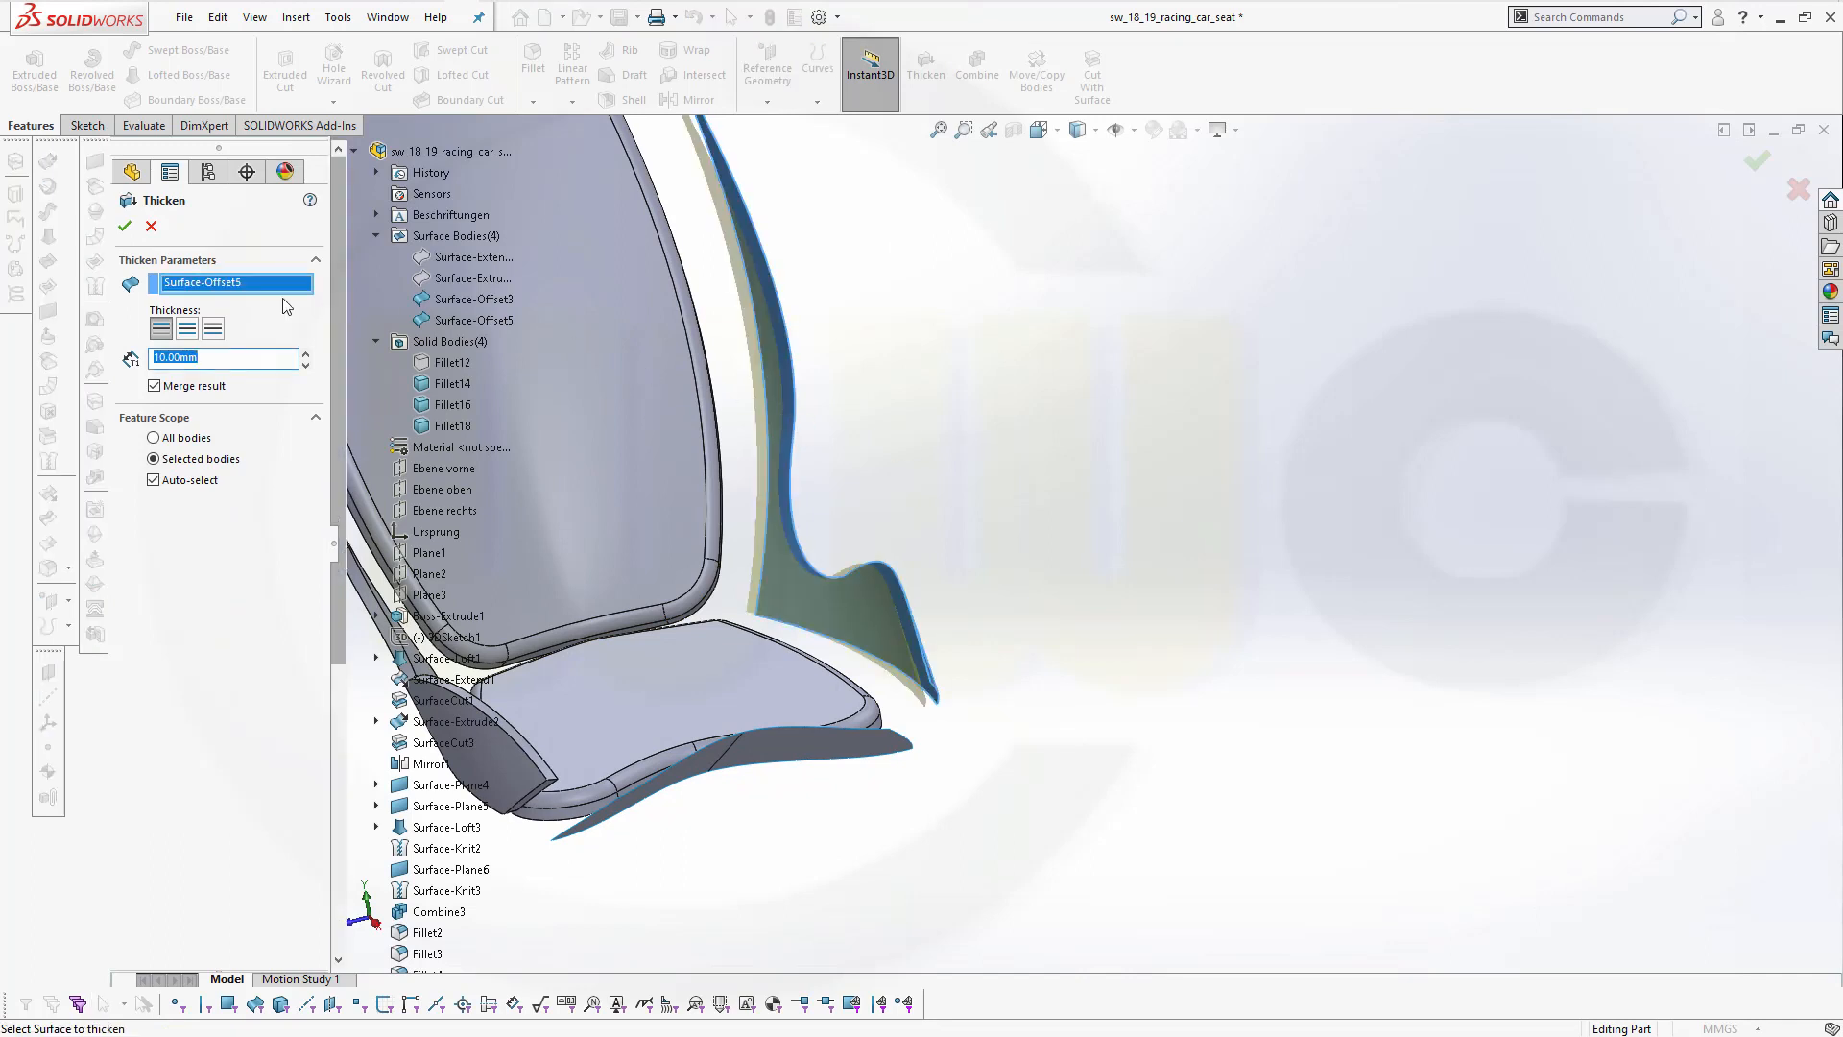
left_click(125, 227)
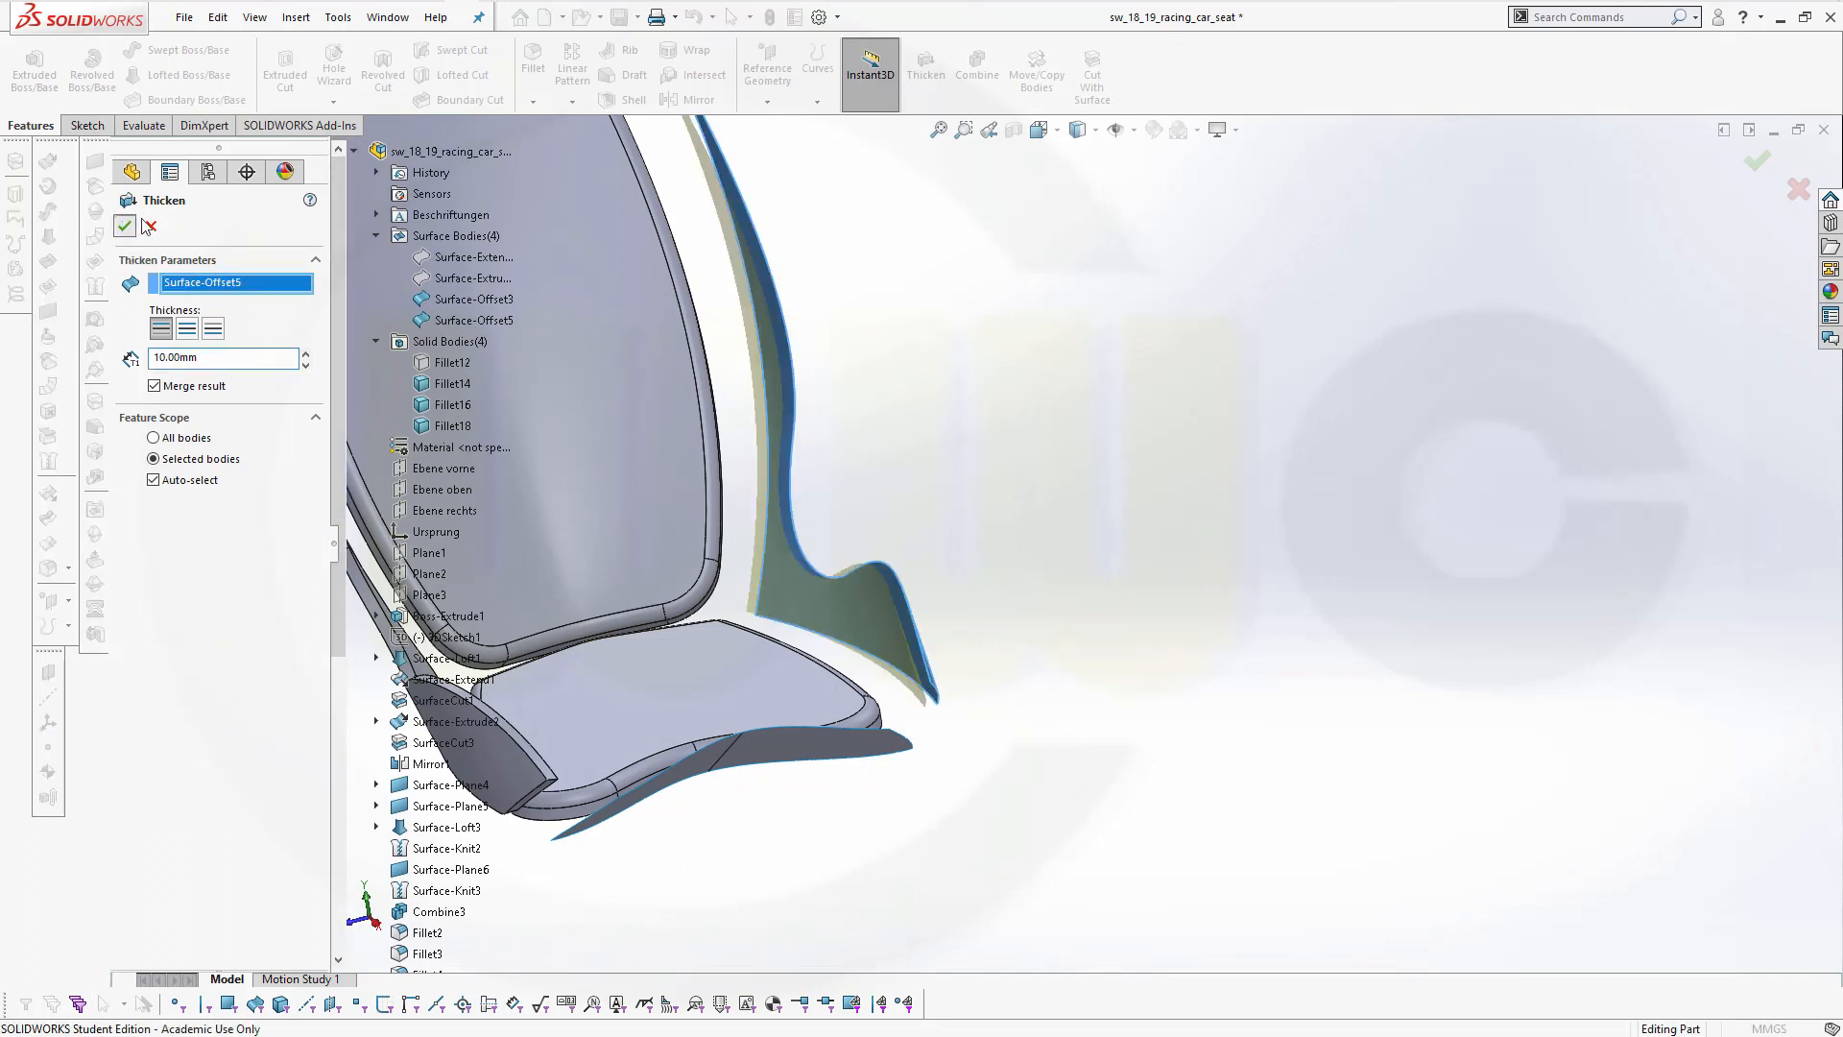
Round the inner corner edge of the opposite side pad, between backrest and seat base, with a 40 mm fillet
middle_click_drag(984, 534, 672, 364)
scroll(705, 513, "down", 3)
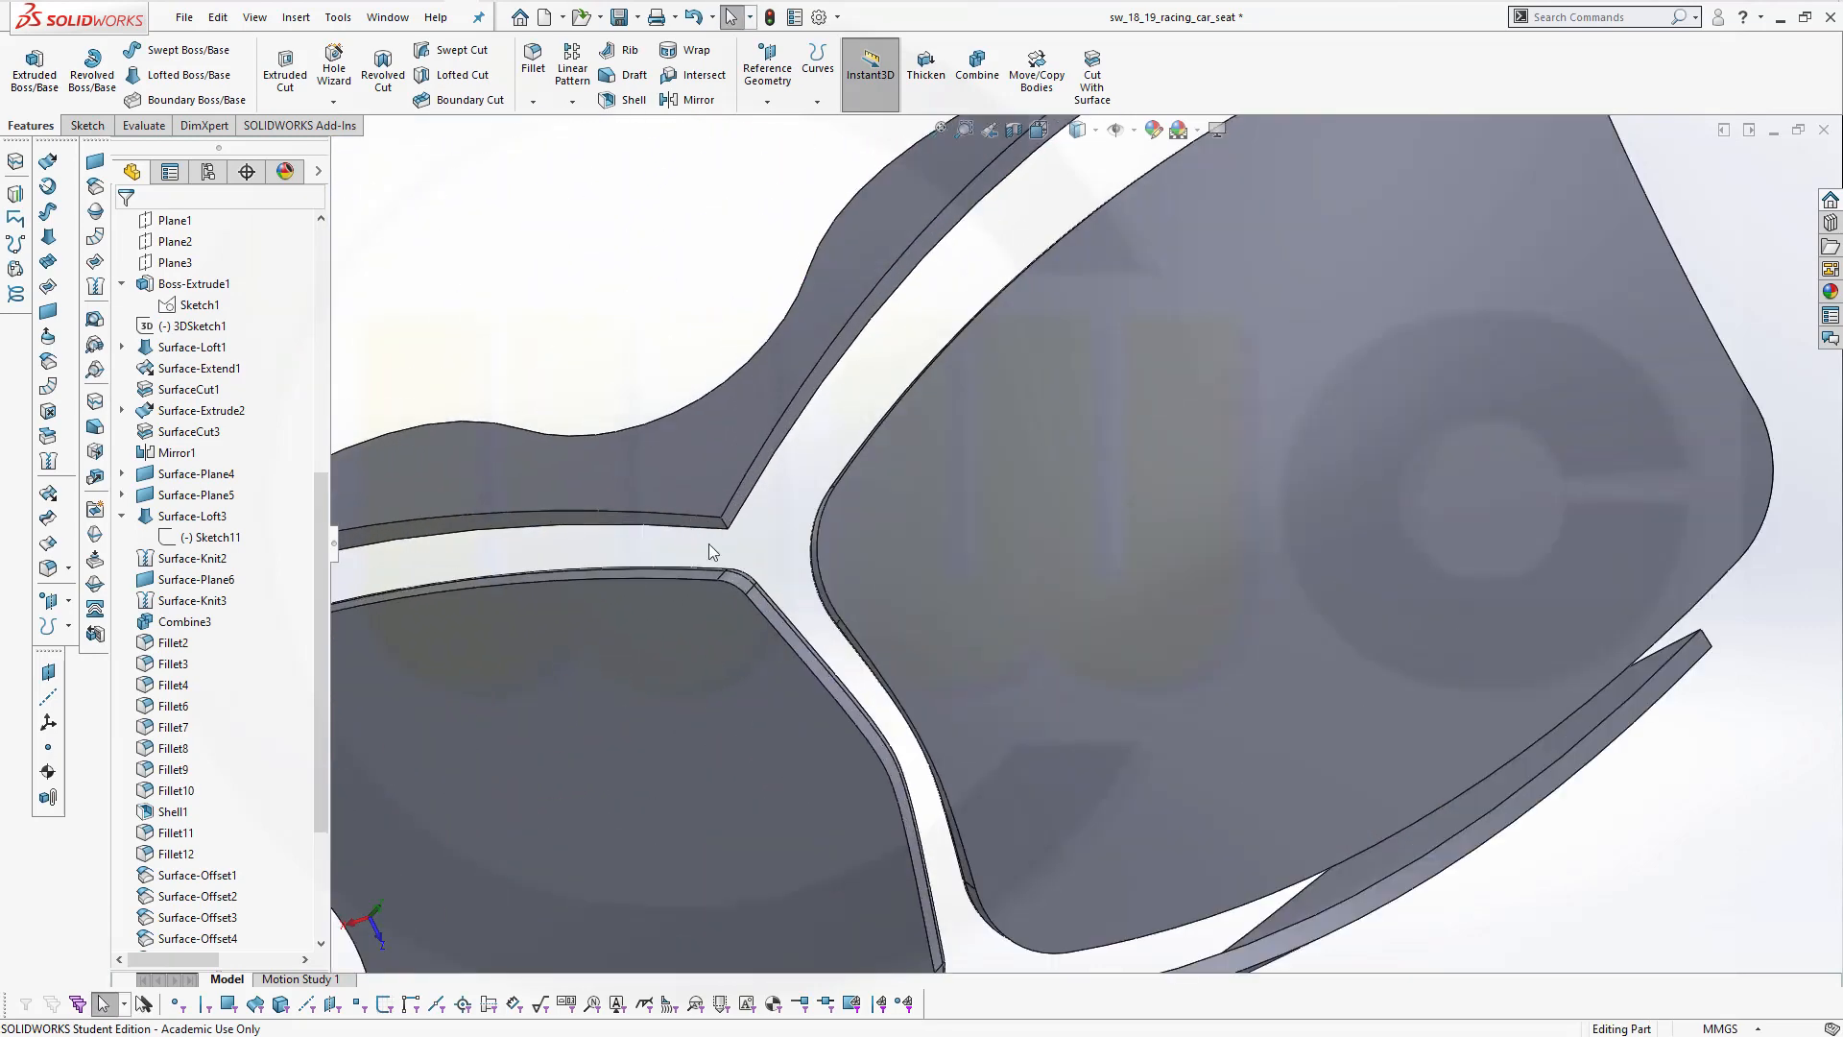
left_click(532, 58)
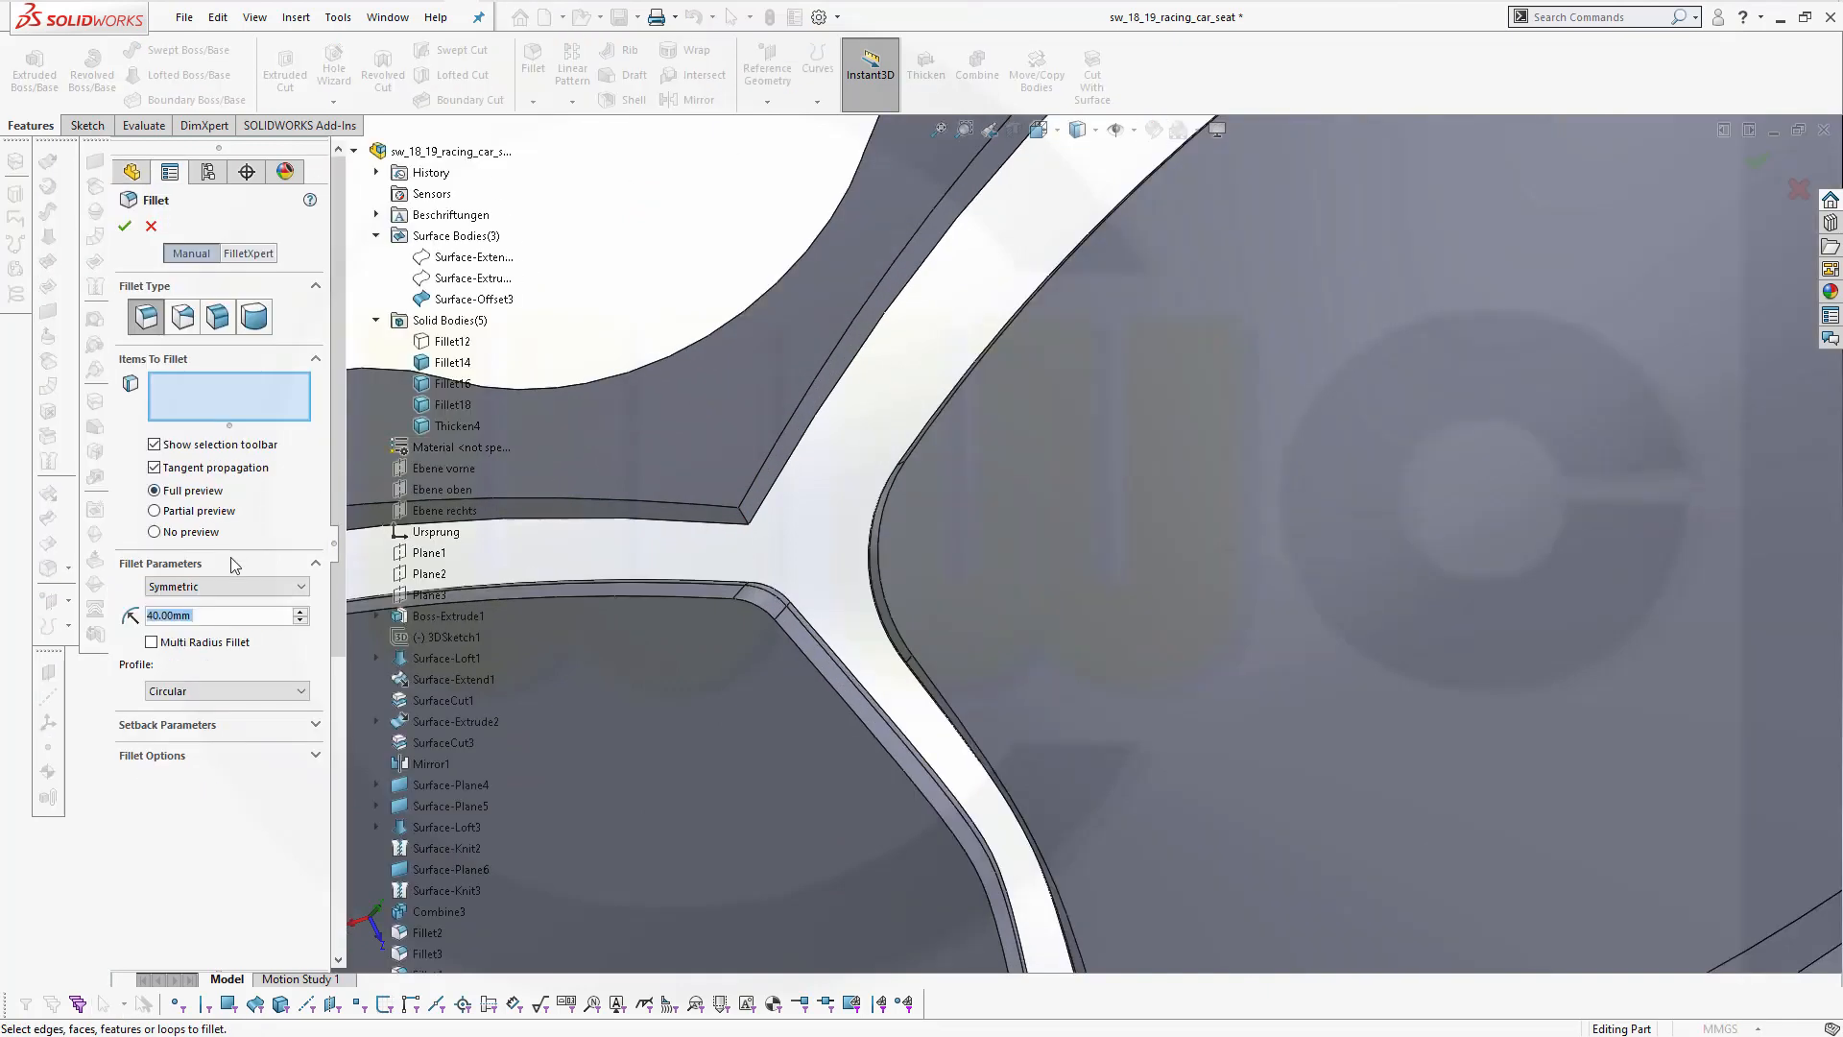
left_click(745, 516)
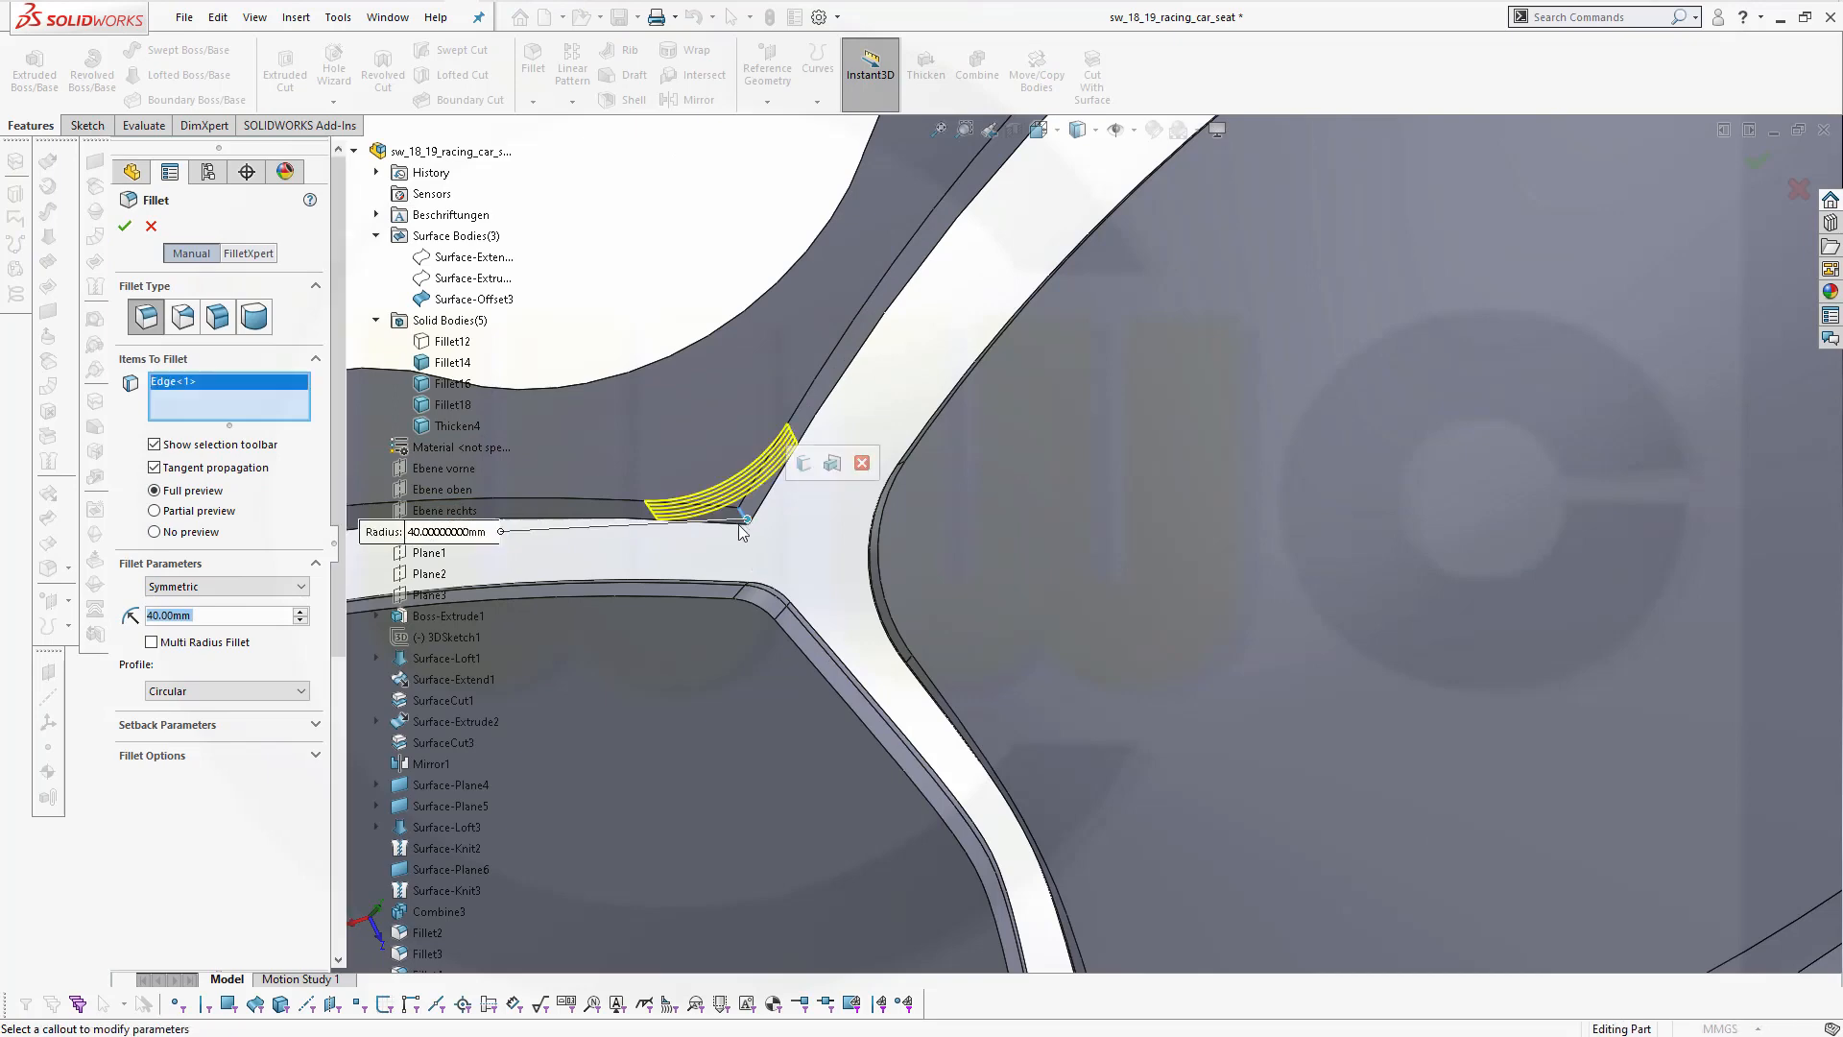
left_click(126, 228)
Try a 40 mm face fillet at the first side pad's upper tip, with both adjoining narrow faces in face set 1
scroll(724, 364, "up", 5)
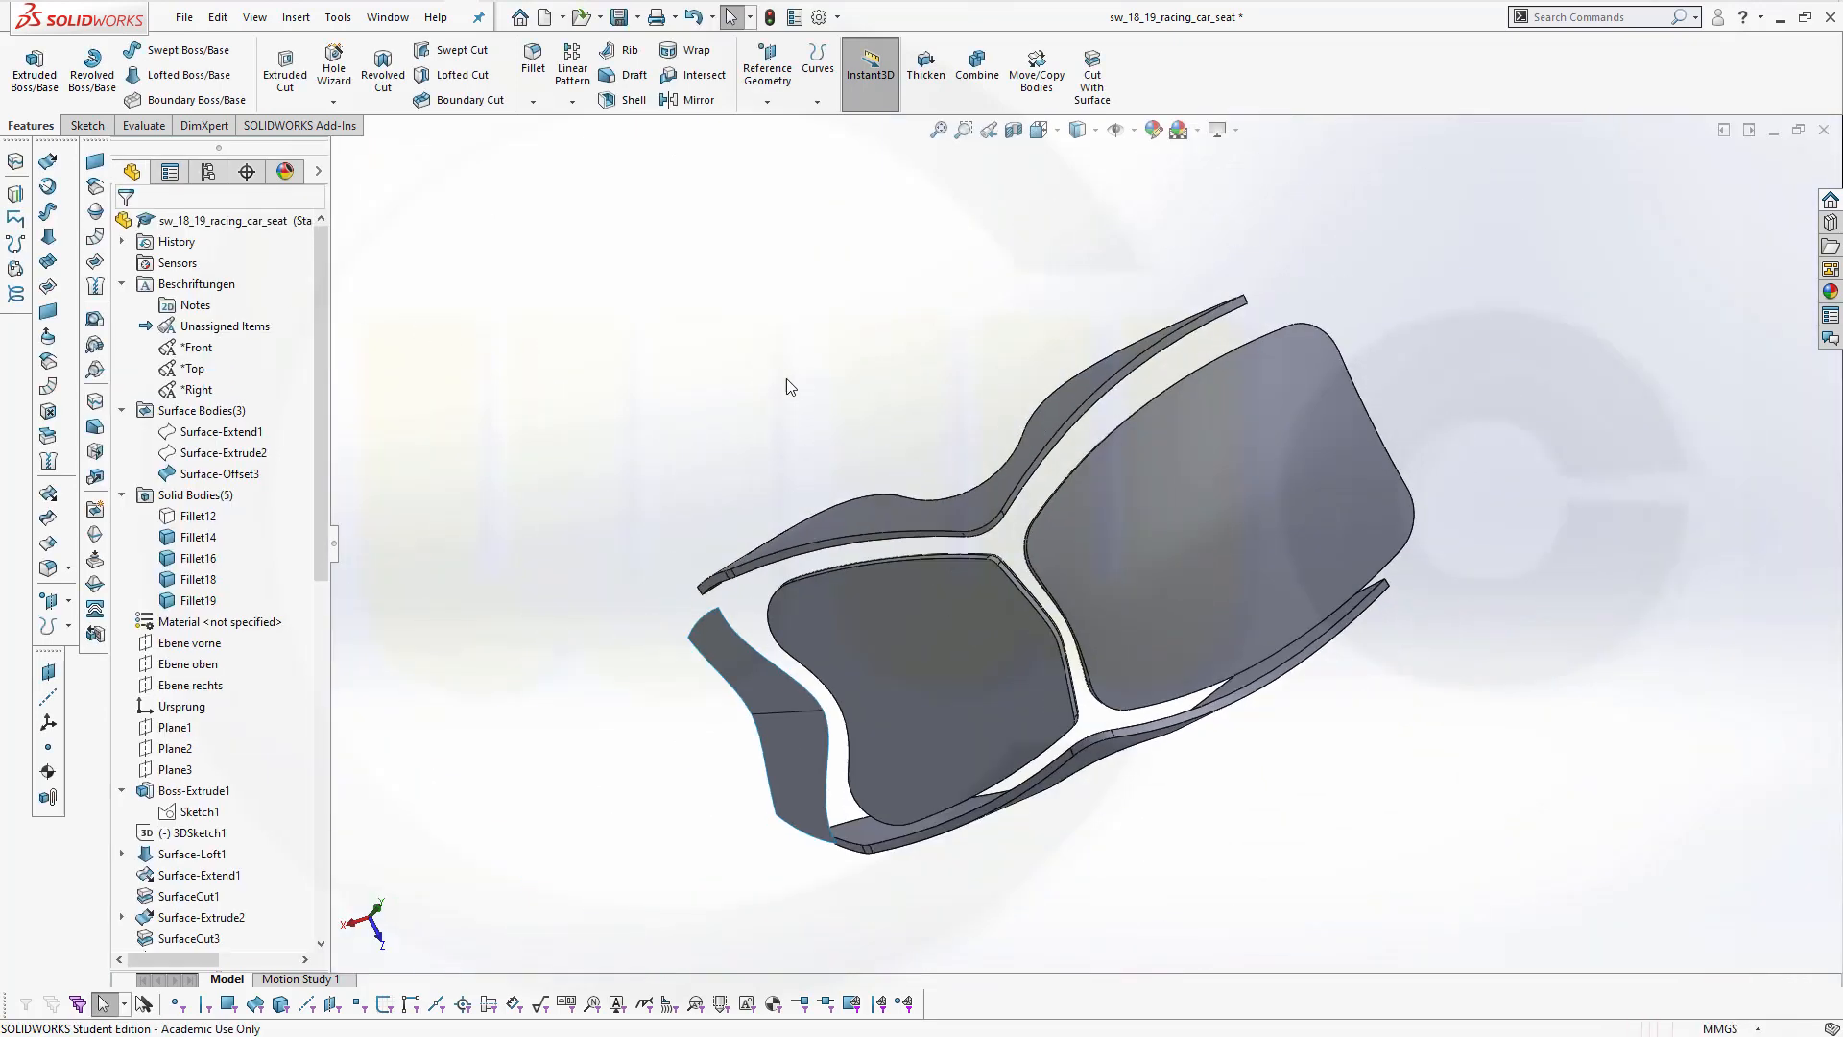
middle_click_drag(787, 379, 846, 448)
scroll(1041, 532, "down", 6)
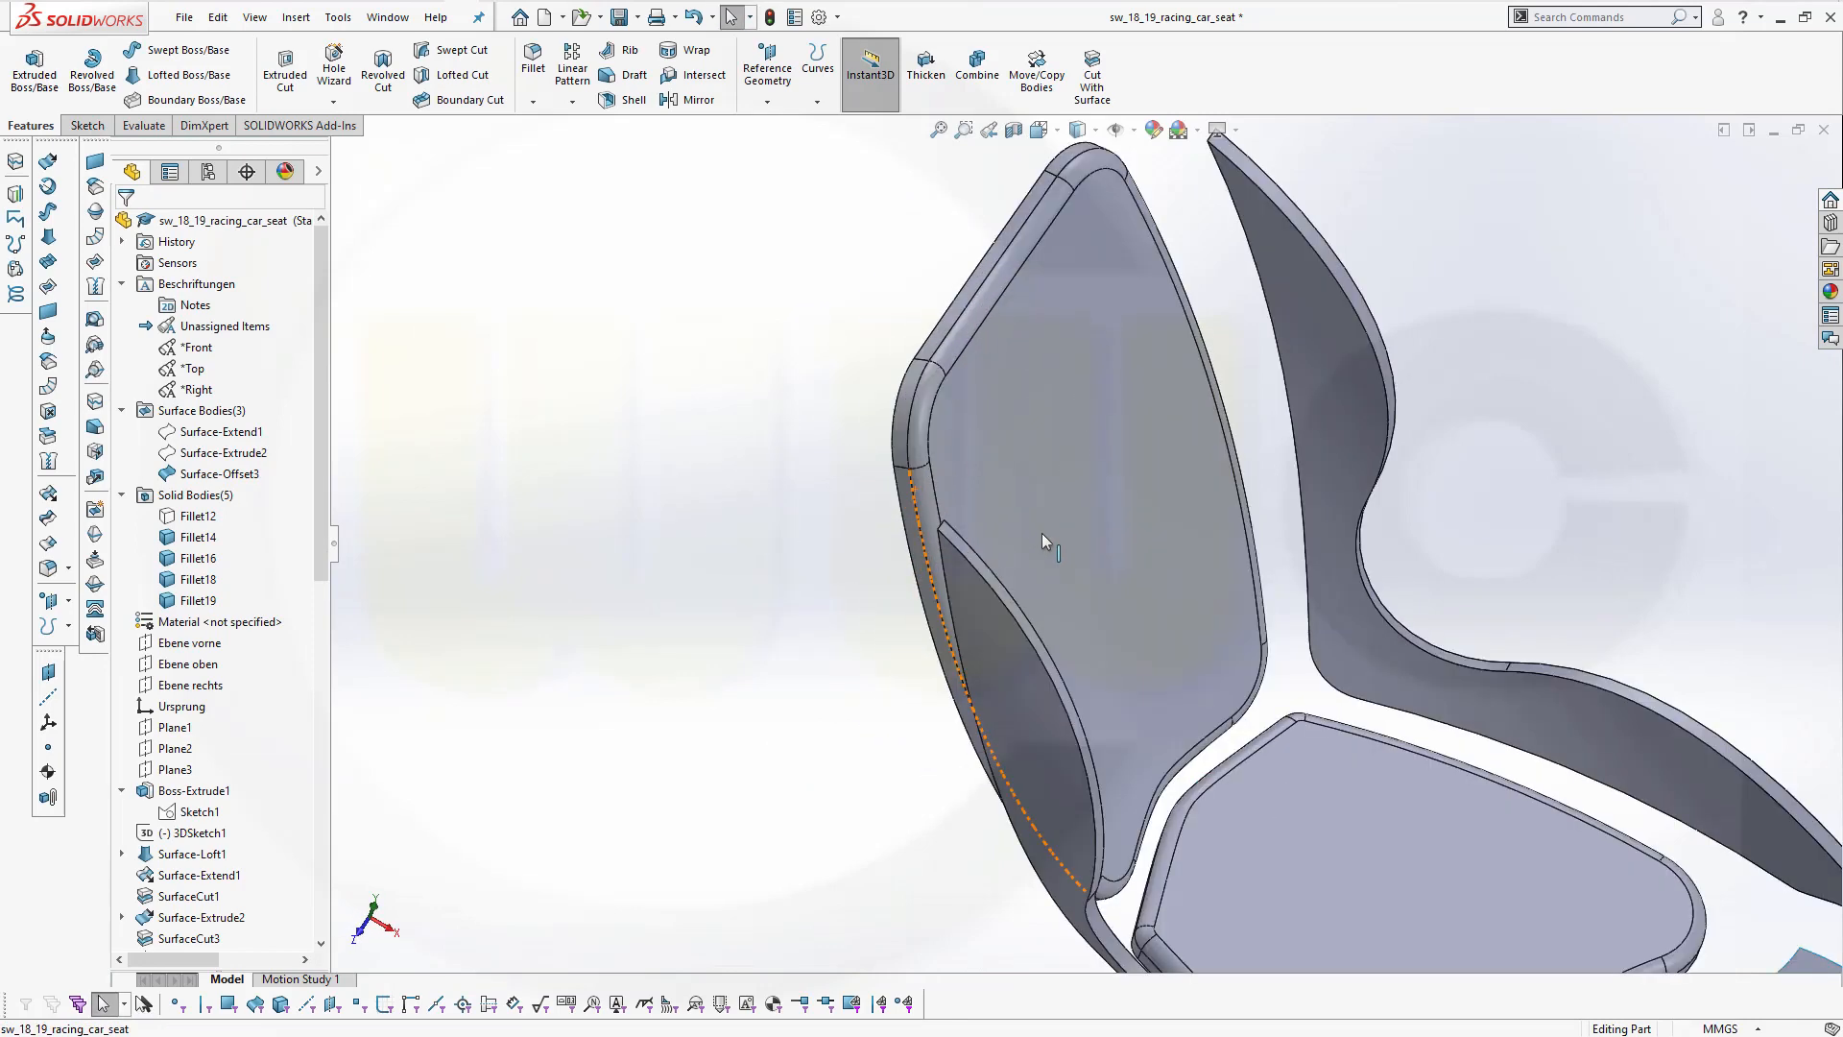
middle_click_drag(1051, 544, 1003, 471)
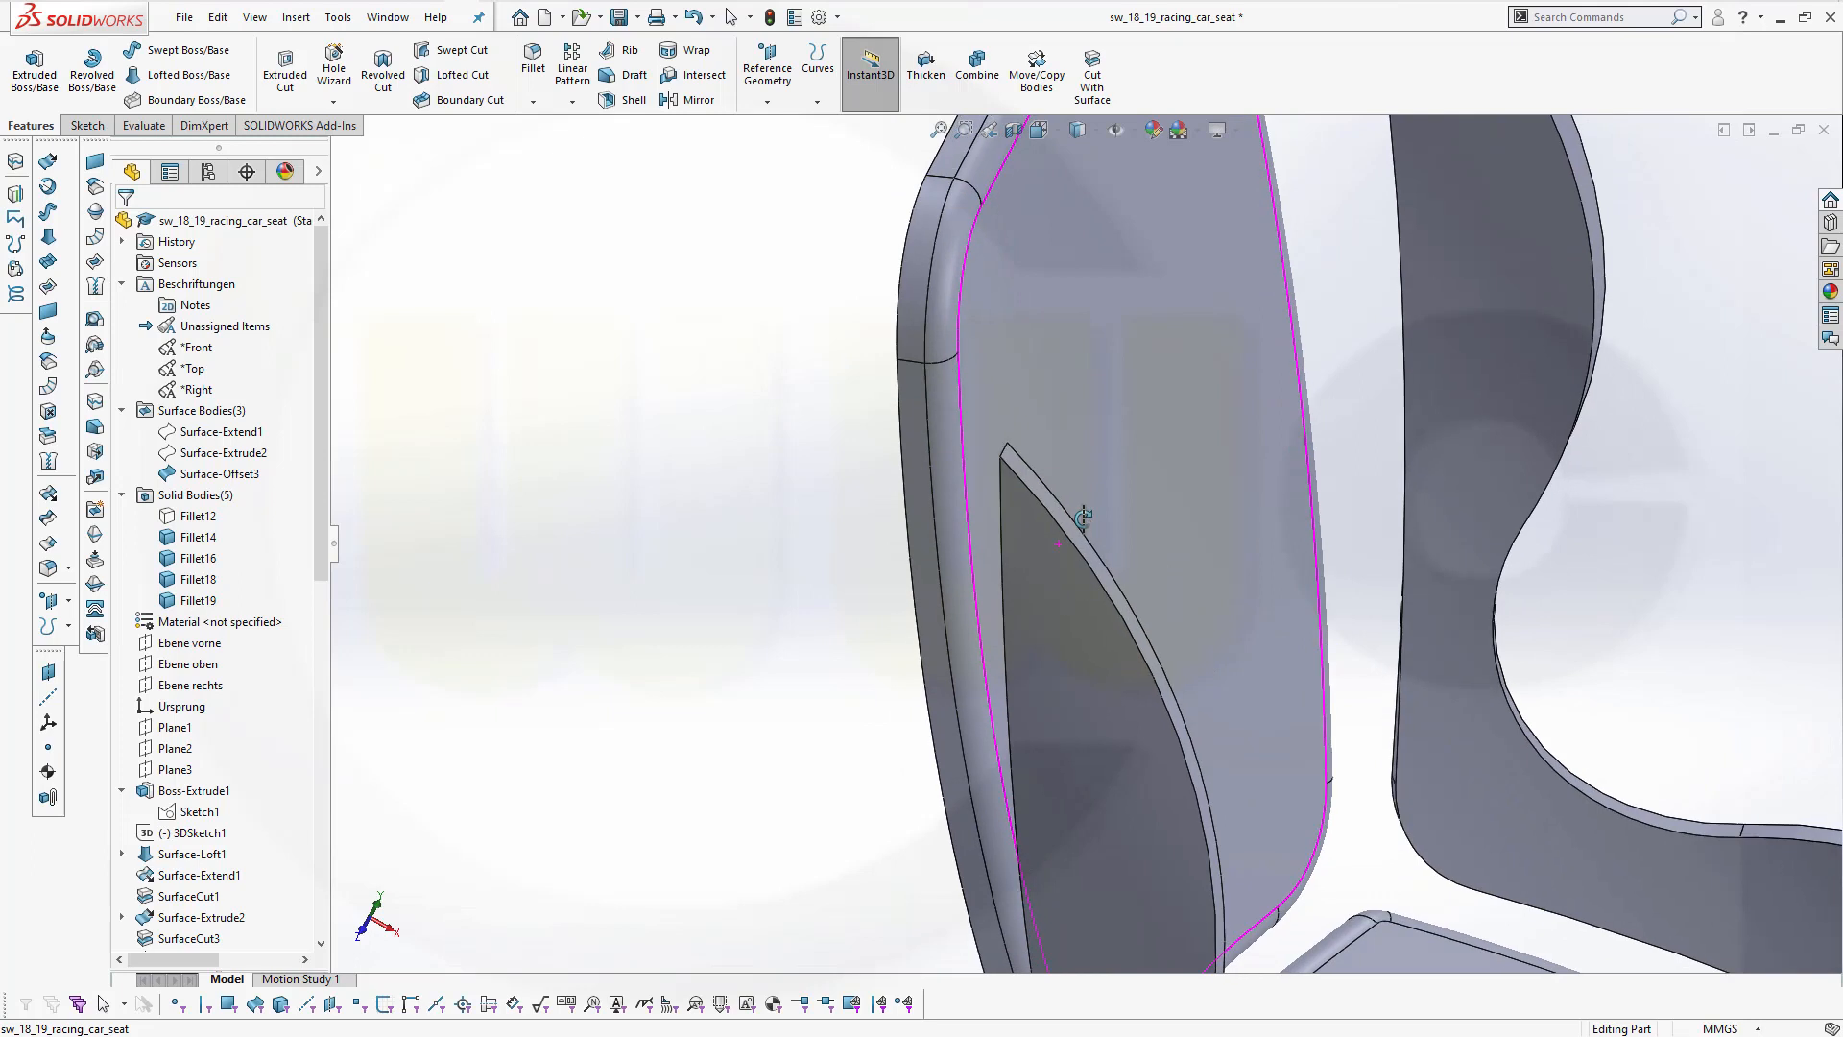
left_click(770, 358)
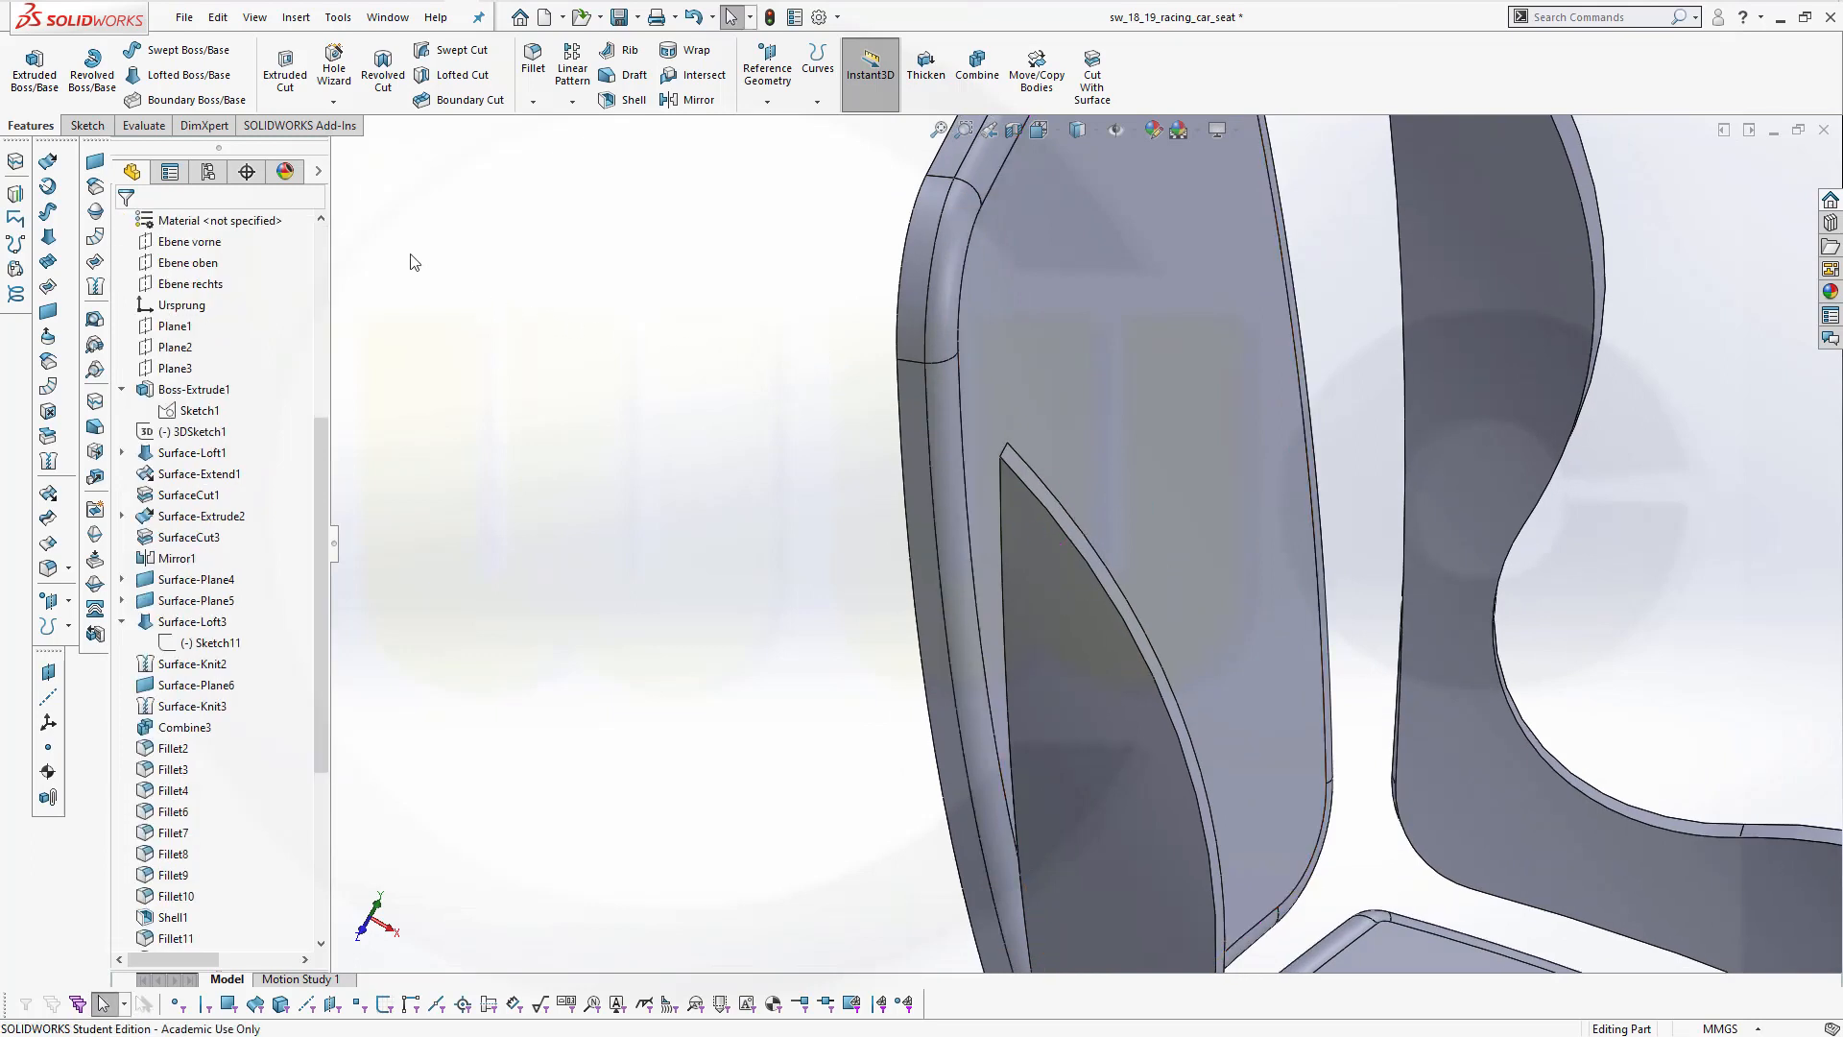
left_click(544, 60)
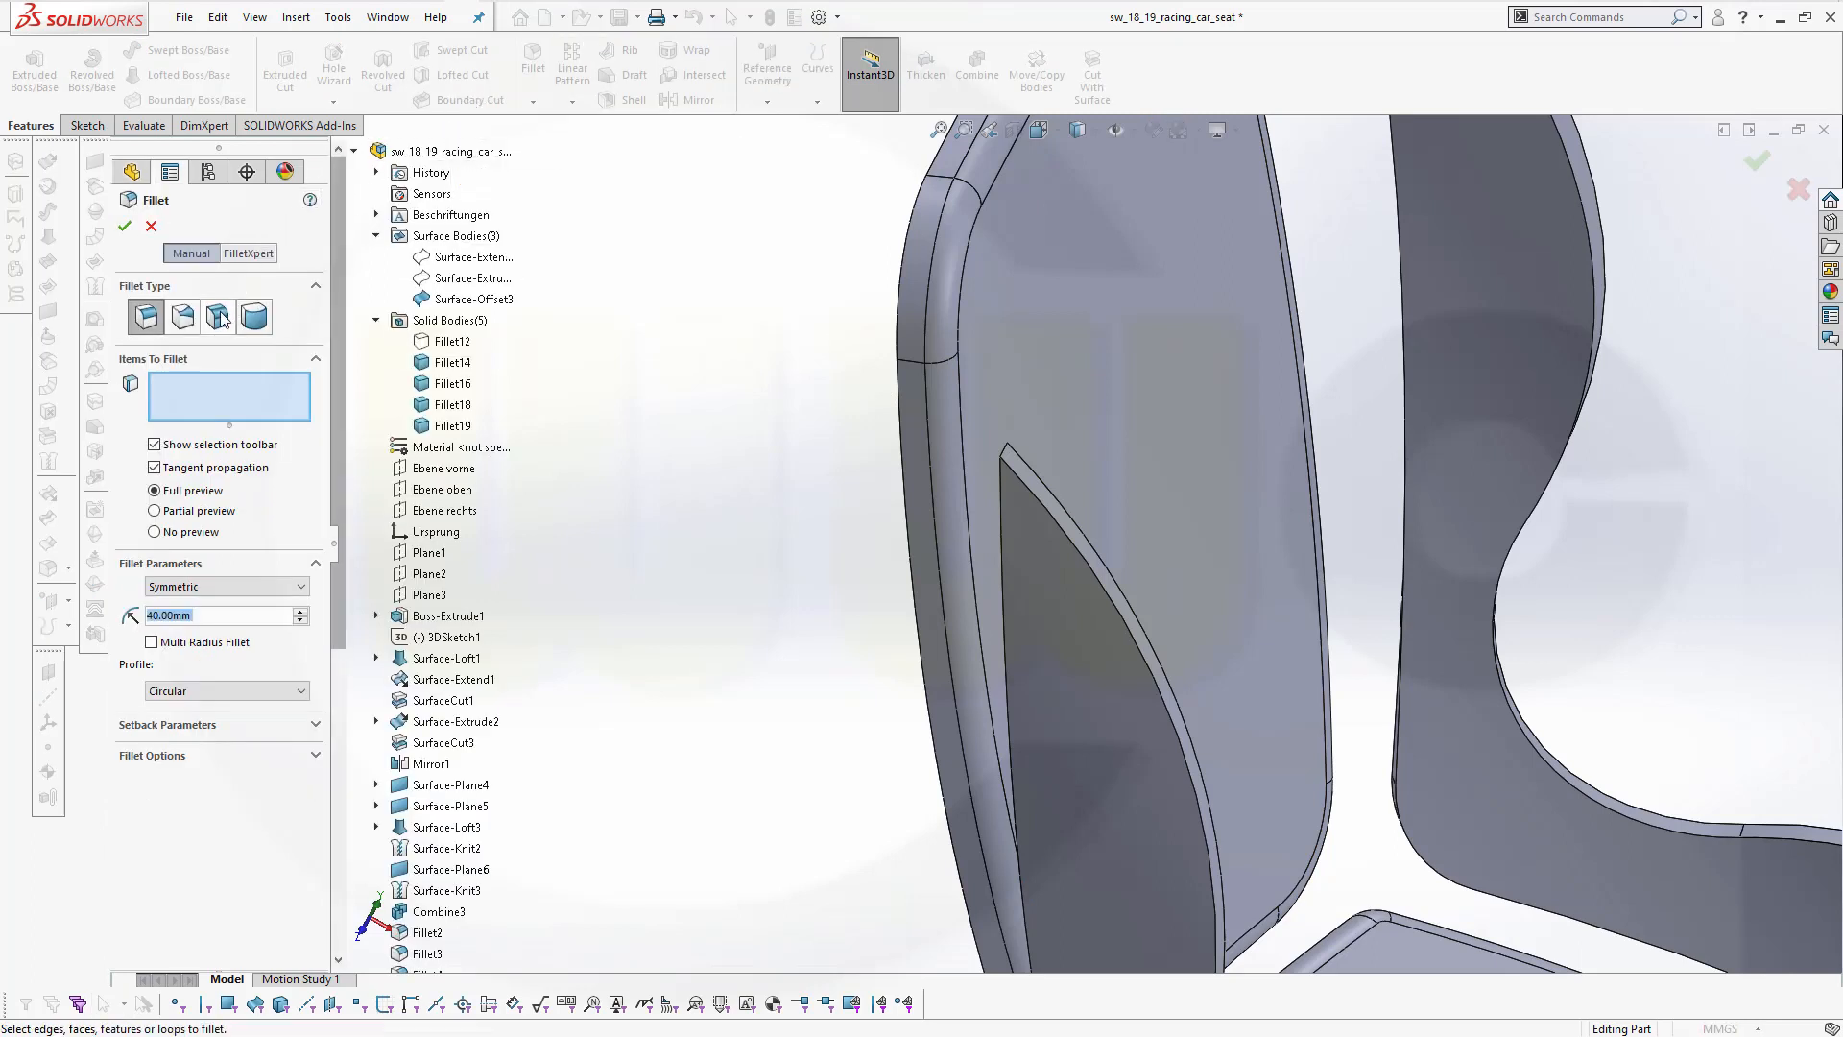
left_click(220, 317)
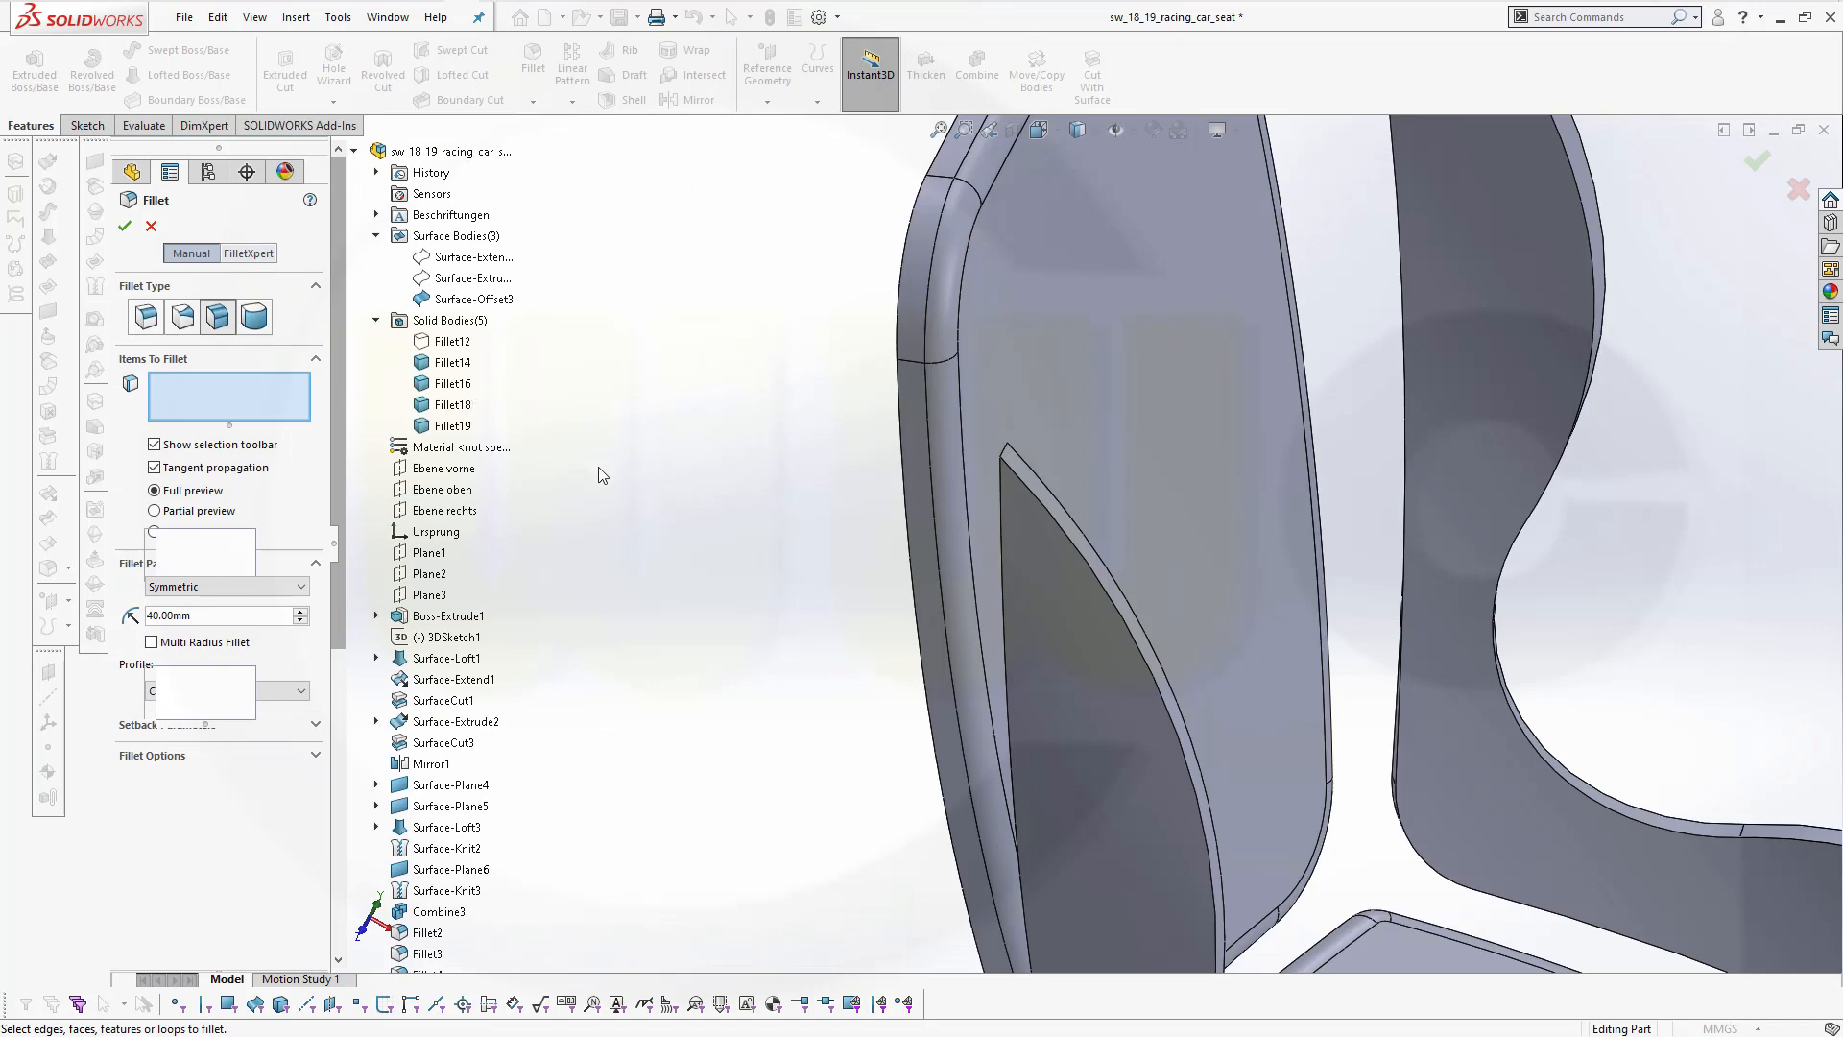
middle_click_drag(757, 471, 609, 474)
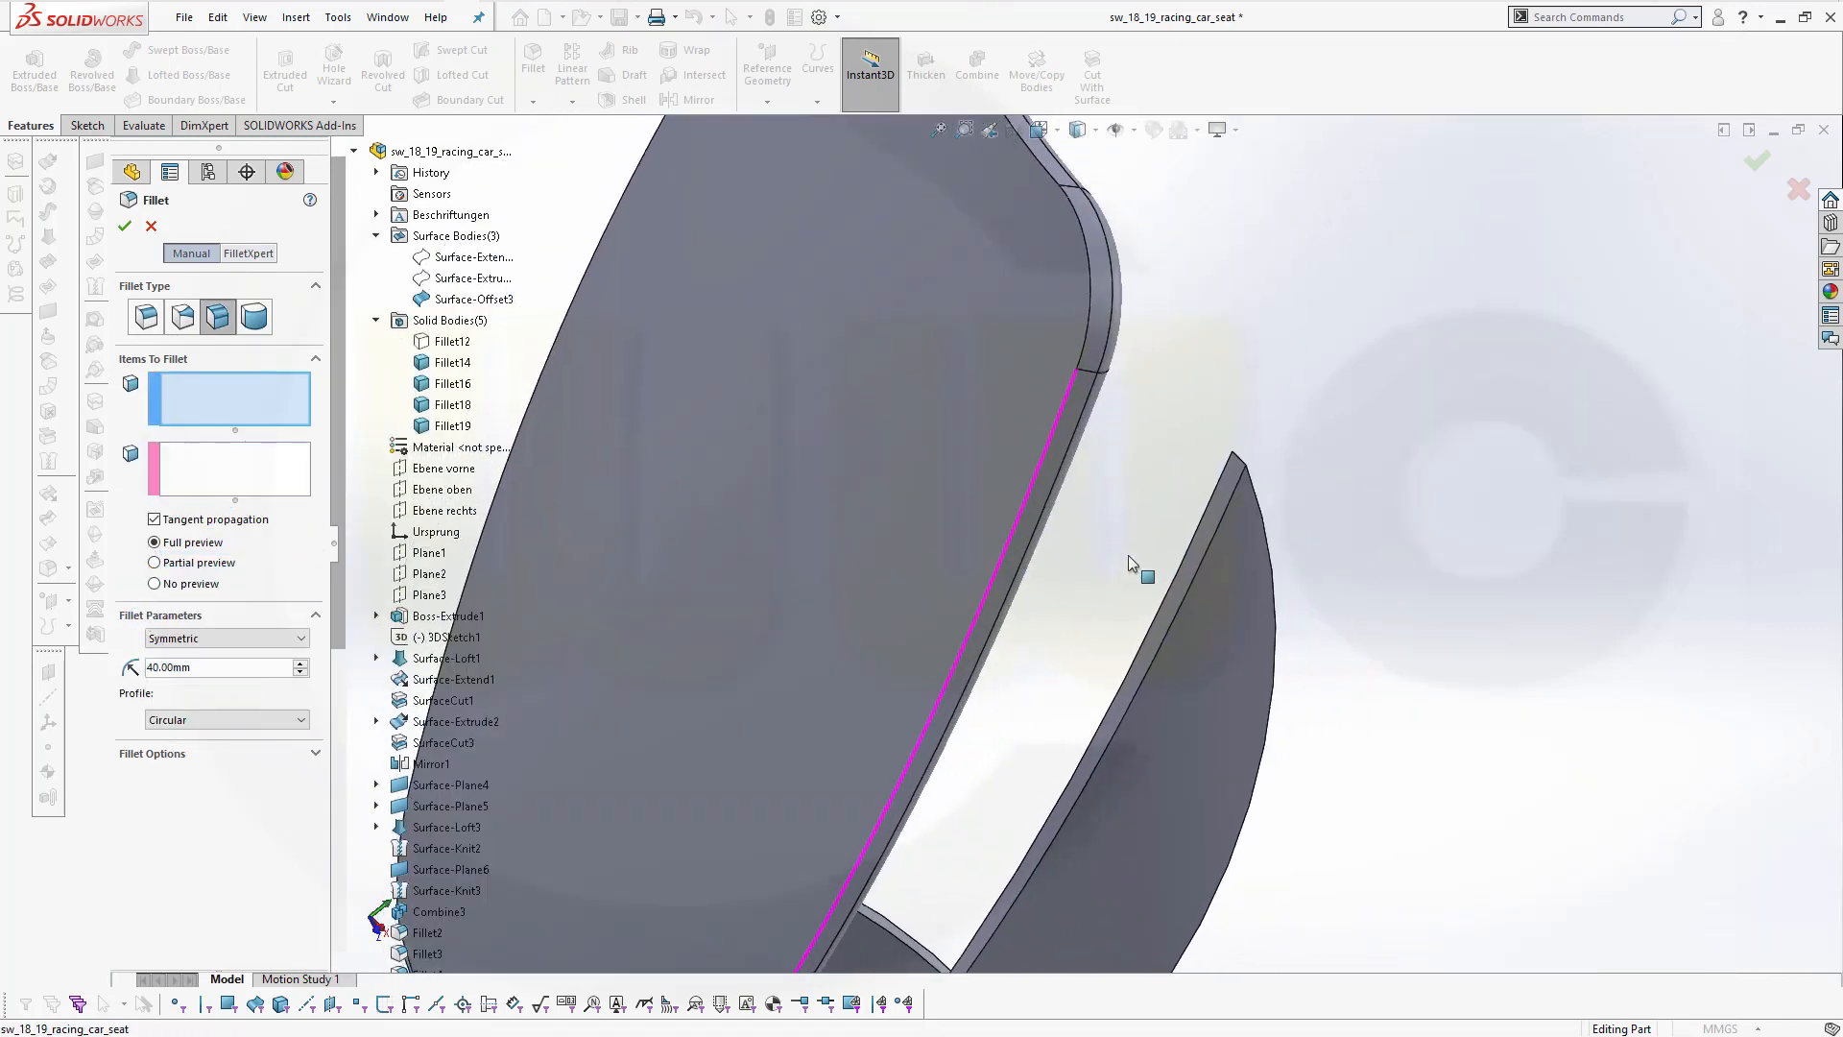
left_click(1227, 487)
right_click(1229, 487)
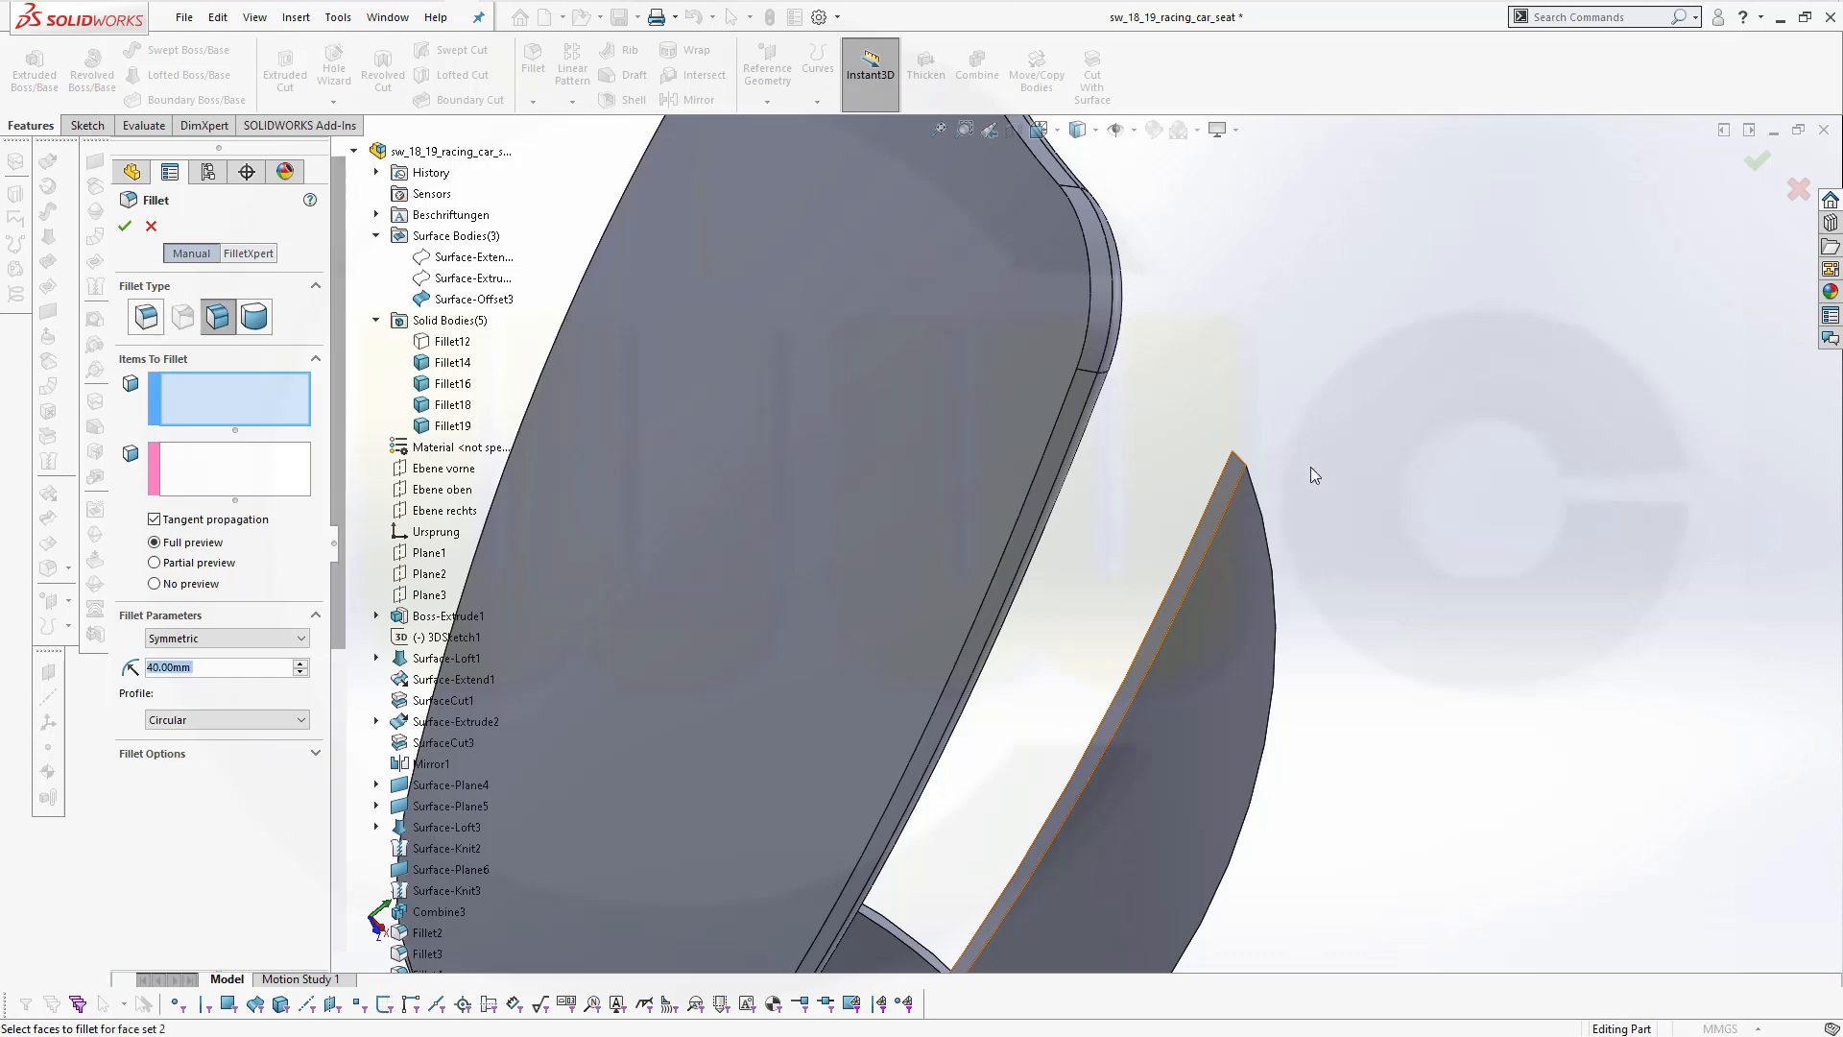
middle_click_drag(1362, 501, 1246, 514)
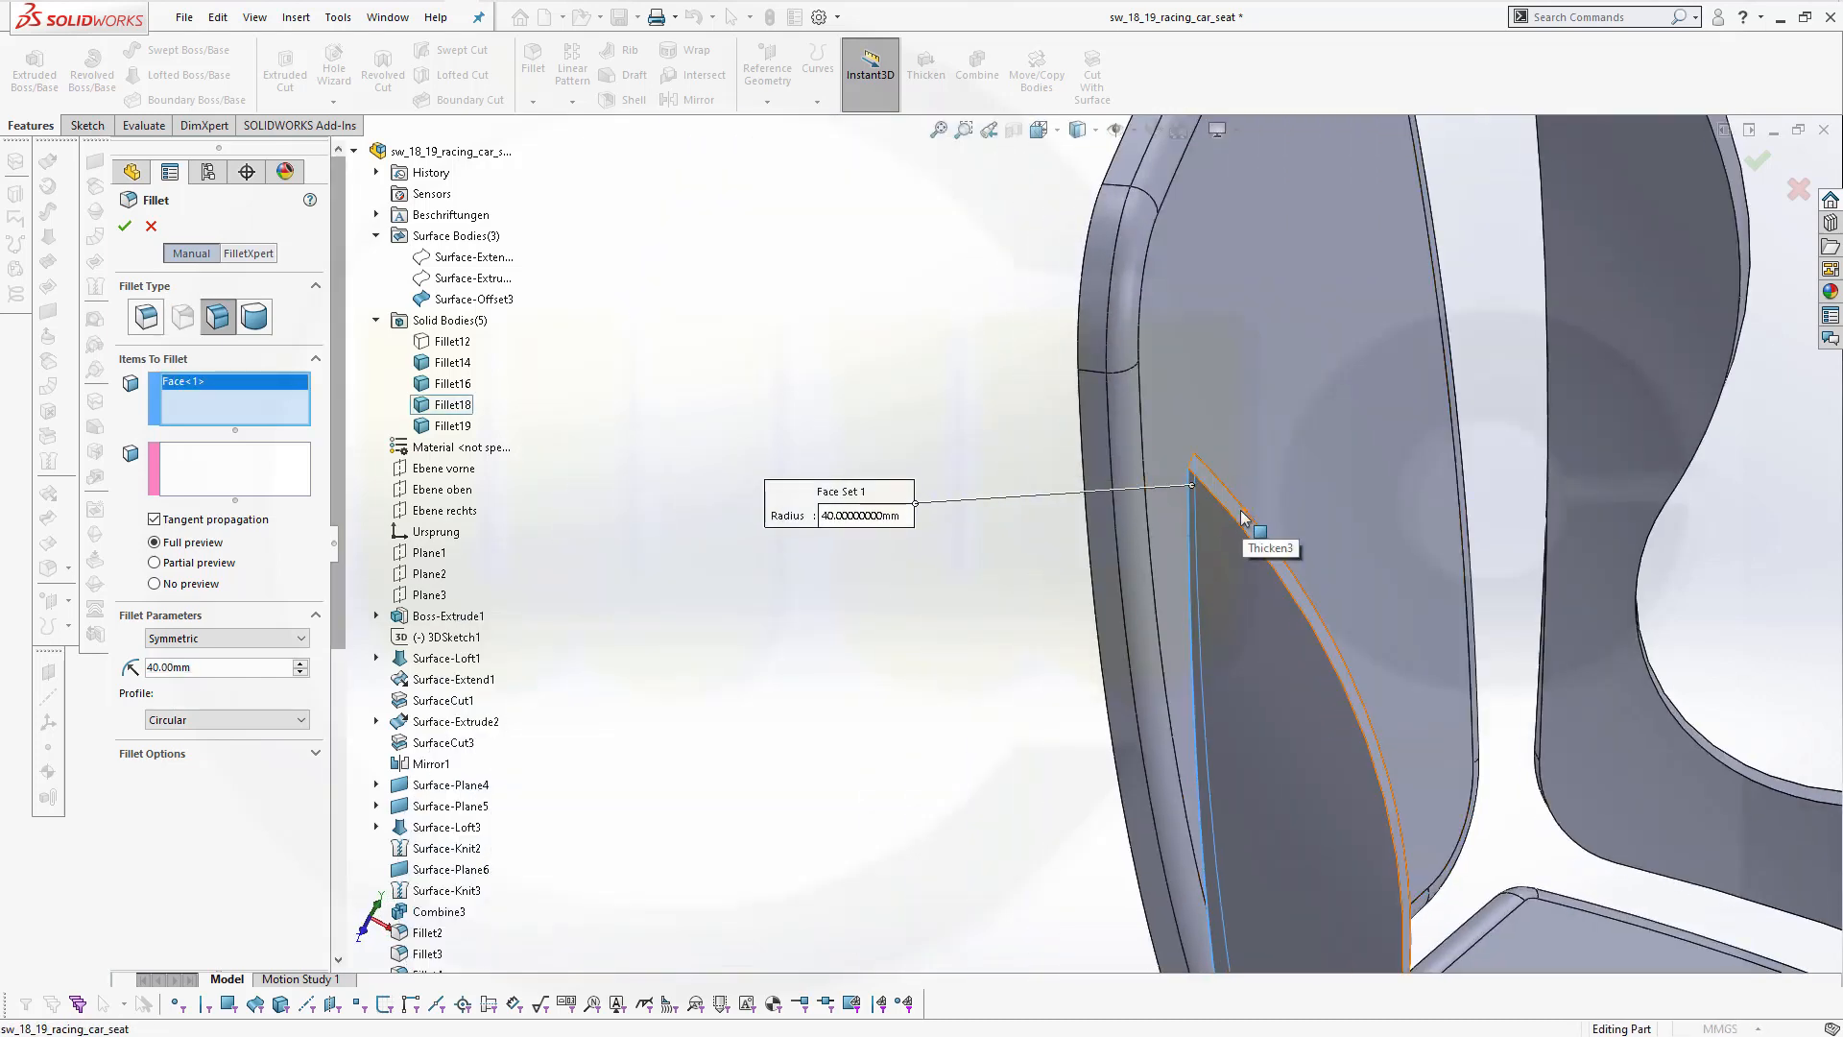
left_click(1241, 513)
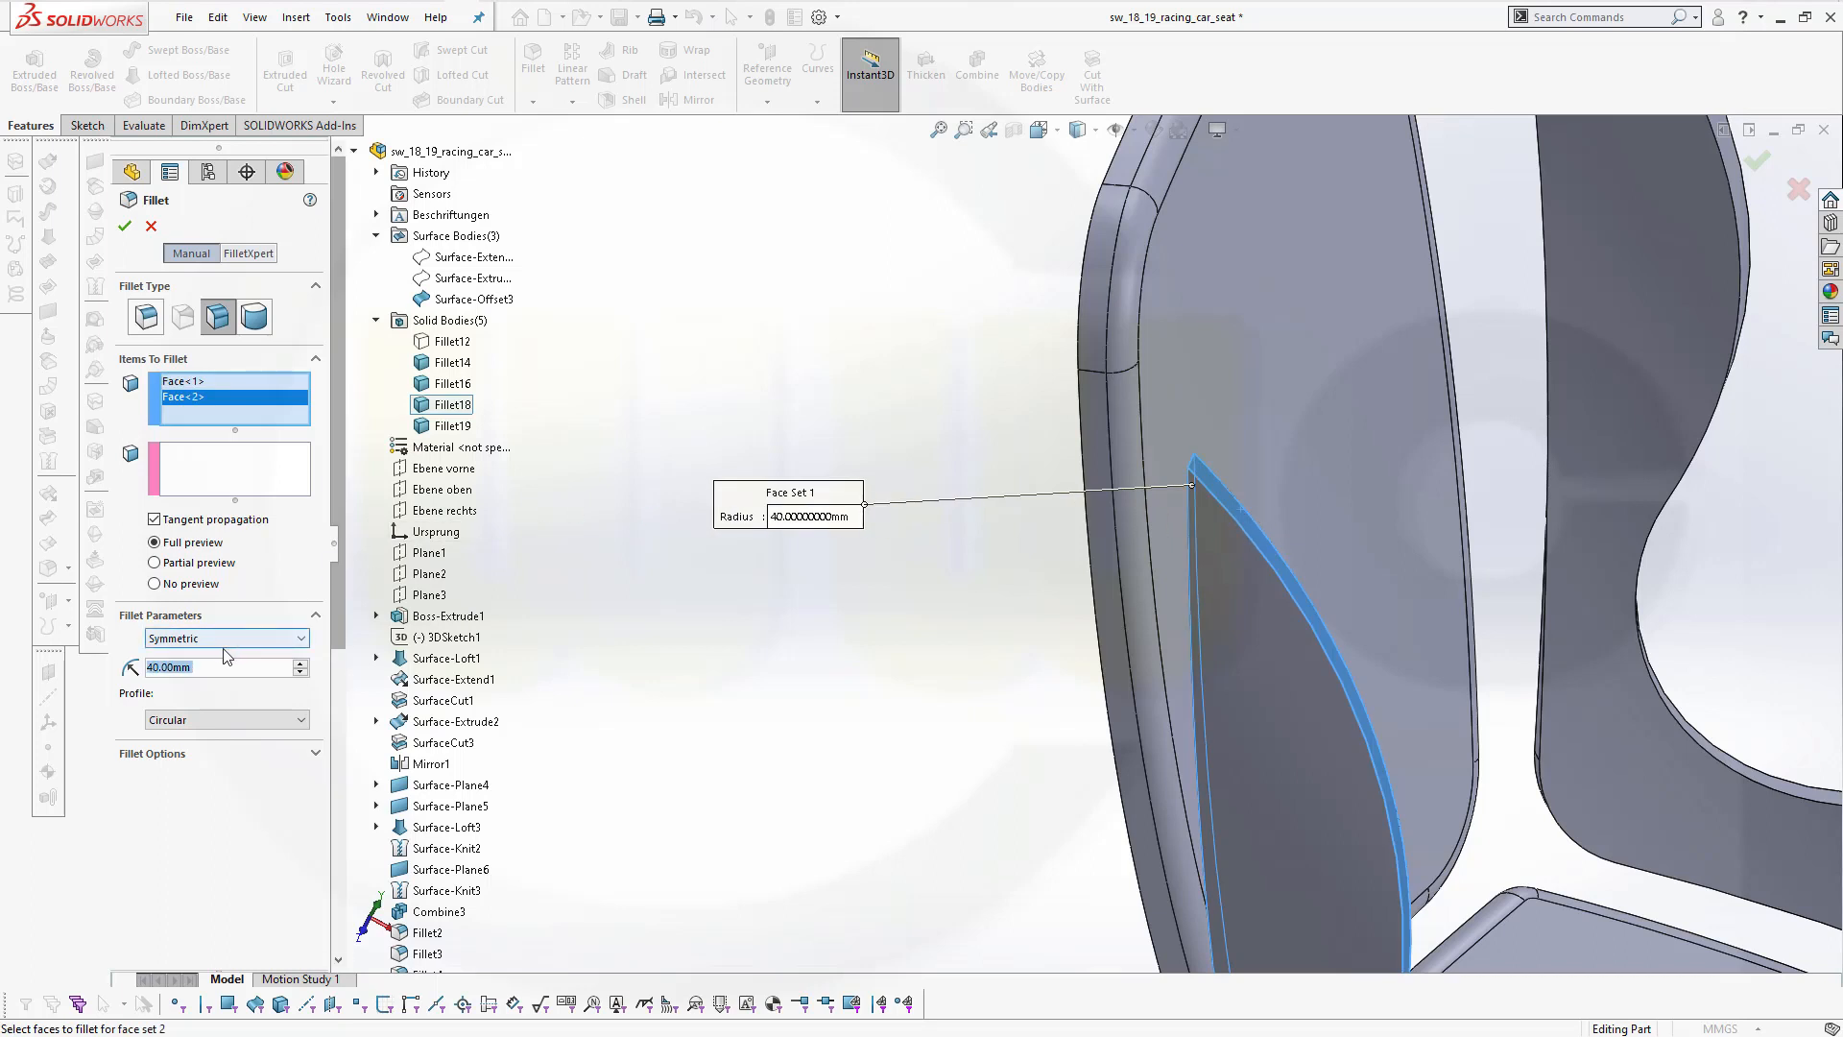
left_click(130, 230)
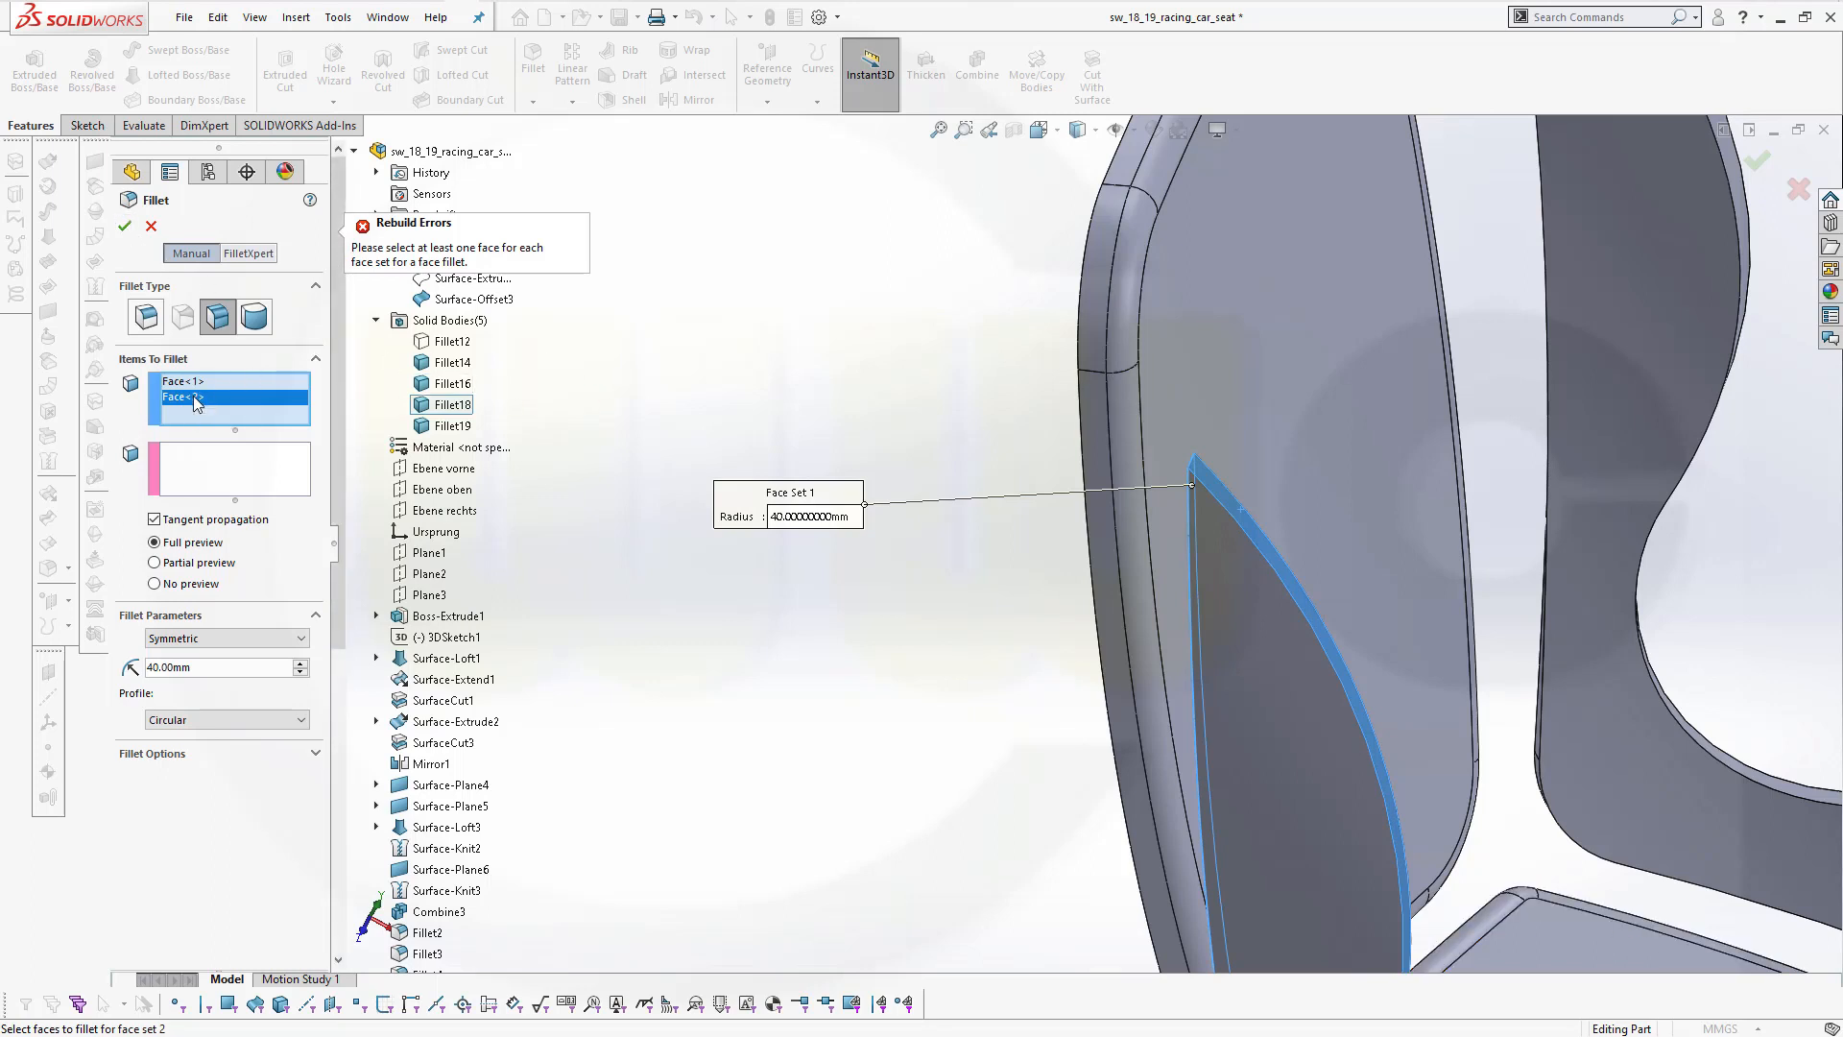
Reassign the pad's front narrow face to face set 2, try the 40 mm face fillet again and cancel it
right_click(195, 401)
left_click(232, 429)
left_click(213, 480)
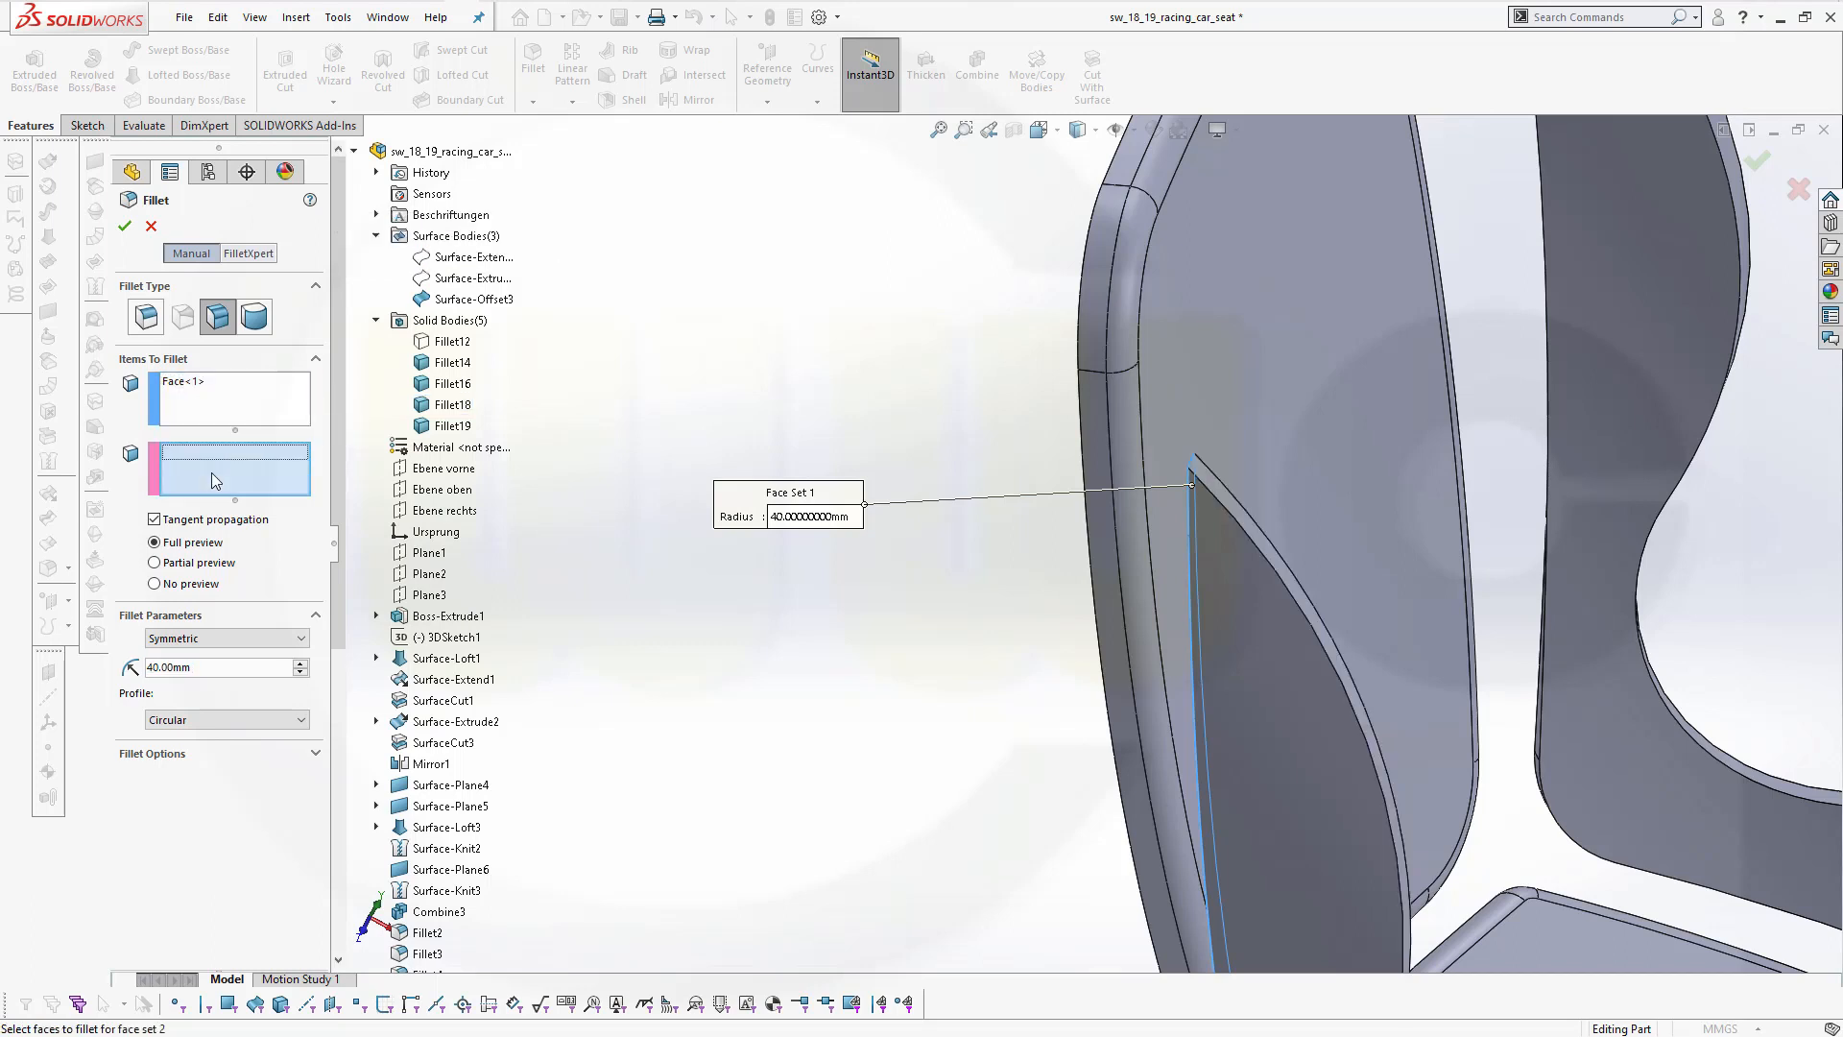
left_click(1228, 502)
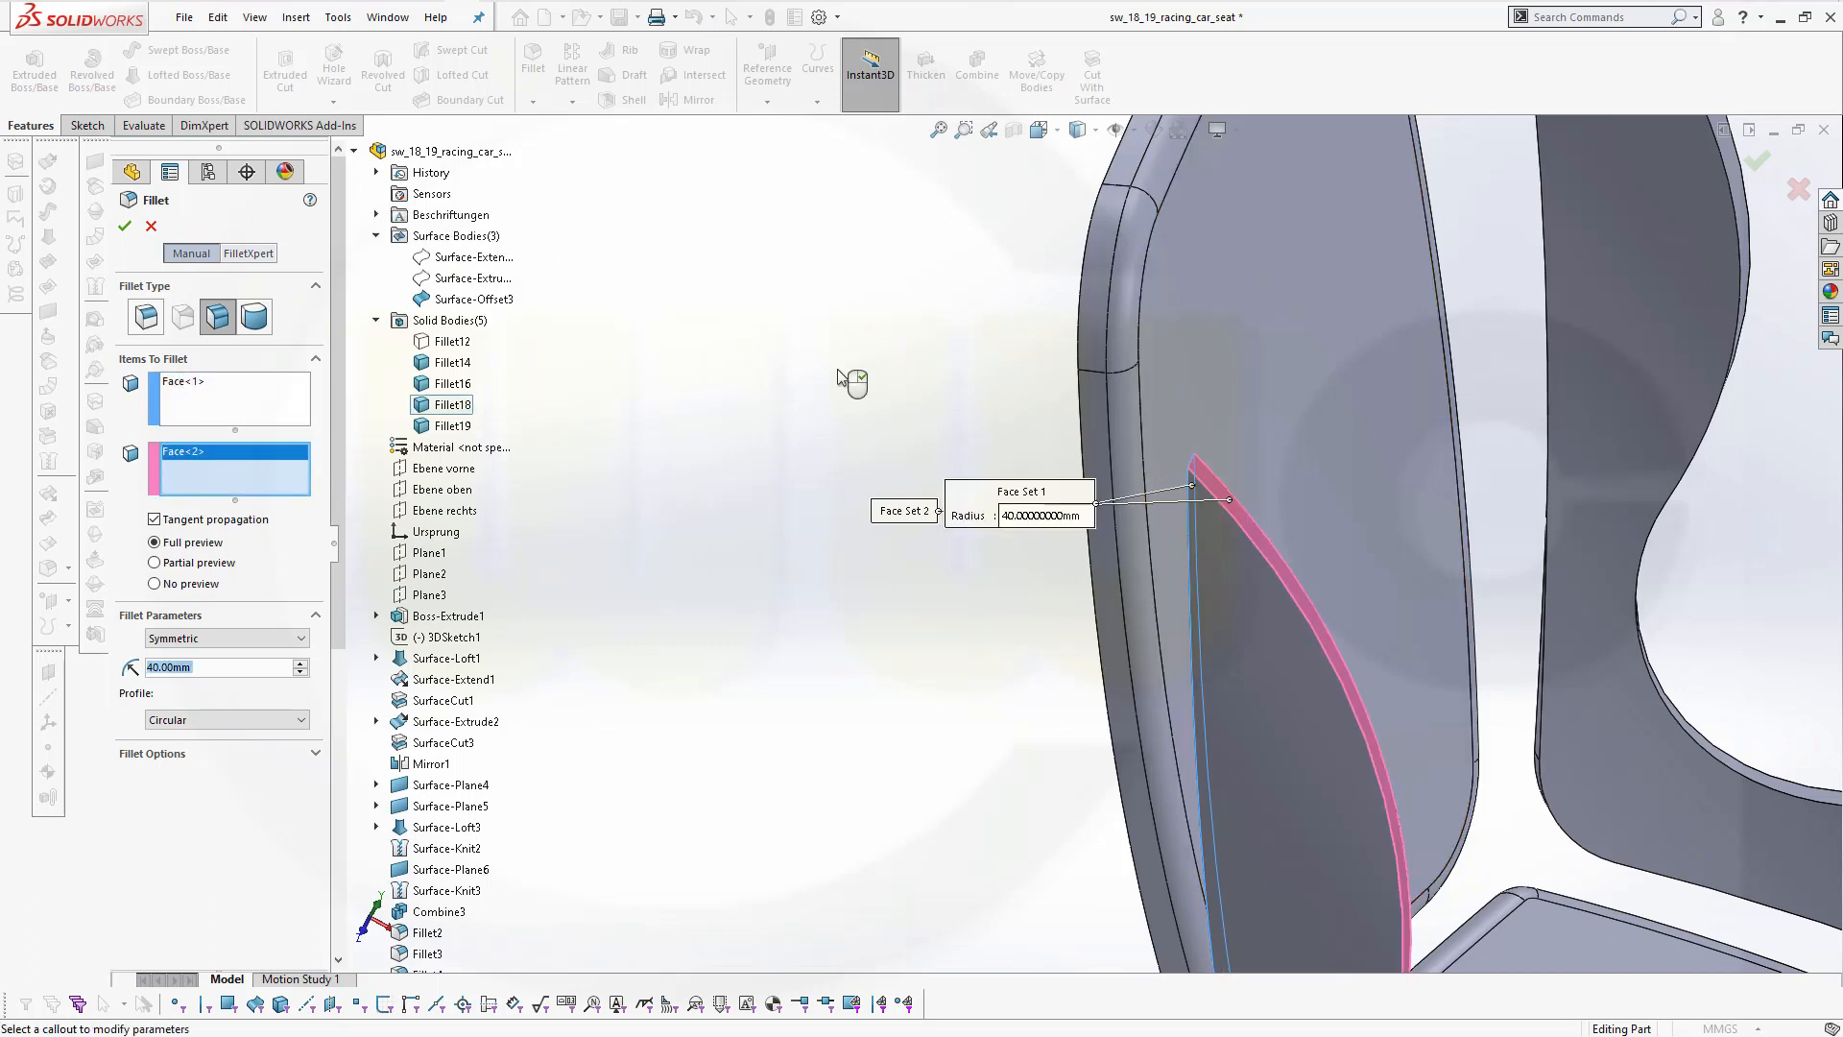
left_click(125, 227)
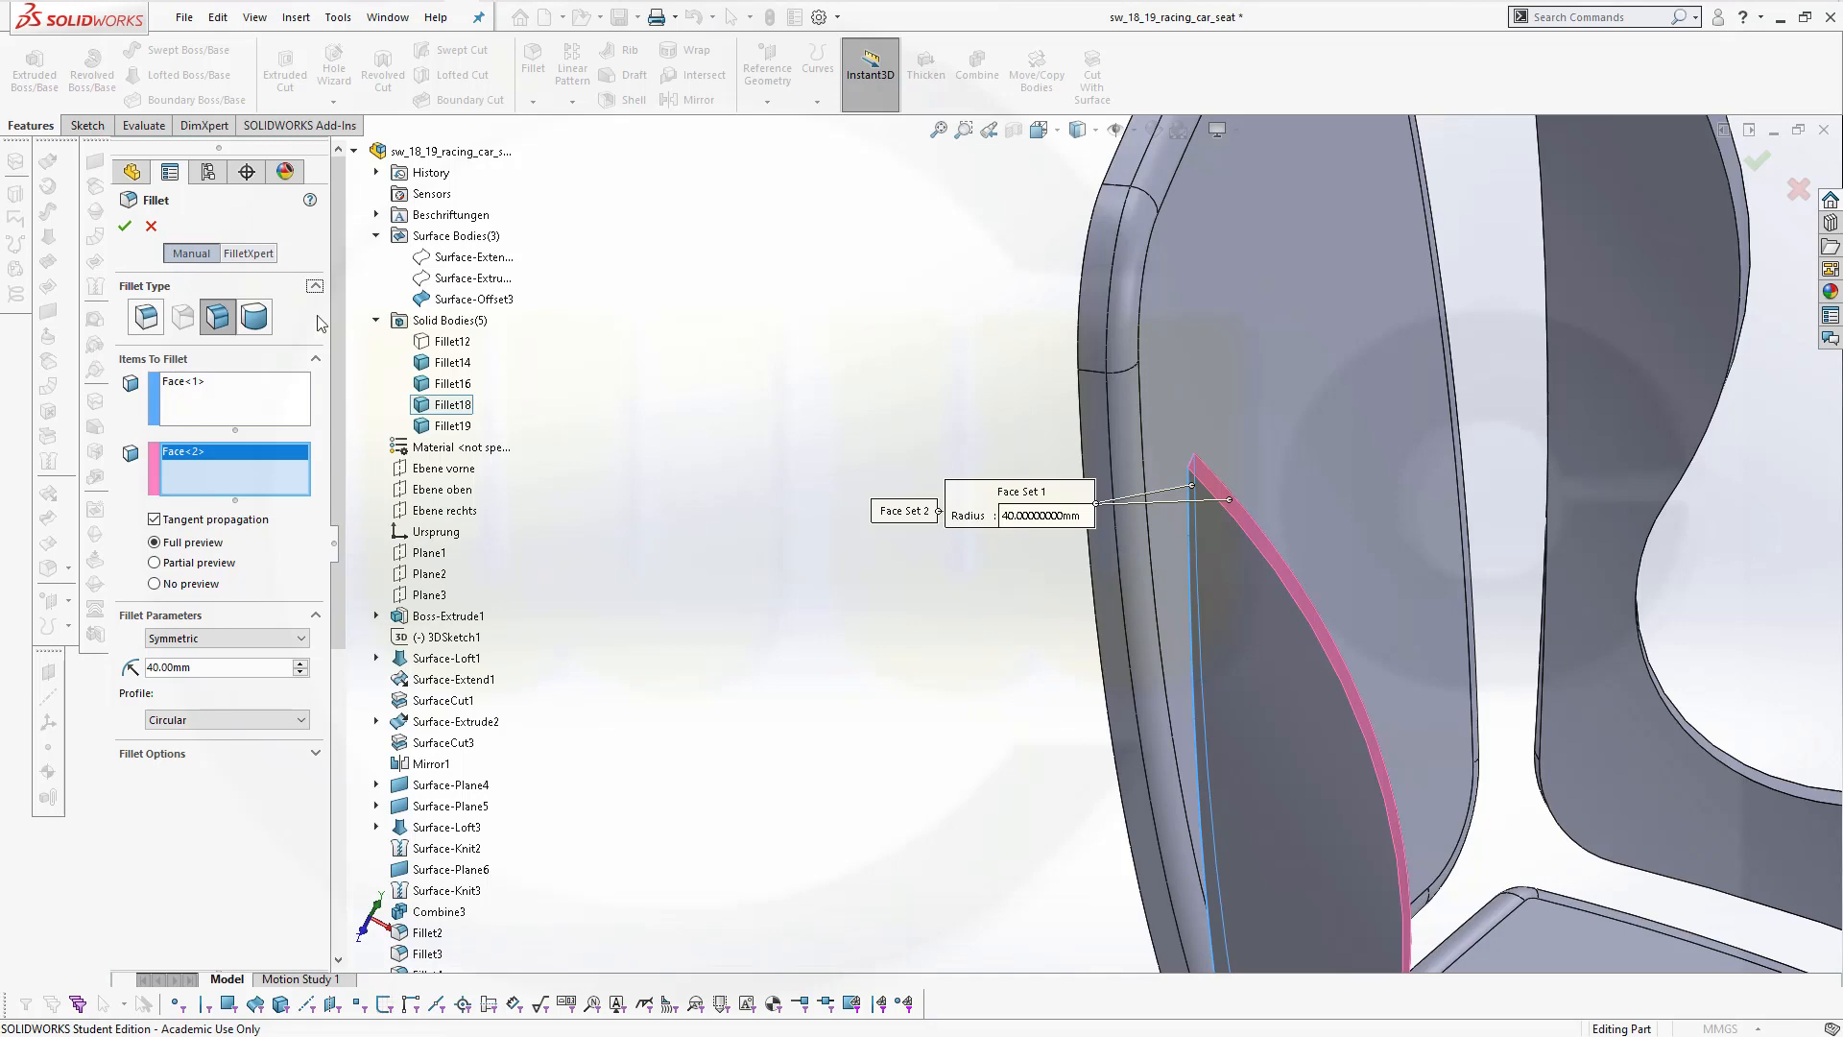
left_click(151, 227)
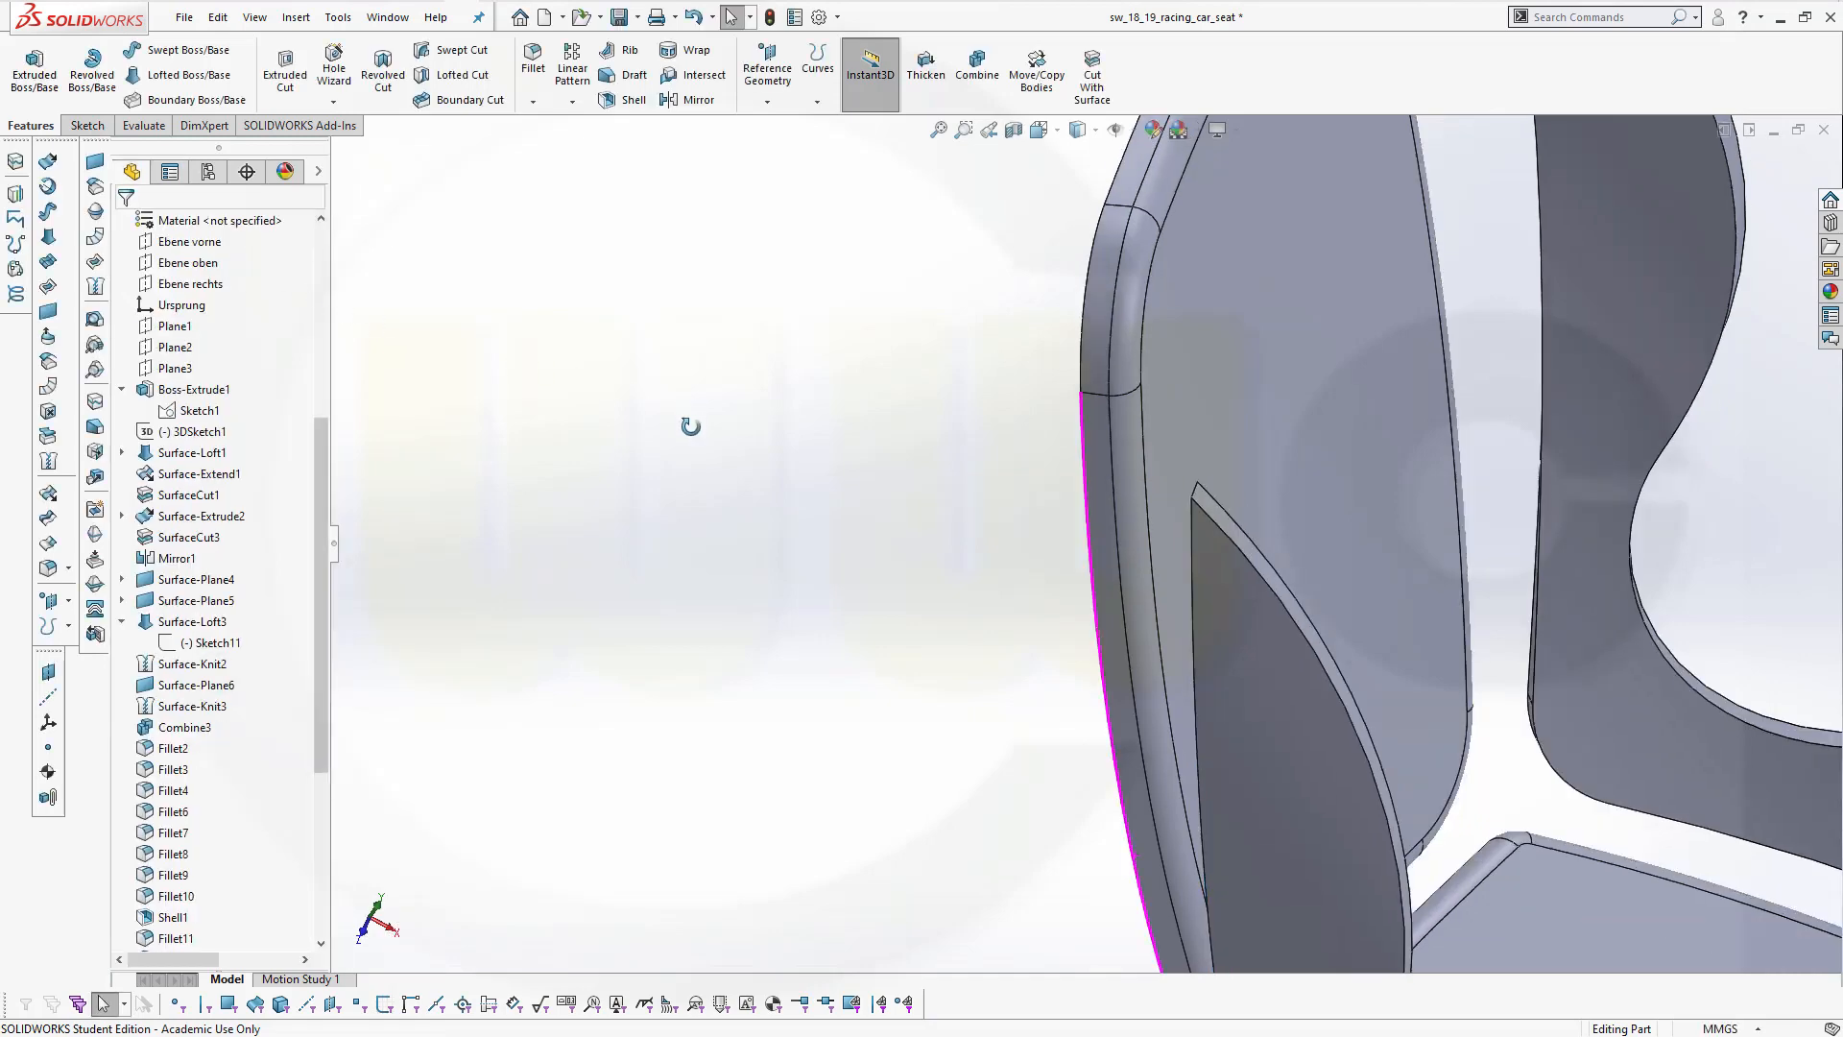
Set up a constant-size fillet with a 10 mm radius on the short edge at the first side pad's upper tip
left_click(533, 65)
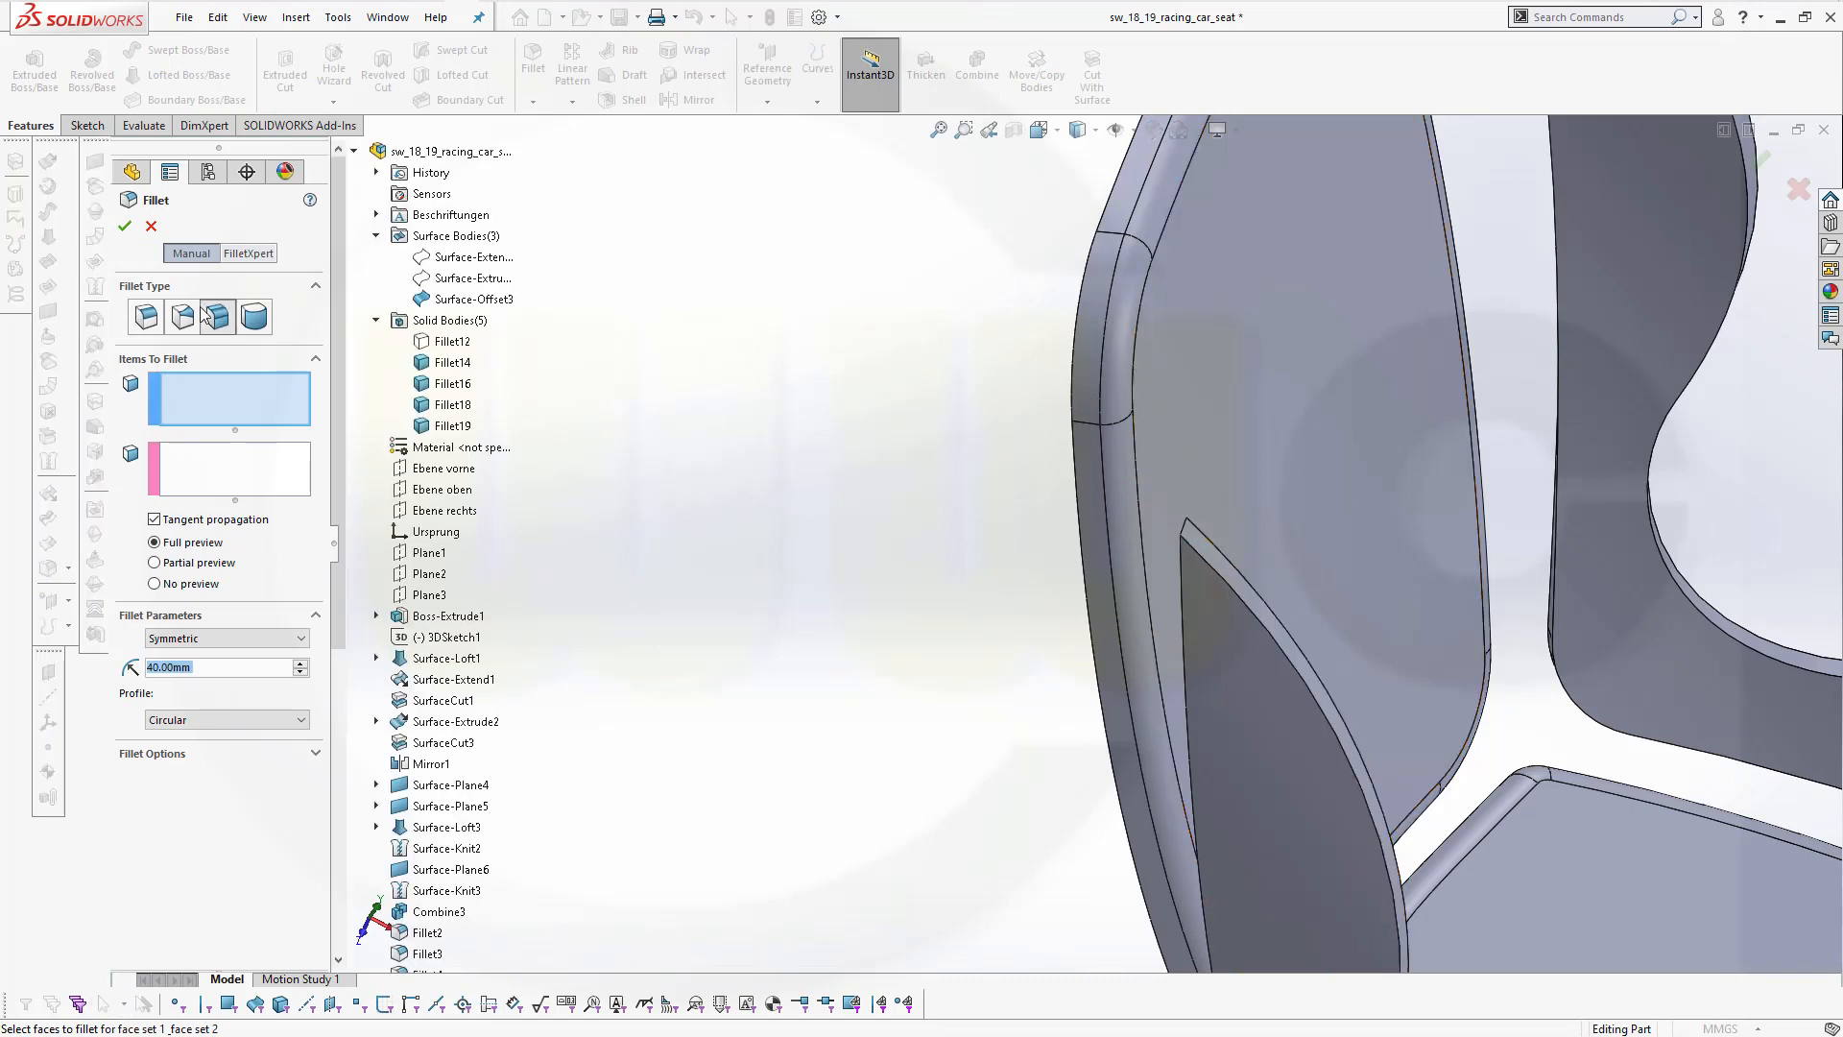
left_click(147, 318)
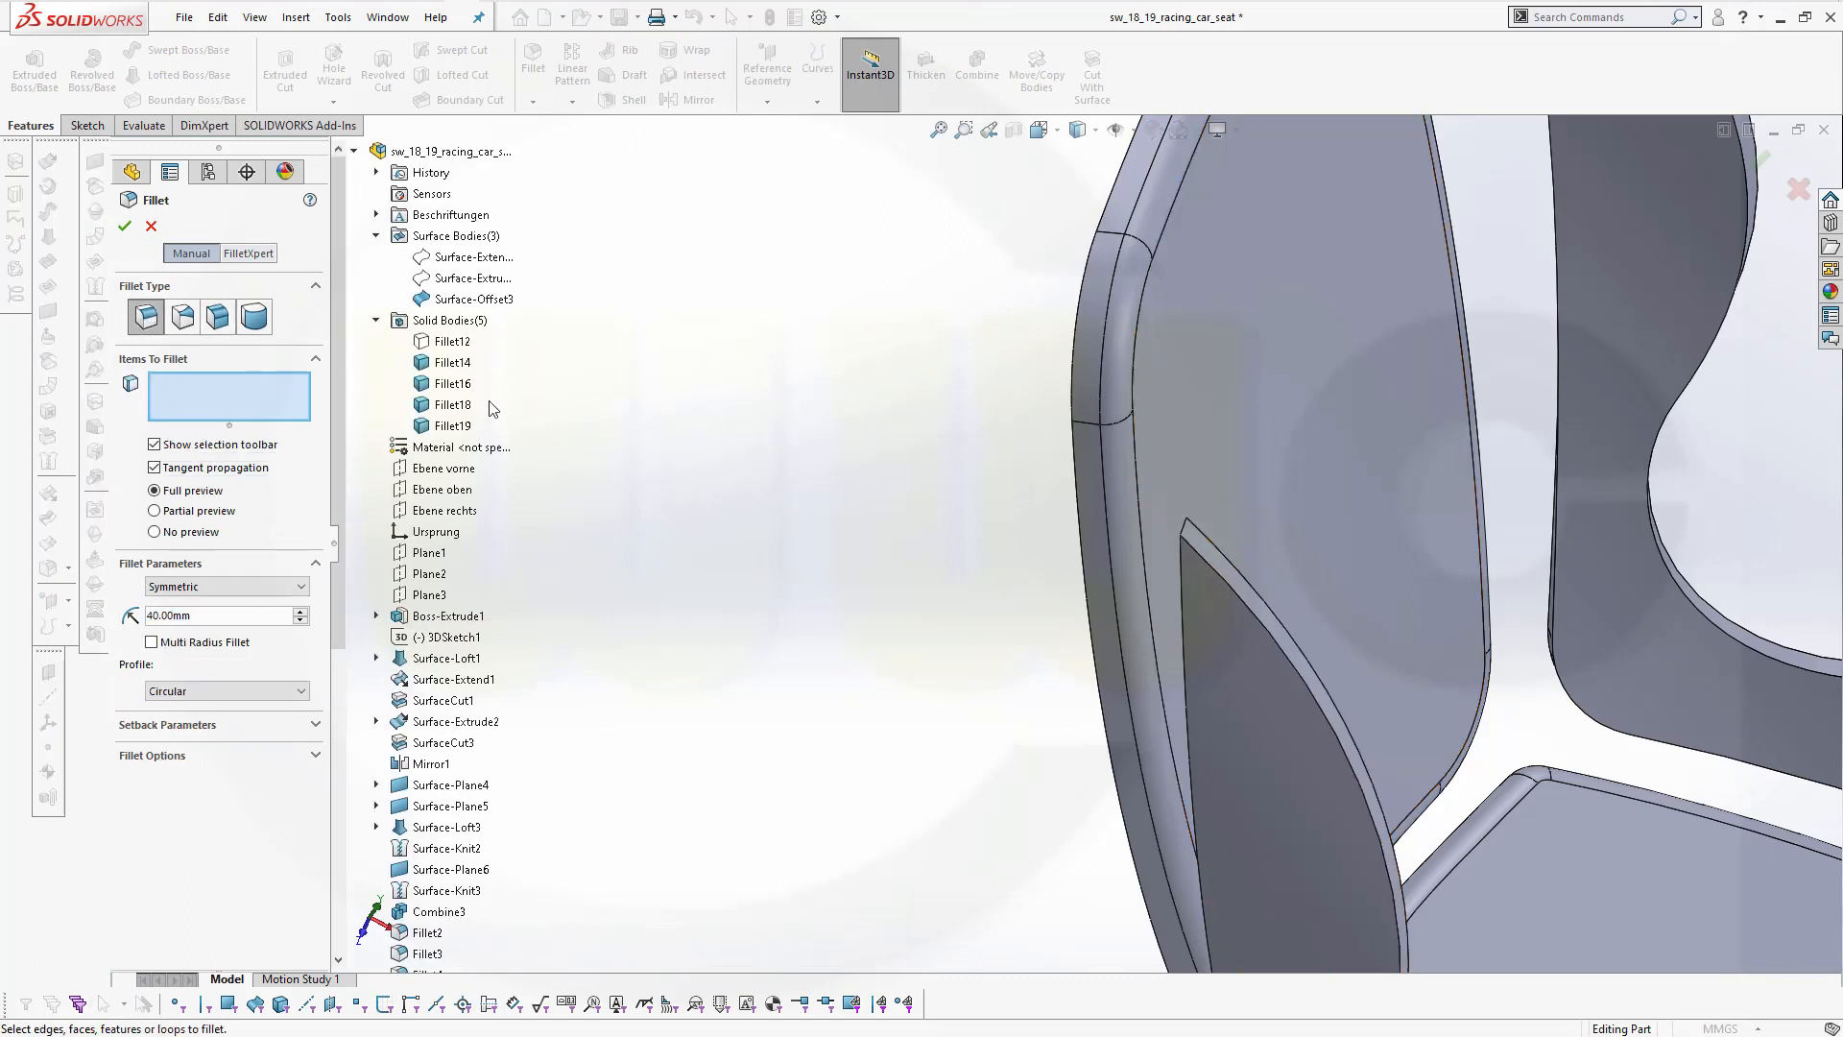
left_click(1183, 533)
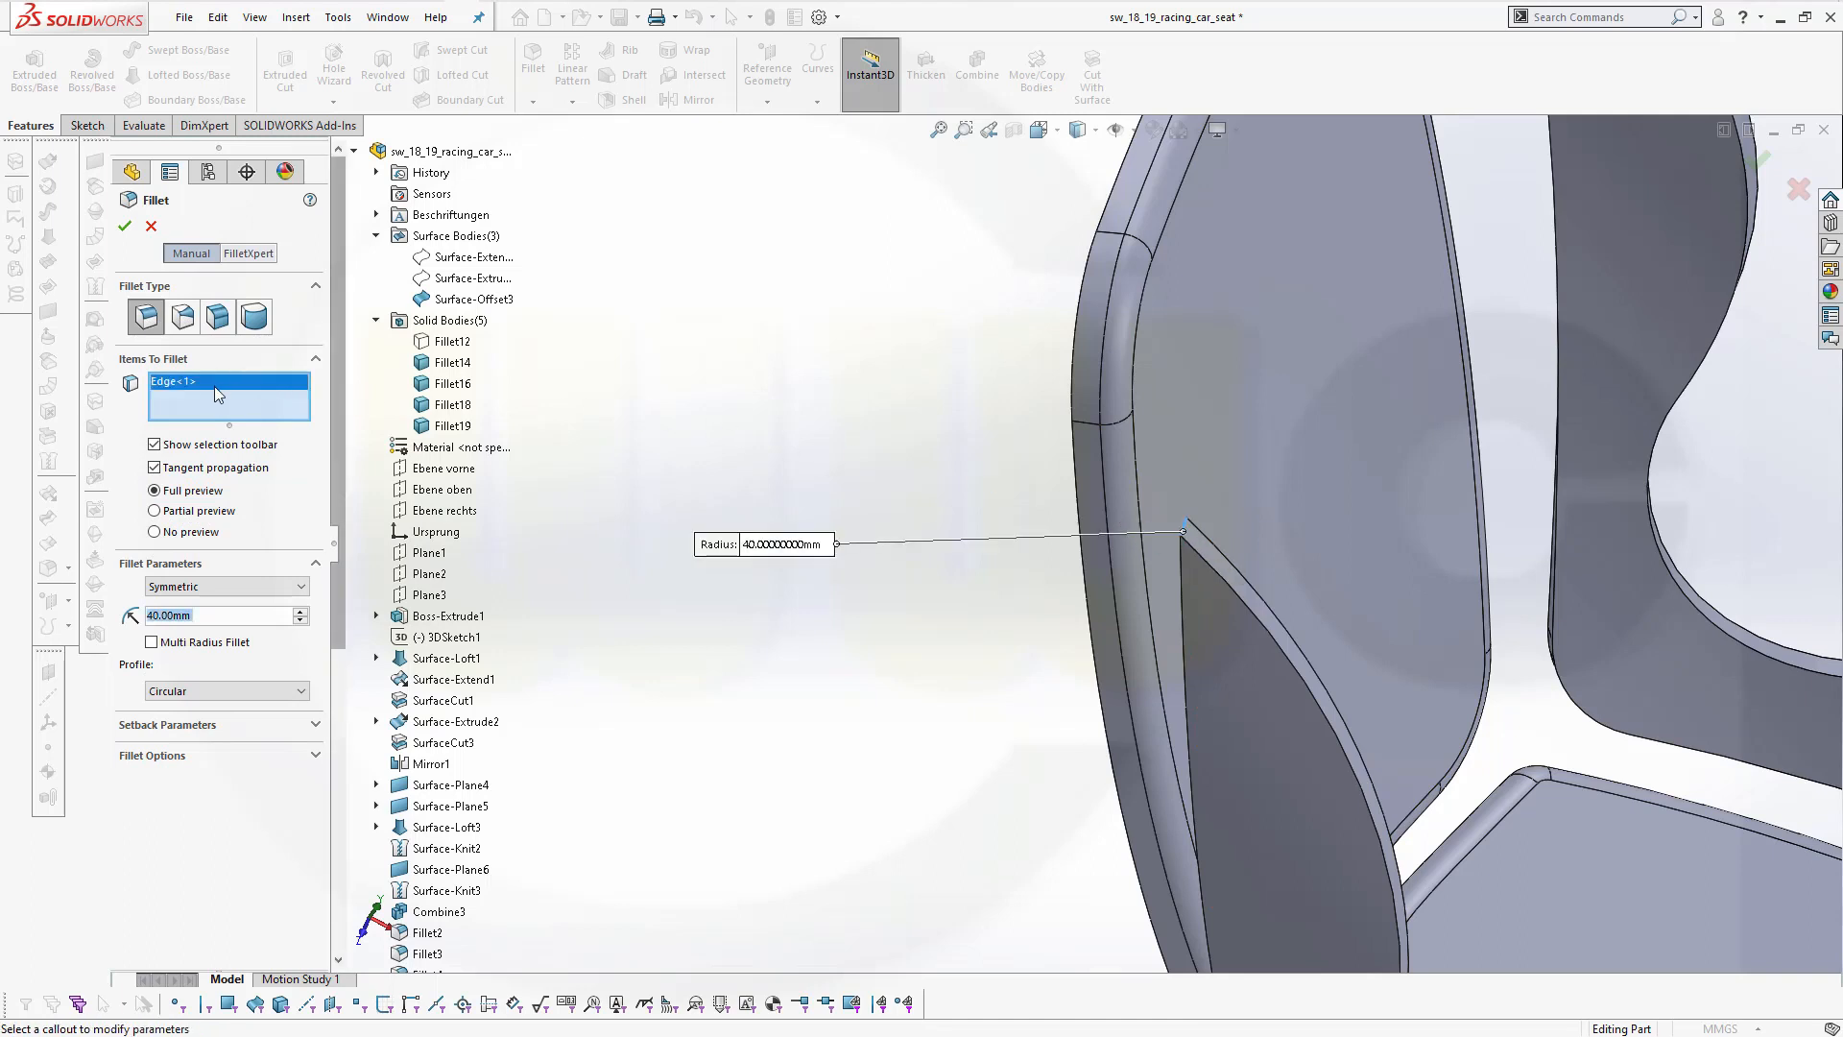
type("10")
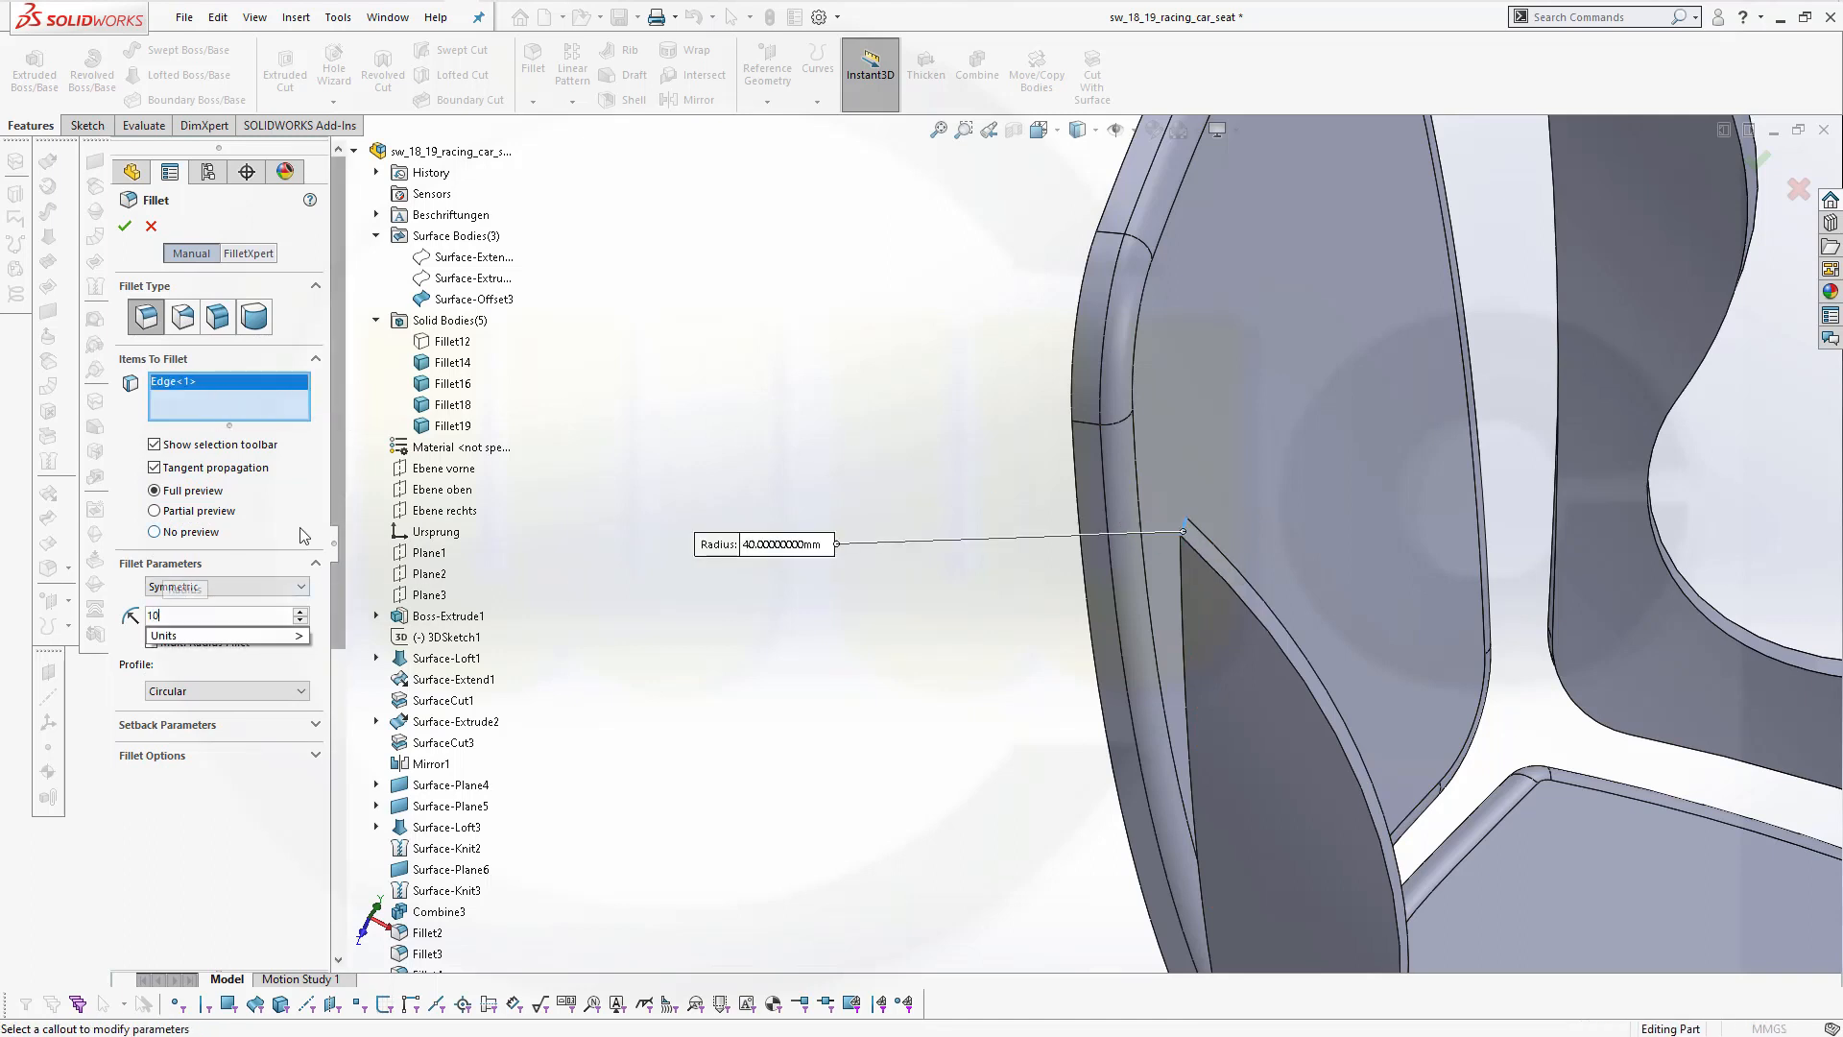
key("Return")
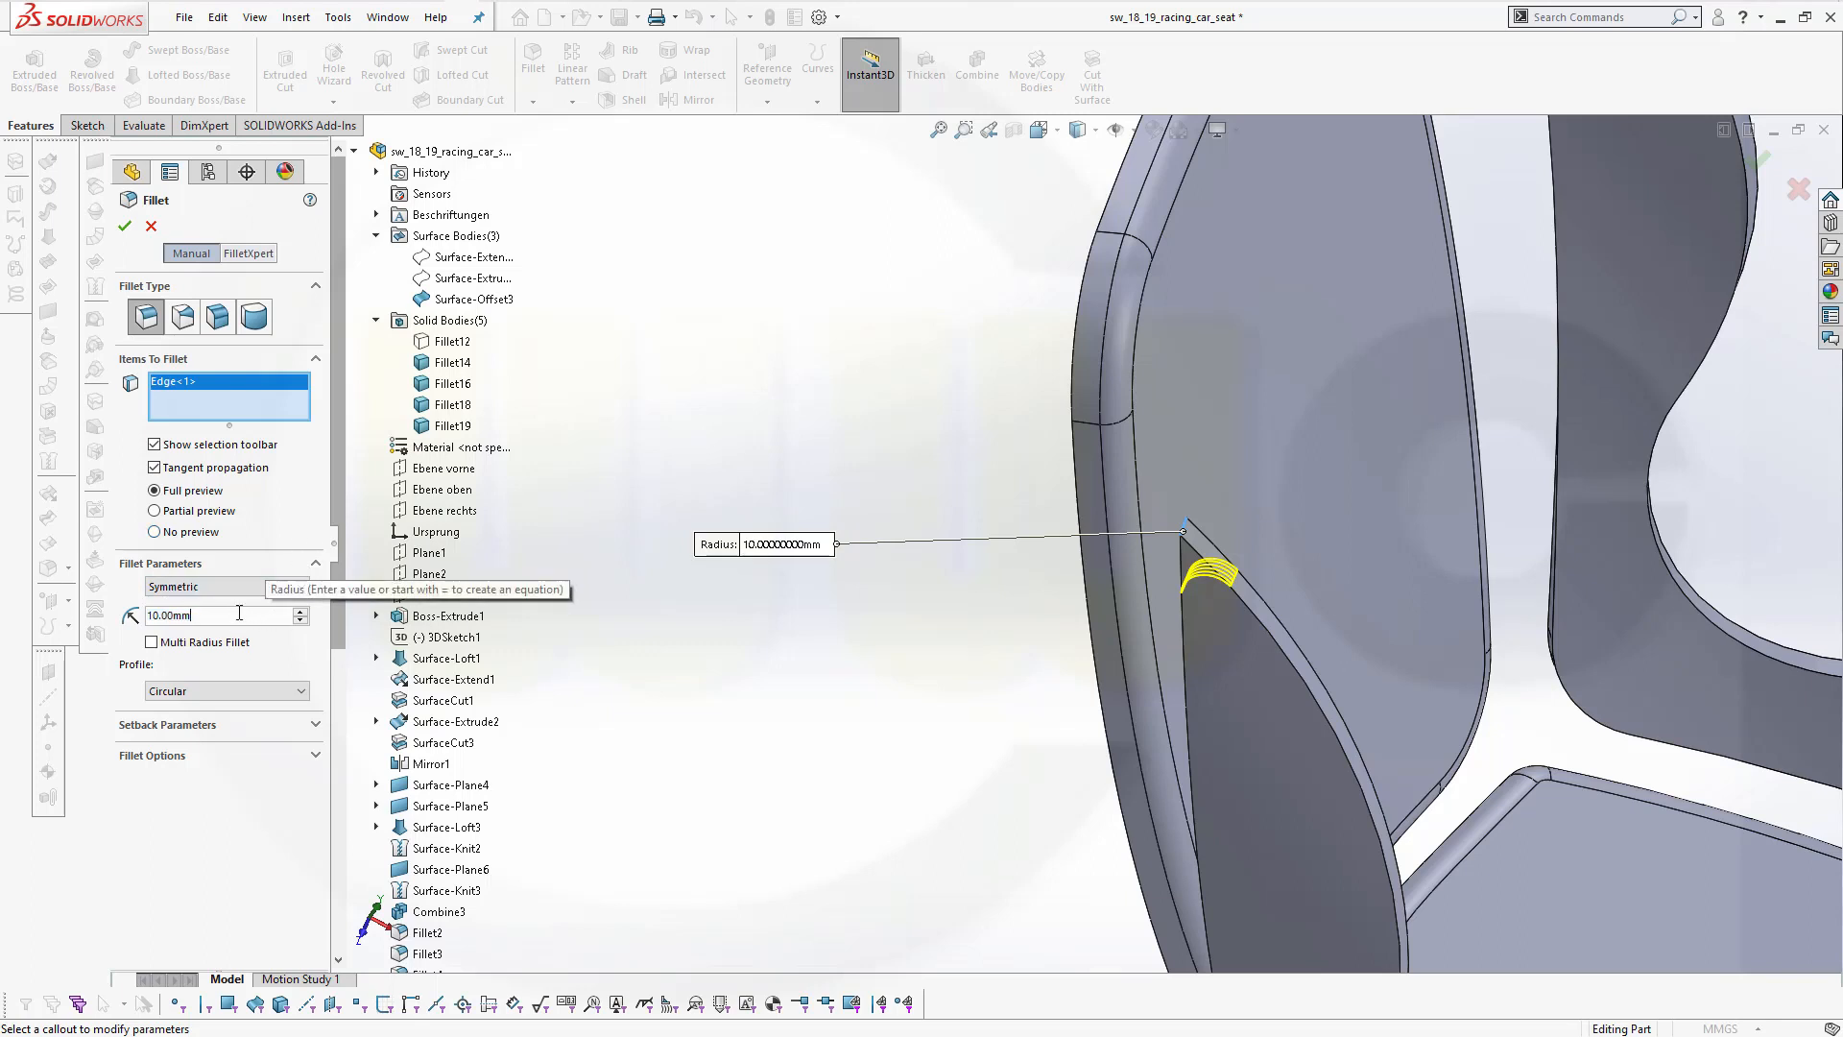
type("20")
key("Return")
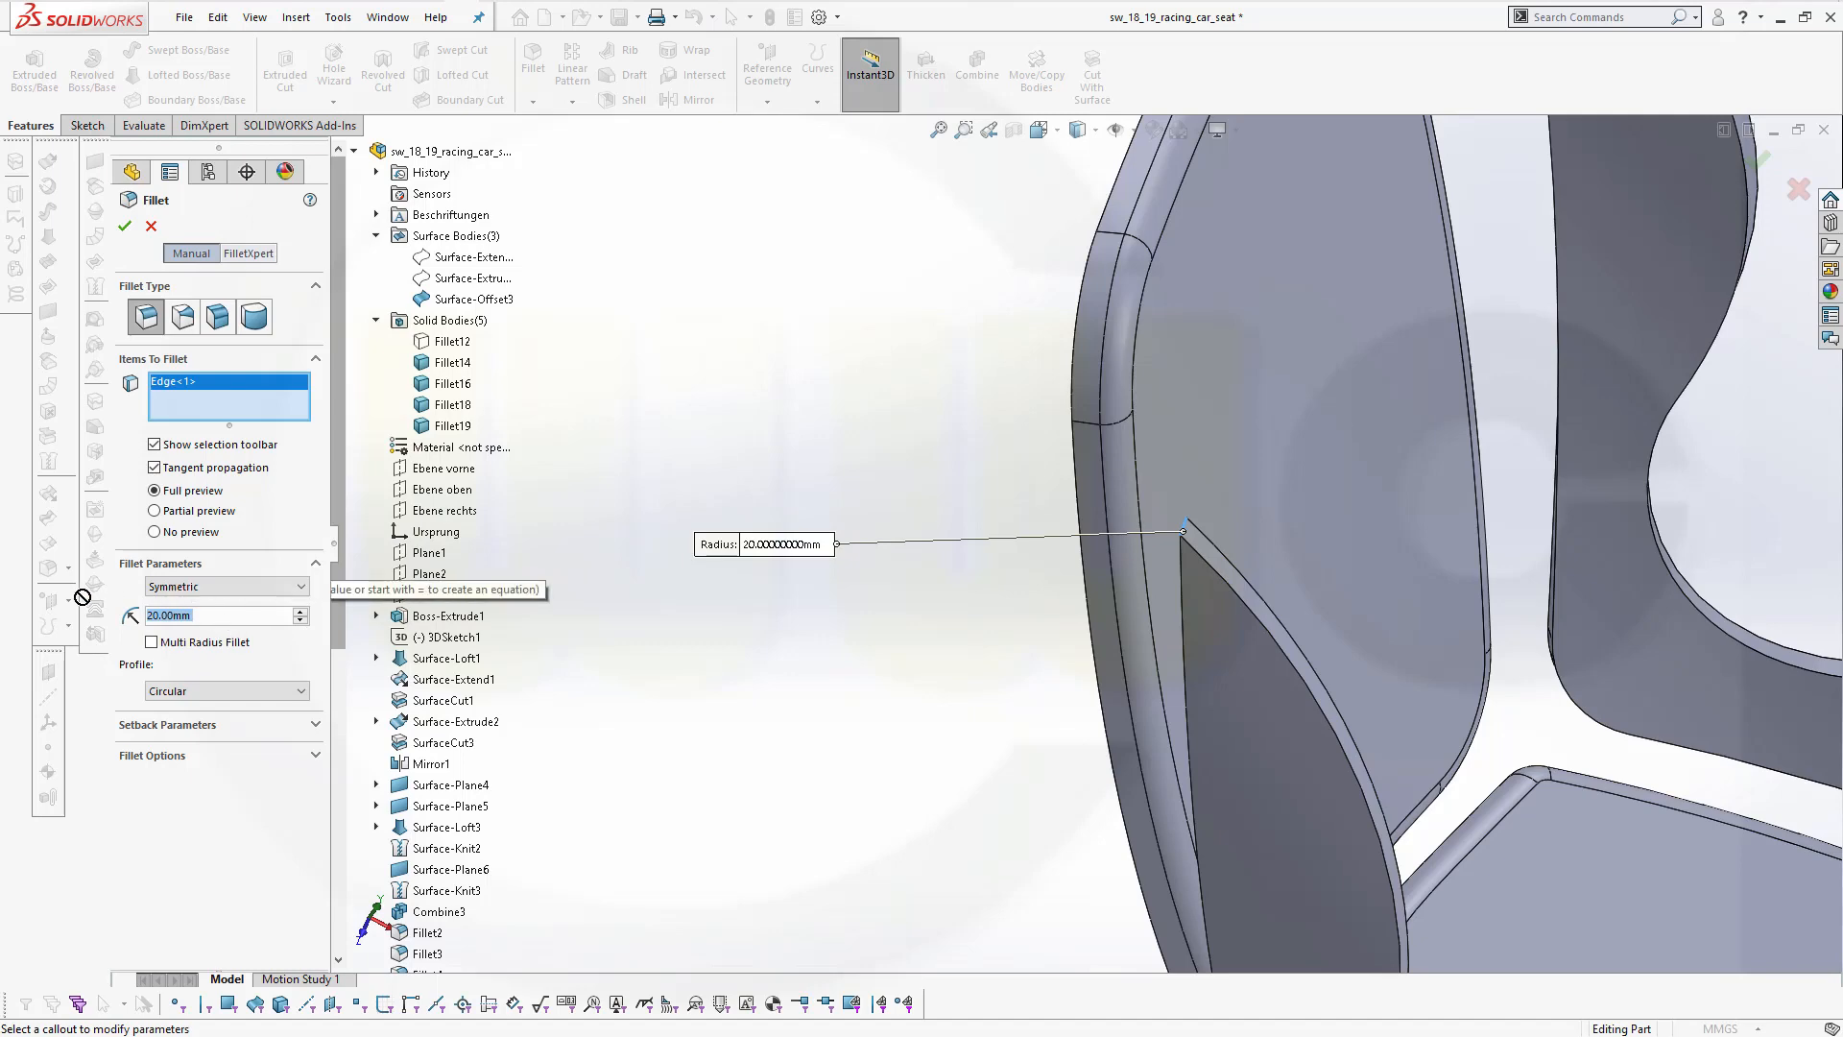
type("10")
key("Return")
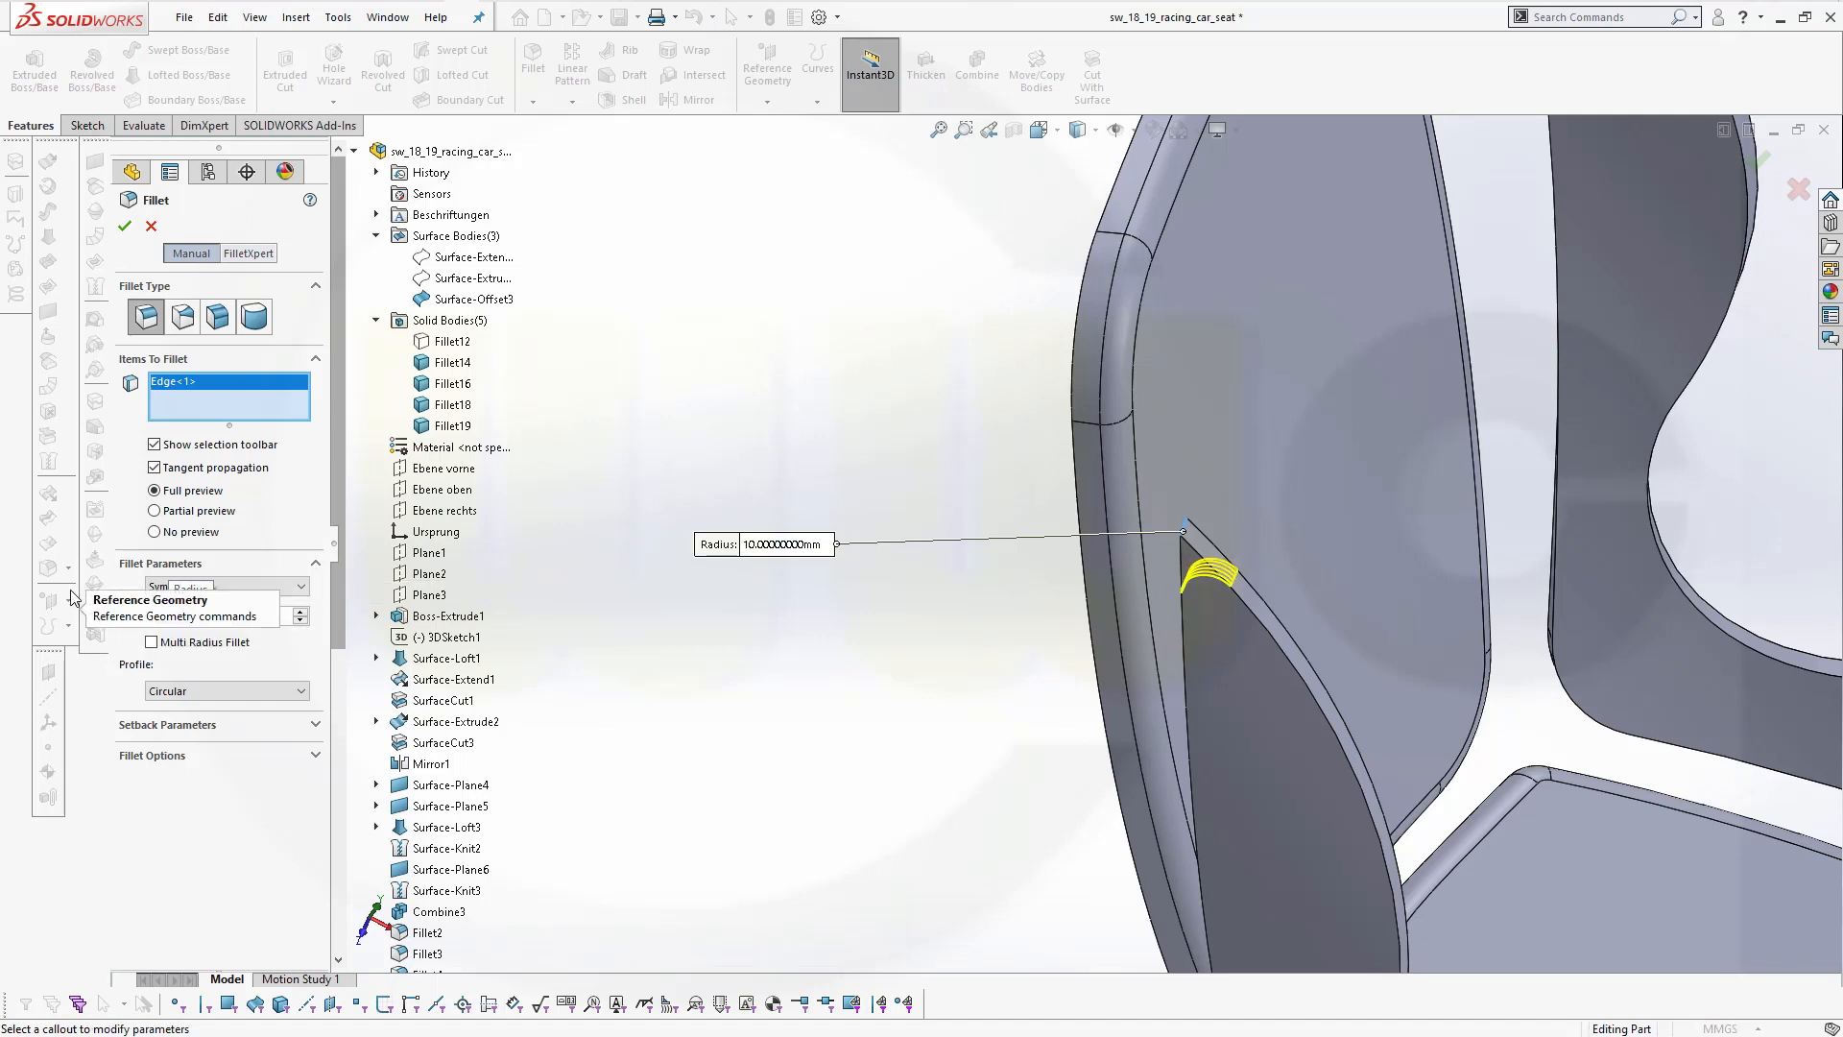
Add the short edge at the same side pad's front end to the 10 mm fillet and apply it
middle_click(1459, 758)
middle_click_drag(1459, 754, 1287, 497)
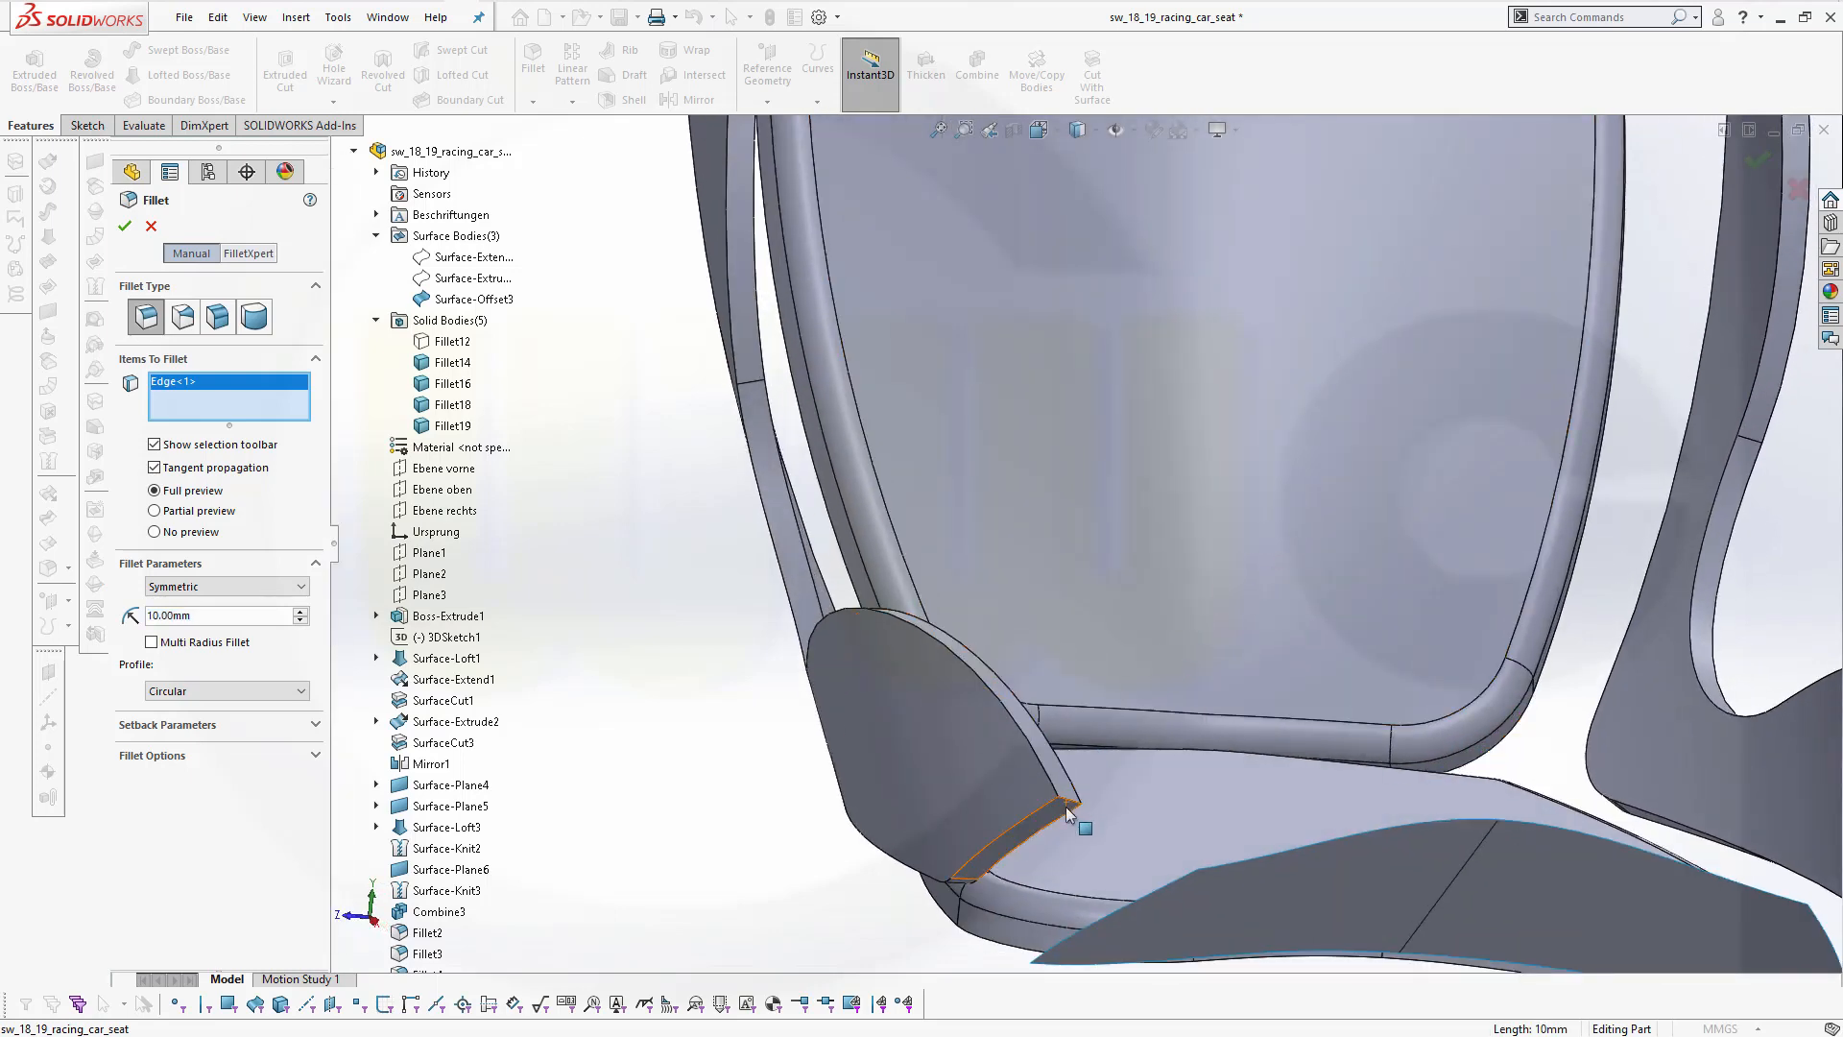
scroll(1068, 806, "down", 3)
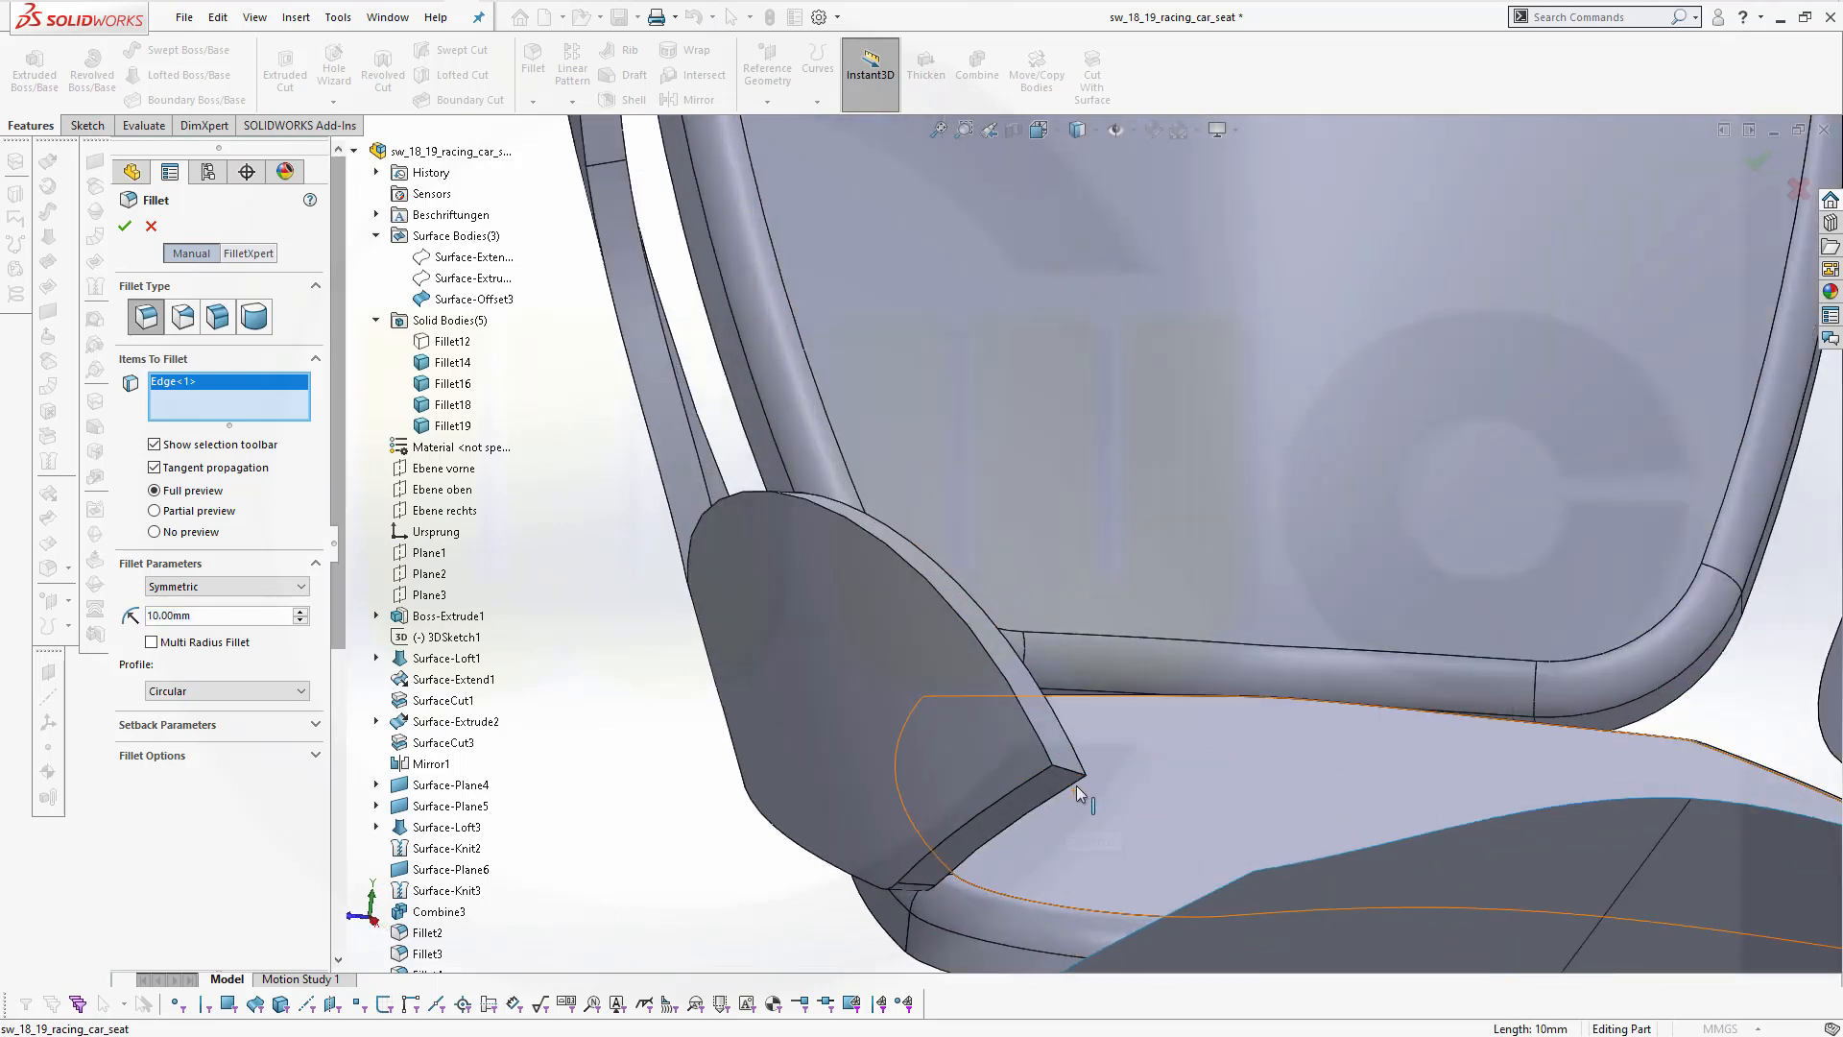
left_click(1065, 780)
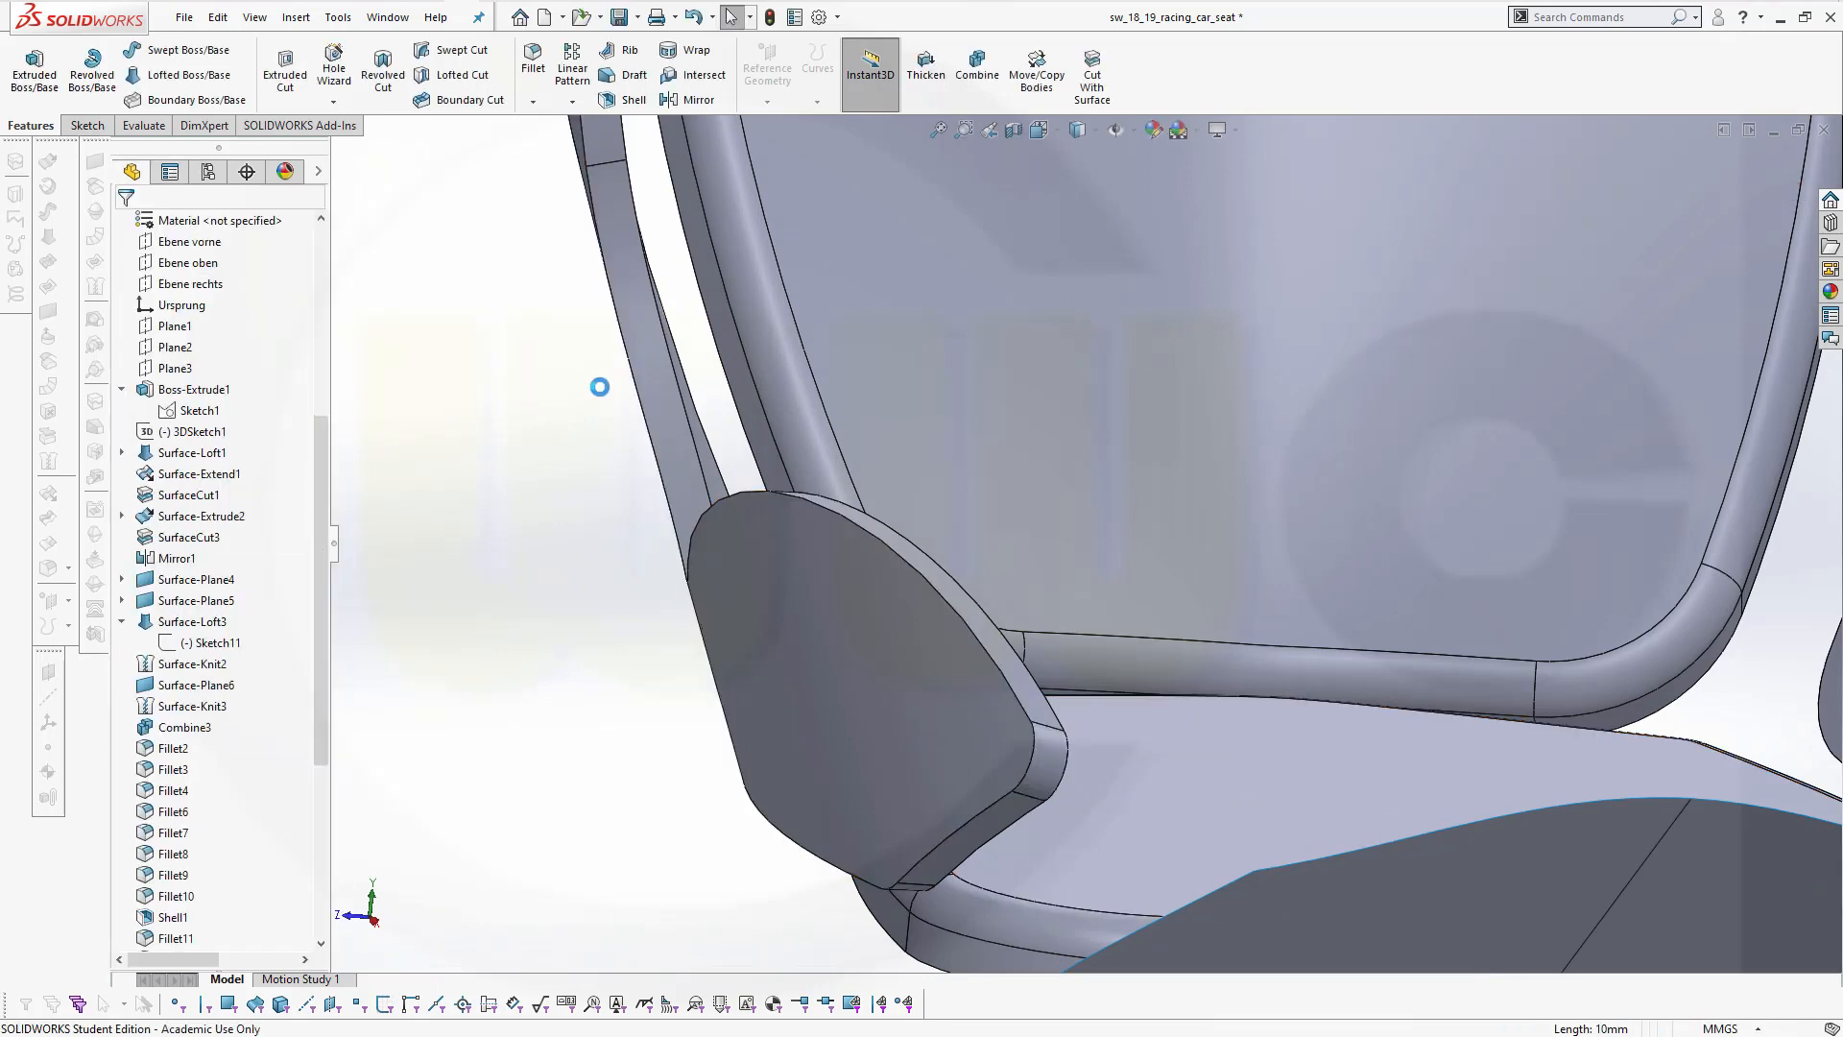
Round the opposite side pad's front-end corner edge and upper tip edge with a 10 mm constant-size fillet
scroll(1014, 515, "up", 5)
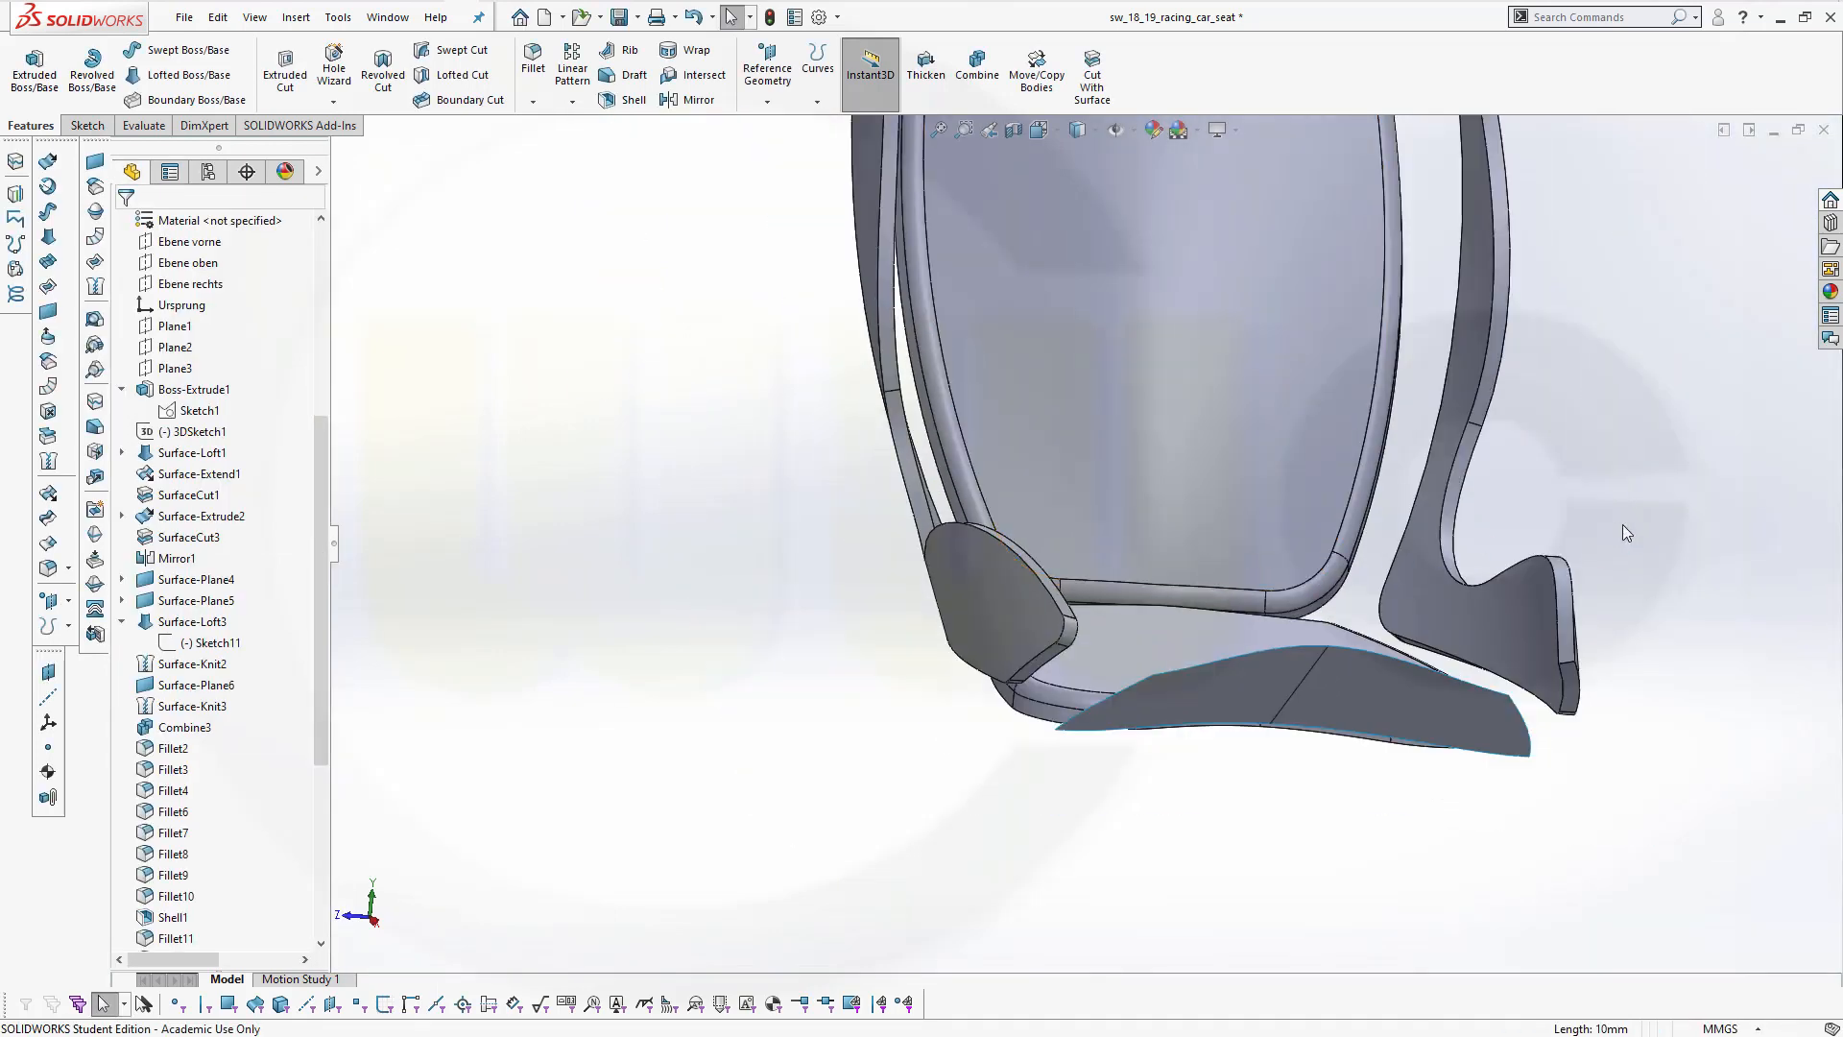
middle_click_drag(1622, 524, 1577, 524)
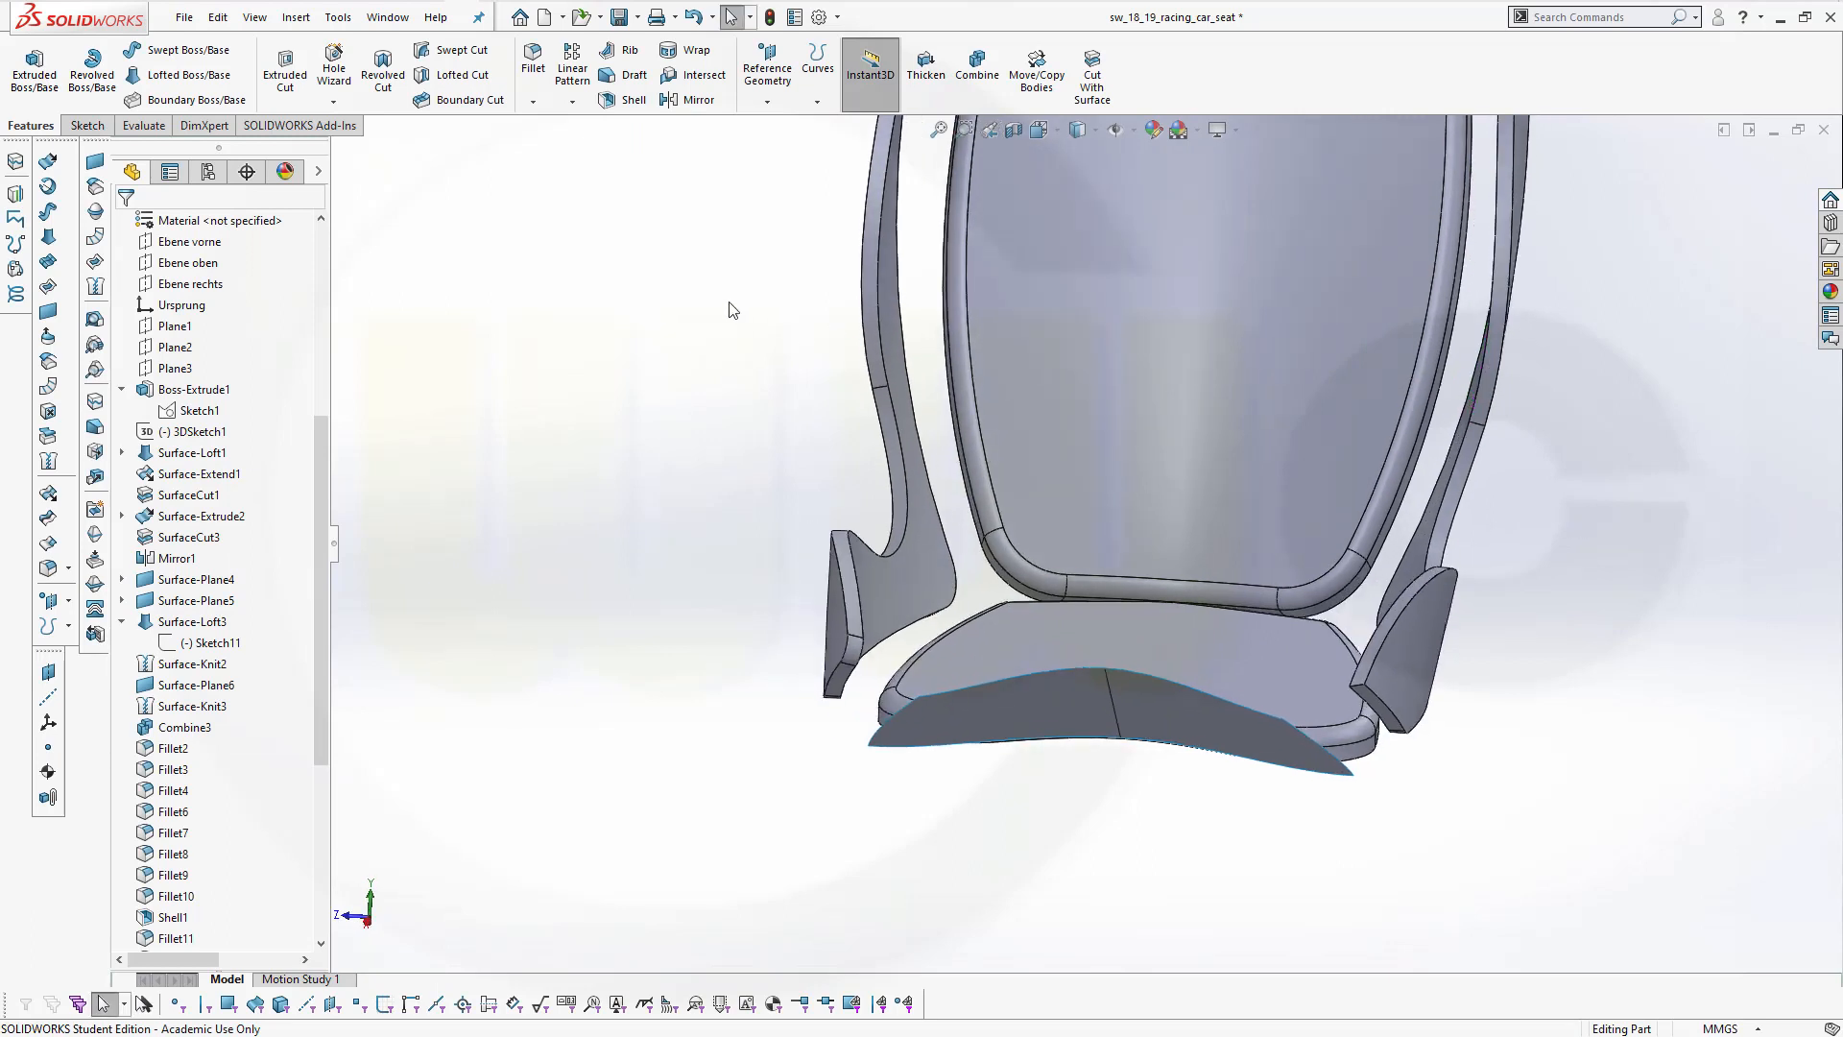
left_click(532, 59)
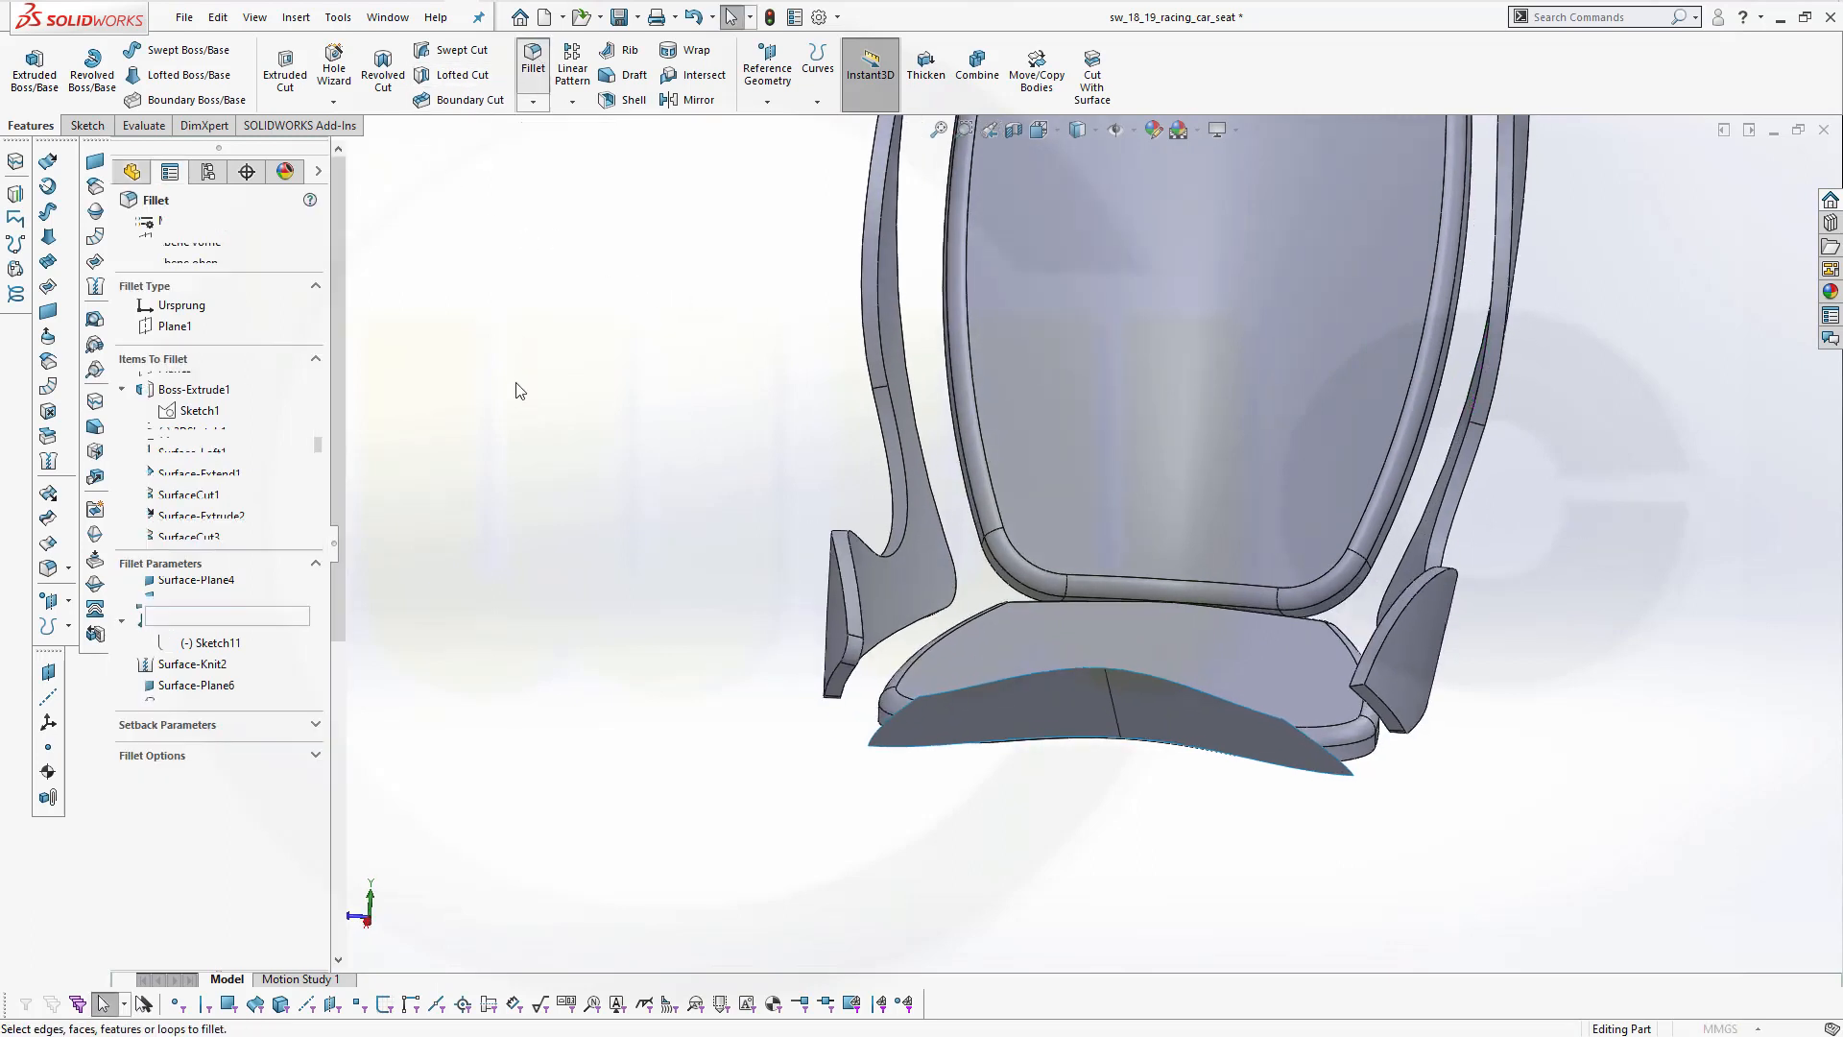
left_click(1361, 693)
middle_click_drag(1528, 639, 1562, 417)
scroll(1482, 298, "up", 3)
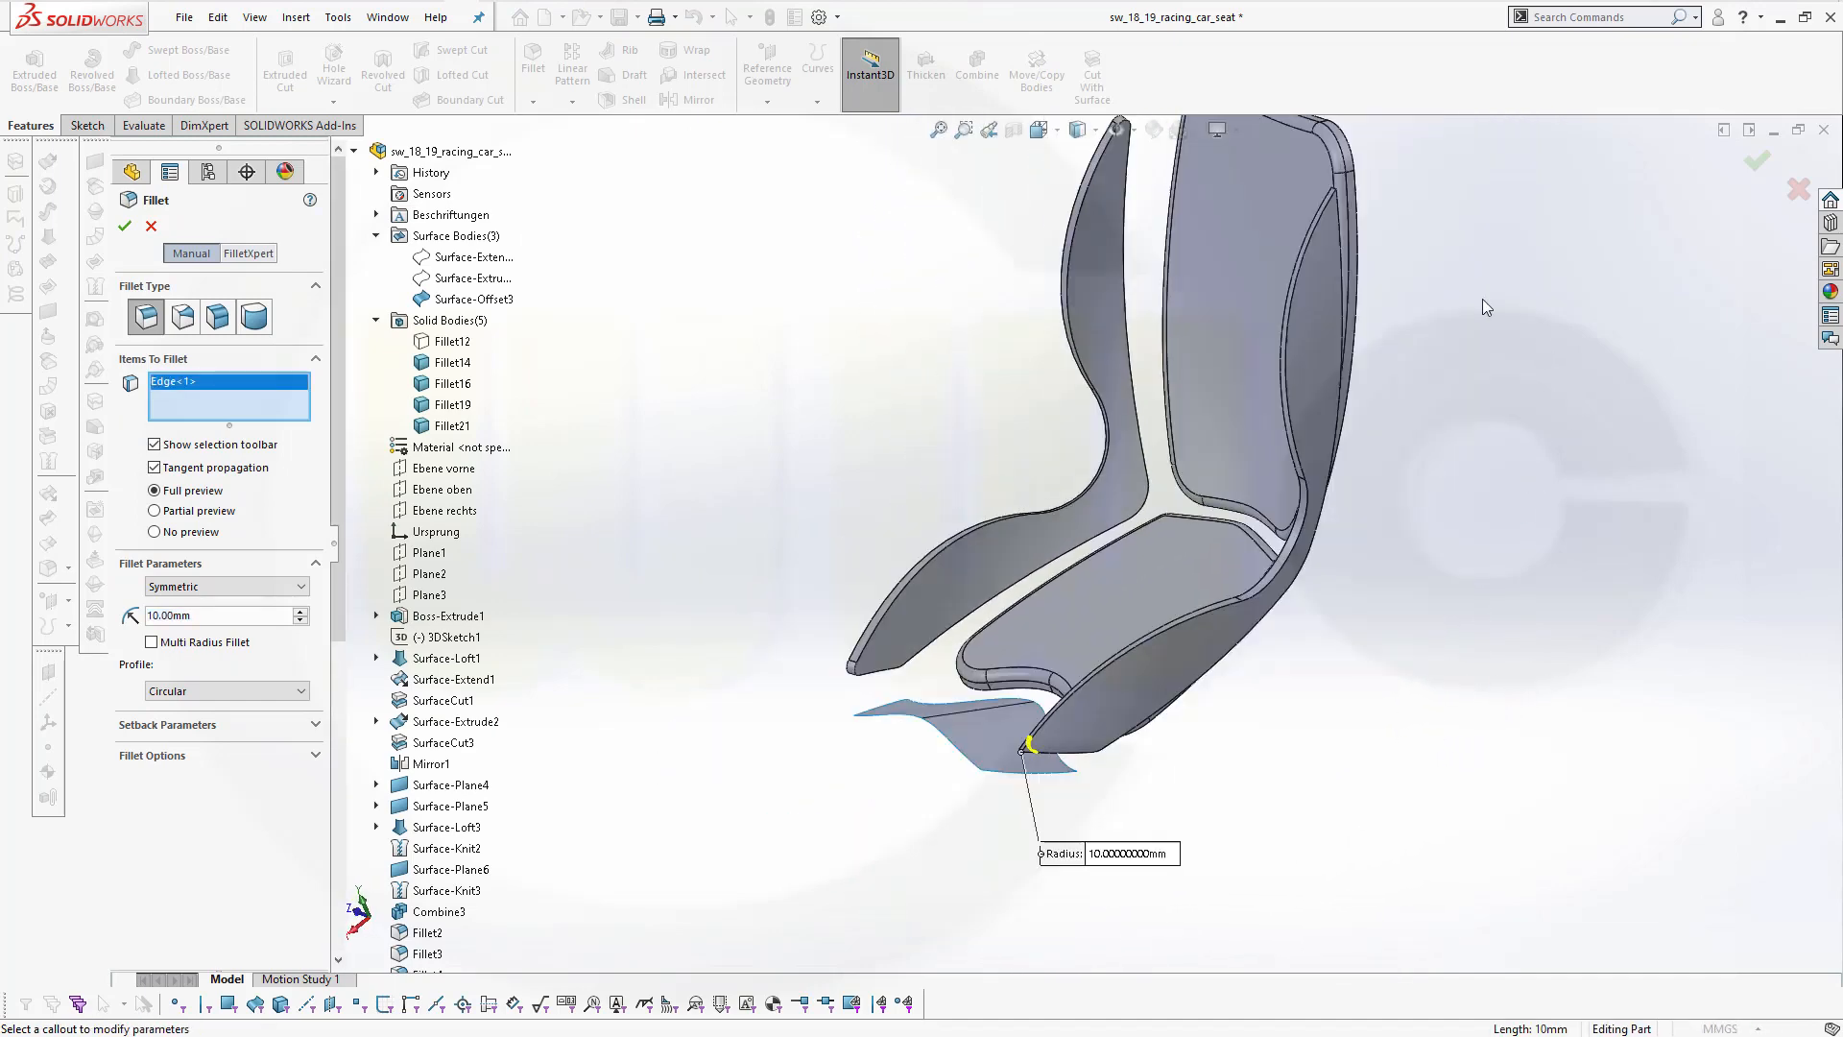
scroll(1351, 182, "down", 3)
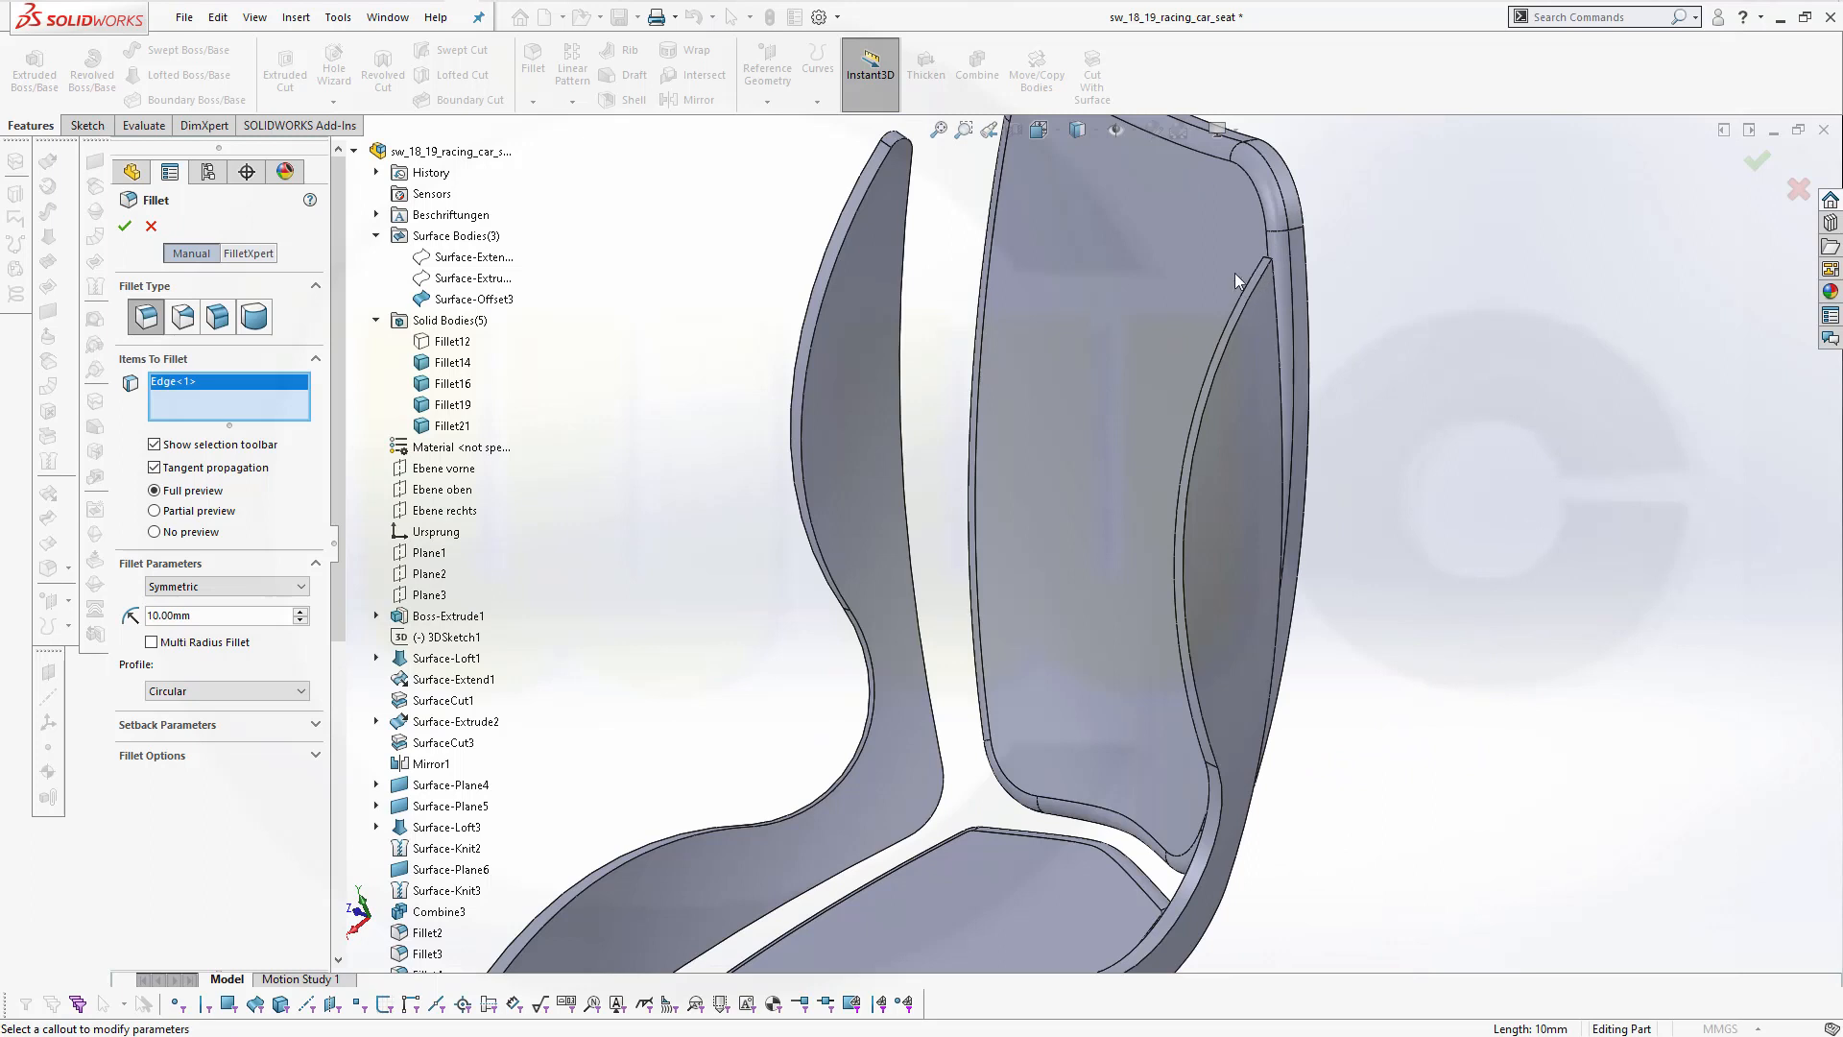
scroll(1238, 250, "down", 3)
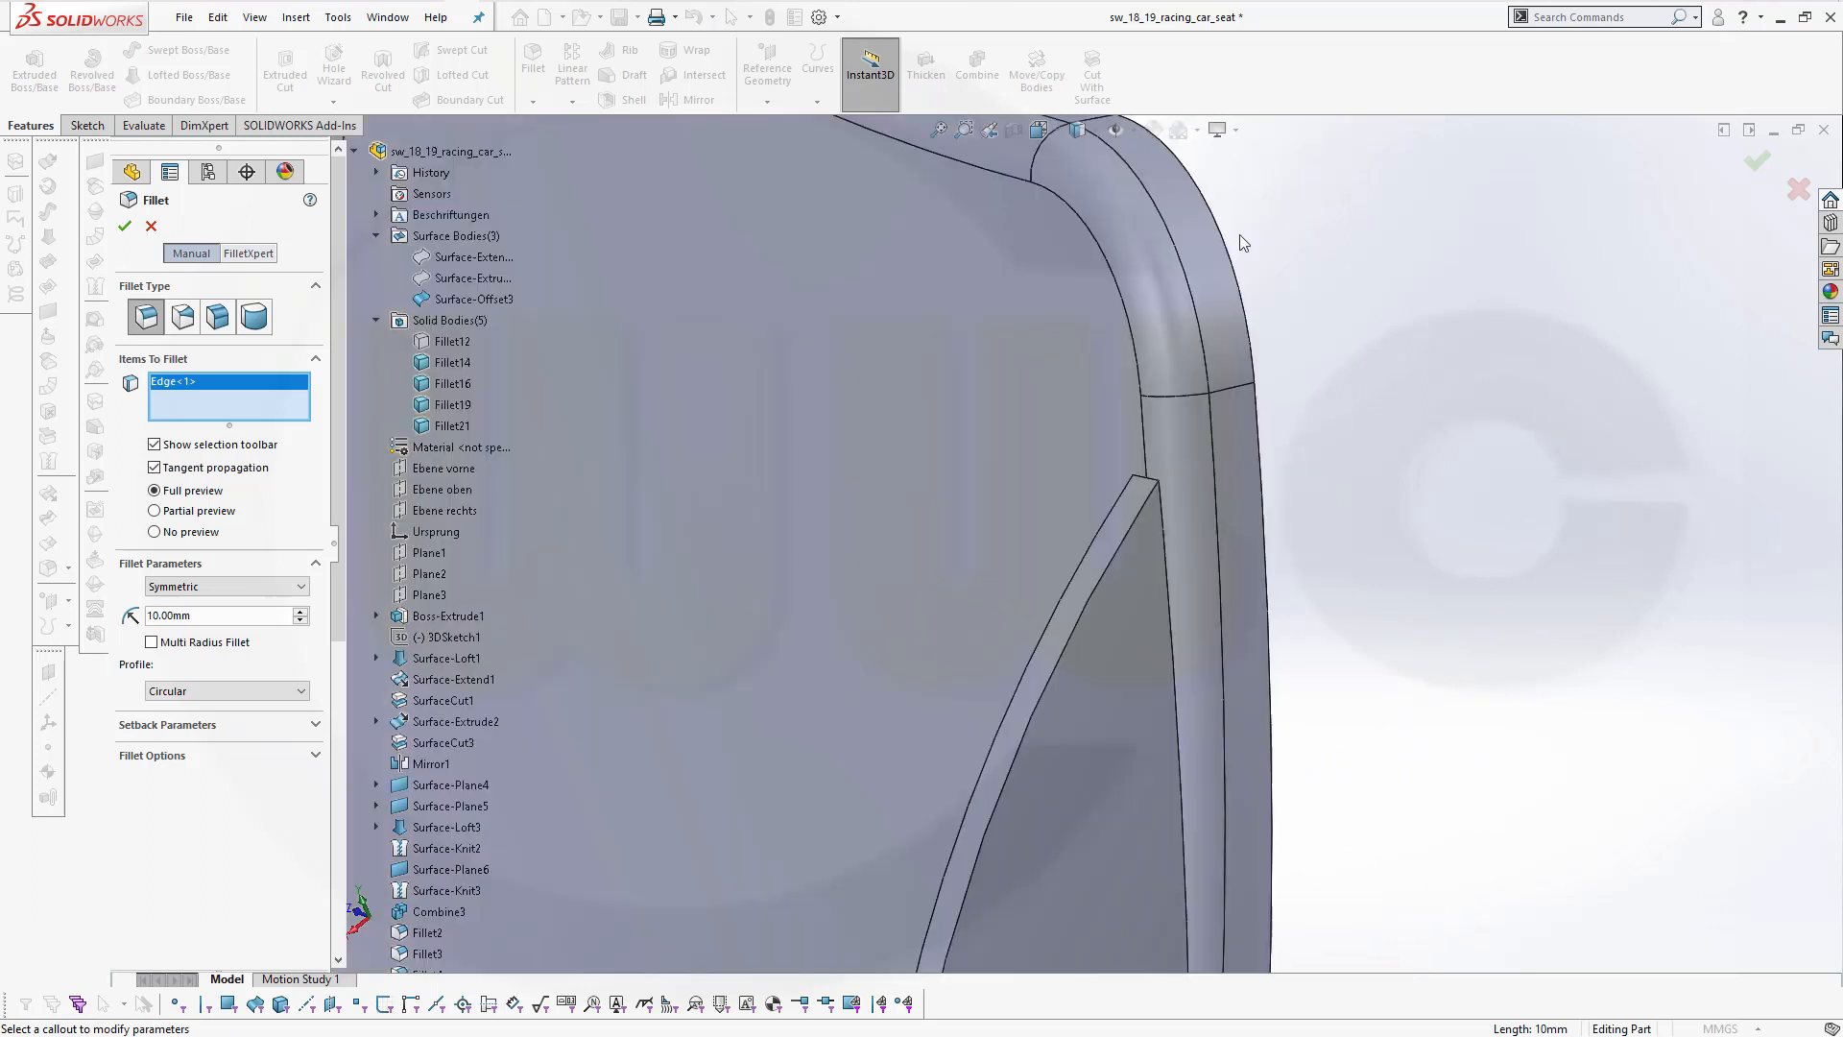
left_click(1147, 479)
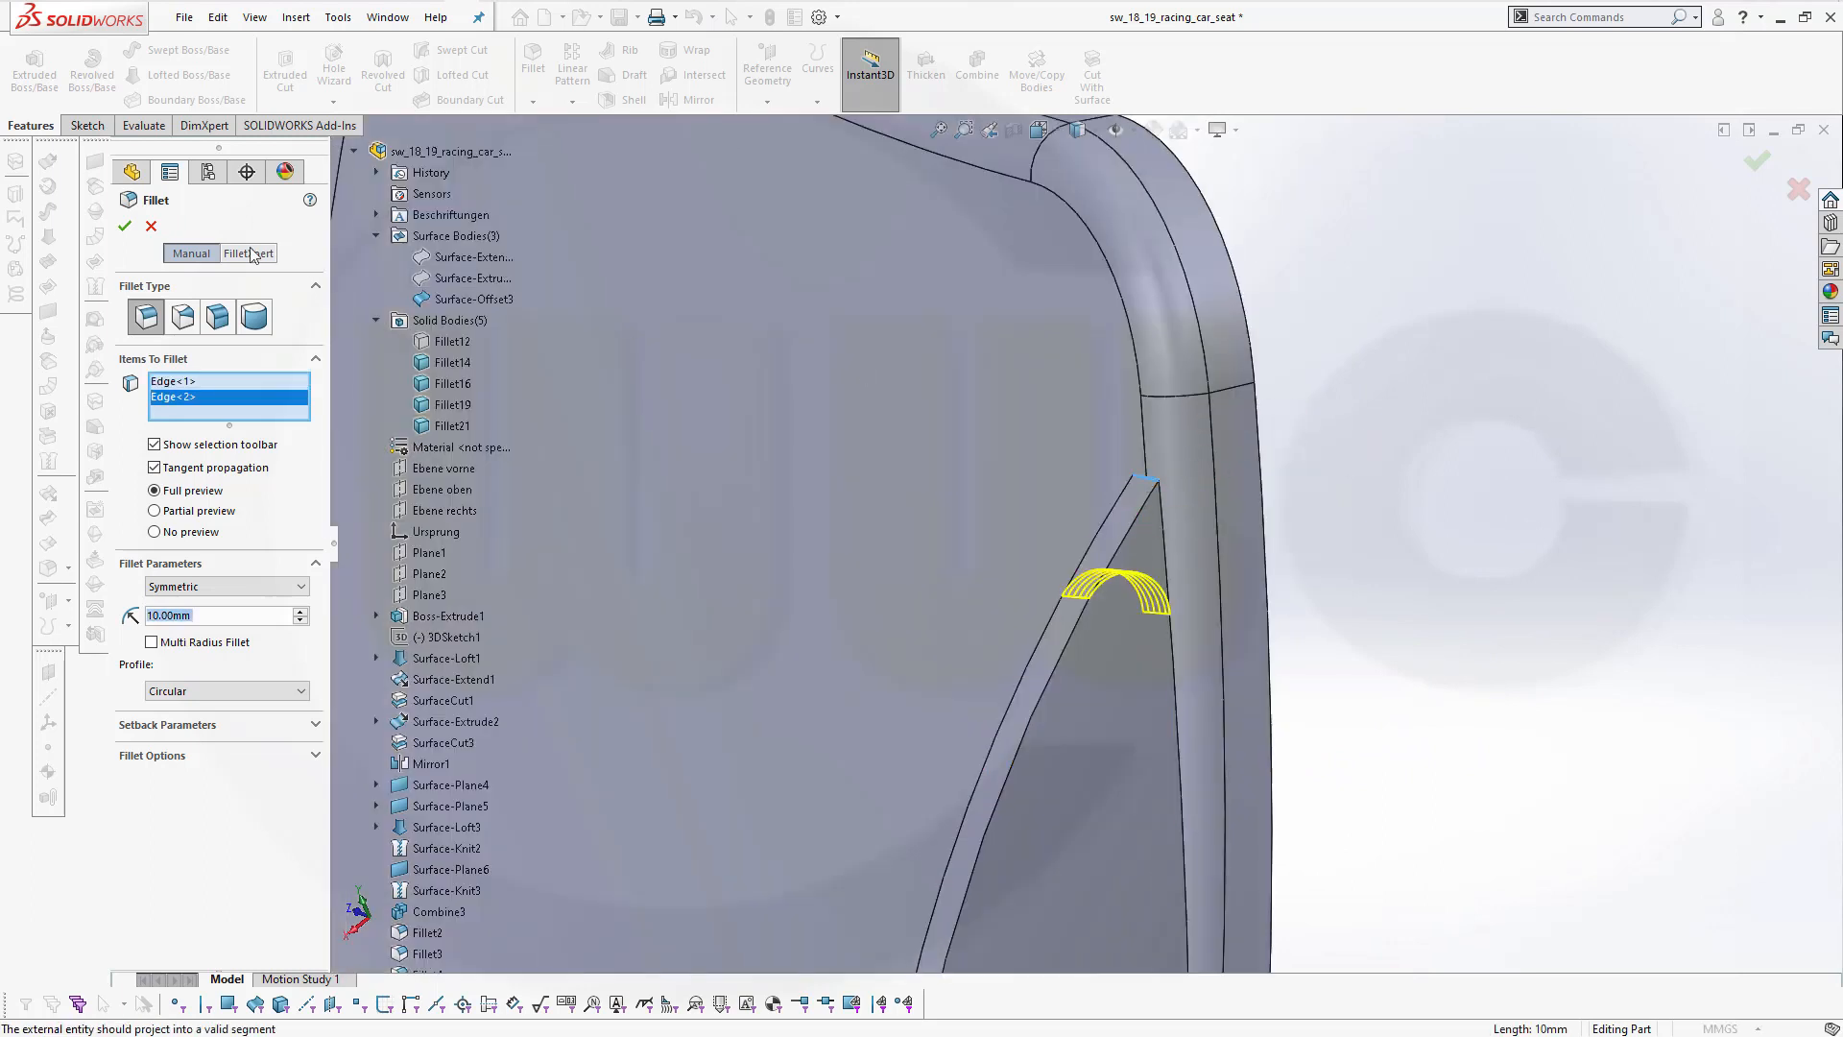
key("Return")
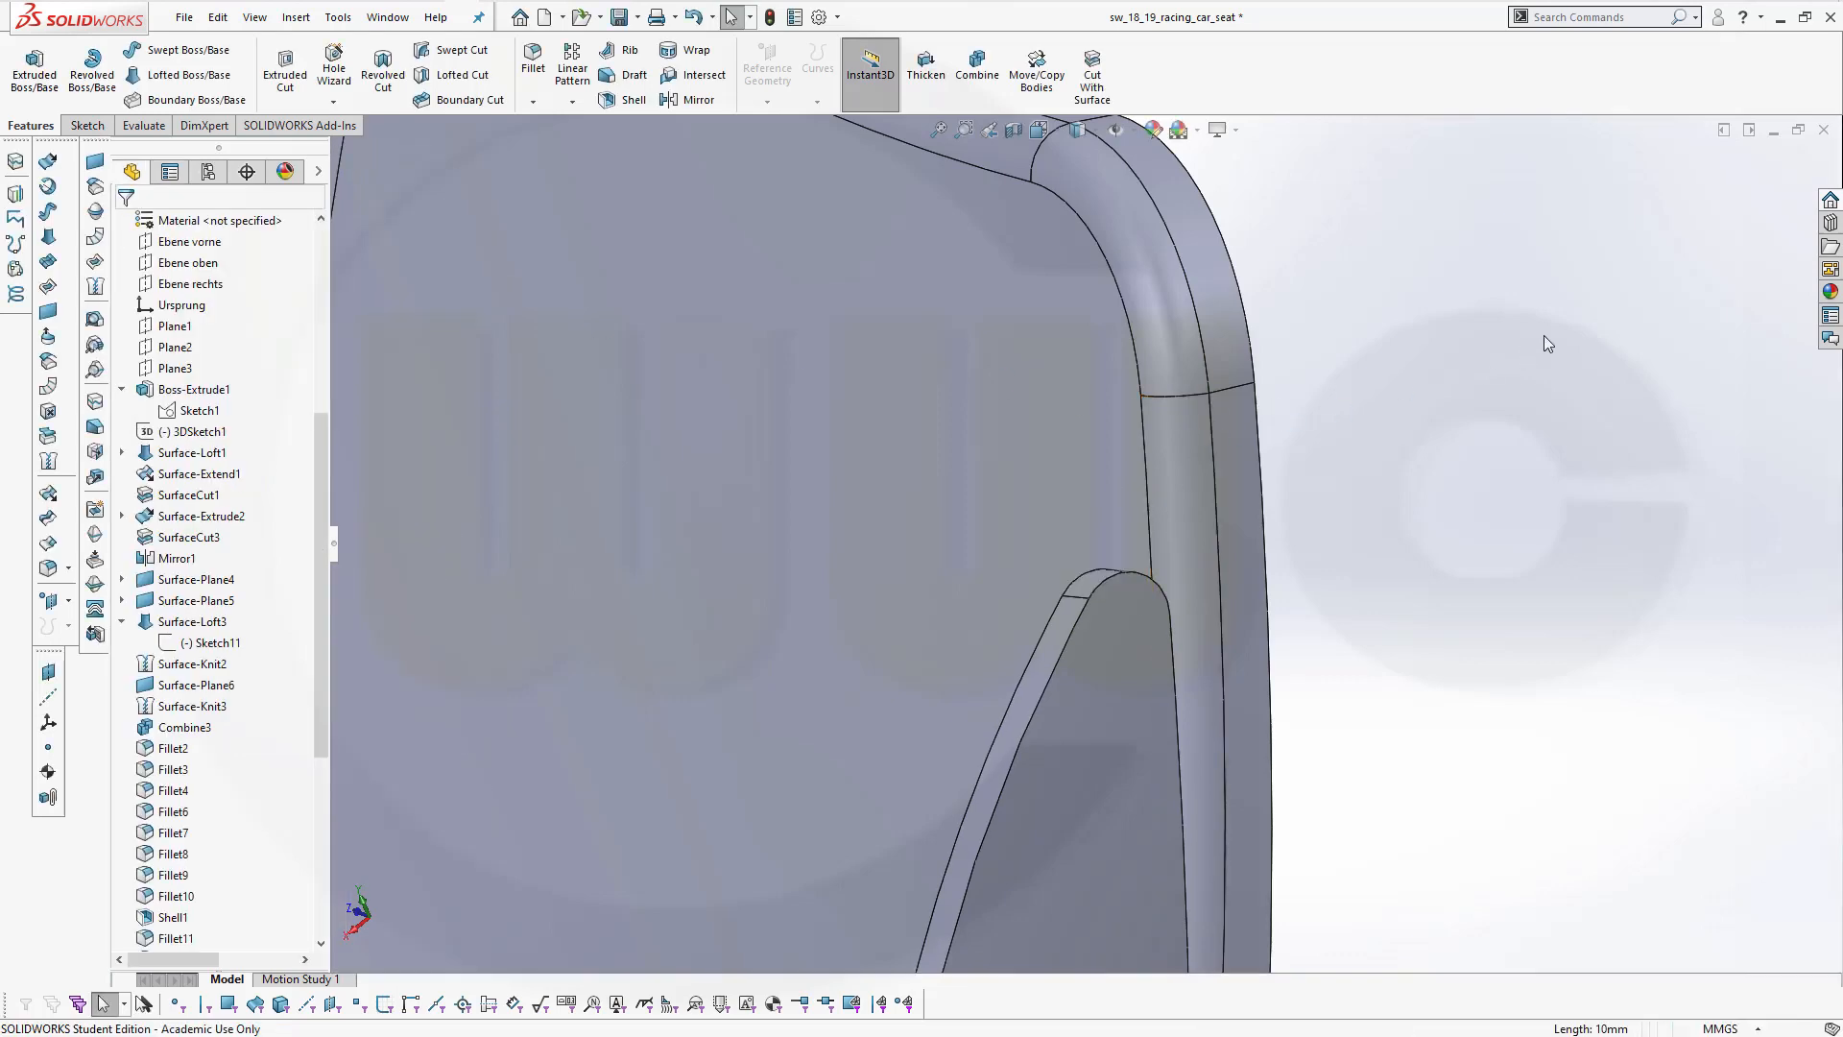
Round the inner outline edge of the first side pad with a 5 mm fillet, using tangent propagation
scroll(1094, 423, "up", 10)
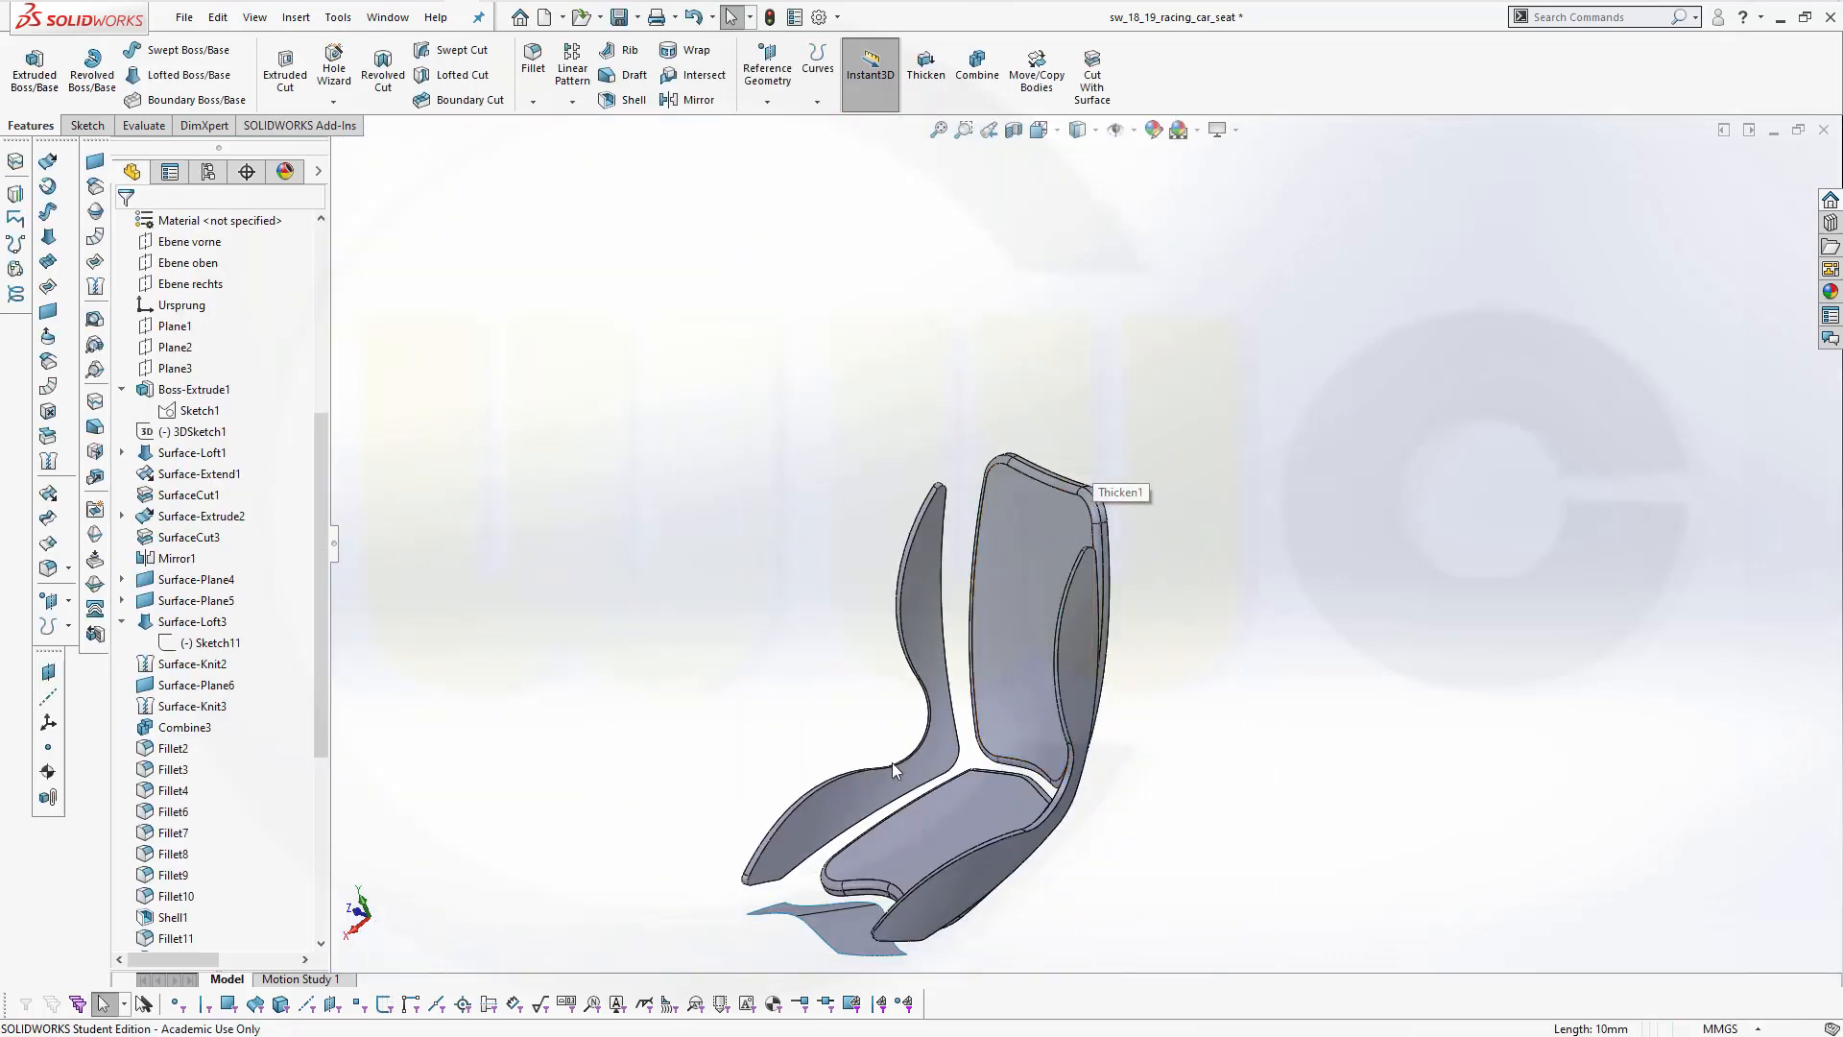
middle_click_drag(895, 768, 955, 770)
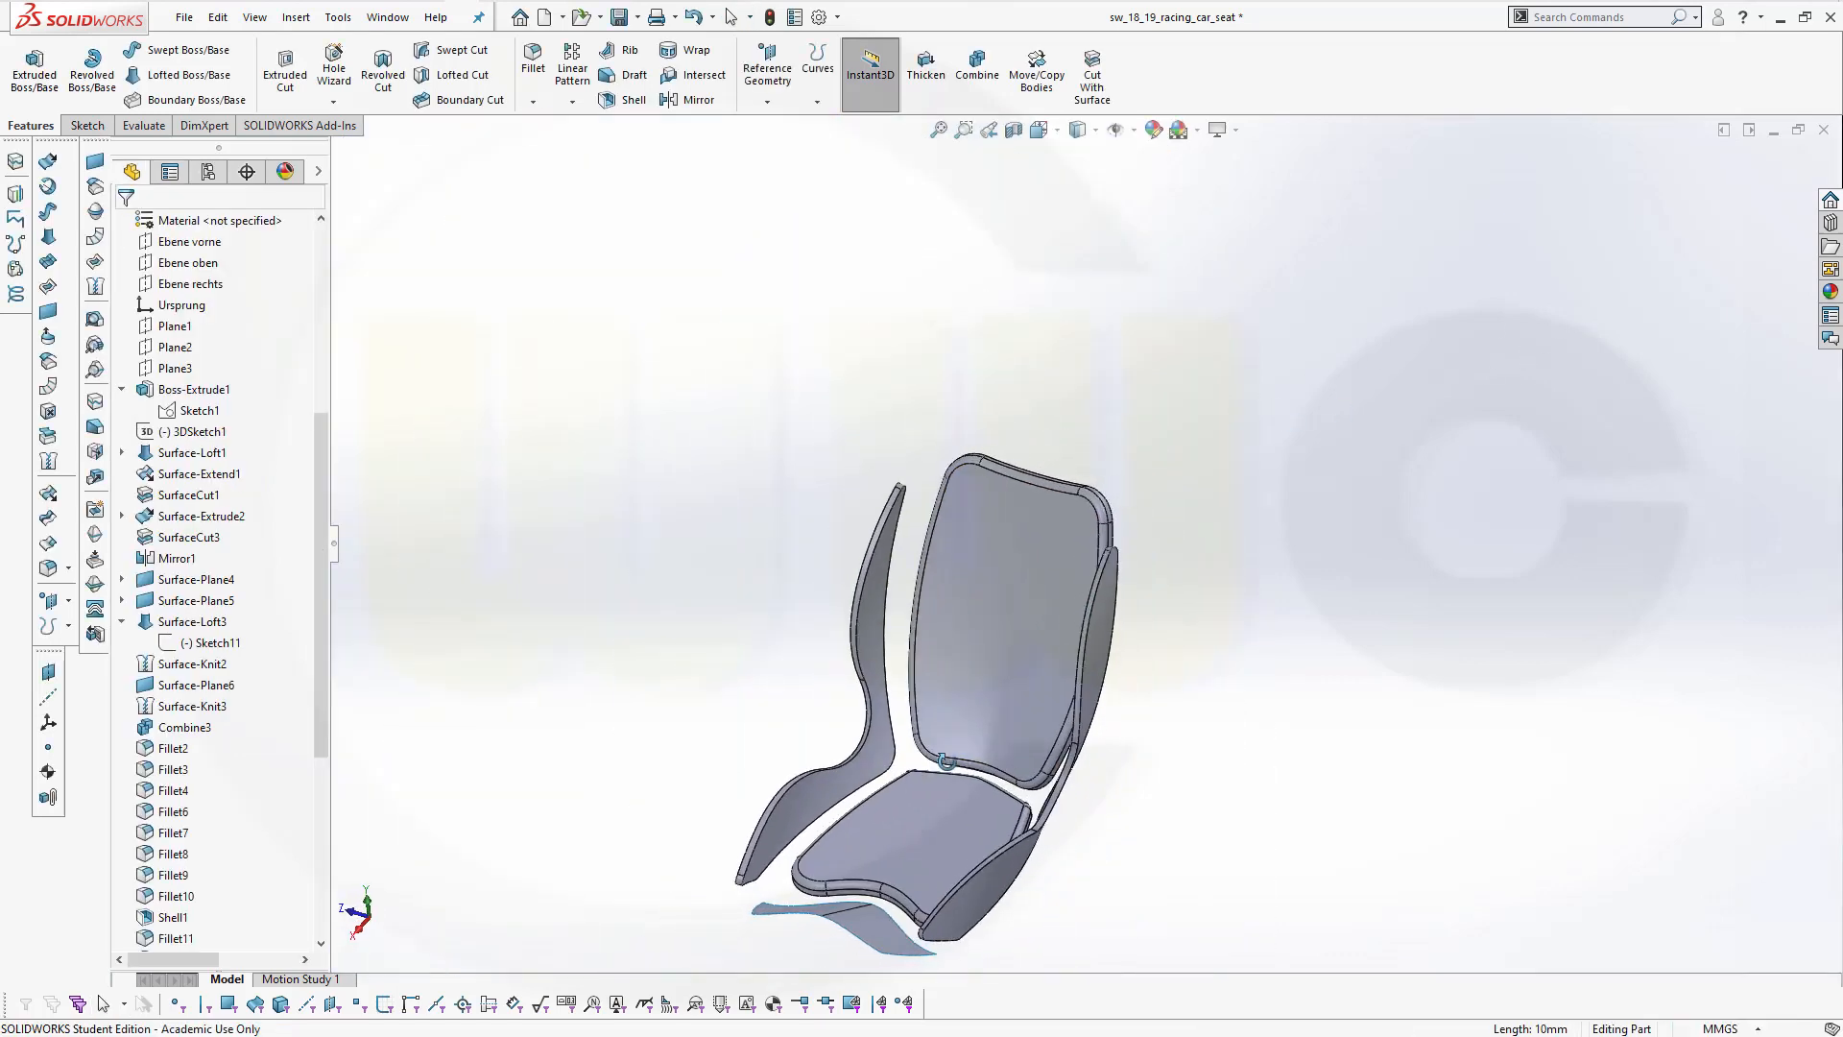
left_click(532, 59)
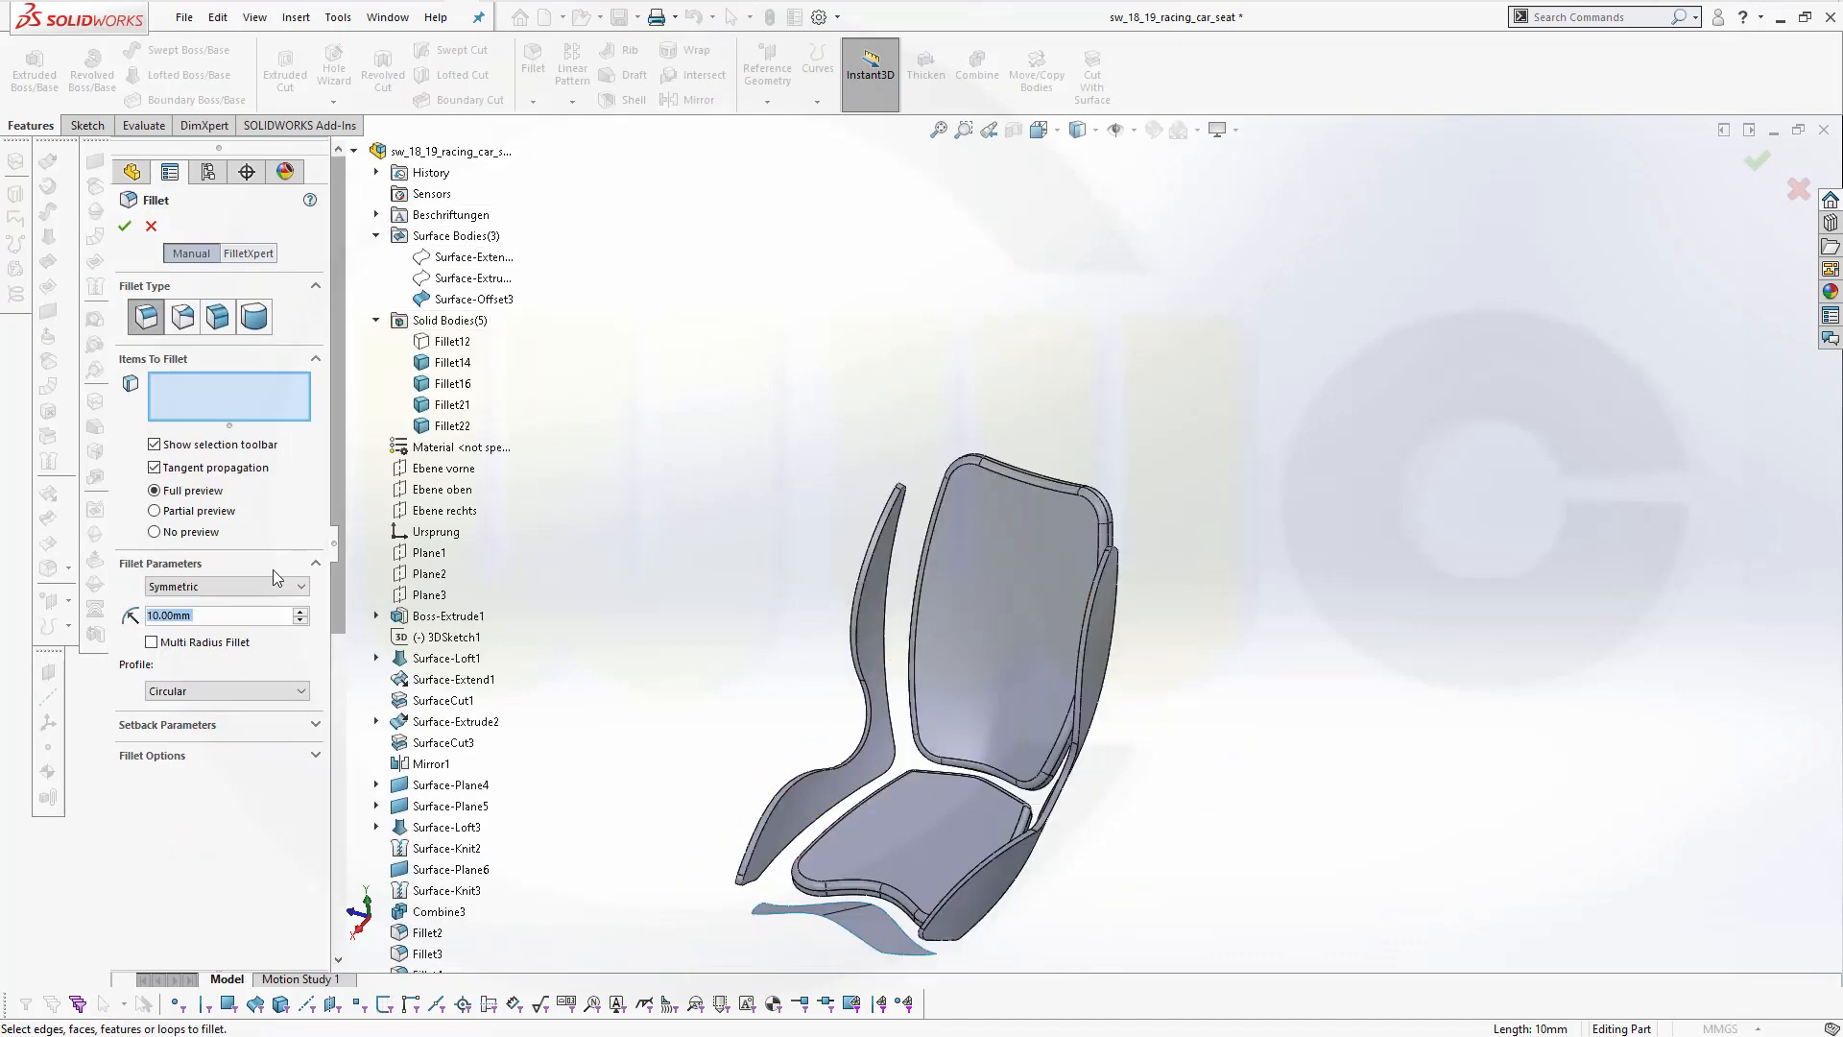
type("5")
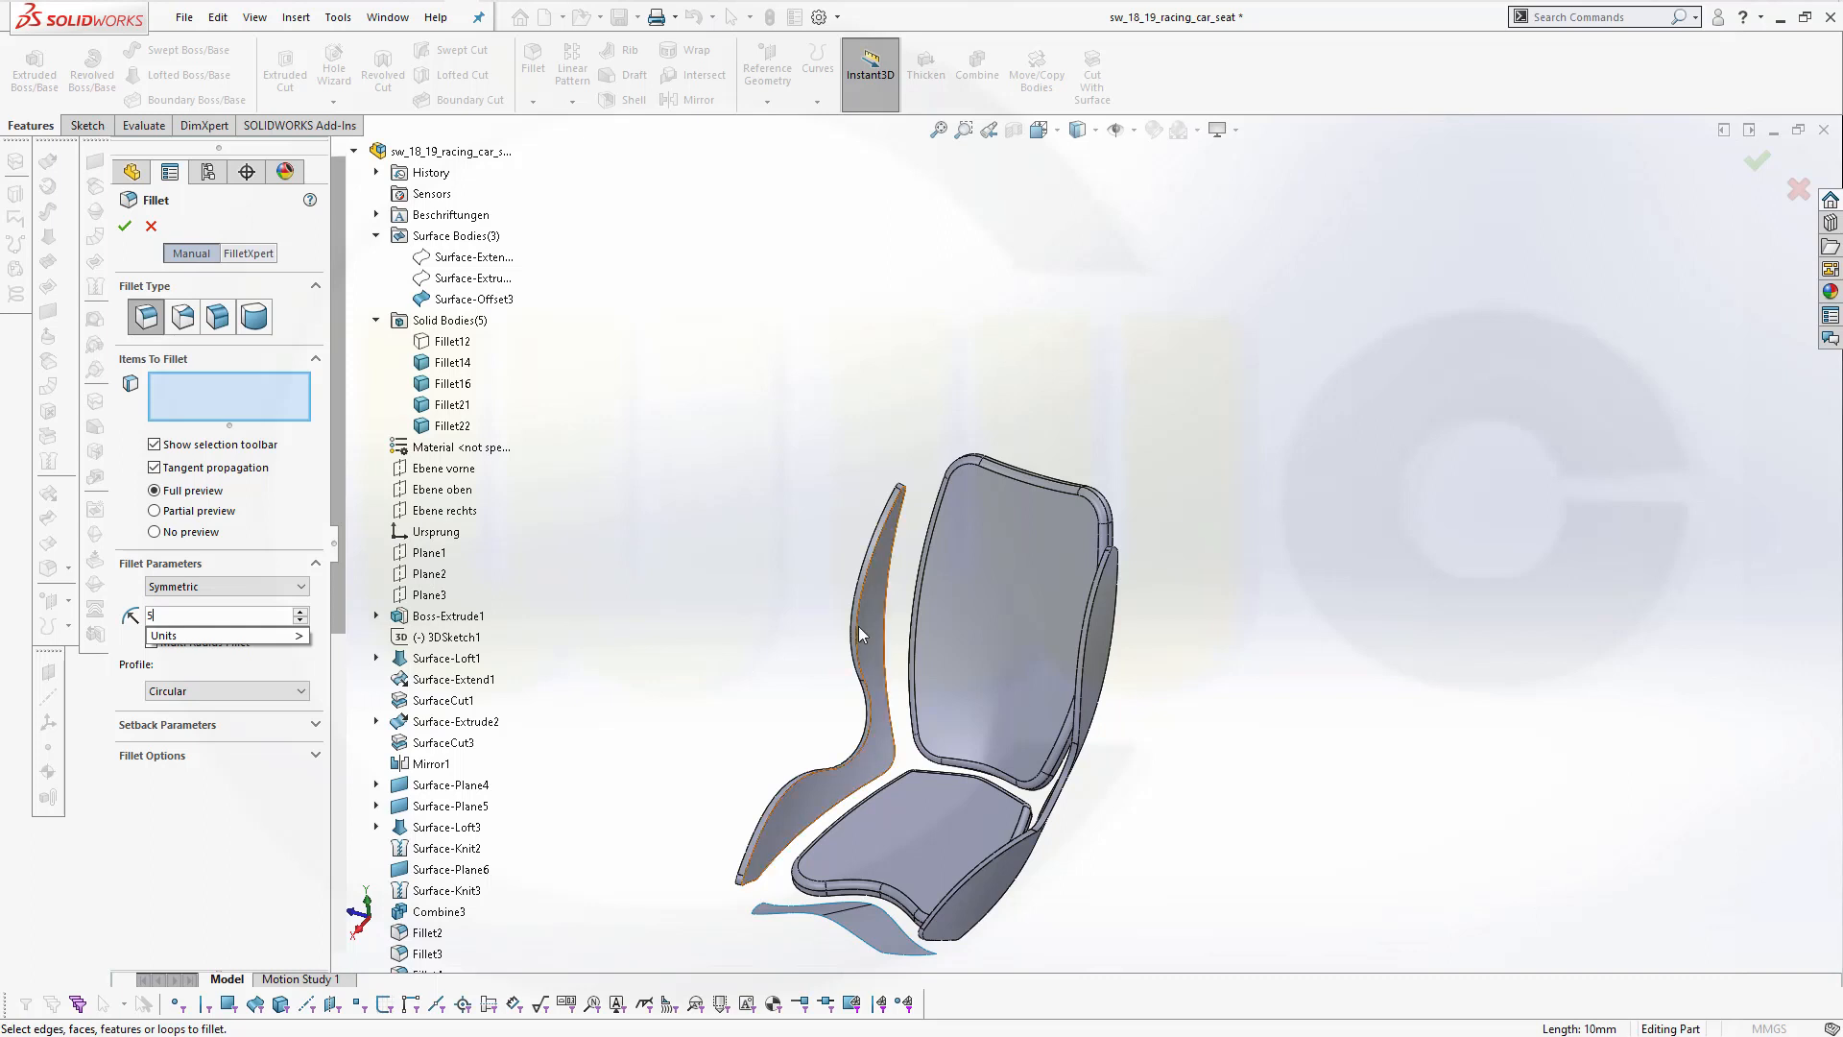
left_click(868, 662)
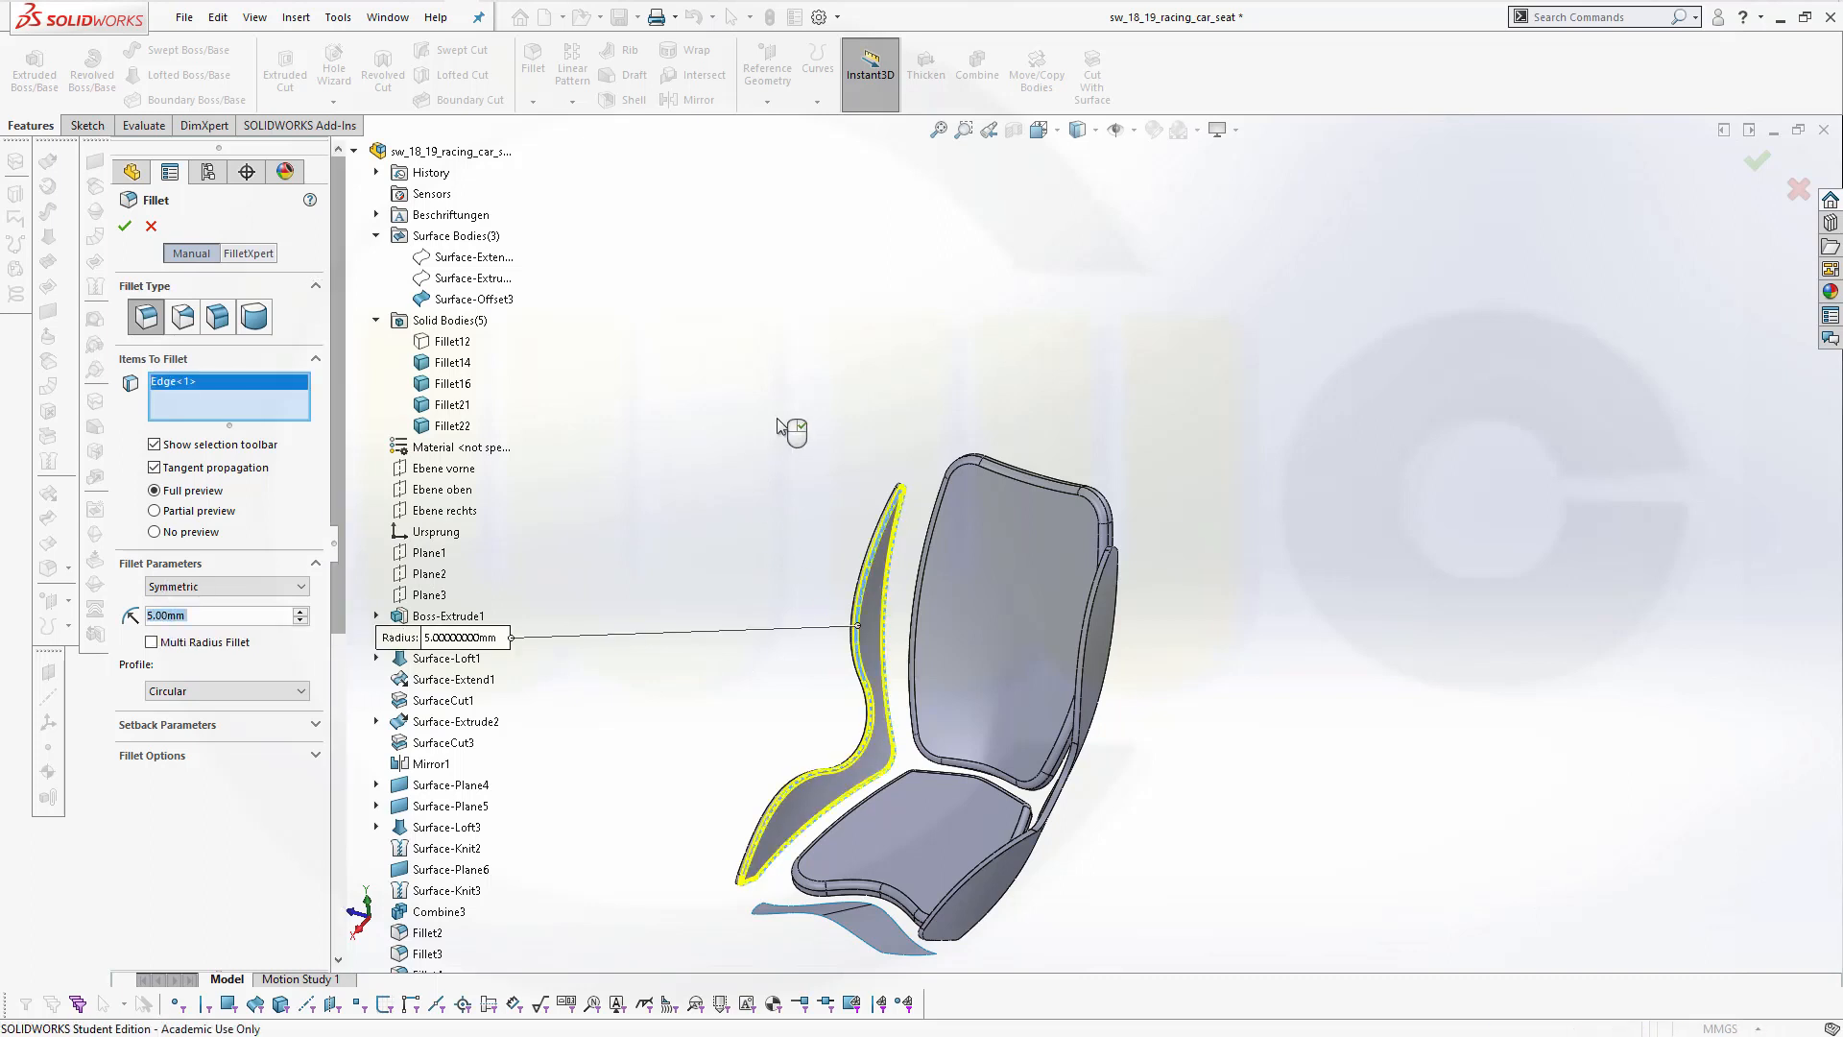
left_click(125, 227)
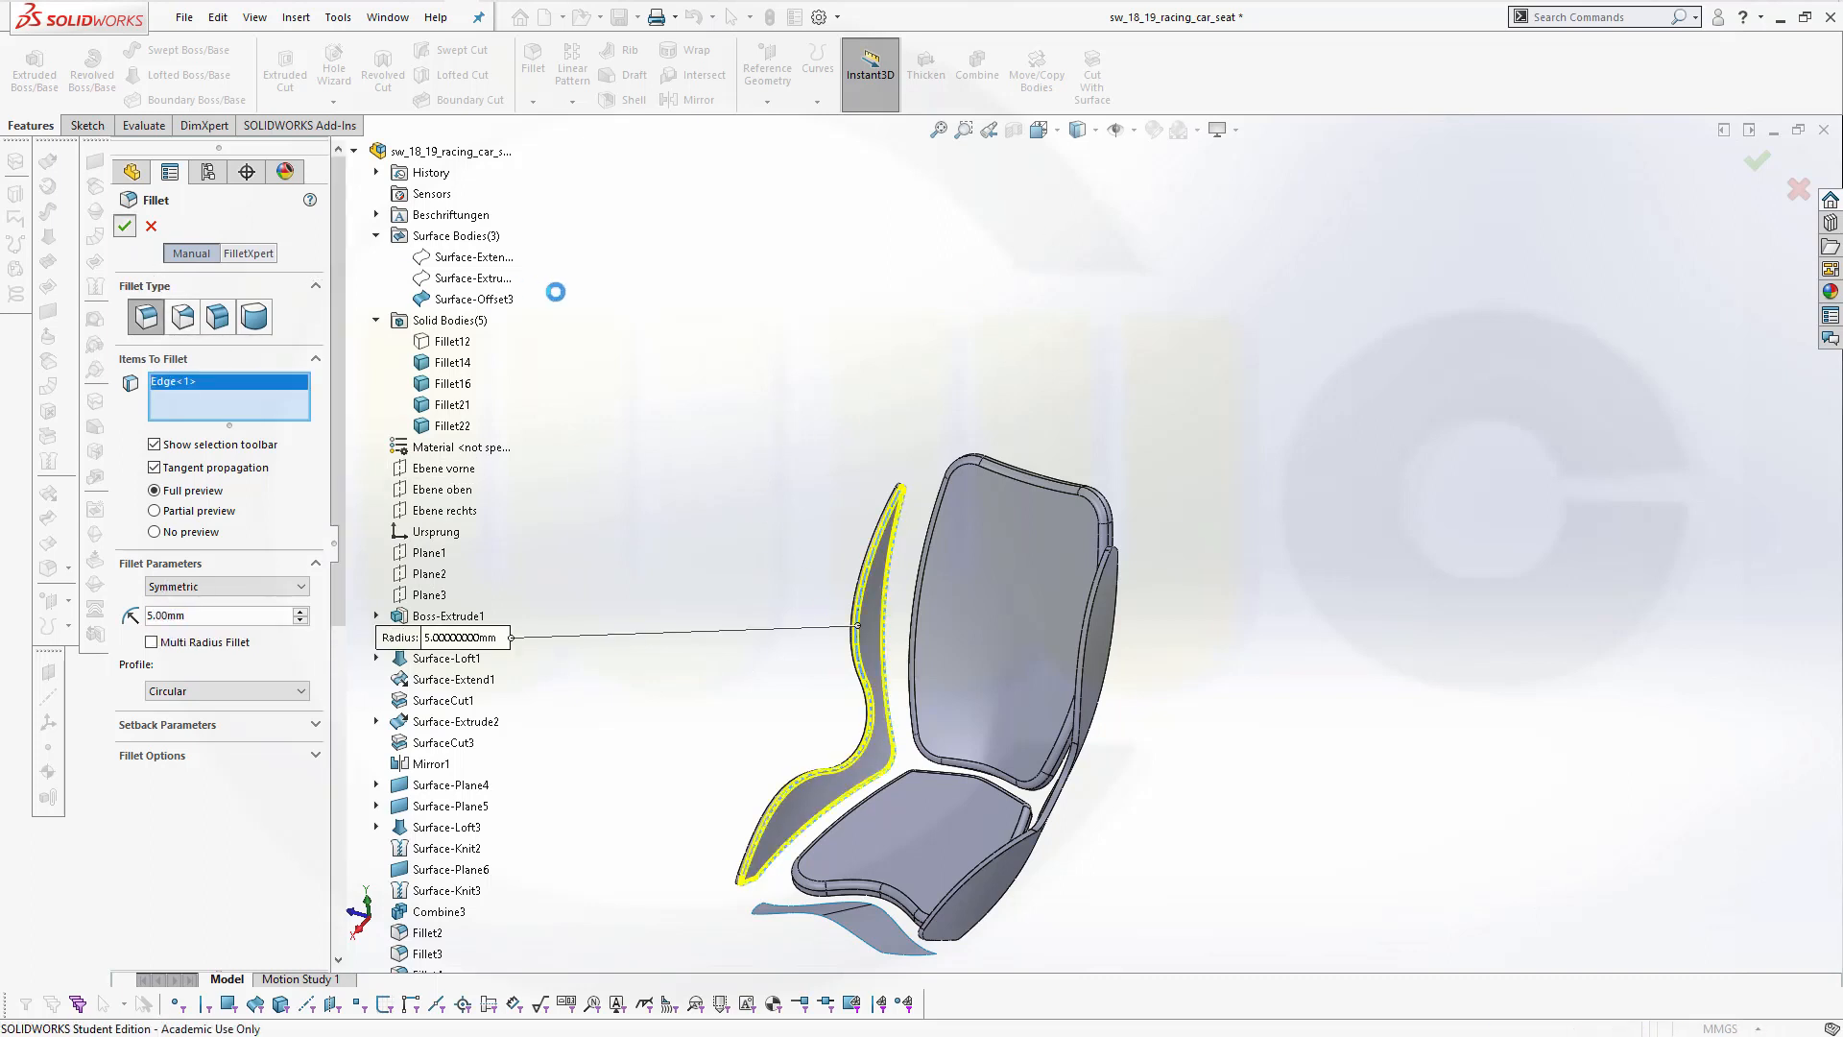
Round the inner outline edge of the opposite side pad with a 5 mm fillet, using tangent propagation
scroll(877, 677, "down", 4)
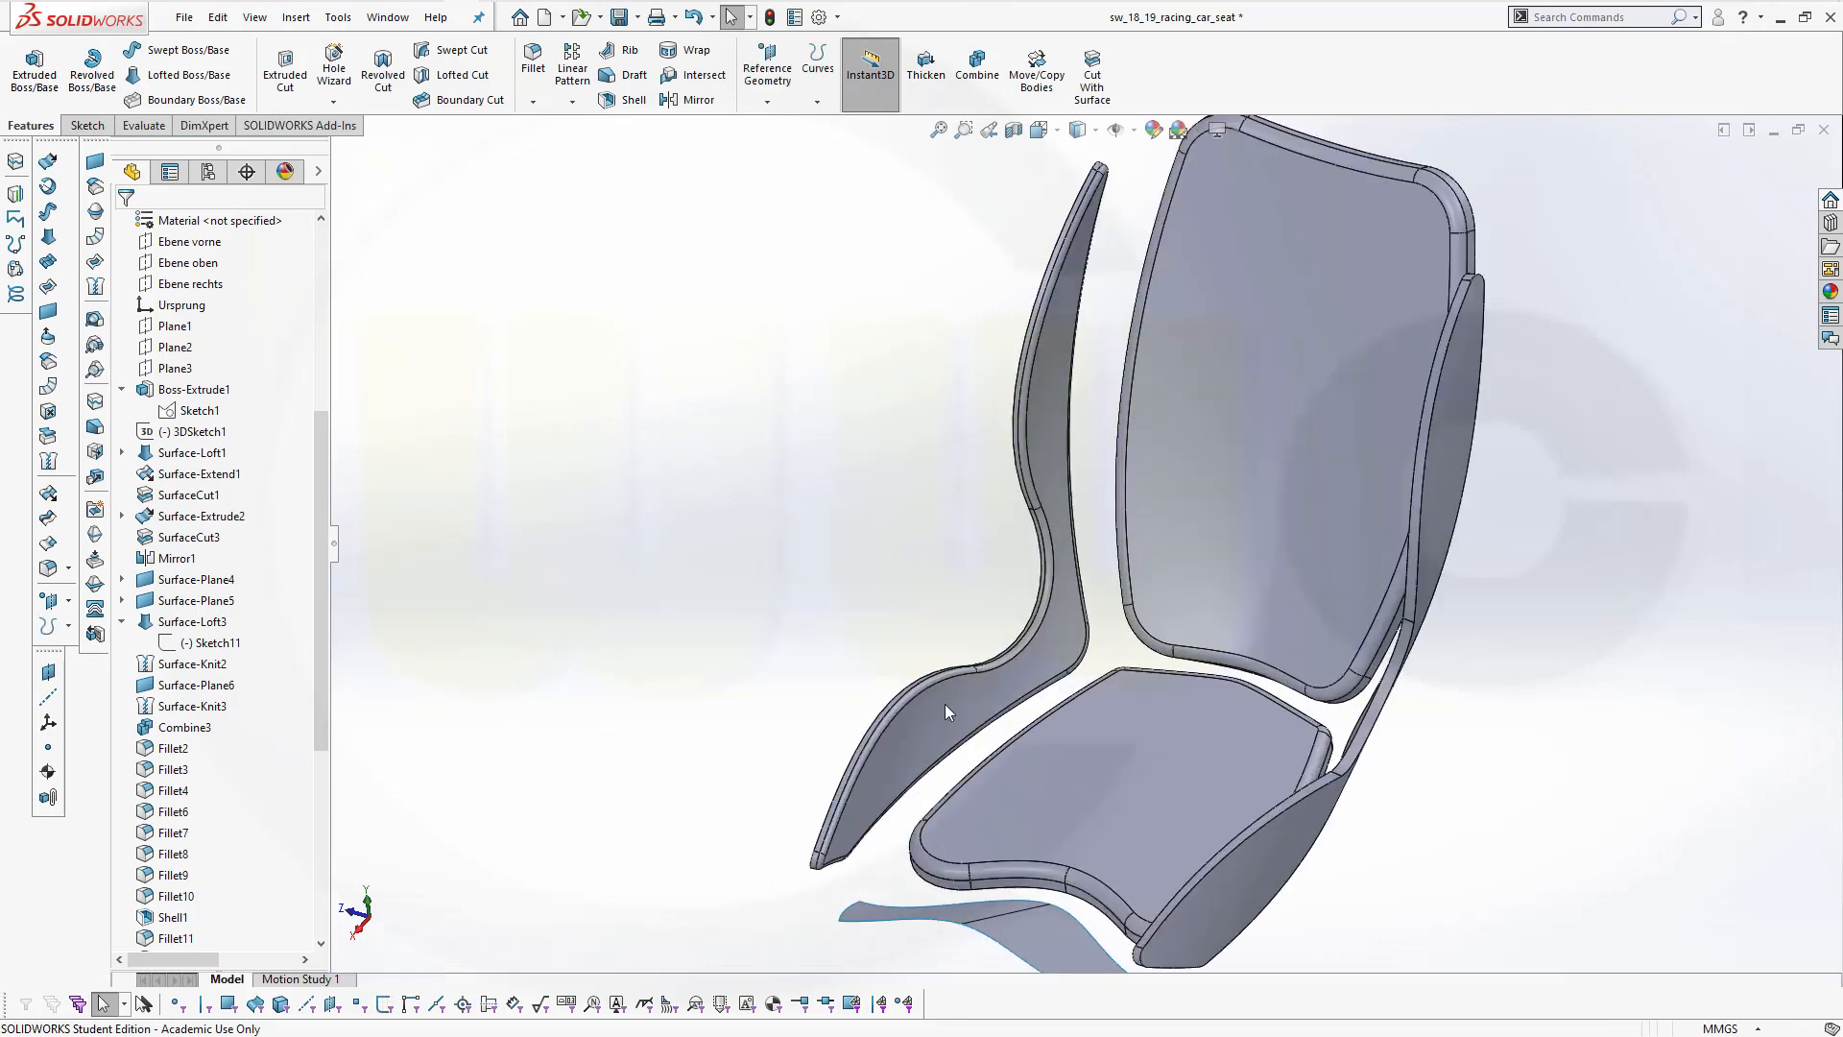
middle_click_drag(1089, 644, 1454, 720)
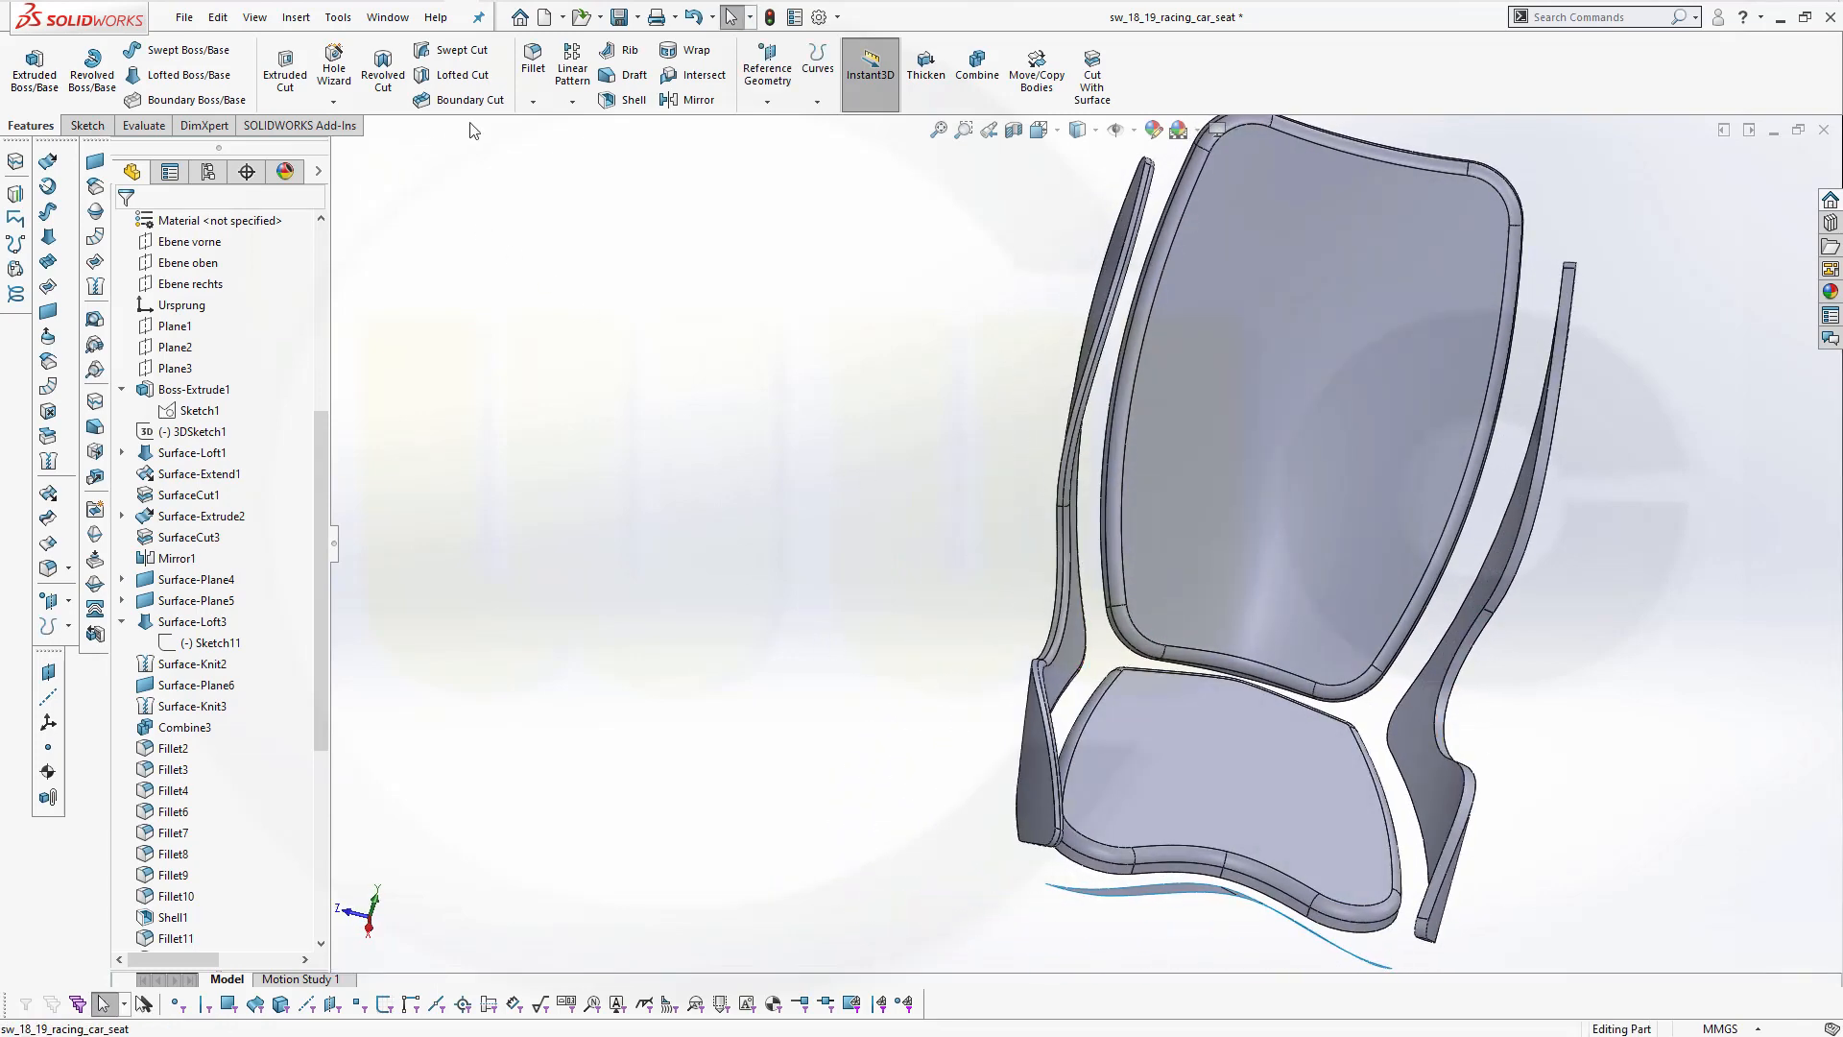
left_click(532, 60)
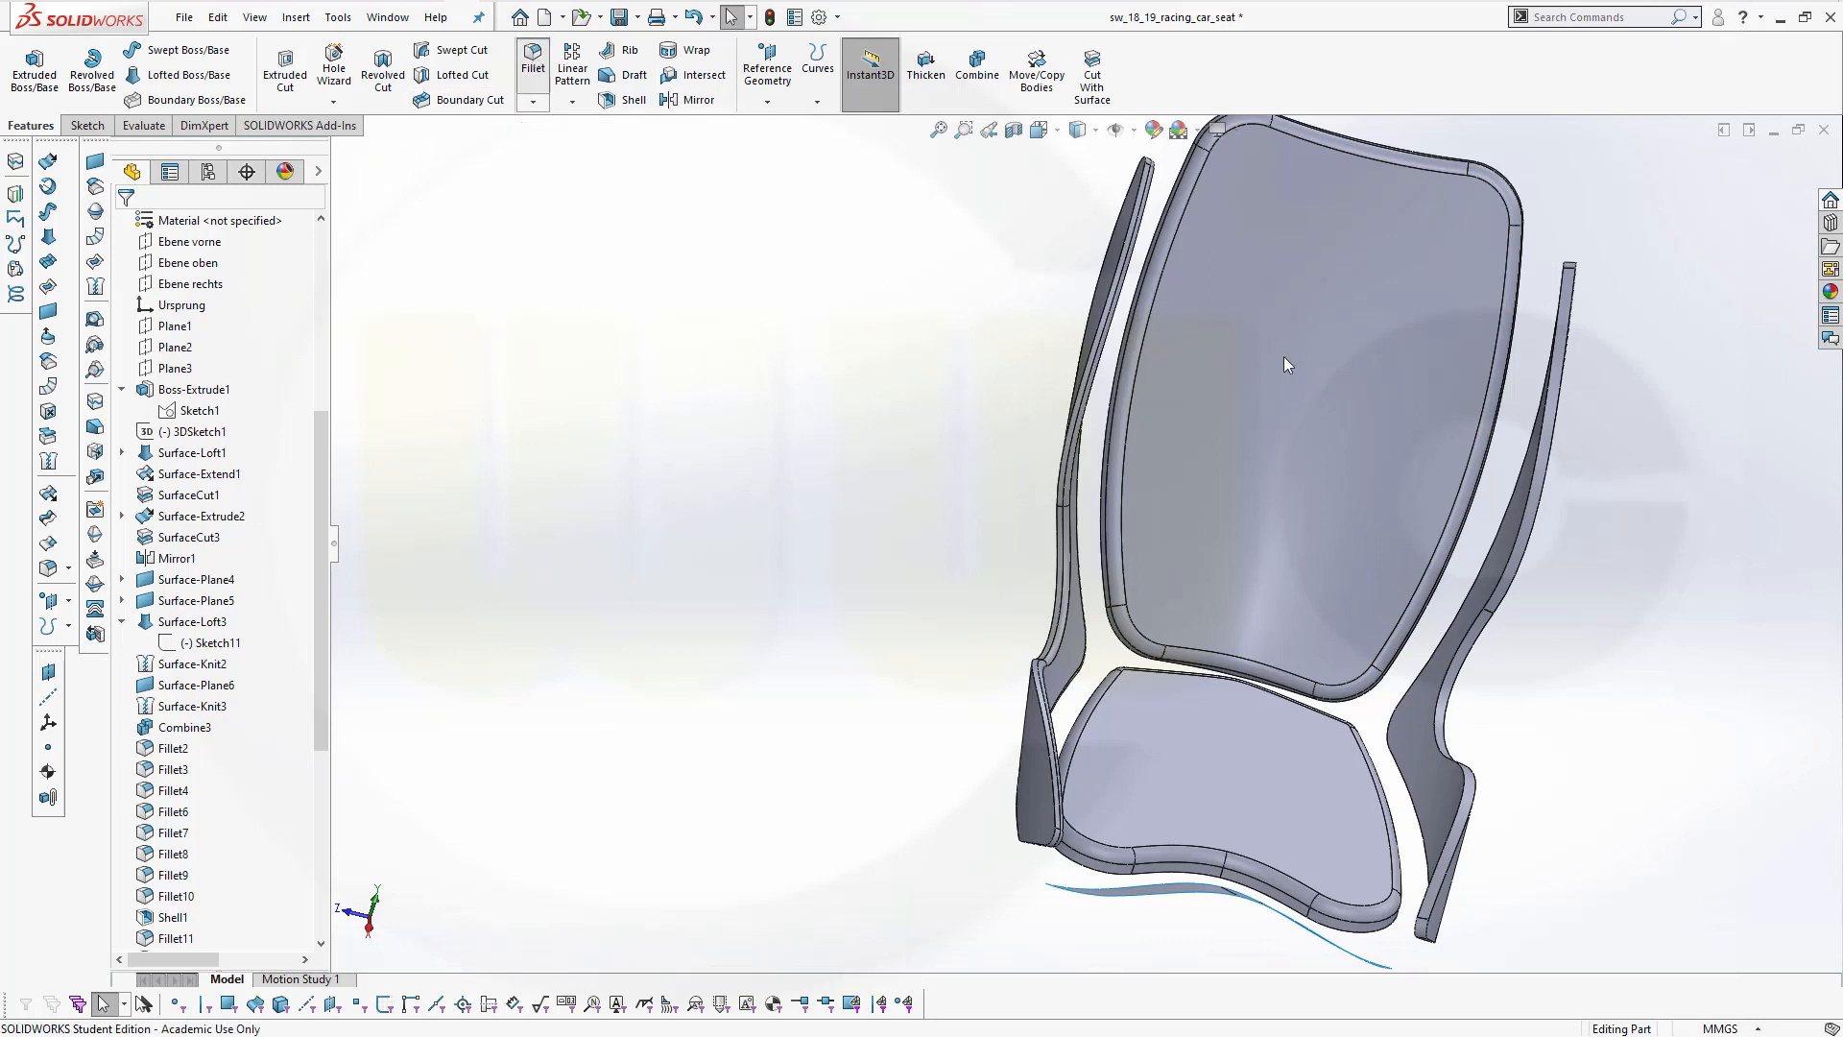
left_click(1493, 595)
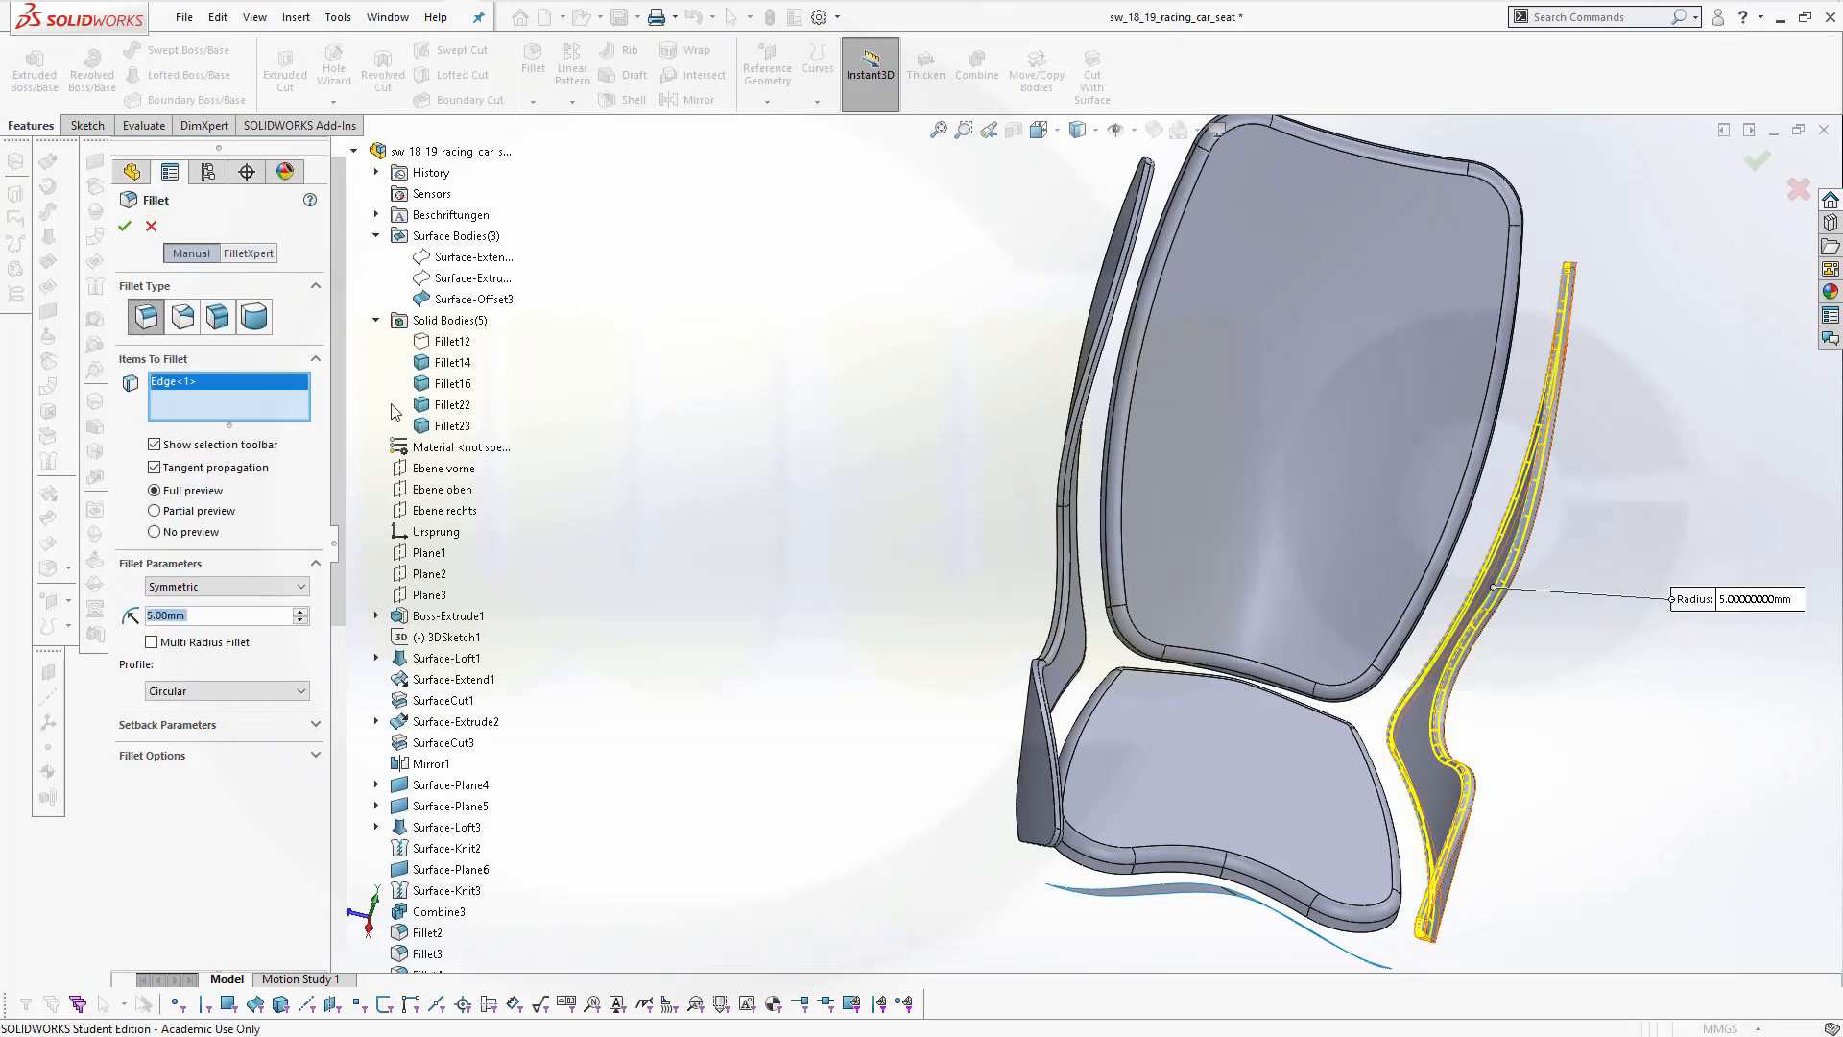
left_click(125, 227)
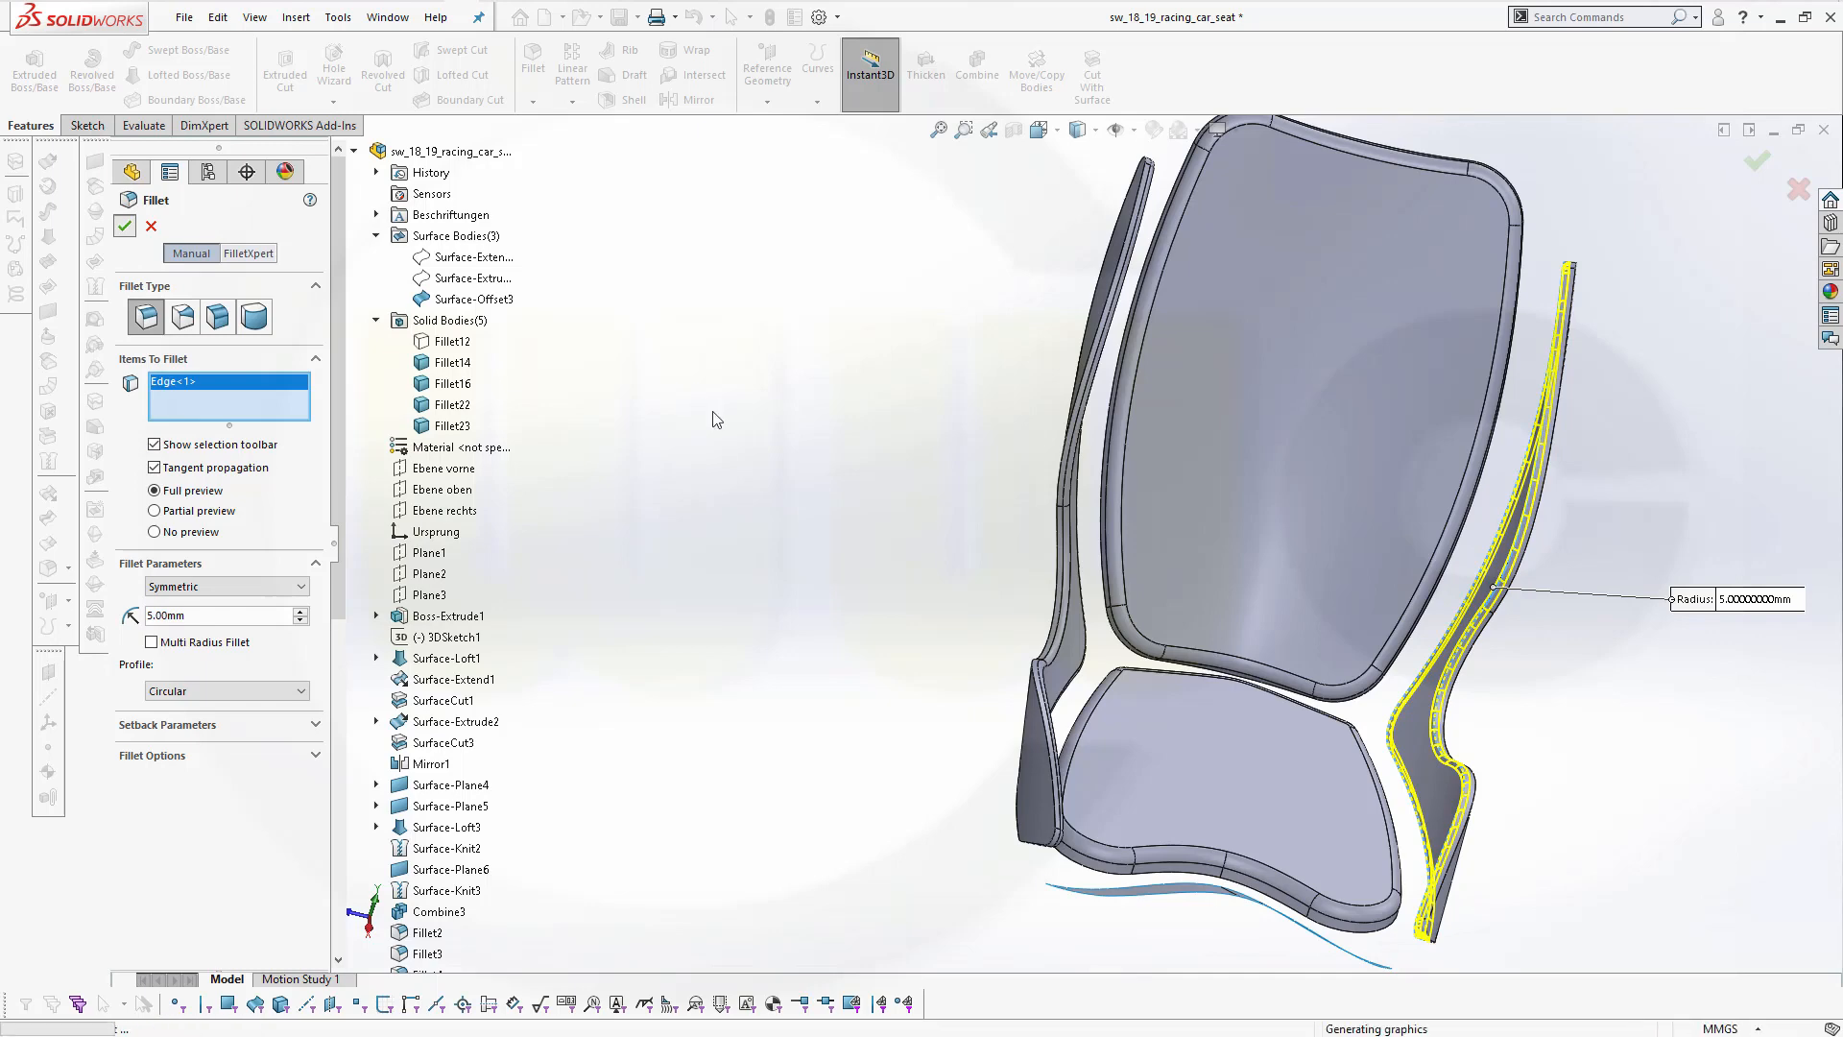
Thicken the front surface Surface-Offset3 below the seat pad by 10 mm, with the merge result option enabled
middle_click_drag(784, 438, 762, 556)
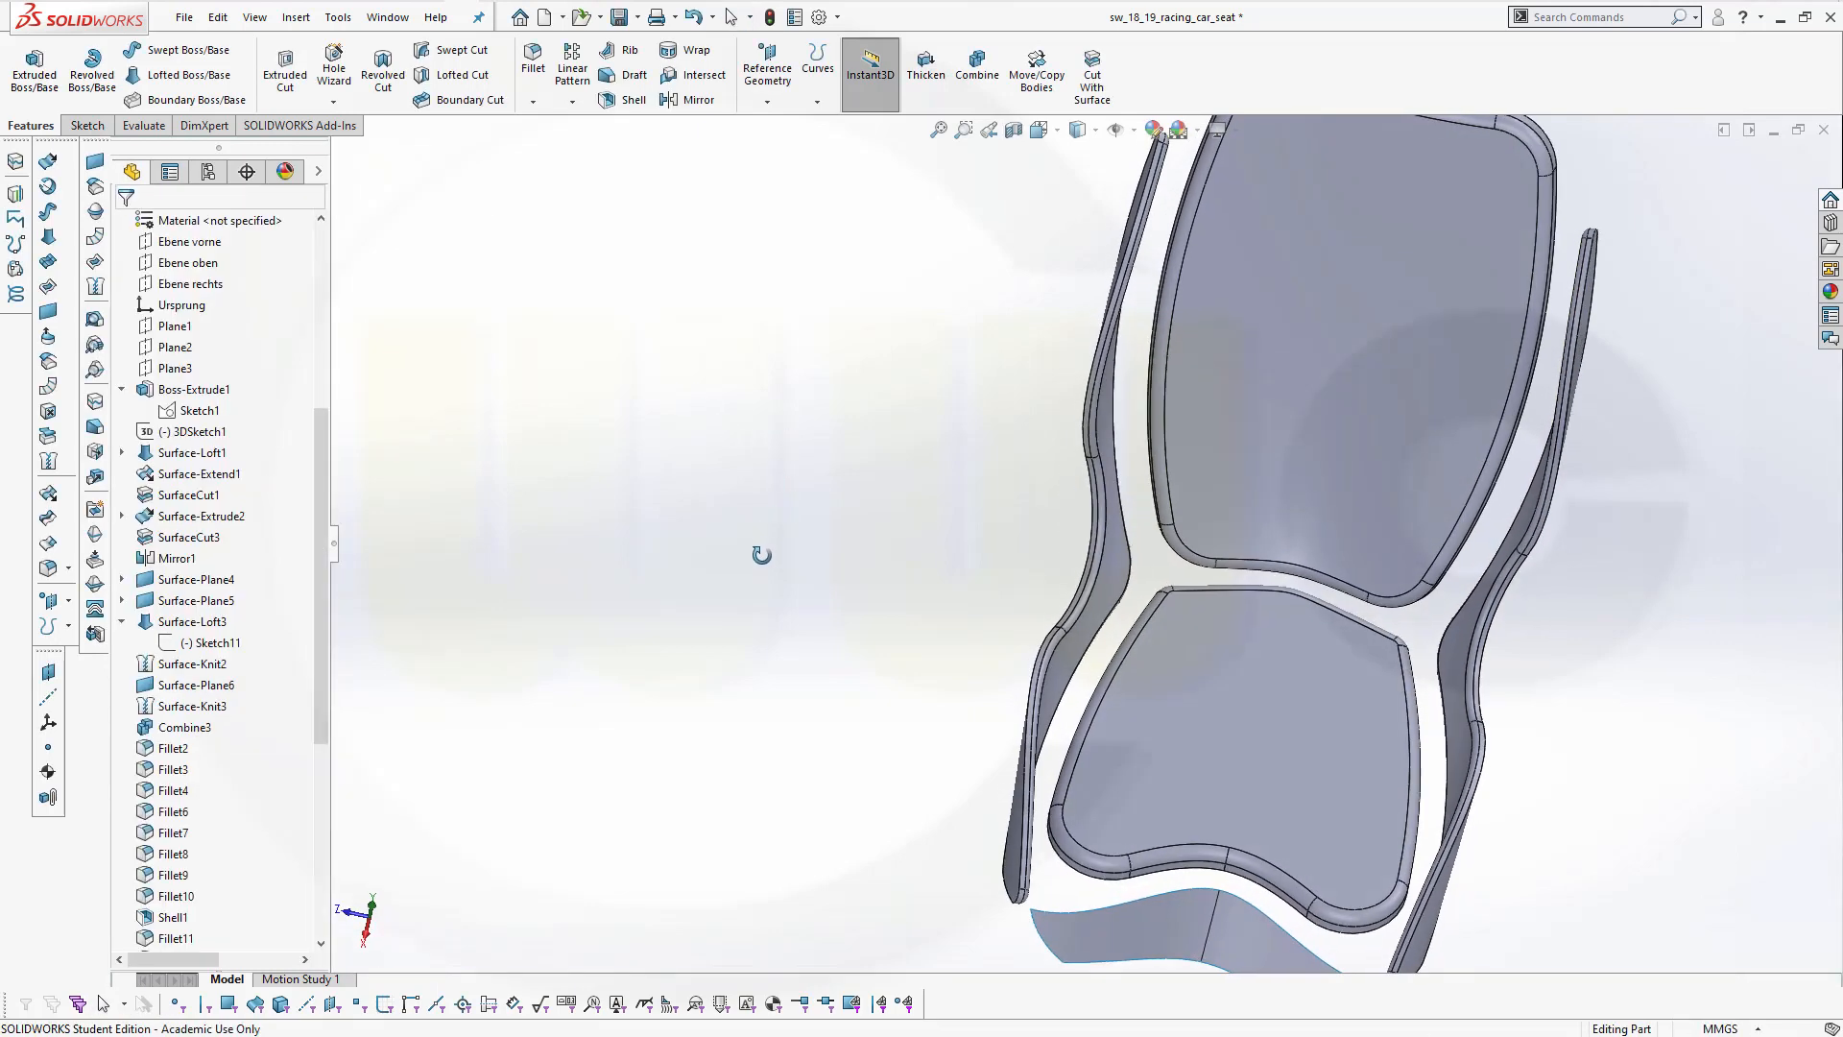
scroll(1330, 790, "up", 3)
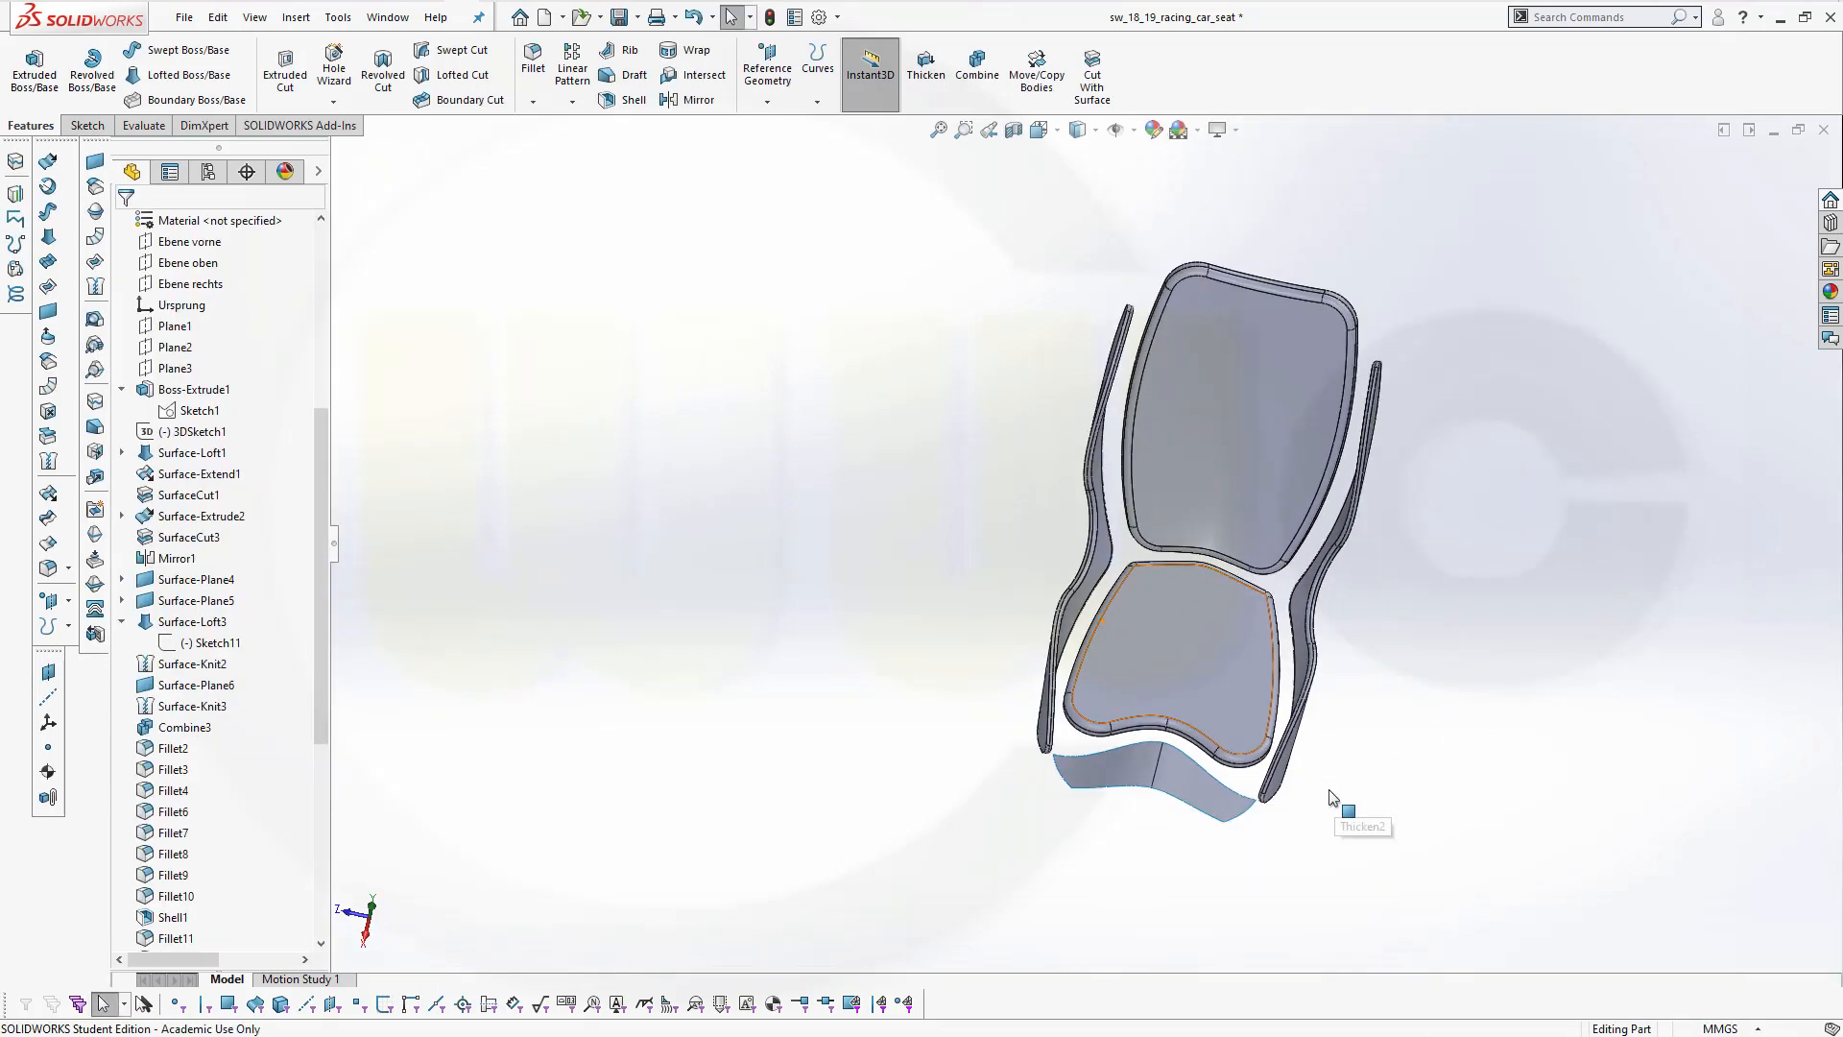
left_click(925, 65)
left_click(1130, 768)
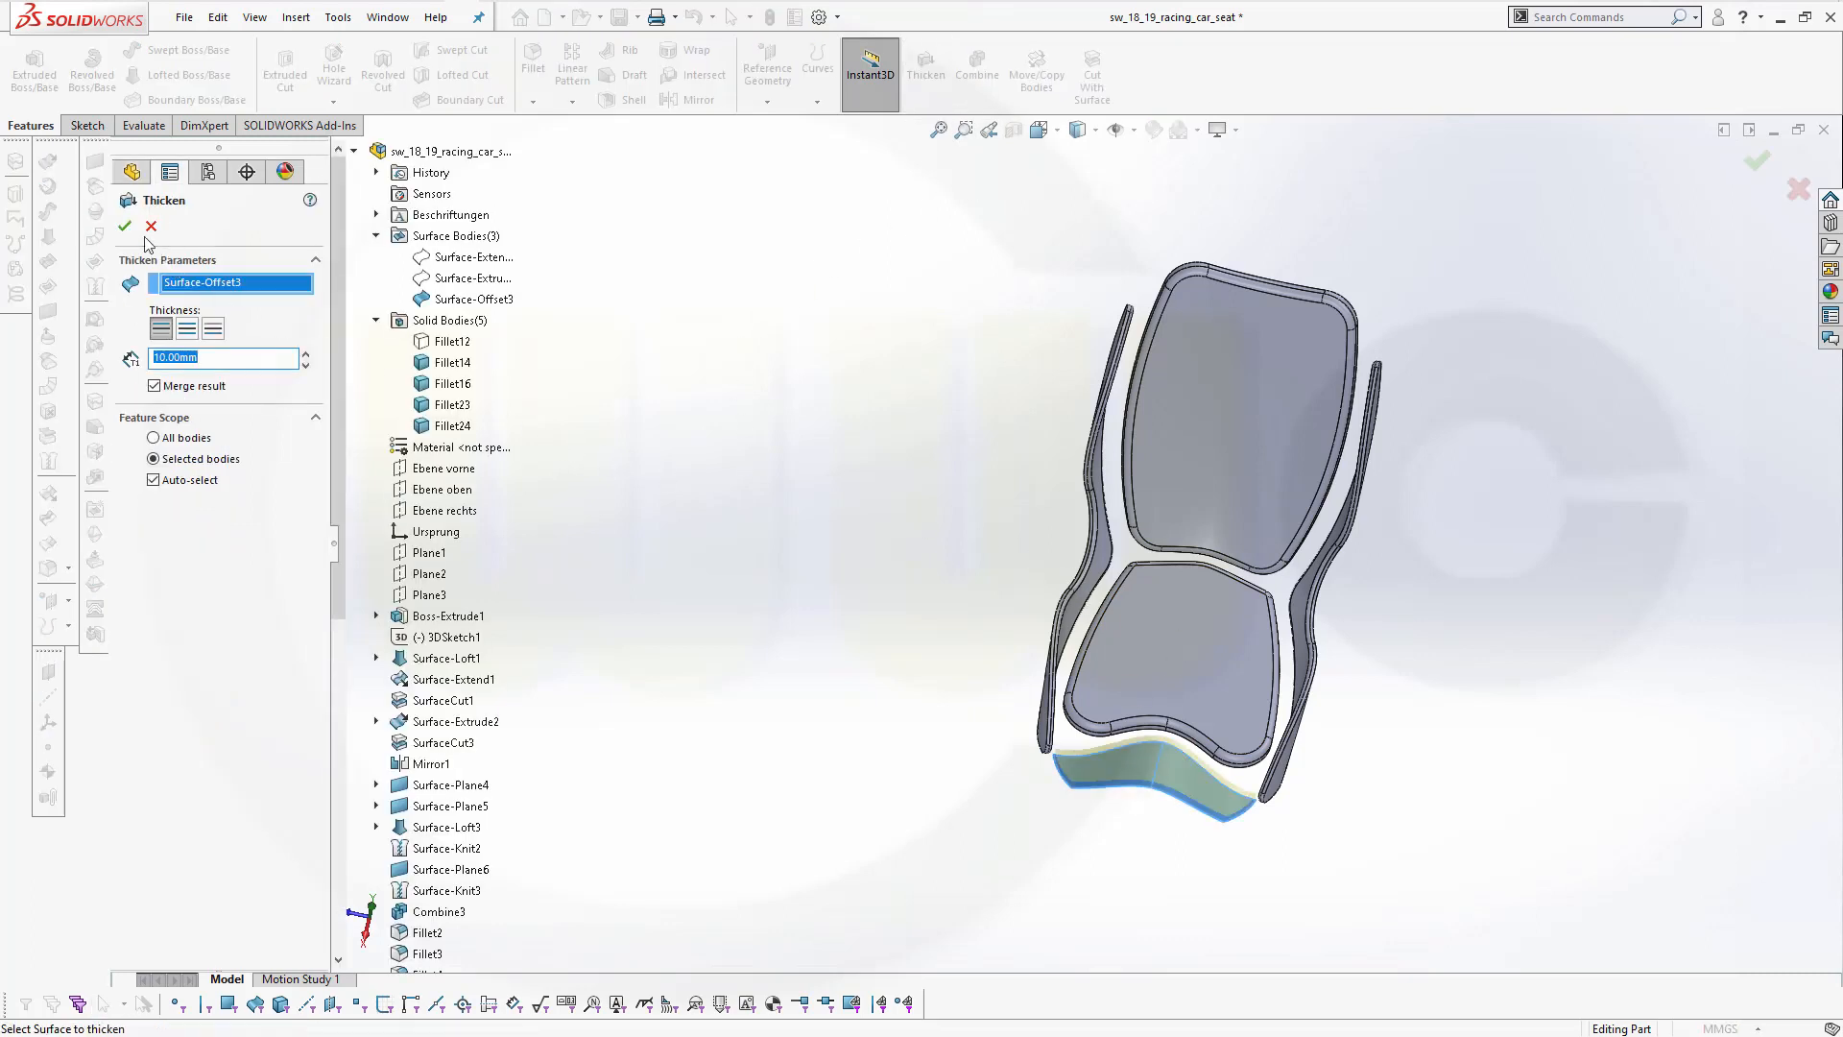
left_click(125, 226)
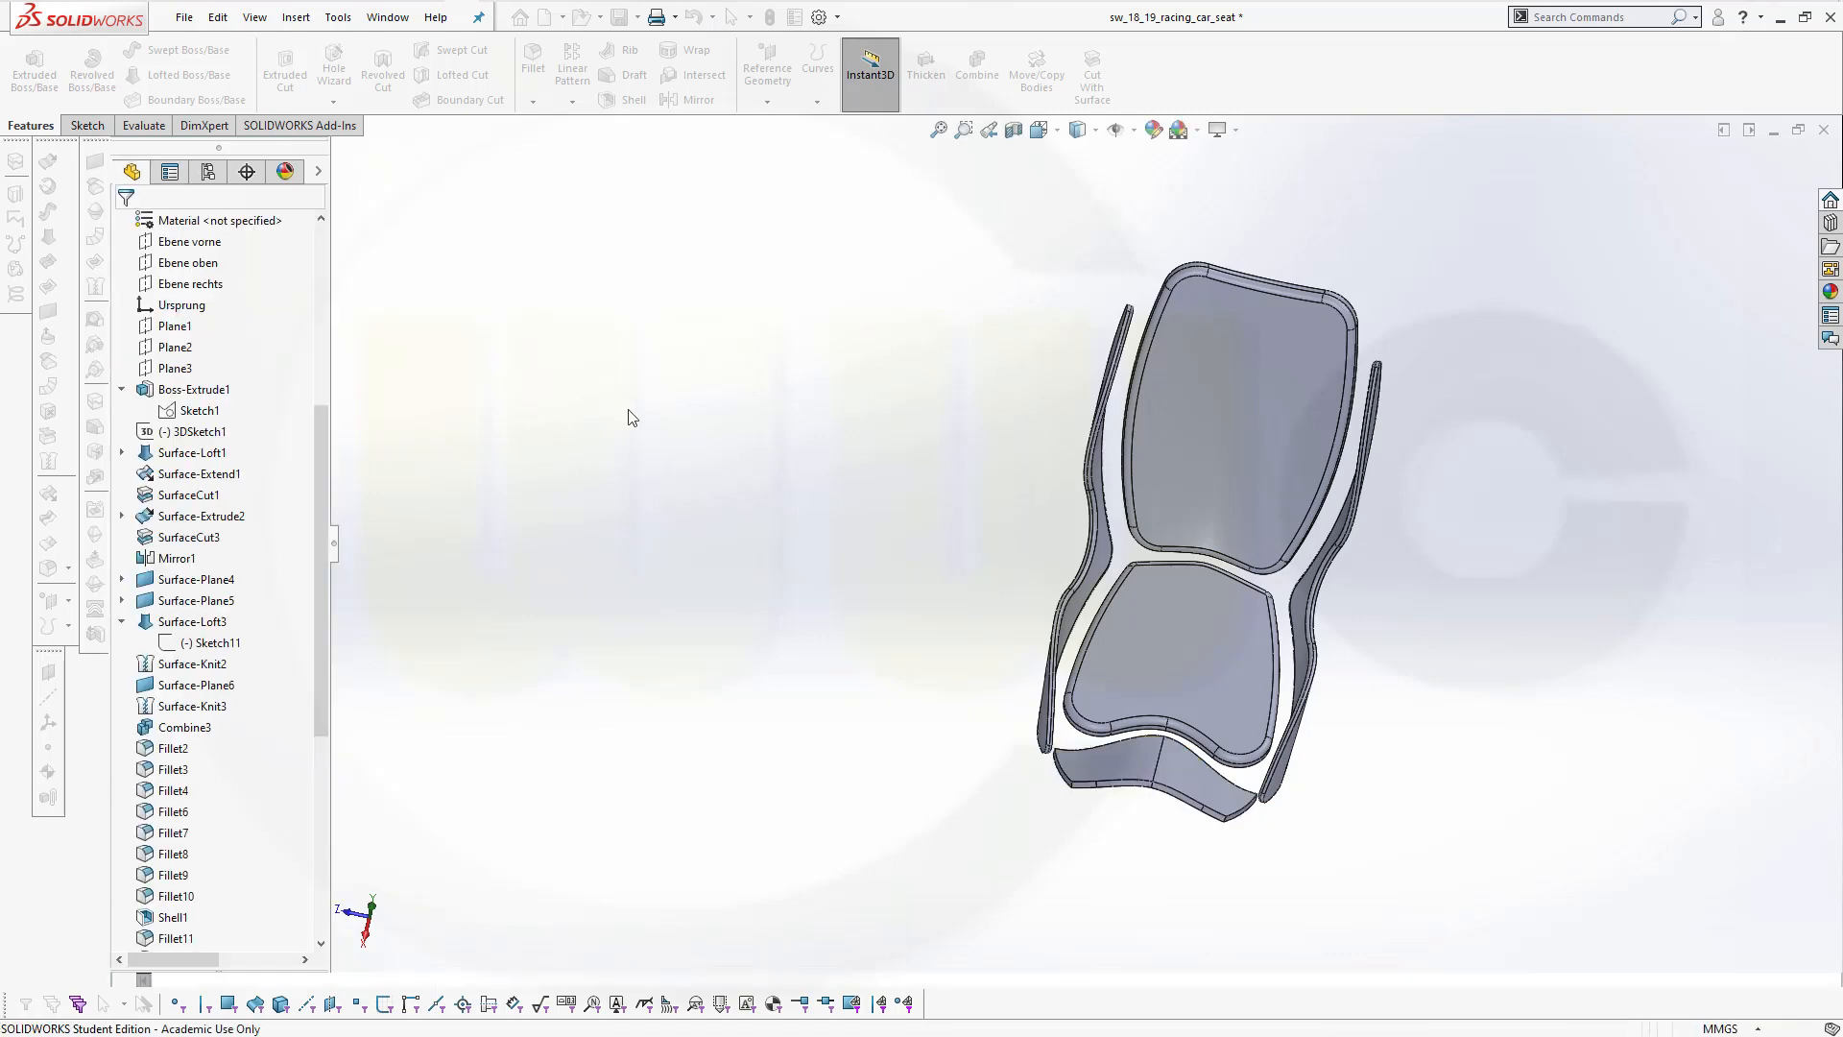
Round the two lower corner edges of the front pad below the seat pad with a 40 mm constant-size fillet
left_click(532, 59)
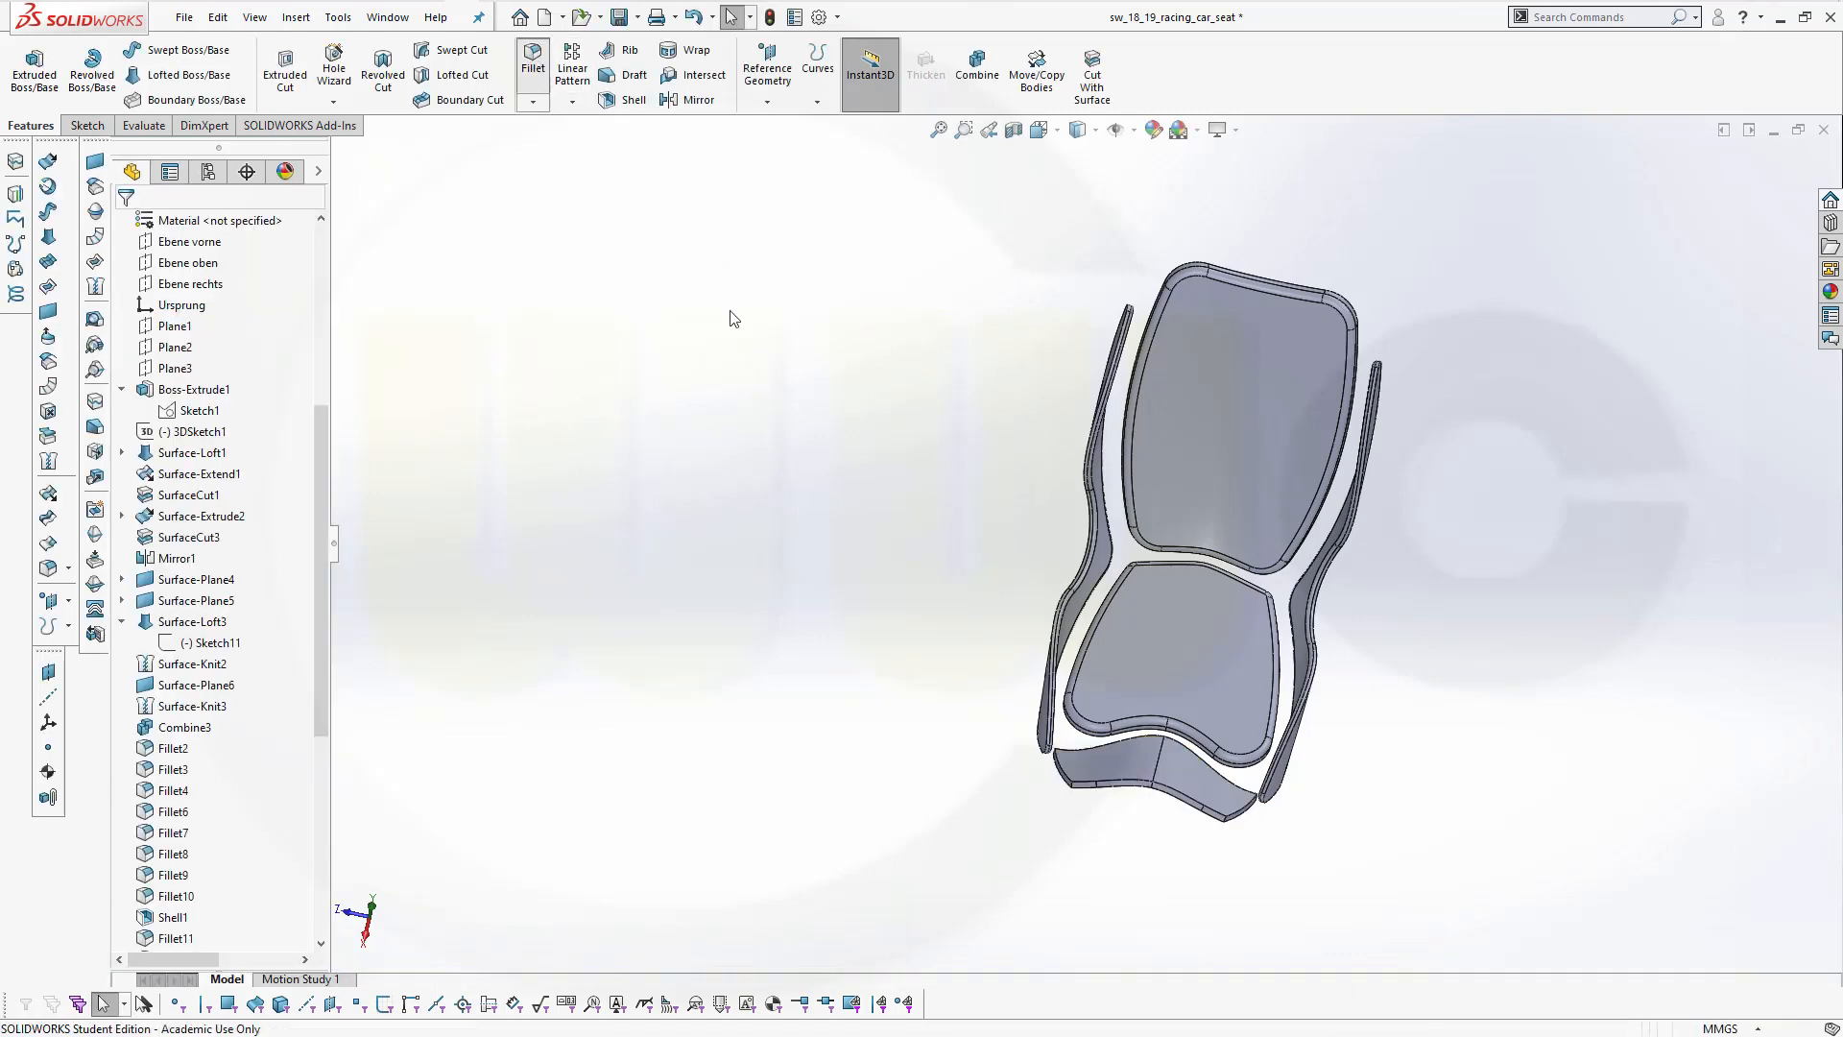
scroll(1125, 847, "down", 2)
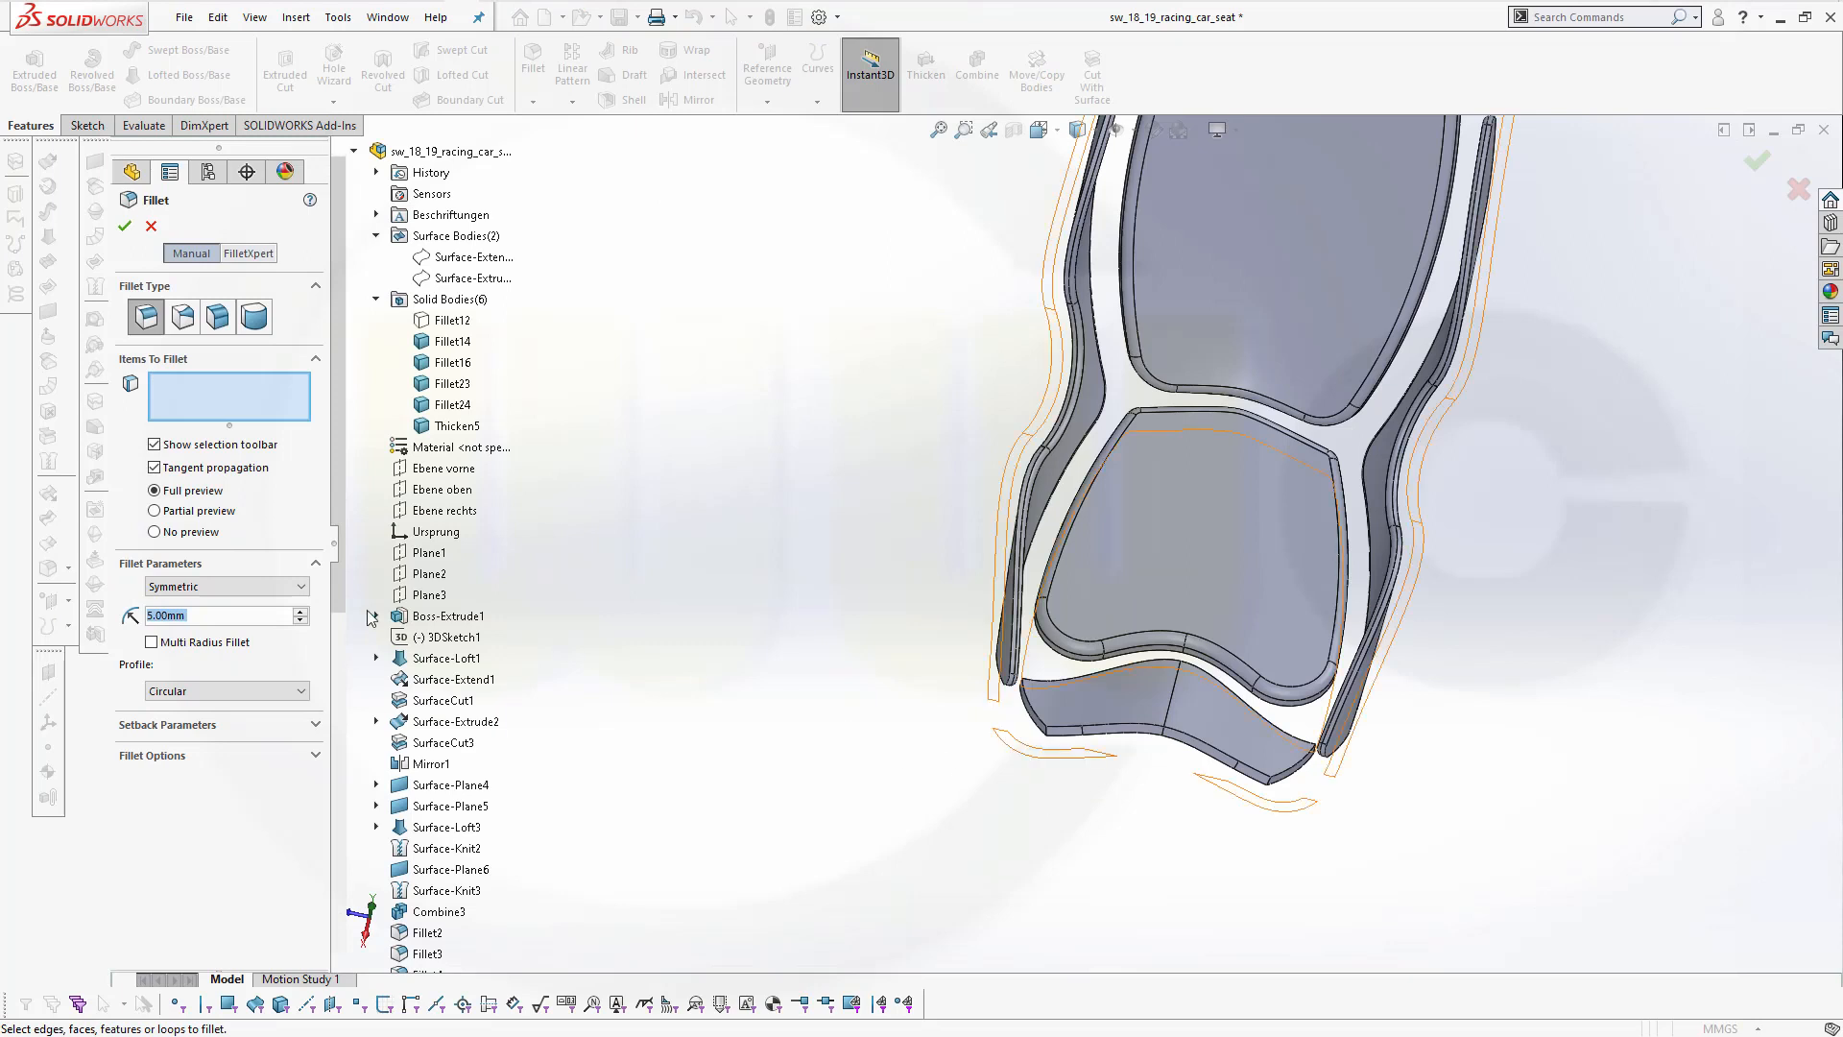
type("40")
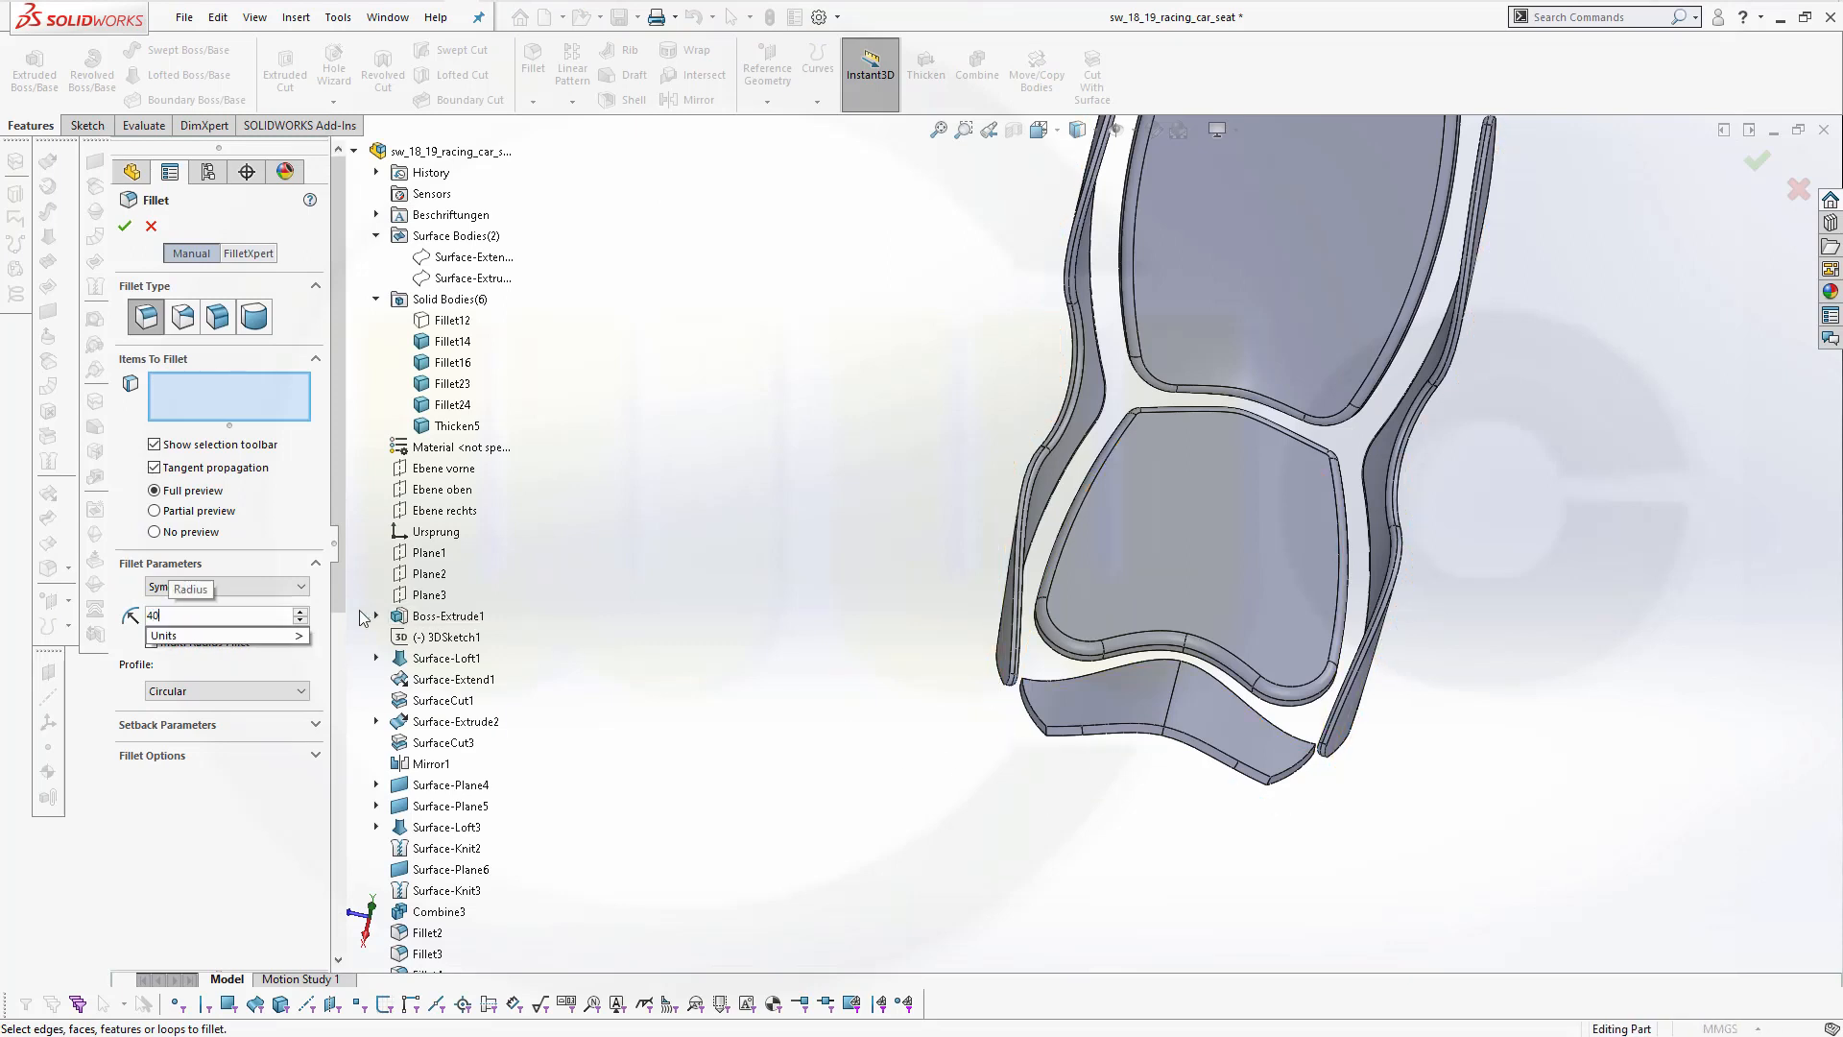
left_click(1047, 735)
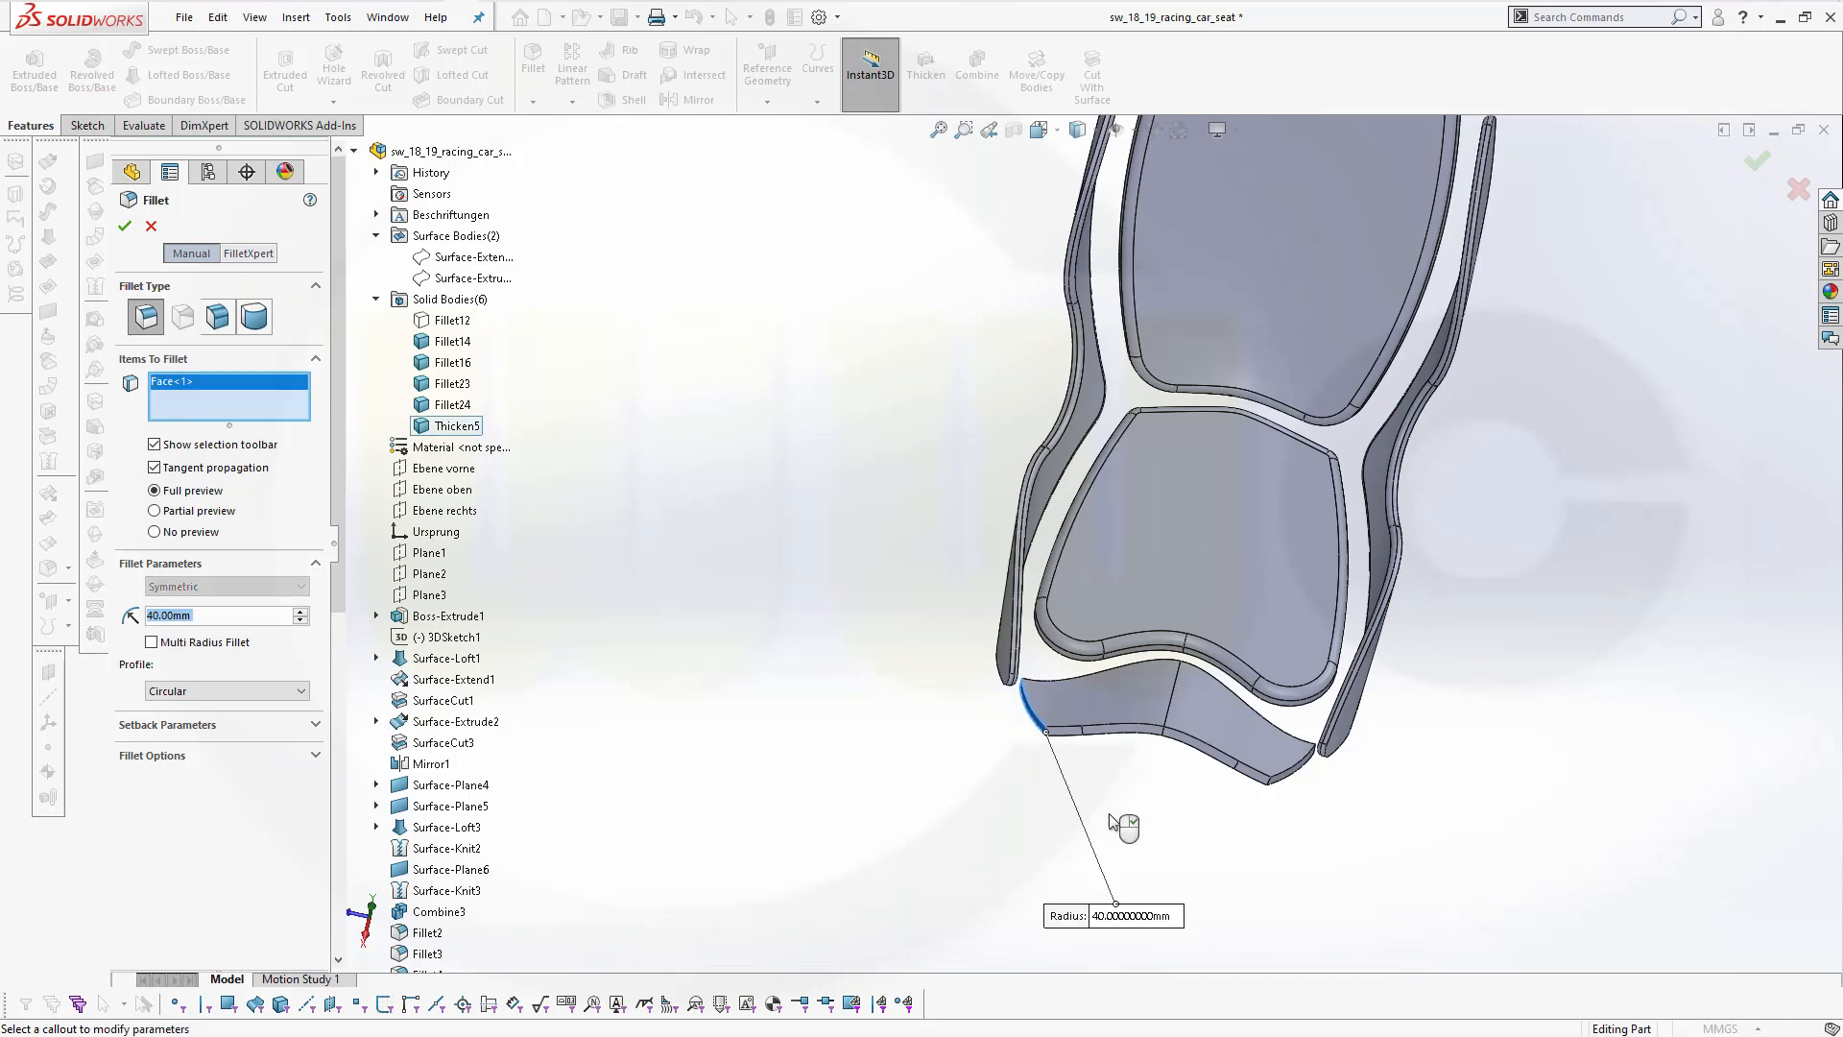
scroll(1125, 828, "down", 1)
right_click(193, 380)
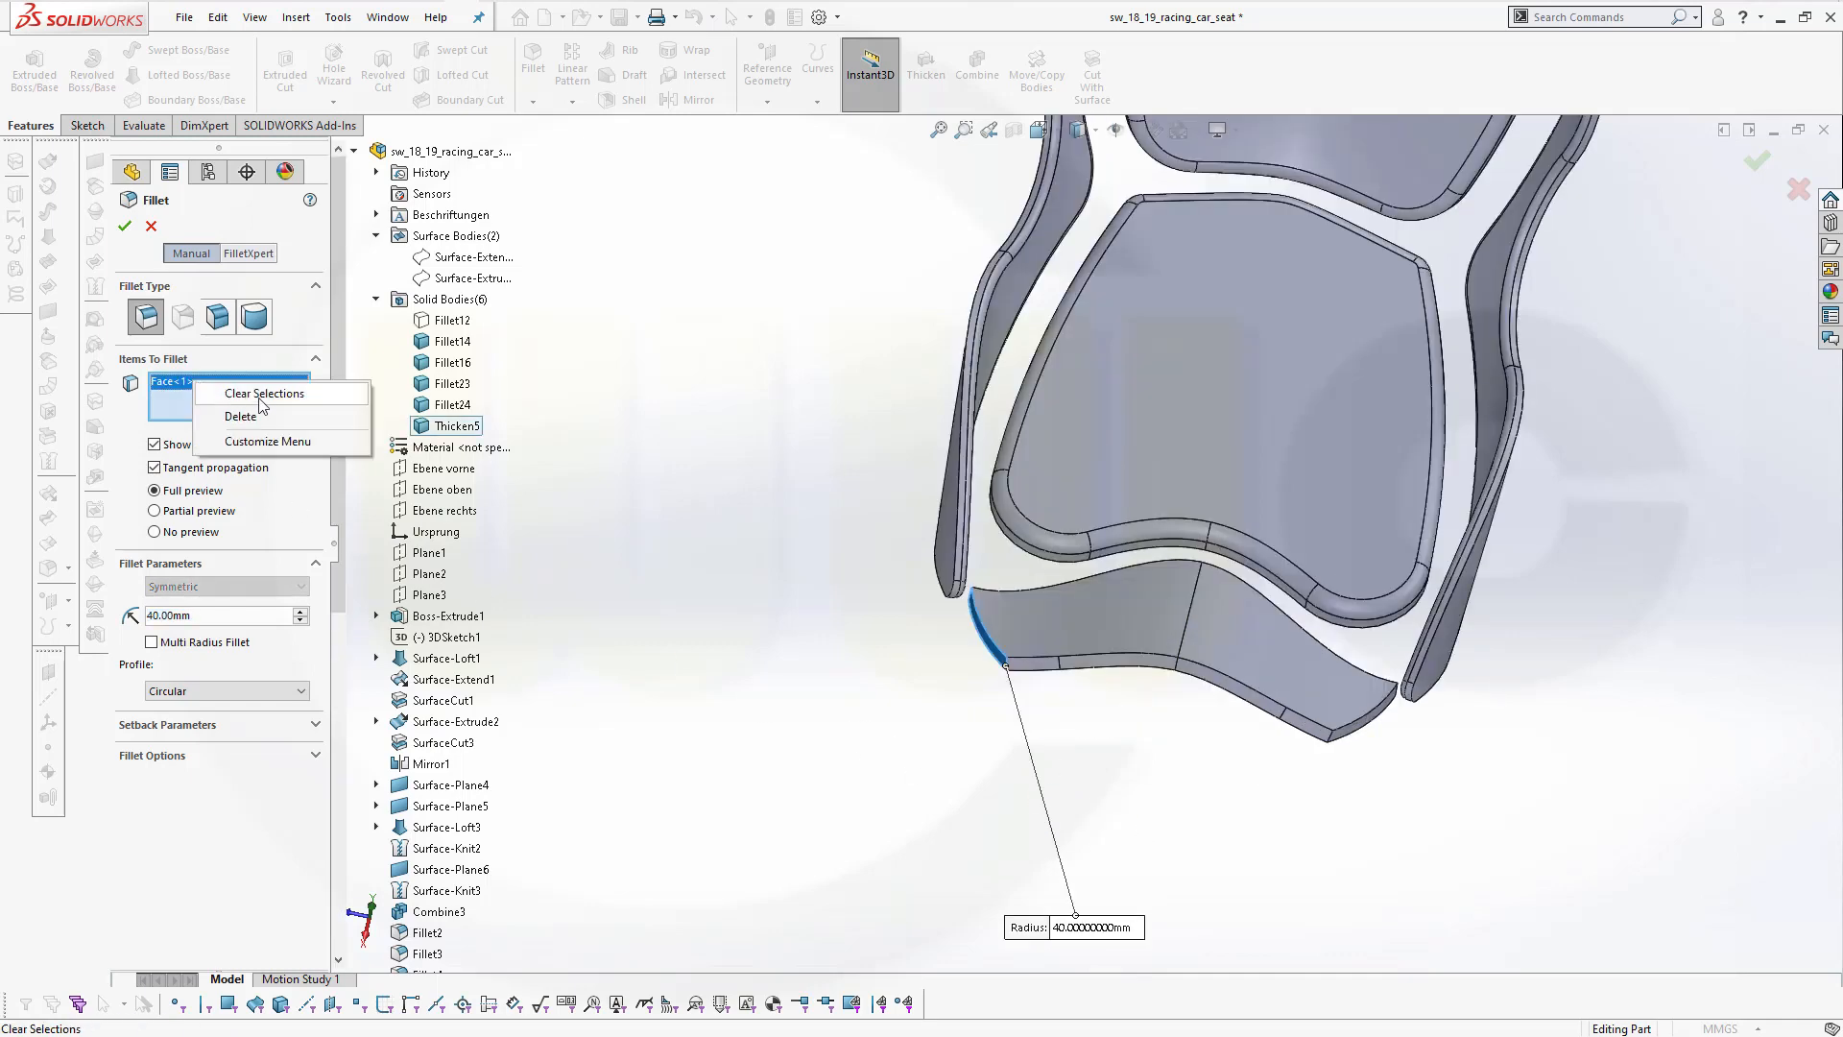
left_click(254, 407)
scroll(958, 652, "down", 1)
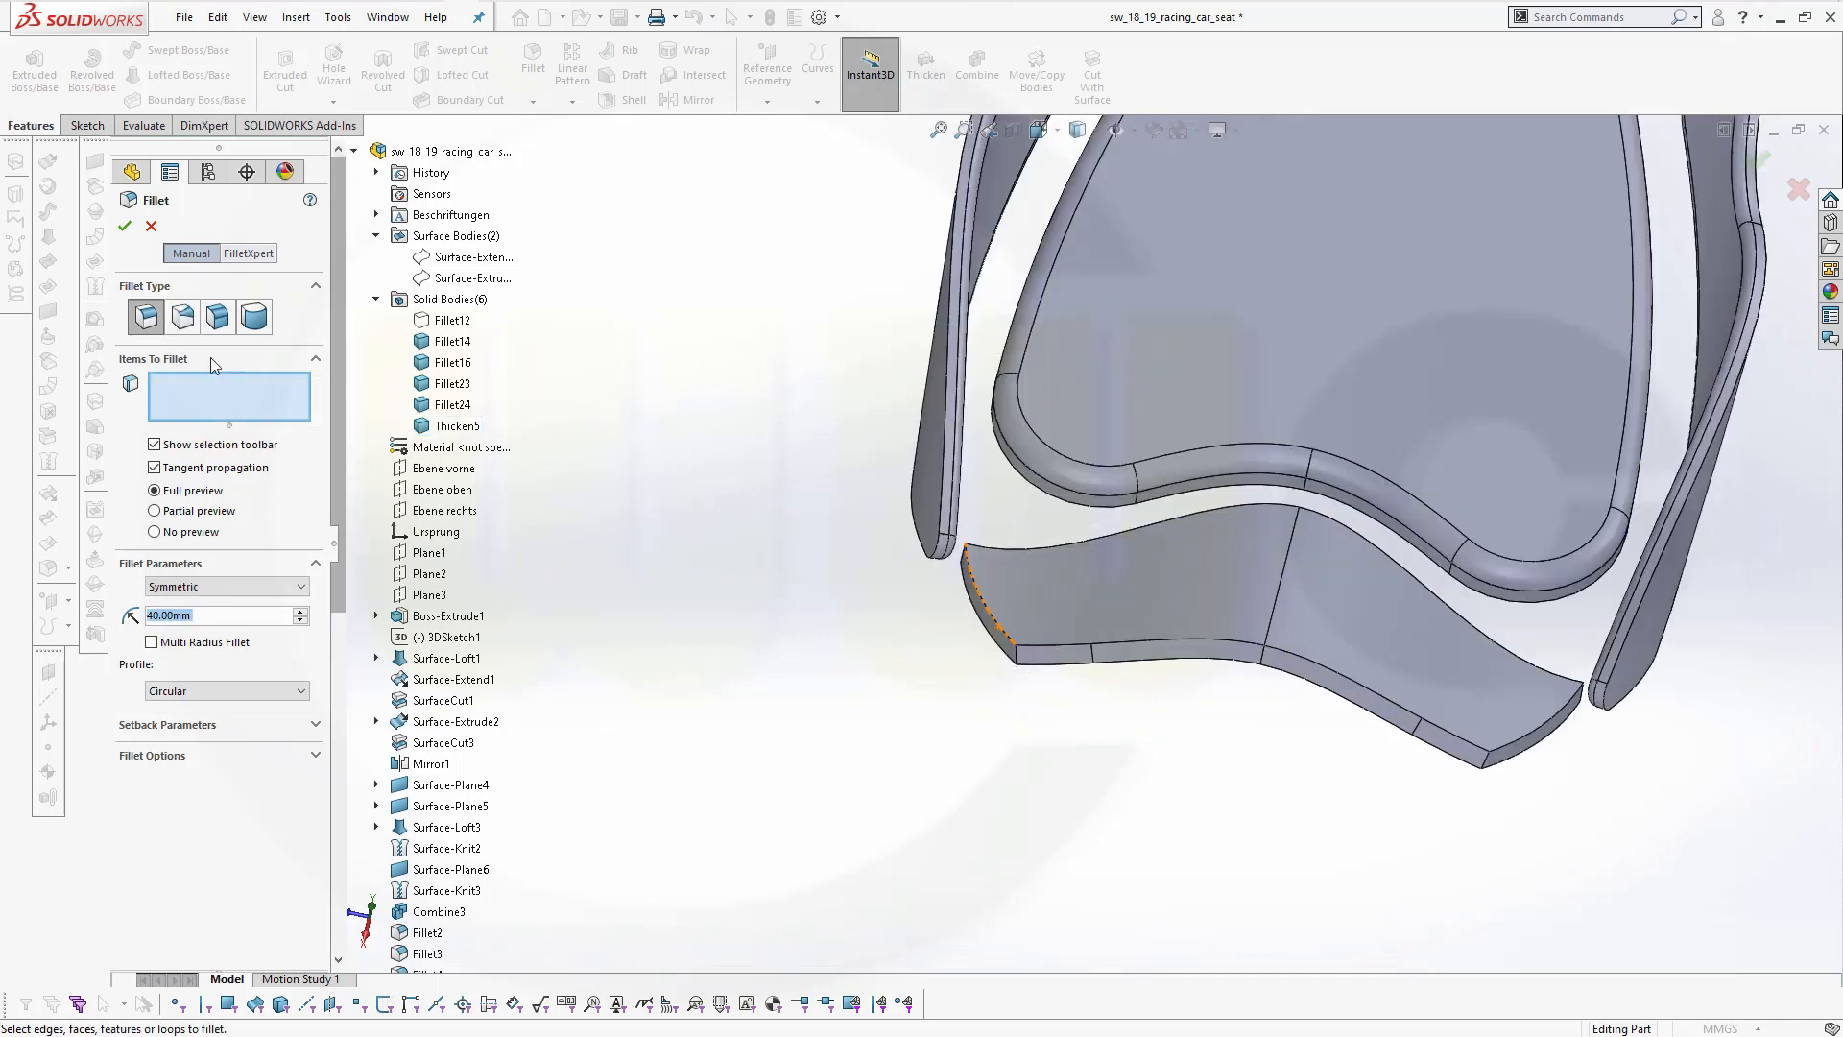
scroll(974, 662, "down", 1)
scroll(1060, 663, "down", 1)
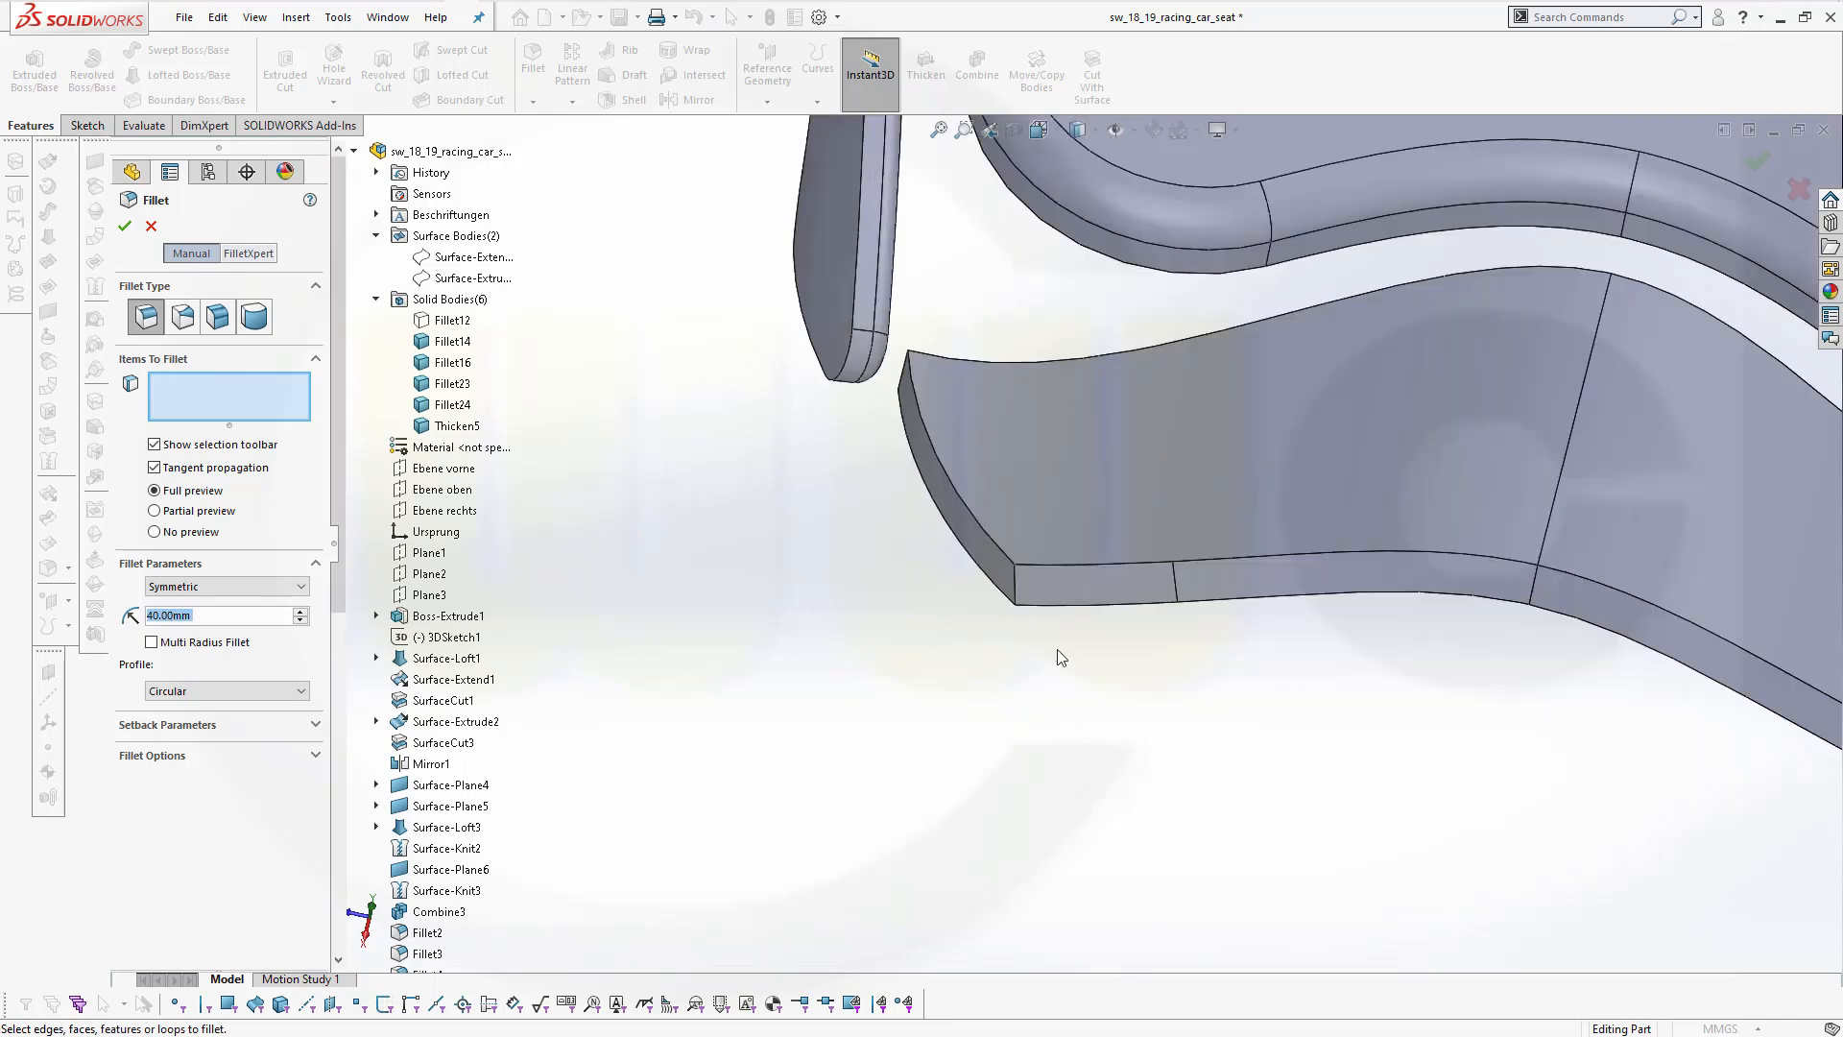
left_click(1013, 584)
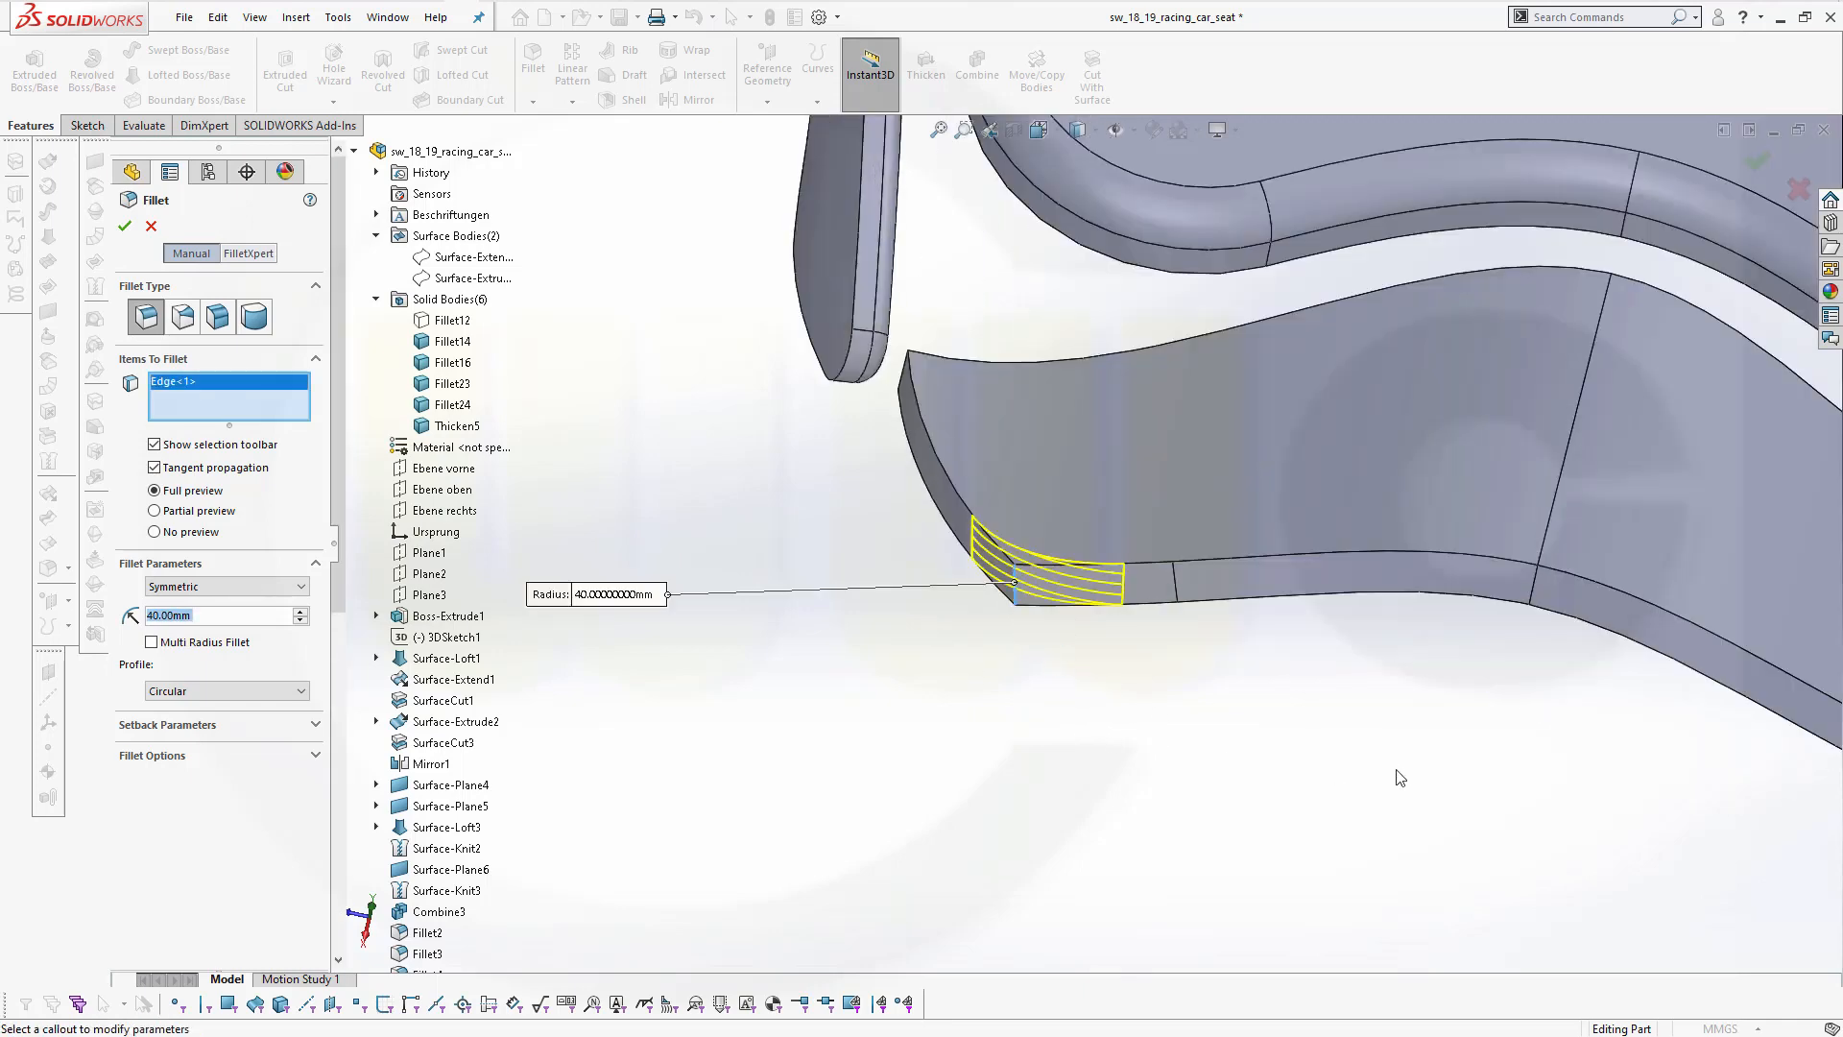
scroll(1395, 773, "up", 1)
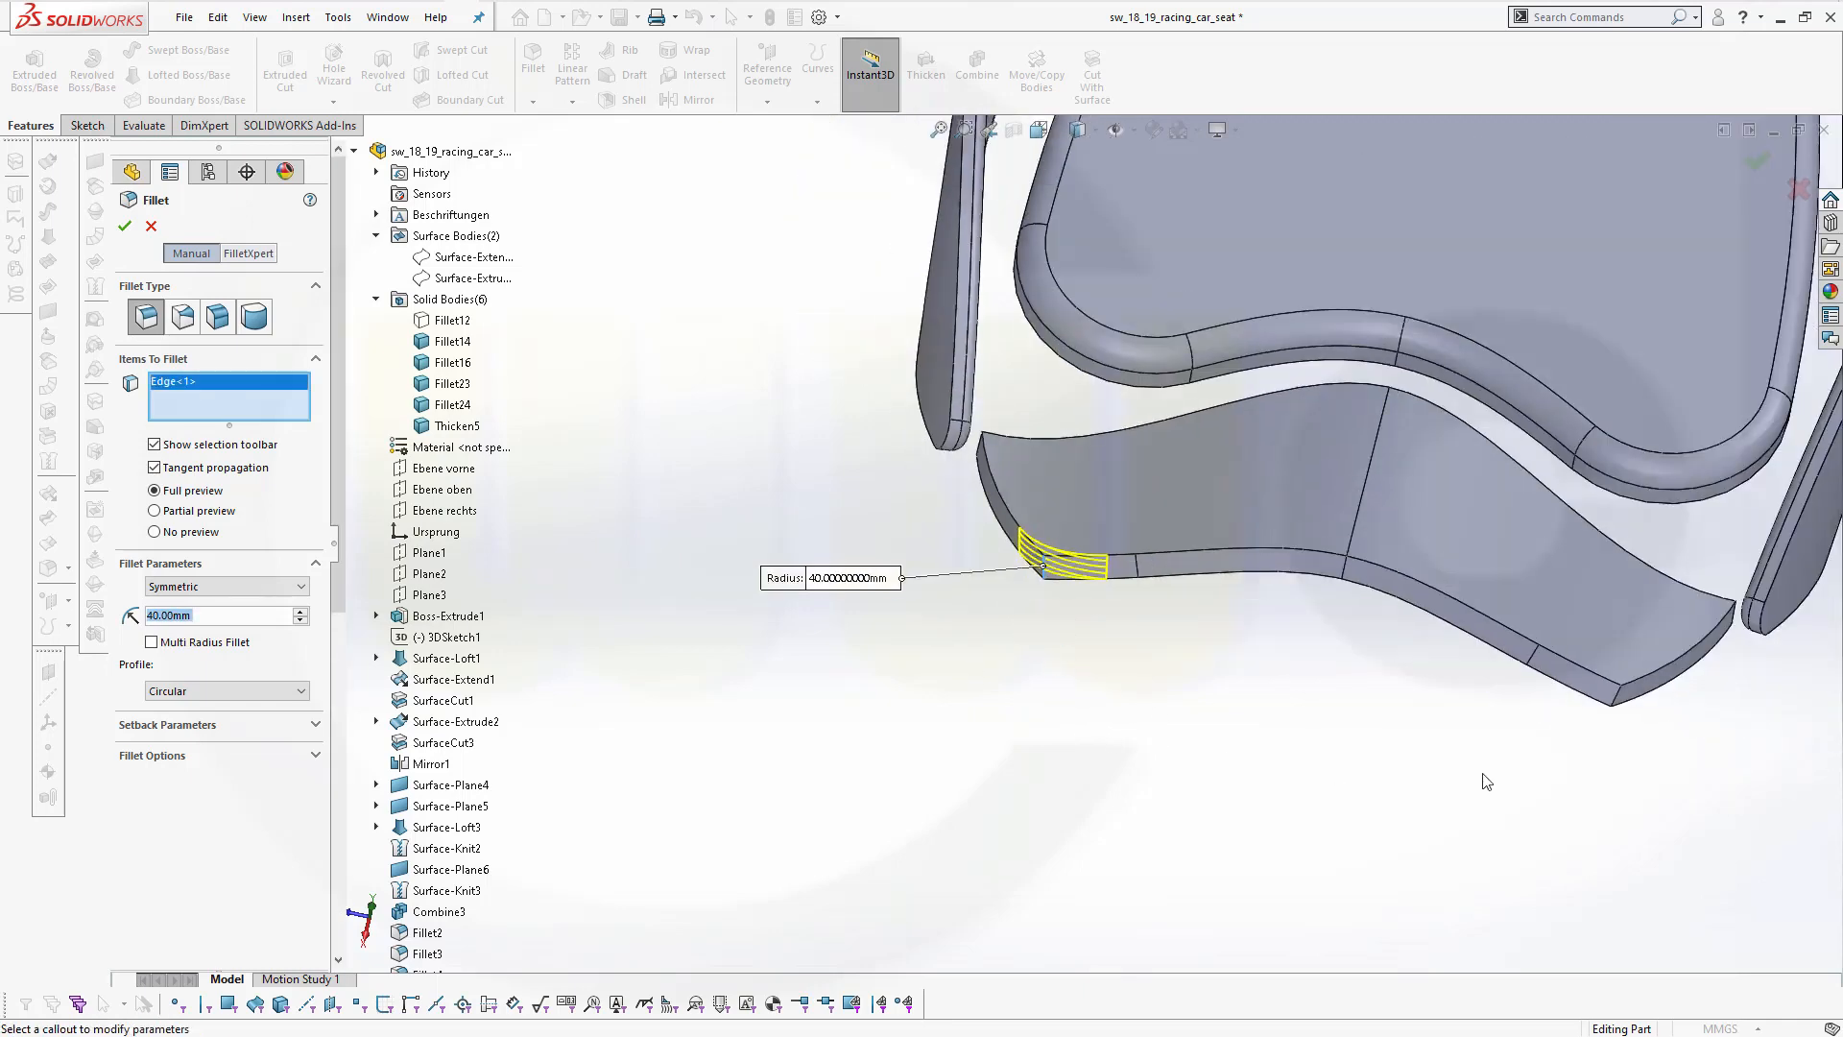
left_click(1618, 700)
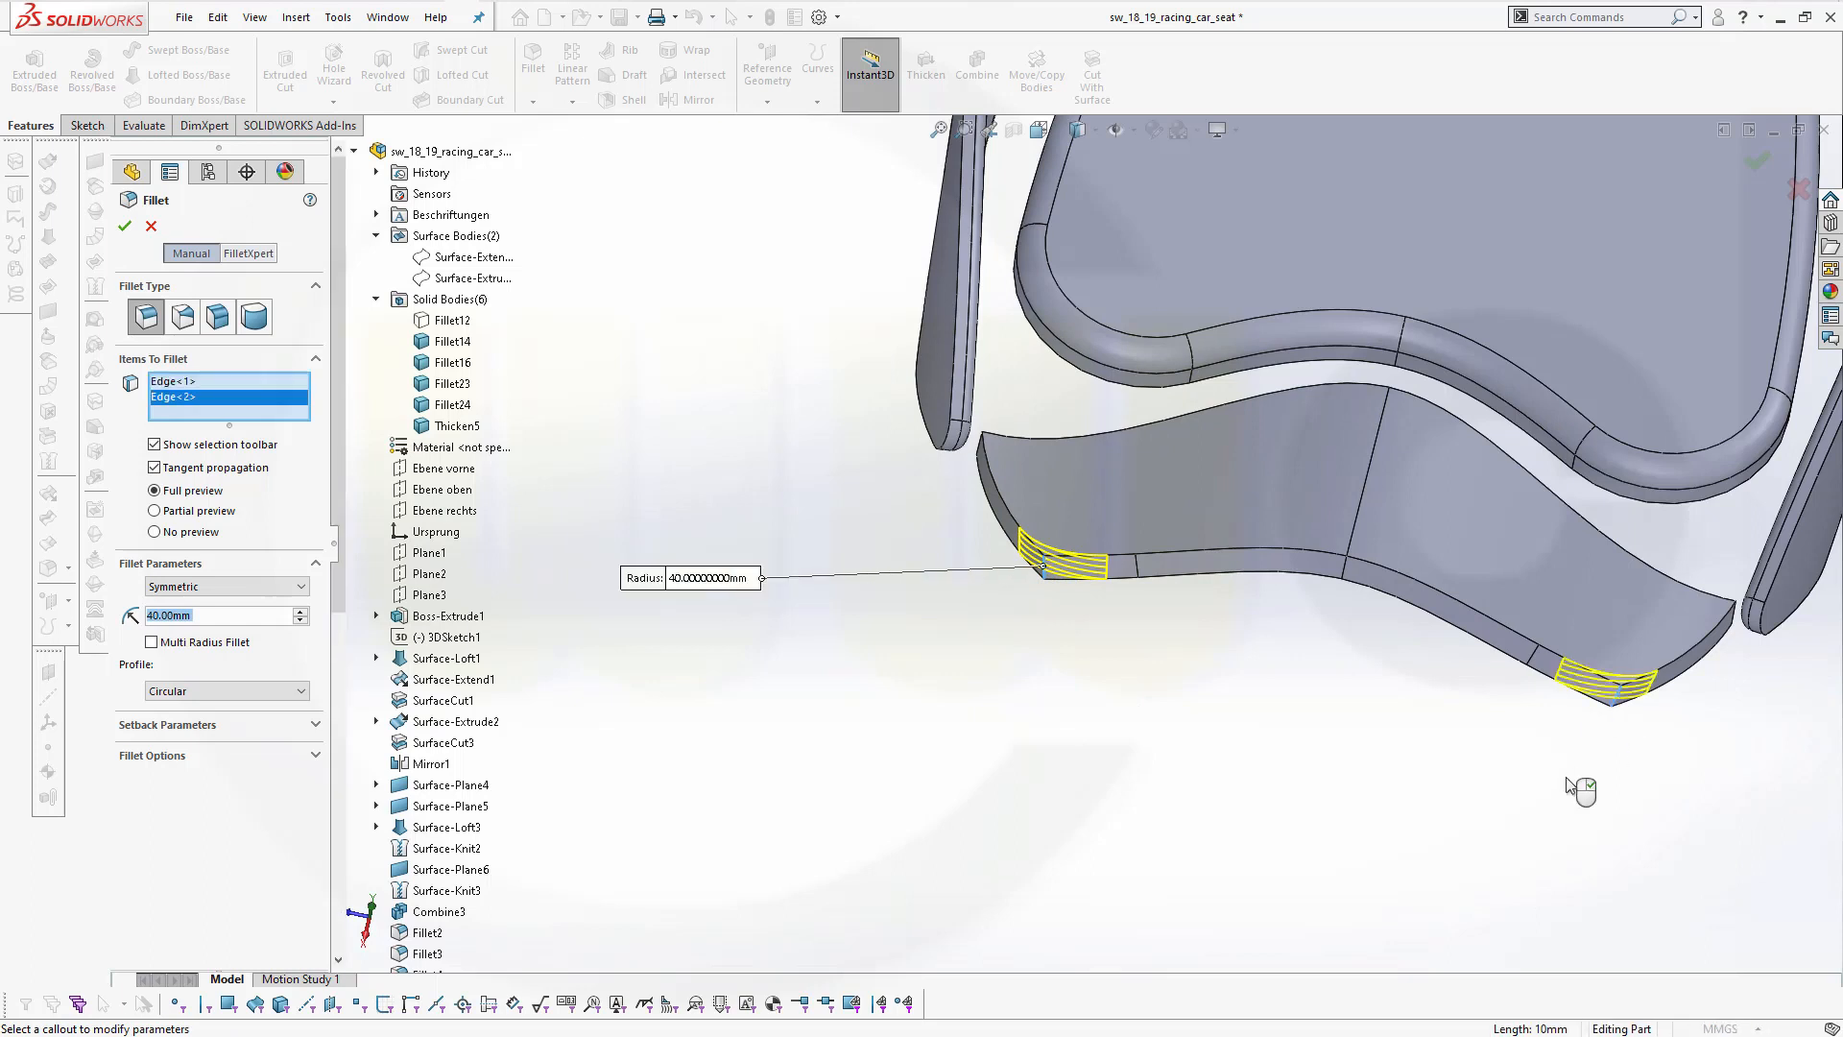
left_click(1736, 622)
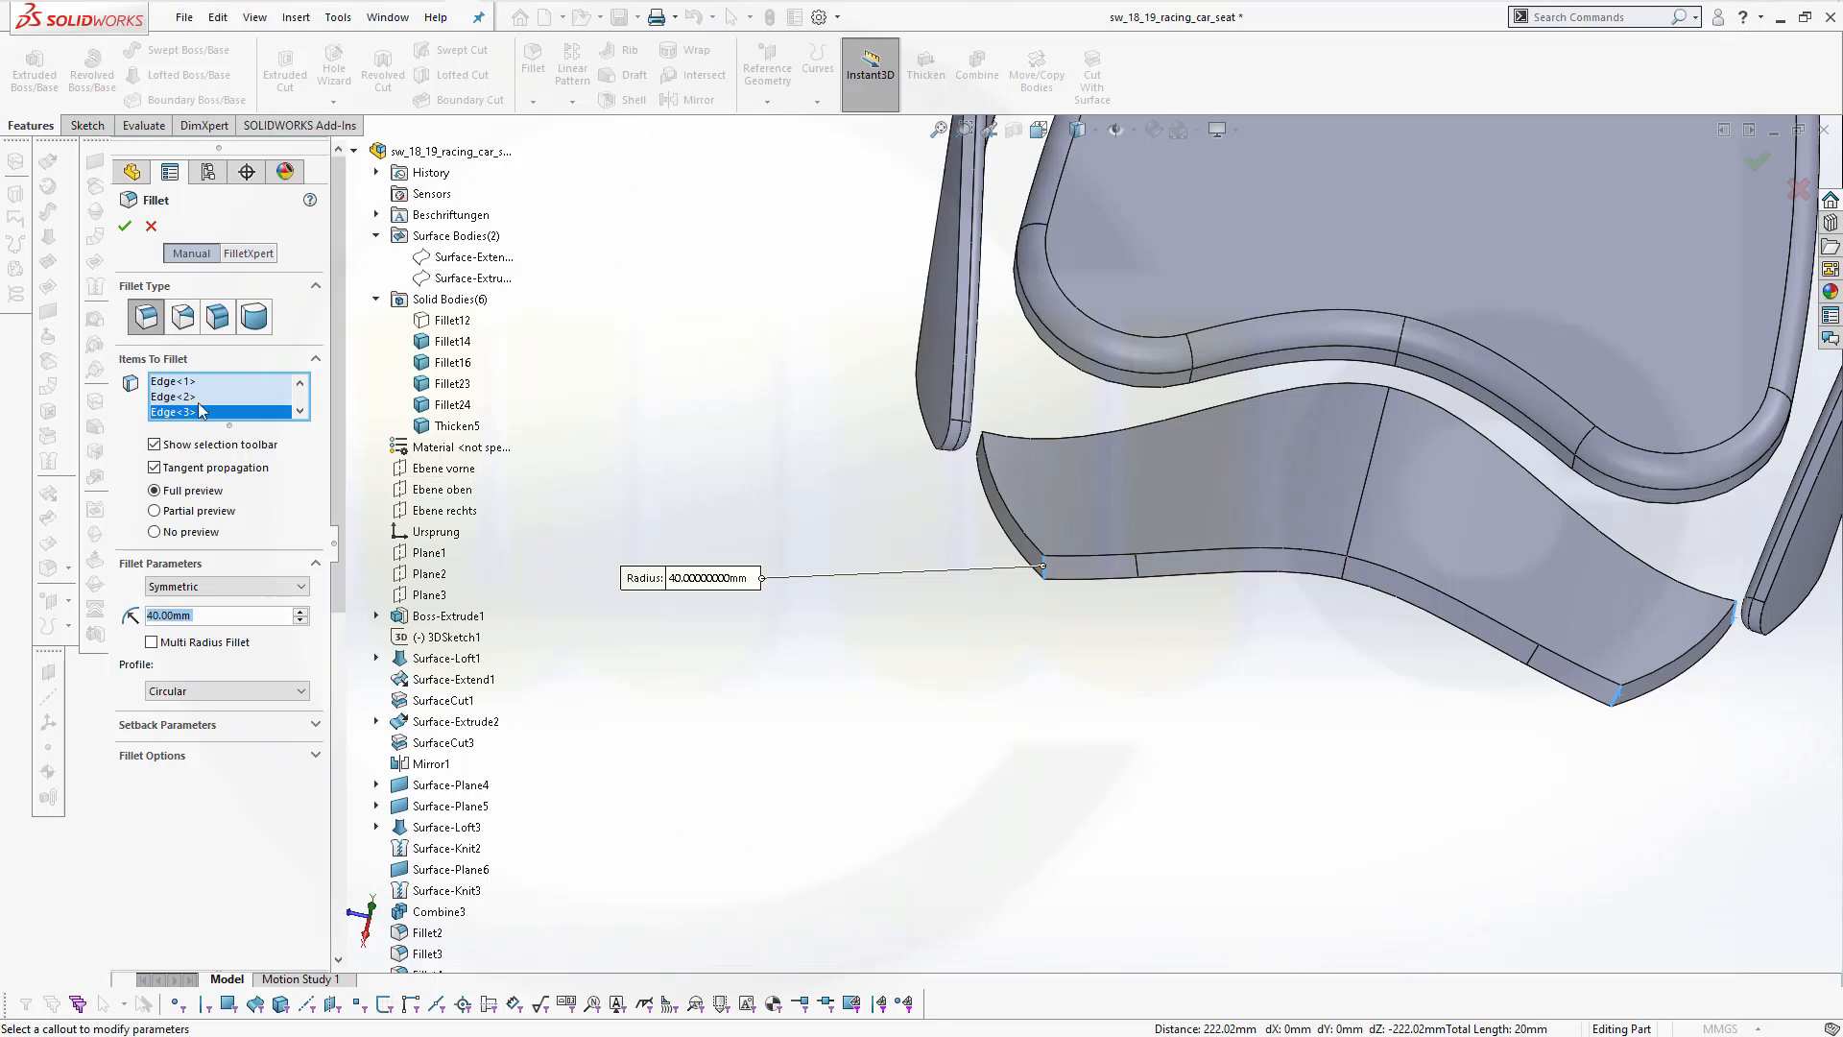
right_click(200, 414)
left_click(235, 423)
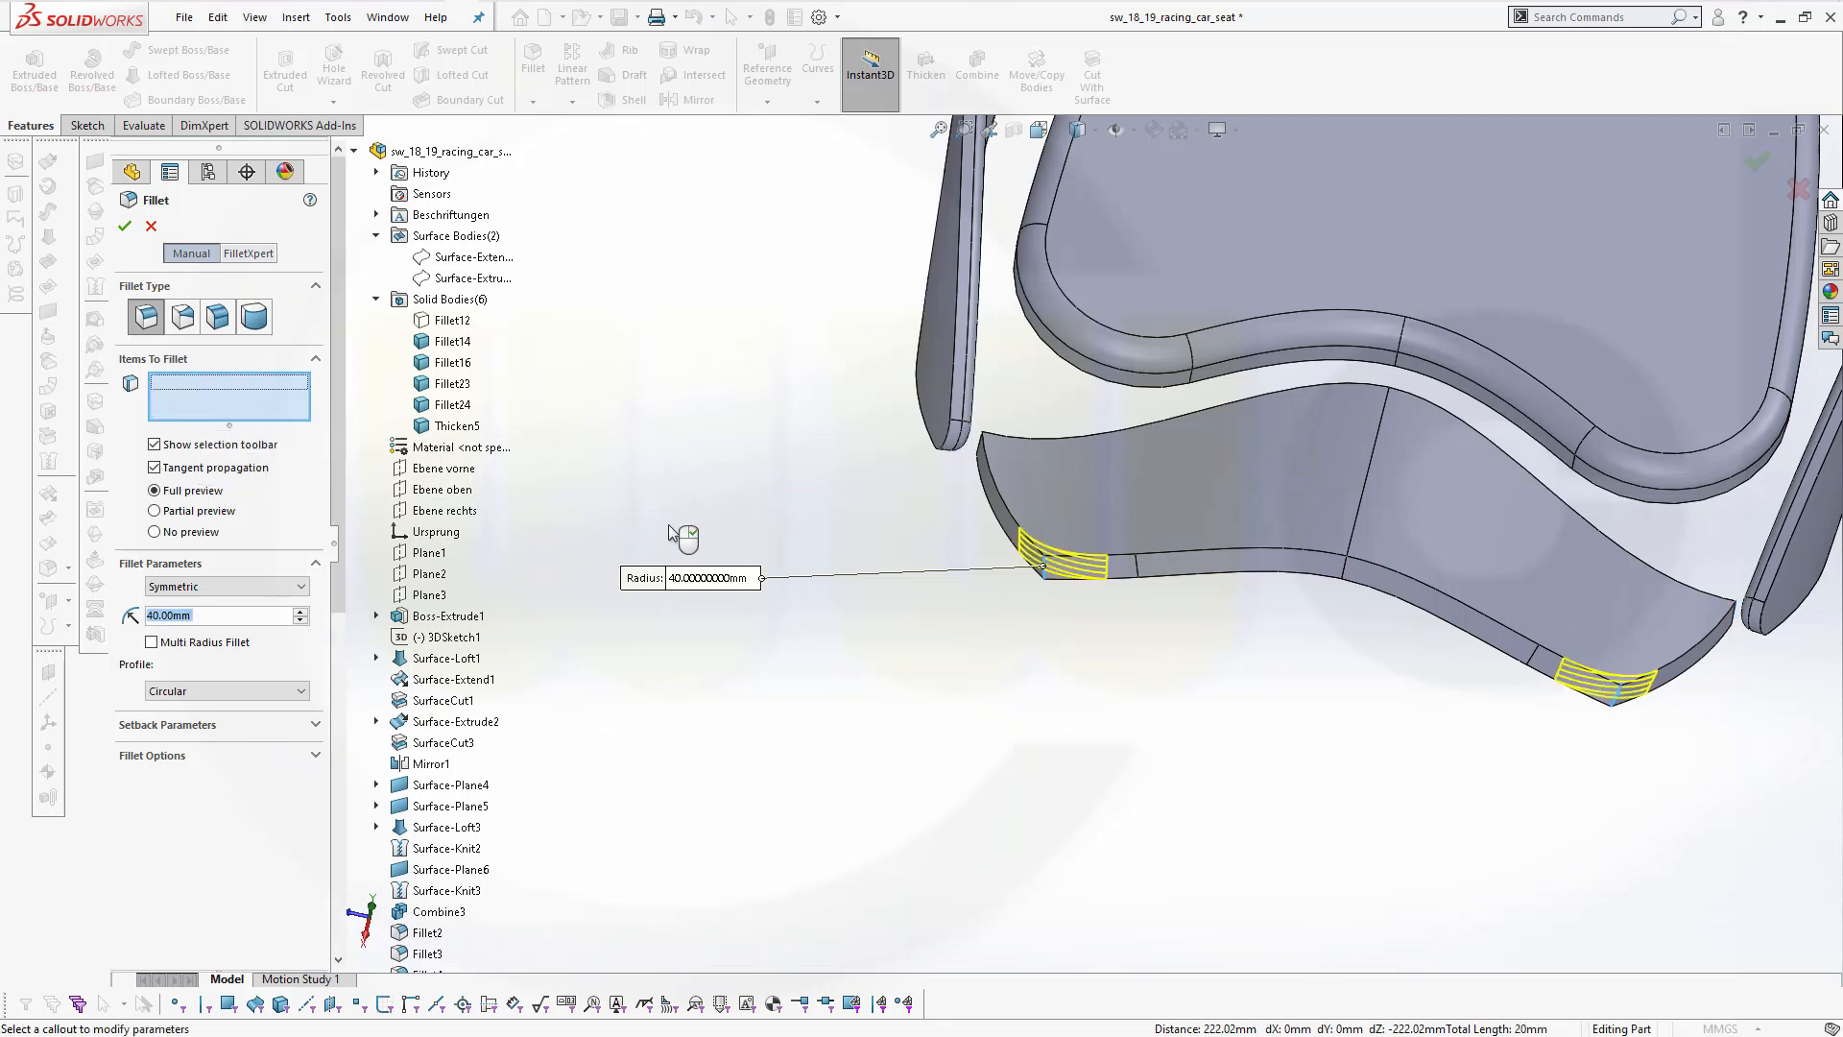
left_click(124, 228)
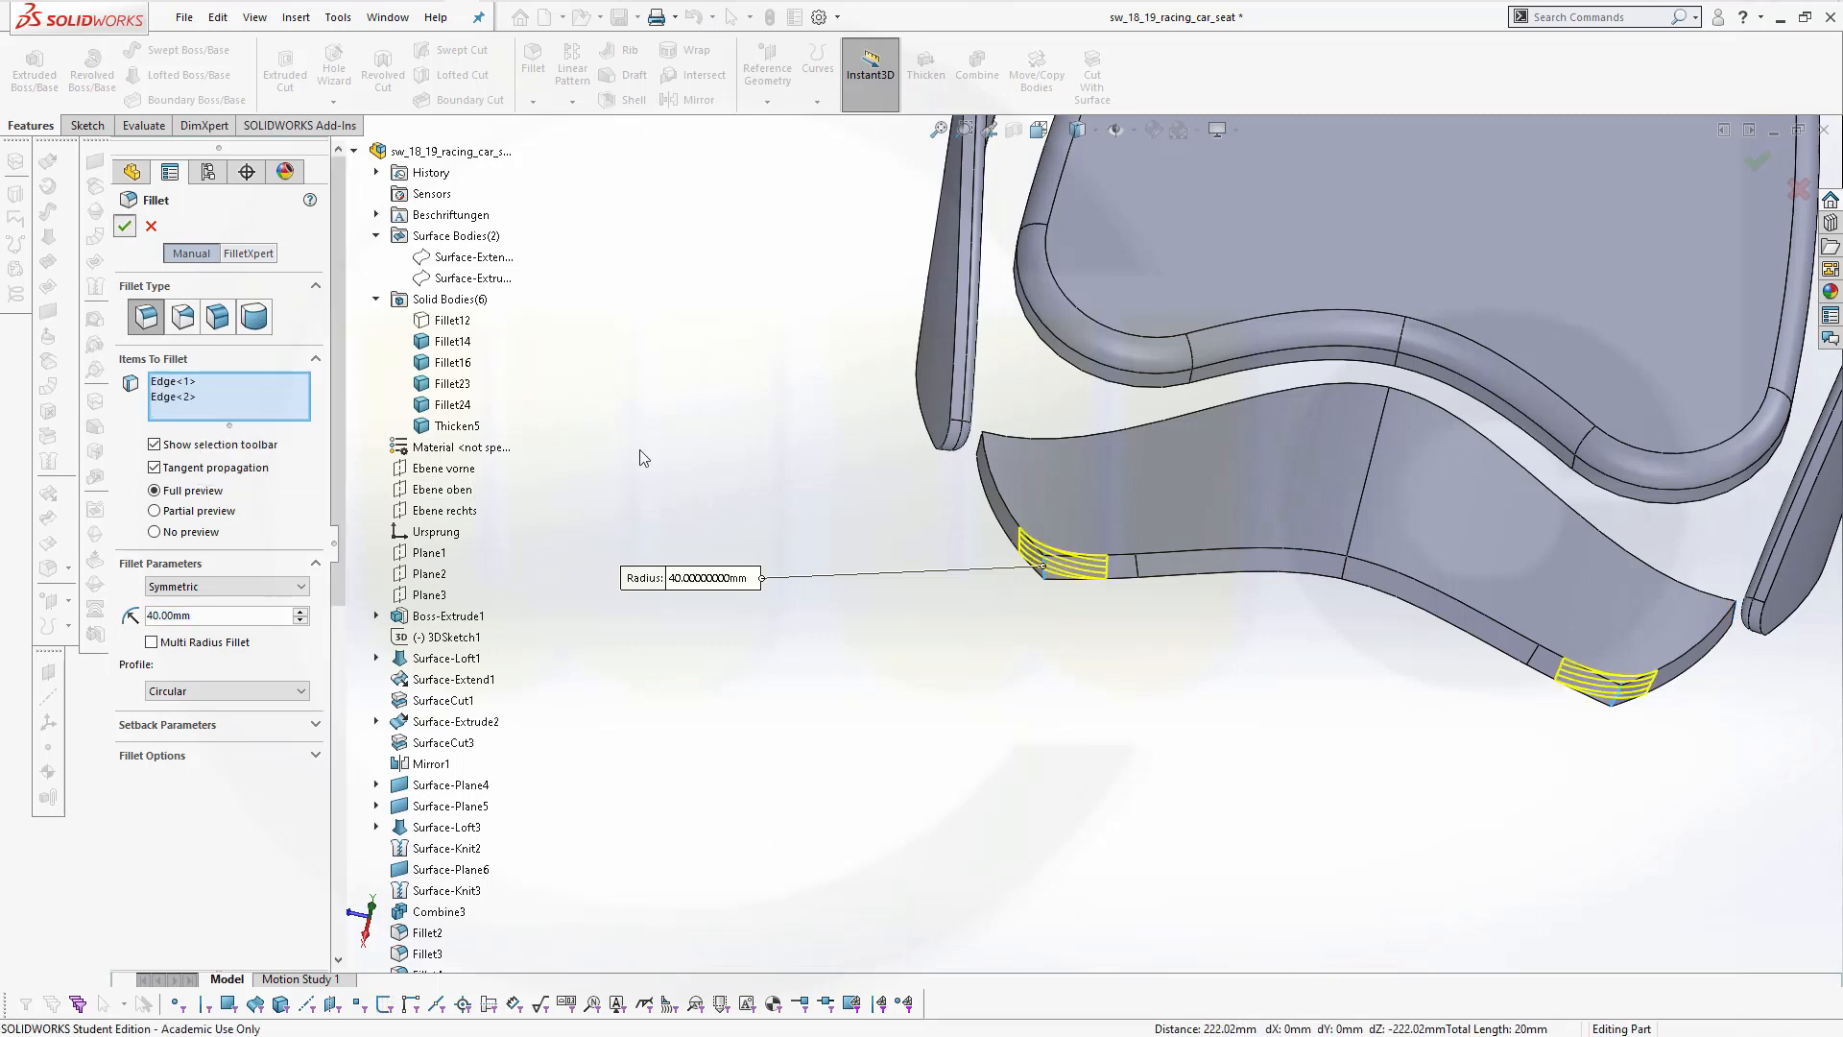
Round the front pad's two upper corner edges, next to the side pads, with a 20 mm constant-size fillet
middle_click_drag(699, 525, 474, 774)
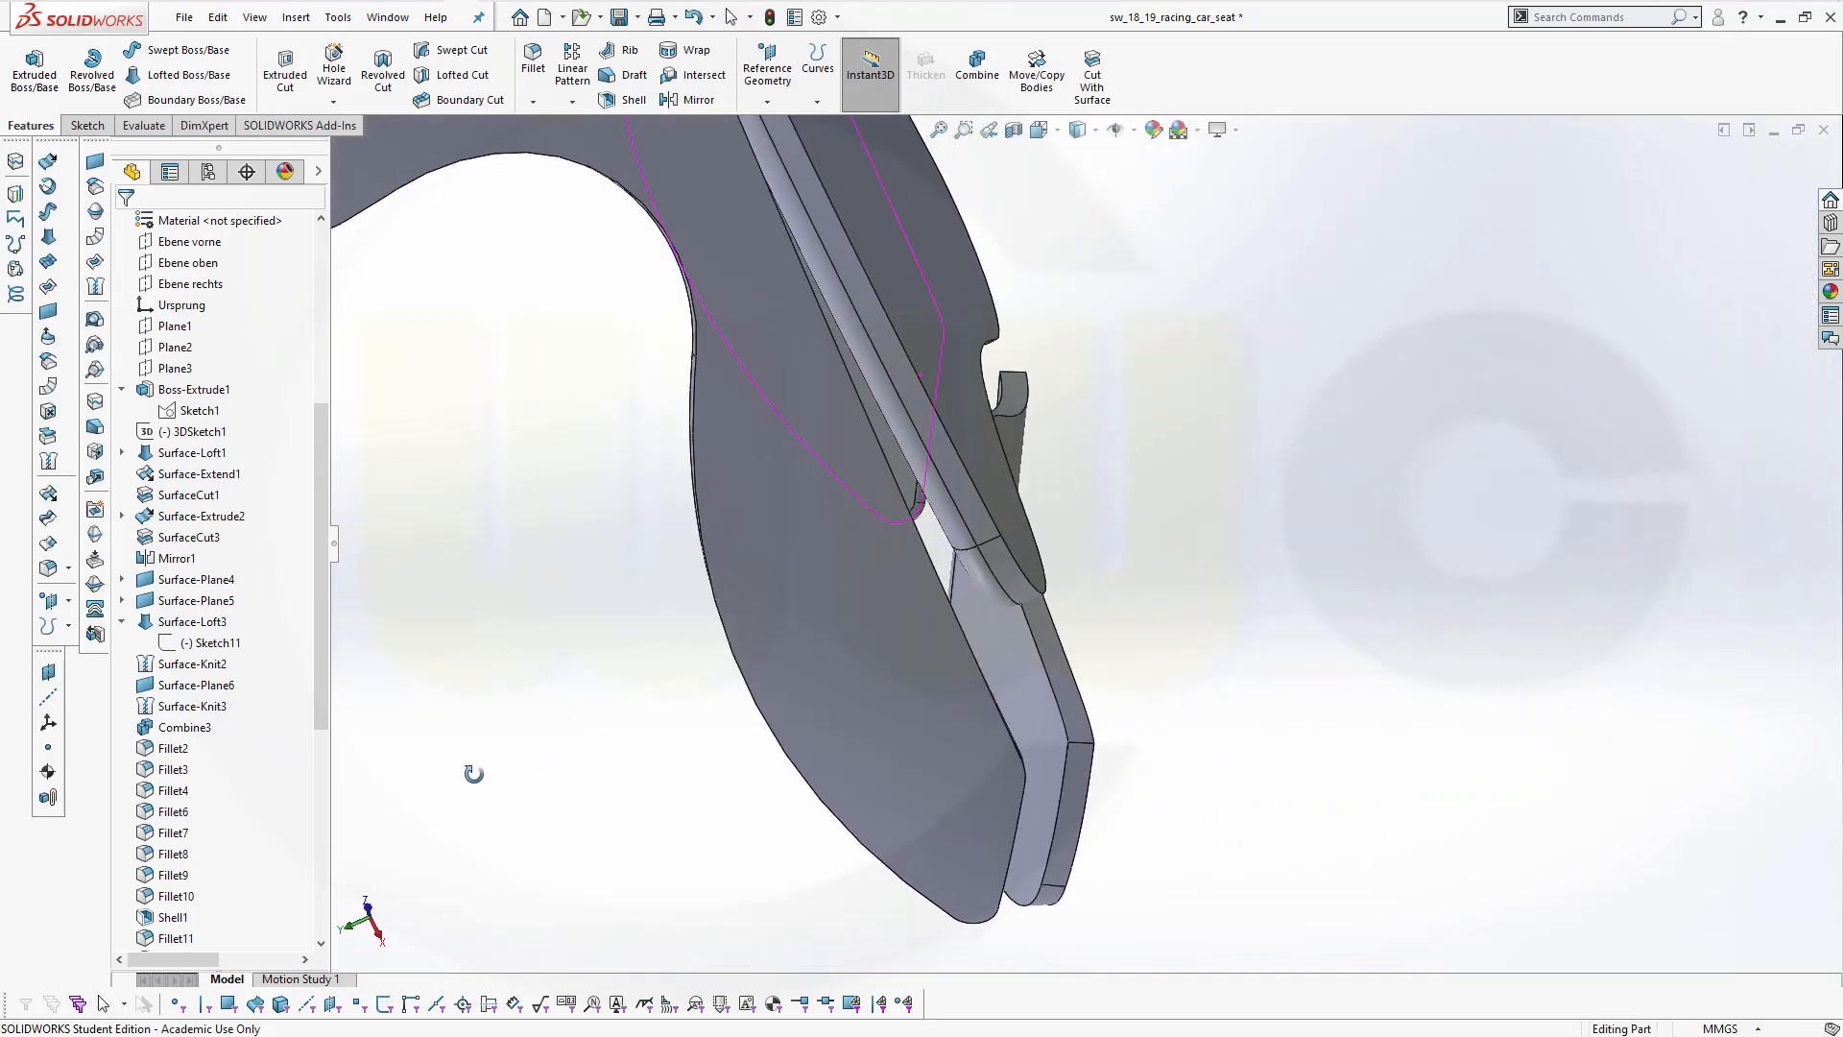
left_click(536, 62)
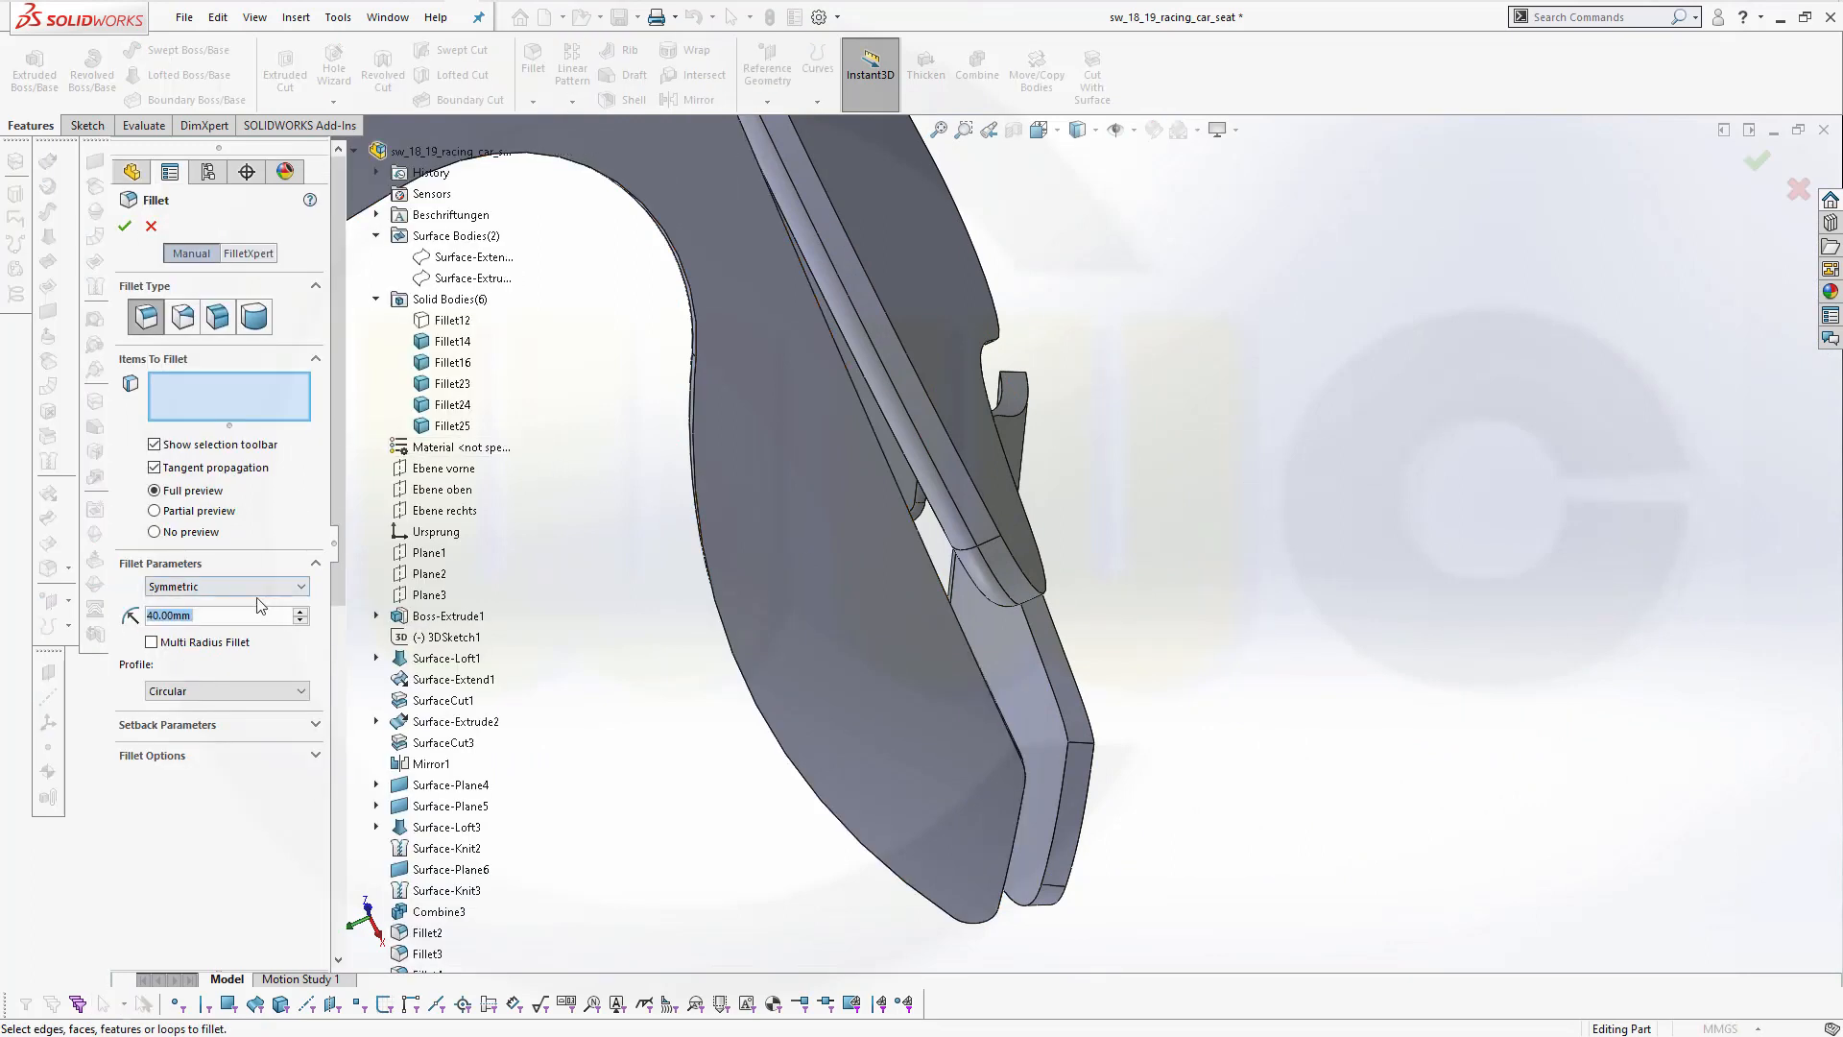
type("10")
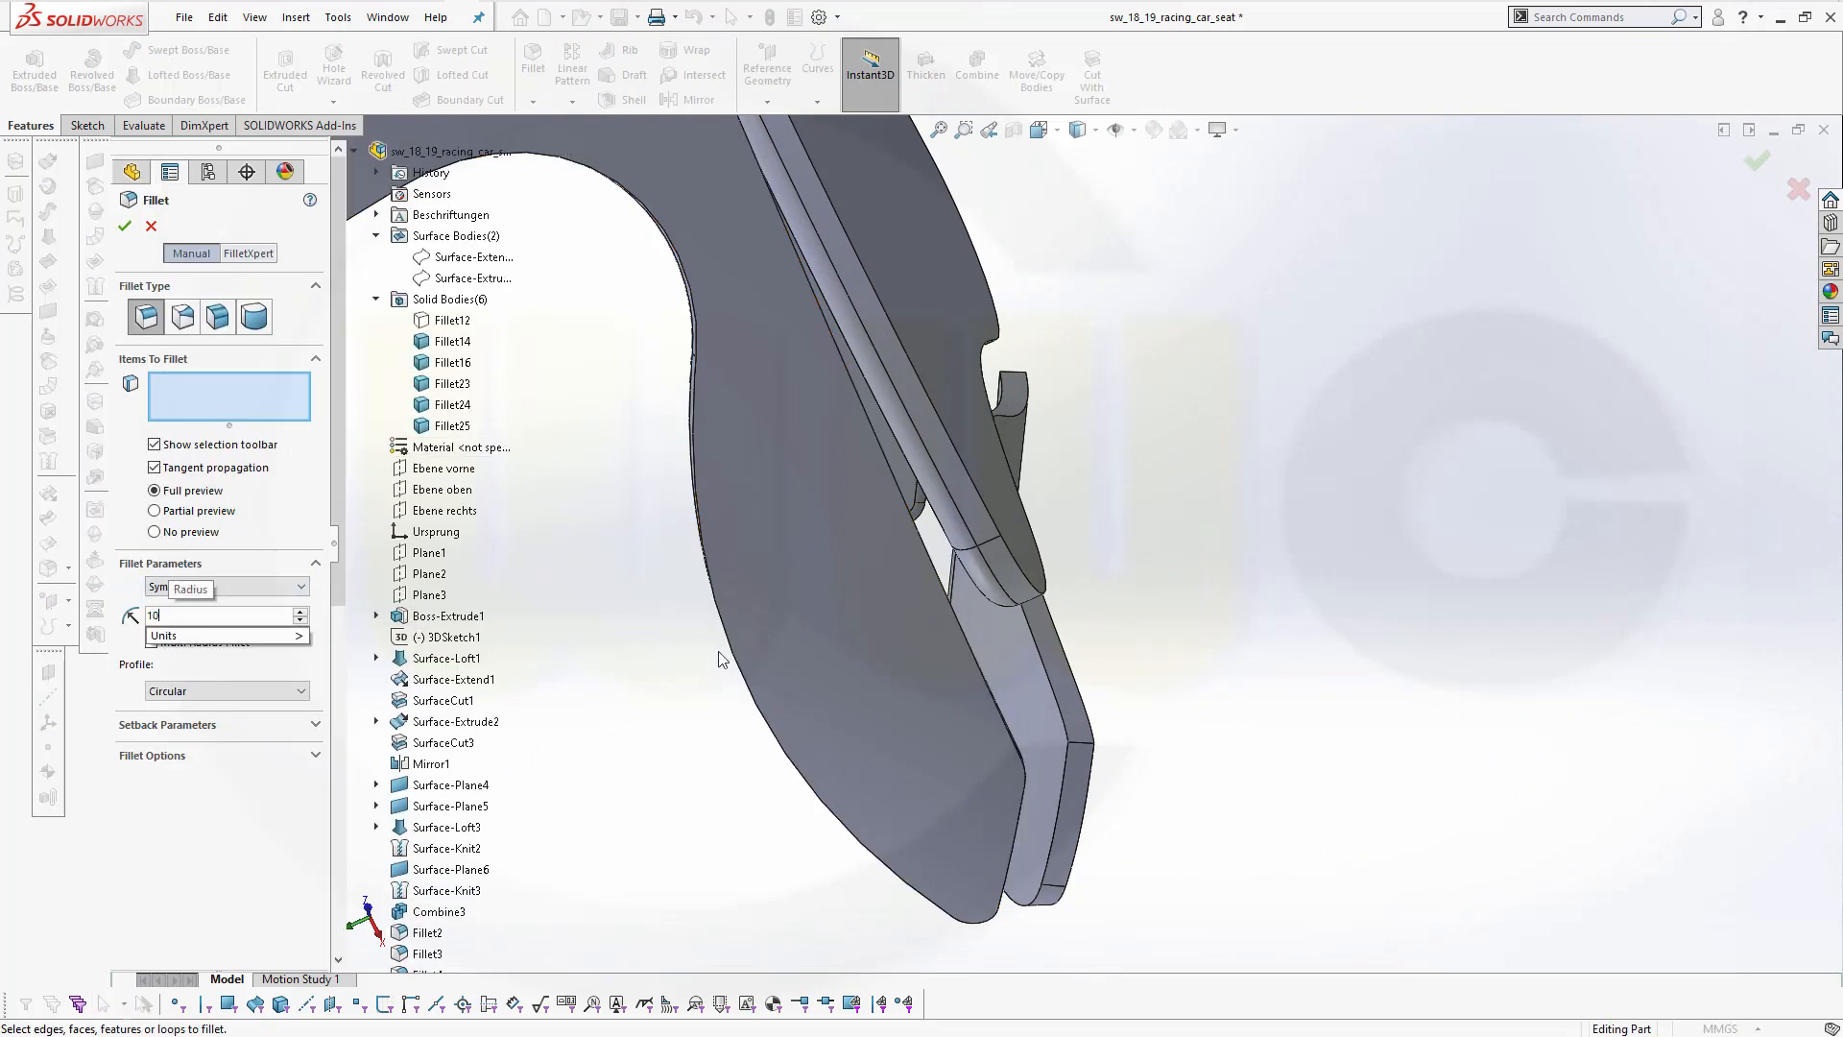
left_click(236, 397)
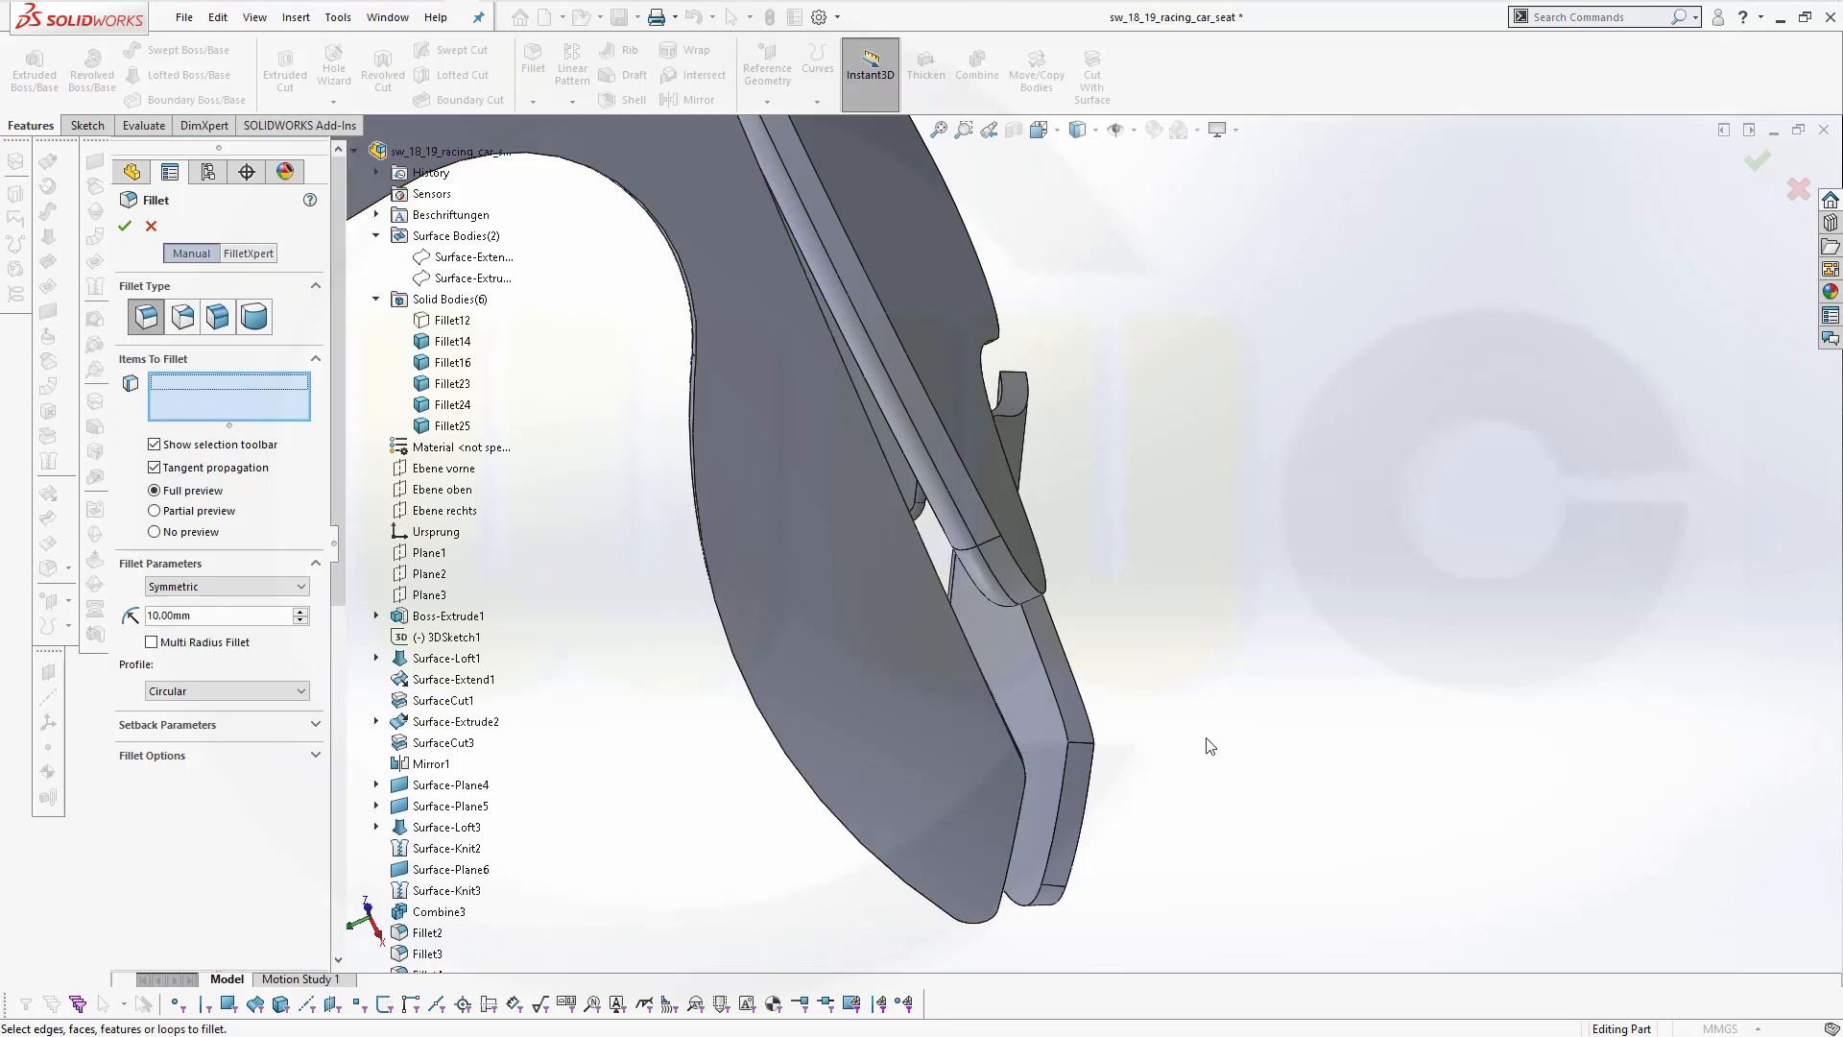
left_click(1082, 746)
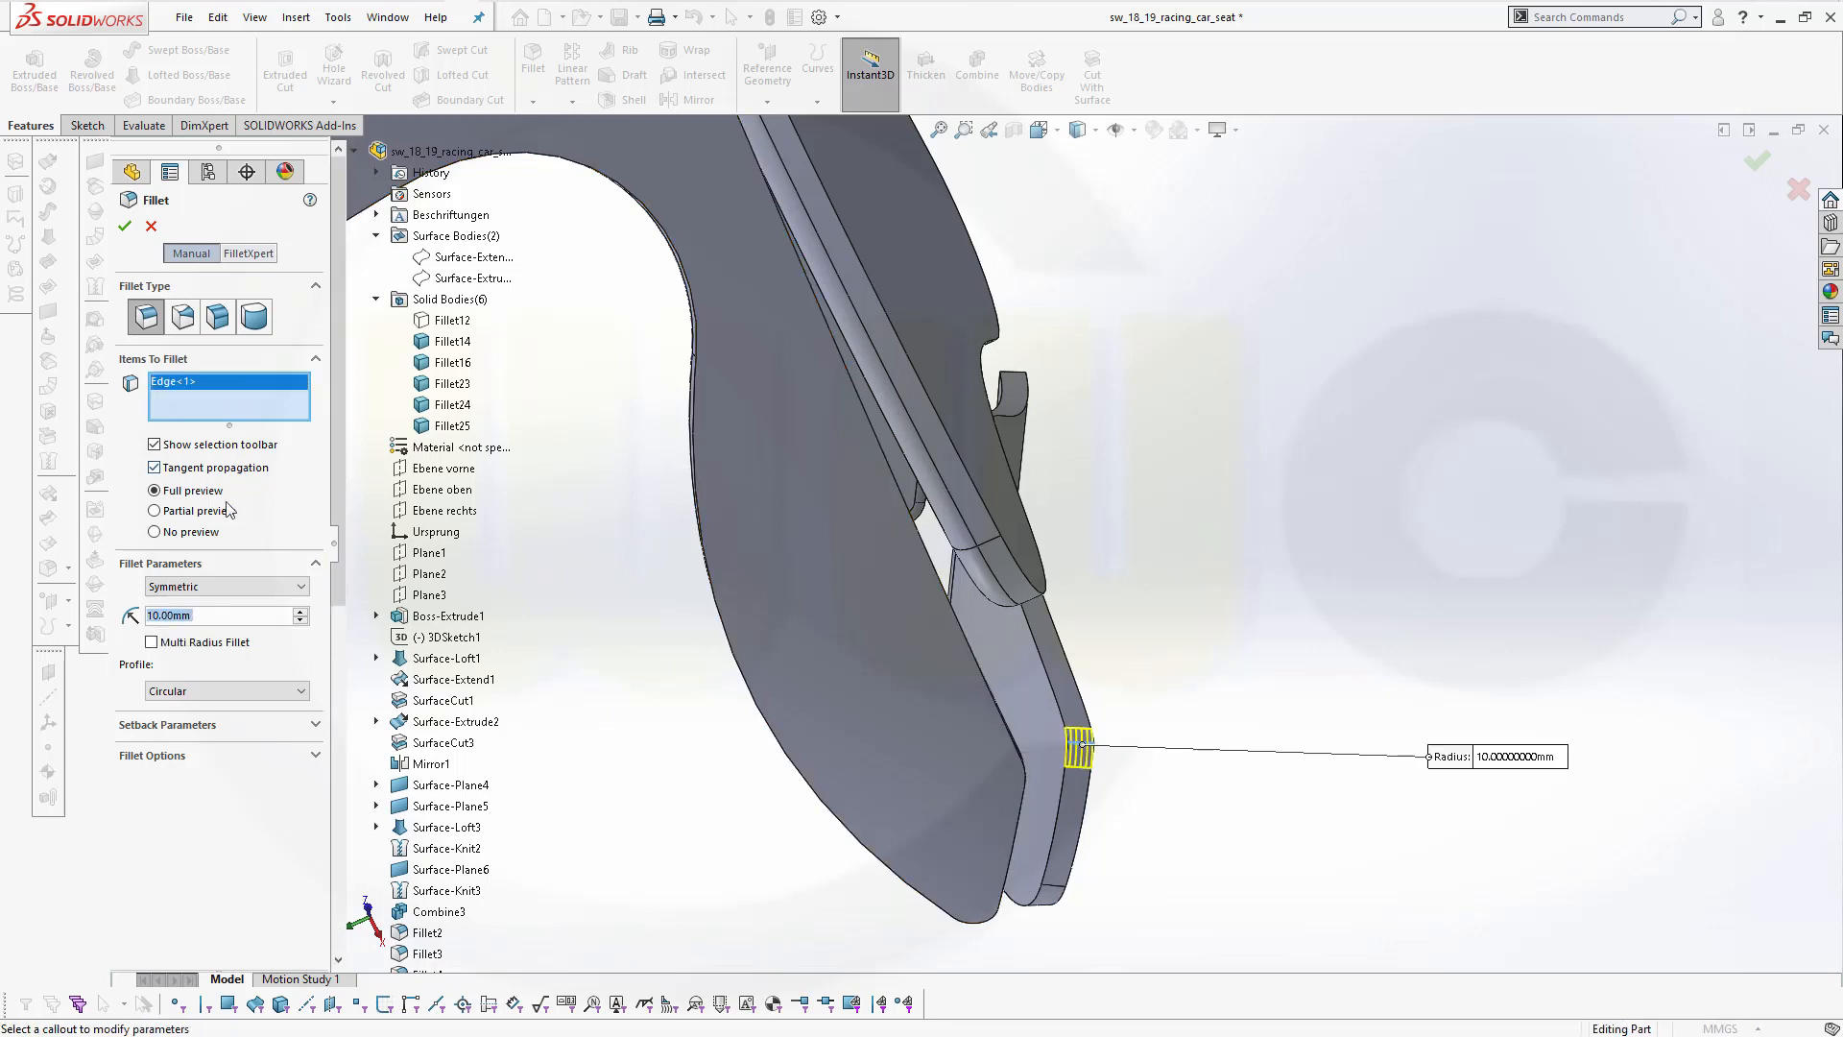
type("20")
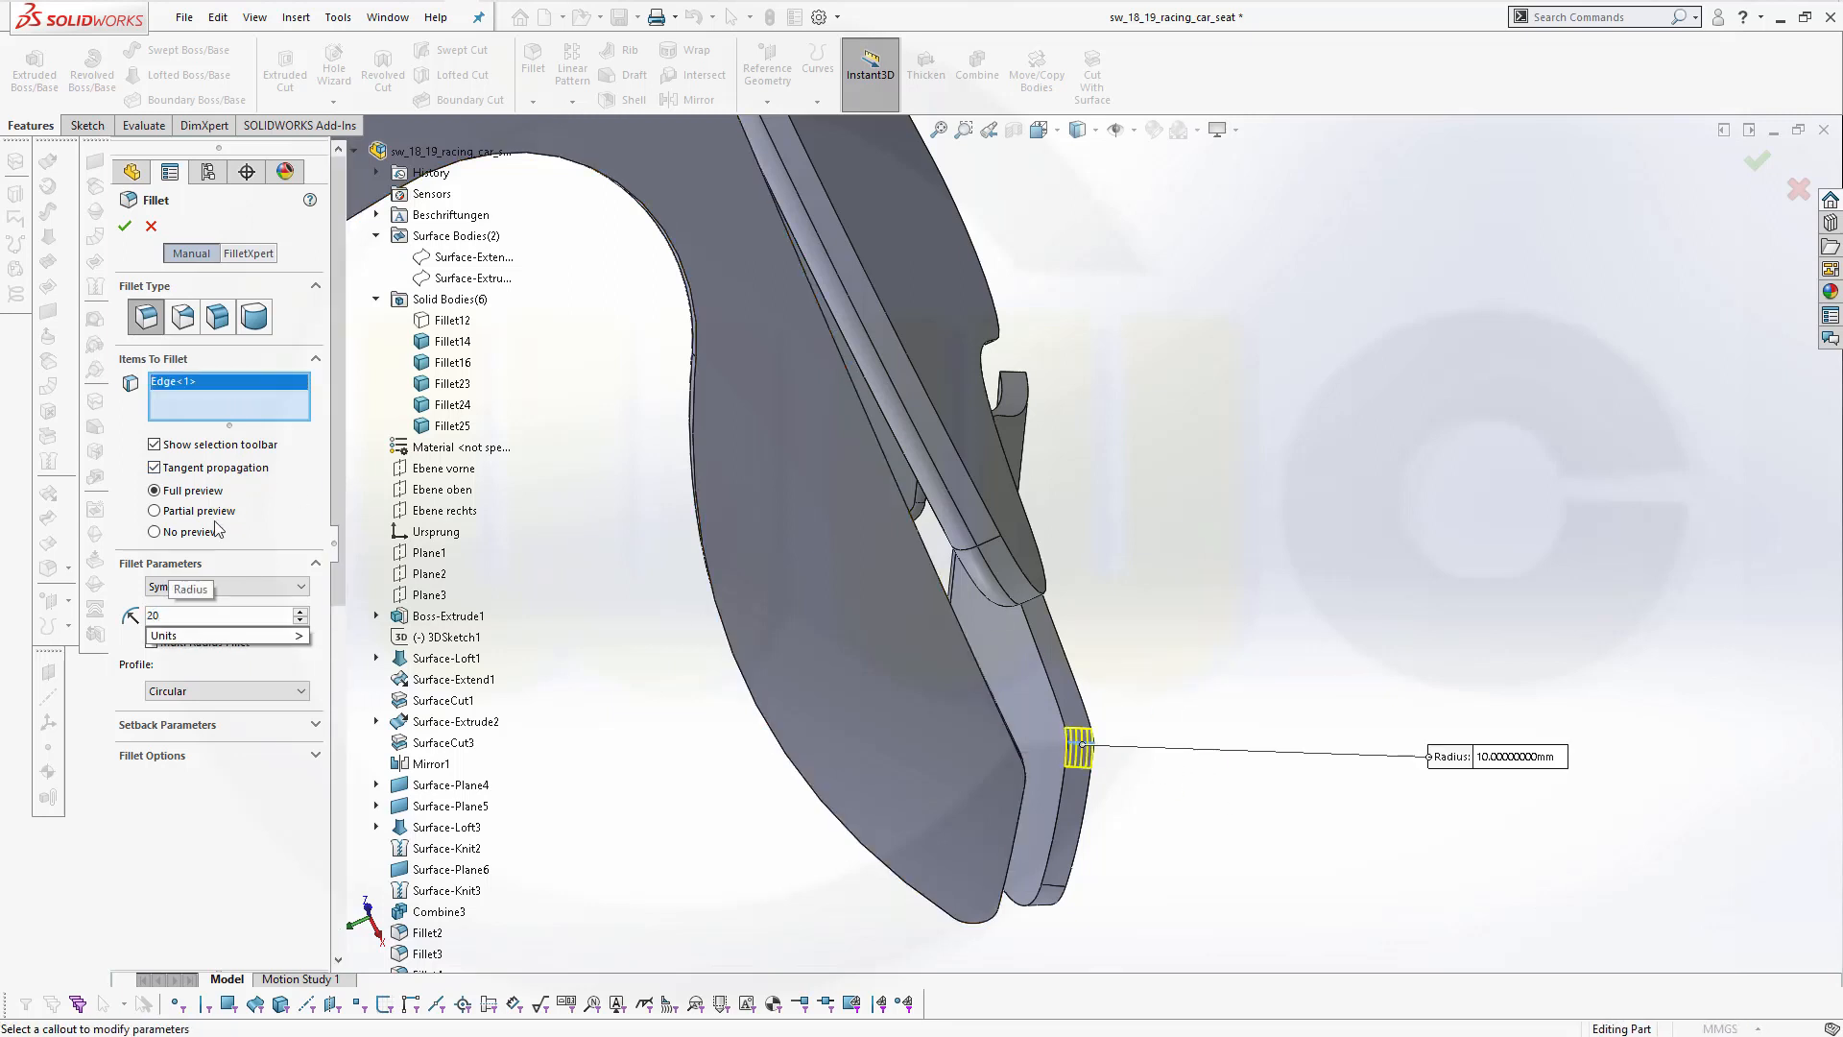
key("Return")
mouse_move(608, 645)
middle_mouse_down()
mouse_move(728, 567)
mouse_move(588, 646)
middle_mouse_up()
scroll(905, 704, "up", 3)
scroll(905, 703, "up", 5)
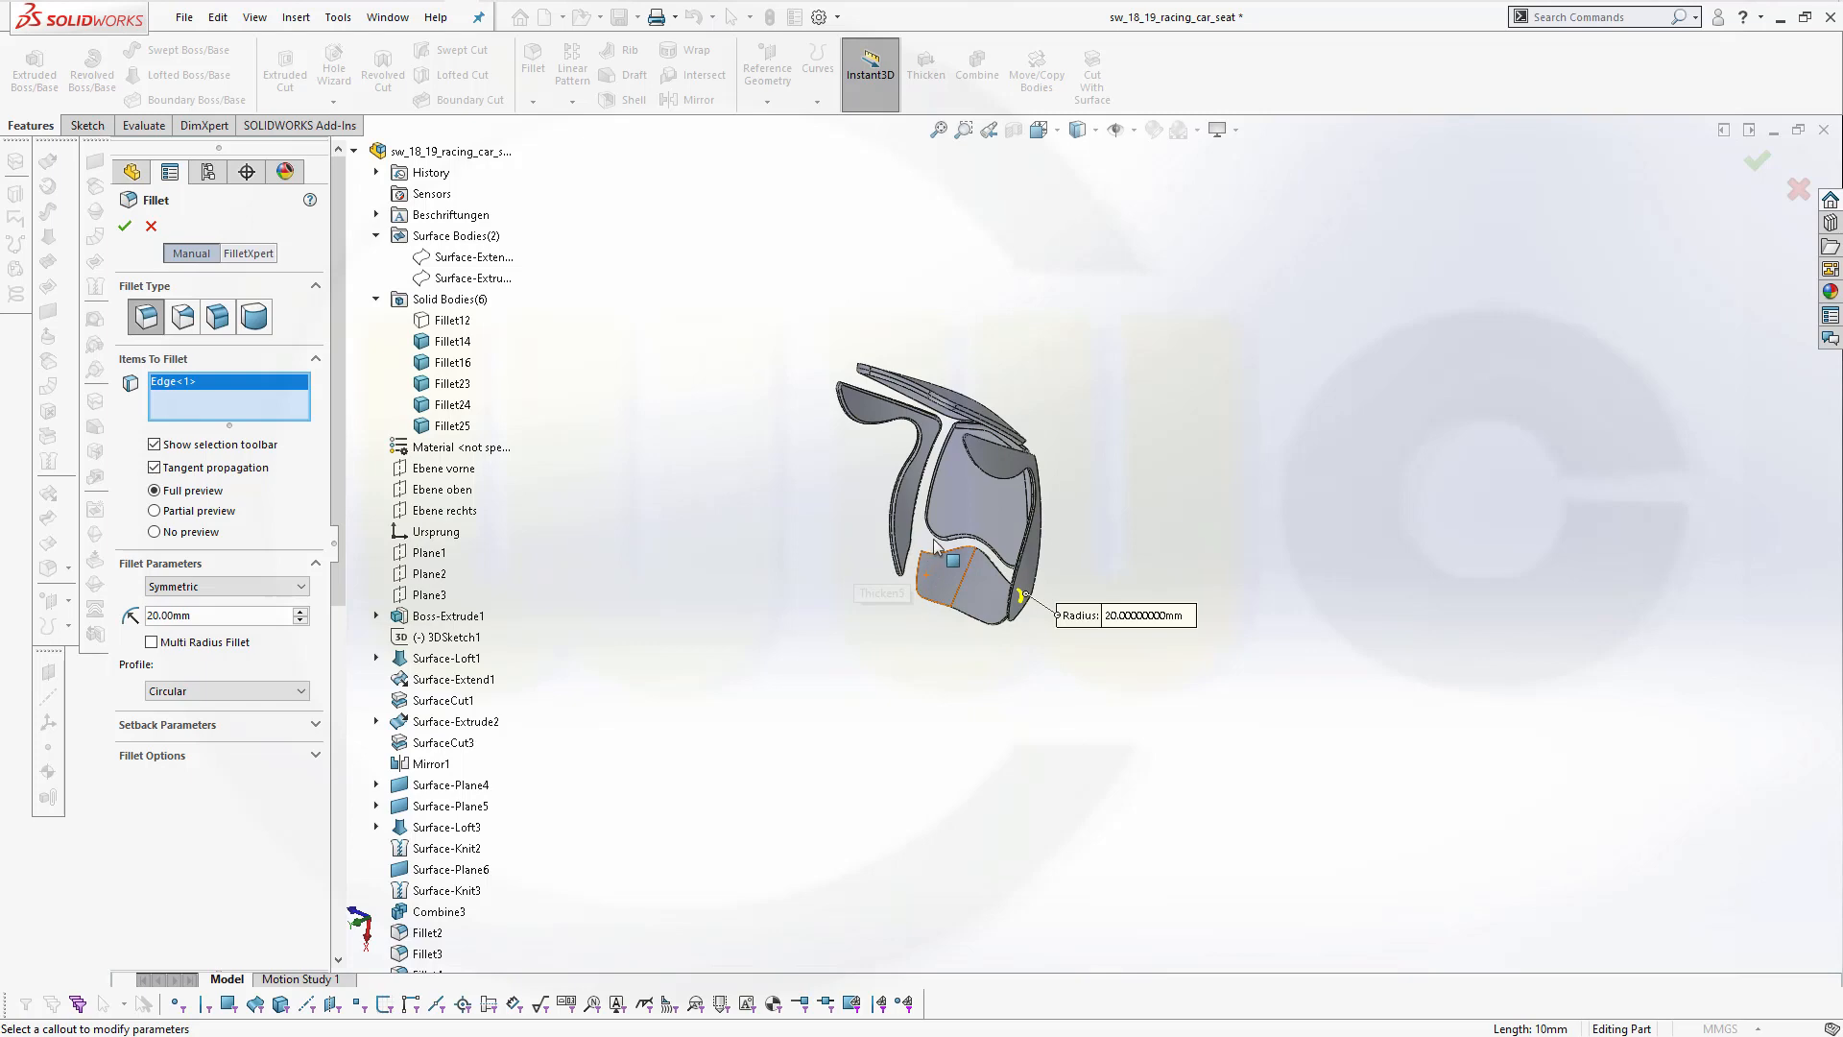
scroll(936, 545, "down", 8)
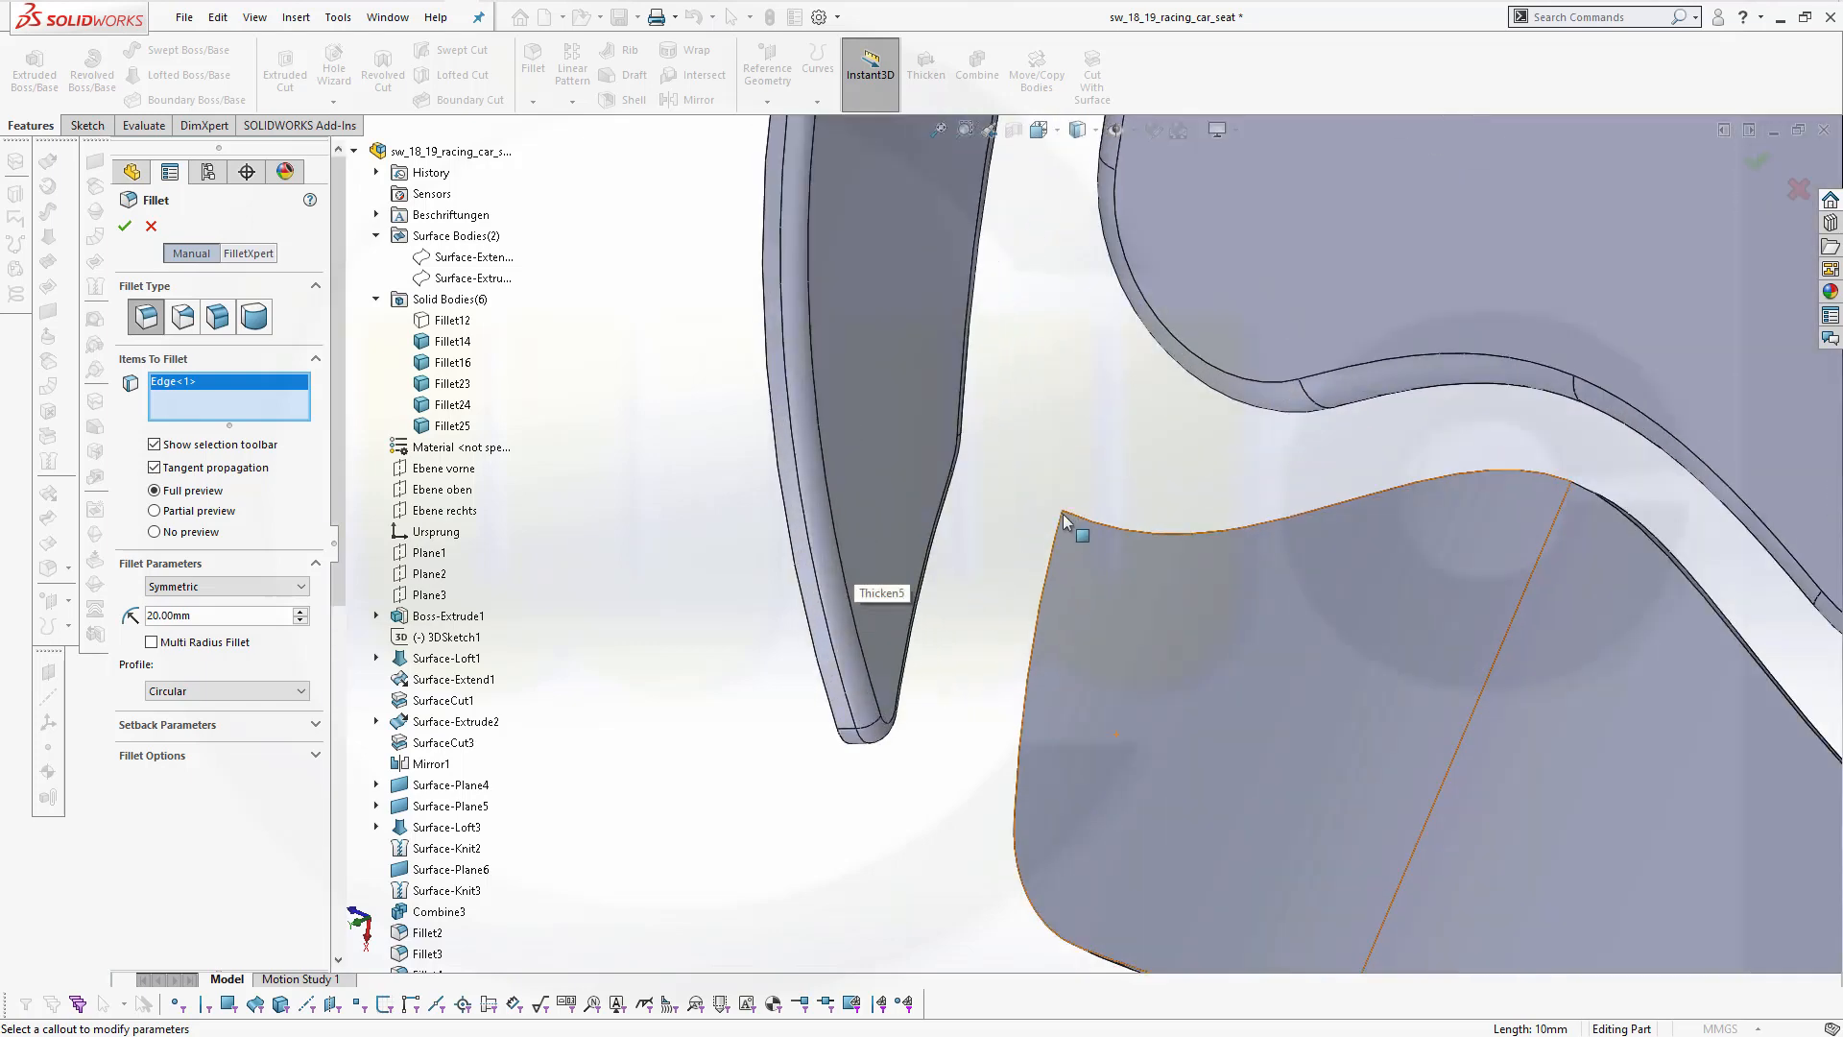
scroll(1095, 475, "up", 4)
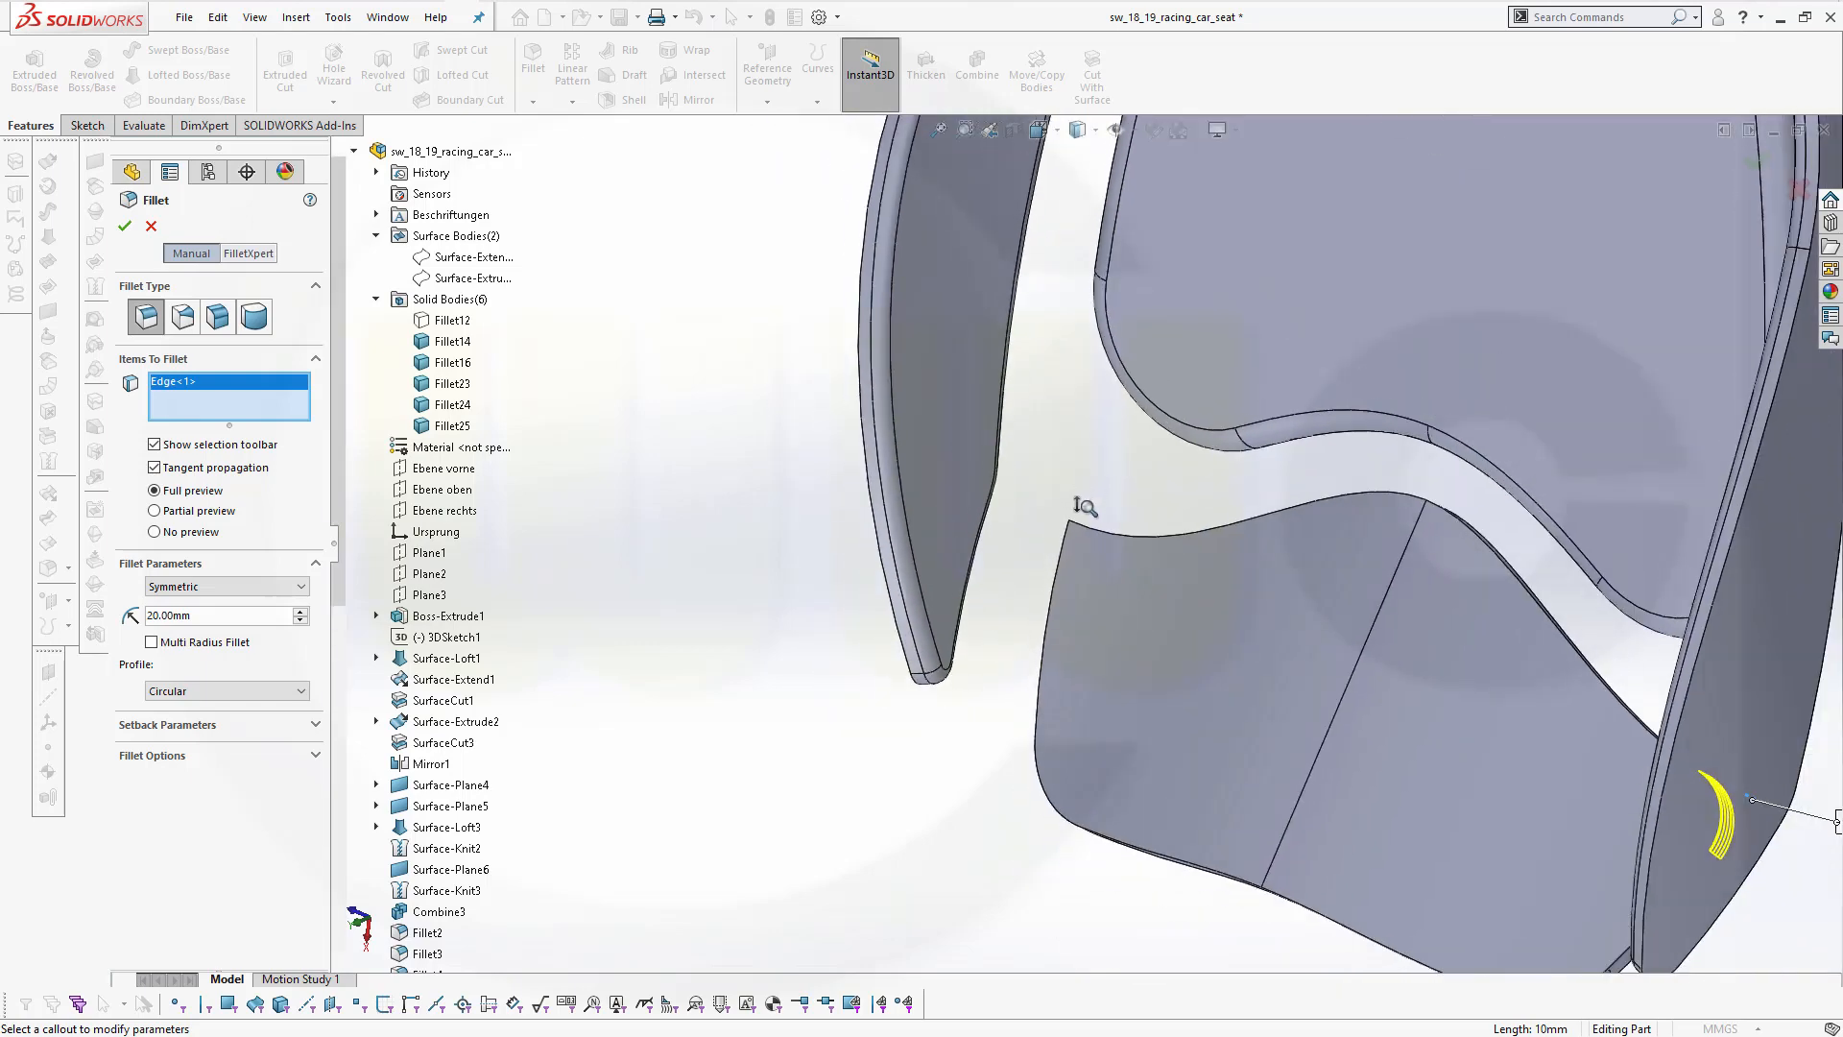
middle_click_drag(1081, 491, 1079, 527)
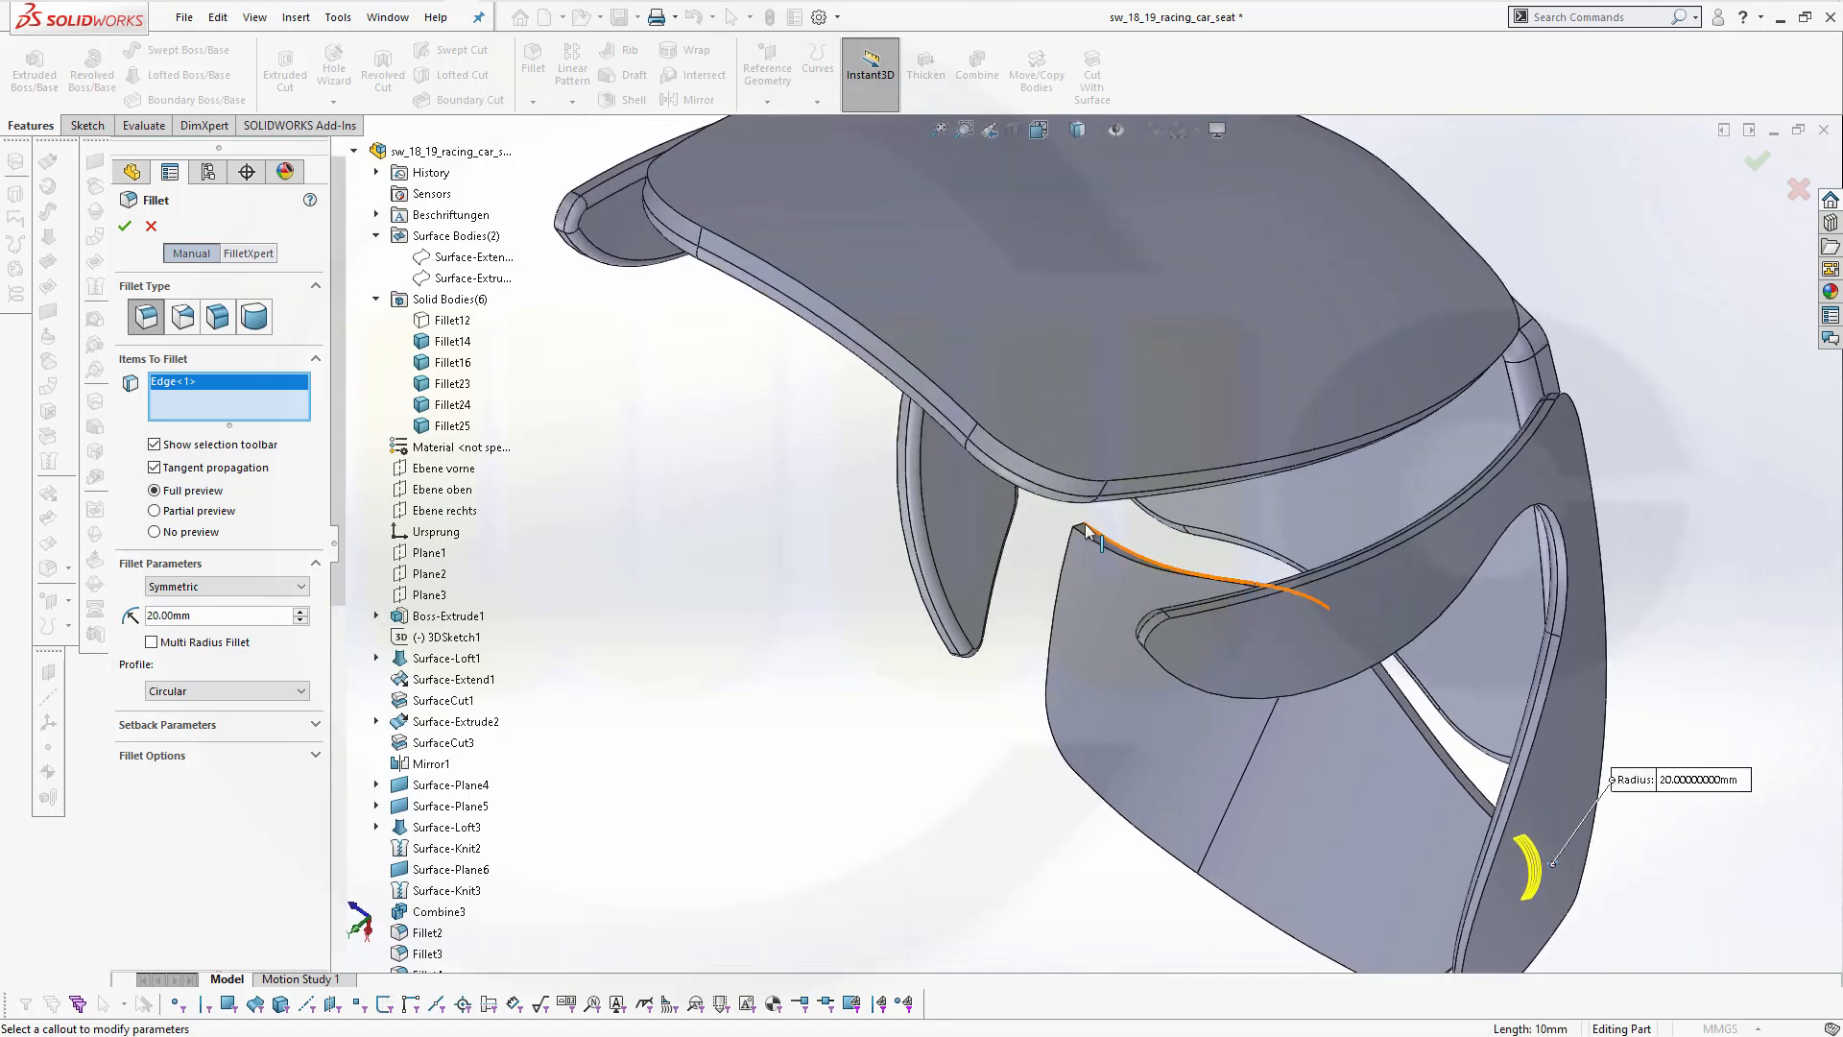
left_click(1084, 534)
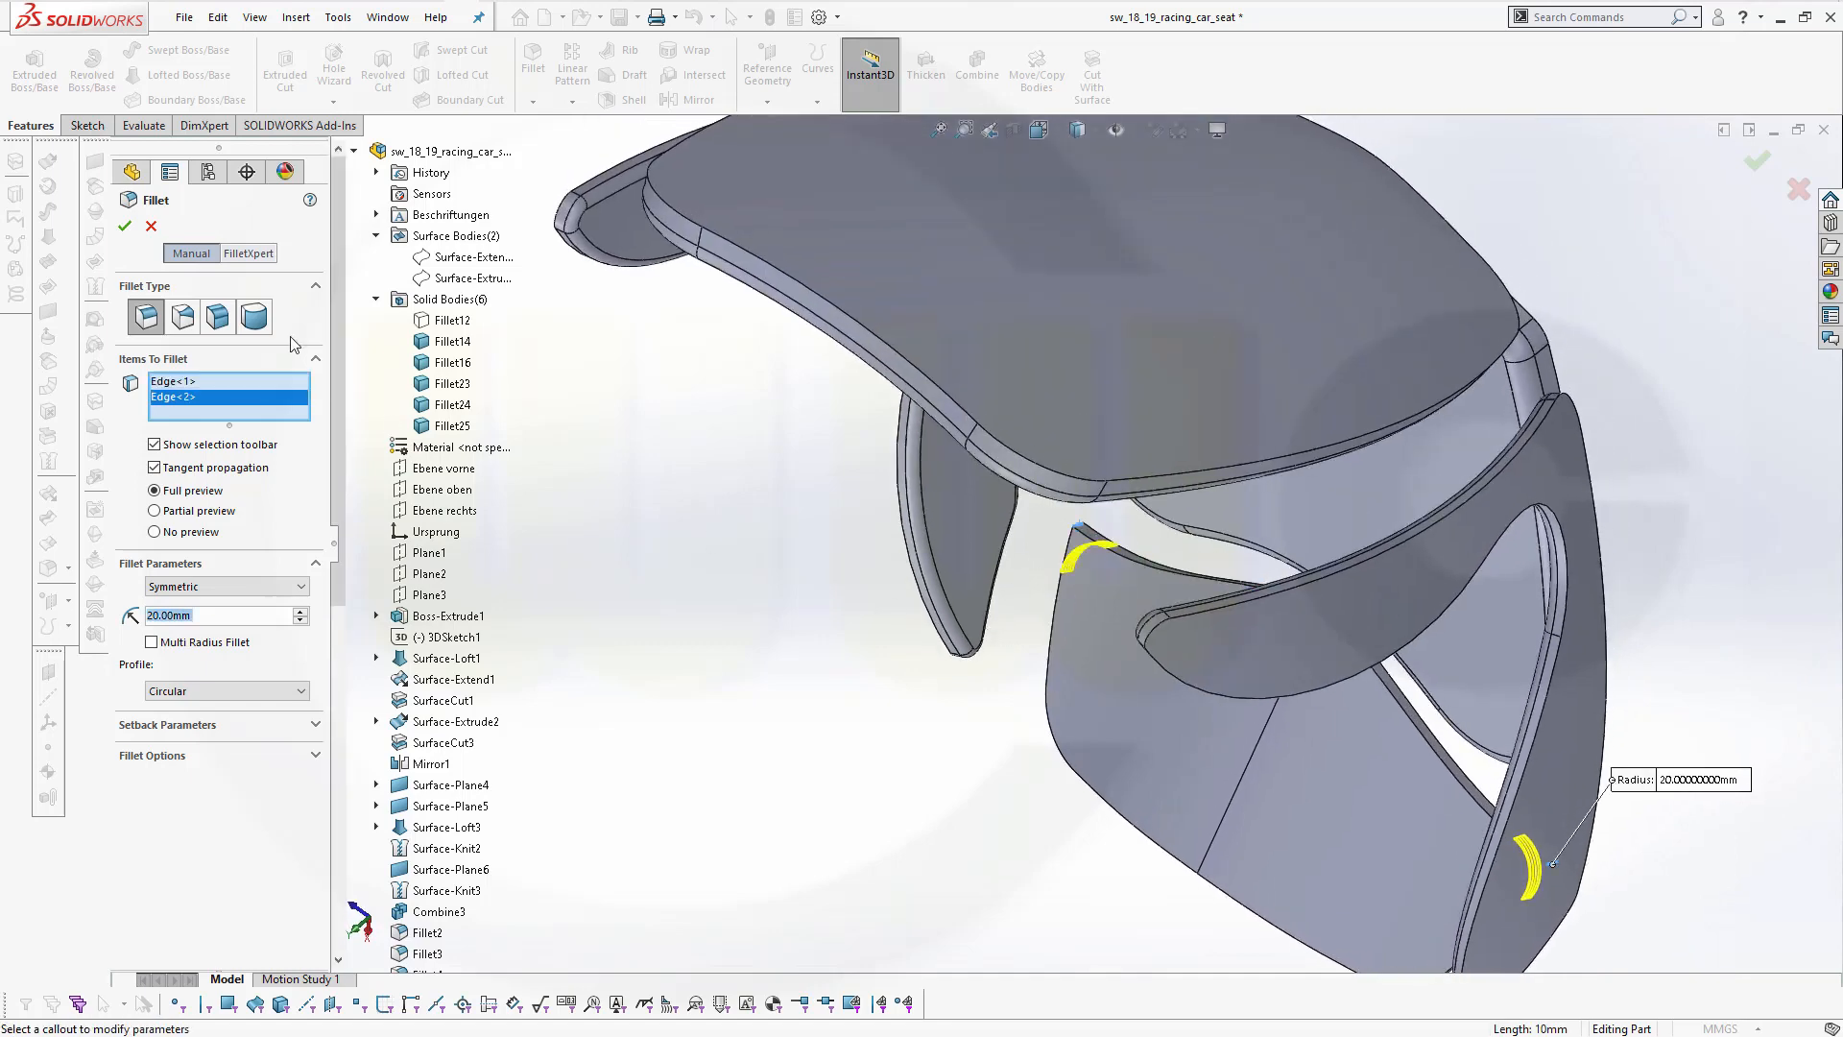
left_click(128, 228)
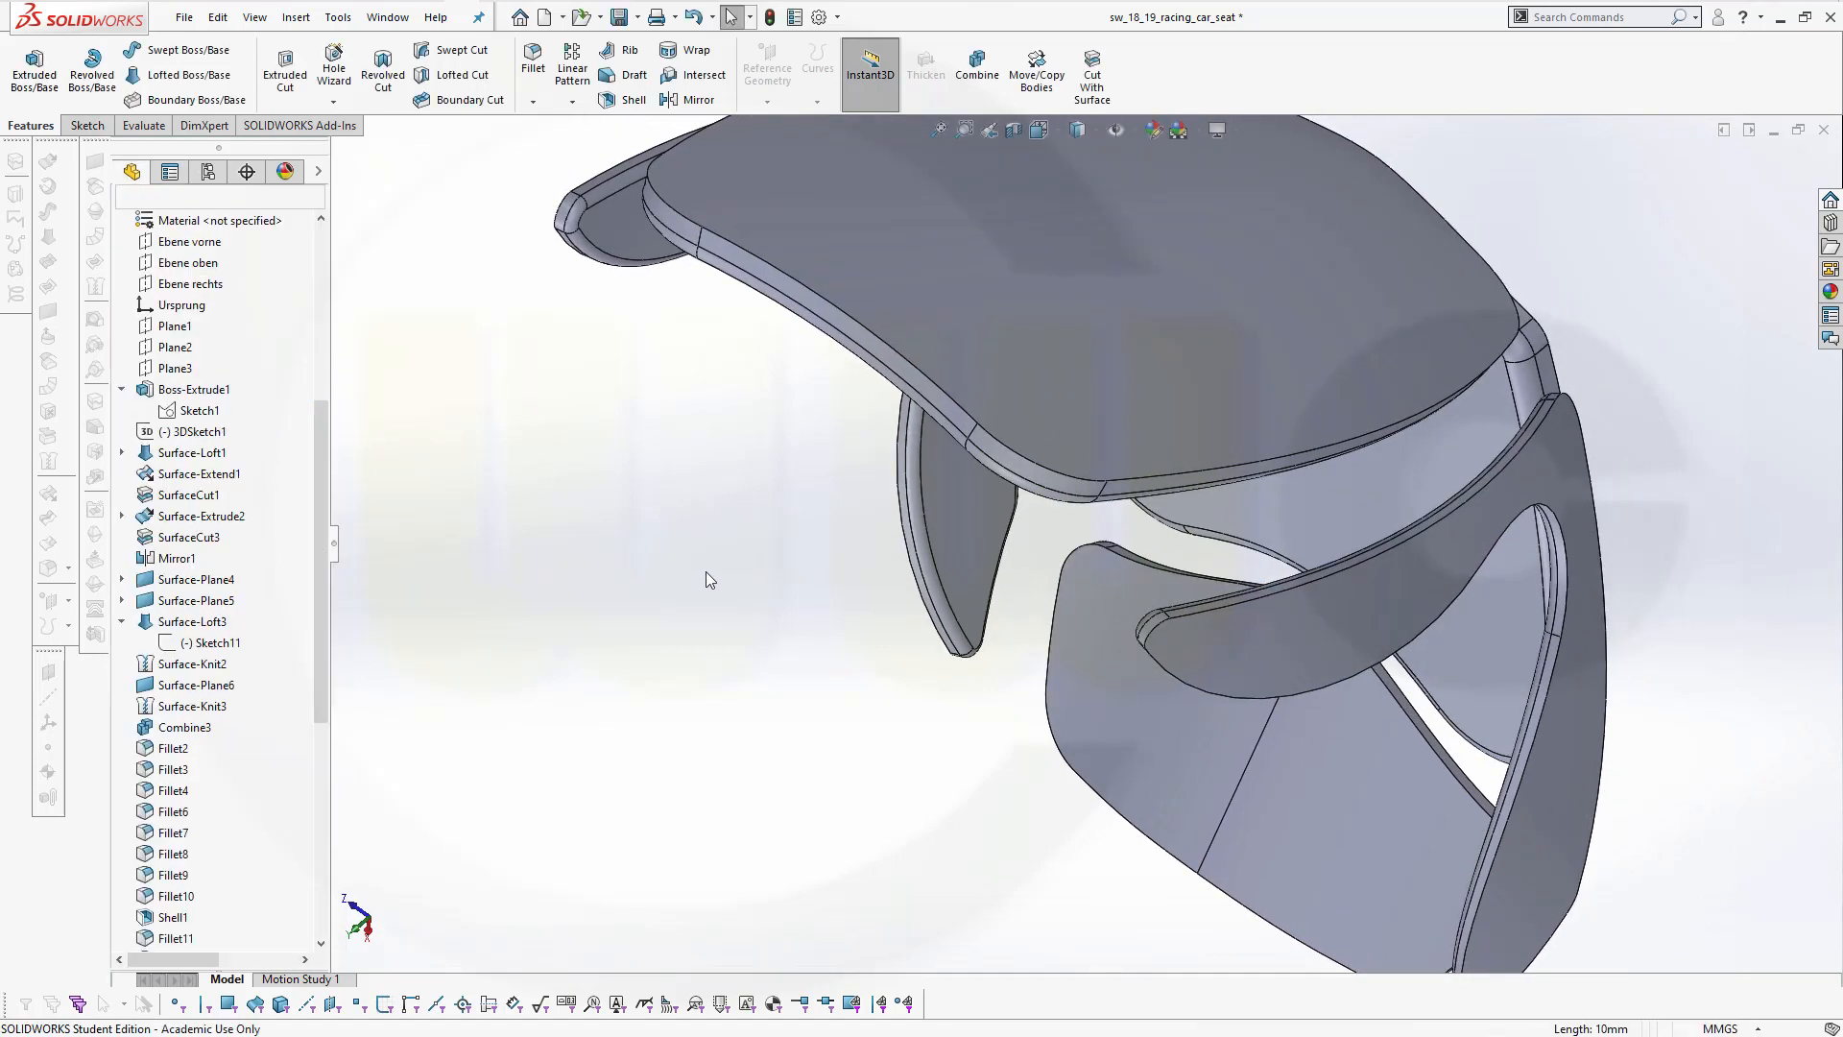
Round the inner outline edge of the front pad with a 5 mm fillet, using tangent propagation
middle_click_drag(770, 476, 809, 348)
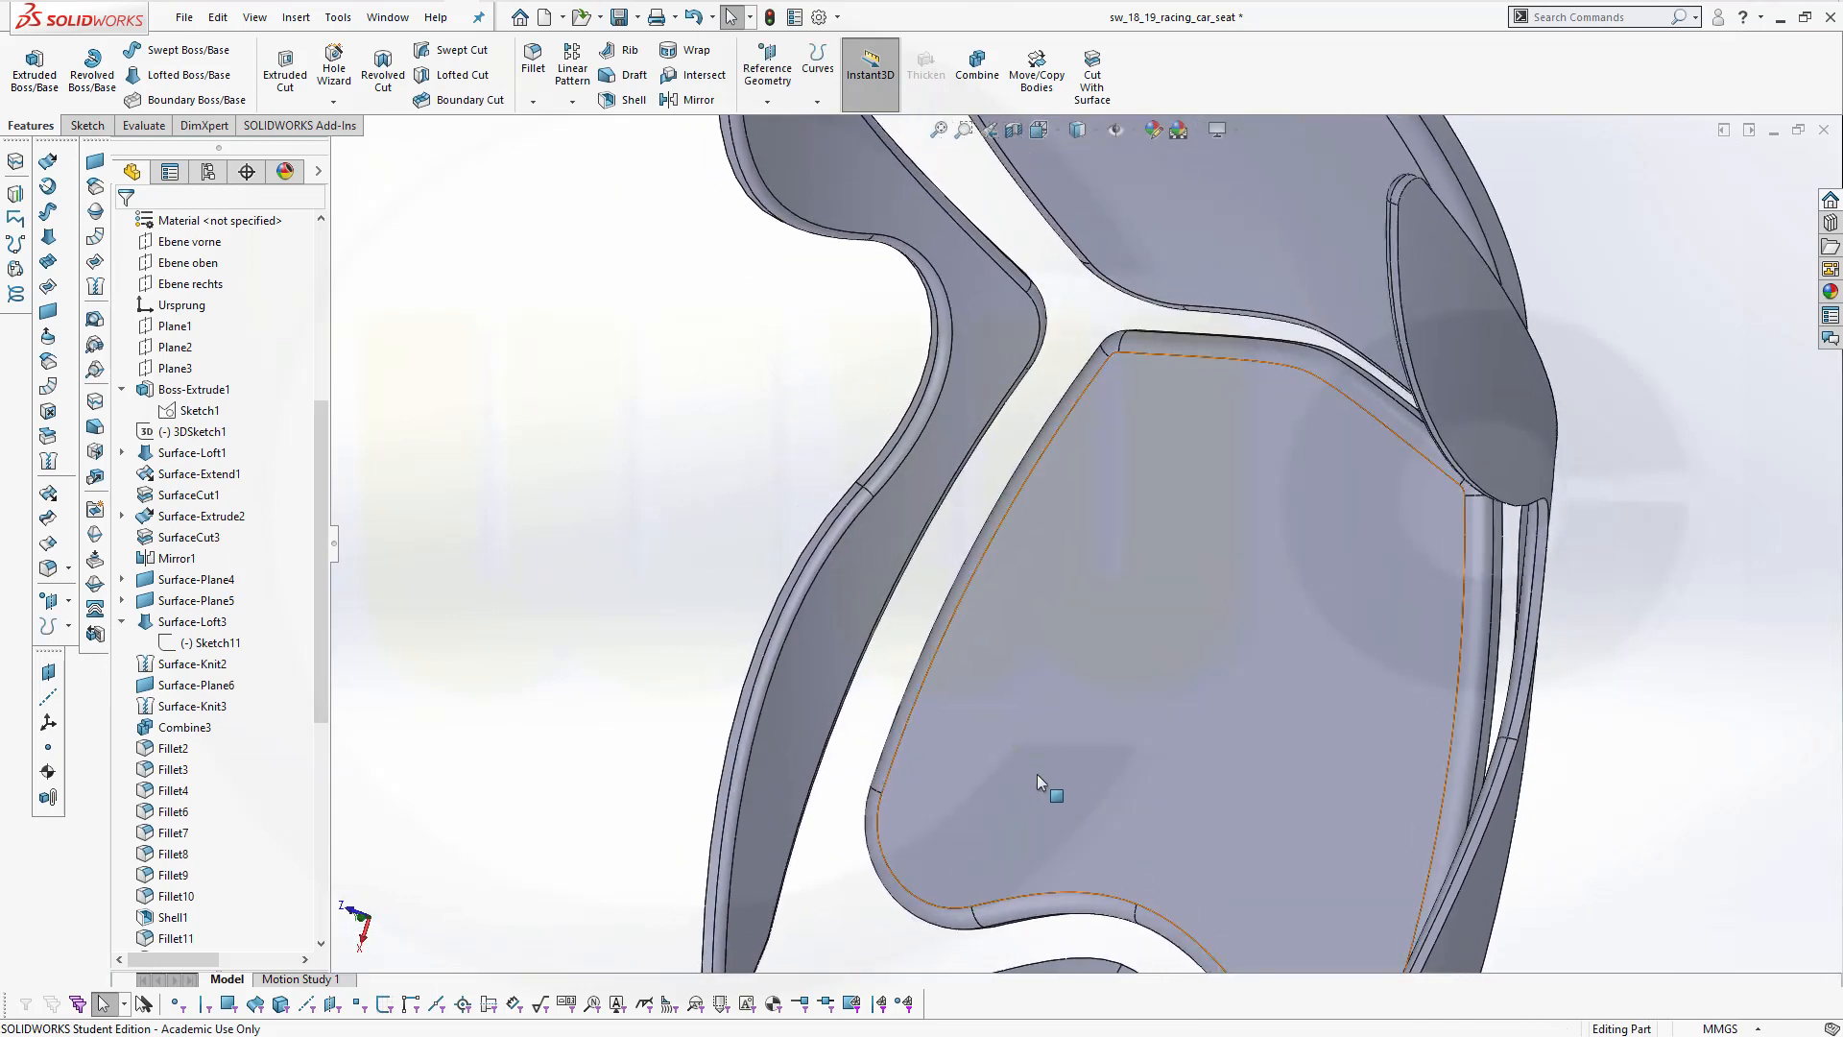
middle_click_drag(1142, 821, 1123, 855, "shift")
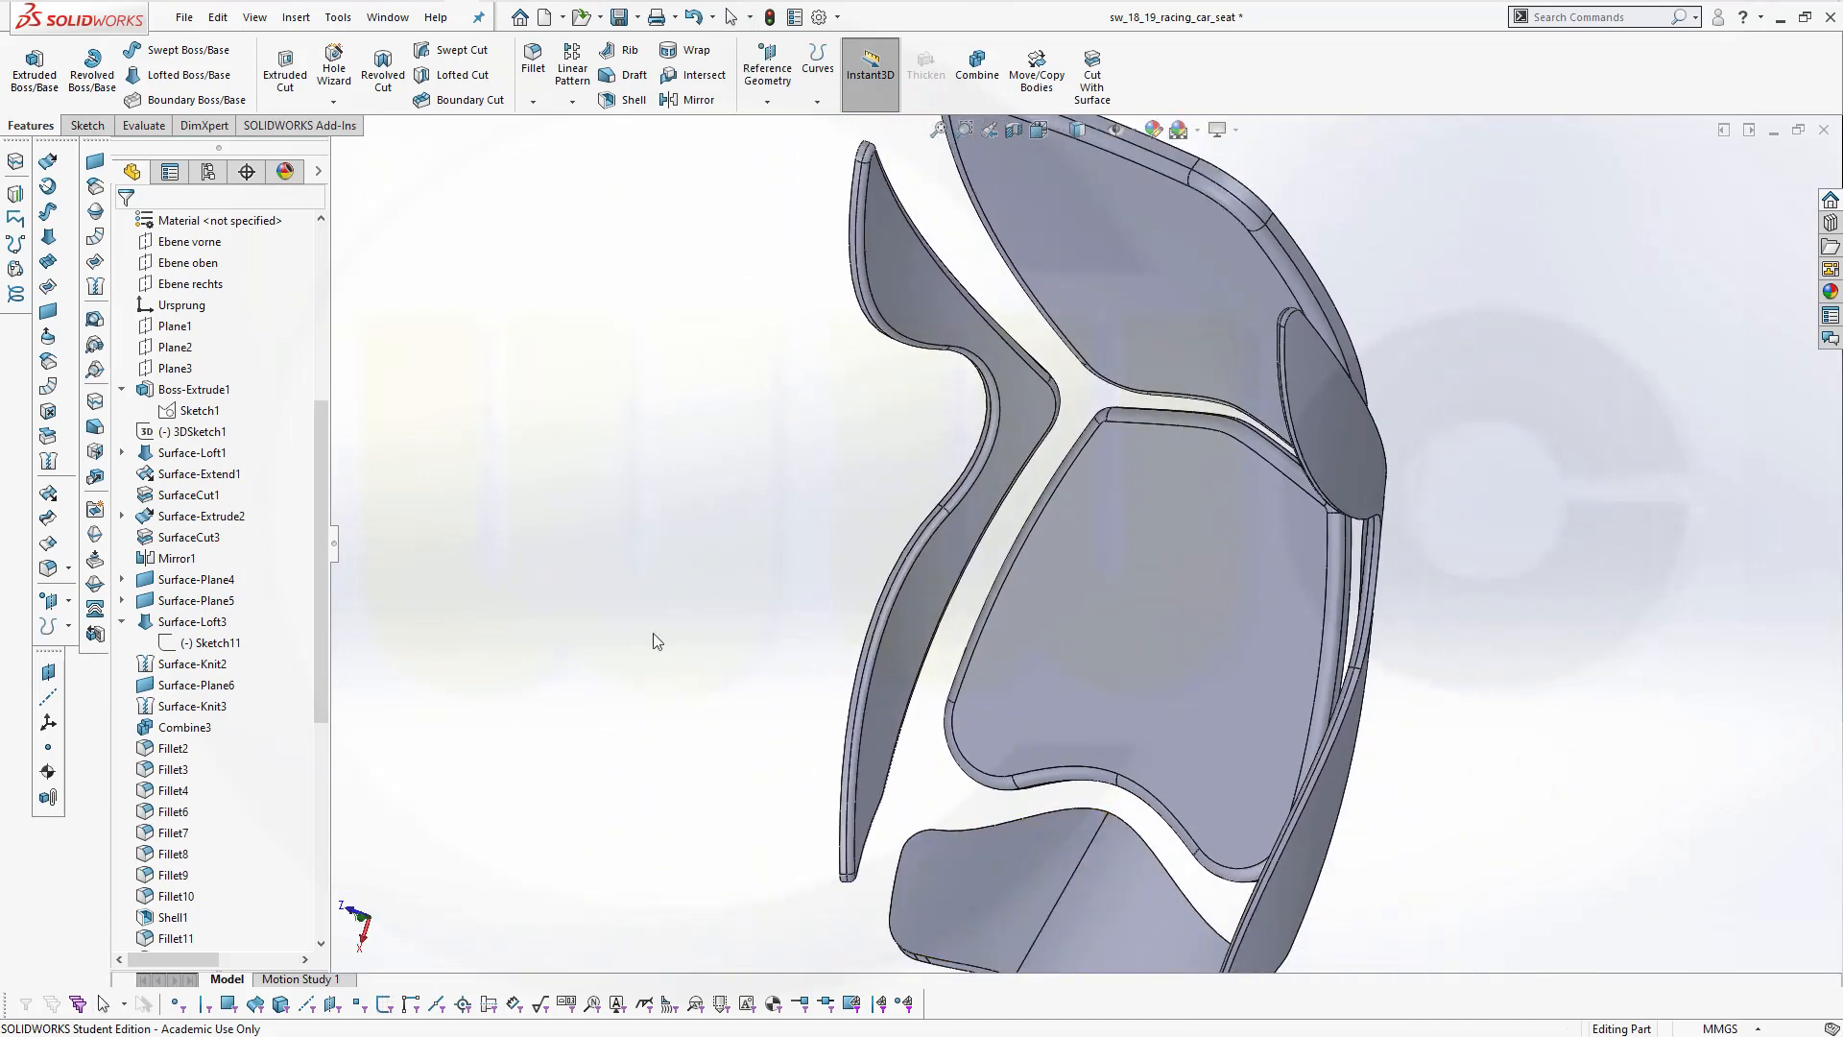
left_click(533, 59)
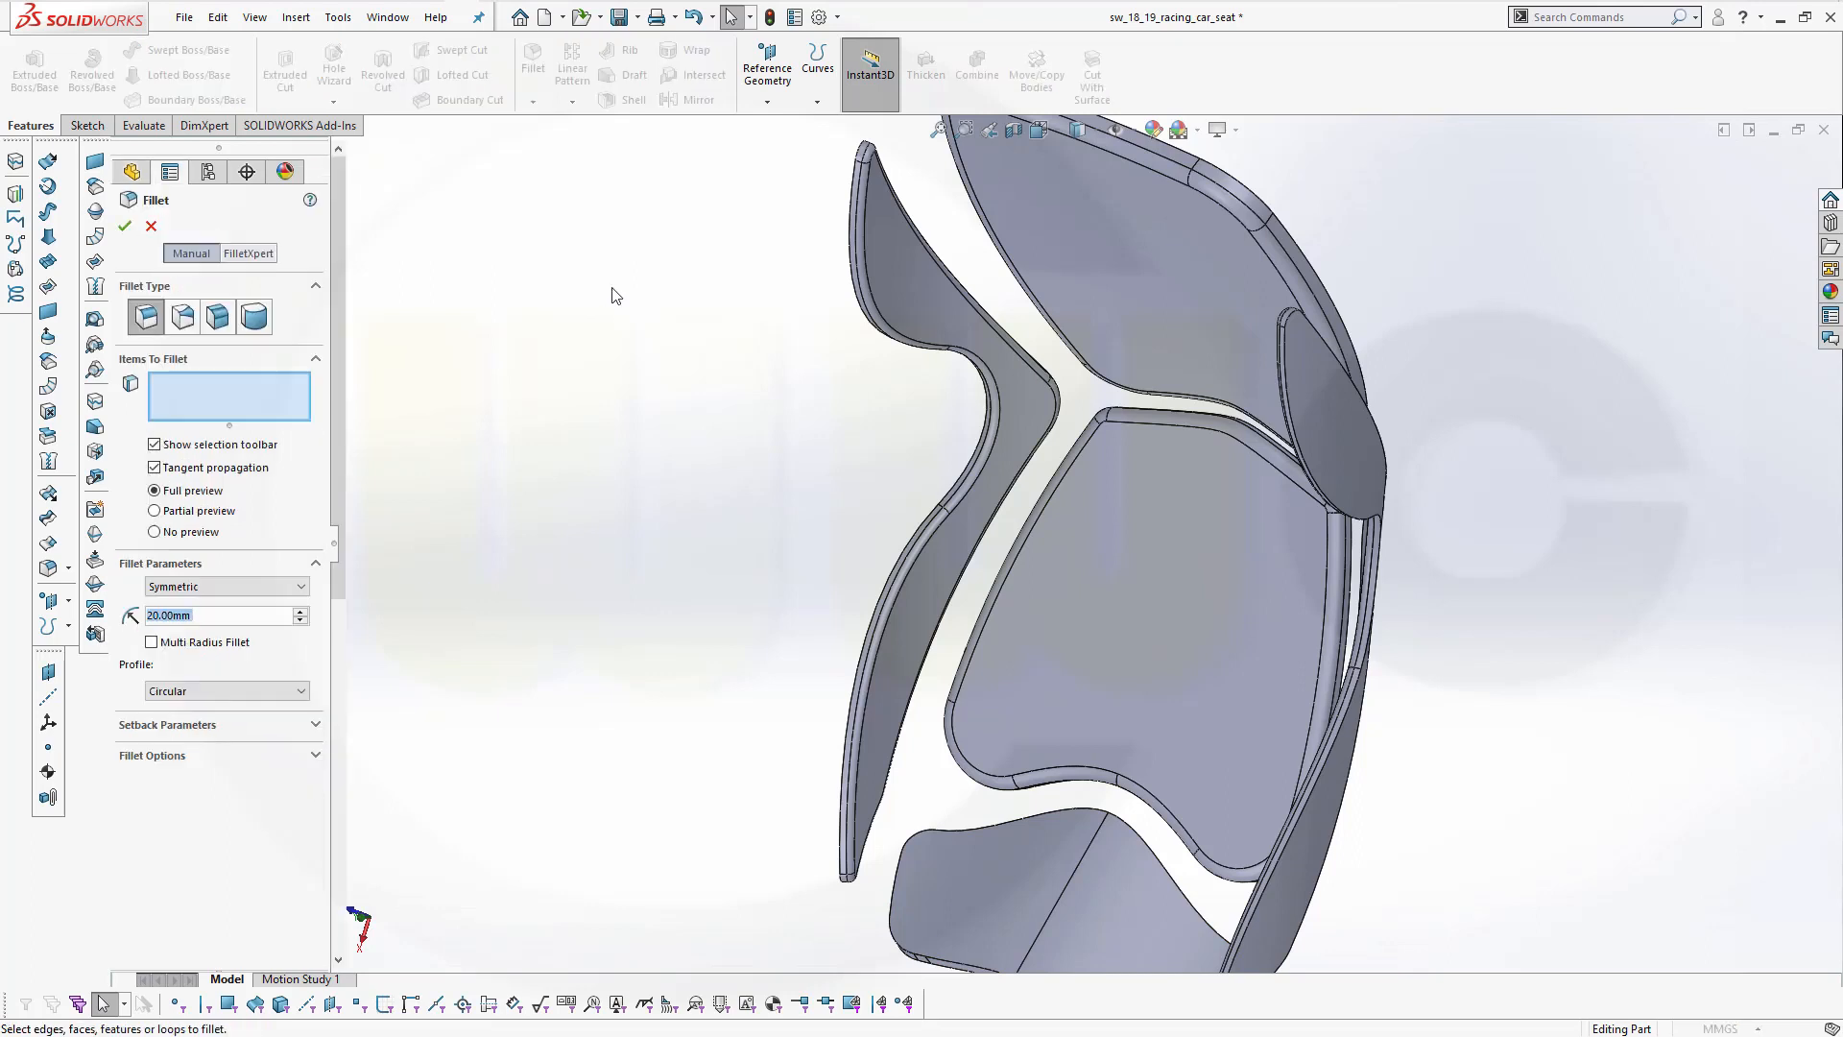
type("5")
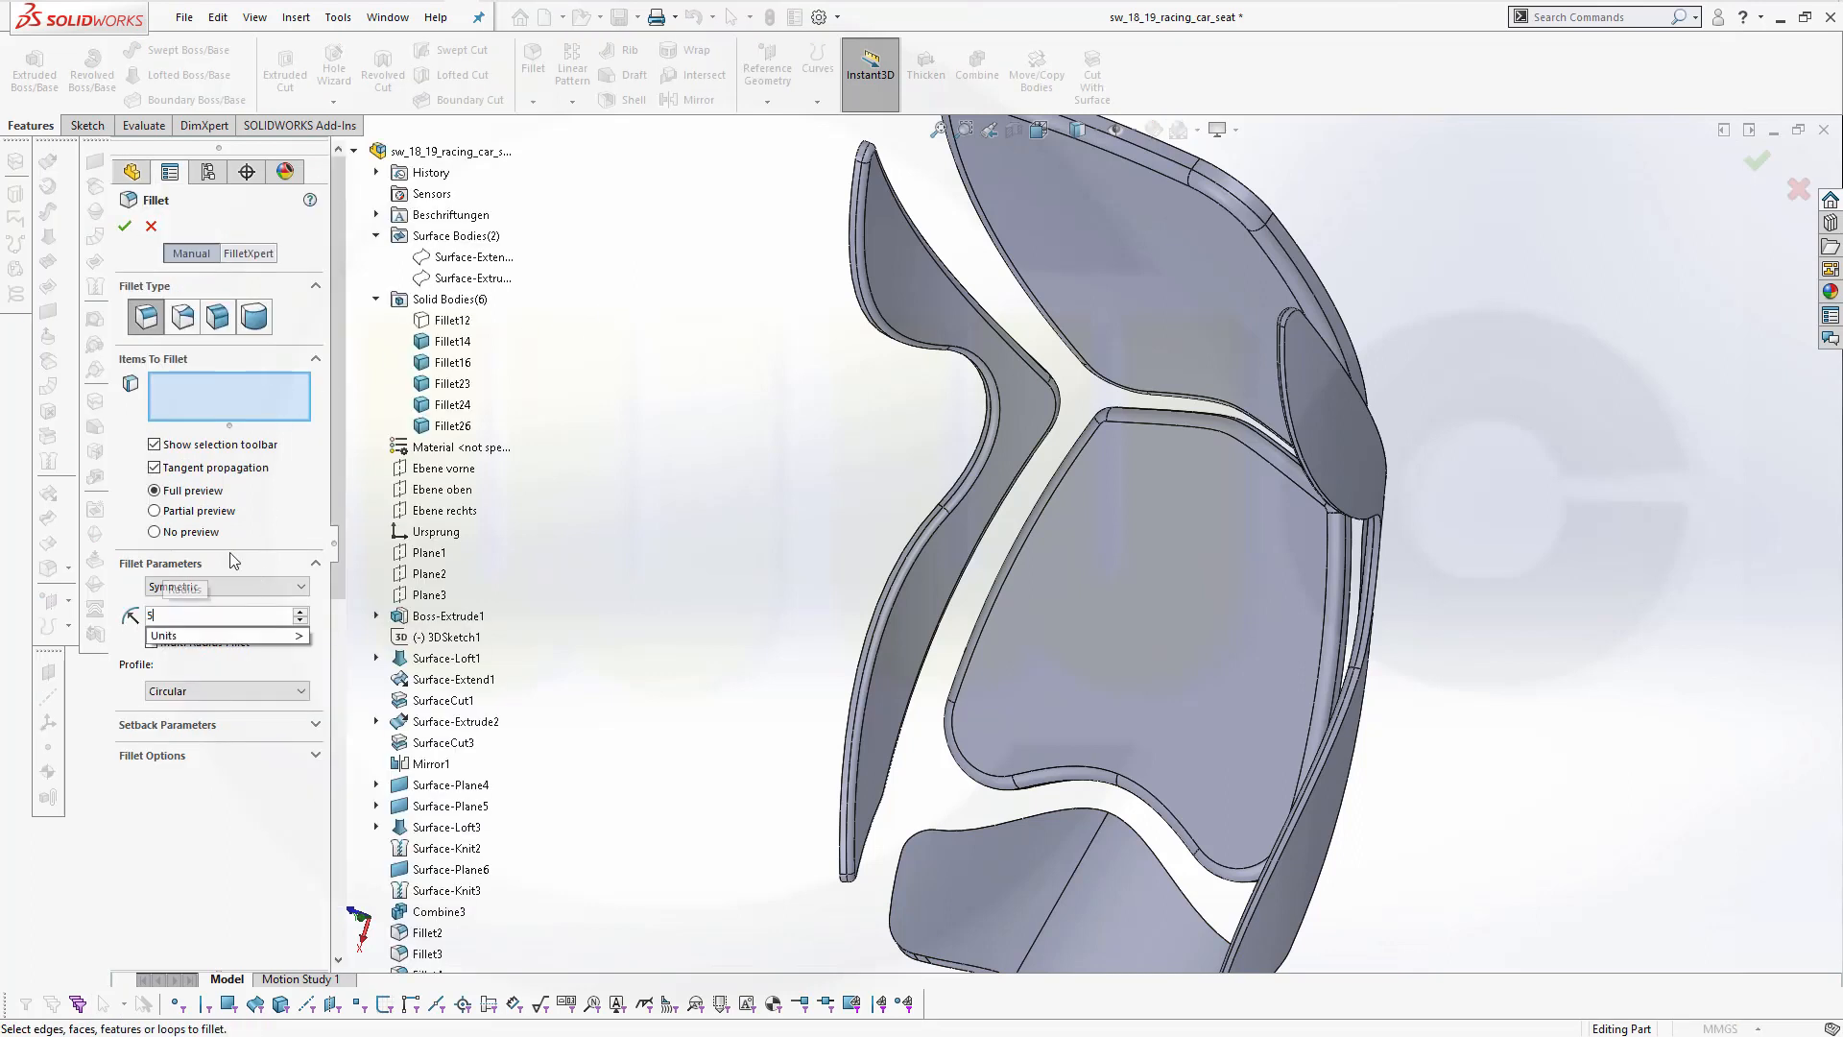
key("Return")
left_click(939, 963)
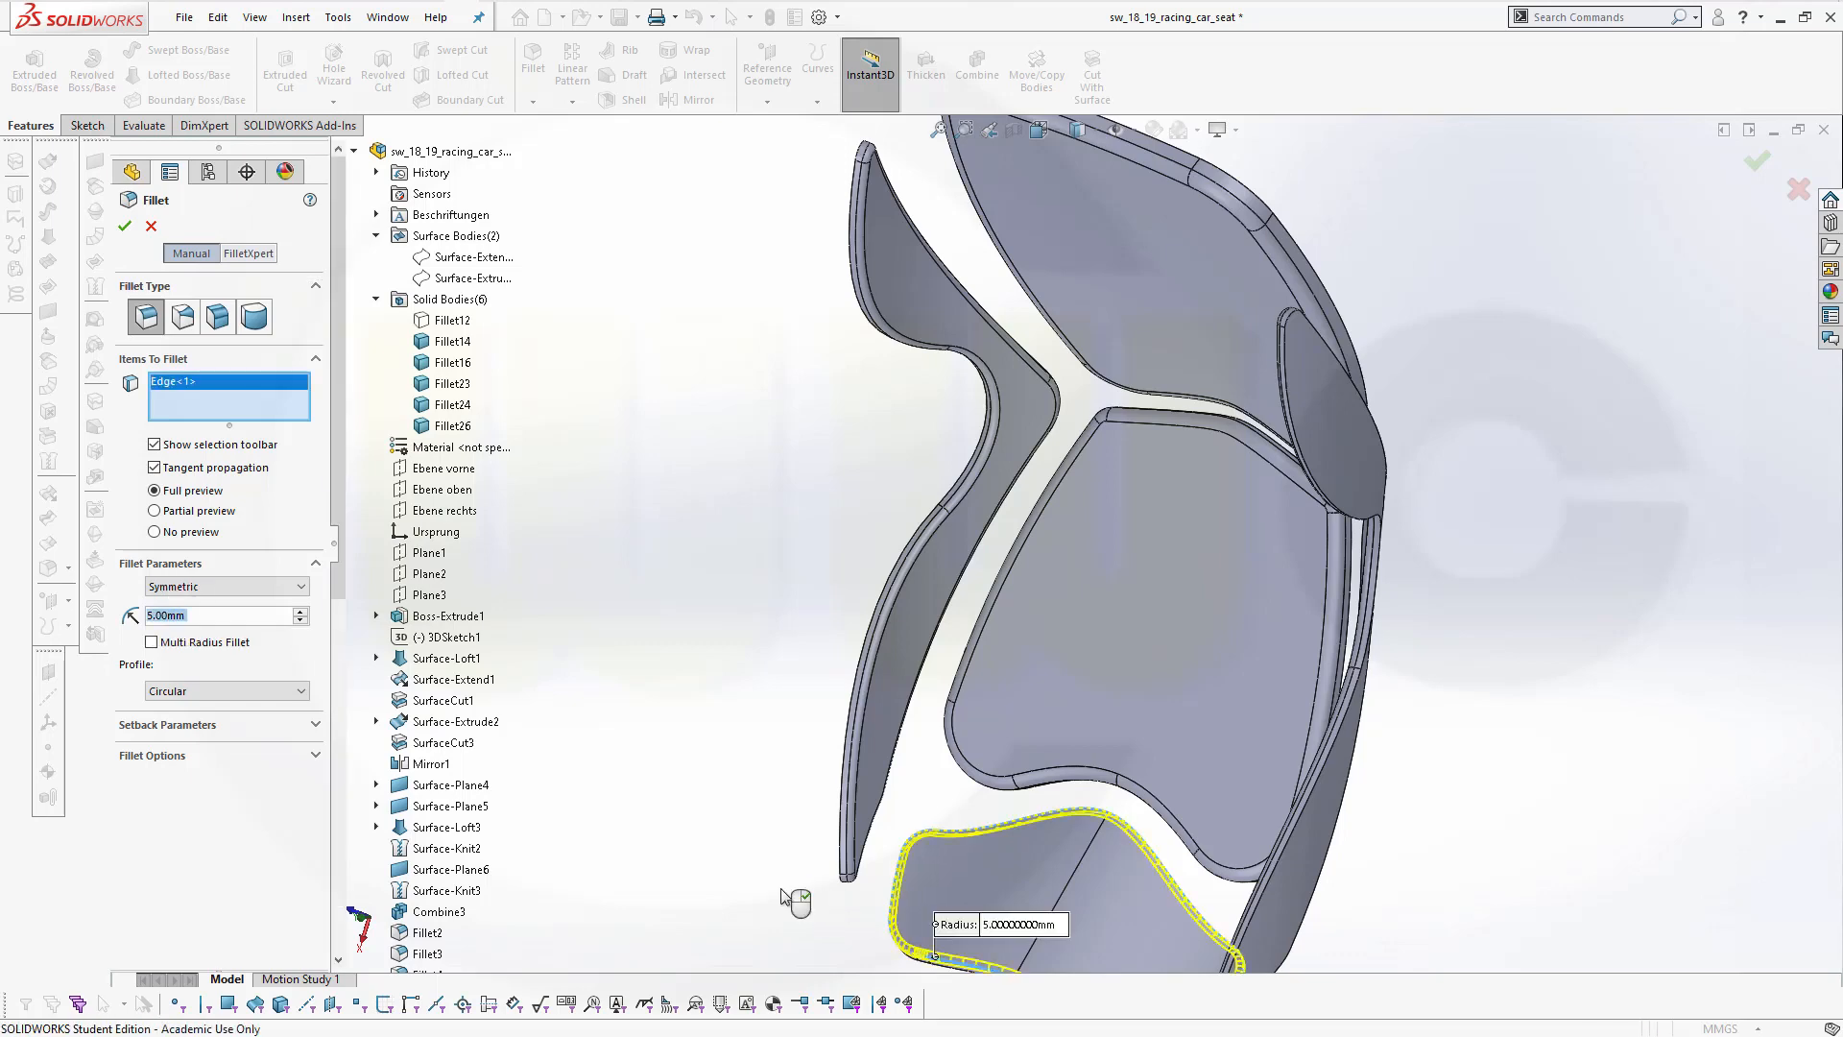
left_click(124, 225)
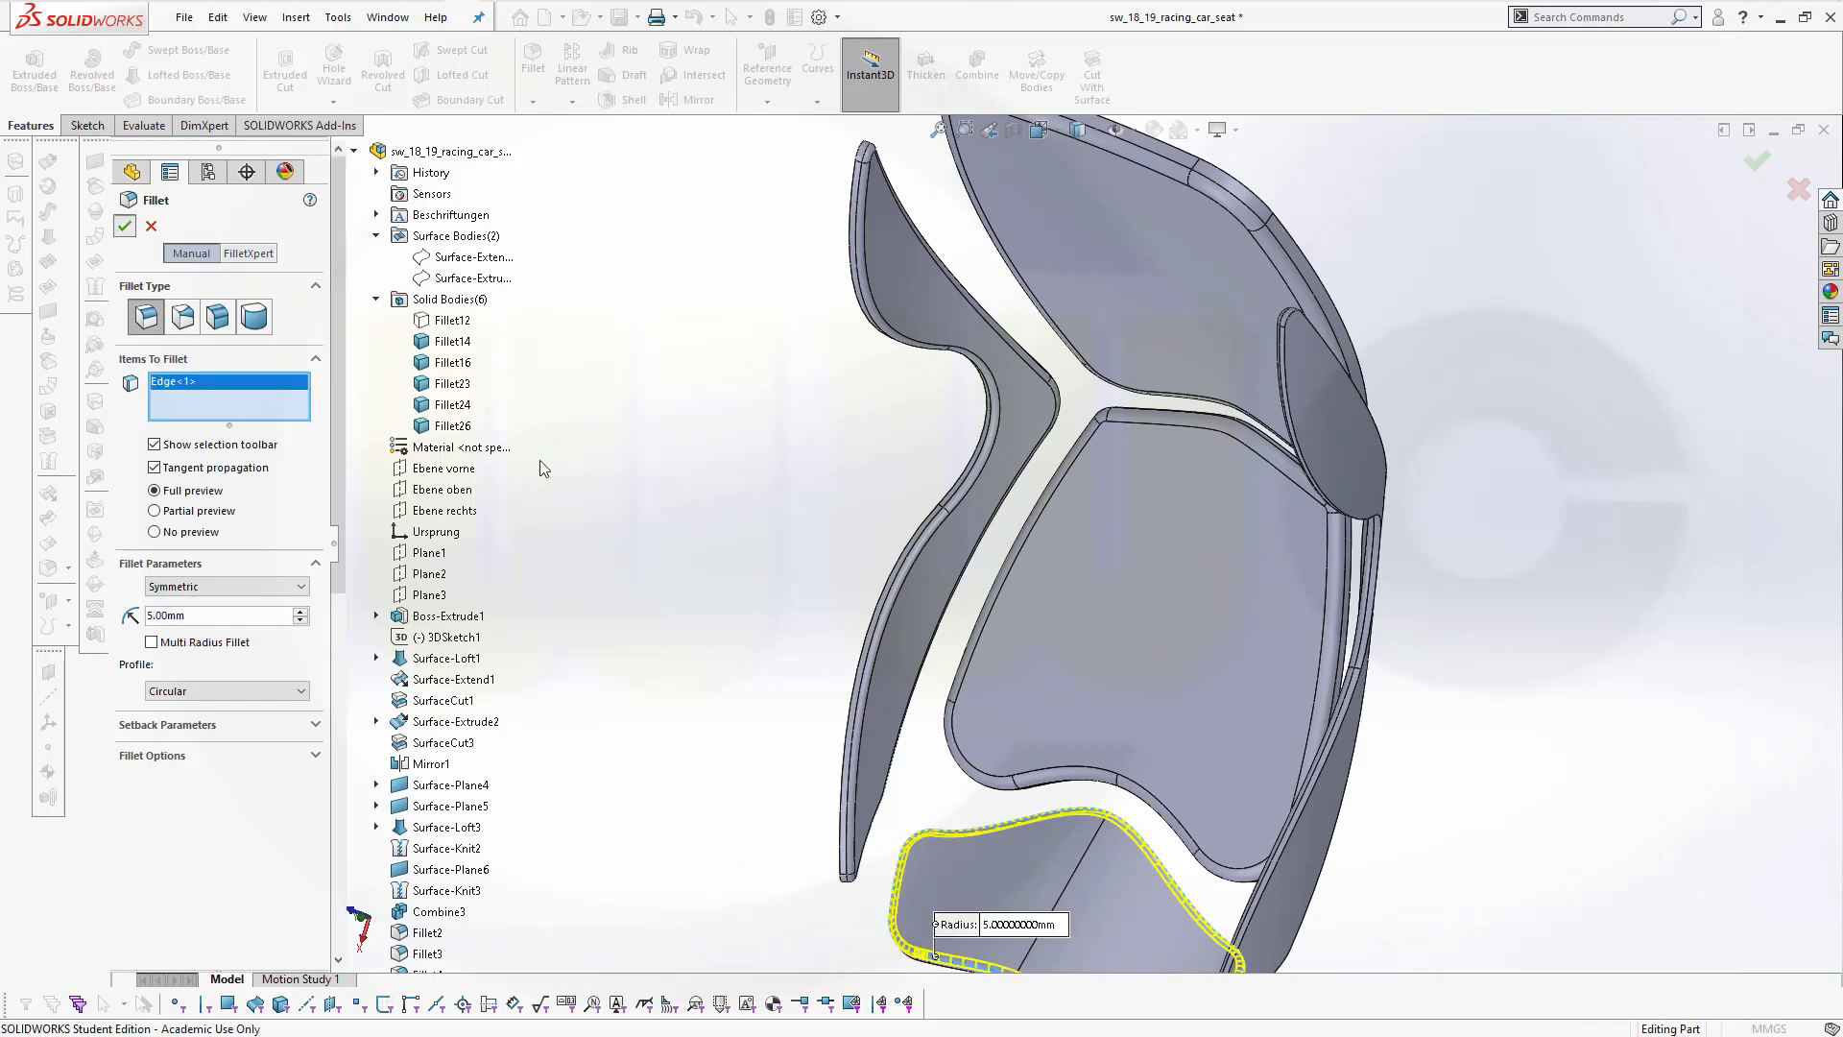
Show the hidden seat shell body Fillet12 together with the pads
middle_click_drag(1140, 718, 1234, 280)
scroll(1140, 175, "down", 2)
scroll(1139, 193, "up", 1)
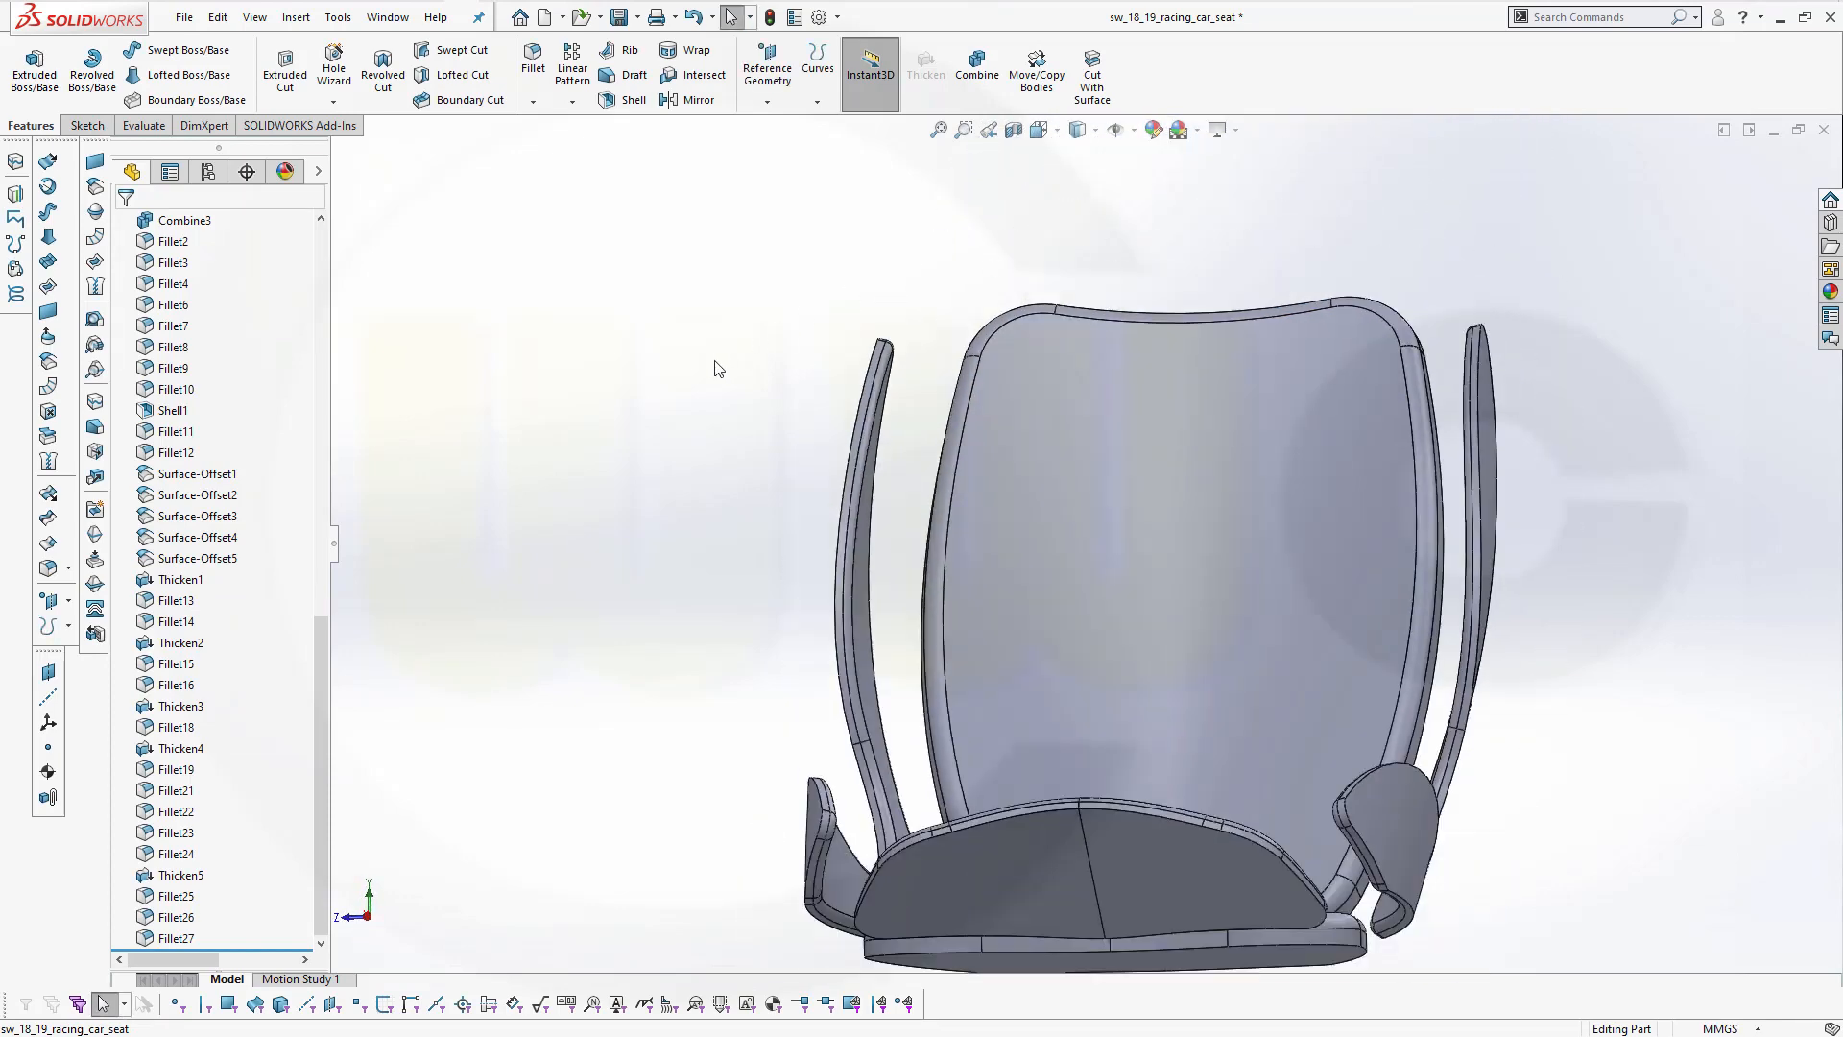
scroll(356, 486, "up", 2)
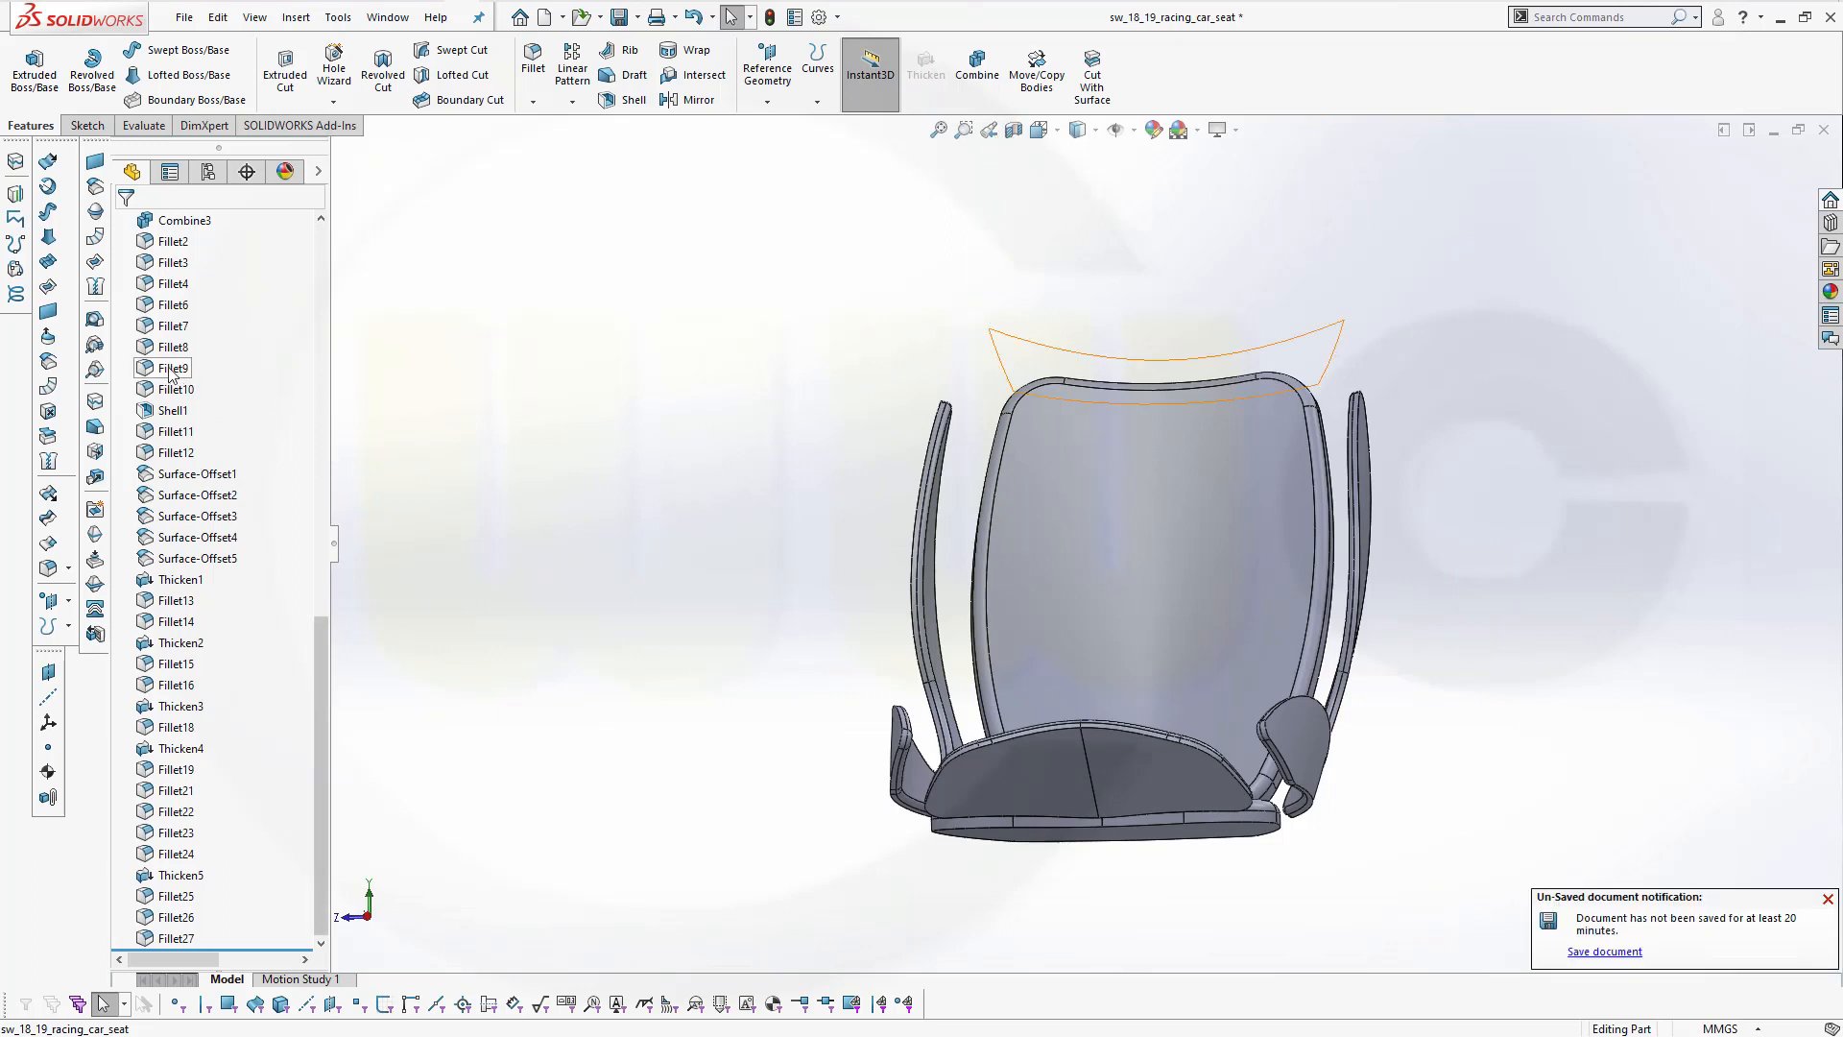
scroll(288, 355, "up", 15)
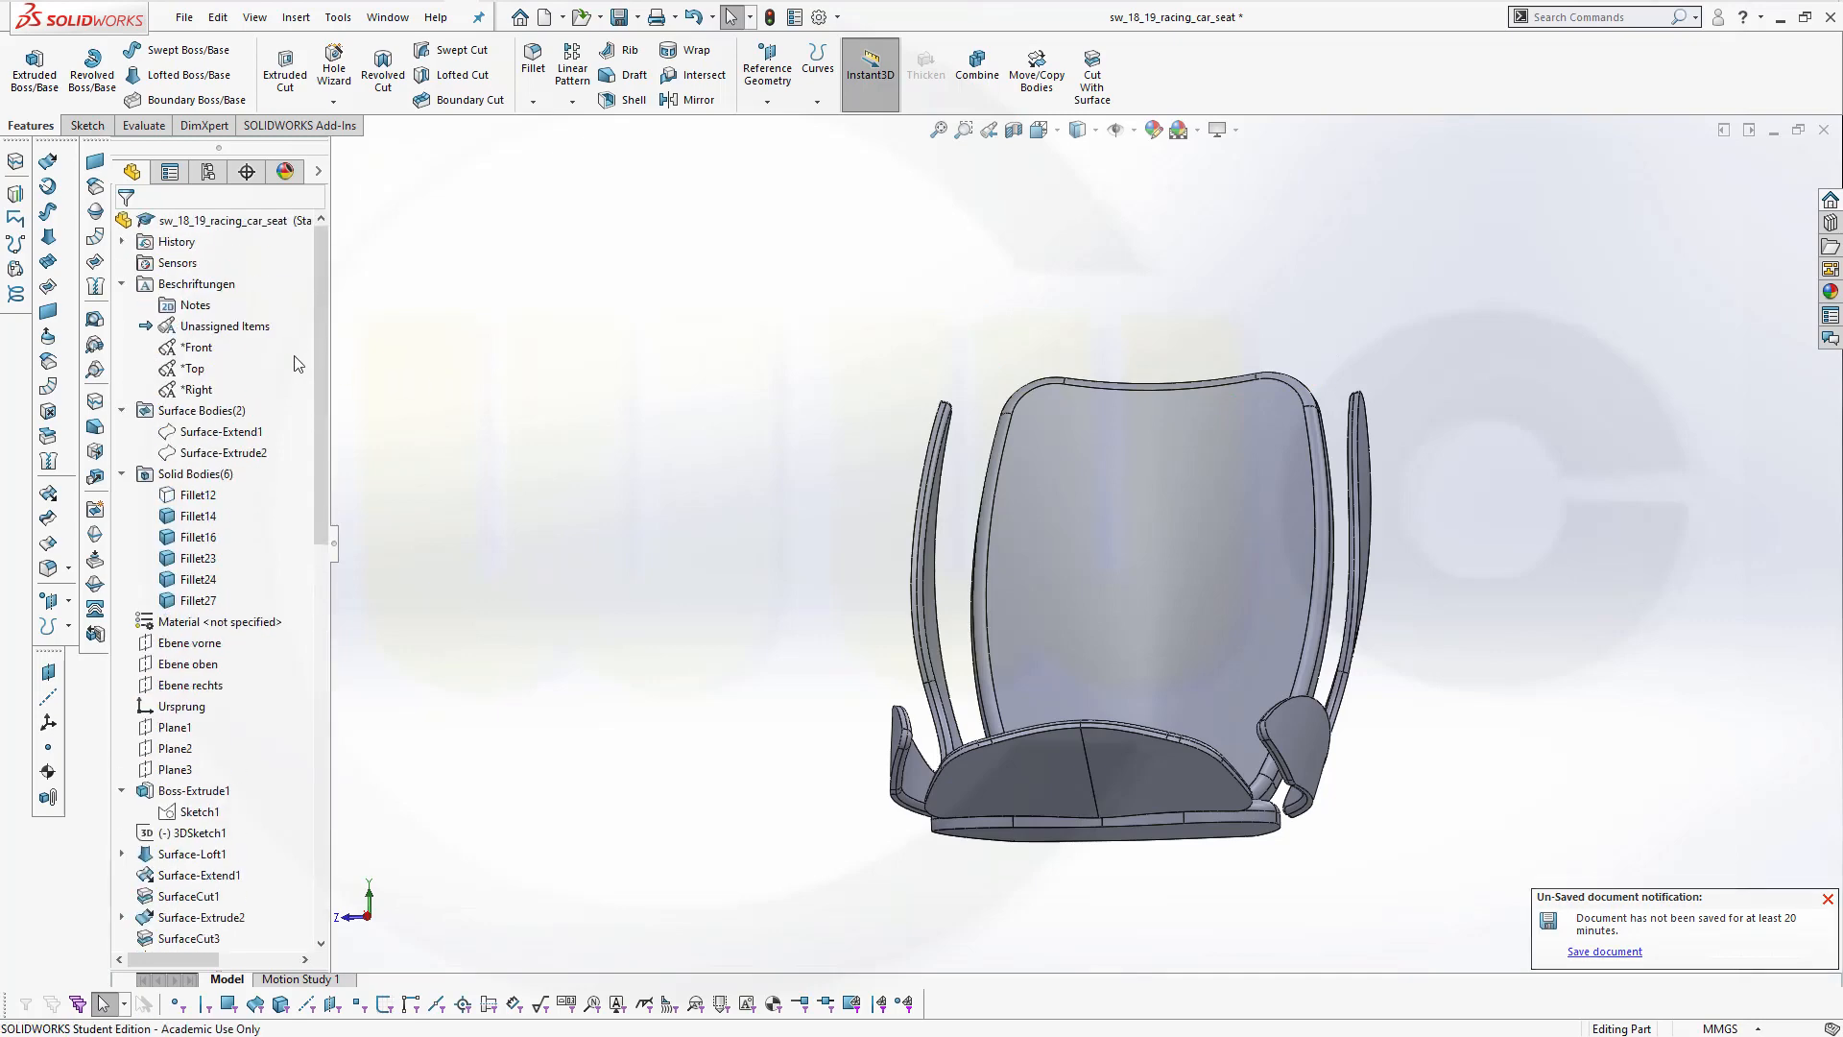
left_click(199, 499)
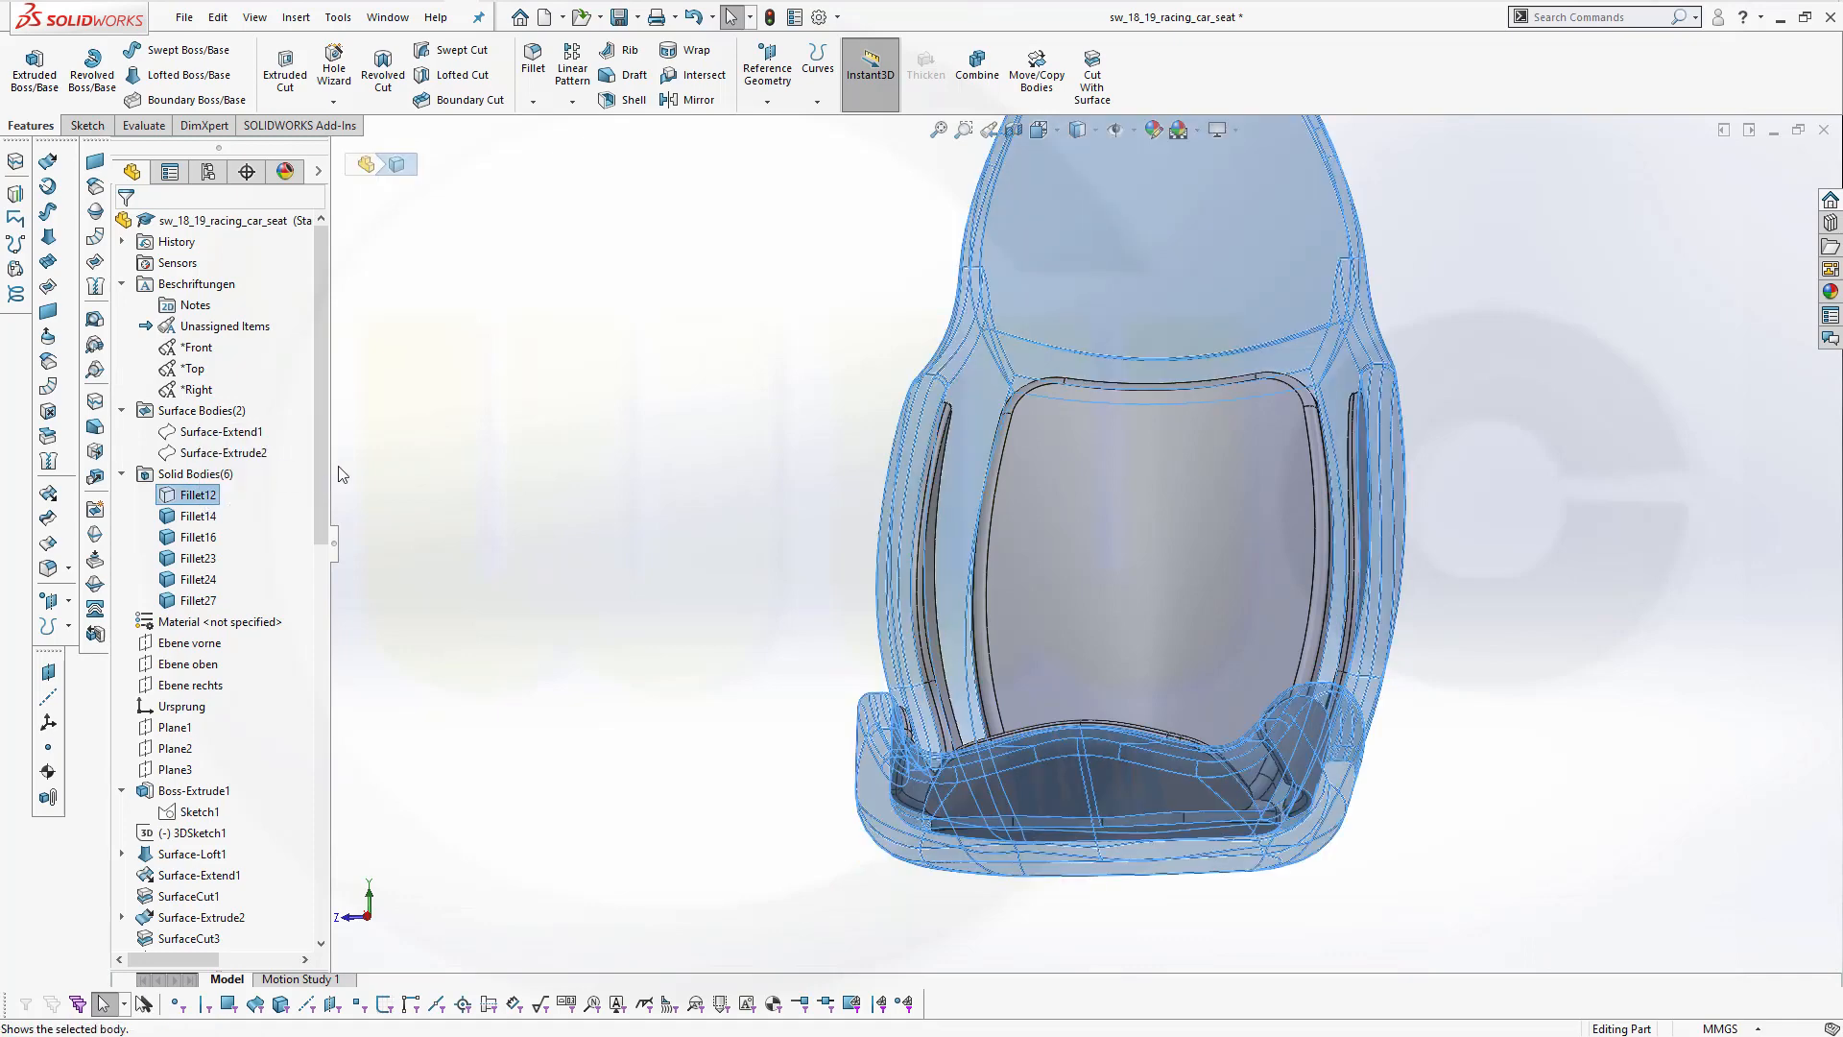
left_click(525, 403)
middle_click_drag(1403, 467, 1278, 308)
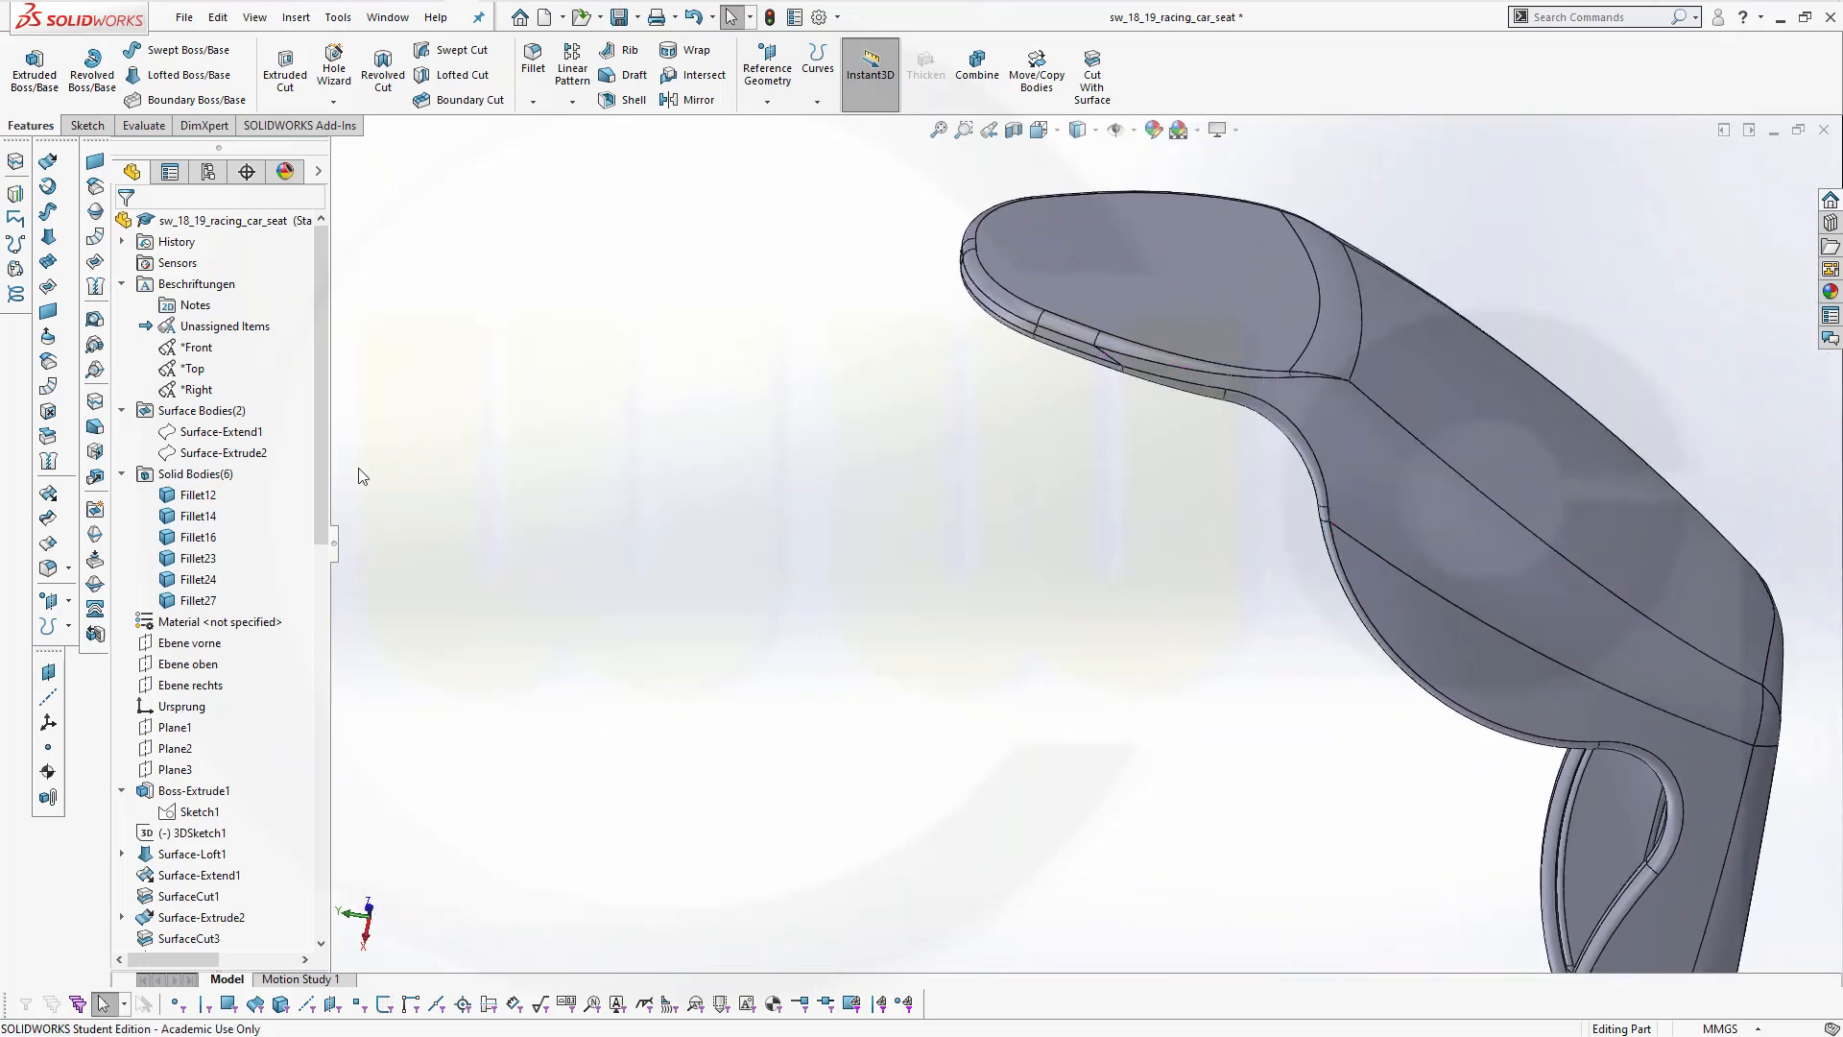
On Plane1, sketch a closed outline offset 40 mm inward from the headrest's boundary edges, with the offset direction reversed
left_click(180, 728)
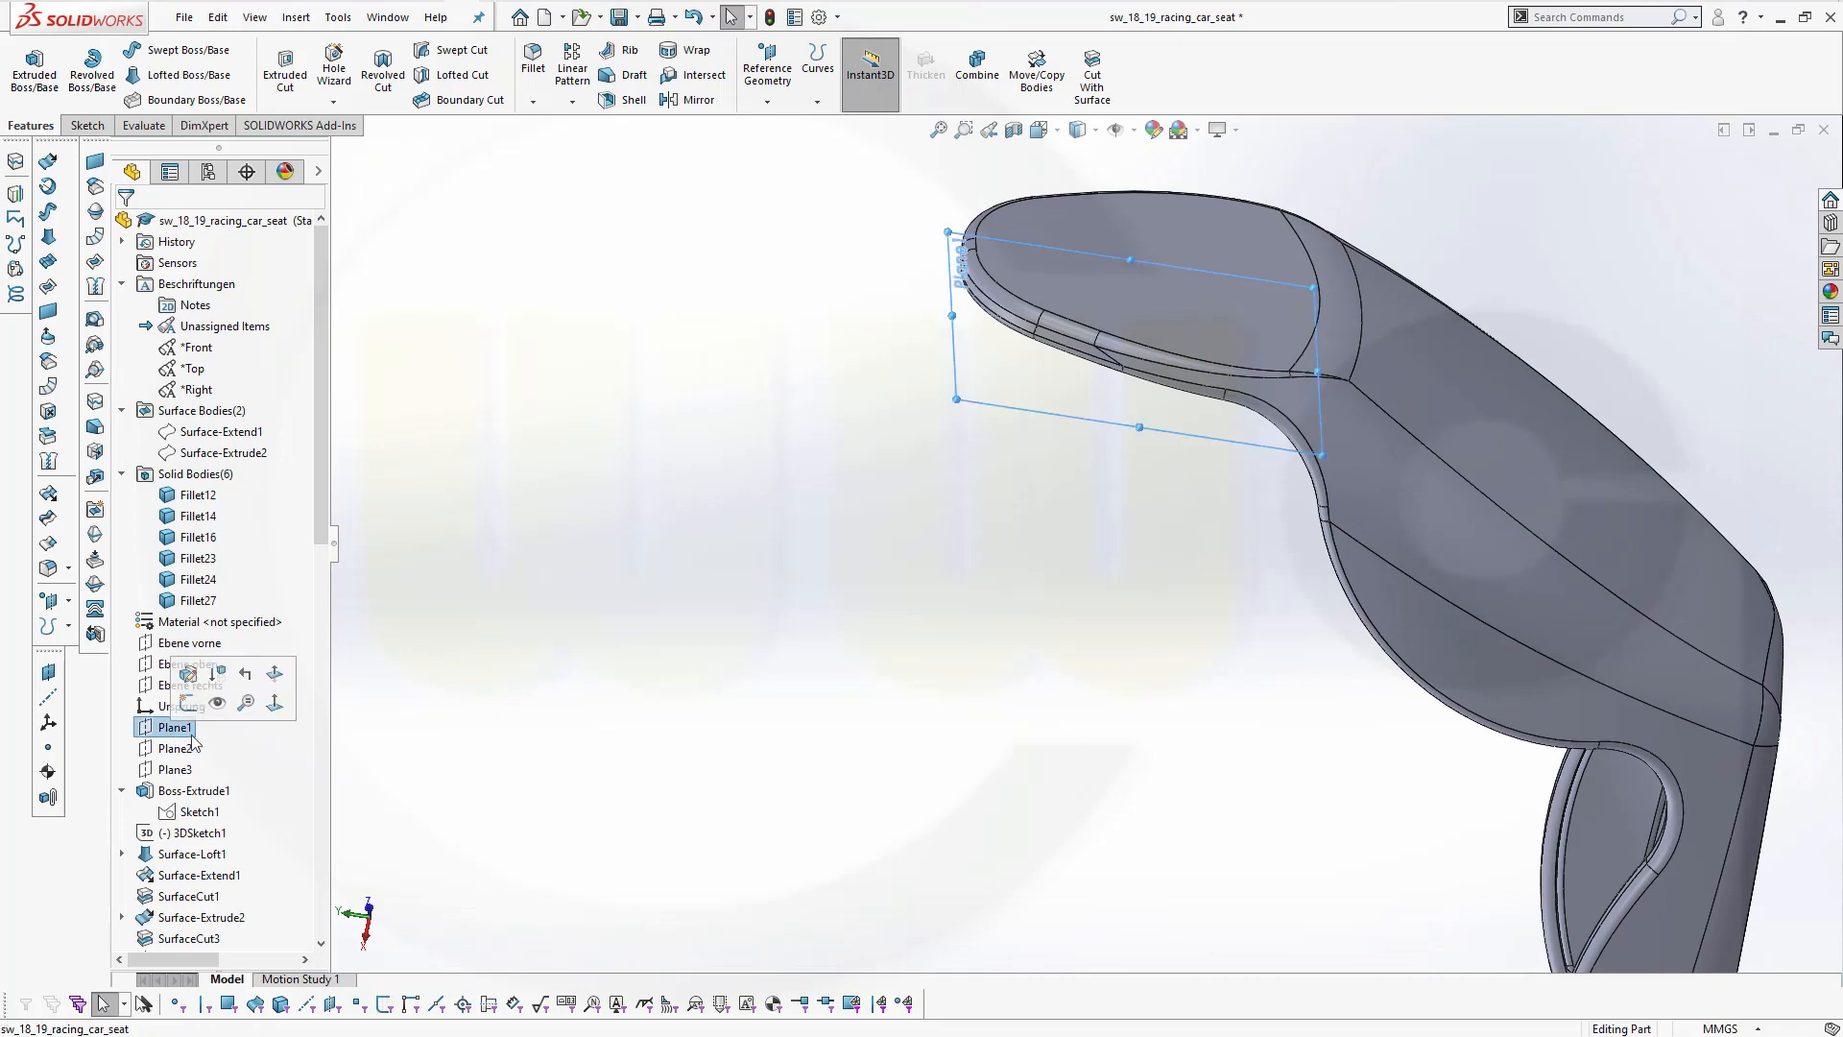
left_click(189, 702)
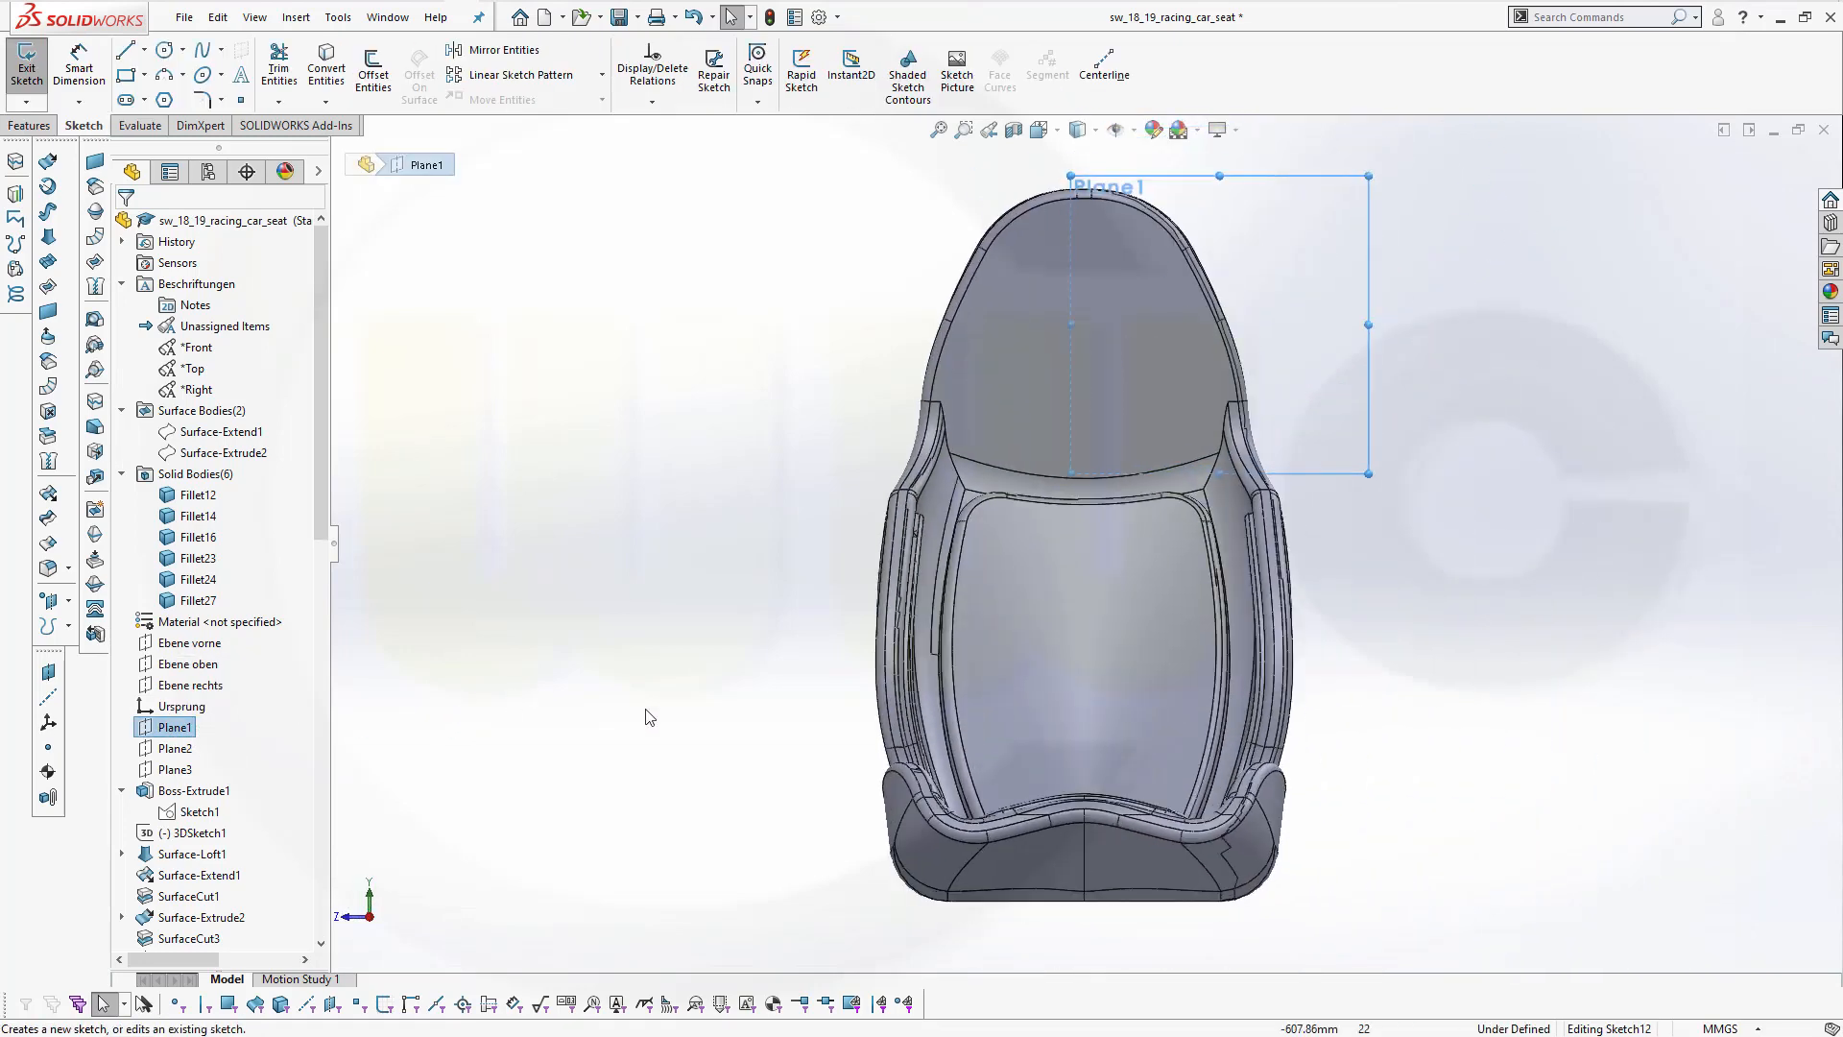
scroll(1149, 646, "down", 3)
middle_click_drag(1580, 658, 1172, 848)
left_click(1207, 199)
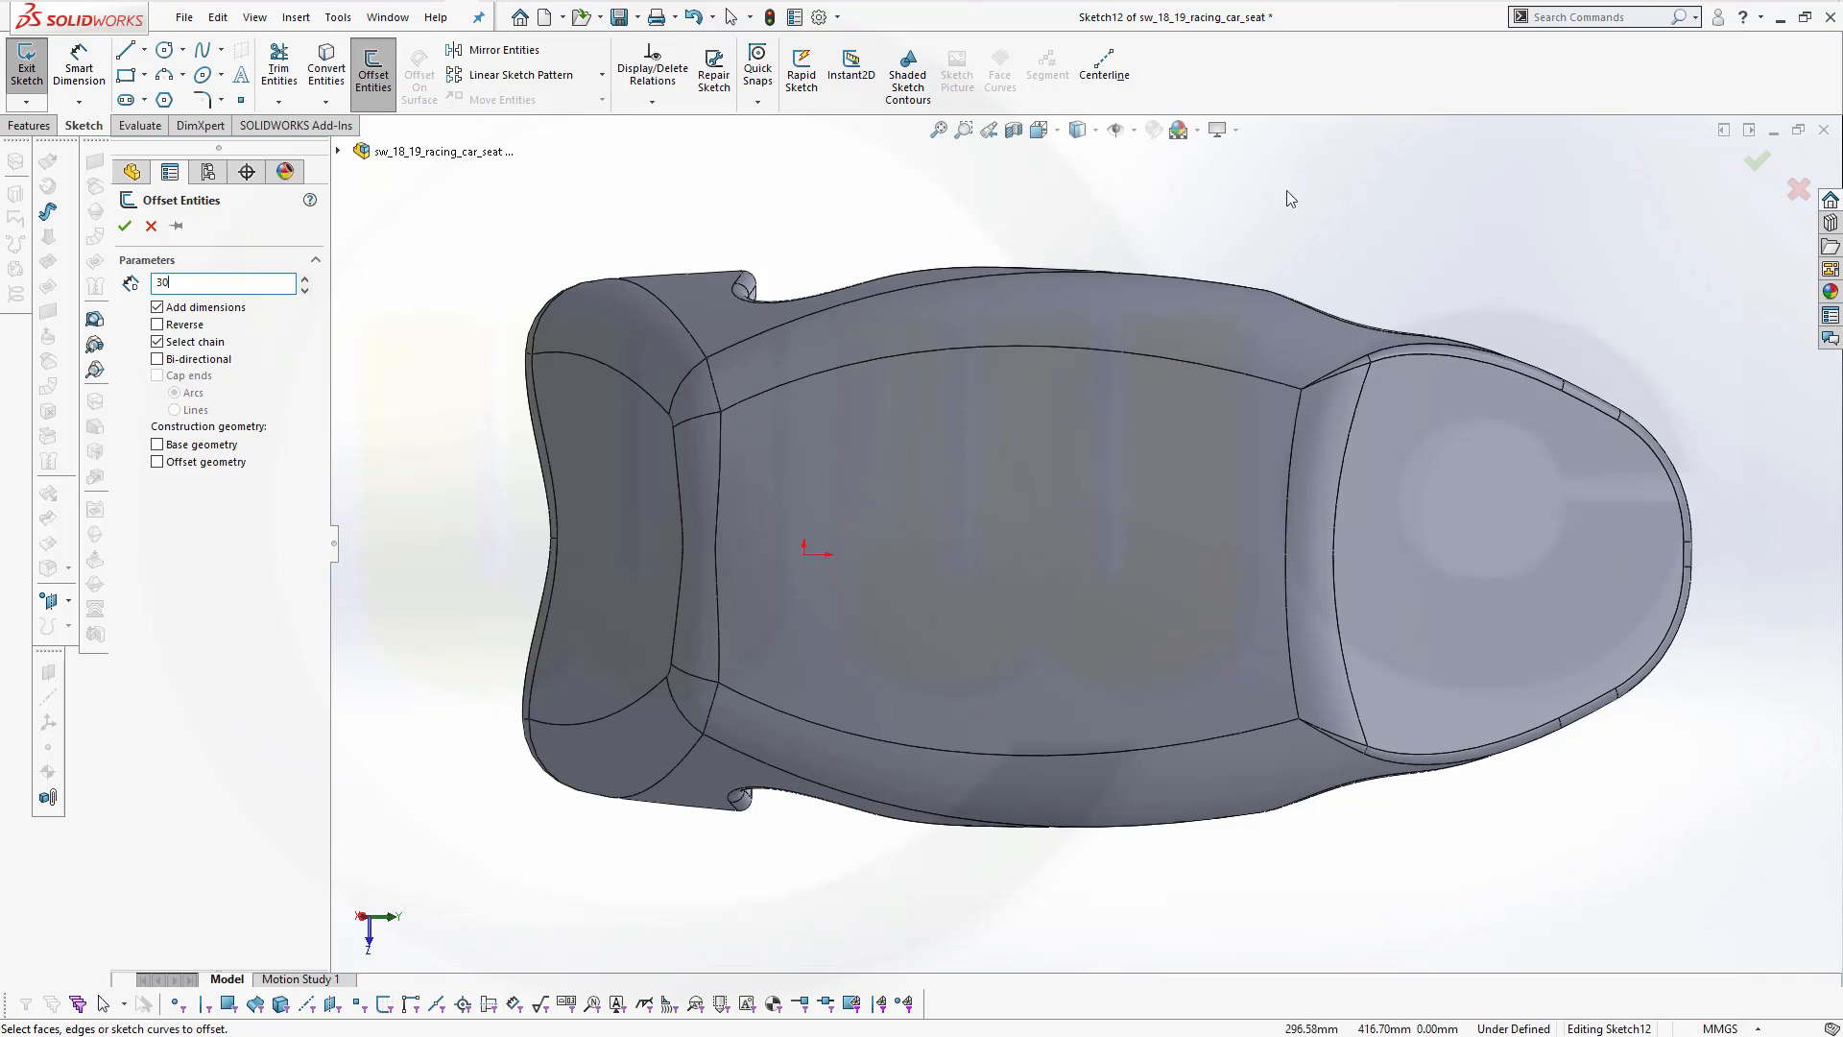
left_click(1426, 359)
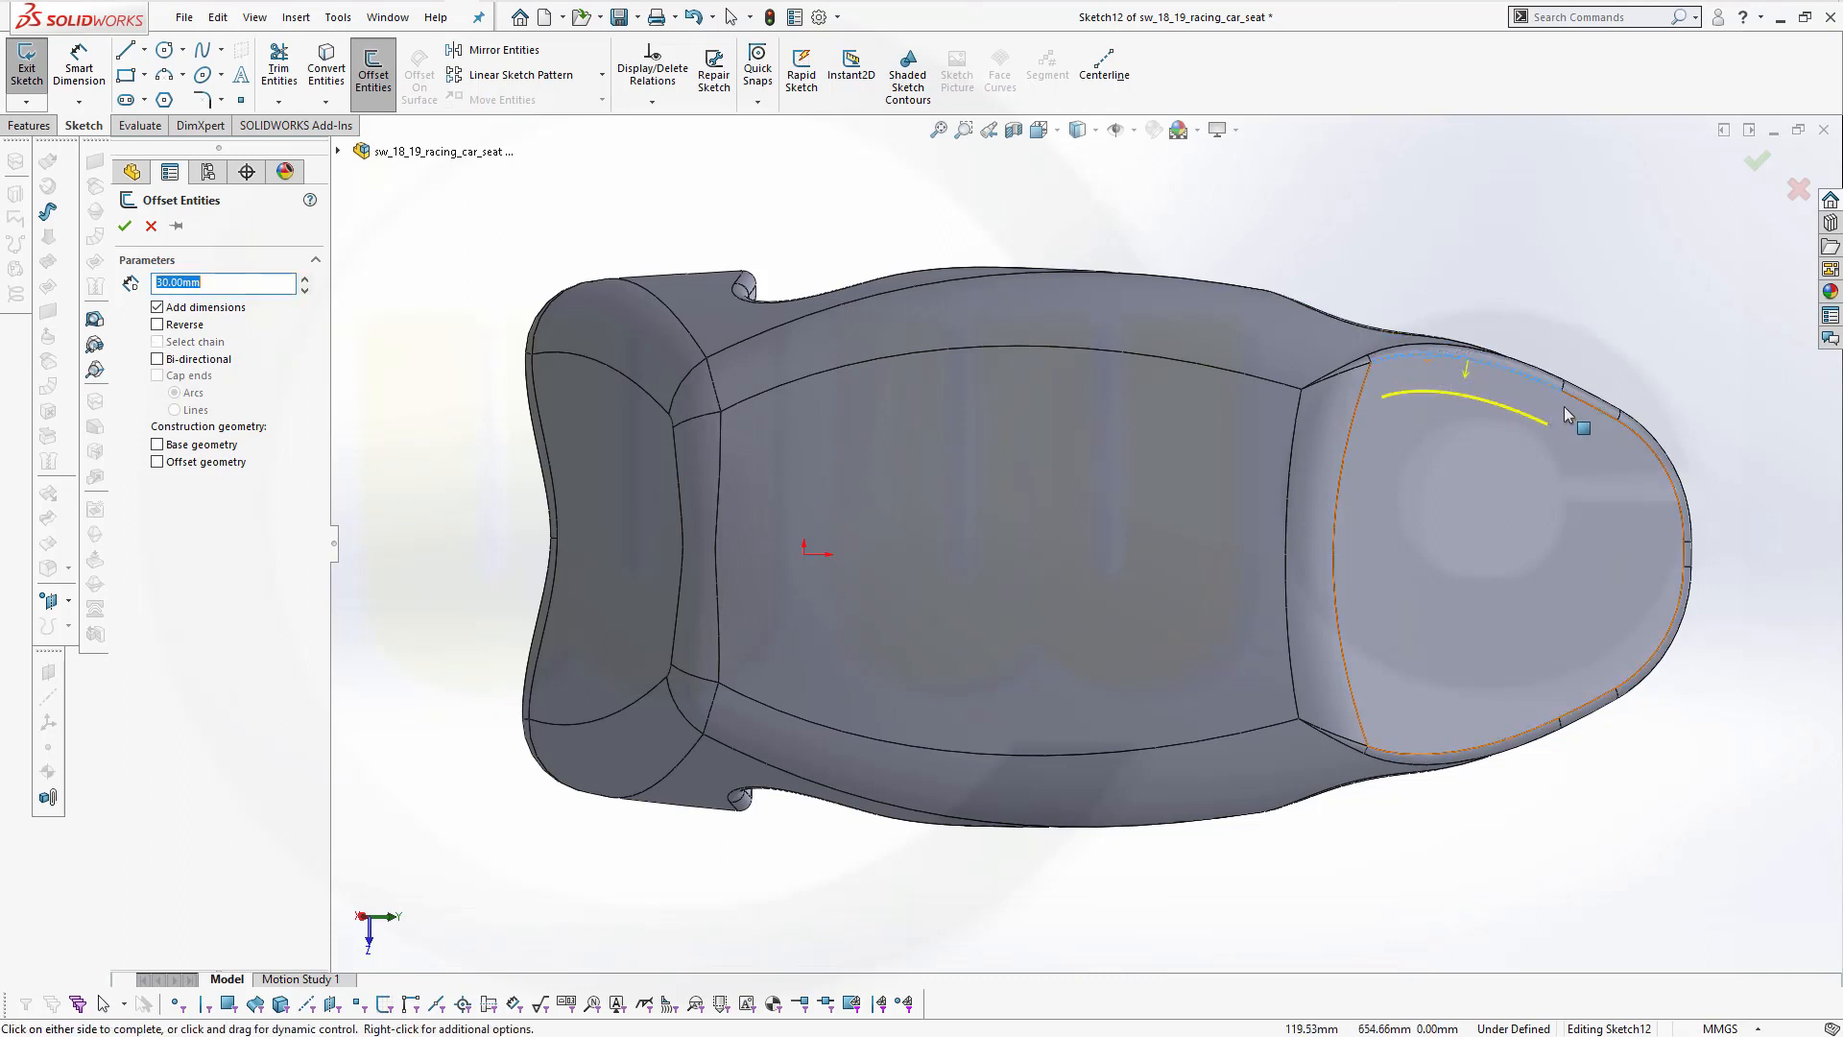
left_click(1609, 420)
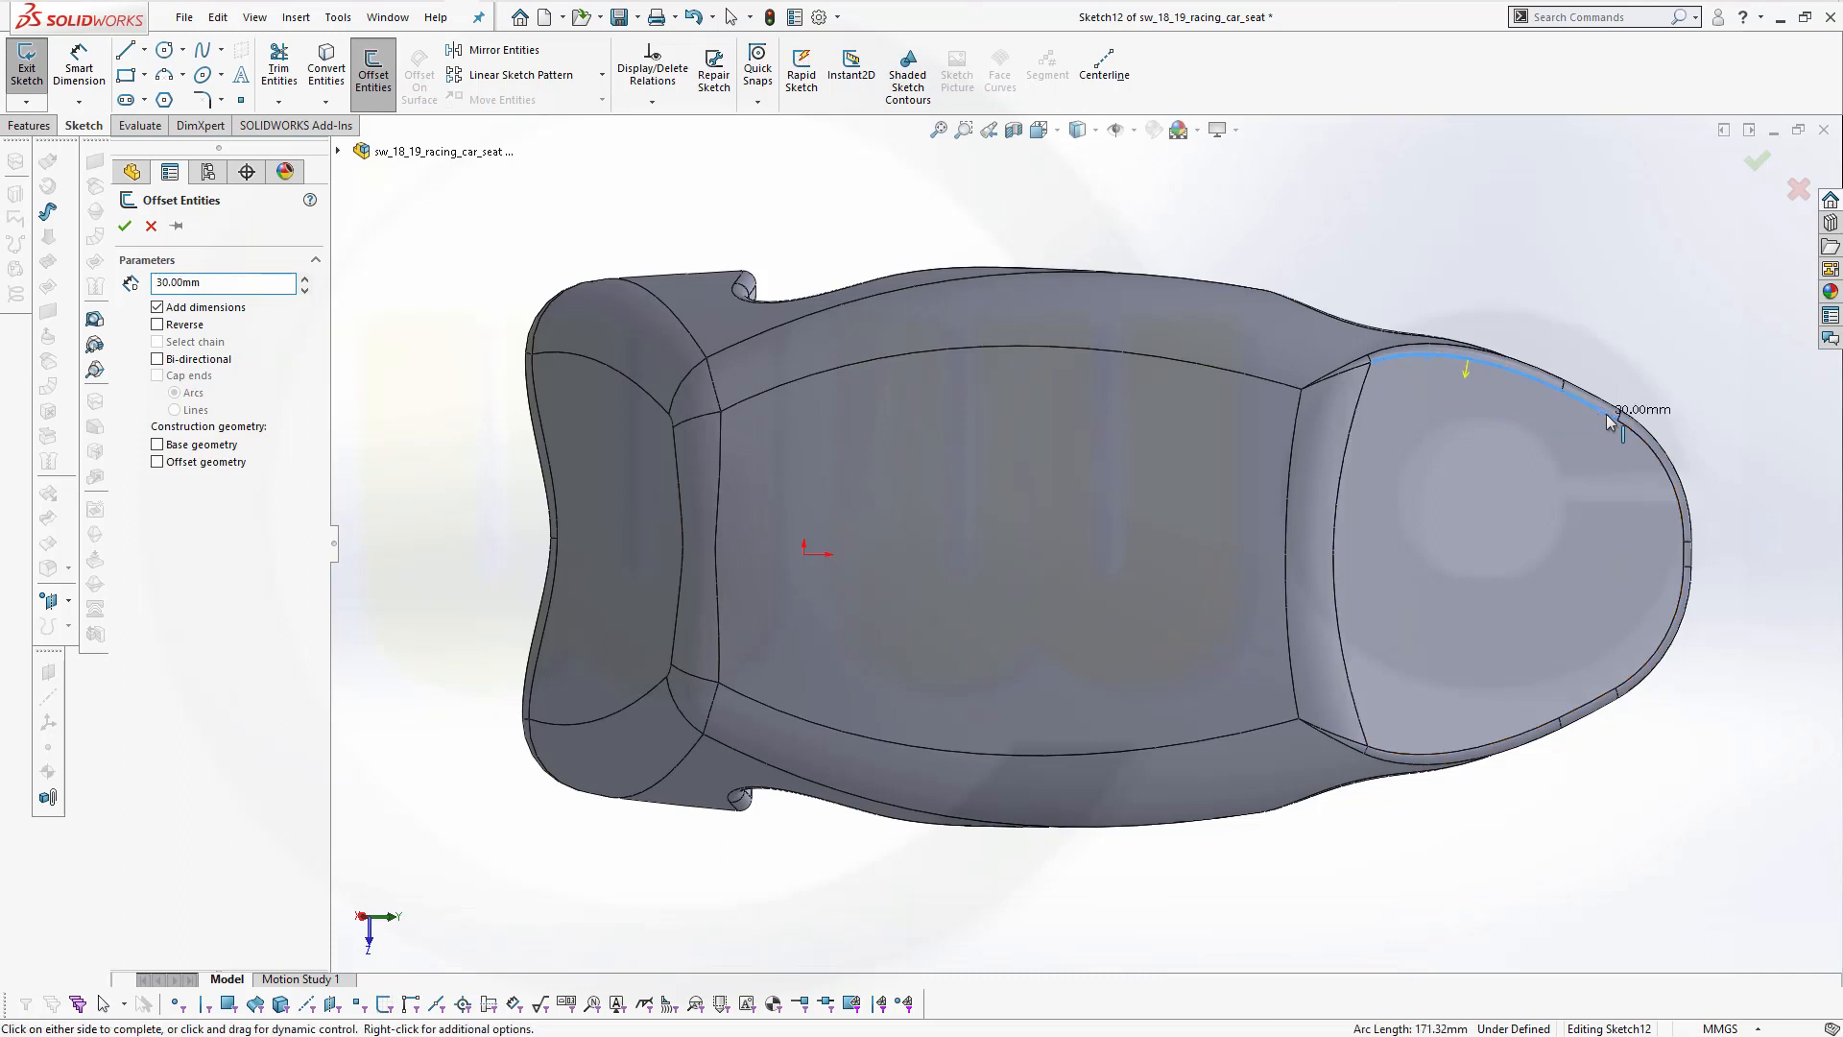
left_click(1665, 474)
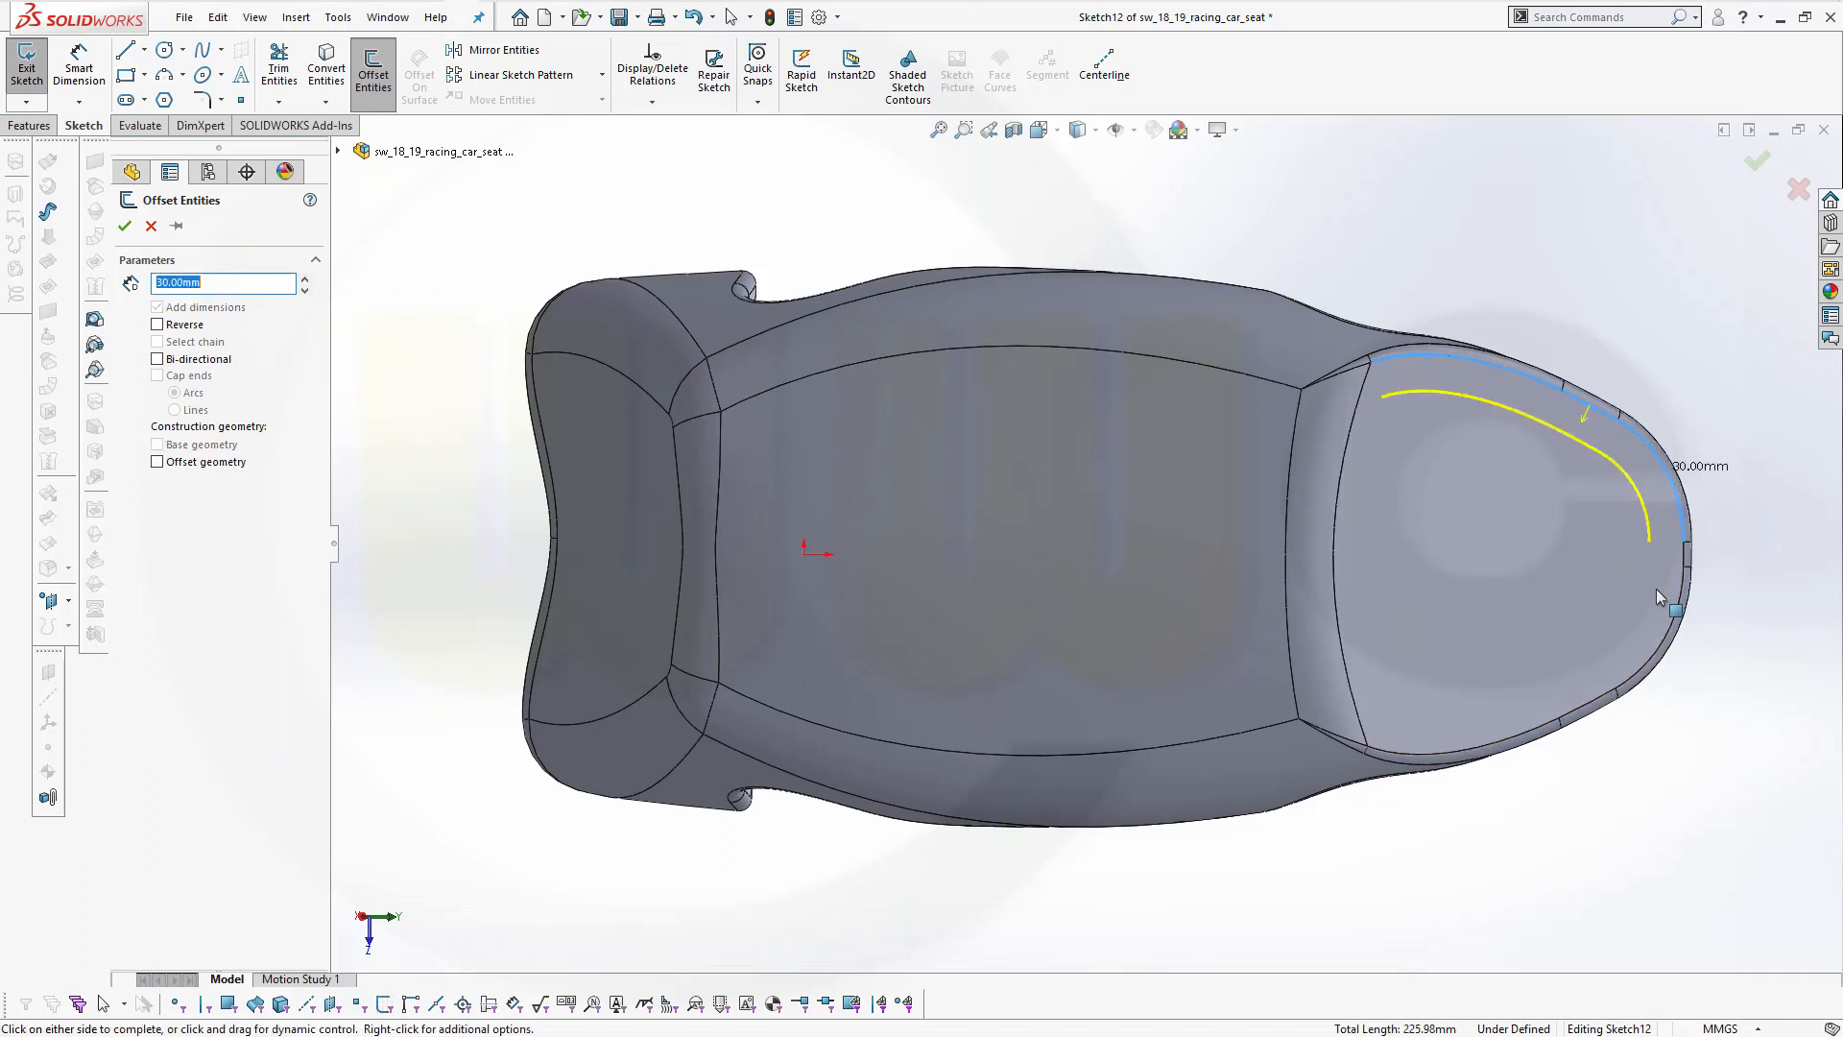
left_click(1683, 561)
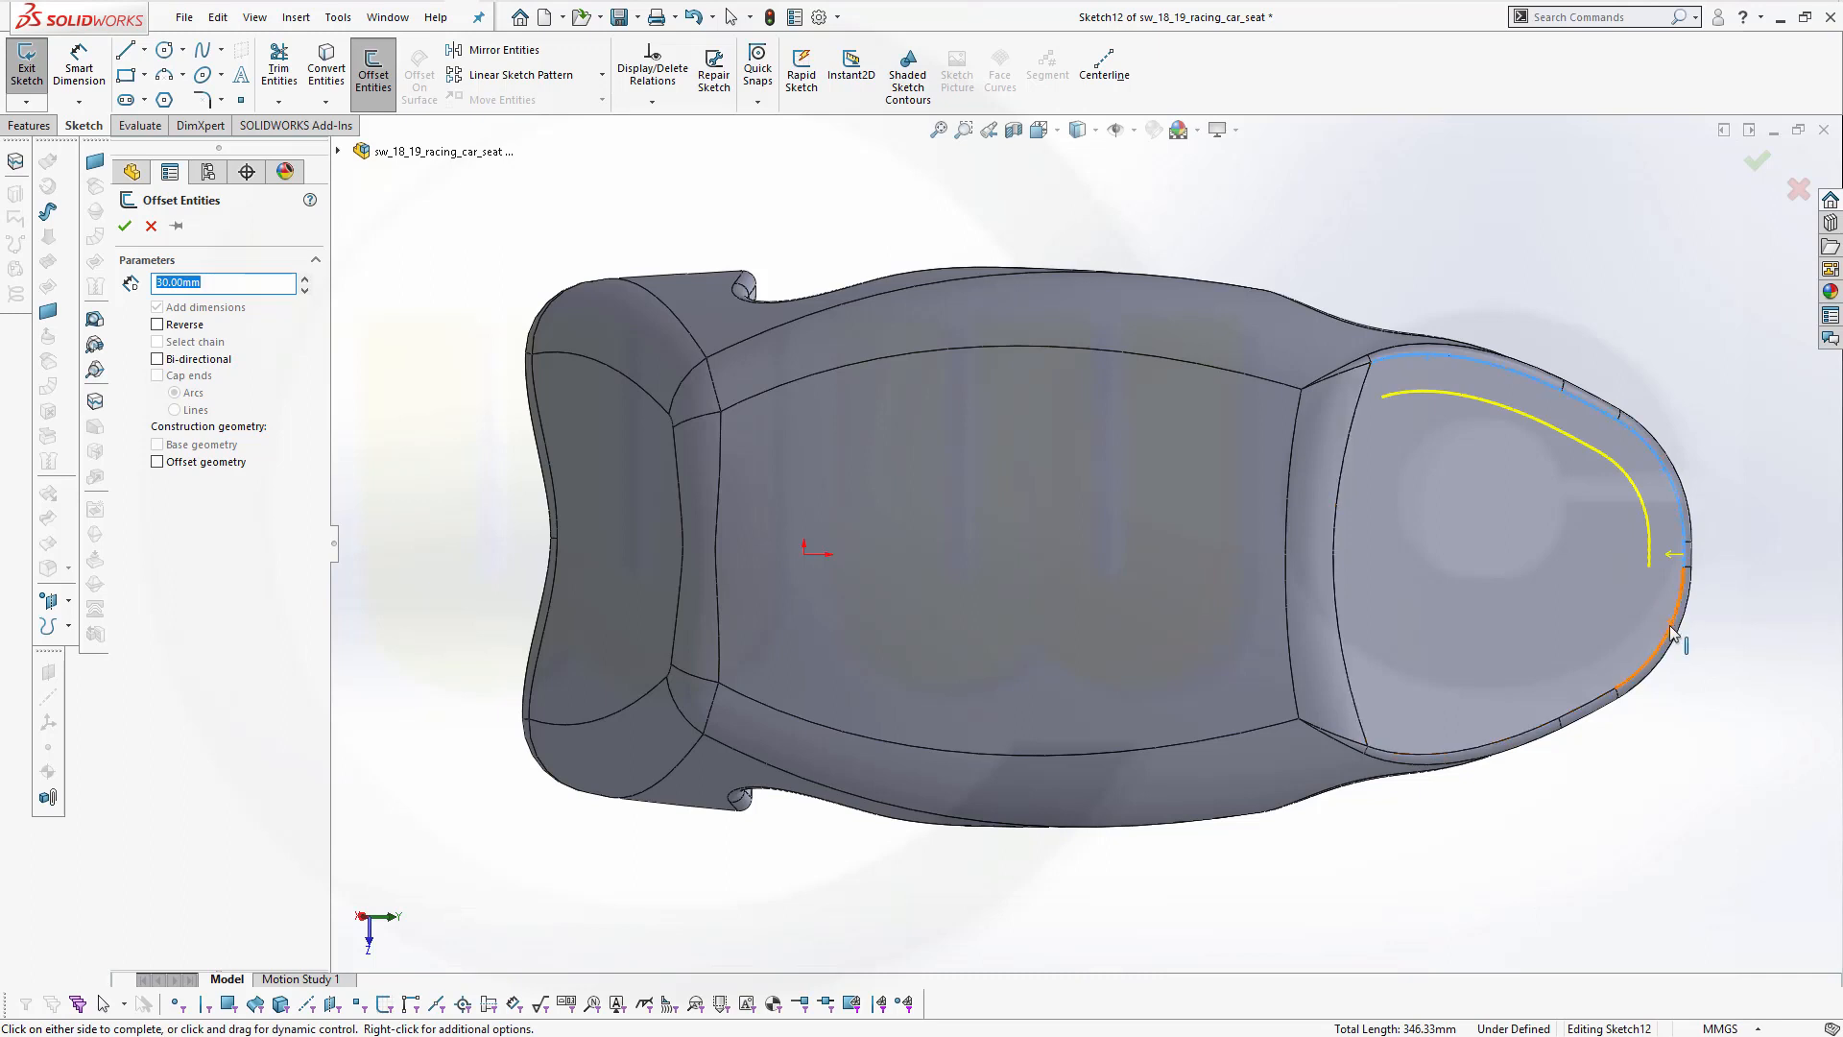
left_click(1671, 628)
left_click(1577, 711)
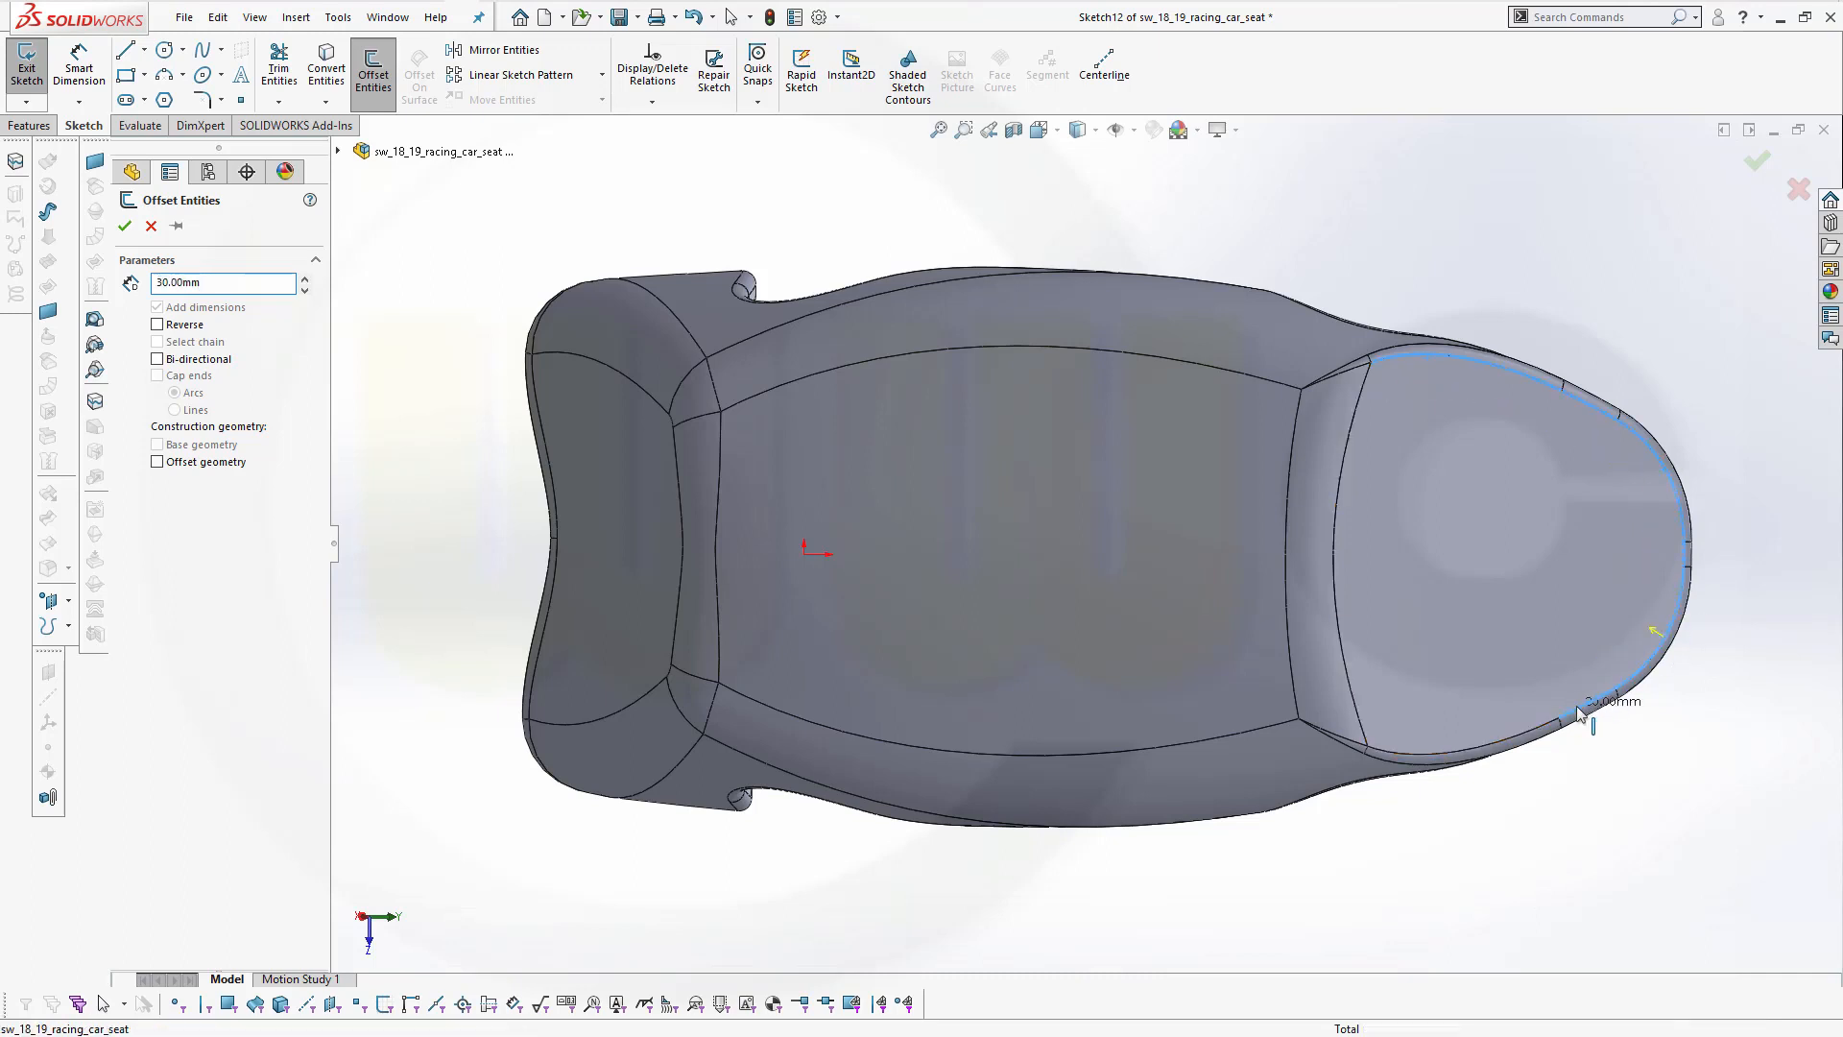
left_click(1517, 742)
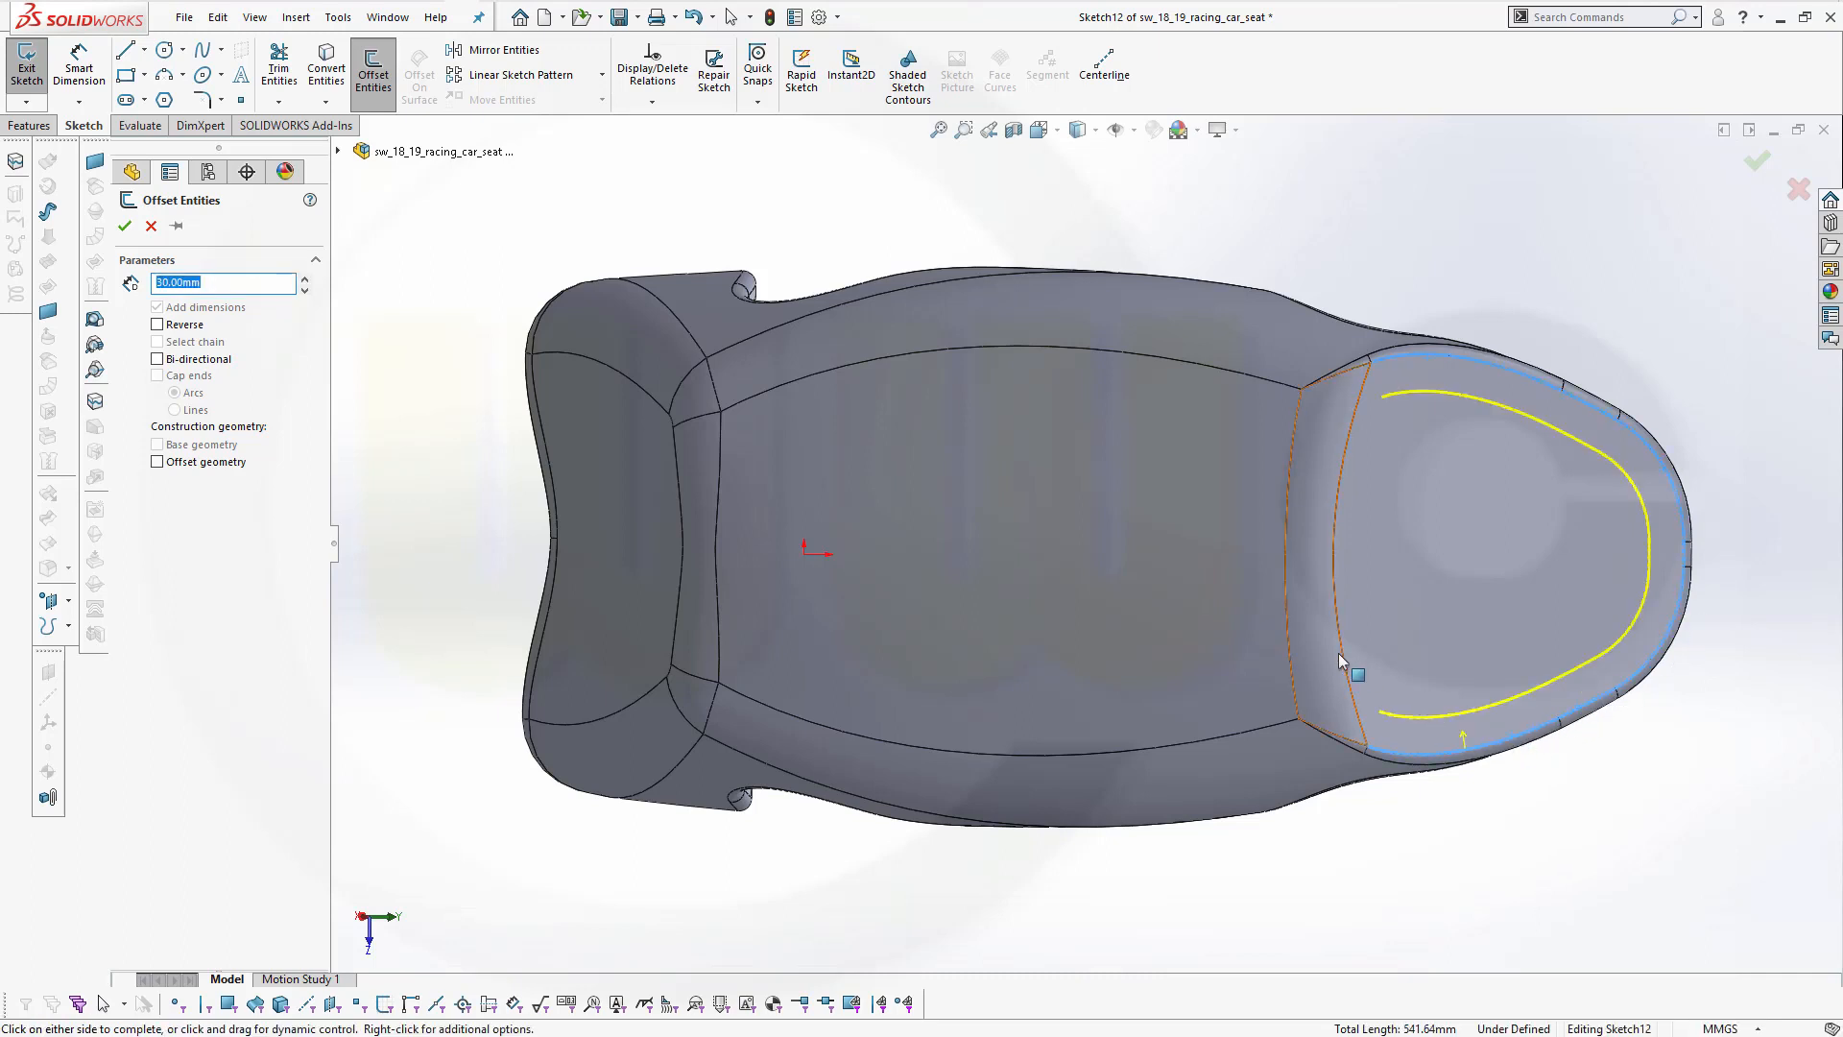
left_click(1343, 637)
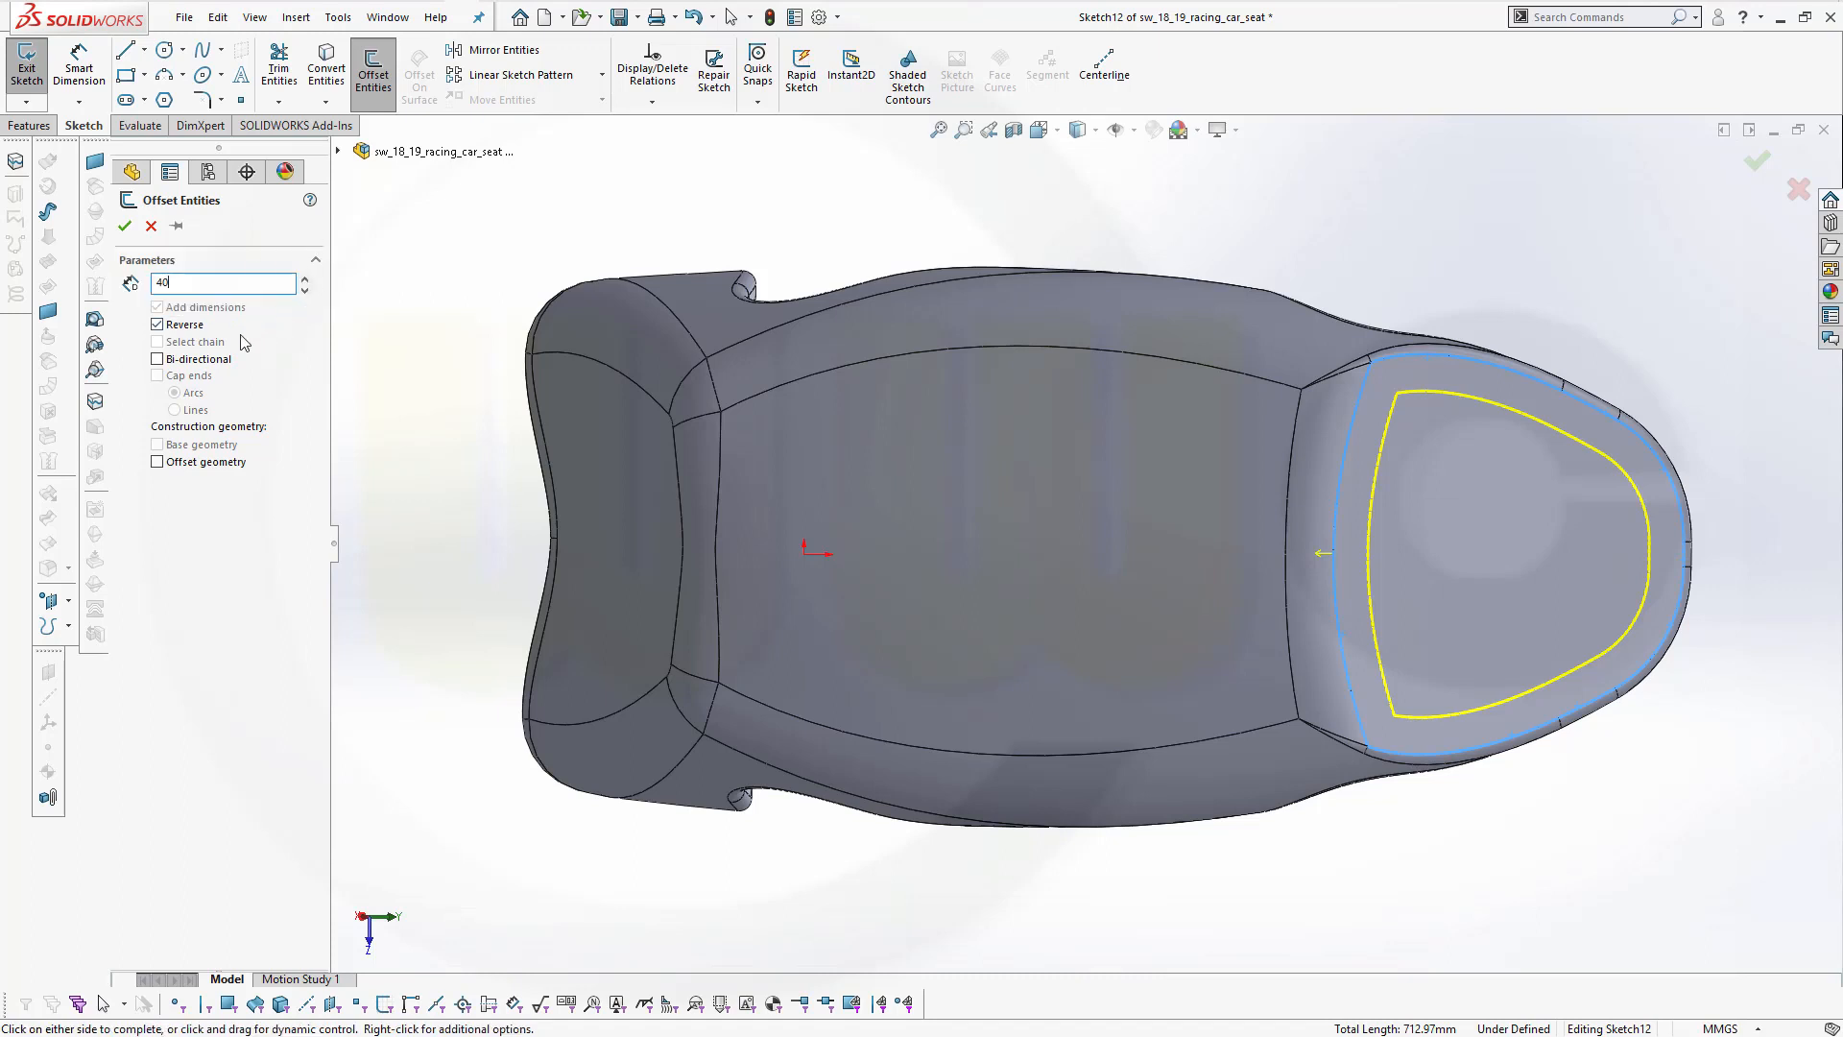
key("Return")
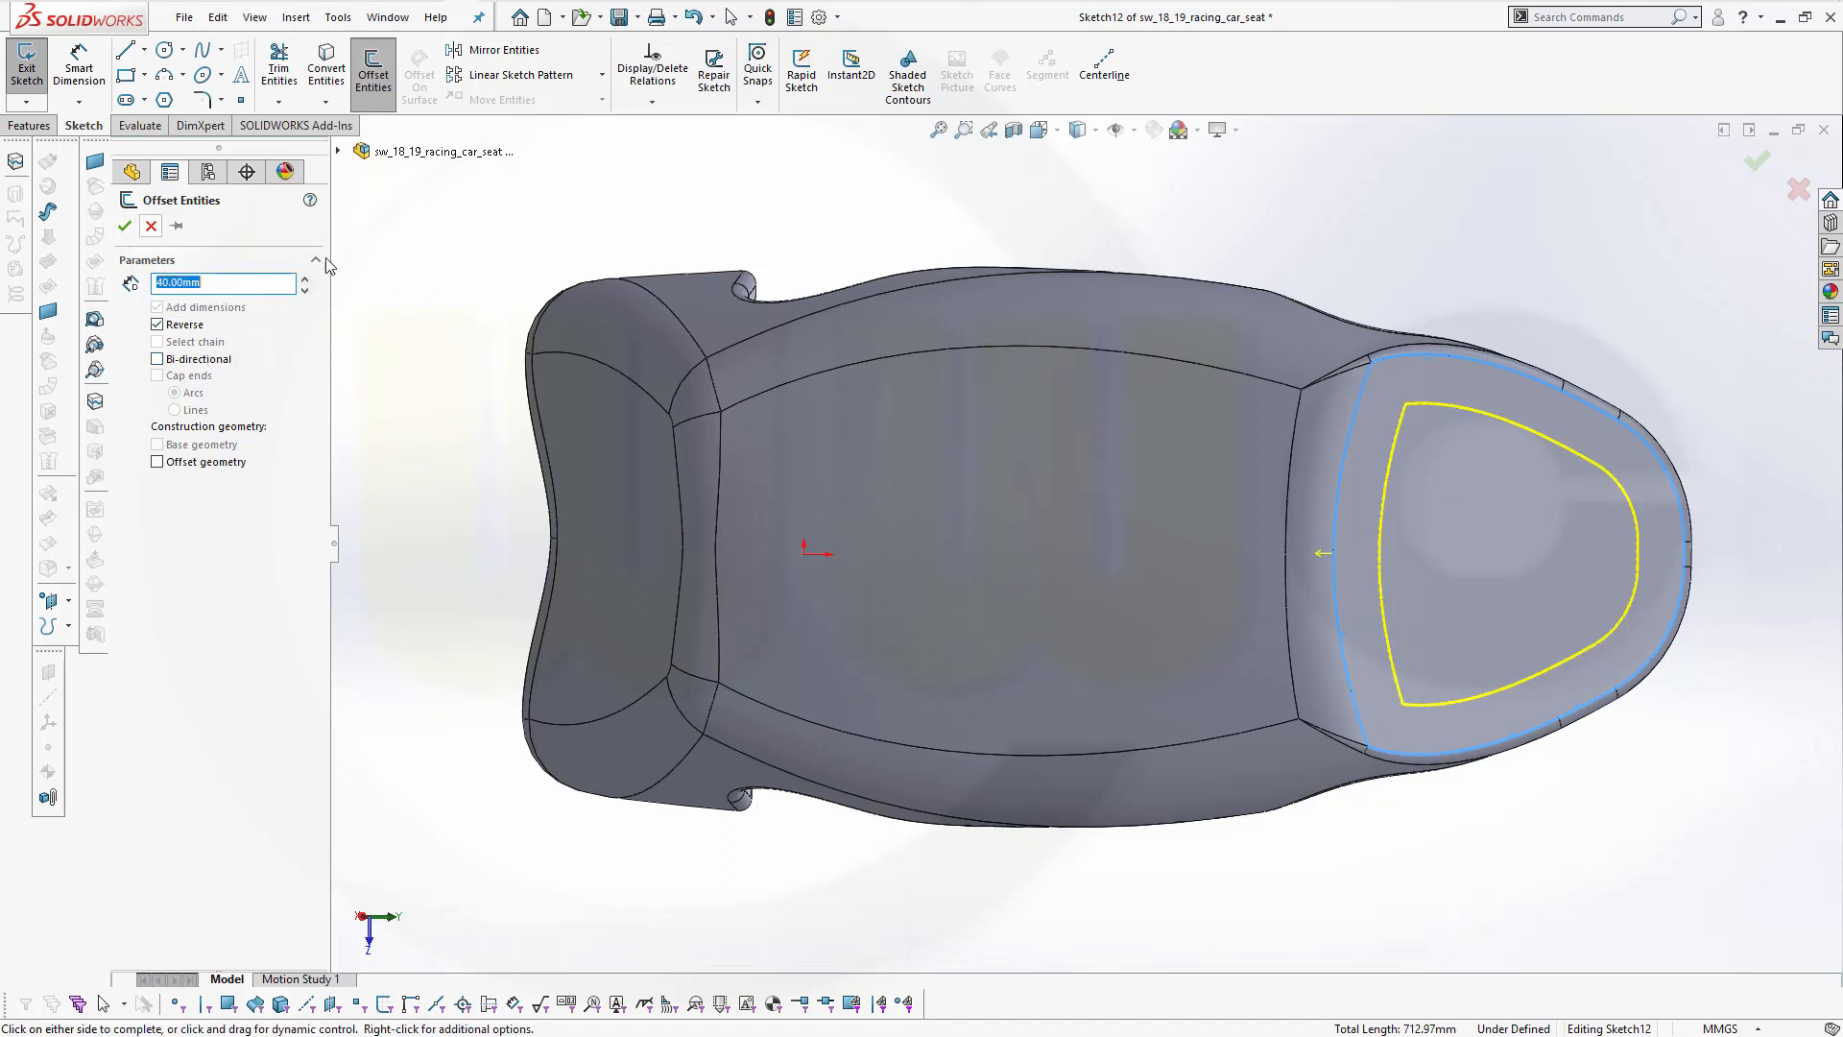
left_click(125, 229)
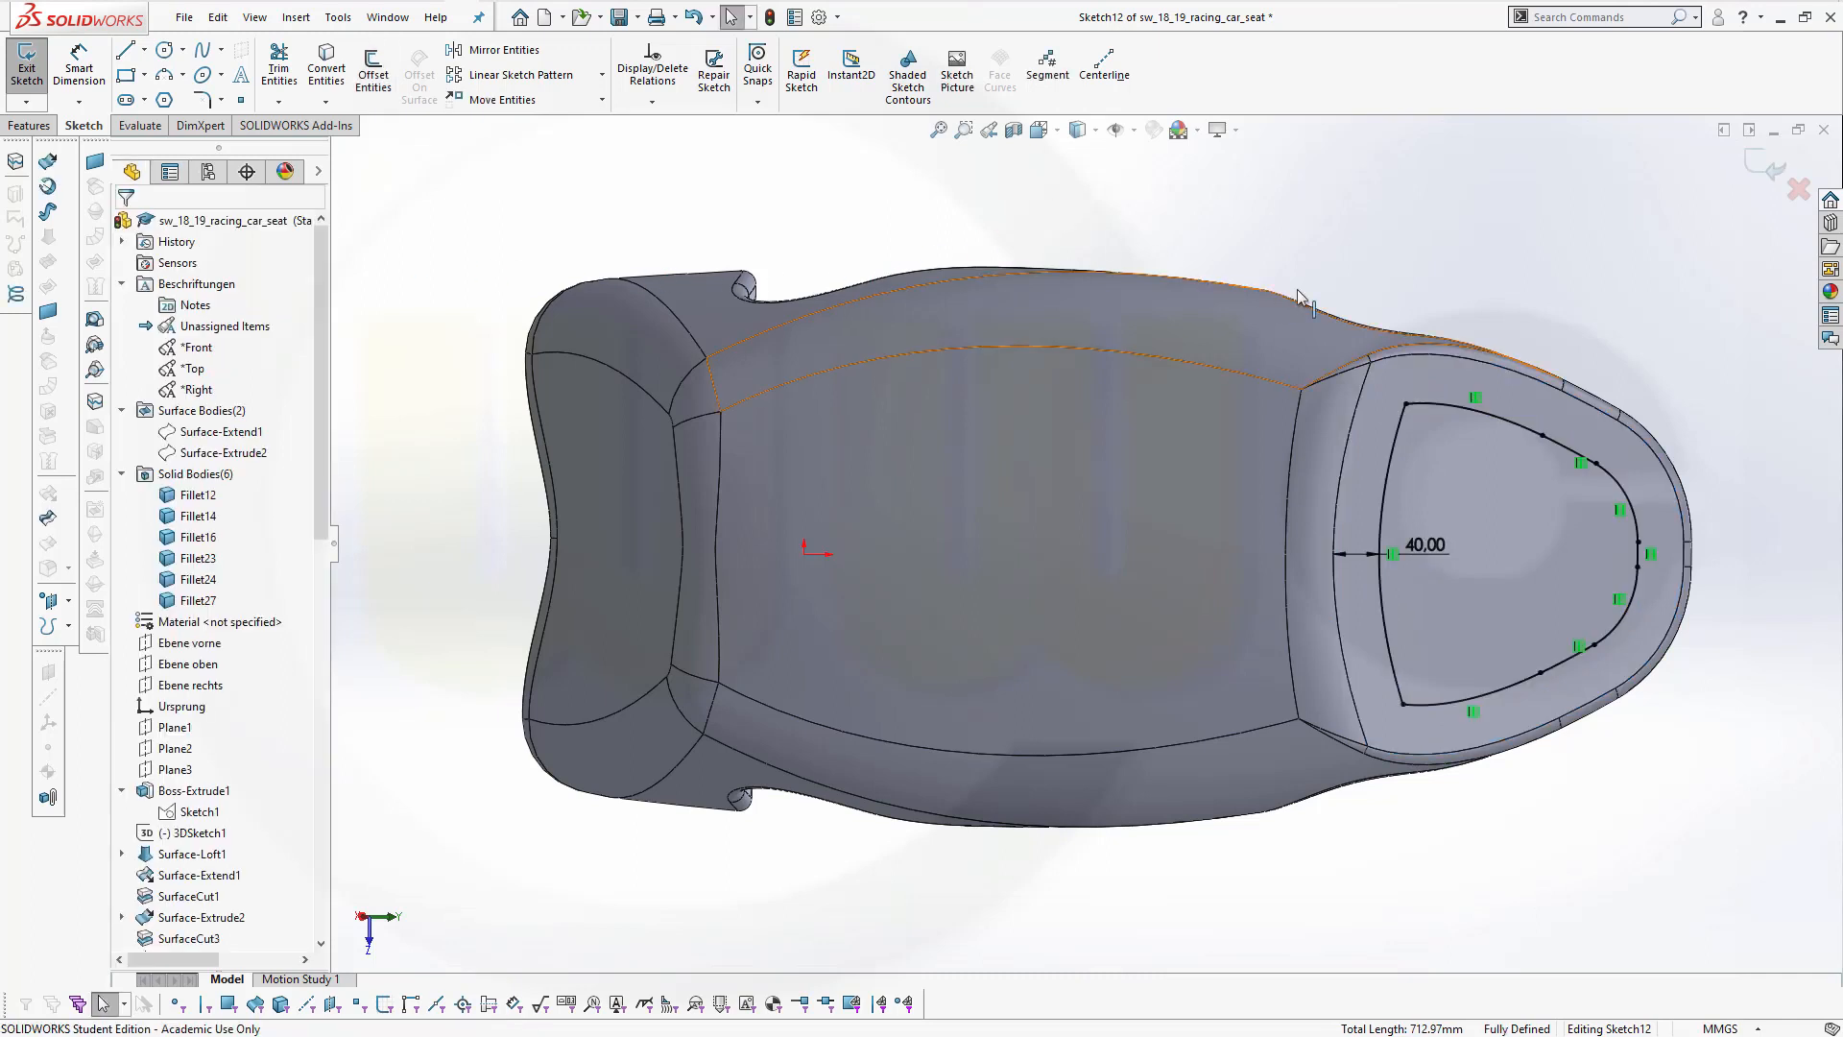
Extrude the headrest outline as a blind surface with a depth of 50 mm from the sketch plane
middle_click_drag(1363, 269, 1045, 235)
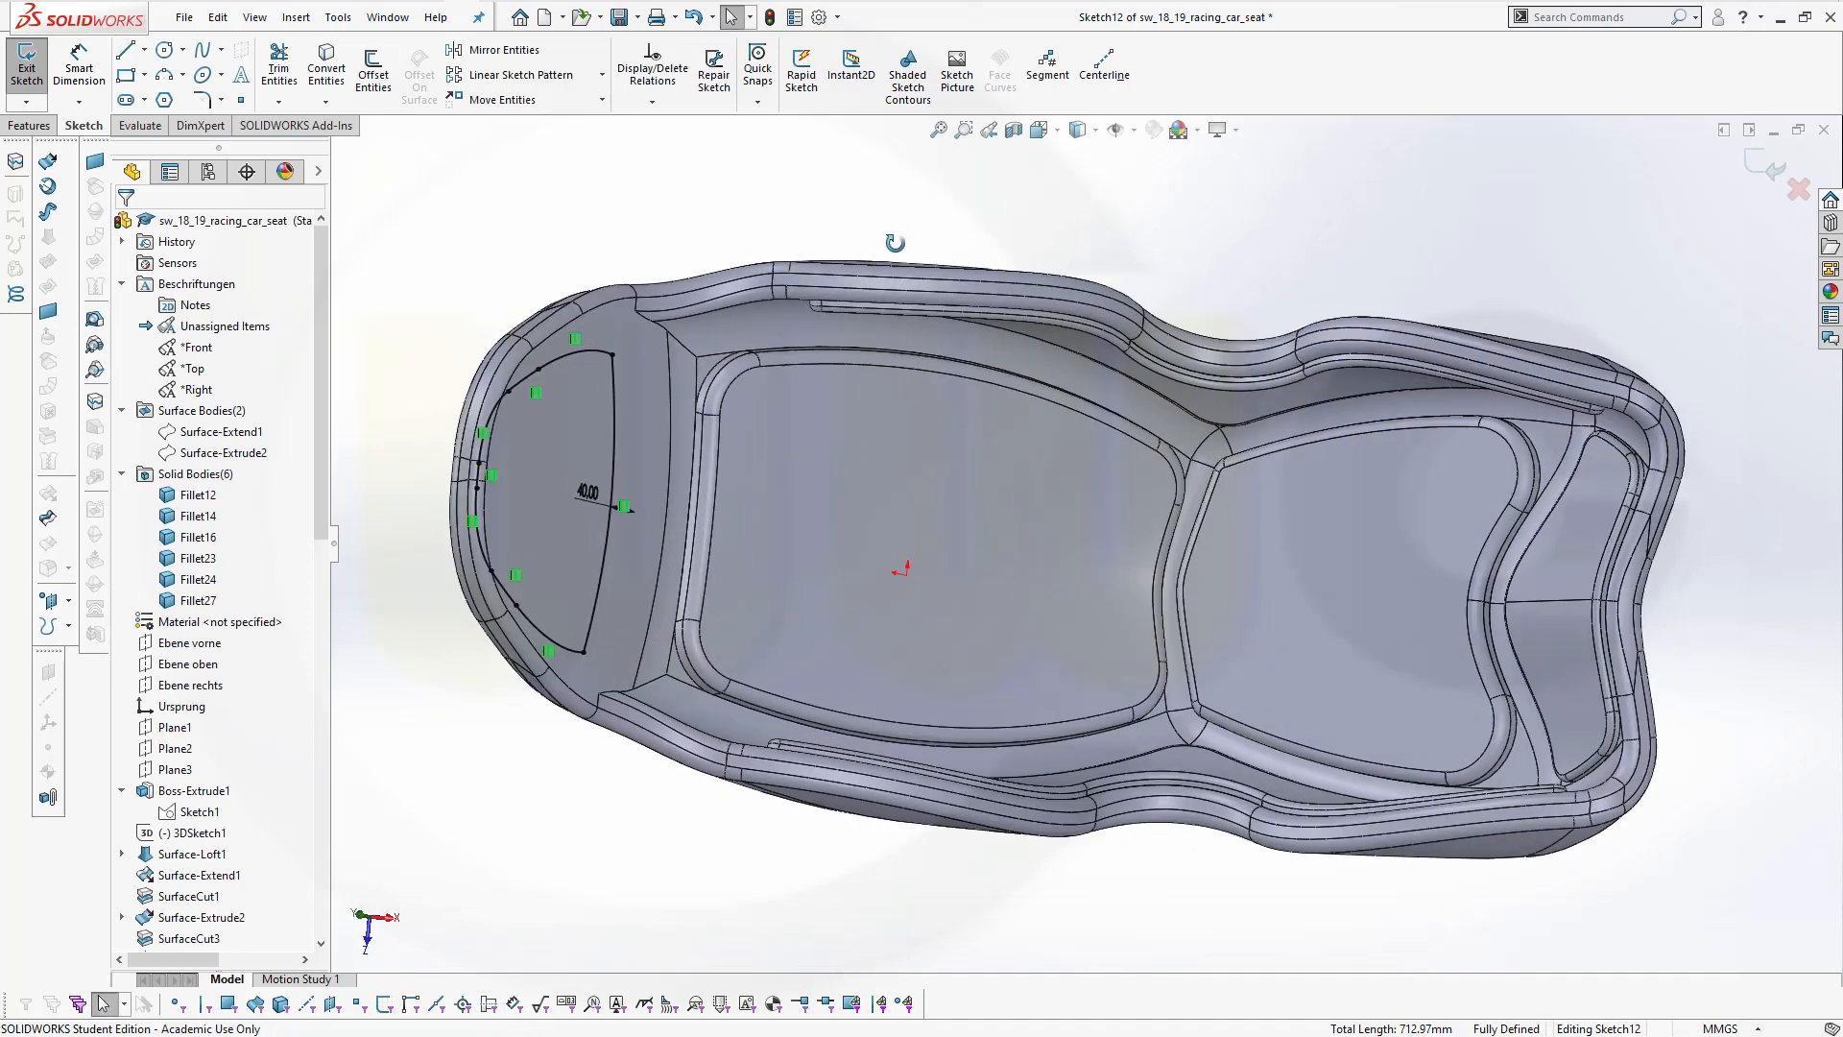
middle_click_drag(895, 242, 499, 194)
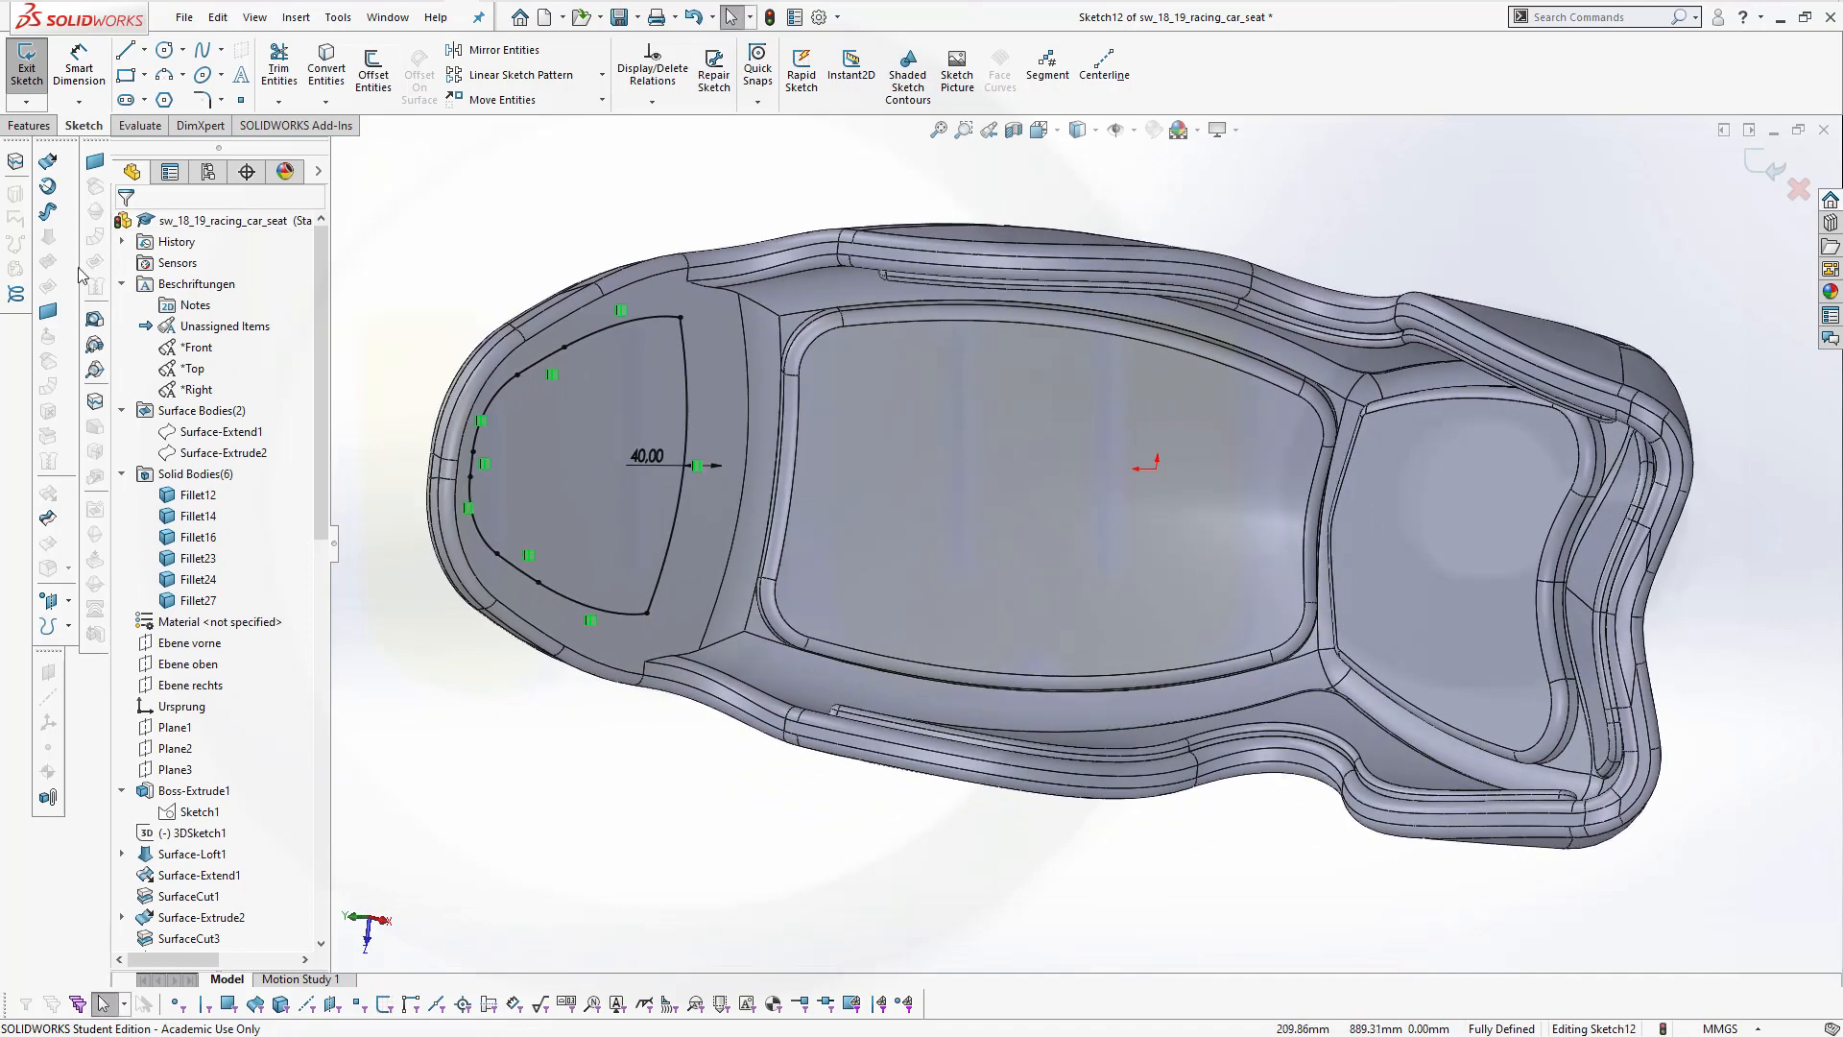
left_click(47, 161)
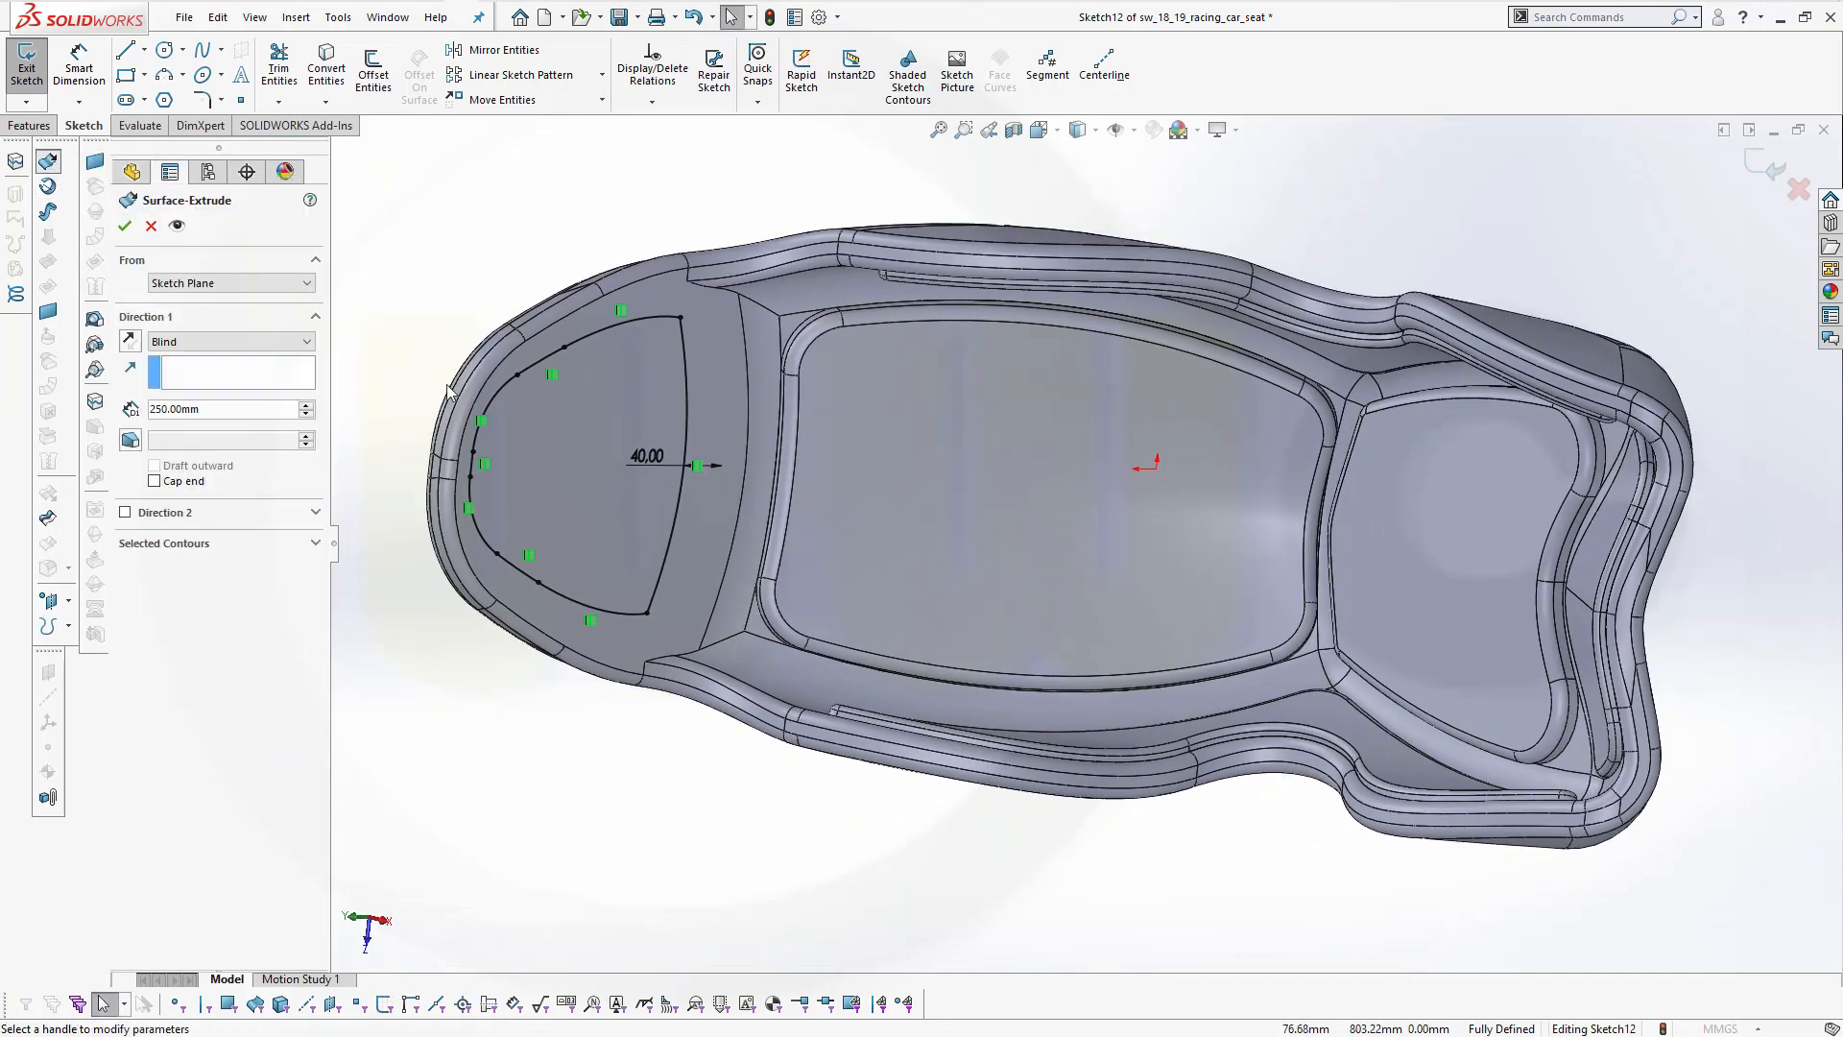
middle_click_drag(486, 261, 597, 236)
double_click(232, 414)
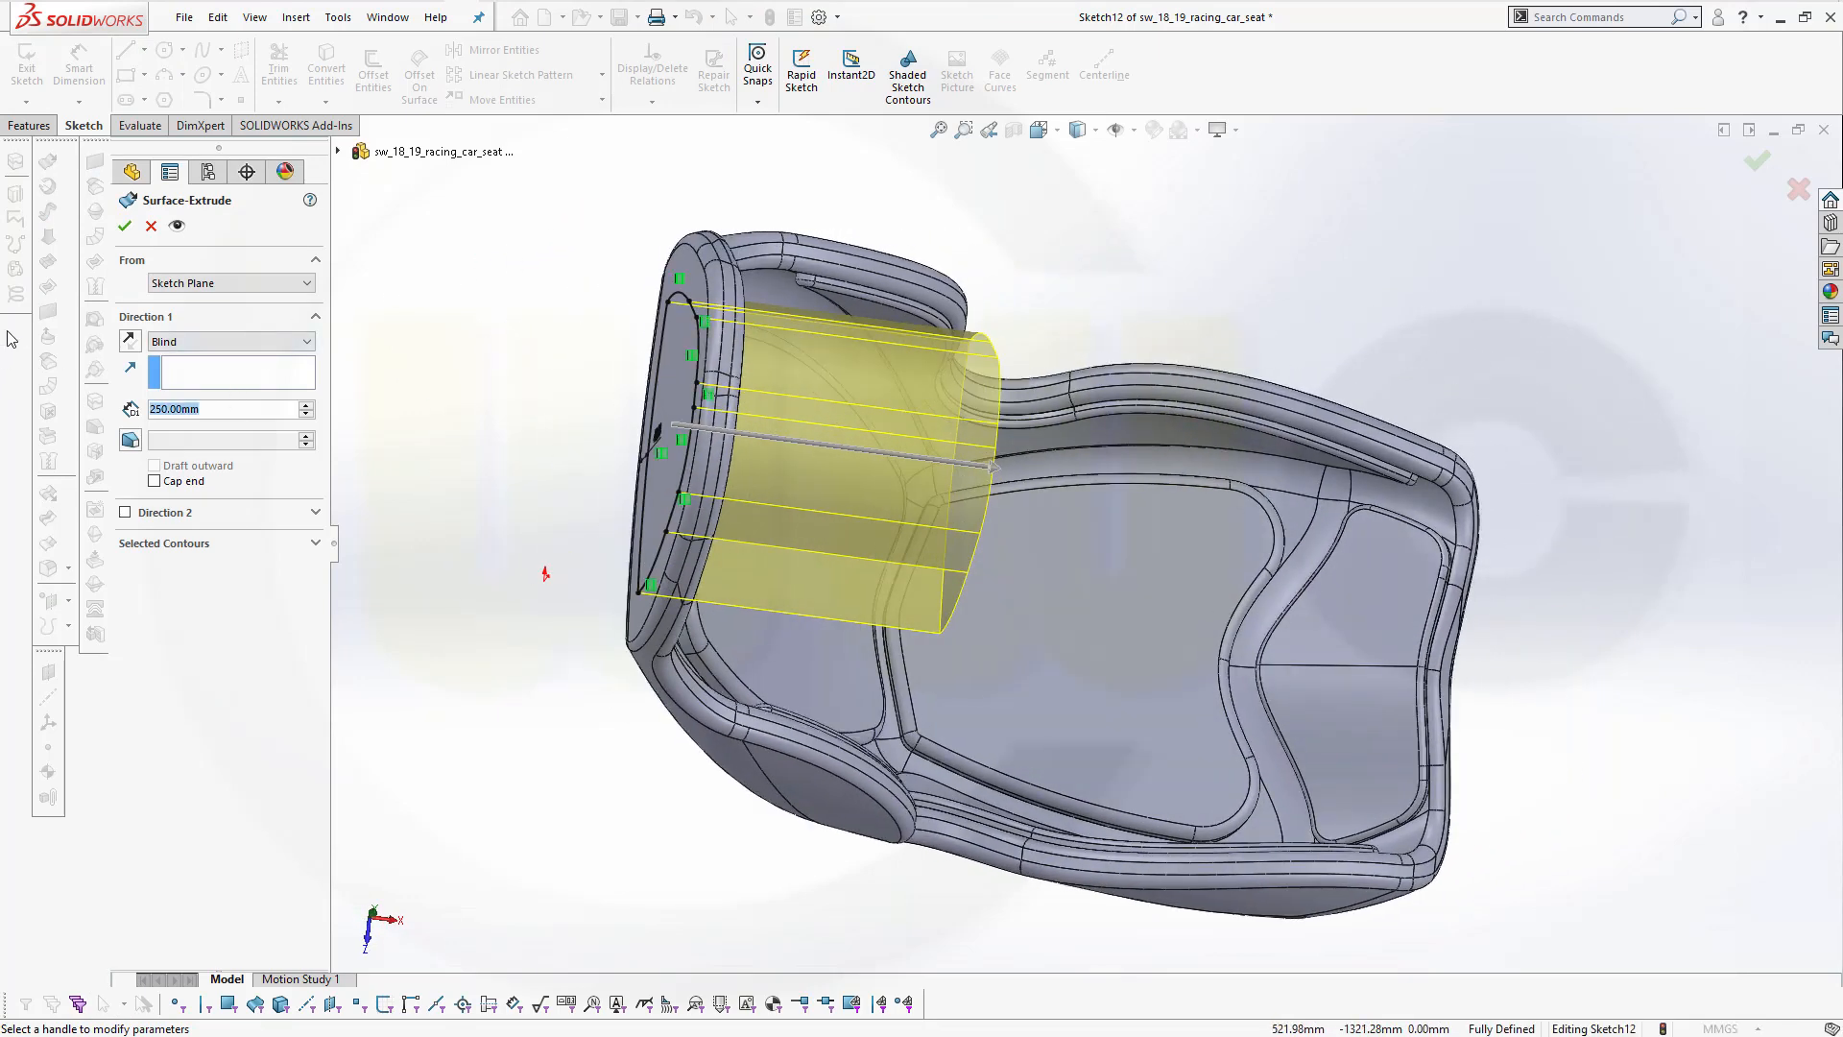
type("50")
key("Return")
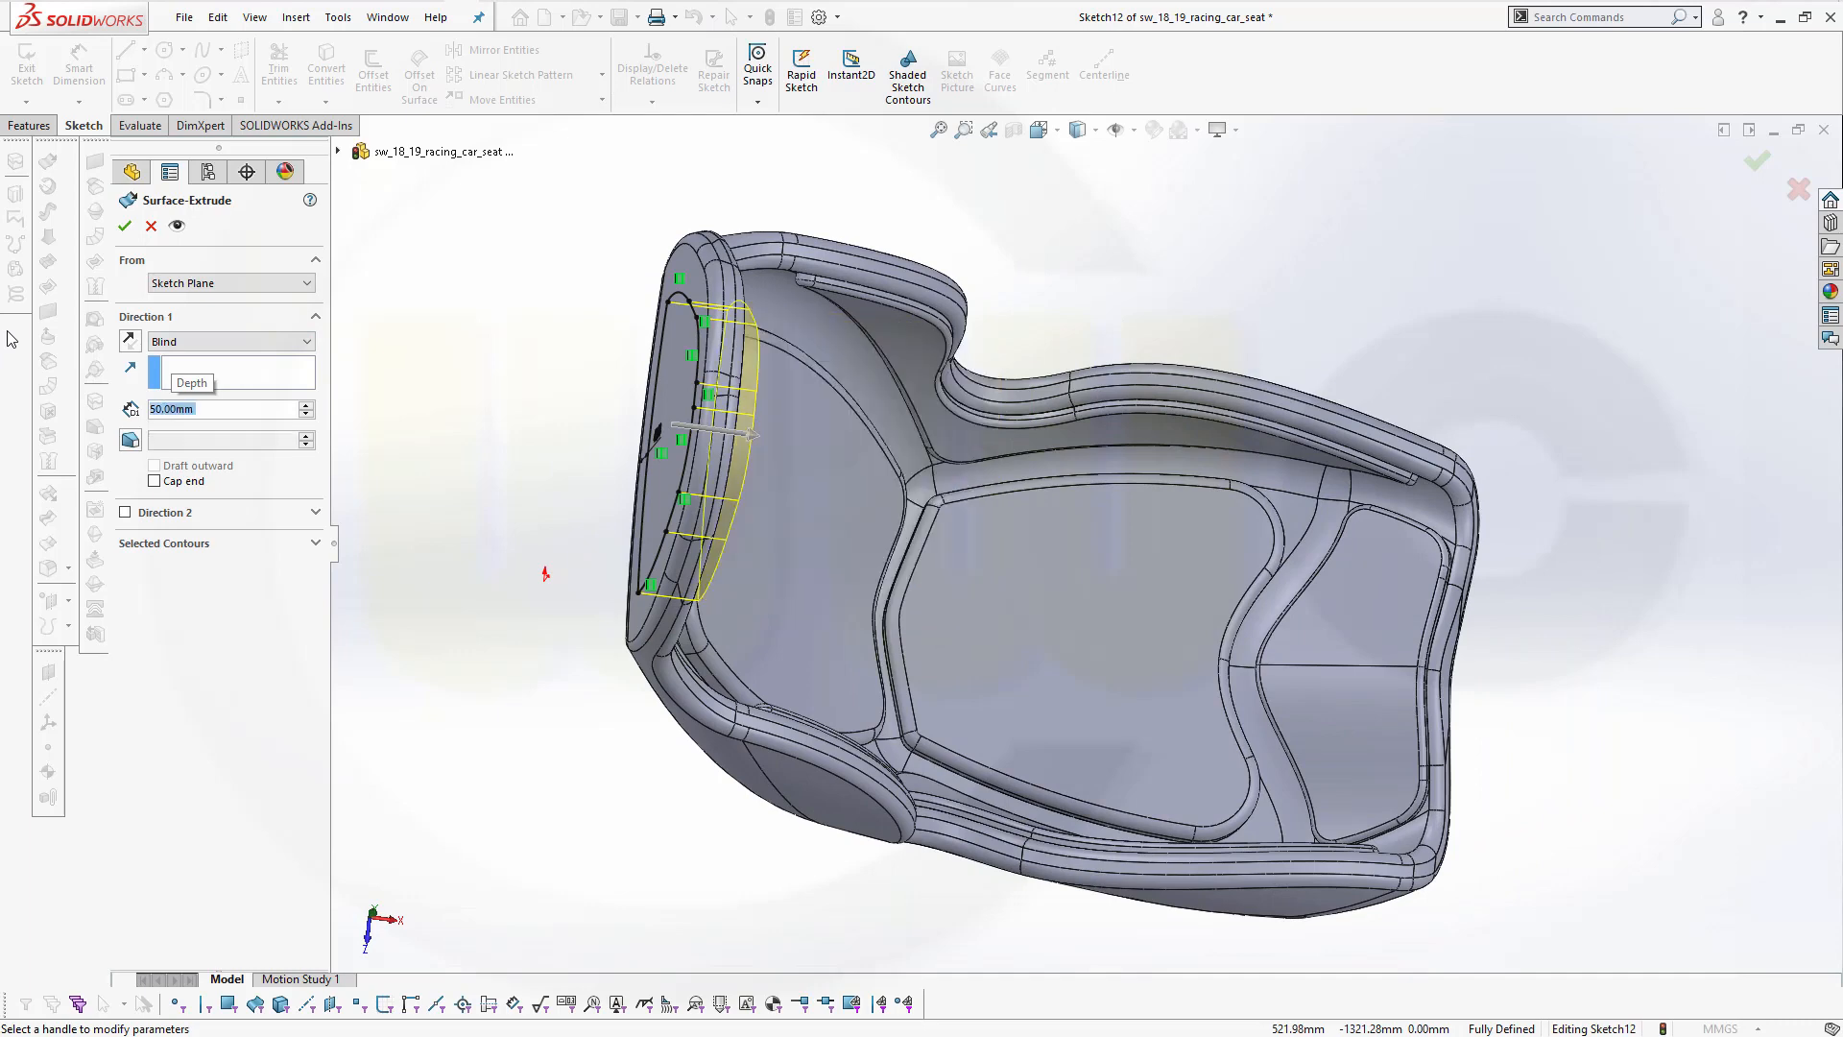
left_click(124, 226)
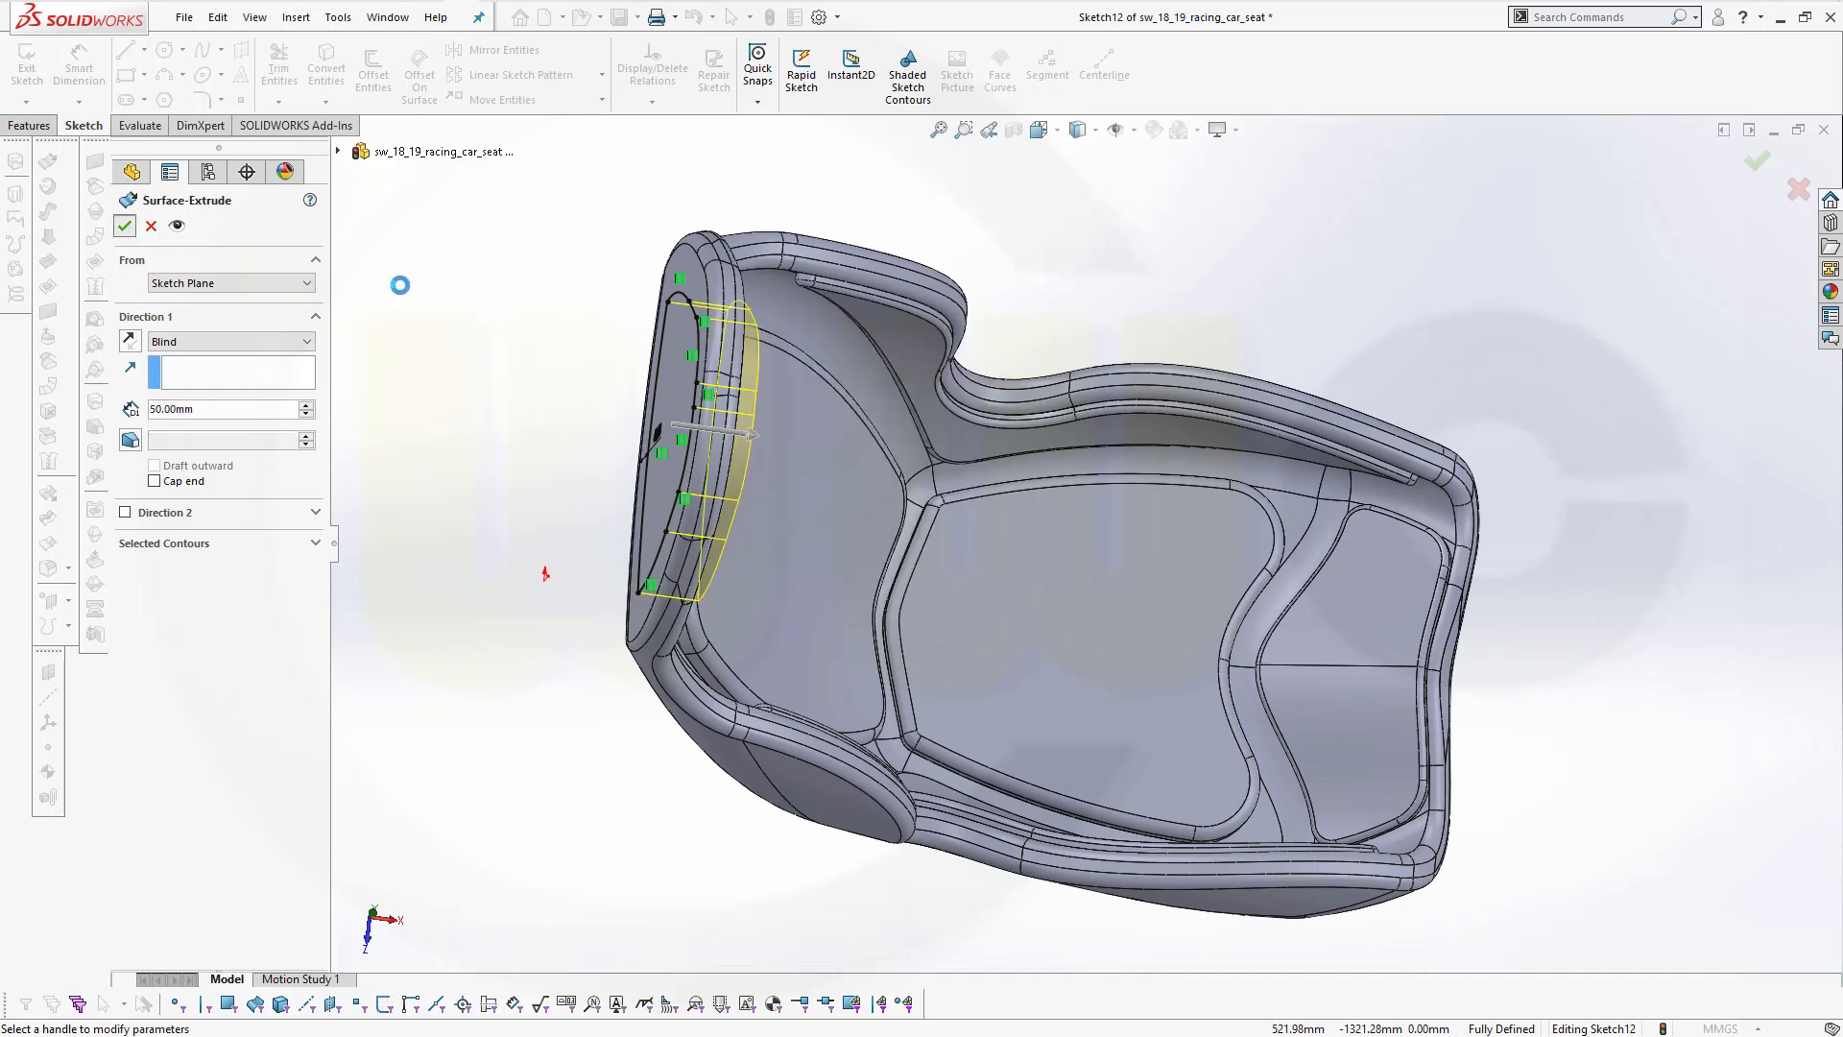
Delete the extruded surface of the headrest outline while keeping its sketch
middle_click_drag(534, 329, 432, 296)
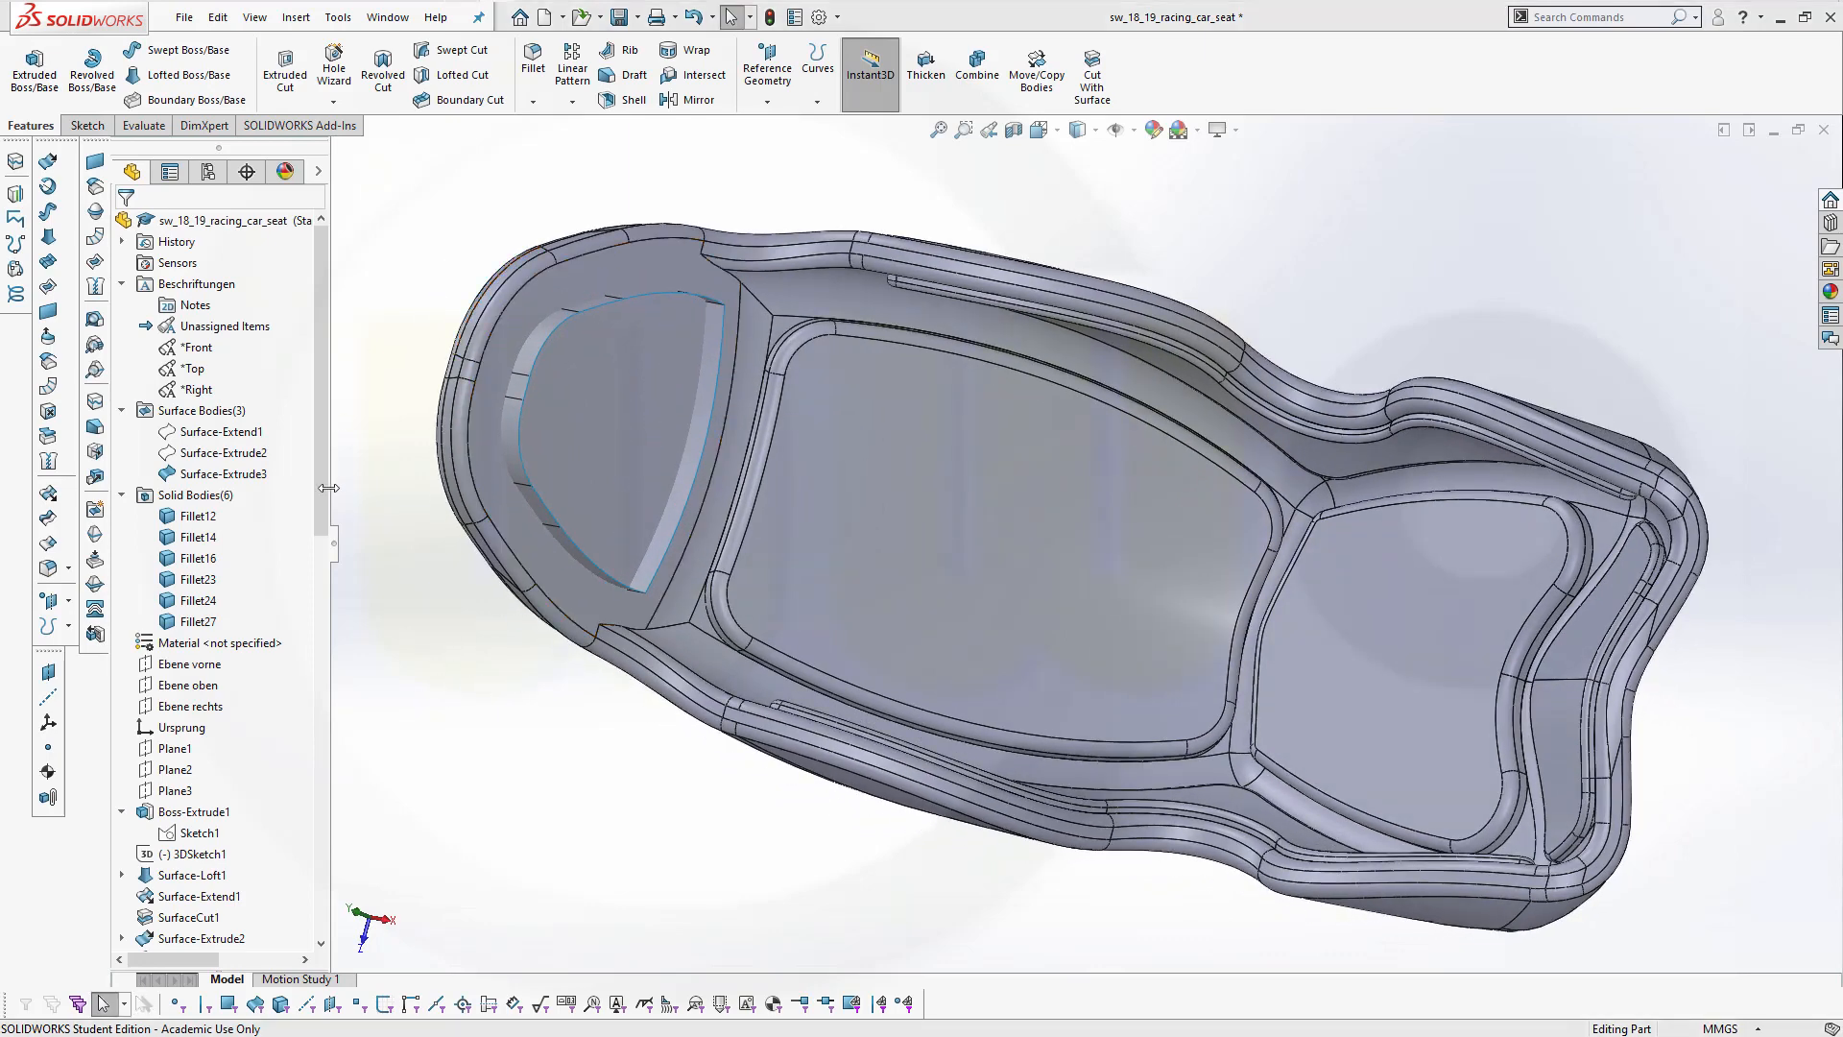
left_click_drag(325, 505, 335, 950)
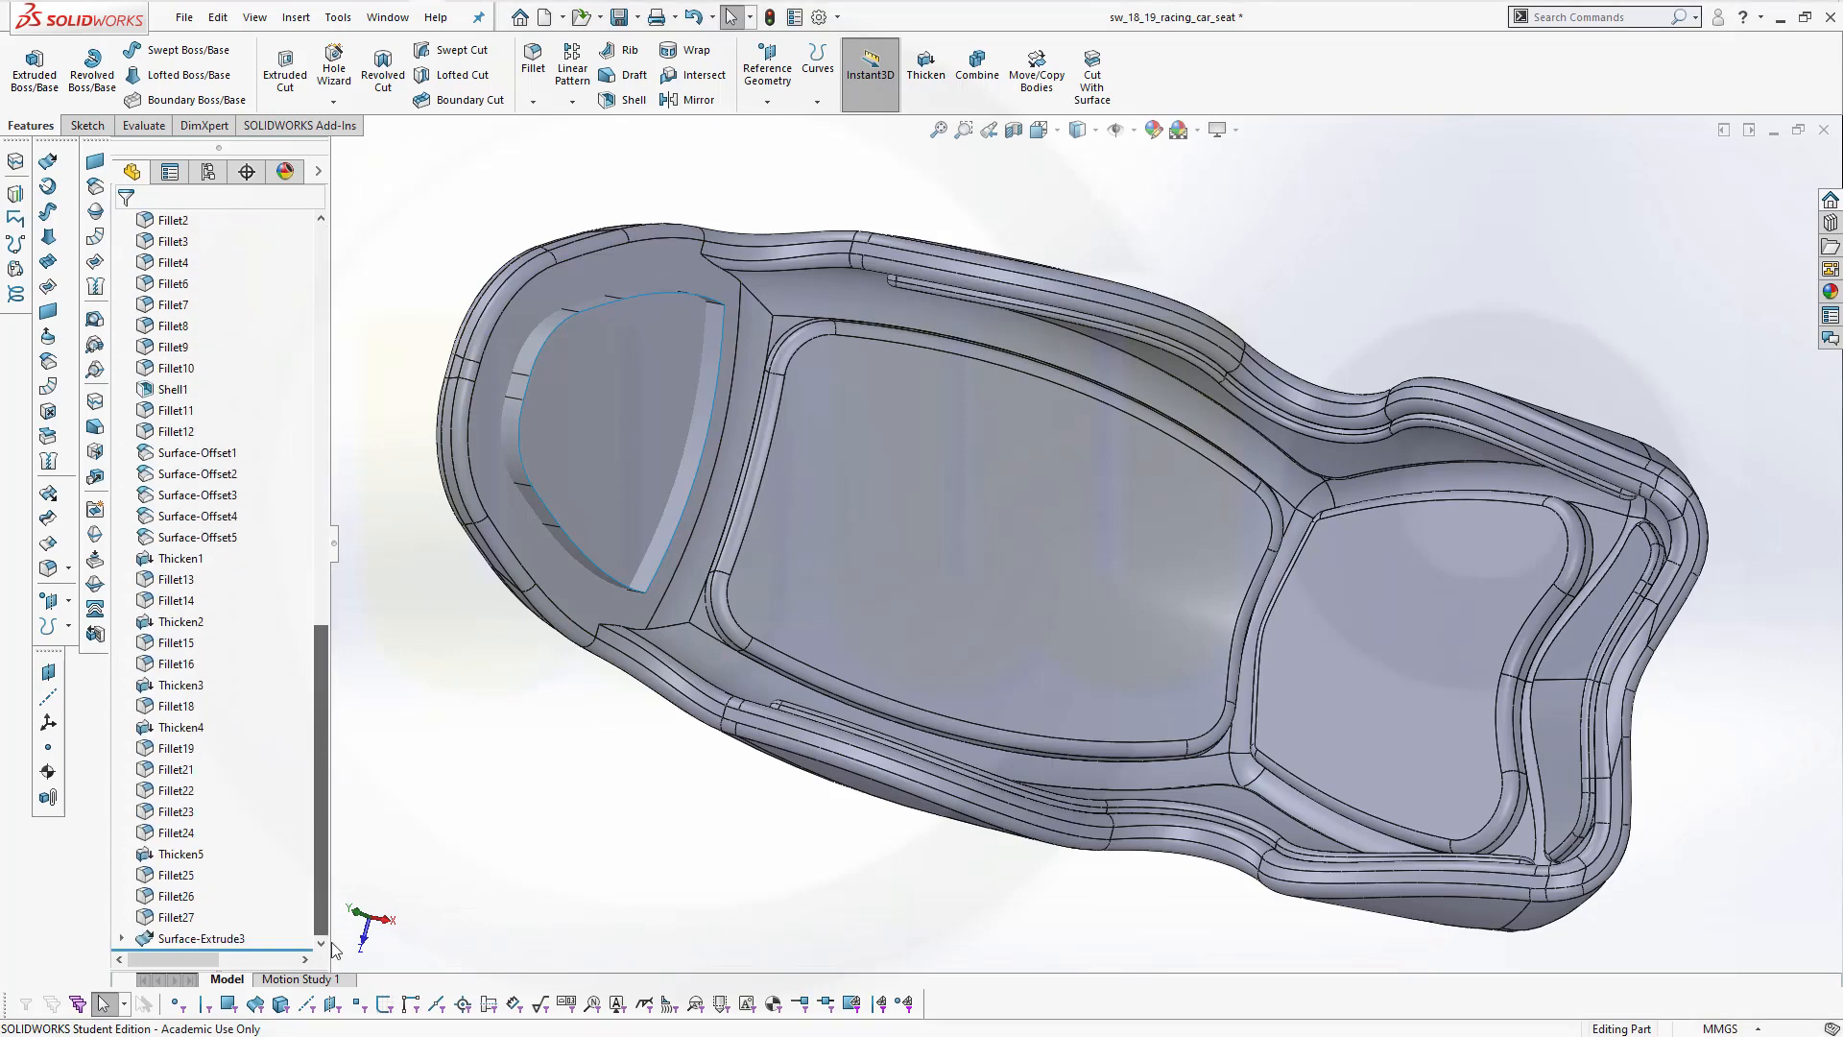
right_click(213, 949)
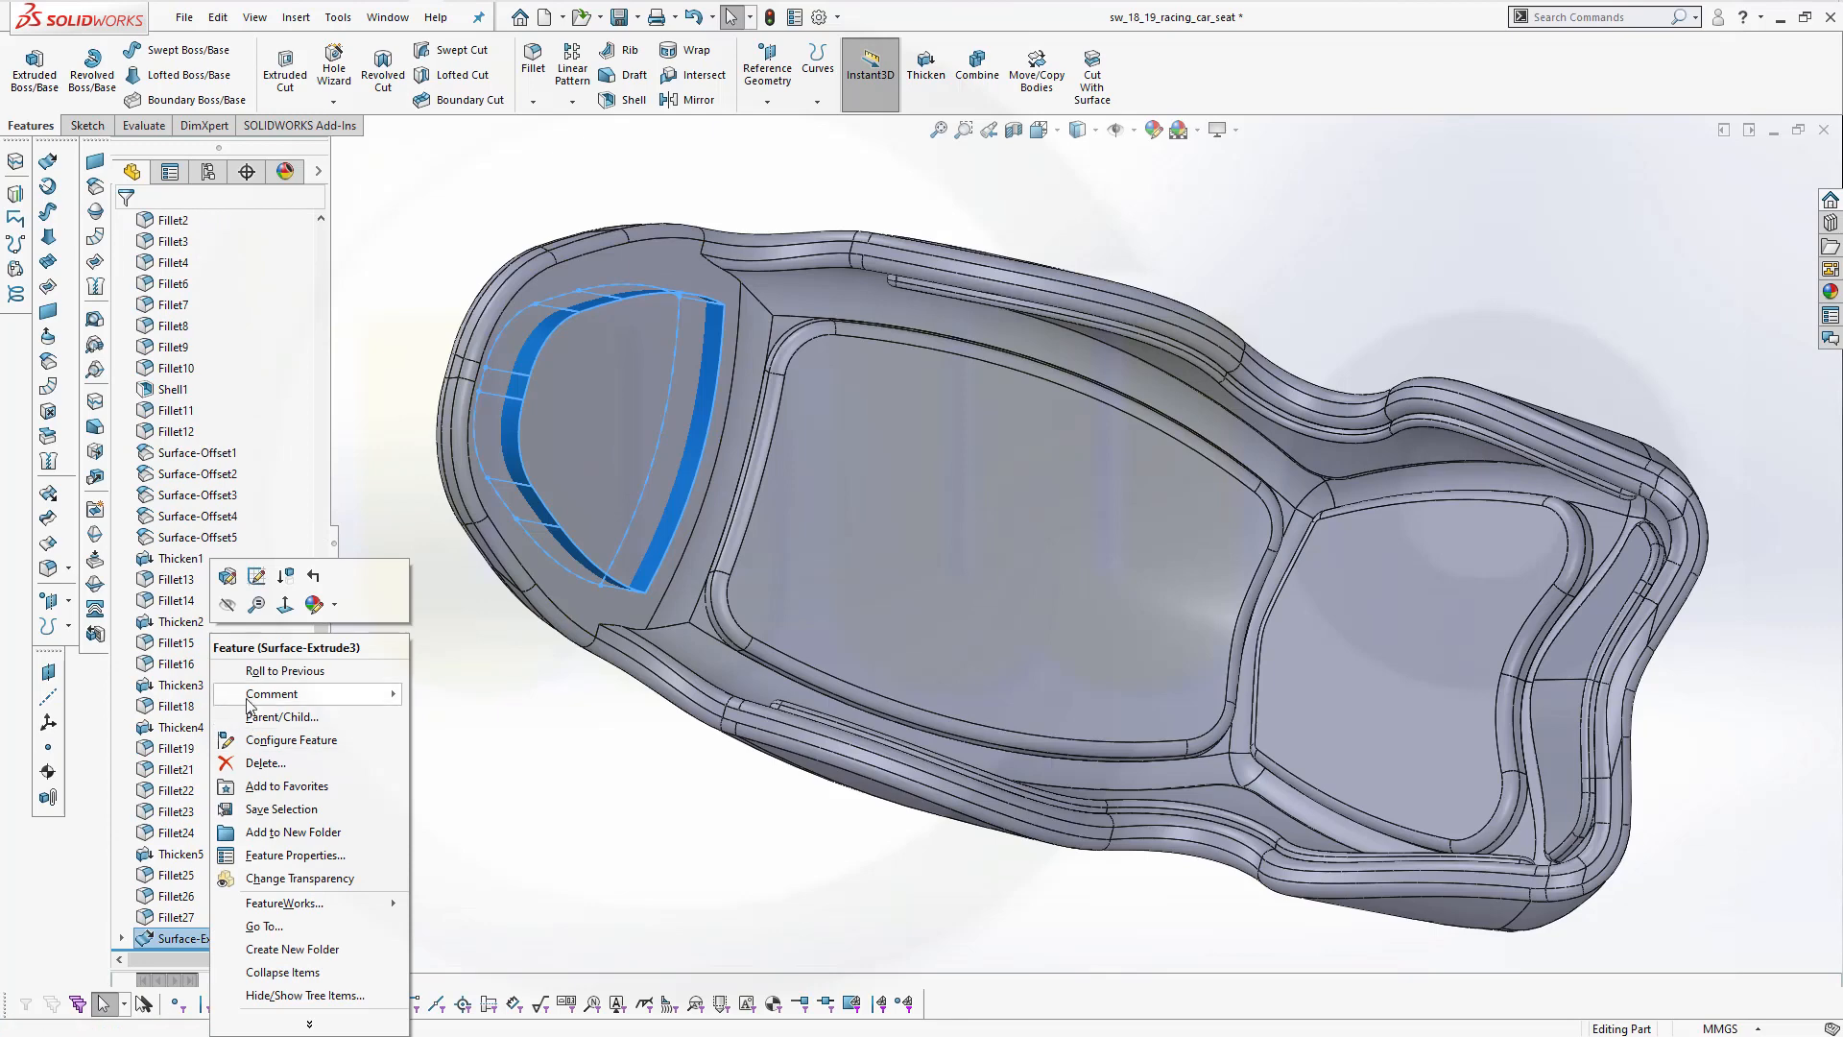
left_click(259, 764)
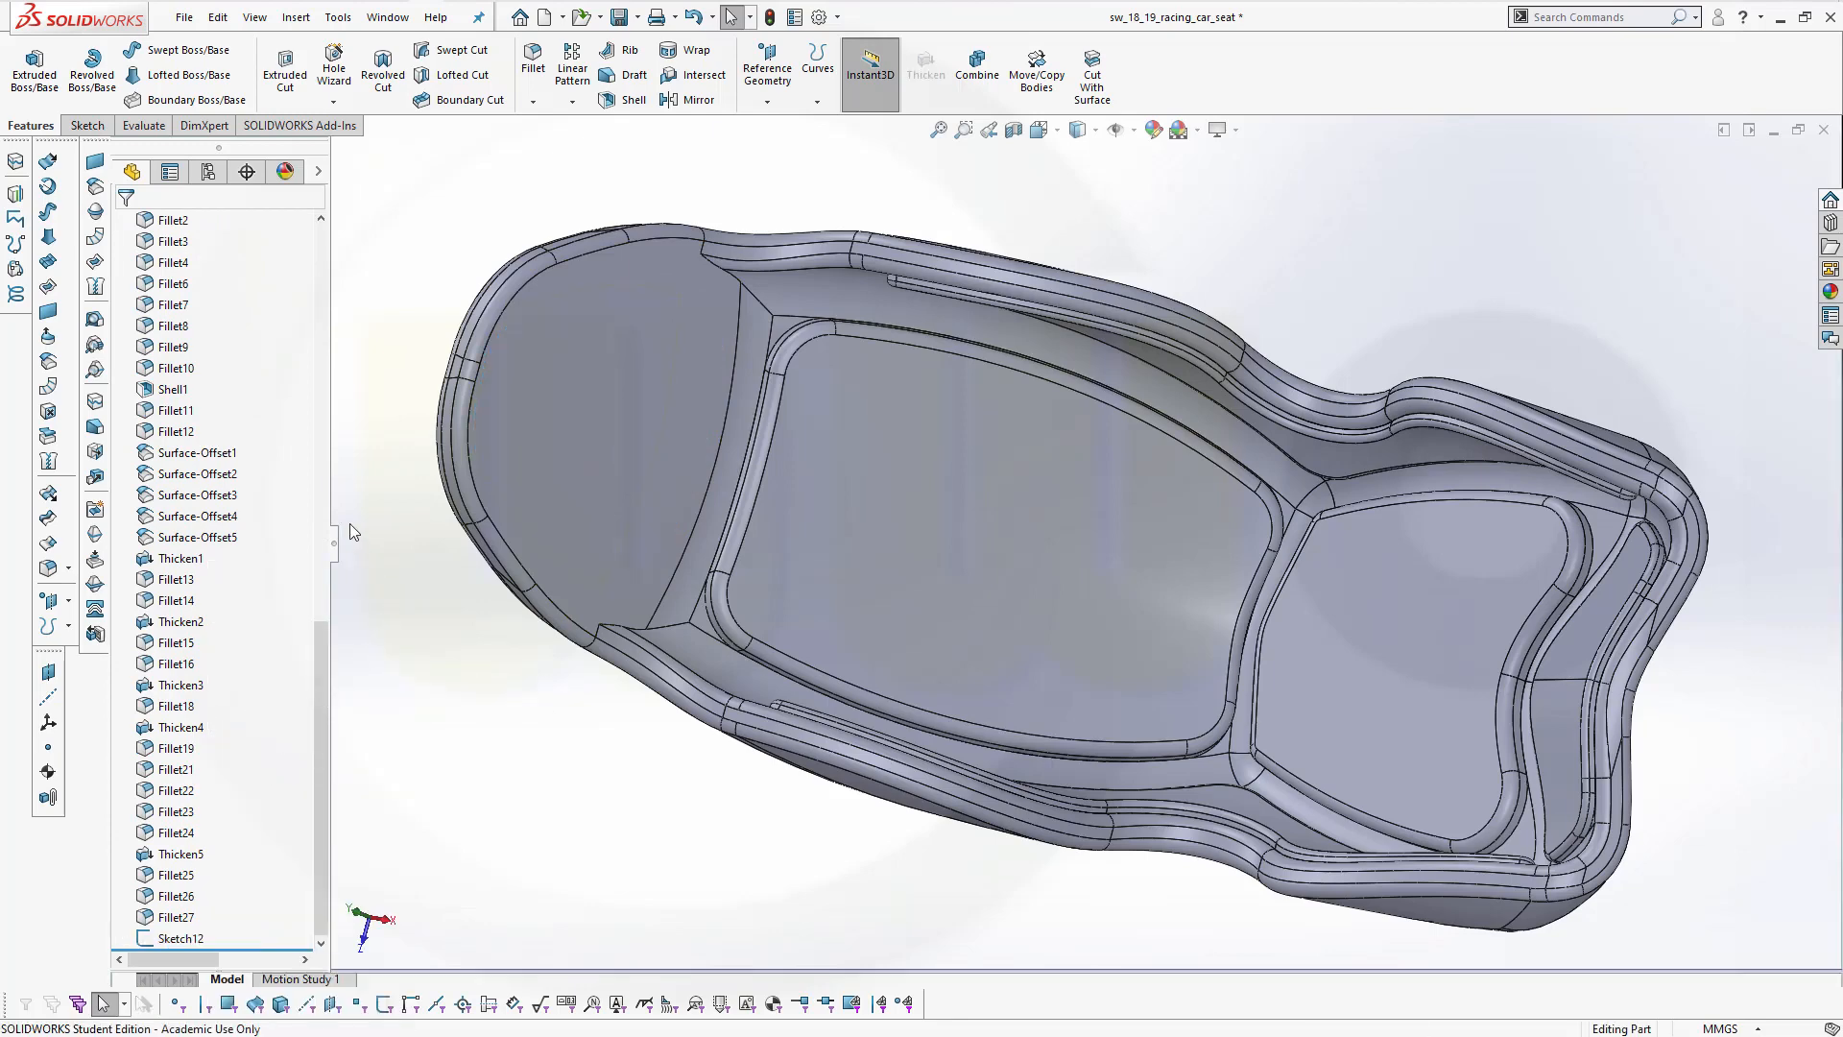
Split the front face of the headrest by projecting the offset outline sketch onto it as a split line
middle_click_drag(475, 251, 390, 527)
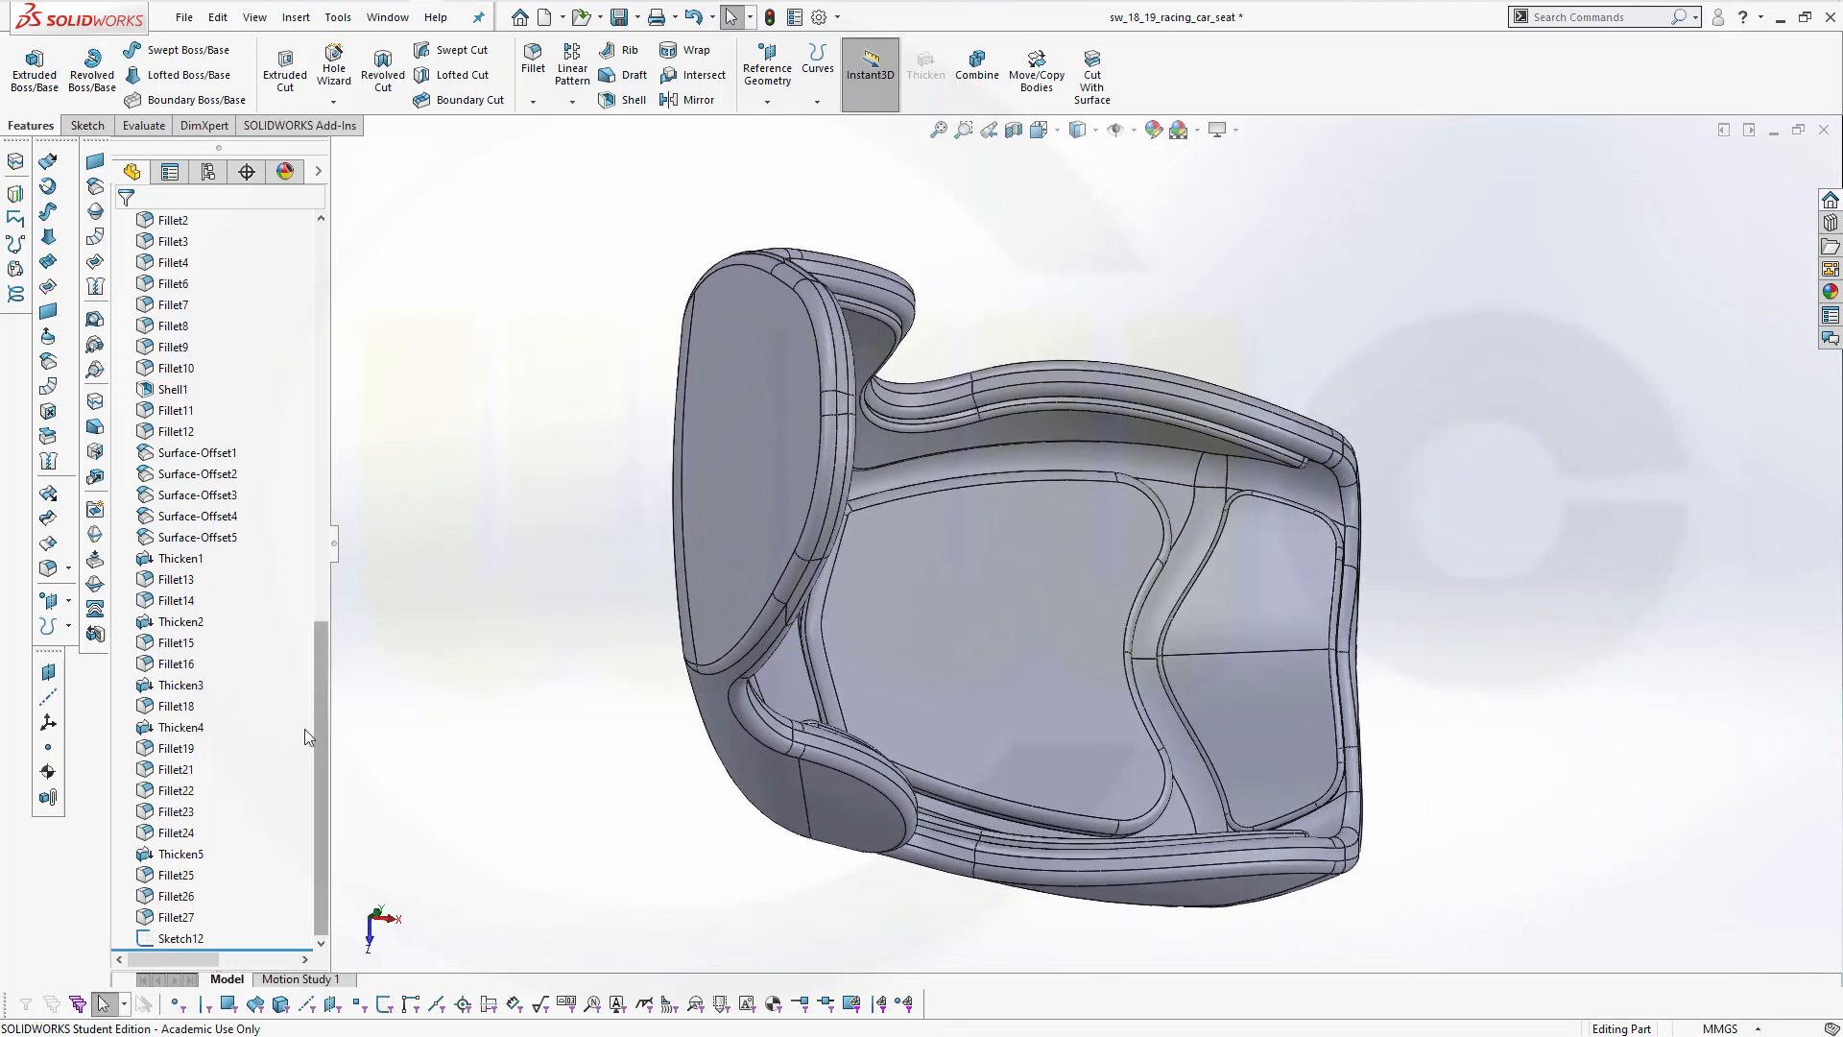
double_click(183, 939)
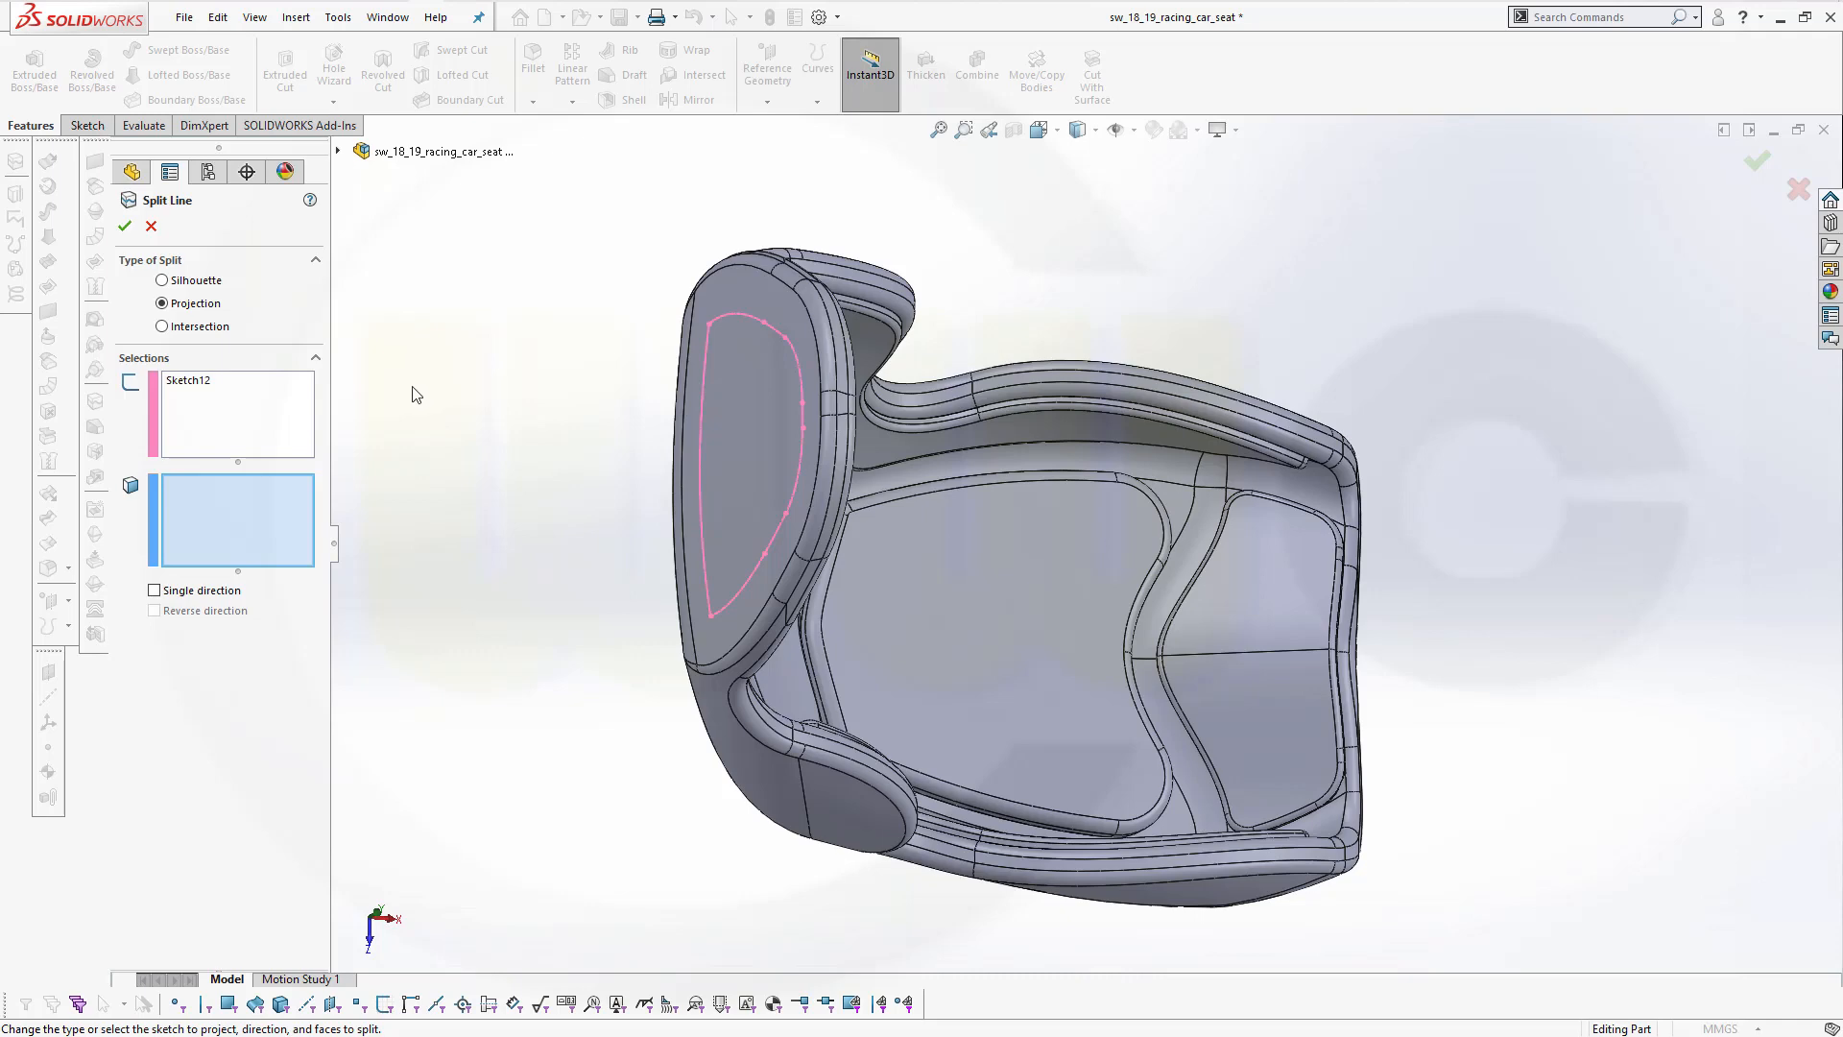
middle_click_drag(412, 387, 292, 347)
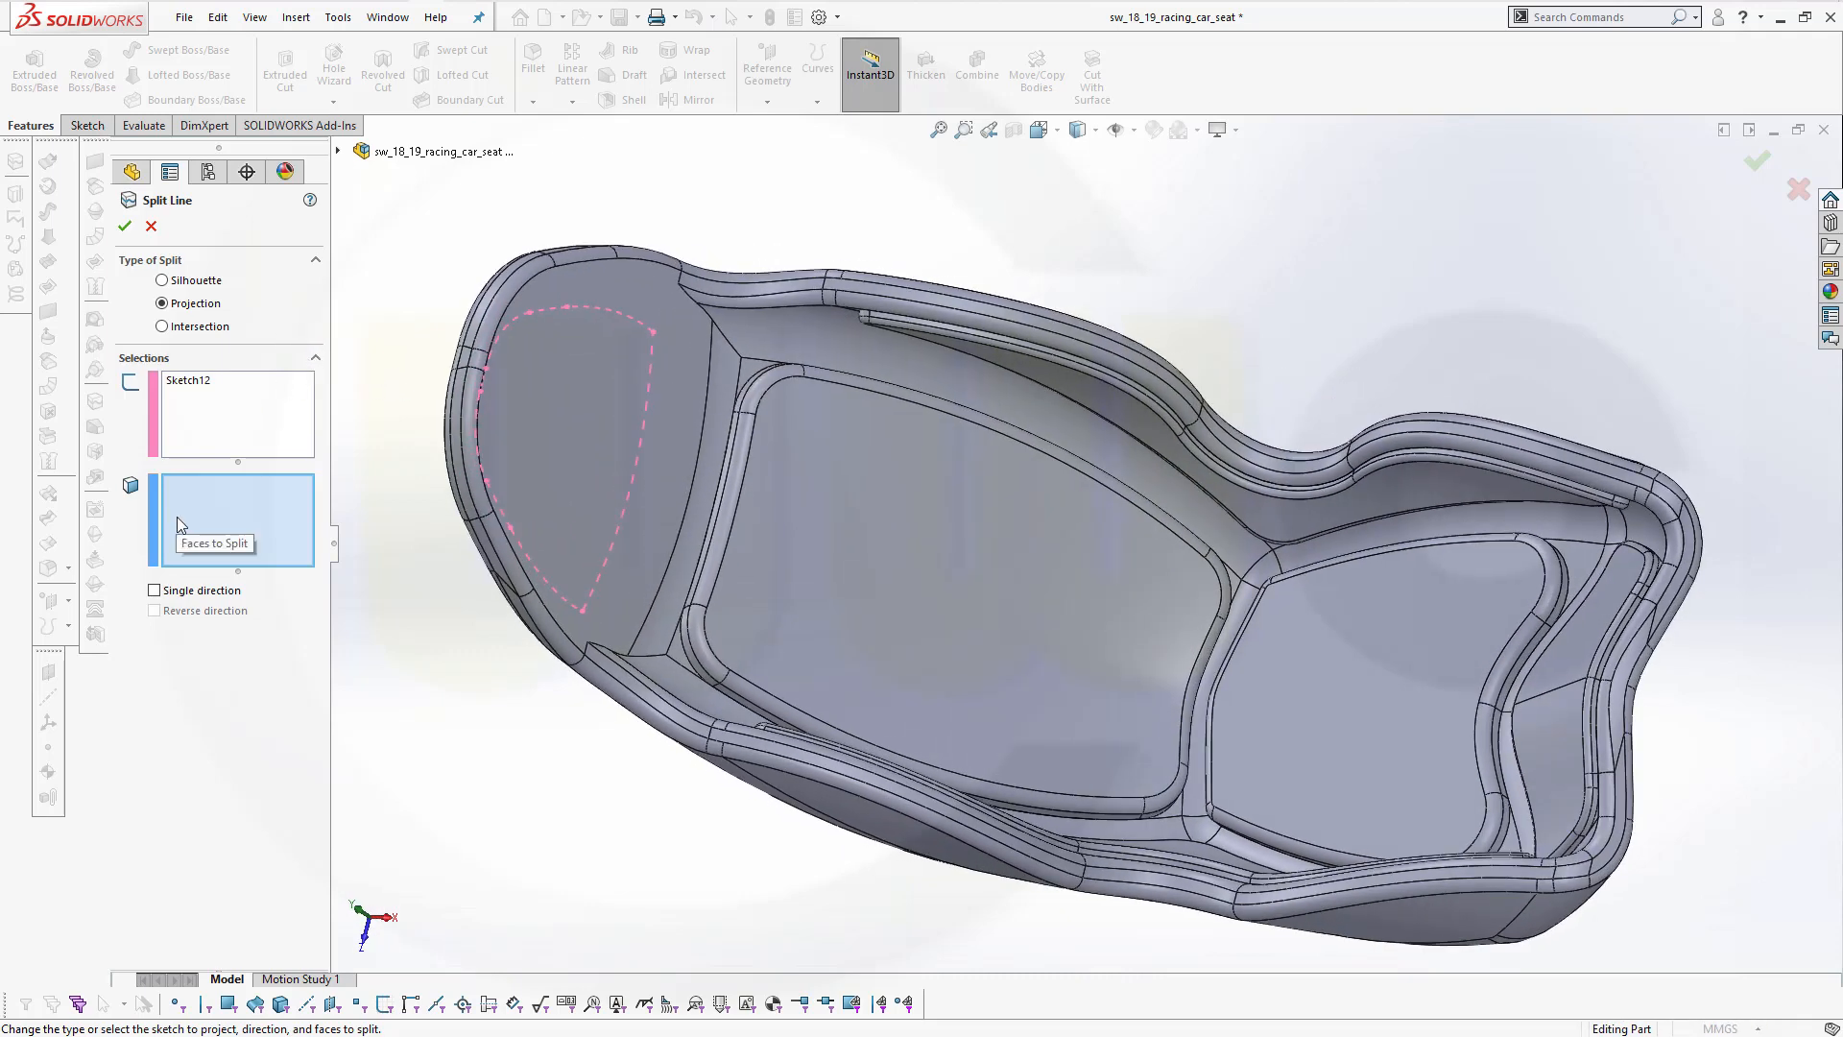
left_click(689, 370)
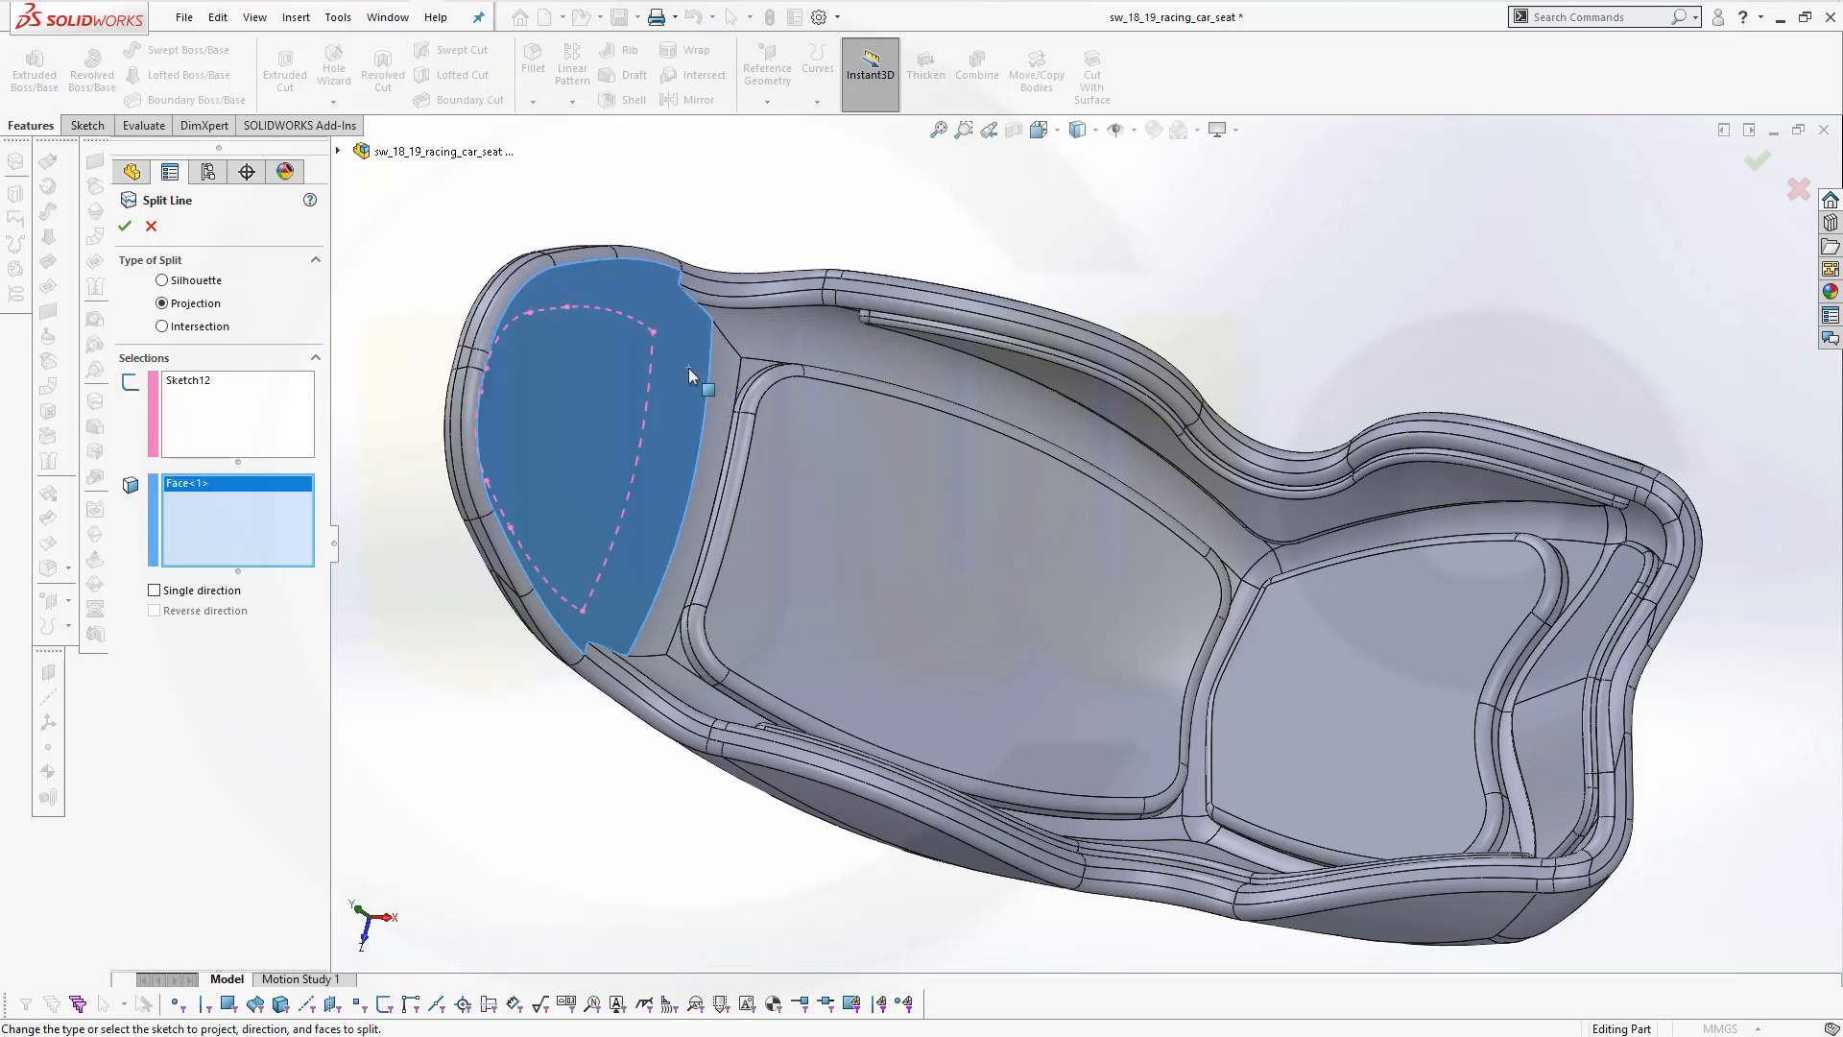
left_click(127, 228)
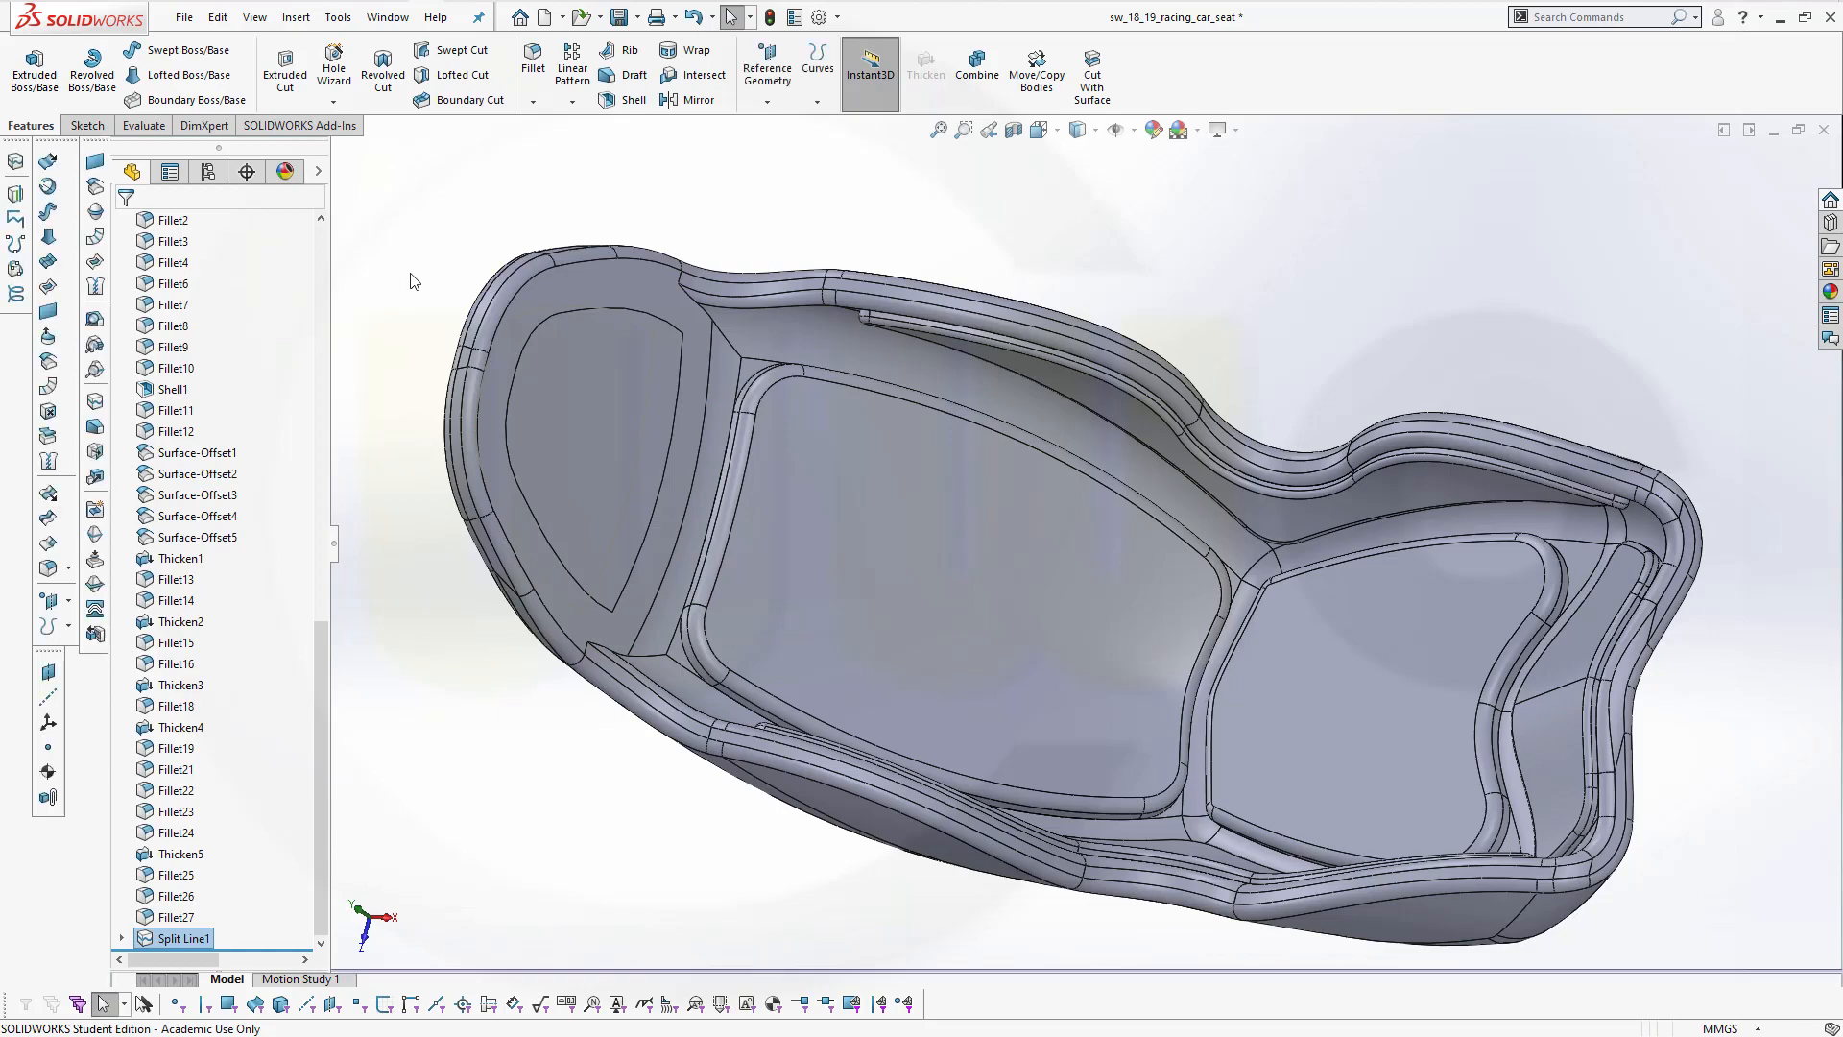
Copy the inner face enclosed by the headrest's split line as a surface with a 0 mm offset
middle_click_drag(411, 285, 346, 293)
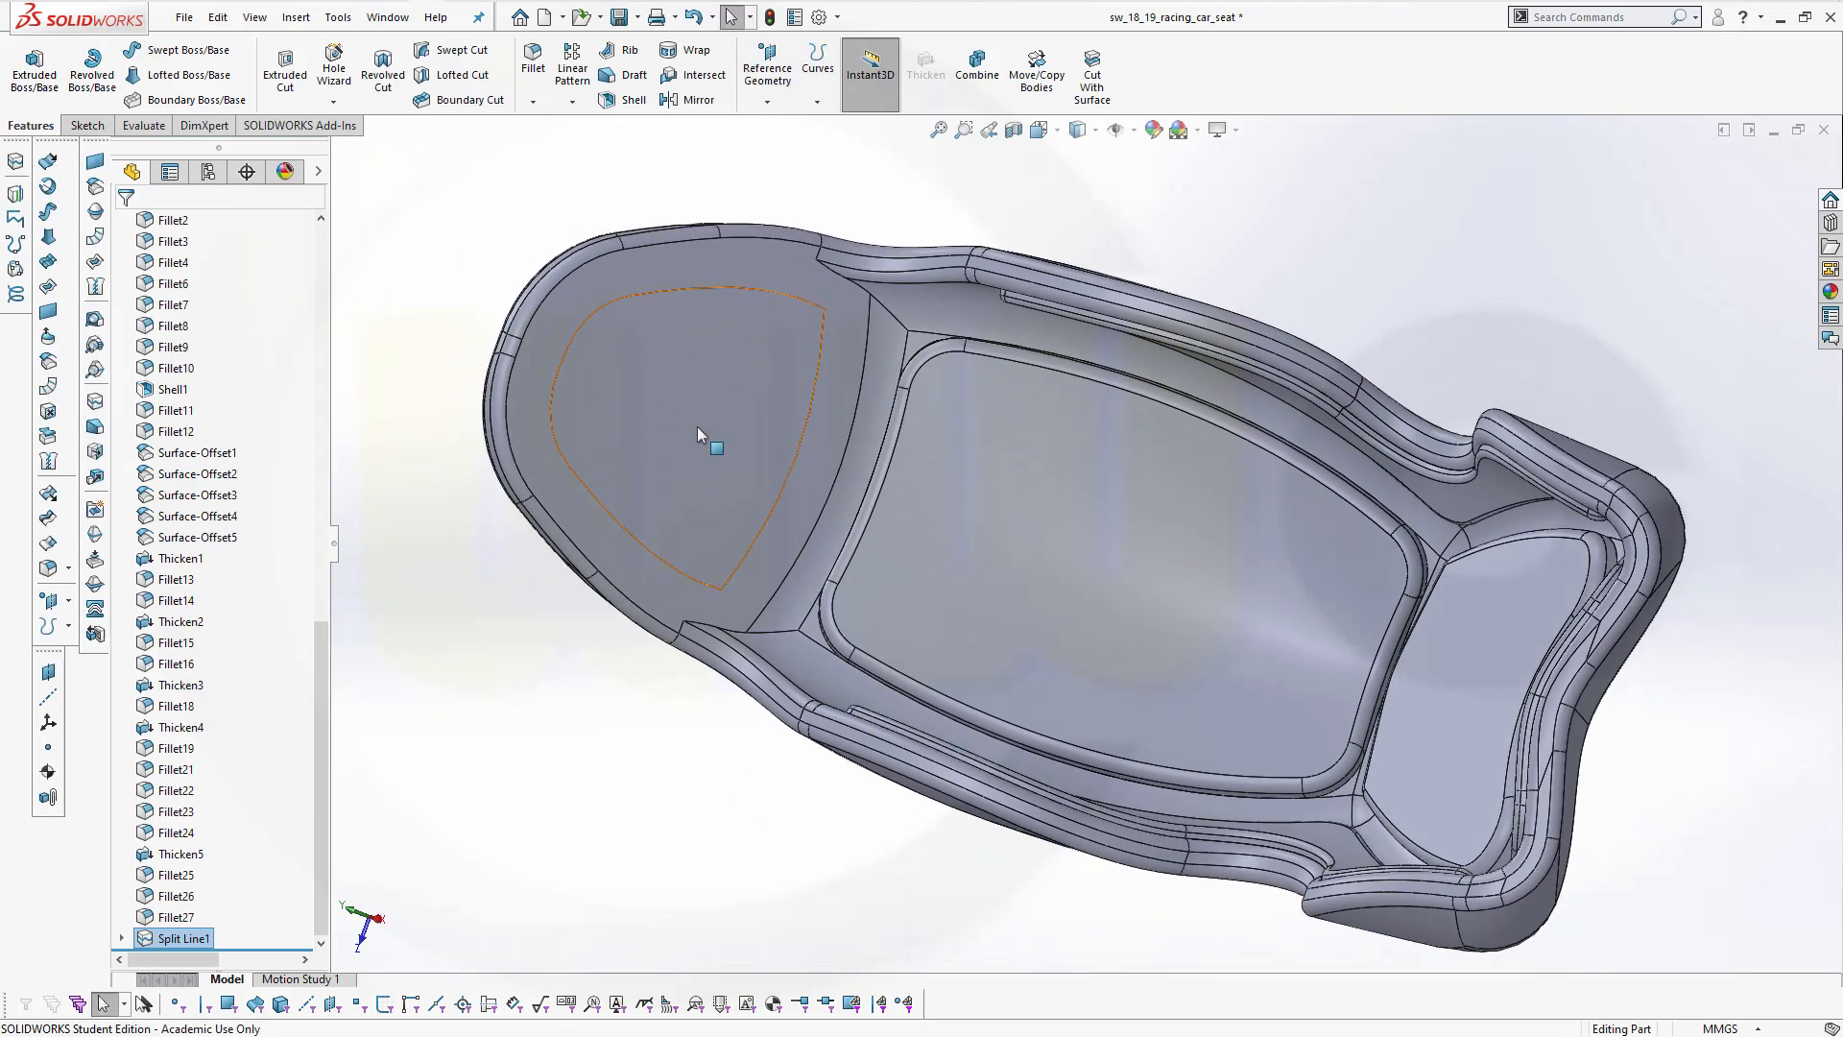
middle_click_drag(697, 426, 720, 297)
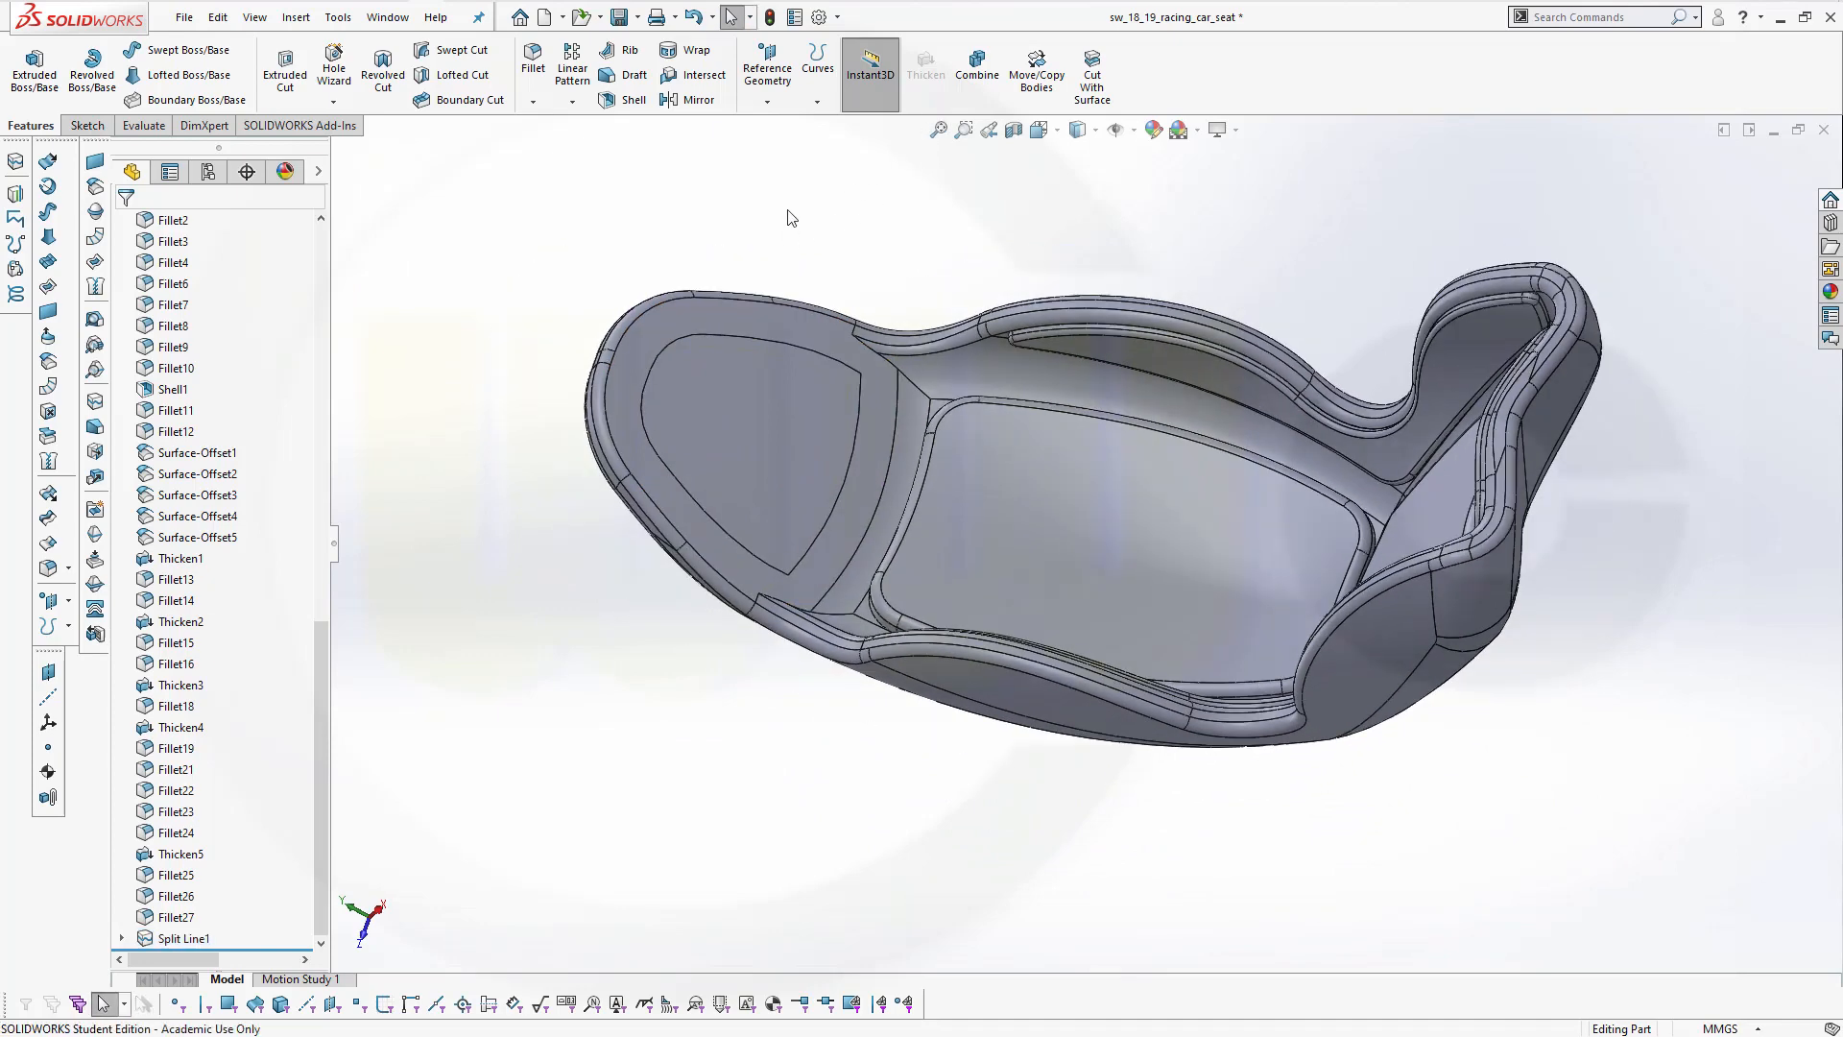
left_click(748, 378)
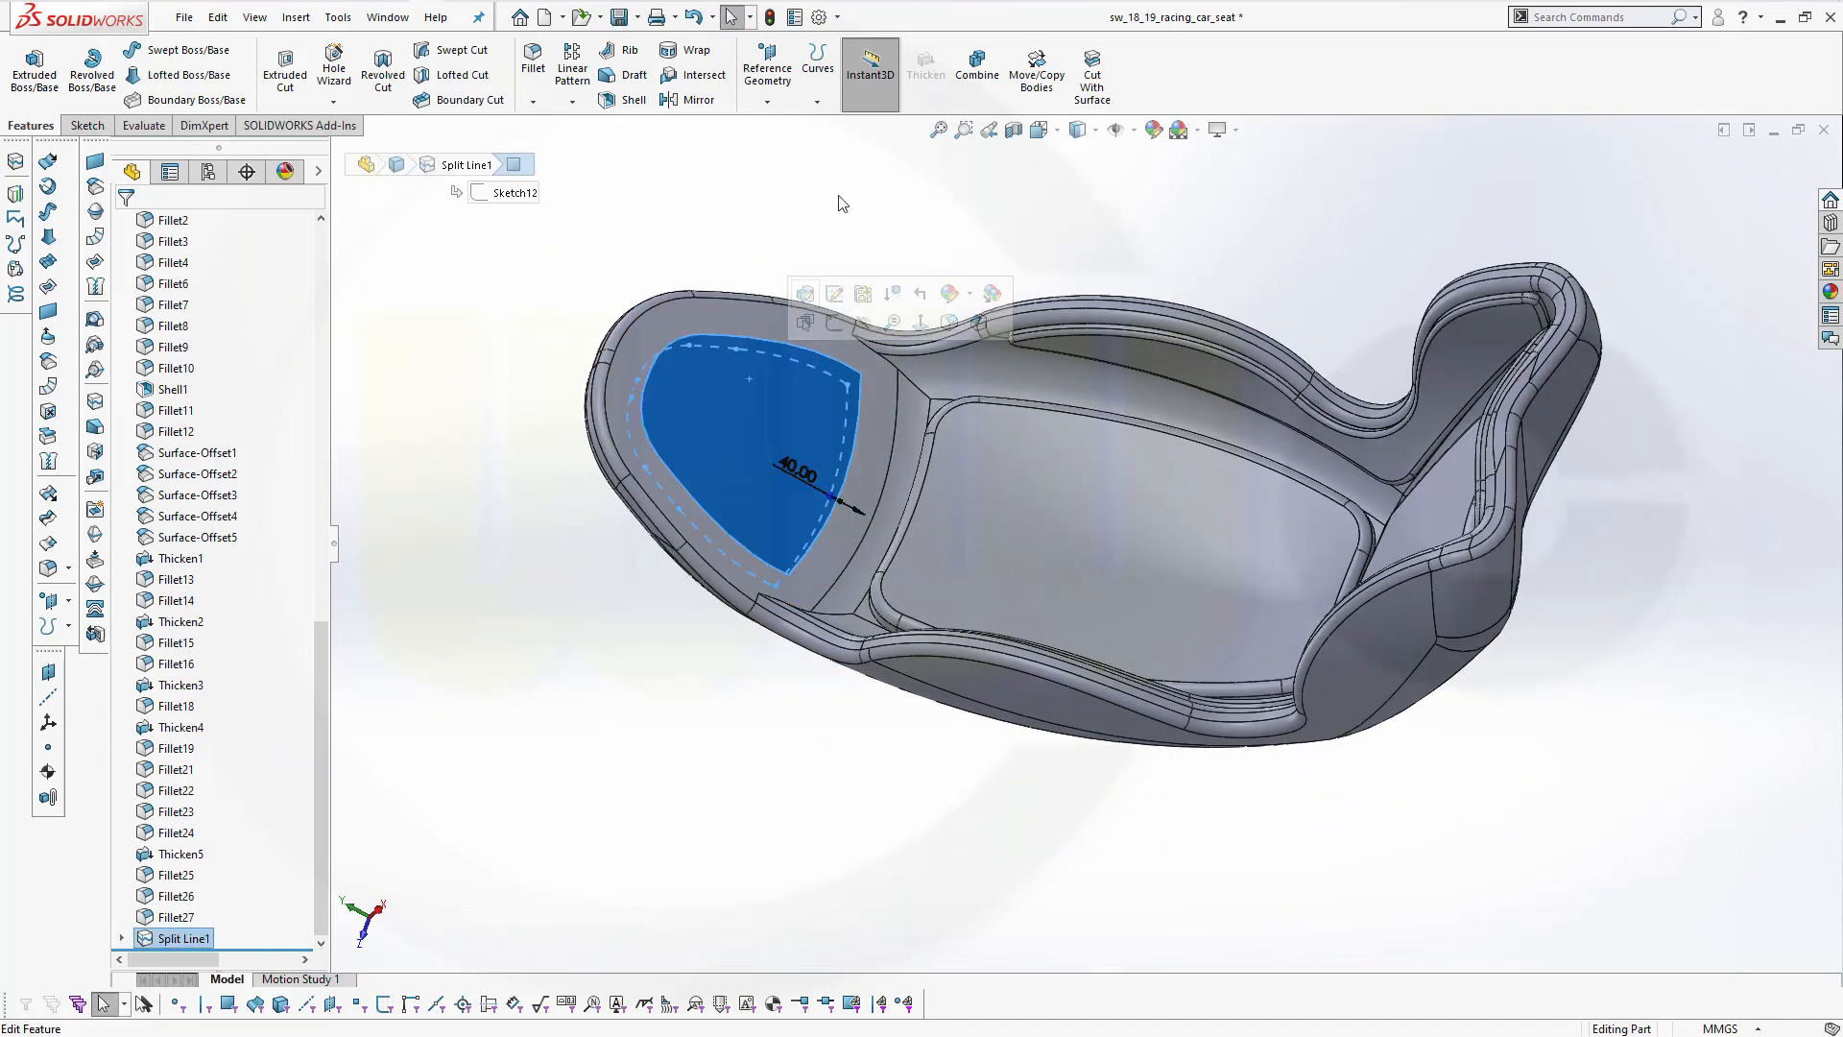
left_click(840, 200)
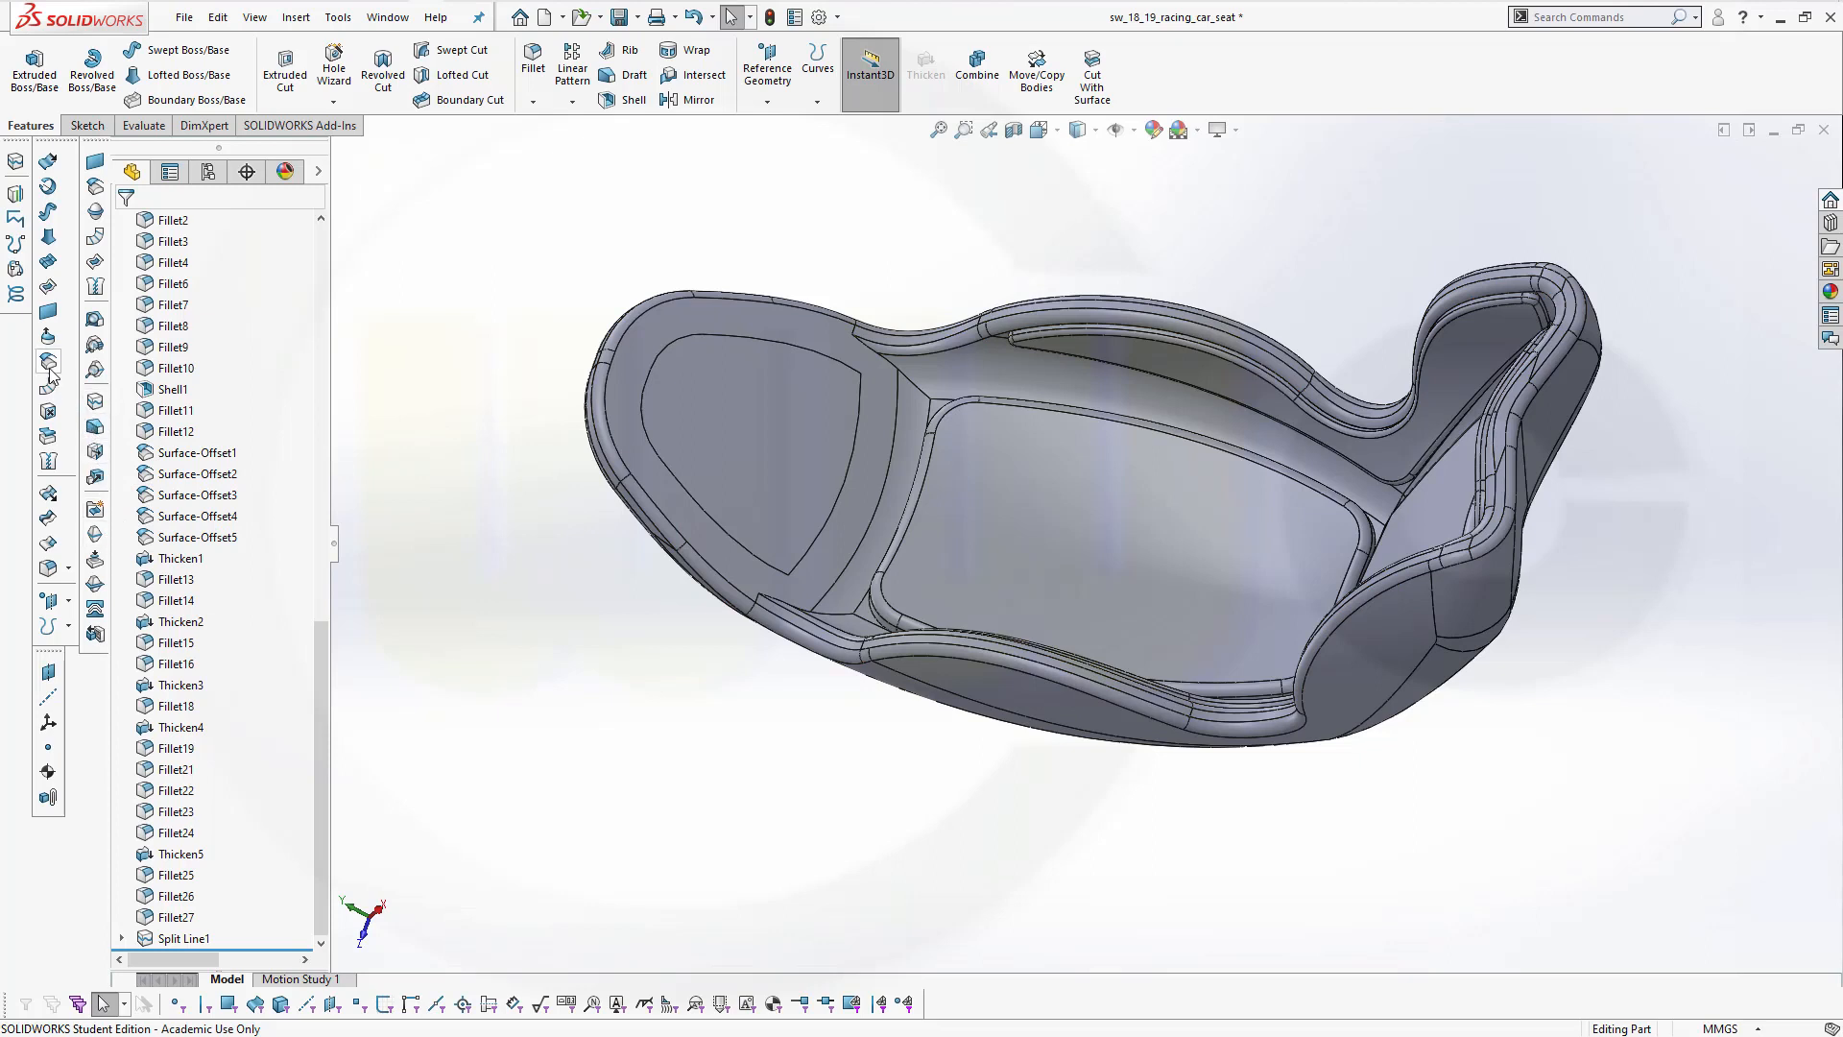
left_click(685, 383)
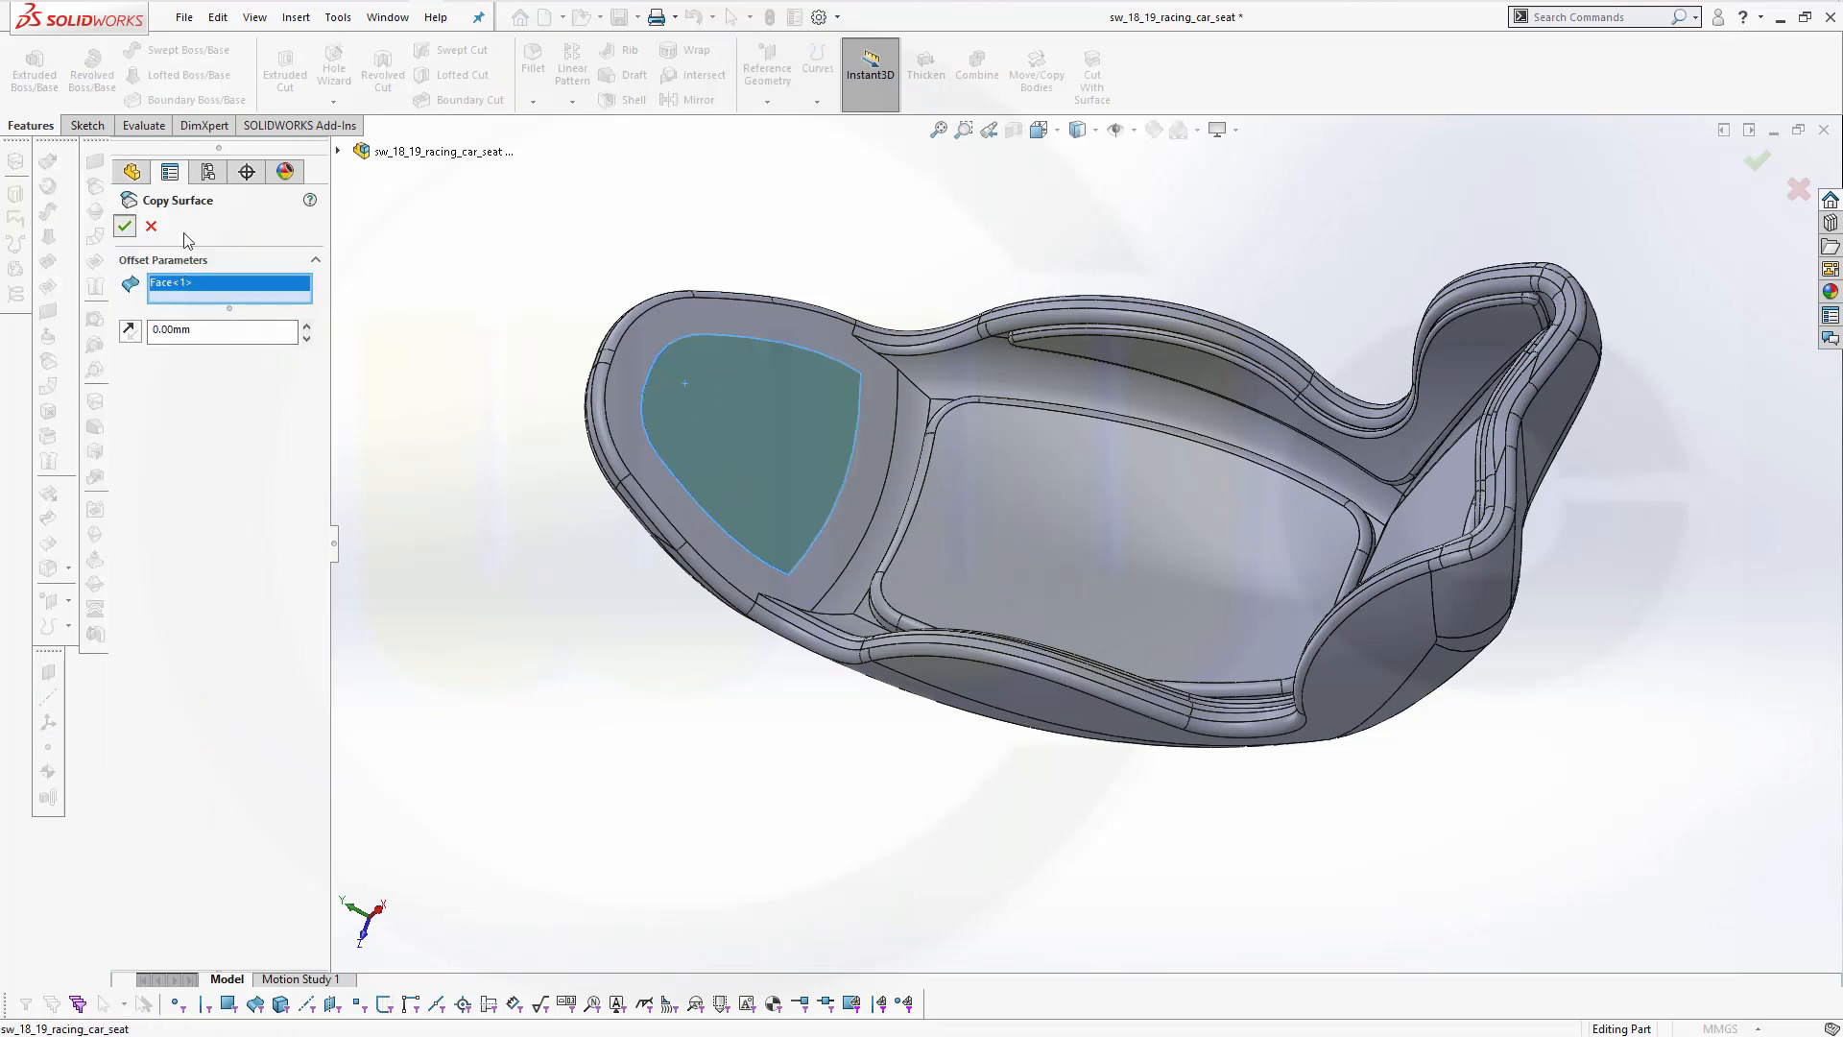
left_click(124, 226)
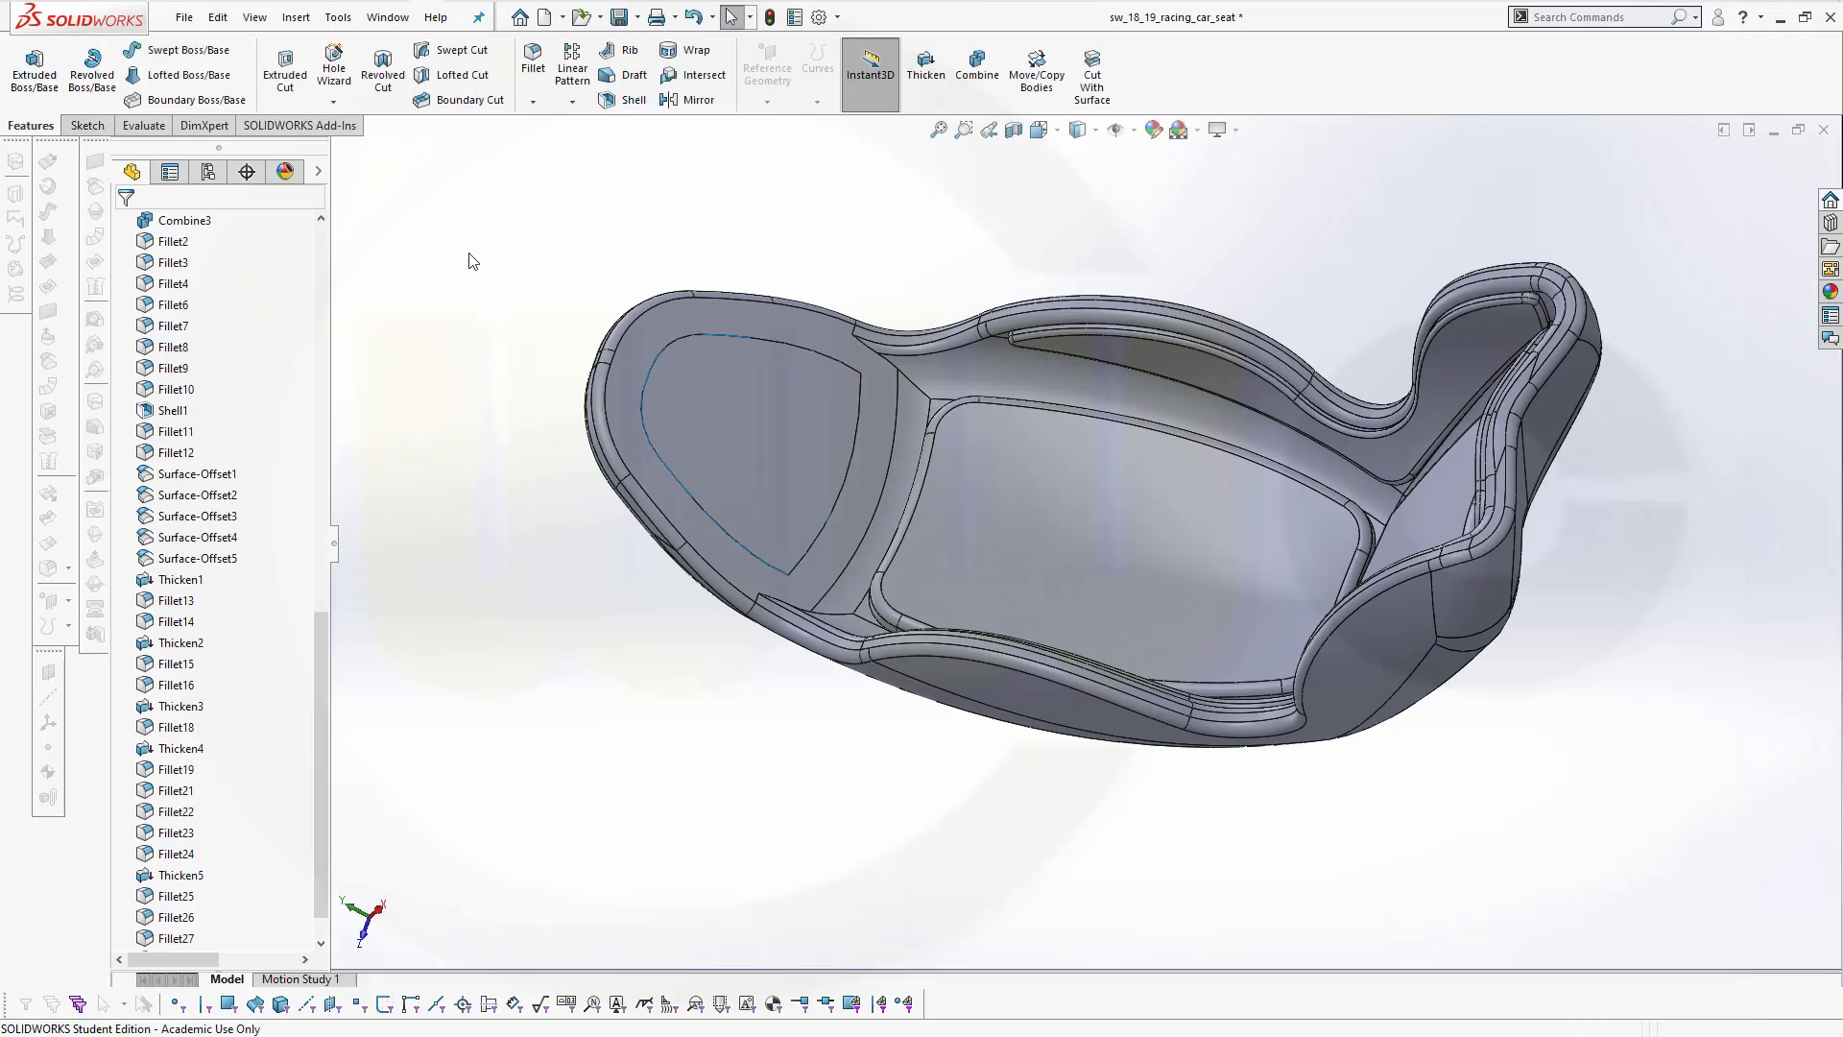
Thicken the copied headrest surface outward by 20 mm as a separate body, with merging of the result turned off
left_click(756, 423)
left_click(925, 67)
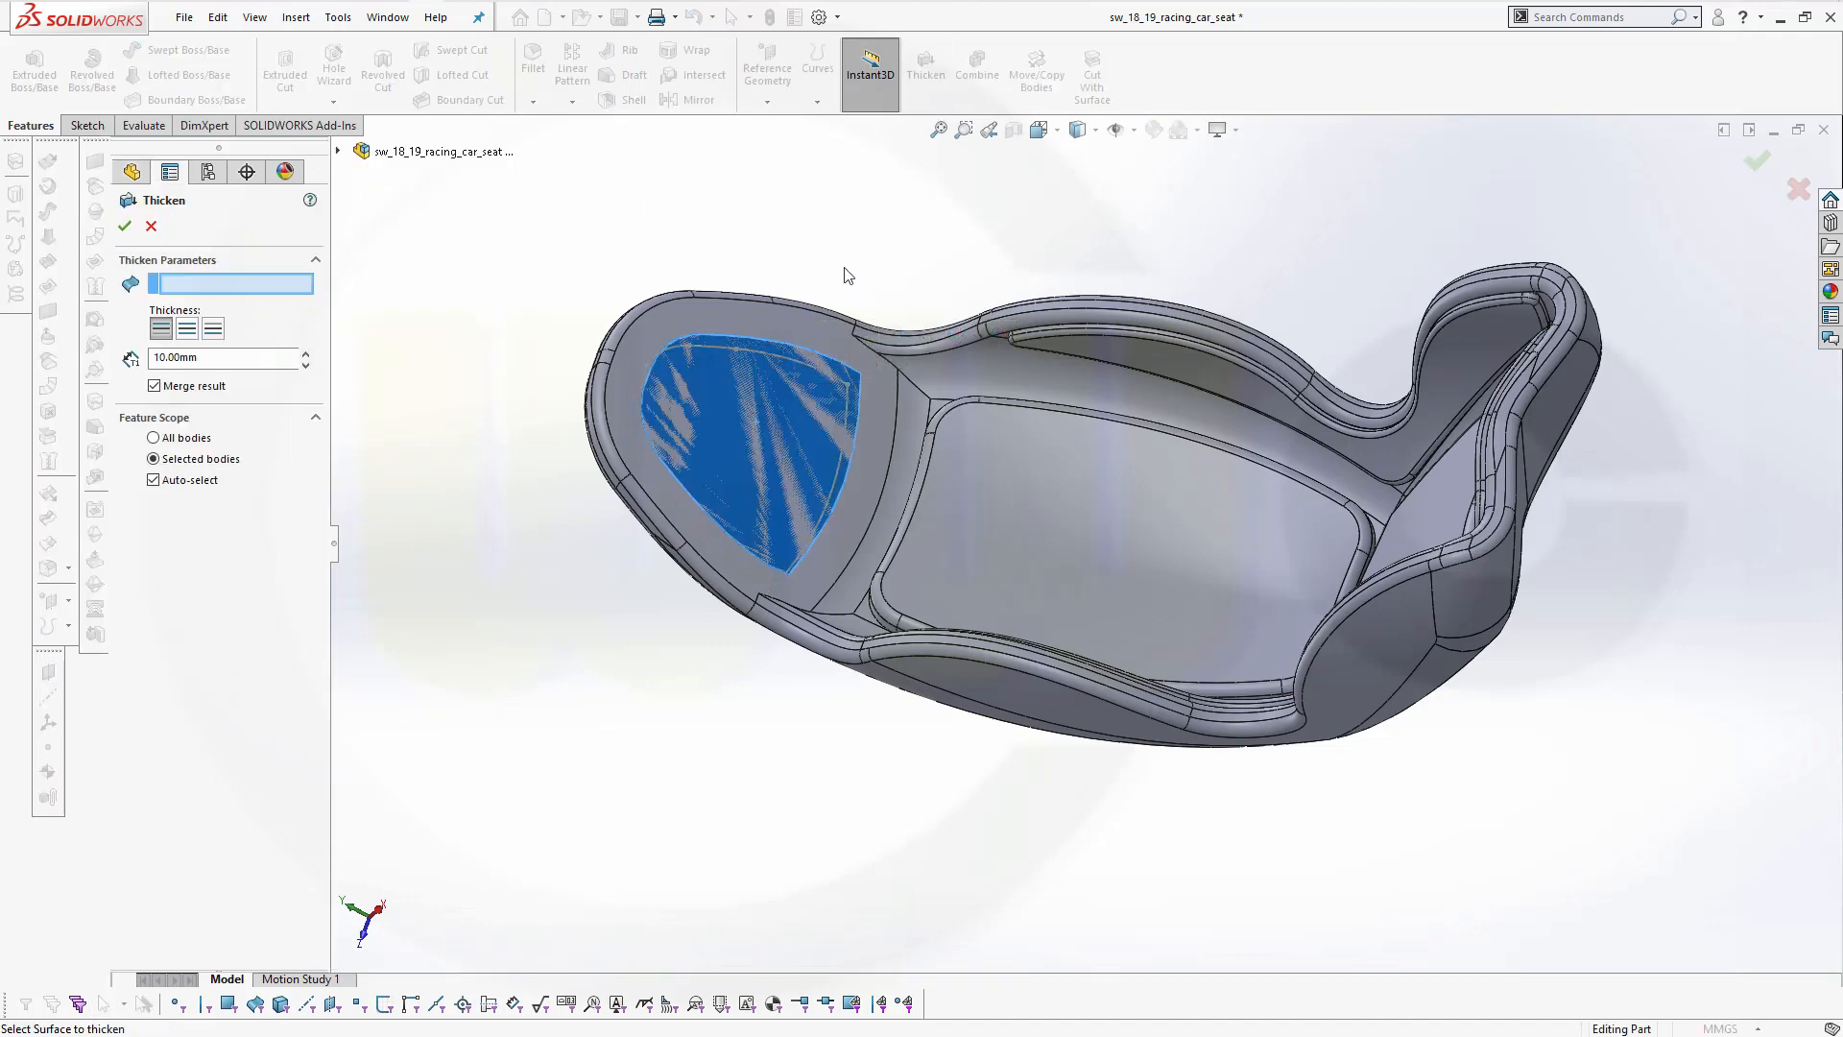
middle_click_drag(847, 276, 699, 199)
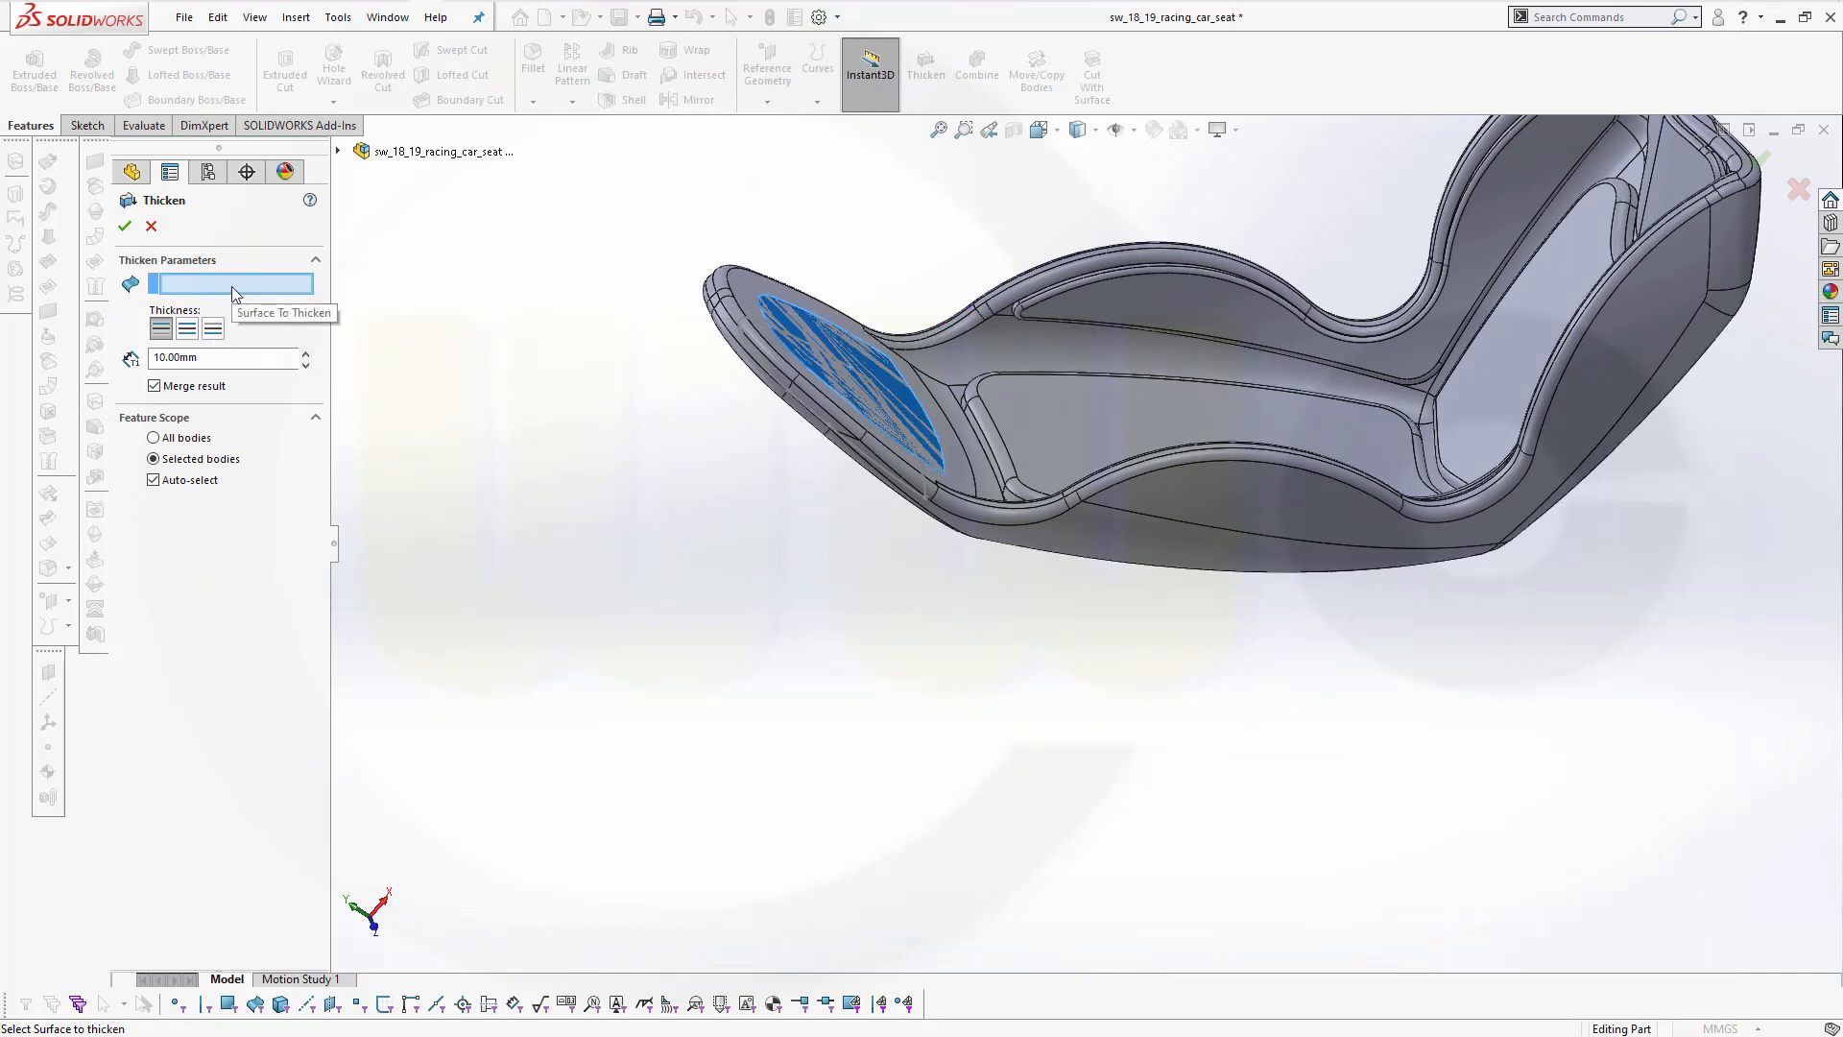
left_click(839, 347)
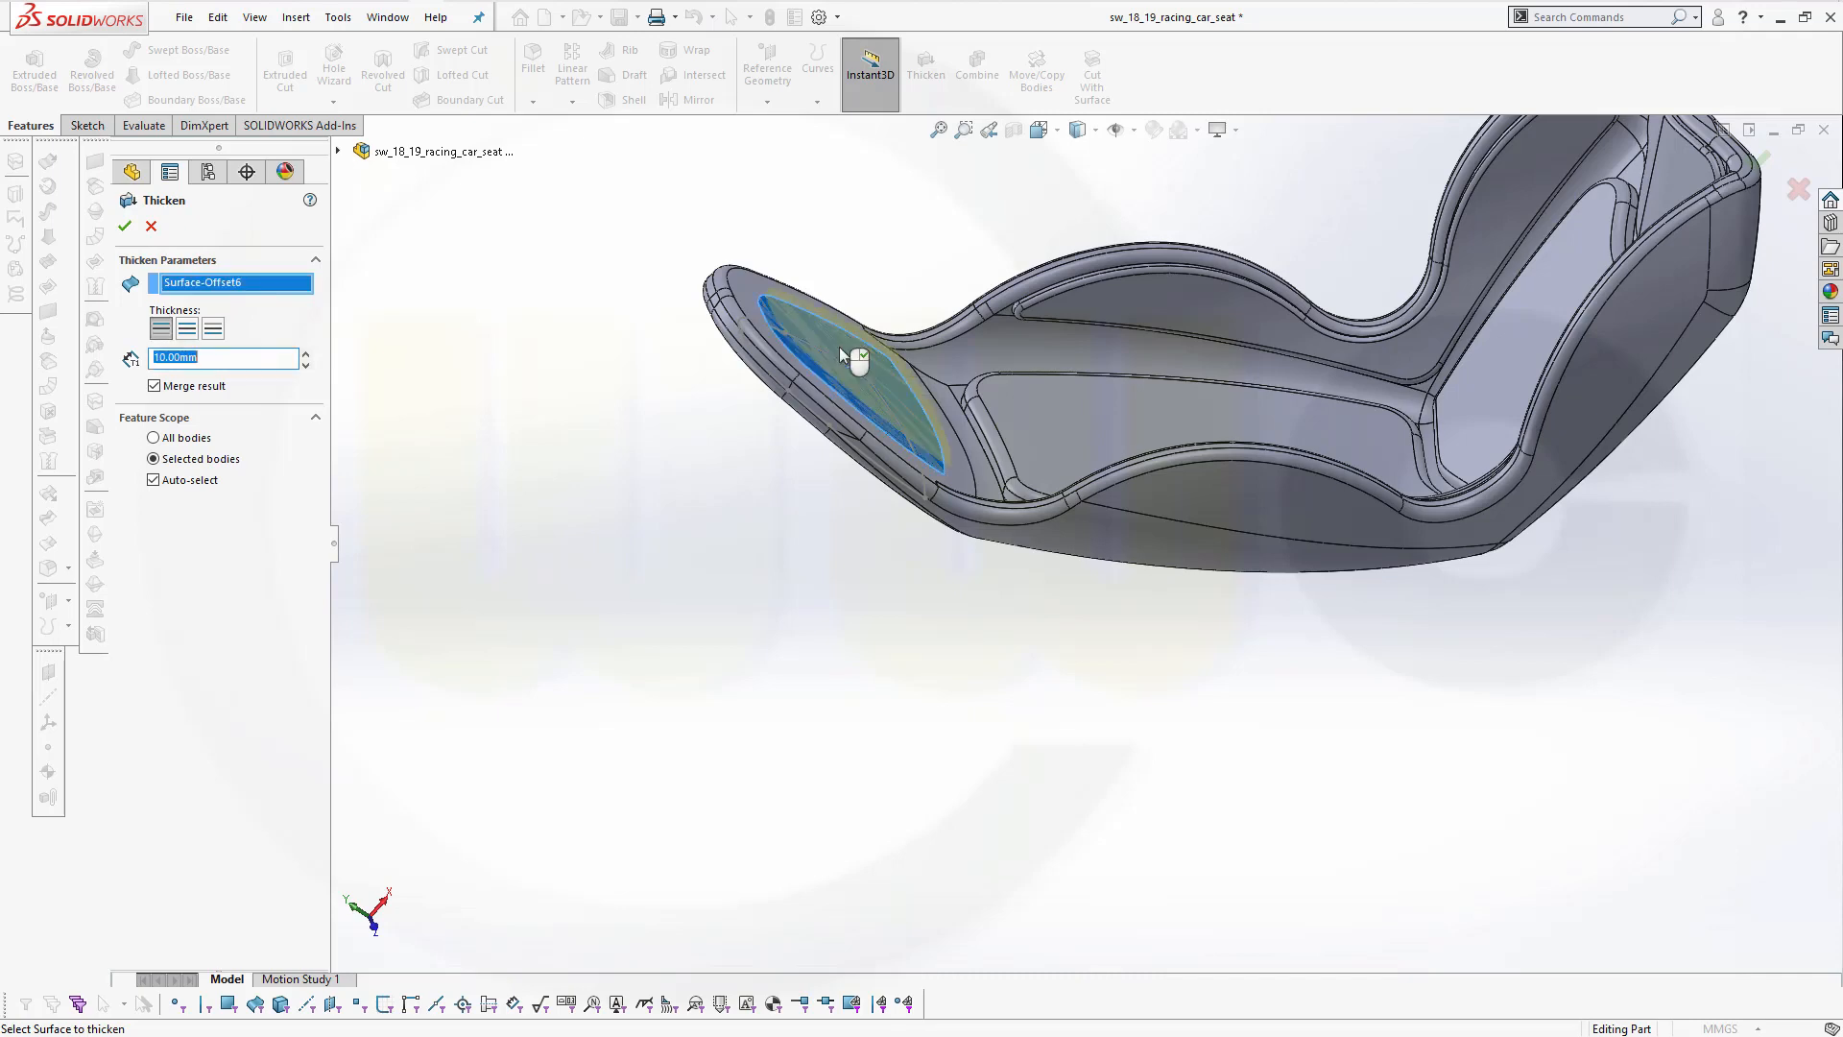
middle_click_drag(621, 271, 607, 204)
left_click(230, 357)
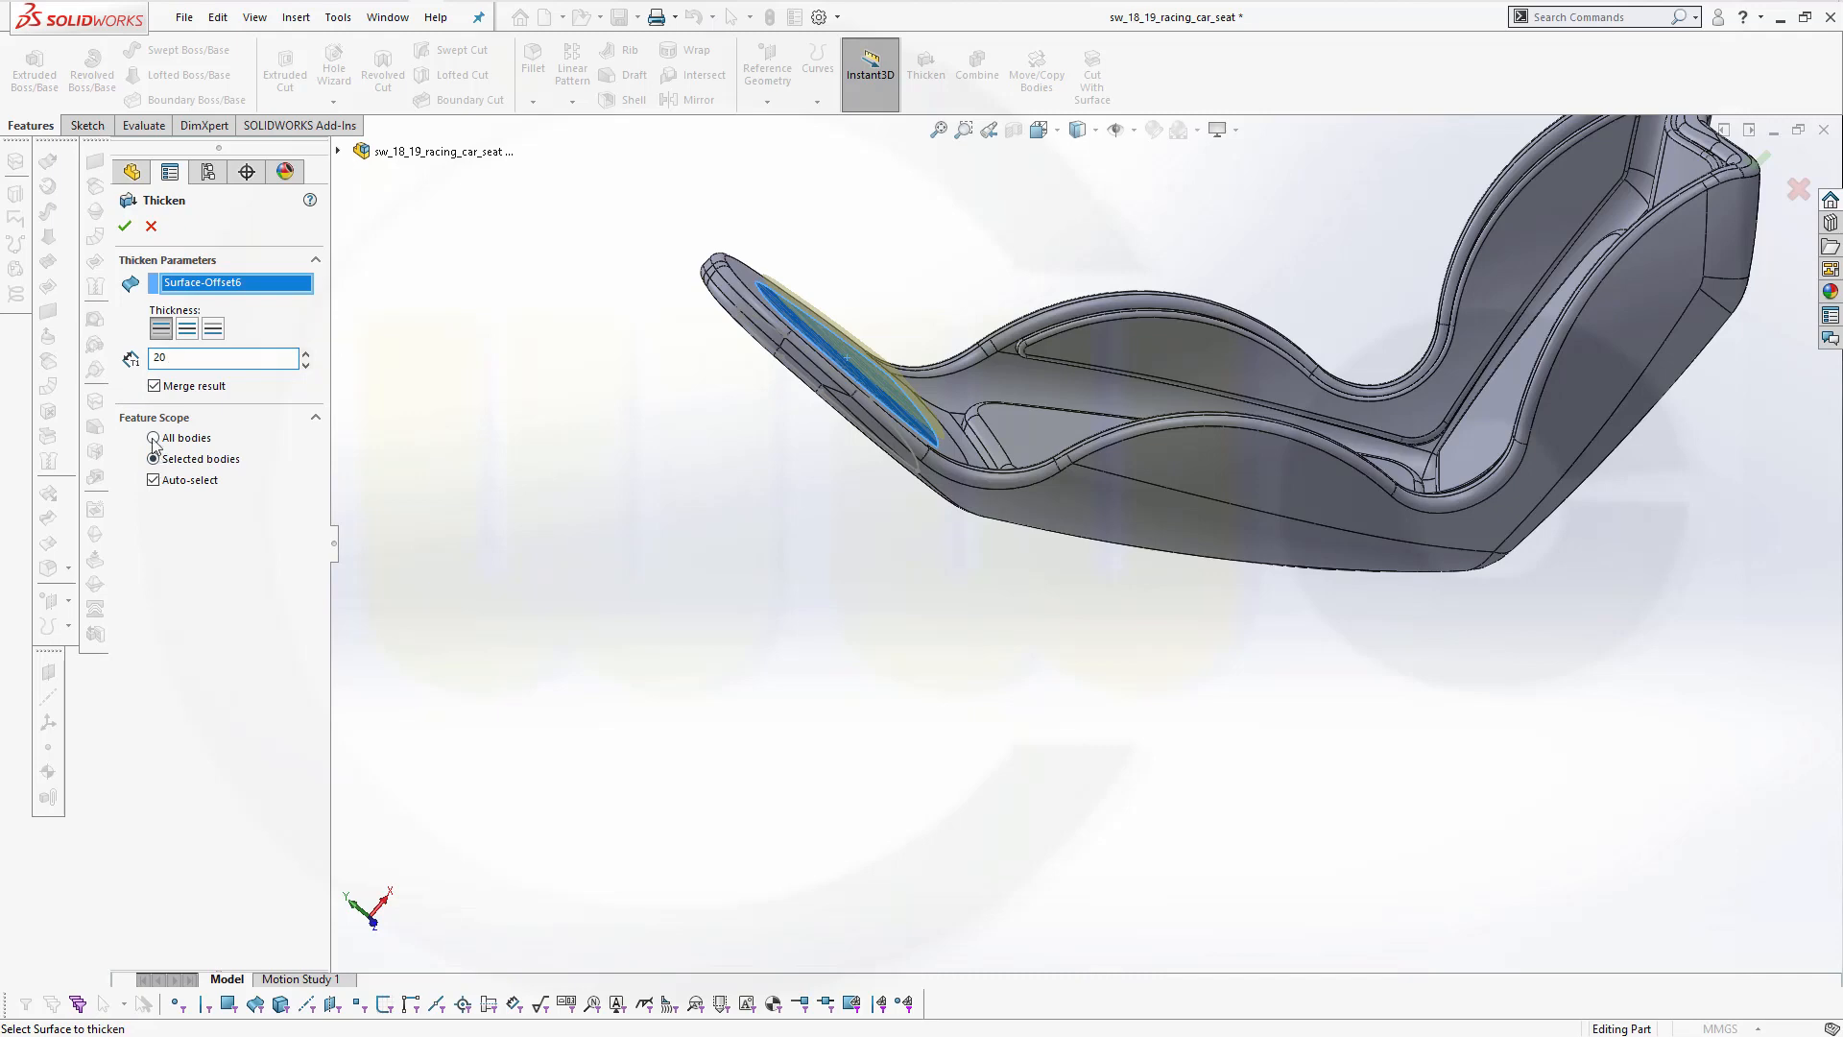
left_click(155, 386)
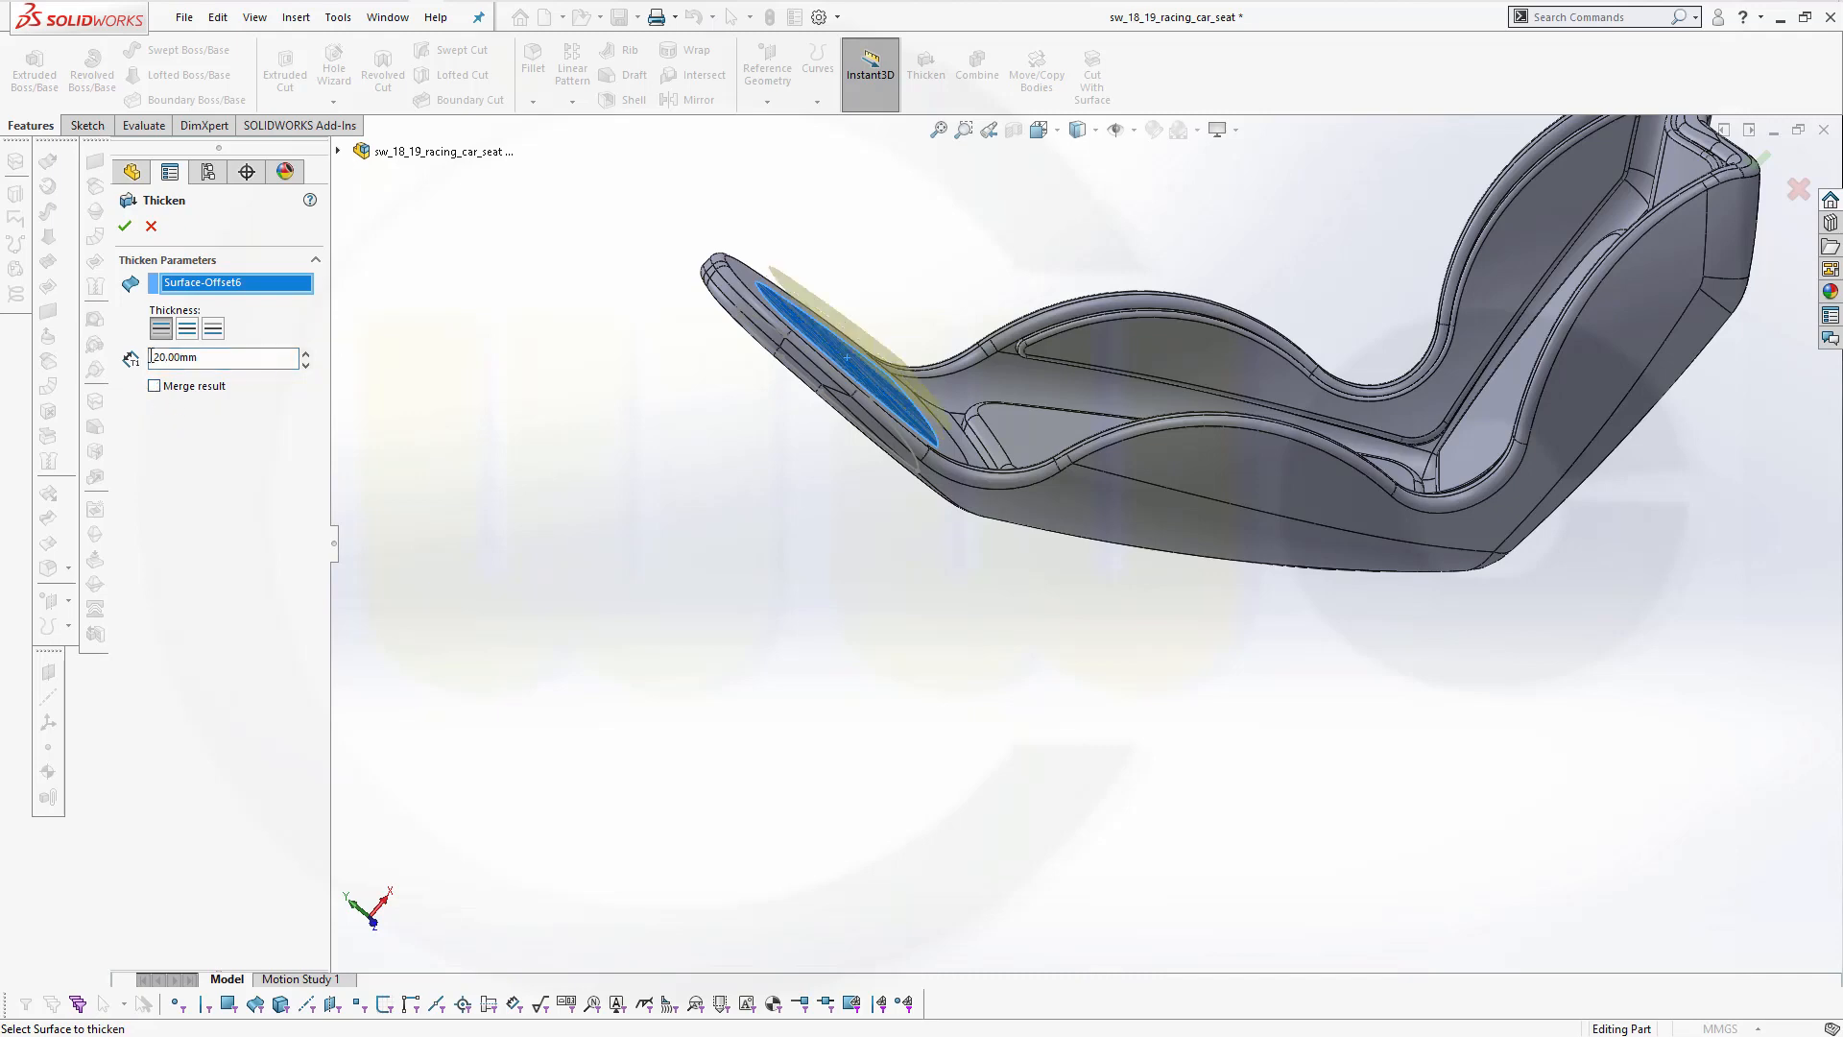
left_click(124, 226)
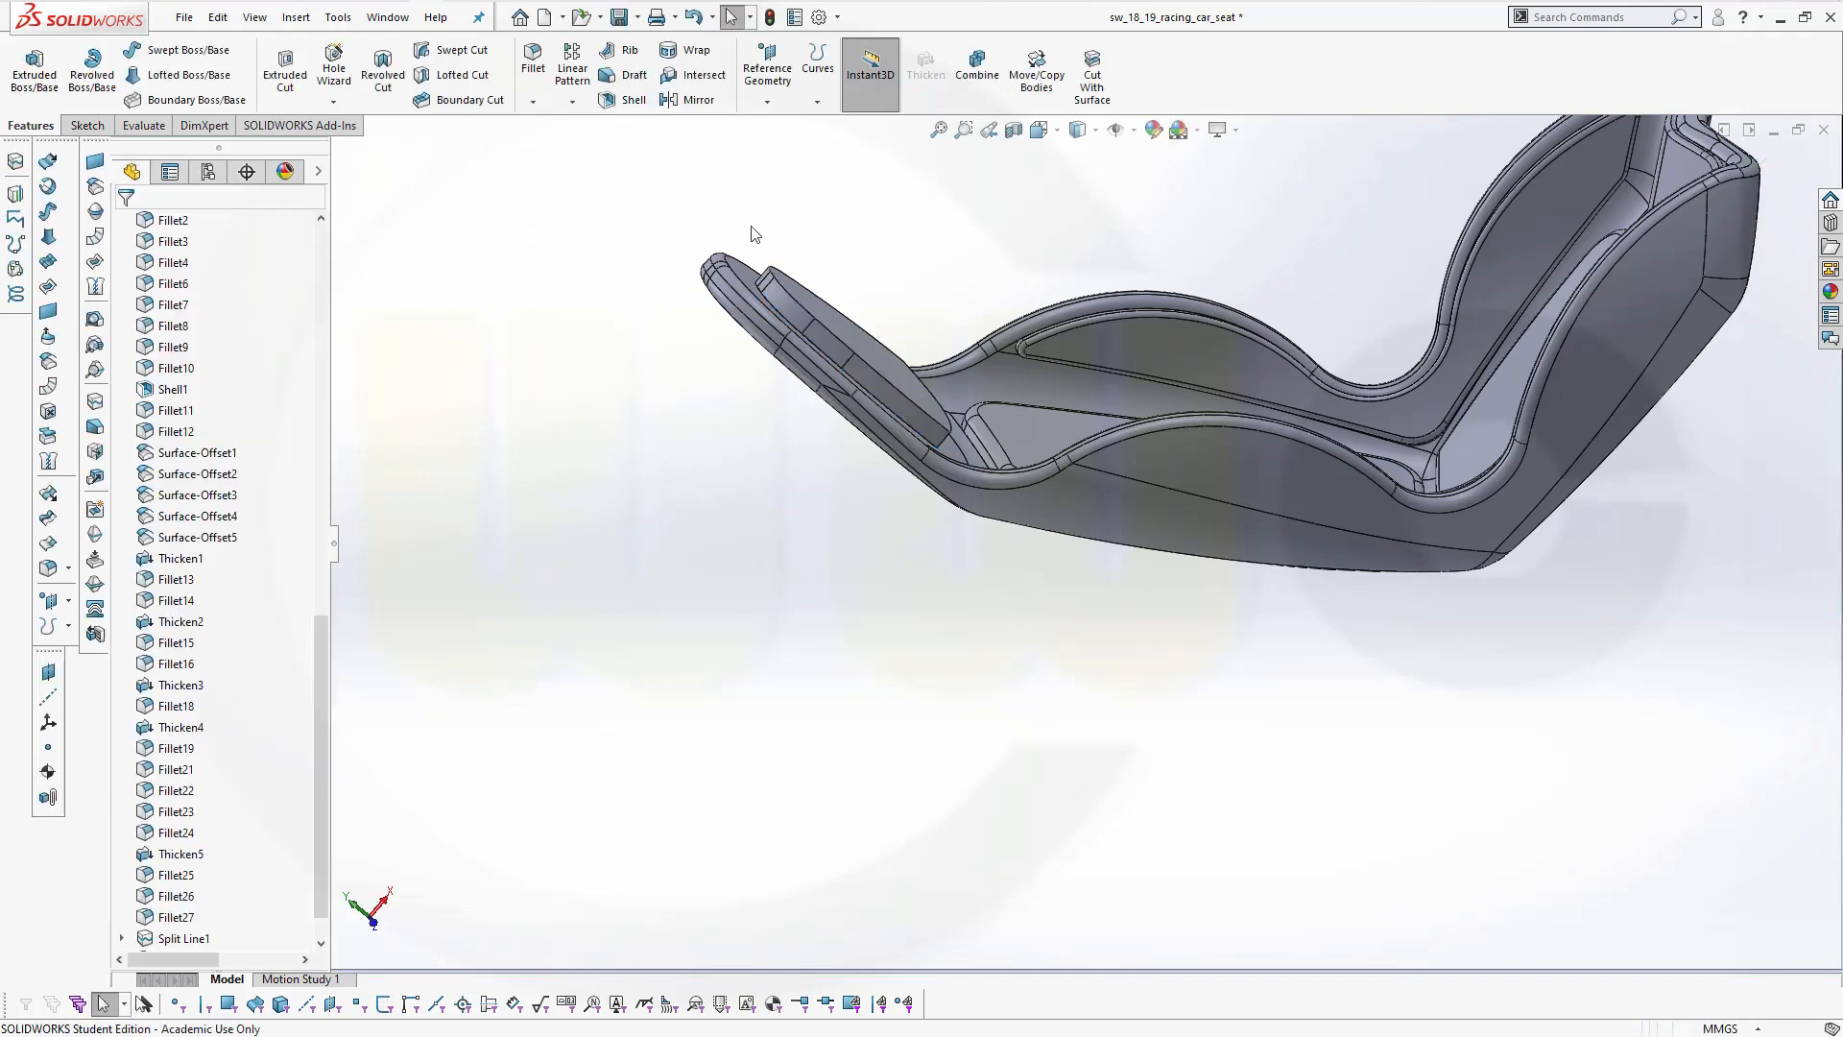
Round the two sharp lower corner edges of the headrest pad with a symmetric 60 mm fillet
middle_click_drag(753, 234, 674, 279)
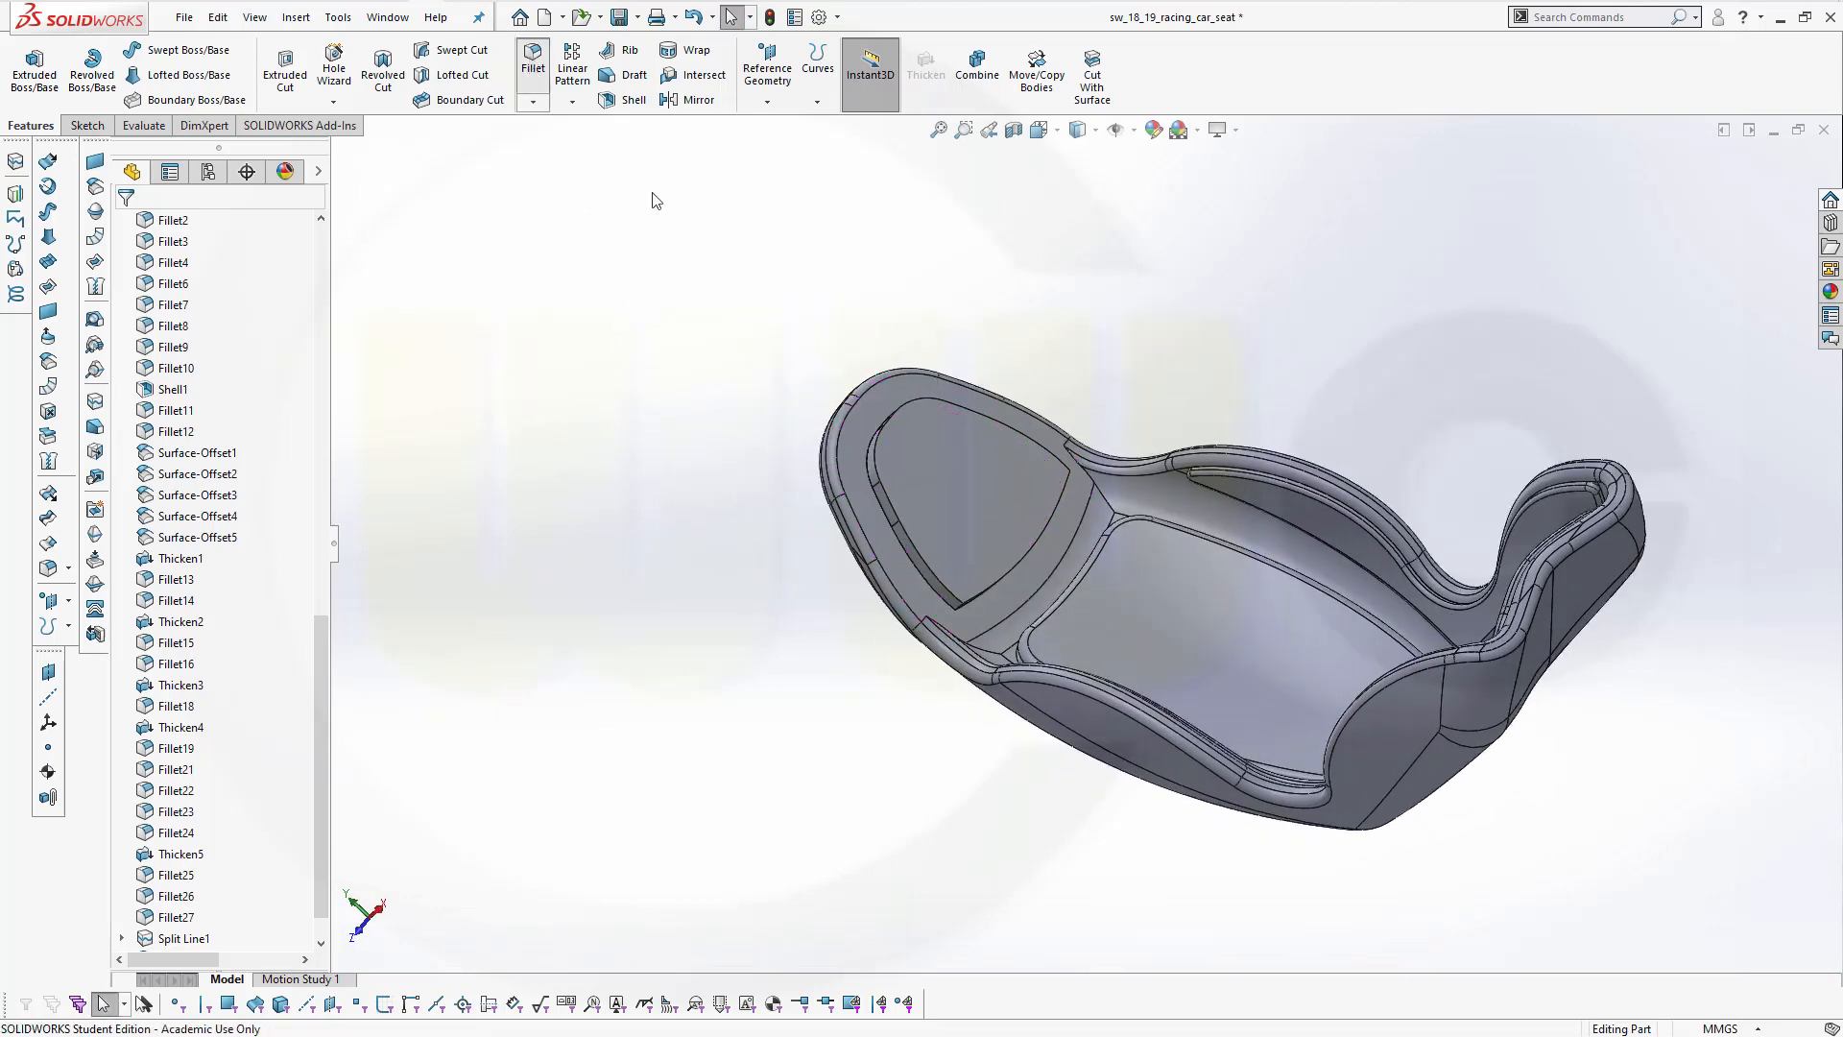
scroll(1055, 633, "down", 5)
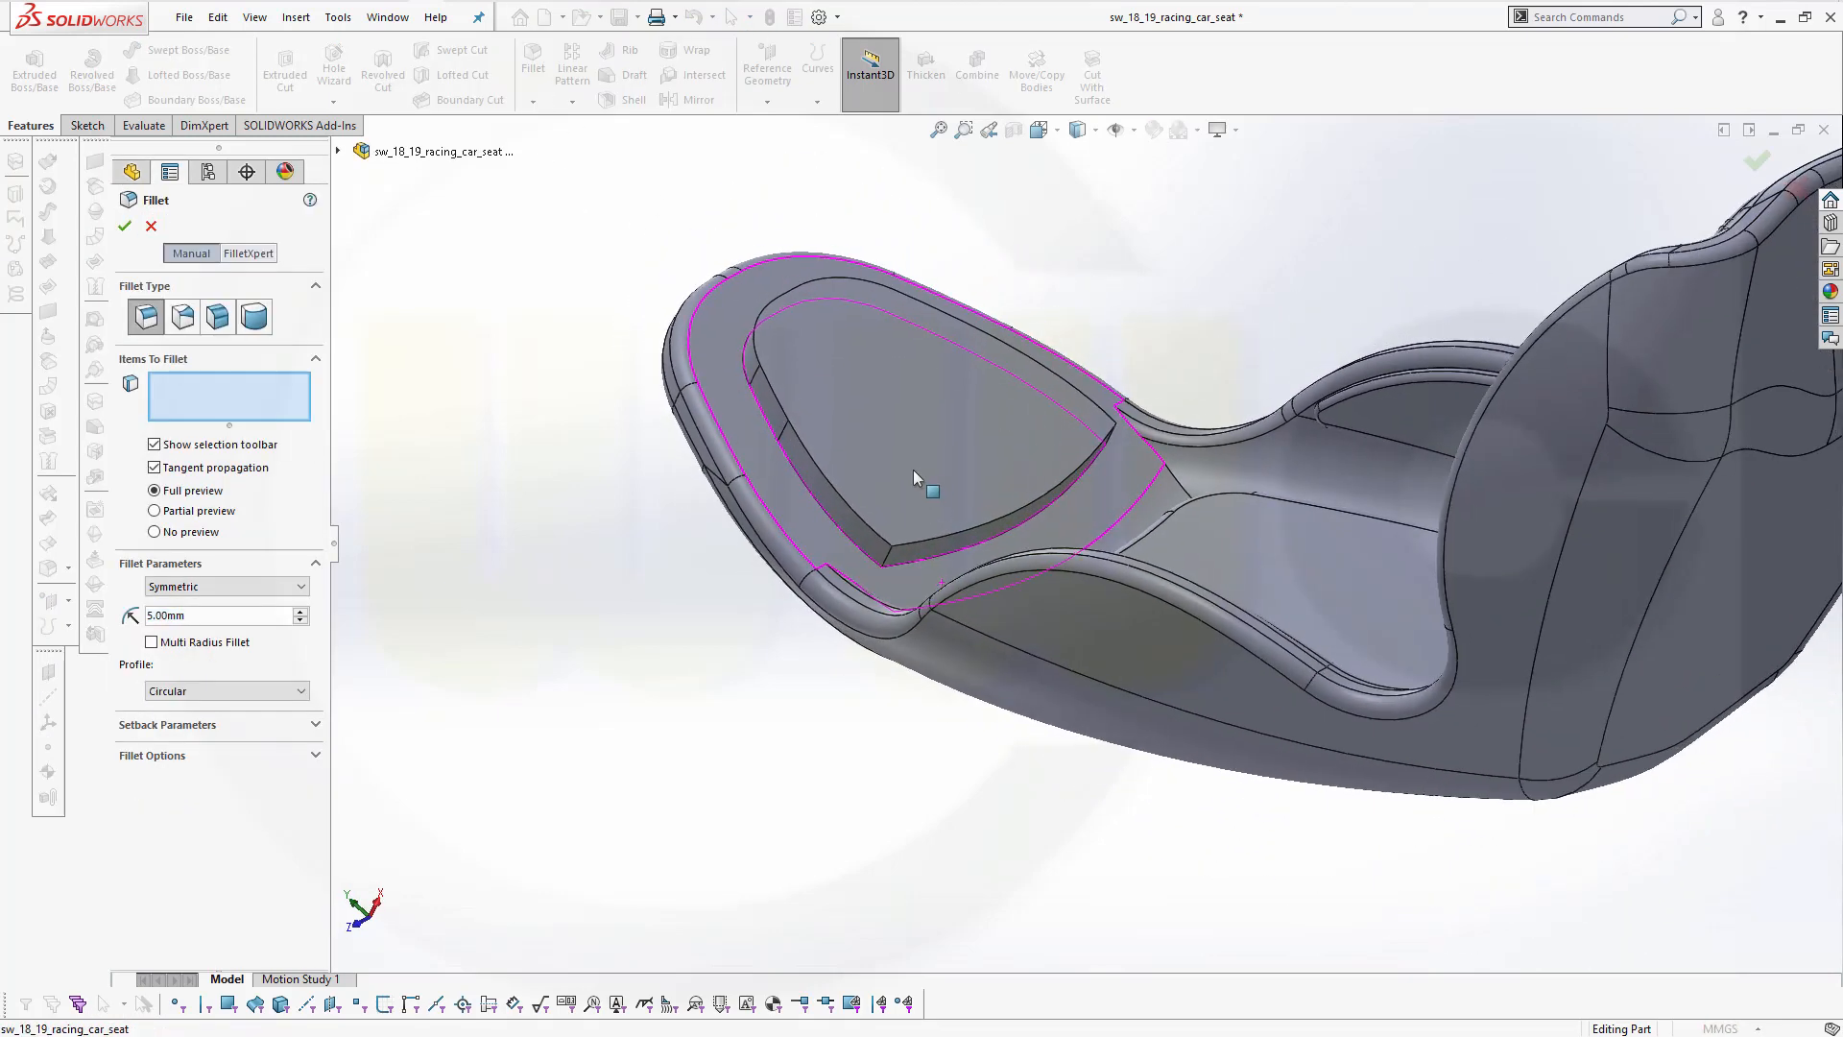
left_click(885, 552)
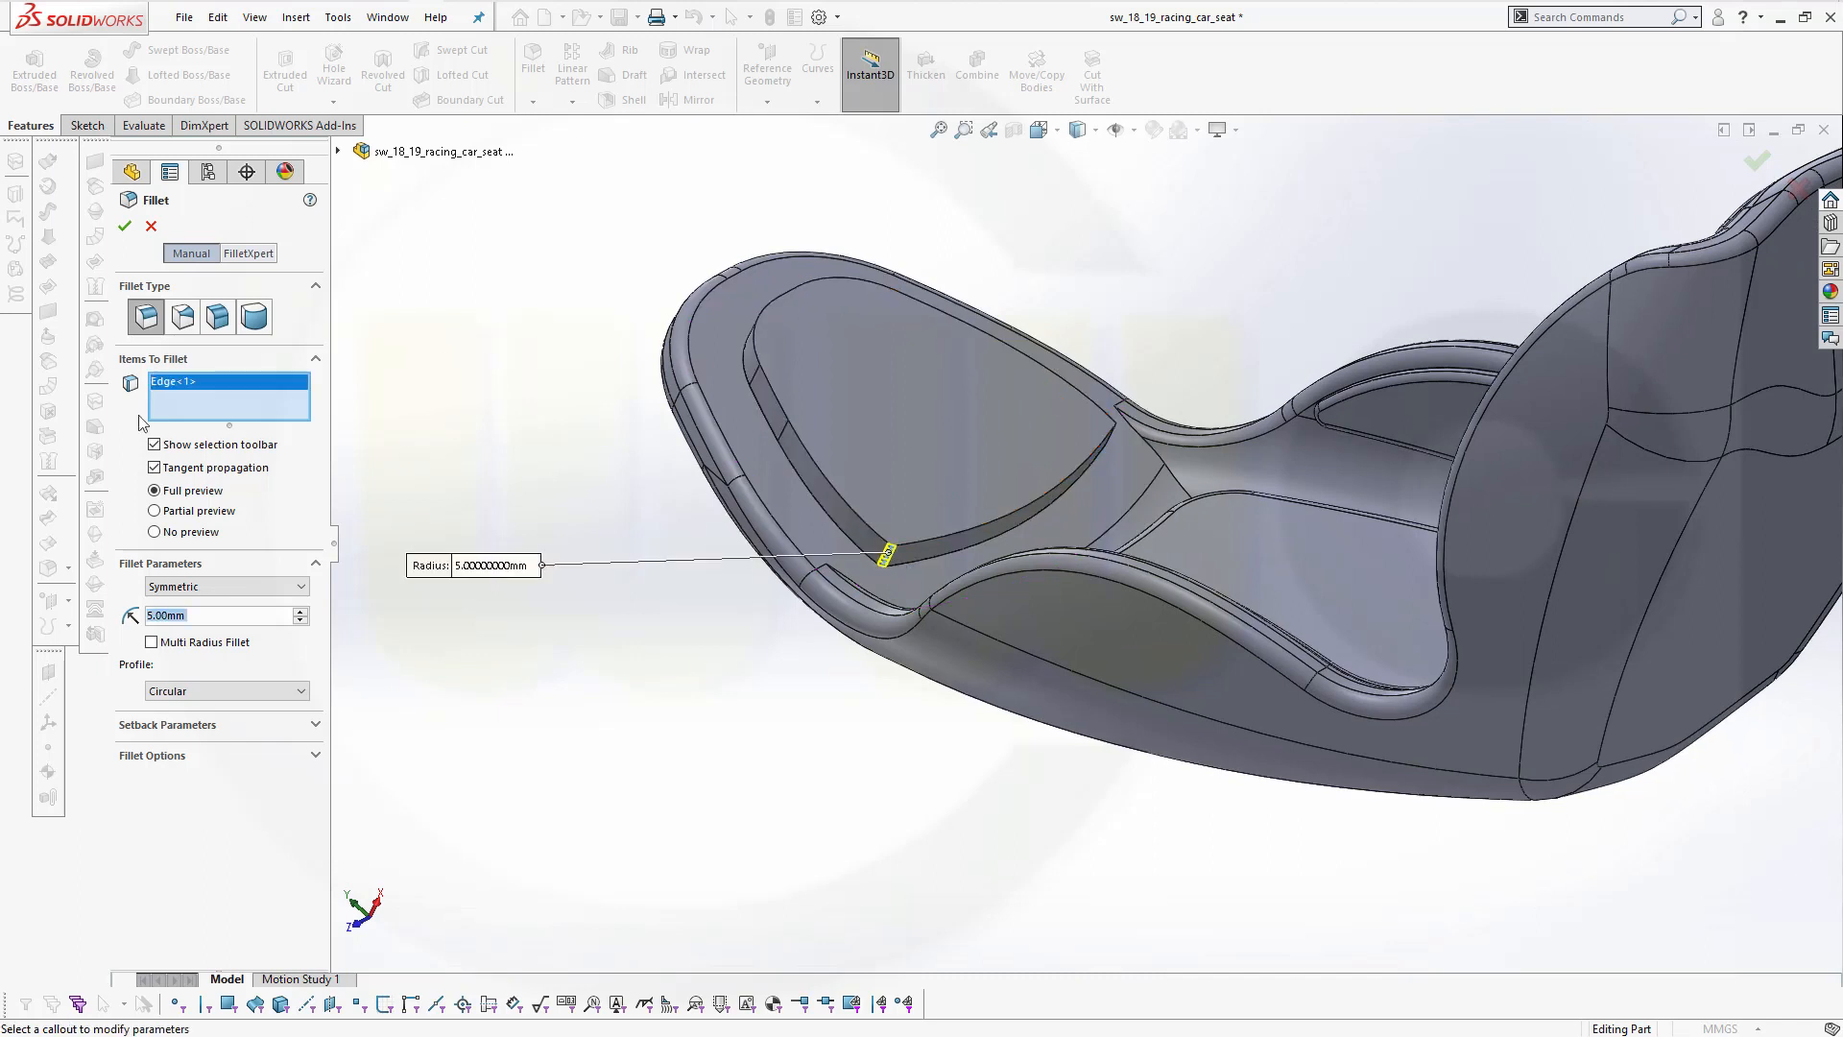
type("50")
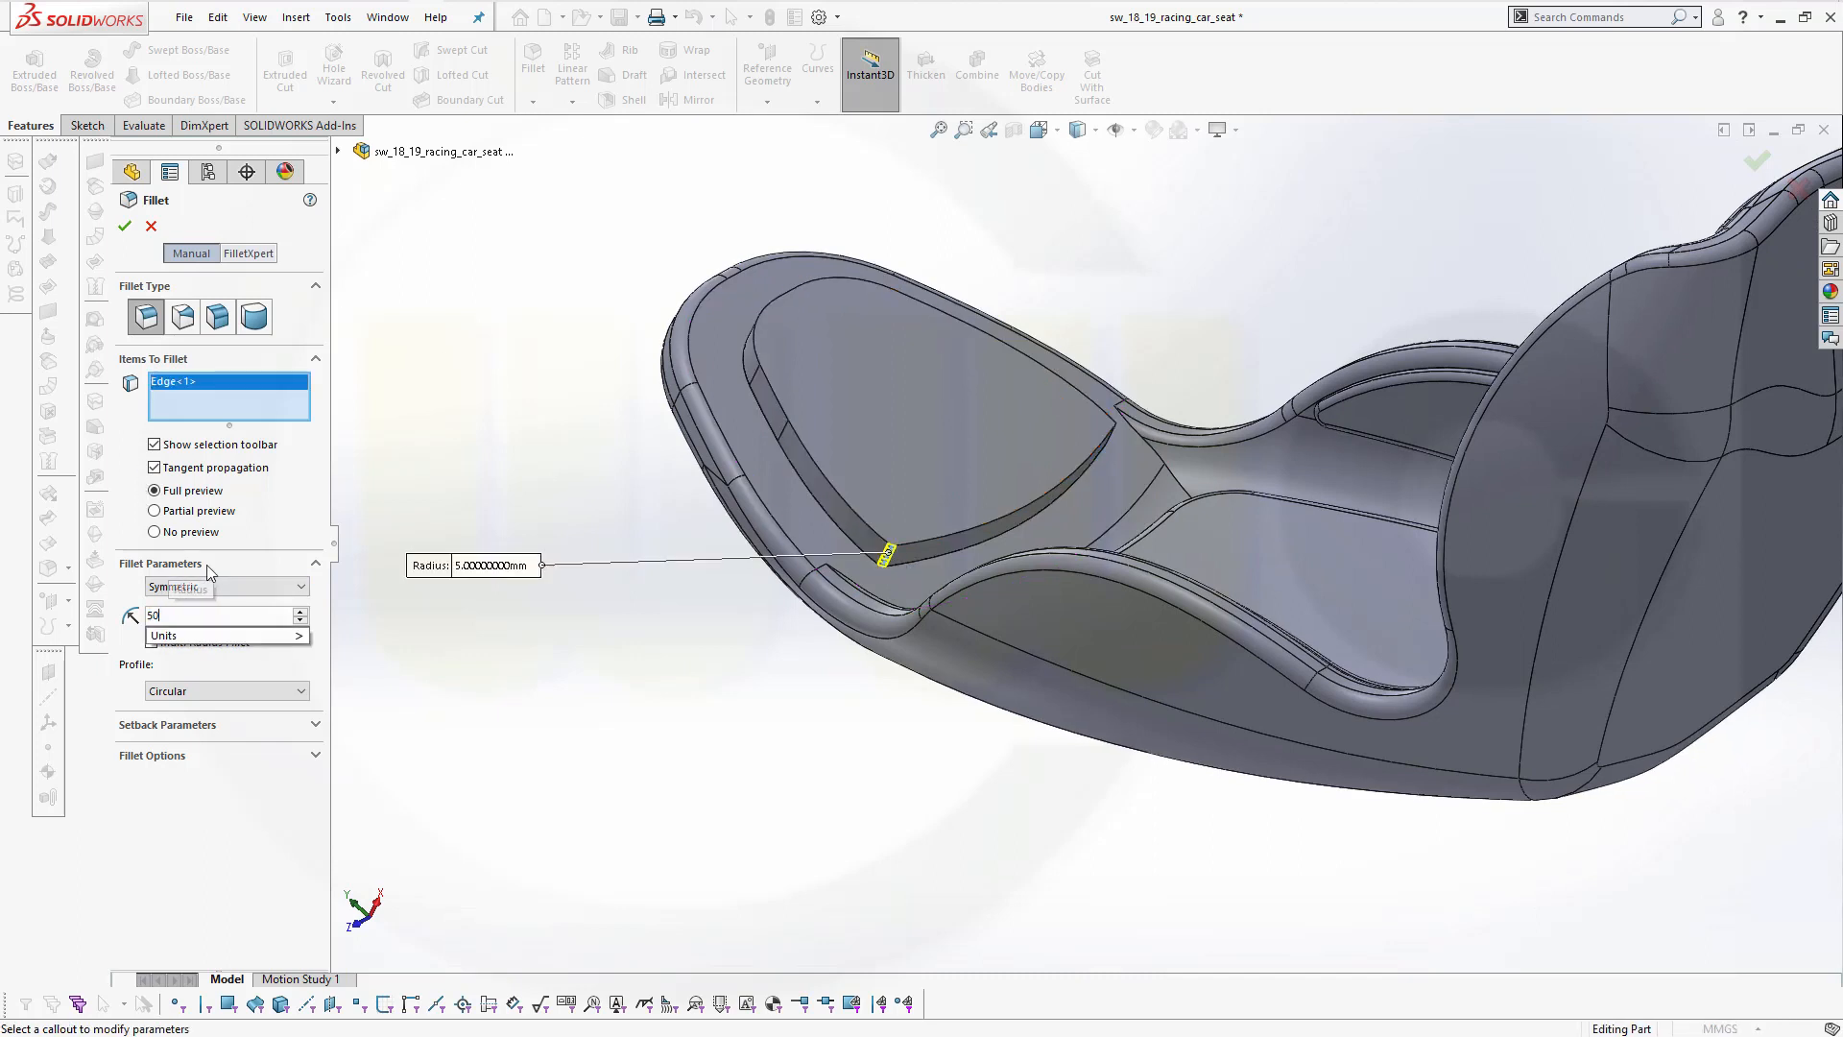
key("Return")
type("60")
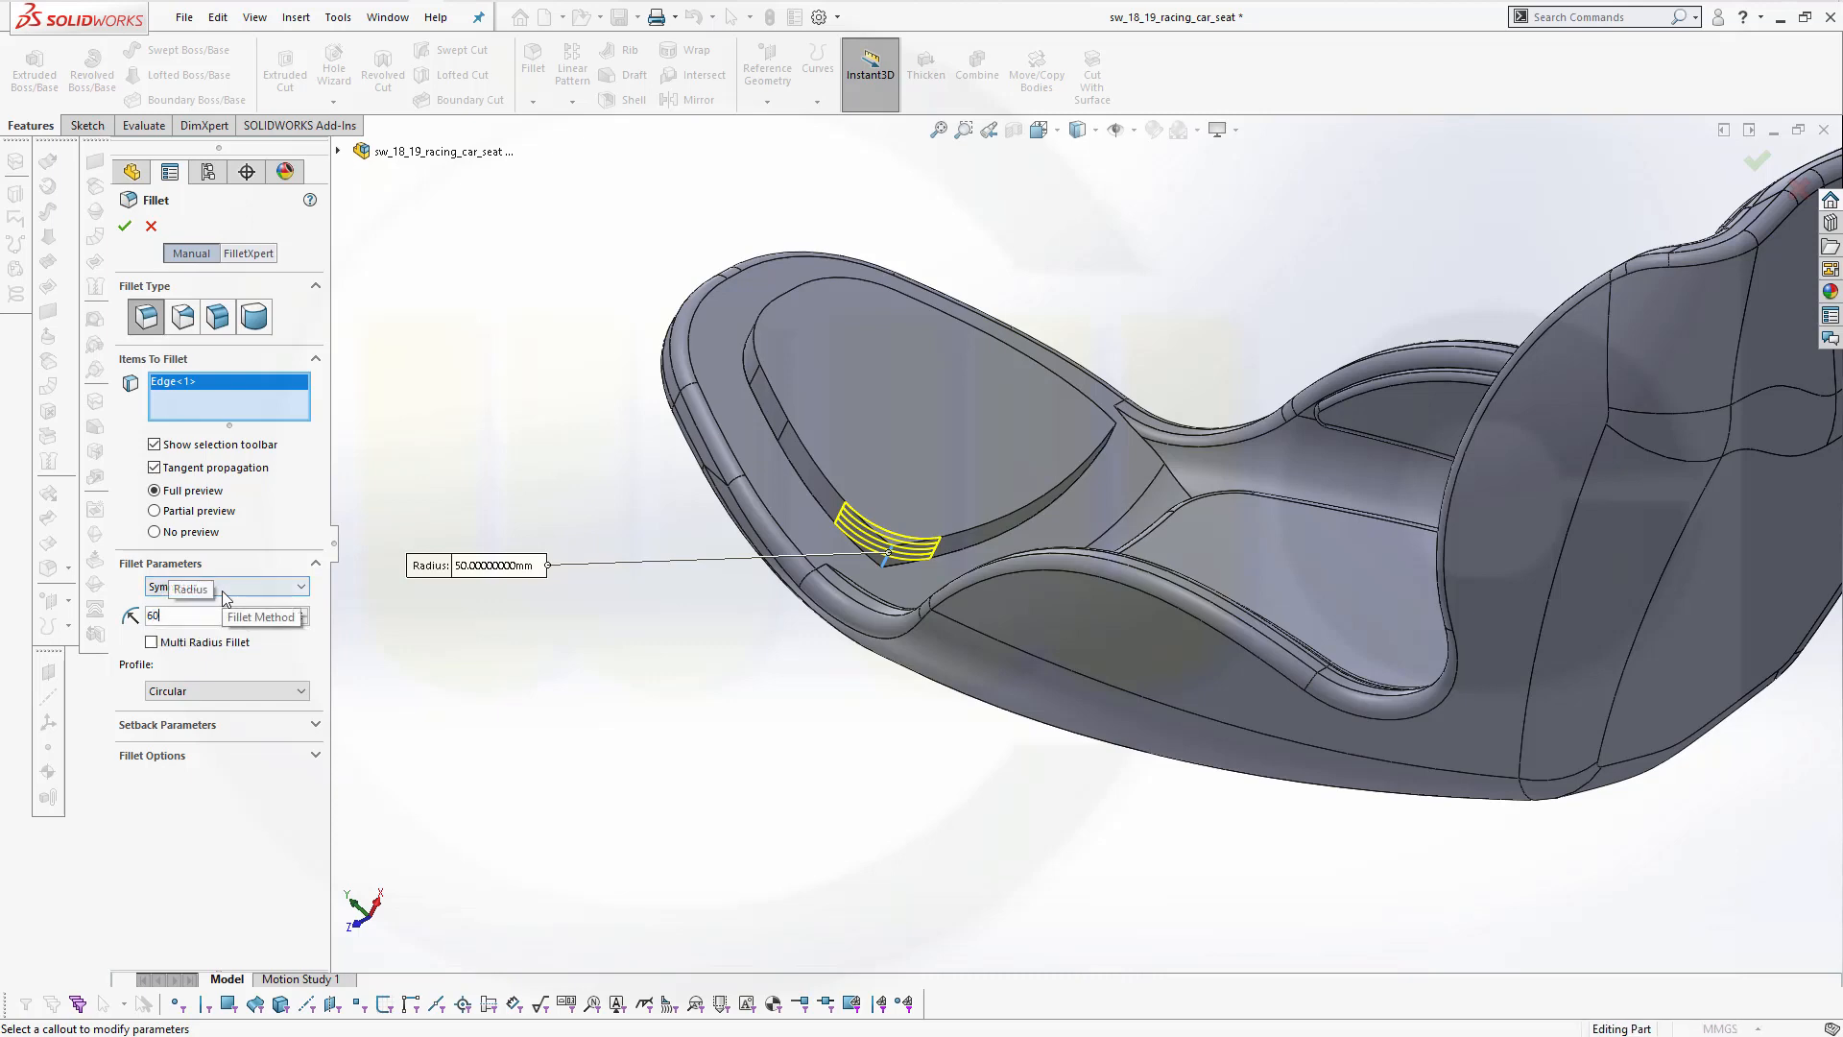
key("Return")
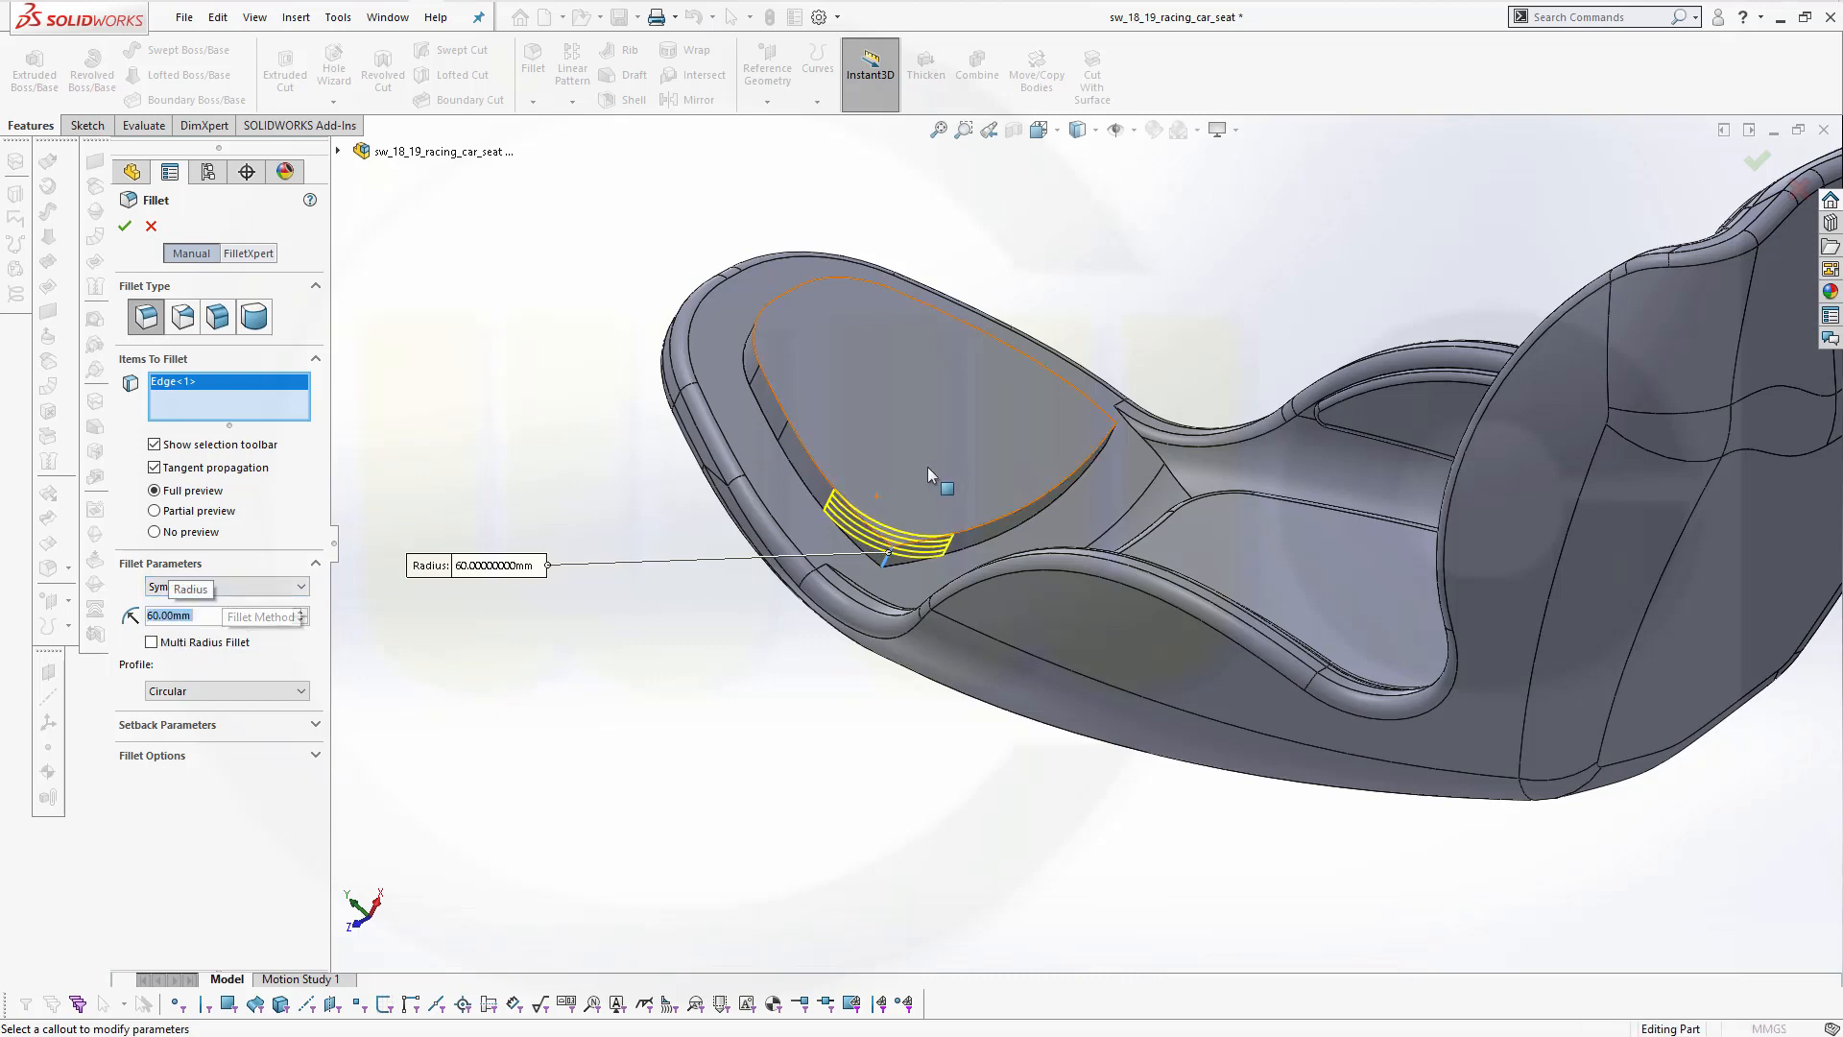
middle_click_drag(928, 467, 1092, 497)
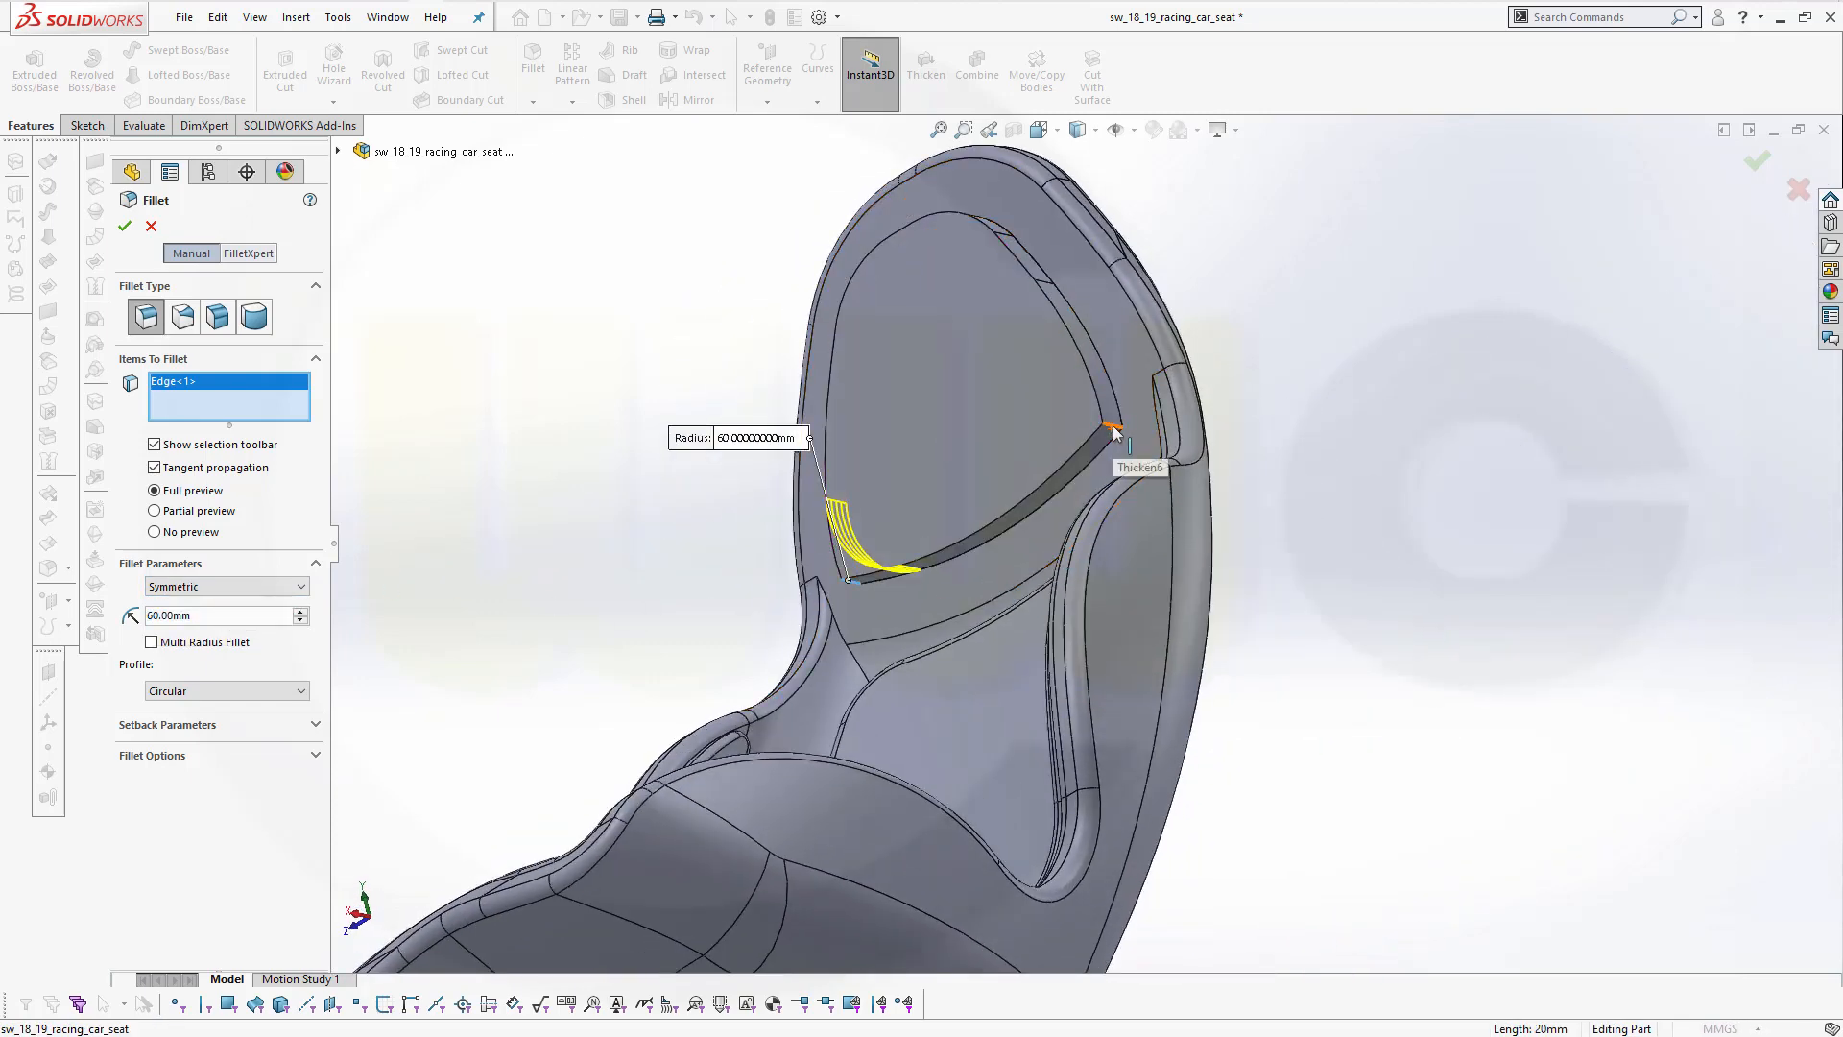
left_click(124, 225)
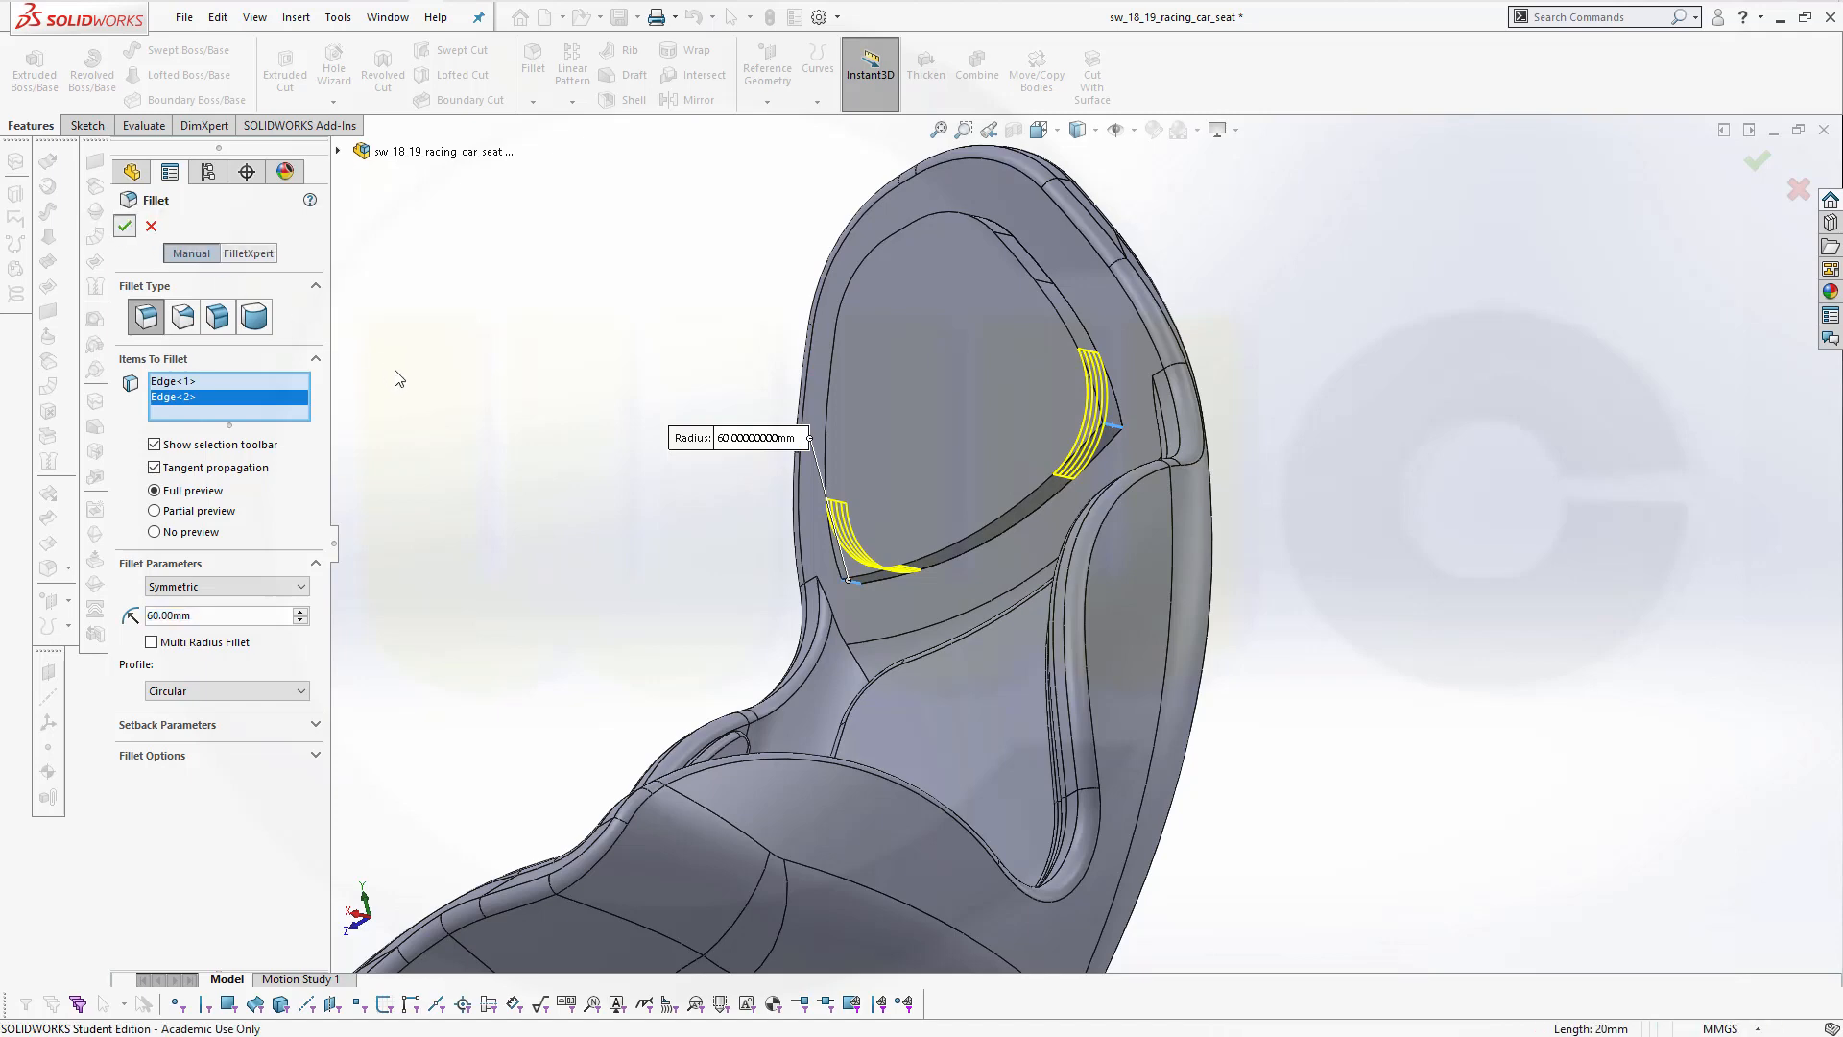
Try to combine the seat shell and all six pad bodies into one solid with the Add operation
scroll(538, 432, "up", 5)
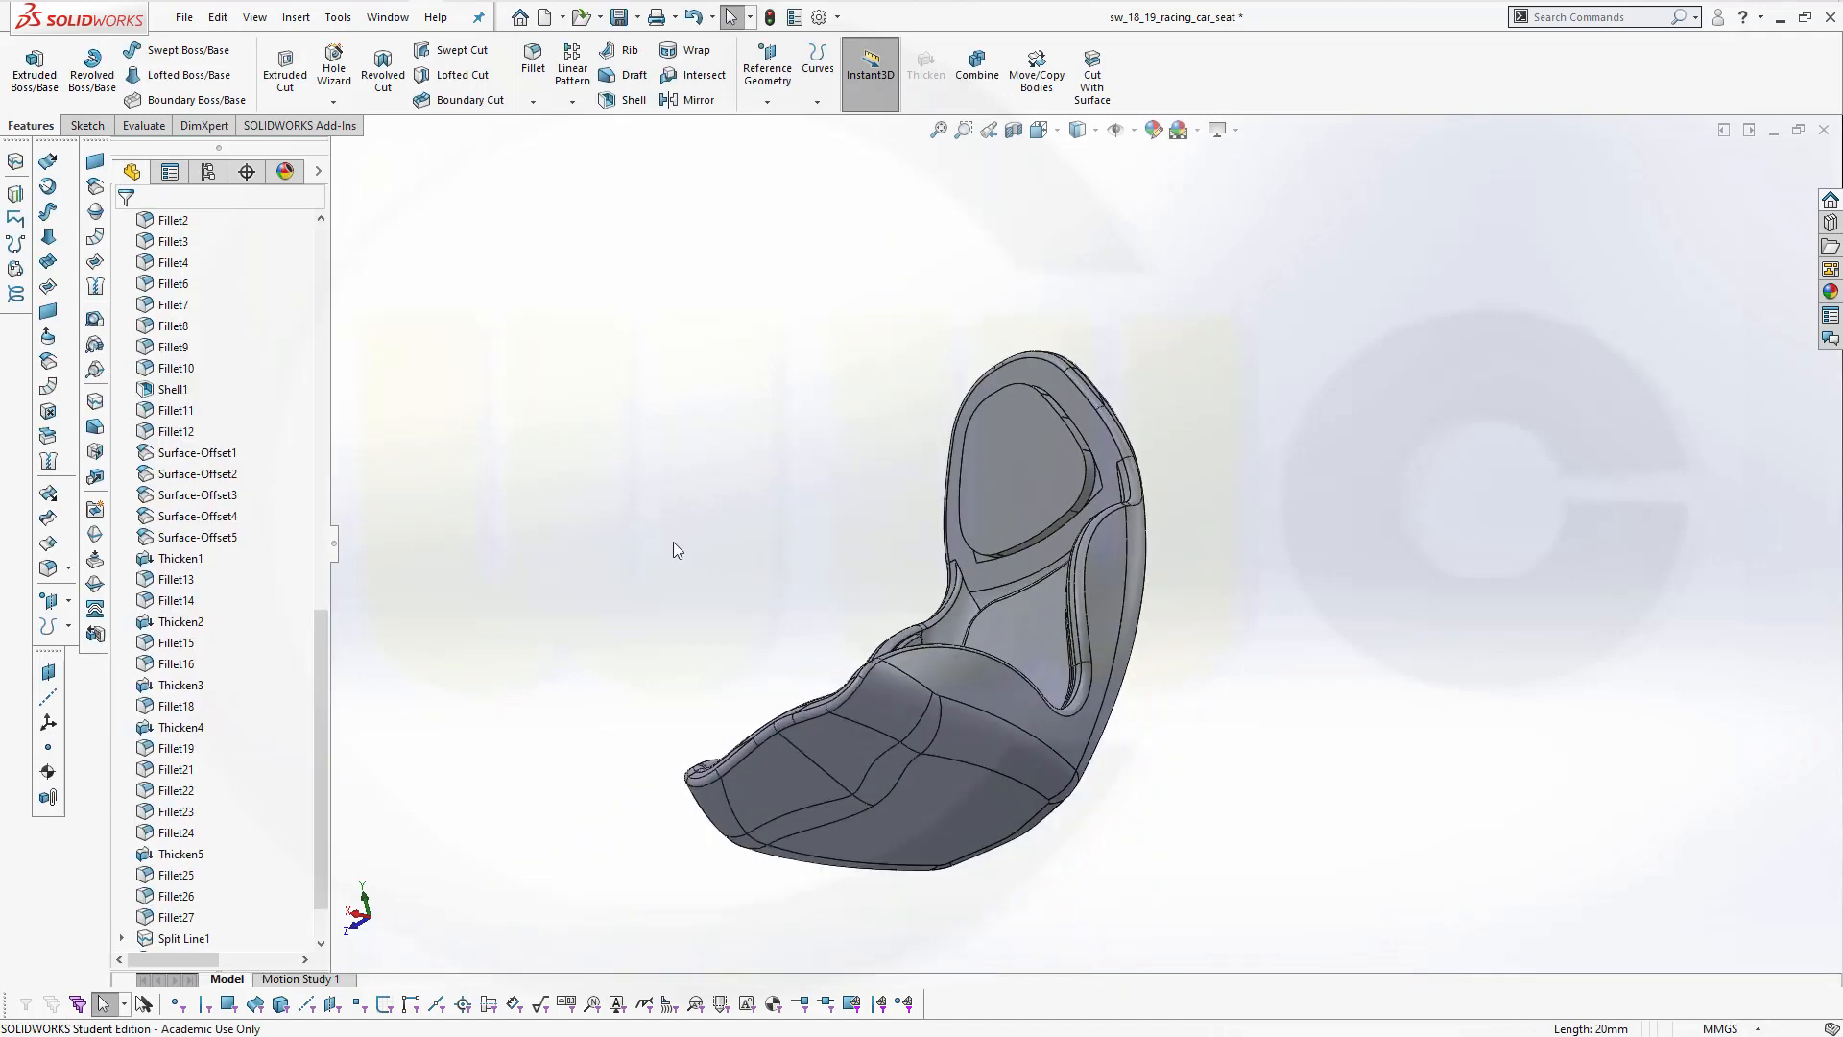
middle_click_drag(677, 549, 672, 728)
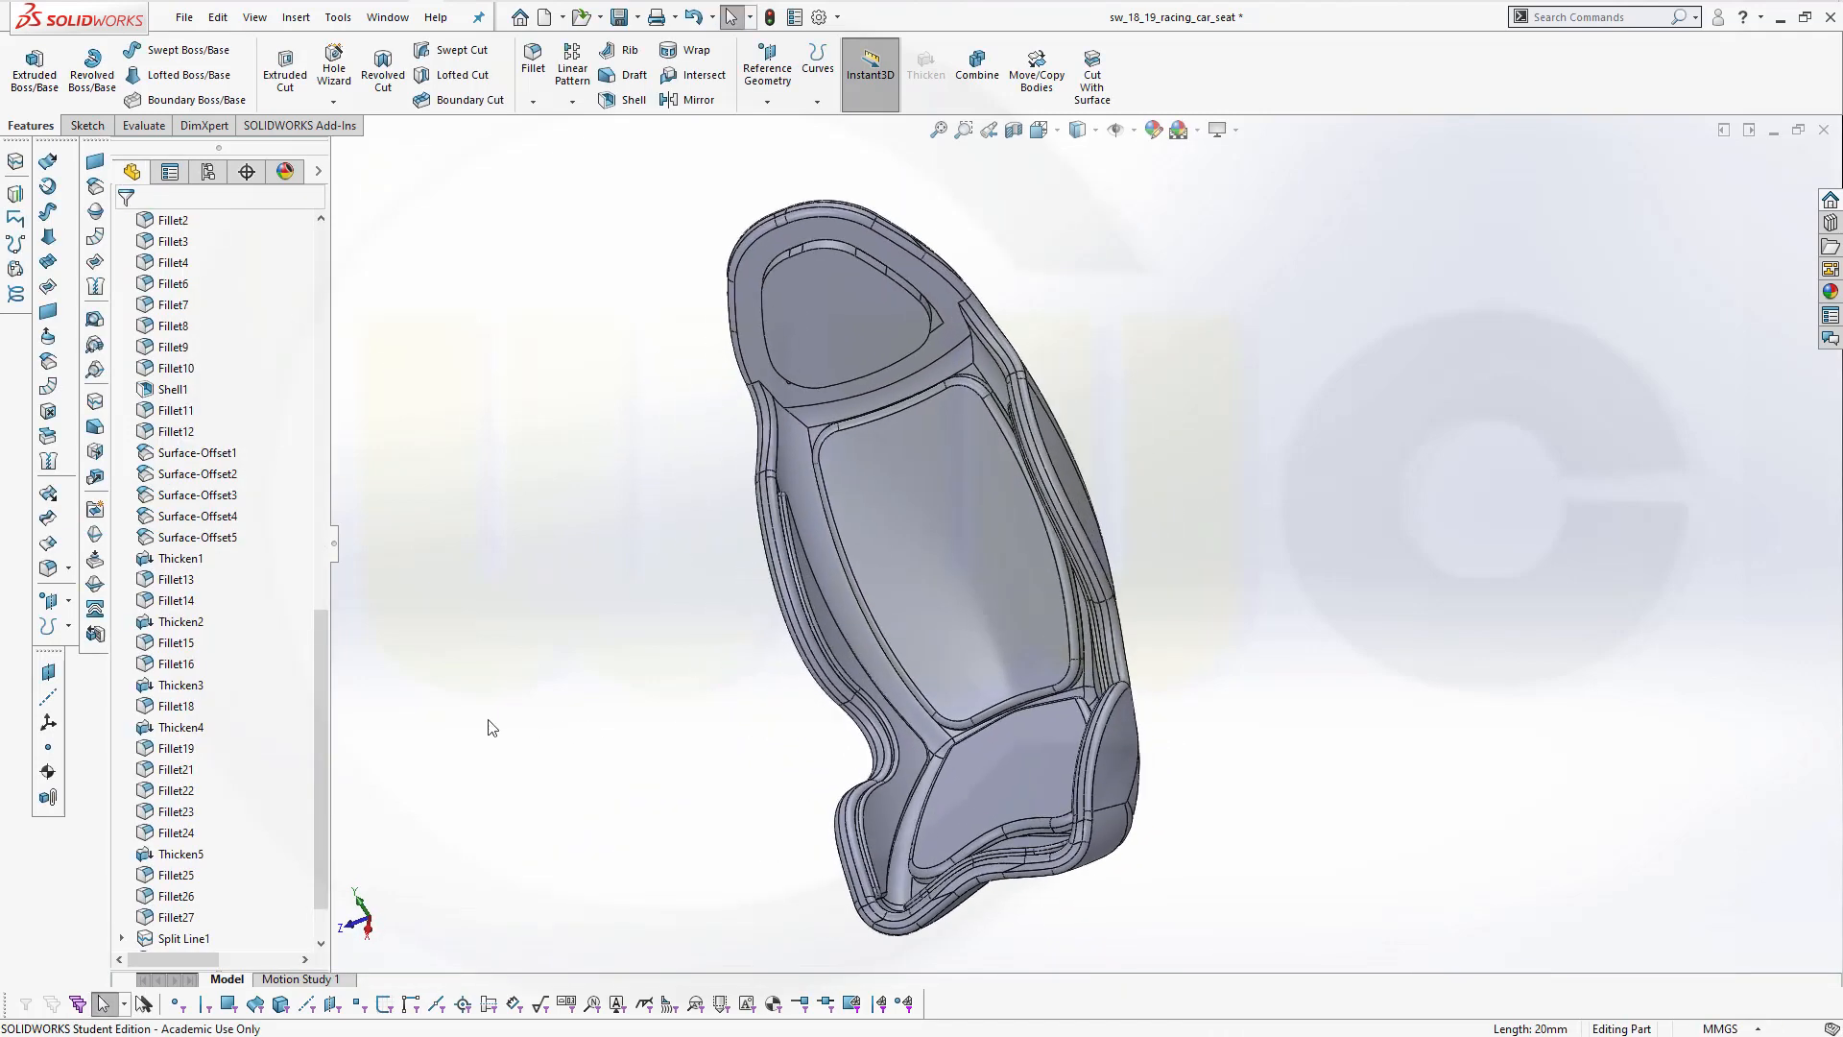
left_click_drag(328, 670, 365, 264)
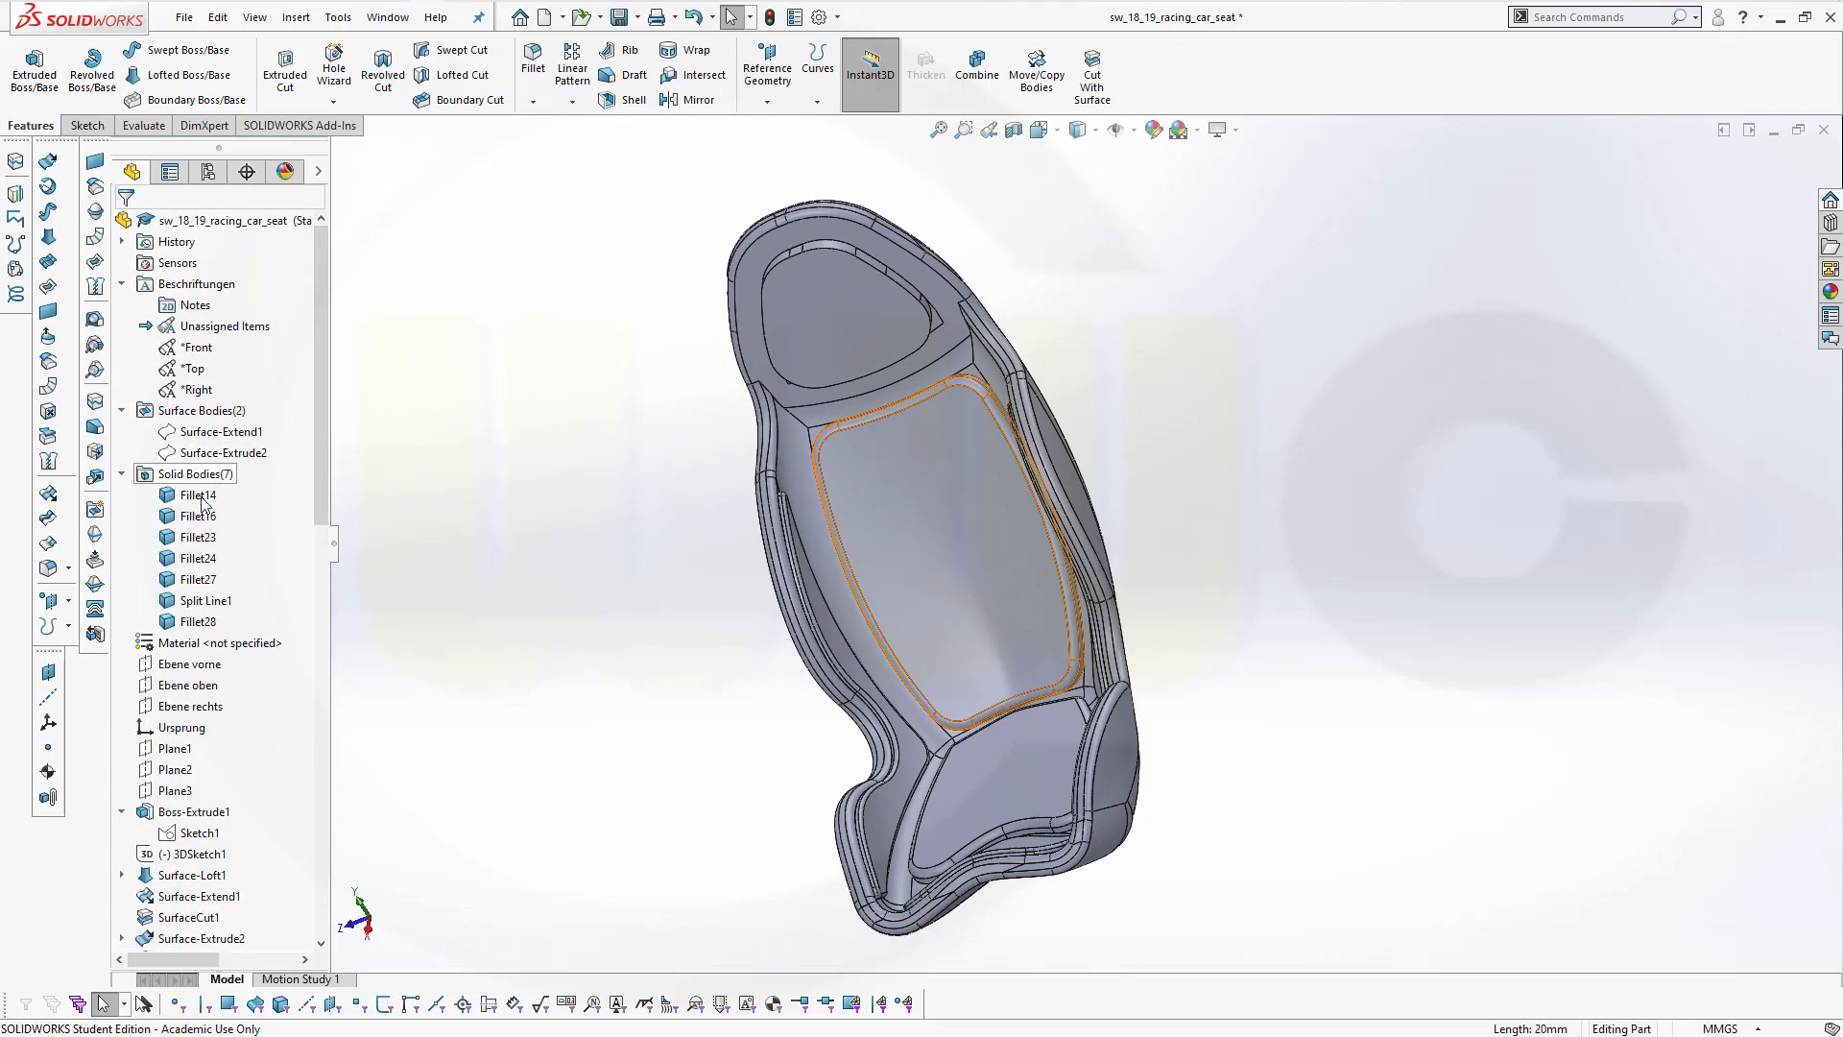
middle_click_drag(514, 774, 478, 788)
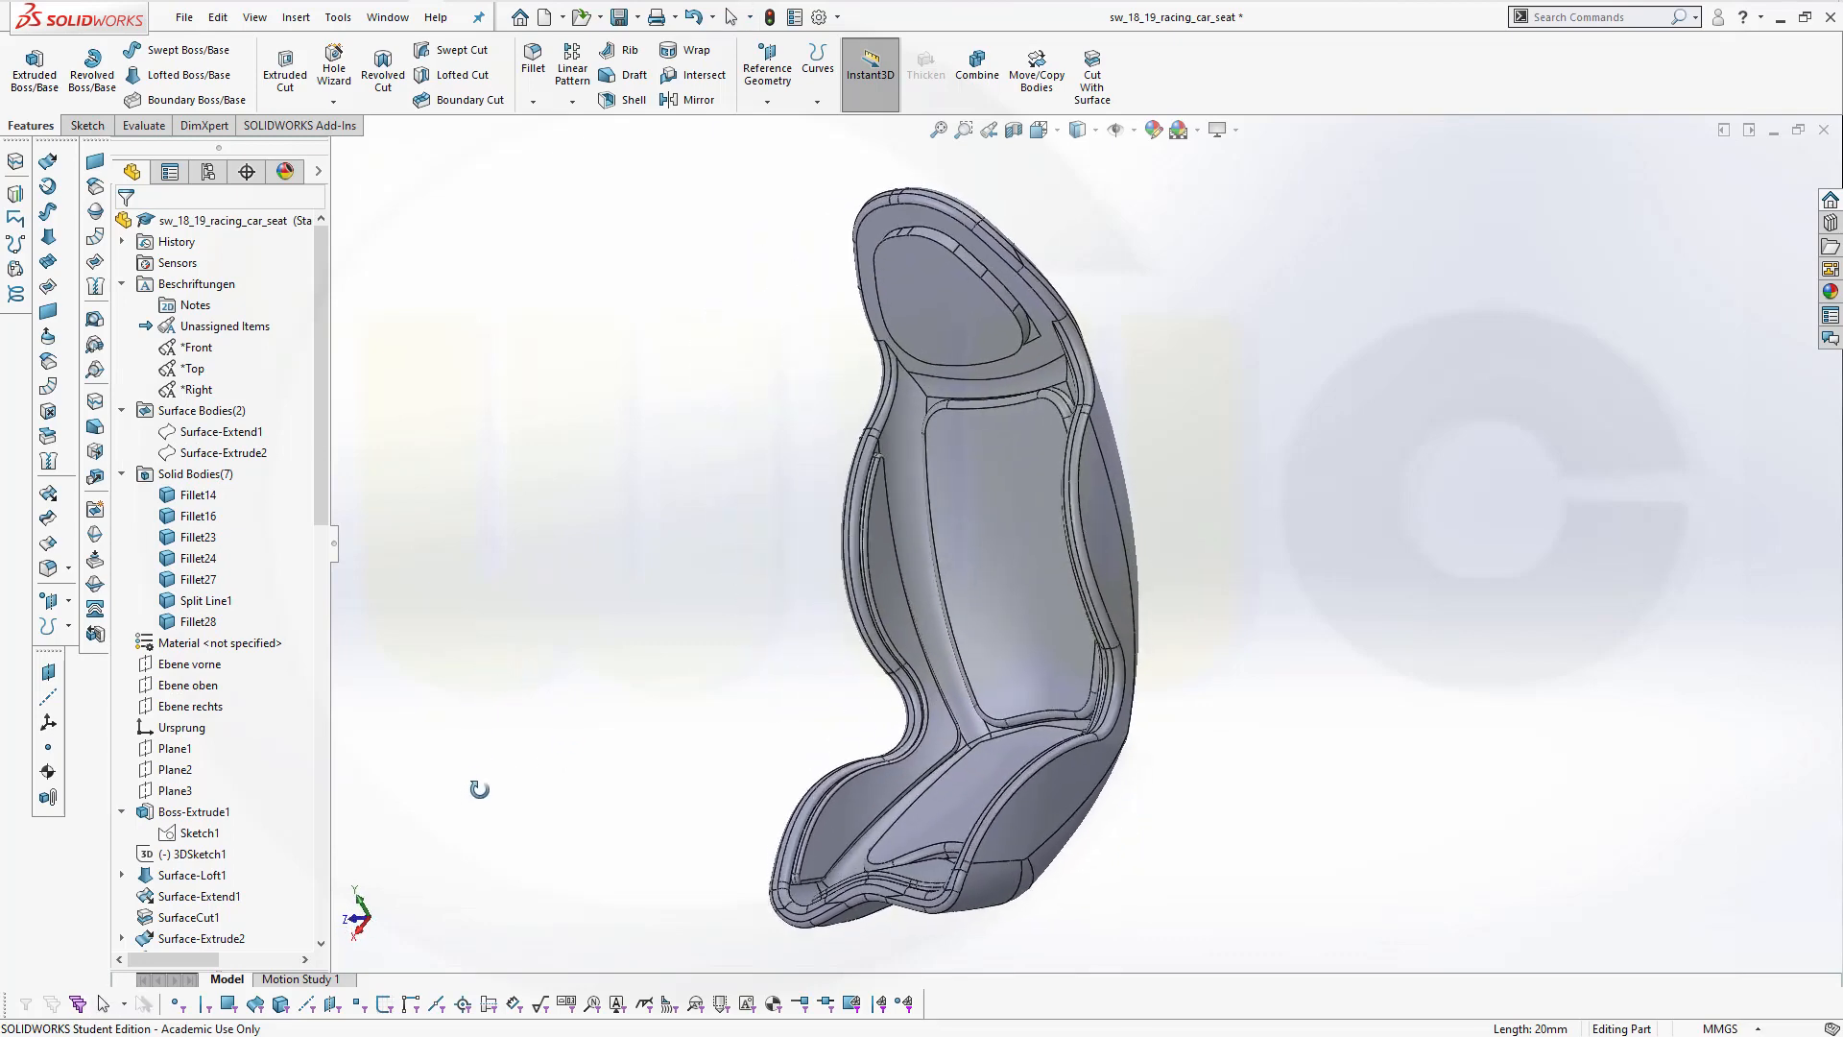
left_click(977, 67)
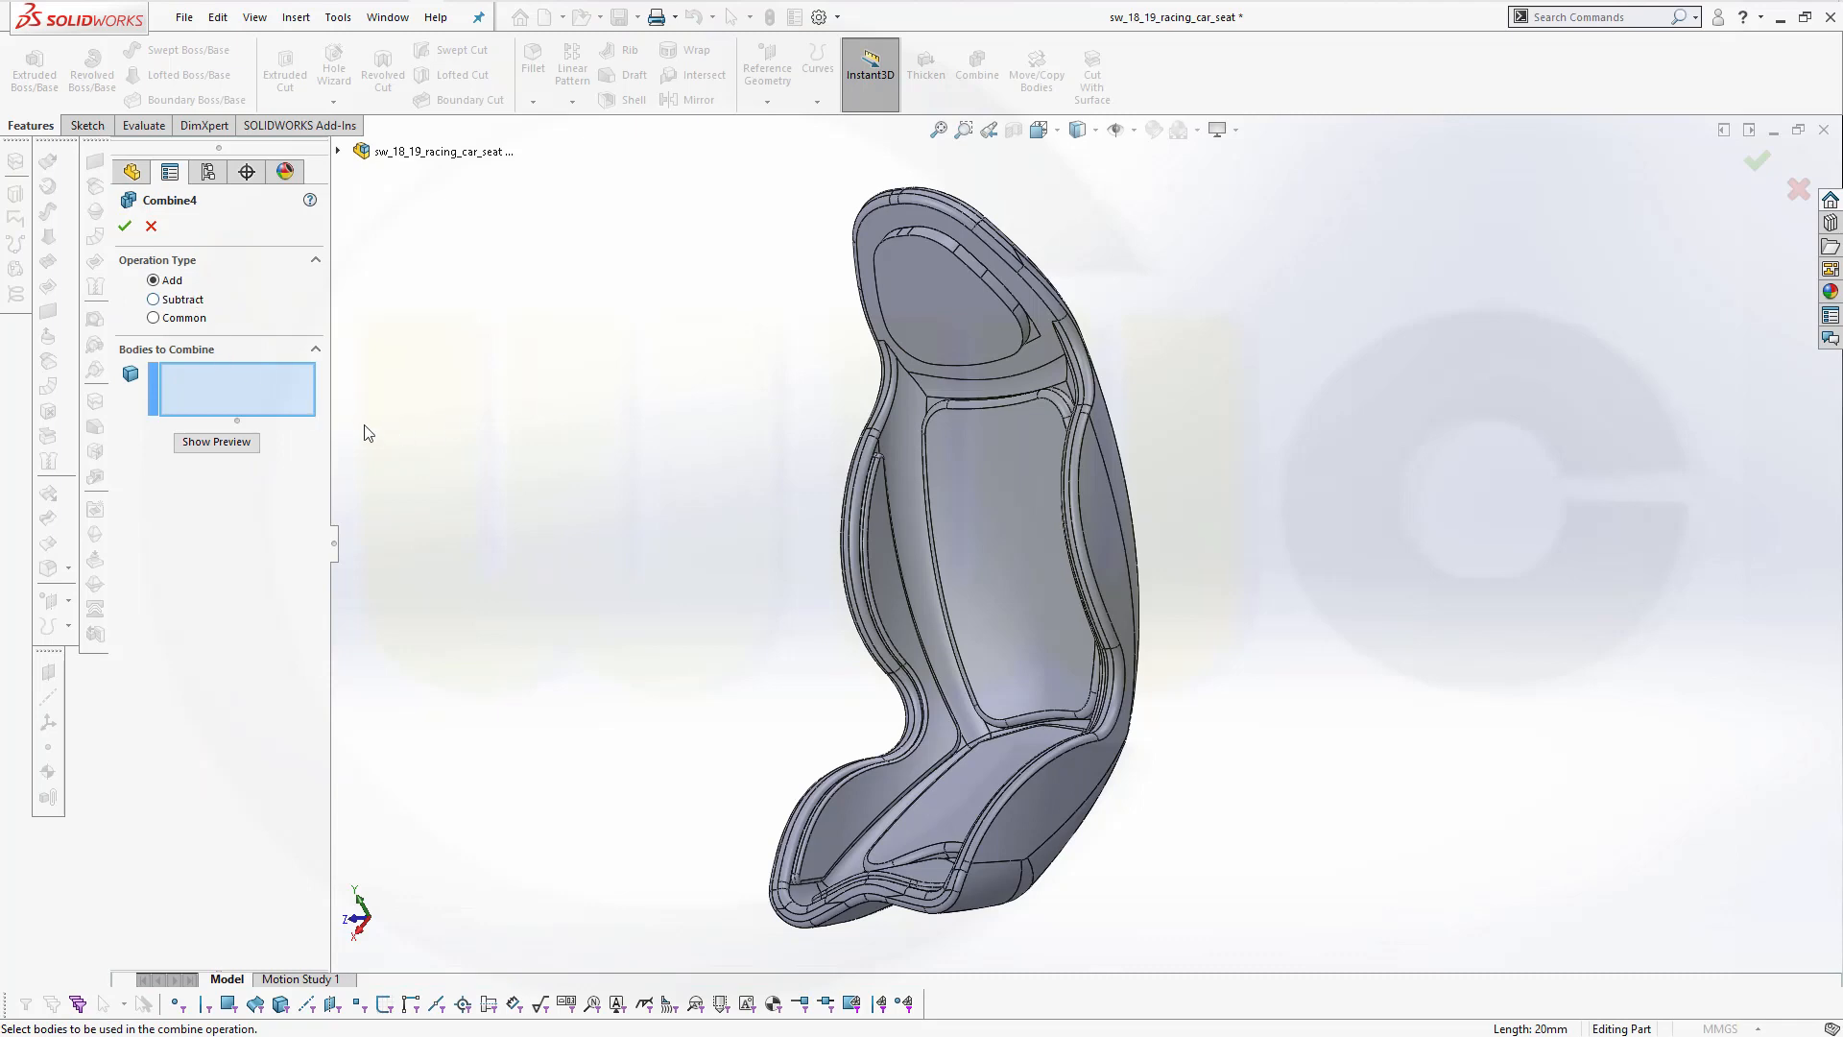
left_click(338, 151)
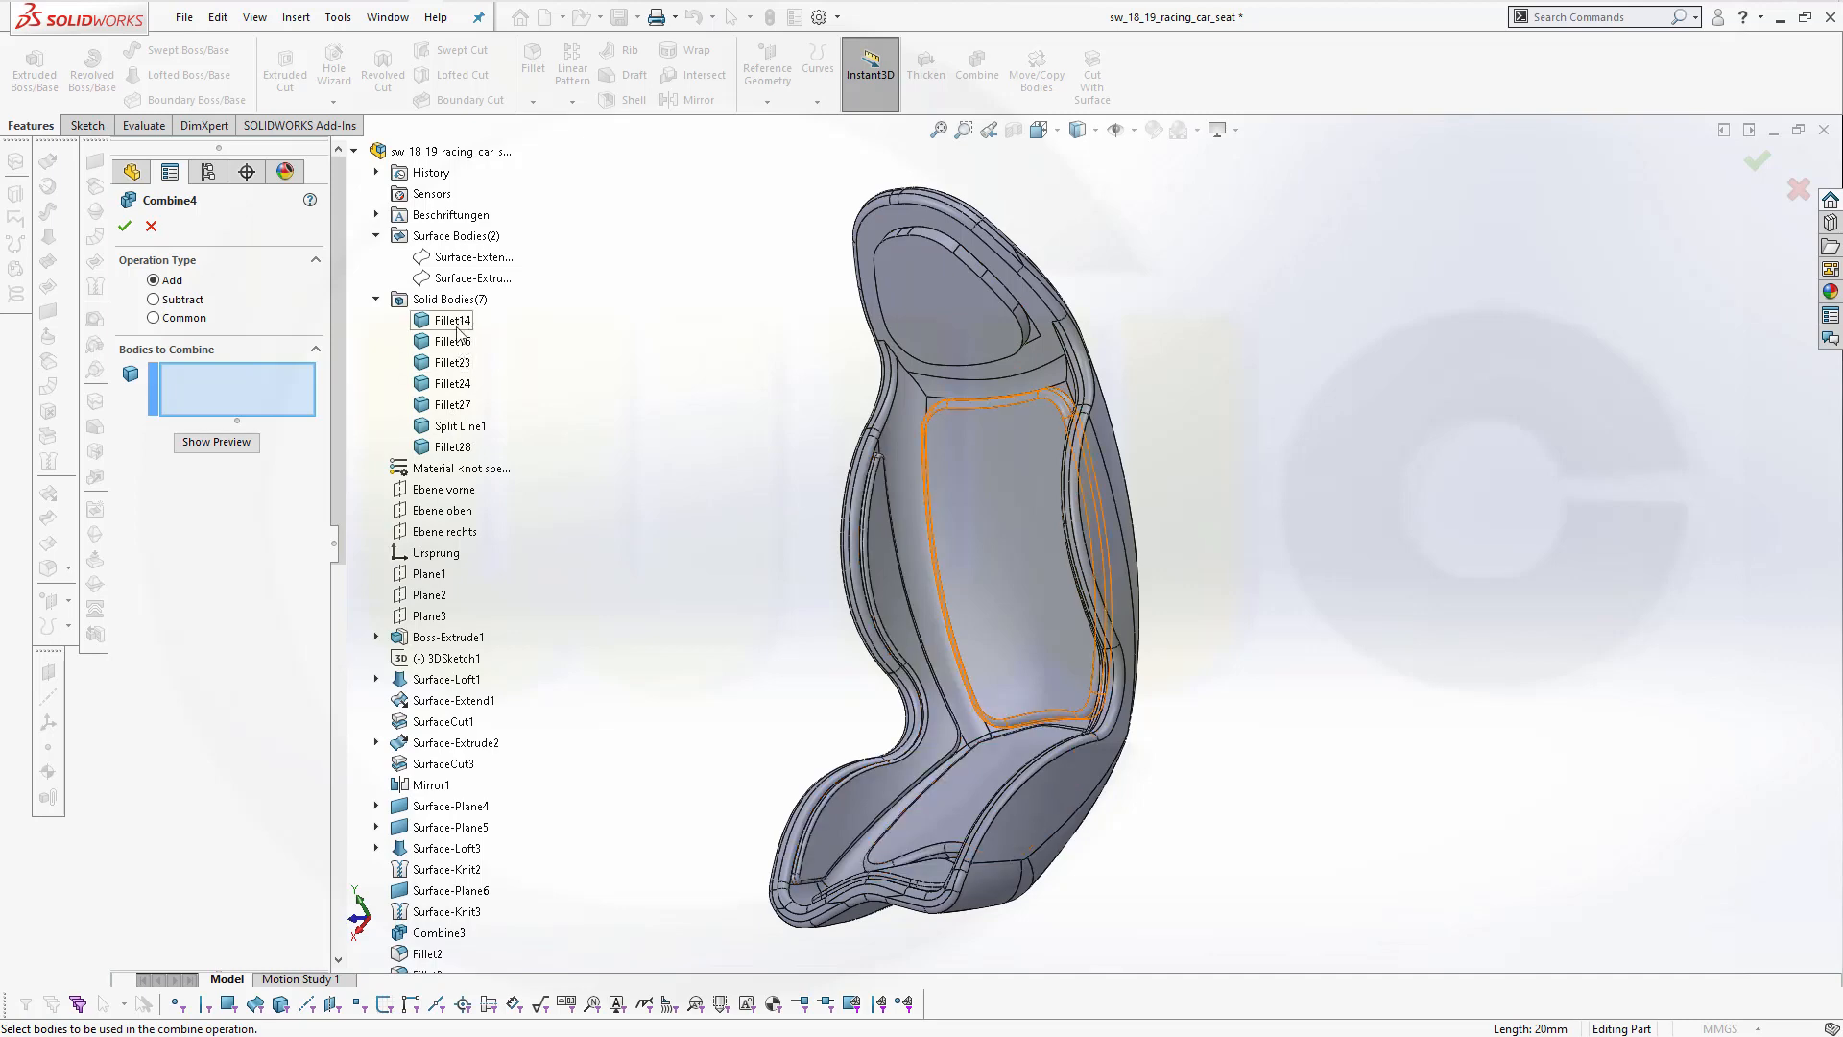
left_click(449, 426)
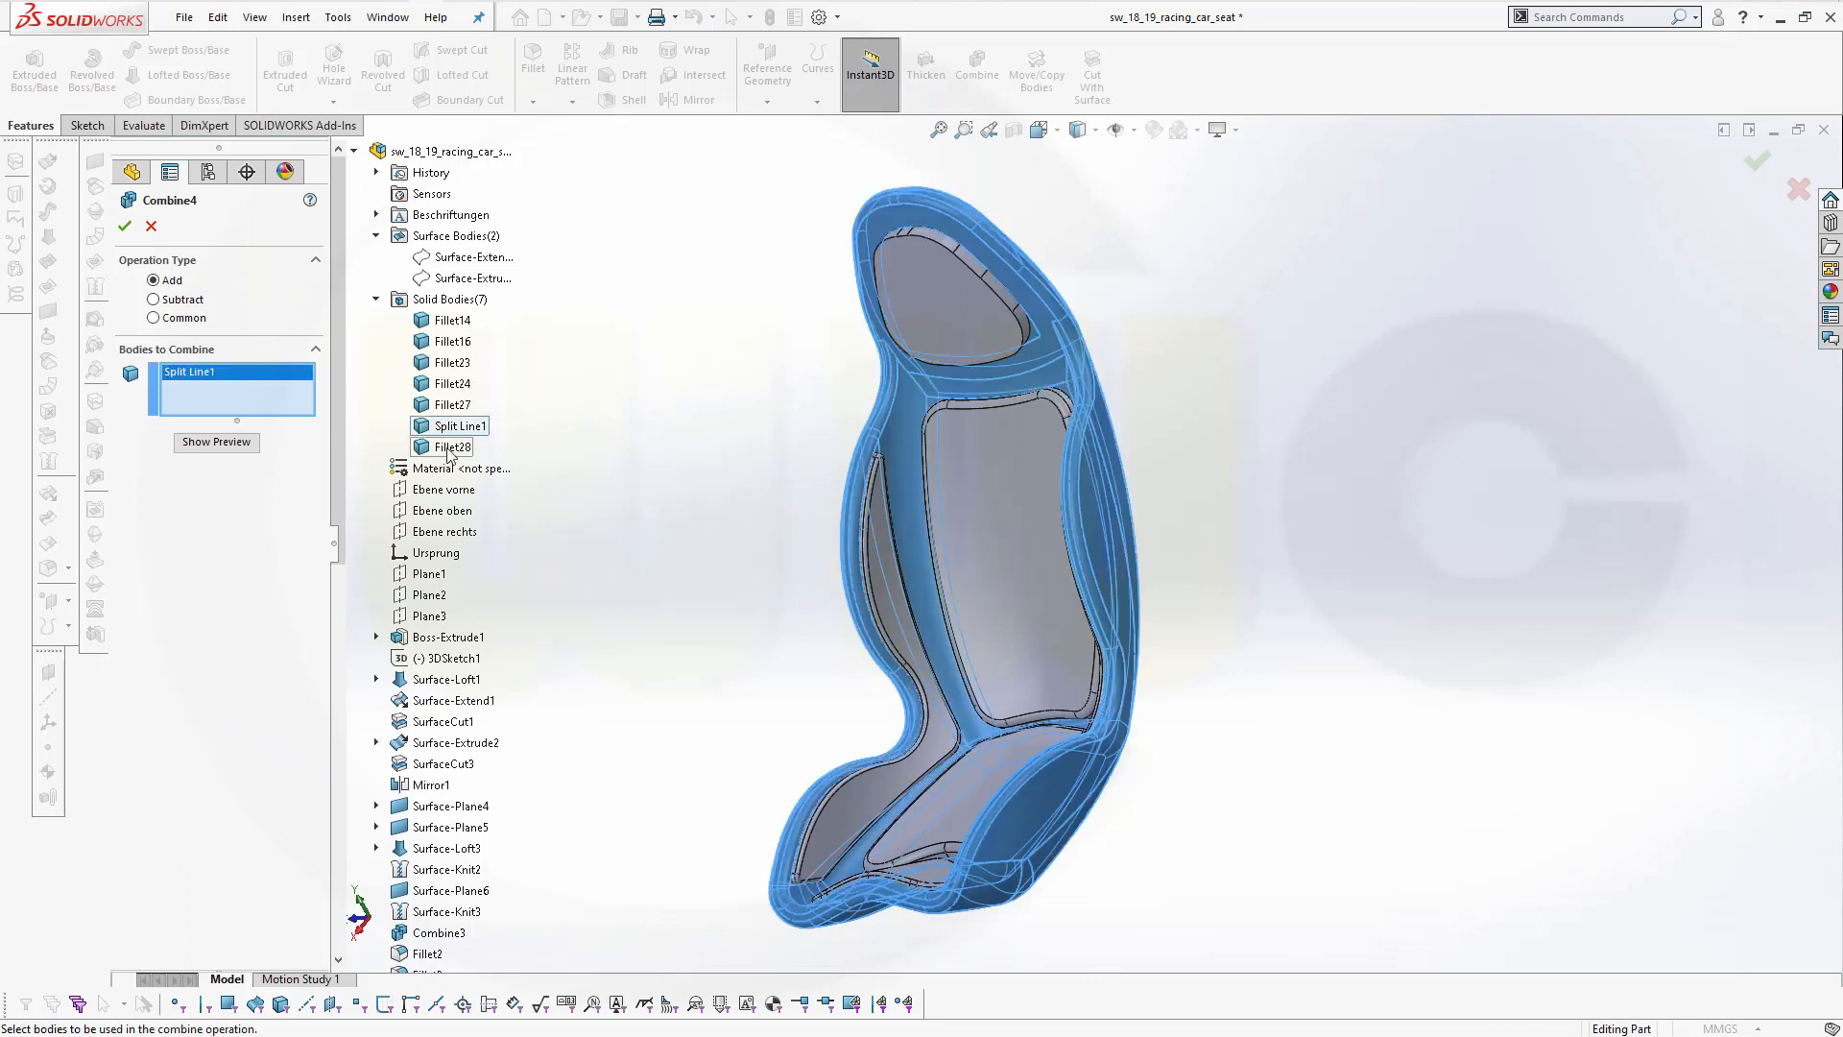
left_click(448, 447)
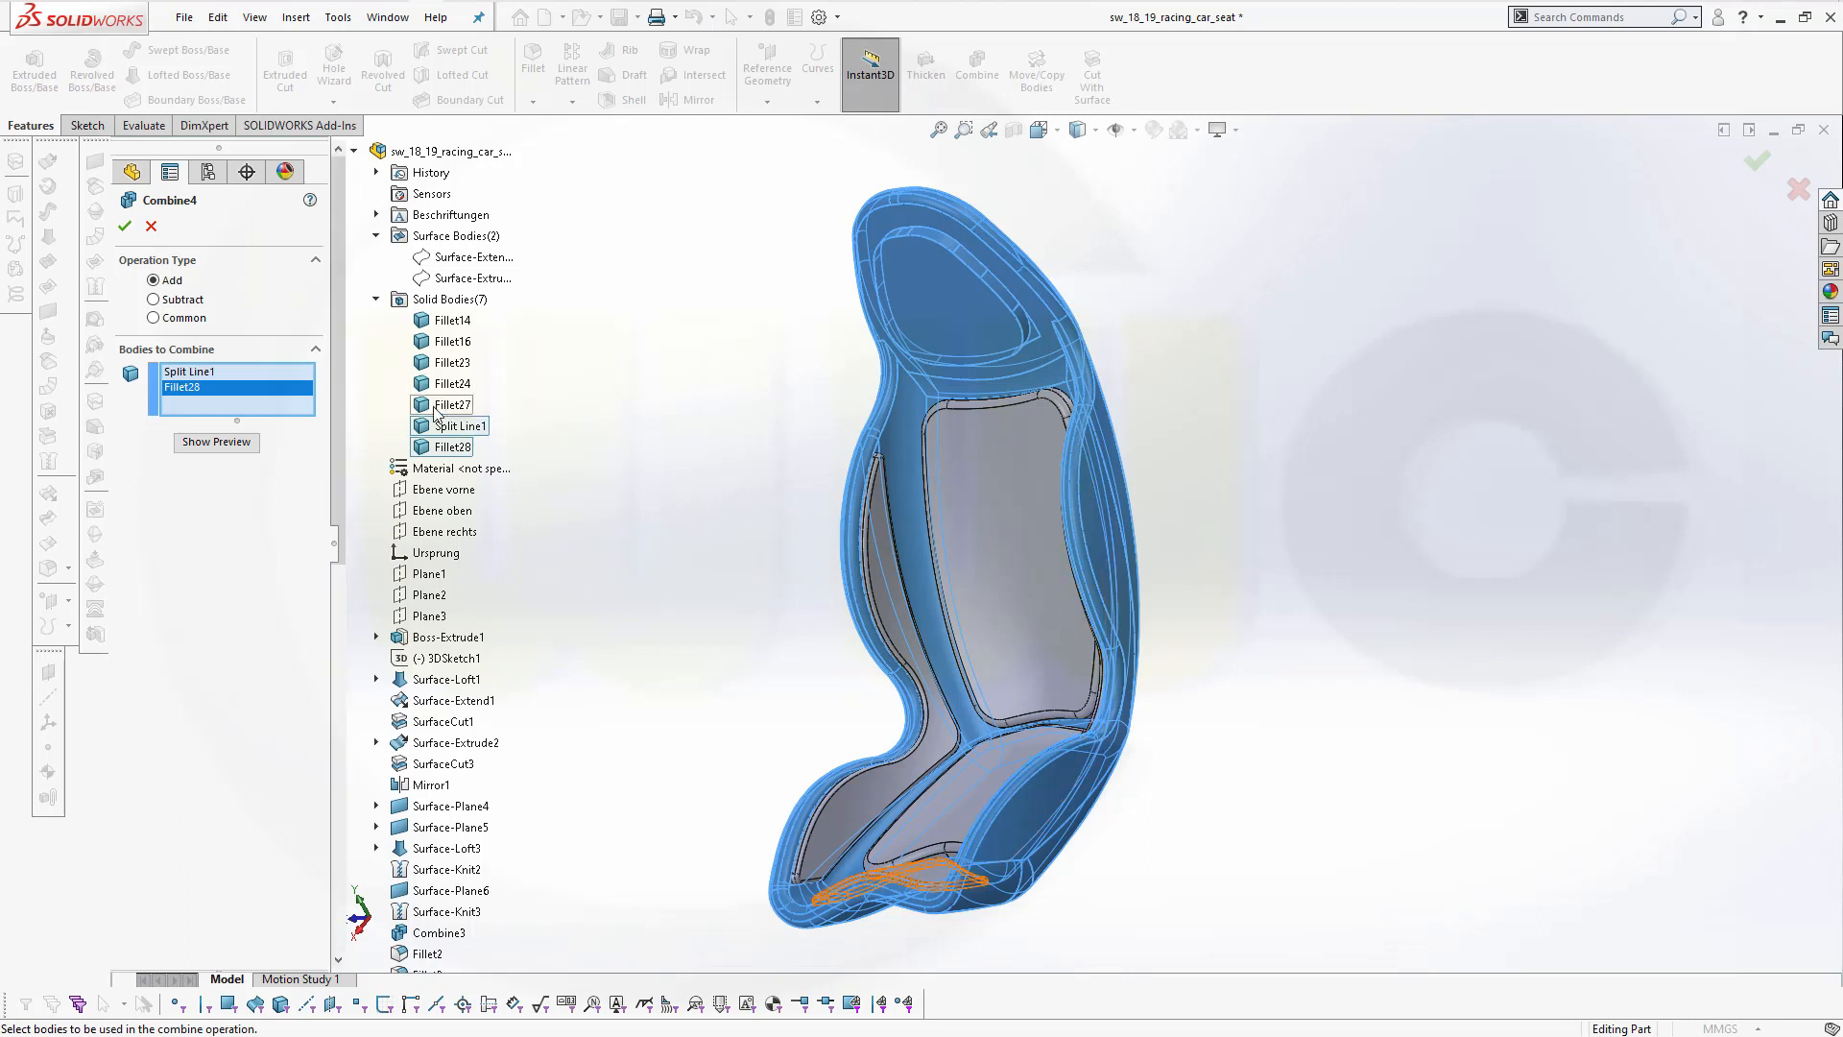
left_click(437, 409)
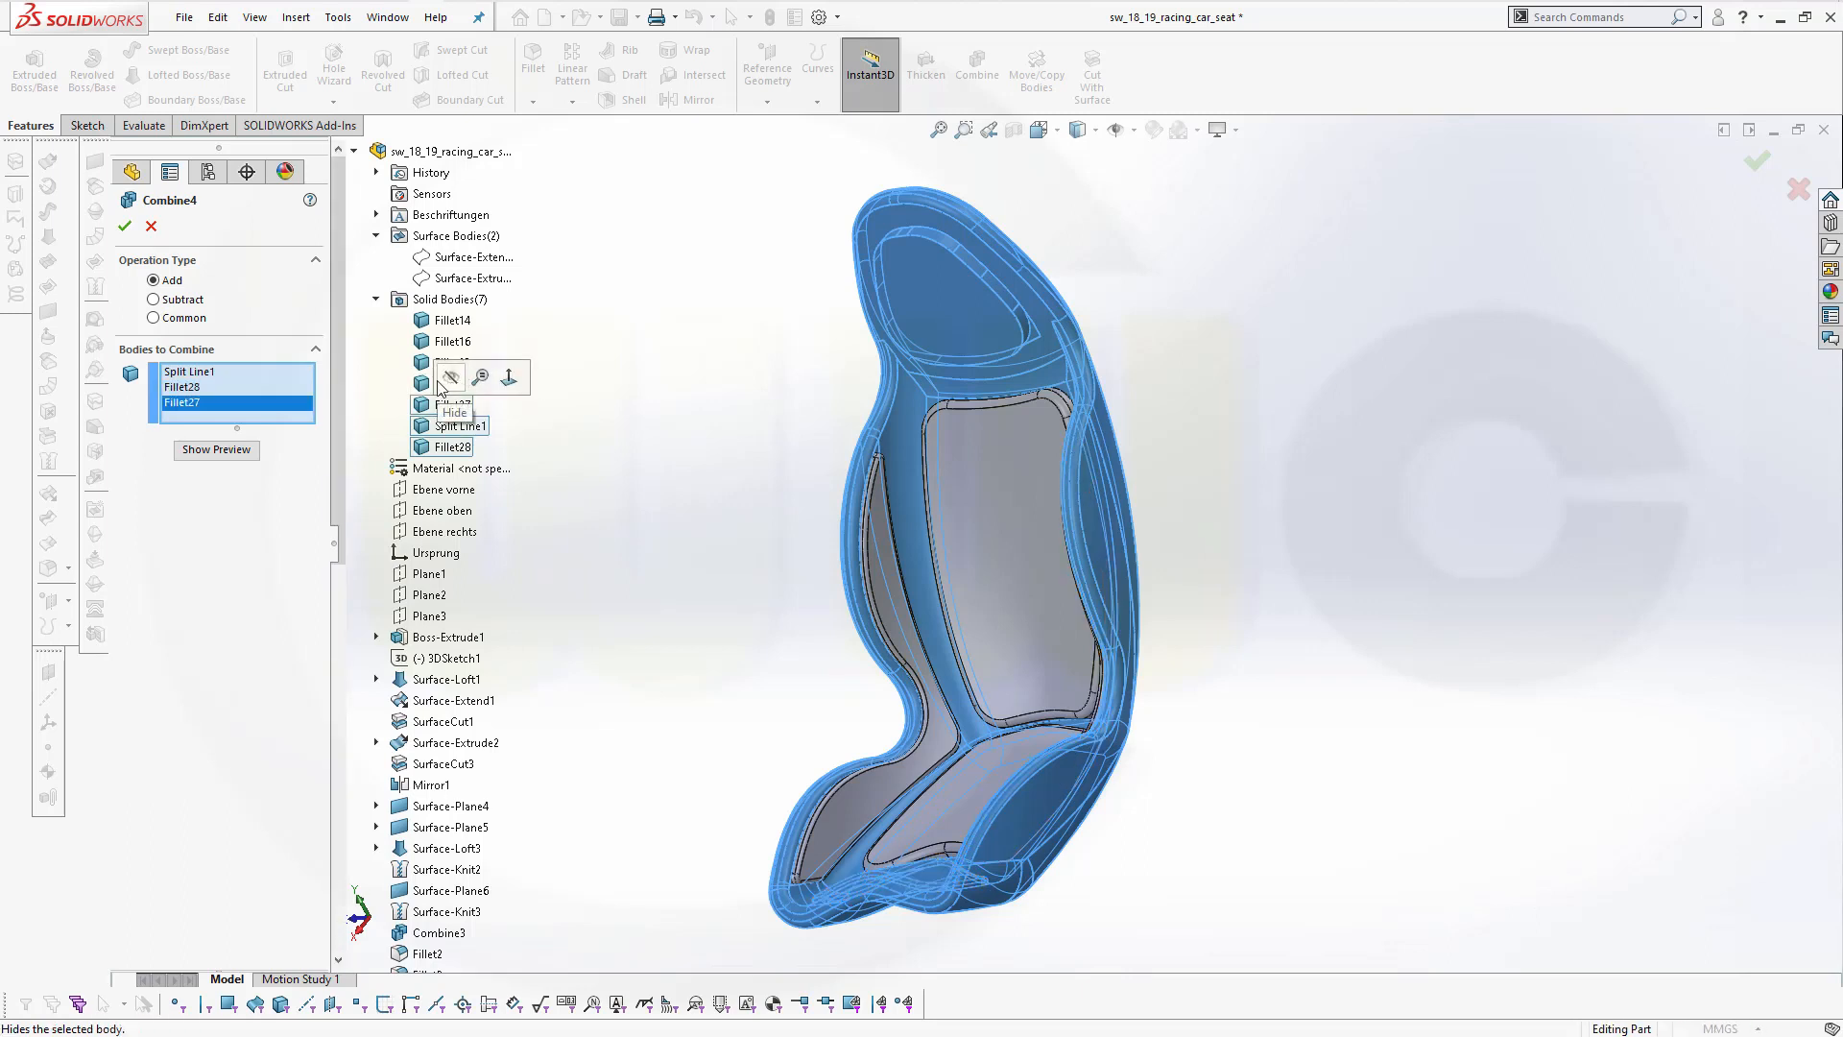
left_click(447, 385)
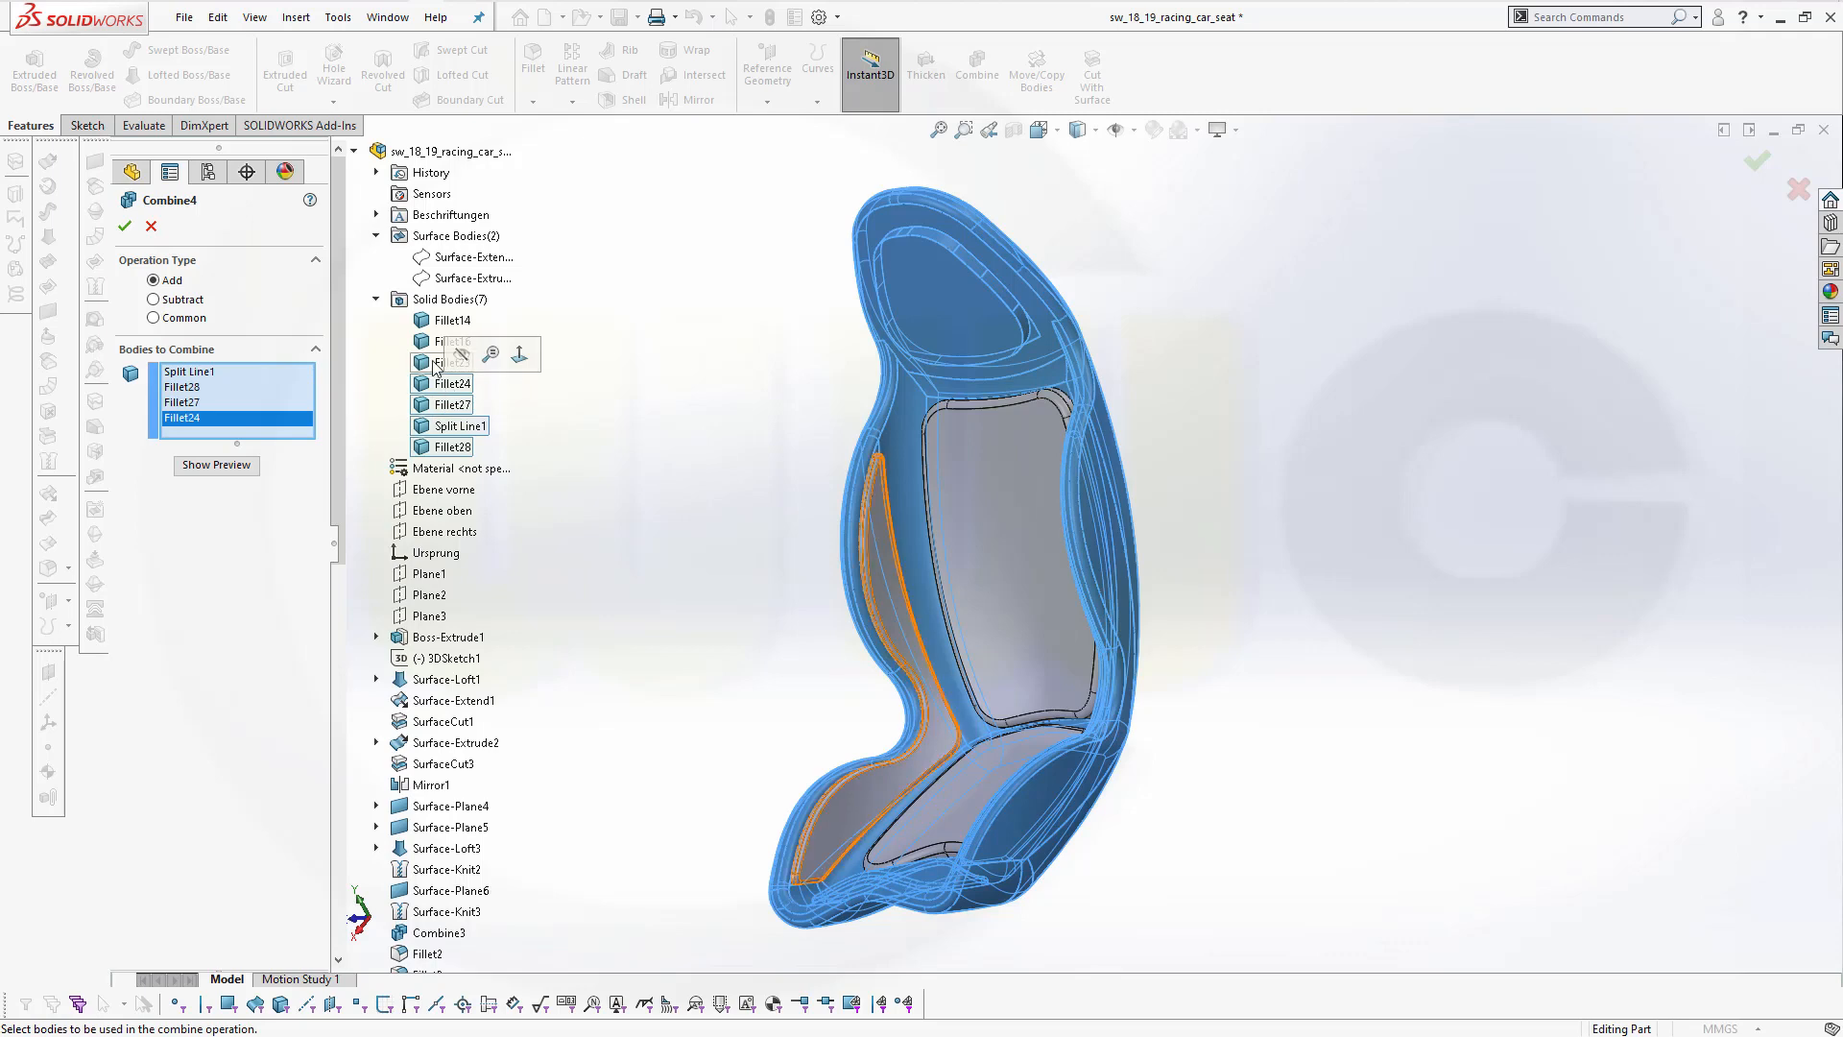
left_click(436, 366)
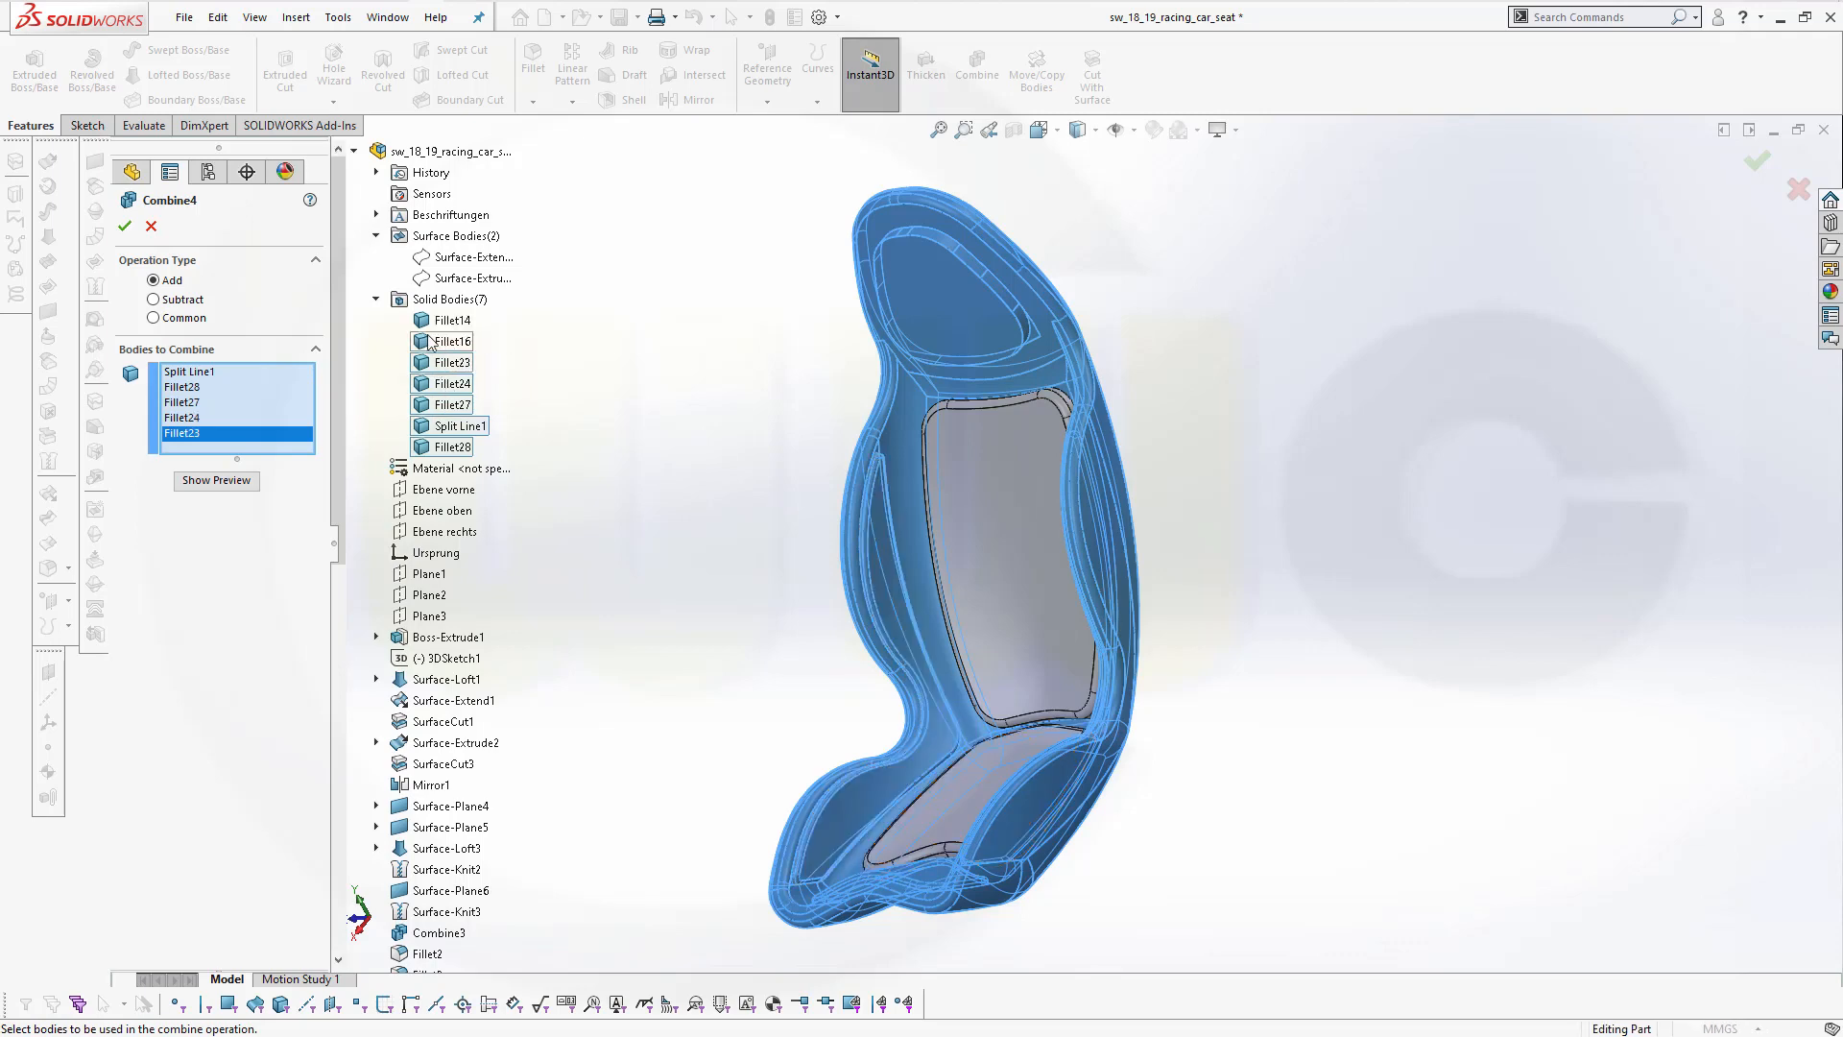
left_click(434, 342)
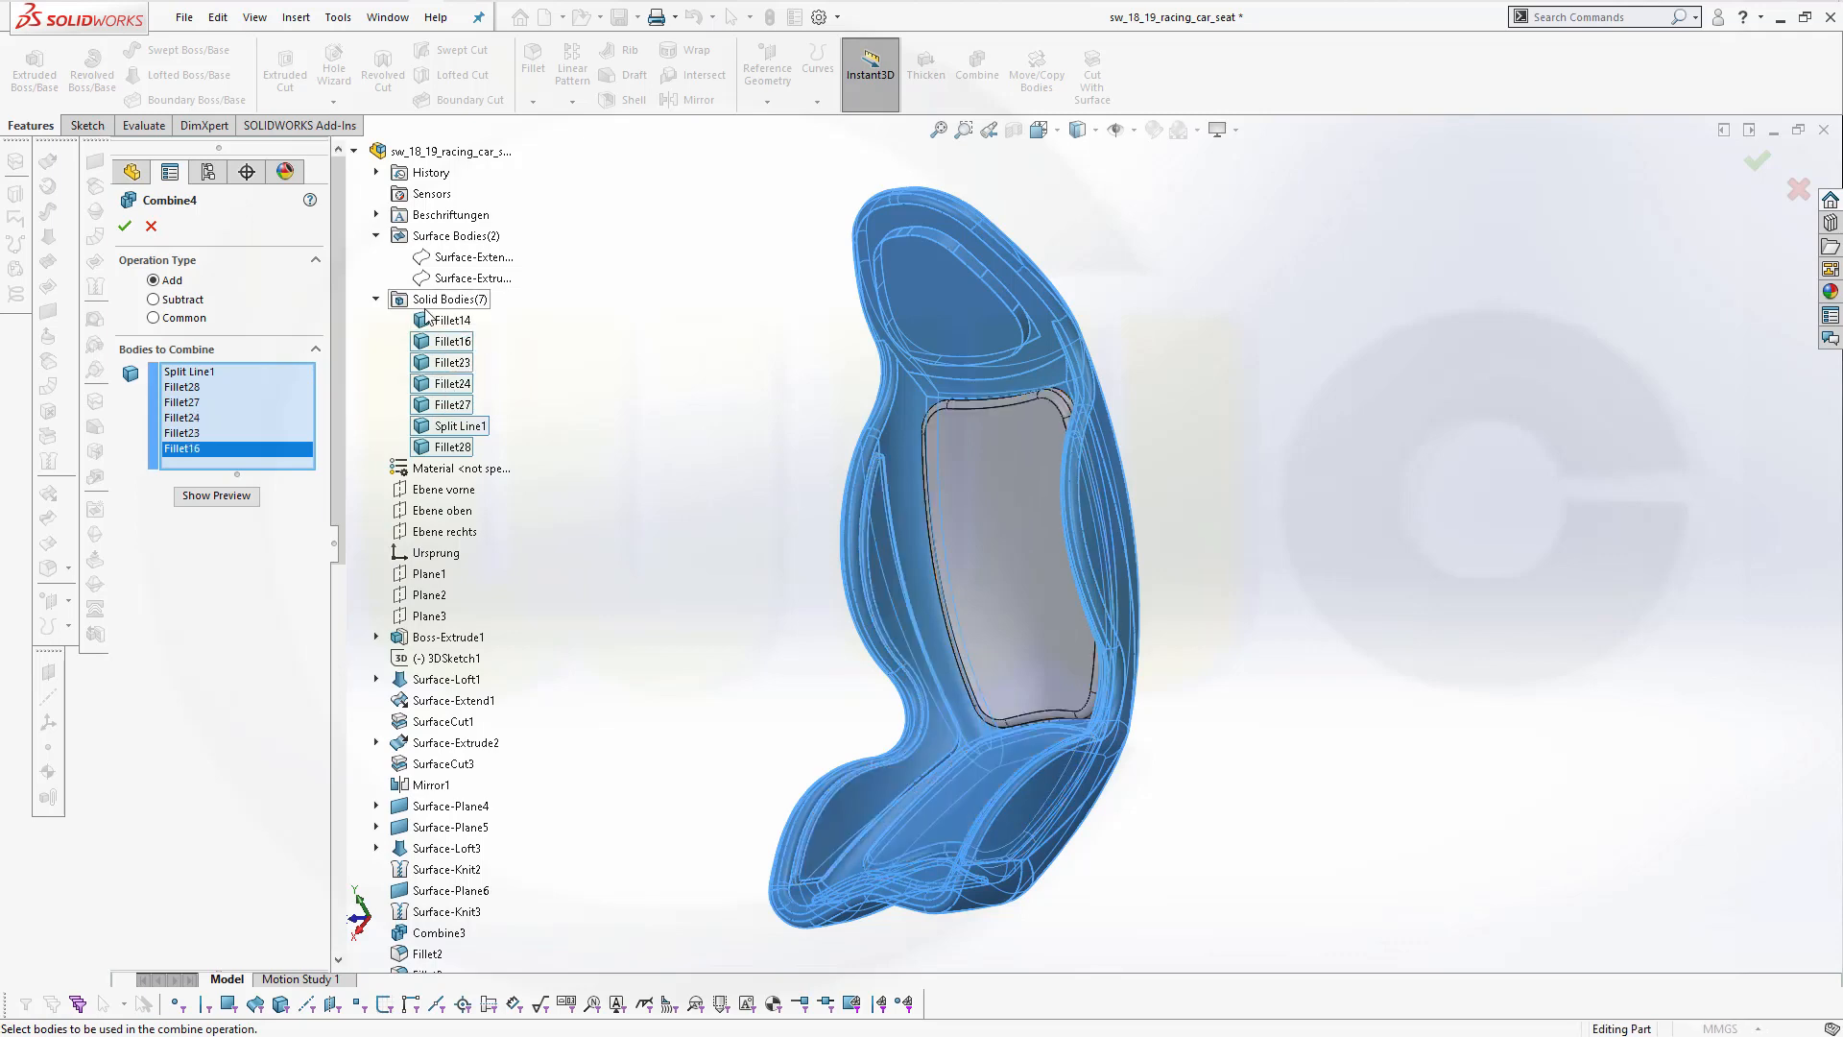
left_click(436, 322)
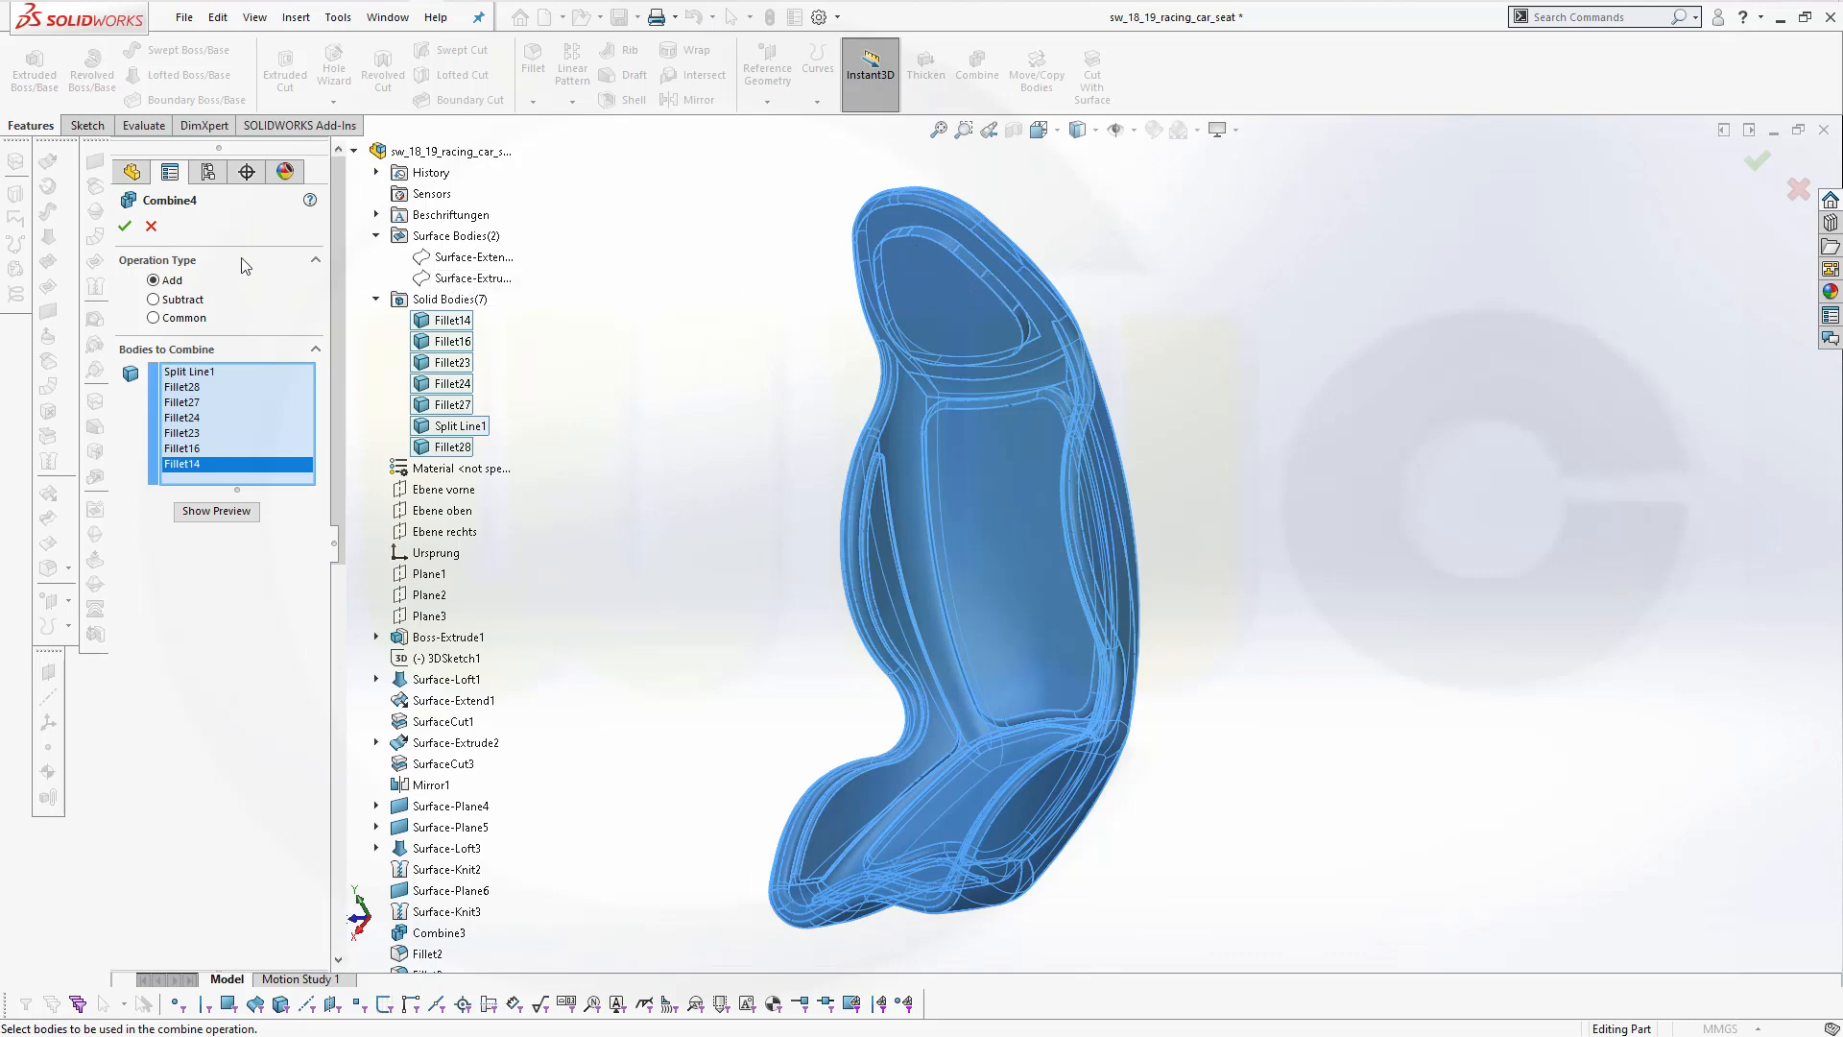
left_click(125, 226)
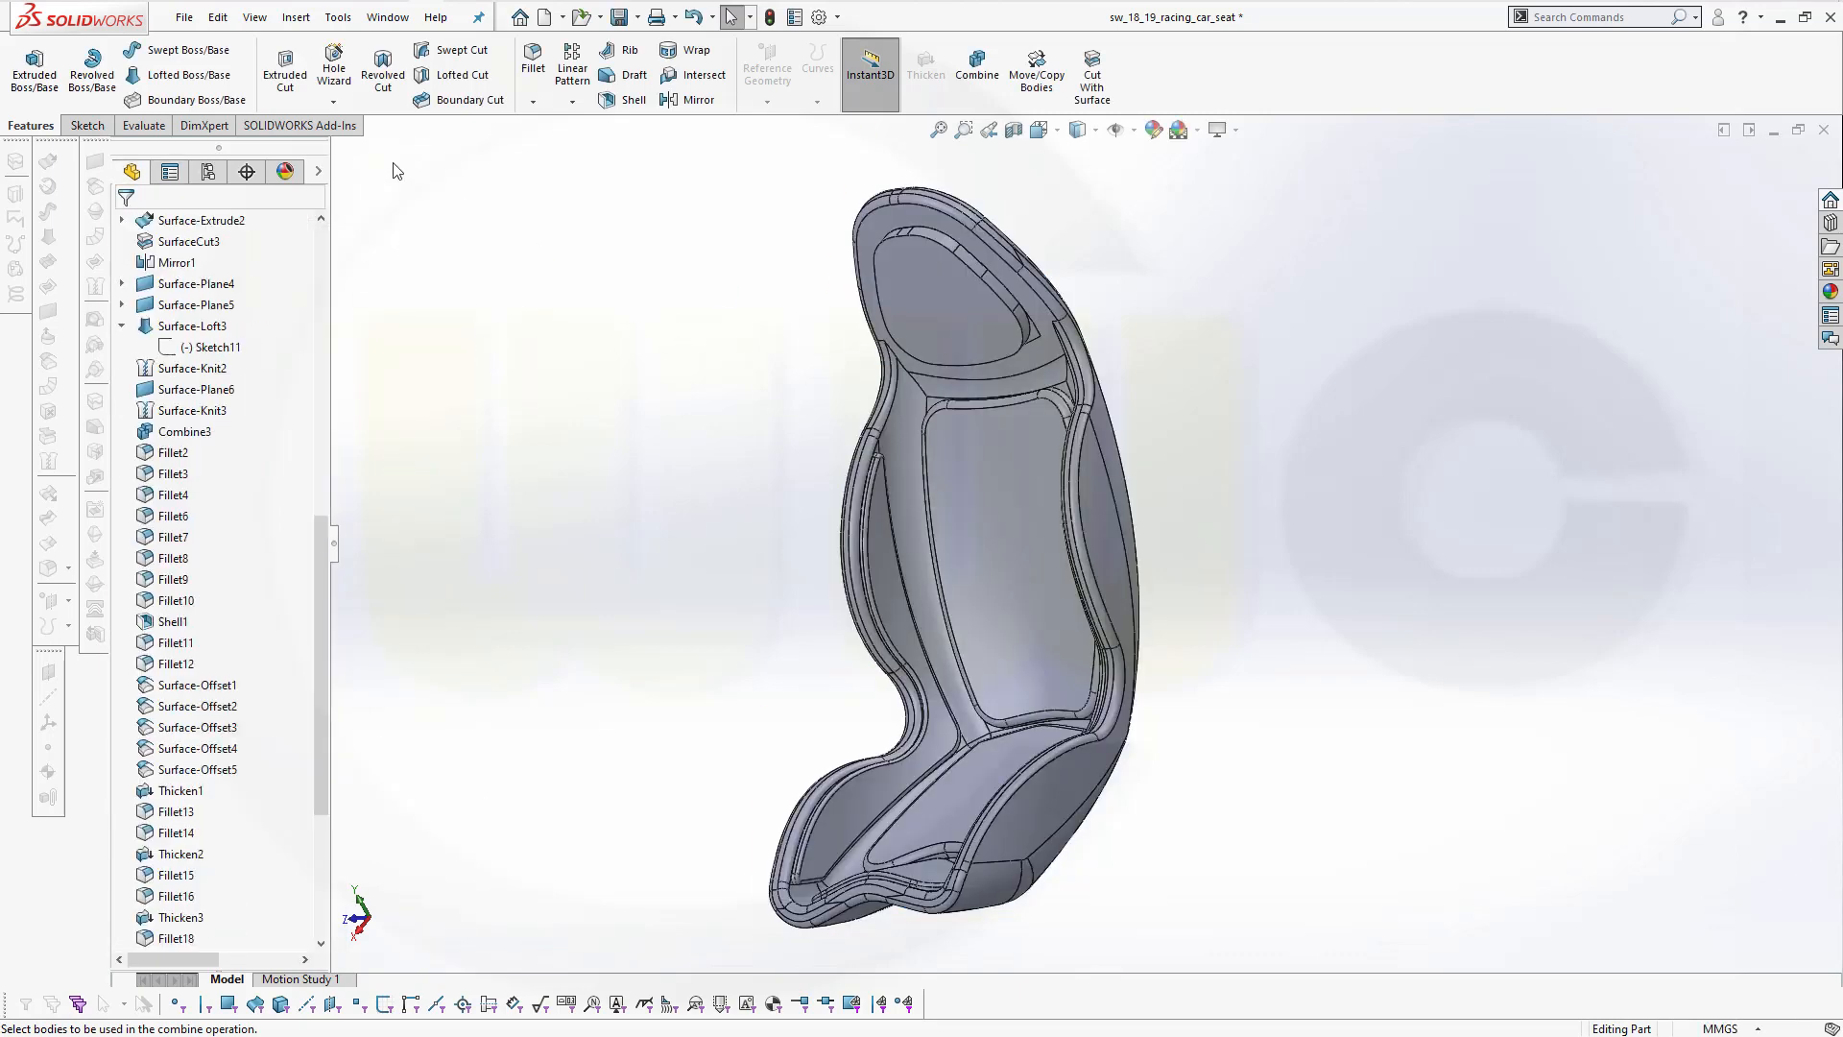
Fillet the front outline edge of the headrest pad with a 10 mm radius
left_click(534, 60)
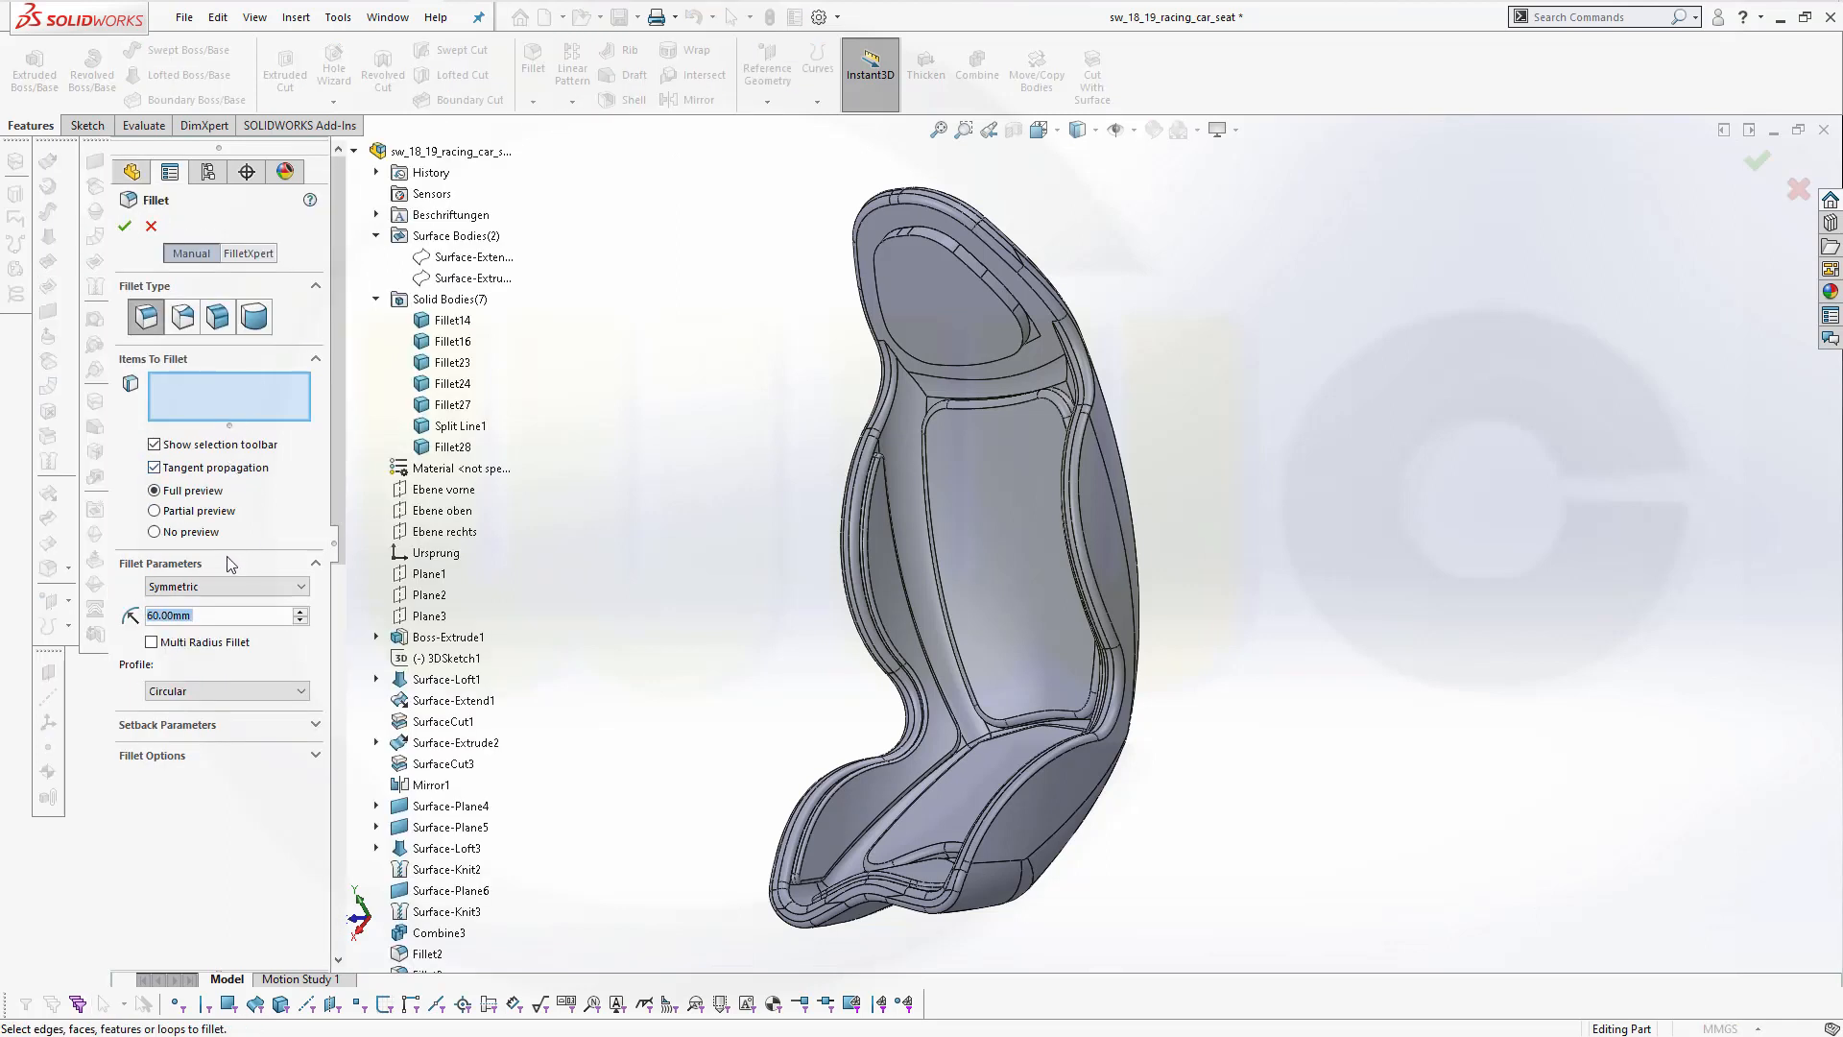
type("10")
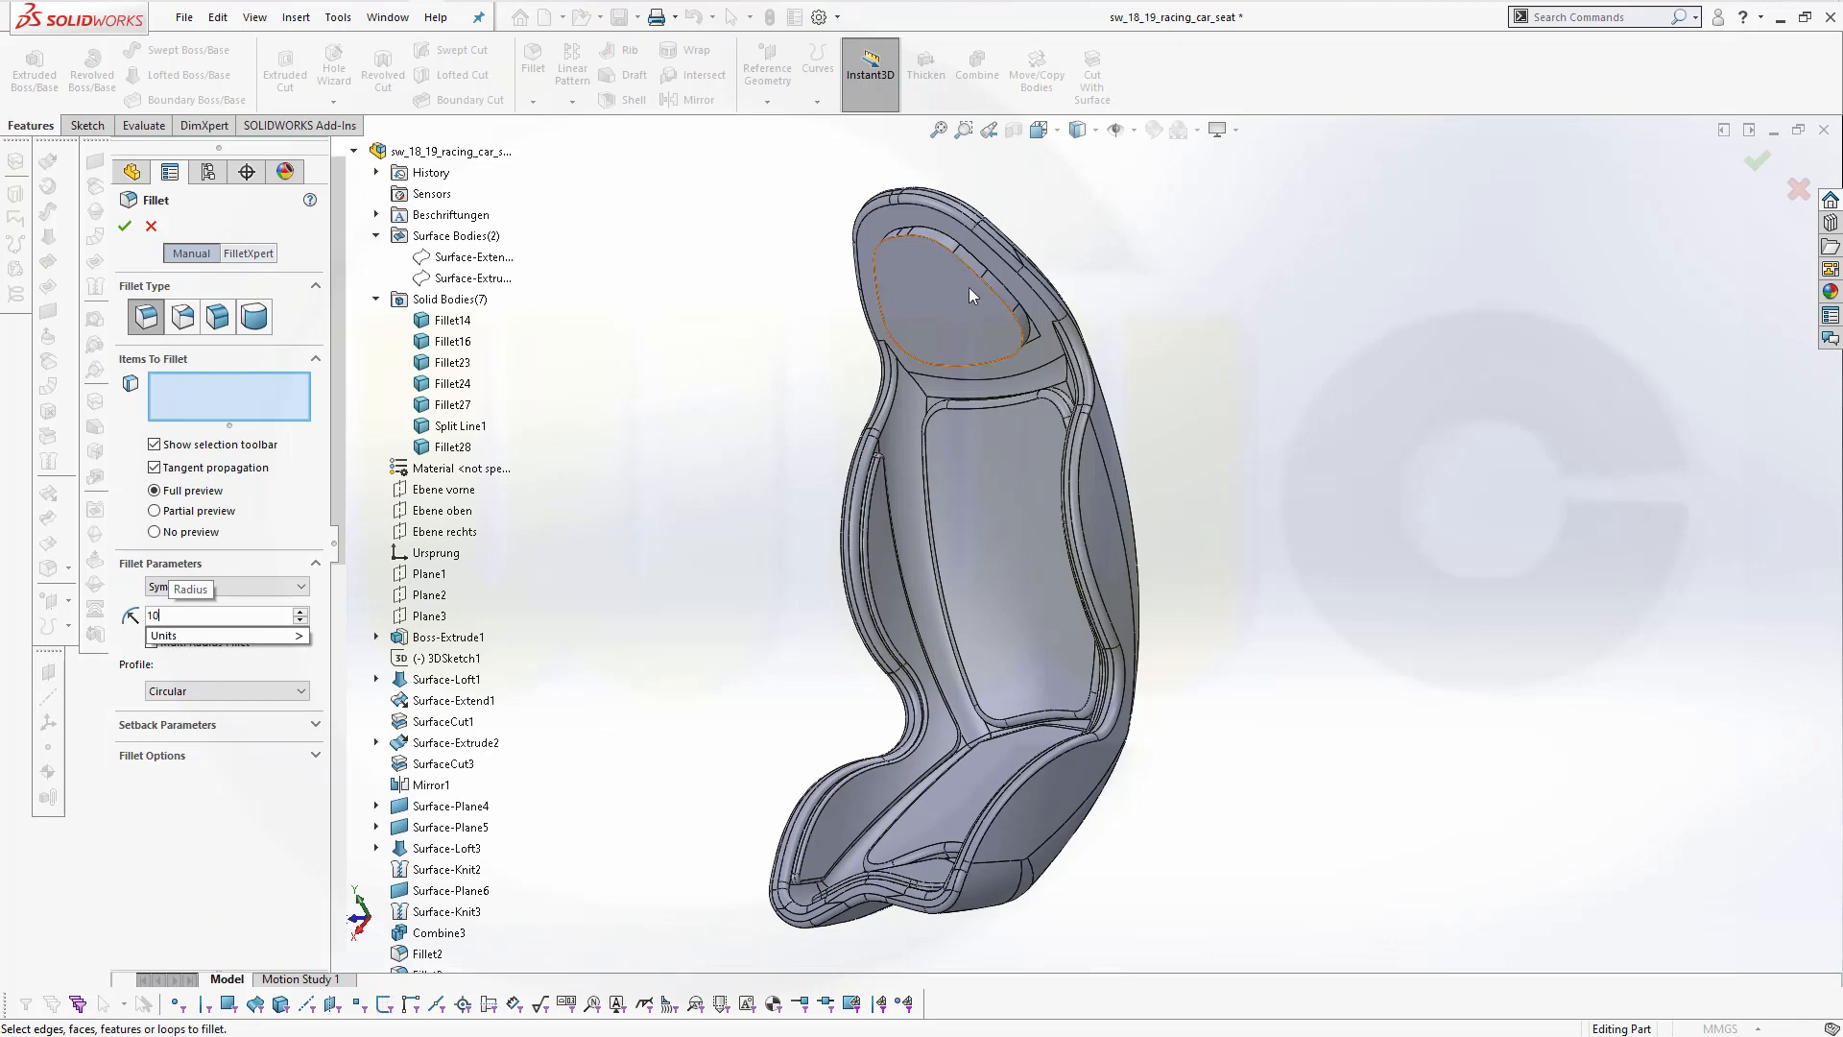
left_click(971, 281)
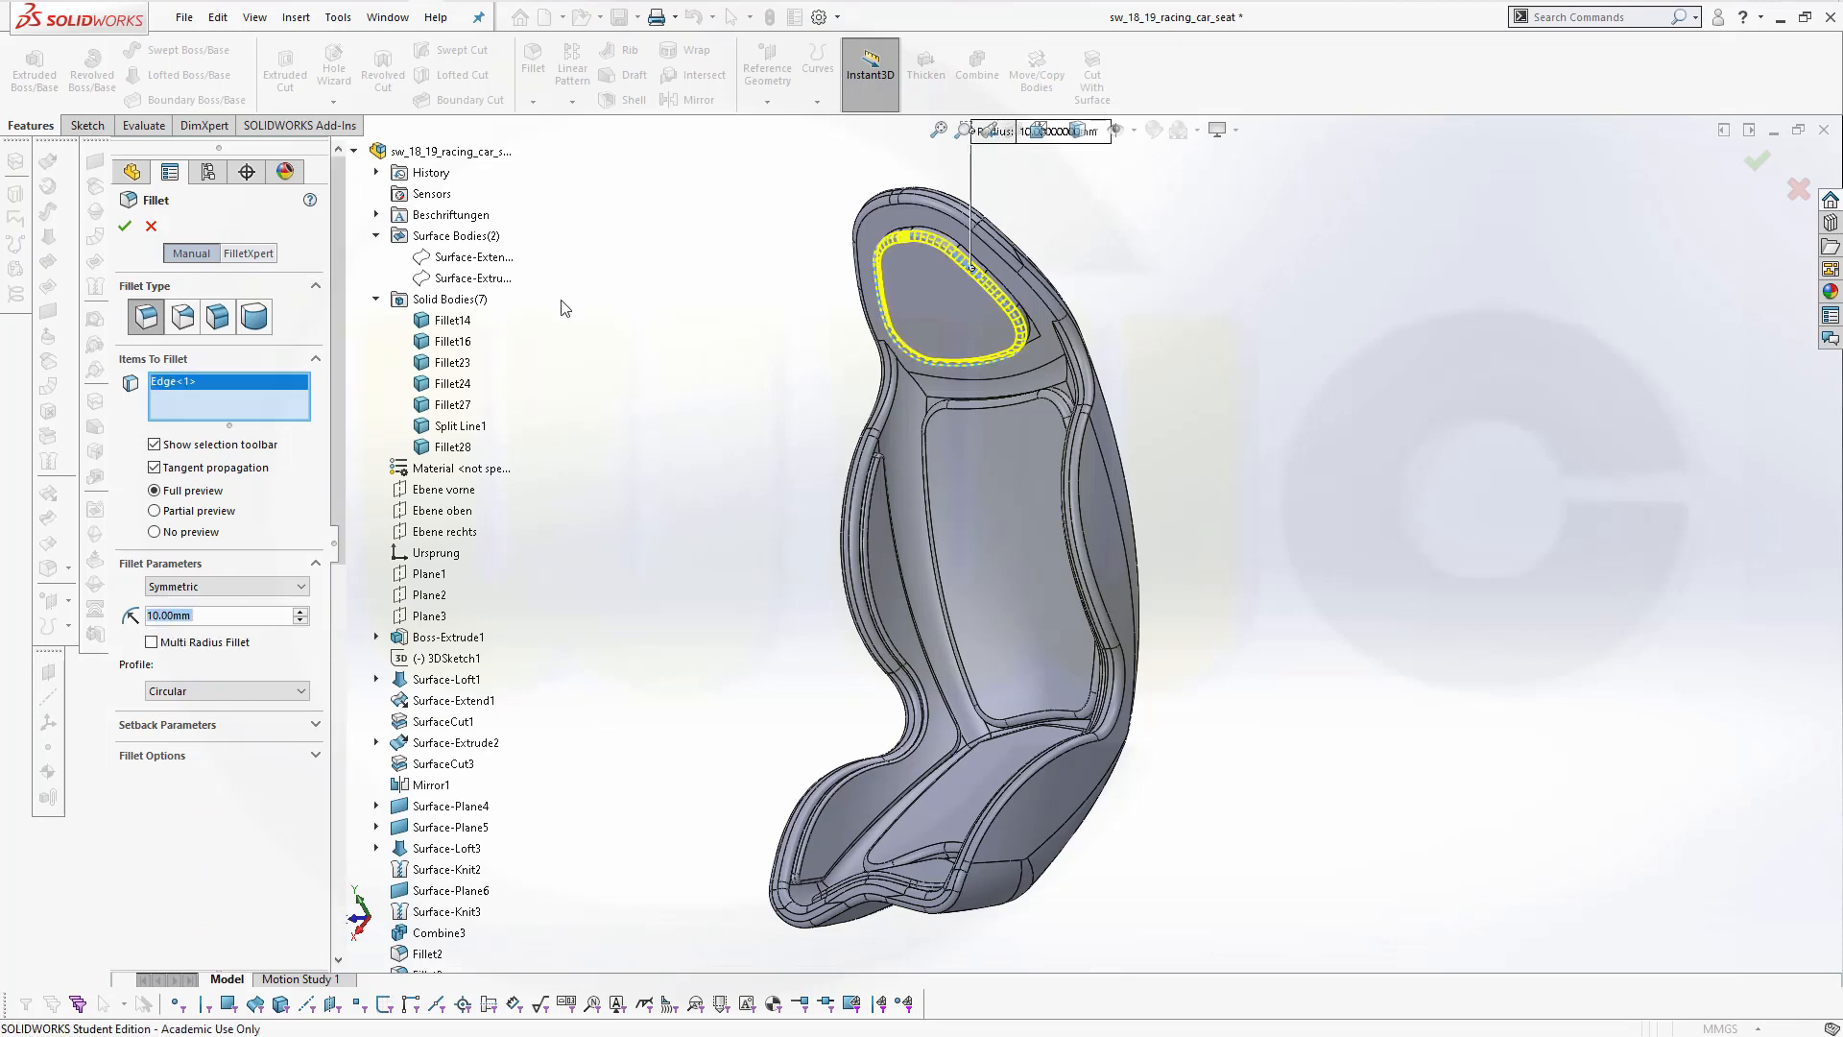
left_click(126, 223)
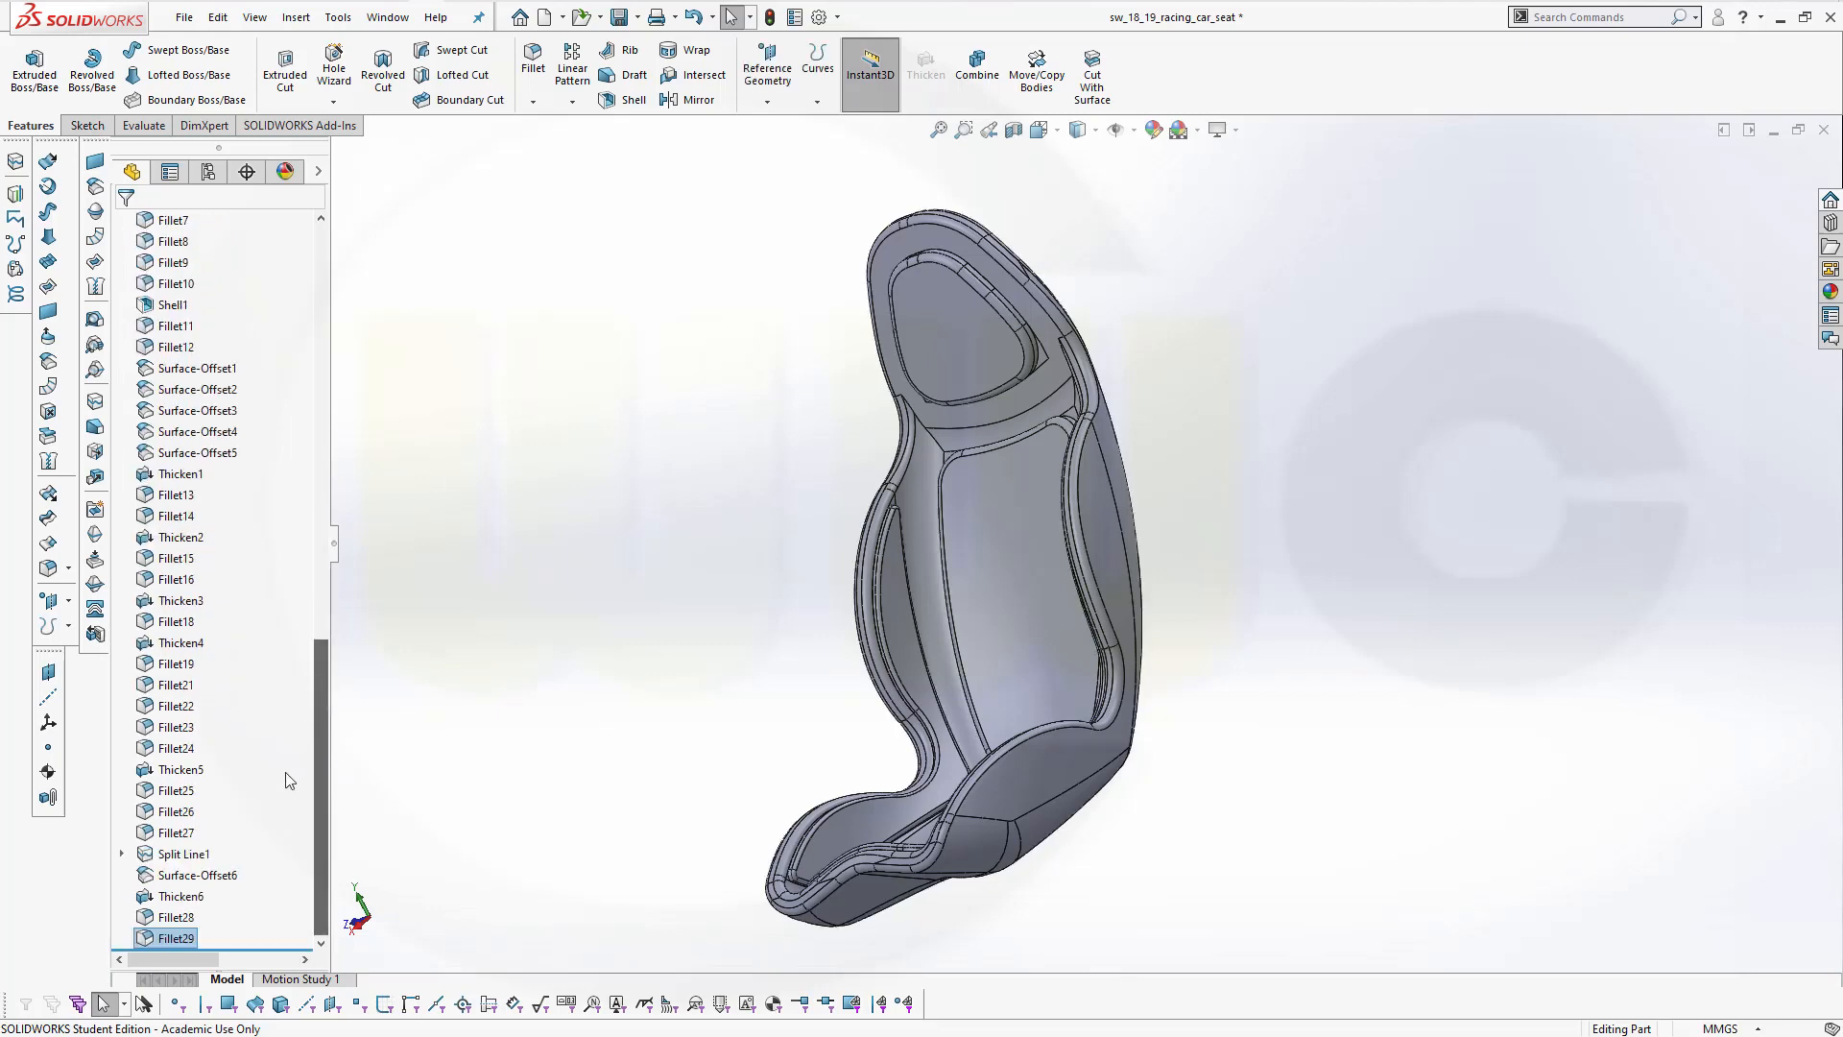
mouse_move(773, 588)
middle_mouse_down()
mouse_move(937, 499)
mouse_move(724, 691)
mouse_move(630, 657)
mouse_move(609, 530)
mouse_move(515, 452)
mouse_move(535, 601)
mouse_move(675, 663)
mouse_move(811, 608)
mouse_move(739, 580)
middle_mouse_up()
middle_click_drag(719, 595, 691, 665)
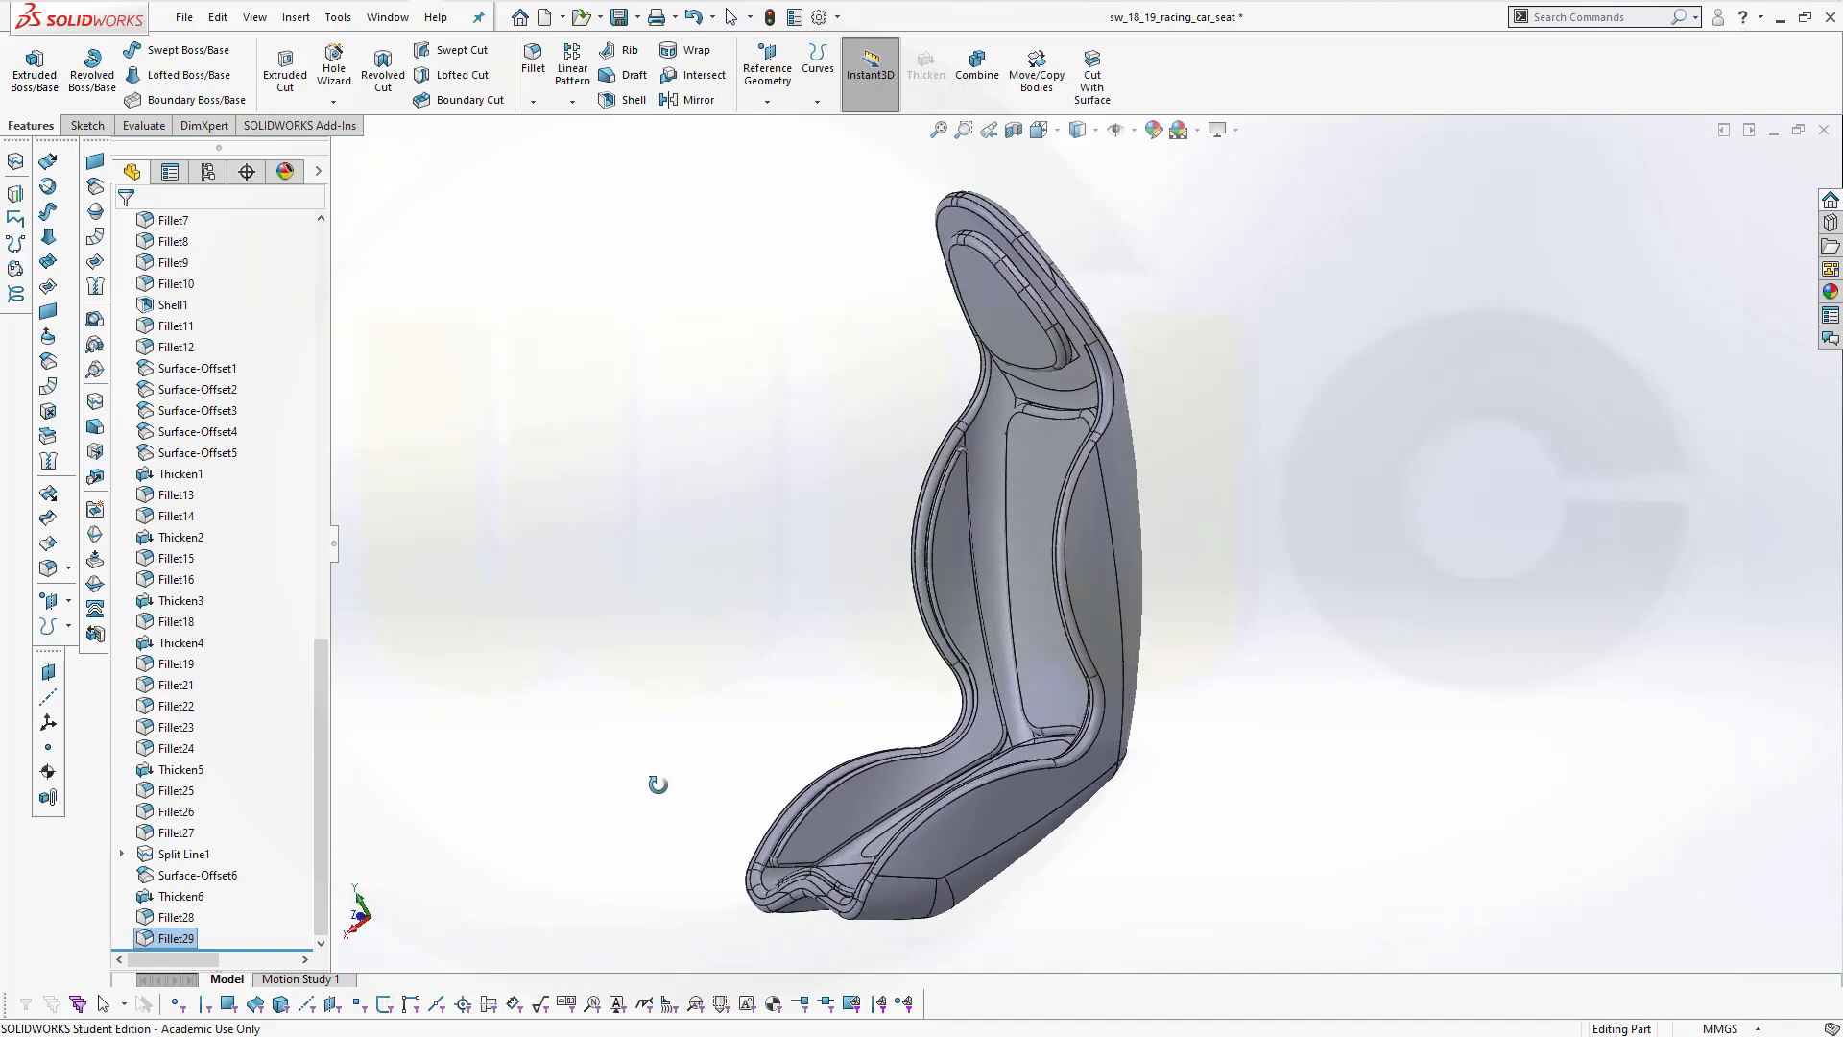
middle_click_drag(651, 804, 884, 858)
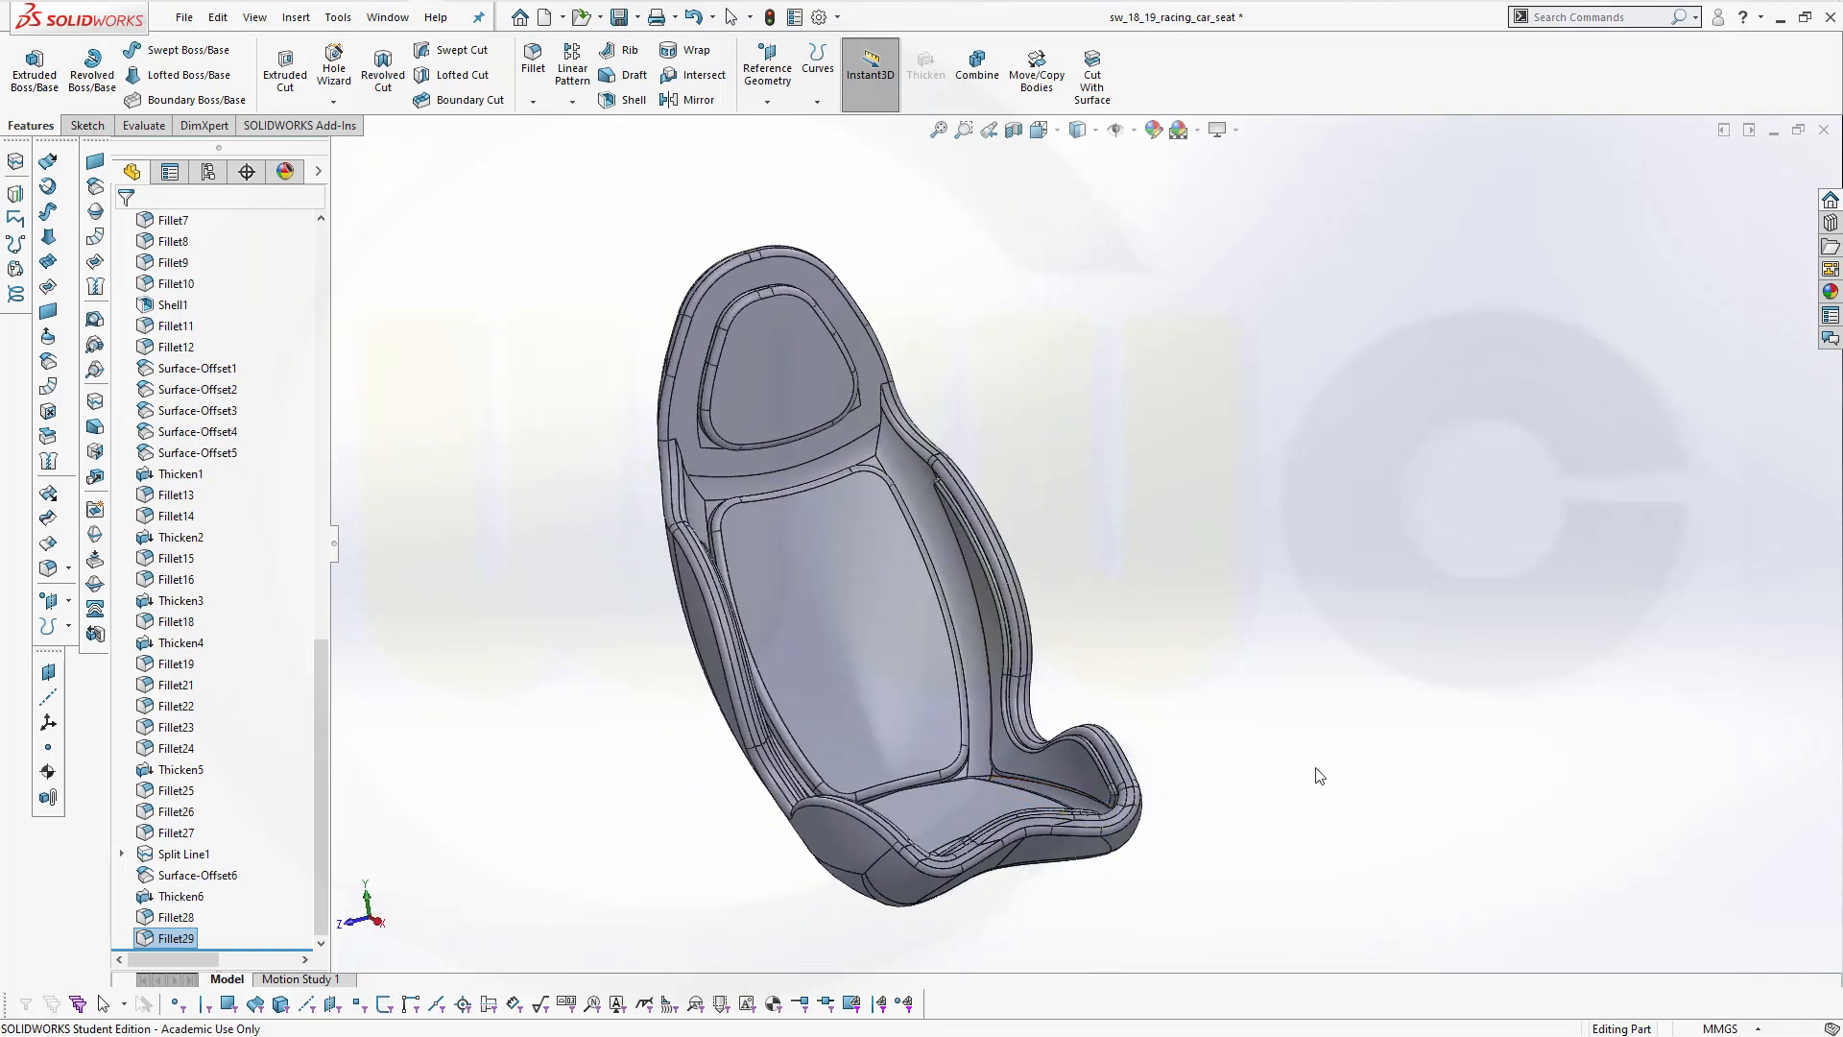